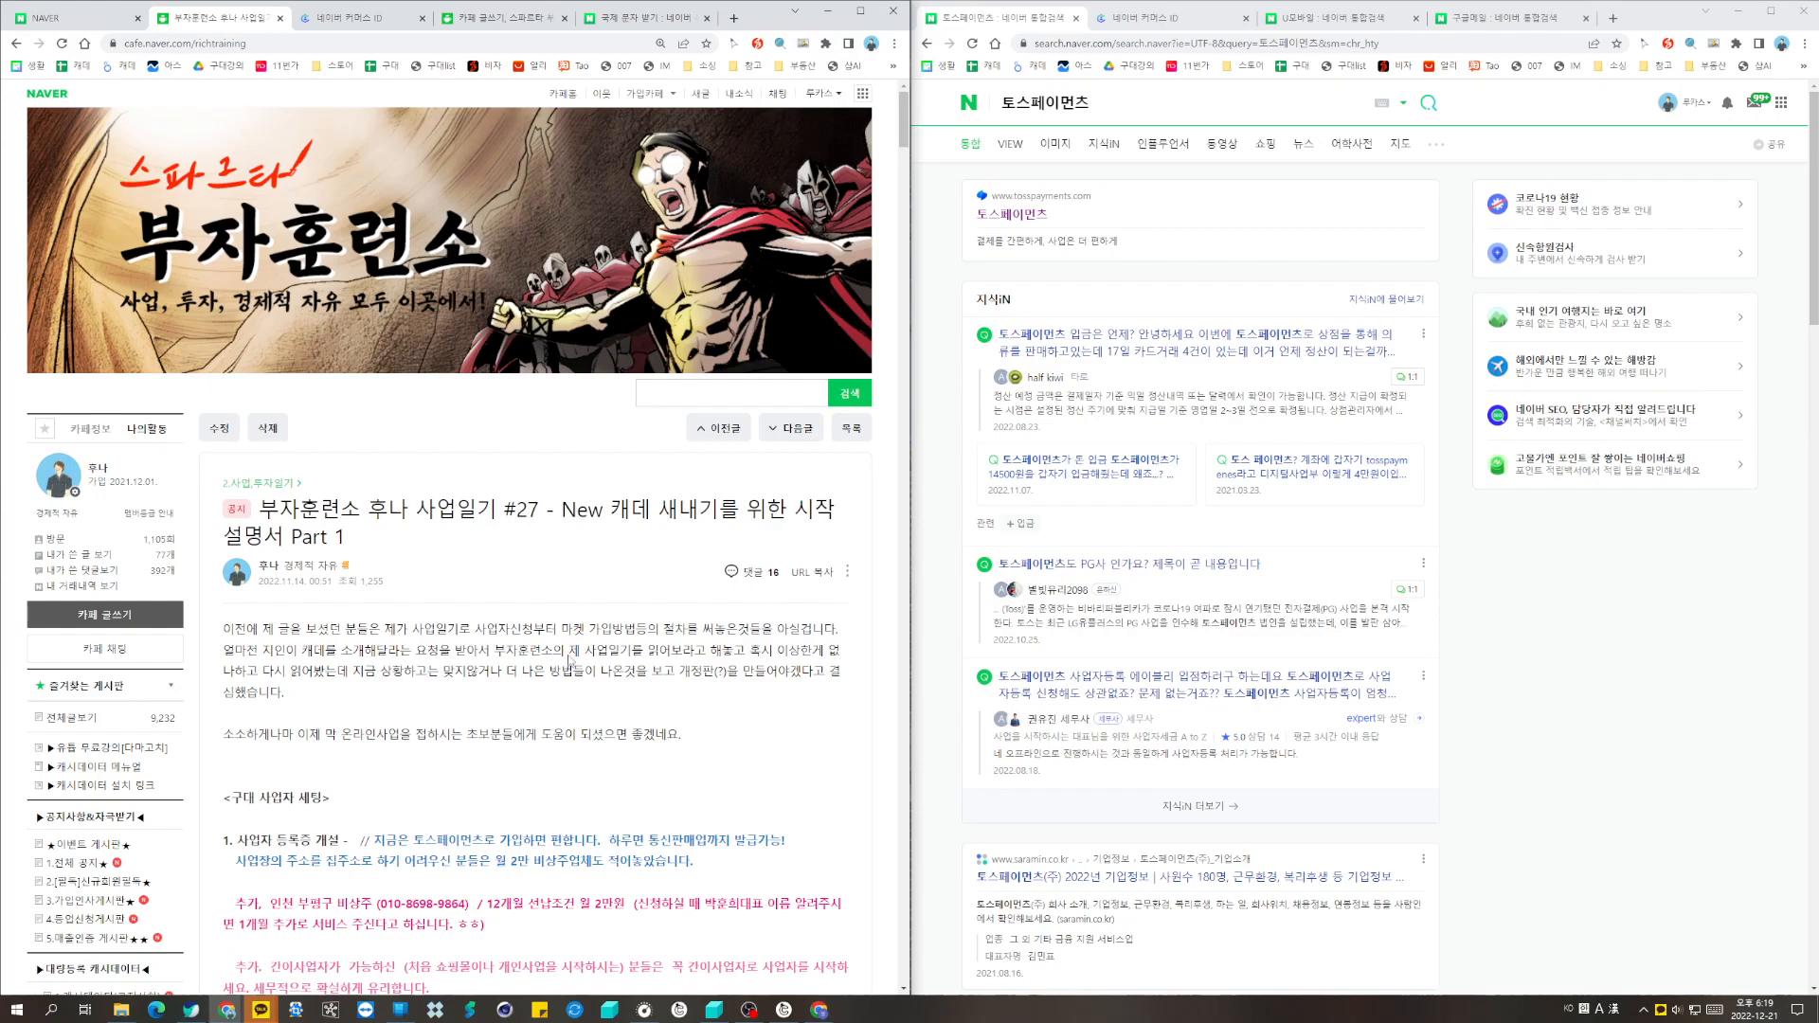
- Scroll through the cafe guide post, highlighting the 구대 사업자 세팅 heading
scroll(577, 663, "down", 2)
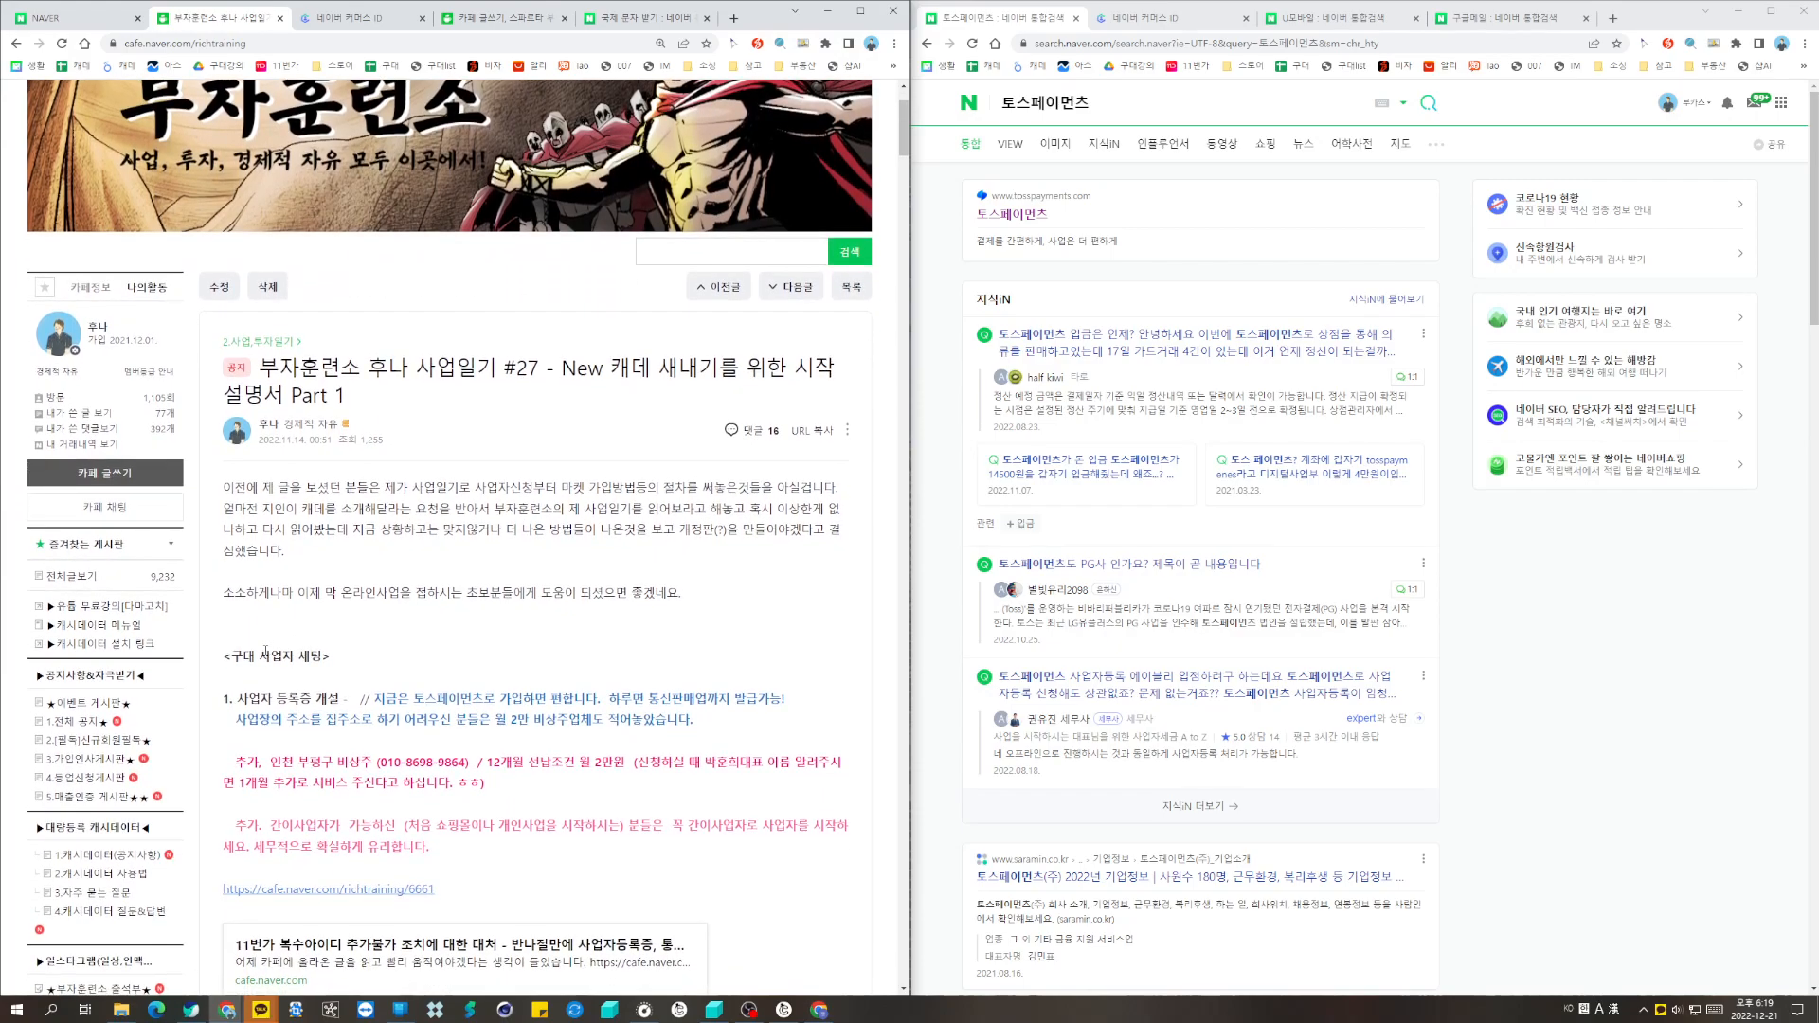
left_click_drag(235, 655, 325, 654)
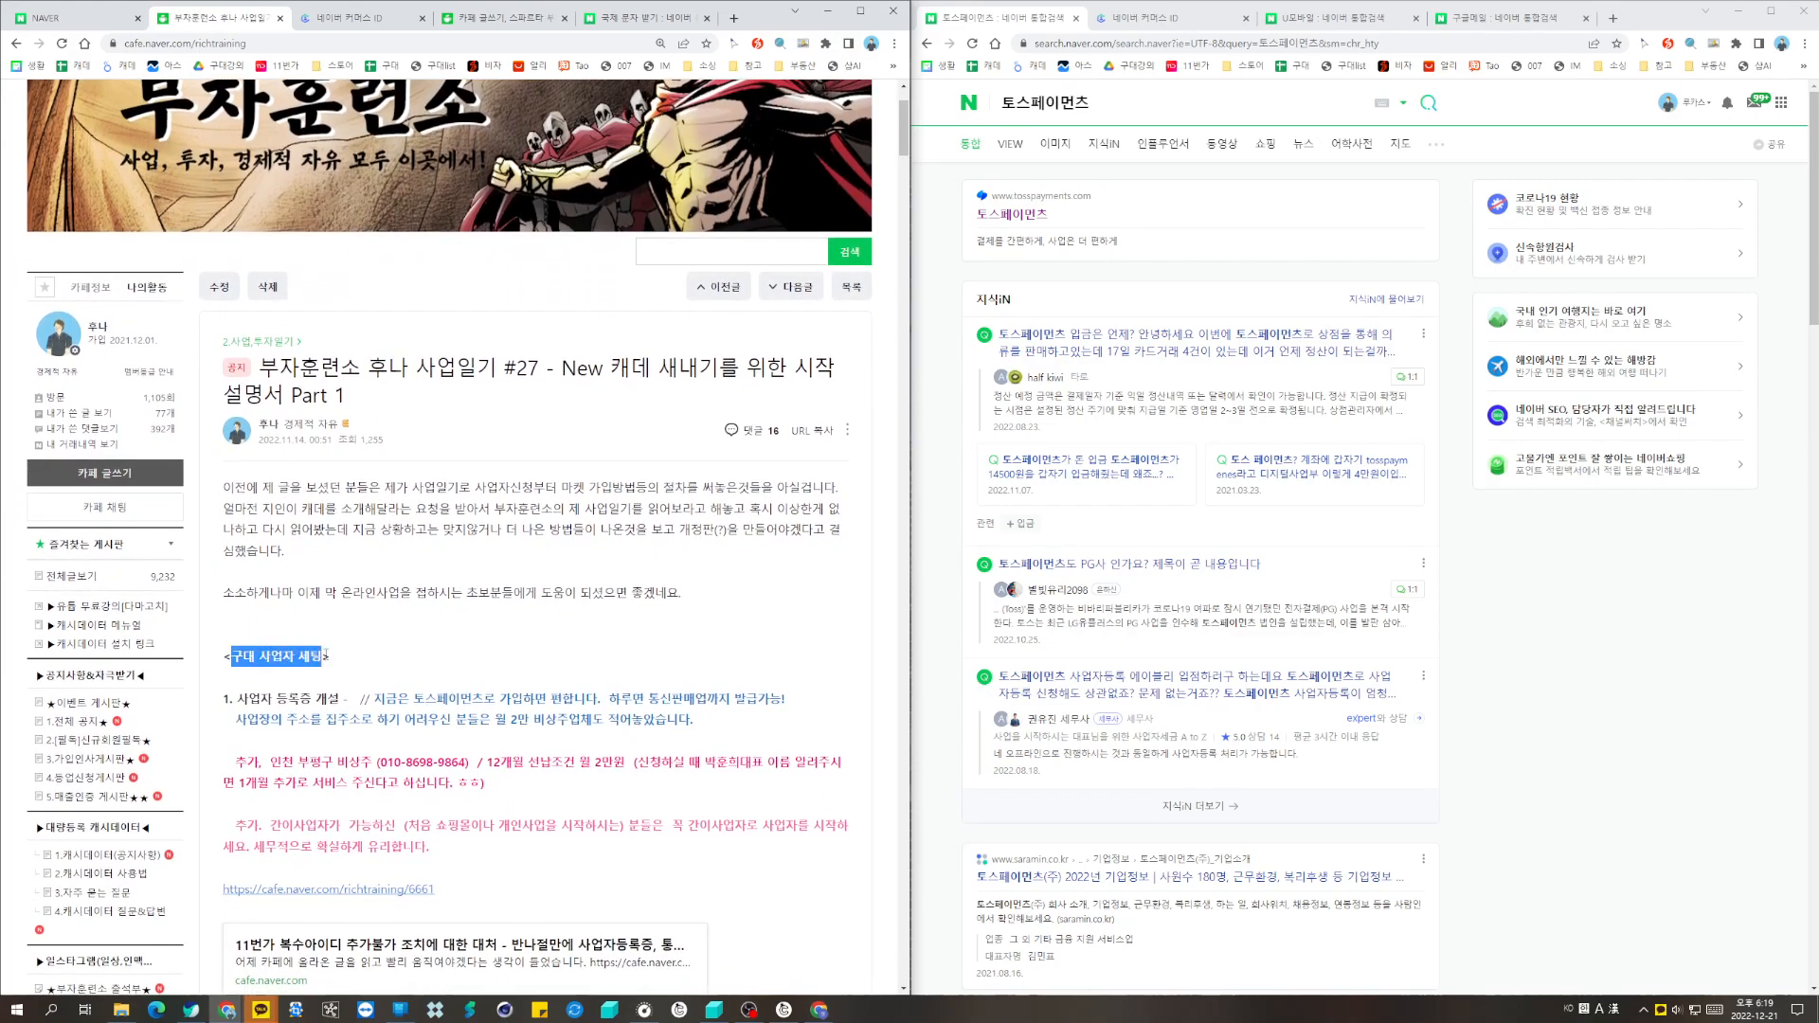
left_click(327, 656)
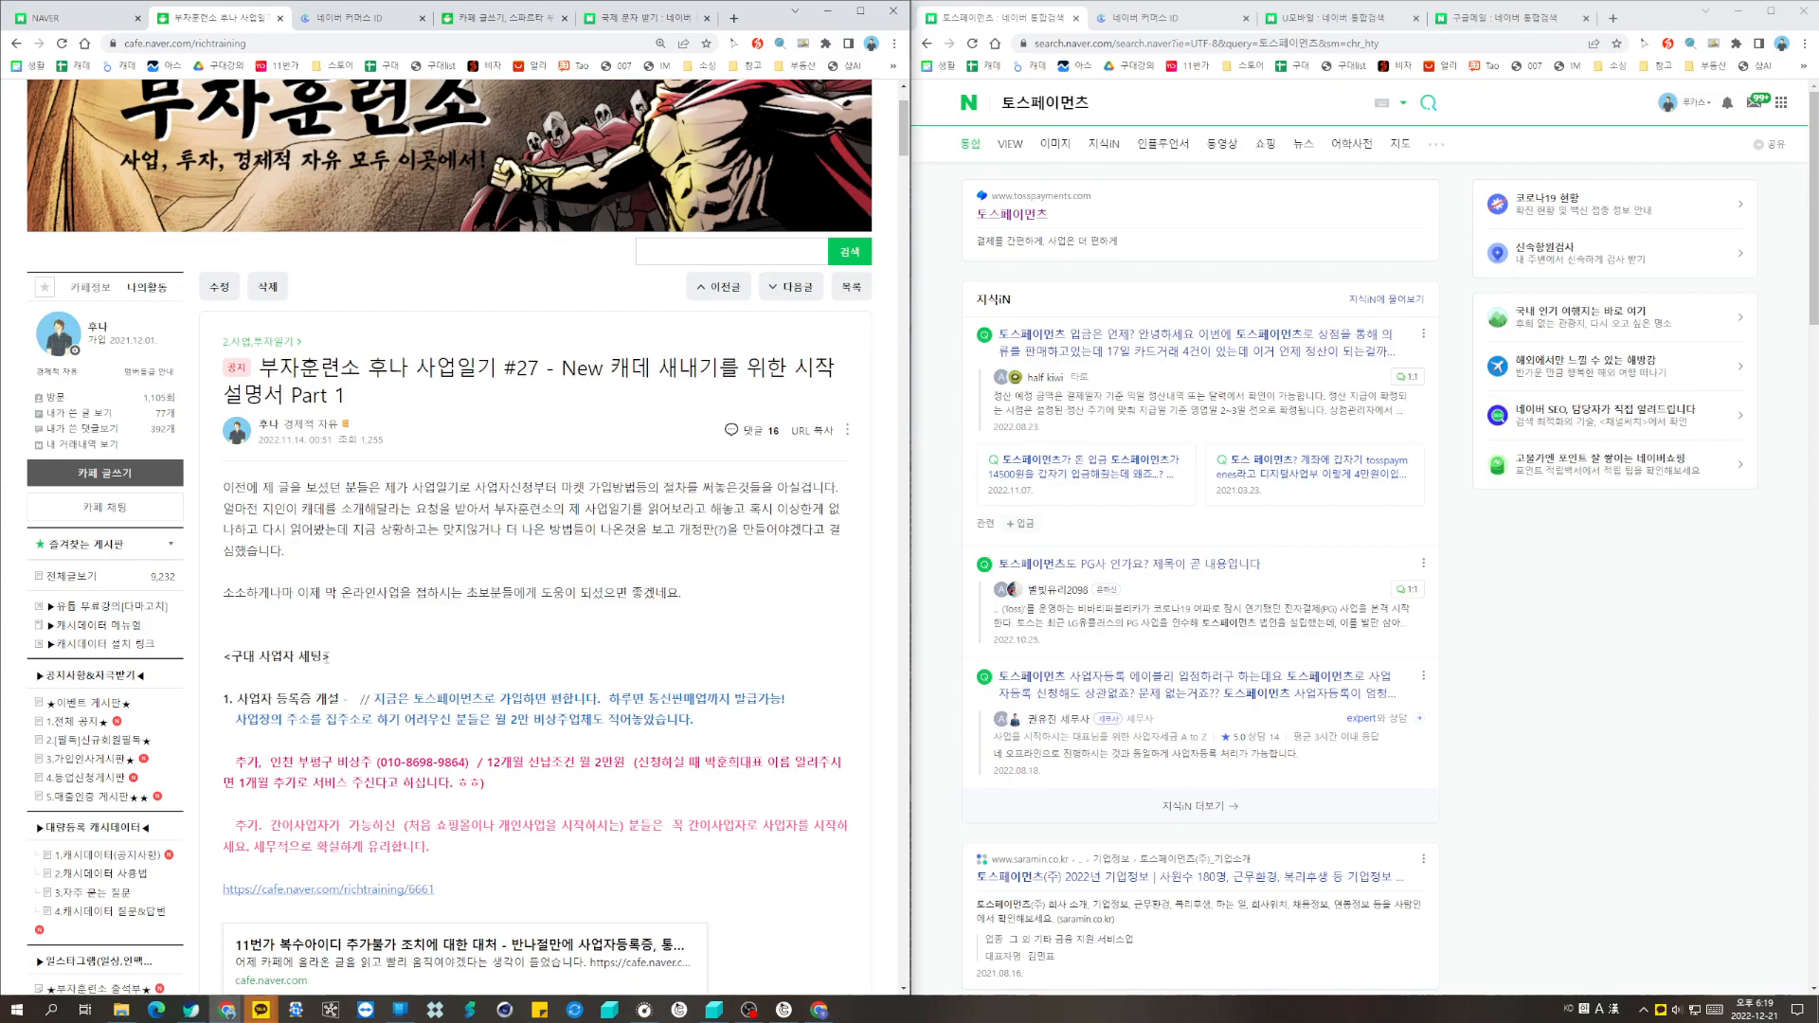
scroll(417, 653, "down", 2)
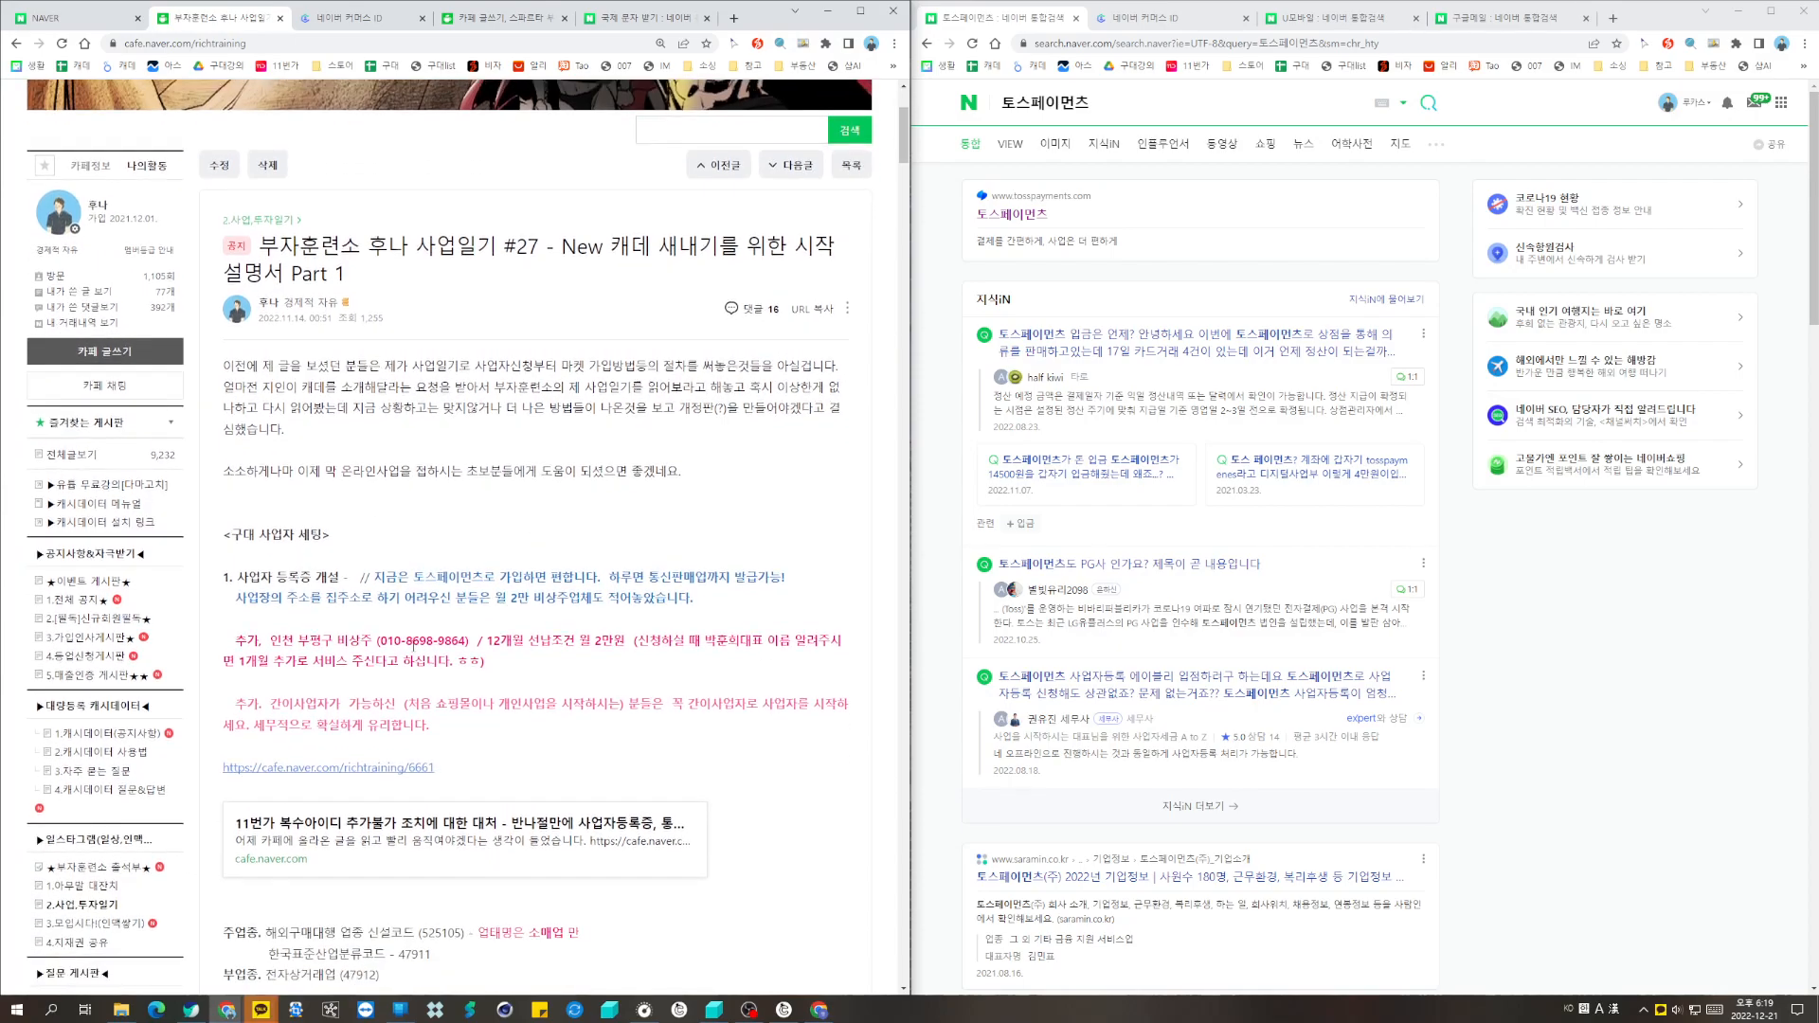
scroll(412, 647, "down", 1)
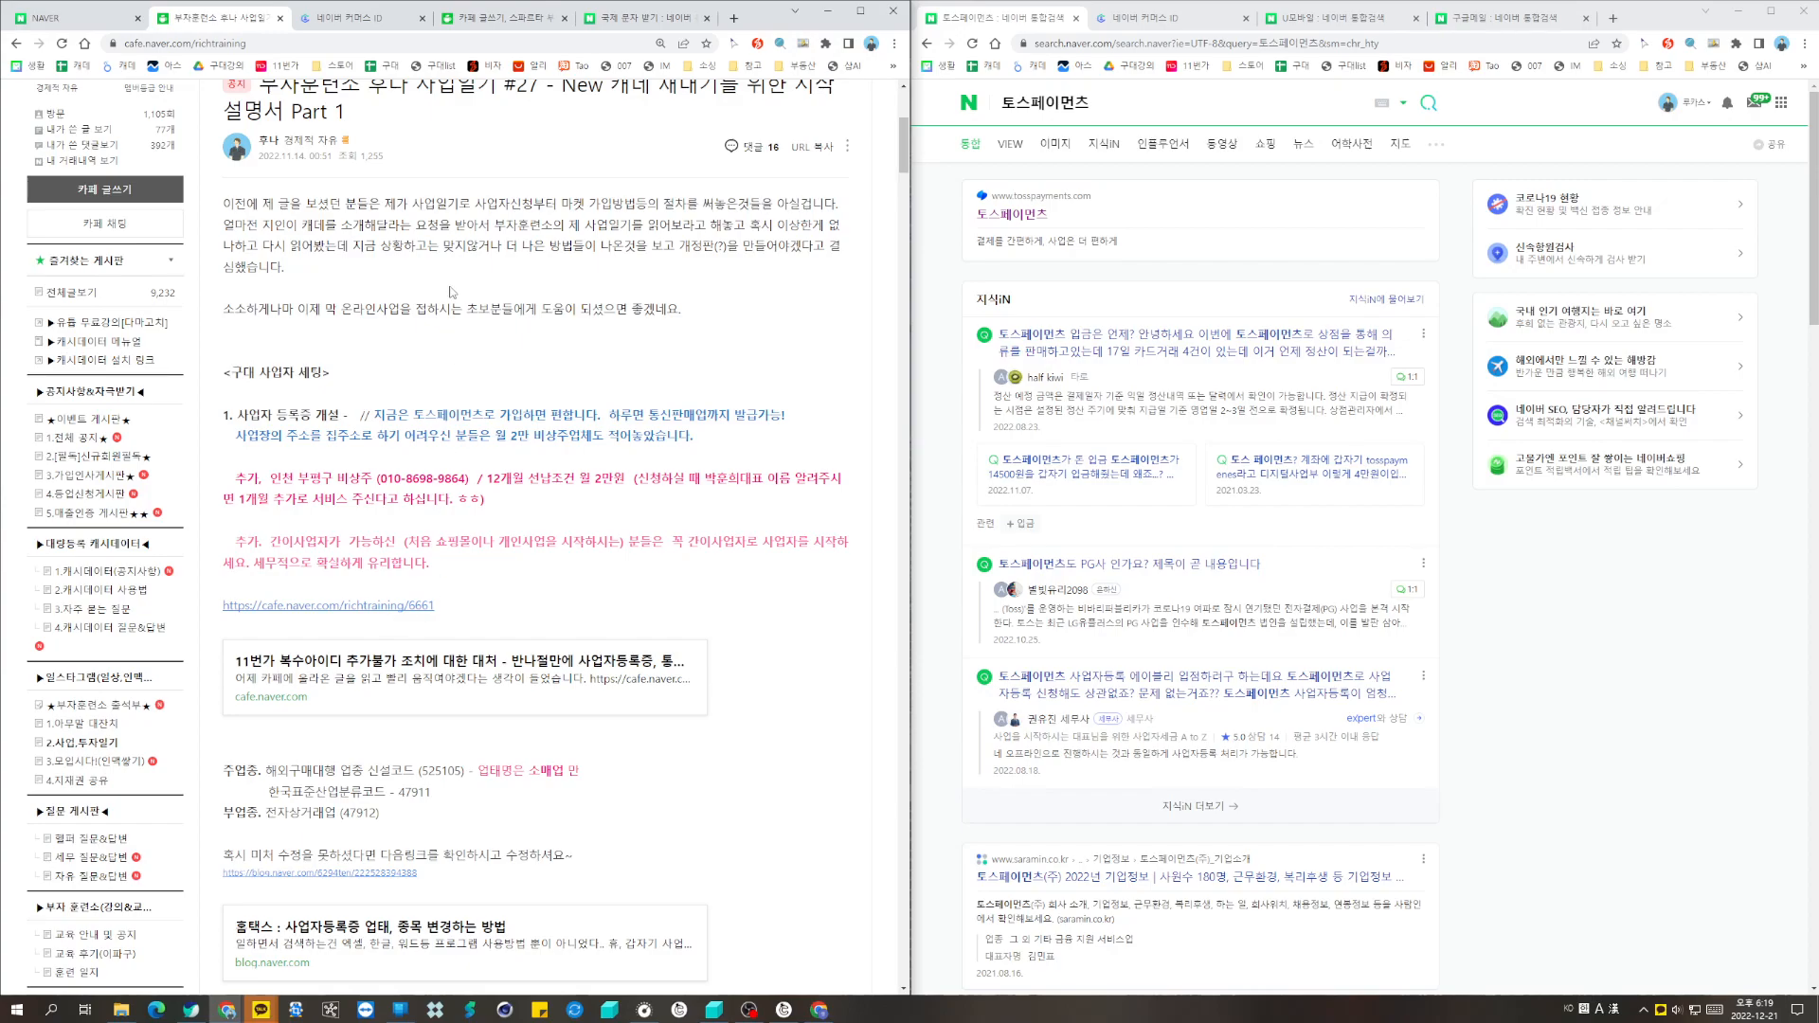
scroll(360, 364, "up", 4)
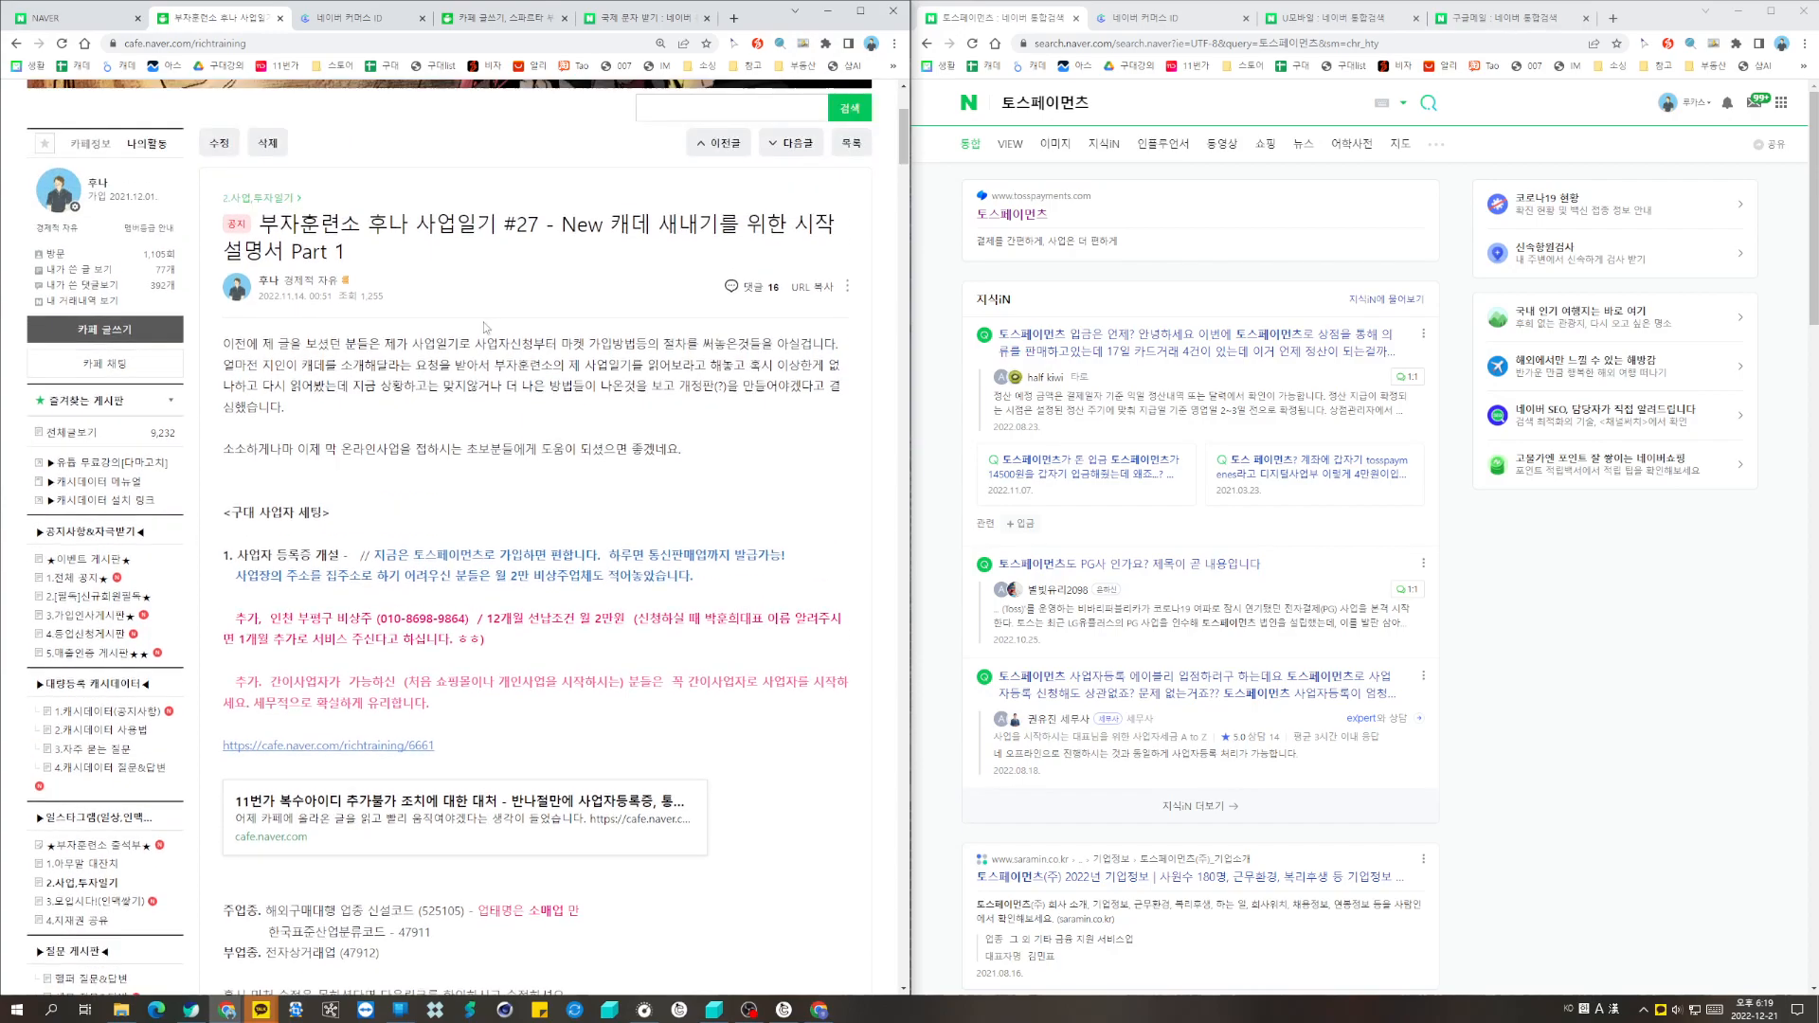
scroll(369, 278, "up", 1)
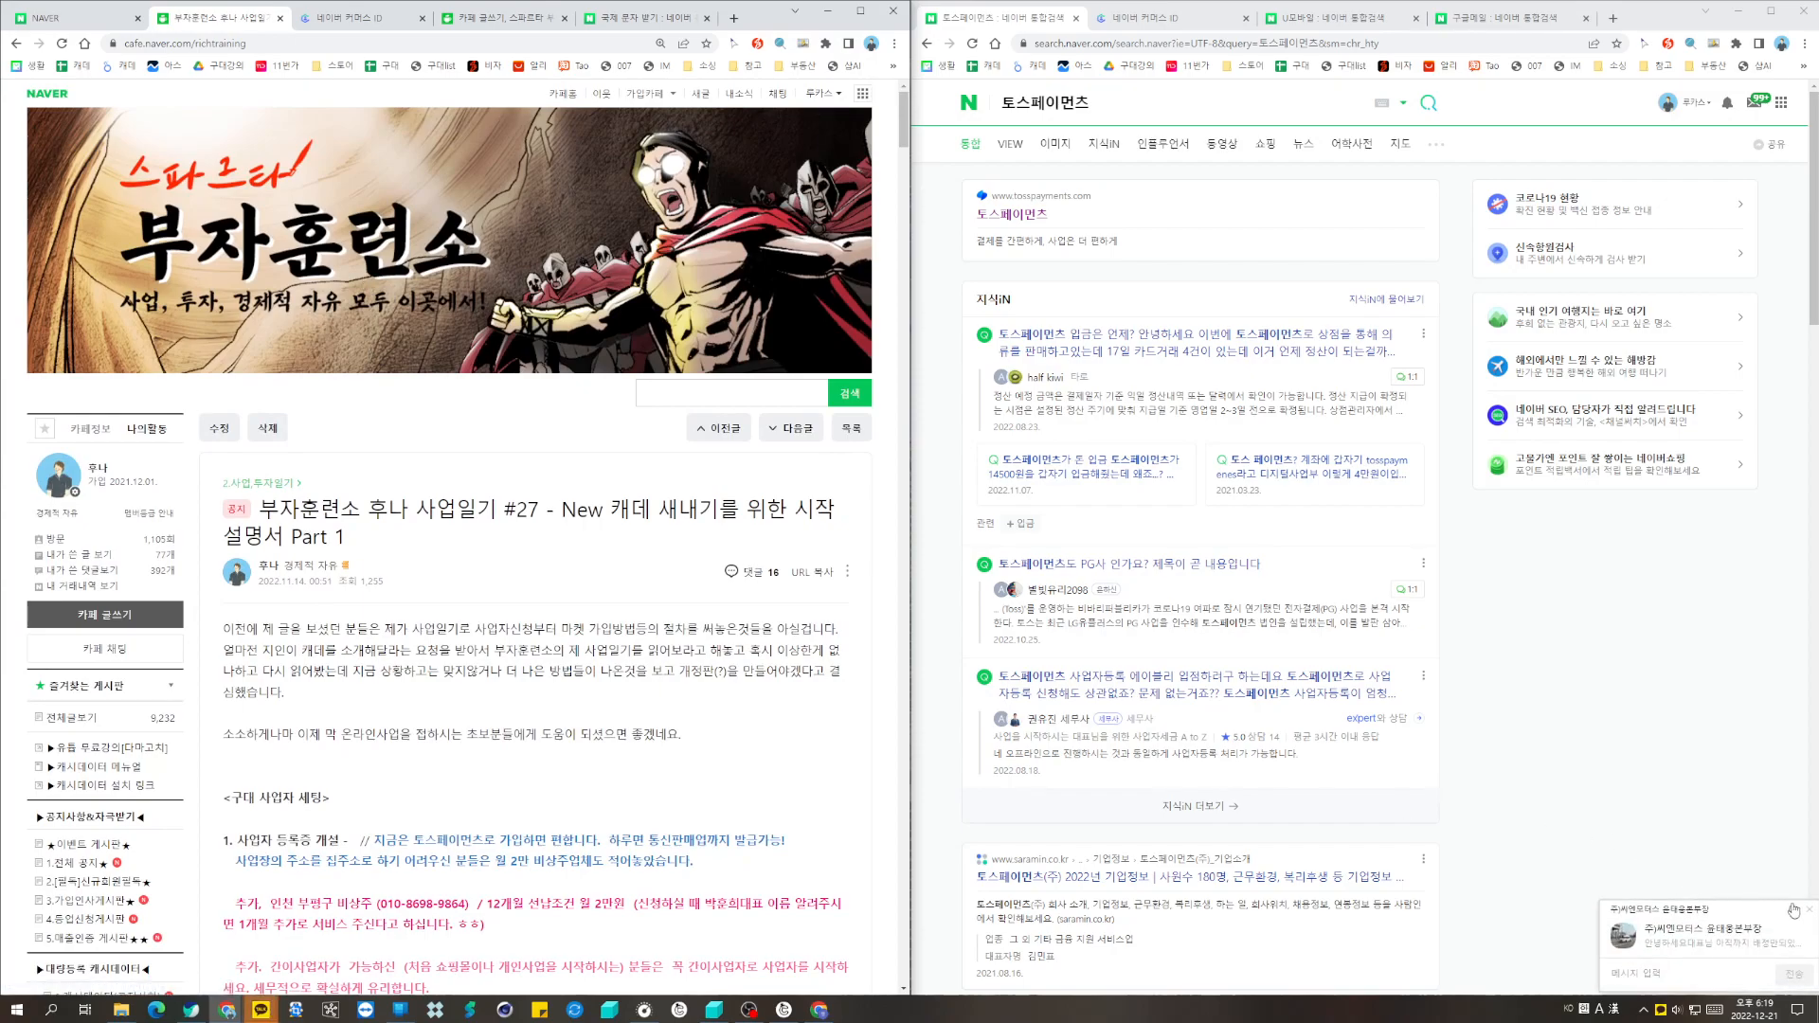
- Dismiss the chat popup and open the Toss Payments website from the search results
left_click(1808, 915)
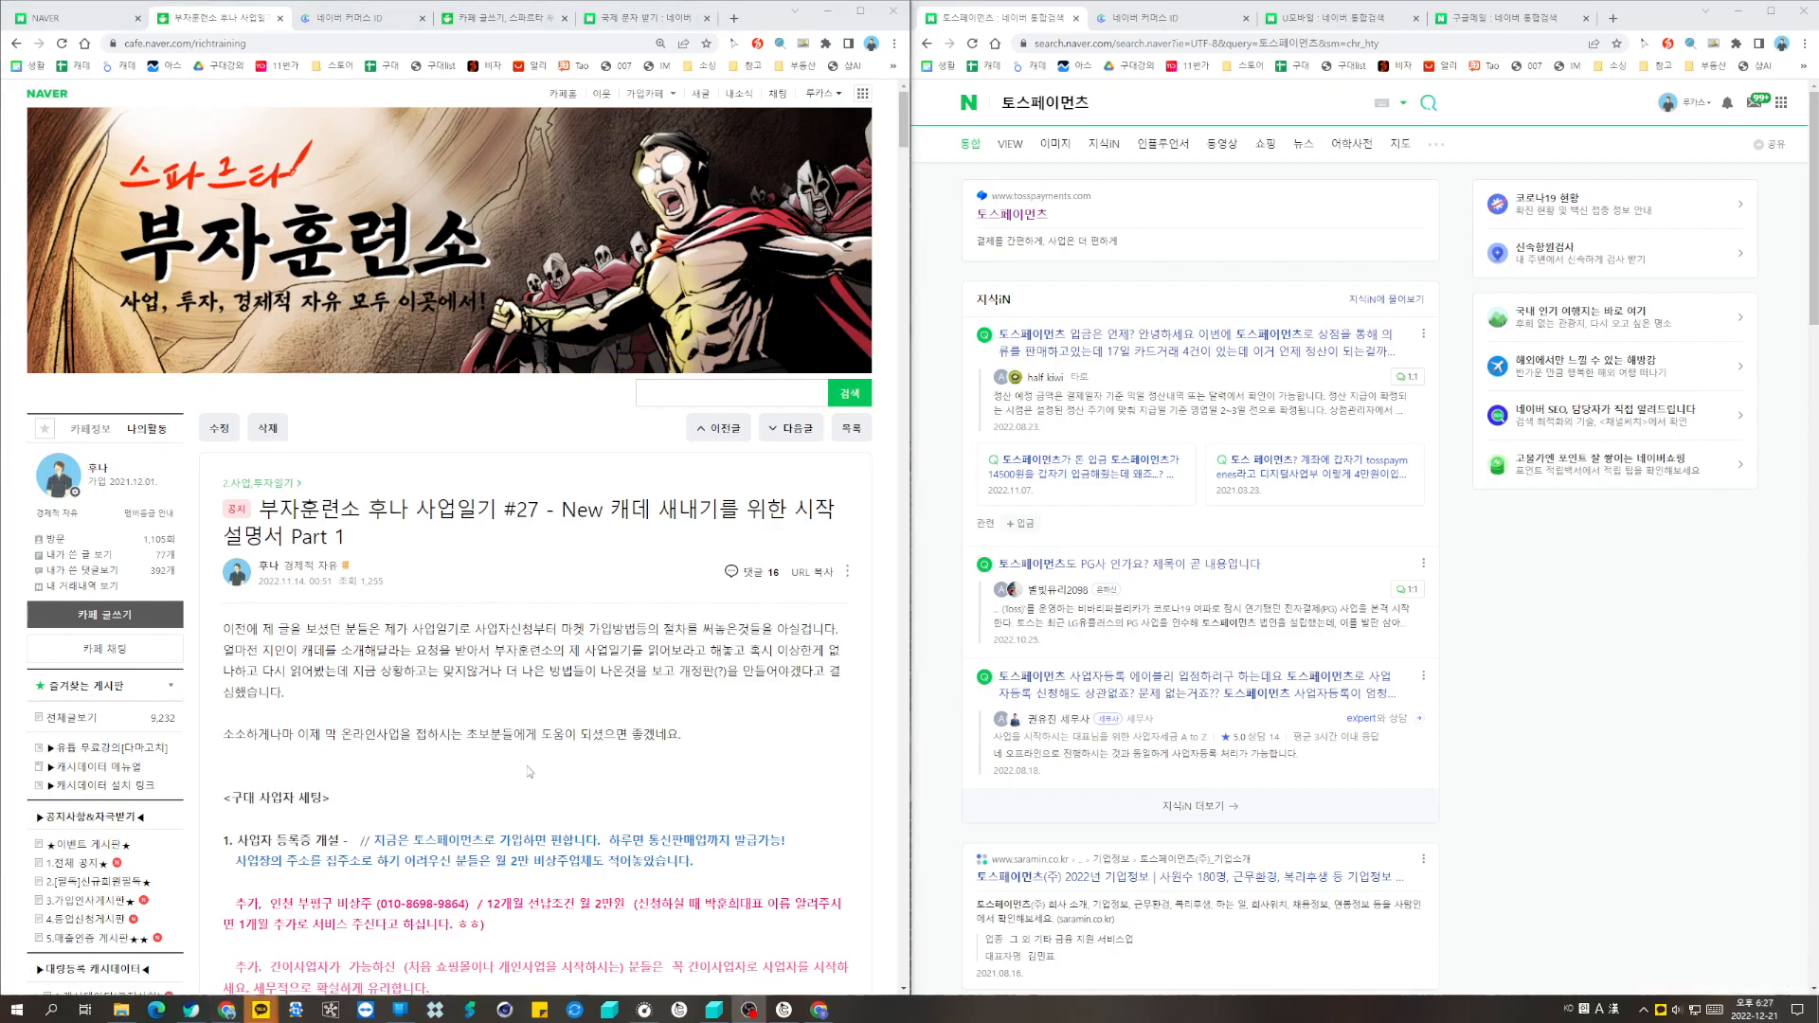
scroll(528, 771, "down", 1)
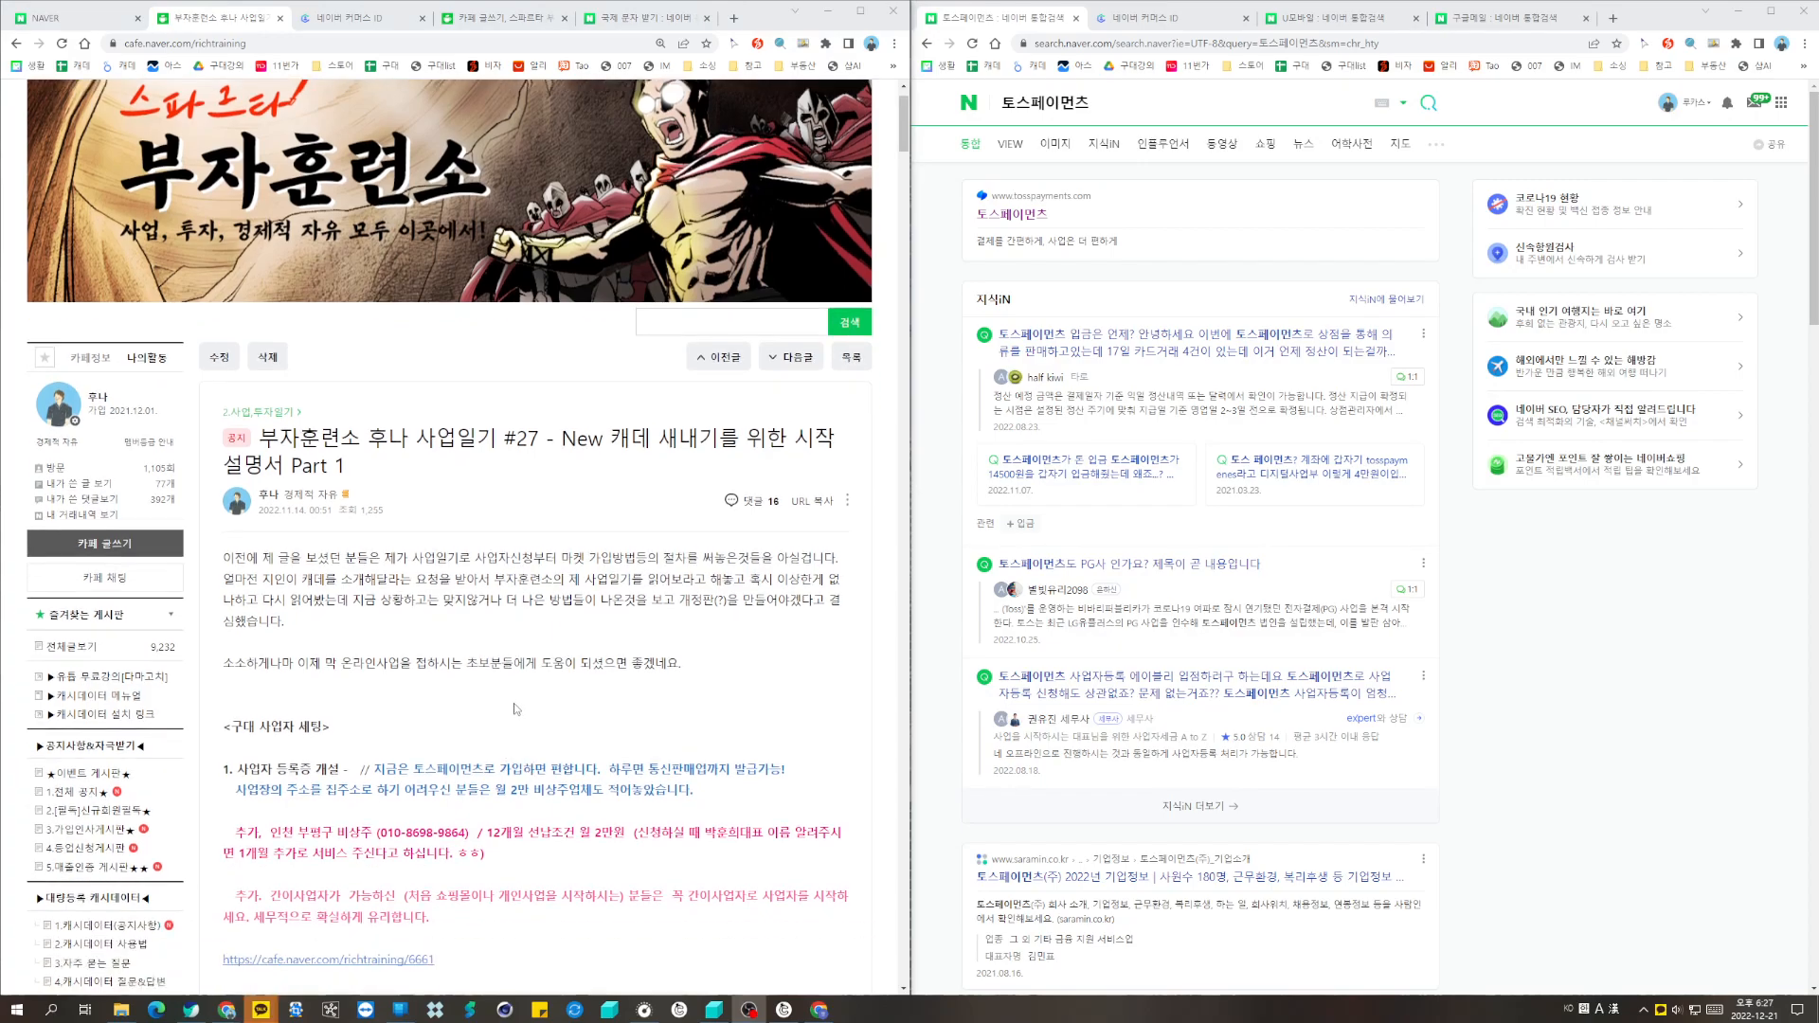
scroll(514, 703, "down", 2)
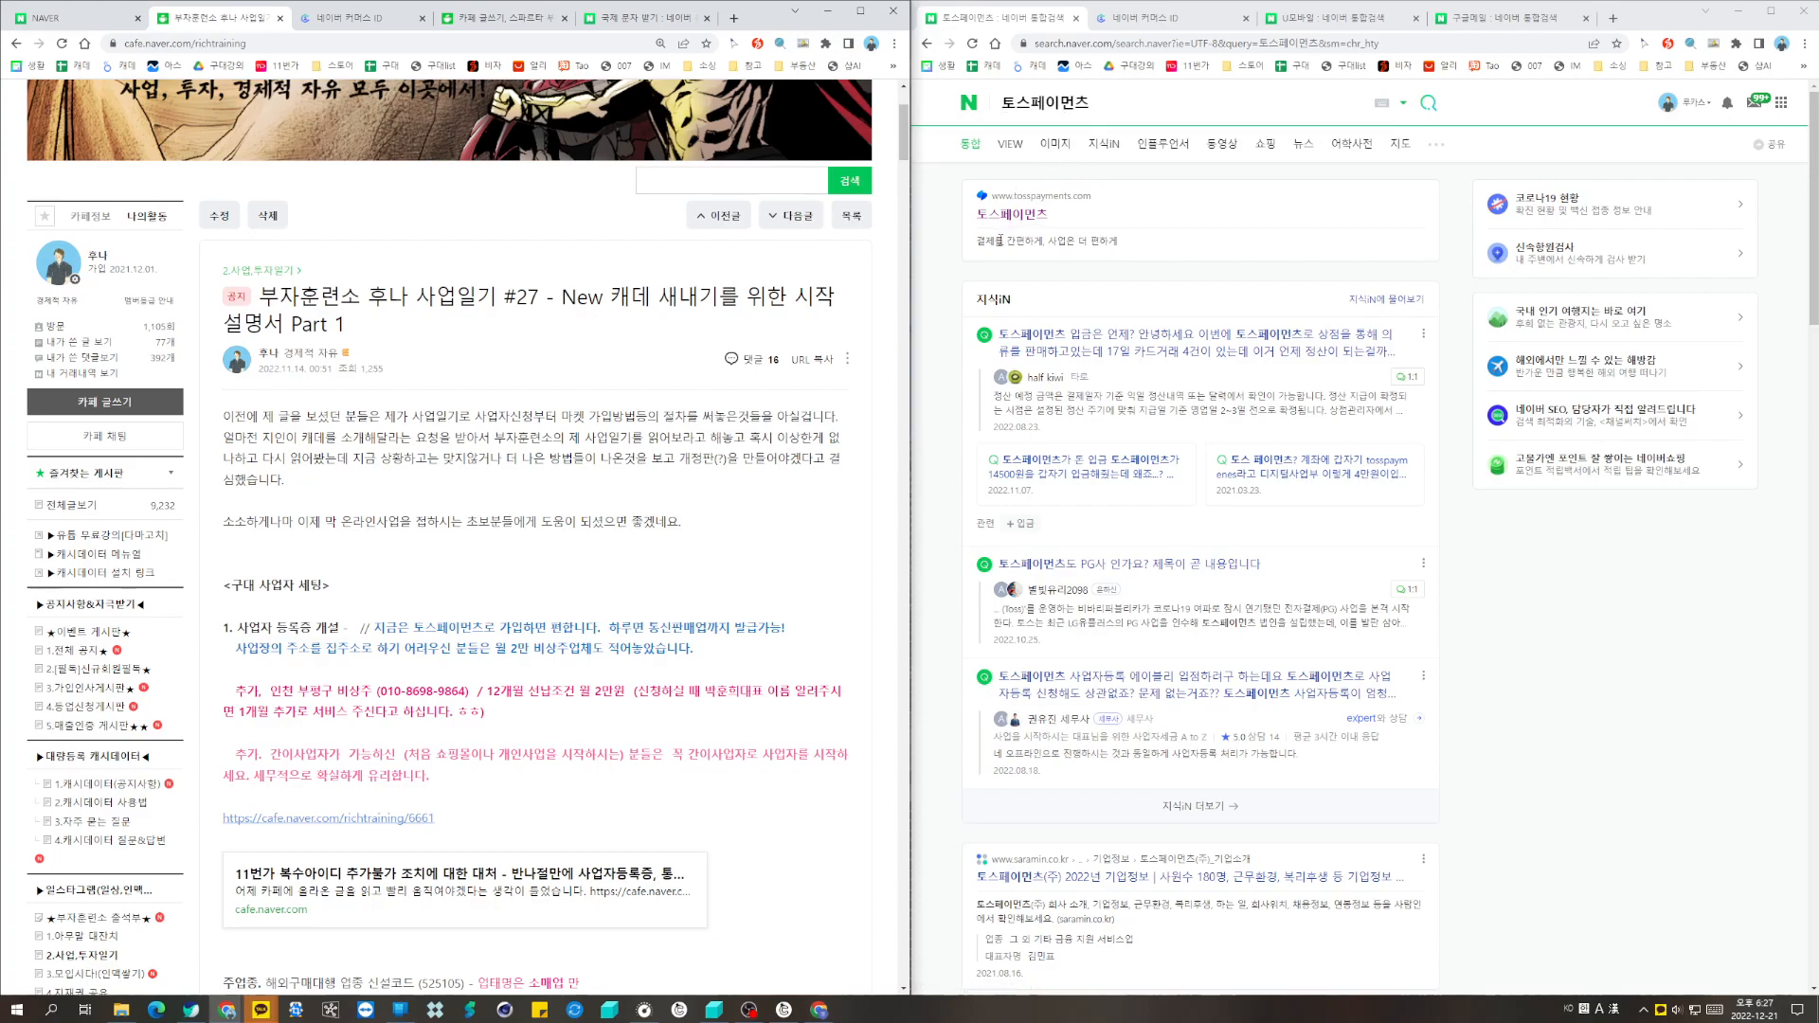
left_click(1010, 219)
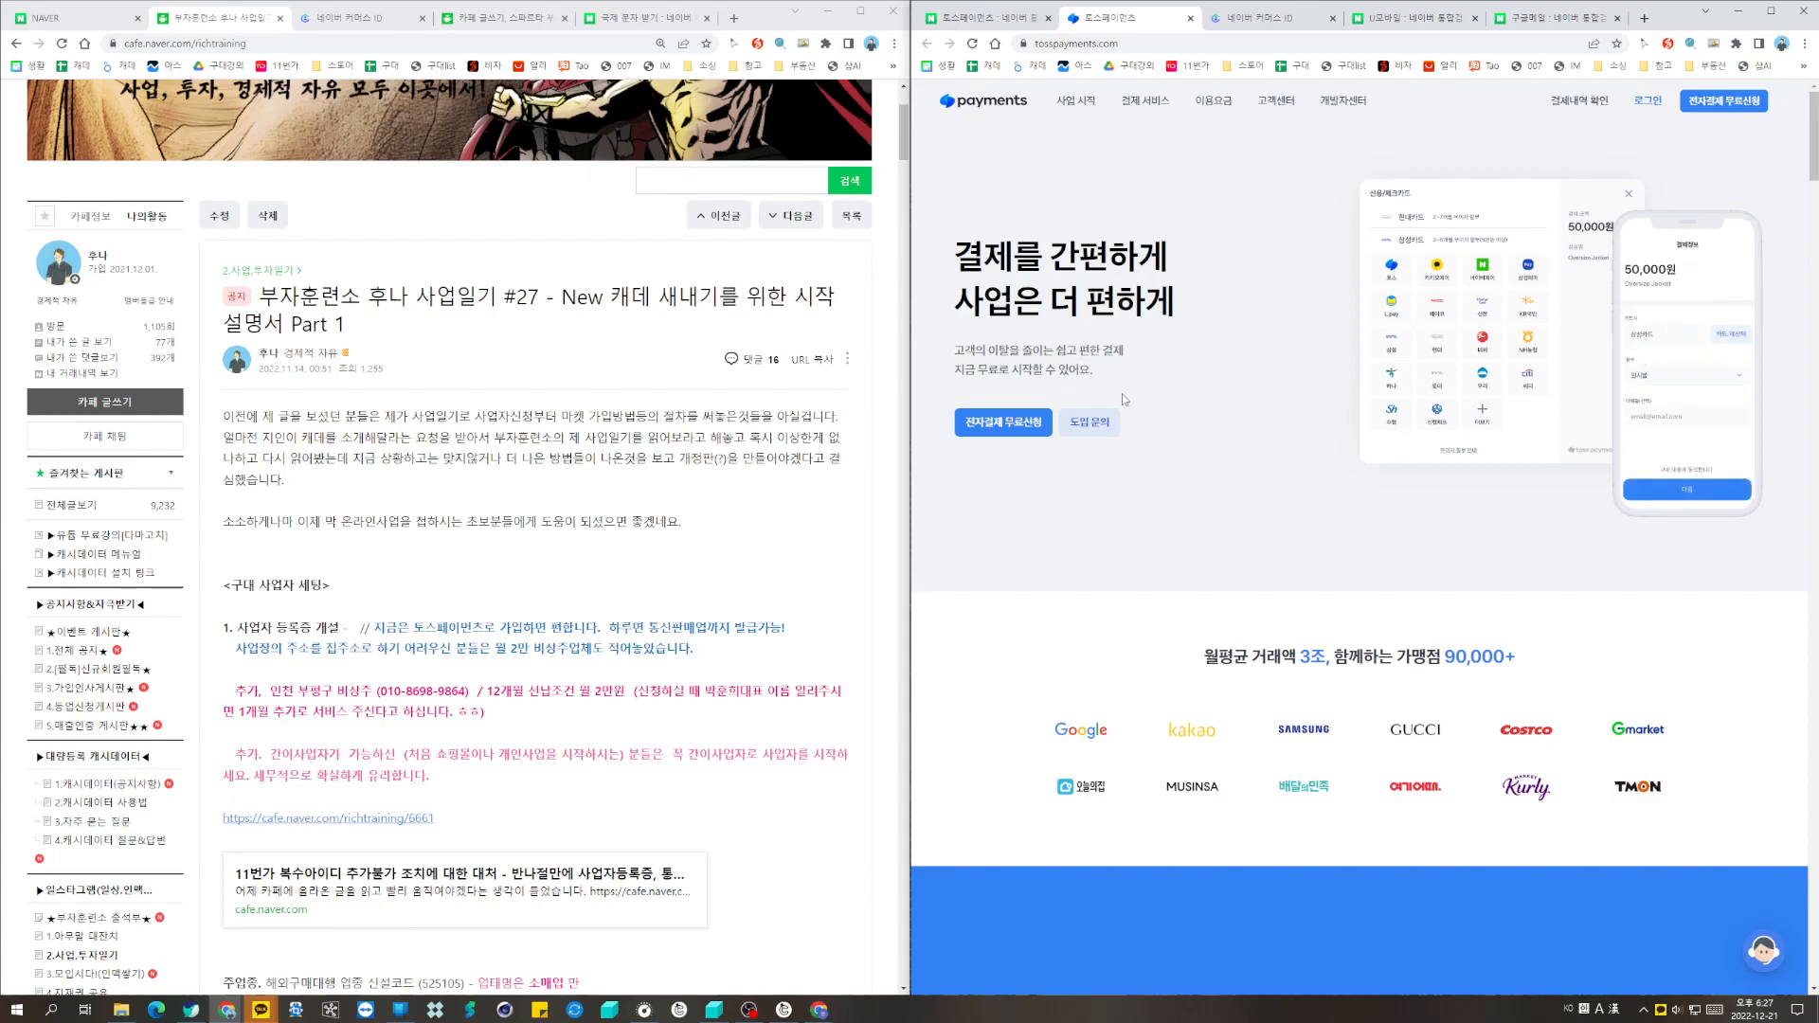
- Begin Toss Payments' 사업자등록 바로신청, acknowledge the notice, and agree to all terms
mouse_move(1088, 110)
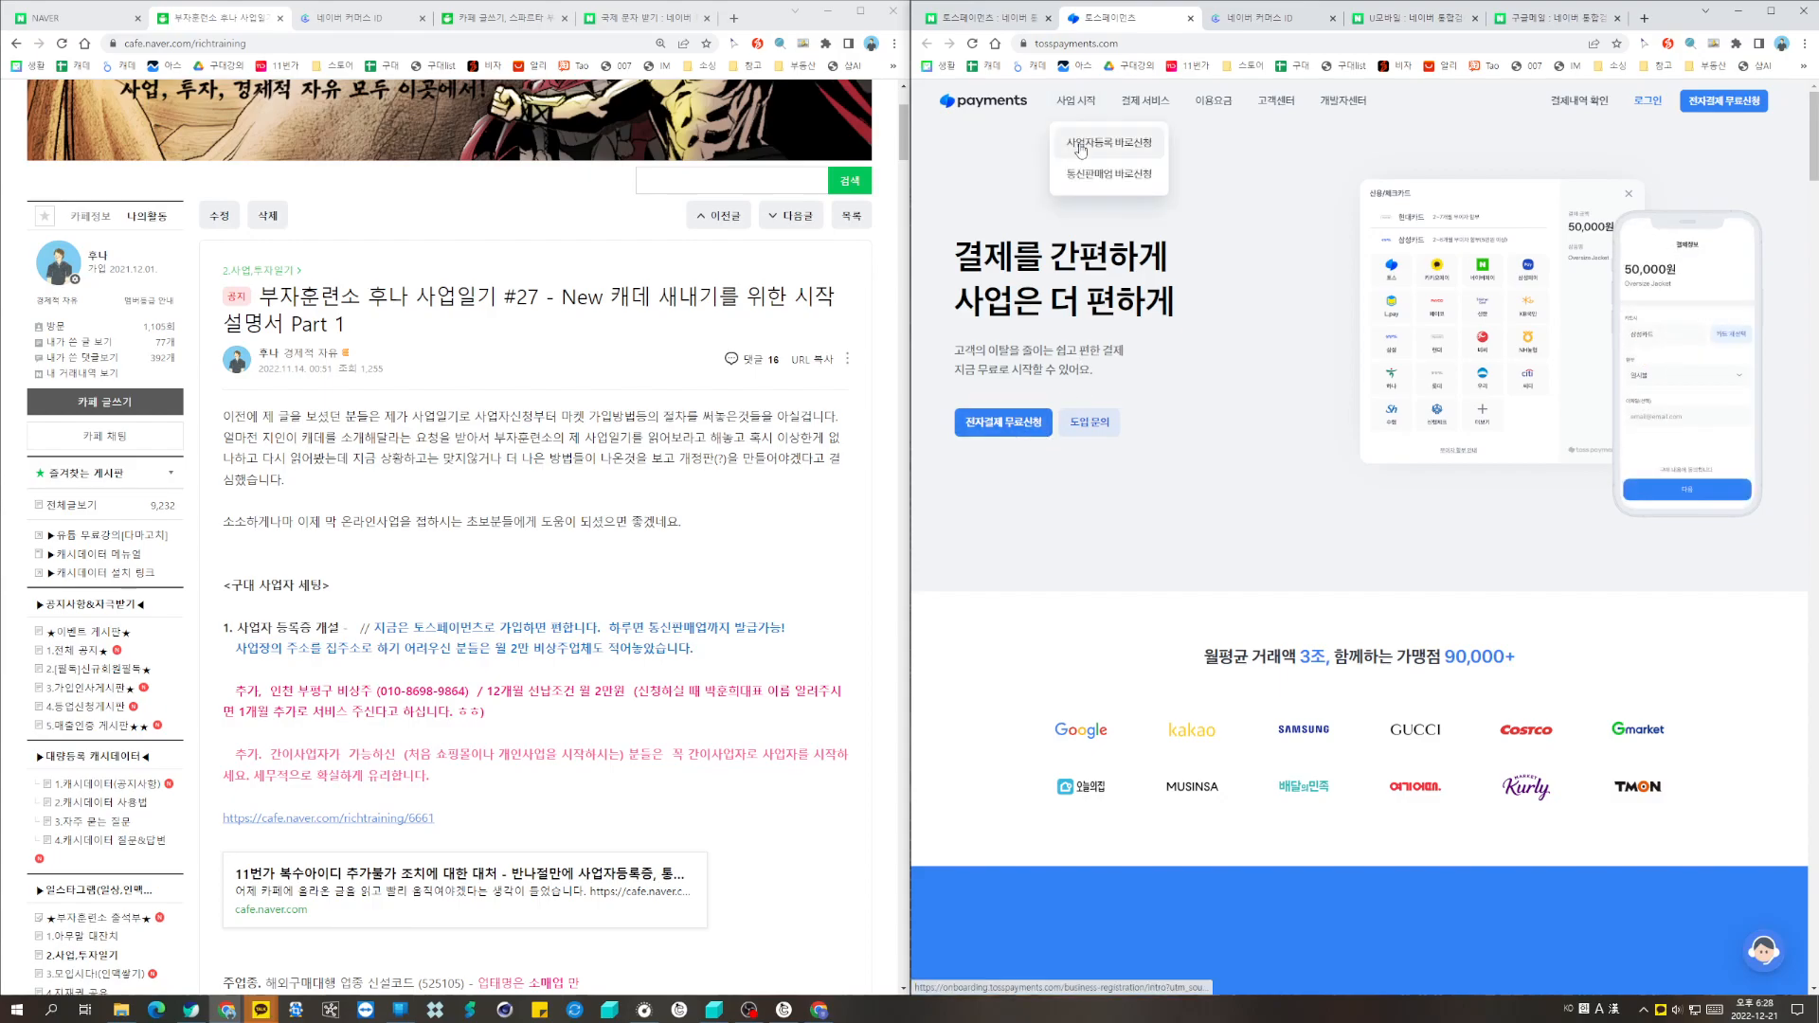
left_click(1081, 148)
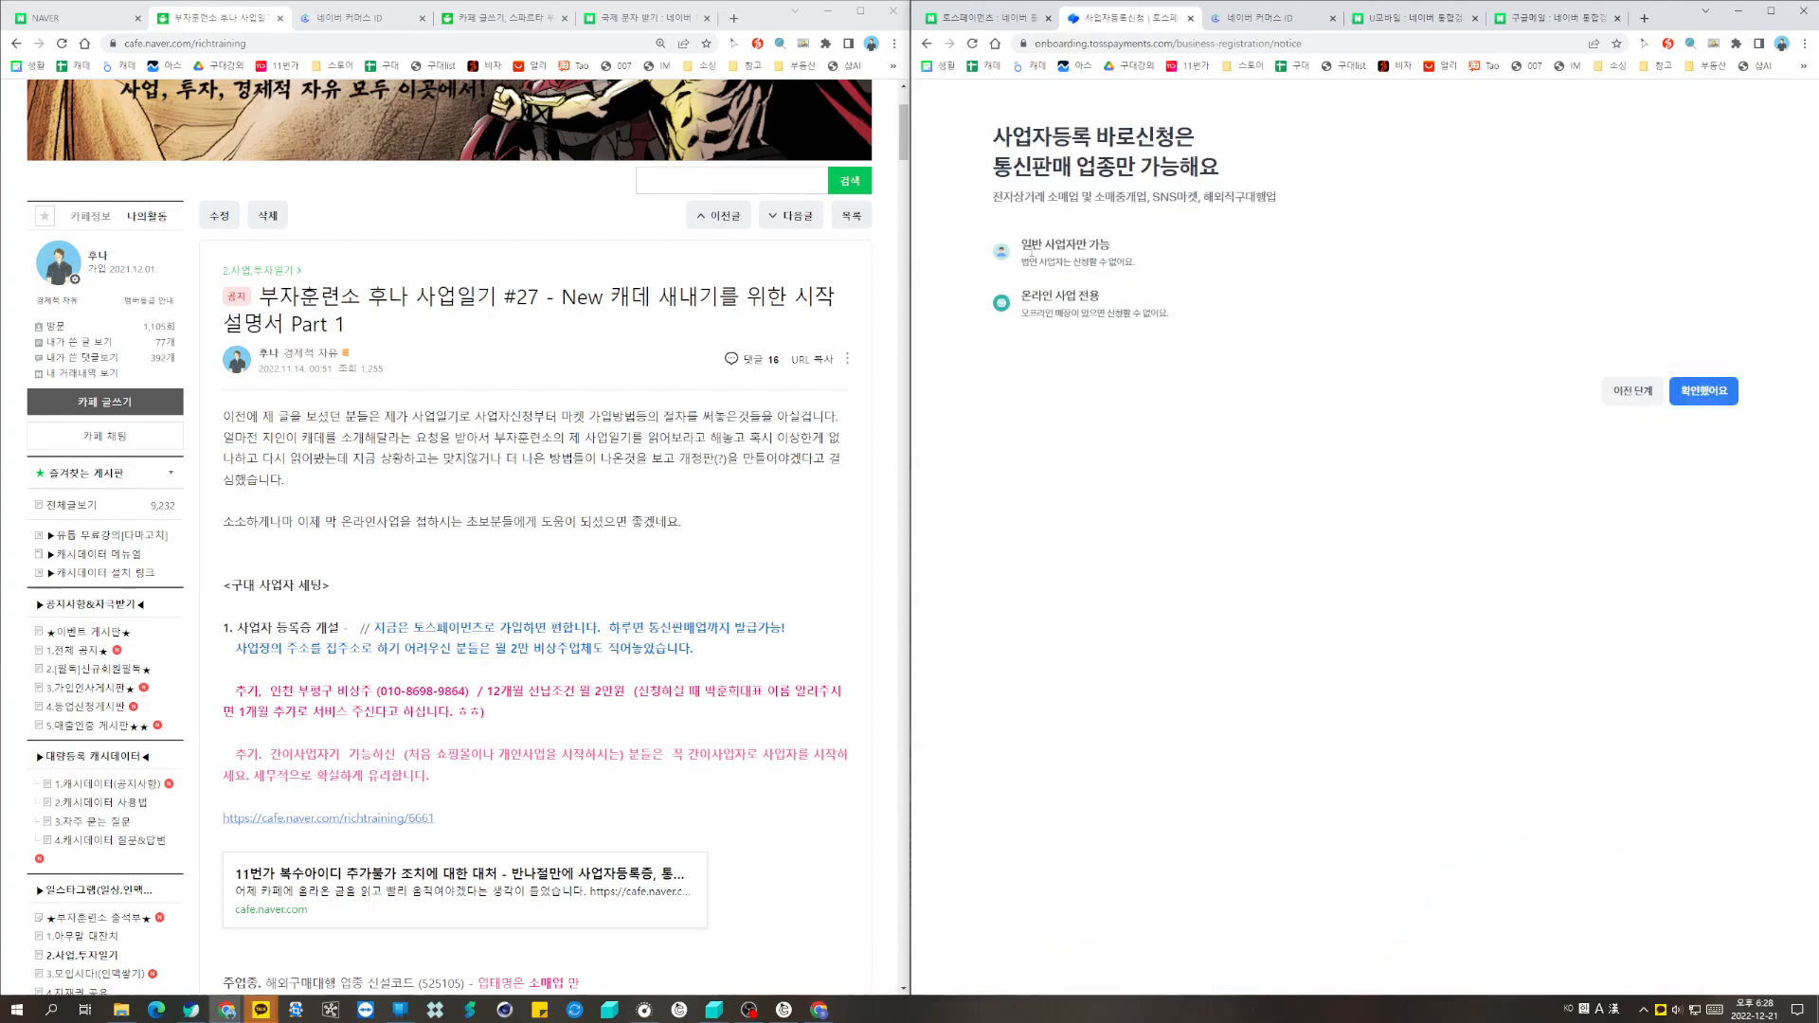
left_click(1697, 392)
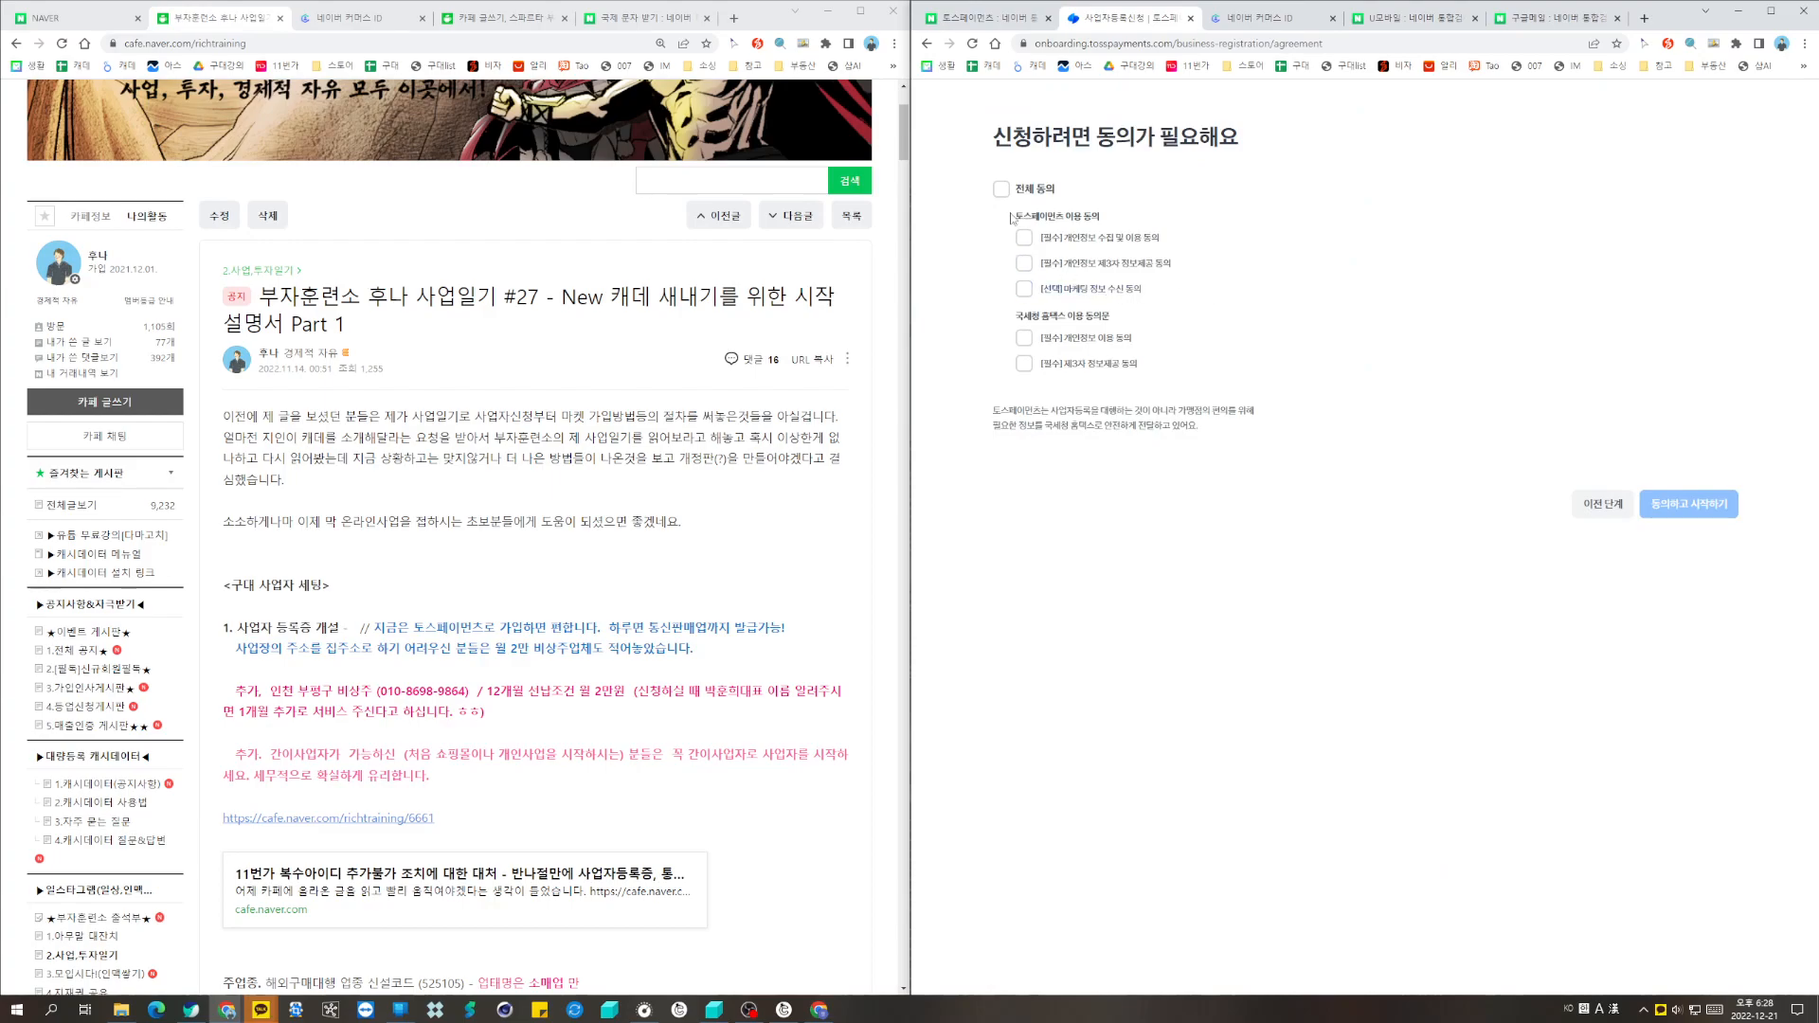
left_click(1001, 189)
left_click(1689, 504)
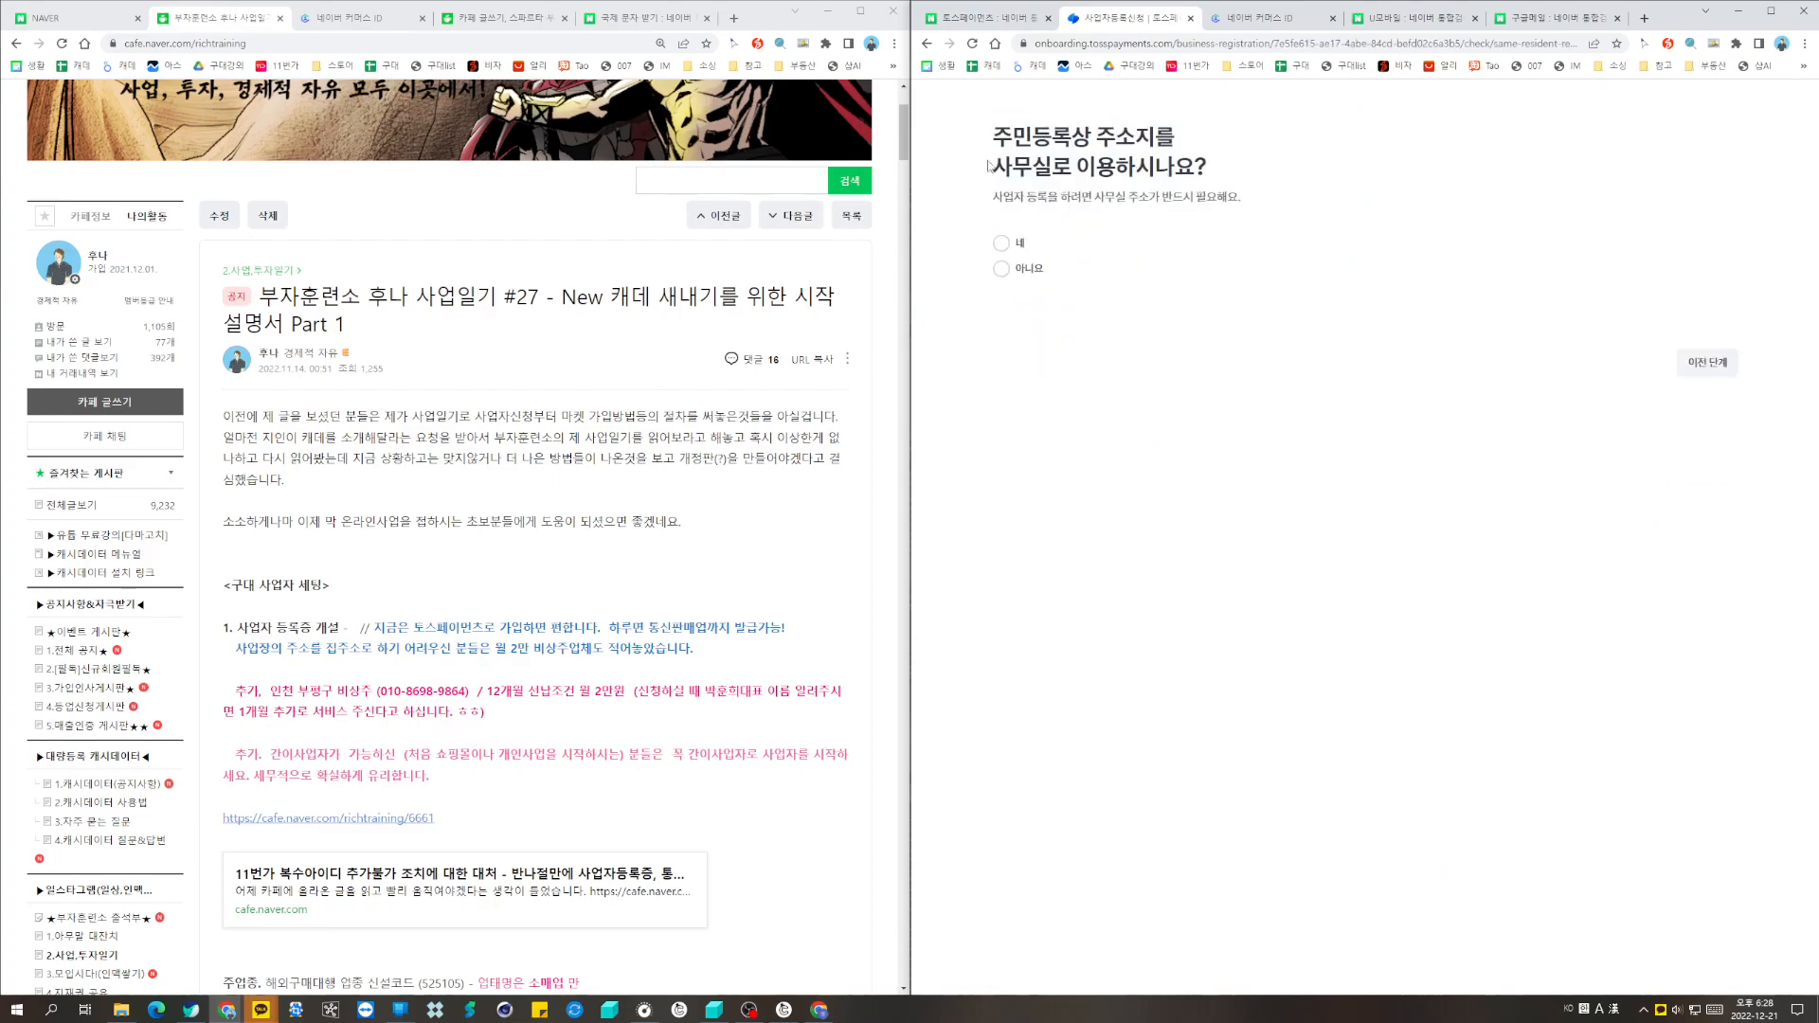
left_click(1001, 242)
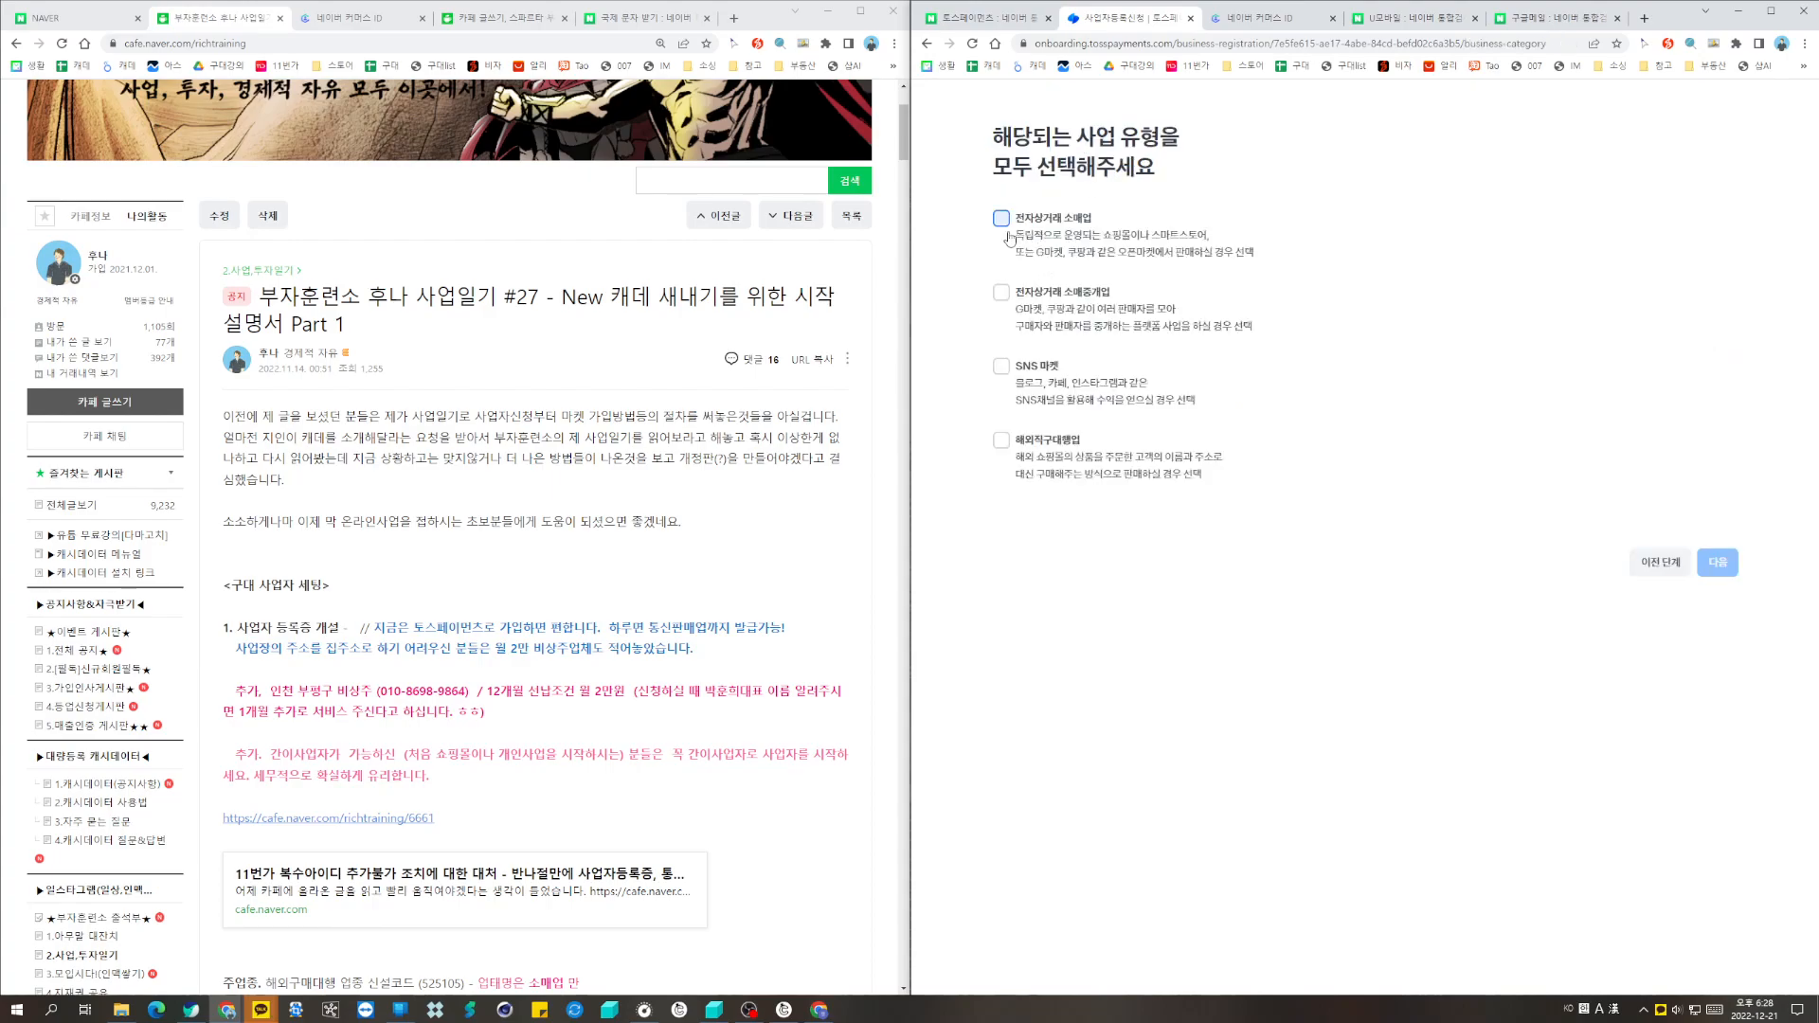
key("alt+Left")
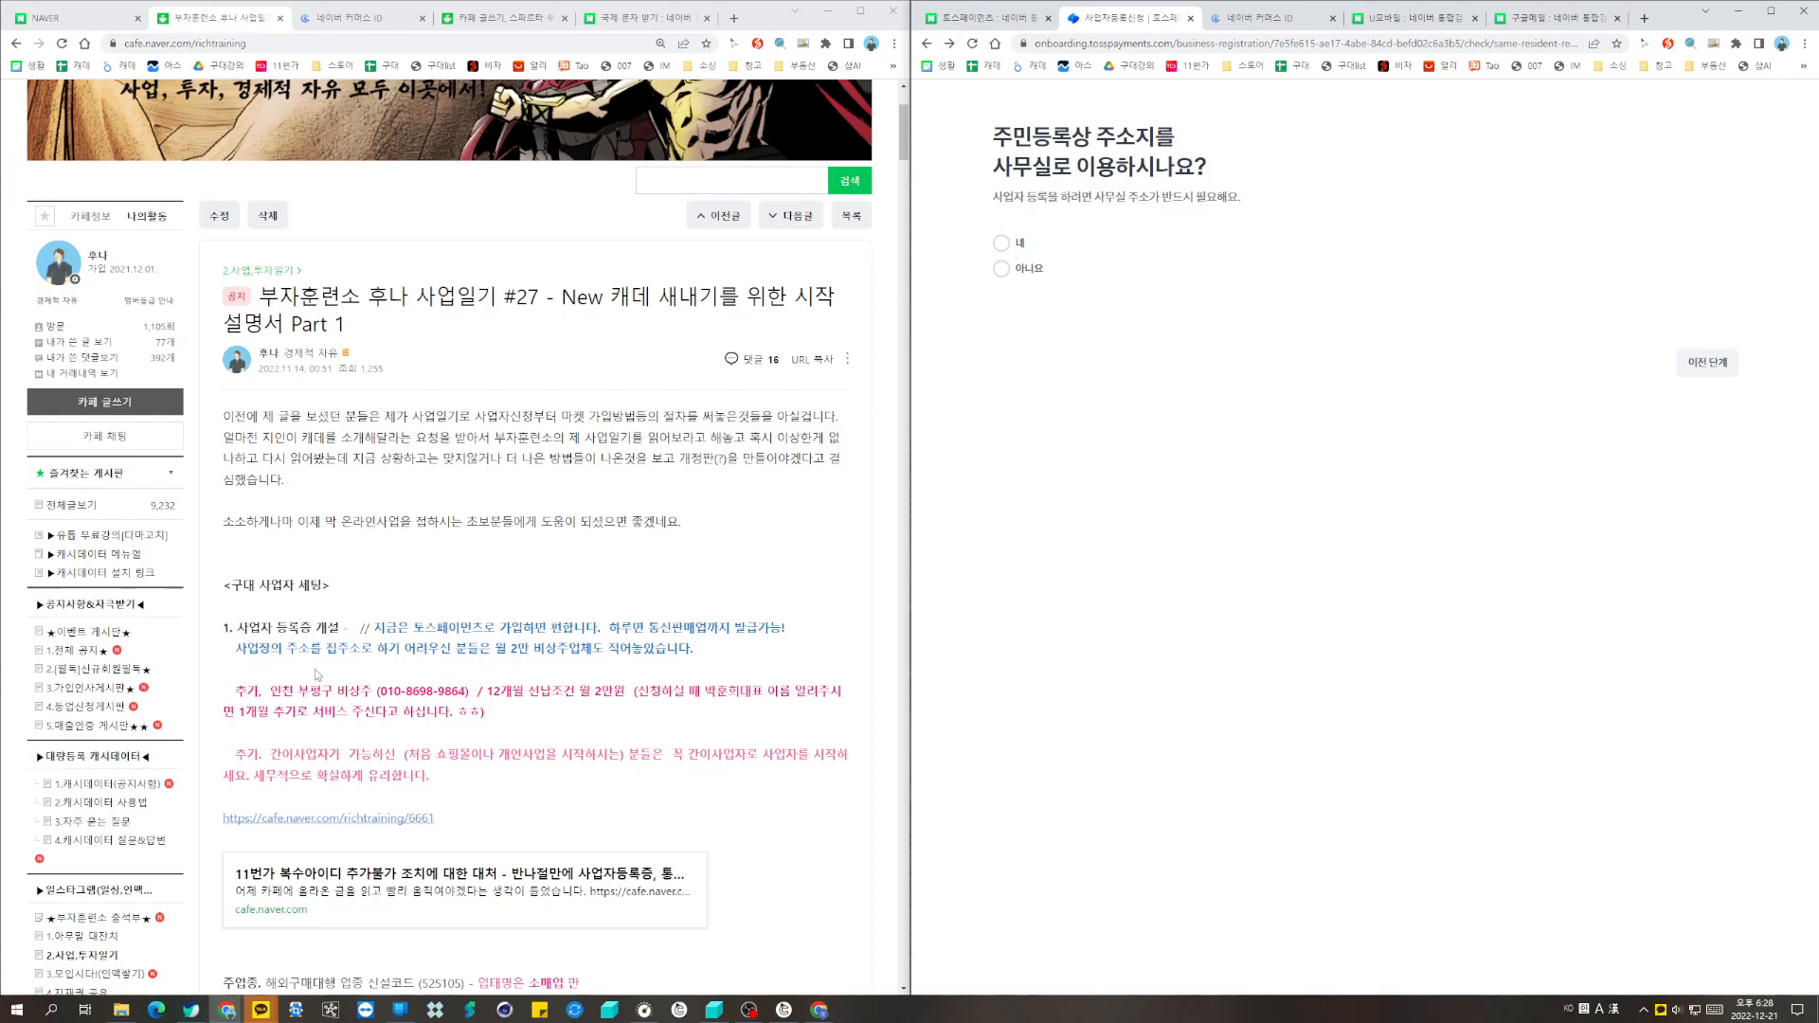
- Highlight the Incheon office text in the cafe article and switch to the post's editing draft
left_click_drag(270, 691, 361, 692)
left_click(502, 18)
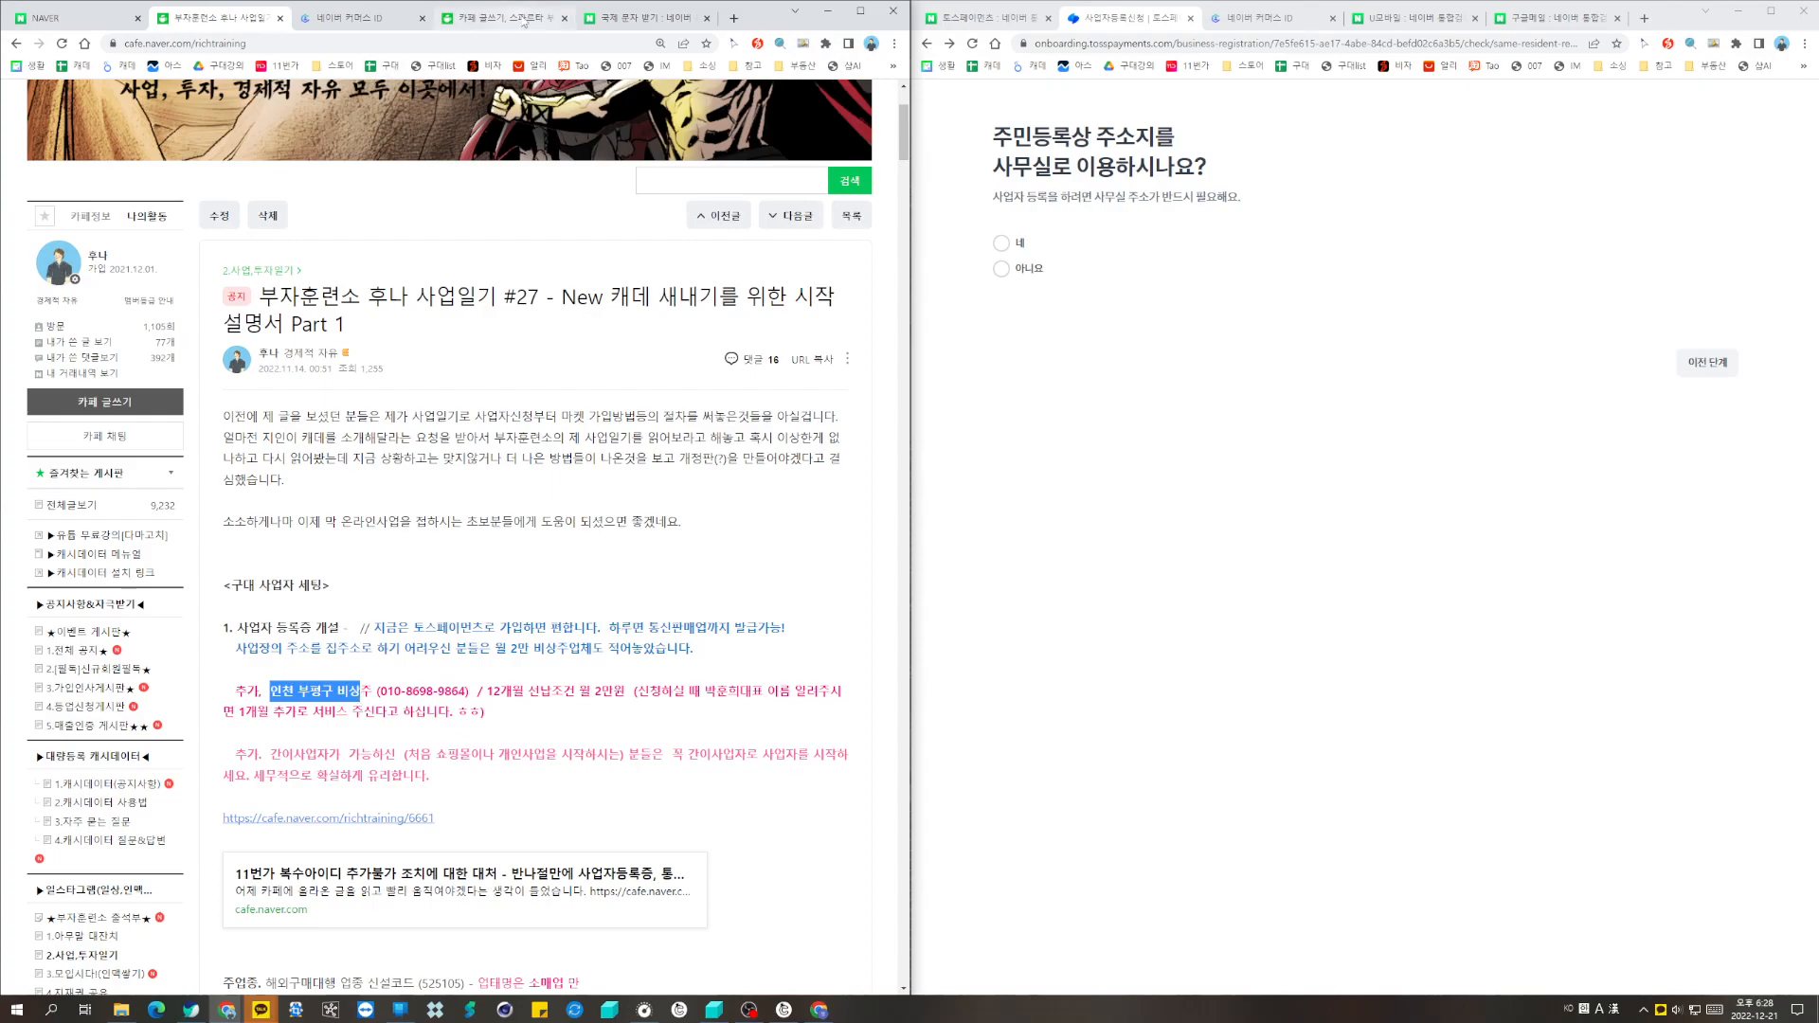
scroll(507, 369, "up", 6)
- Highlight the Incheon partner's contact details in the draft's pink note
scroll(507, 369, "up", 15)
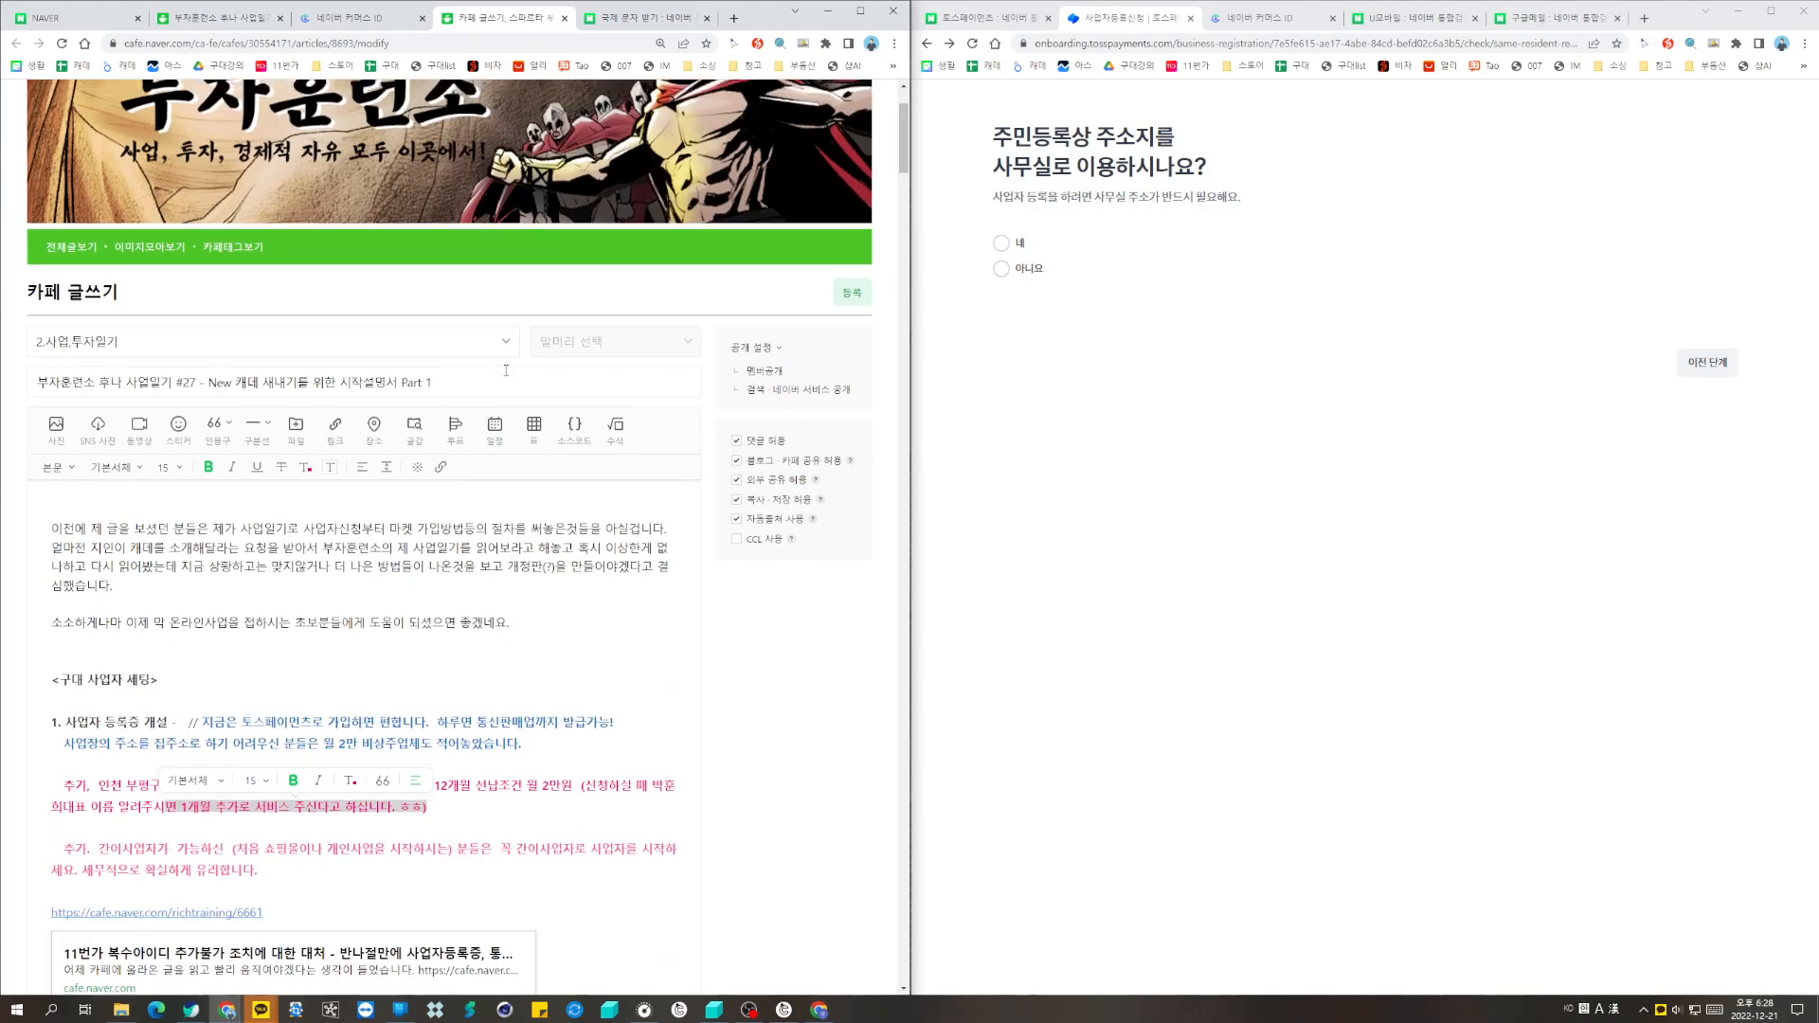
scroll(516, 436, "down", 2)
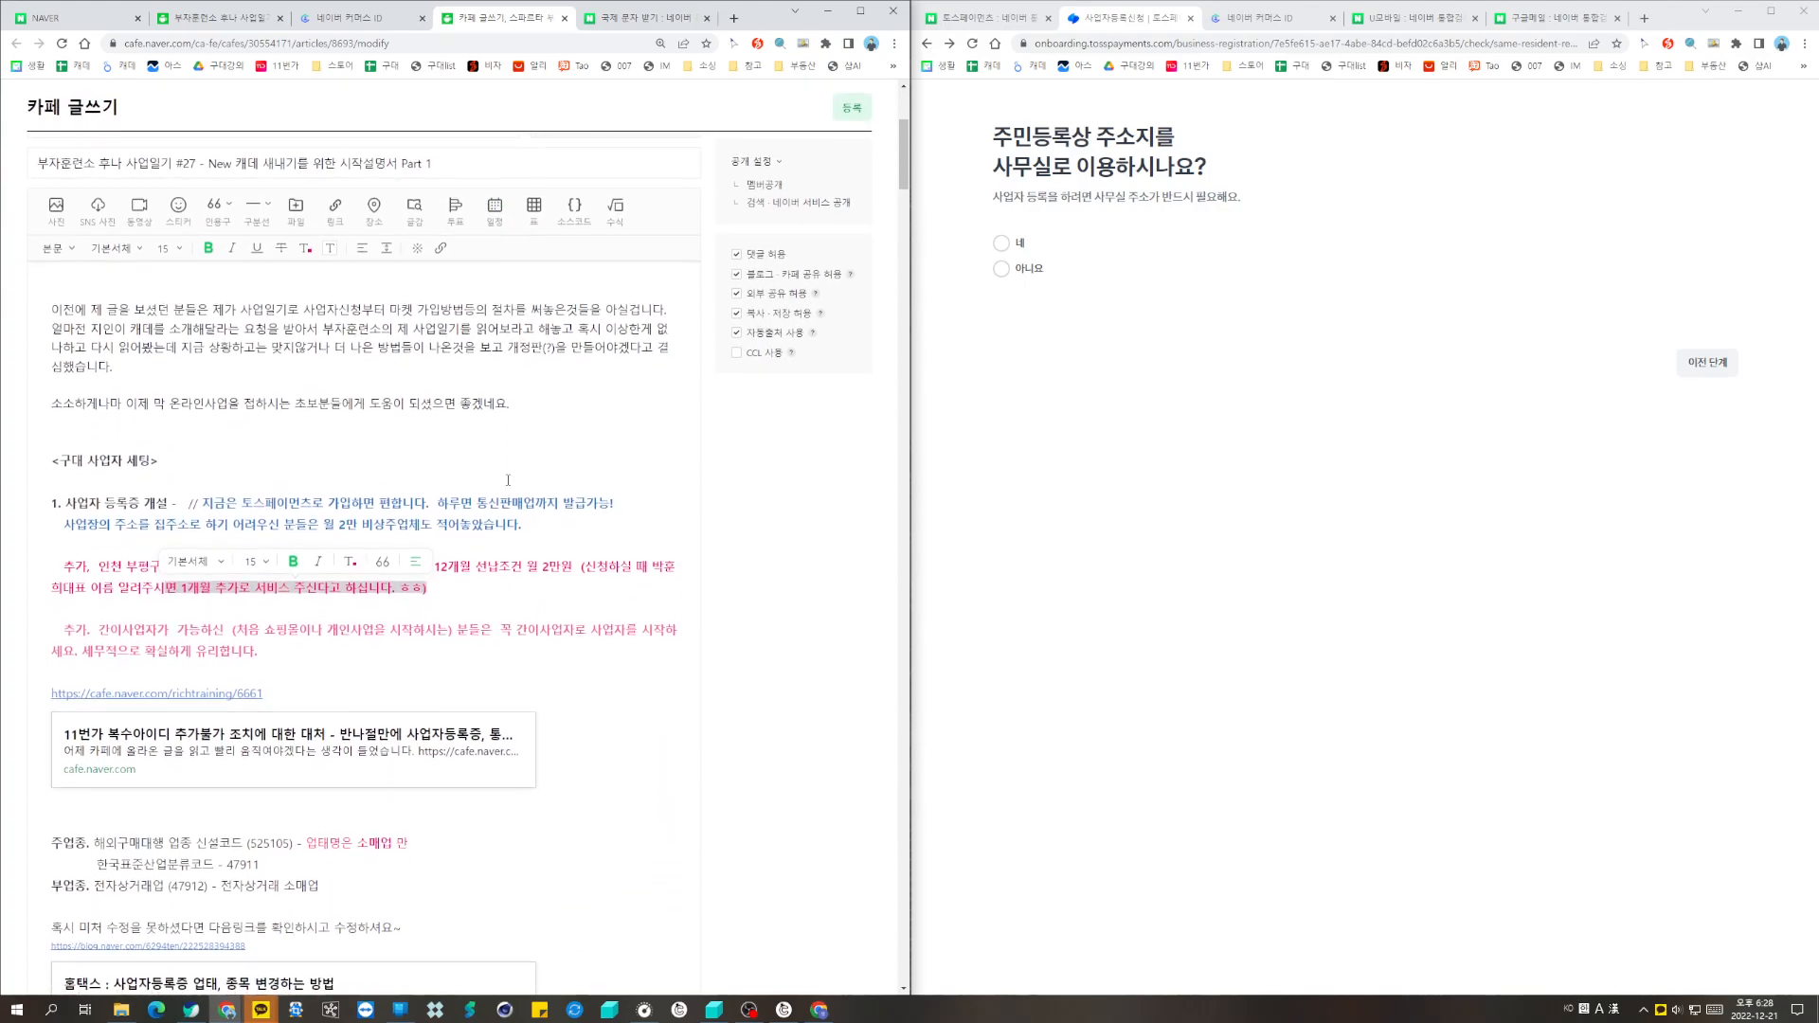
left_click(456, 622)
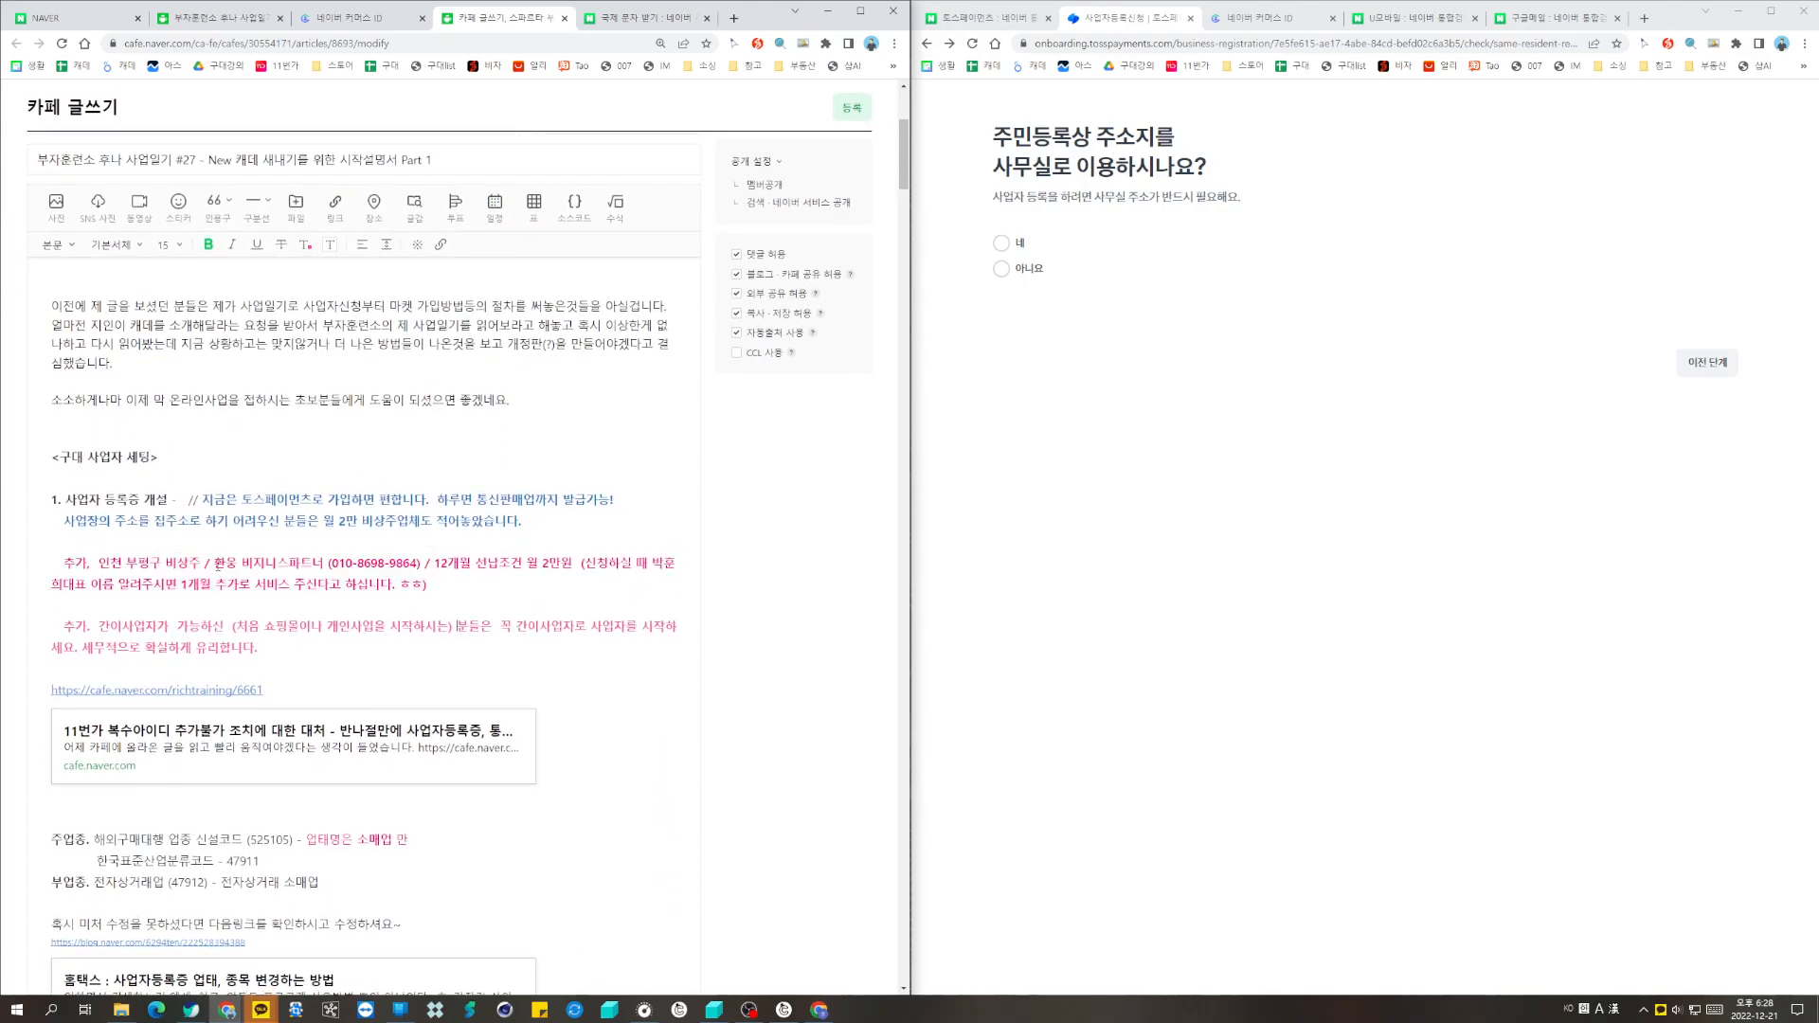
left_click_drag(214, 566, 426, 566)
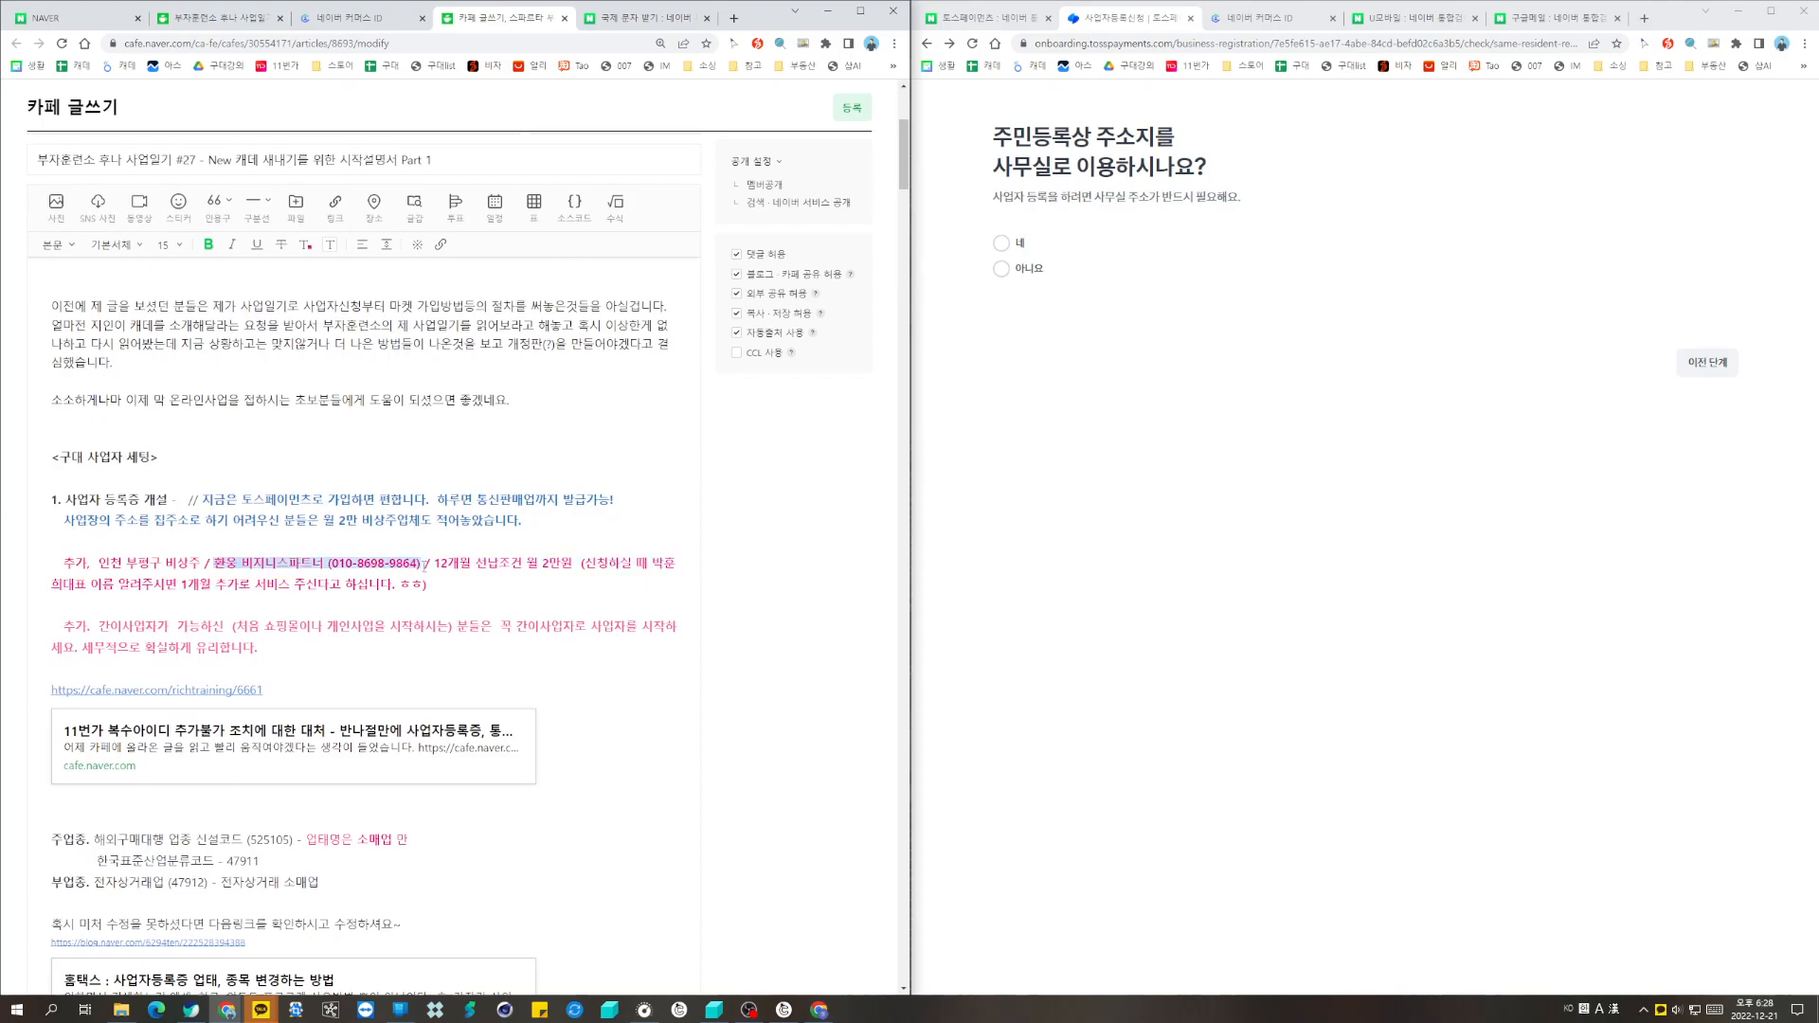
left_click(436, 567)
- Highlight the 12개월 선납조건 월 2만원 terms and the rest of the note, then return to the article
left_click_drag(437, 566, 570, 567)
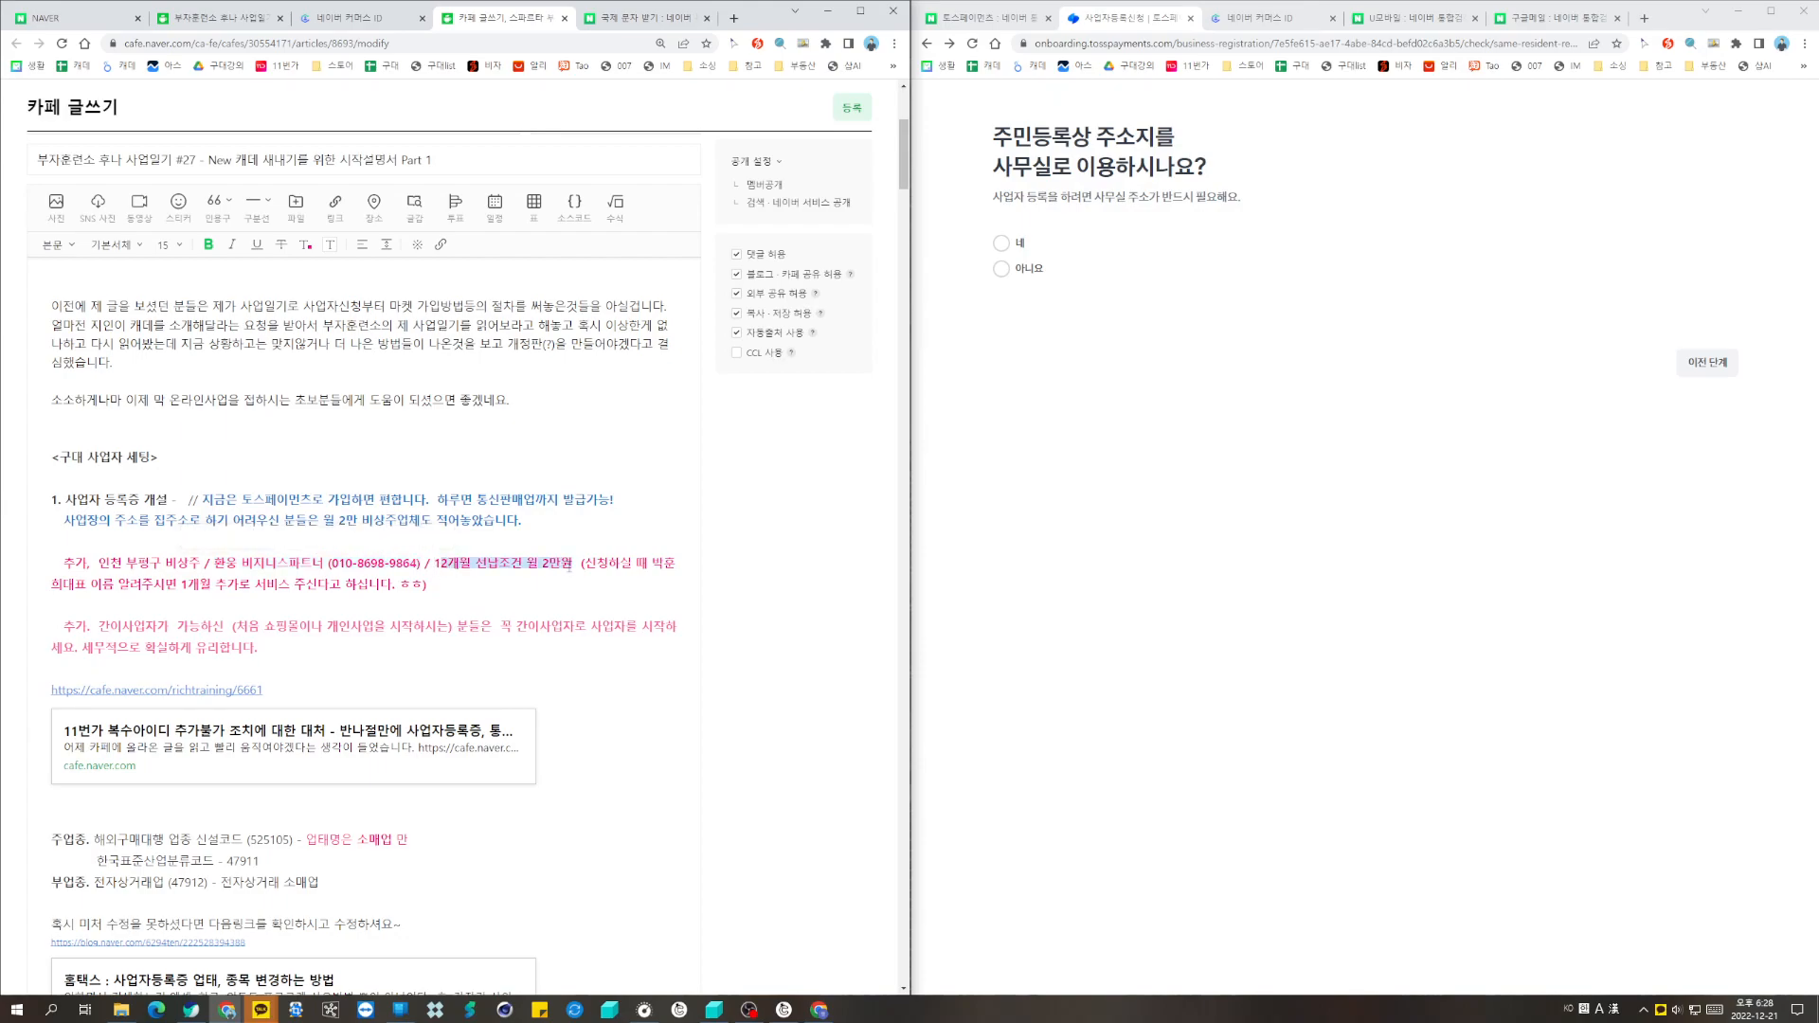
left_click(569, 567)
left_click_drag(653, 566, 428, 585)
left_click(199, 585)
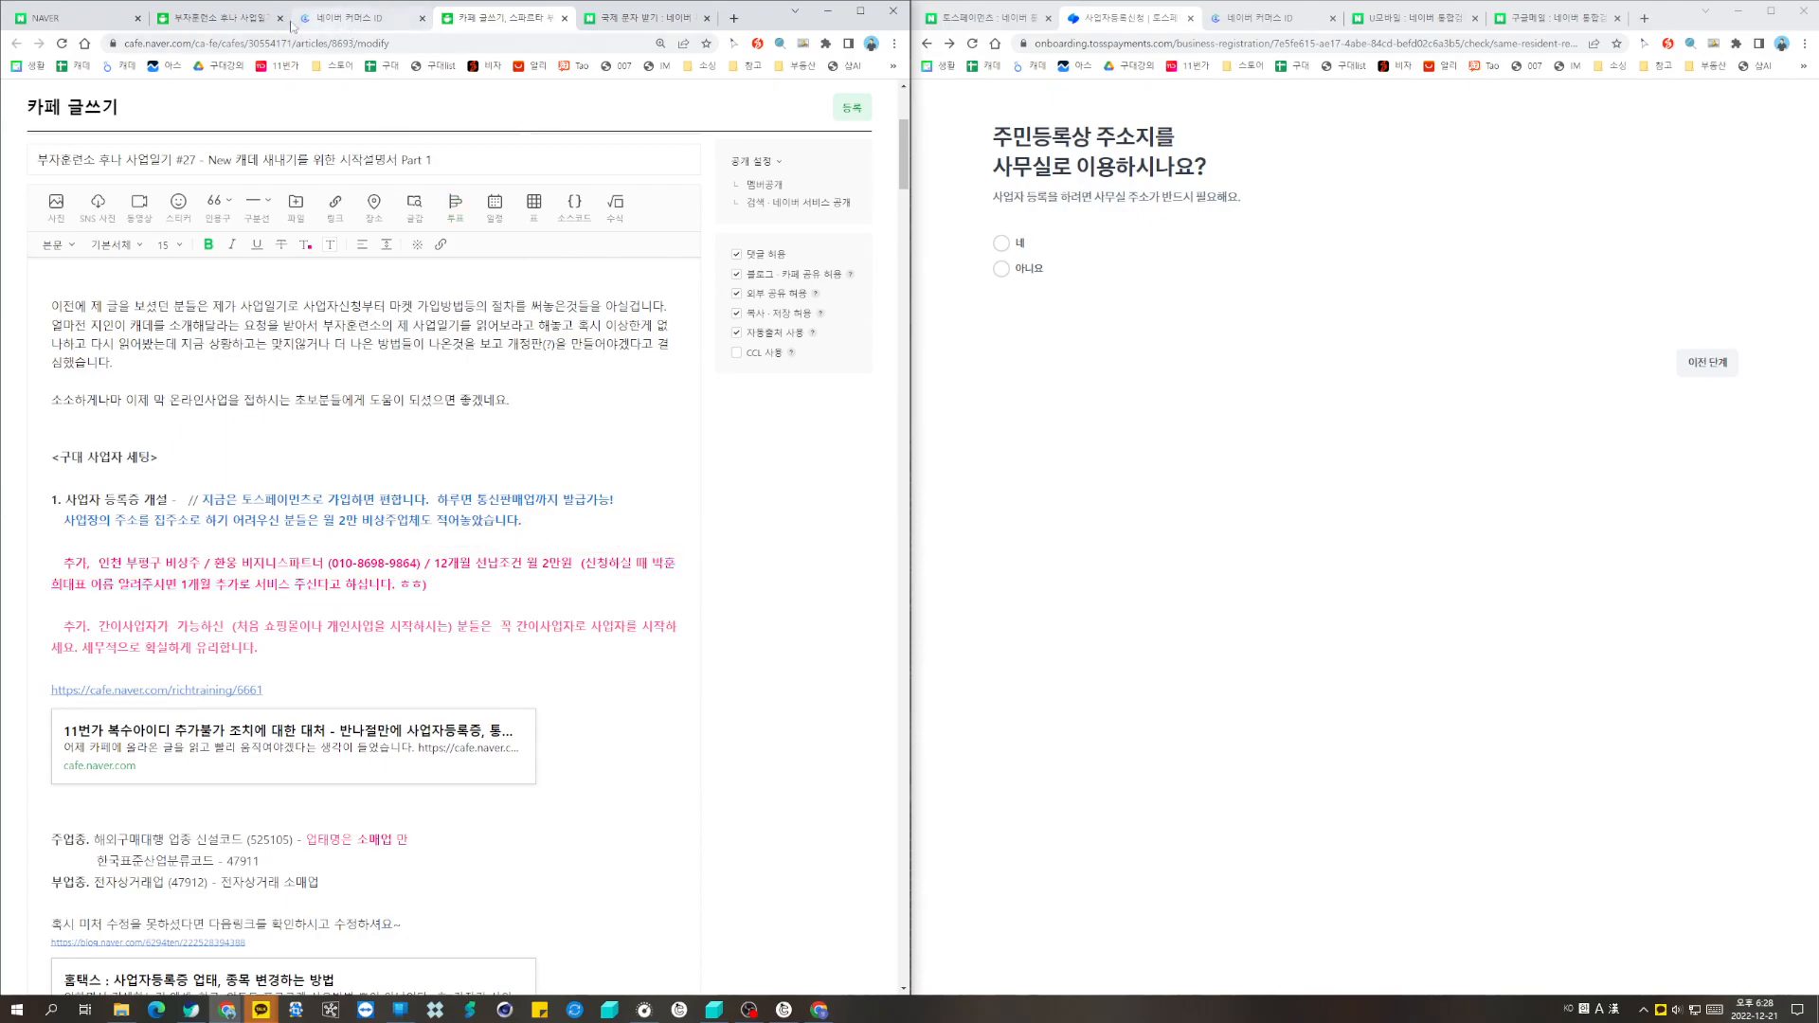
left_click(220, 27)
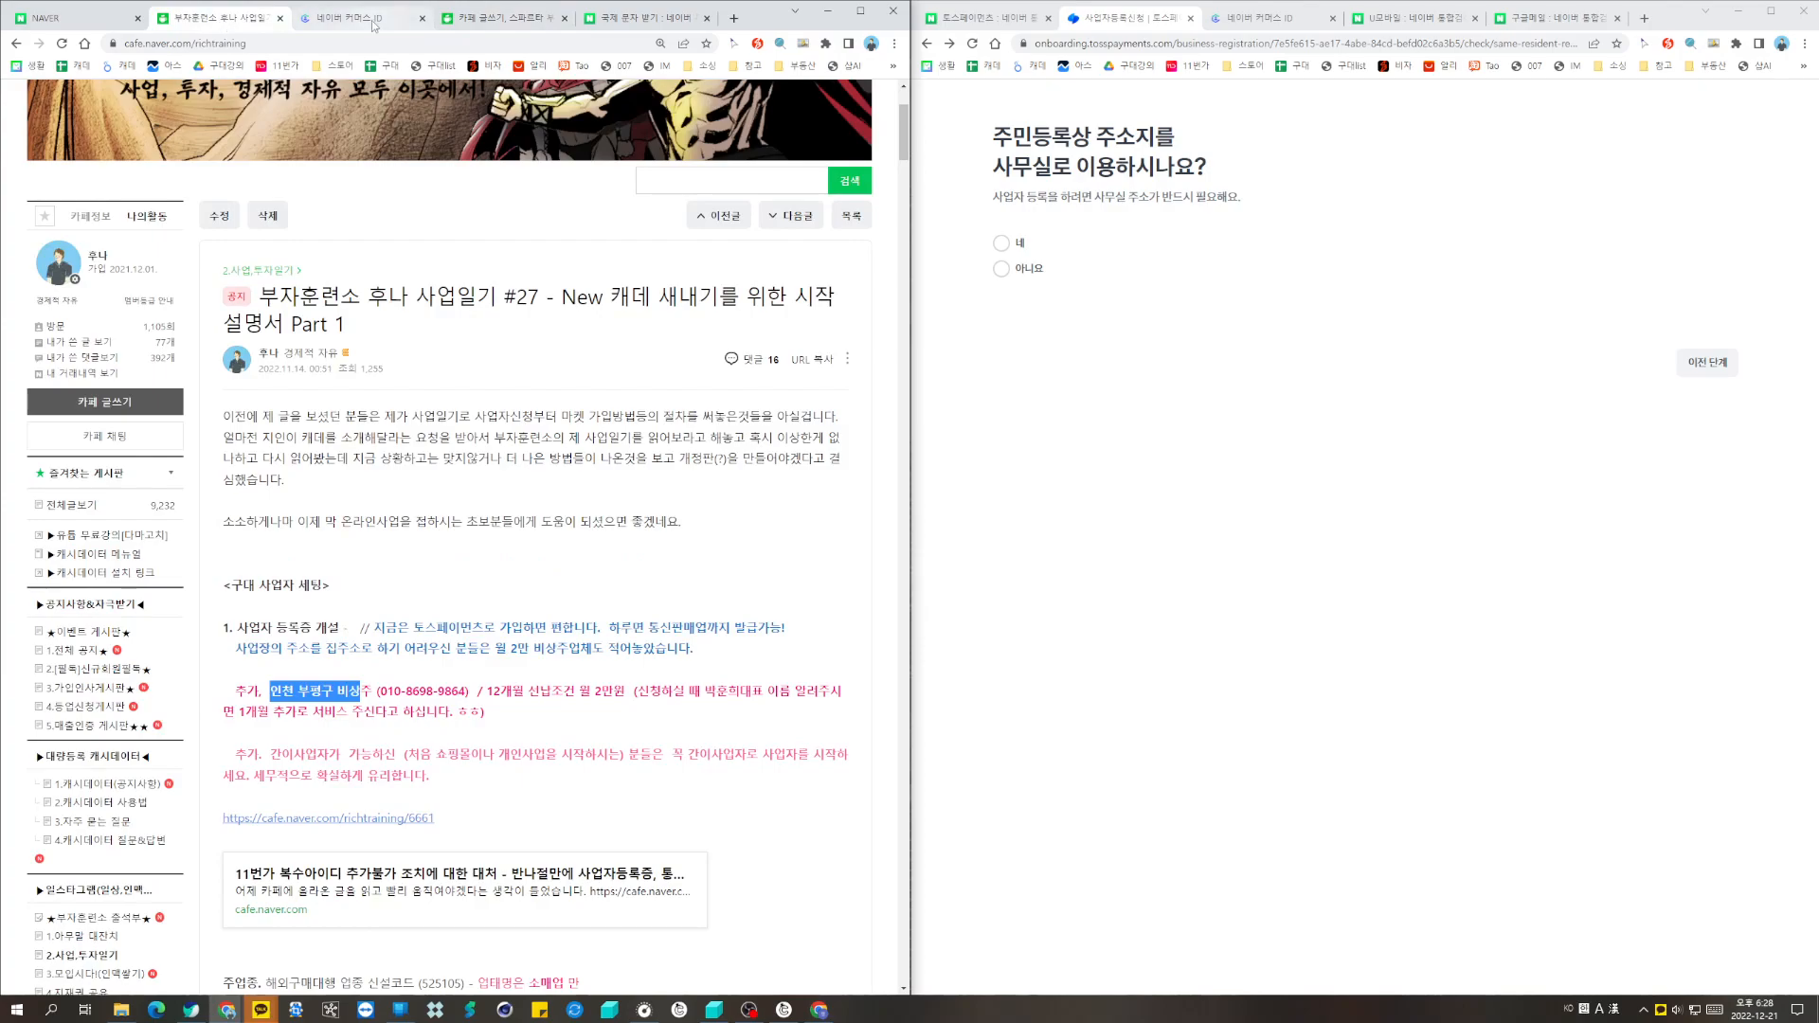
- Confirm the home address as office and tick 전자상거래 소매업, 전자상거래 소매중개업 and 해외직구대행업
scroll(407, 494, "down", 3)
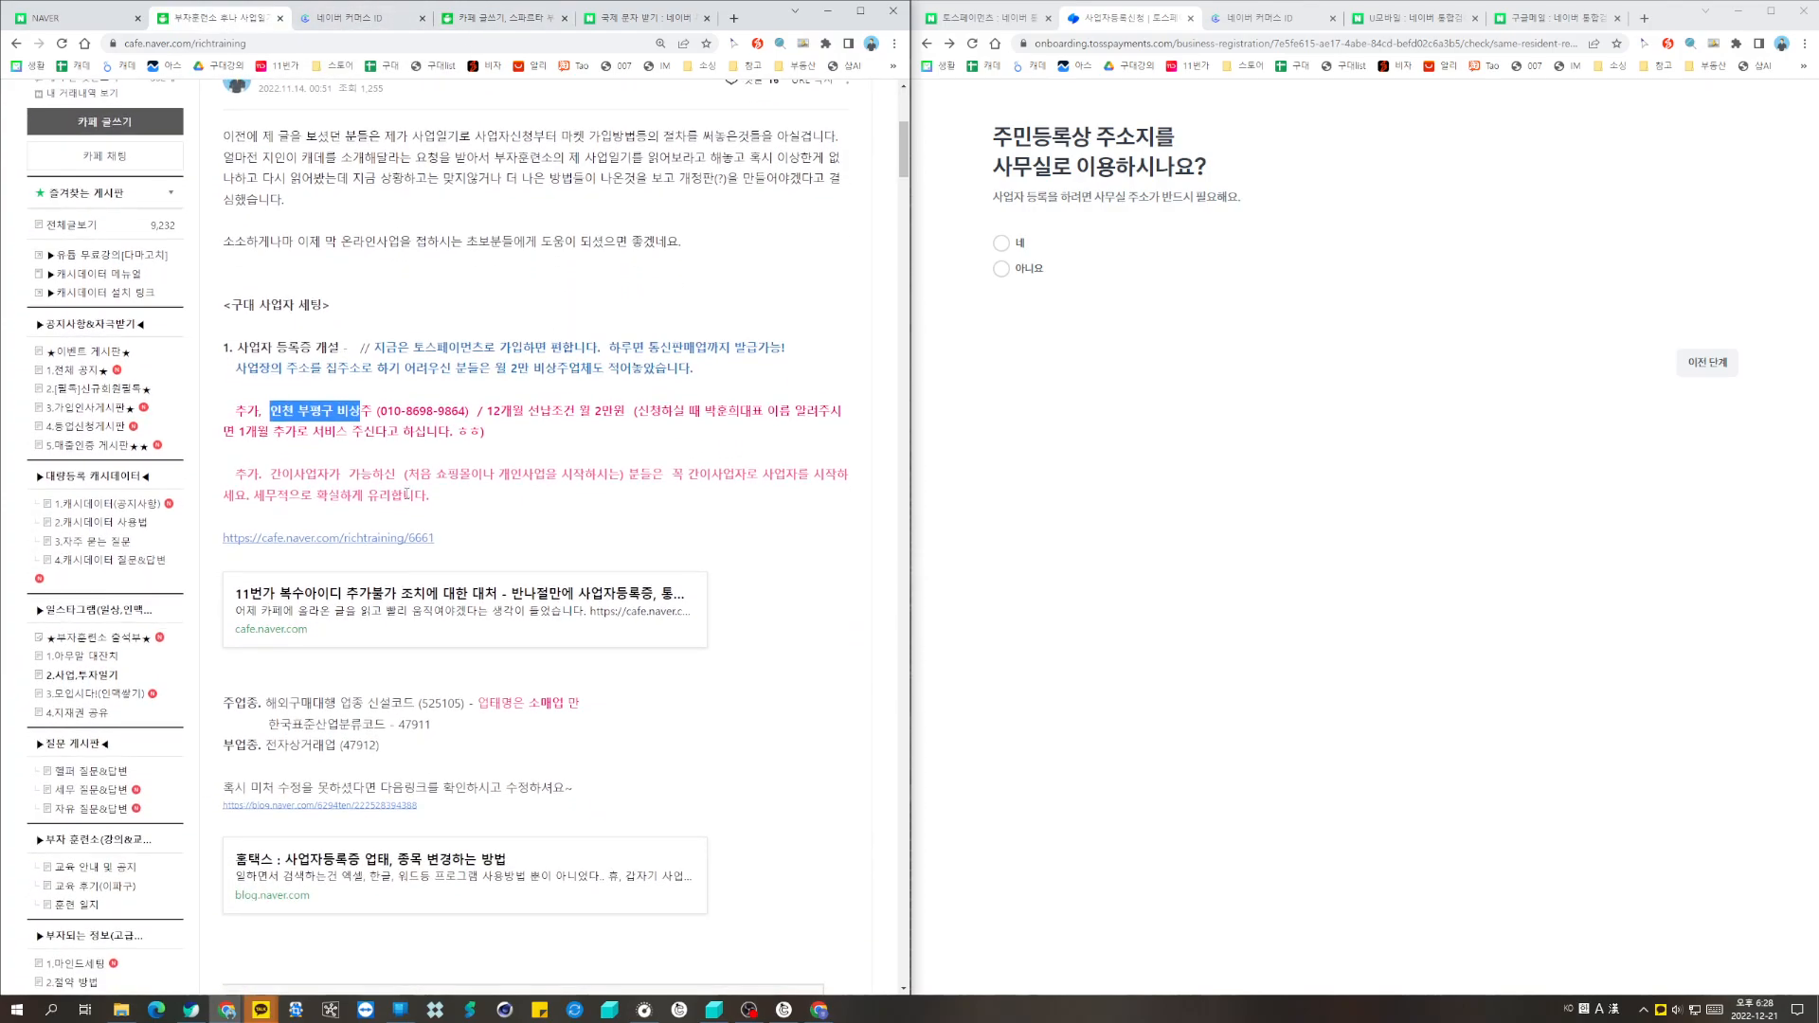
left_click(1000, 244)
left_click(999, 219)
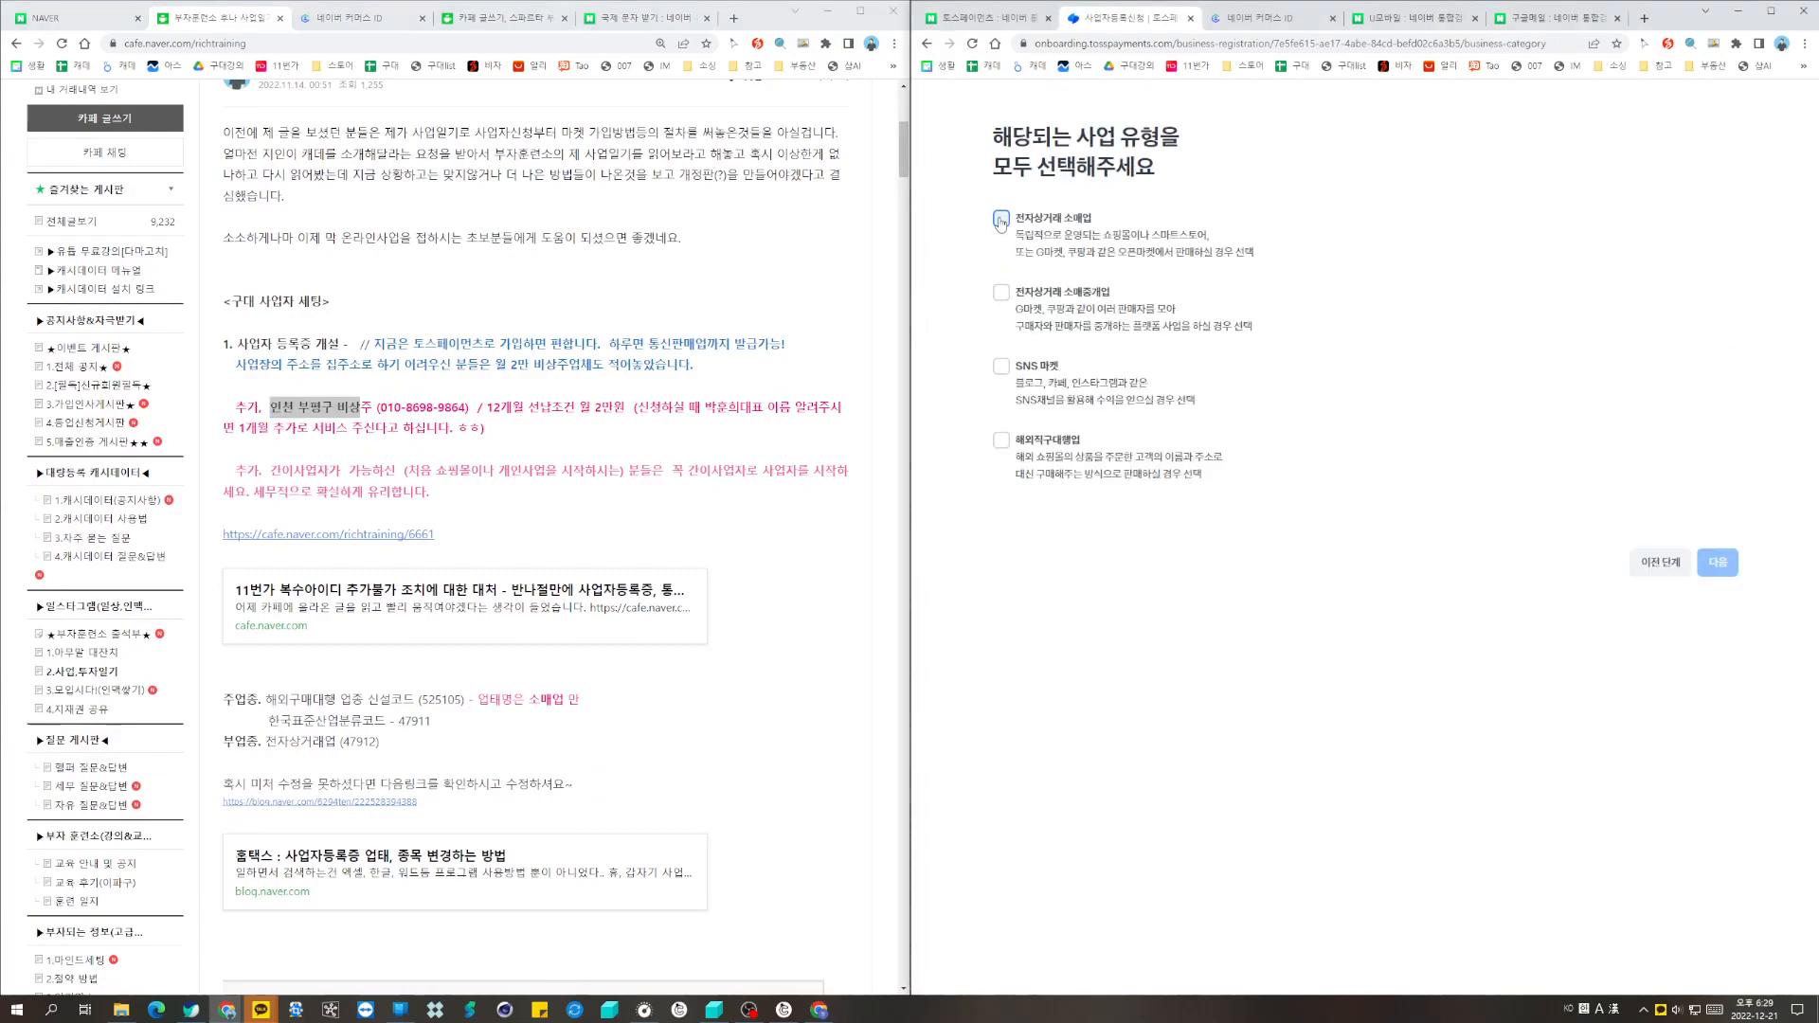
left_click(1000, 292)
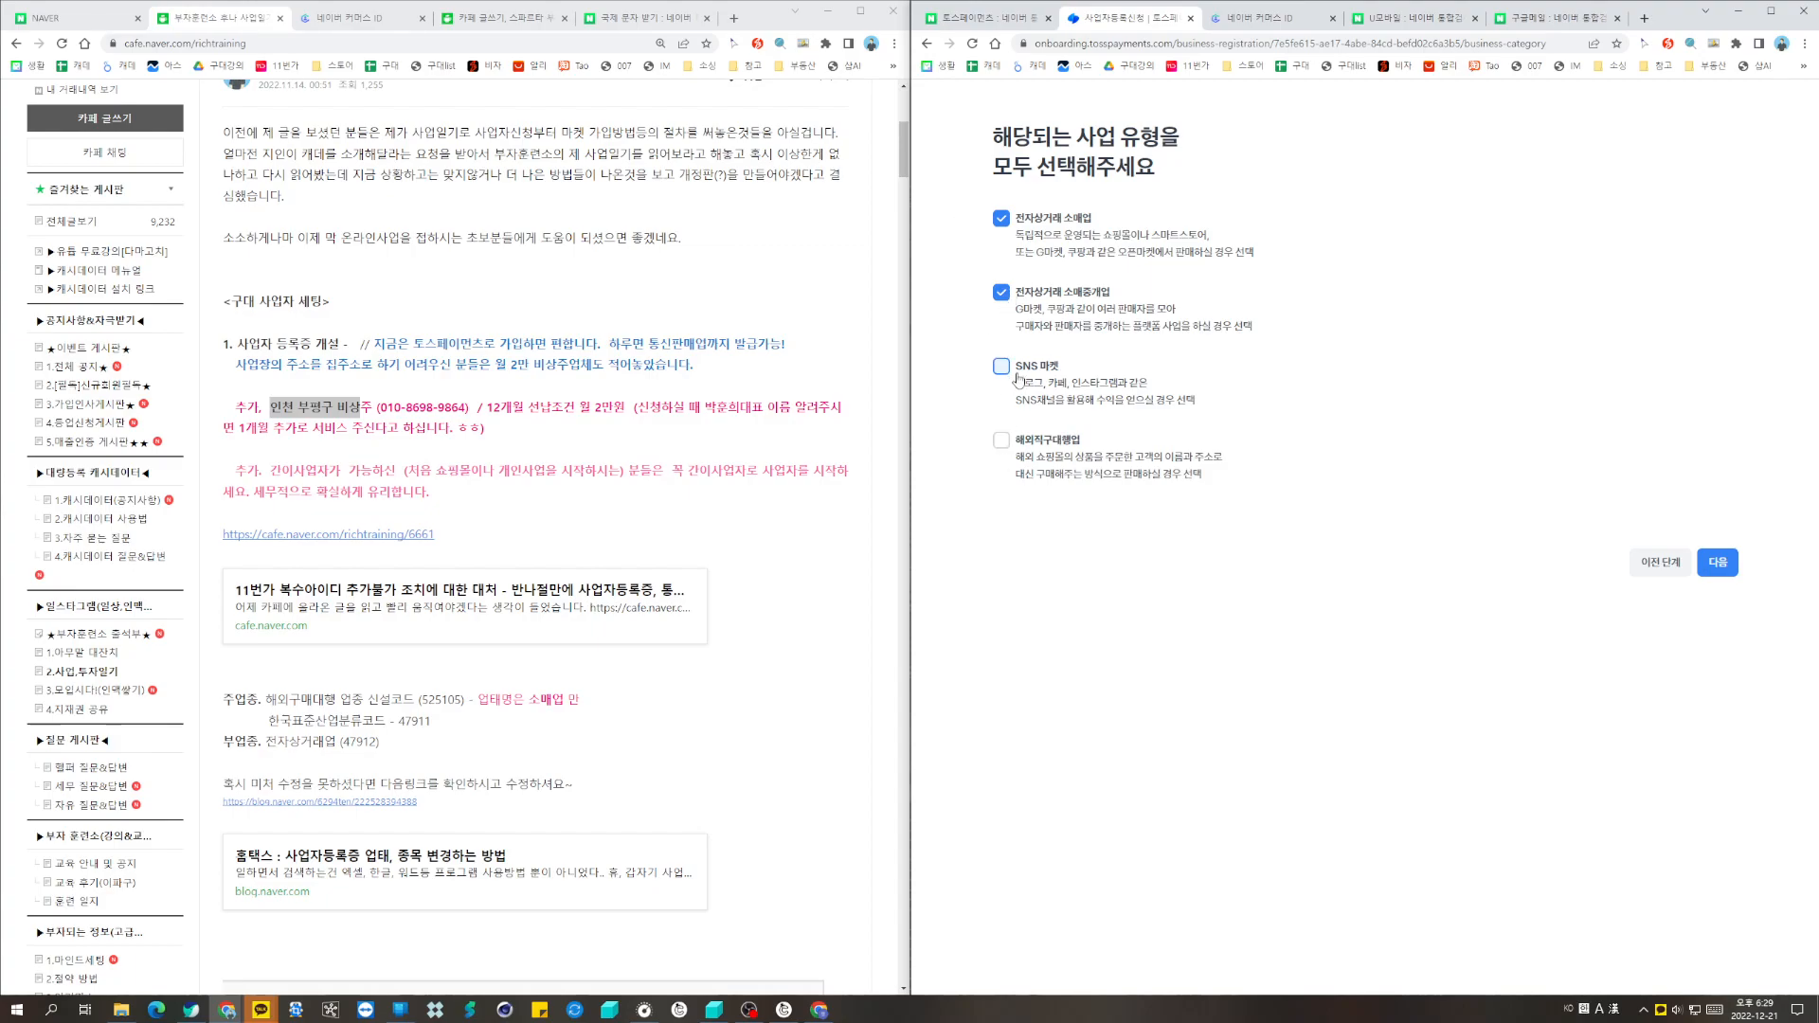
left_click(1001, 440)
left_click(1024, 520)
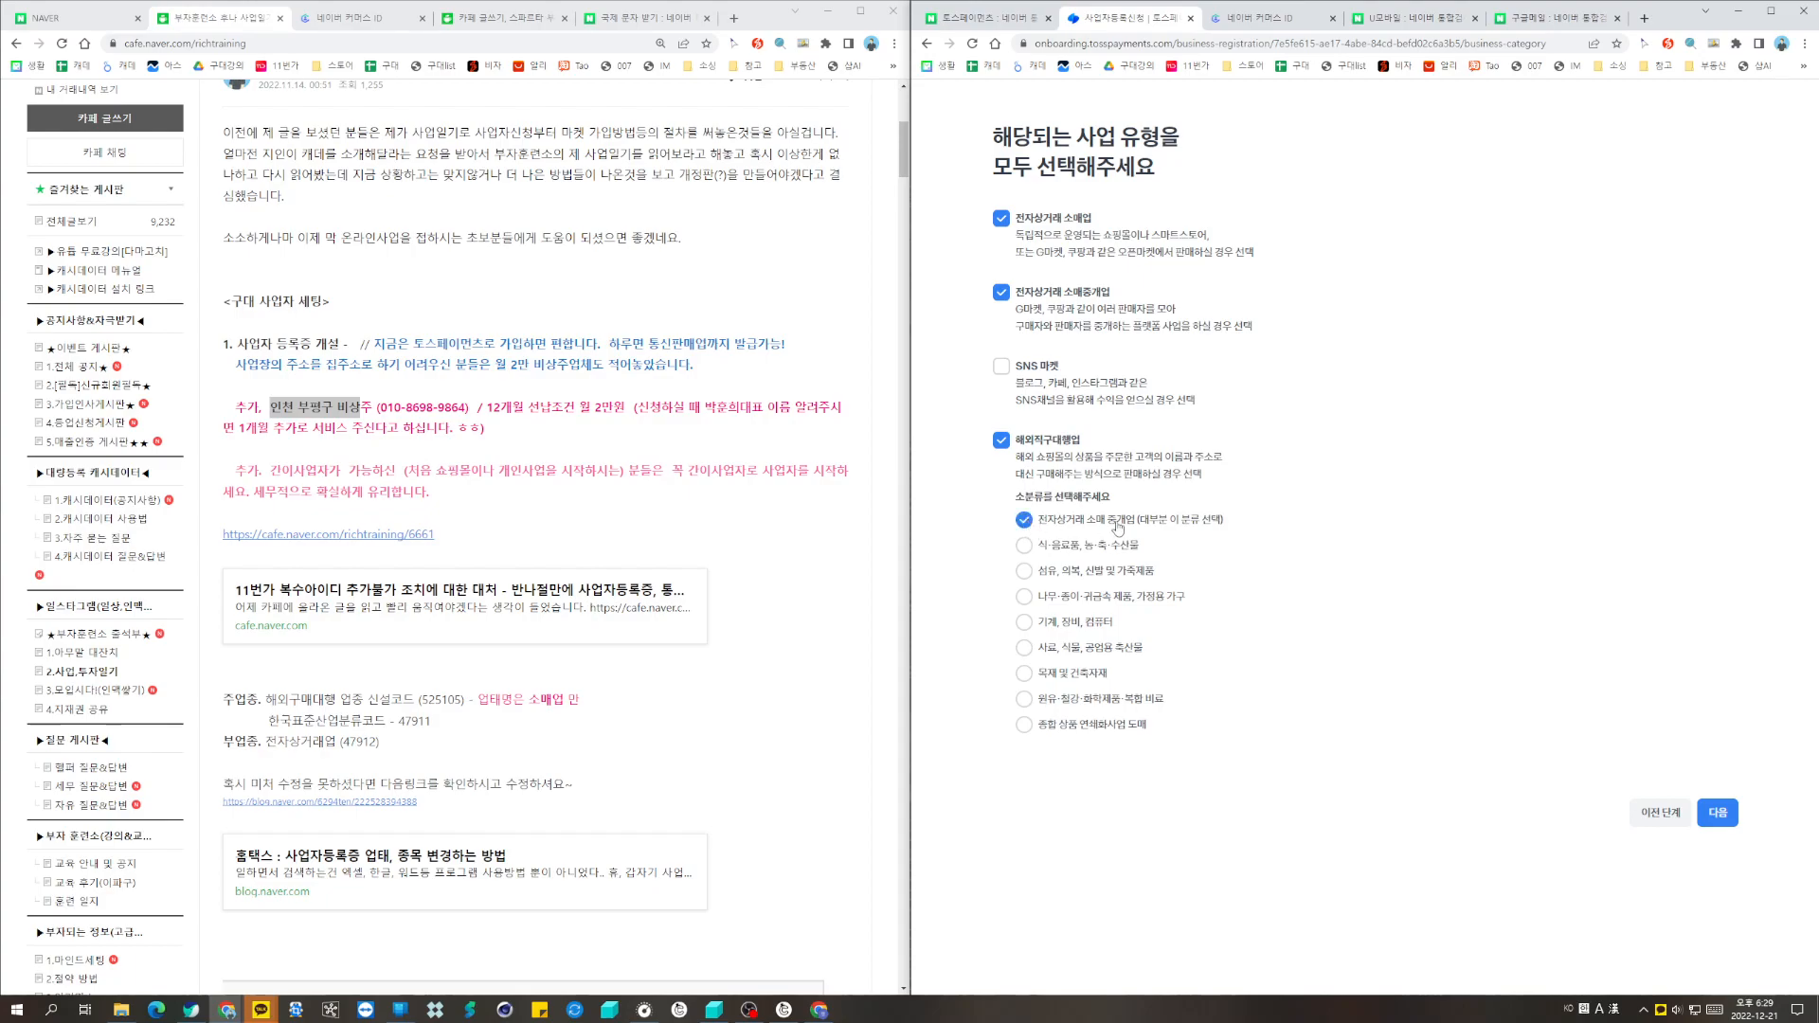
- Choose 해외직구대행업 as the main business instead of 전자상거래 소매업
left_click(1721, 817)
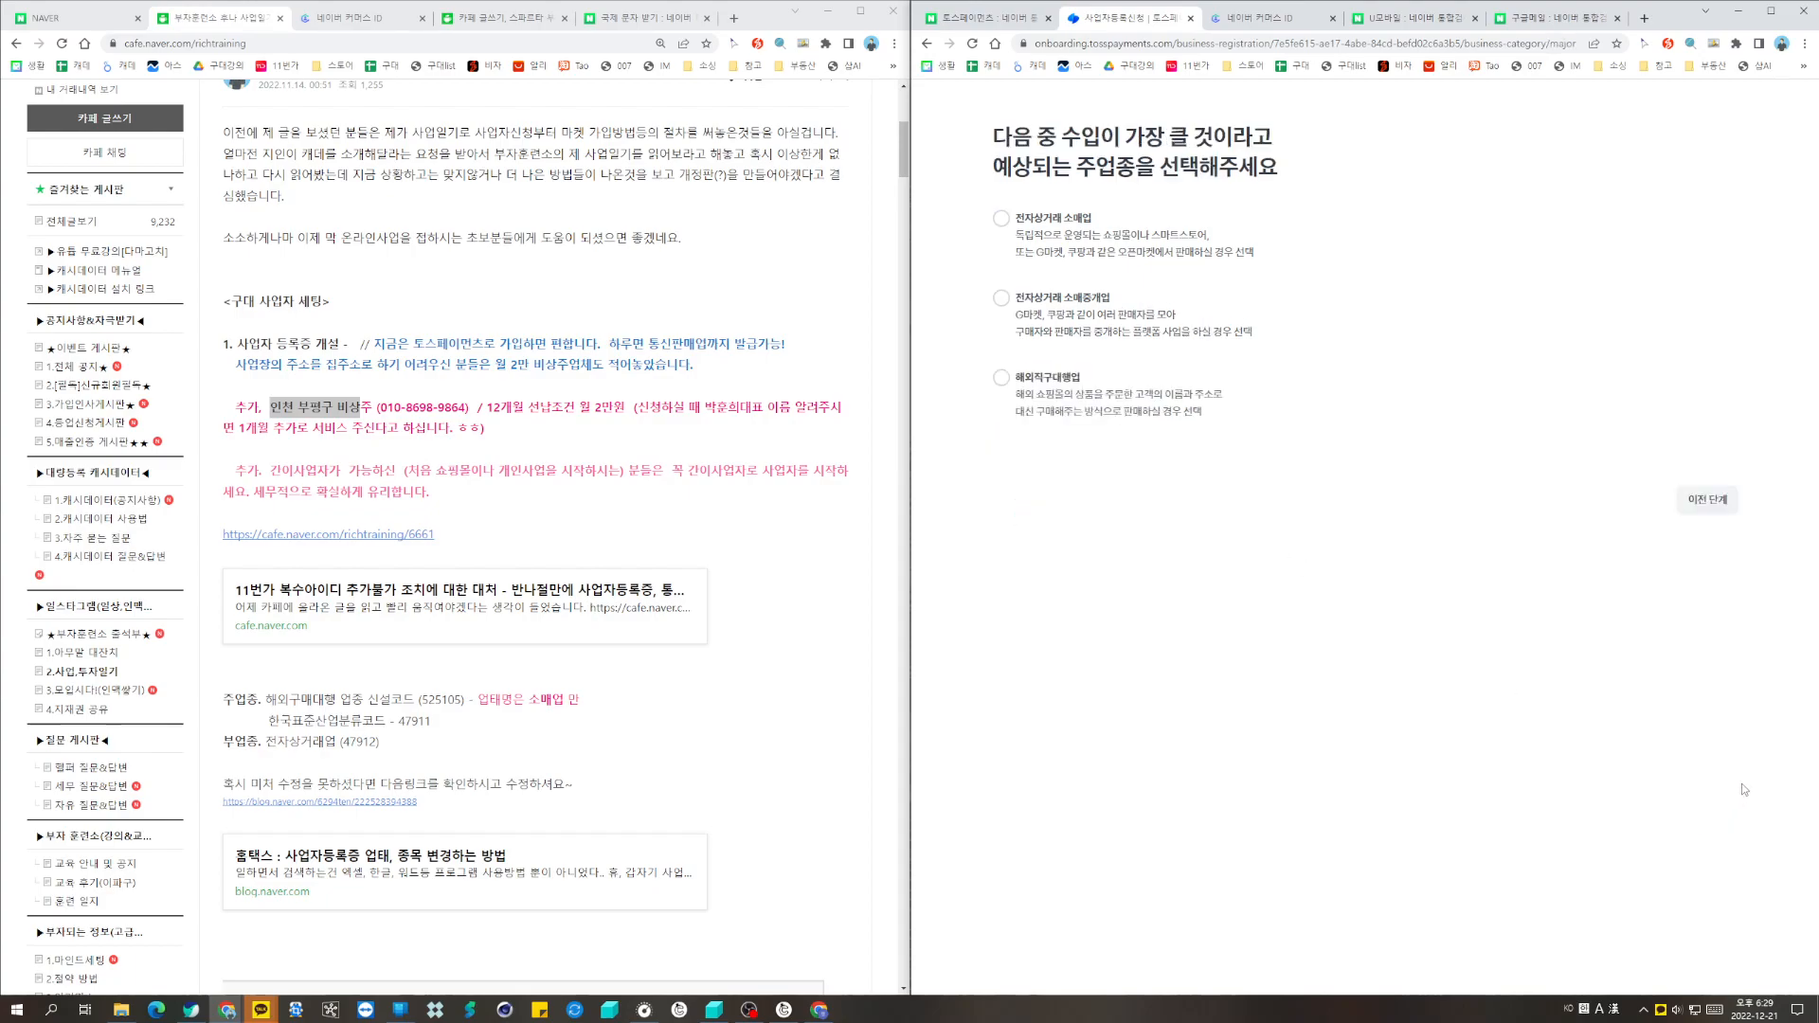
left_click(1000, 219)
left_click(997, 219)
left_click(1008, 379)
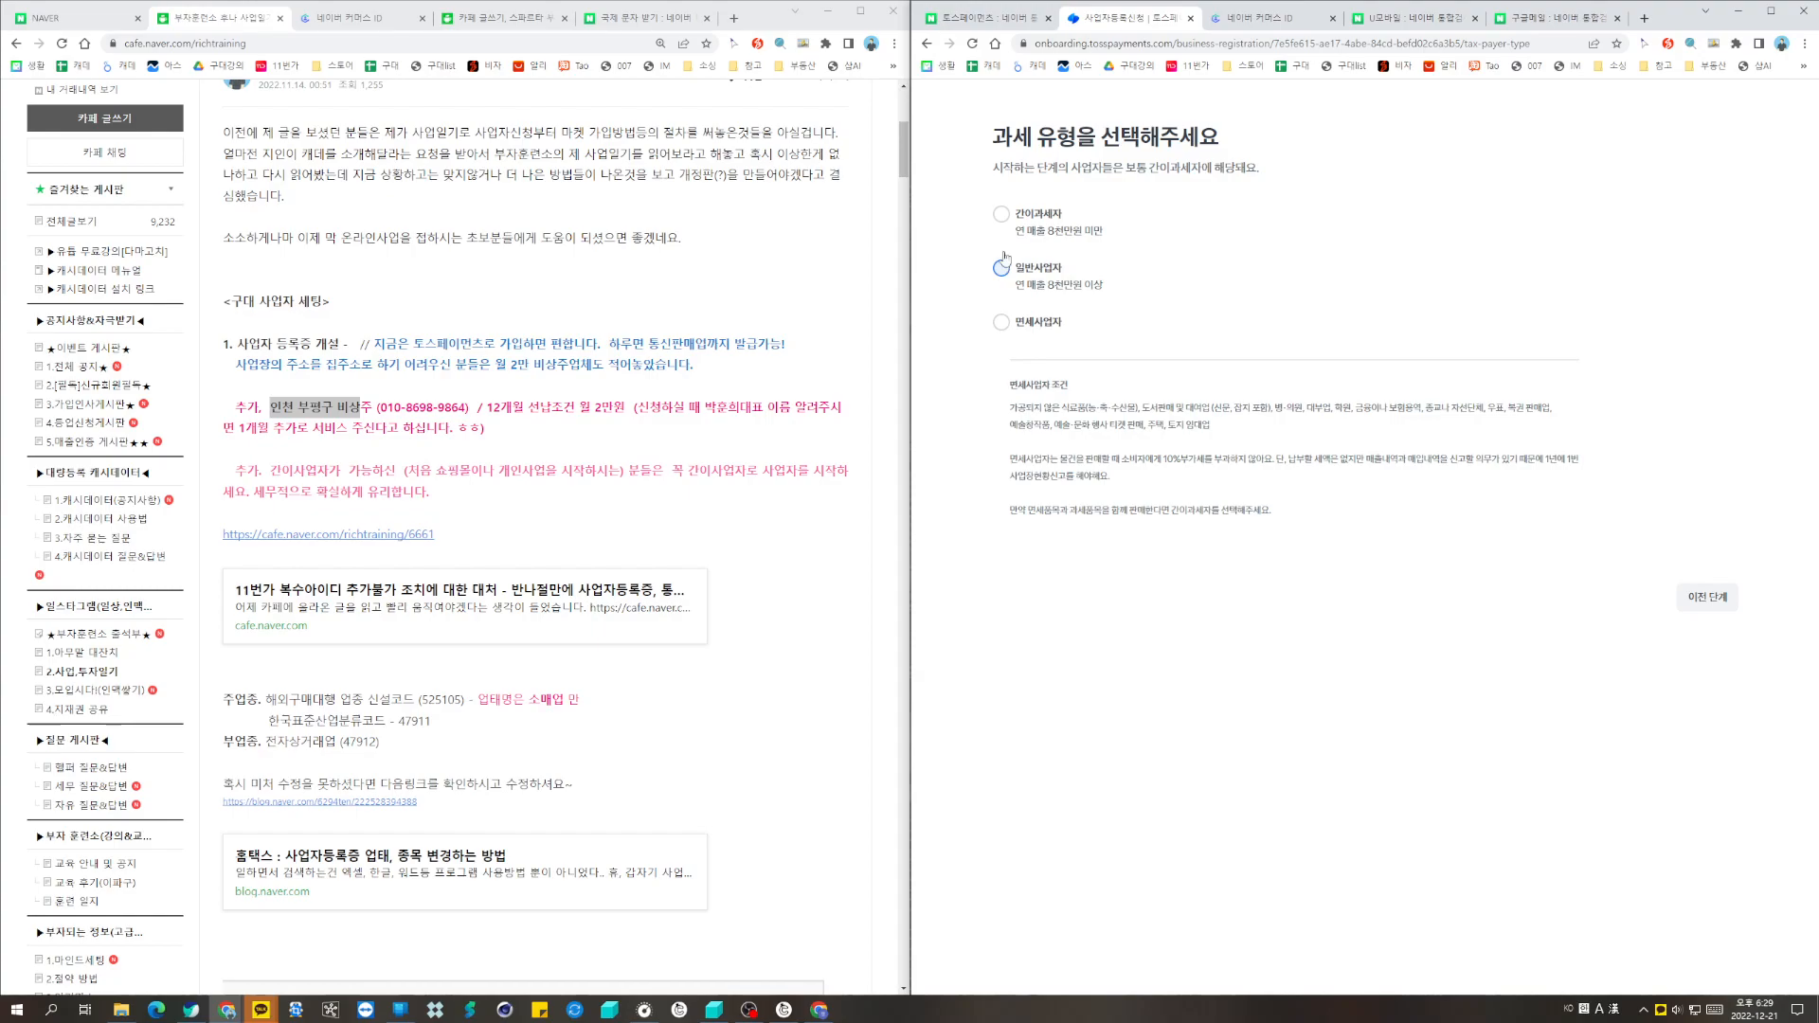
- Select 간이과세자 and enter 구대사업자 as the business name
left_click(1001, 214)
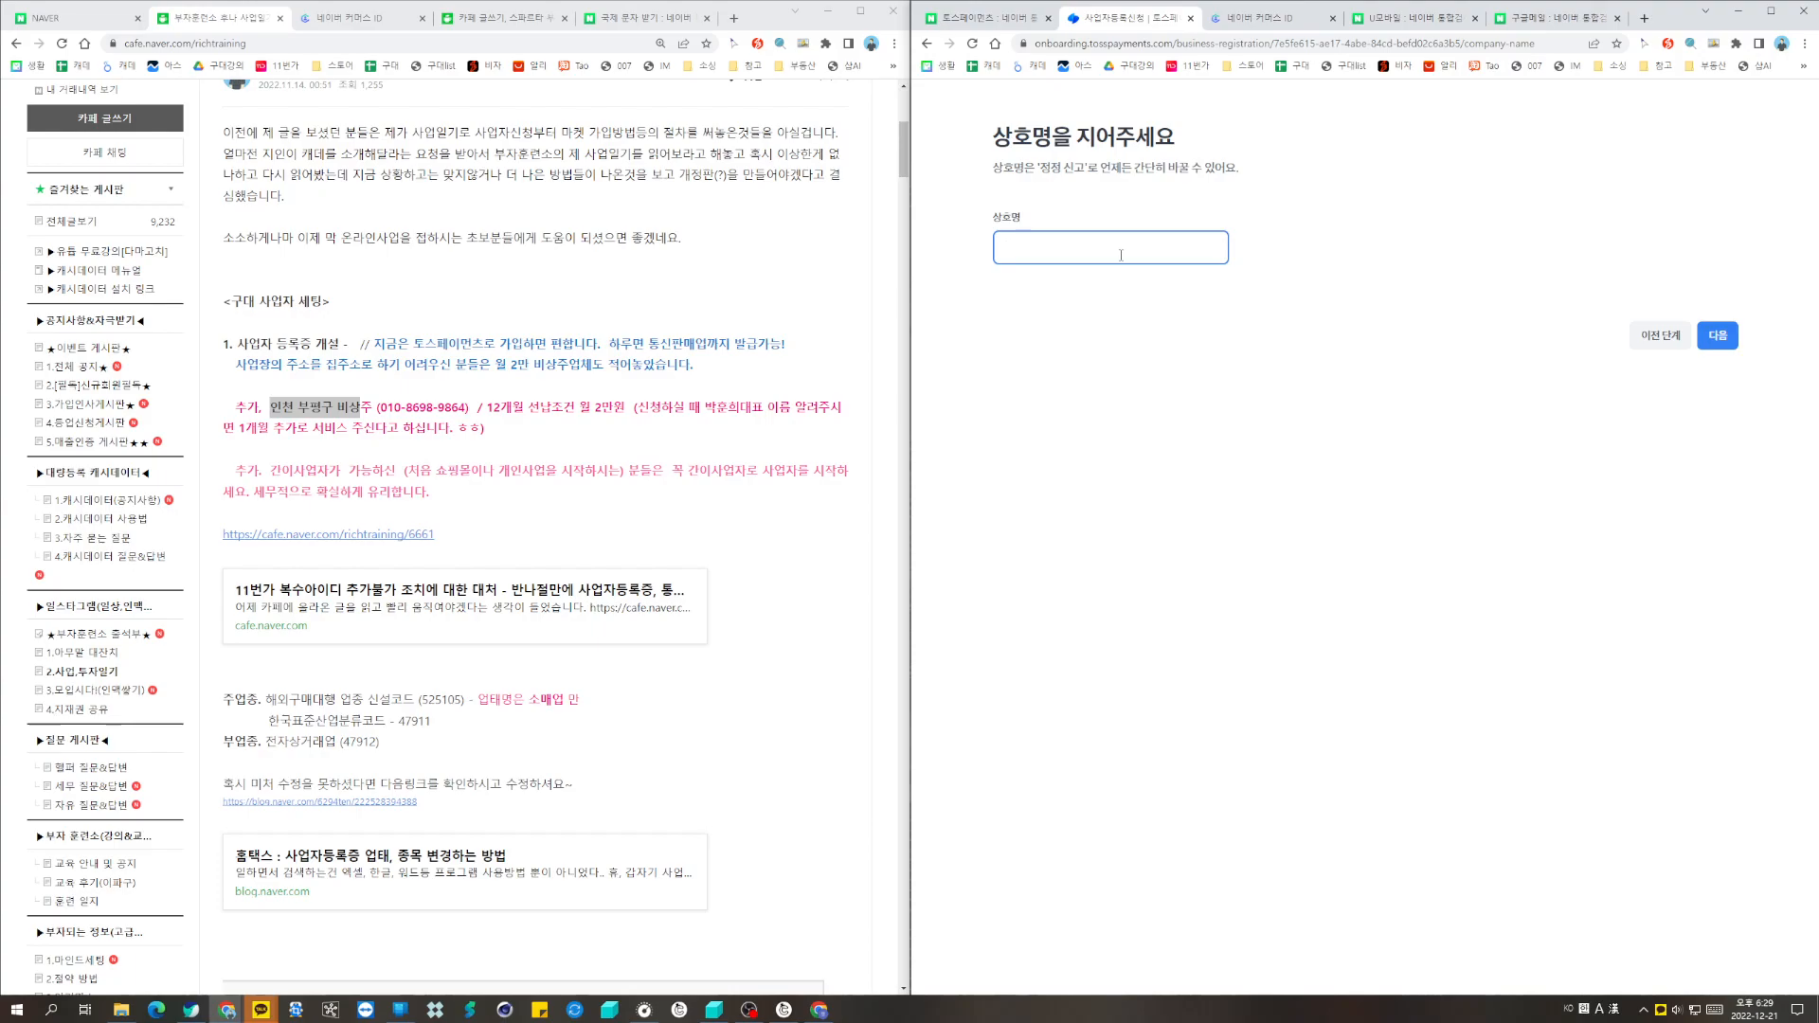
type("m")
key("Hangul")
type("구대사업자")
left_click(1721, 339)
- Start the representative's details, checking the cafe guide for reference
left_click(1165, 232)
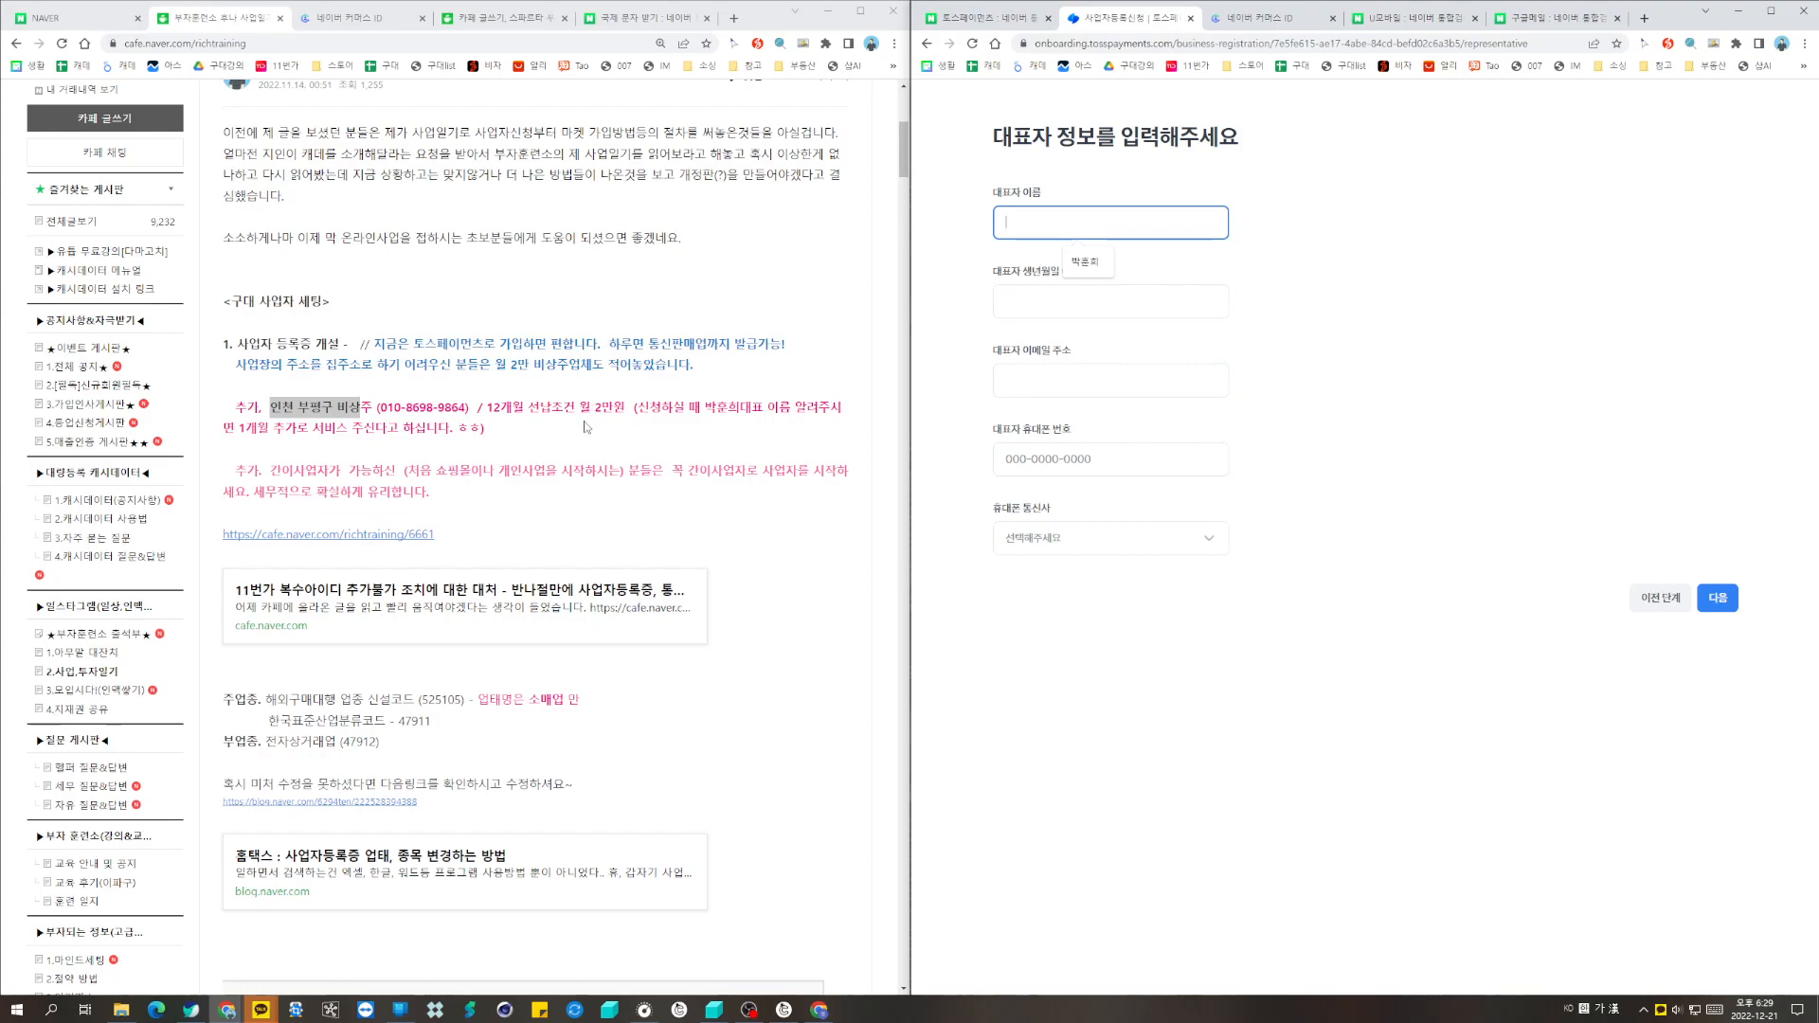
left_click(592, 484)
scroll(209, 488, "down", 2)
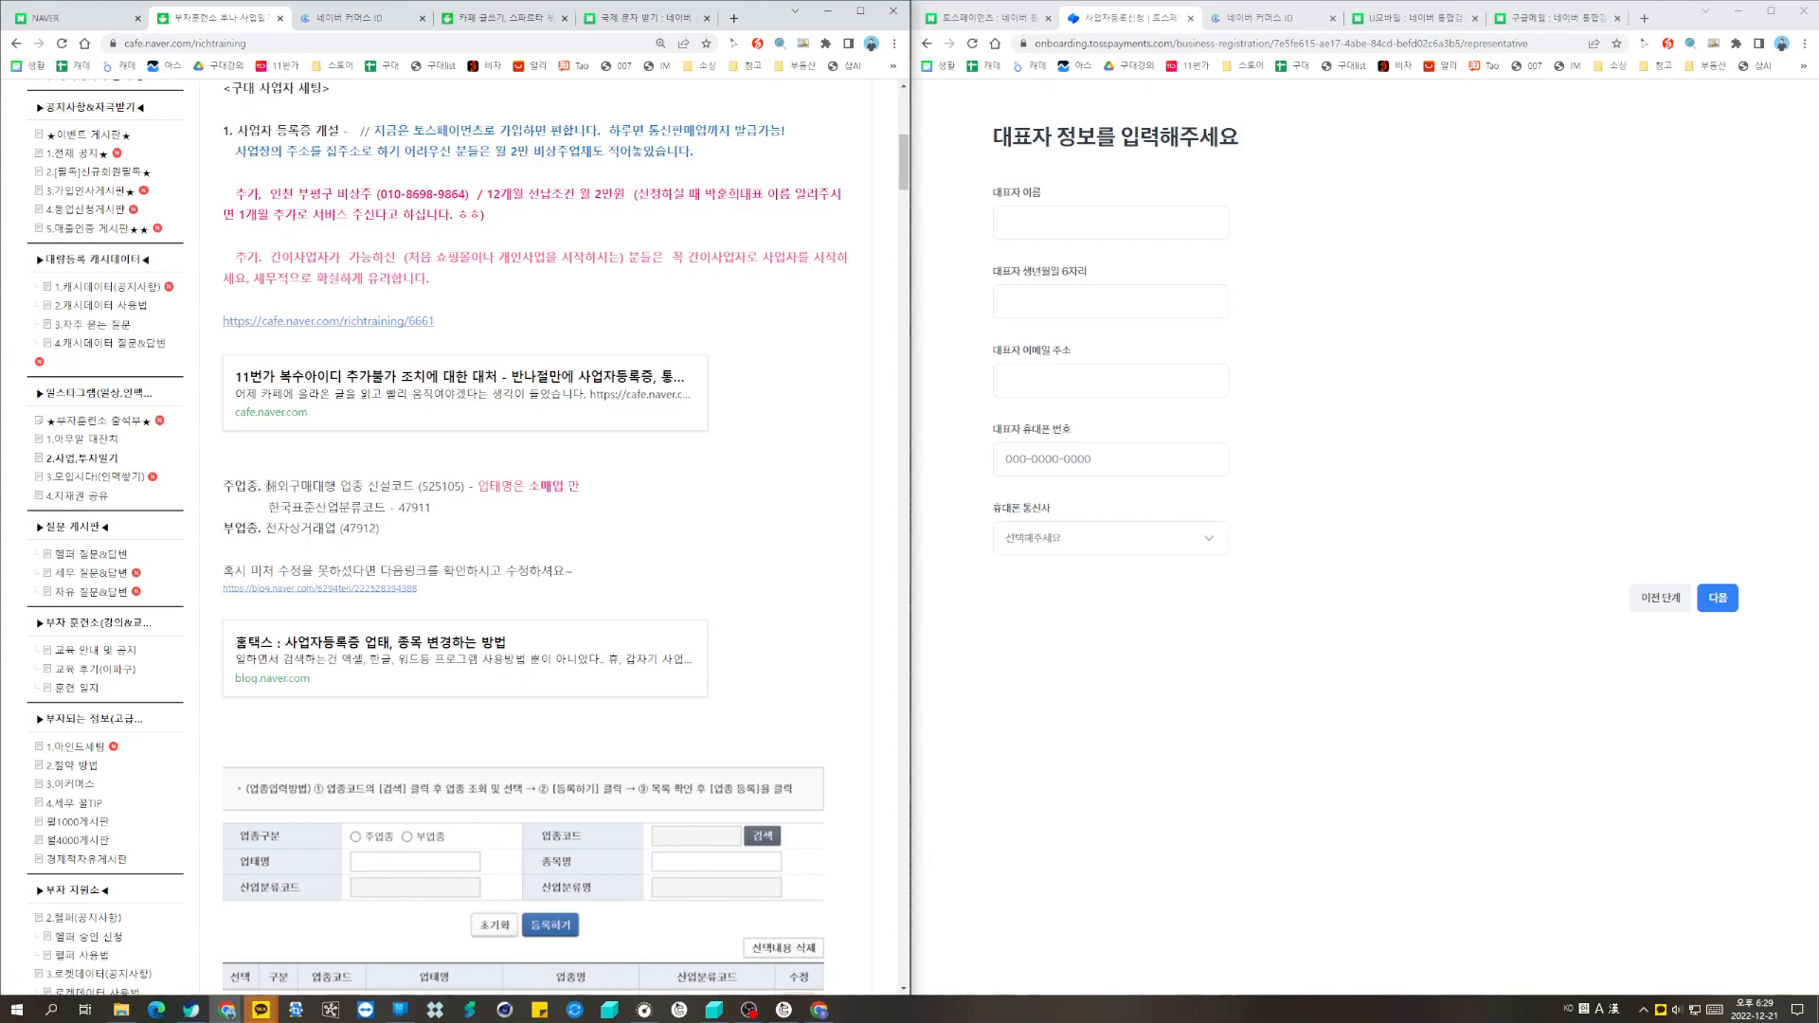
scroll(370, 663, "down", 2)
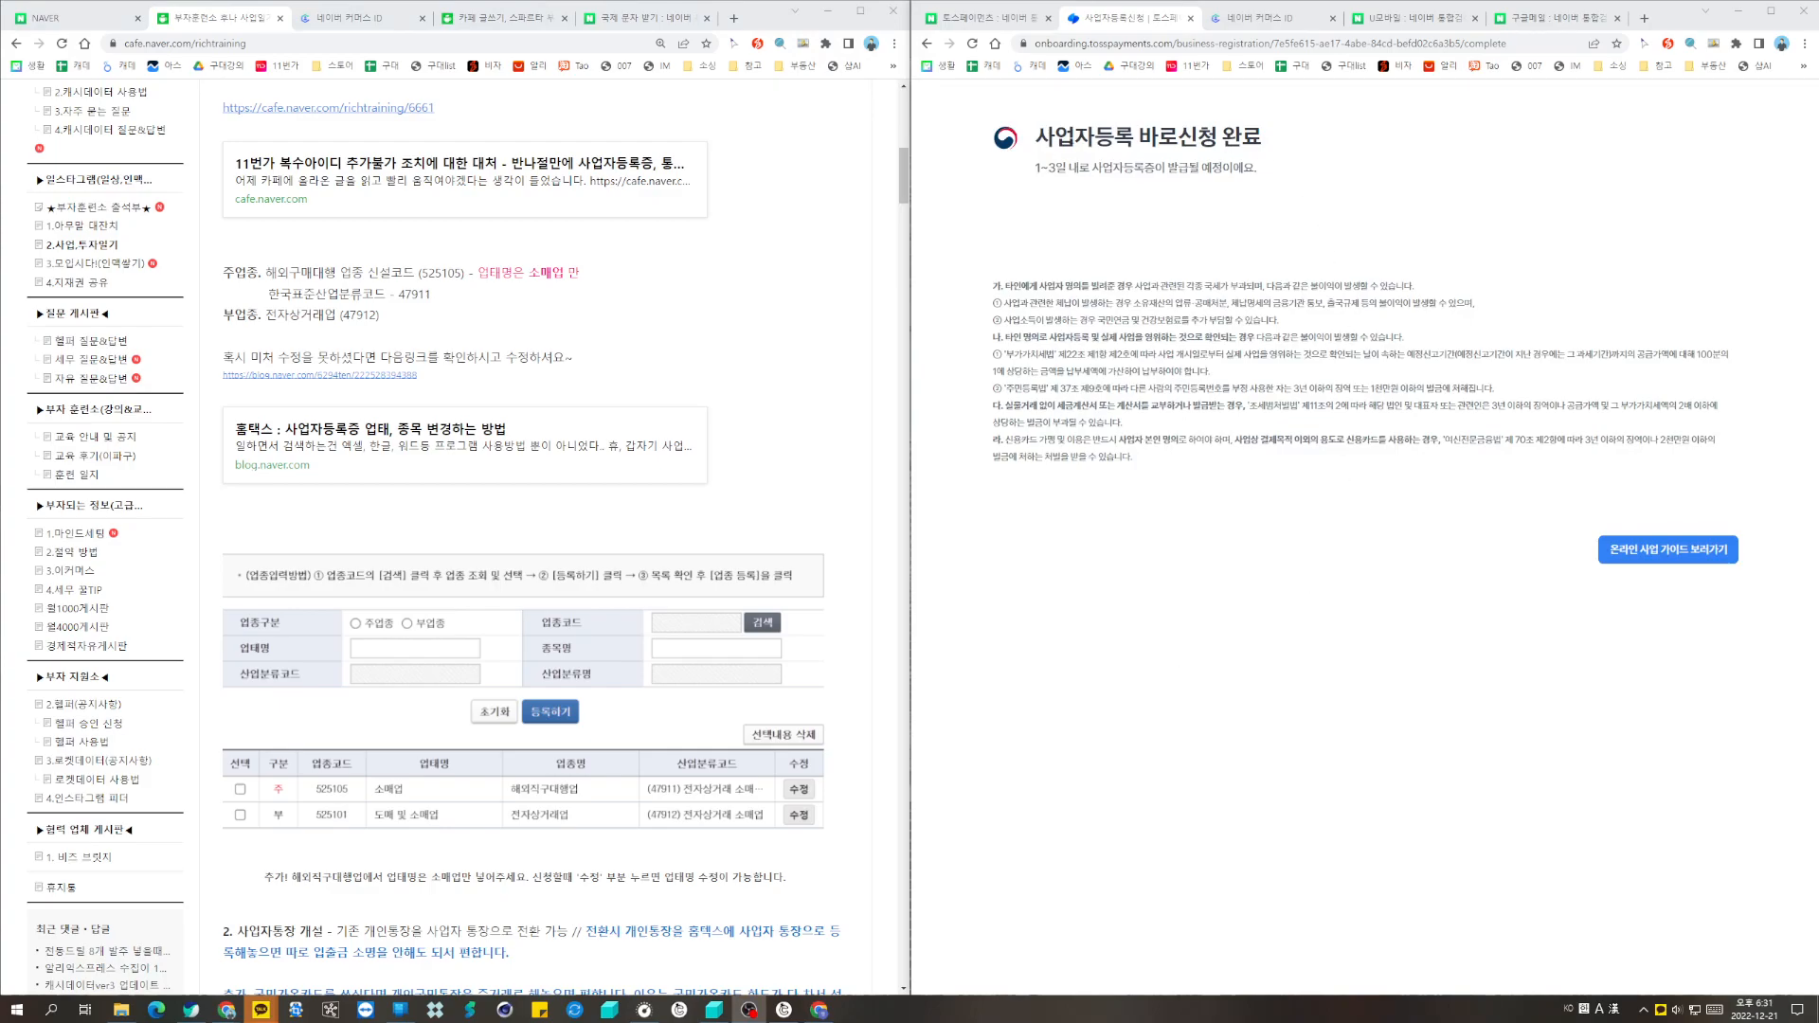
- Open the 온라인 사업 가이드 payments feed and browse it
left_click(1634, 555)
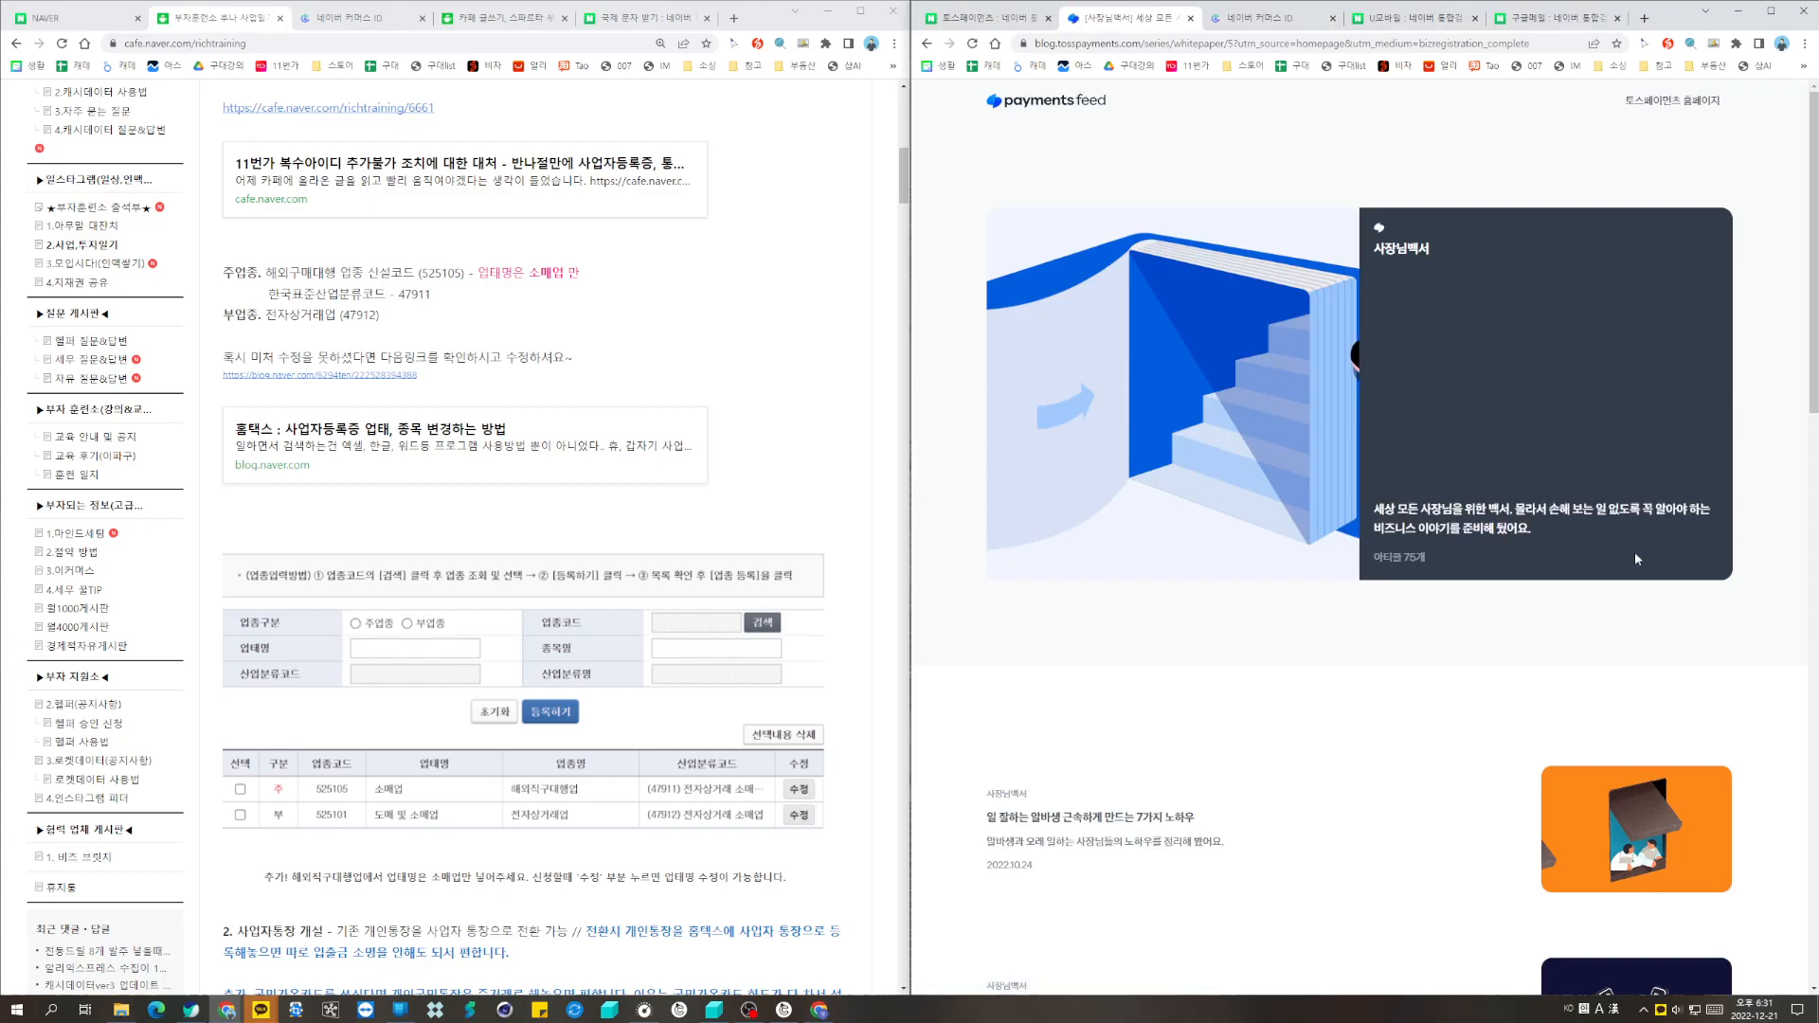
scroll(1463, 614, "down", 4)
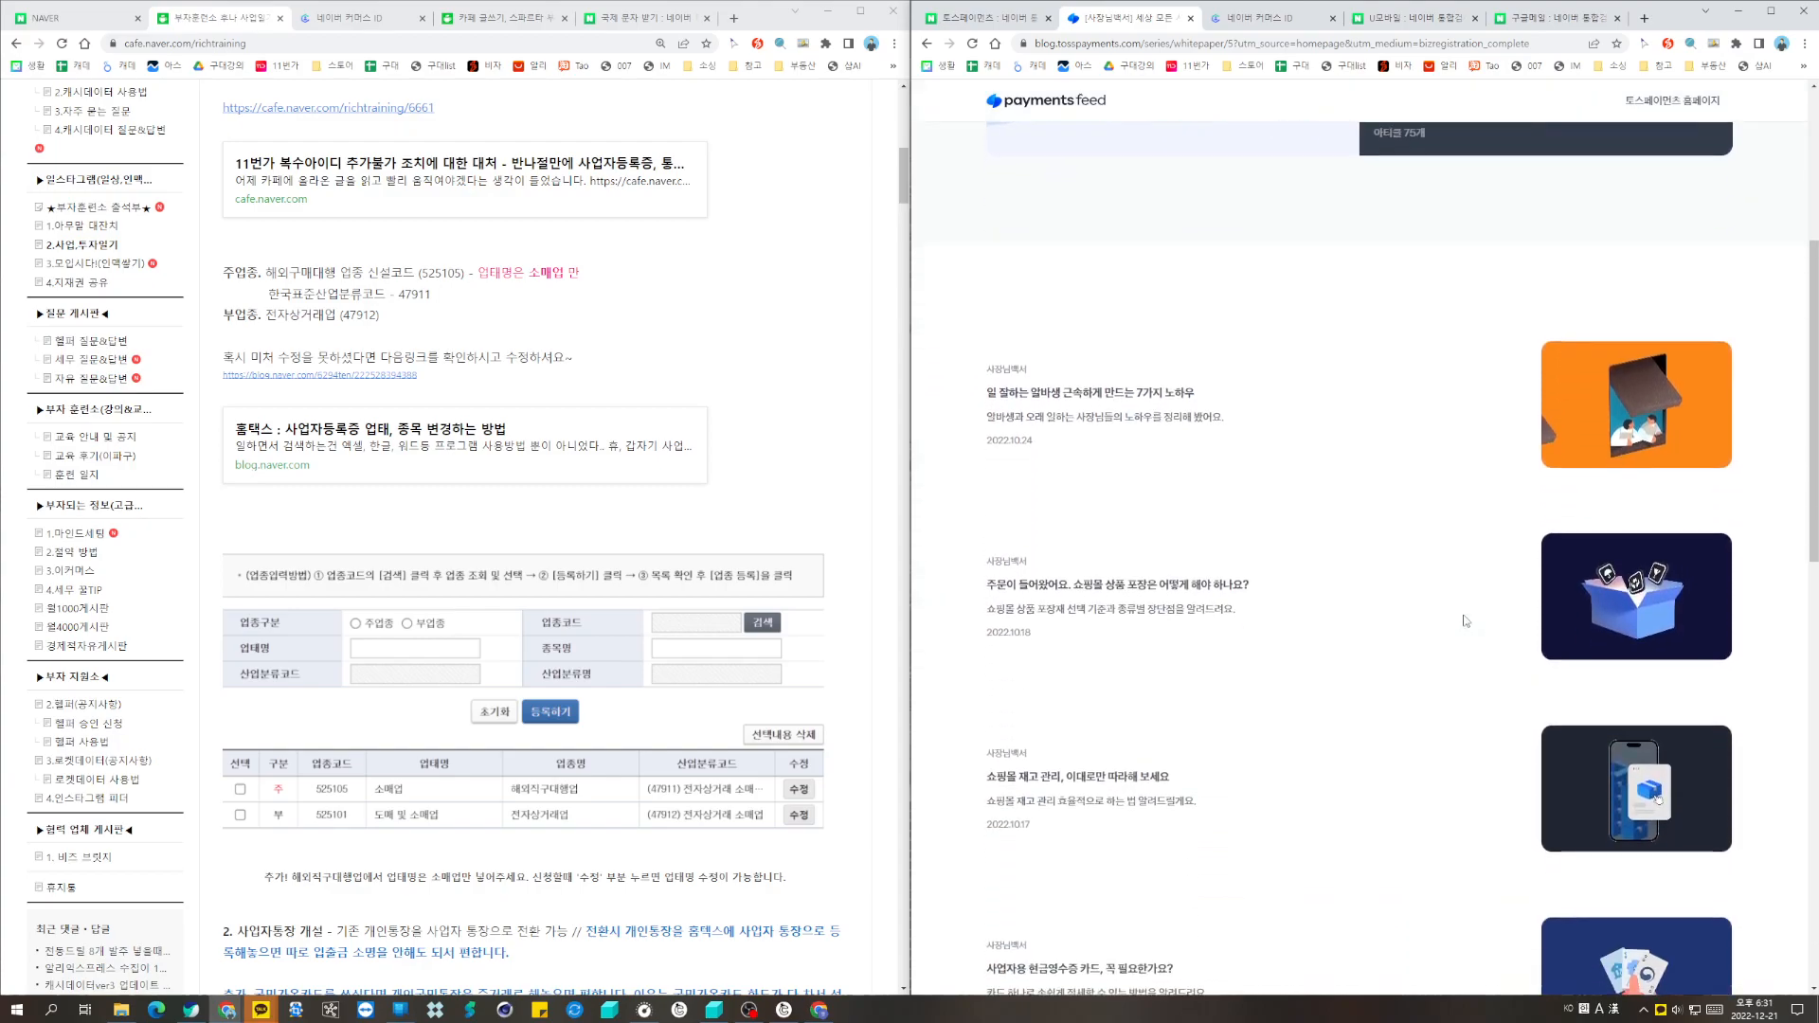
scroll(1464, 622, "up", 5)
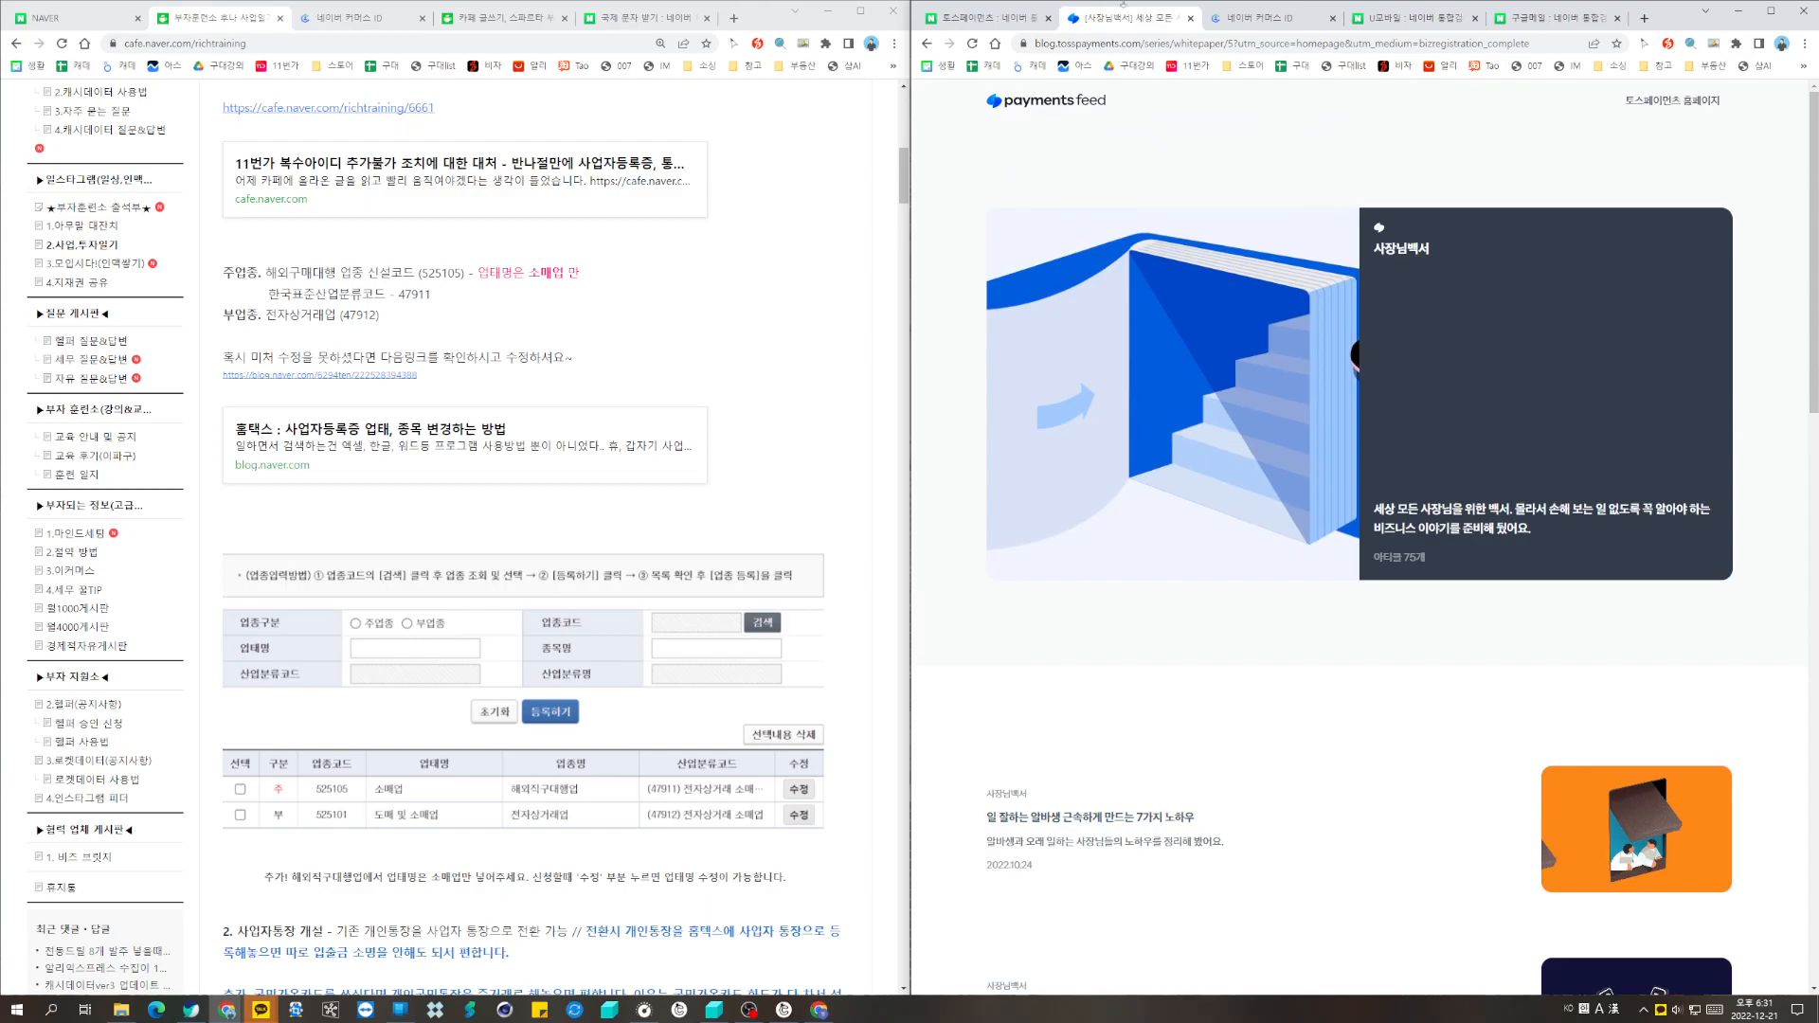
- Return to the cafe guide and scroll to the section on registering business type codes
left_click(758, 338)
scroll(616, 379, "down", 1)
scroll(568, 398, "down", 1)
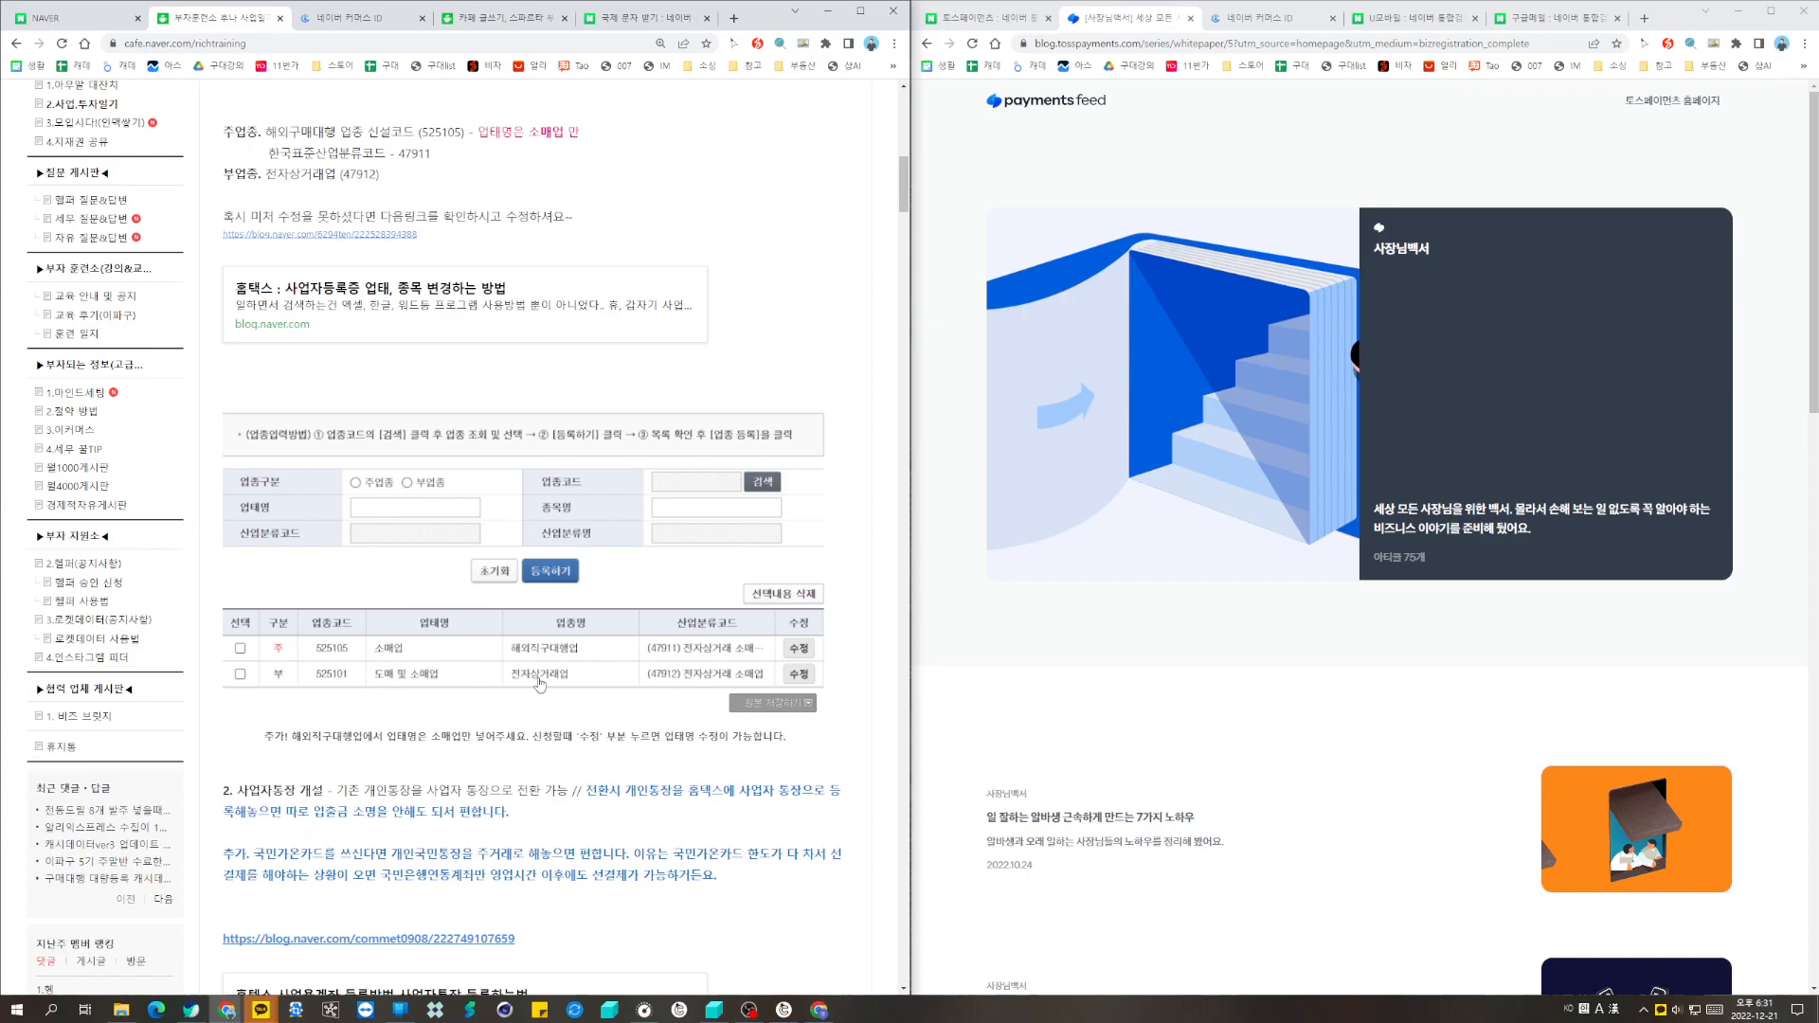
scroll(582, 618, "down", 2)
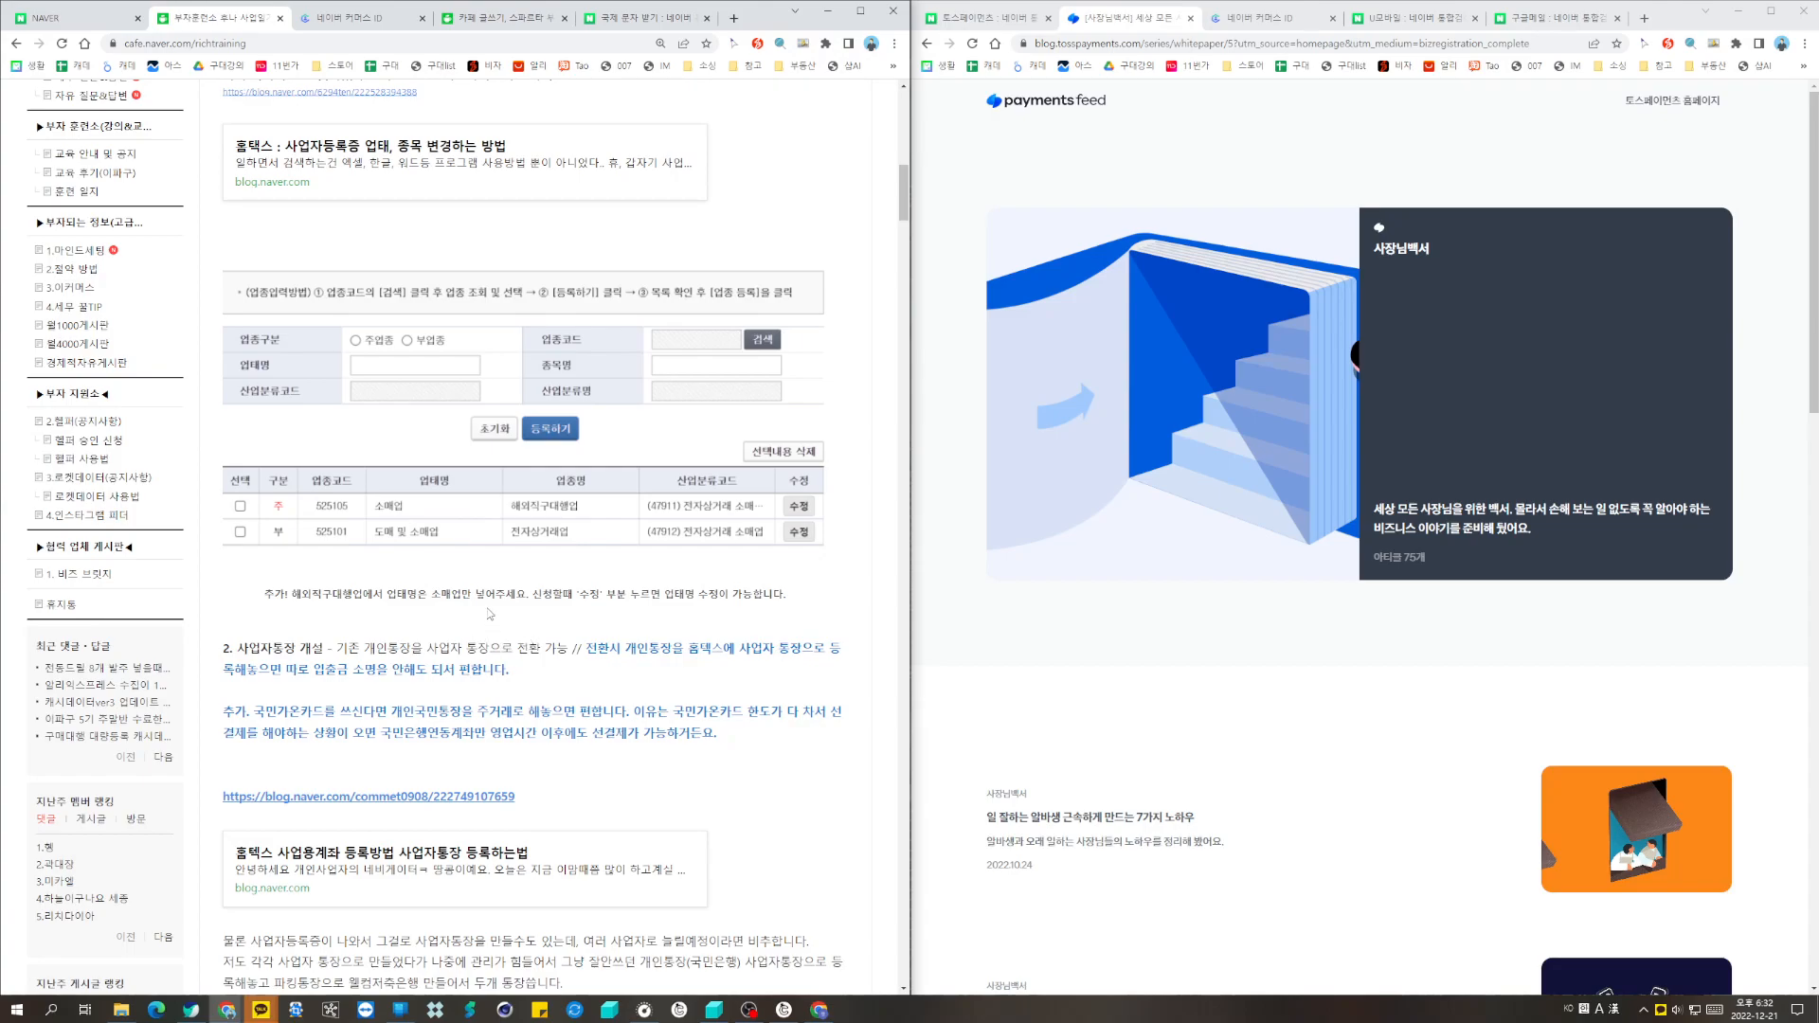
scroll(489, 620, "down", 1)
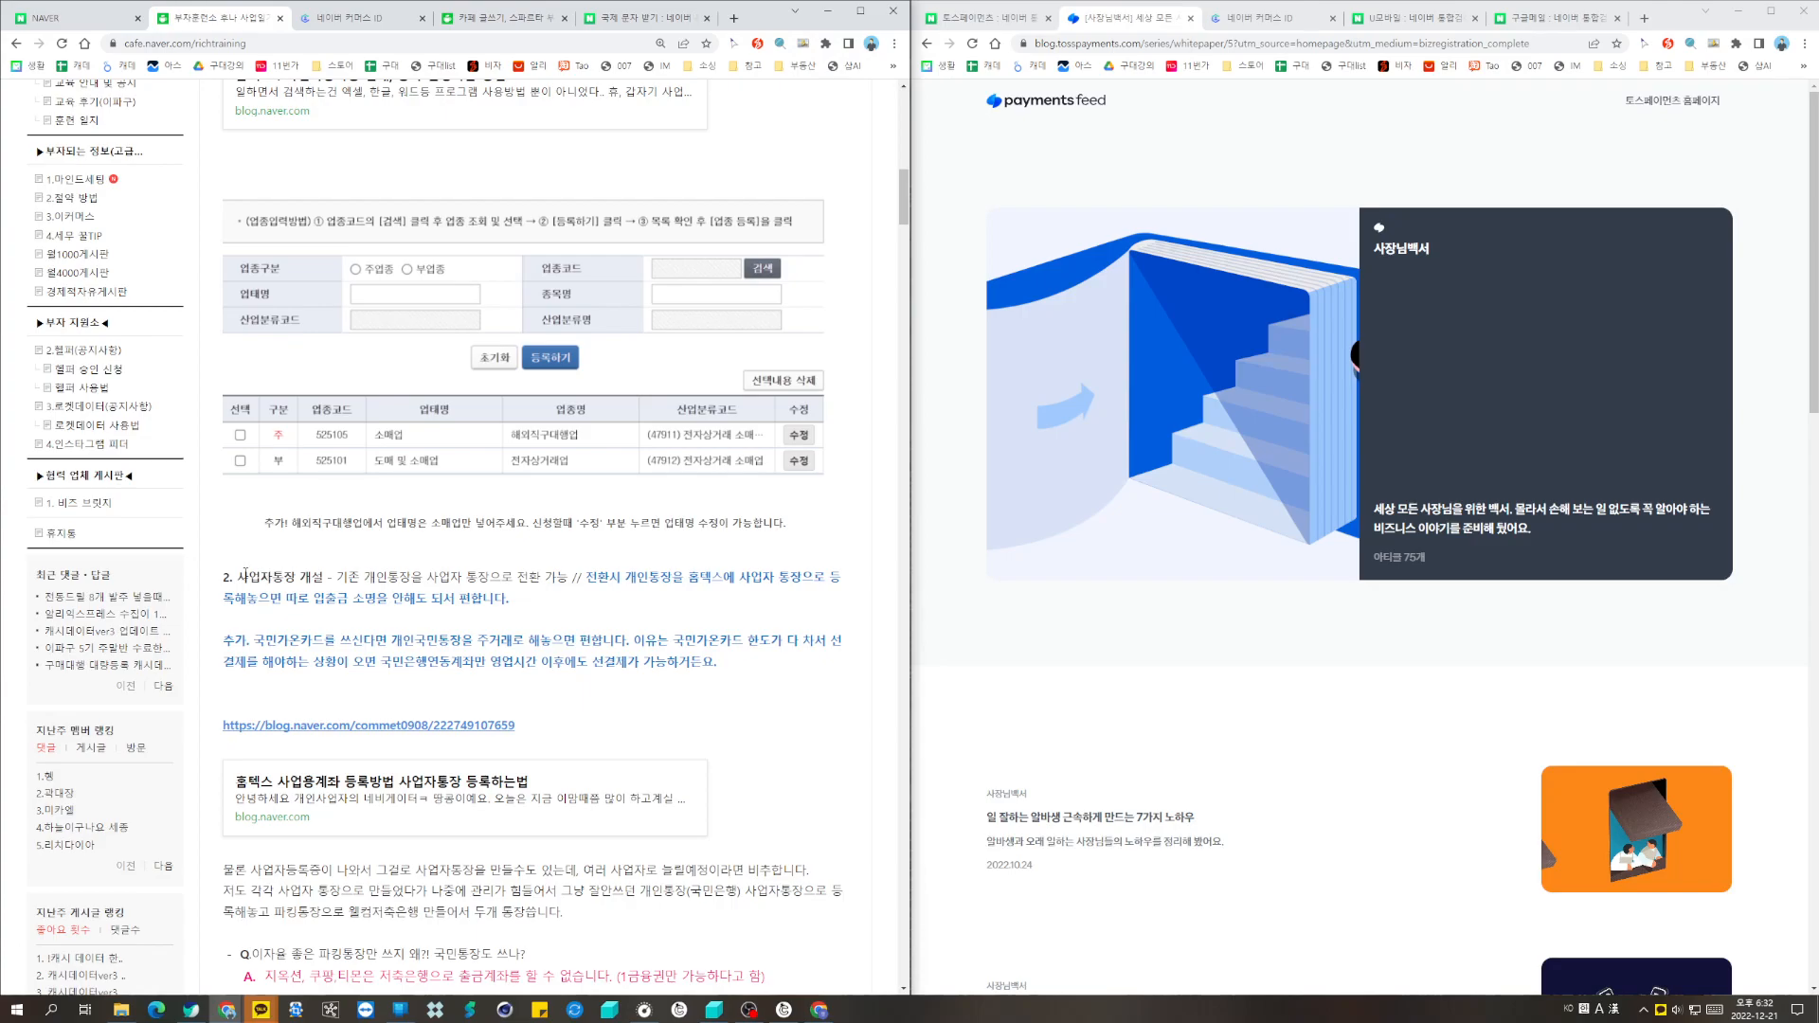
left_click_drag(237, 577, 347, 577)
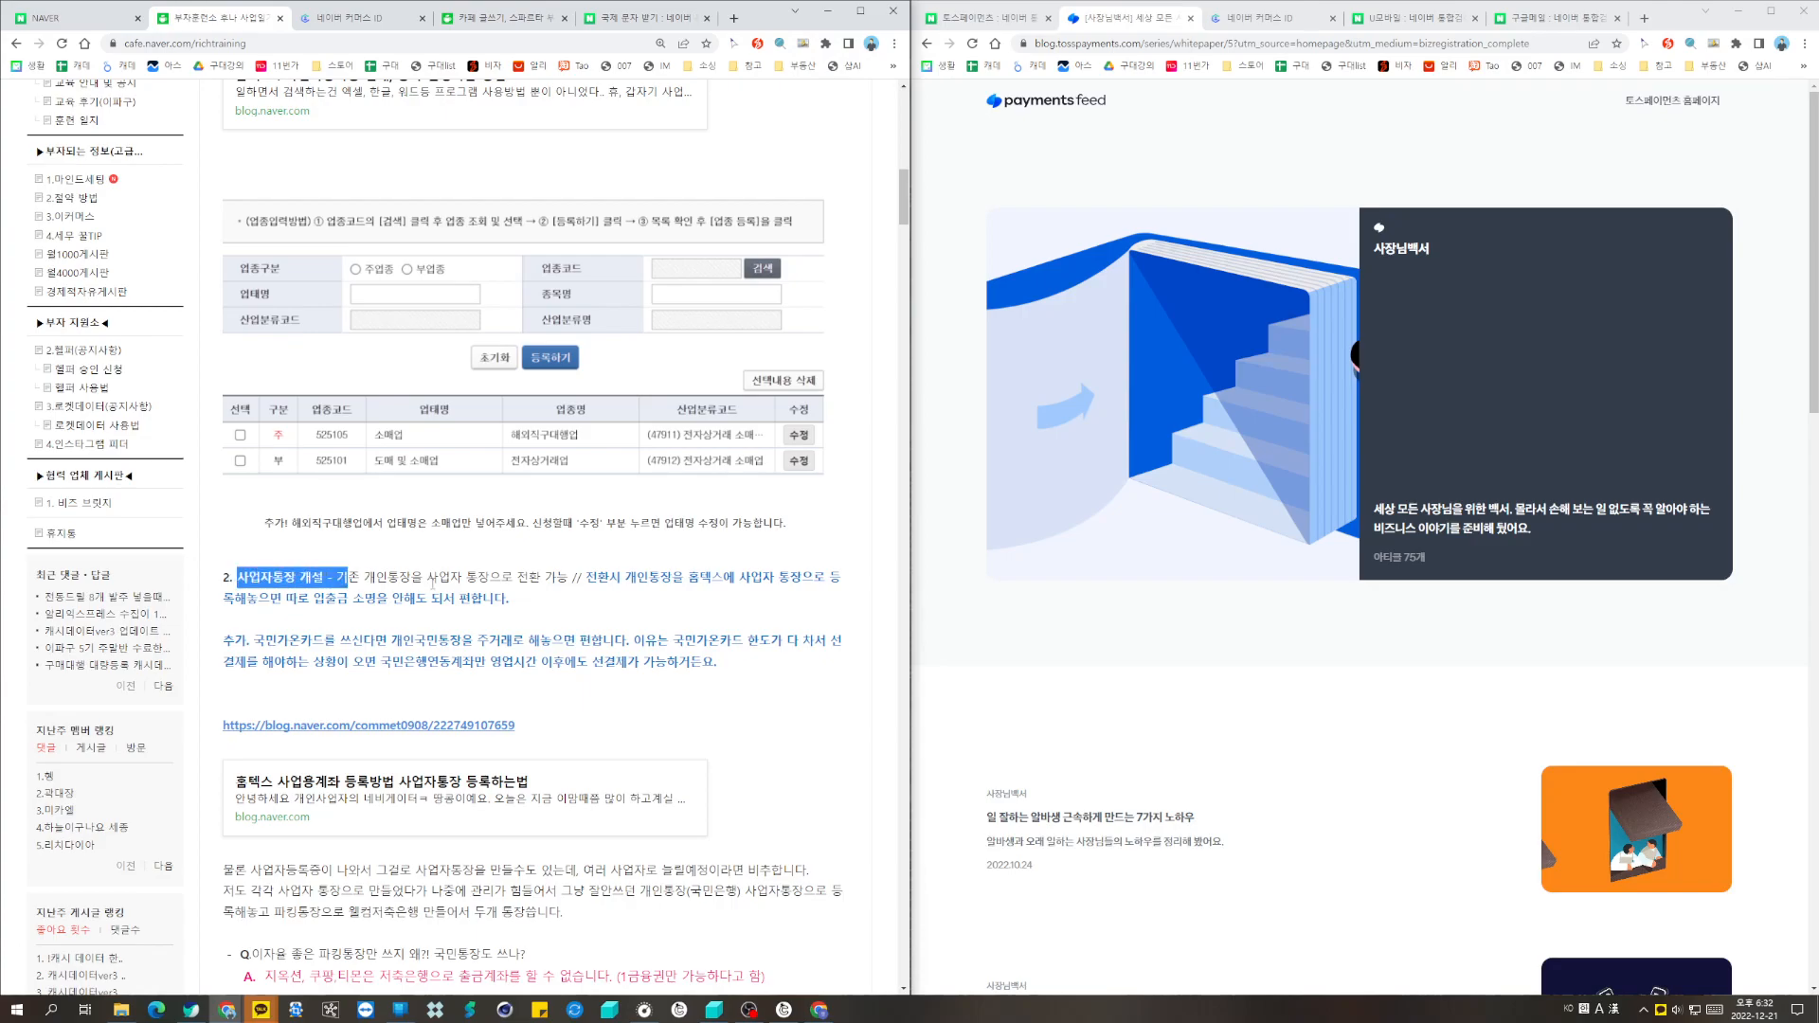
left_click(433, 583)
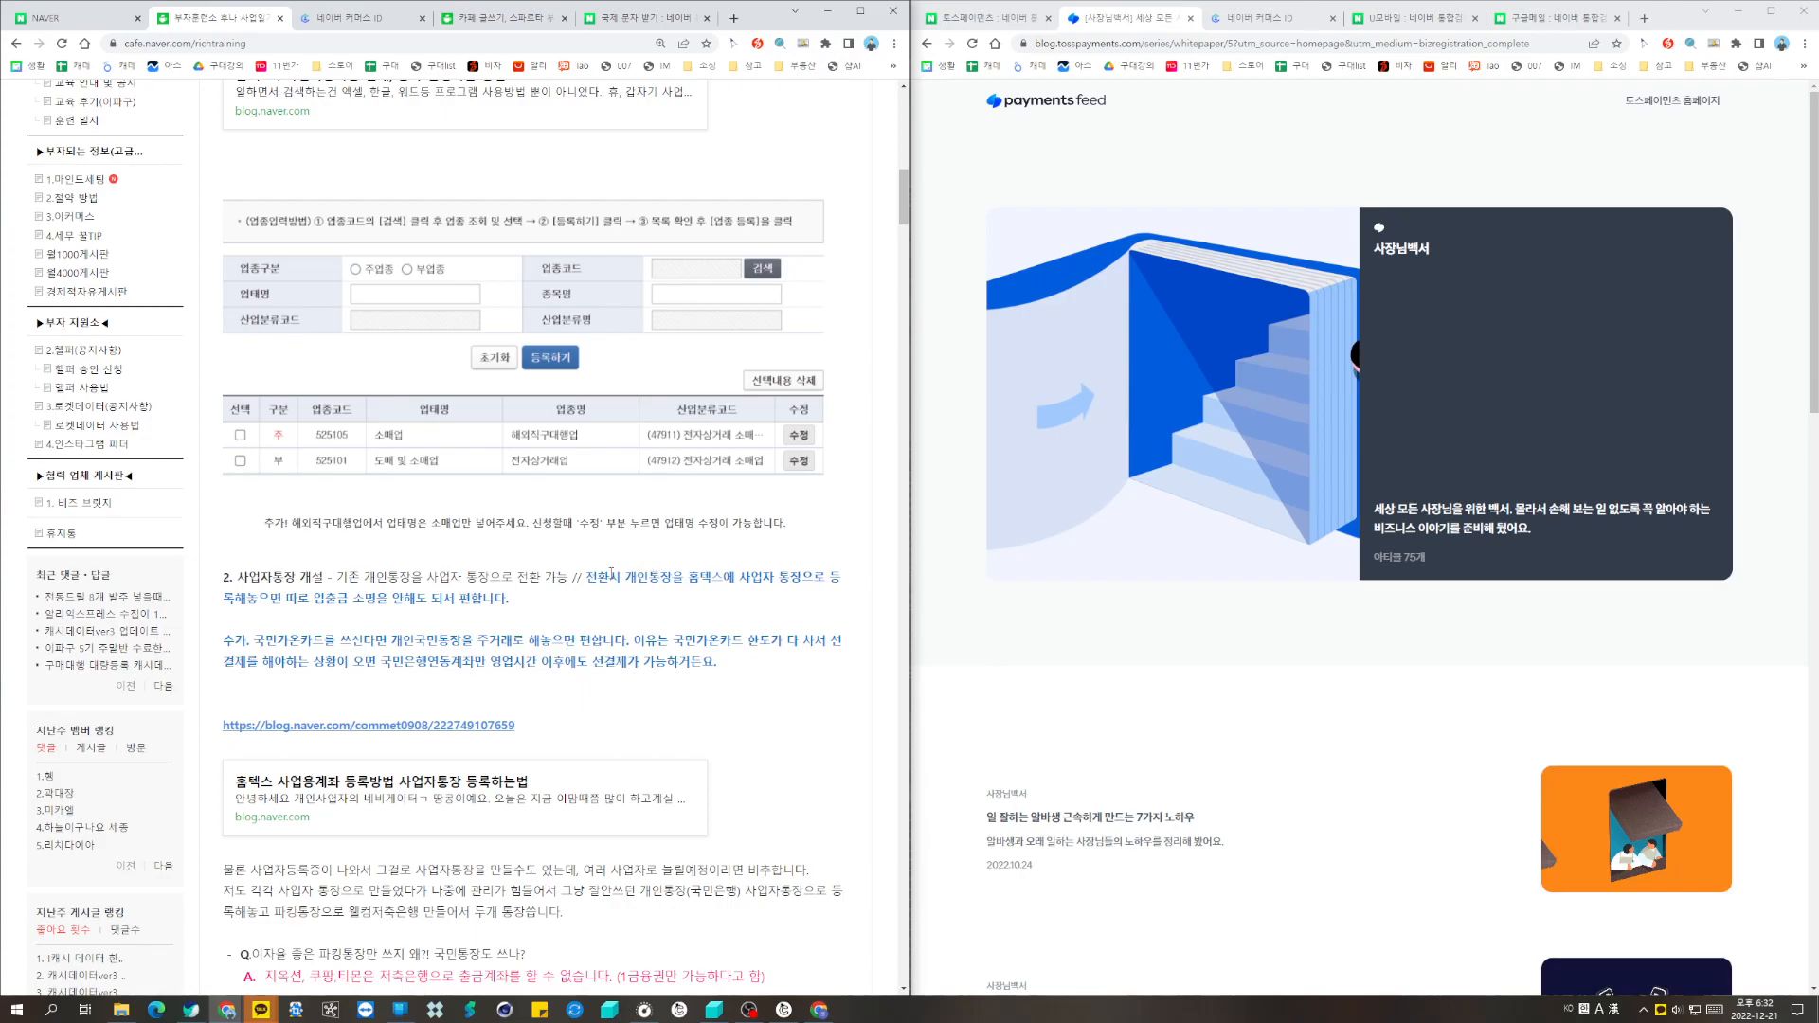
left_click_drag(253, 638, 462, 641)
scroll(663, 617, "down", 1)
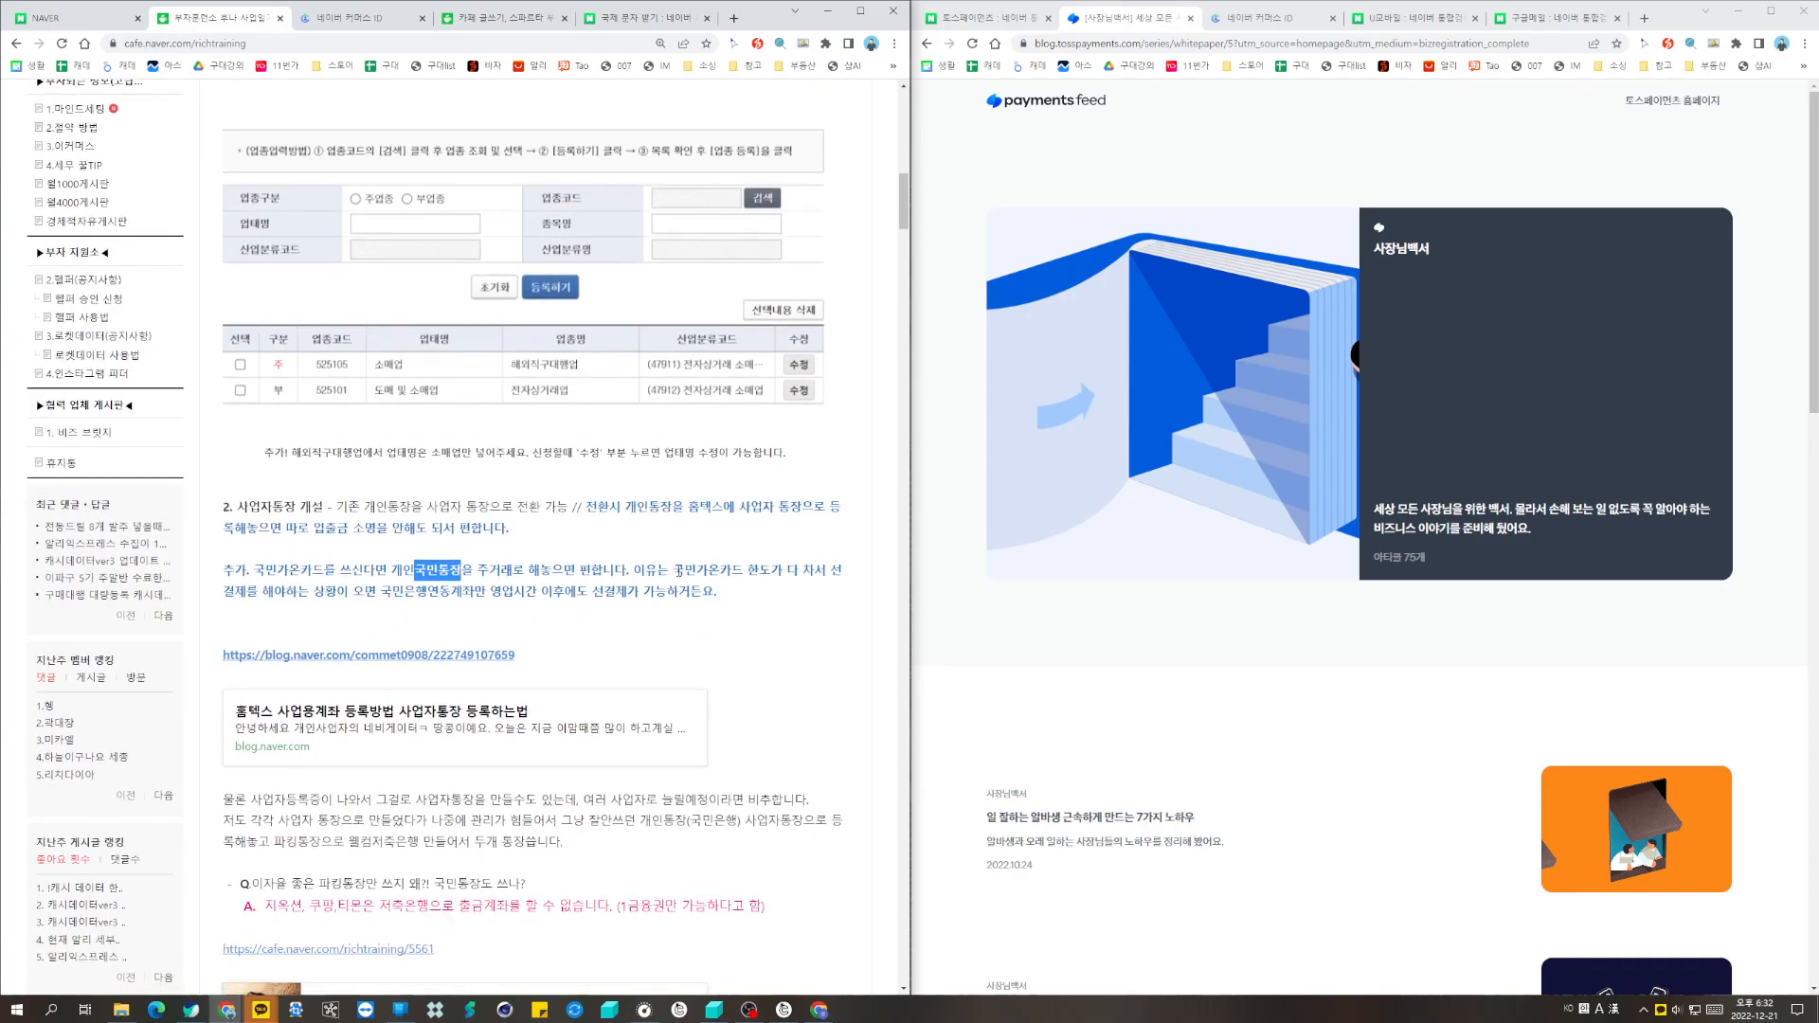
left_click(678, 571)
left_click_drag(672, 569, 779, 588)
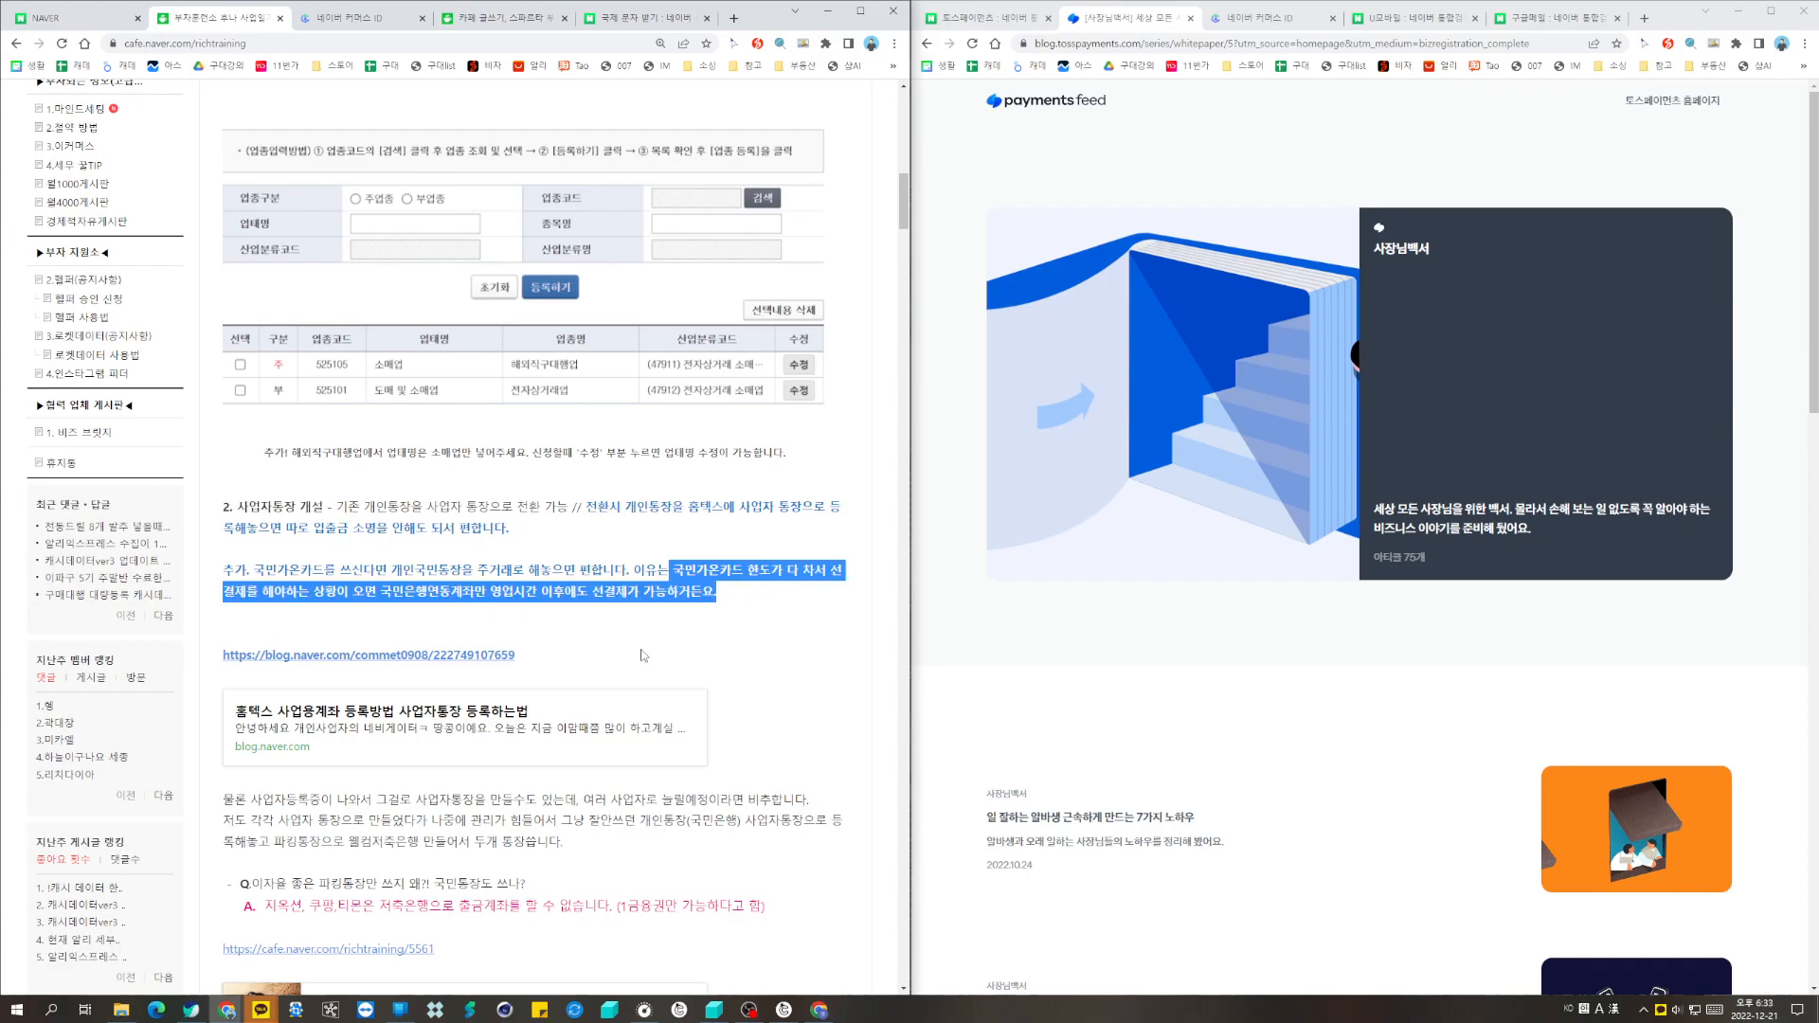
left_click(519, 607)
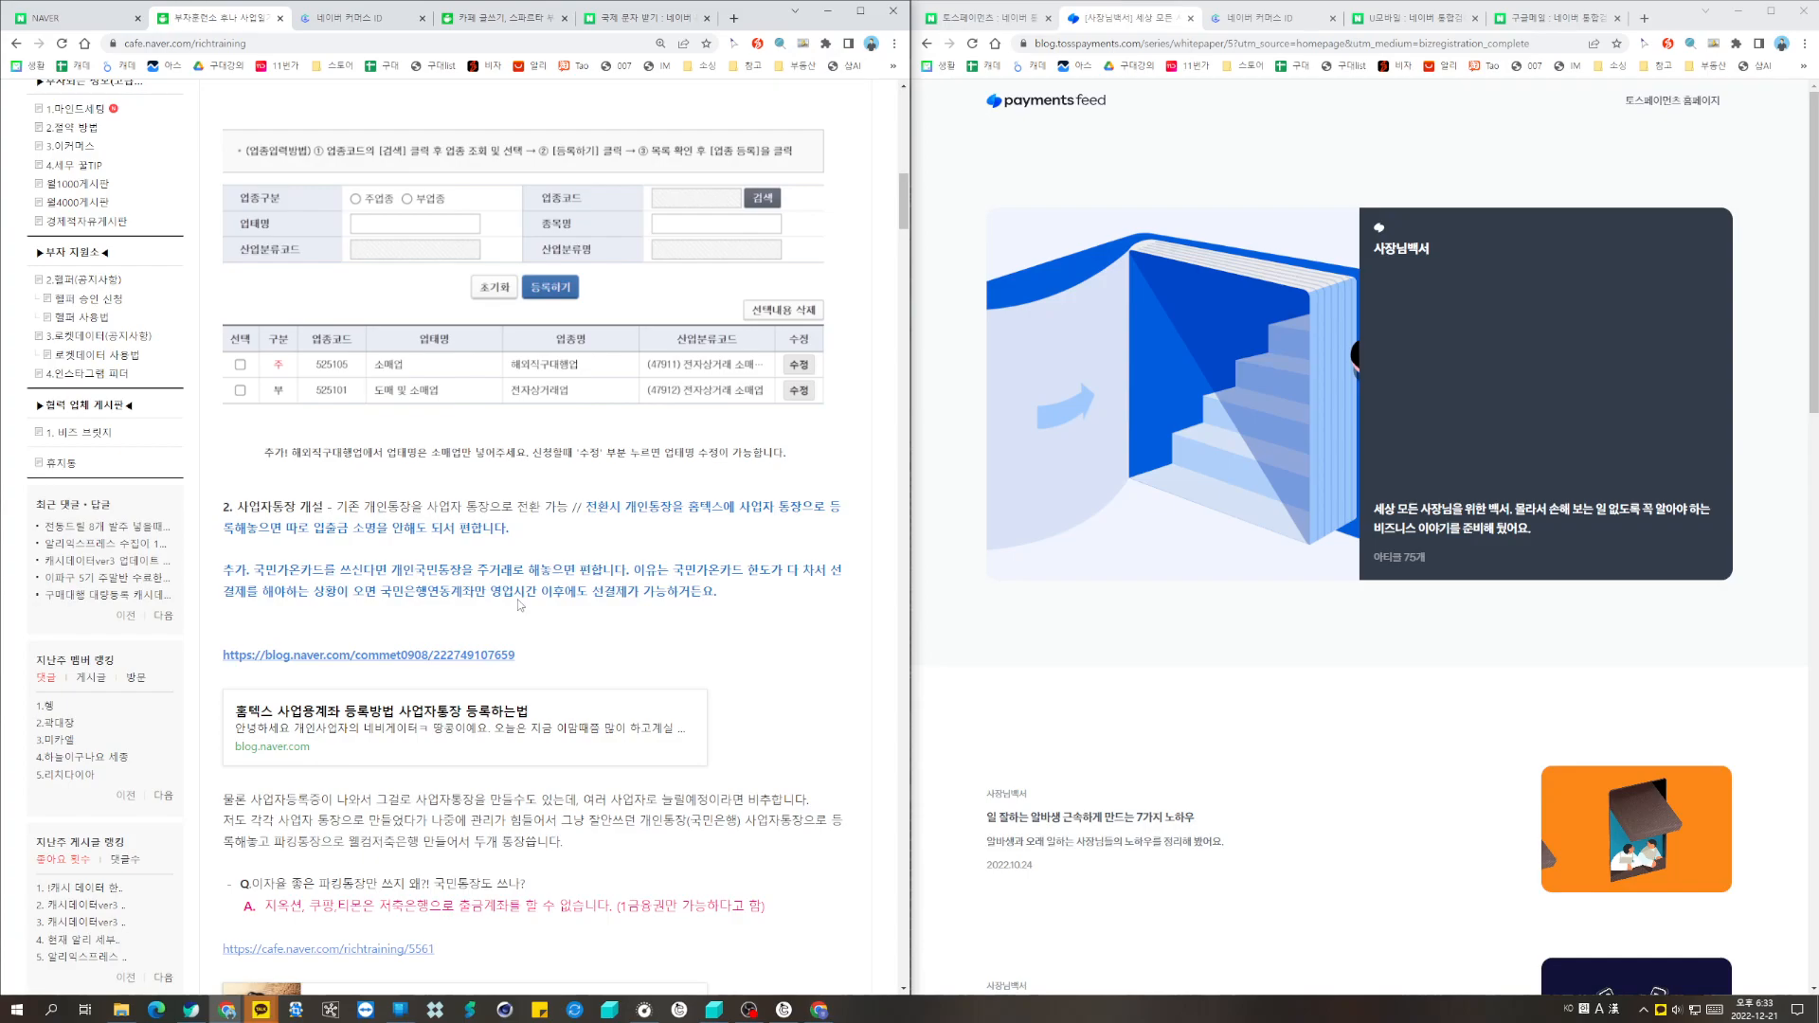
scroll(791, 597, "down", 2)
scroll(782, 571, "down", 1)
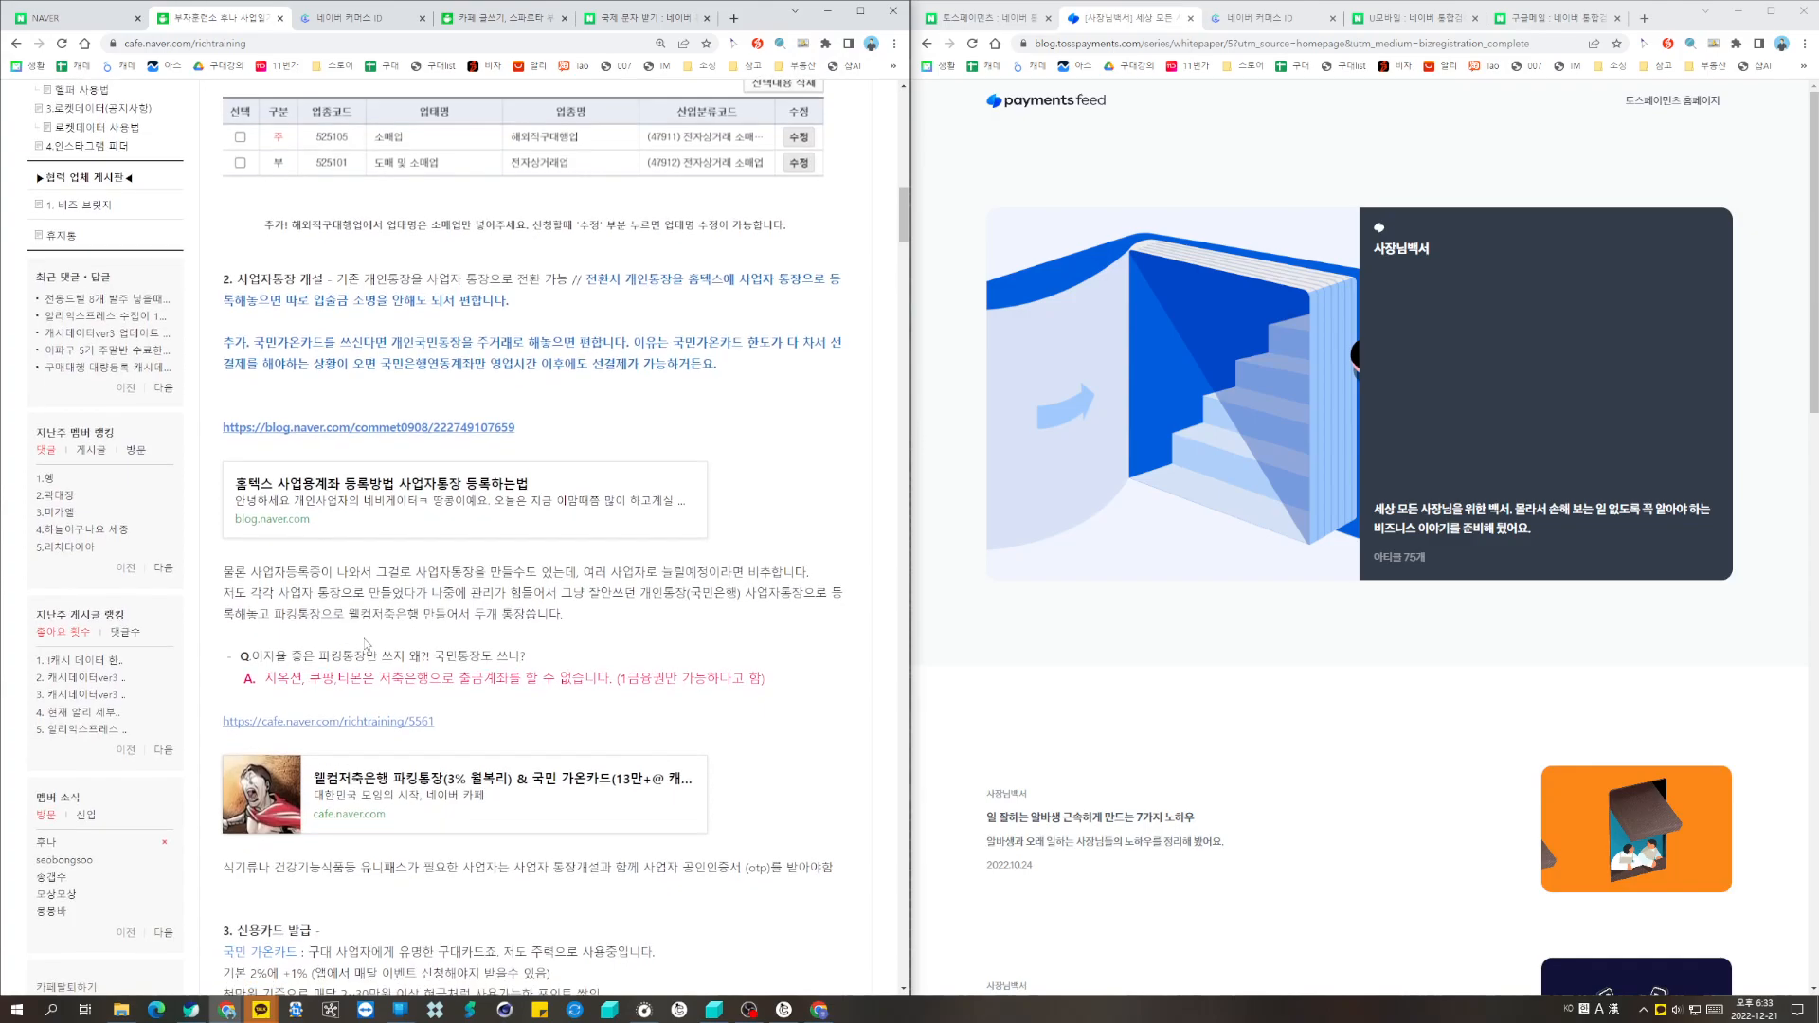
scroll(366, 644, "down", 1)
scroll(641, 556, "down", 2)
scroll(637, 552, "down", 1)
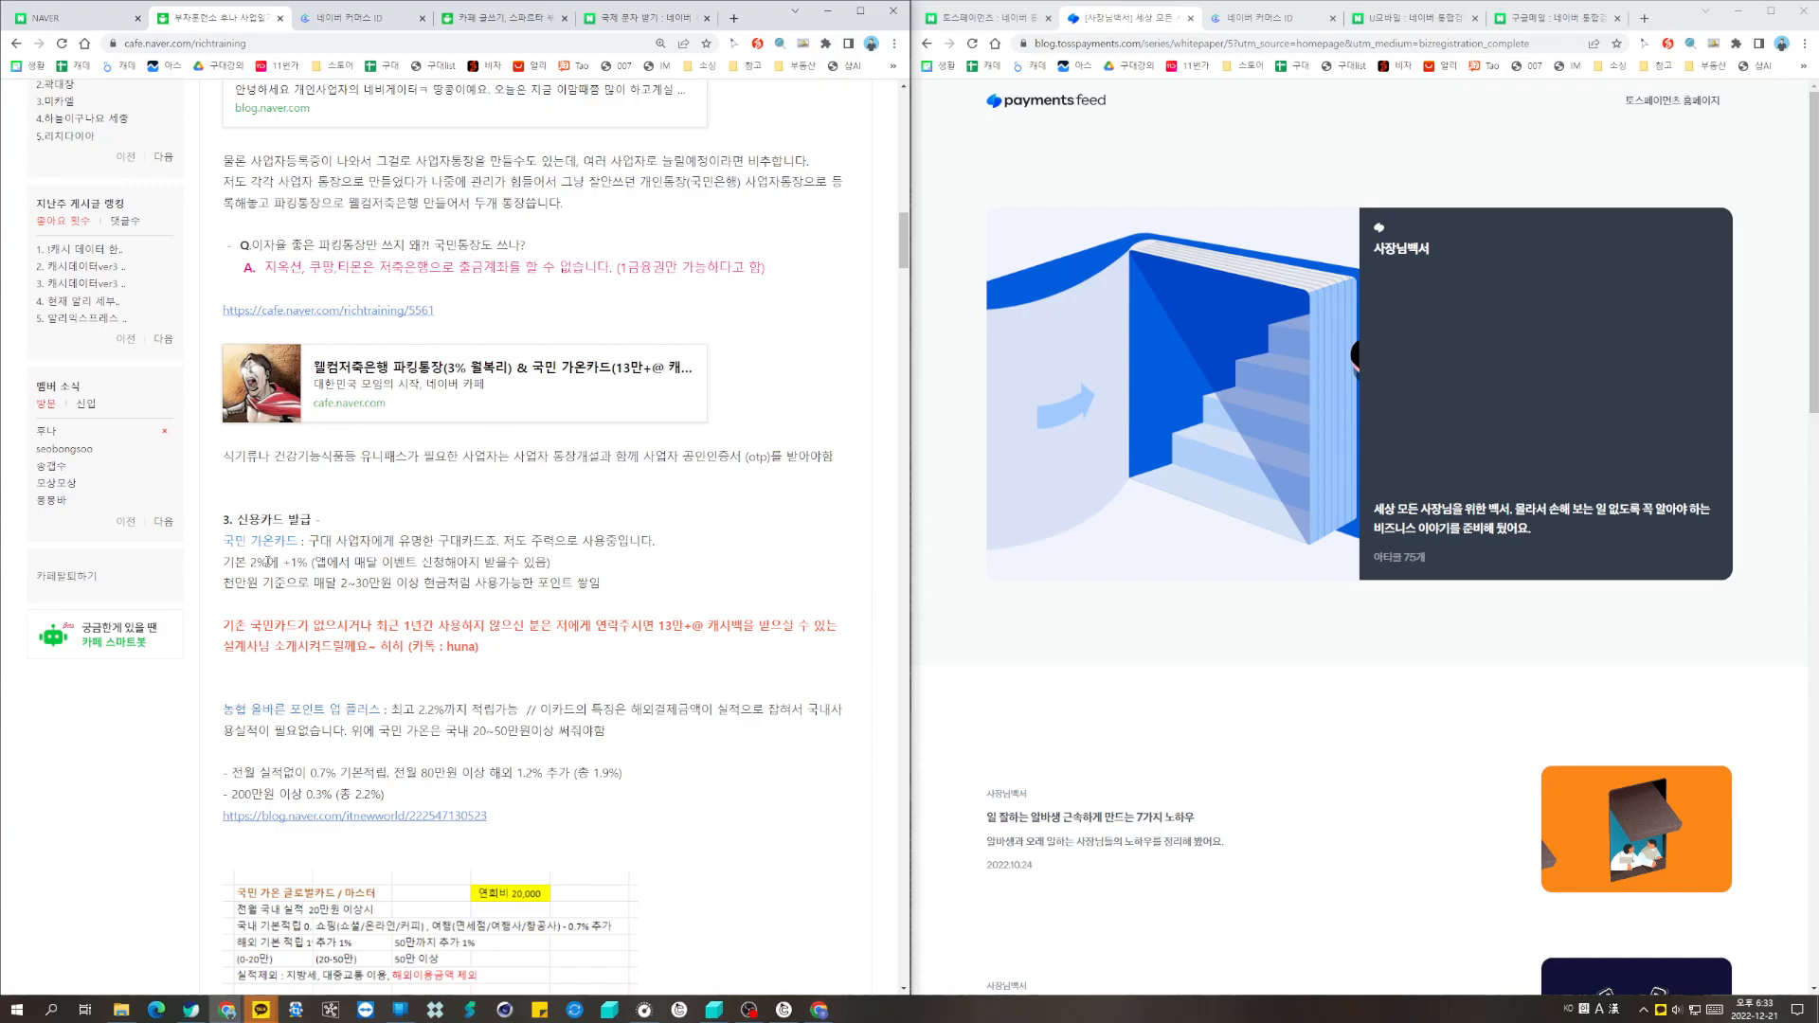
left_click_drag(293, 563, 573, 571)
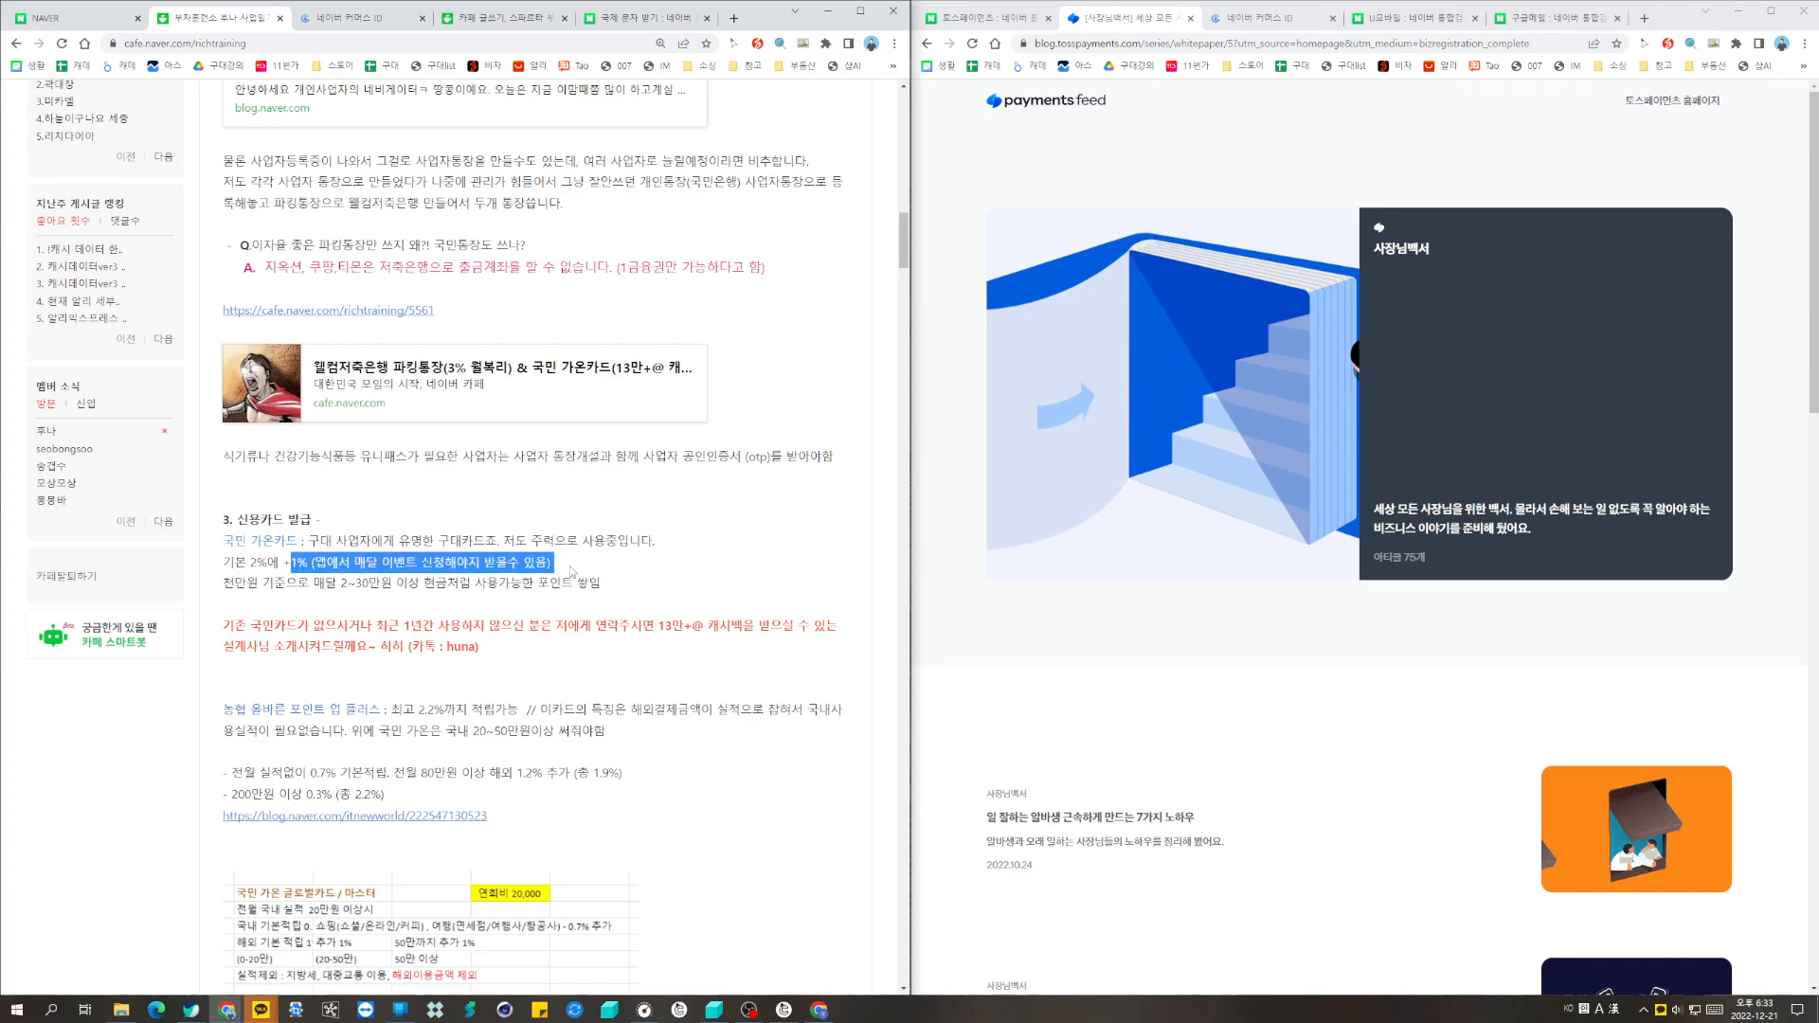
left_click(572, 571)
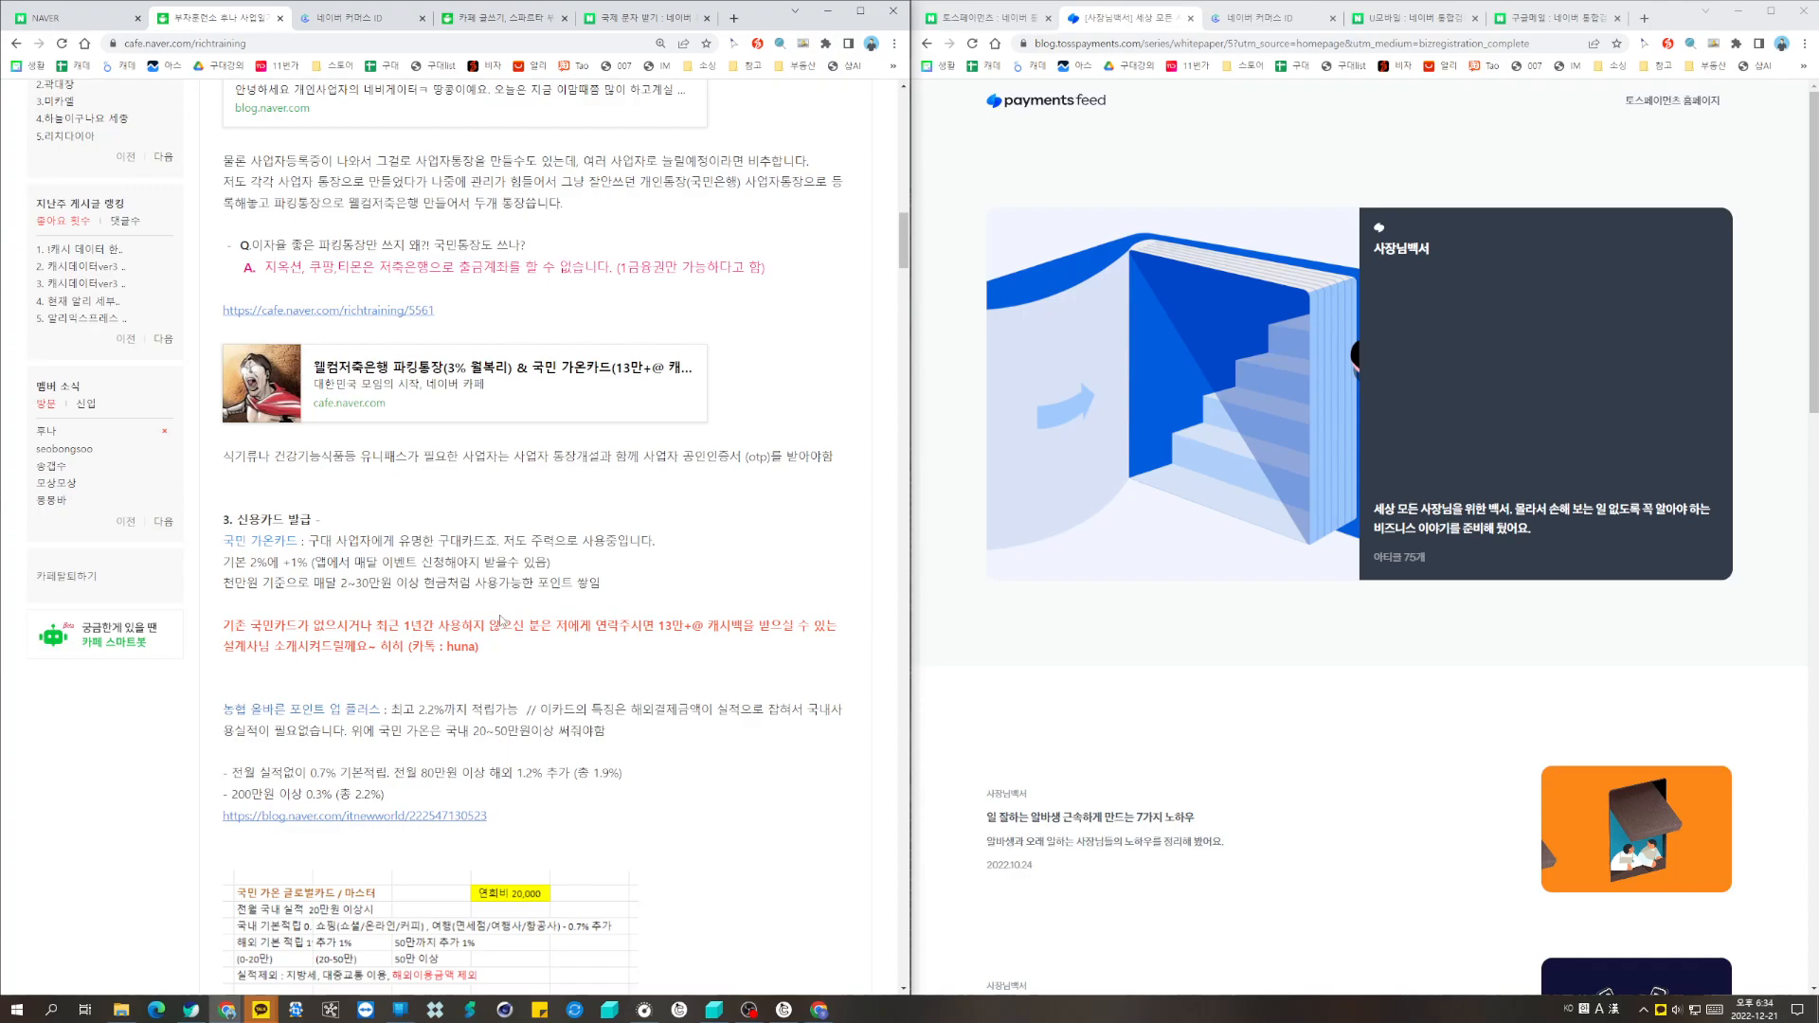
scroll(501, 622, "down", 2)
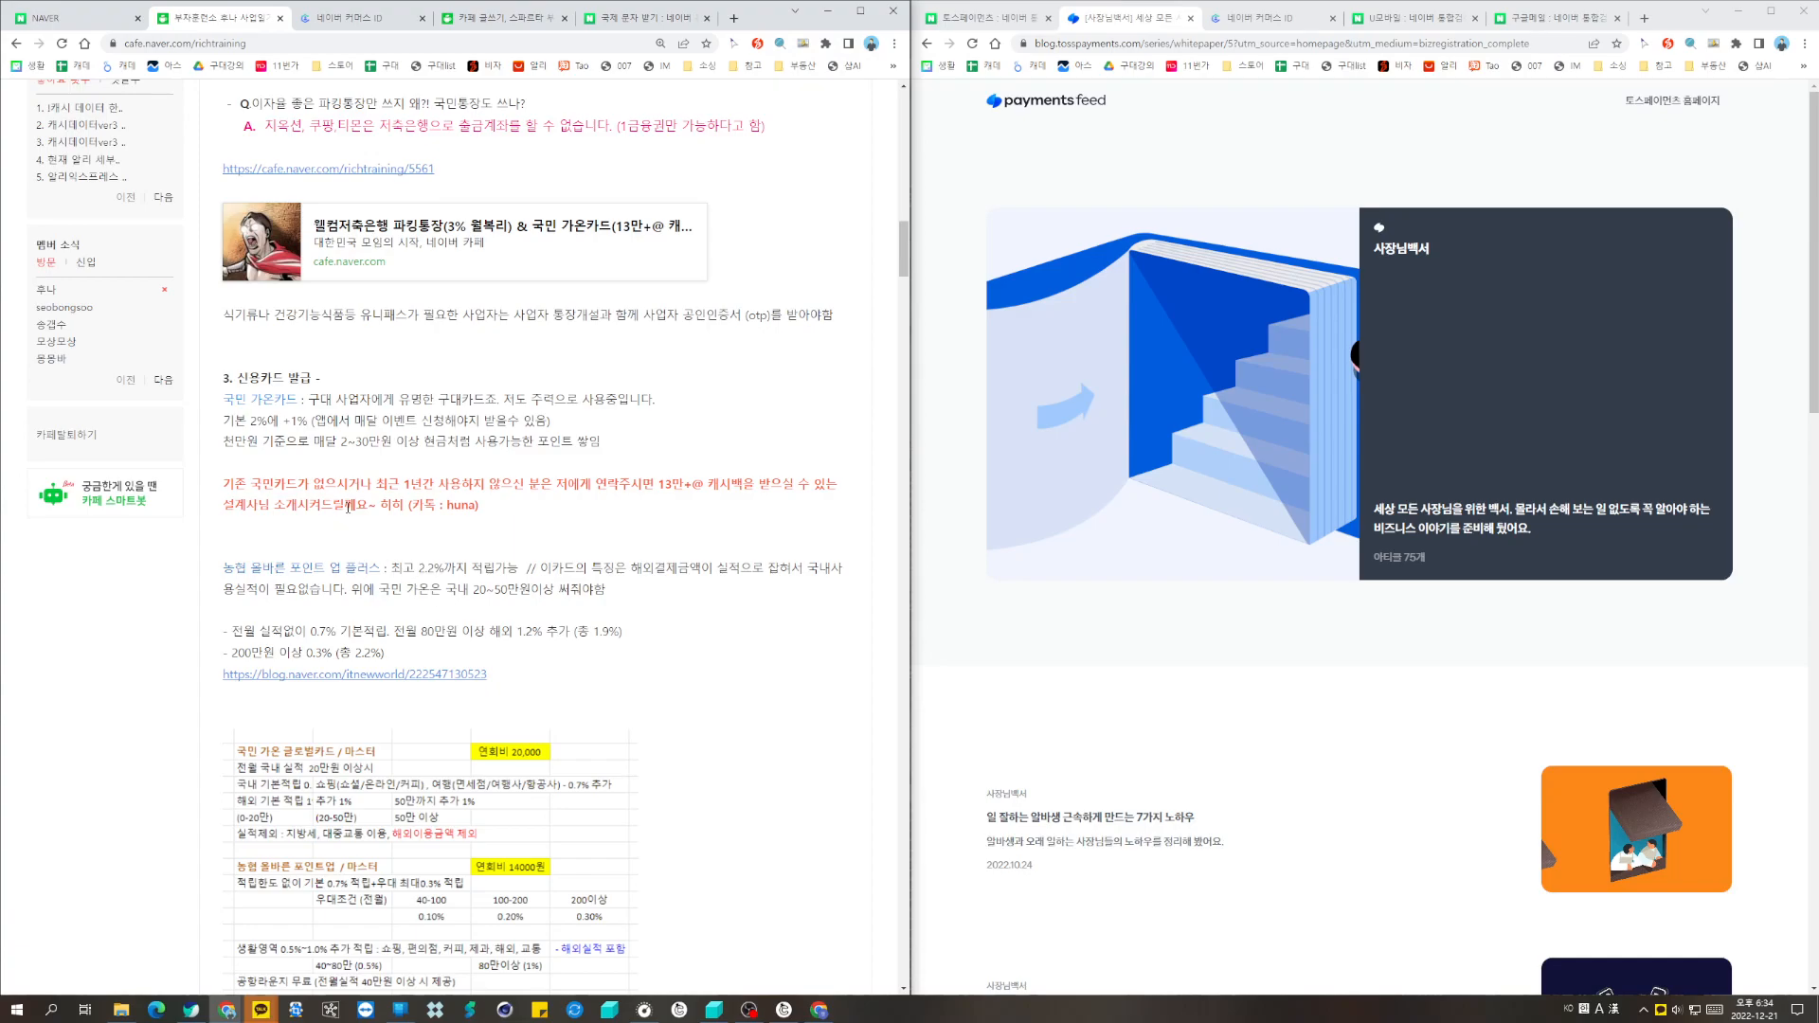
left_click_drag(251, 483, 473, 484)
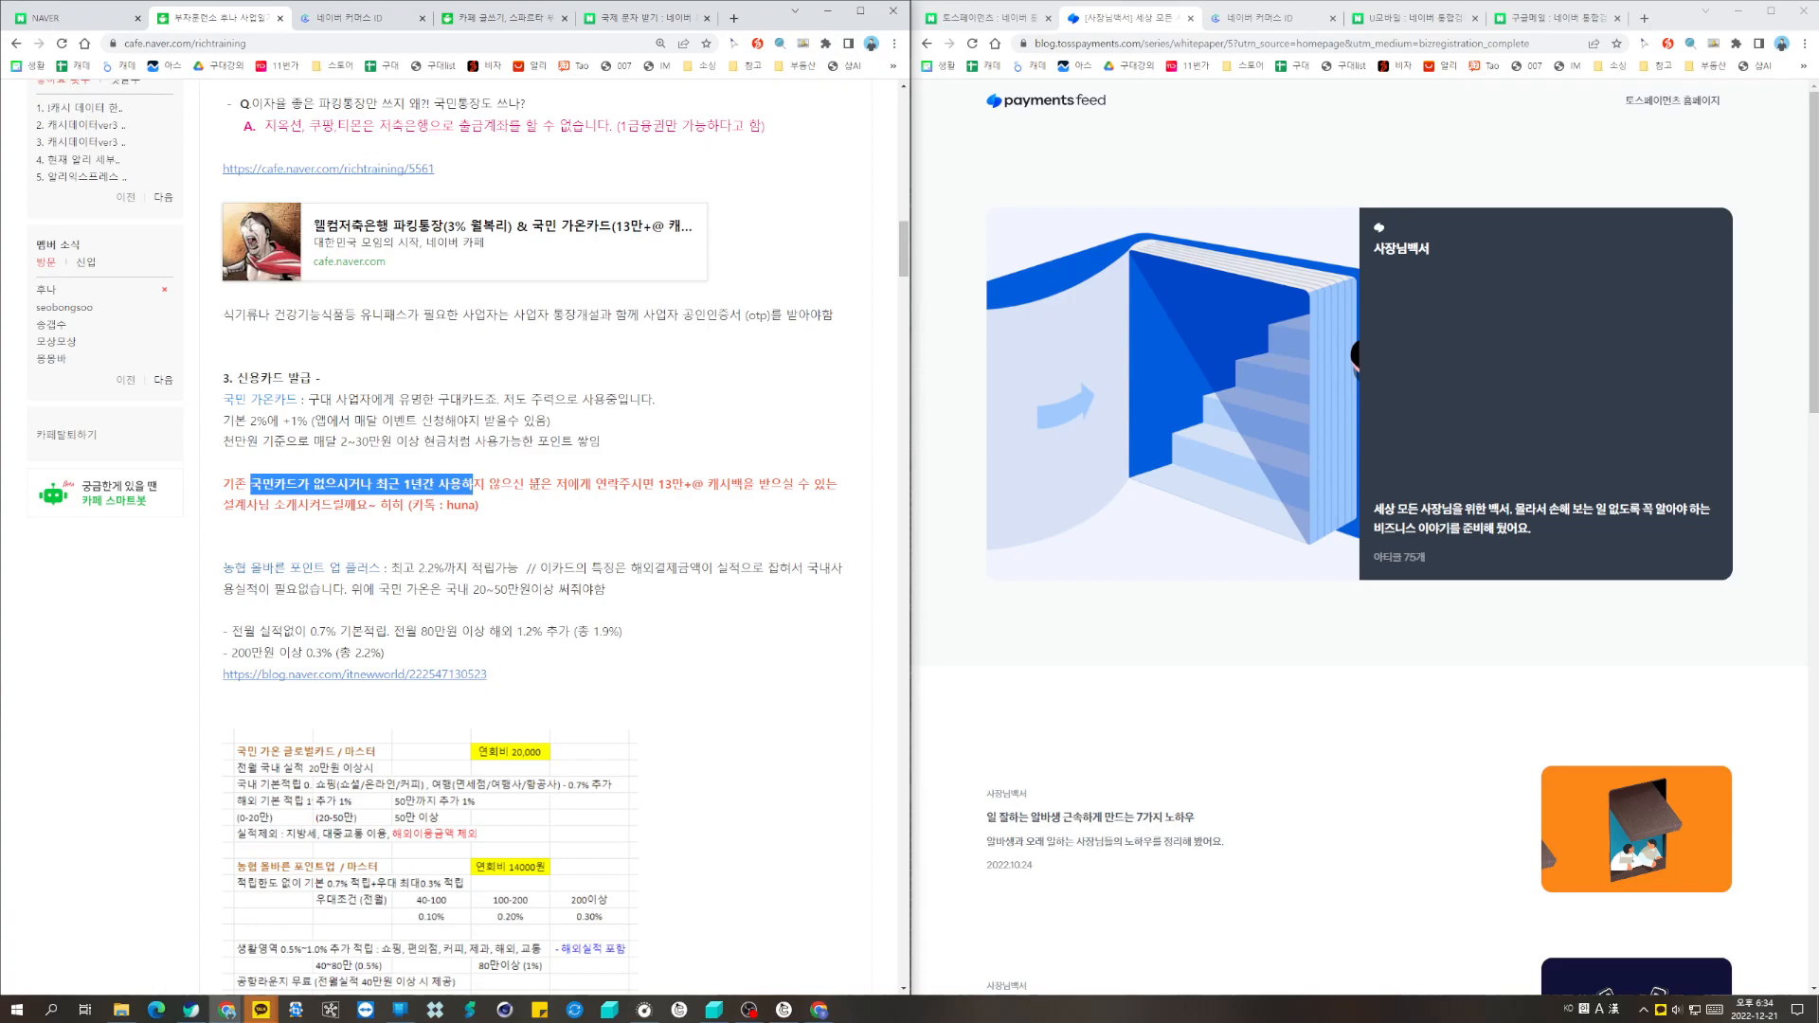
left_click(473, 484)
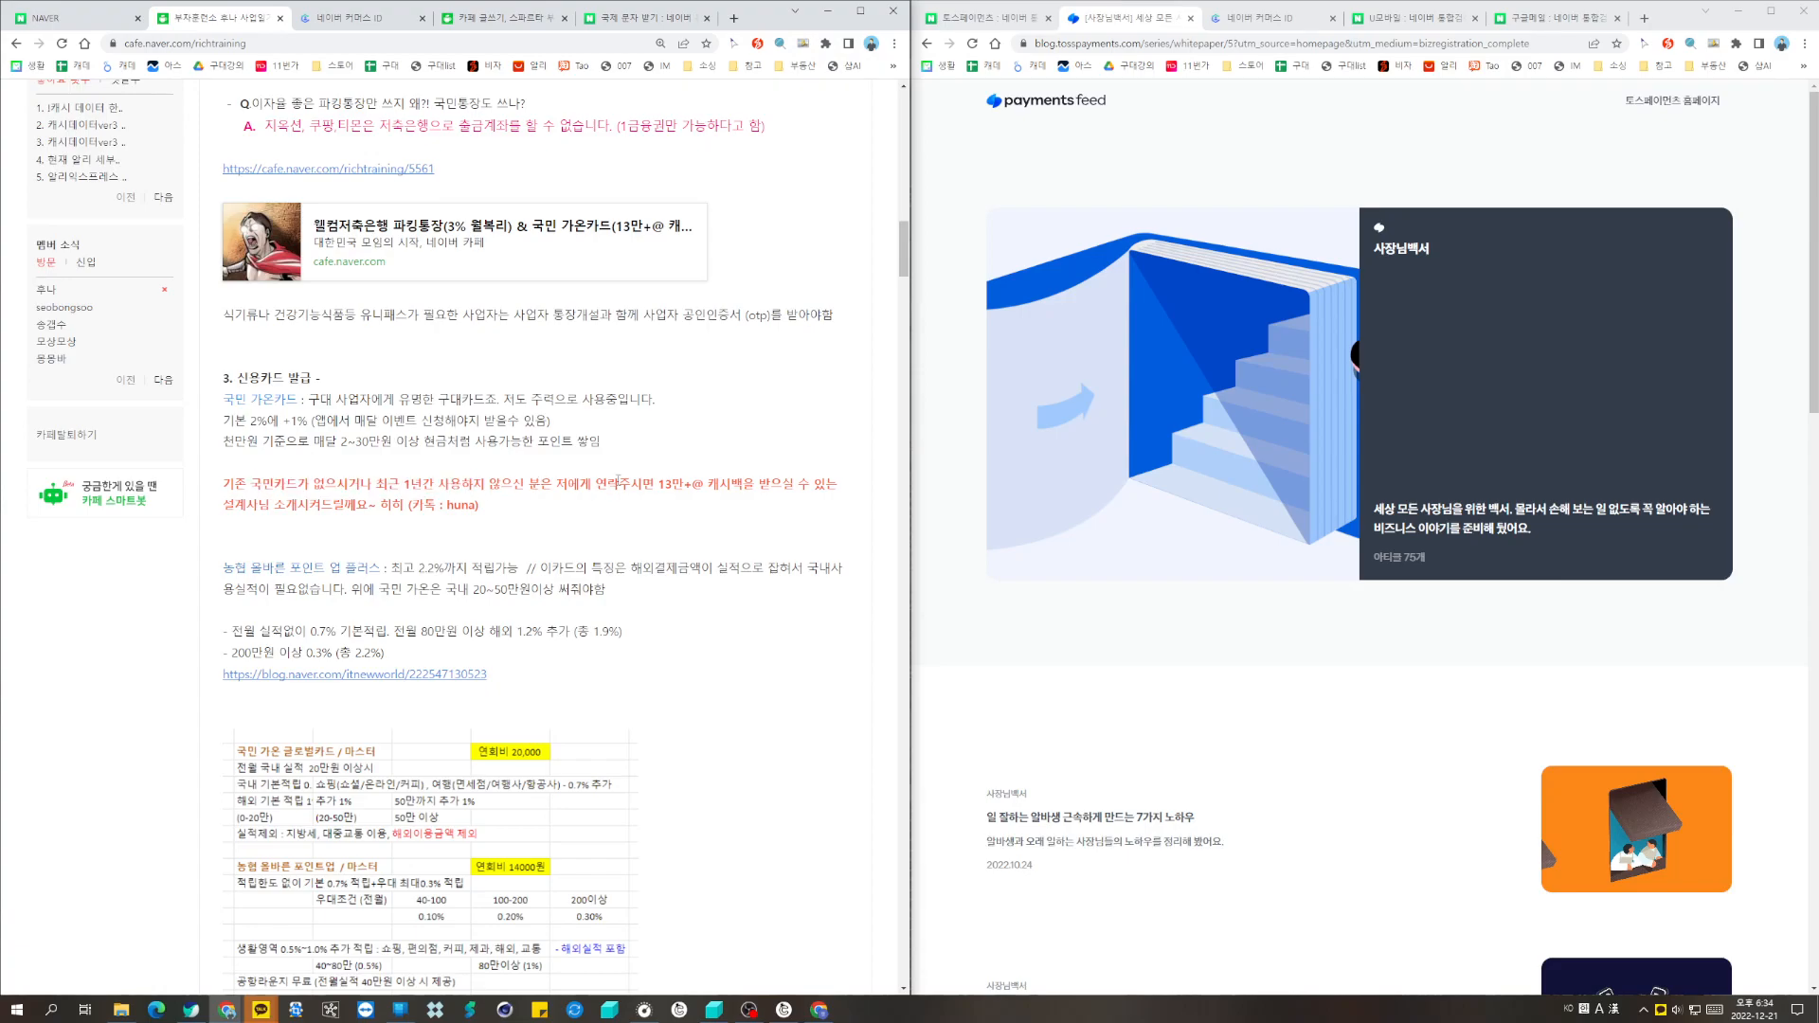
left_click_drag(596, 484, 675, 485)
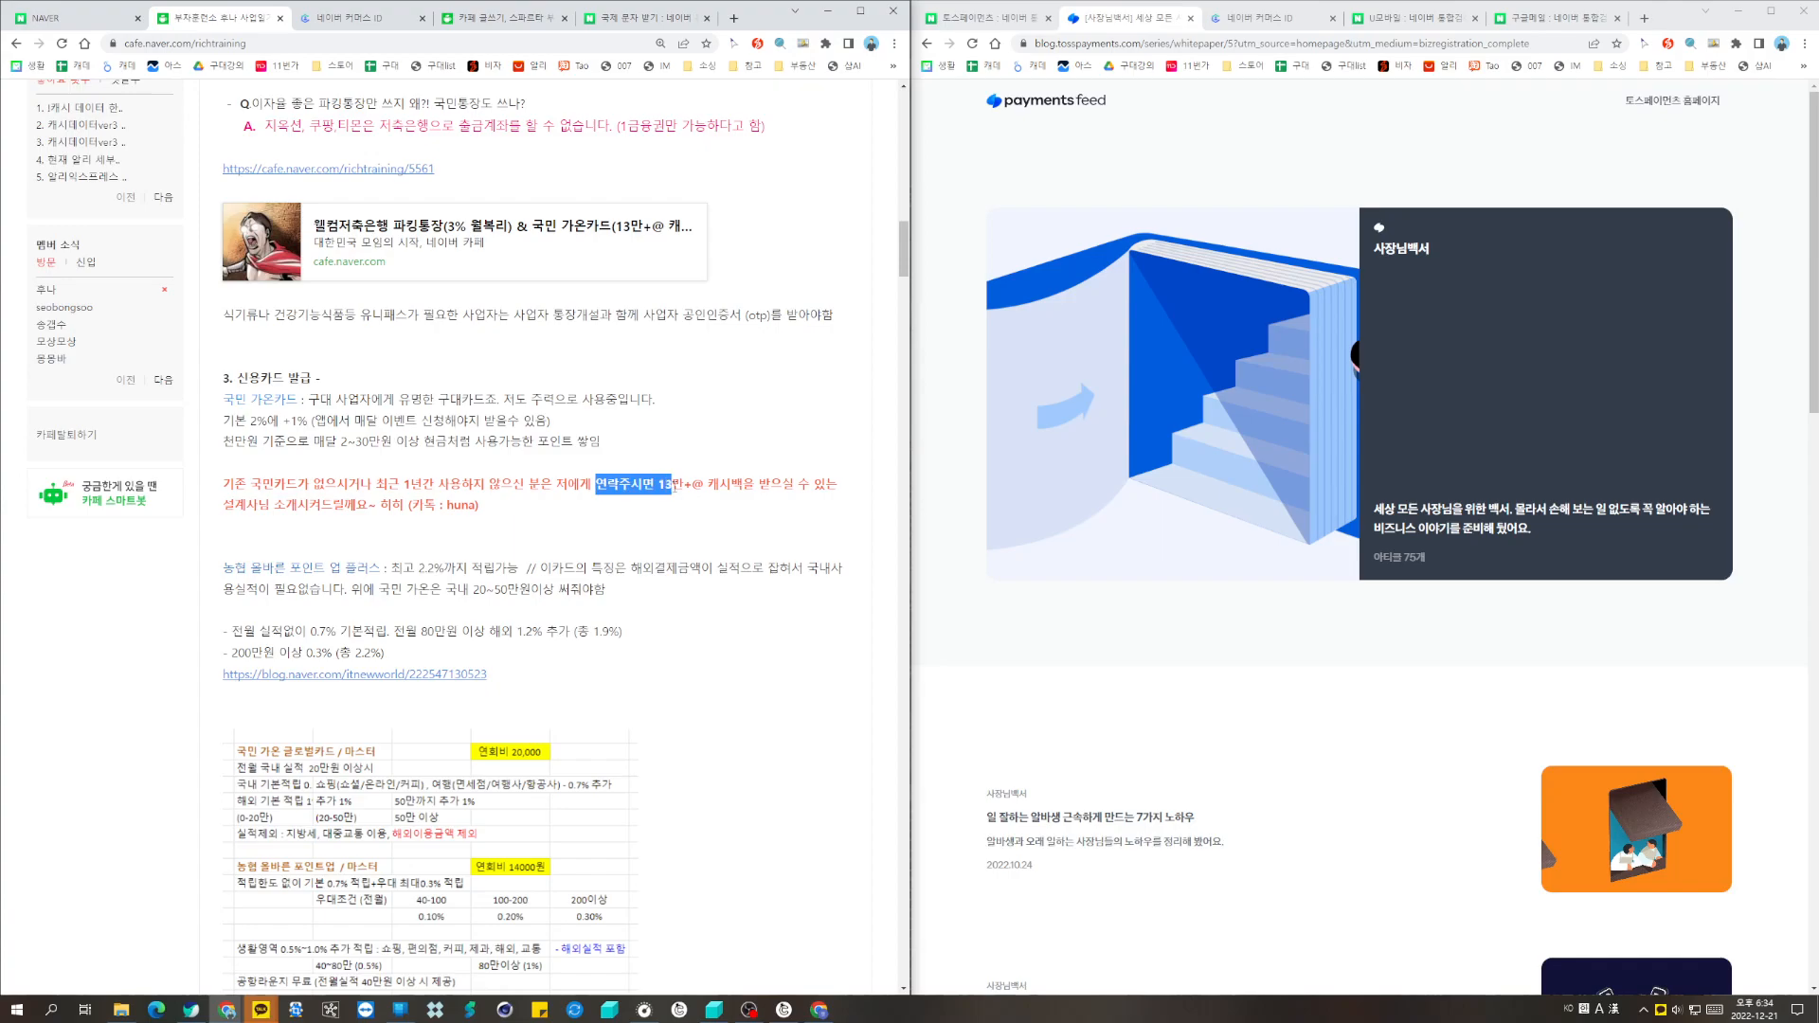
left_click(553, 514)
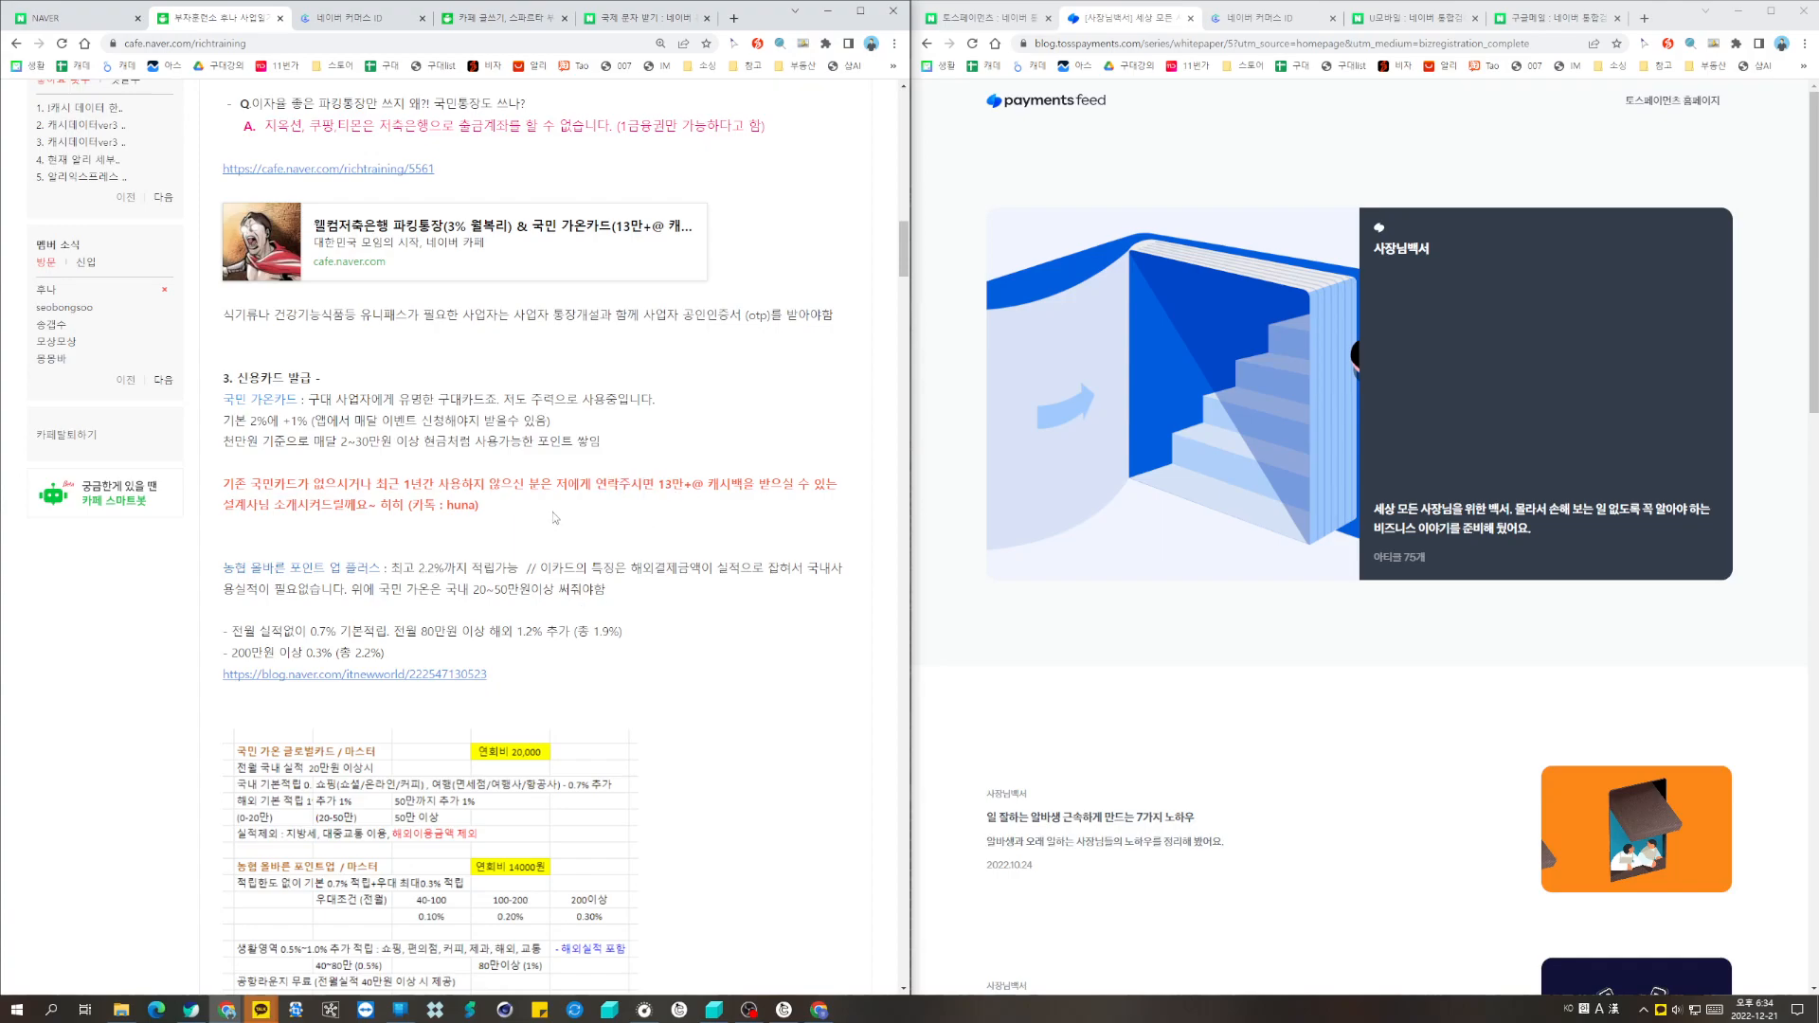
scroll(554, 517, "down", 4)
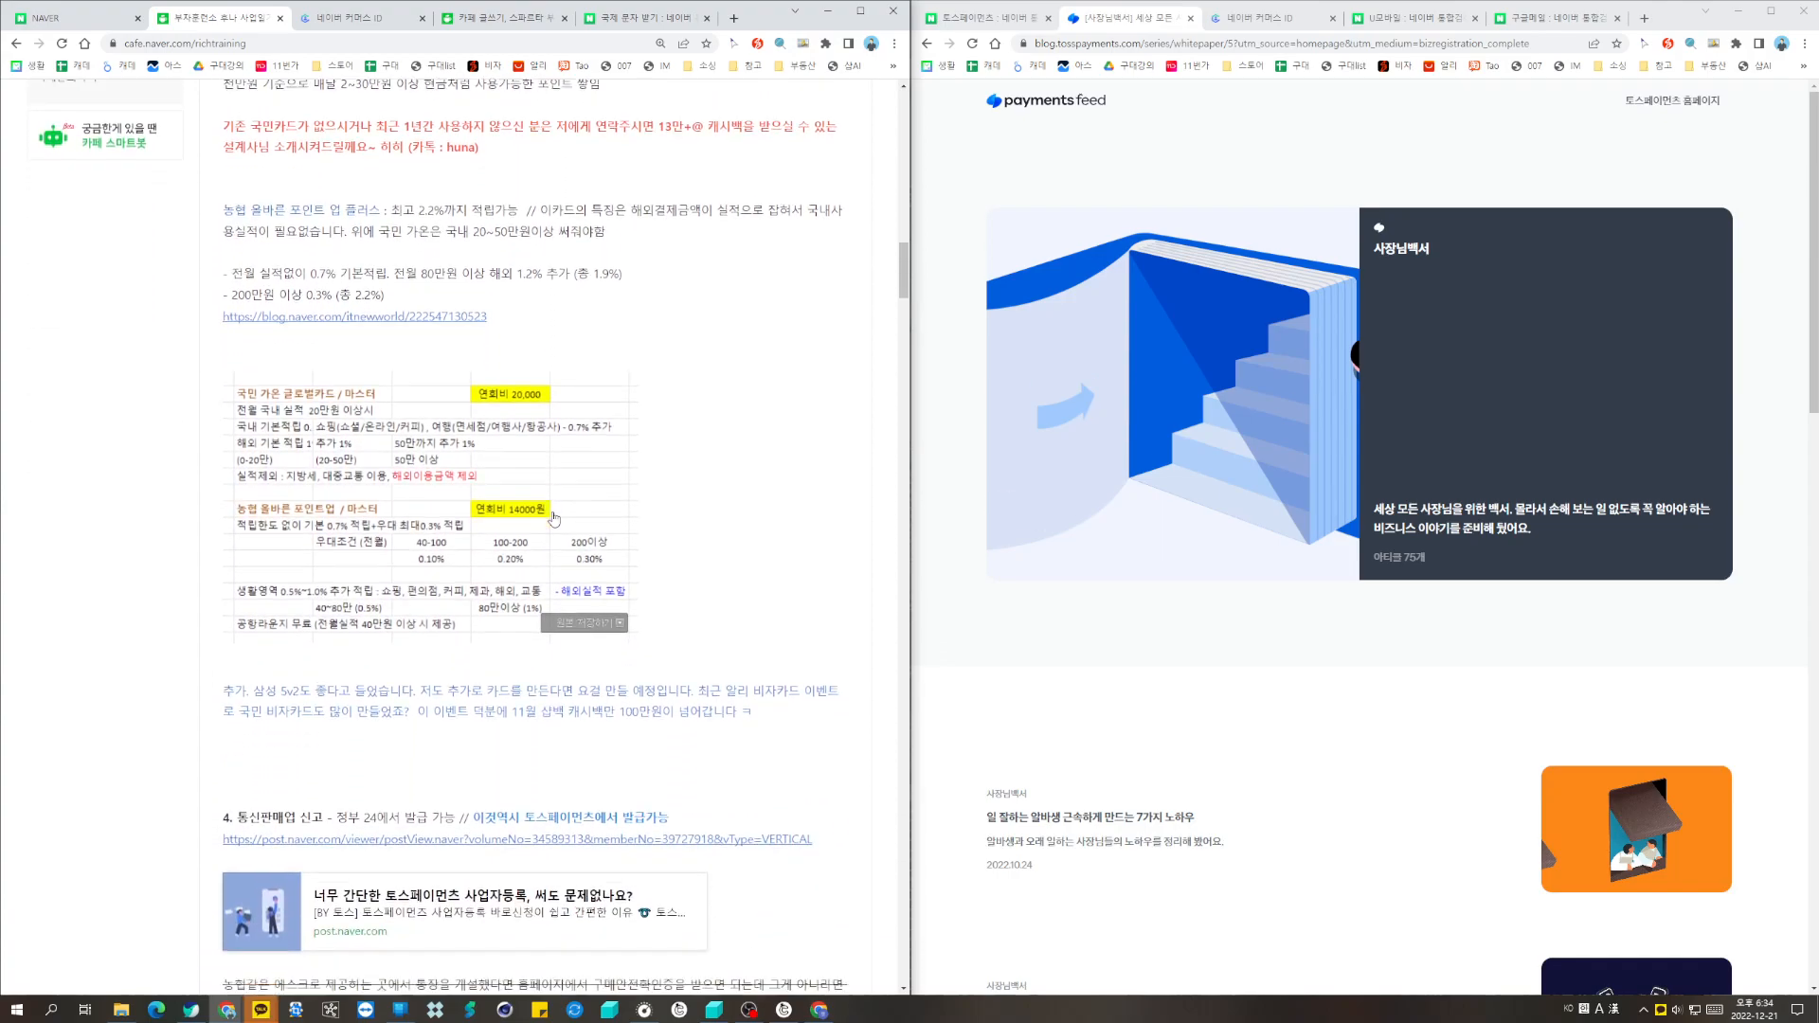
- Scroll the cafe guide to item 4 and highlight its 통신판매업 신고 heading
scroll(554, 517, "down", 2)
left_click_drag(252, 551, 312, 550)
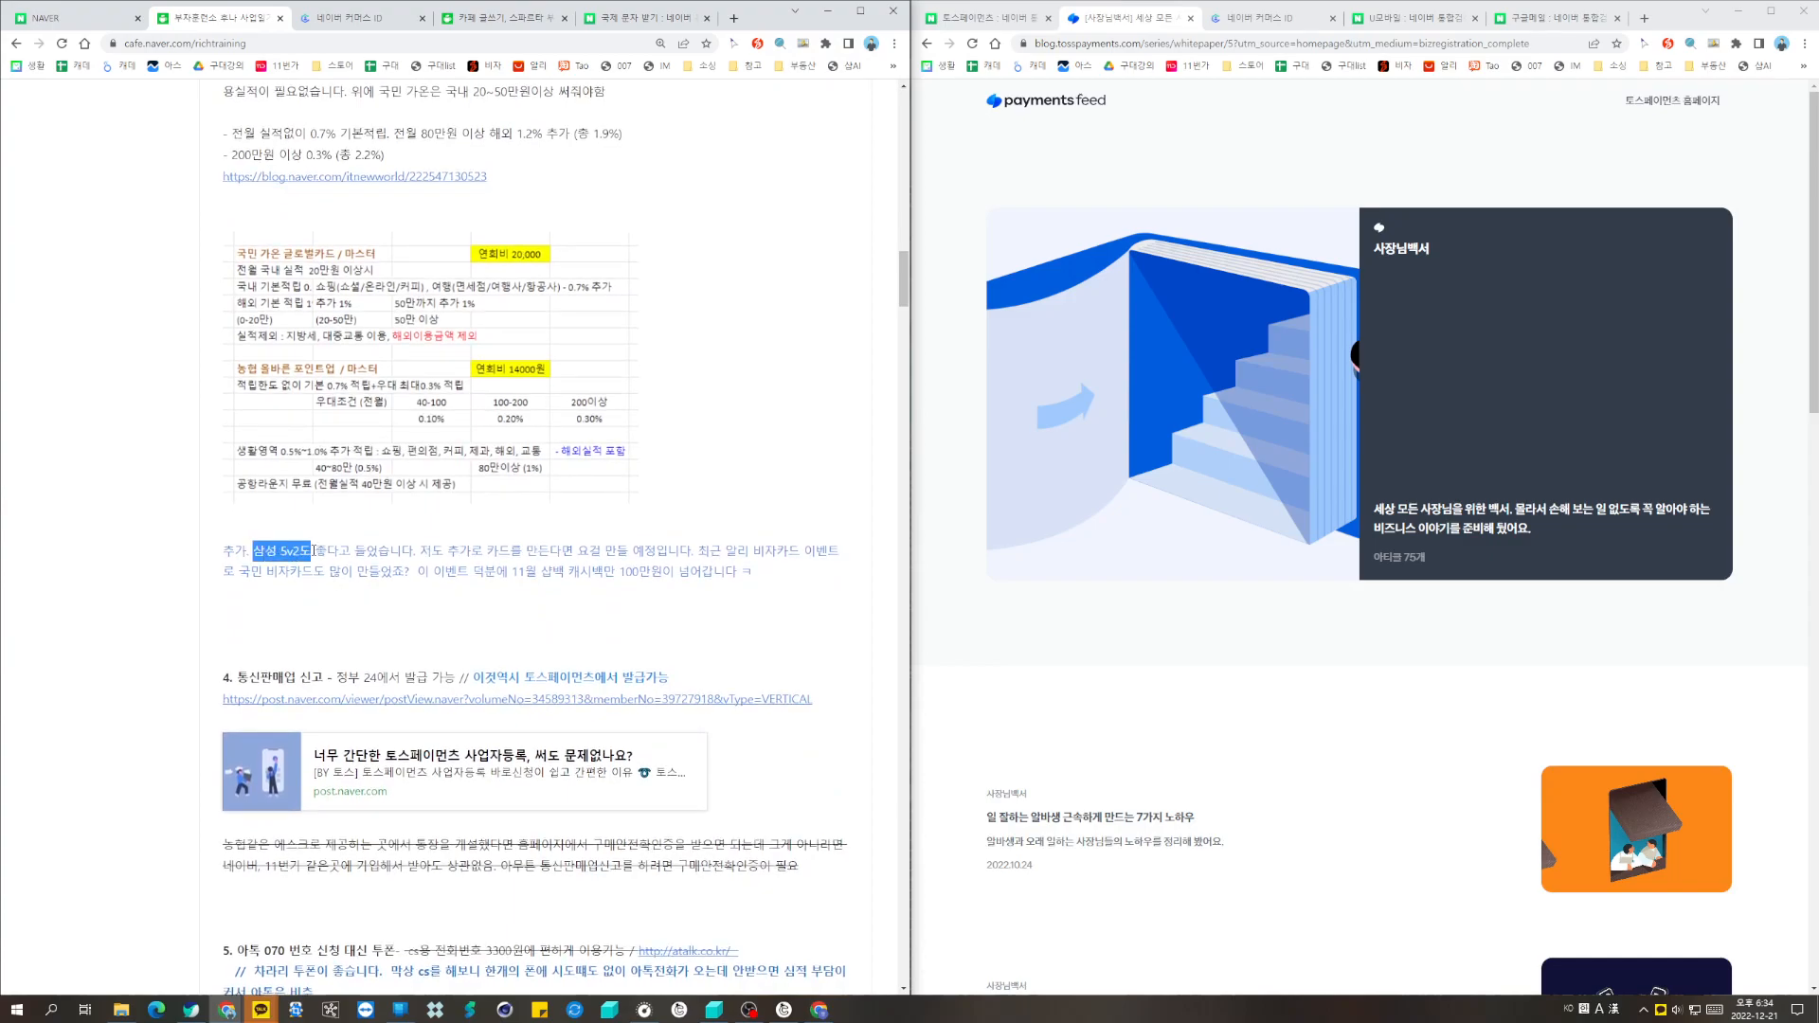
scroll(568, 573, "up", 8)
scroll(333, 471, "up", 2)
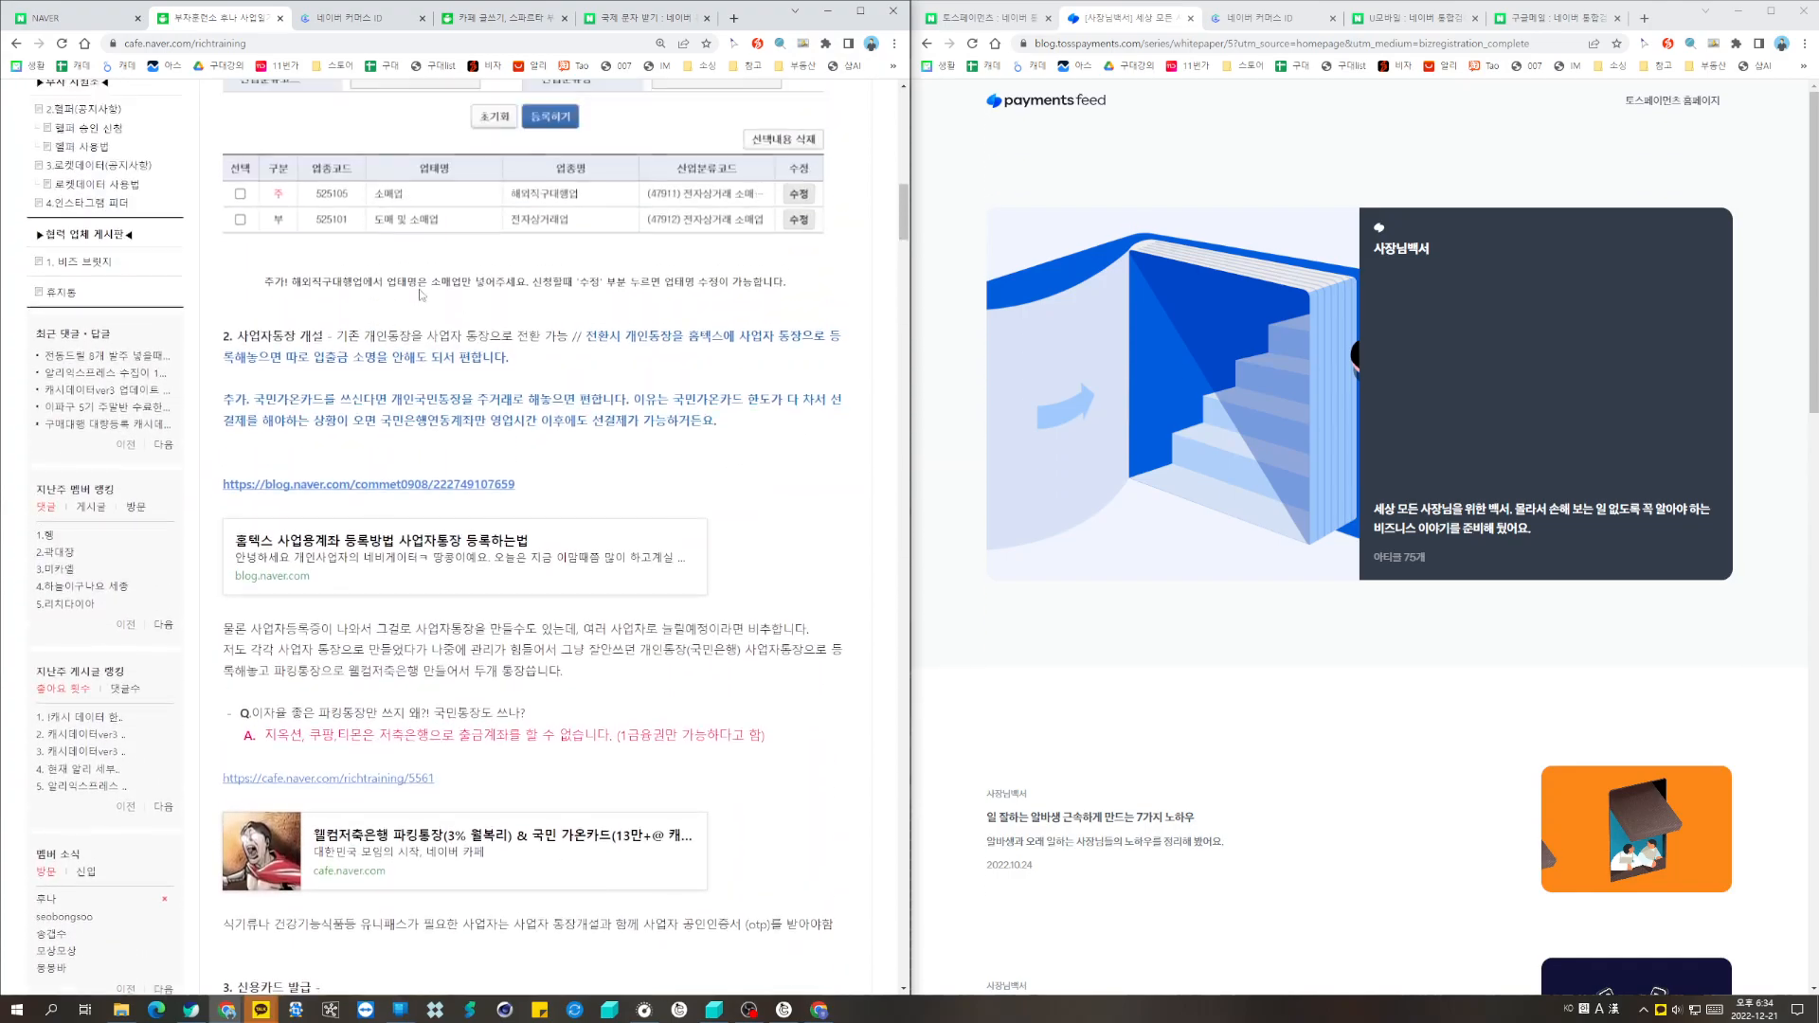
scroll(334, 471, "down", 4)
scroll(333, 471, "down", 8)
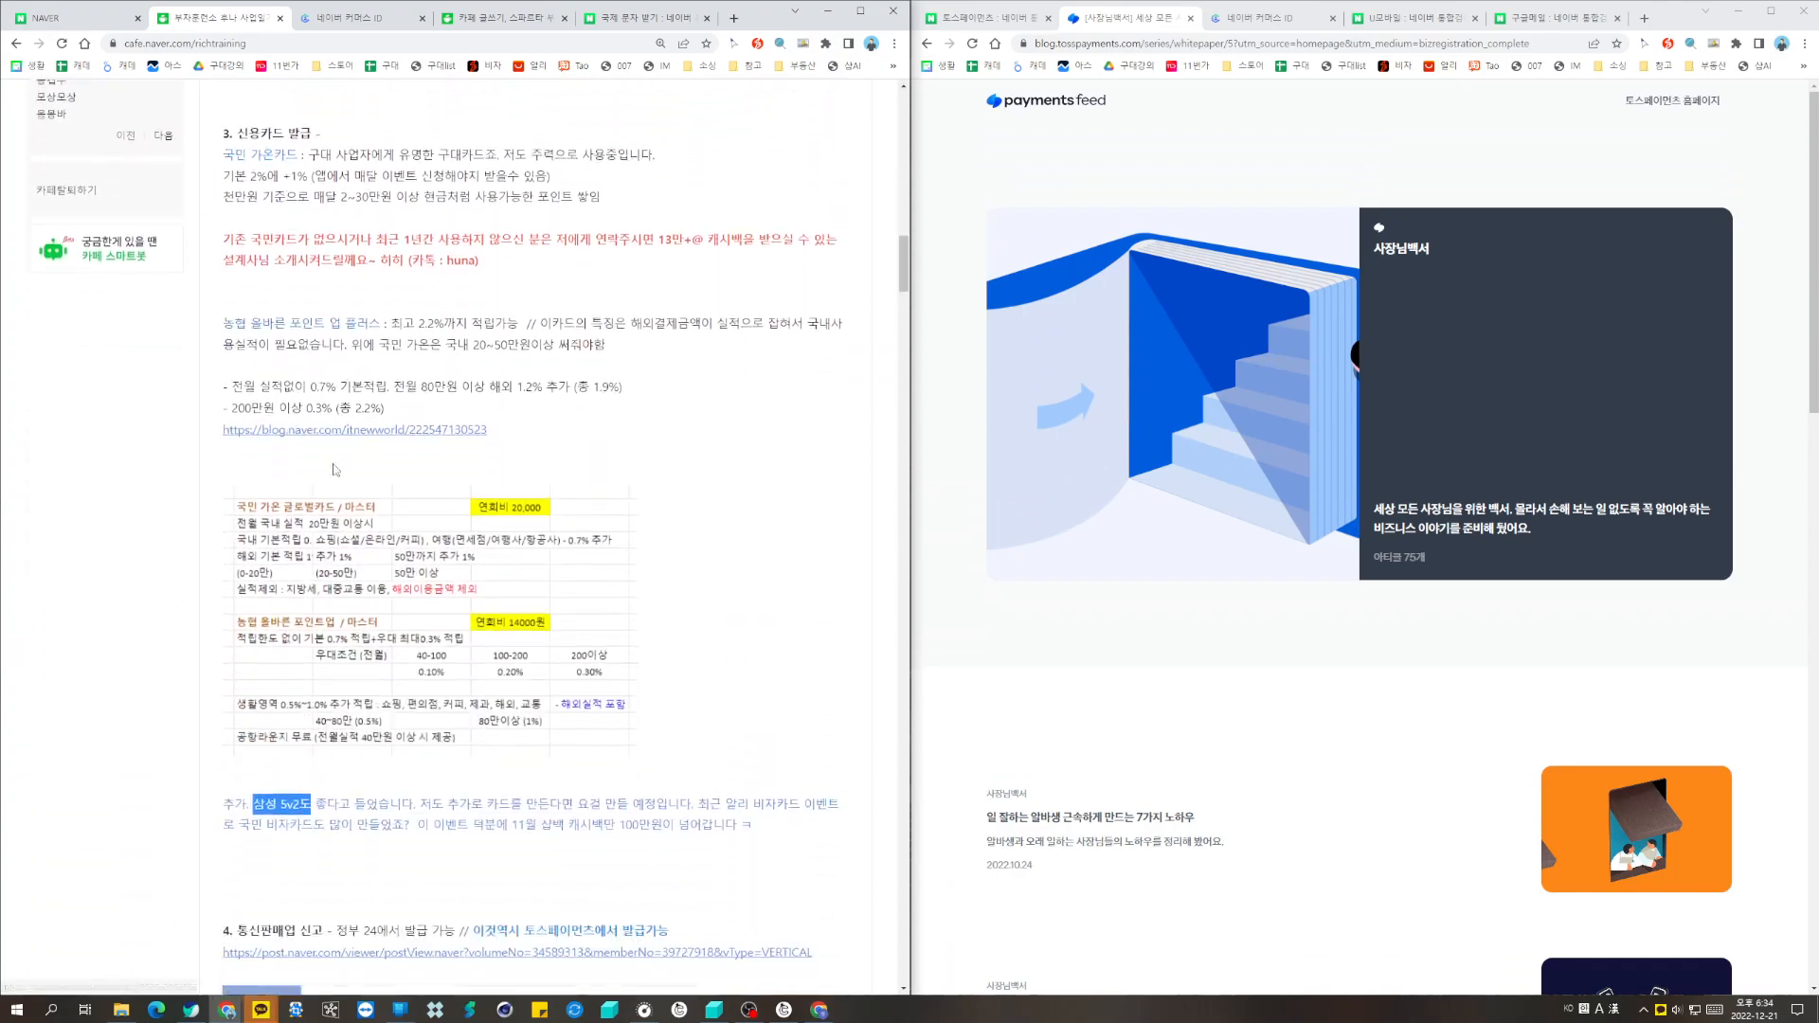
scroll(336, 467, "up", 5)
scroll(336, 467, "up", 10)
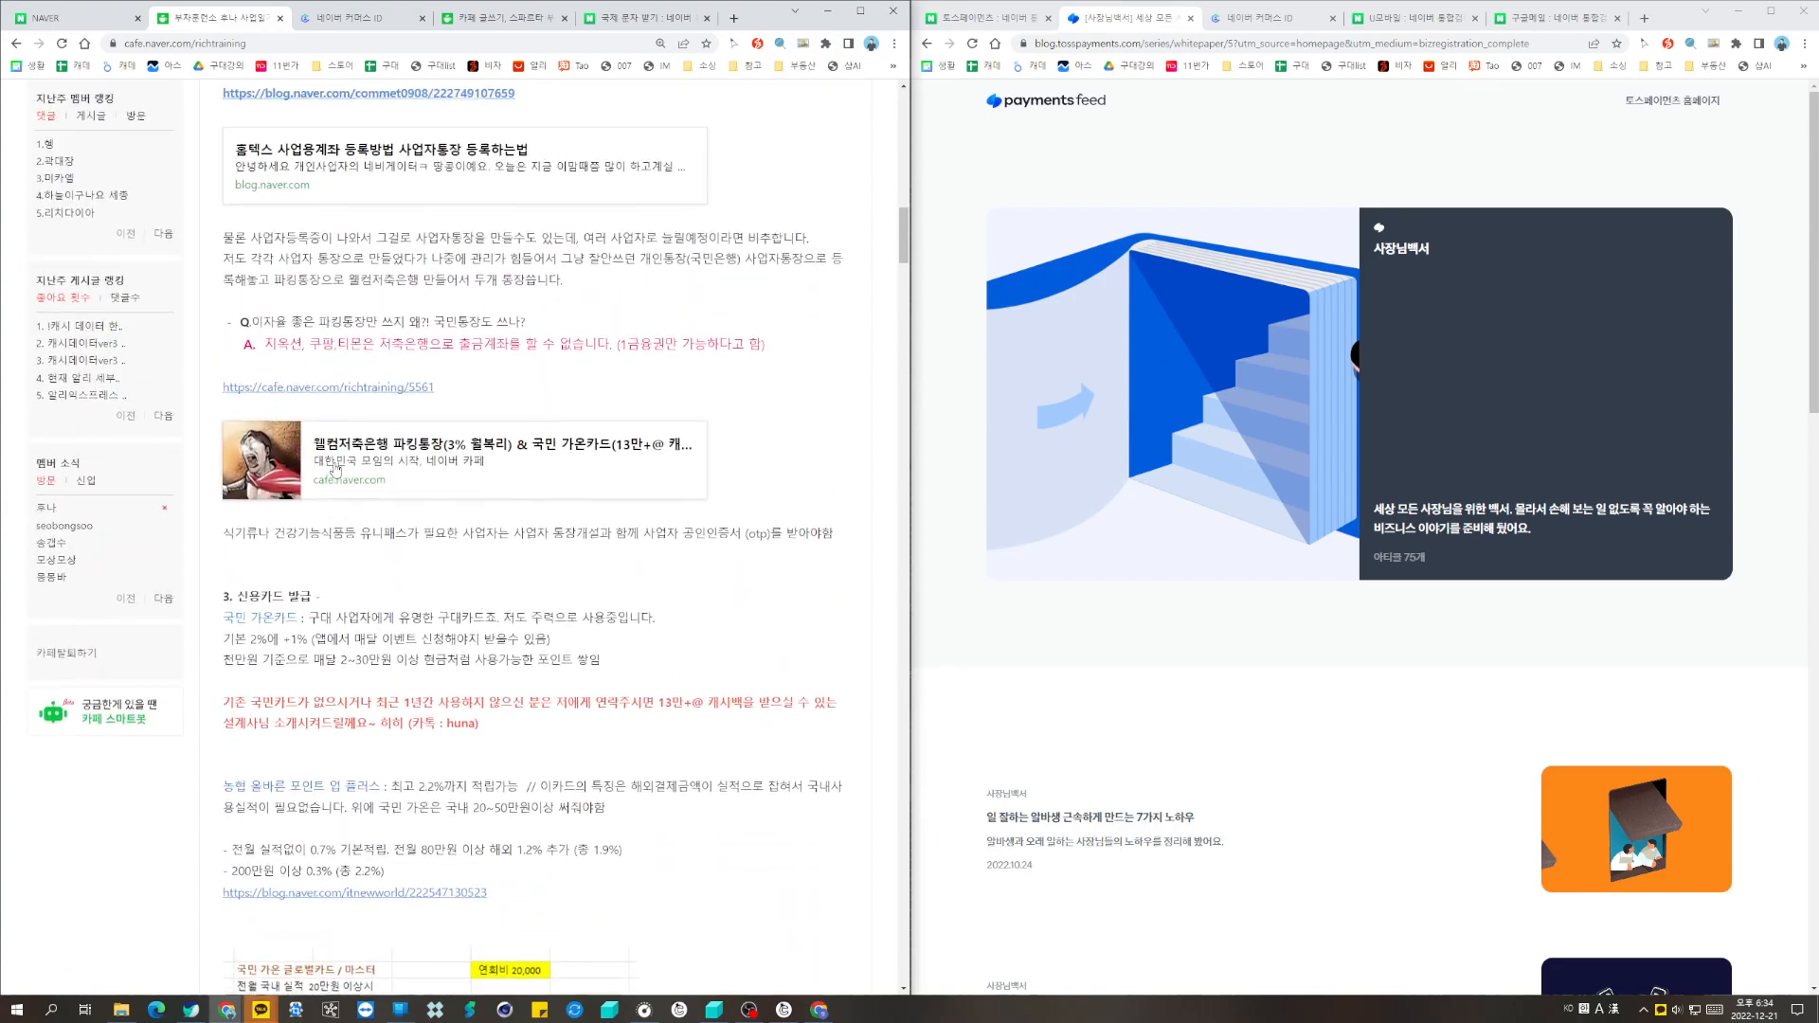
scroll(334, 464, "down", 13)
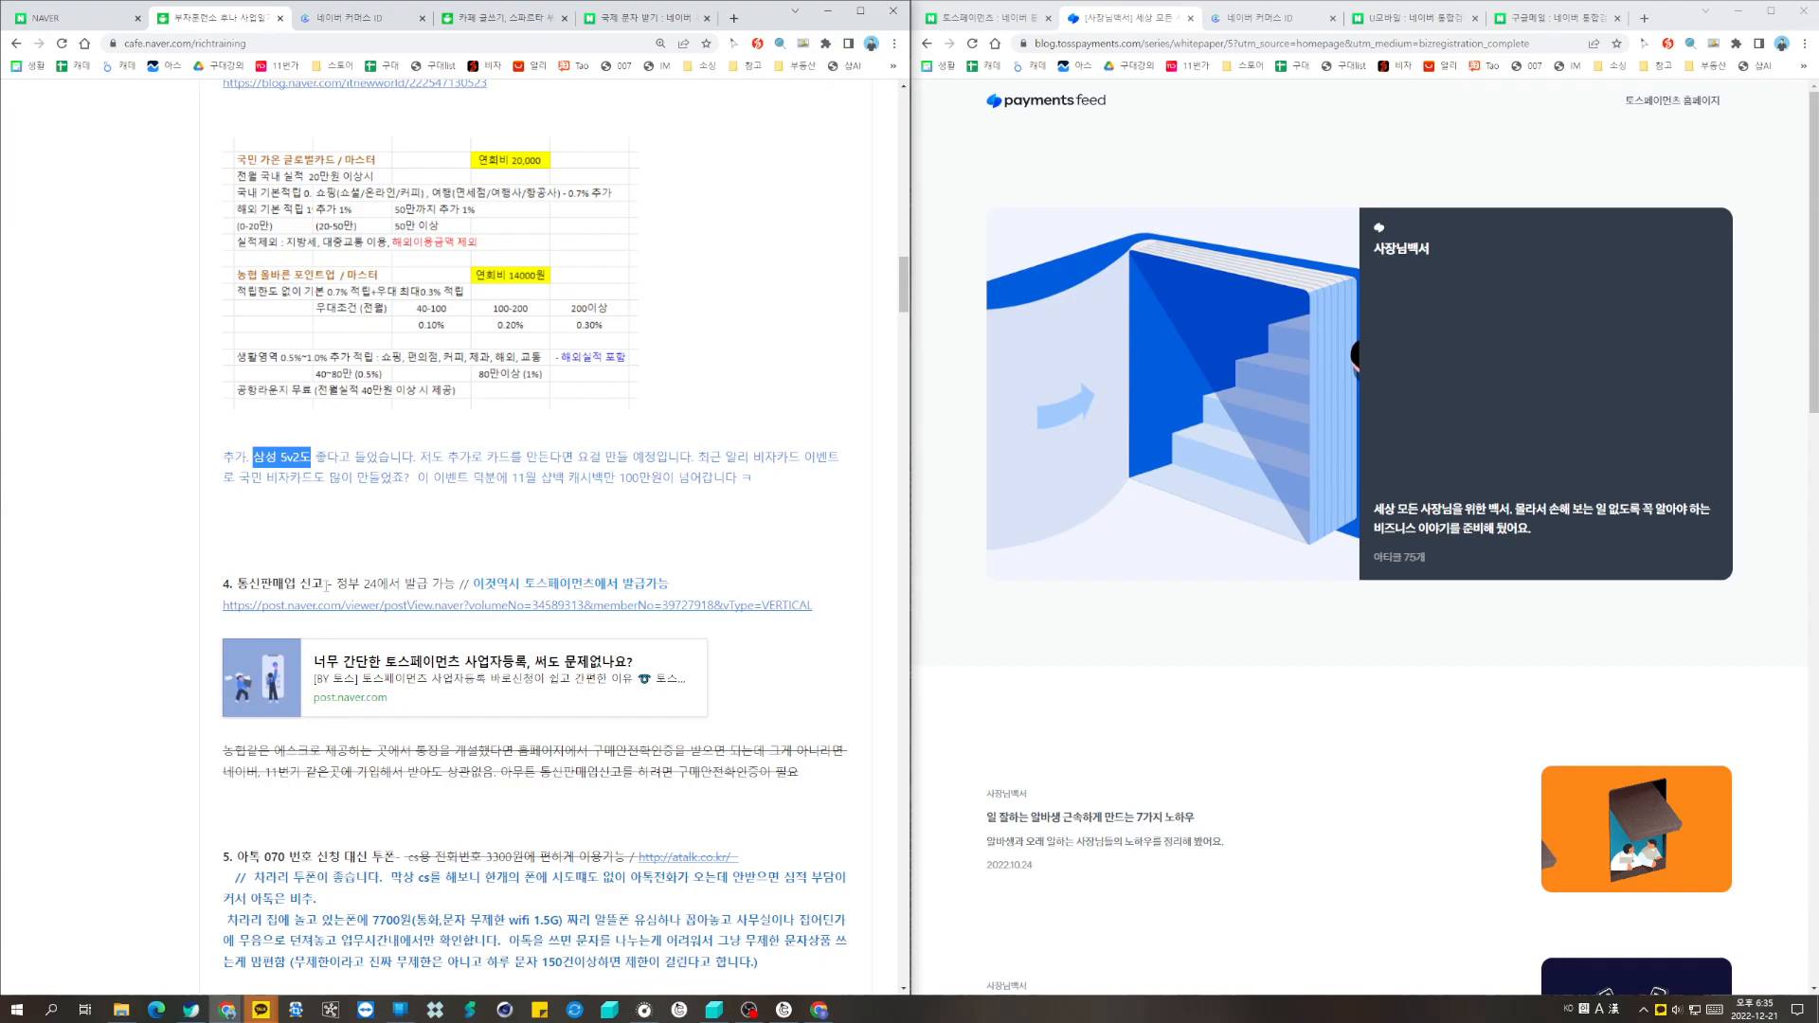
left_click_drag(322, 583, 237, 583)
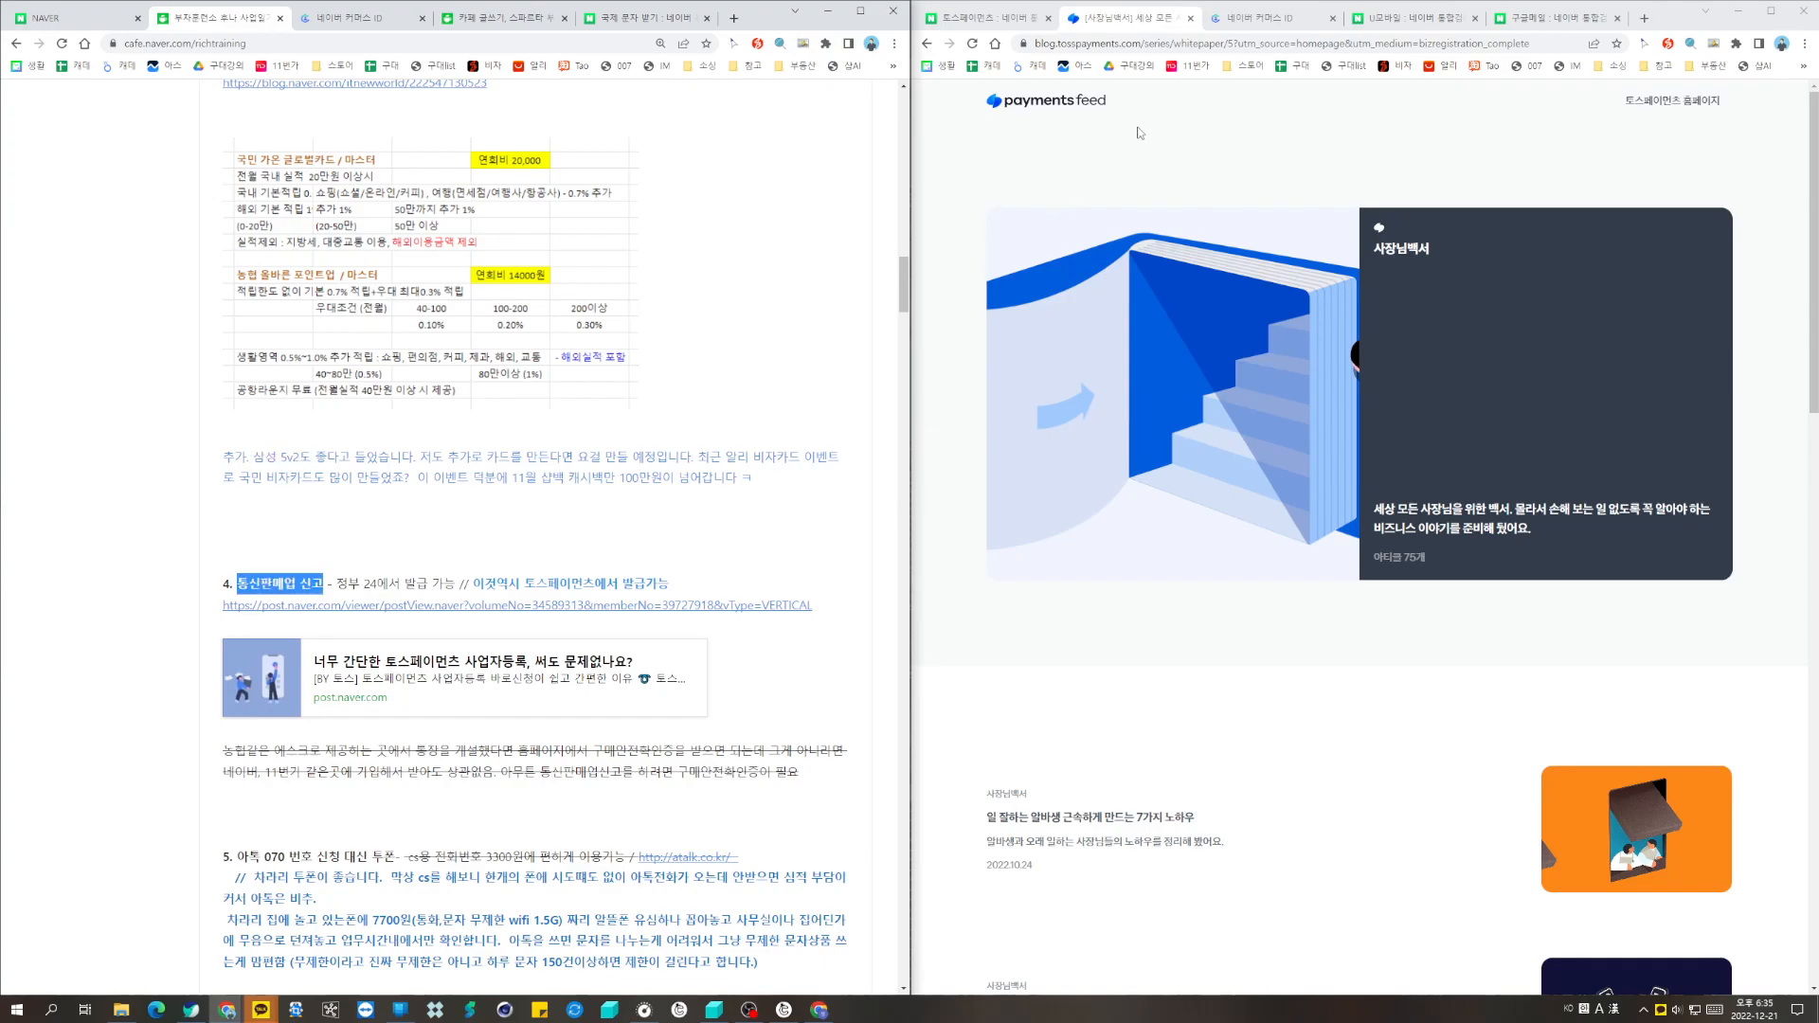
- From the Toss Payments homepage, start 사업 시작 > 통신판매업 바로신청
left_click(1090, 83)
key("alt+Left")
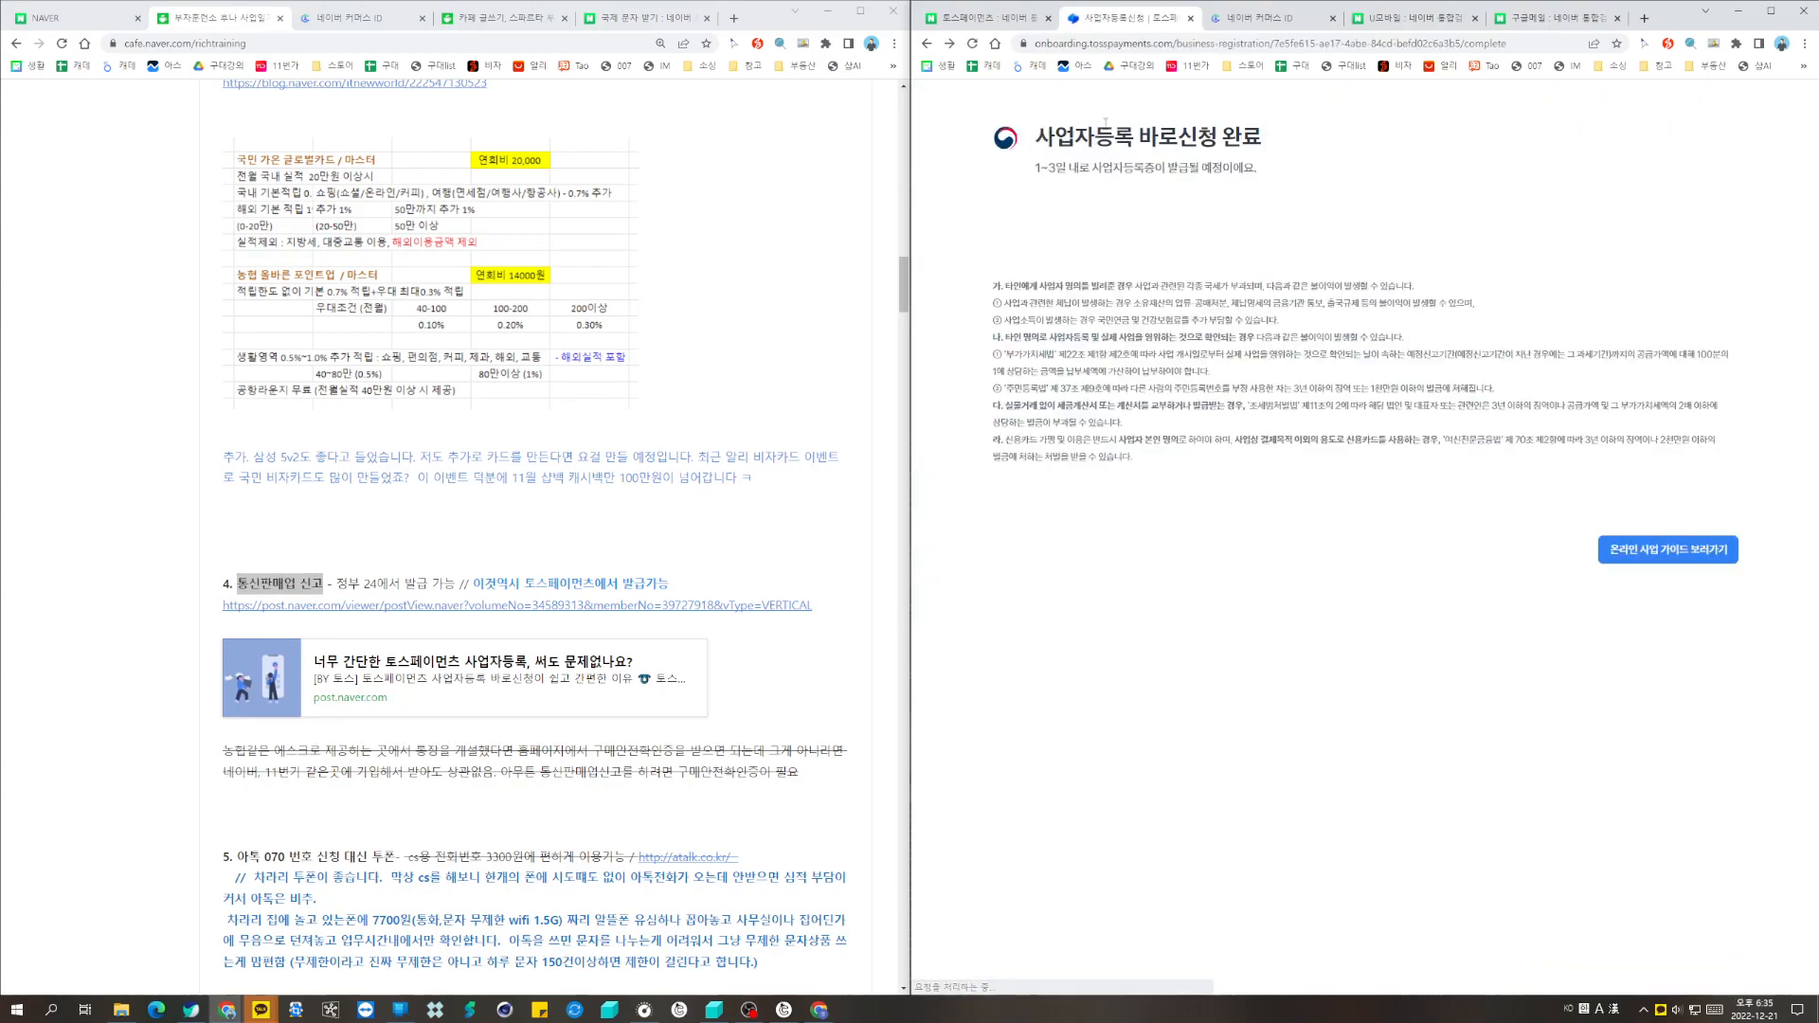
key("alt+Right")
left_click(1667, 102)
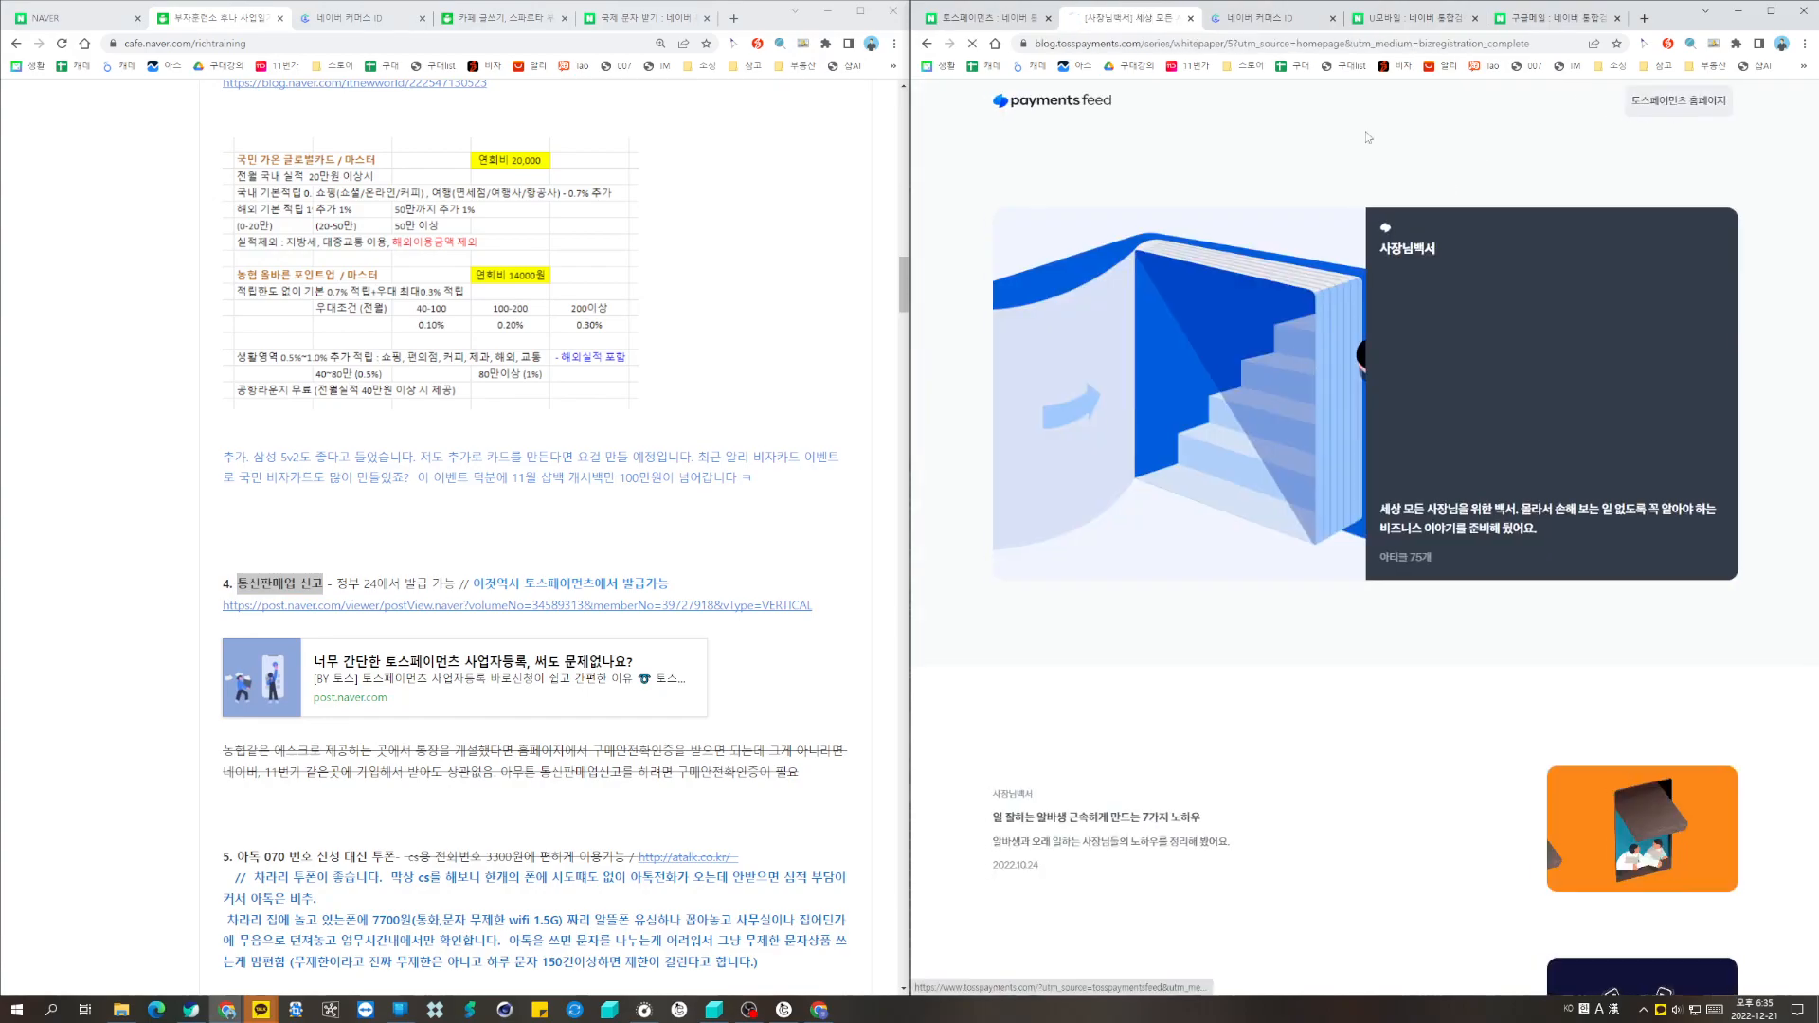
mouse_move(1076, 101)
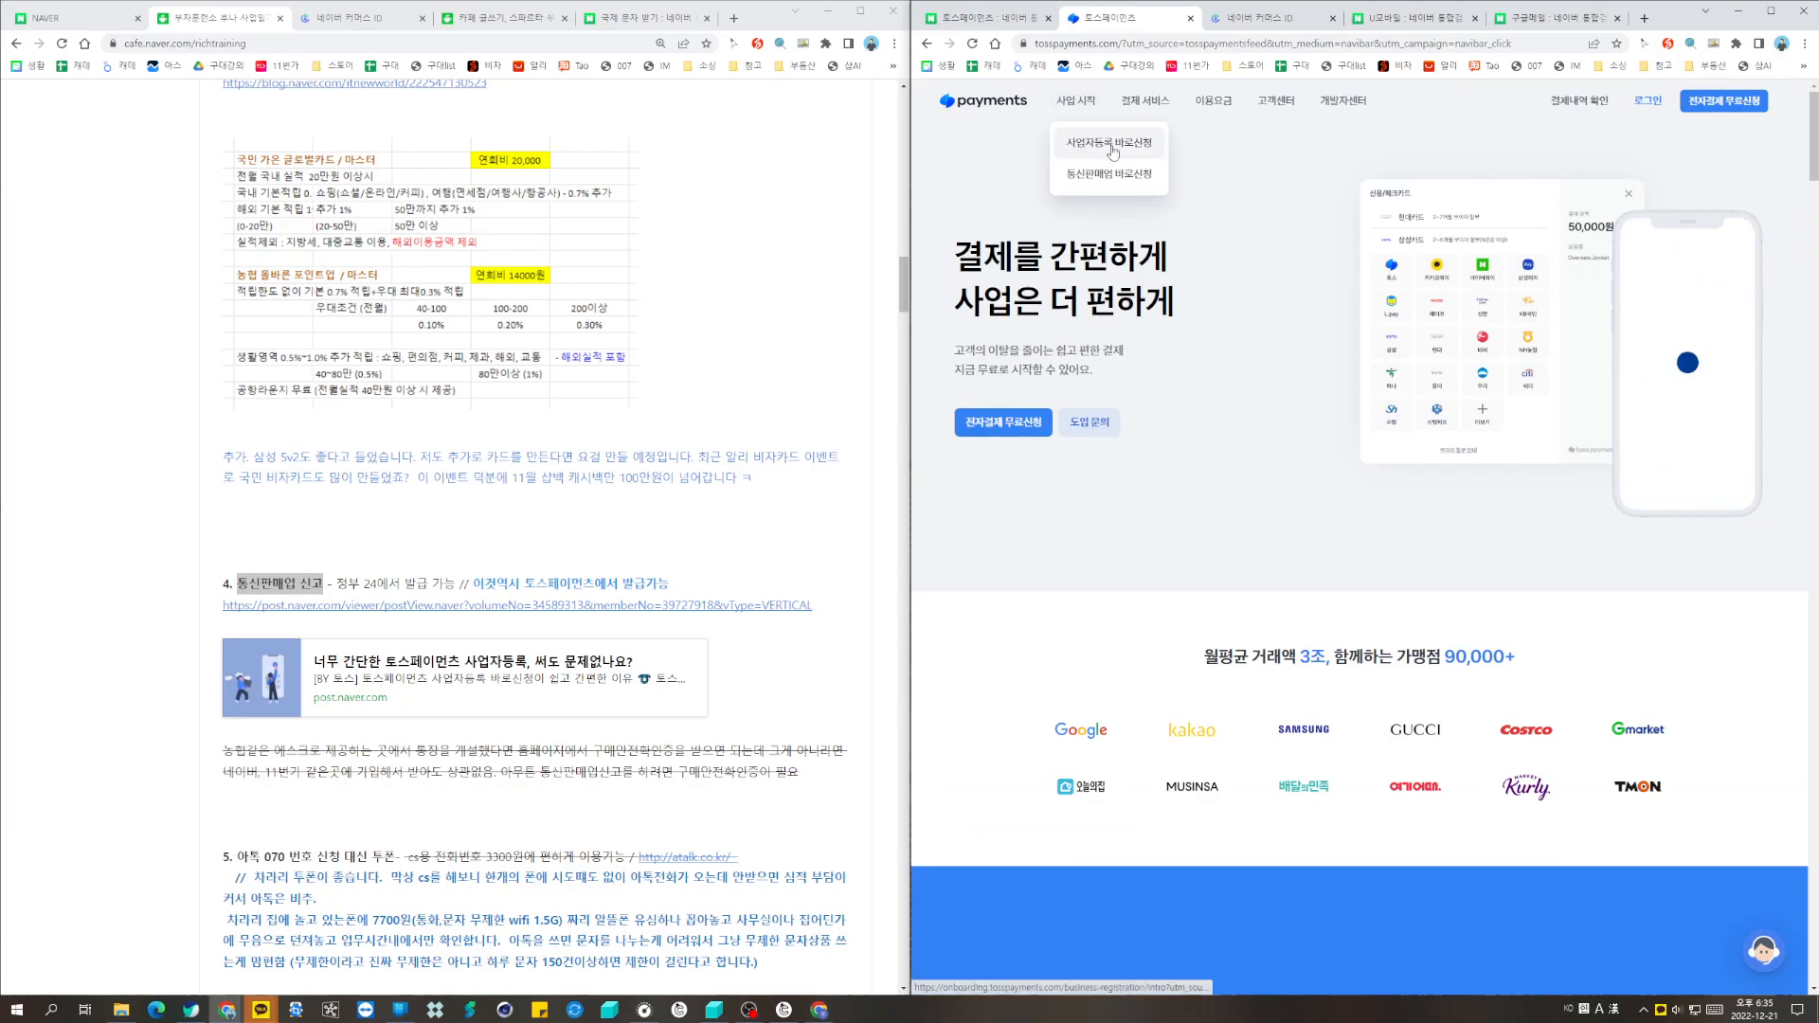
left_click(1120, 185)
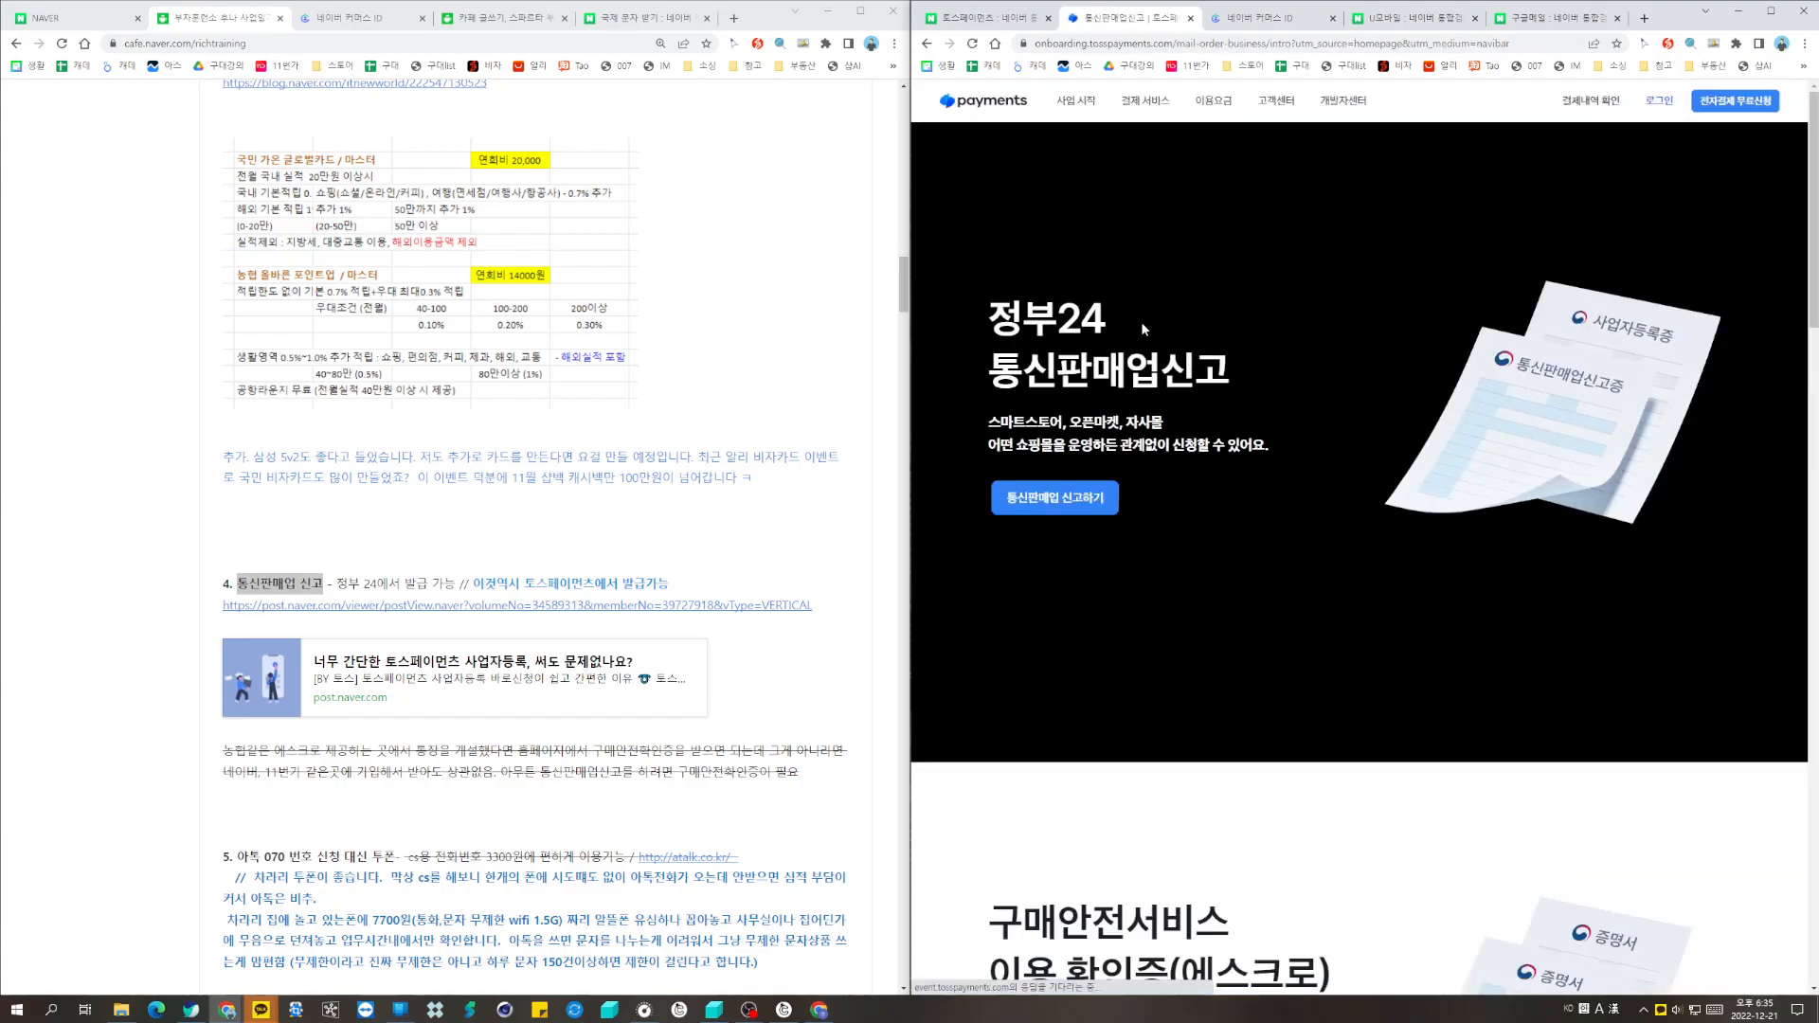
- Agree to all consent terms, acknowledge the notice, and select the business registration number field
left_click(1089, 498)
left_click(1001, 189)
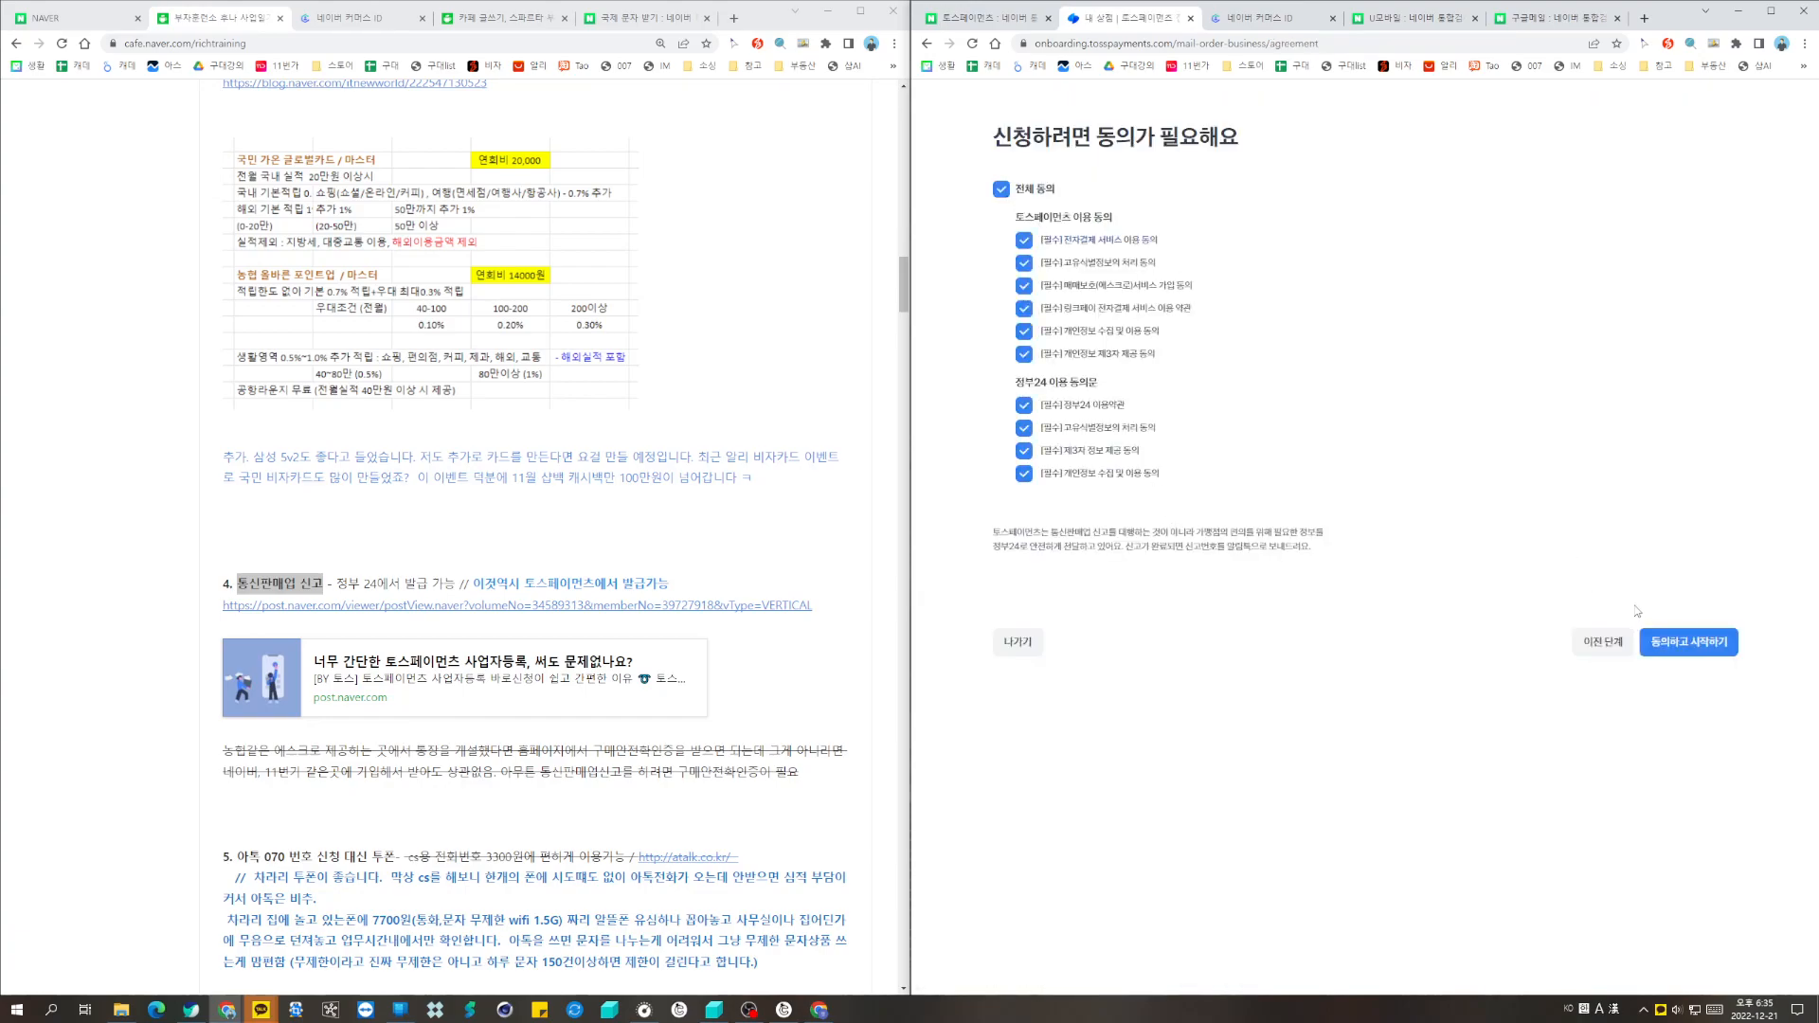
left_click(1673, 641)
left_click(1515, 603)
left_click(1263, 229)
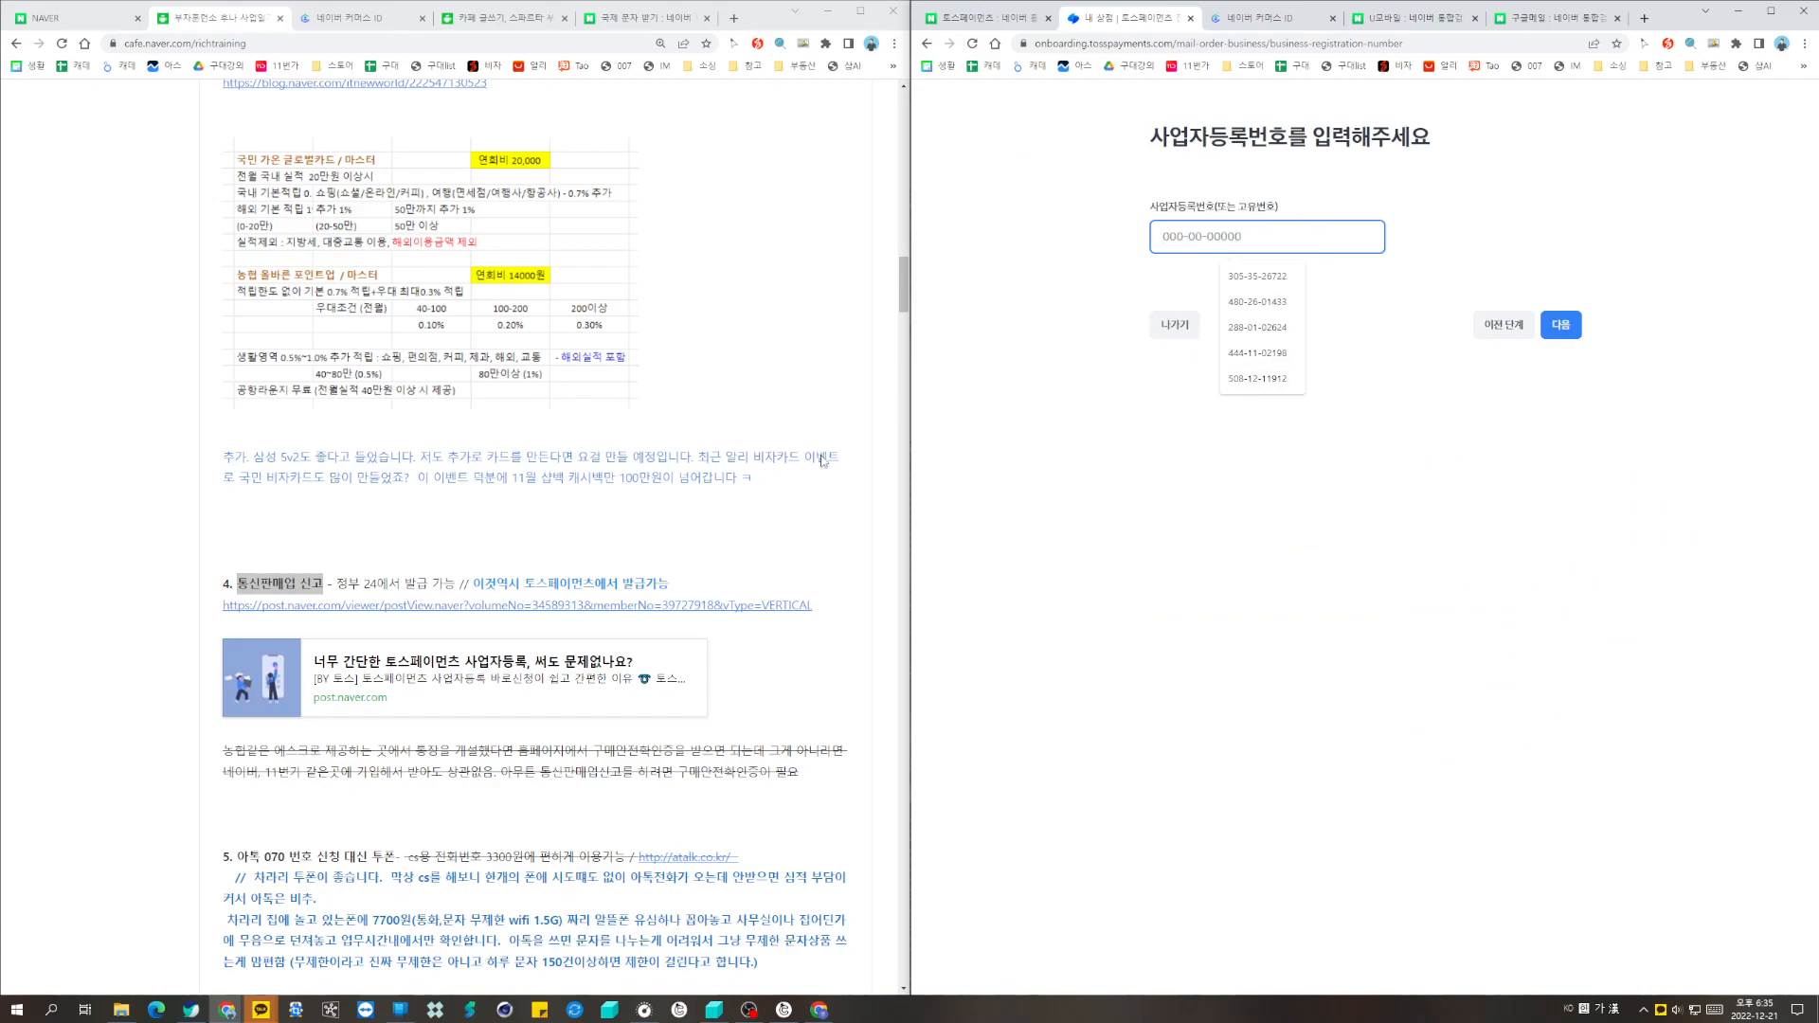
left_click(497, 776)
- Focus the business registration number field in the Toss Payments window
scroll(497, 777, "down", 1)
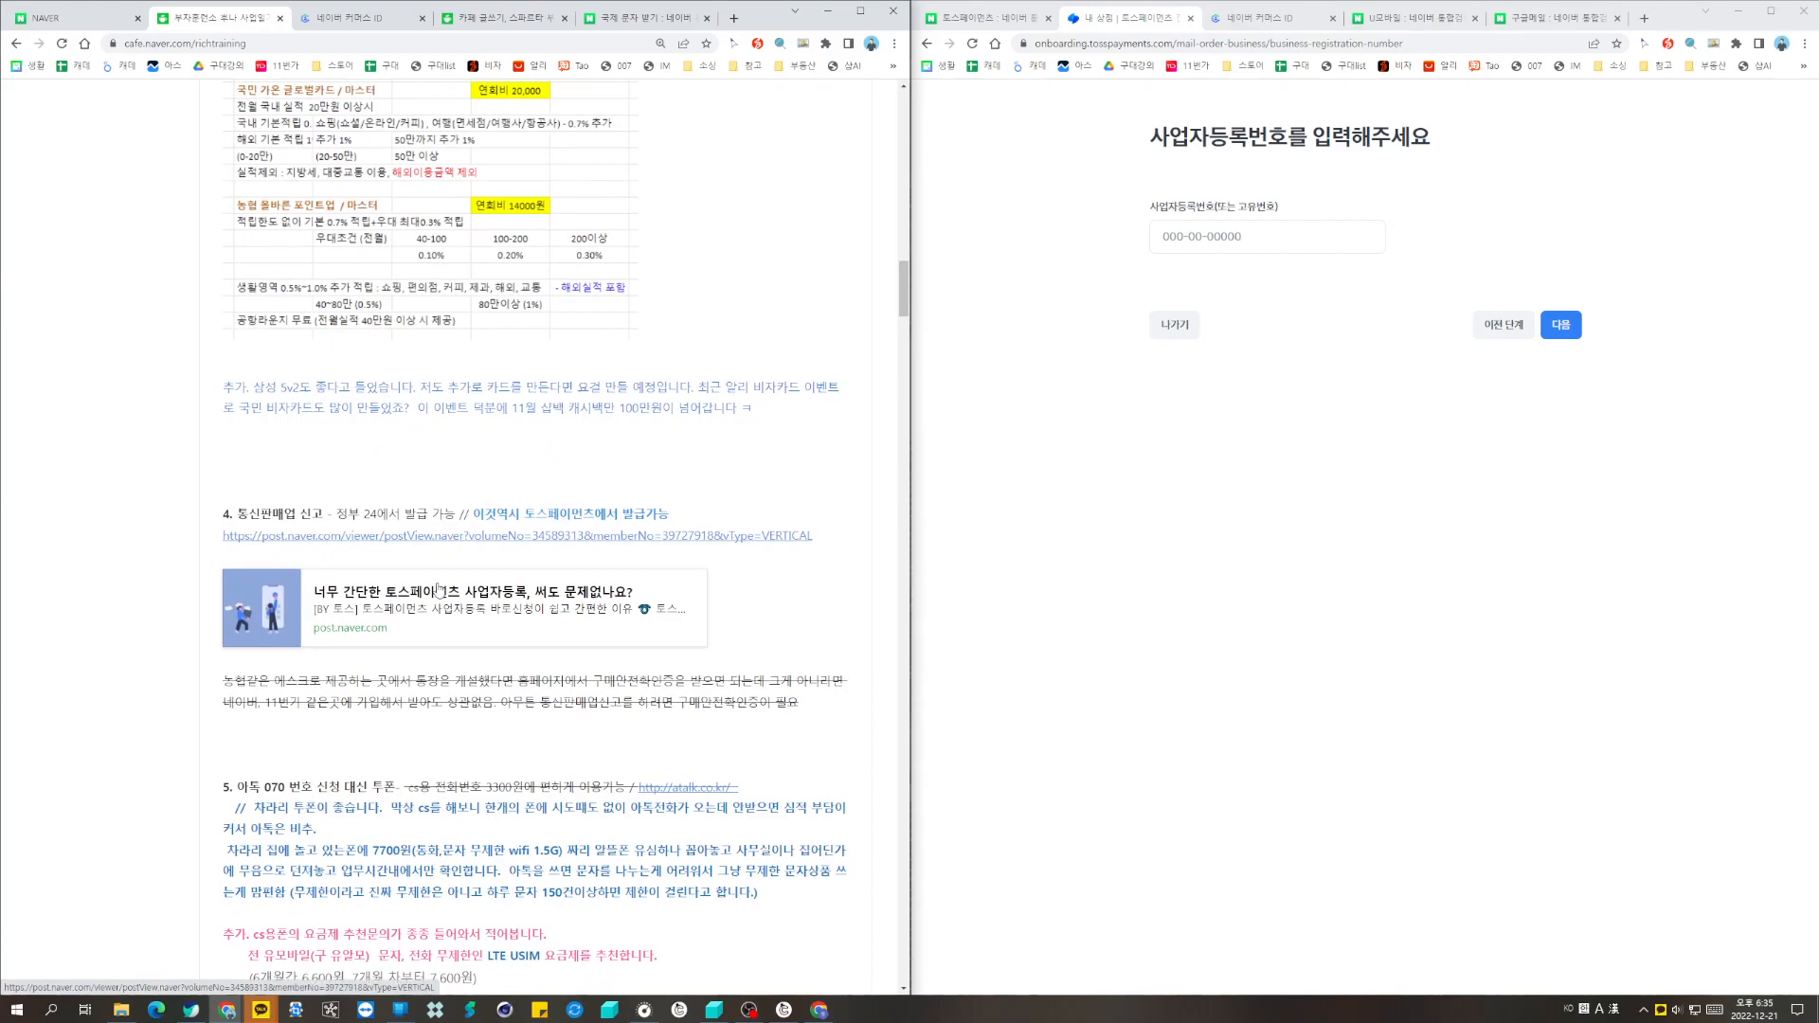
left_click(1214, 242)
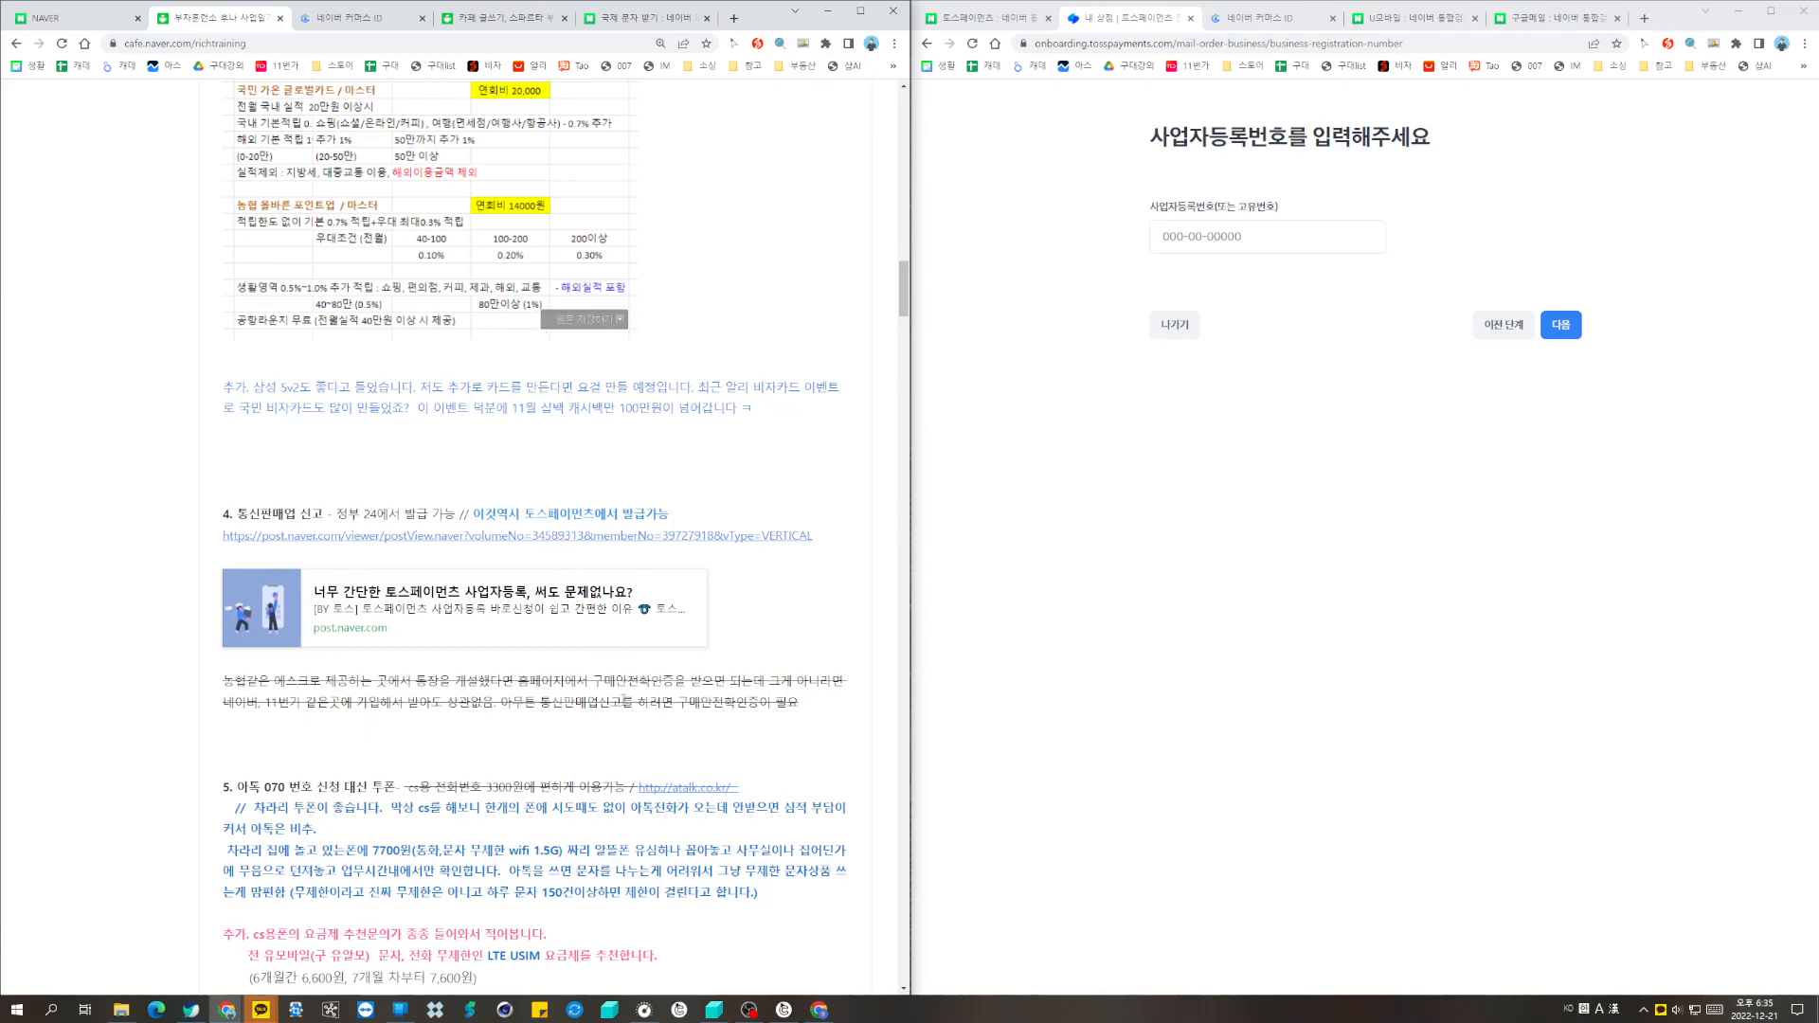
scroll(623, 699, "down", 2)
left_click(1092, 425)
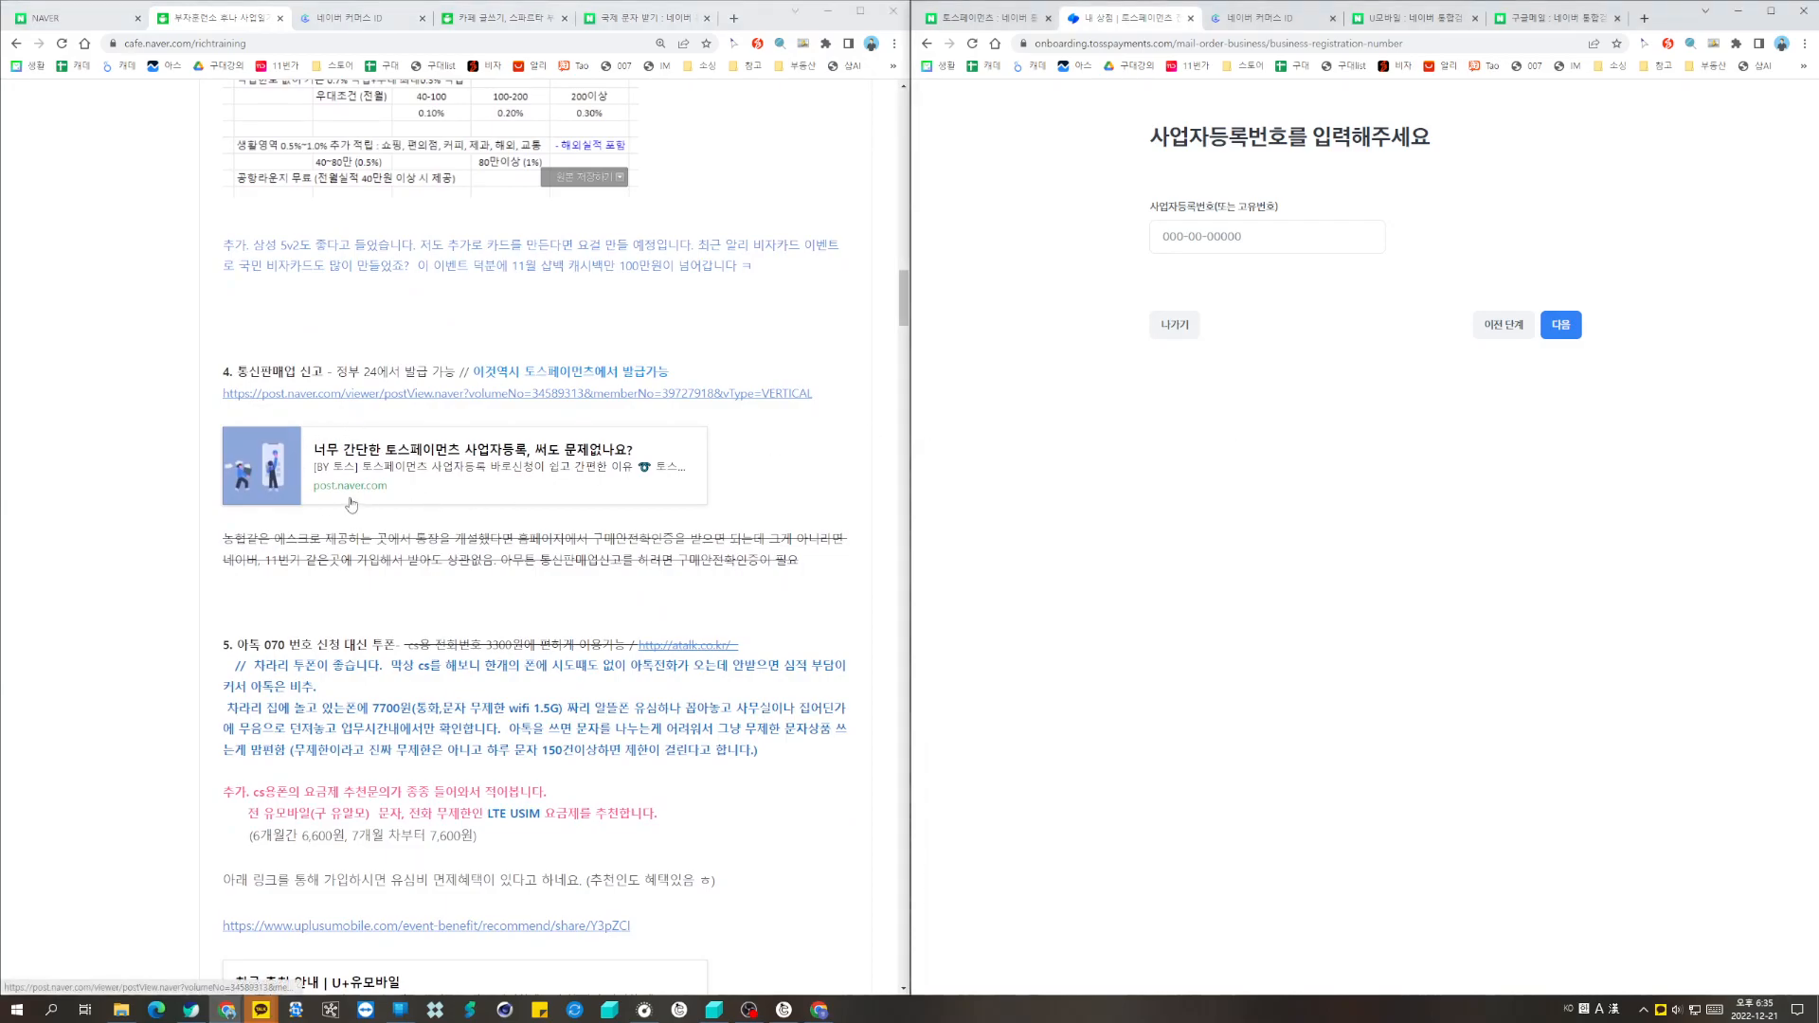
- Scroll to item 5 about the 아톡 070 number and open its U+ Mobile referral link
scroll(351, 592, "down", 2)
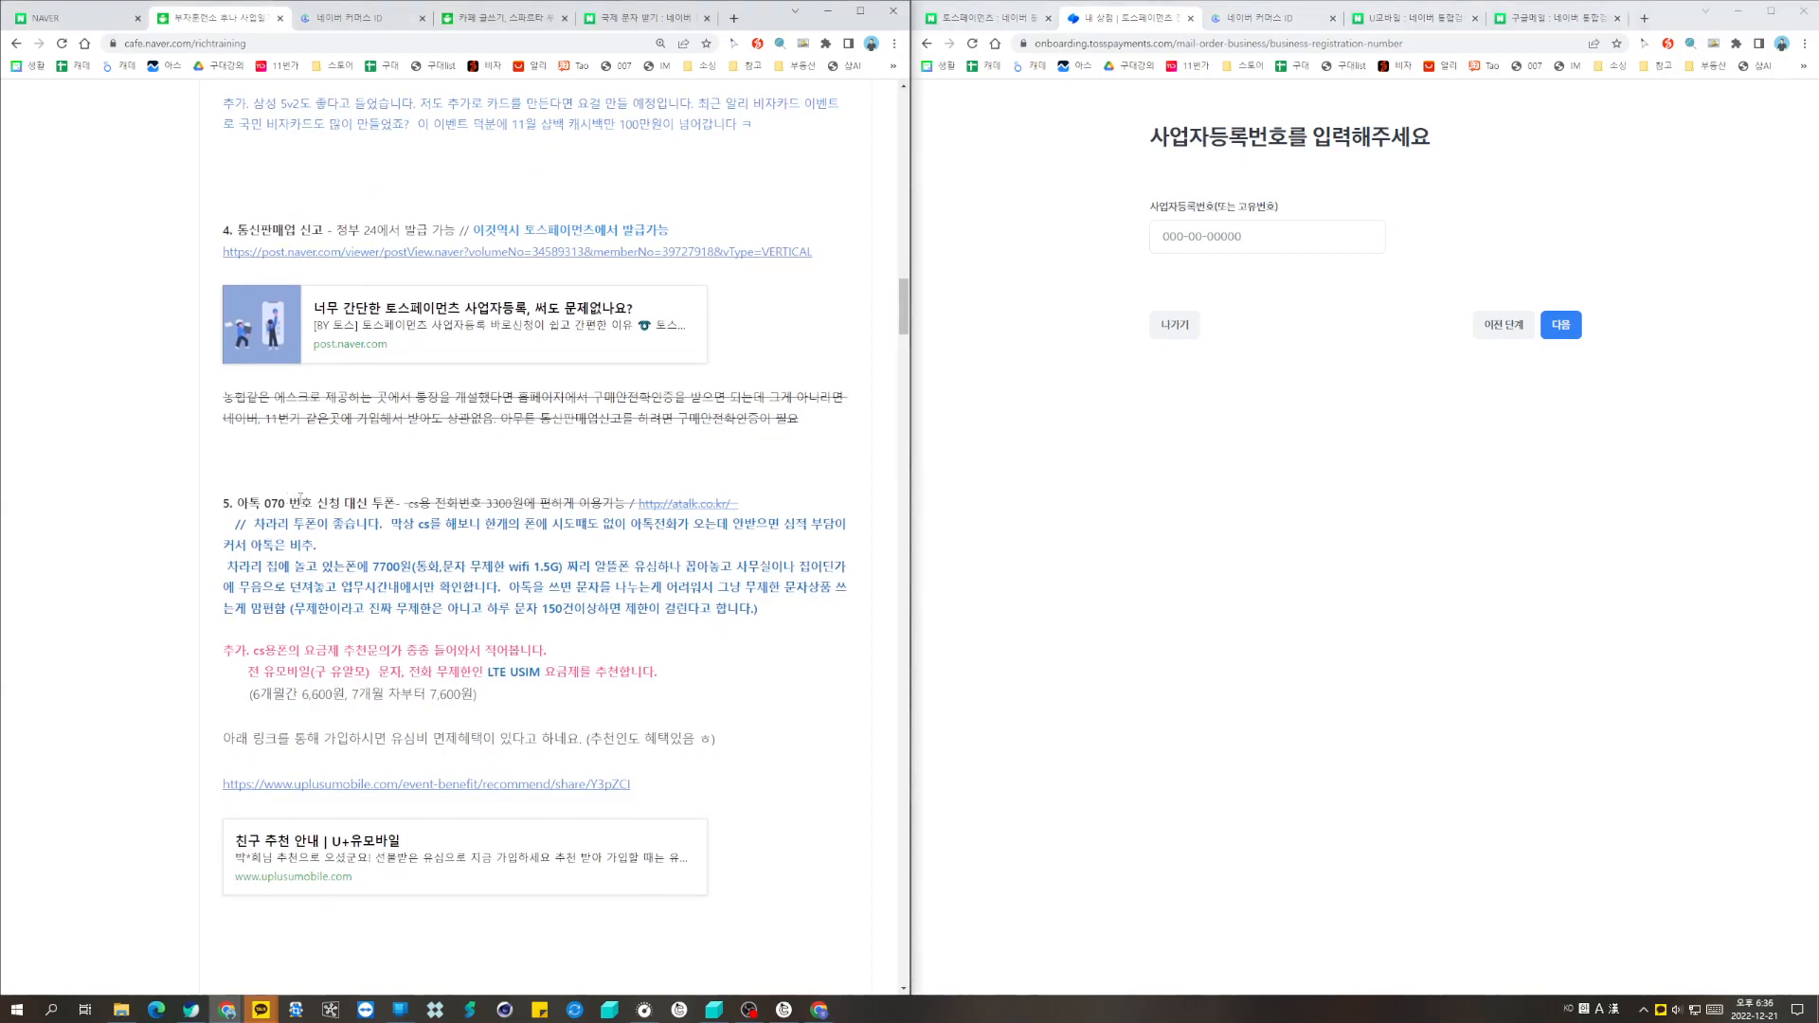
left_click_drag(311, 502, 238, 501)
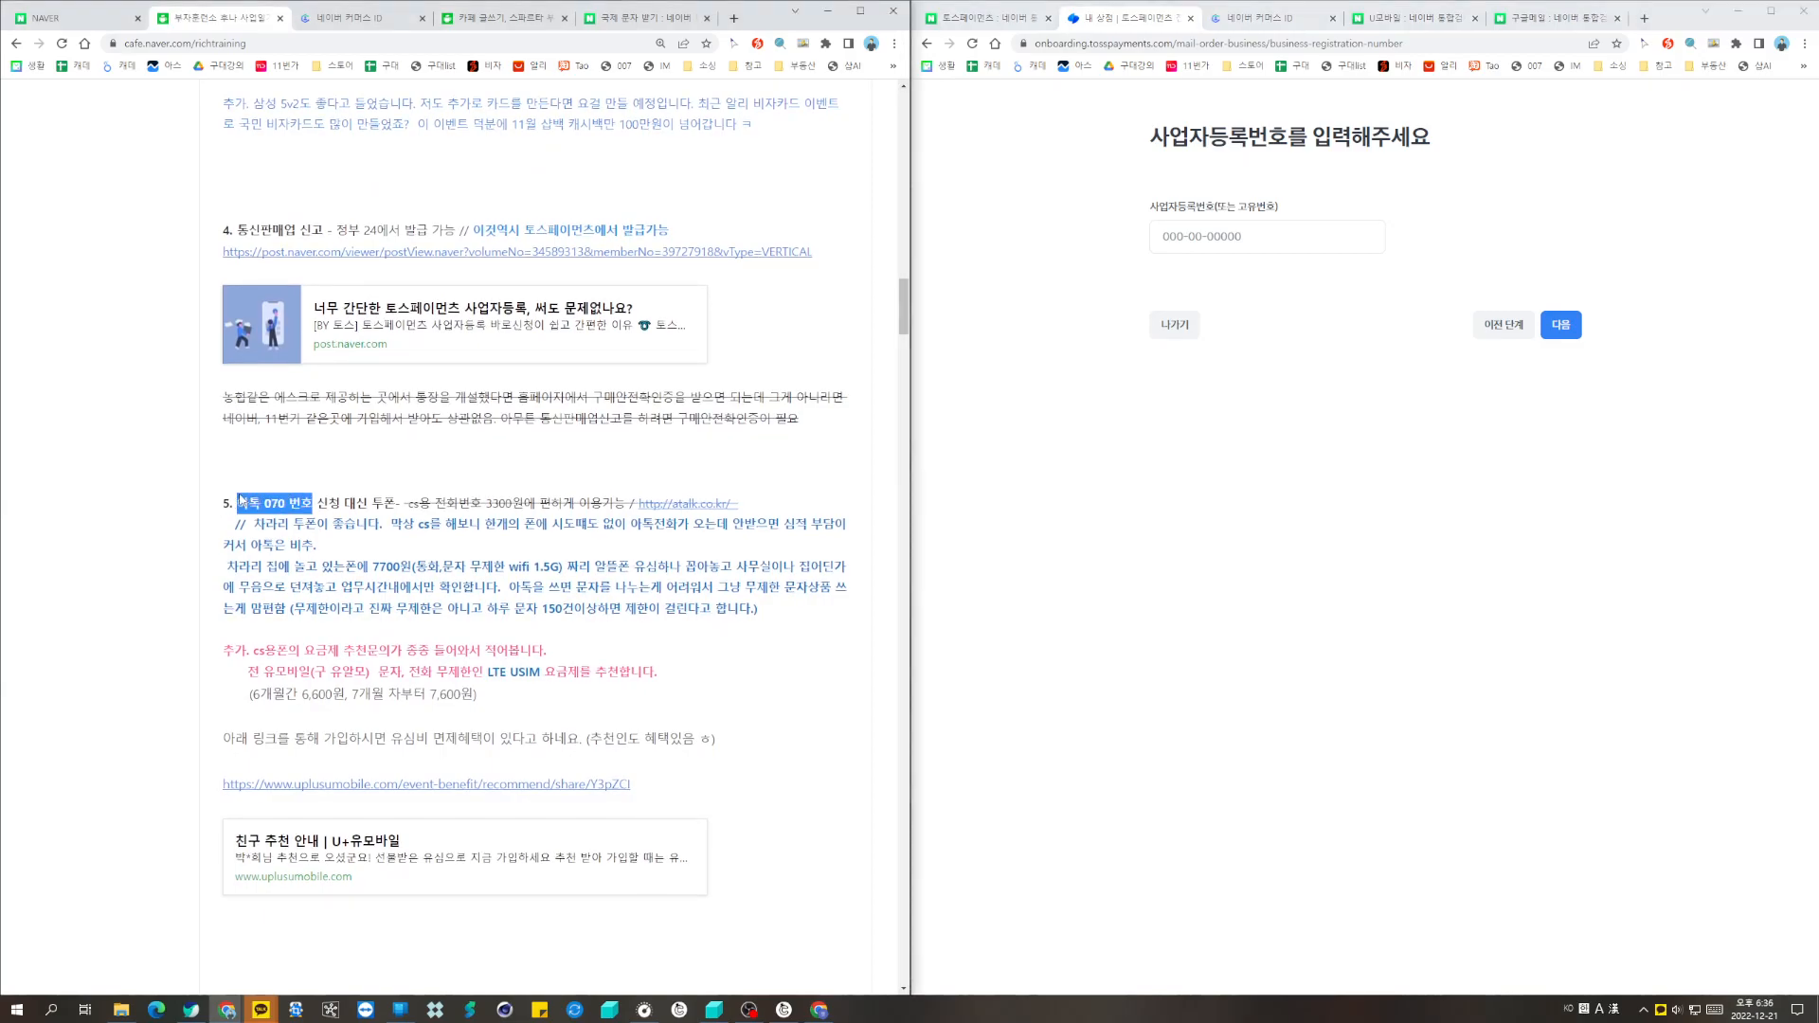
left_click(347, 532)
scroll(569, 519, "down", 3)
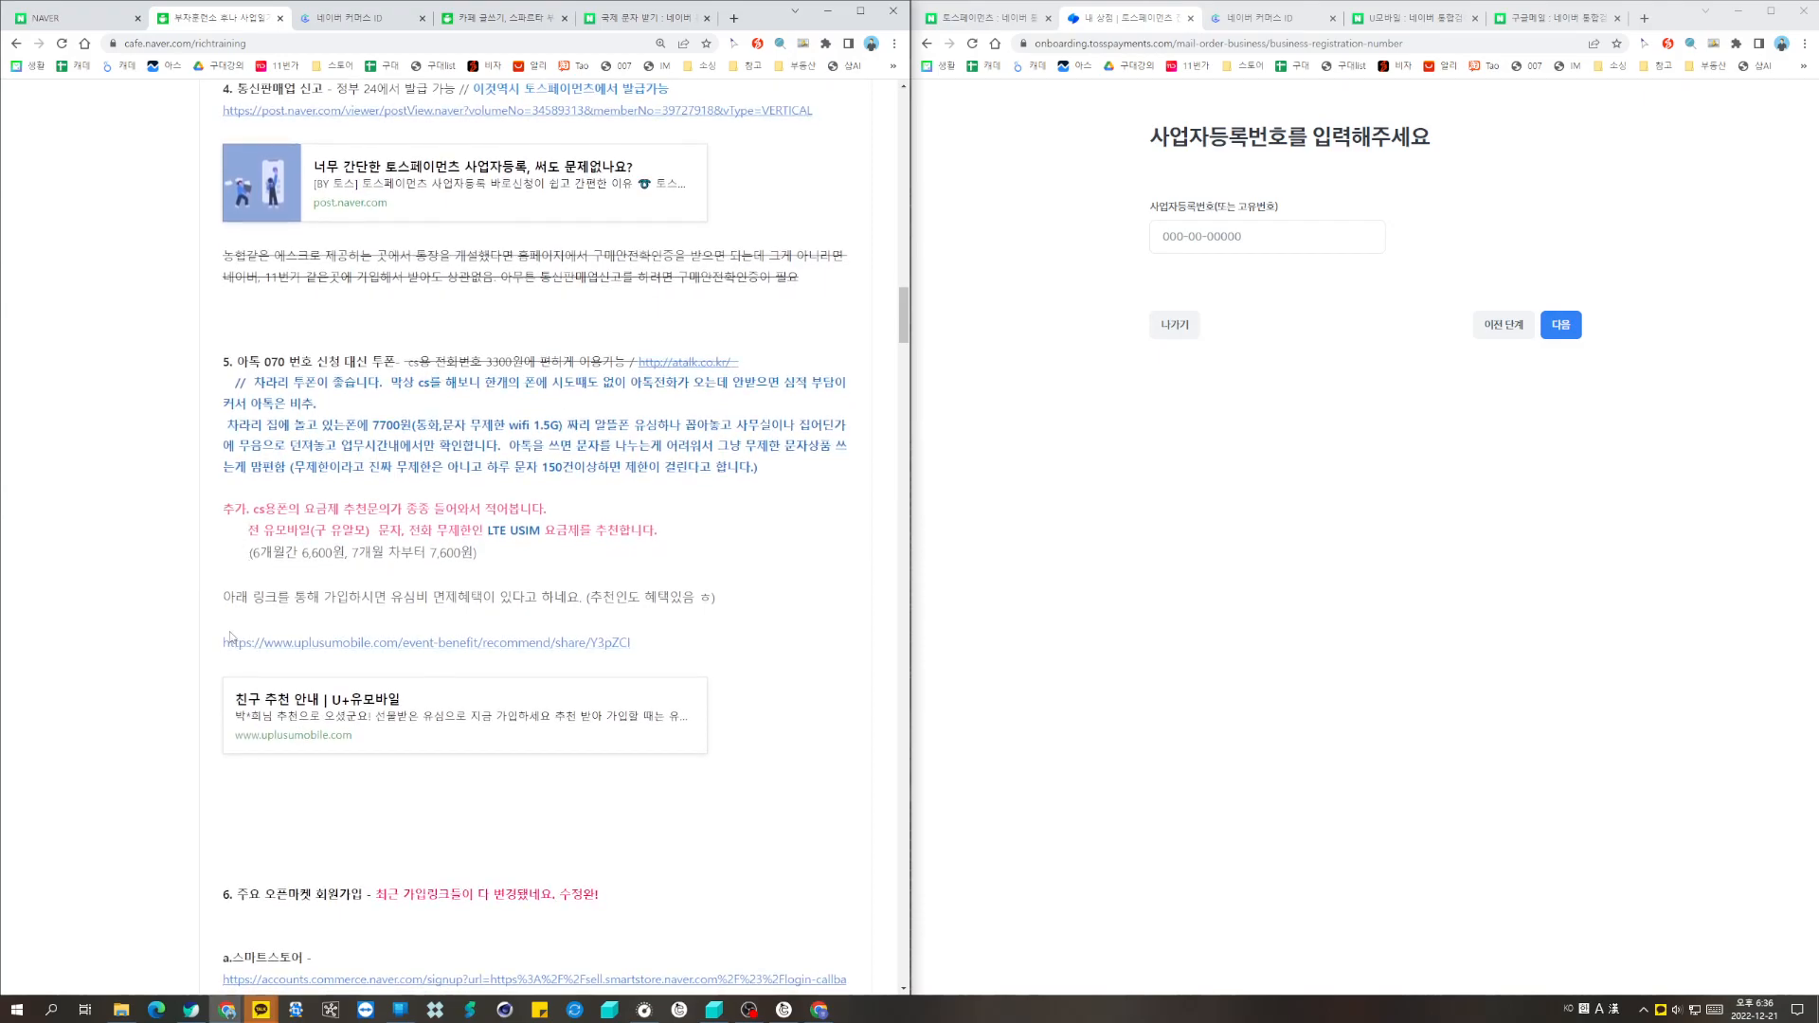
left_click(599, 647)
- Move the U+ Mobile referral page into its own window and scroll through it
left_click_drag(303, 17, 1228, 17)
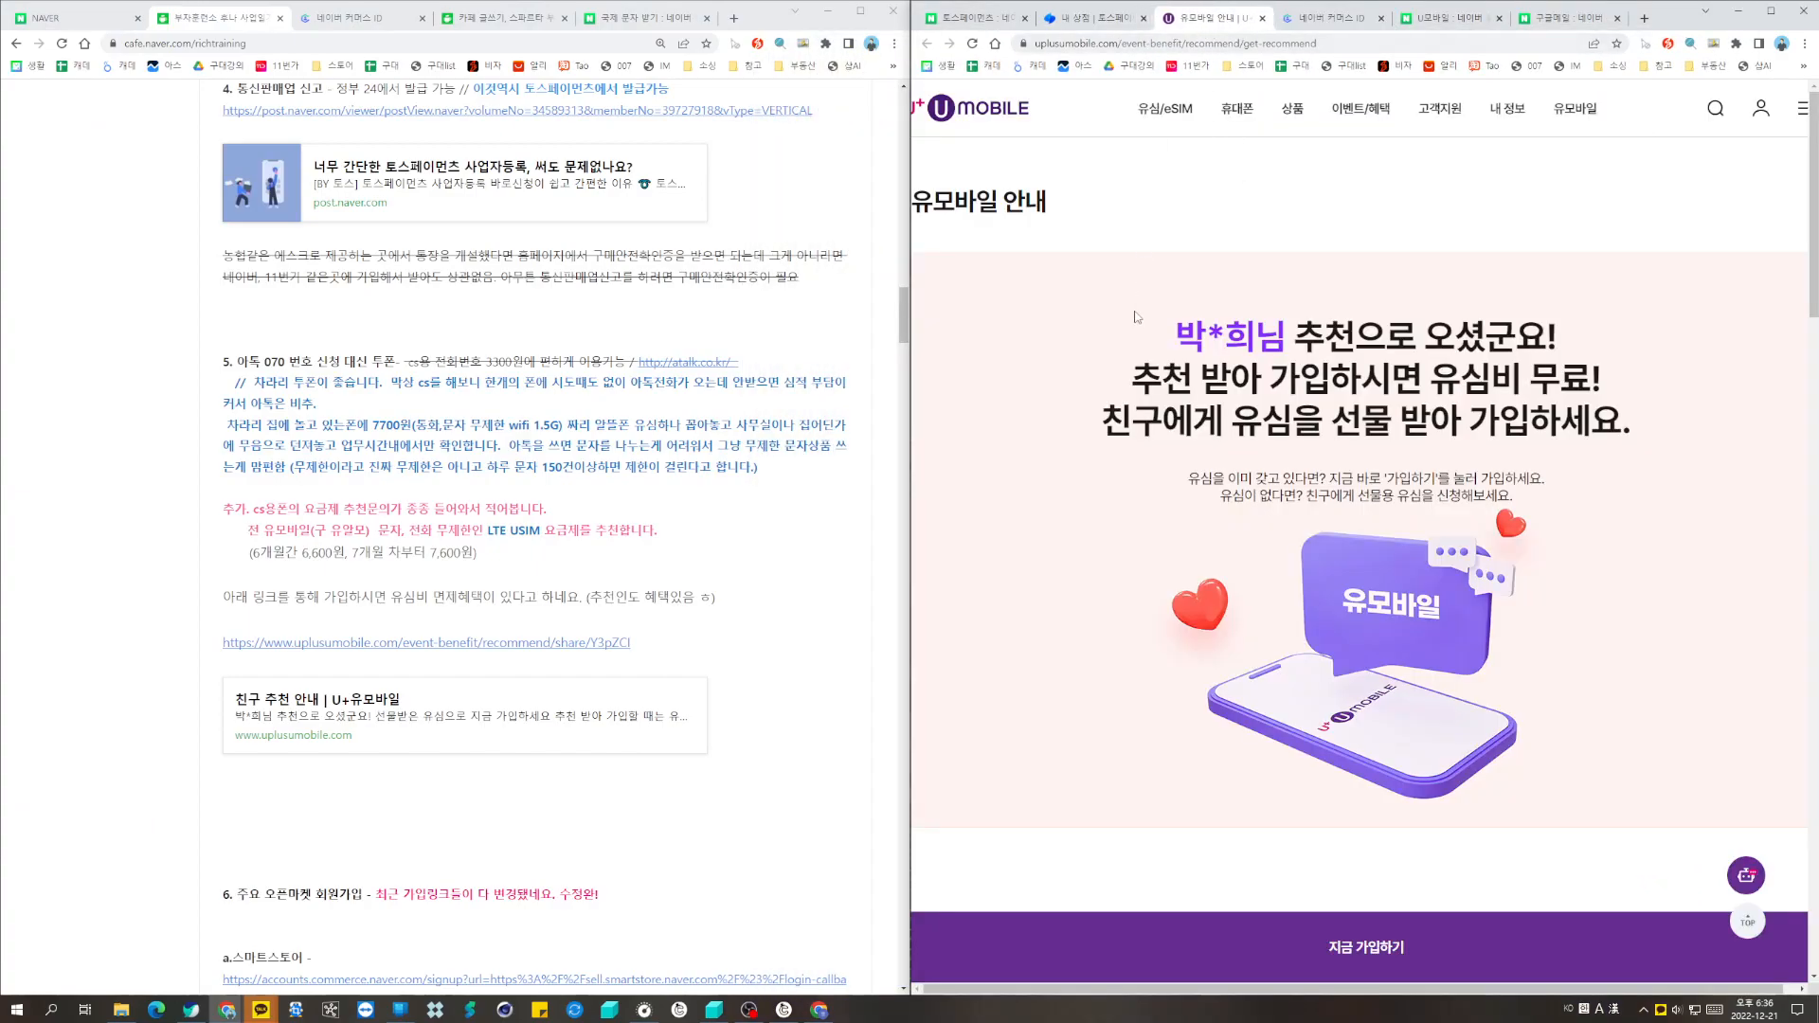
scroll(1377, 360, "down", 3)
scroll(1383, 374, "up", 2)
scroll(1385, 380, "down", 1)
scroll(1385, 380, "up", 2)
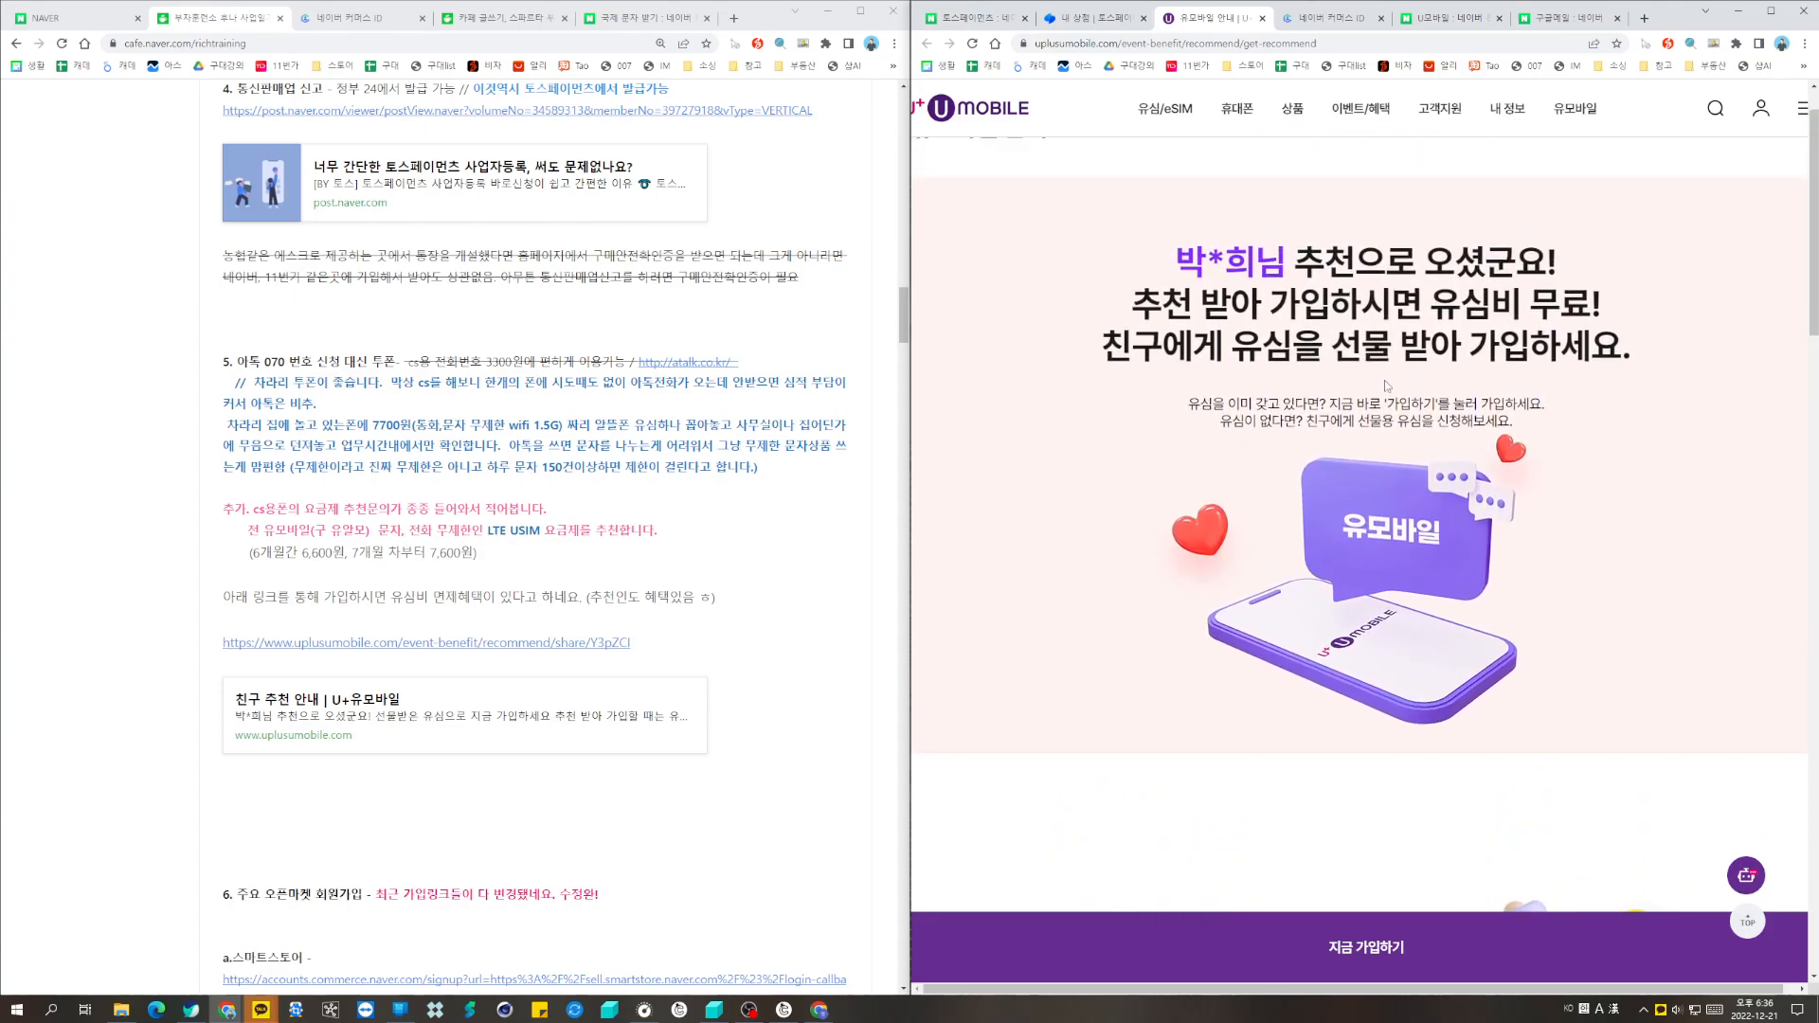
scroll(1384, 379, "down", 2)
scroll(1392, 478, "down", 12)
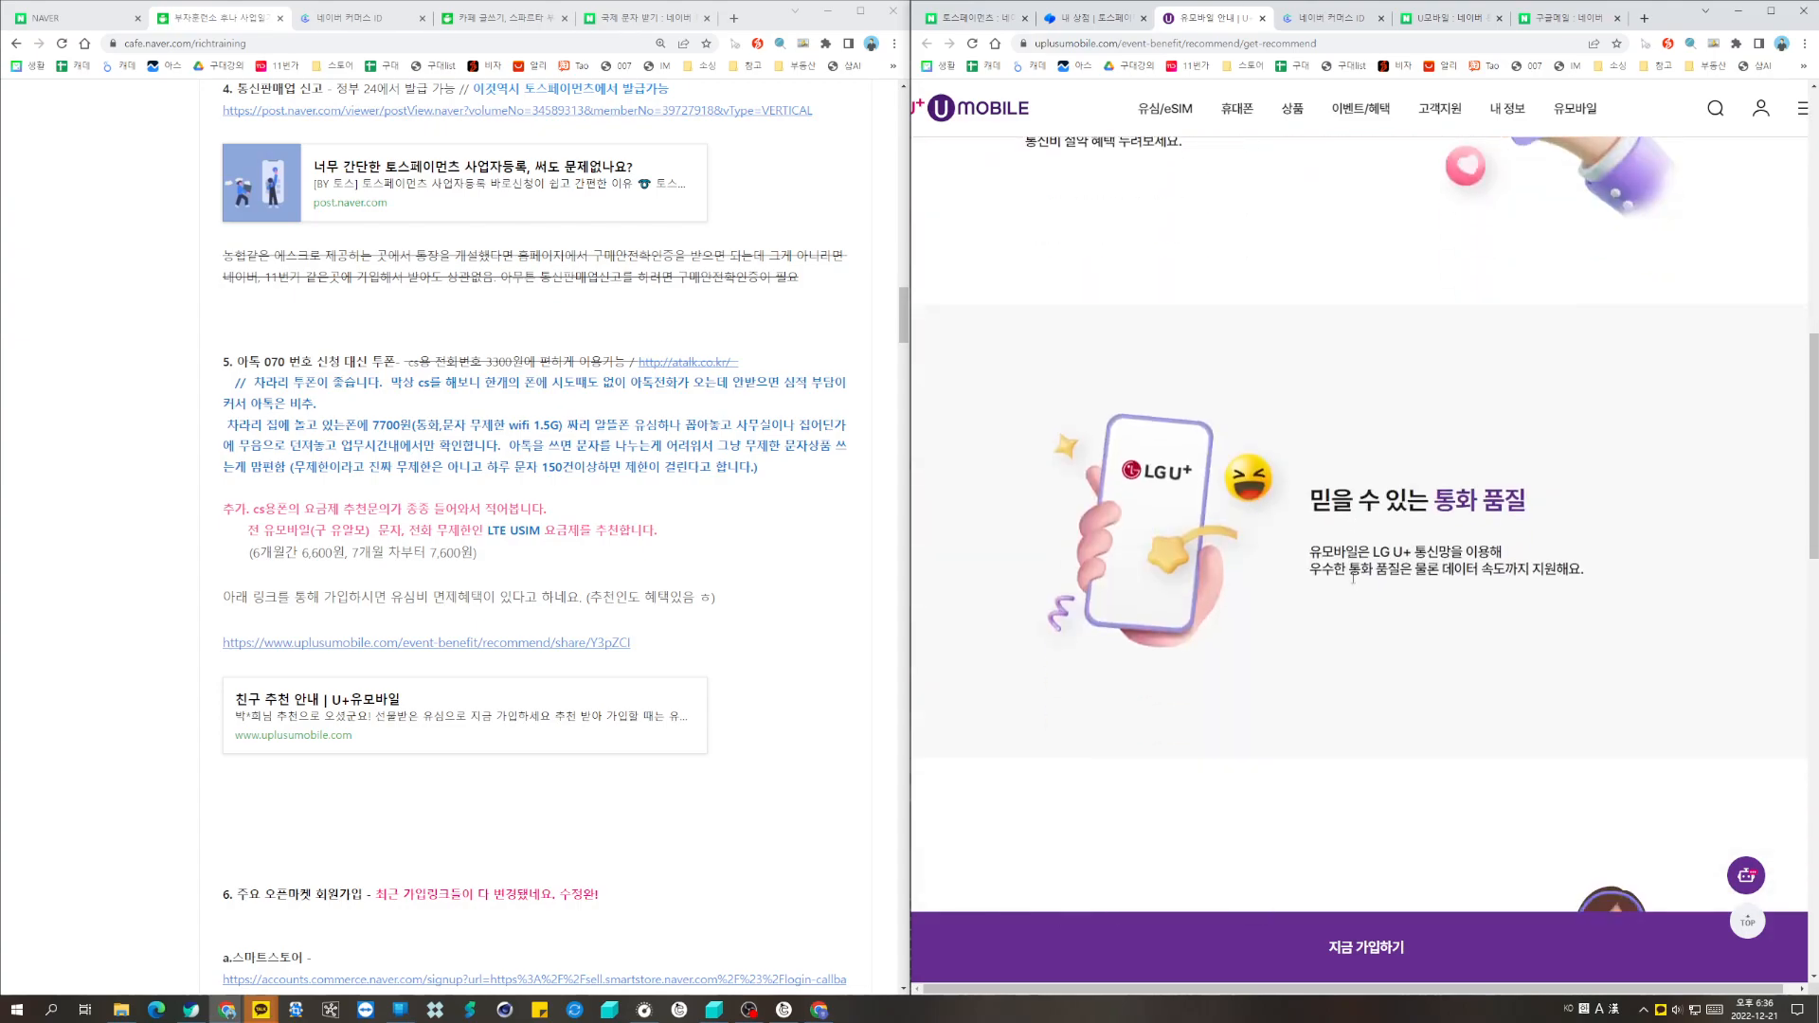
- Start 지금 가입하기, then abandon it with 중단하기 and dismiss the callback request form
left_click(1303, 947)
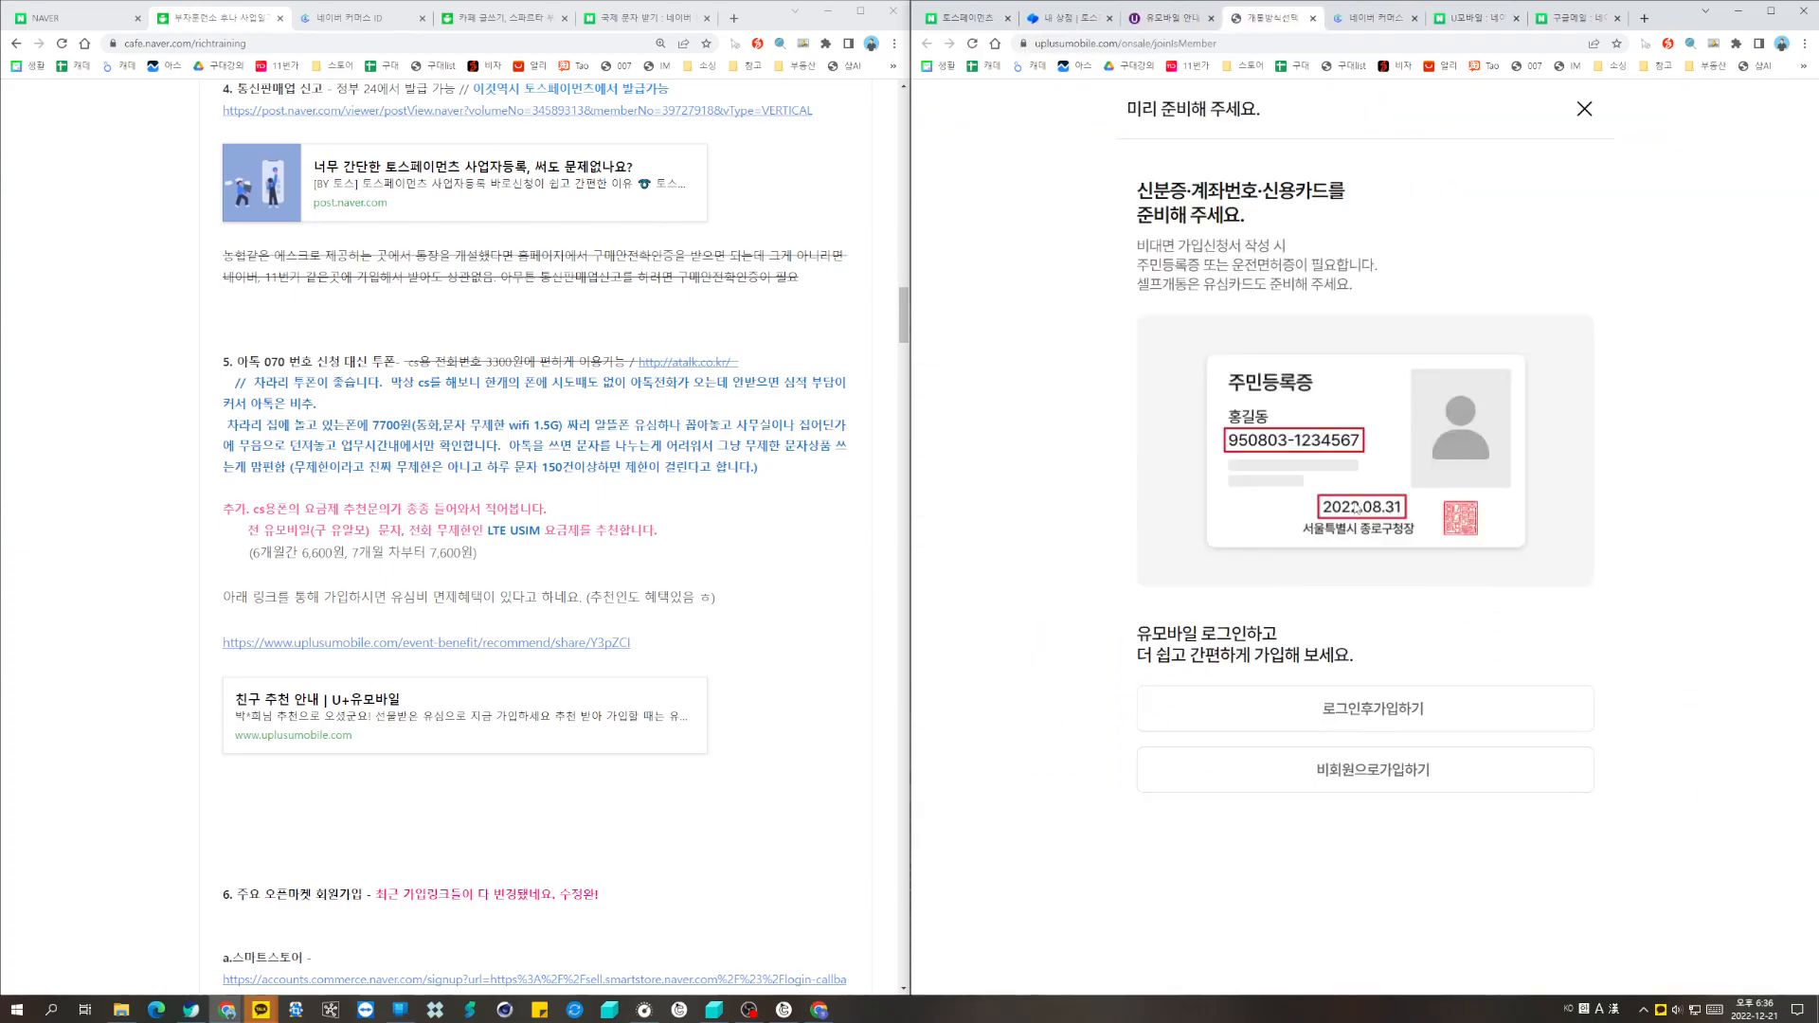
left_click(1584, 108)
left_click(1326, 575)
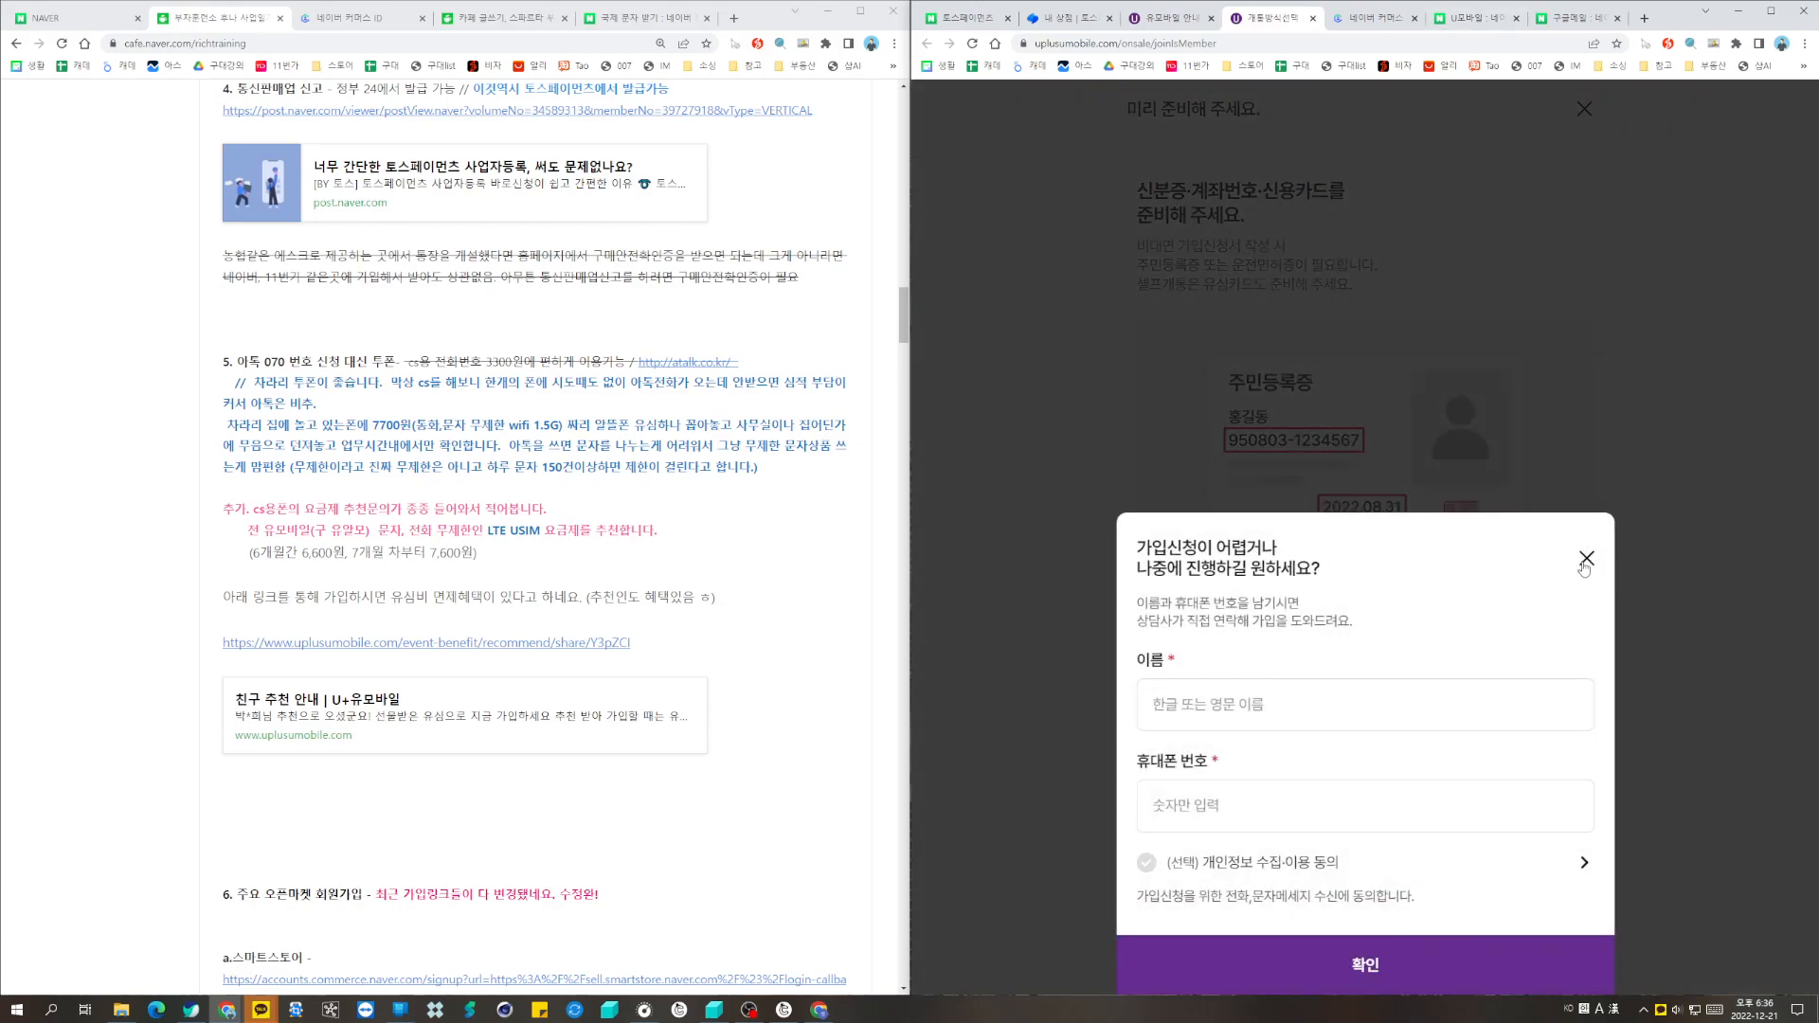
left_click(1585, 559)
scroll(1376, 283, "up", 10)
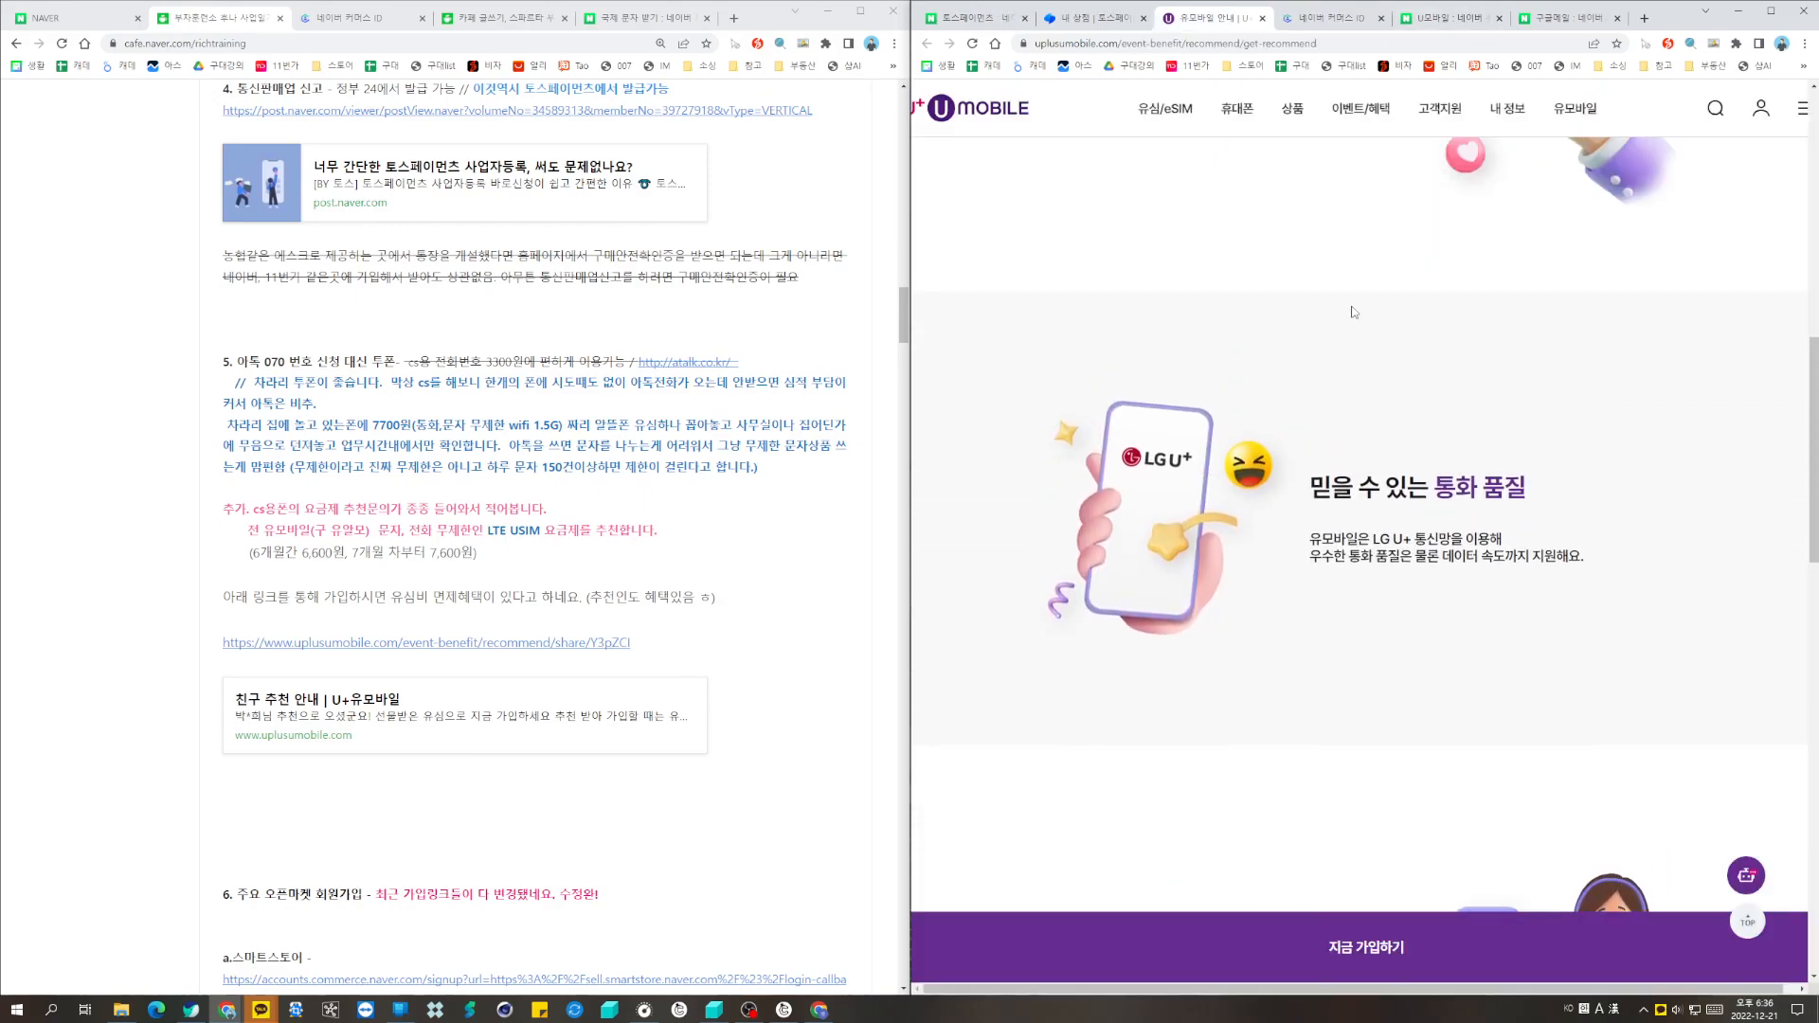
scroll(1352, 310, "up", 4)
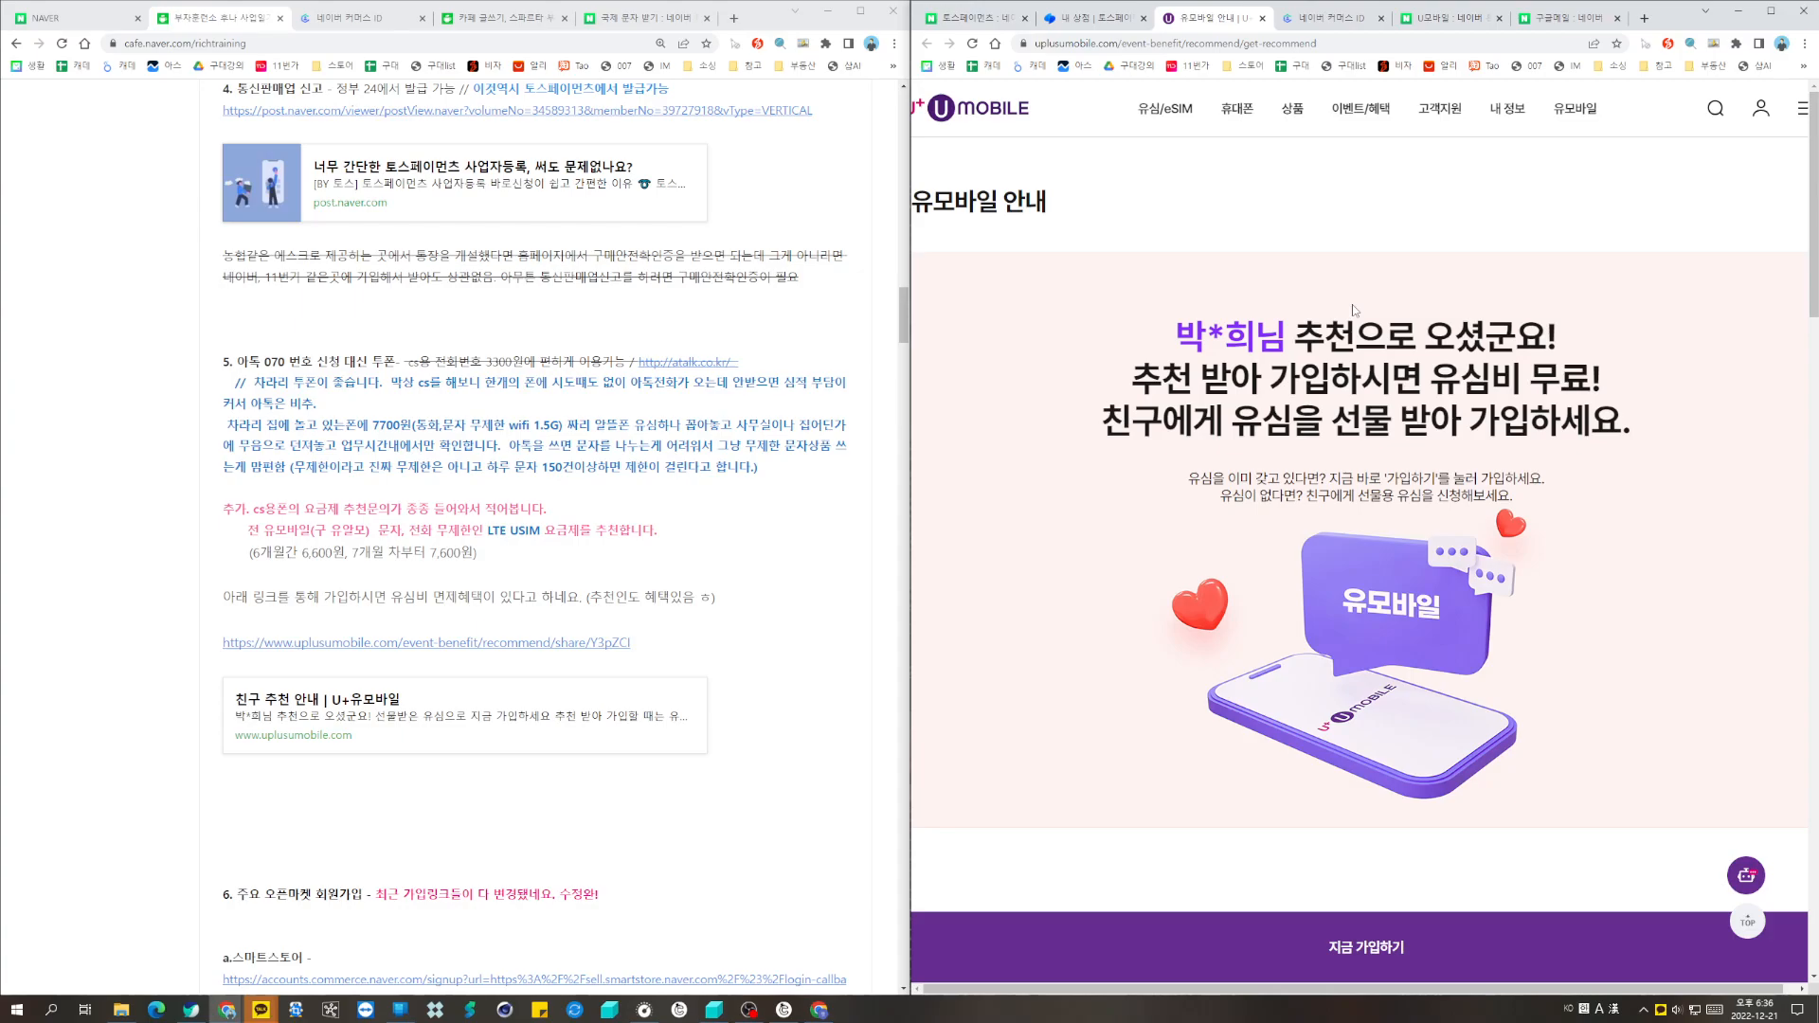
mouse_move(1149, 104)
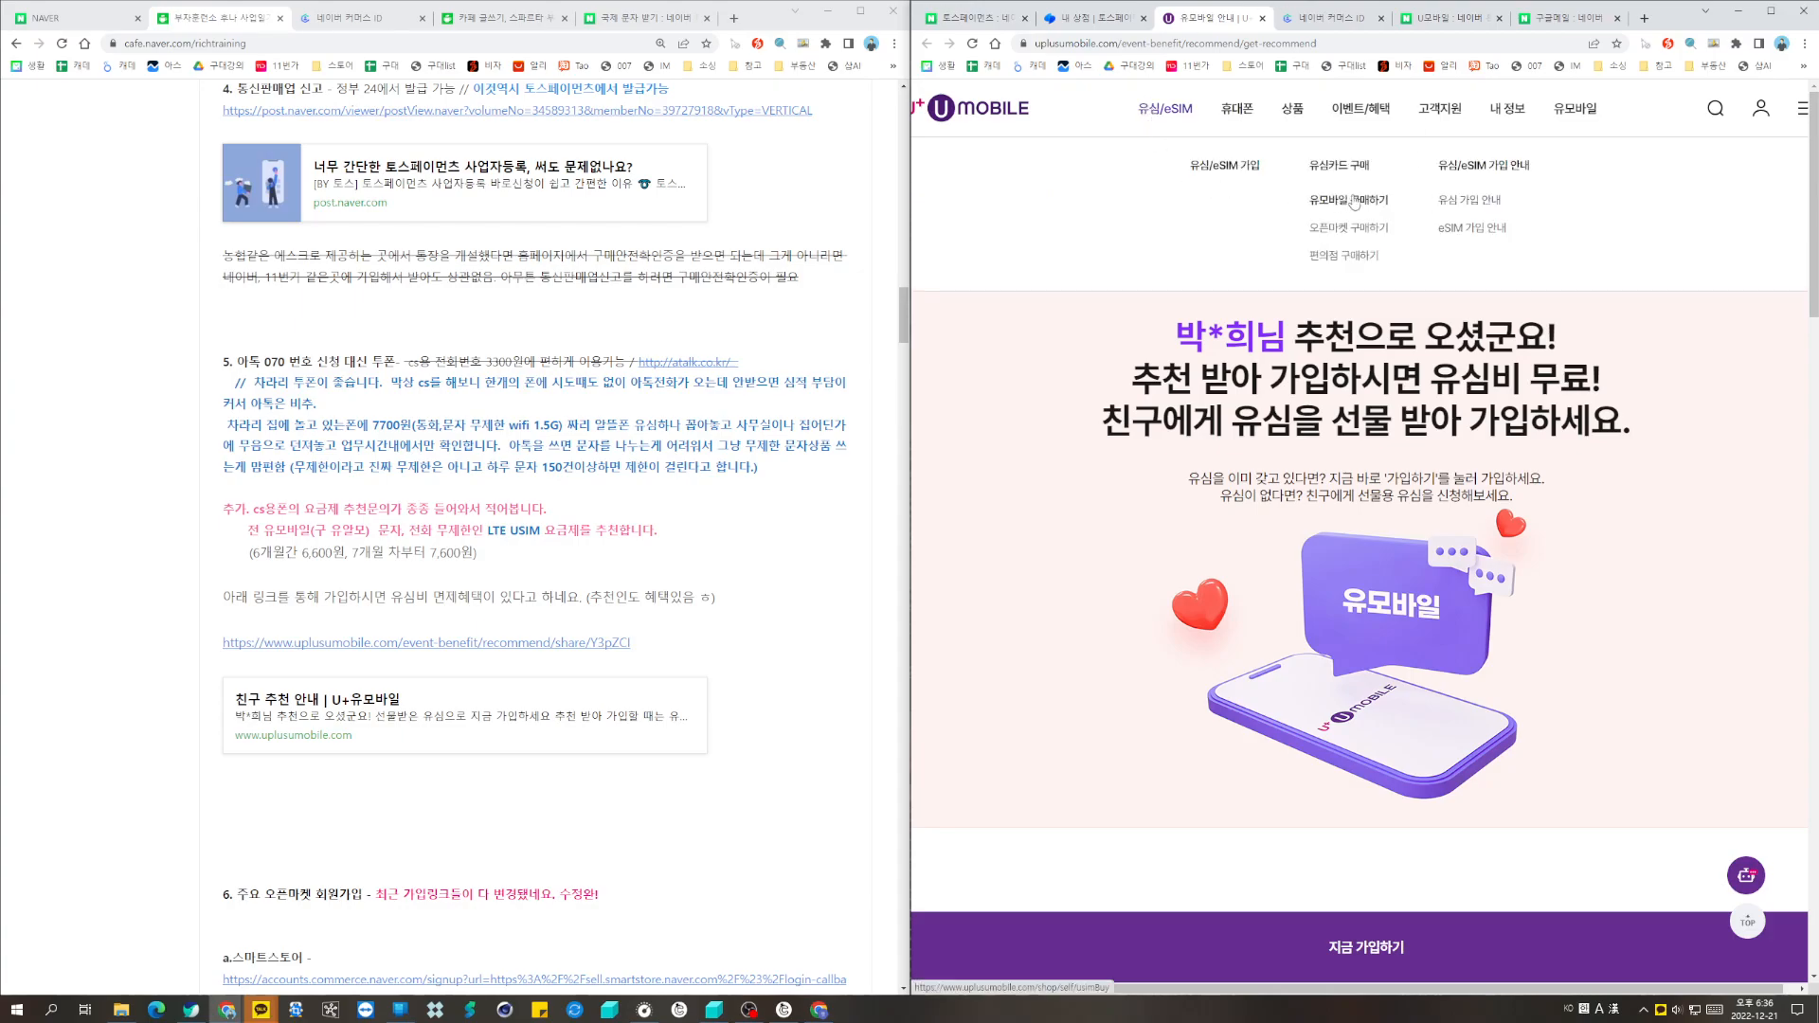
- Open the USIM plan list and view the LTE USIM (1.5GB/통화기본) plan details
mouse_move(1293, 115)
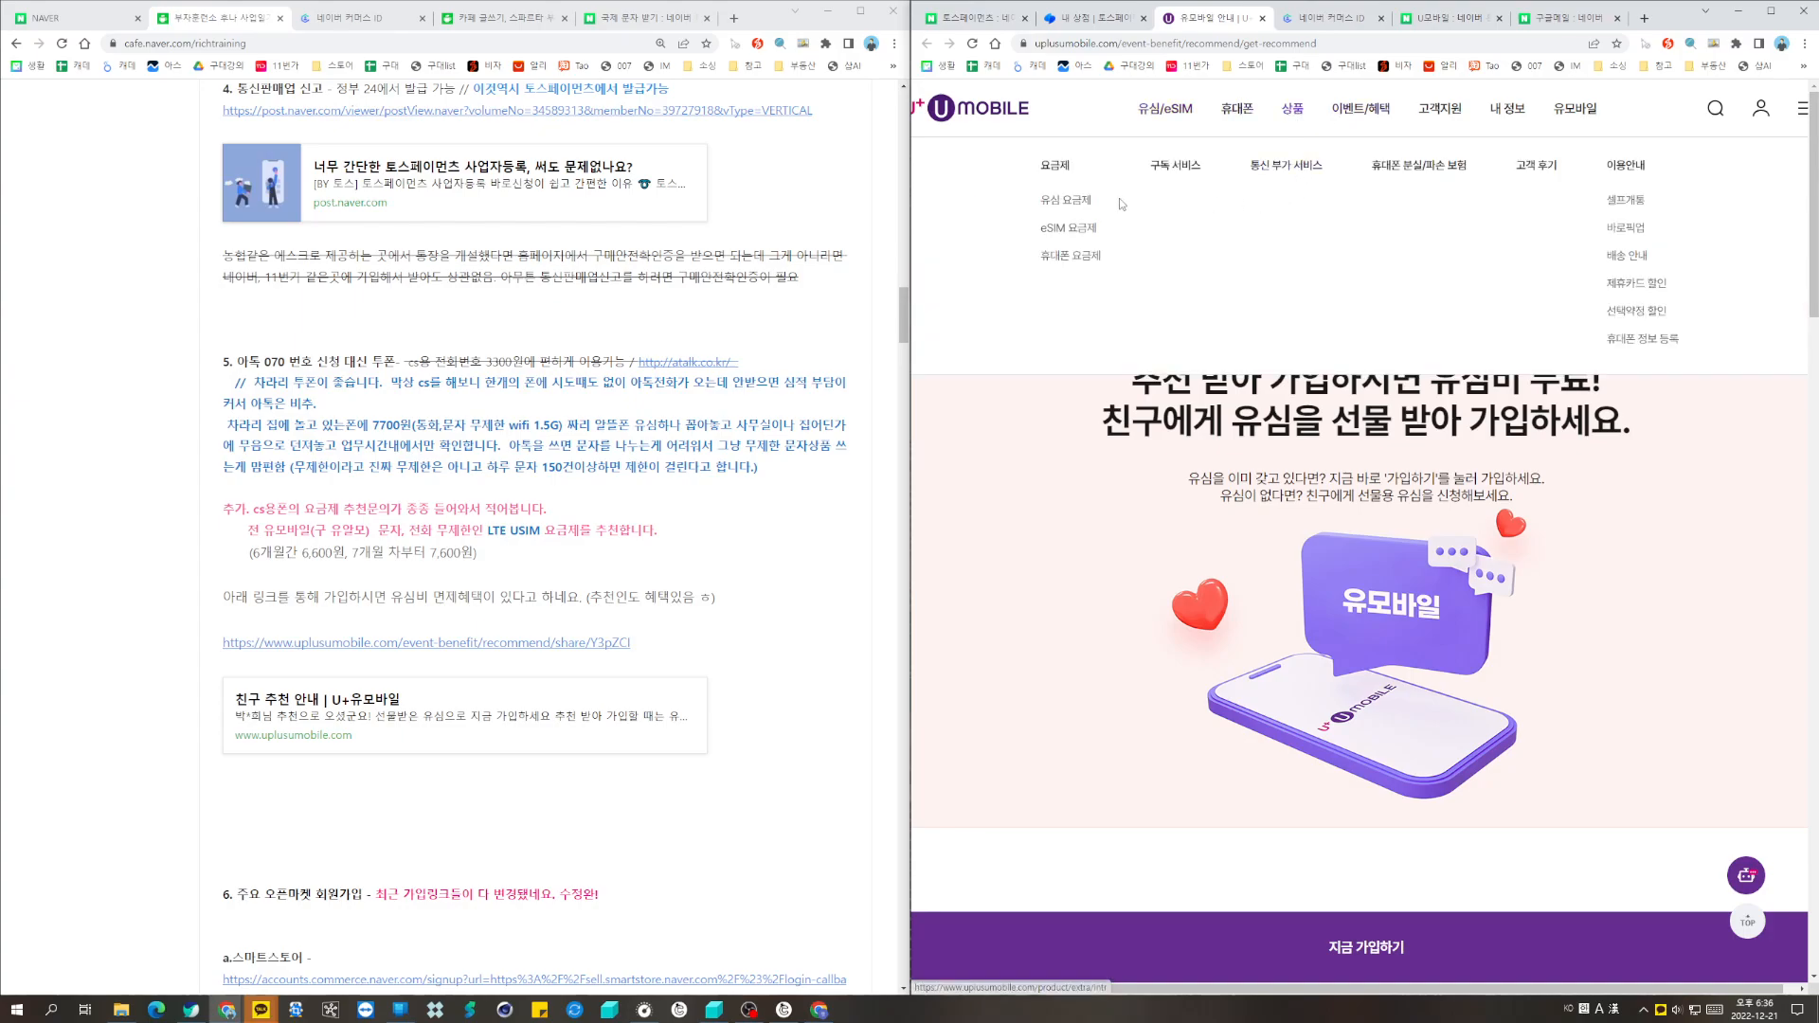
left_click(1066, 200)
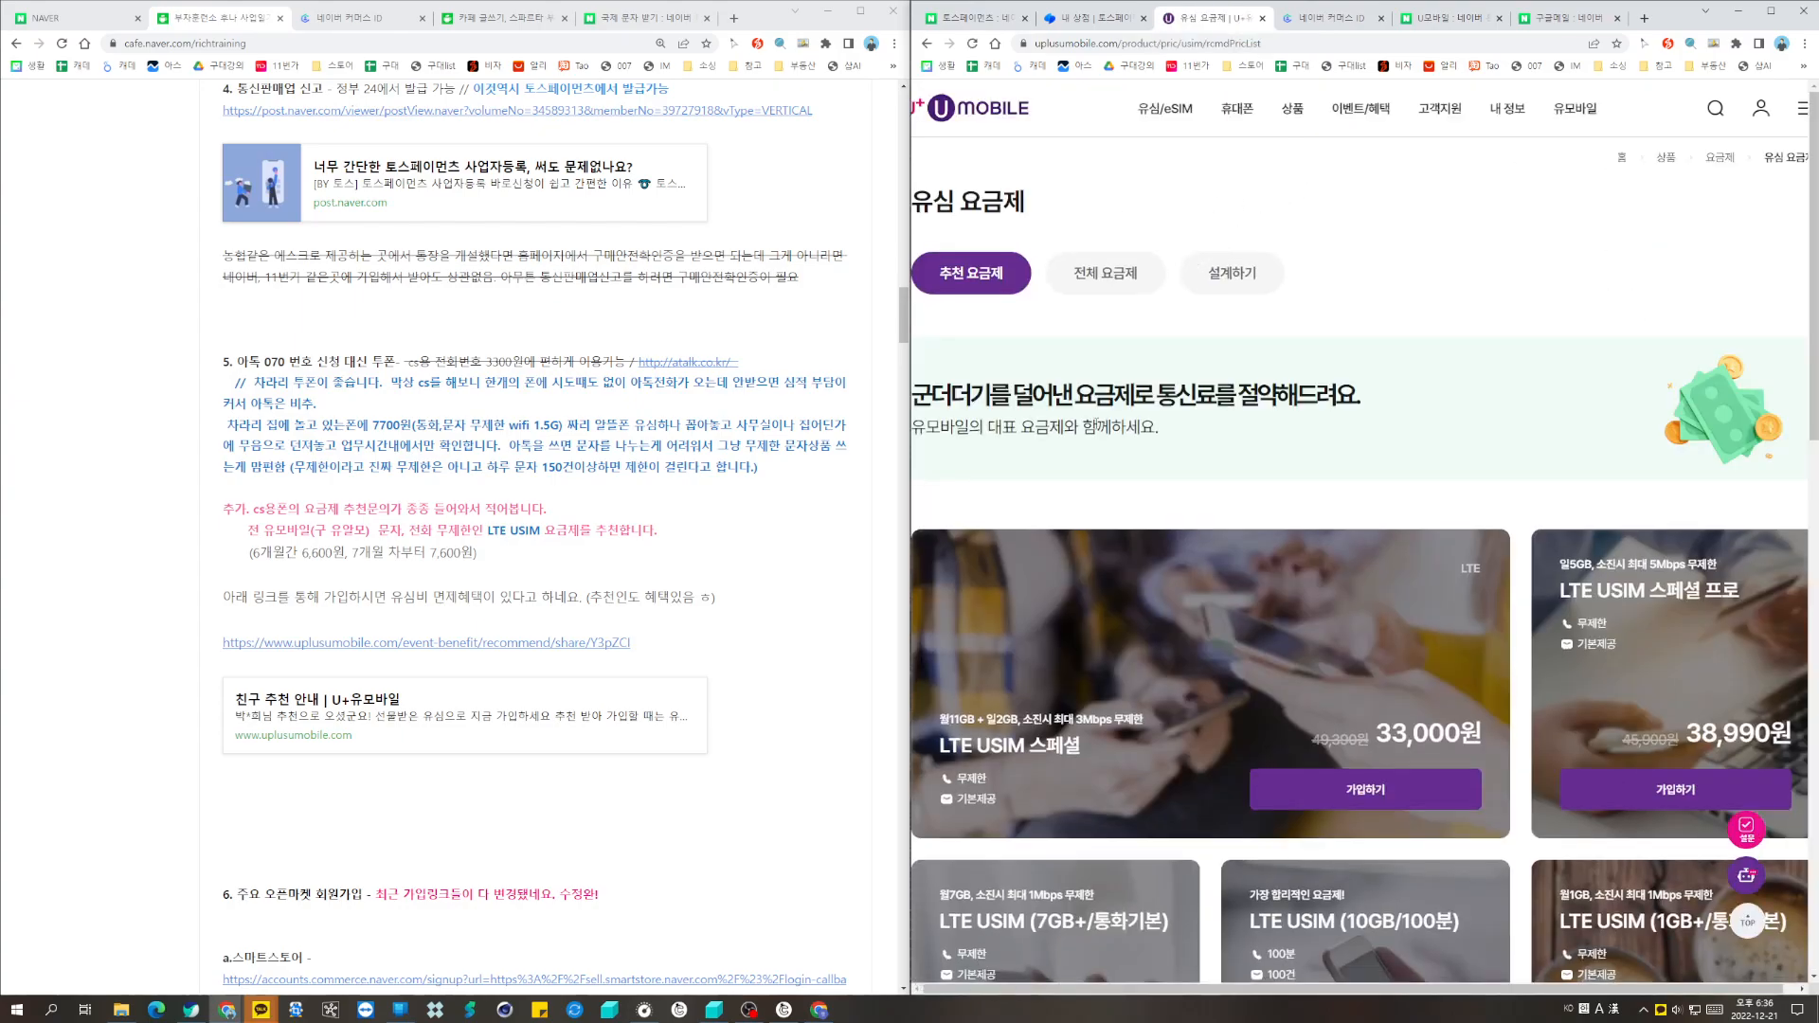
scroll(1253, 492, "down", 4)
scroll(1244, 462, "up", 4)
scroll(1244, 456, "down", 7)
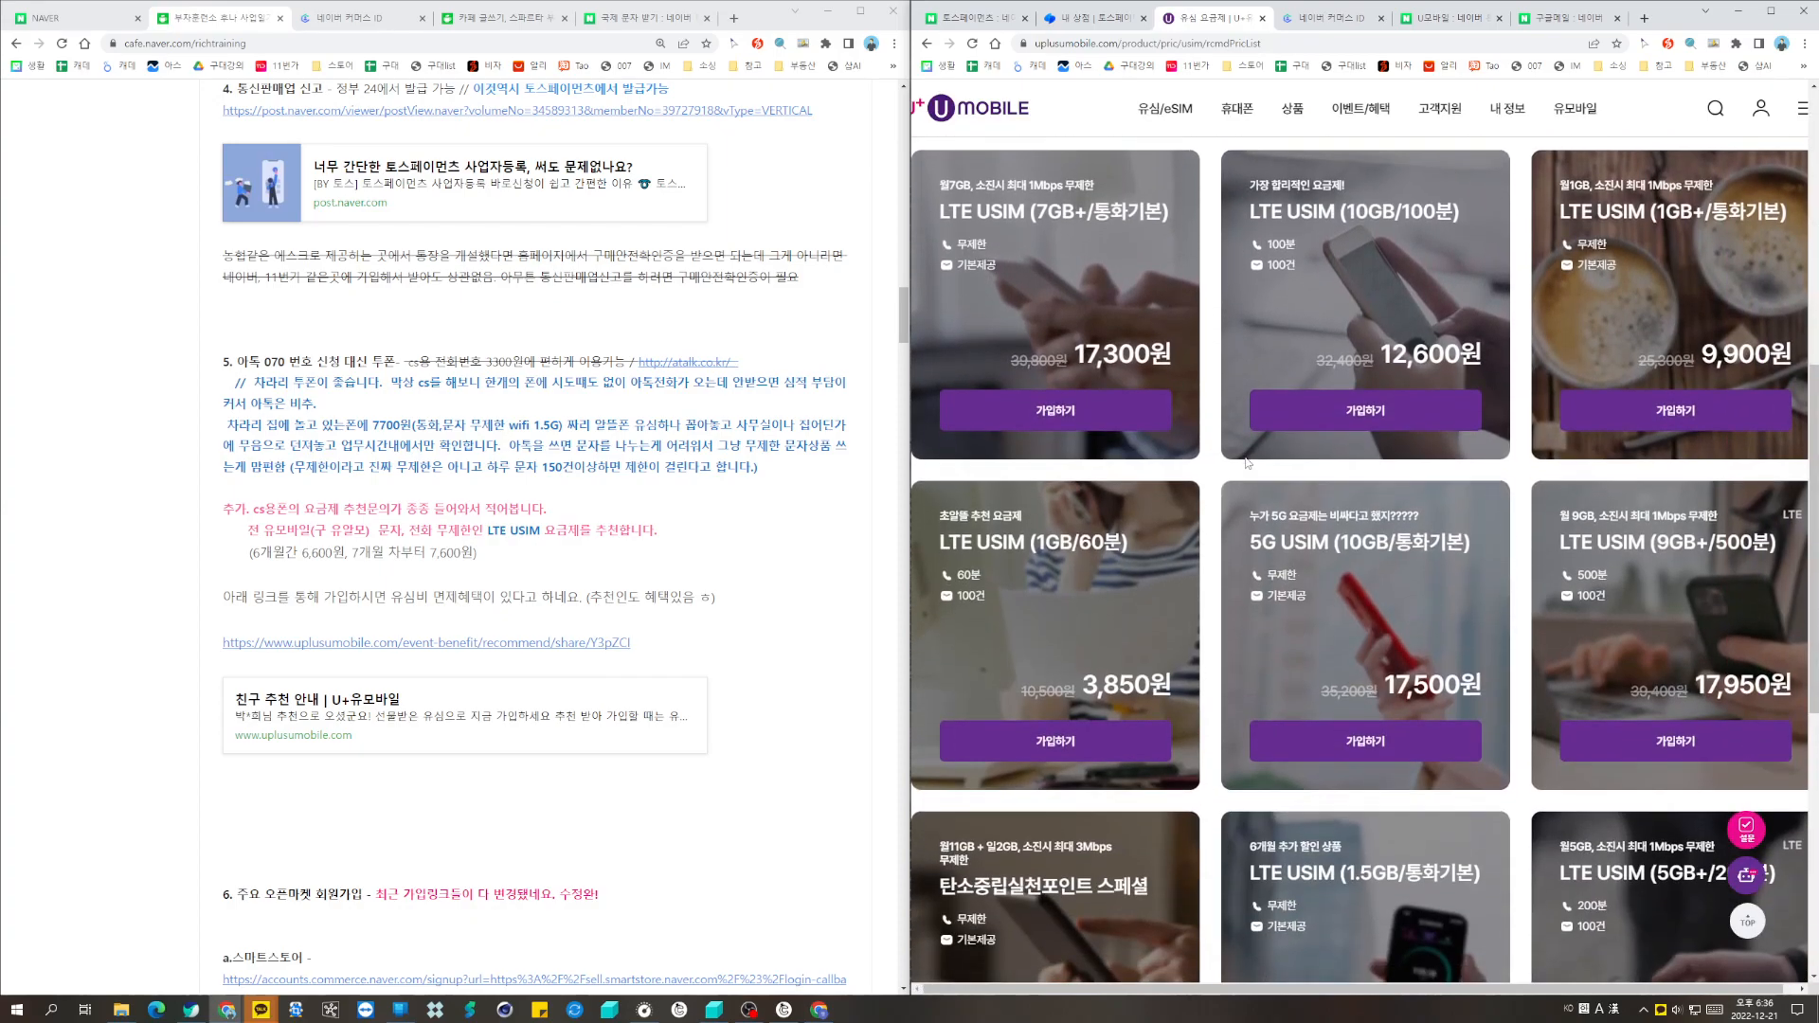
scroll(1247, 461, "down", 5)
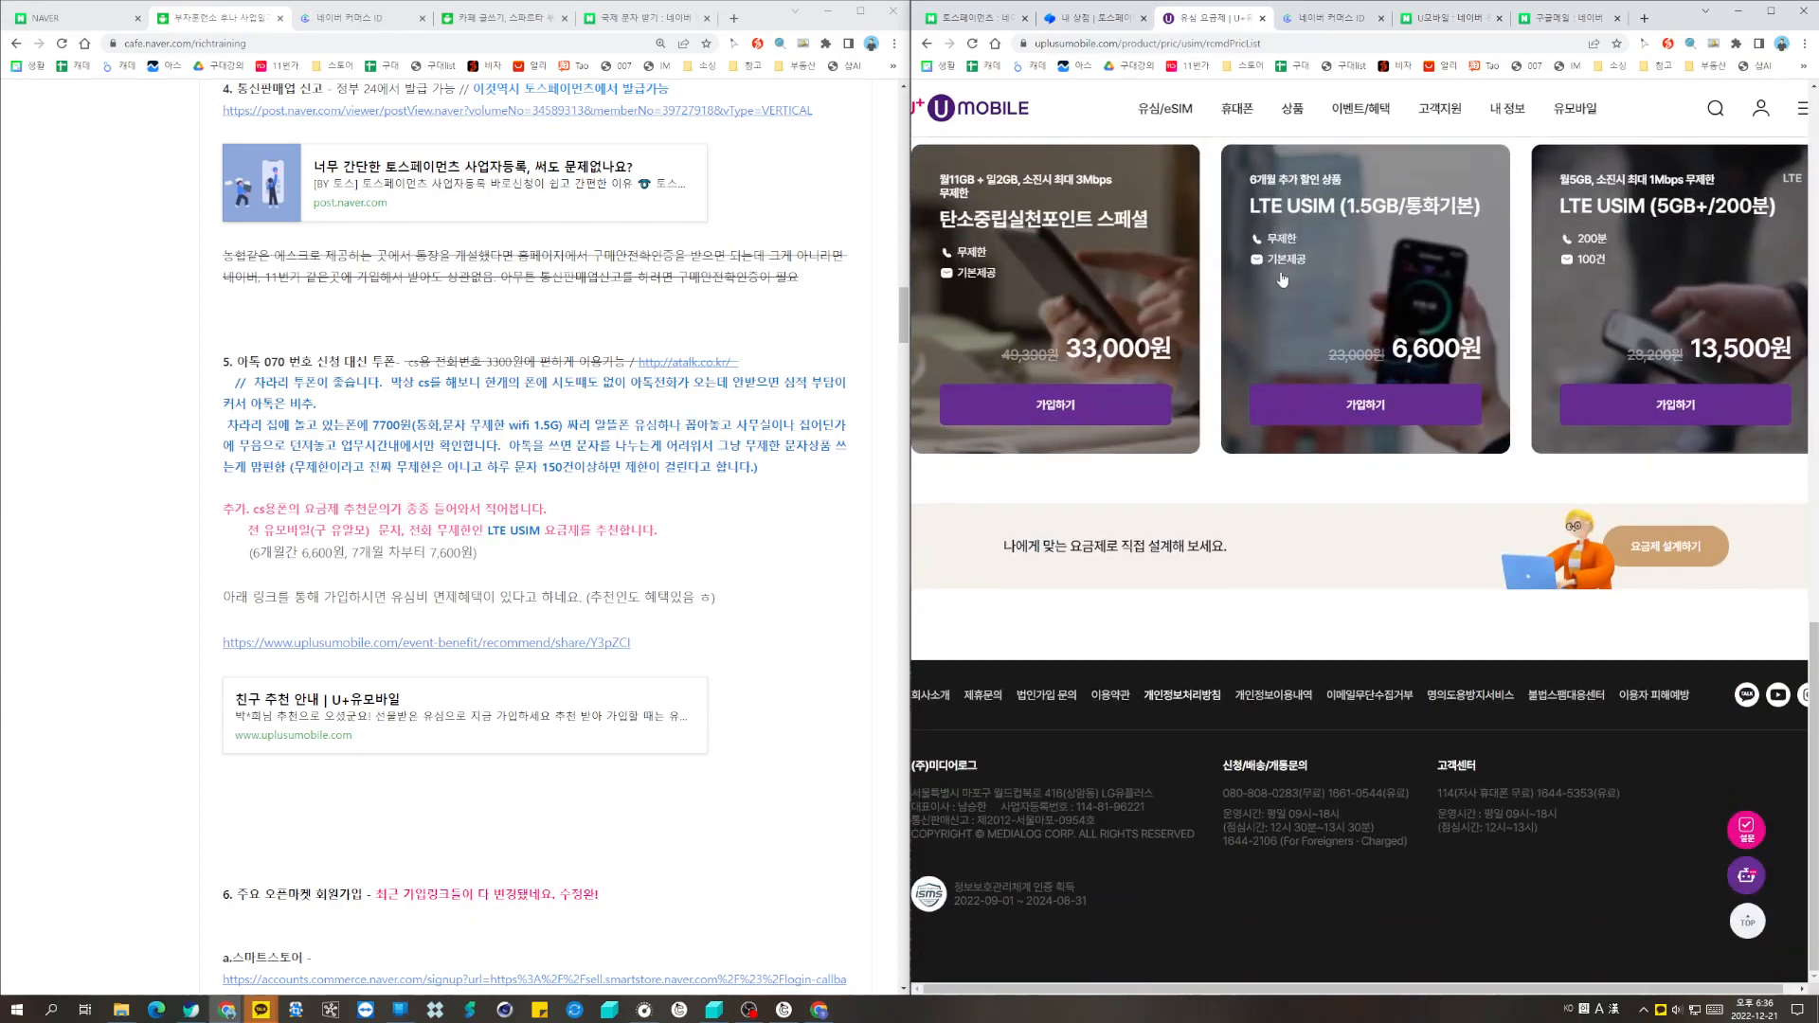
left_click(1340, 299)
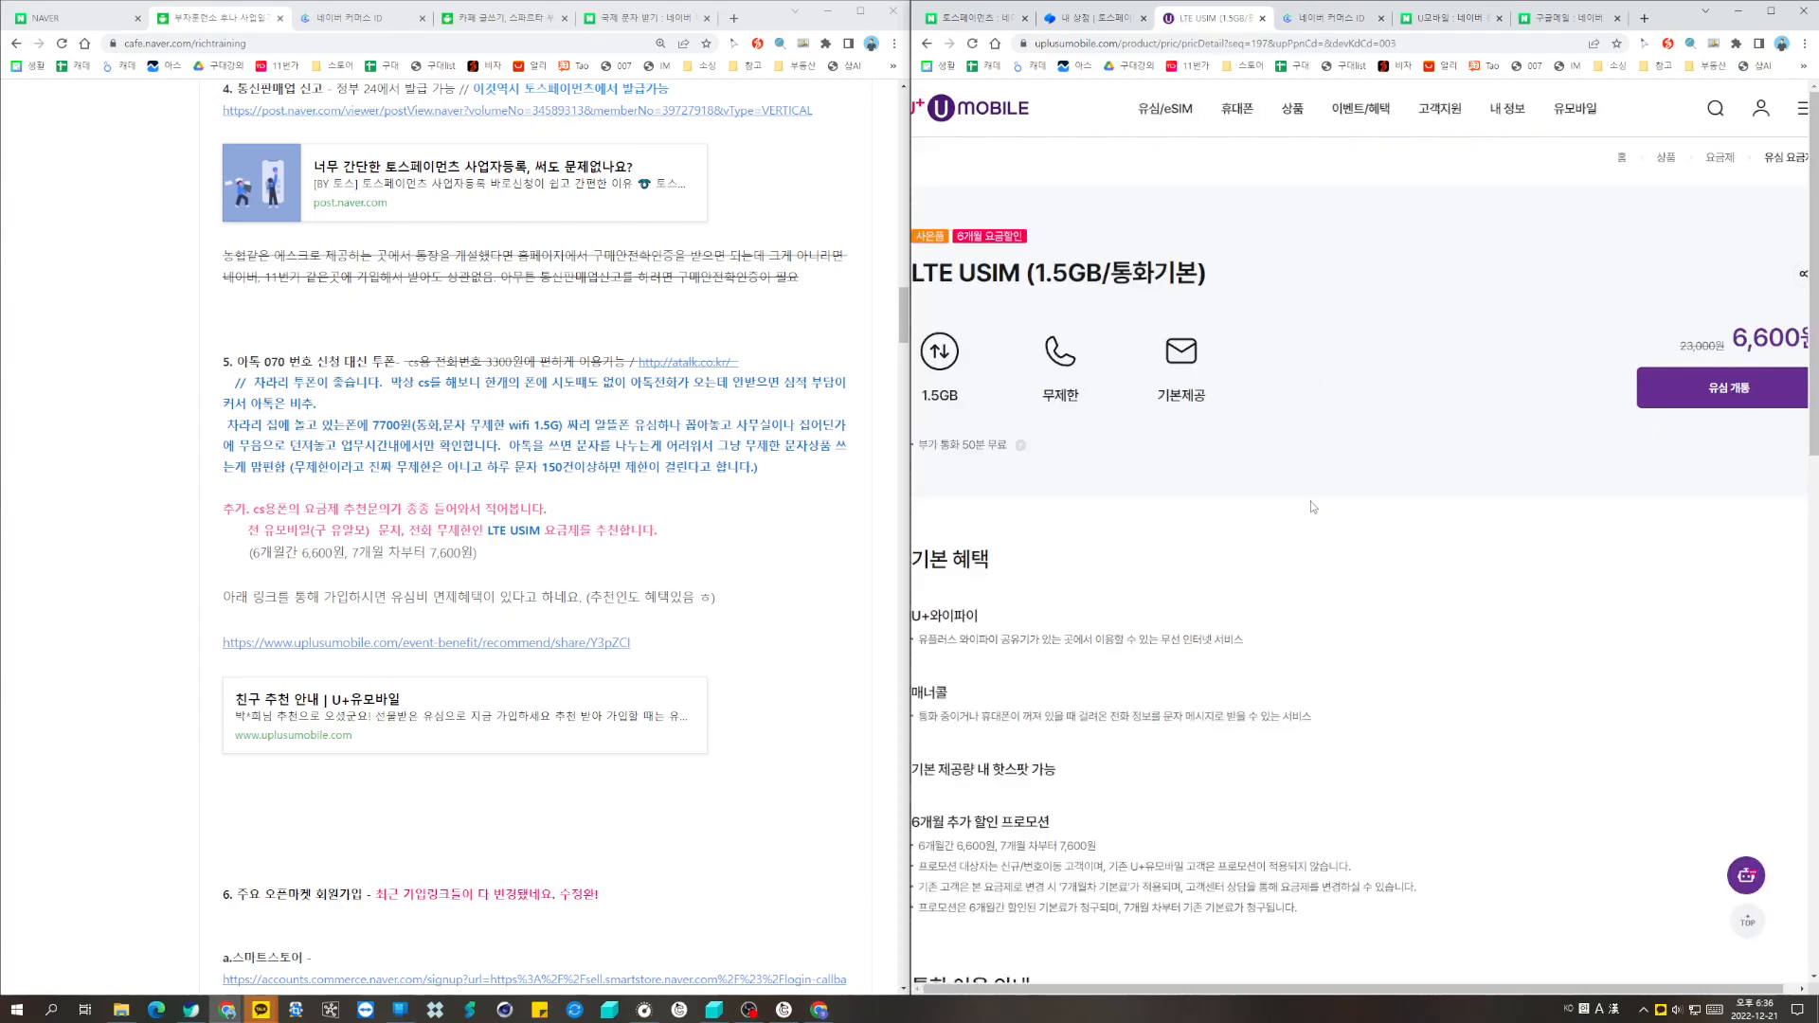
scroll(1310, 502, "down", 15)
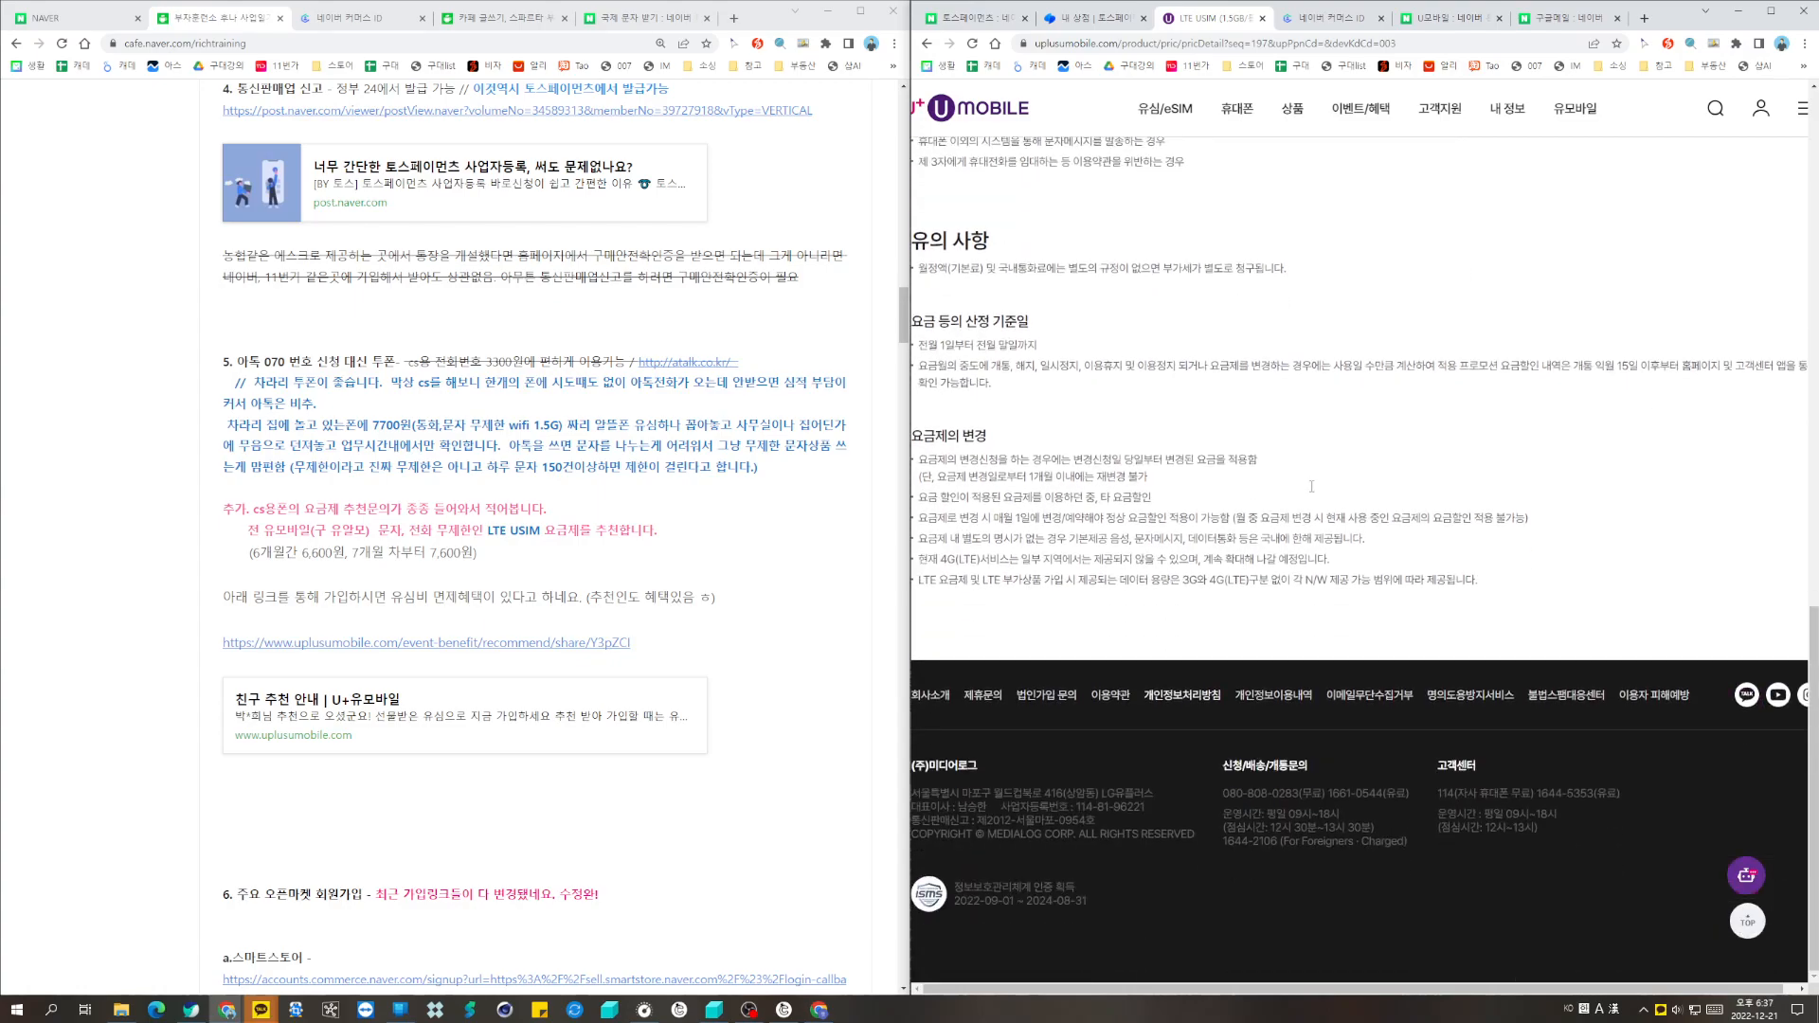
scroll(1311, 483, "up", 10)
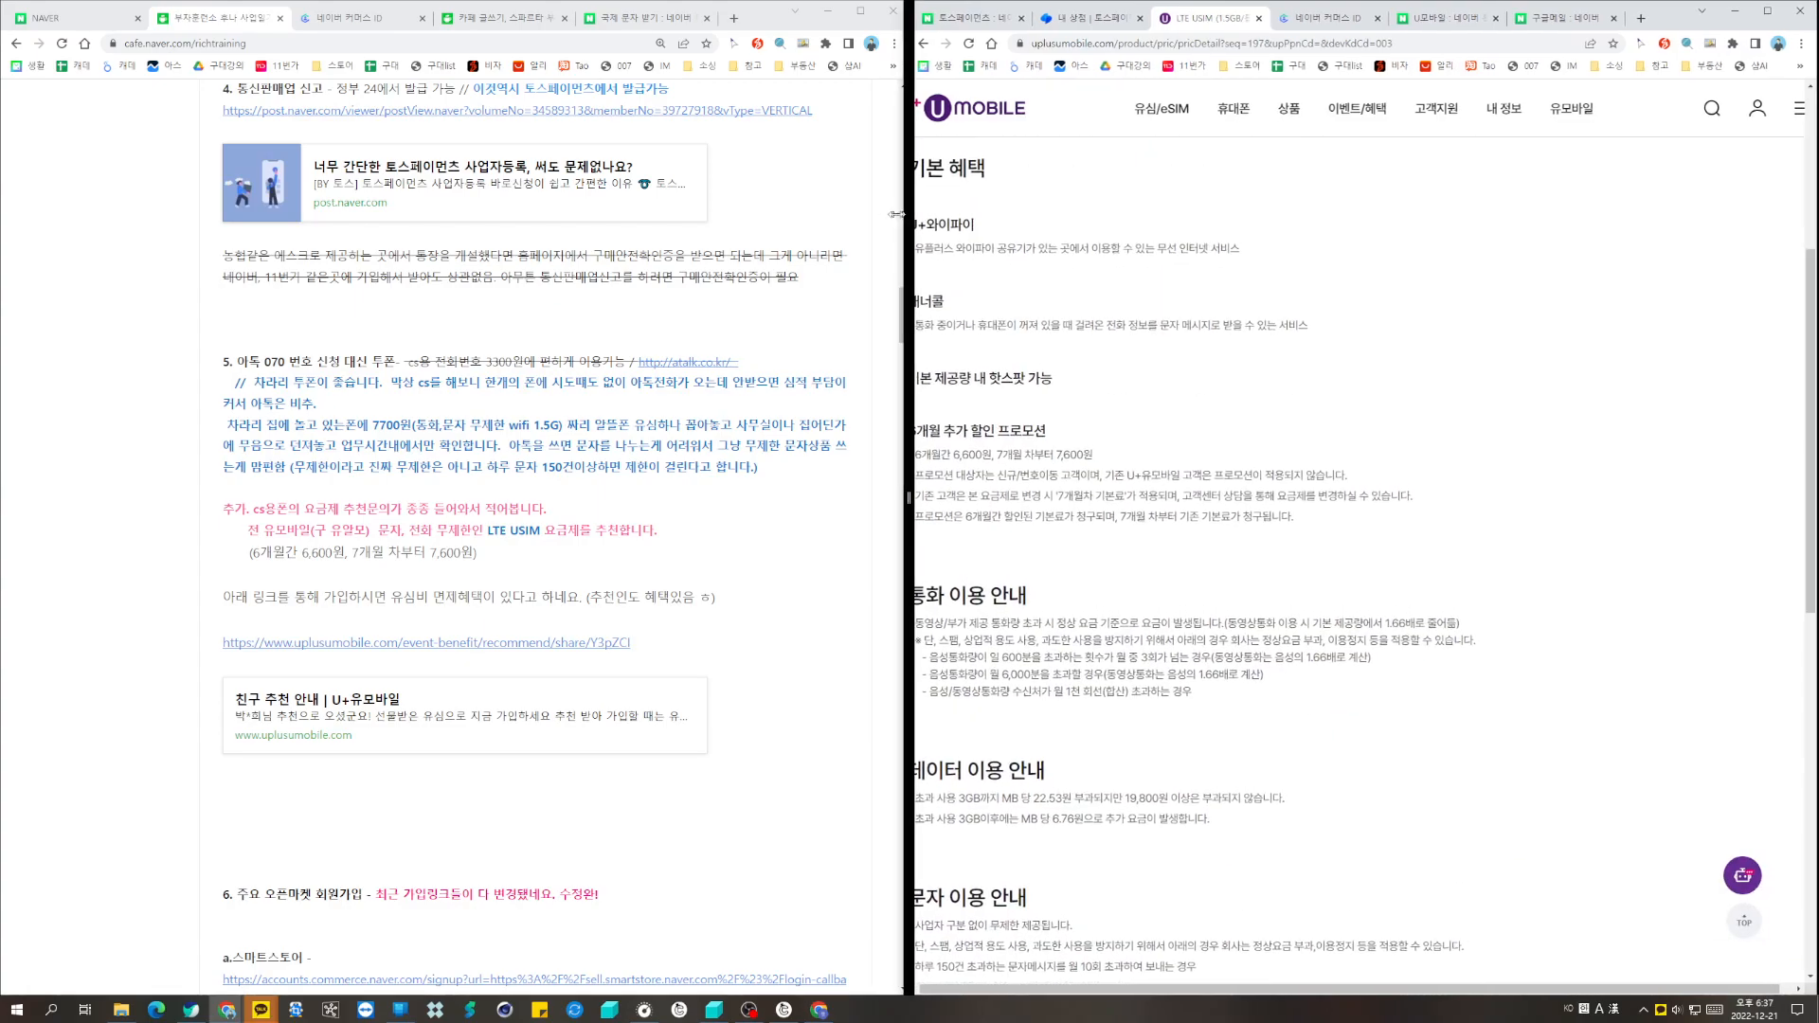
left_click_drag(901, 216, 855, 215)
scroll(1423, 421, "up", 4)
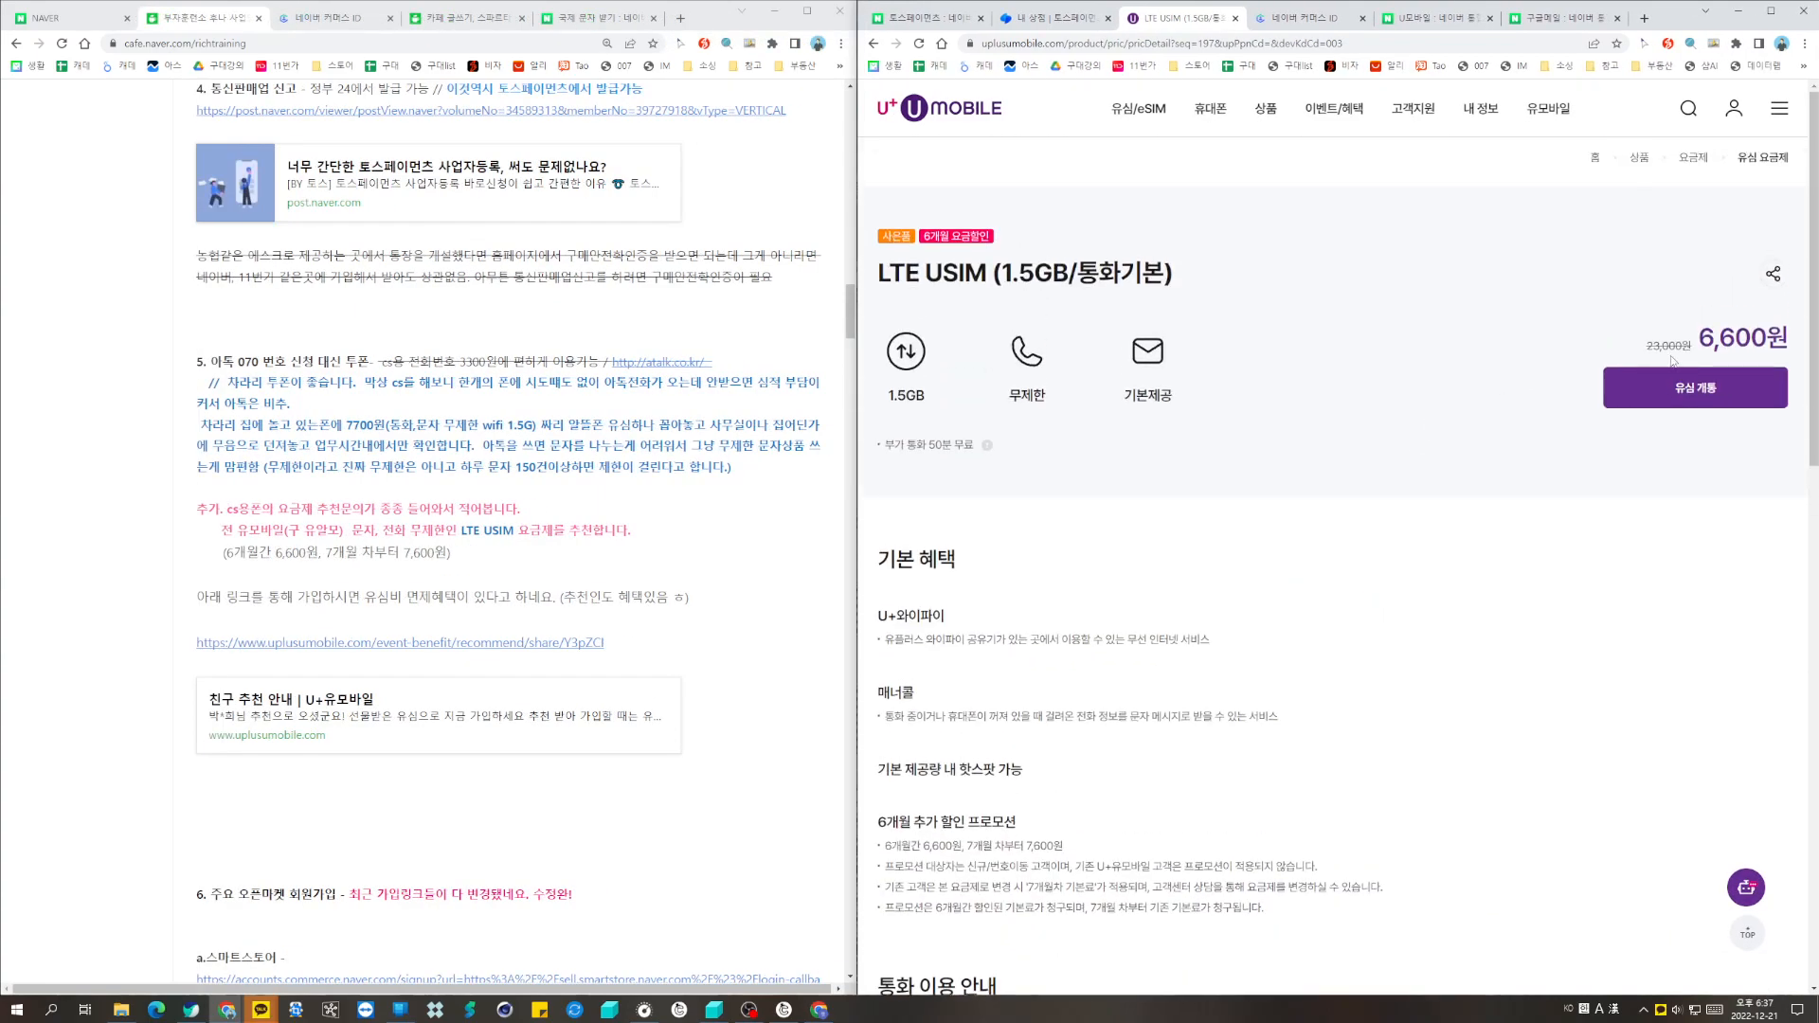
- Try signing up for the plan, then quit the signup for later and close it
left_click(1695, 385)
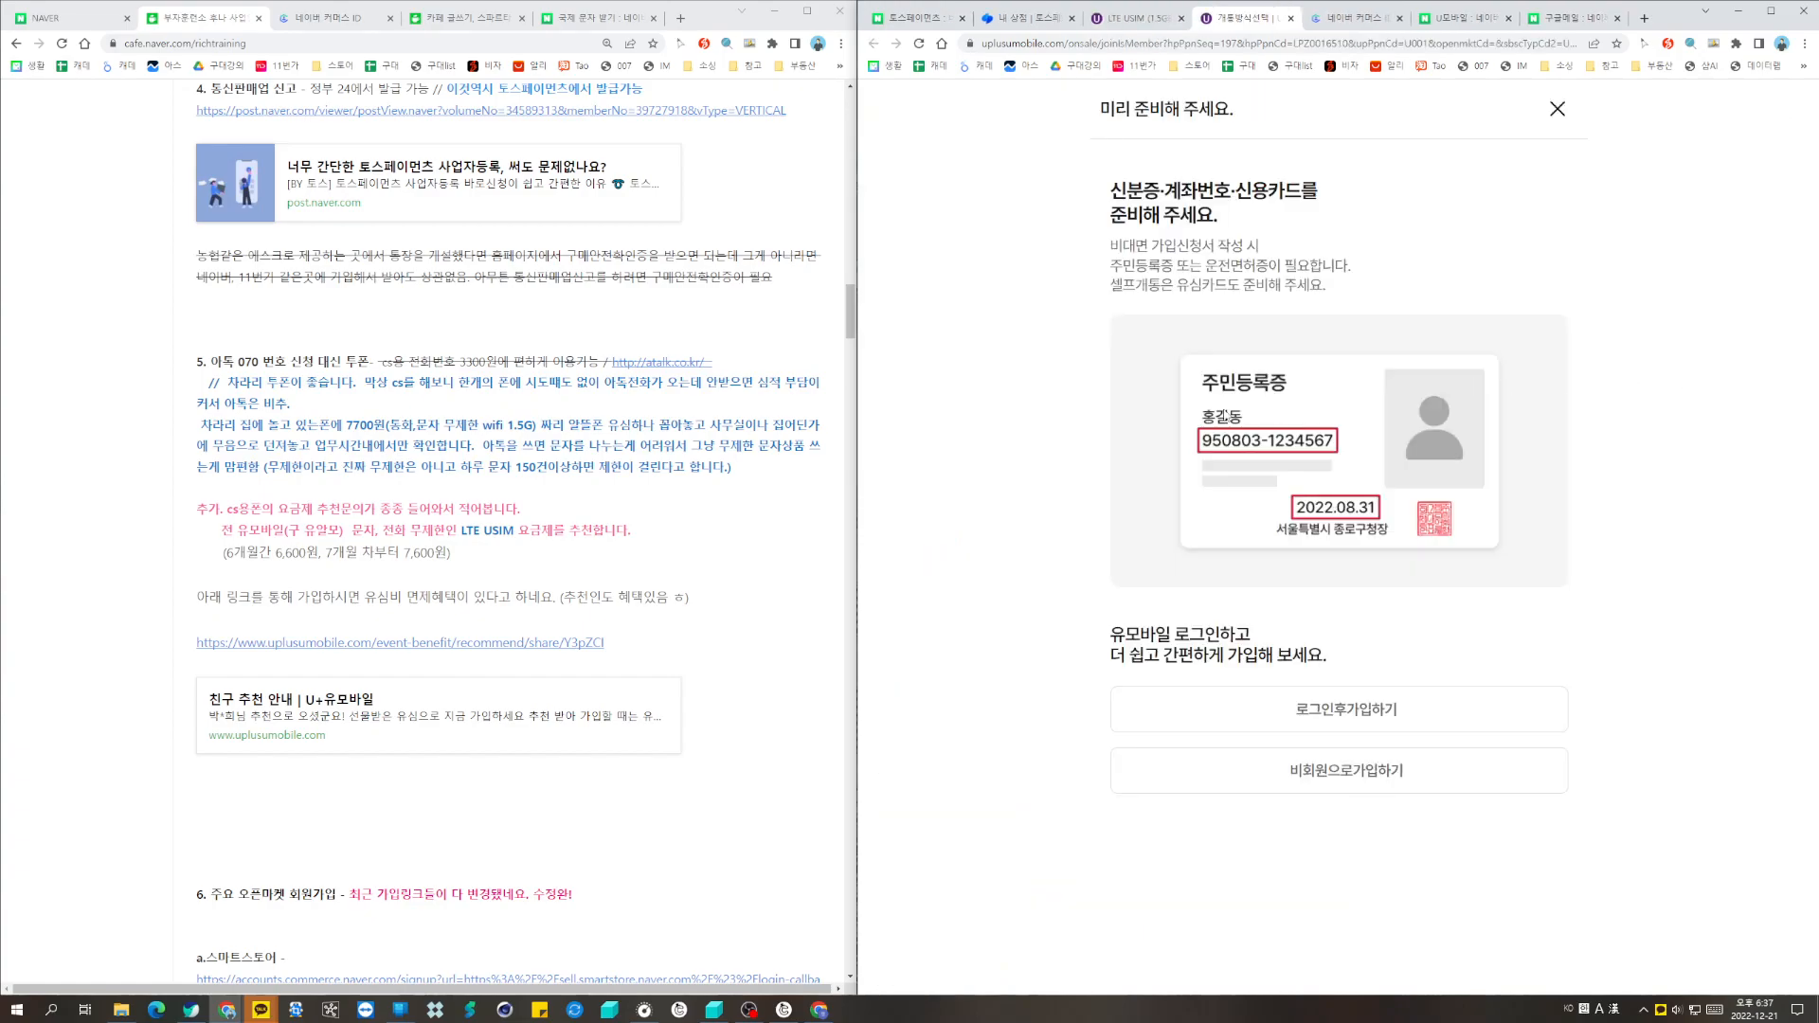
left_click(1555, 108)
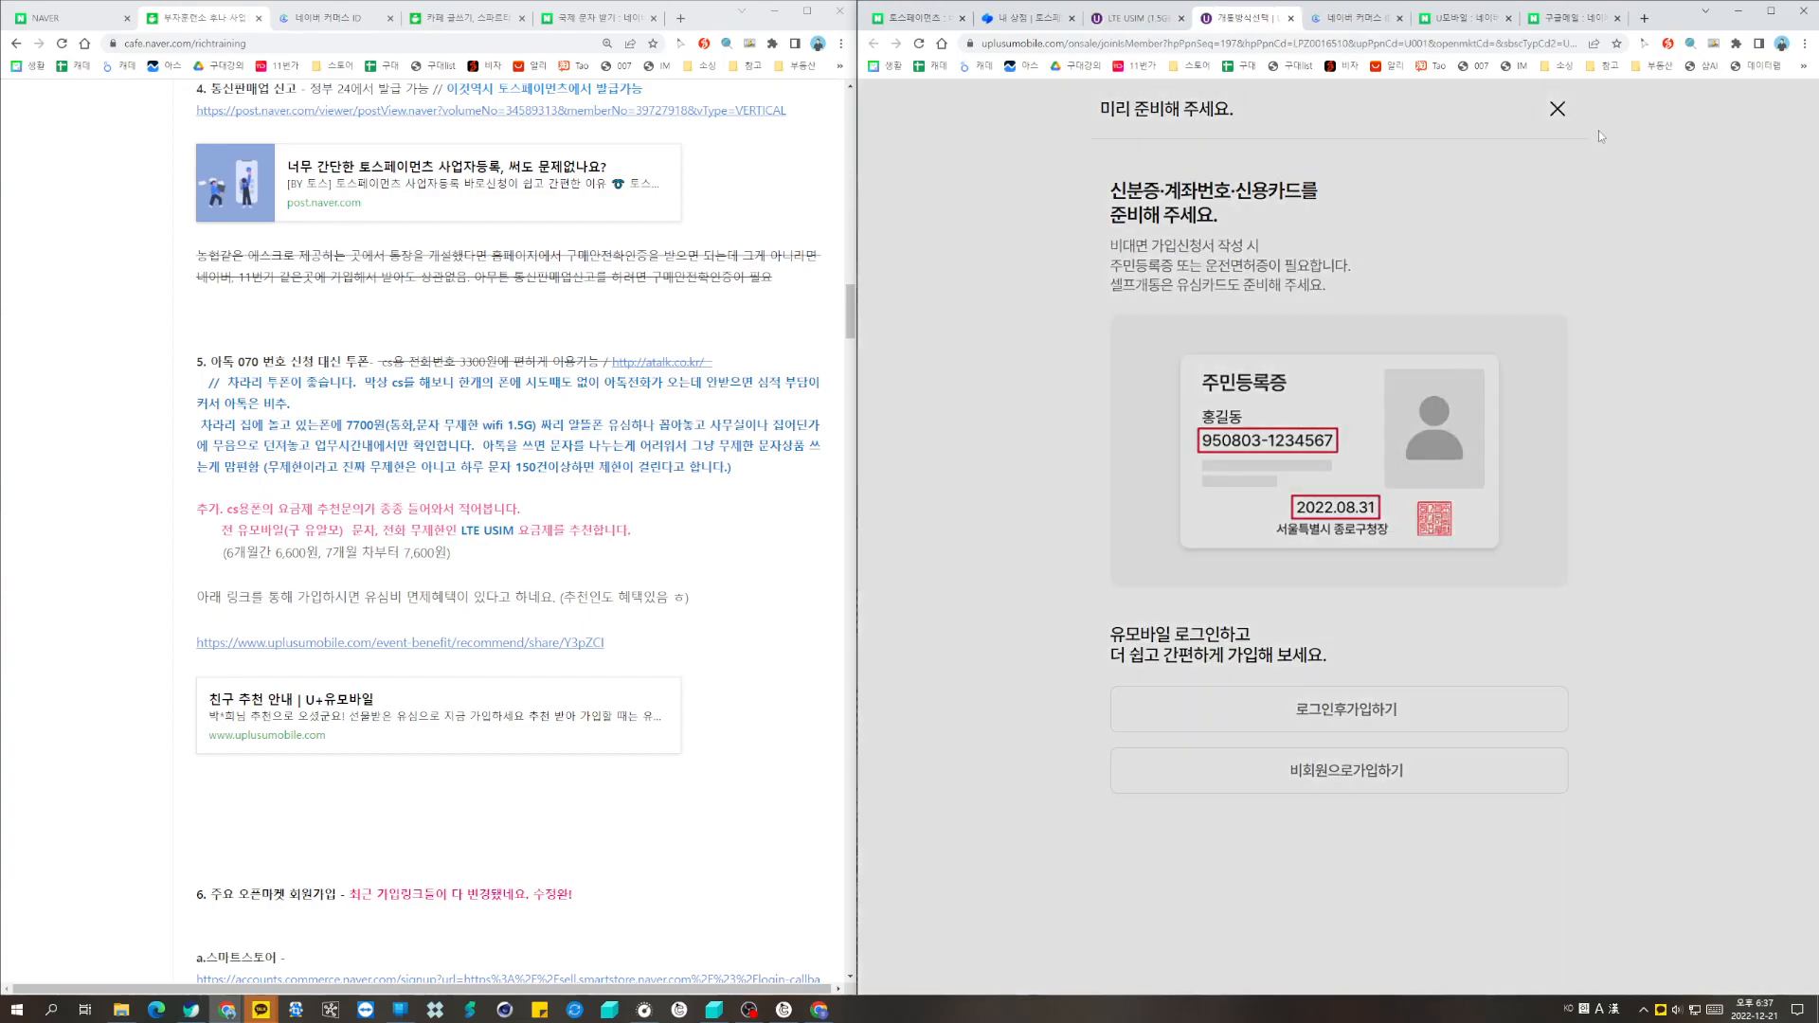
left_click(1271, 577)
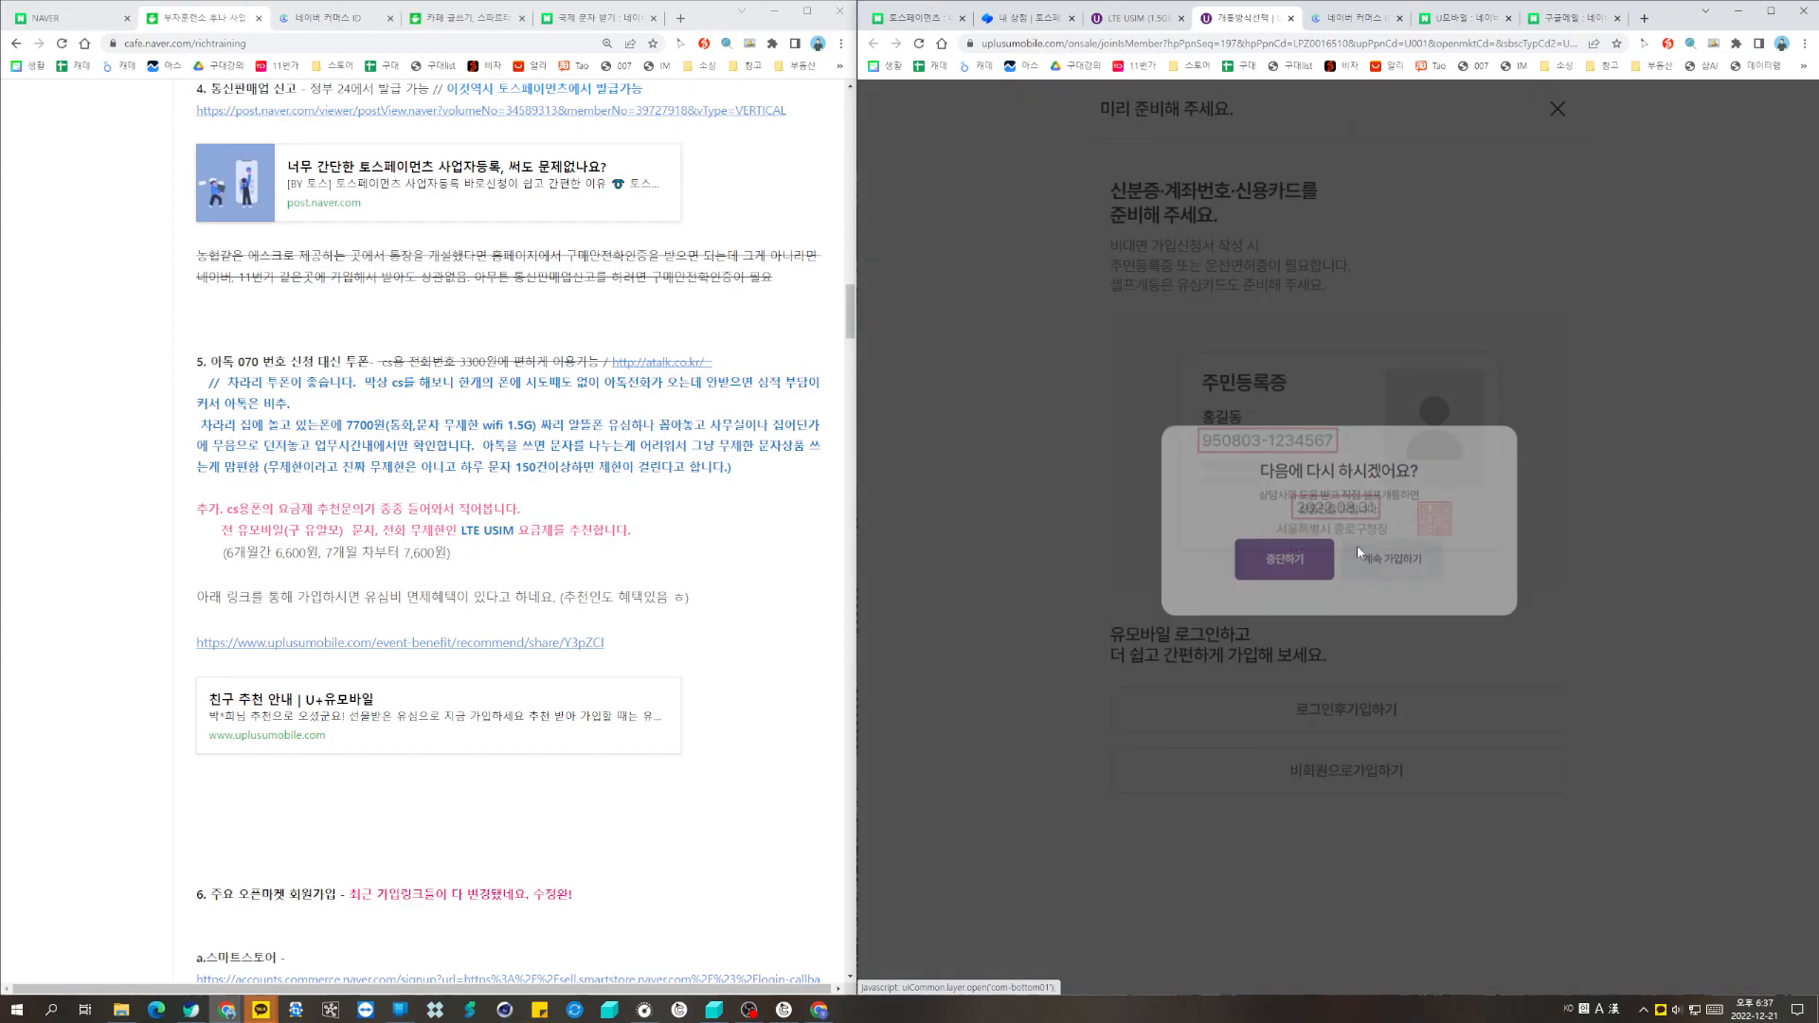
left_click(1561, 560)
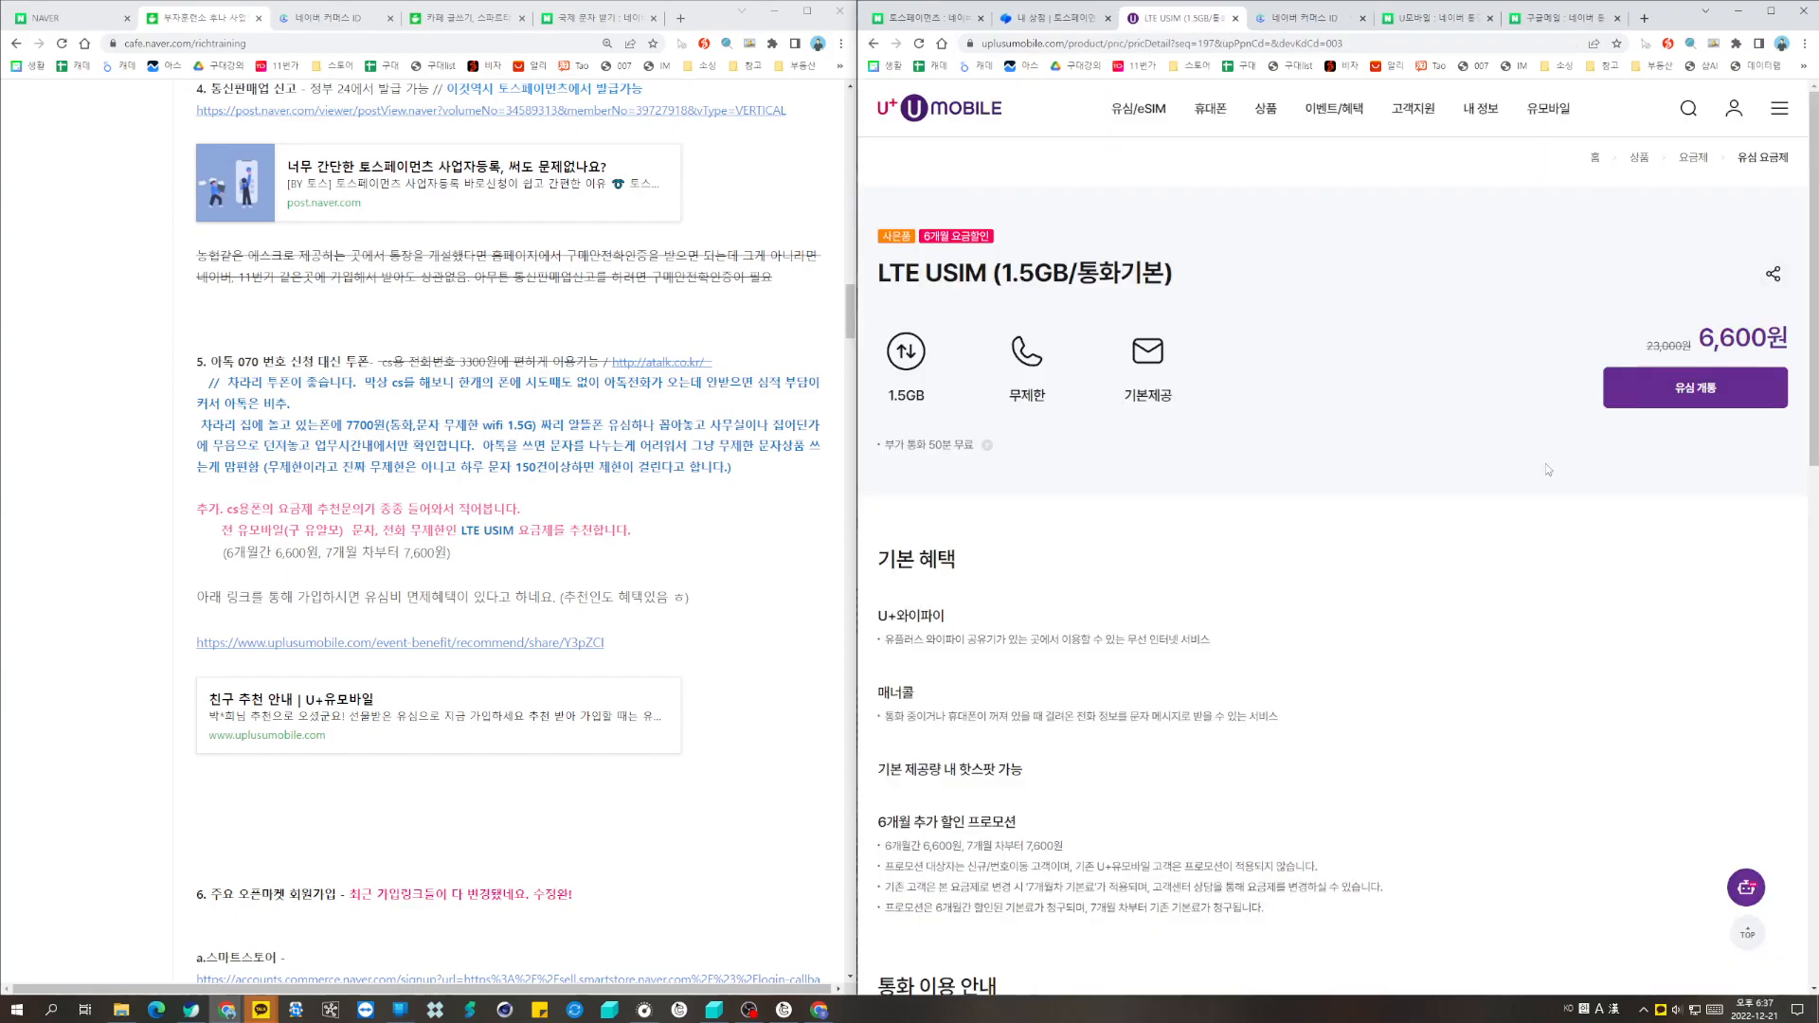
- Log in with the saved credentials and reopen the LTE USIM (1.5GB) plan page
left_click(1734, 109)
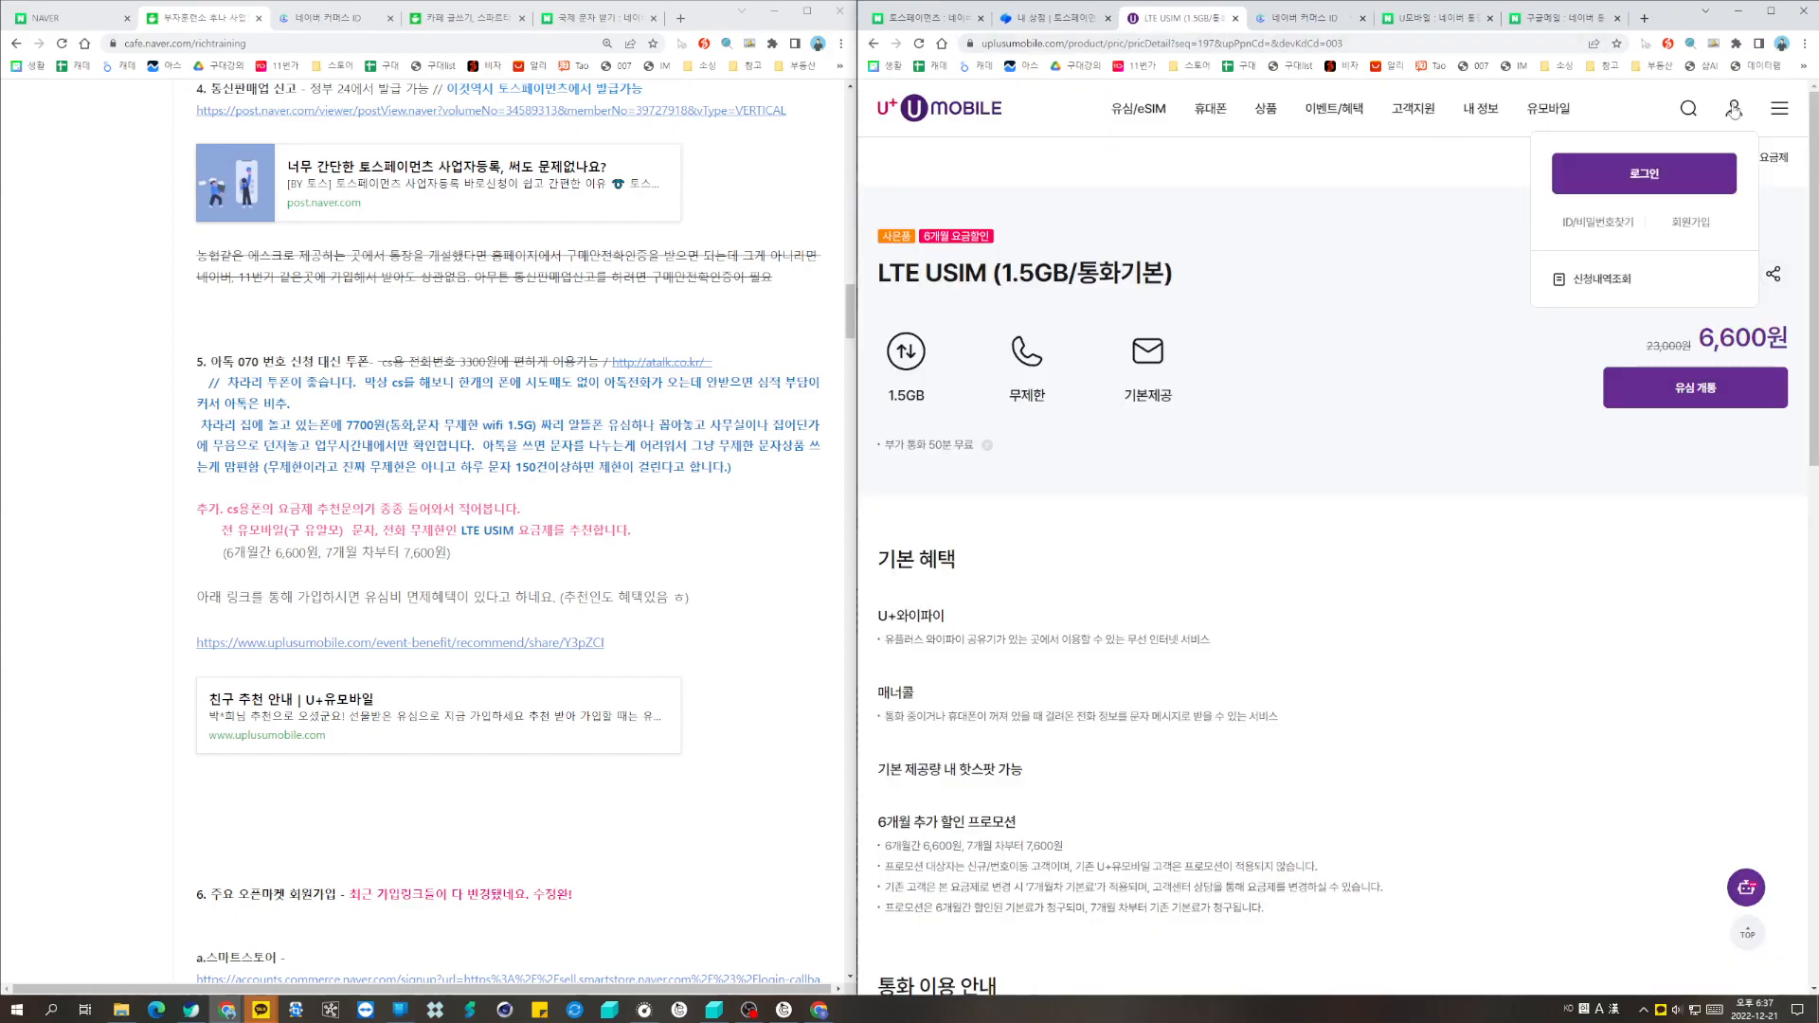
left_click(1633, 189)
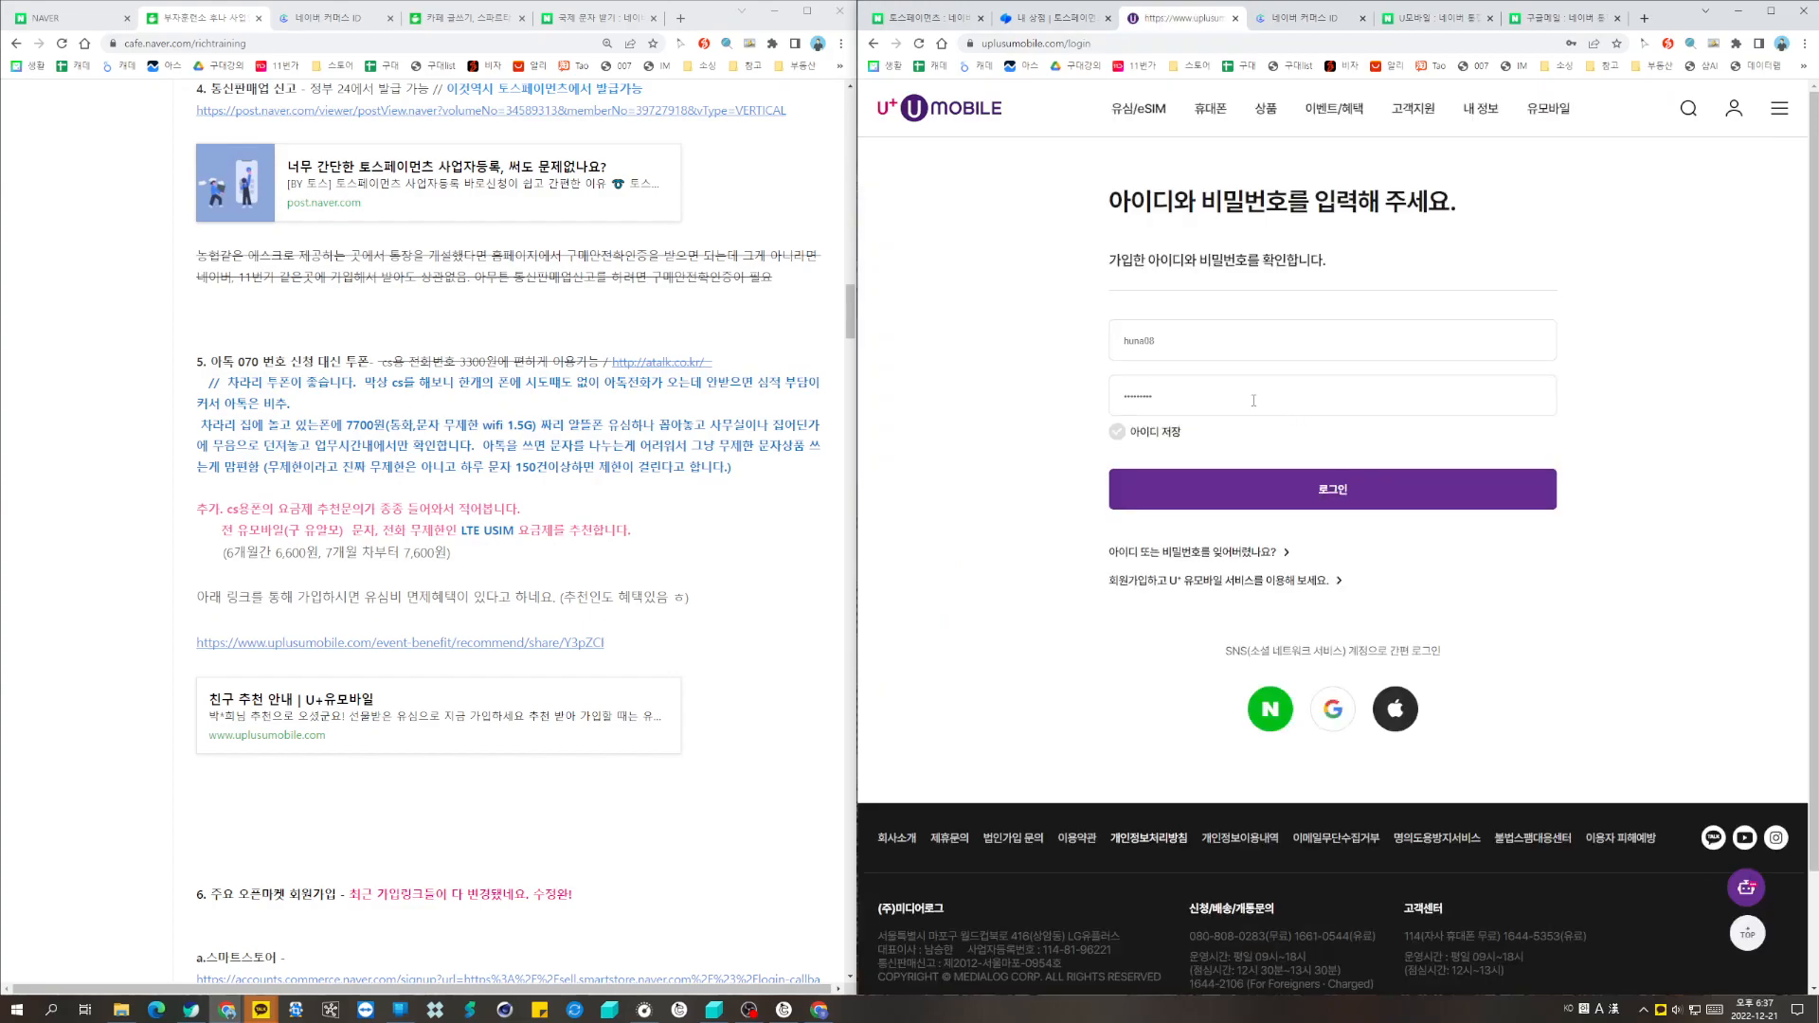
left_click(1272, 491)
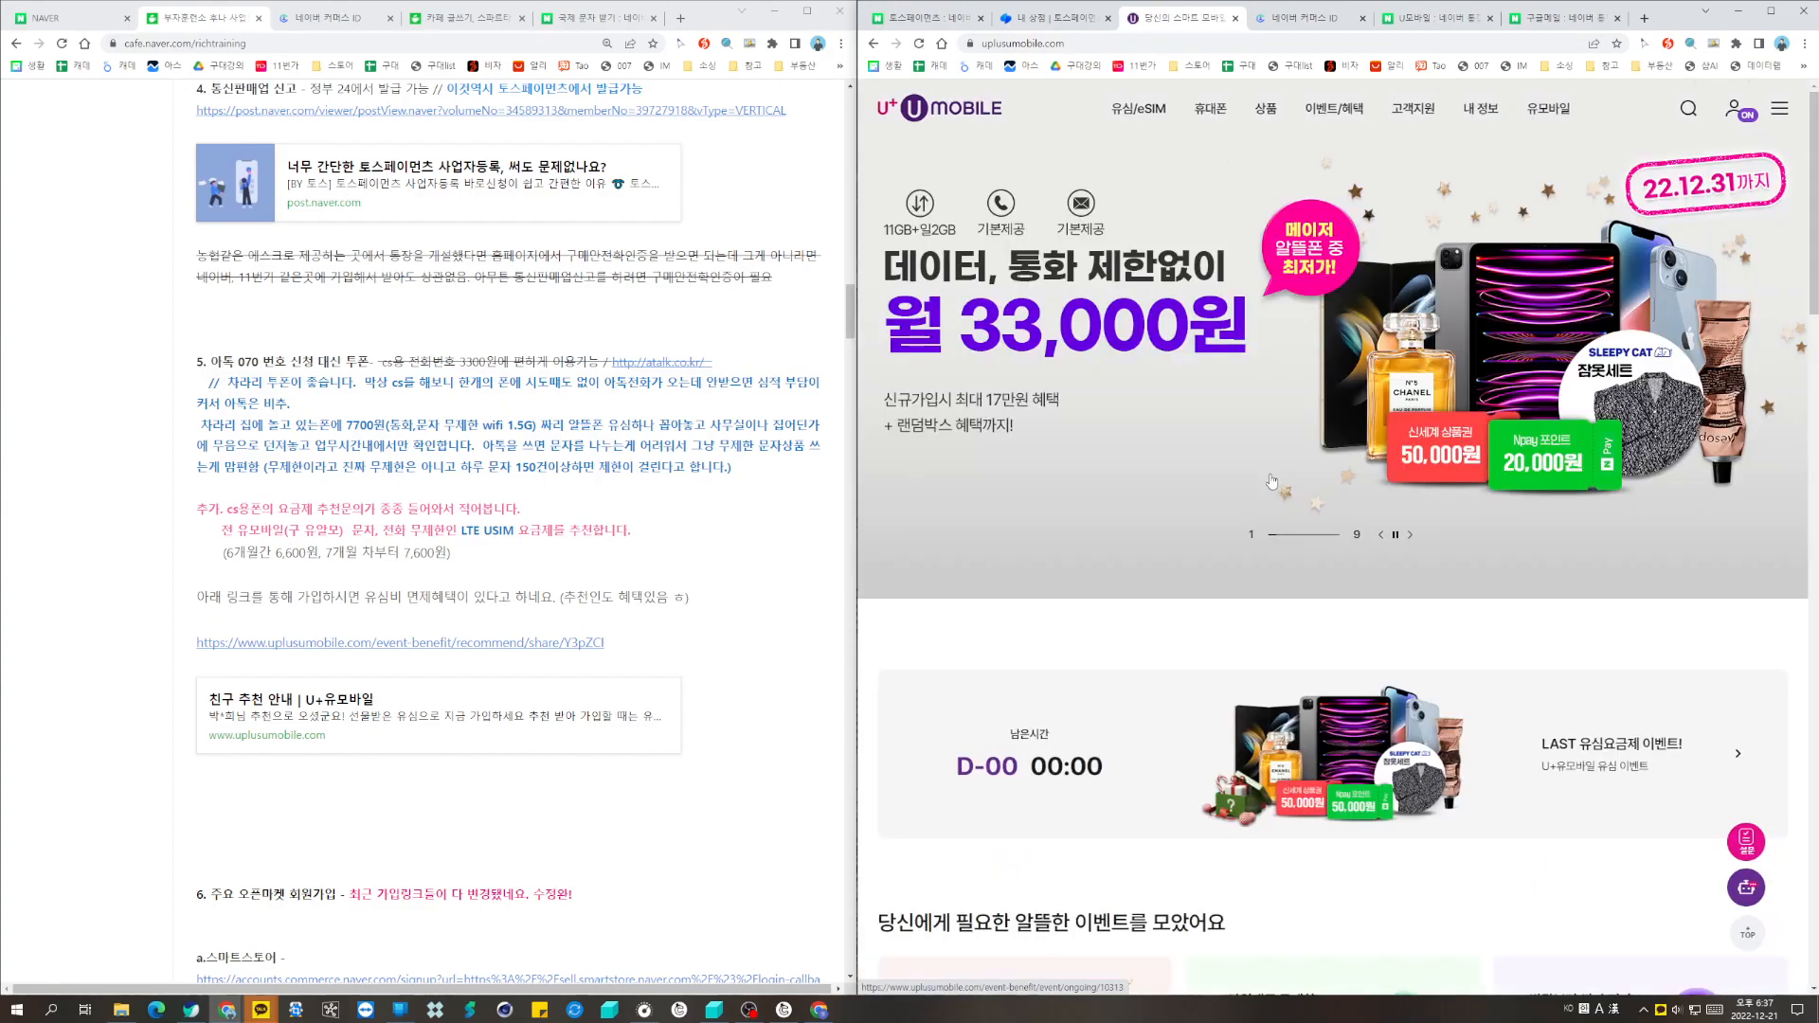
mouse_move(1266, 117)
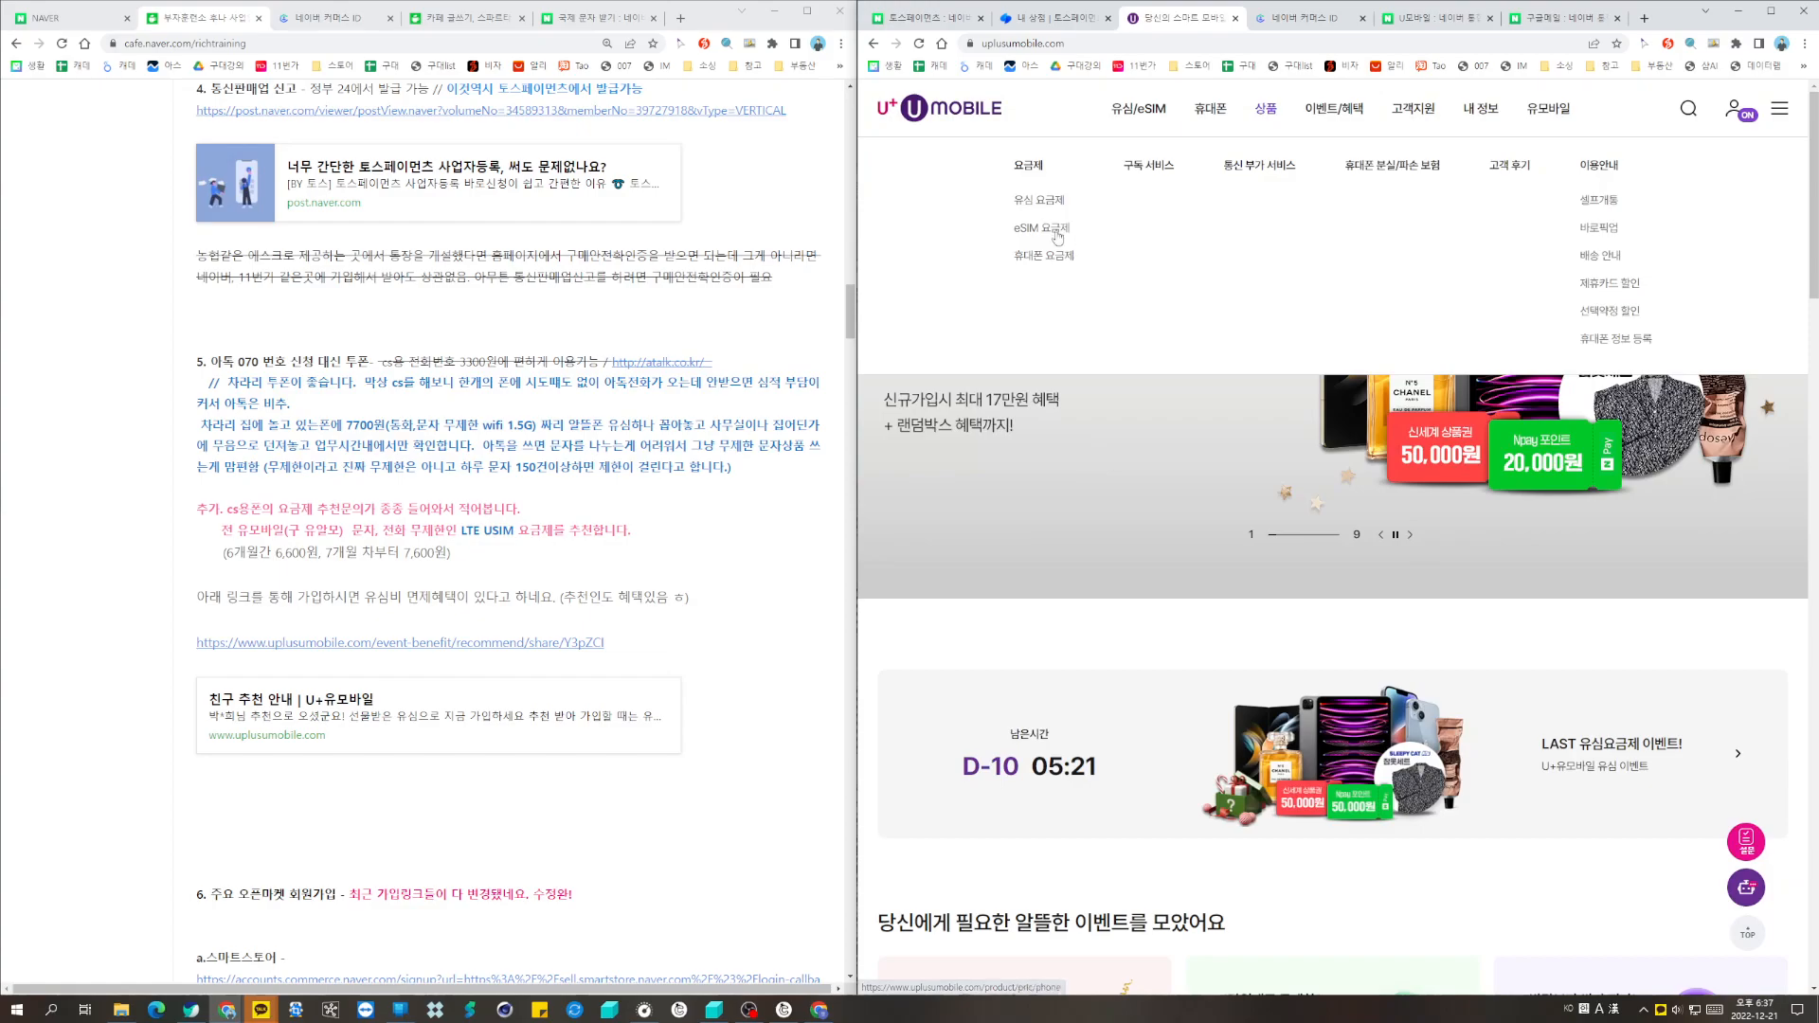
left_click(1043, 201)
scroll(1243, 483, "down", 12)
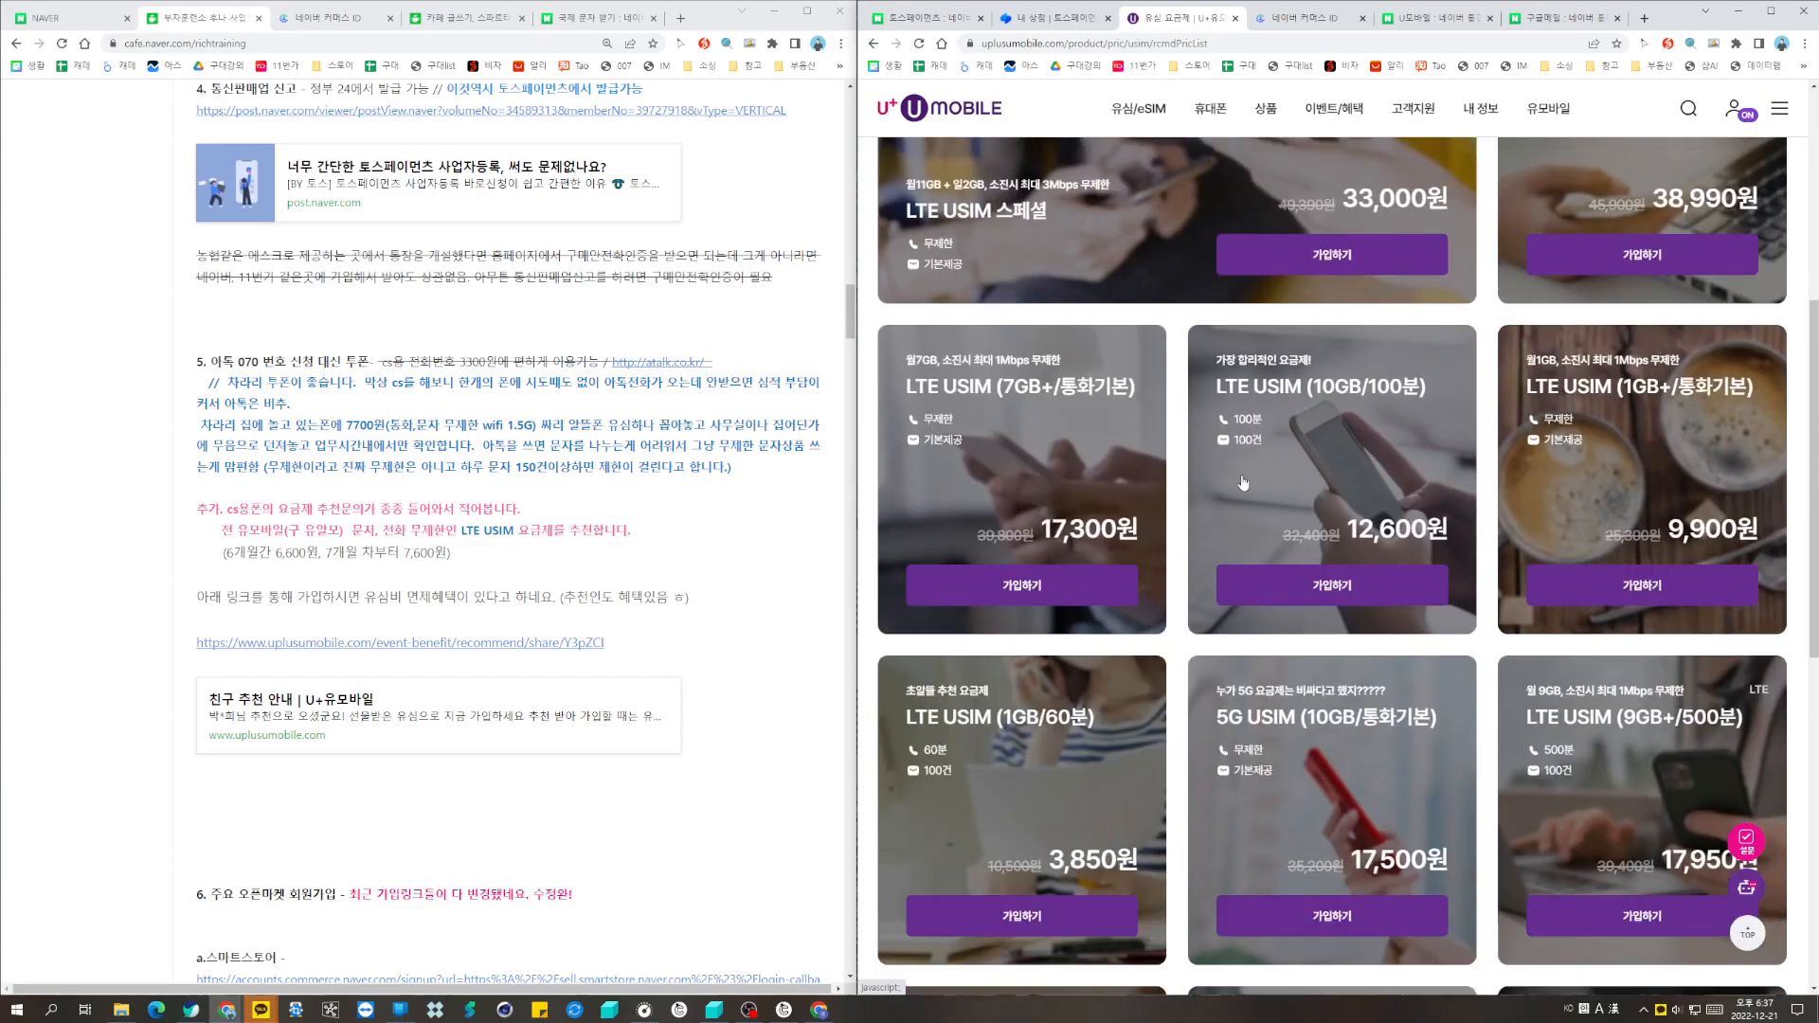
left_click(1301, 335)
scroll(1297, 379, "up", 2)
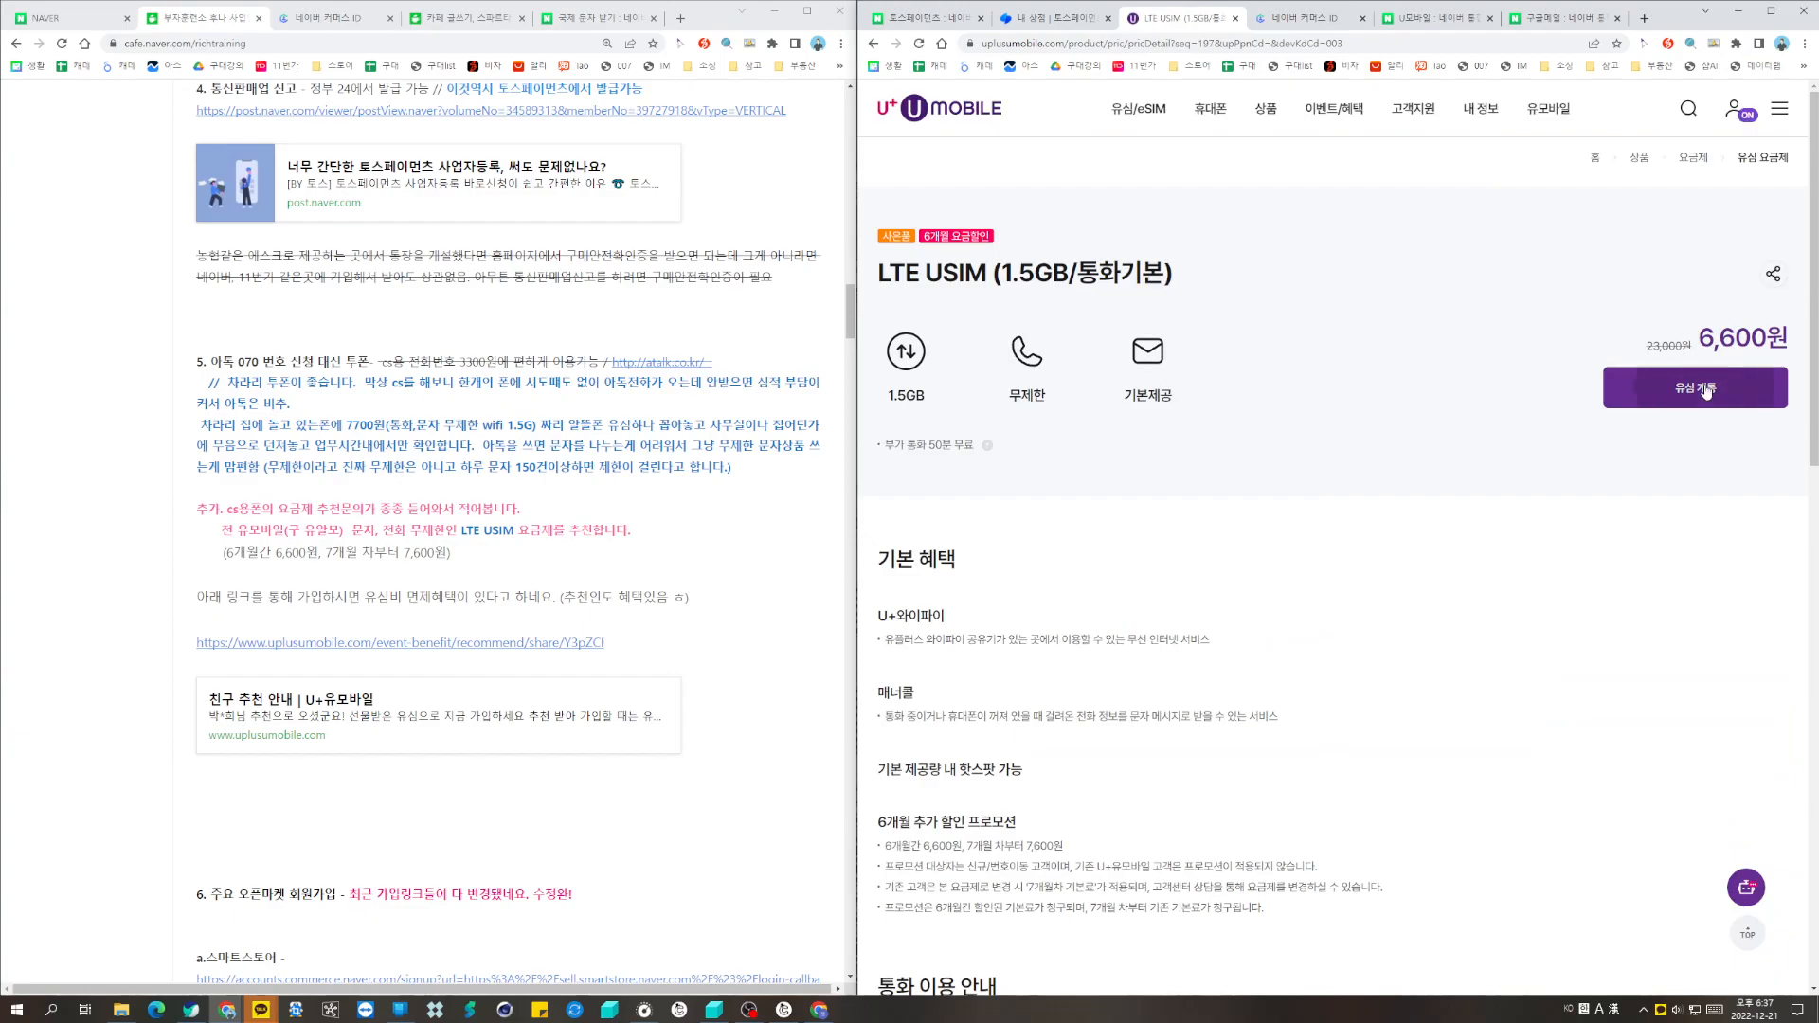
- Start the plan signup with immediate self-activation, then back out and close the application tab
left_click(1706, 390)
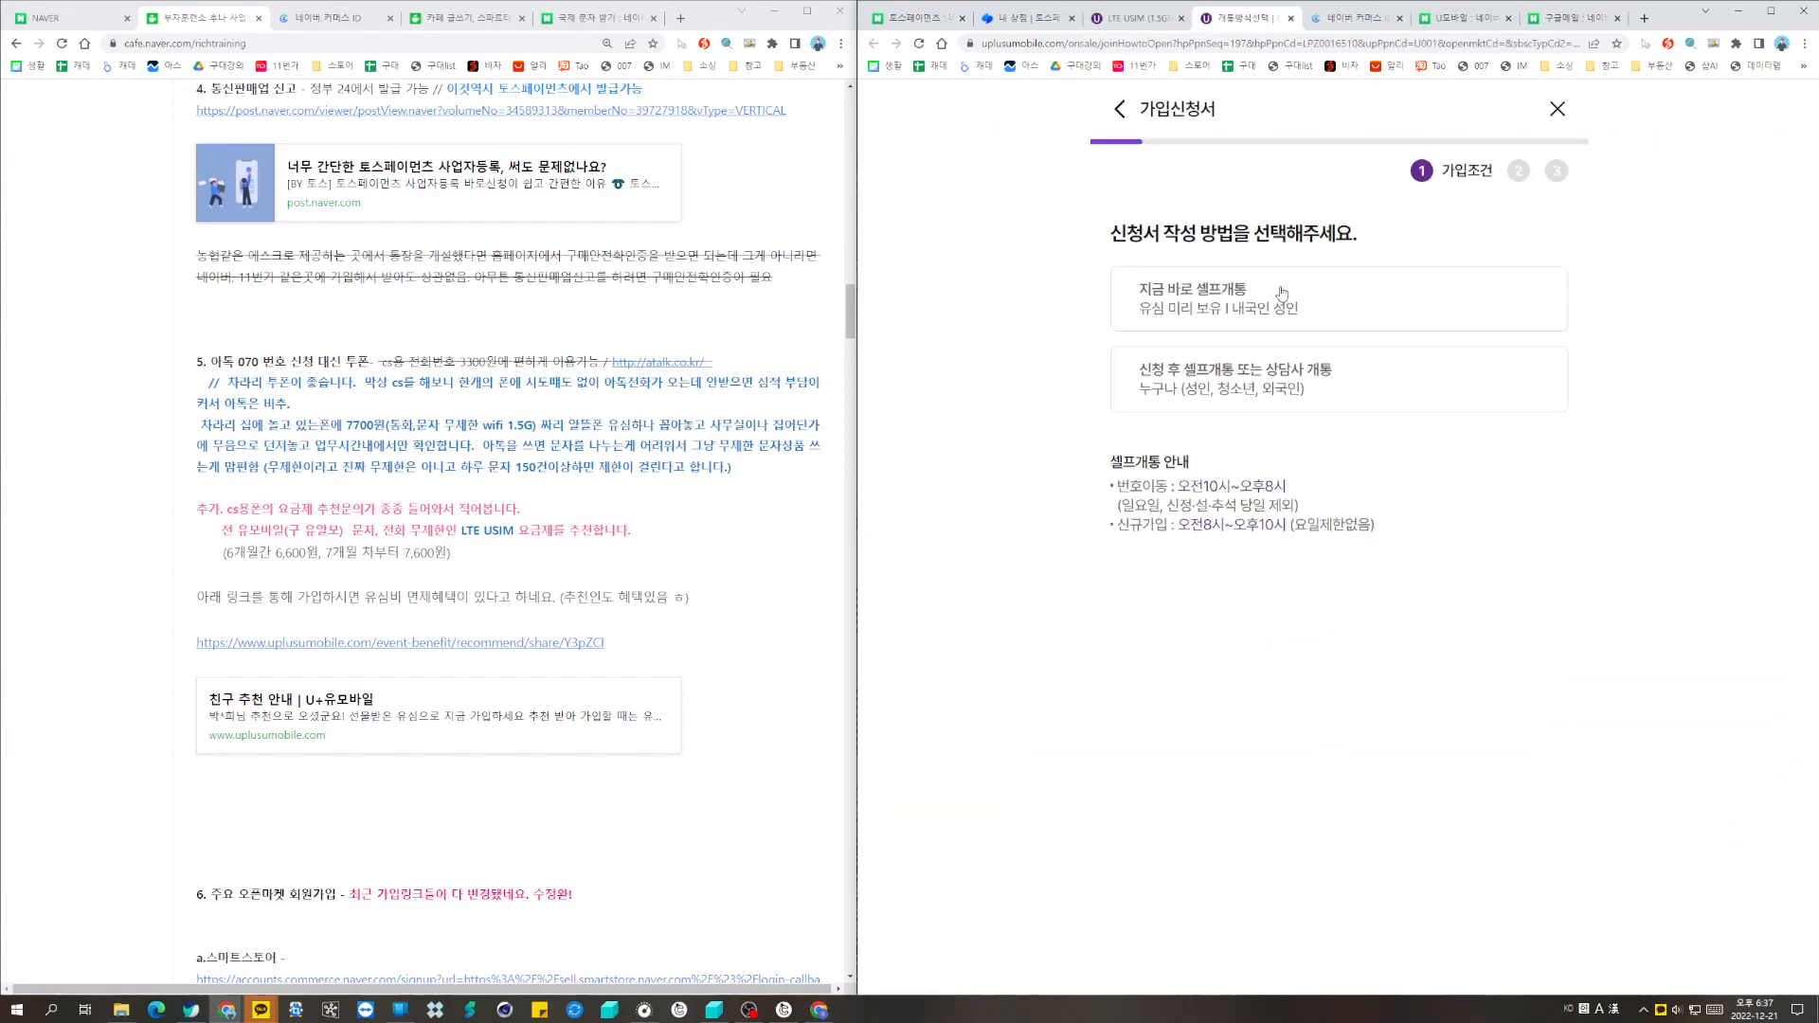
left_click(1178, 305)
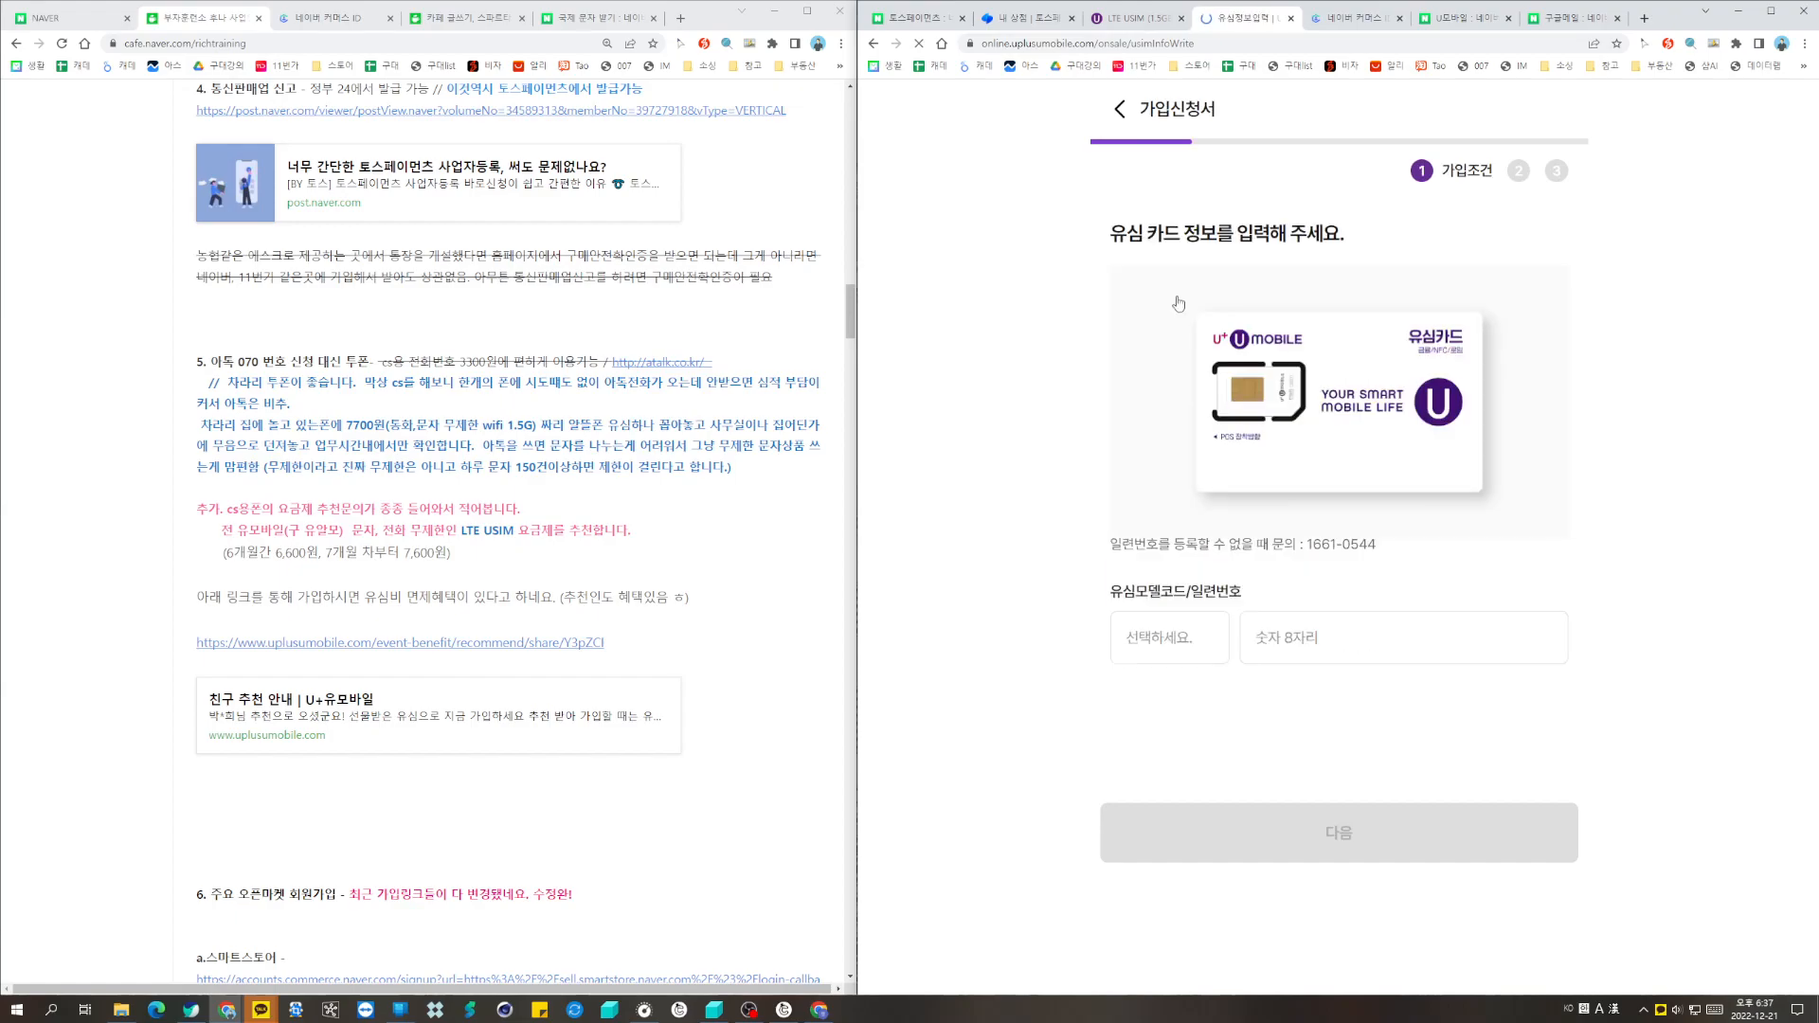
key("alt+Left")
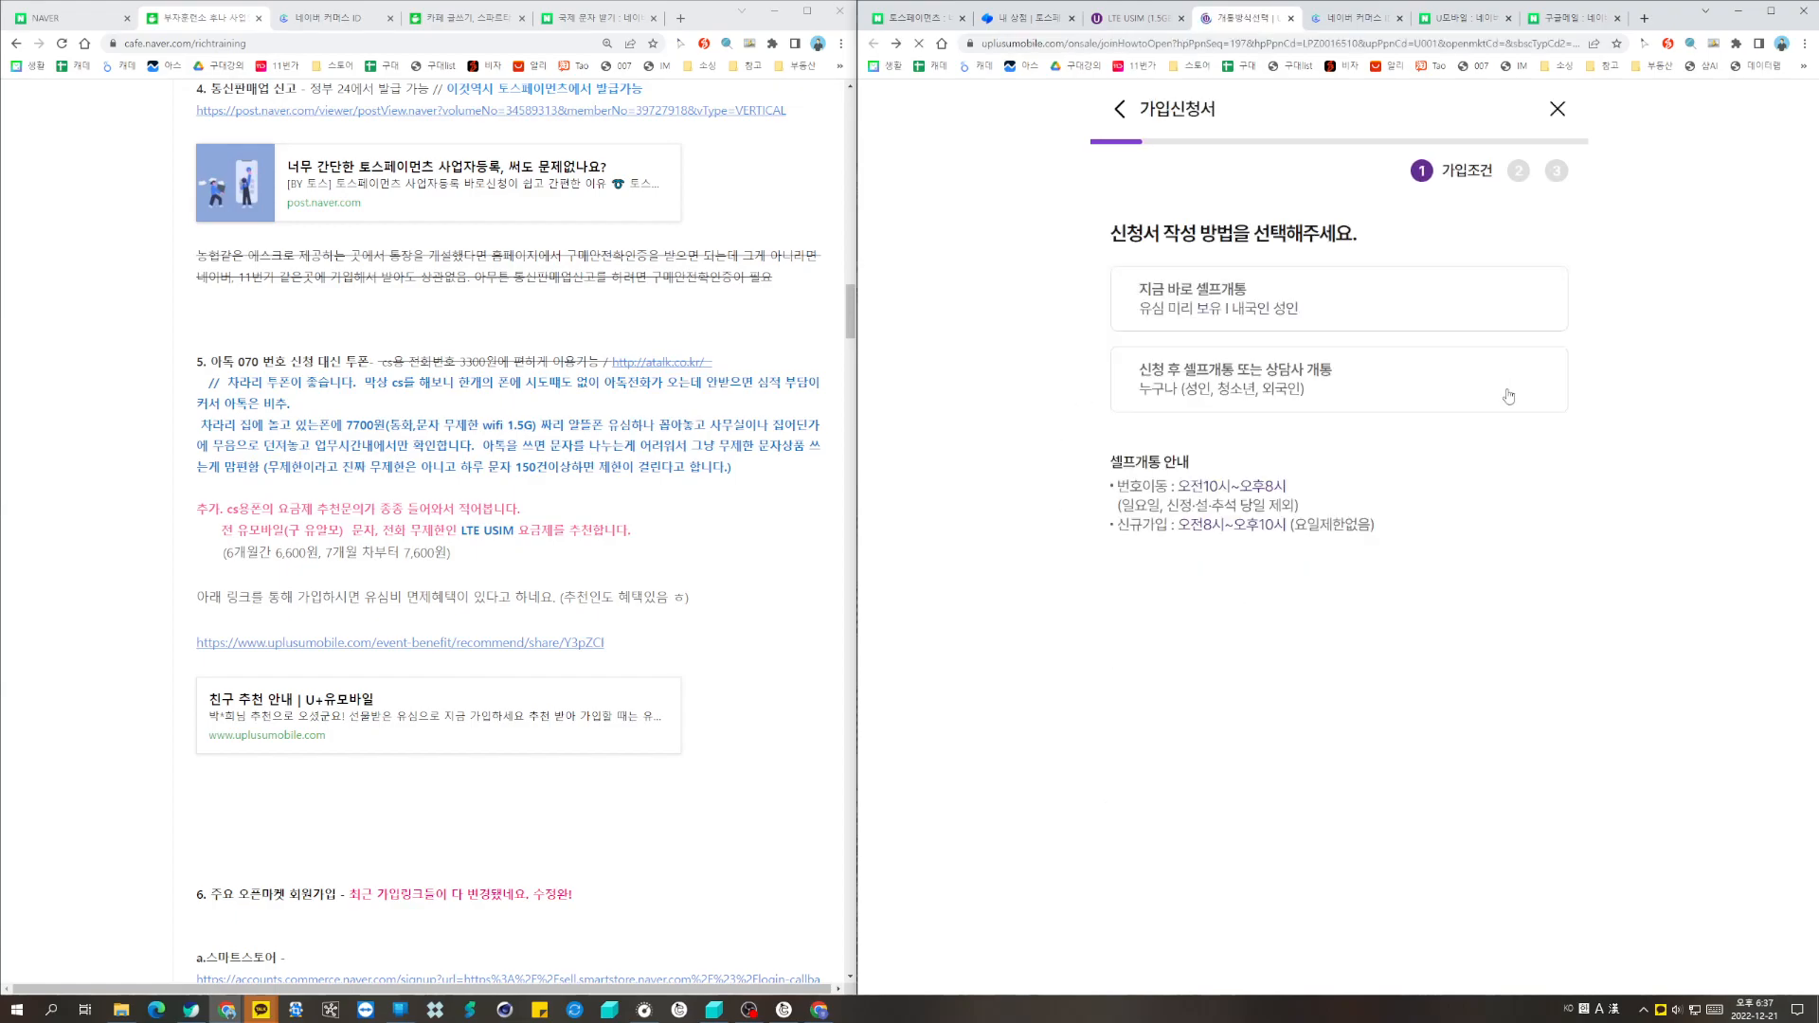
key("ctrl+w")
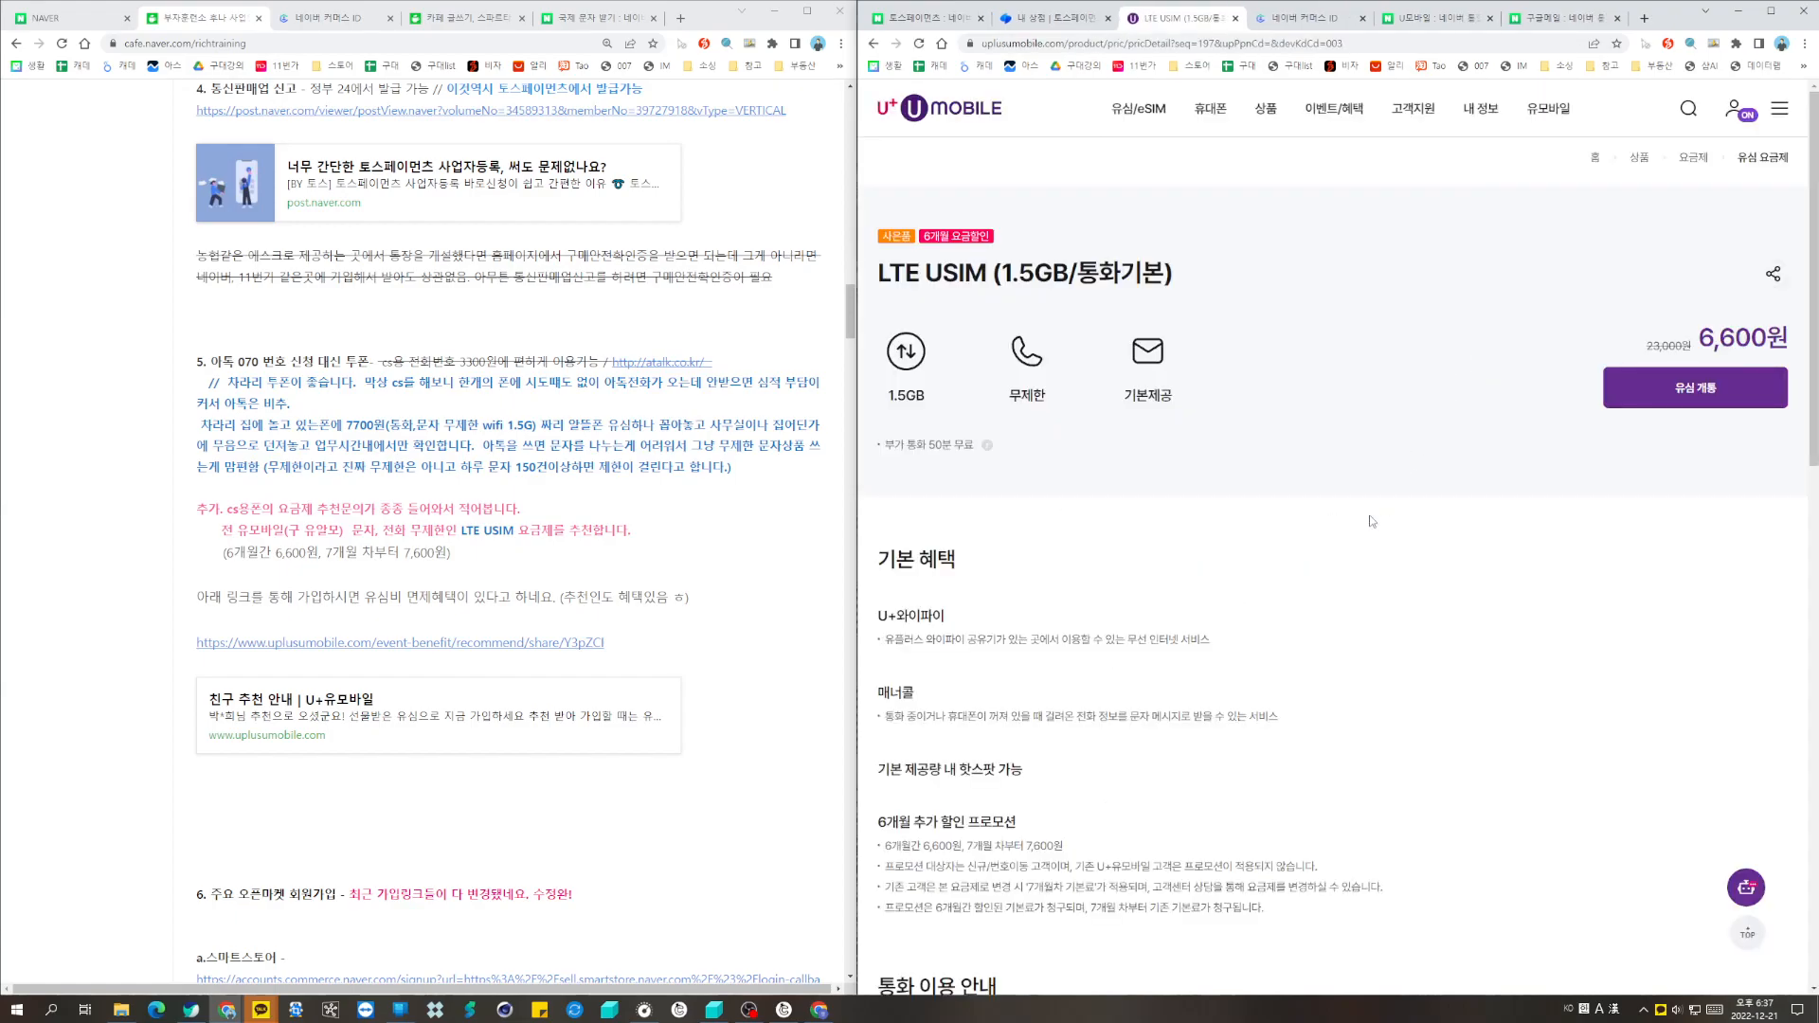
scroll(1315, 577, "down", 10)
- Scroll to section 6 of the cafe guide and follow the accounts.commerce.naver.com smartstore signup link
scroll(1315, 578, "down", 3)
scroll(1315, 577, "up", 9)
scroll(1332, 569, "up", 2)
scroll(591, 523, "down", 2)
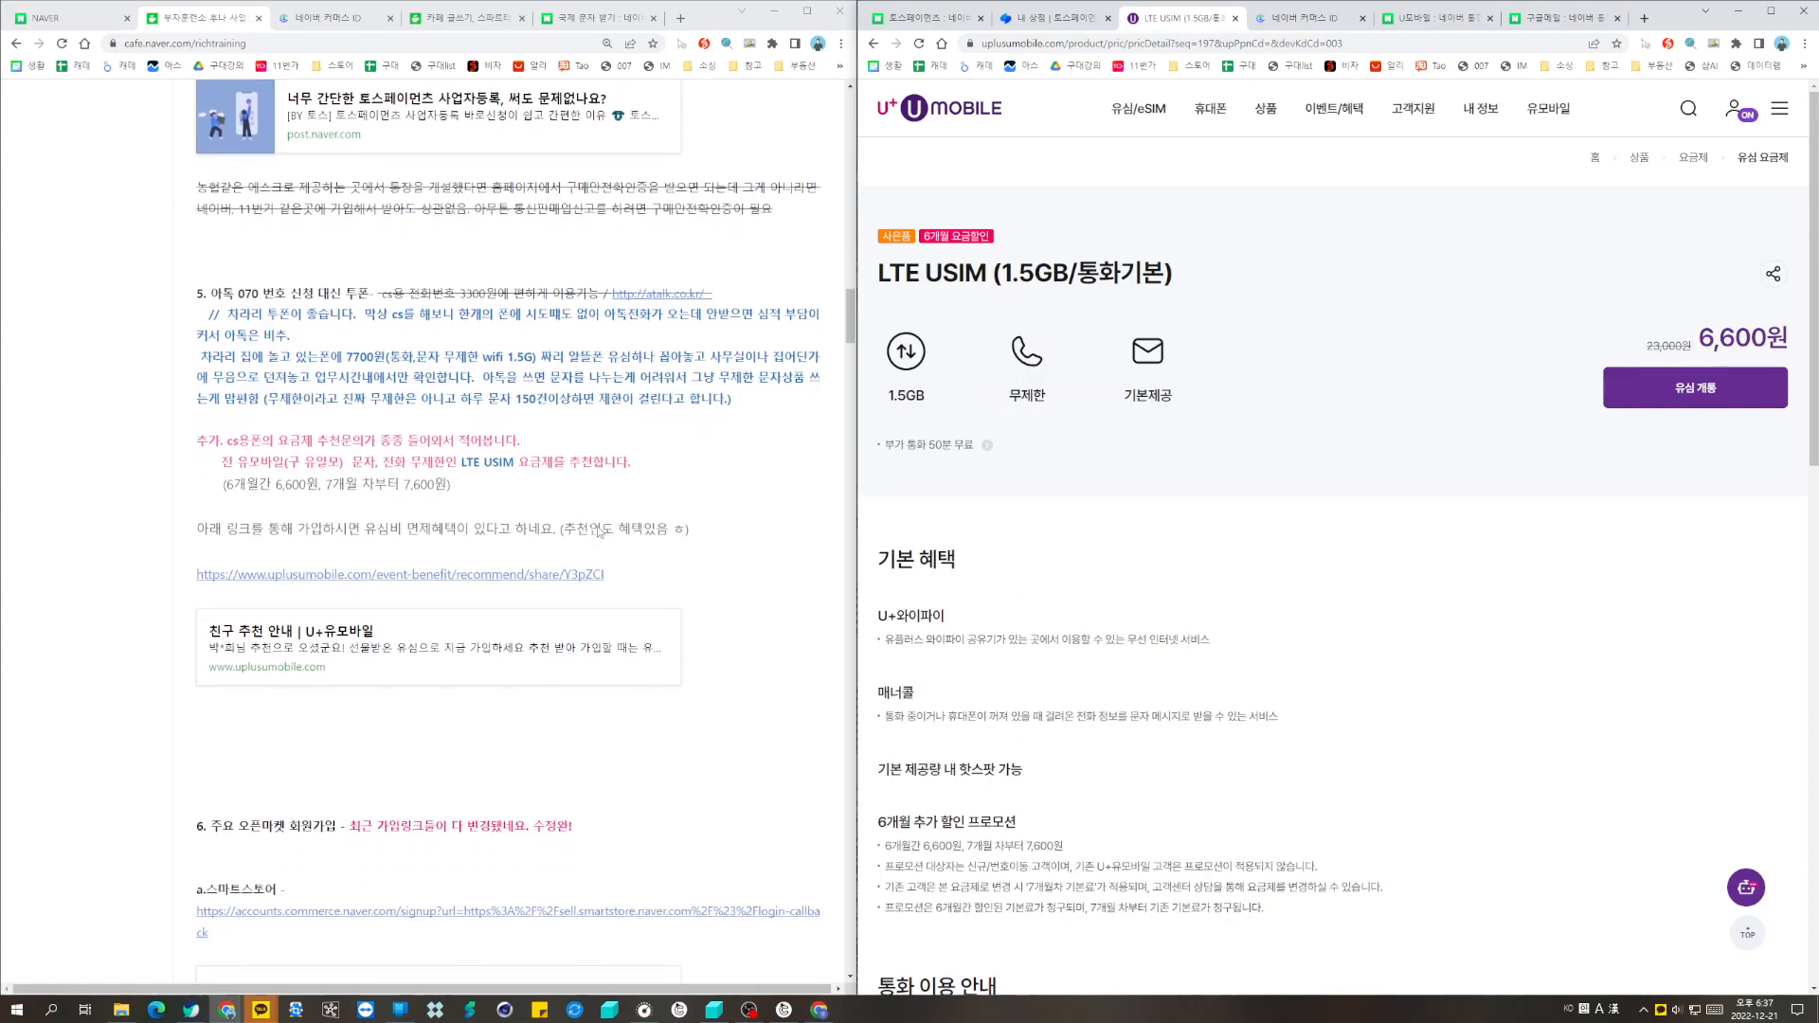
scroll(617, 394, "down", 1)
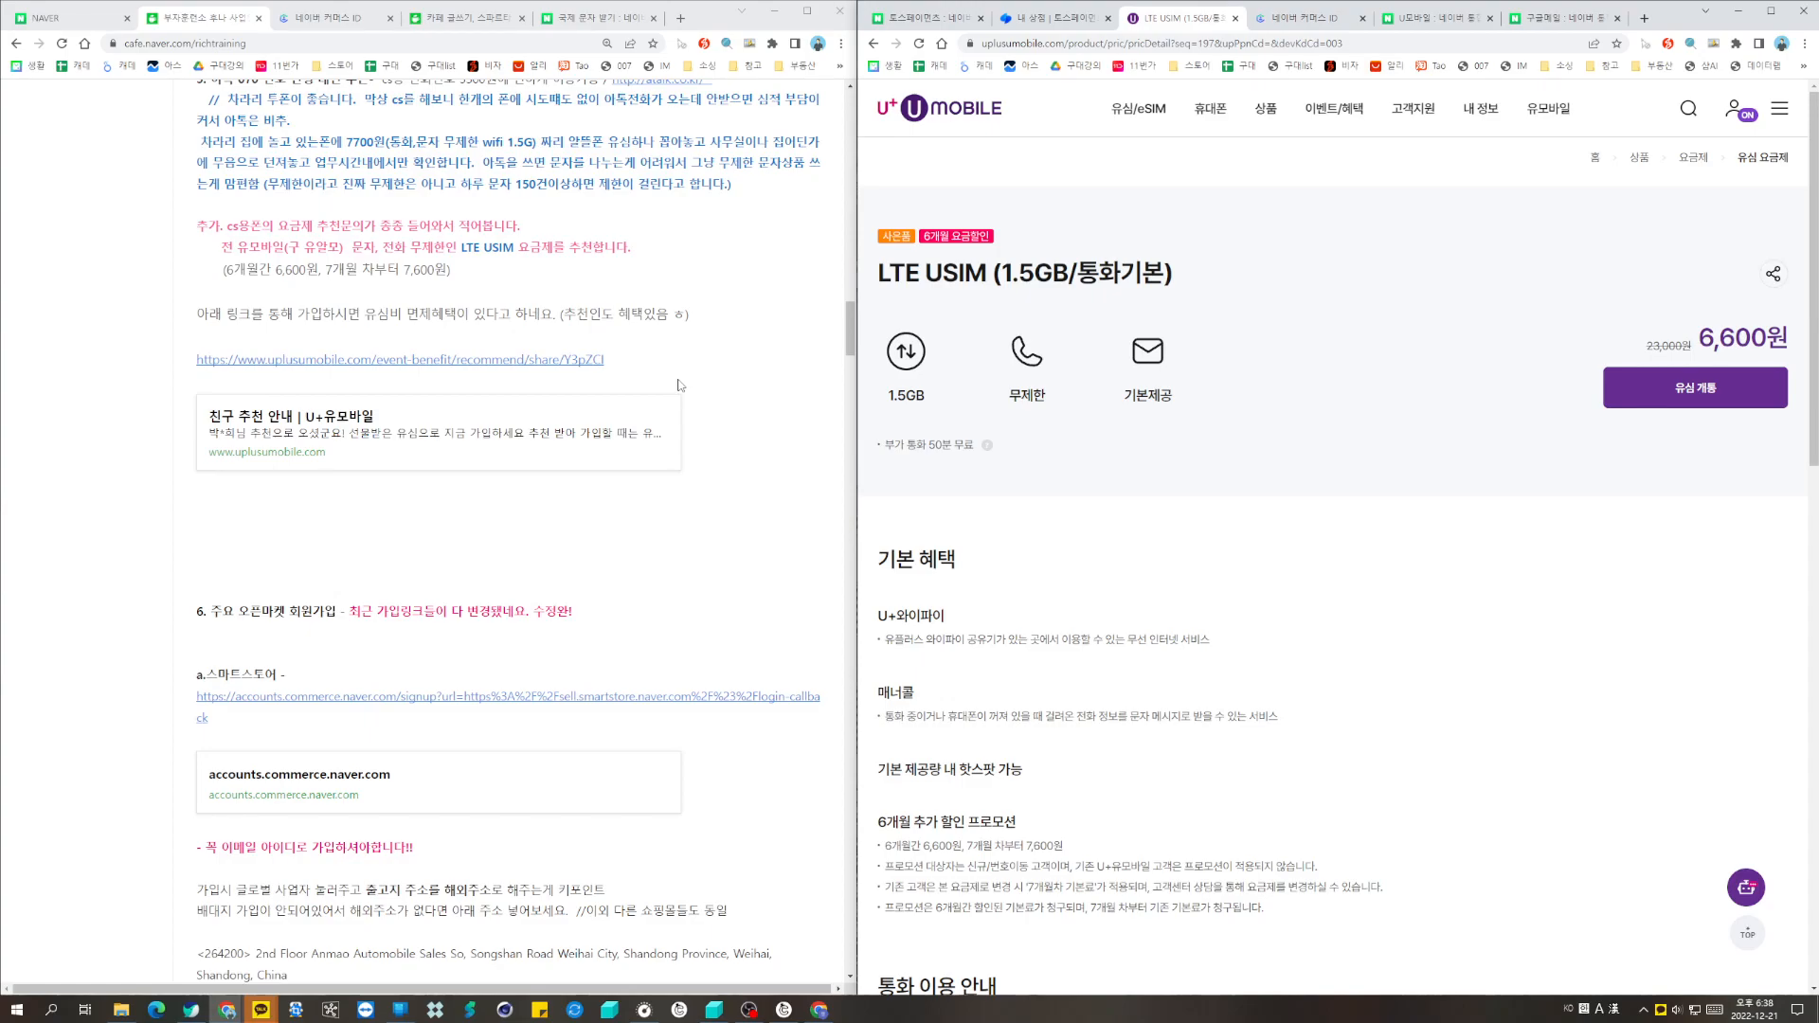
scroll(586, 424, "down", 3)
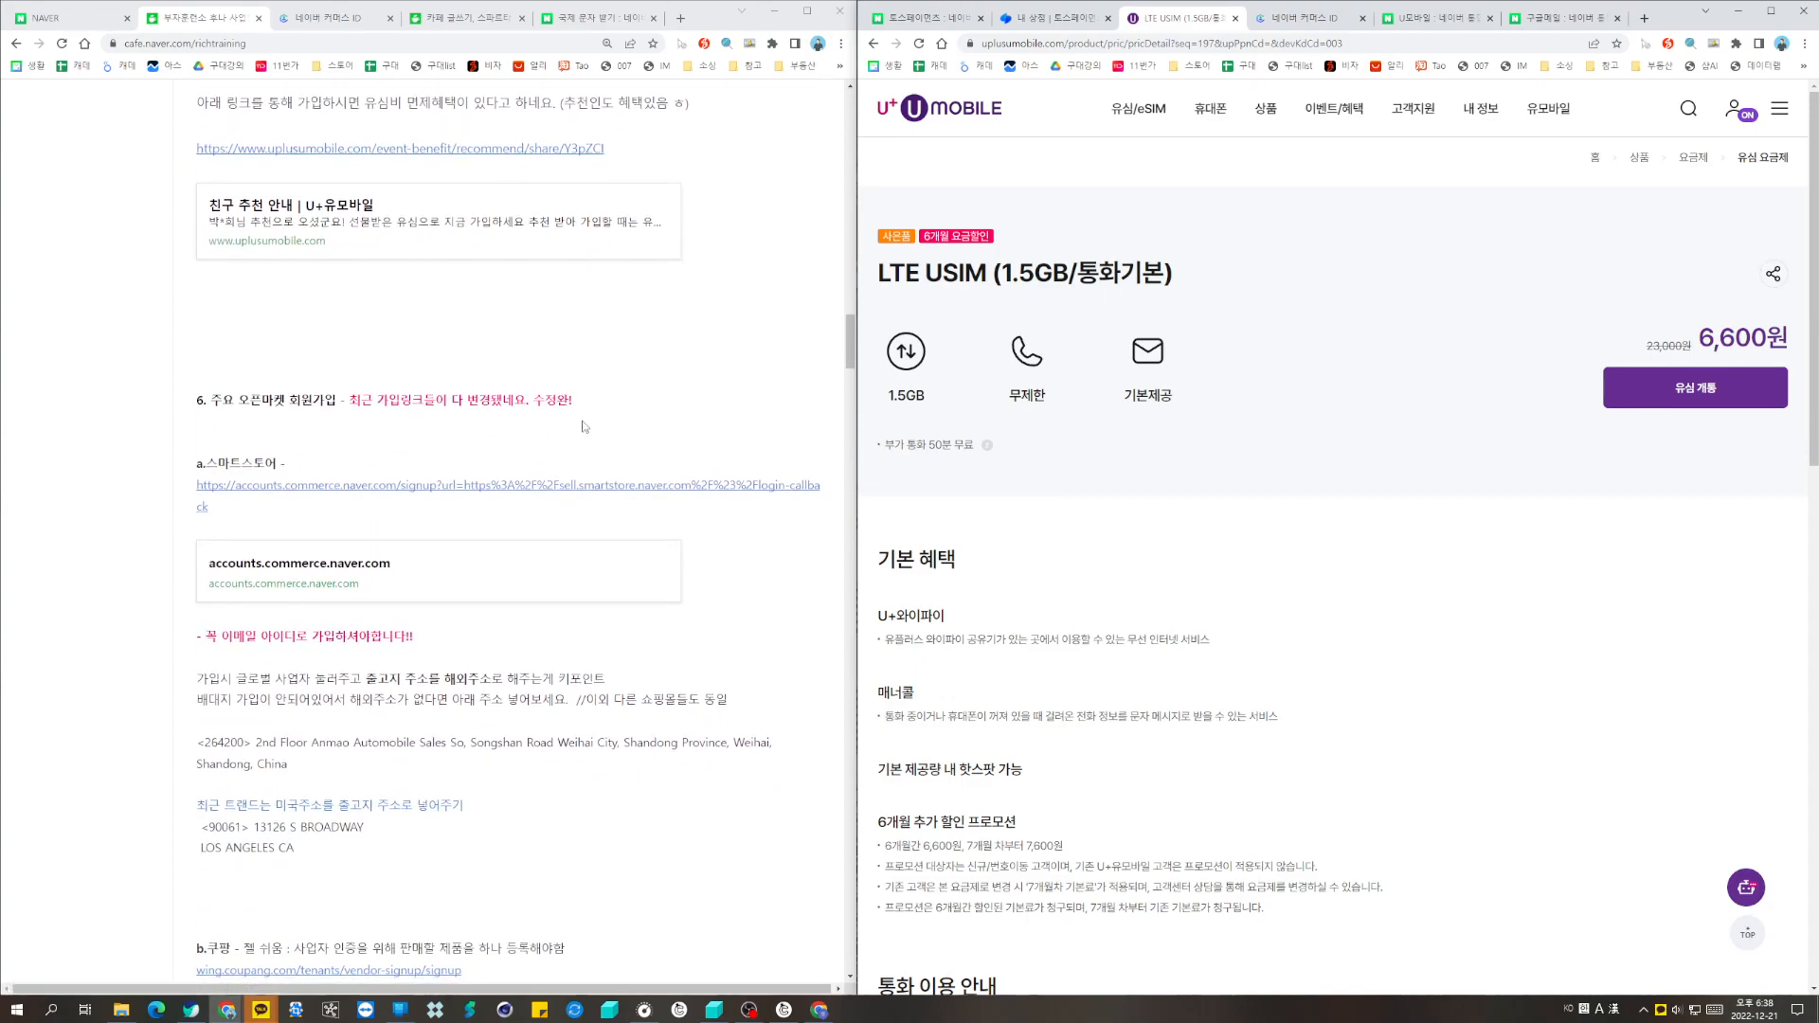
scroll(586, 423, "down", 1)
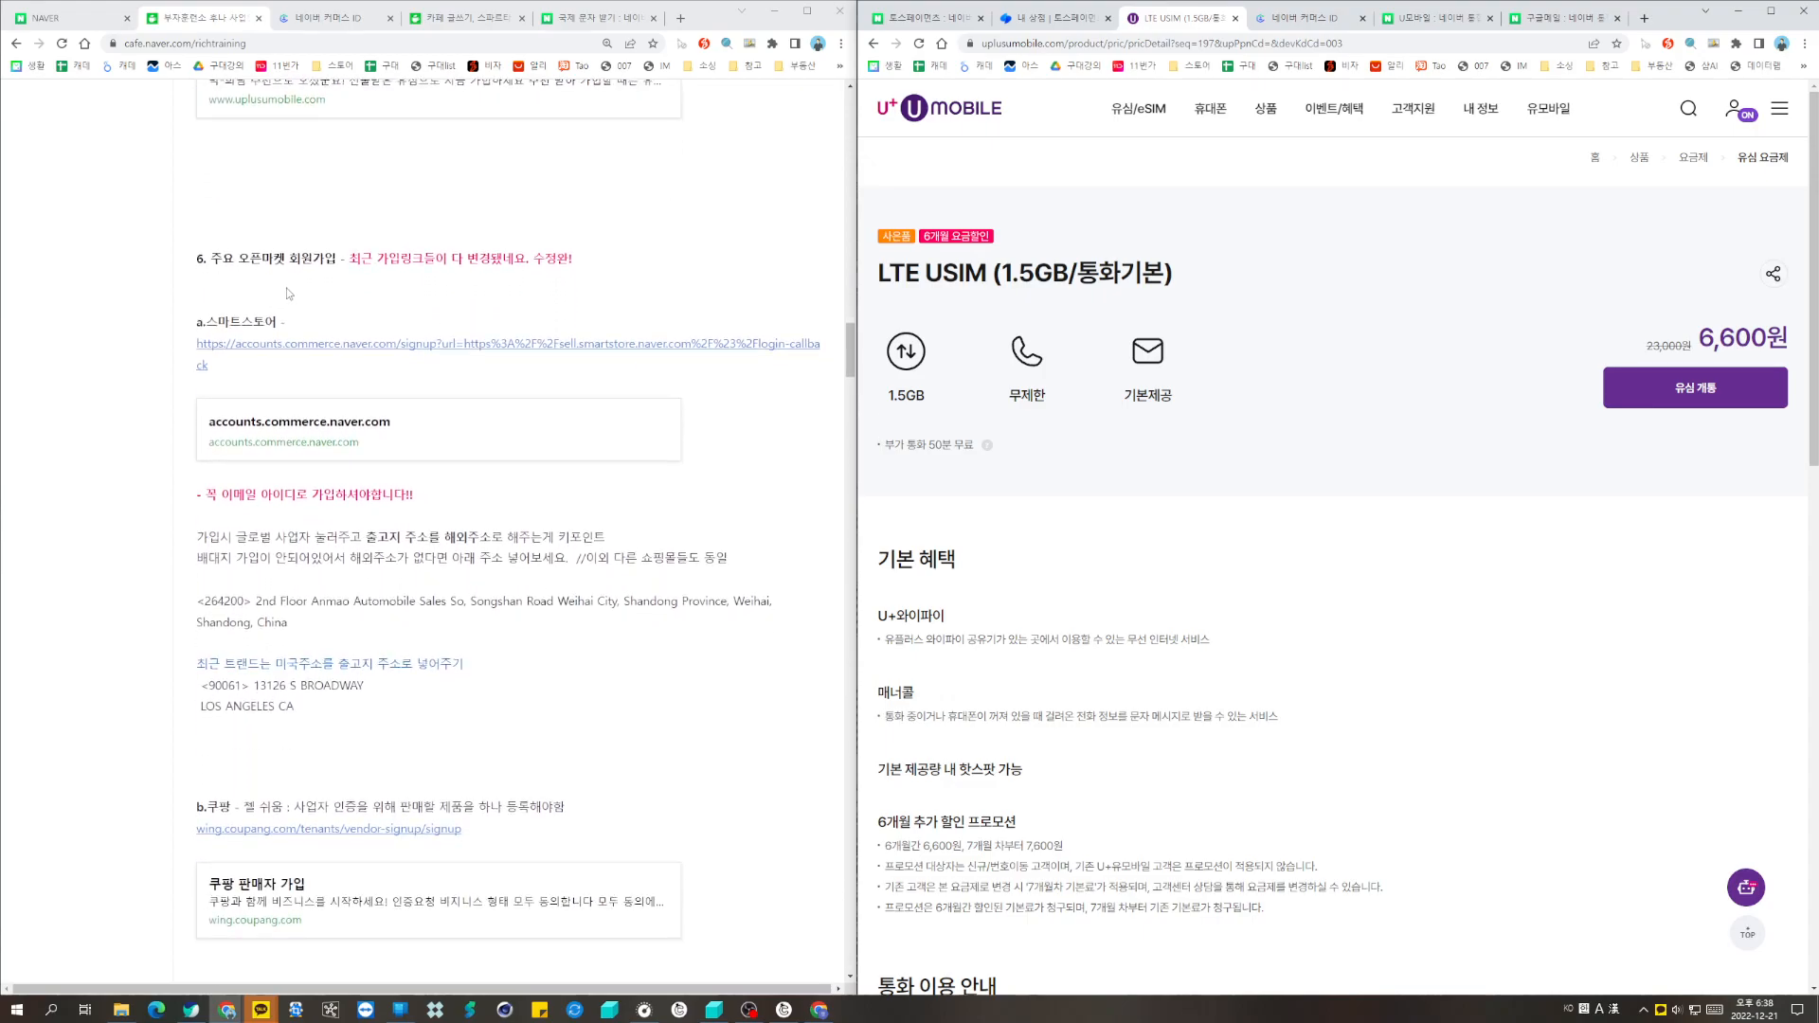
scroll(600, 308, "down", 2)
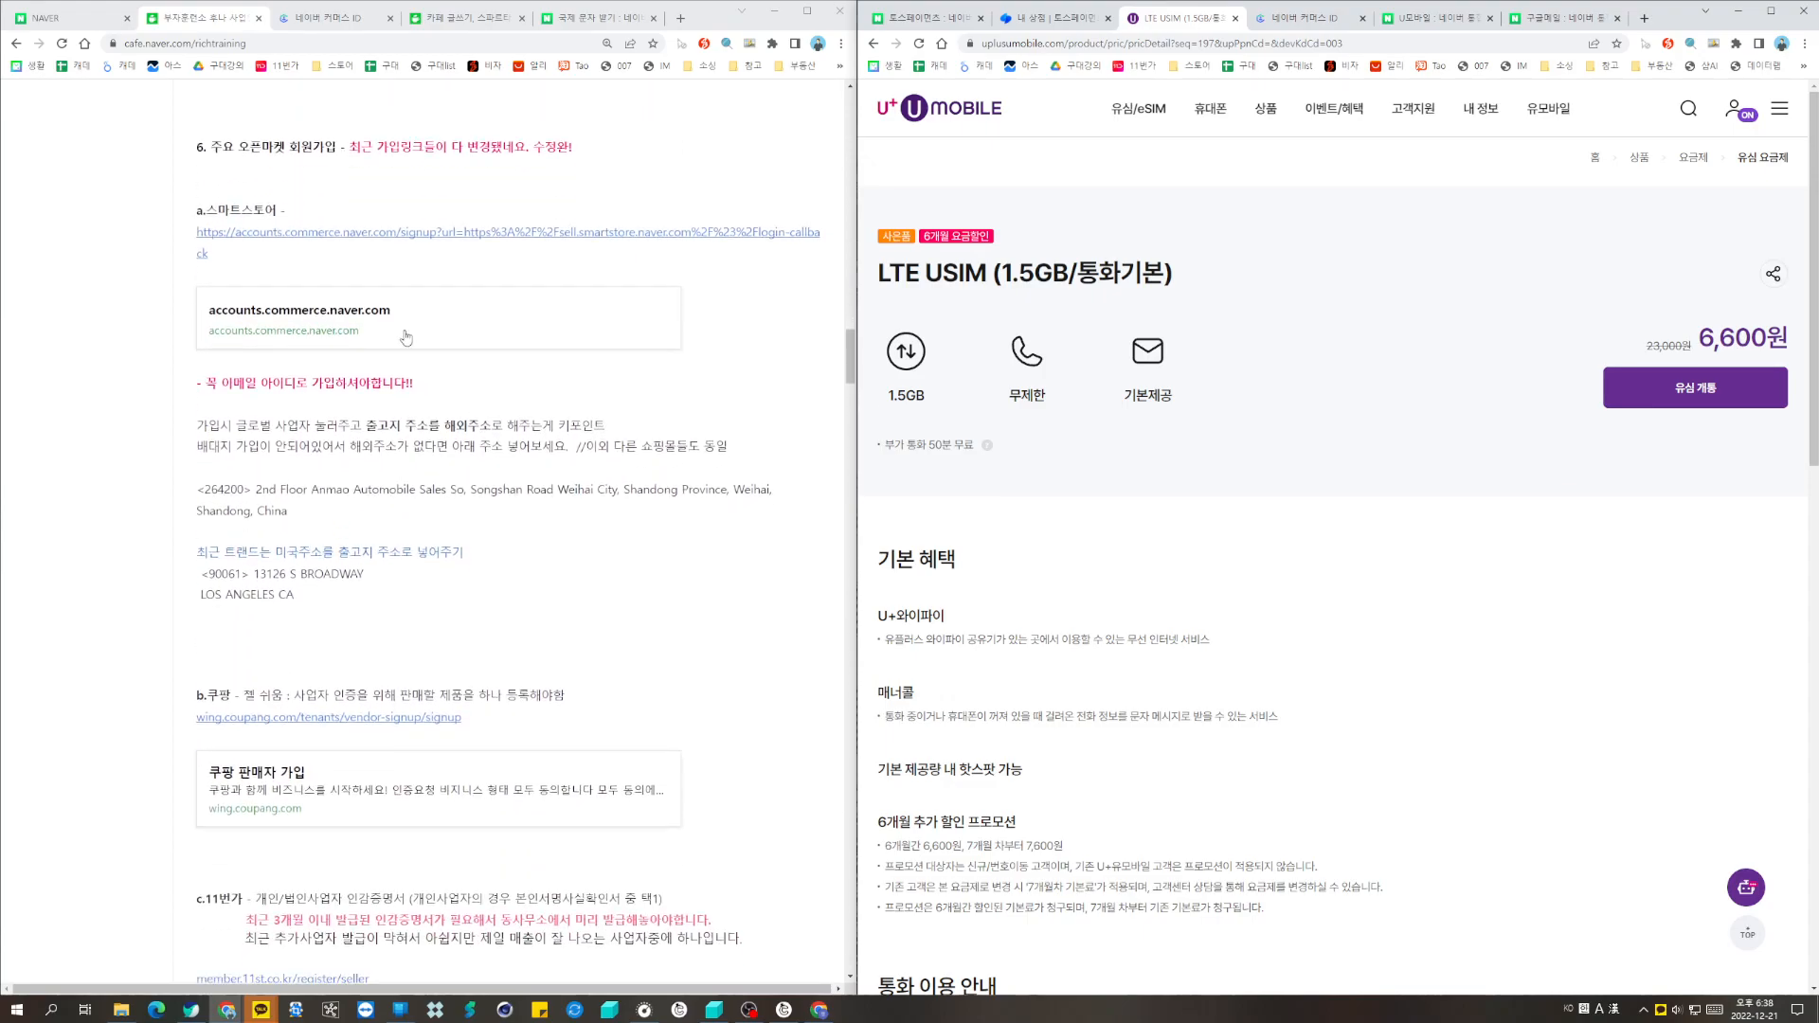
left_click(295, 204)
- Move the 네이버 커머스 ID signup tab into the right-hand browser window
left_click_drag(786, 127, 1071, 17)
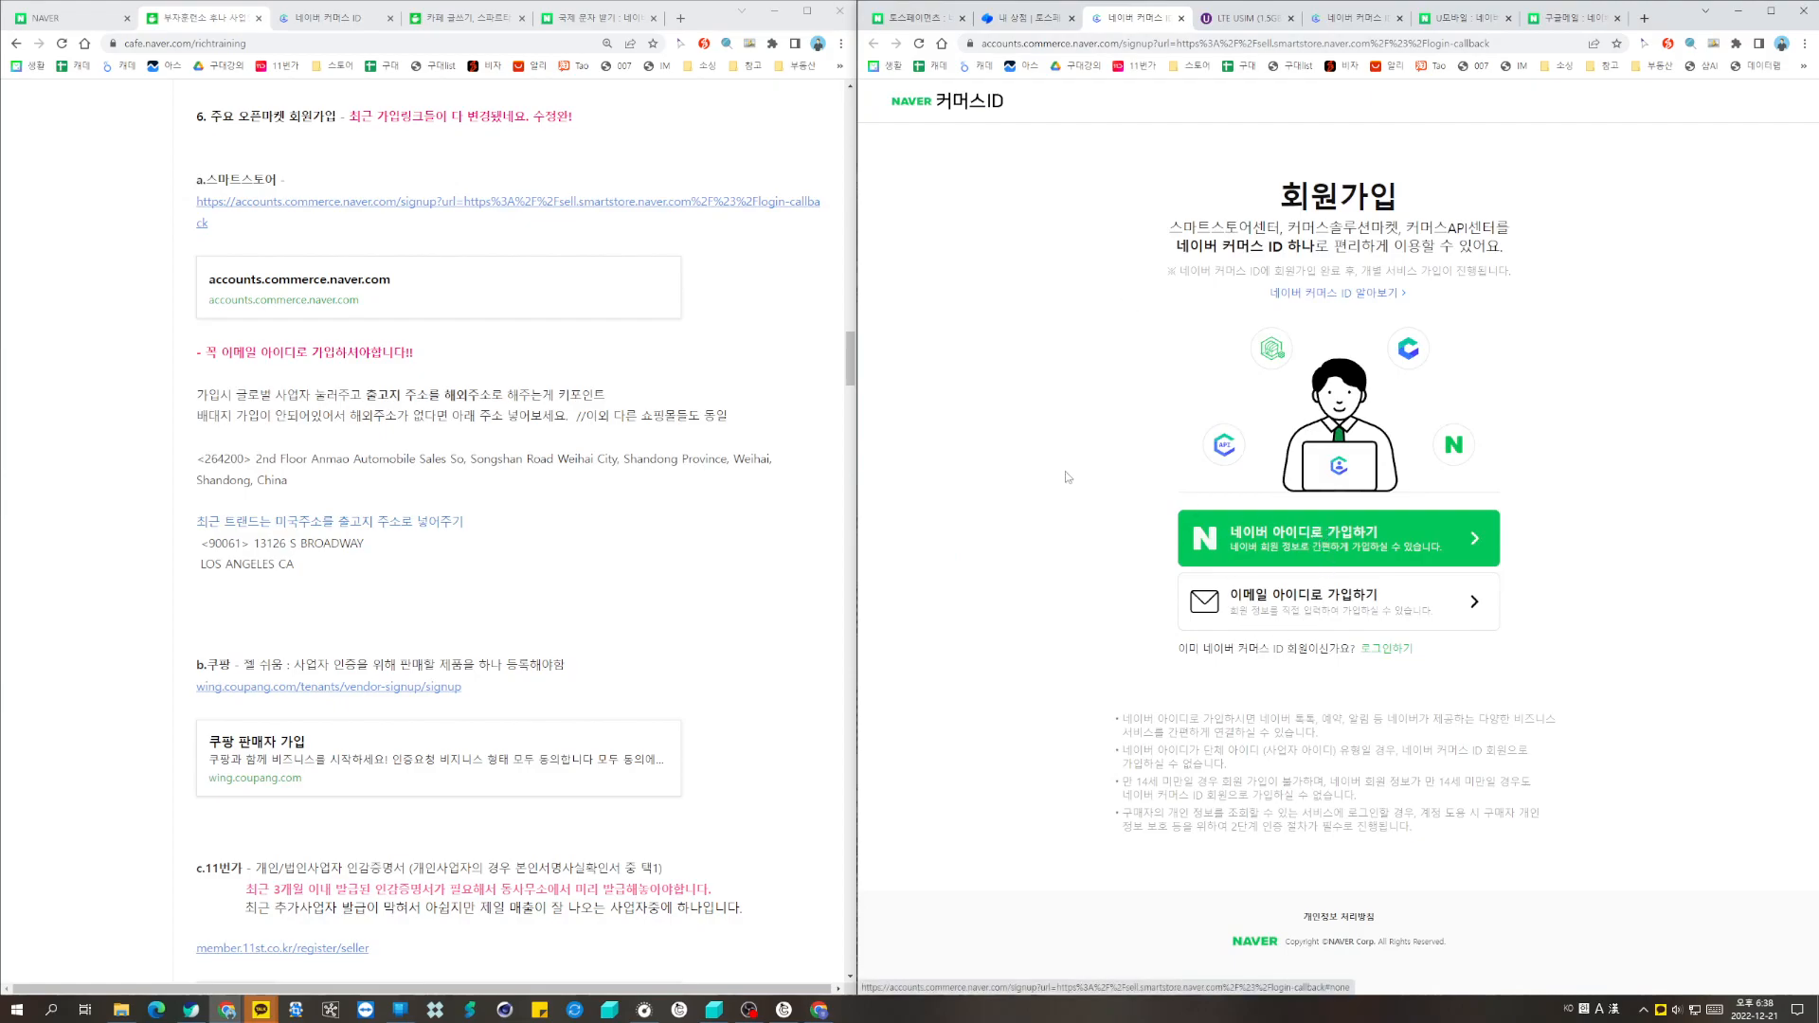
scroll(330, 422, "up", 1)
scroll(330, 421, "up", 2)
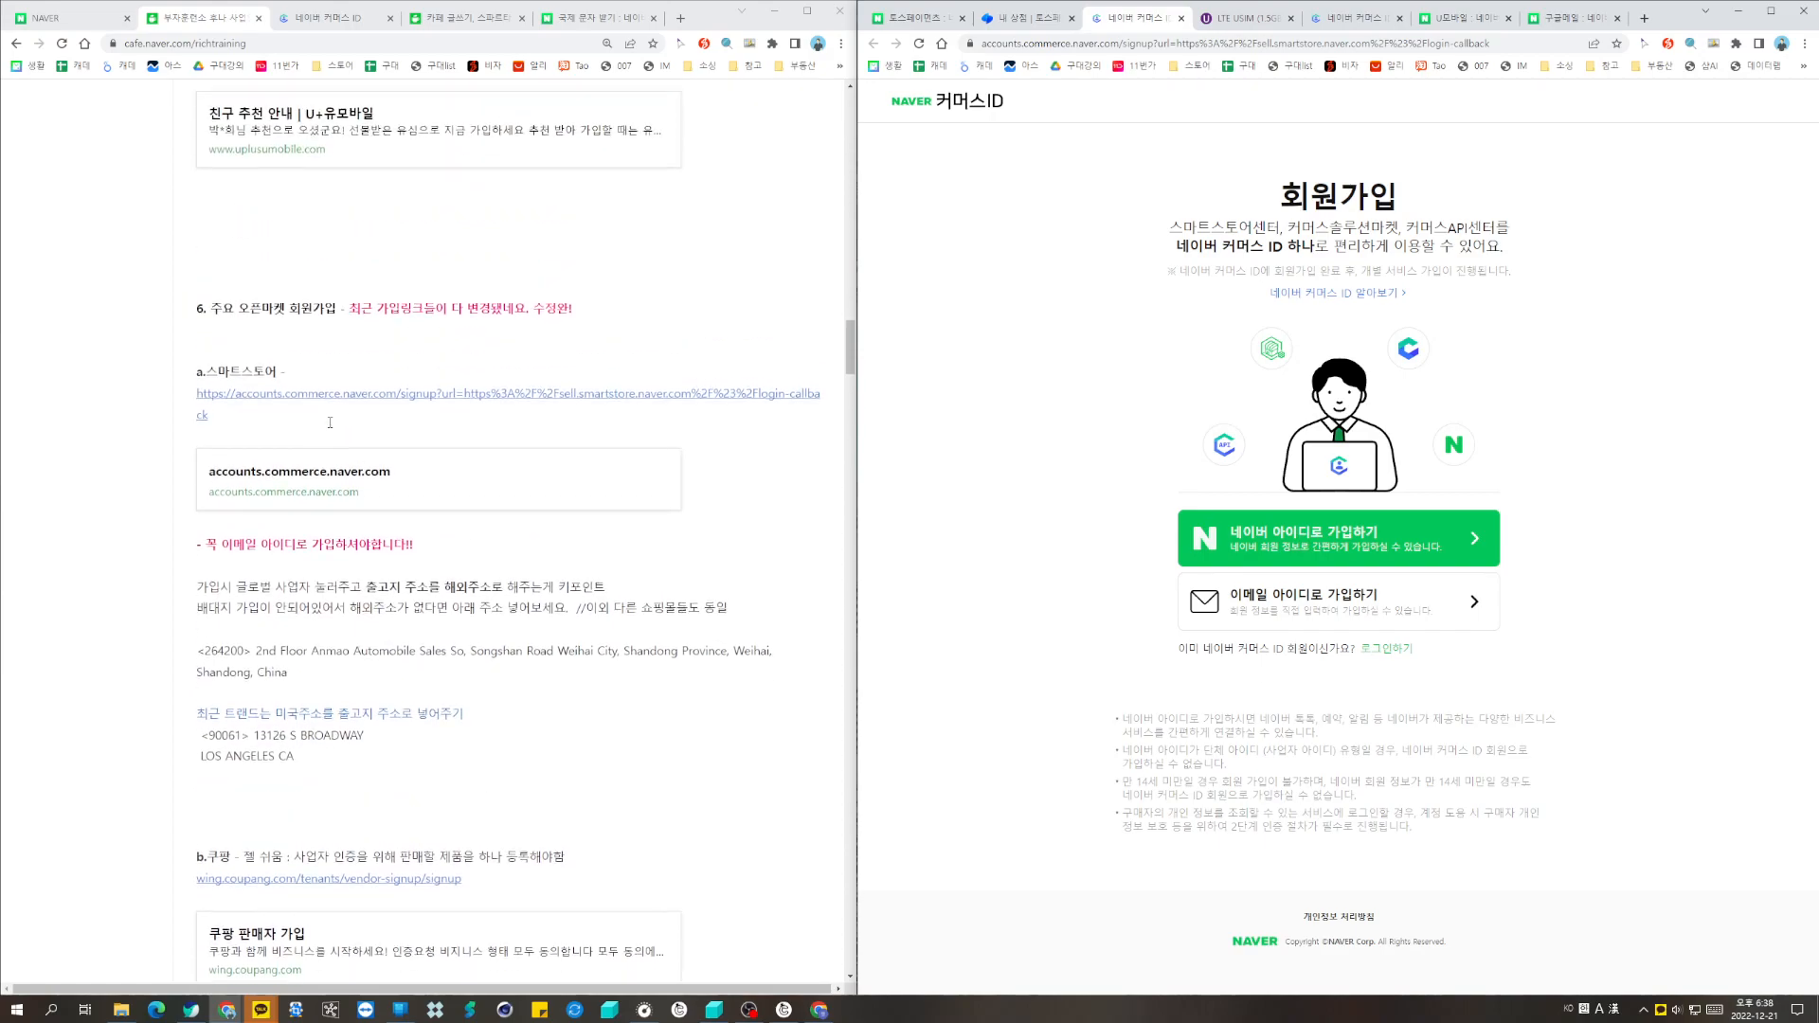
- Highlight the cafe post's note about signing up with an email ID, then deselect it
left_click(233, 502)
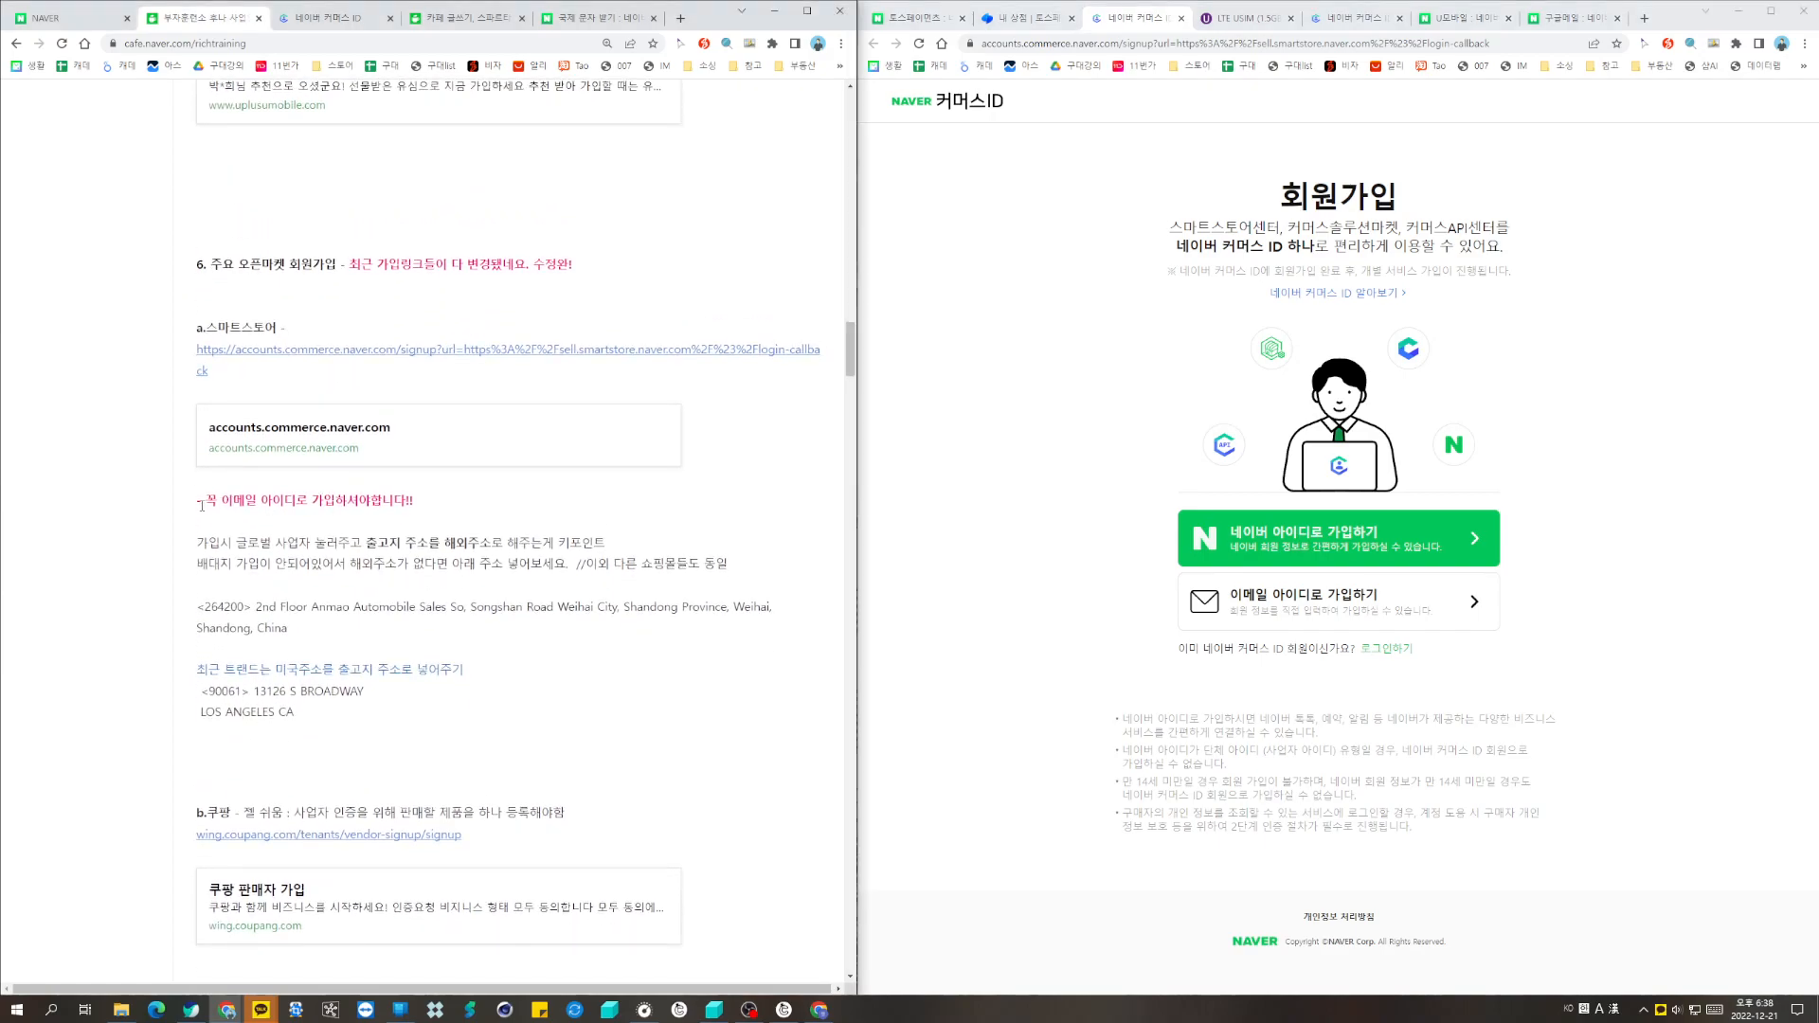
left_click_drag(203, 502, 441, 509)
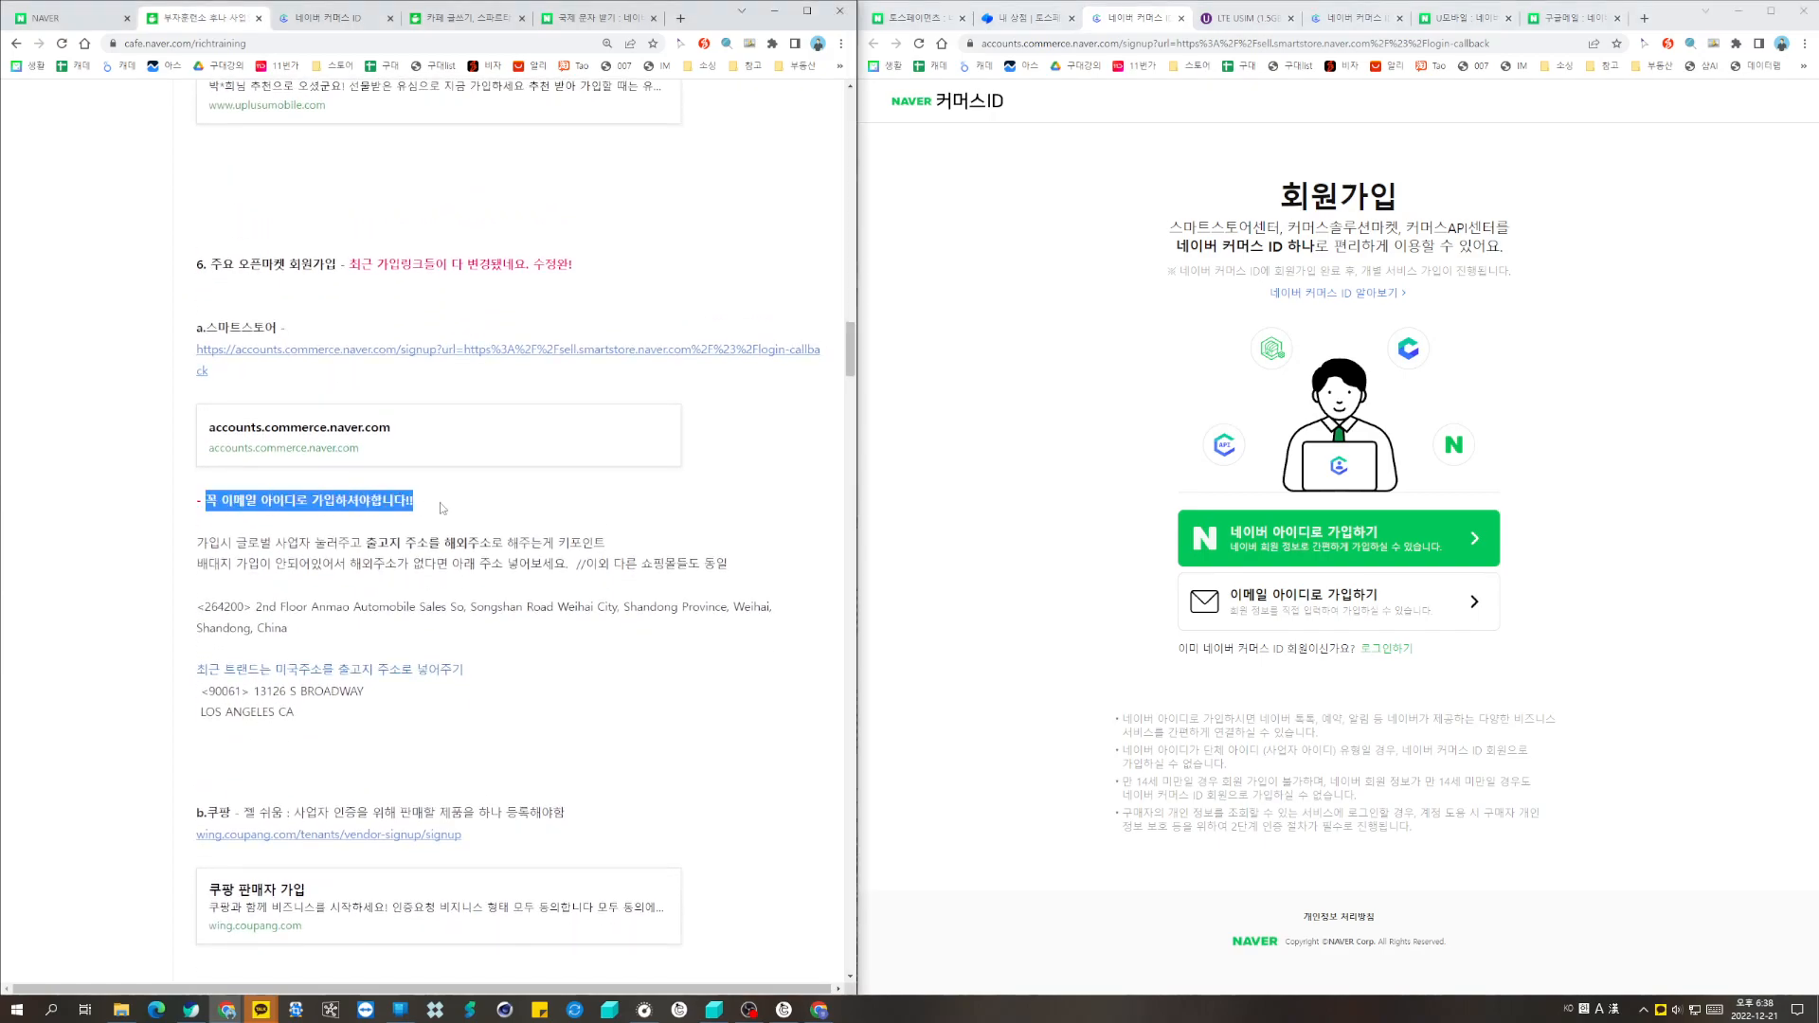
left_click(557, 516)
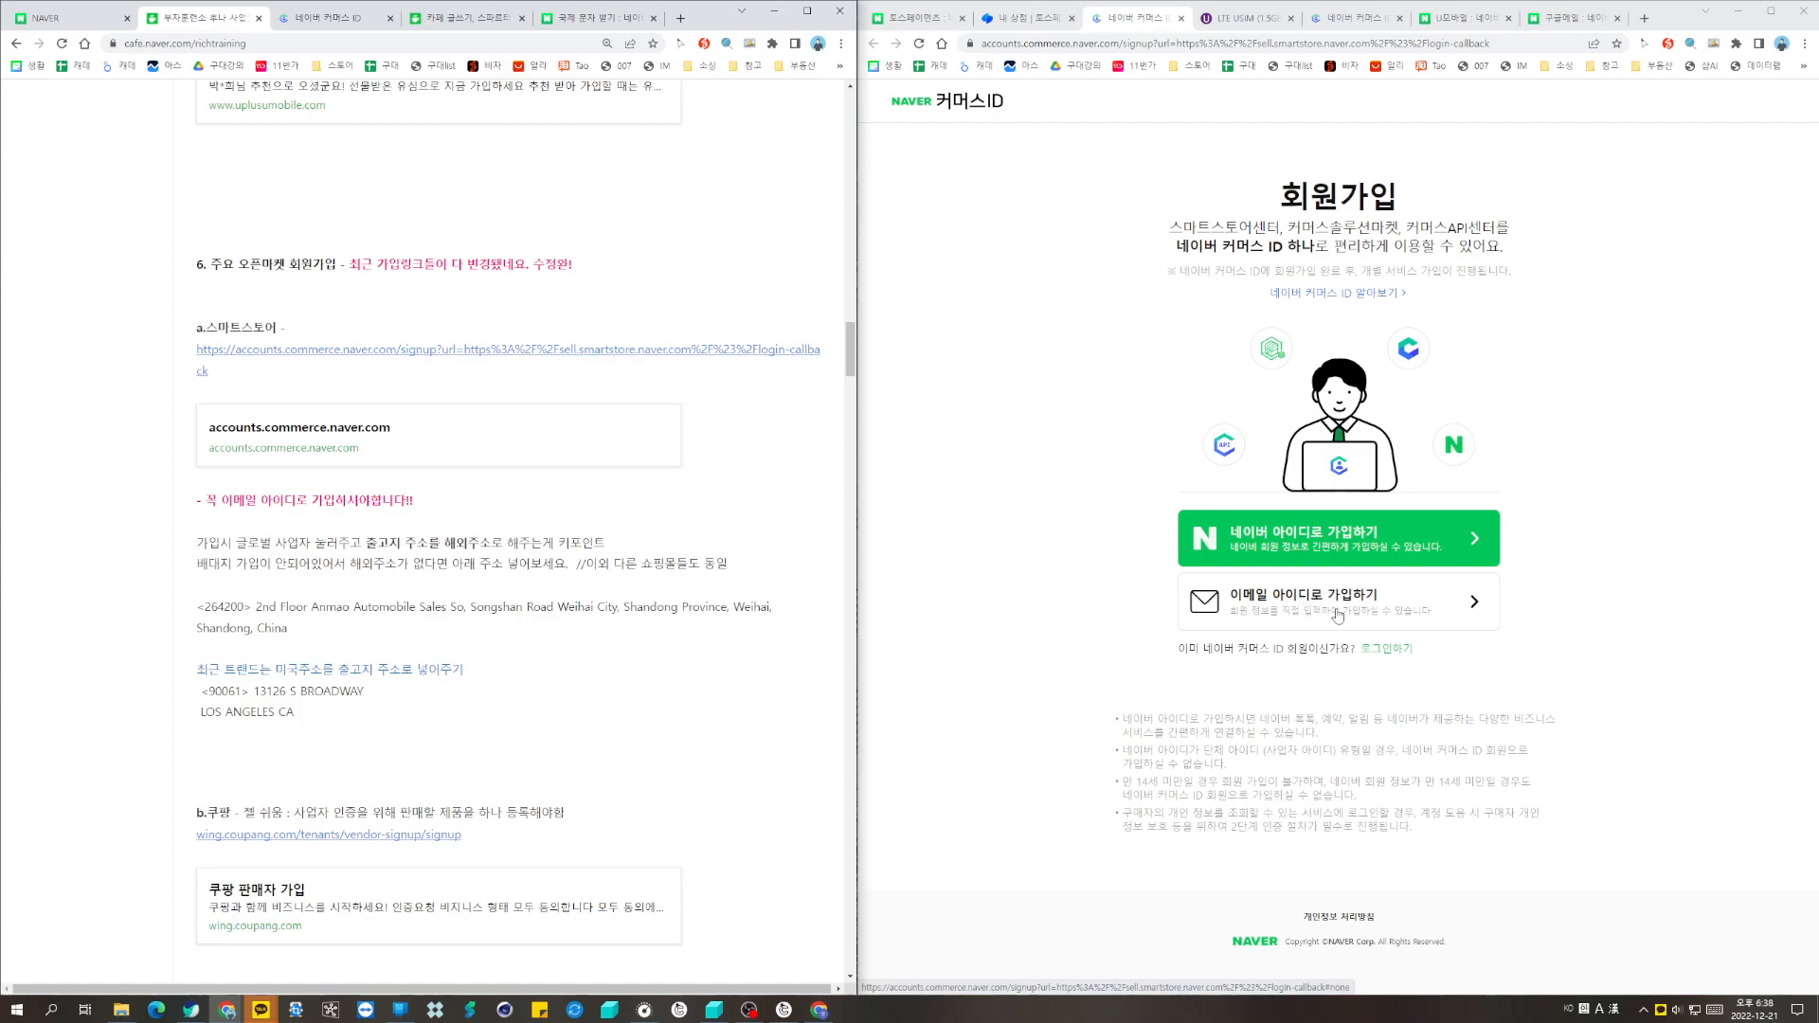
- Open the email-ID signup form, then switch to the 구글메일 search results tab
left_click(1330, 612)
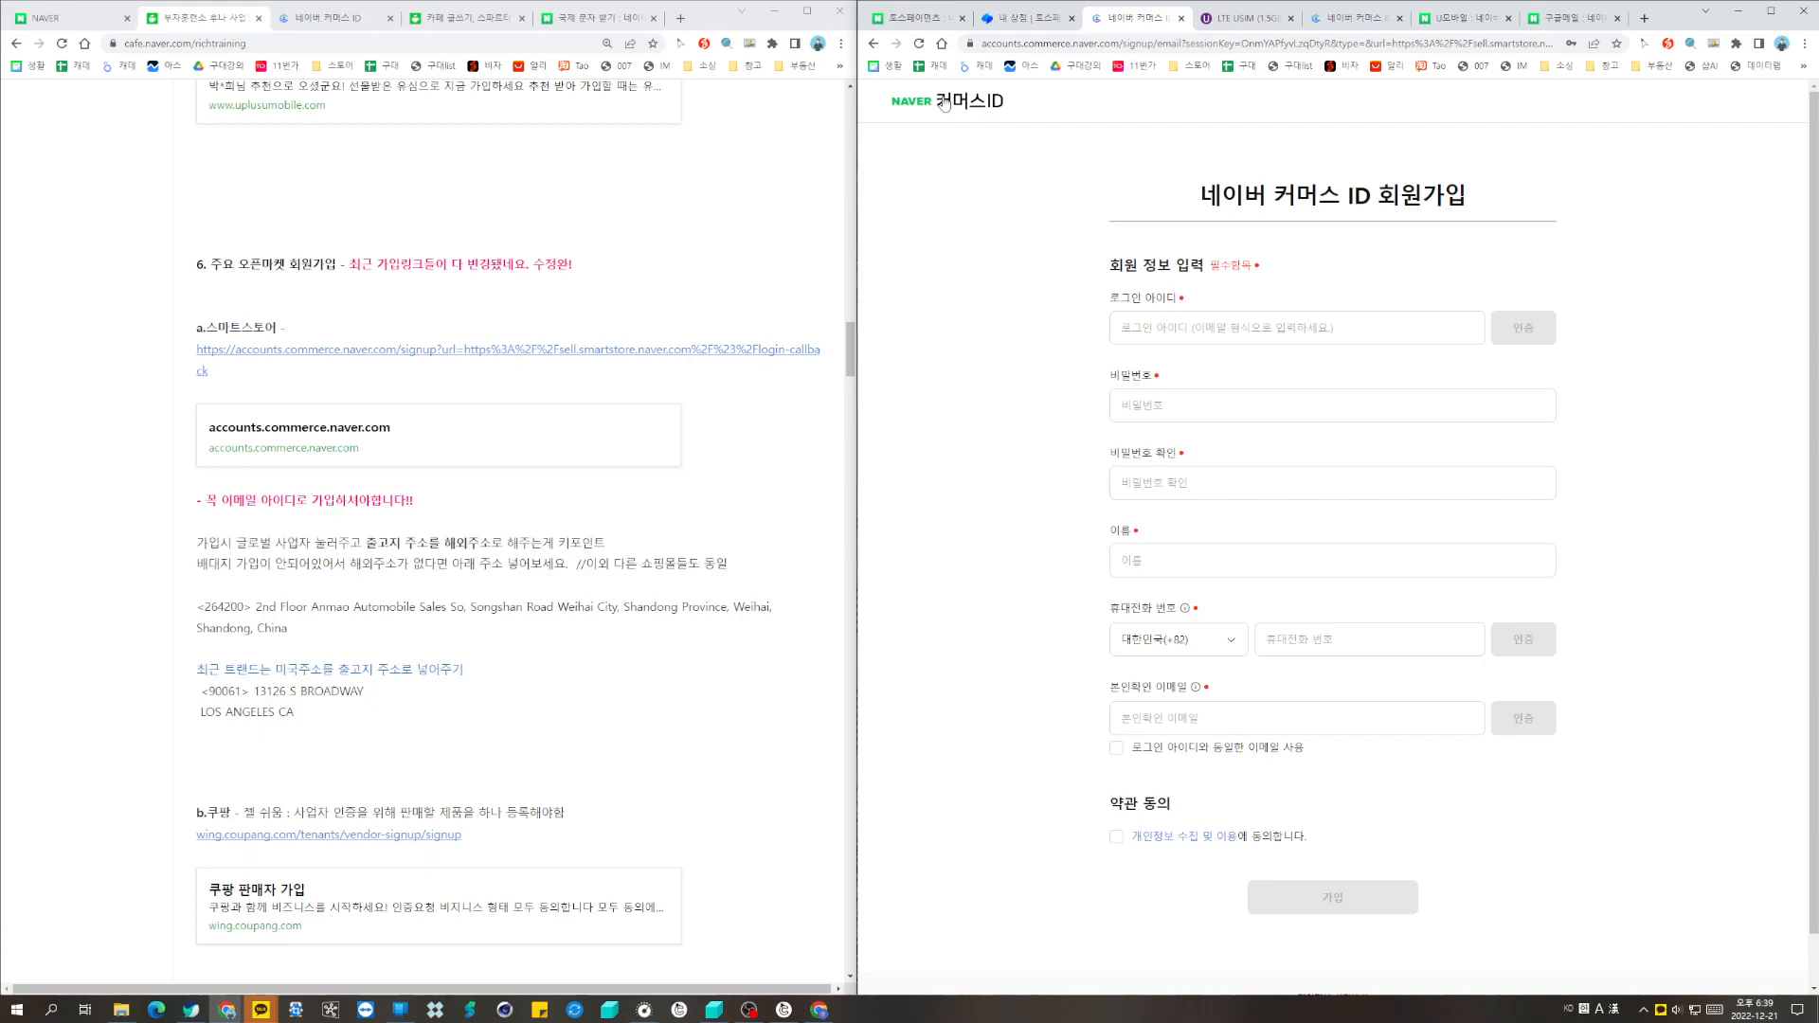
left_click(1125, 327)
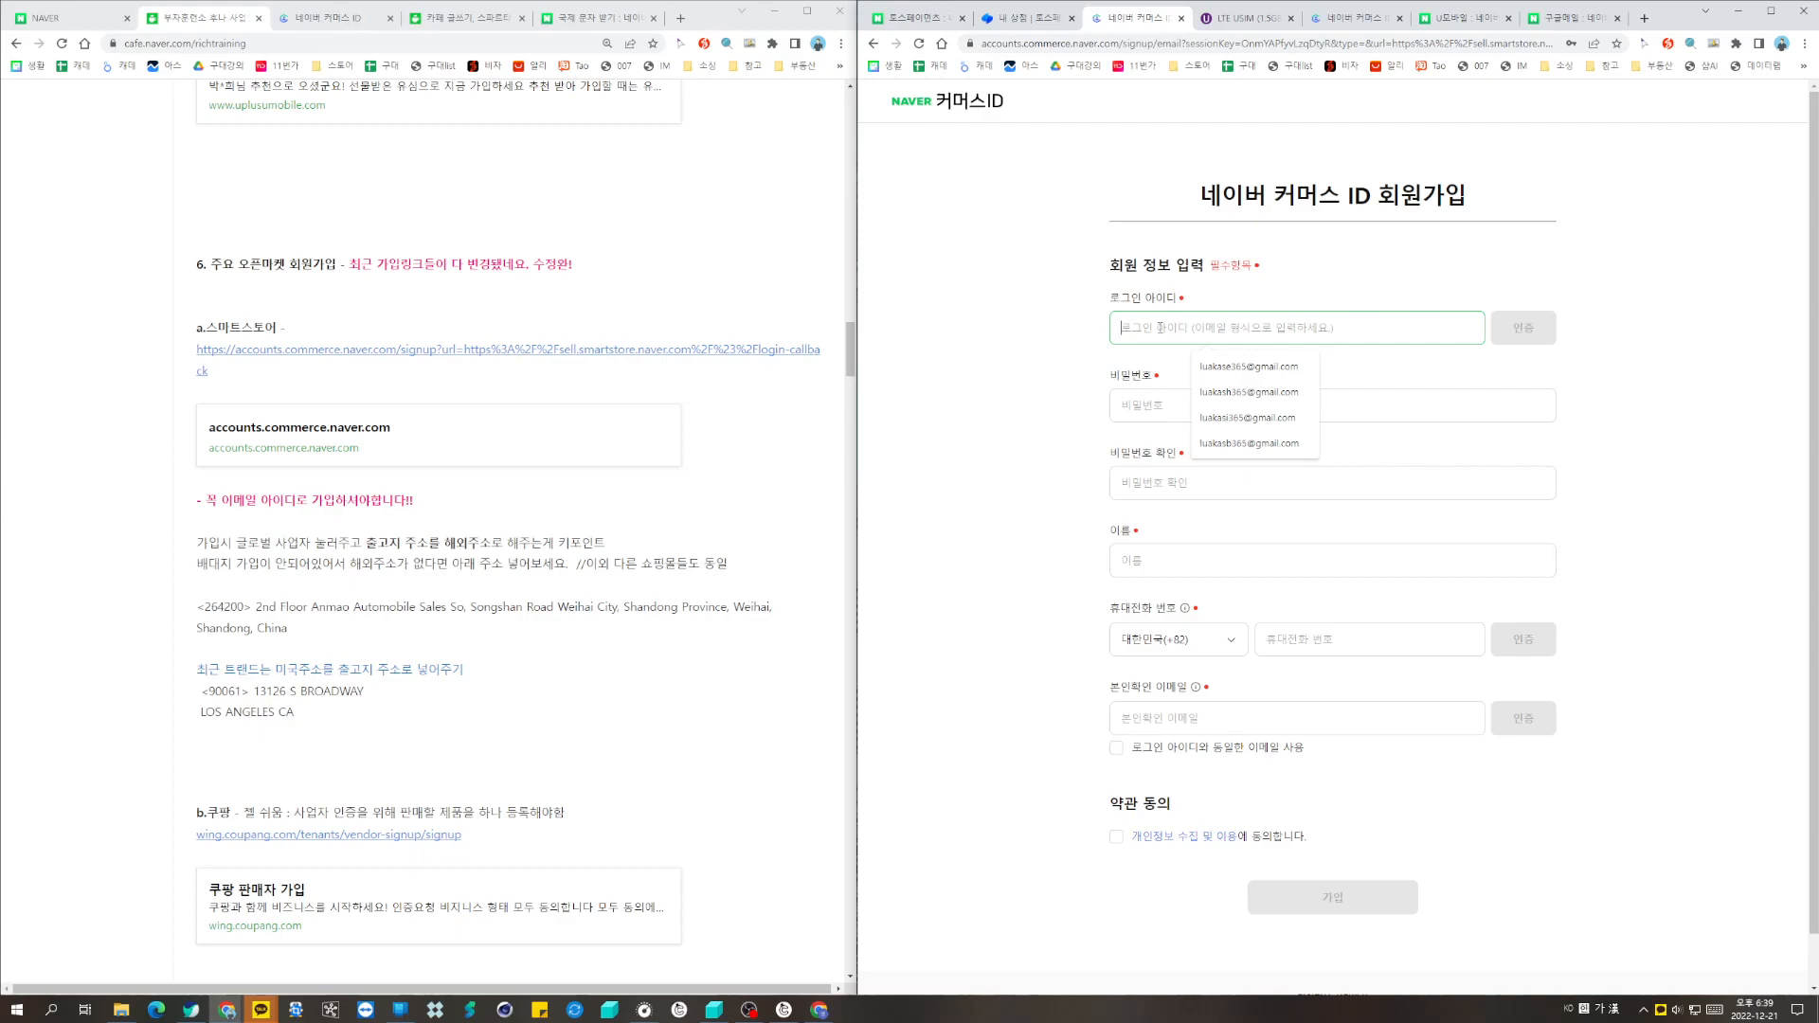
left_click(1019, 465)
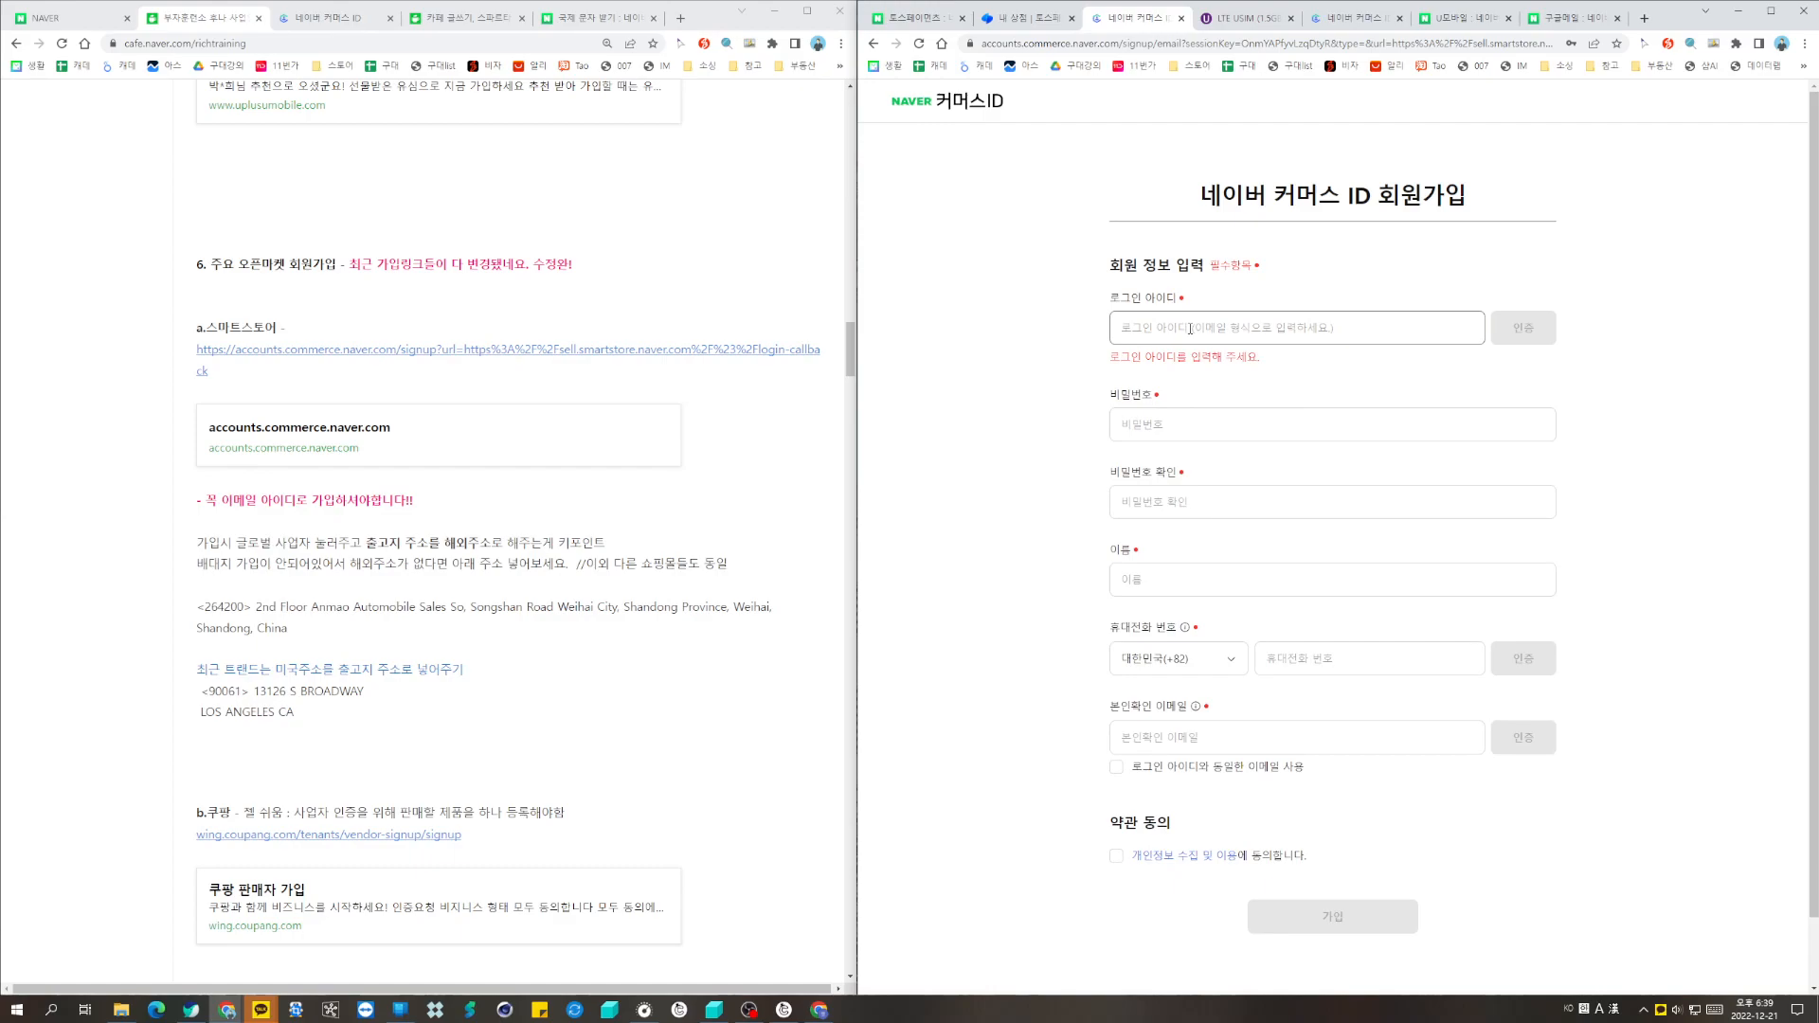
left_click(1552, 19)
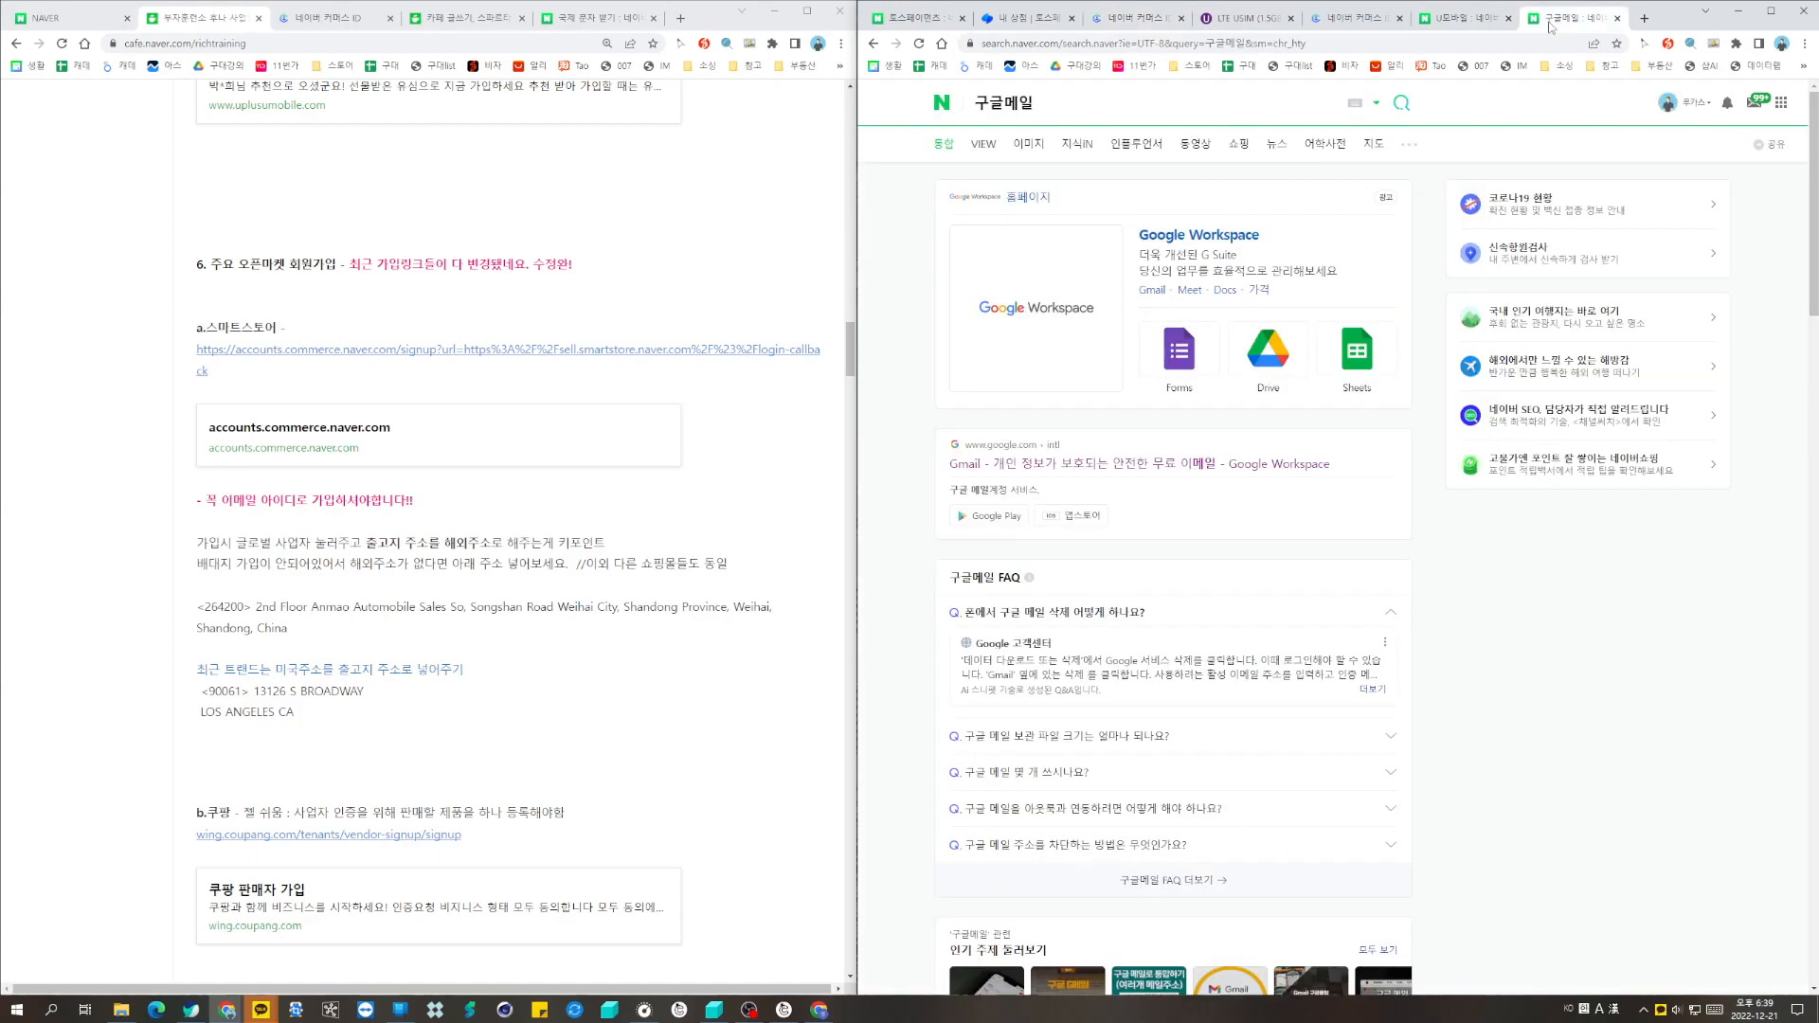
- Open the Gmail info page and begin a Google account, then return to the Gmail page
left_click(1021, 464)
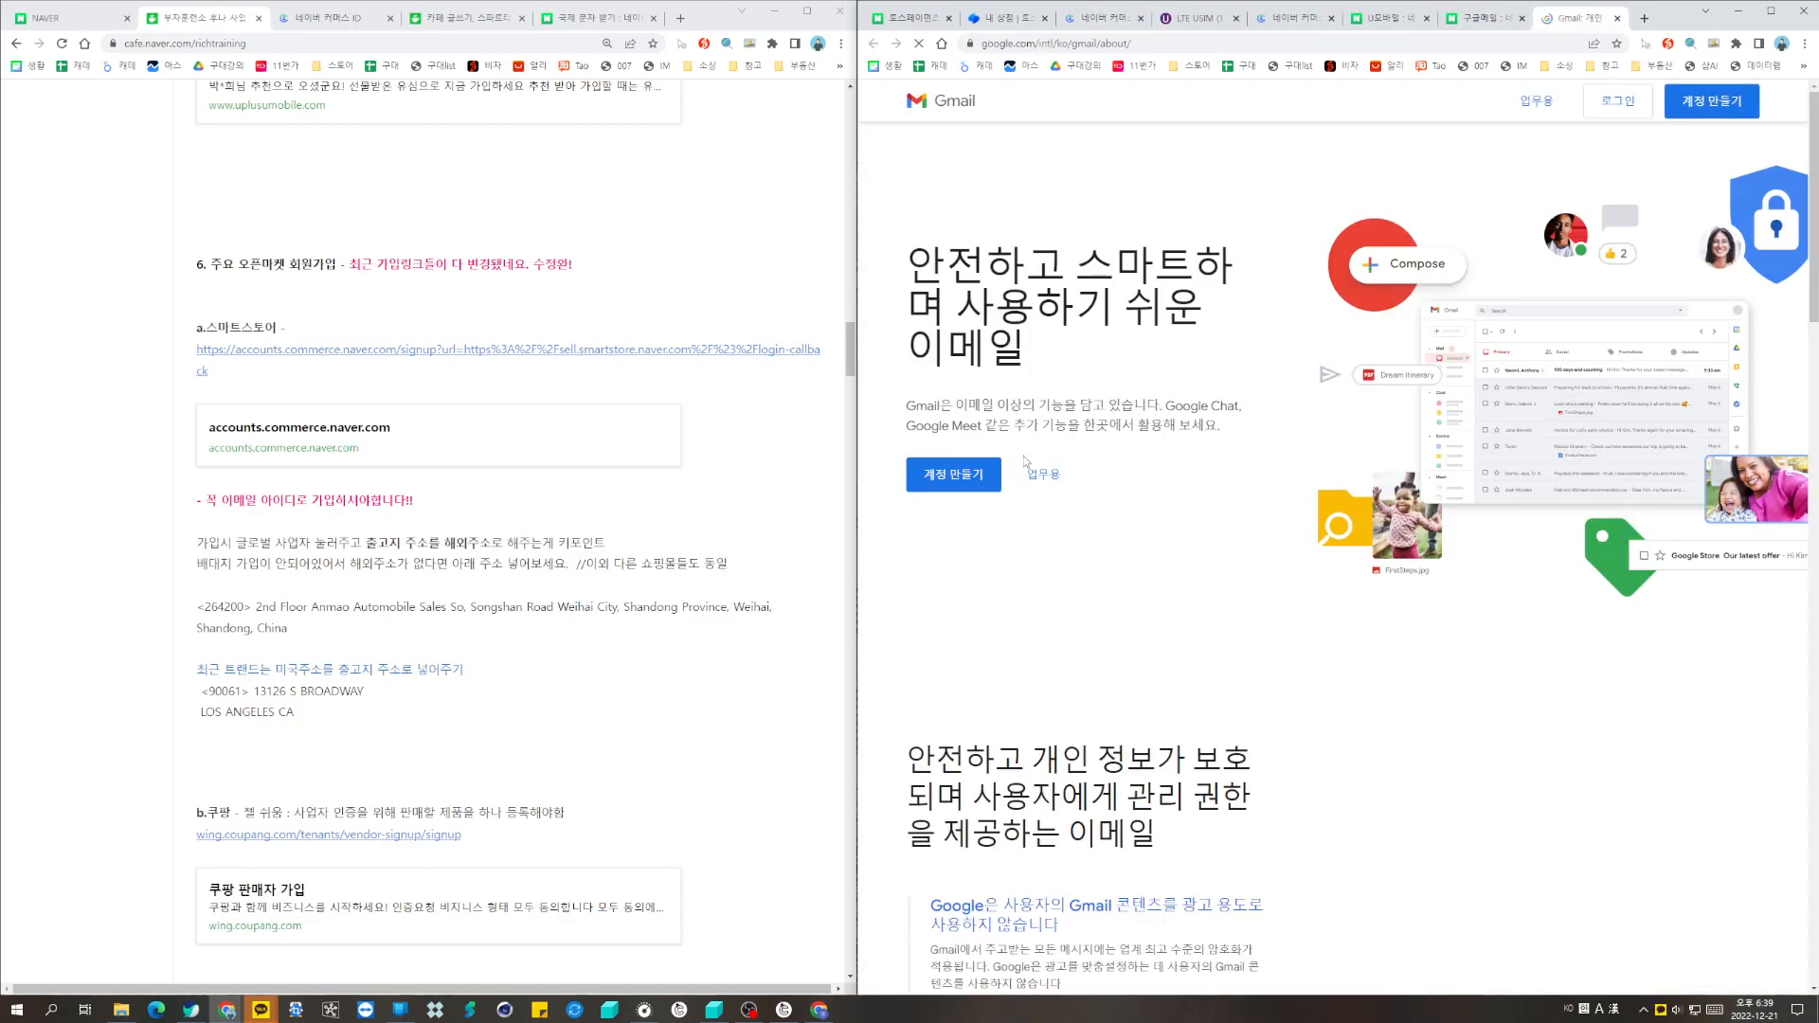
left_click(951, 488)
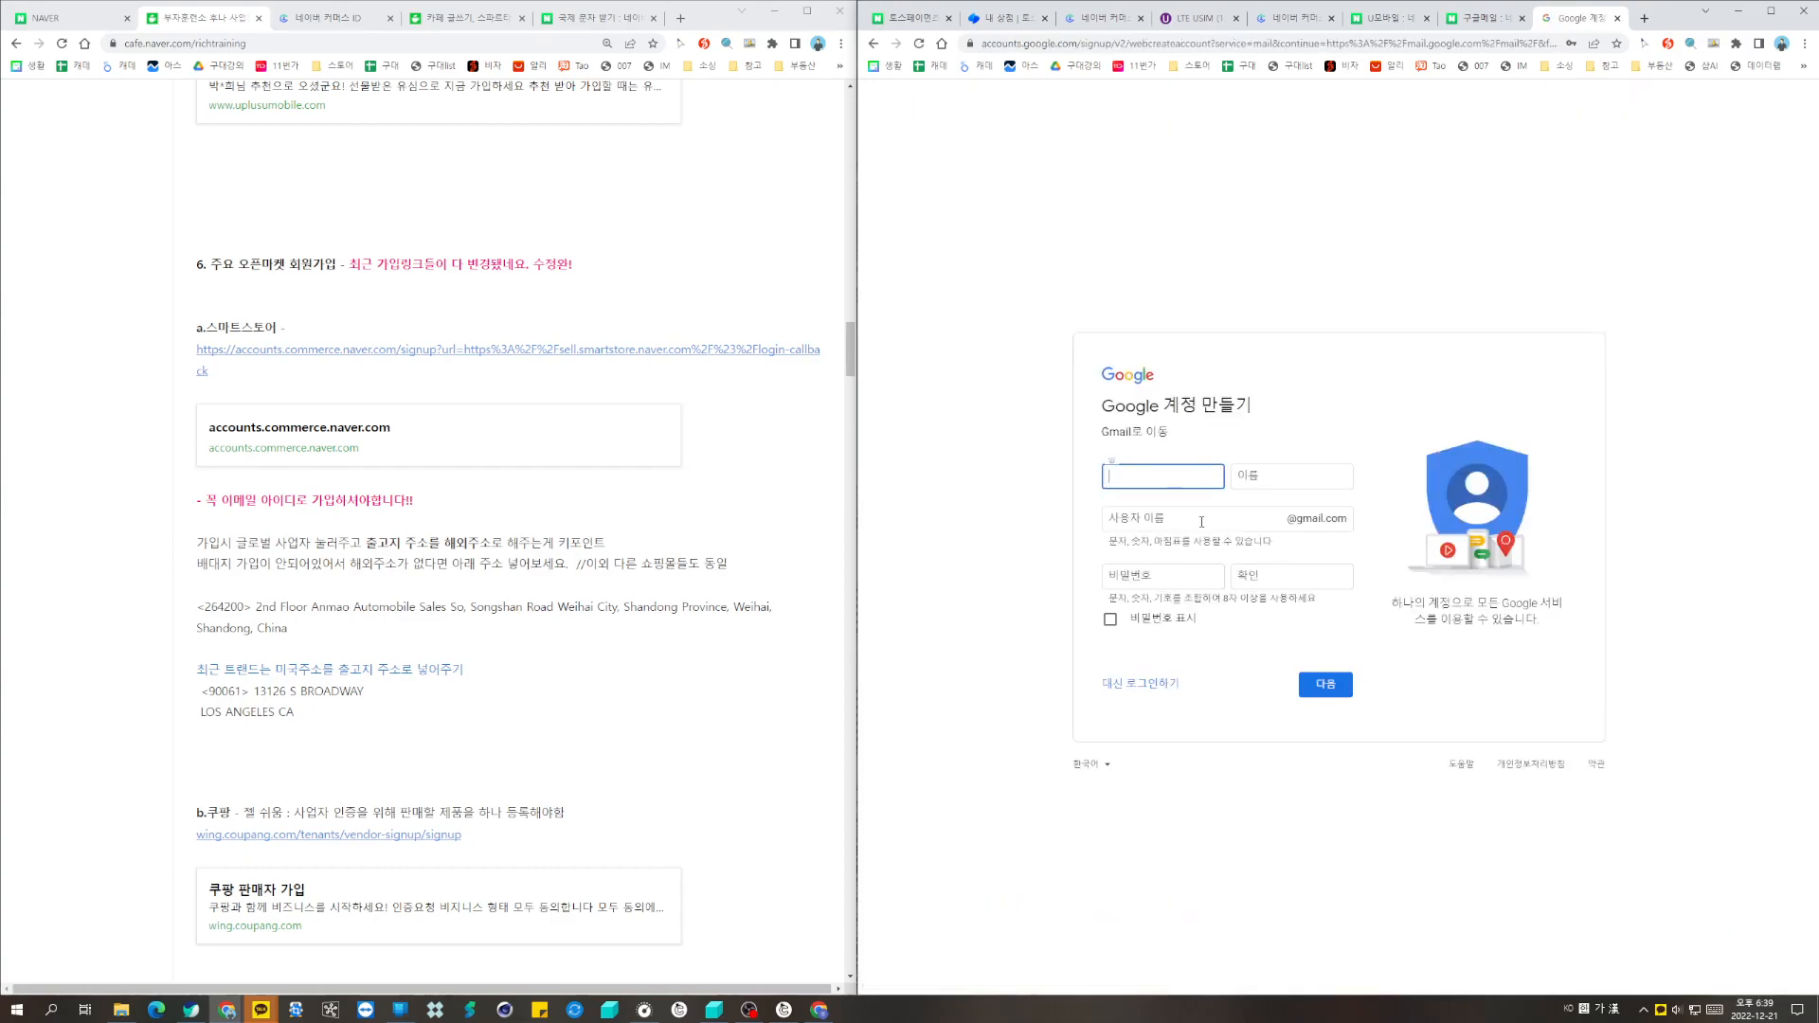
left_click(1281, 476)
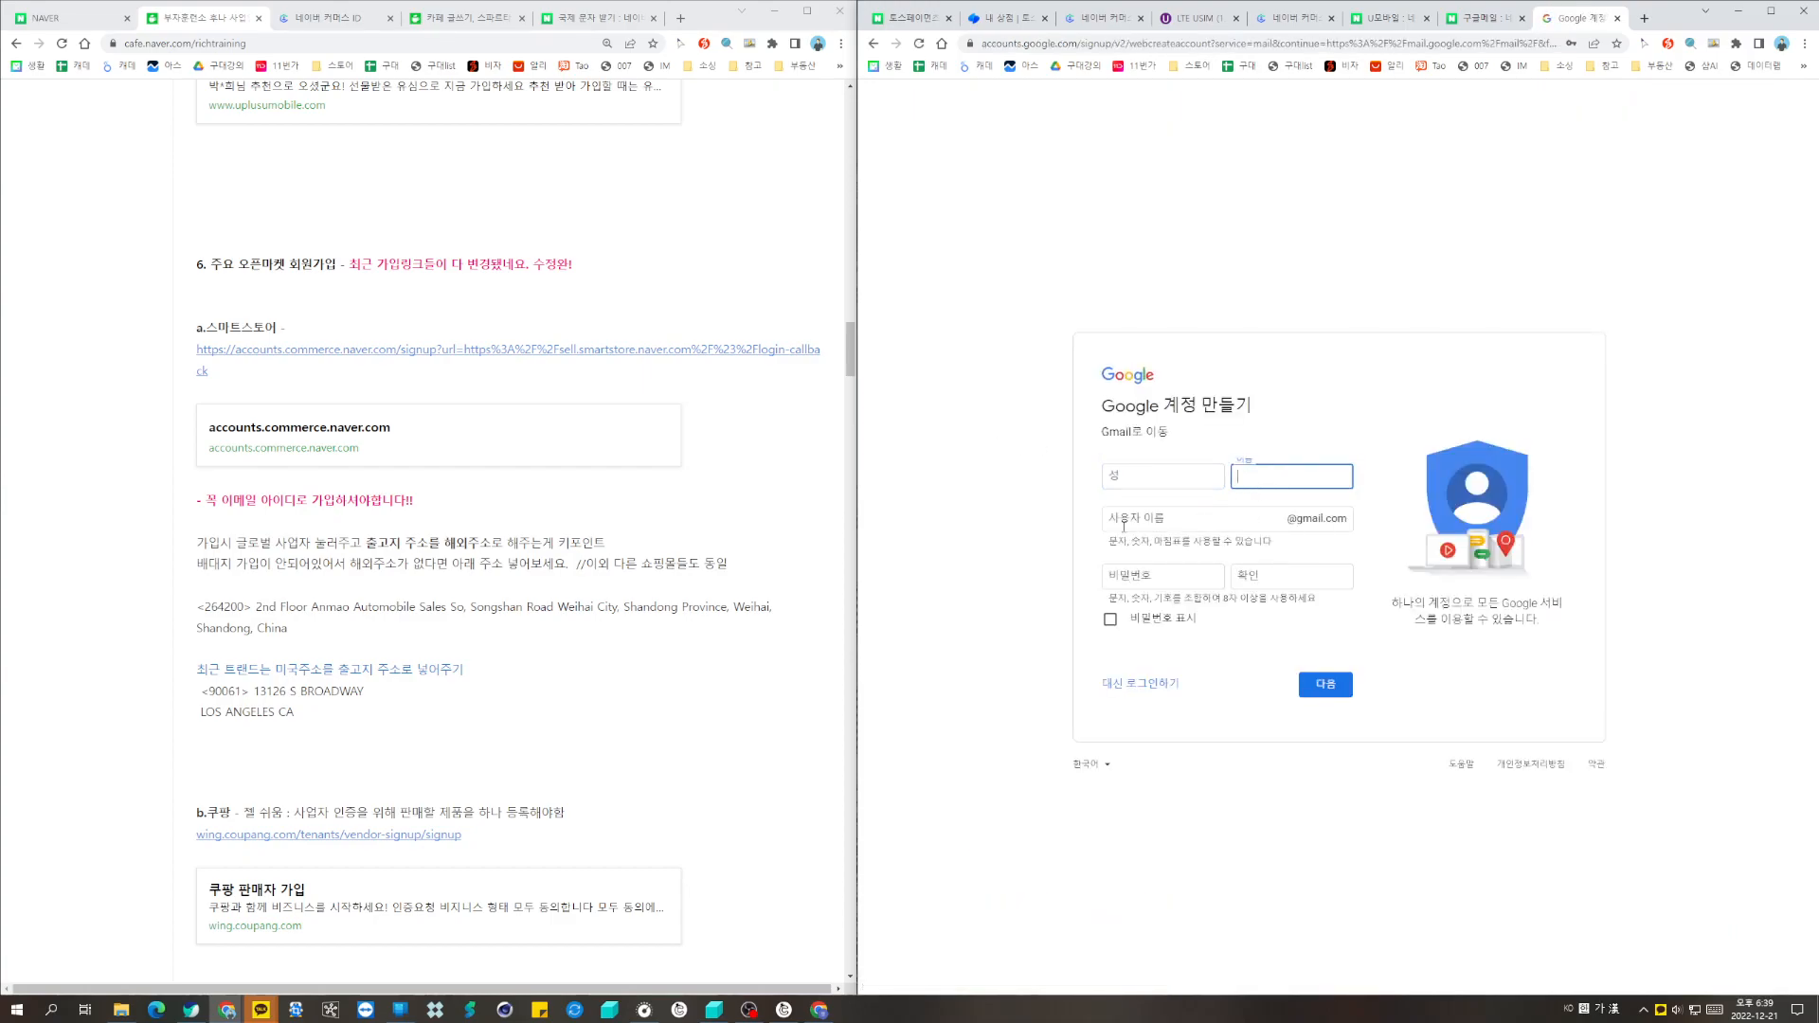
left_click(1131, 481)
left_click(1329, 477)
left_click(1175, 526)
left_click(1192, 561)
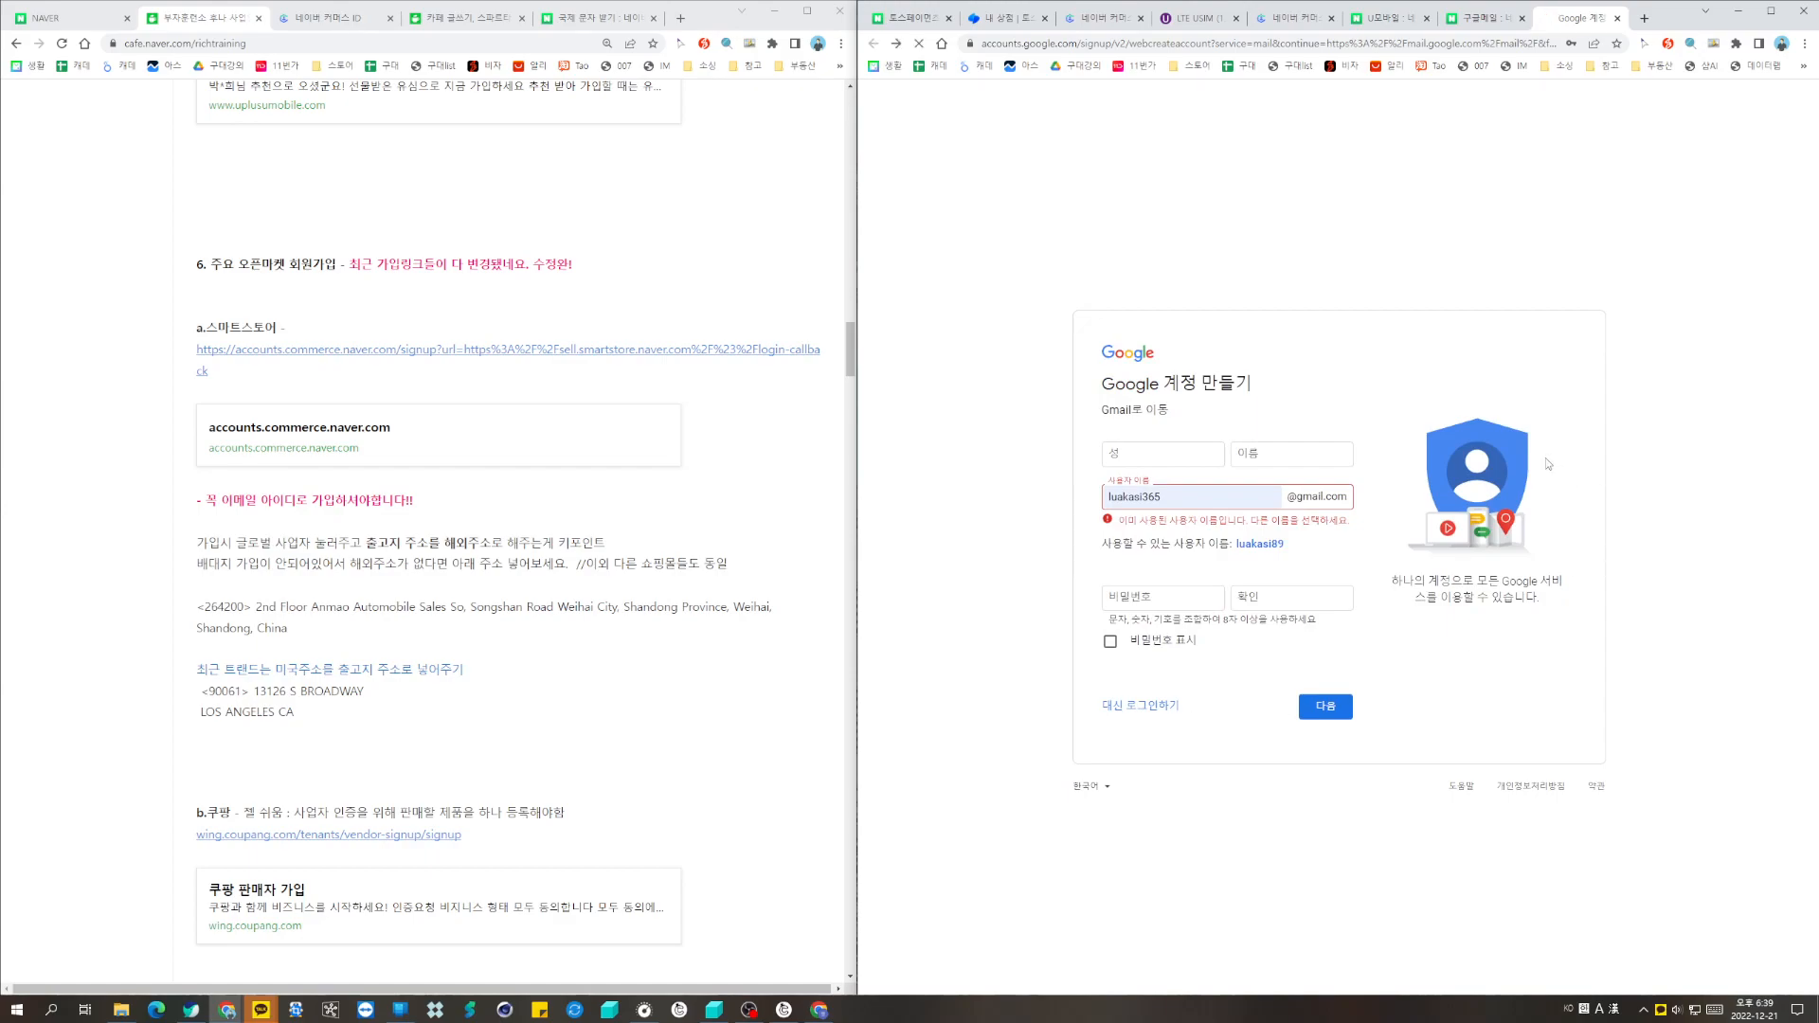
key("alt+Left")
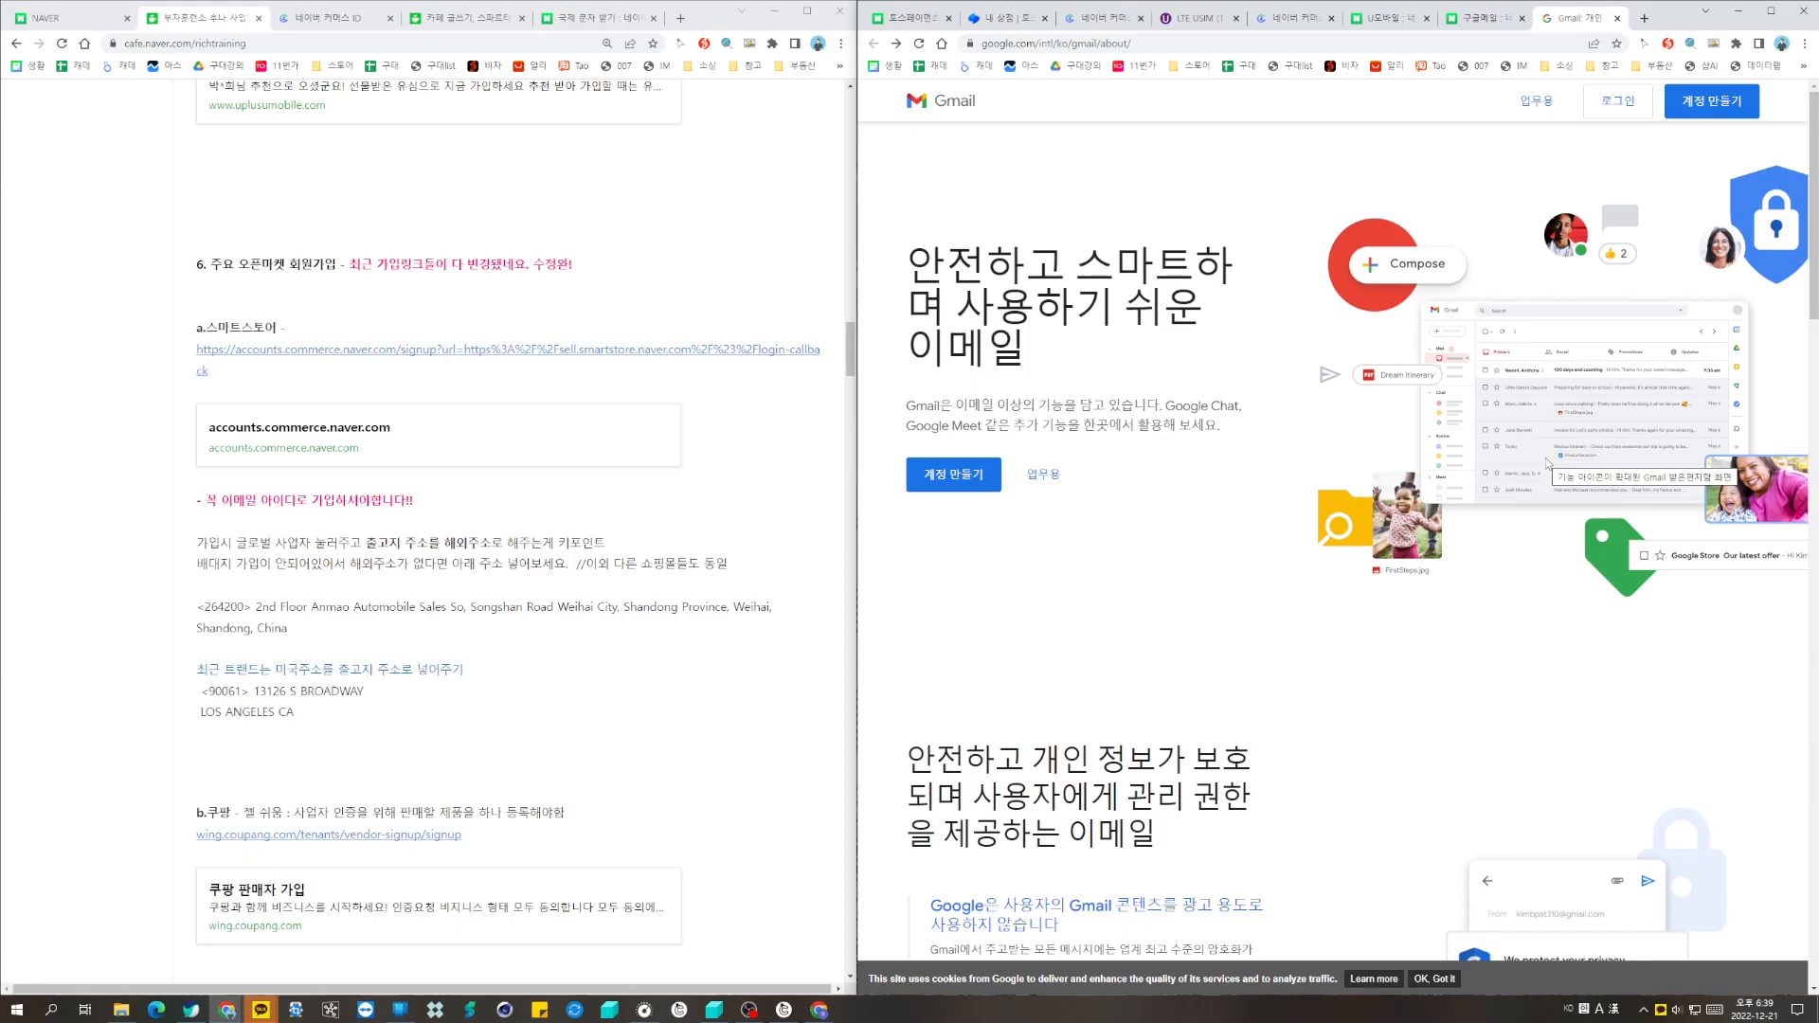
- Restart 계정 만들기, entering the last and first name in Korean and a new Gmail username
left_click(1691, 103)
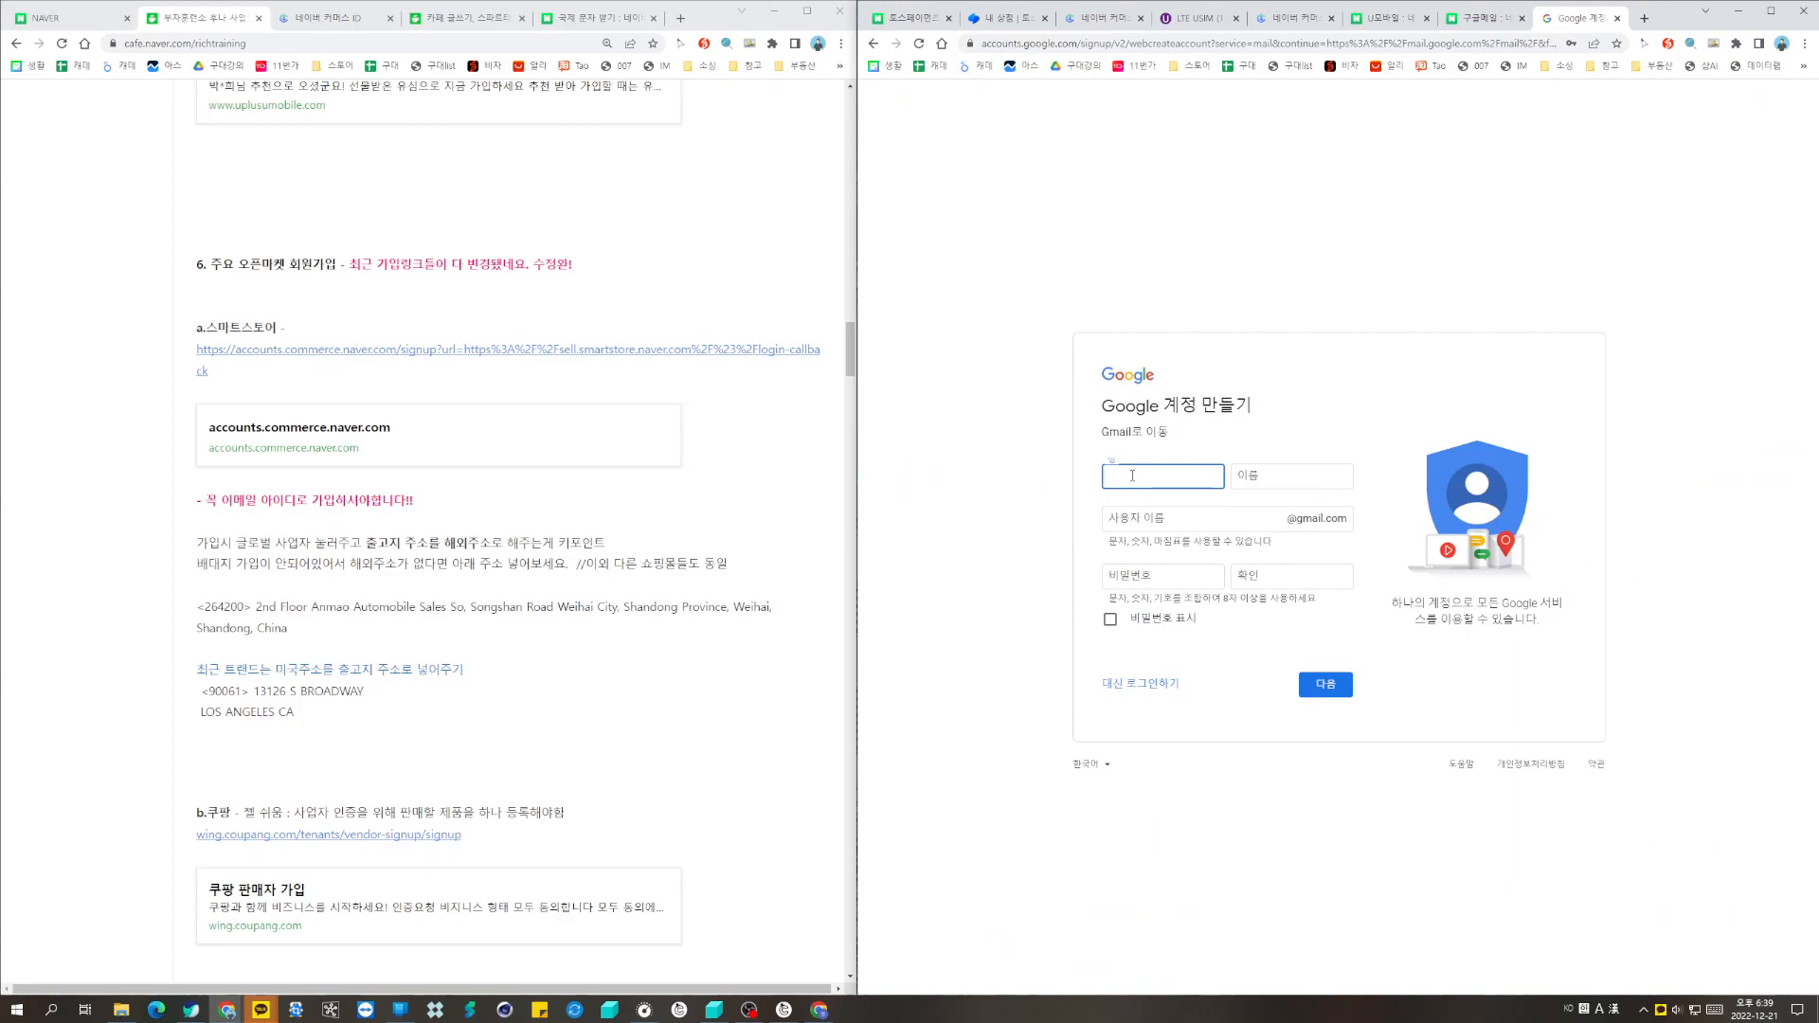
type("qnw")
key("BackSpace")
key("BackSpace")
key("Hangul")
type("부자")
key("Tab")
type("훈련")
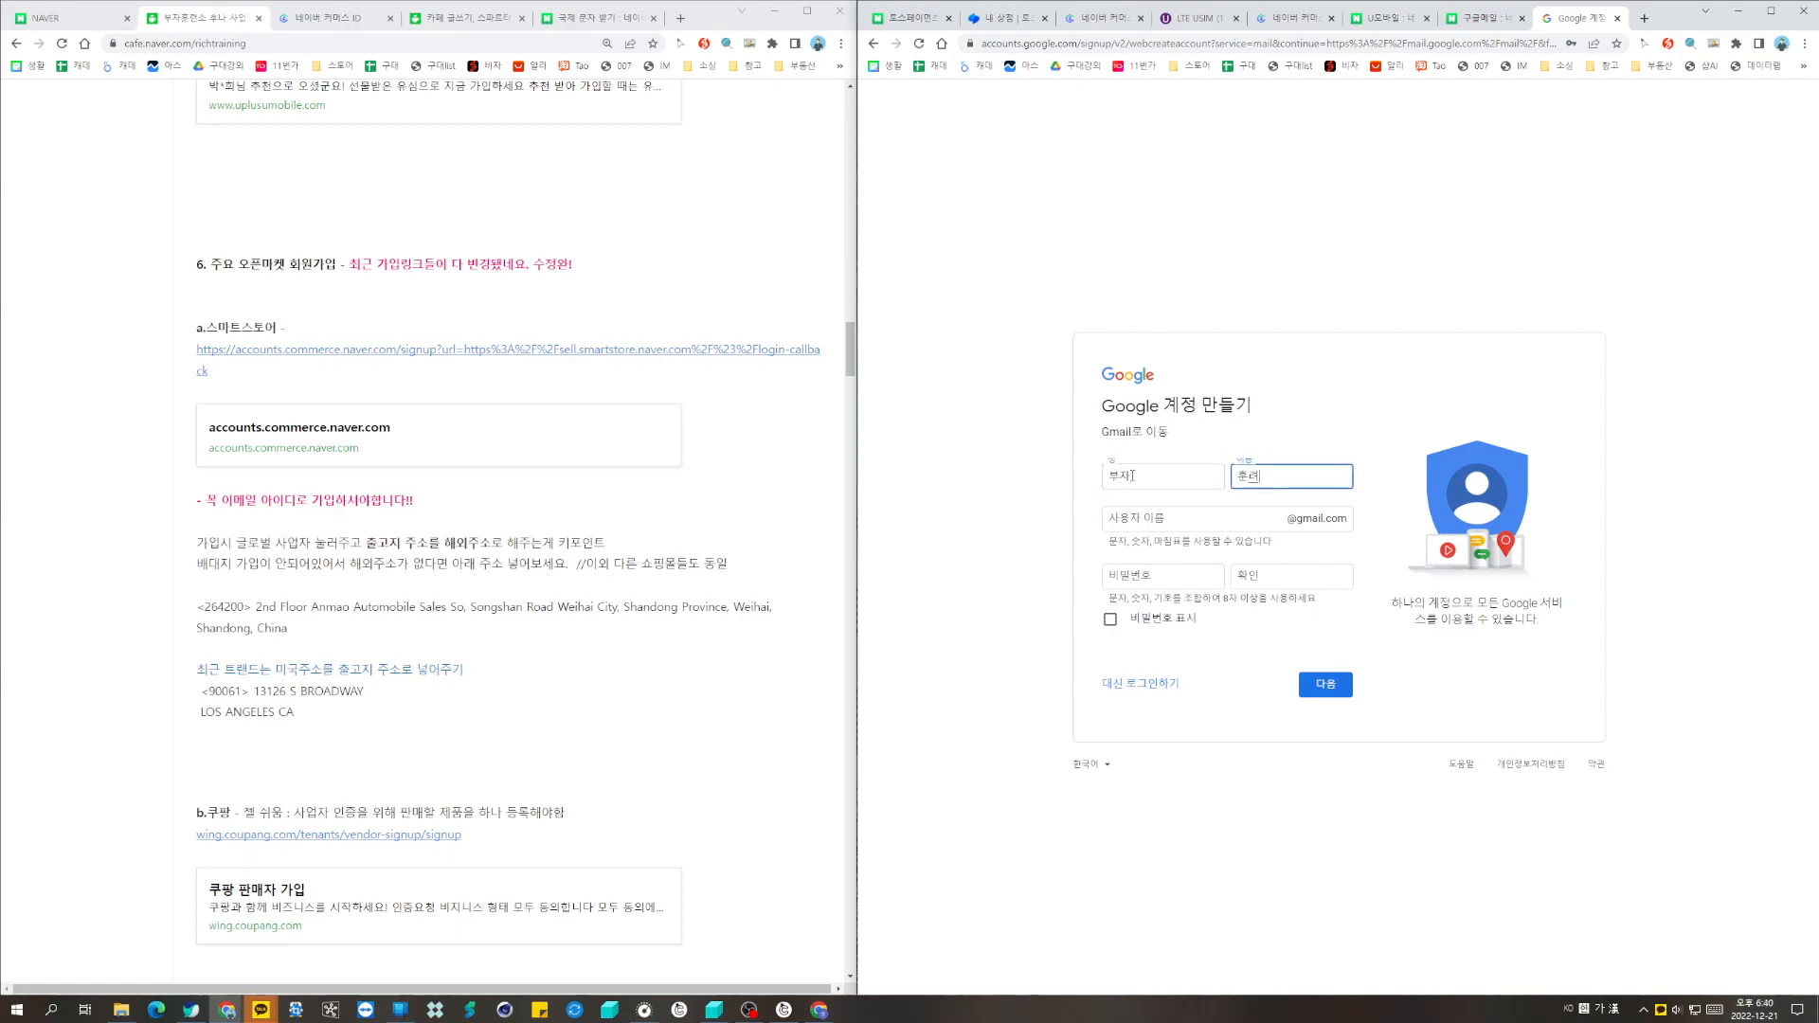
type("소")
key("Tab")
type("080808")
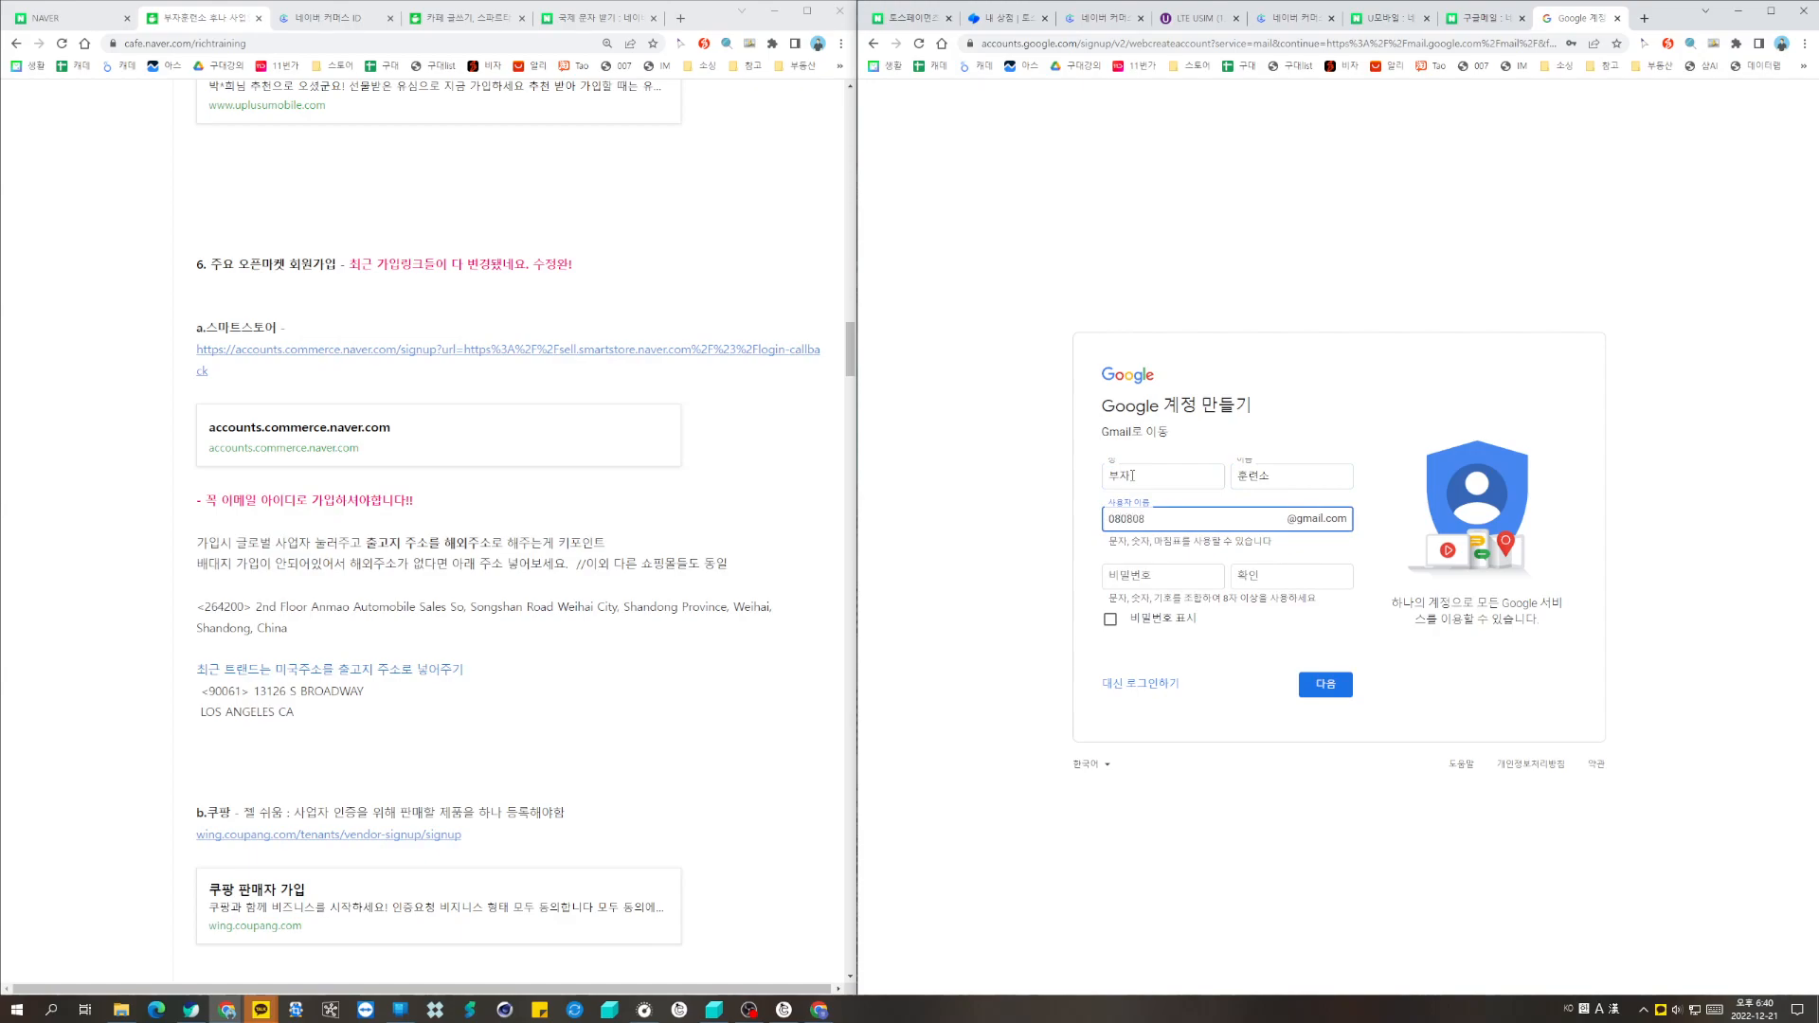
type("hnna")
- Paste the account password into 비밀번호 and 확인, then submit with 다음
left_click(1184, 579)
key("ctrl+v")
left_click(1244, 579)
key("ctrl+v")
left_click(1324, 684)
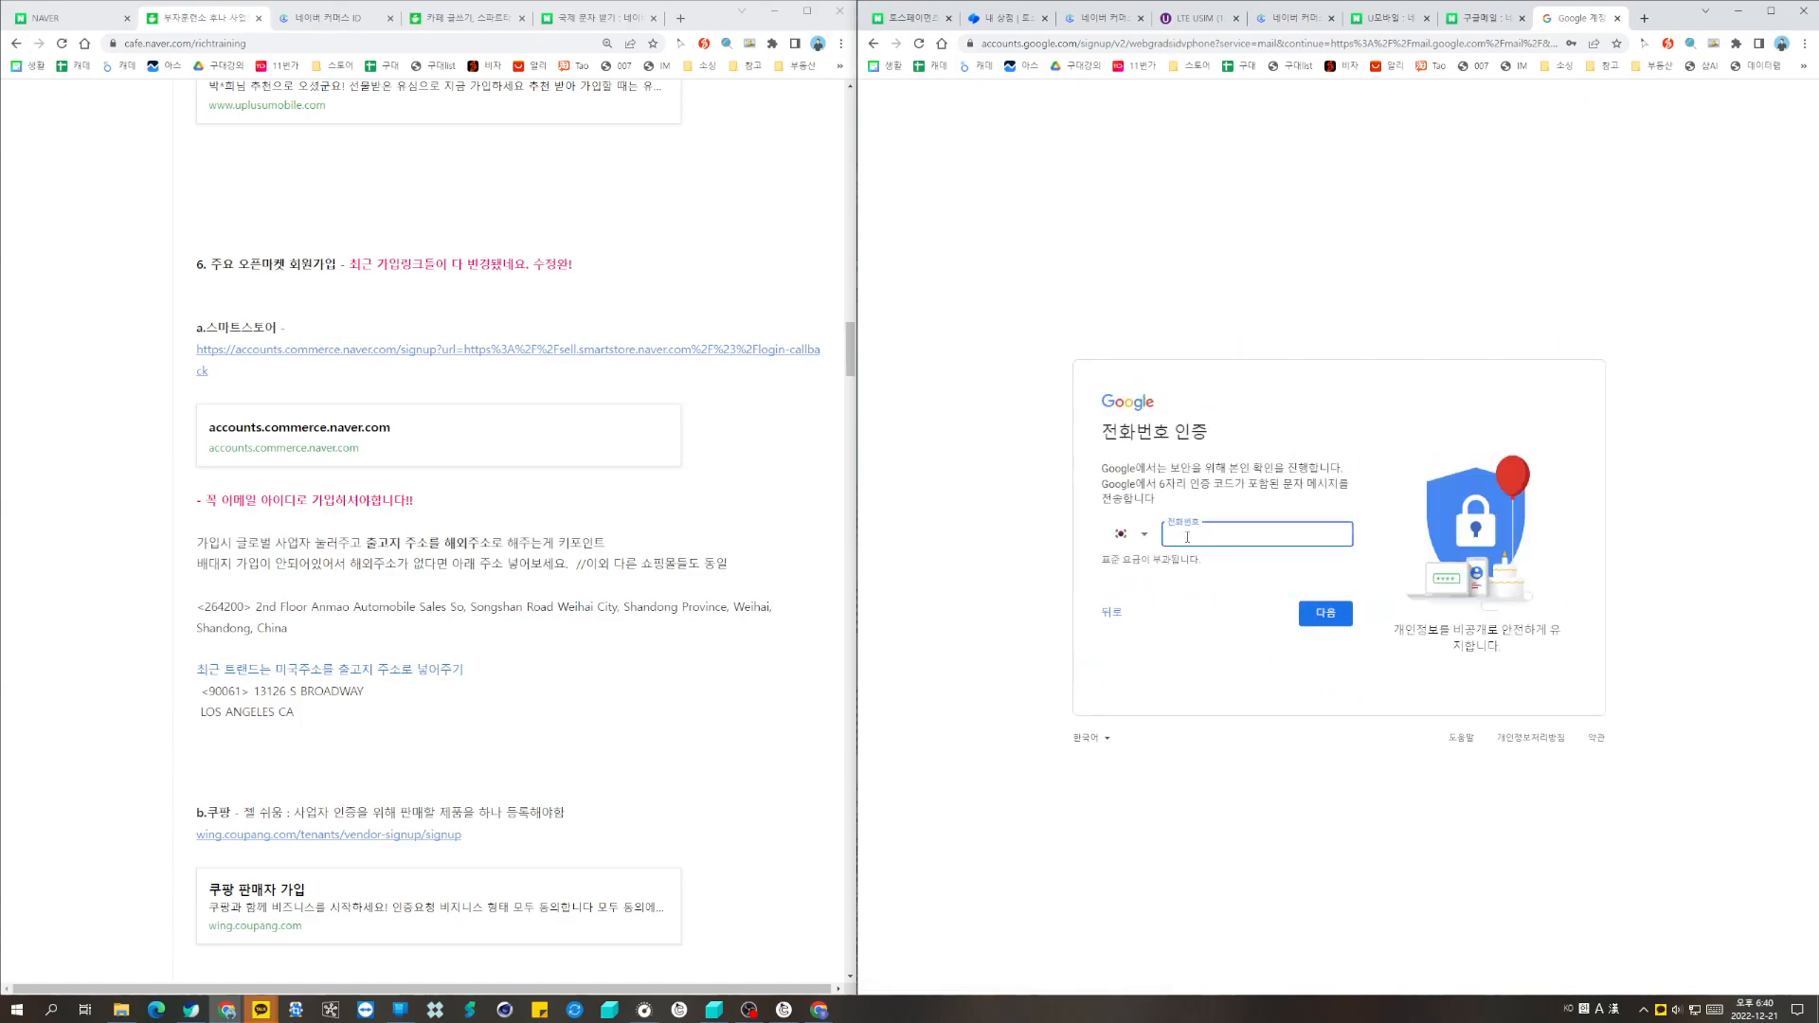
- Submit a phone number, which is rejected as overused, then return to the 구글메일 tab
left_click(1326, 616)
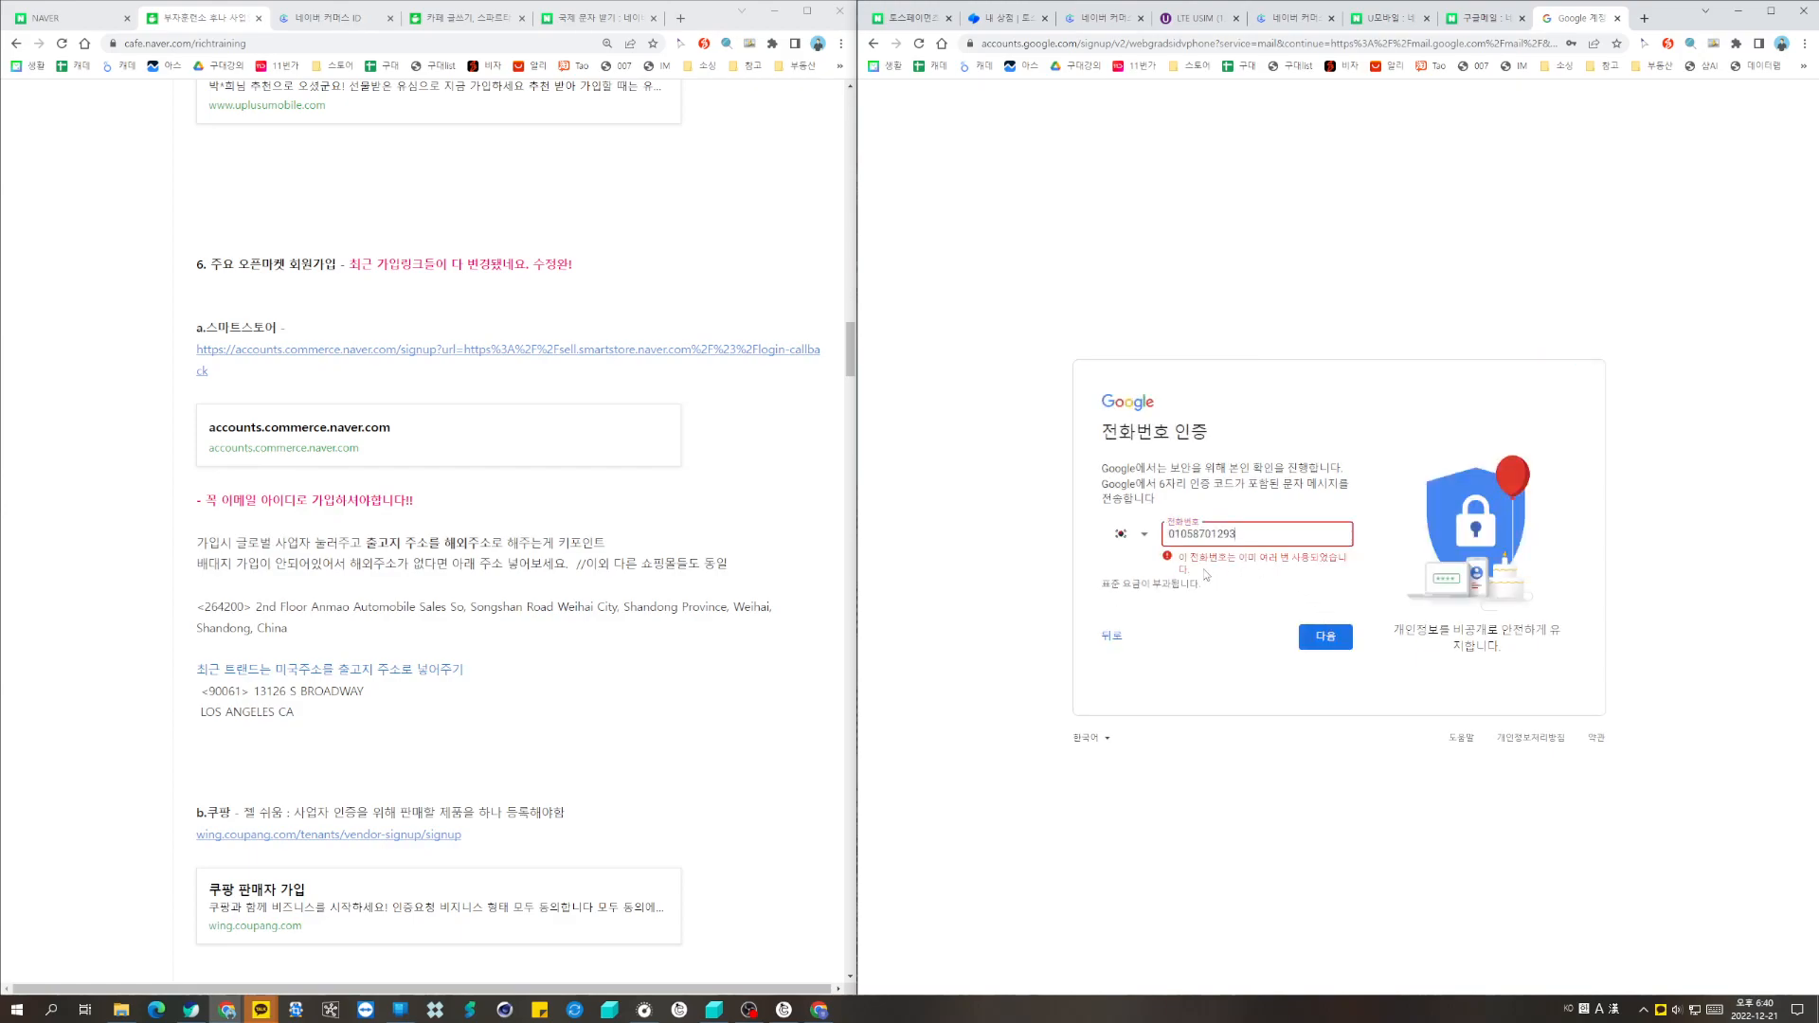
triple_click(1201, 568)
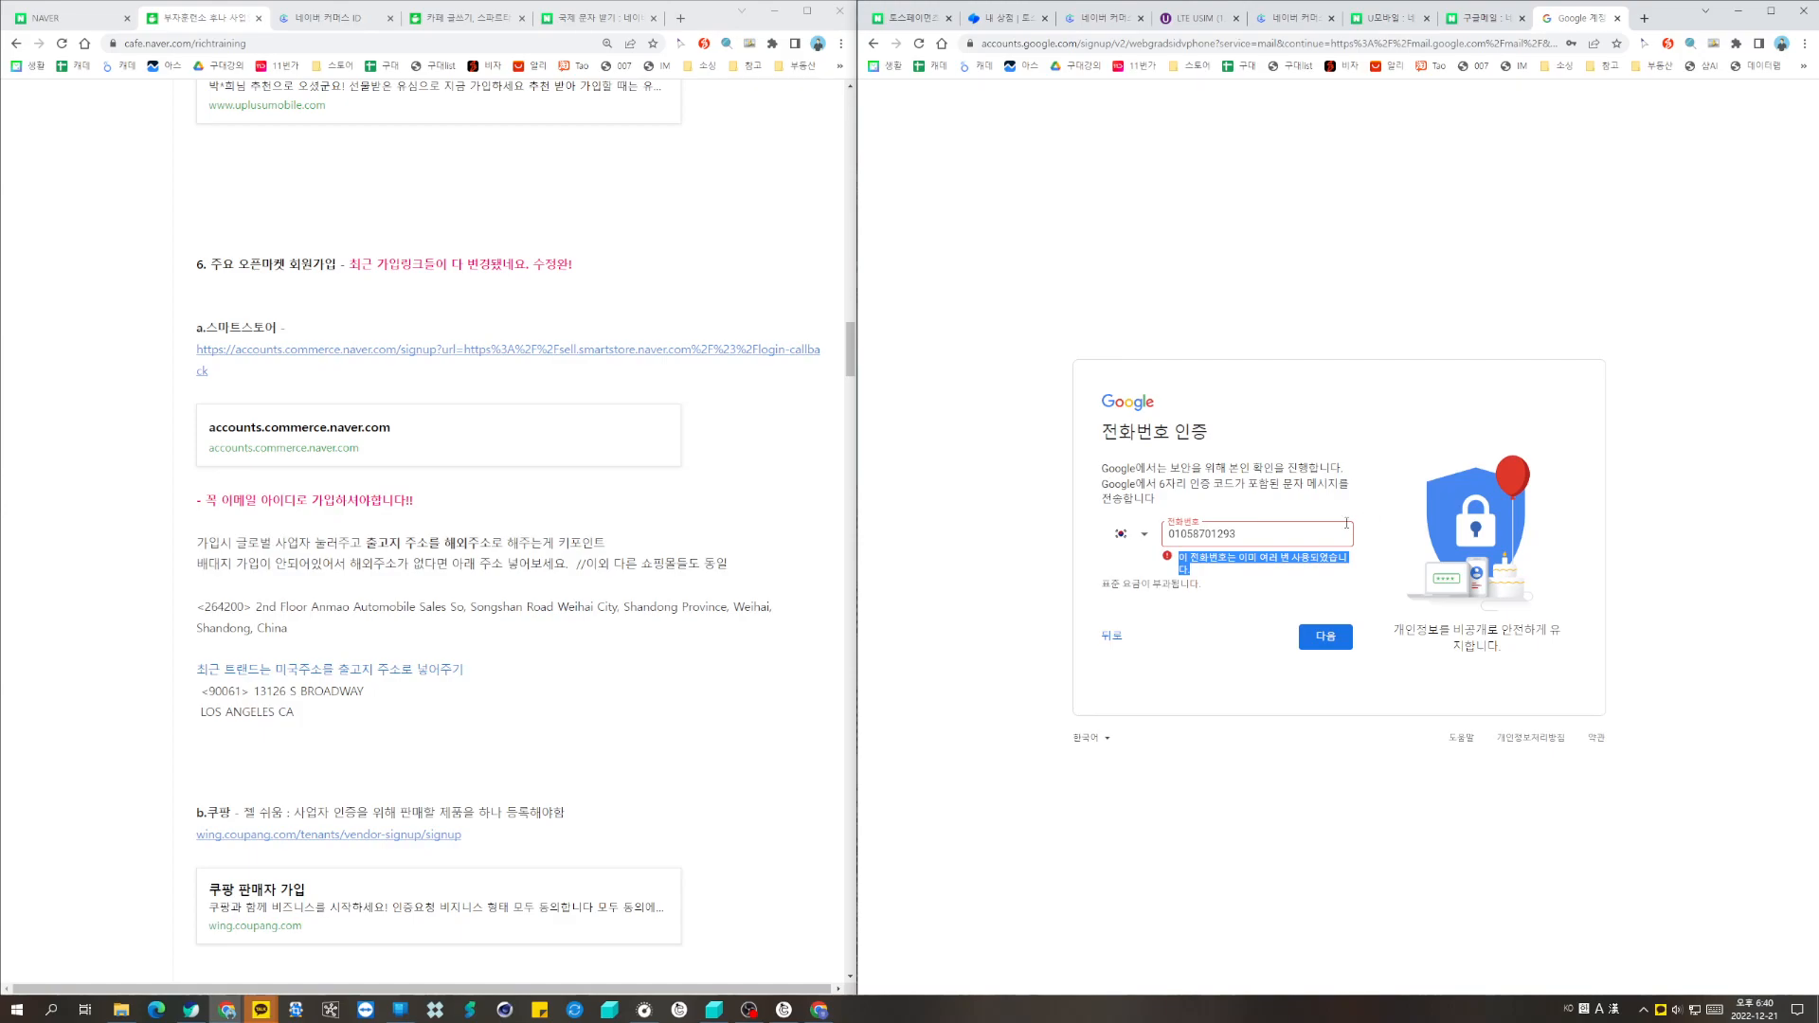
left_click(1043, 543)
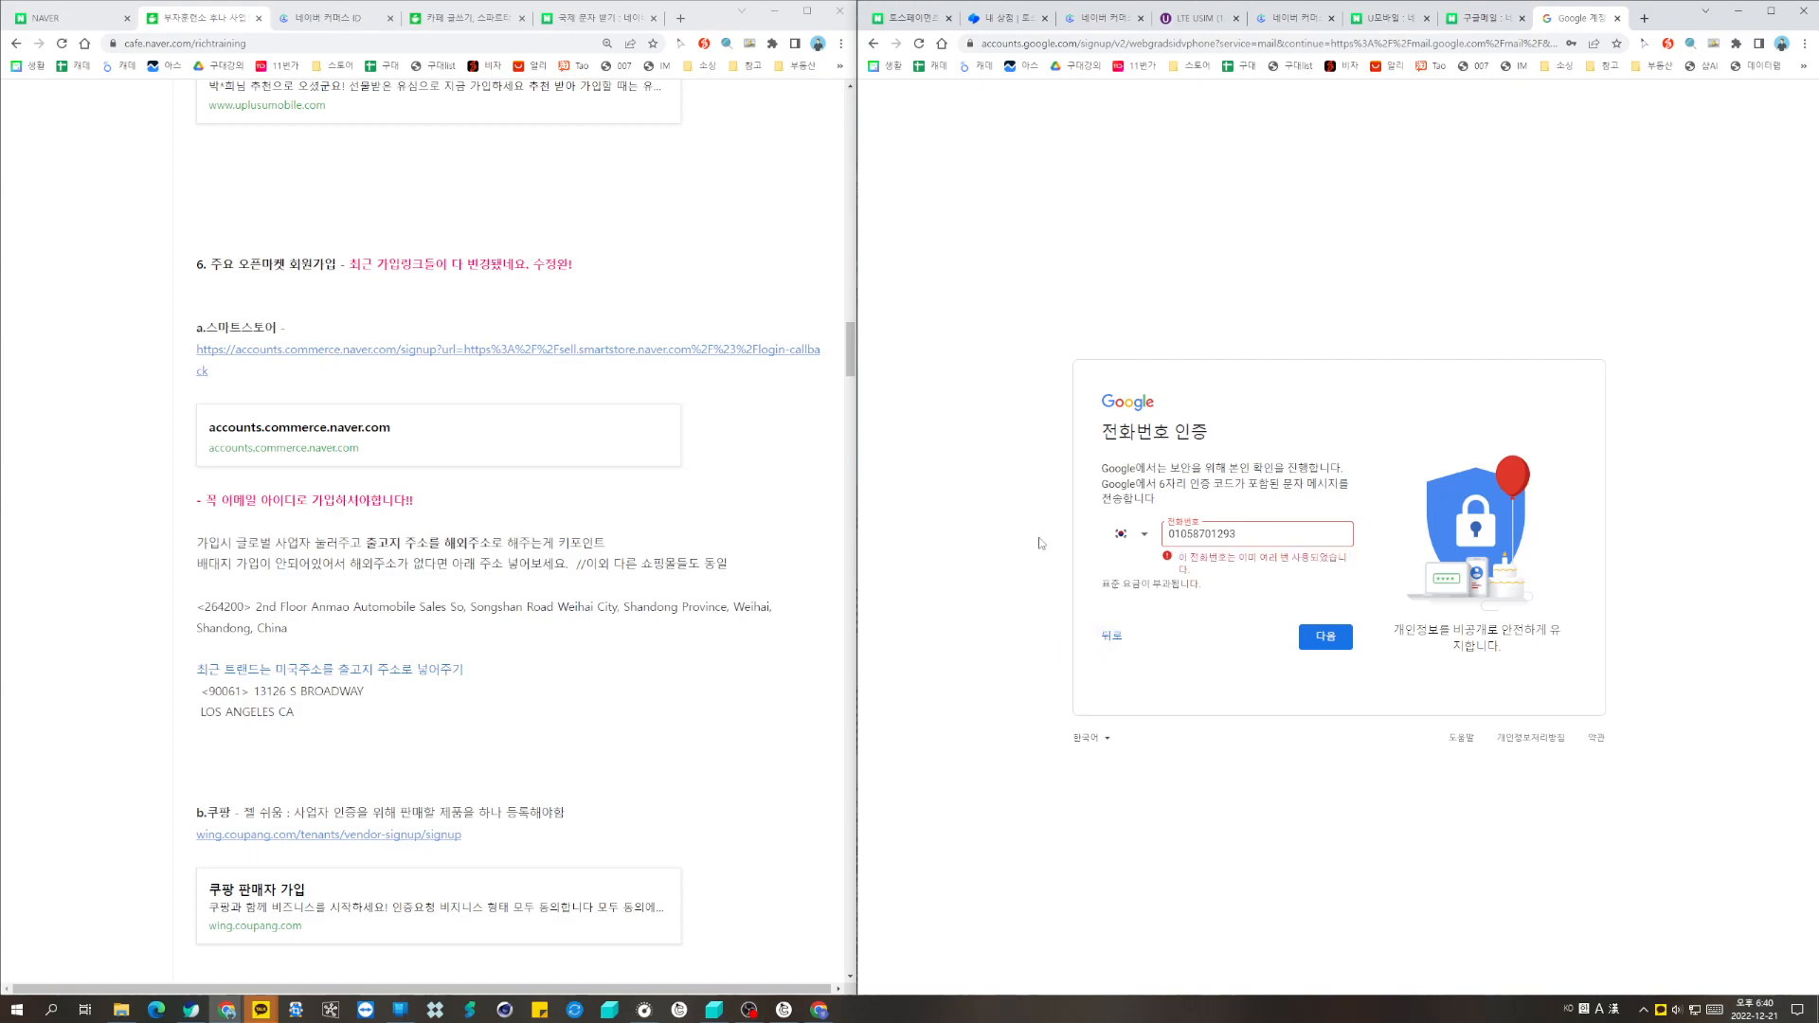
left_click(1476, 29)
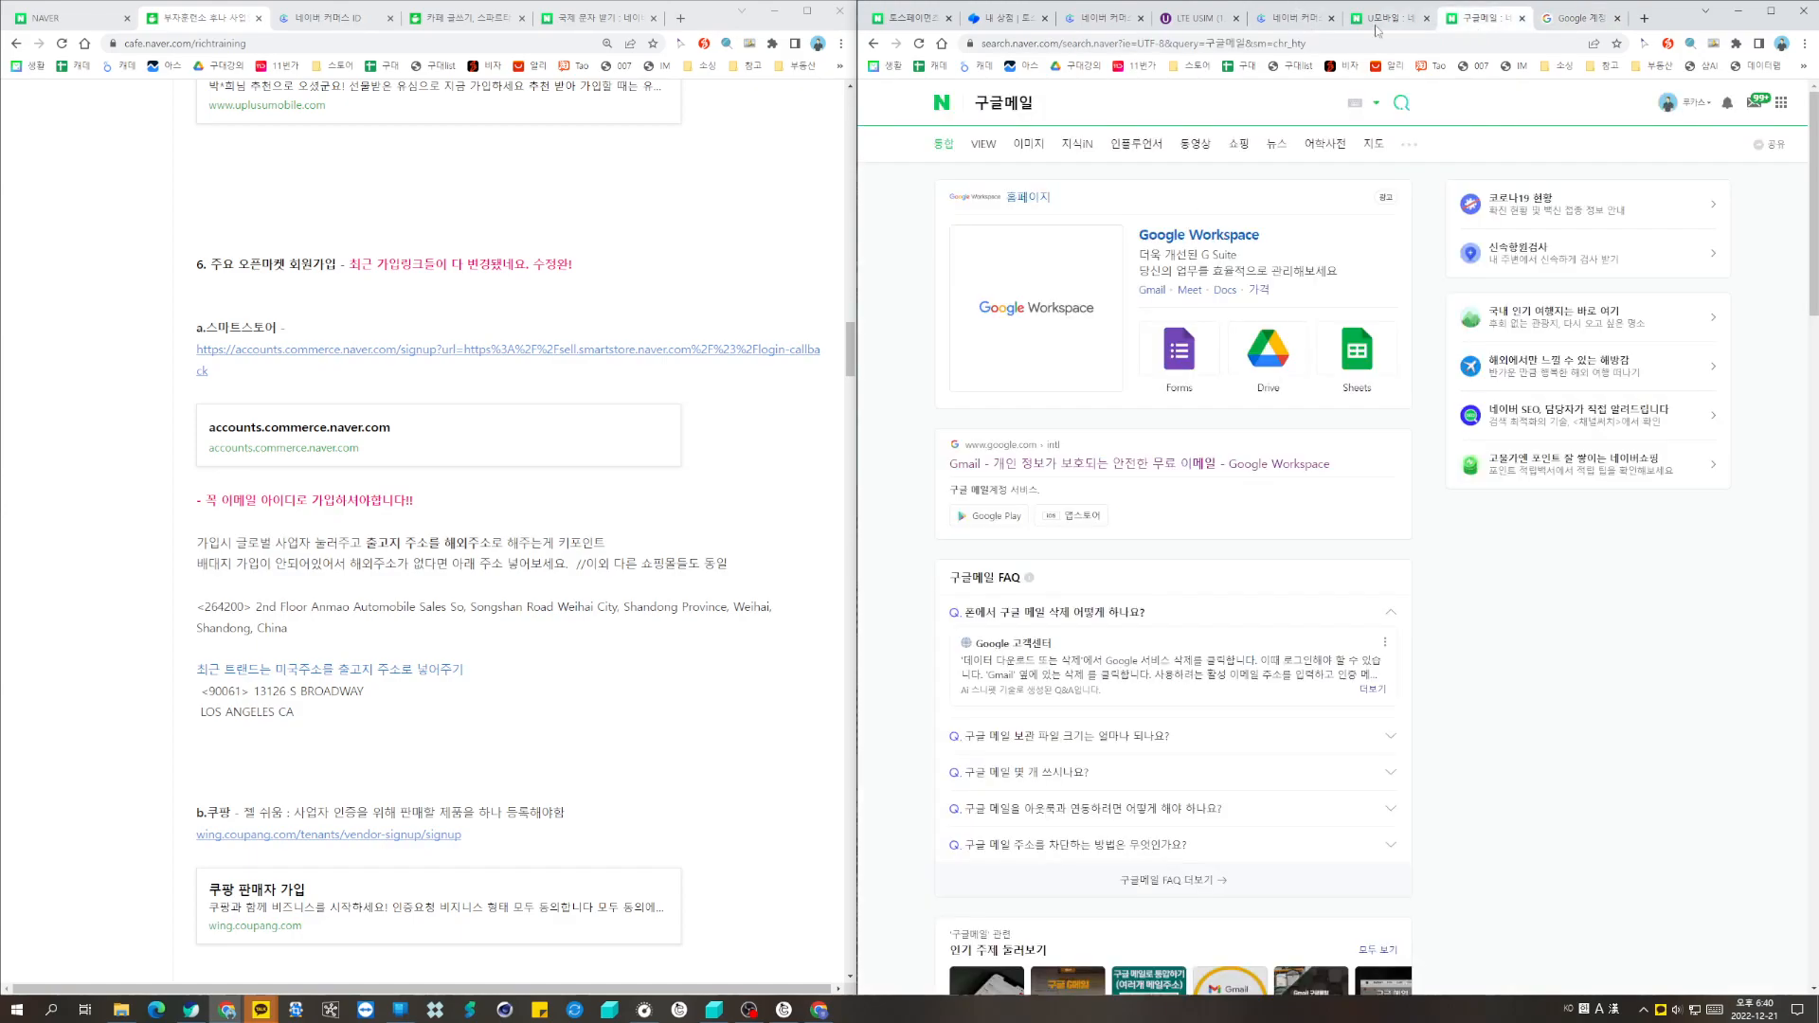
- Use a saved Gmail address as the Commerce ID login and request its verification code
left_click(1079, 28)
left_click(1260, 327)
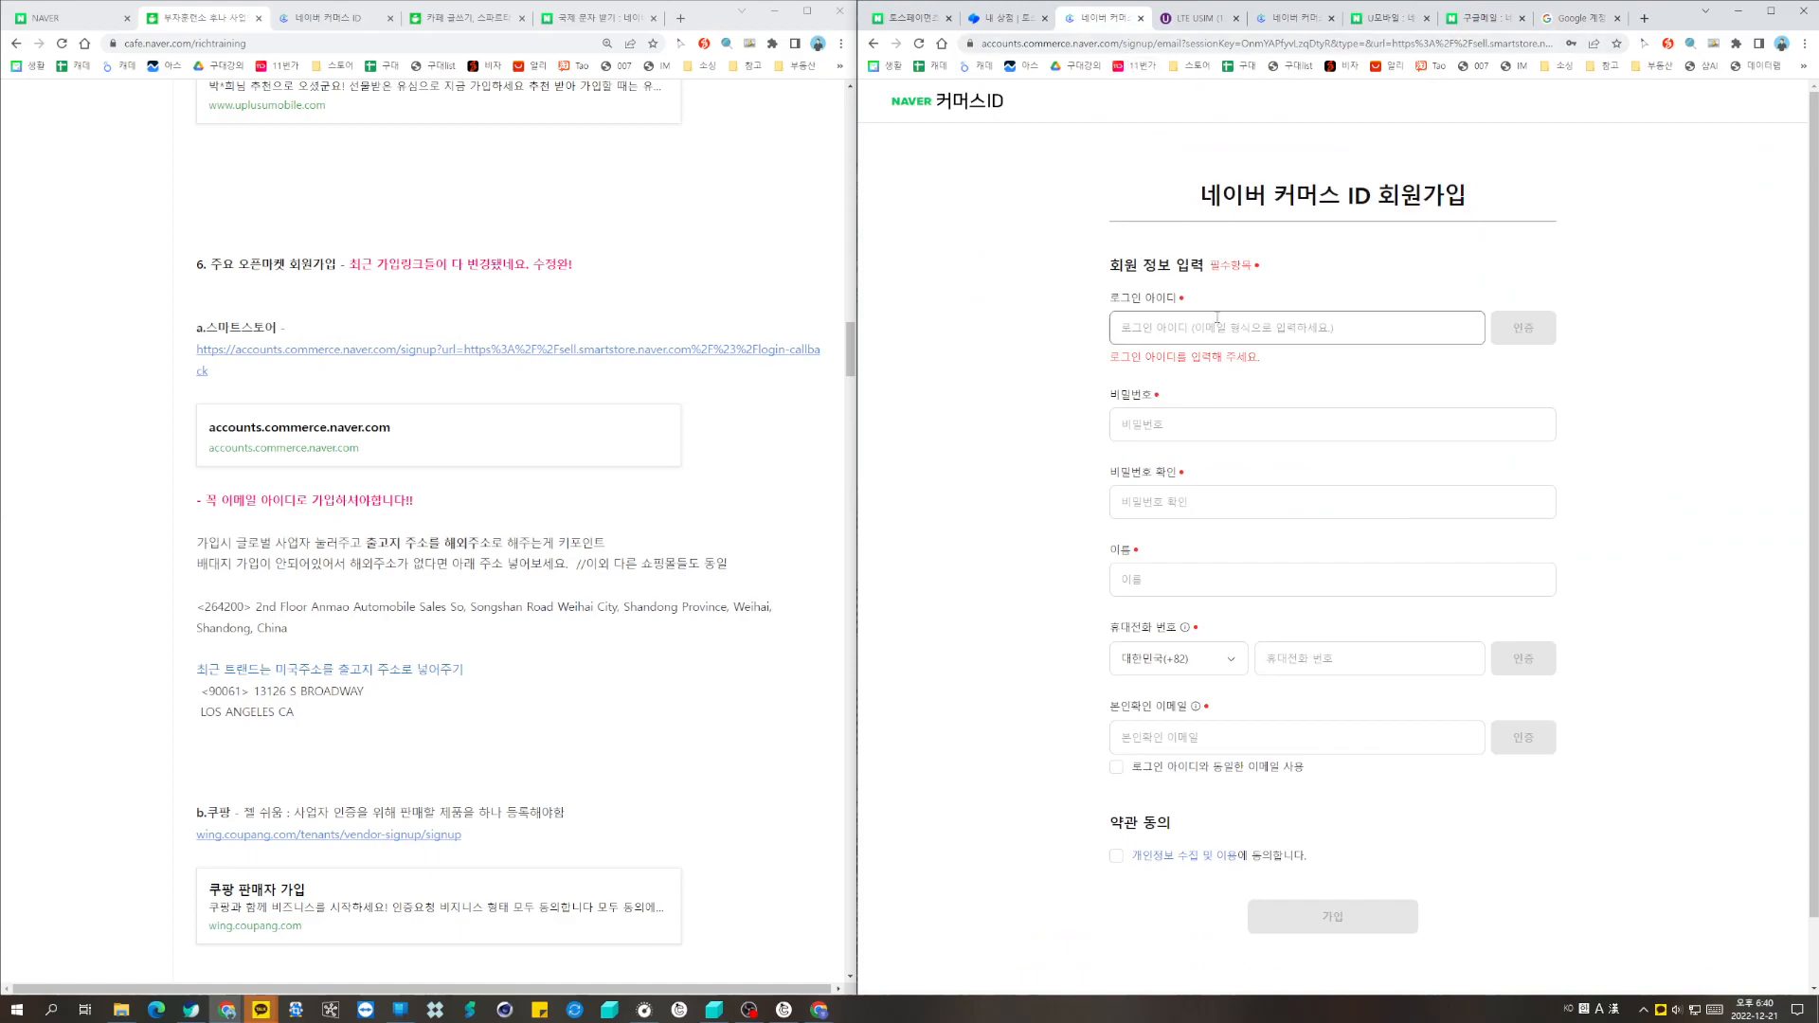
key("alt+Tab")
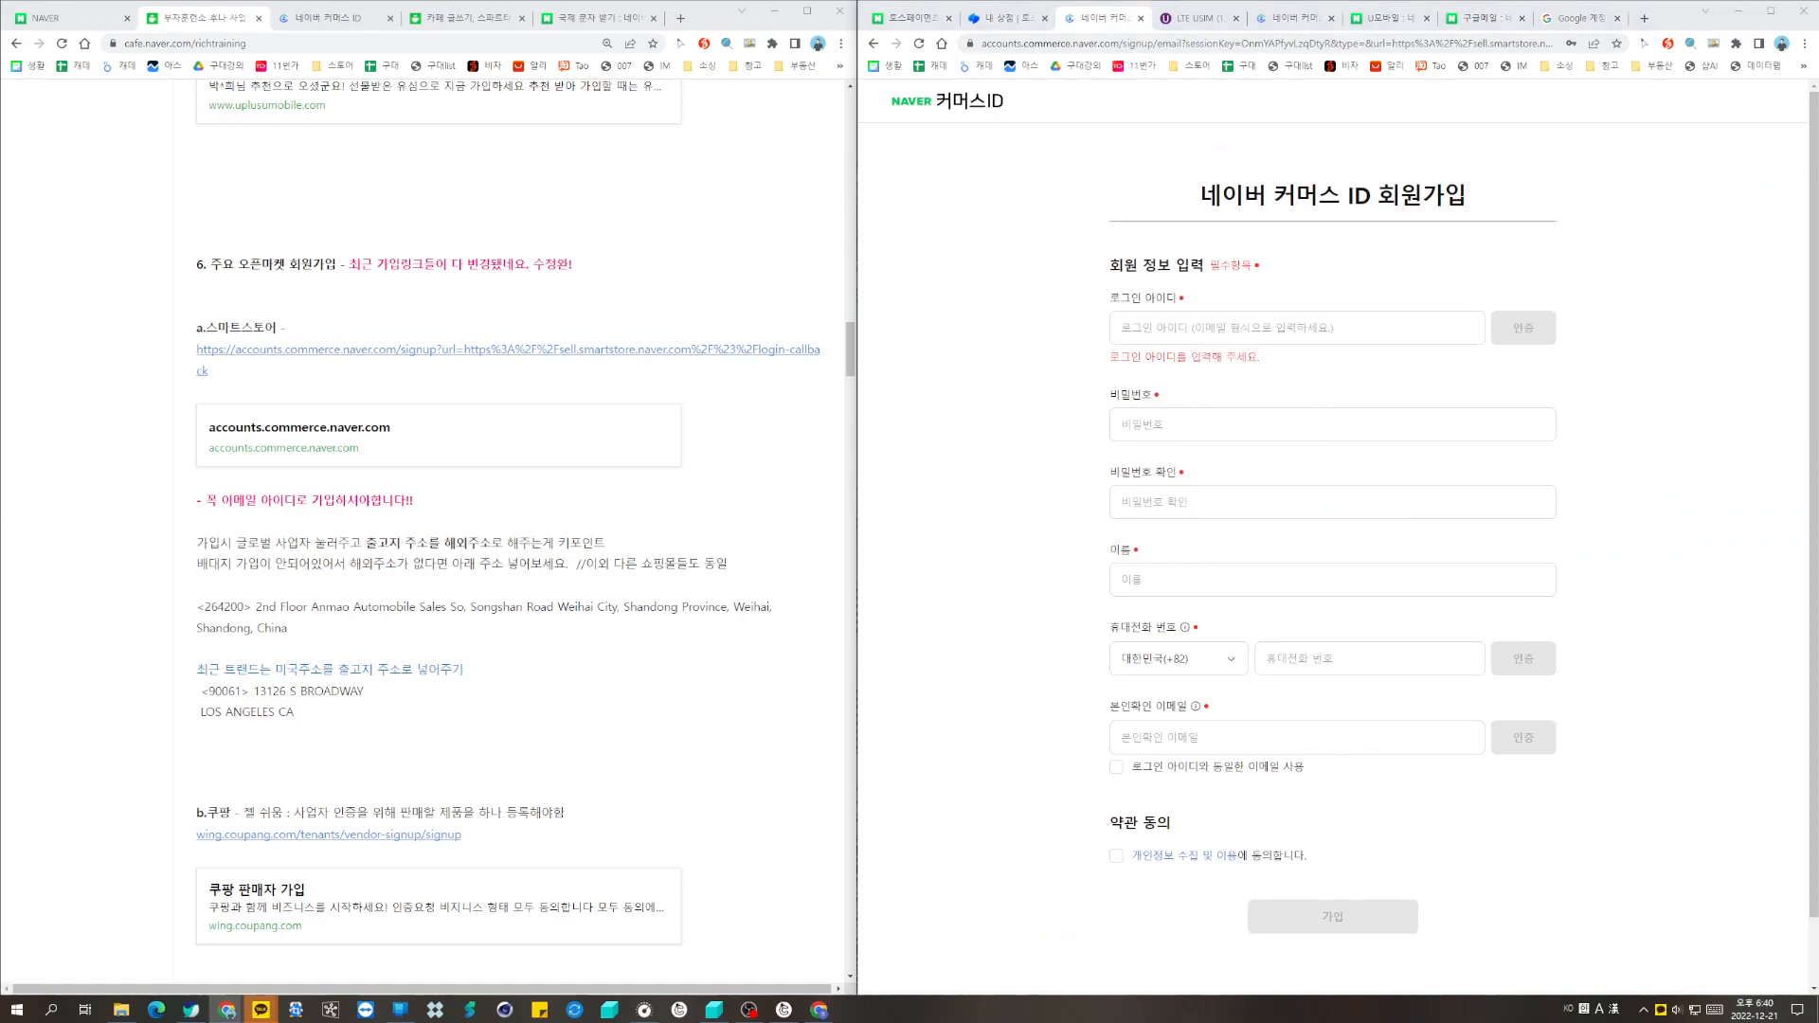
left_click(1175, 326)
left_click(1243, 366)
left_click(1523, 331)
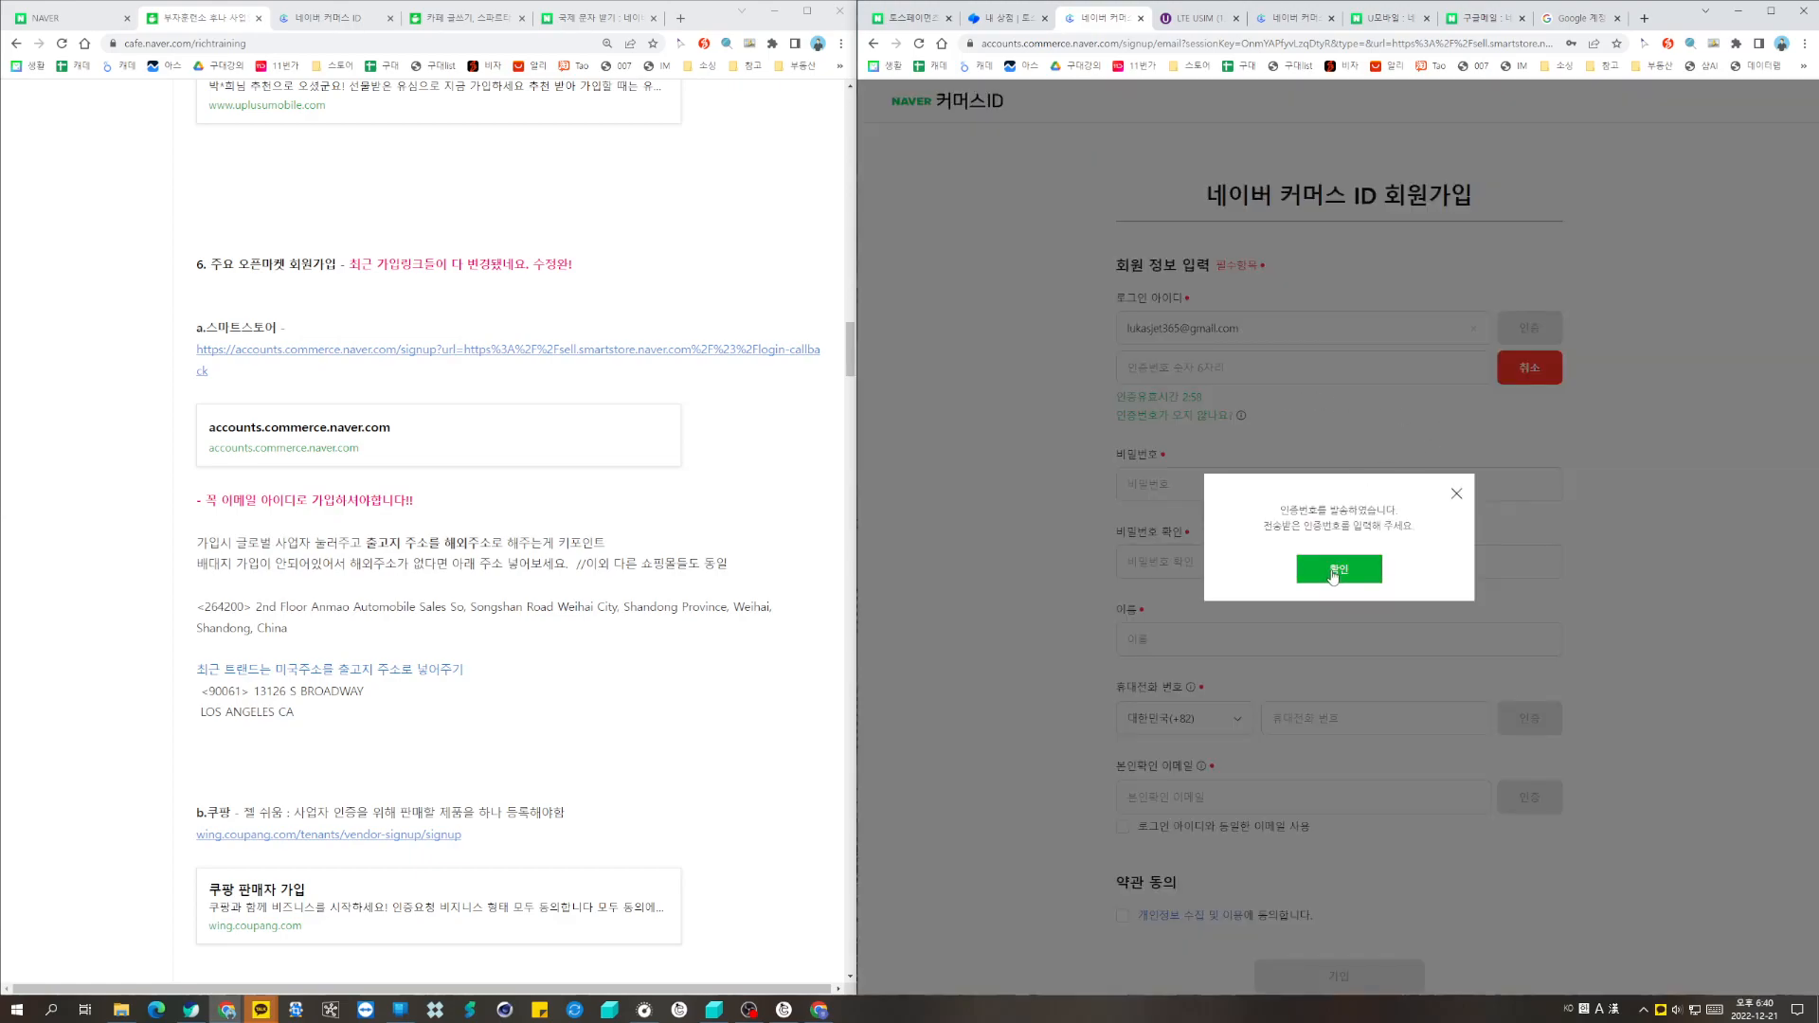
left_click(1338, 569)
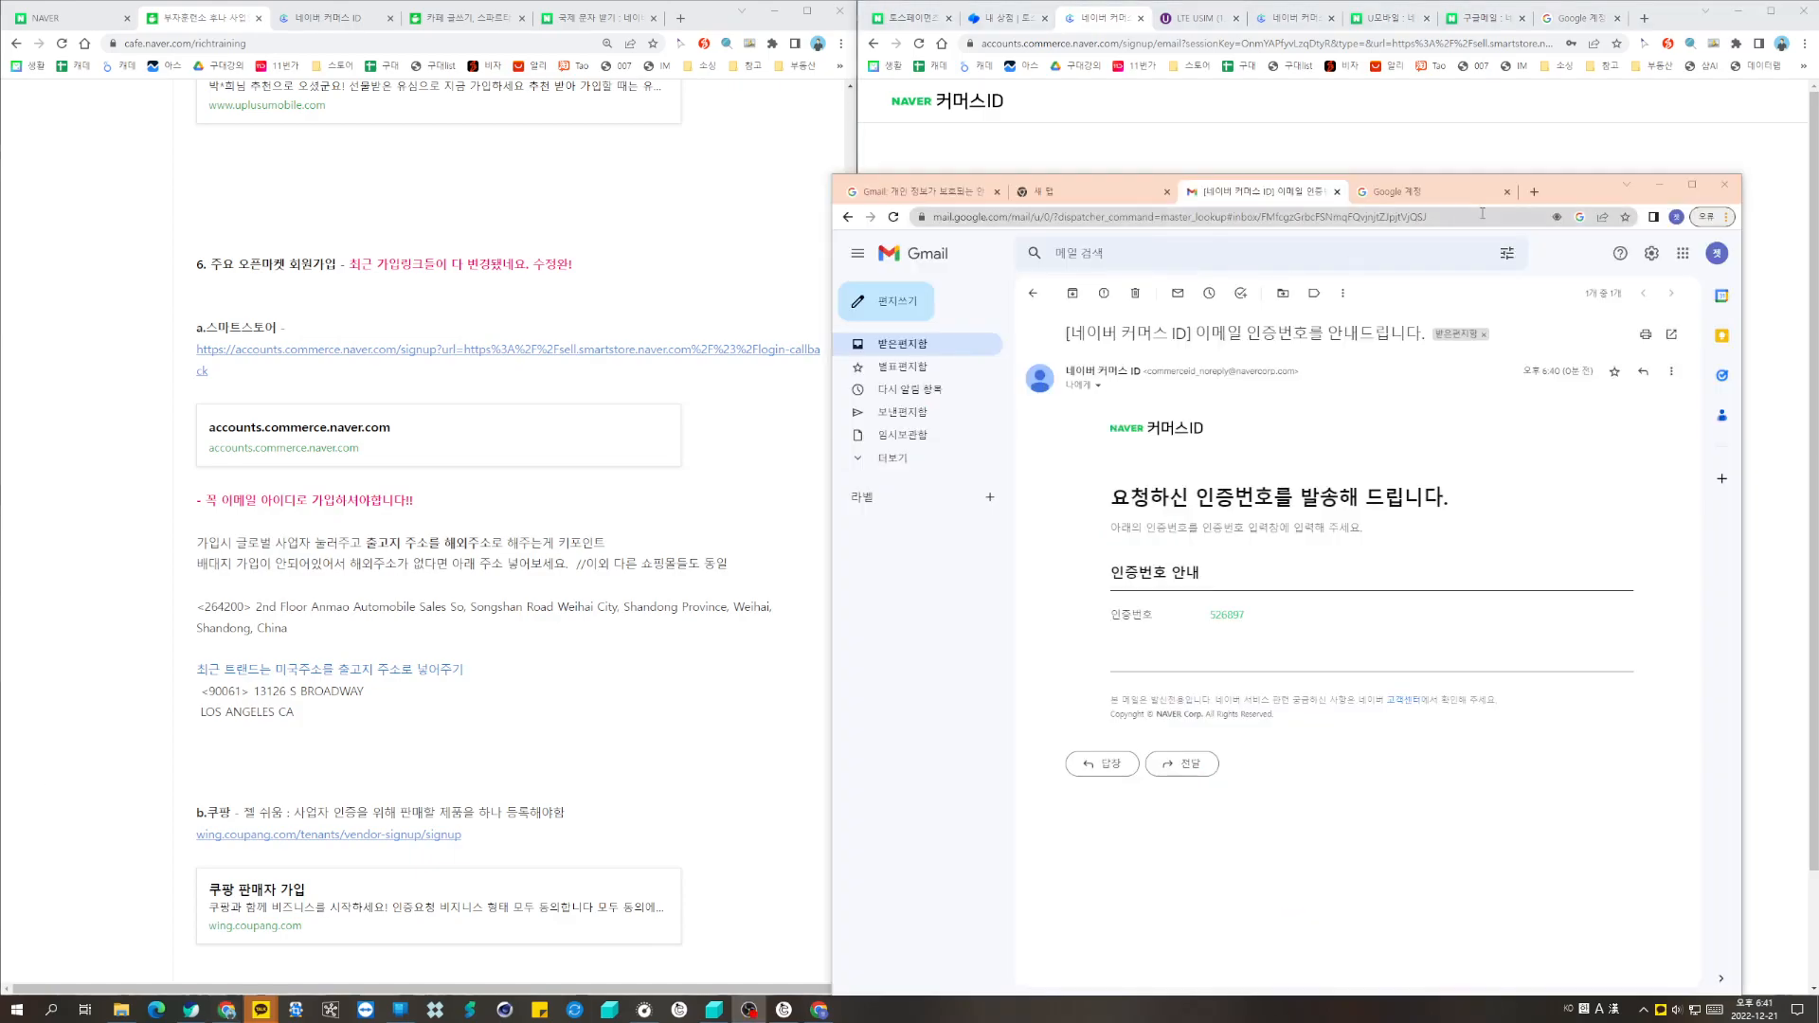
- Copy the code from the Gmail message into the form and confirm the e-mail verification
left_click_drag(1550, 193, 951, 211)
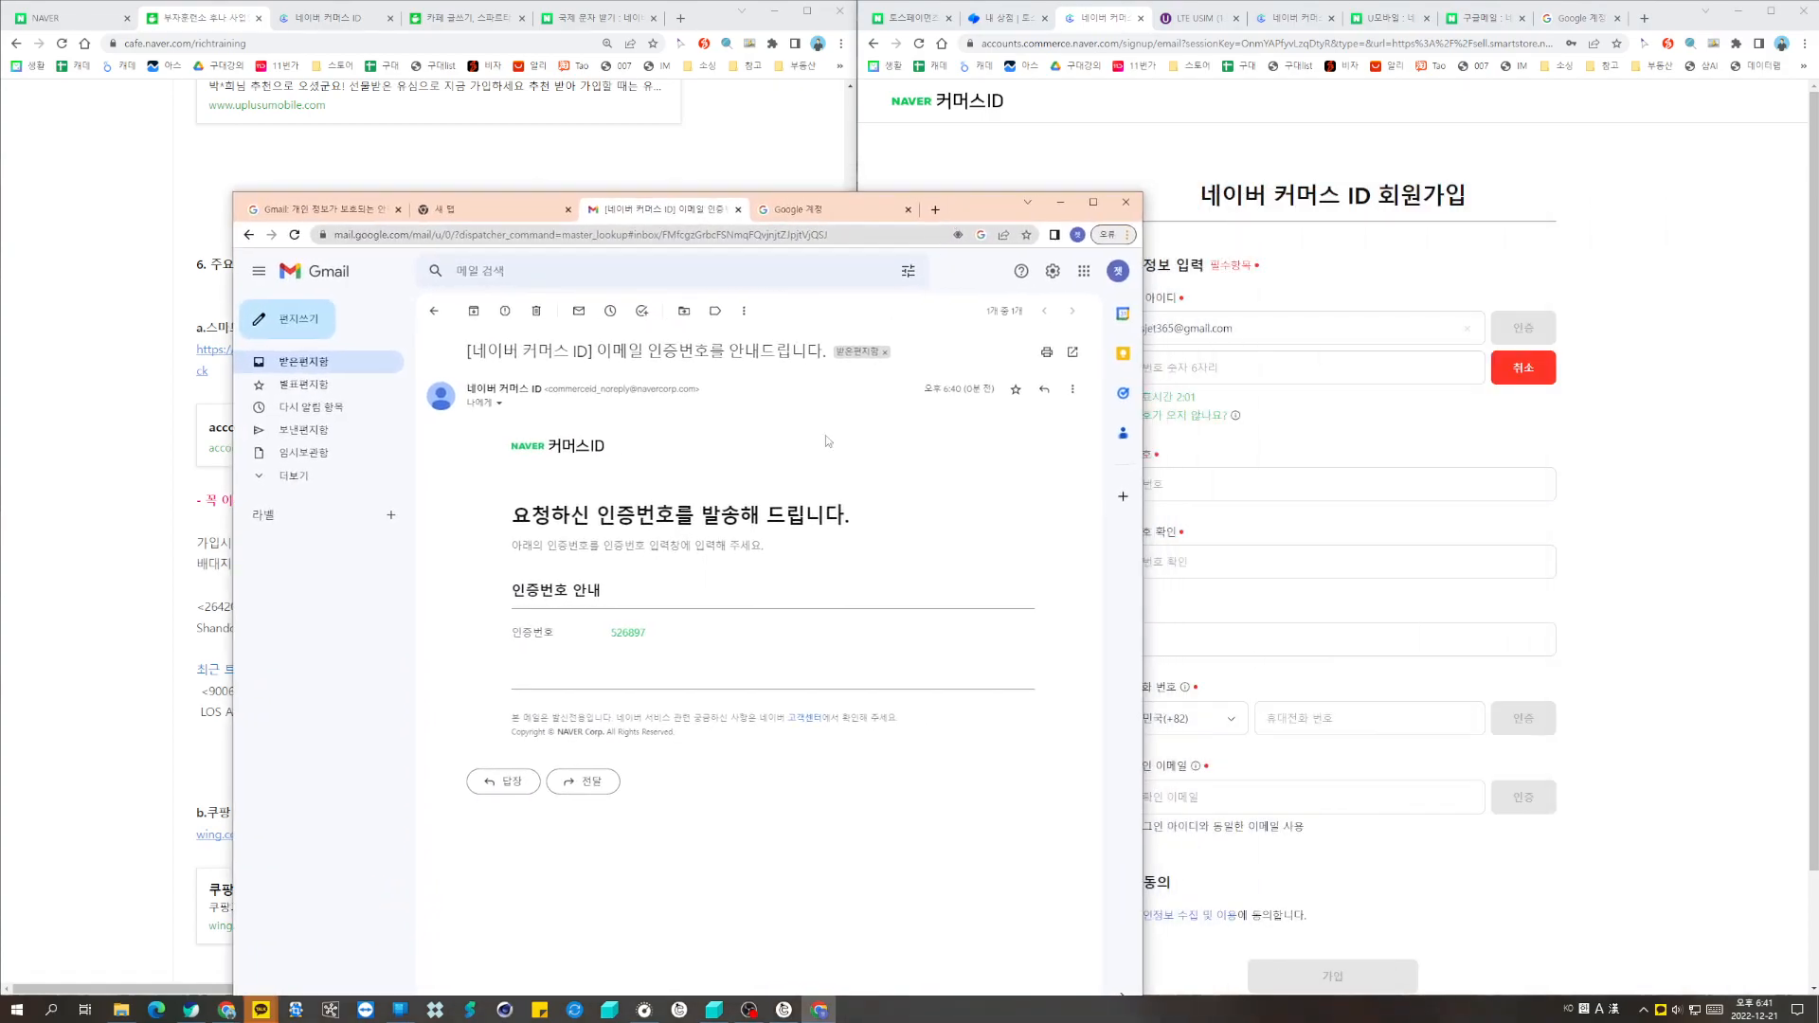
double_click(628, 632)
key("ctrl+c")
left_click(1340, 366)
key("ctrl+v")
left_click(736, 154)
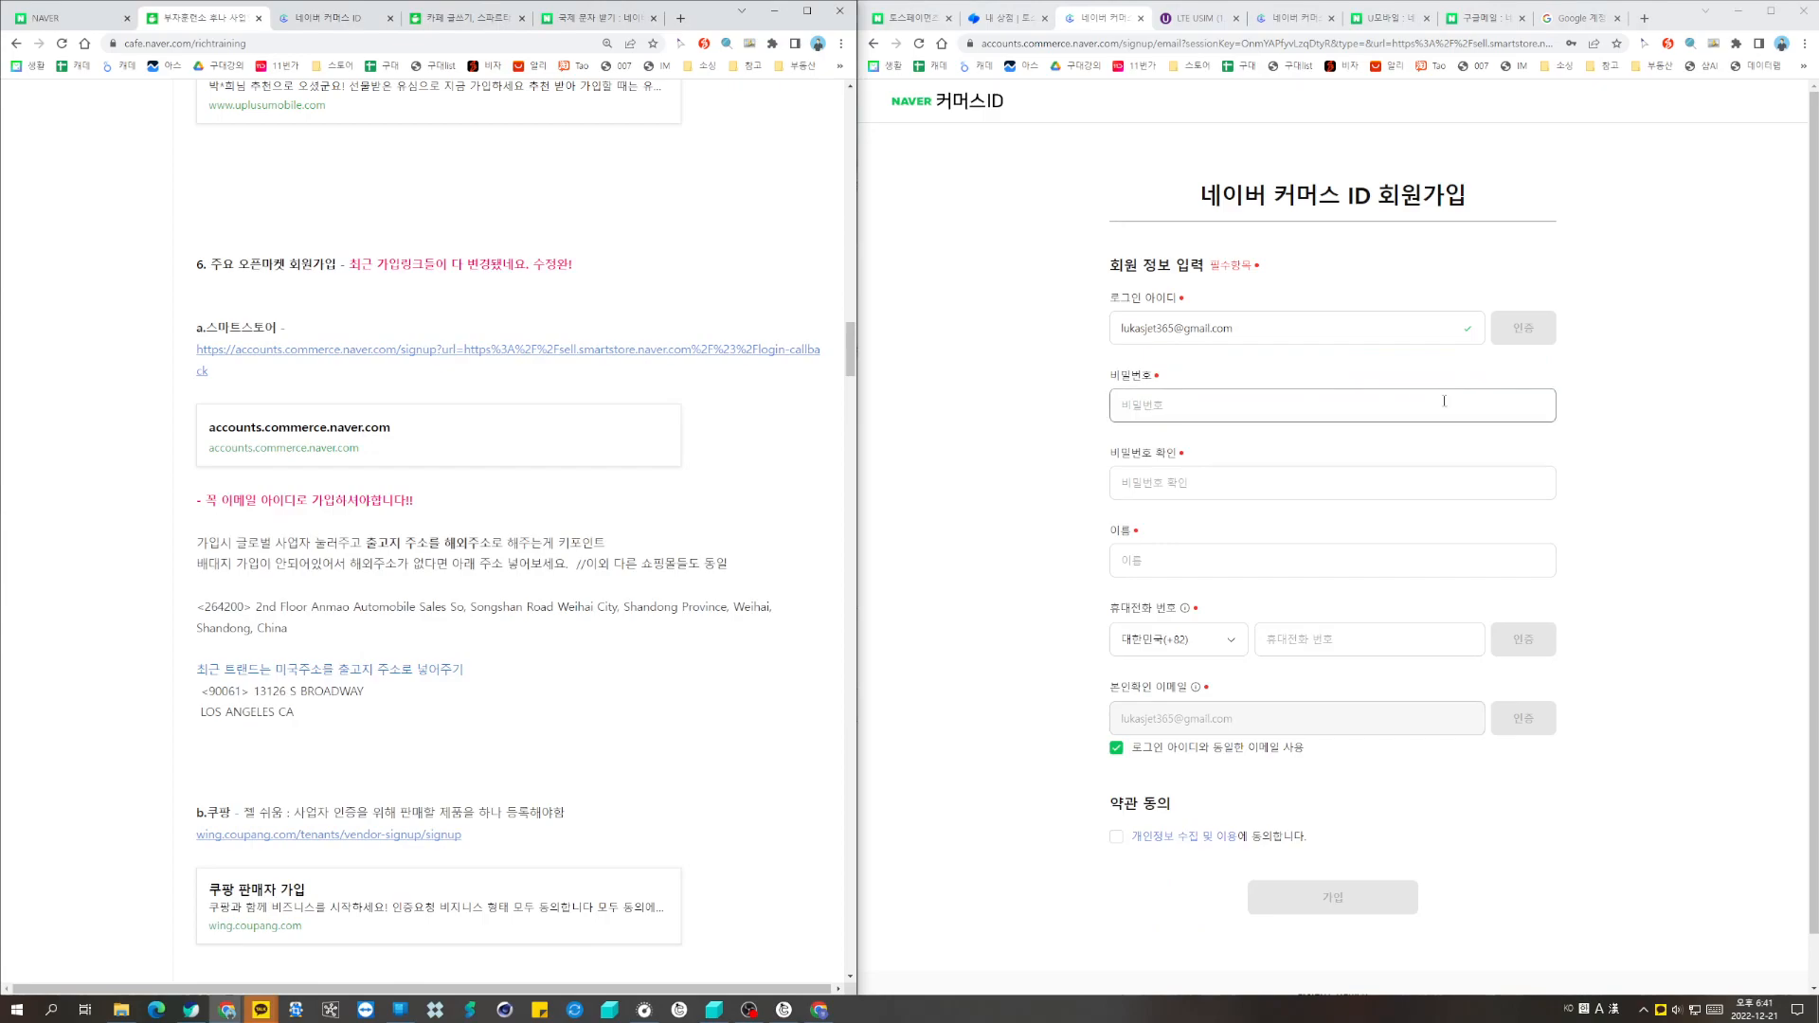
- Enter the account password twice and fill the name from a saved suggestion
left_click(1255, 409)
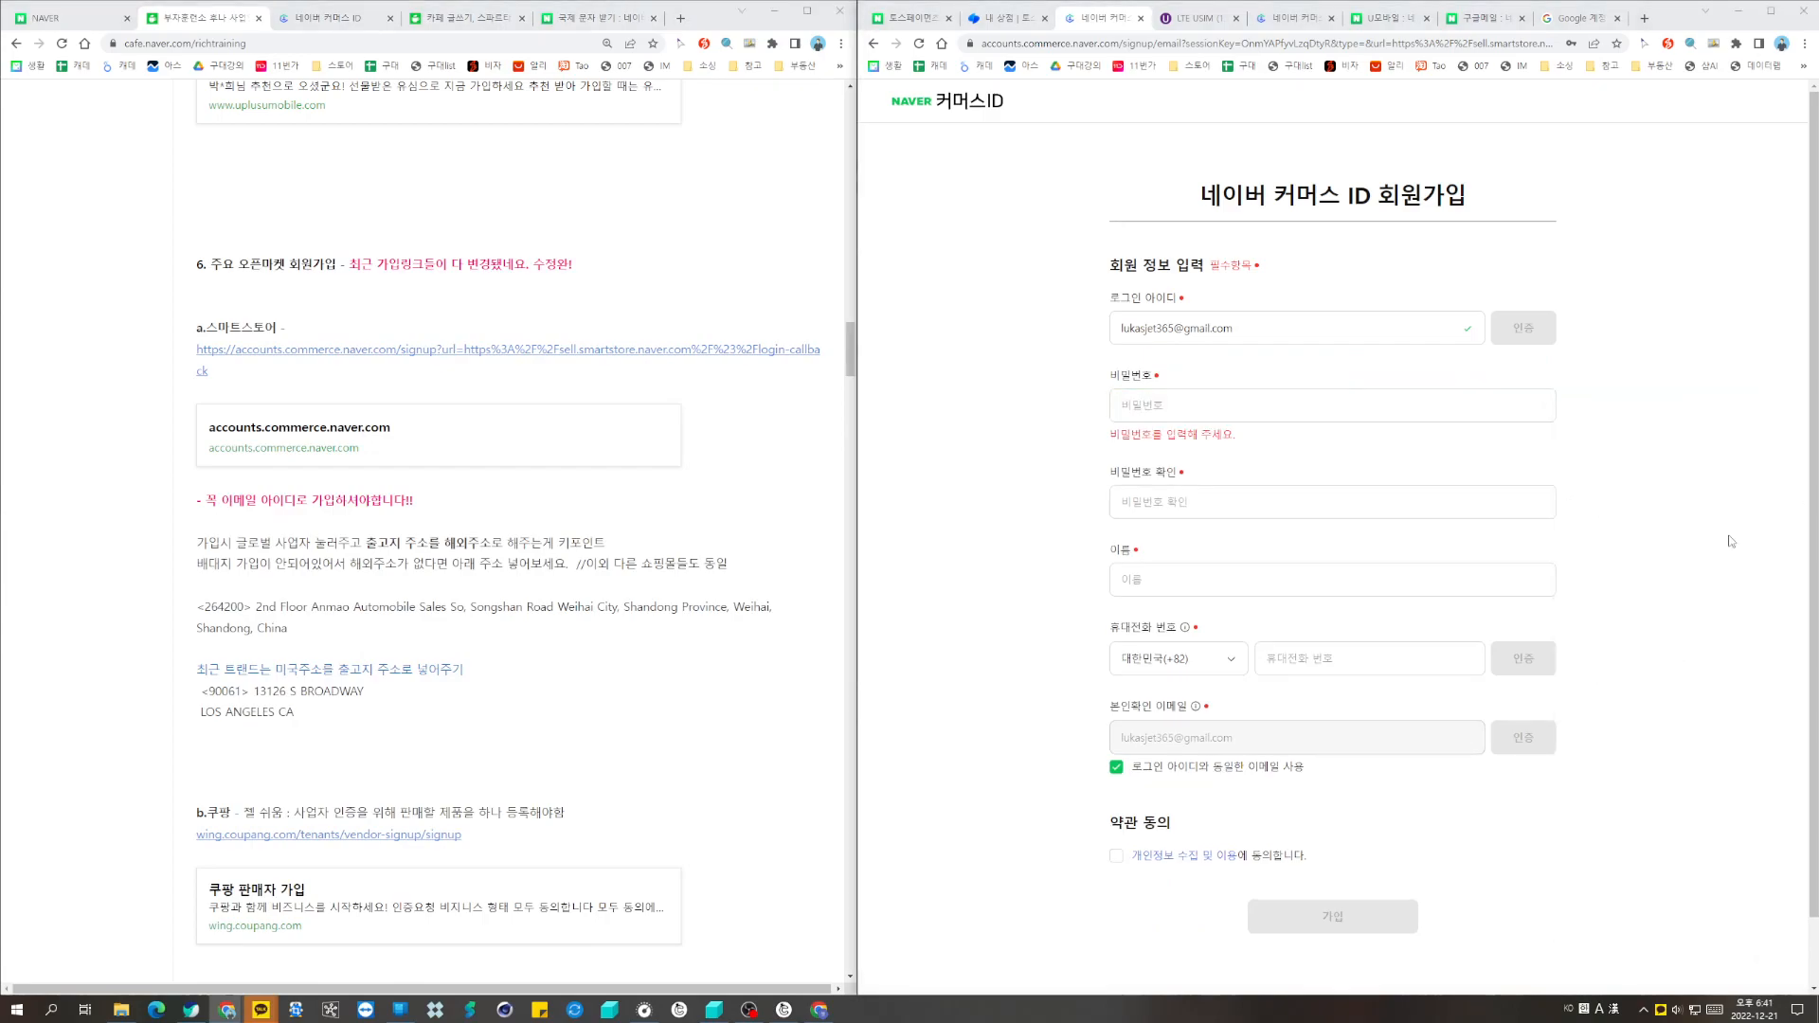
type("••••••••")
left_click(1154, 482)
type("••••••••")
left_click(1157, 561)
left_click(1216, 598)
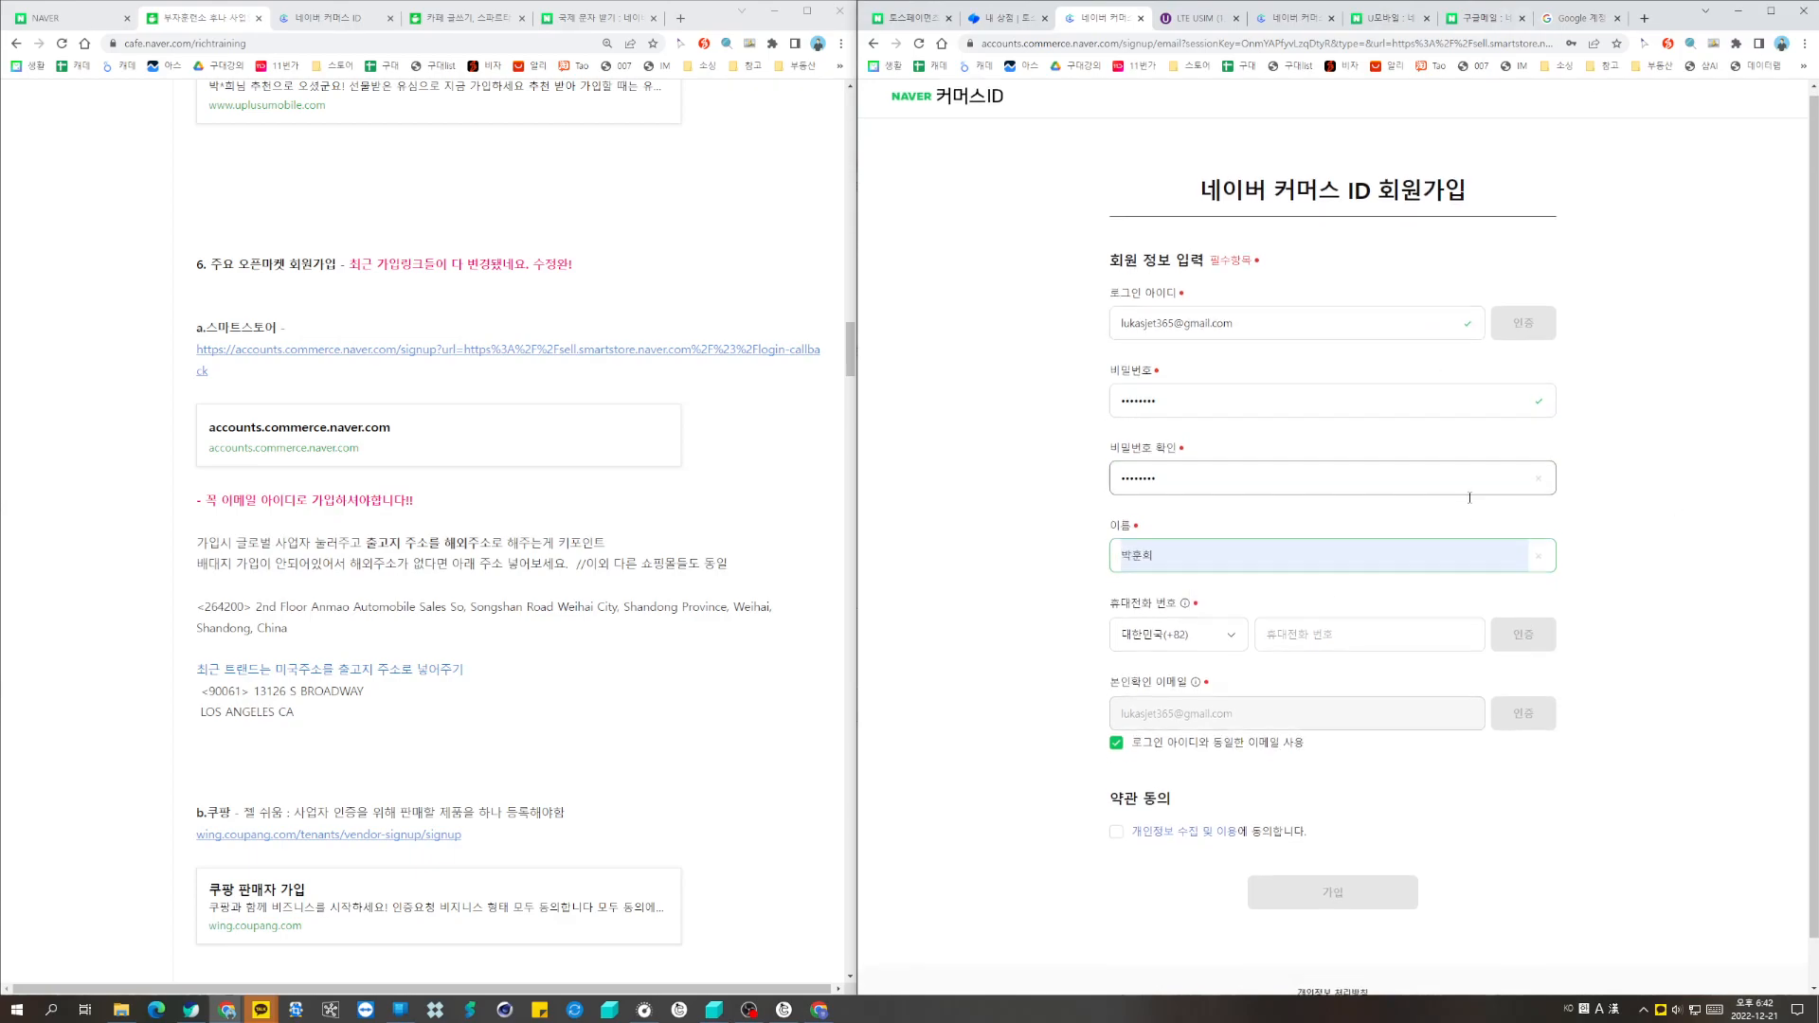
- Paste the phone verification code to verify the phone number
scroll(1468, 498, "down", 1)
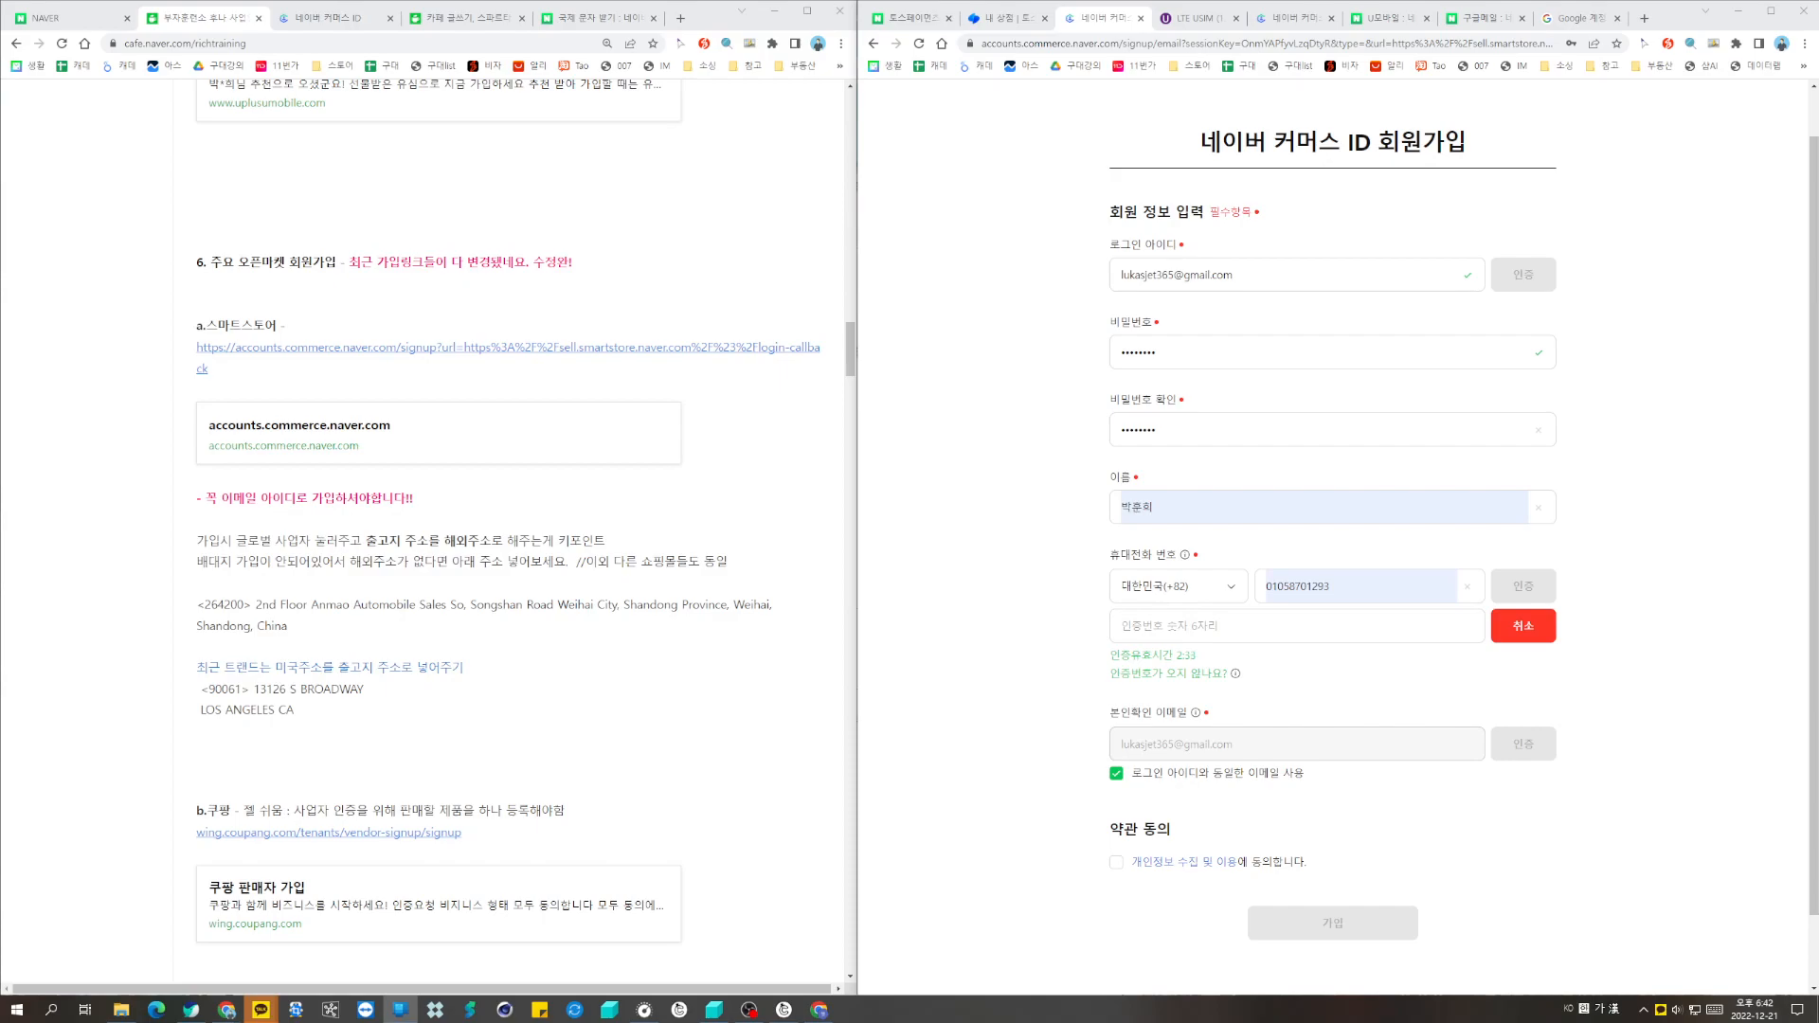
left_click(1266, 635)
key("ctrl+v")
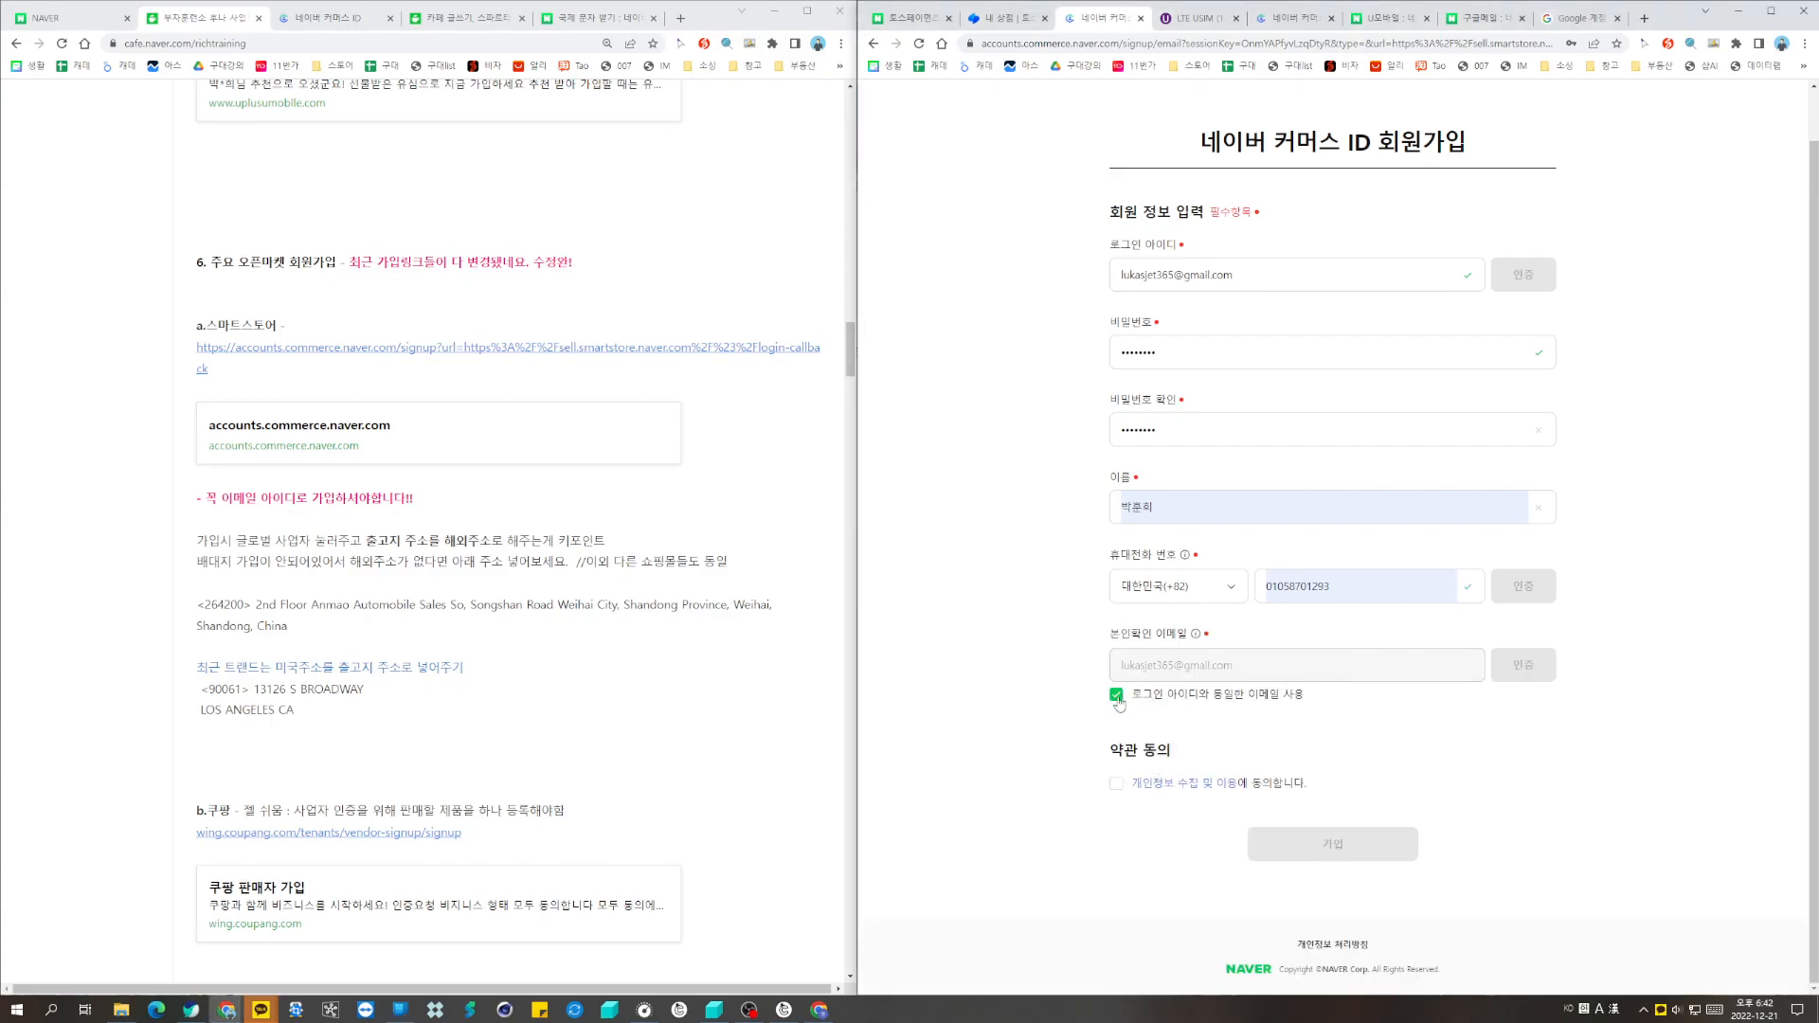
- Use a separate saved confirmation e-mail instead of the login ID and verify it with the emailed code
left_click(1117, 697)
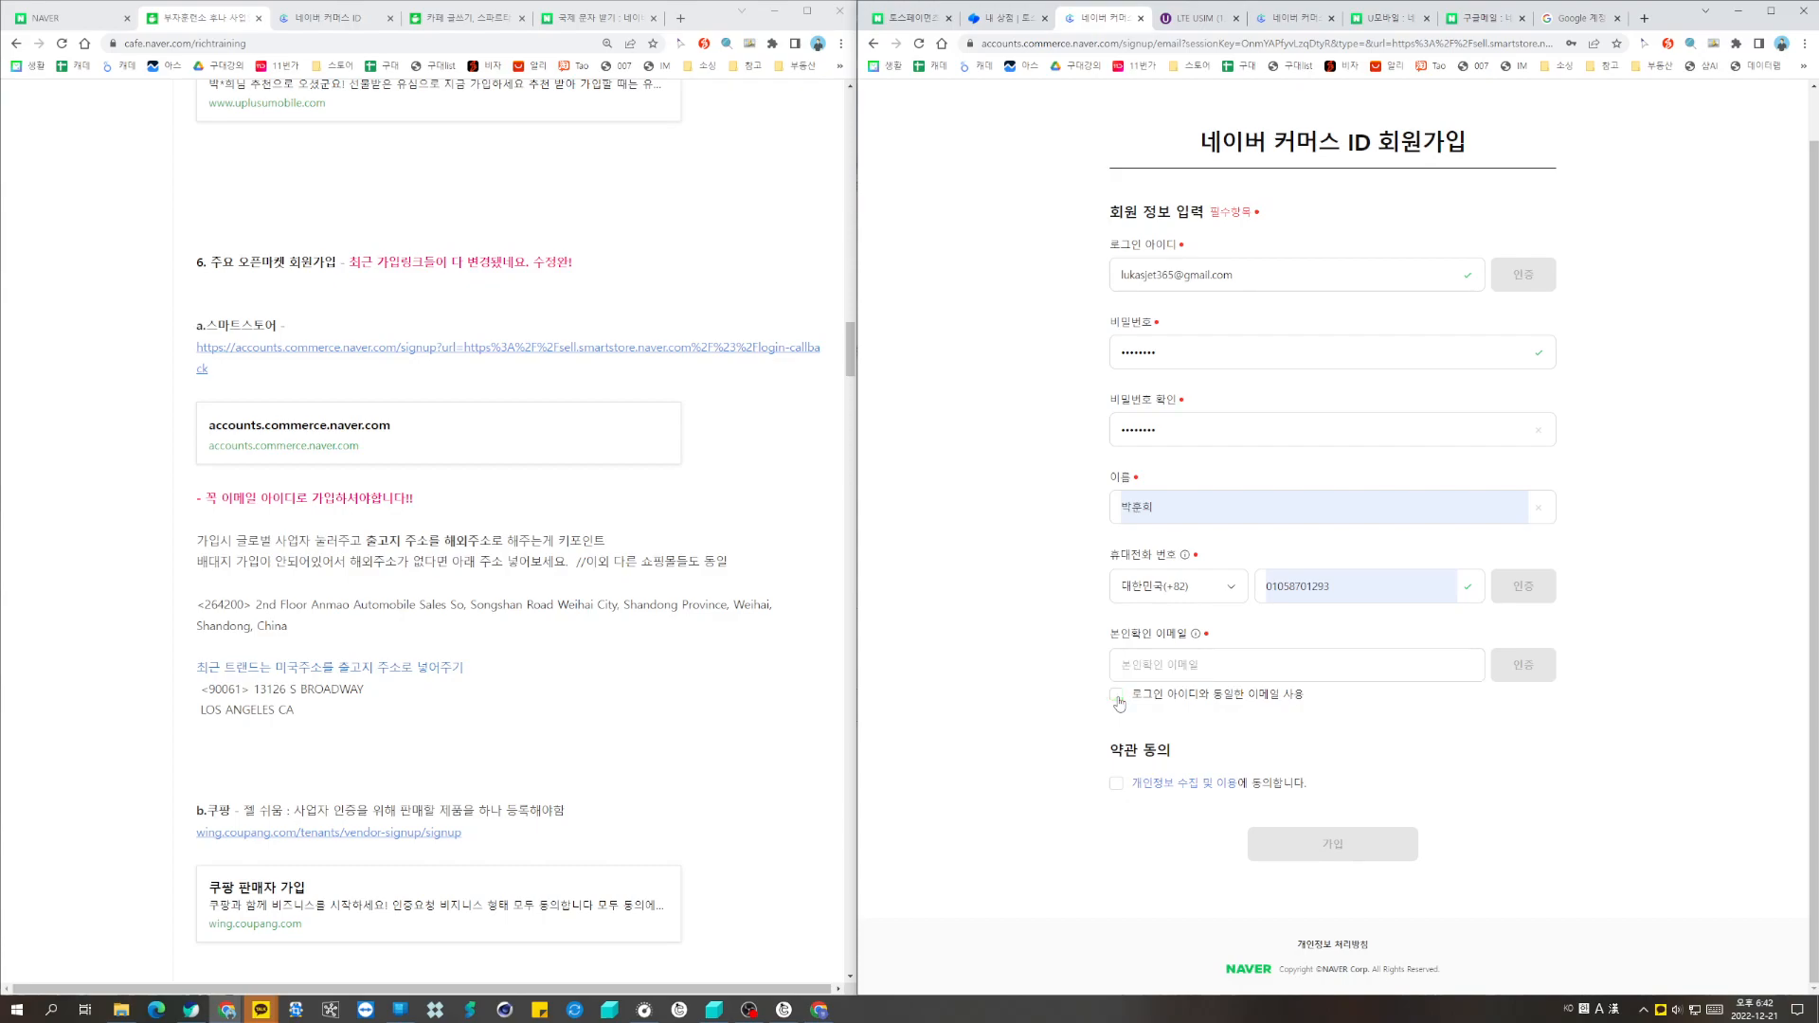
left_click(1168, 665)
left_click(1245, 703)
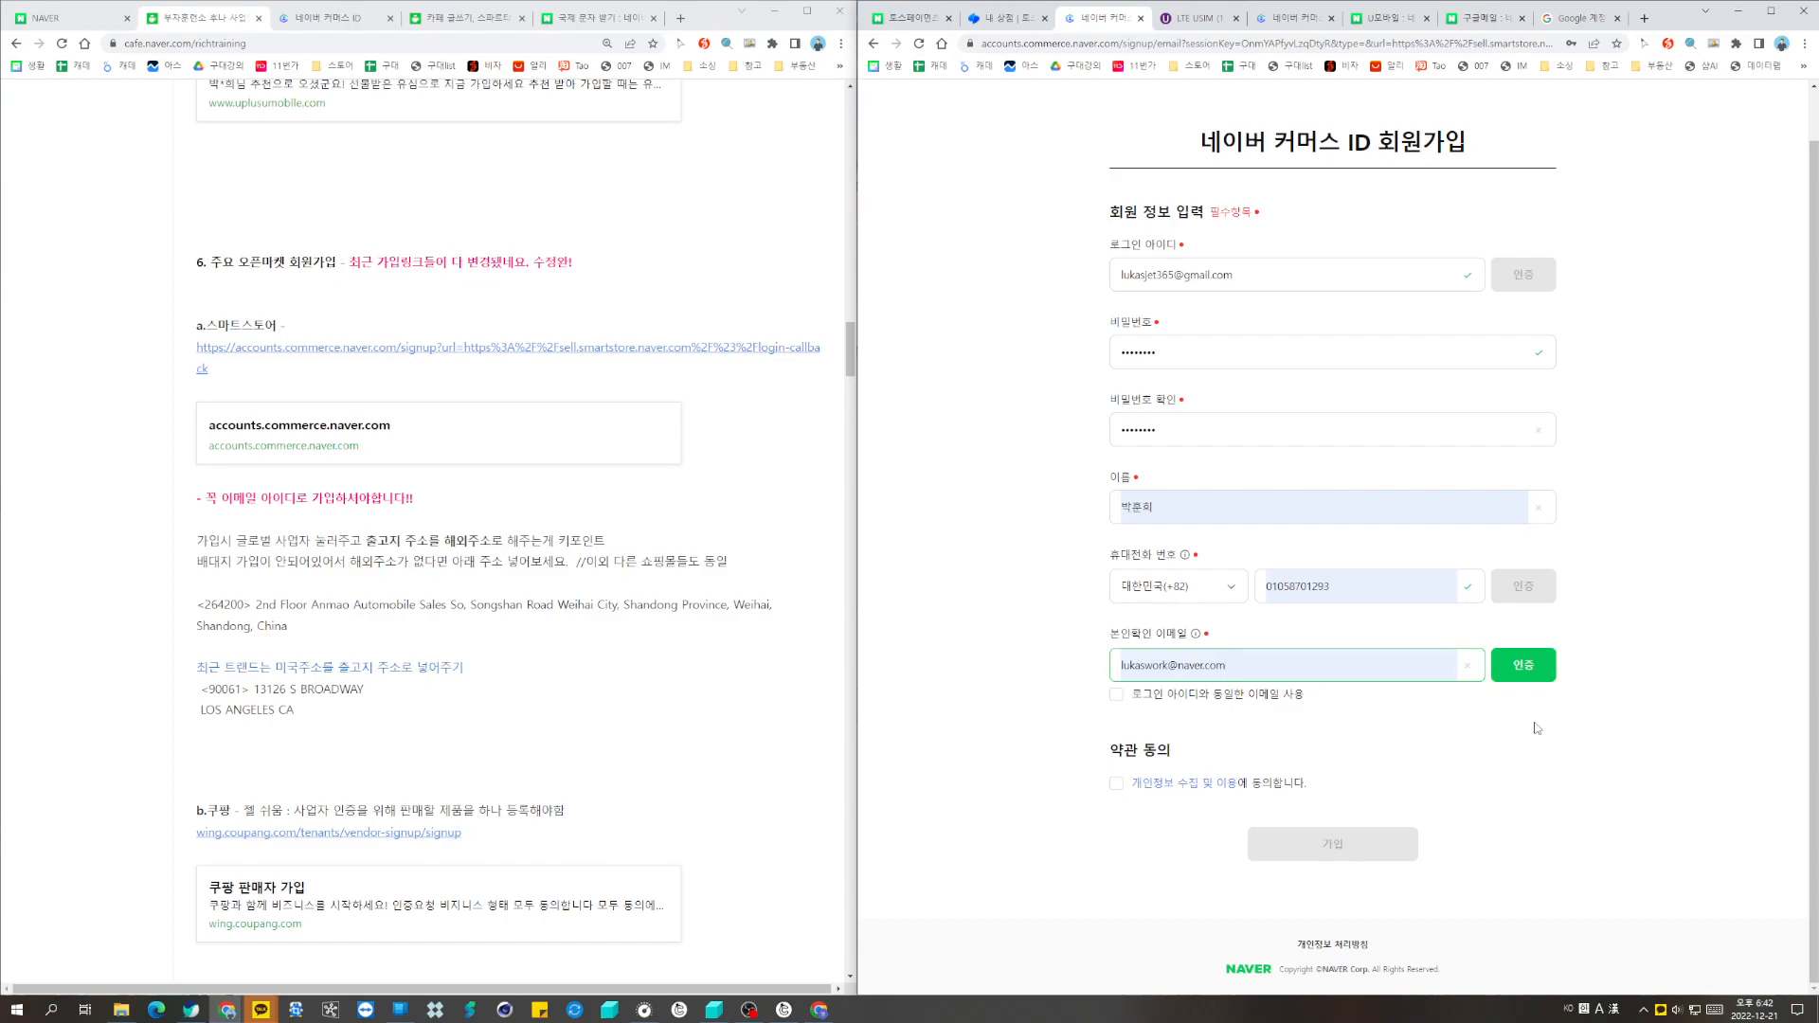
left_click(1541, 672)
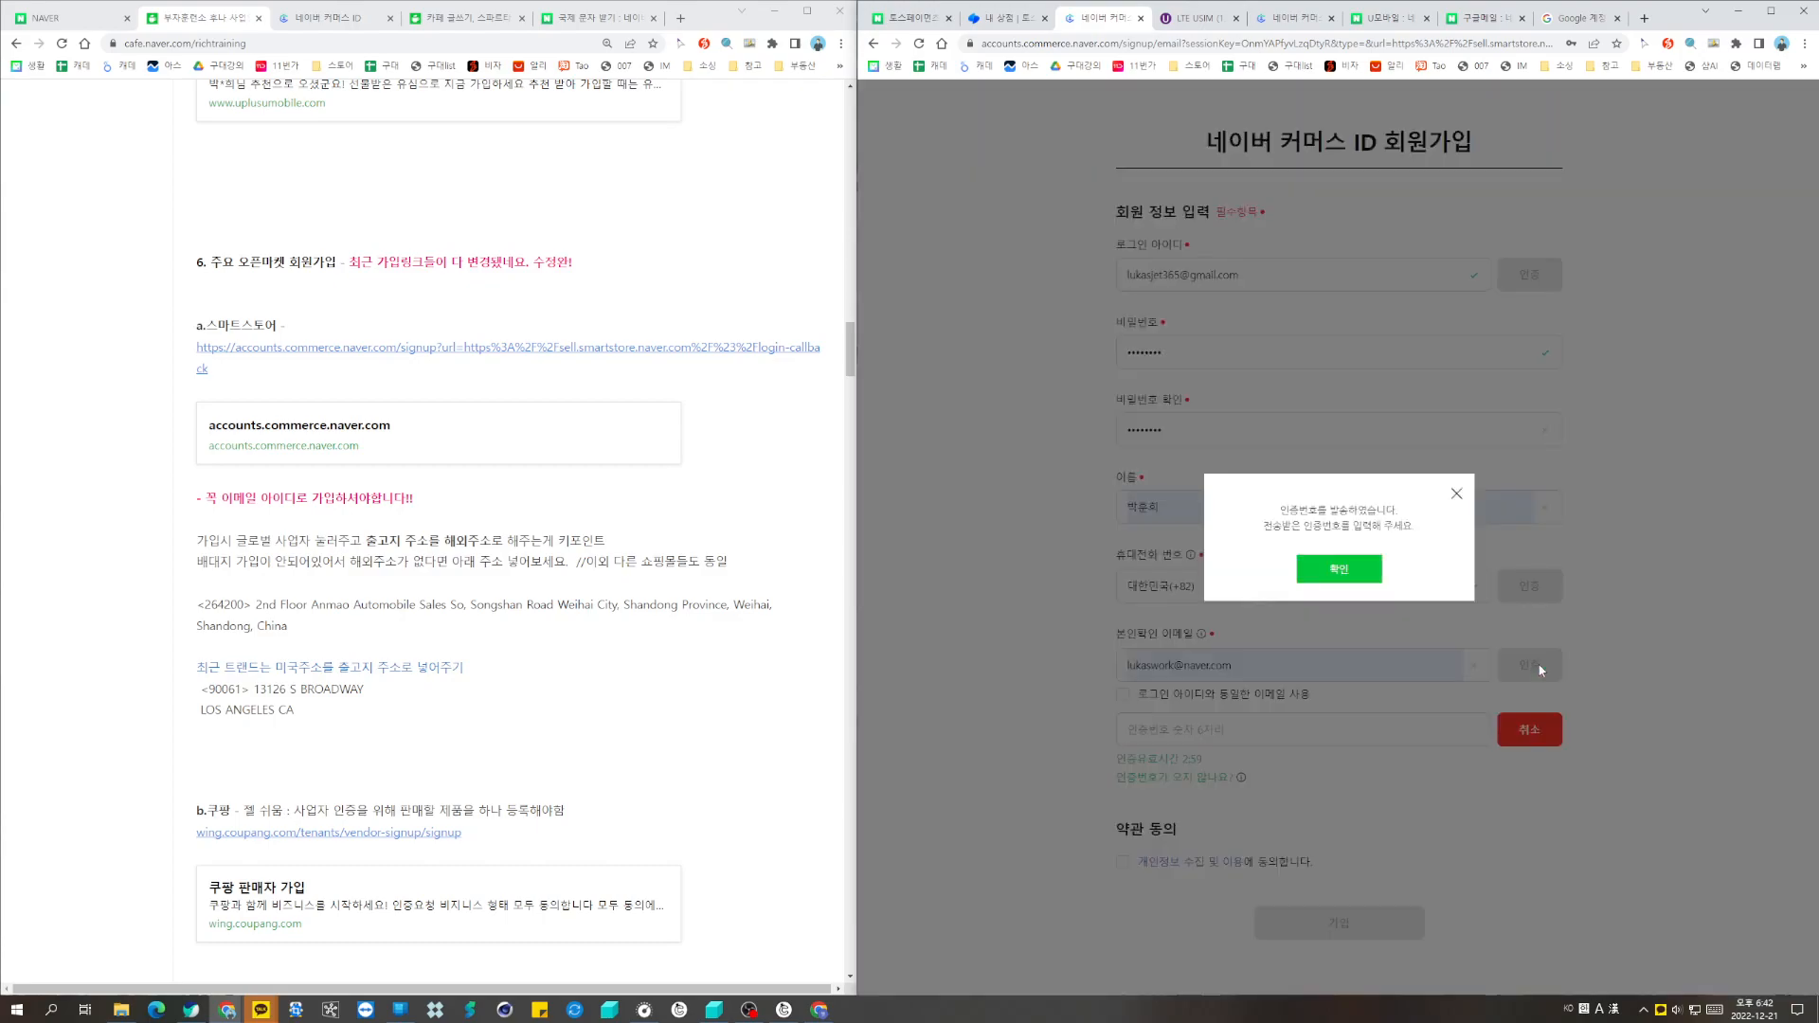
left_click(1361, 574)
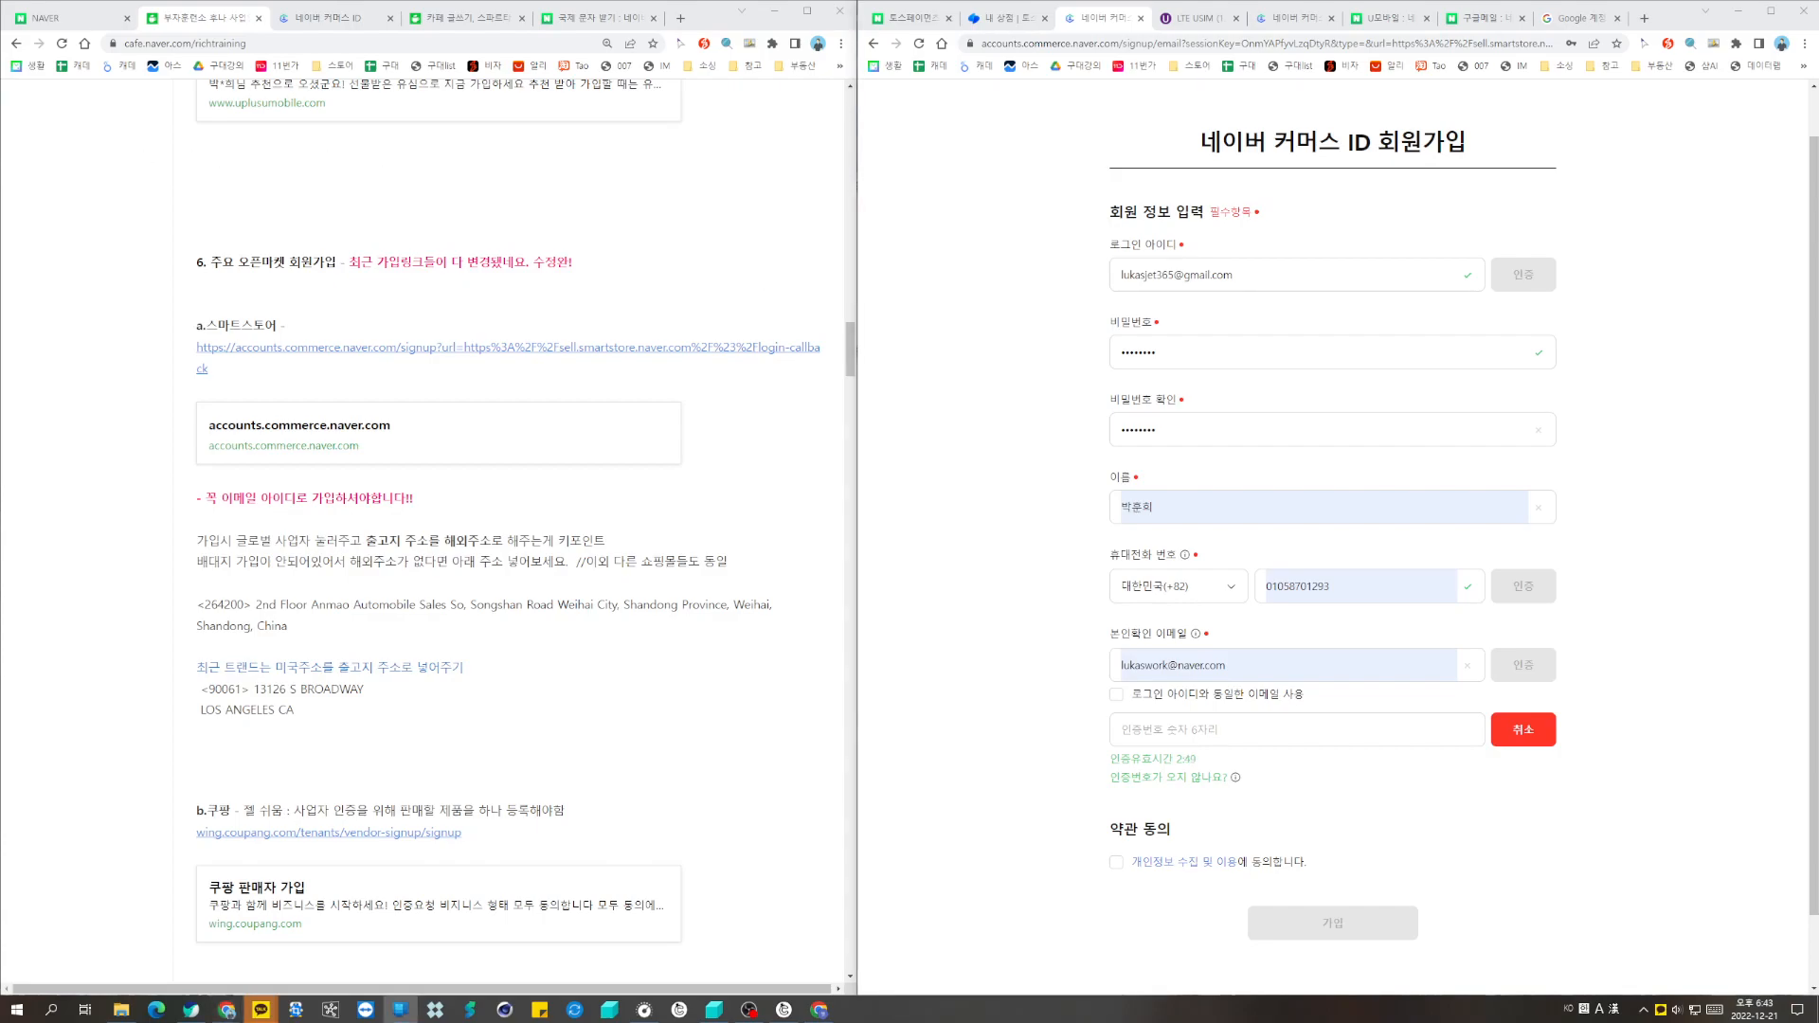
left_click(1220, 735)
key("ctrl+v")
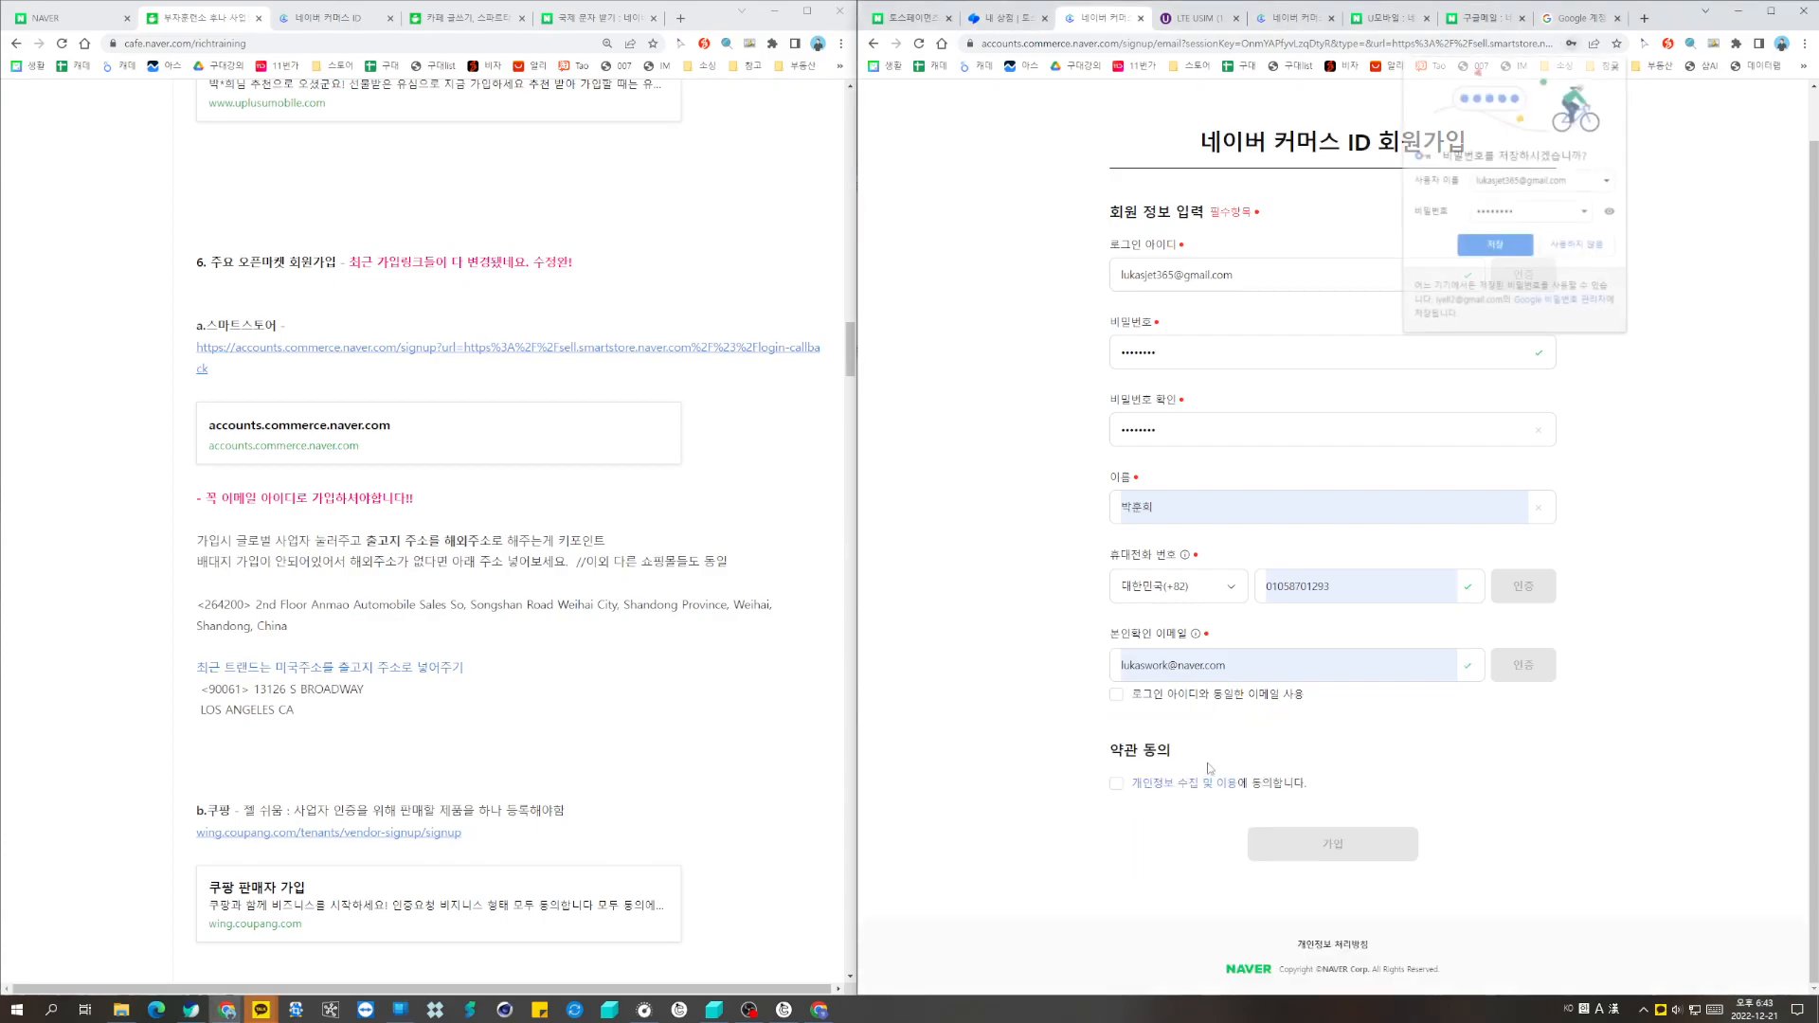
- Decline saving the password, agree to personal information collection and submit with 가입
left_click(1578, 245)
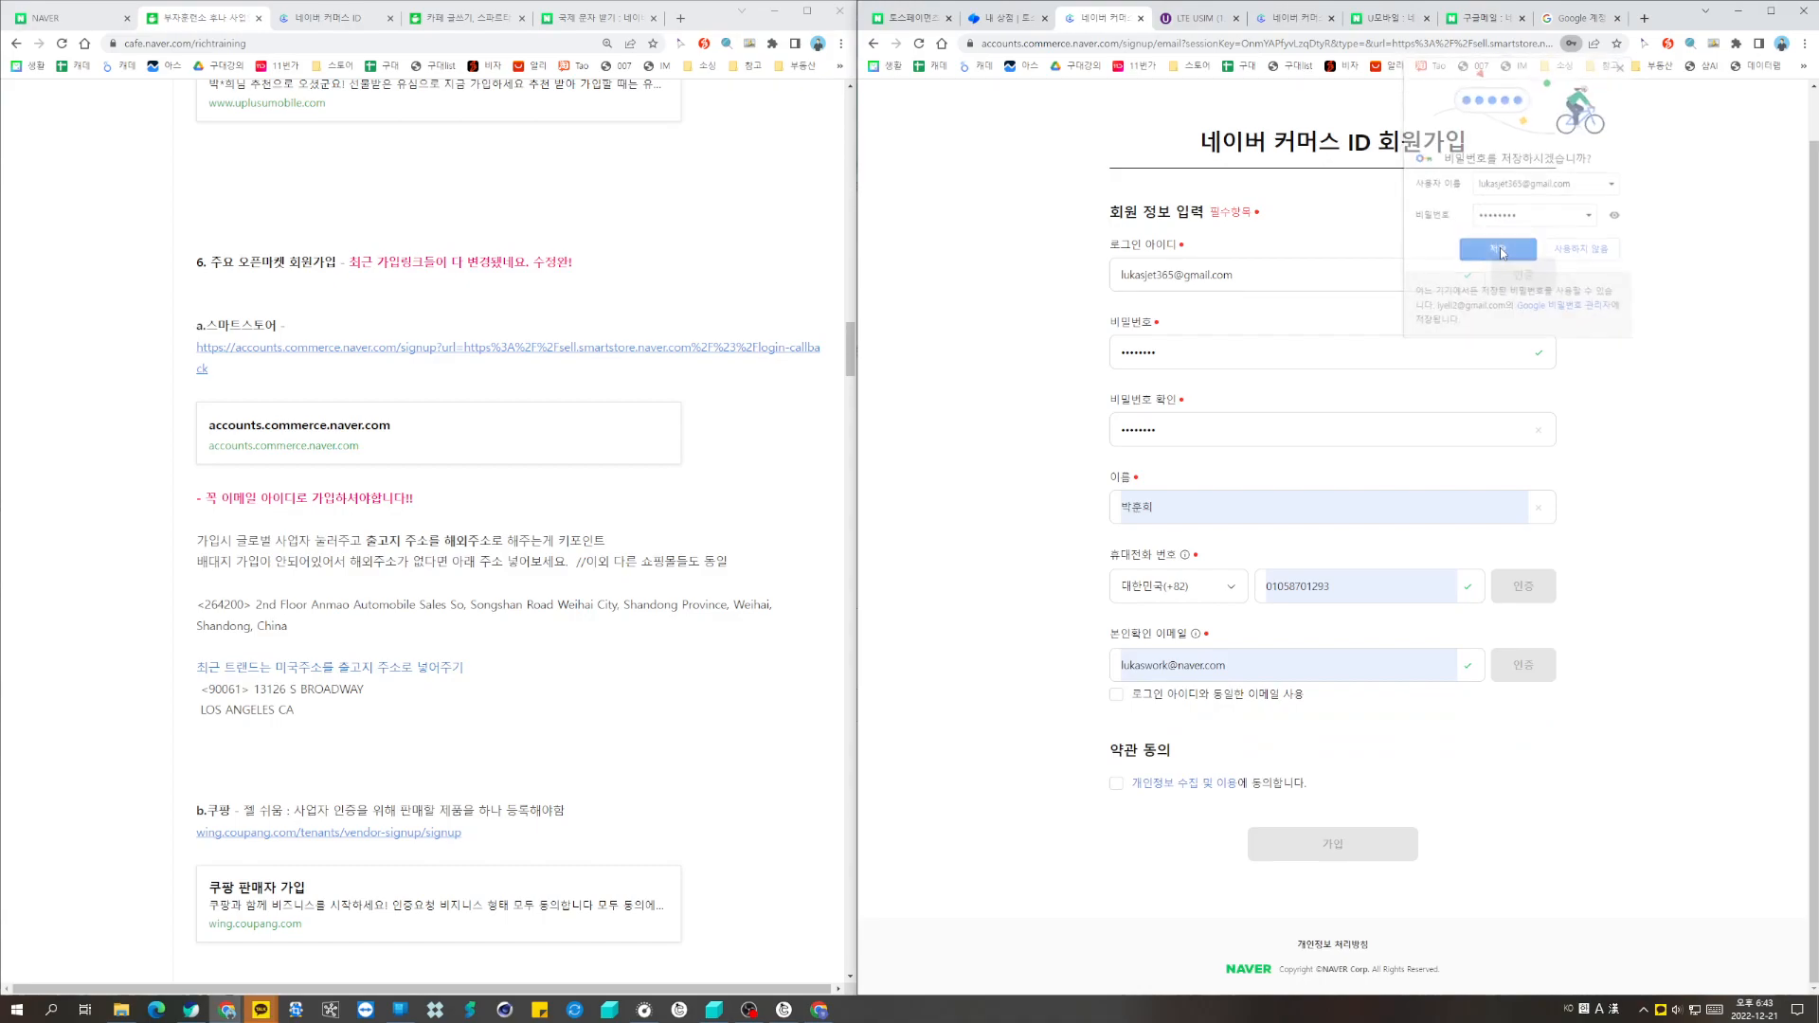
left_click(1117, 783)
left_click(1332, 843)
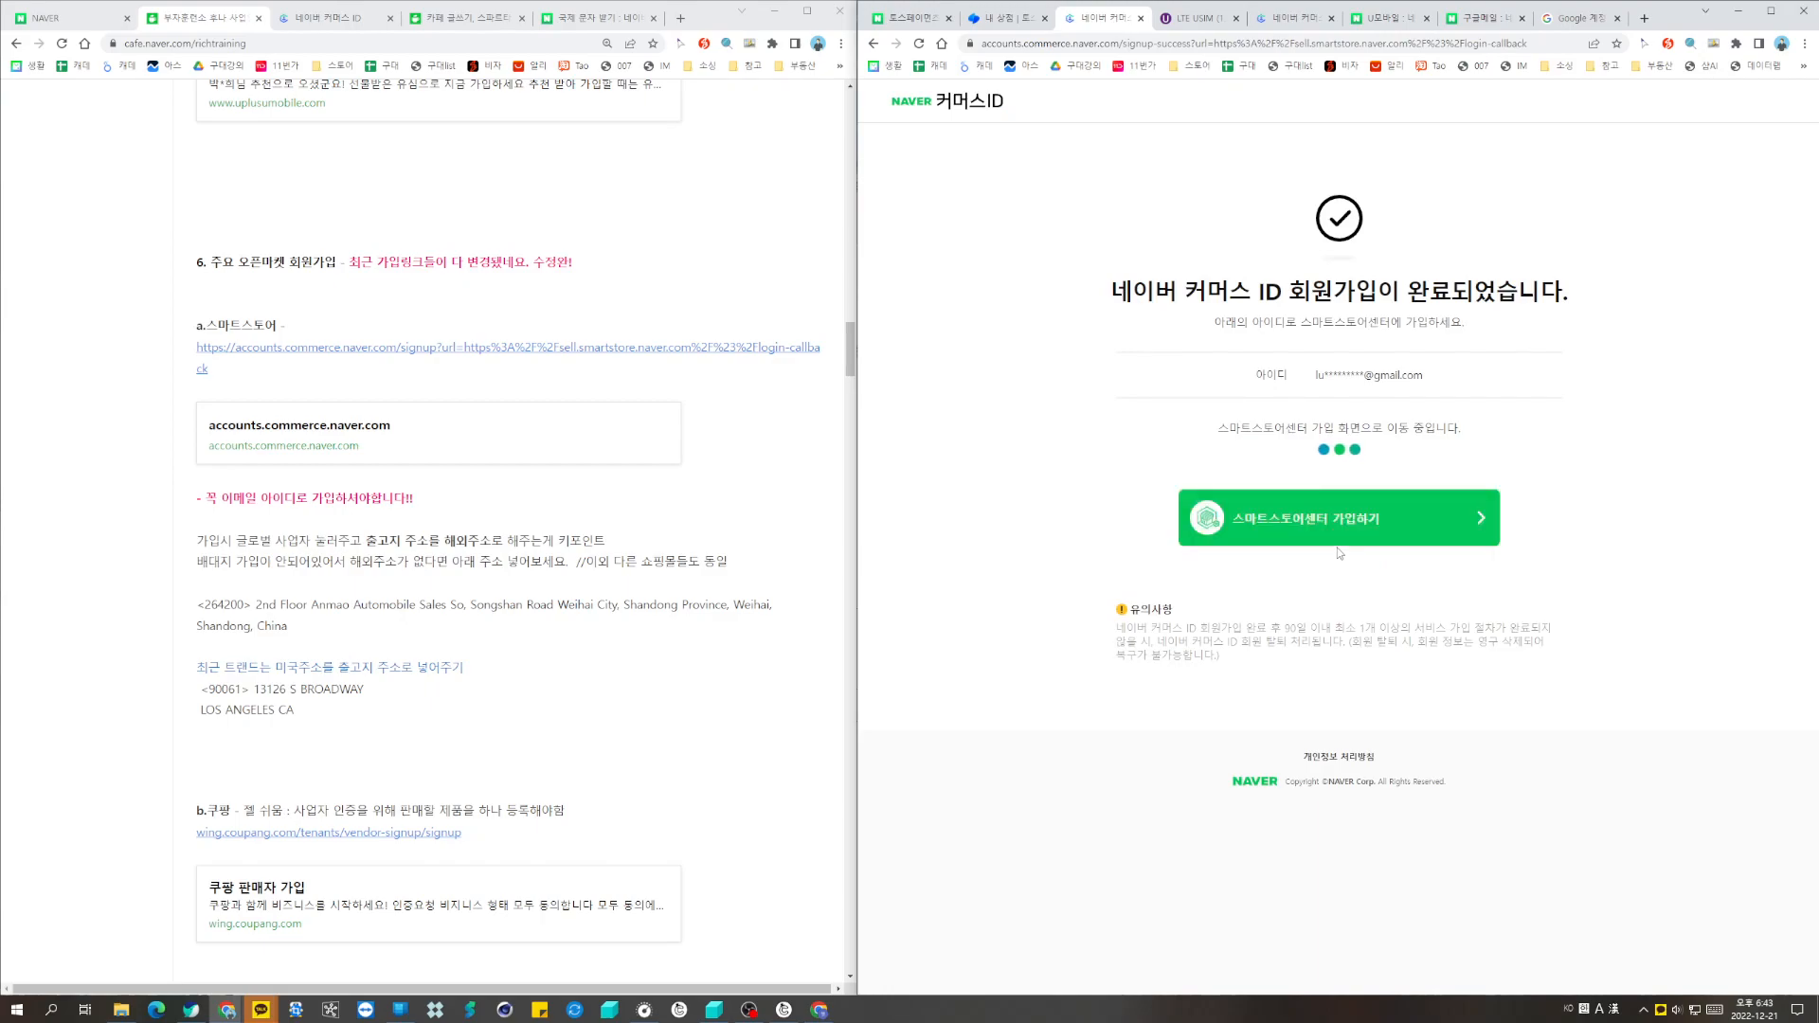
- Begin Smart Store Center signup and confirm two-step email verification with the emailed code
left_click(1269, 524)
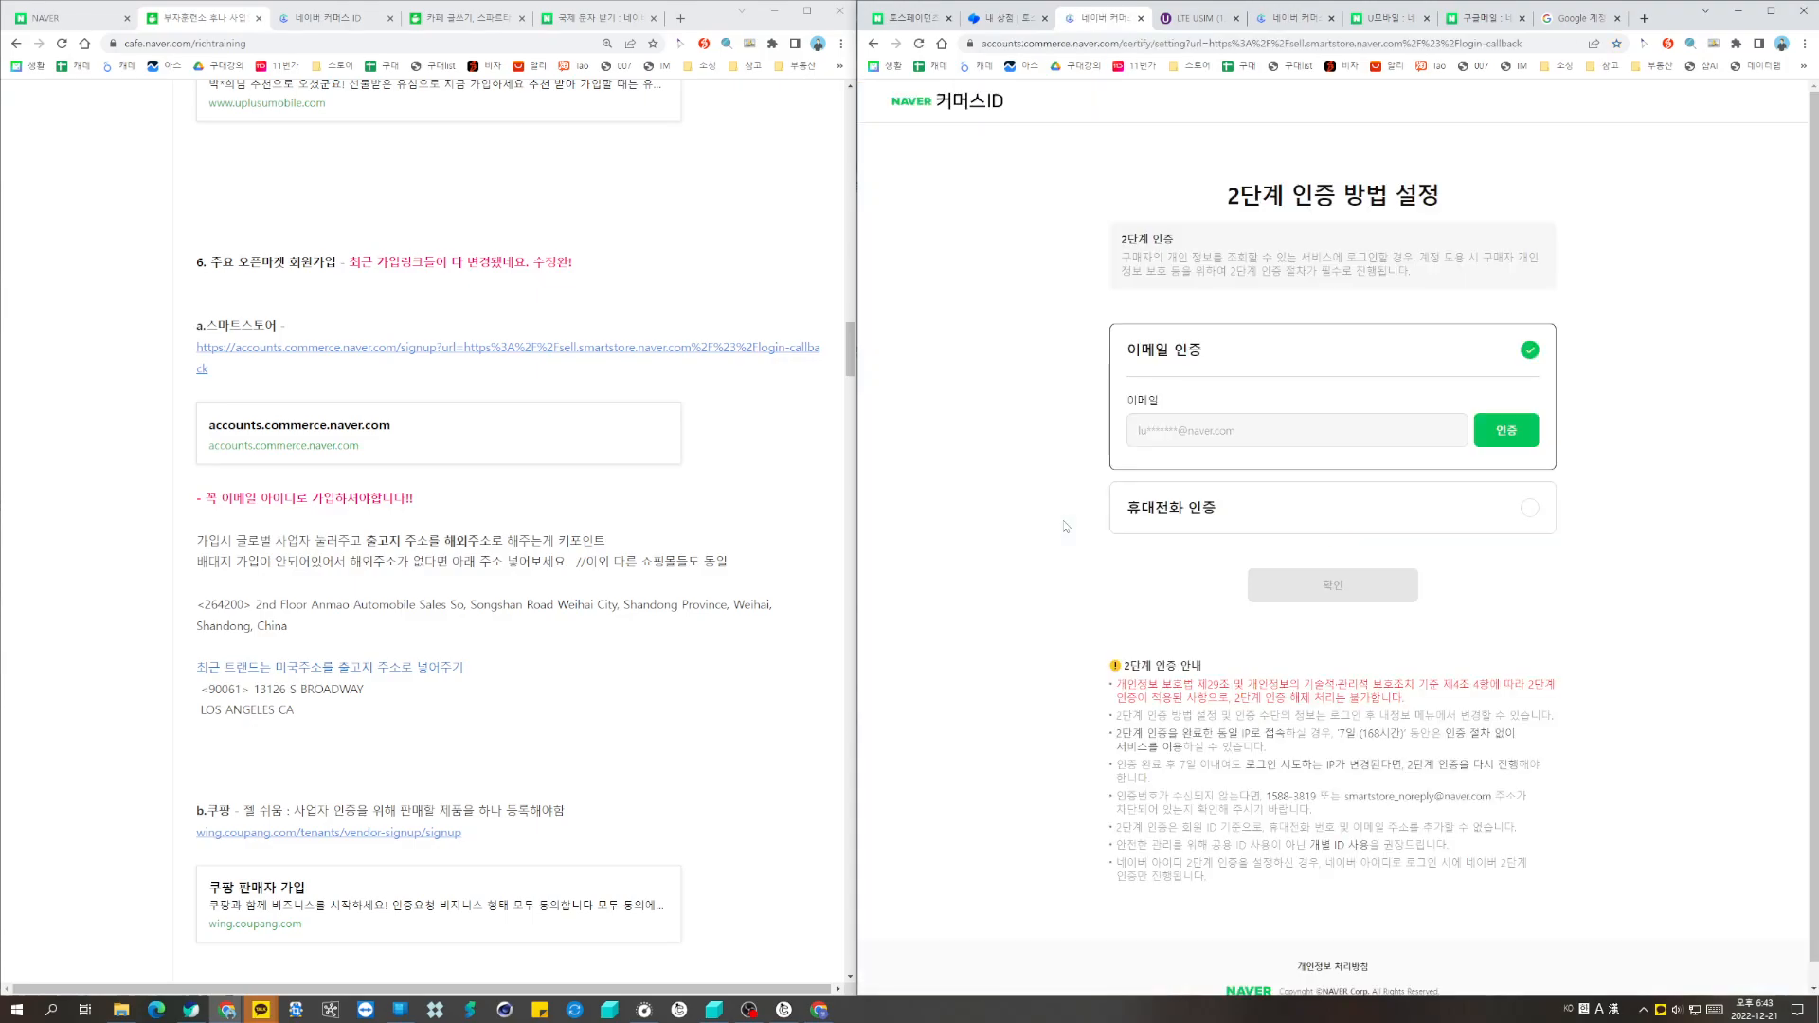
left_click(1509, 433)
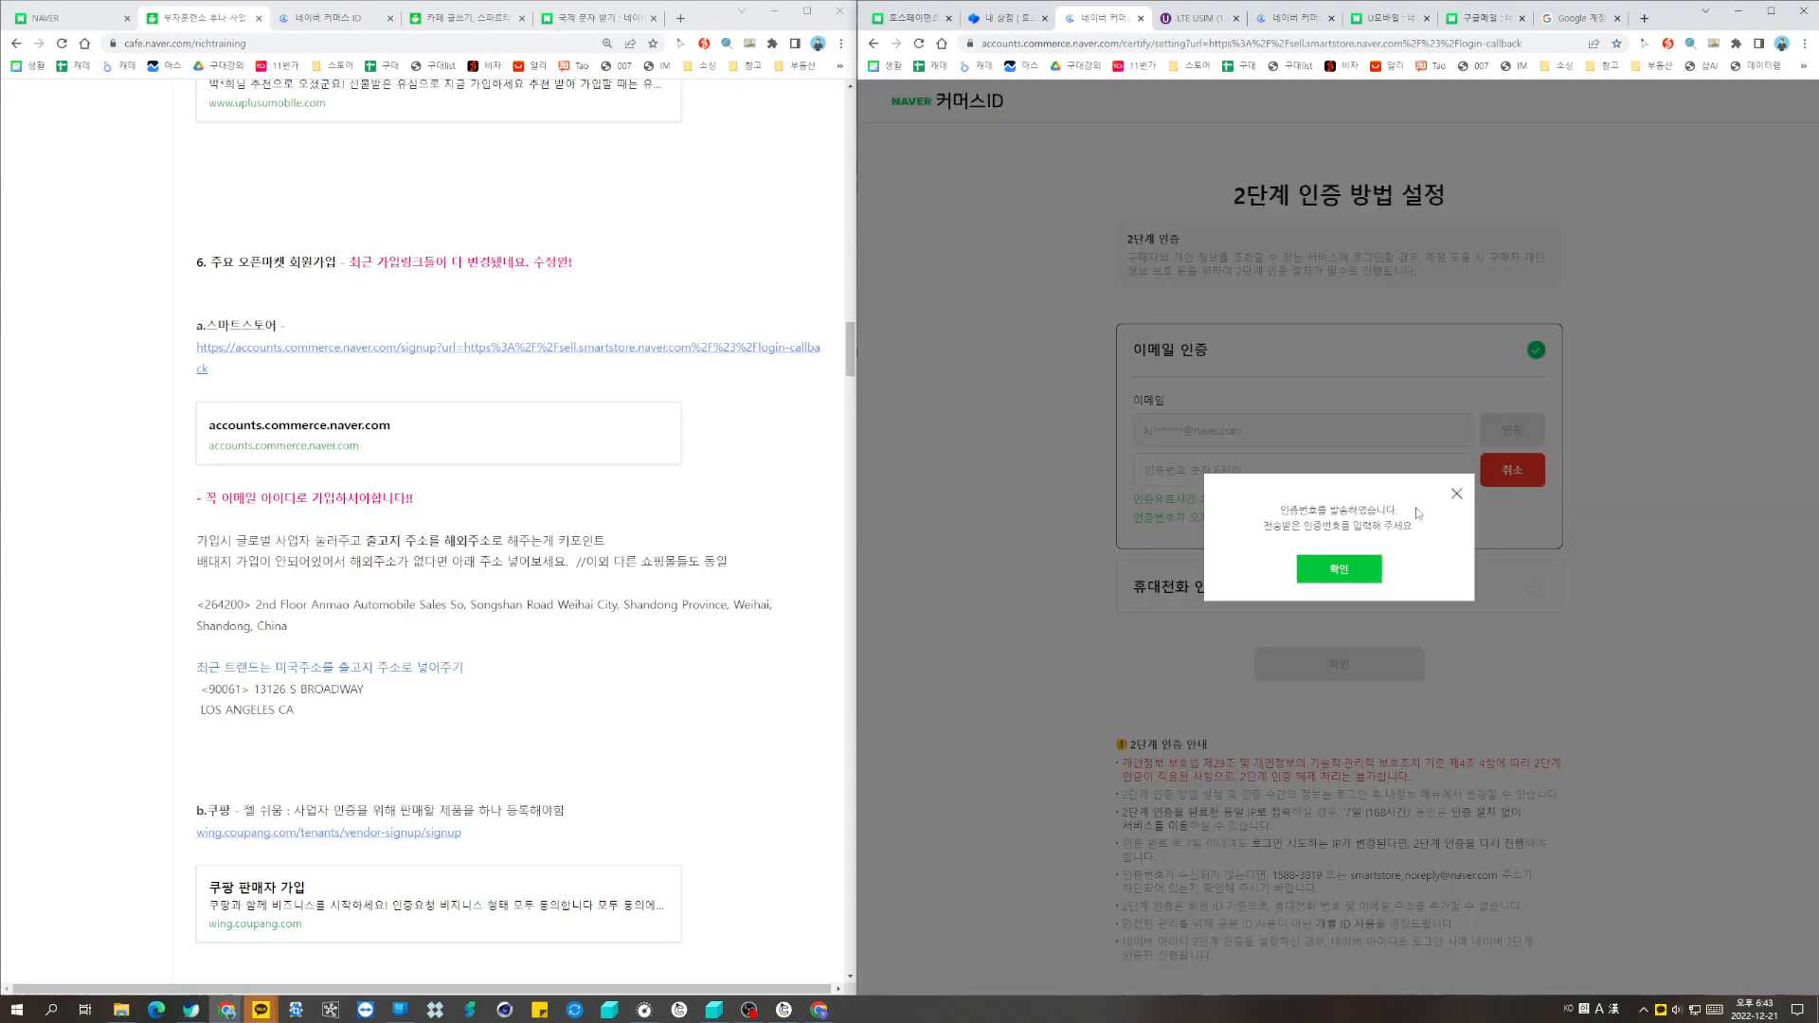
left_click(1338, 568)
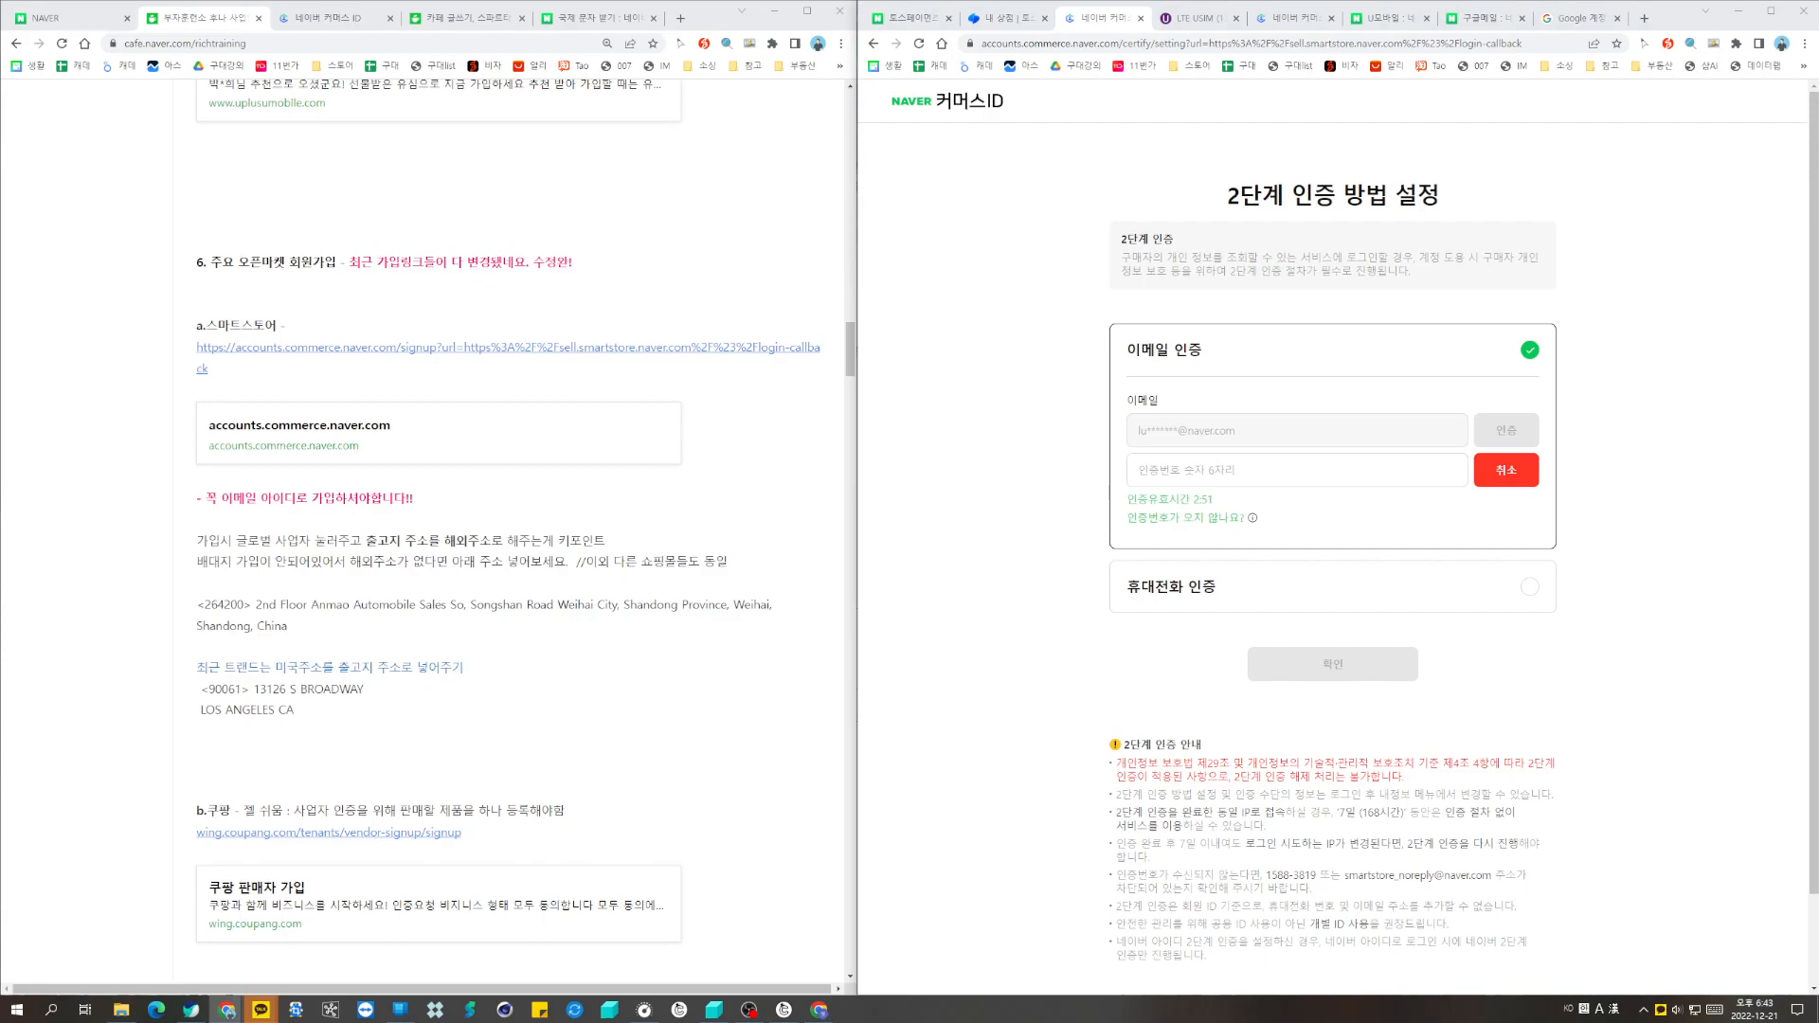
left_click(1193, 470)
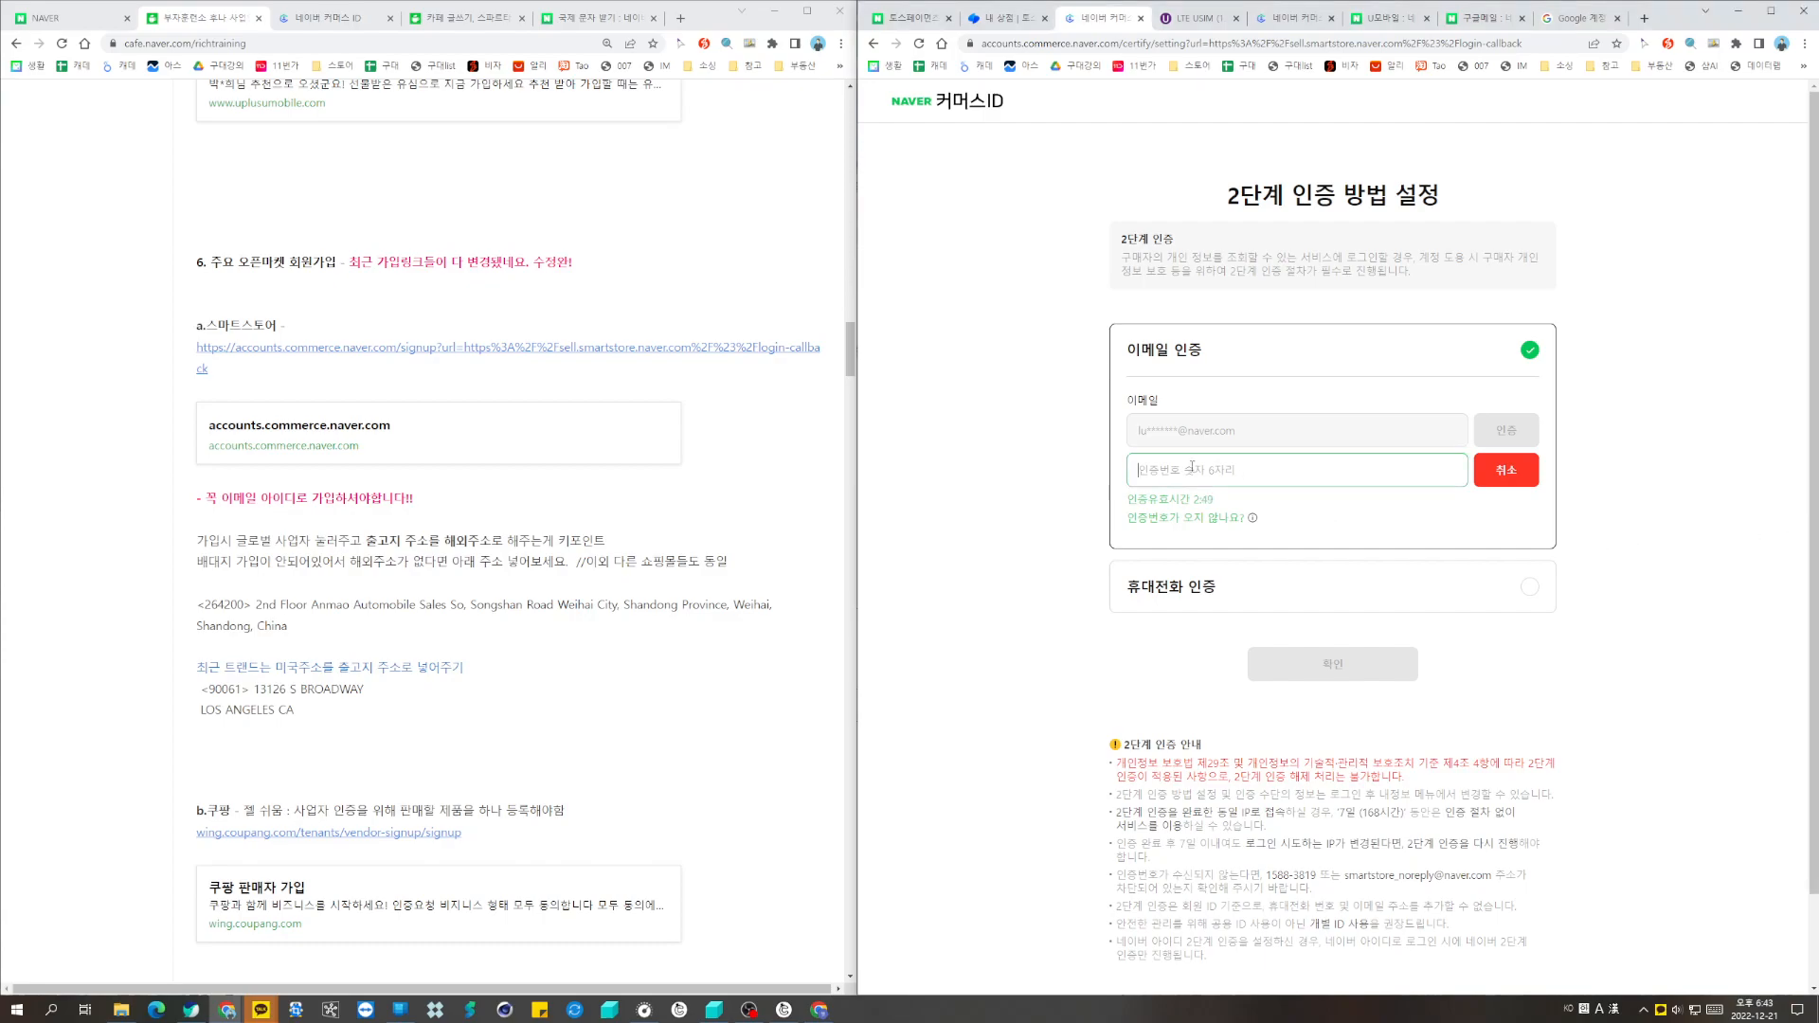
key("ctrl+v")
left_click(1347, 595)
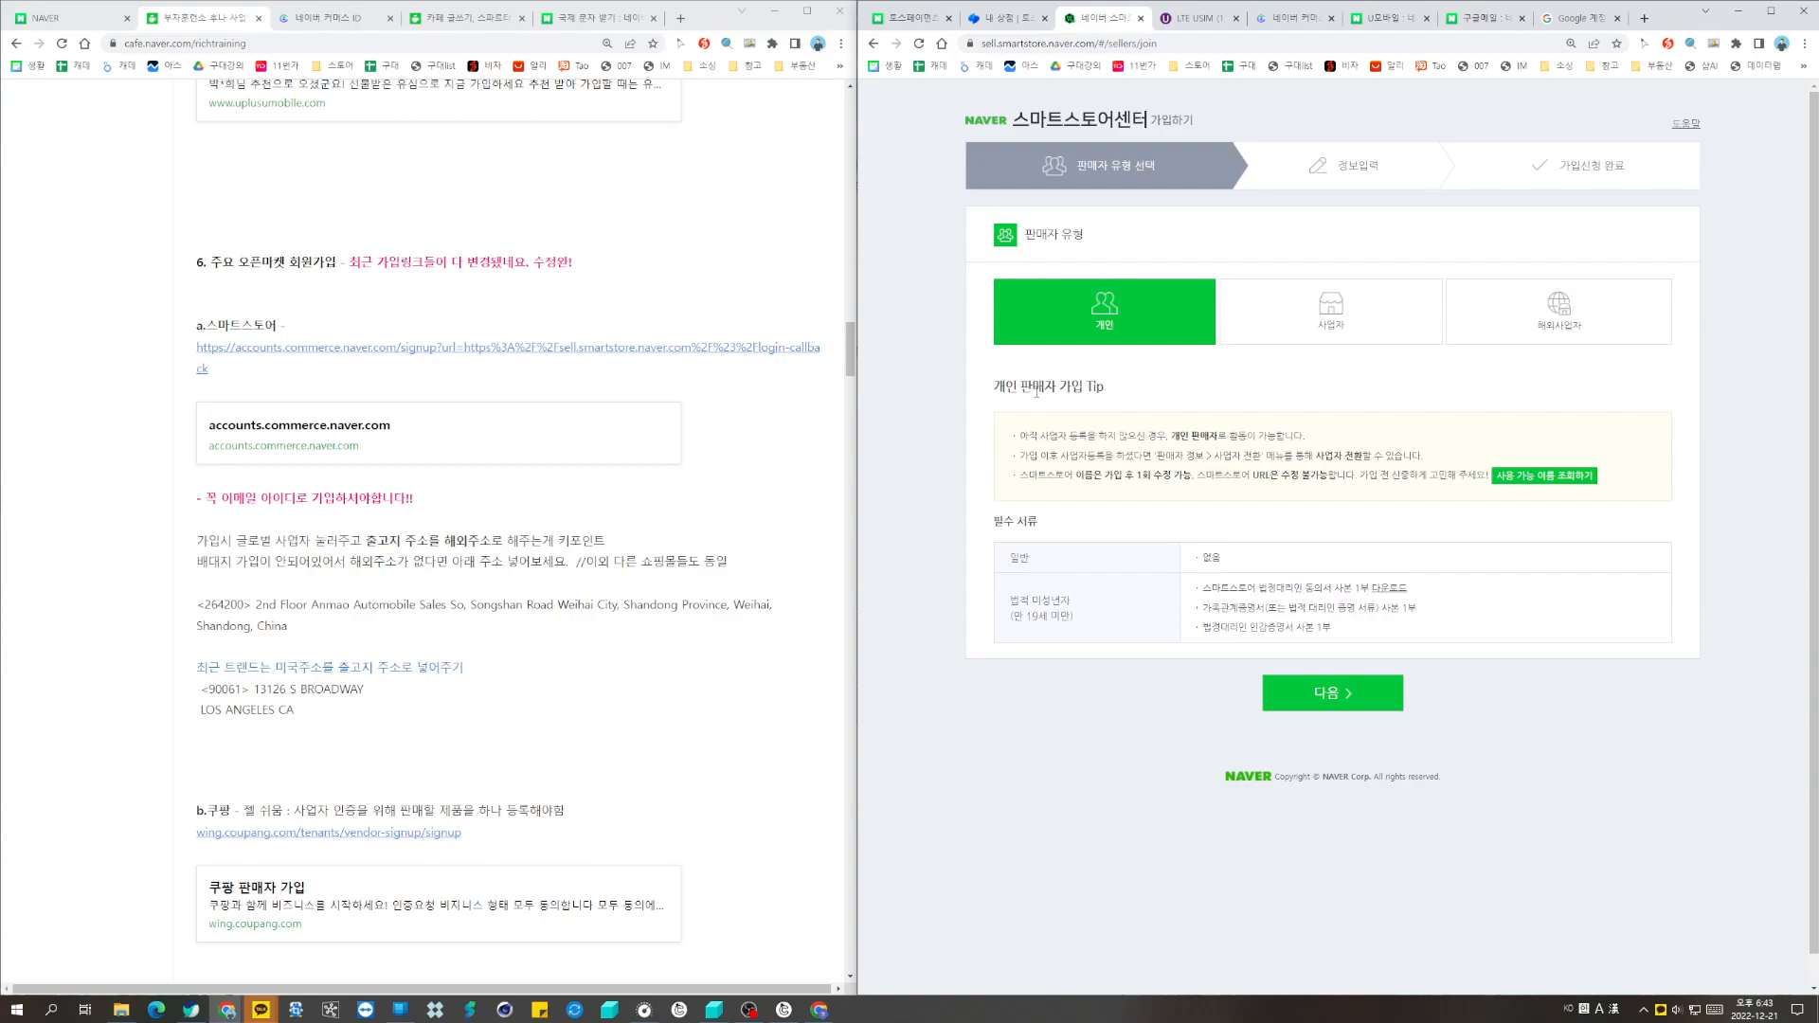
- Choose the 사업자 seller type, fill the saved business registration number and link Naver Shopping
left_click(1338, 326)
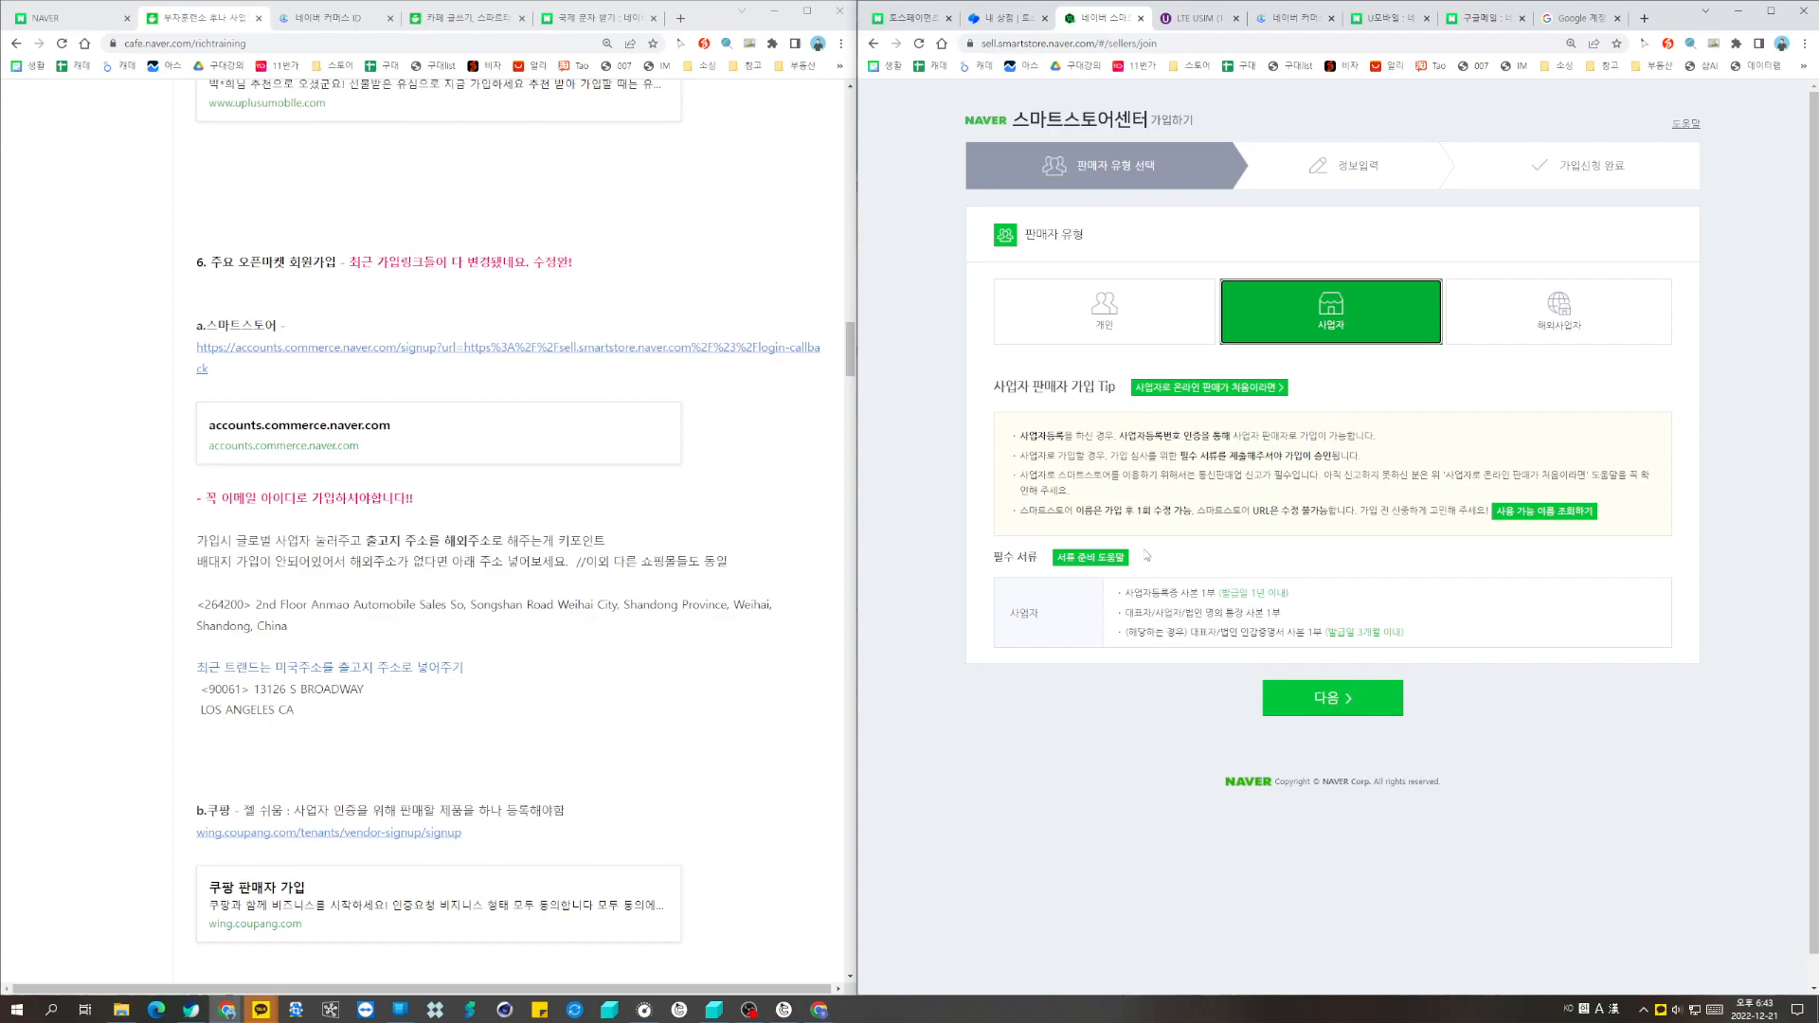
left_click(1327, 706)
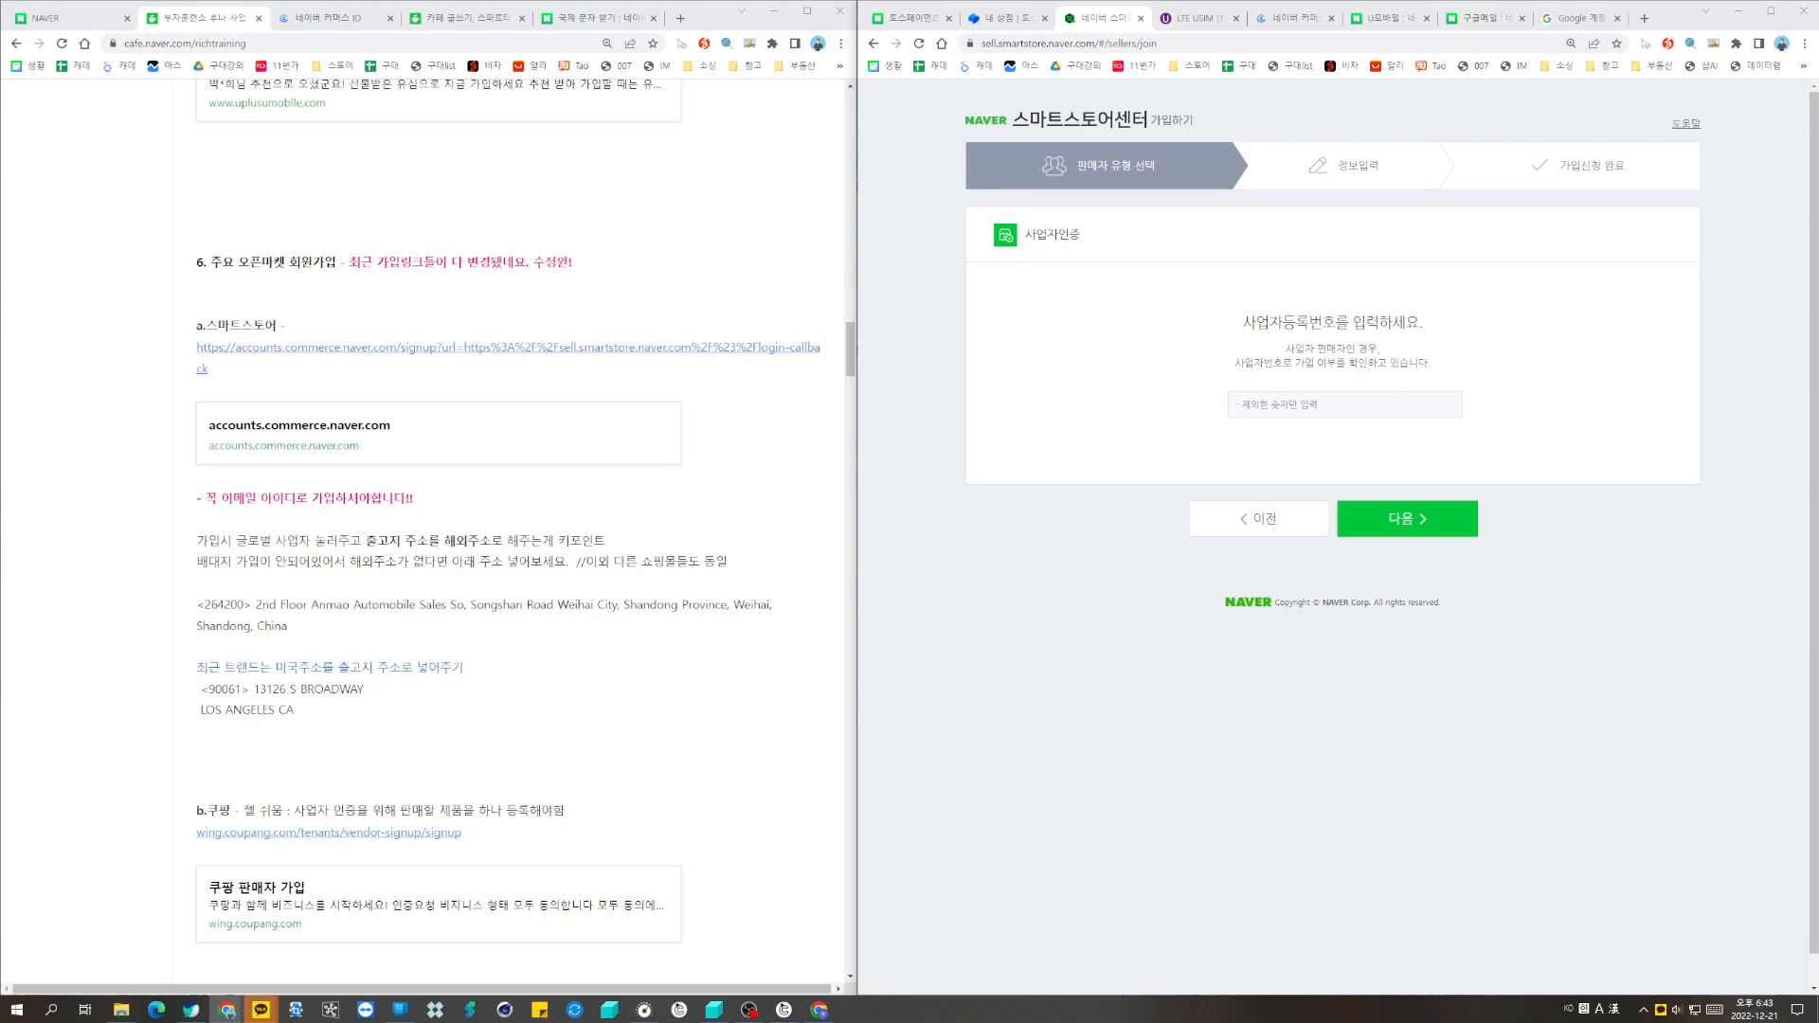
left_click(1295, 407)
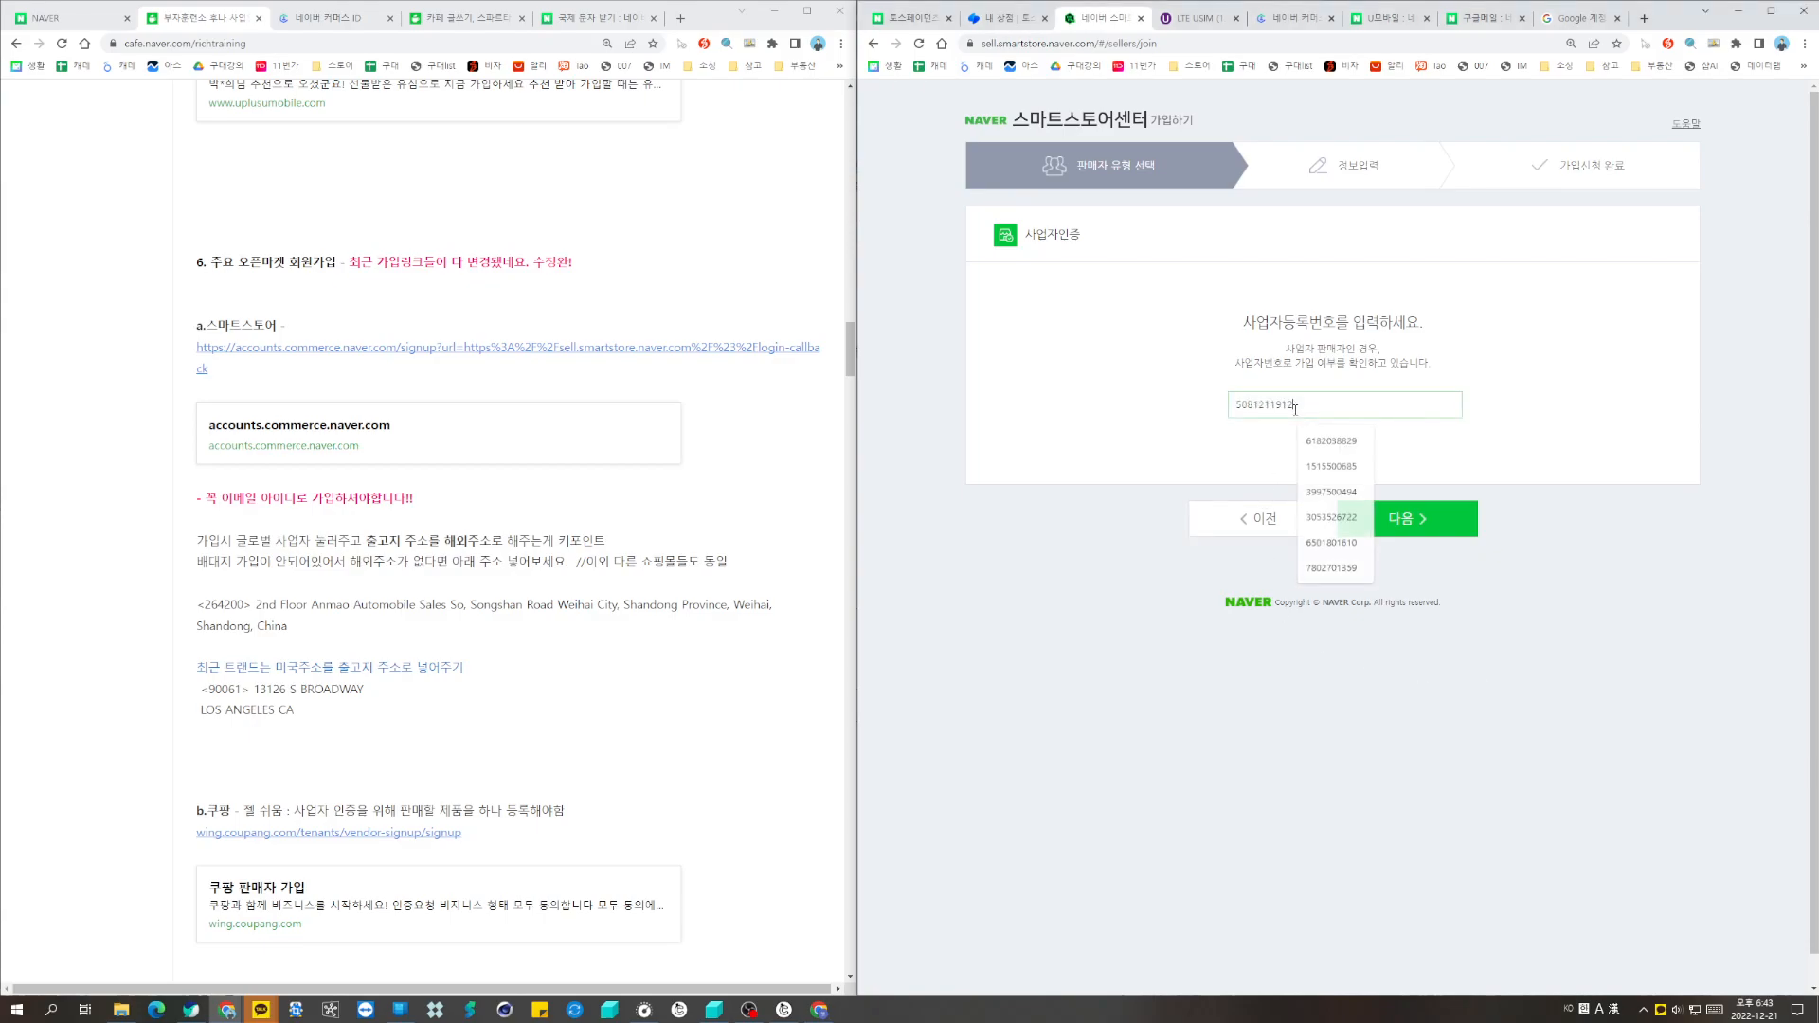
left_click(1402, 540)
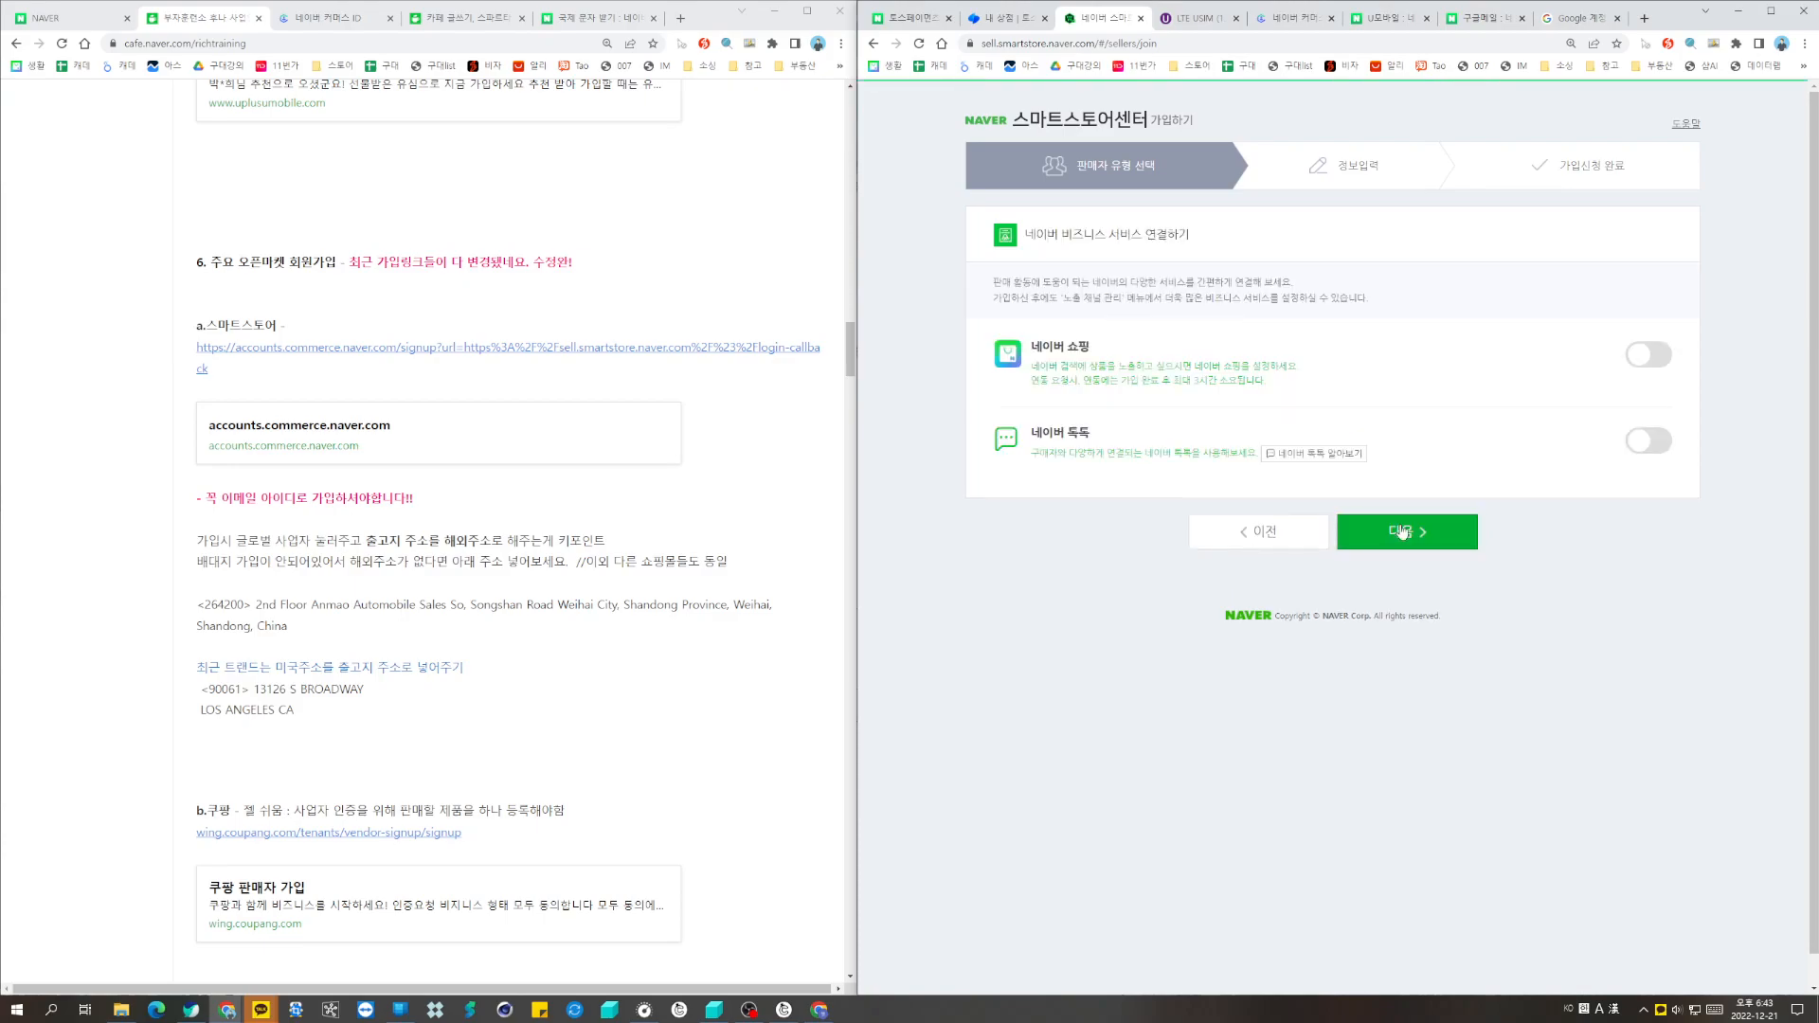
left_click(1641, 357)
left_click(1338, 287)
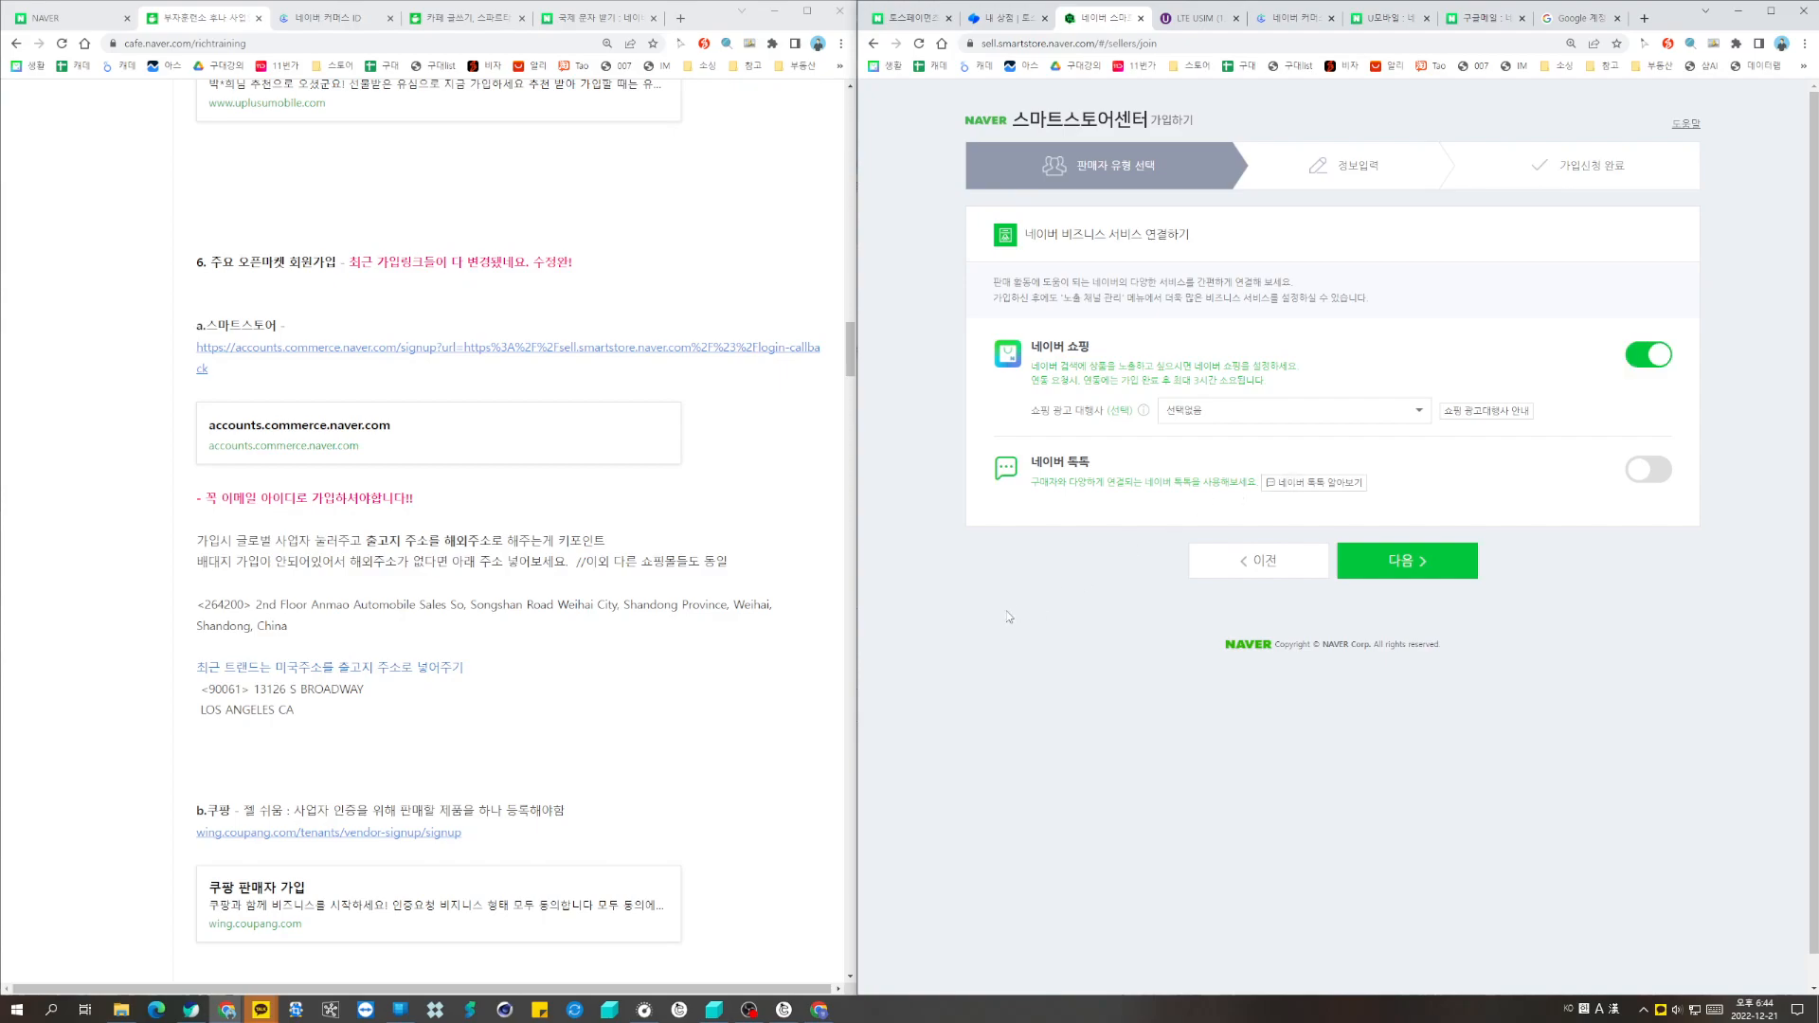
- Agree to all terms with 모두 동의 and confirm the required documents are ready
left_click(1349, 565)
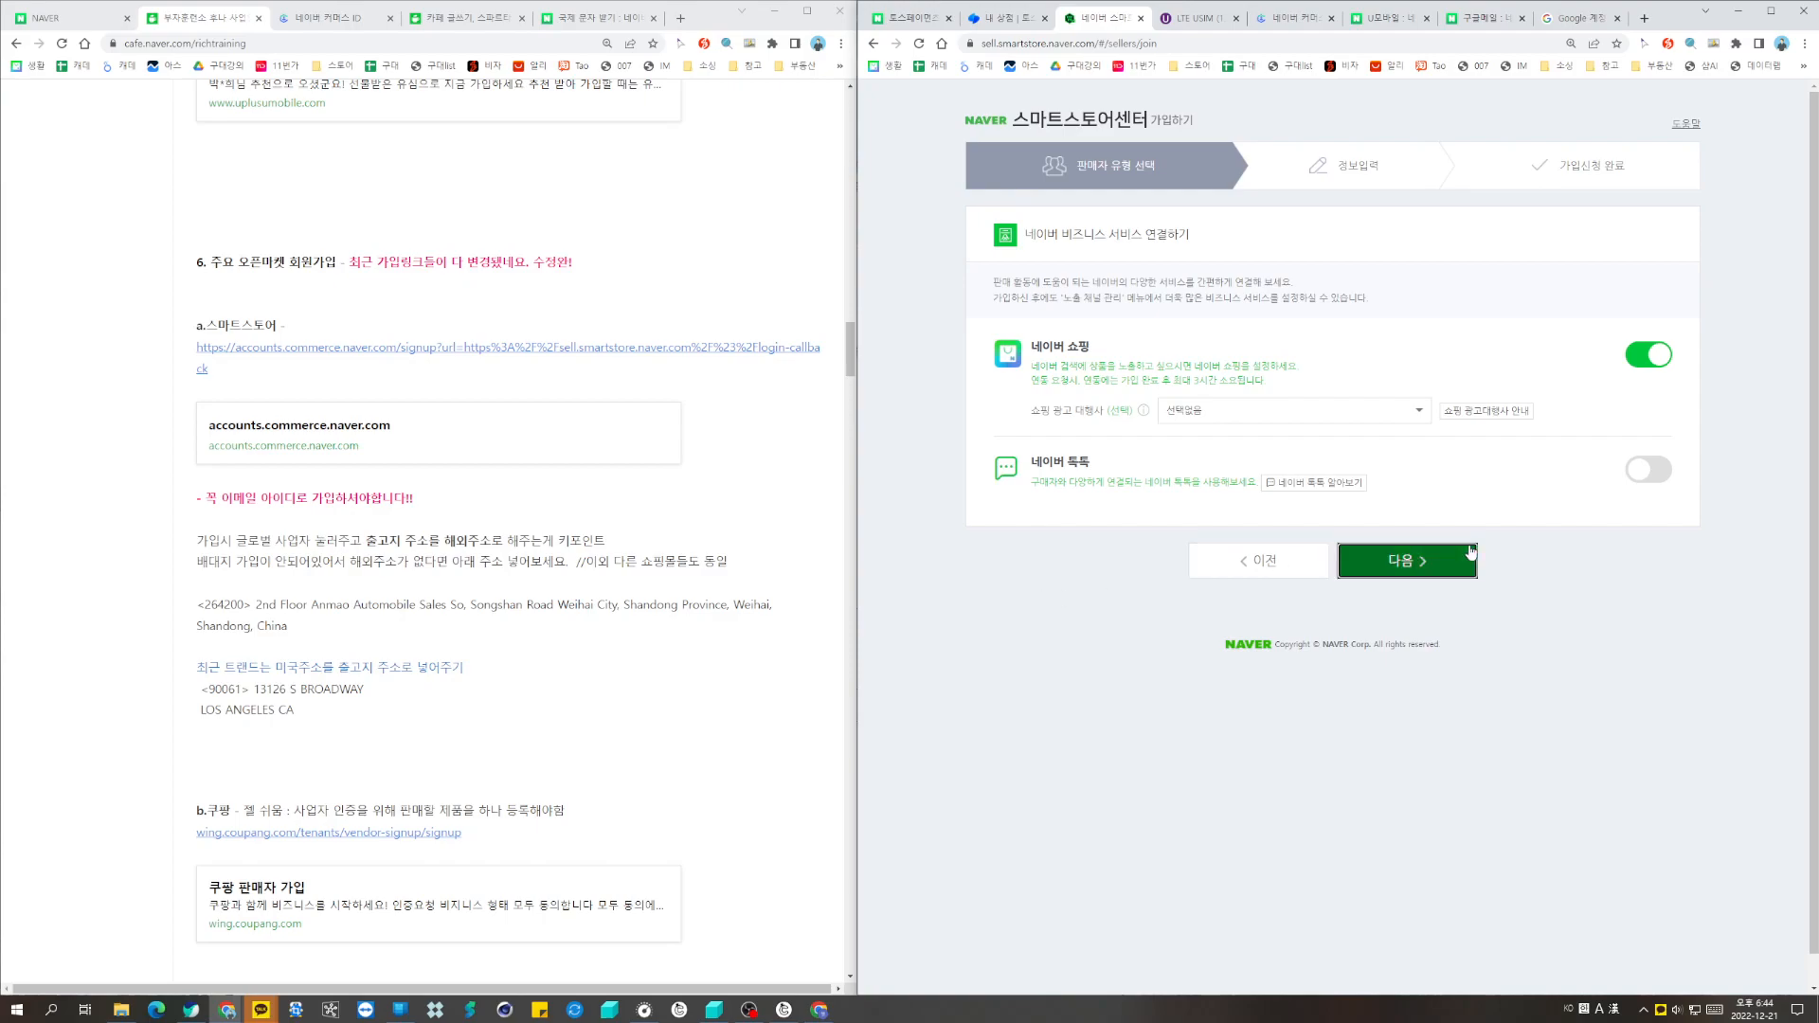
left_click(1025, 323)
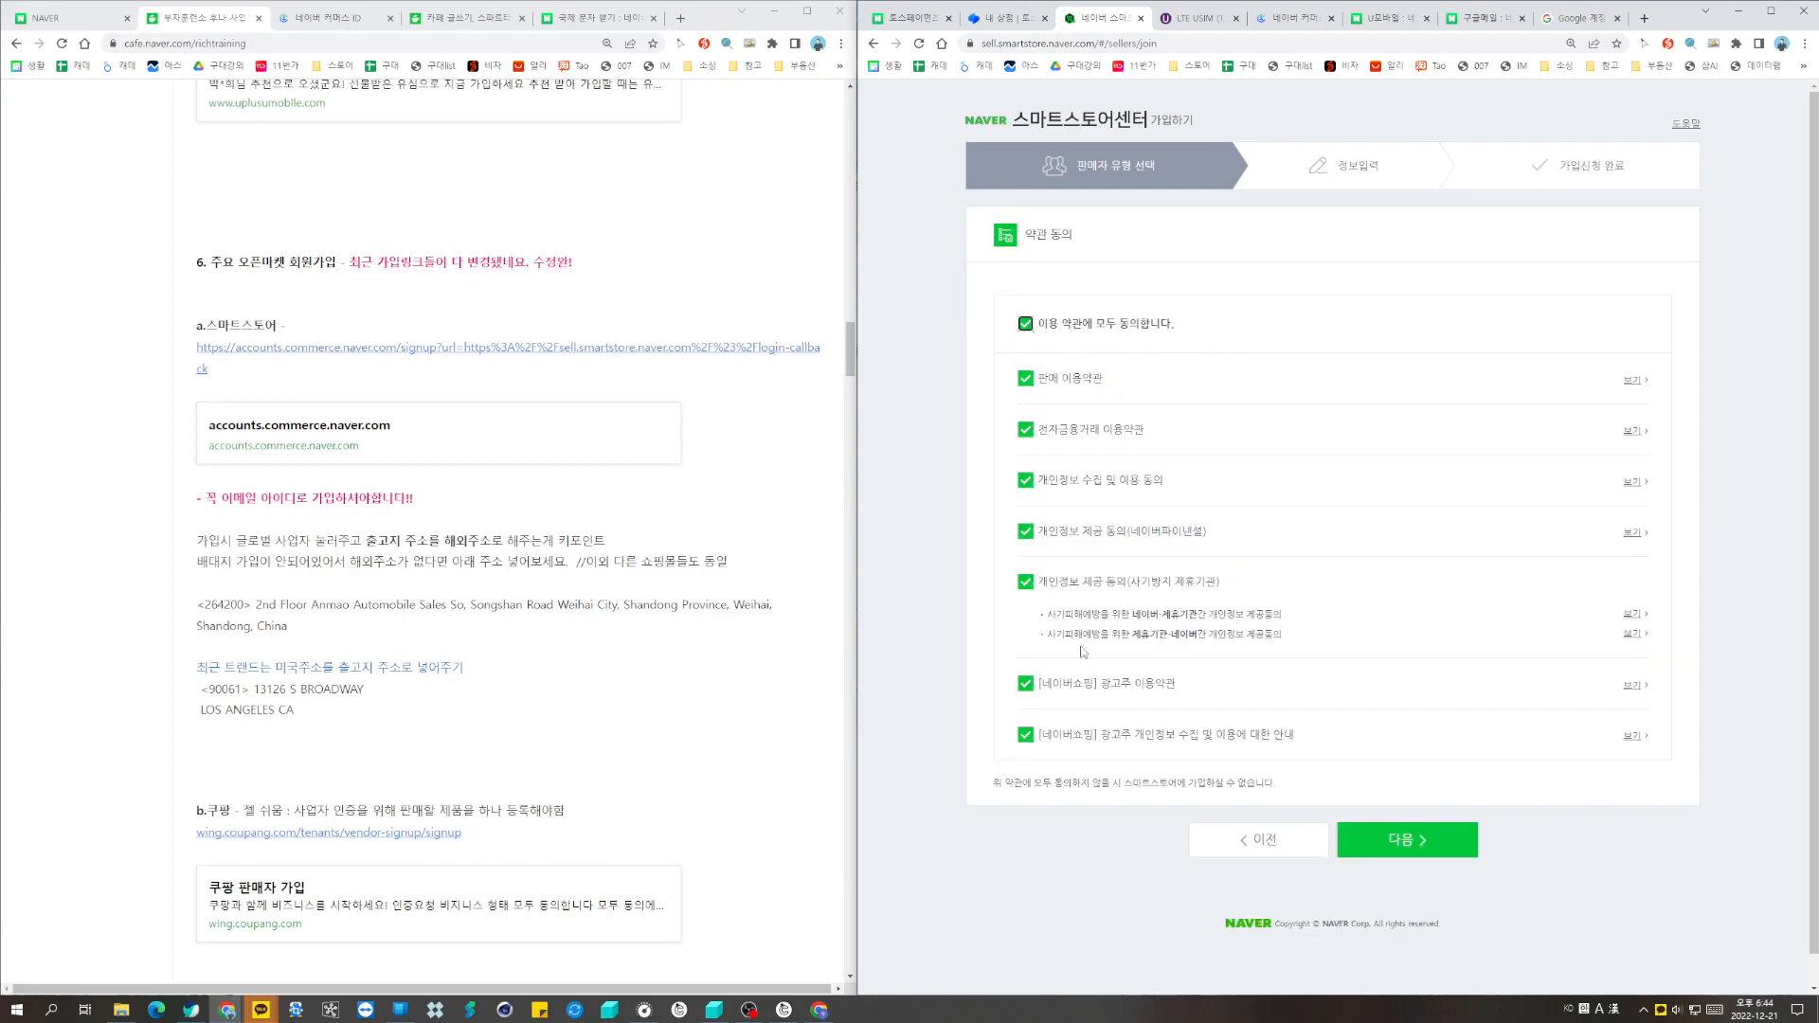
left_click(1411, 837)
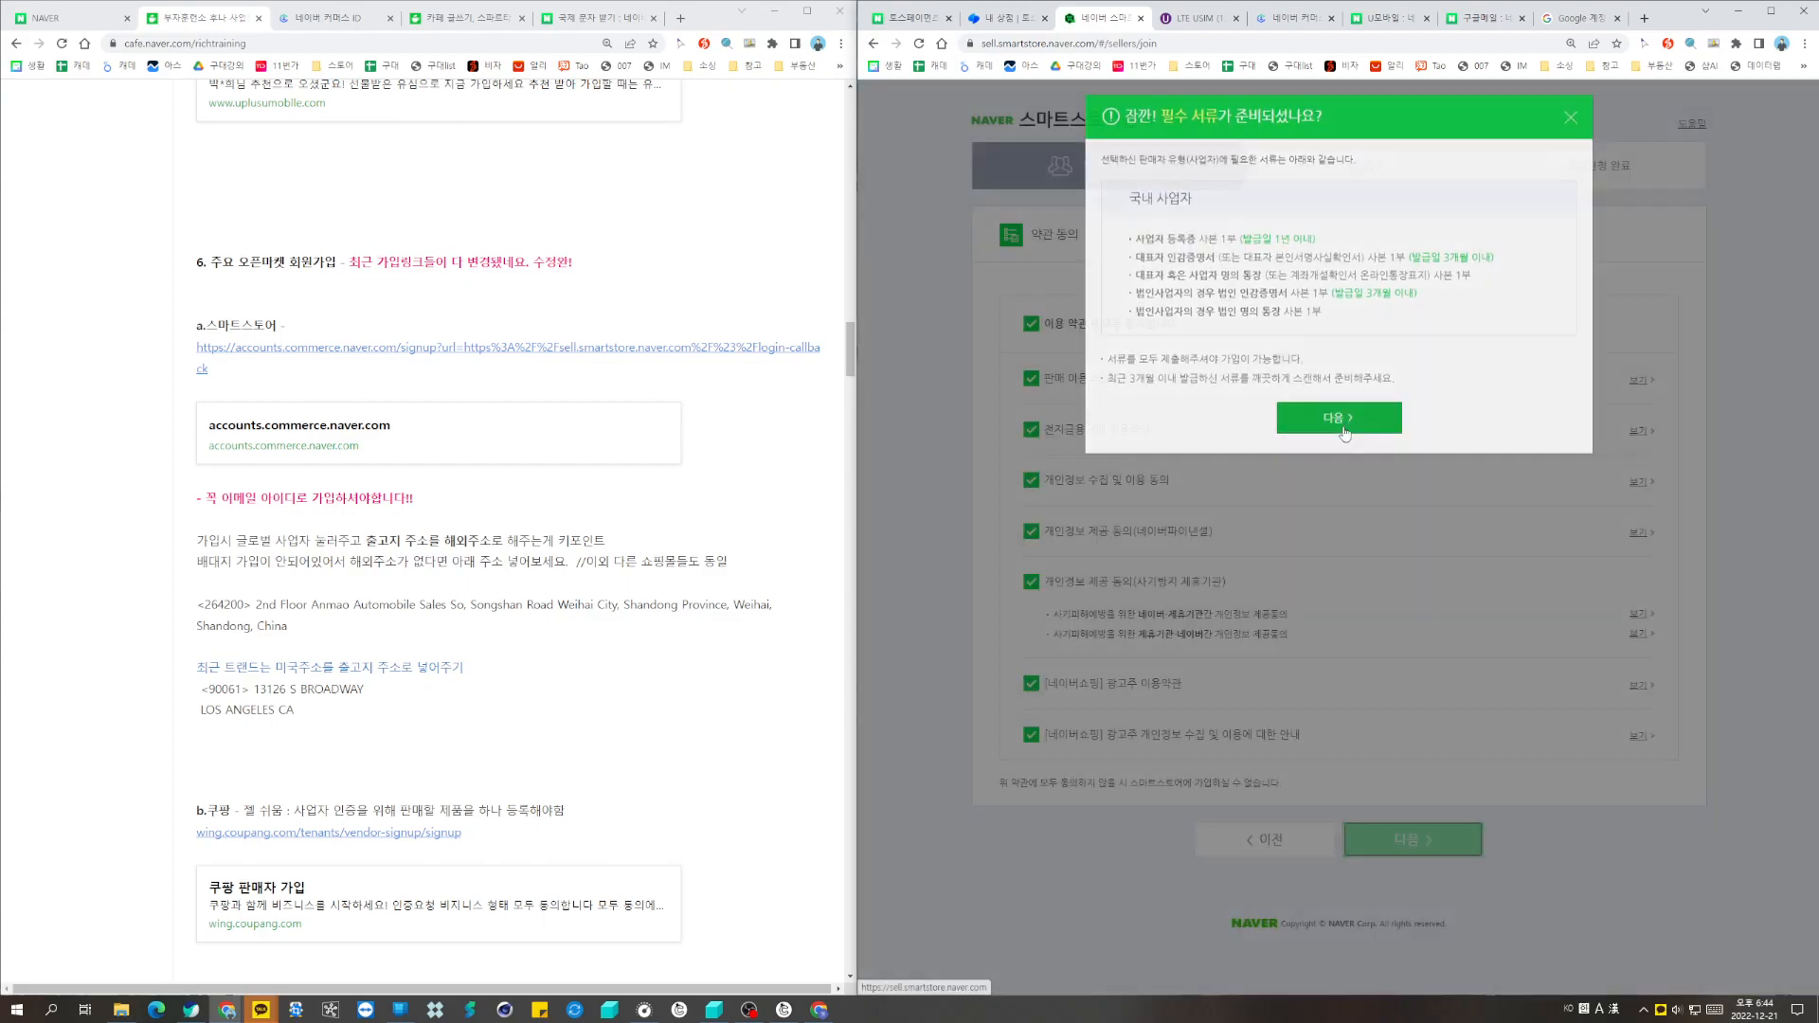
left_click(1339, 418)
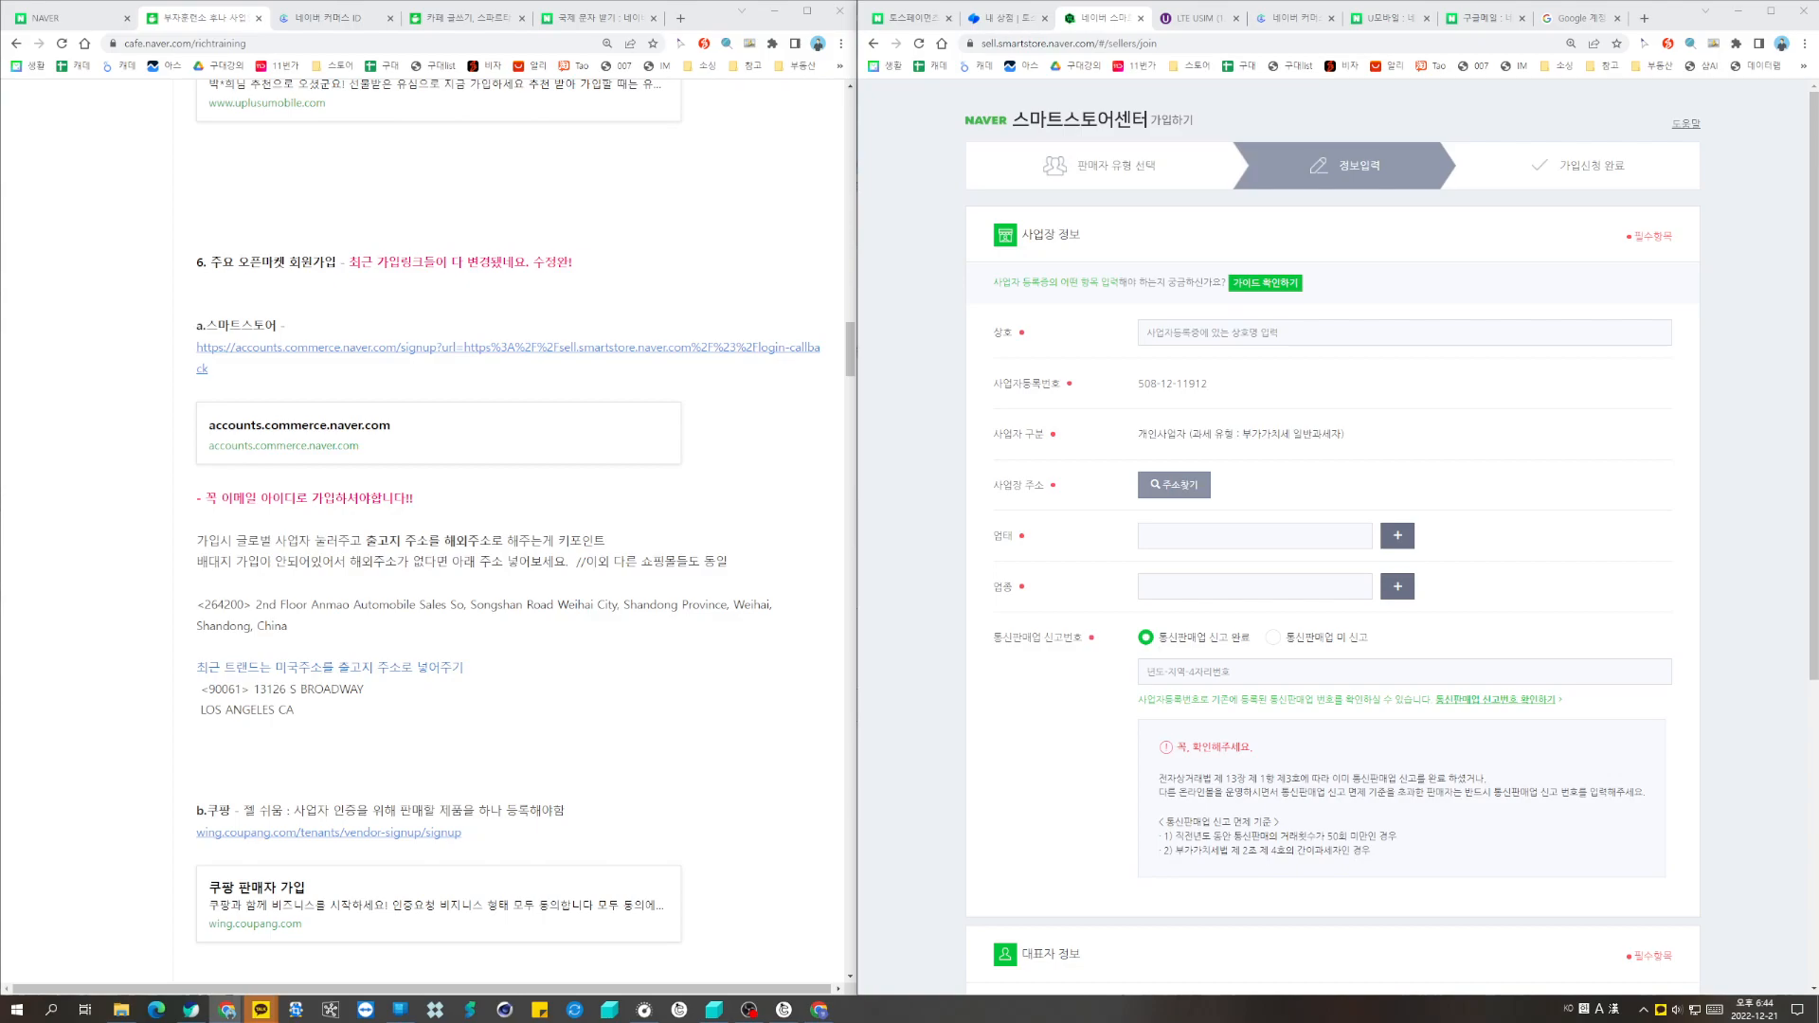
- Set the trade name (상호) to 루카스젯
left_click(1206, 327)
type("루카스젯")
left_click(966, 446)
scroll(976, 453, "down", 1)
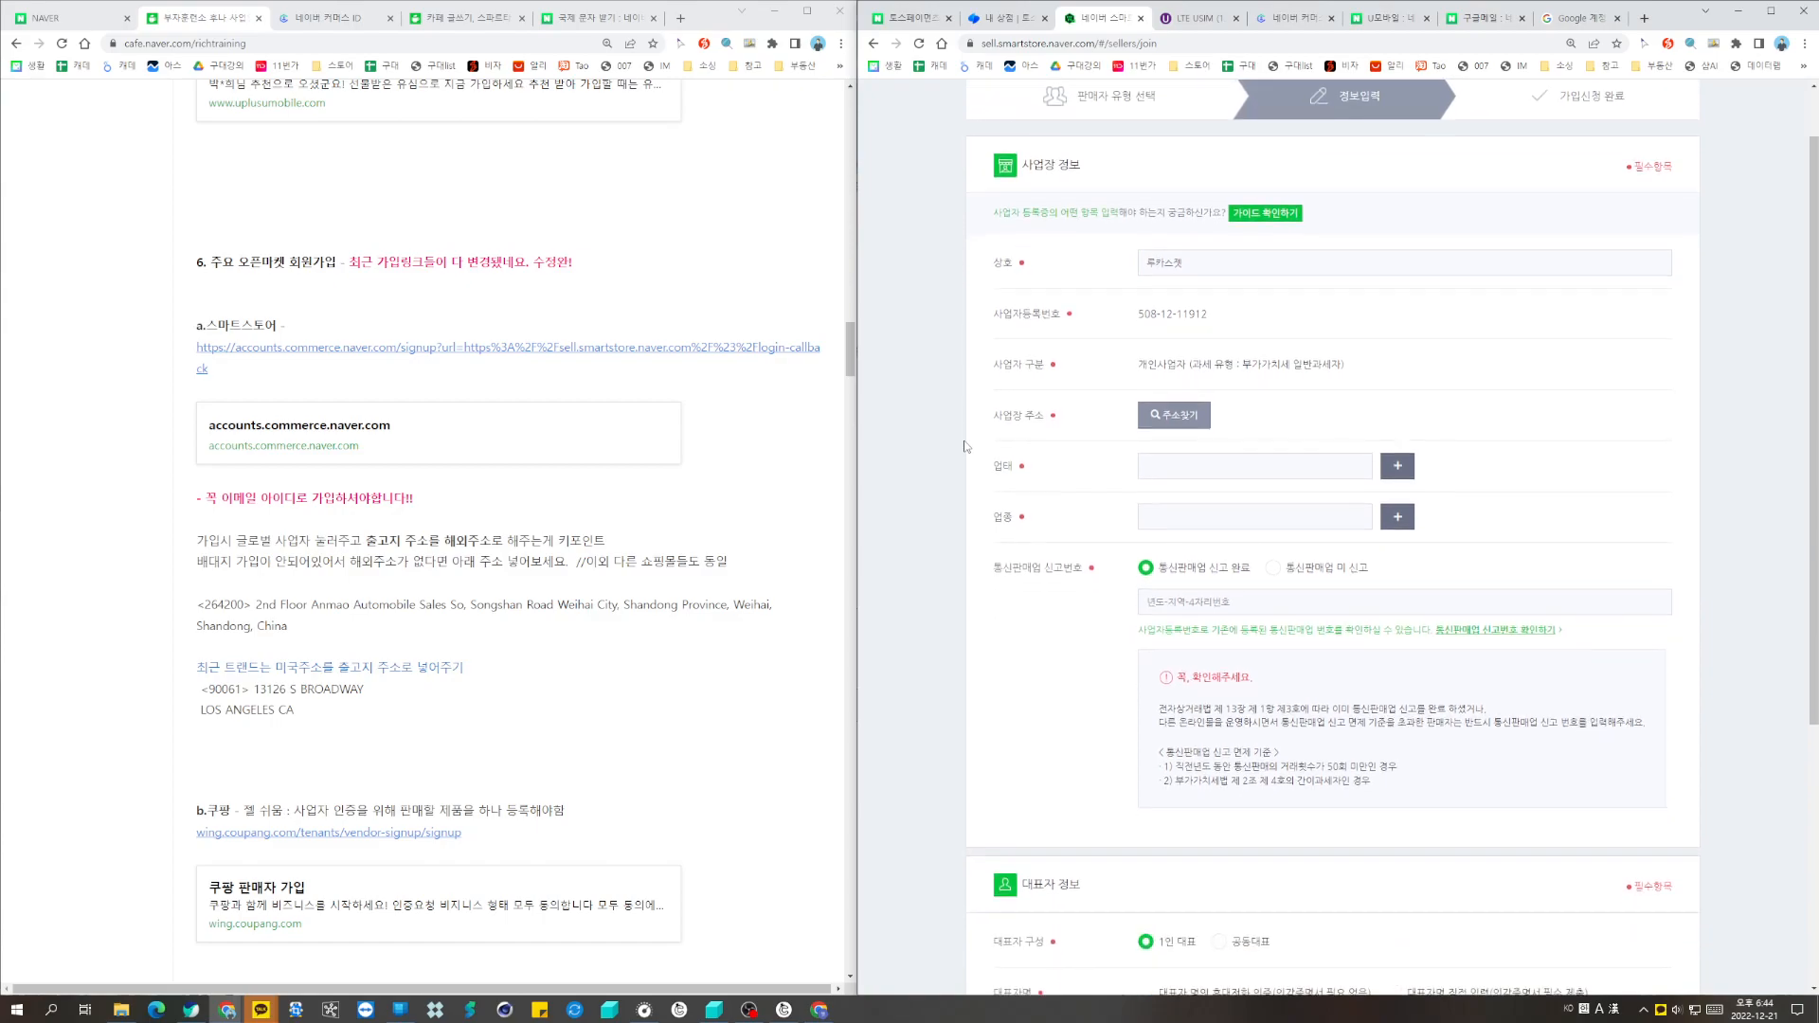
scroll(1004, 466, "up", 1)
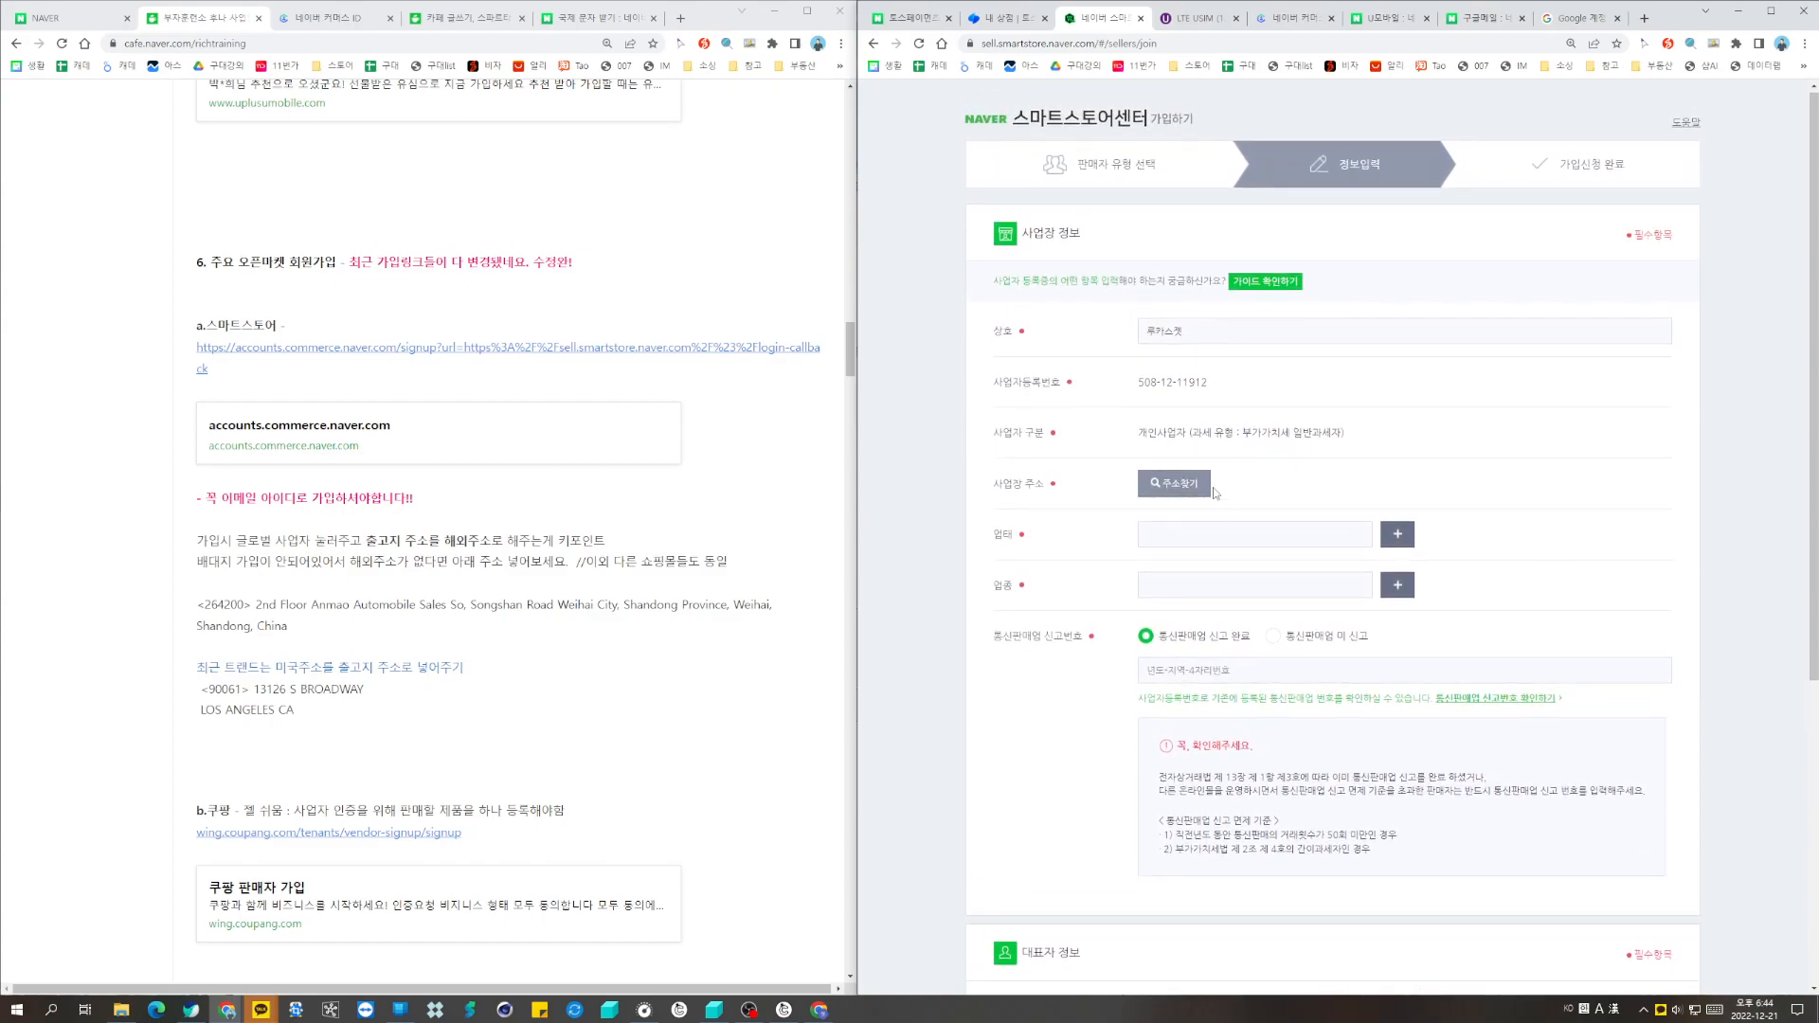
left_click(1176, 484)
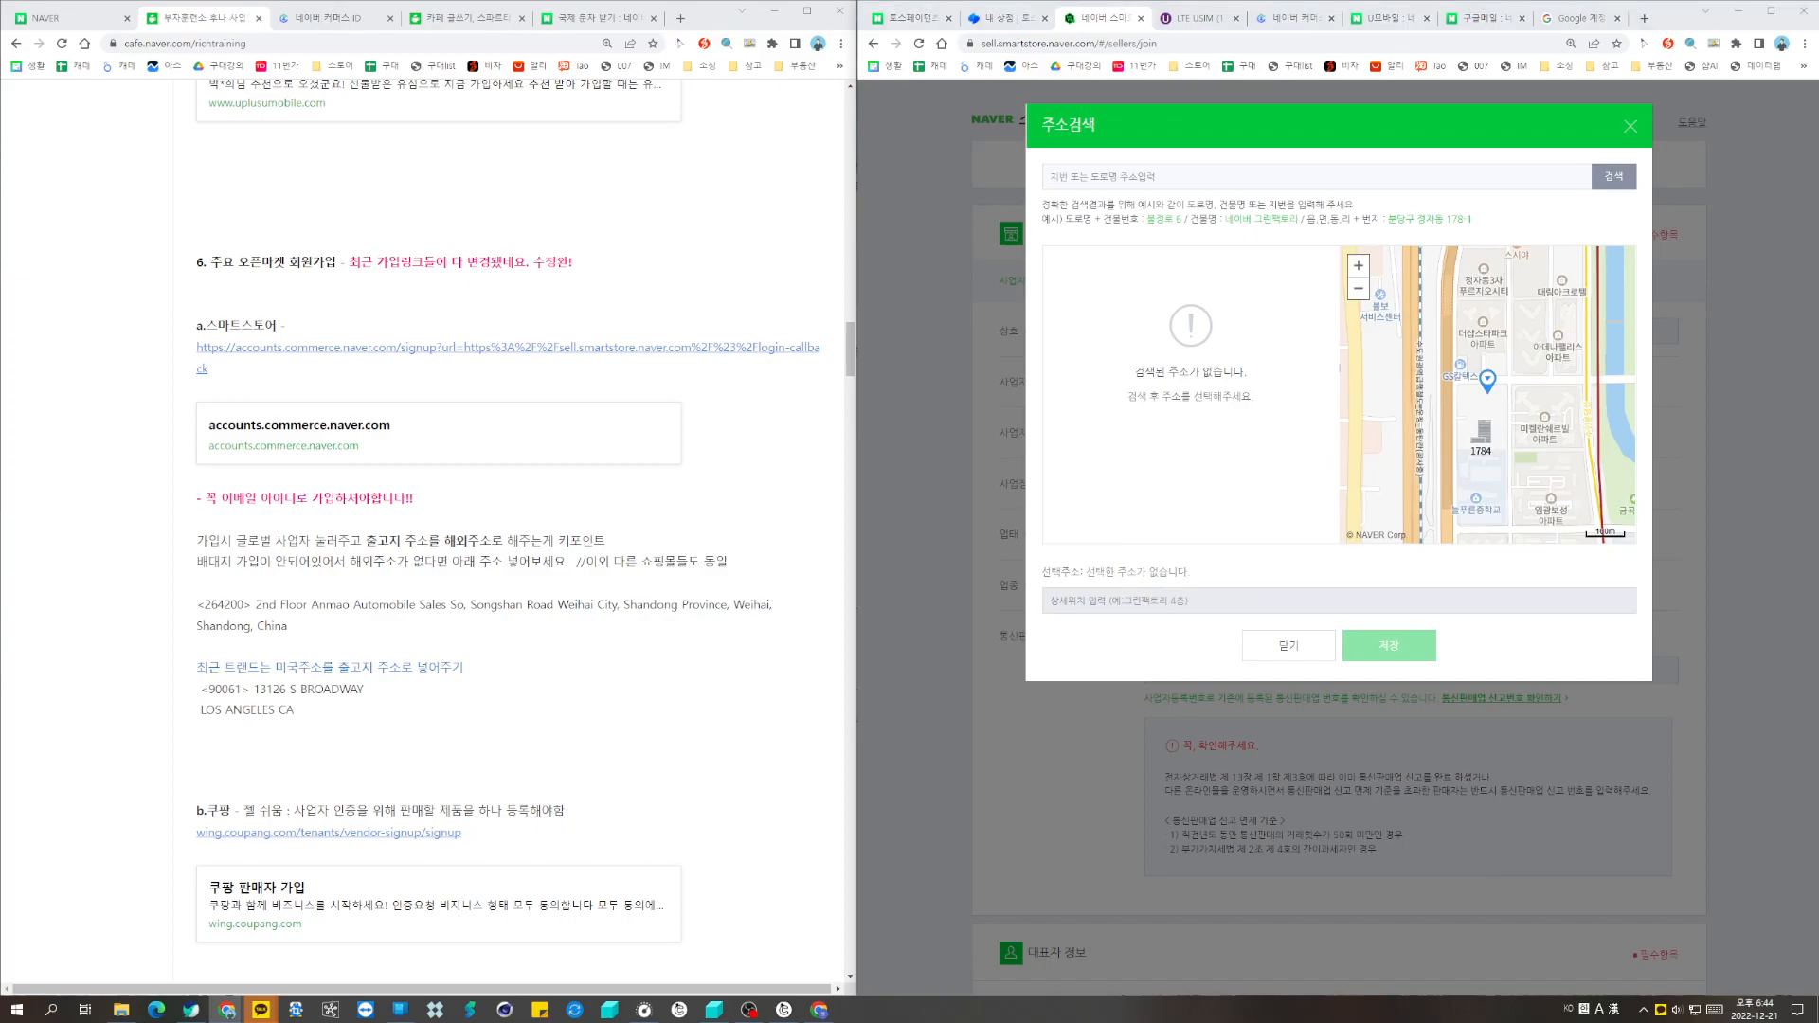
left_click(1242, 178)
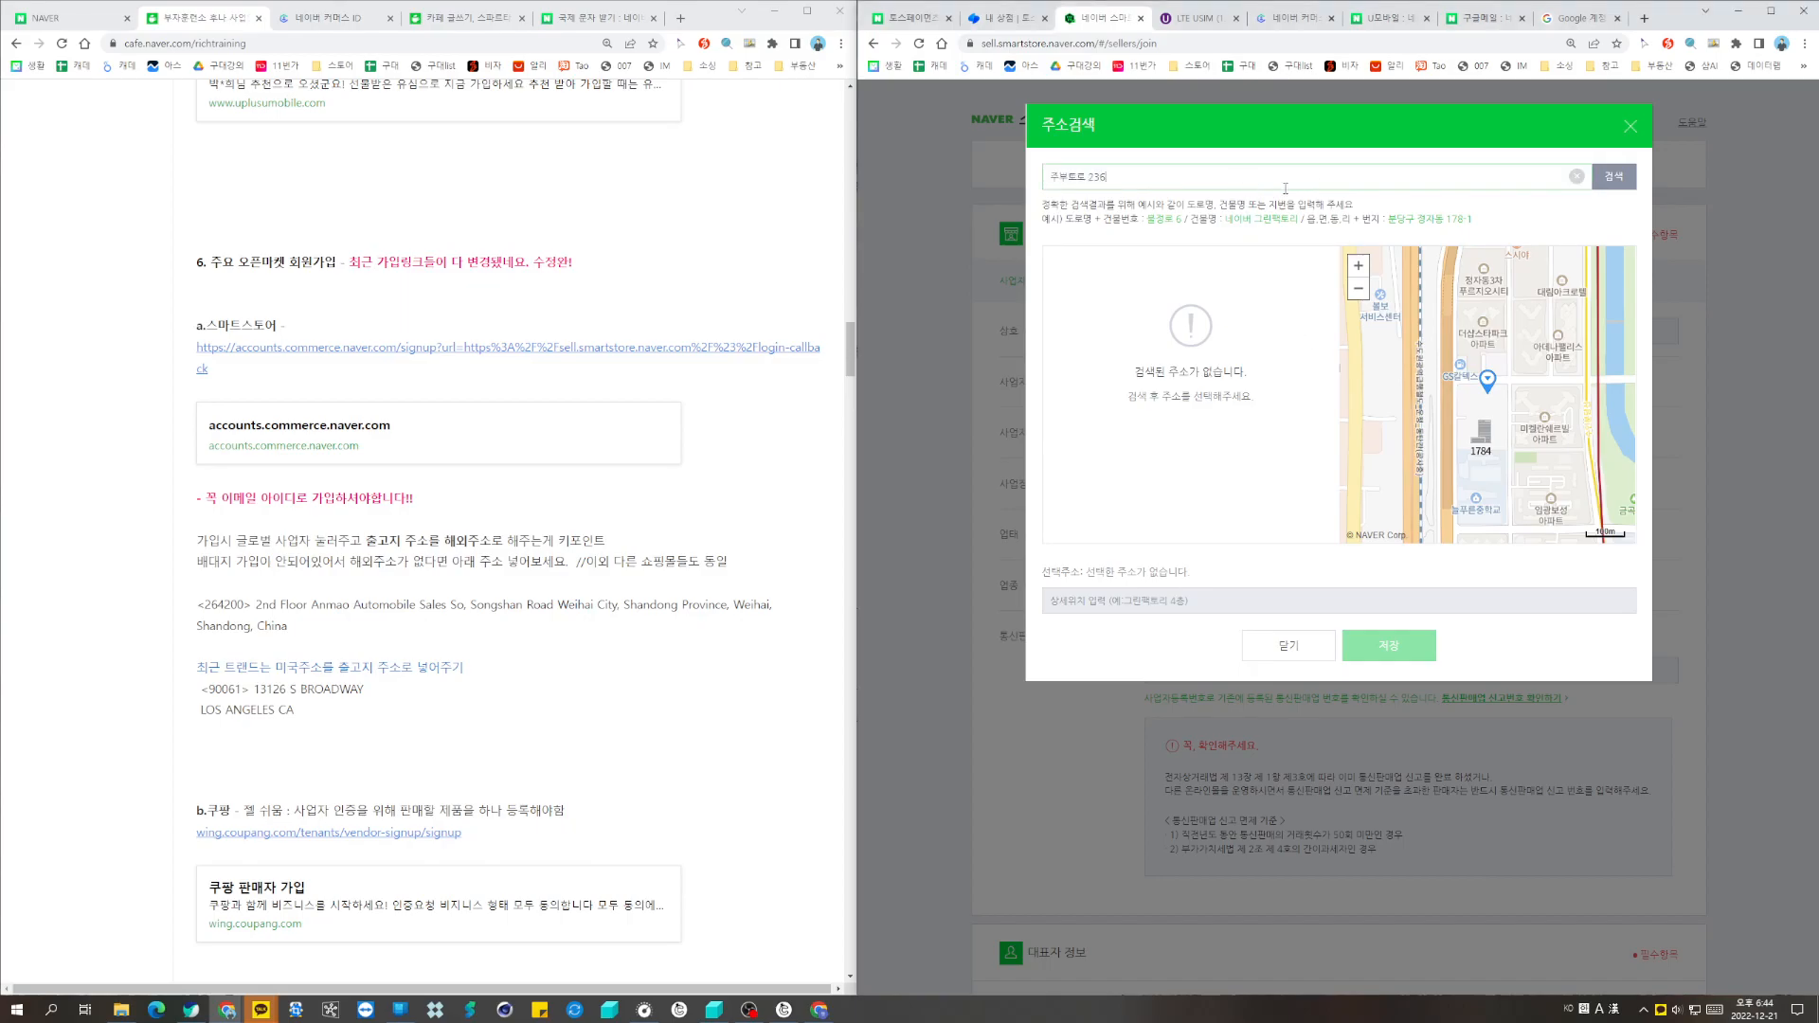
left_click(1613, 180)
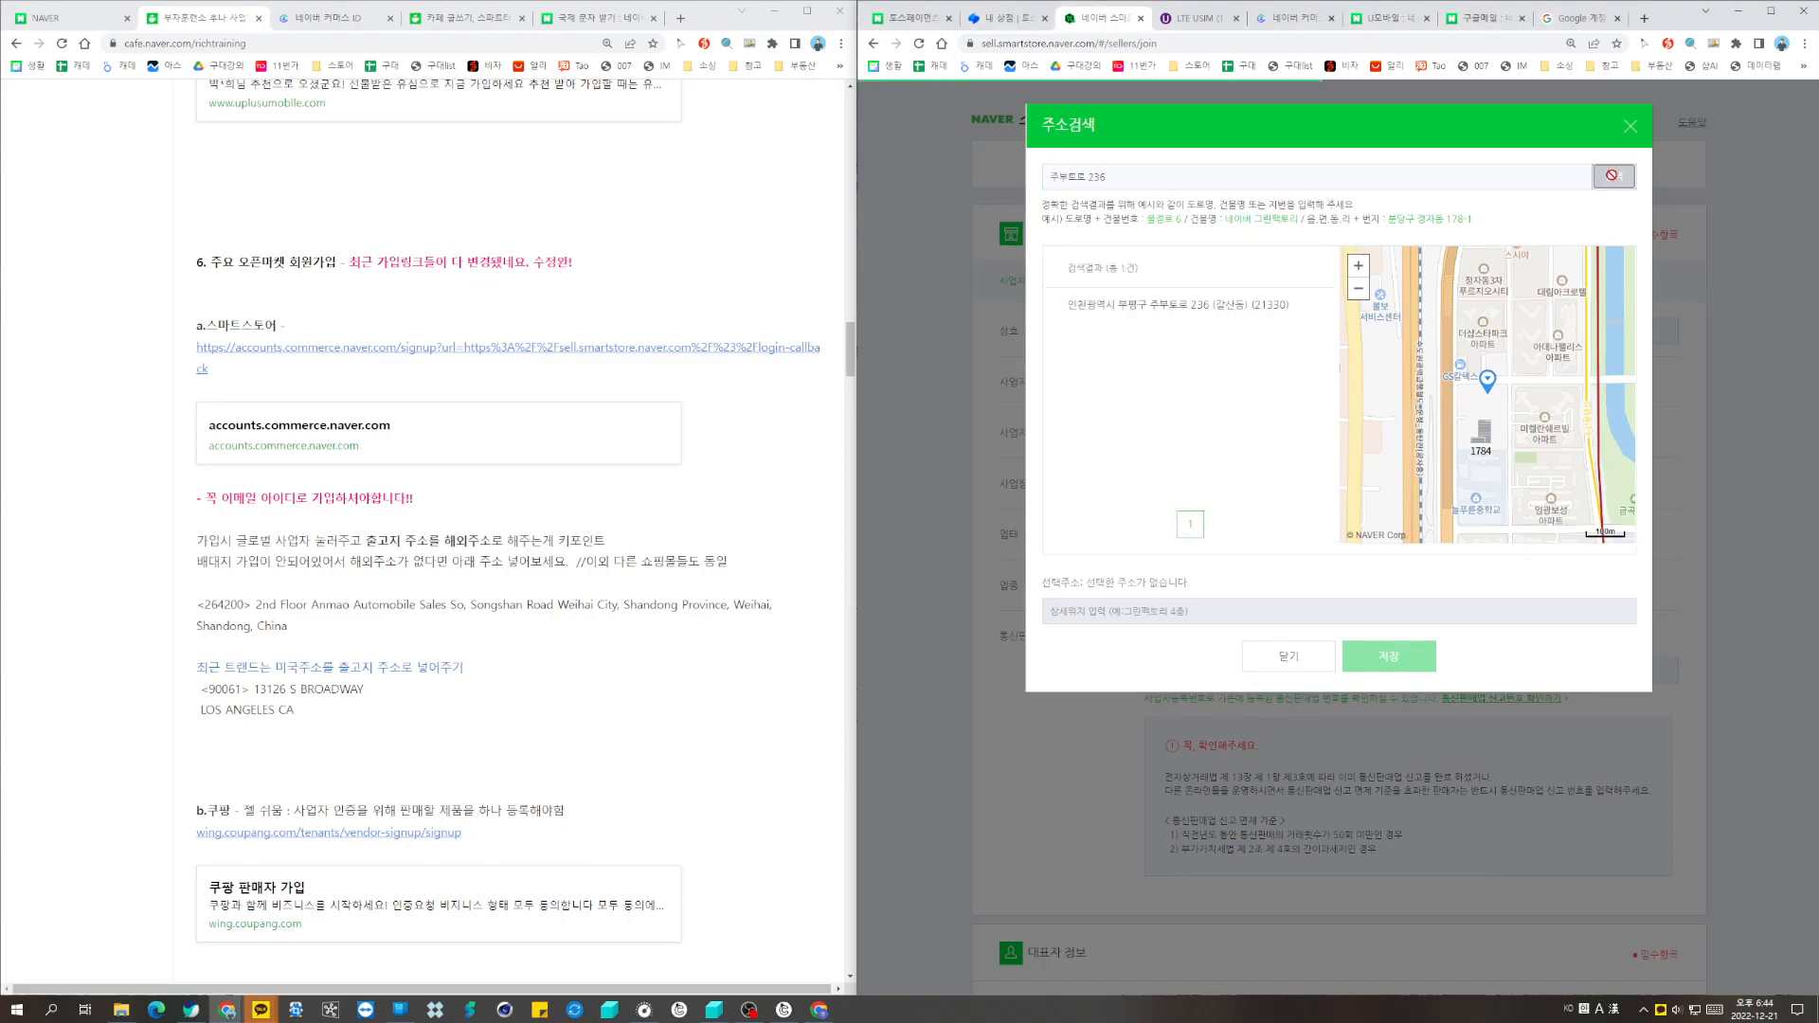
left_click(1208, 304)
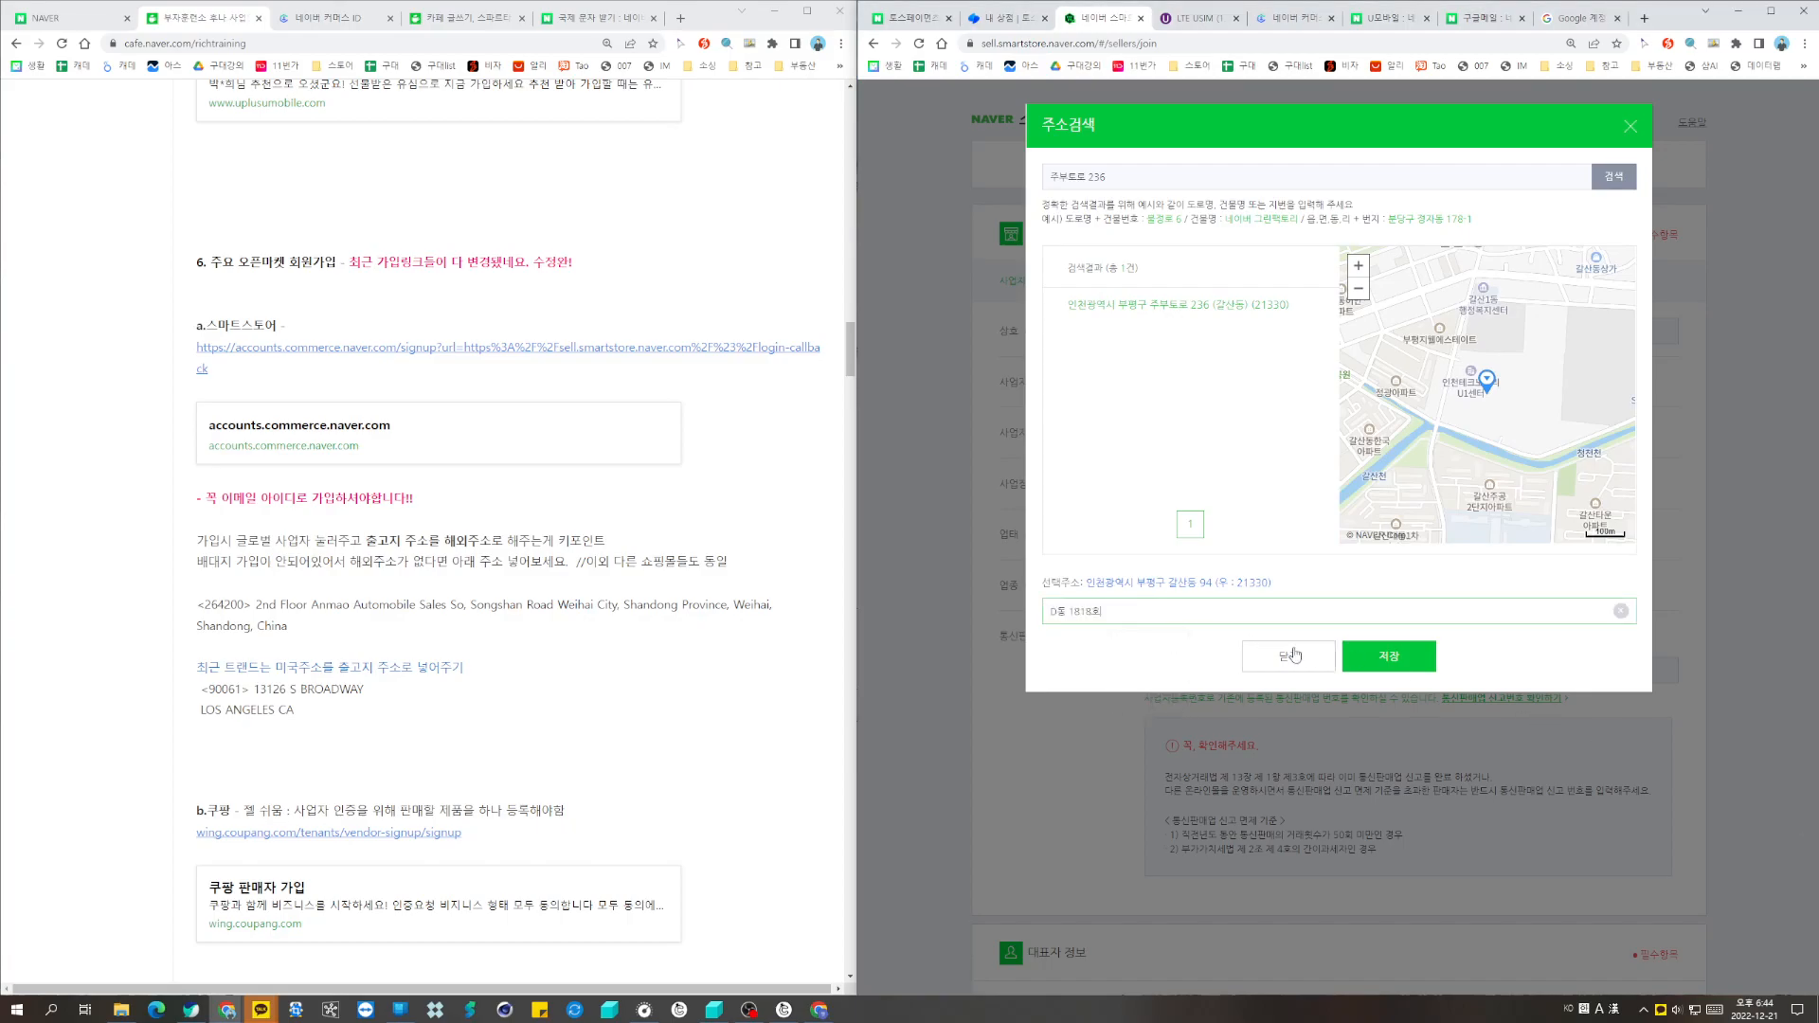
left_click(1385, 656)
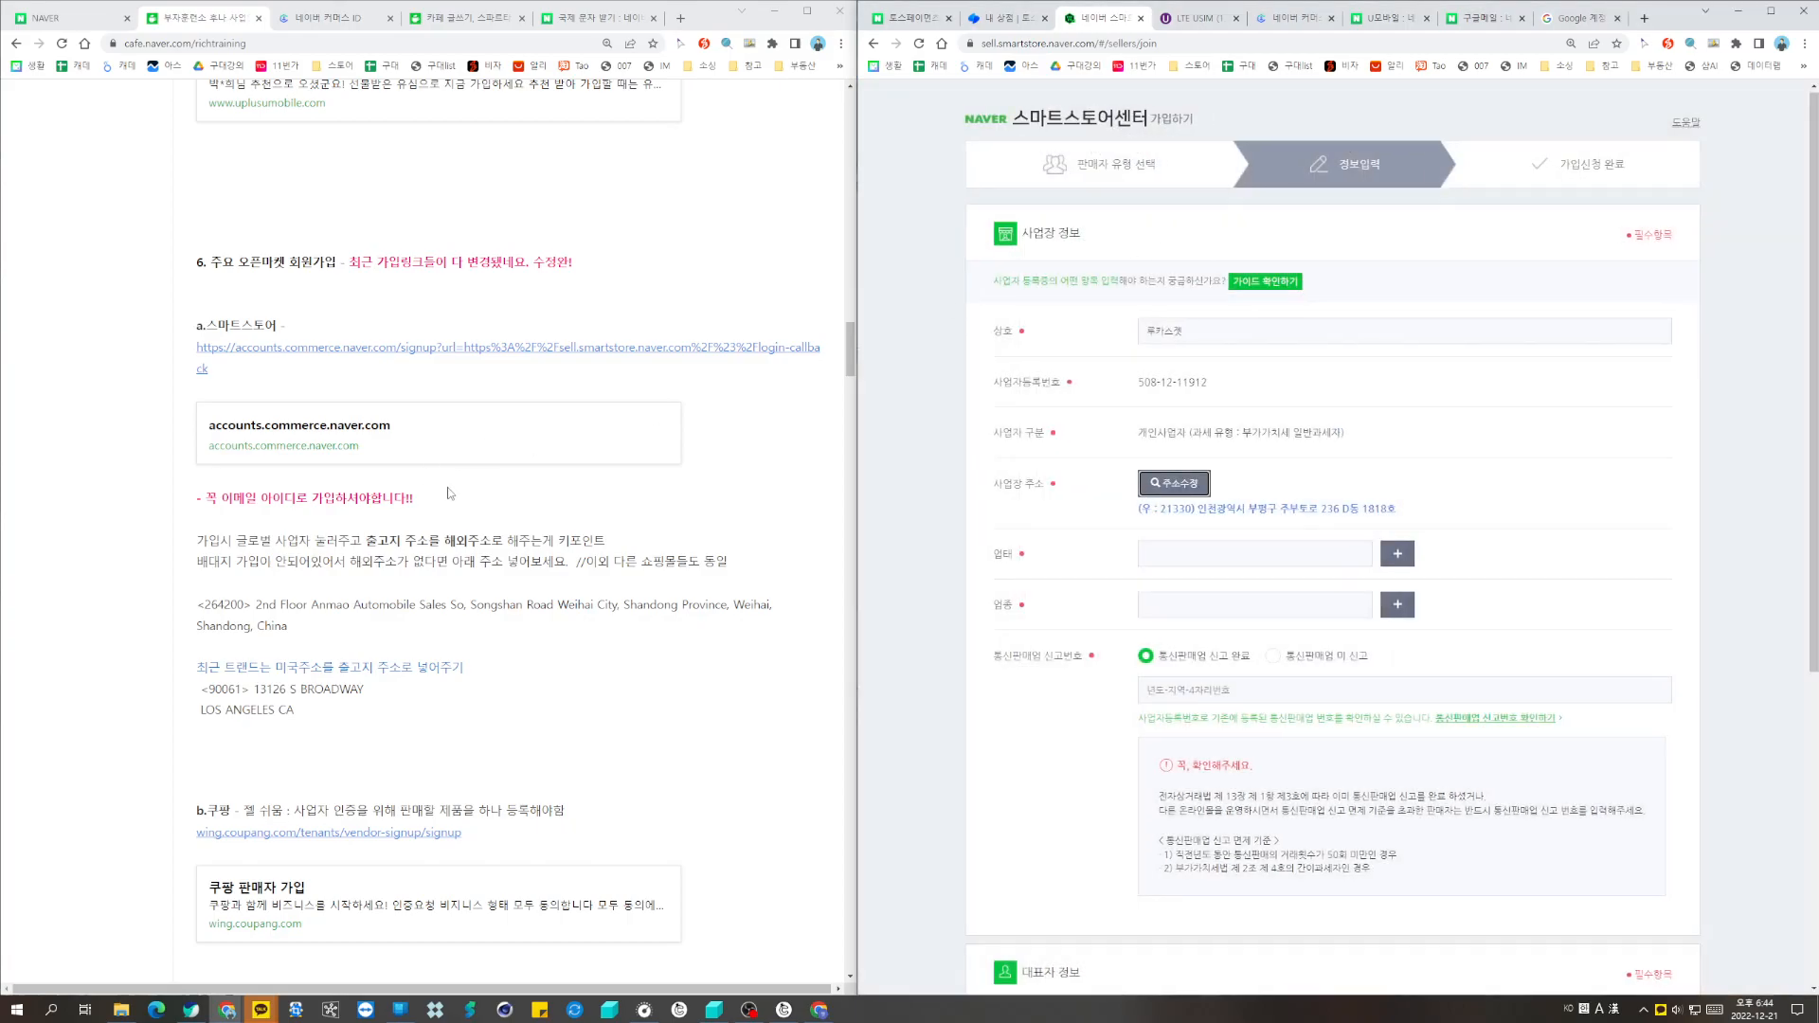
scroll(360, 303, "up", 10)
scroll(360, 303, "up", 5)
- Publish the edited cafe guide post
left_click(456, 18)
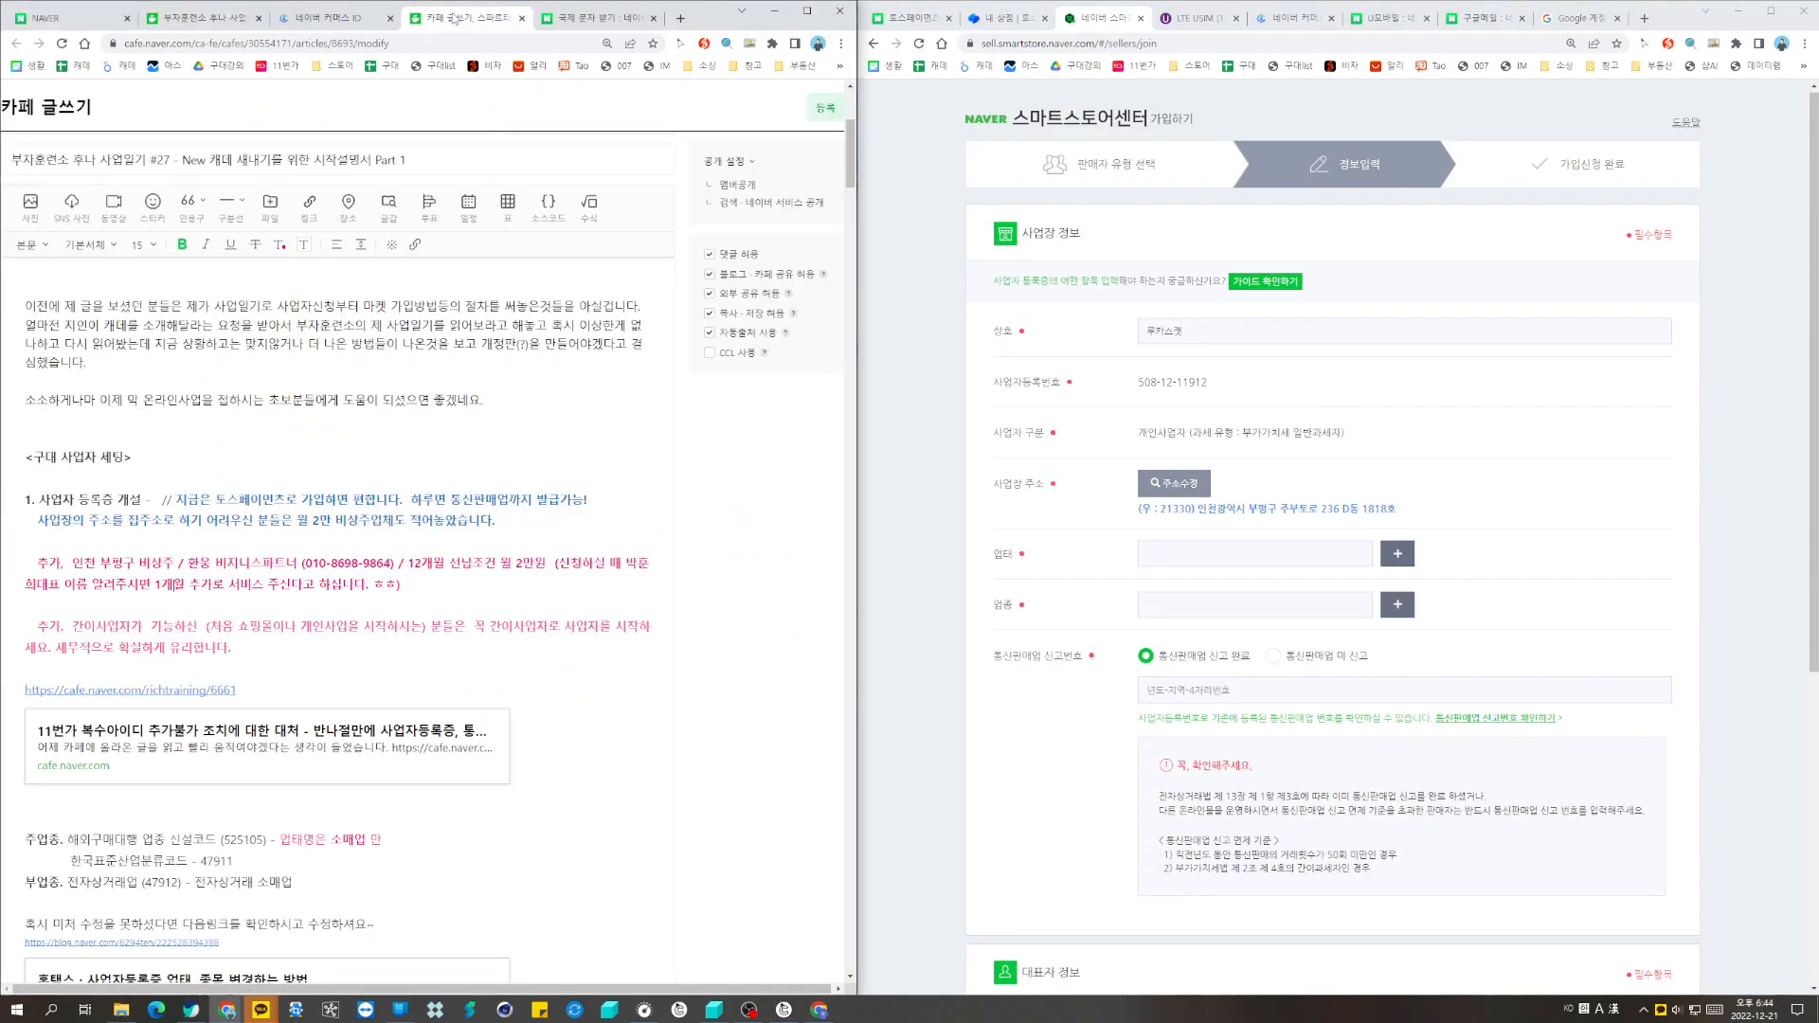
left_click_drag(192, 565, 299, 561)
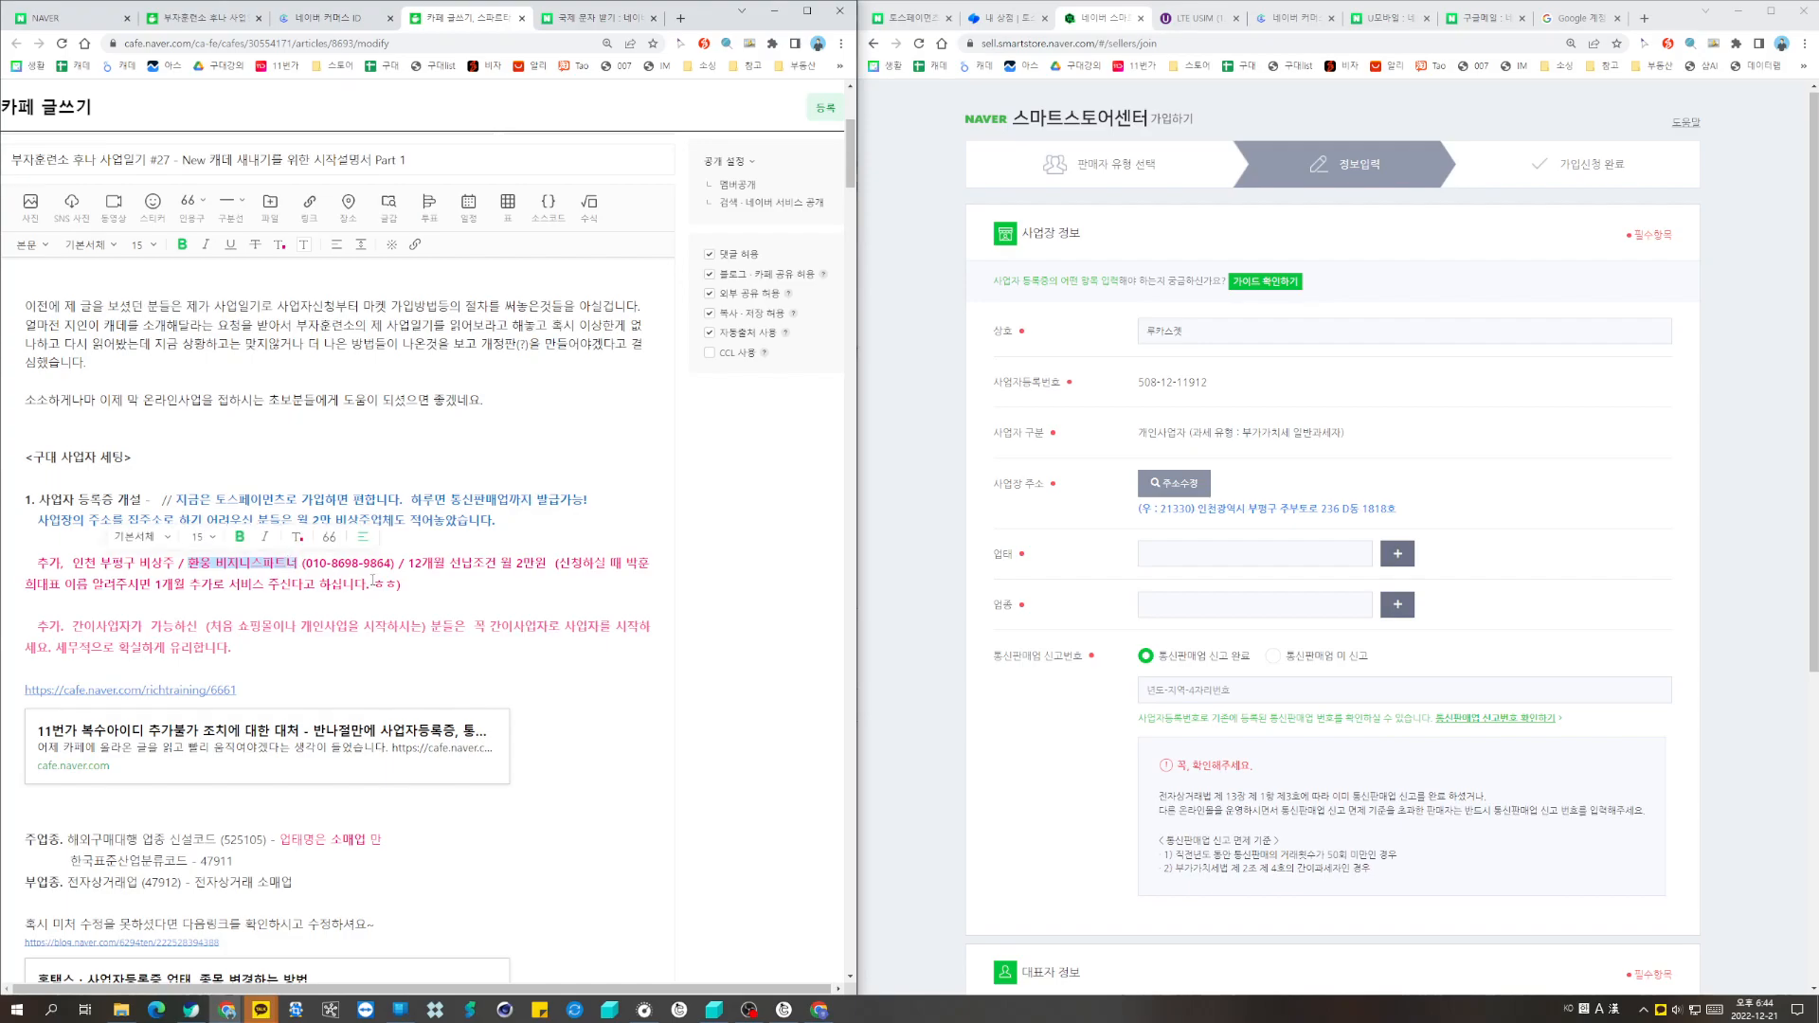
left_click(395, 567)
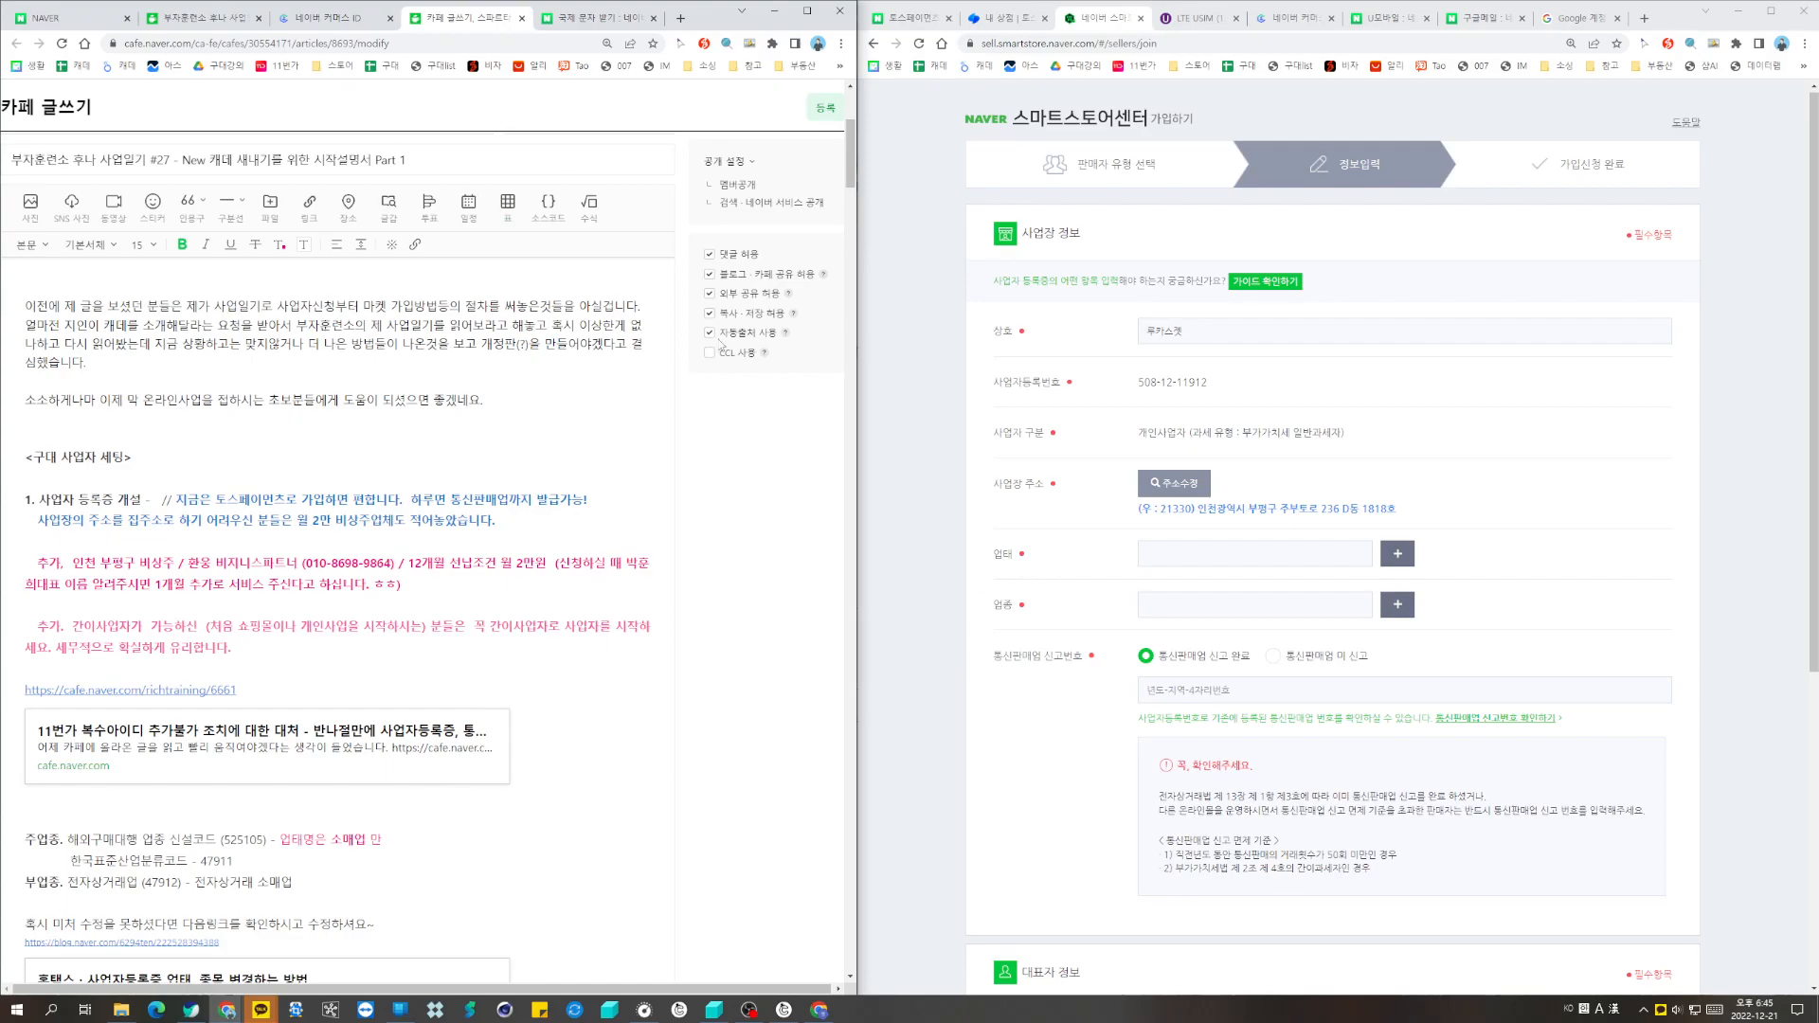
left_click(825, 112)
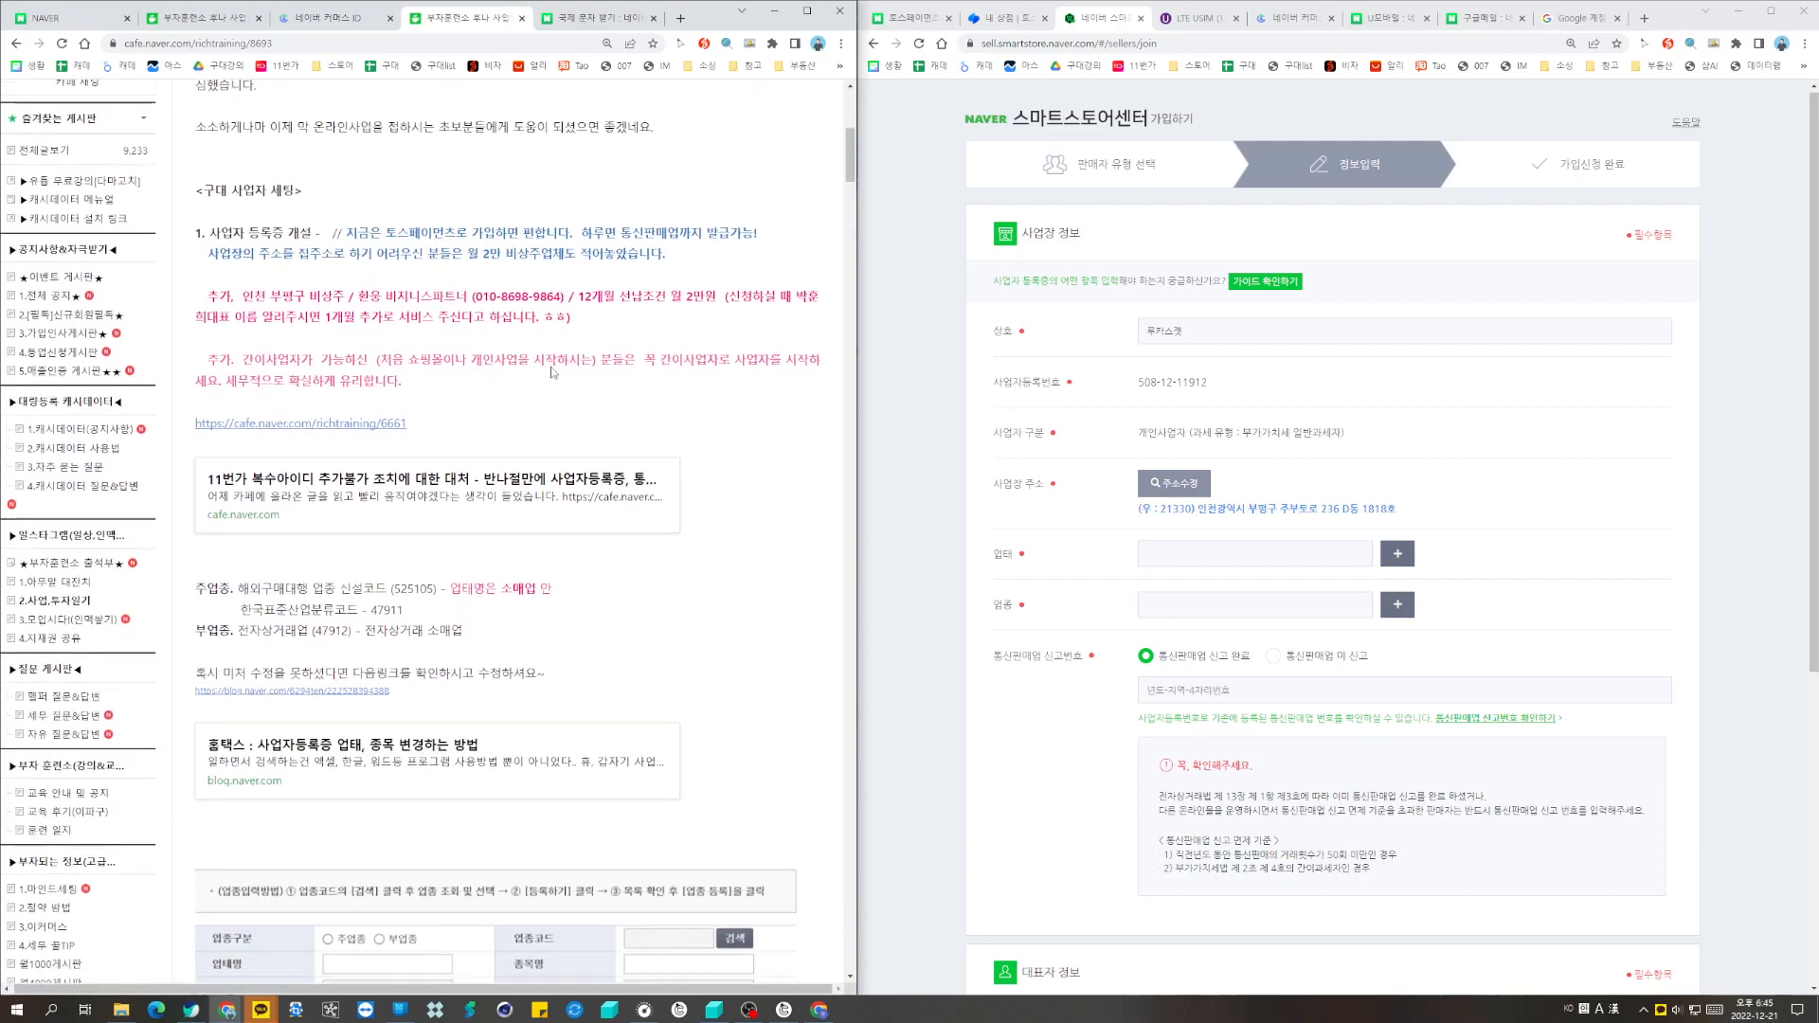
- Reopen the guide article and scroll down to section 4, 통신판매업 신고
left_click(193, 428)
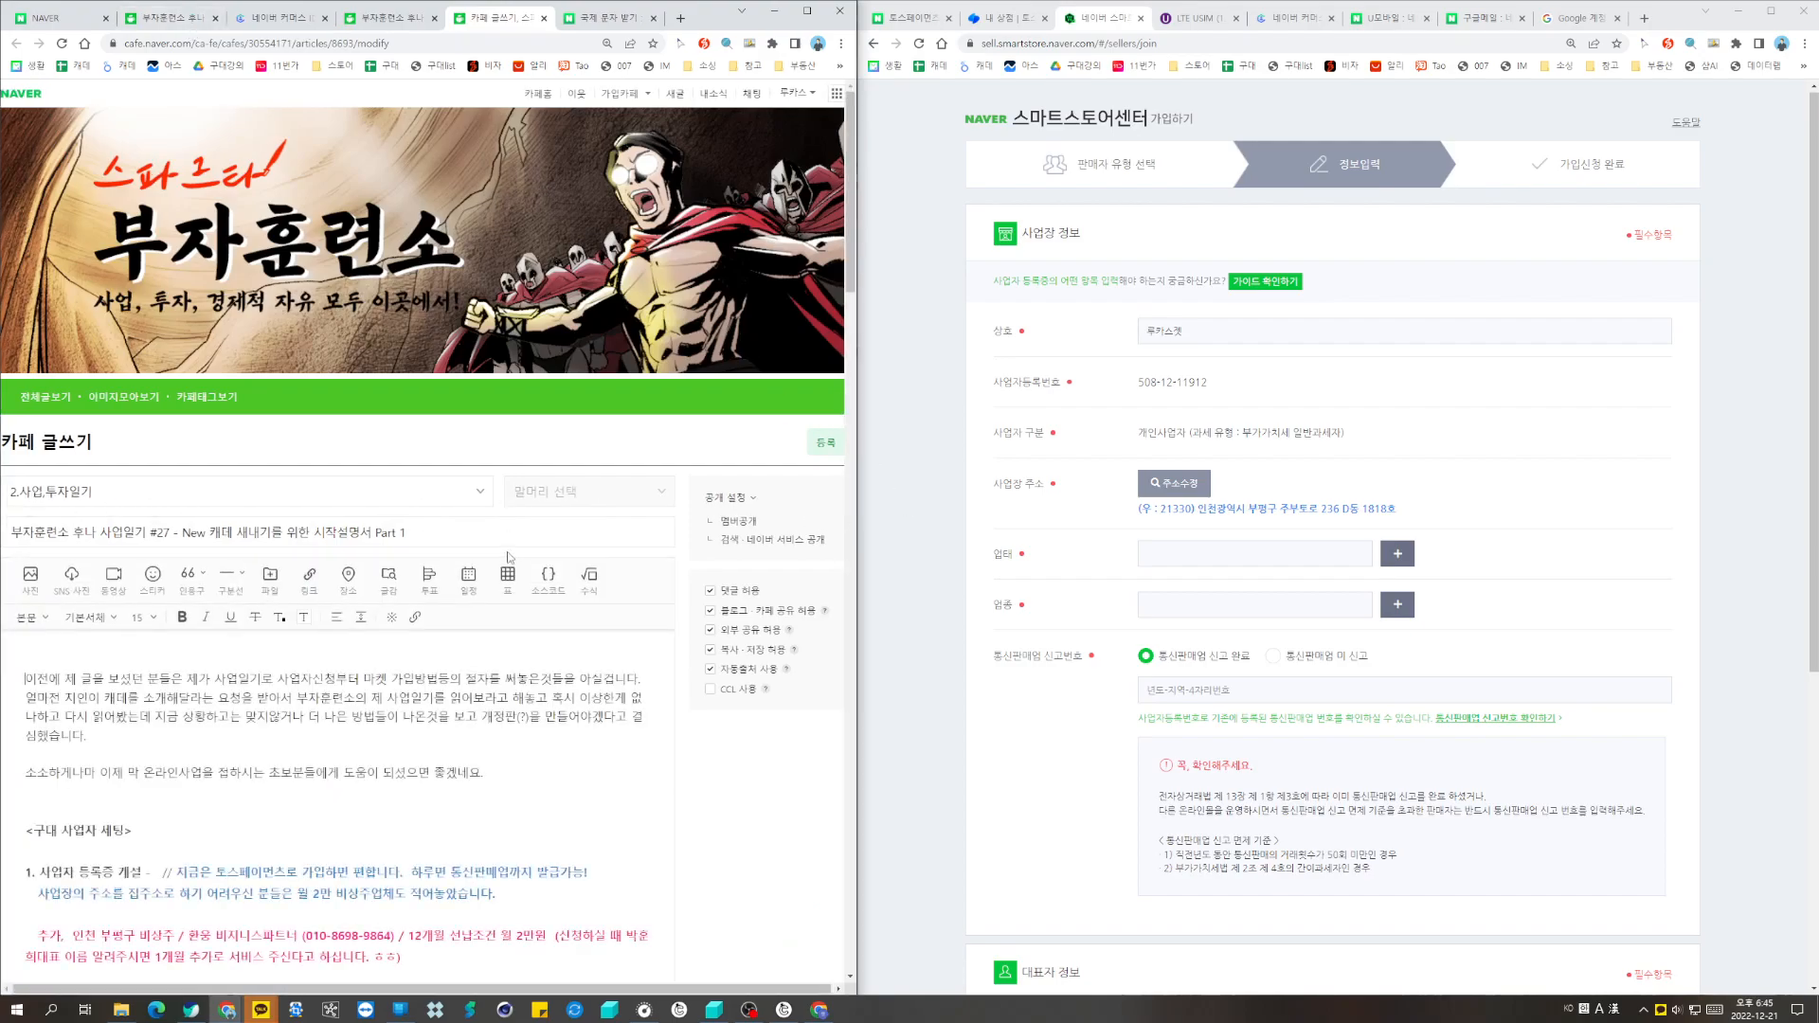
scroll(495, 521, "down", 10)
scroll(494, 521, "down", 3)
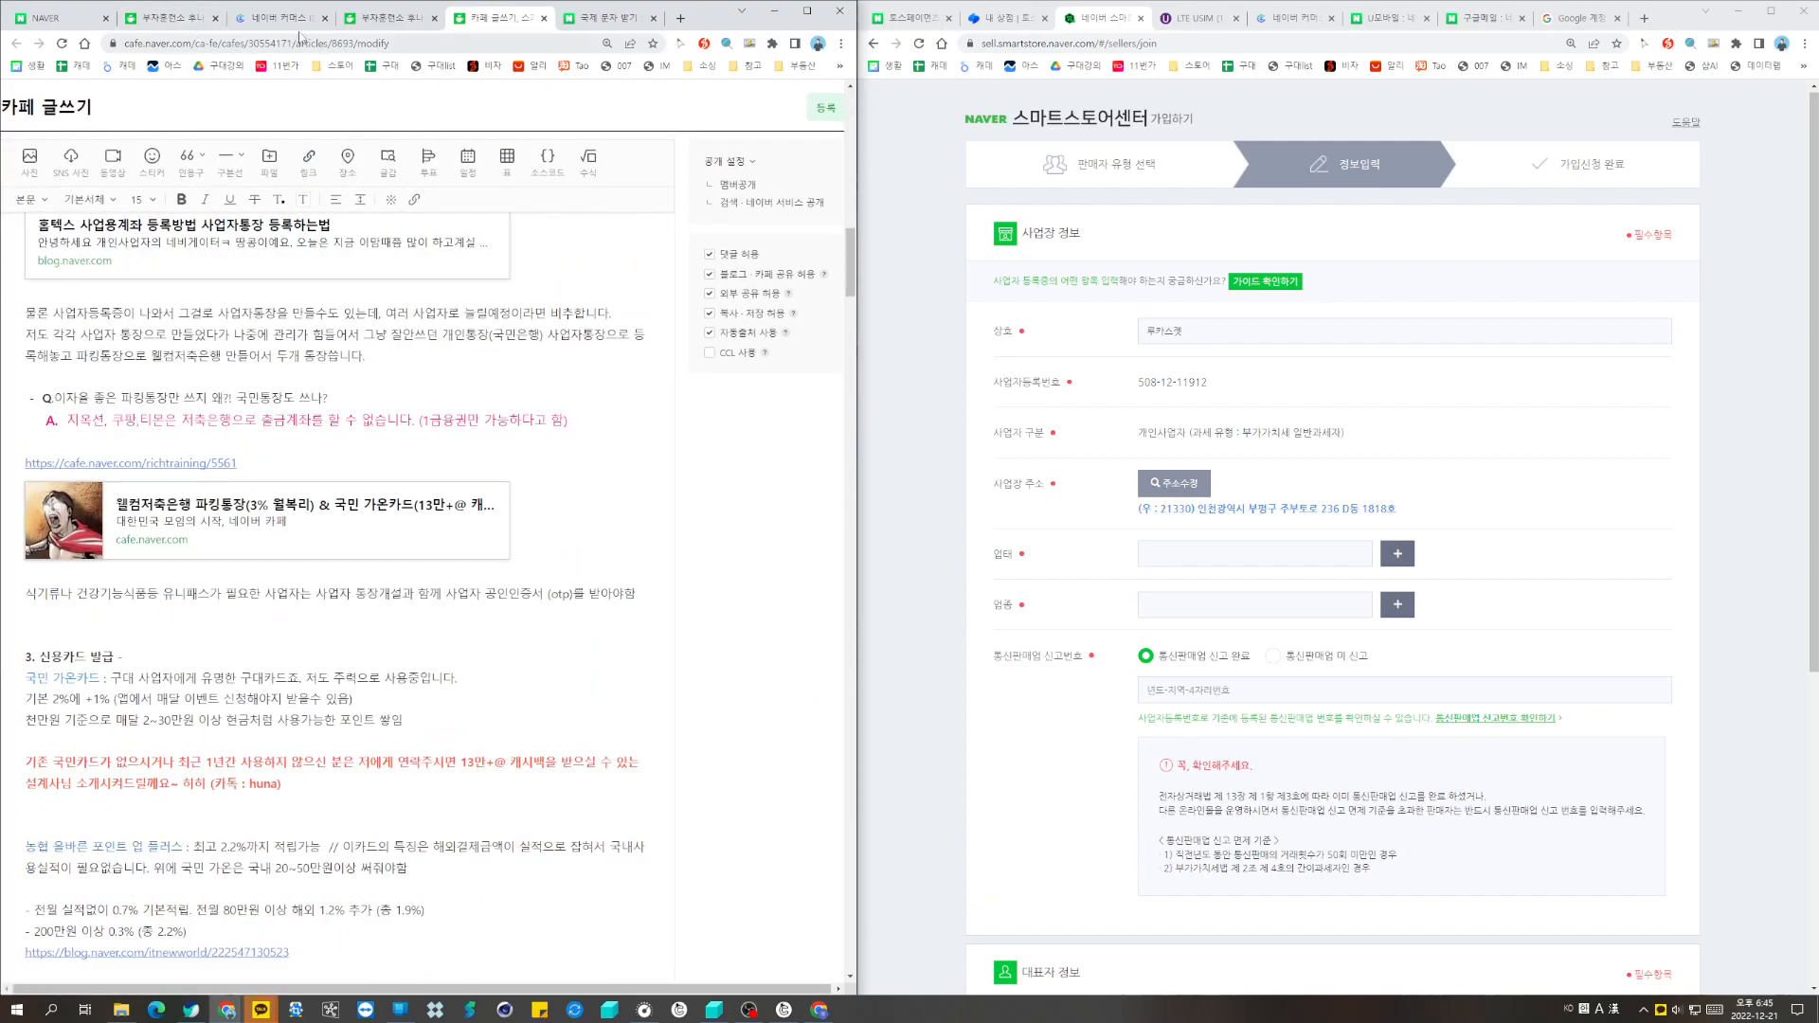
left_click(279, 18)
left_click(187, 18)
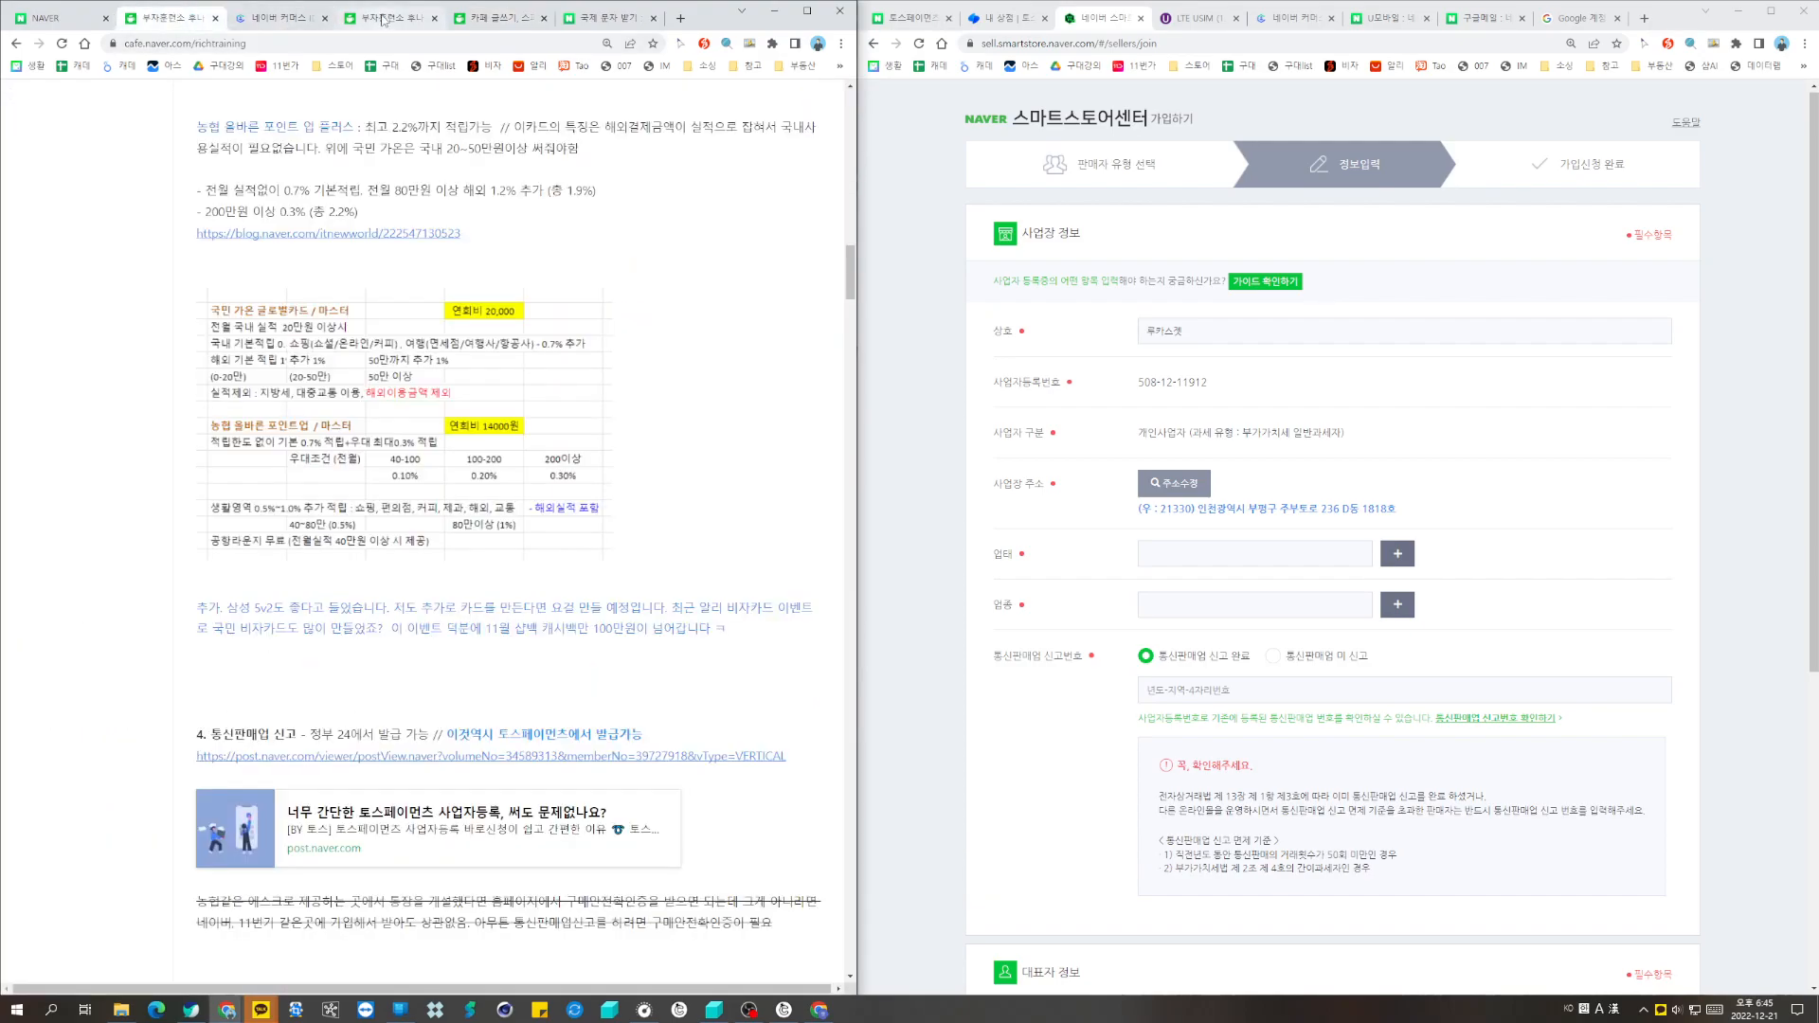
- Enter 소매업 as the business type (업태) and 해외구매대행업 as the item (종목)
left_click(384, 19)
left_click(168, 19)
left_click(1201, 553)
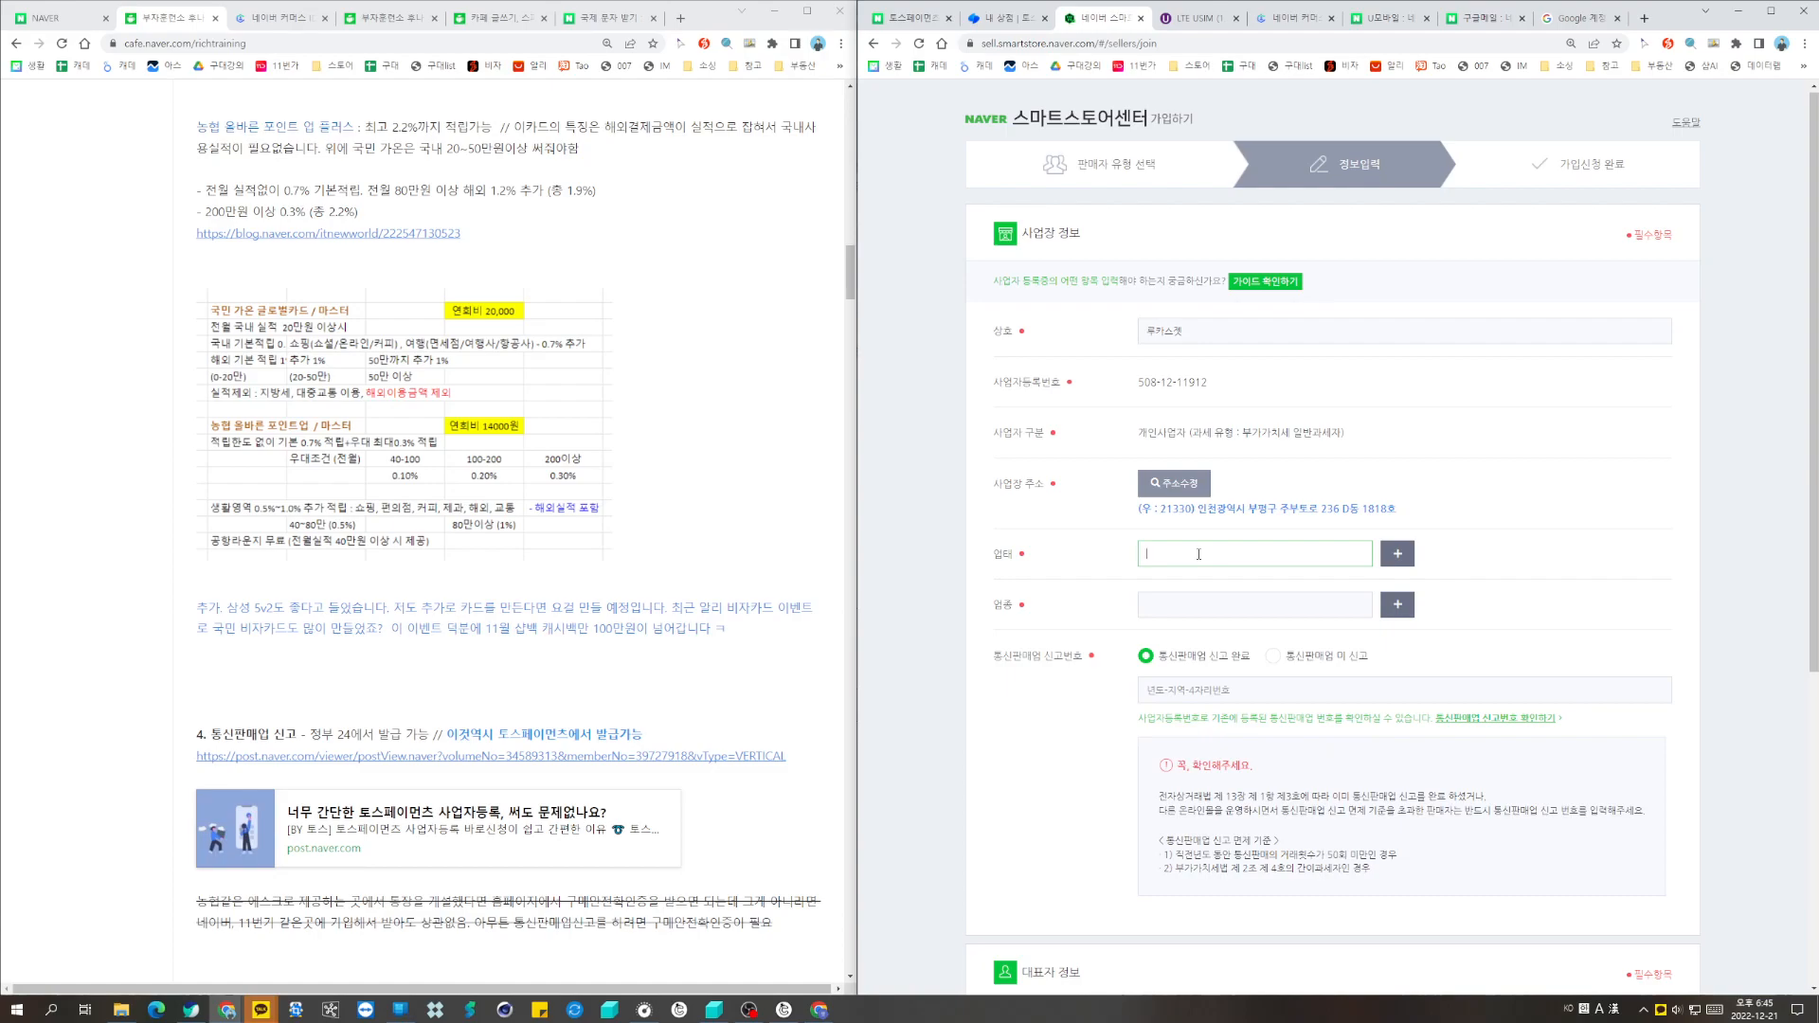
type("th")
key("BackSpace")
key("BackSpace")
key("Hangul")
type("소매업")
type("해외구매")
type("대행업")
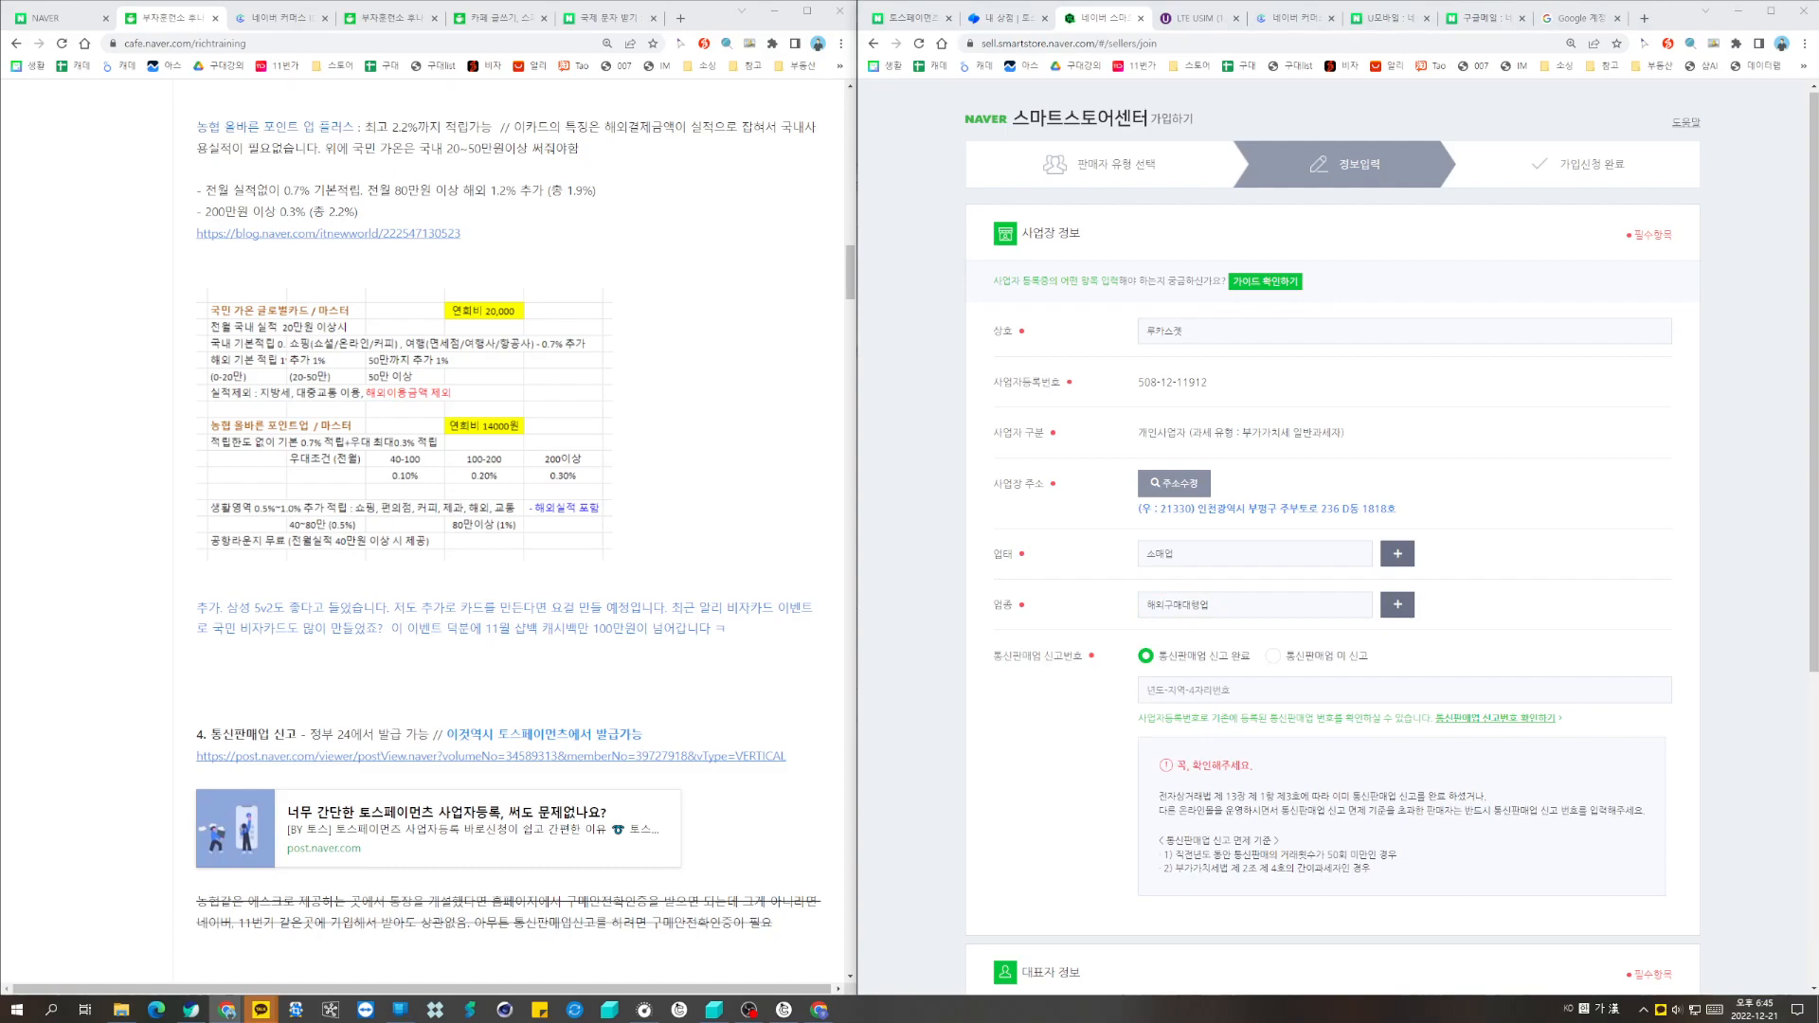
- Paste the 통신판매업 report number and choose 대표자 명의 휴대전화 인증
left_click(1219, 692)
left_click(1073, 687)
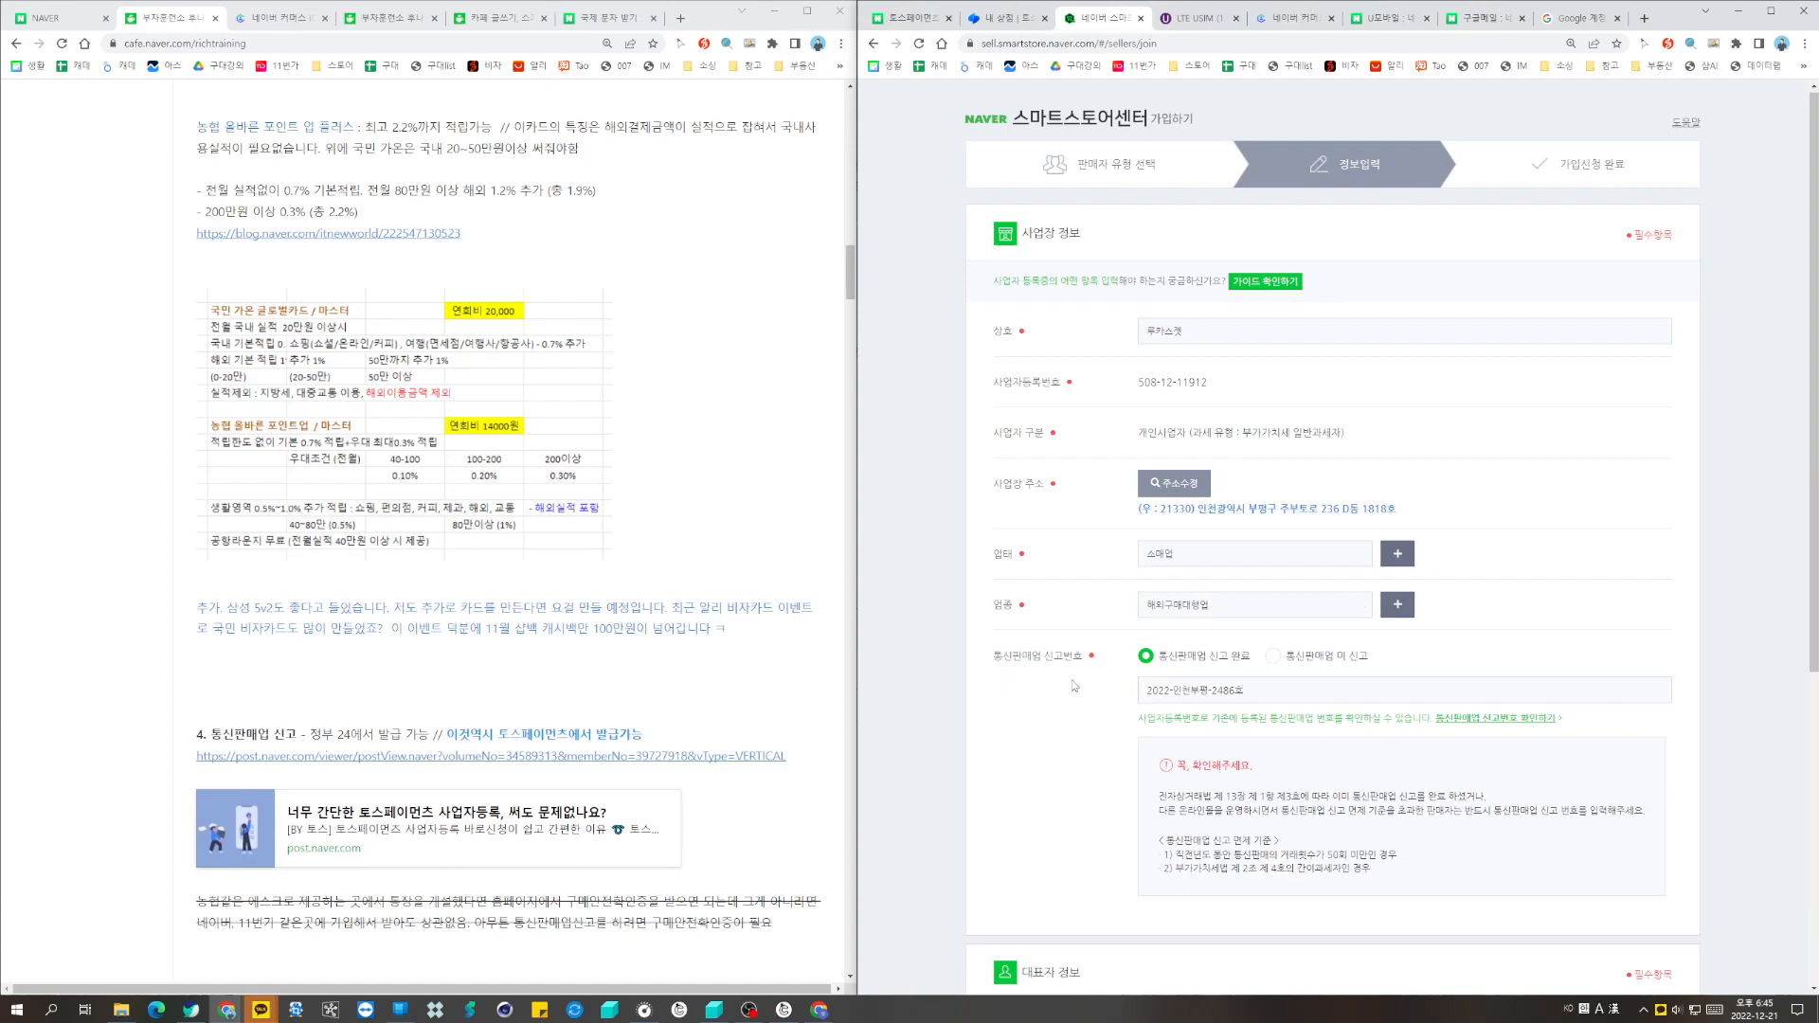
scroll(1073, 687, "down", 3)
scroll(1114, 364, "down", 3)
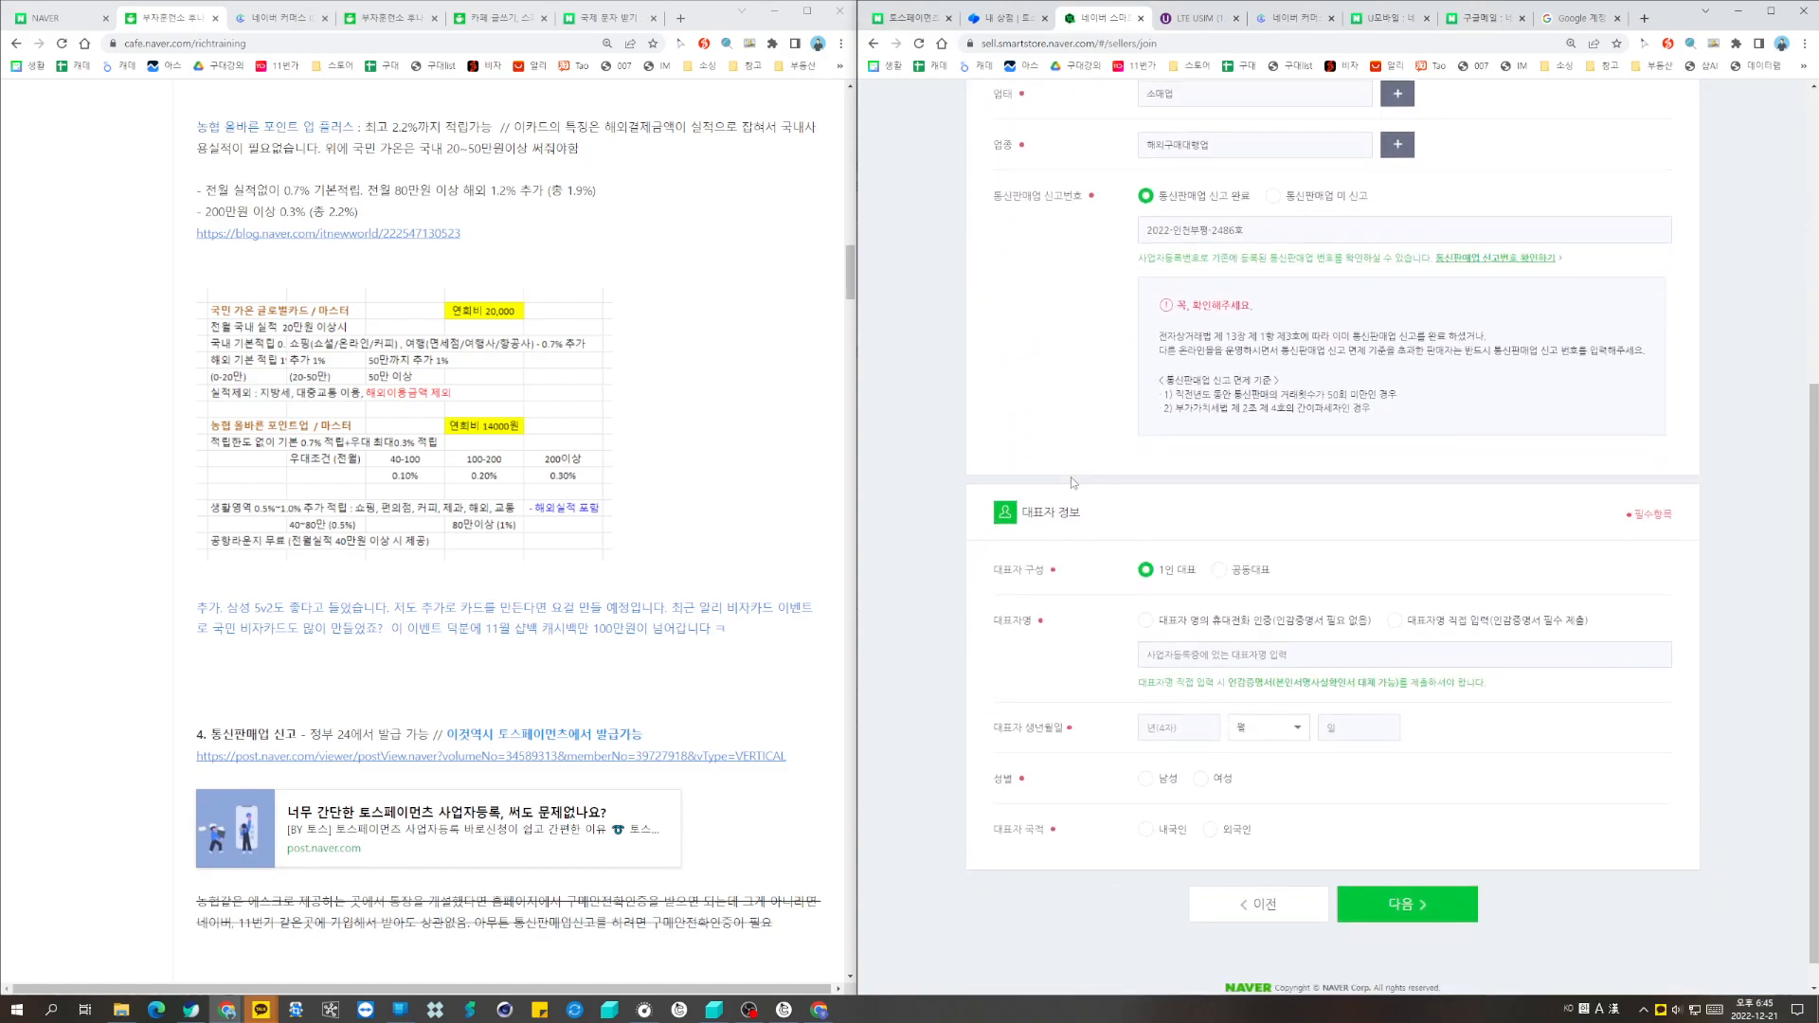
left_click(1150, 593)
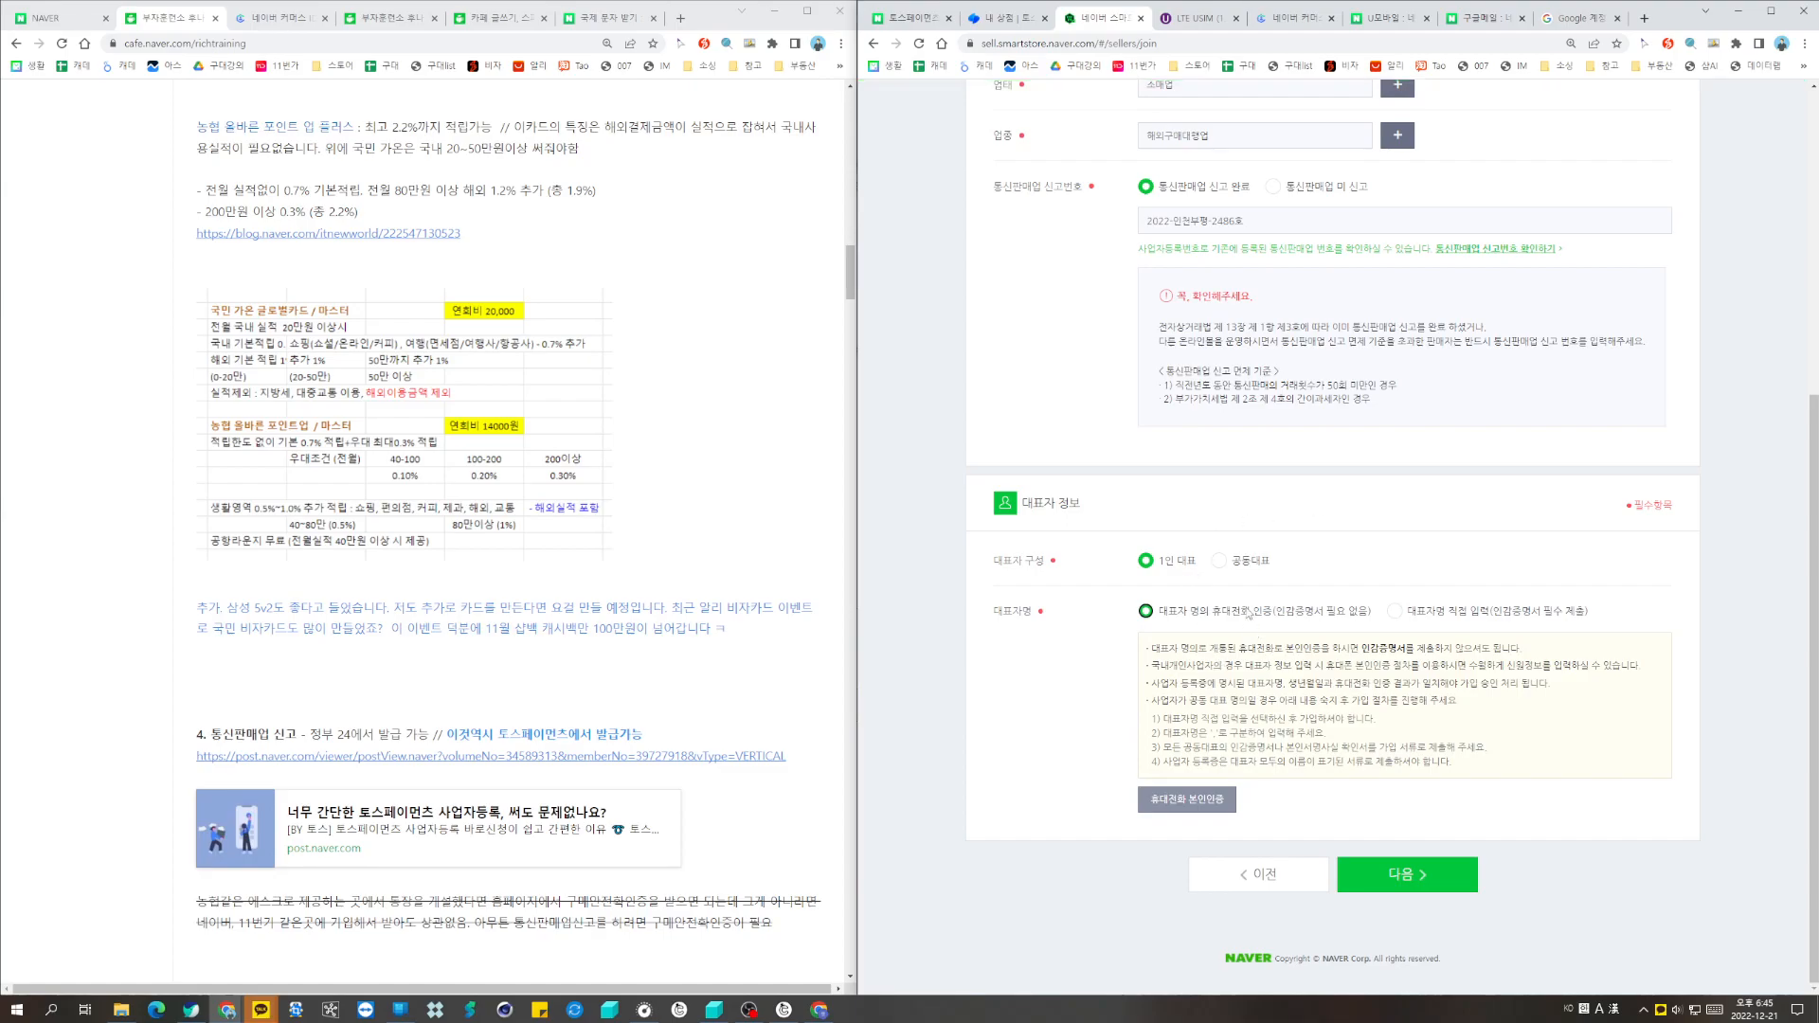
scroll(512, 569, "down", 1)
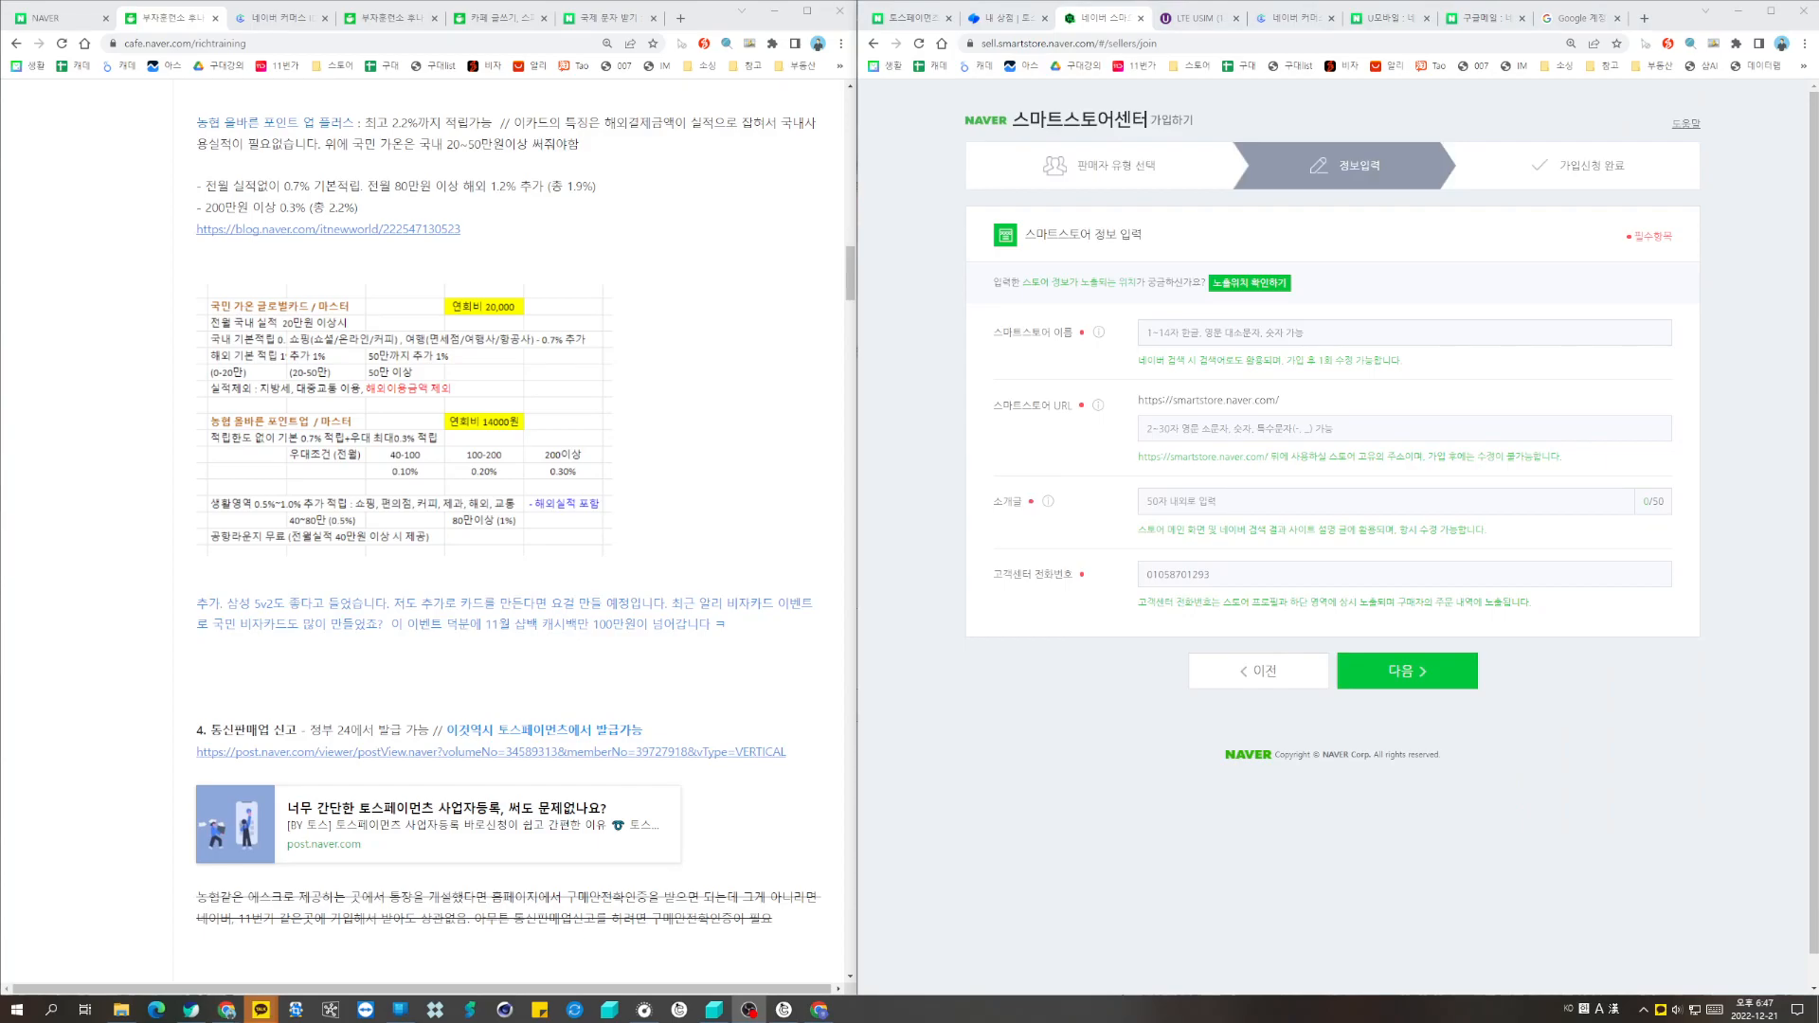
- Review the guide's 11번가 note and the seal certificate requirement
scroll(103, 464, "up", 1)
scroll(106, 497, "down", 8)
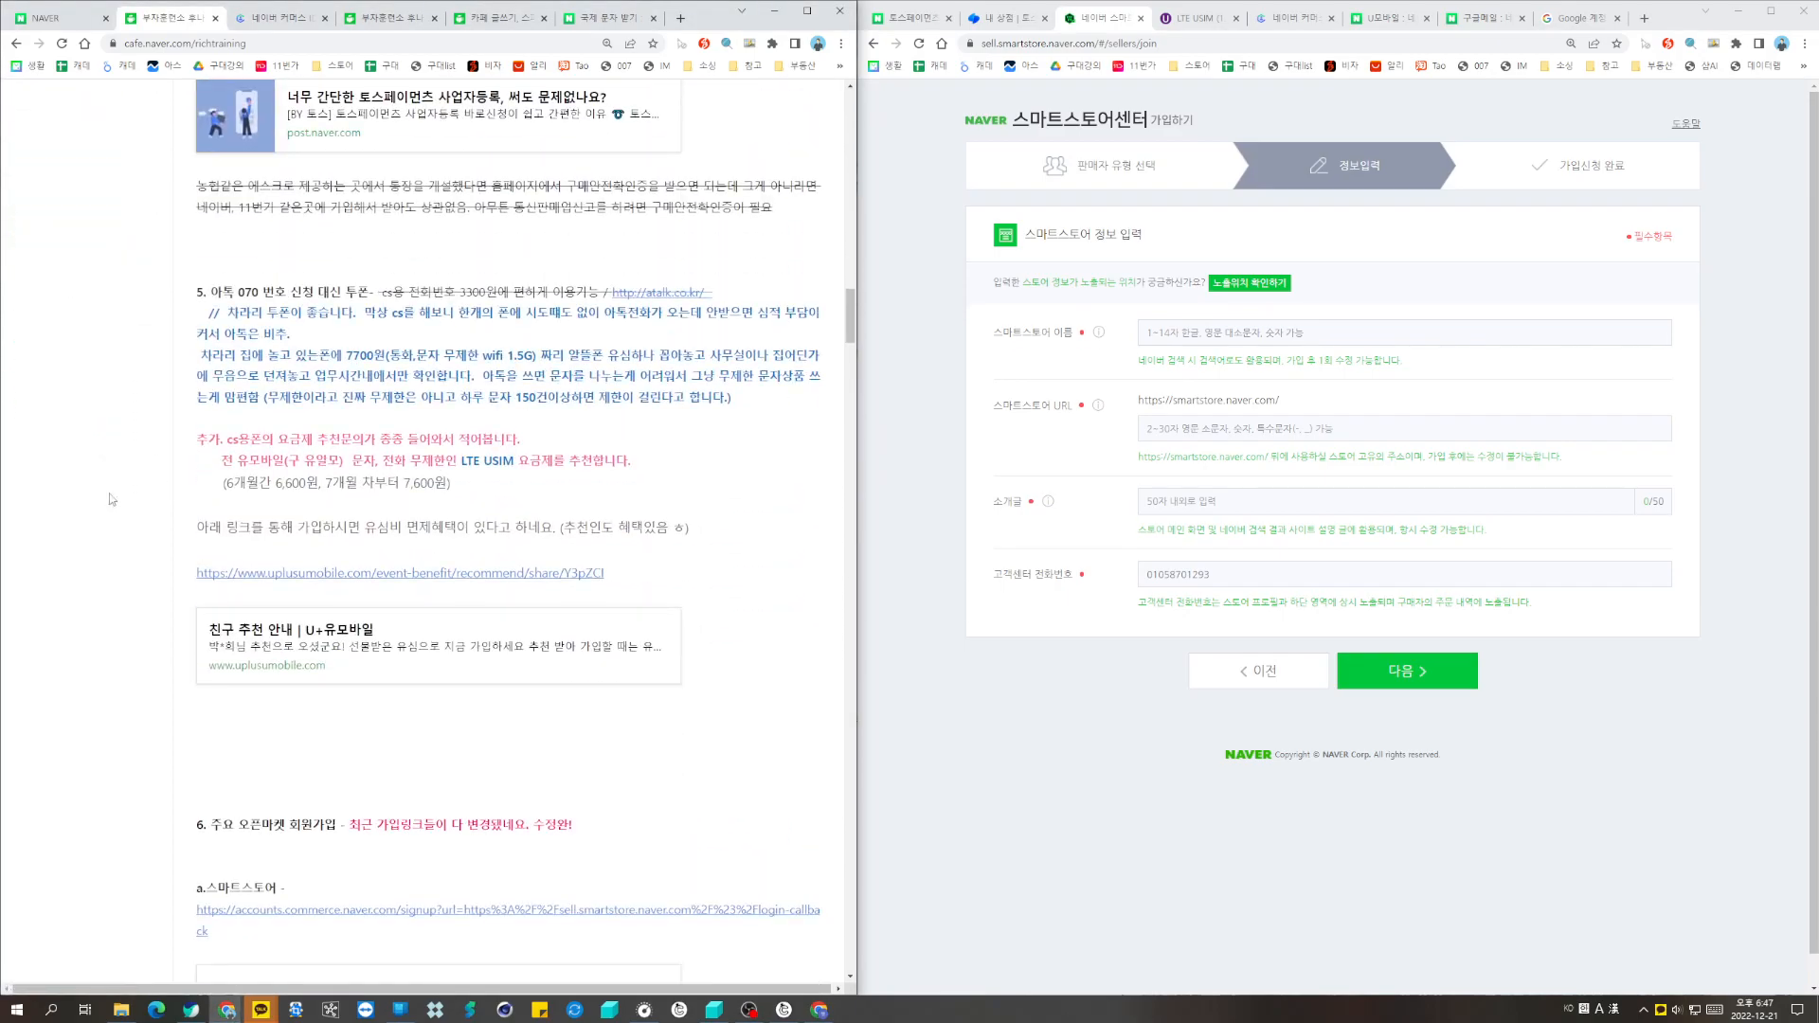
left_click_drag(850, 305, 866, 371)
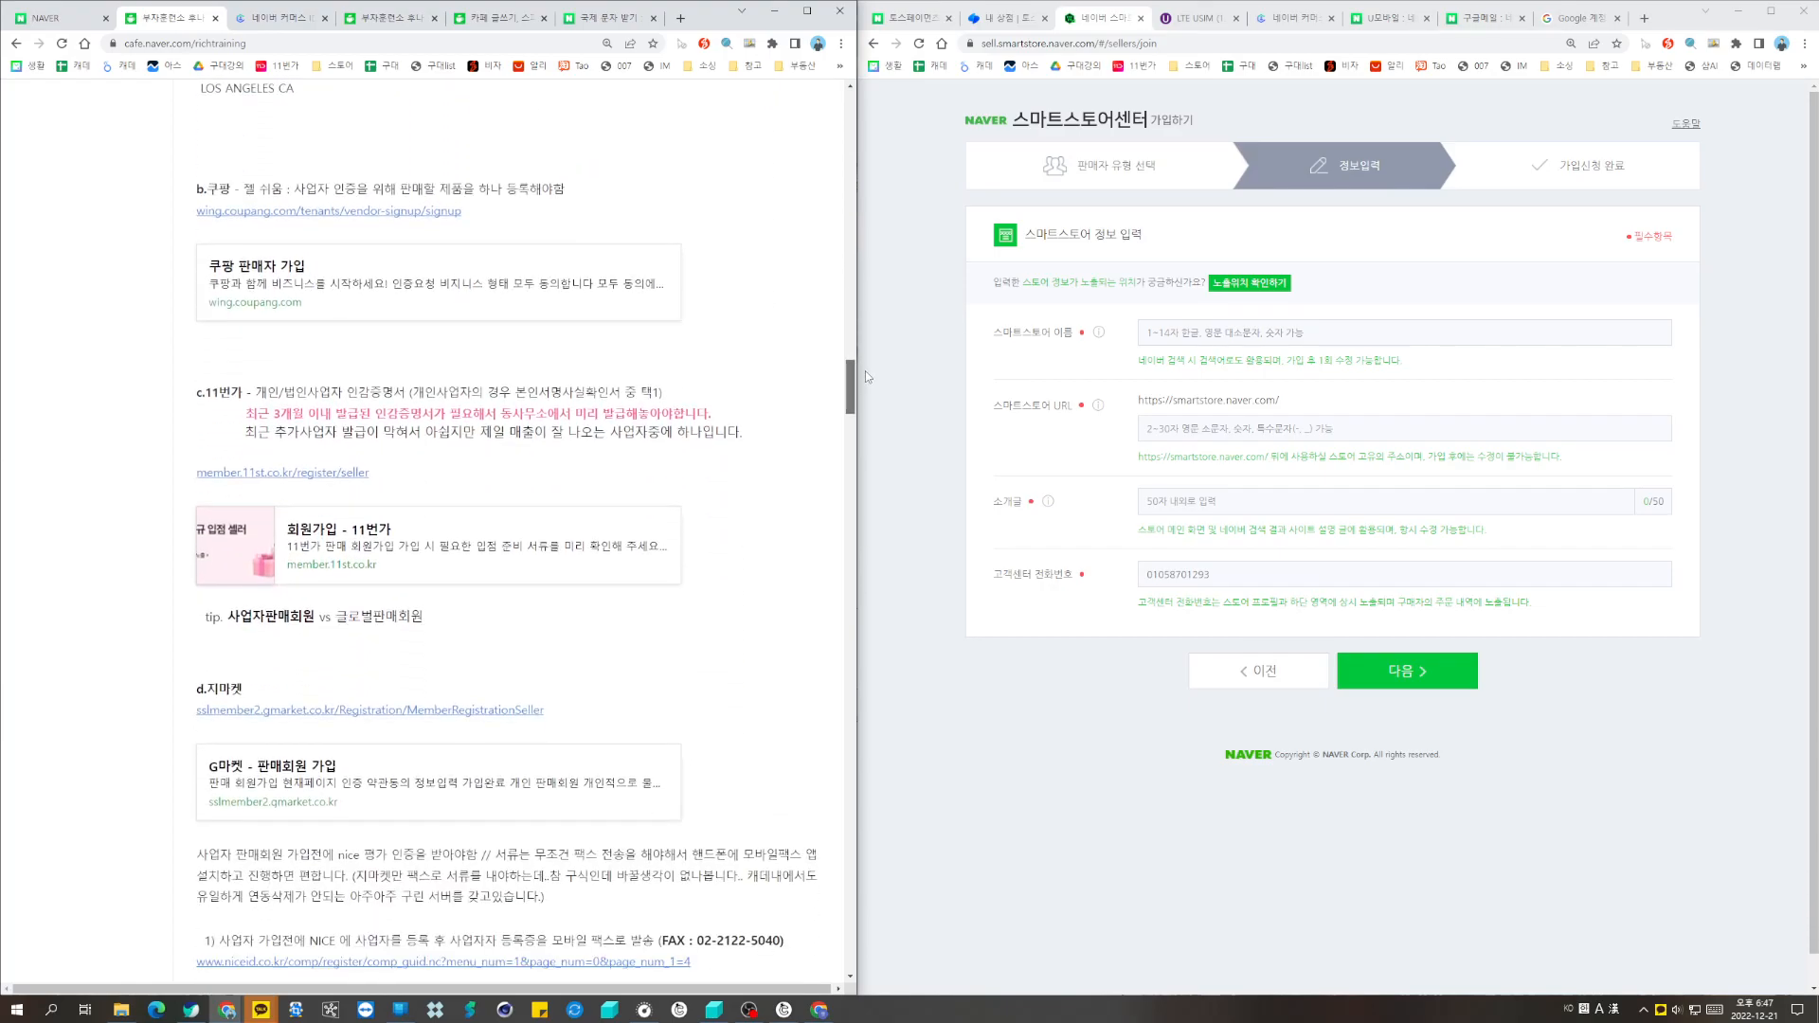
left_click_drag(204, 391, 433, 413)
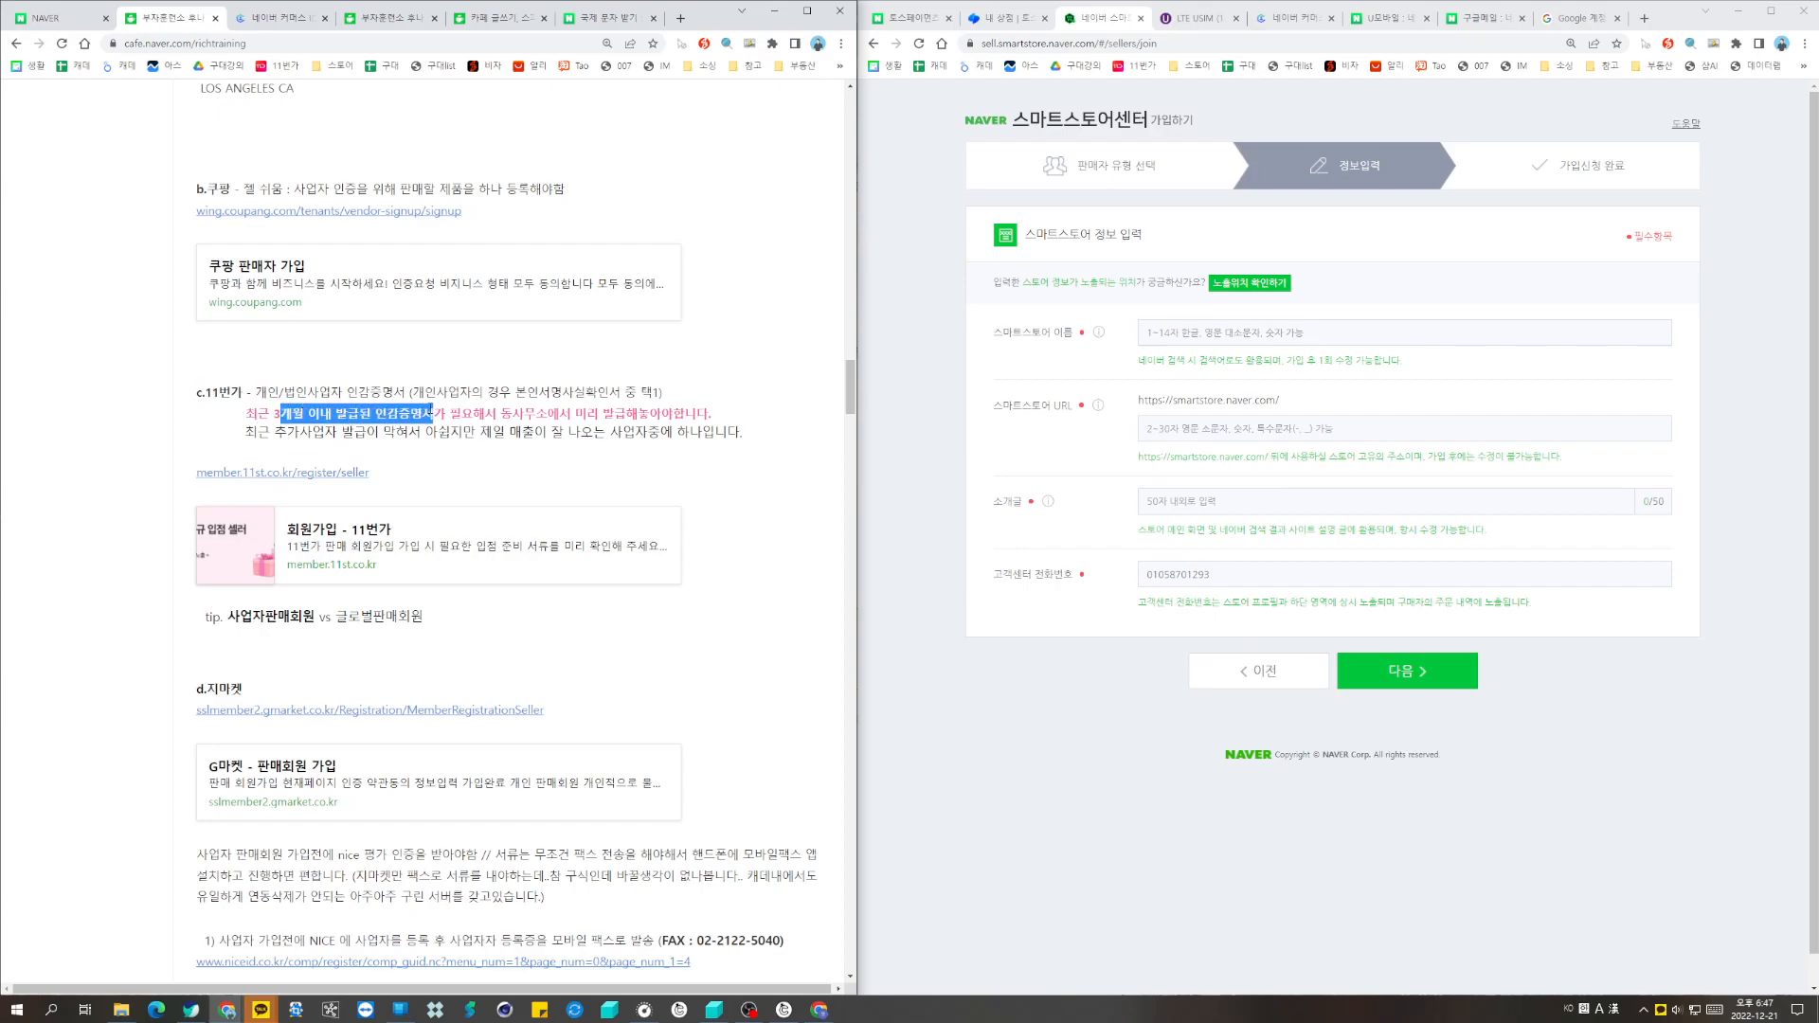
left_click(553, 415)
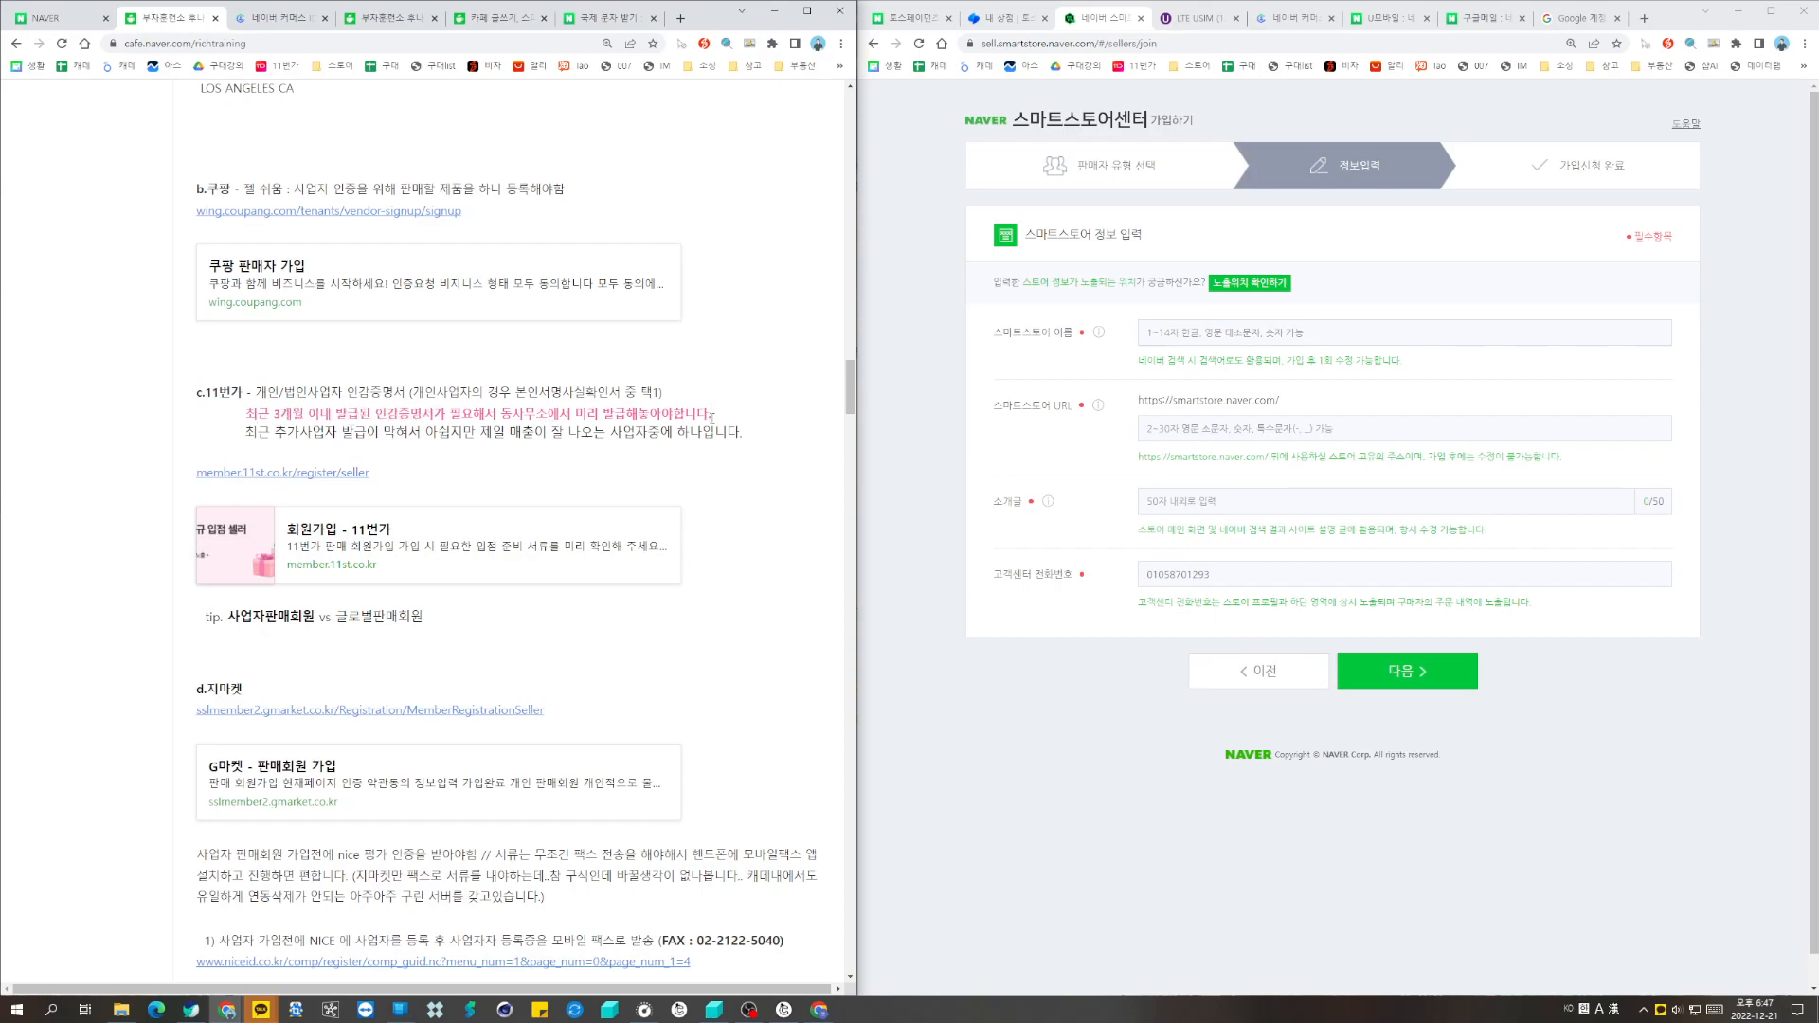
left_click_drag(716, 422, 243, 416)
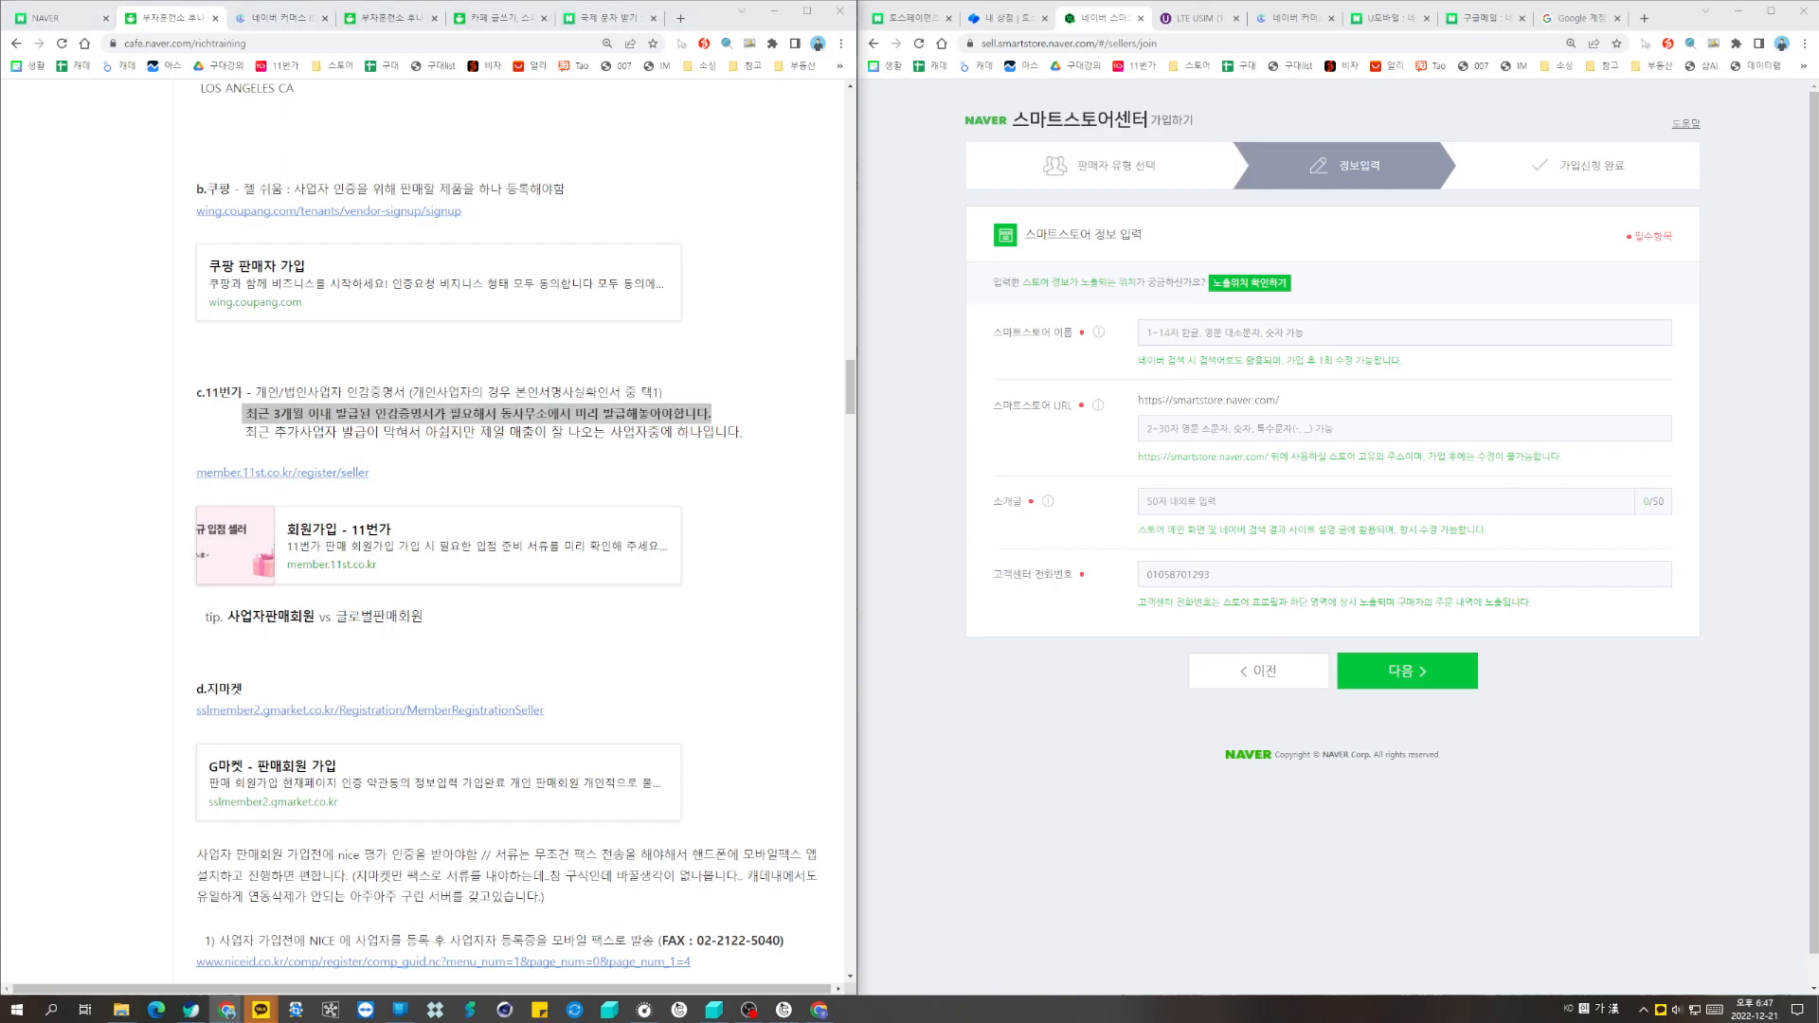
- Name the store 루카스캣, set URL lukasjet, and write the intro 'lukasjet에 오신것을 환영합니다.'
left_click(1248, 332)
type("루카스캣")
left_click(1216, 434)
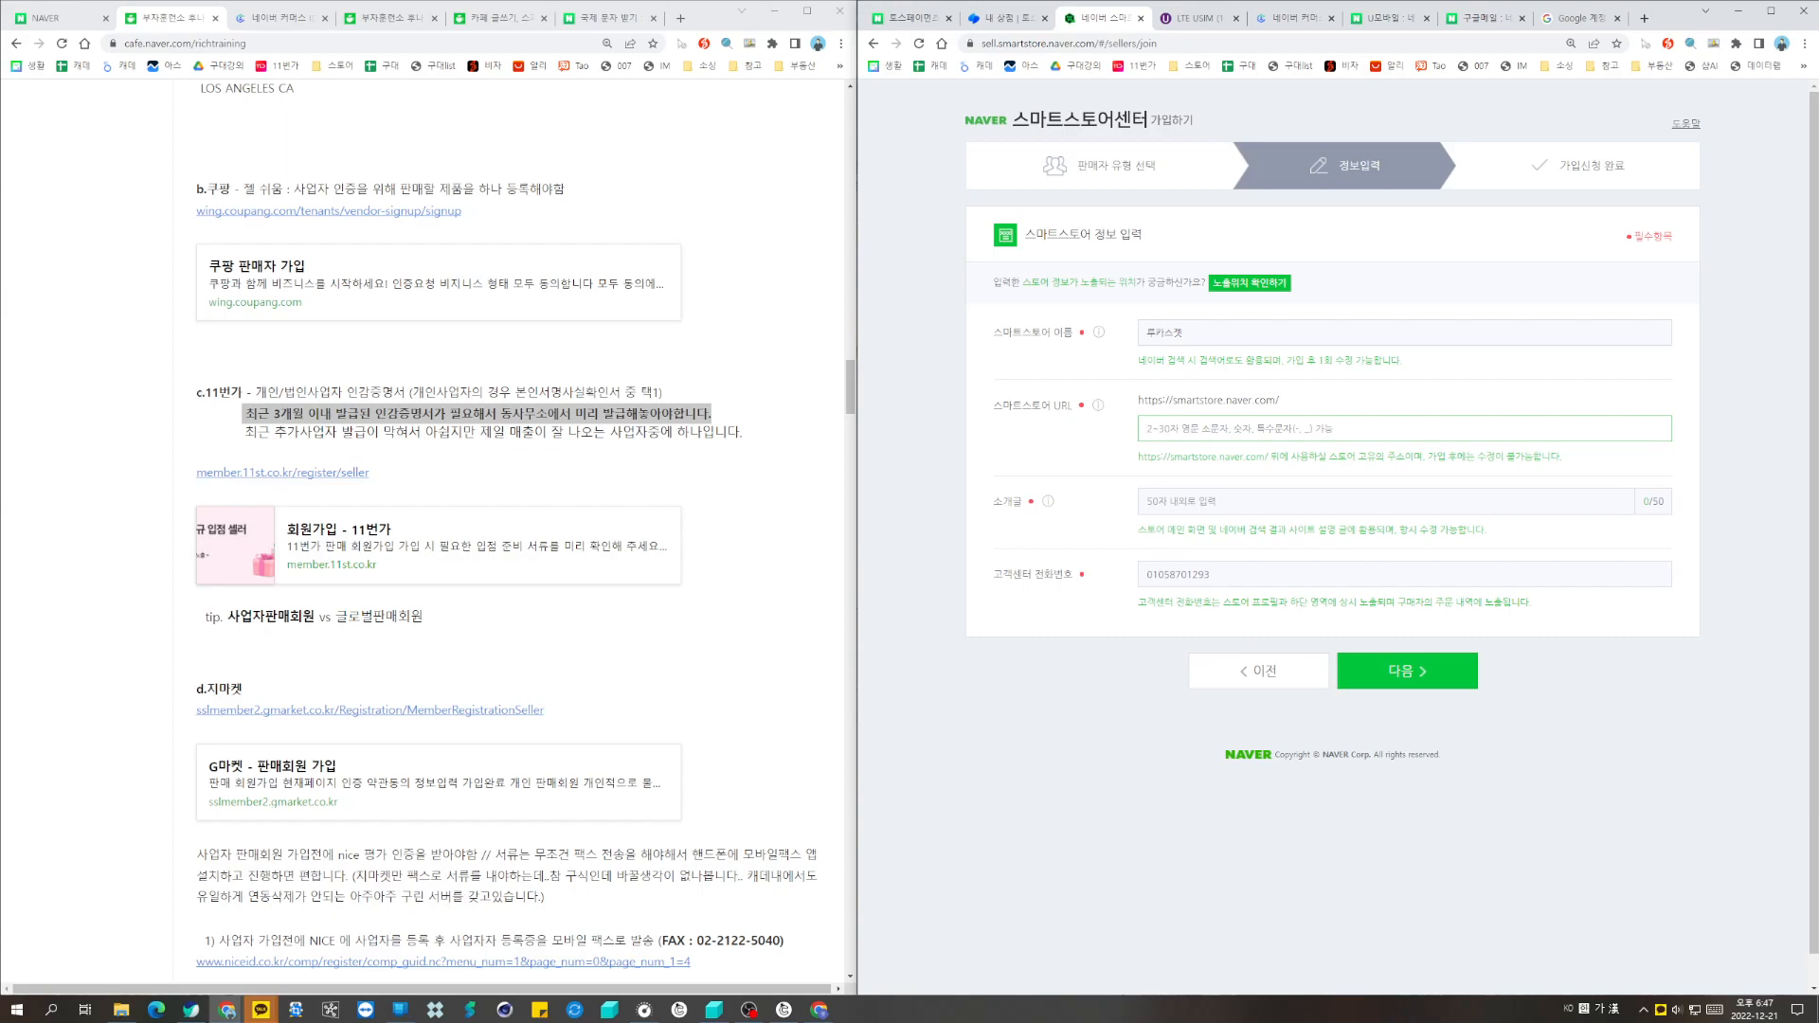
left_click(1169, 501)
type("lukasjet")
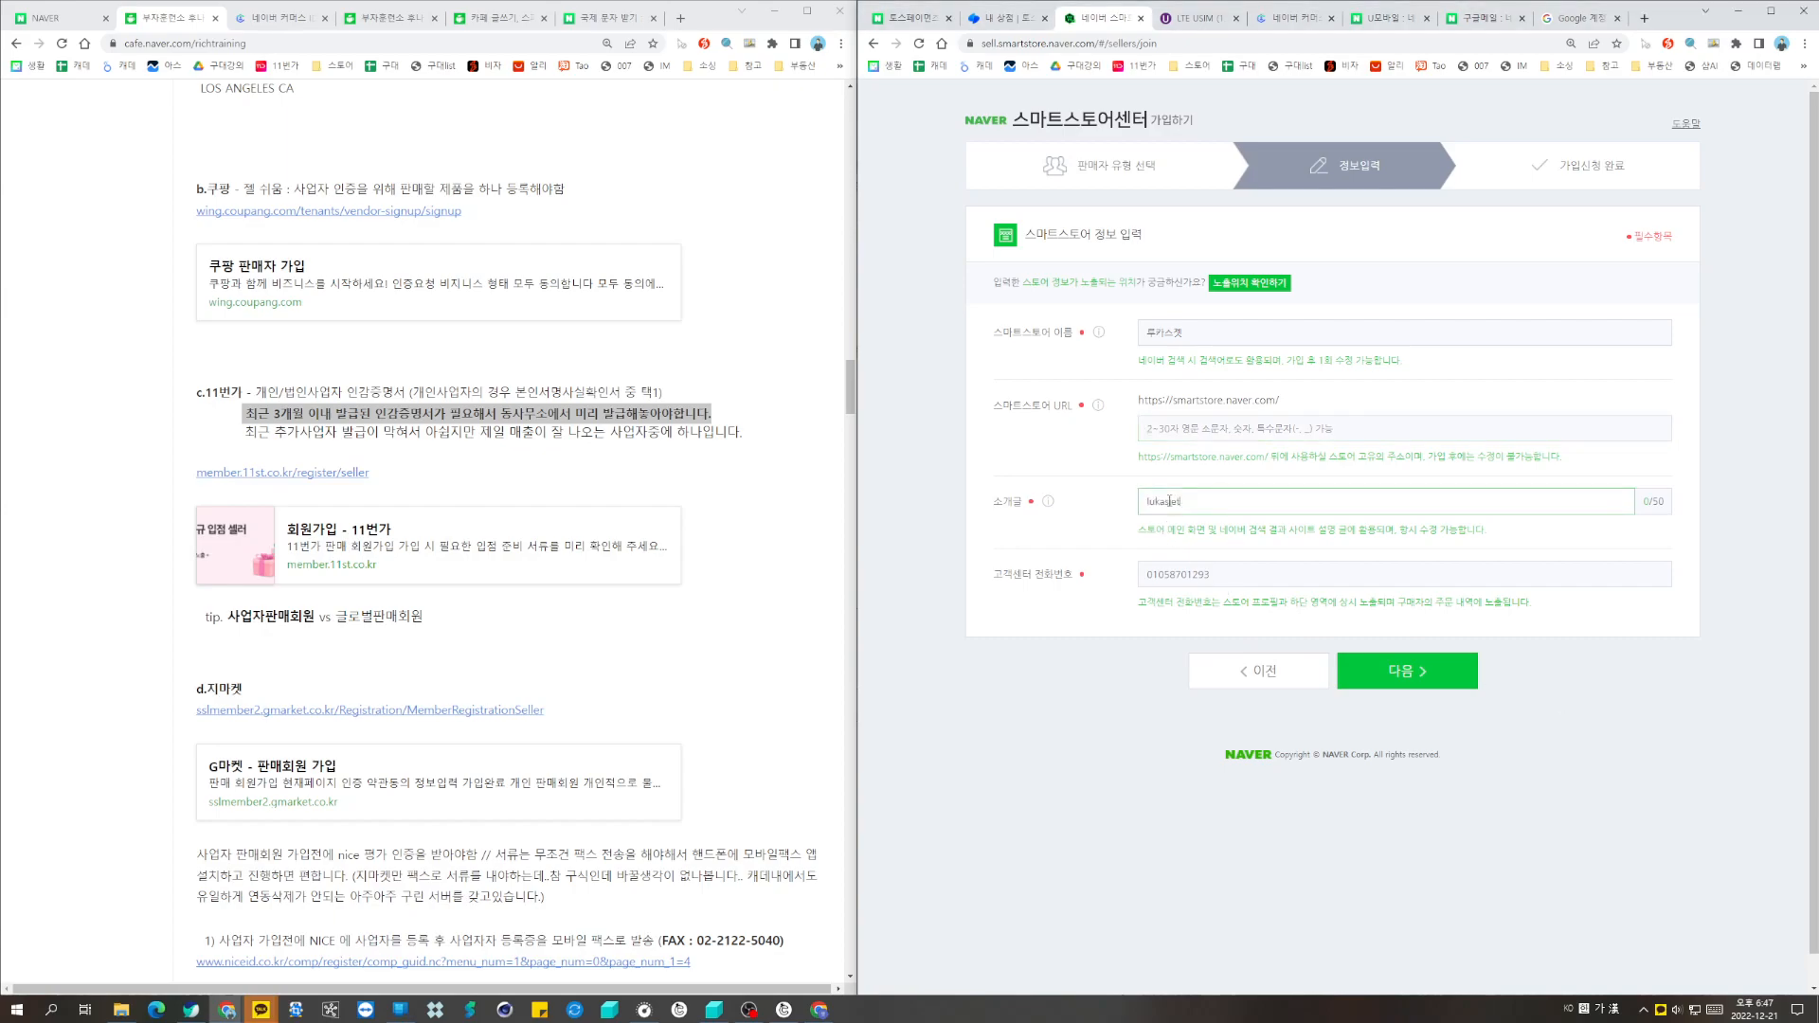
left_click(1083, 699)
left_click(1206, 428)
type("lukasjet")
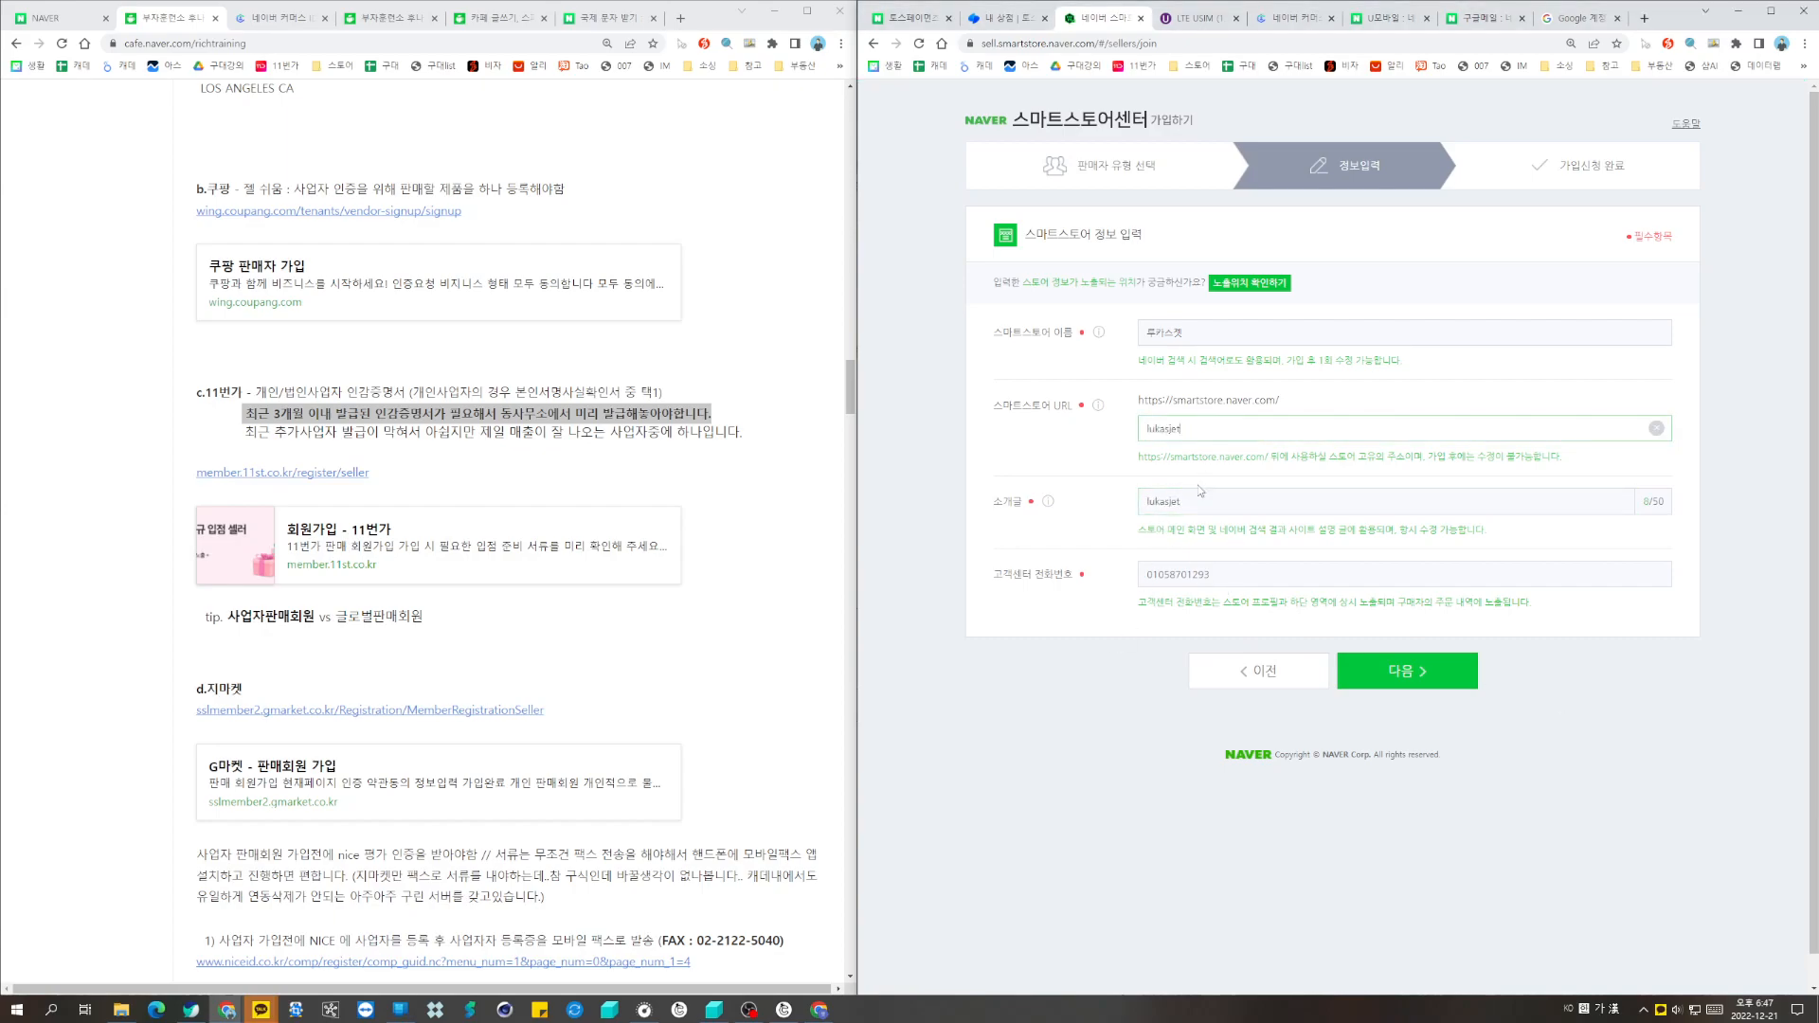
left_click(1204, 498)
type("에 오신것을 환영합니다.")
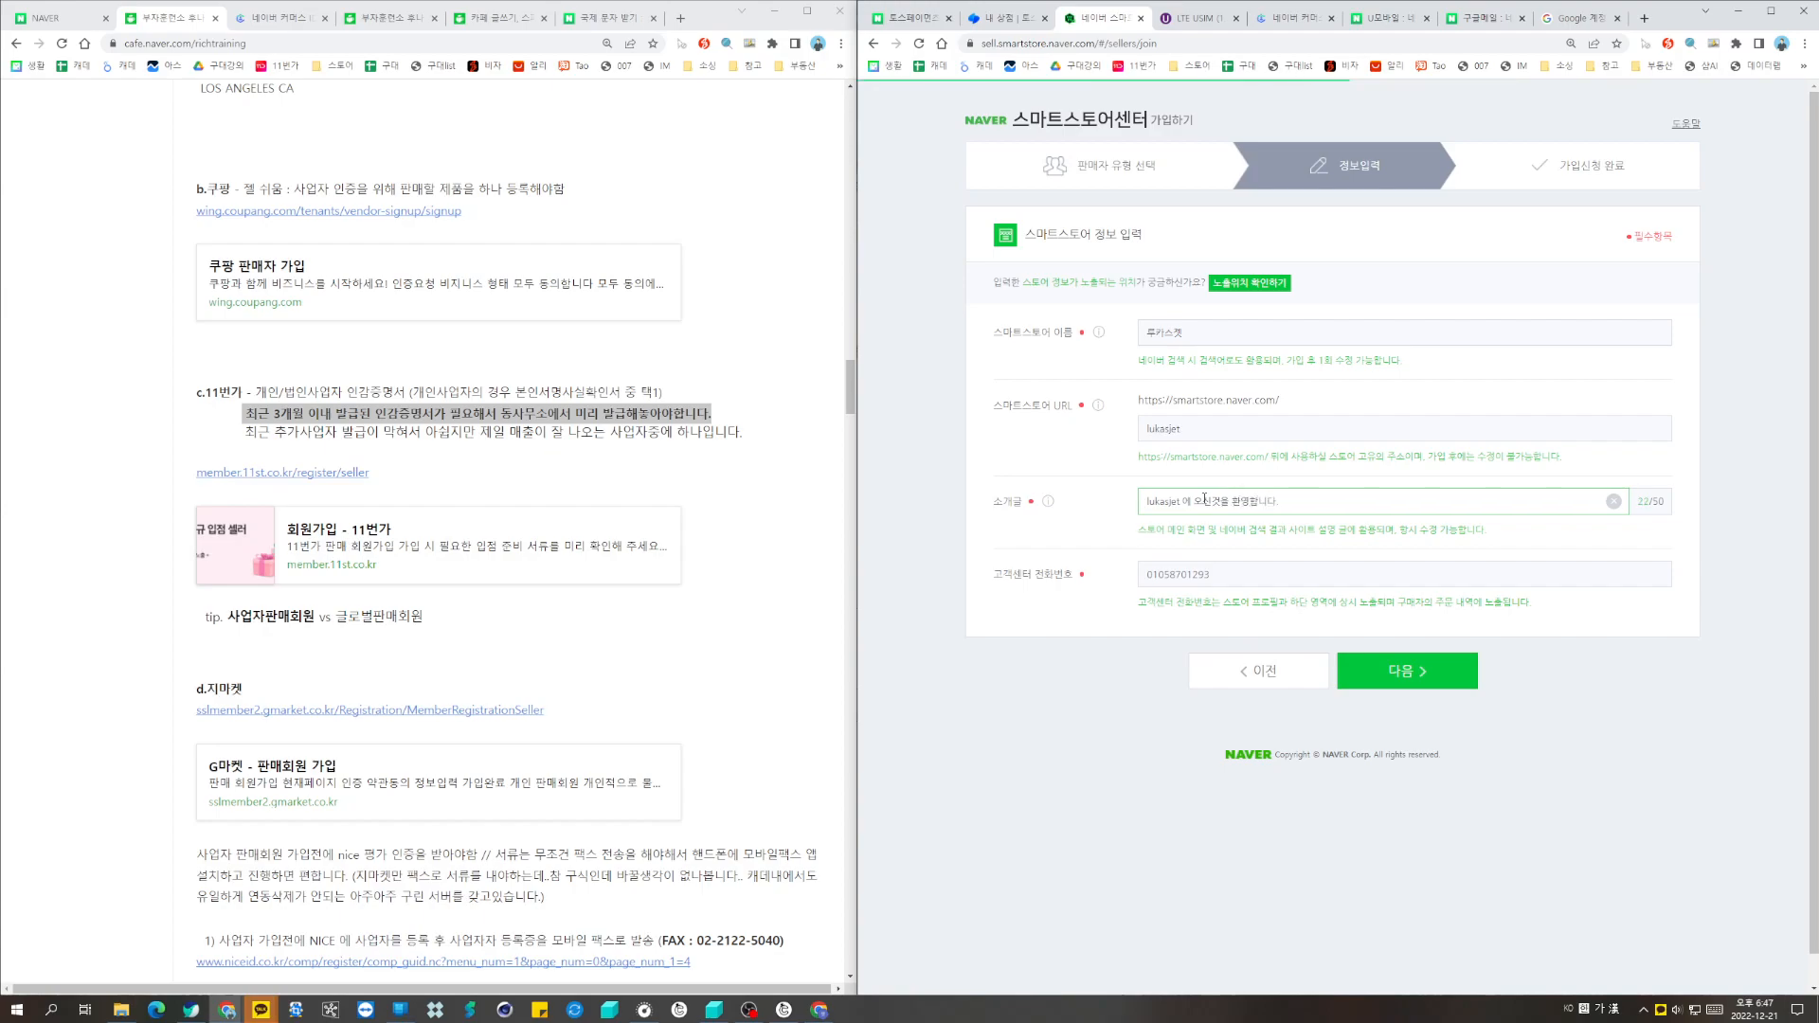
- Continue to product info and set the main product category to 생활/건강
left_click(1424, 662)
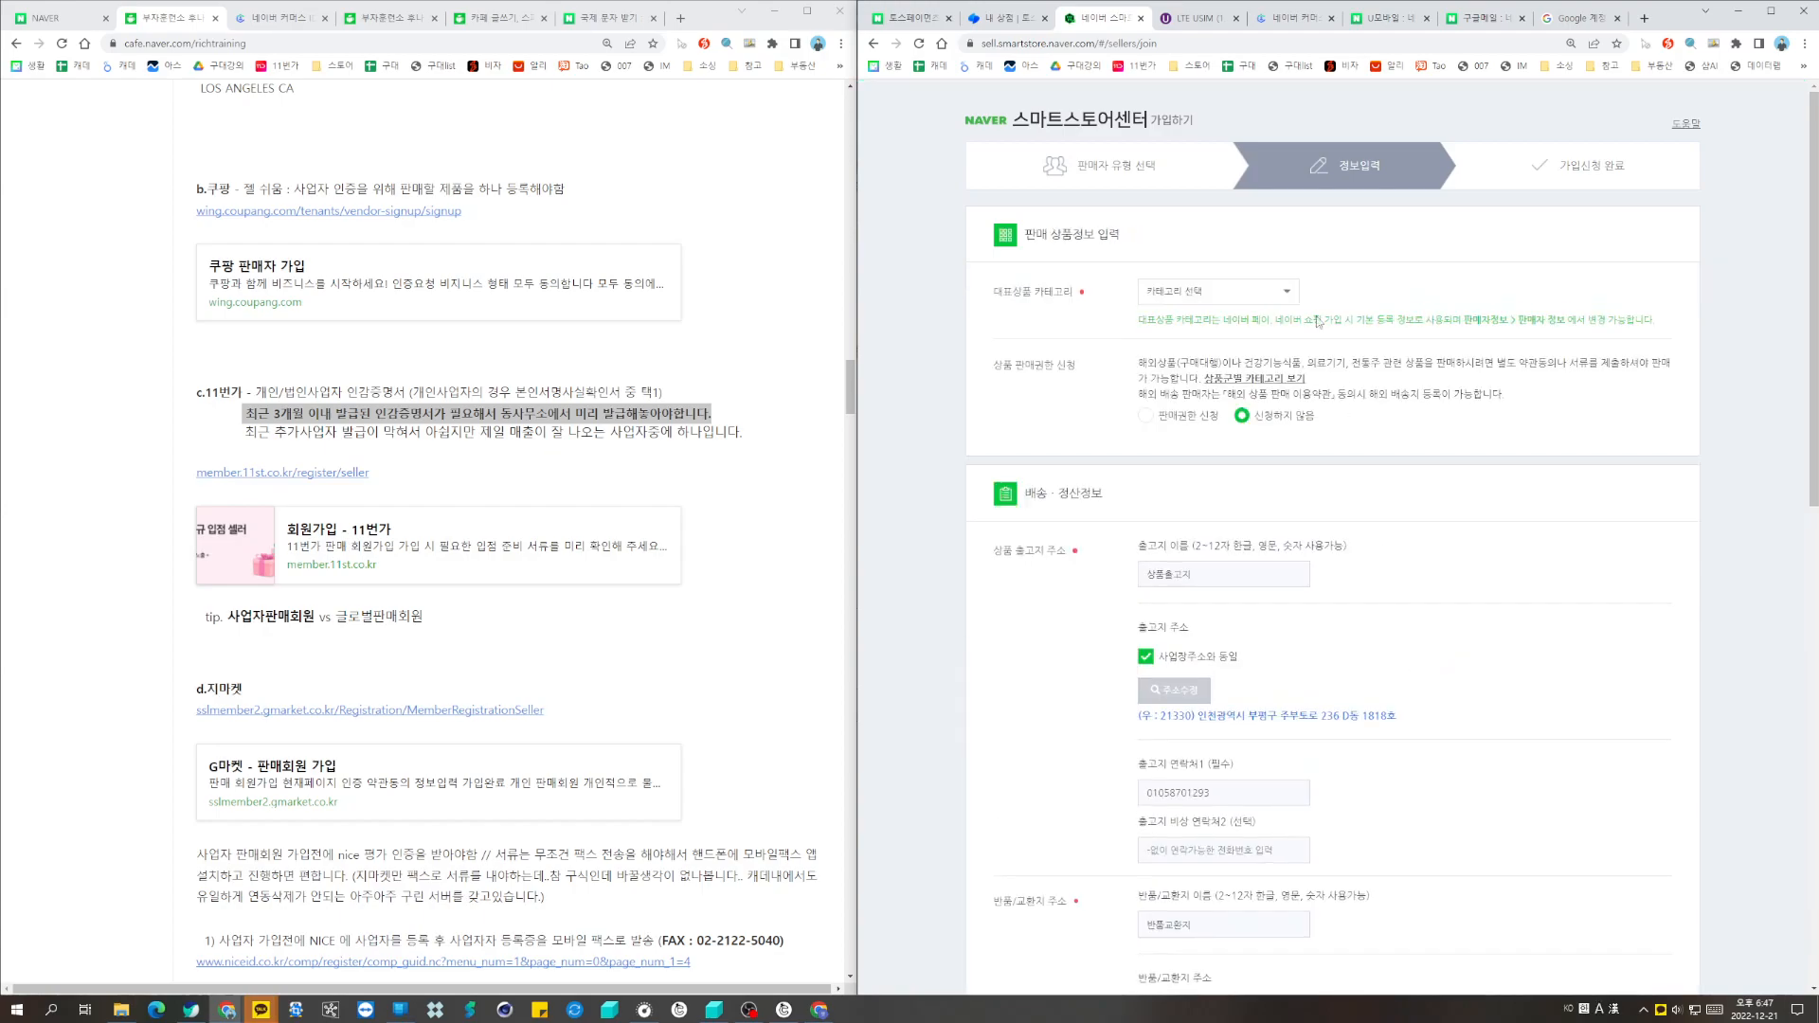
left_click(1243, 289)
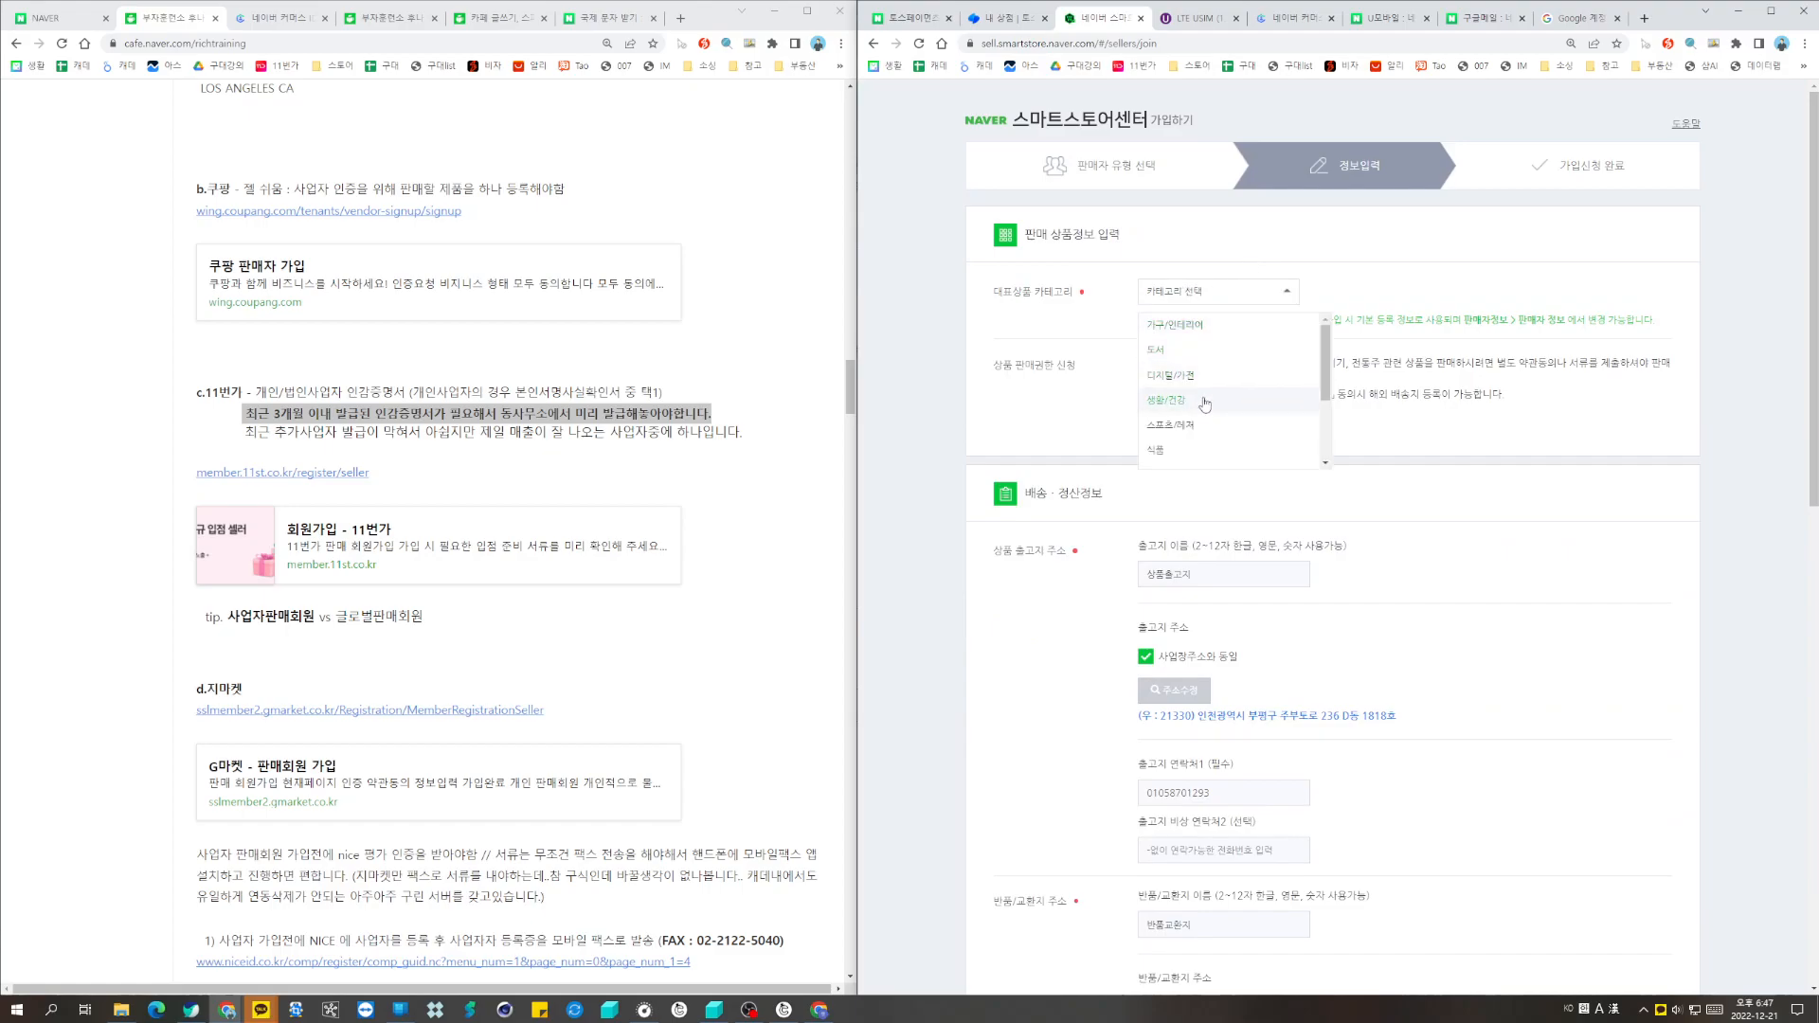
scroll(1229, 392, "down", 1)
scroll(1222, 392, "up", 2)
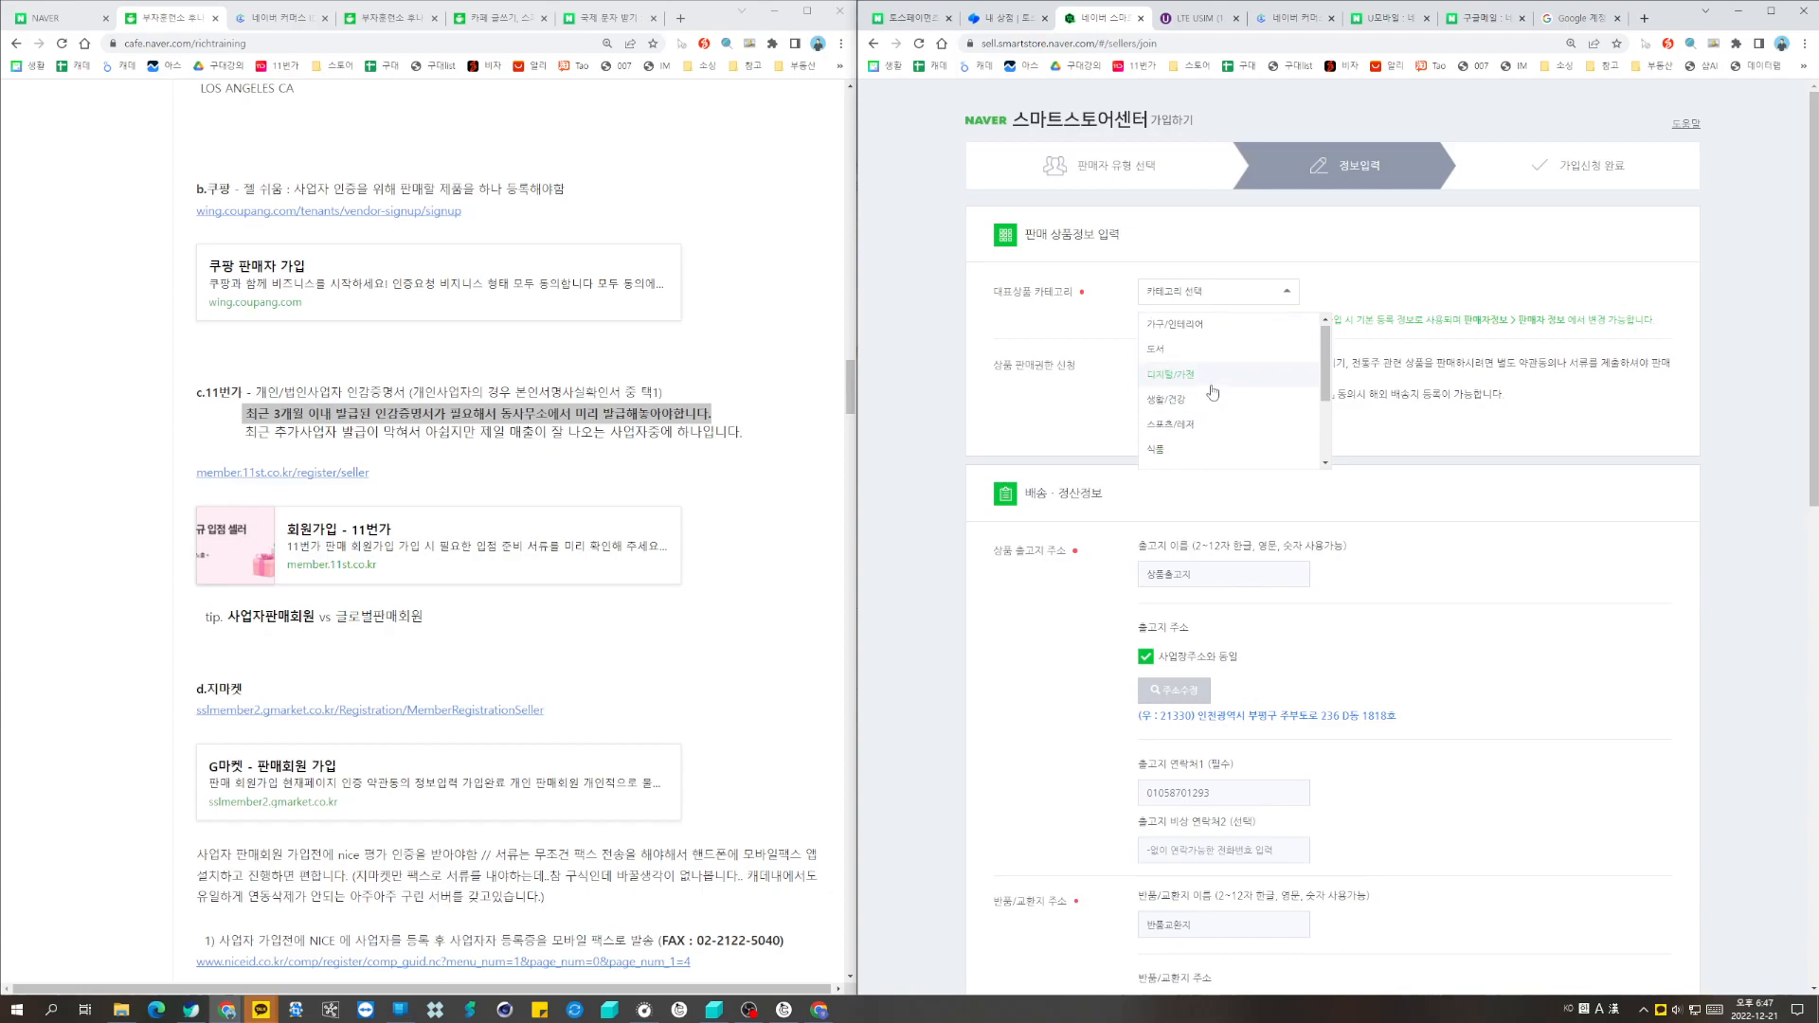
left_click(1213, 402)
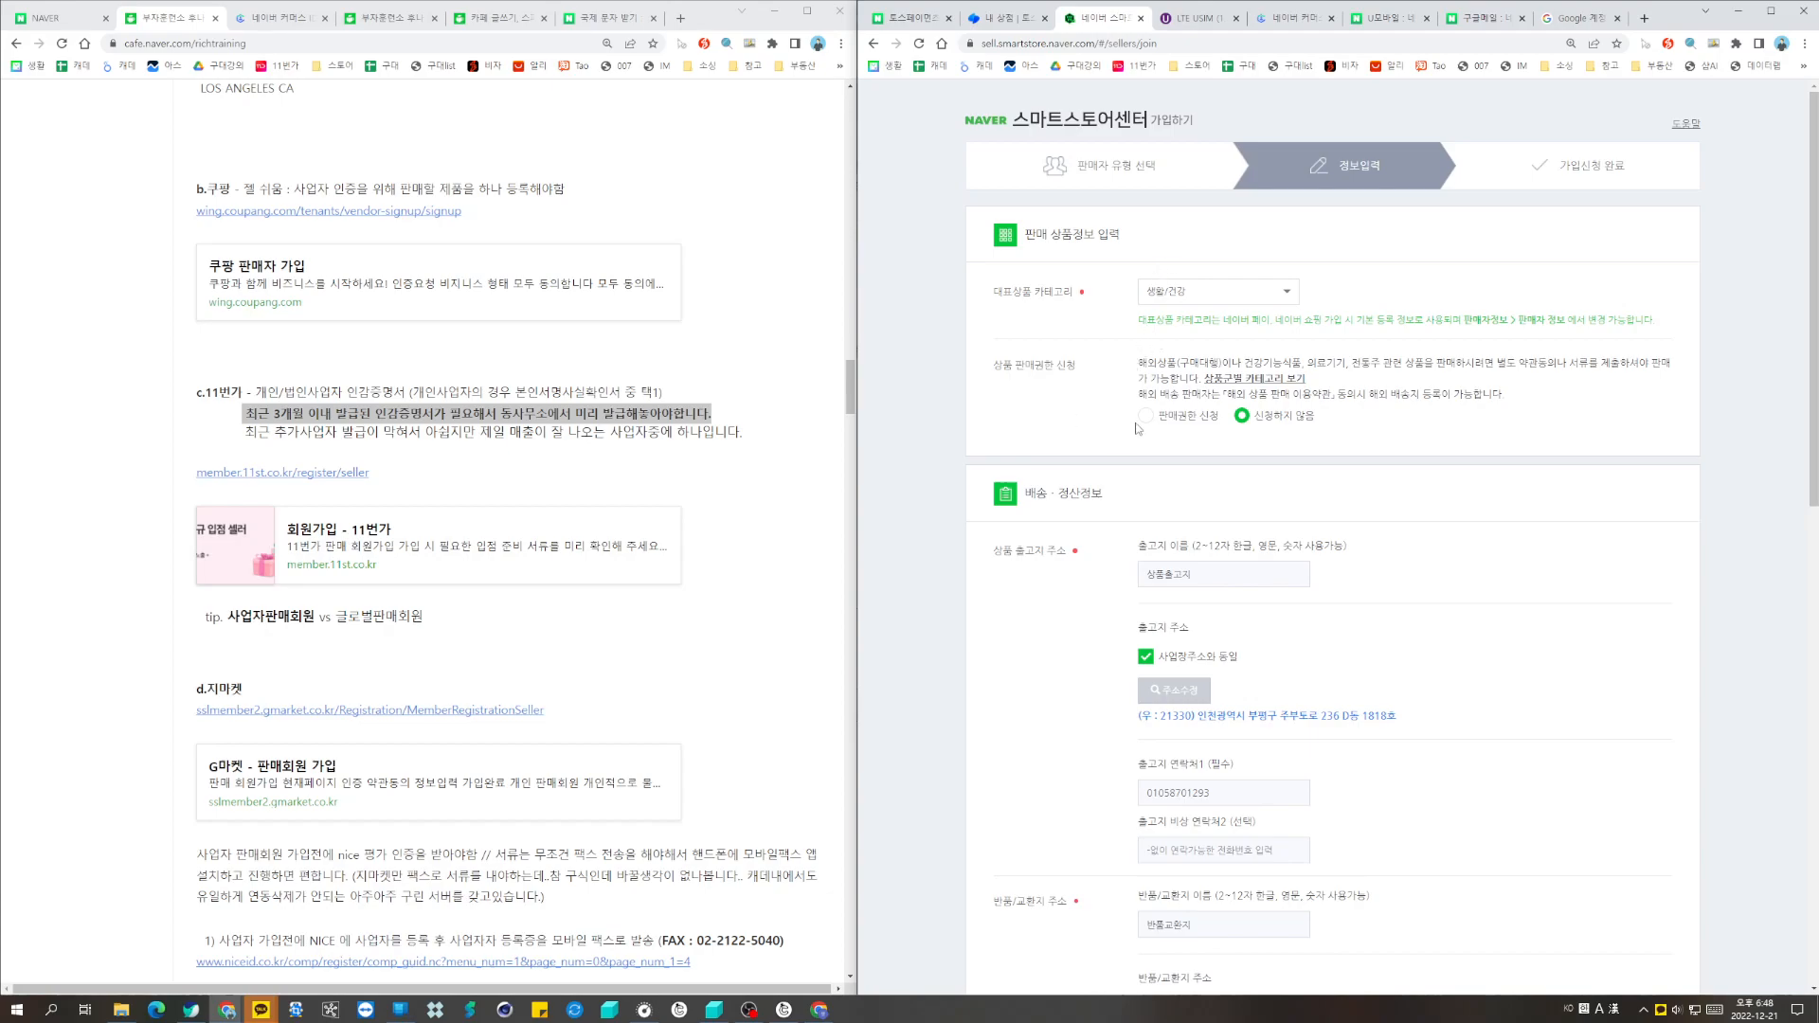
- Apply for sales permission (판매권한 신청) and enable 해외상품판매
left_click_drag(1141, 361, 1646, 365)
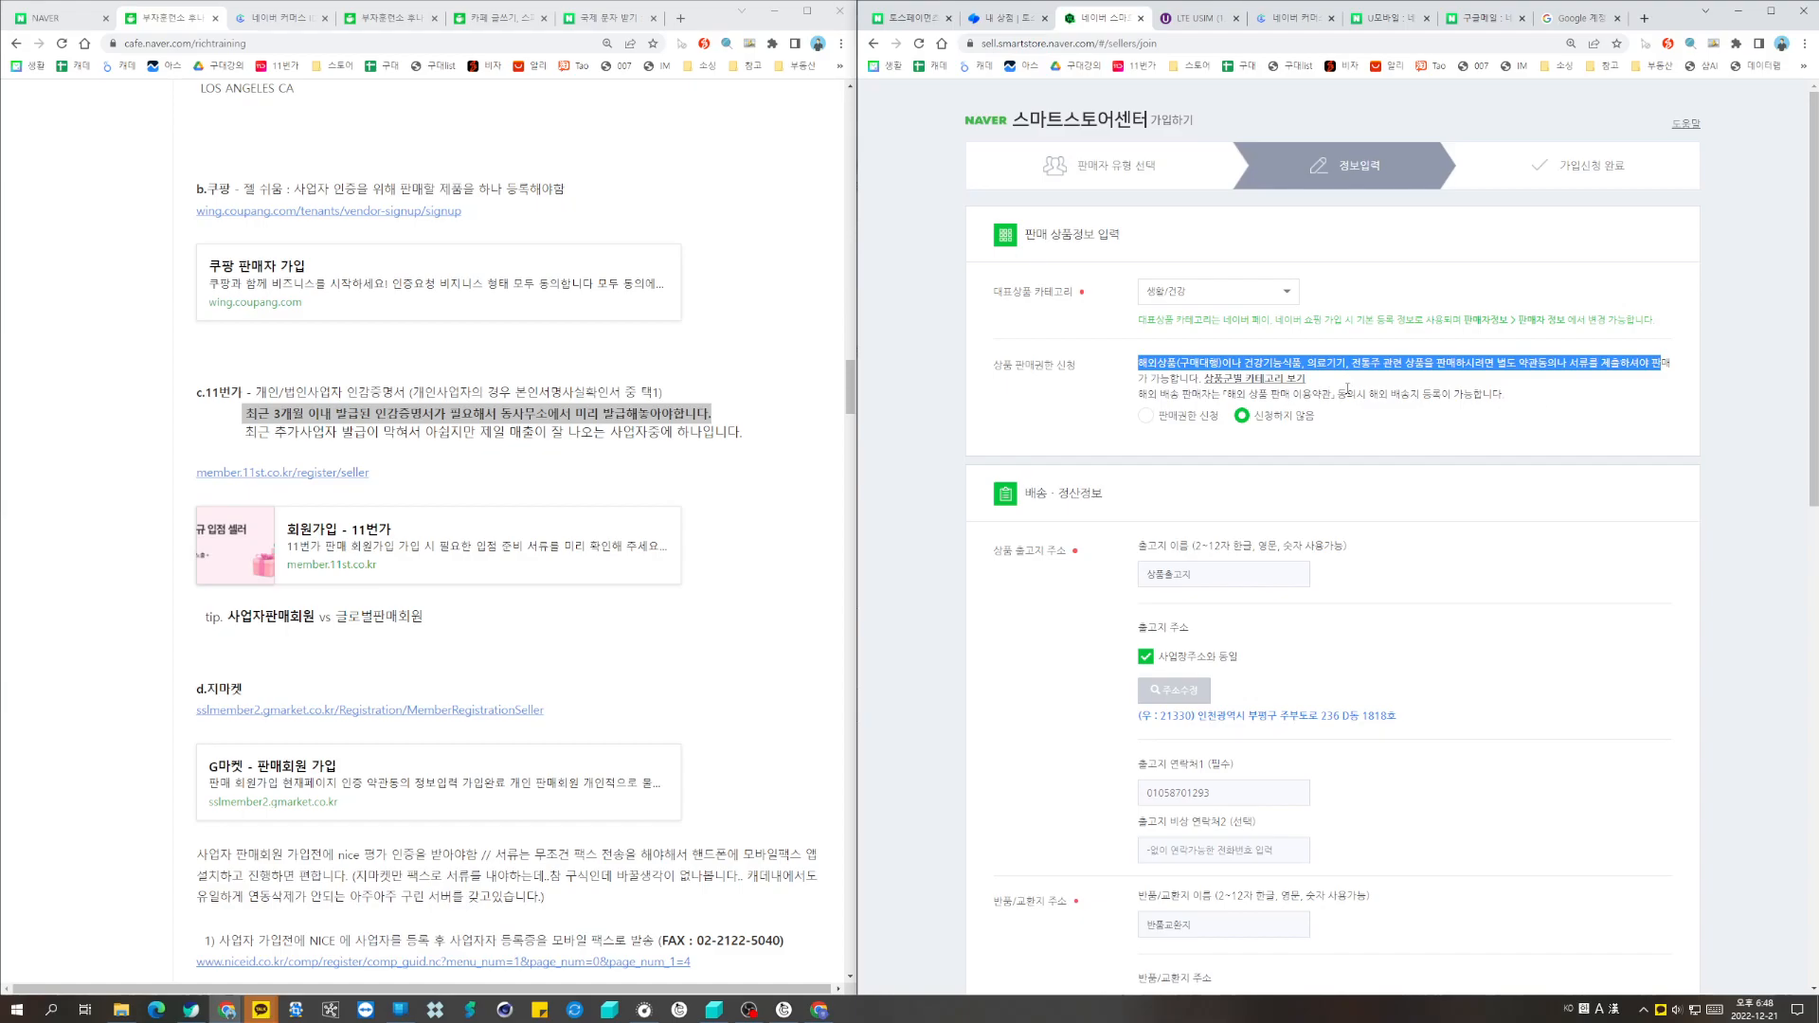
left_click(1233, 398)
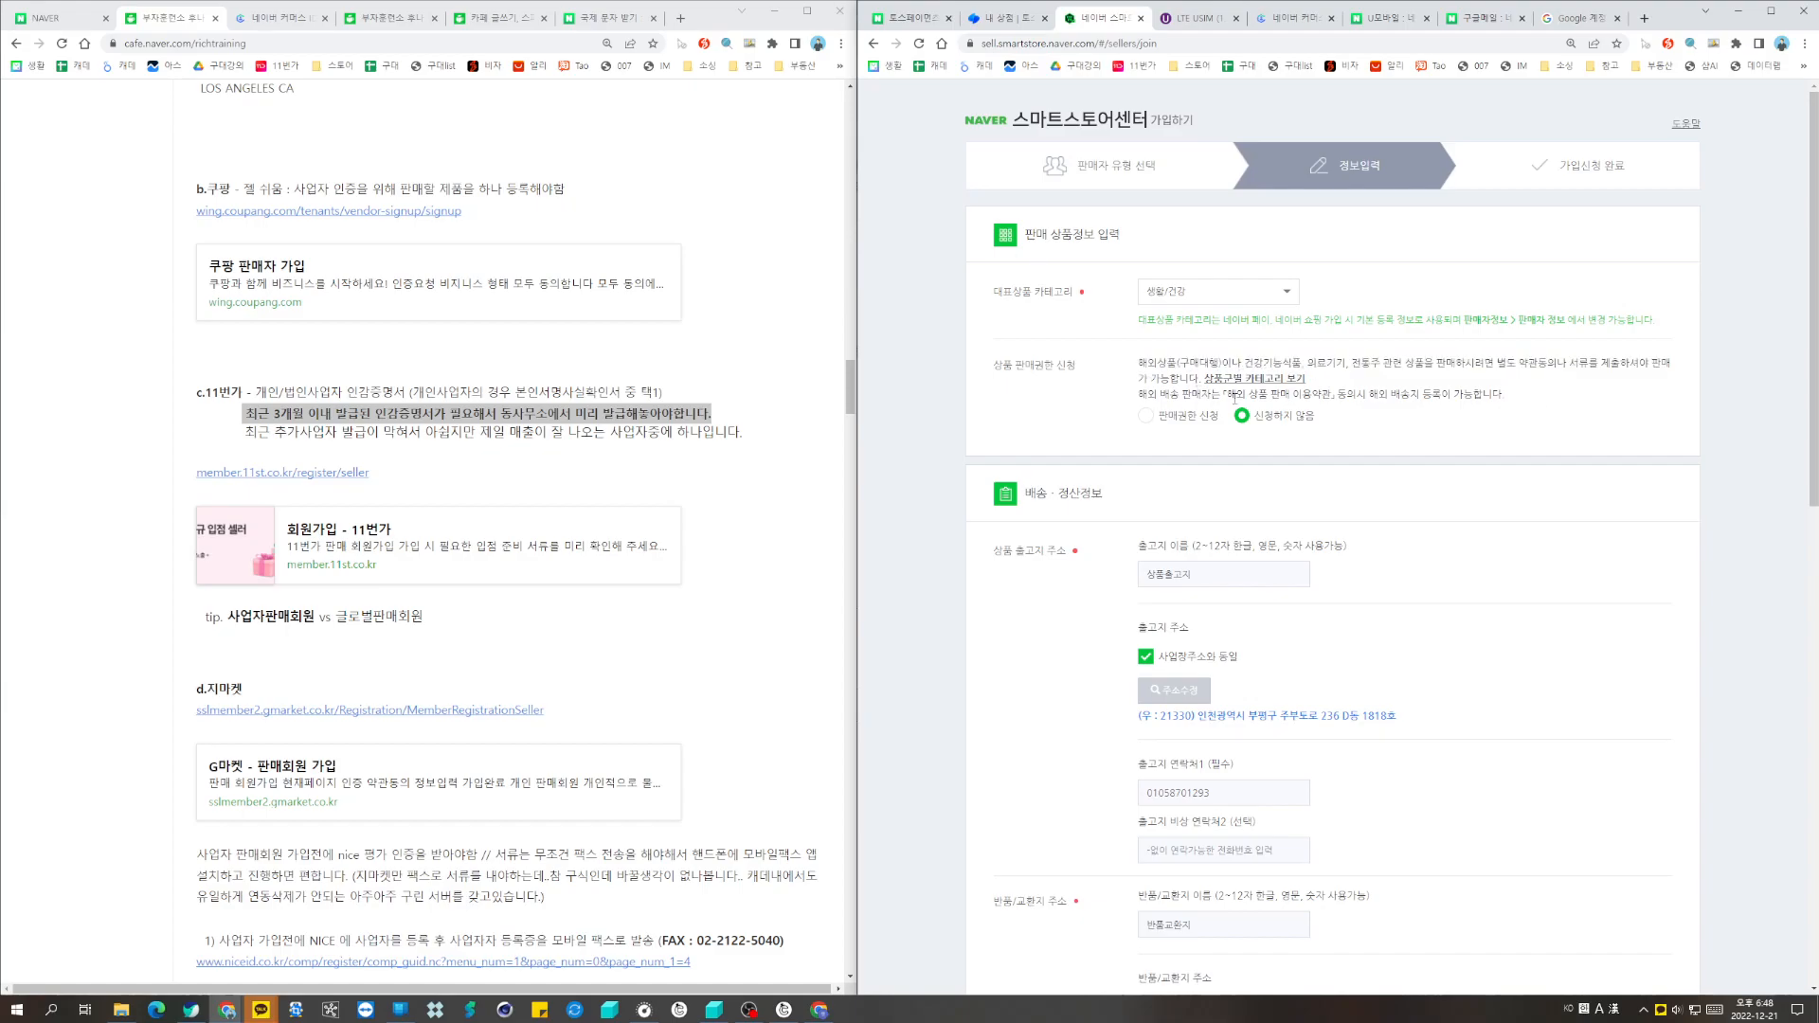
left_click(1147, 415)
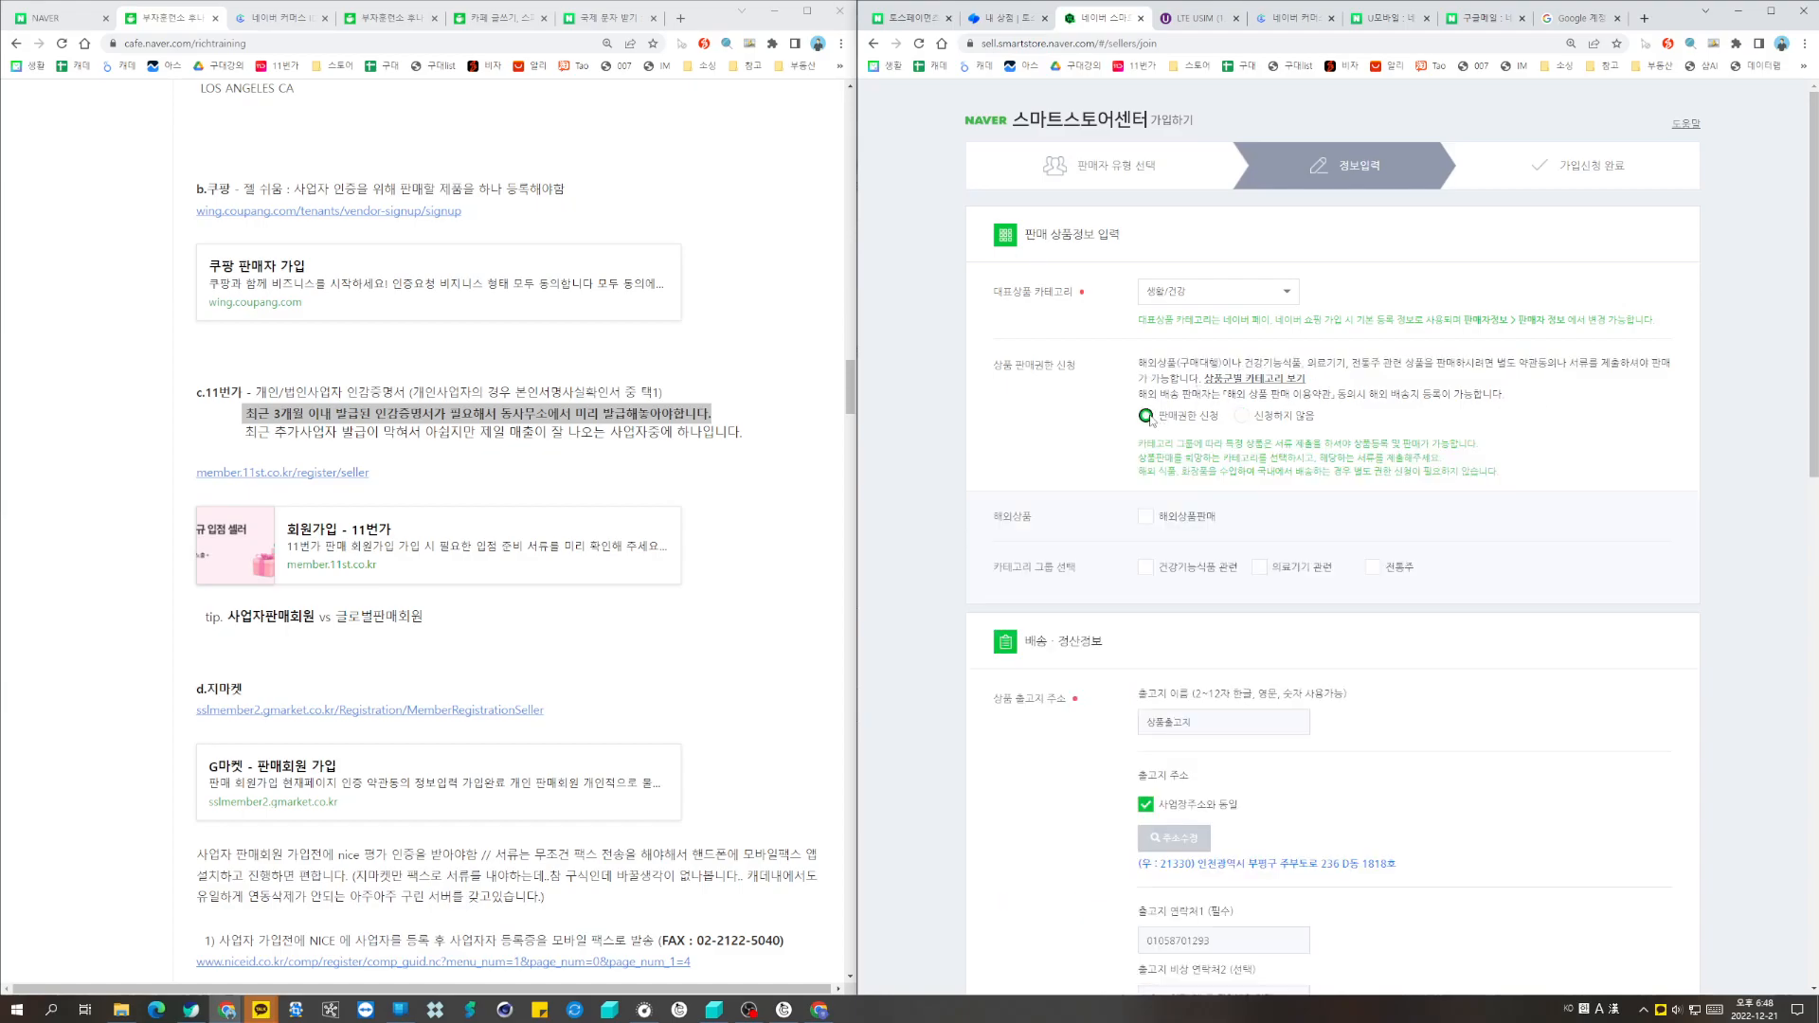
left_click(1147, 516)
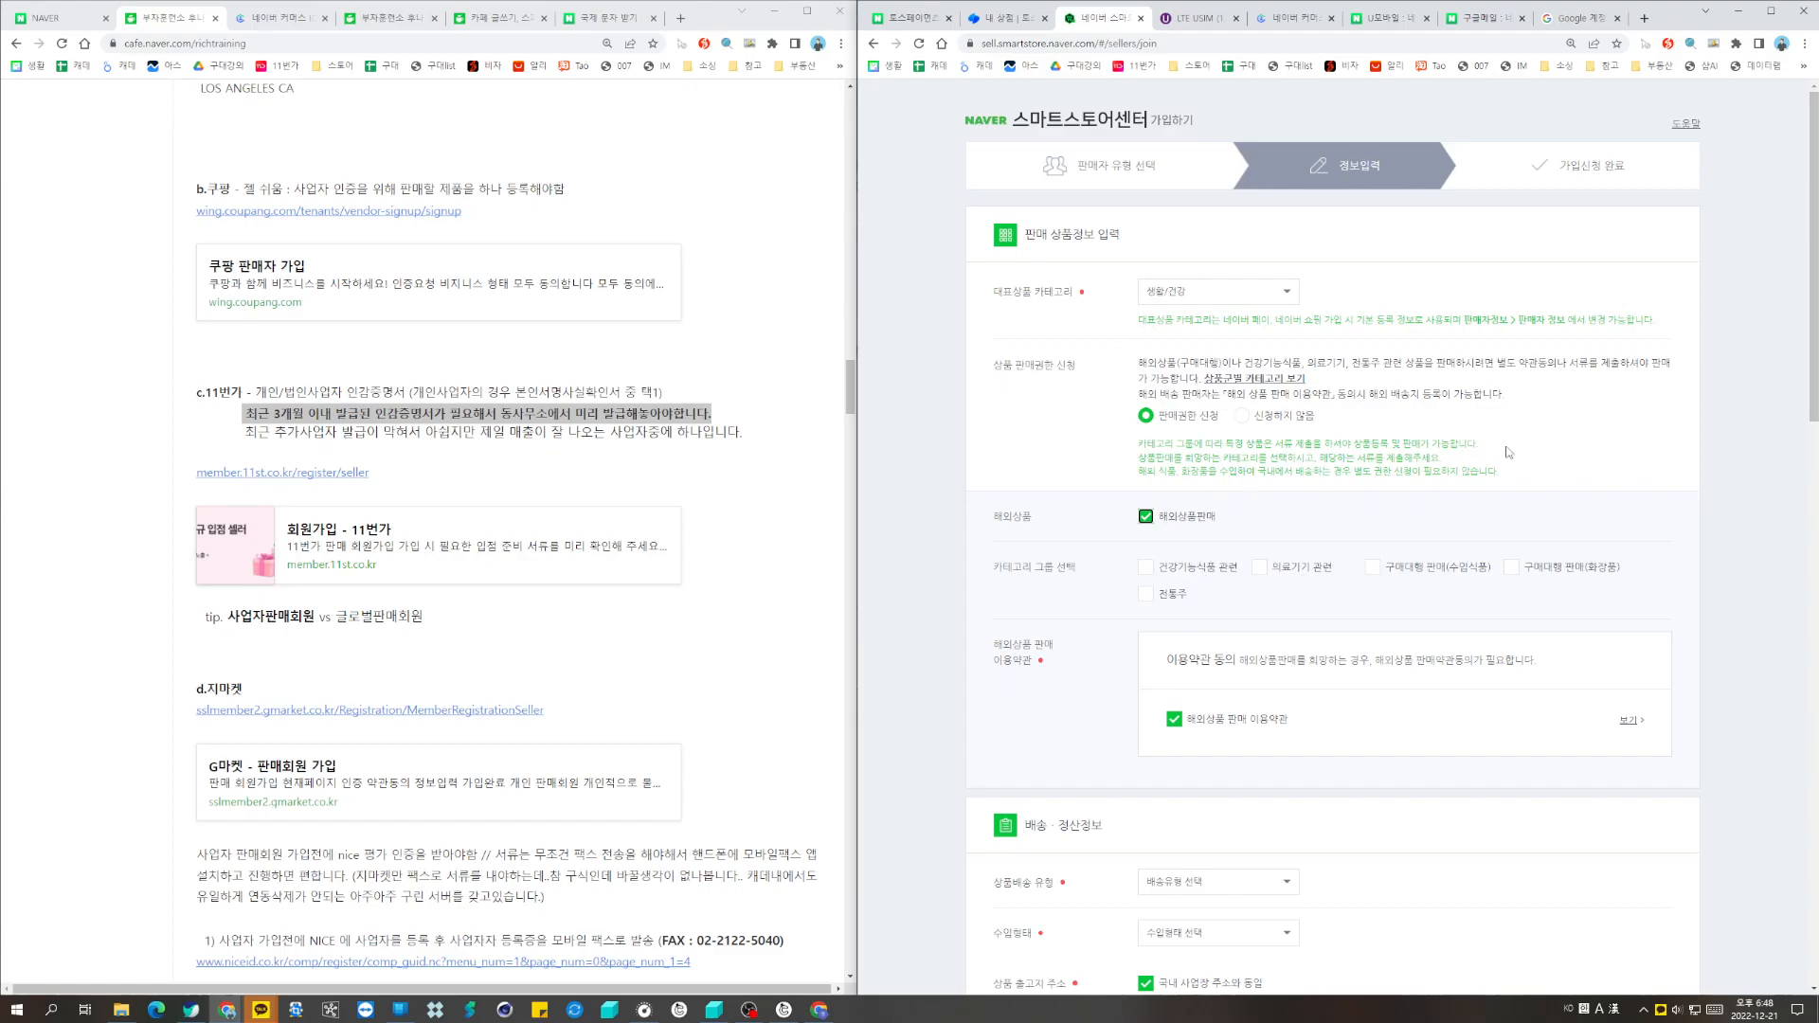
- Set the delivery type to 택배 and the import type to 병행
scroll(1515, 448, "down", 2)
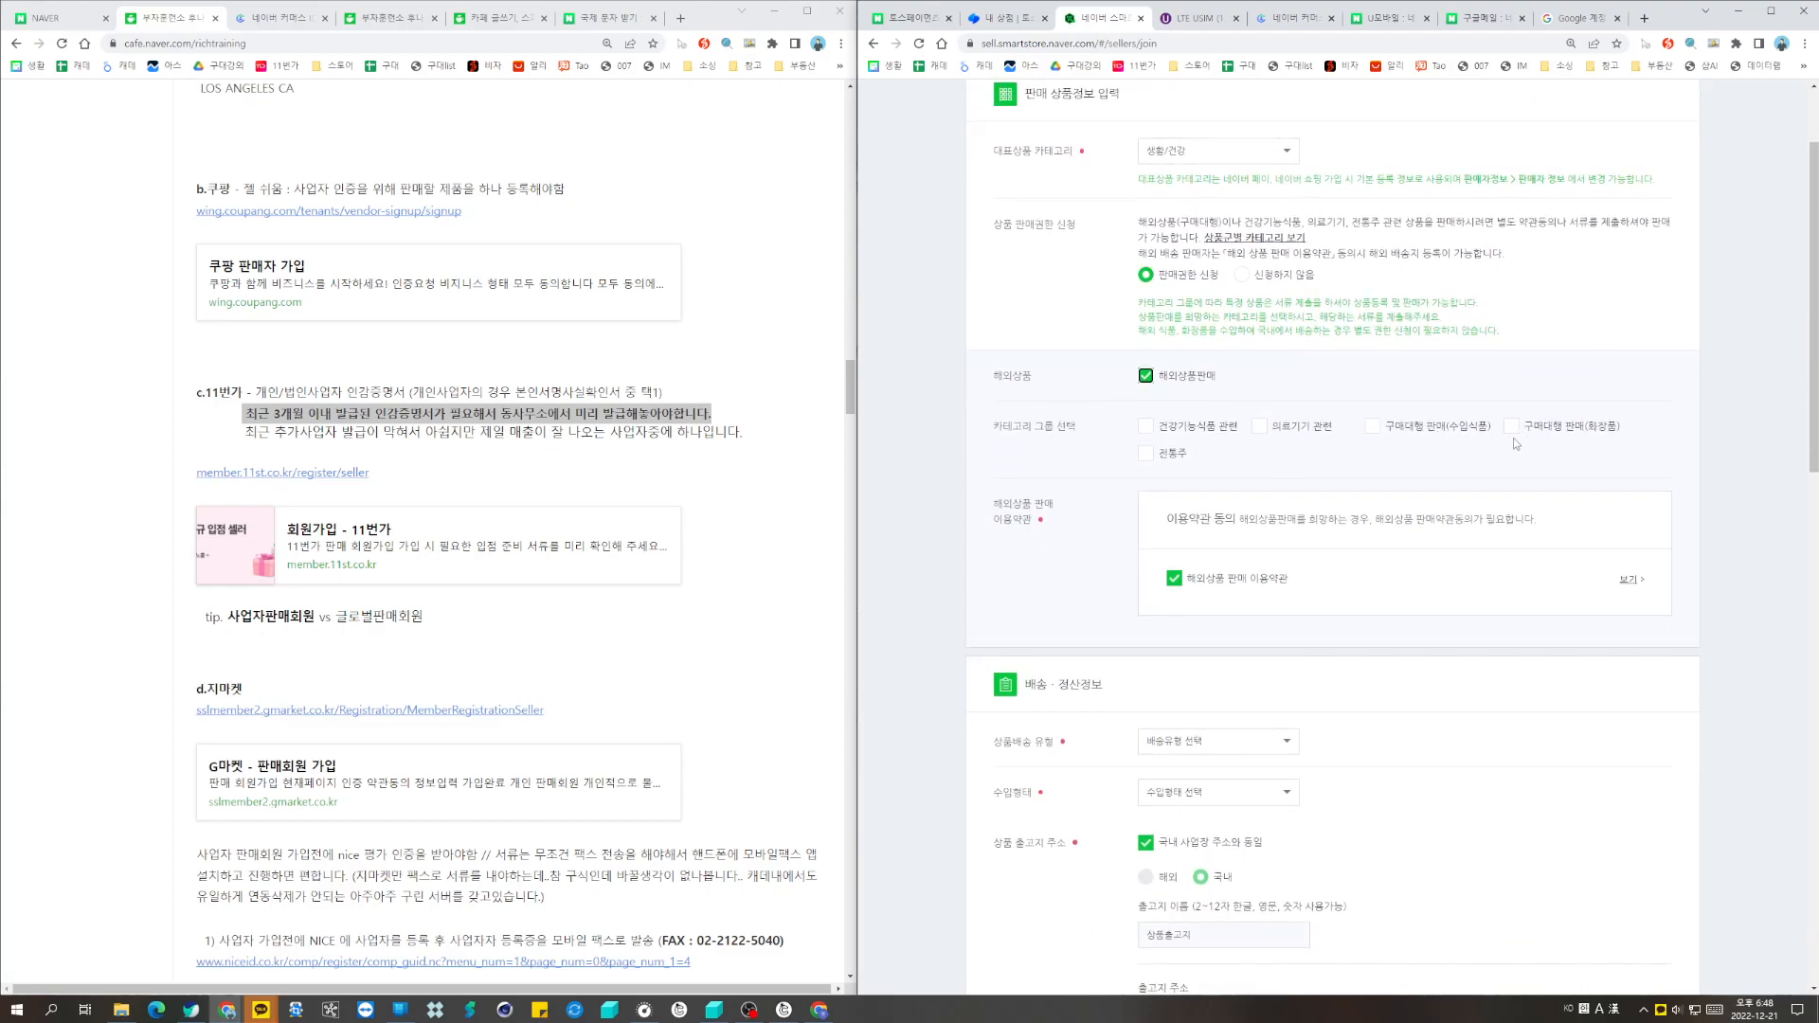
left_click_drag(1284, 302, 1346, 301)
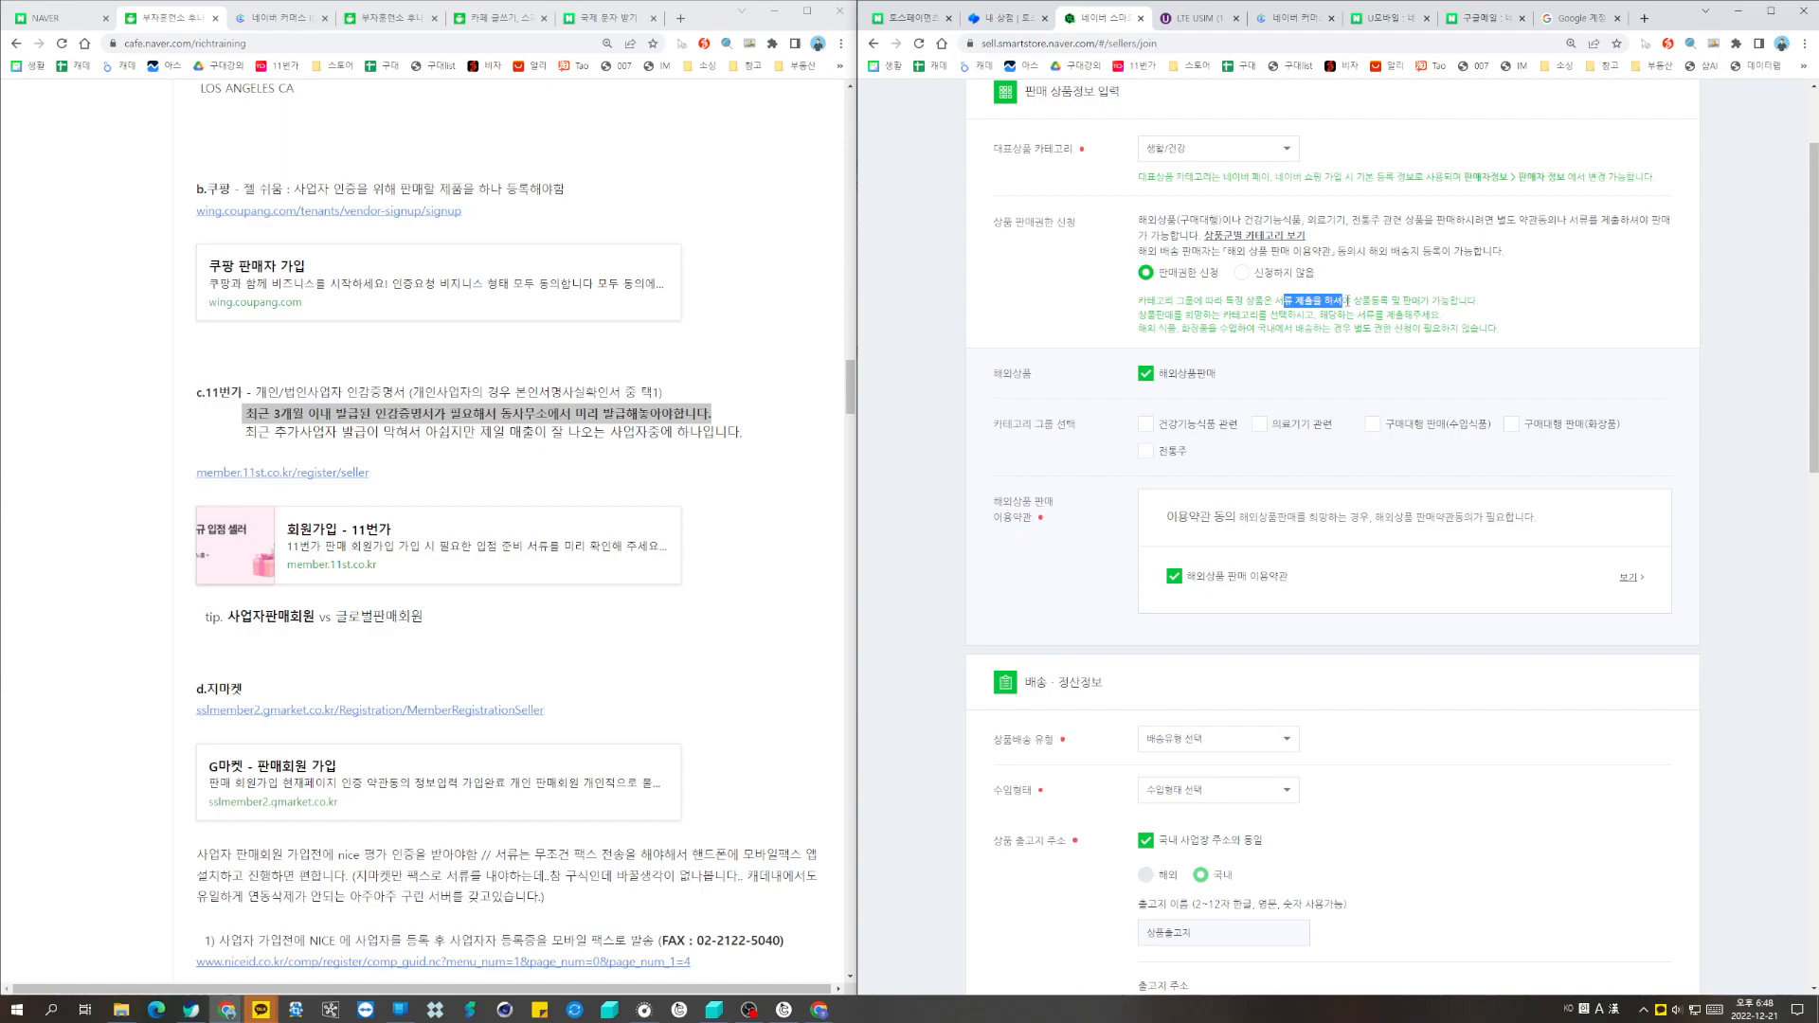
scroll(1082, 411, "down", 2)
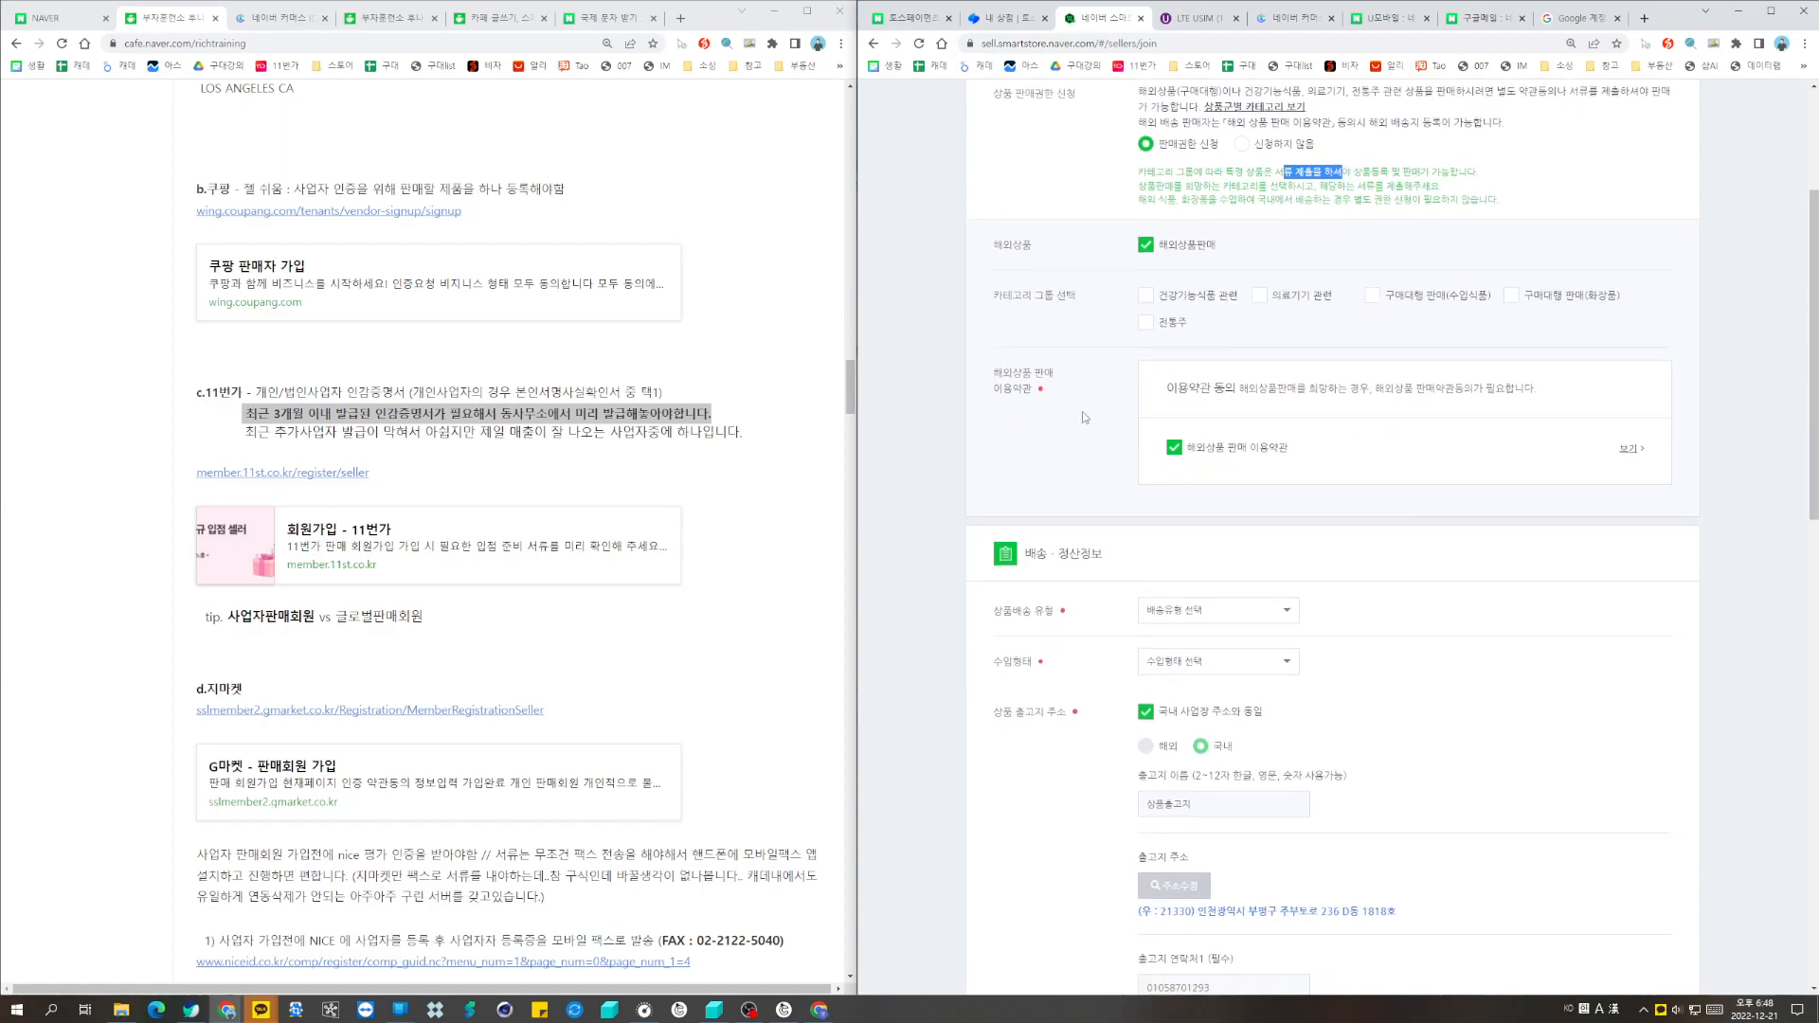
scroll(1082, 411, "down", 1)
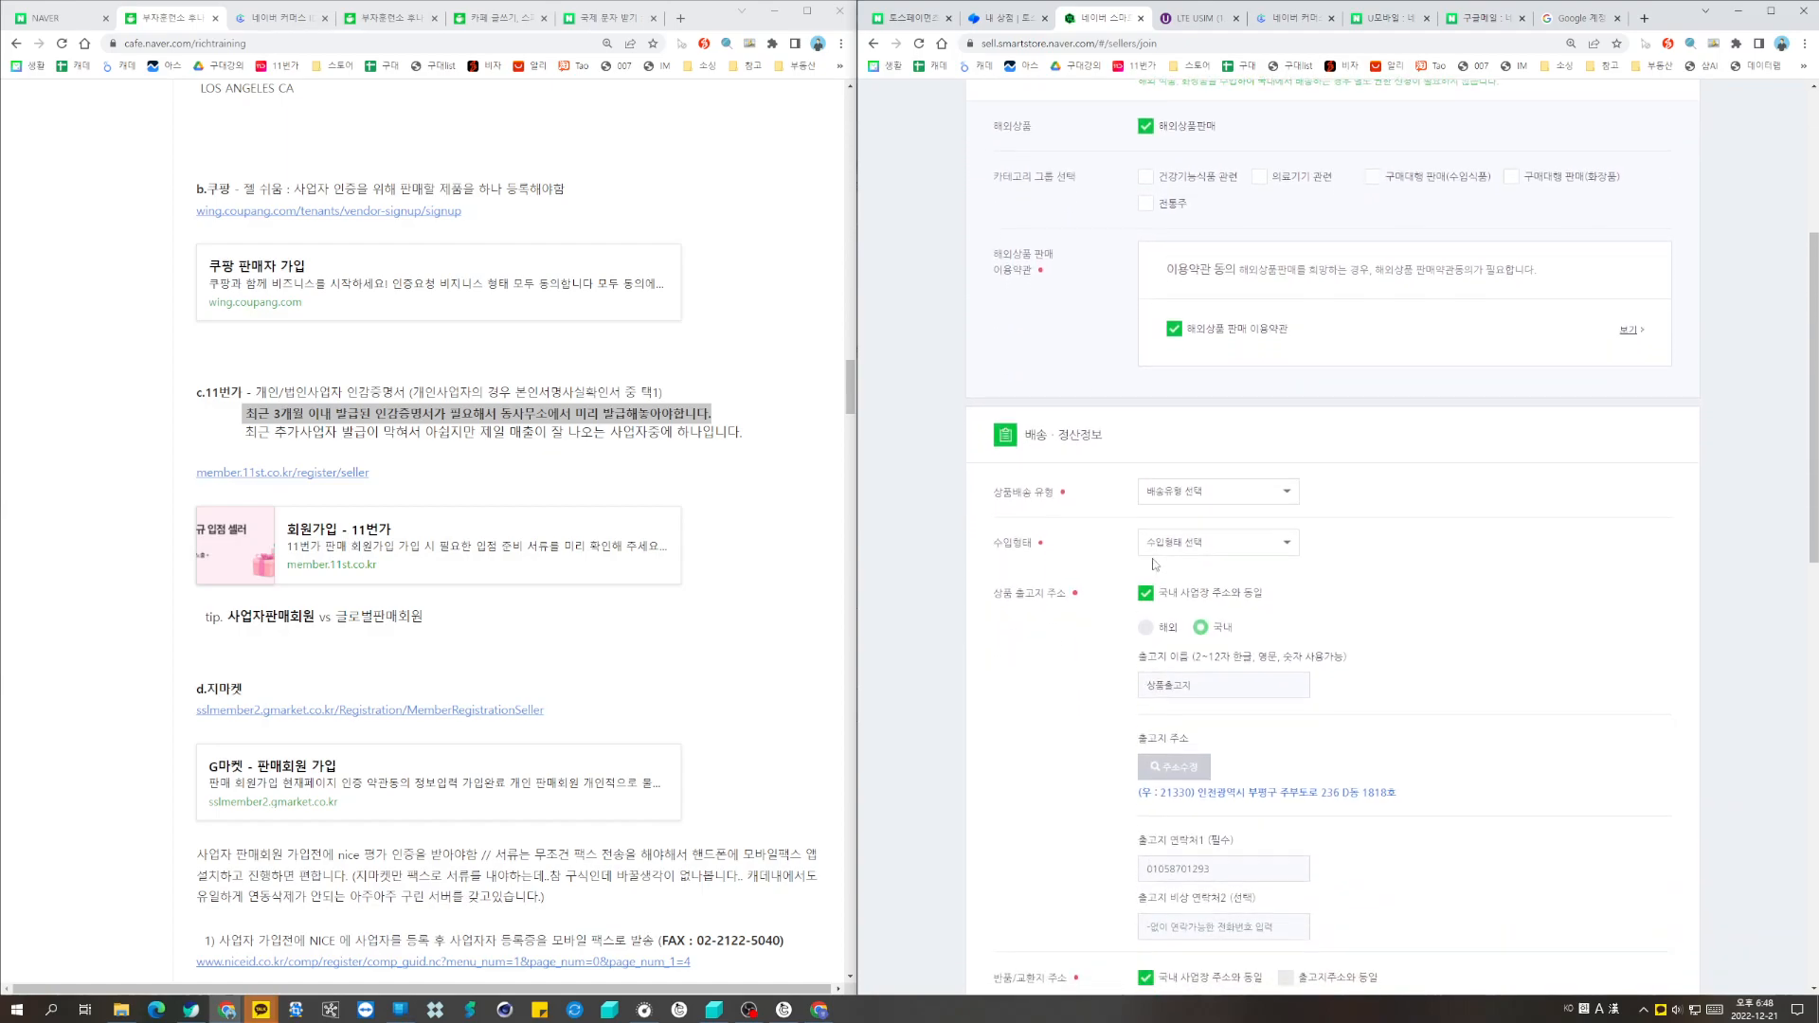
left_click(1190, 463)
left_click(1174, 491)
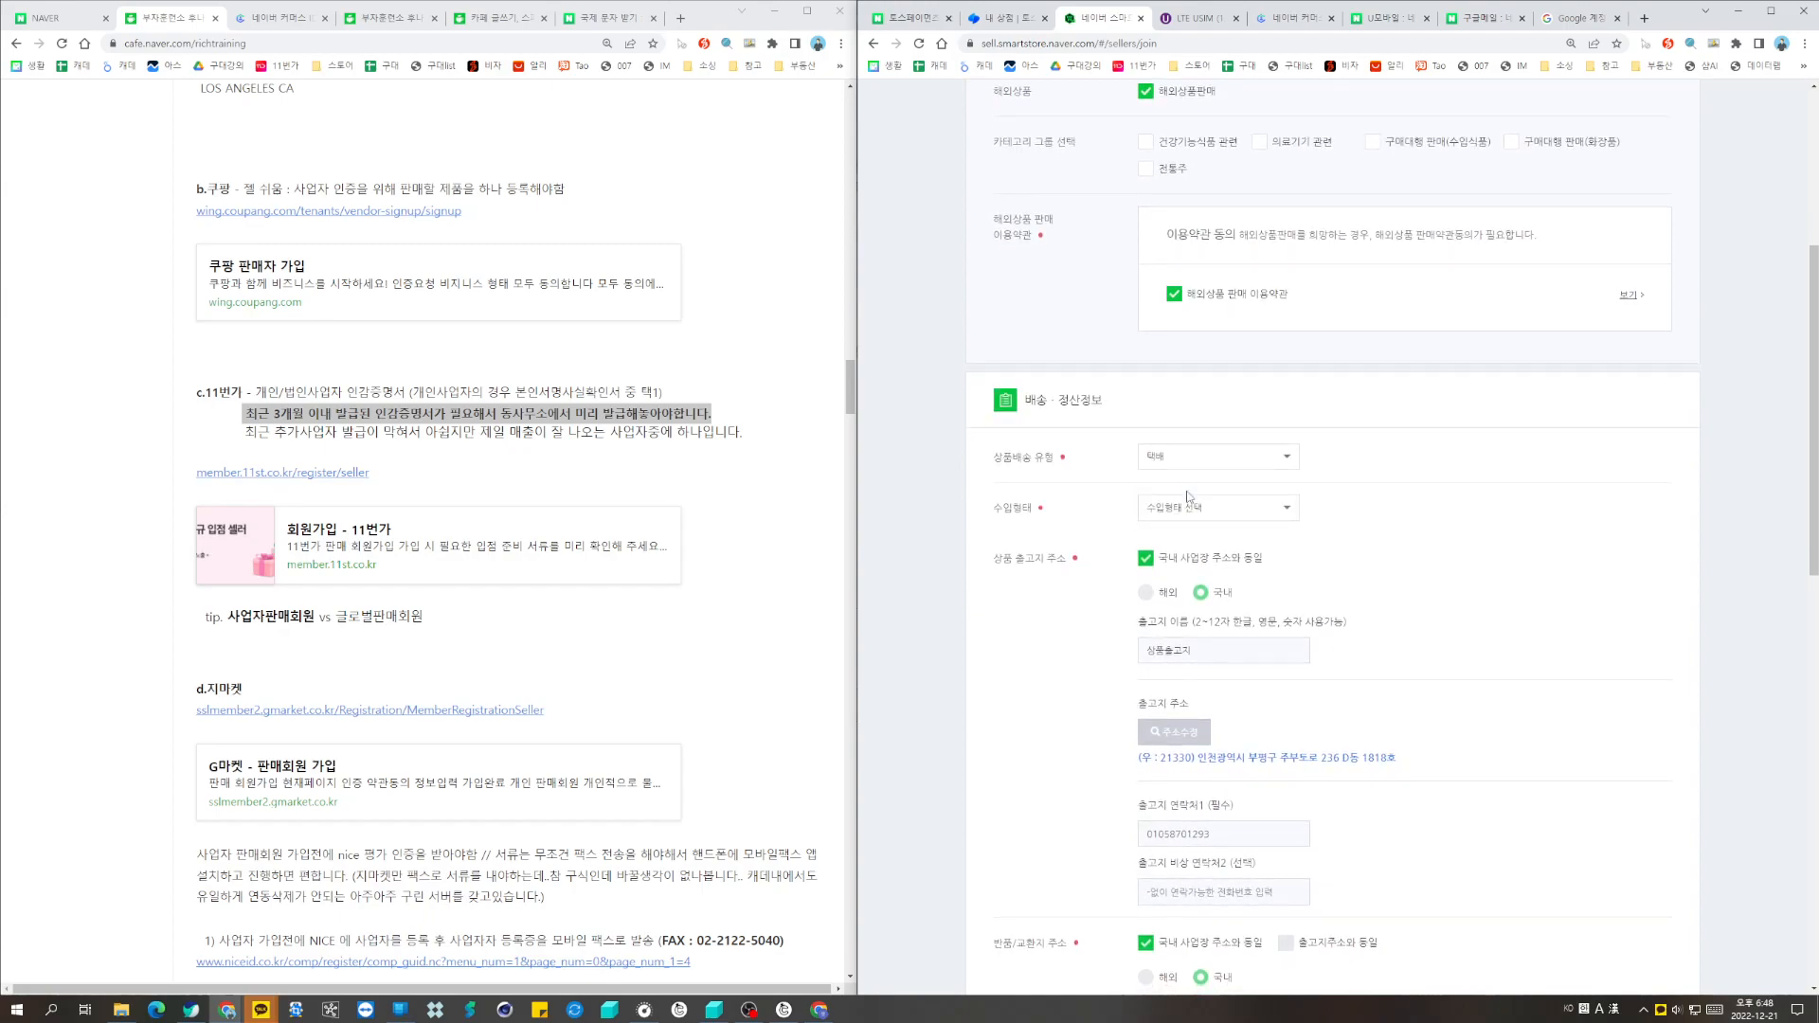
left_click(1180, 510)
left_click(1163, 565)
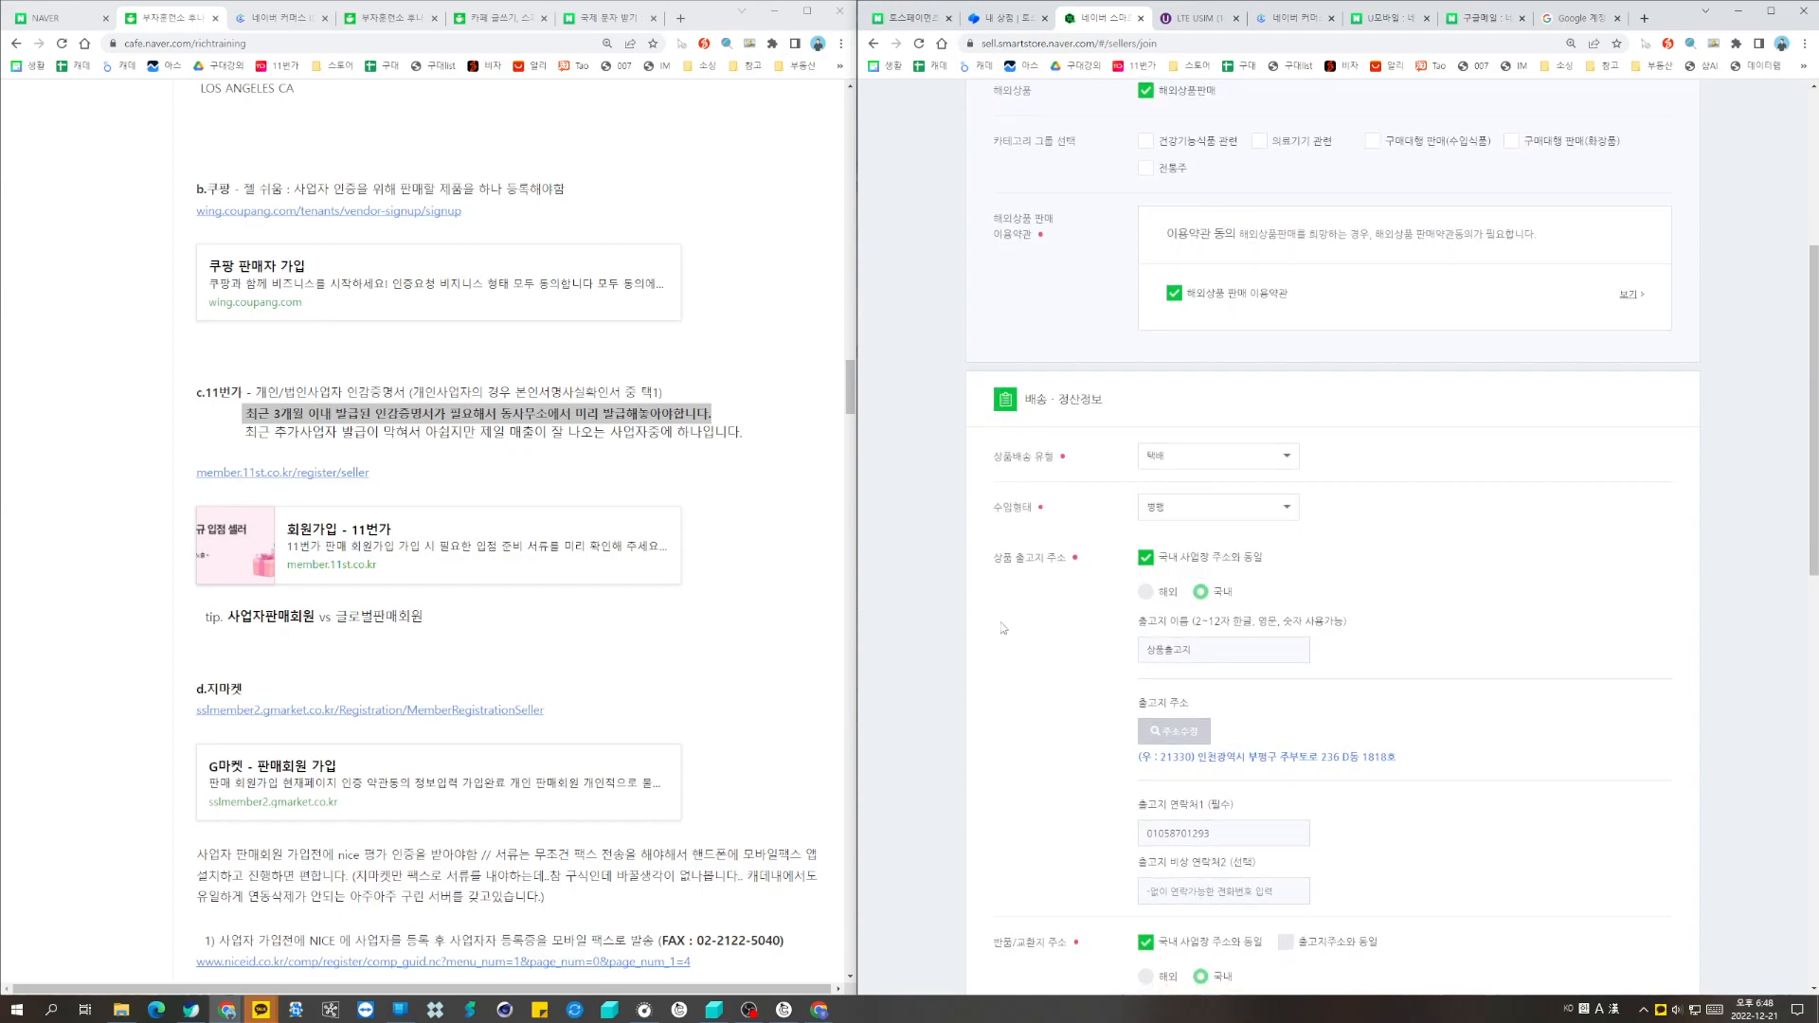
- Switch the shipping origin from the domestic business address to an overseas (해외) address
scroll(1340, 507, "down", 3)
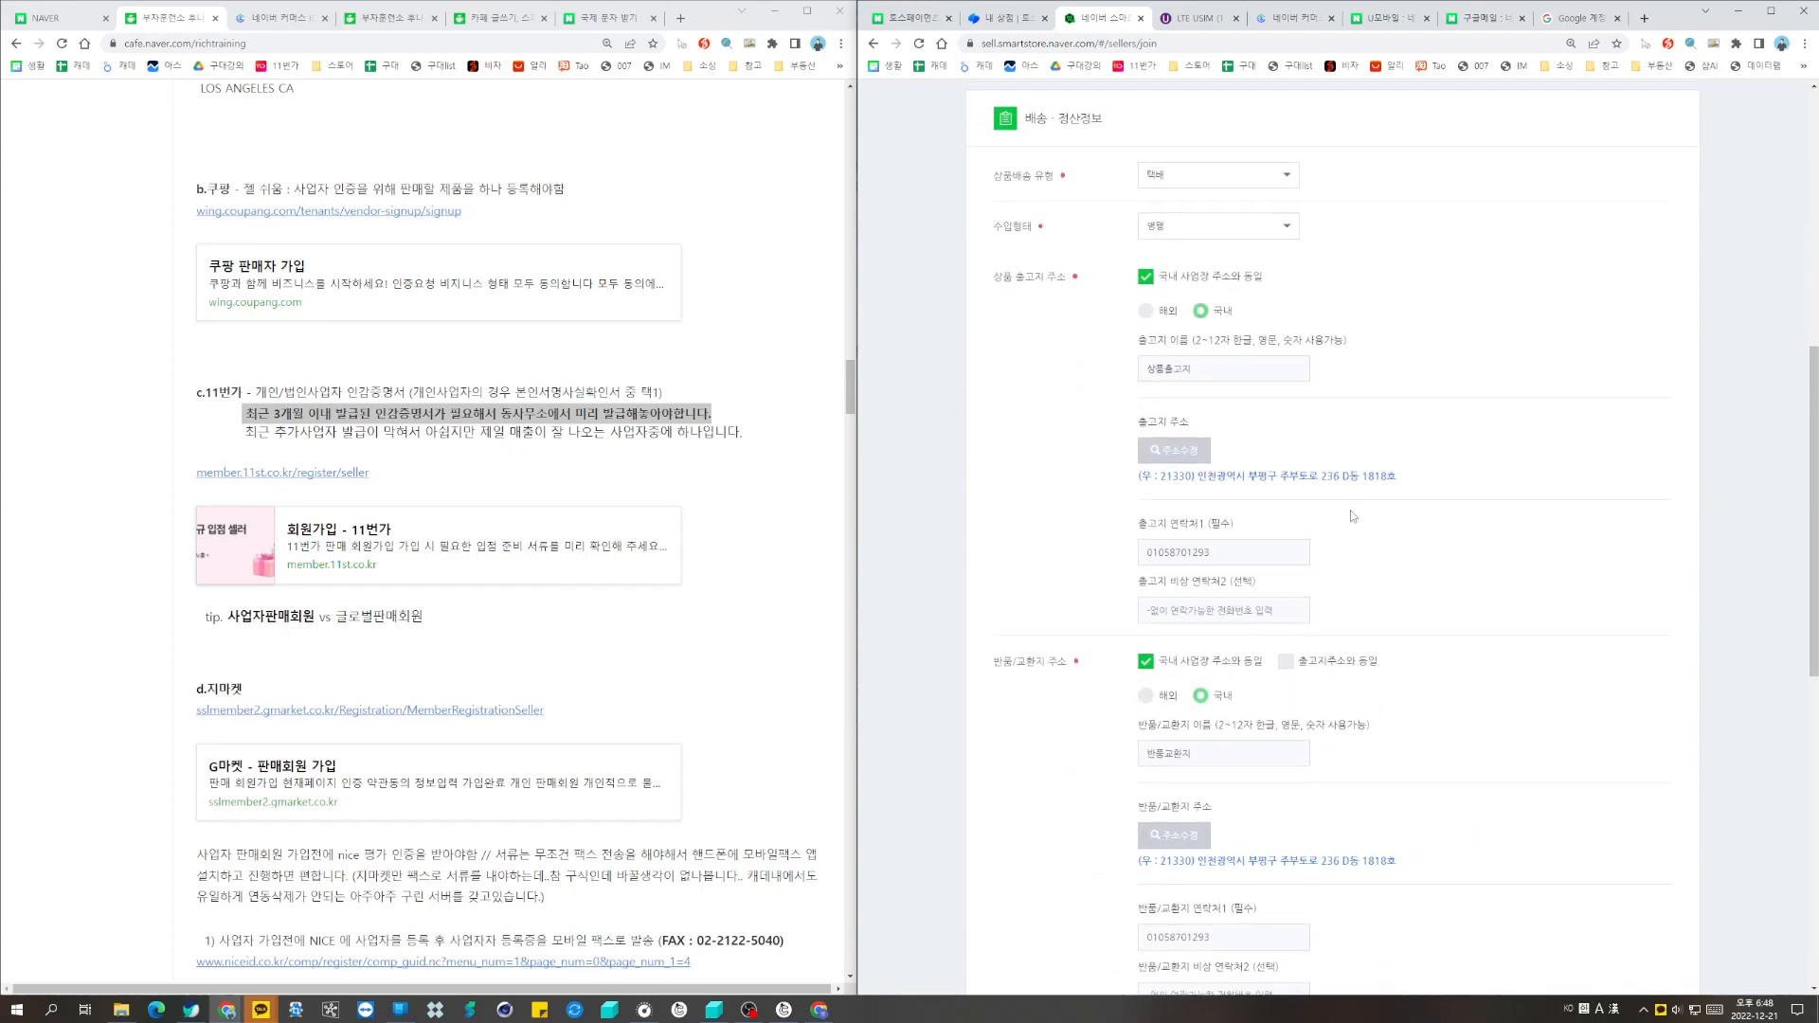
scroll(1166, 452, "up", 2)
left_click(1146, 484)
left_click(1146, 519)
scroll(1487, 441, "down", 5)
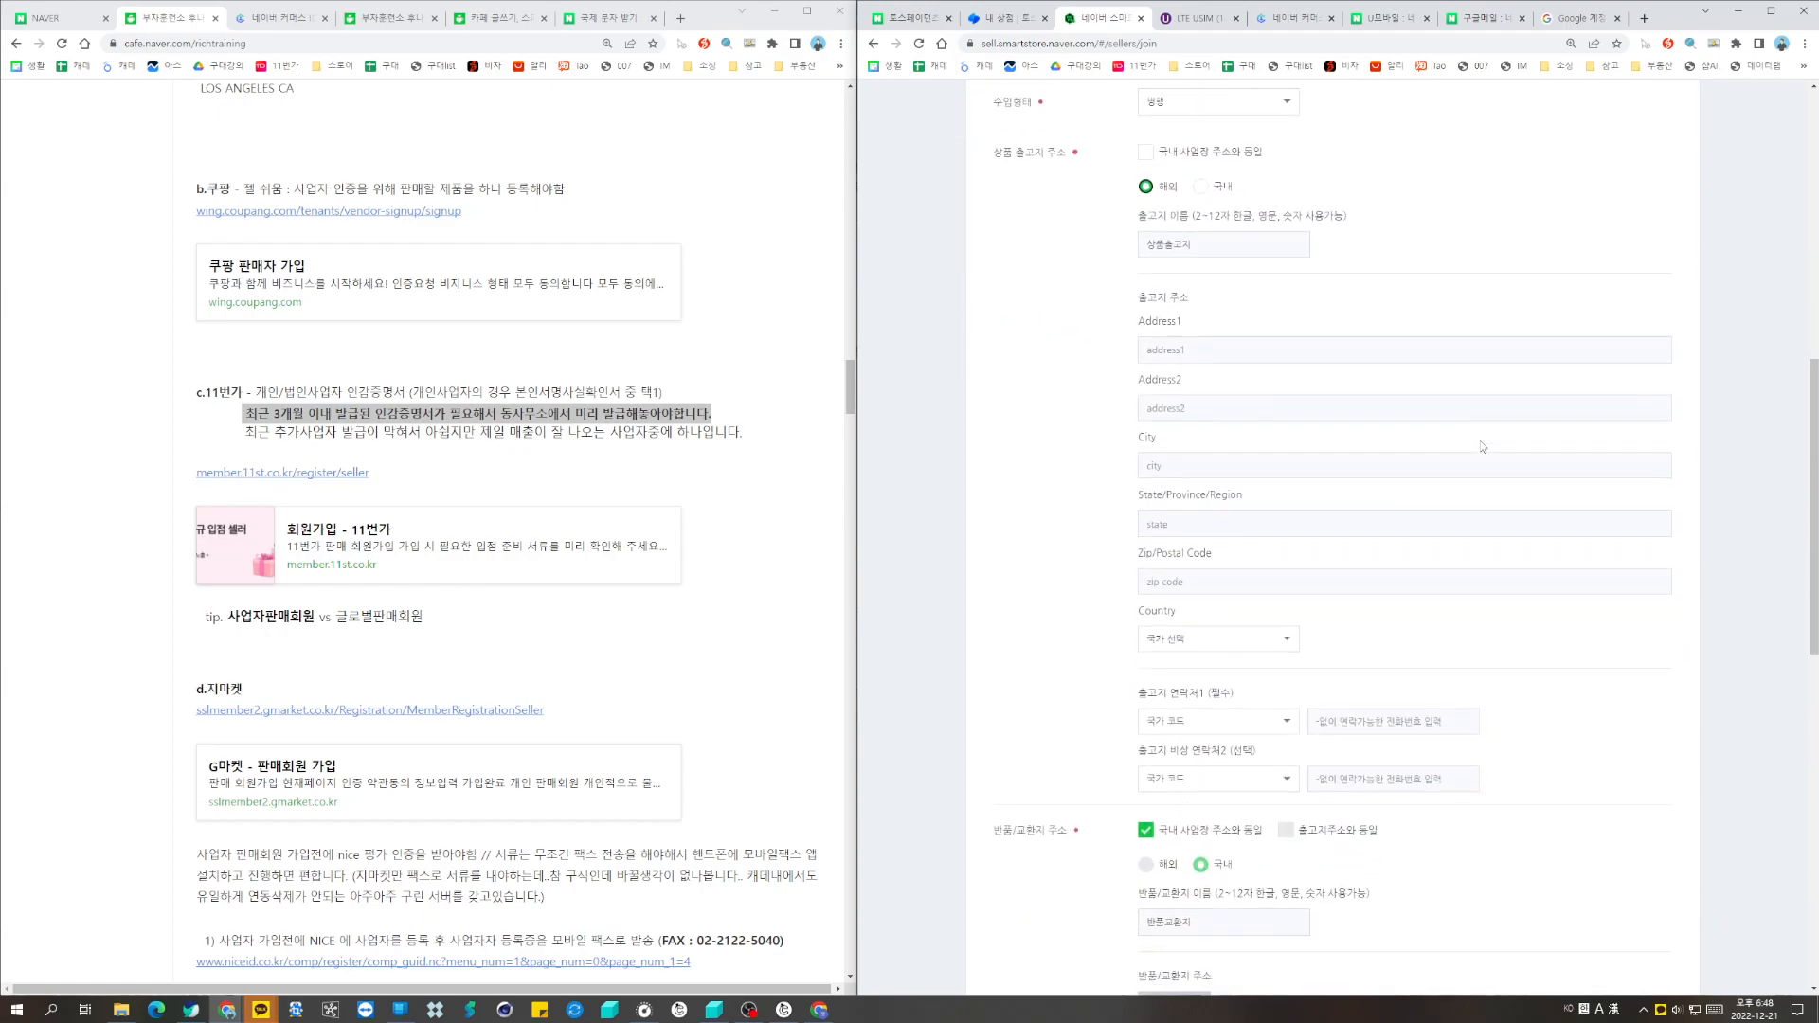
scroll(729, 556, "down", 1)
scroll(729, 556, "up", 5)
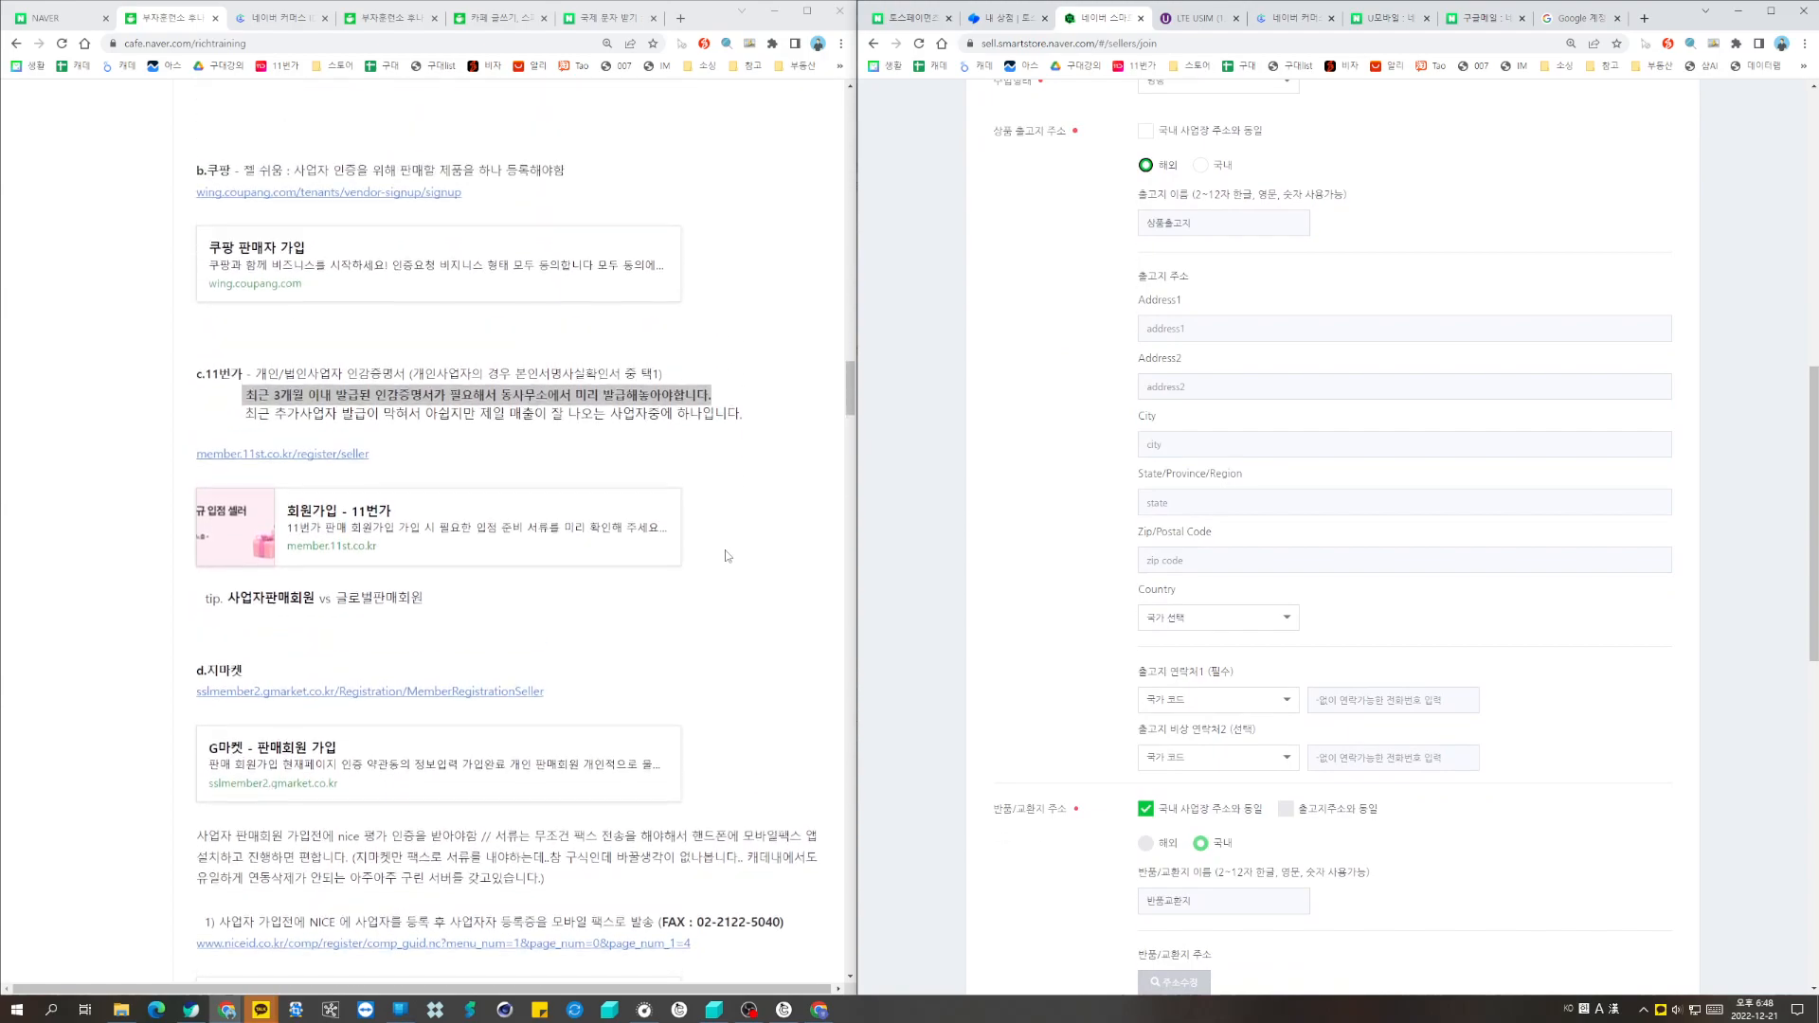
scroll(725, 554, "up", 1)
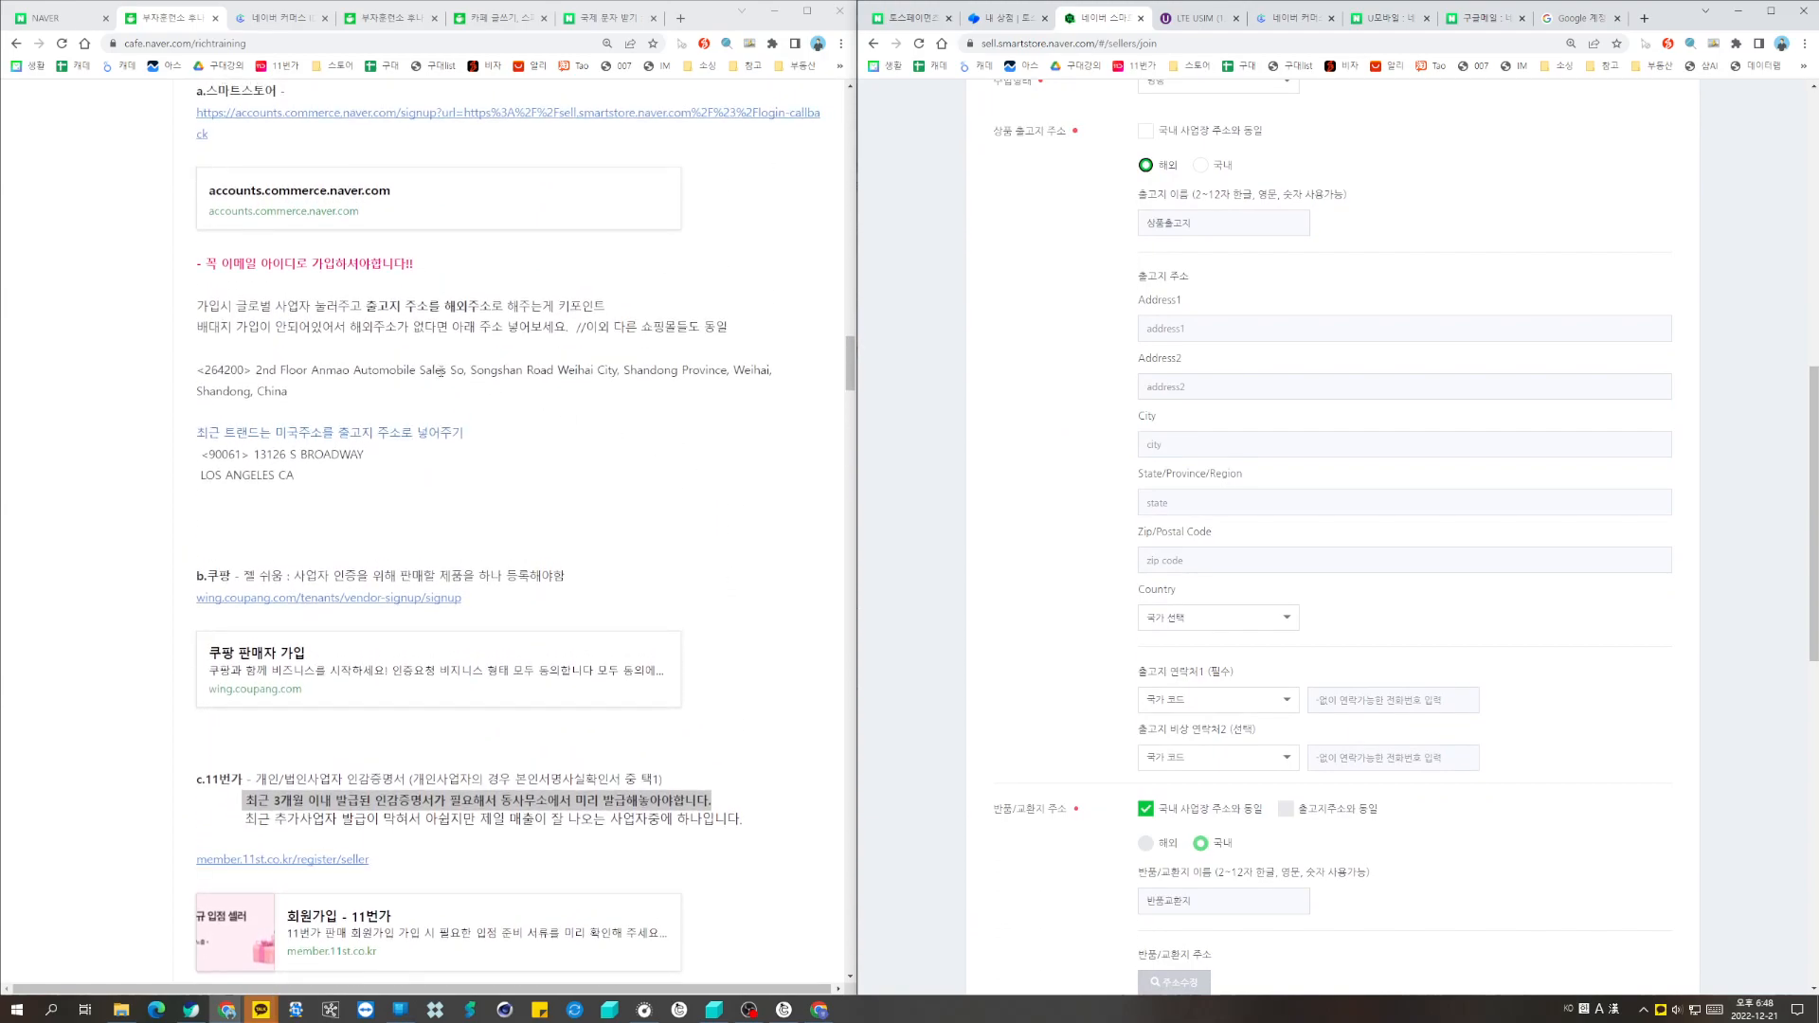
left_click_drag(289, 392, 254, 365)
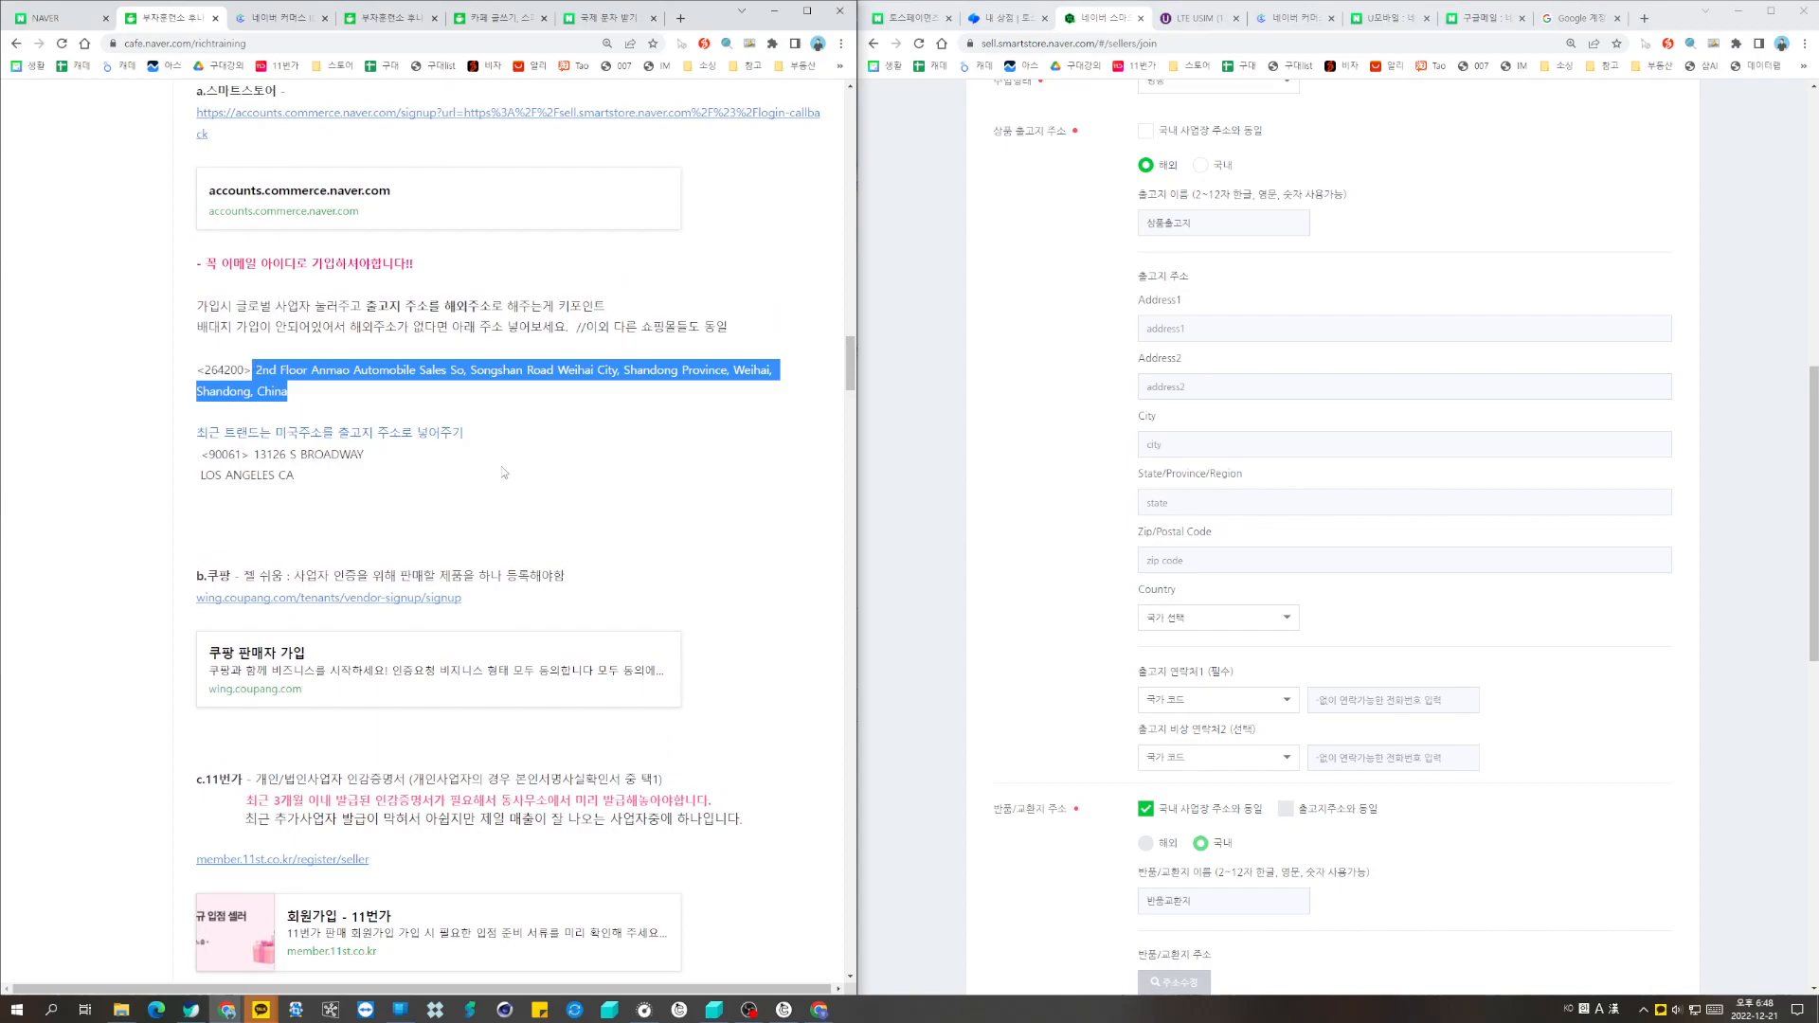
left_click(294, 399)
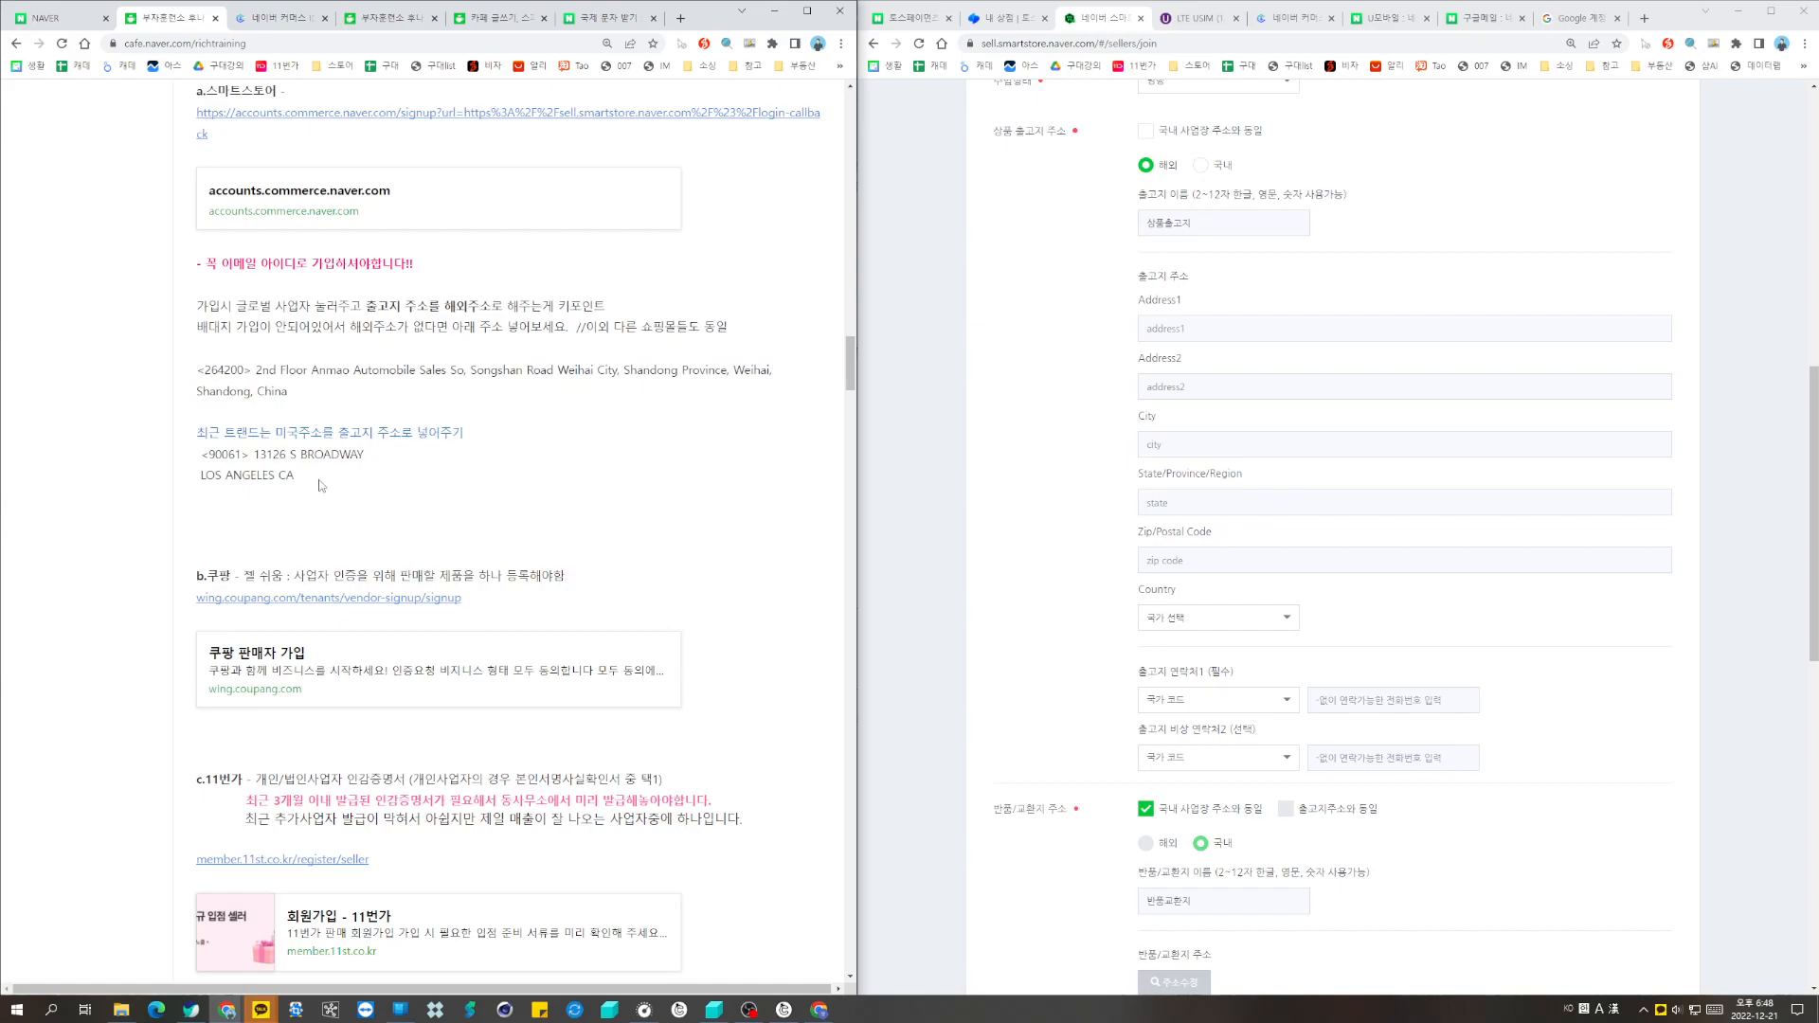
left_click_drag(318, 480, 290, 456)
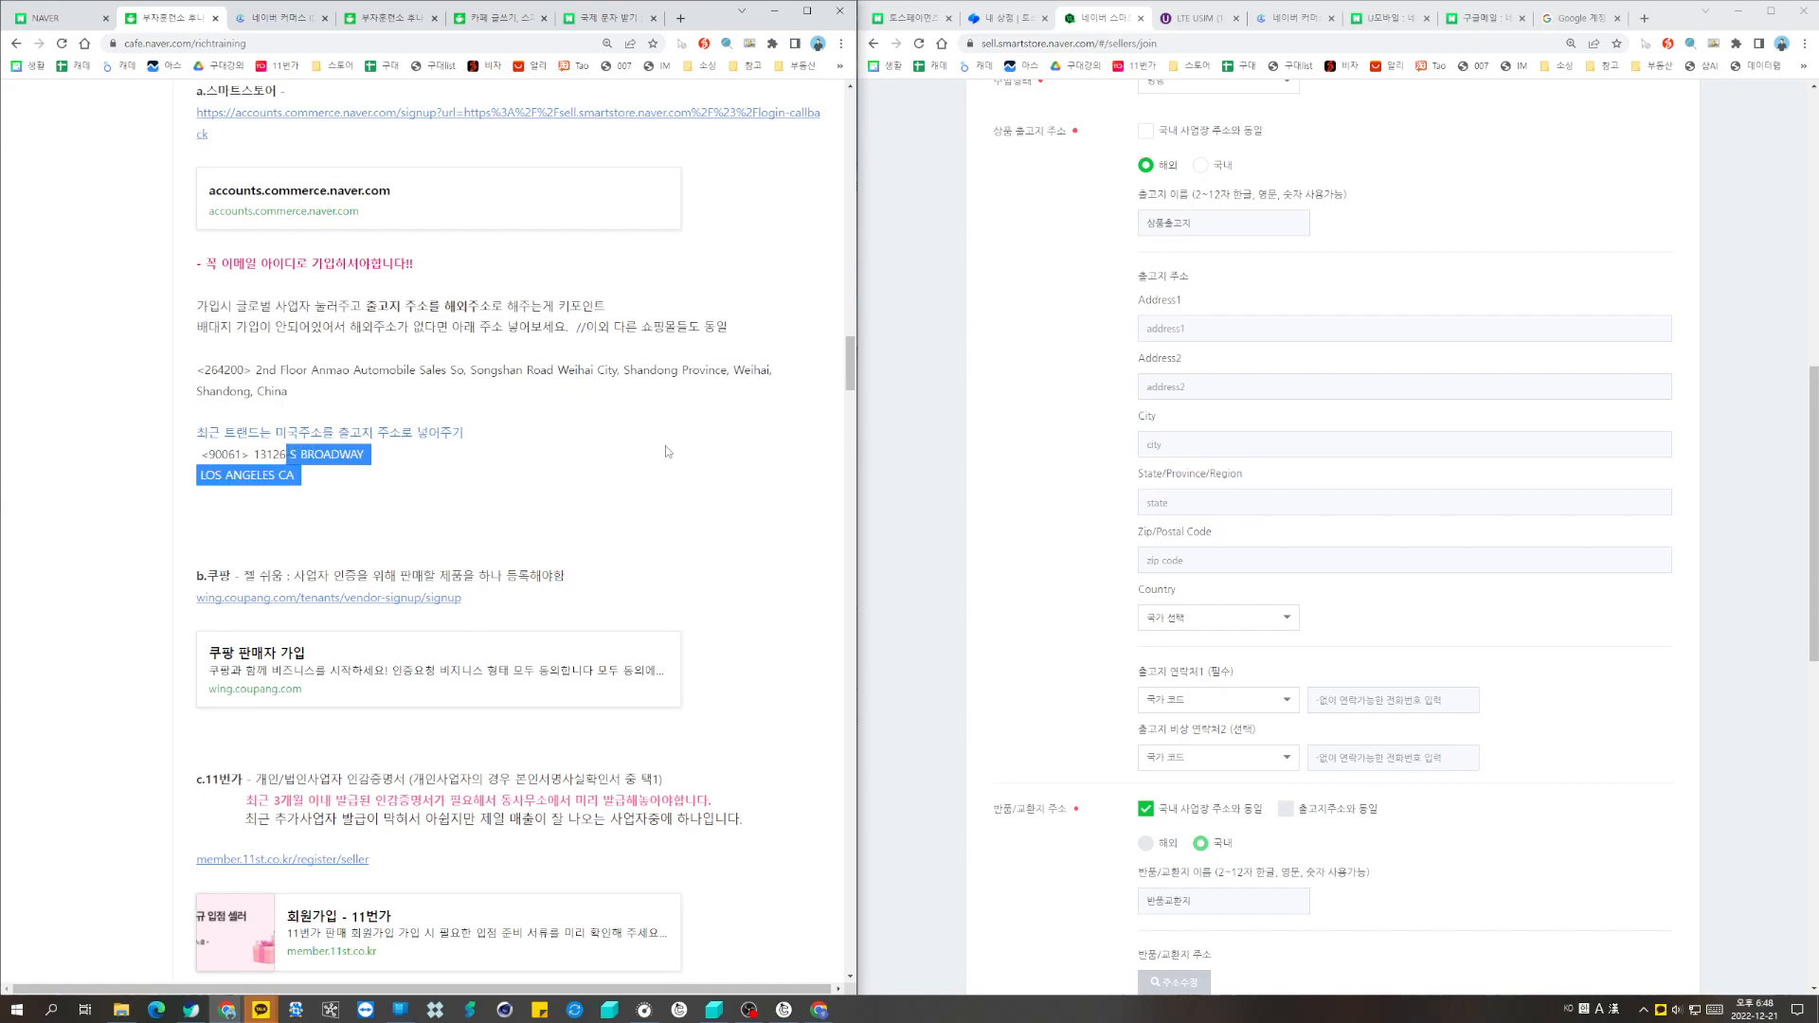
left_click(432, 407)
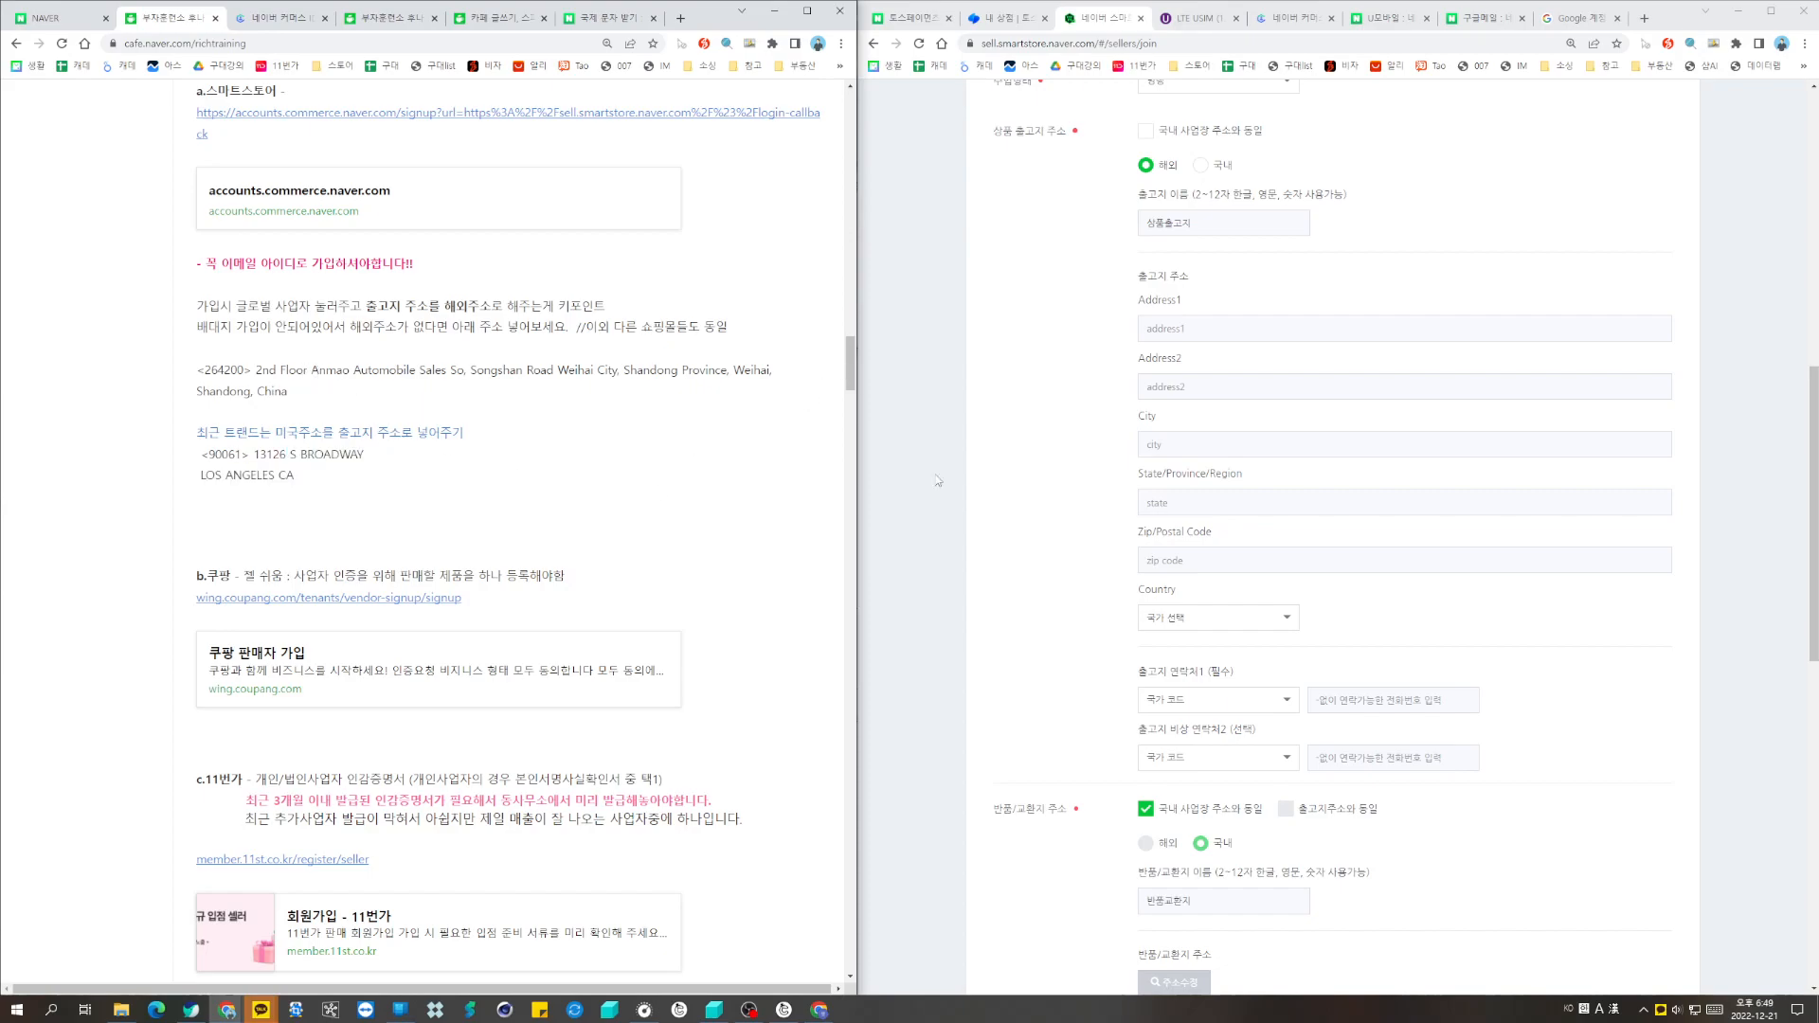
left_click(1184, 329)
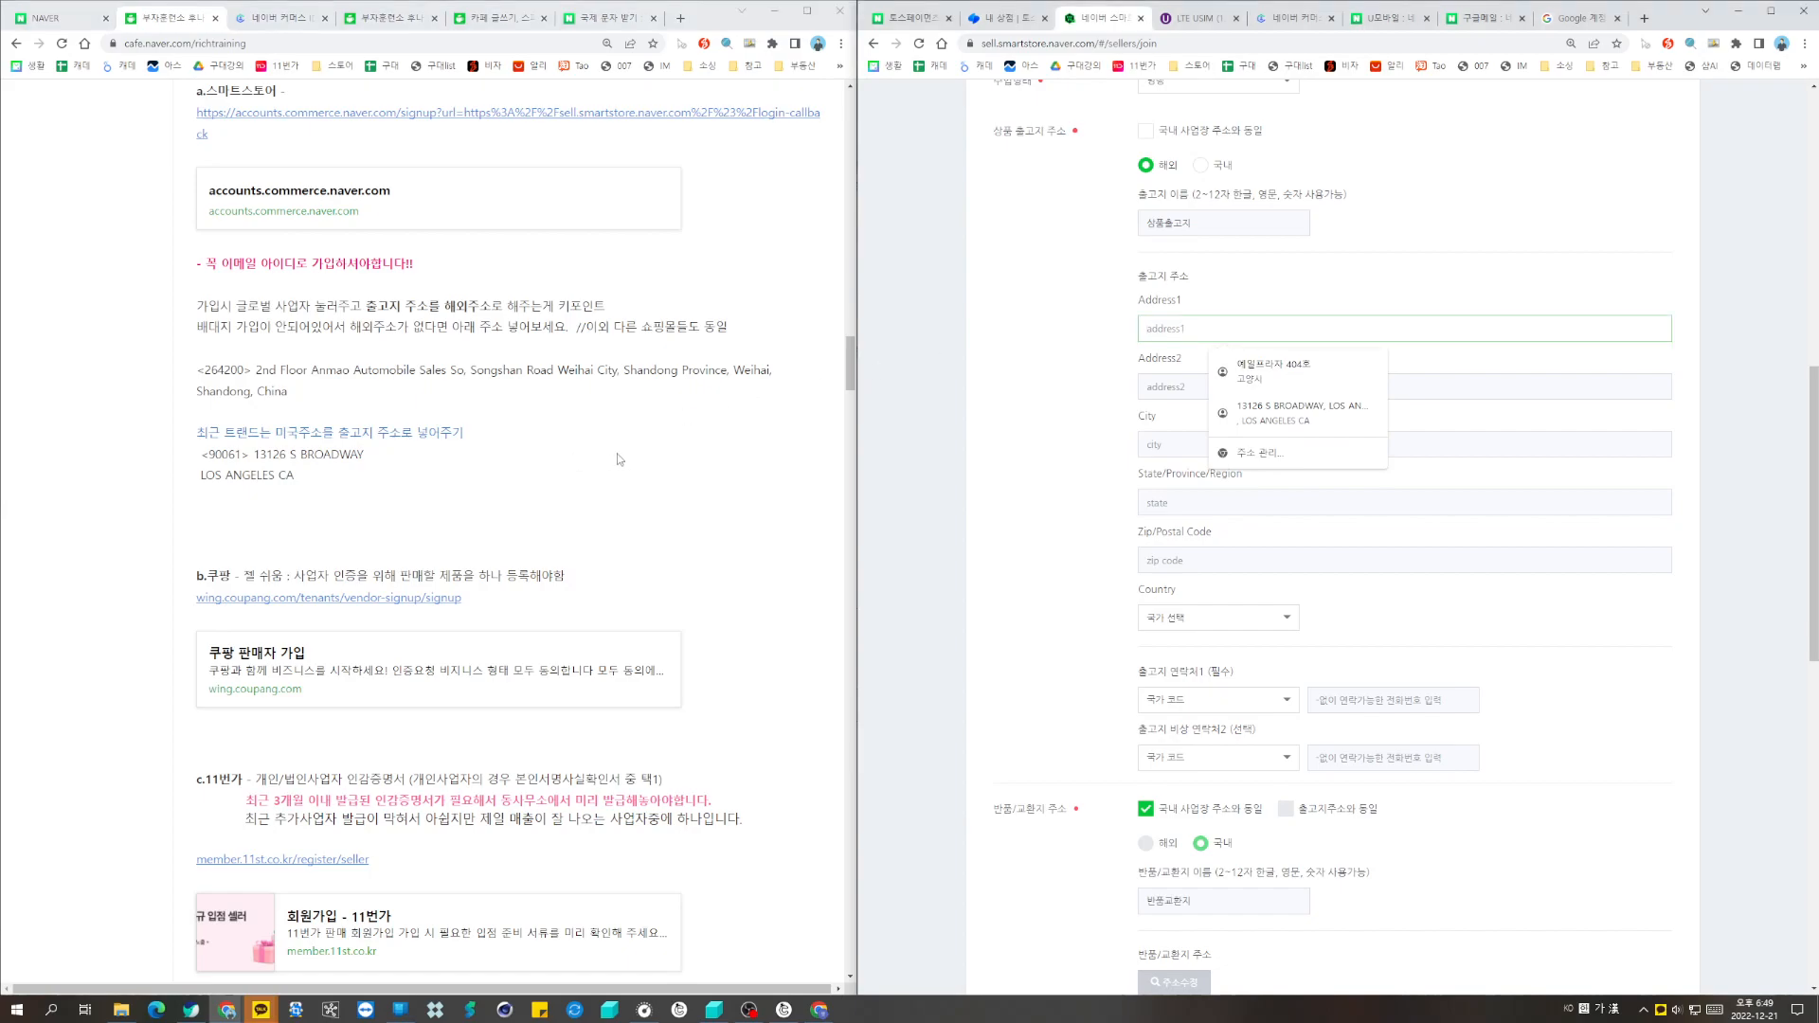
key("Down")
key("Down")
key("Return")
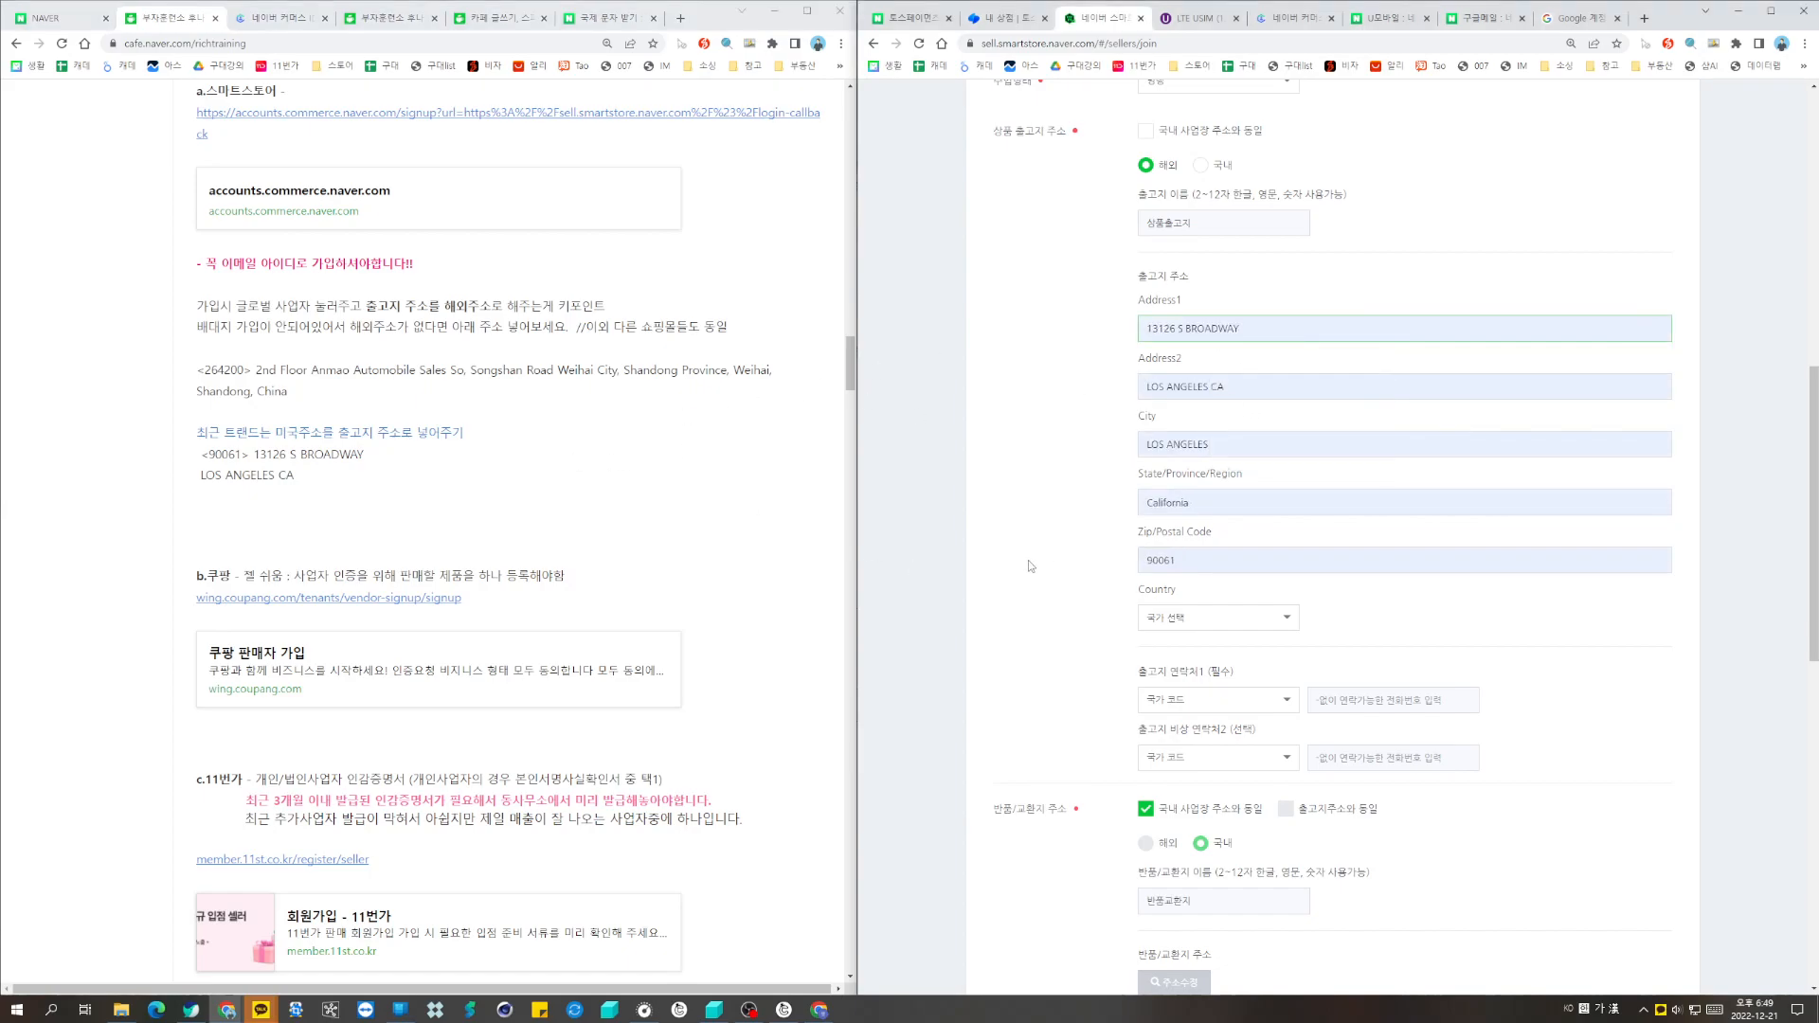
- Set the warehouse country to 미국 (US)
scroll(1118, 559, "down", 1)
left_click(1199, 546)
scroll(1216, 625, "down", 5)
scroll(1217, 624, "down", 5)
scroll(1216, 624, "down", 3)
scroll(1216, 626, "down", 5)
scroll(1216, 626, "down", 4)
scroll(1217, 626, "up", 10)
scroll(1216, 626, "up", 3)
scroll(1216, 626, "up", 1)
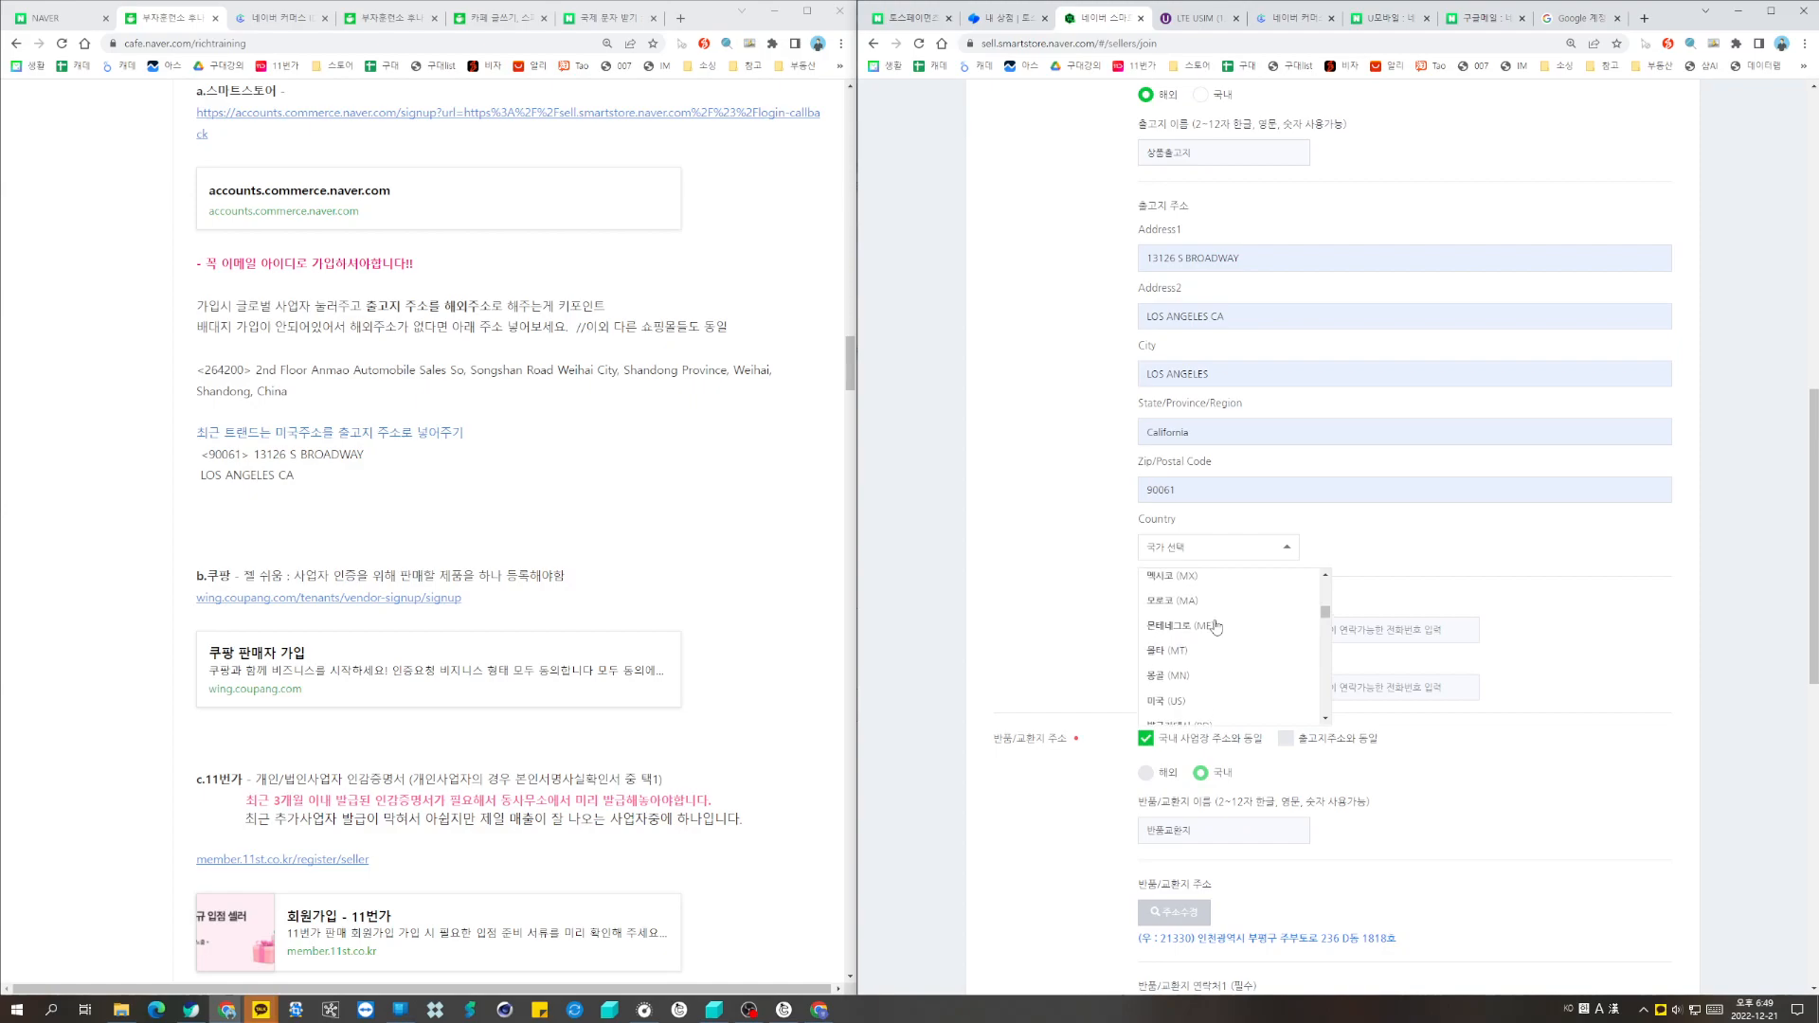
left_click(1193, 701)
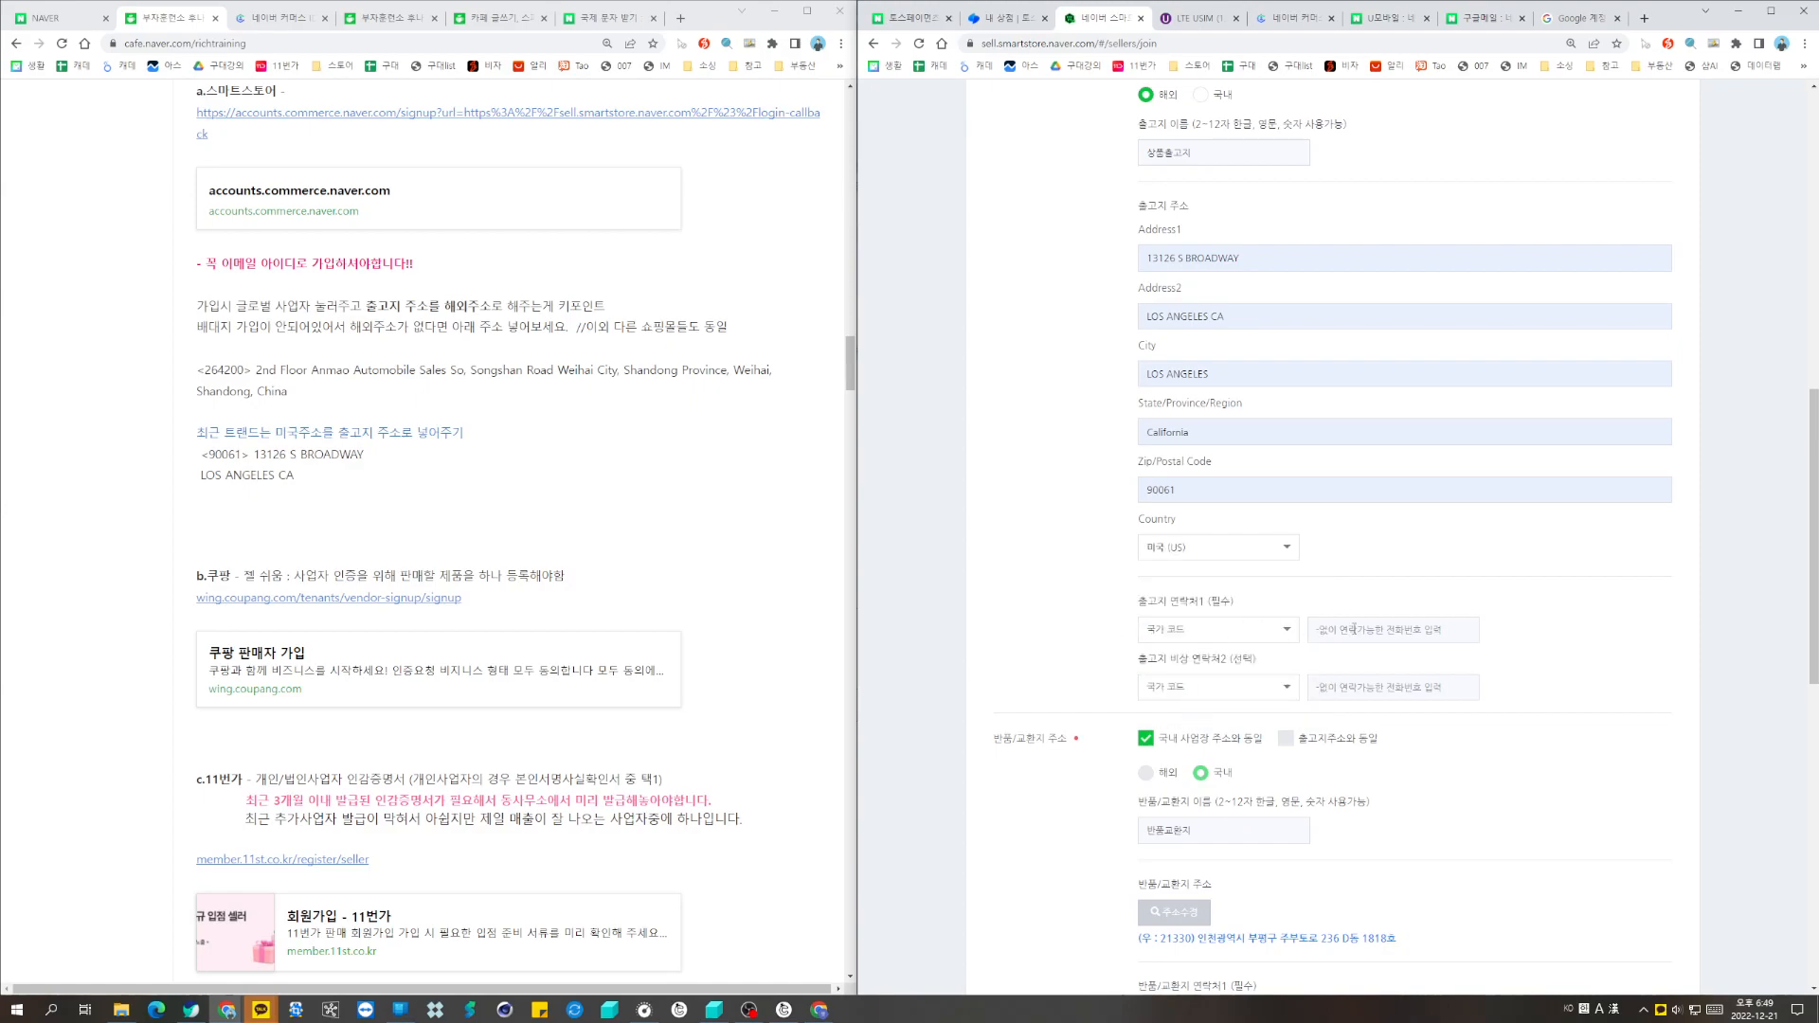
- Enter the contact phone number with country code 대한민국 (+82)
left_click(1228, 632)
left_click(1217, 663)
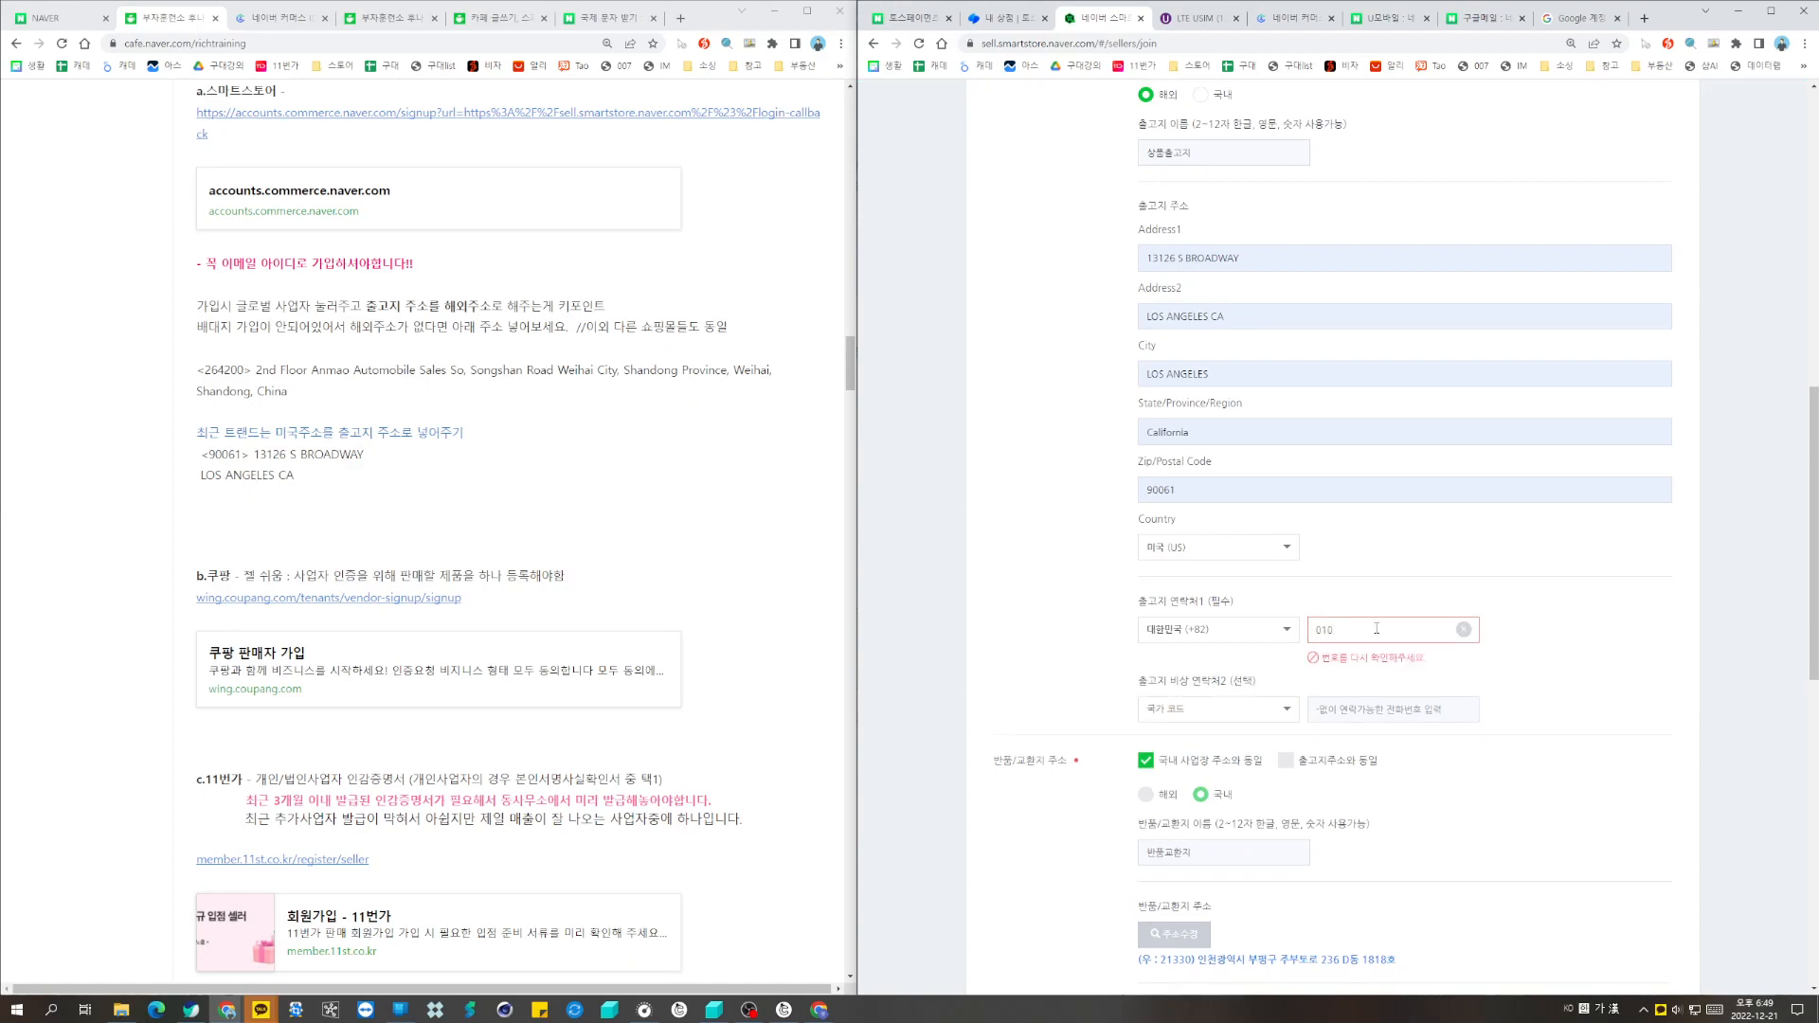
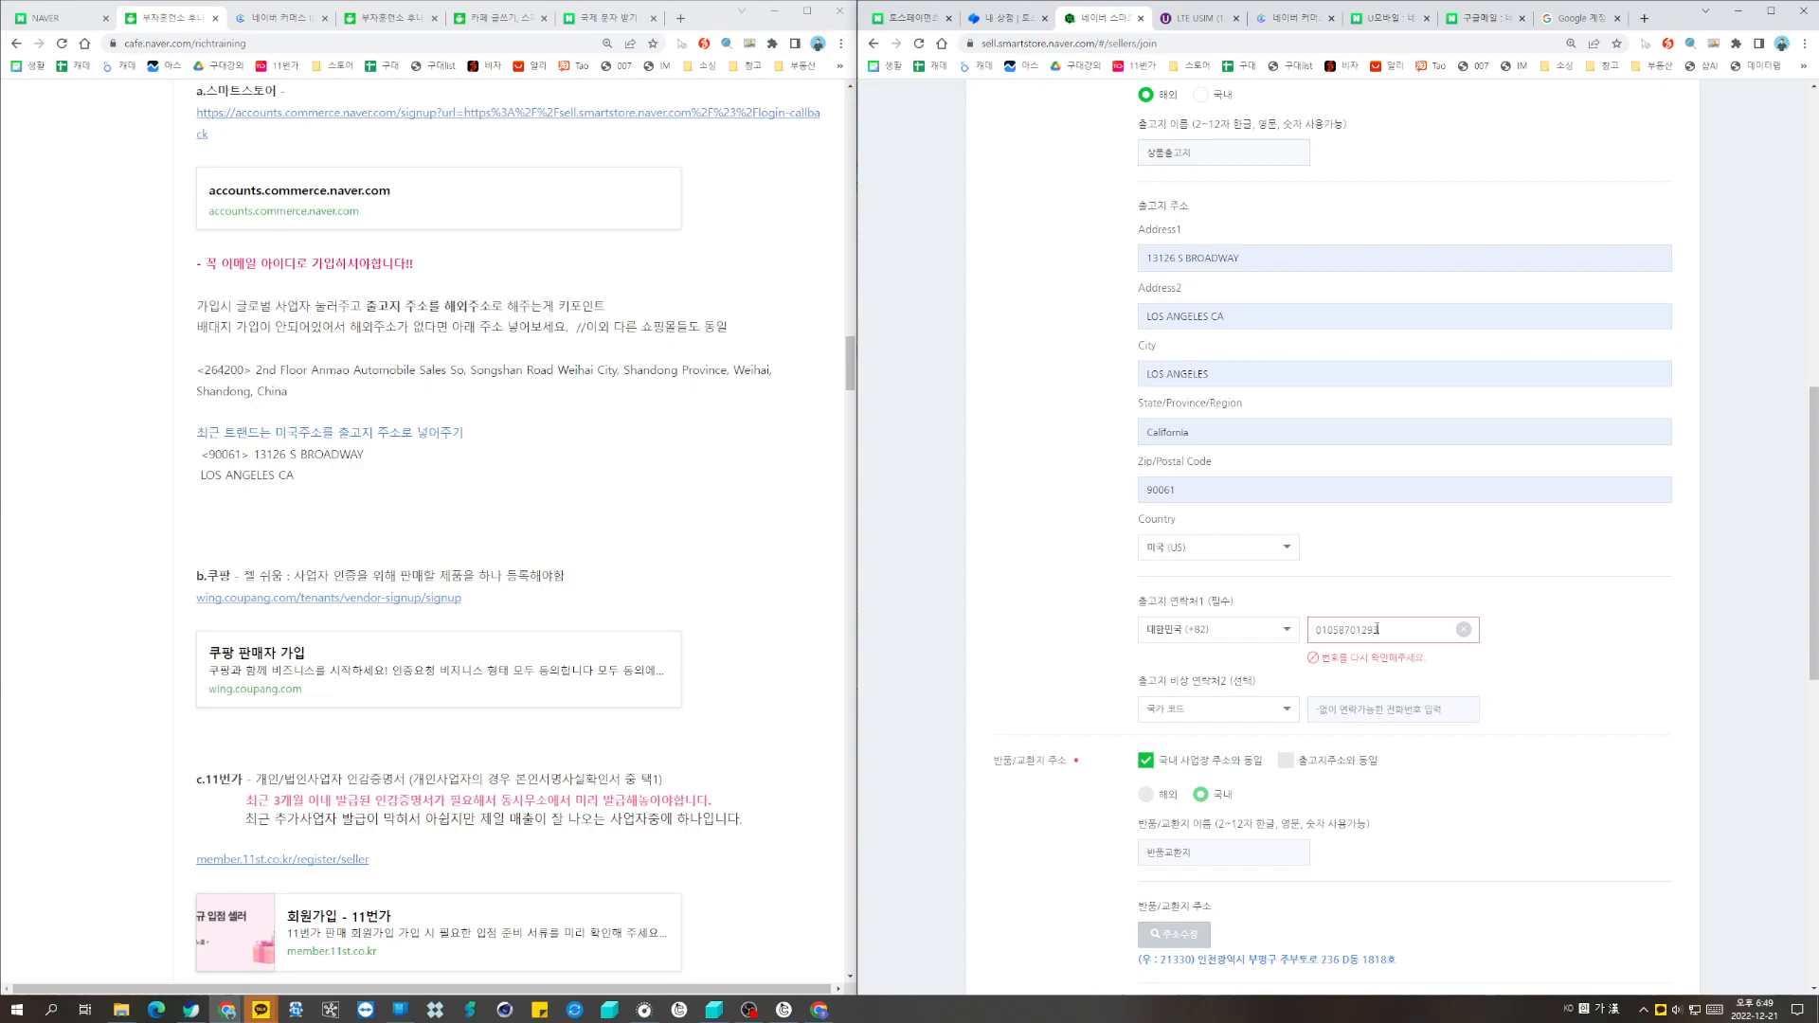
double_click(1376, 629)
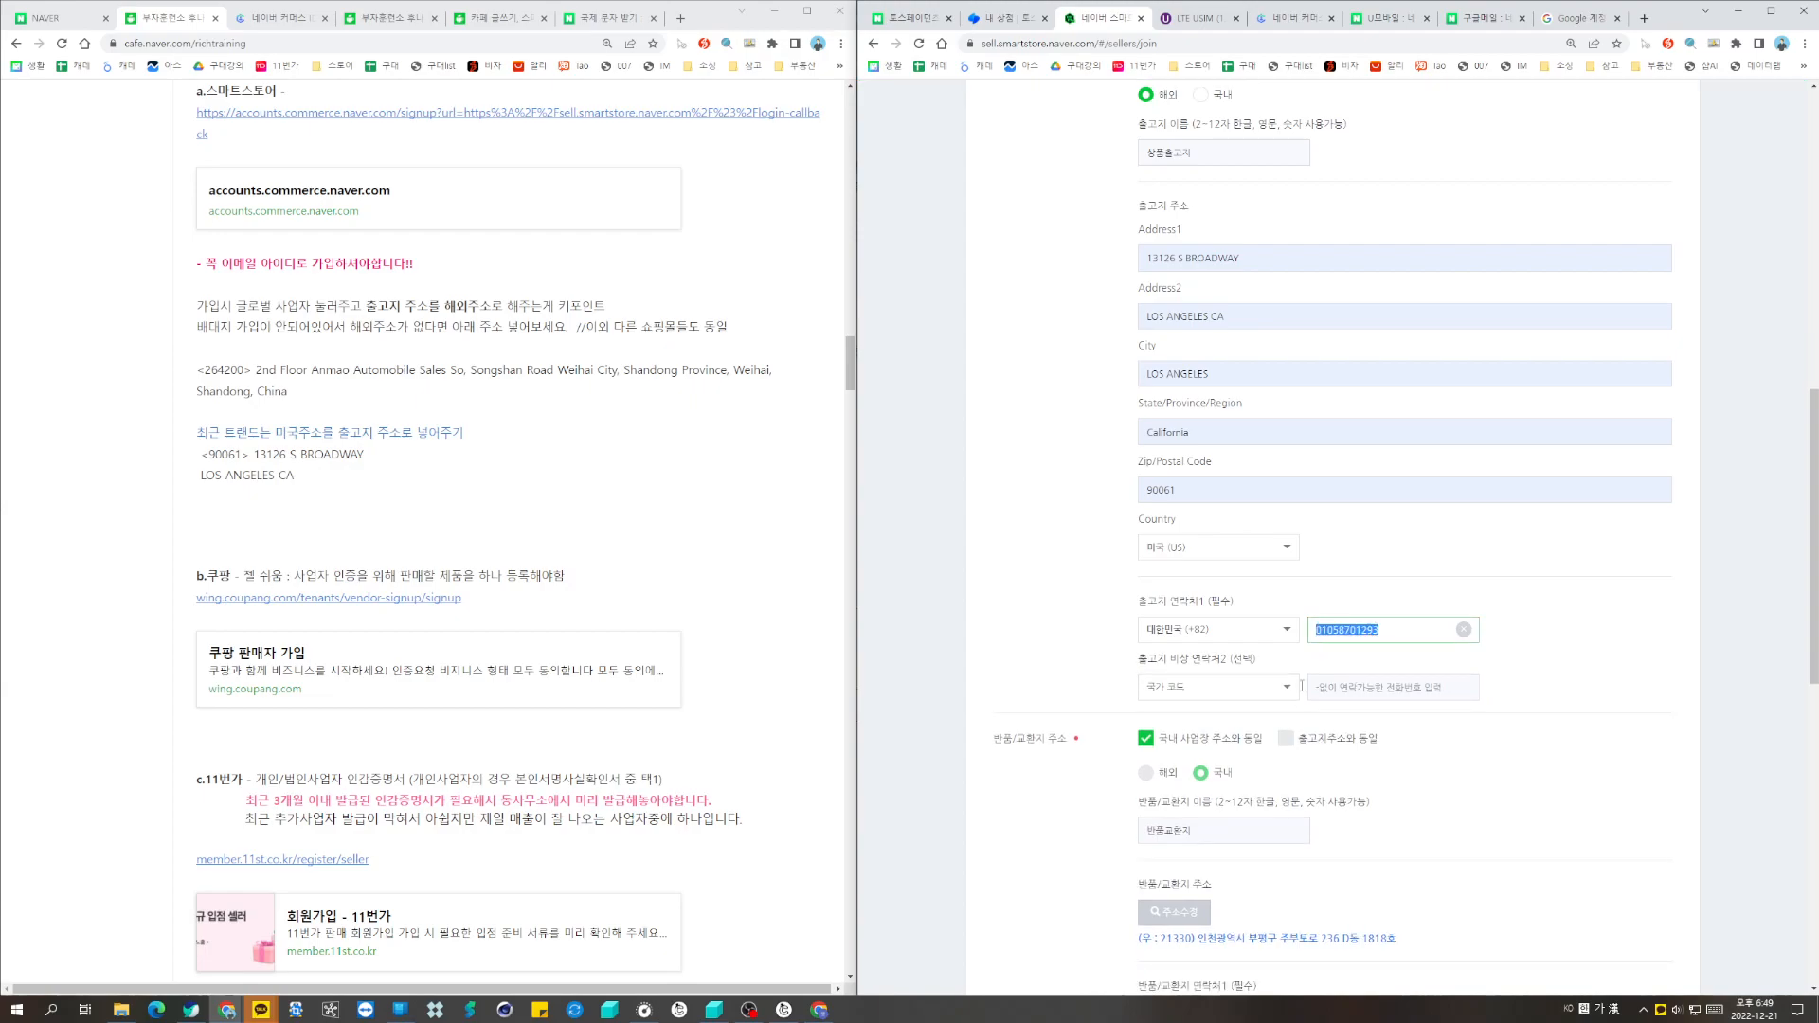
left_click(1384, 682)
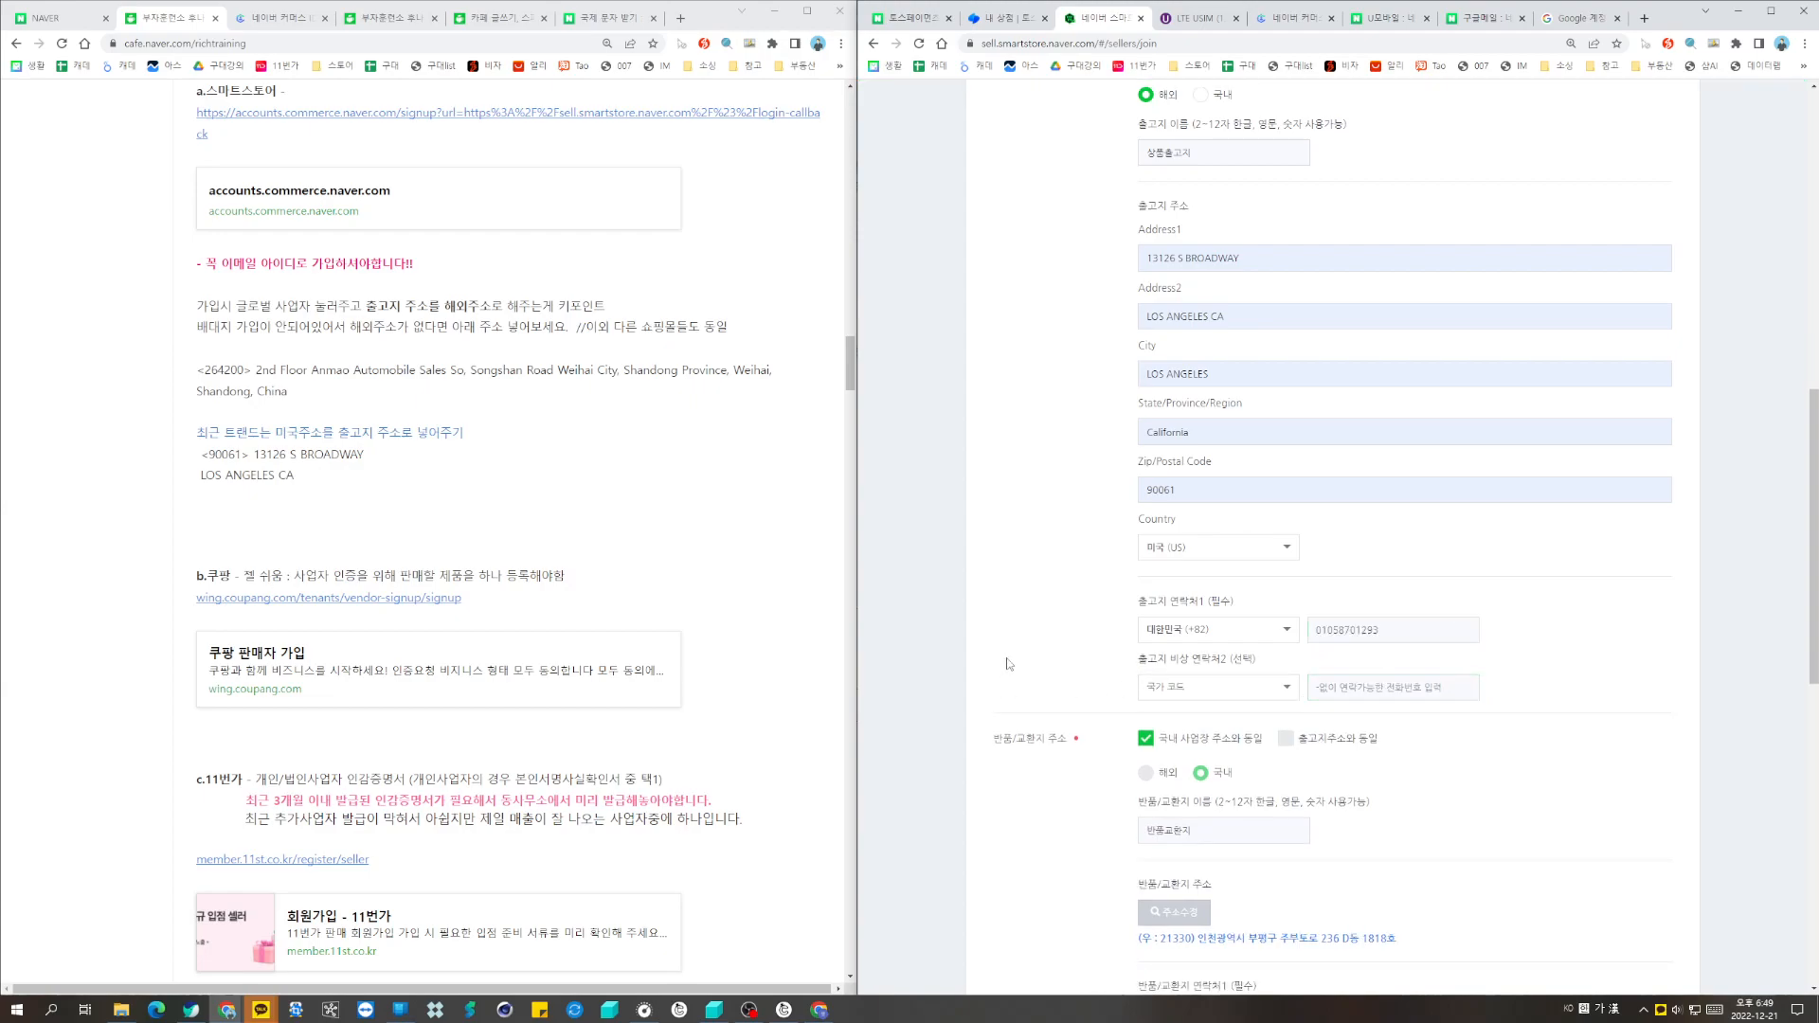
scroll(1010, 668, "down", 2)
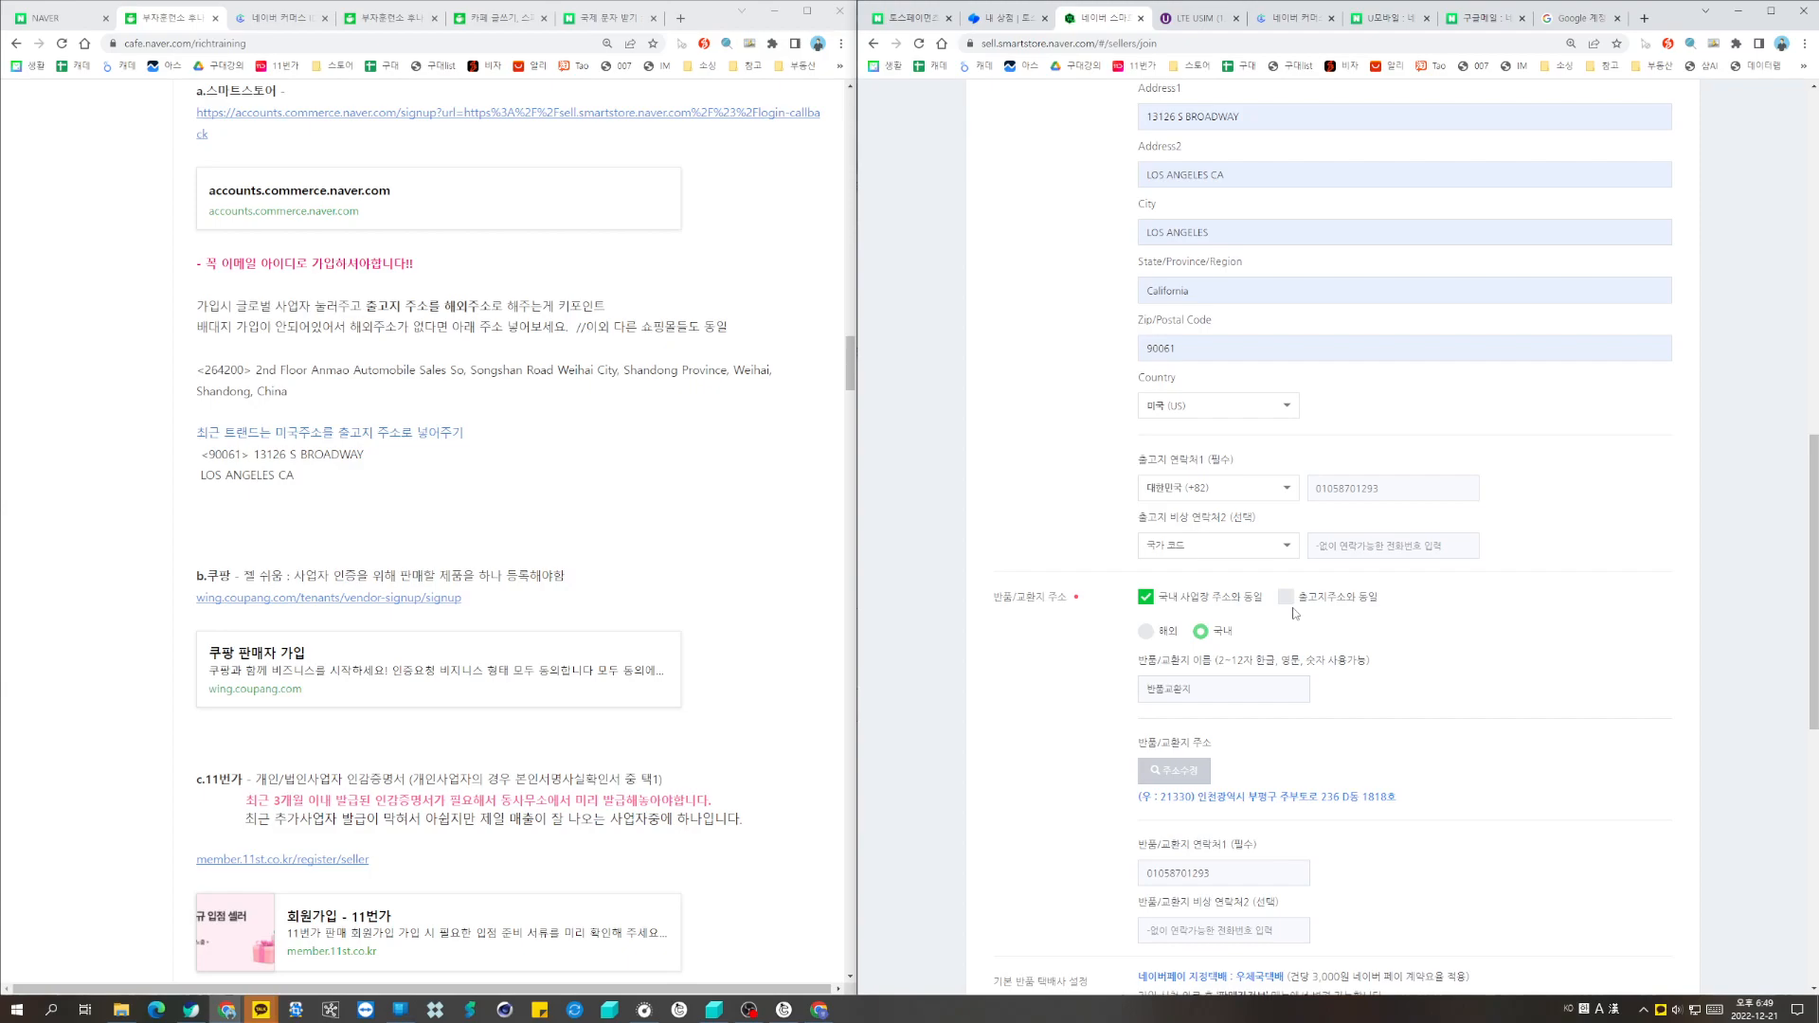
scroll(1259, 729, "down", 2)
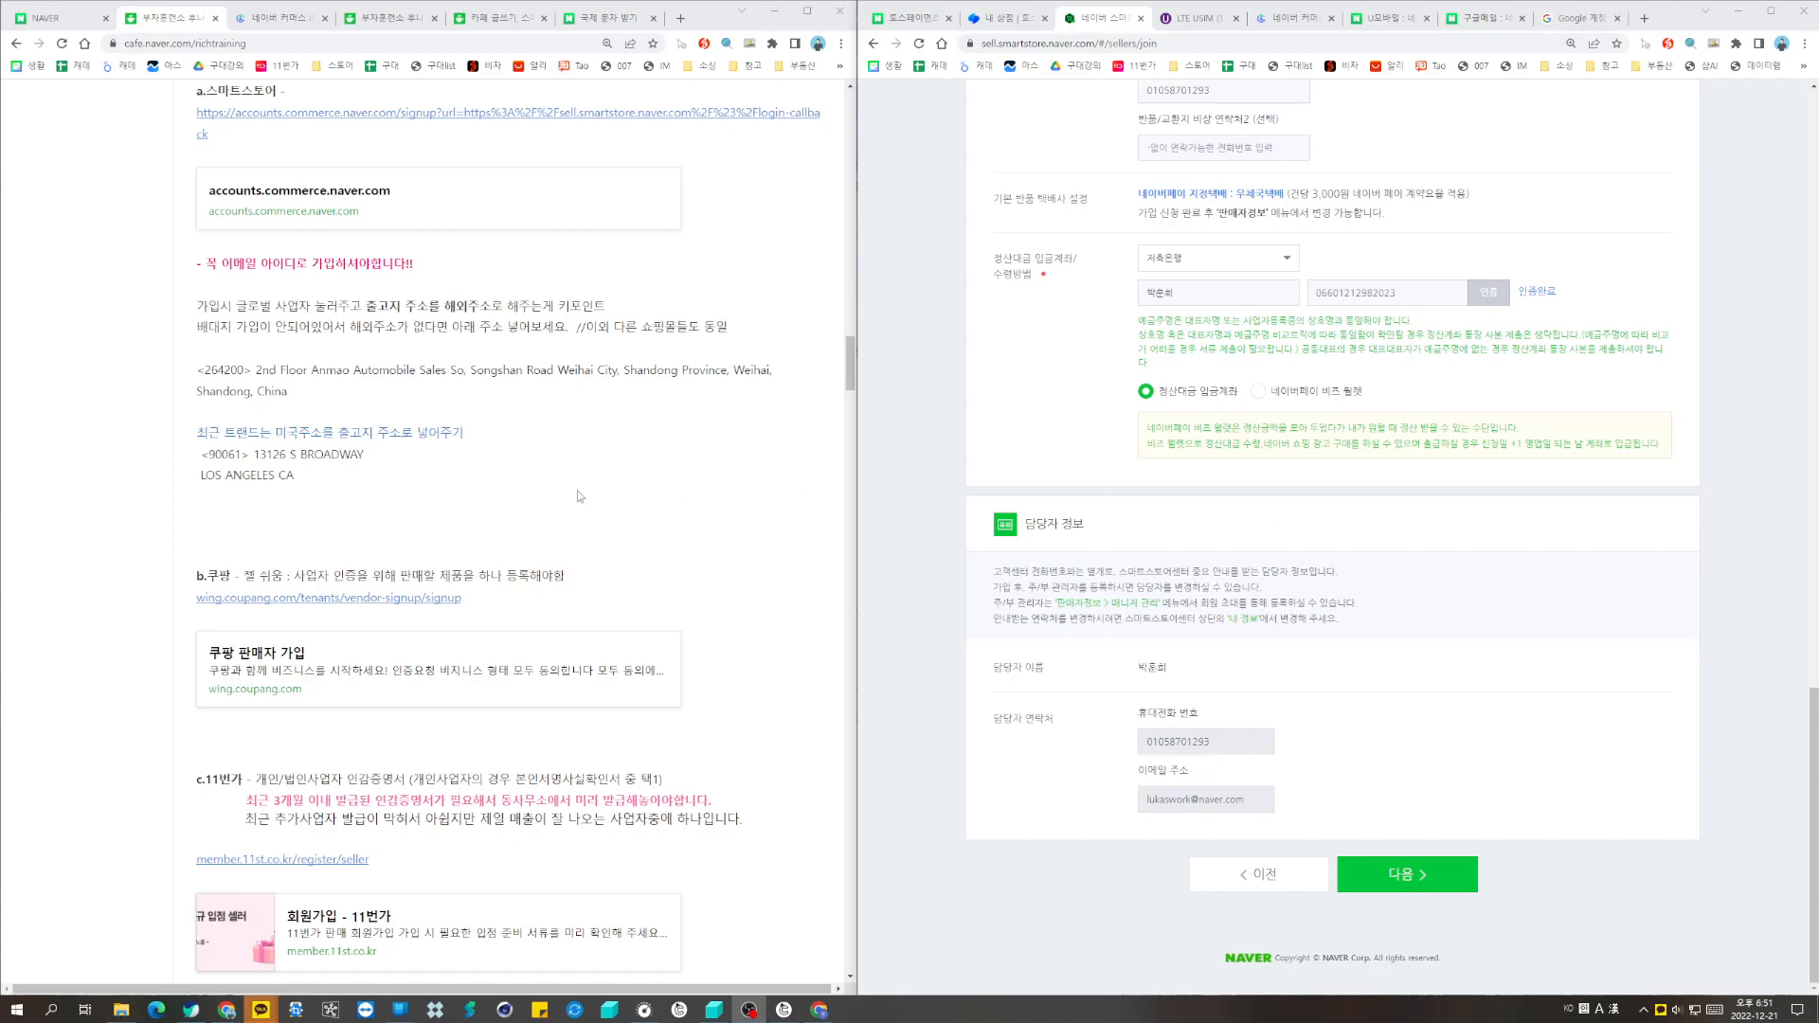
scroll(720, 439, "up", 8)
- Open the '웰컴저축은행 파킹통장 & 국민 가온카드' post from the cafe guide's link card
scroll(722, 439, "up", 4)
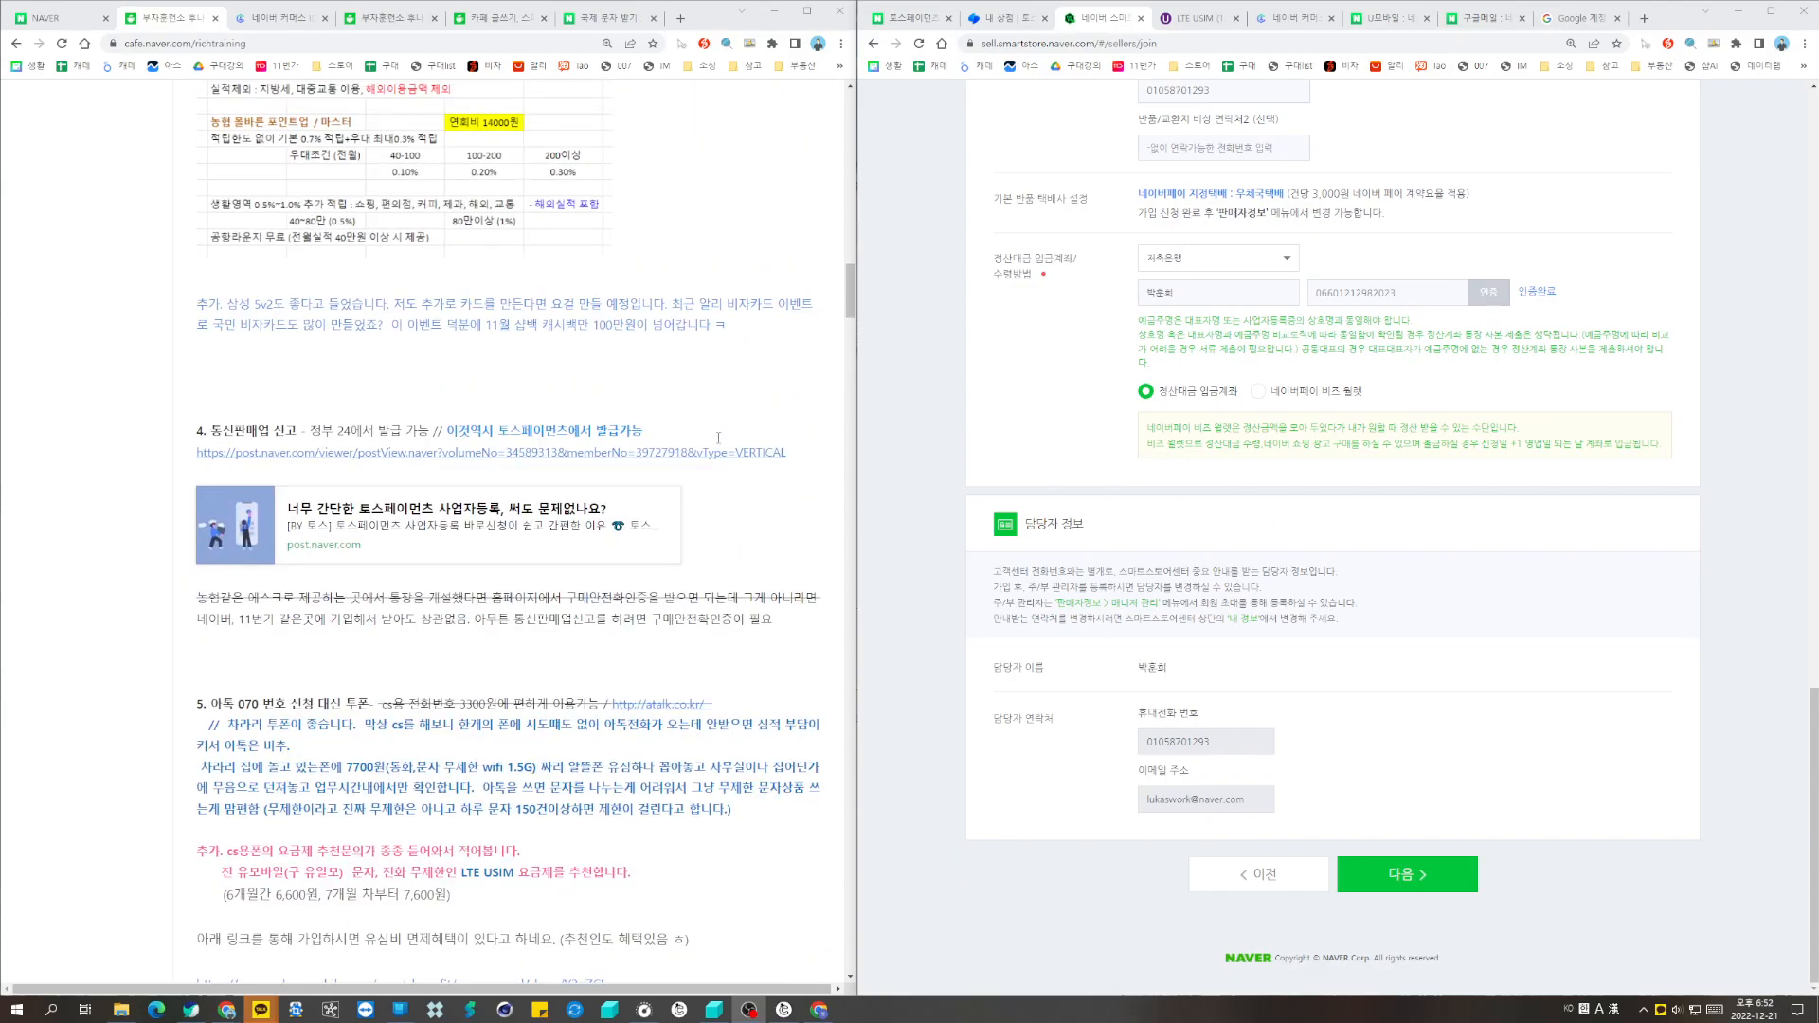
scroll(720, 438, "up", 6)
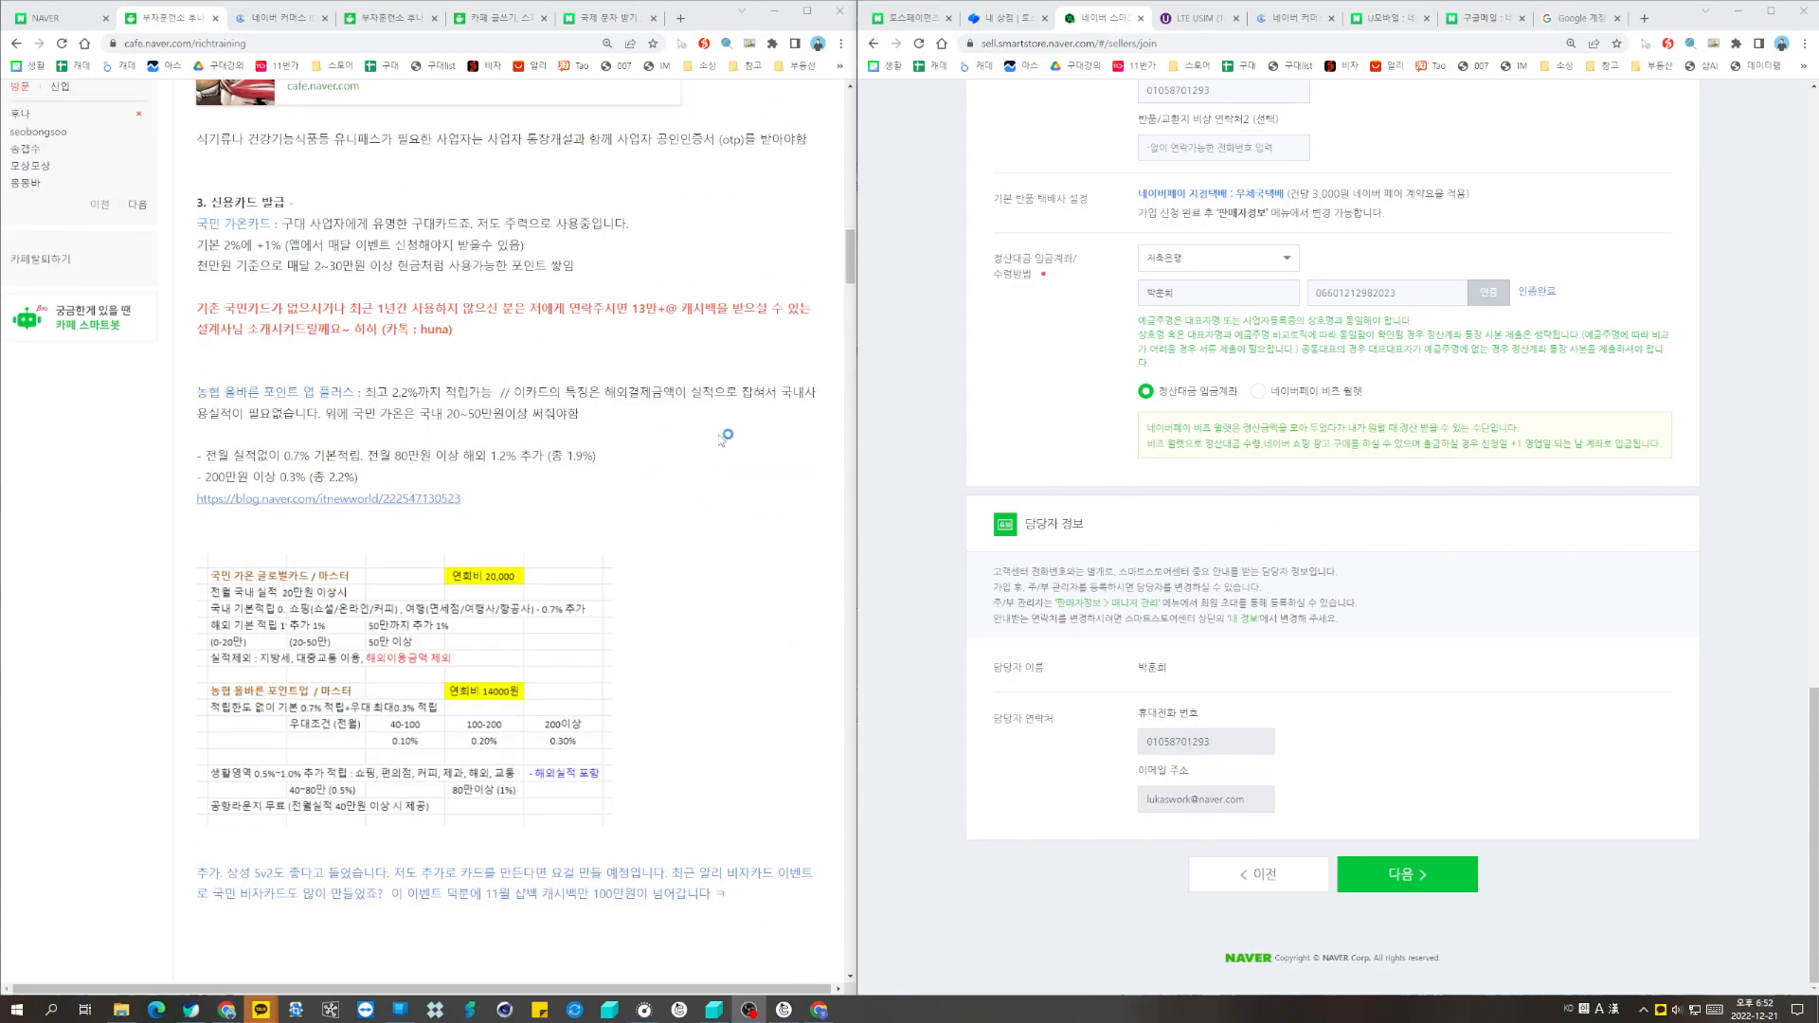
scroll(725, 436, "up", 6)
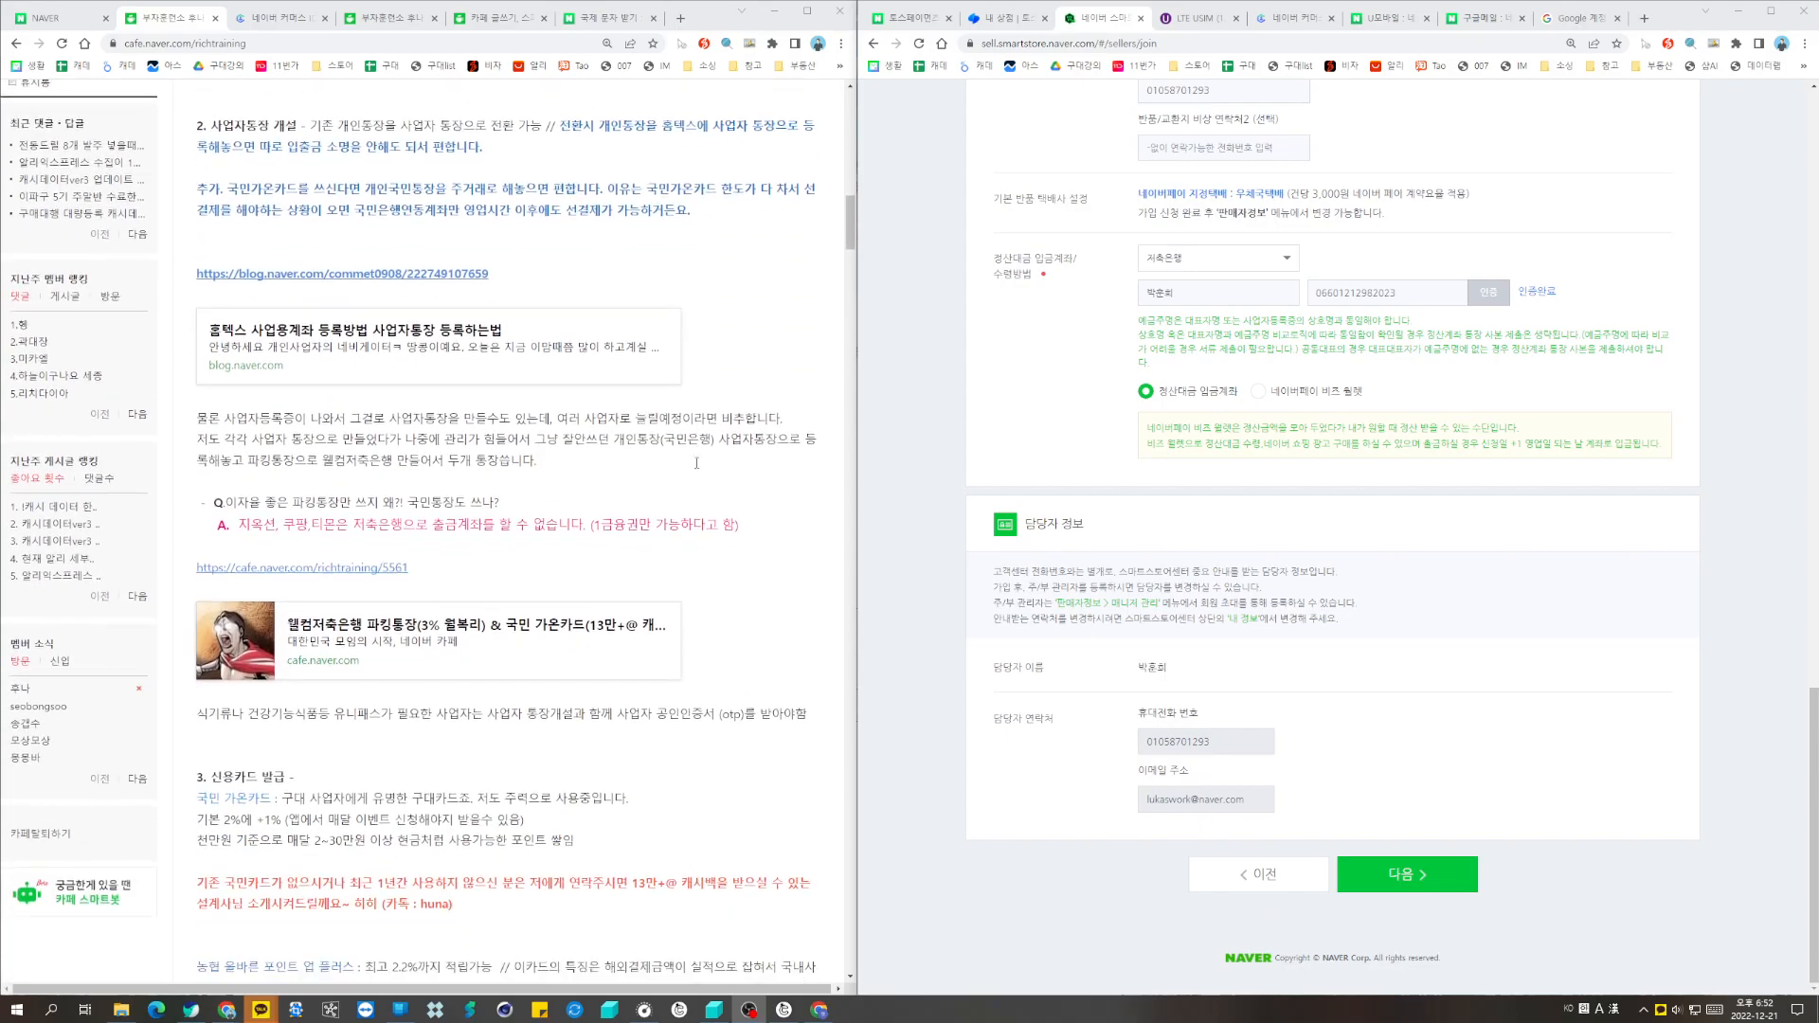
left_click(318, 564)
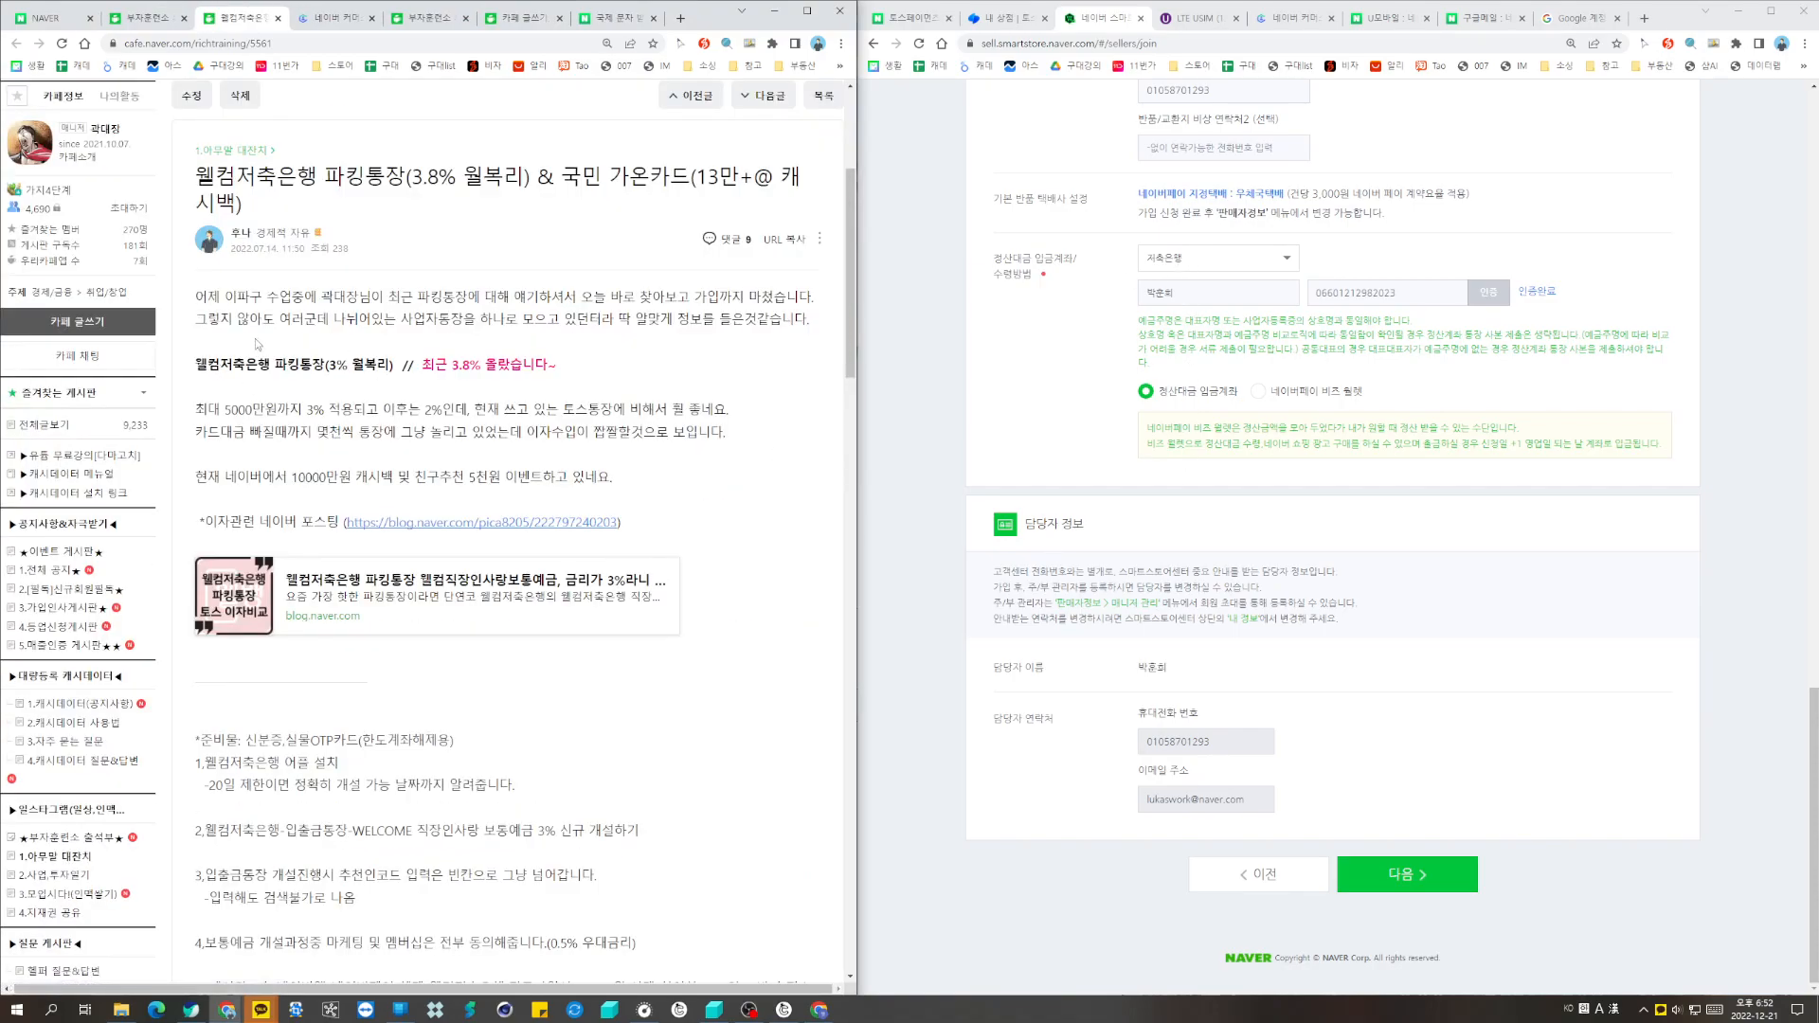
left_click_drag(195, 366, 271, 365)
left_click(271, 366)
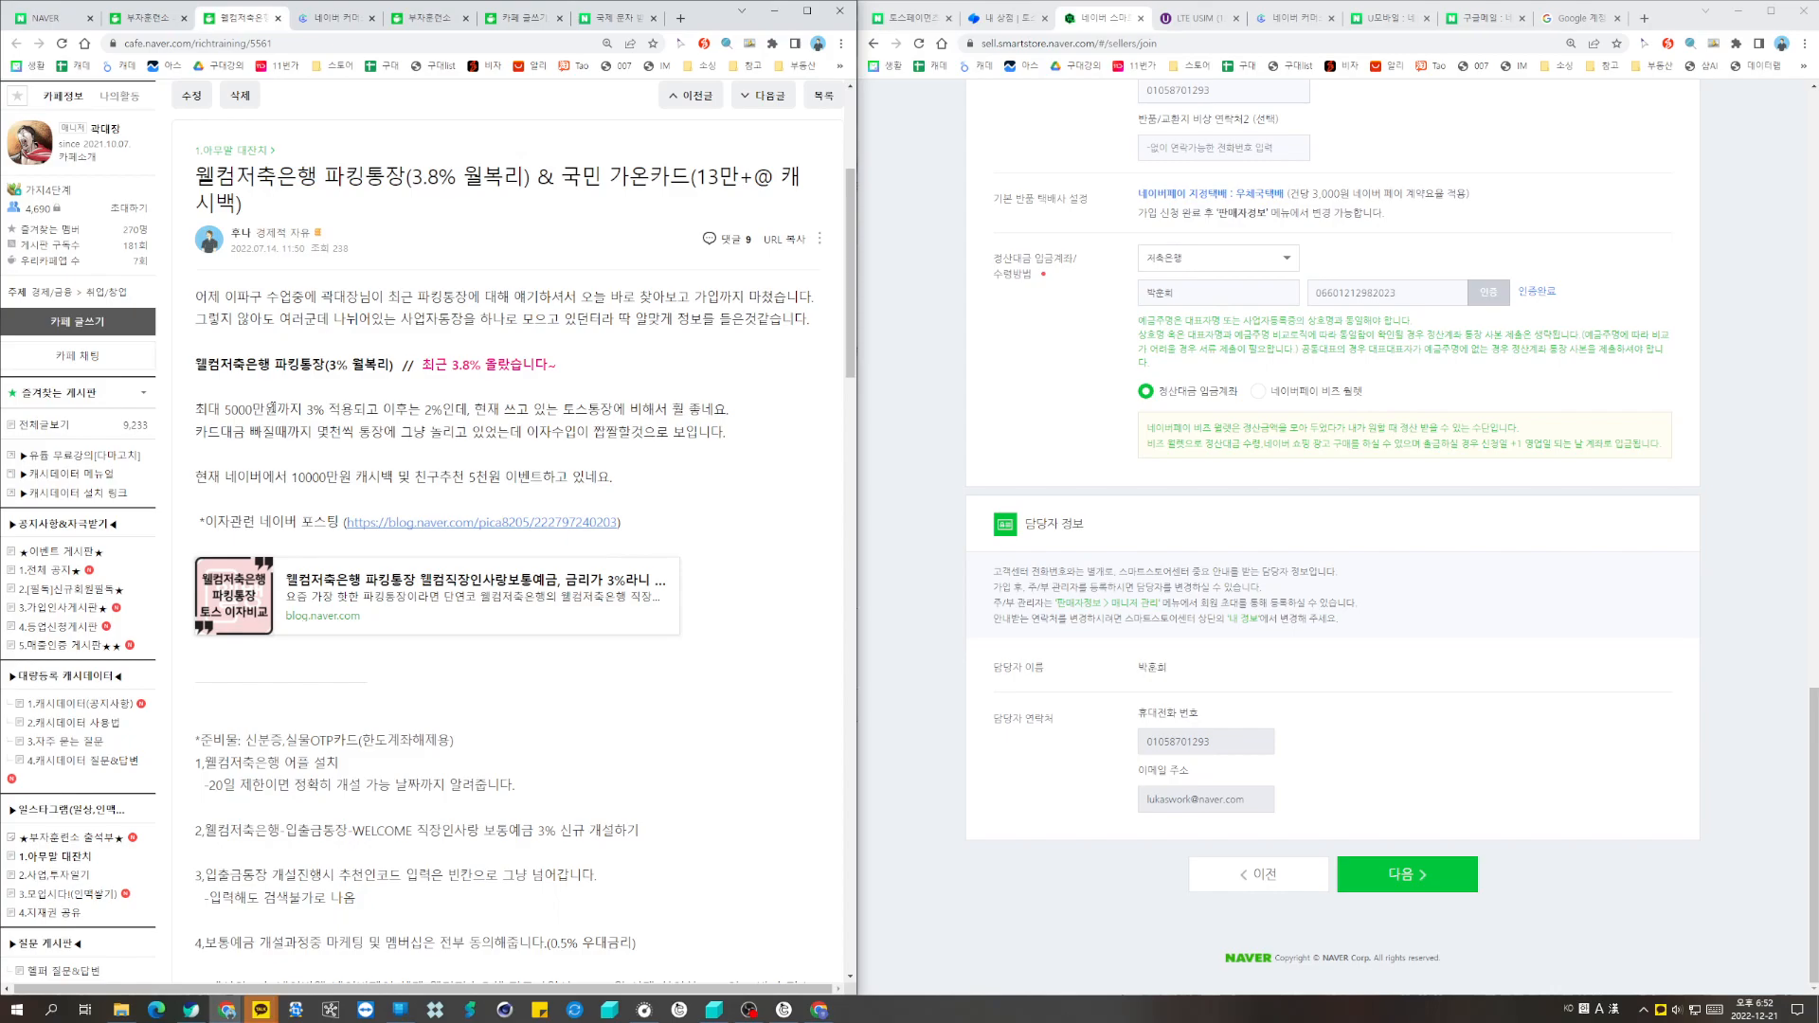
- Select the words 웰컴저축은행 in the left-hand cafe article
left_click_drag(271, 362, 187, 368)
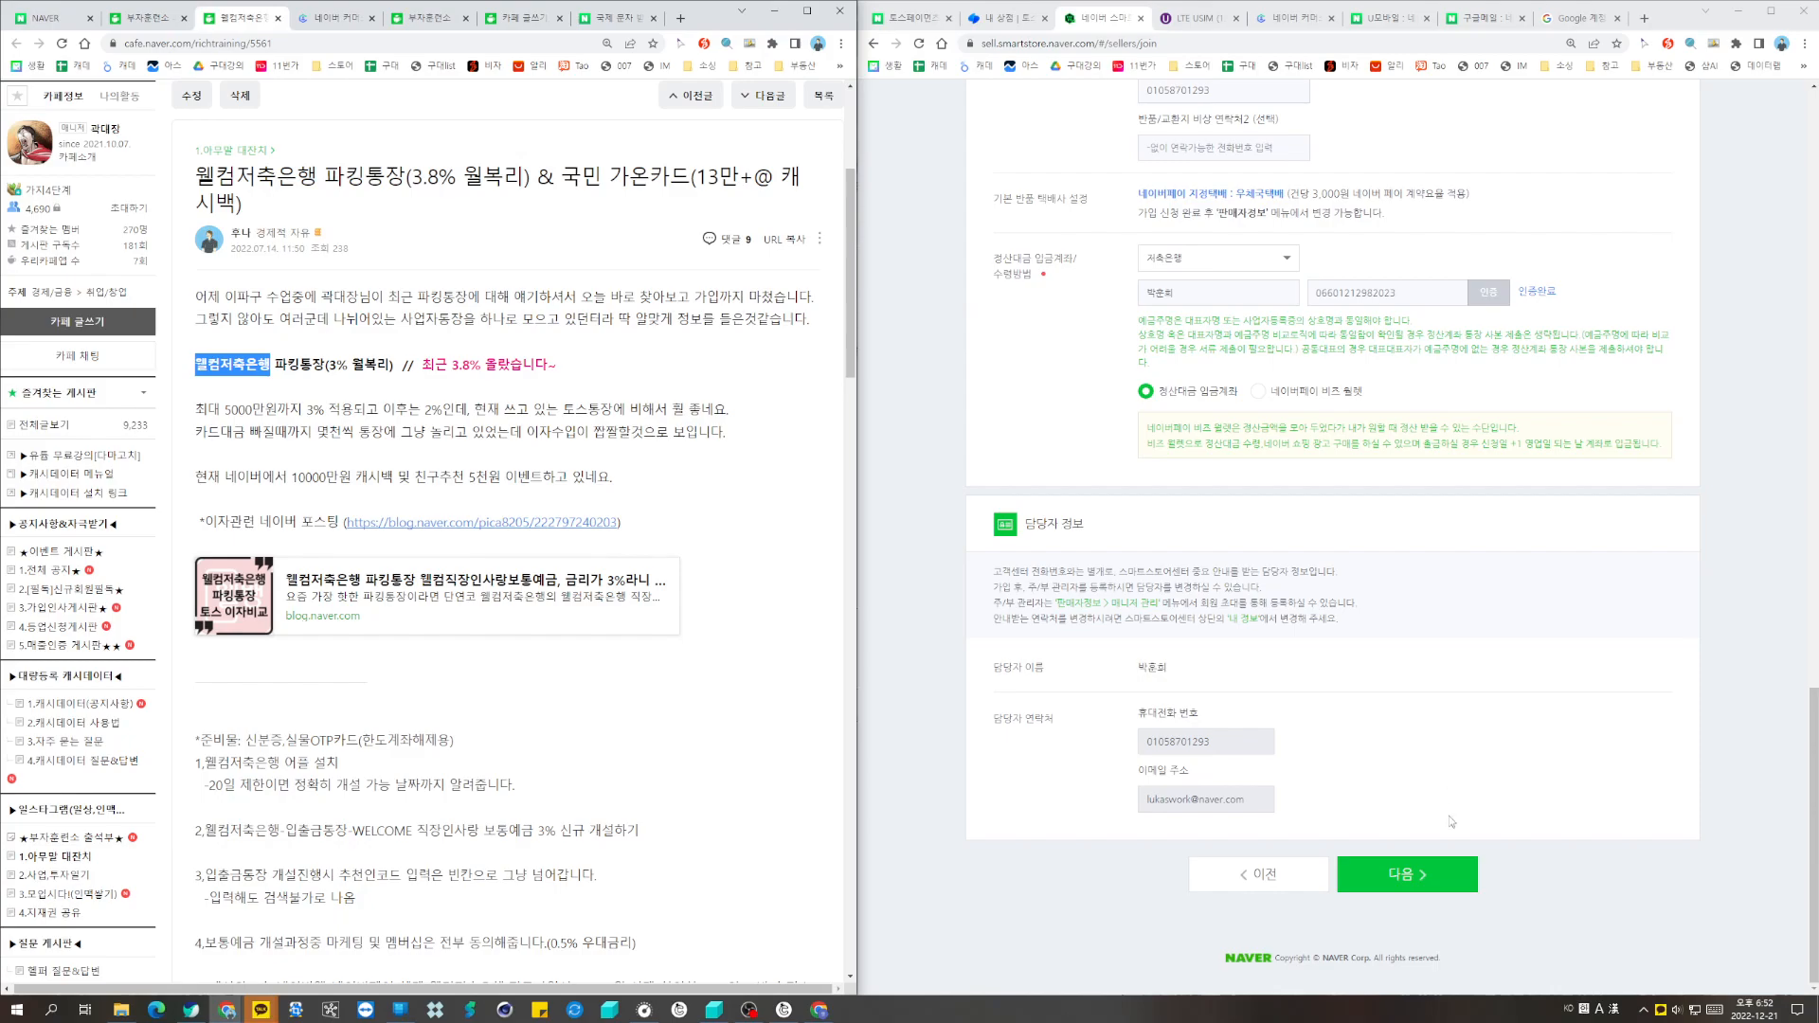
- Acknowledge the 고객확인제도 notice, answer 아니요 to the high-value transaction question, and submit
left_click(1437, 868)
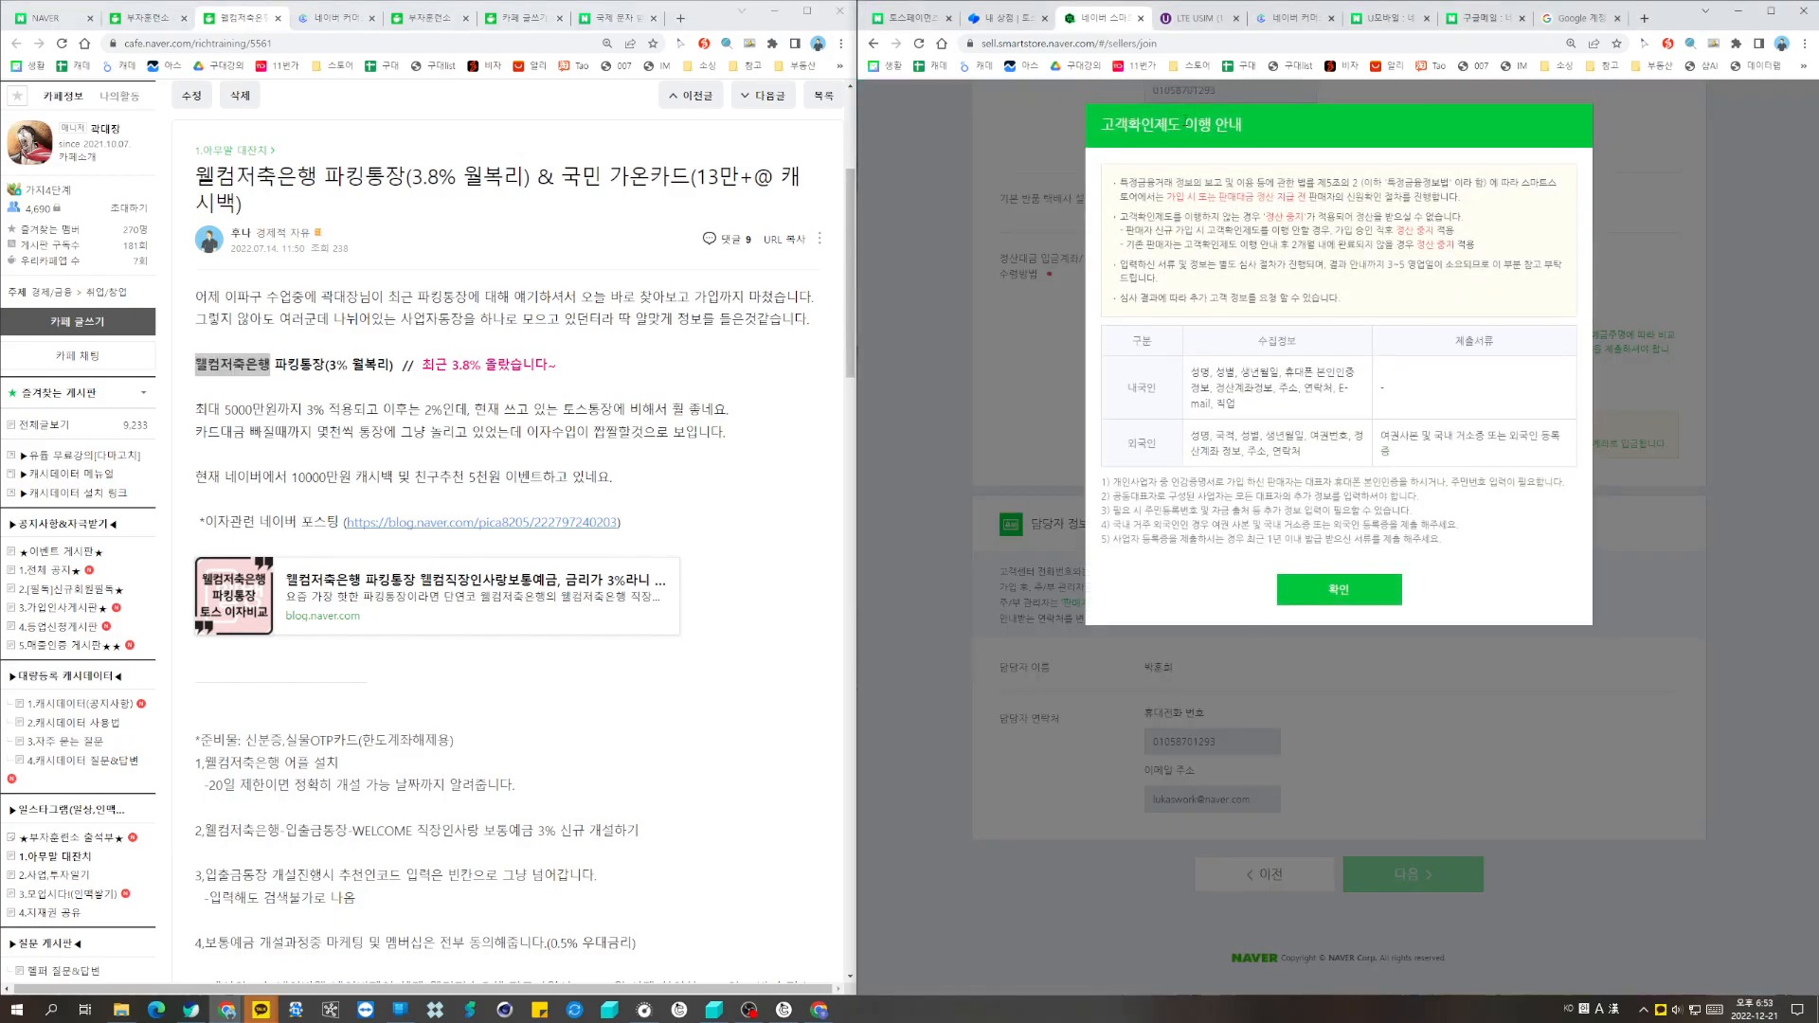
left_click(1345, 591)
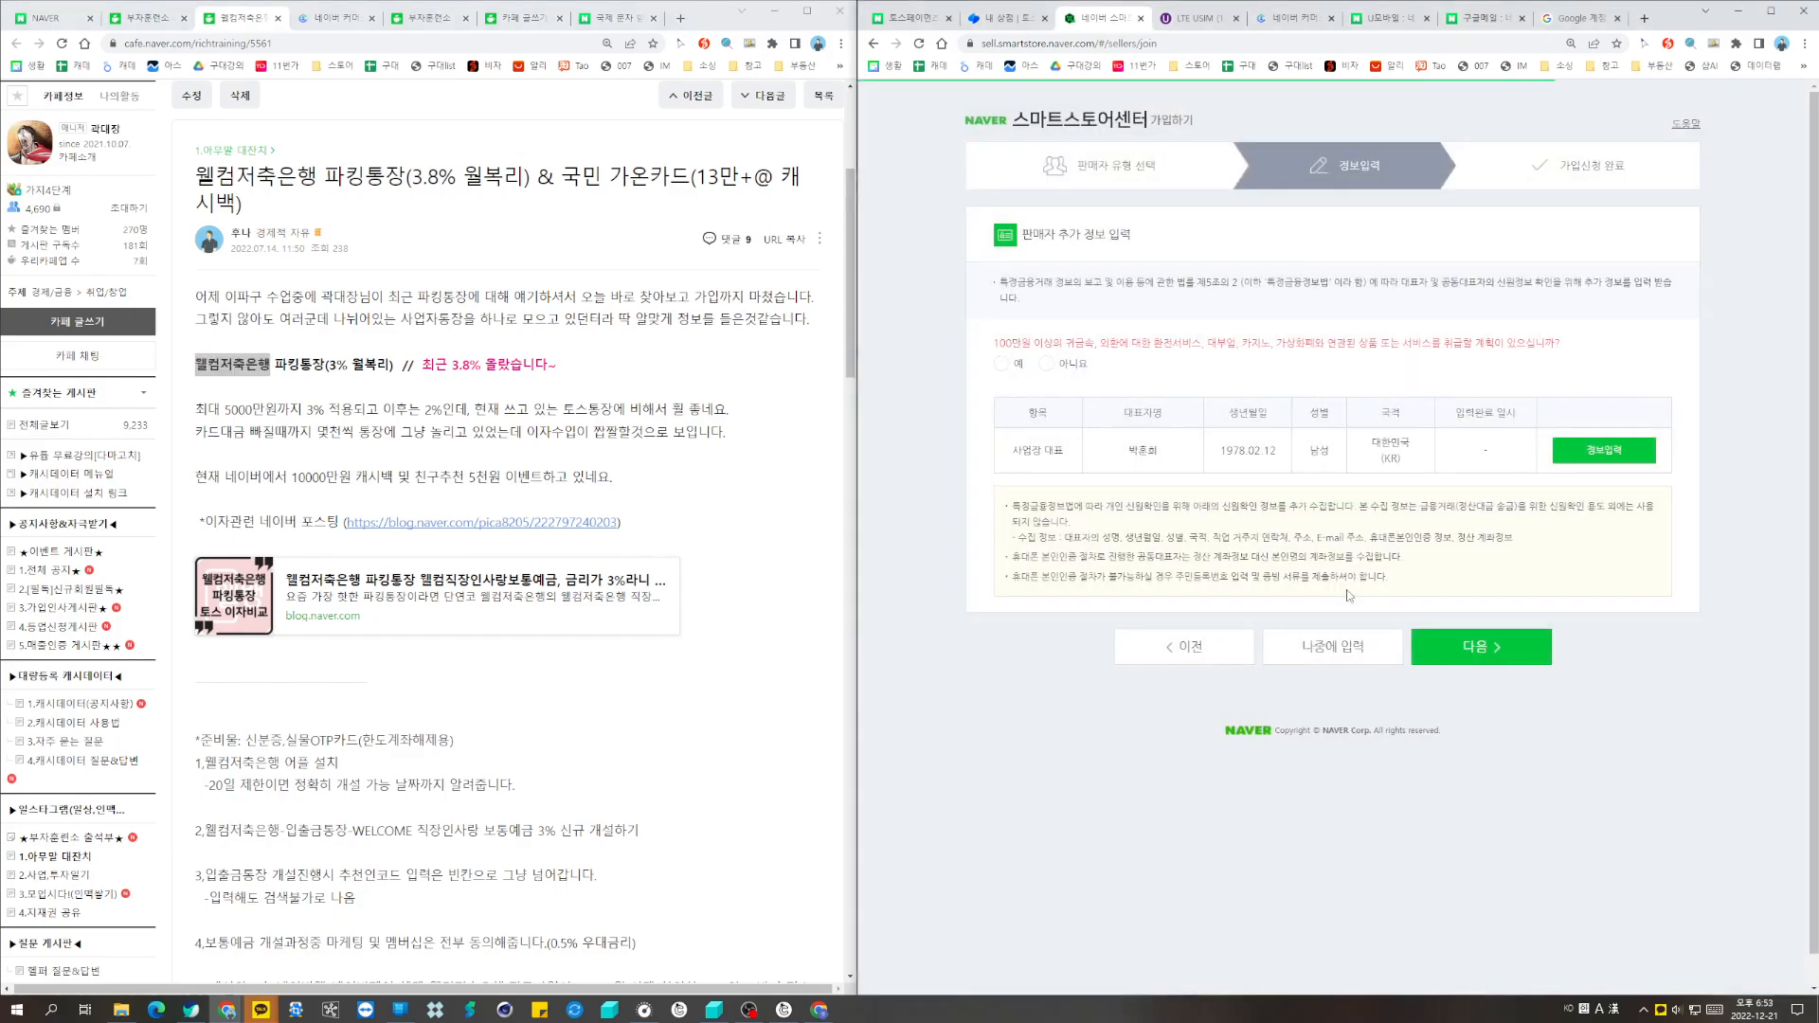
scroll(1240, 573, "down", 1)
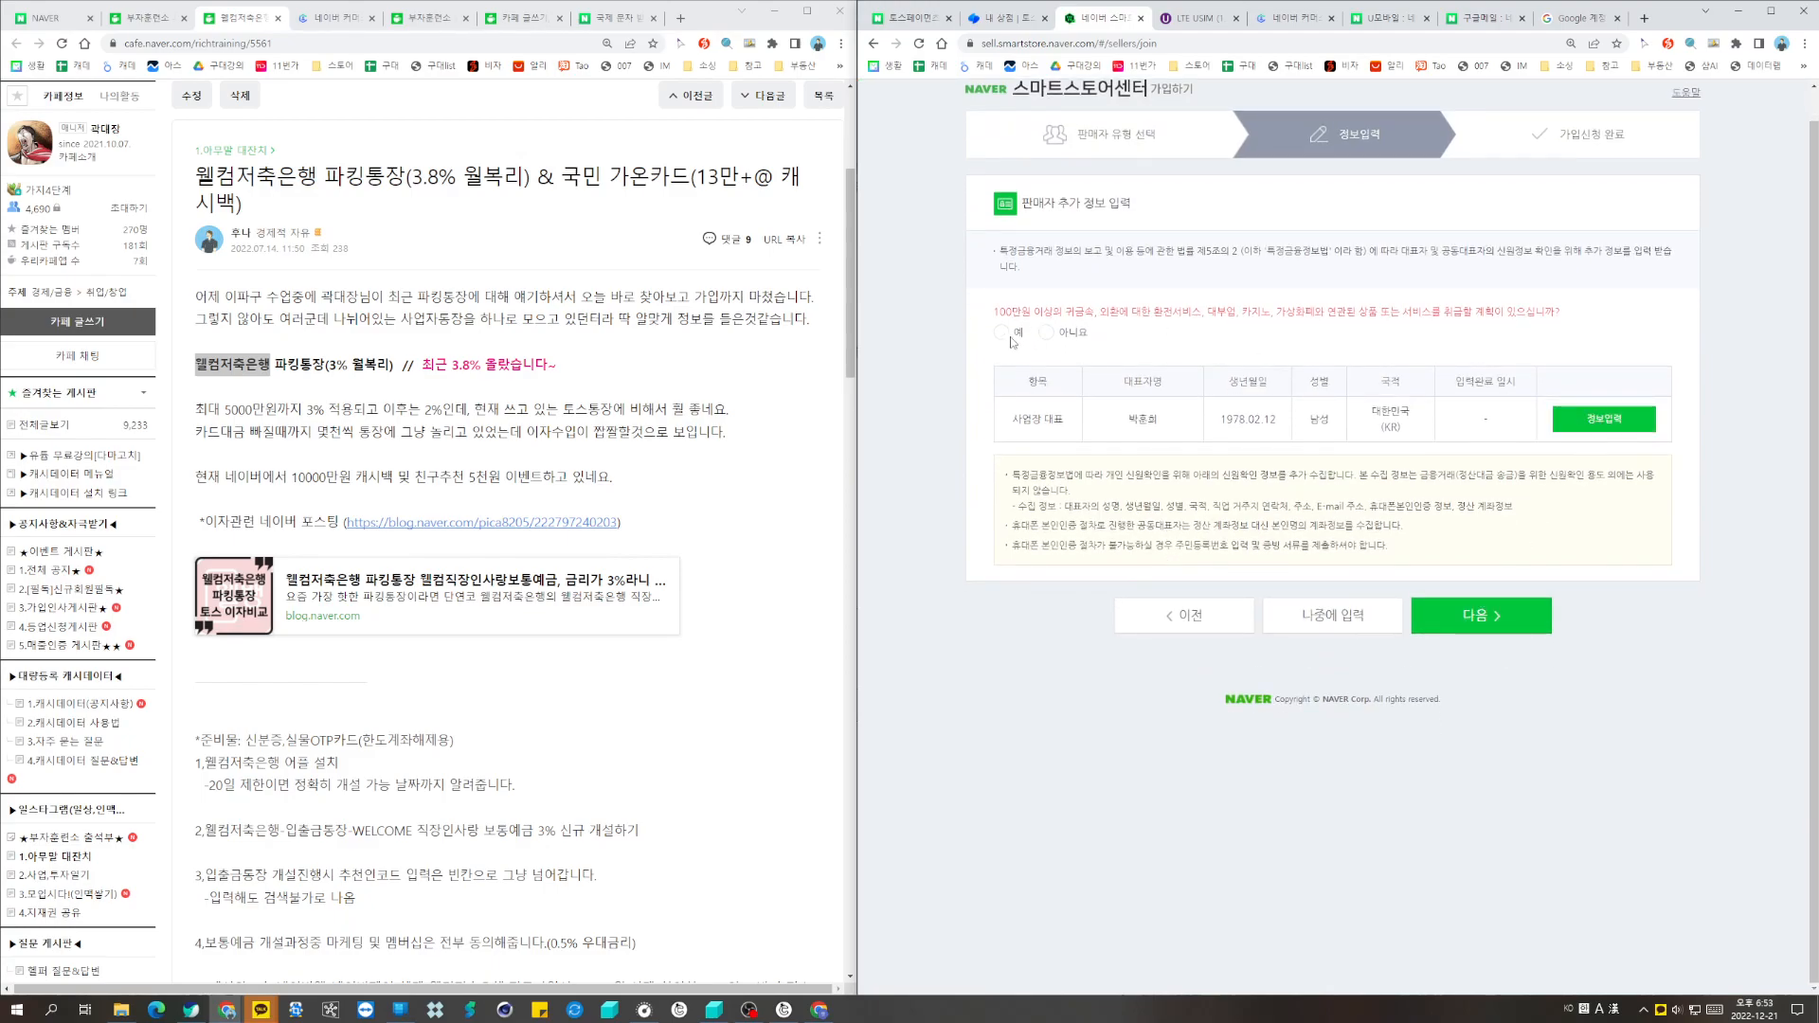
left_click(1046, 334)
left_click(1478, 621)
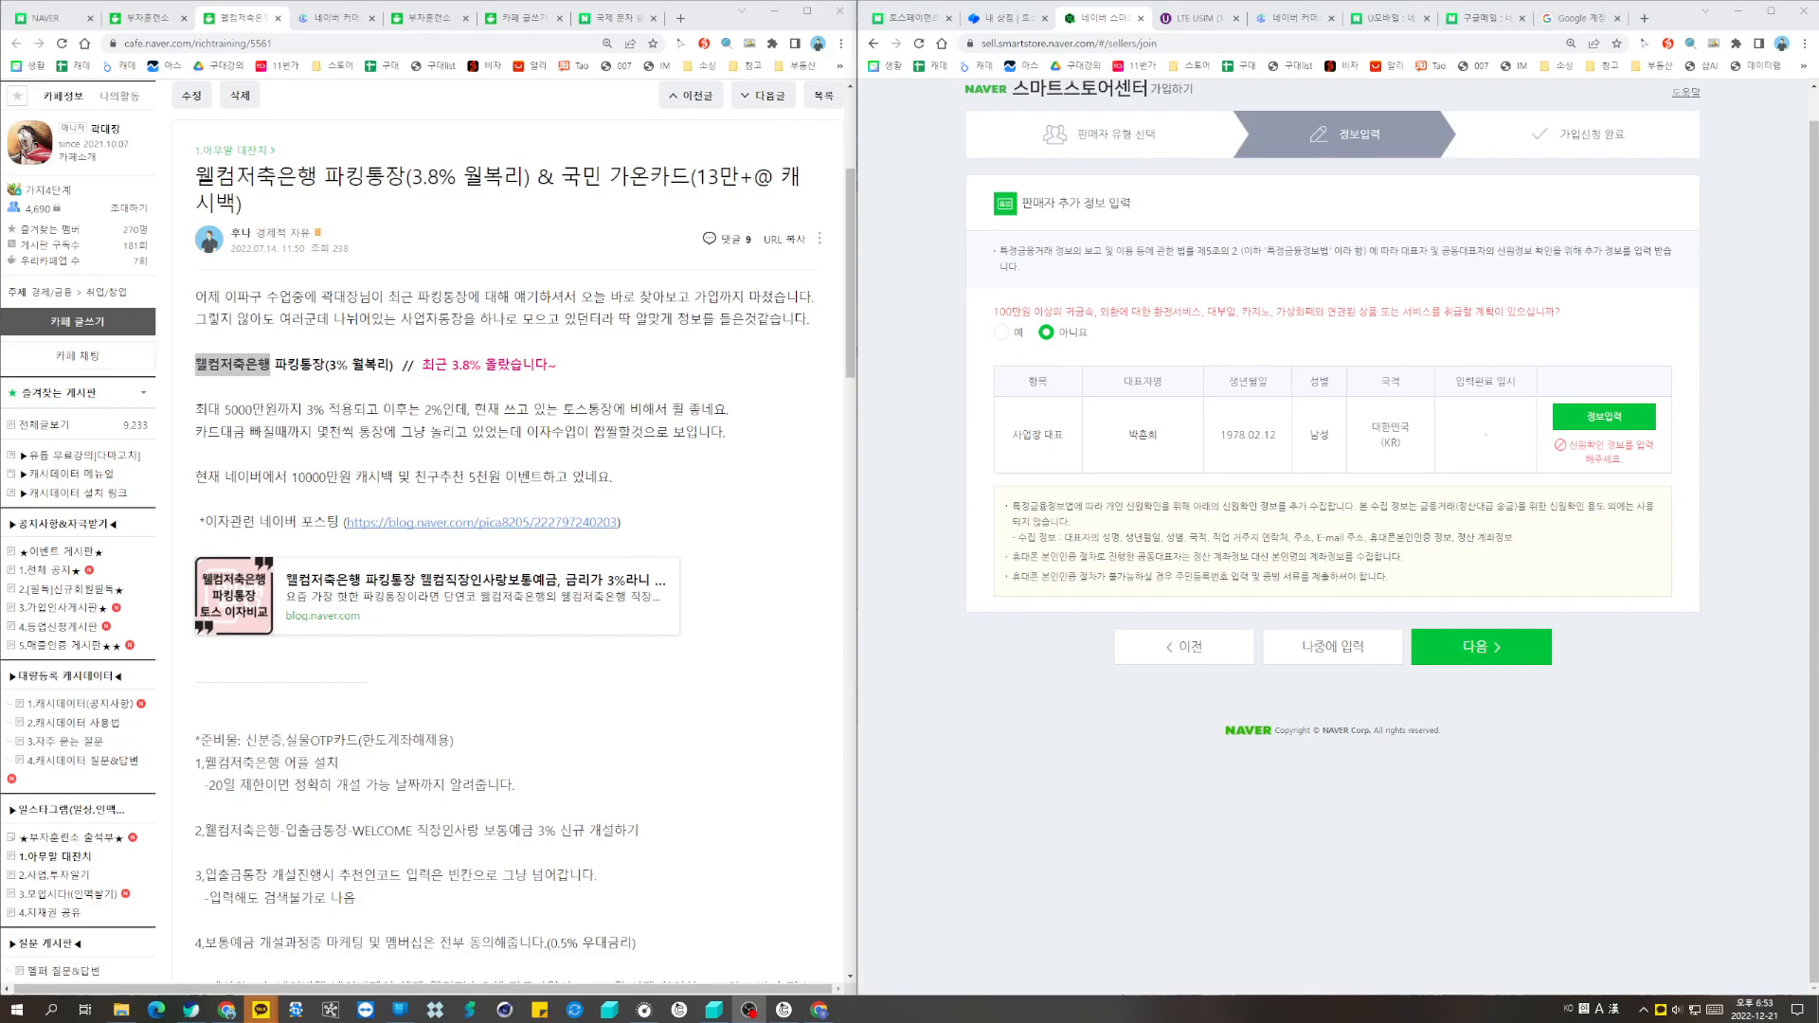
left_click(1470, 617)
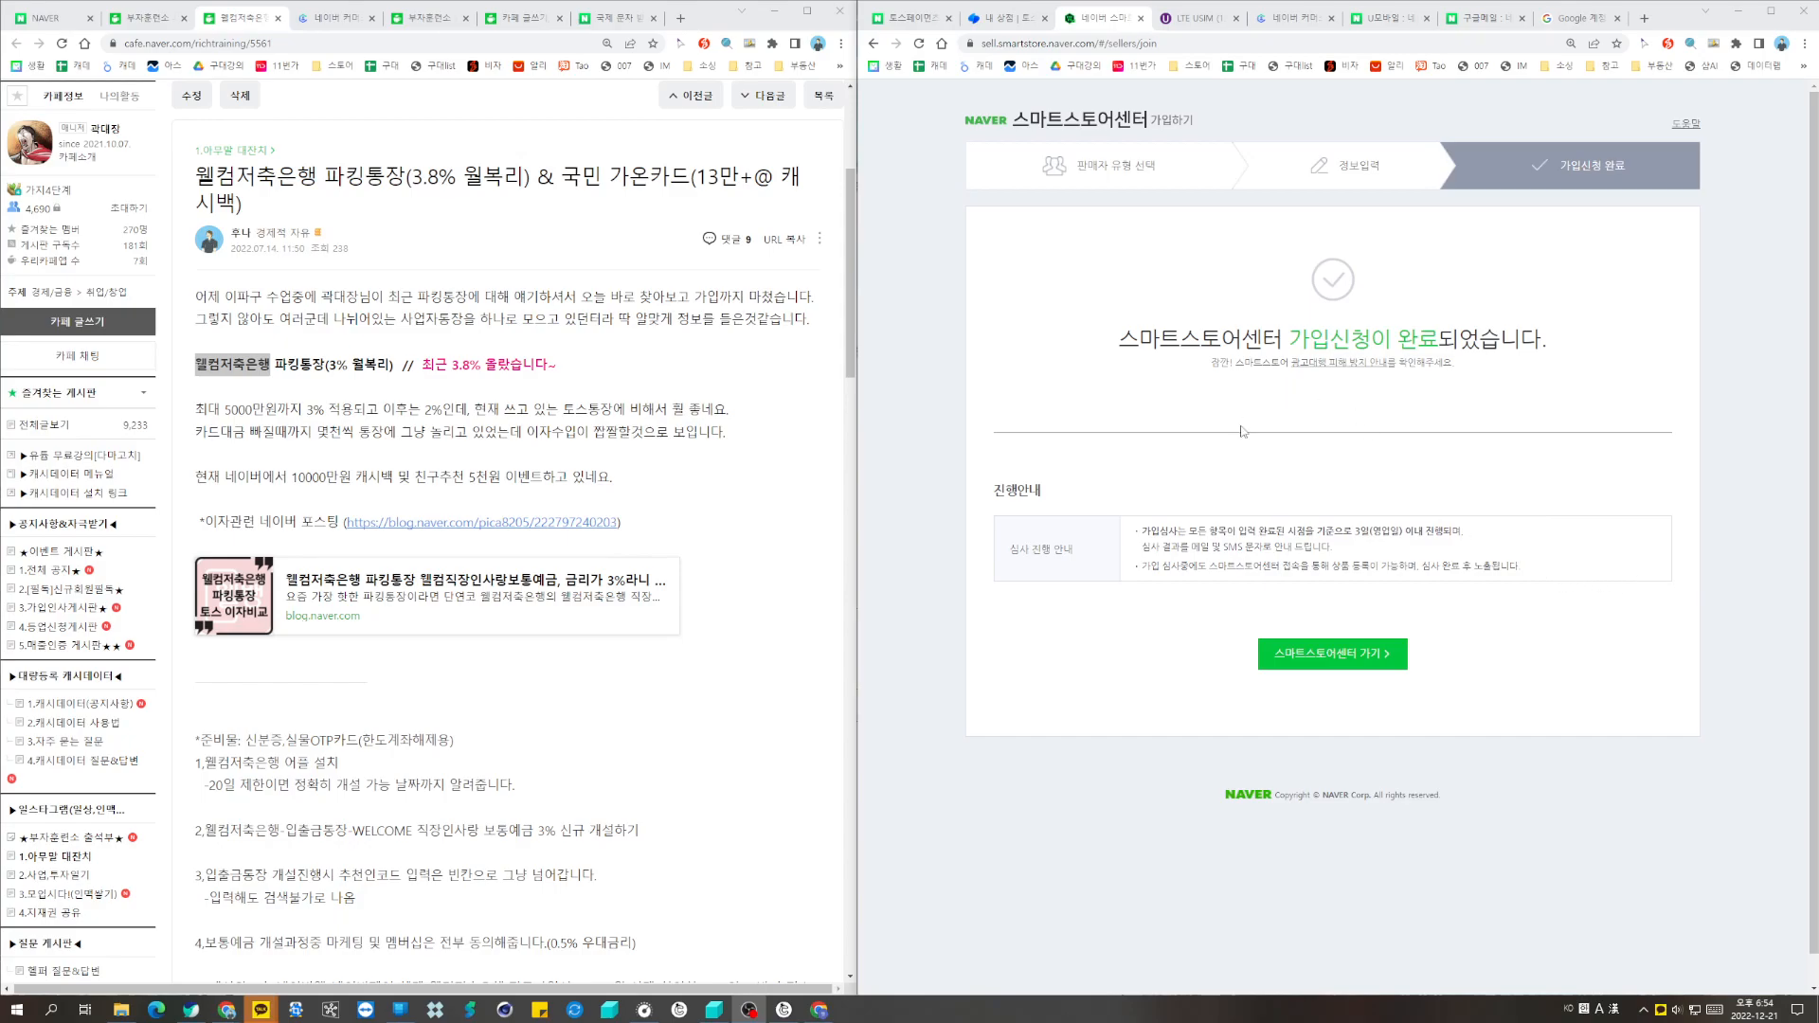
- Open the 쿠팡 signup link from the 부자훈련소 cafe guide in a separate window
scroll(1194, 524, "down", 1)
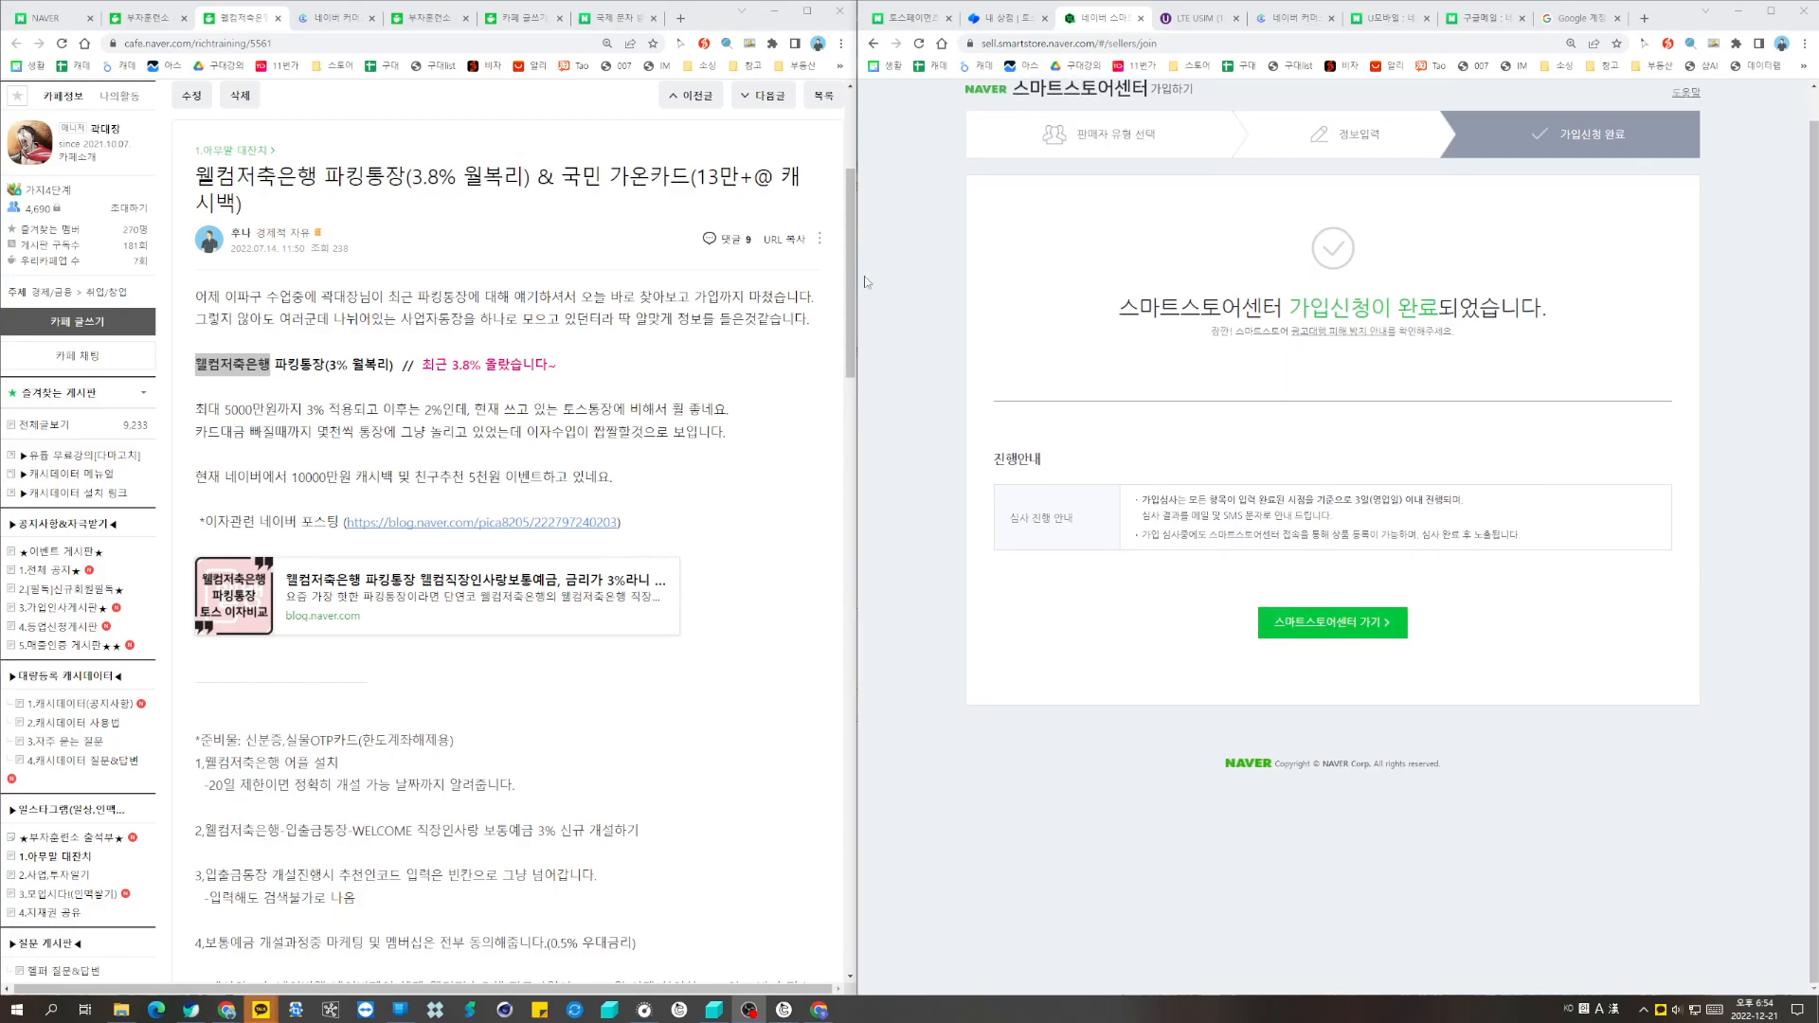
left_click(189, 26)
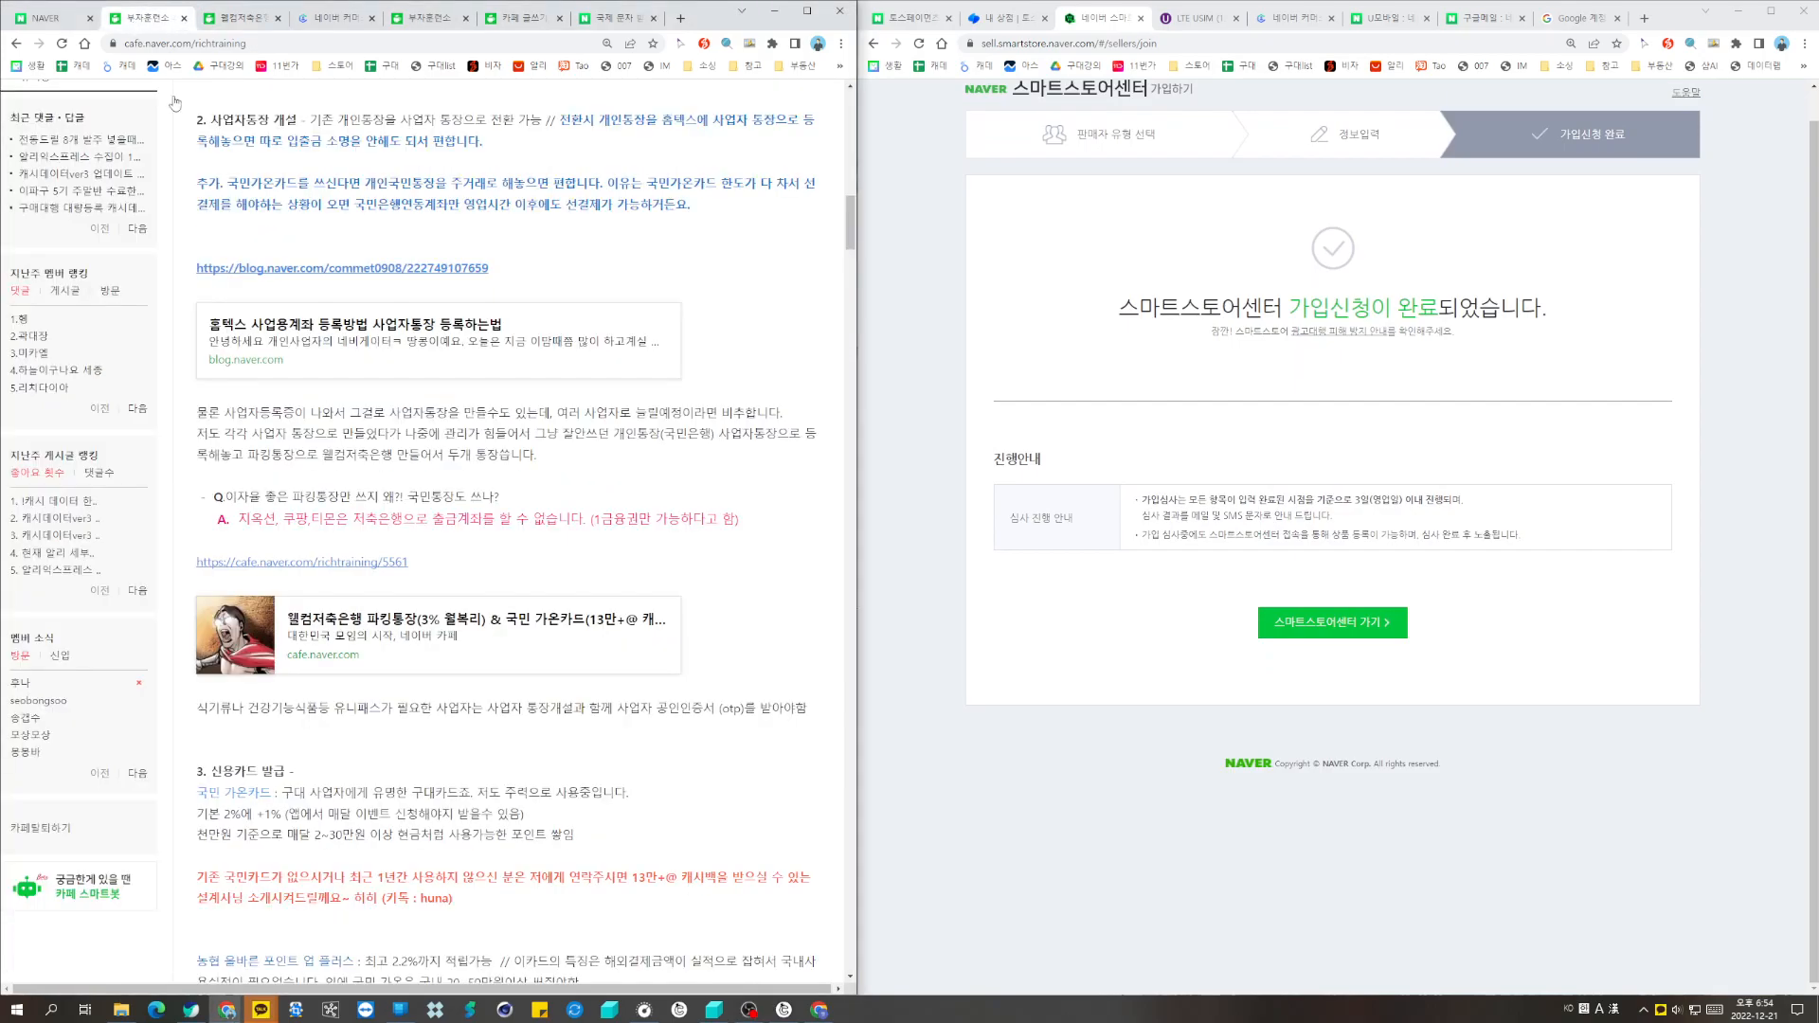
scroll(503, 535, "down", 1)
scroll(503, 535, "up", 4)
scroll(501, 532, "down", 15)
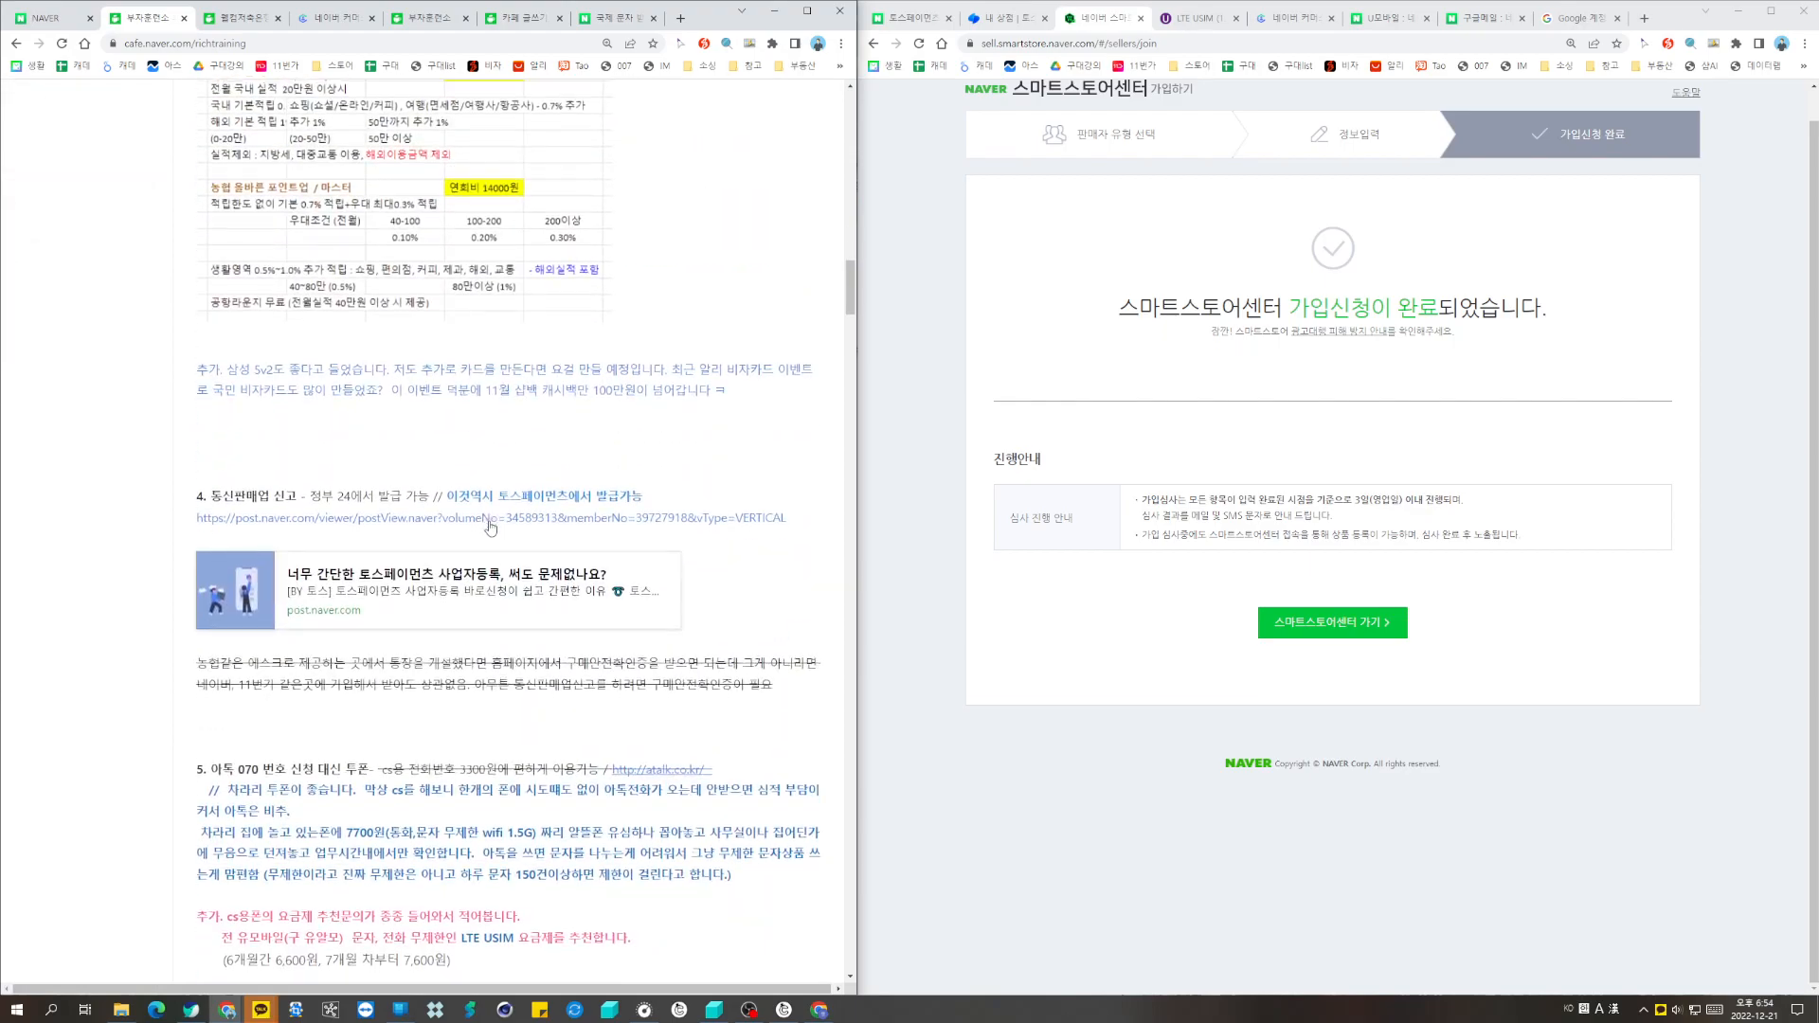
scroll(489, 526, "down", 11)
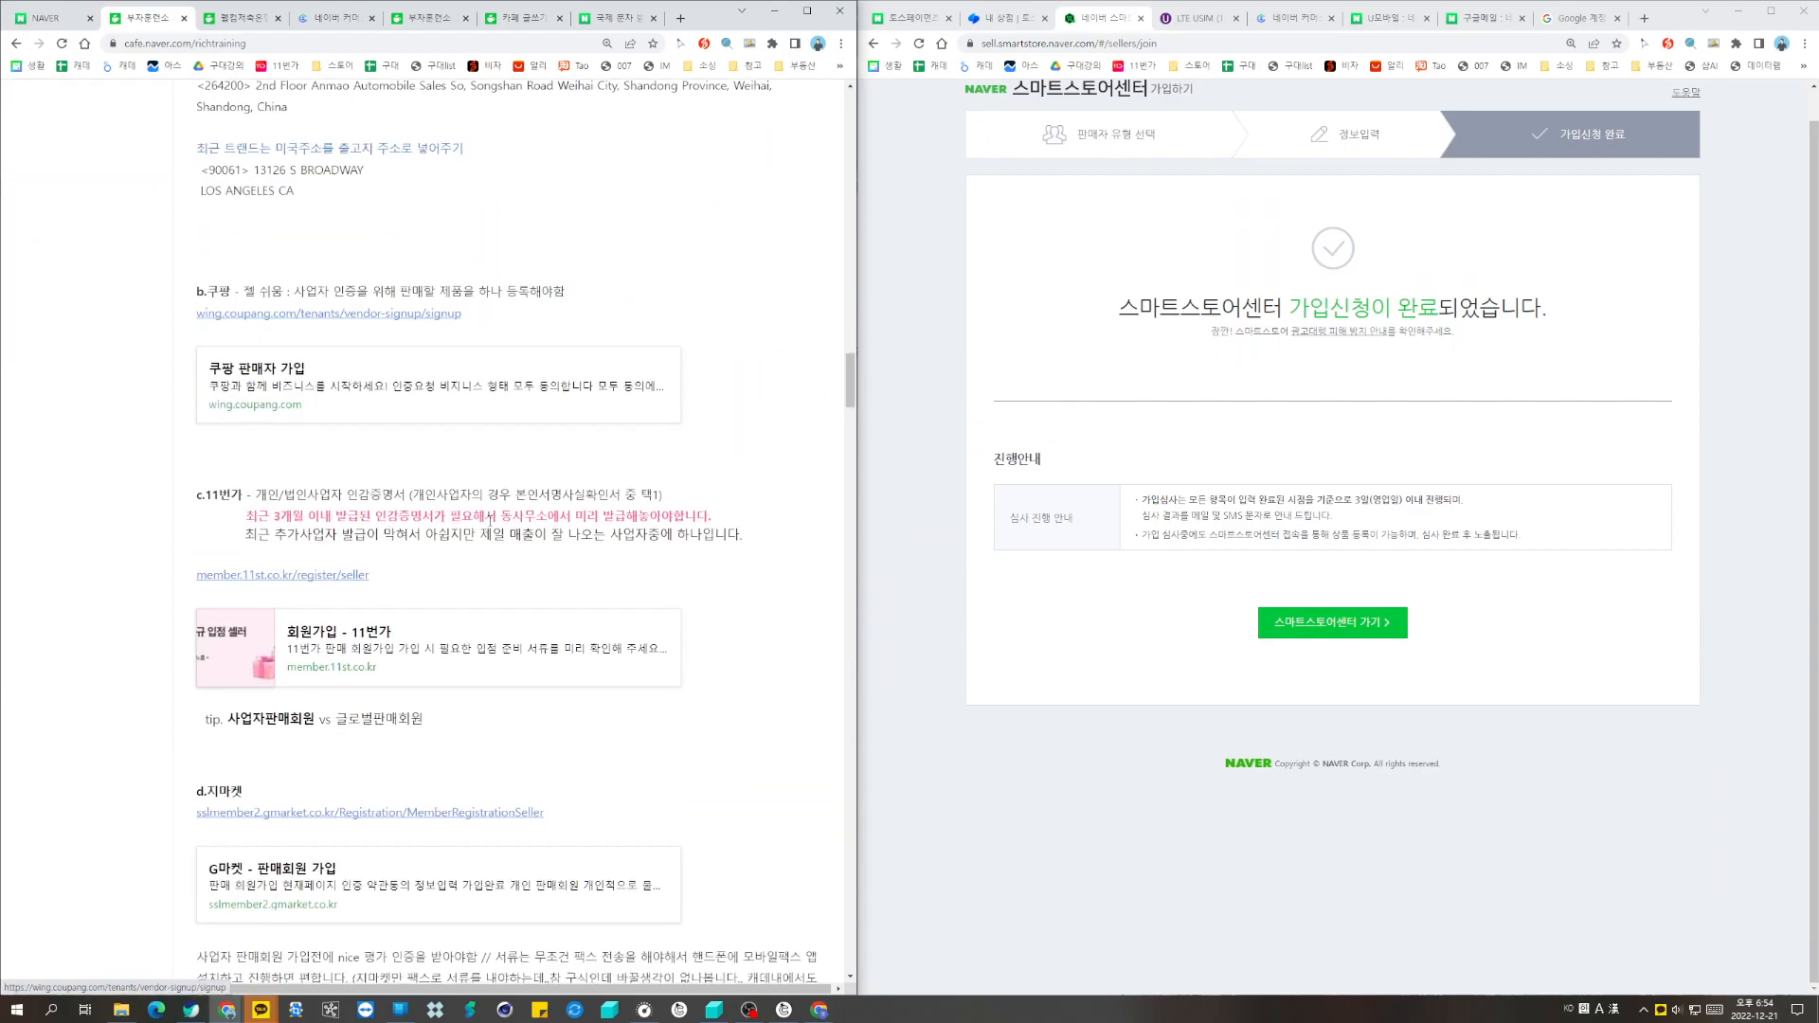
left_click(305, 330)
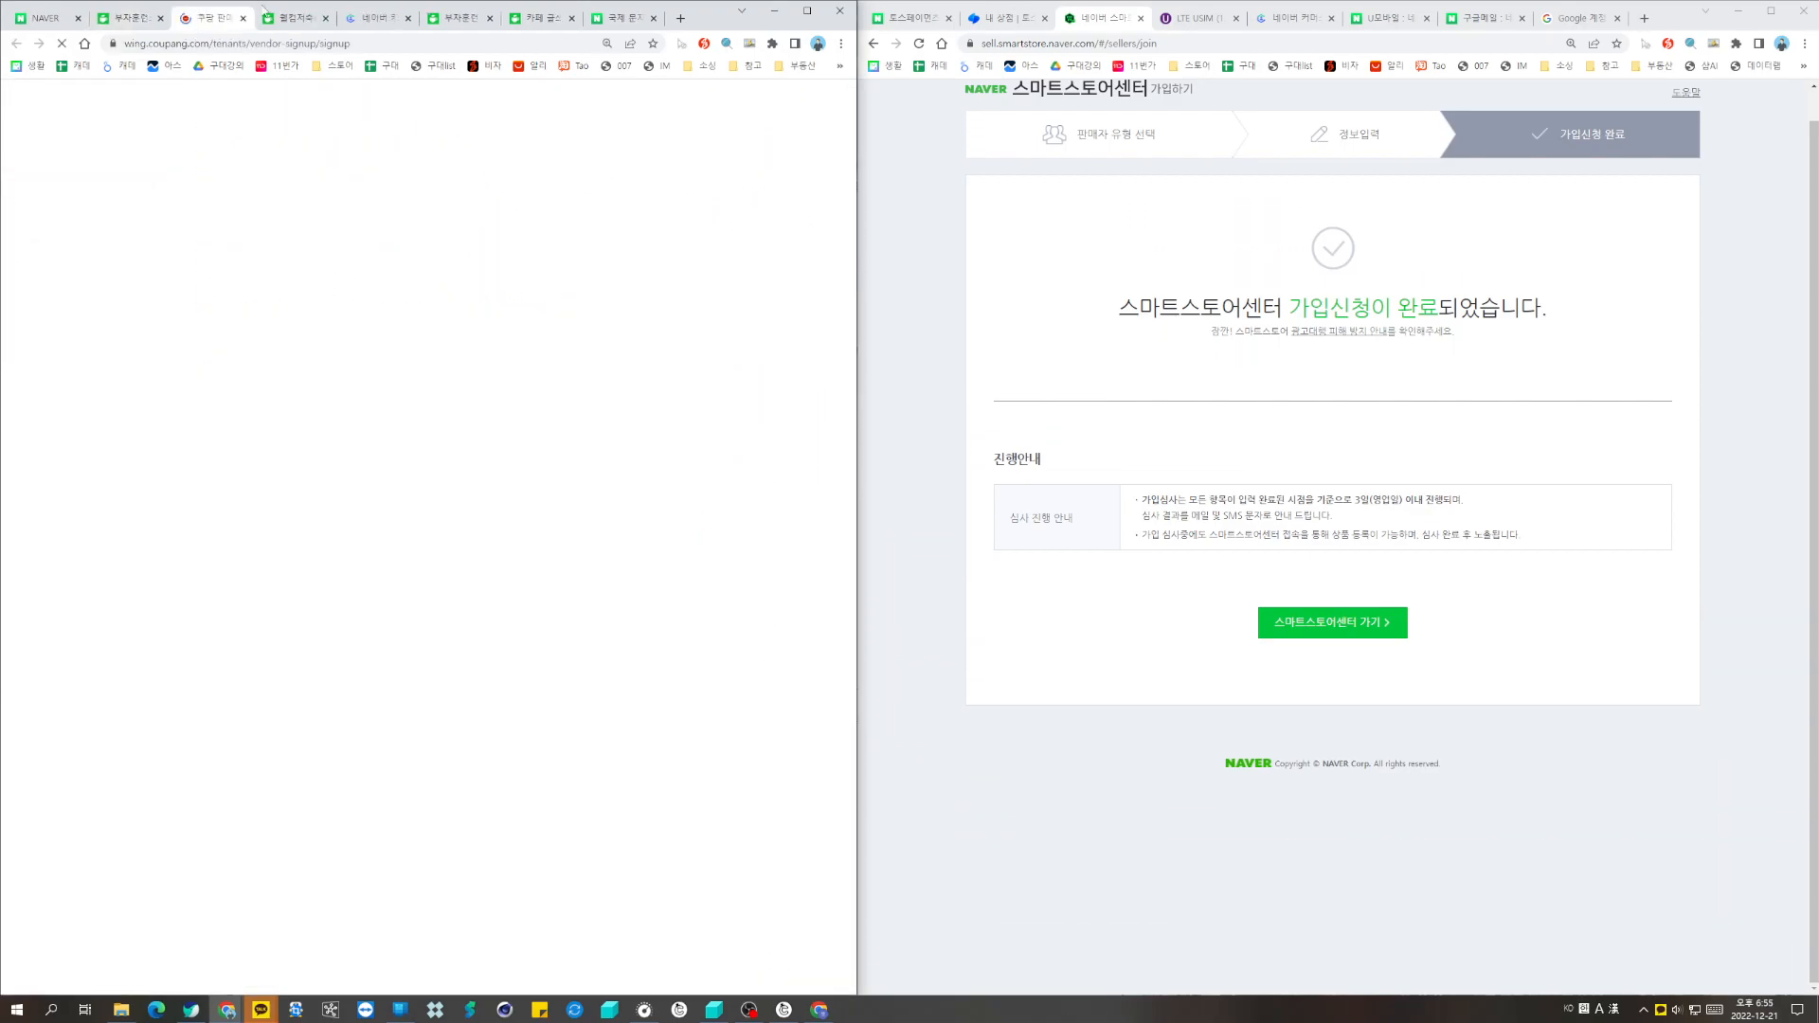
left_click_drag(231, 19, 990, 17)
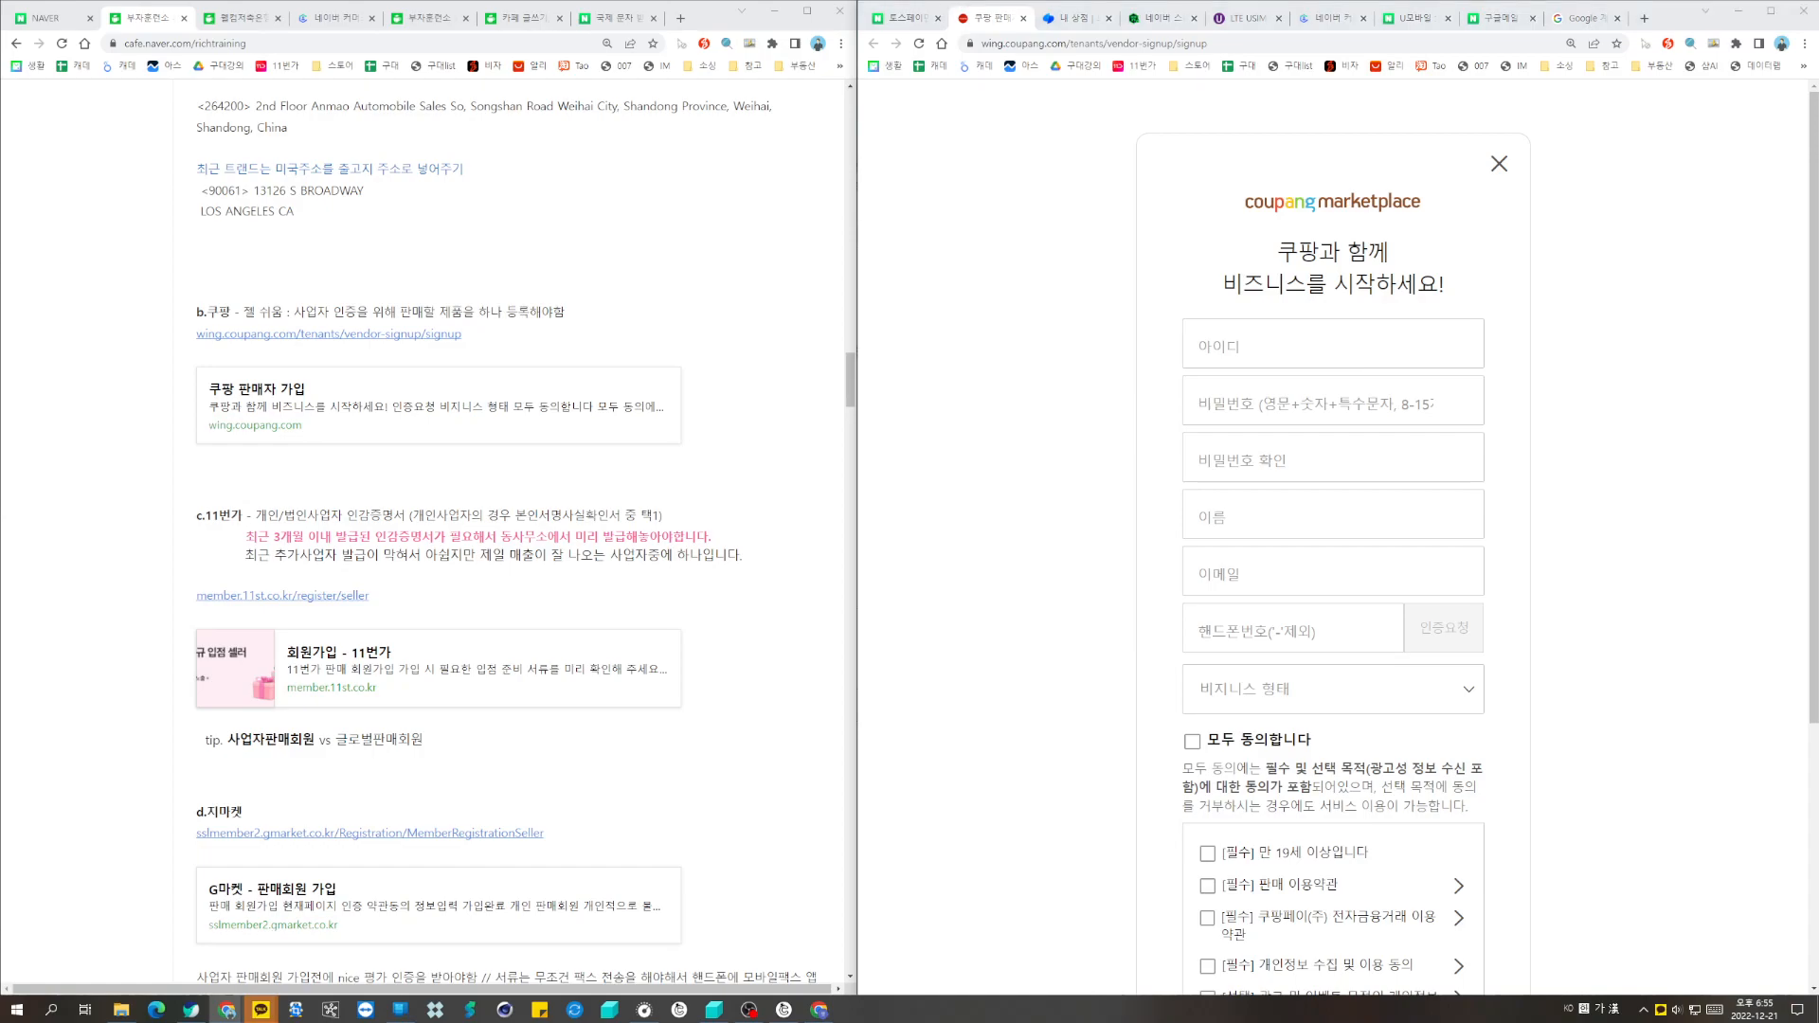
- Enter the login ID, the password and its confirmation, and the seller's name
left_click(1284, 346)
type("lukasj")
left_click(1278, 415)
type("••••••••")
left_click(1247, 483)
type("••••••••")
left_click(1219, 526)
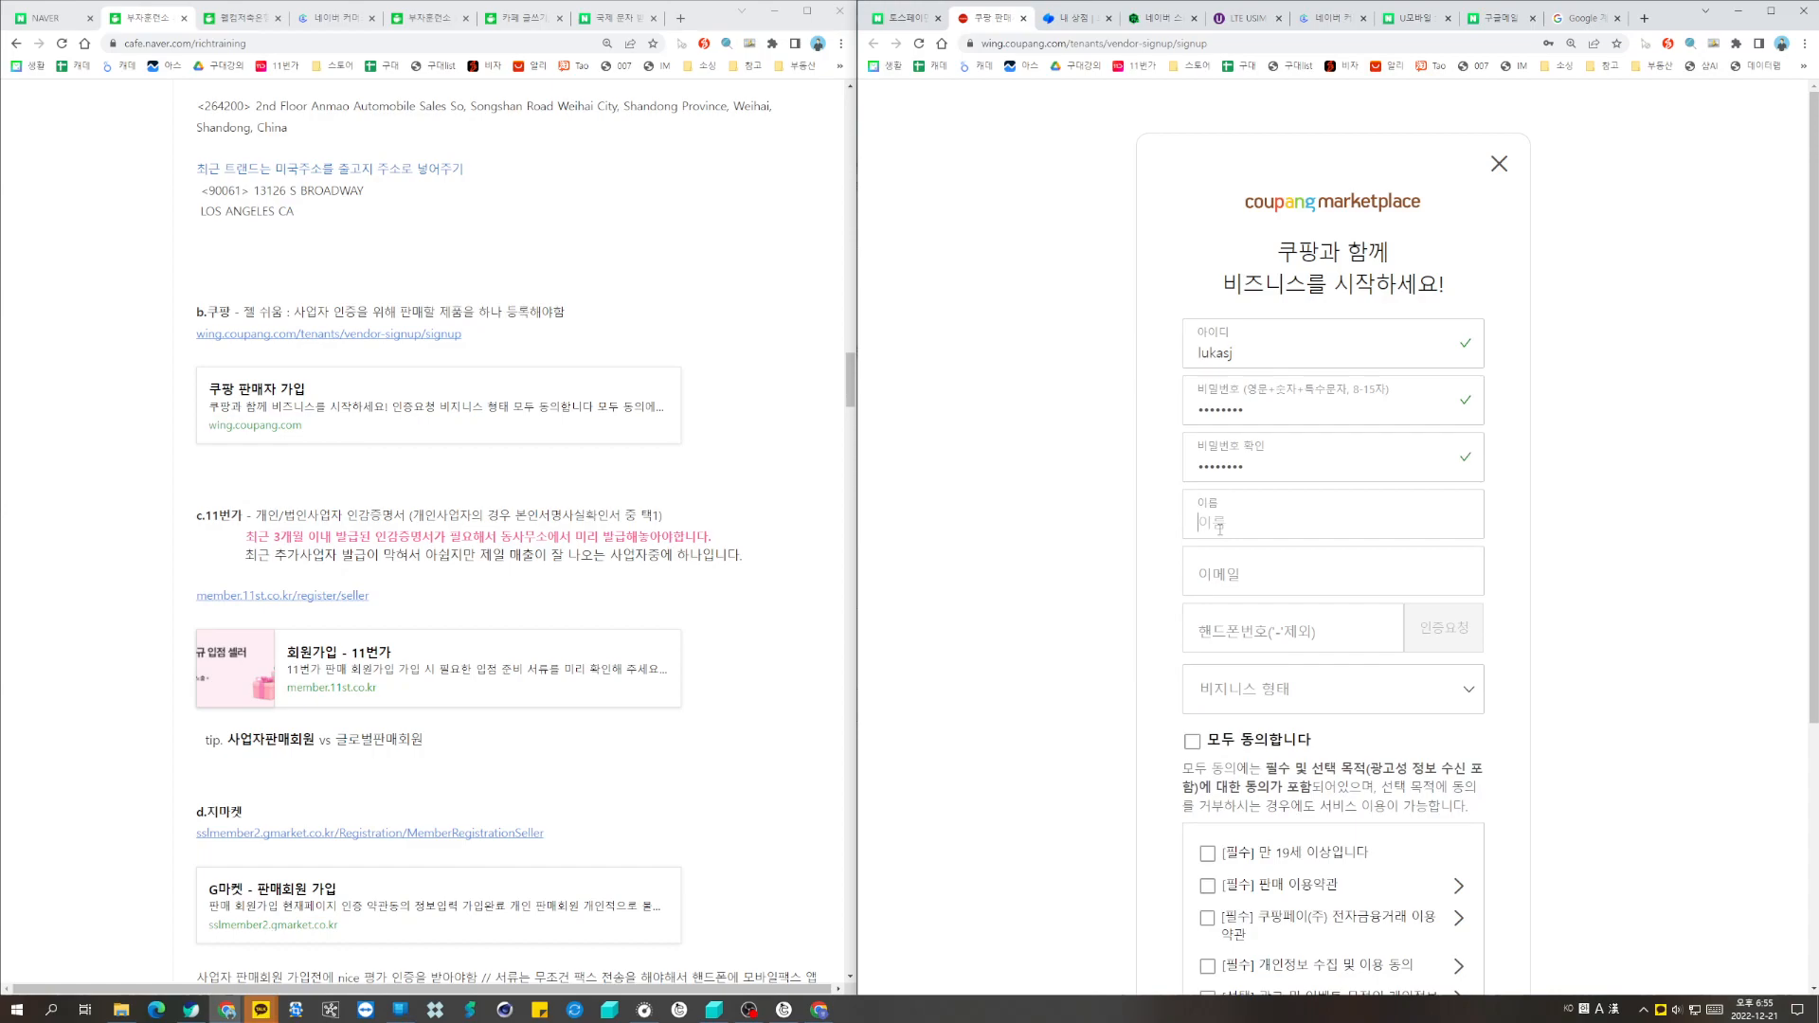
type("qkr")
key("BackSpace")
key("BackSpace")
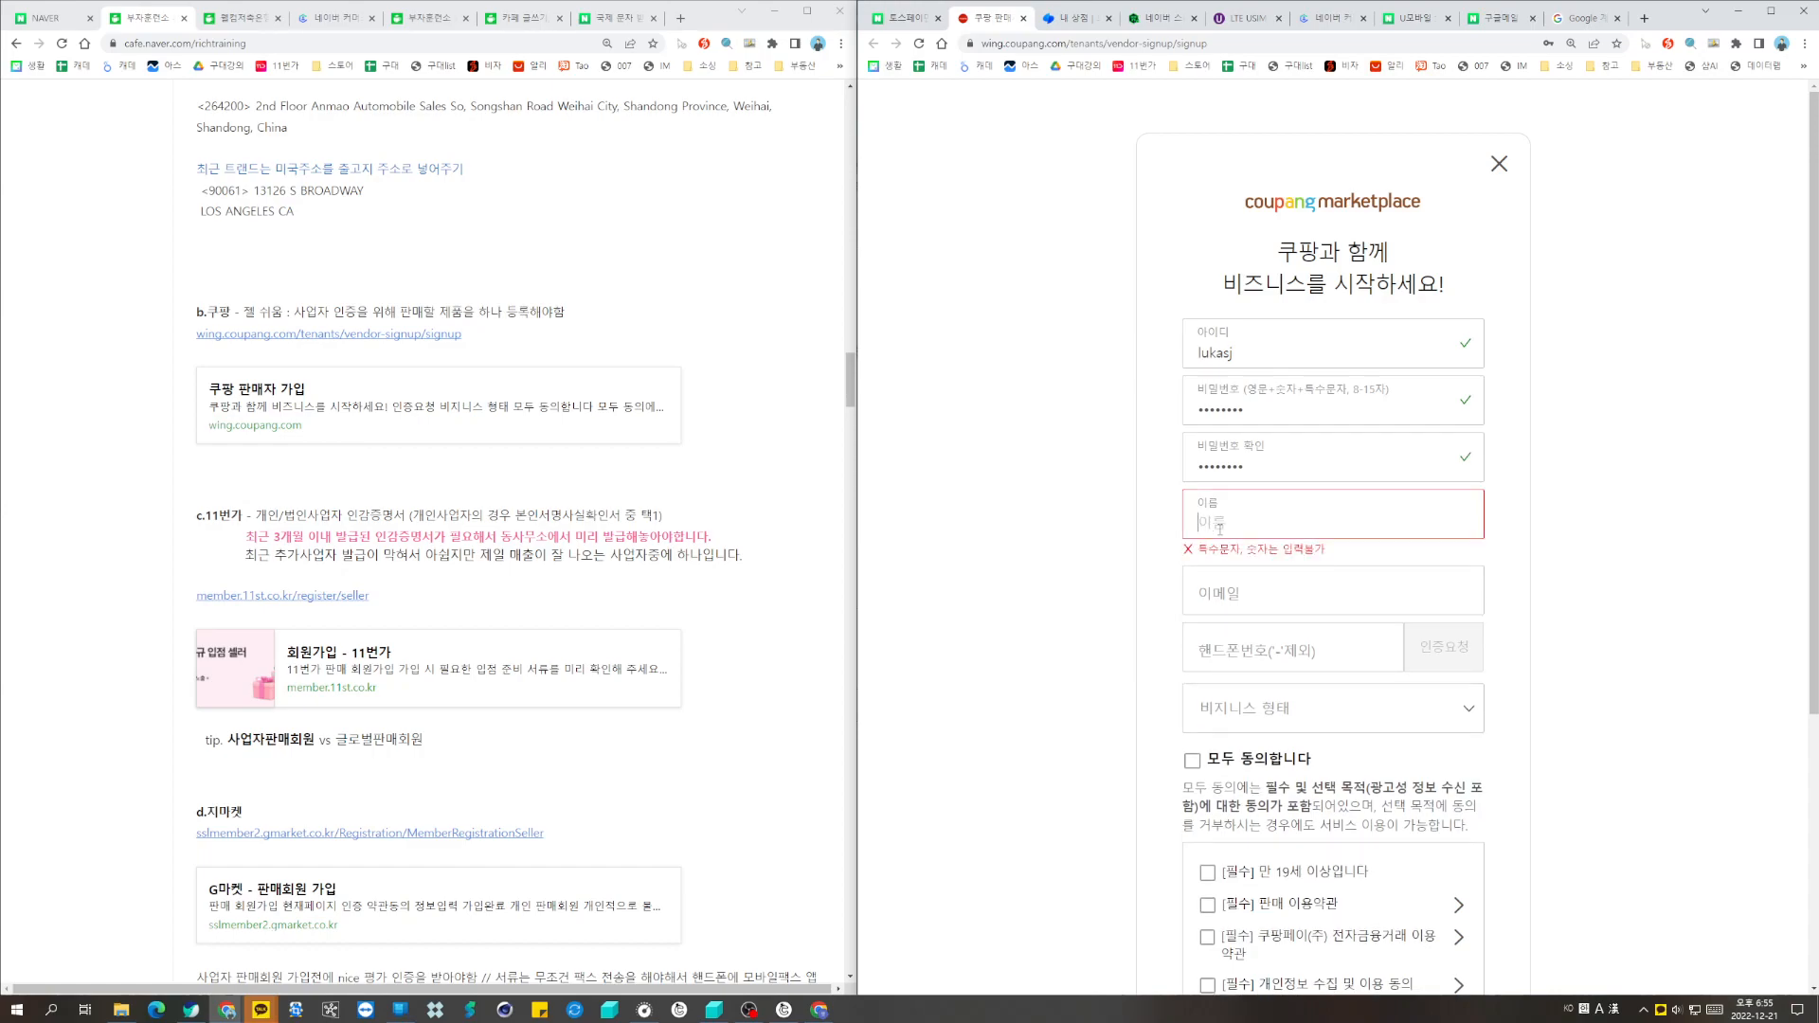
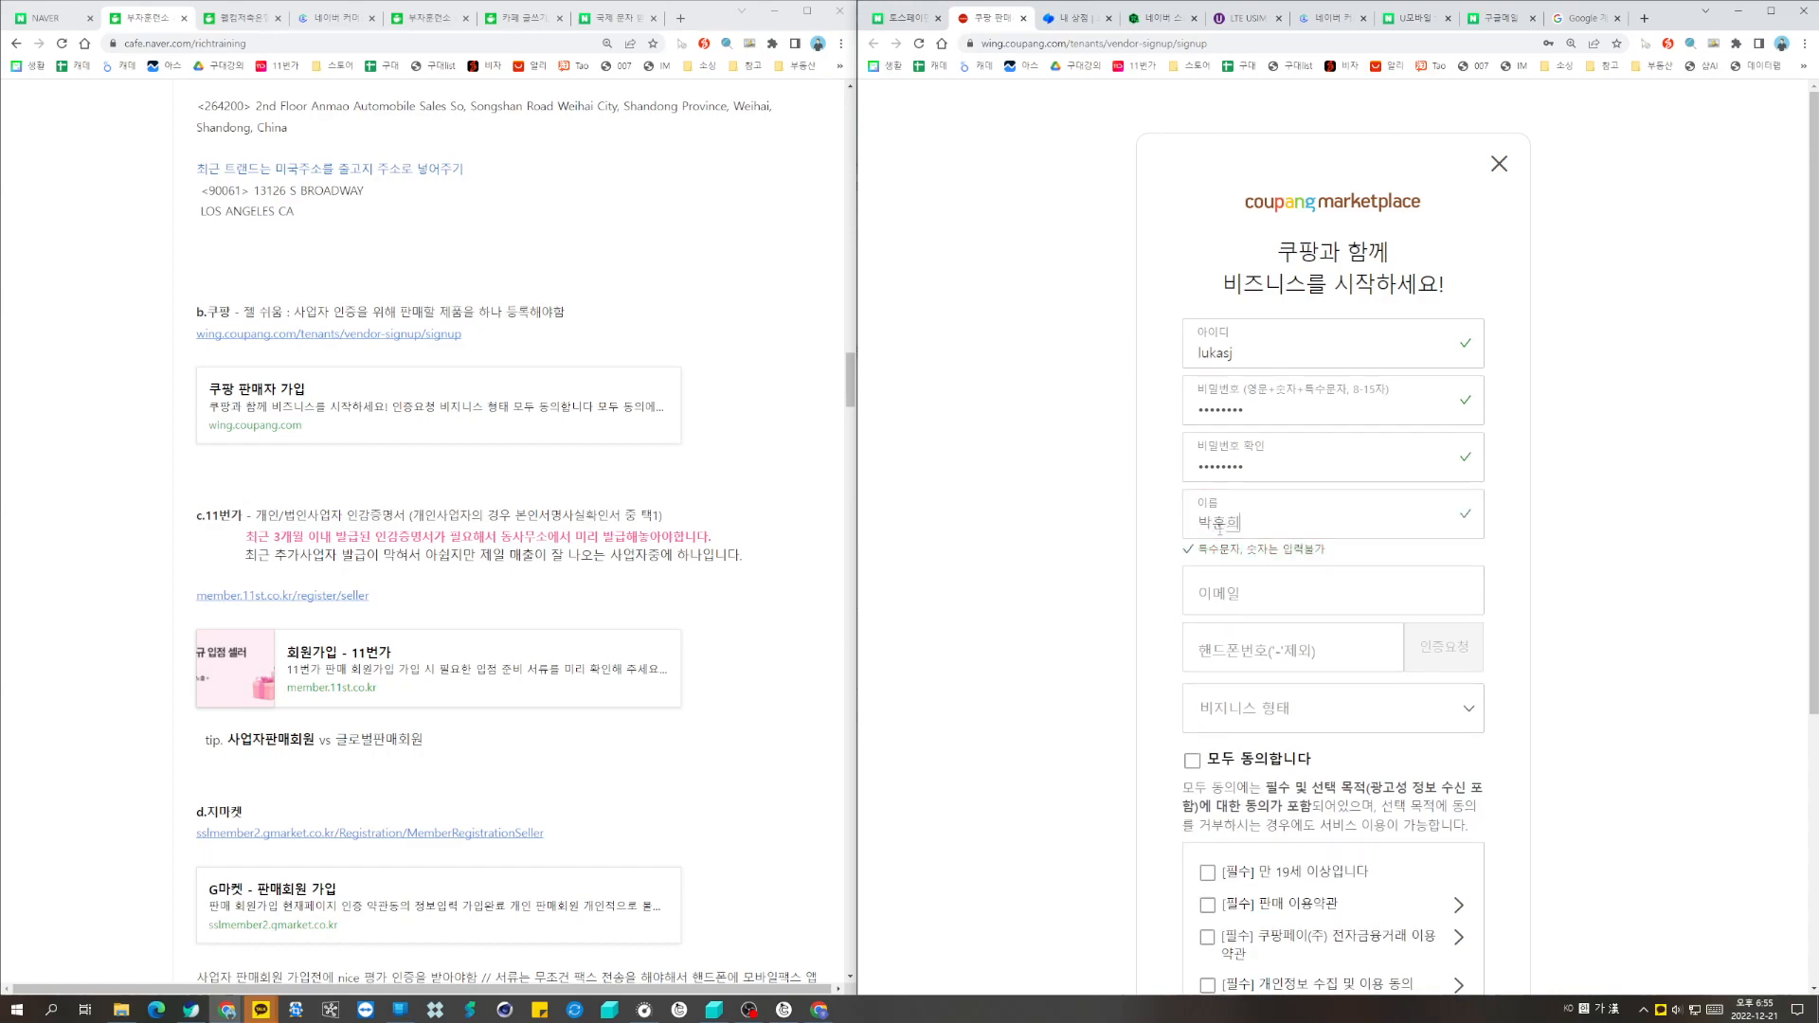
- Enter the seller's e-mail address in English input mode and dismiss the notification
left_click(1259, 611)
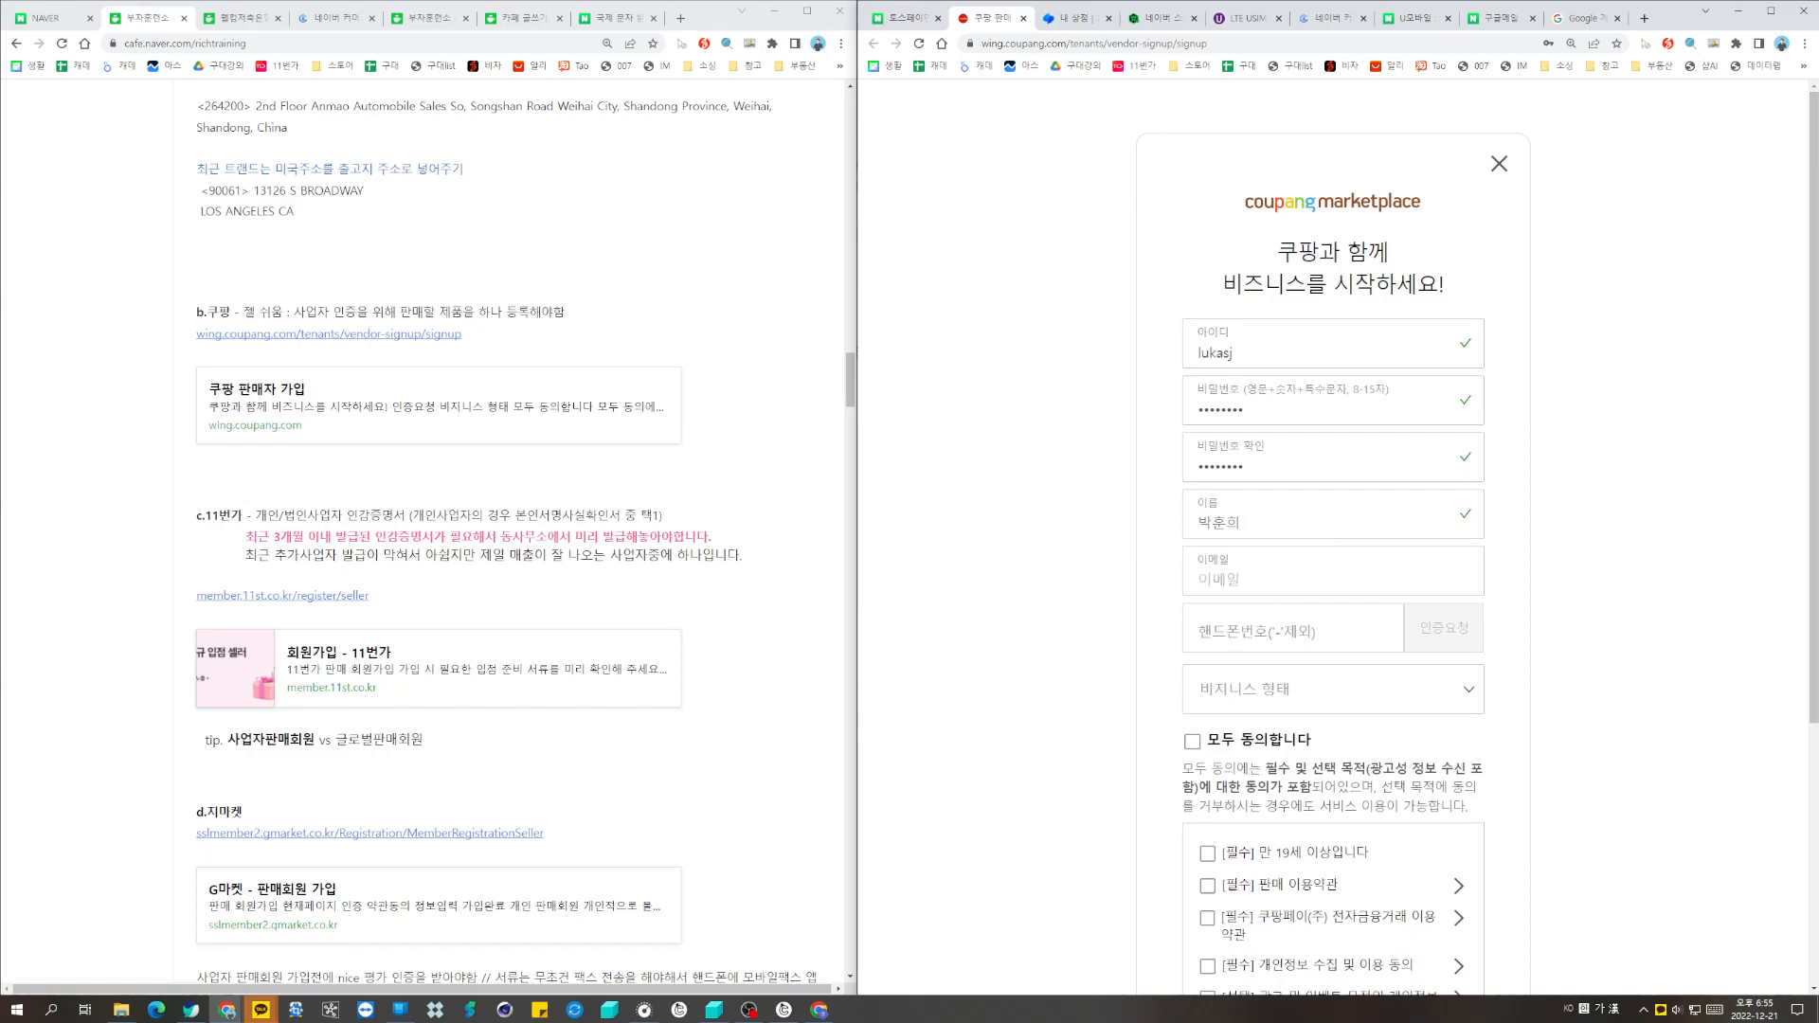
type("ㅣㅕ")
key("BackSpace")
key("BackSpace")
key("Hangul")
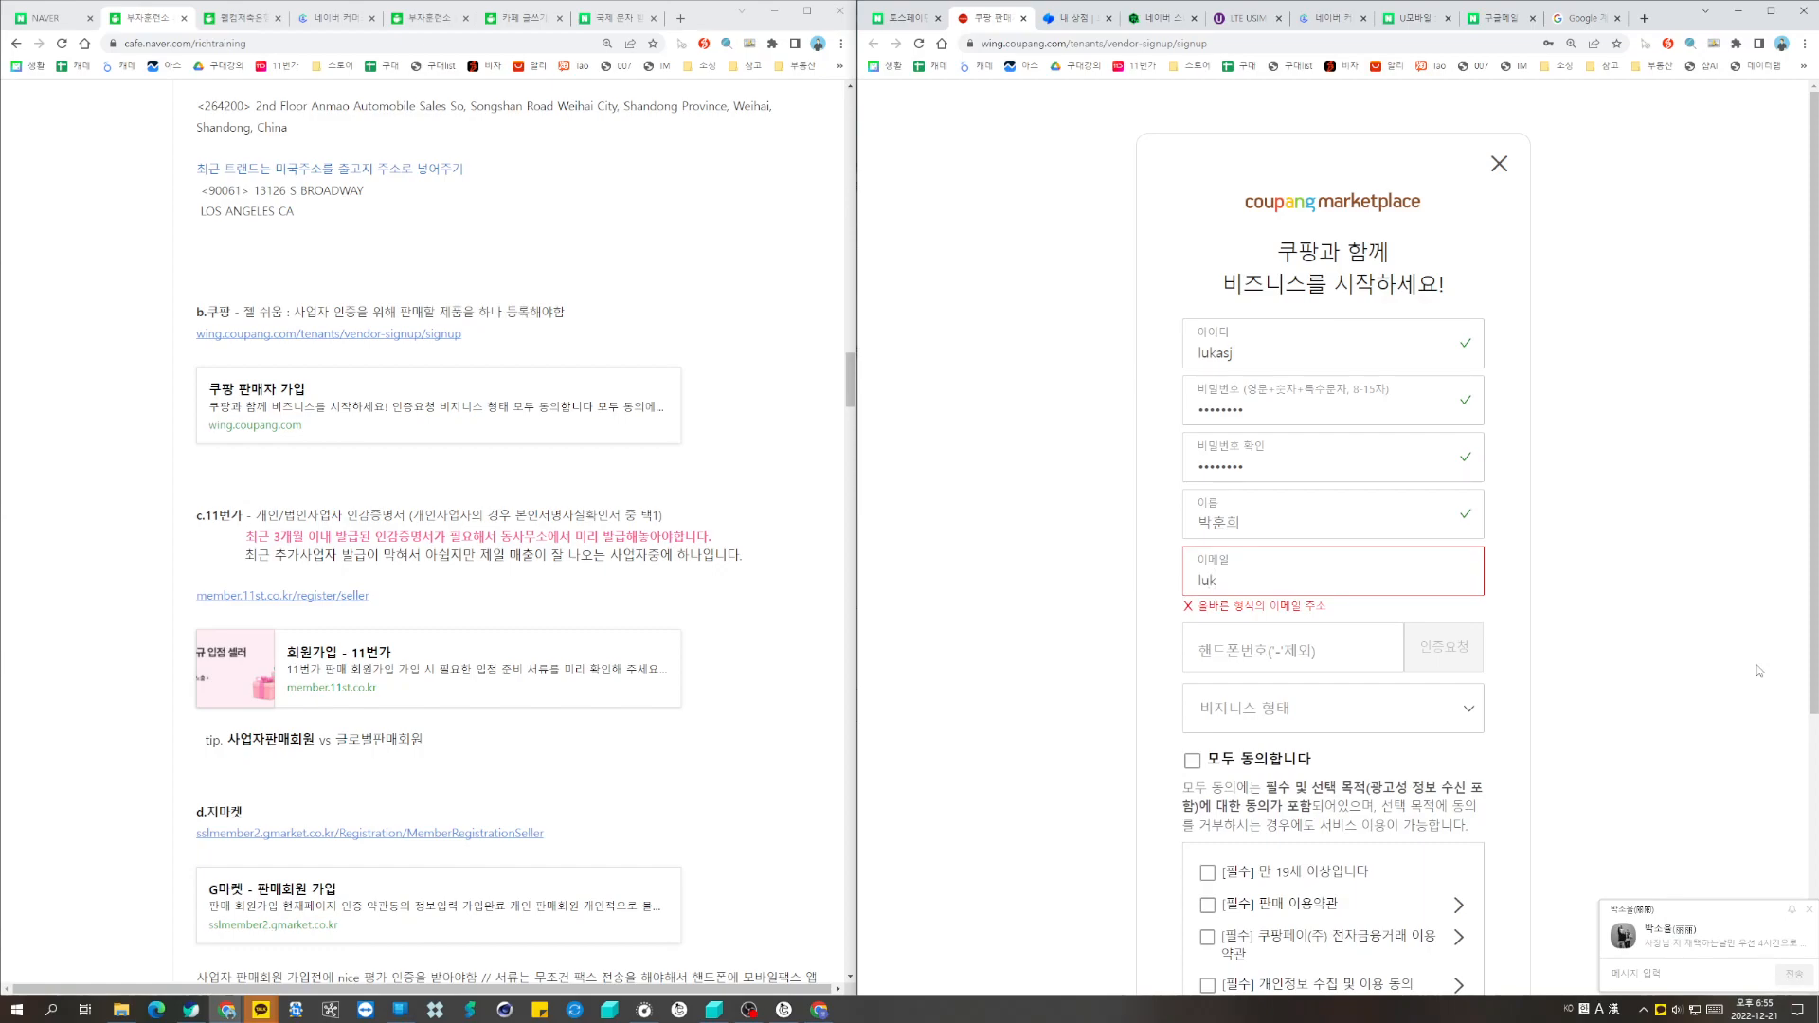
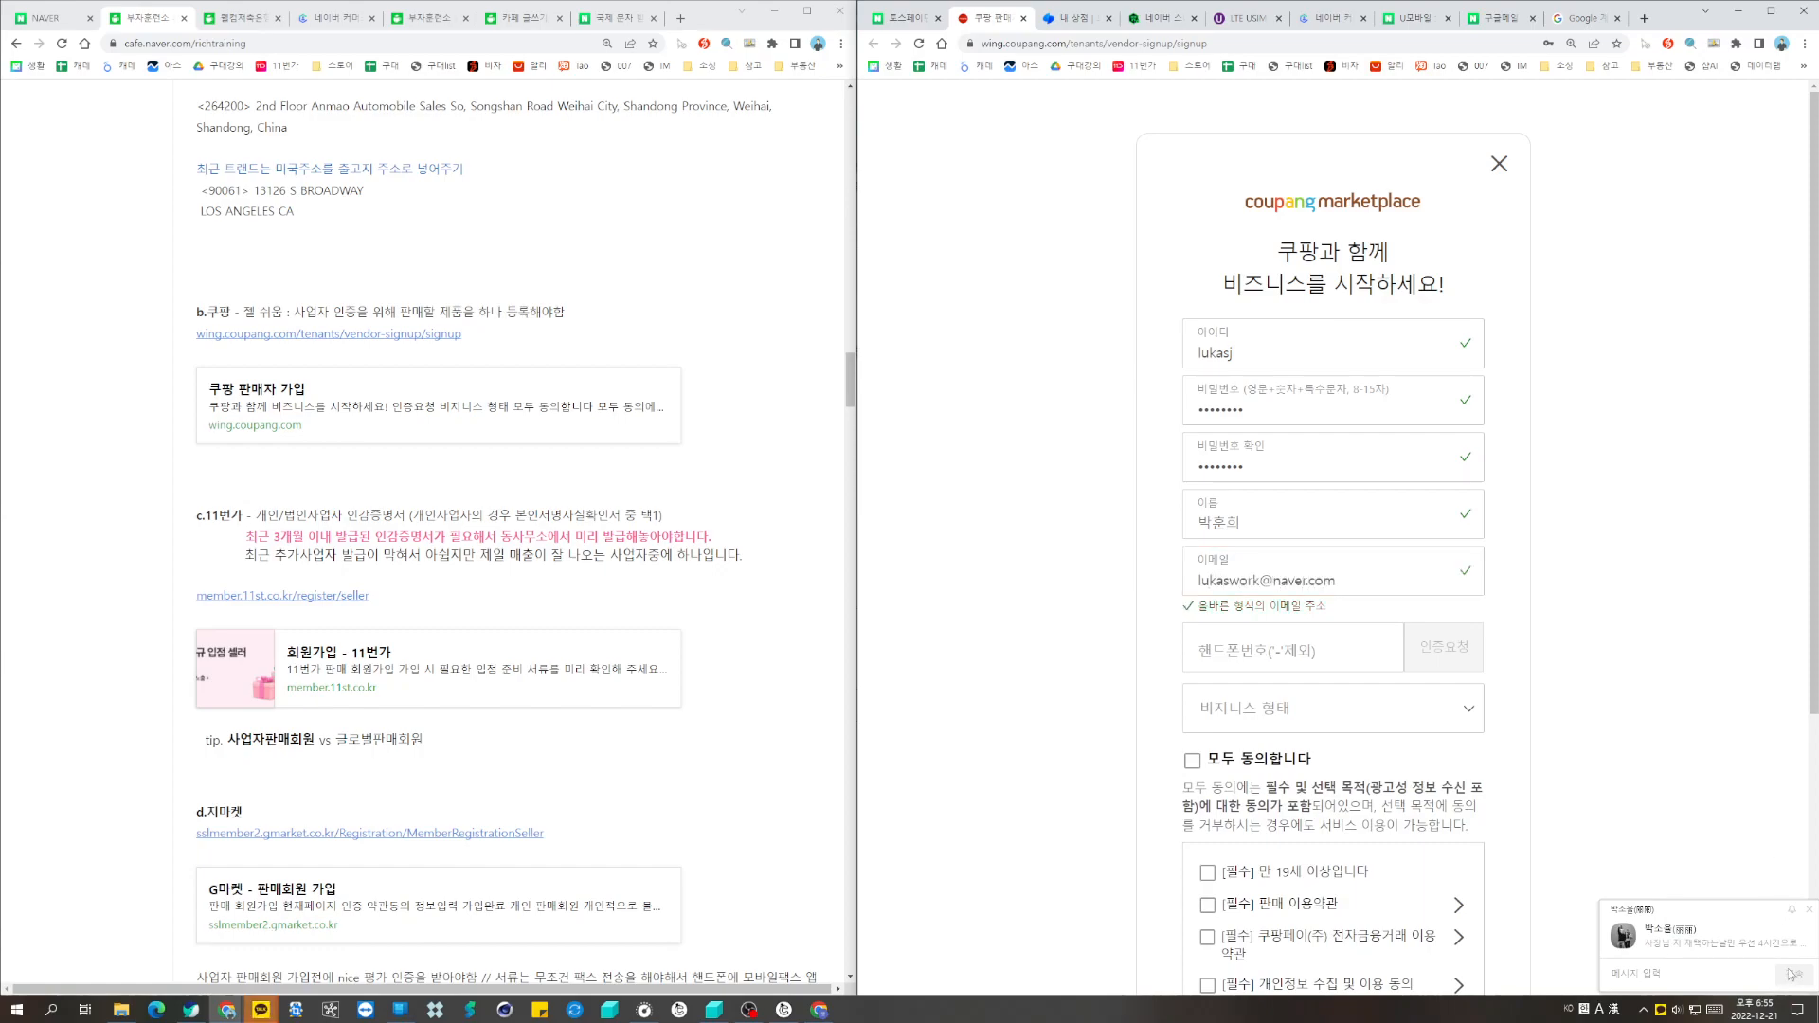
left_click(1790, 917)
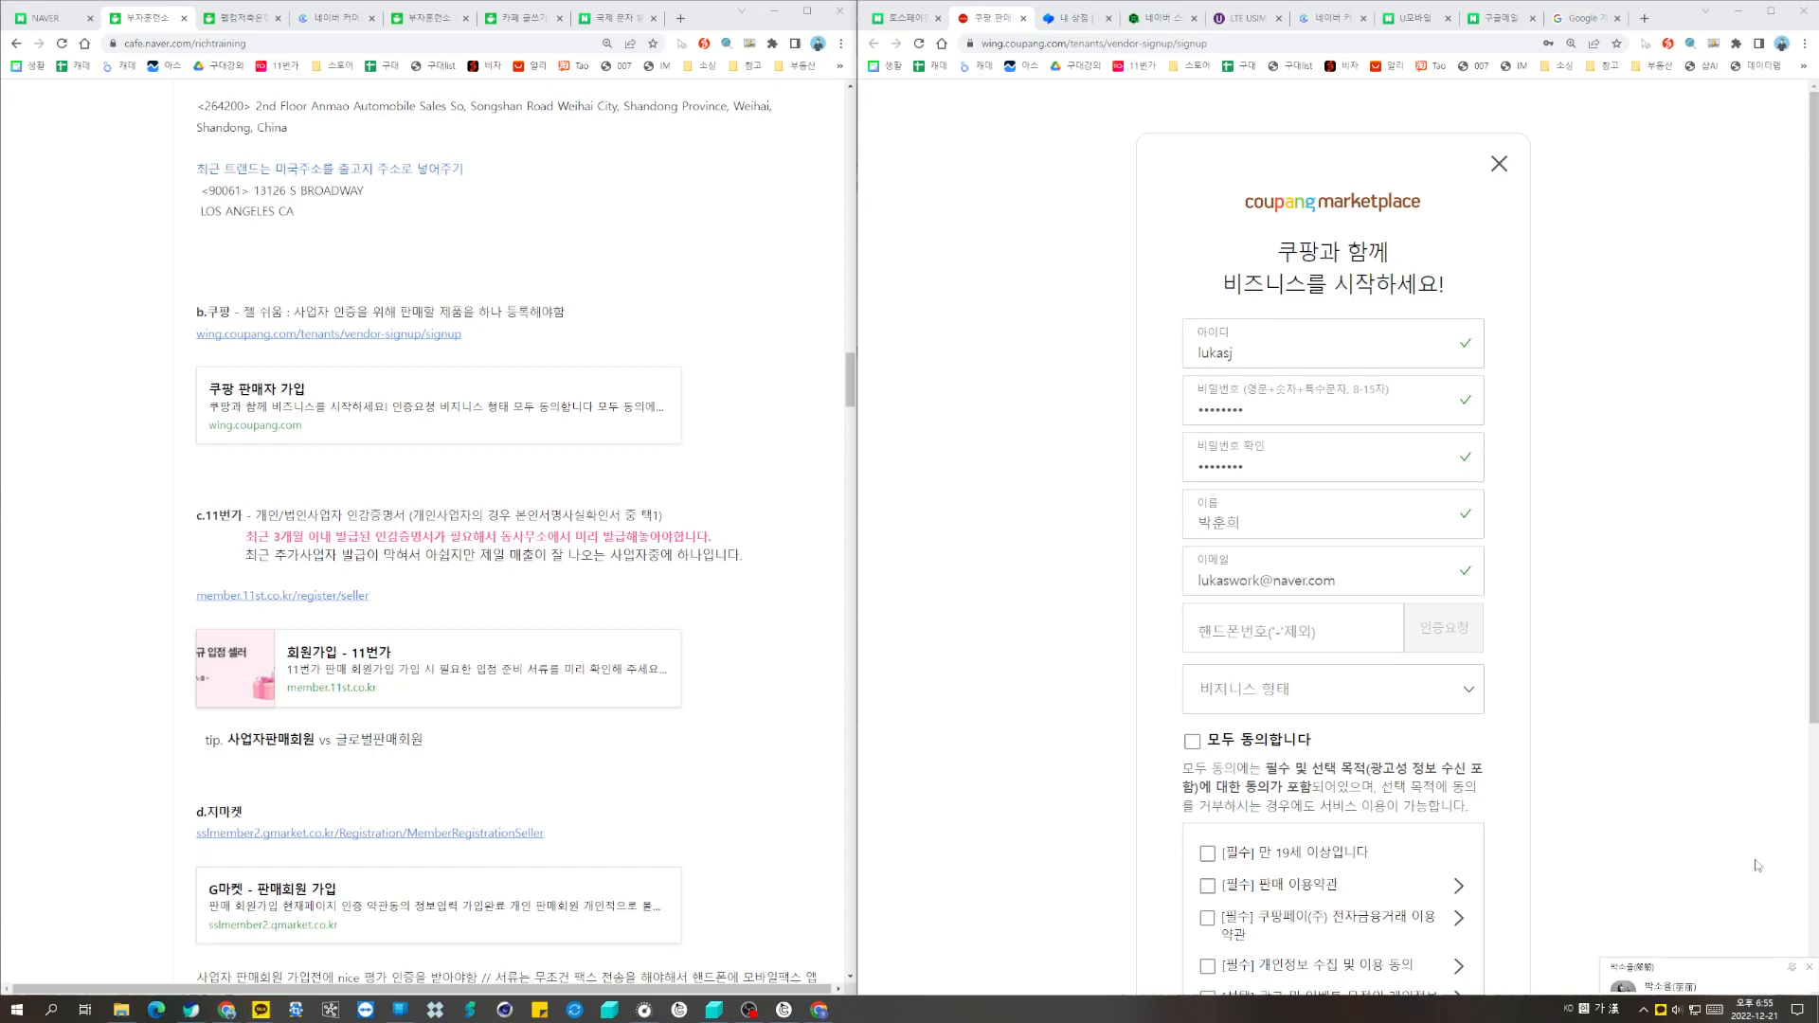
left_click(1409, 586)
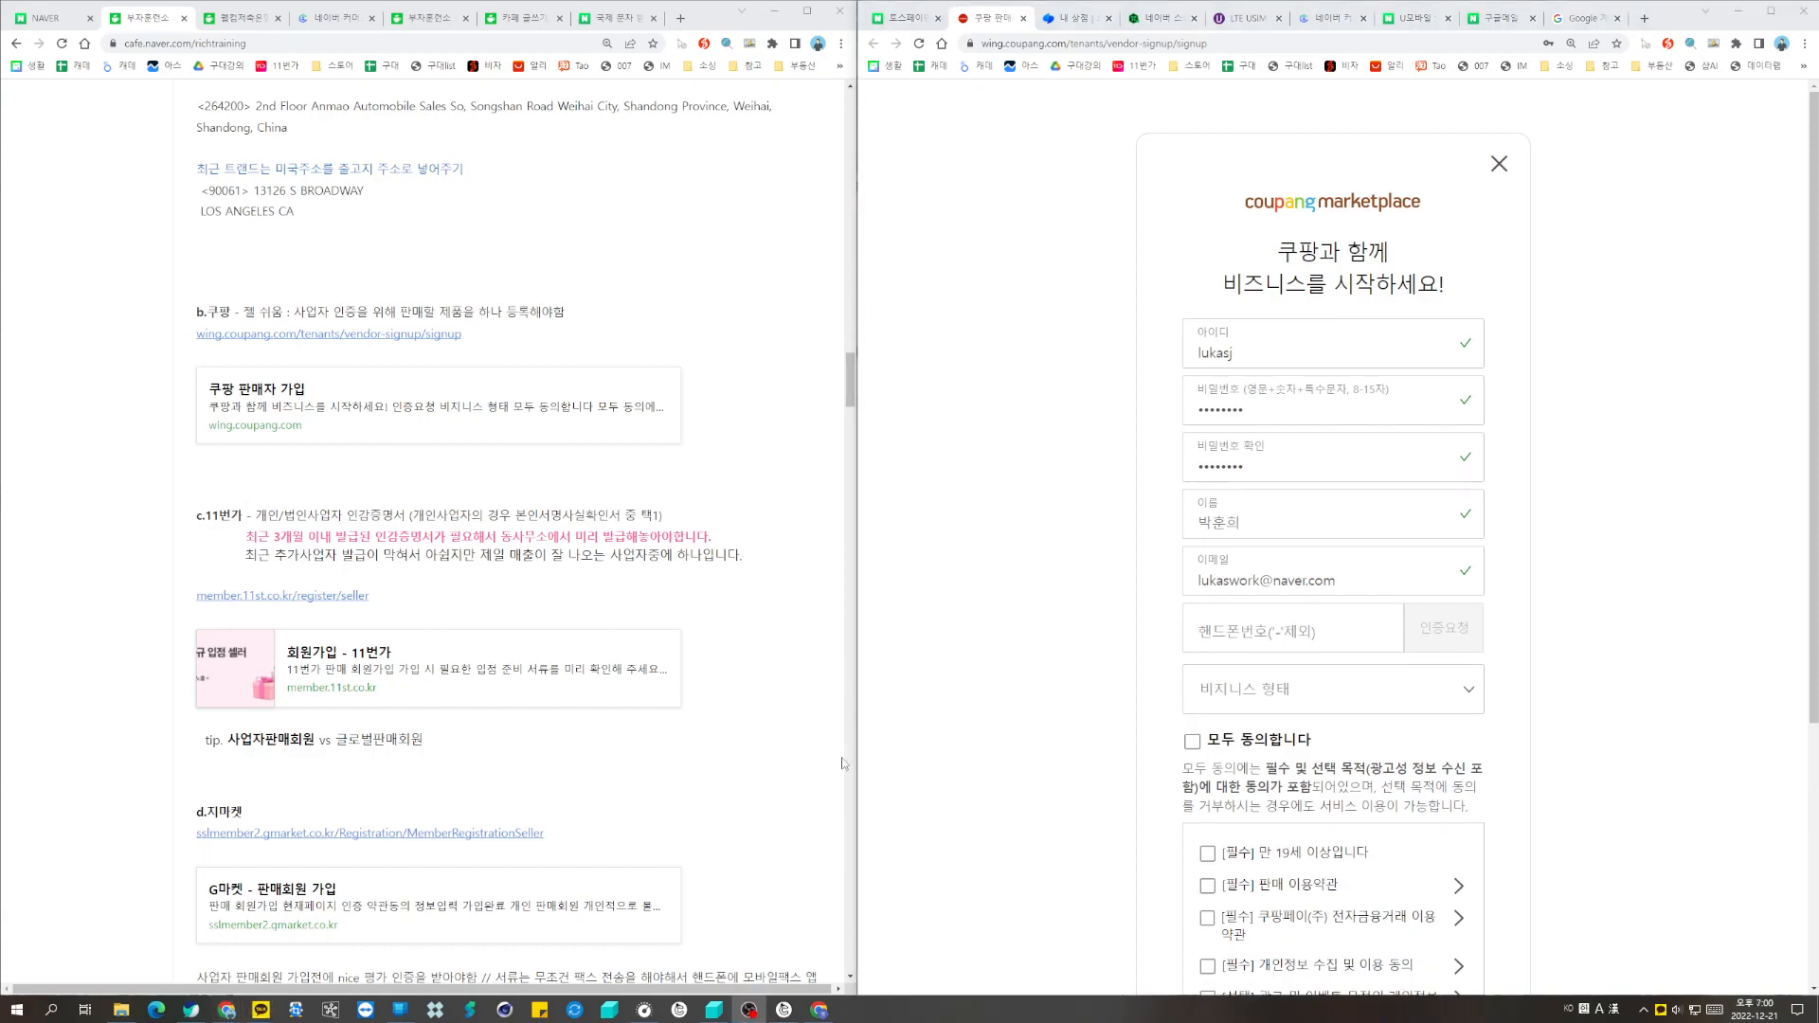
- Enter the mobile phone number and request a verification code
left_click(1234, 630)
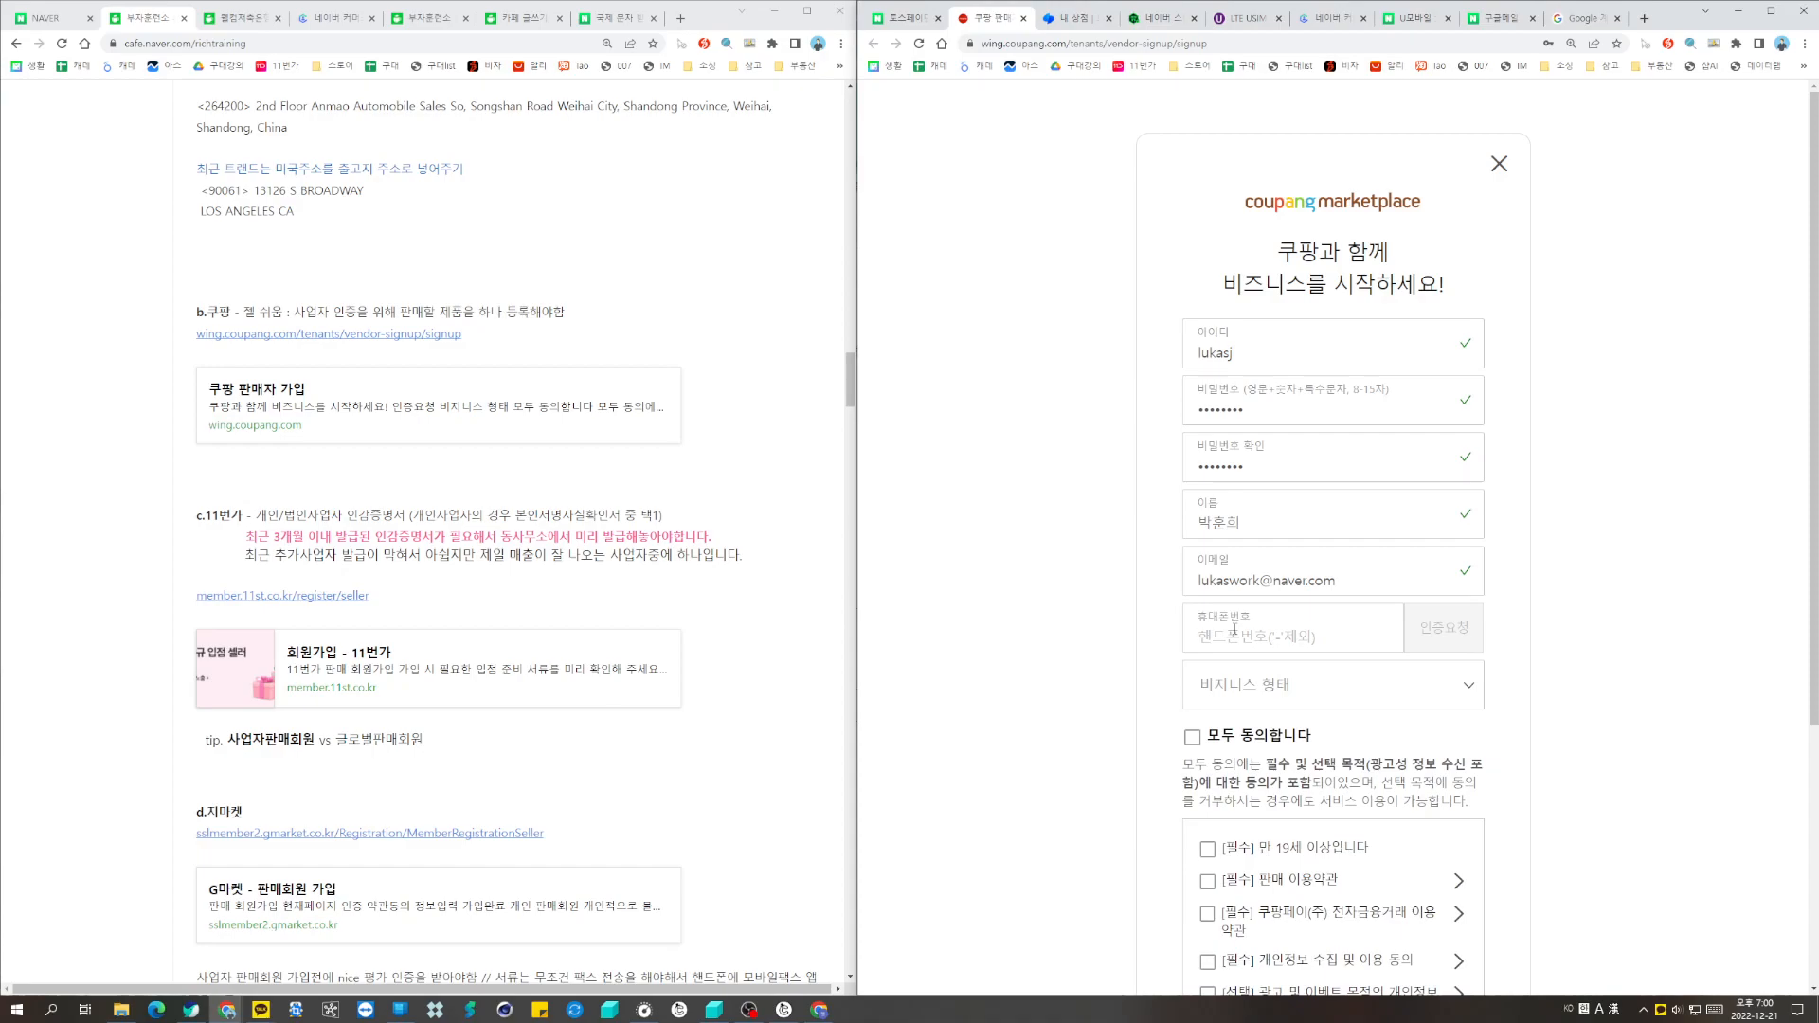
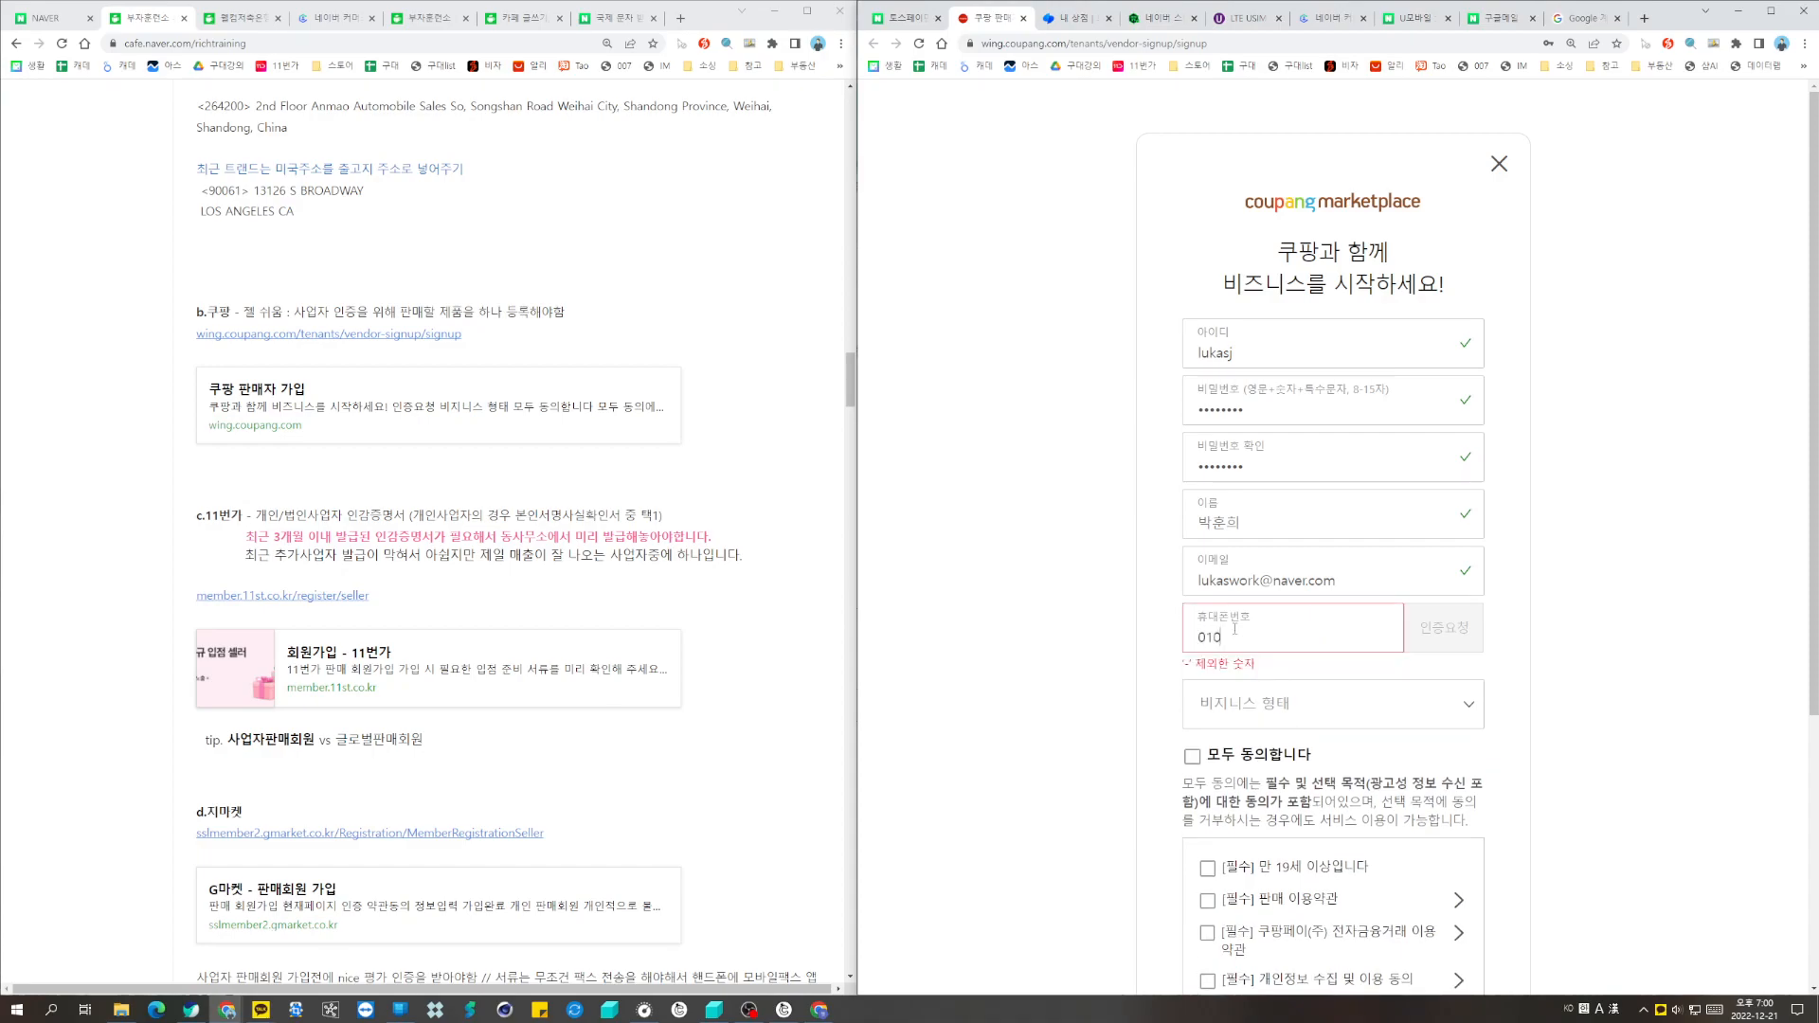
left_click(1439, 652)
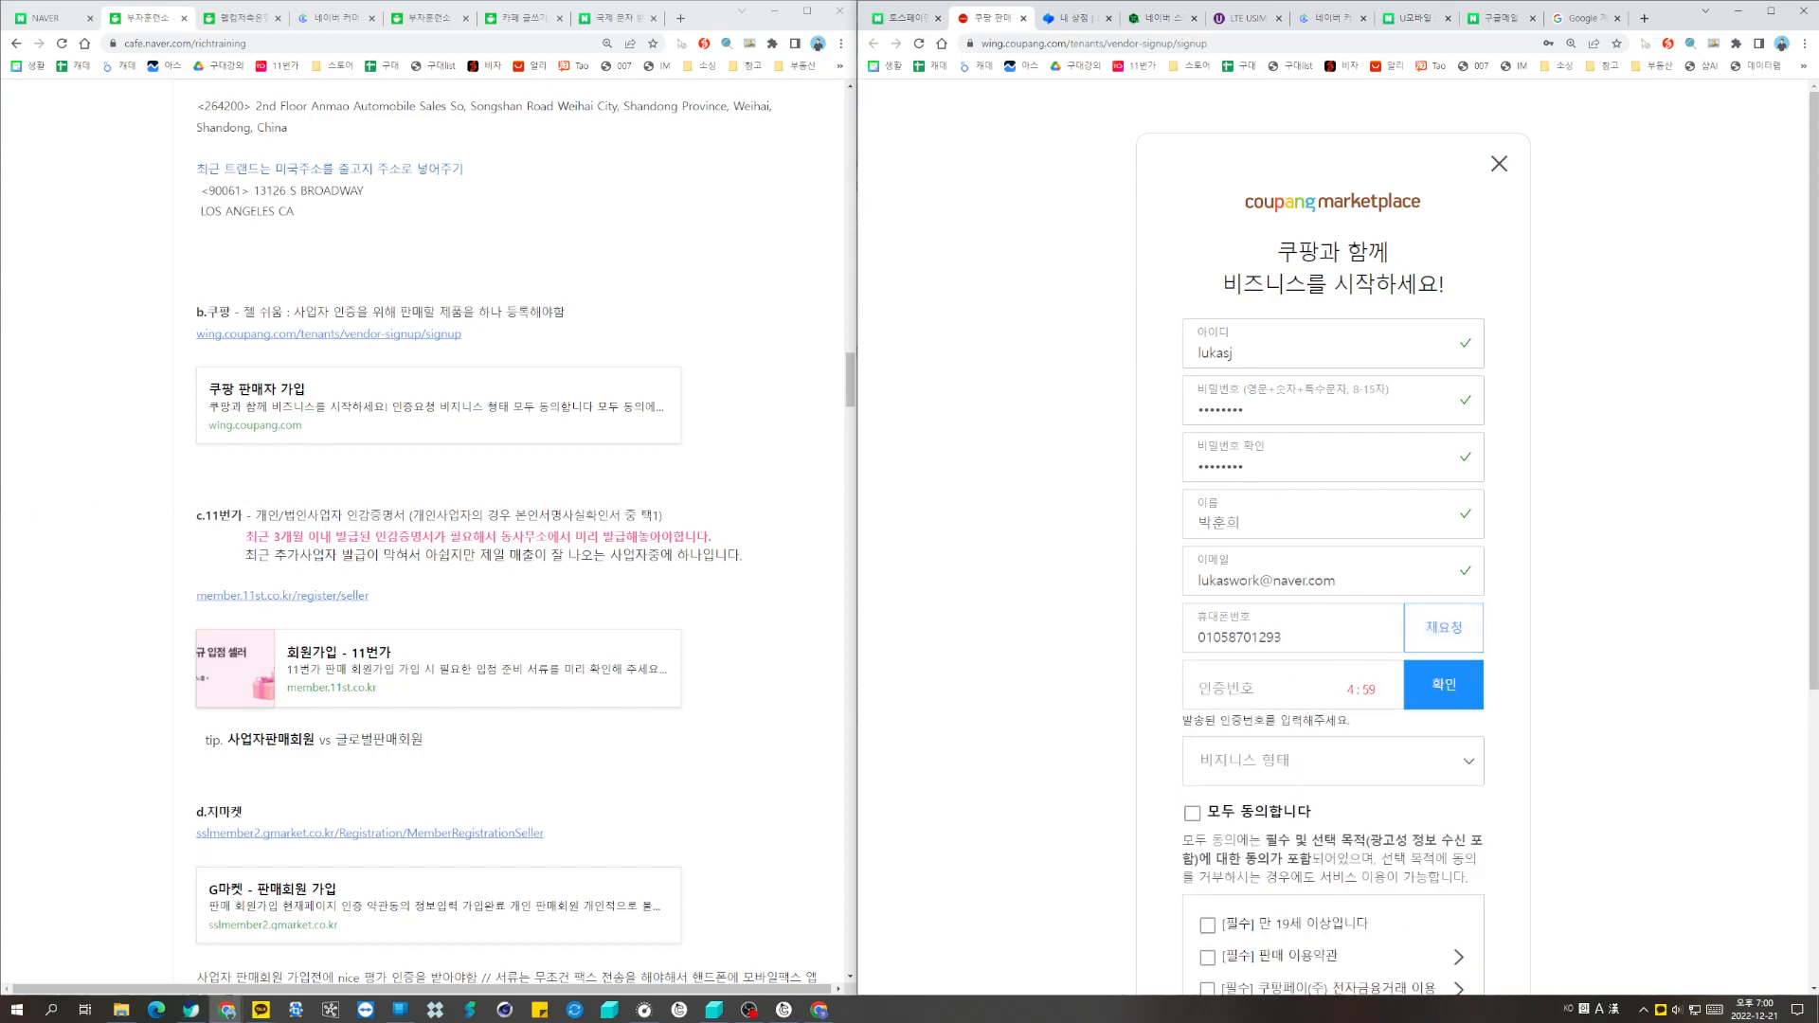
scroll(1148, 720, "down", 1)
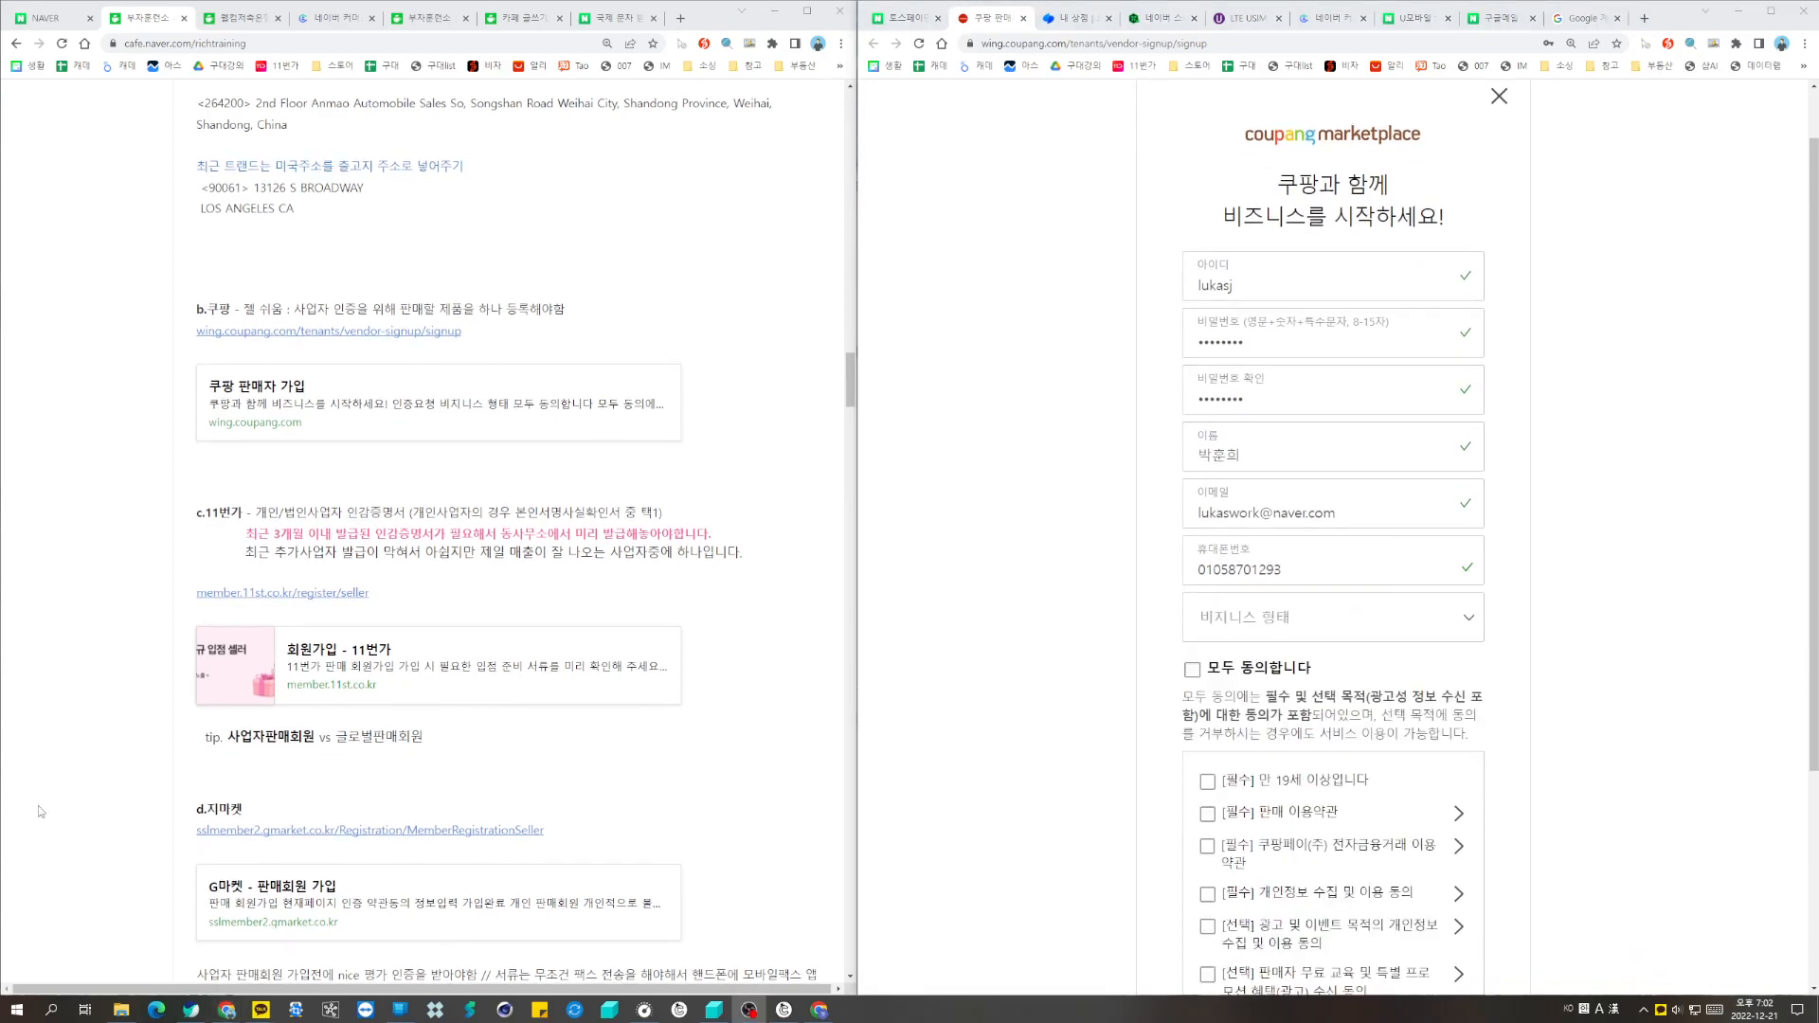
left_click(1042, 681)
- Choose 해외직구/병행수입 as the business type, agree to all terms, and submit
left_click(1277, 626)
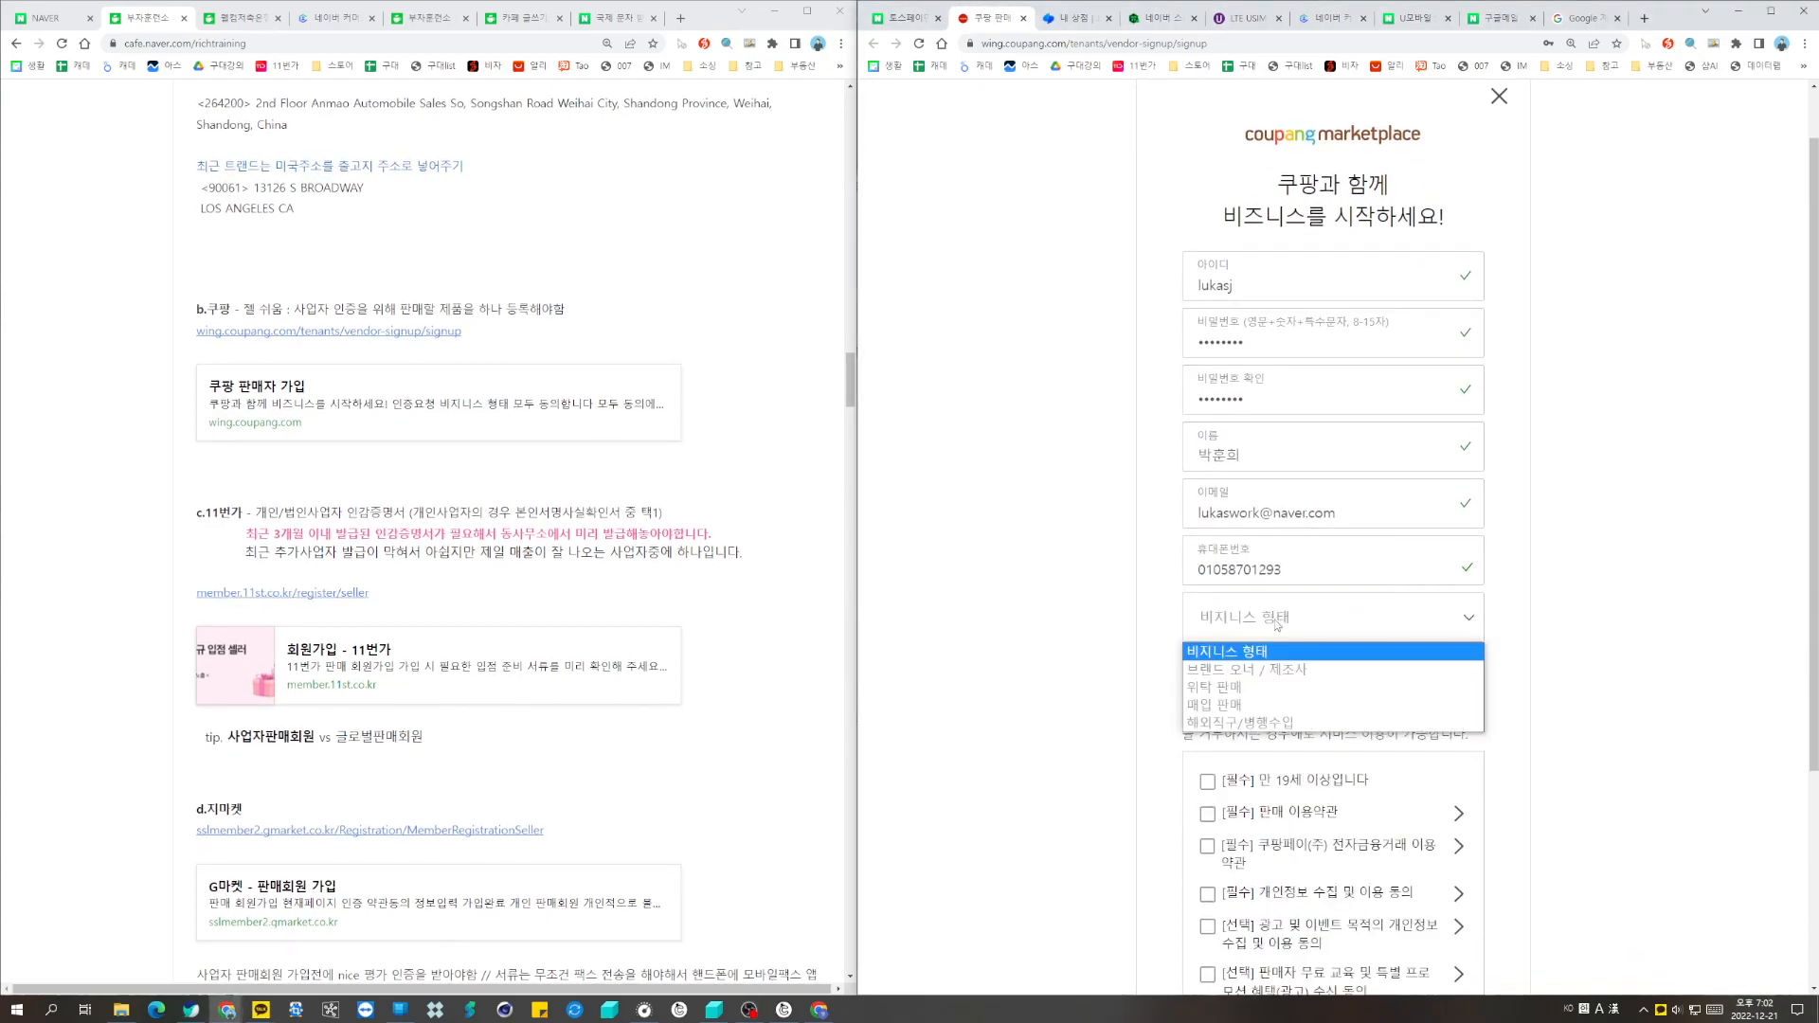
left_click(1234, 723)
left_click(1194, 669)
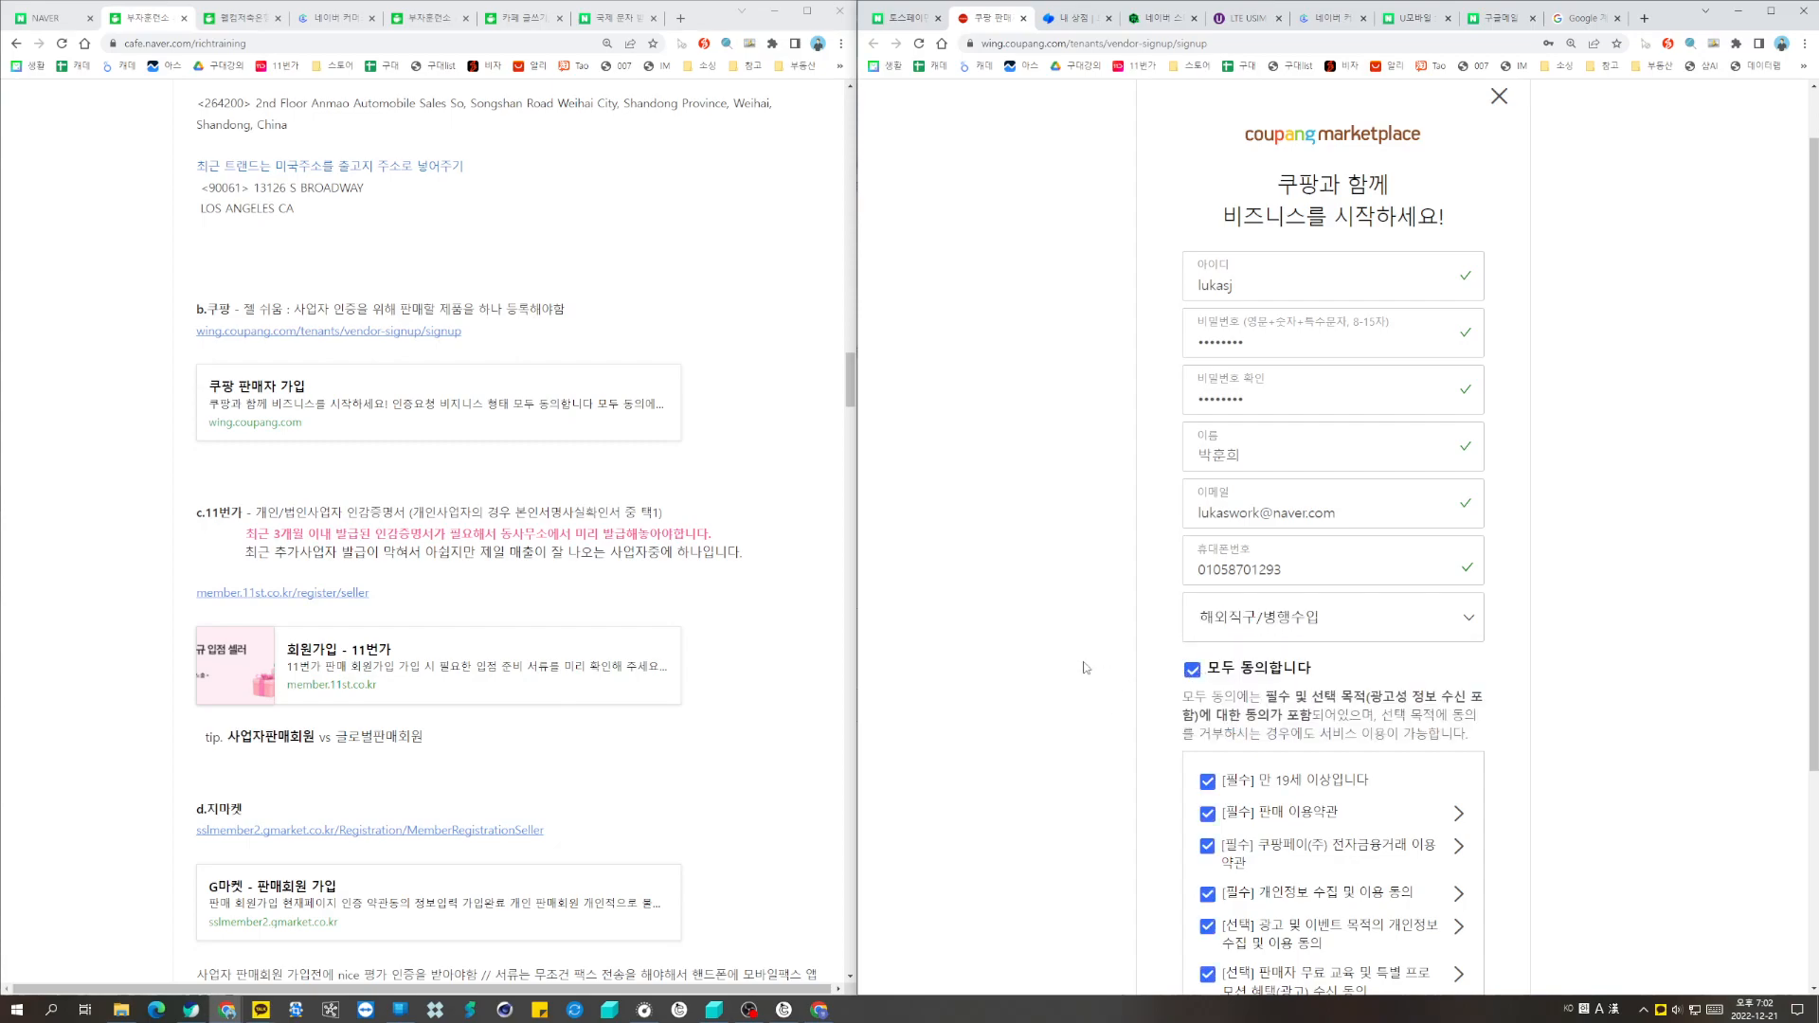
scroll(1088, 668, "down", 3)
left_click(1260, 846)
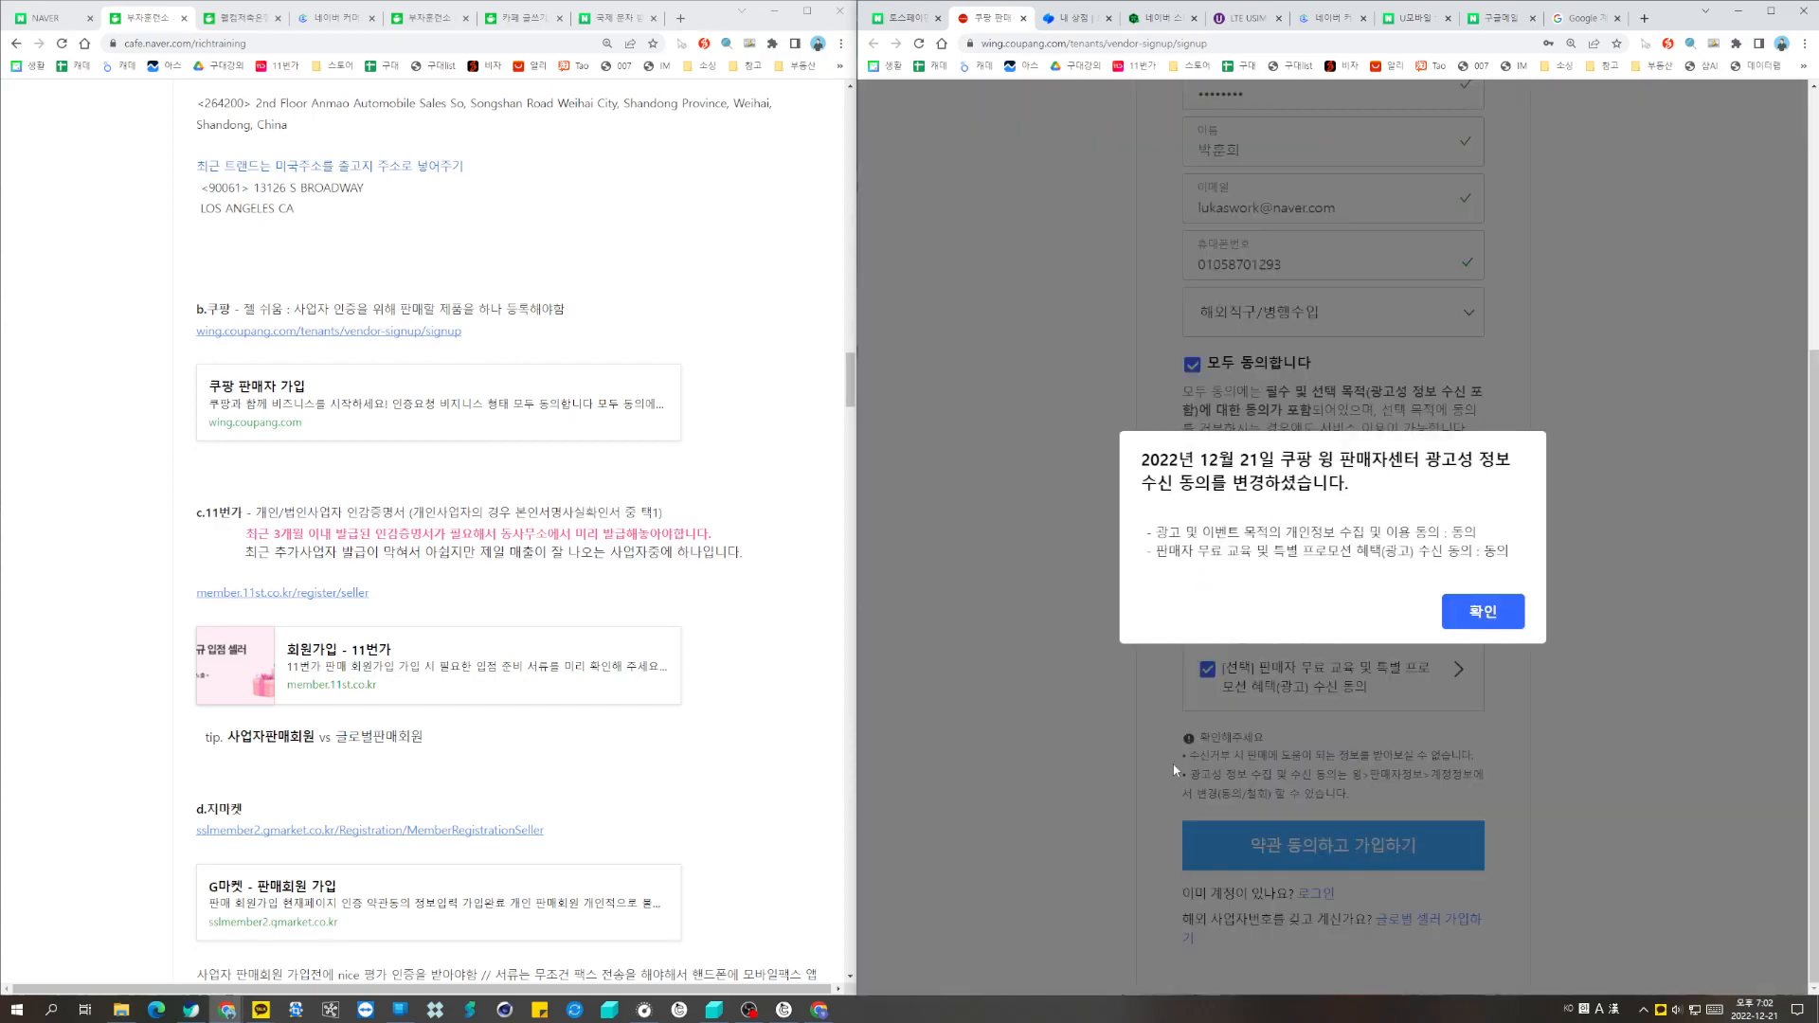
- Confirm the consent notice and set 가전디지털 as the main product category
left_click(1476, 617)
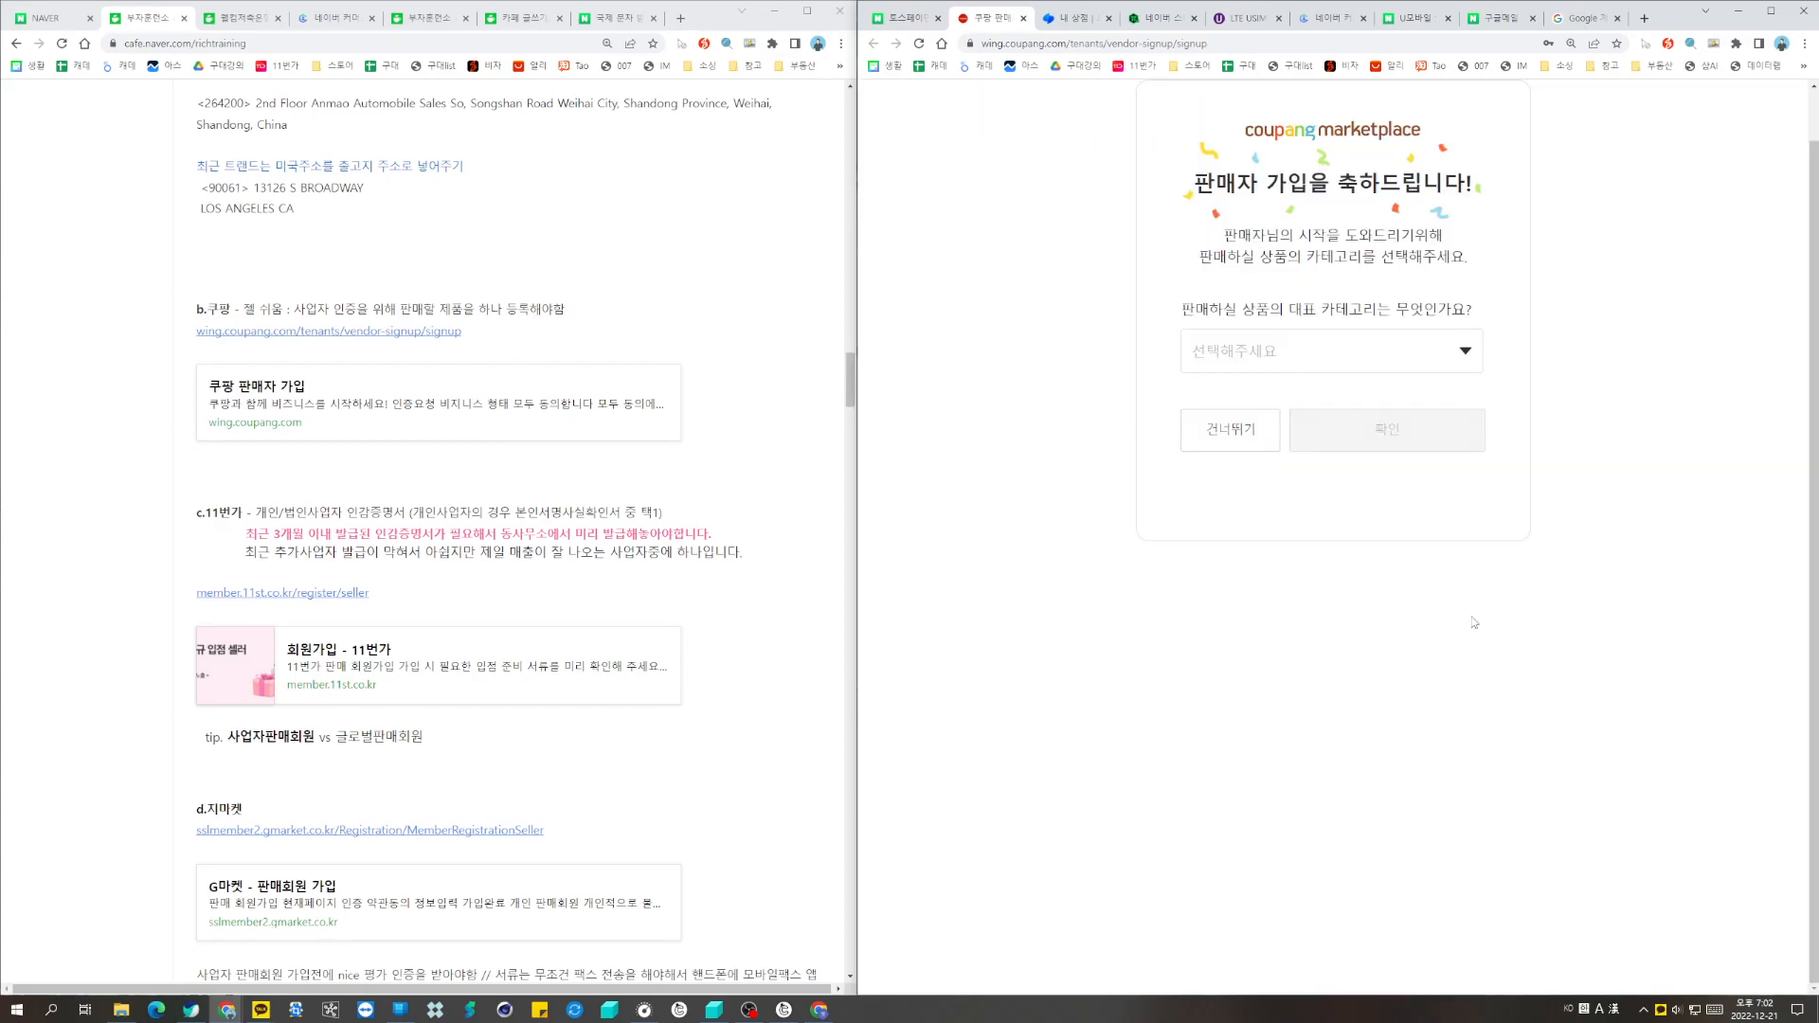
left_click(1265, 364)
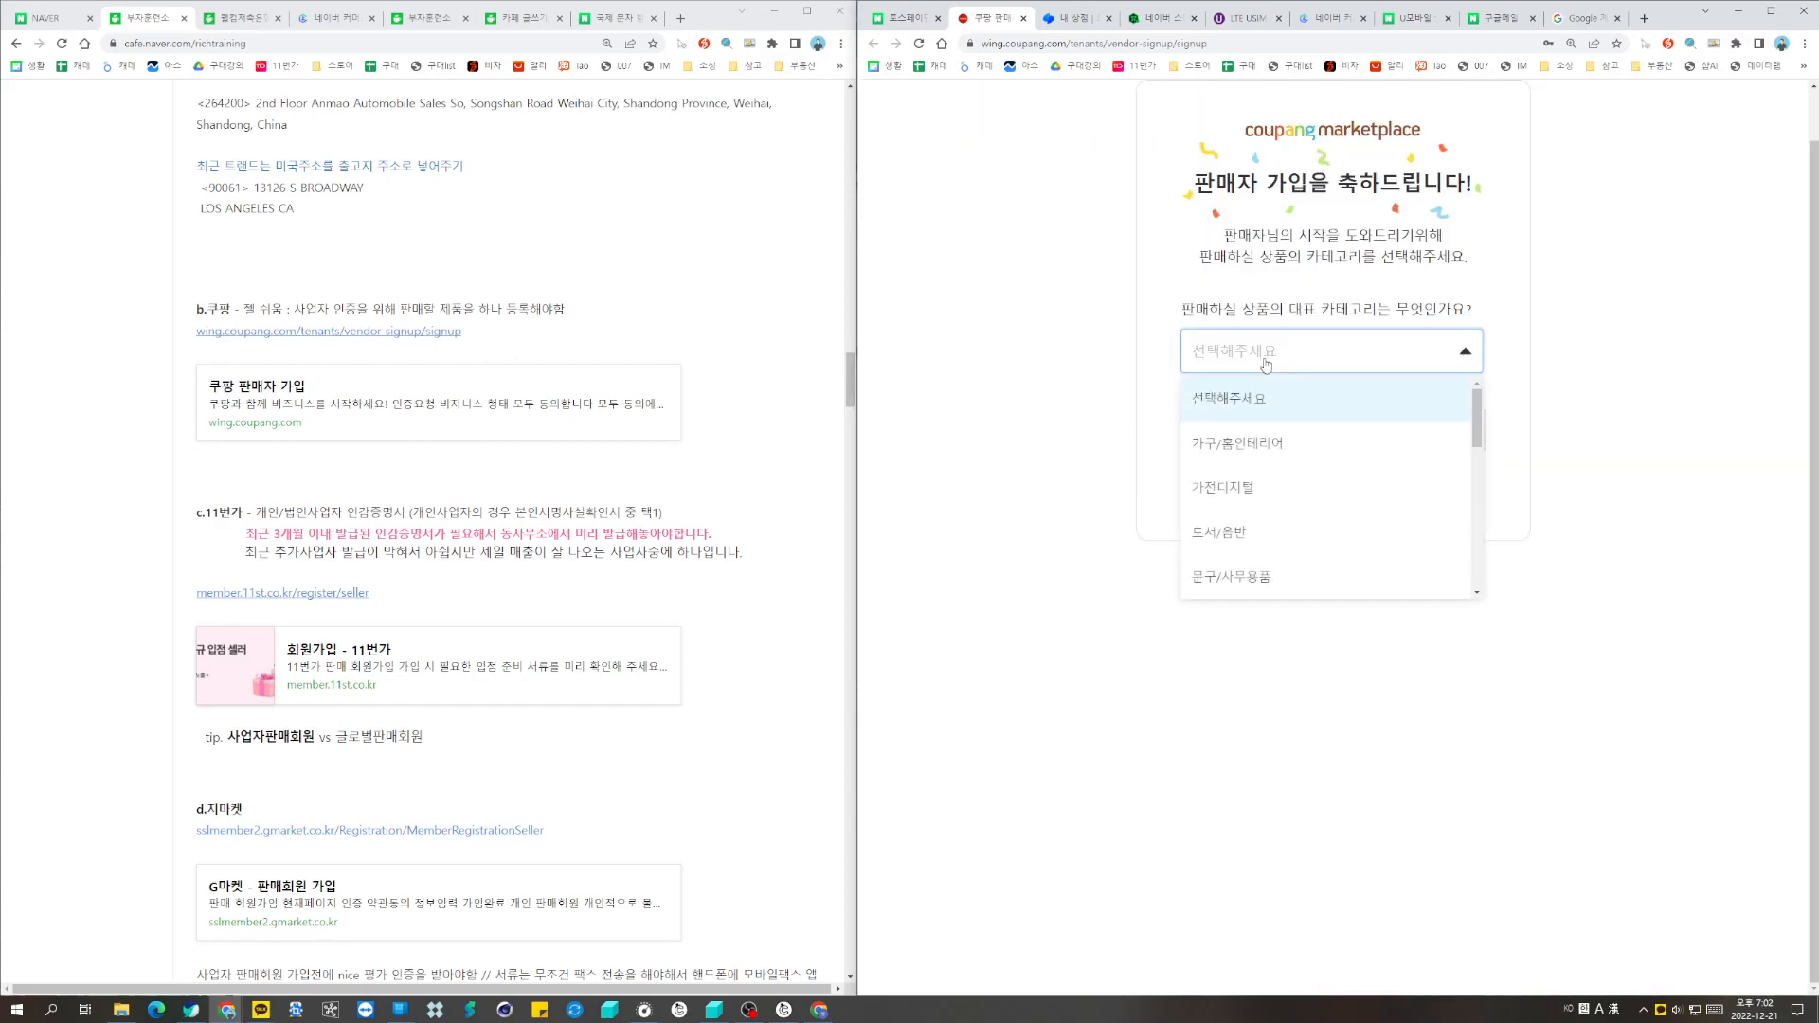
left_click(1279, 487)
left_click(1384, 443)
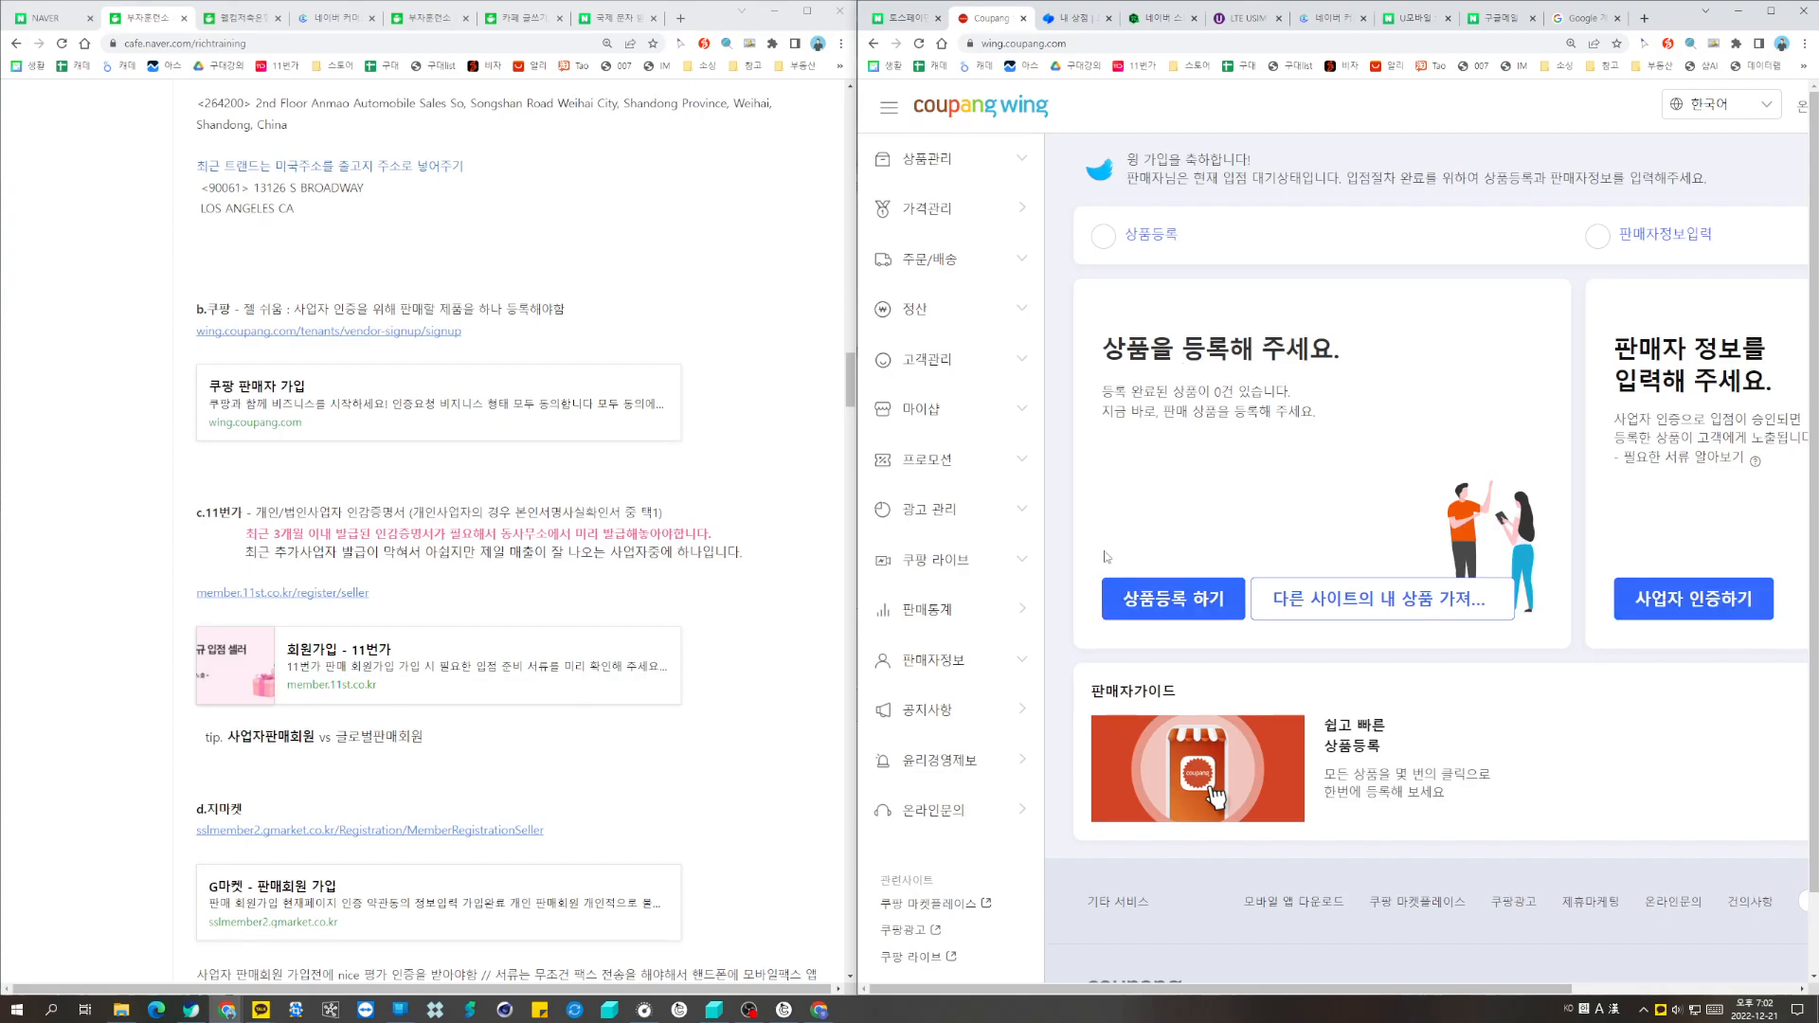
scroll(994, 576, "down", 1)
- Paste the business registration number and verify it
left_click(937, 576)
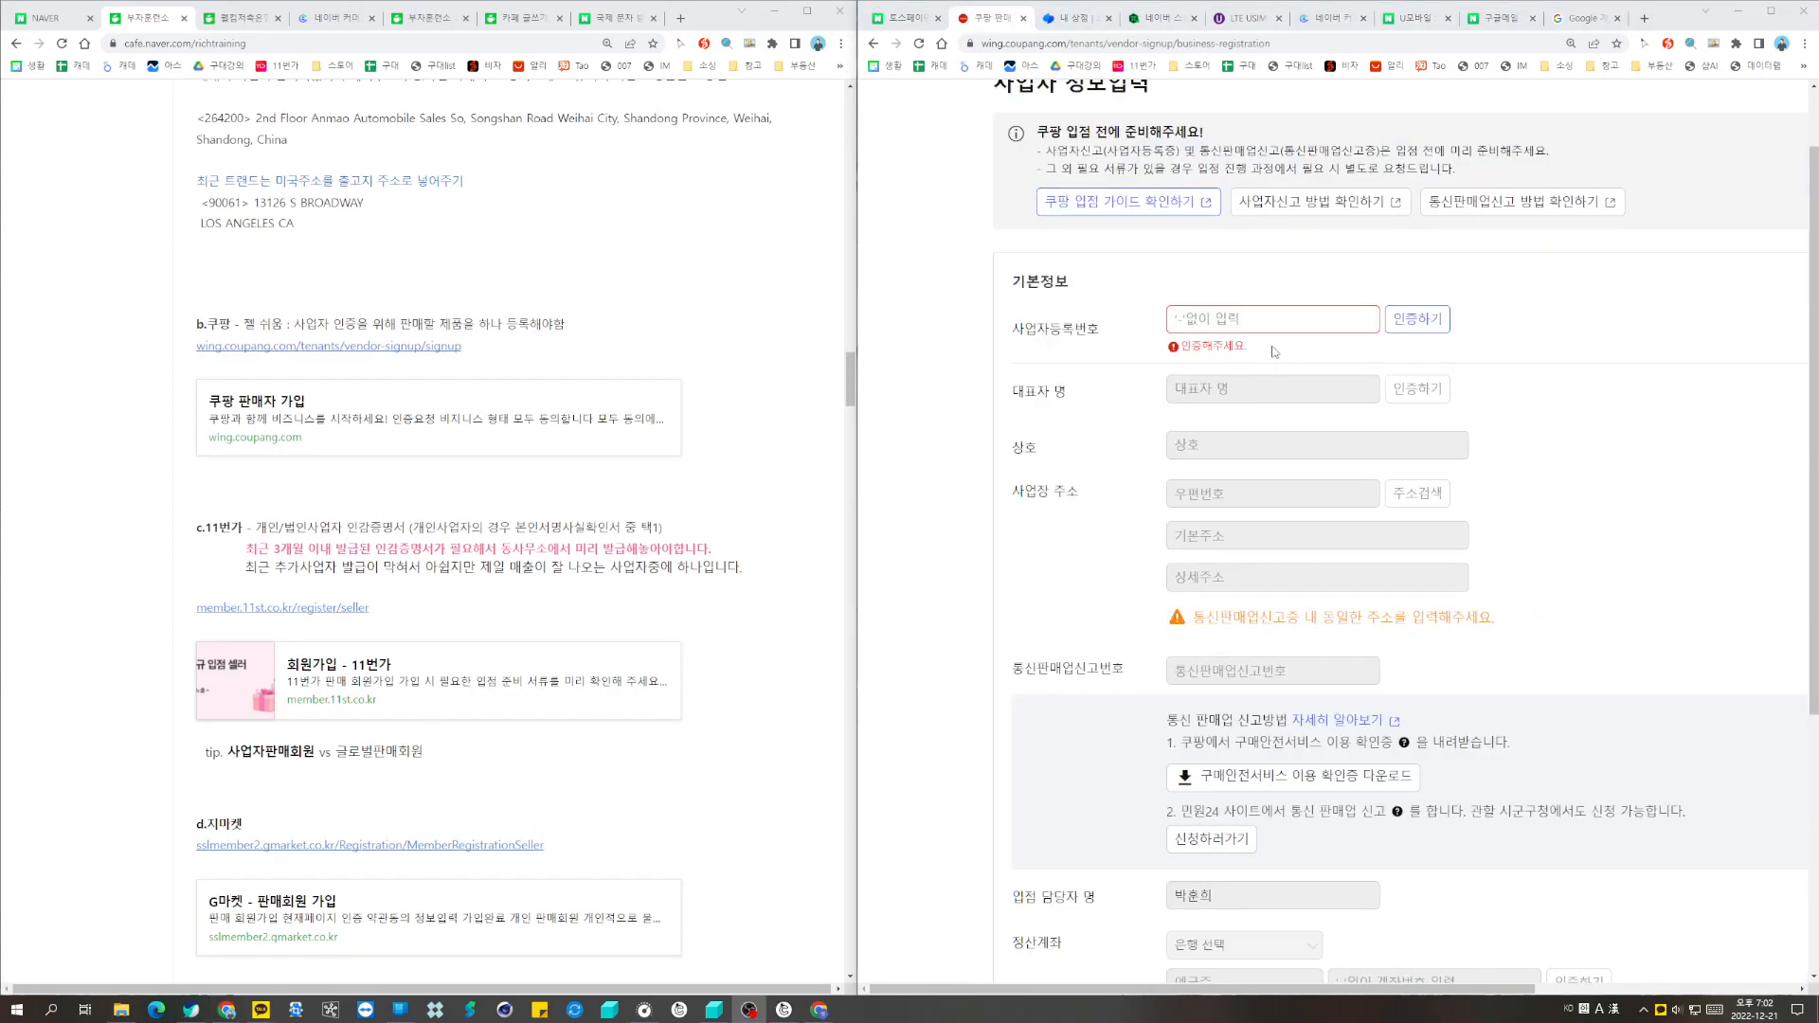
scroll(1272, 350, "up", 1)
left_click(1267, 385)
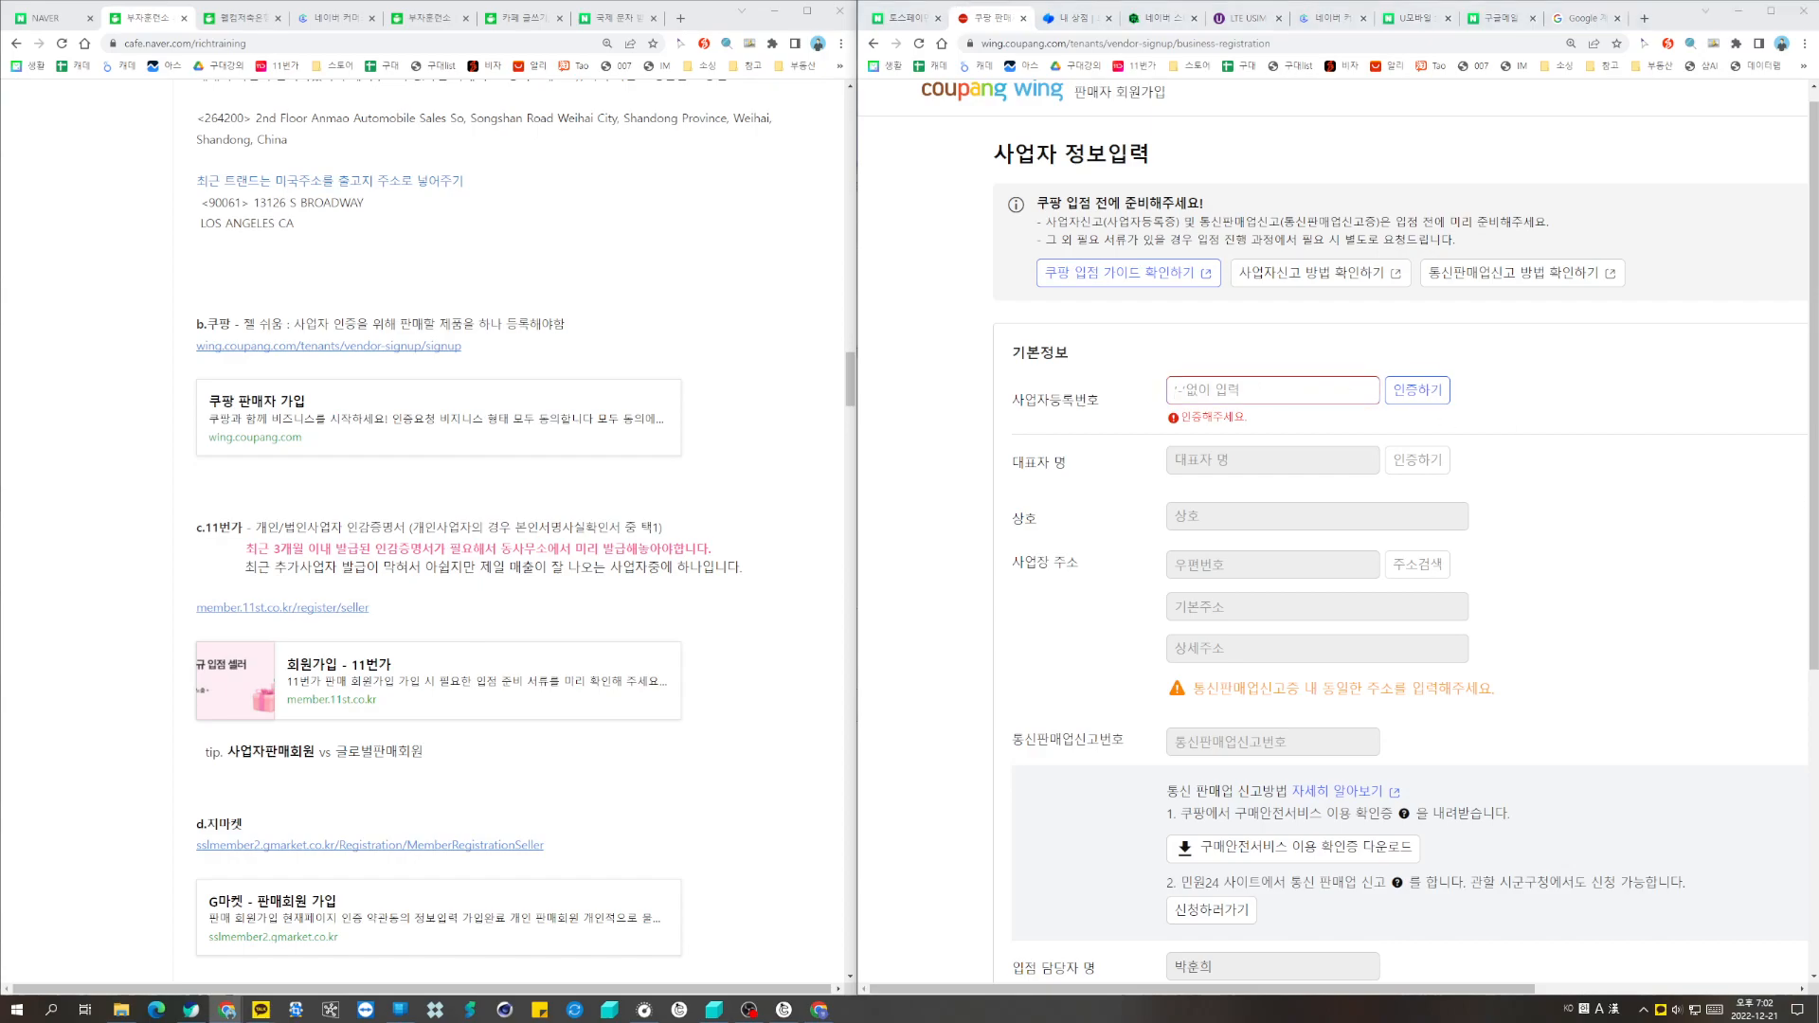
left_click(1240, 390)
key("ctrl+v")
left_click(1404, 394)
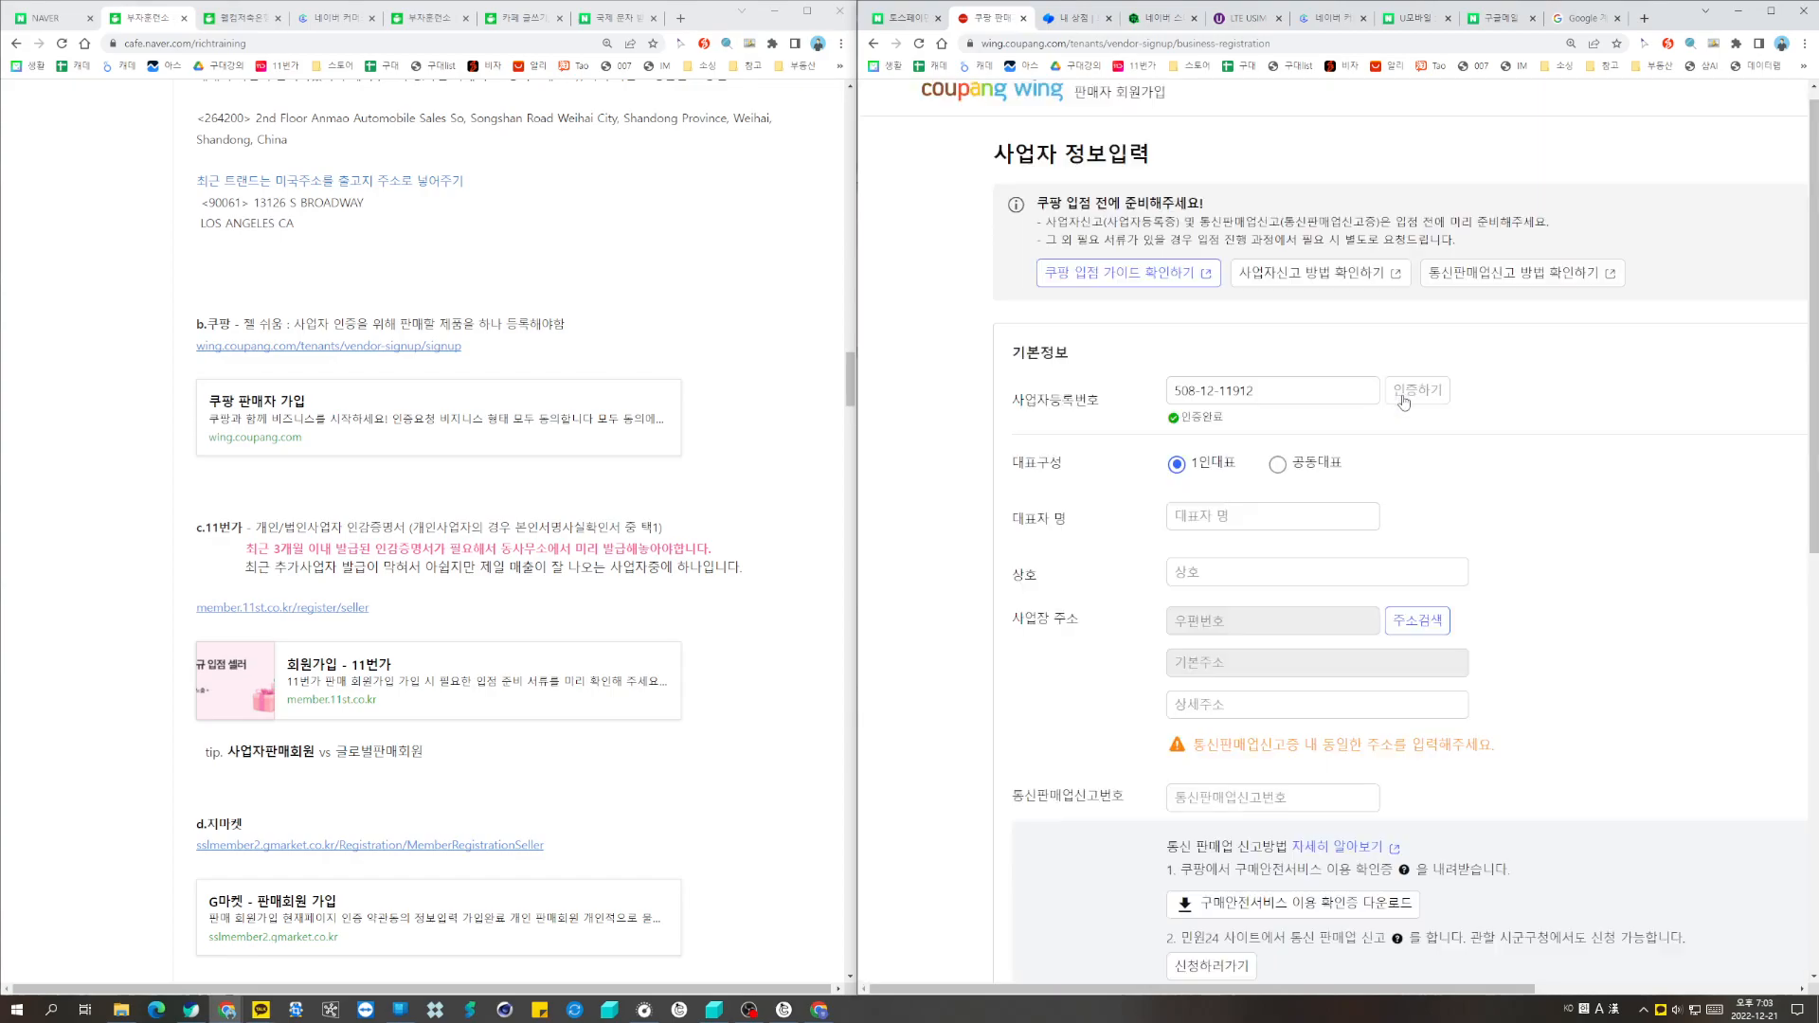
- Enter the representative's name in Korean, paste the business name, and open address search
left_click(1217, 520)
type("qkr")
key("BackSpace")
key("BackSpace")
key("Hangul")
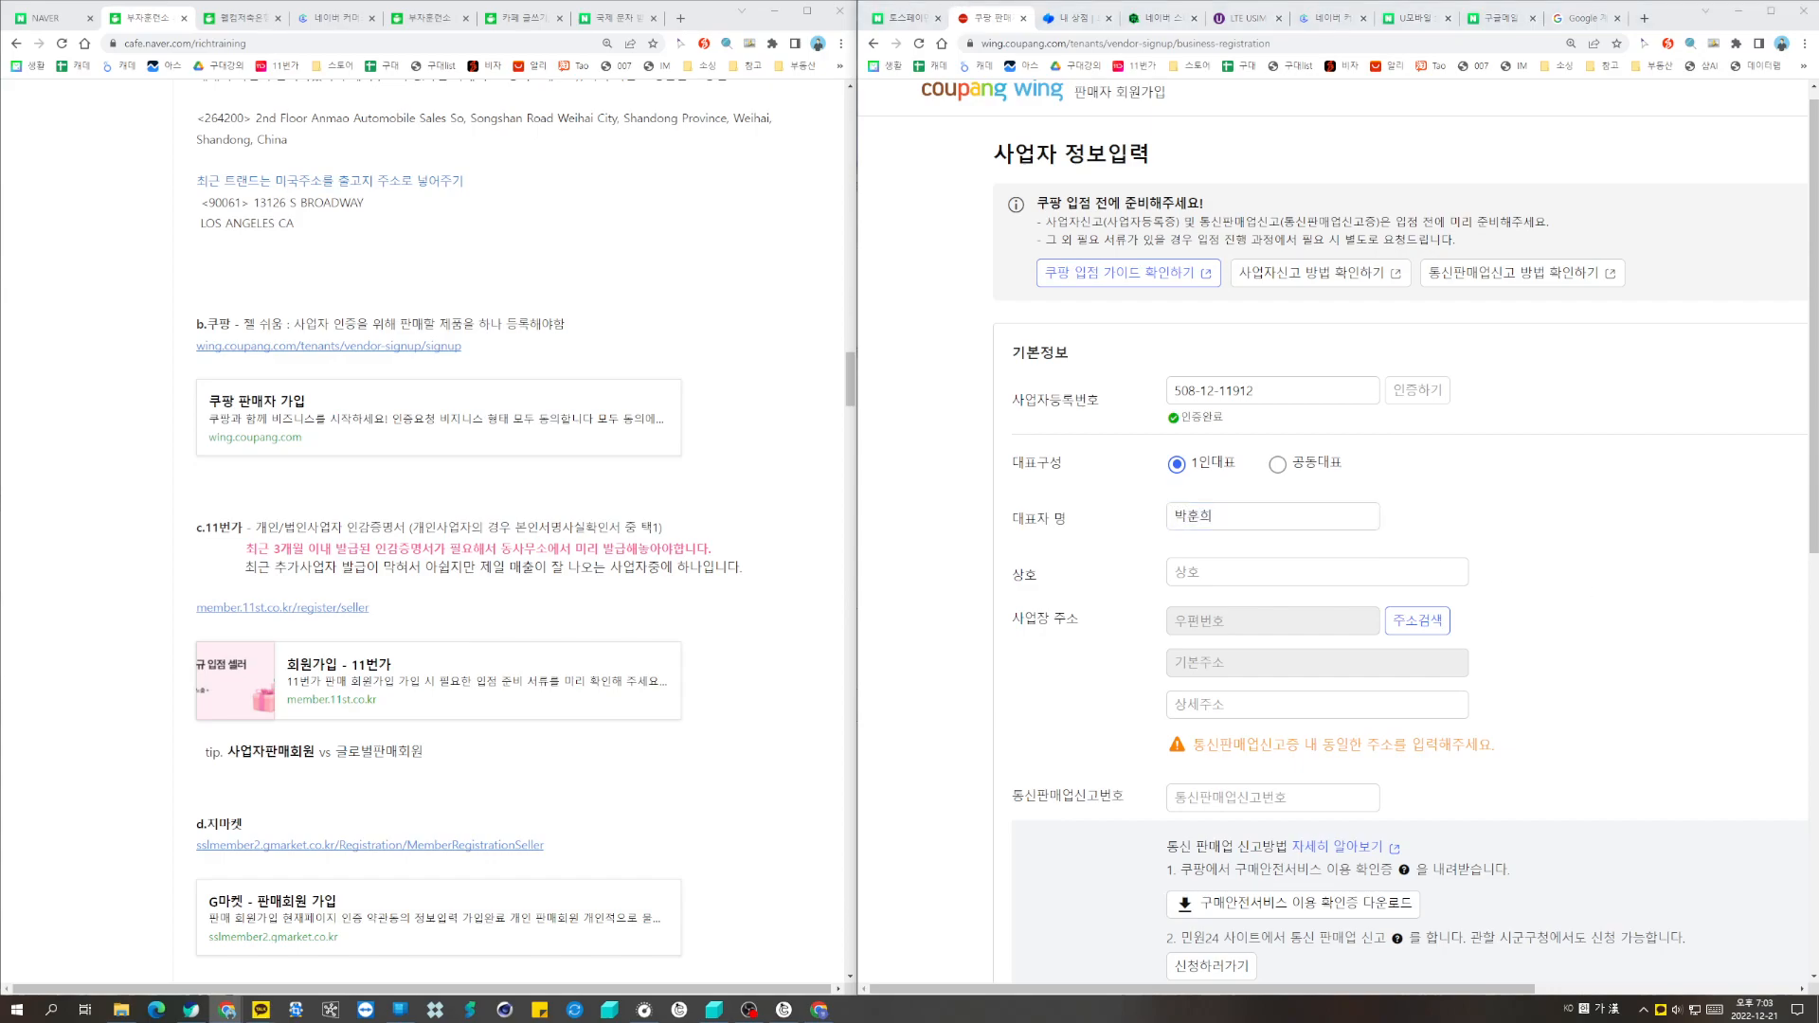
left_click(1233, 577)
type("루키스젯")
left_click(1429, 623)
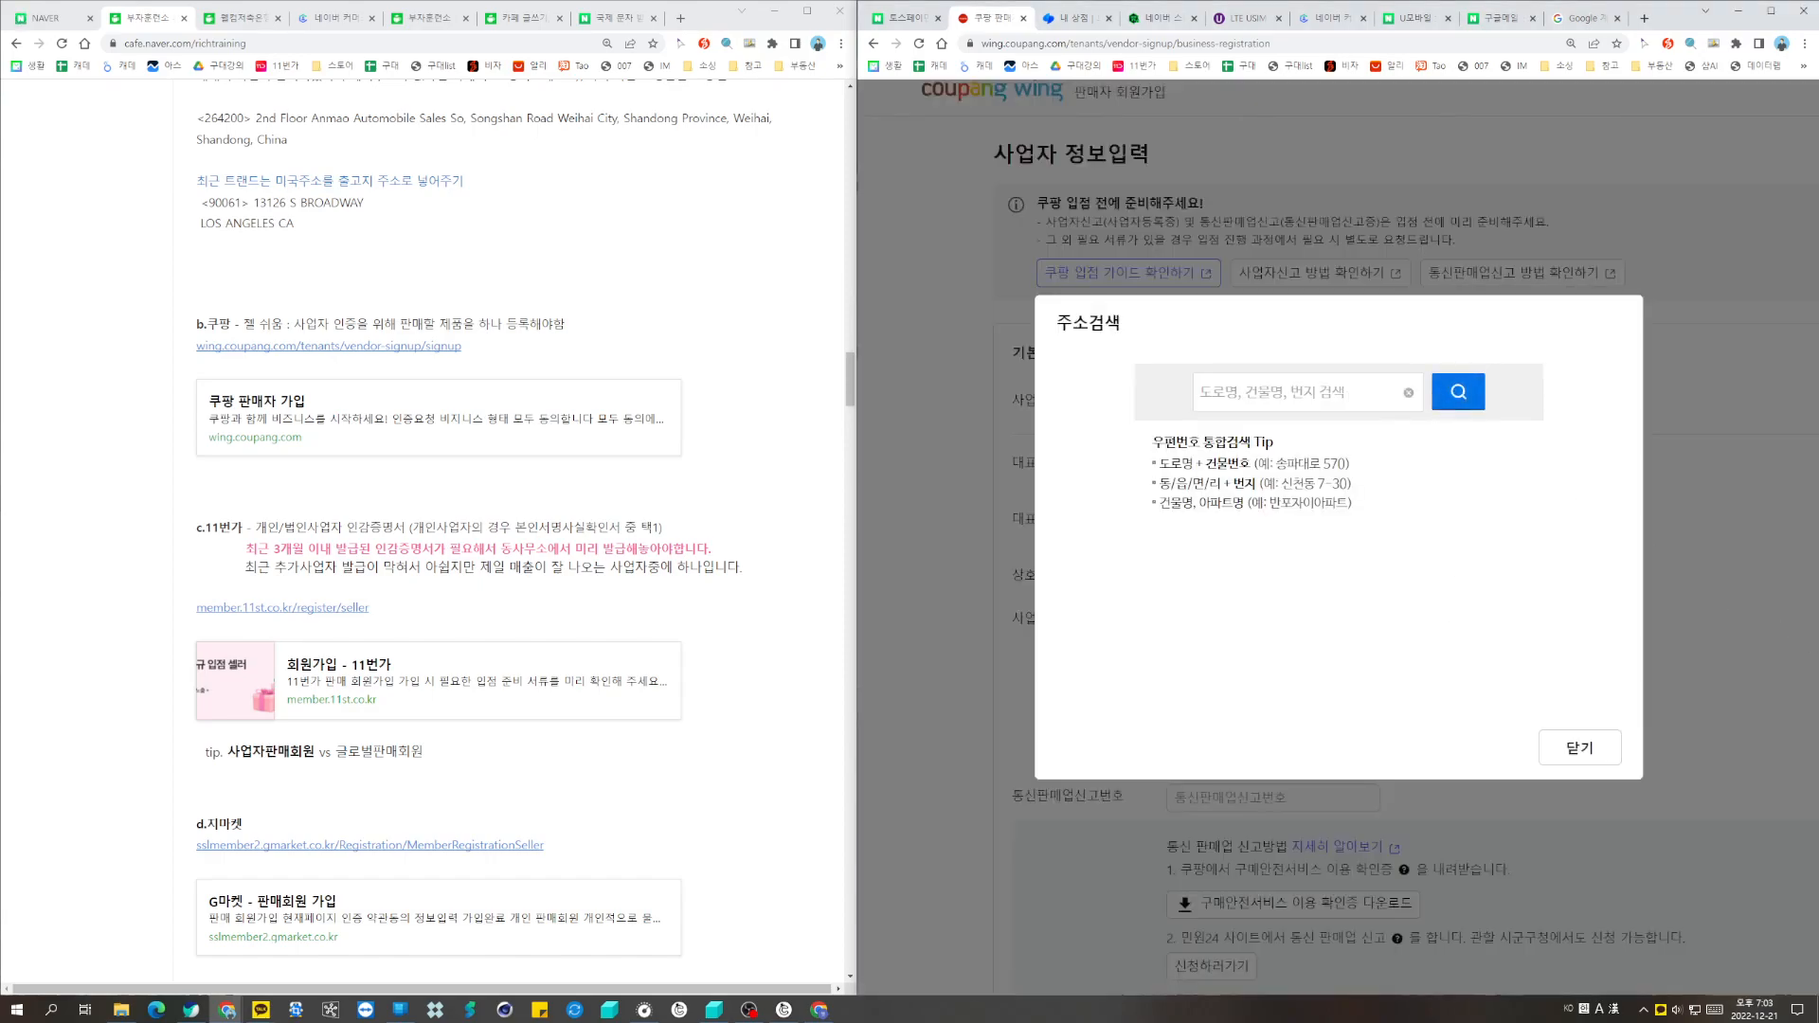
left_click(1293, 403)
left_click(1457, 392)
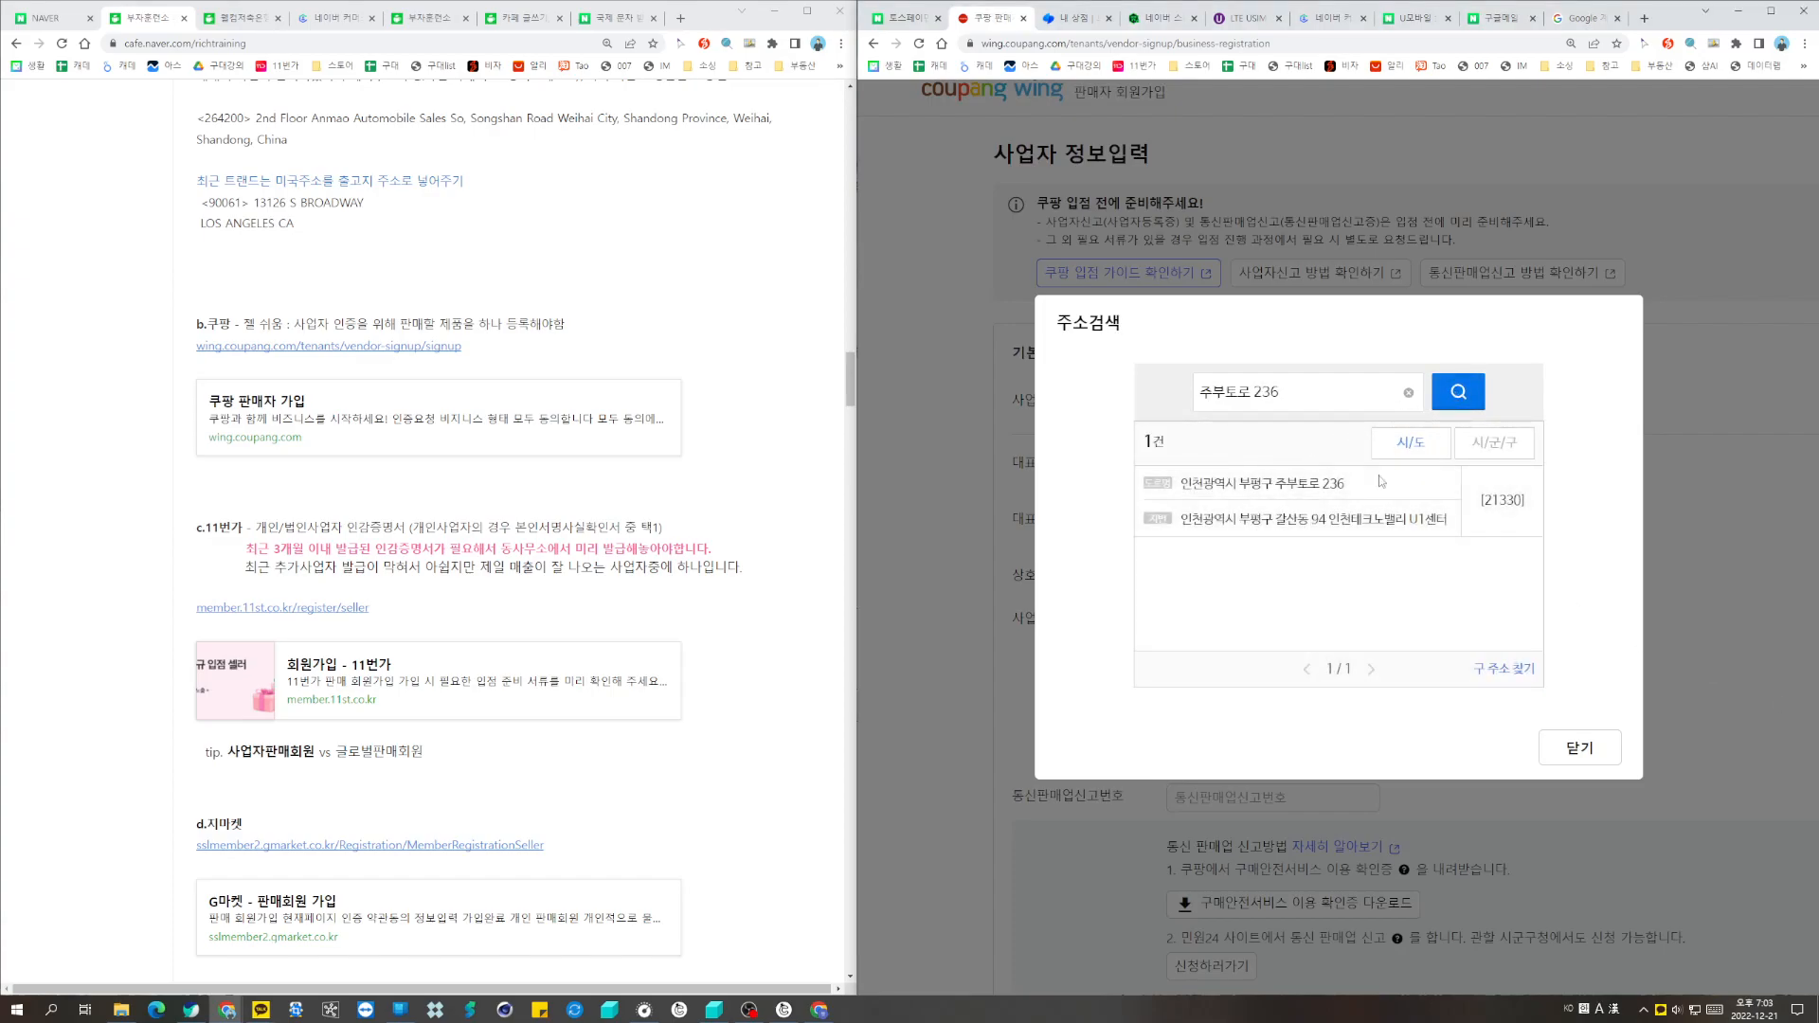
left_click(1334, 528)
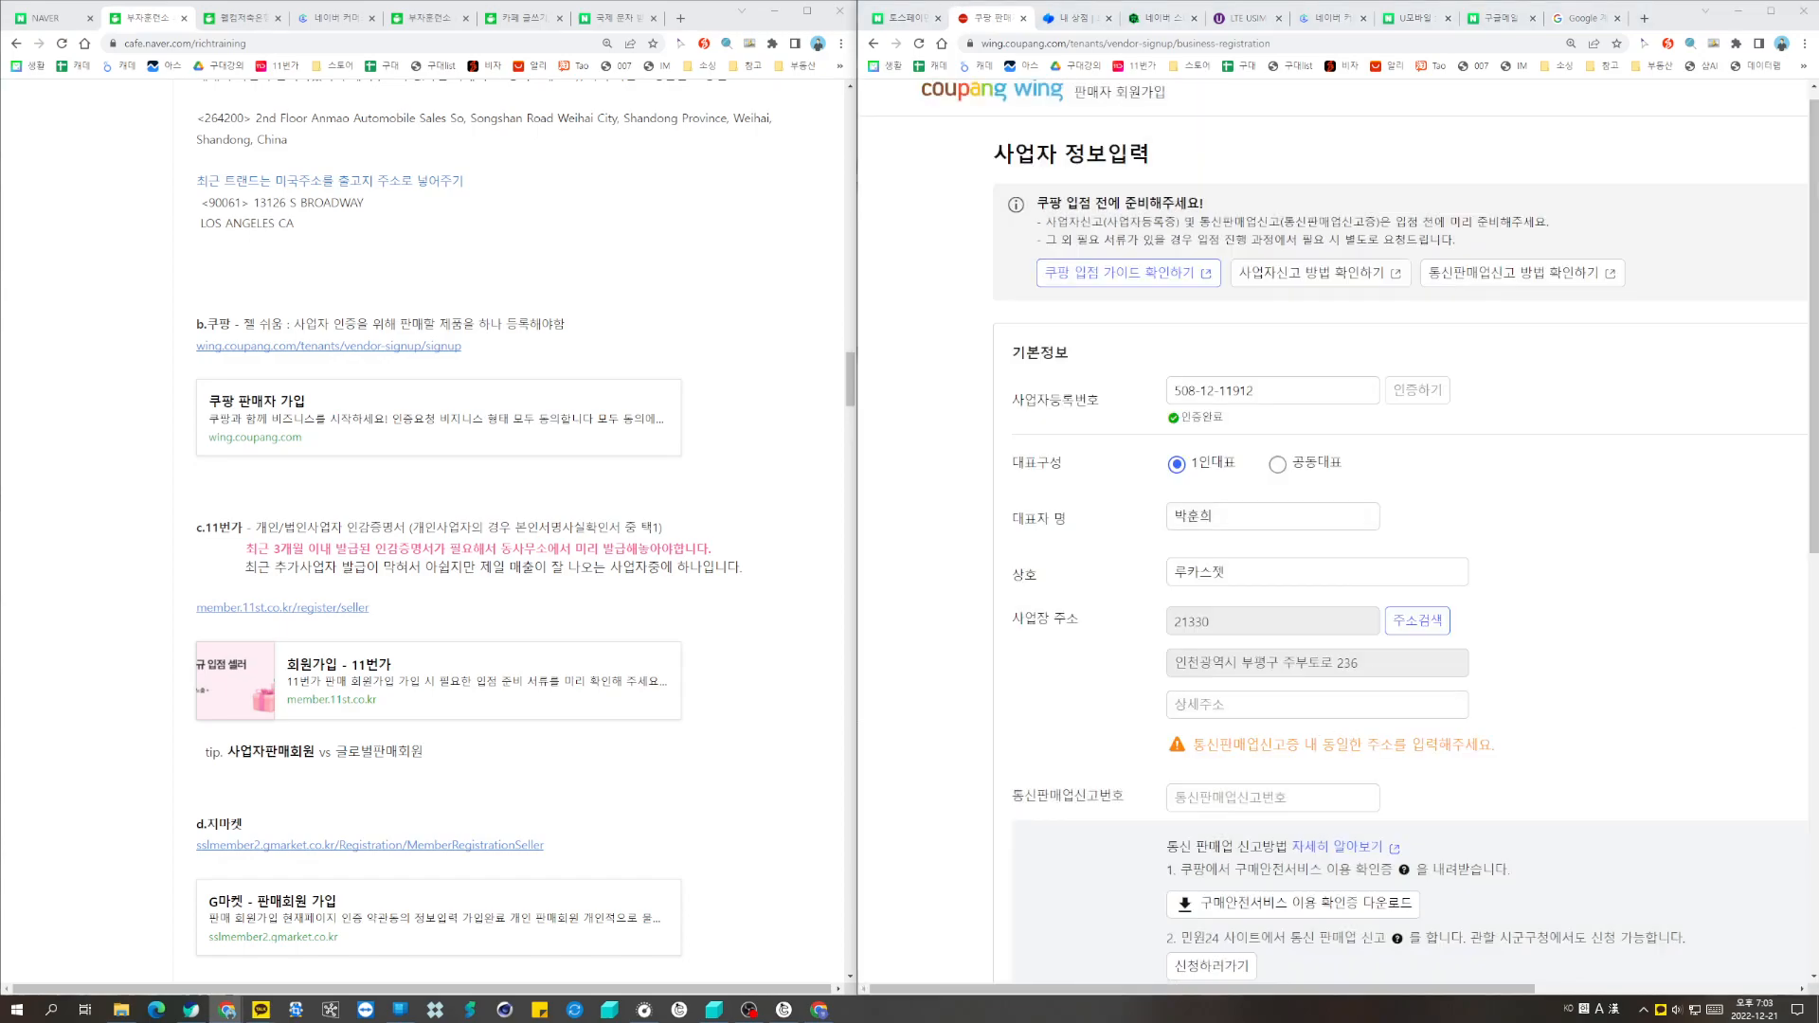
left_click(1215, 710)
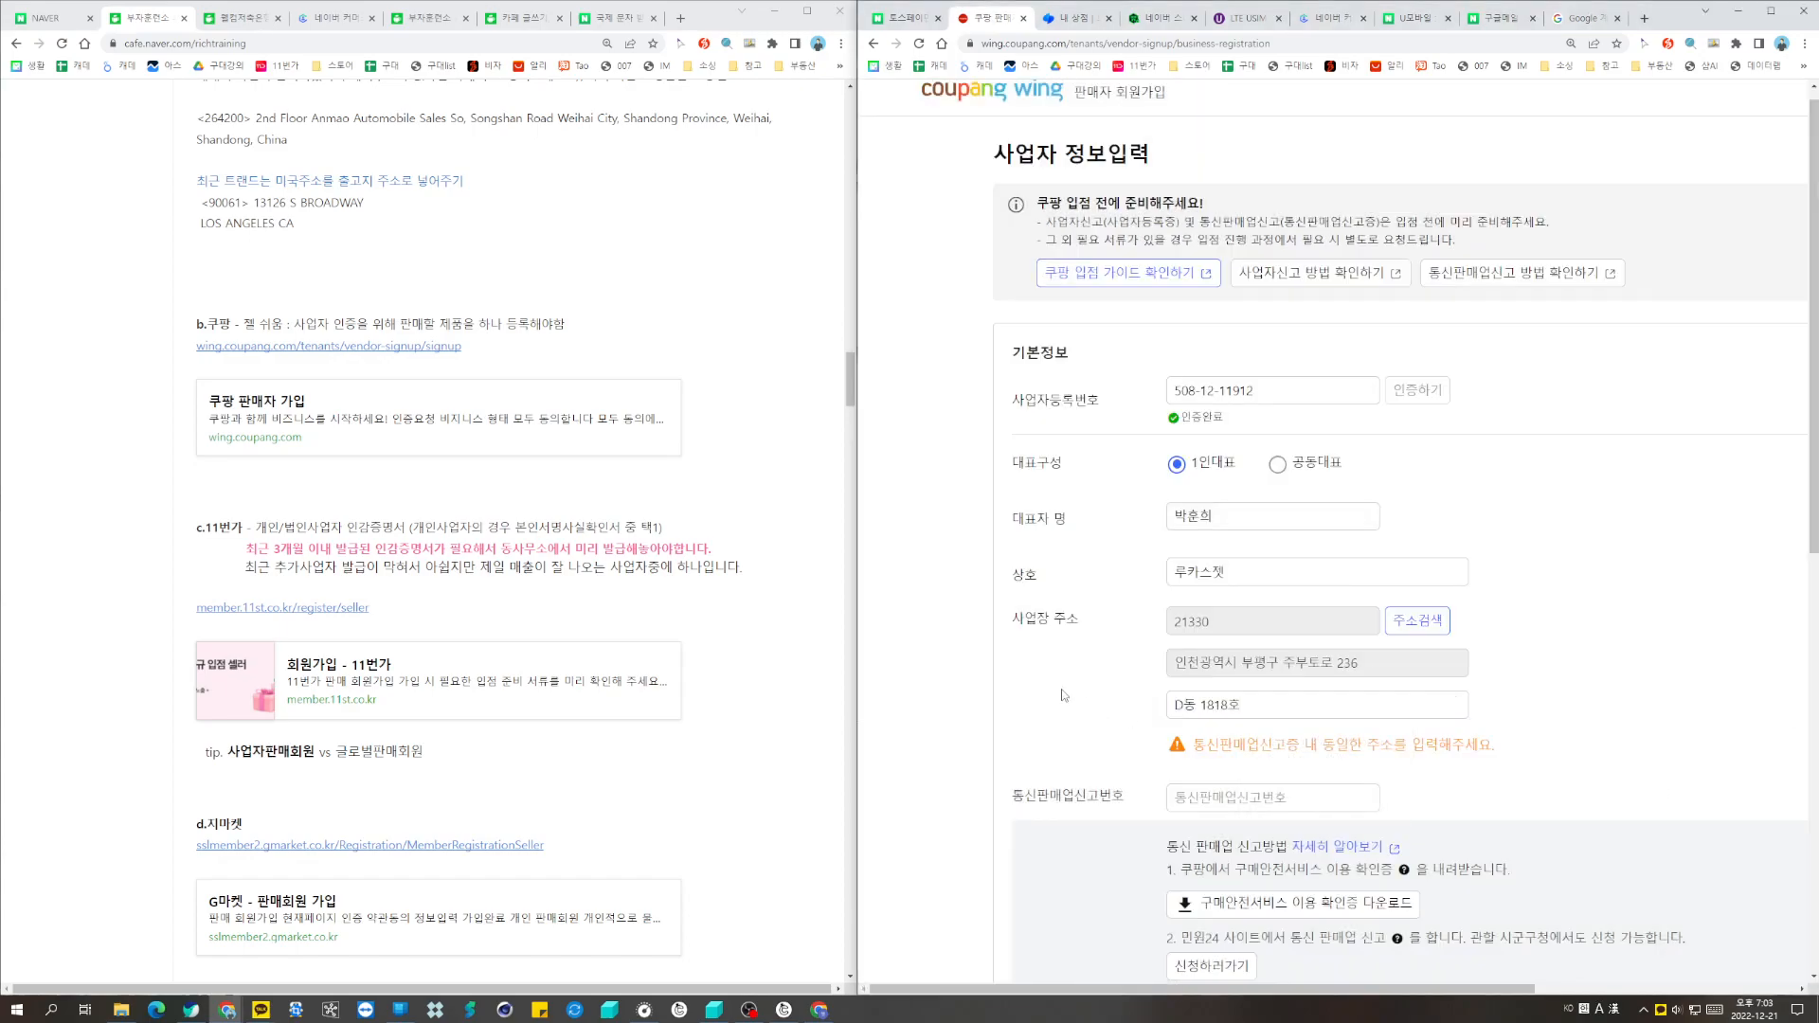
scroll(1260, 616, "down", 2)
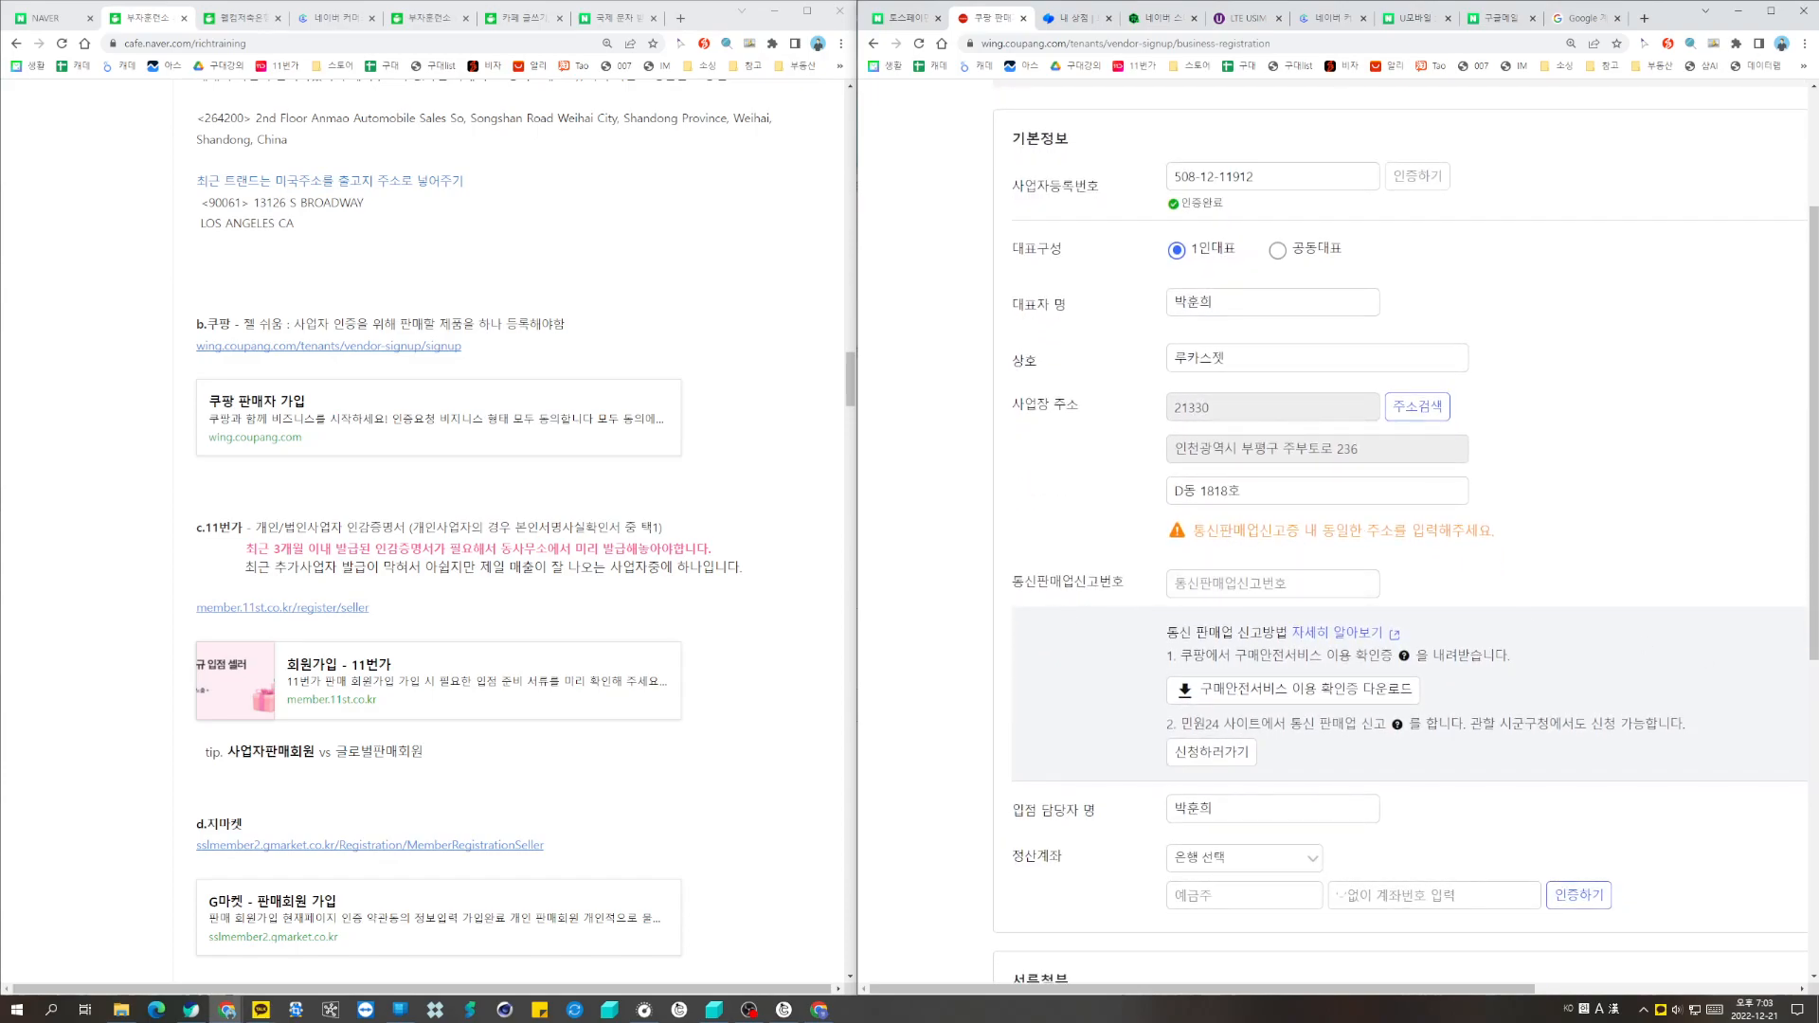
key("alt+Tab")
type("2022-인천부평-2486호")
scroll(1011, 656, "down", 2)
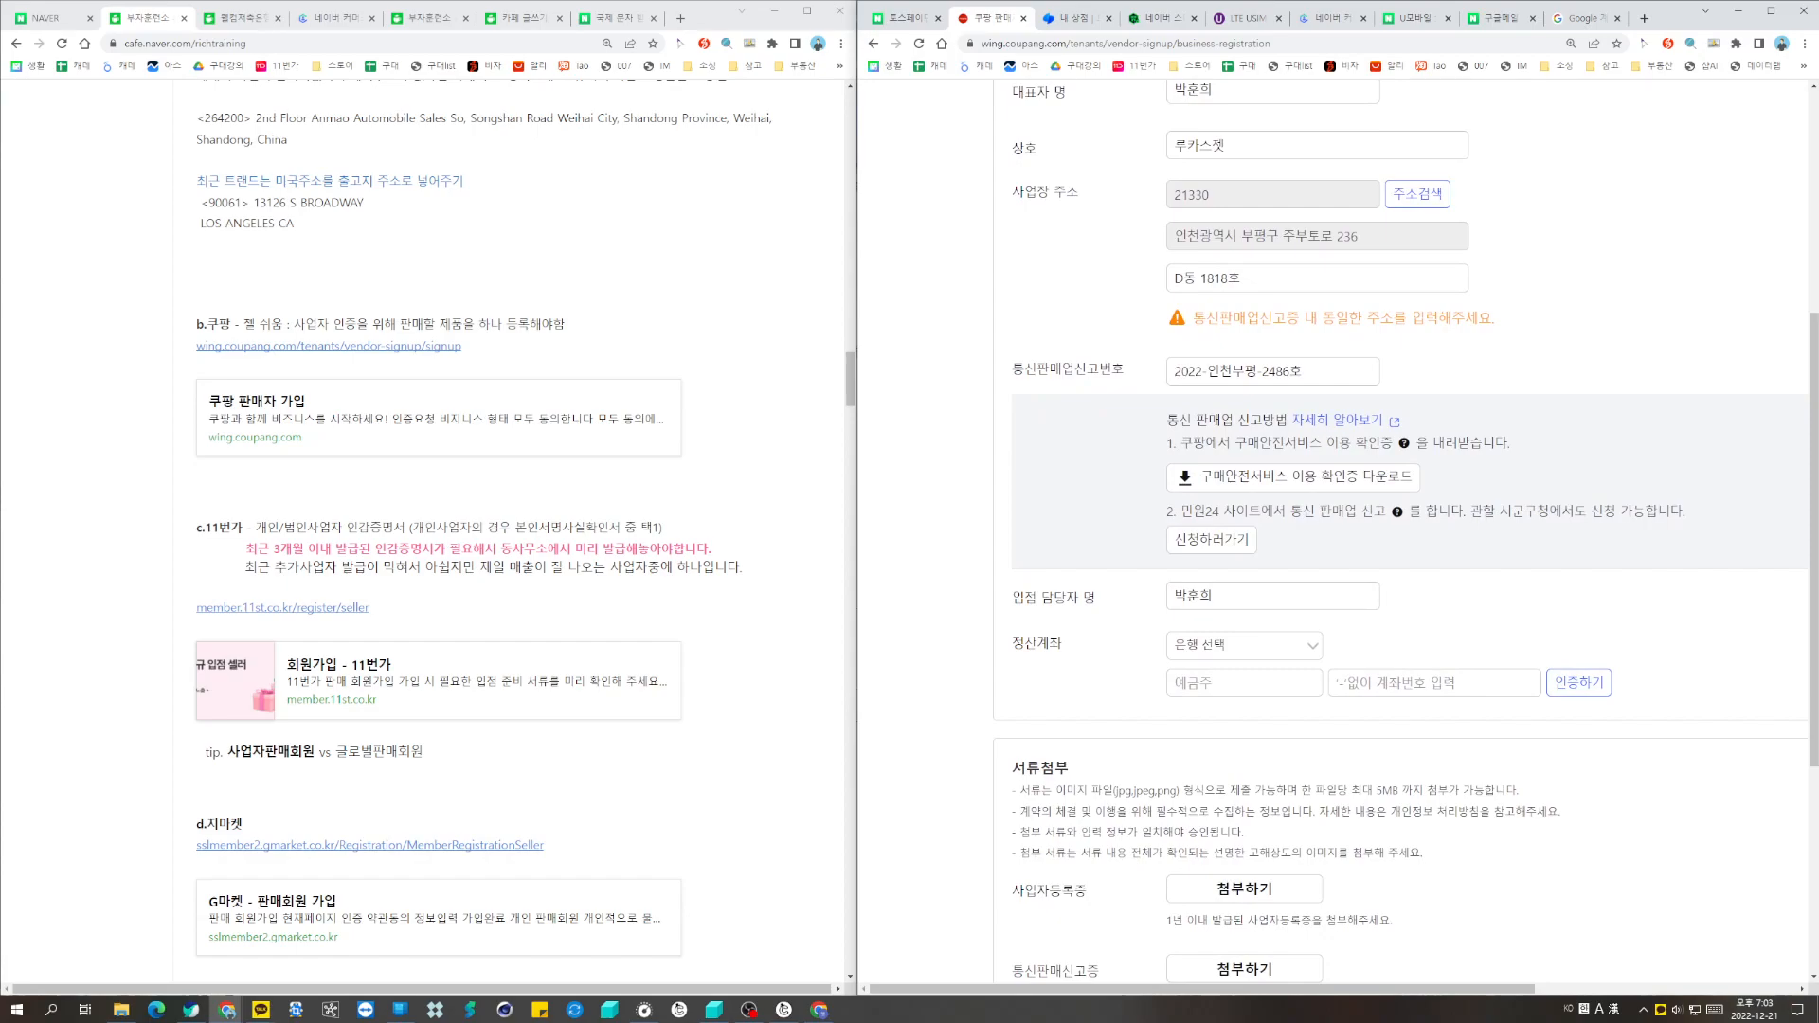
- Choose 국민은행, enter the account number and holder name, and verify the settlement account
left_click(1234, 641)
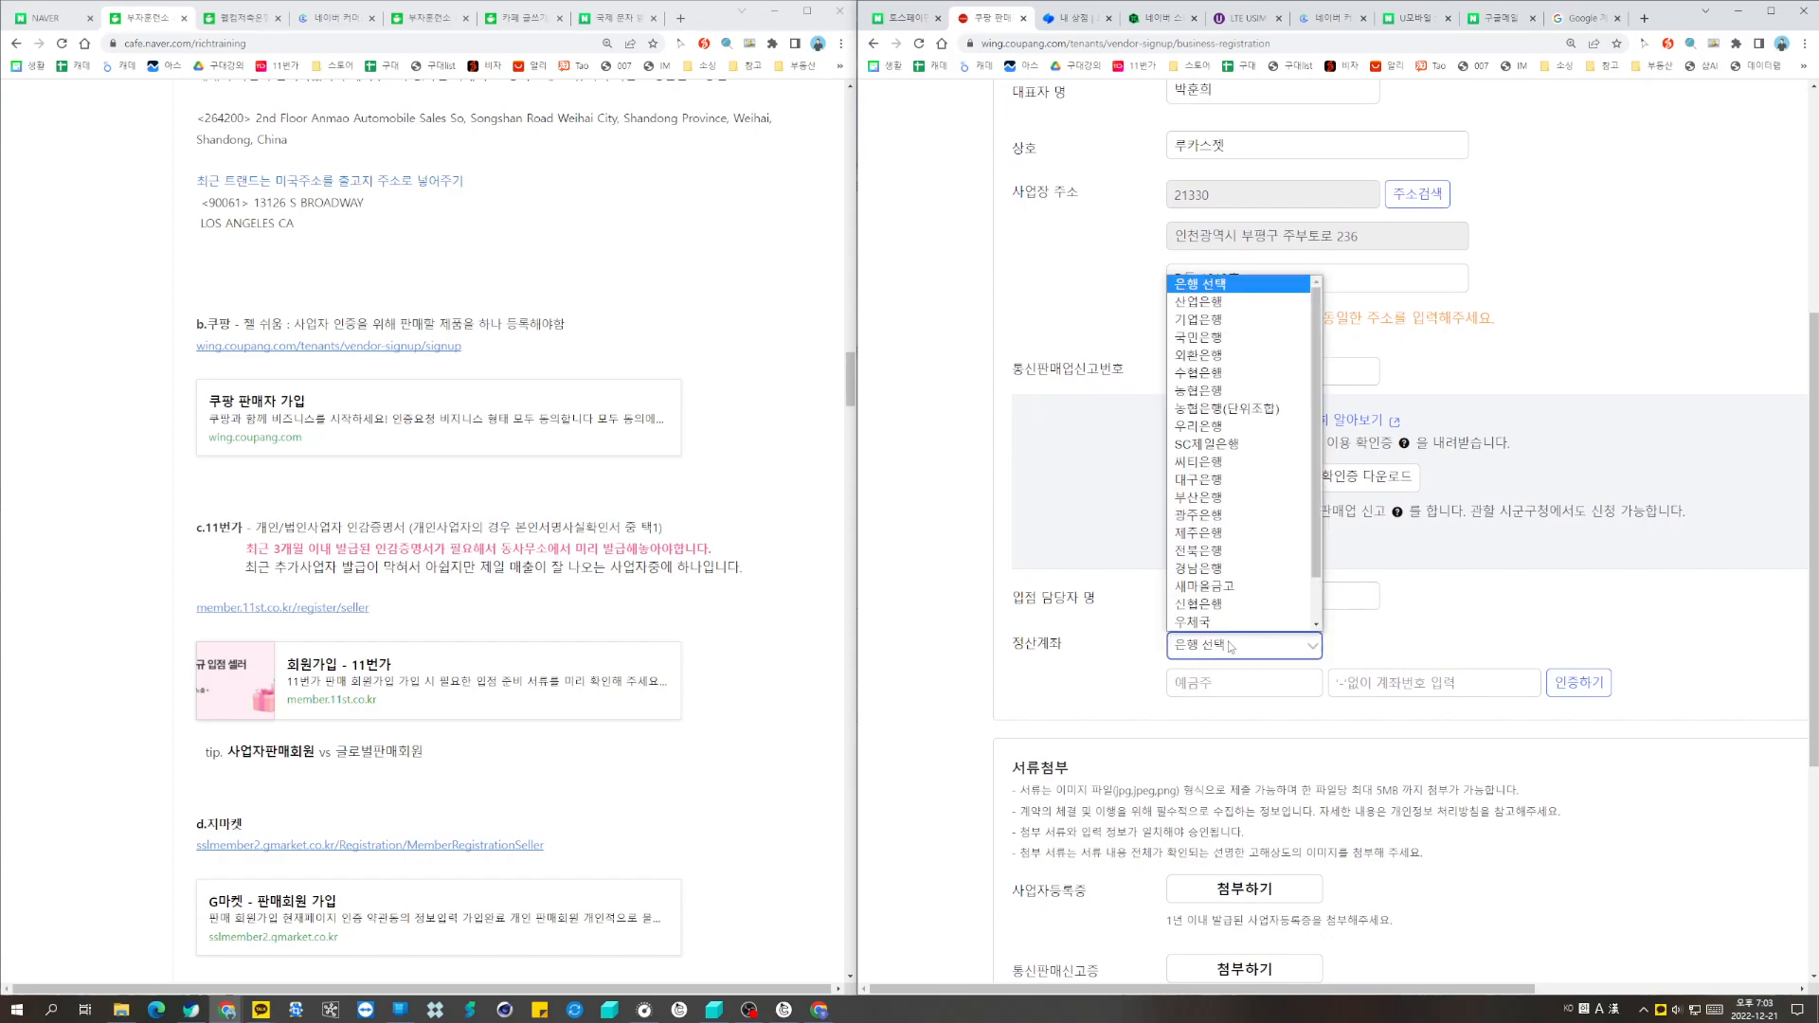
left_click(1231, 337)
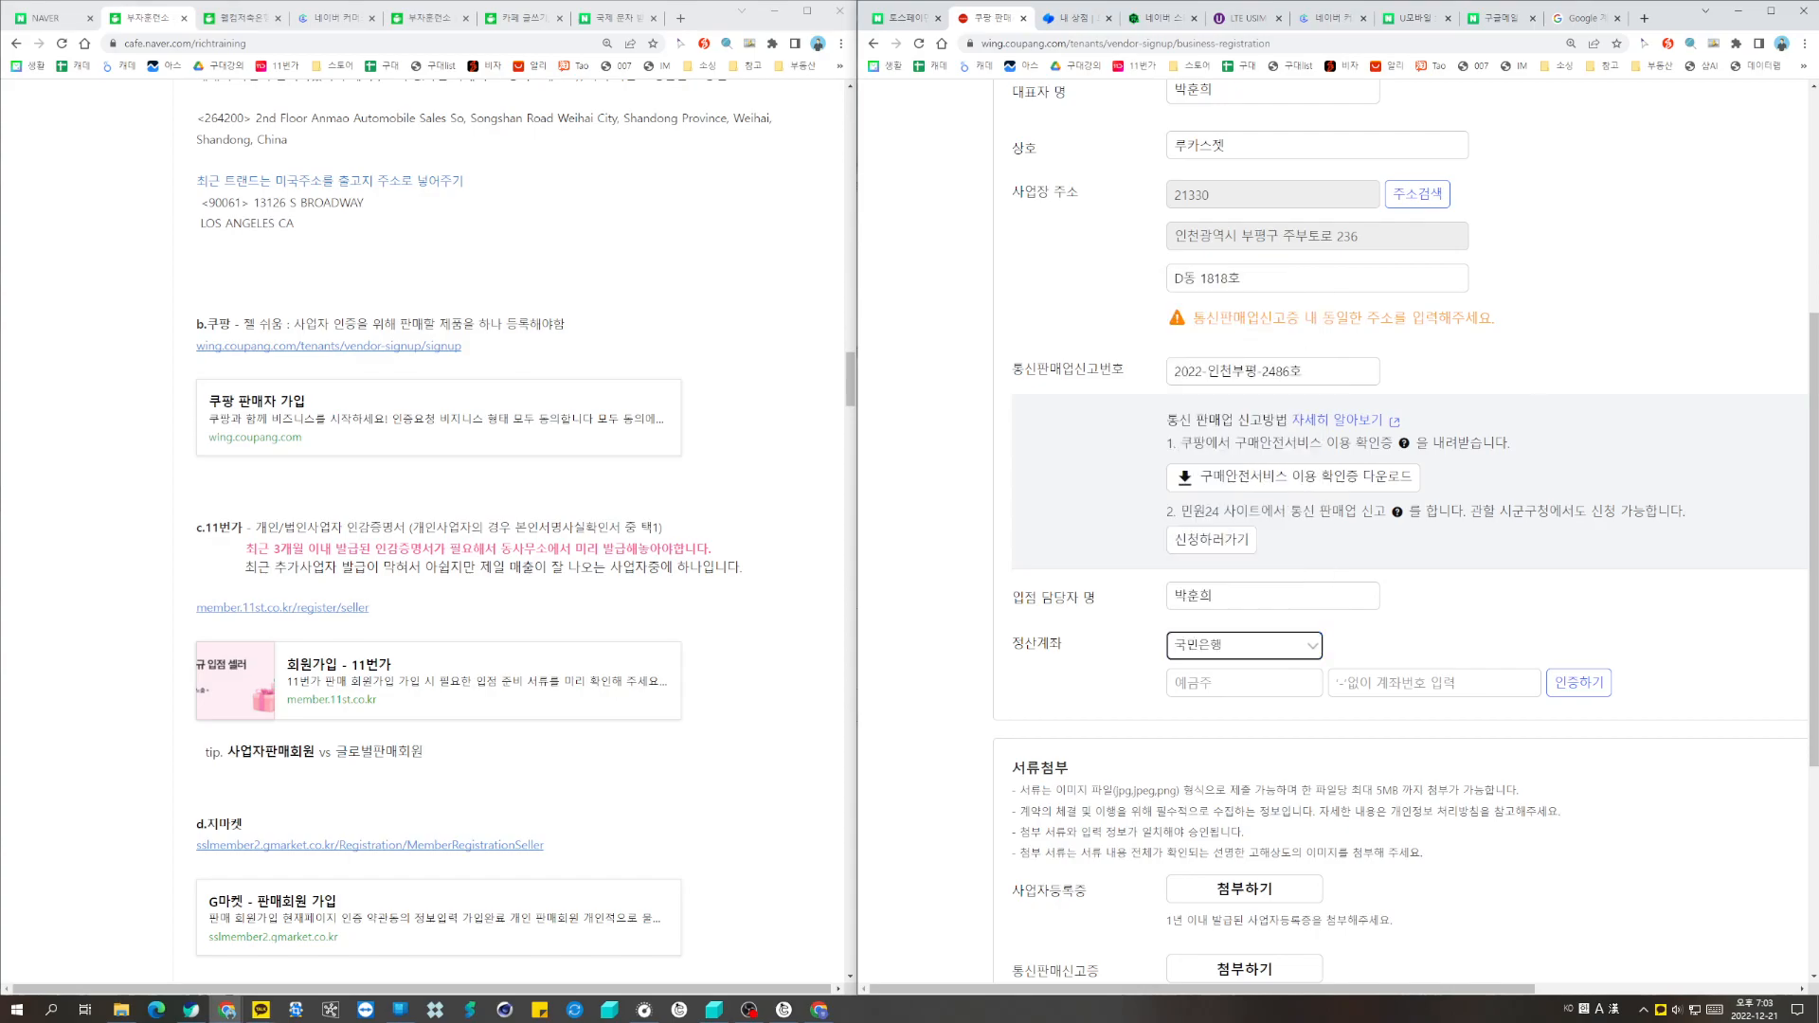
left_click(1428, 691)
key("ctrl+v")
left_click(1235, 681)
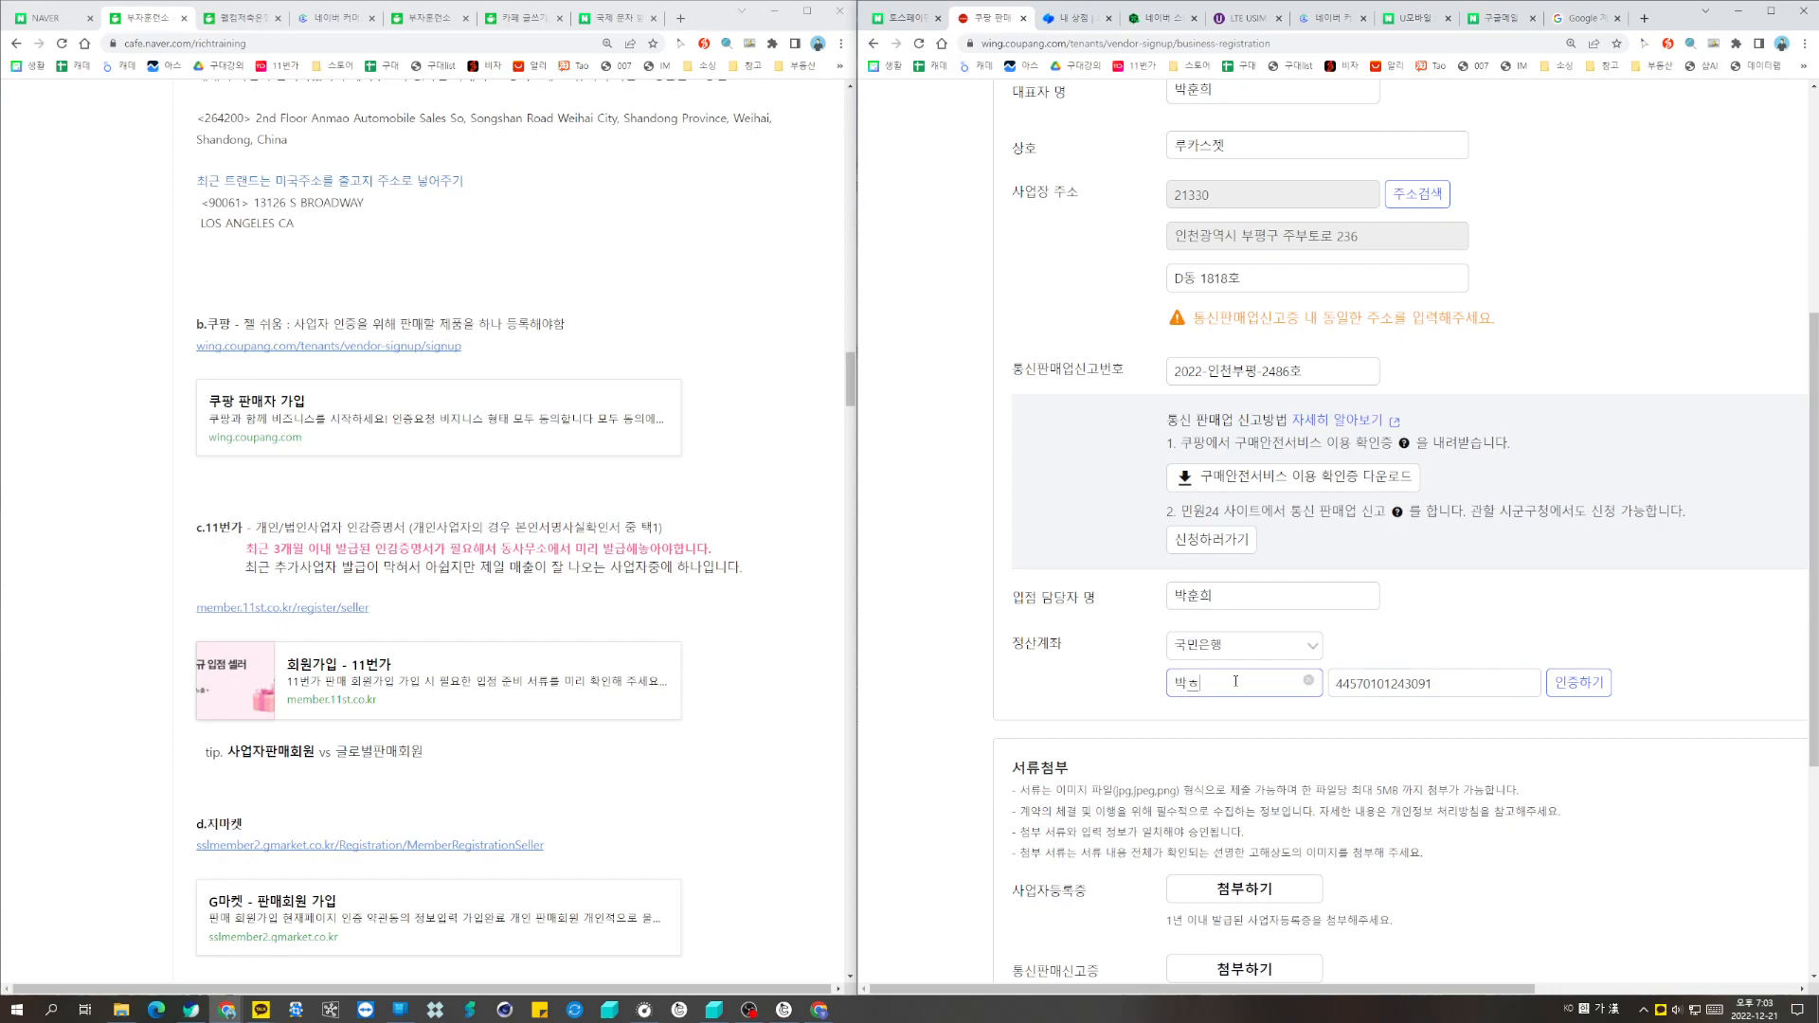
left_click(1580, 684)
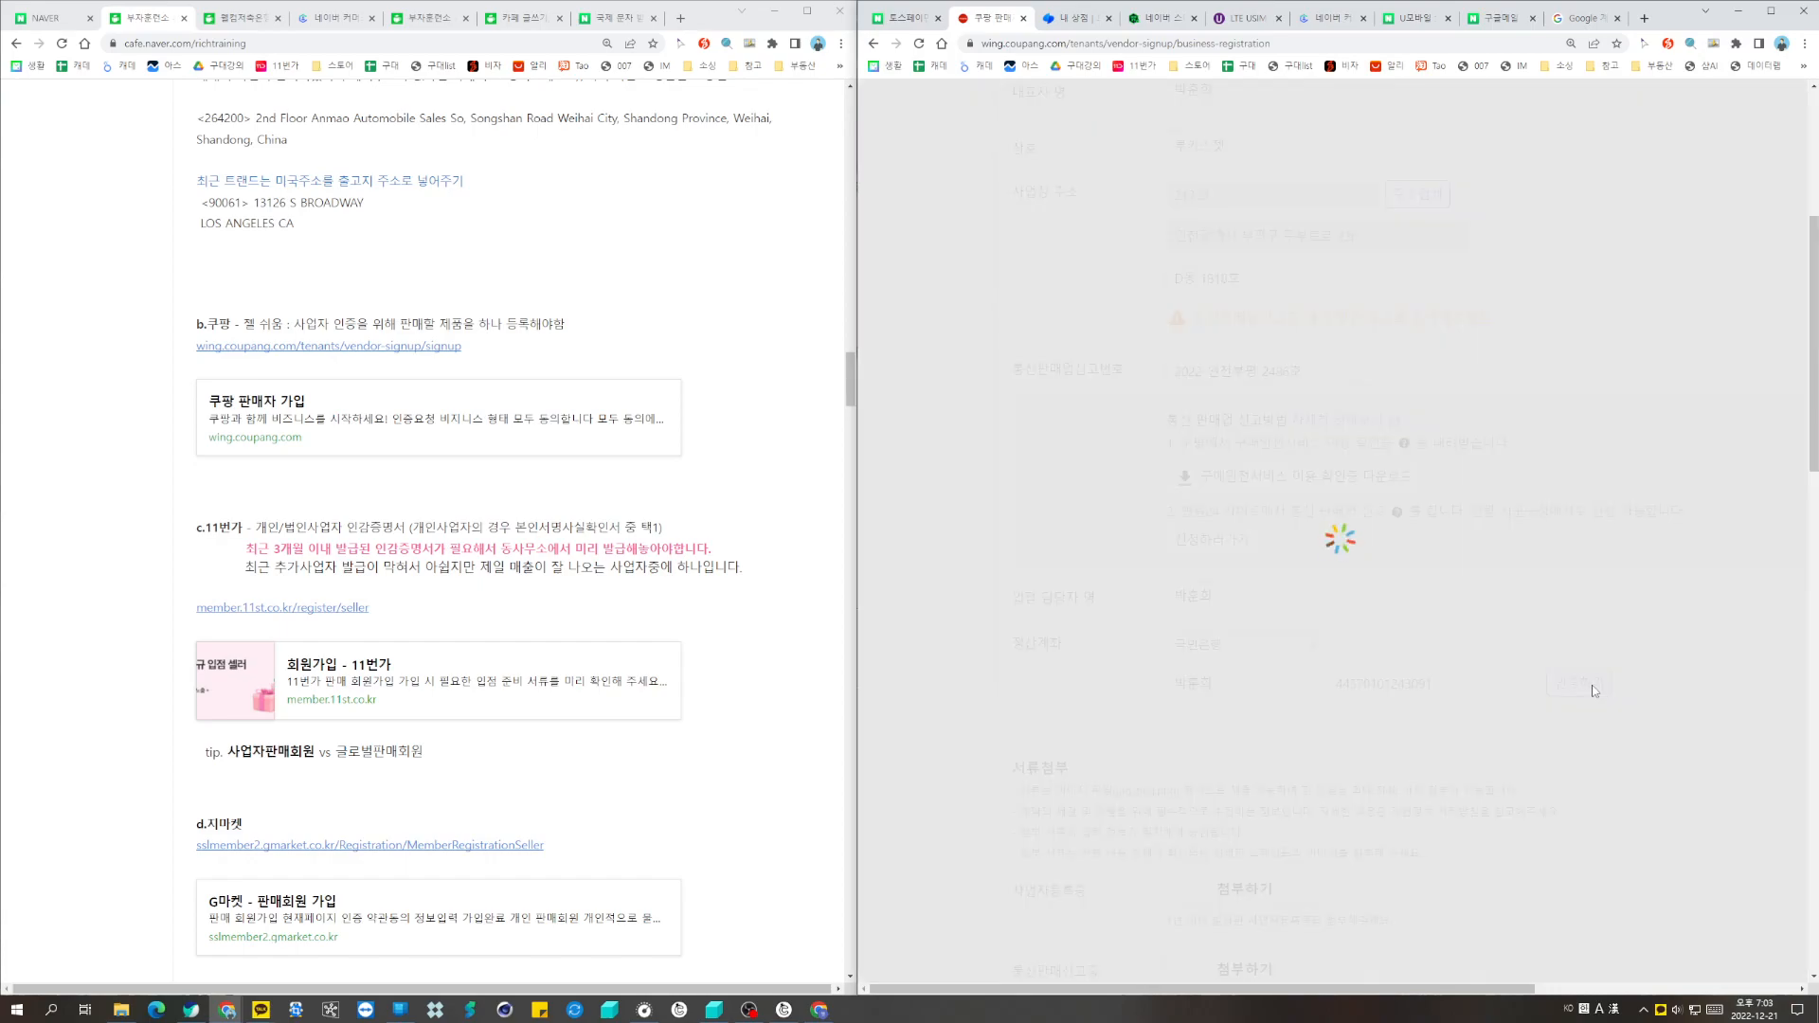
- Start attaching the bankbook copy in the file picker
scroll(1122, 617, "down", 3)
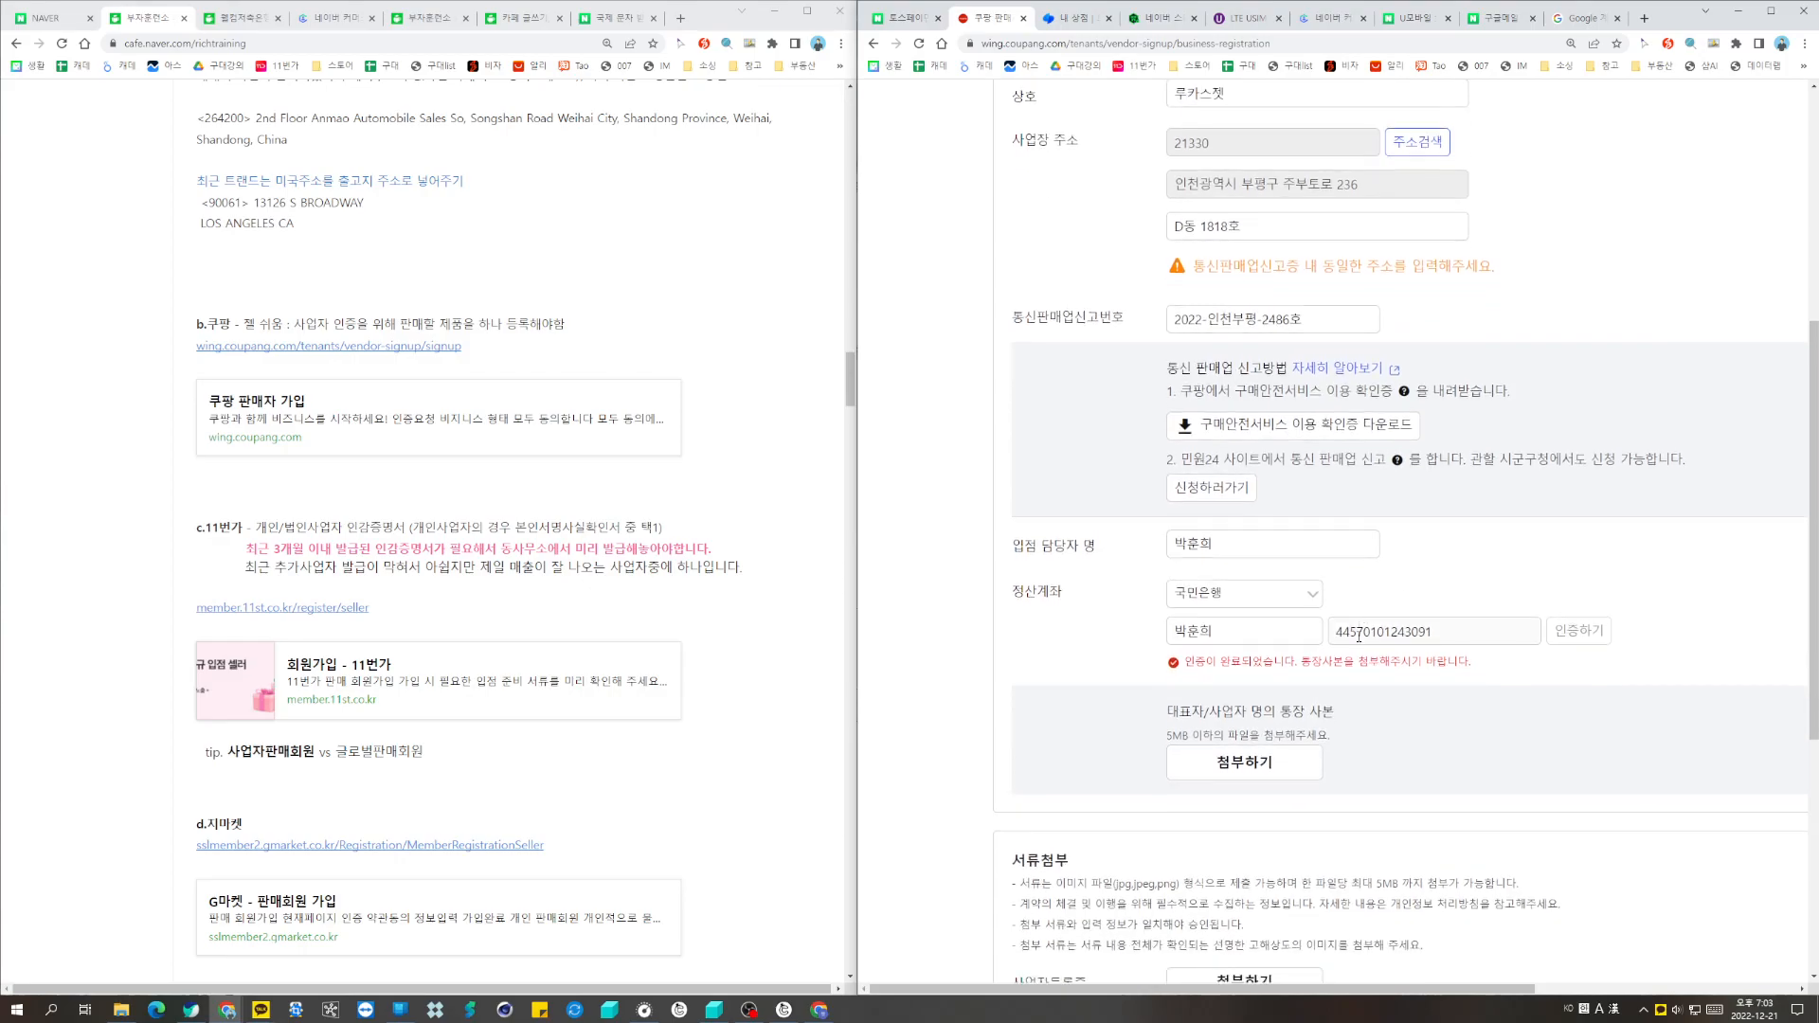
left_click(1214, 611)
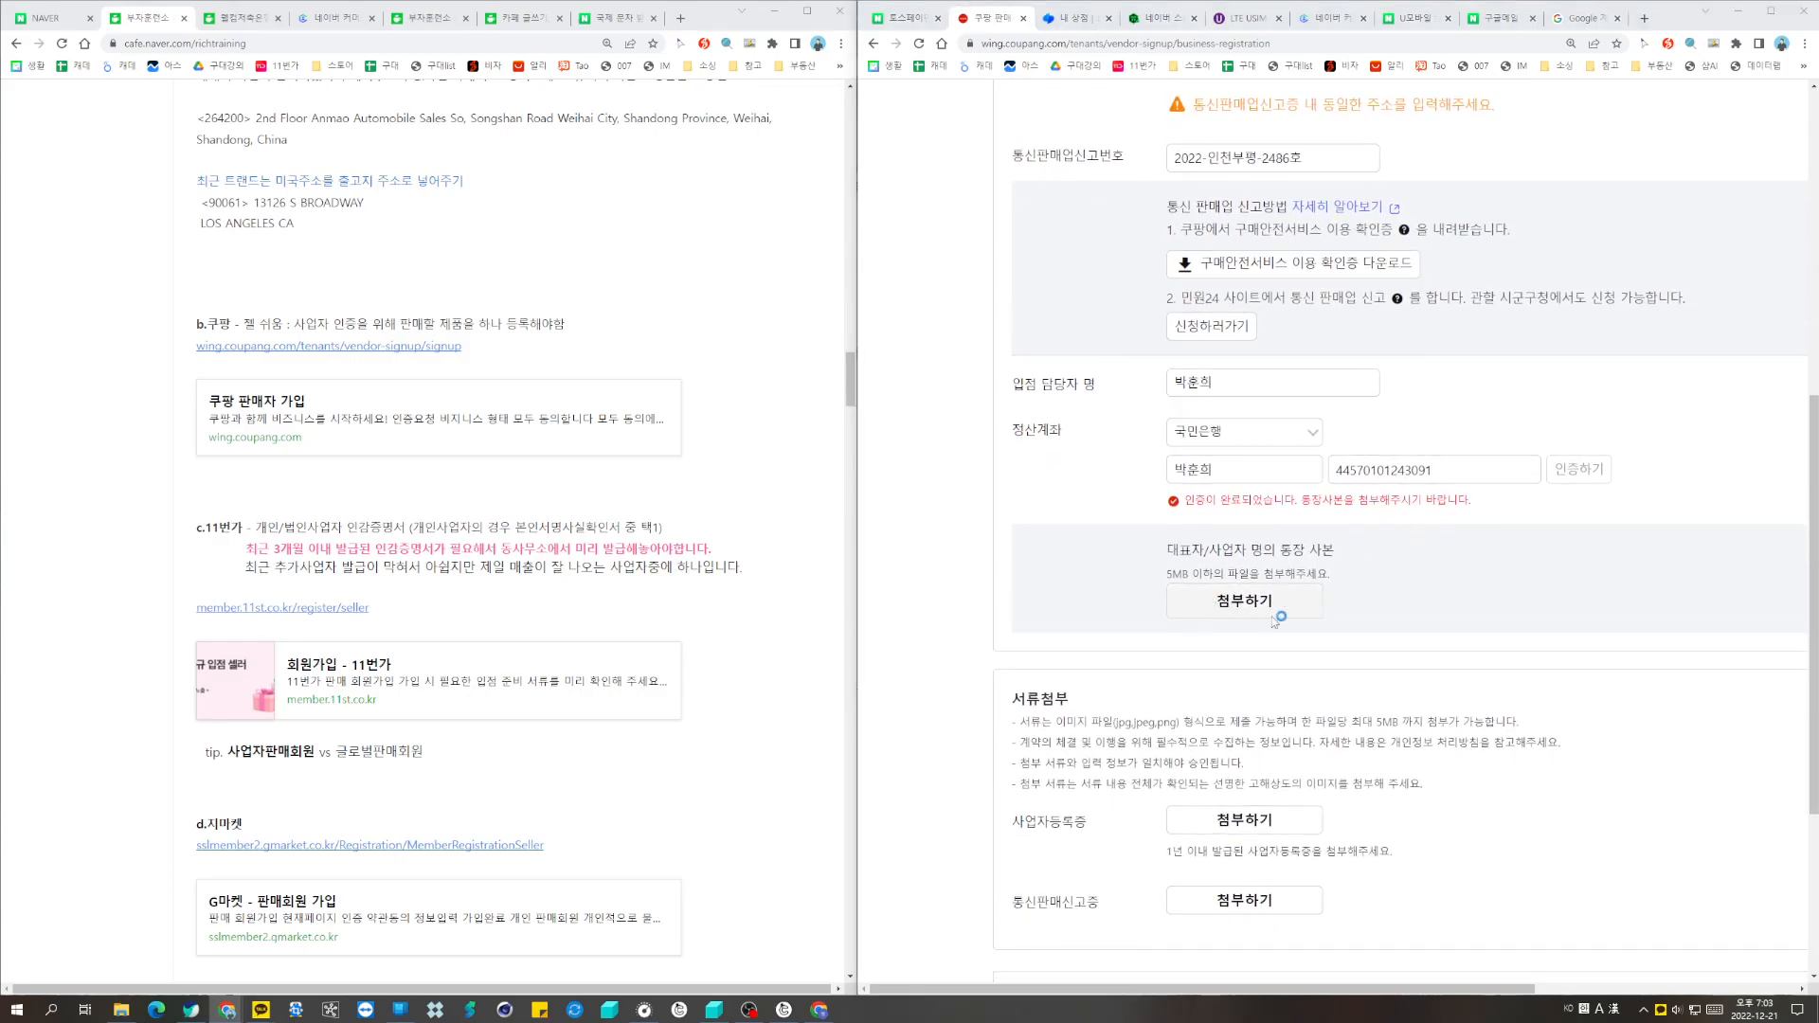
left_click_drag(1329, 16, 1818, 142)
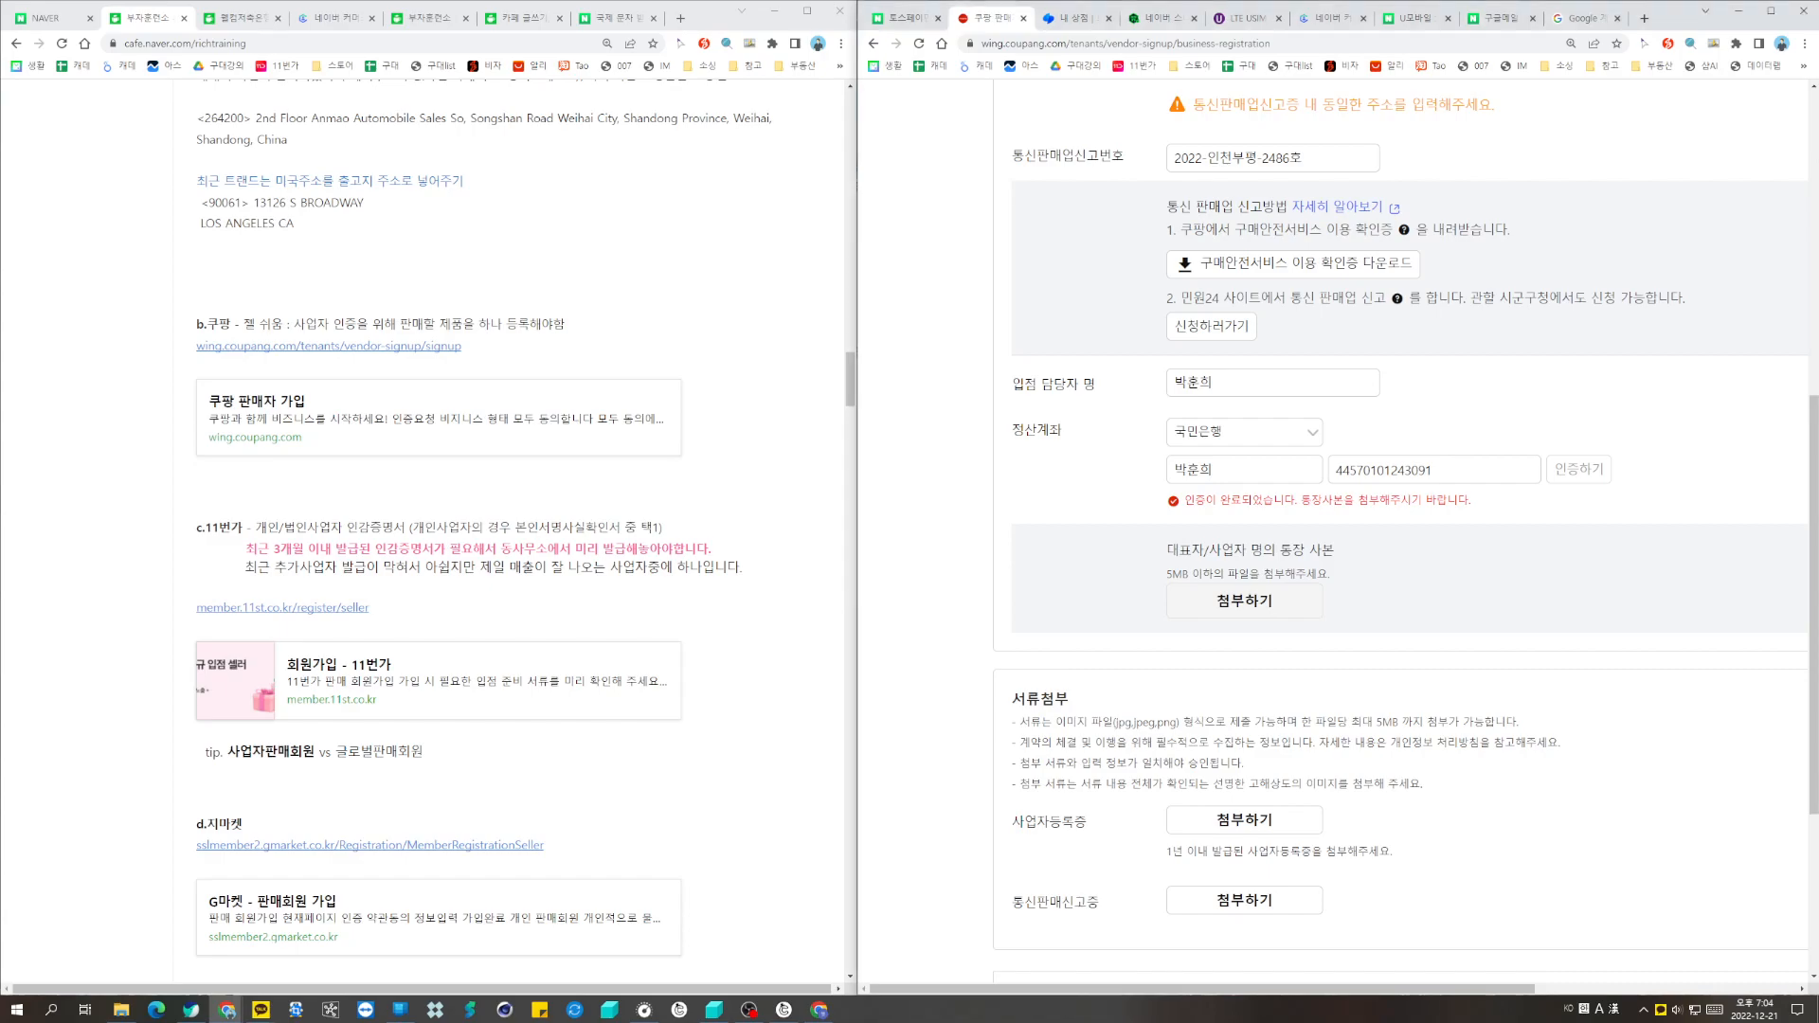
- Attach the business registration certificate and the mail-order report certificate image
scroll(1184, 607, "down", 2)
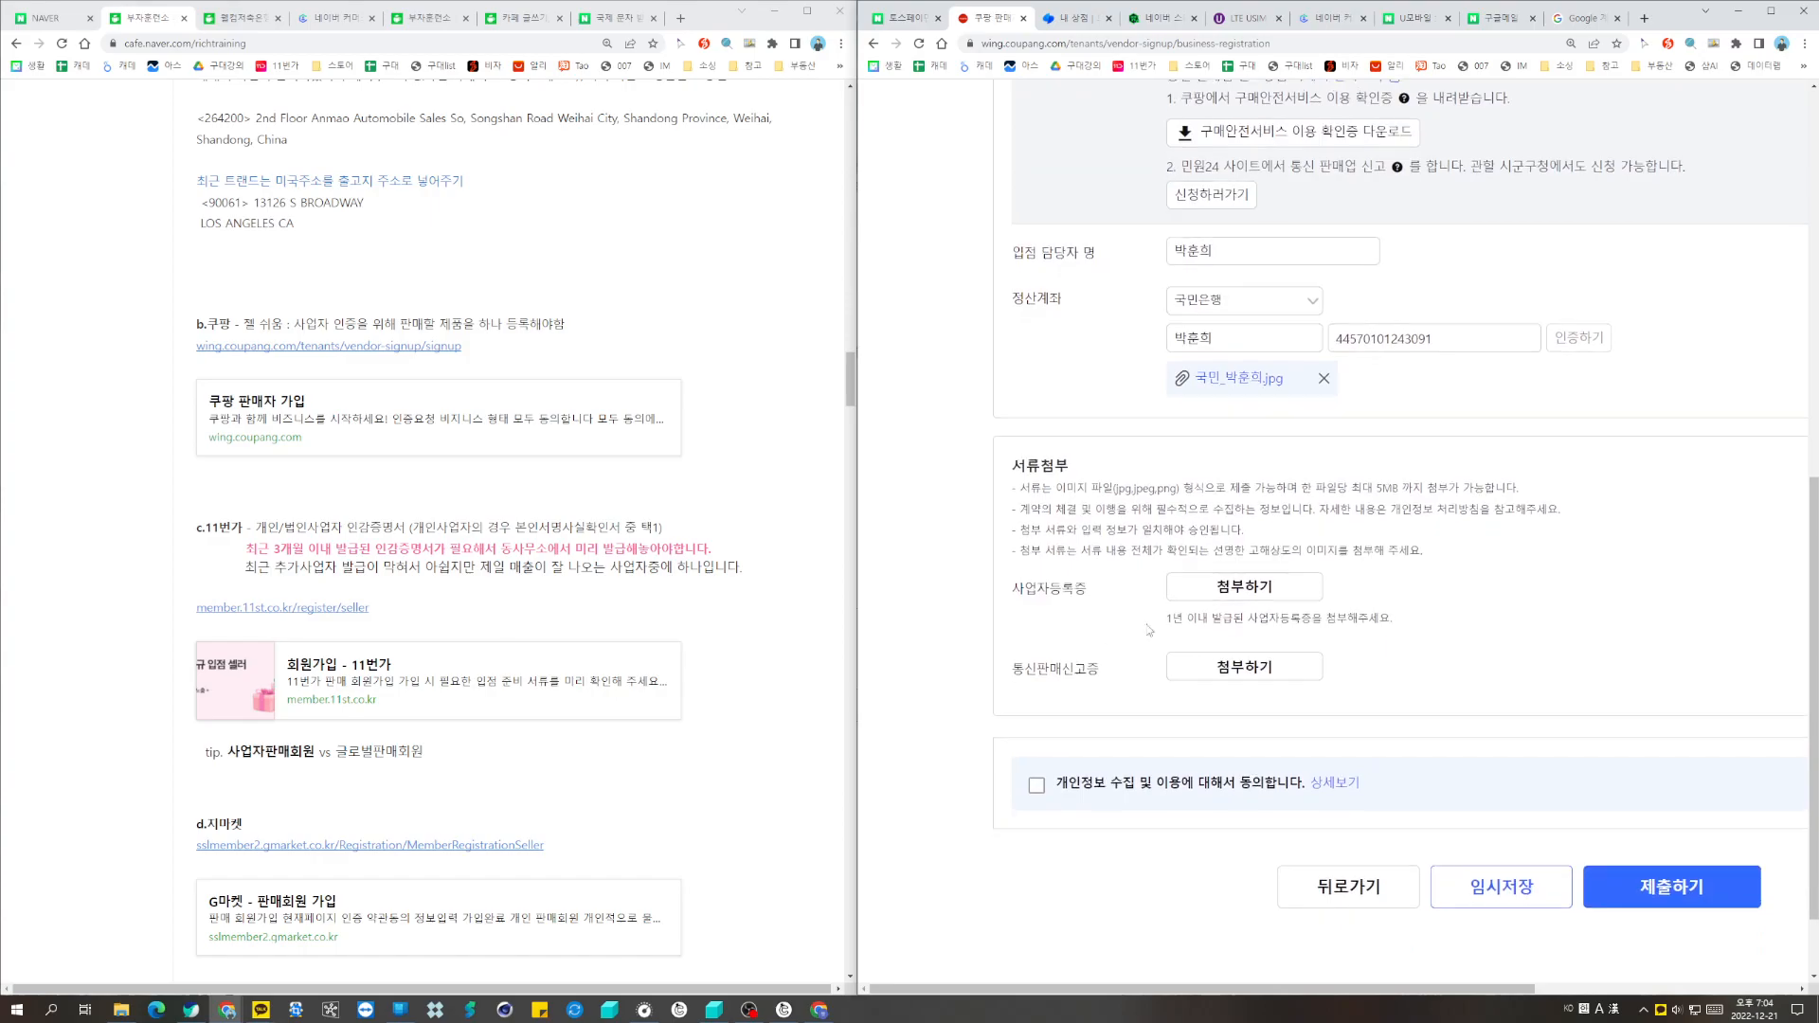
left_click(1244, 576)
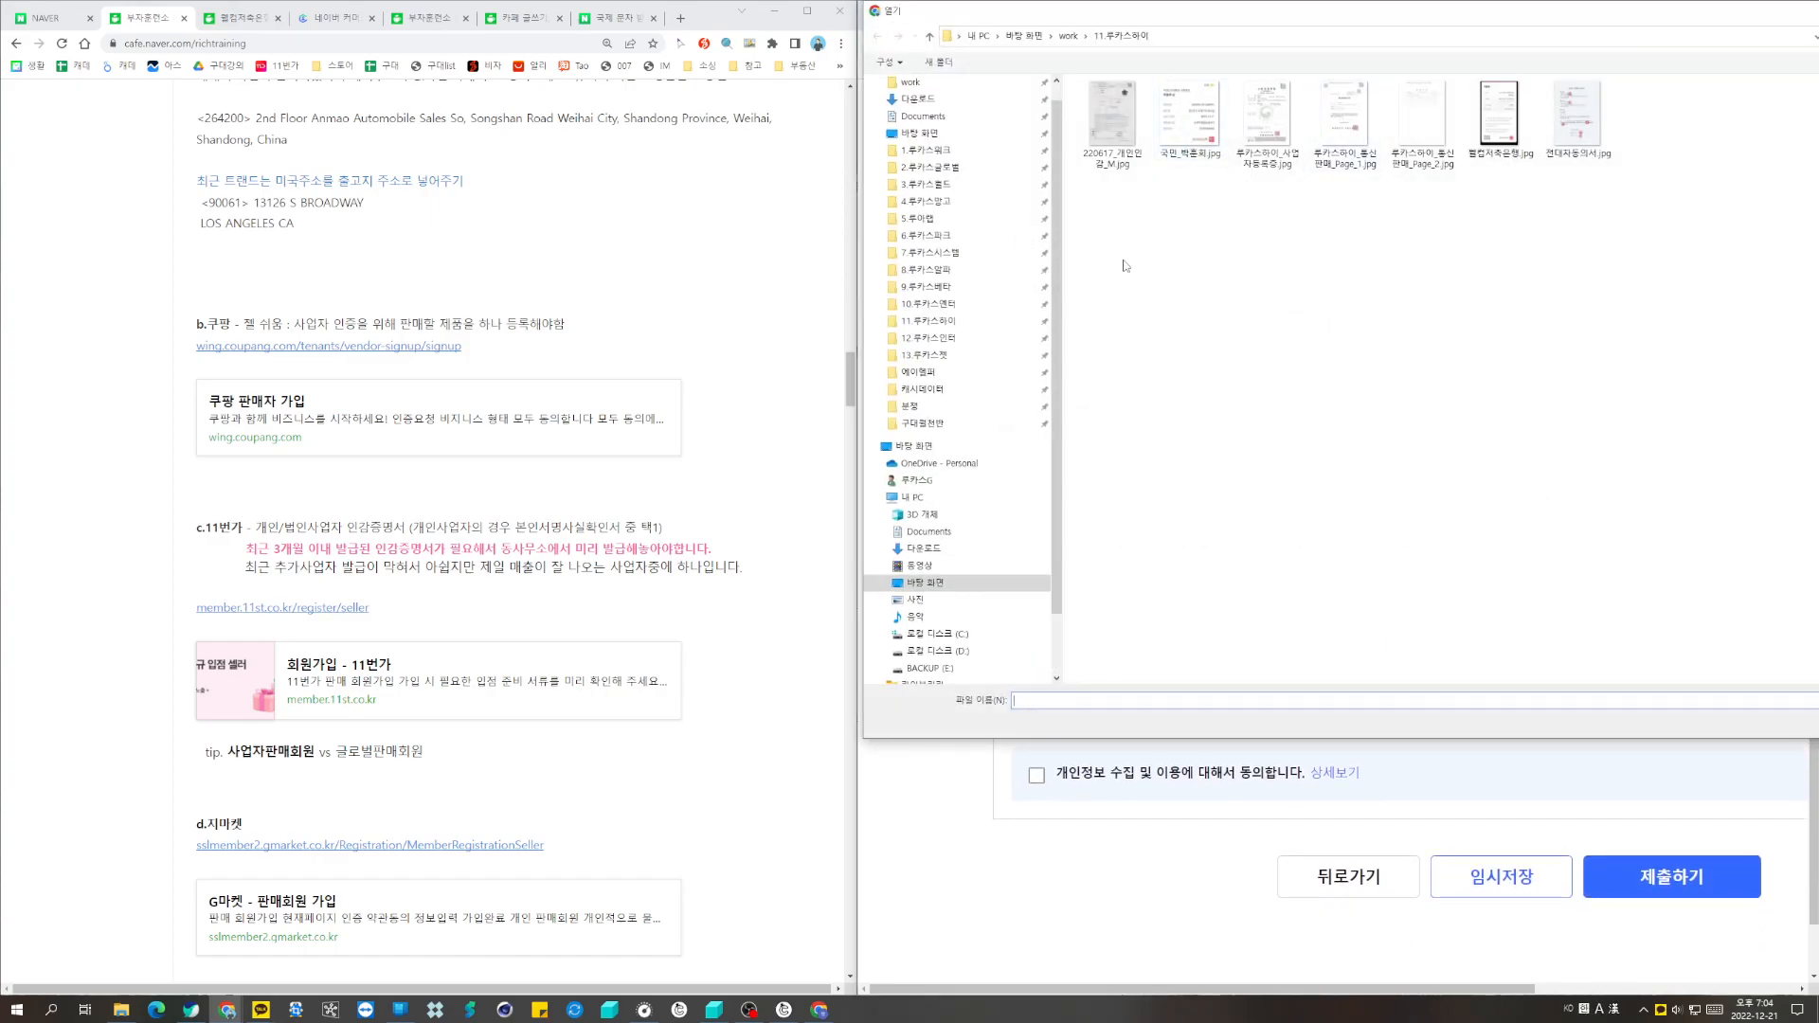
left_click_drag(1289, 12, 1818, 95)
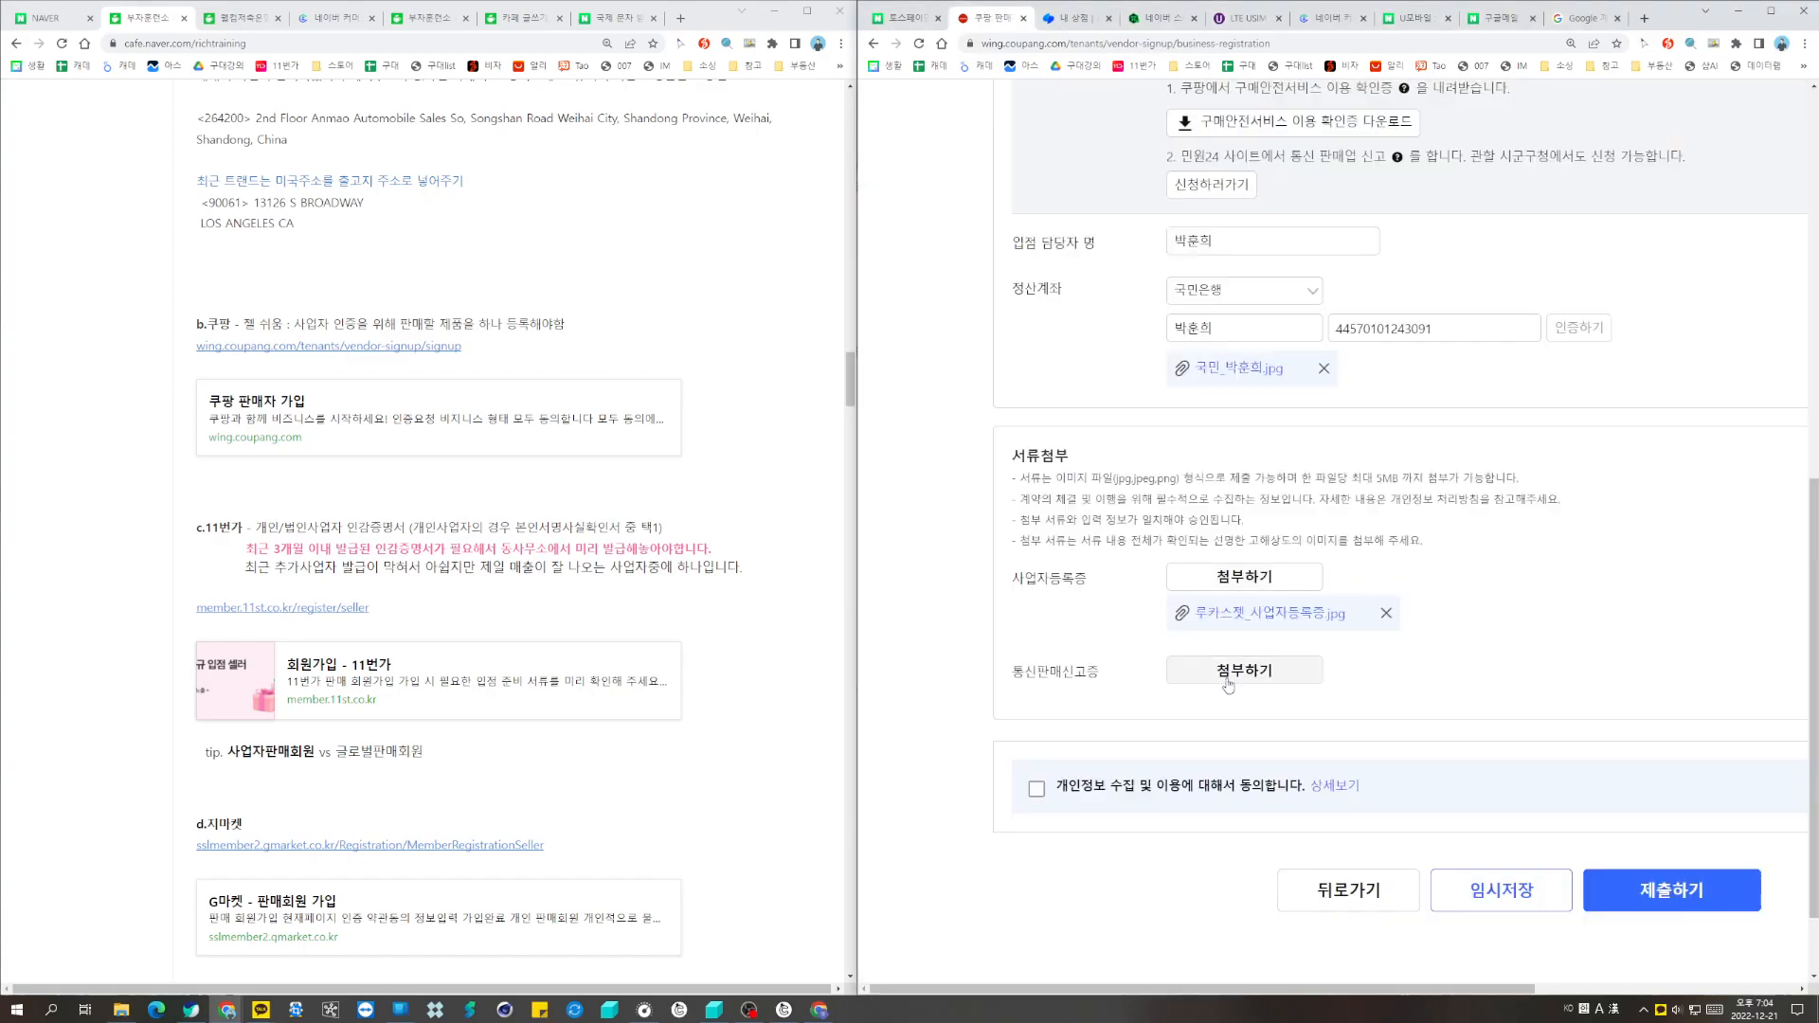
left_click(1227, 682)
left_click_drag(1244, 23, 1013, 22)
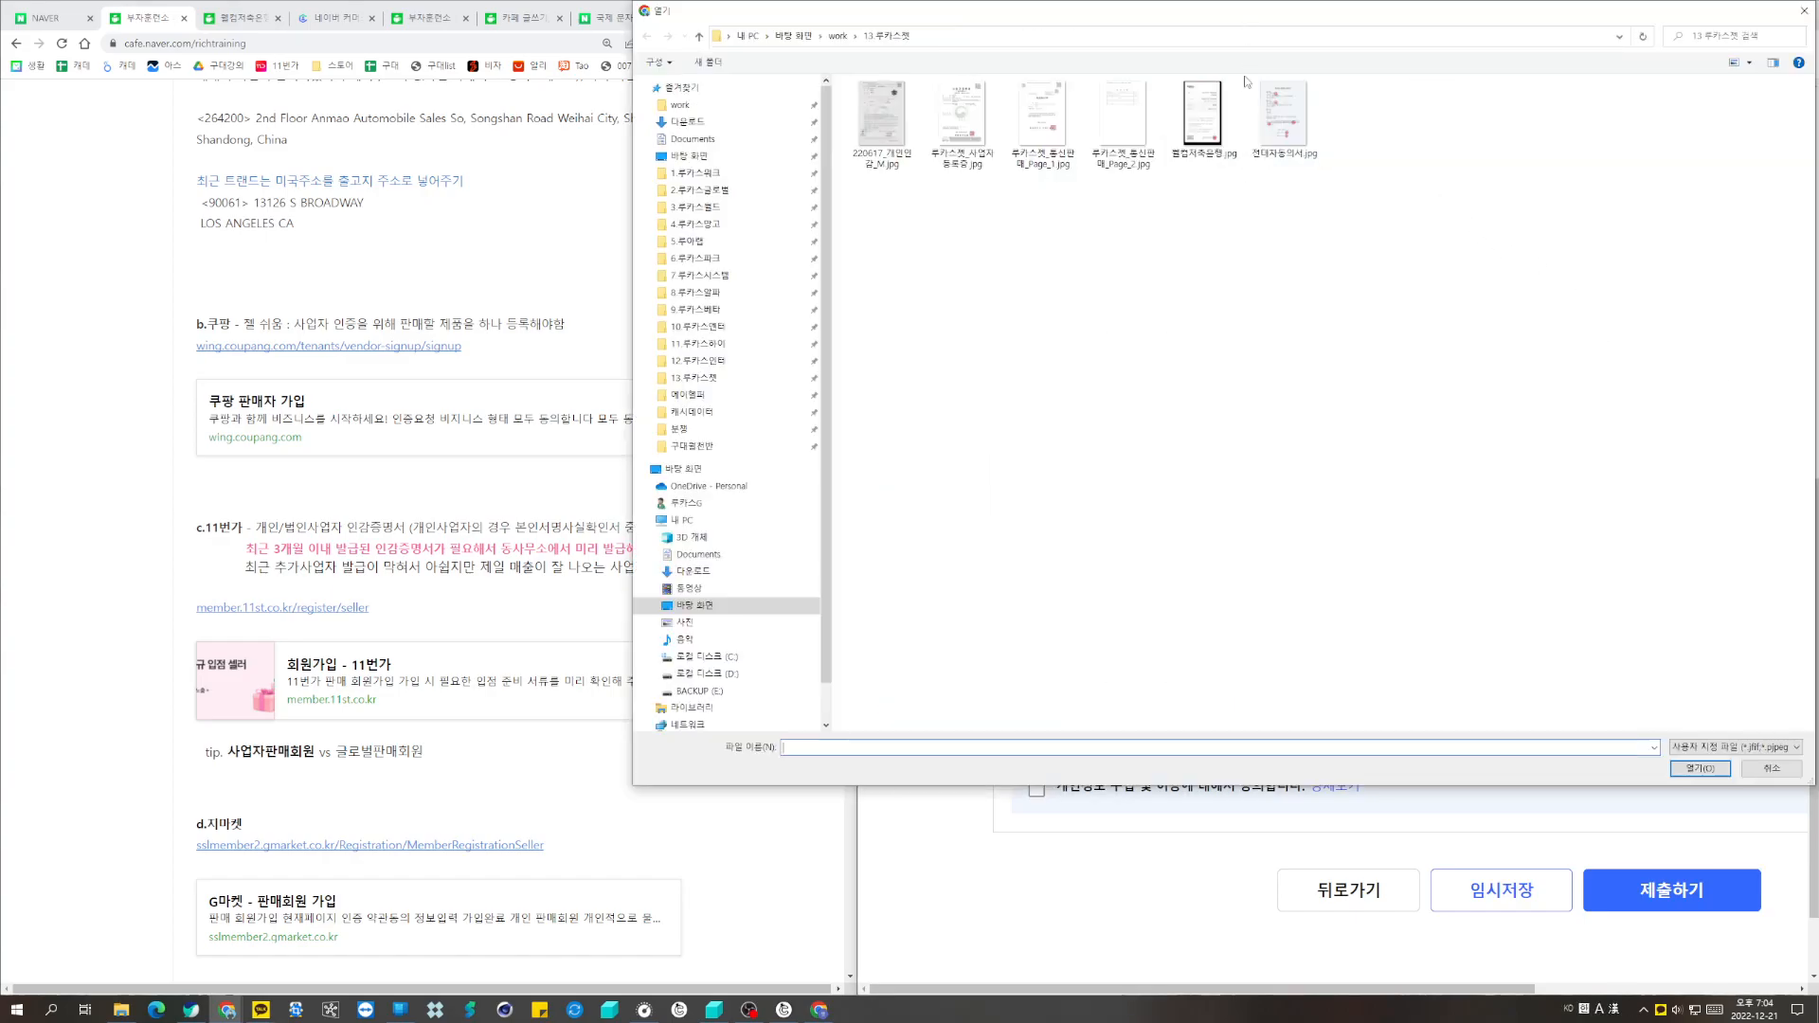
double_click(1042, 119)
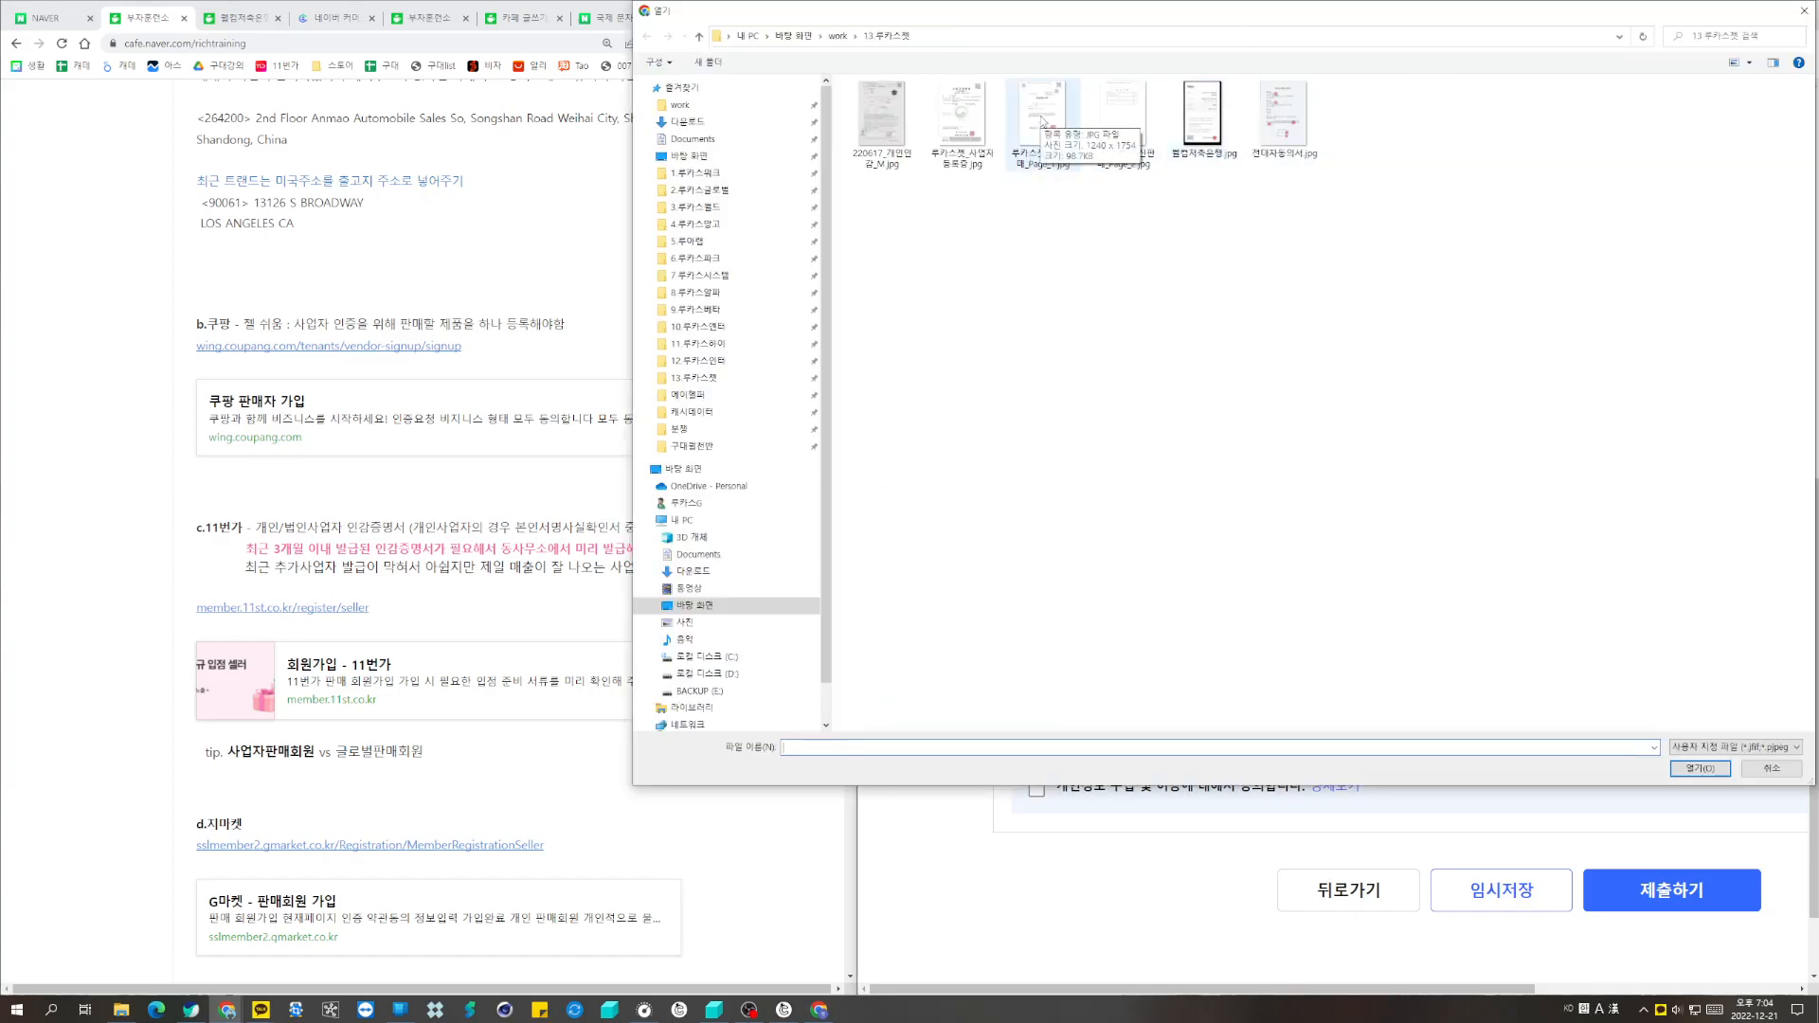
- Agree to the privacy collection terms and submit the seller registration
scroll(1462, 624, "down", 2)
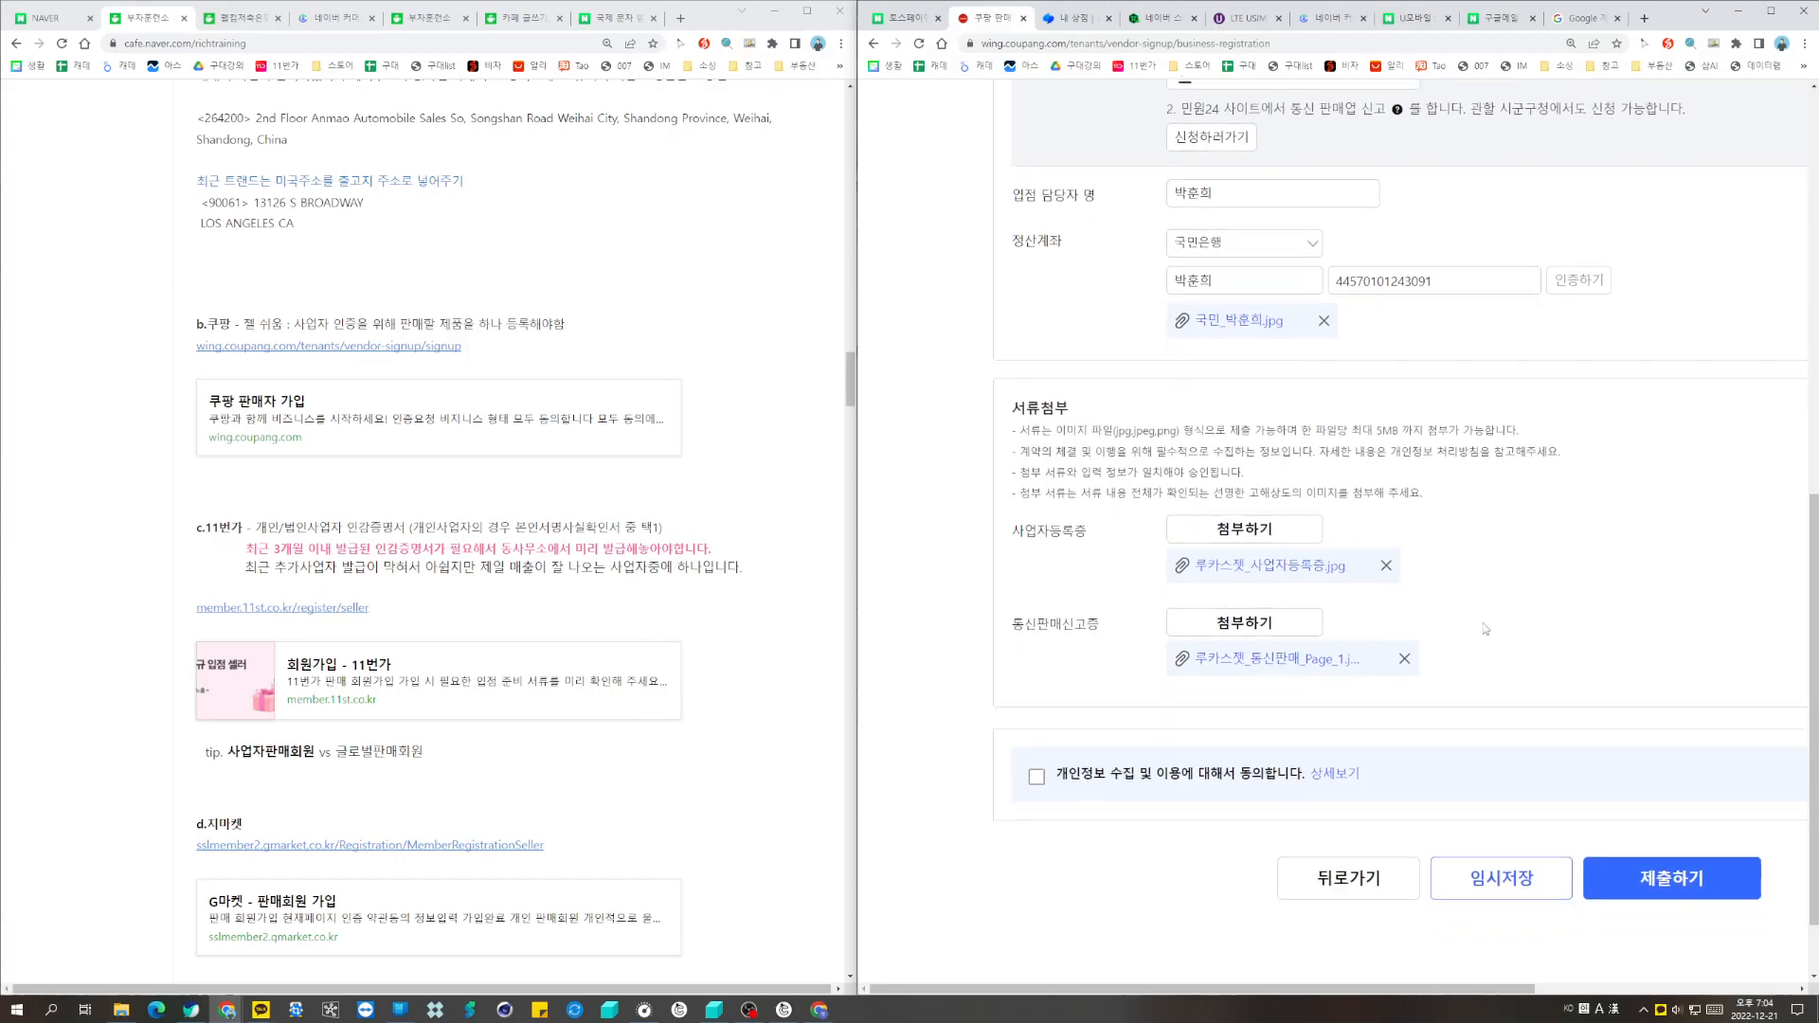
left_click(1037, 682)
left_click(1641, 779)
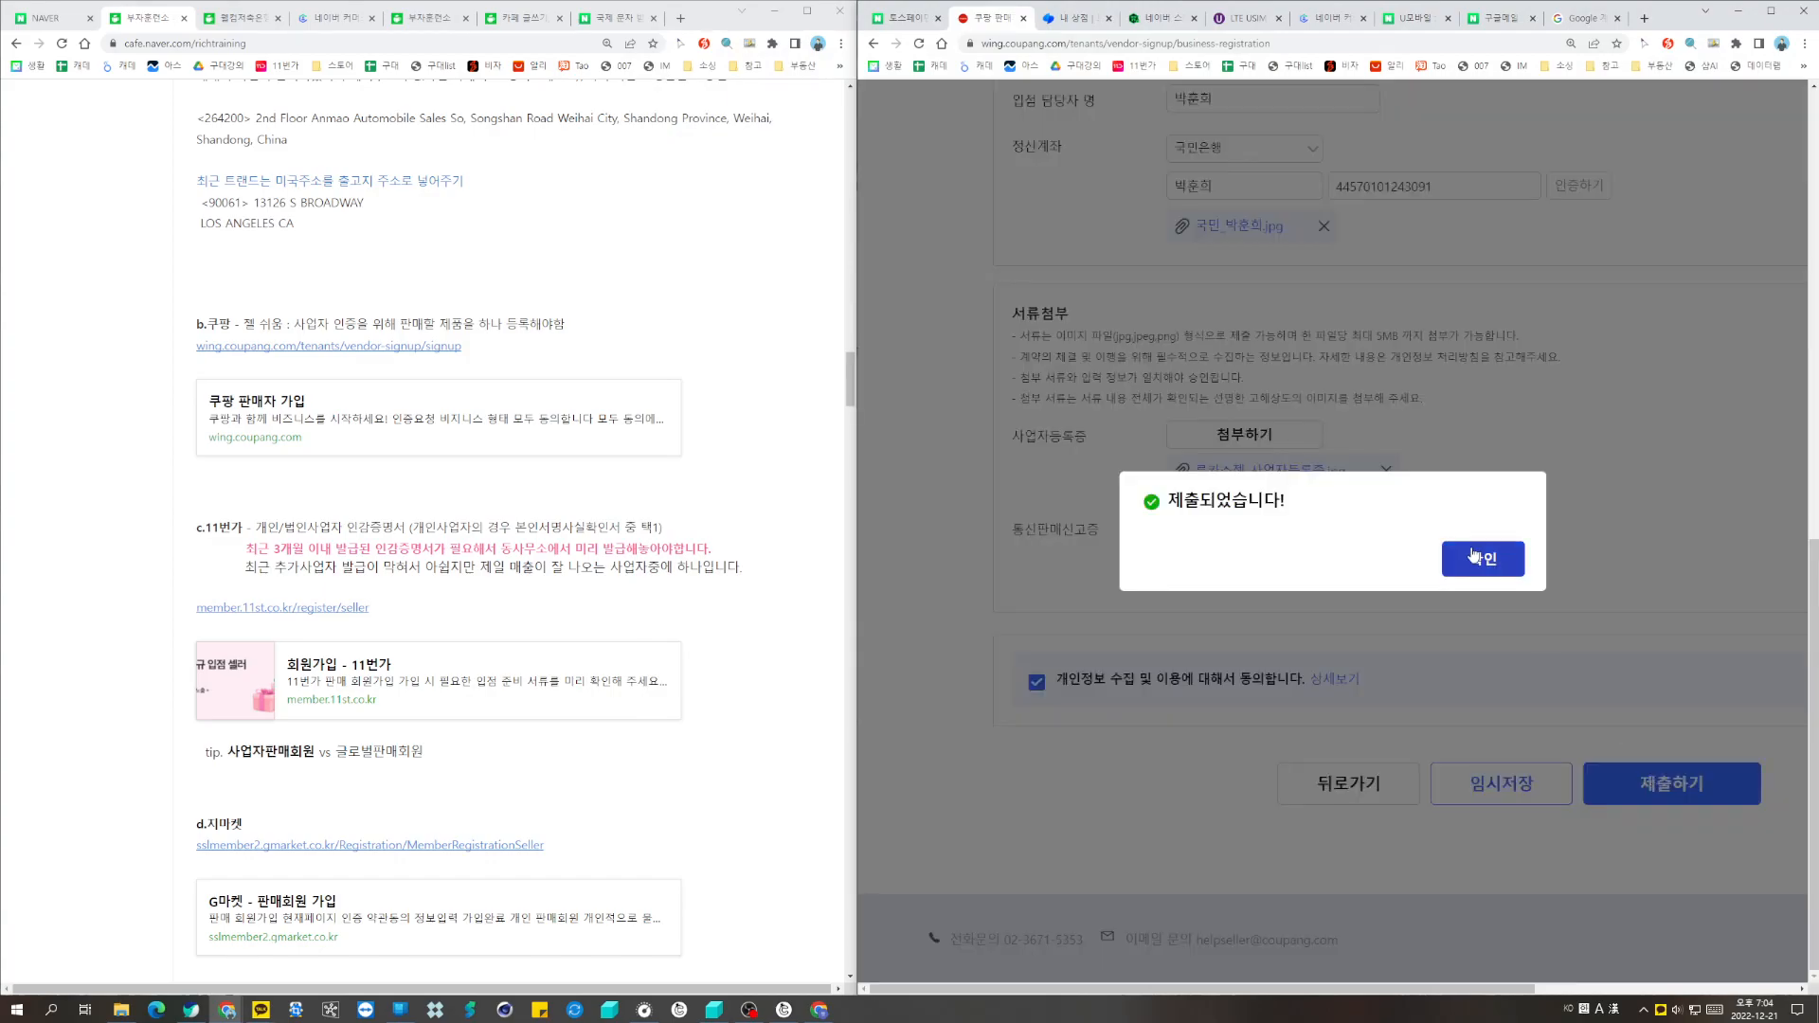
left_click(1473, 555)
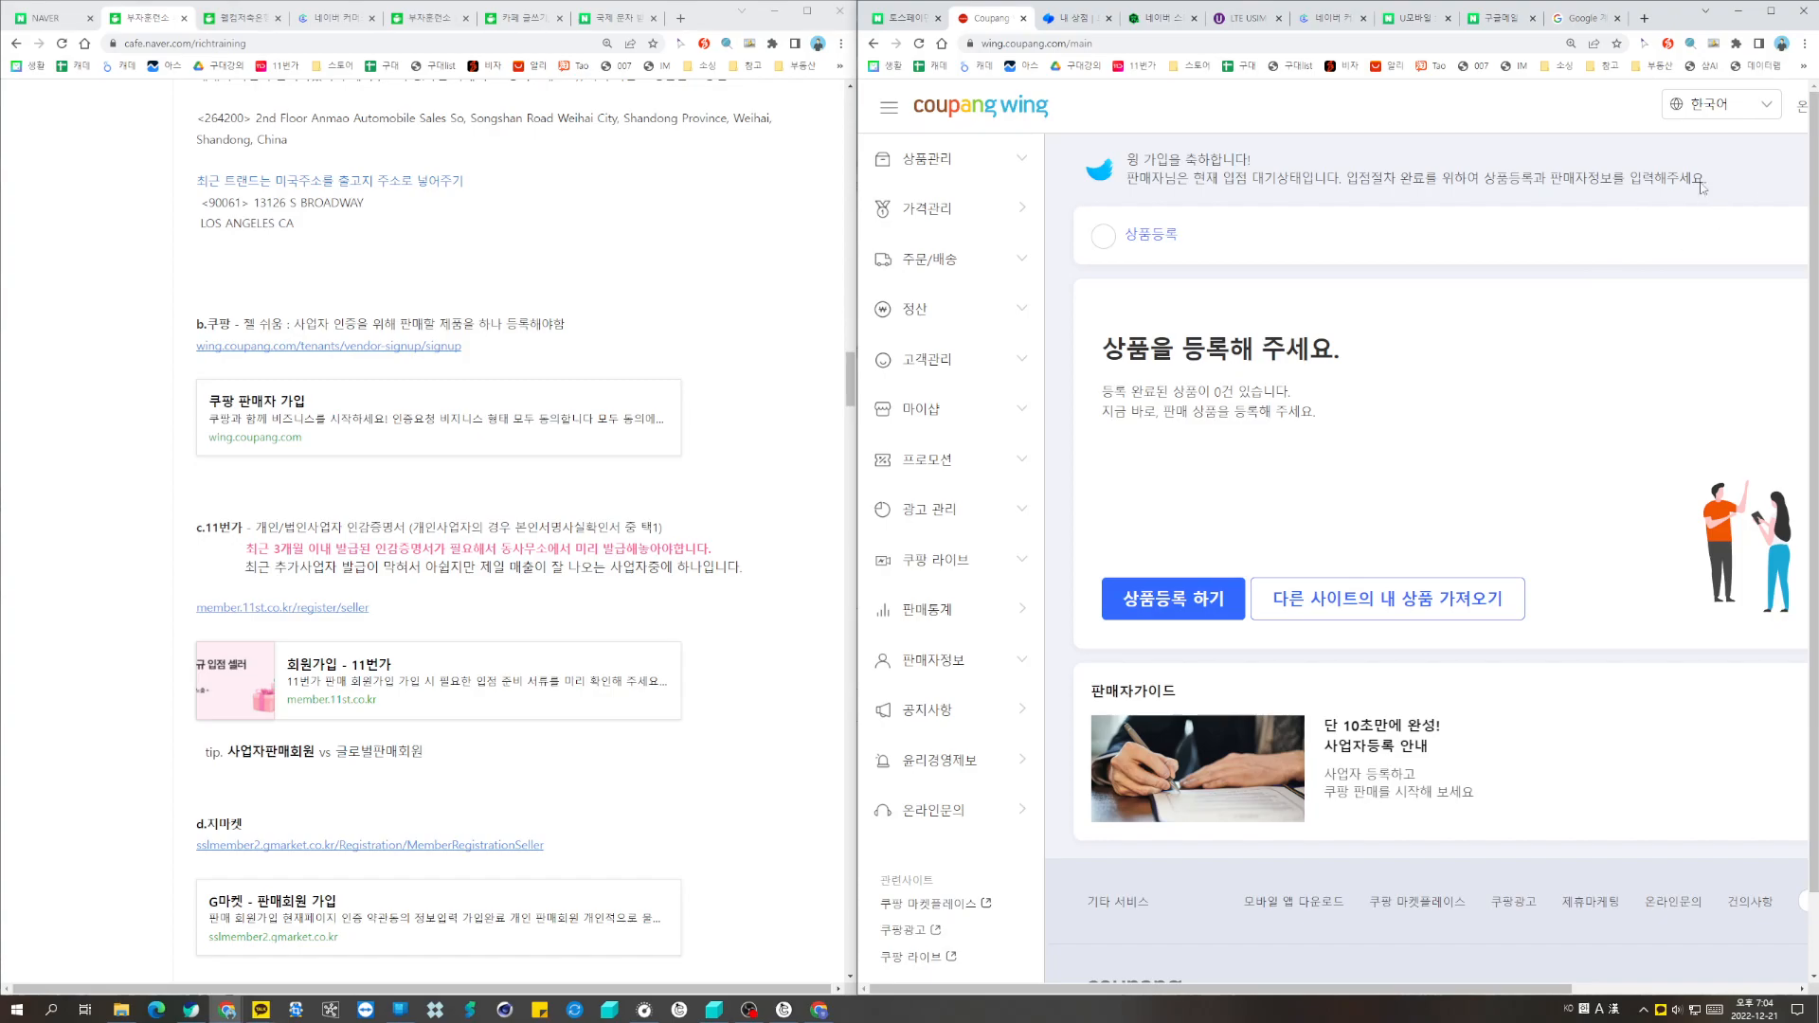
- Start a new product registration and fill the display name from a saved suggestion
scroll(1220, 542, "down", 1)
left_click(1152, 514)
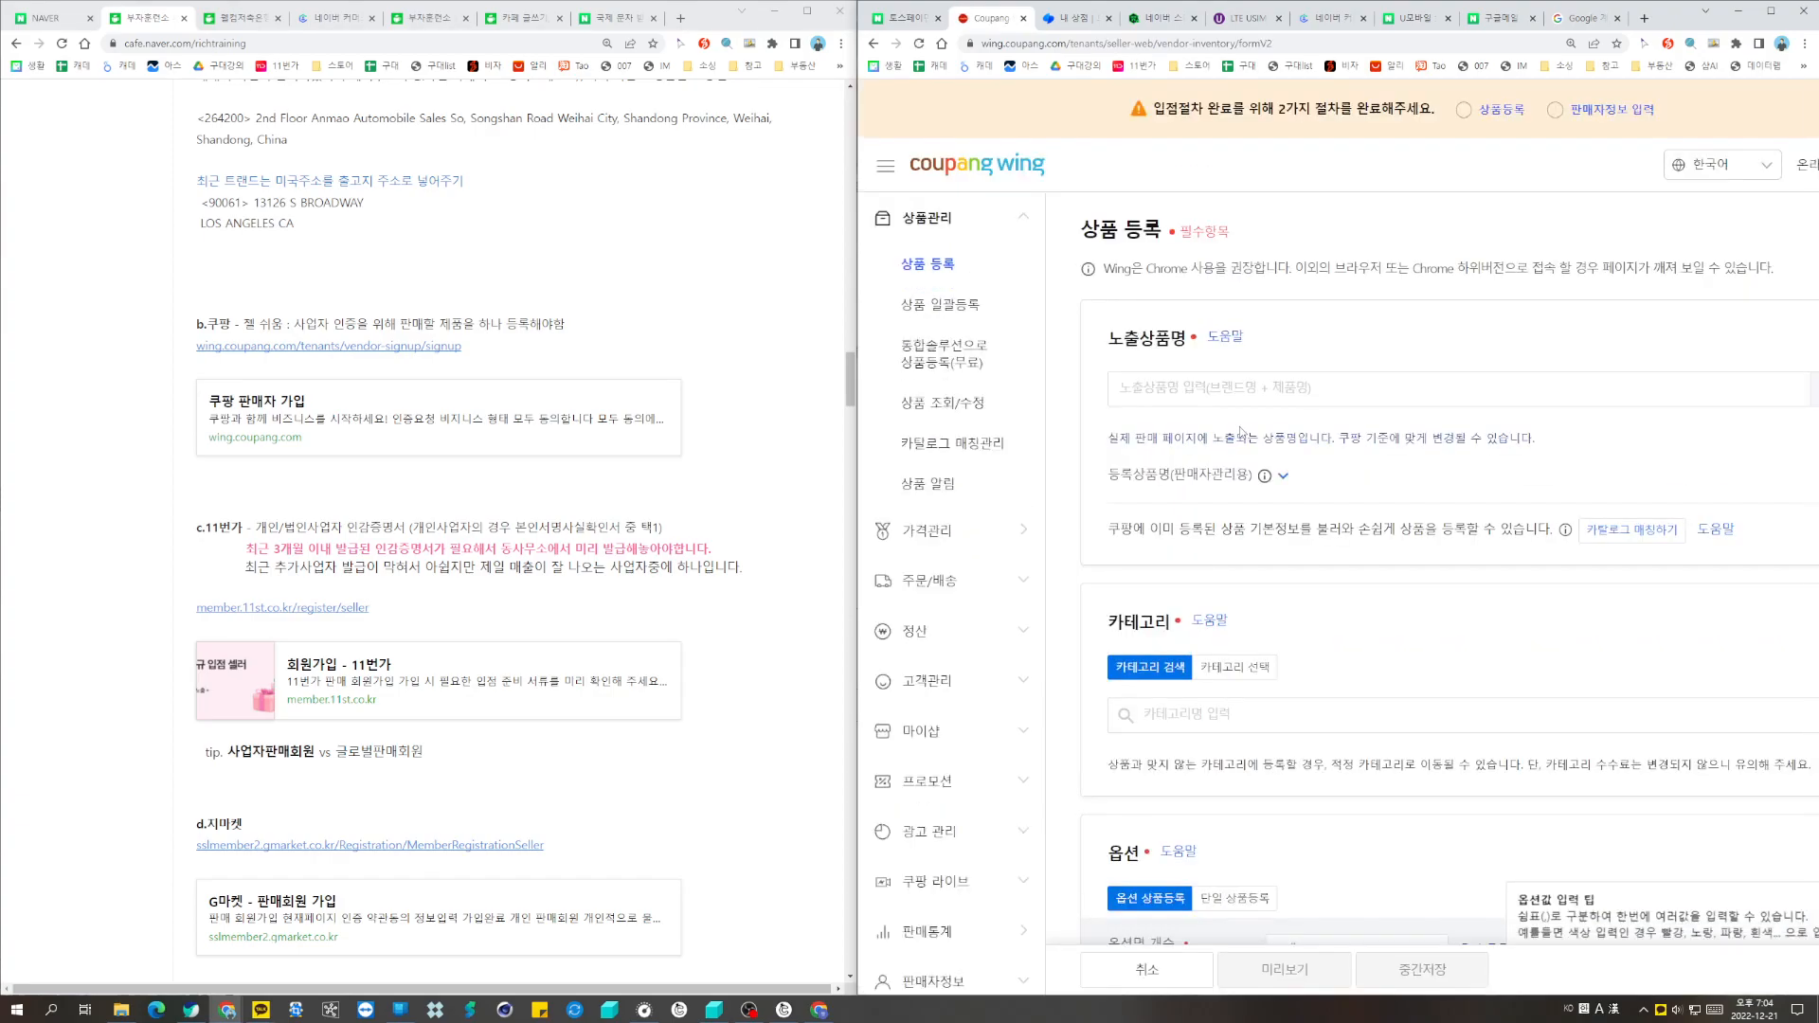
scroll(1239, 426, "down", 3)
scroll(1239, 426, "down", 2)
scroll(1238, 428, "up", 5)
left_click(1283, 383)
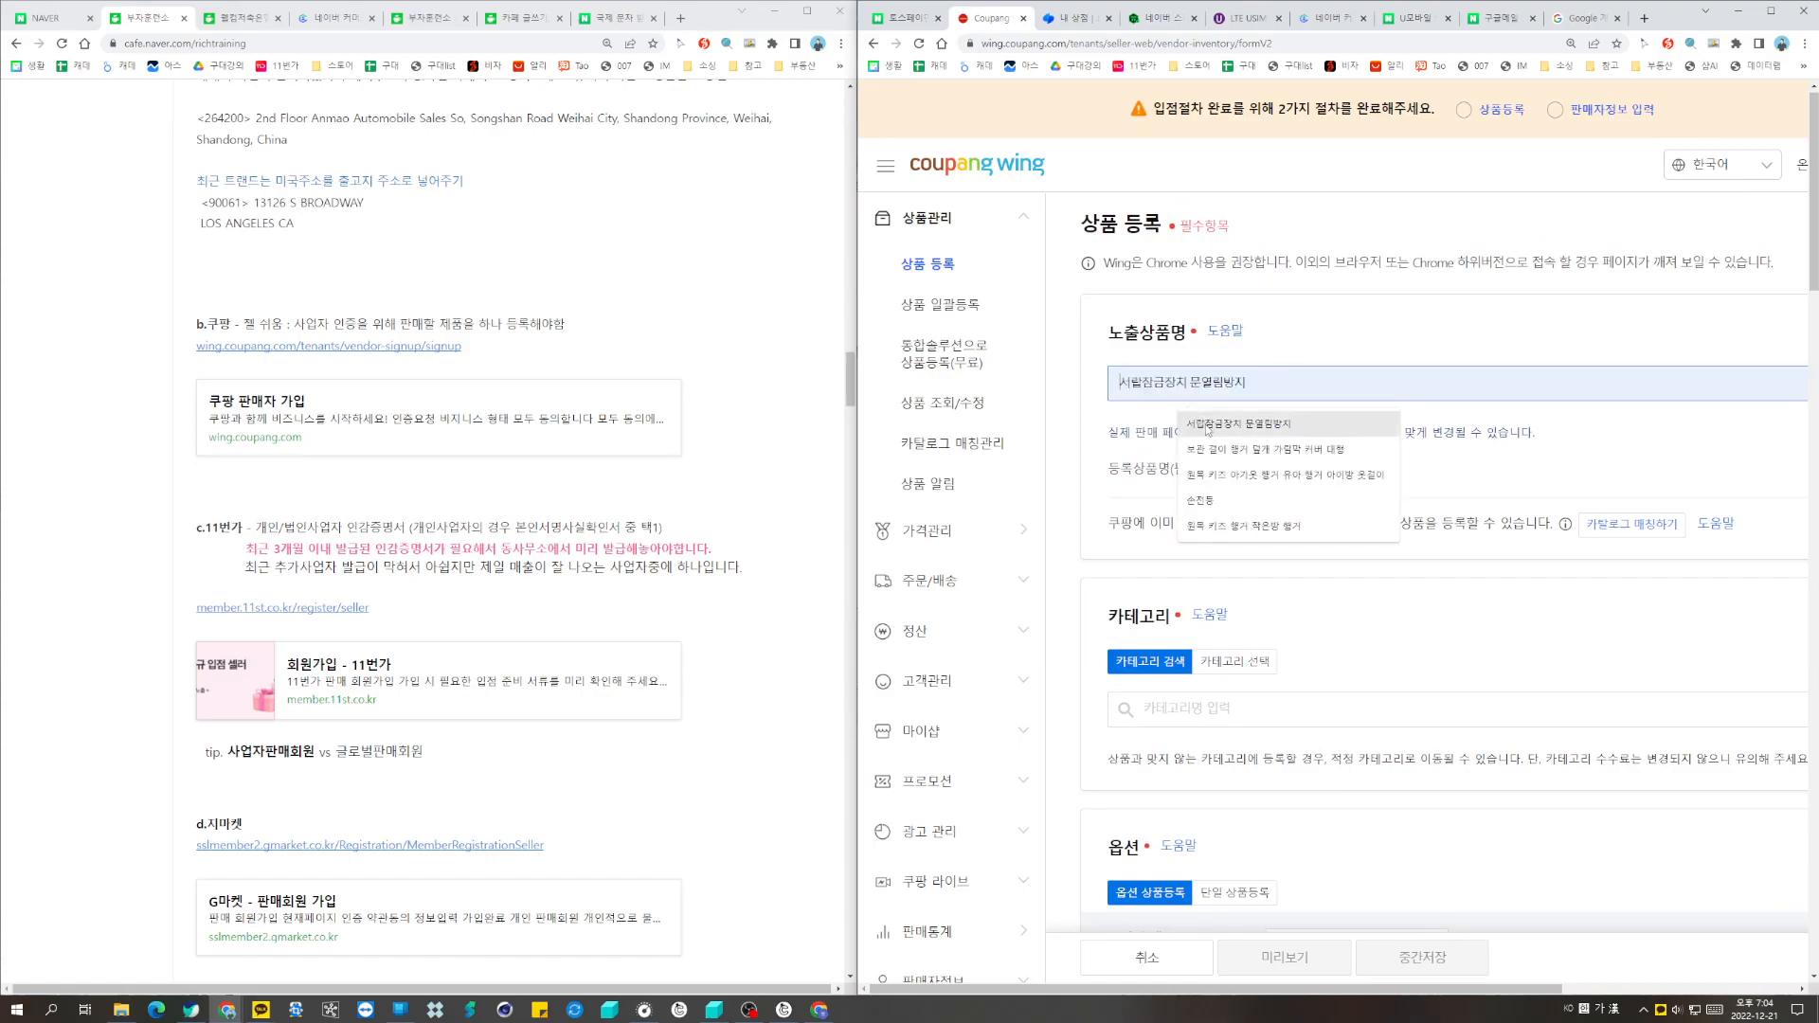
left_click(1205, 423)
- Expand the product form's seller information section and toggle the Coupang Live section
scroll(1434, 453, "down", 1)
scroll(1434, 453, "down", 6)
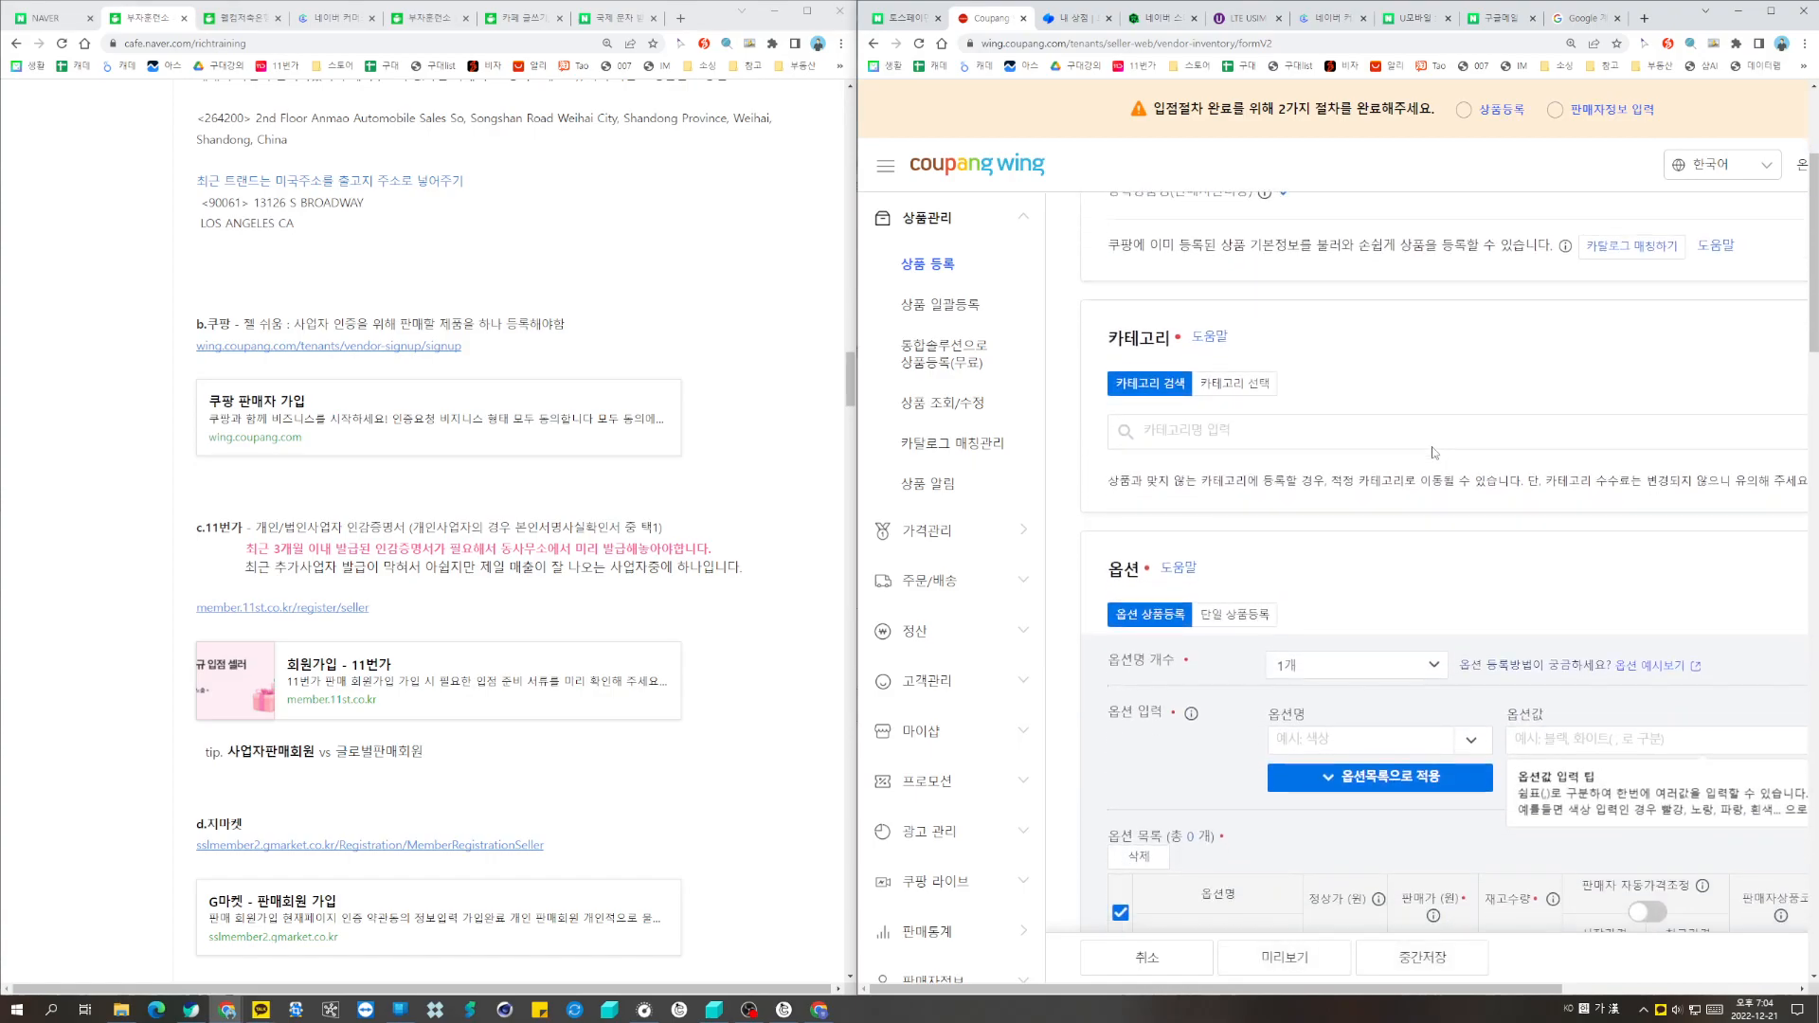
scroll(1430, 447, "down", 8)
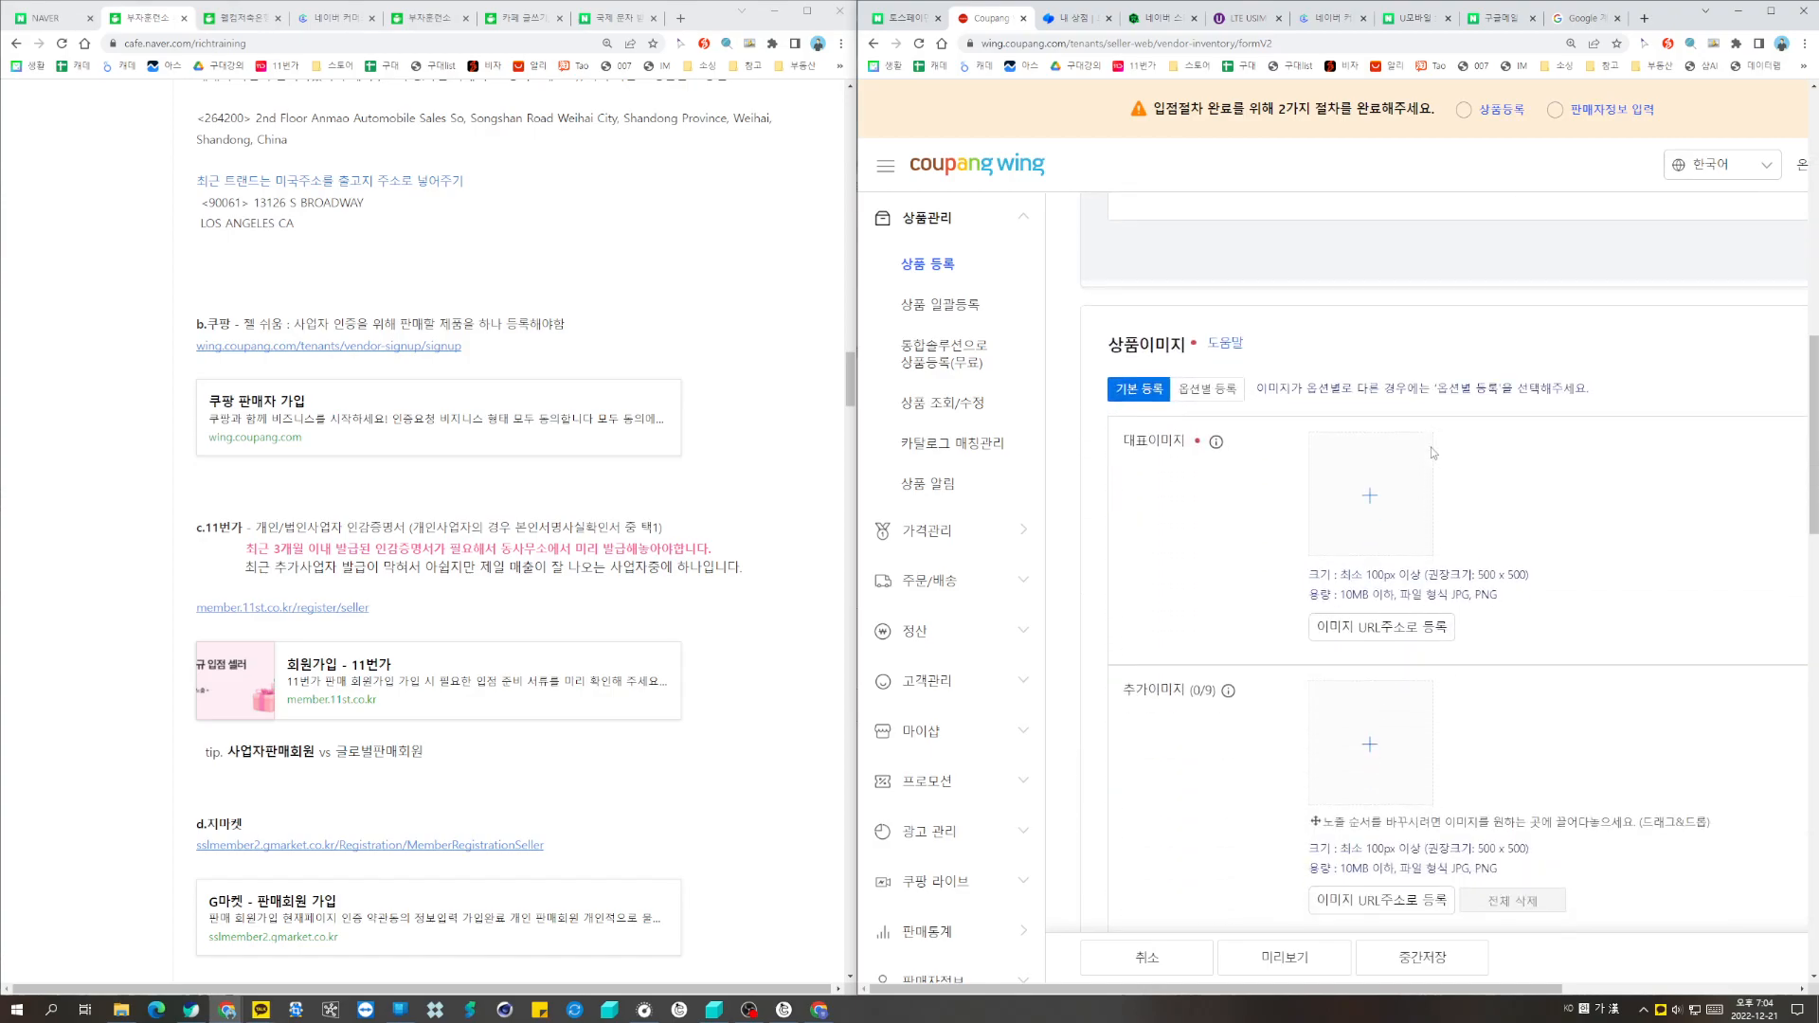
scroll(962, 524, "down", 3)
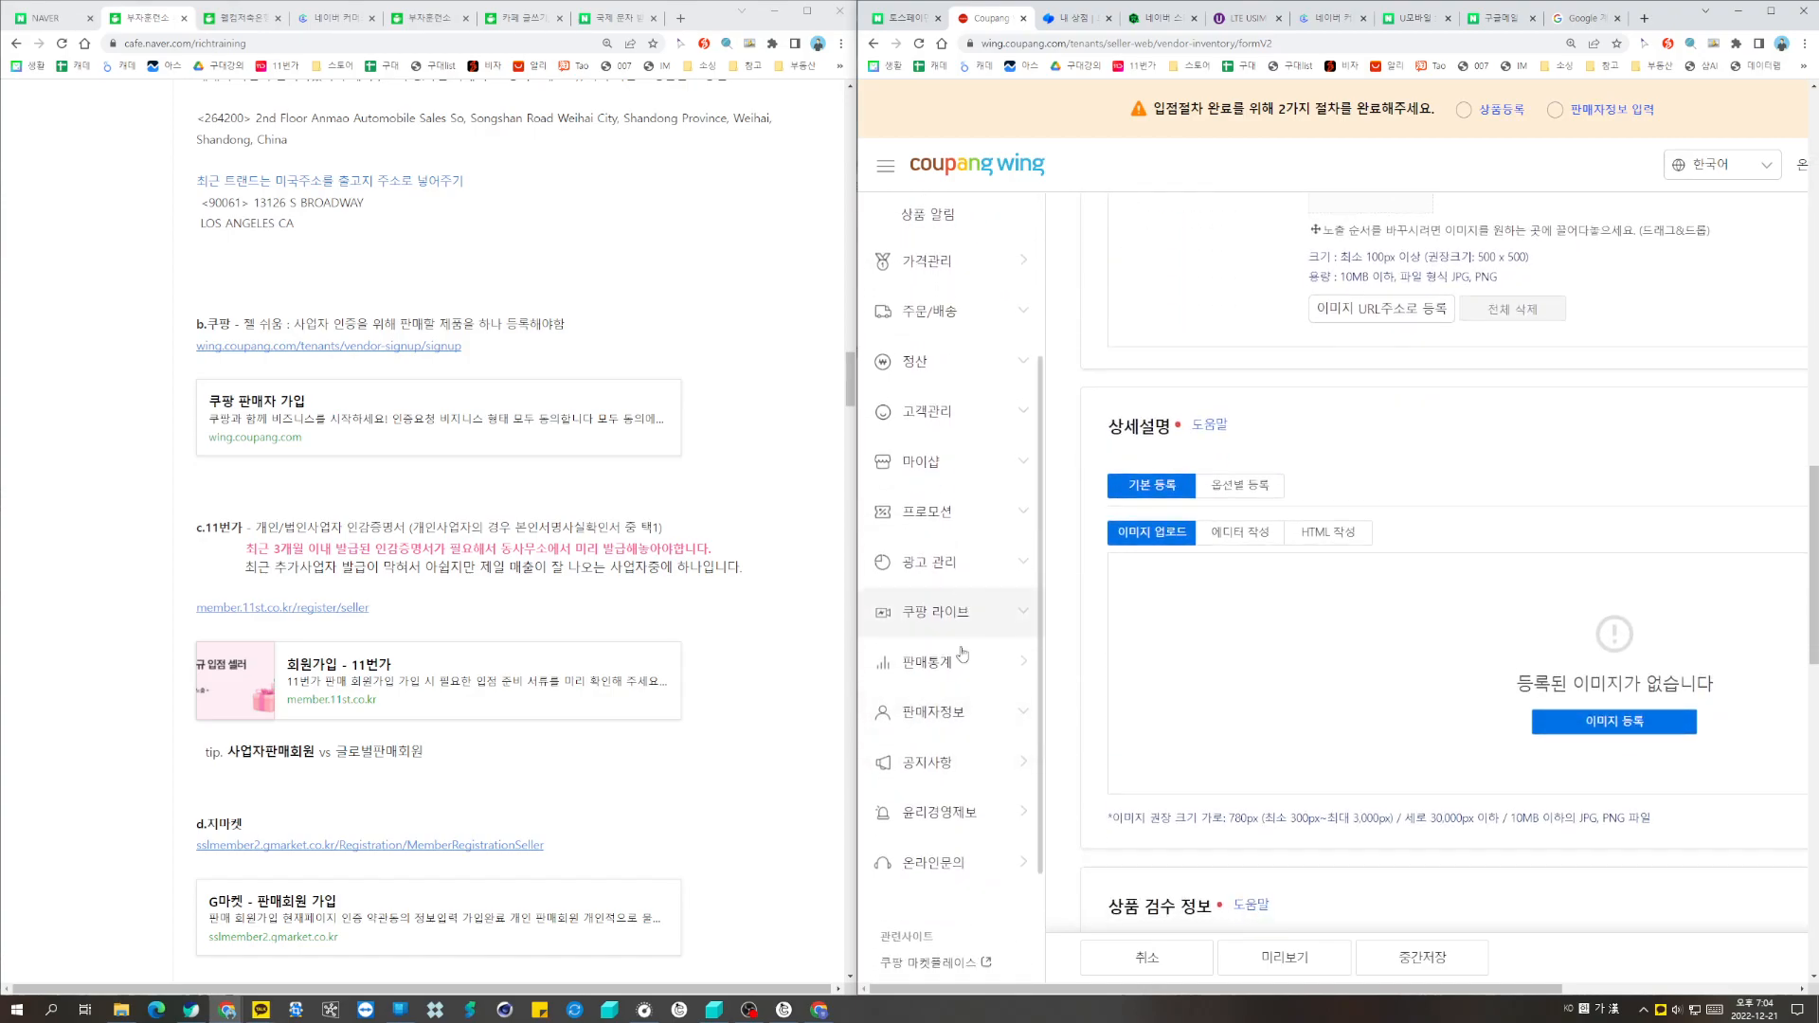
left_click(948, 711)
scroll(945, 398, "down", 3)
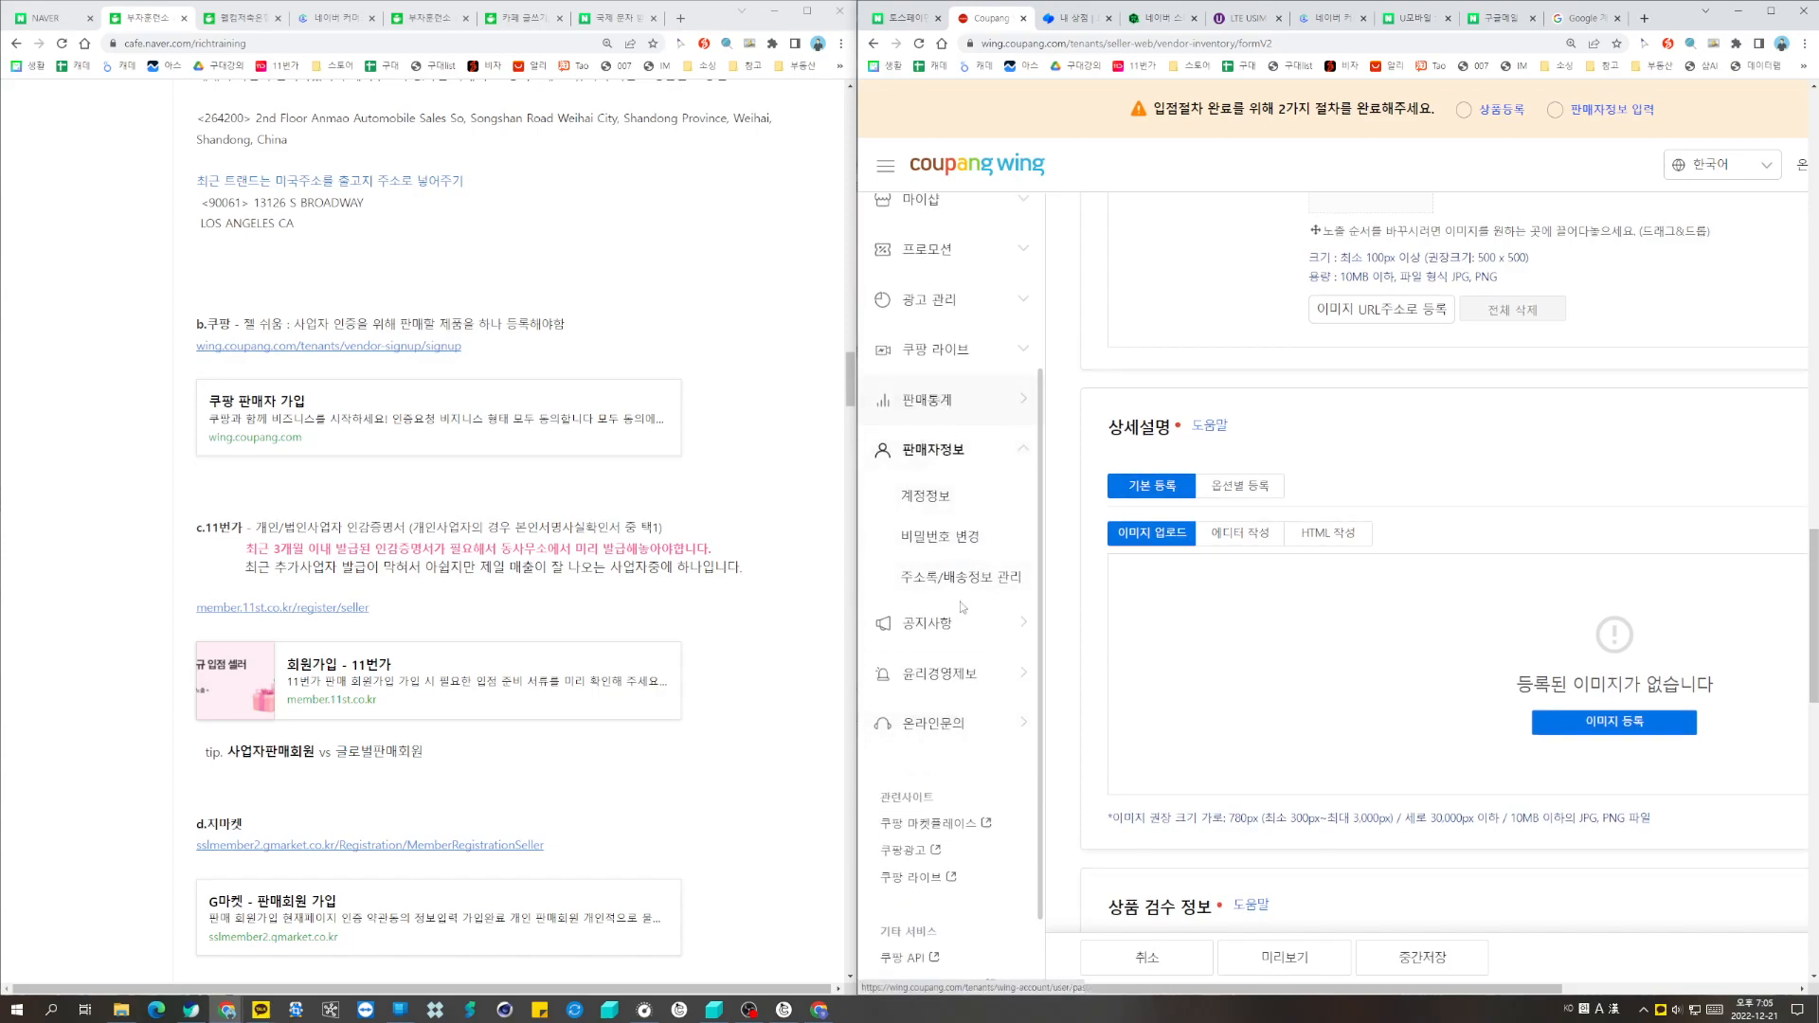
left_click(970, 370)
left_click(971, 372)
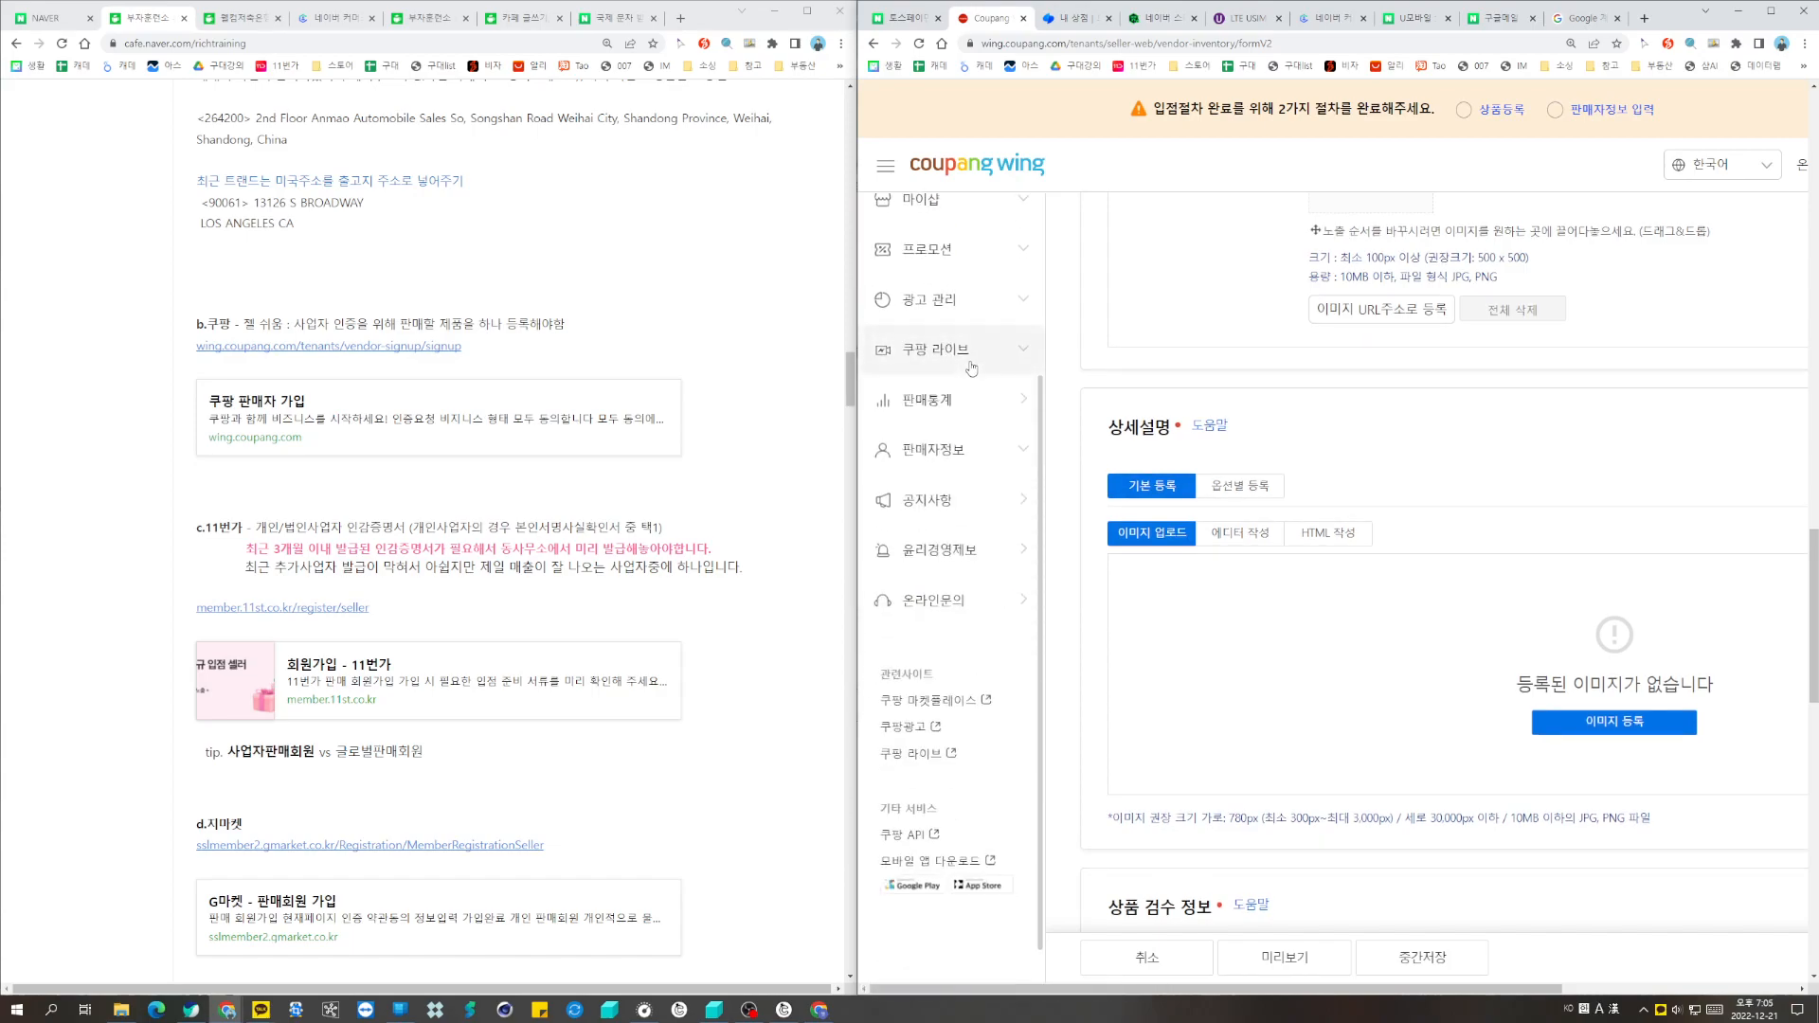
- Open the business information form, then leave the review notice for the home dashboard
left_click(1599, 109)
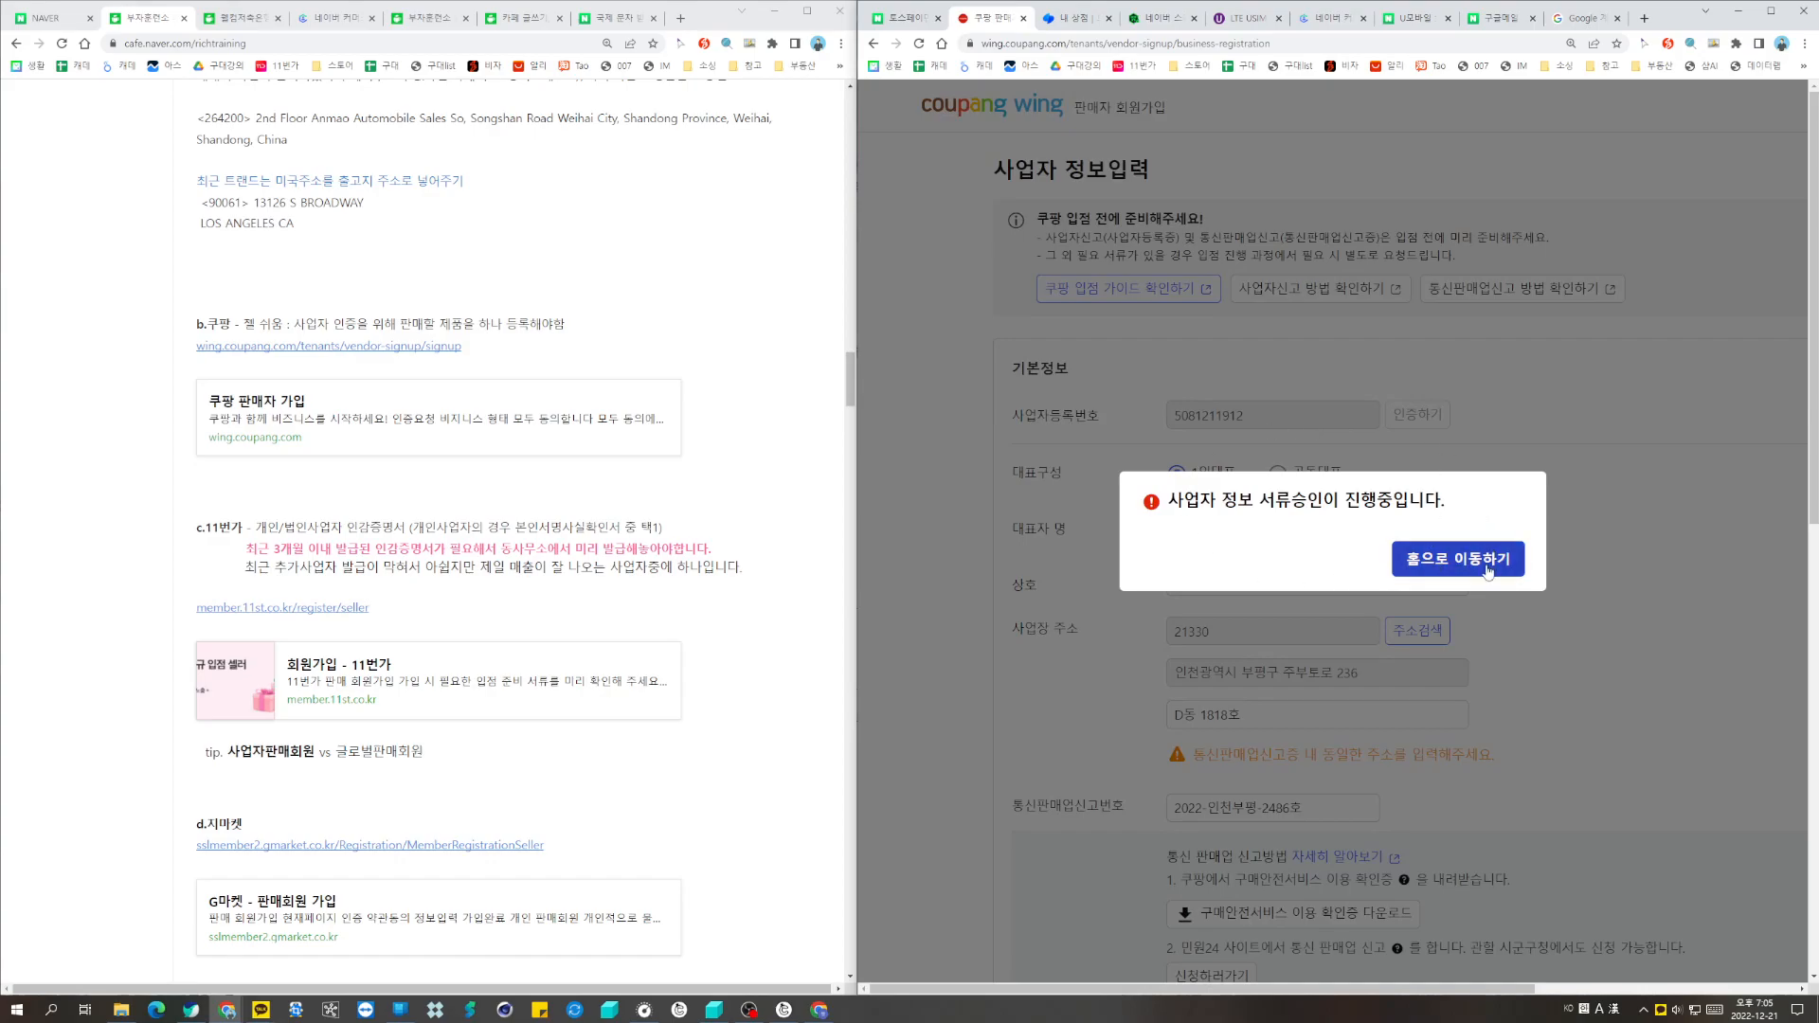
left_click(699, 627)
left_click(1435, 563)
left_click(106, 513)
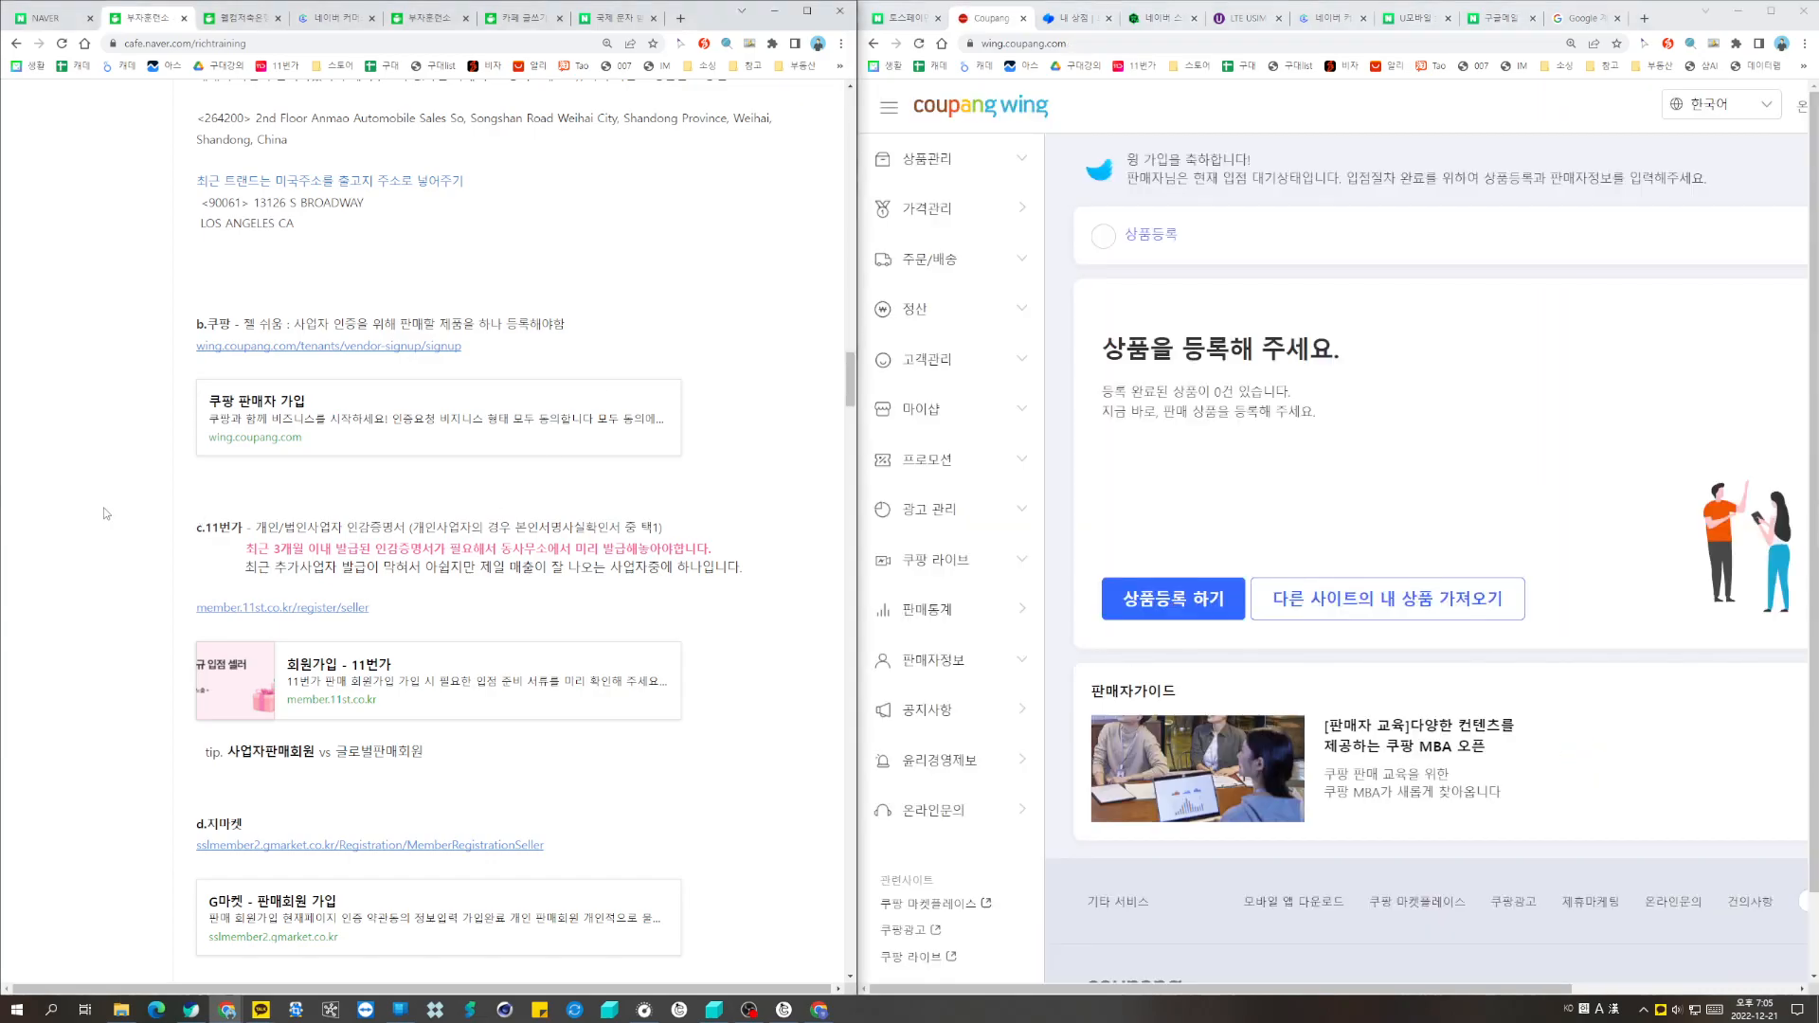
scroll(112, 473, "up", 2)
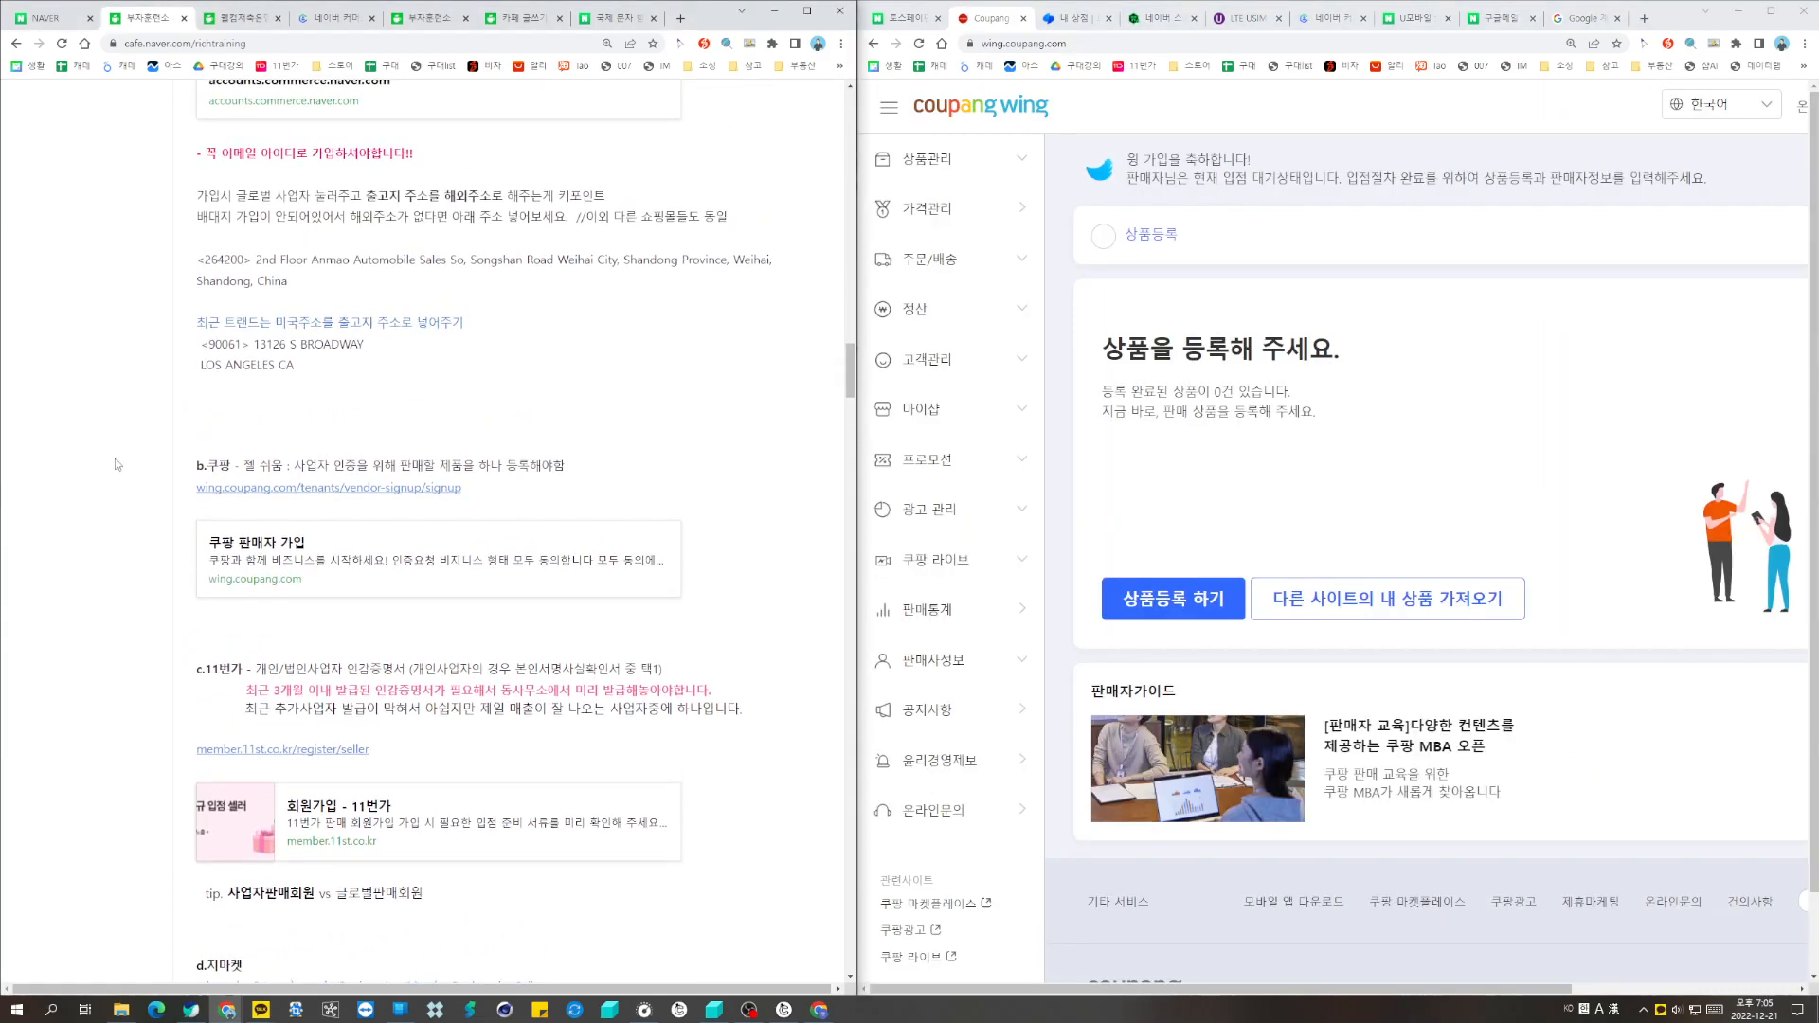
scroll(117, 492, "down", 1)
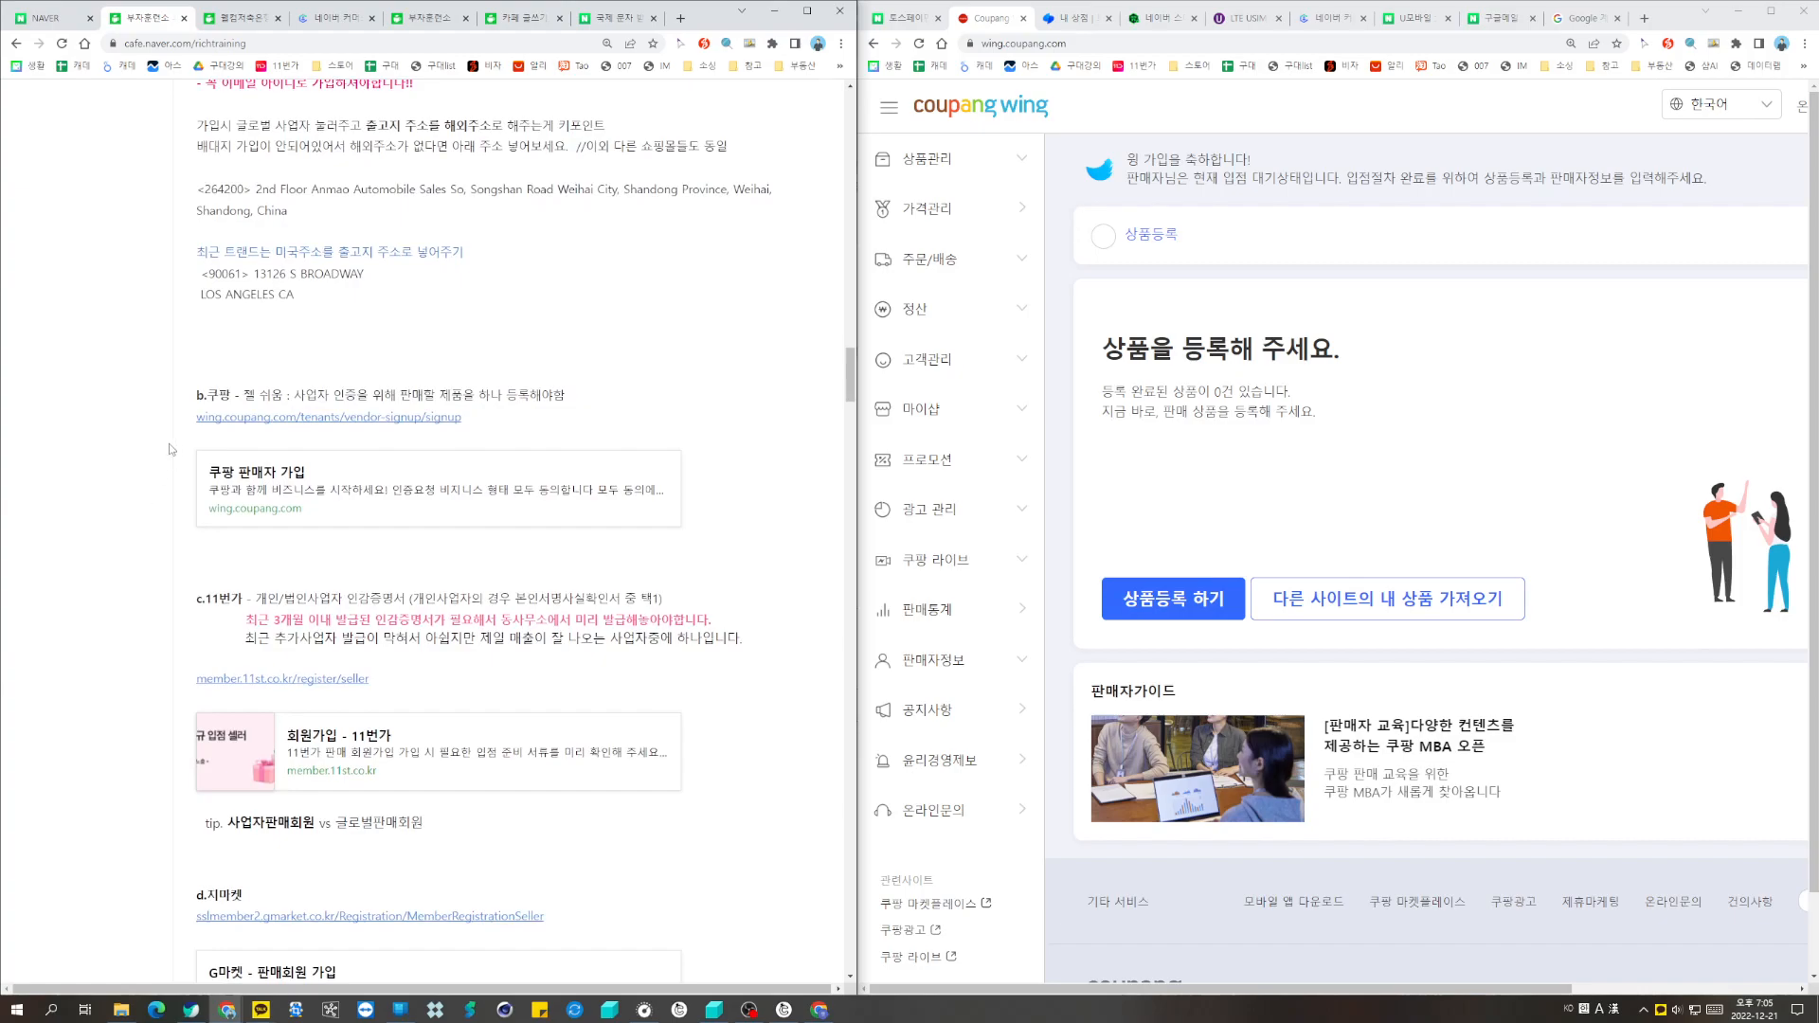
- Open 11st signup in its own window as 사업자 판매회원, agree all terms, enter 508
left_click(220, 679)
left_click_drag(219, 18, 1051, 18)
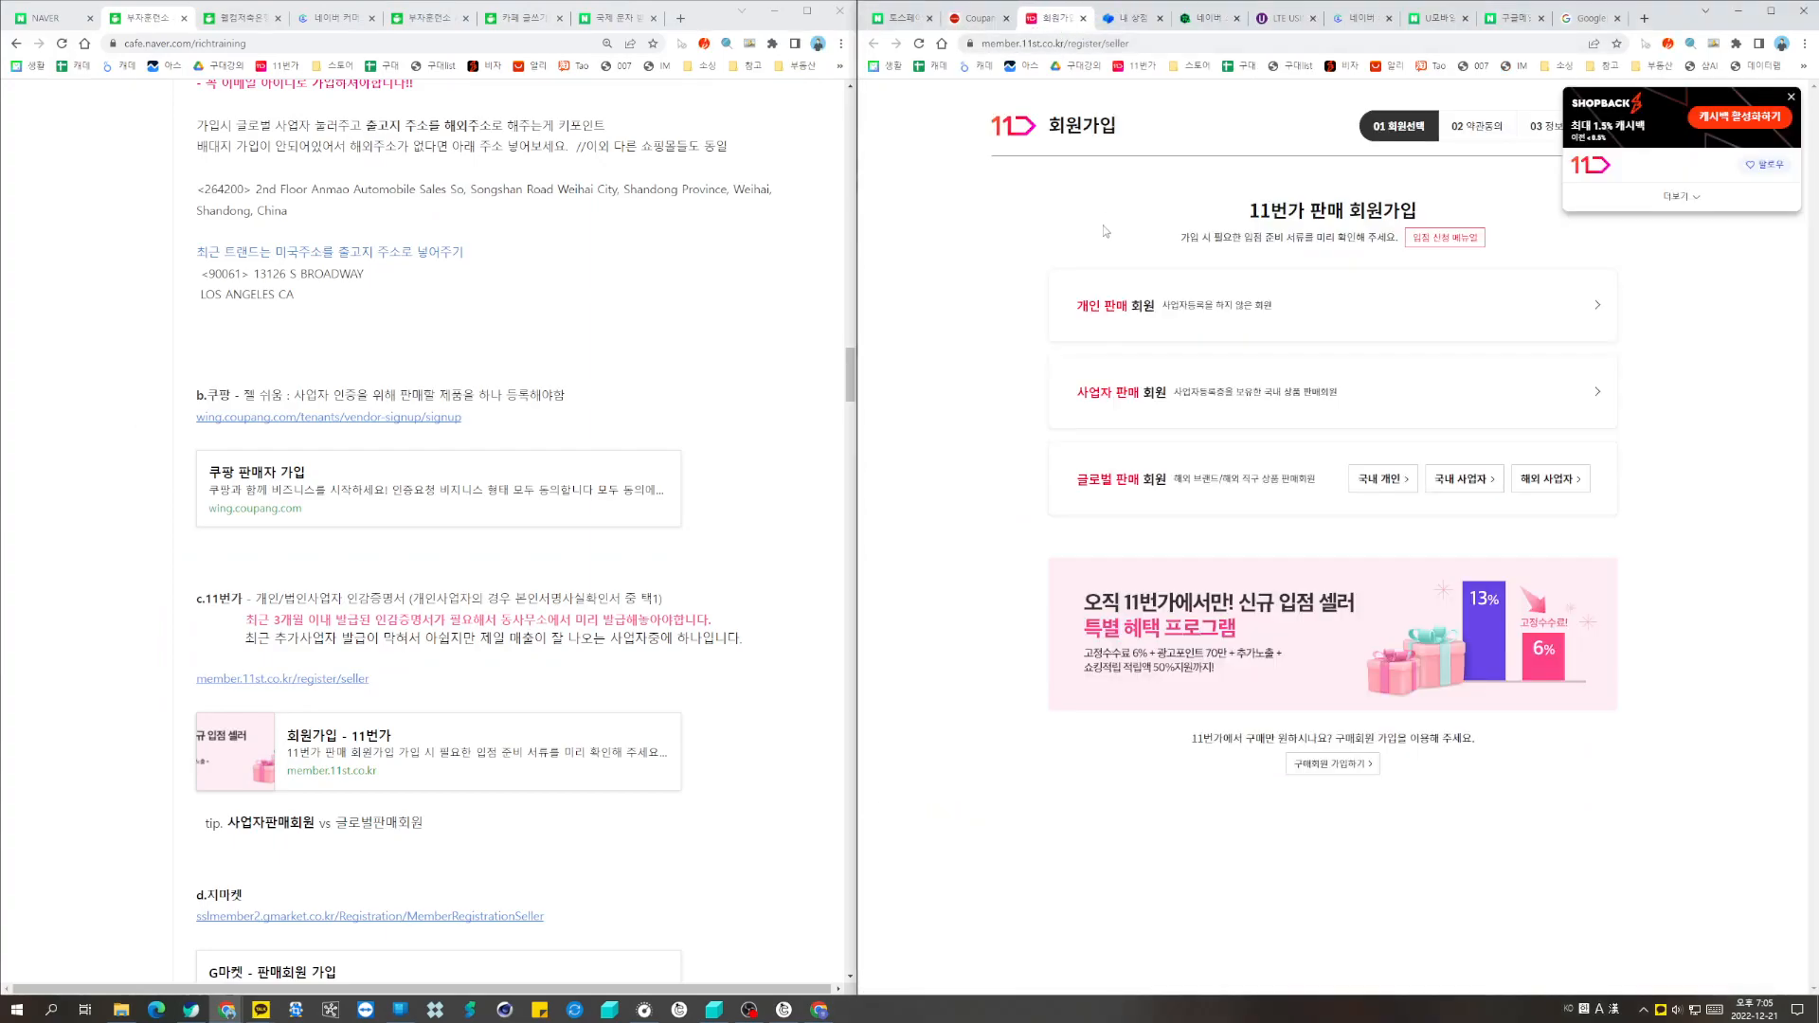
left_click(1113, 393)
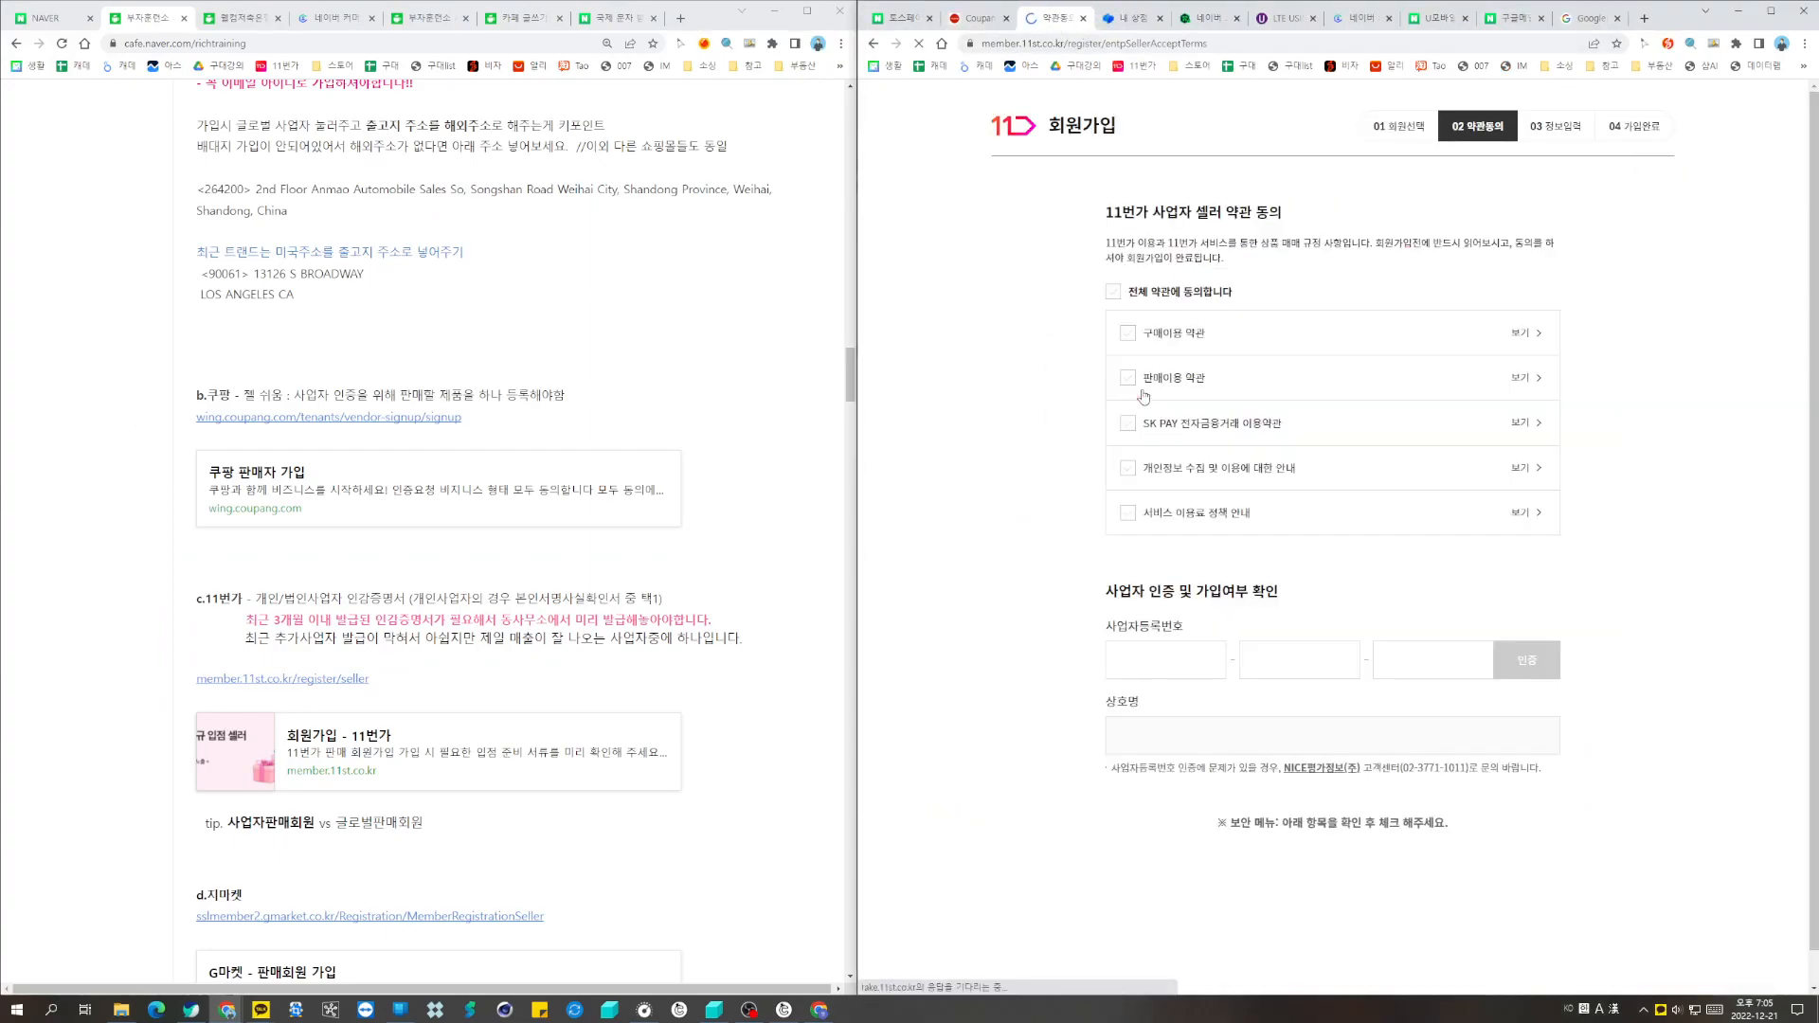
left_click(1113, 291)
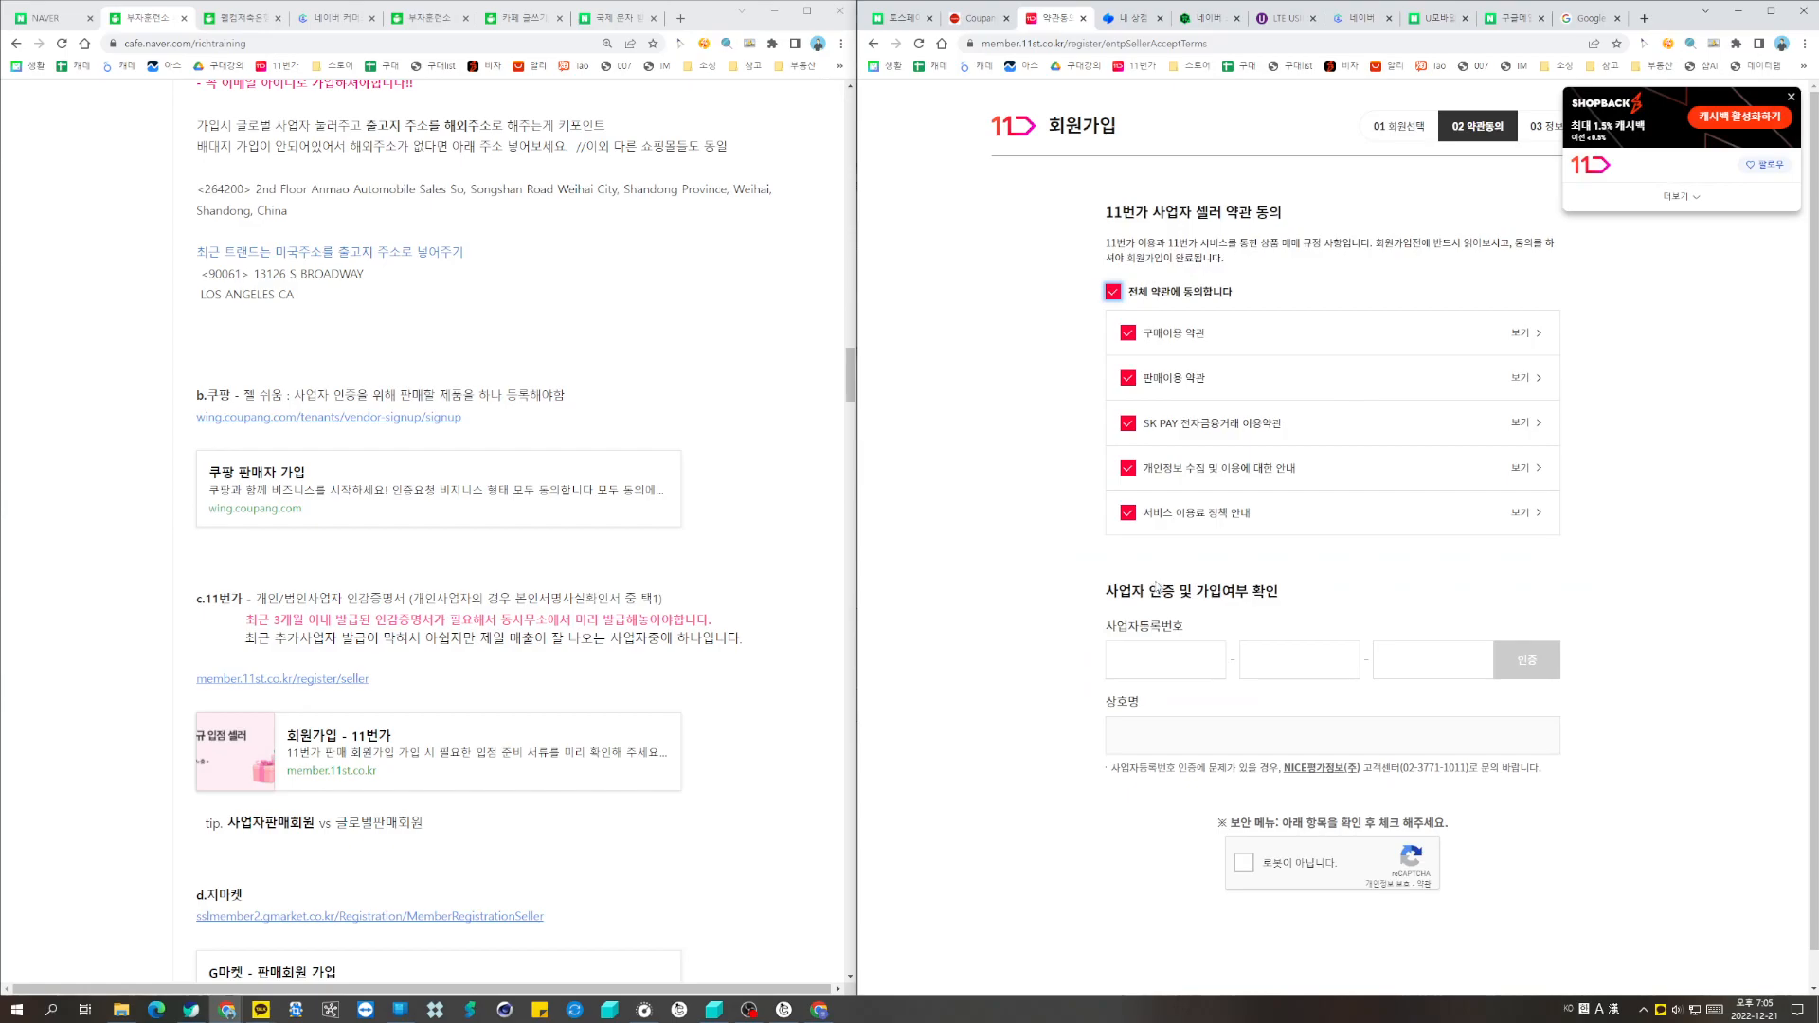
left_click(1118, 660)
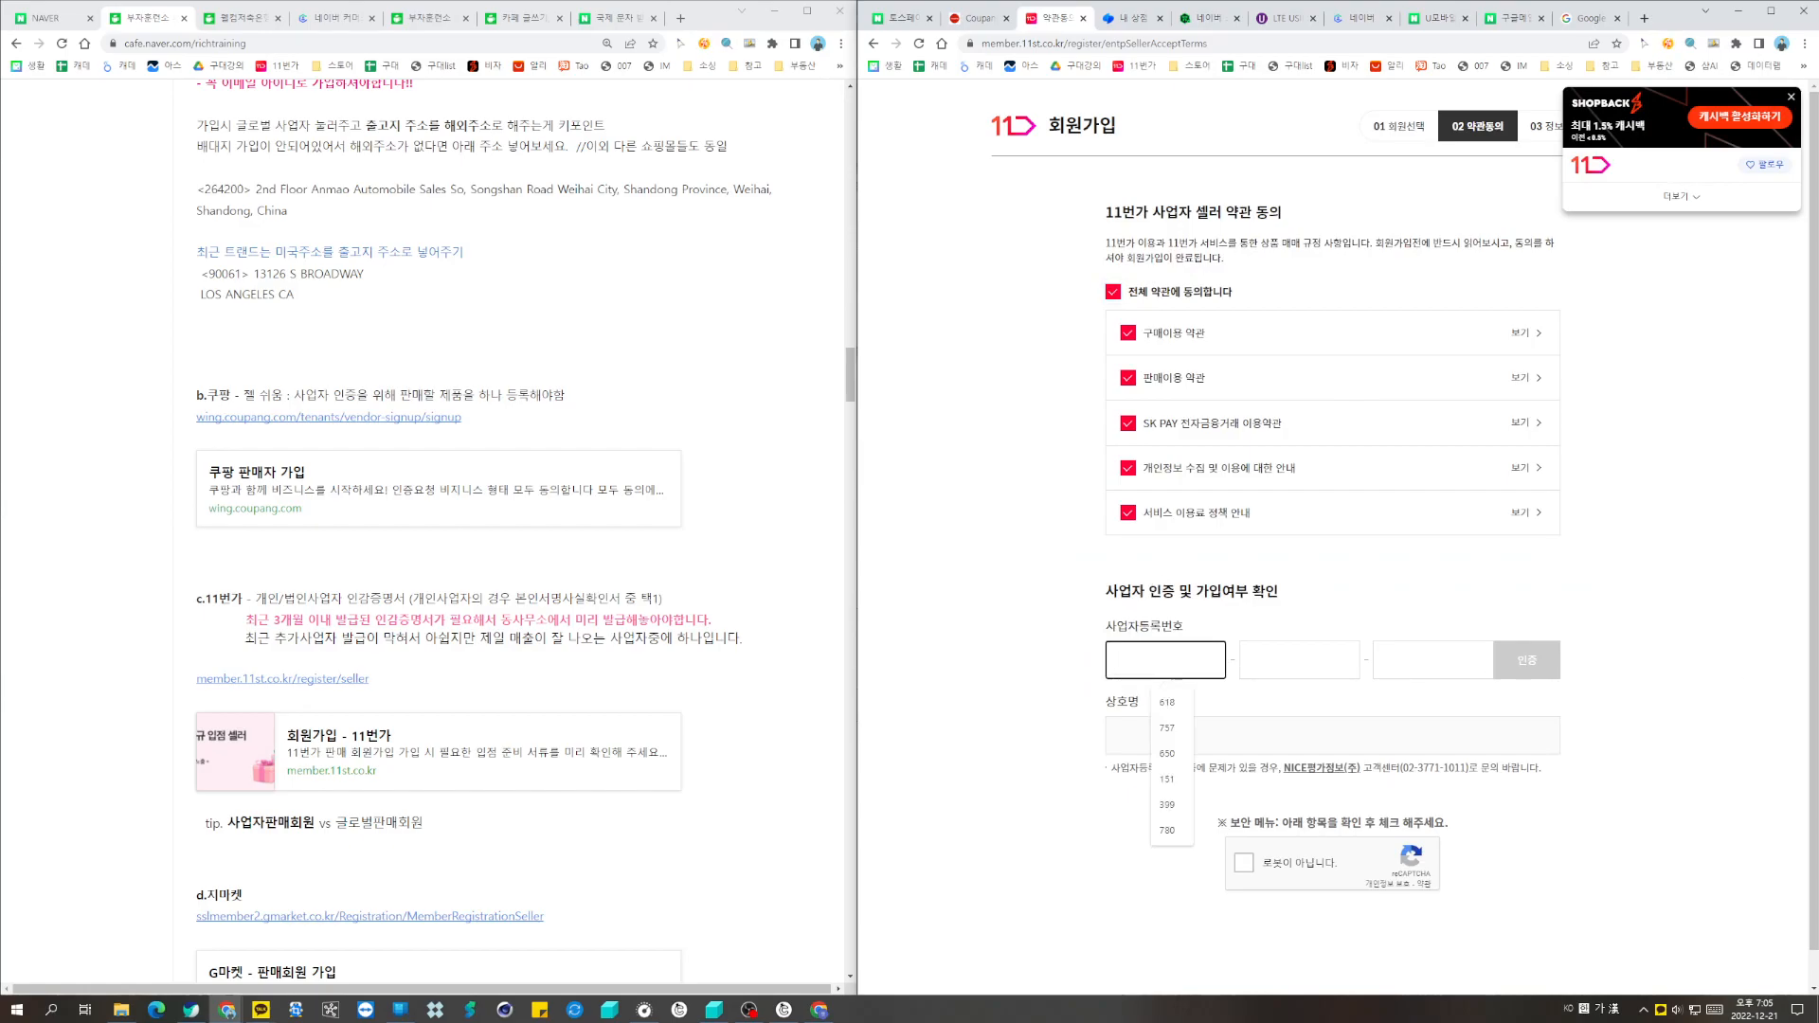
left_click(1779, 716)
left_click(1158, 654)
type("508")
- Highlight the guide's certificate and additional-registration notes, then open the Gmarket signup link
left_click_drag(376, 619, 548, 619)
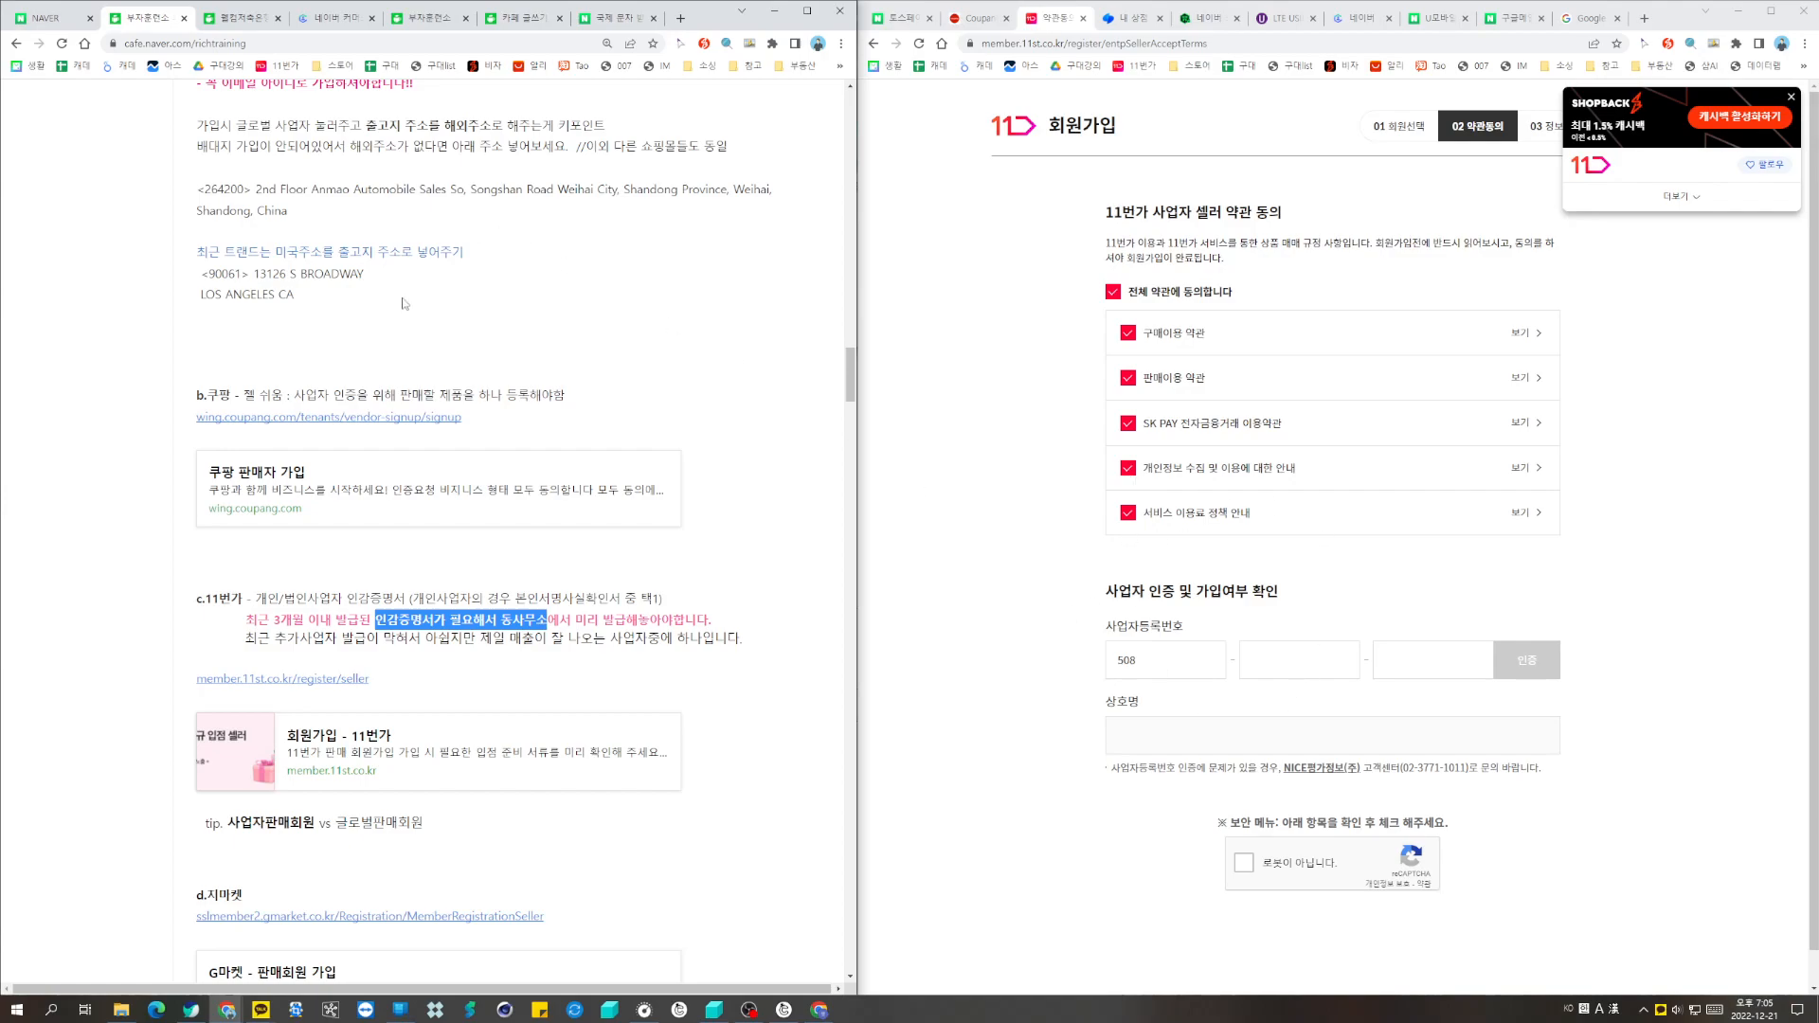
scroll(386, 639, "down", 1)
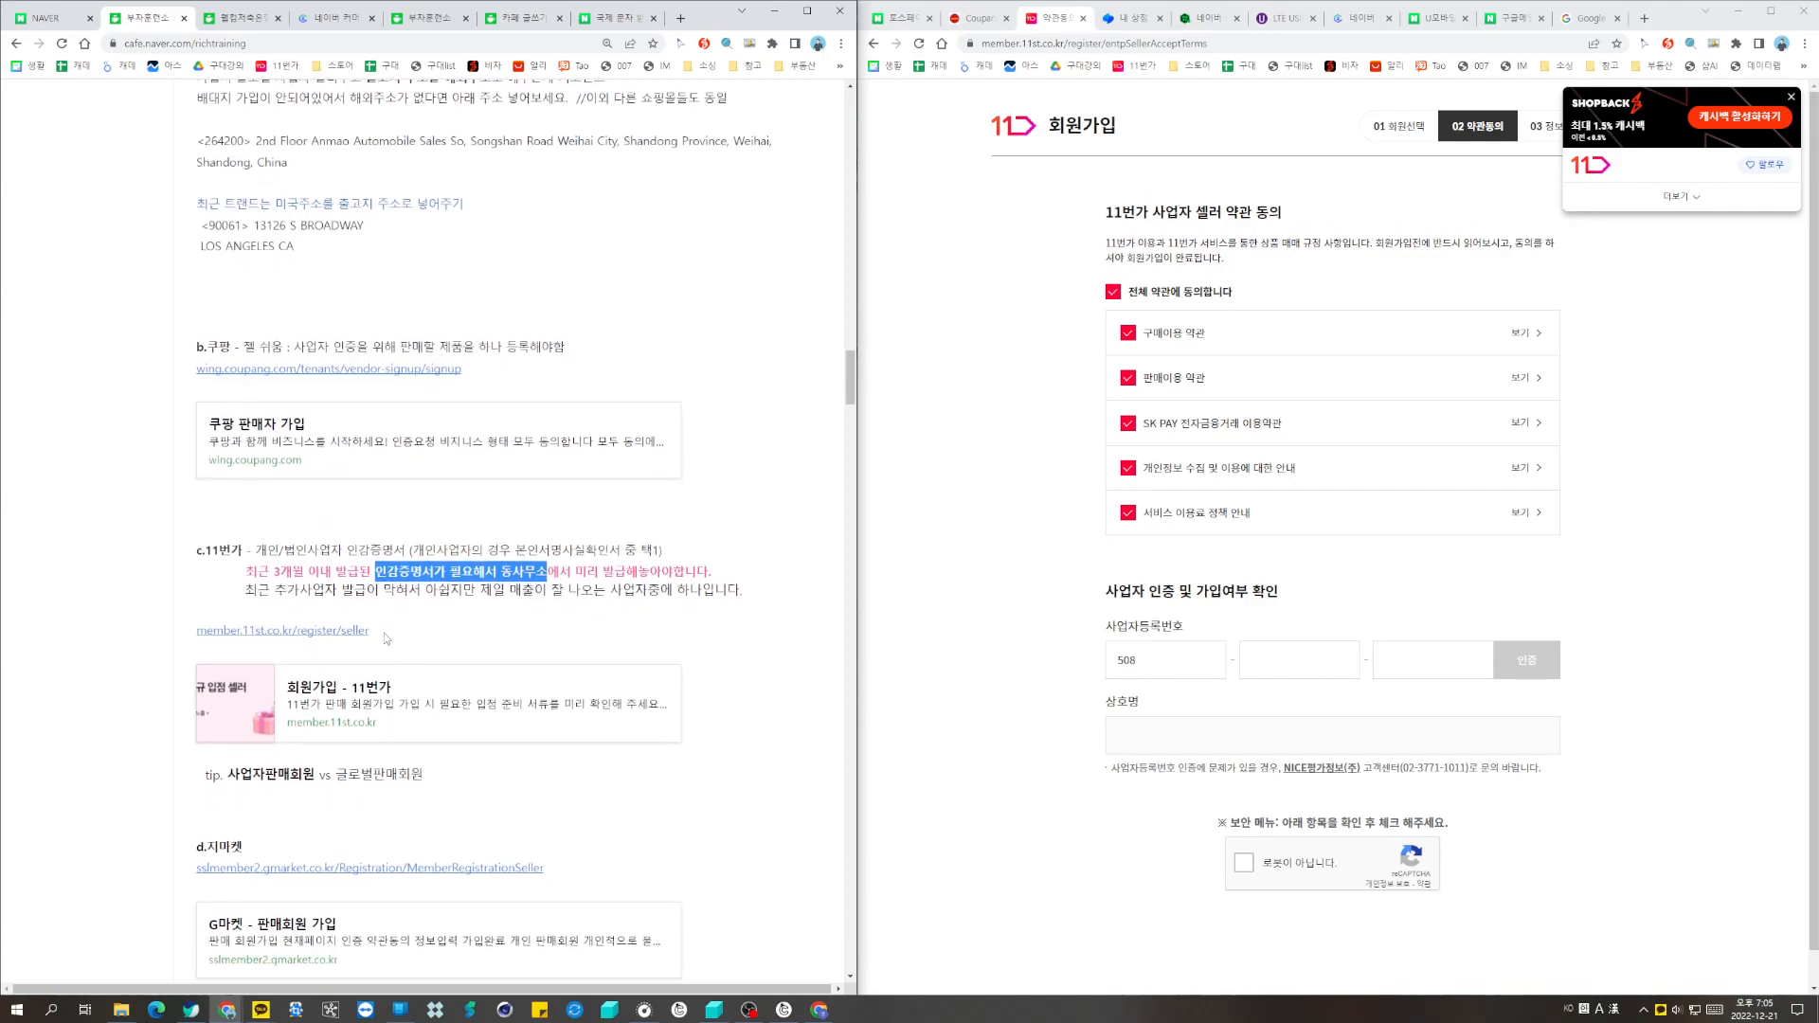
left_click_drag(276, 566, 743, 567)
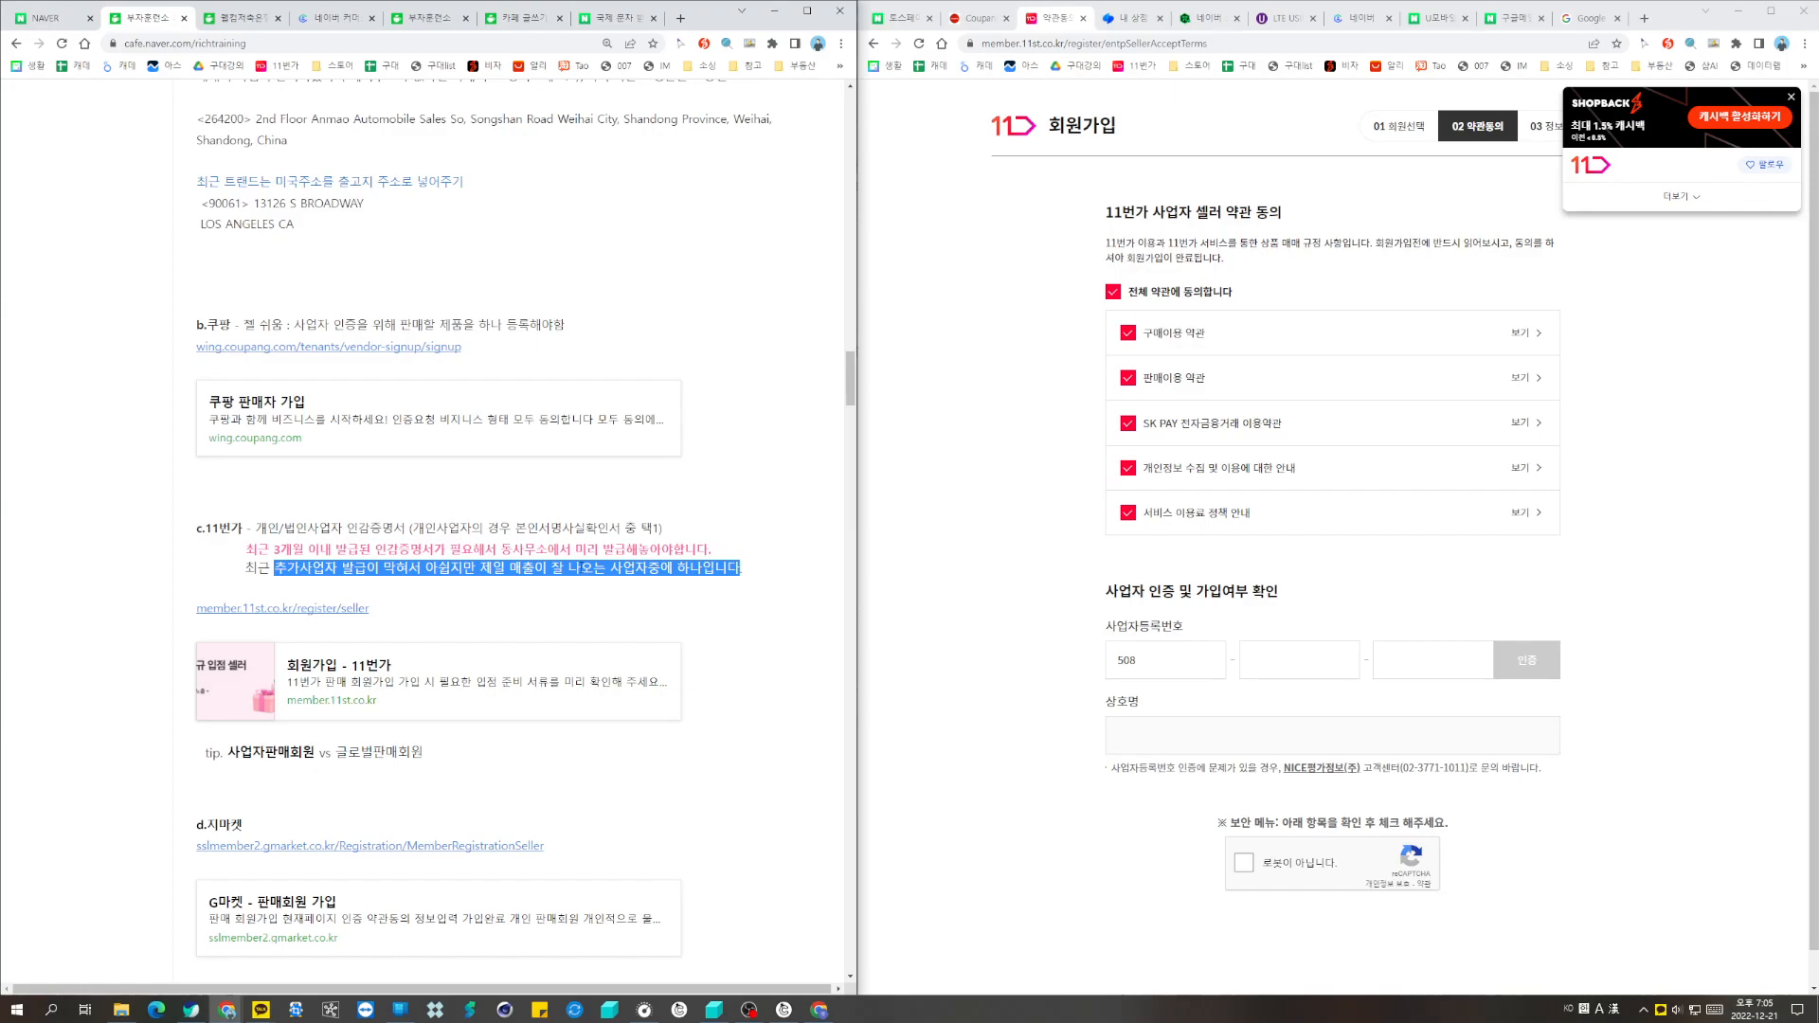
scroll(374, 551, "down", 2)
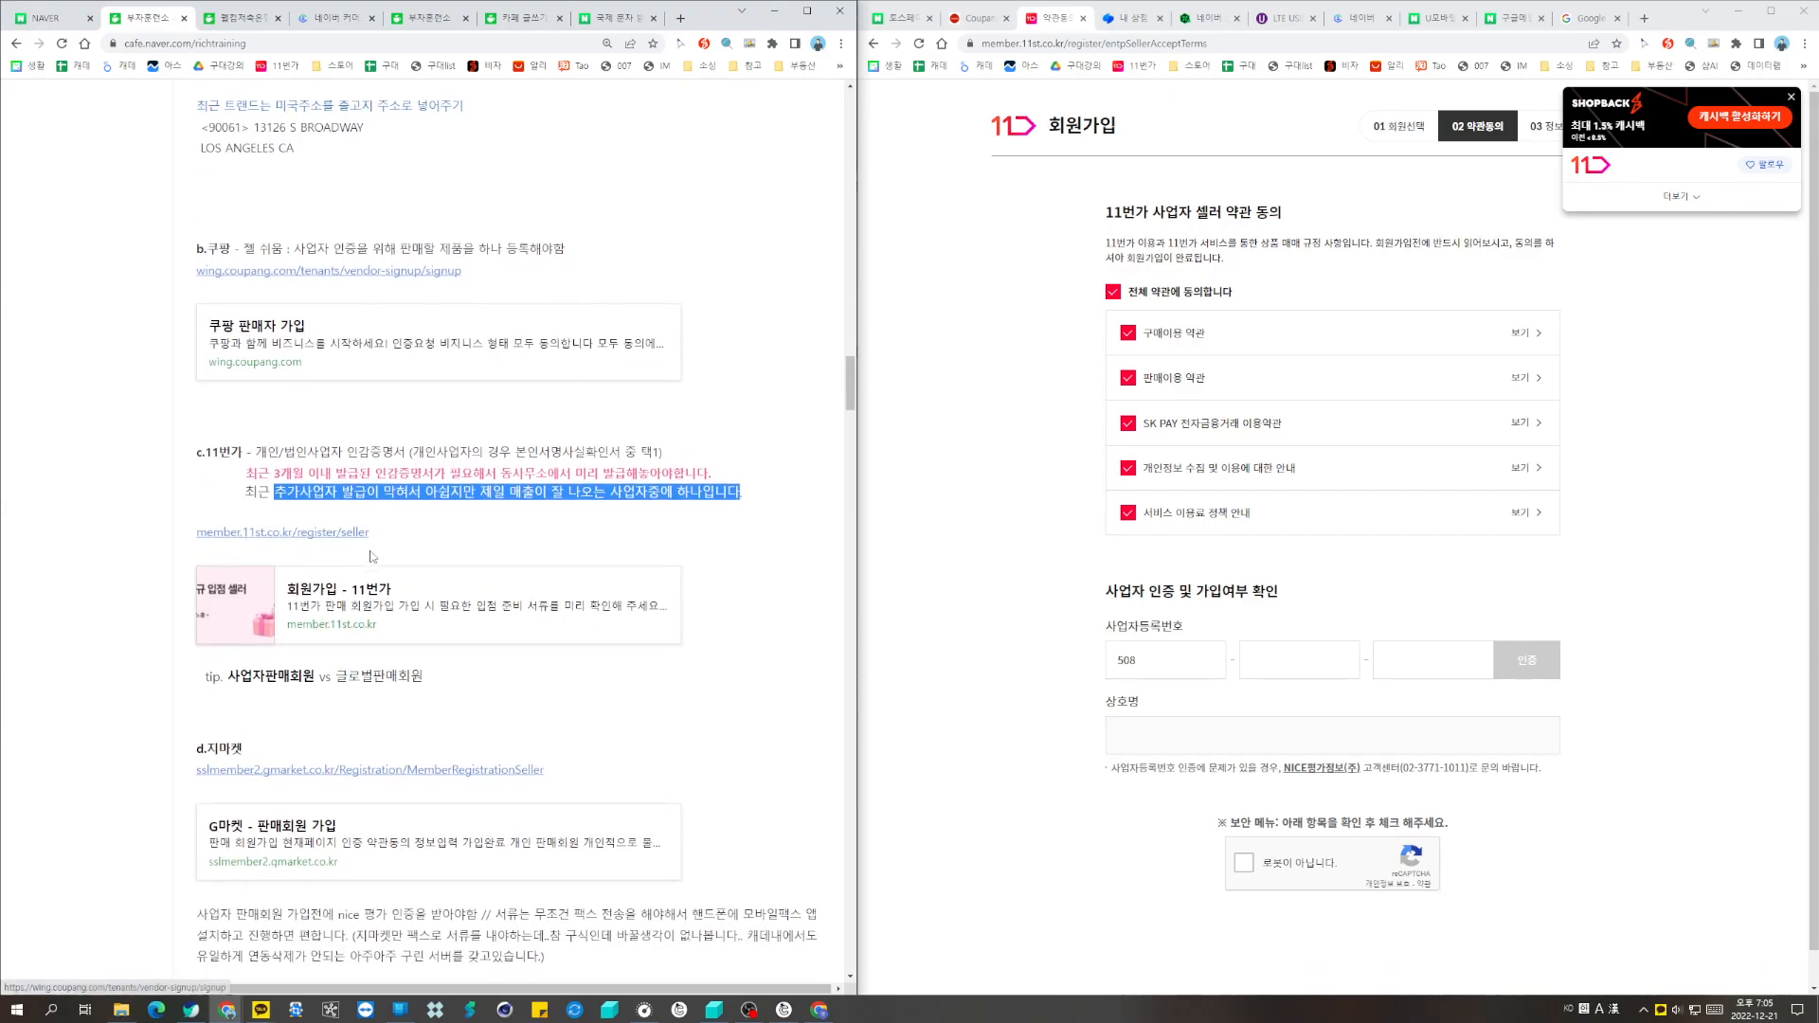
scroll(374, 551, "down", 1)
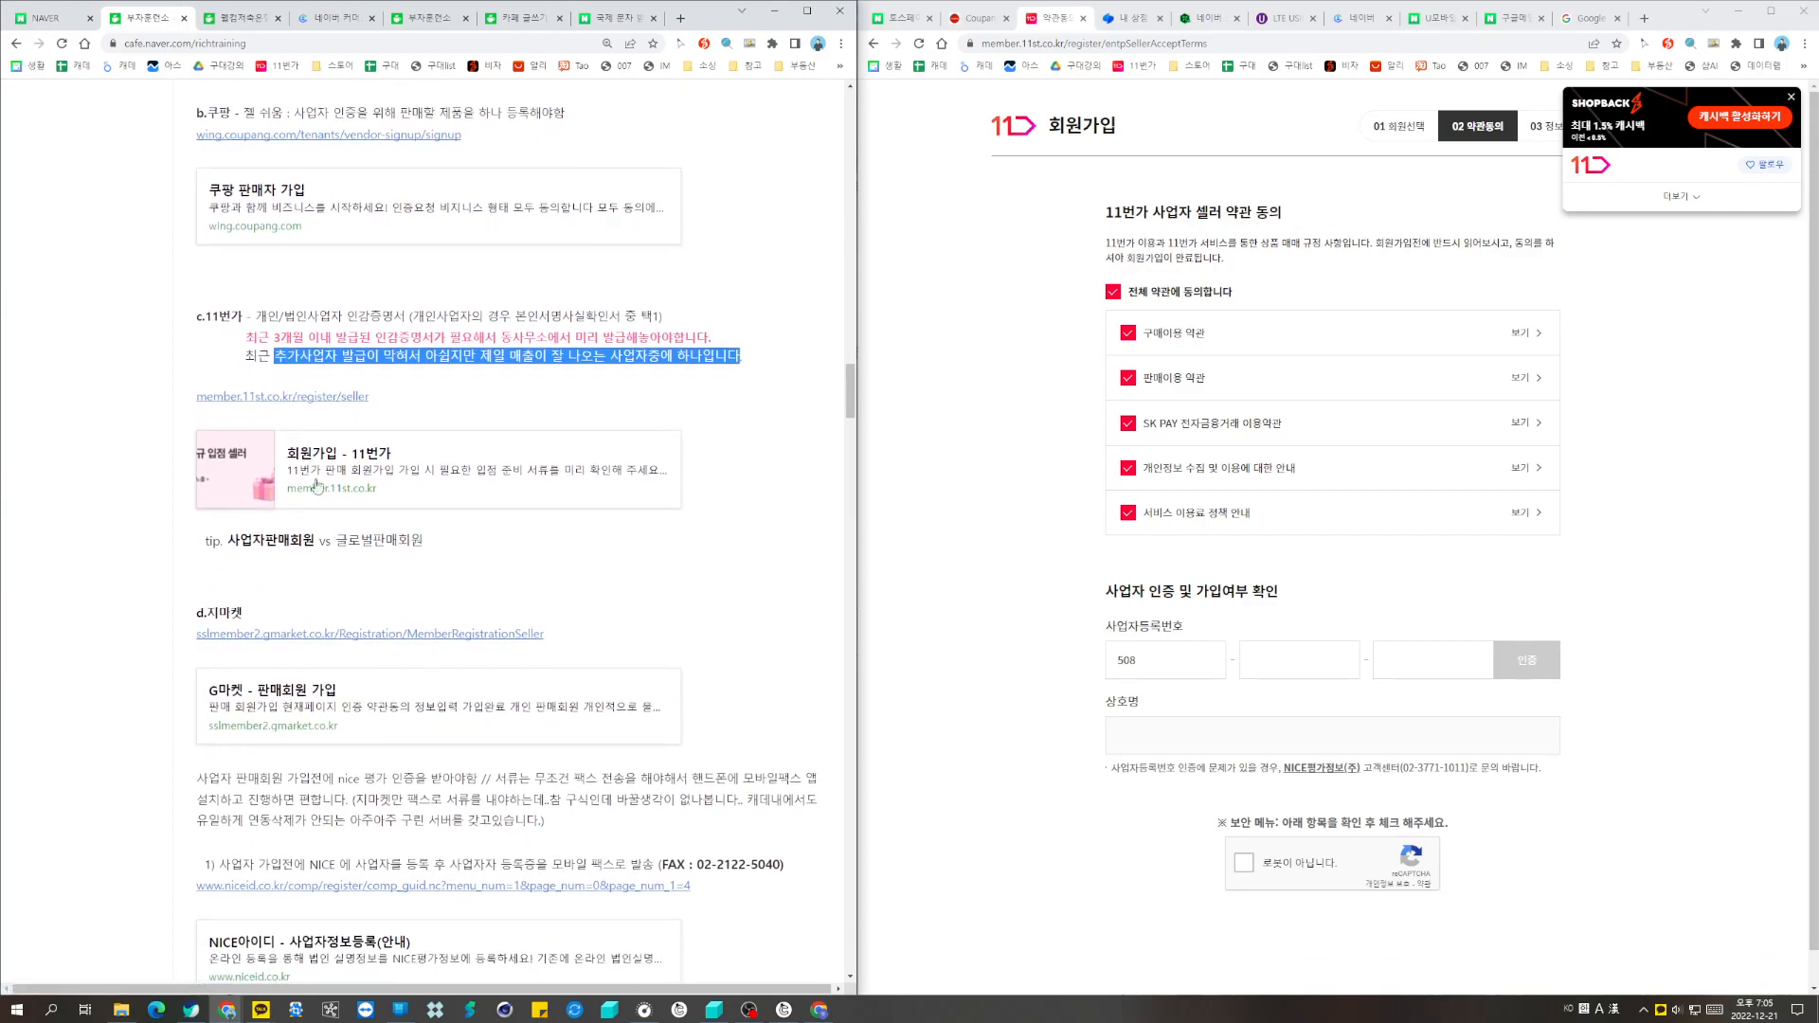
left_click(304, 633)
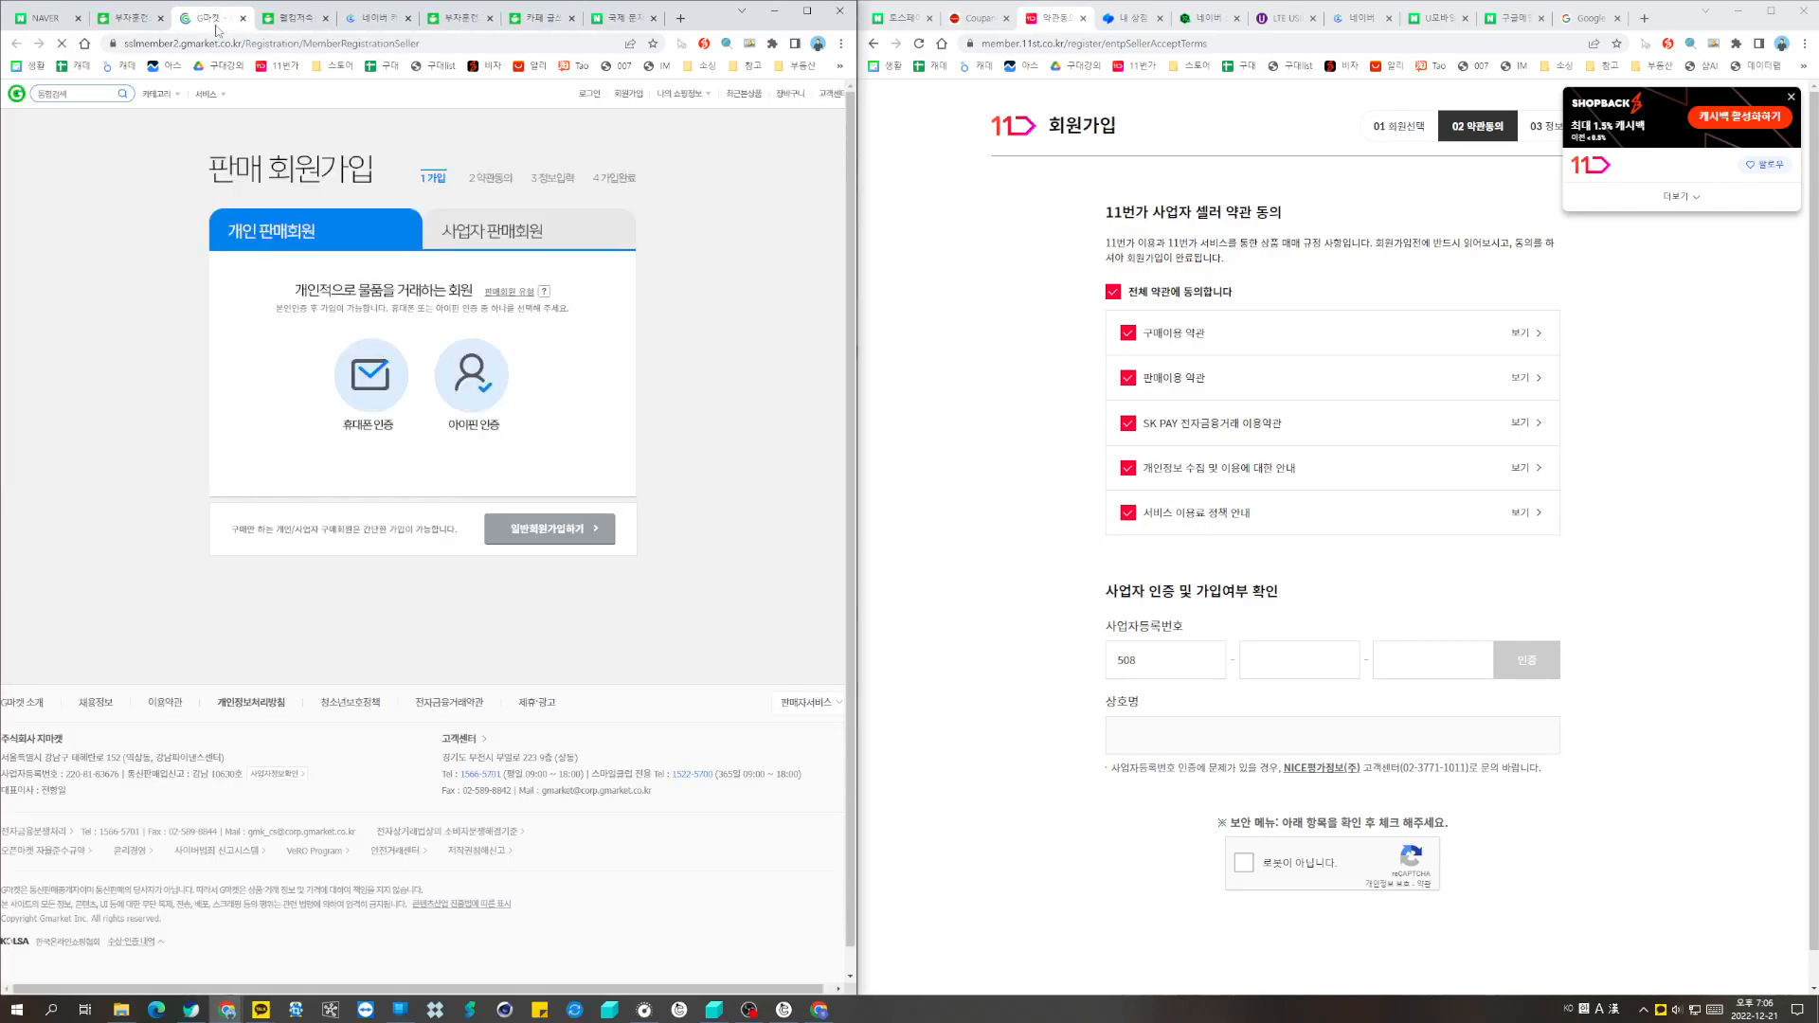
- Move the Gmarket signup into the right window, dismiss the cashback popup, and choose business seller registration
left_click_drag(1050, 99, 1059, 23)
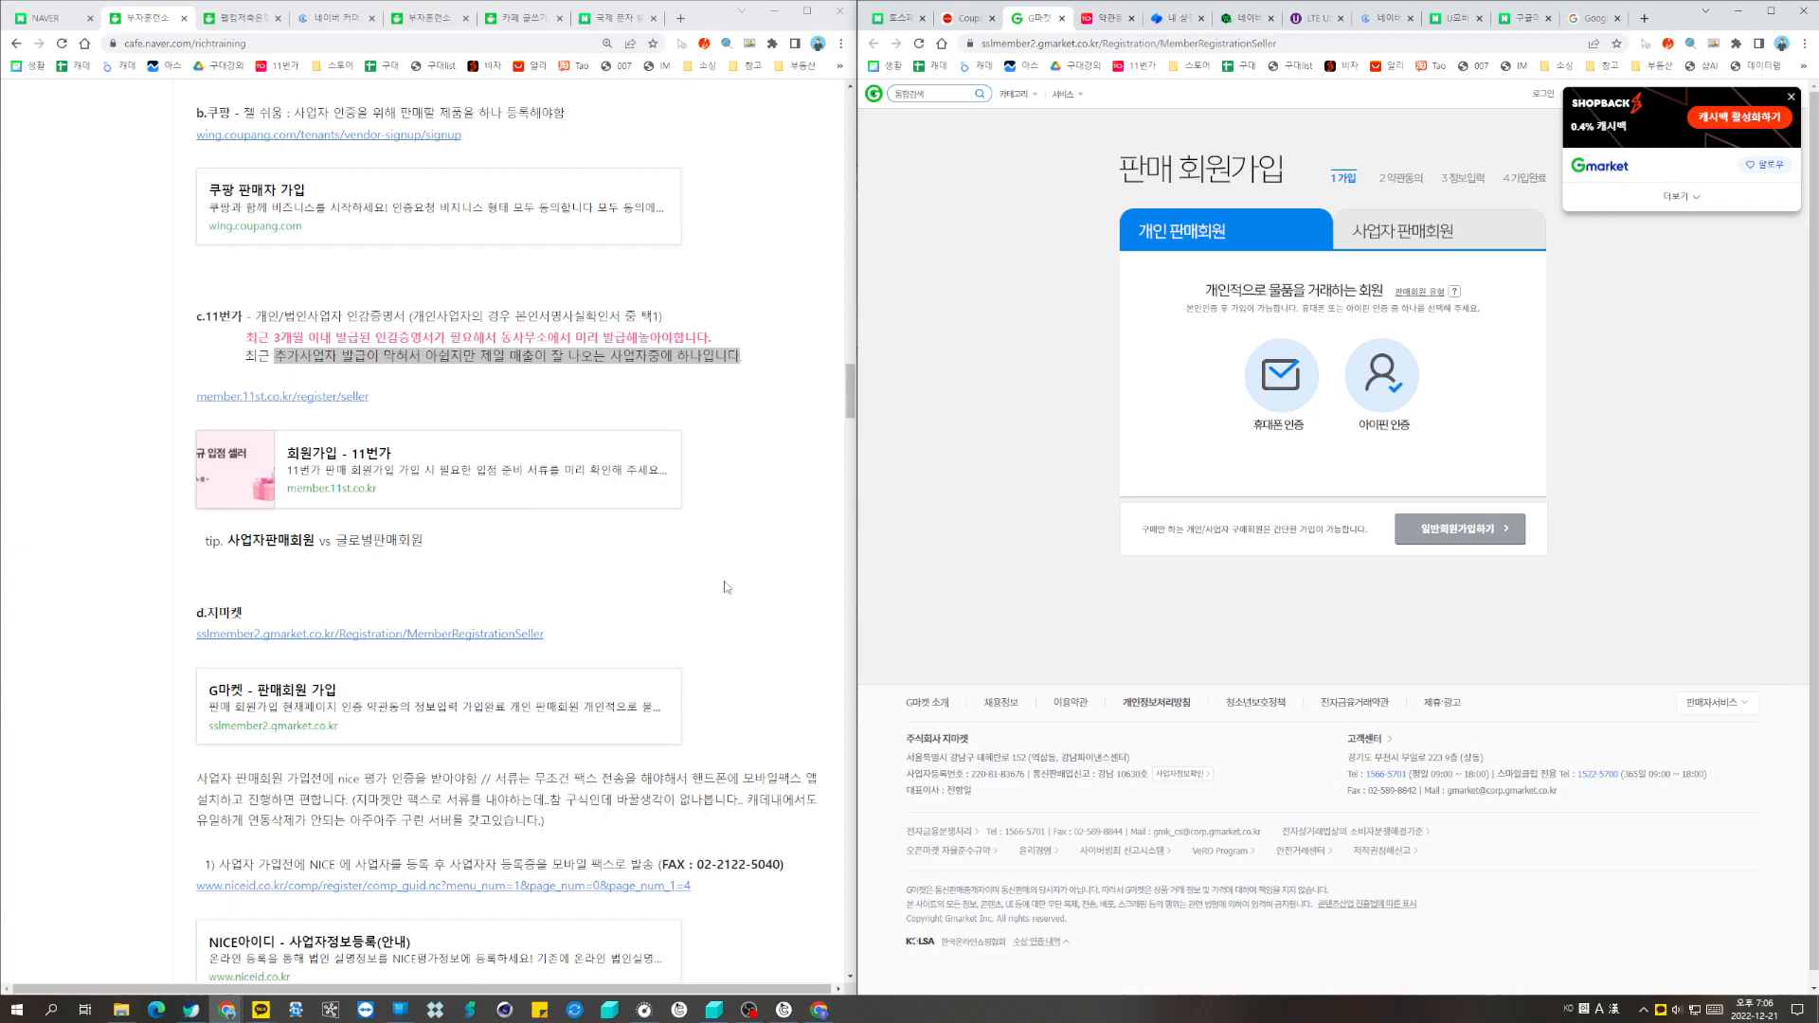
scroll(726, 587, "down", 2)
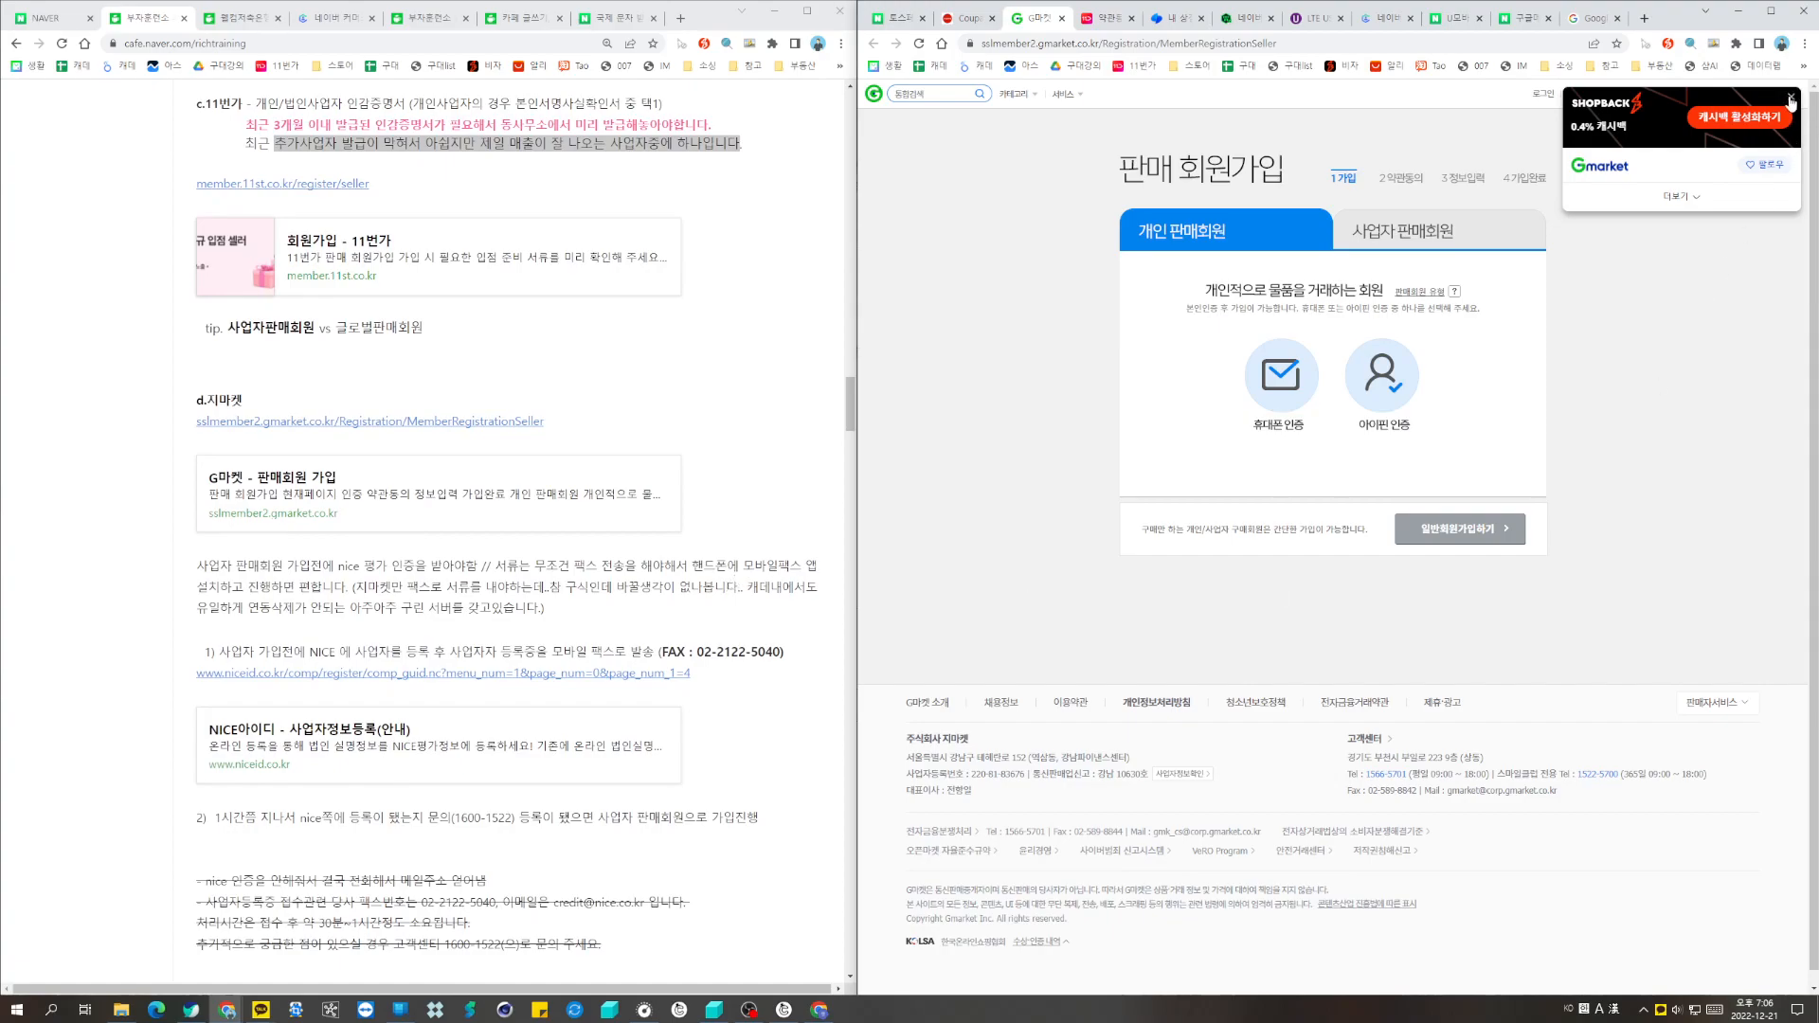
left_click(1790, 98)
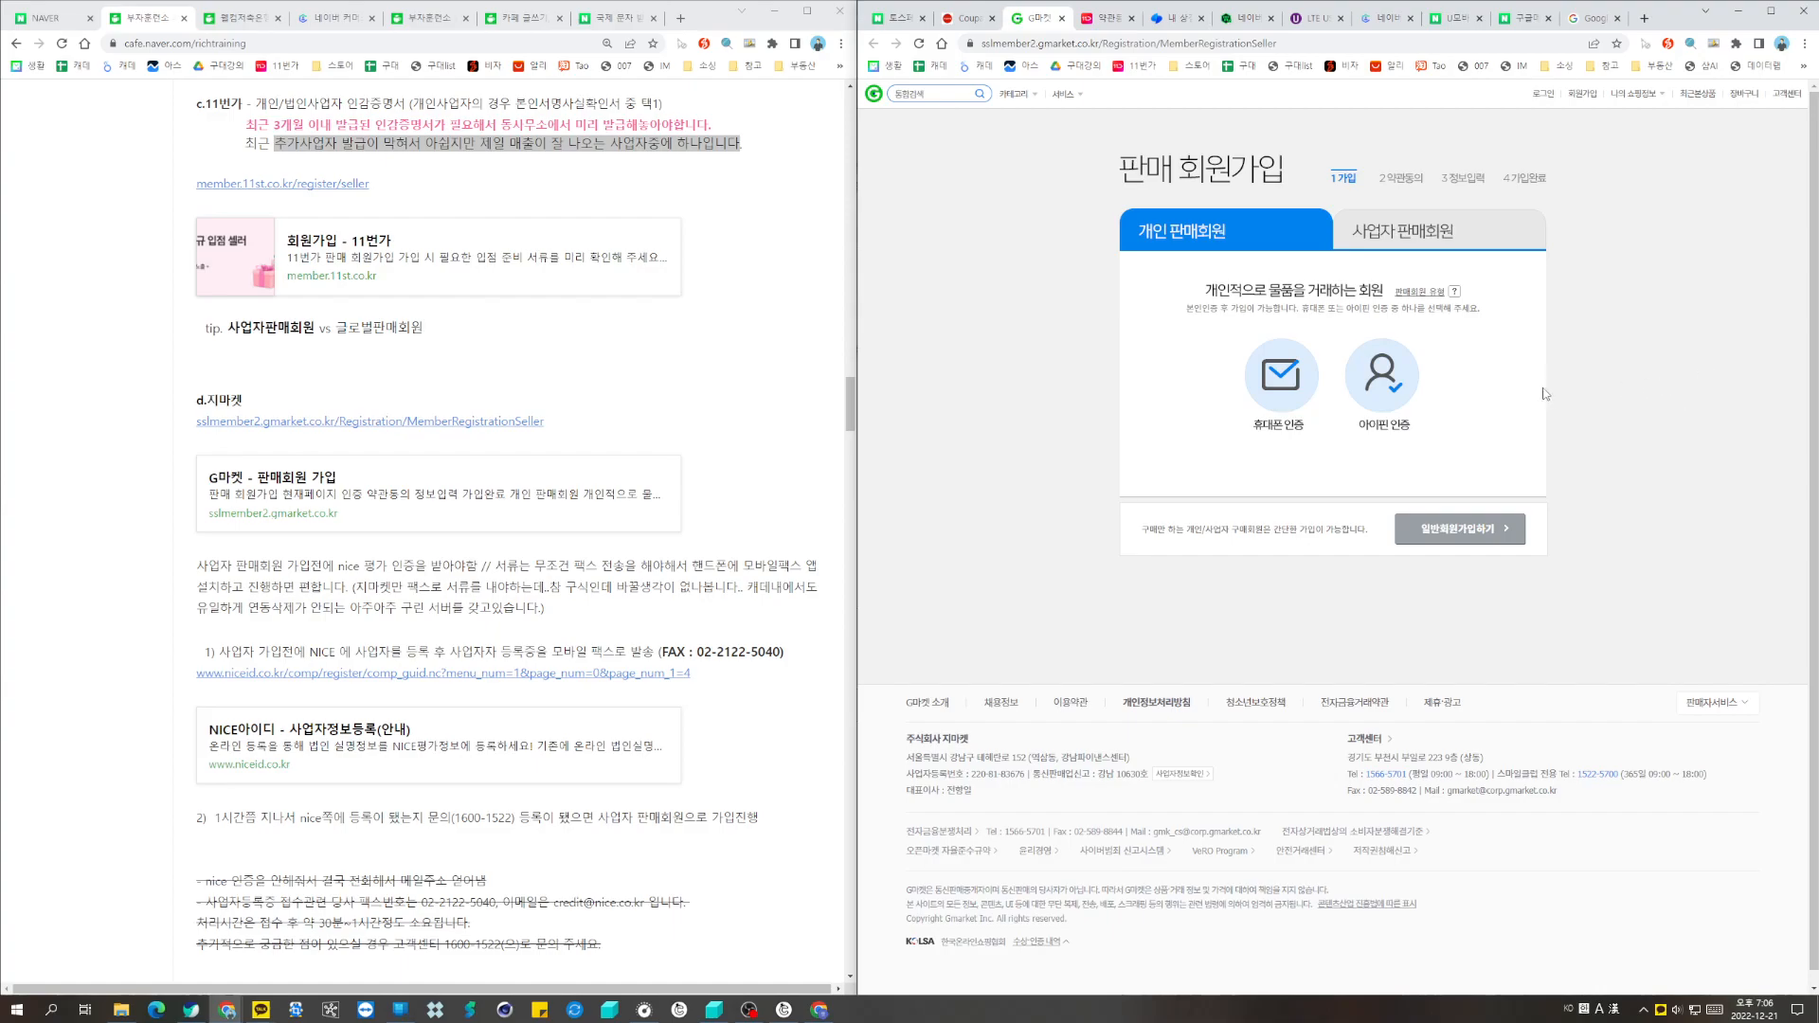
left_click(1398, 237)
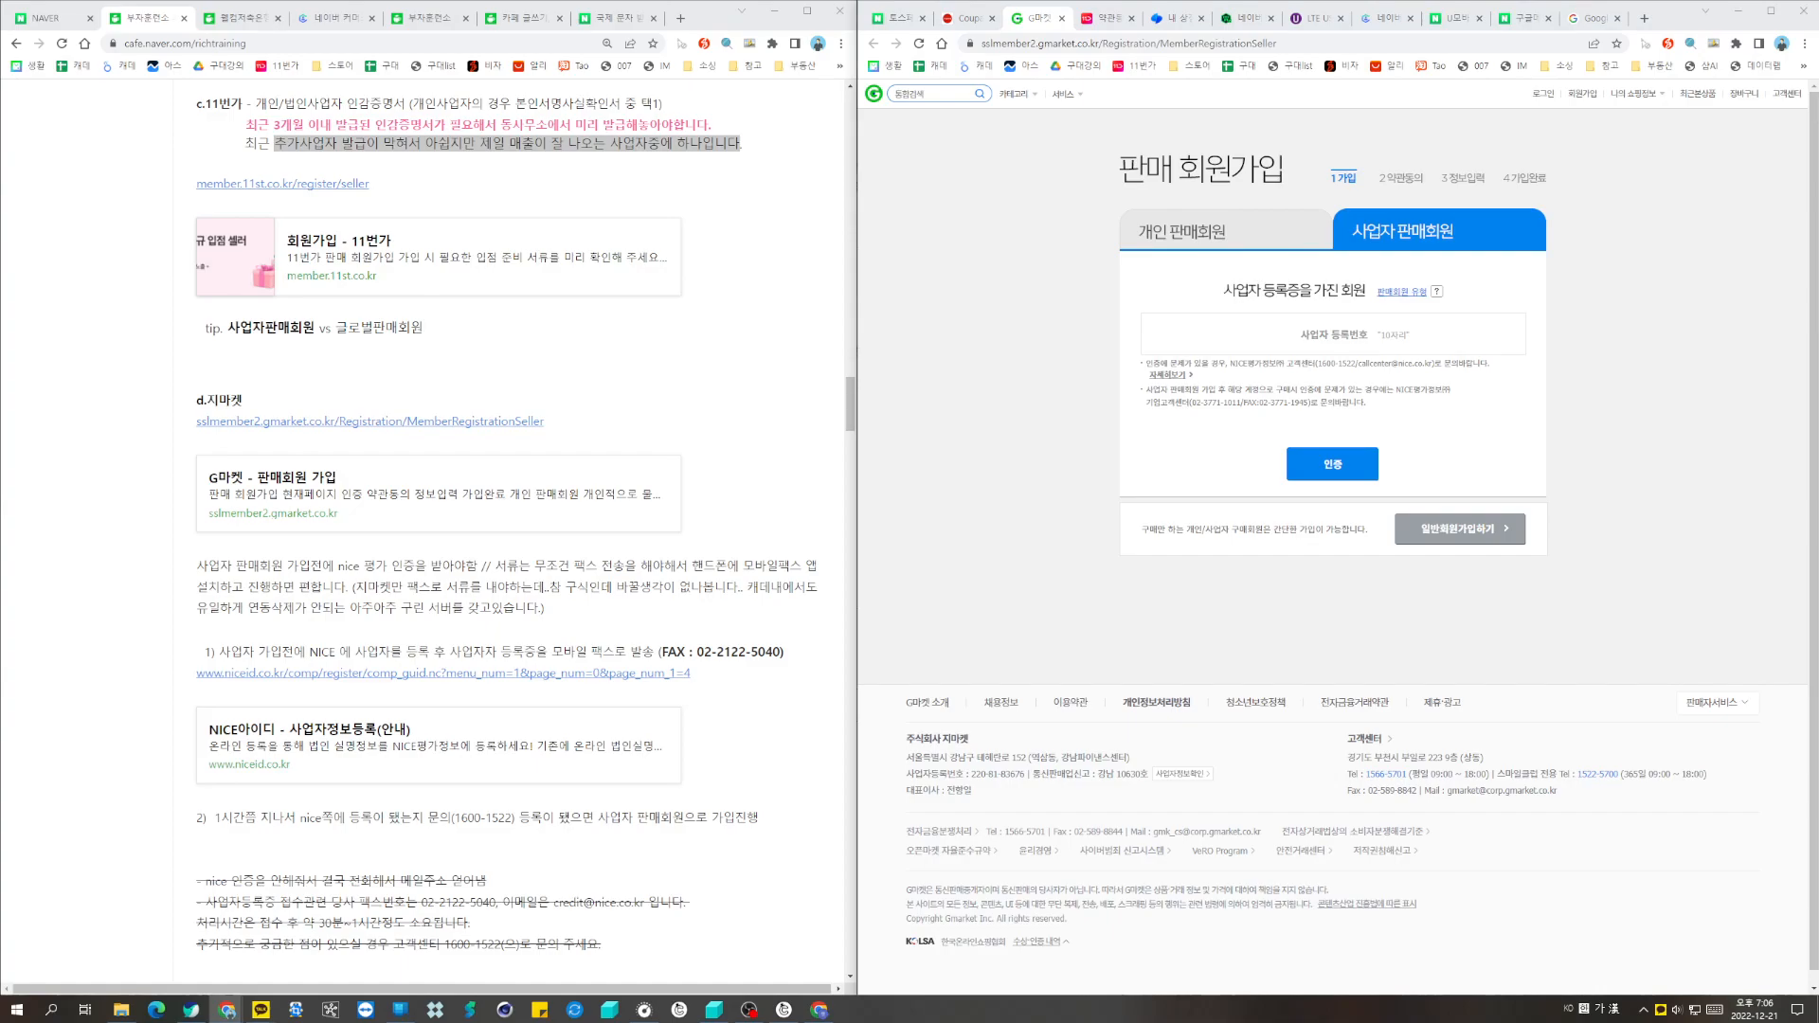
- Enter the business registration number in its three fields, request verification, and acknowledge the business-not-found alert
left_click(1281, 346)
type("508")
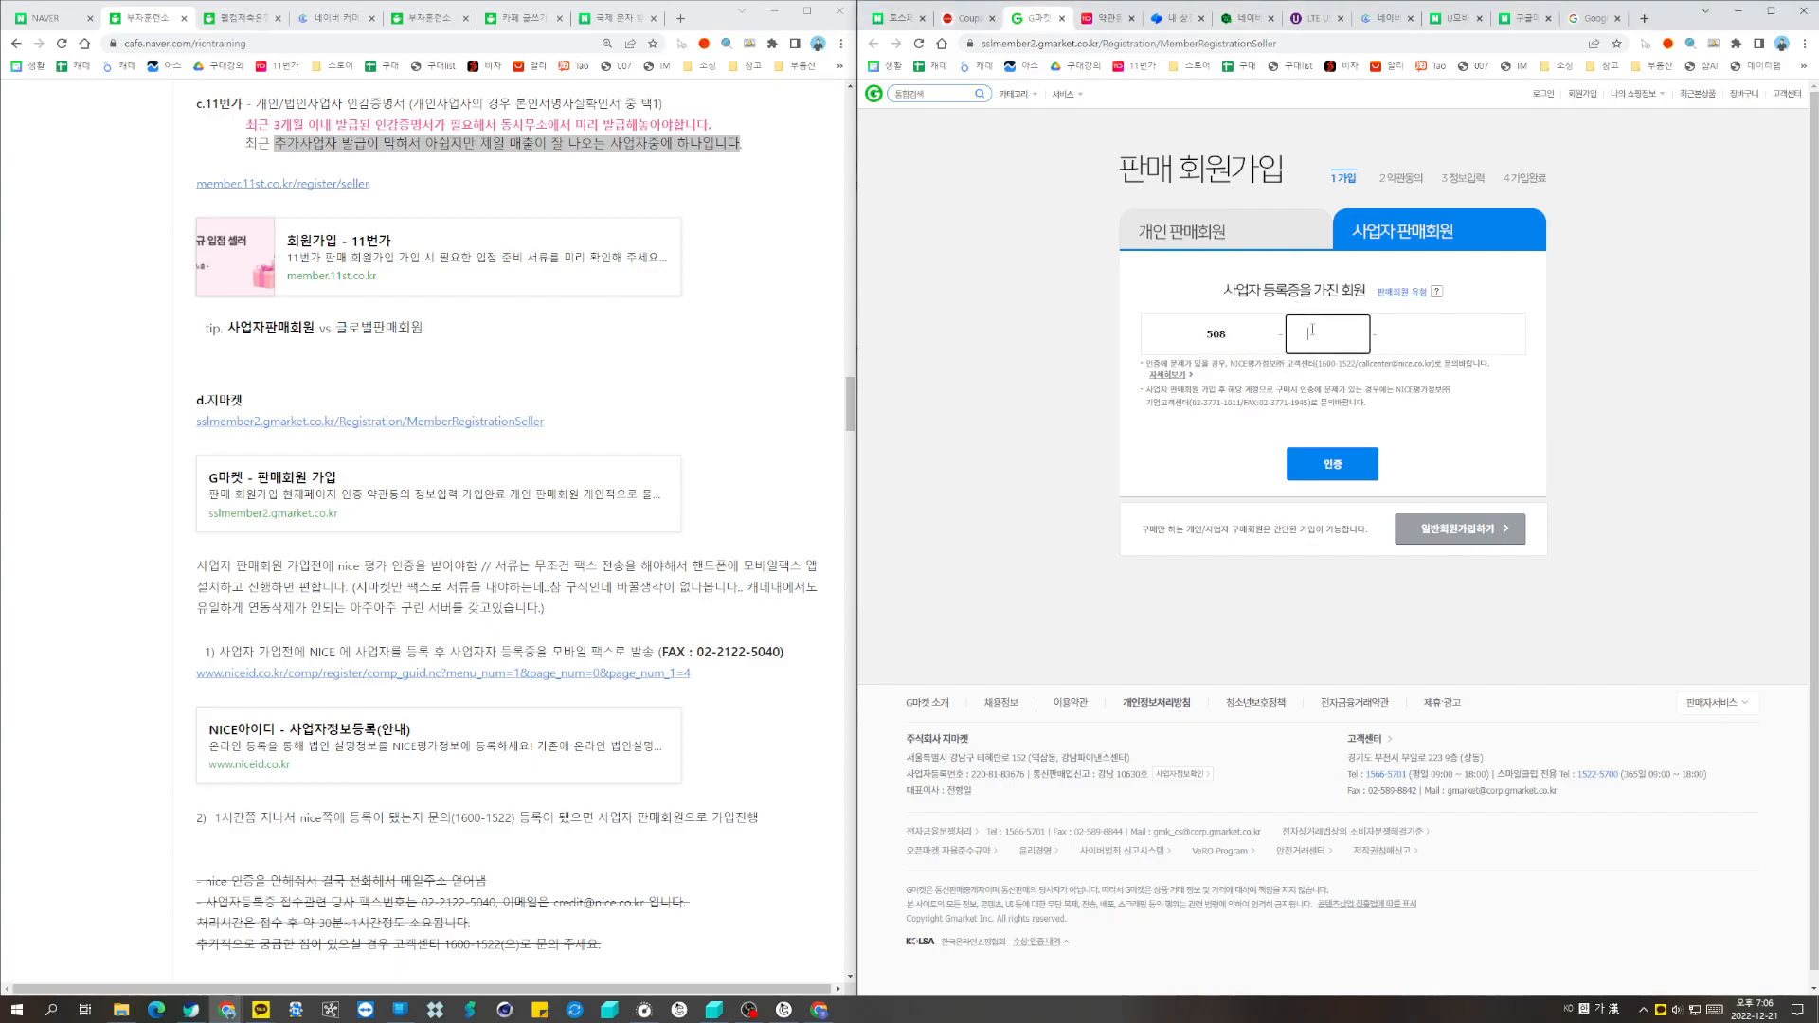
left_click(1313, 329)
type("12")
type("19")
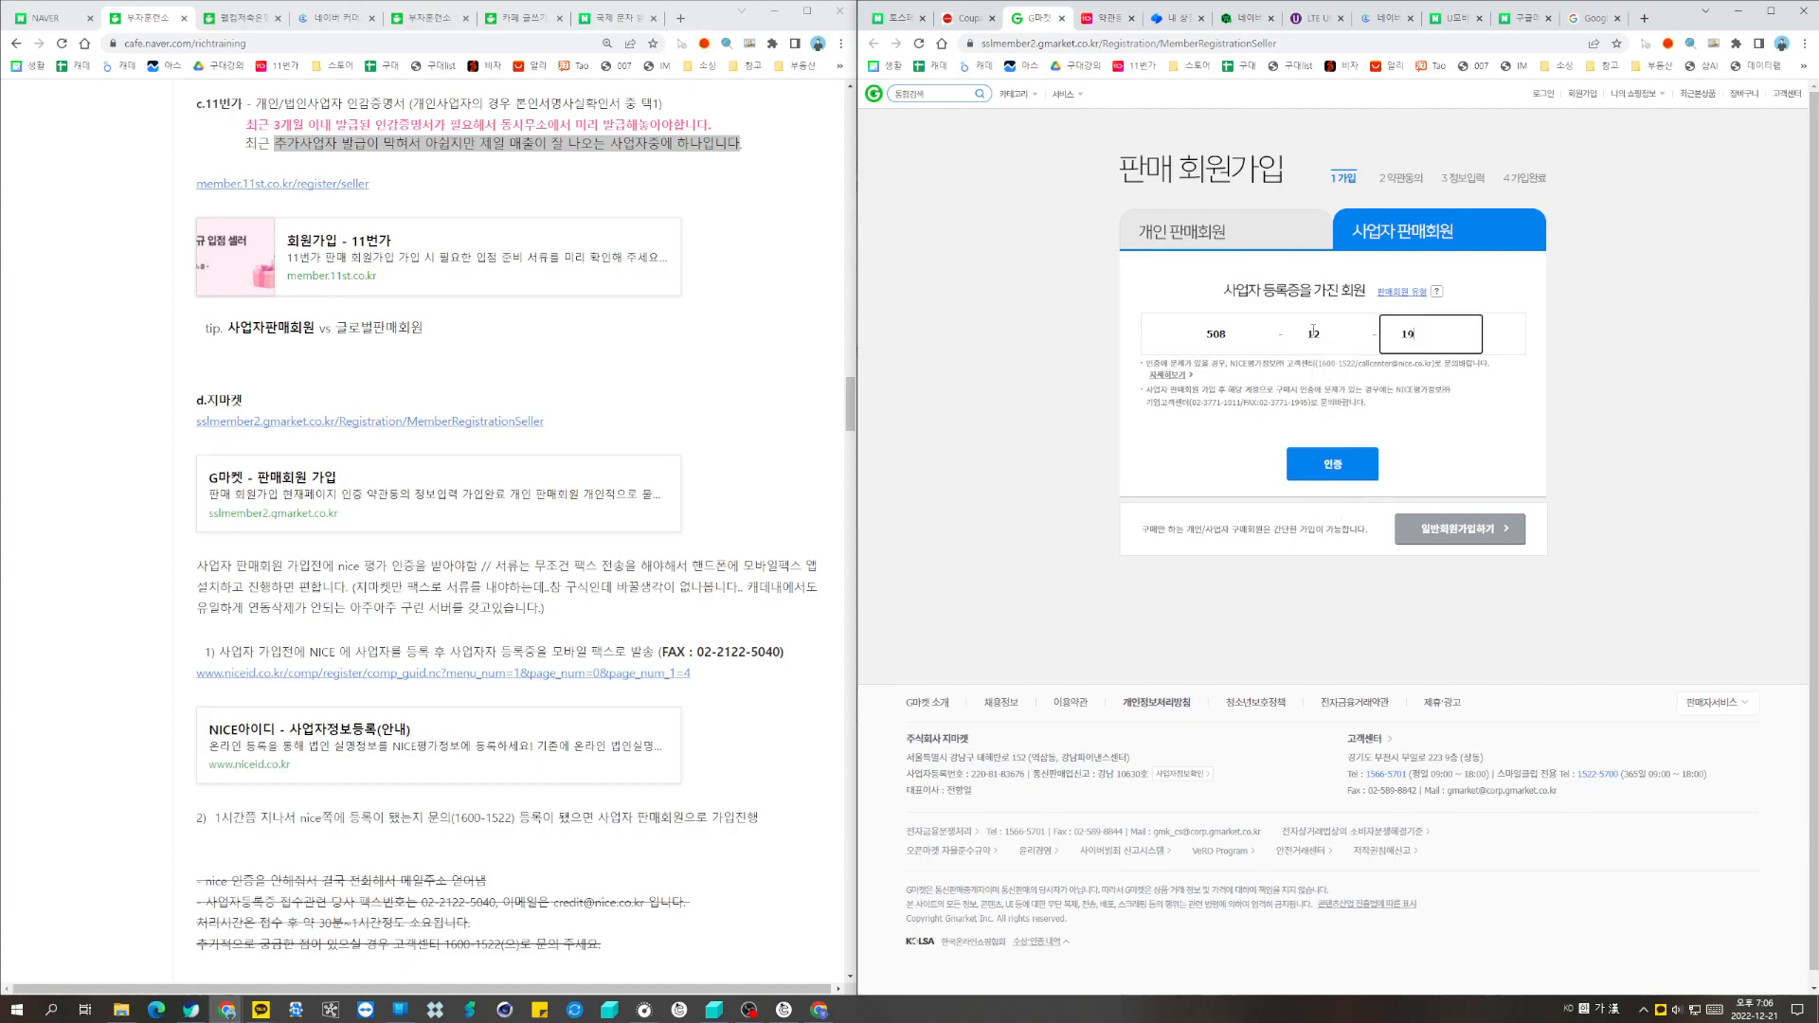
key("BackSpace")
type("11912")
left_click(1333, 476)
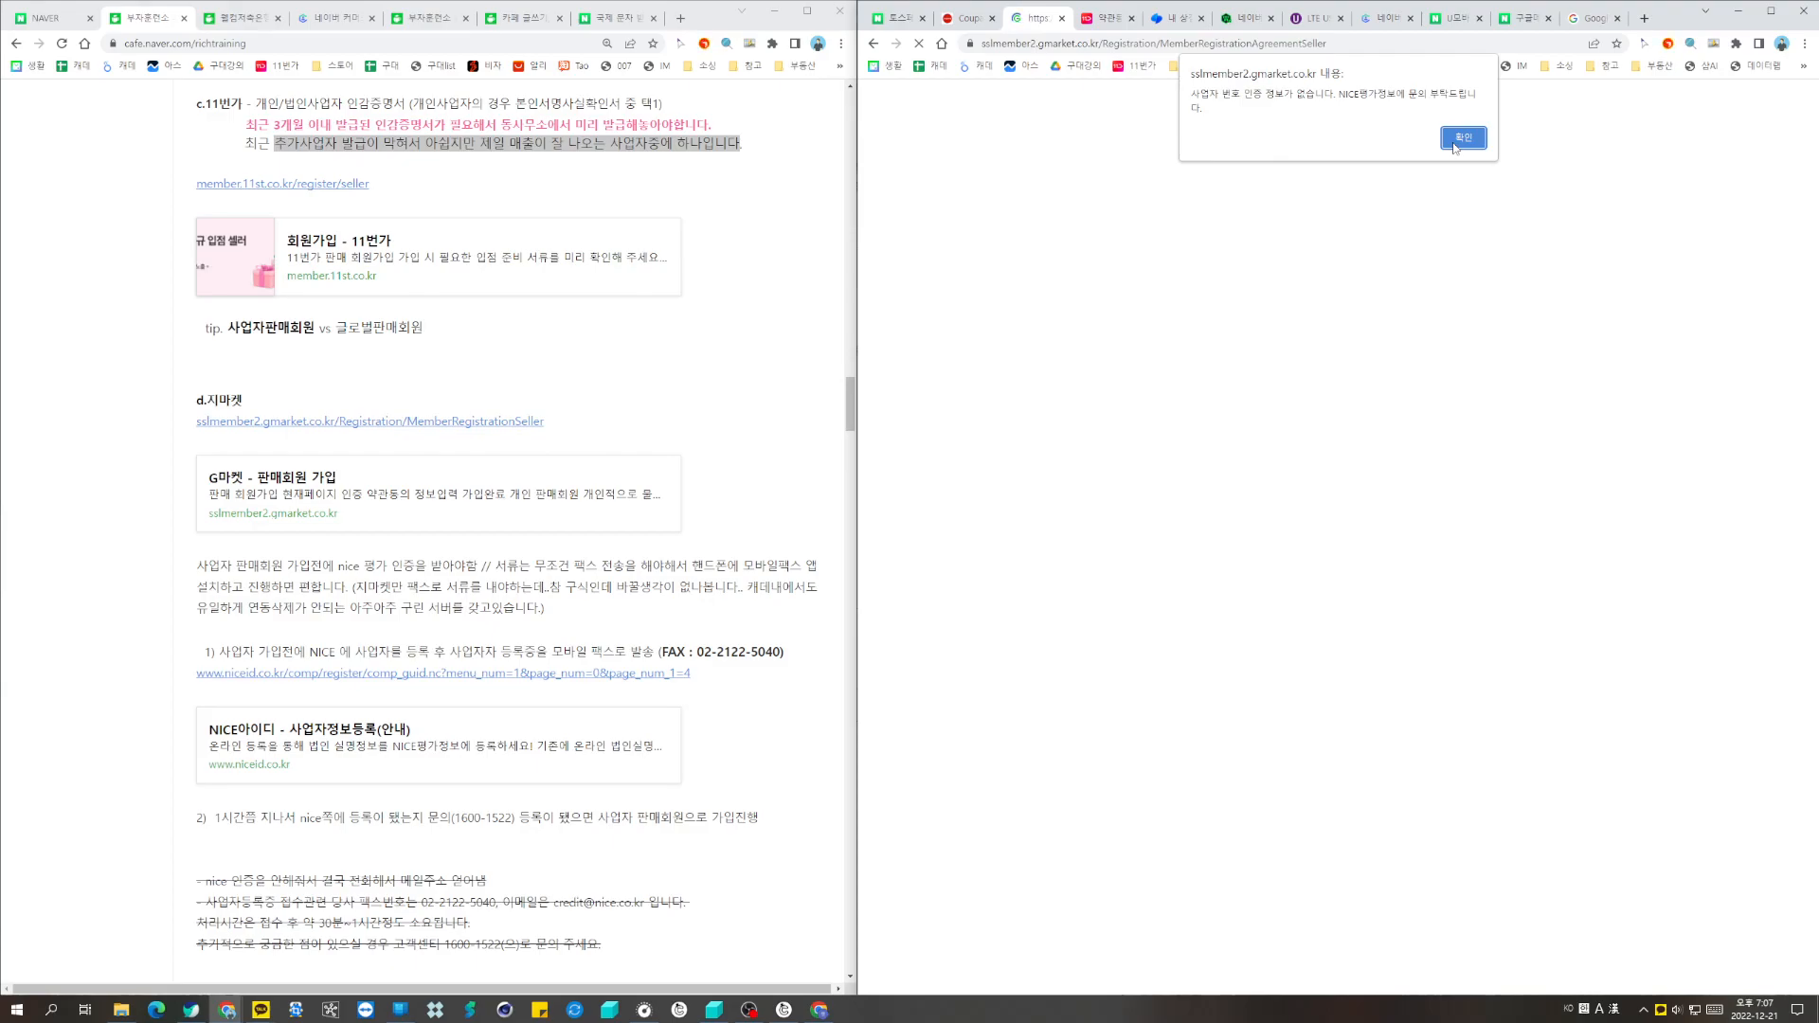
left_click(1462, 138)
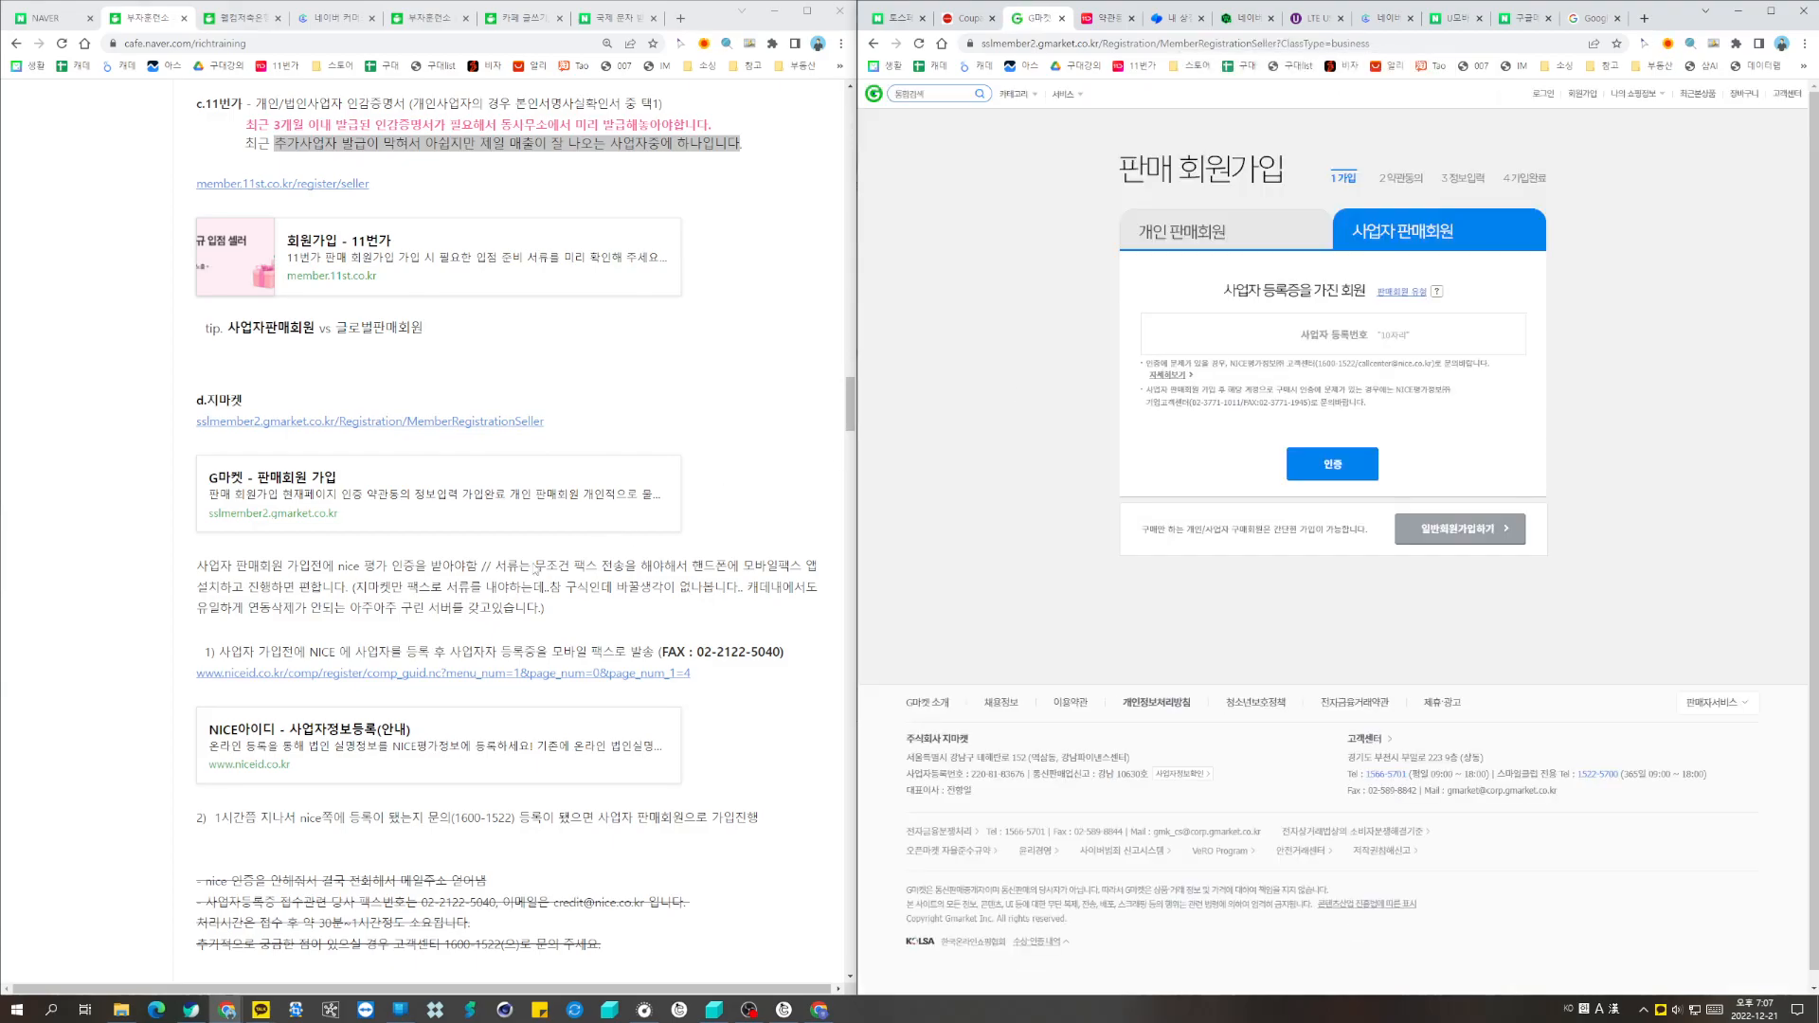
- Show the 사업자 가입 FAQ in Gmarket's customer center and open its NICE business registration guide
scroll(369, 621, "down", 1)
scroll(369, 621, "down", 1)
left_click_drag(407, 509, 603, 510)
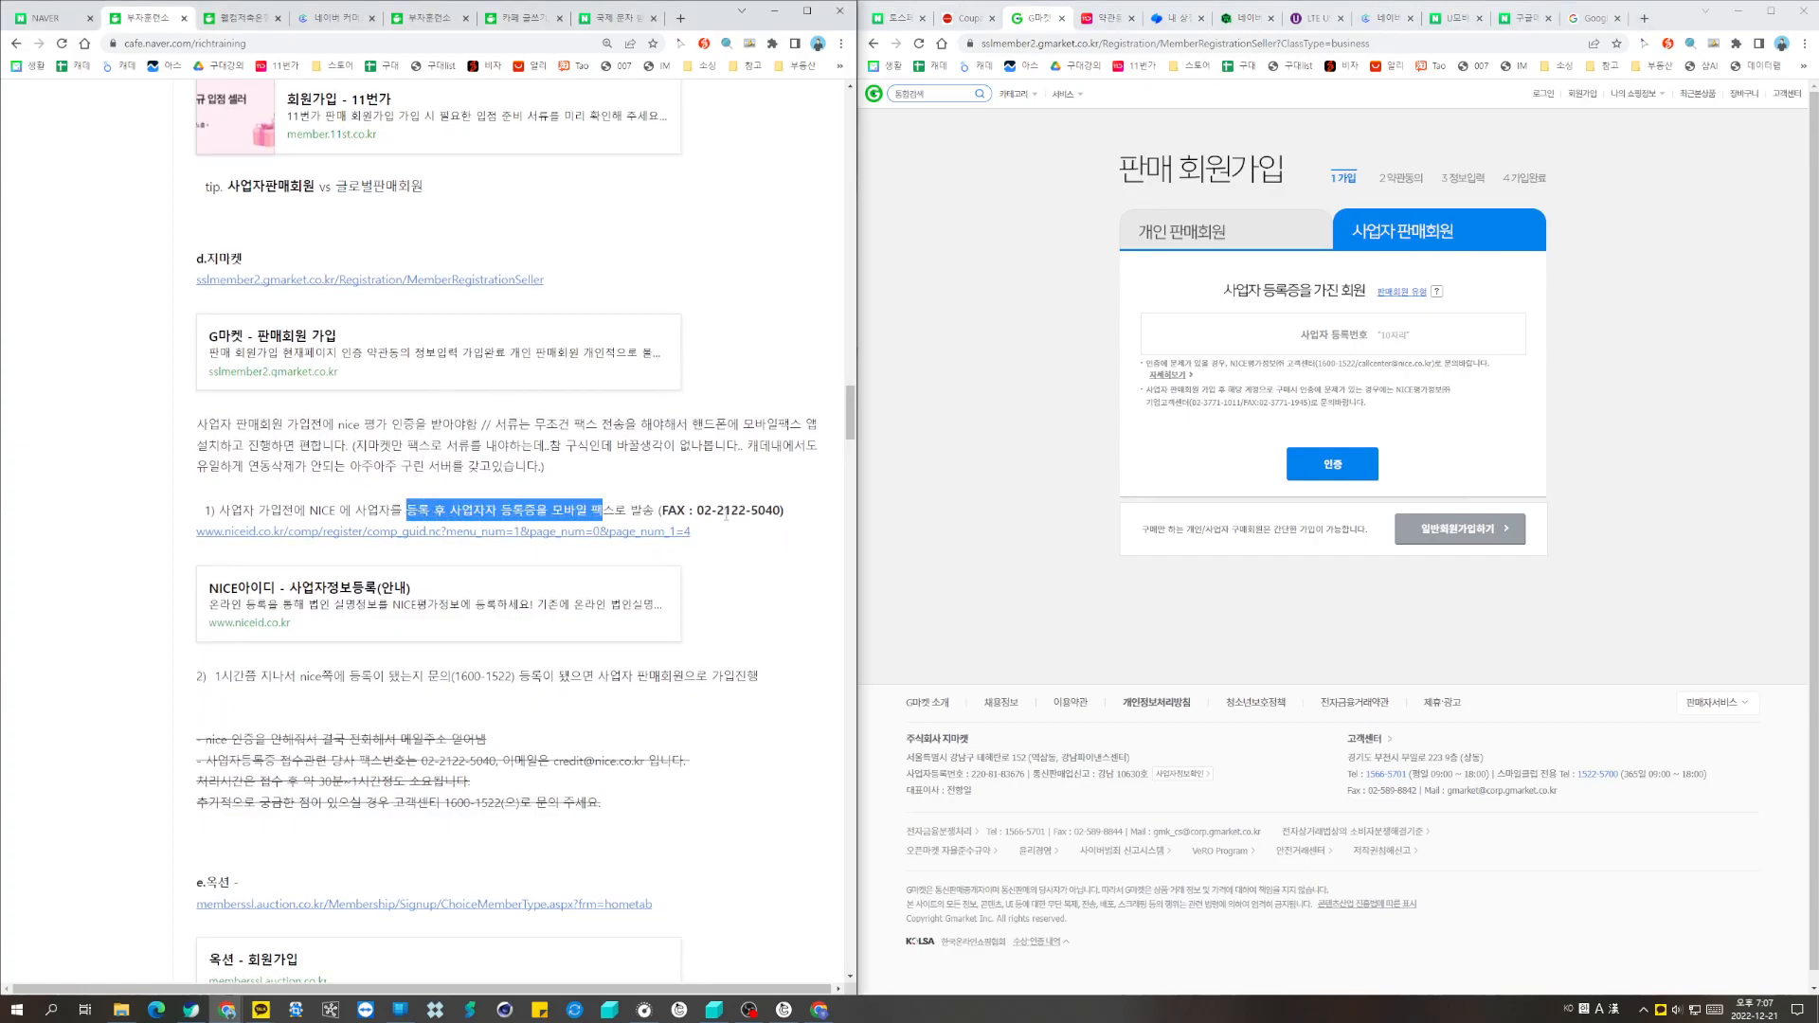
left_click(1068, 521)
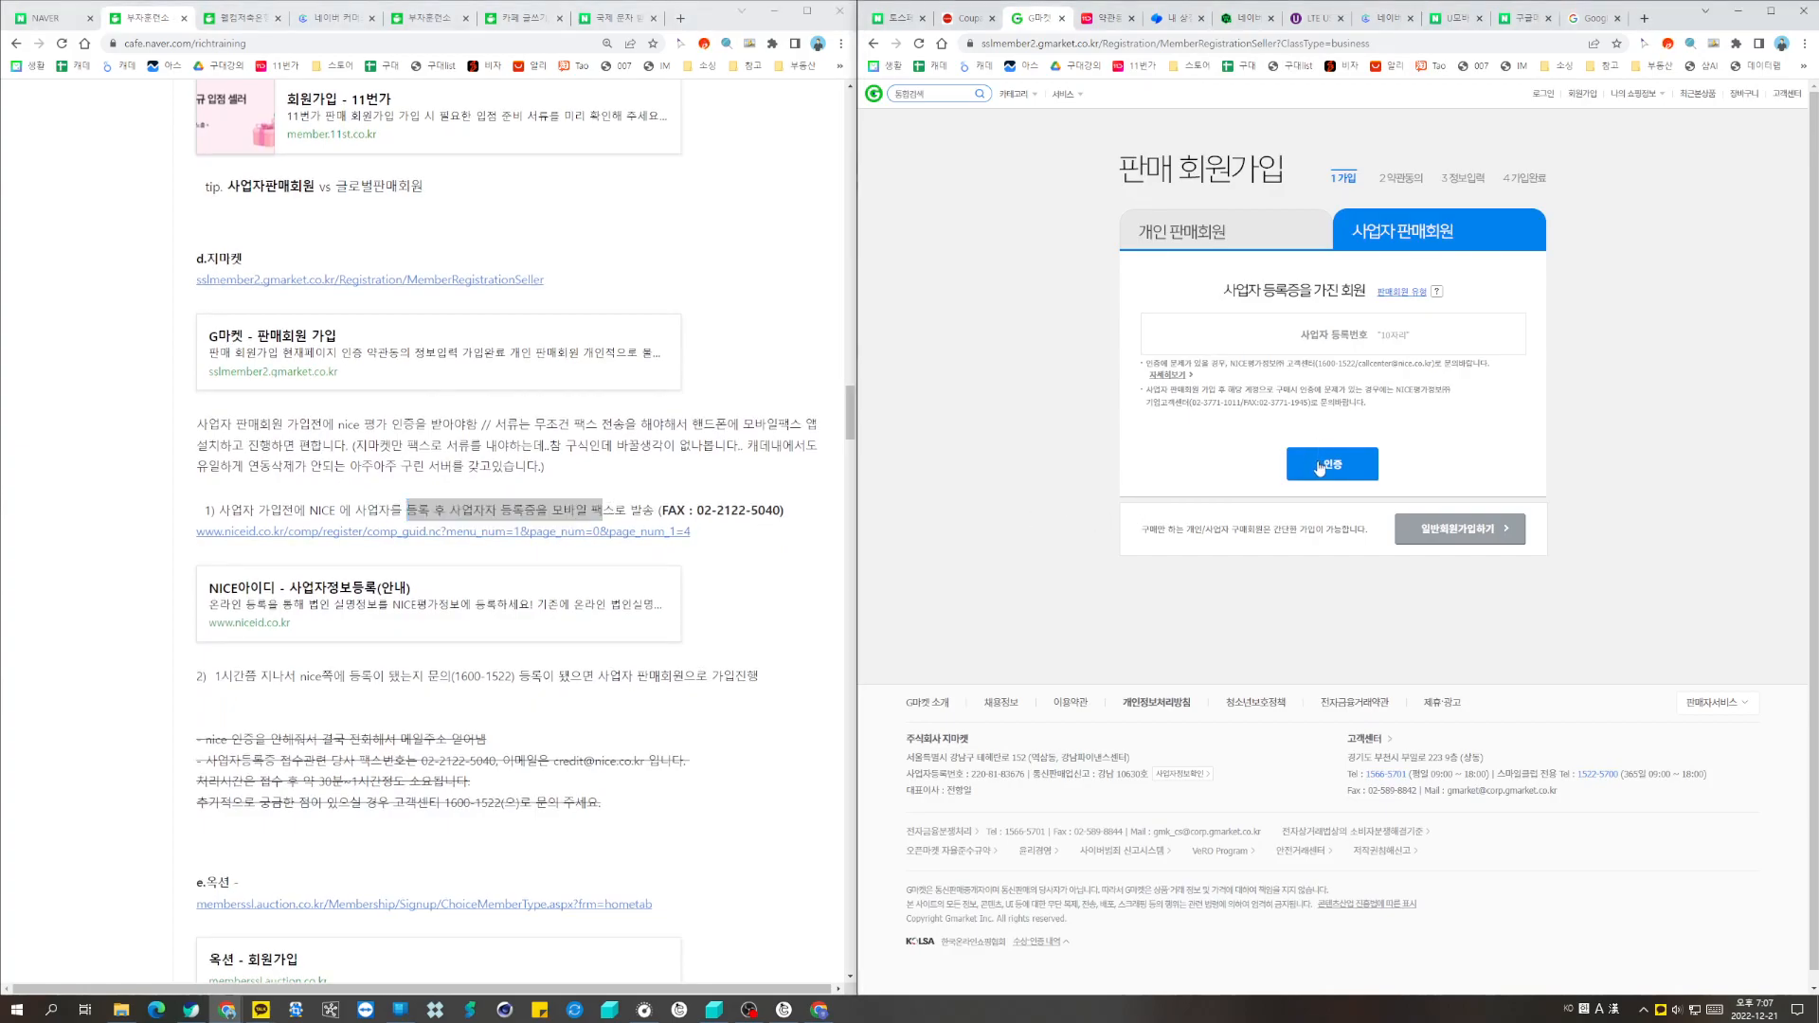
left_click(1173, 377)
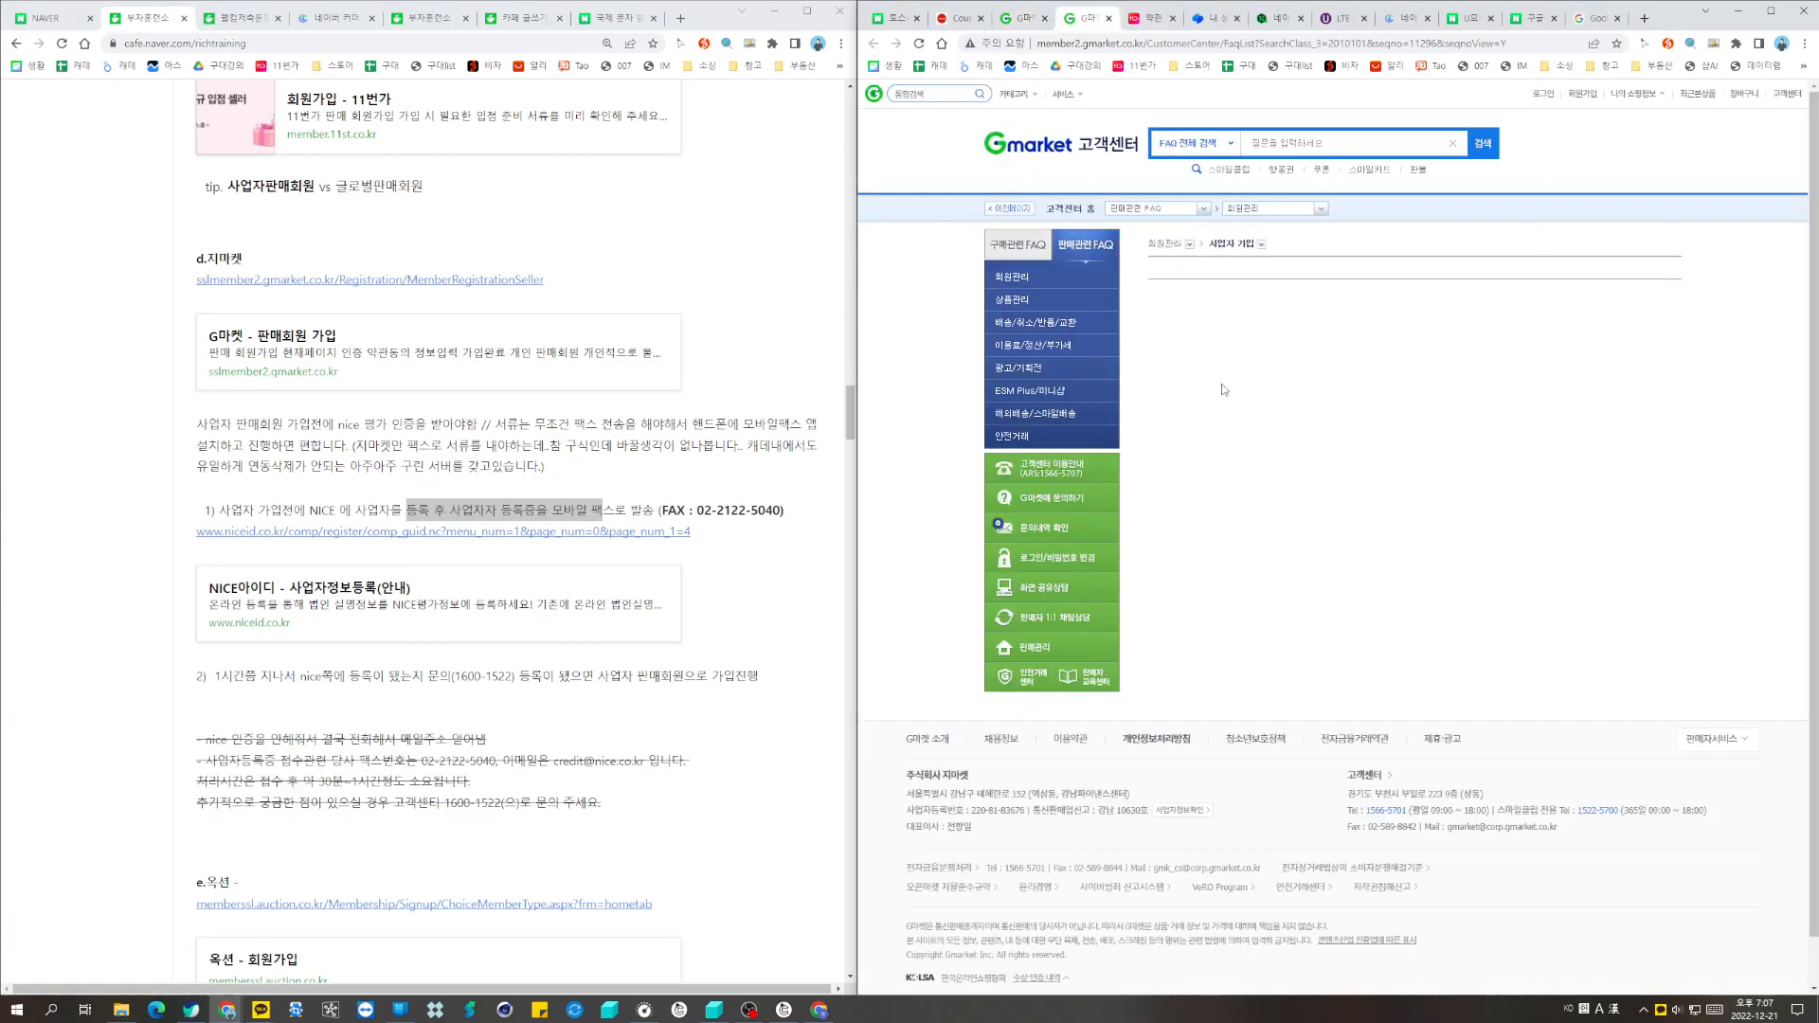
left_click(1234, 245)
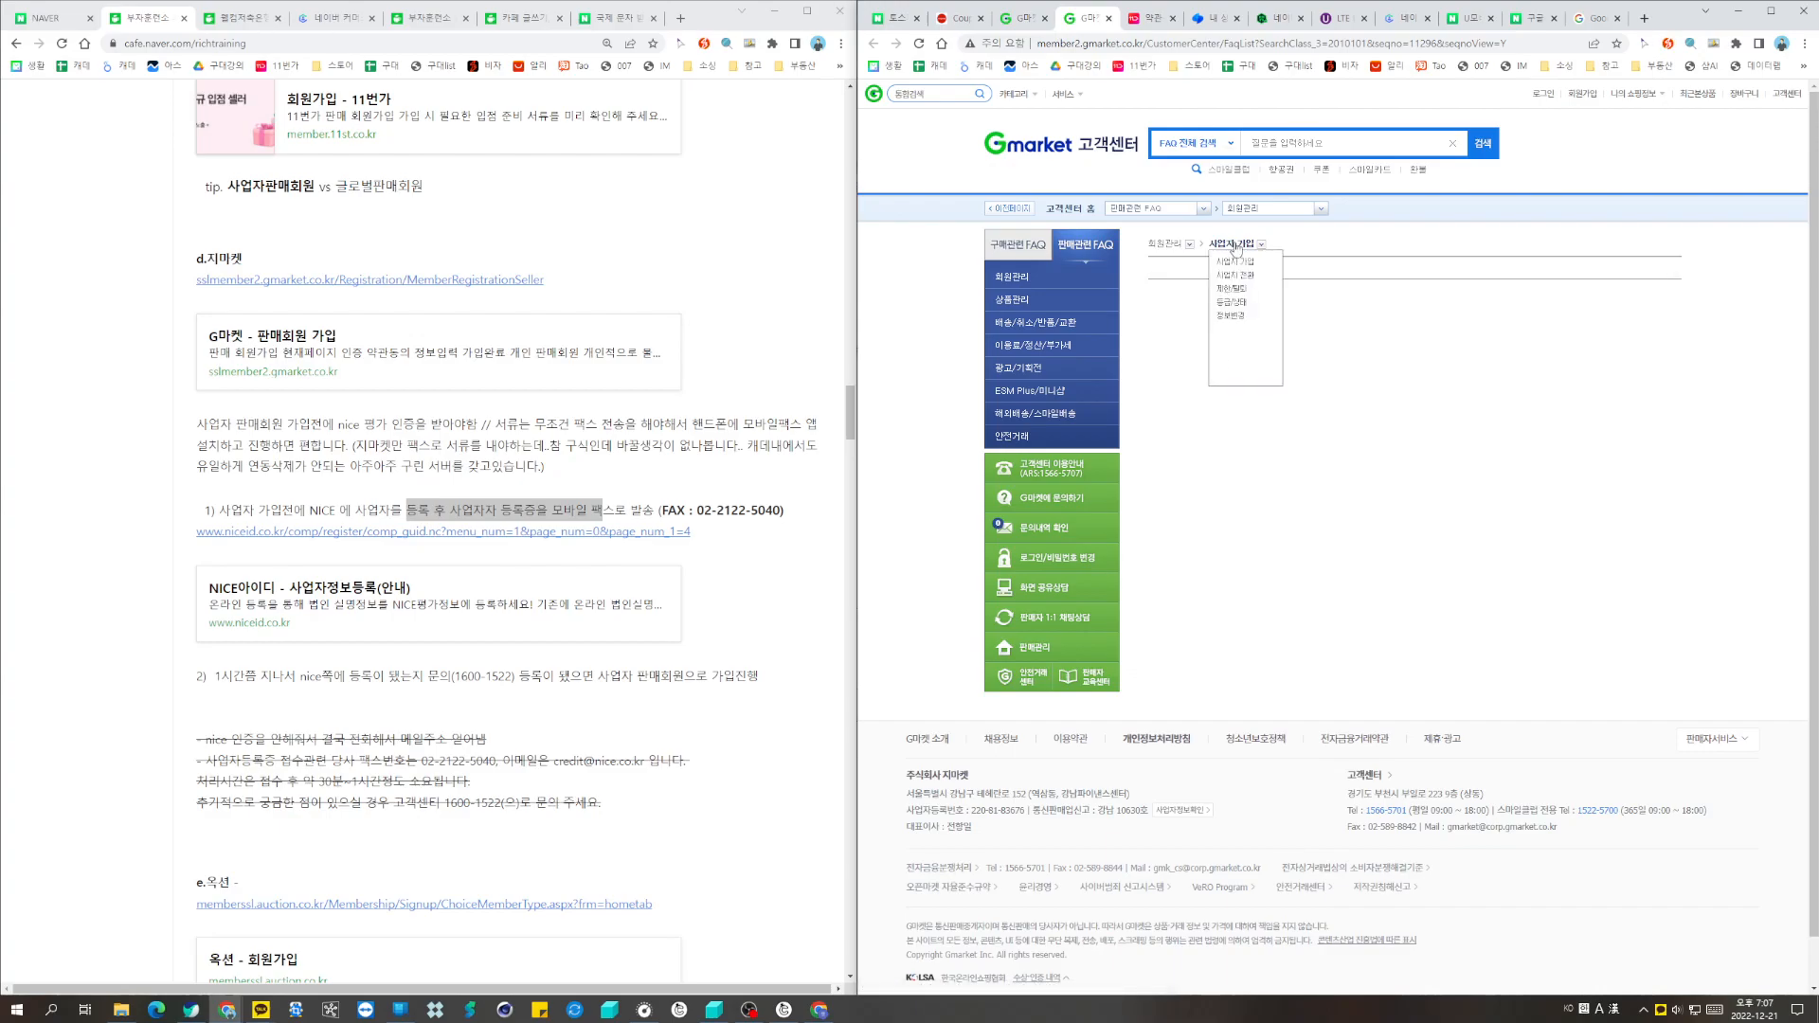
left_click(1235, 261)
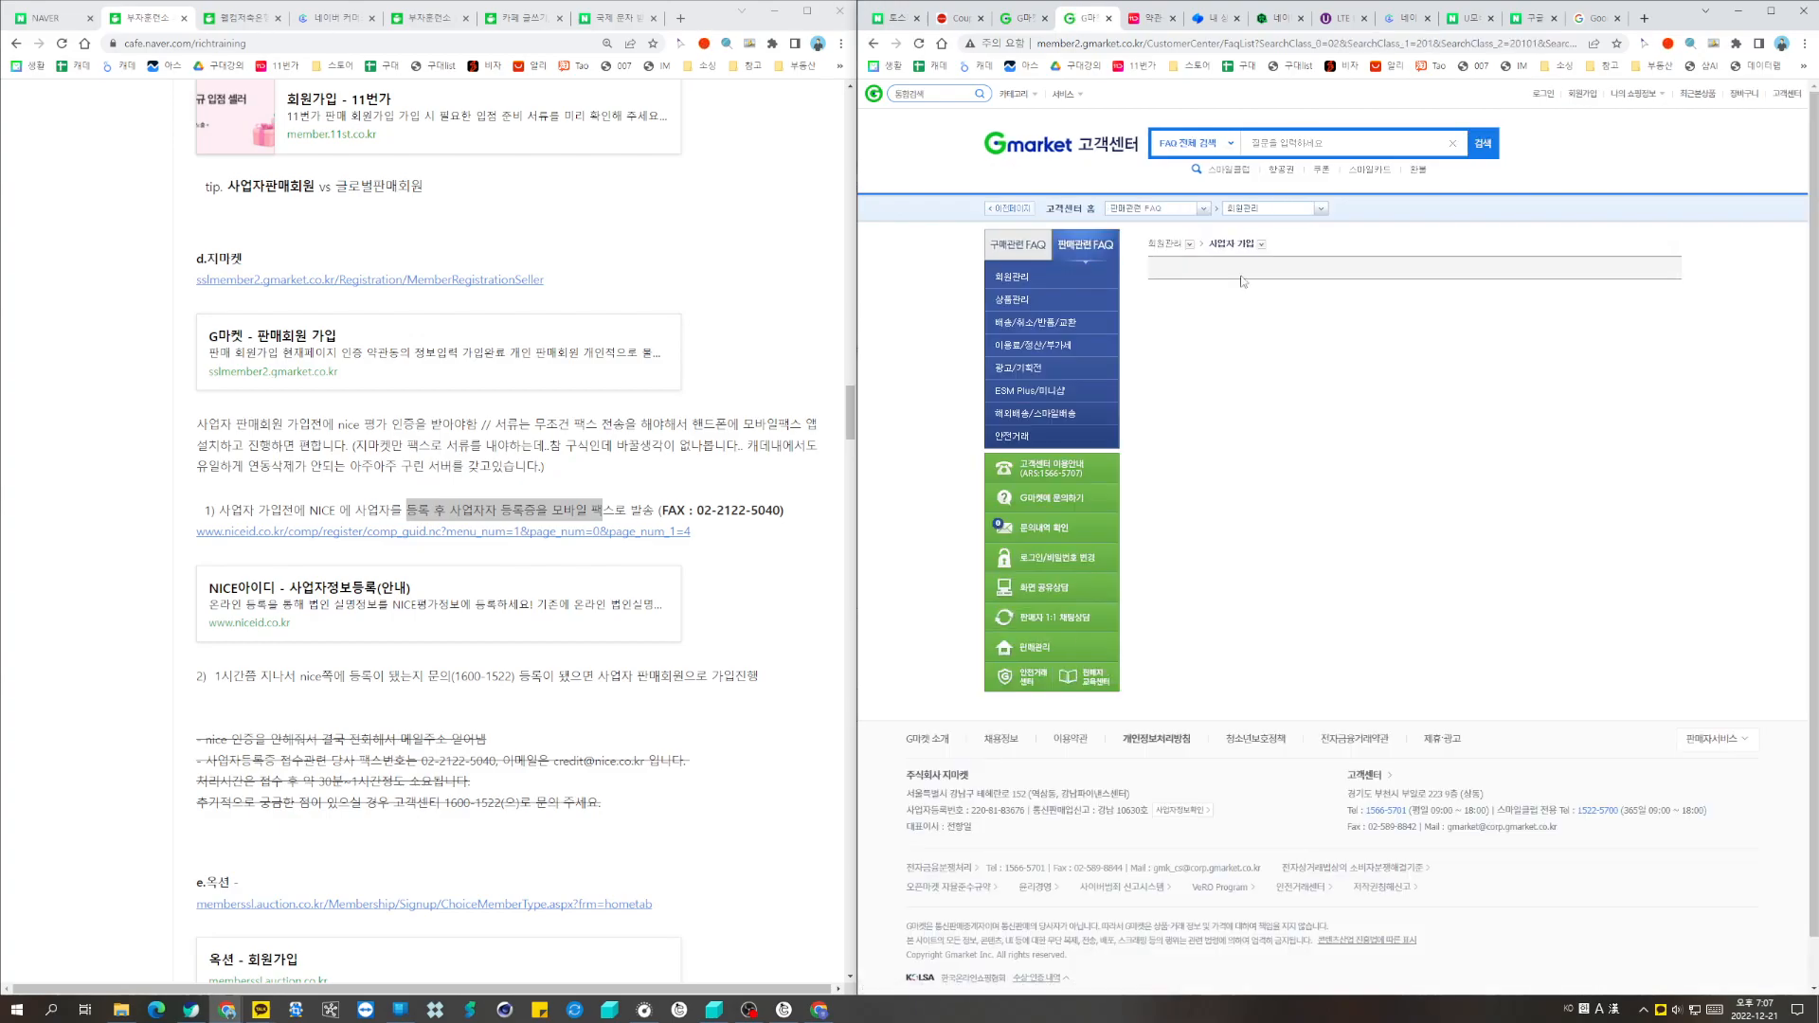
scroll(1299, 386, "down", 1)
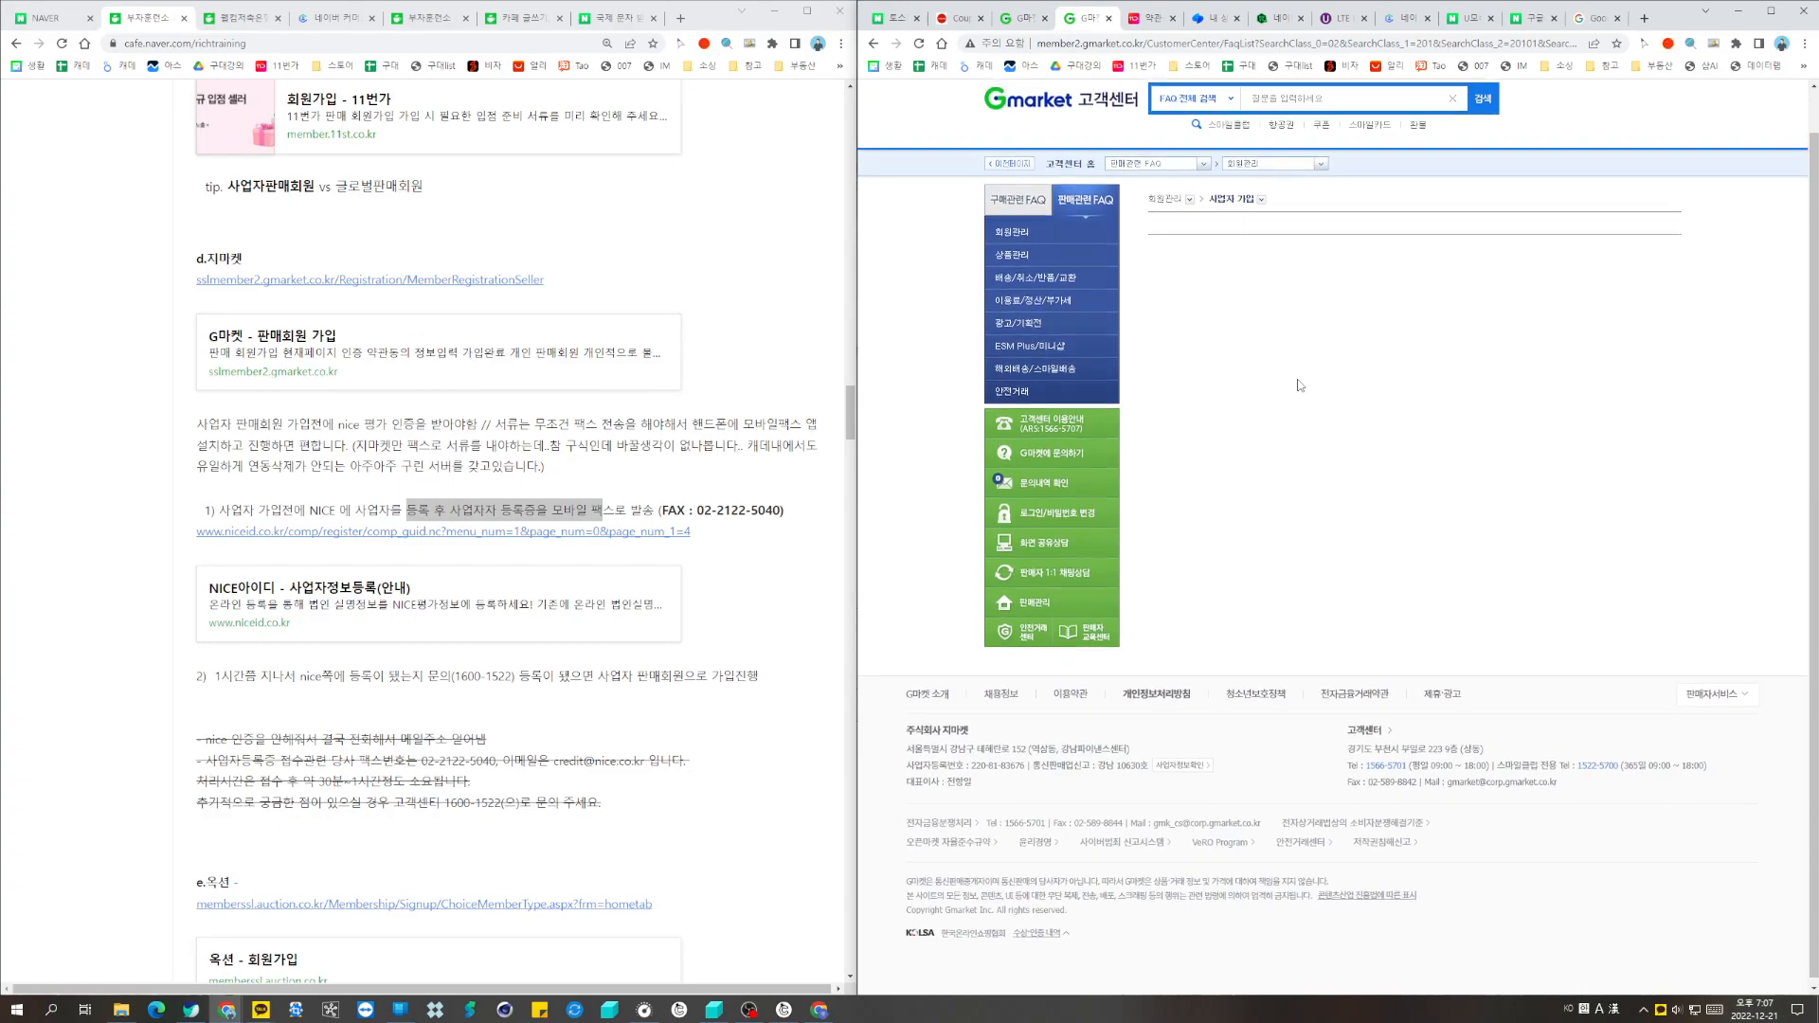
scroll(1300, 386, "up", 1)
left_click(396, 538)
- Start the NICE business information application and paste in the business number and business name
left_click_drag(217, 21, 1118, 54)
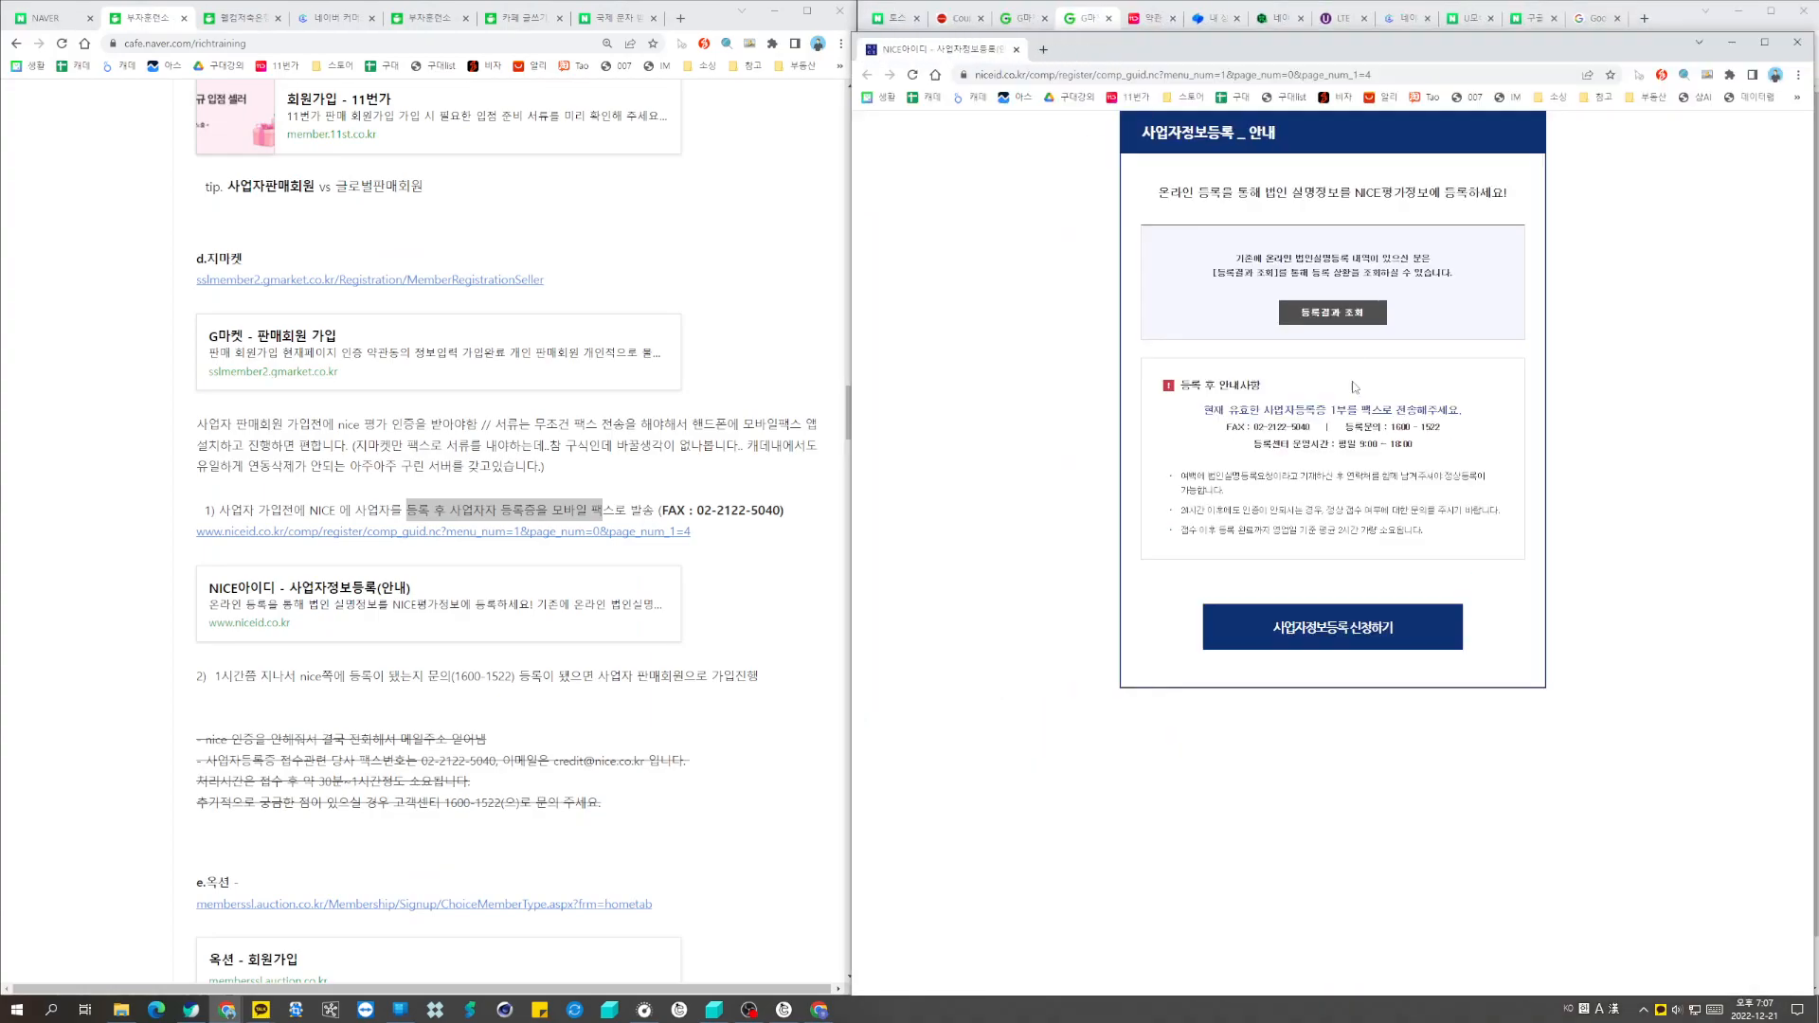
left_click(1312, 623)
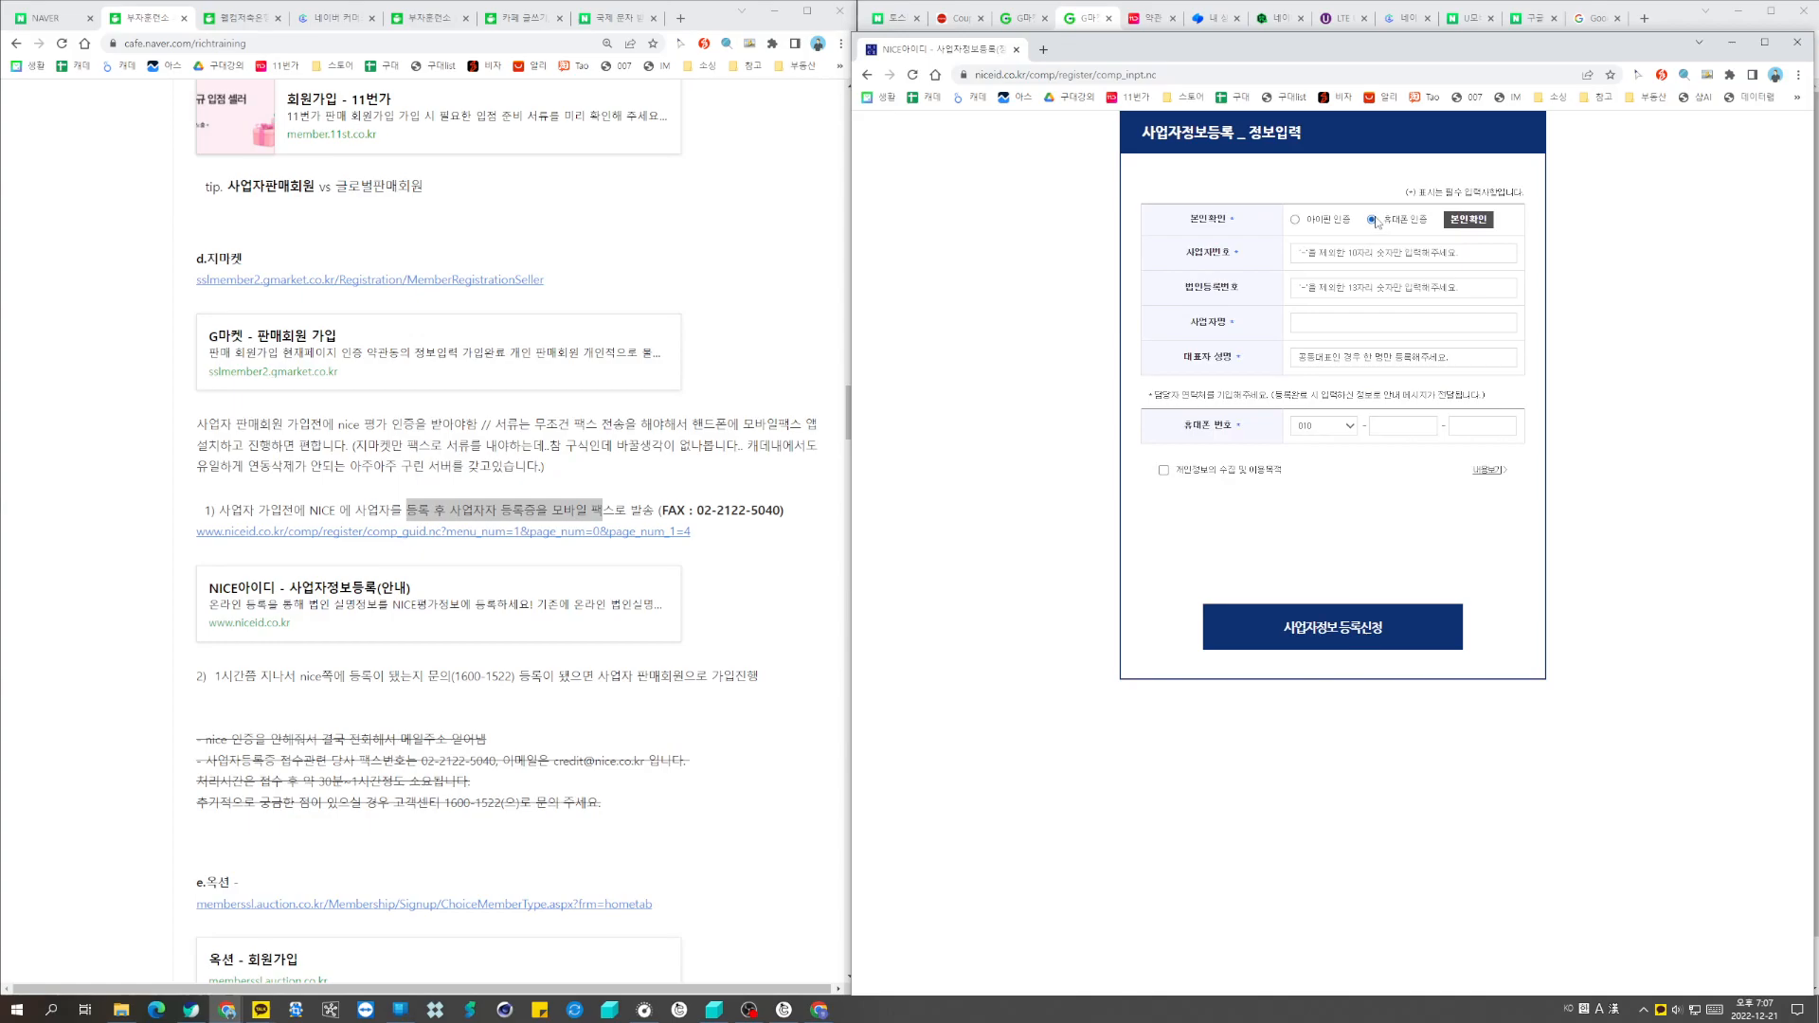
left_click(1452, 223)
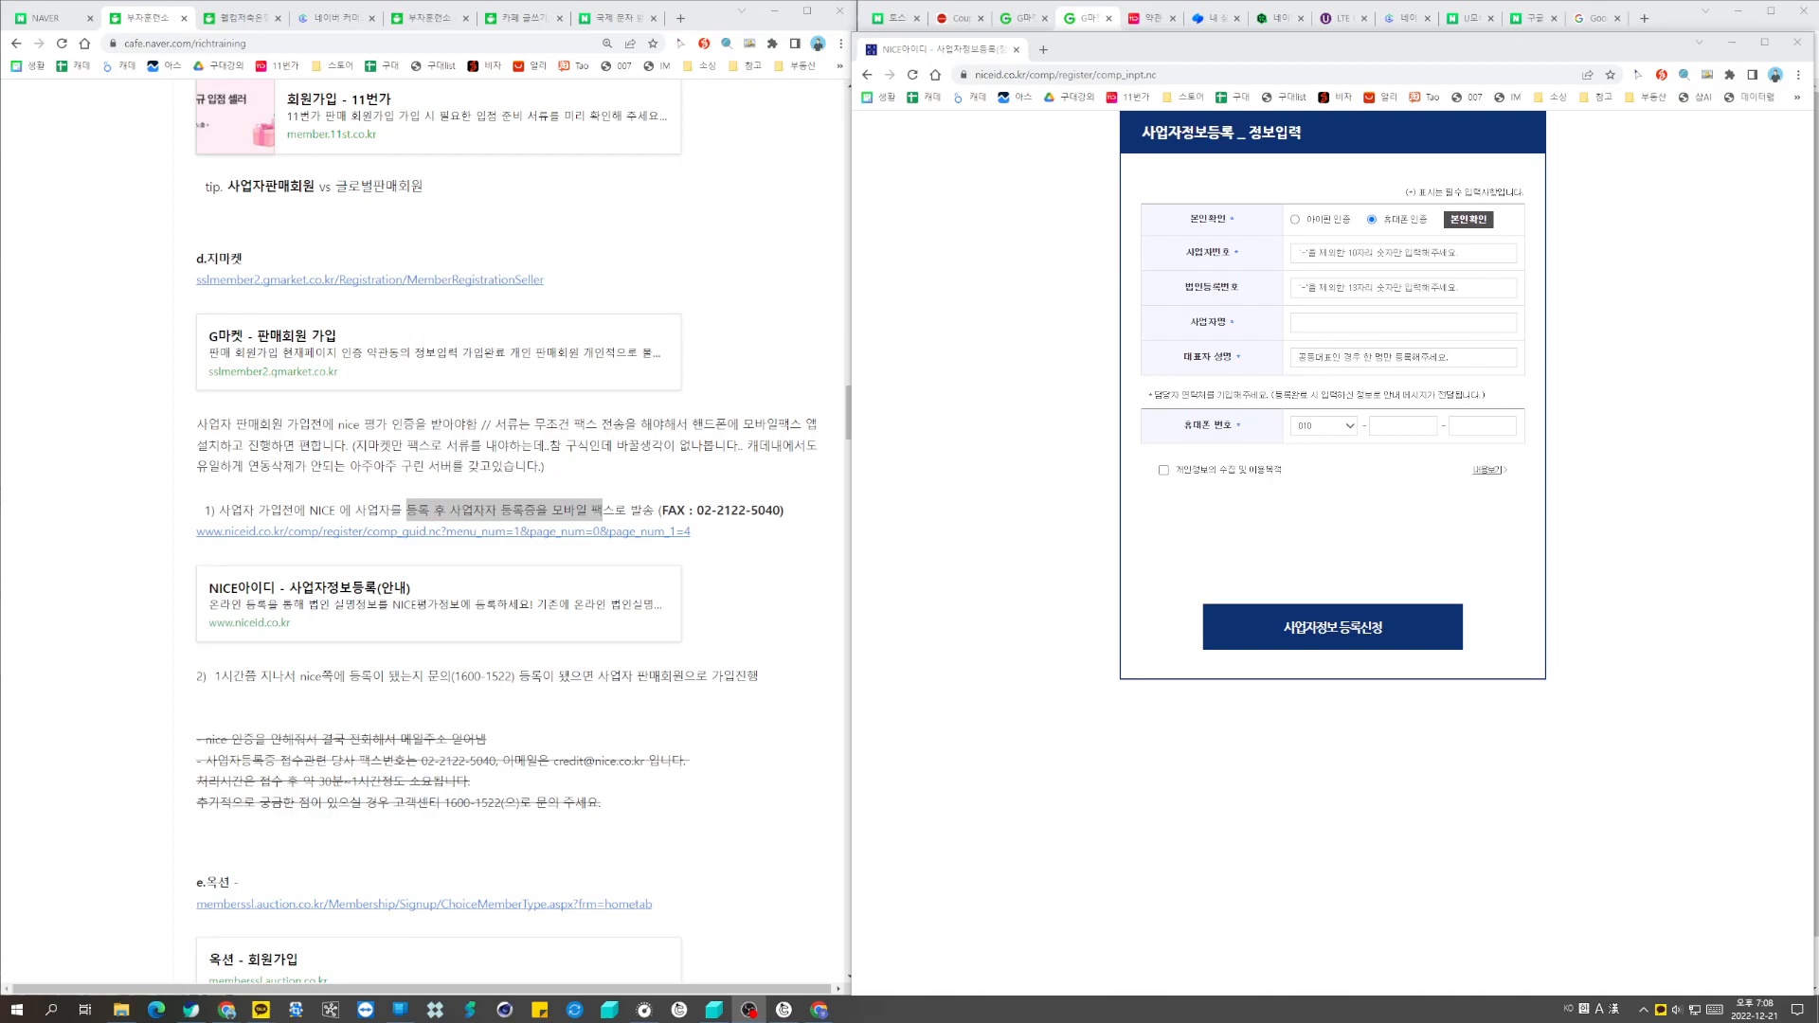
left_click(1317, 250)
key("ctrl+v")
left_click(1307, 320)
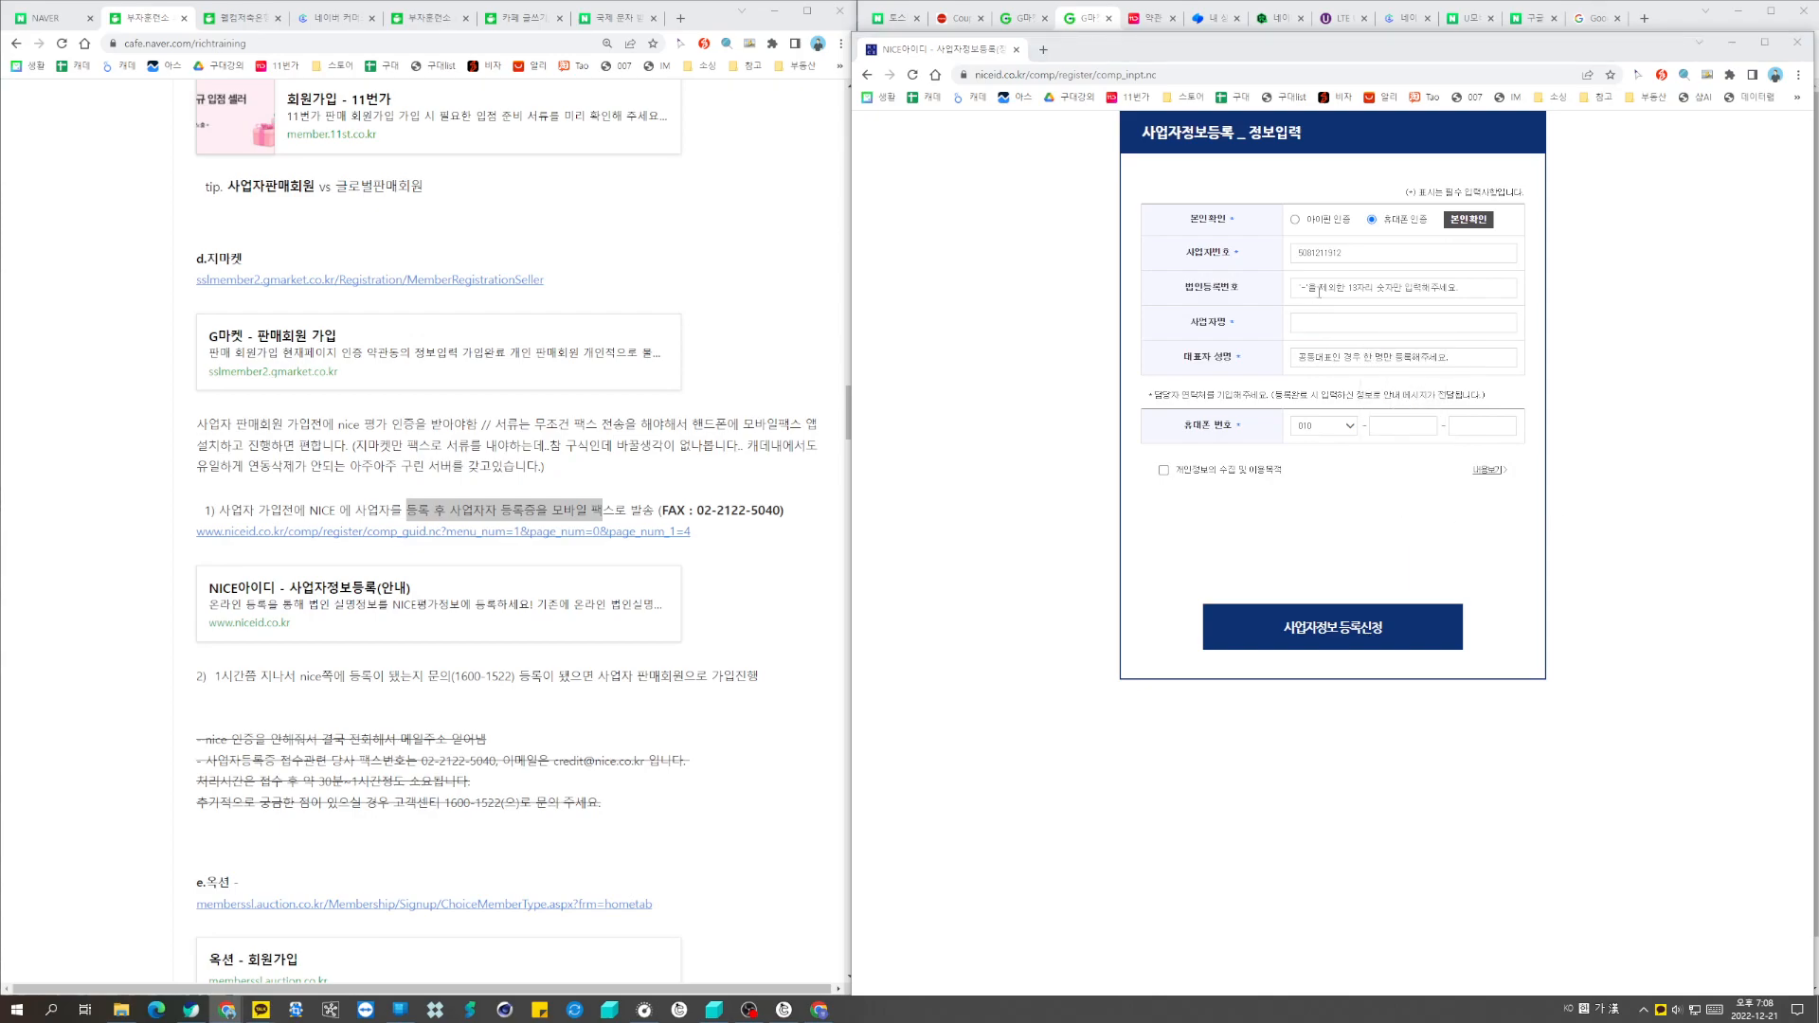
left_click(1319, 322)
type("루카스젯")
- Fill in the representative's name and mobile number, accept privacy consent, and submit the registration request
left_click(1302, 359)
left_click(1382, 390)
left_click(1382, 422)
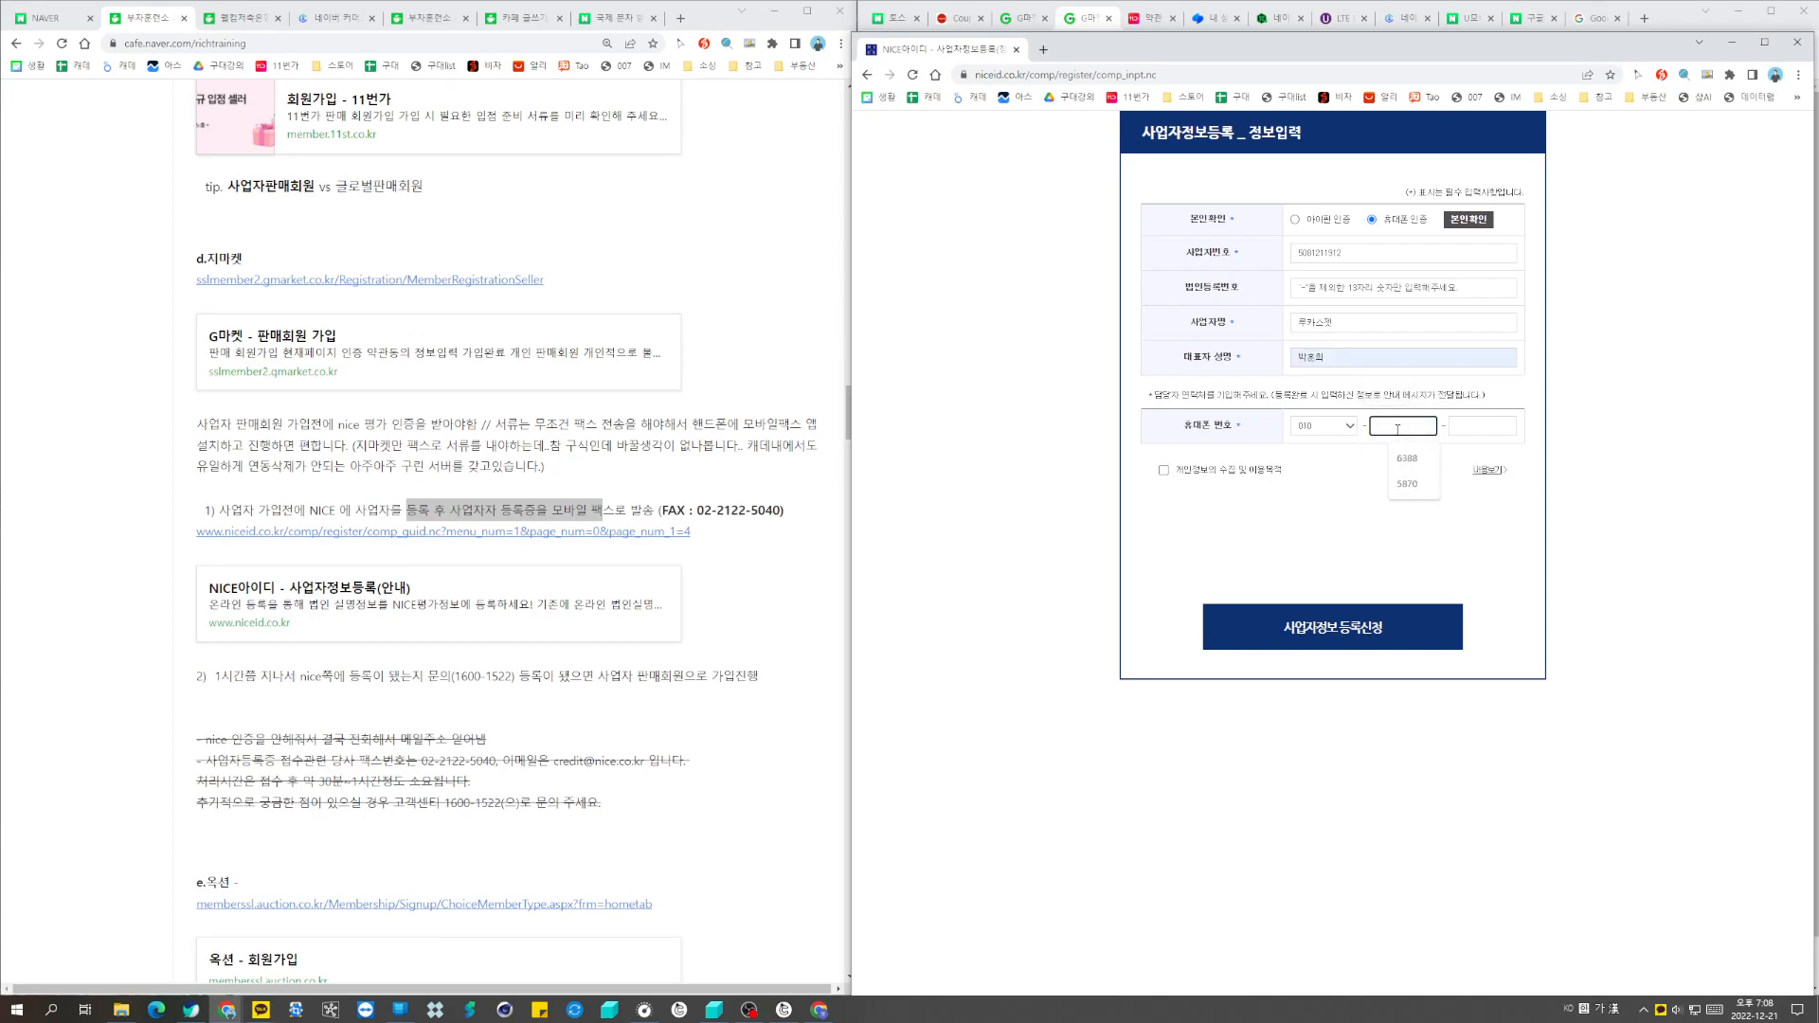
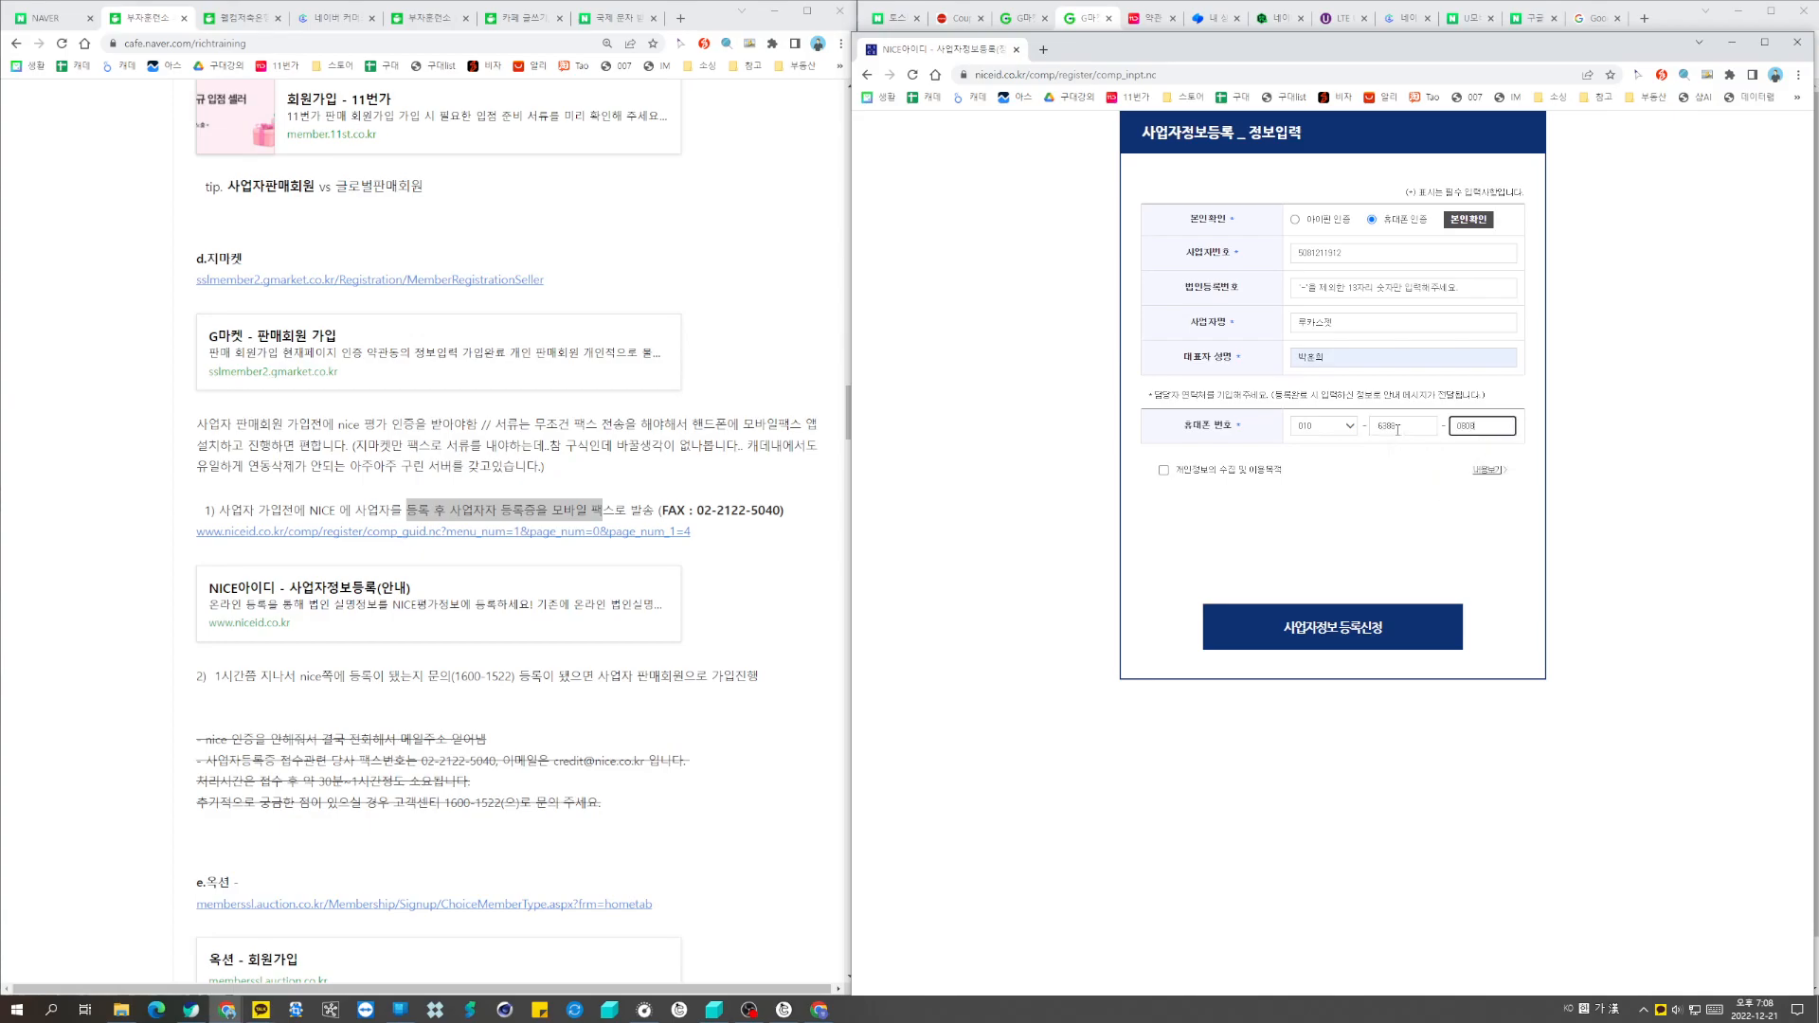
left_click(1163, 470)
left_click(1303, 626)
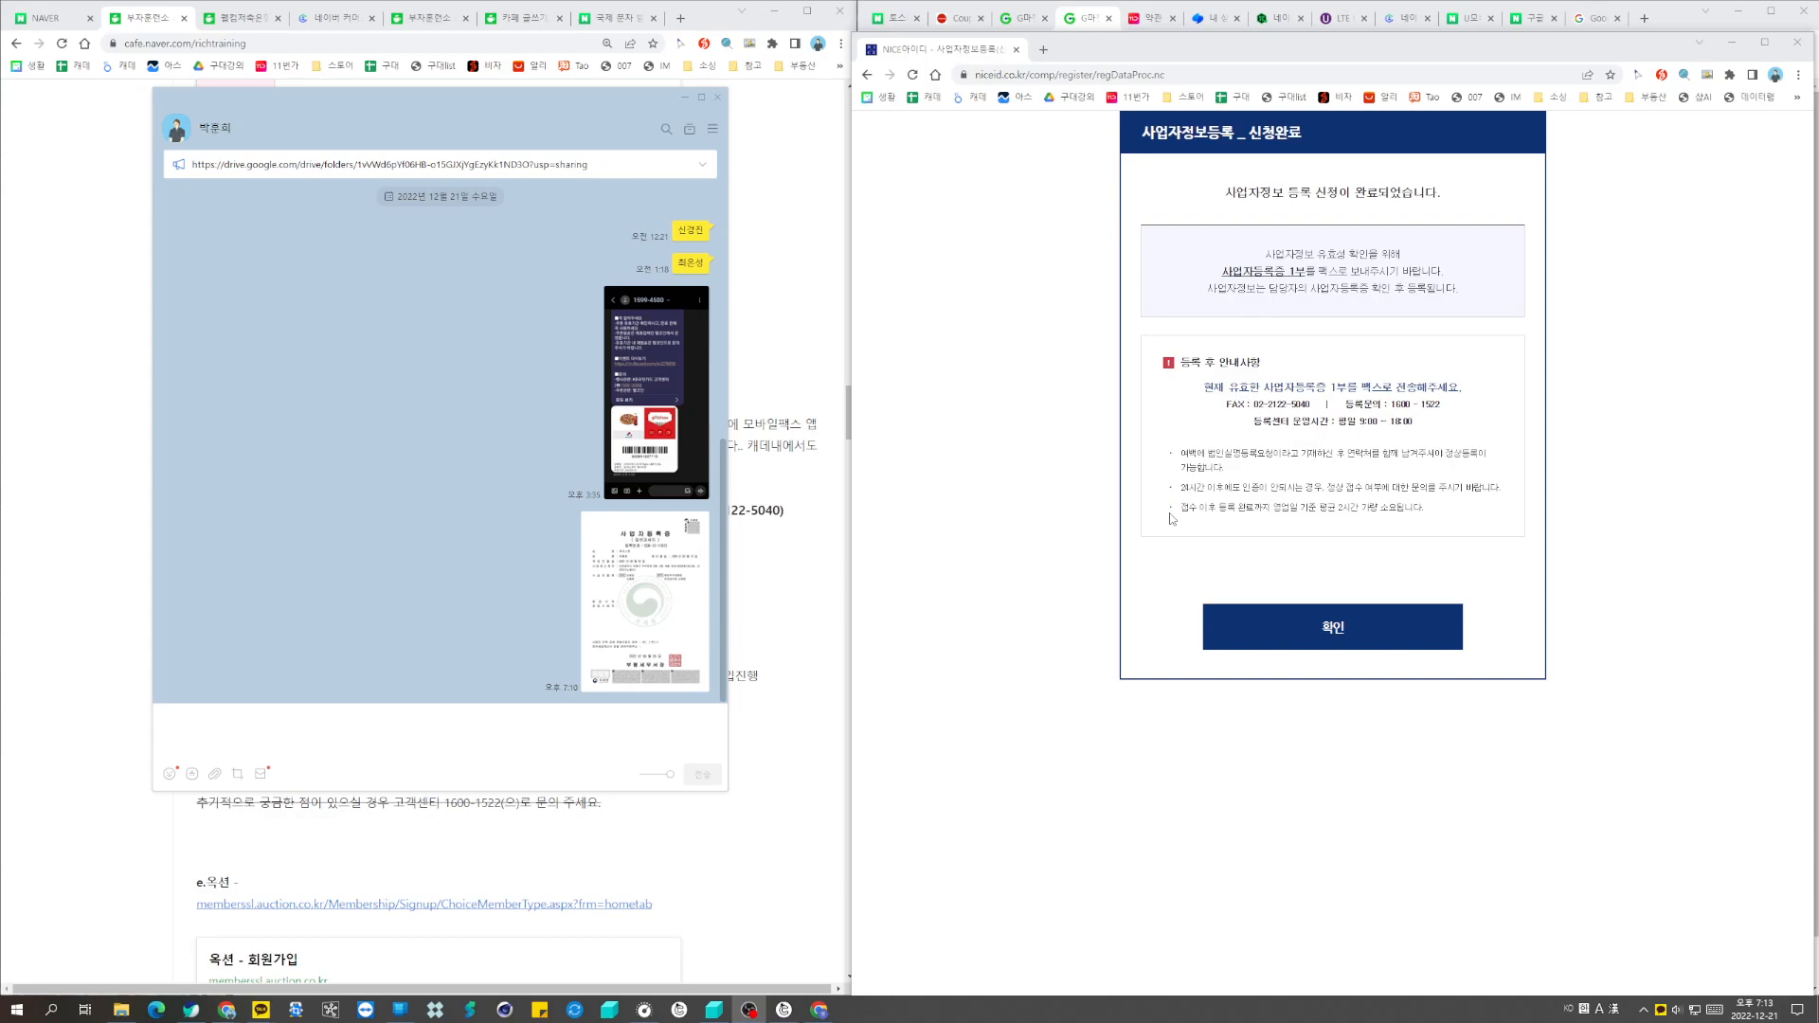
- Confirm the completed NICE registration request to close its window, then close the chat window
left_click(1345, 619)
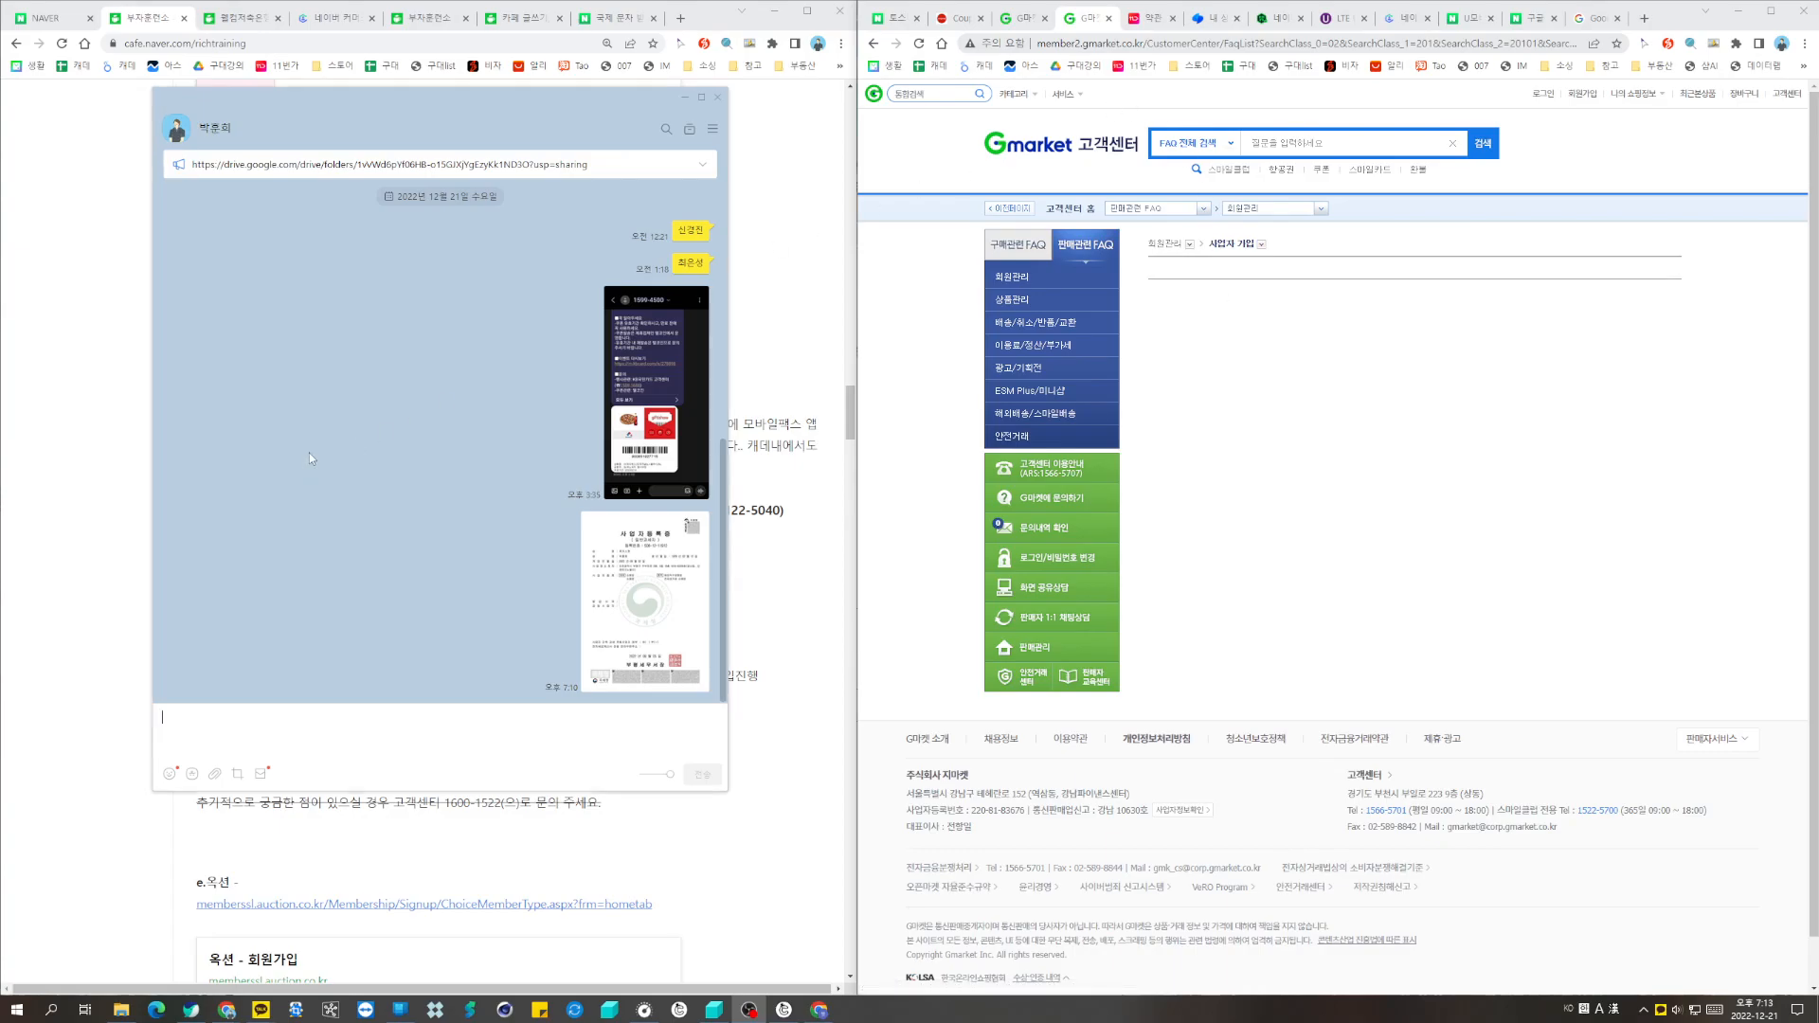
key("Escape")
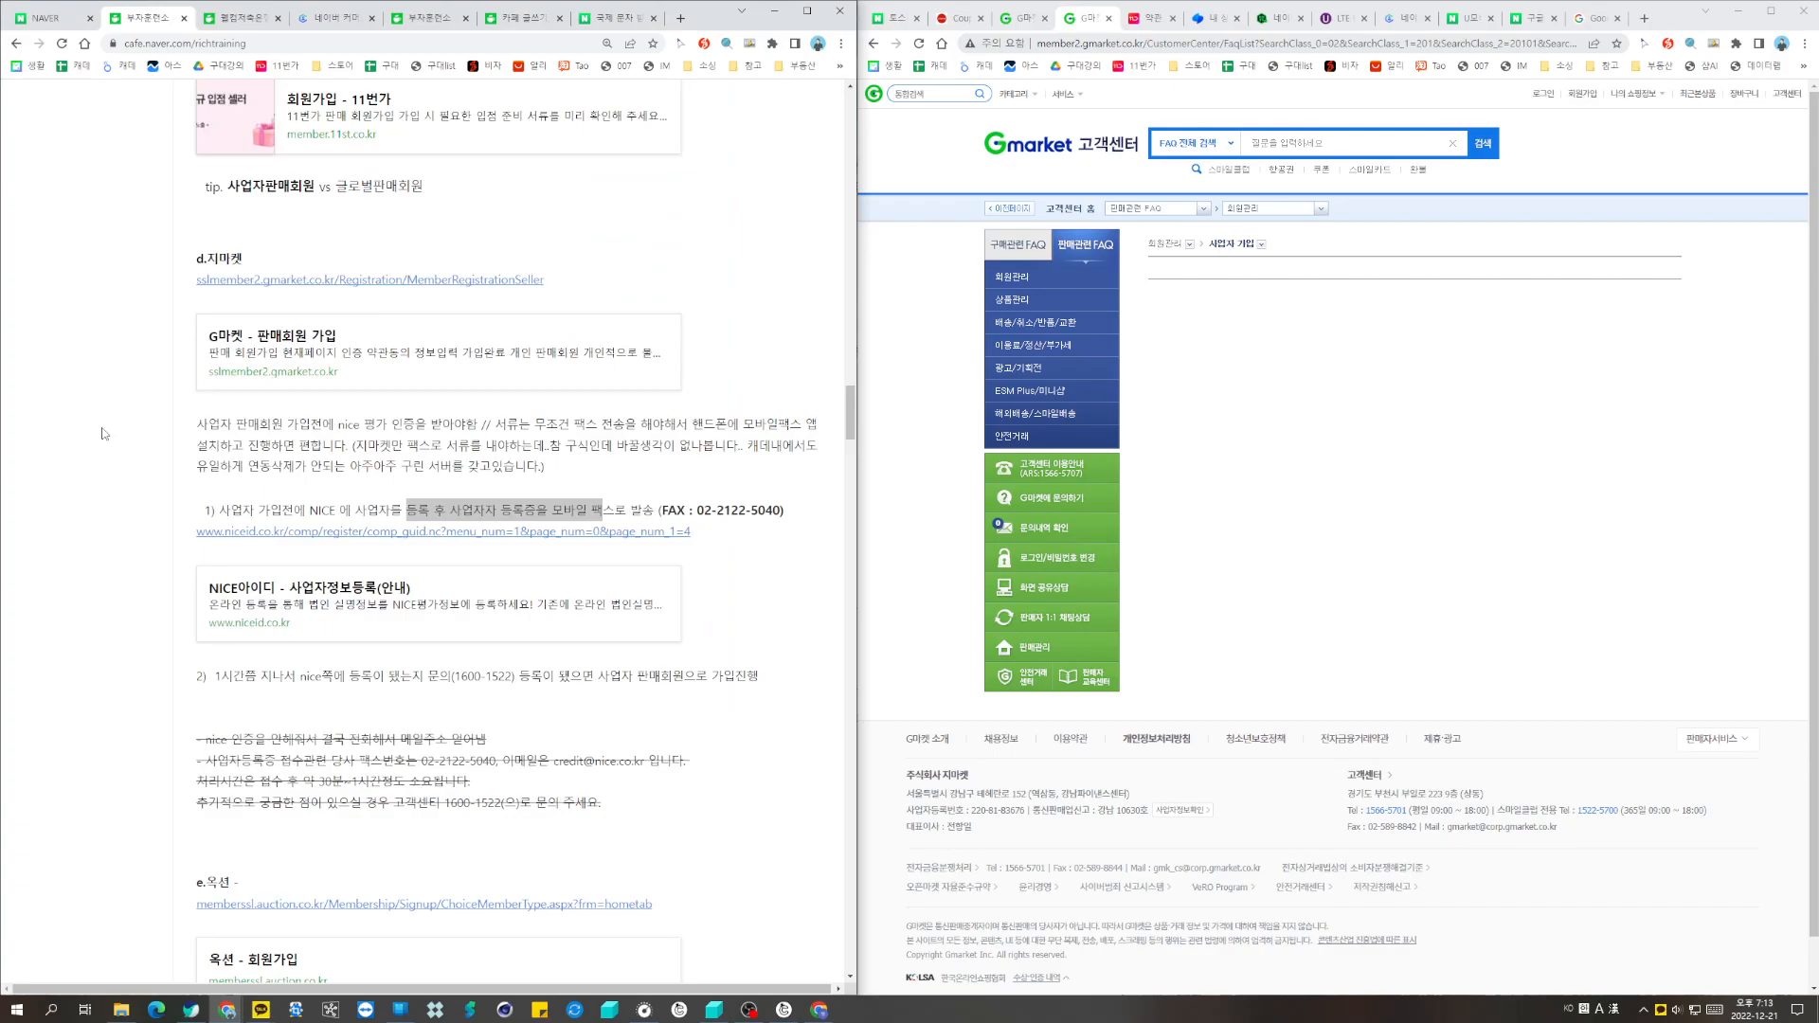
- Open Auction's member signup page from the 옥션 - 회원가입 link card in the cafe guide
scroll(104, 433, "down", 3)
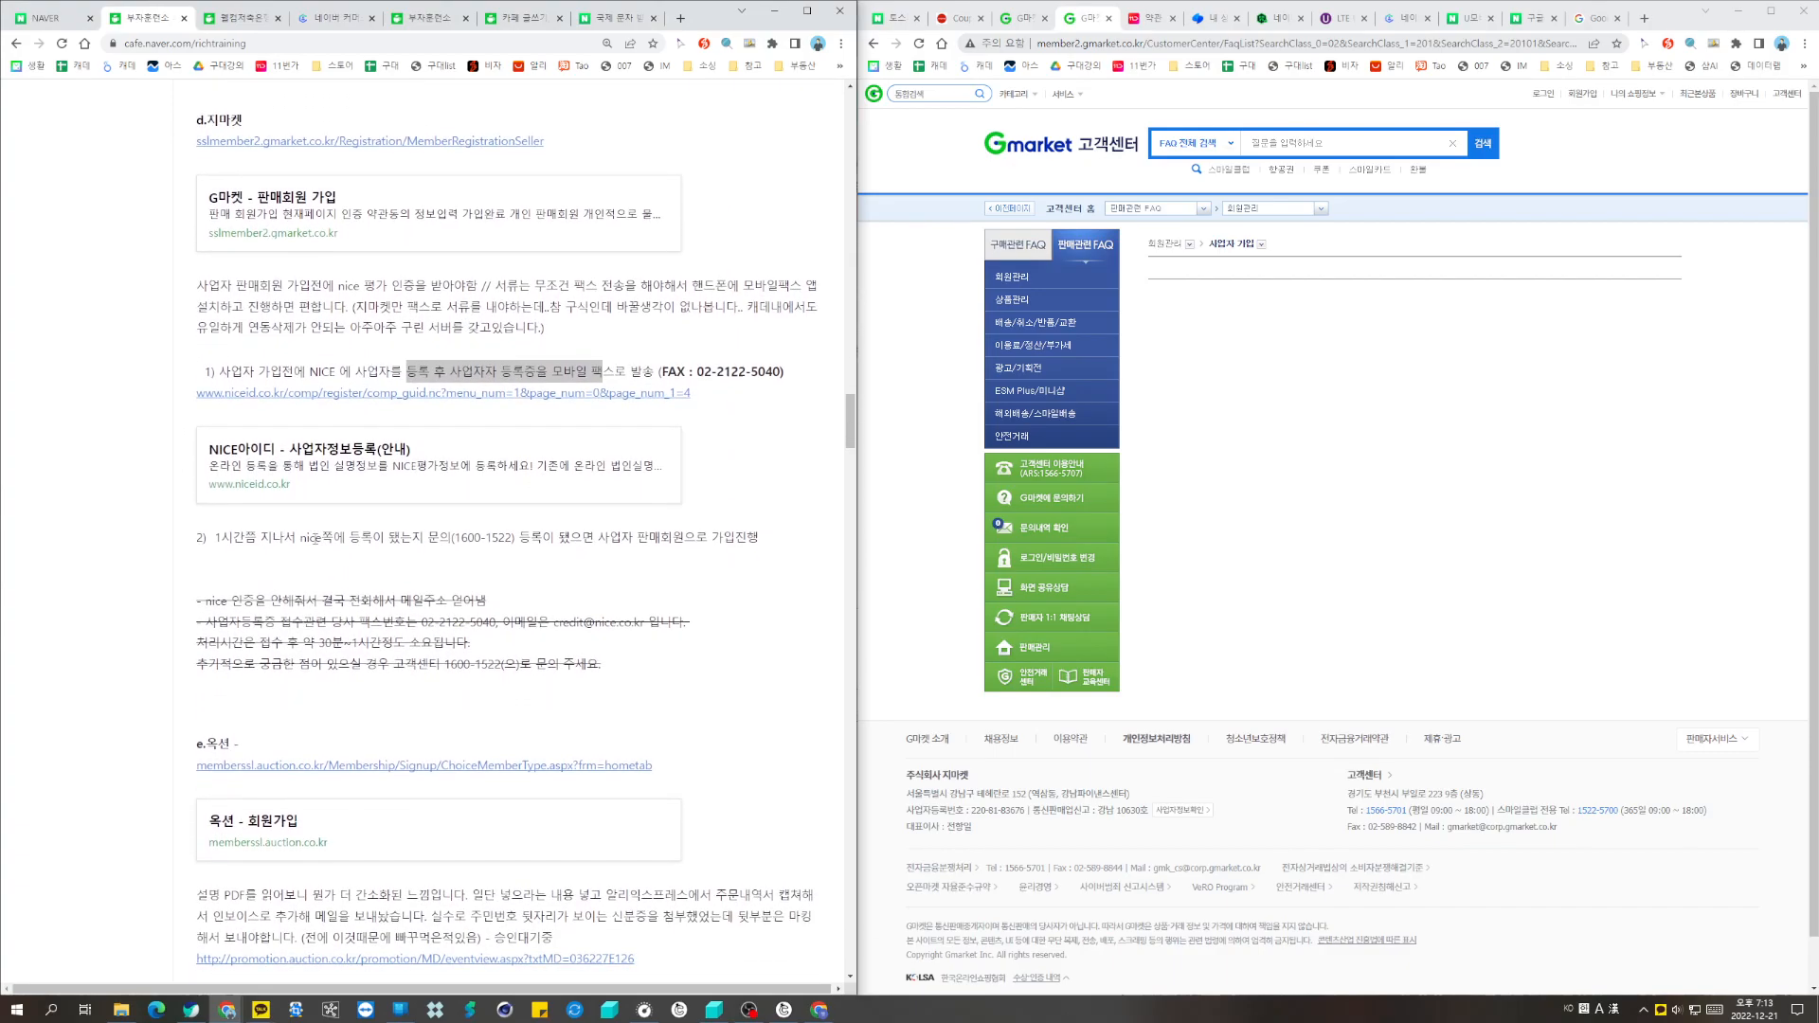
left_click_drag(299, 538, 598, 543)
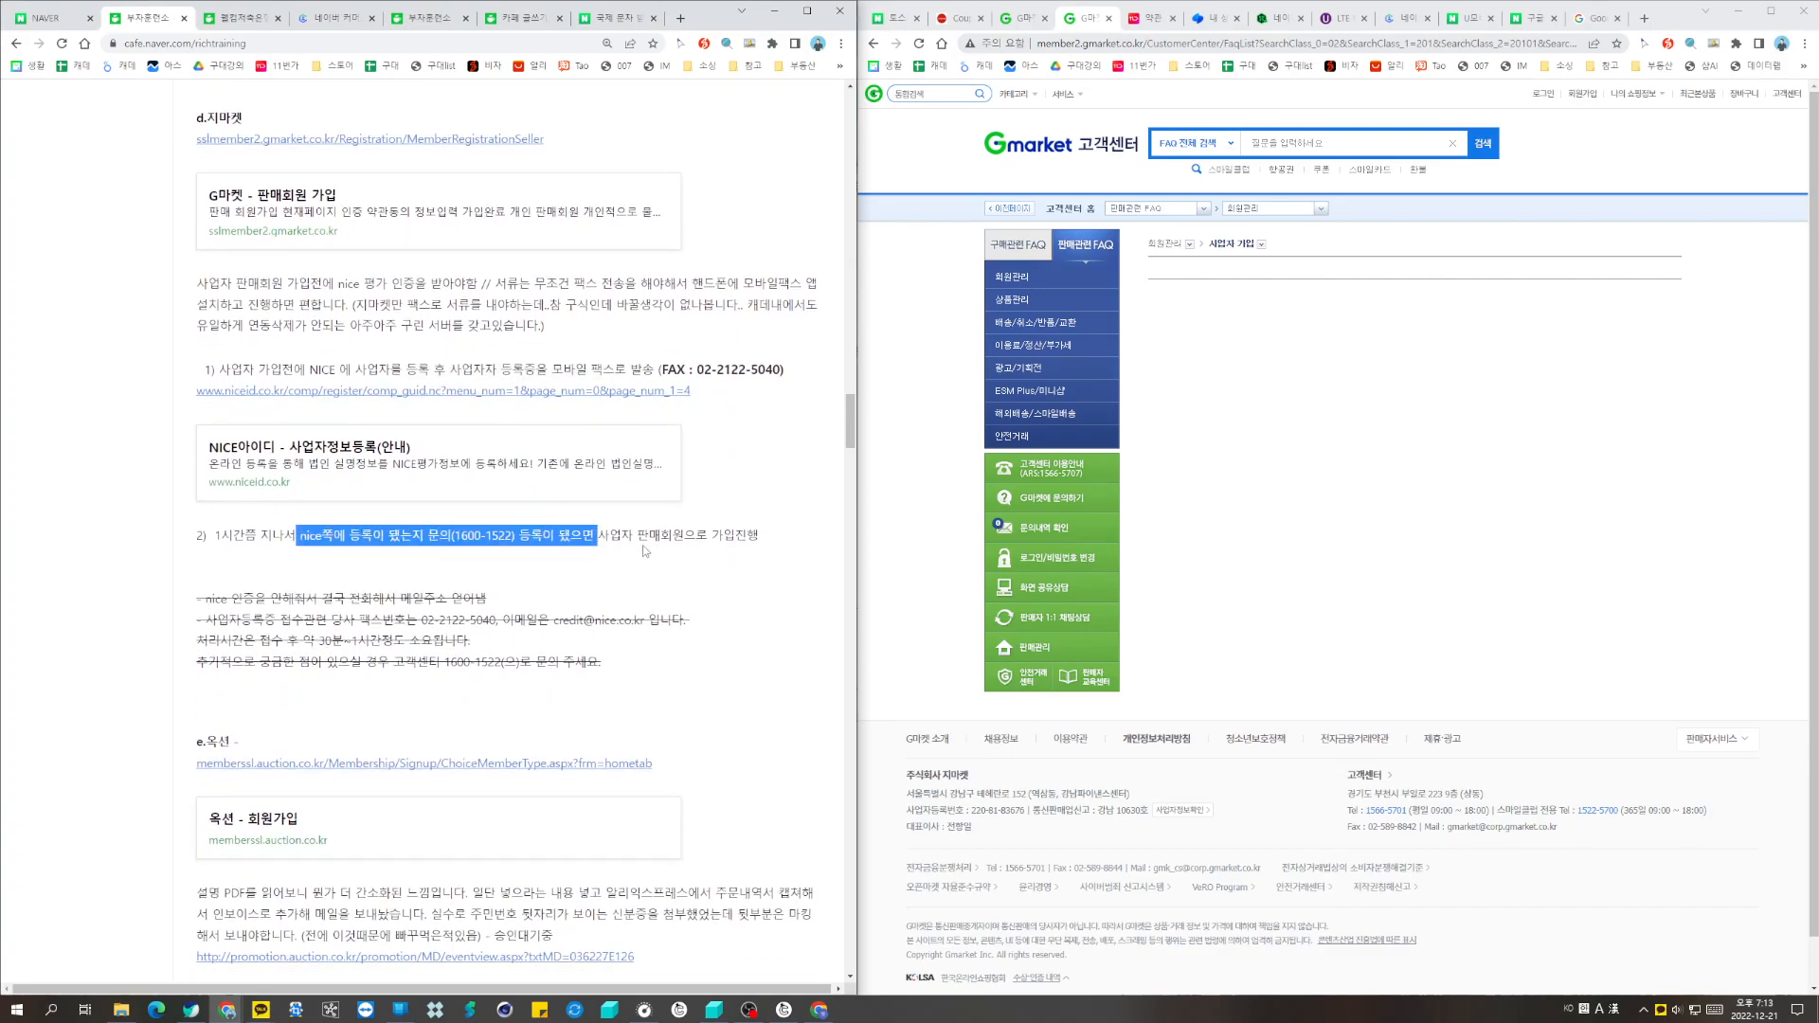
left_click(780, 542)
scroll(606, 532, "down", 3)
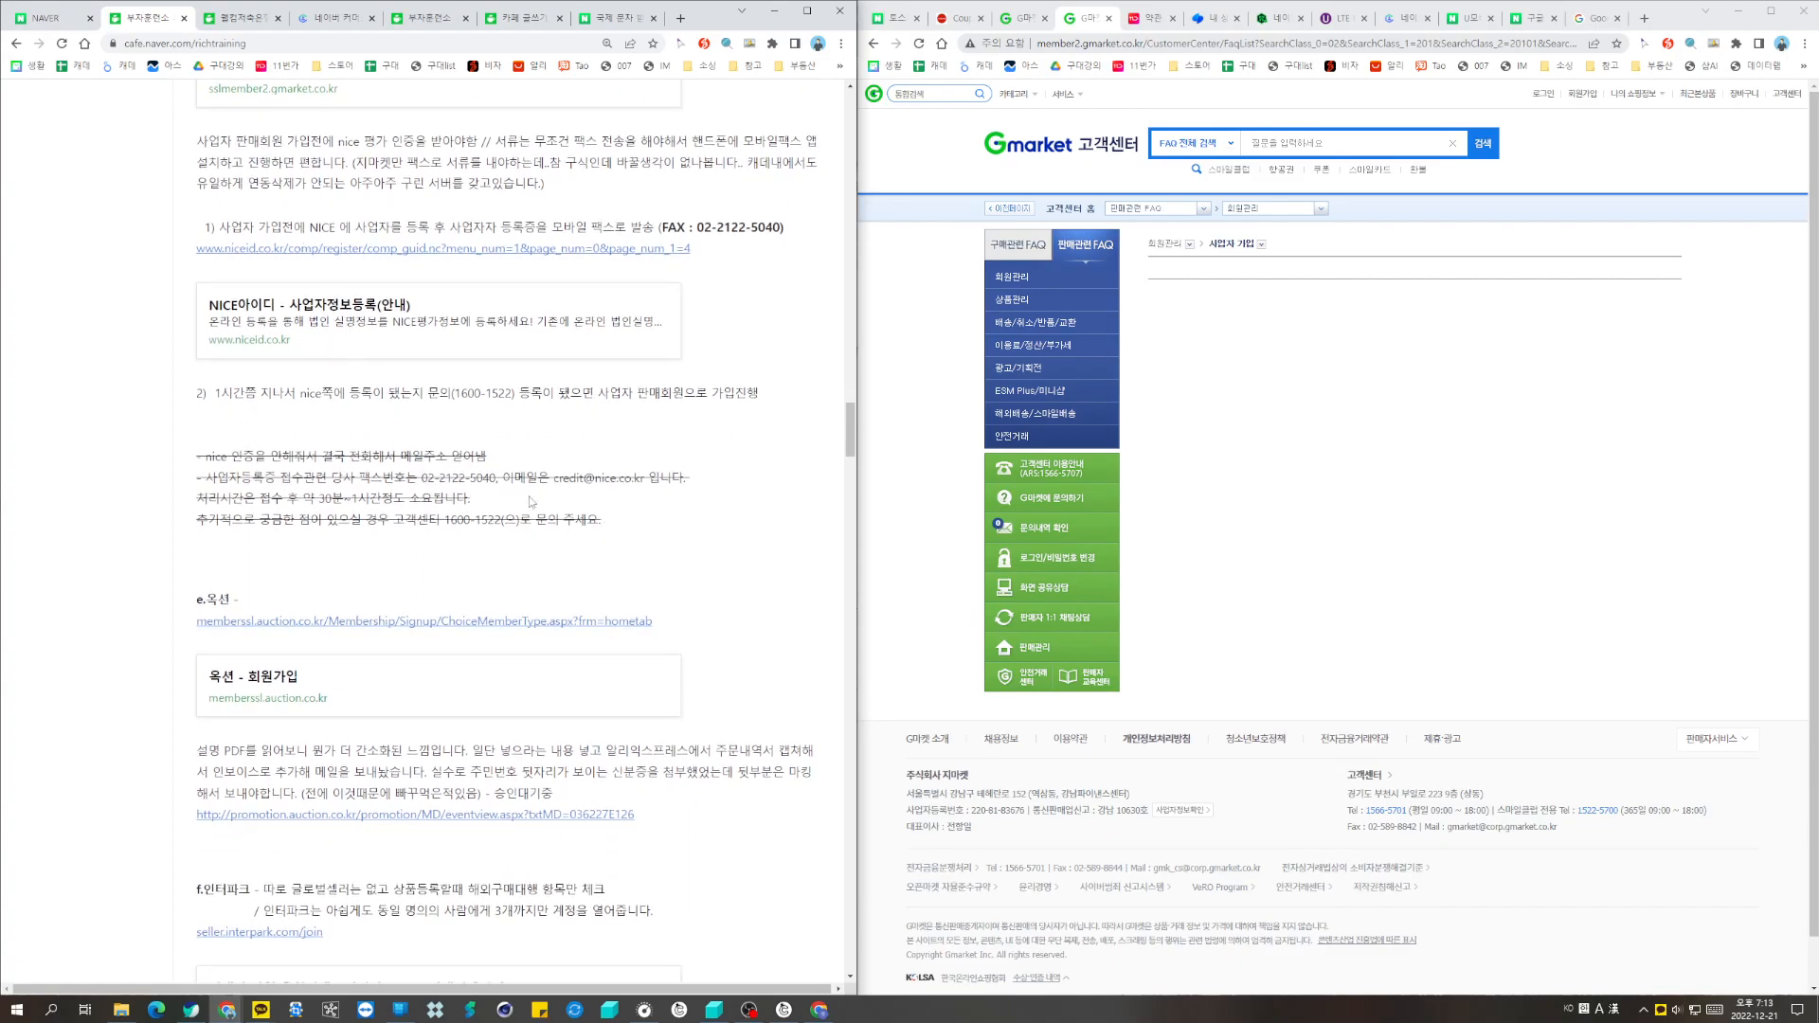
left_click(517, 21)
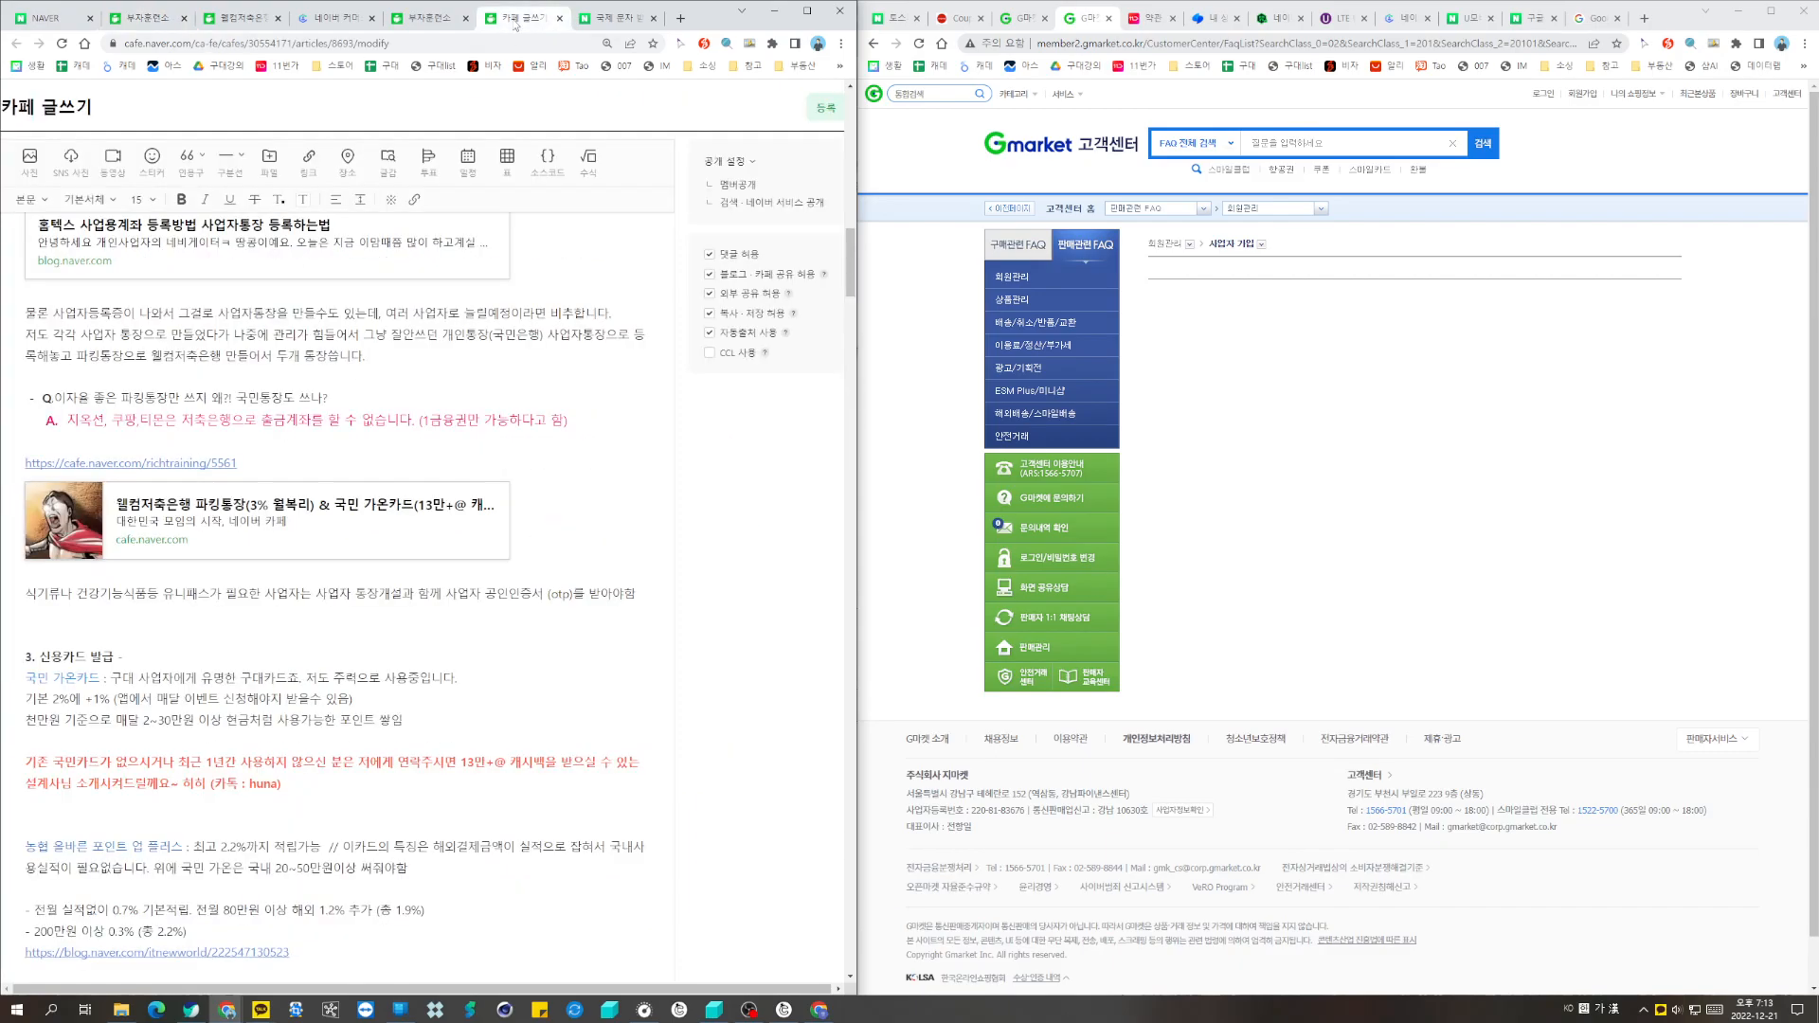
left_click(165, 21)
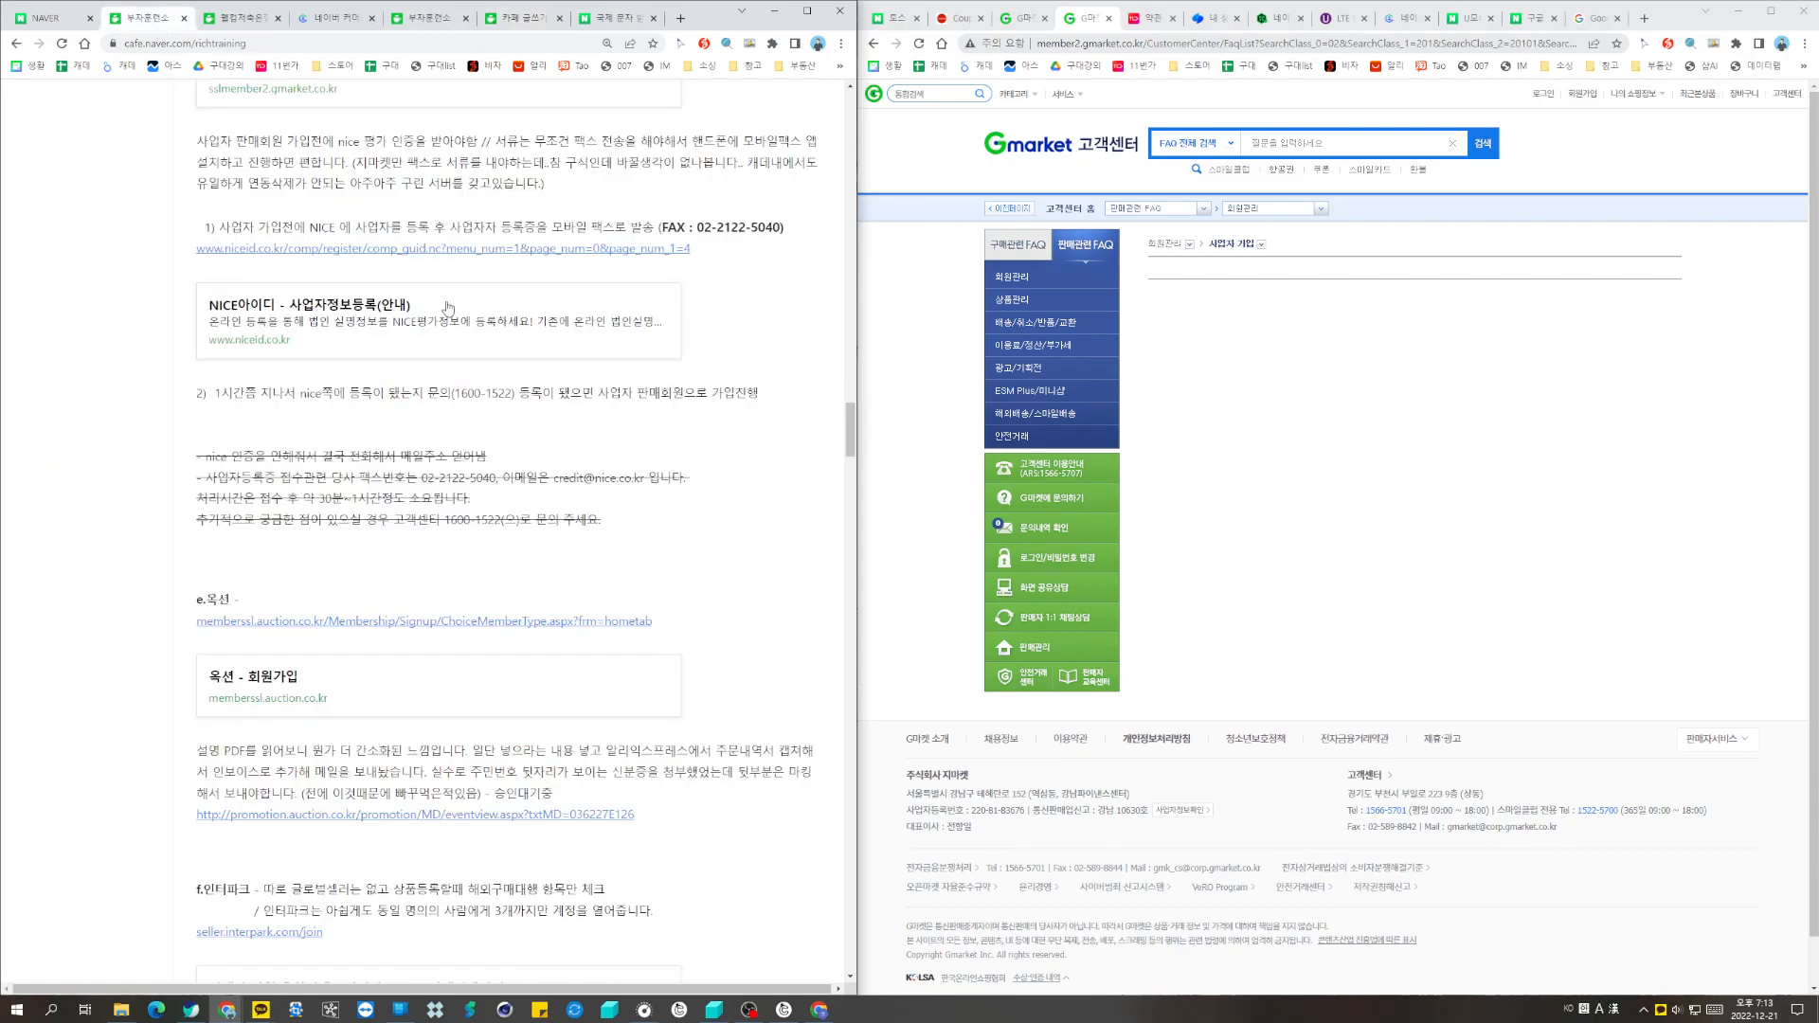
scroll(636, 568, "down", 1)
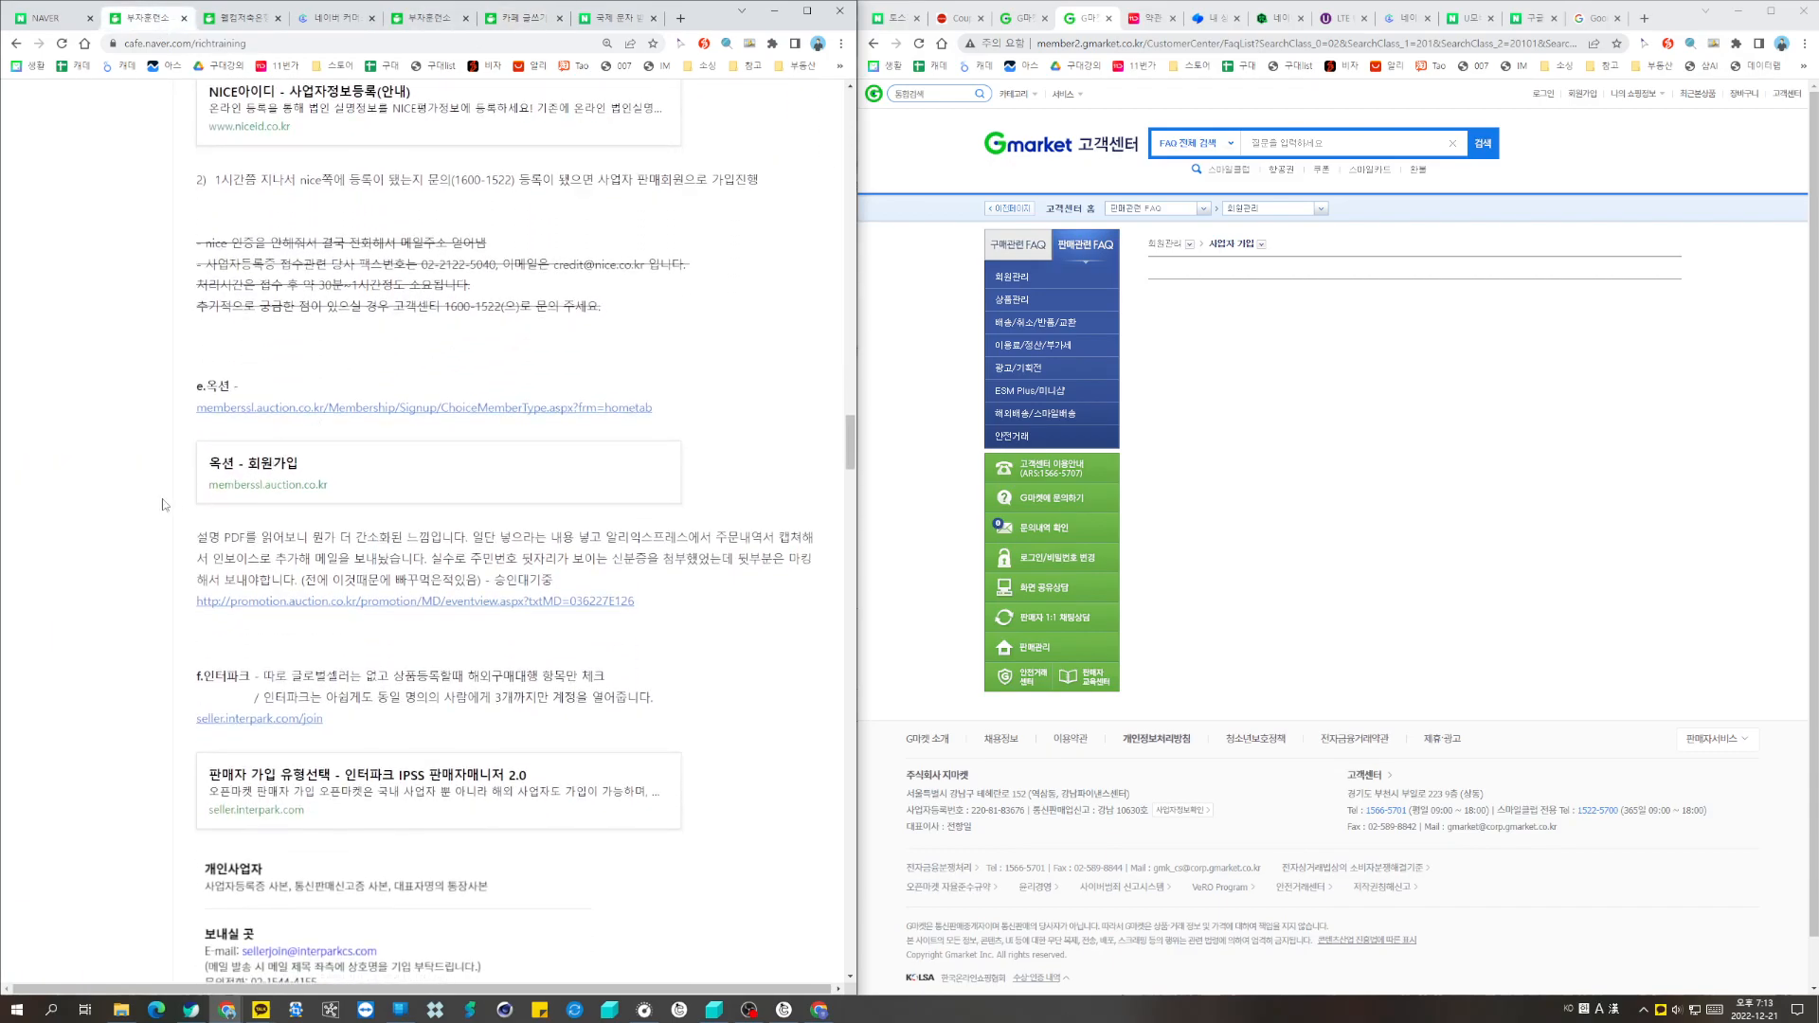
left_click(287, 409)
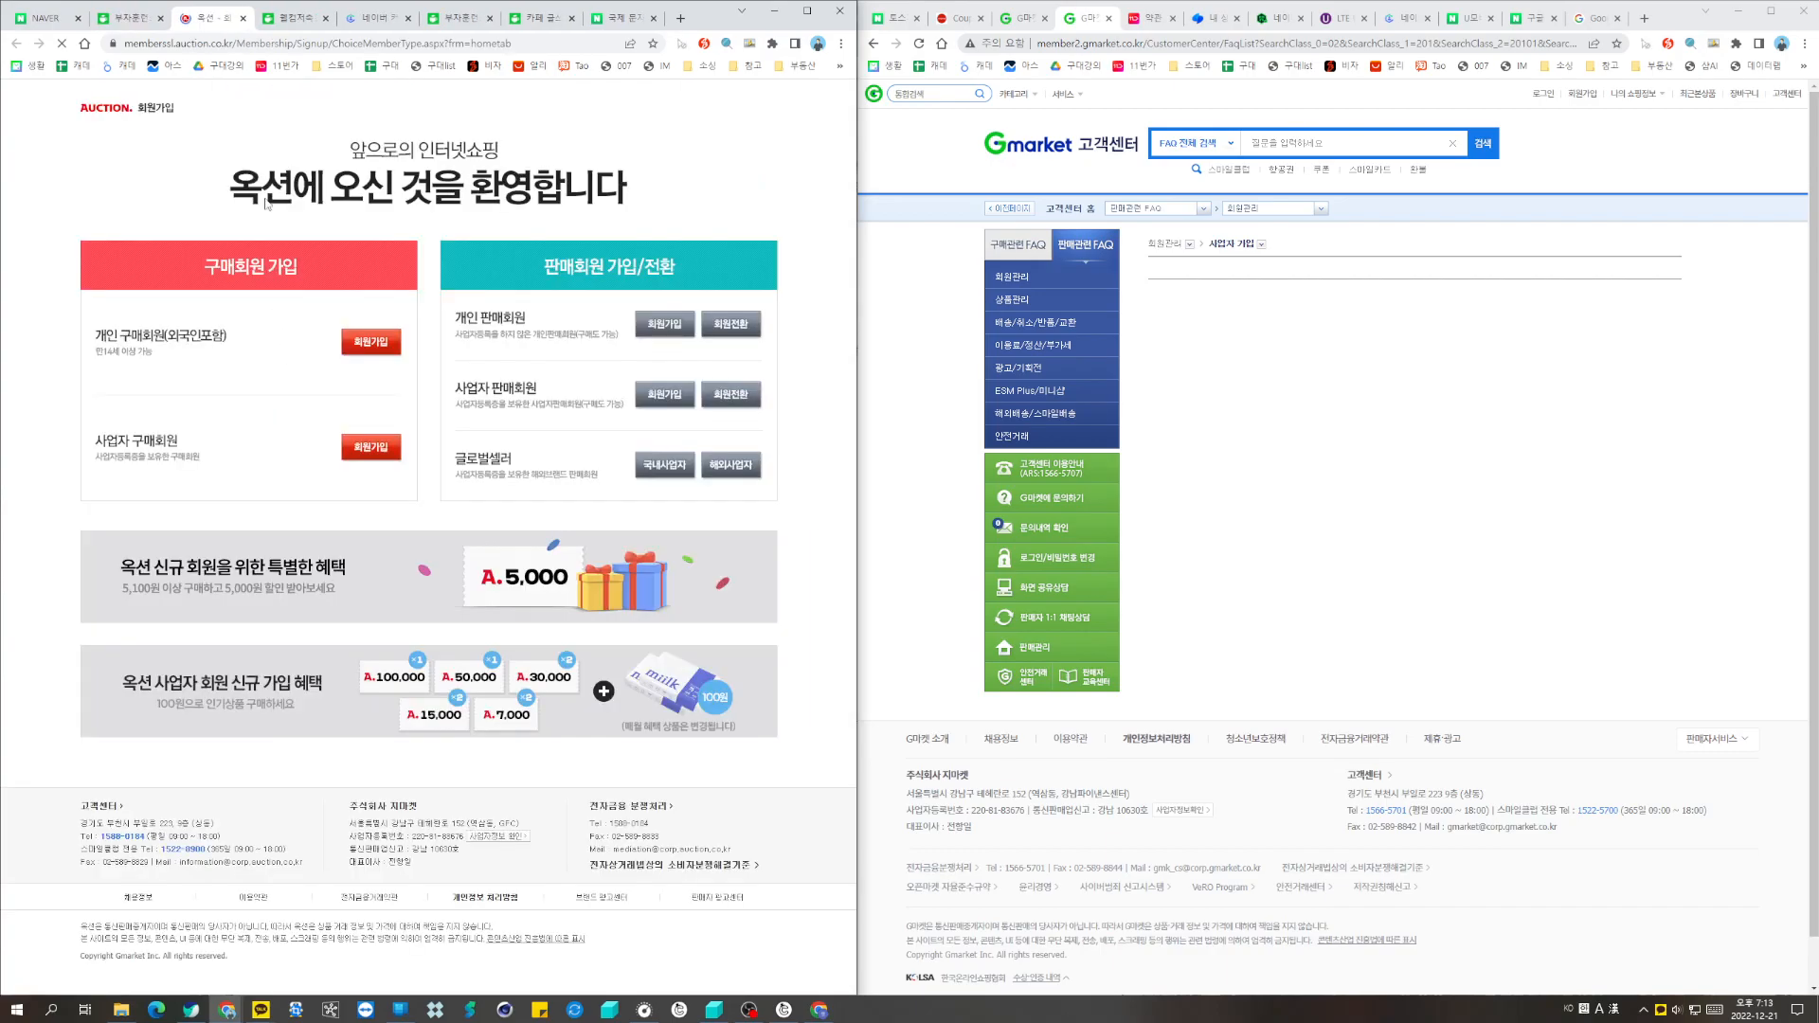
- Move the Auction signup into the right window, dismiss the cashback popup, and start 사업자 판매회원 signup
left_click_drag(223, 18, 1065, 18)
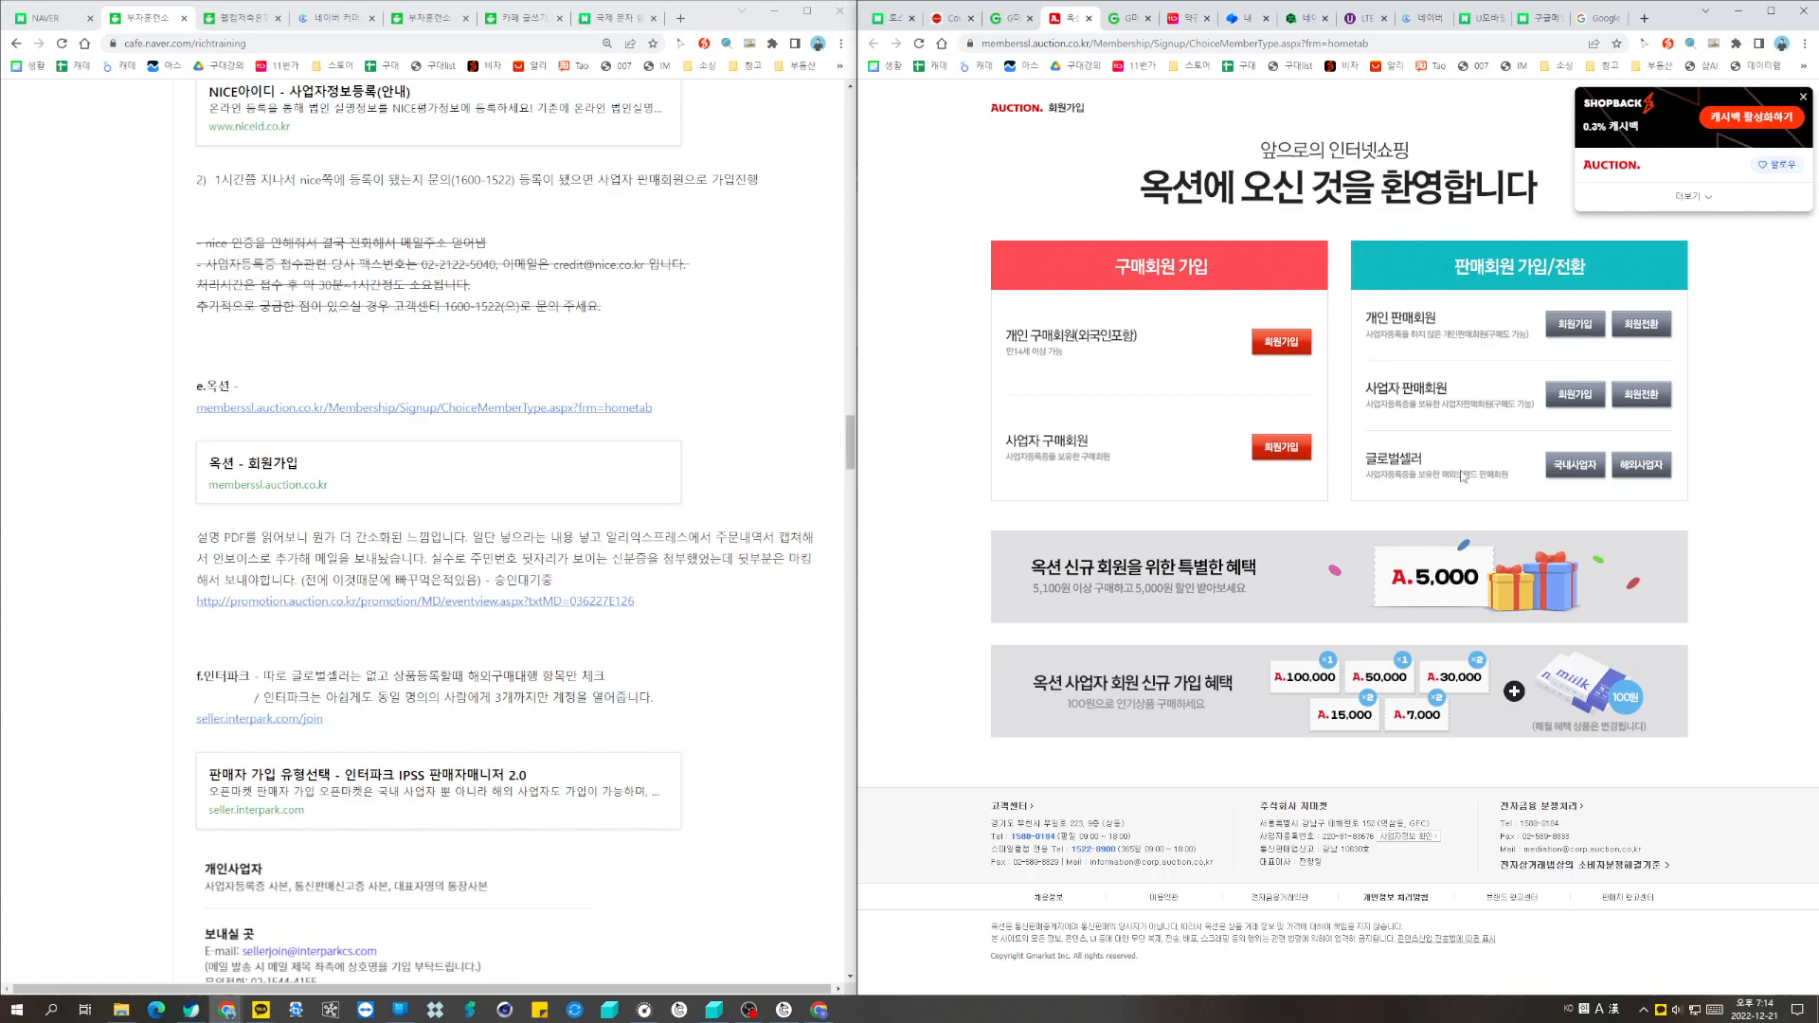
left_click(1009, 17)
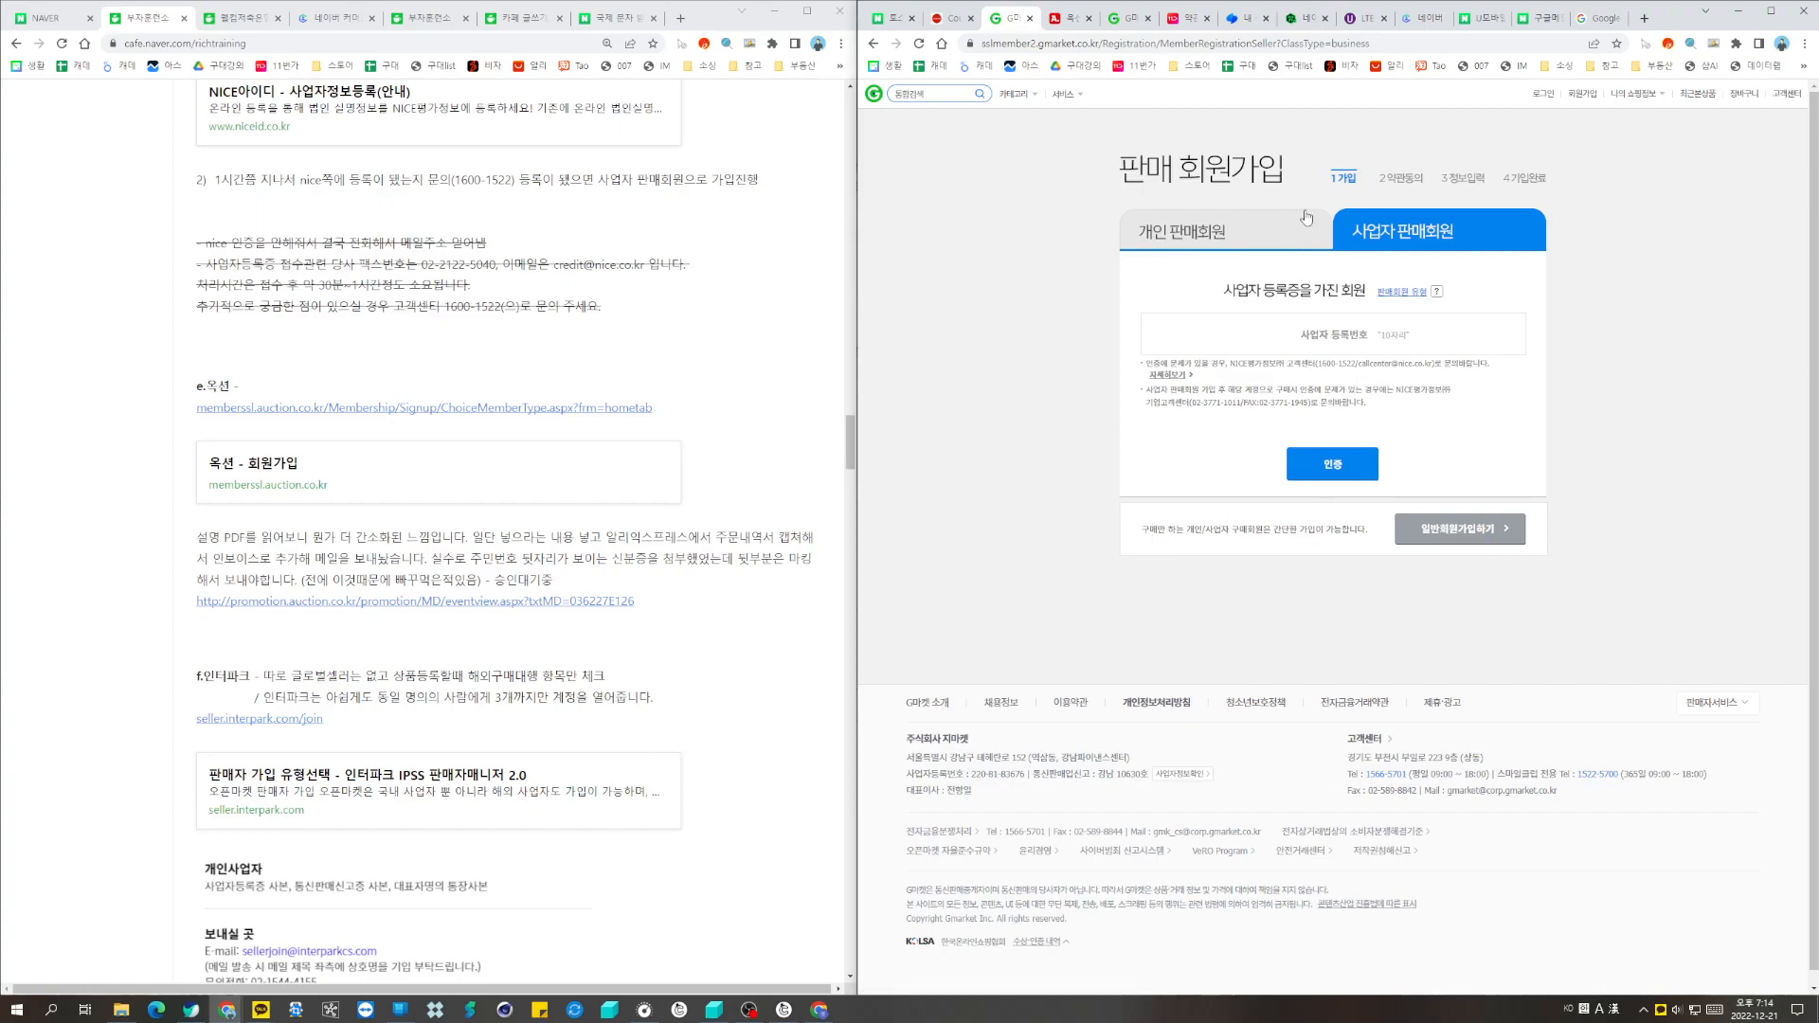
left_click(1068, 18)
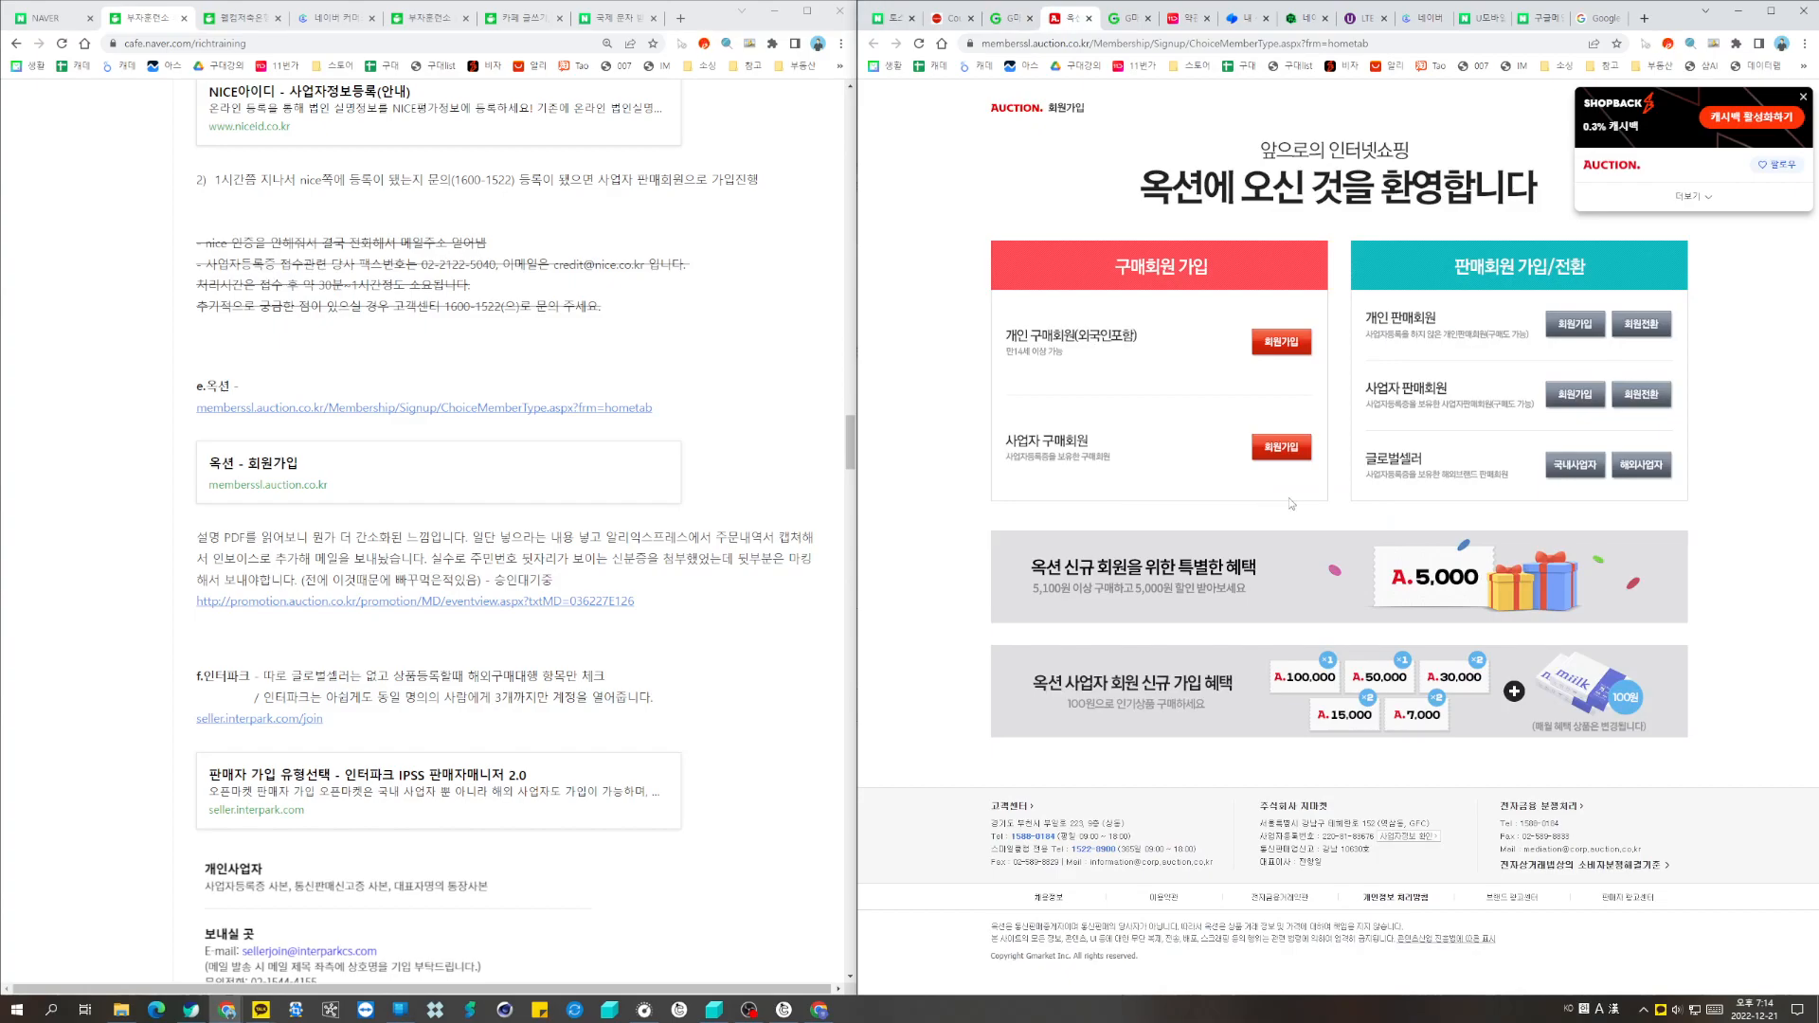
left_click(1803, 98)
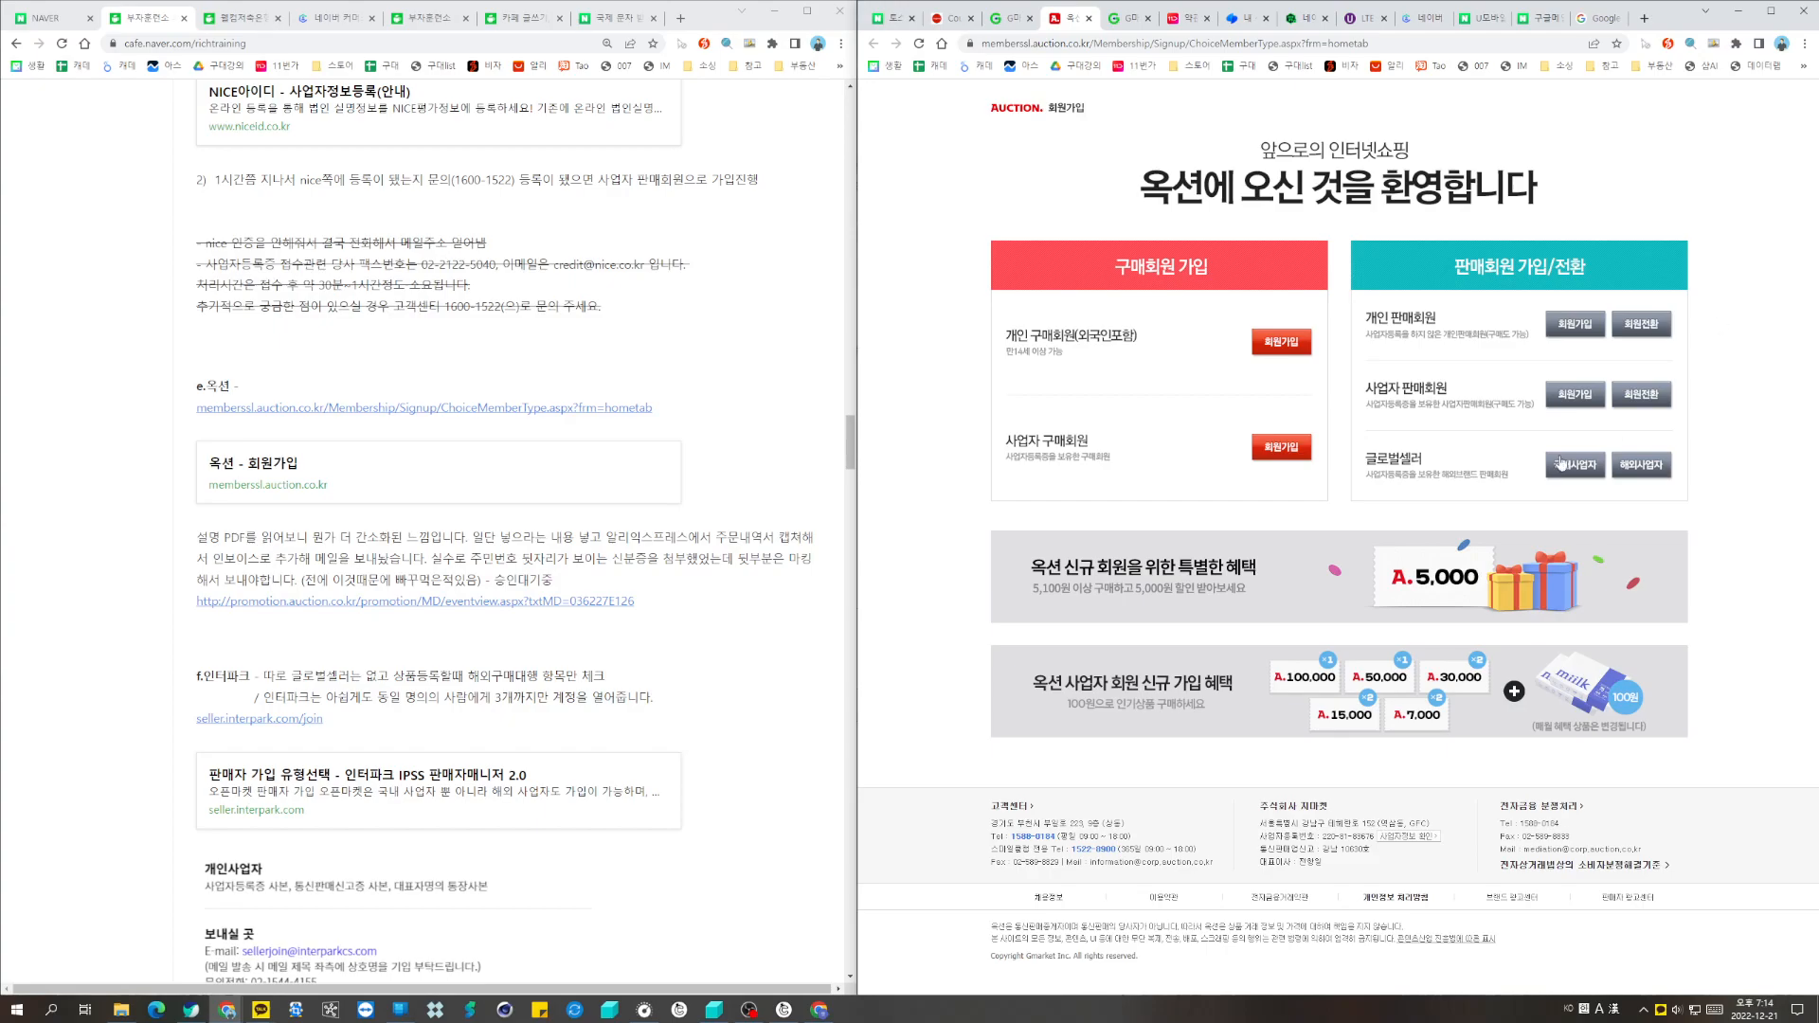
left_click(1563, 398)
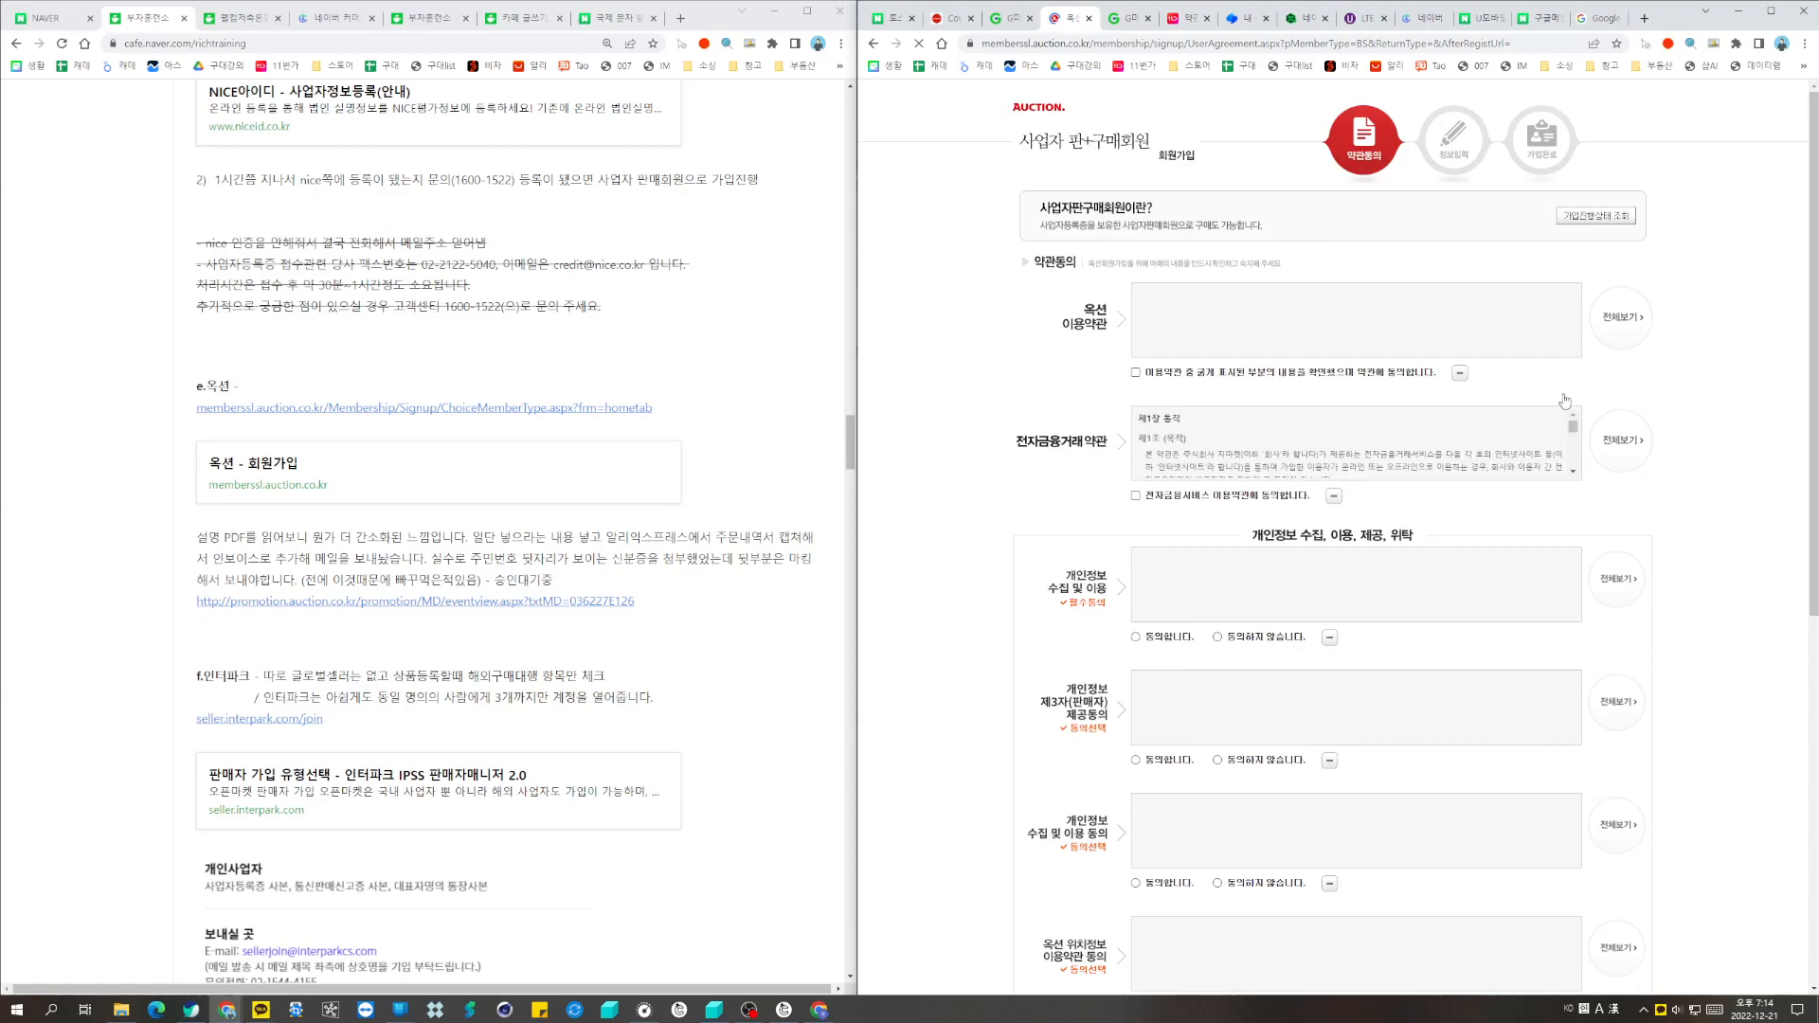
- Agree to all Auction signup terms, including location, third-party provision and personal information collection
left_click(1134, 373)
left_click(1134, 453)
scroll(1118, 526, "down", 4)
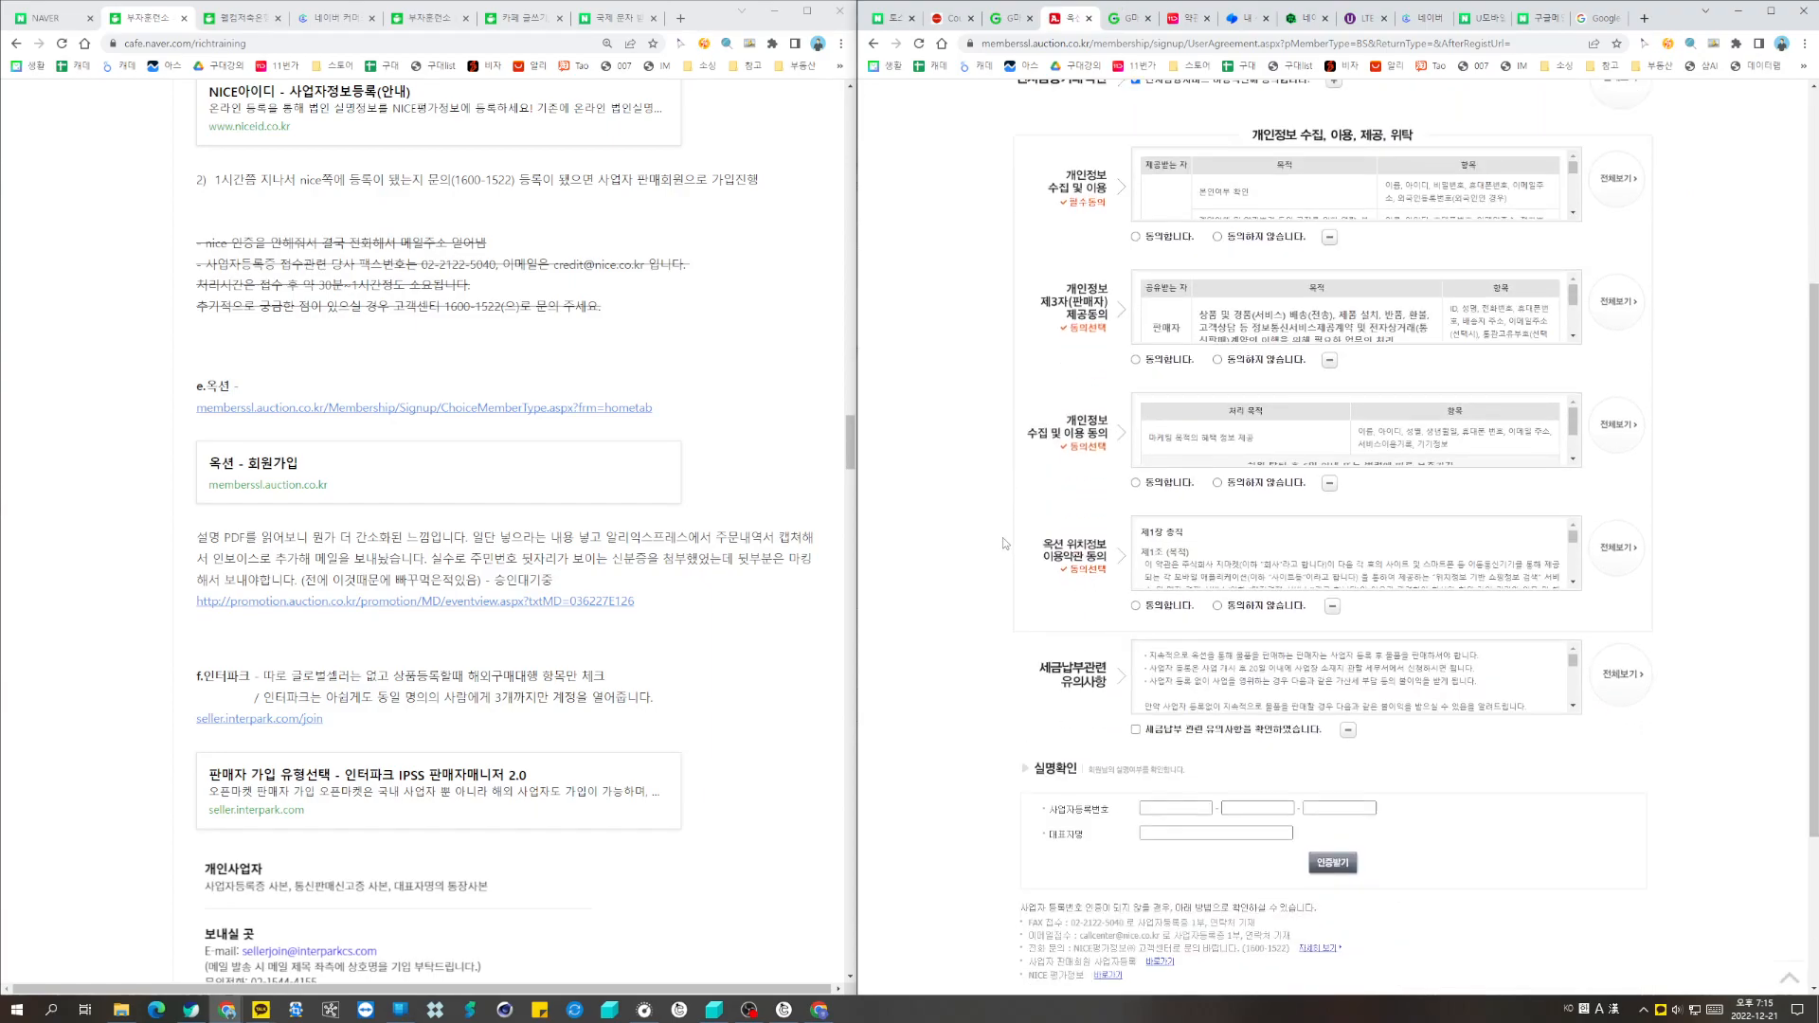
left_click(1135, 693)
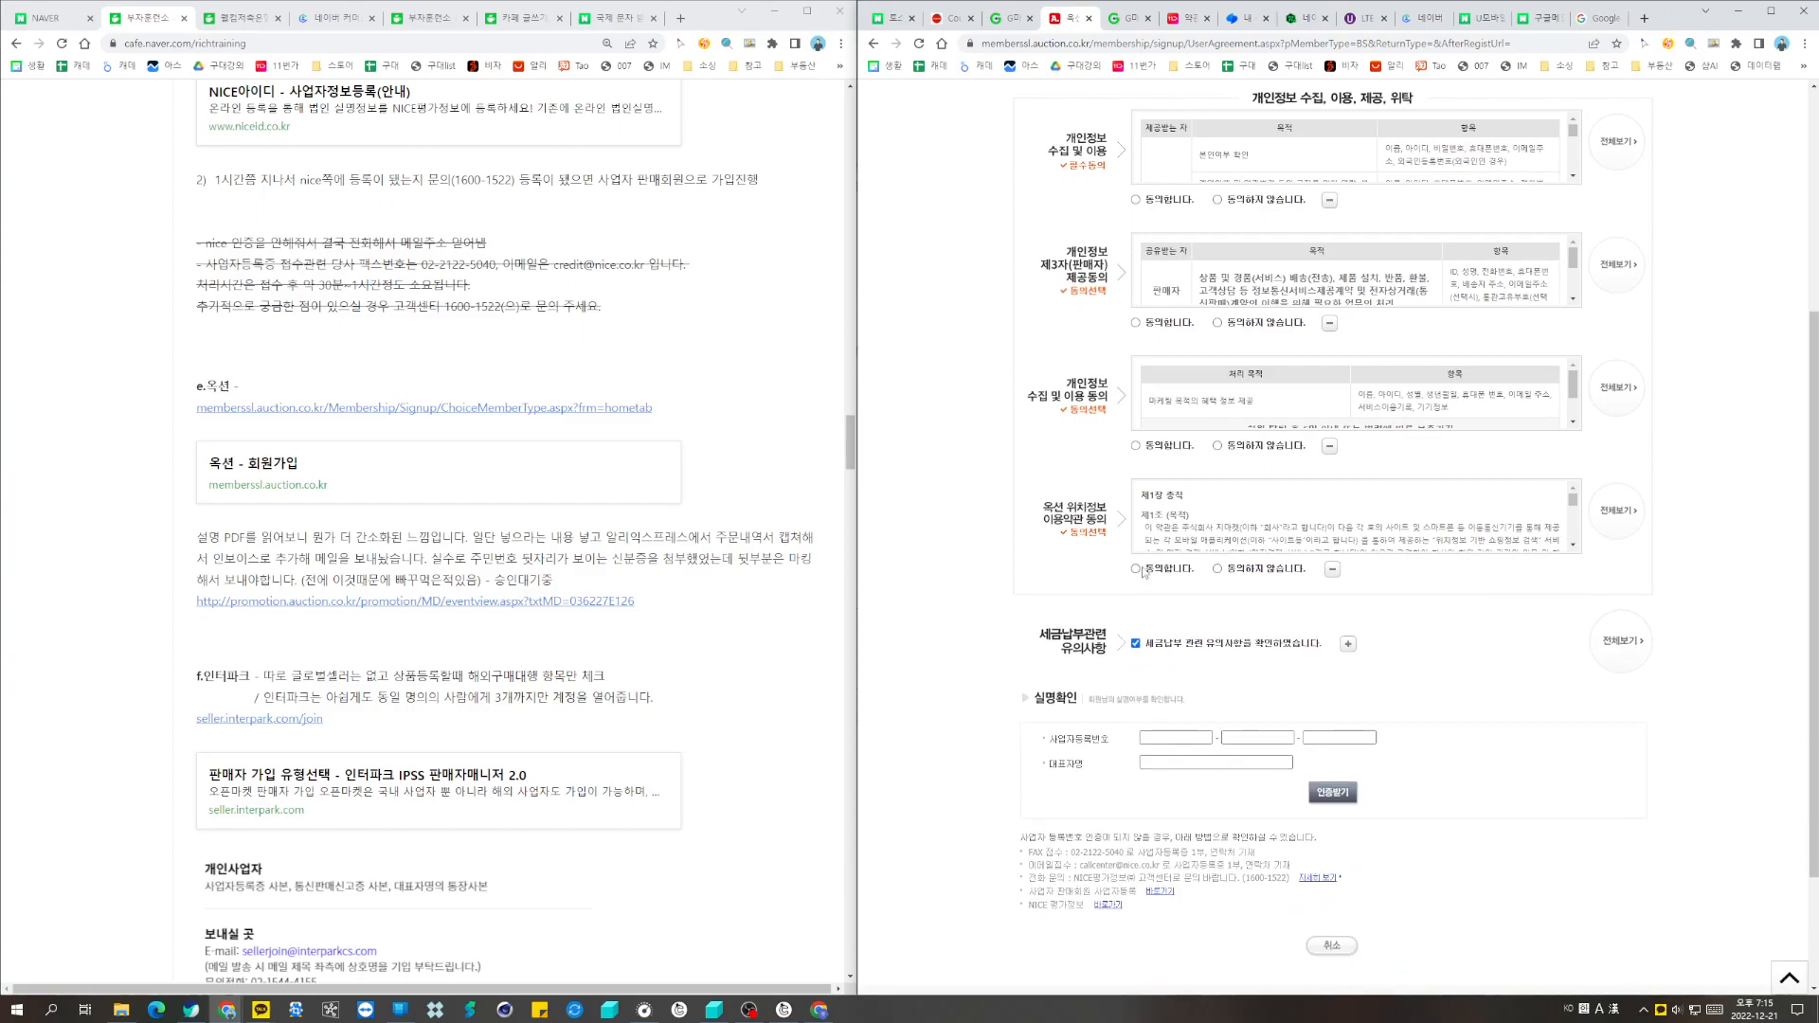
left_click(1136, 569)
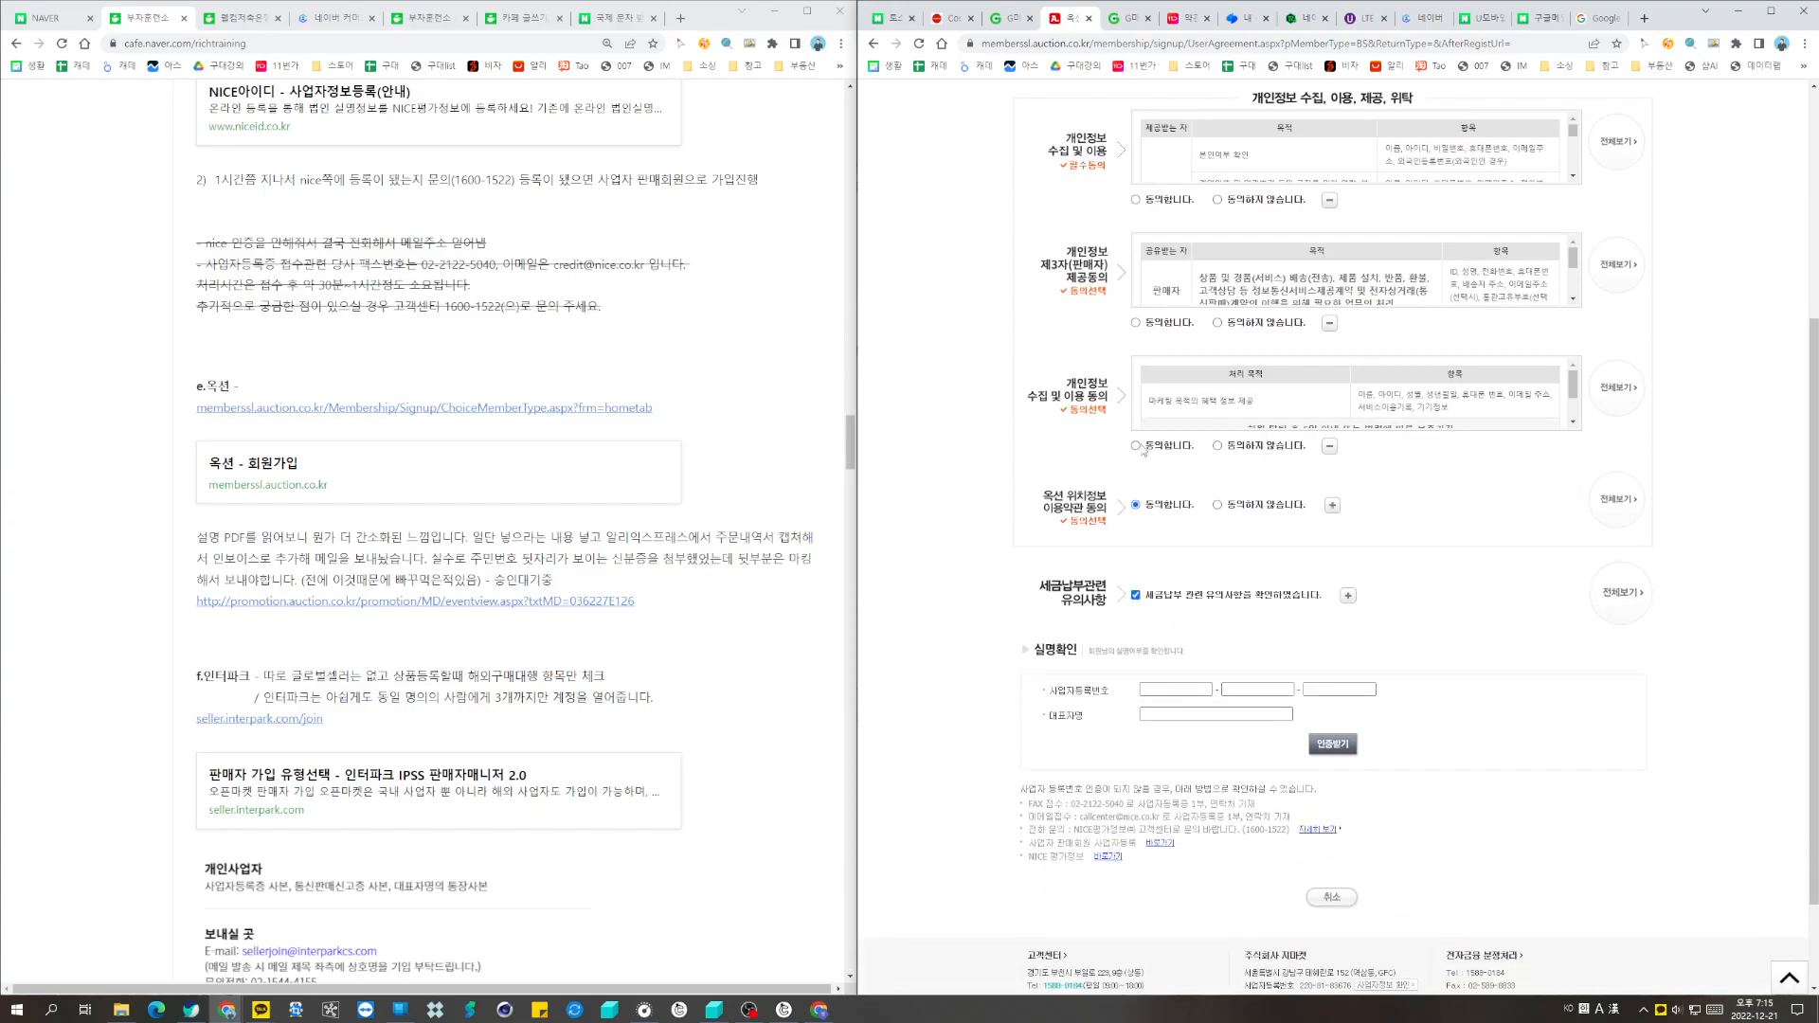
left_click(1134, 444)
left_click(1135, 322)
left_click(1135, 200)
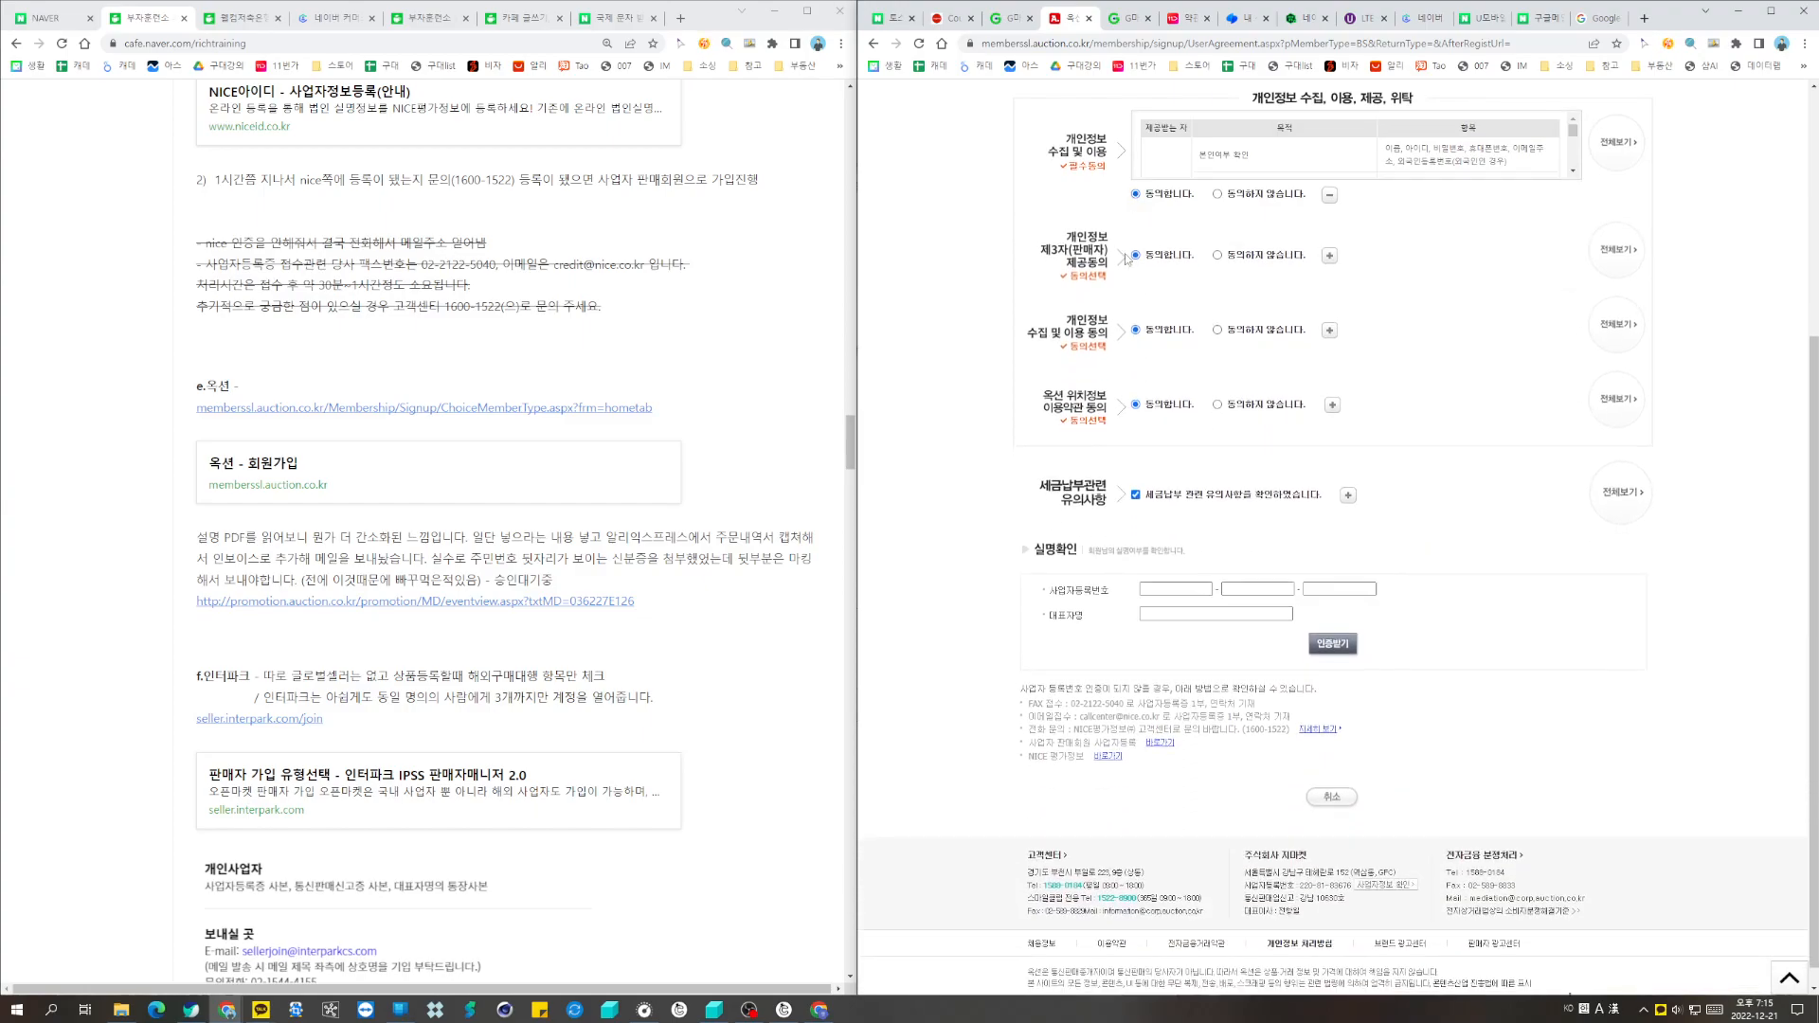
- Enter the business registration number and representative name, request verification, and dismiss the mismatch alert
left_click(1167, 568)
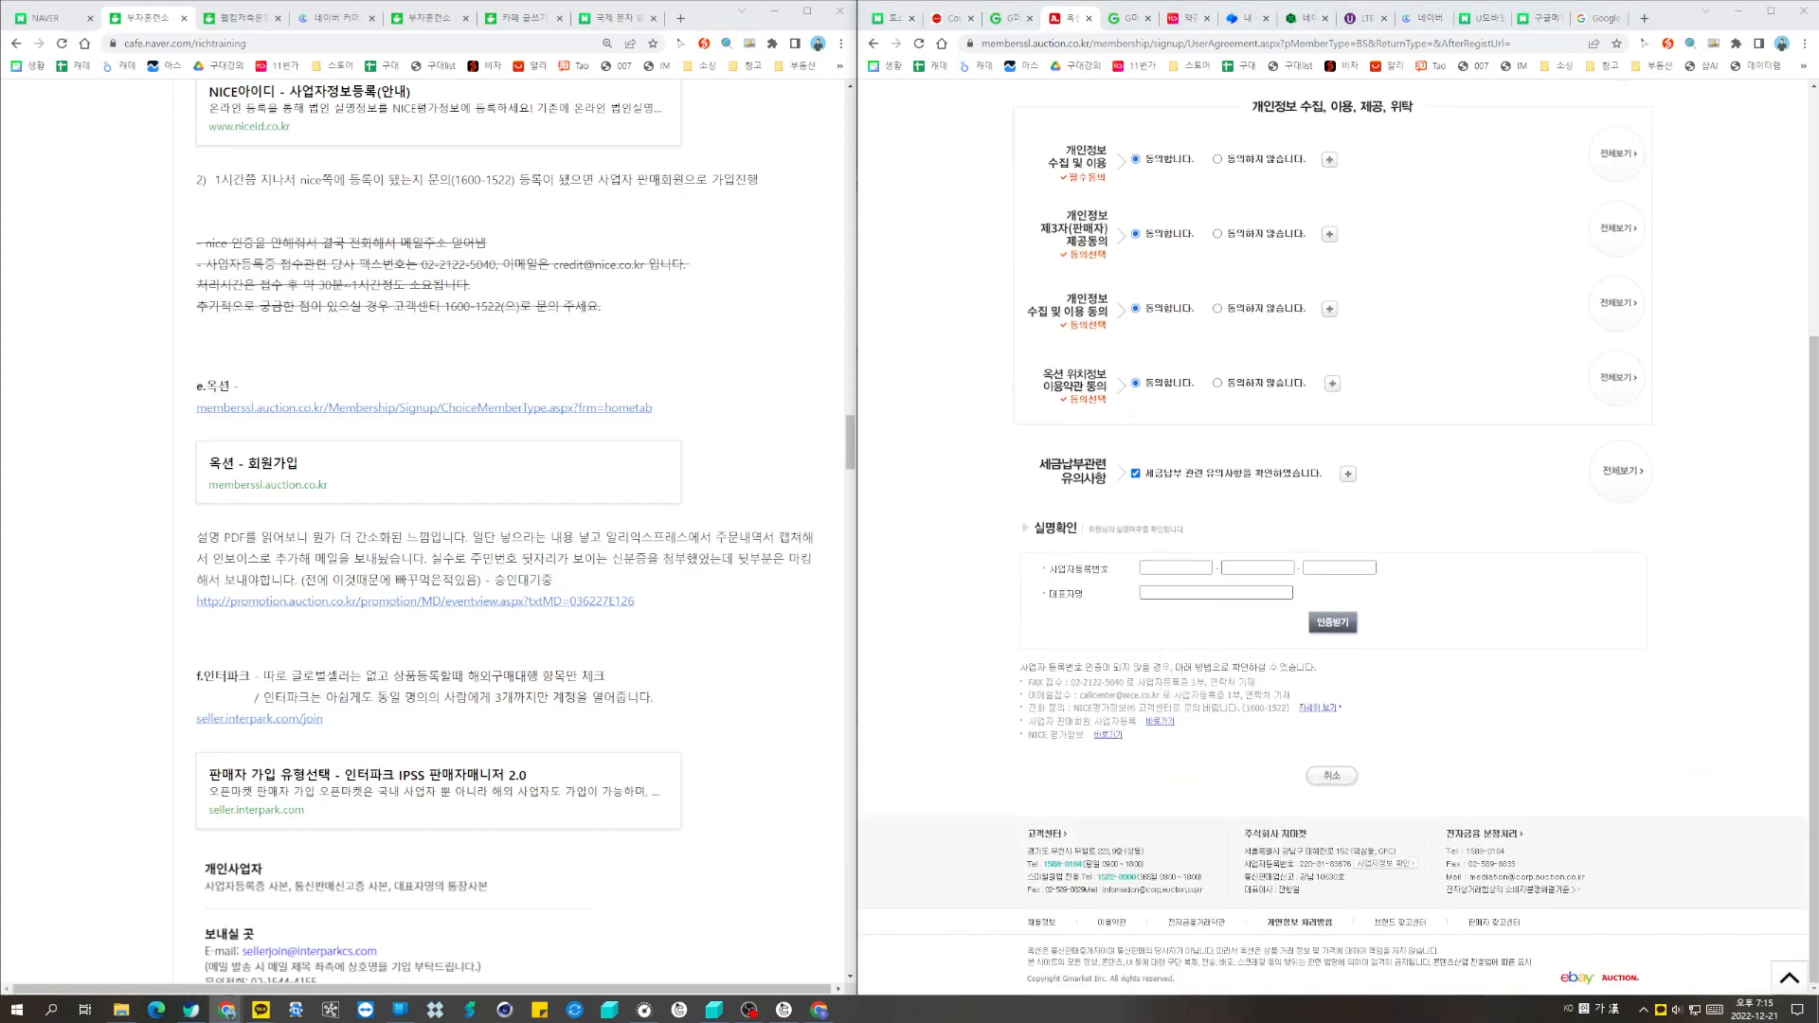
left_click(1164, 569)
type("50")
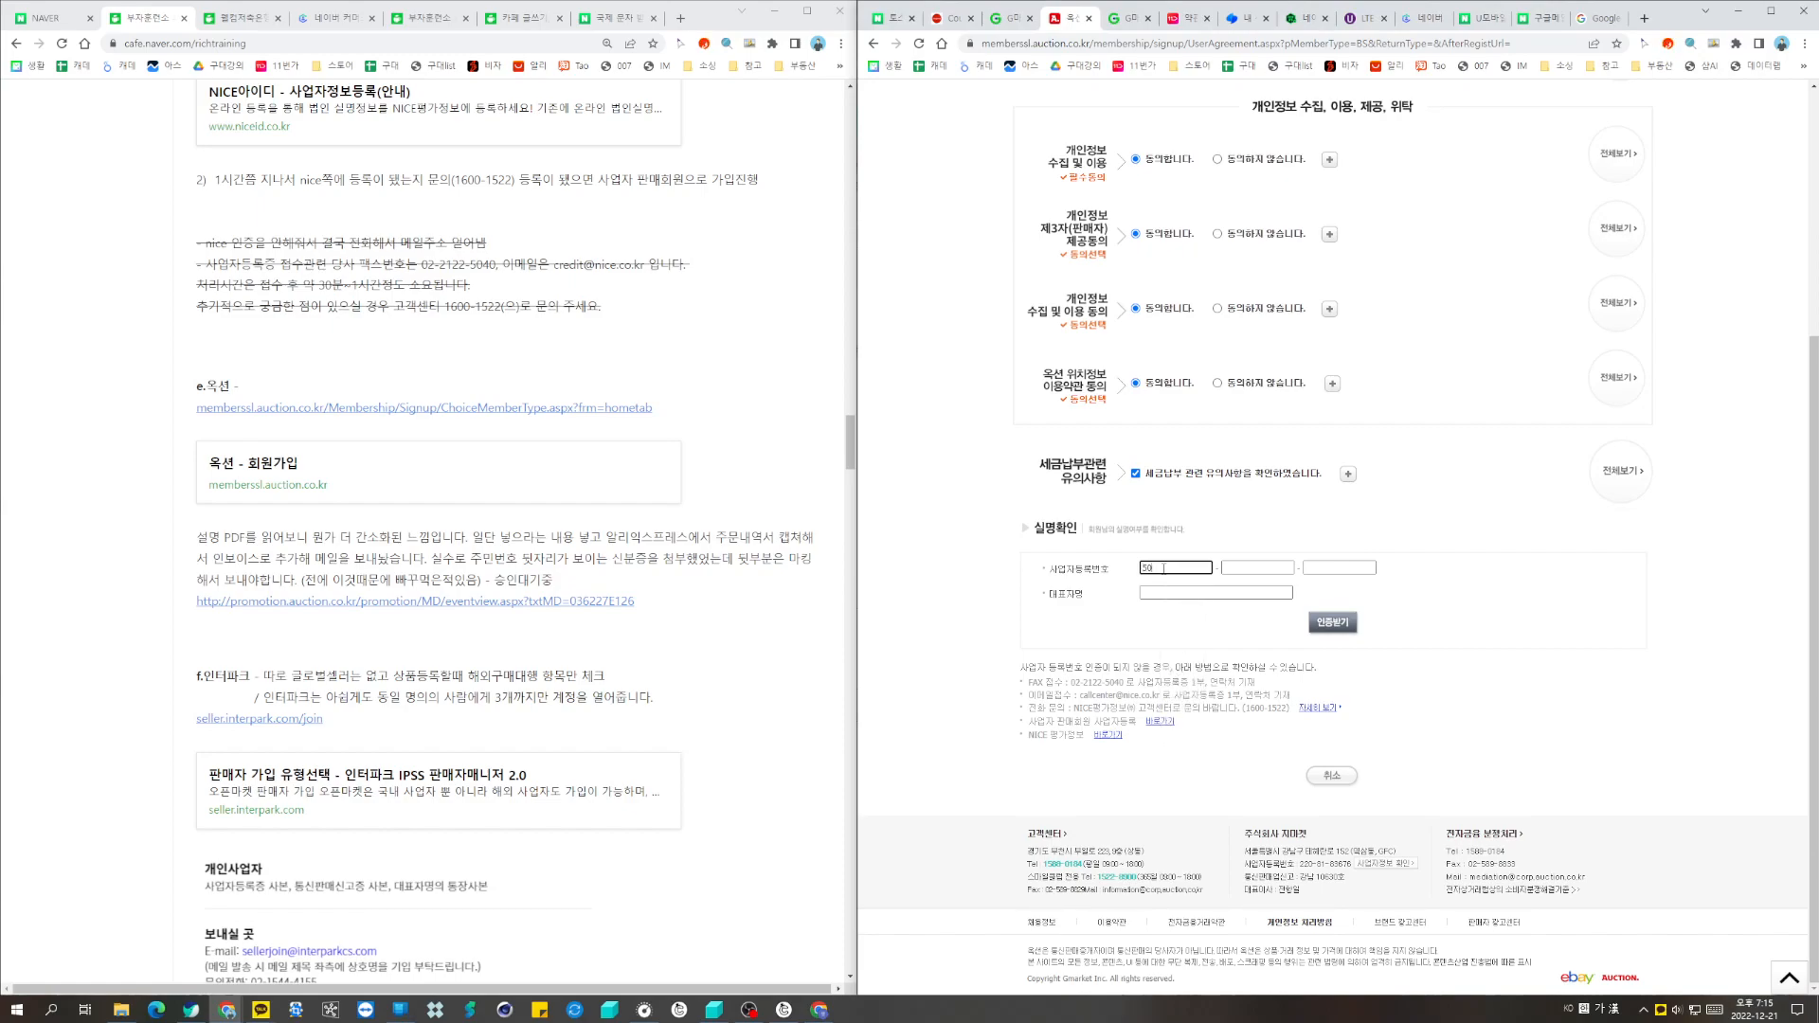
type("8")
type("12")
left_click(1161, 593)
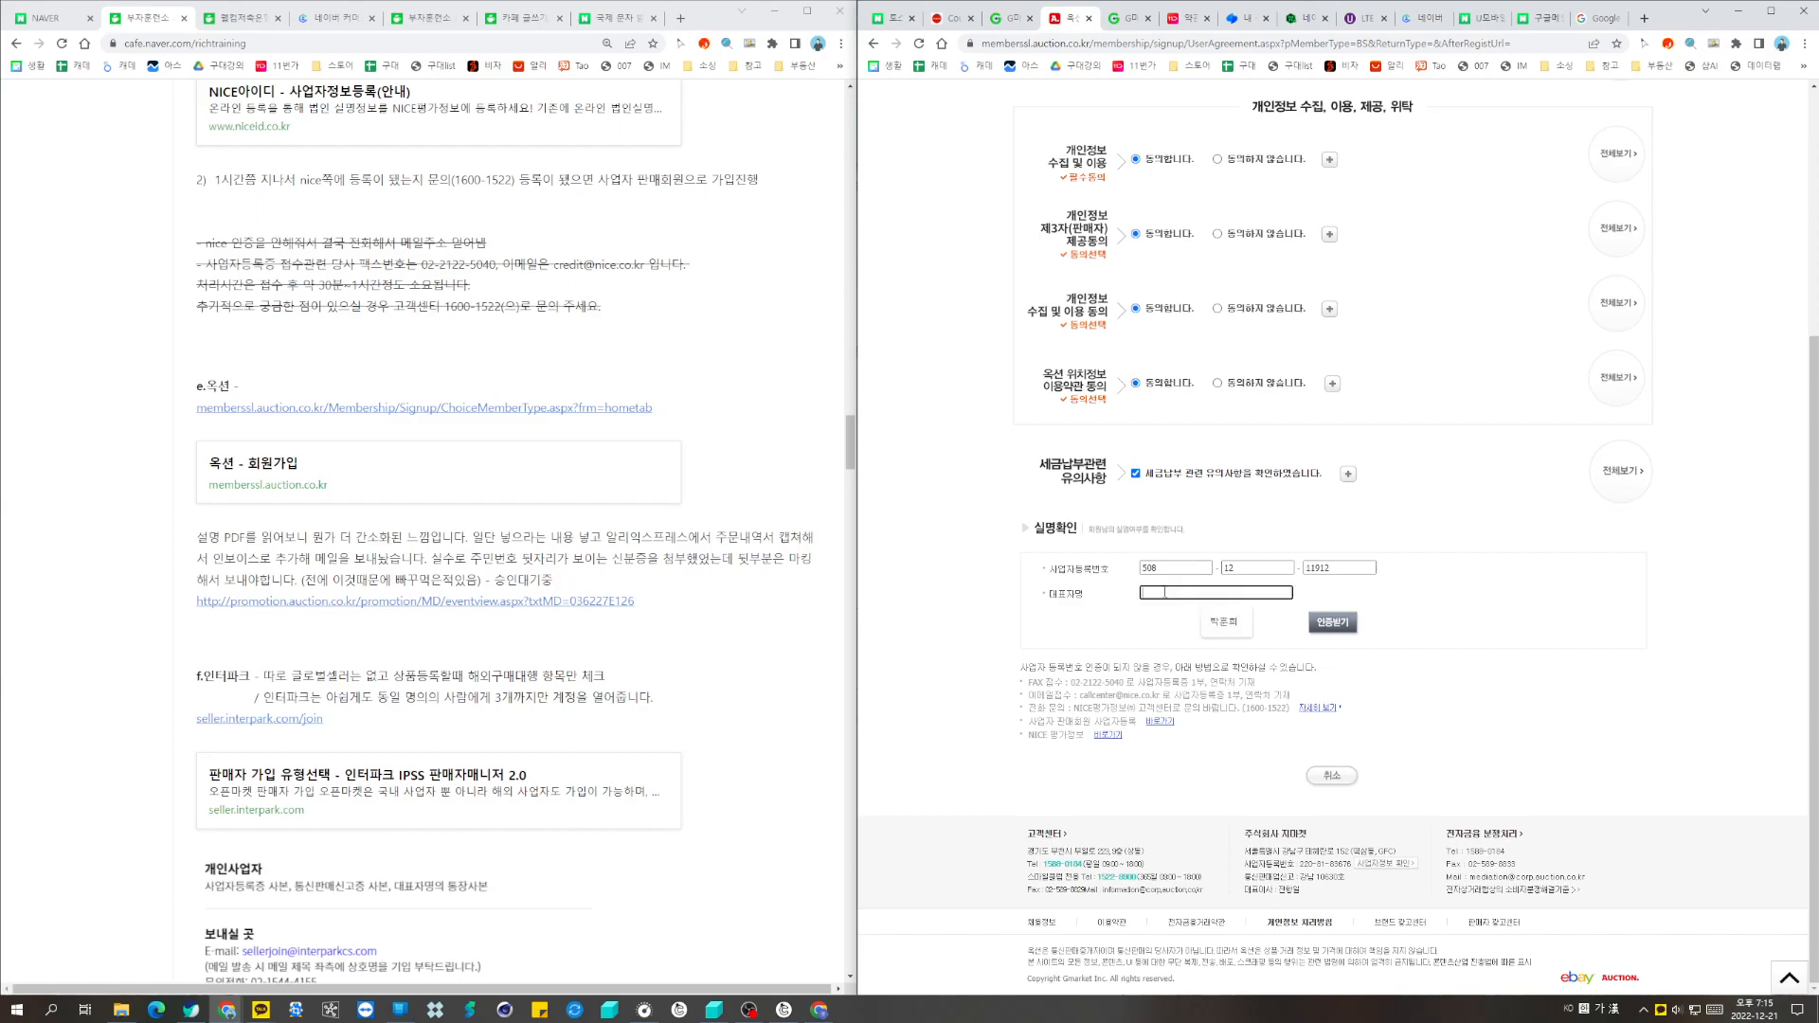
left_click(1221, 620)
left_click(1336, 629)
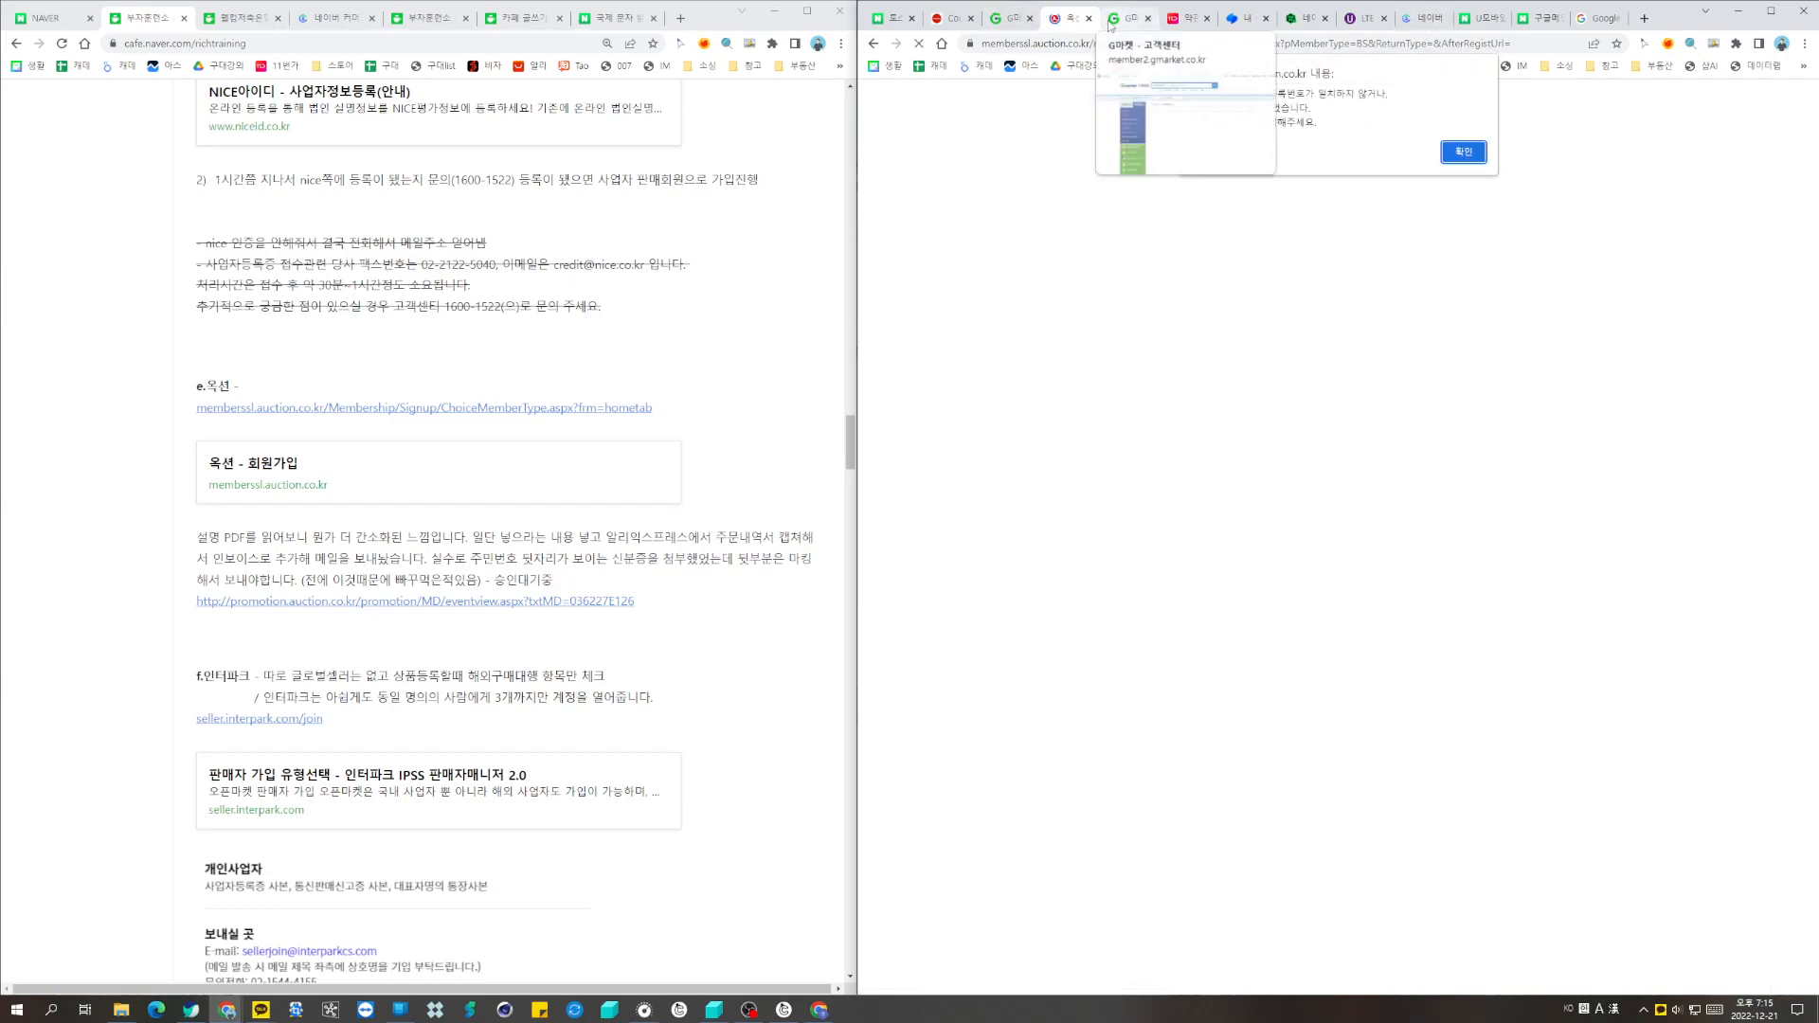
left_click(1463, 151)
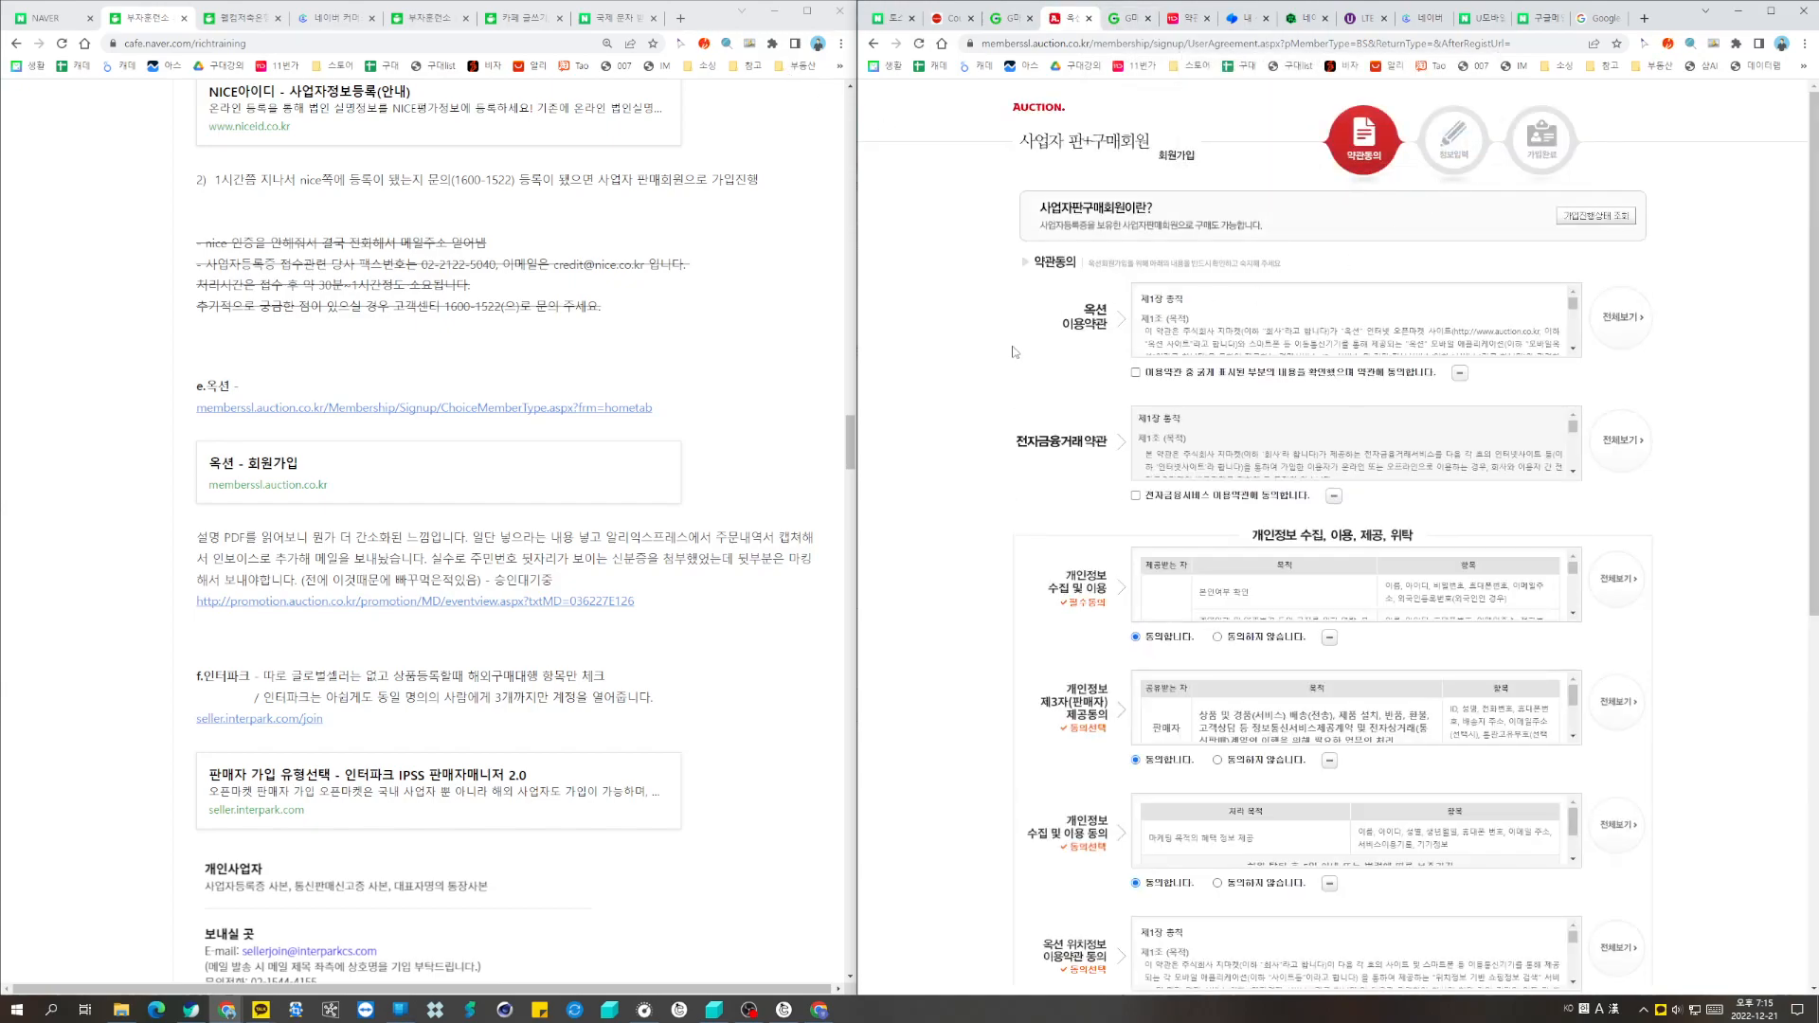
- Open the seller.interpark.com/join link from the cafe guide and move it into the right window
scroll(1014, 351, "down", 3)
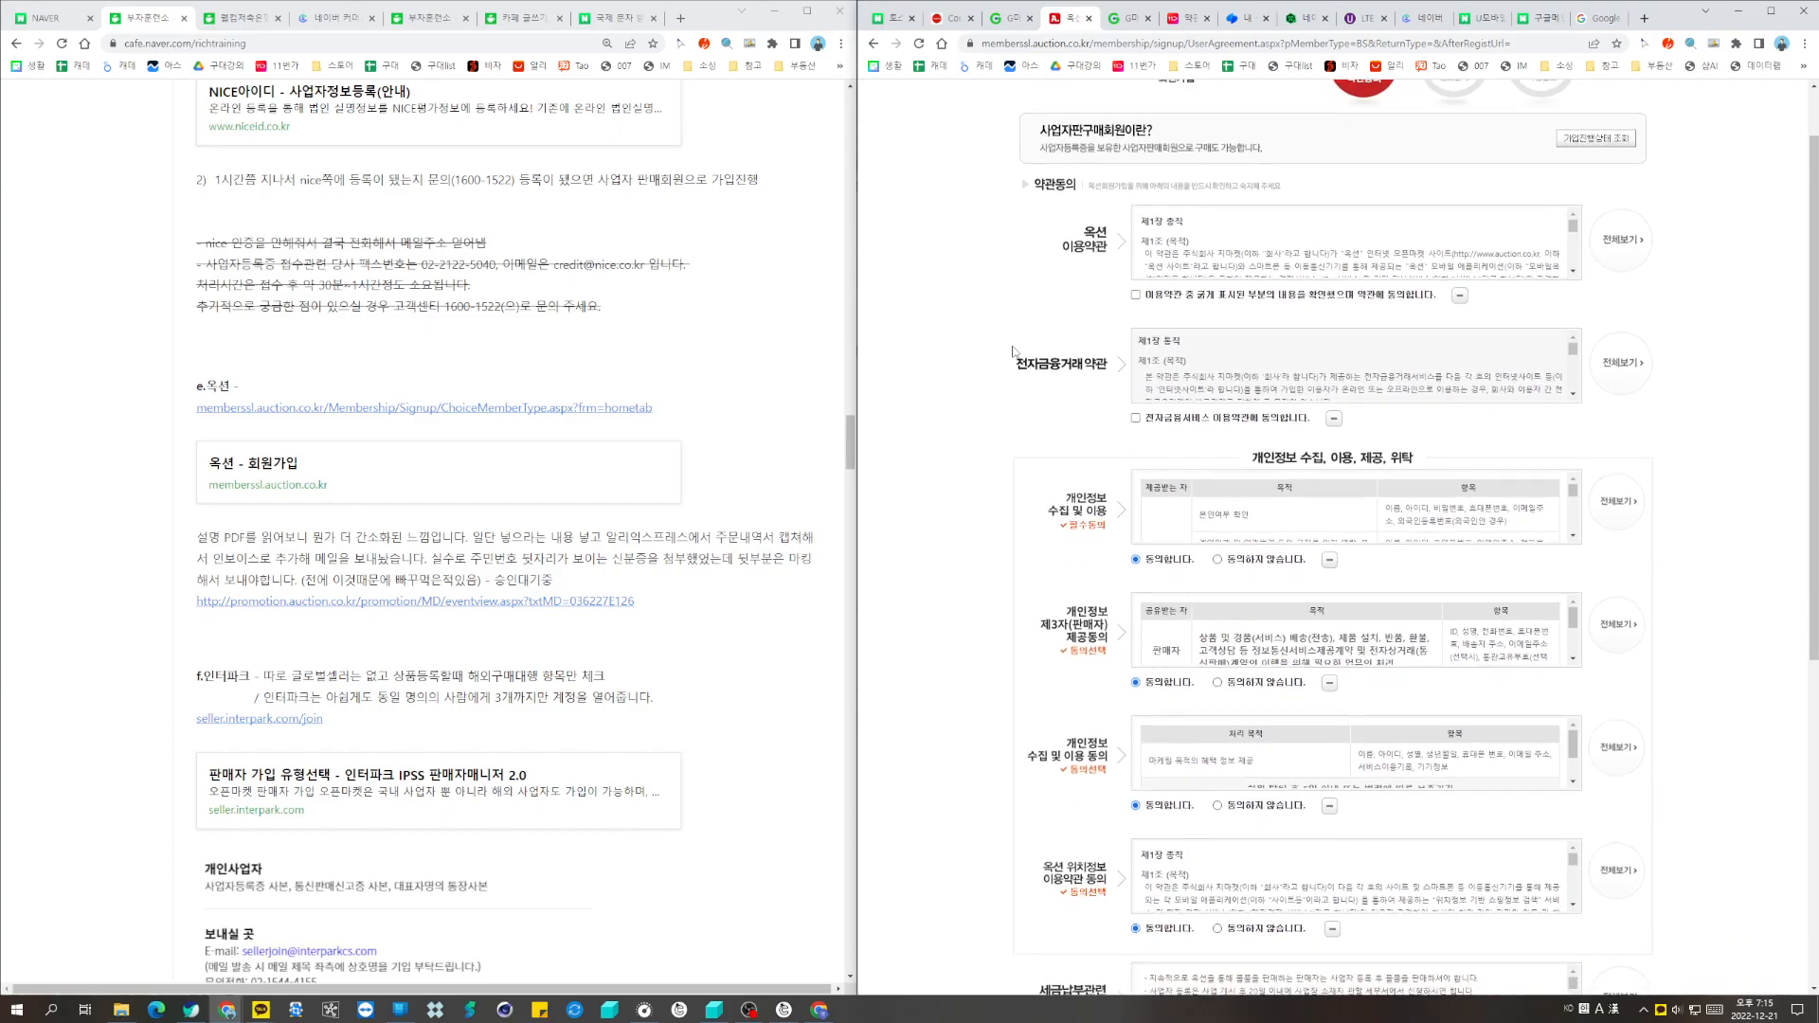
scroll(1015, 352, "up", 2)
scroll(1014, 351, "down", 5)
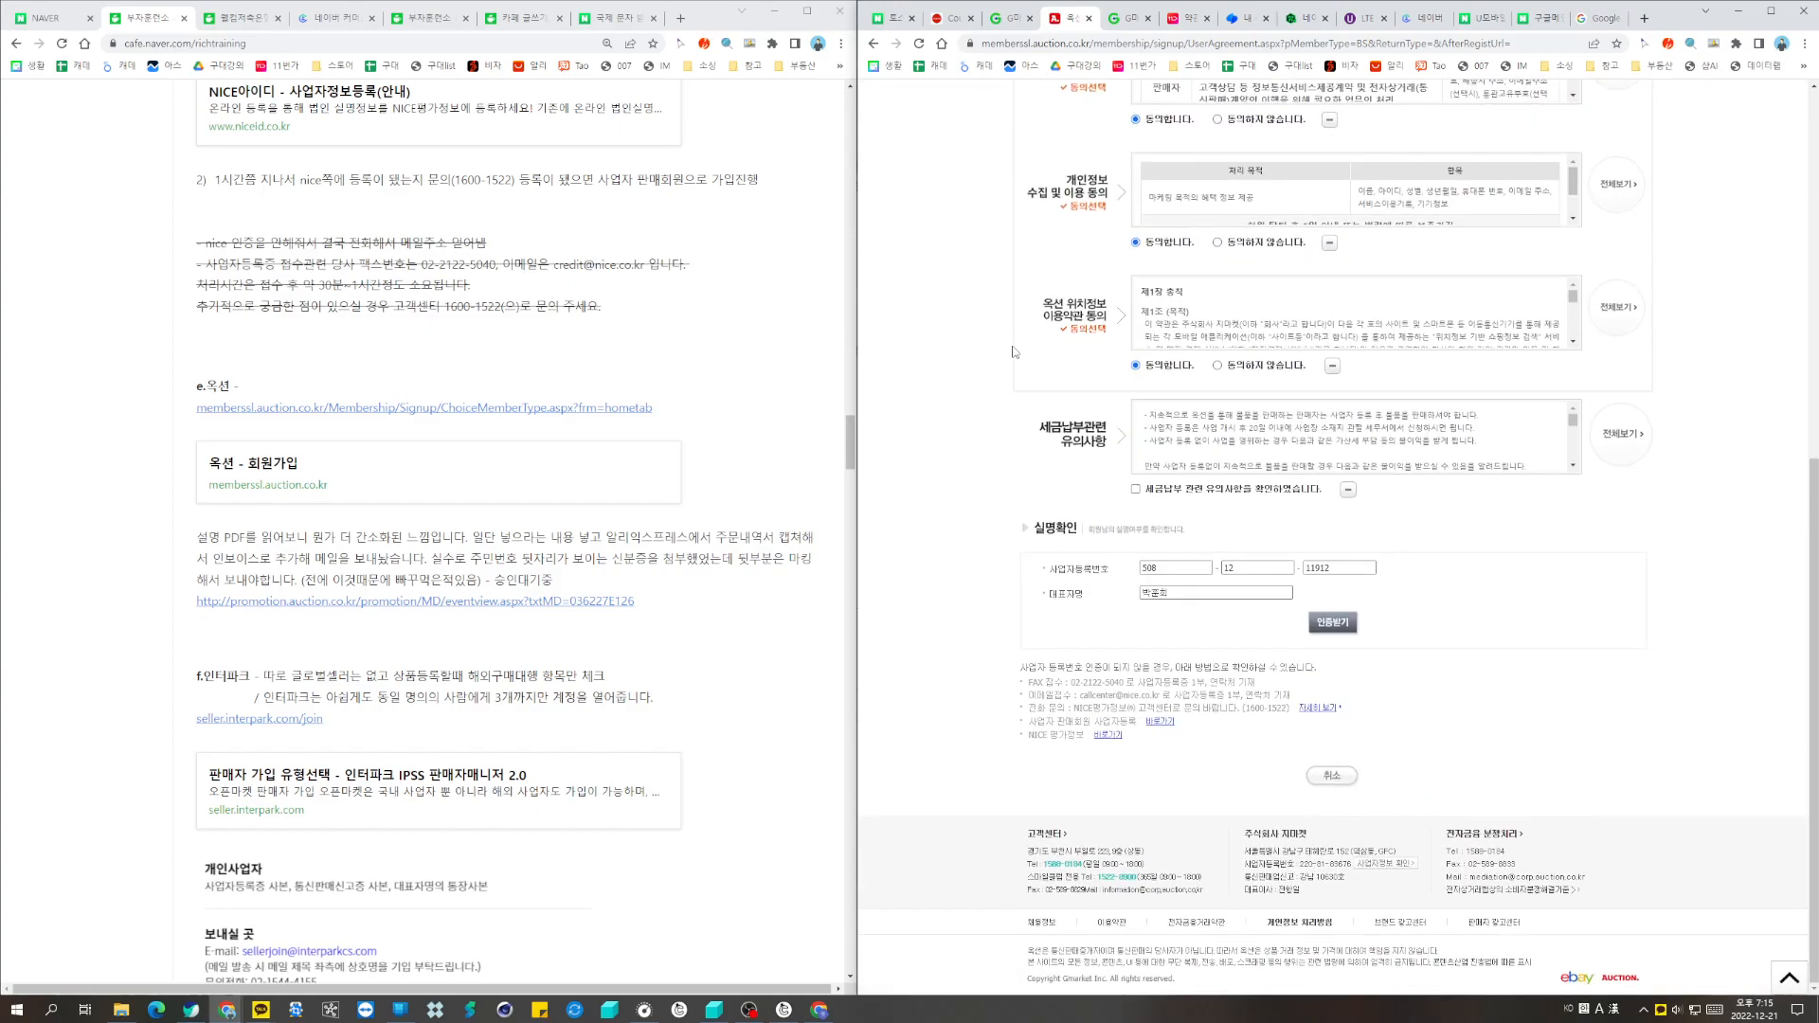
left_click(774, 392)
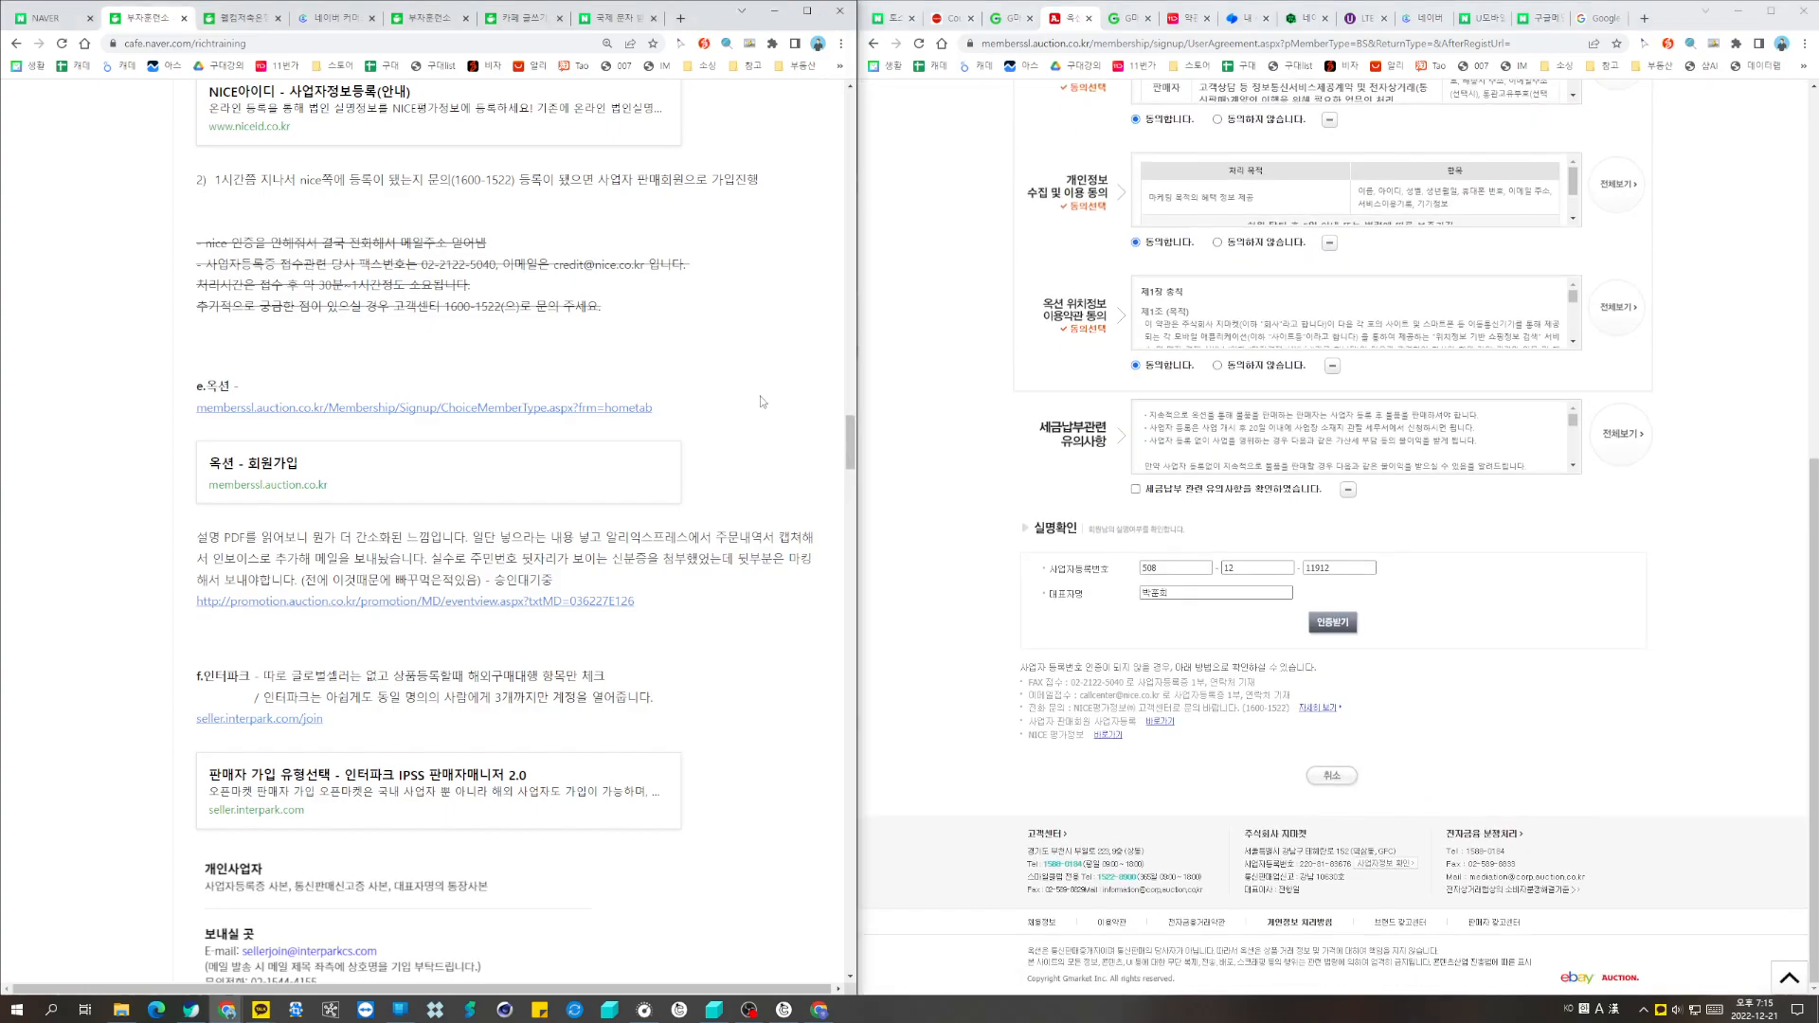
scroll(762, 405, "down", 3)
scroll(752, 417, "down", 1)
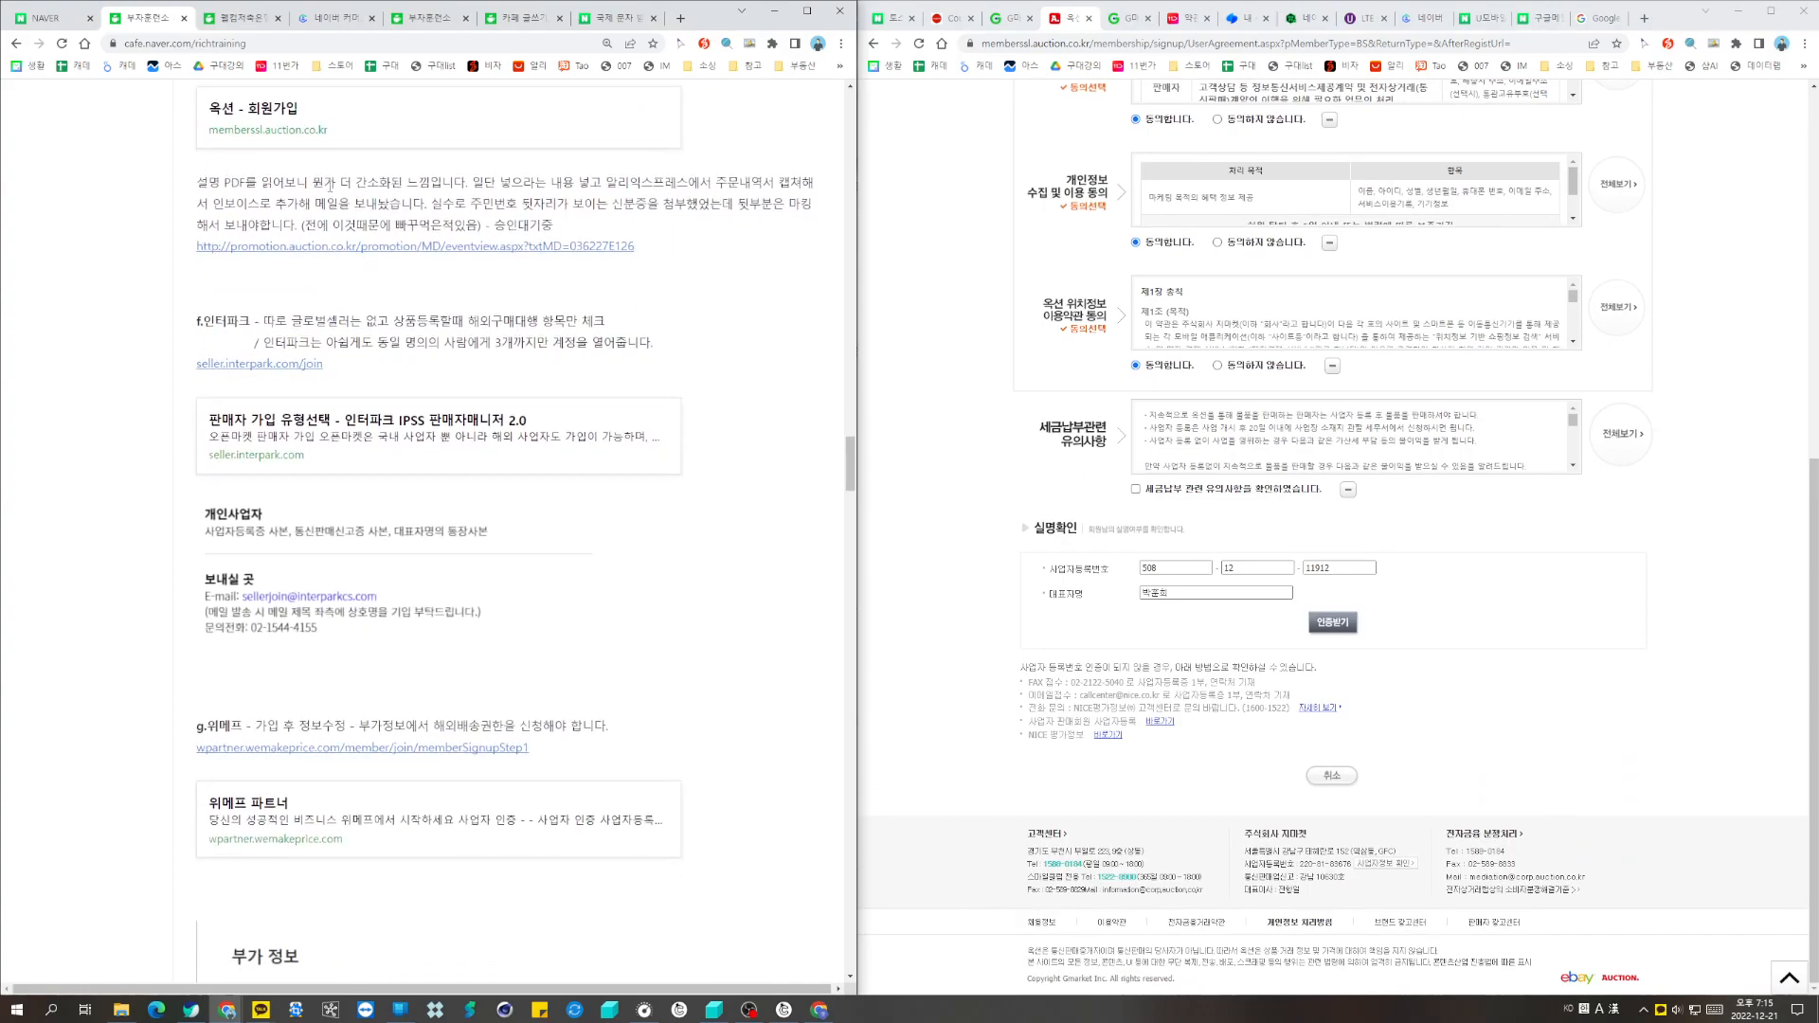
scroll(472, 206, "up", 2)
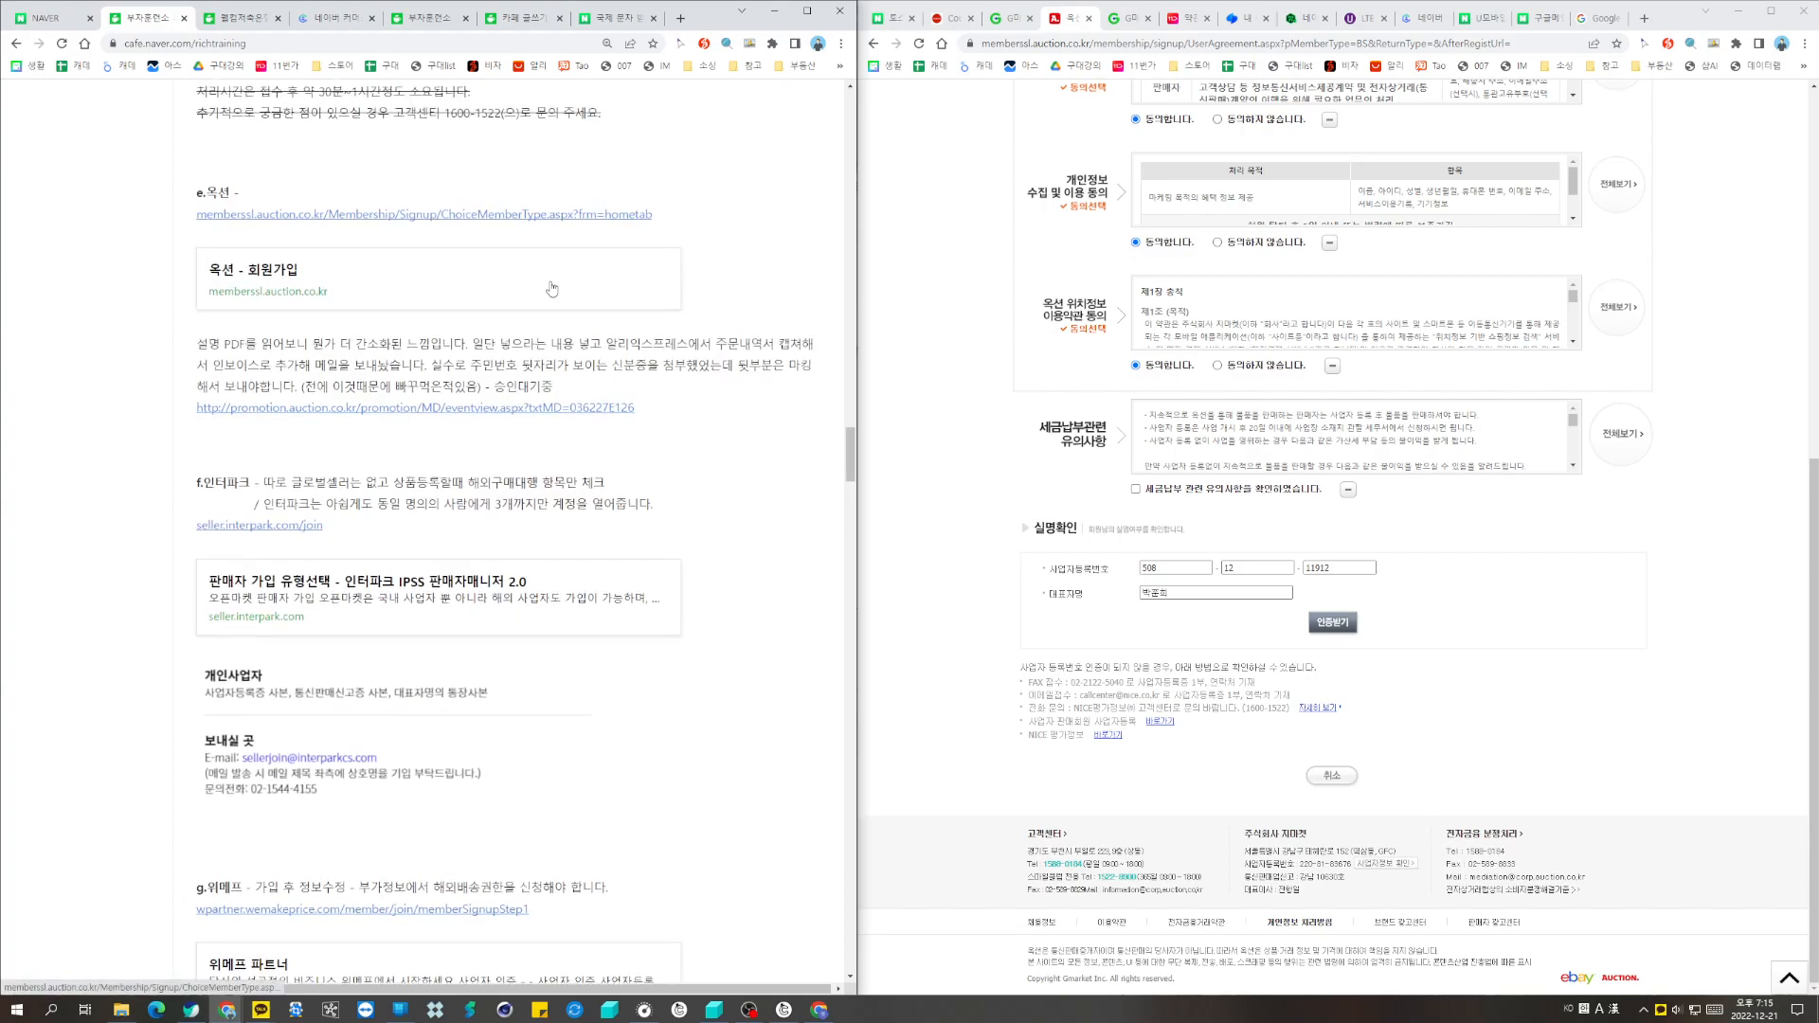
left_click_drag(205, 345, 786, 365)
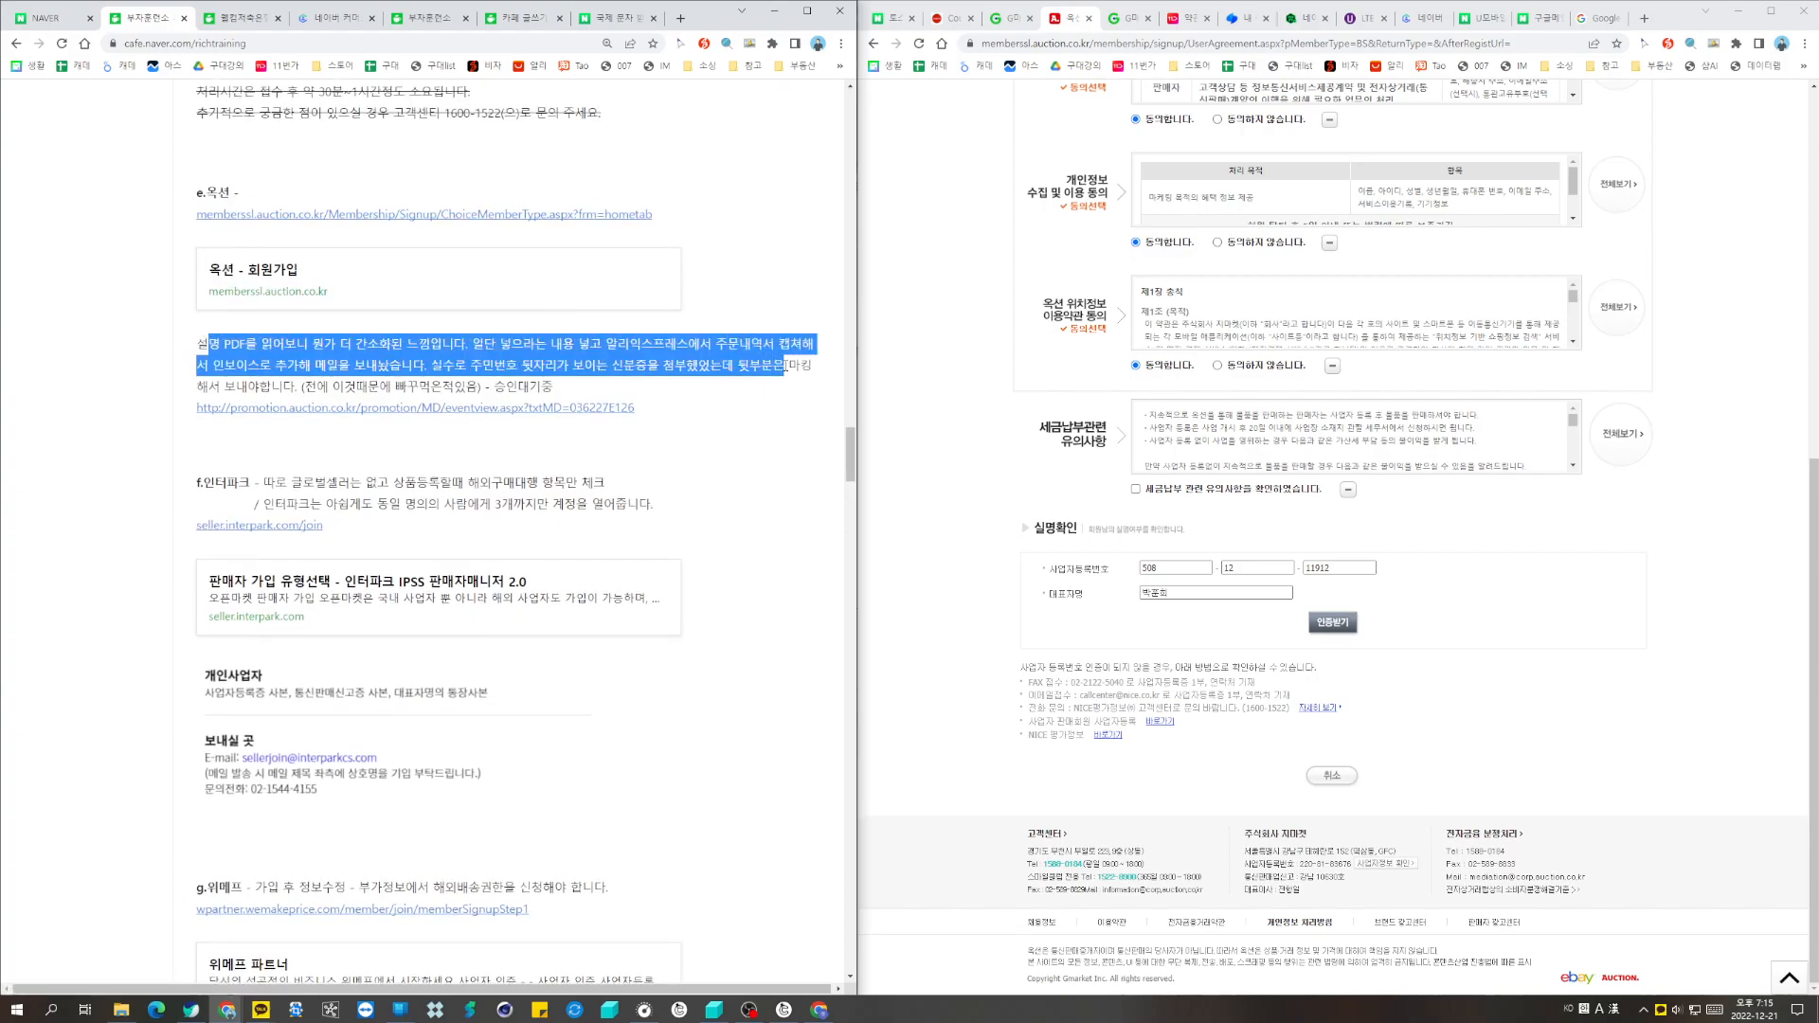
left_click(221, 384)
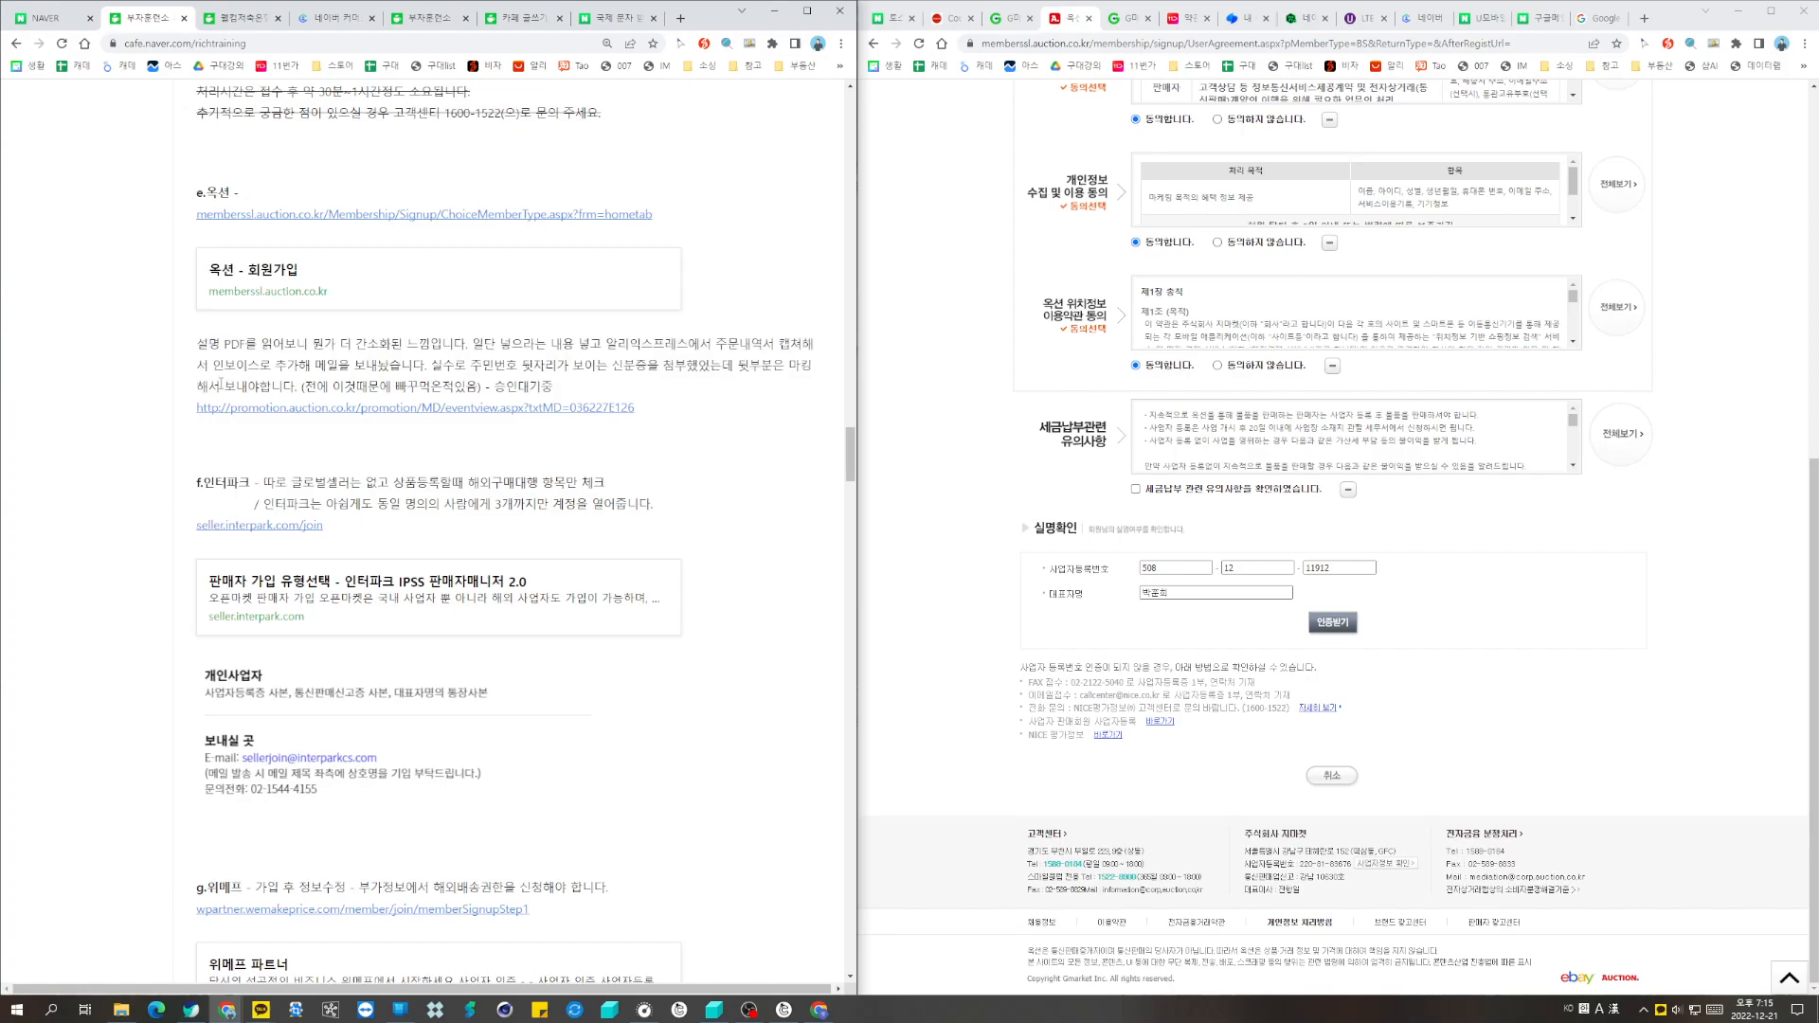
left_click_drag(554, 386, 175, 349)
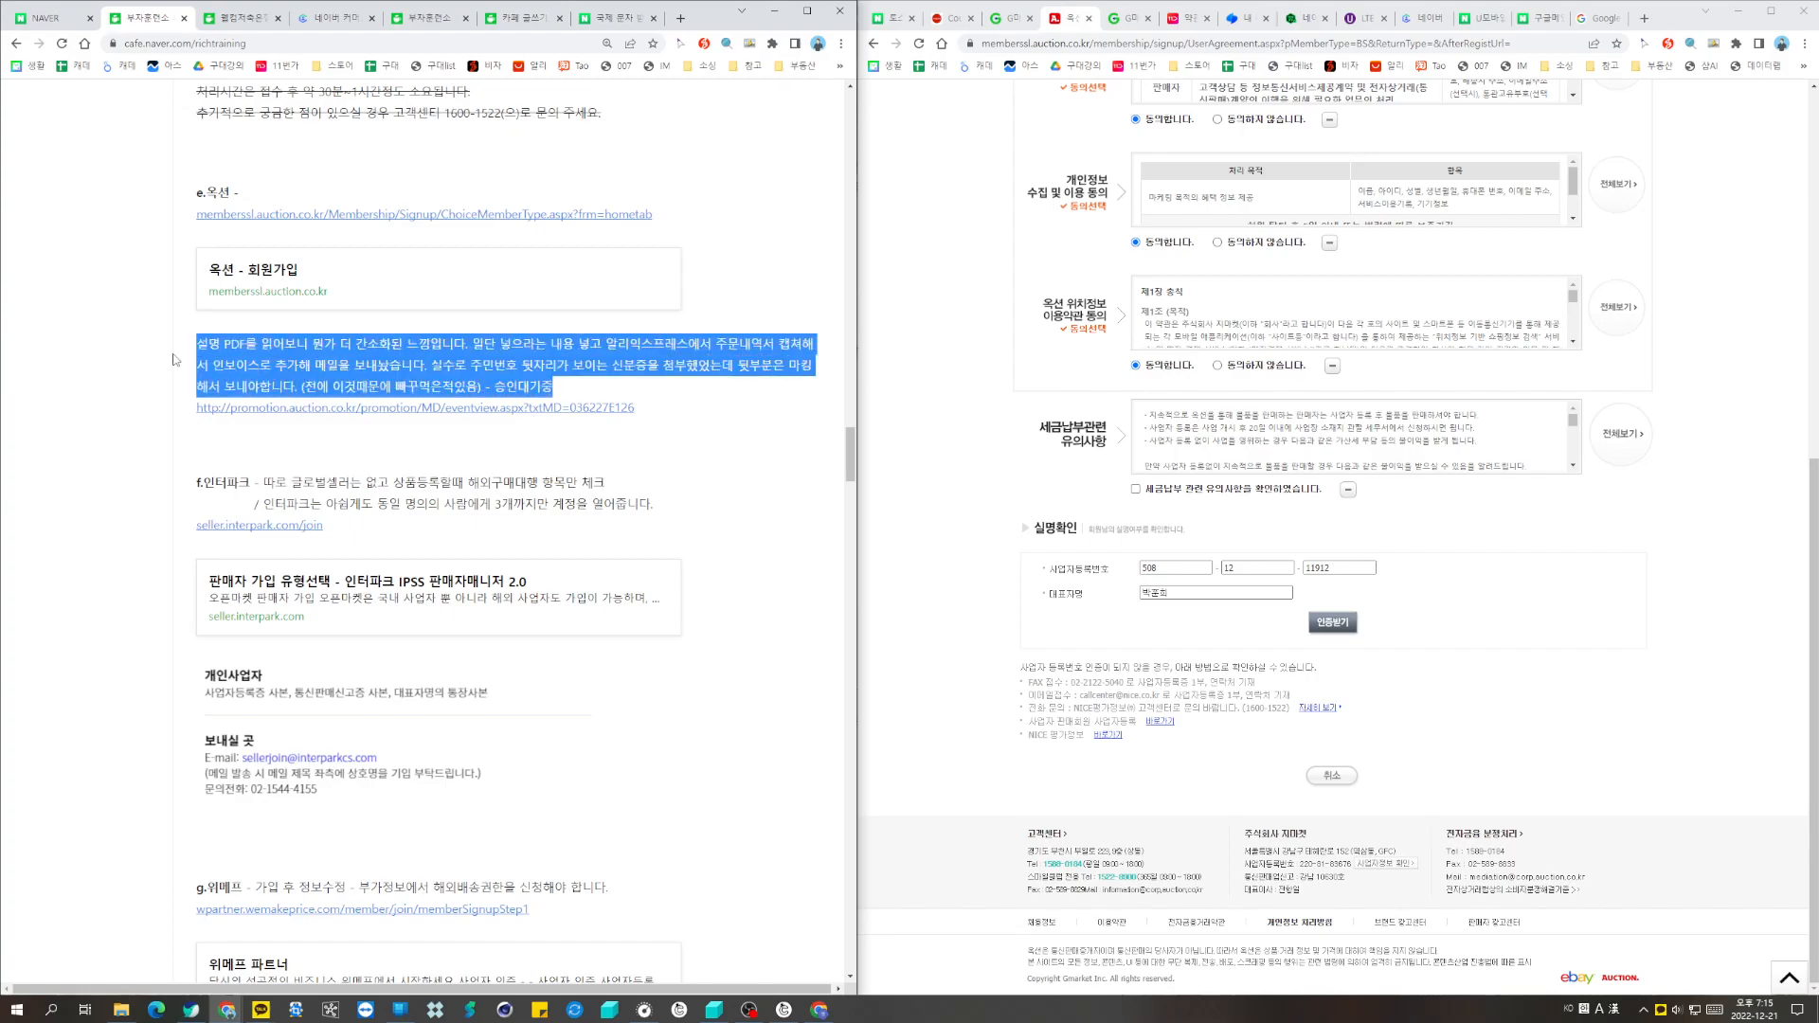
left_click(270, 526)
left_click_drag(210, 18, 1148, 30)
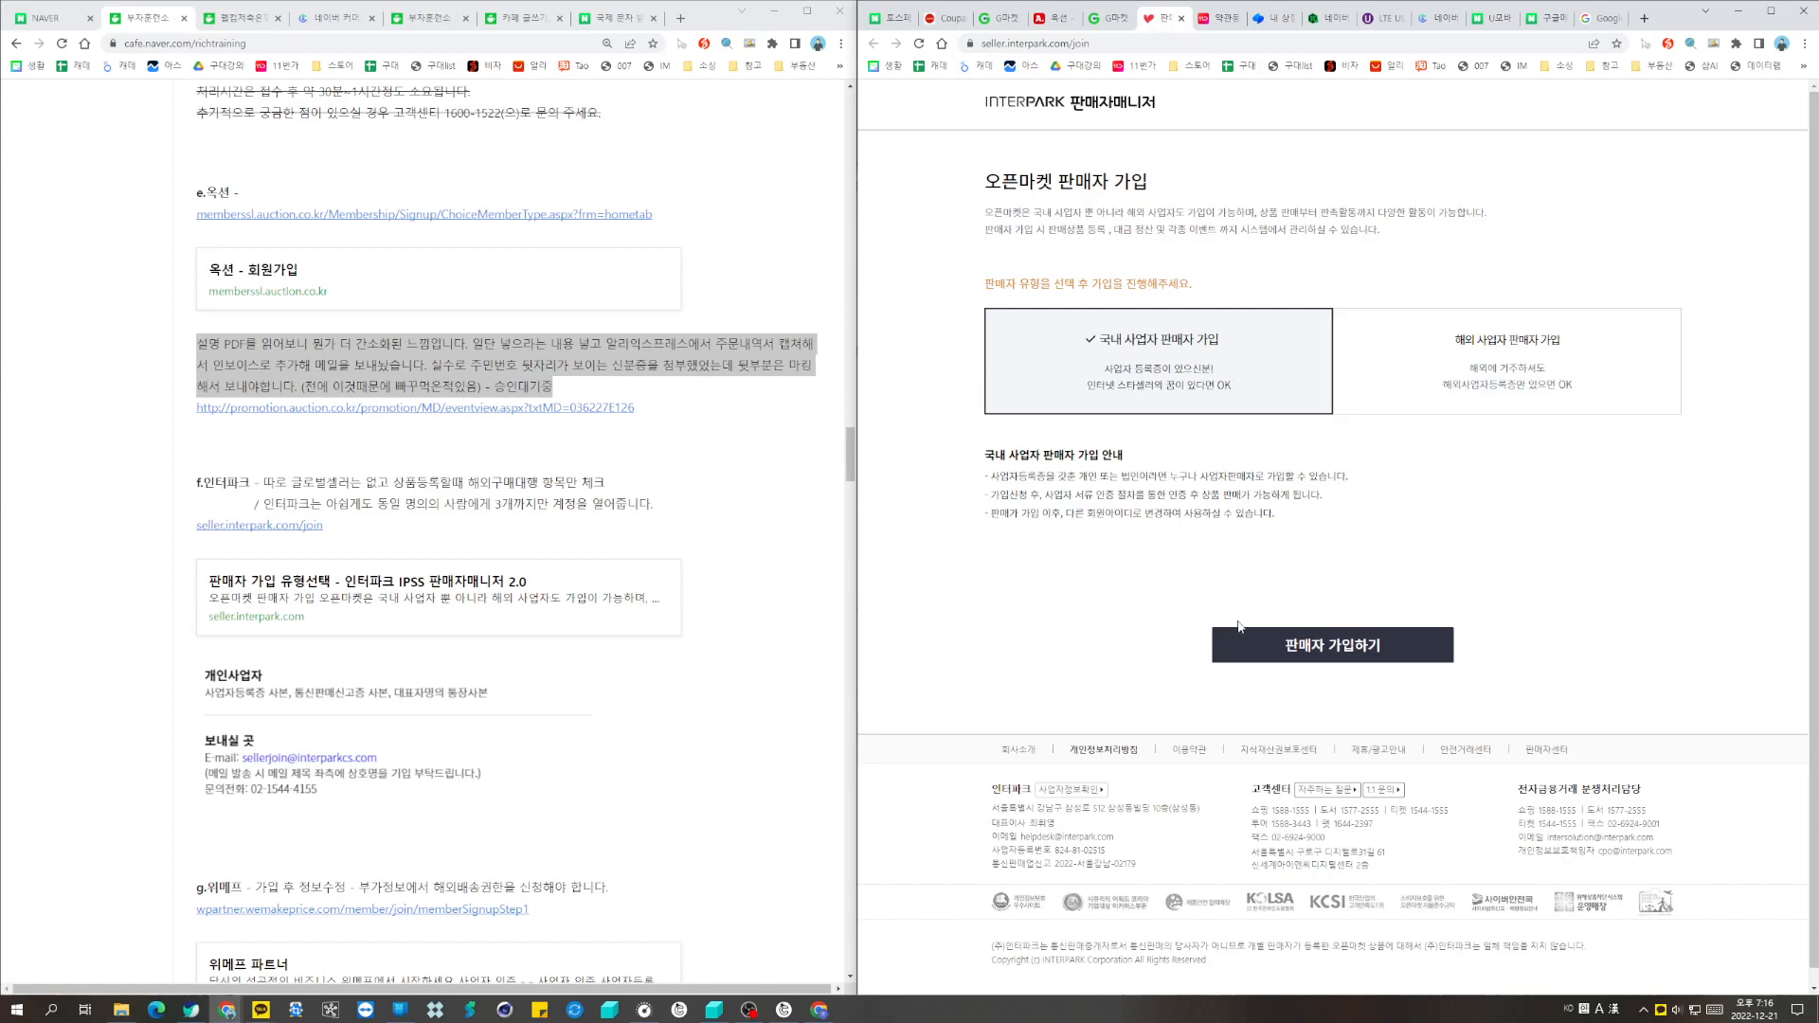
- Choose domestic business seller sign-up on Interpark and agree to all the terms
left_click(1308, 659)
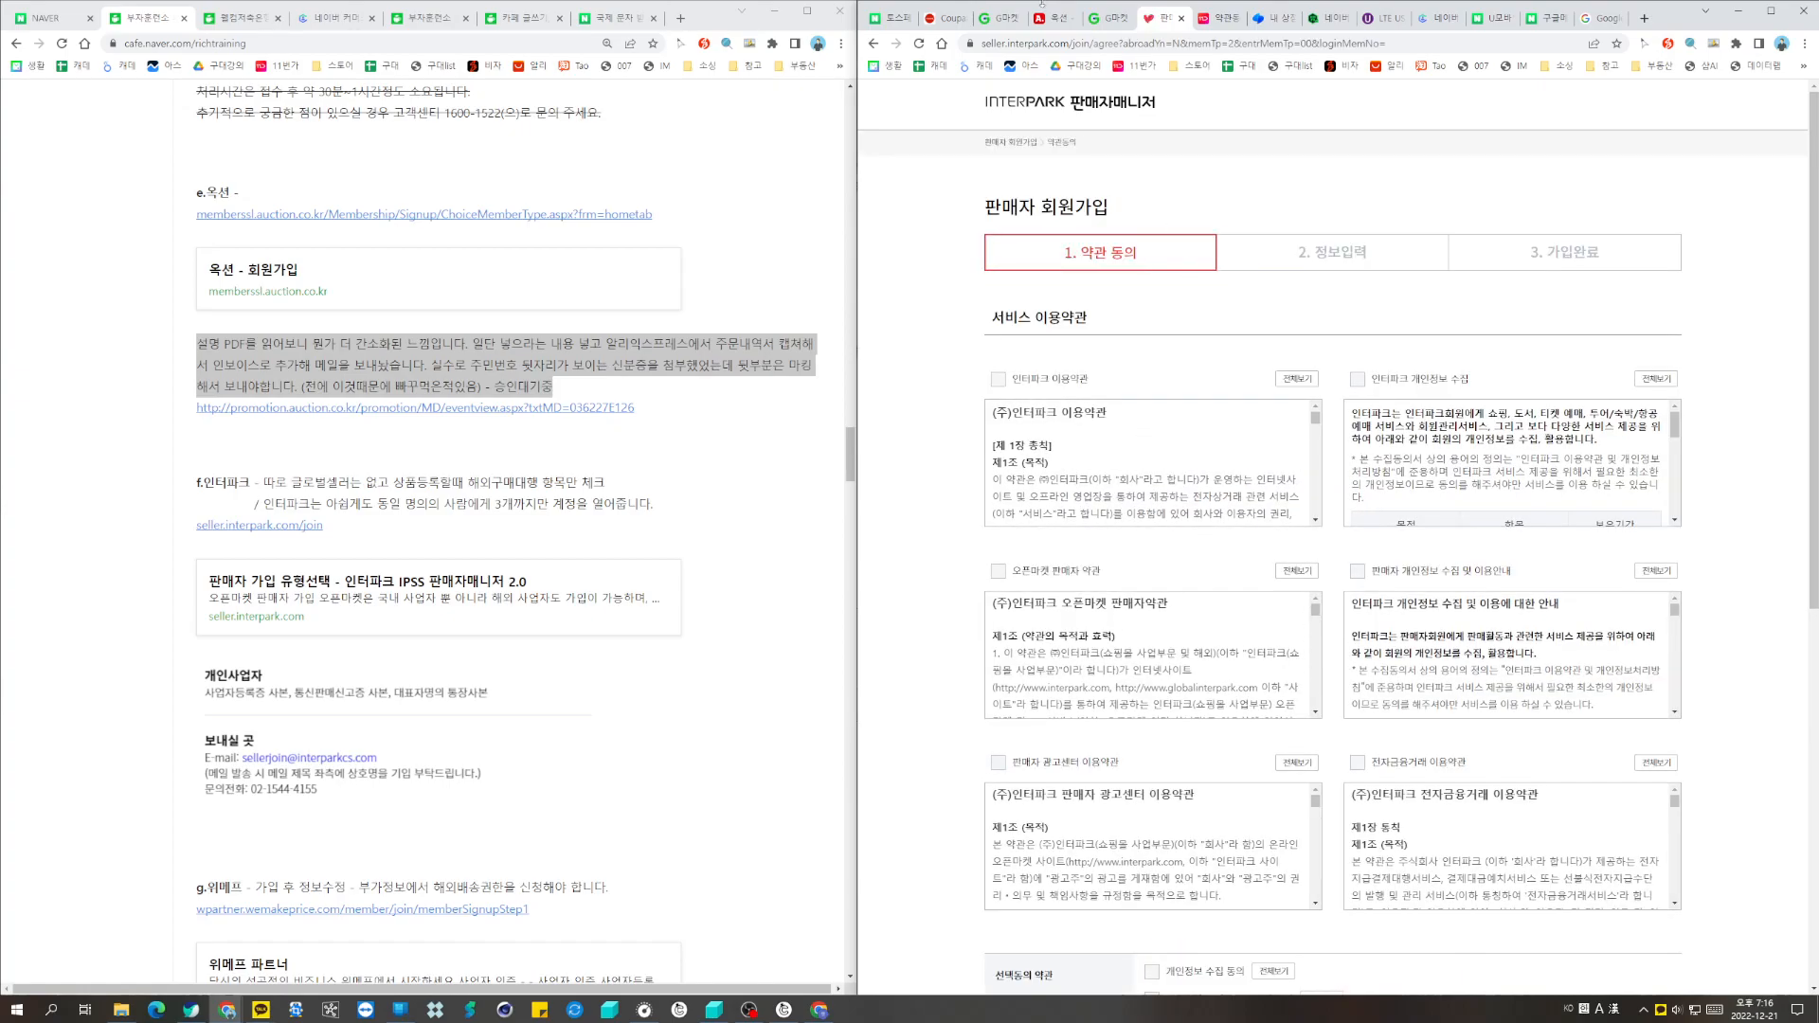
left_click(1000, 380)
scroll(1358, 380, "down", 5)
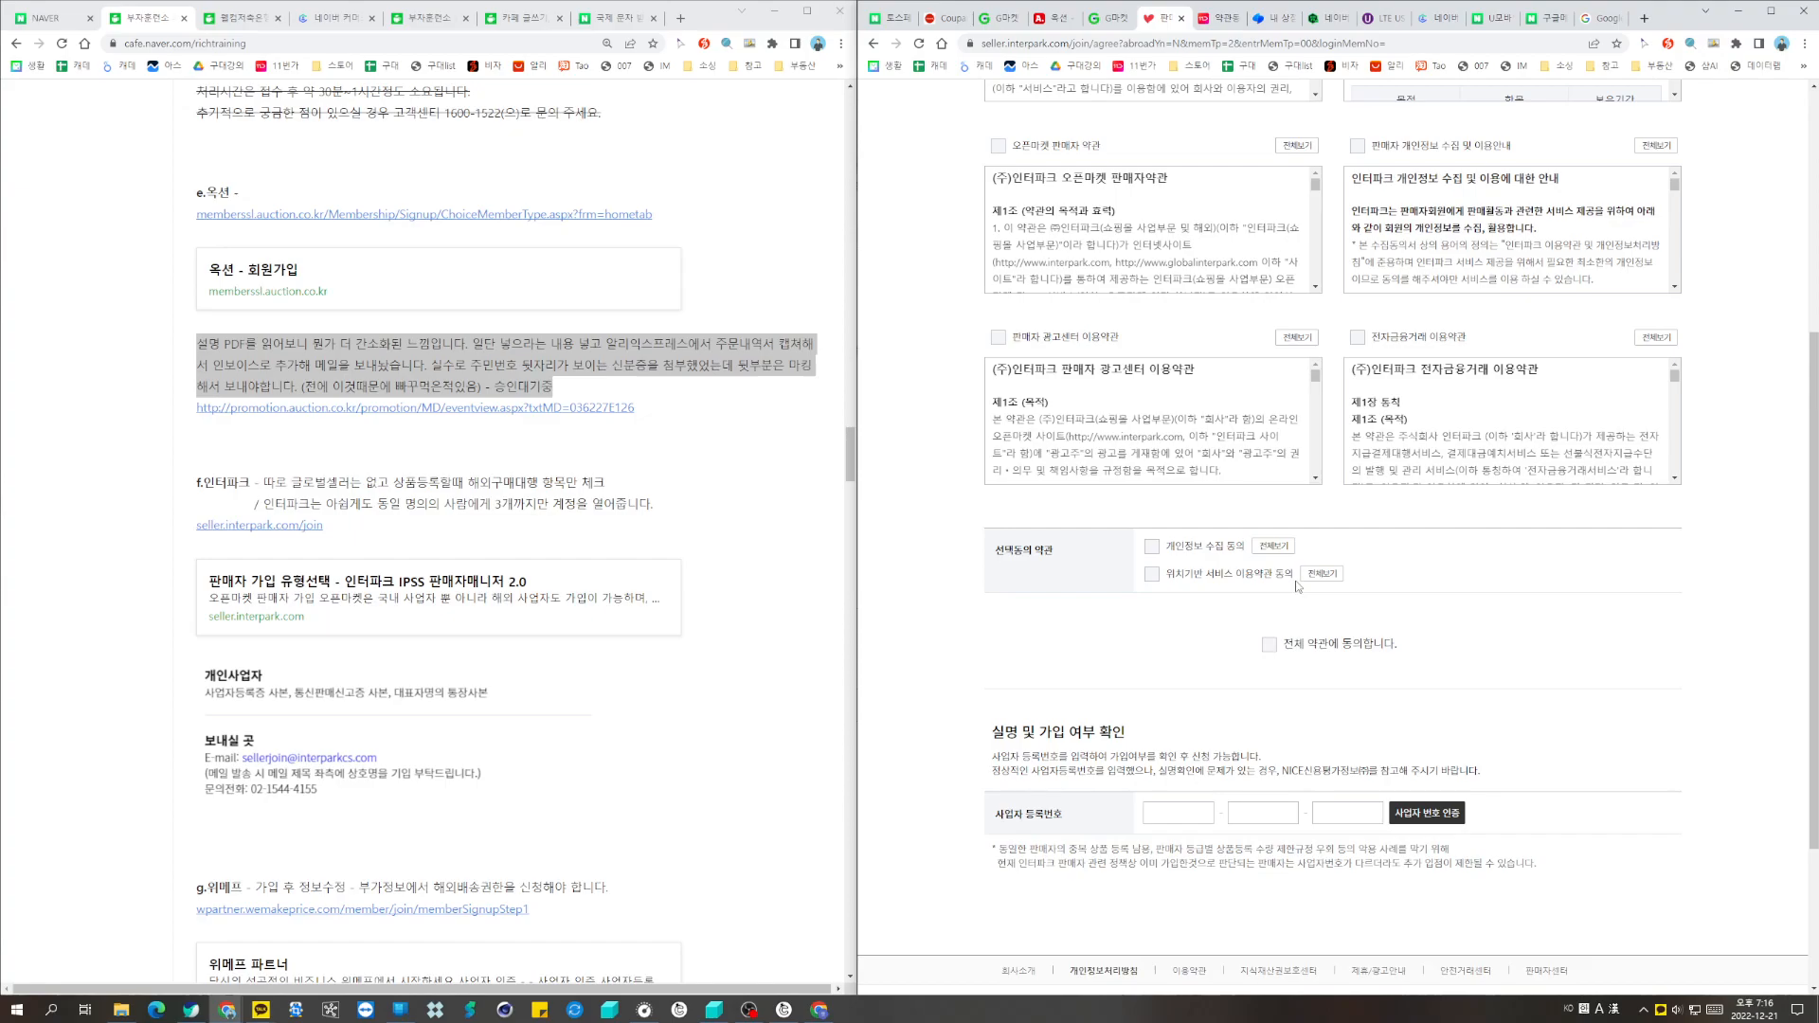
scroll(1268, 655, "up", 1)
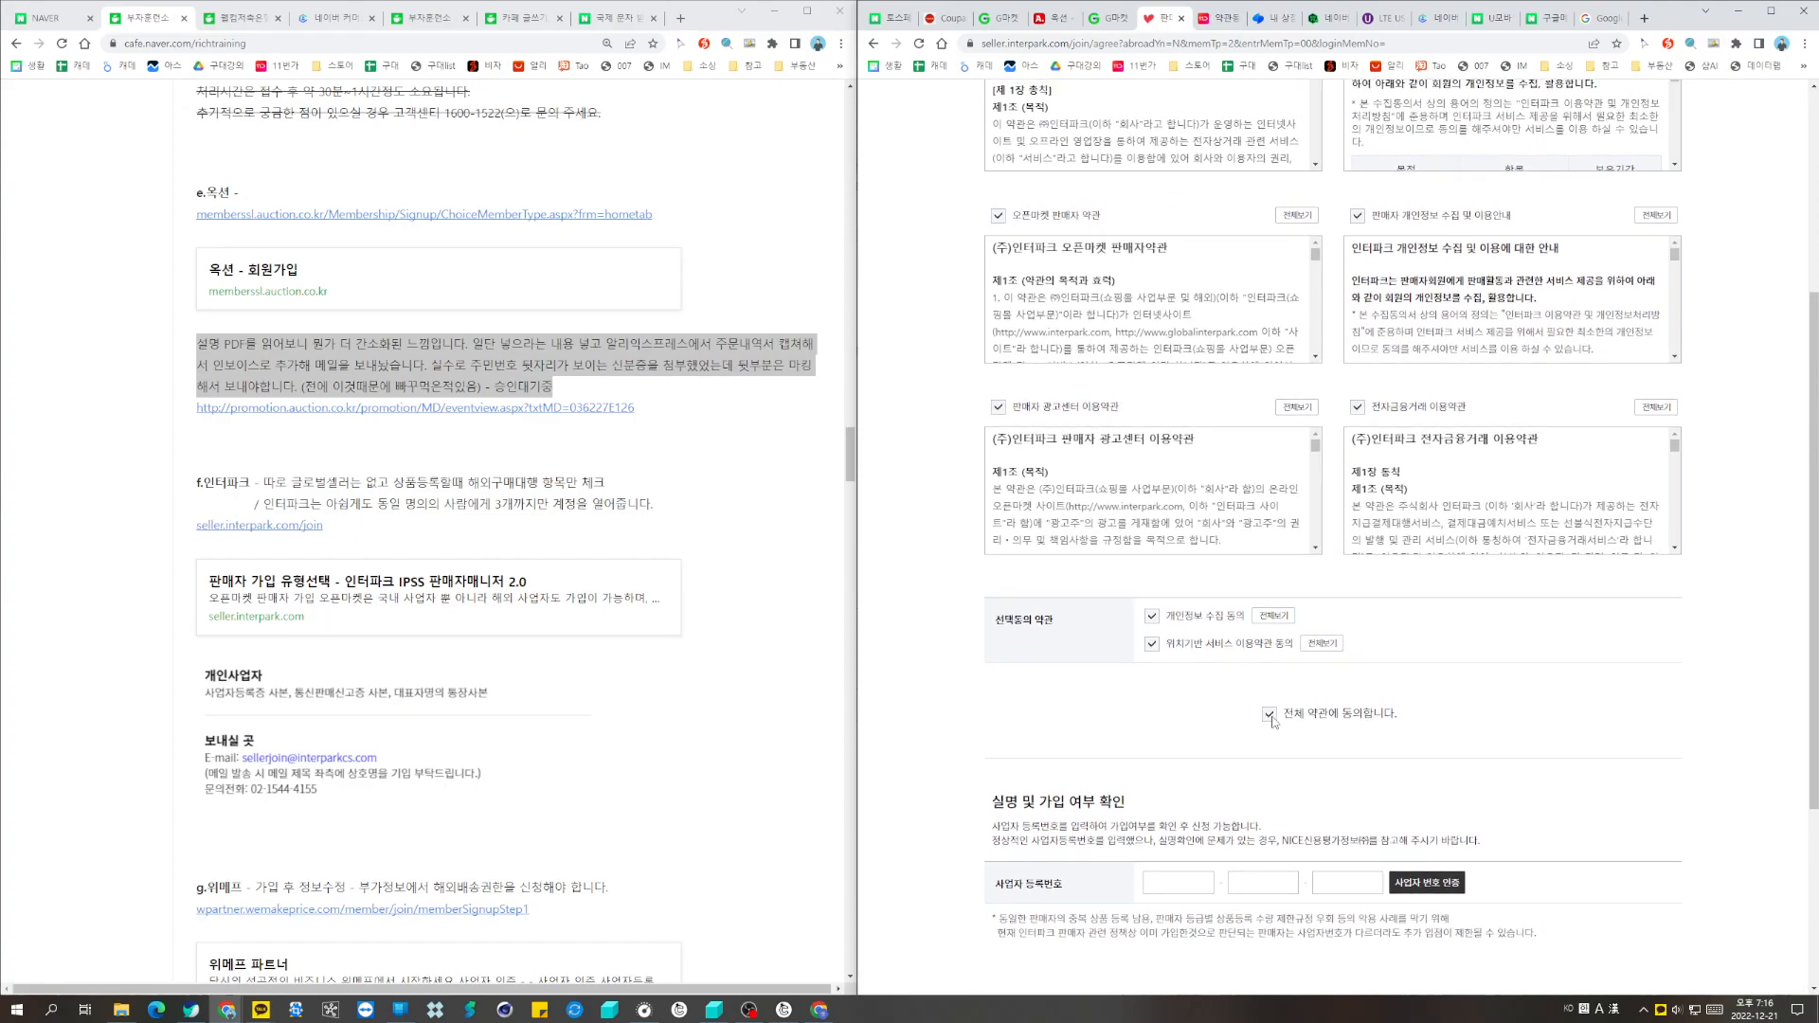
scroll(1272, 721, "up", 2)
scroll(1363, 571, "up", 2)
scroll(1364, 570, "down", 2)
scroll(1362, 572, "down", 3)
- Verify the business registration number and dismiss the document submission e-mail notice
key("Hangul")
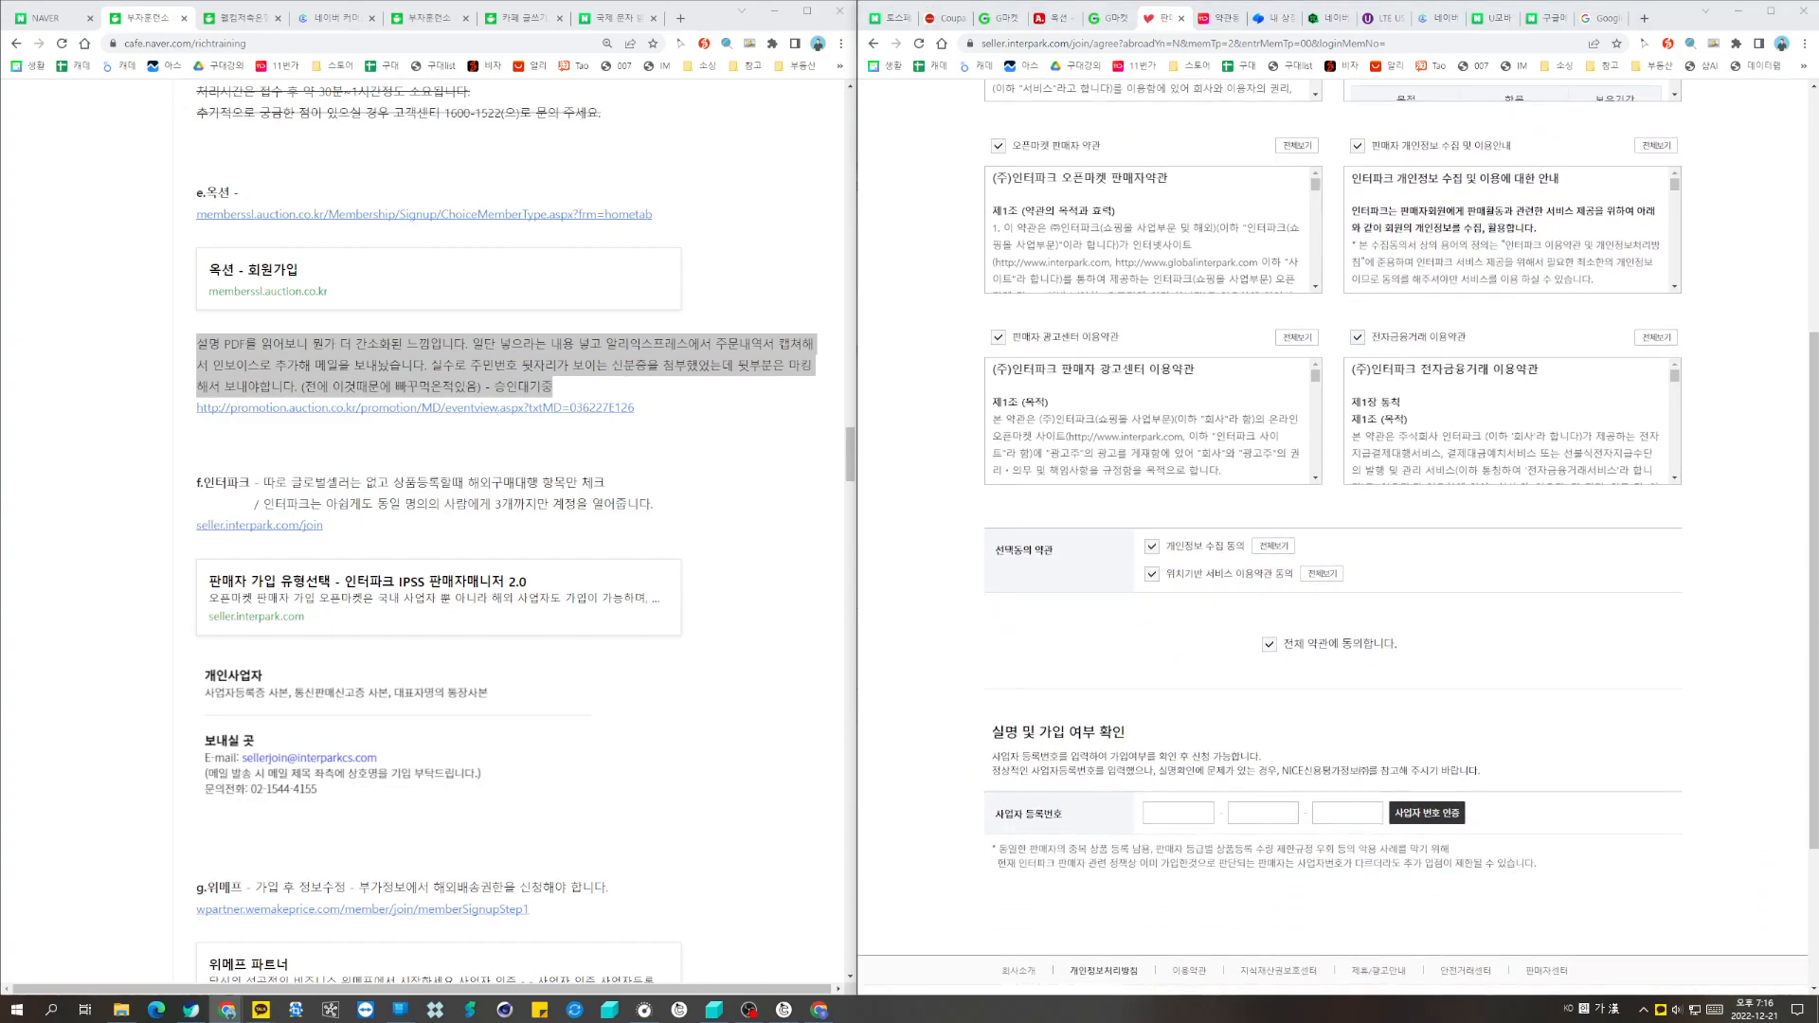
left_click(1163, 813)
type("508")
type("12")
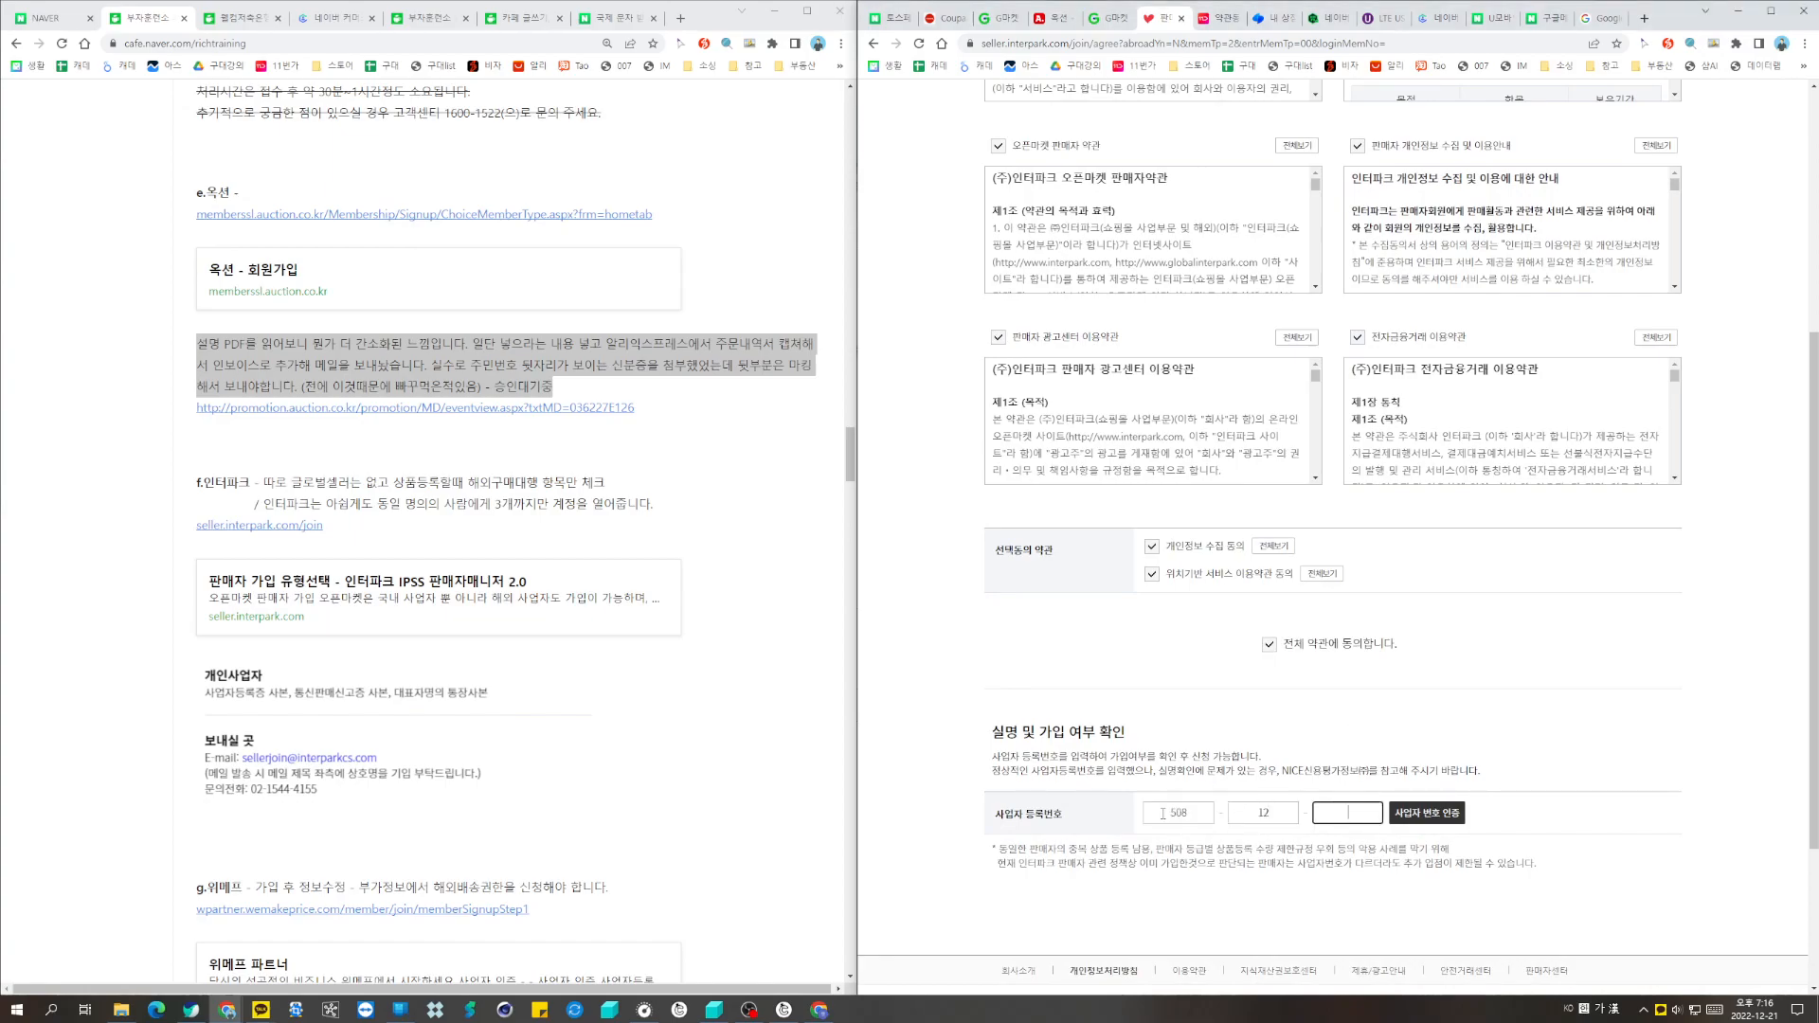
type("11912")
left_click(1415, 814)
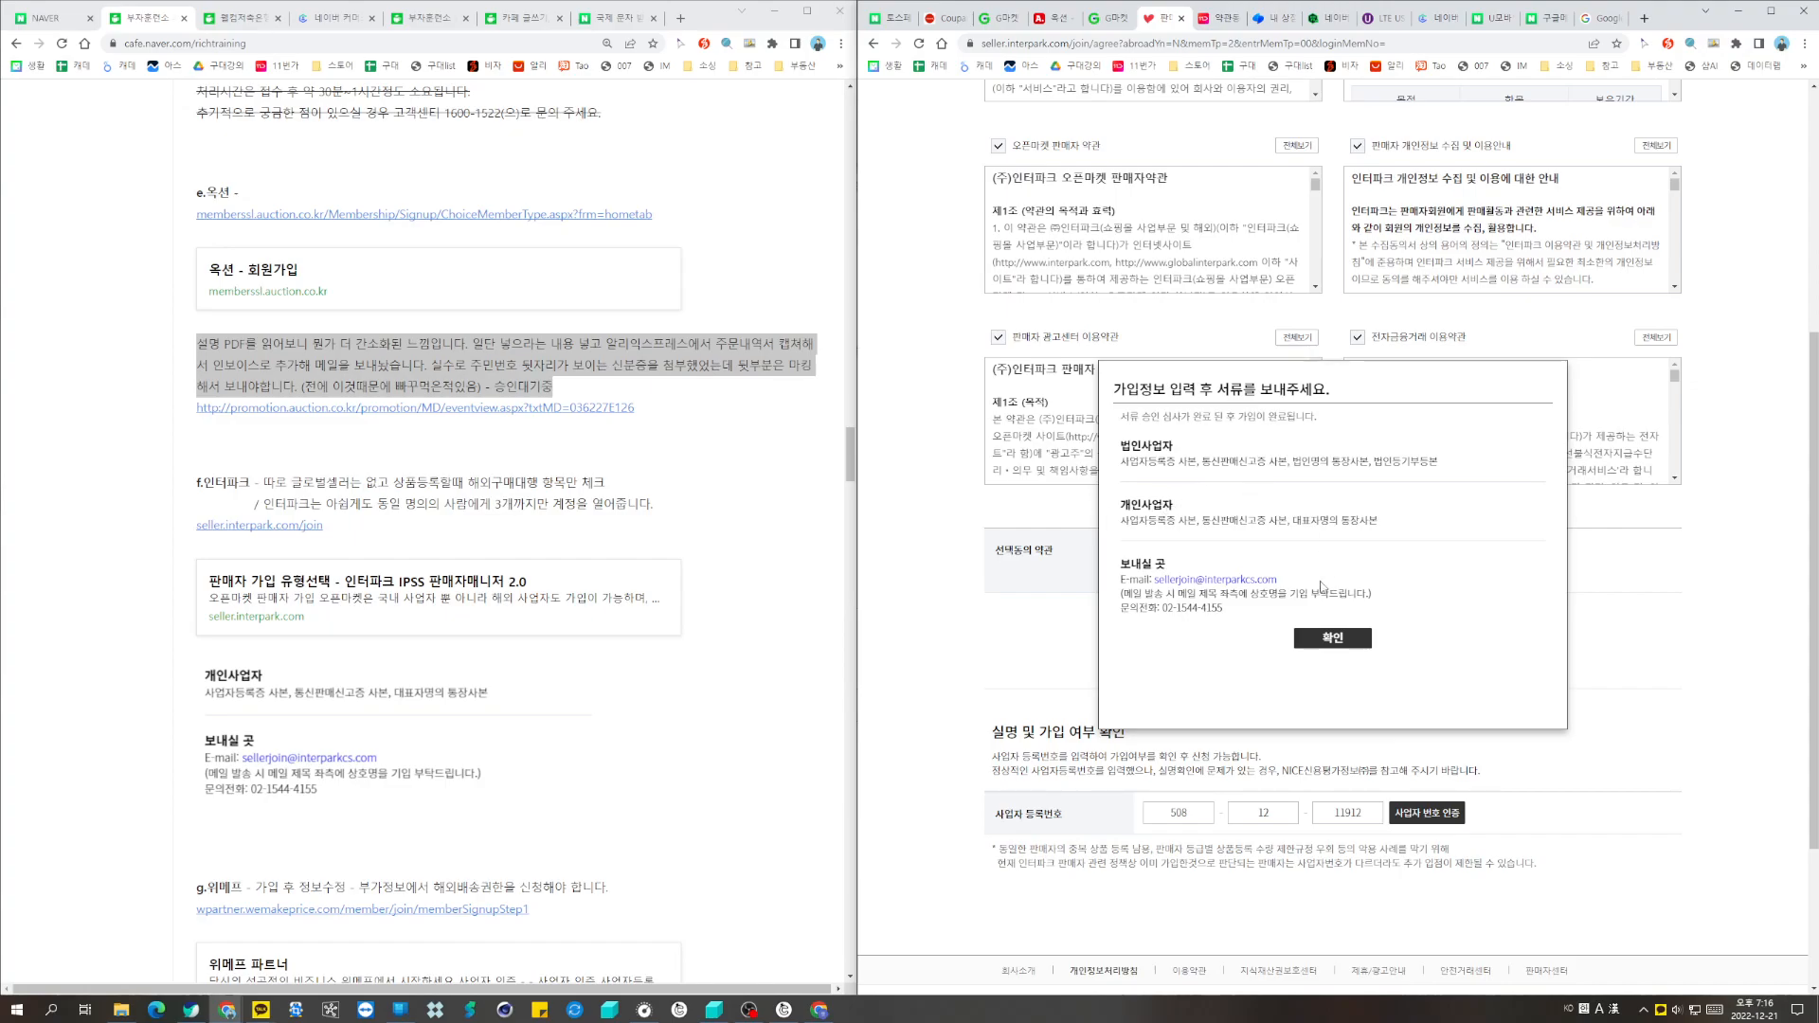
left_click_drag(1310, 580, 1153, 580)
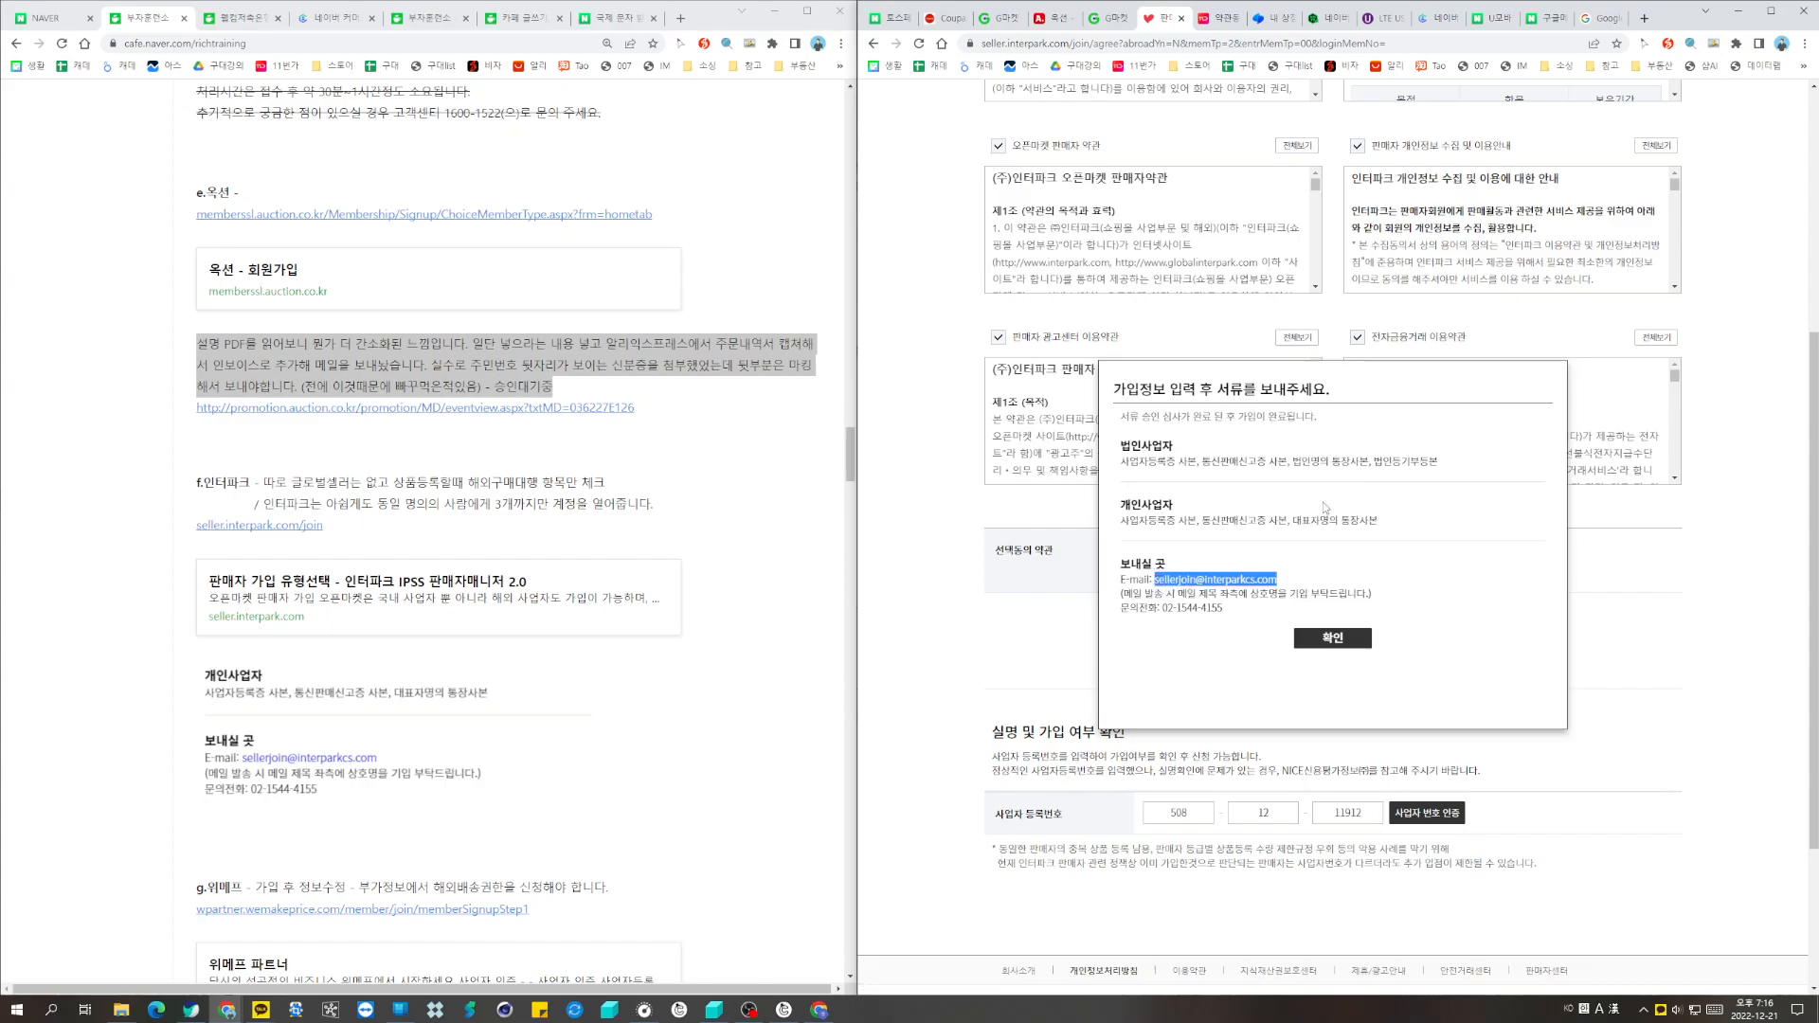
left_click(1346, 640)
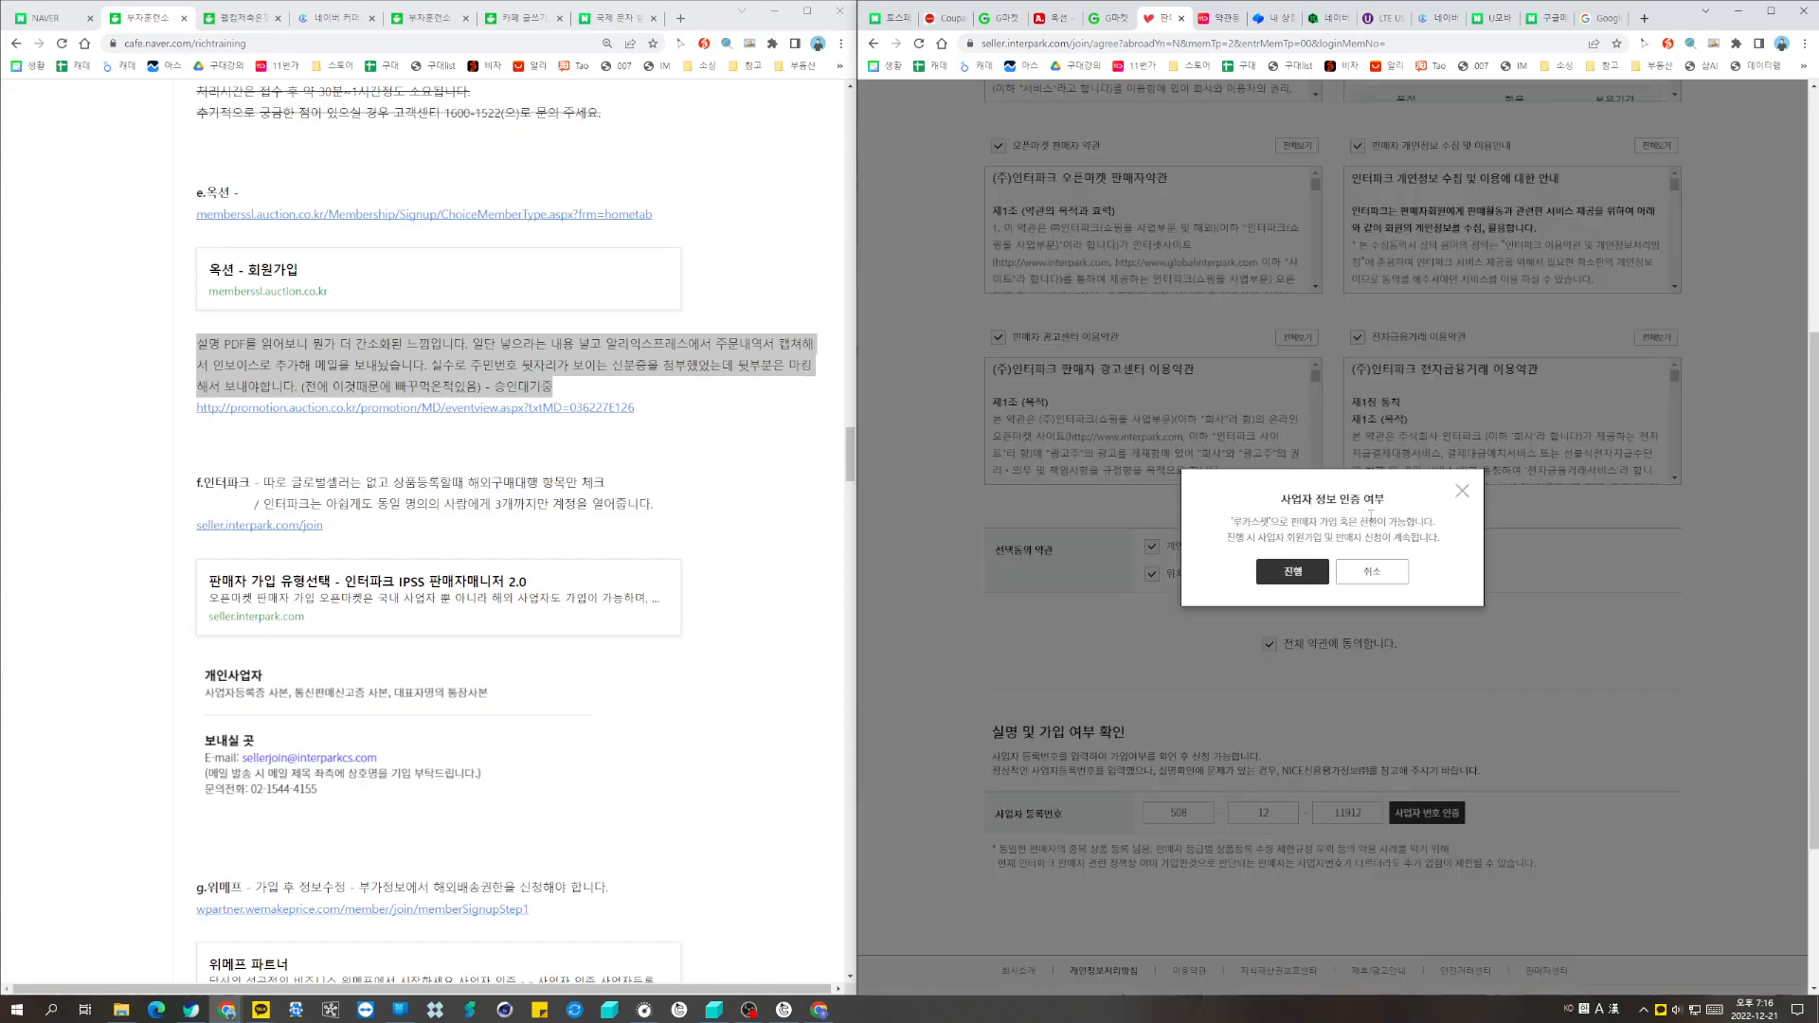
- Enter a seller login ID, check its availability, and fill both password fields from saved passwords
left_click(1302, 574)
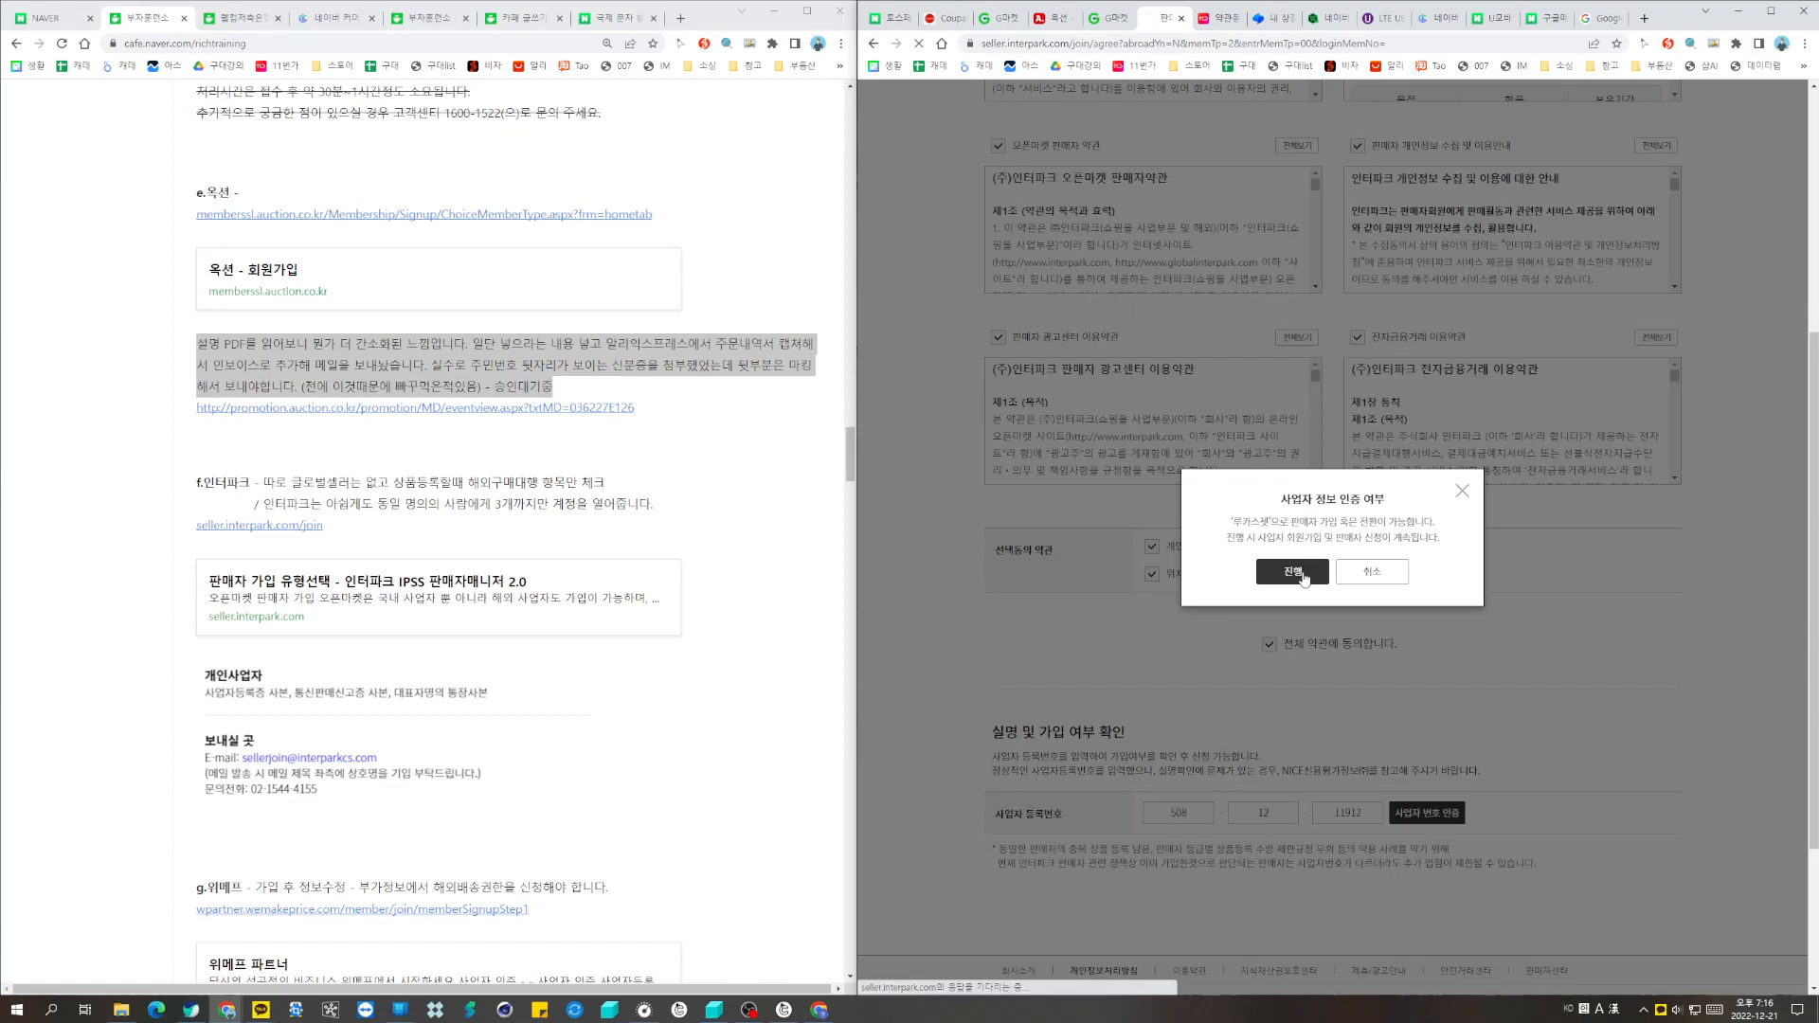
left_click(1167, 409)
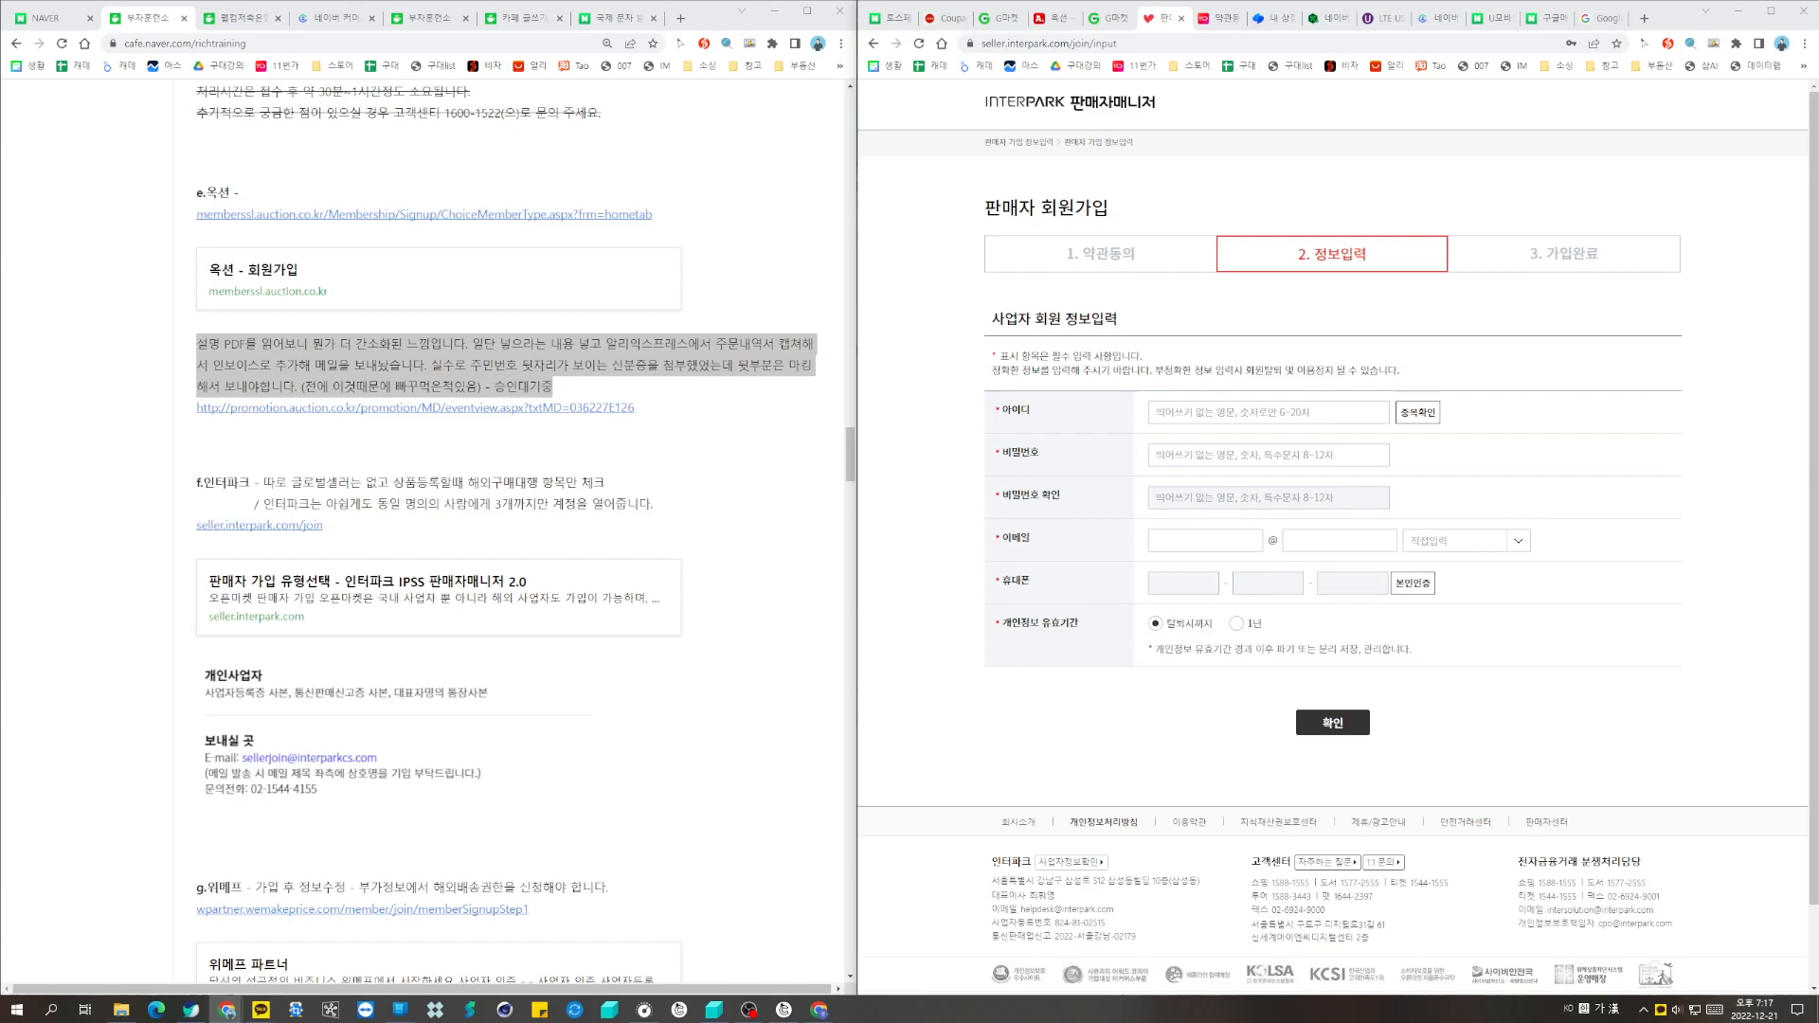
left_click(1299, 407)
type("lukasj")
left_click(1430, 416)
type("j")
left_click(1251, 448)
left_click(1271, 498)
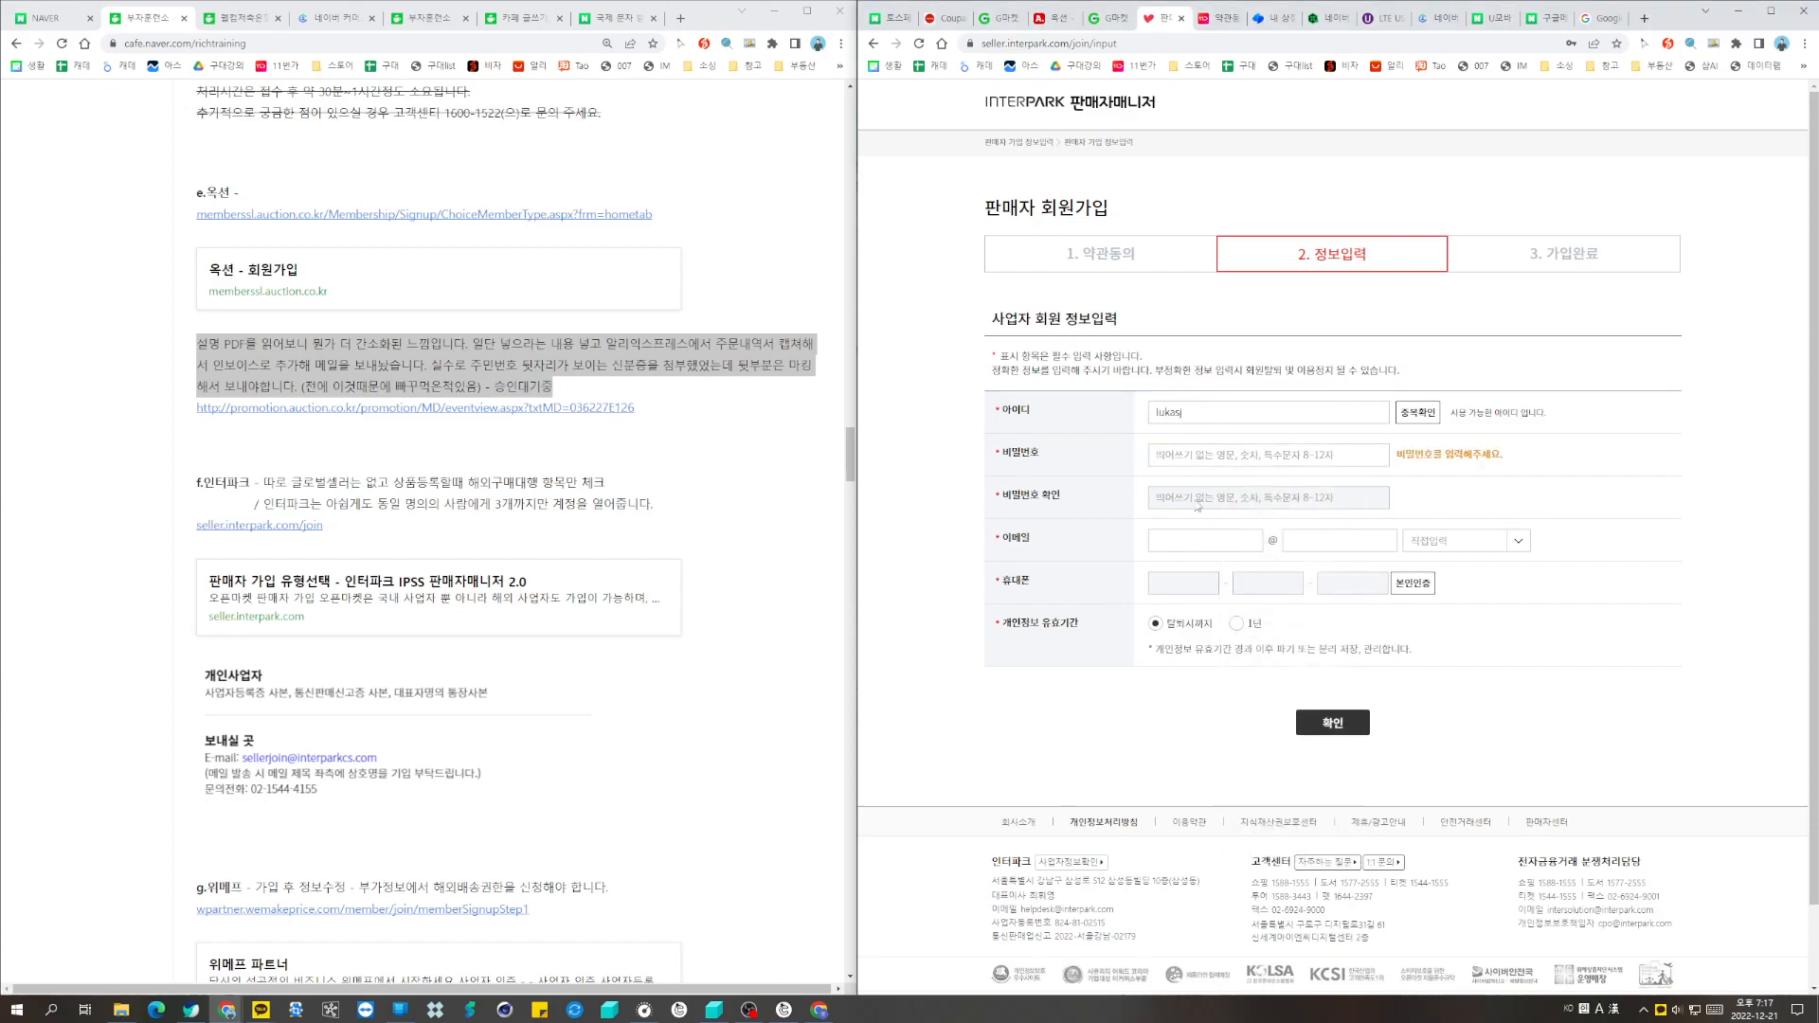
left_click(1255, 452)
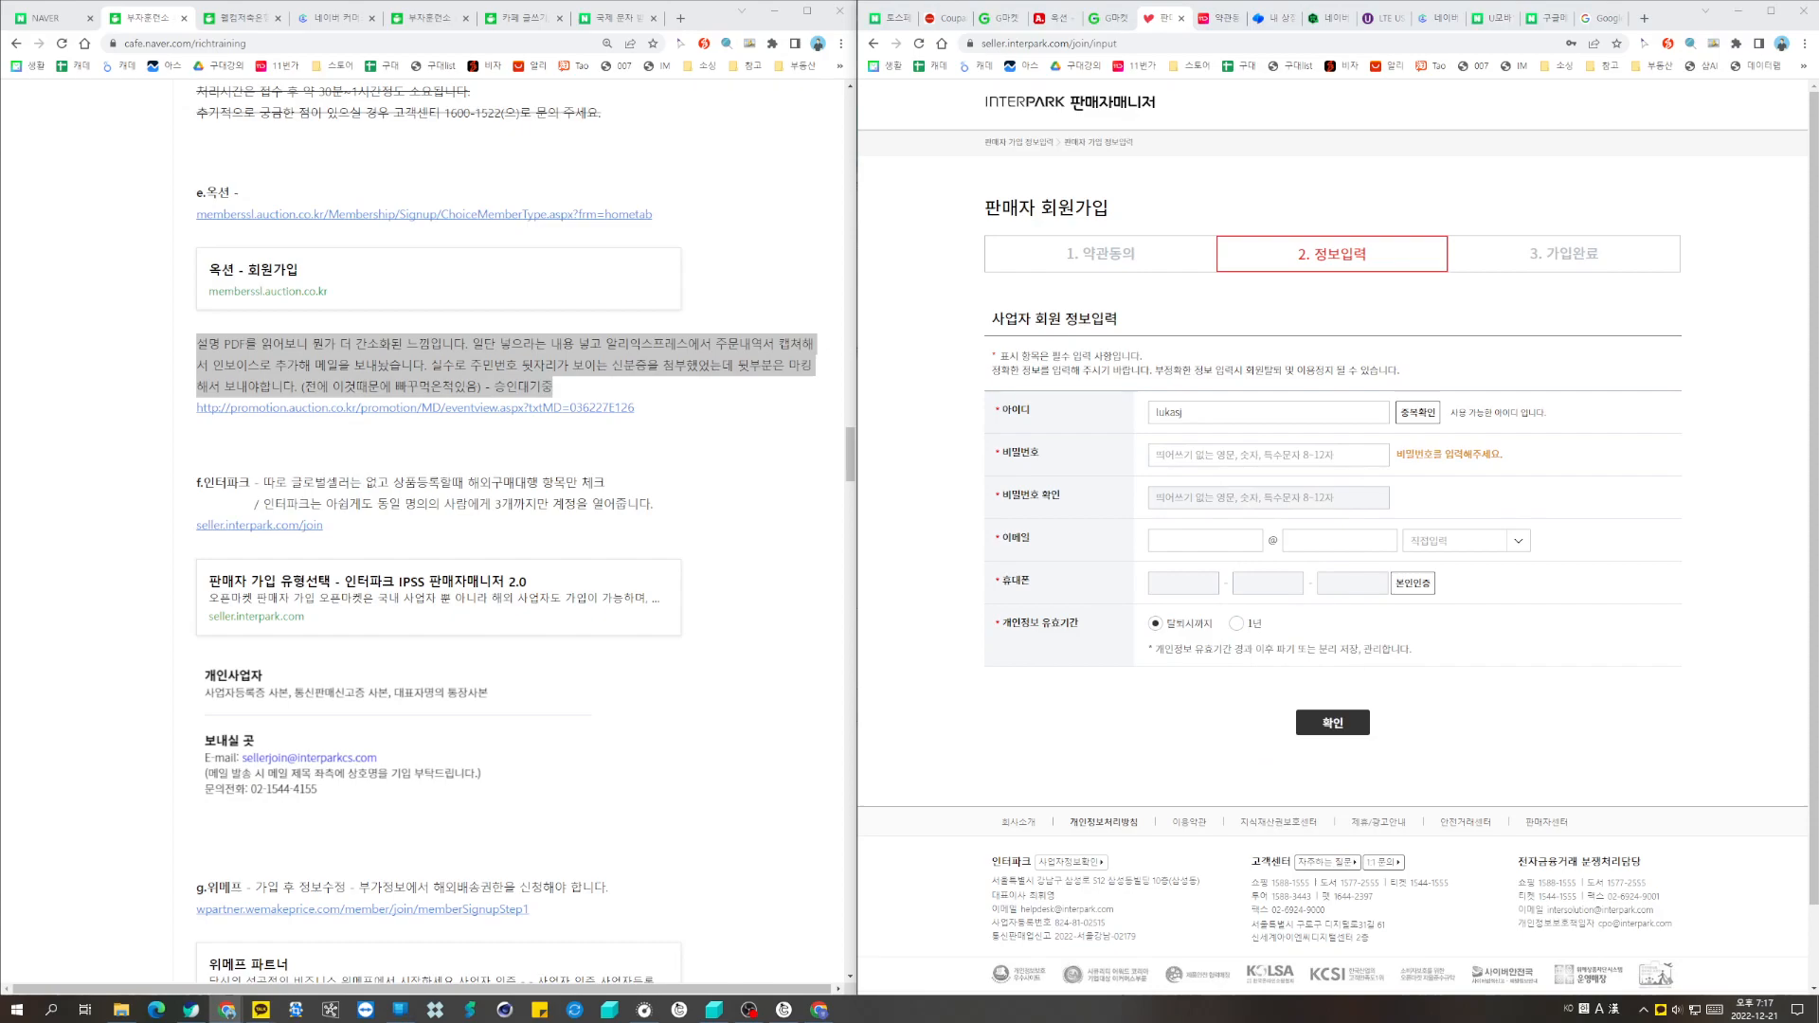
left_click(1249, 462)
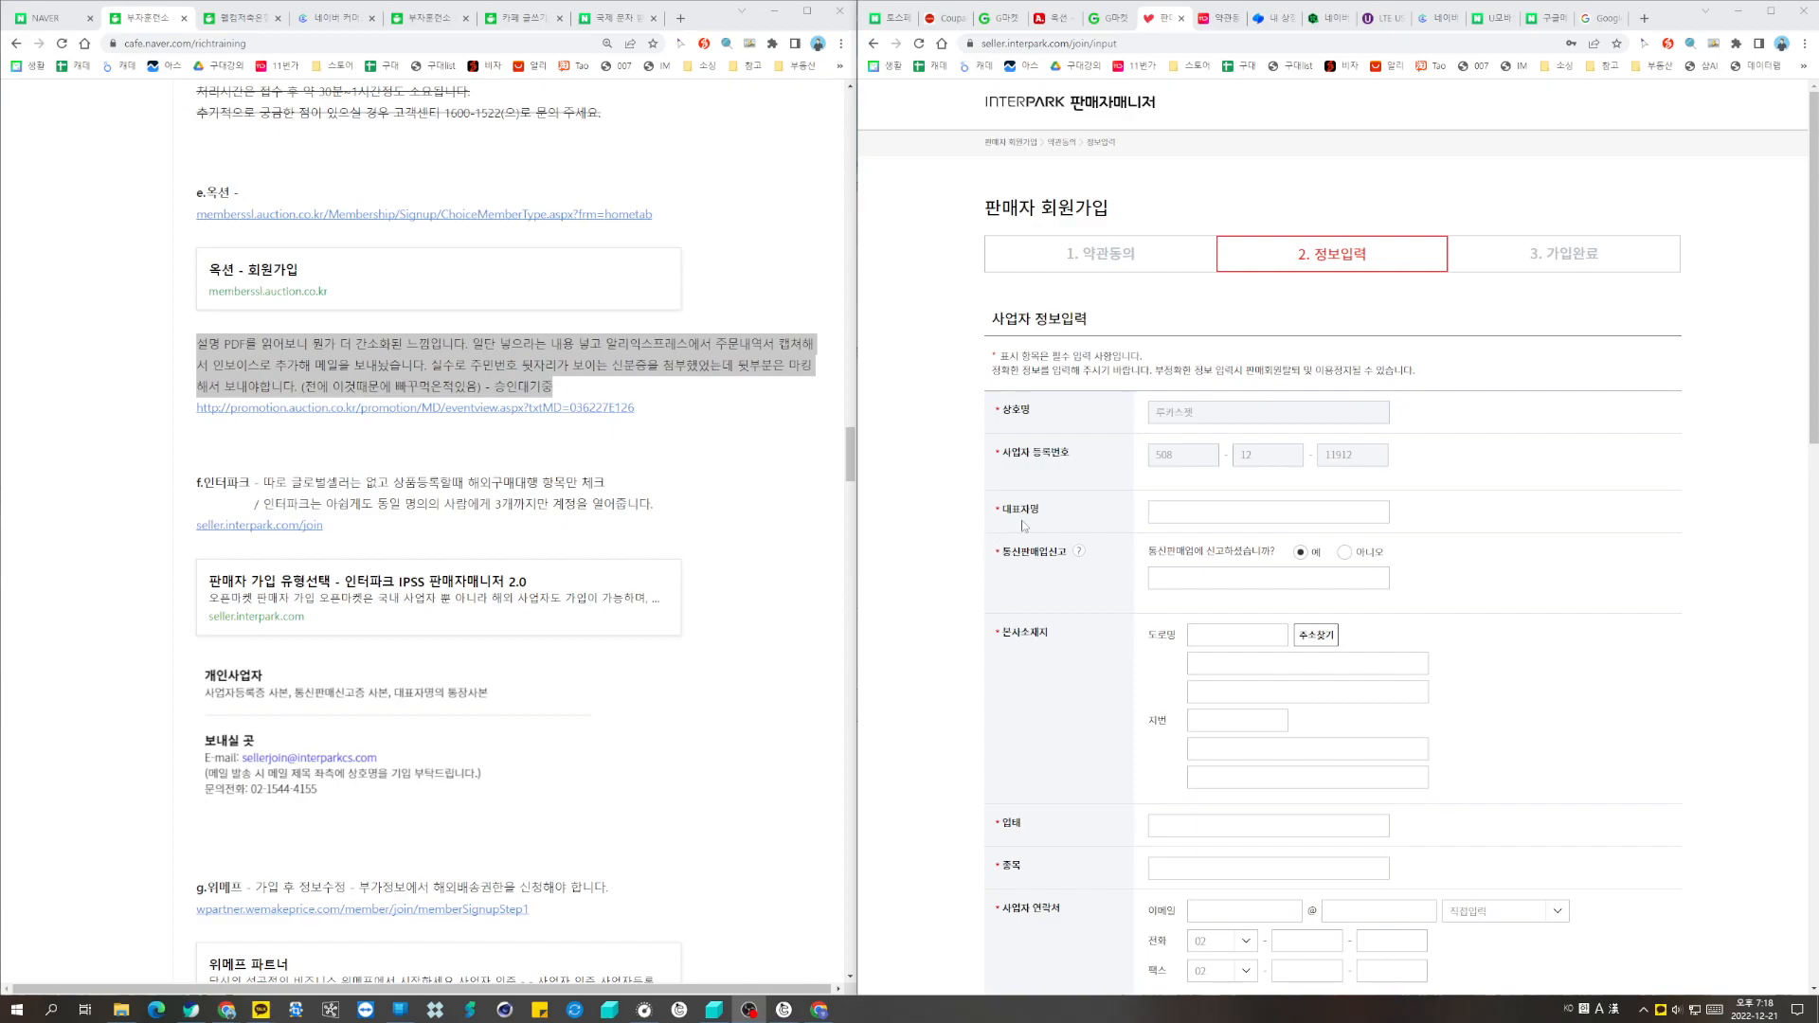
- Enter the representative's name on the Interpark business form
scroll(1432, 473, "down", 1)
left_click(1281, 449)
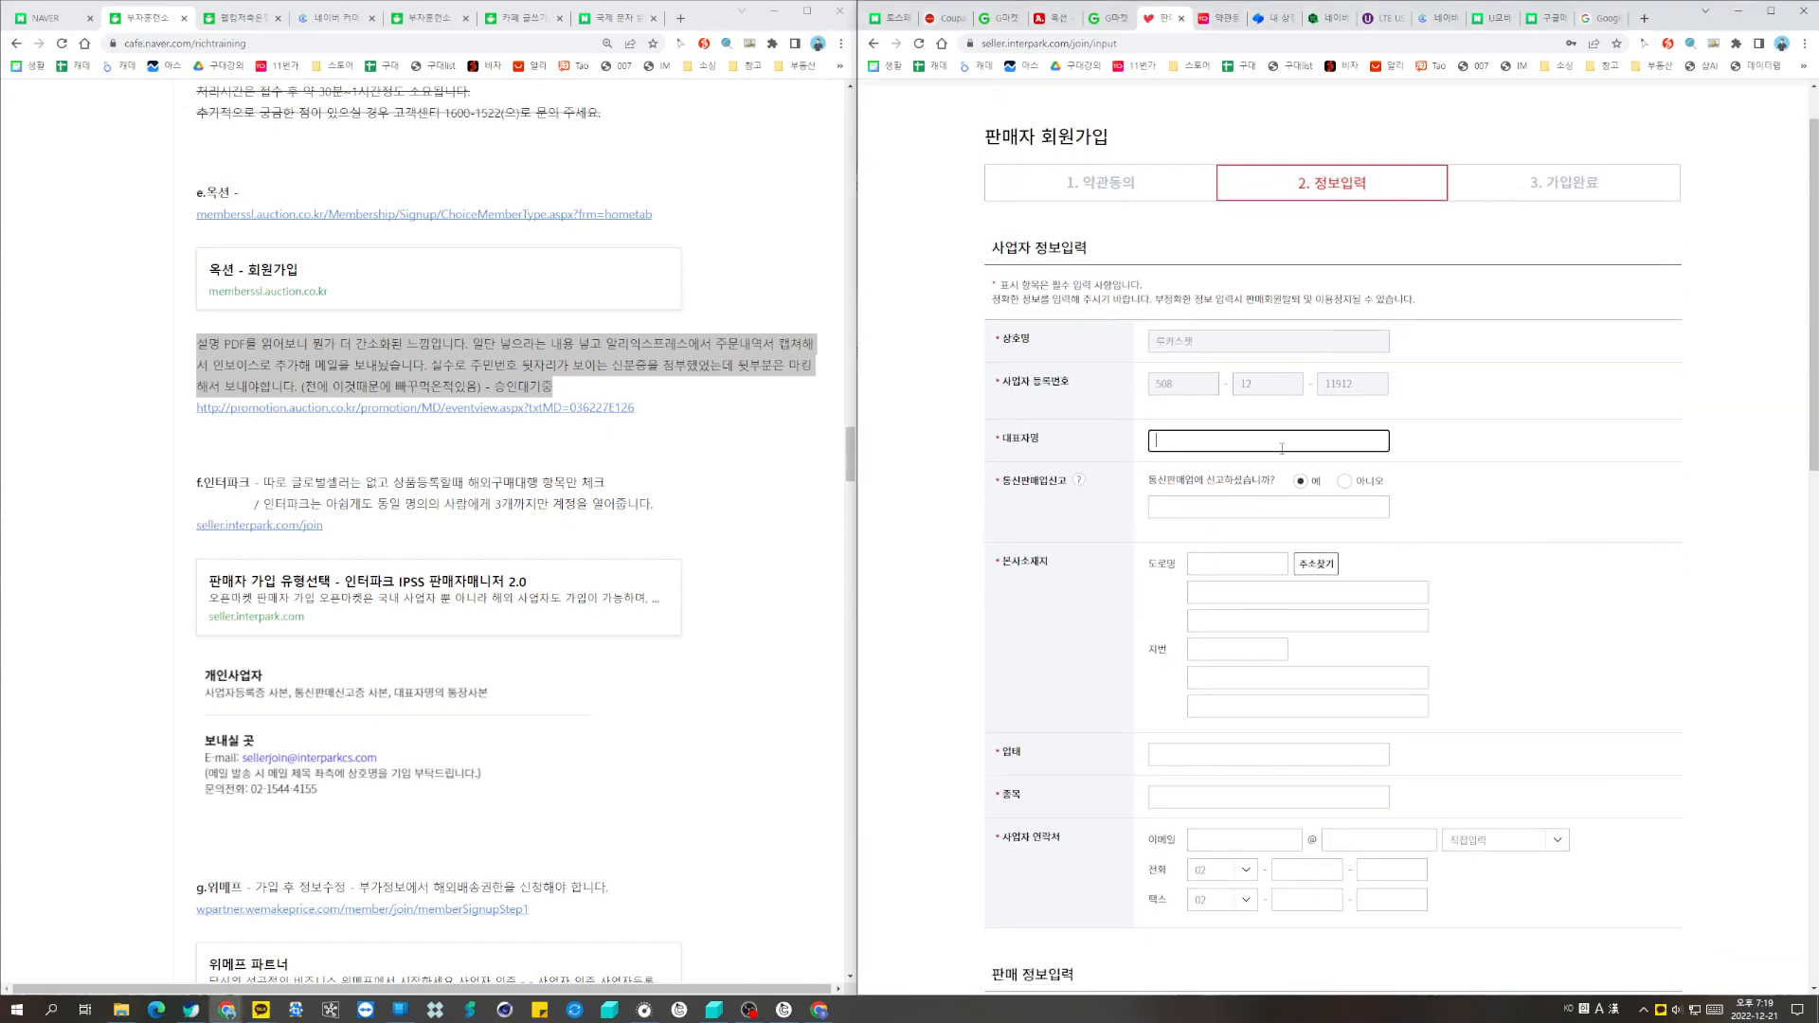
key("BackSpace")
key("BackSpace")
- Paste the copied mail-order sales report number into the 통신판매업신고 field
key("alt+Tab")
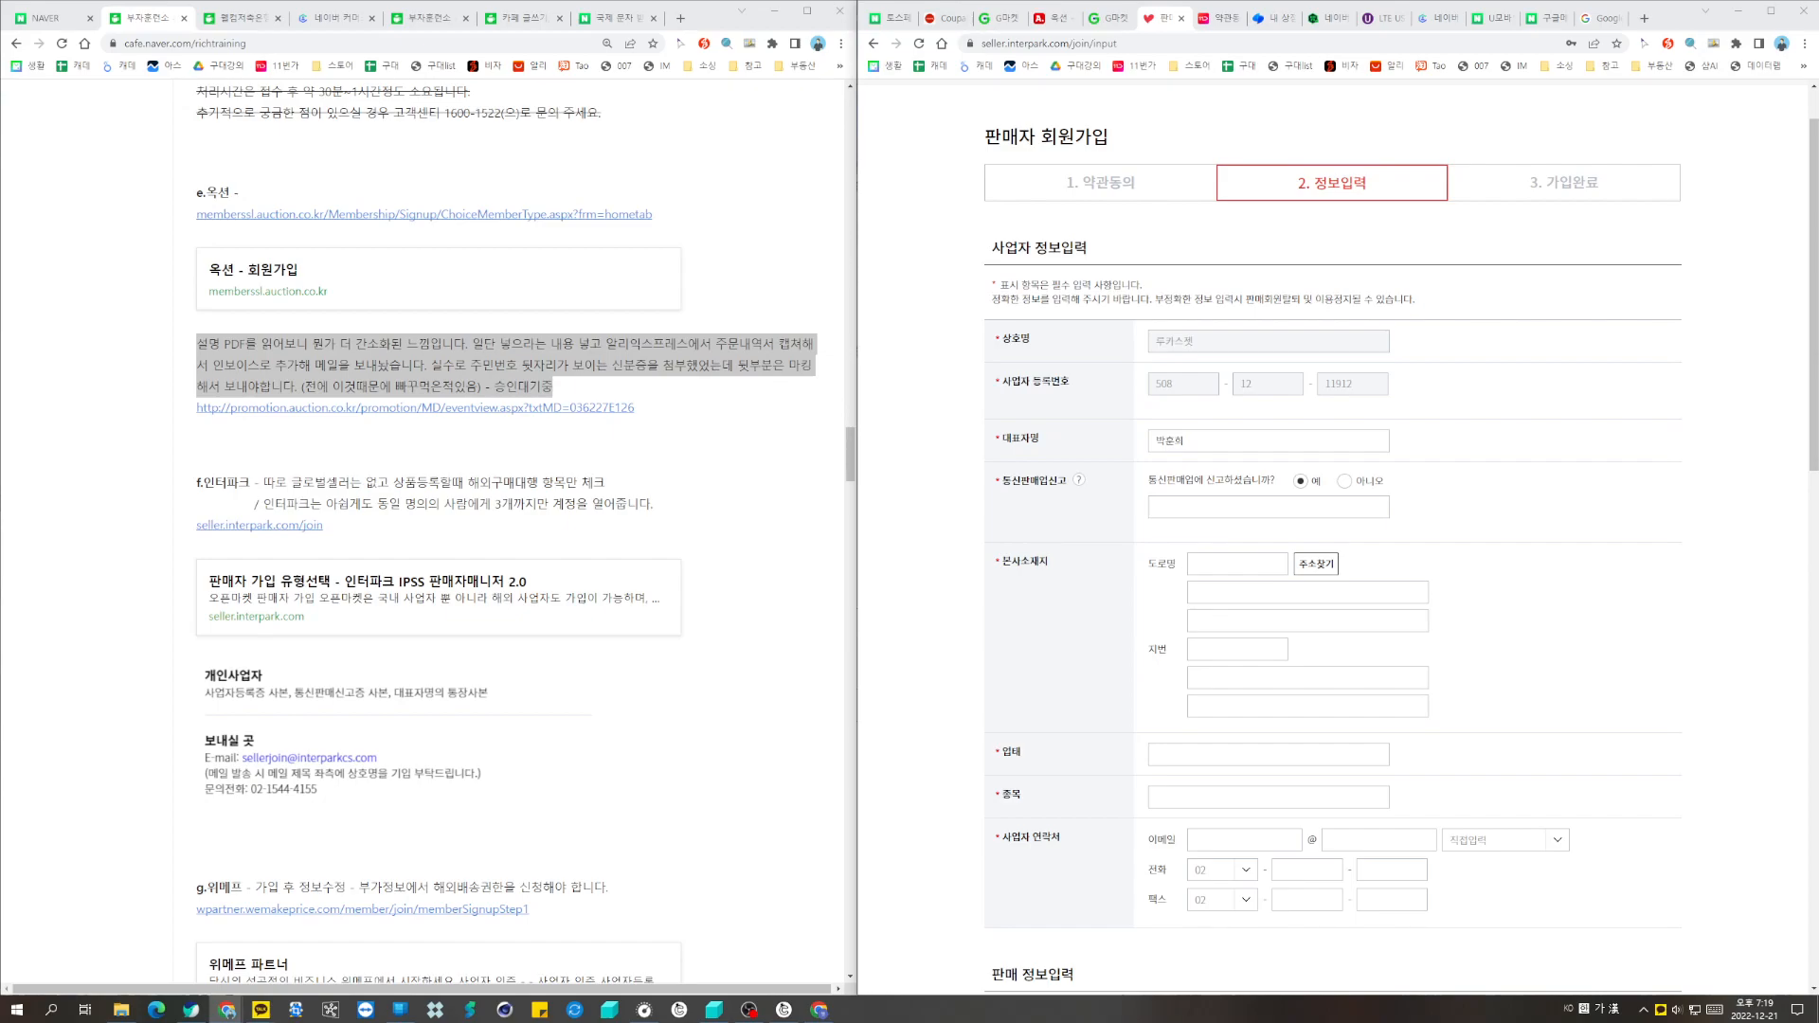
left_click(1268, 507)
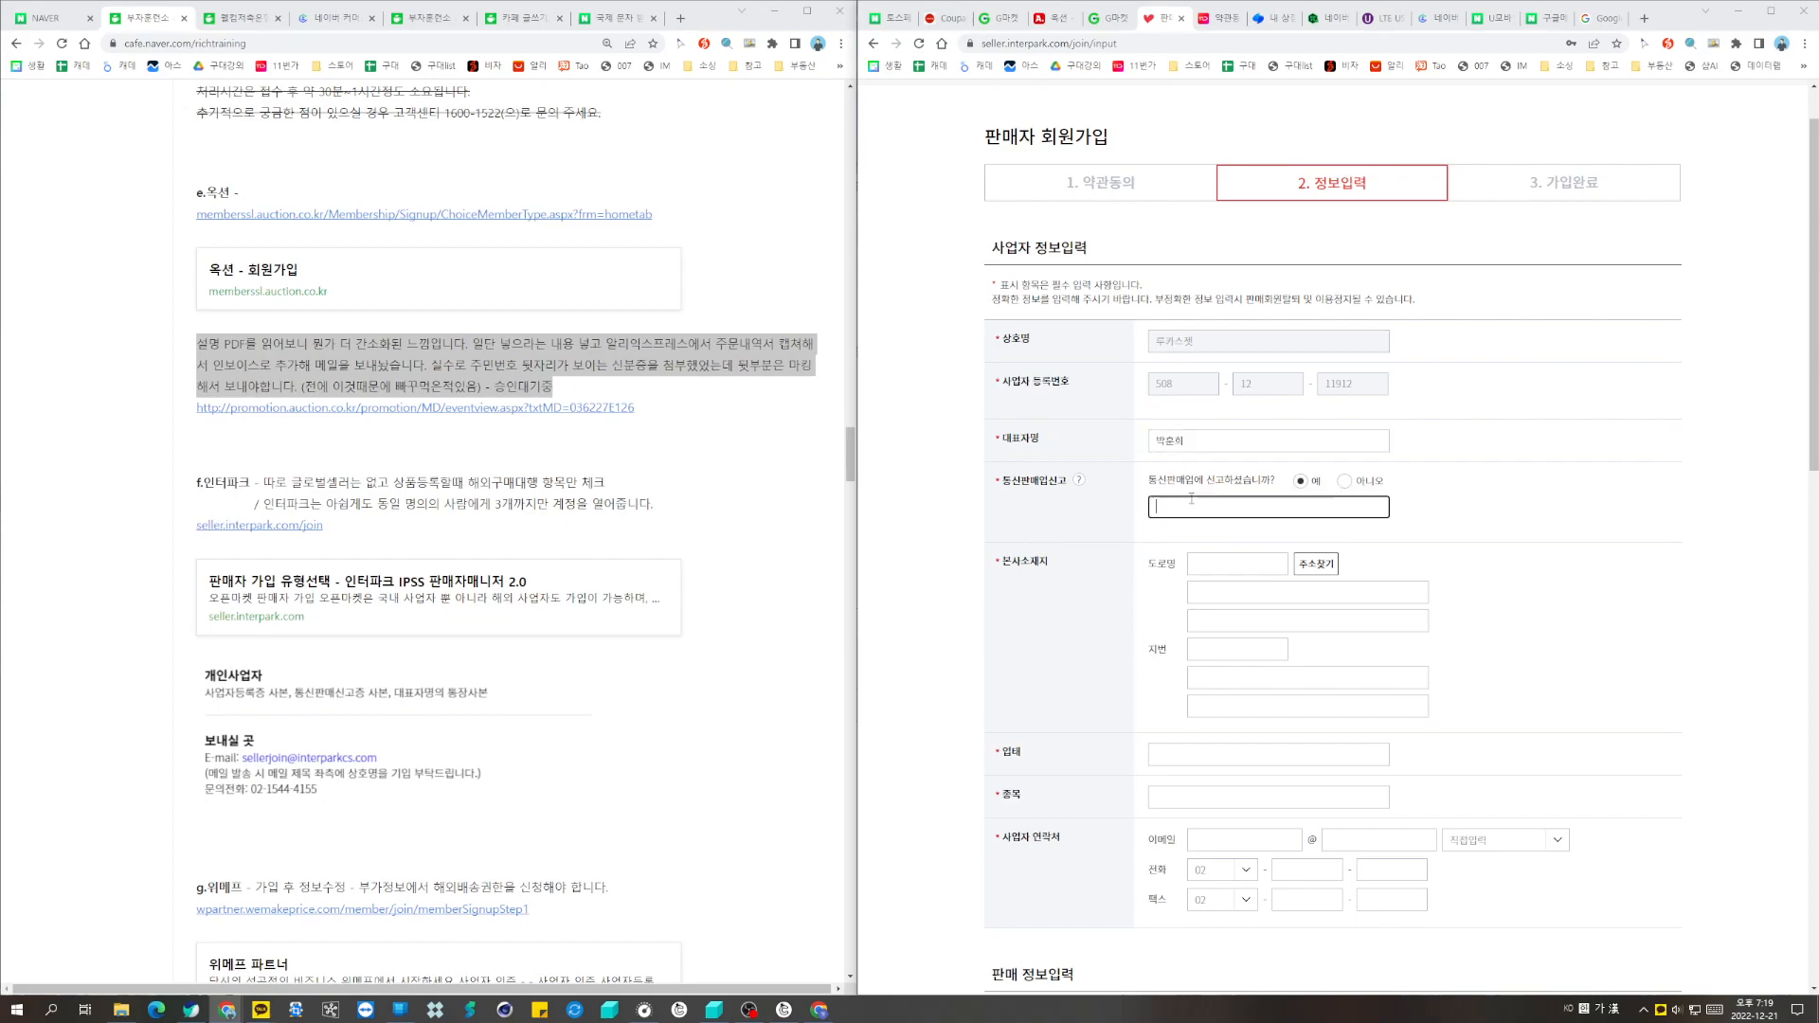
key("alt+Tab")
left_click(1179, 508)
type("2022-인천부평-2486호")
- Search the pasted road address, pick the result, add the detail address and insert it
left_click(1307, 572)
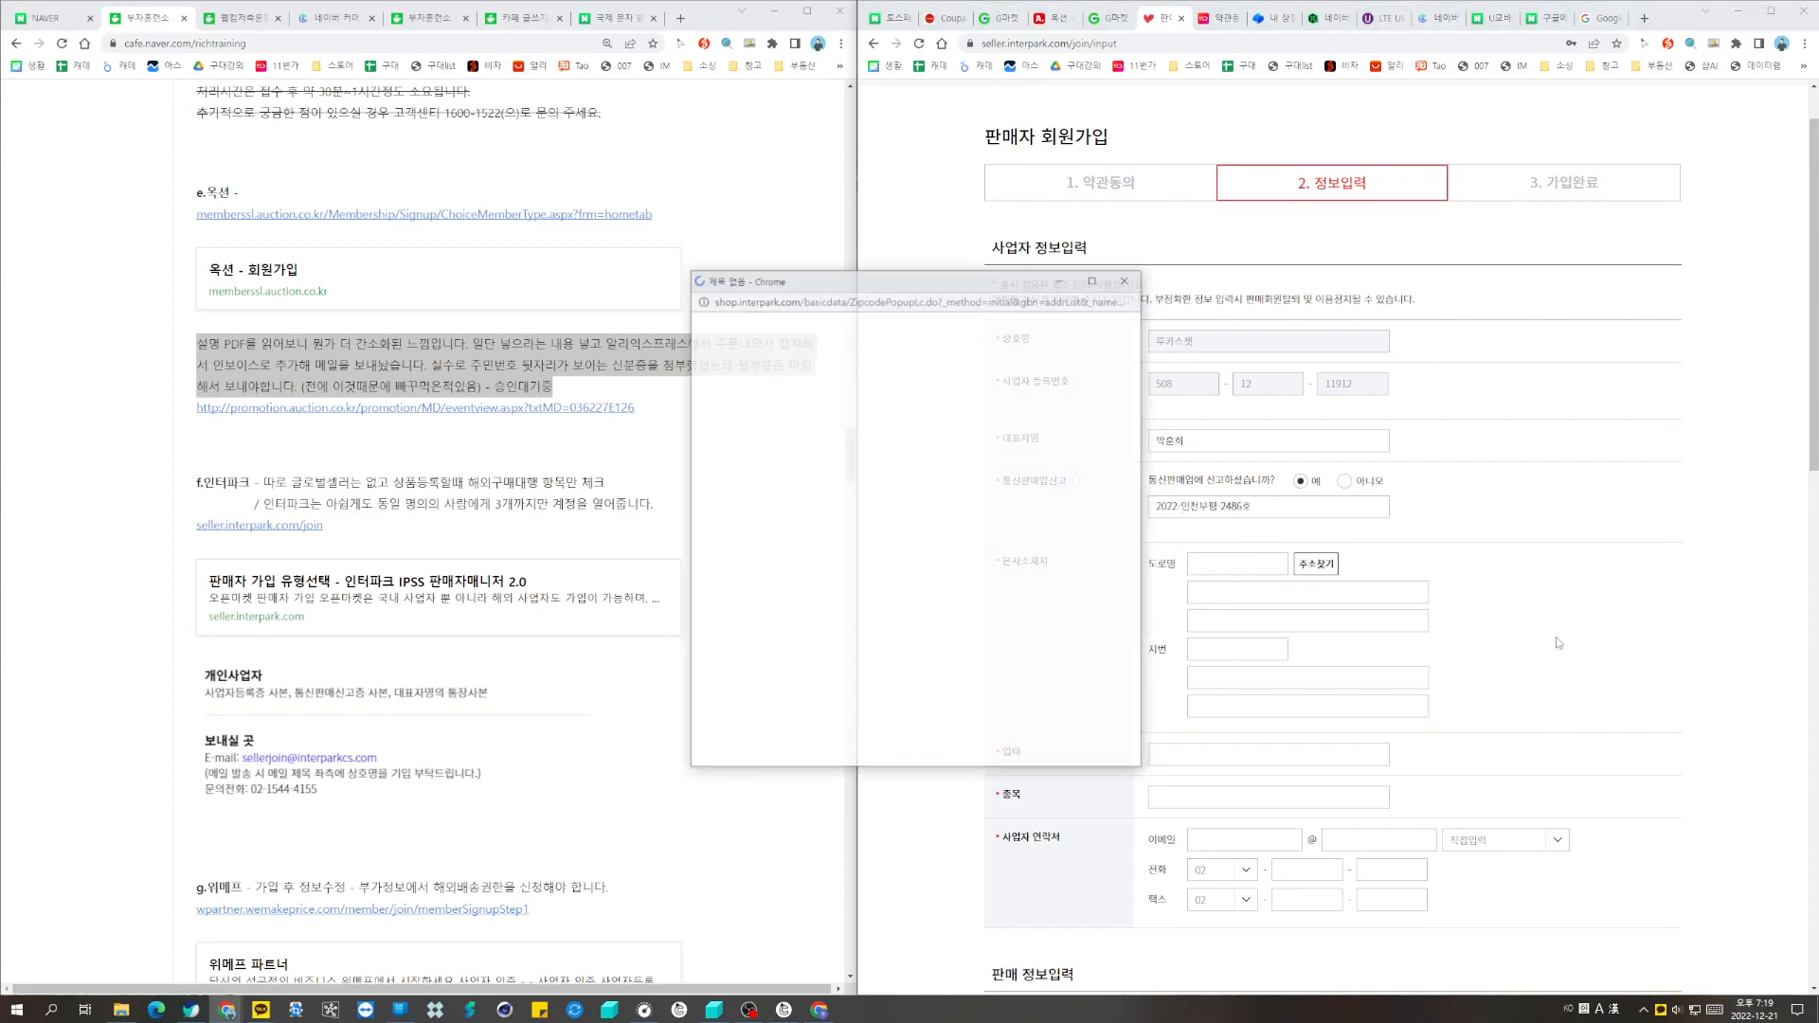
left_click(856, 382)
left_click(1135, 388)
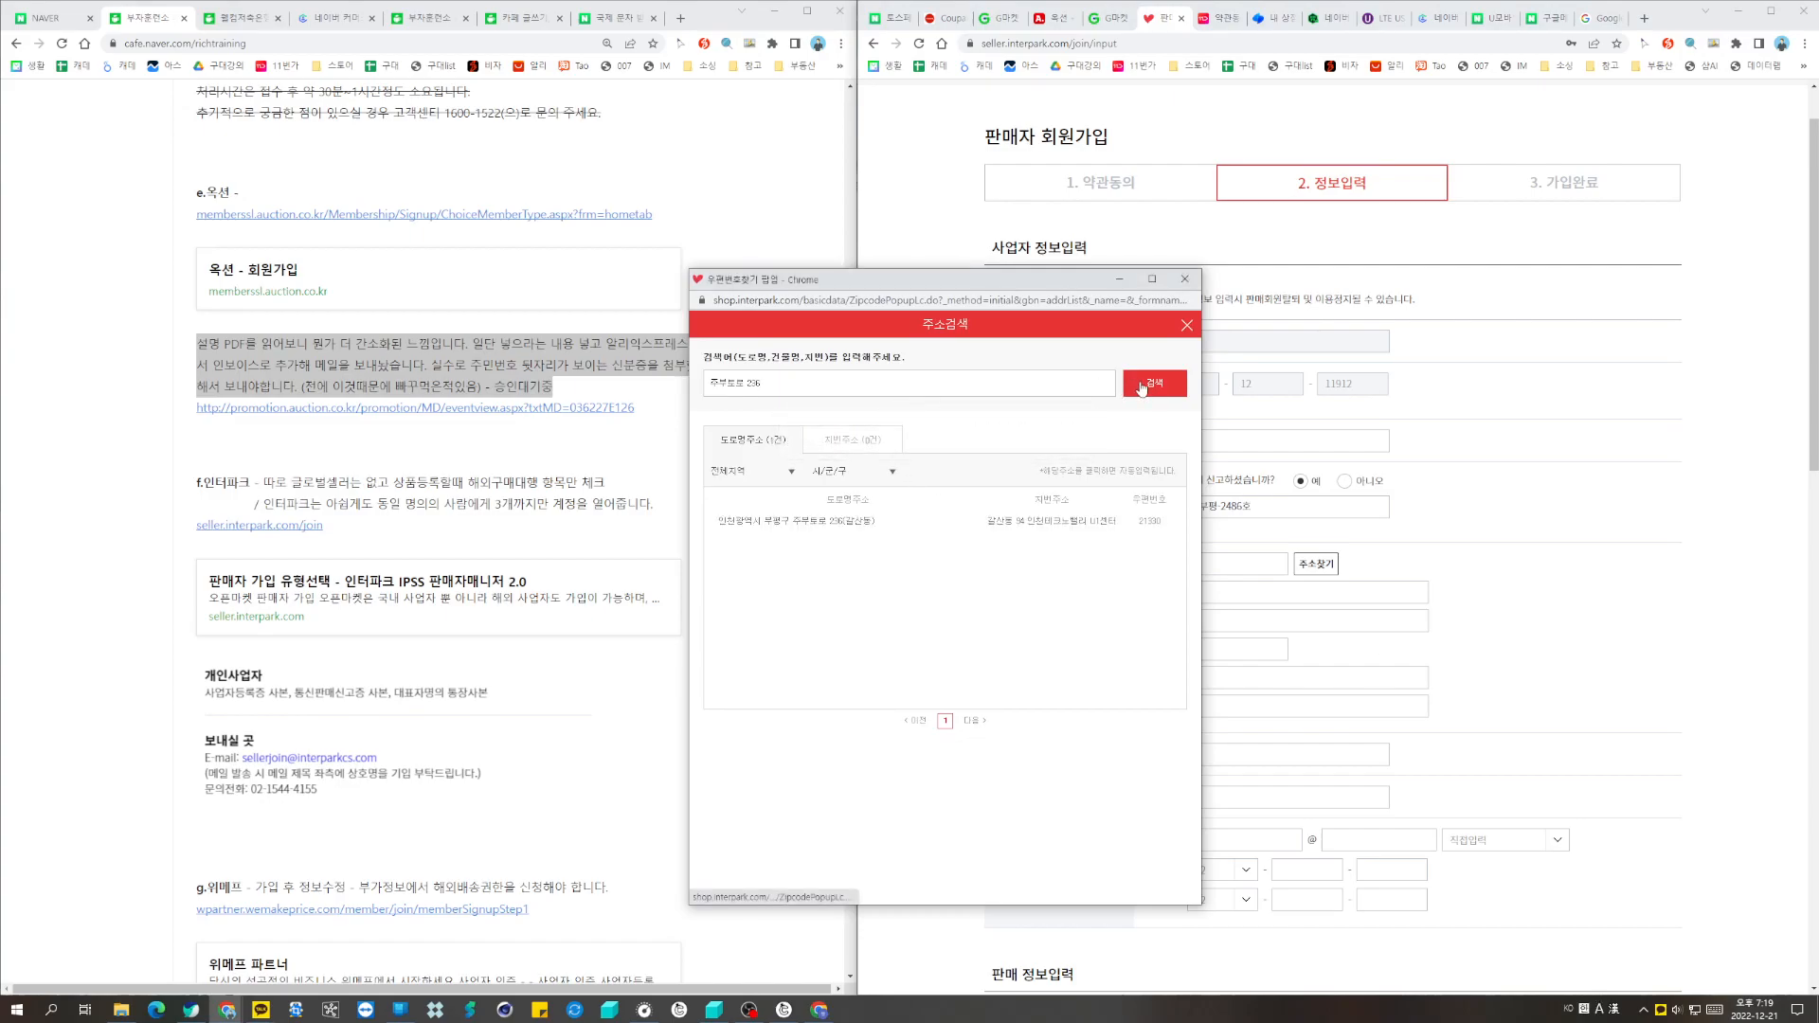
left_click(877, 530)
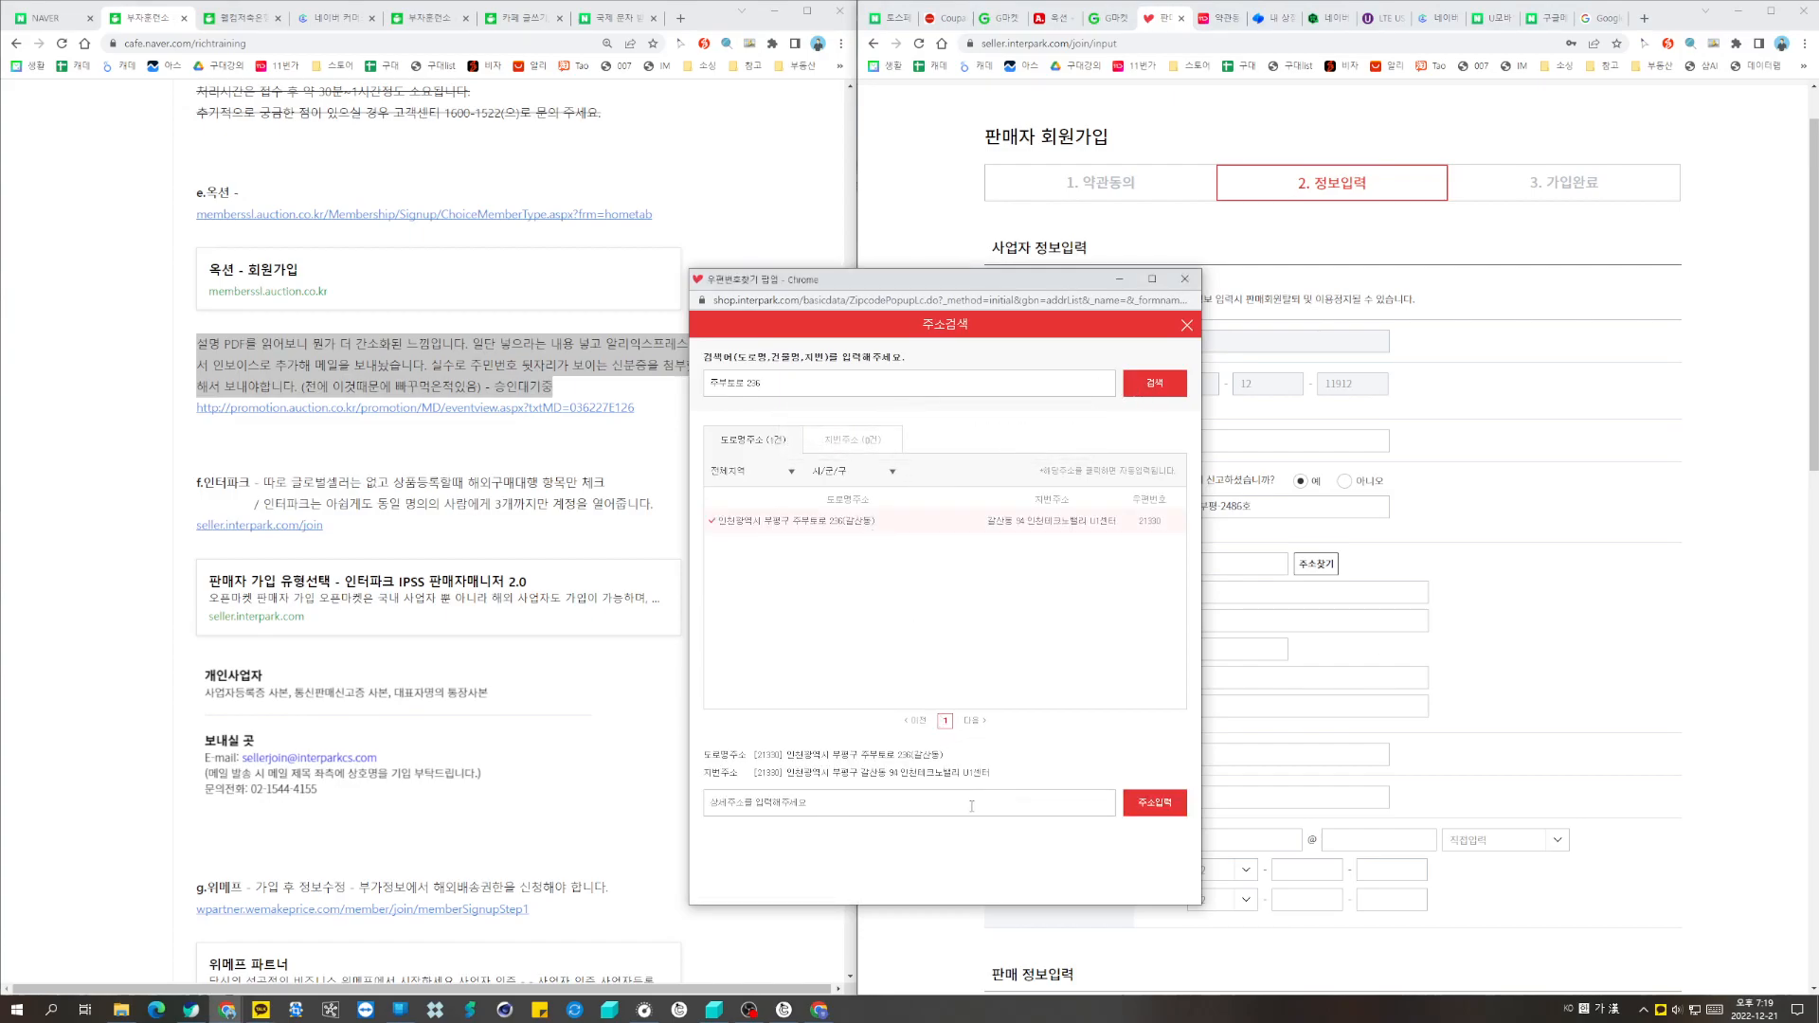
left_click(856, 806)
left_click(1155, 802)
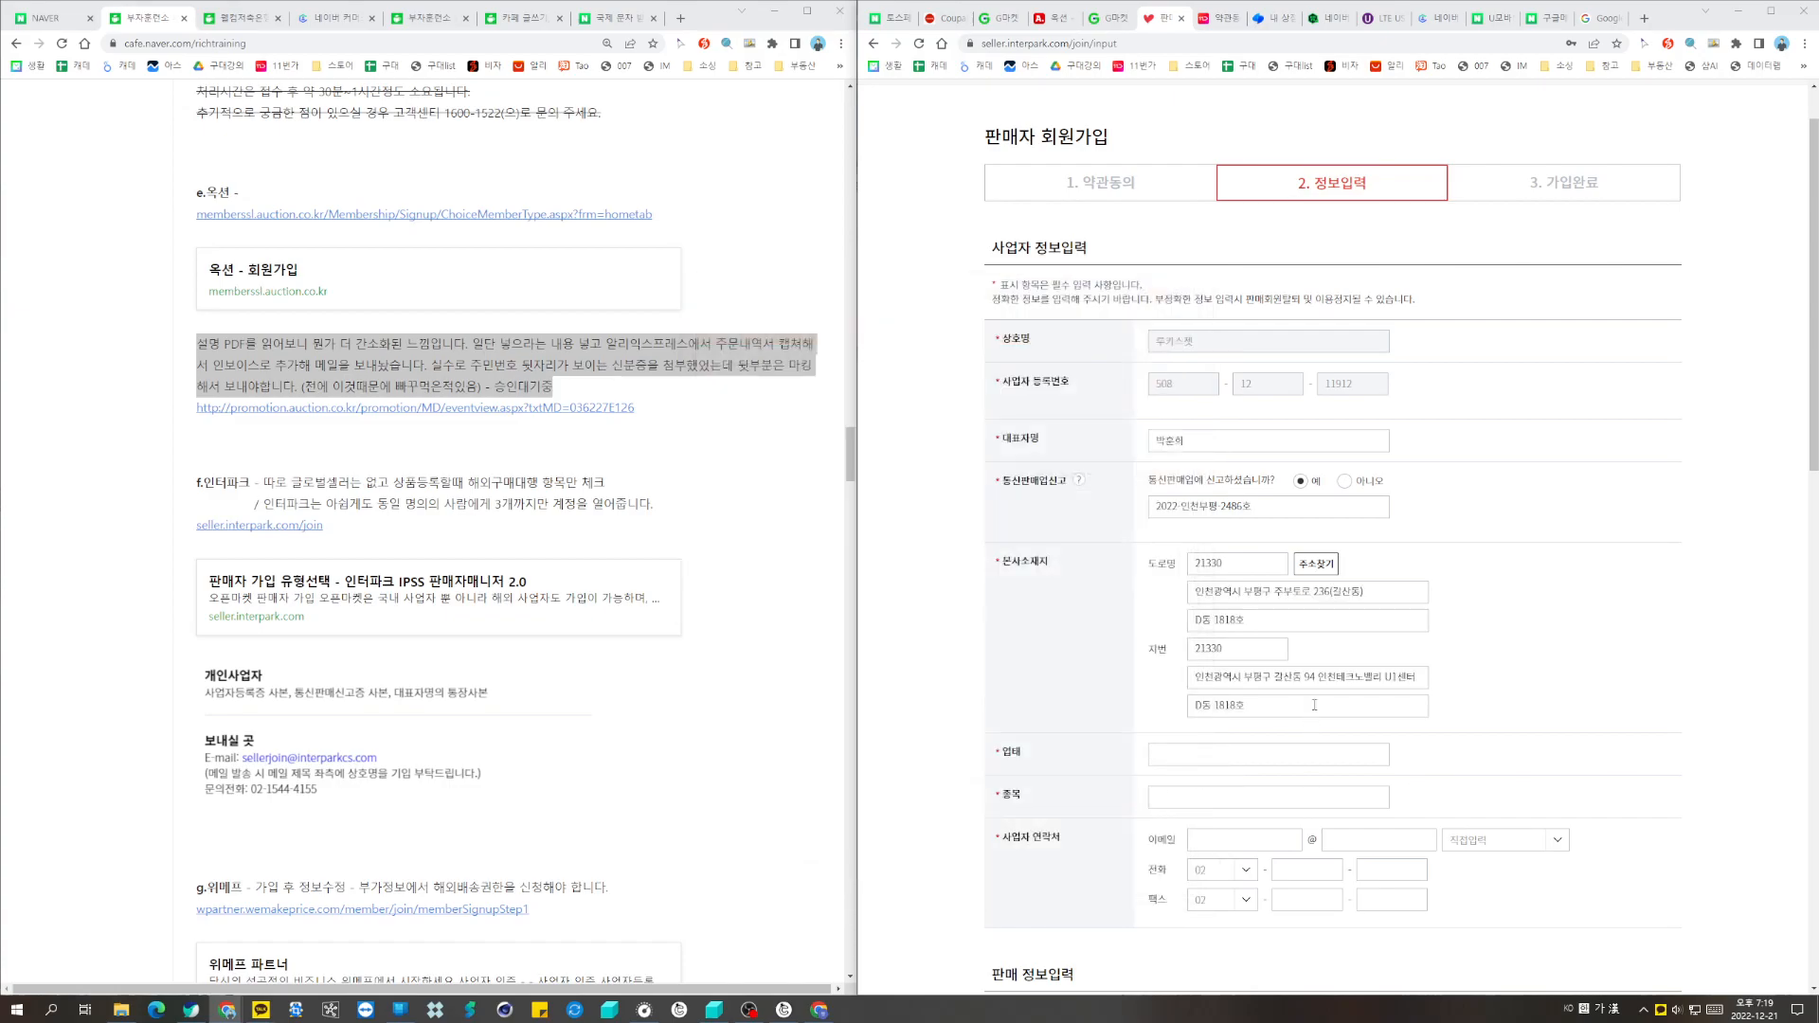
- Enter business type 소매업 and item 해외구매대행업, then begin the business e-mail ID
left_click(1155, 754)
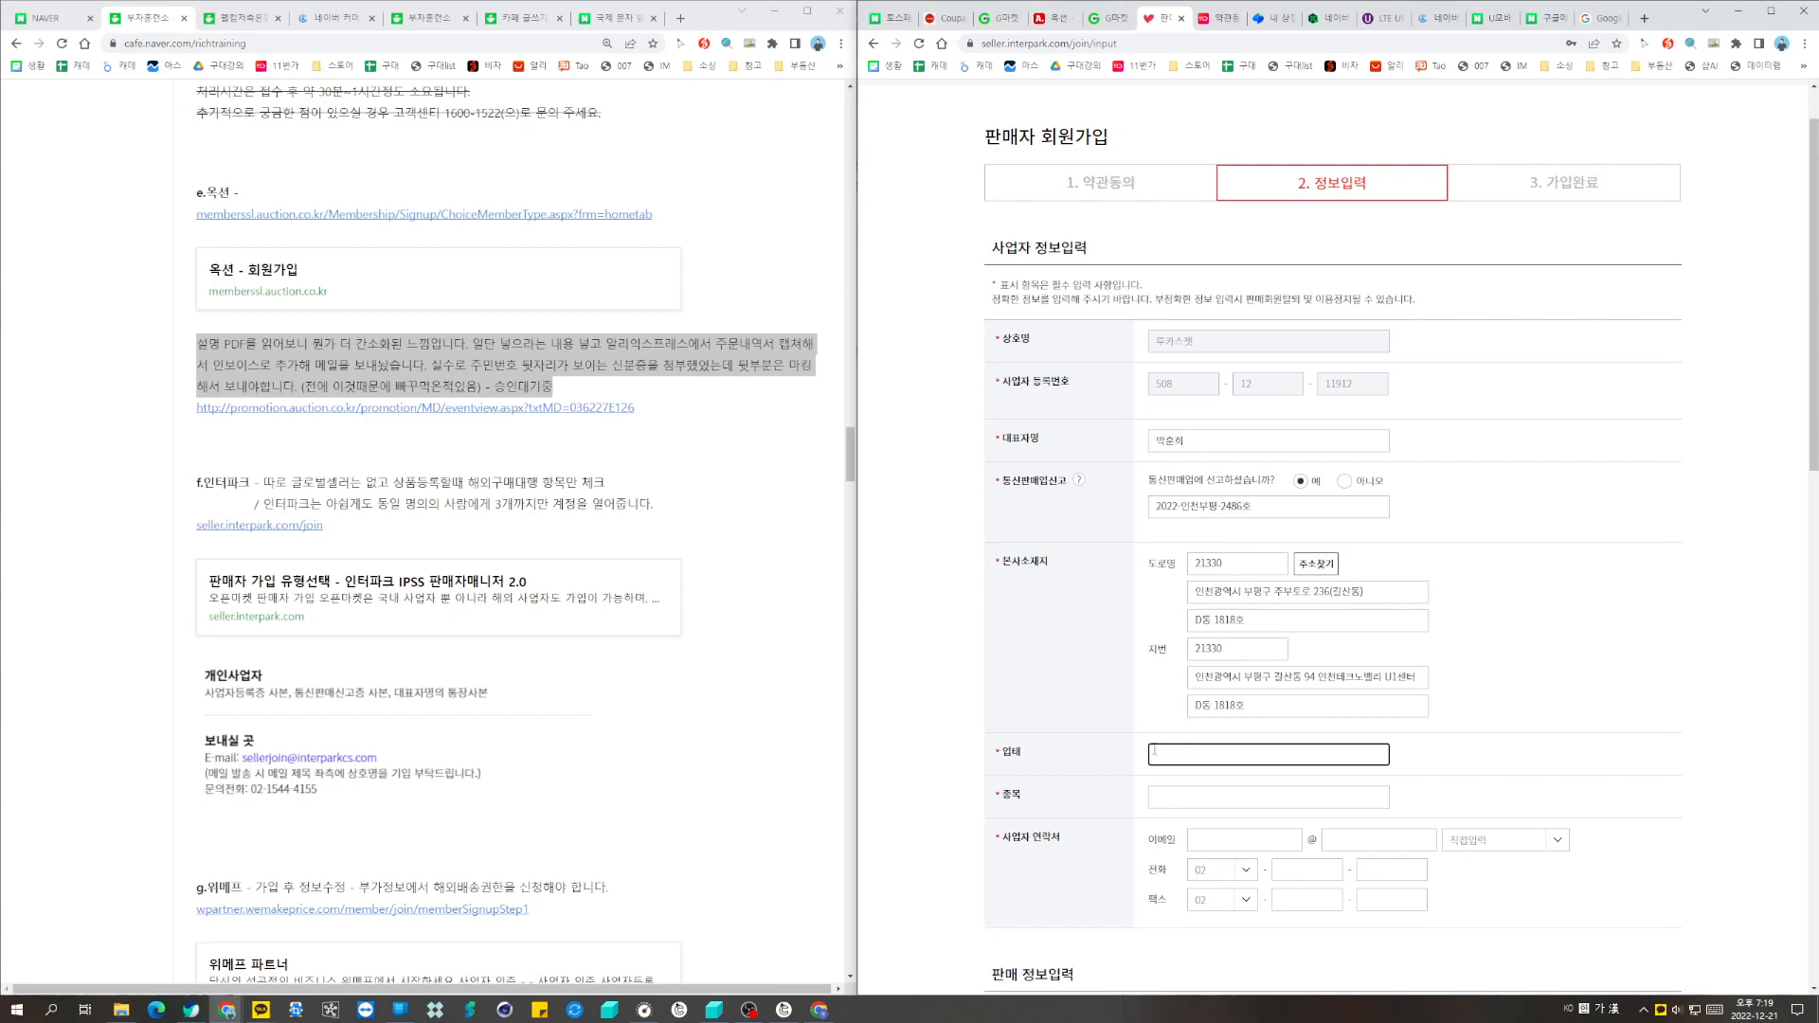
type("소매업")
key("Tab")
type("해외공")
type("매대행")
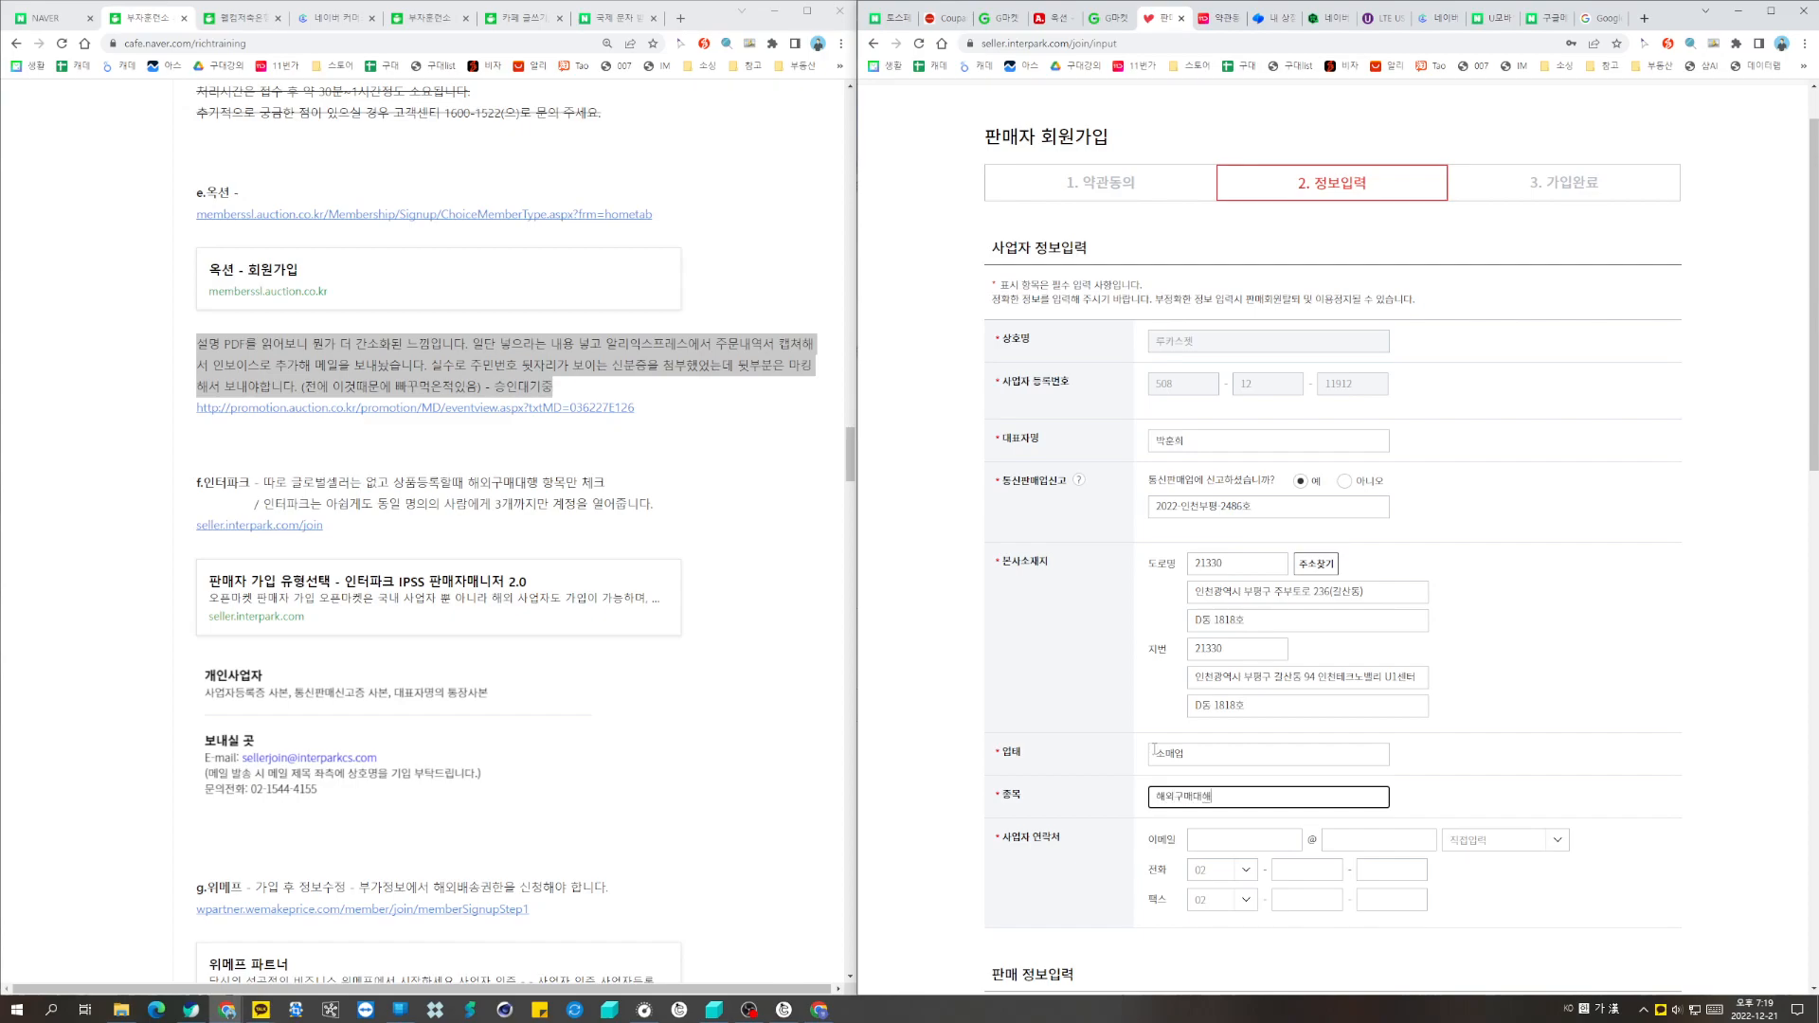
type("어")
left_click(1004, 752)
left_click(1224, 844)
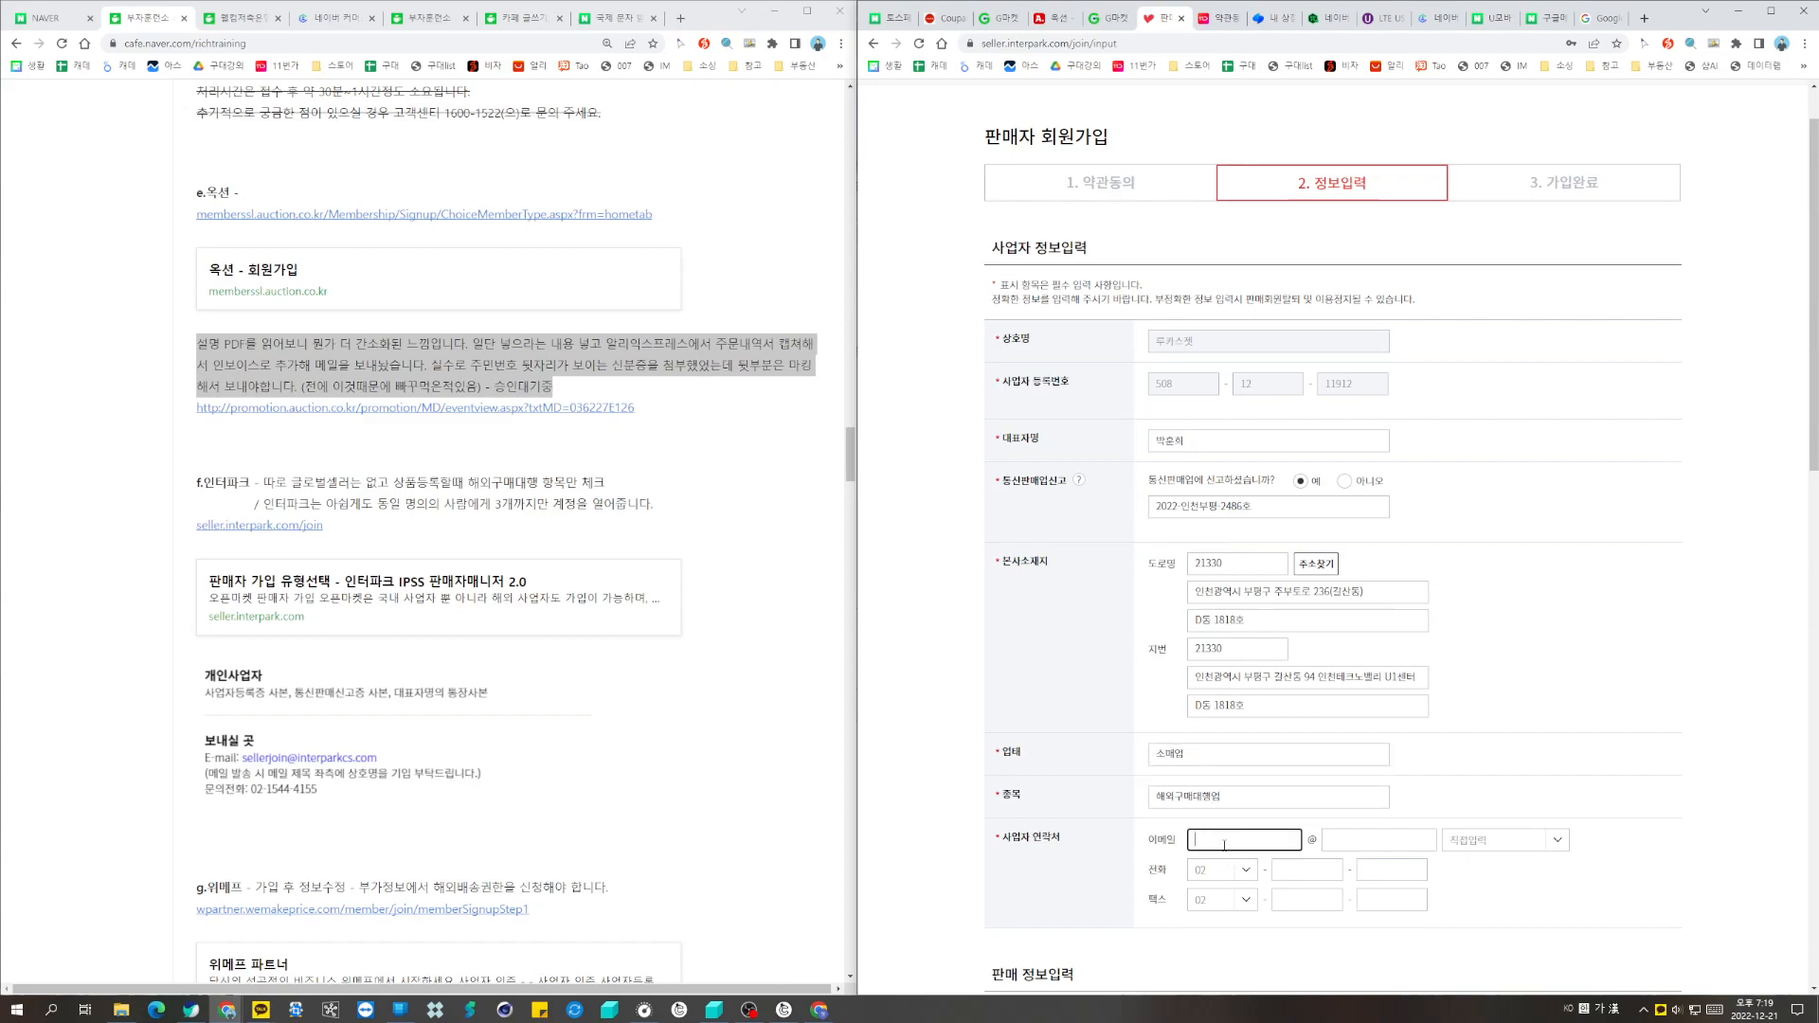
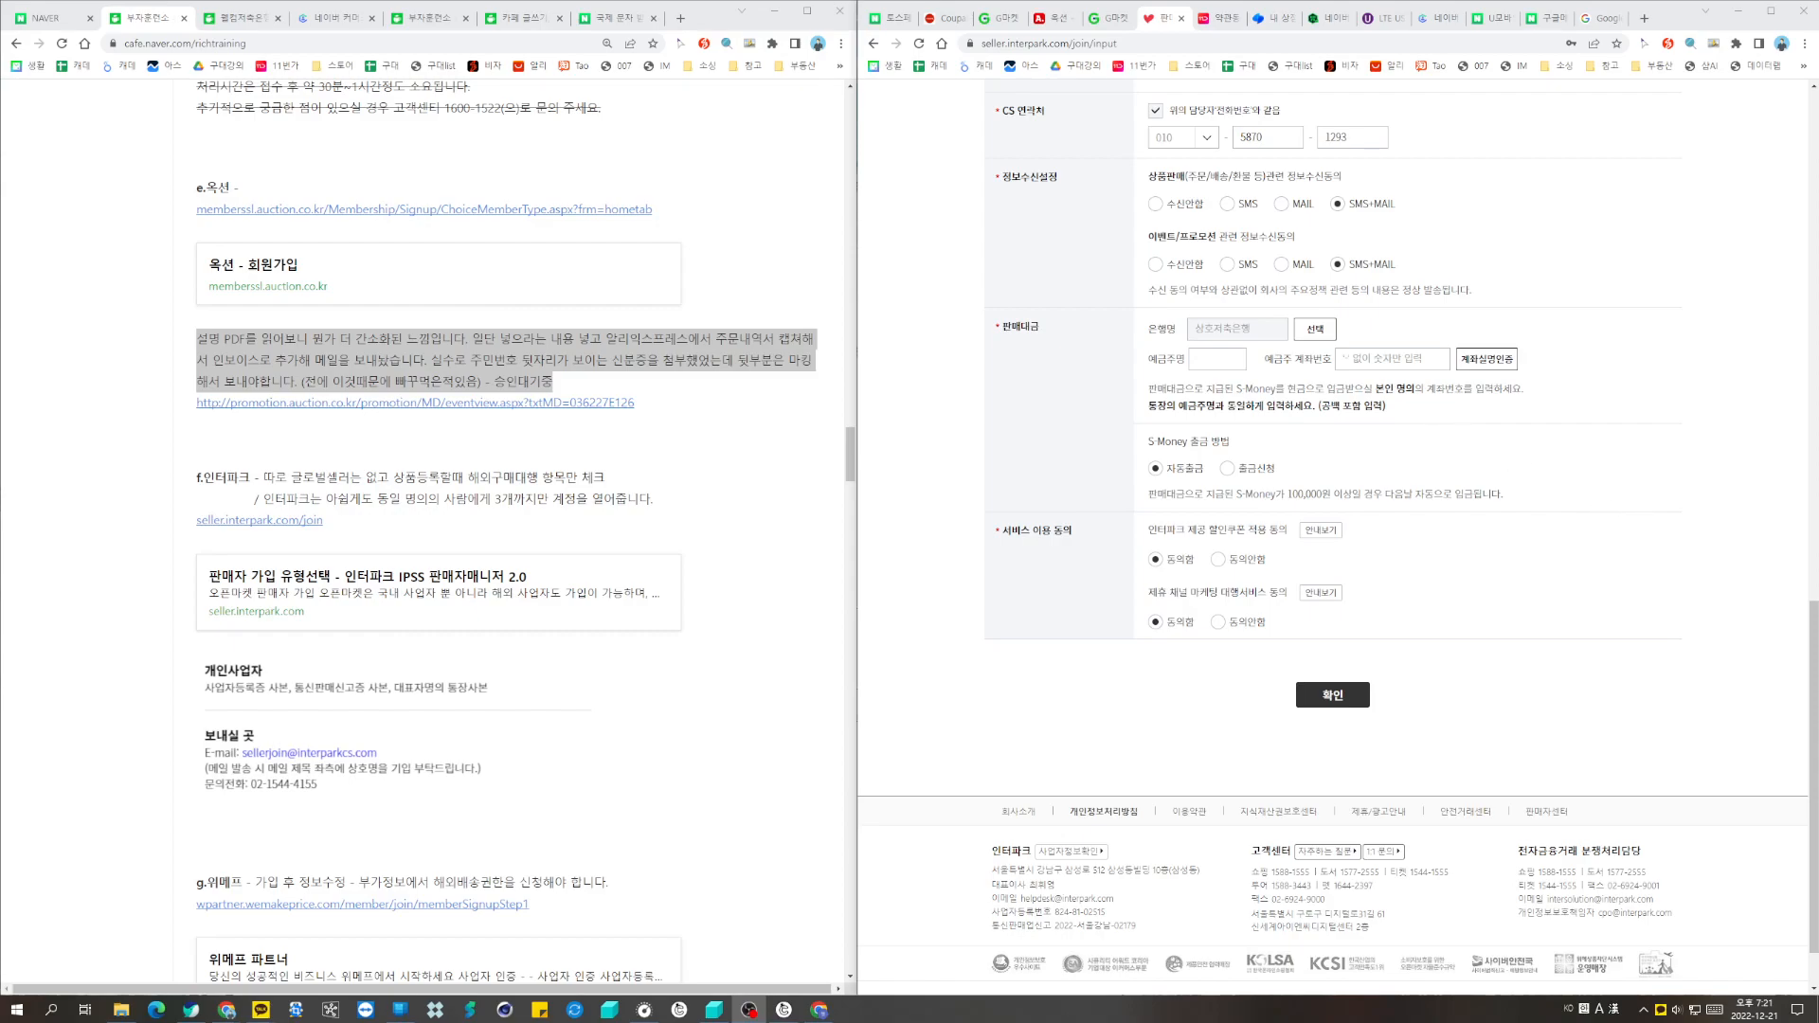
- Paste the settlement account number, add the holder's name, and verify the account
left_click(1395, 364)
key("ctrl+v")
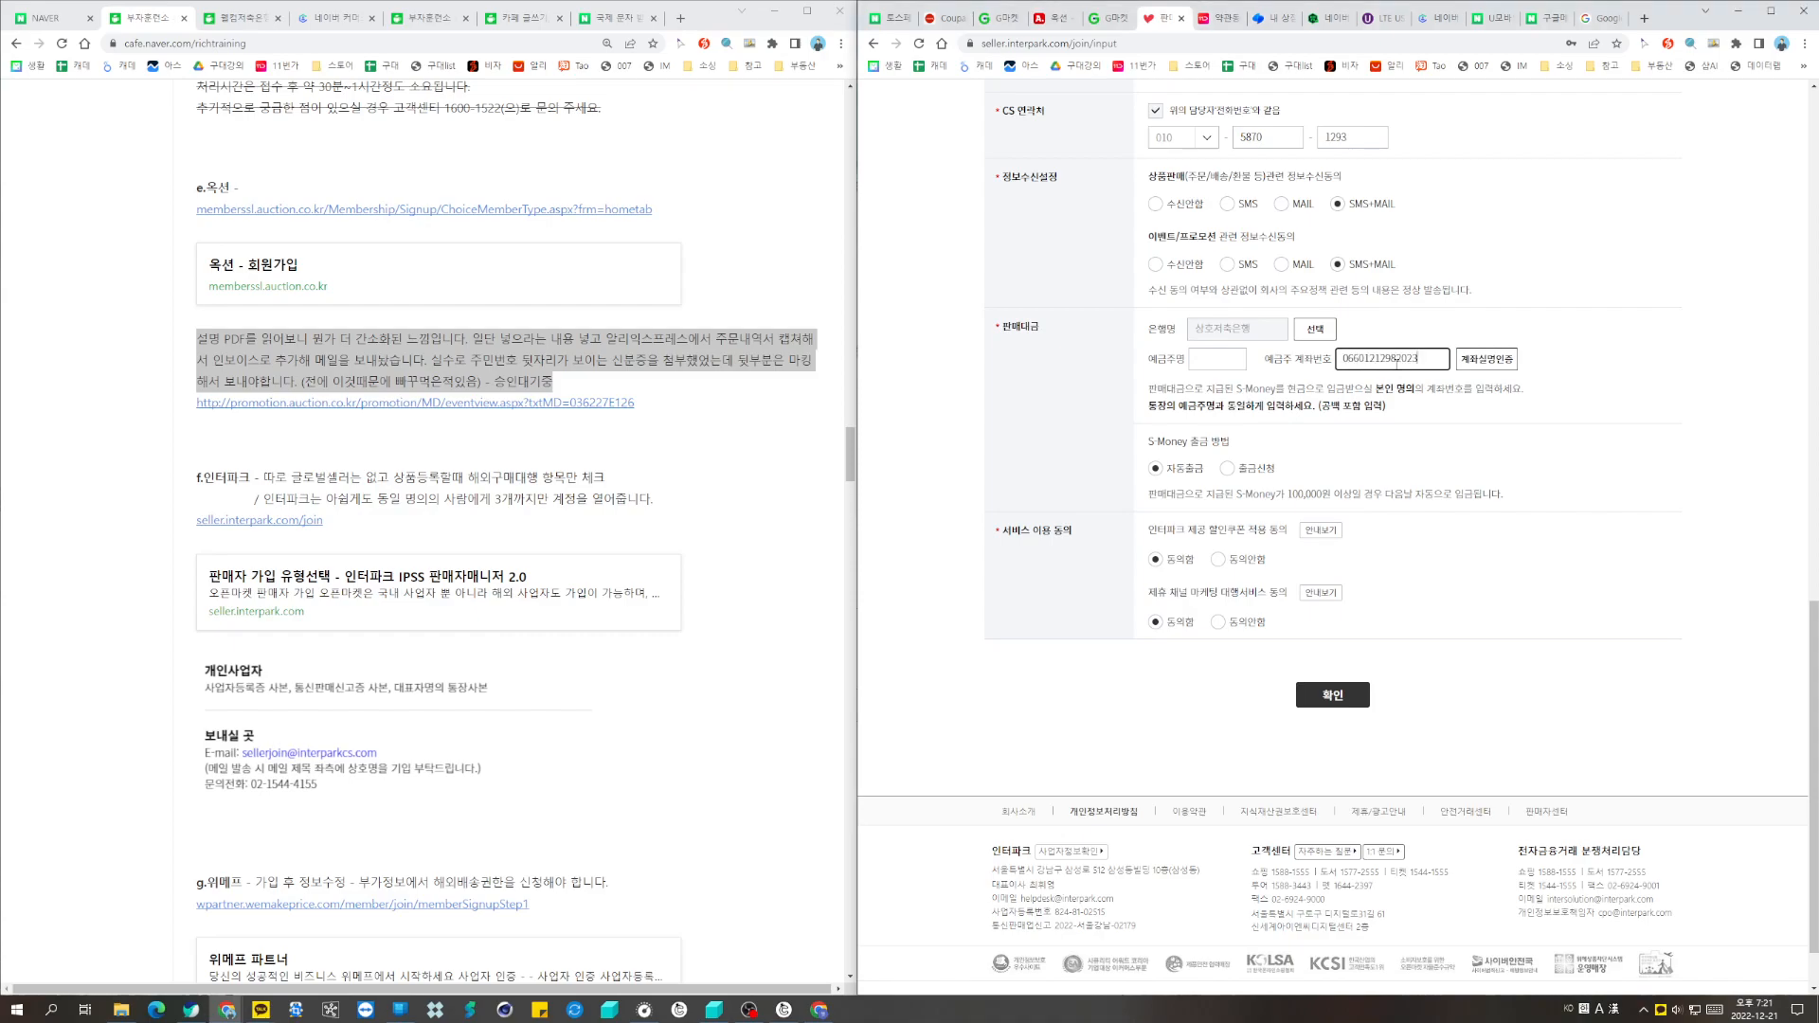
left_click(1217, 355)
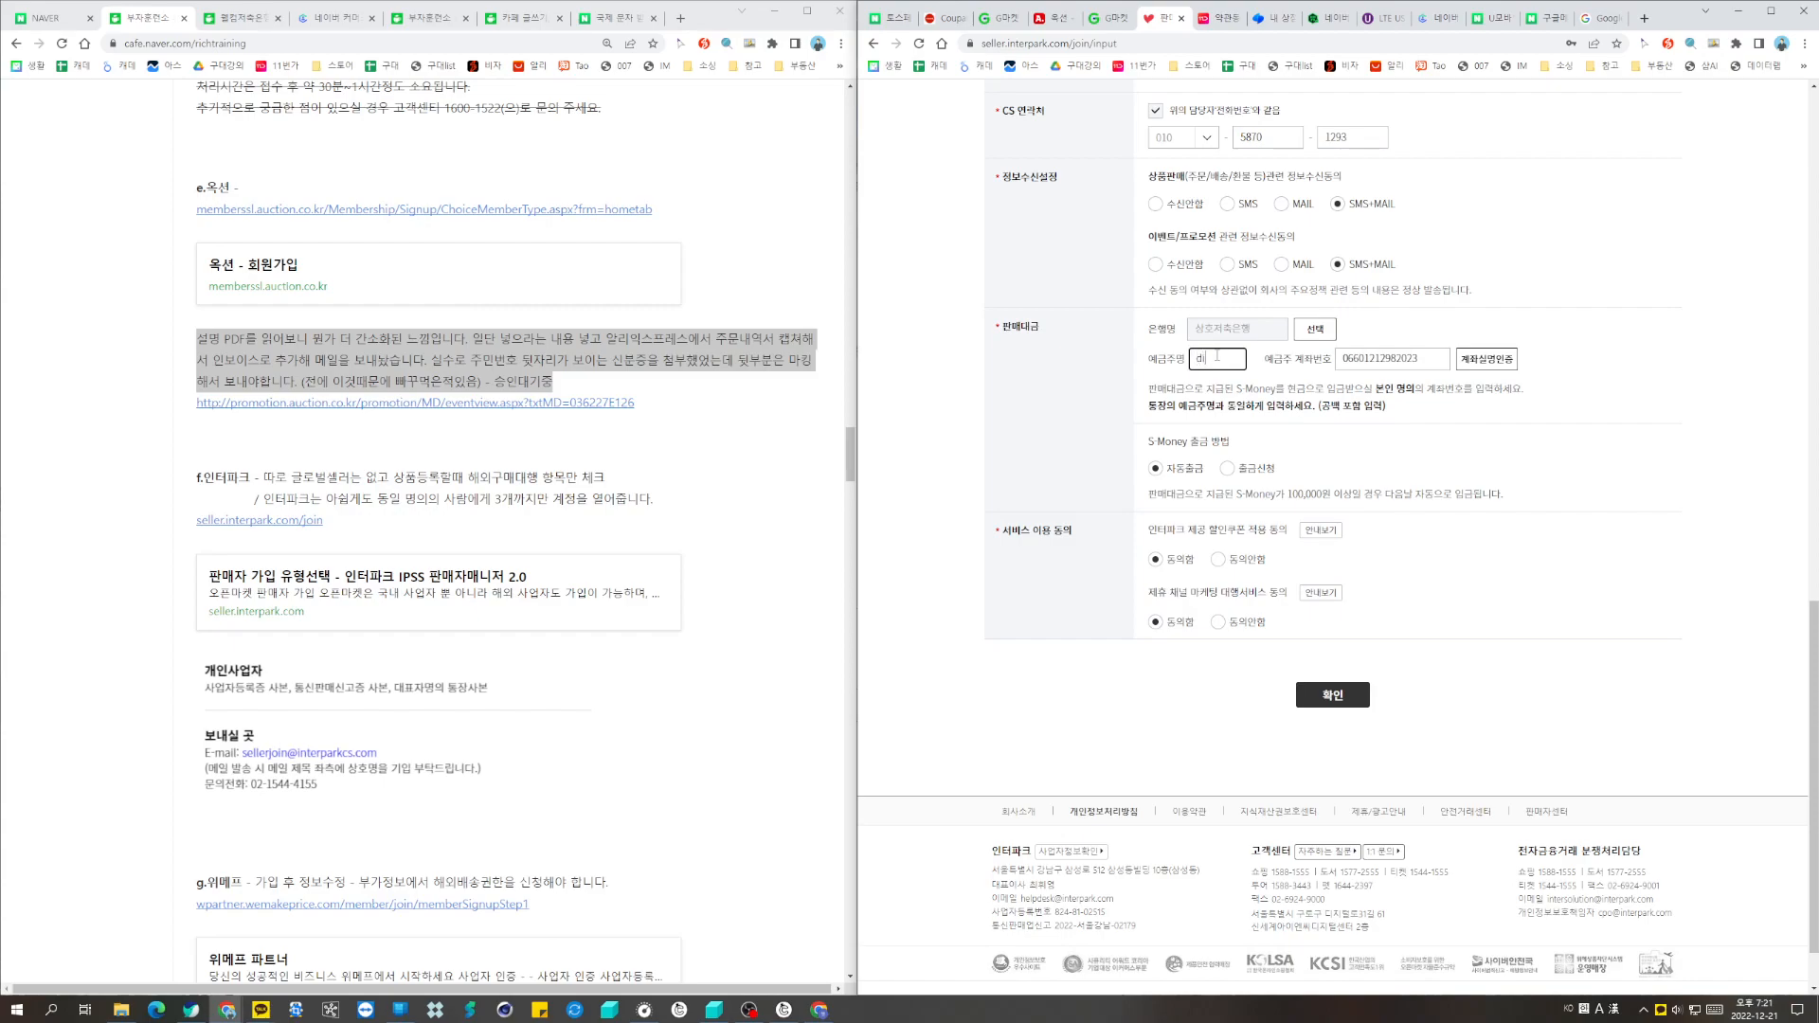
left_click(1487, 364)
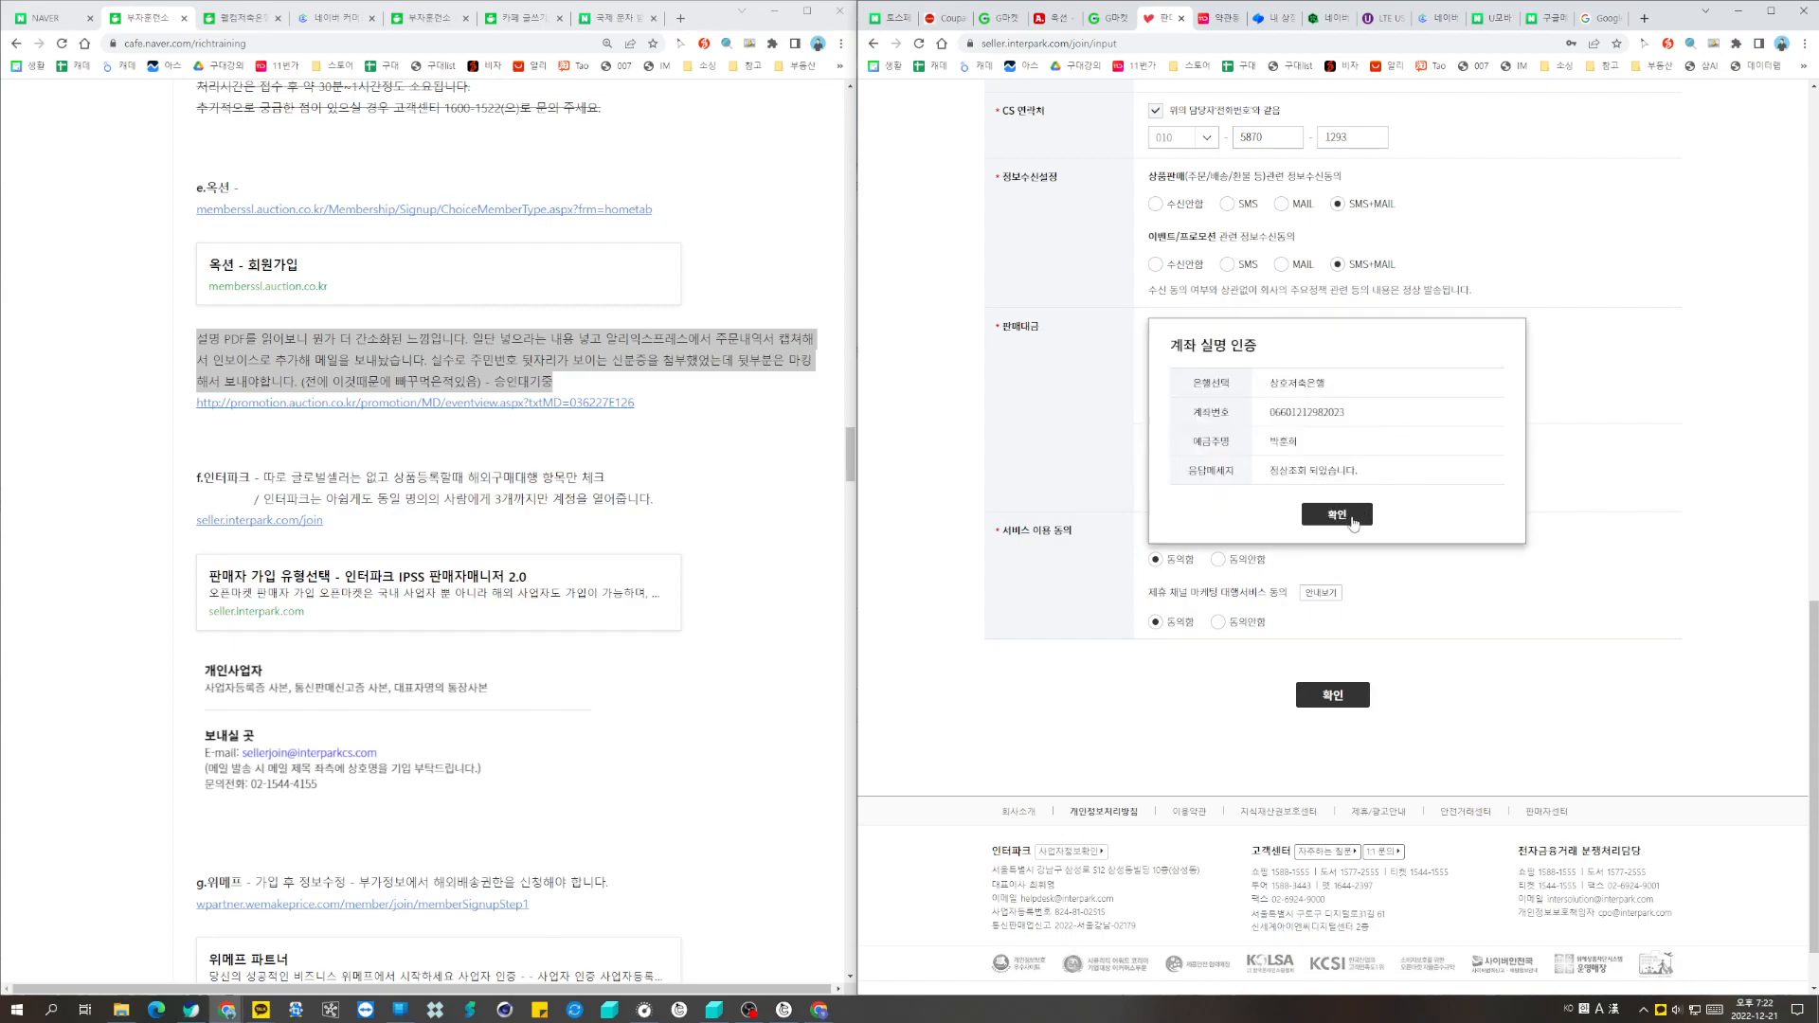
left_click(1355, 520)
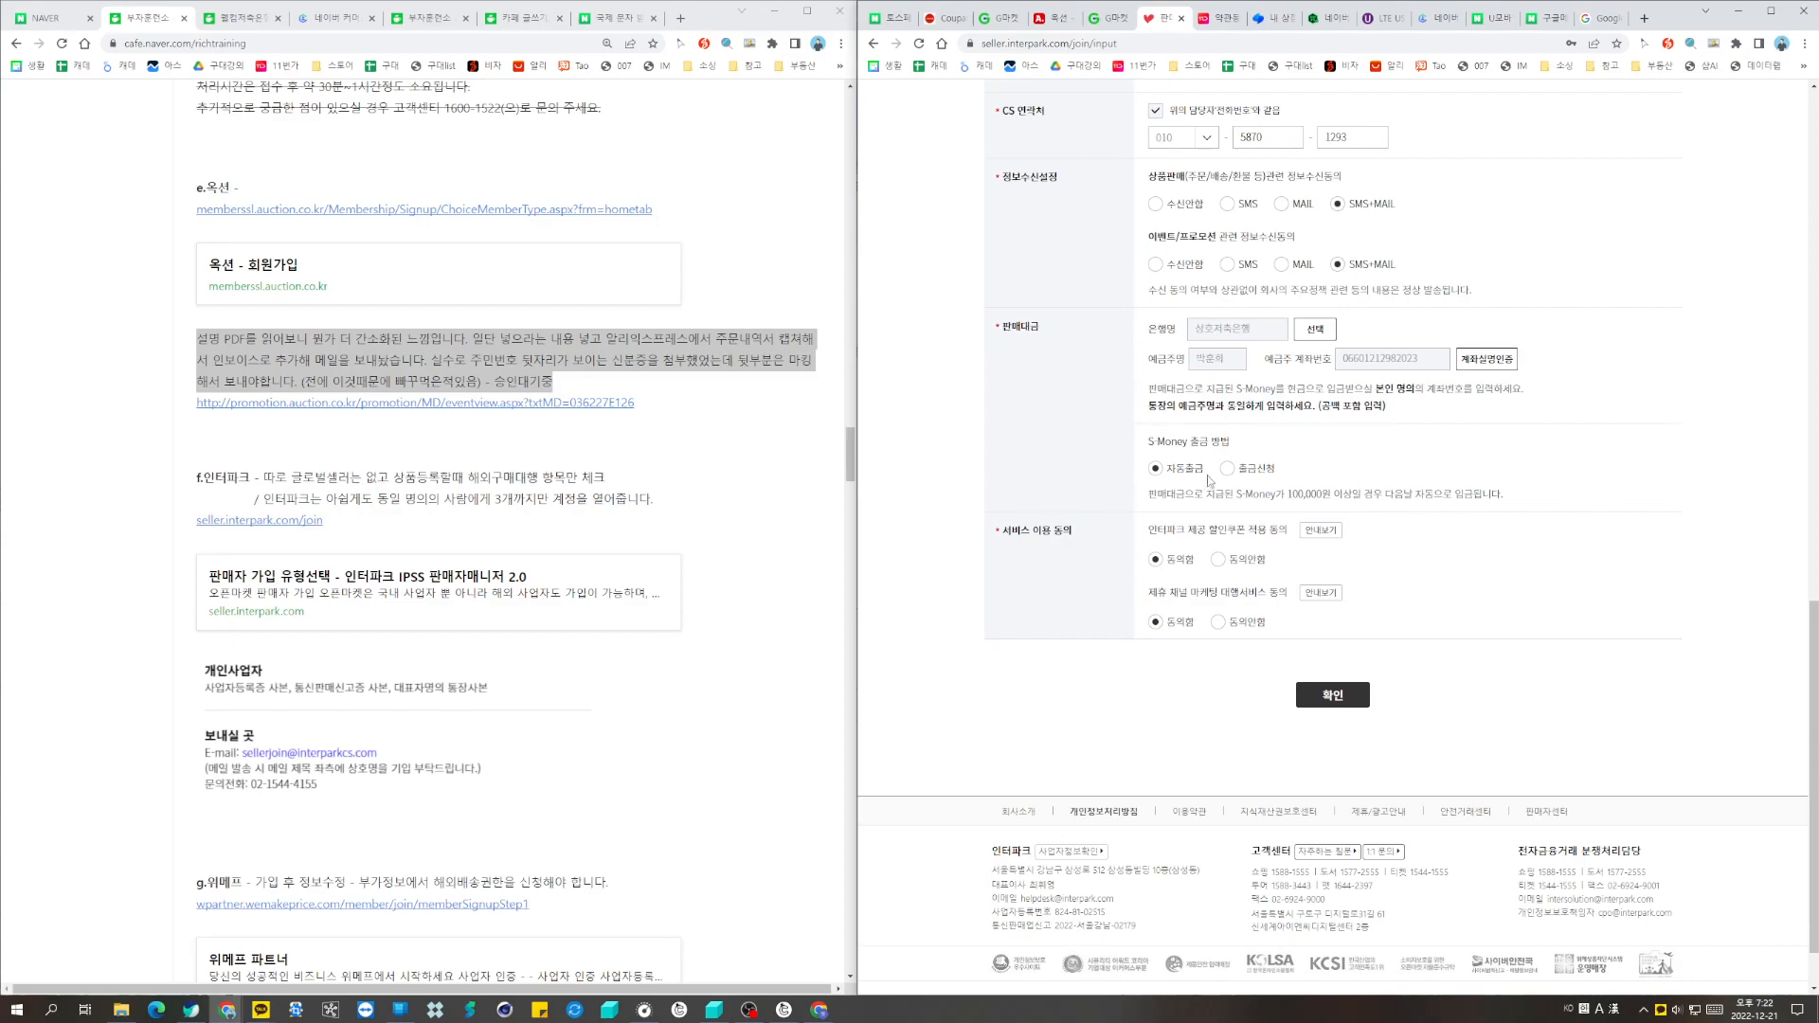
- Submit the completed Interpark seller sign-up form
scroll(1235, 516, "down", 1)
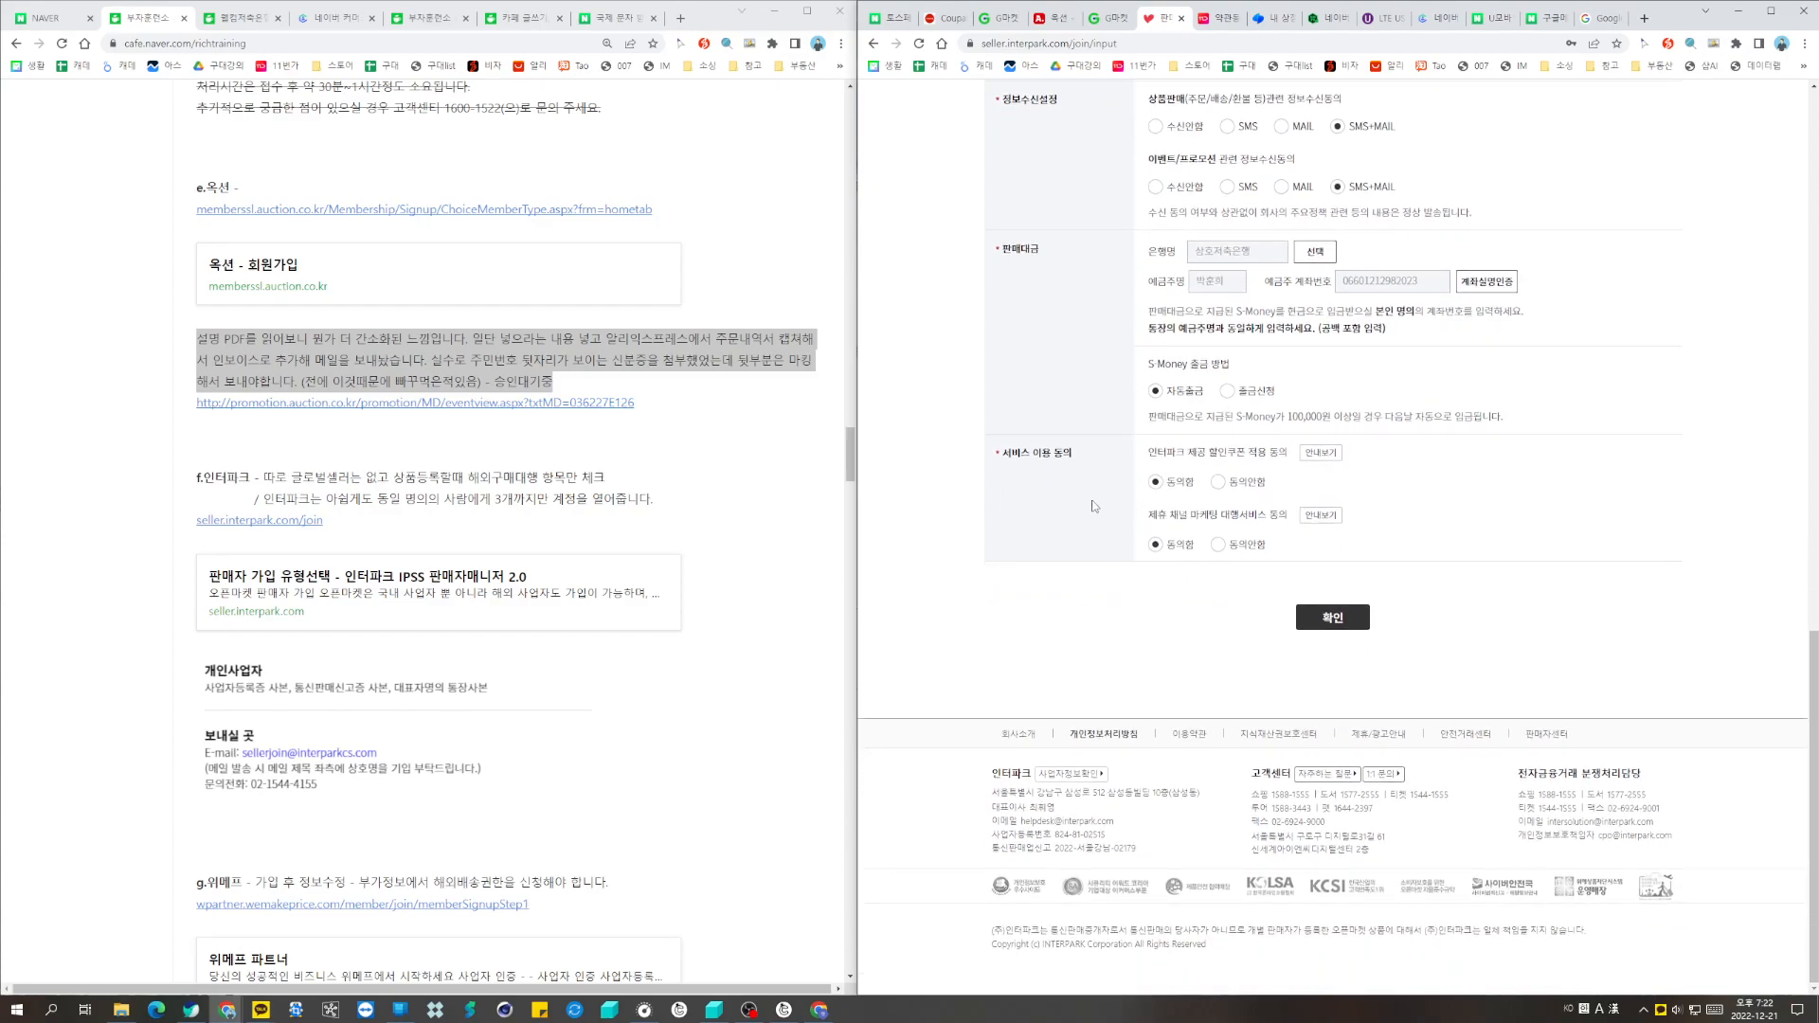
left_click_drag(1185, 452, 1217, 458)
left_click(1319, 627)
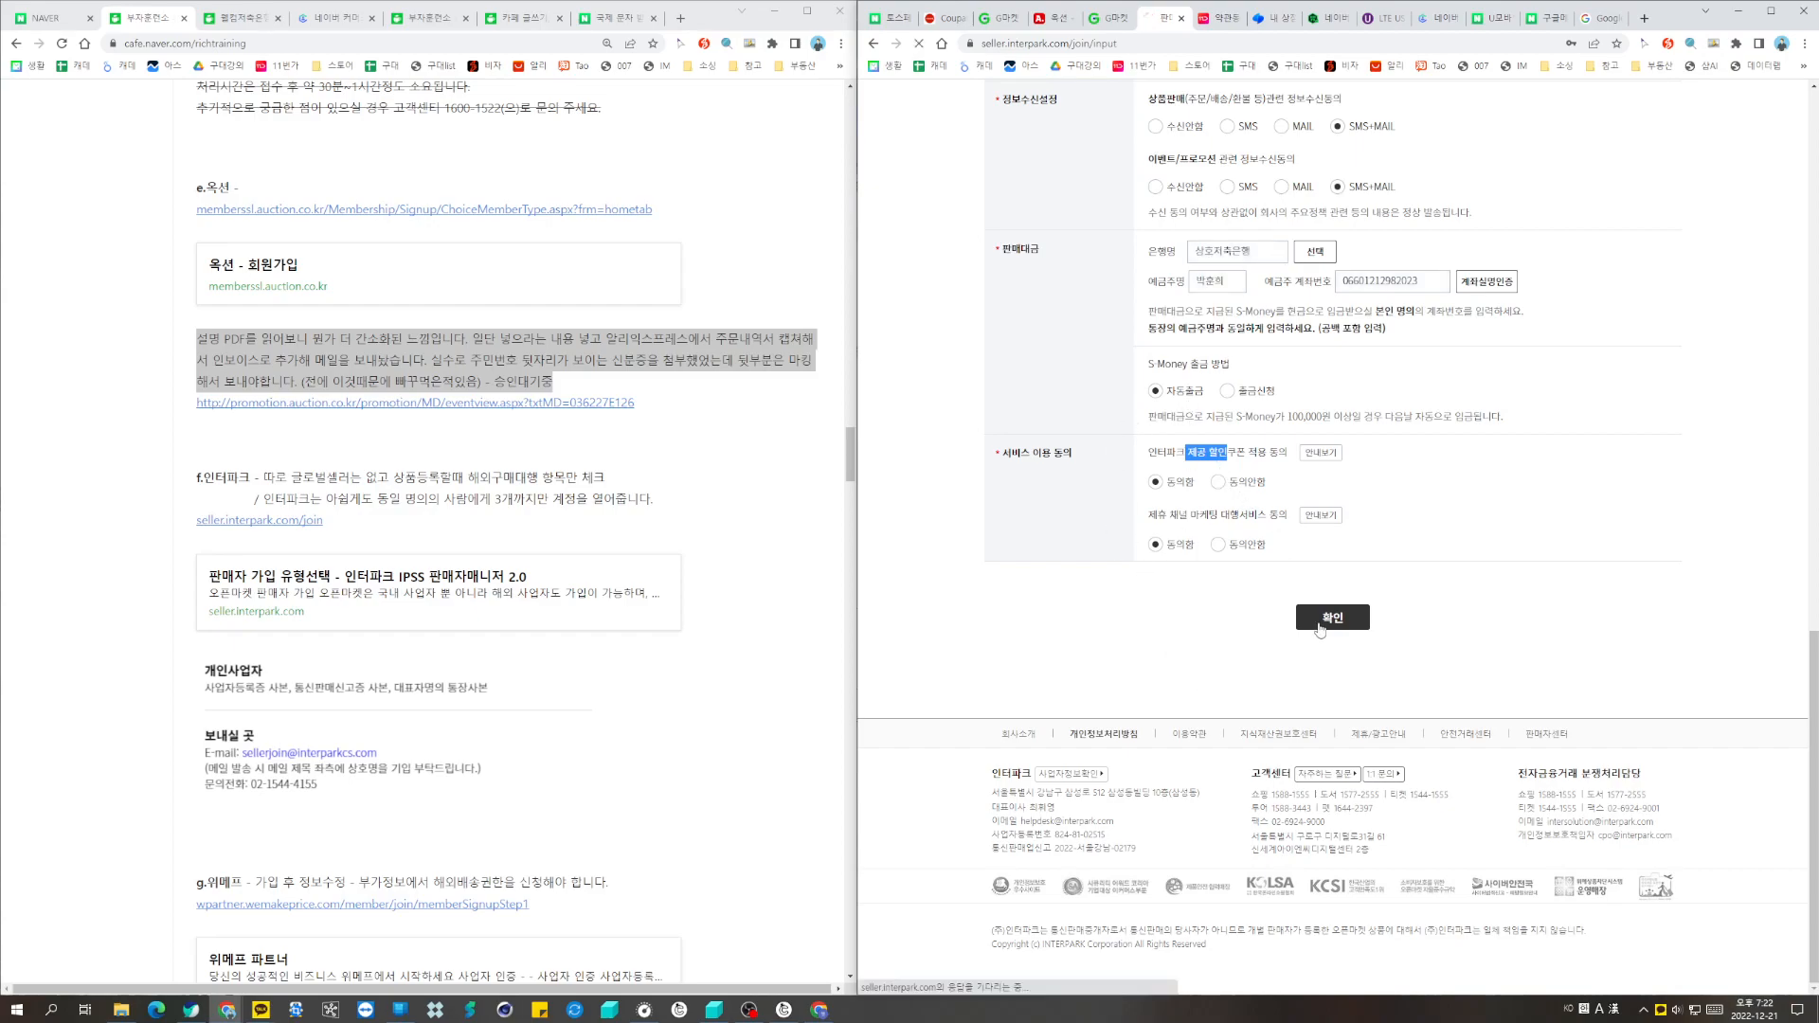
- Attach the business registration image, 통신판매_Page_1.jpg and 웰컴저축은행.jpg as the three documents
scroll(1151, 372, "down", 2)
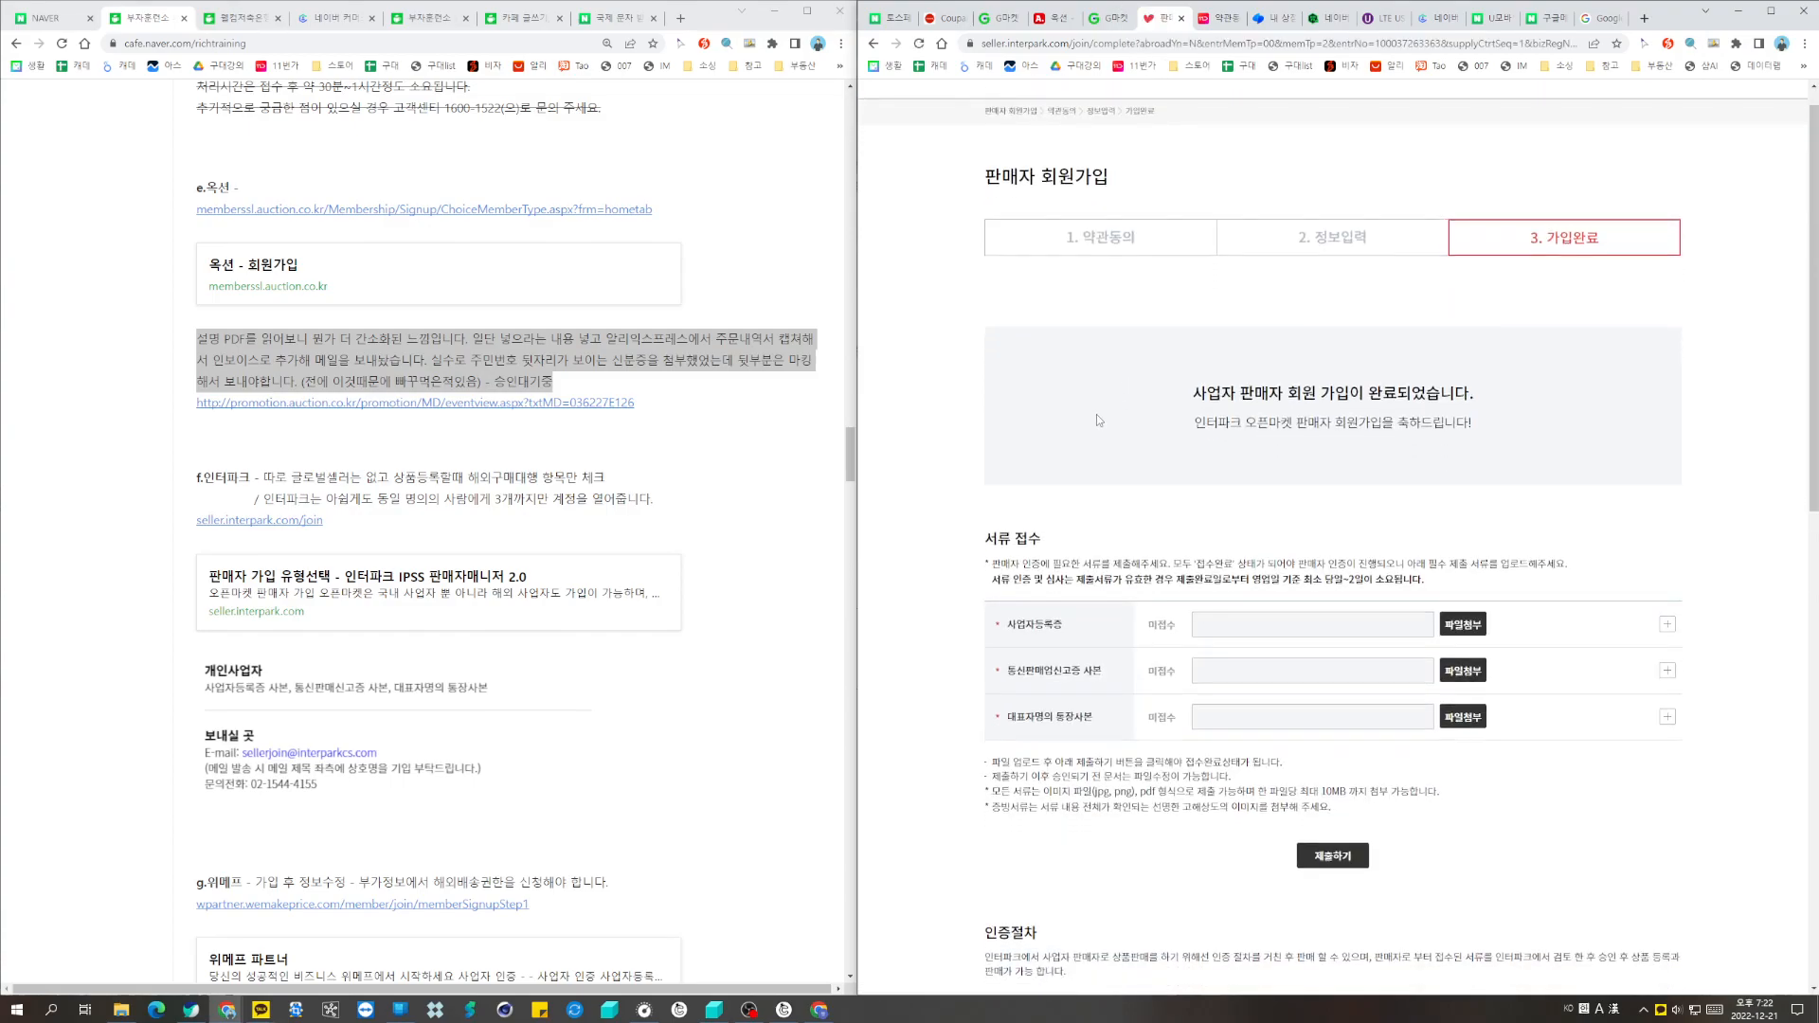
left_click(1468, 443)
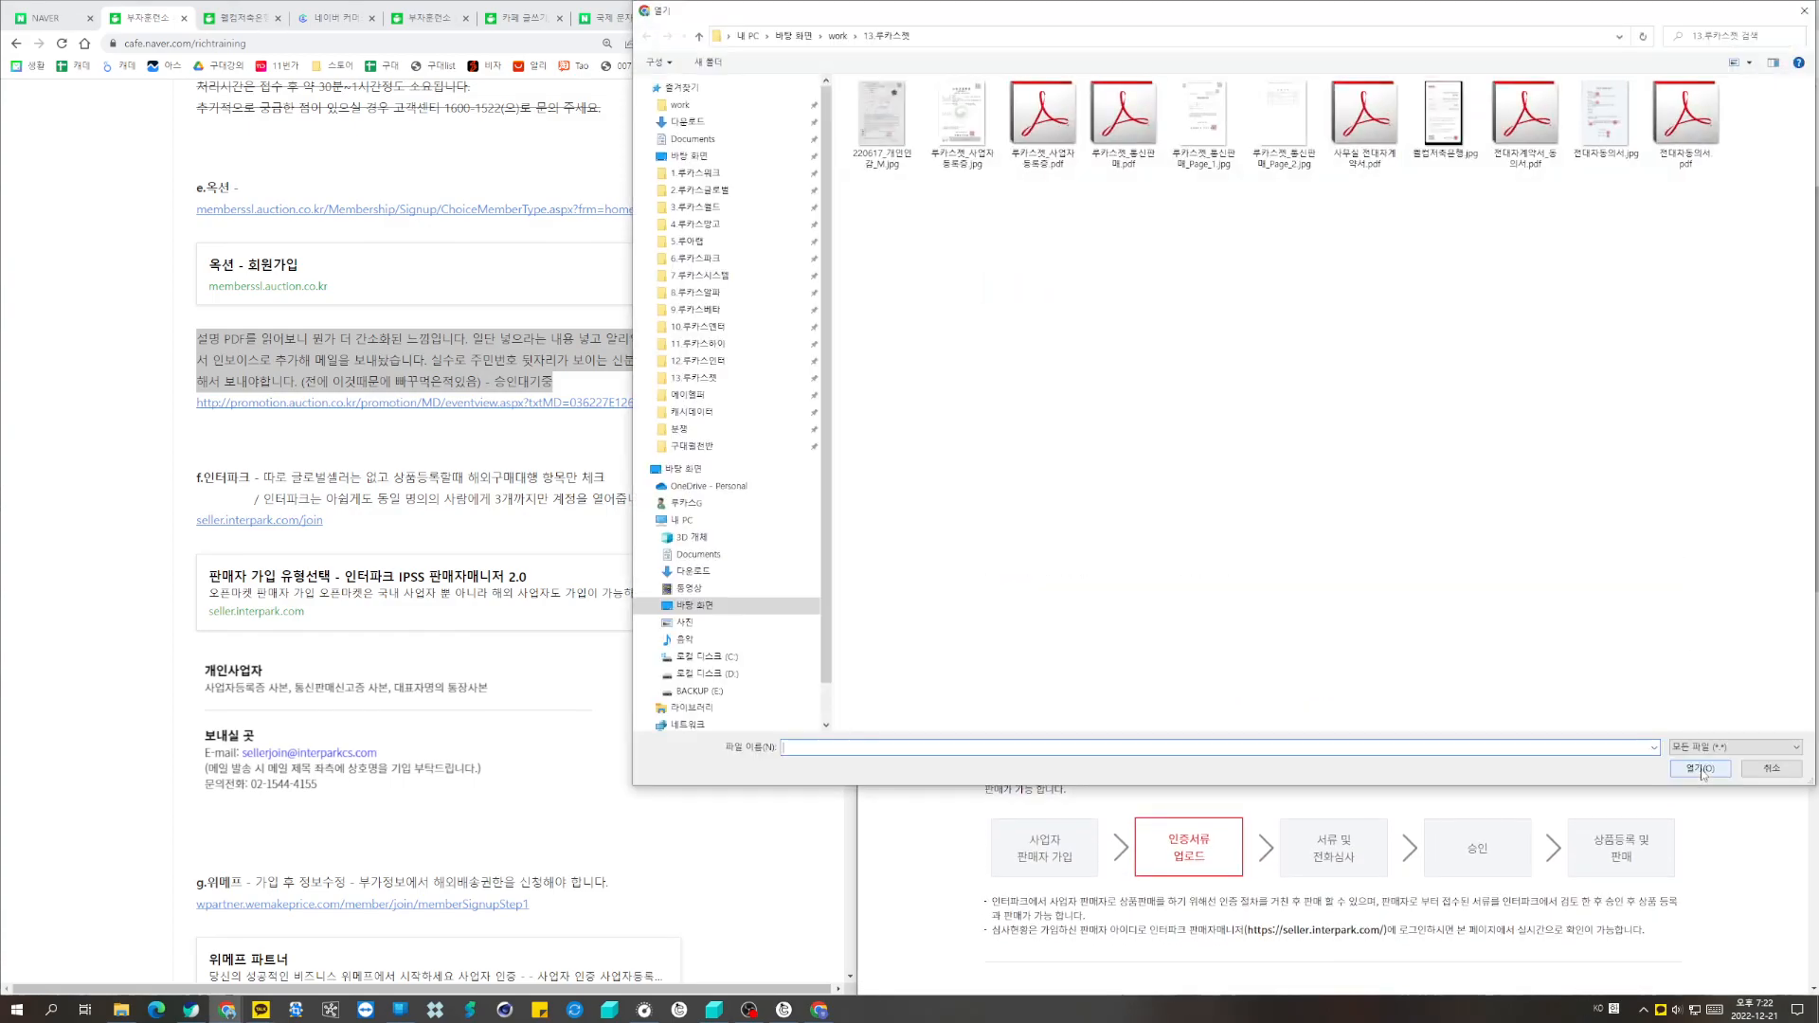
double_click(950, 147)
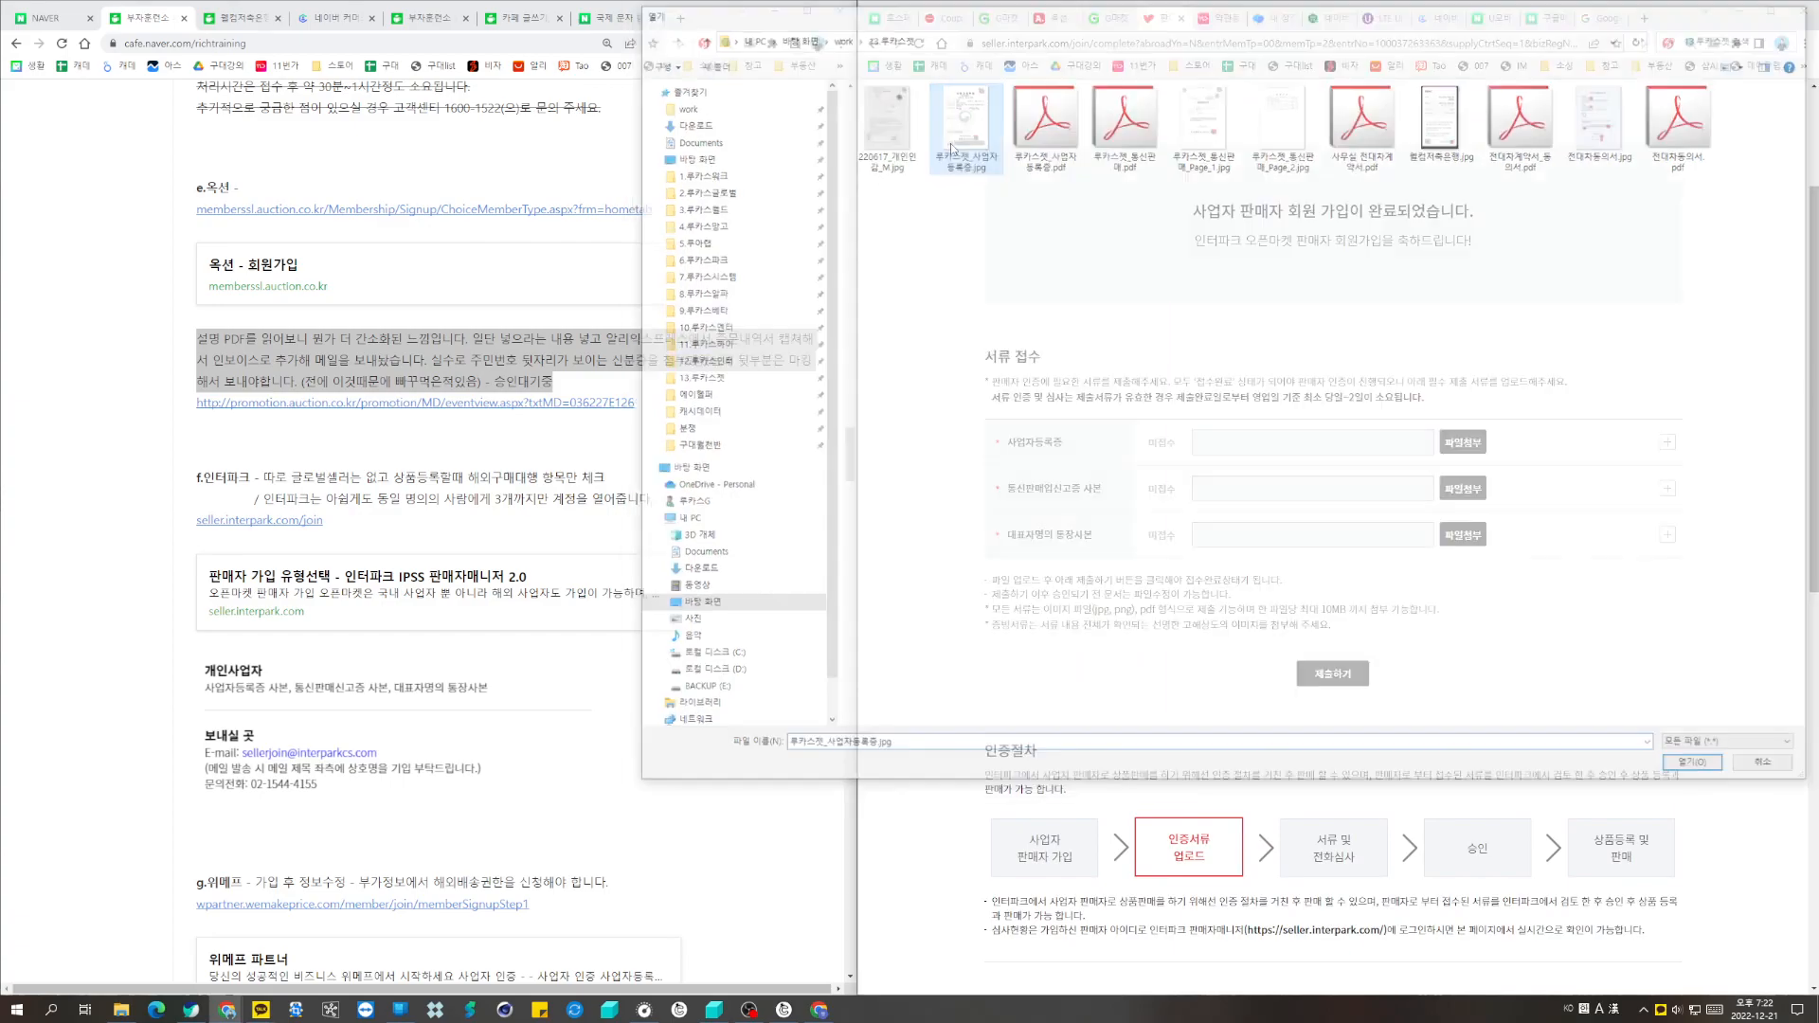
left_click(1460, 490)
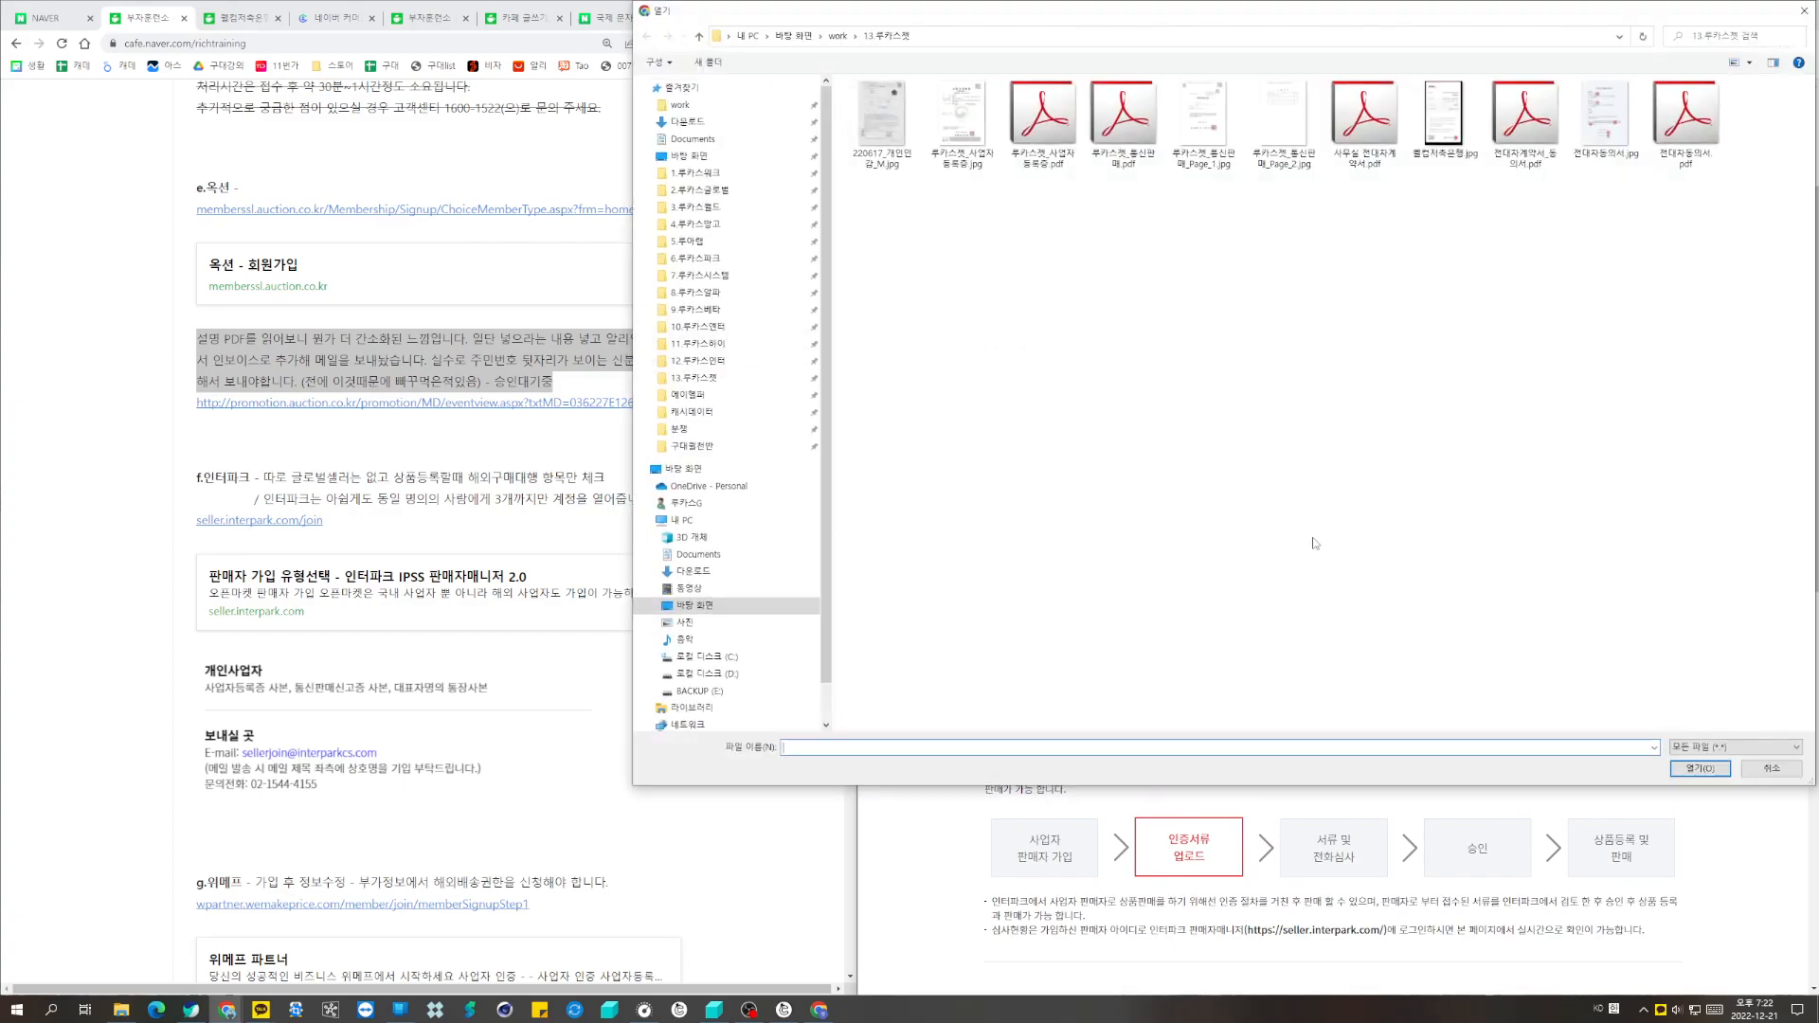
double_click(1190, 120)
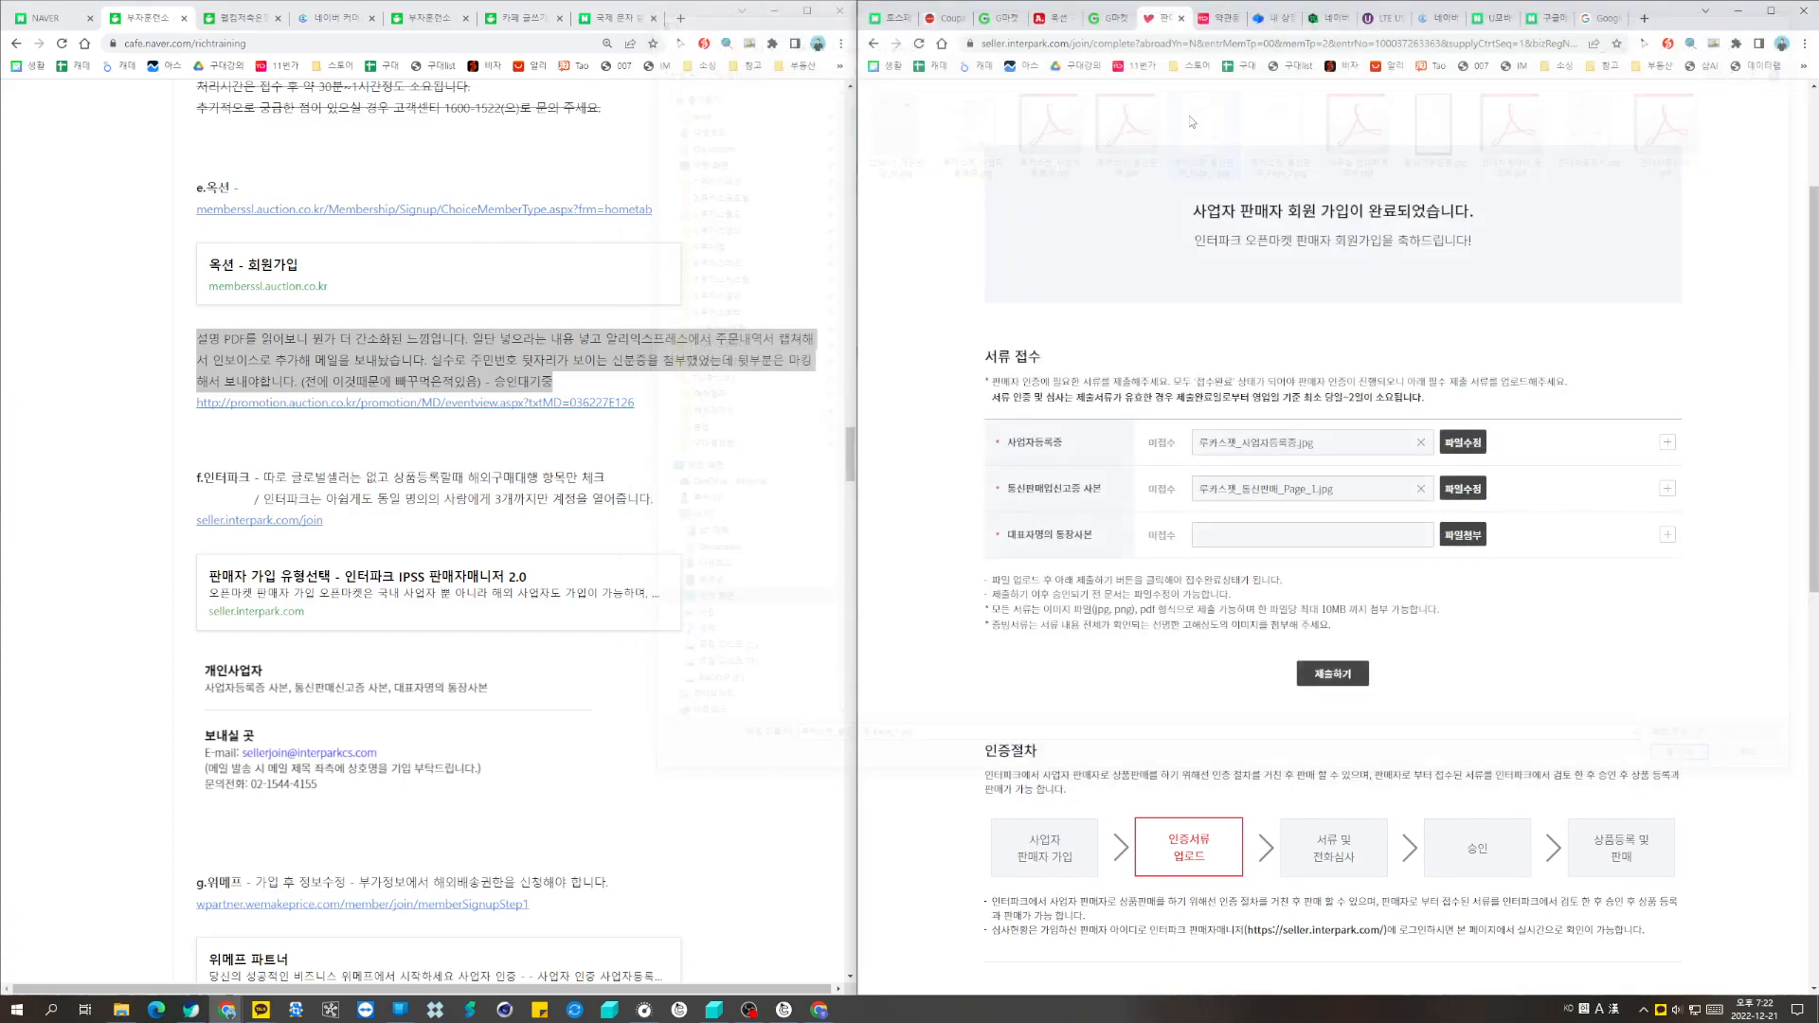
left_click(1463, 534)
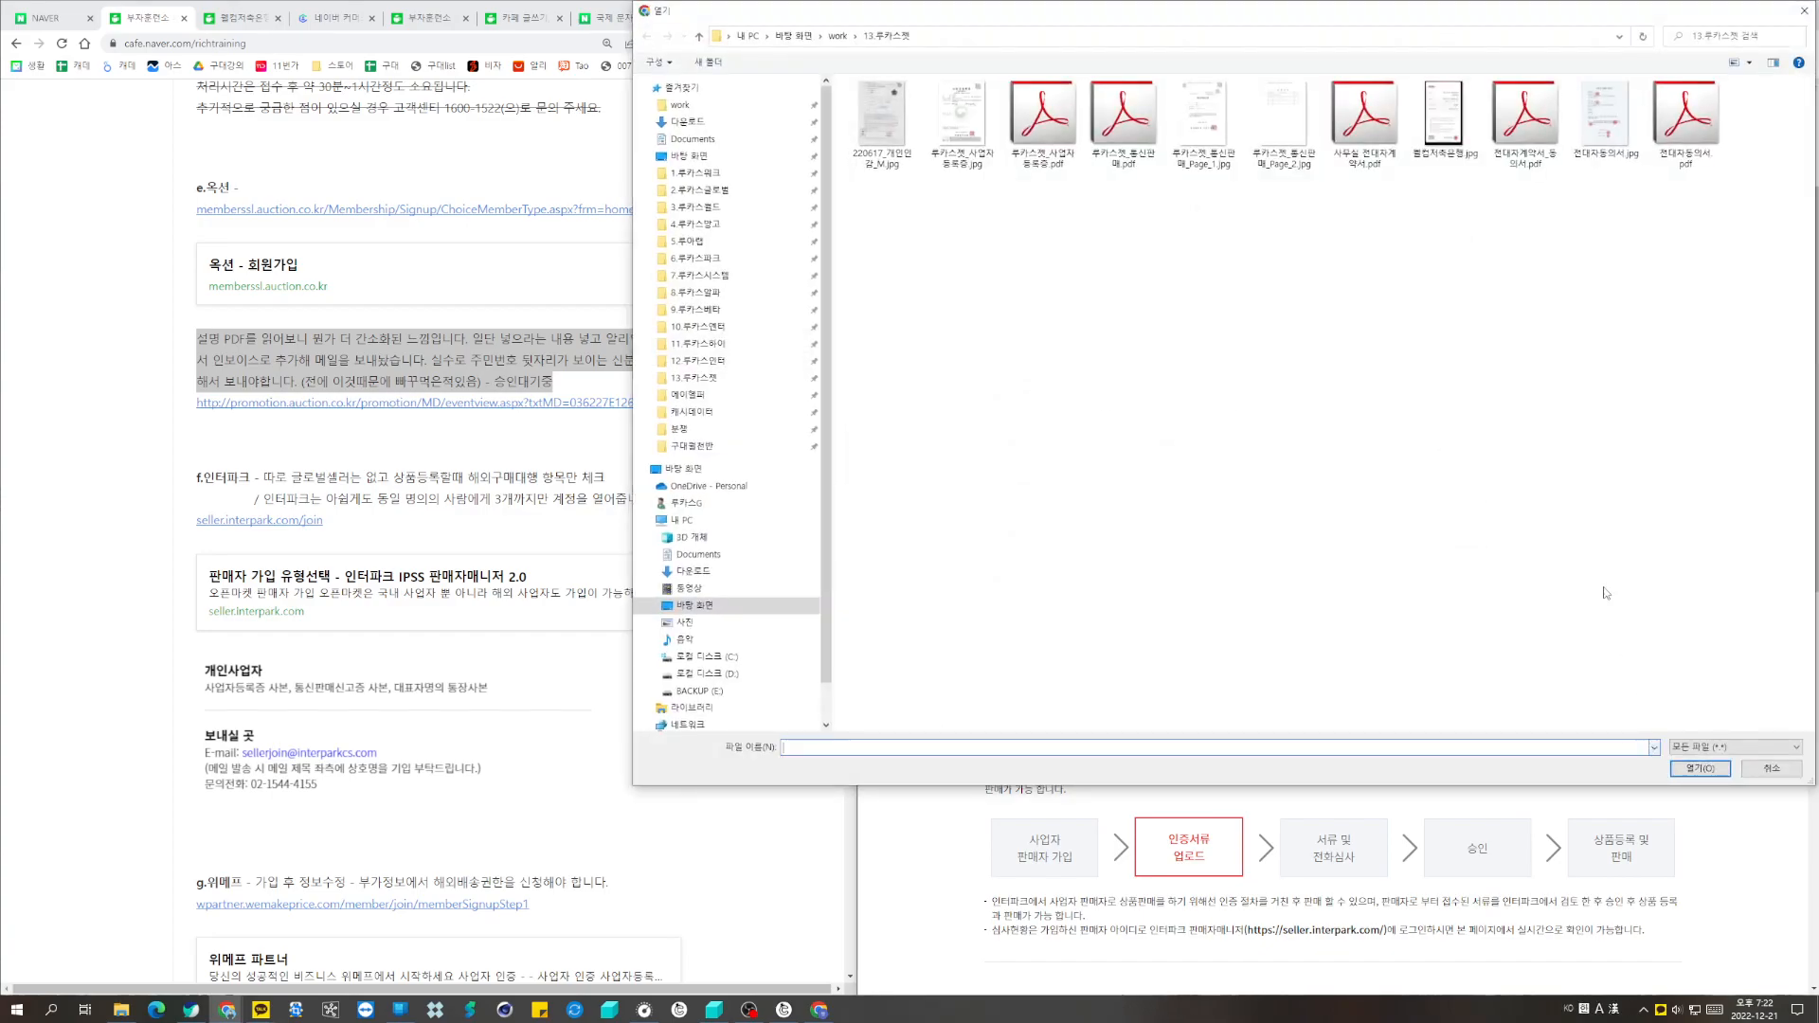
double_click(1454, 137)
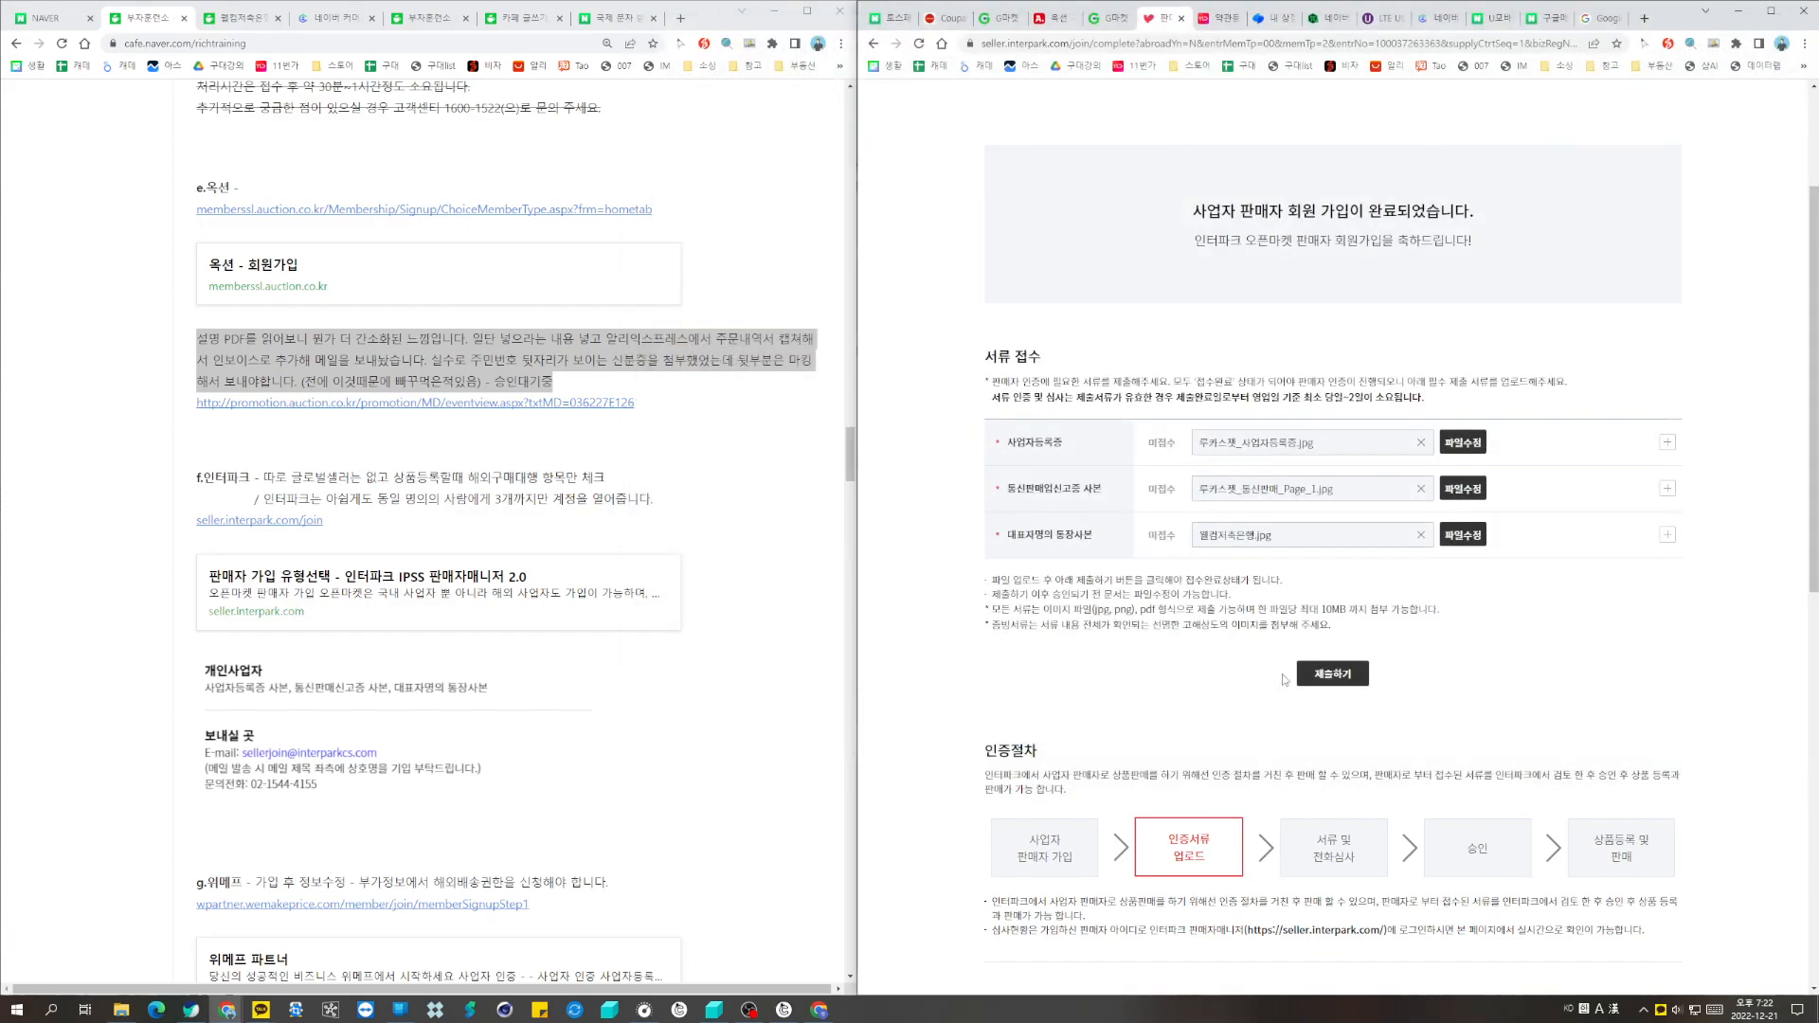
- Submit the three uploaded documents and acknowledge the completion notice
left_click(1316, 680)
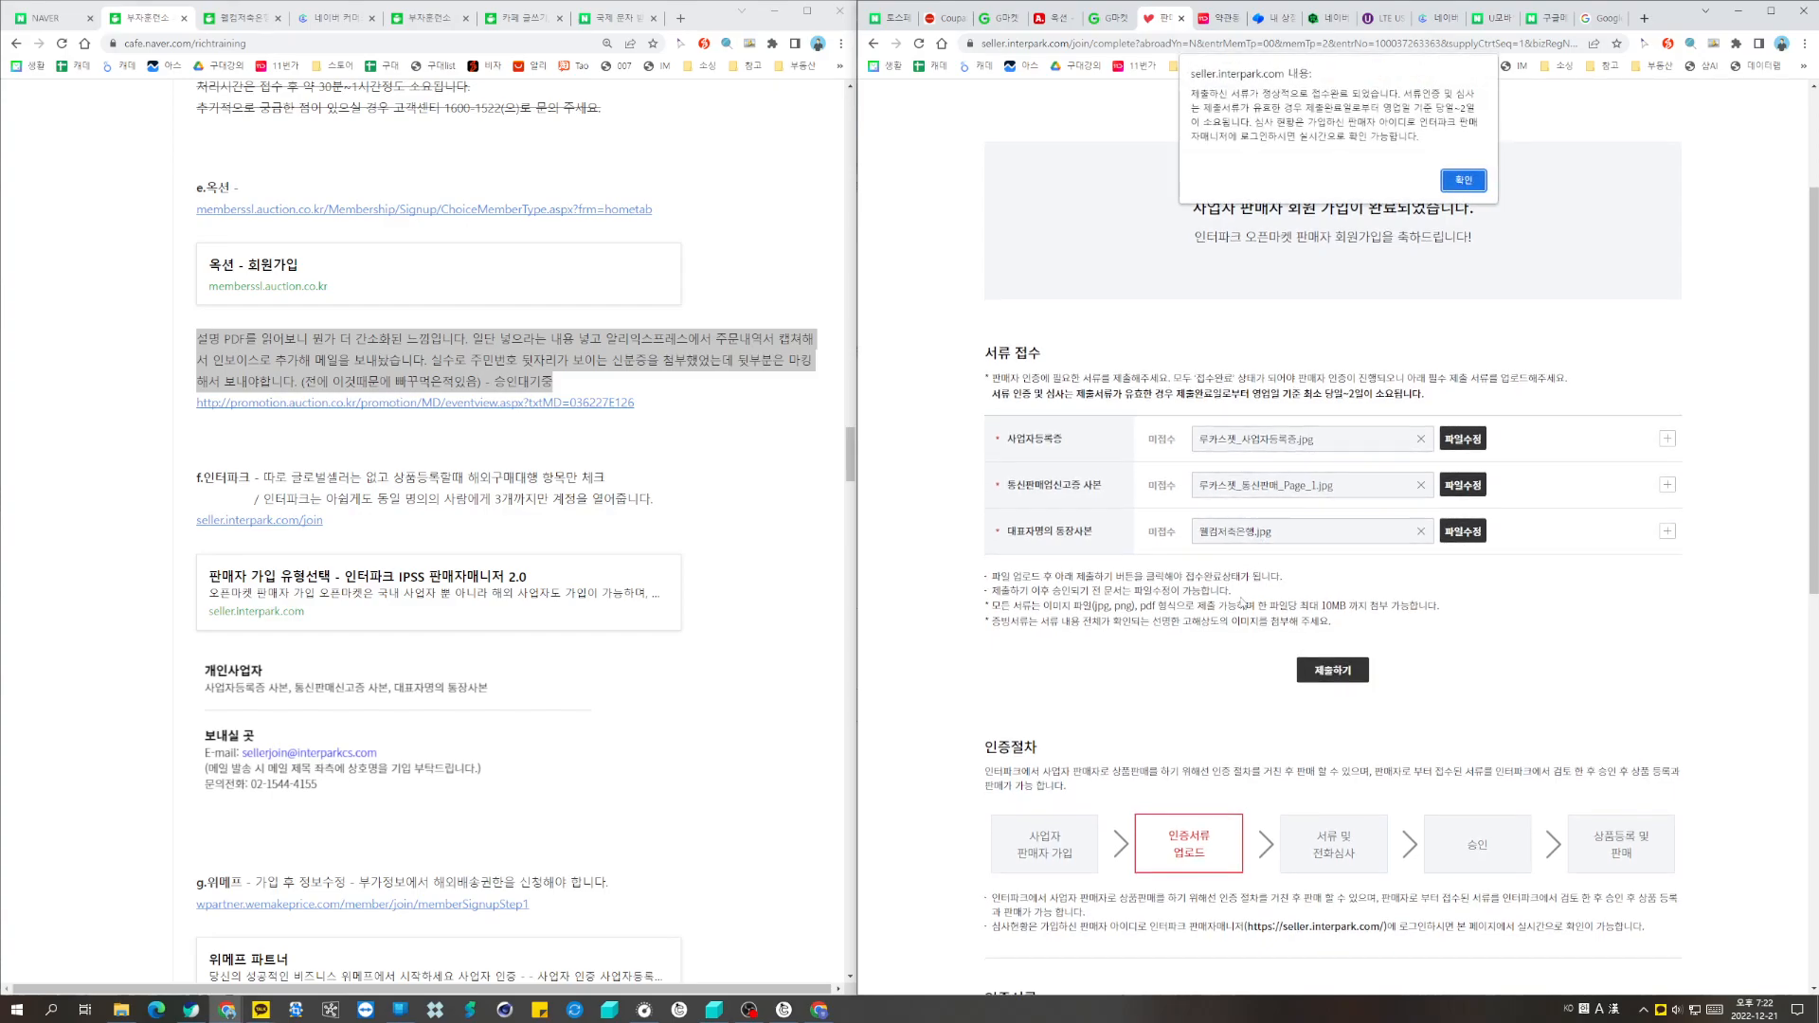
left_click(1459, 180)
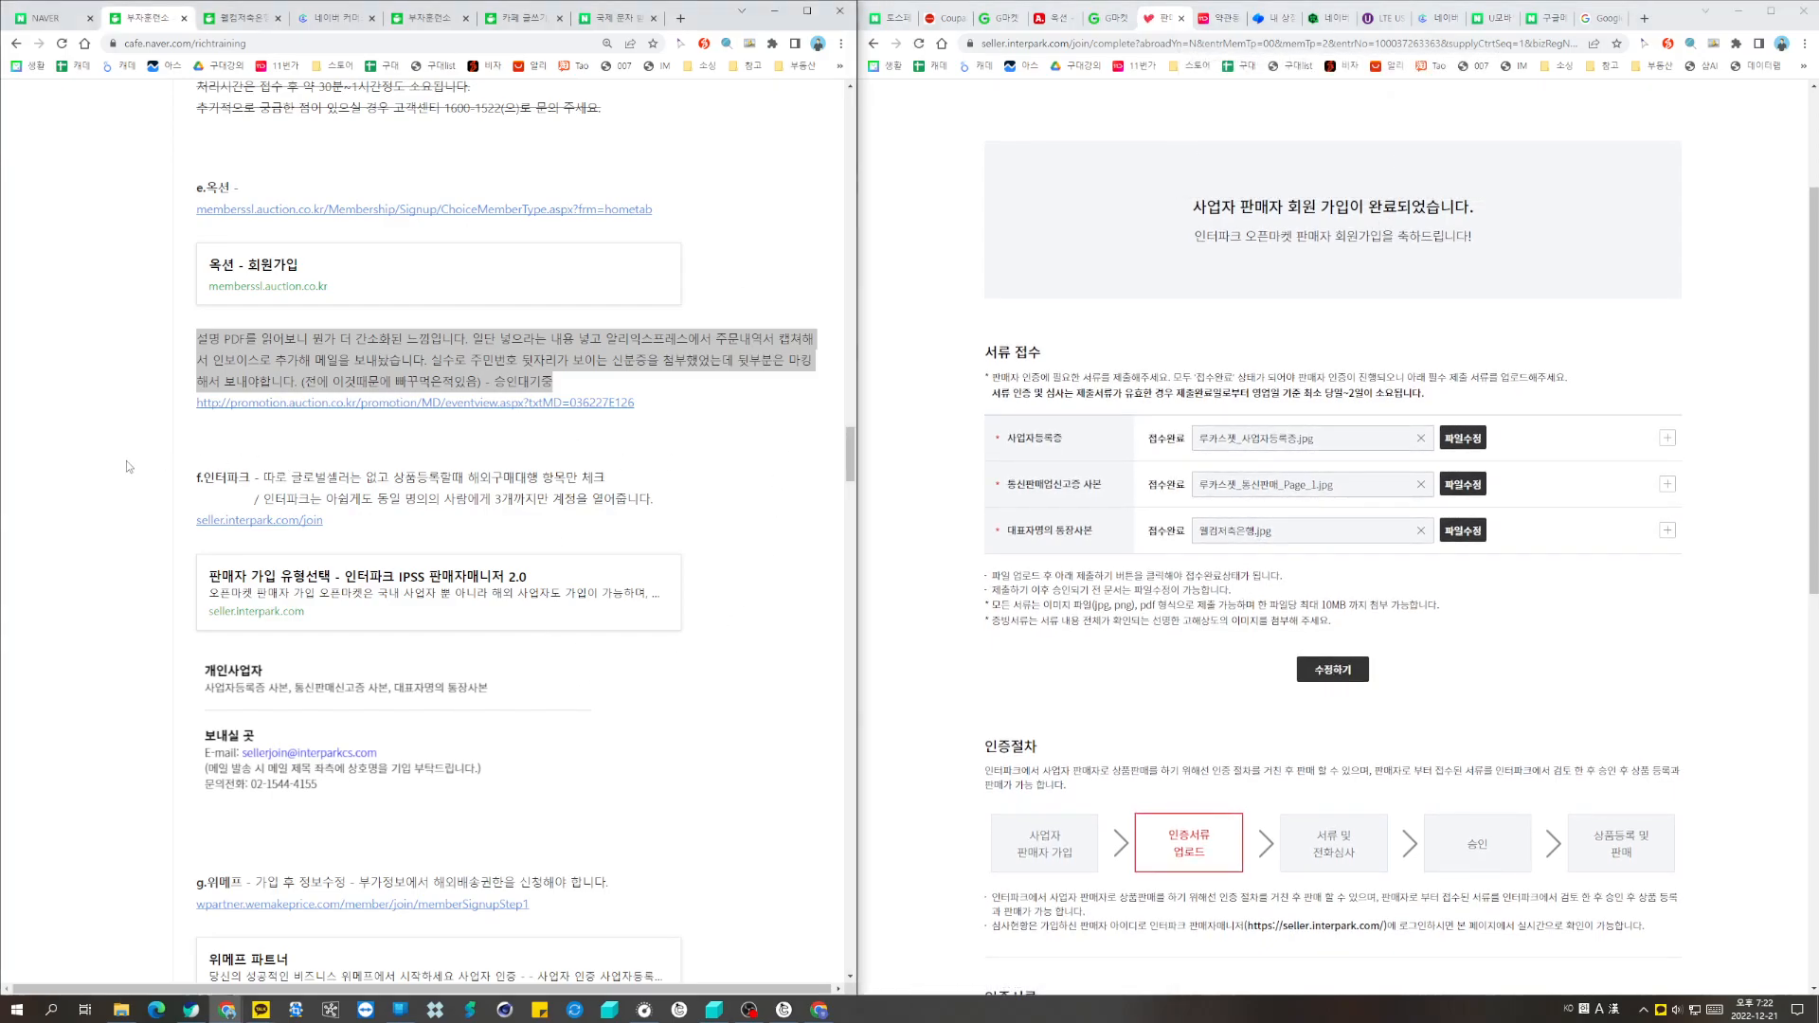
scroll(127, 474, "down", 3)
scroll(127, 492, "down", 1)
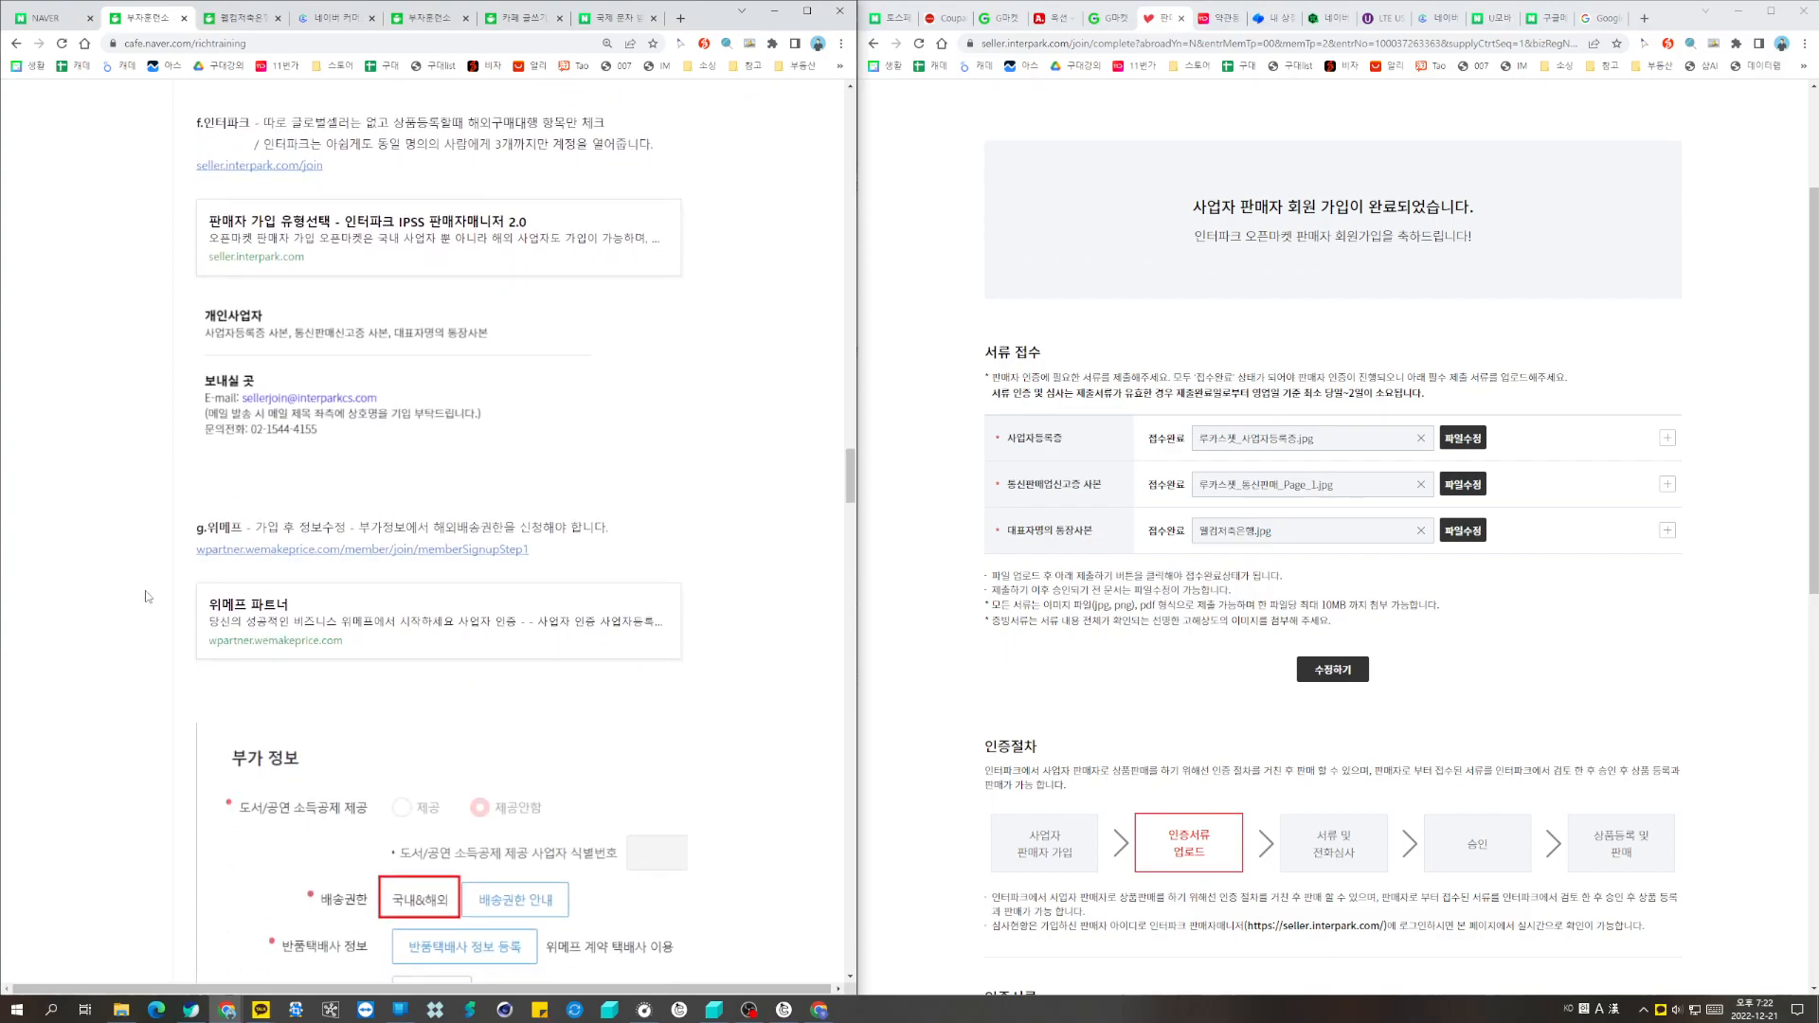
- Open the Wemakeprice partner signup page and enter the business registration number
left_click(296, 552)
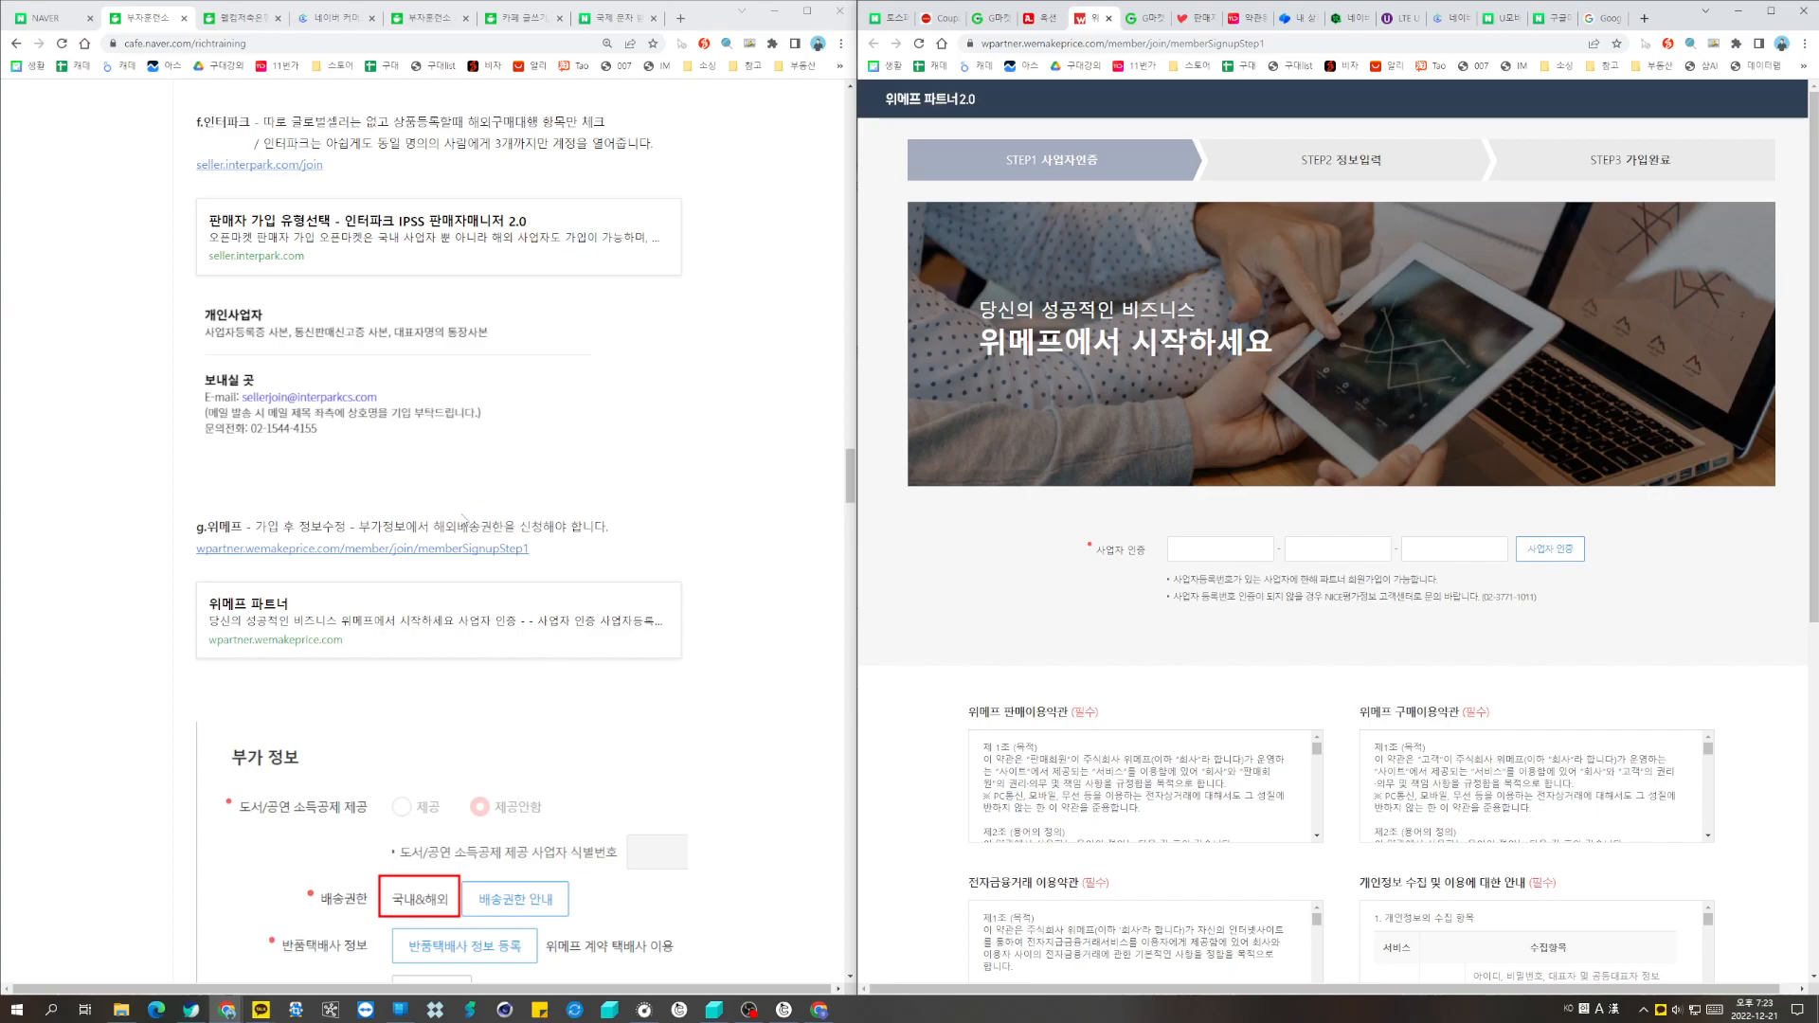
left_click_drag(435, 526, 505, 527)
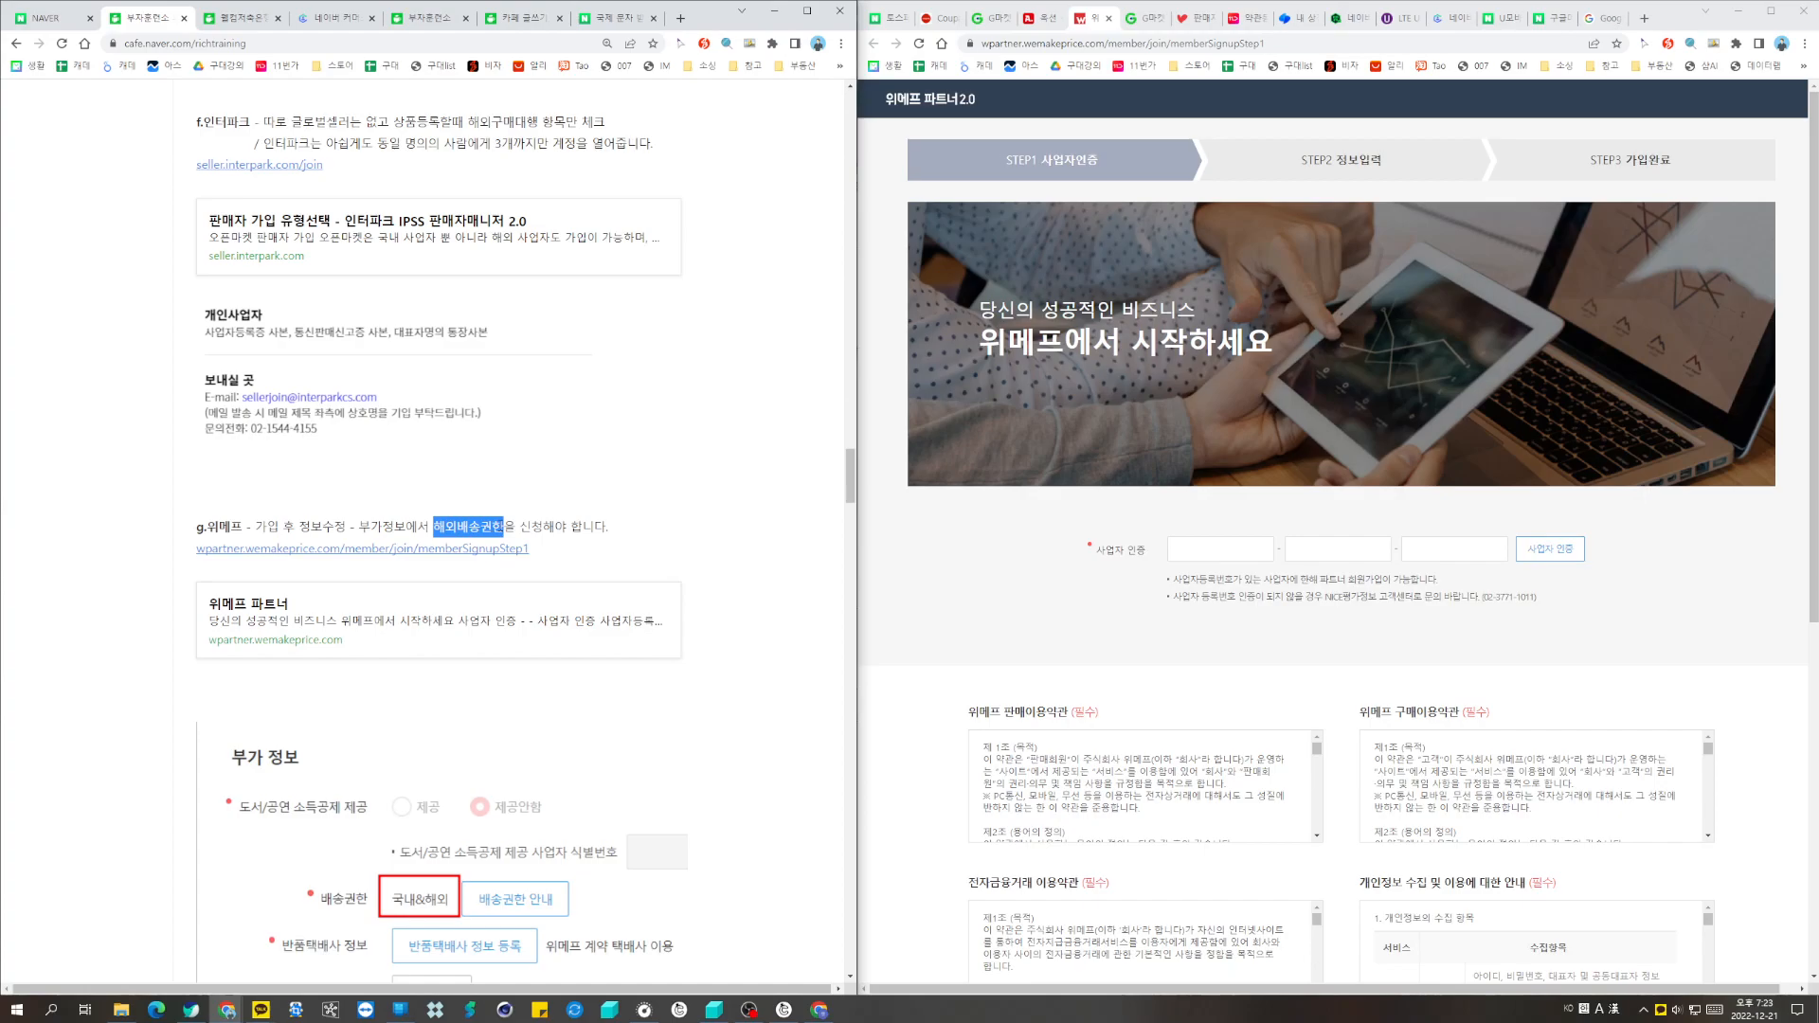
left_click(1218, 551)
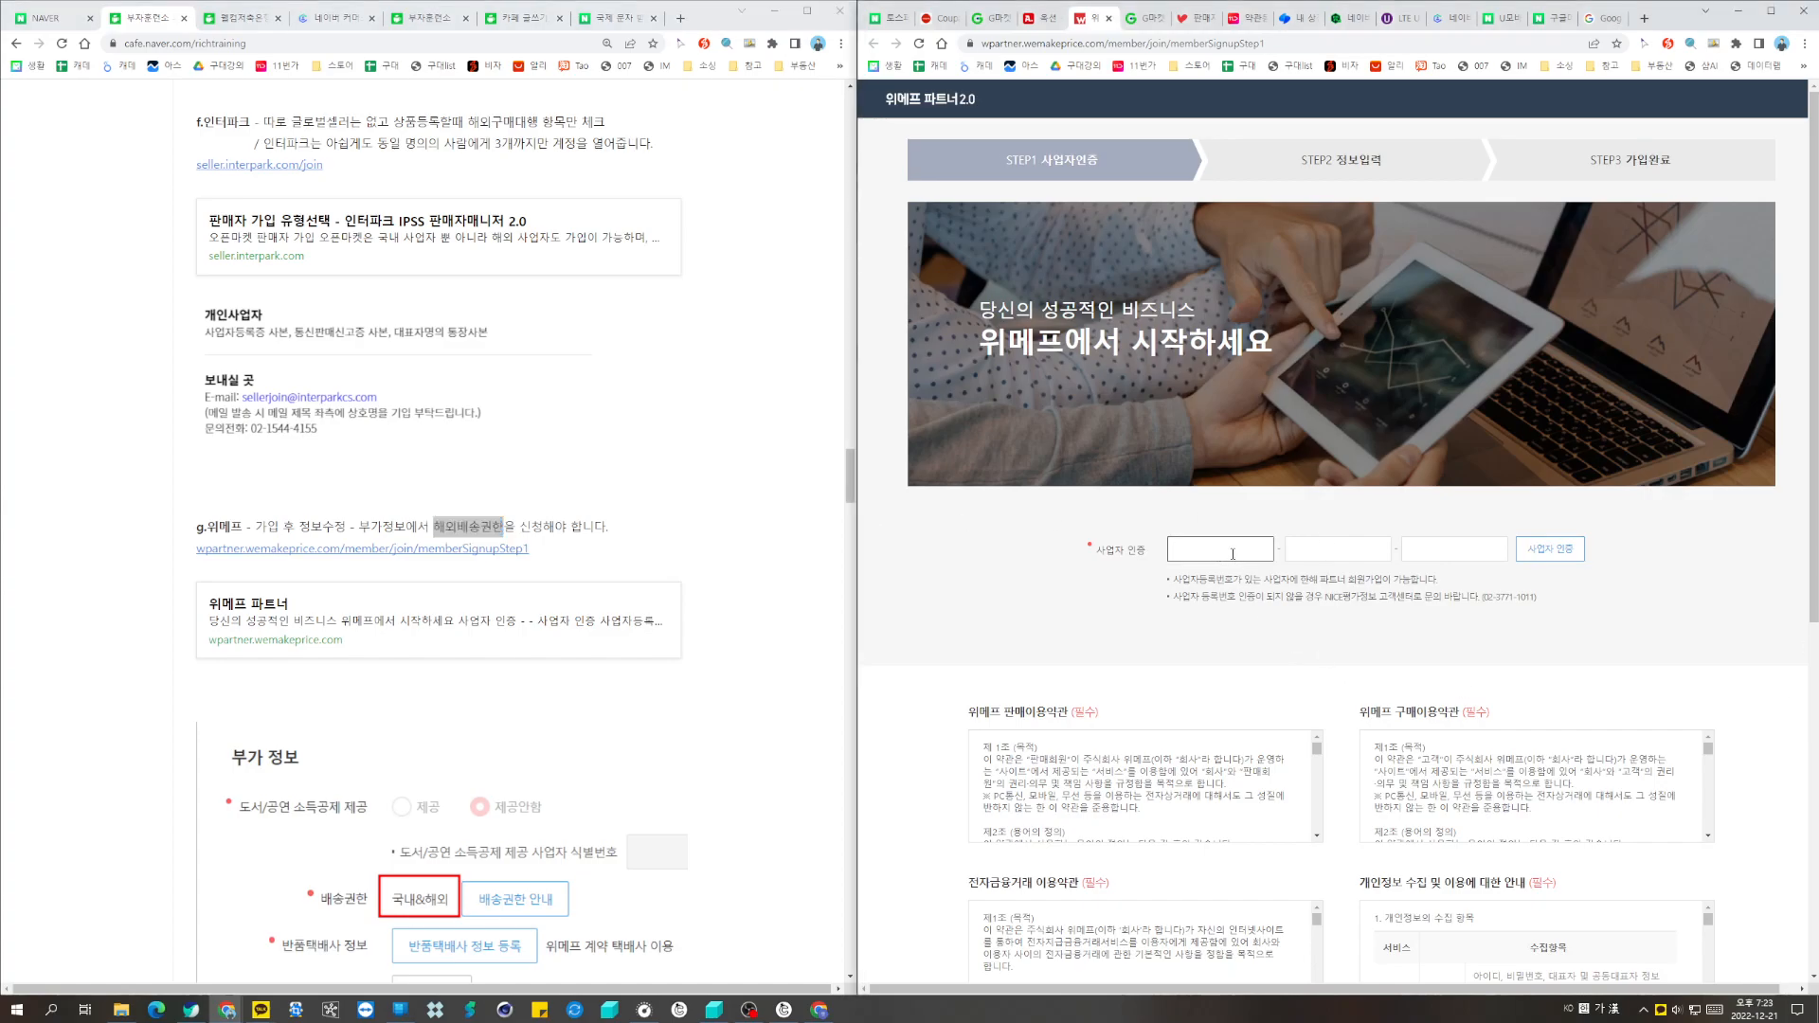
- Dismiss the verification notice and agree to the partner terms to continue
left_click(1463, 124)
scroll(1266, 559, "down", 5)
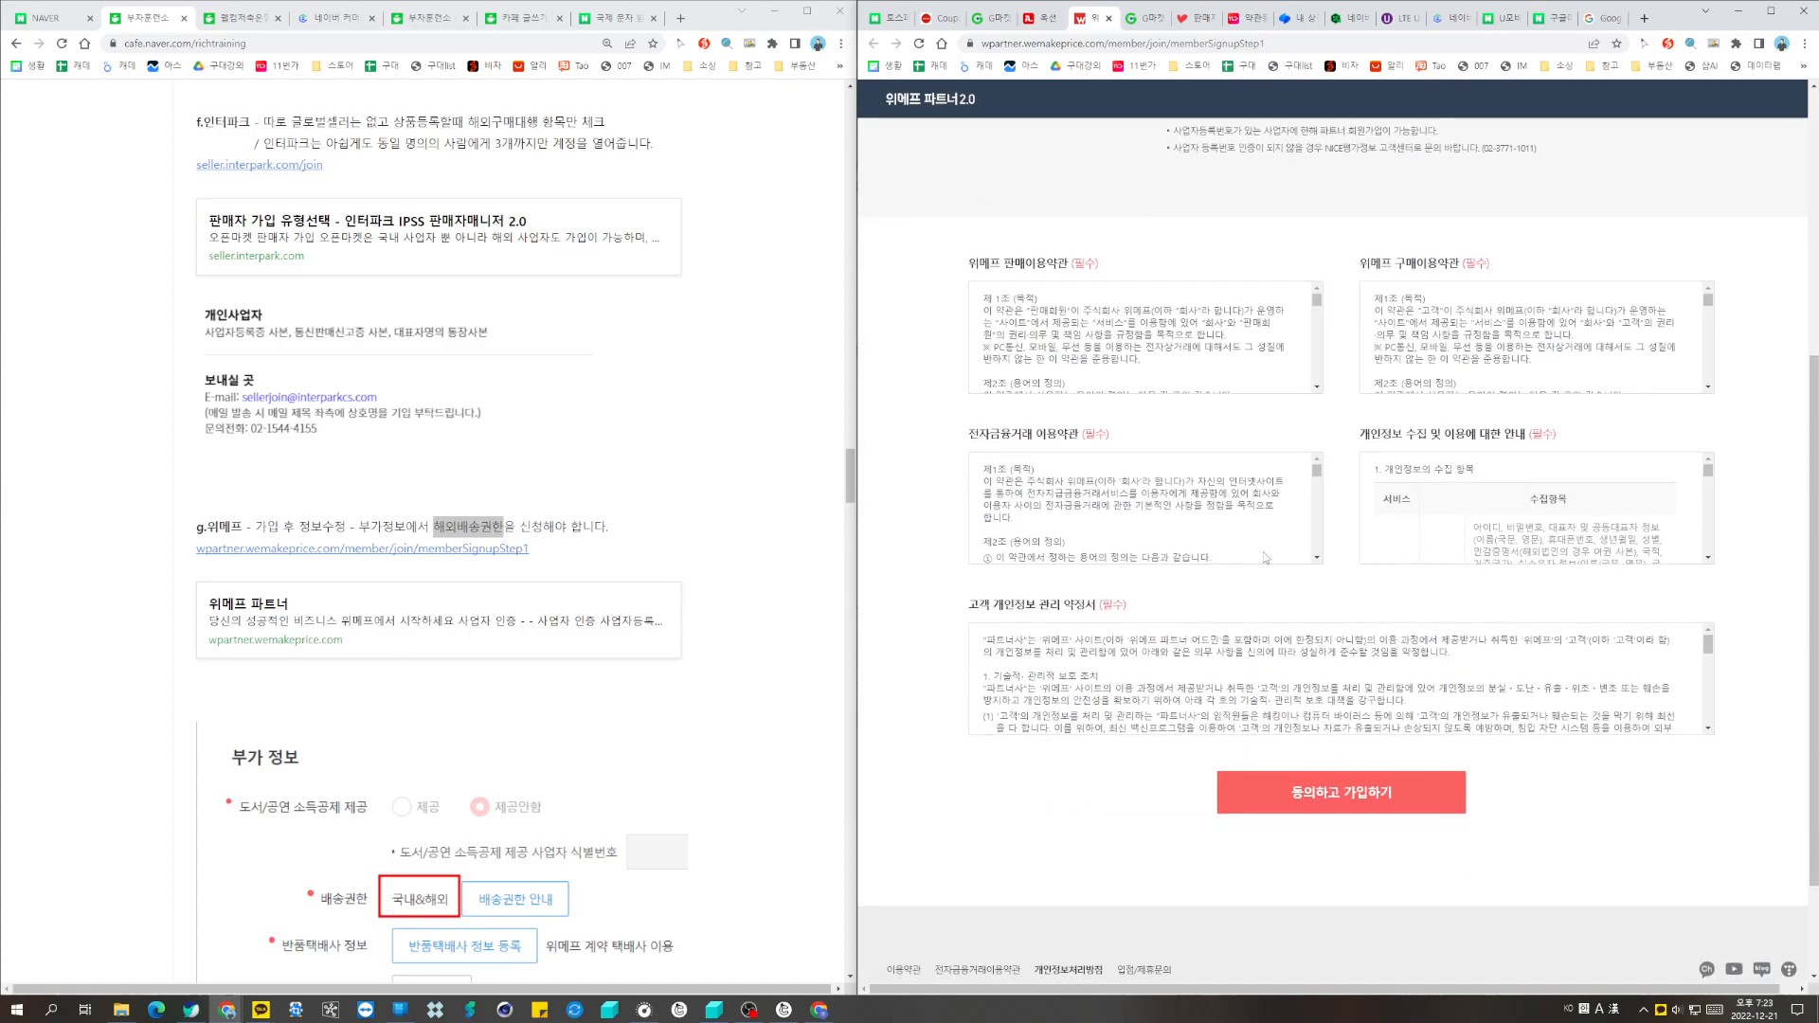
left_click(1322, 803)
- Enter the login ID and the account password twice
left_click(1157, 267)
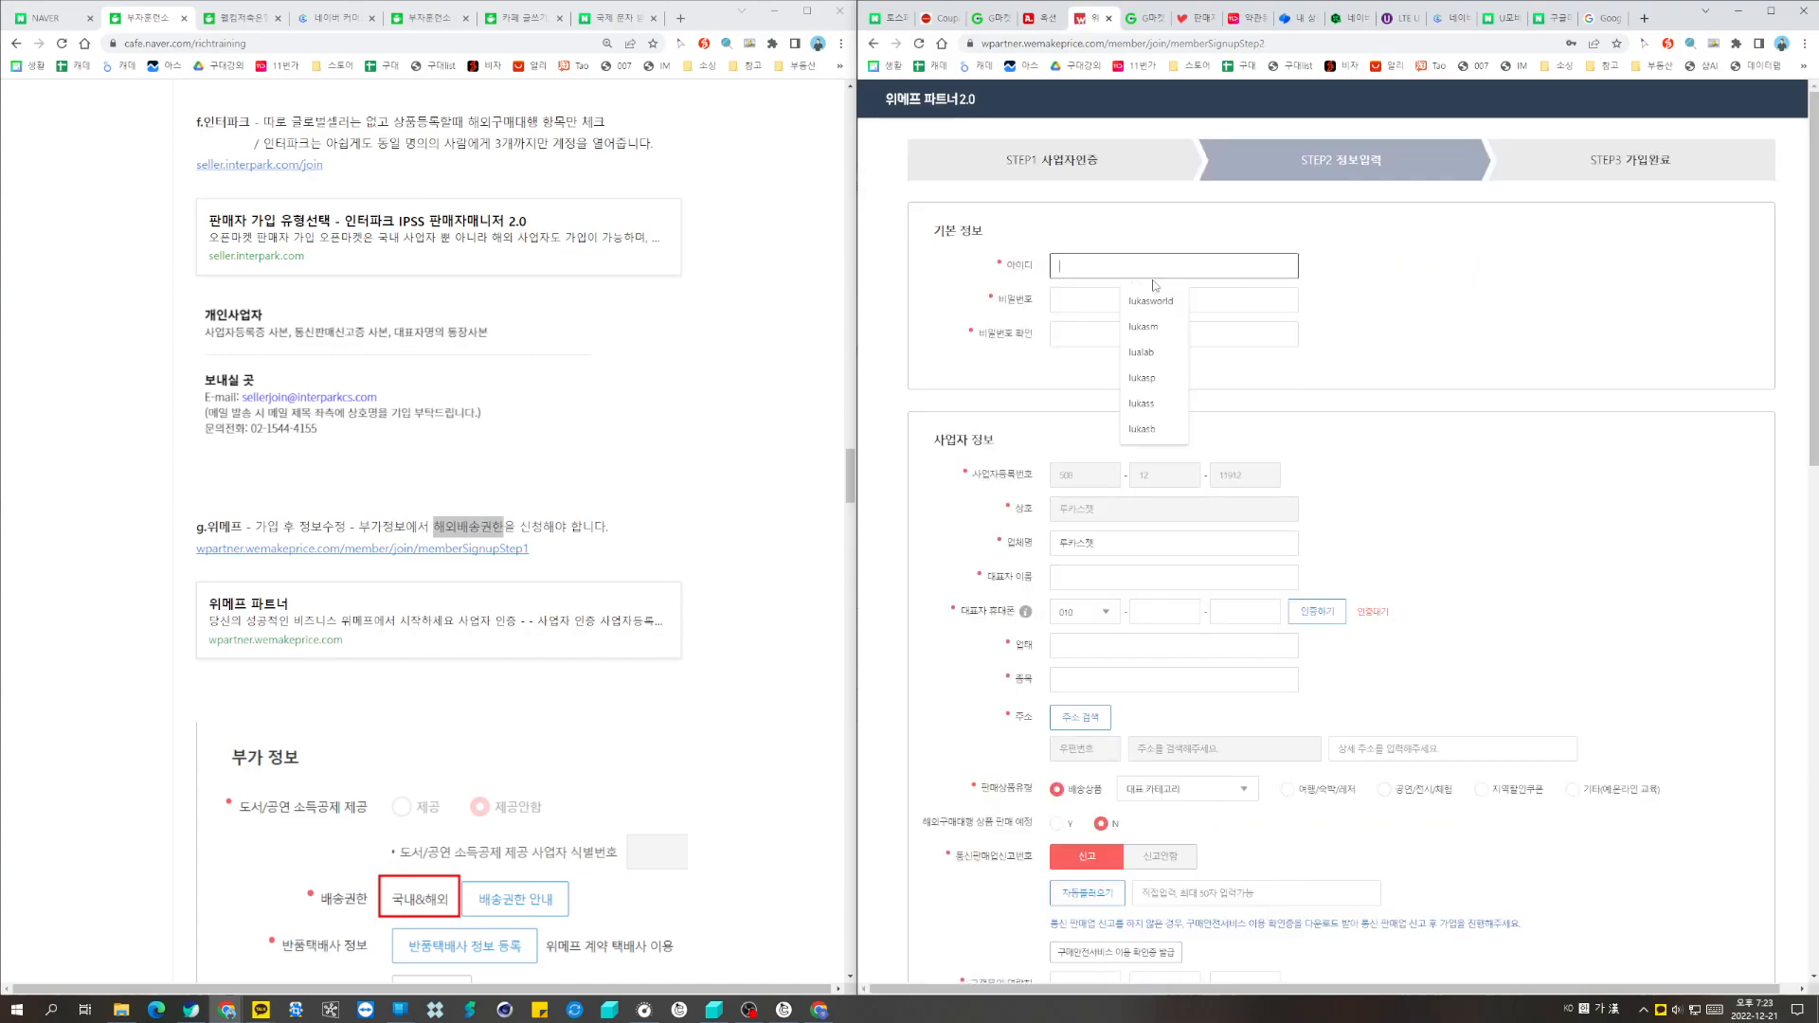
left_click(1104, 256)
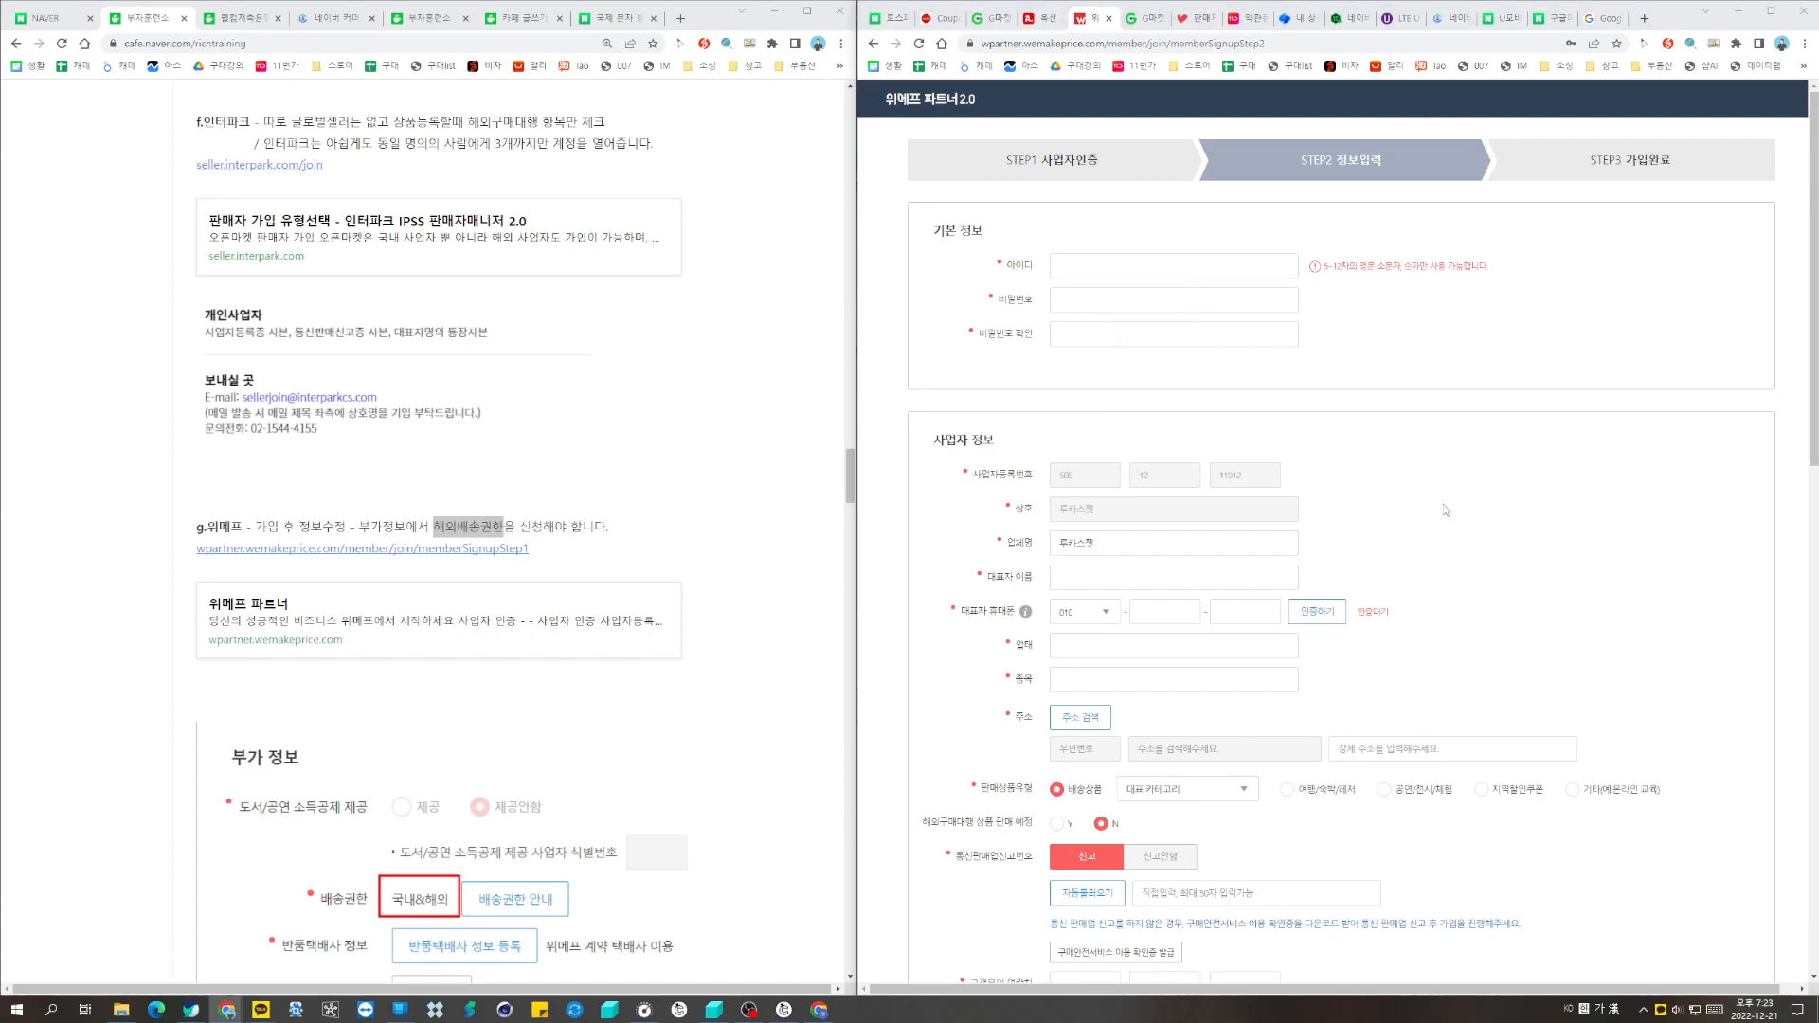
left_click(1054, 267)
type("lukas")
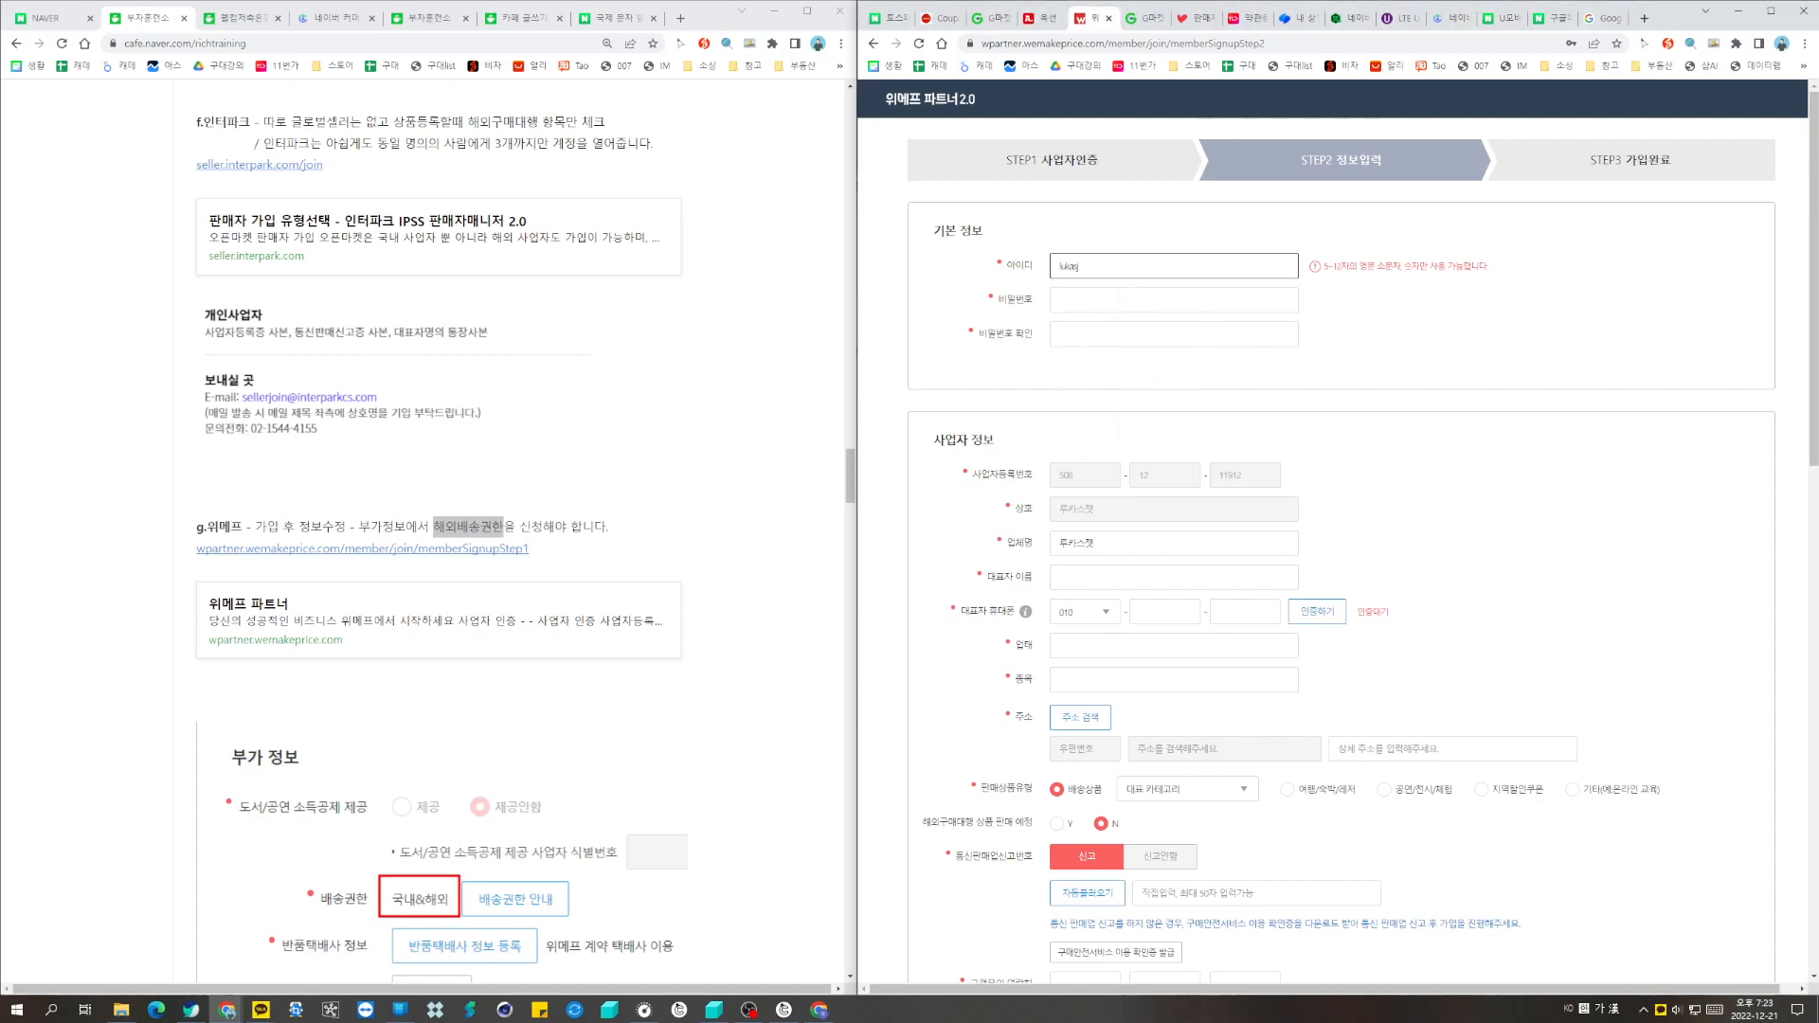
left_click(1522, 398)
left_click(1168, 303)
type("••••••••")
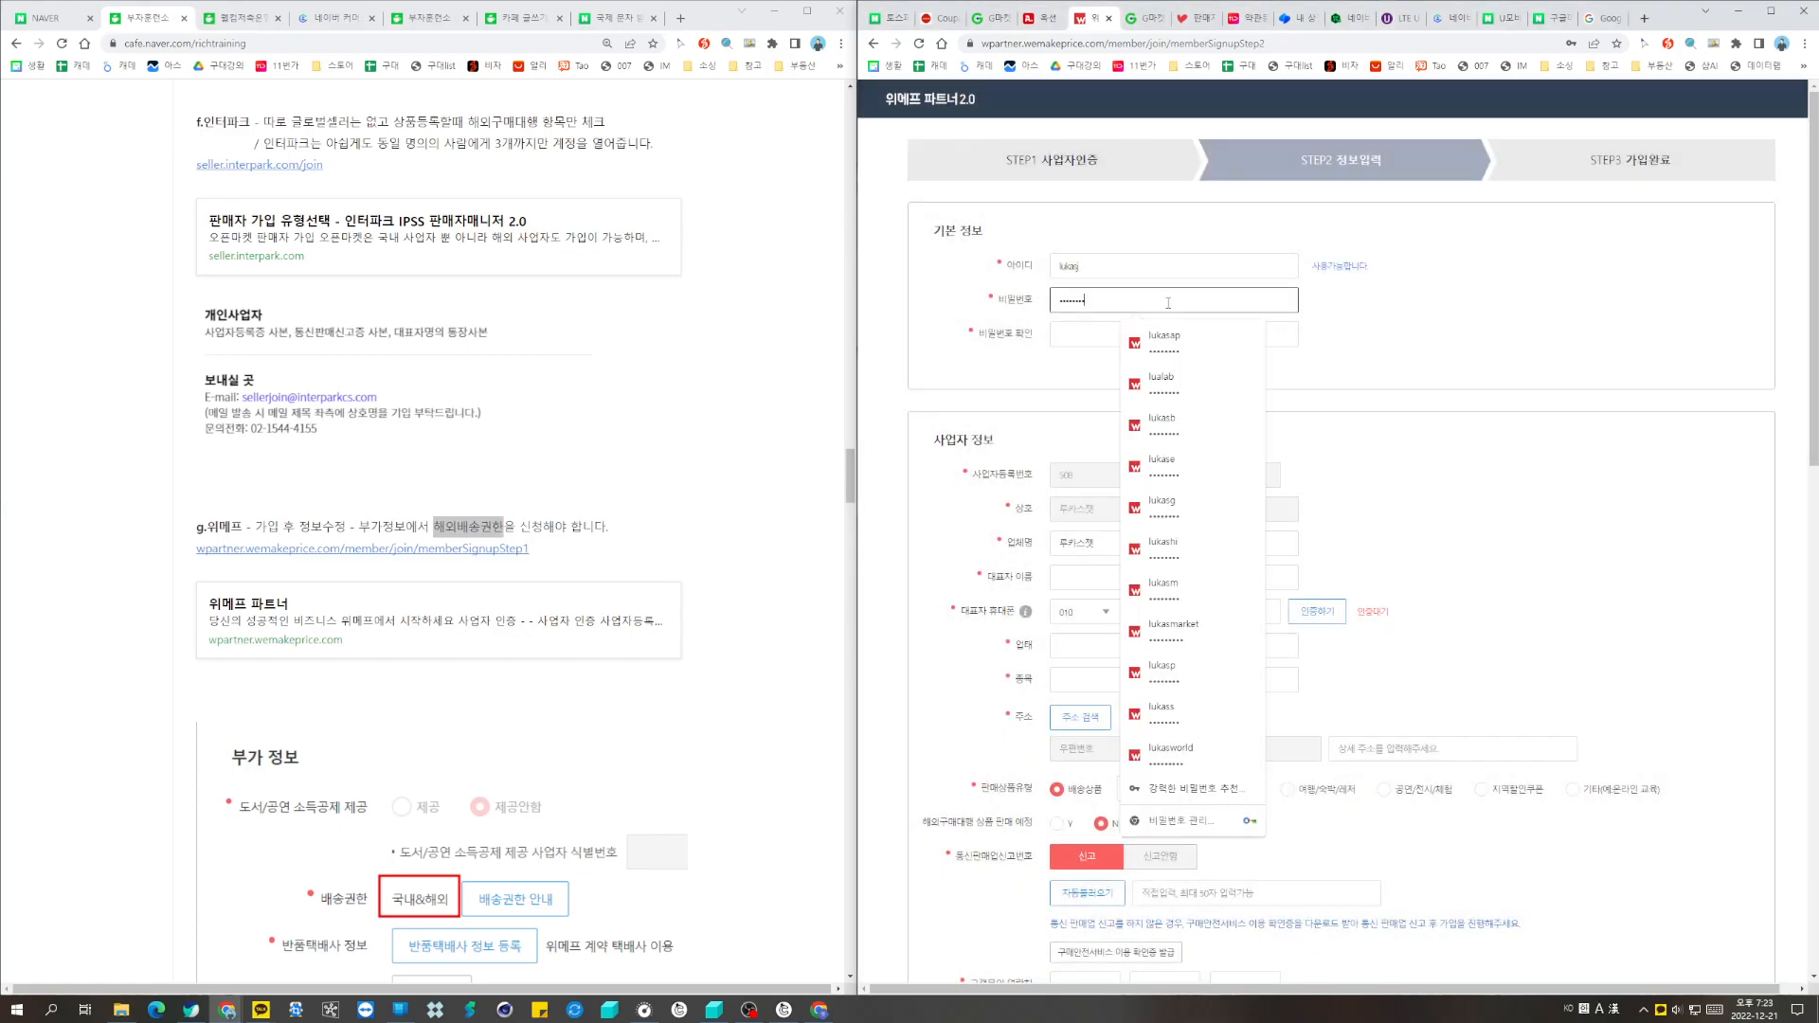
left_click(1066, 334)
type("••••••••")
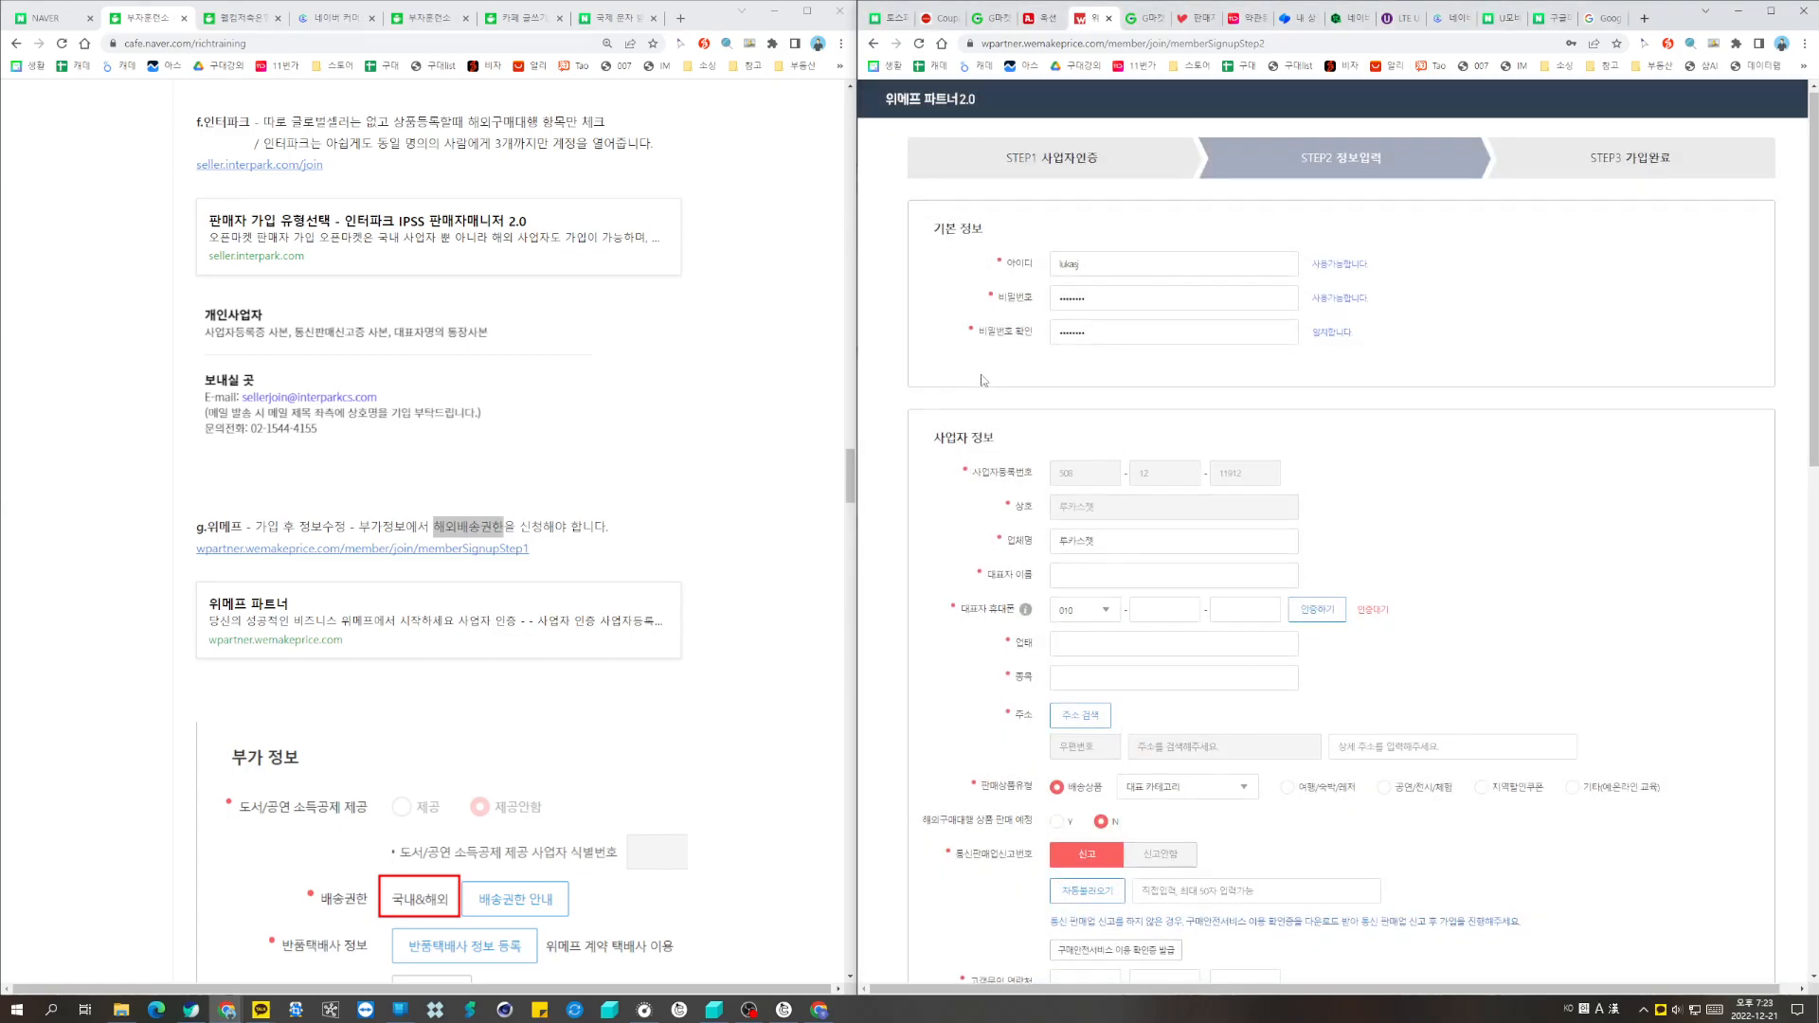
- Fill in the representative's name and phone number and request phone verification
scroll(983, 380, "down", 2)
left_click(1136, 436)
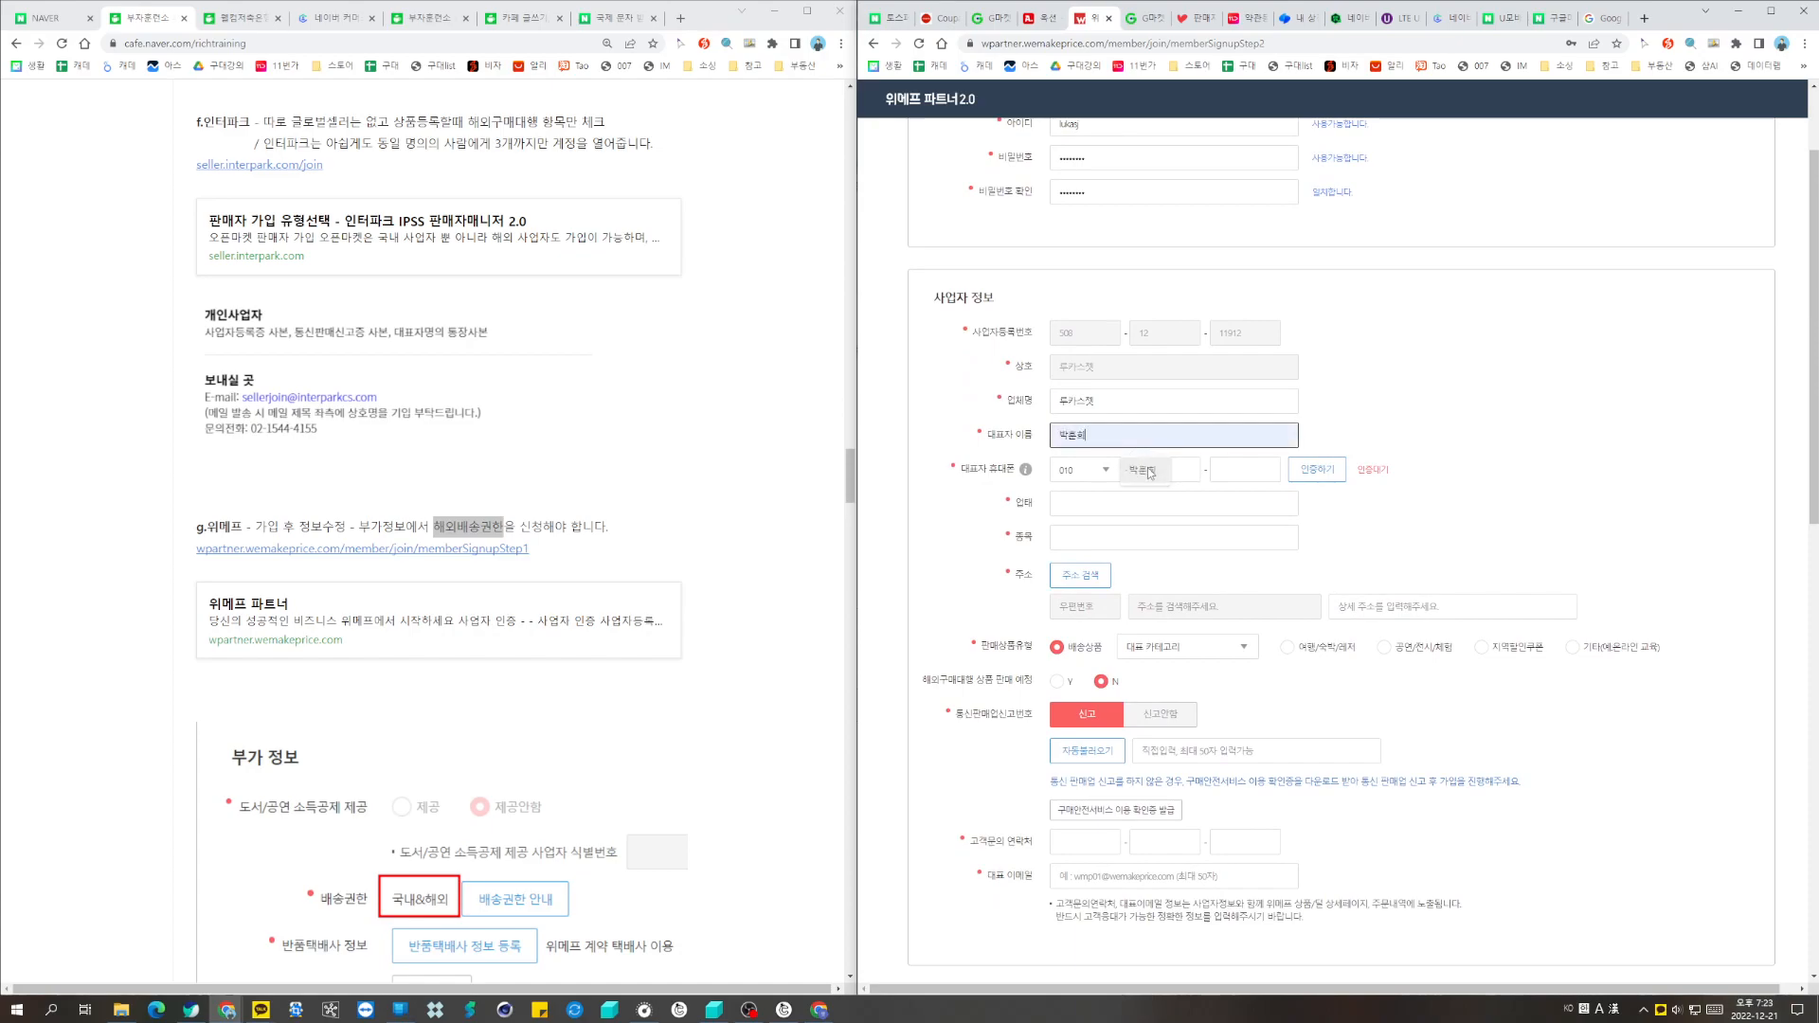
left_click(1159, 470)
left_click(1249, 471)
left_click(1248, 504)
left_click(1318, 471)
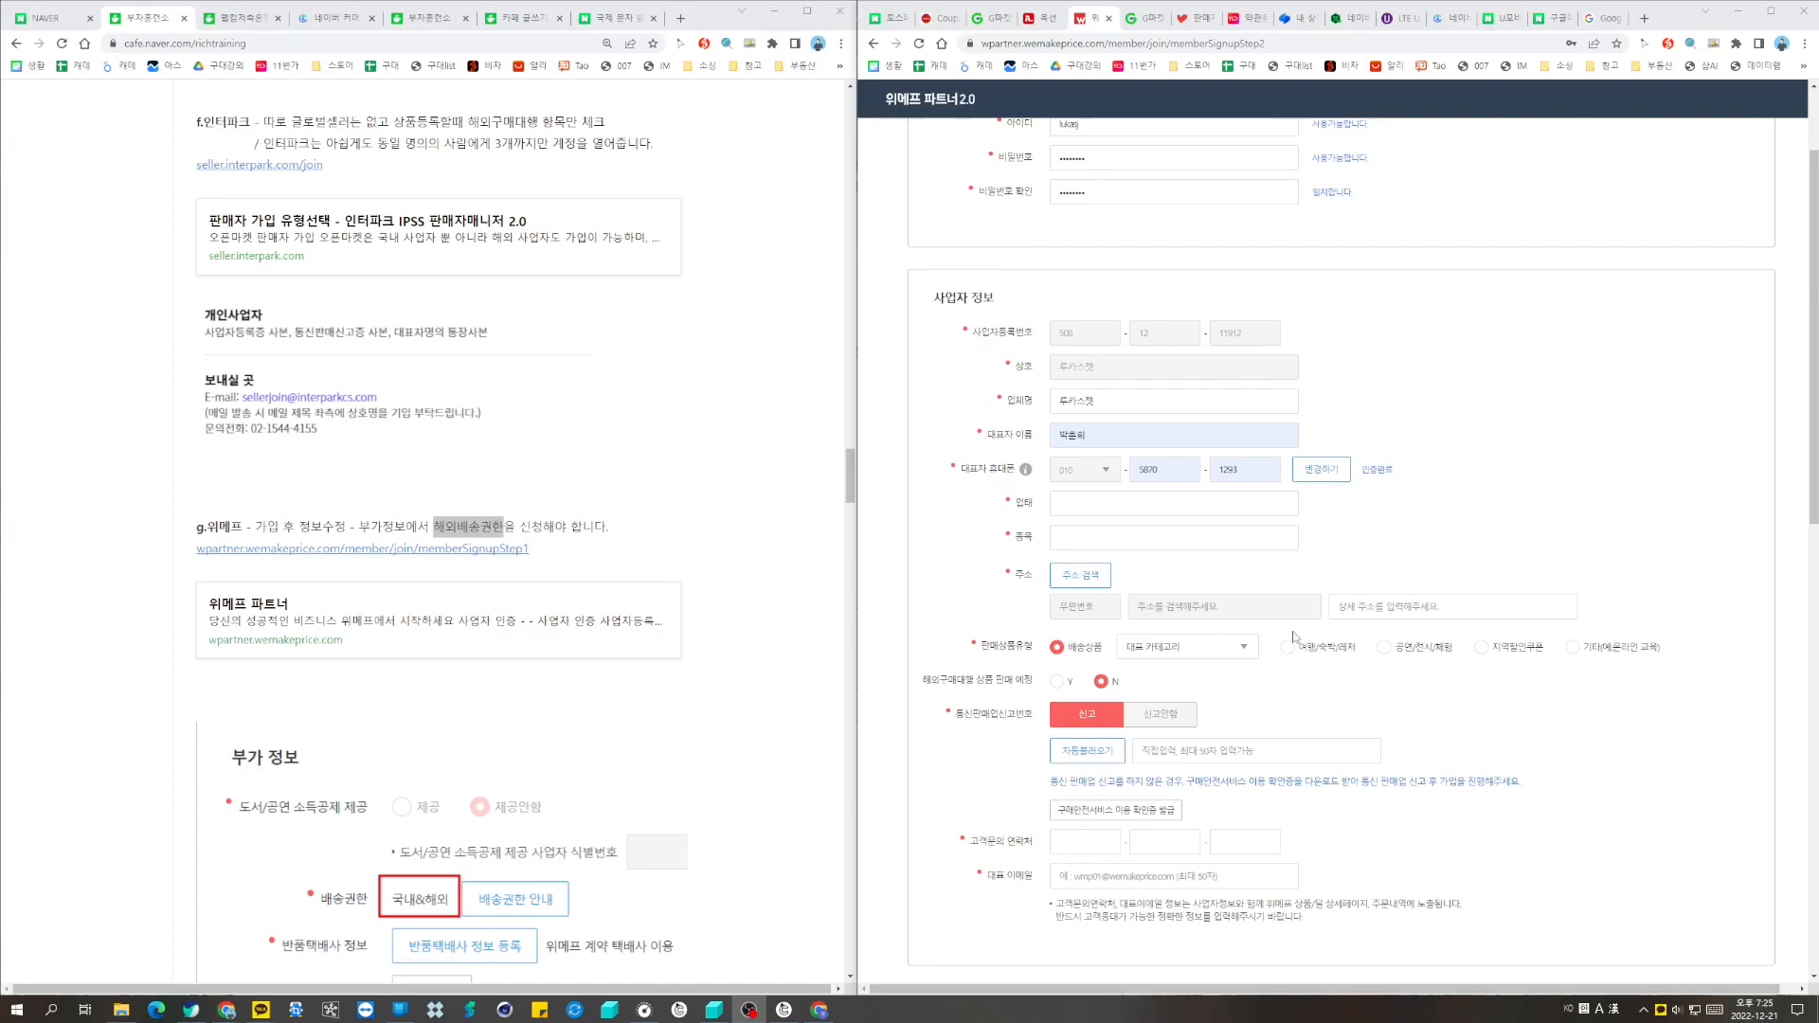
- Choose business type 소매업 and enter 해외직구대행 as the business item
left_click(1126, 501)
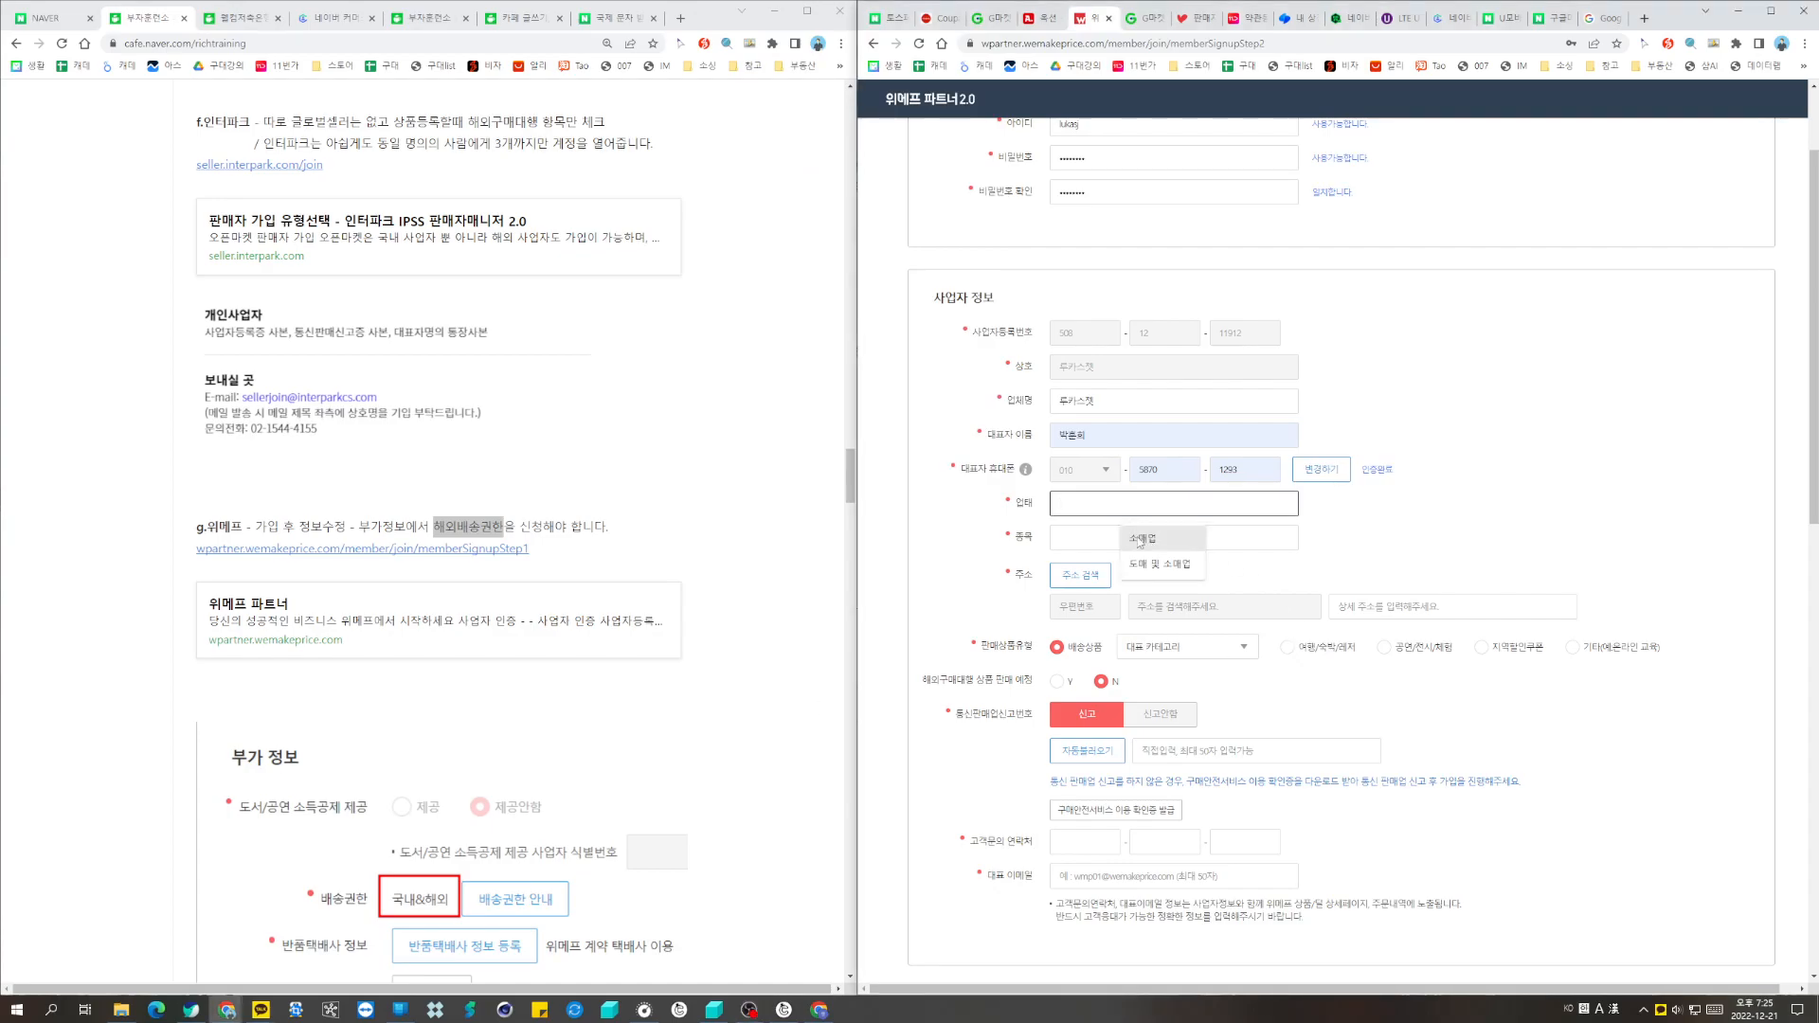
left_click(1139, 536)
left_click(1126, 540)
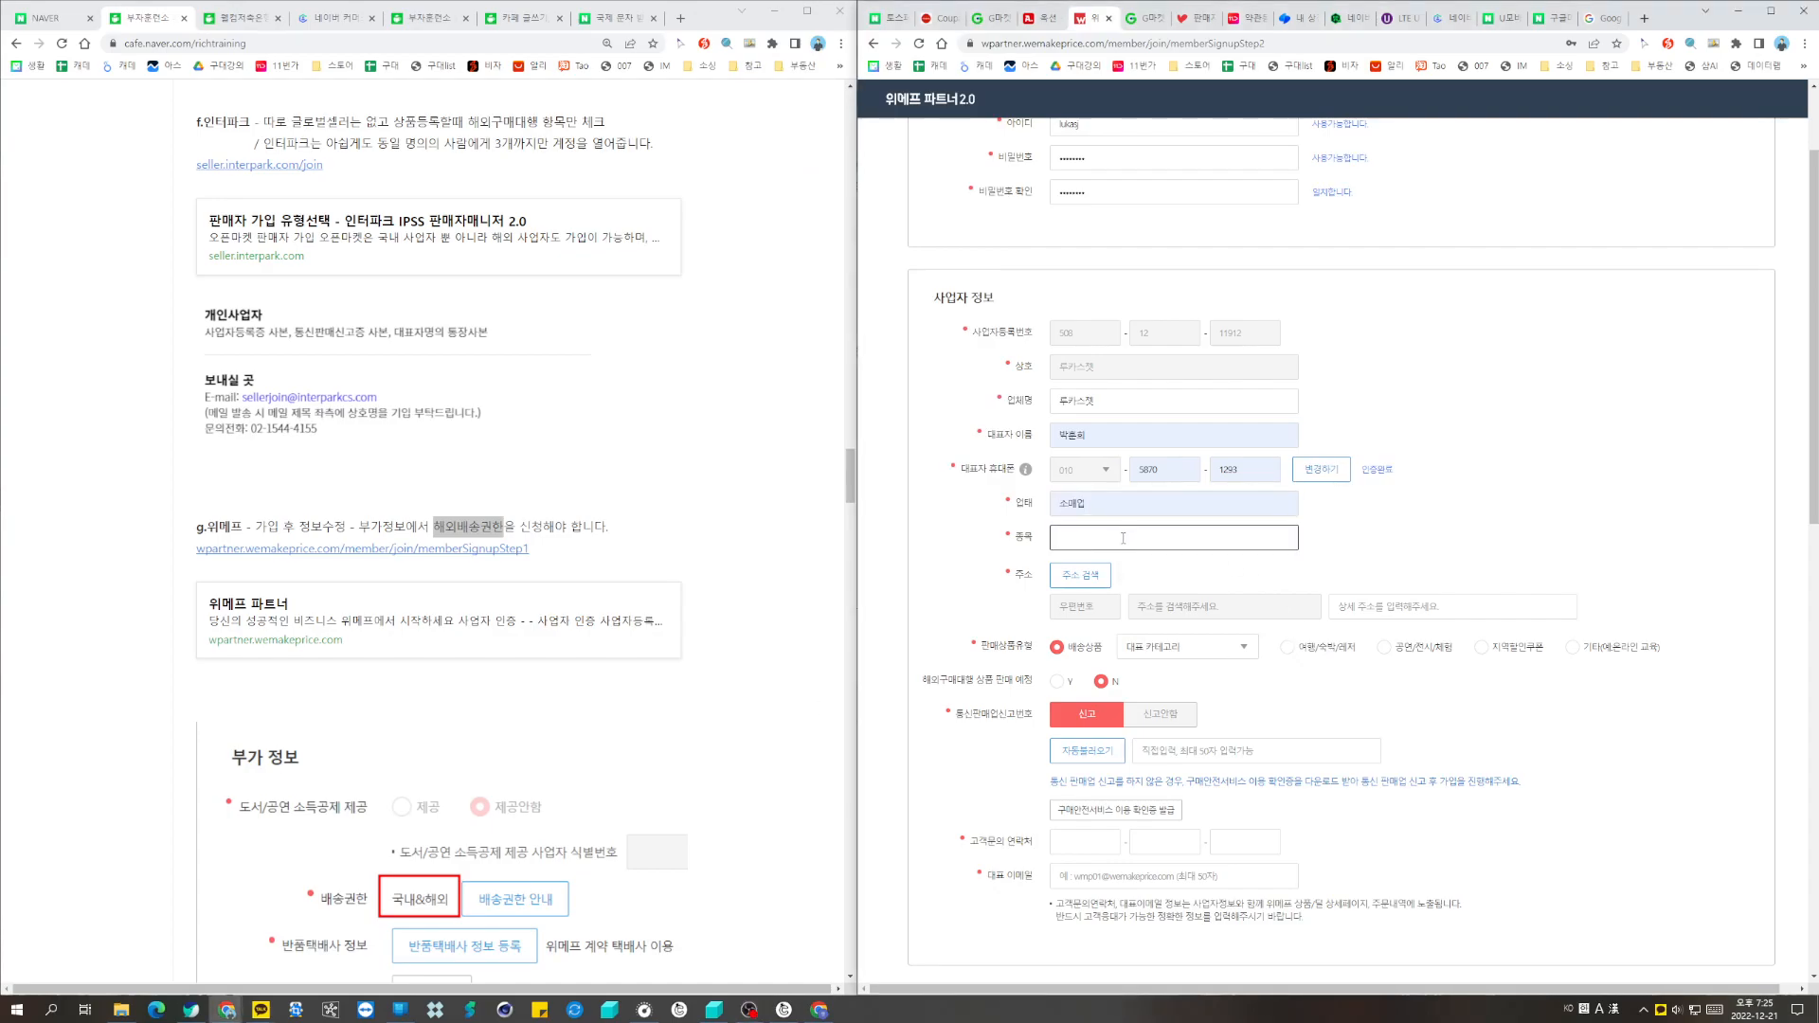
type("godhlm")
key("BackSpace")
key("BackSpace")
key("BackSpace")
key("BackSpace")
key("BackSpace")
key("BackSpace")
key("Hangul")
type("해외구매대행")
key("super+e")
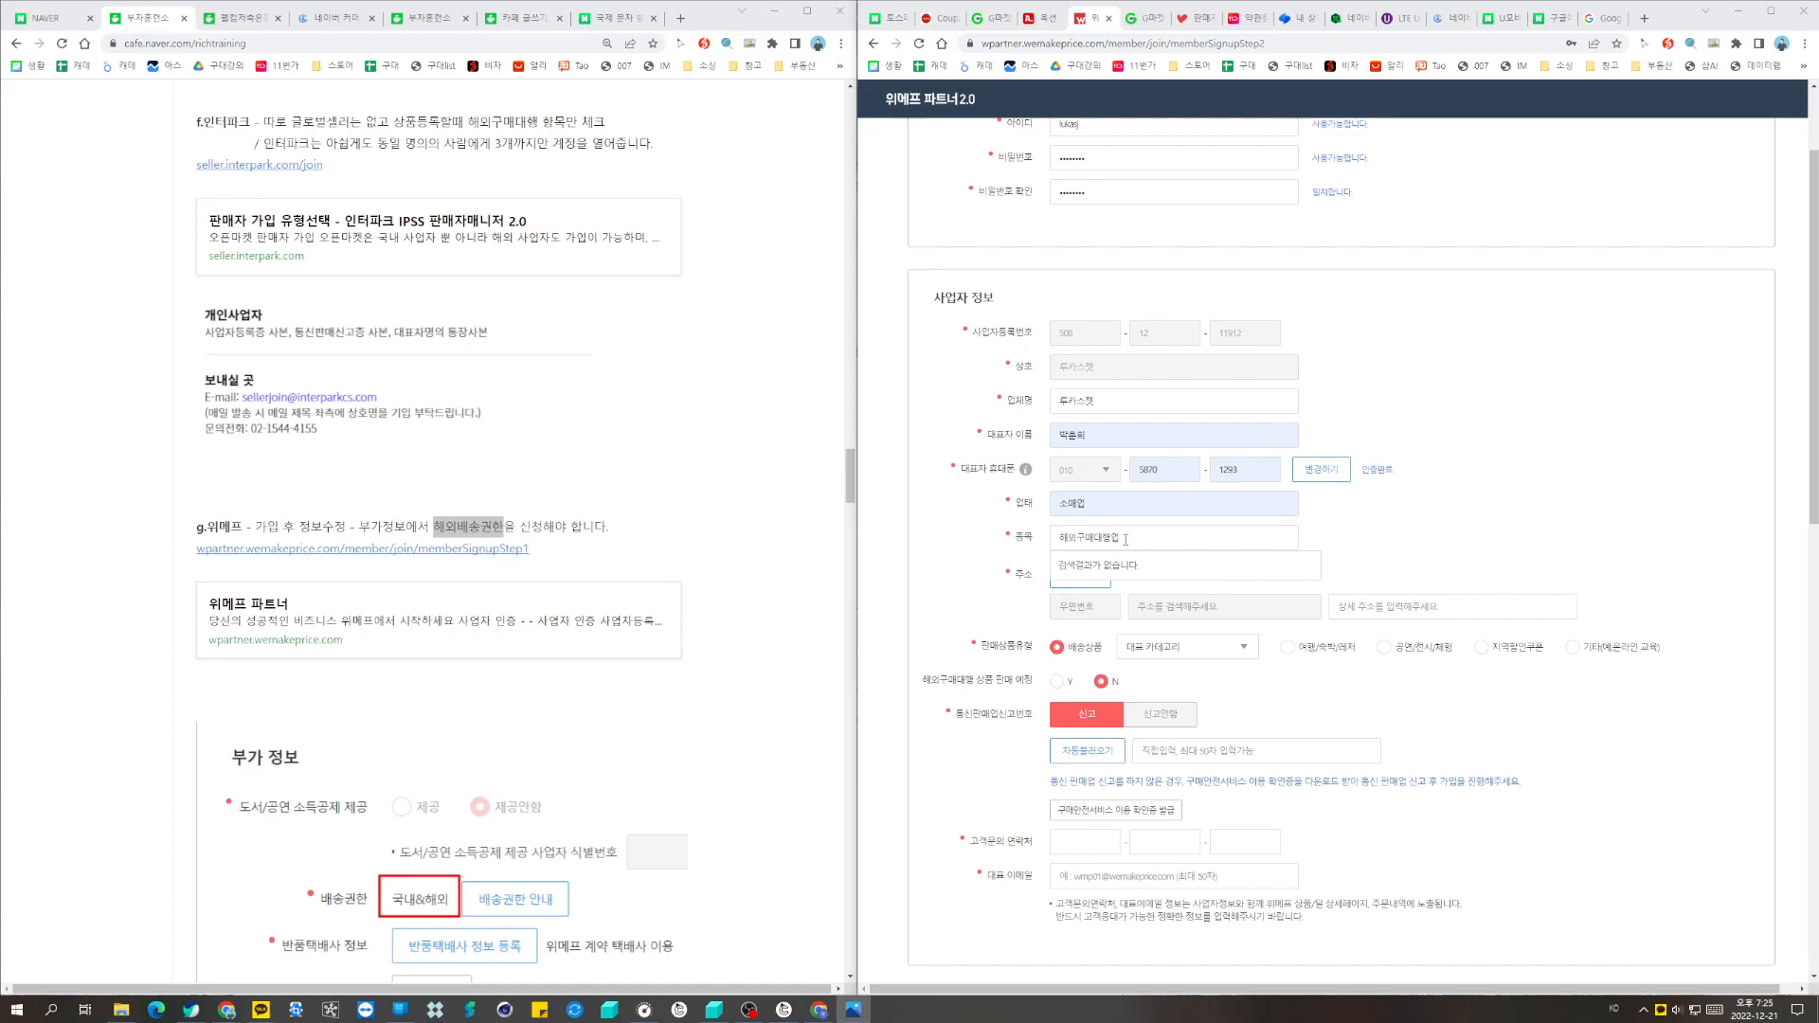
left_click_drag(1096, 537, 1076, 537)
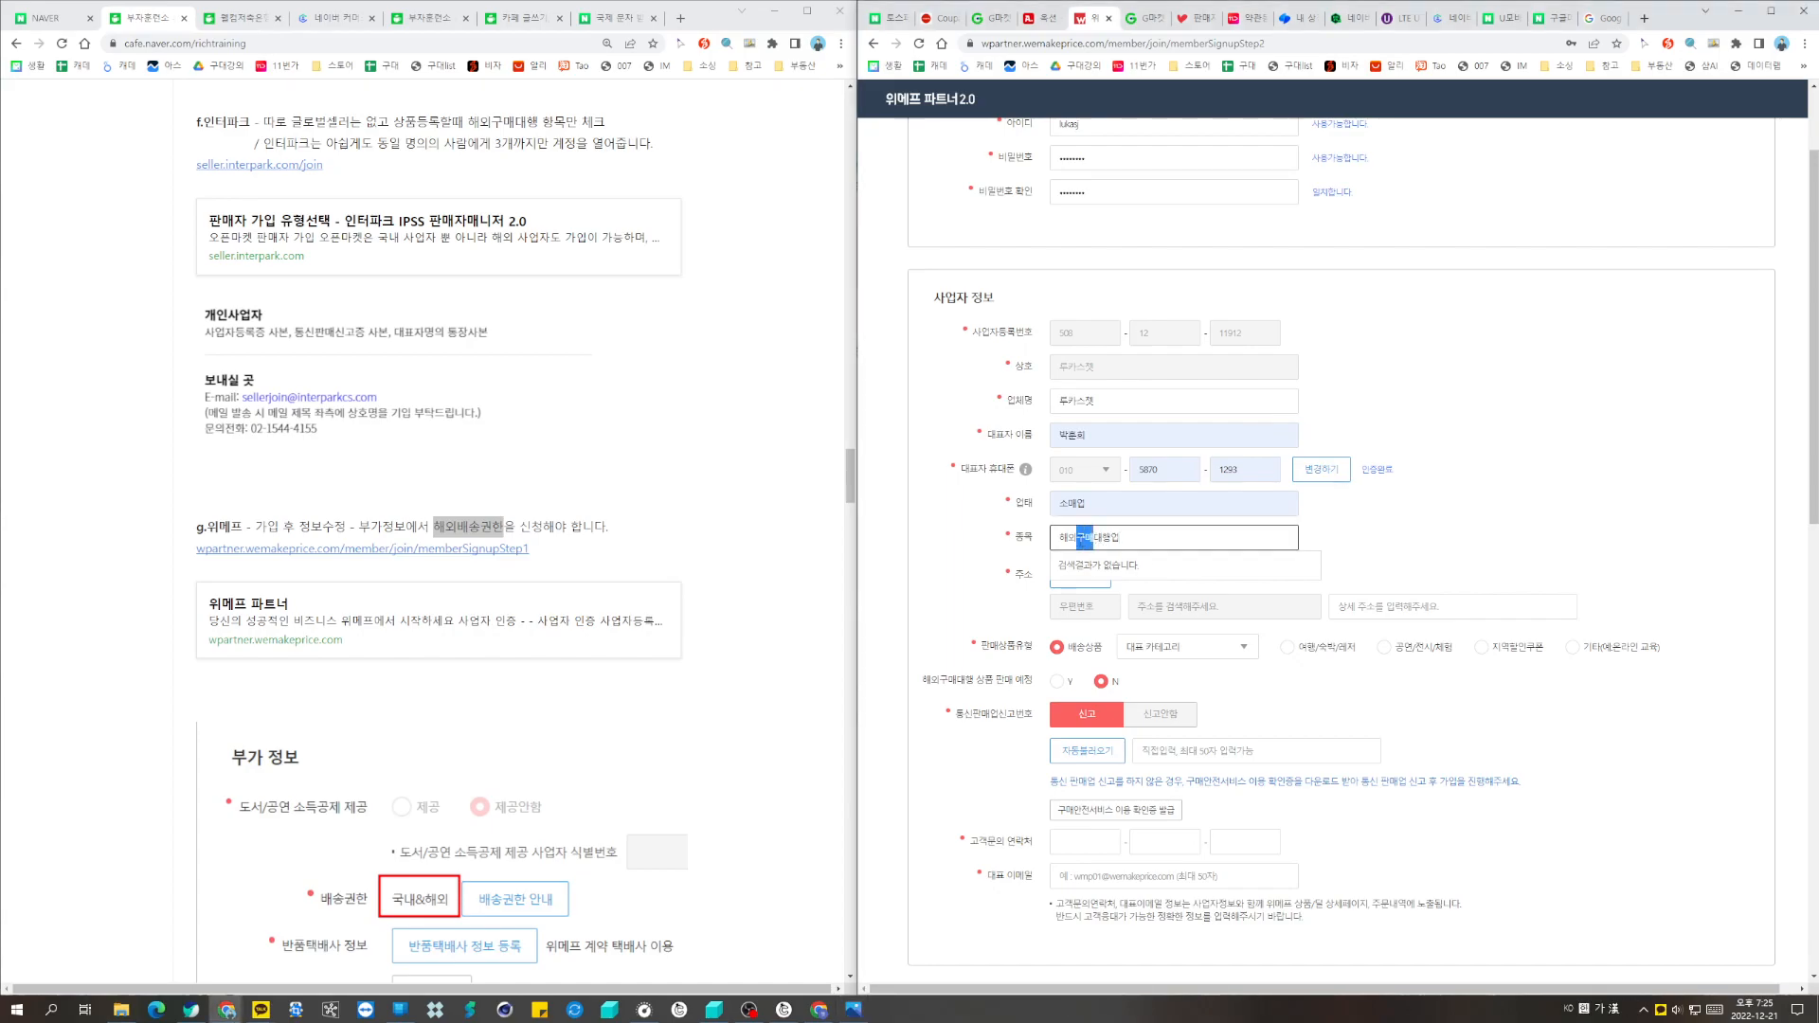
type("통")
type("구")
left_click(1457, 523)
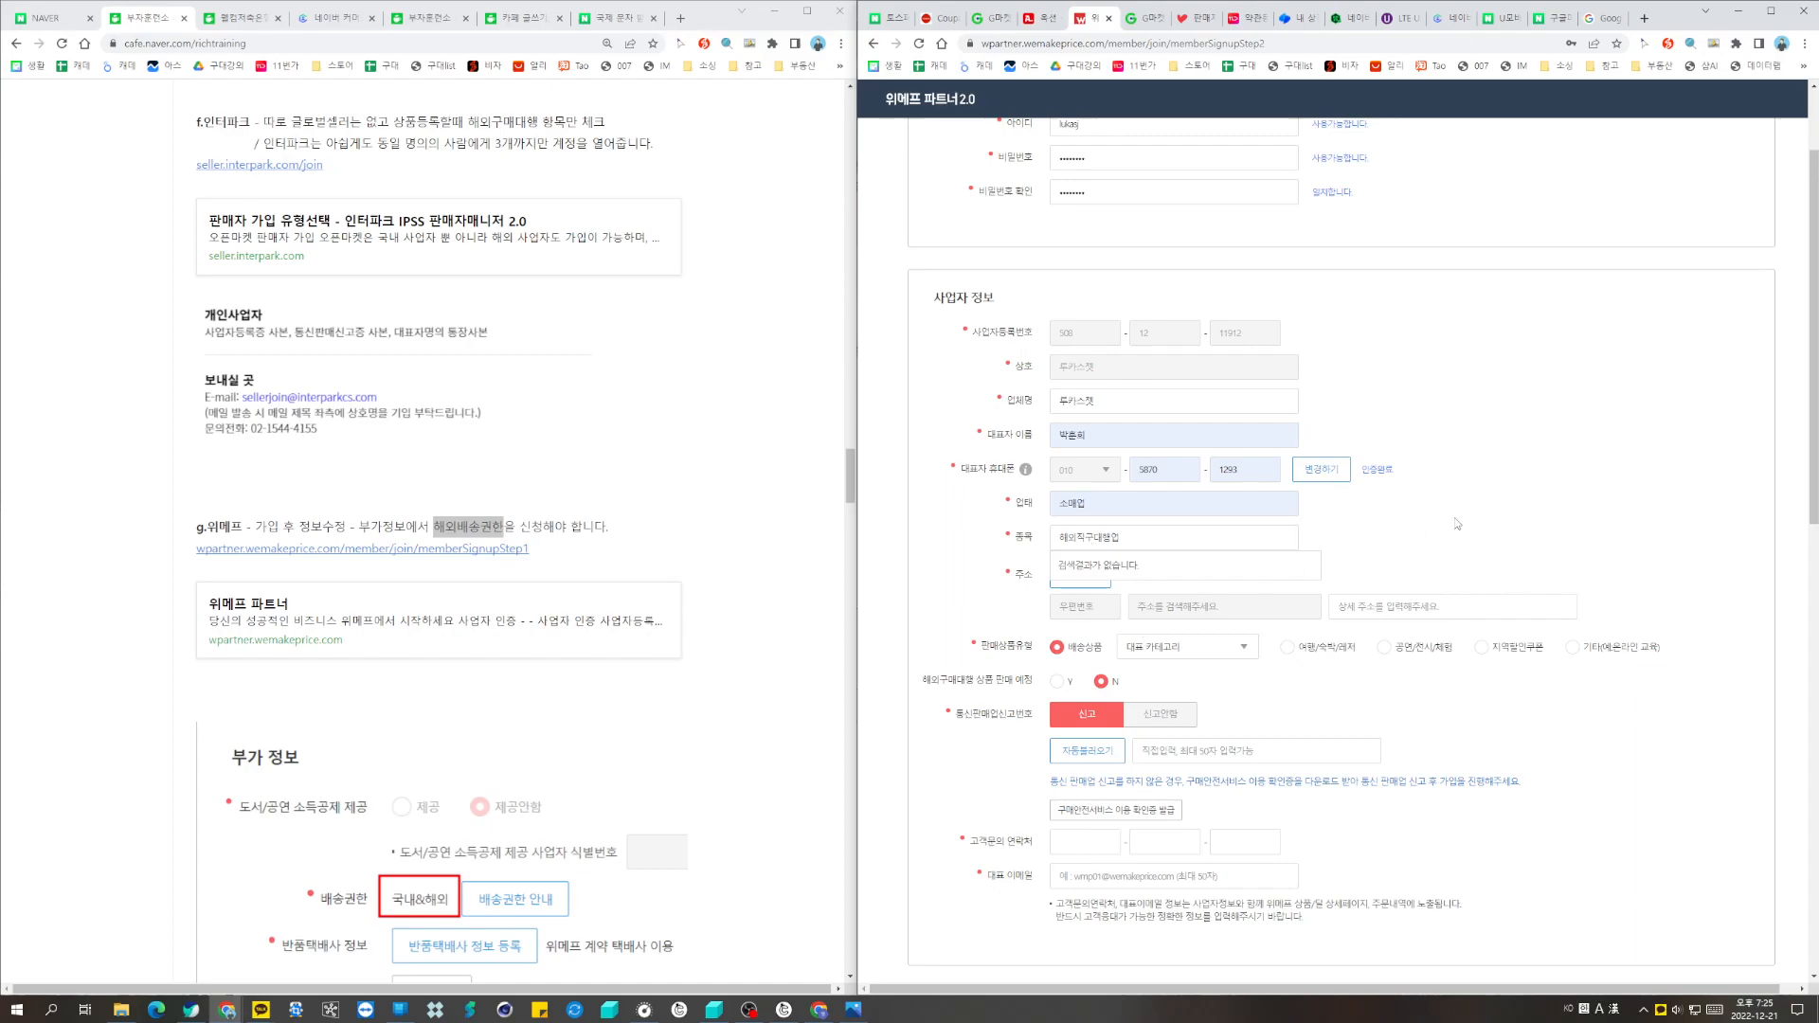
- Replace the business item with 전자상거래업 from the suggestions
left_click(1066, 585)
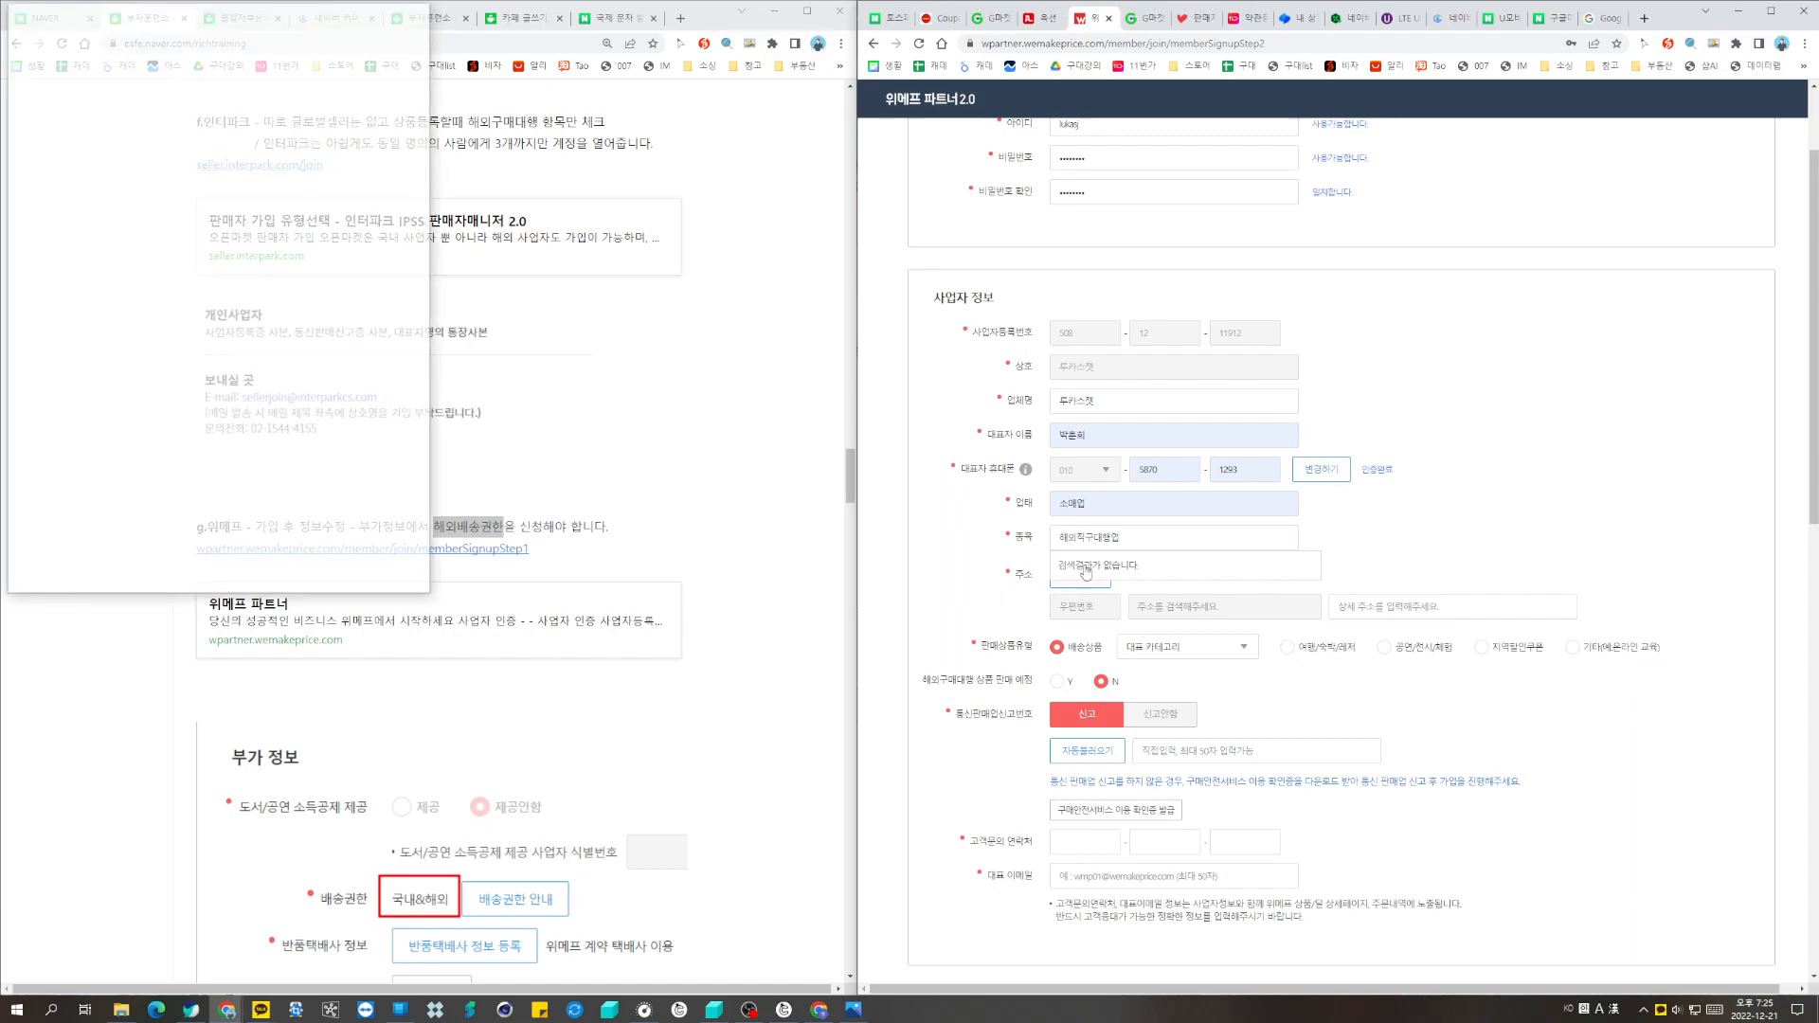
left_click(191, 150)
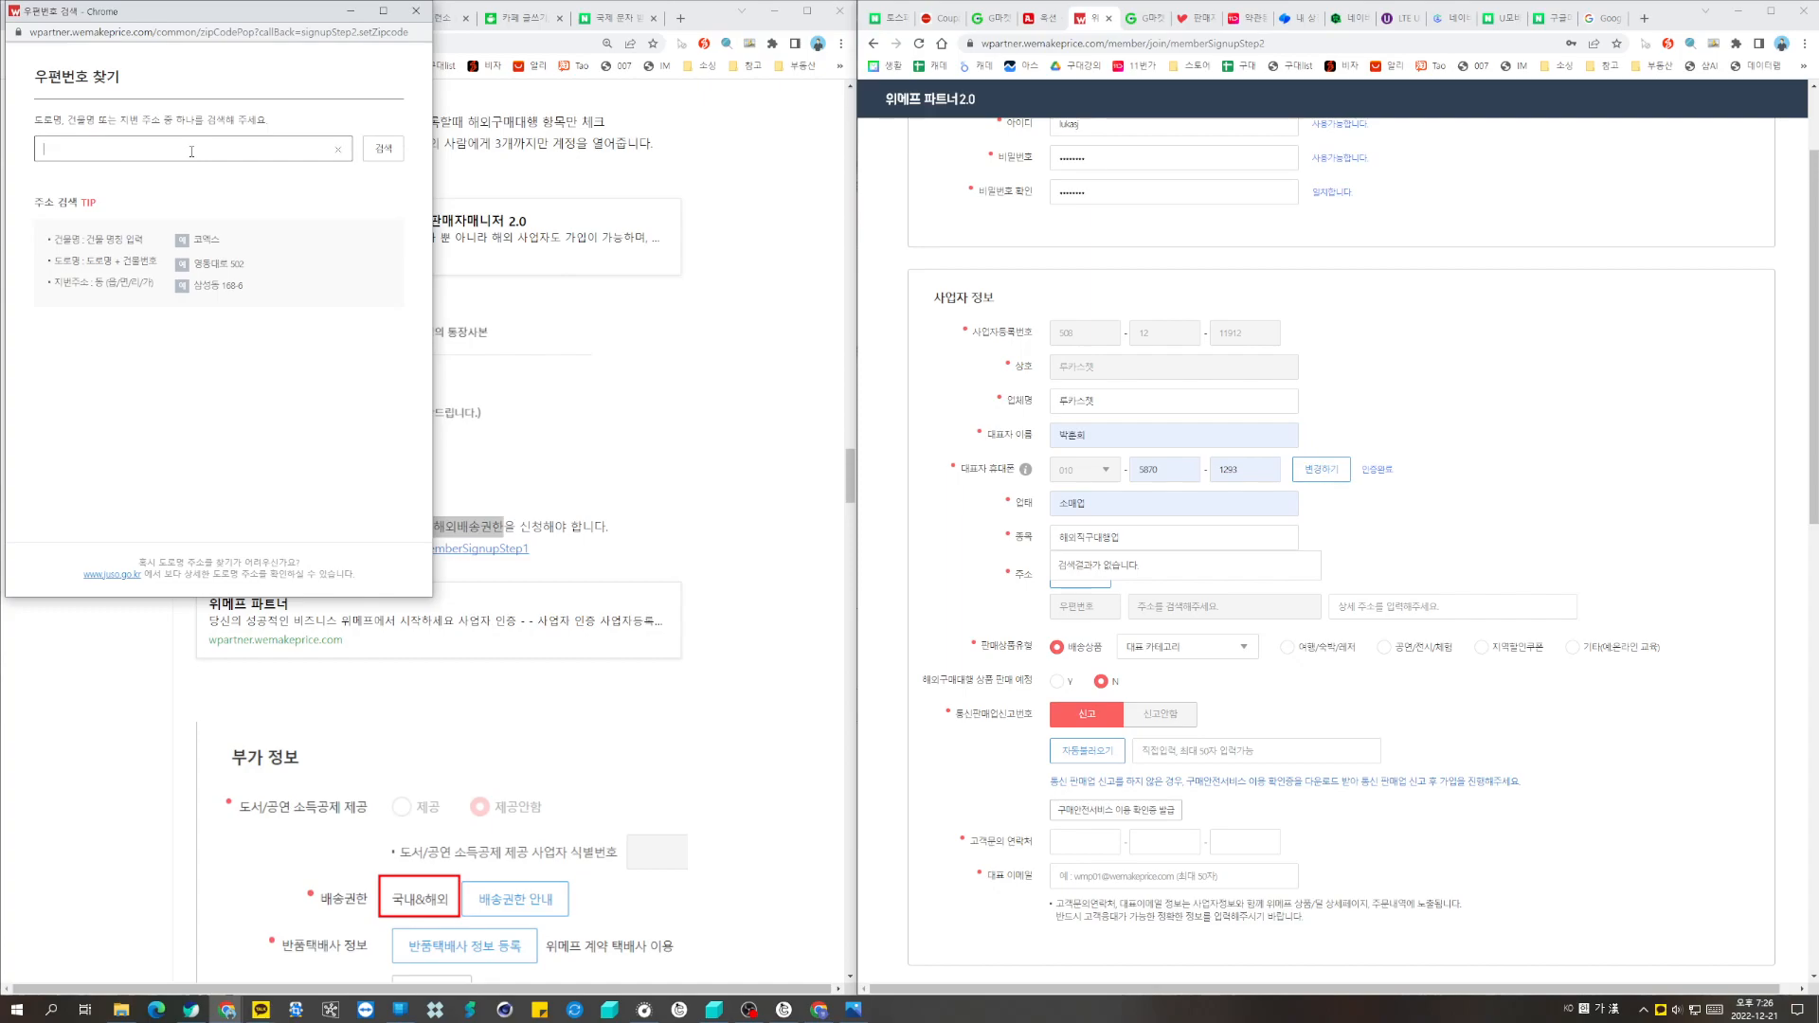
left_click_drag(1154, 535, 1028, 533)
key("BackSpace")
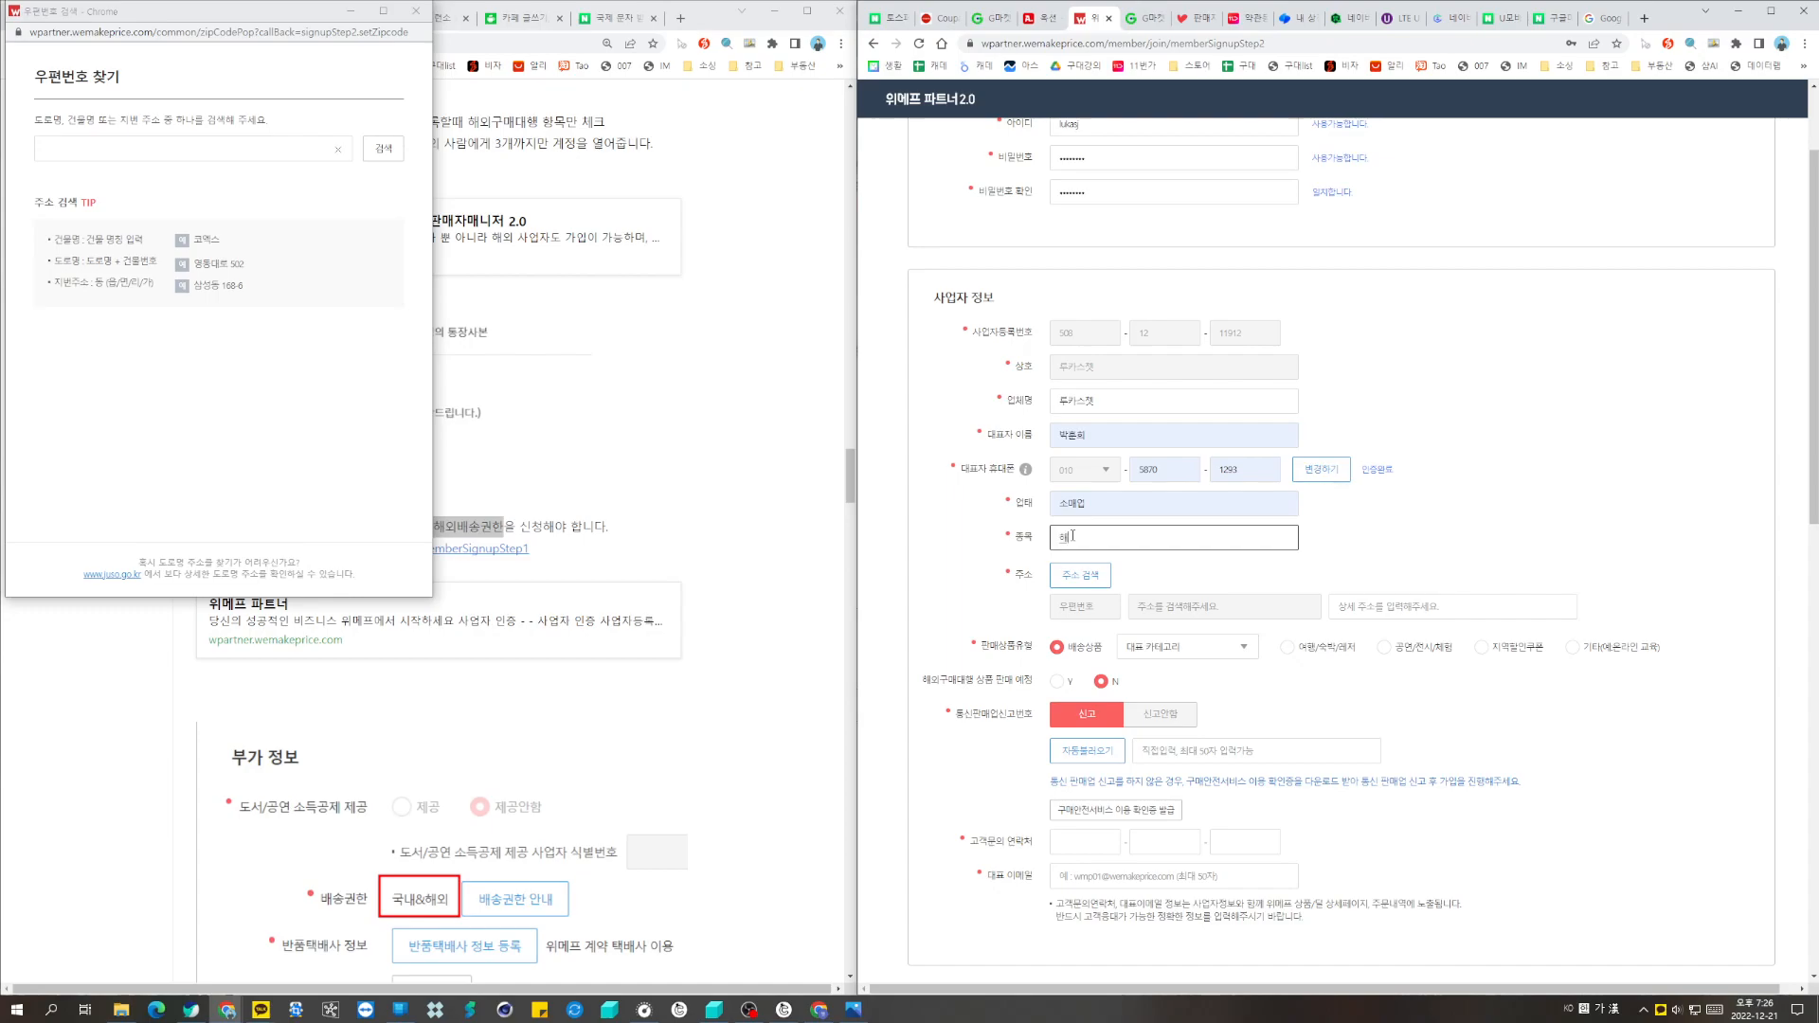
type("해외ㄱ")
type("구대행업")
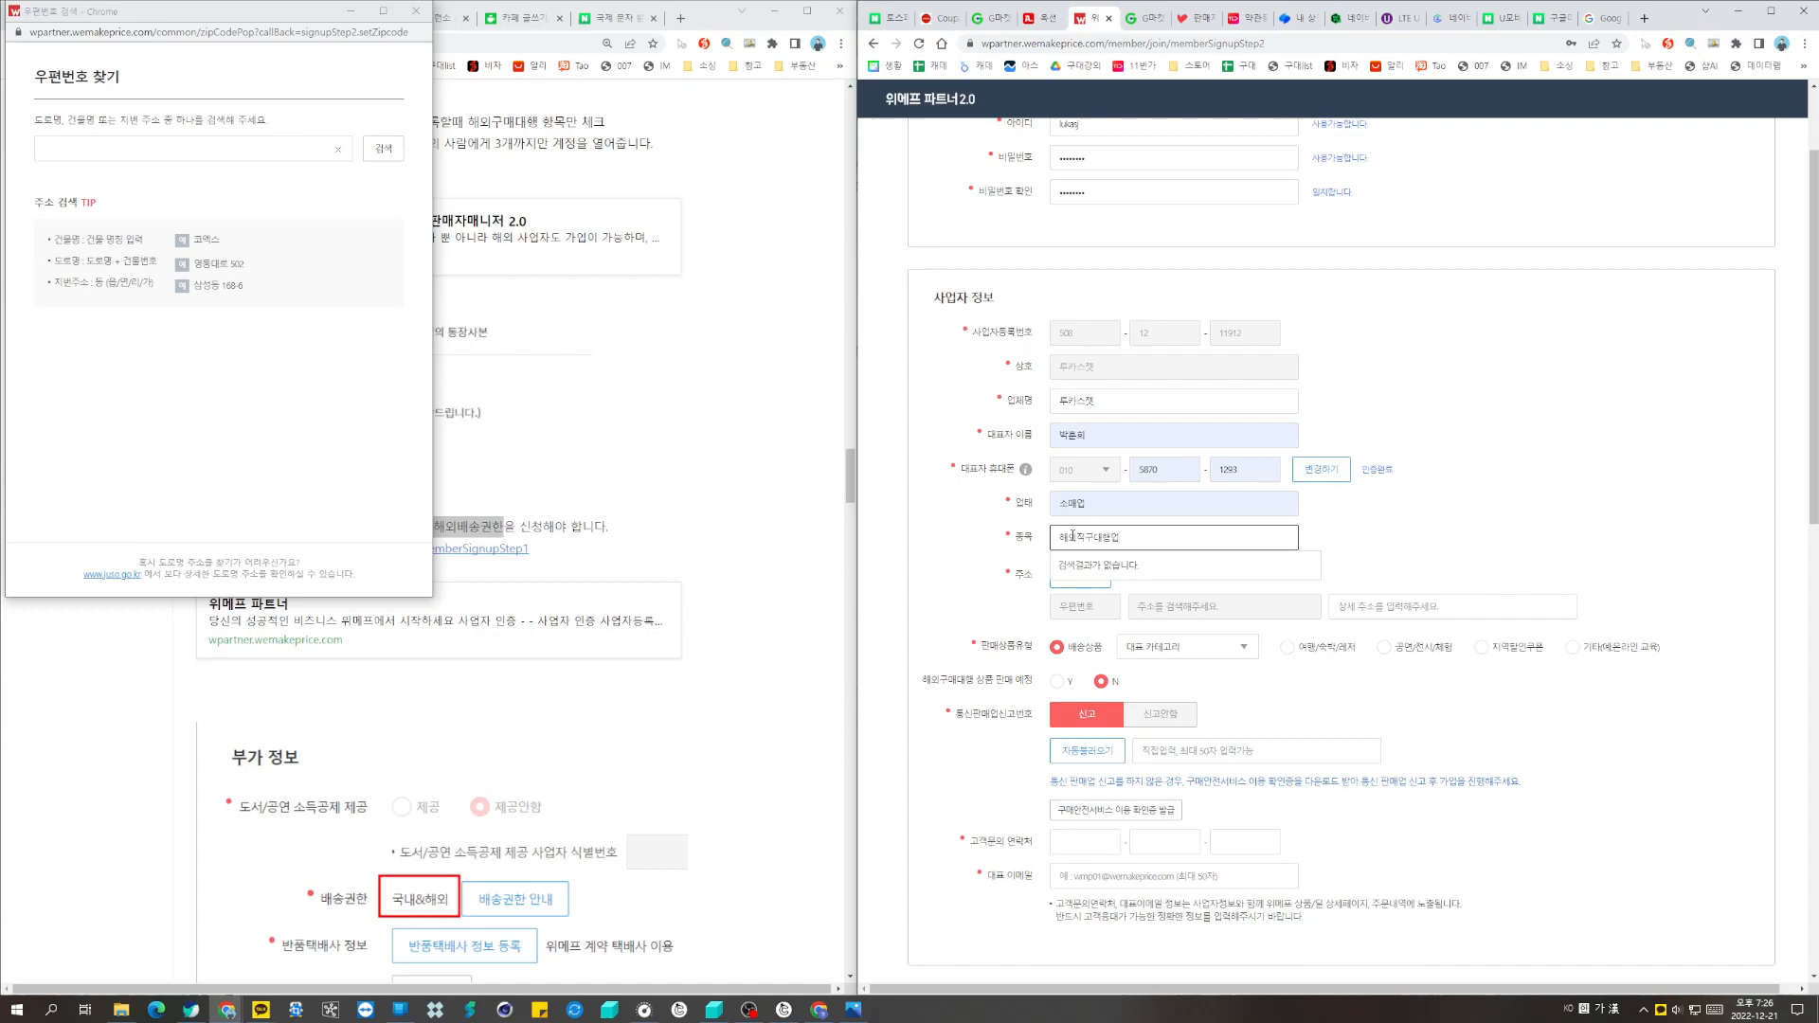
double_click(1104, 536)
type("전")
type("장")
key("BackSpace")
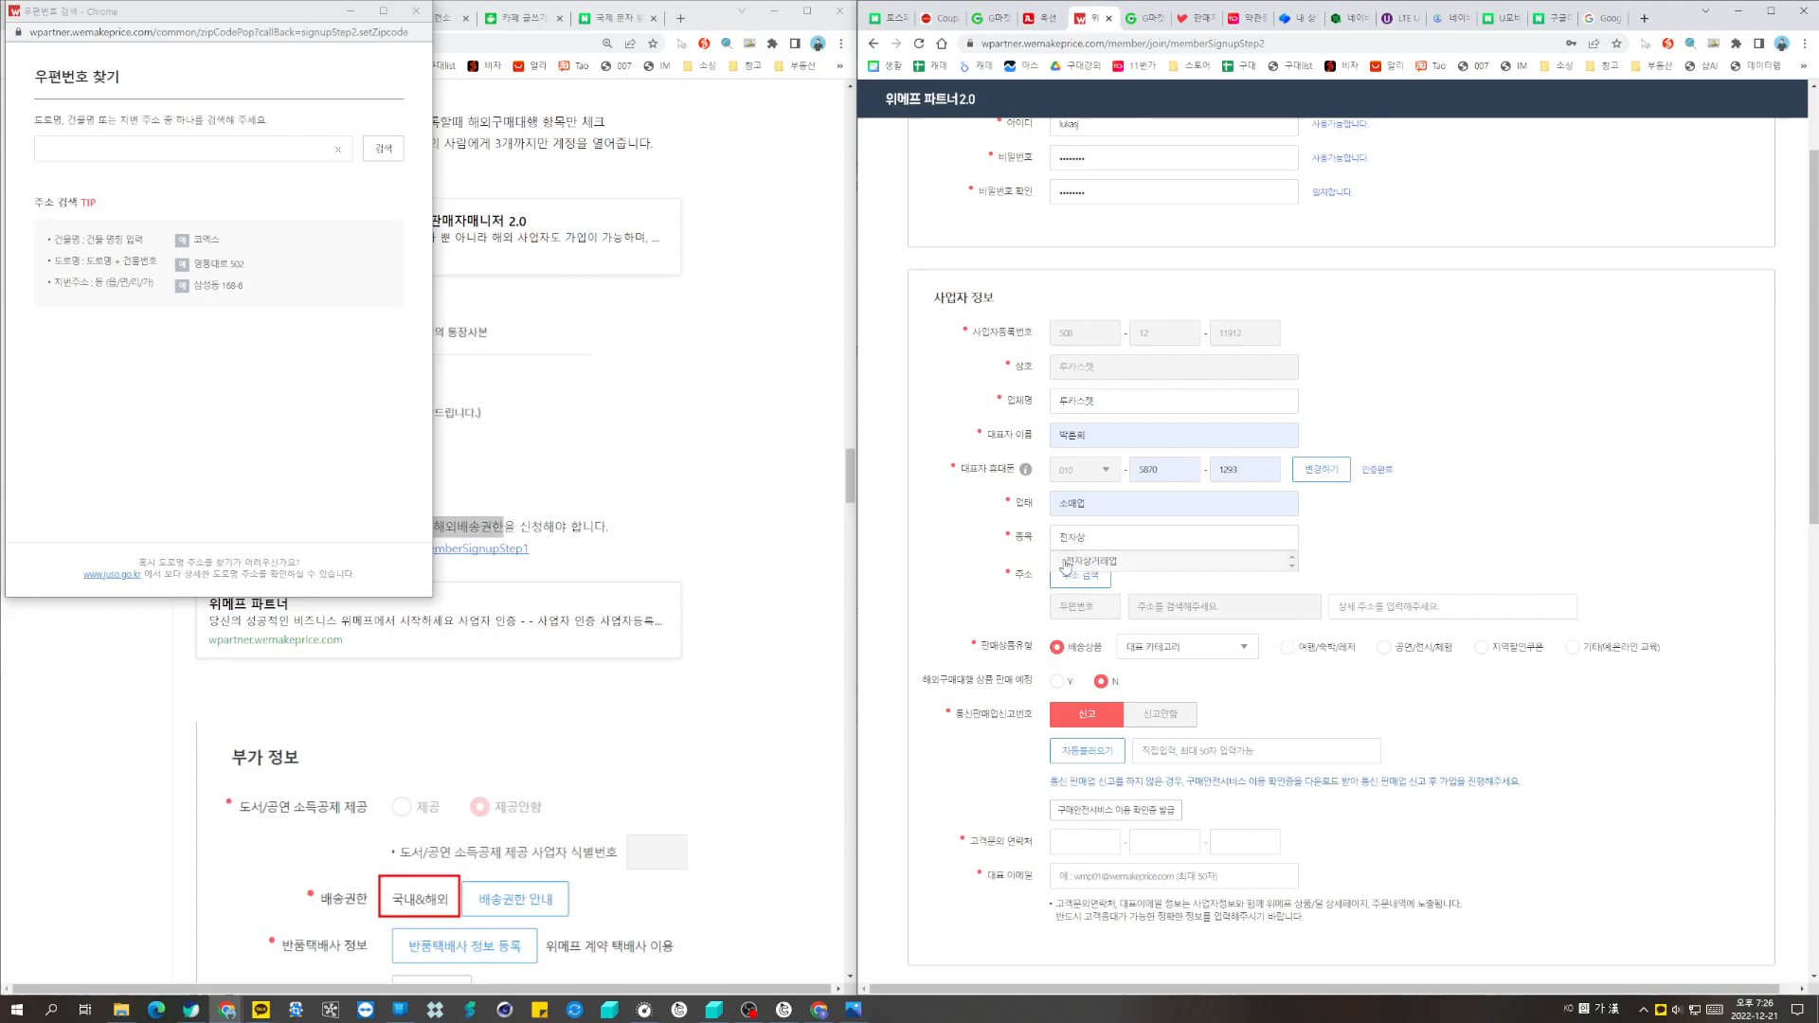
left_click(1063, 563)
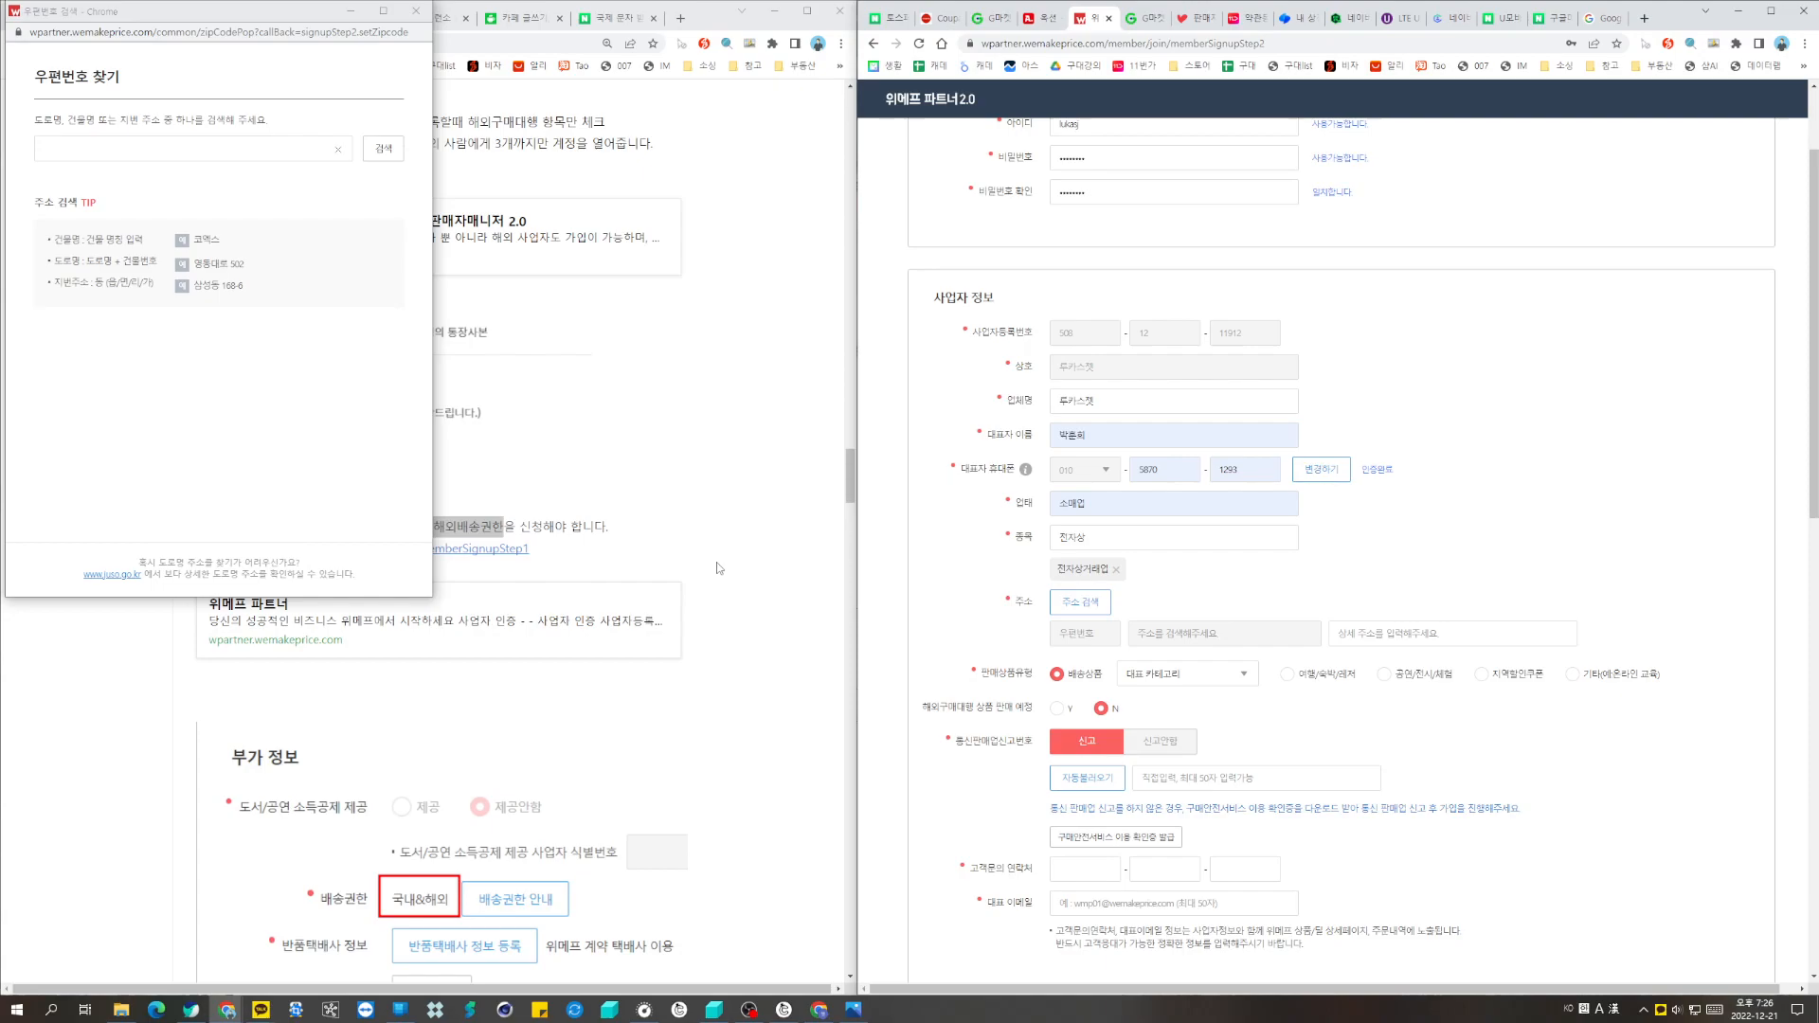
- View the guide image at full size, then close it and scroll the form
left_click(530, 422)
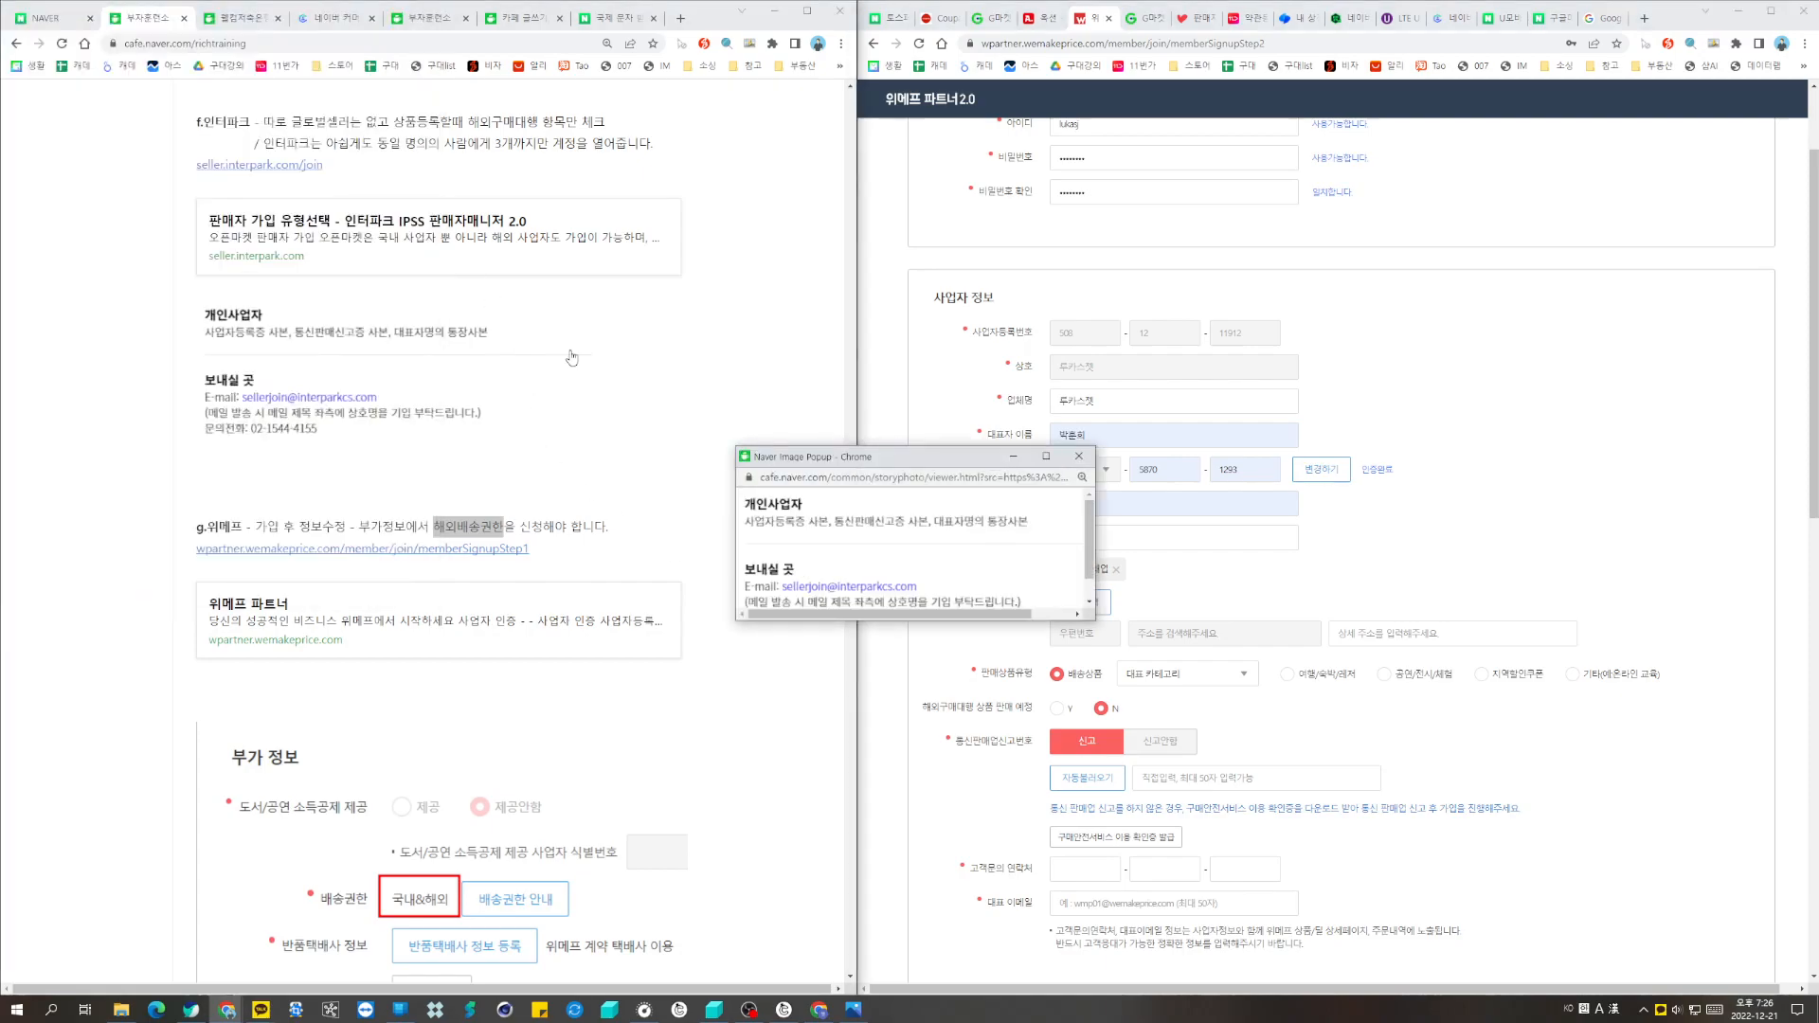
left_click(1091, 460)
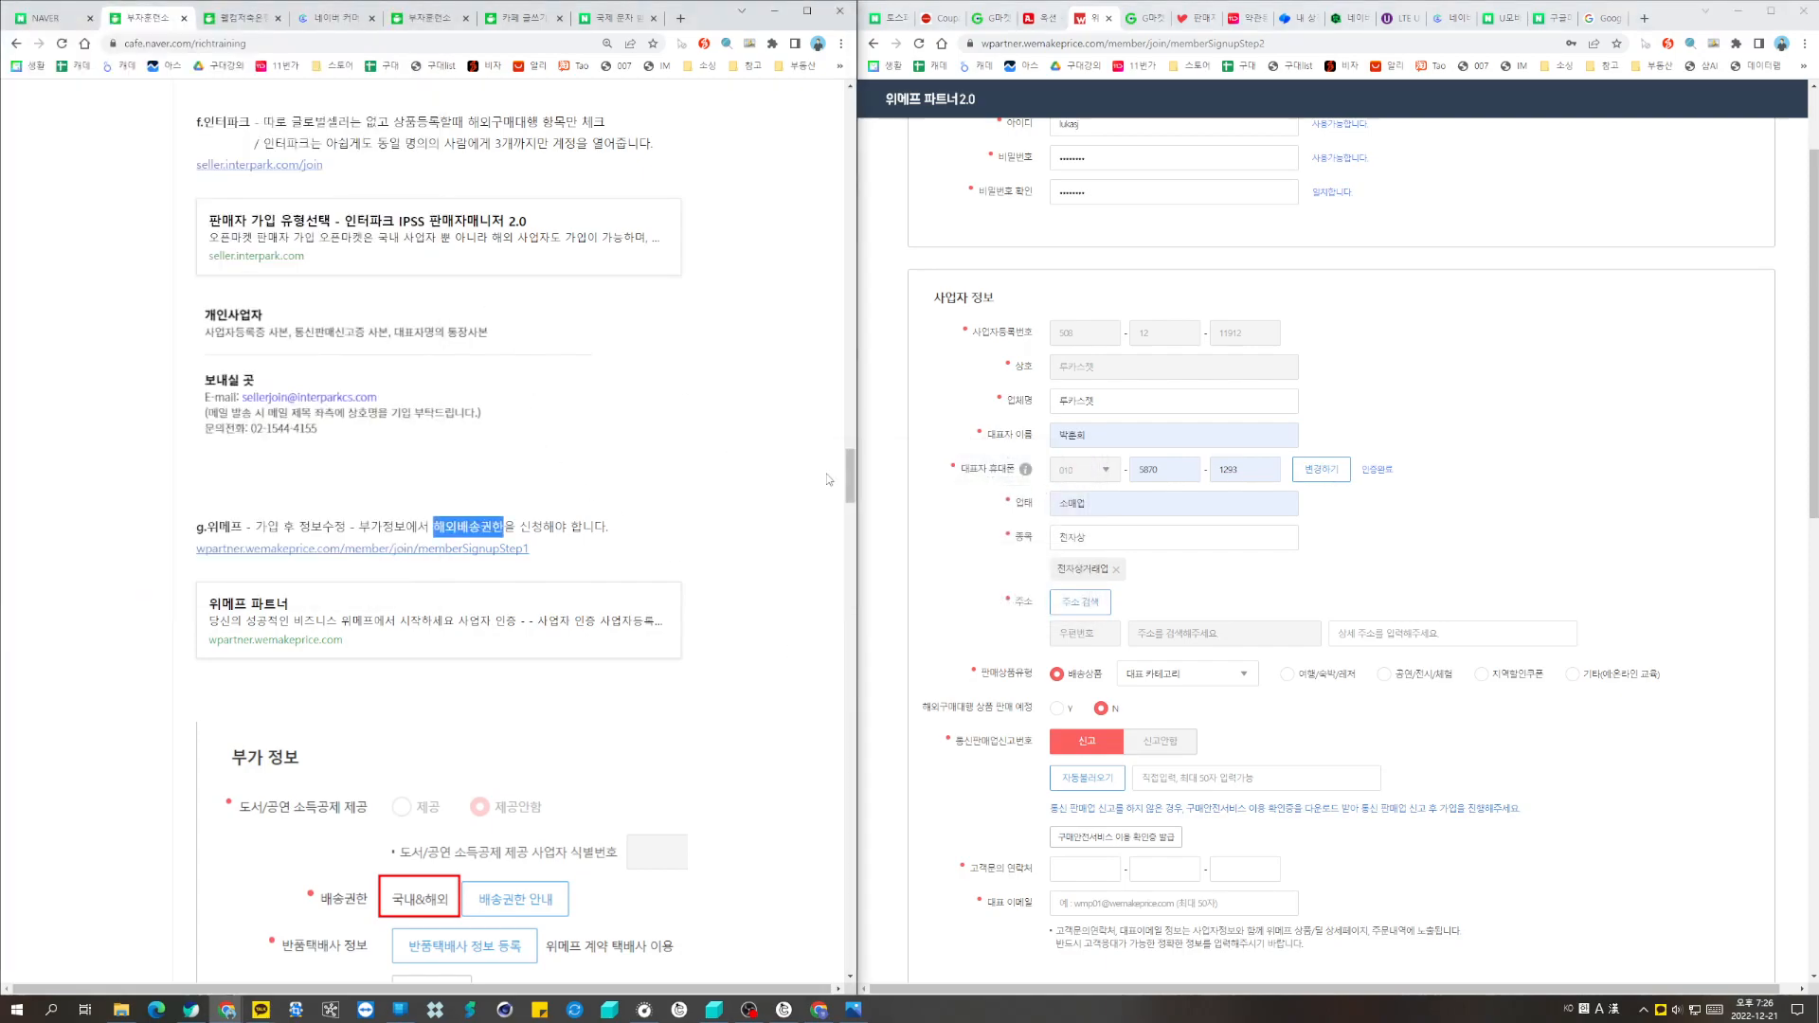
left_click_drag(847, 471, 845, 176)
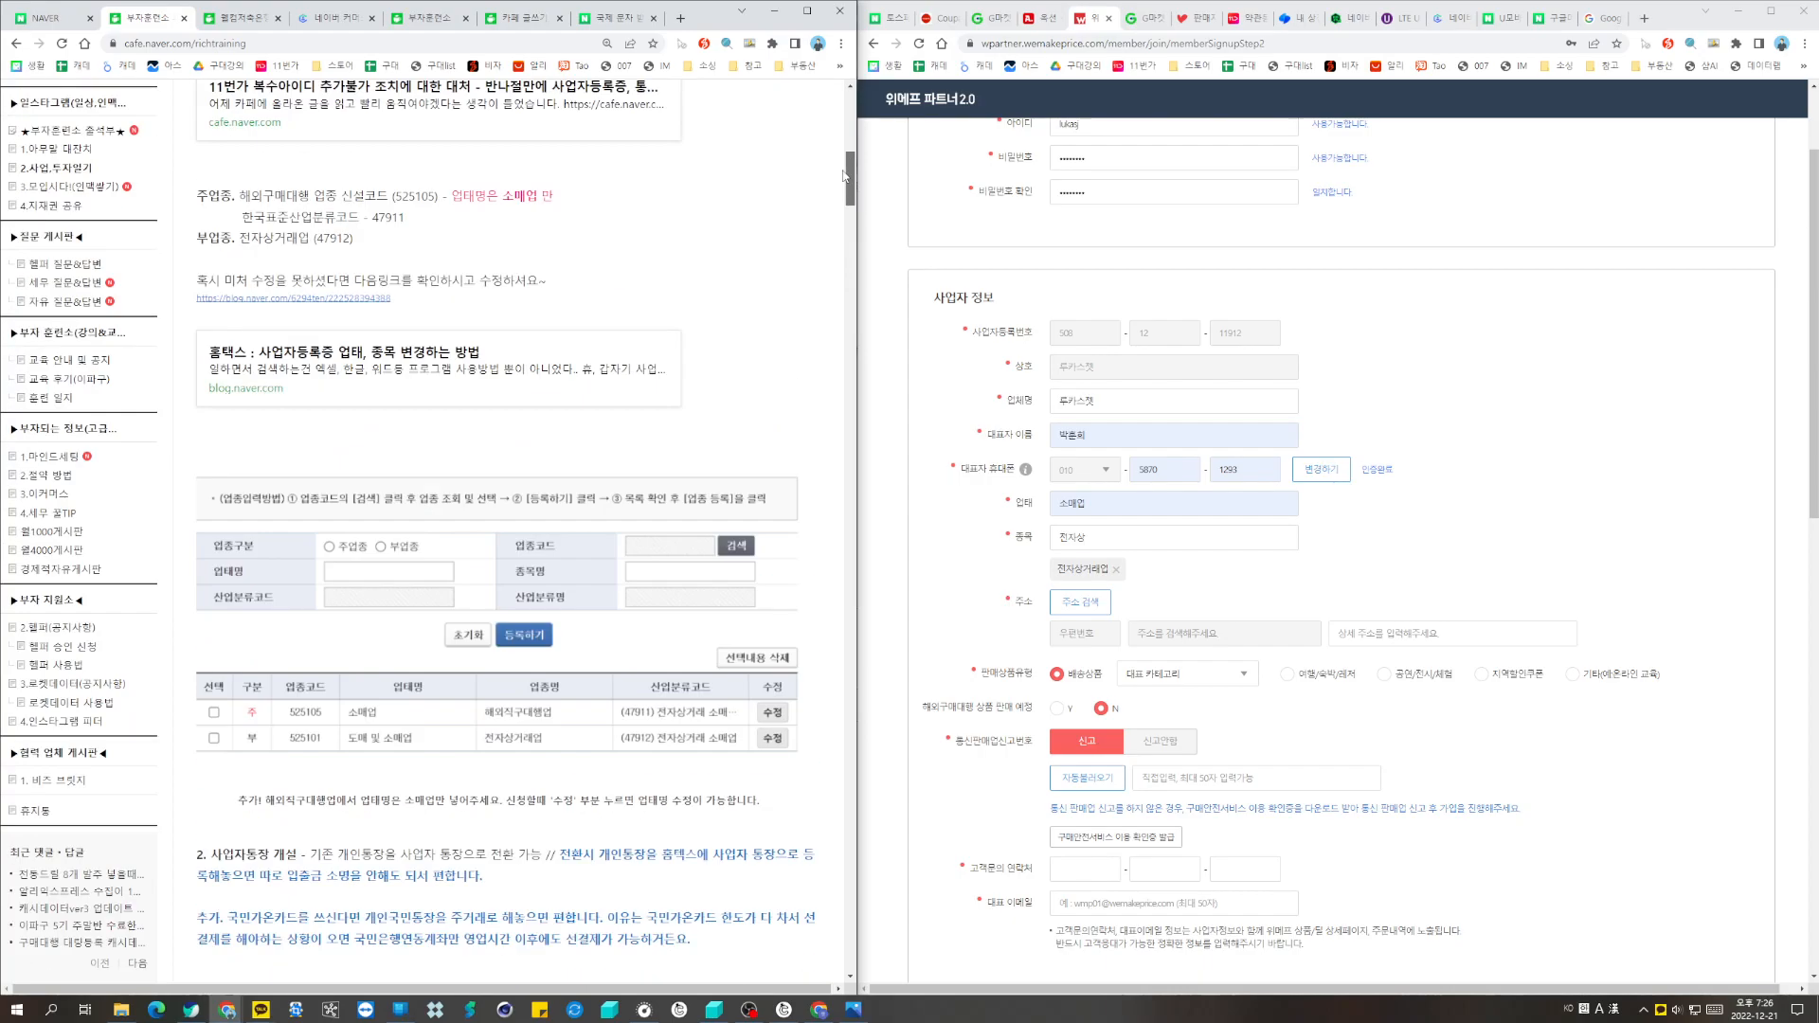
scroll(799, 178, "down", 2)
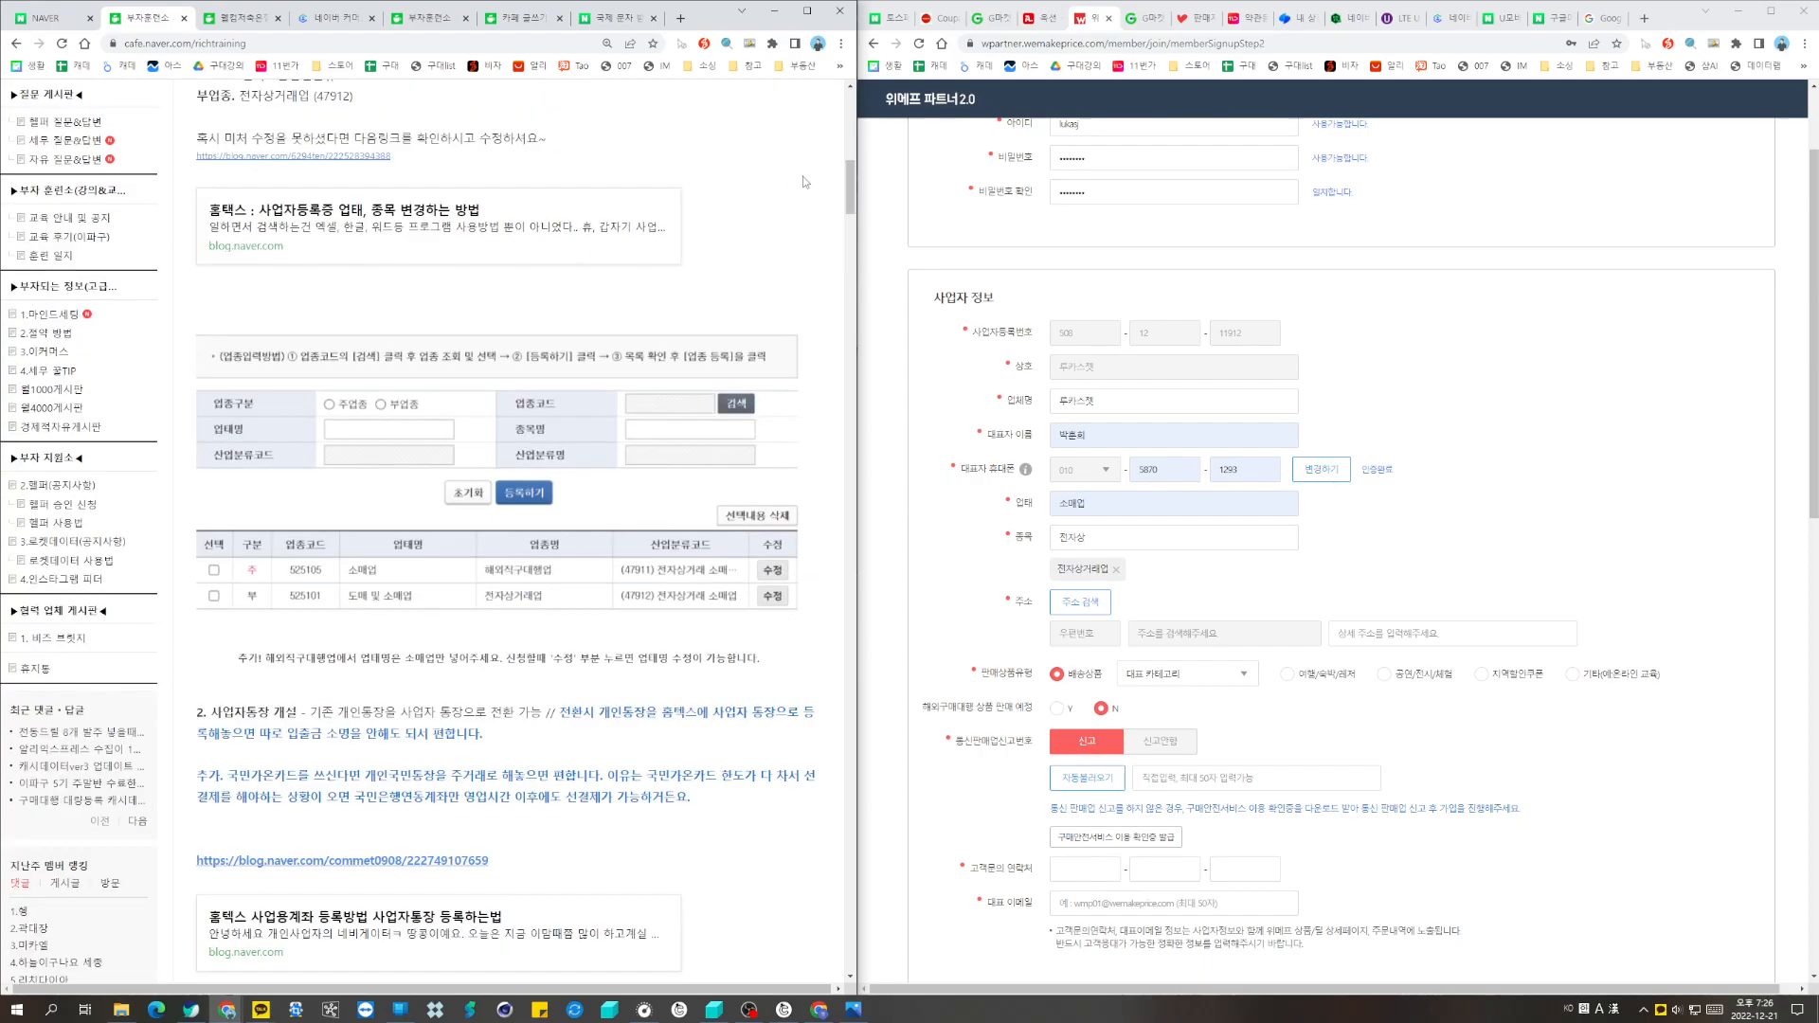
left_click_drag(848, 182, 848, 489)
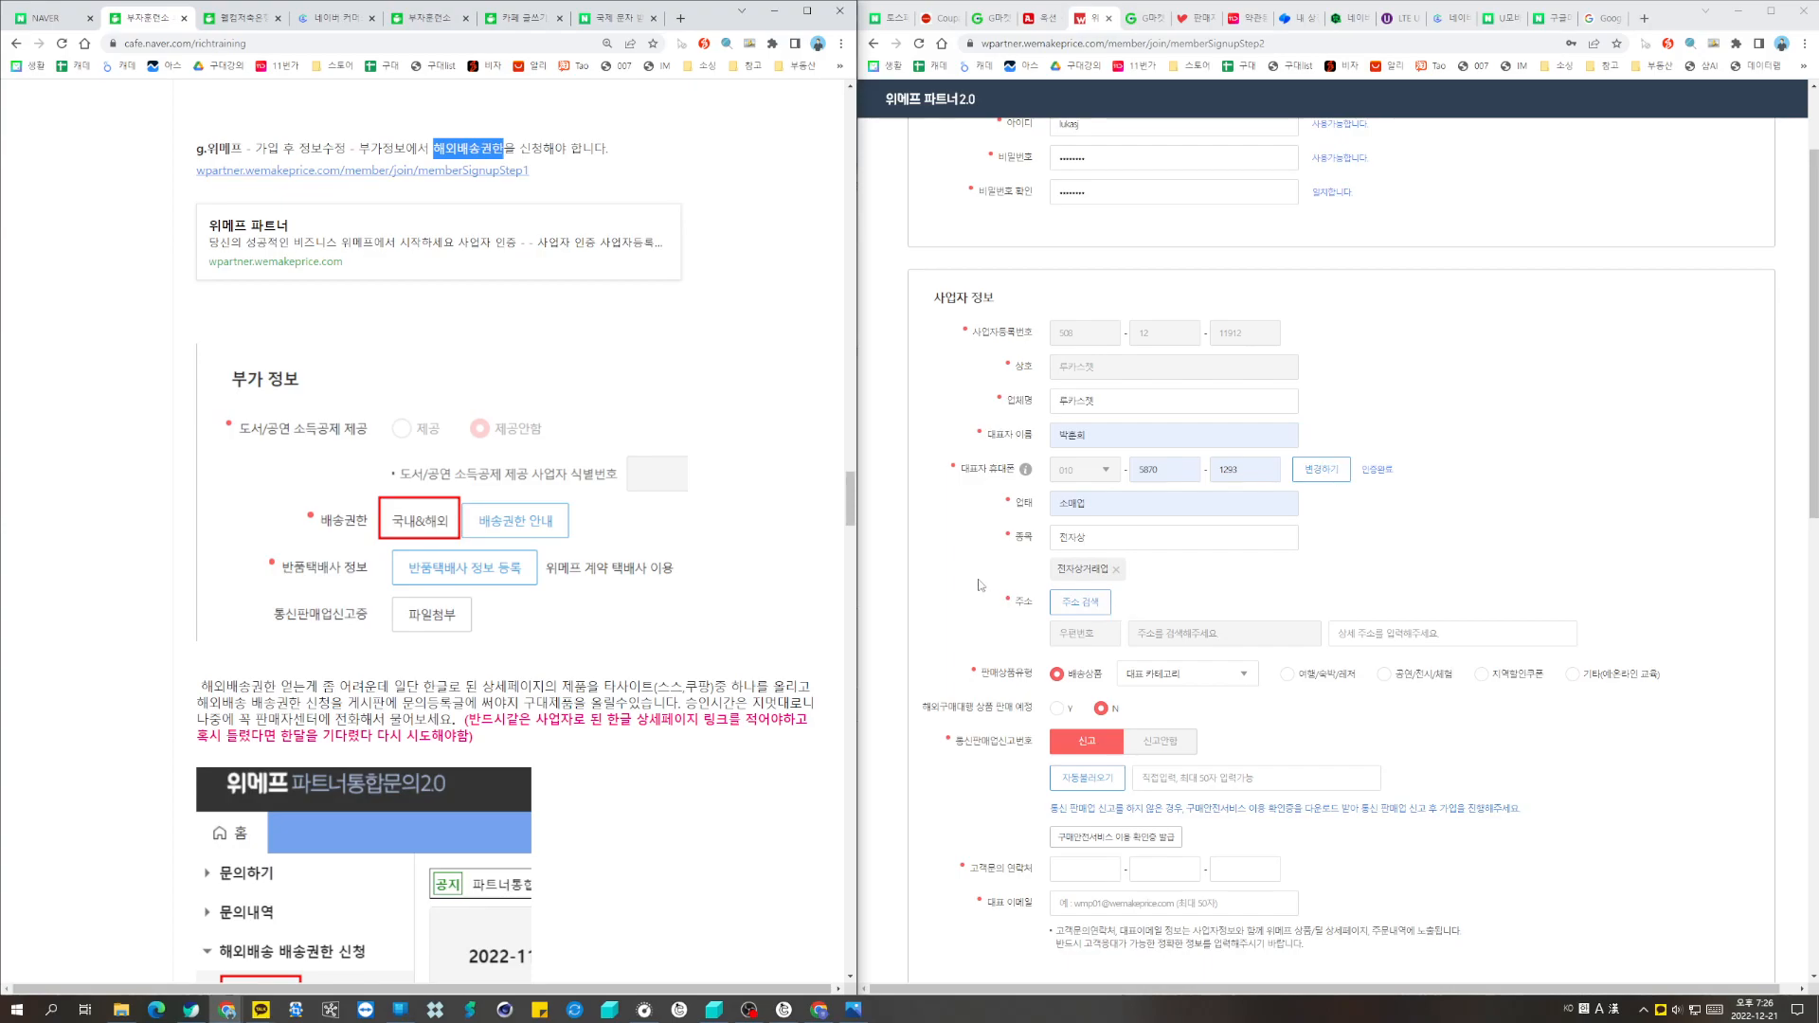
- Search the pasted street address in the postcode finder and pick the match
left_click(1064, 606)
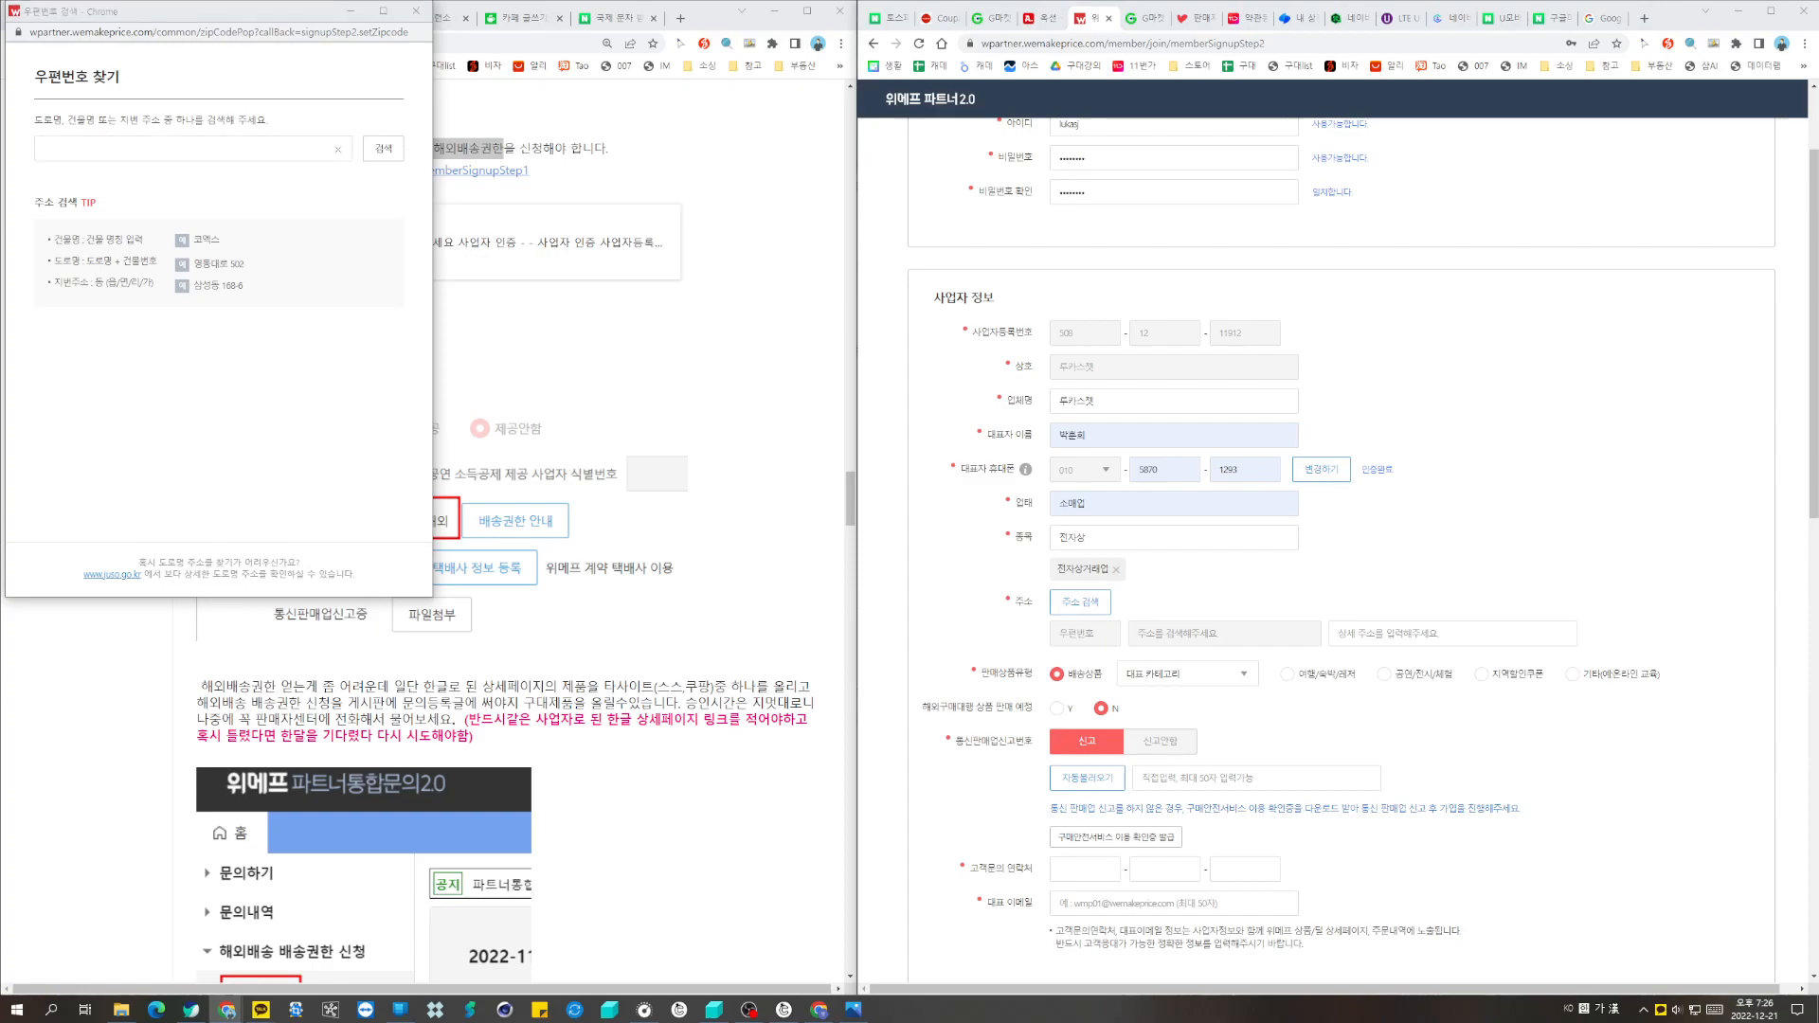
left_click(267, 219)
key("Return")
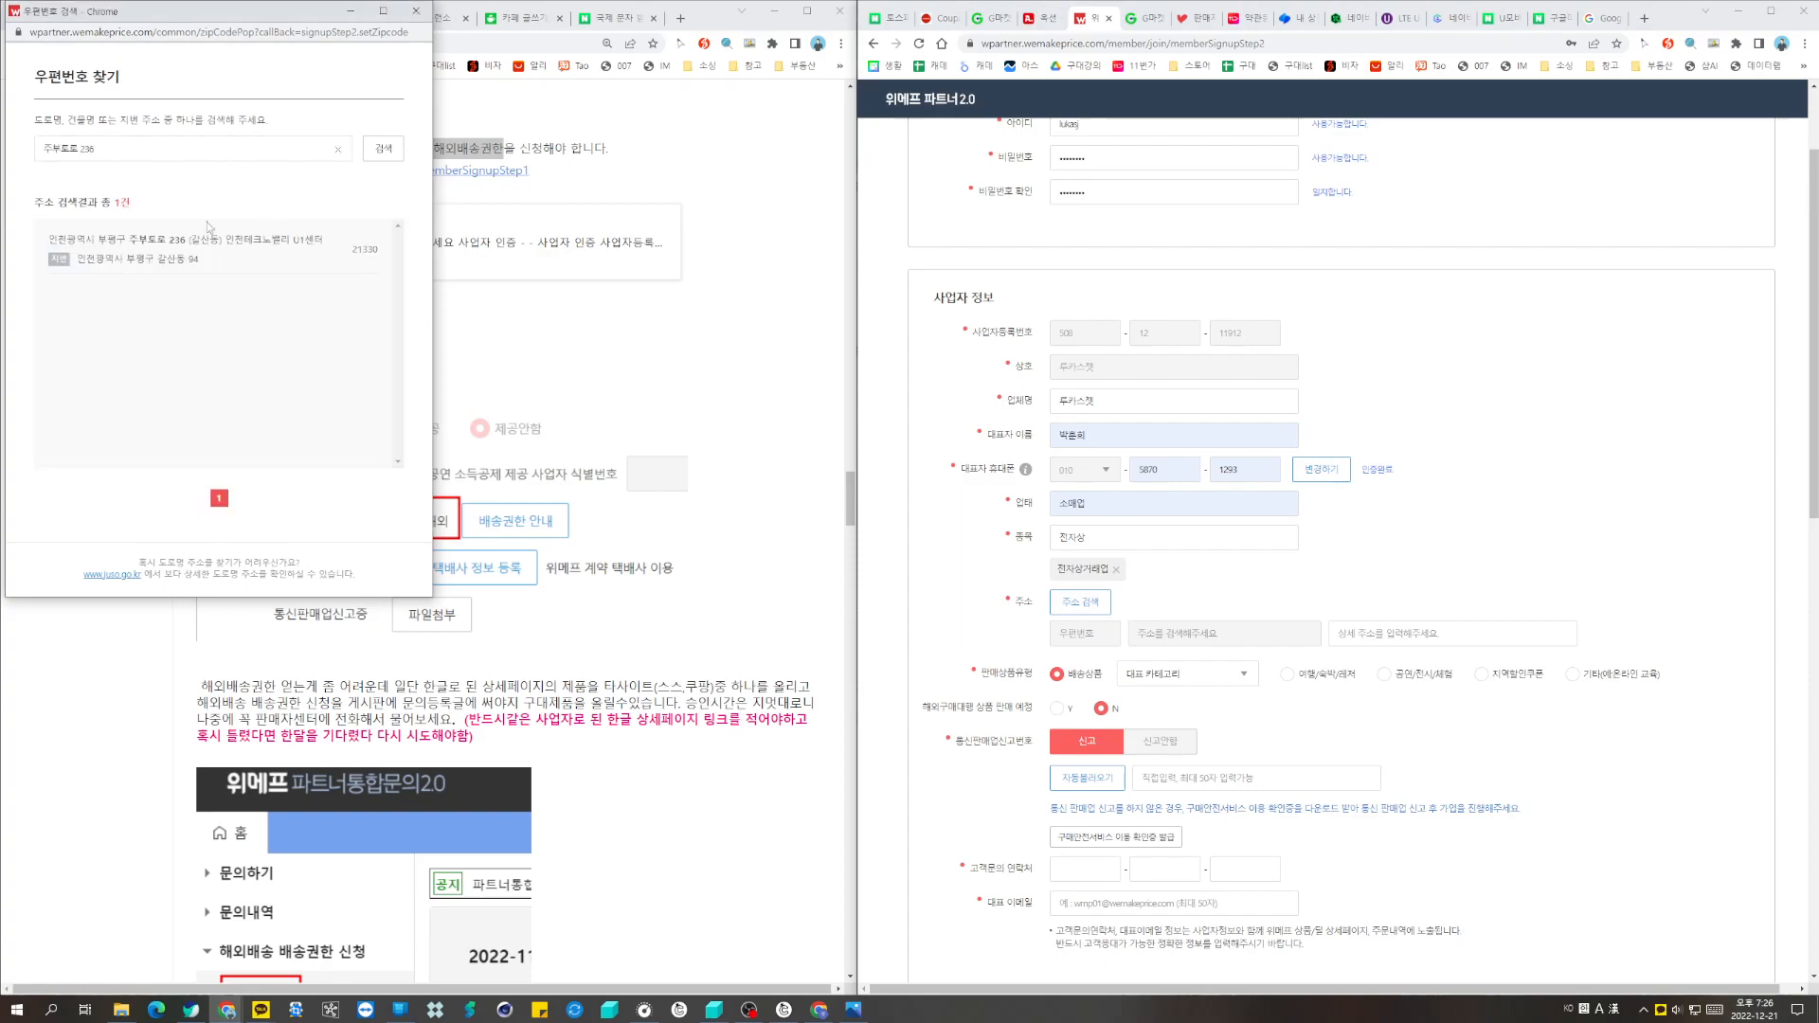
left_click(198, 254)
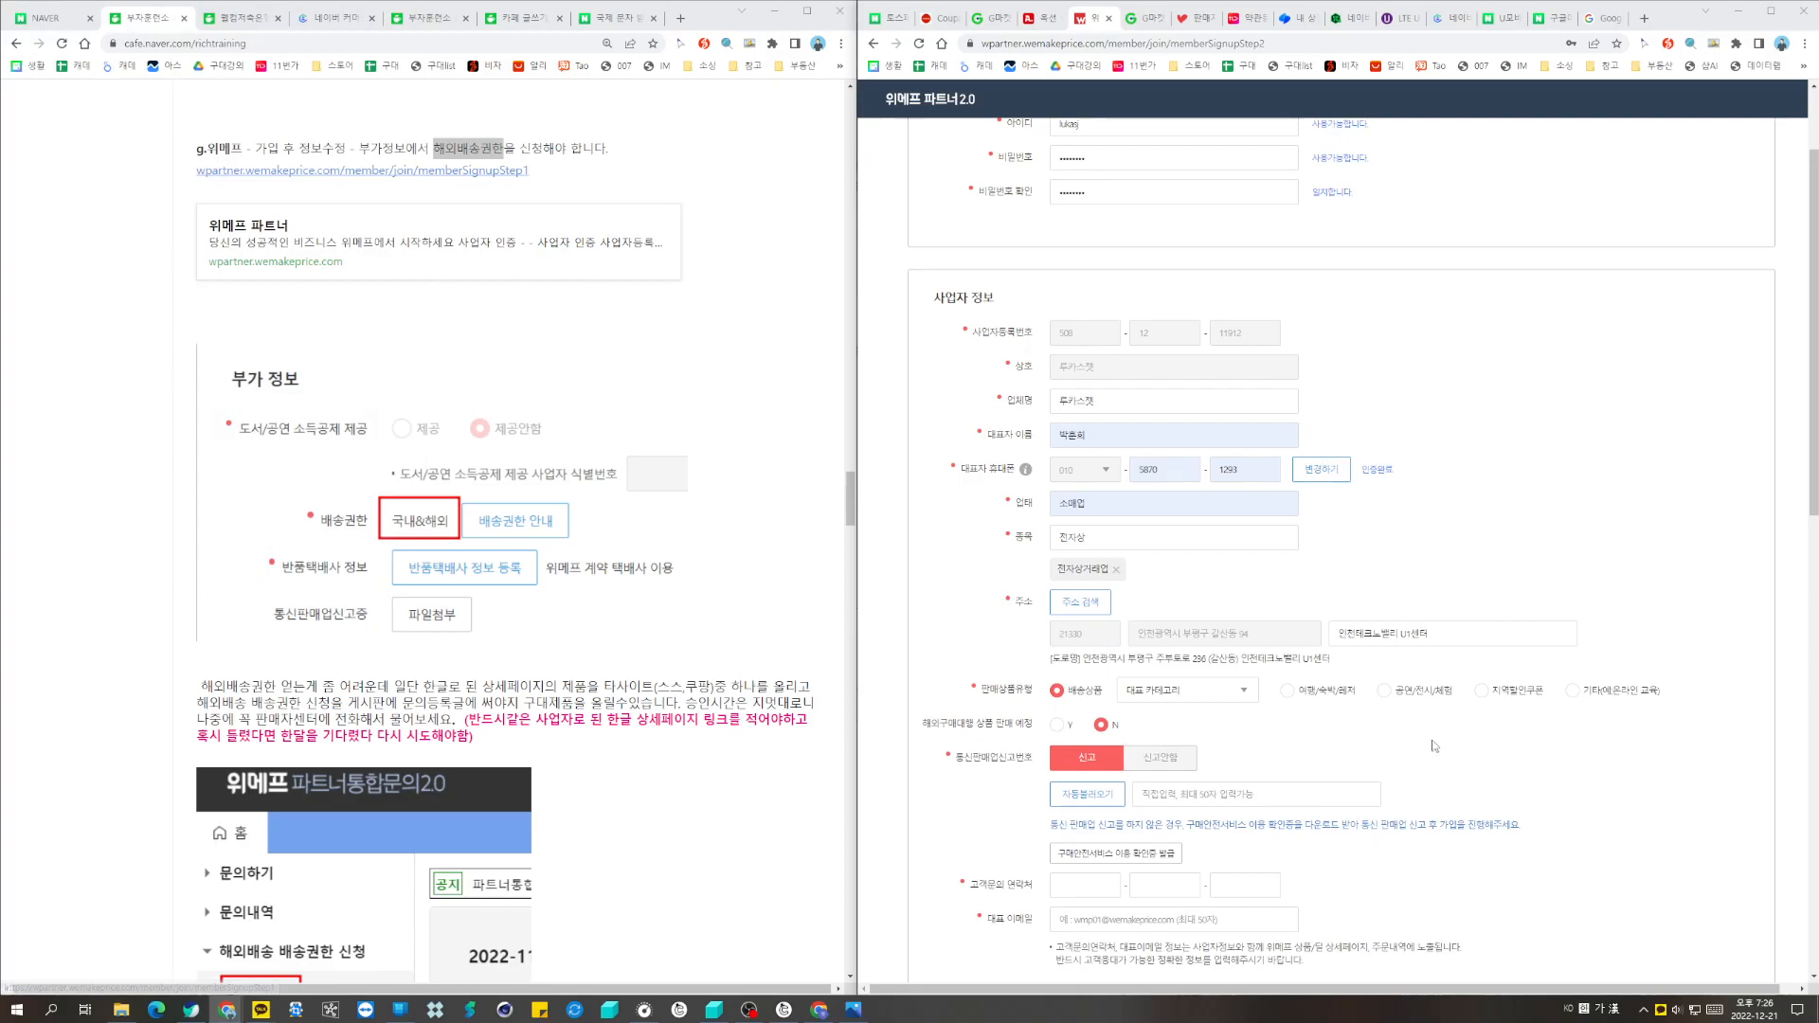
- Add the building and unit to the detail address and choose category 디지털/가전
scroll(1361, 699, "down", 1)
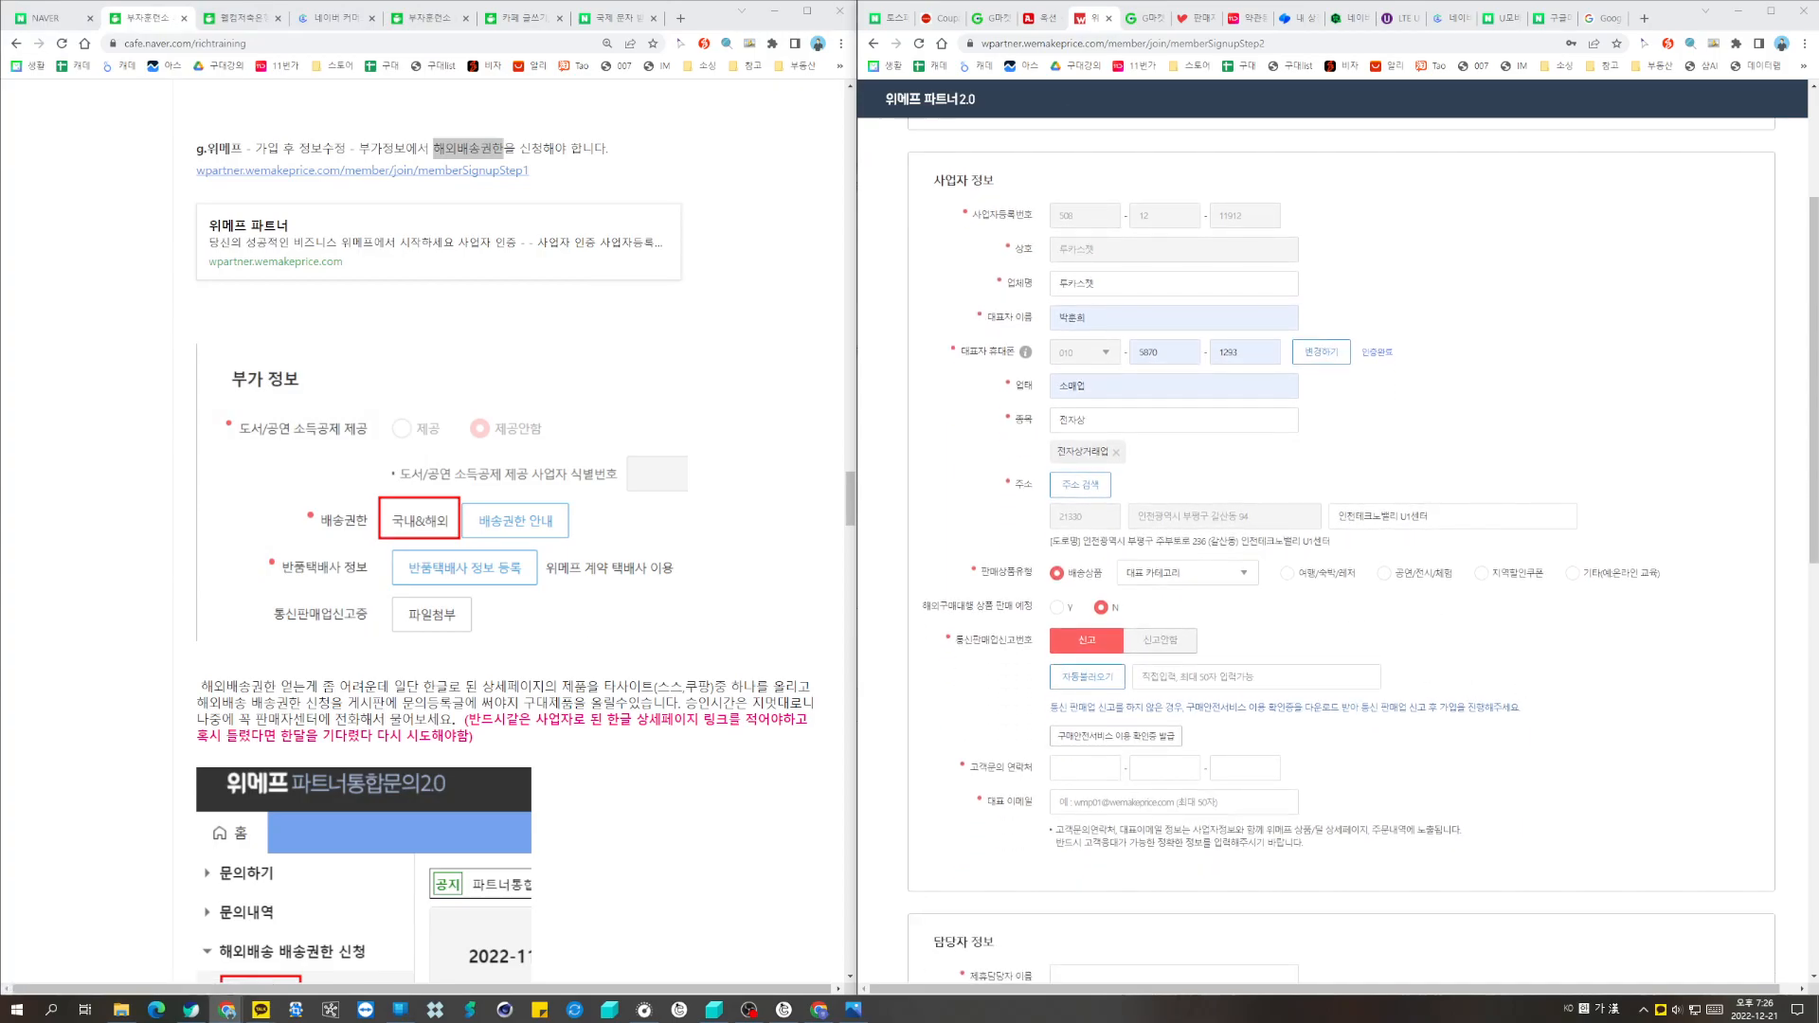
left_click(1425, 520)
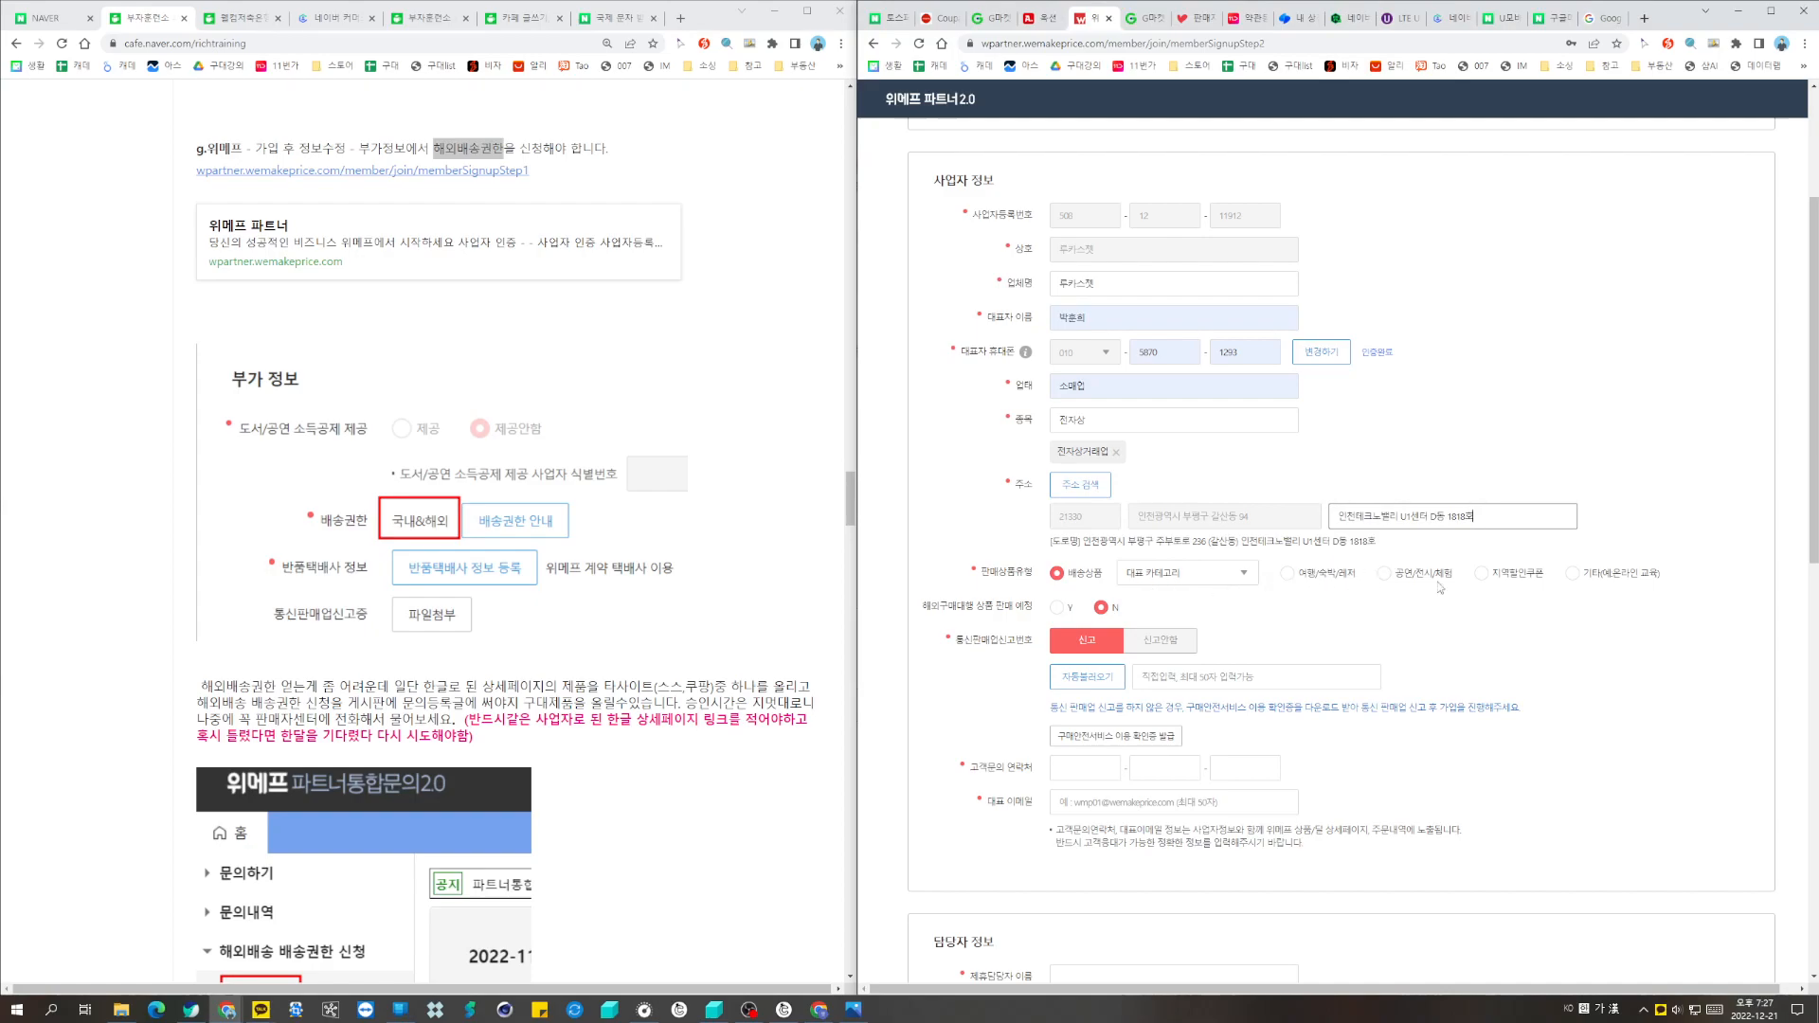
left_click(1175, 578)
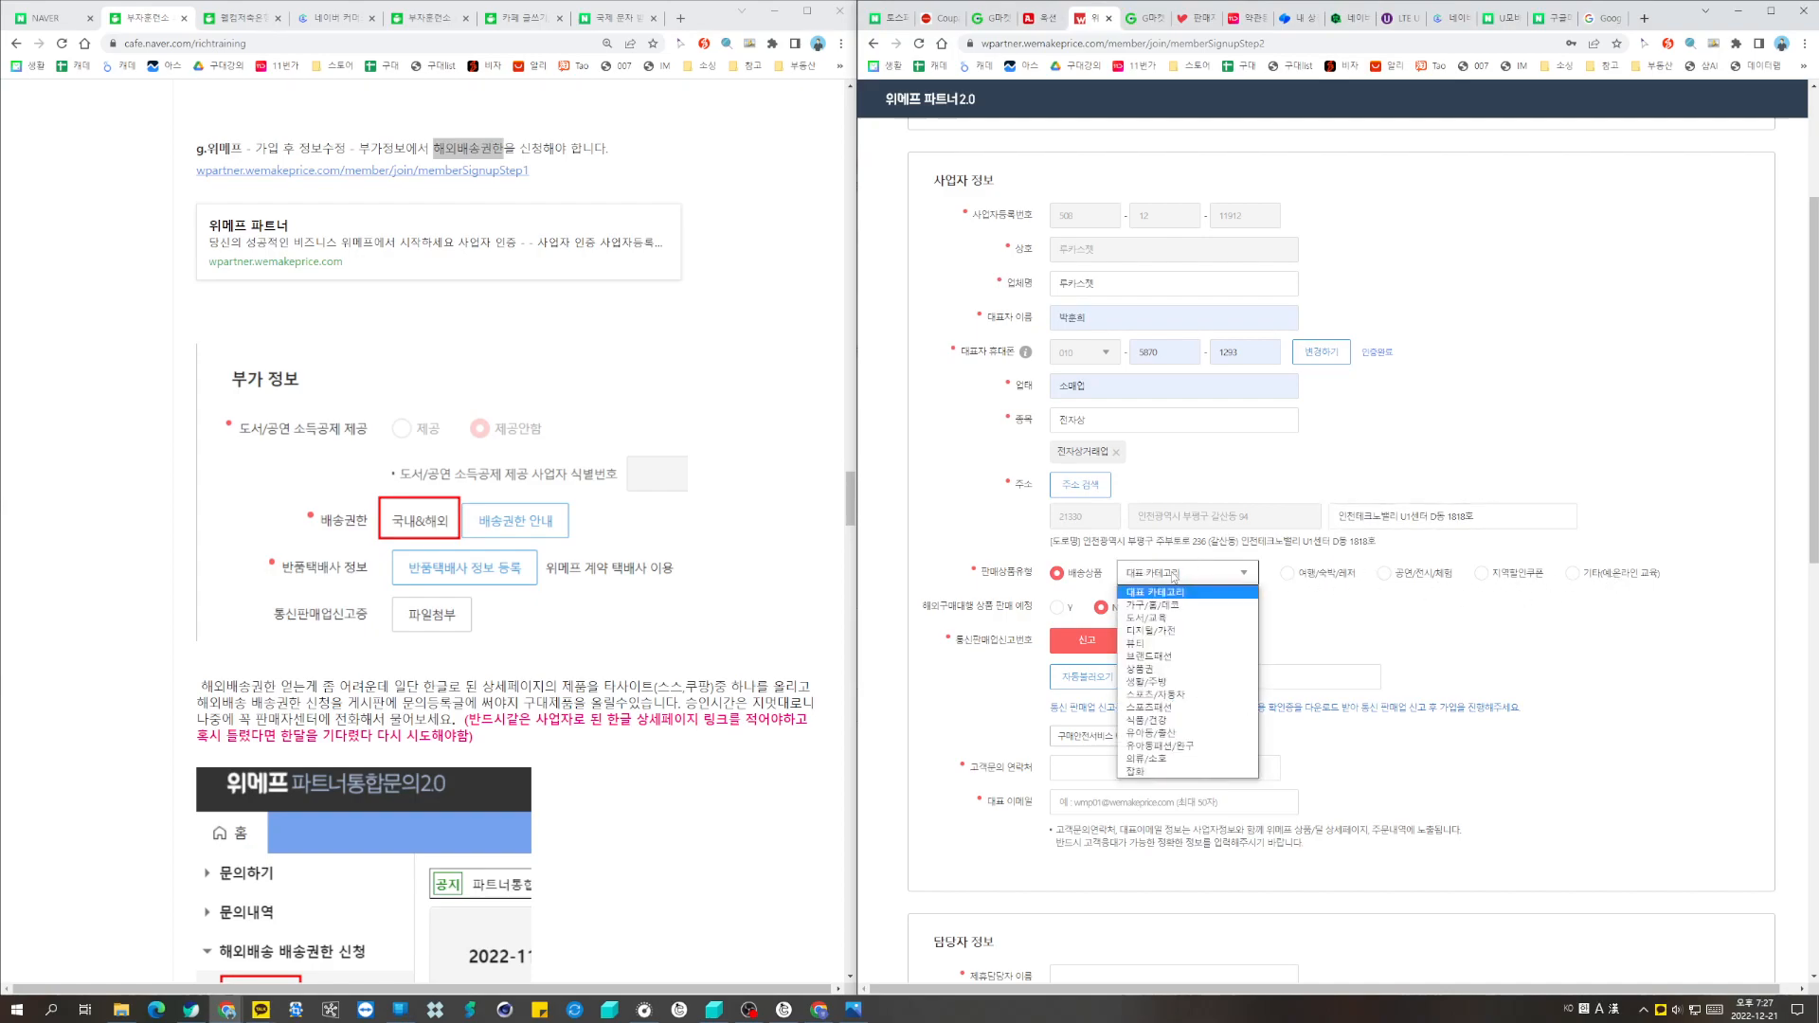
left_click(1179, 630)
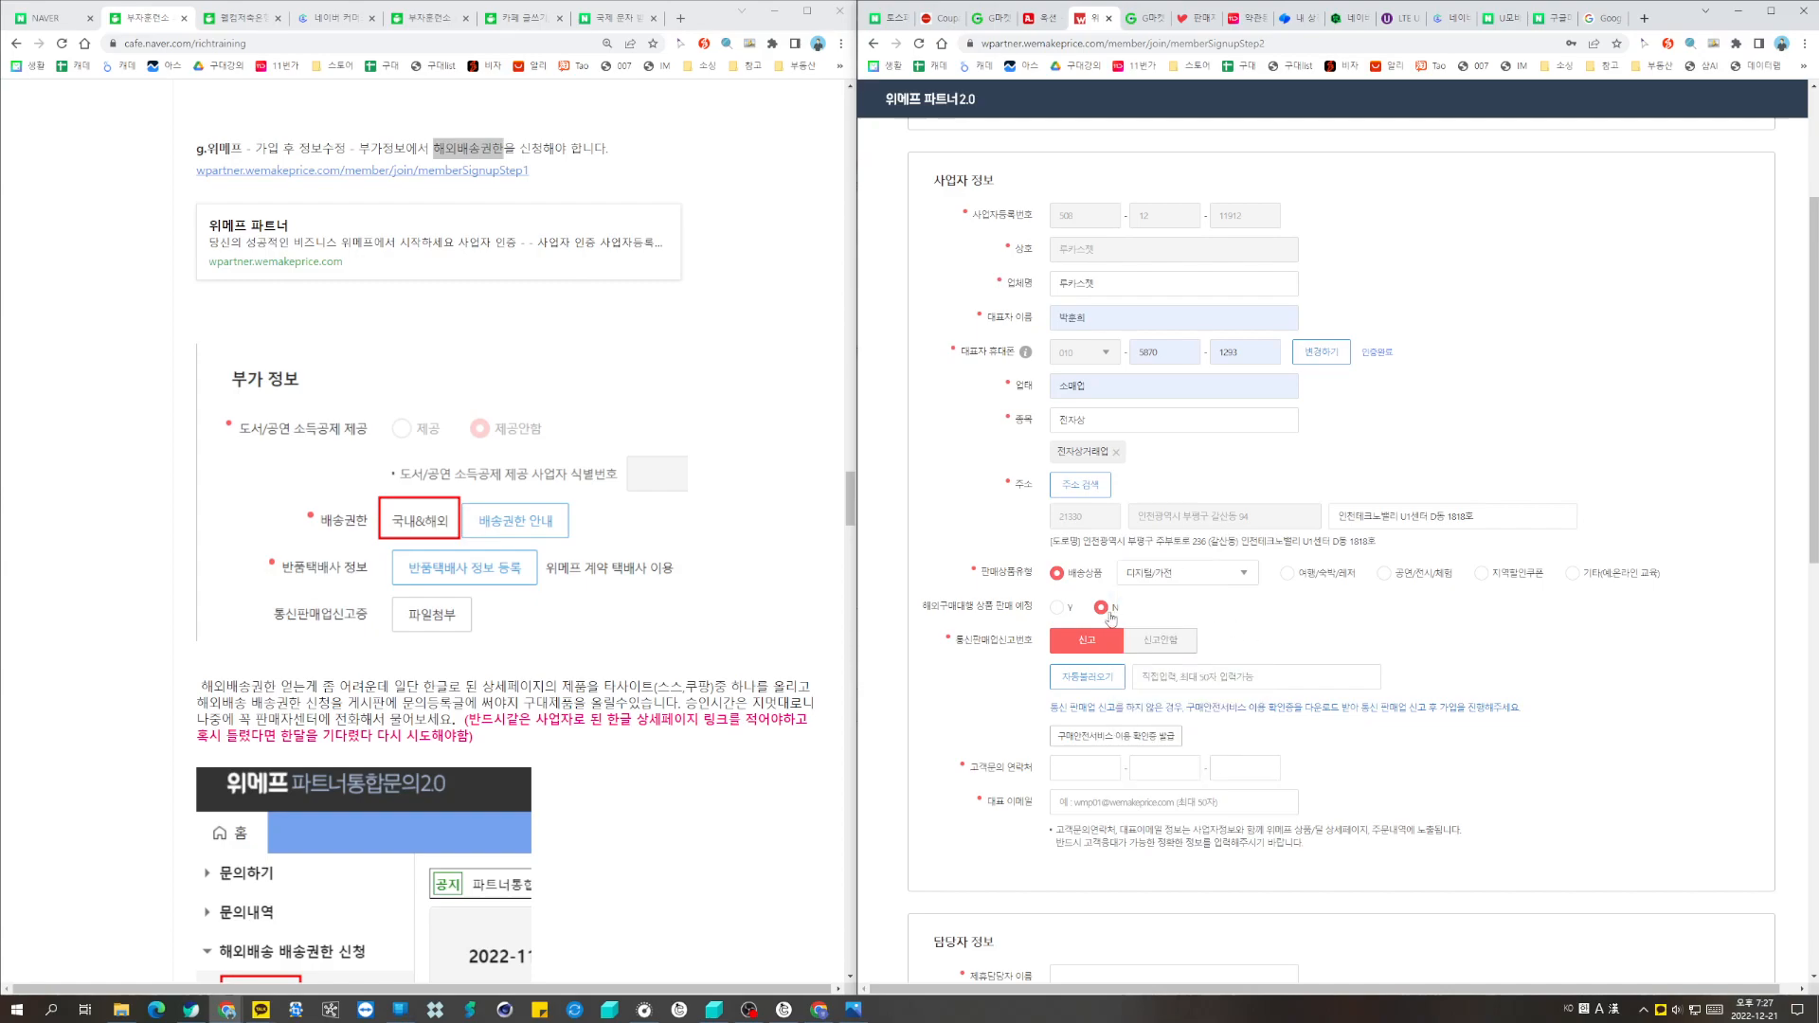
- Mark overseas purchase-agency goods as Y and acknowledge the shipping rights notice
left_click_drag(1039, 612, 953, 597)
left_click(1056, 608)
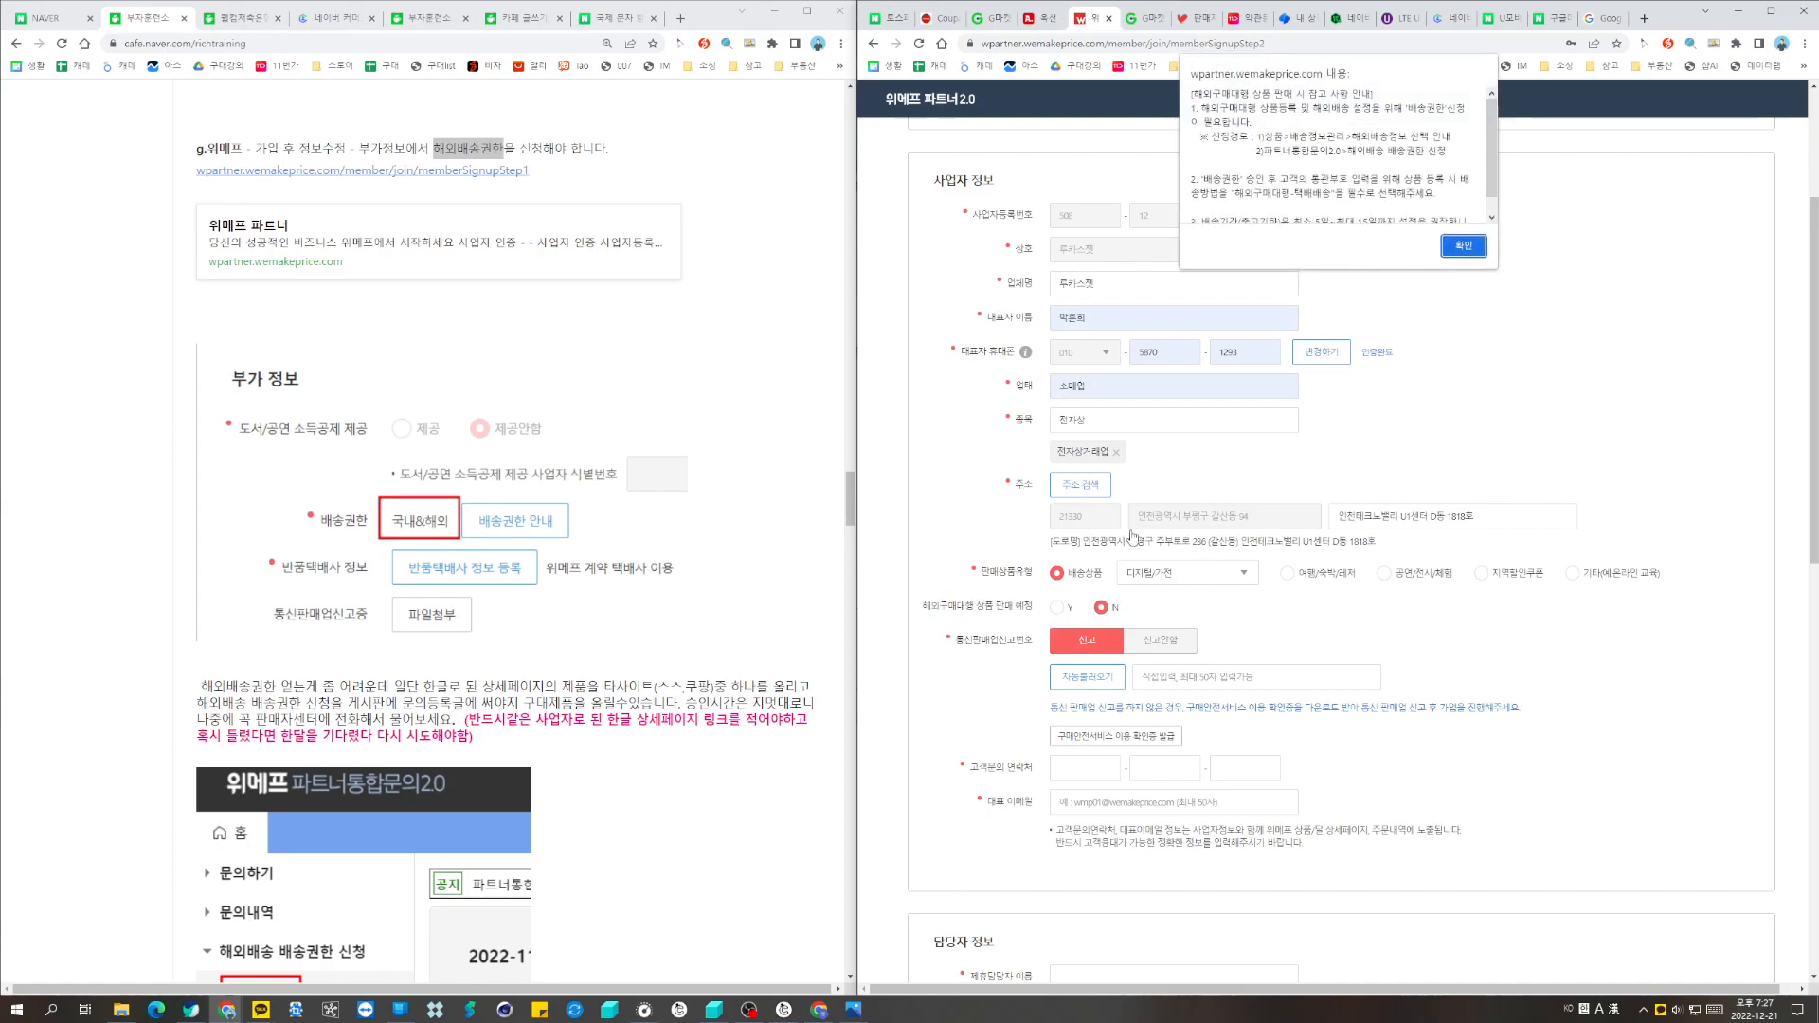
scroll(1393, 163, "up", 1)
left_click_drag(1490, 171, 1485, 199)
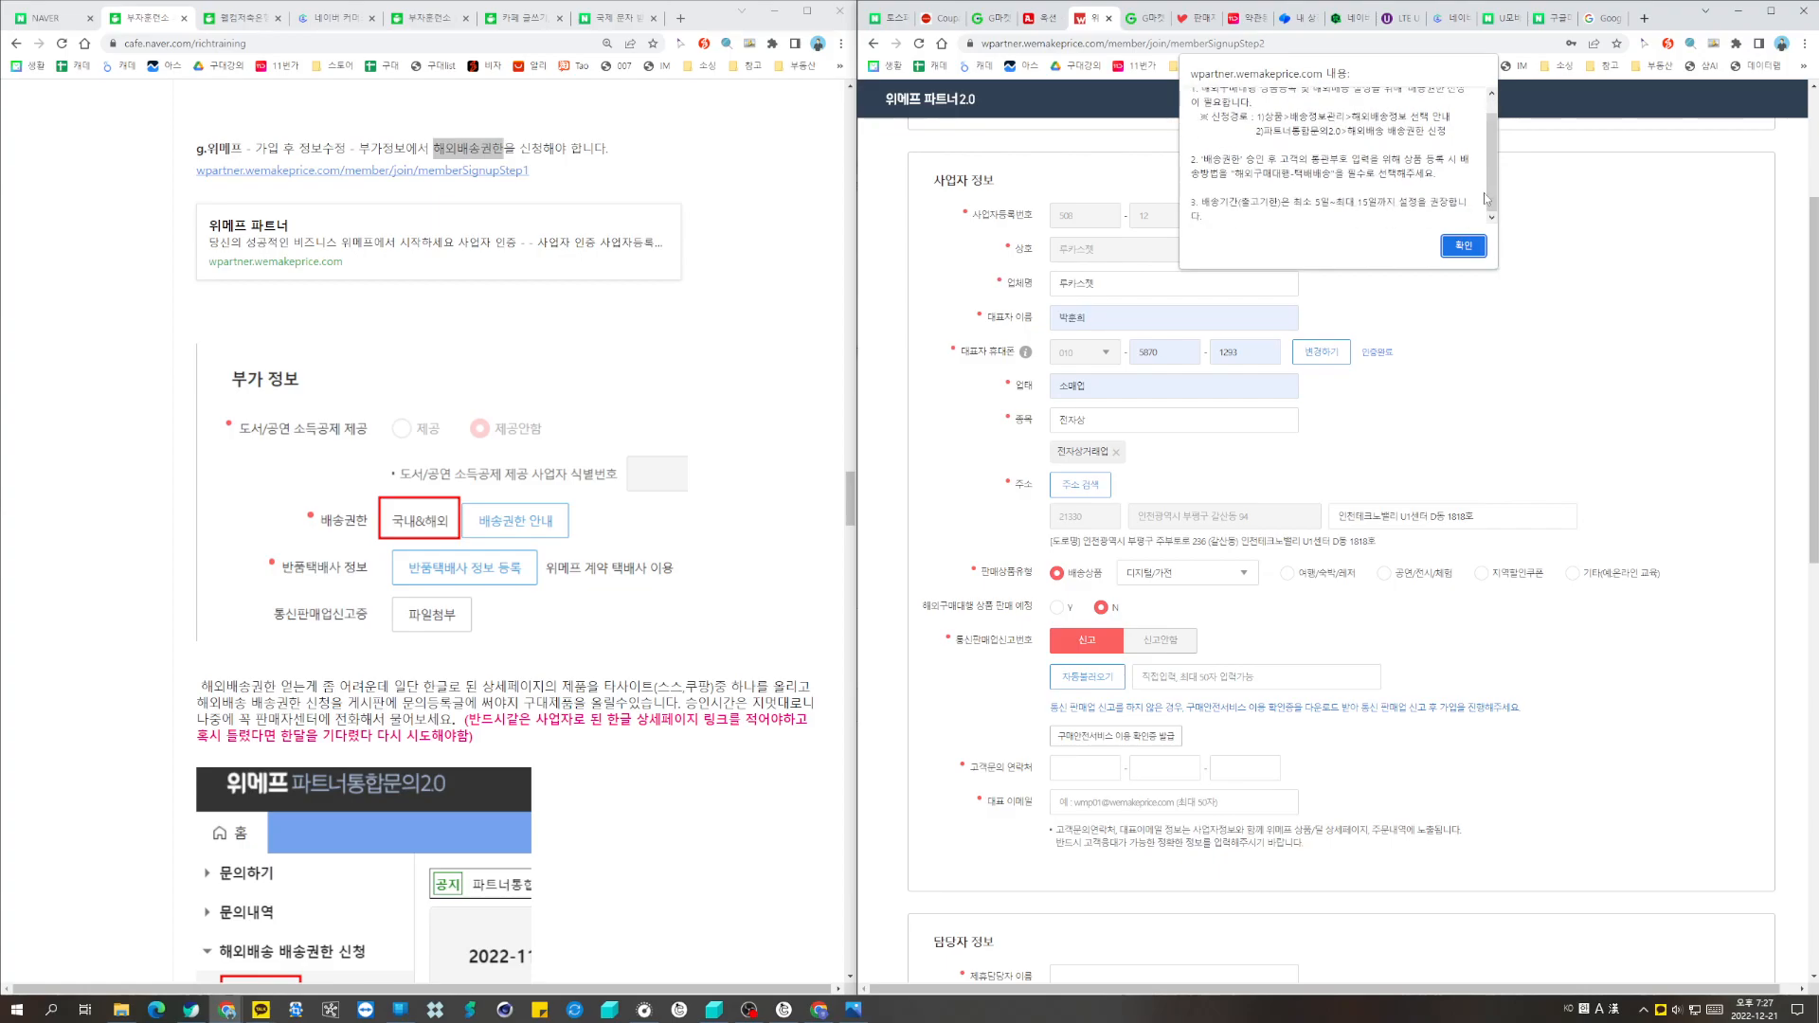
left_click(1463, 246)
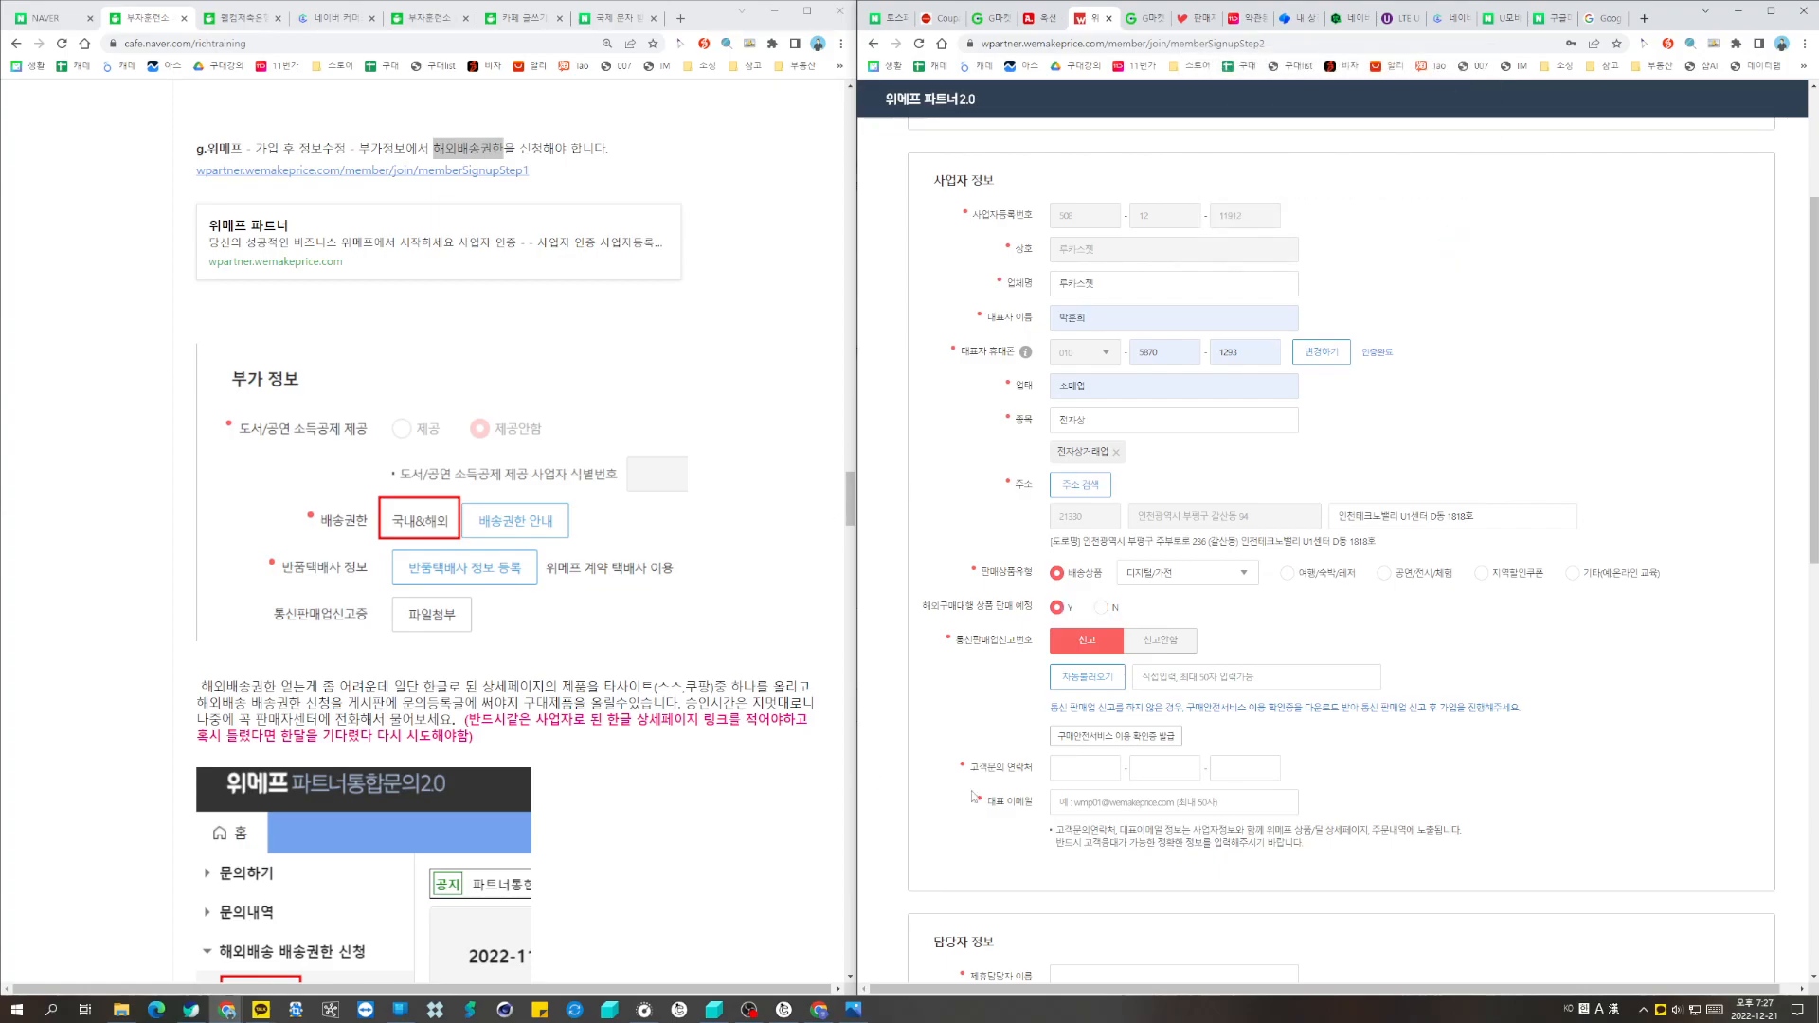
- Auto-load the mail-order report number and fill the customer phone and e-mail from suggestions
left_click(1088, 677)
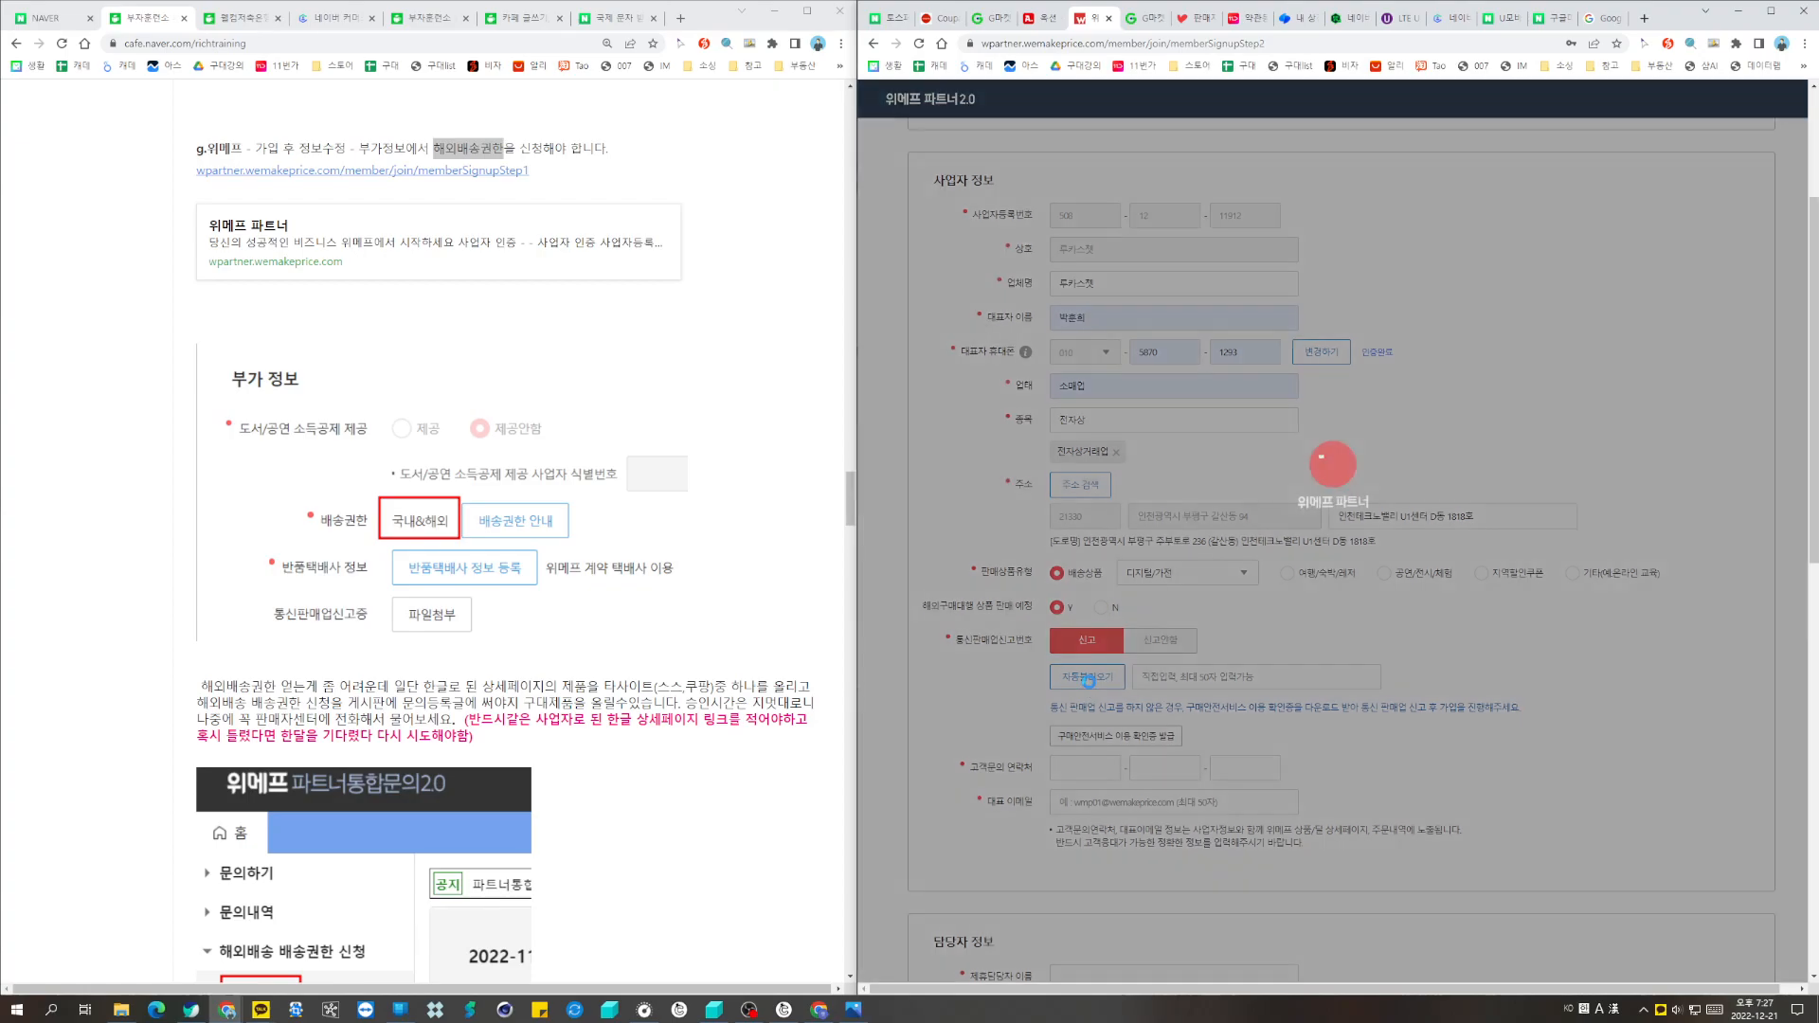
scroll(1068, 741, "down", 2)
left_click(1087, 632)
left_click(1087, 686)
left_click(1168, 633)
left_click(1184, 682)
left_click(1242, 625)
left_click(1253, 662)
left_click(1175, 663)
left_click(1153, 694)
- Fill in the partner contact person's name, phone number and e-mail from suggestions
scroll(1111, 563, "down", 3)
left_click(1111, 561)
left_click(1128, 556)
left_click(1153, 587)
left_click(1092, 589)
left_click(1092, 588)
left_click(1104, 618)
left_click(1167, 592)
left_click(1174, 624)
left_click(1245, 592)
left_click(1251, 626)
left_click(1137, 621)
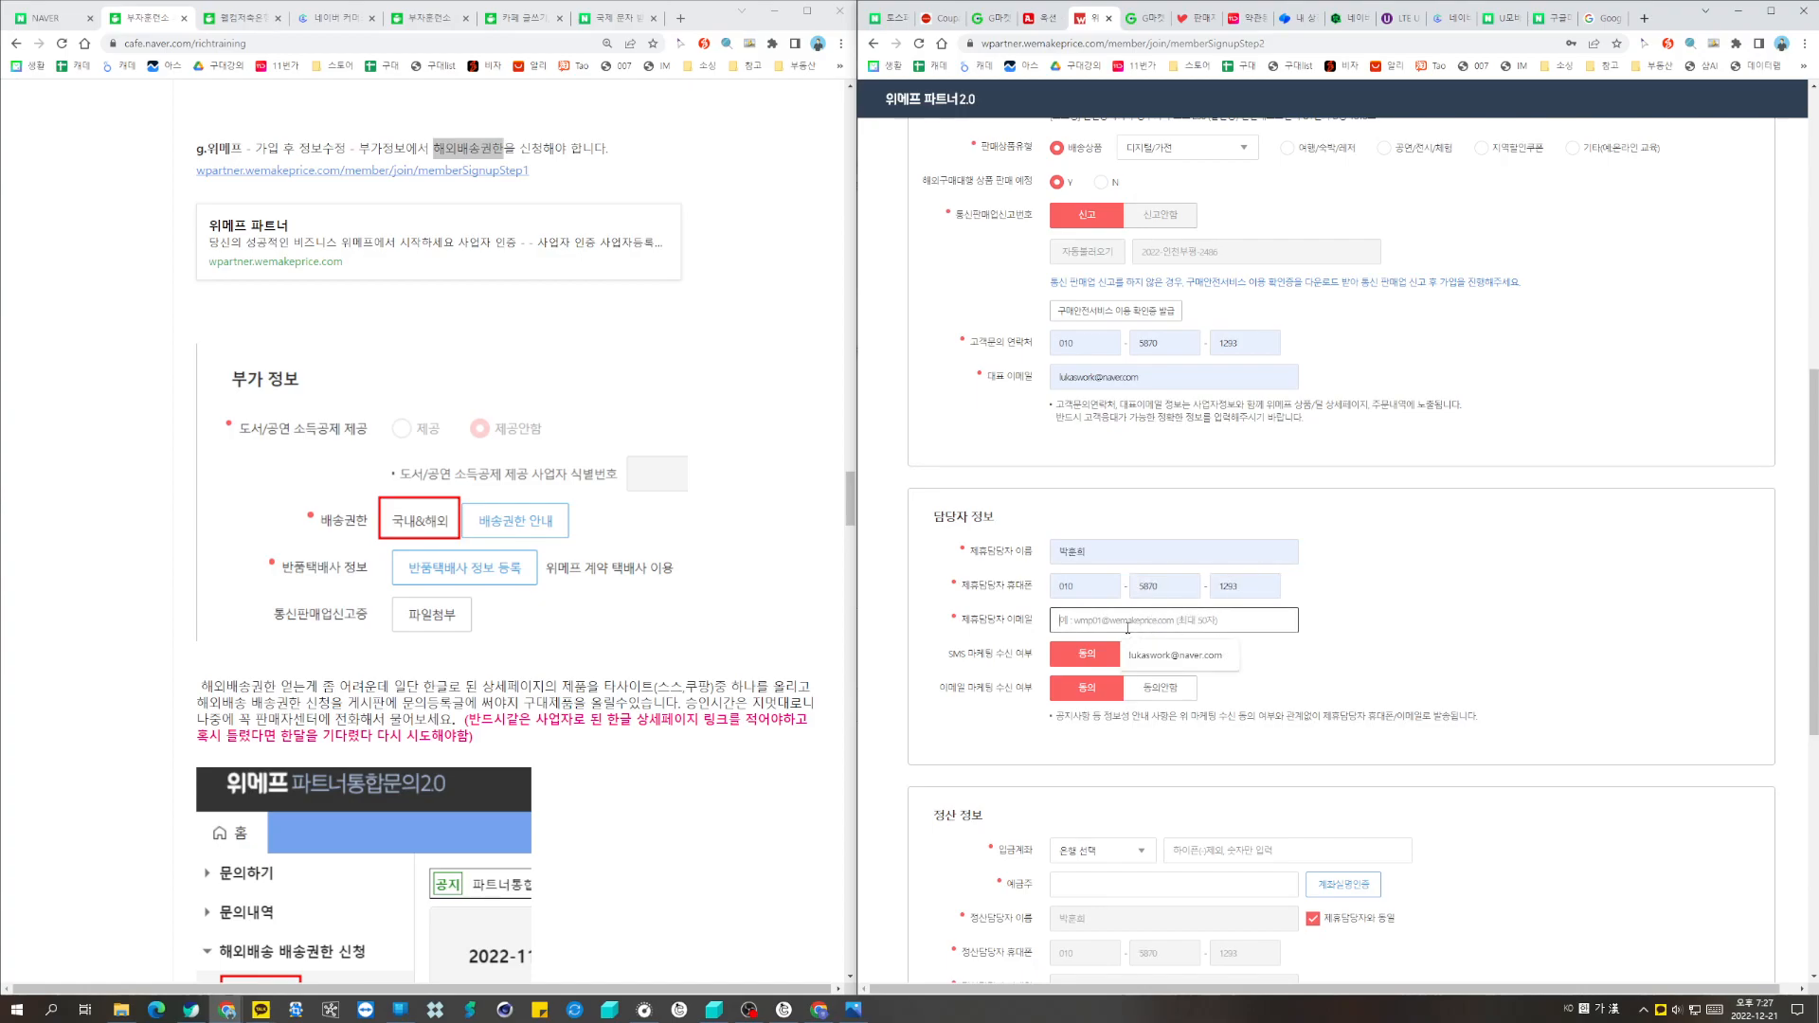
left_click(1175, 653)
left_click(942, 752)
- Set the settlement bank to 상호저축은행, enter the account number and holder, and verify it
scroll(941, 752, "down", 2)
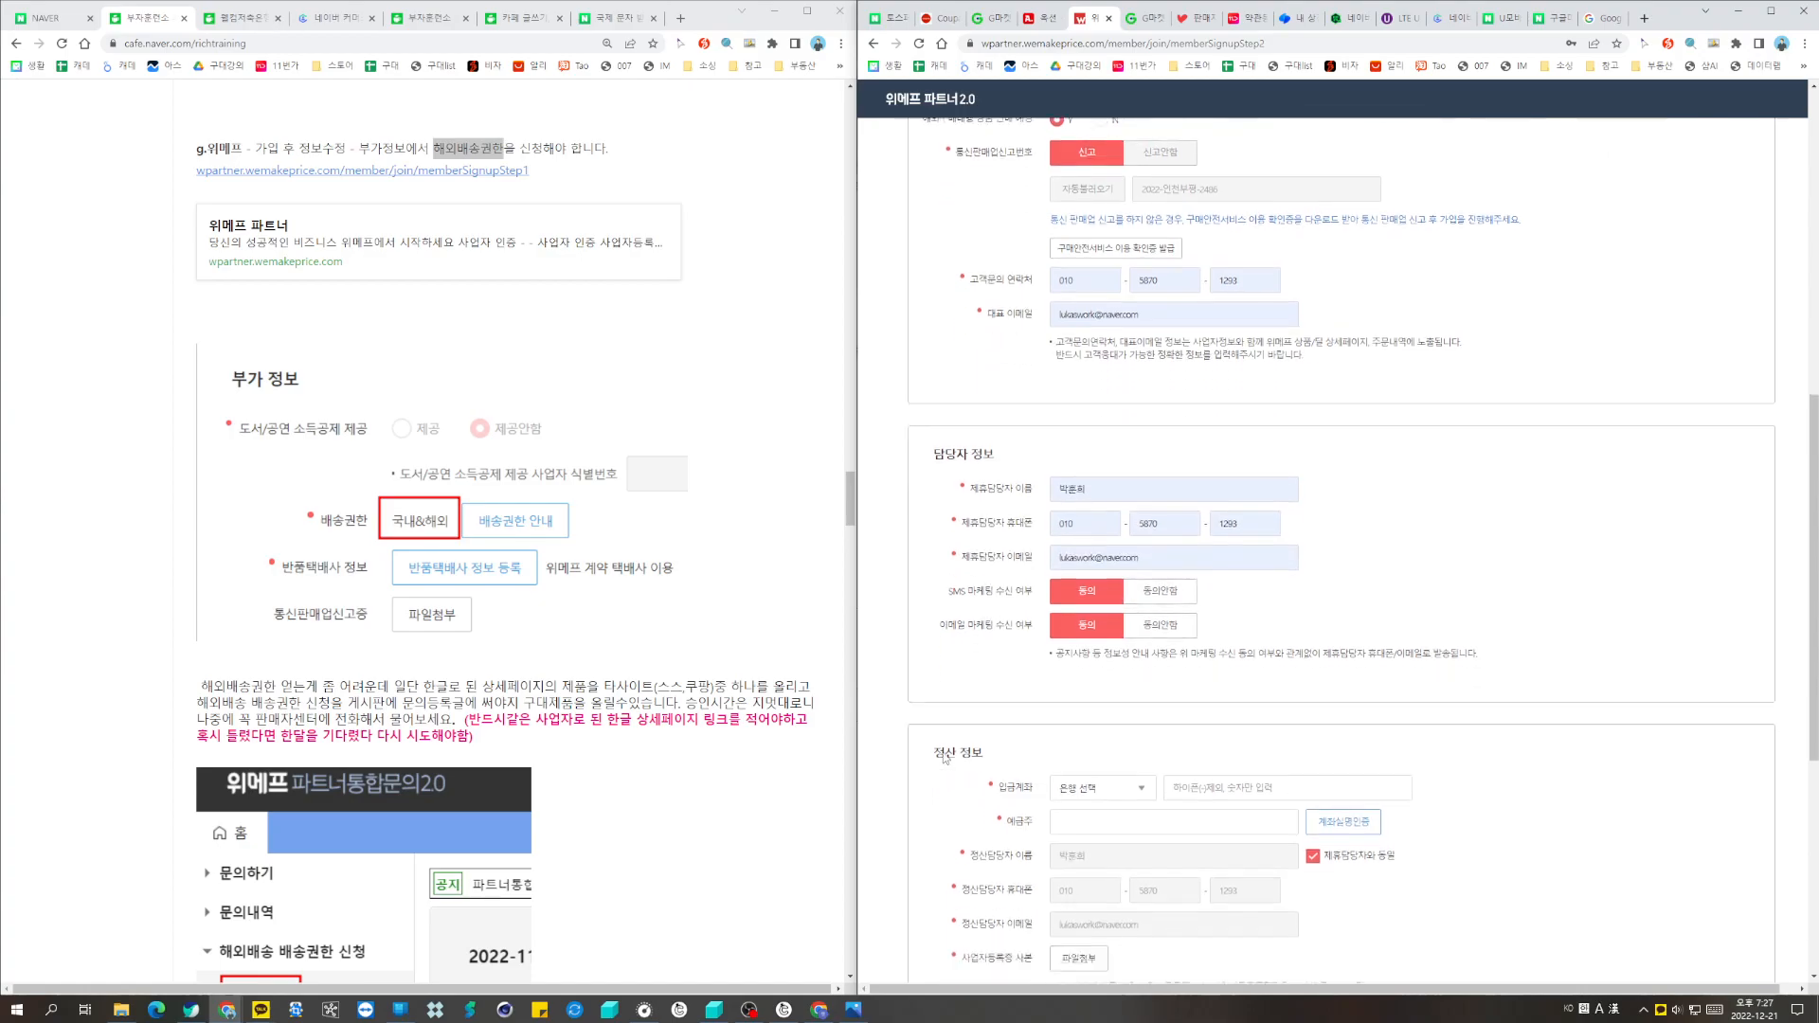
scroll(942, 752, "down", 1)
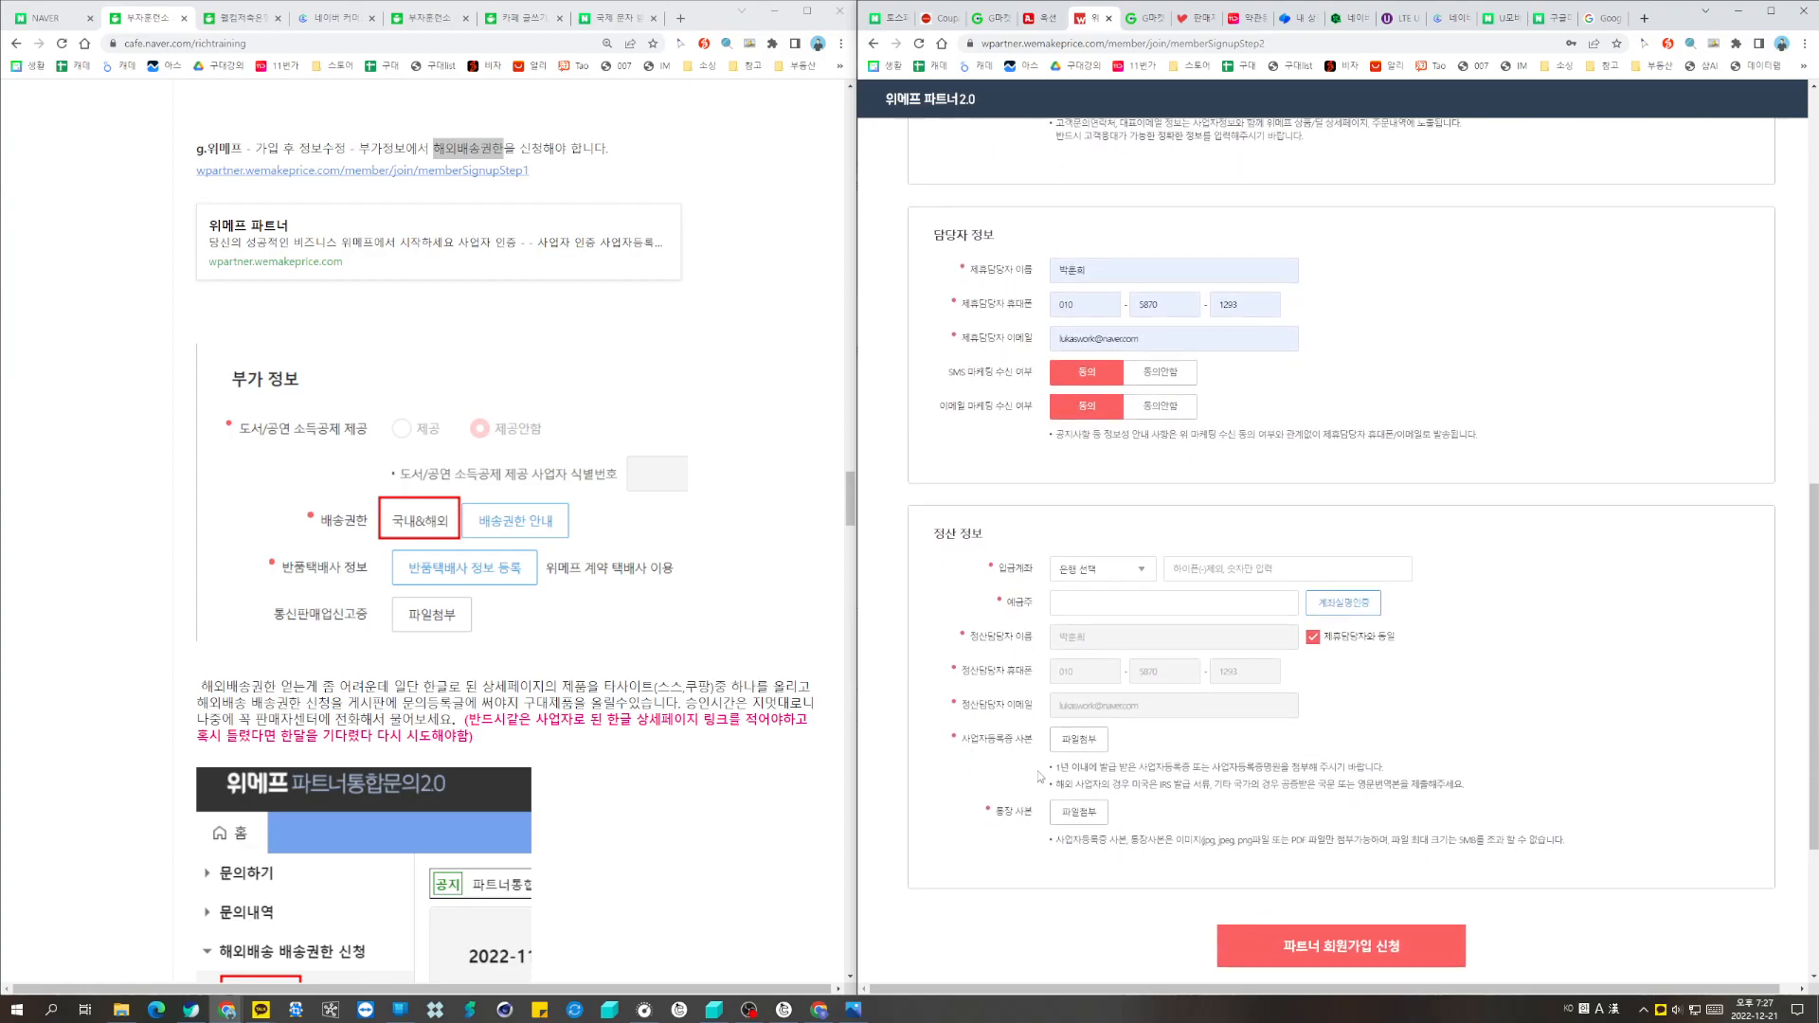
left_click(1085, 568)
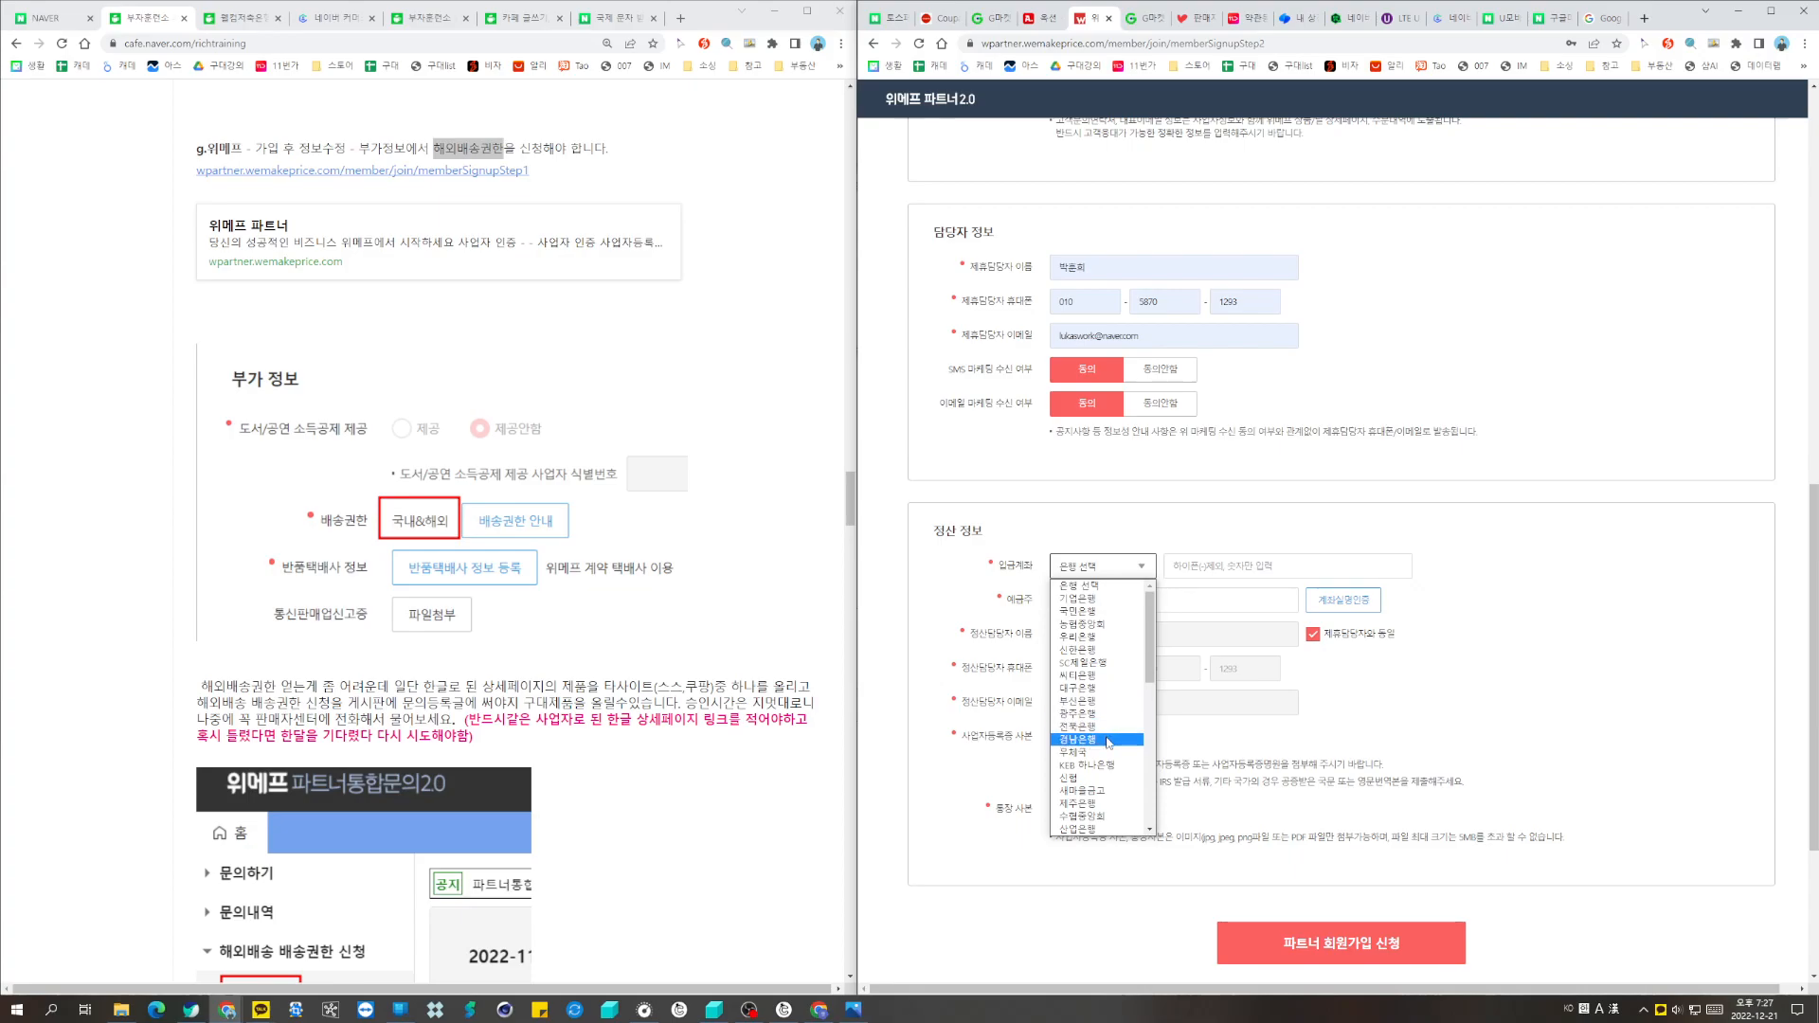
scroll(1105, 789, "down", 1)
scroll(1106, 788, "down", 2)
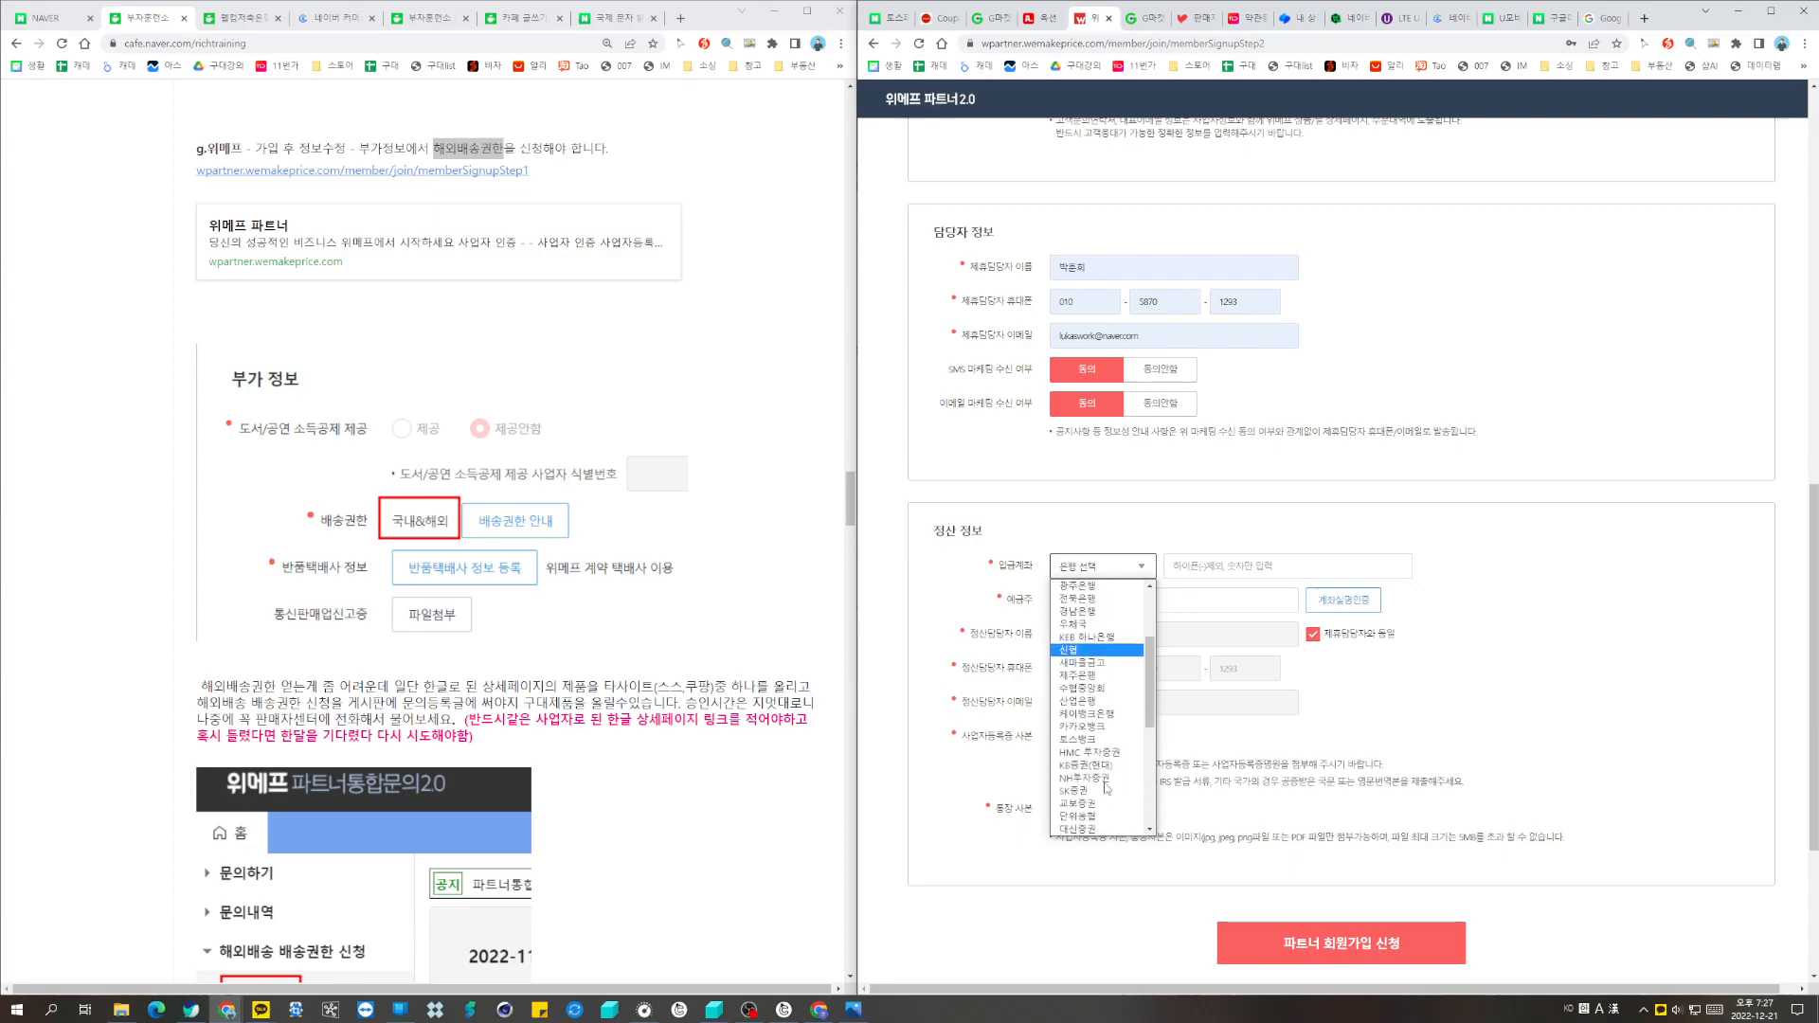
scroll(1108, 767, "down", 5)
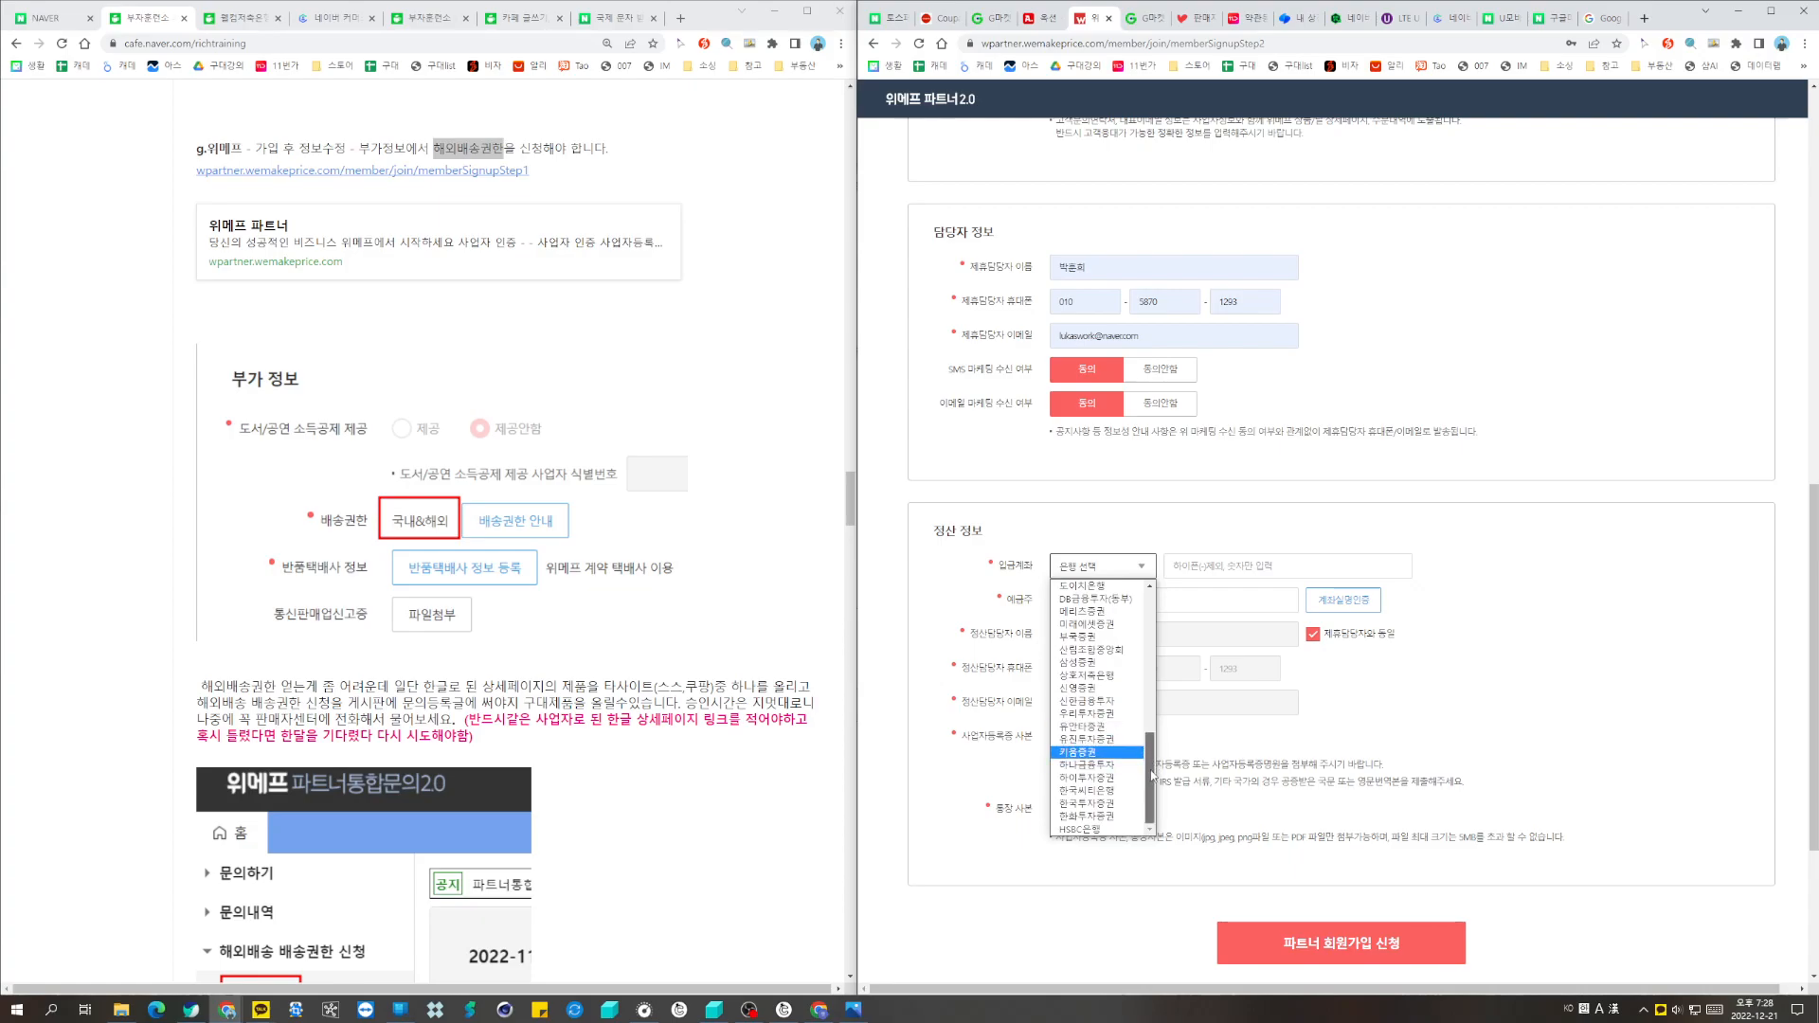
scroll(1152, 774, "up", 3)
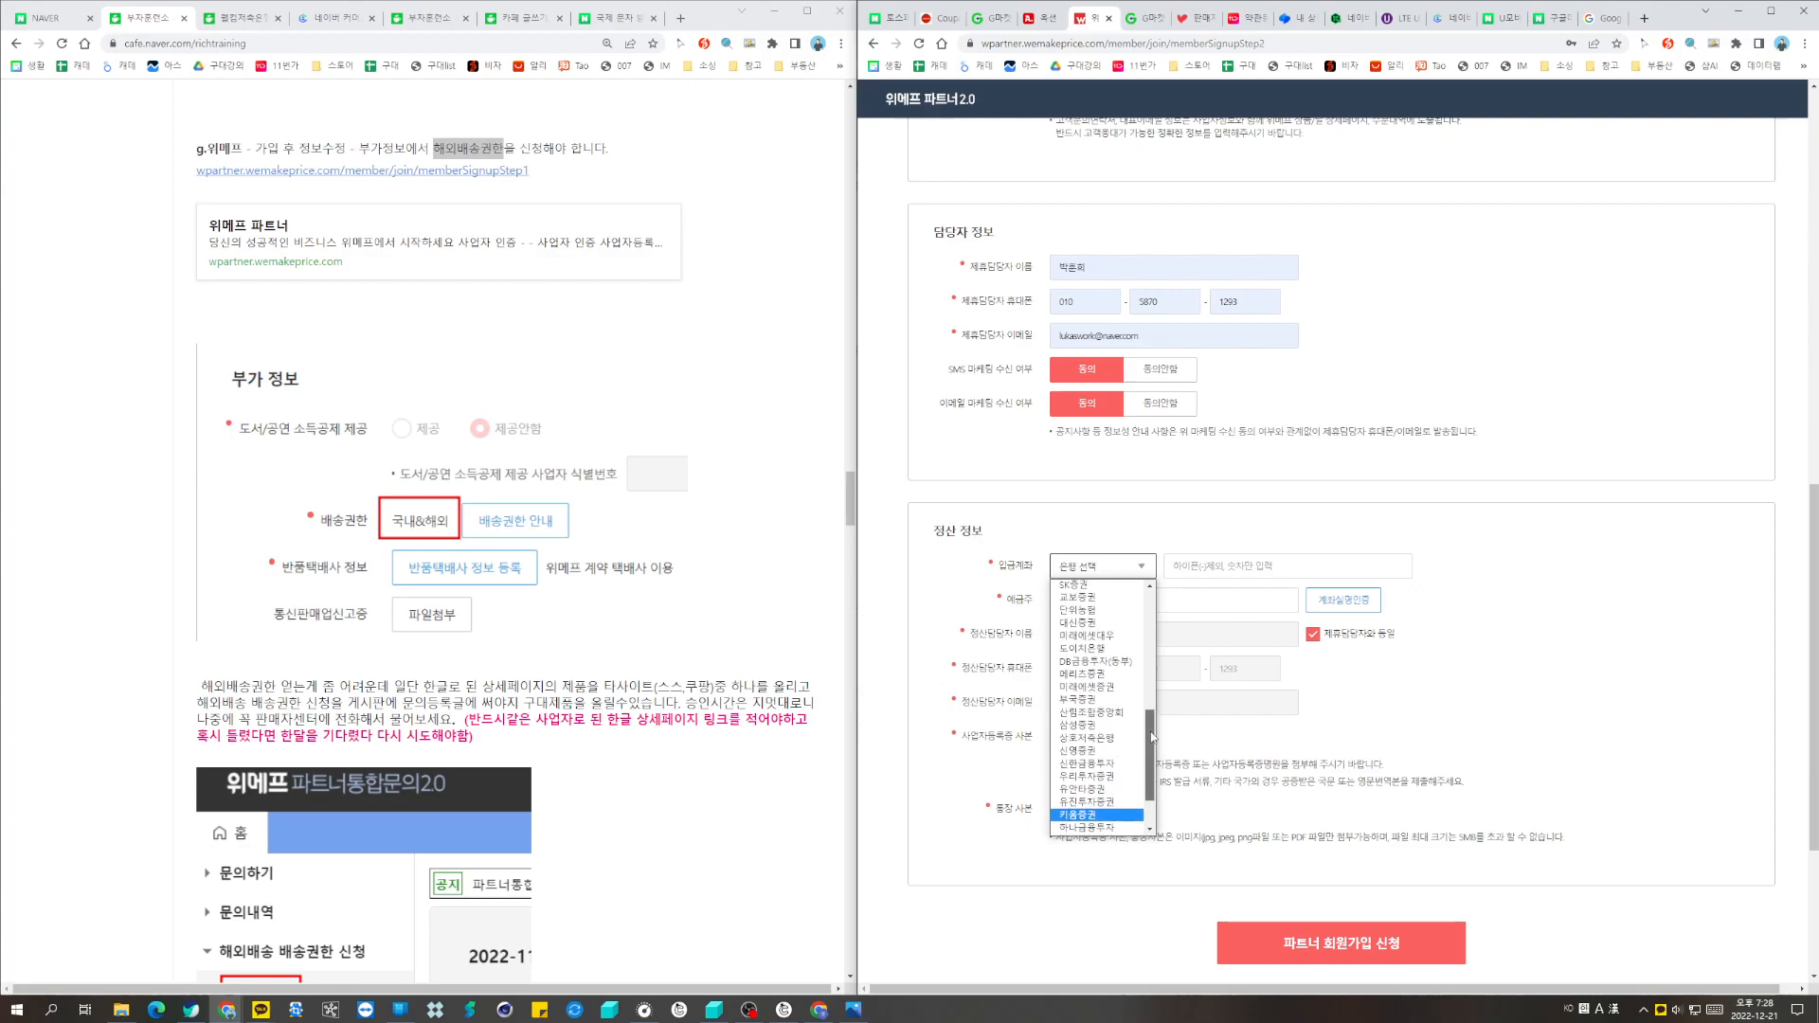
left_click_drag(1151, 730, 1146, 621)
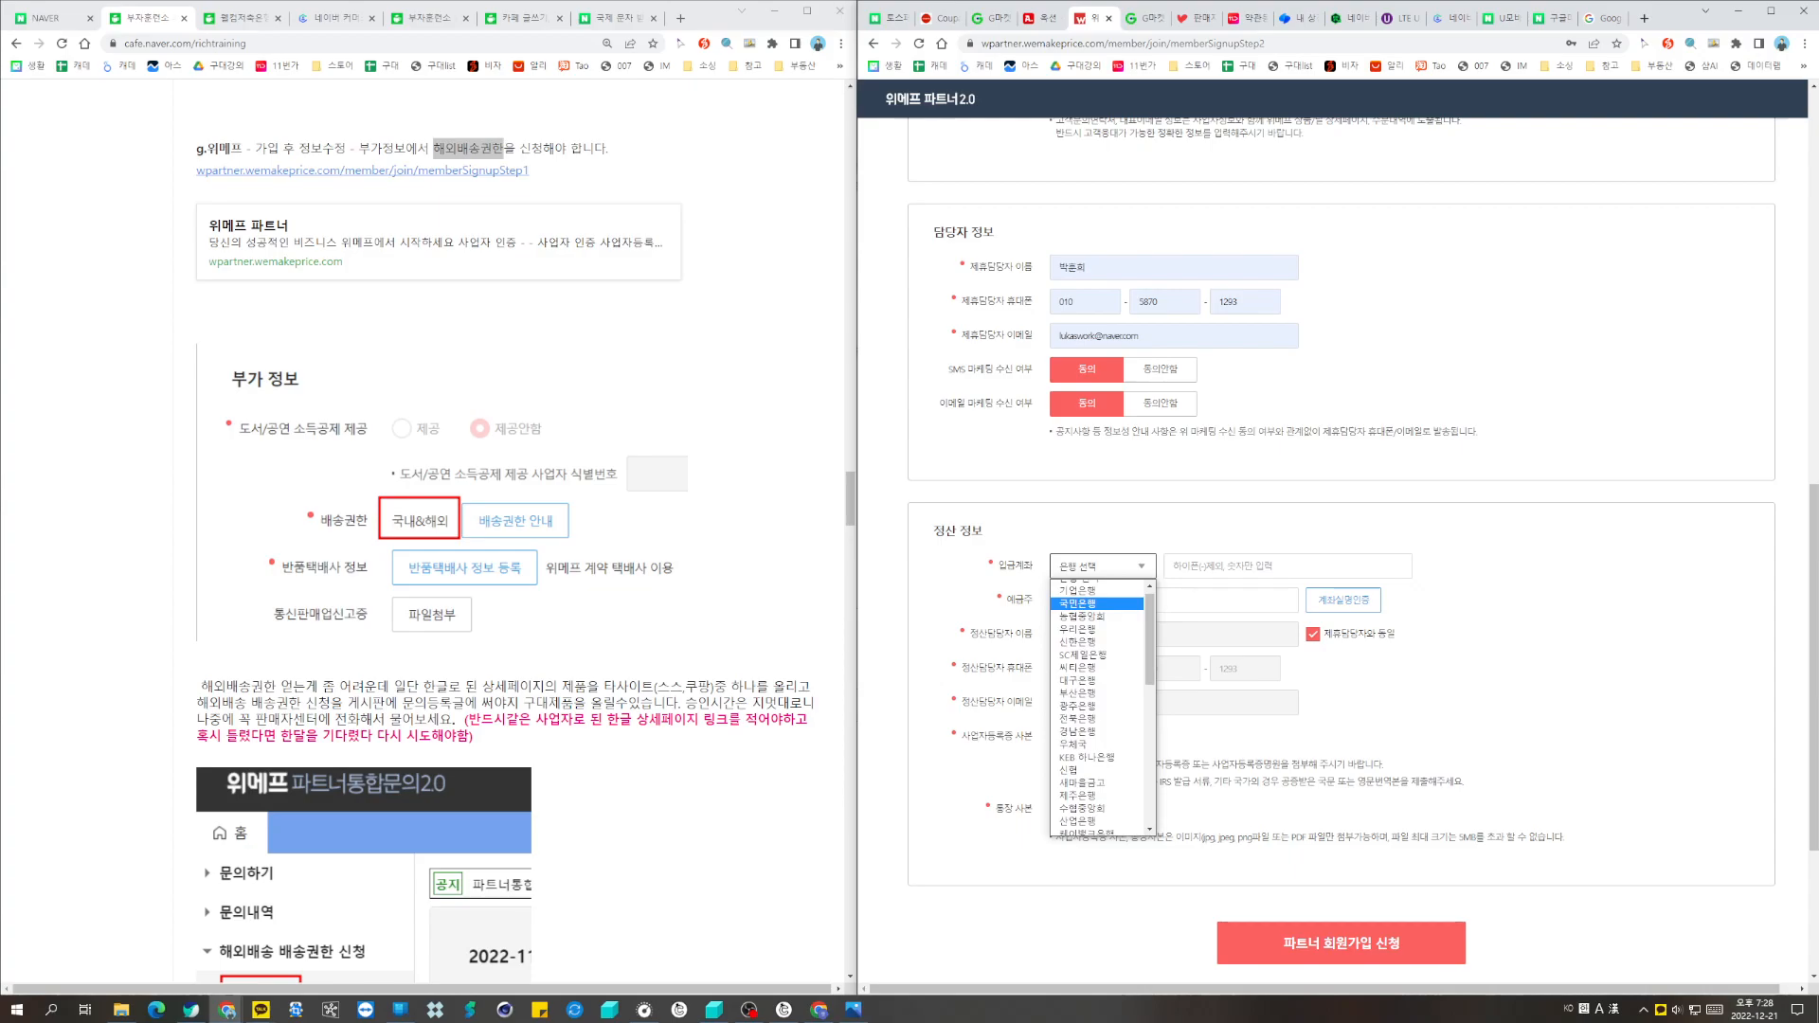
left_click(1080, 831)
left_click(1218, 568)
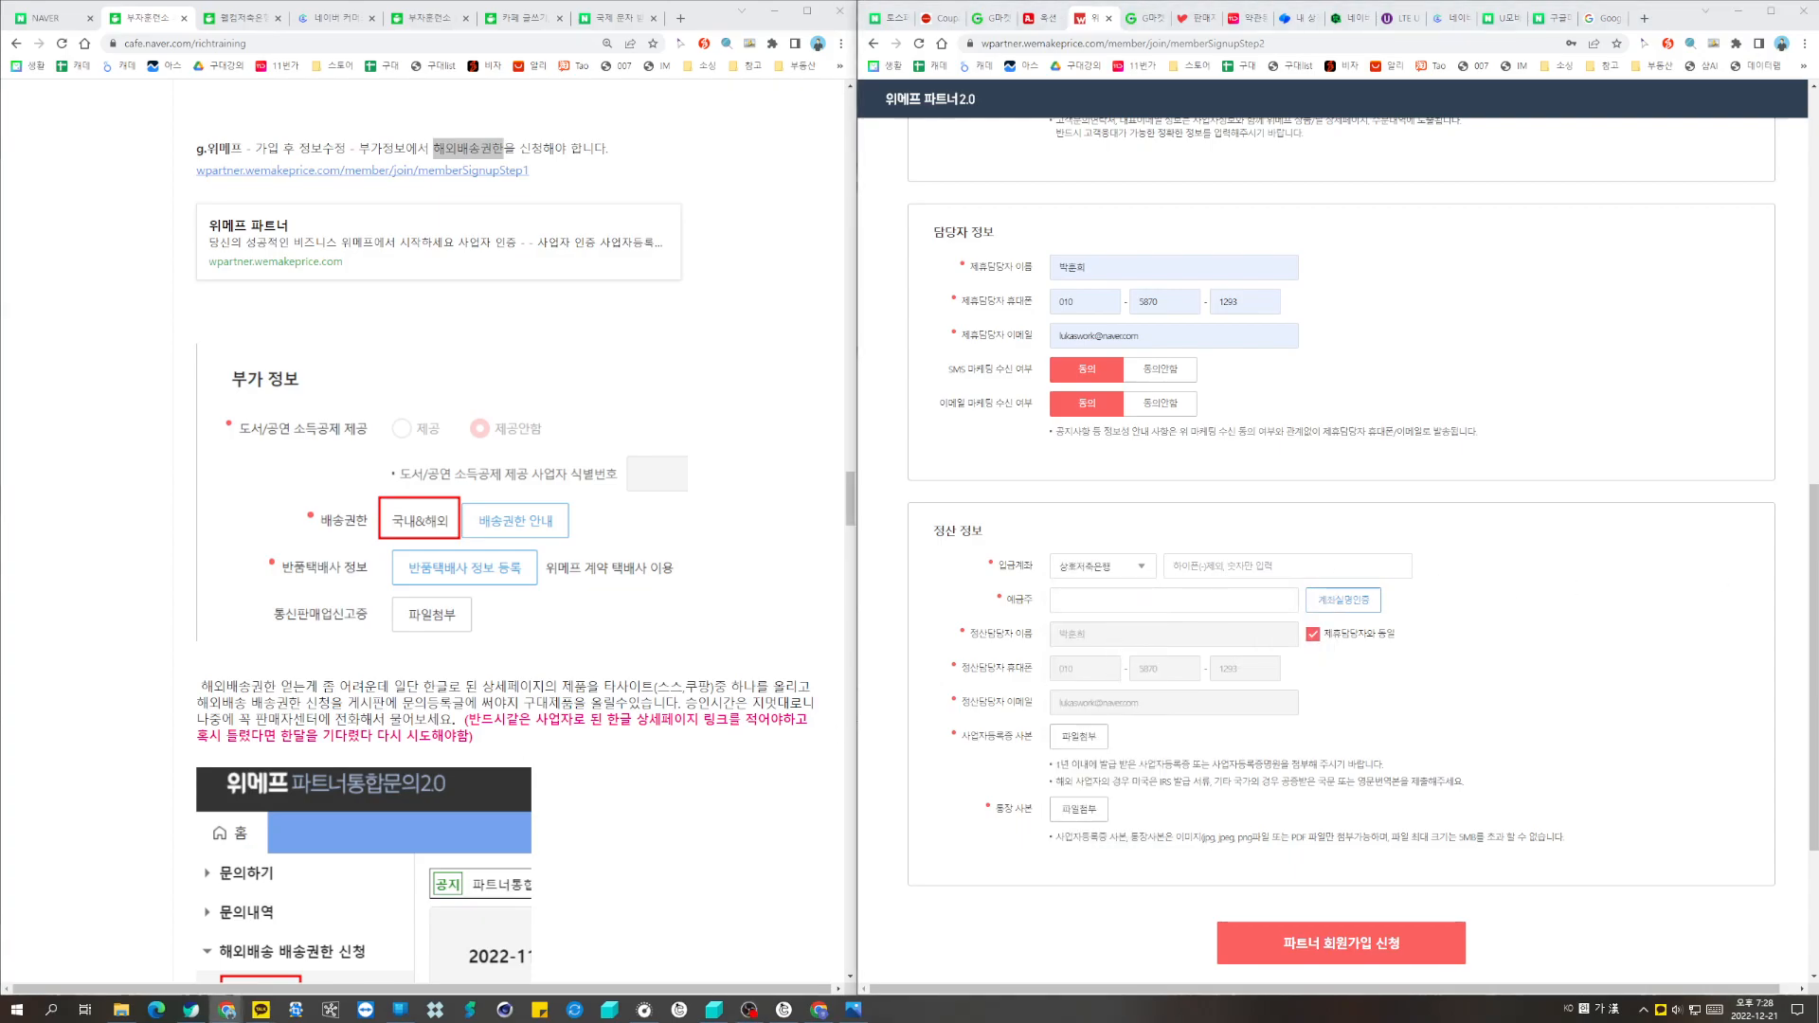
left_click(1161, 599)
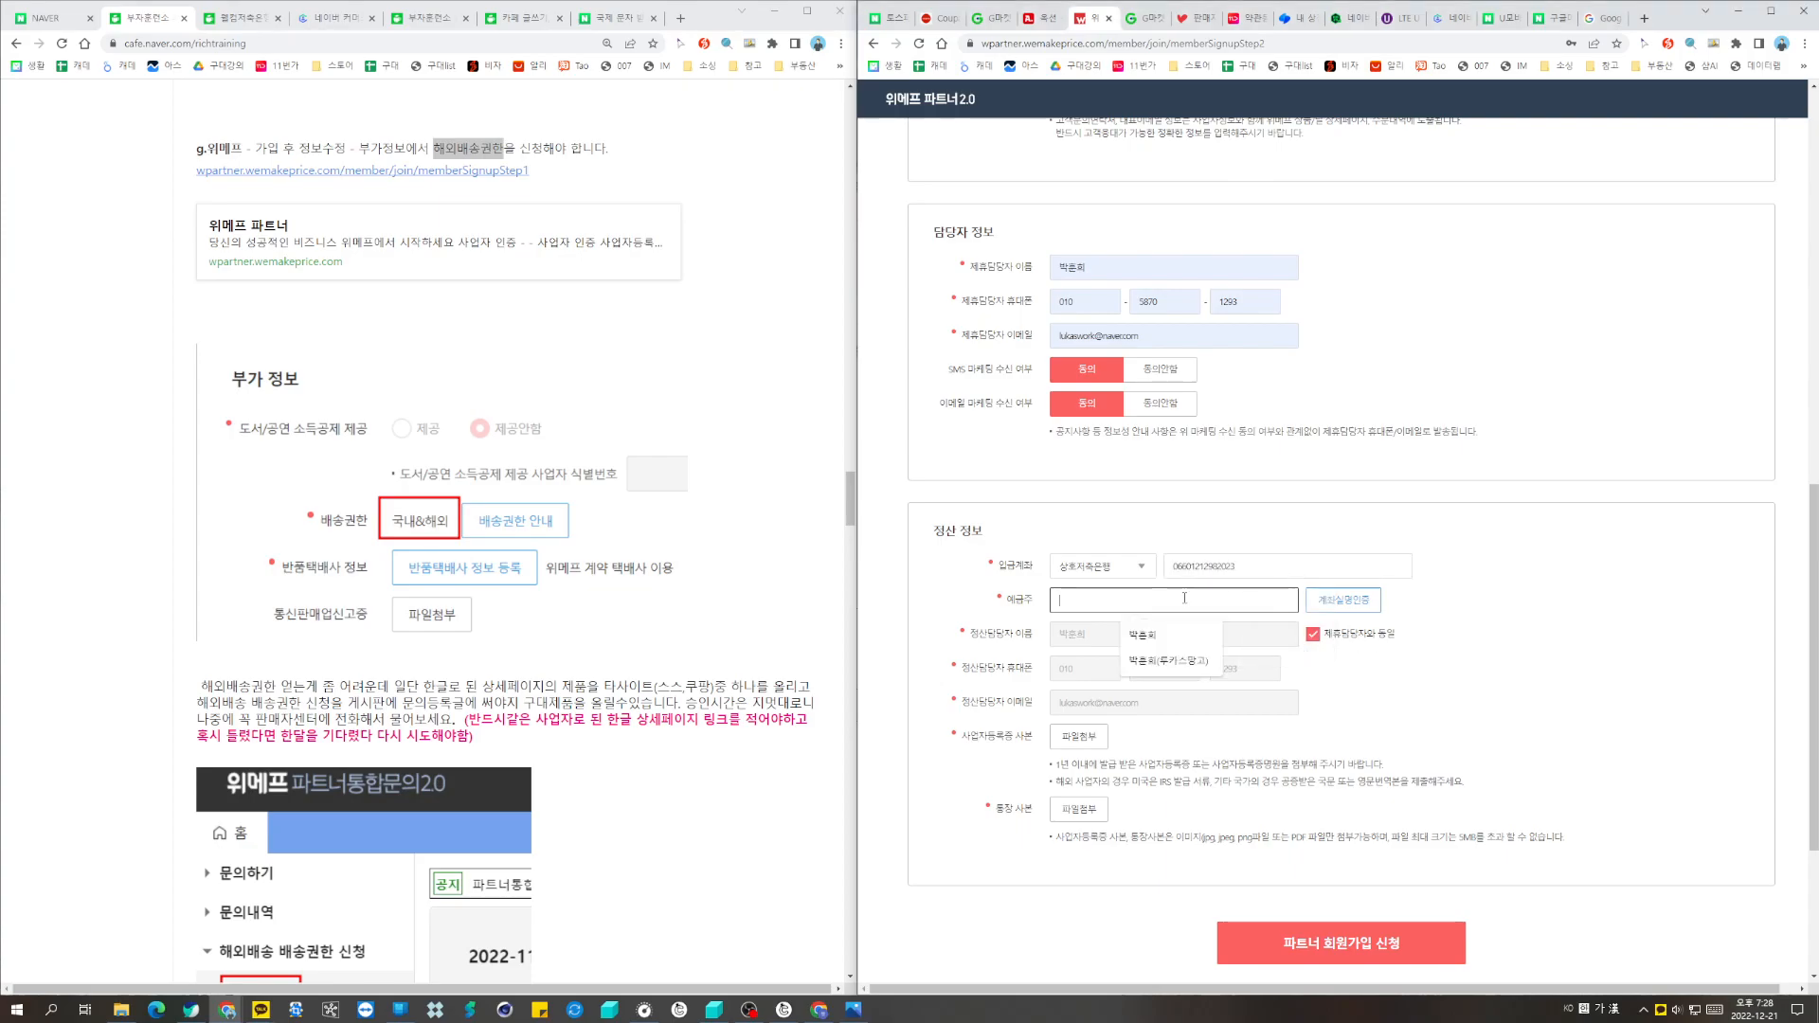
left_click(1157, 639)
left_click(1338, 598)
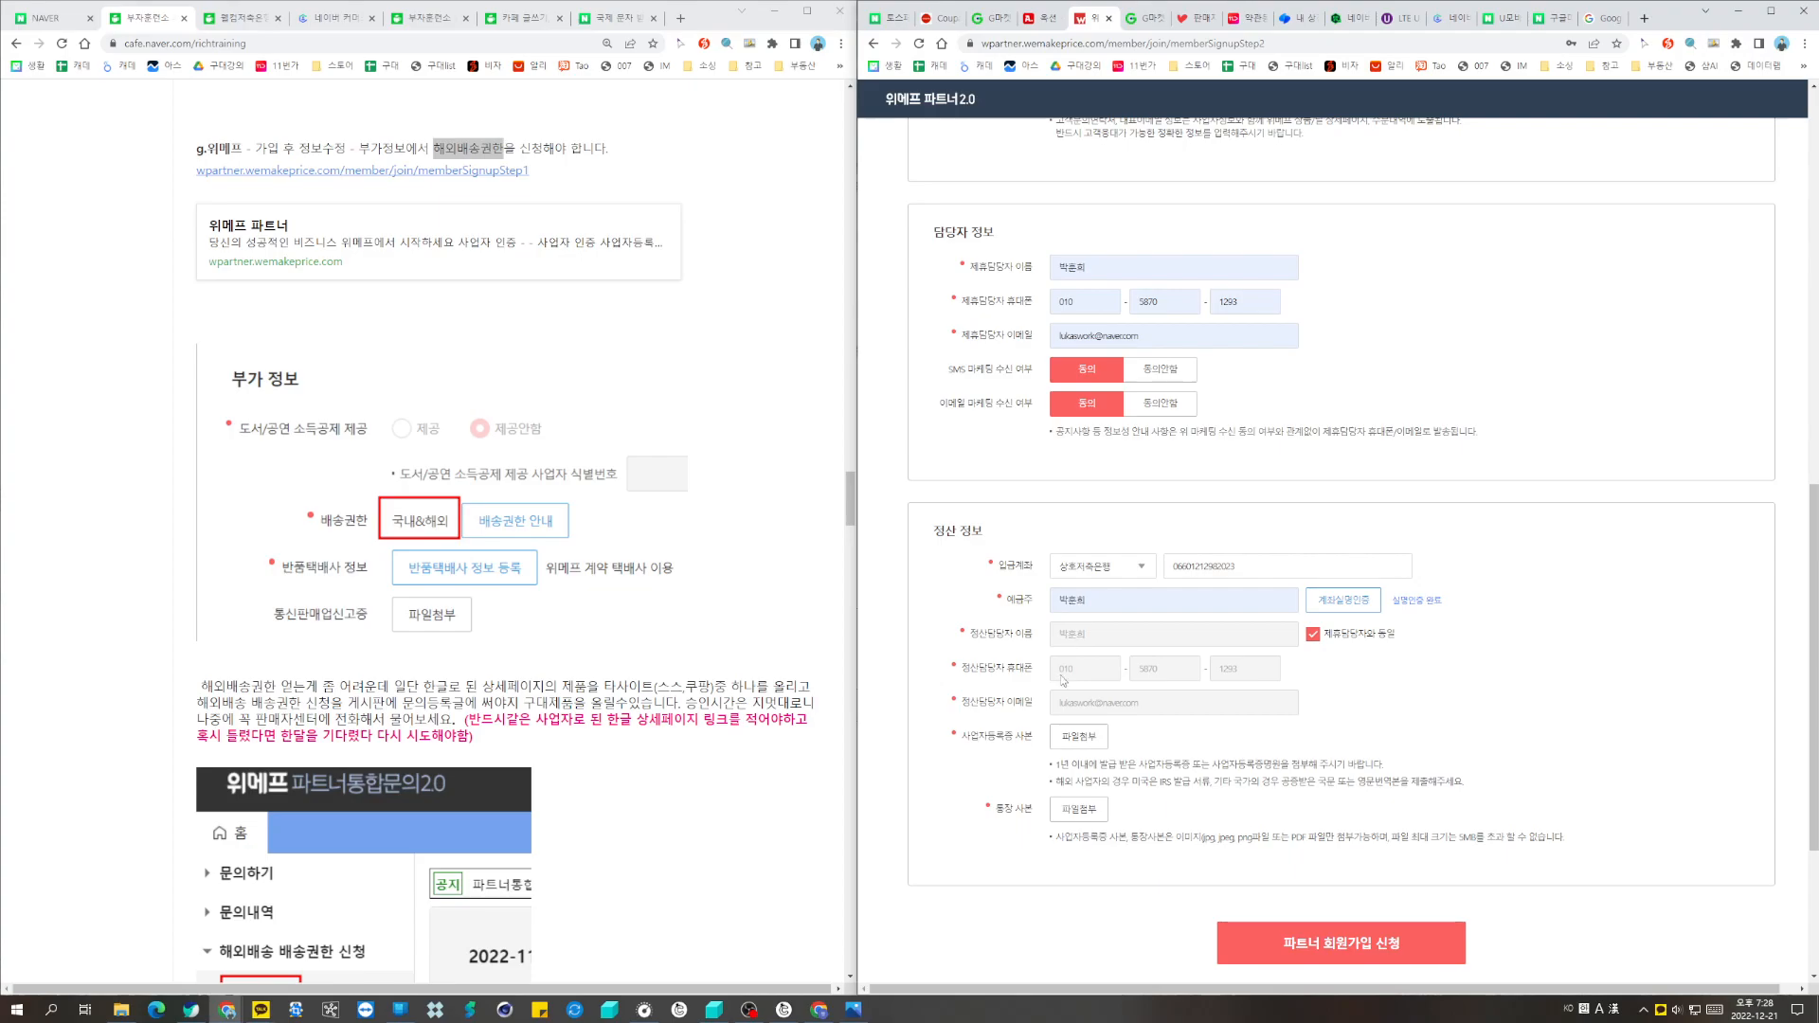
- Attach the business registration copy file and begin attaching the bankbook copy
left_click(1084, 742)
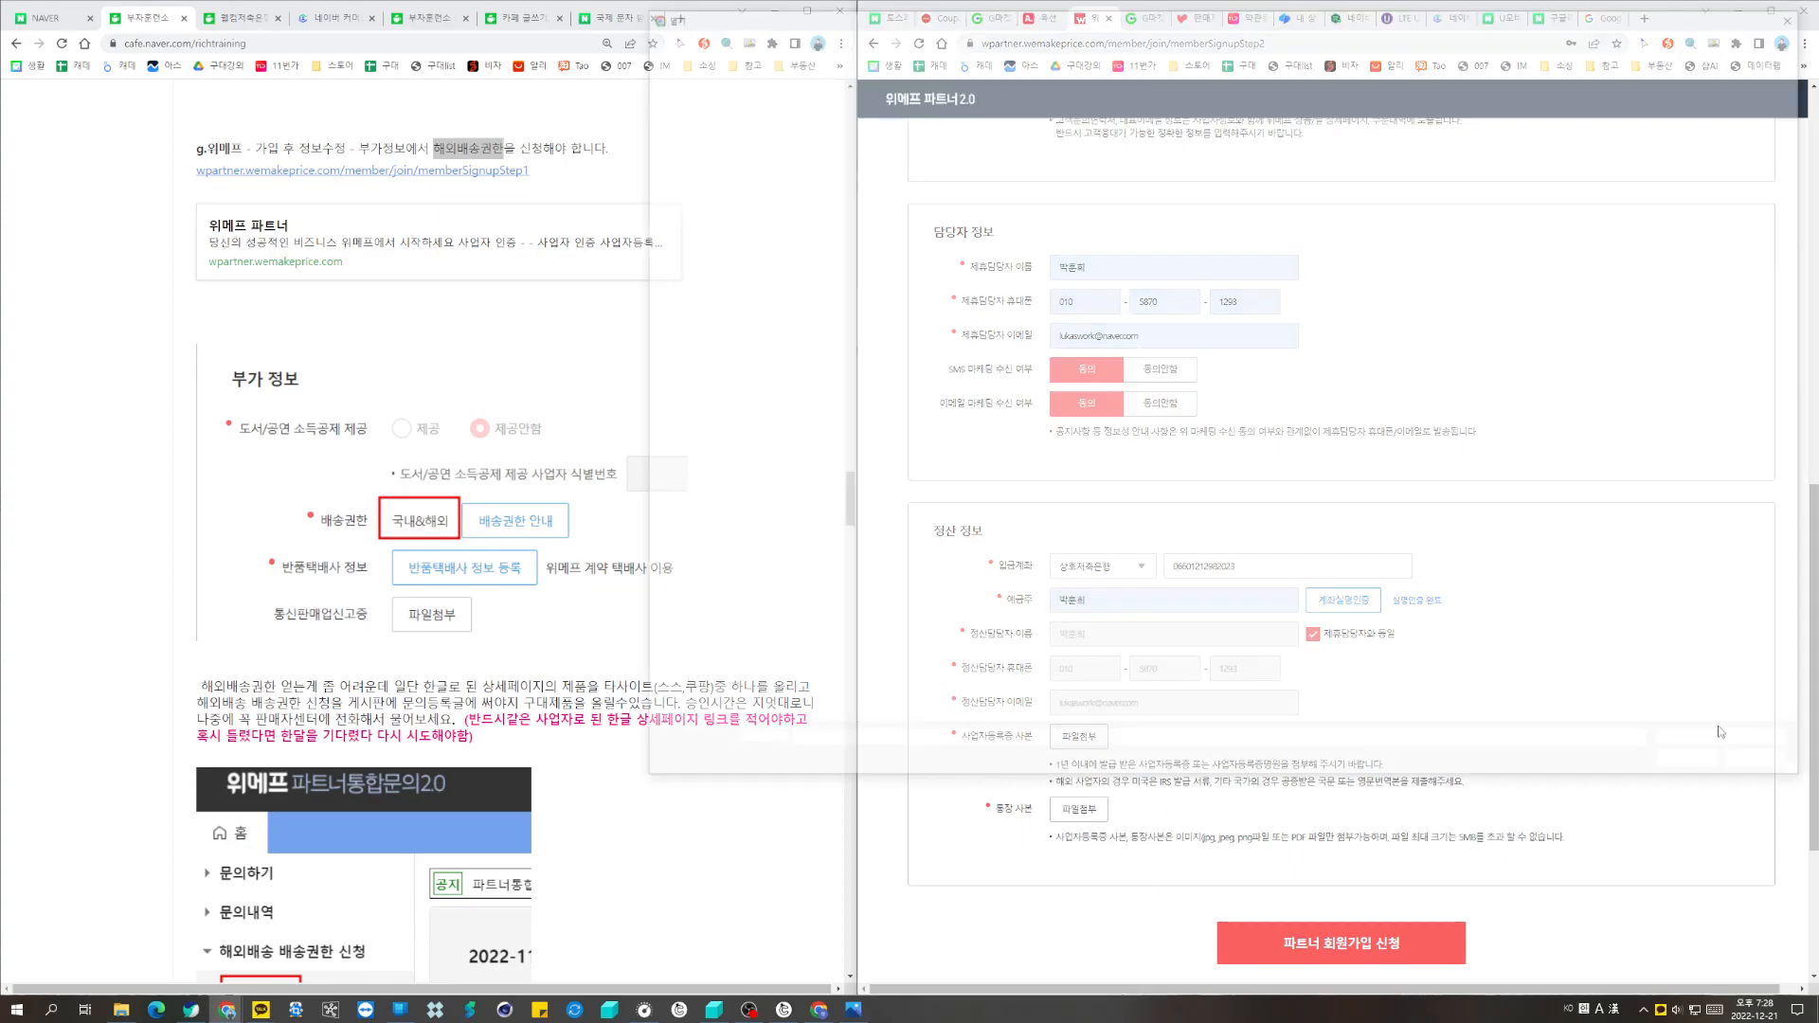
double_click(962, 127)
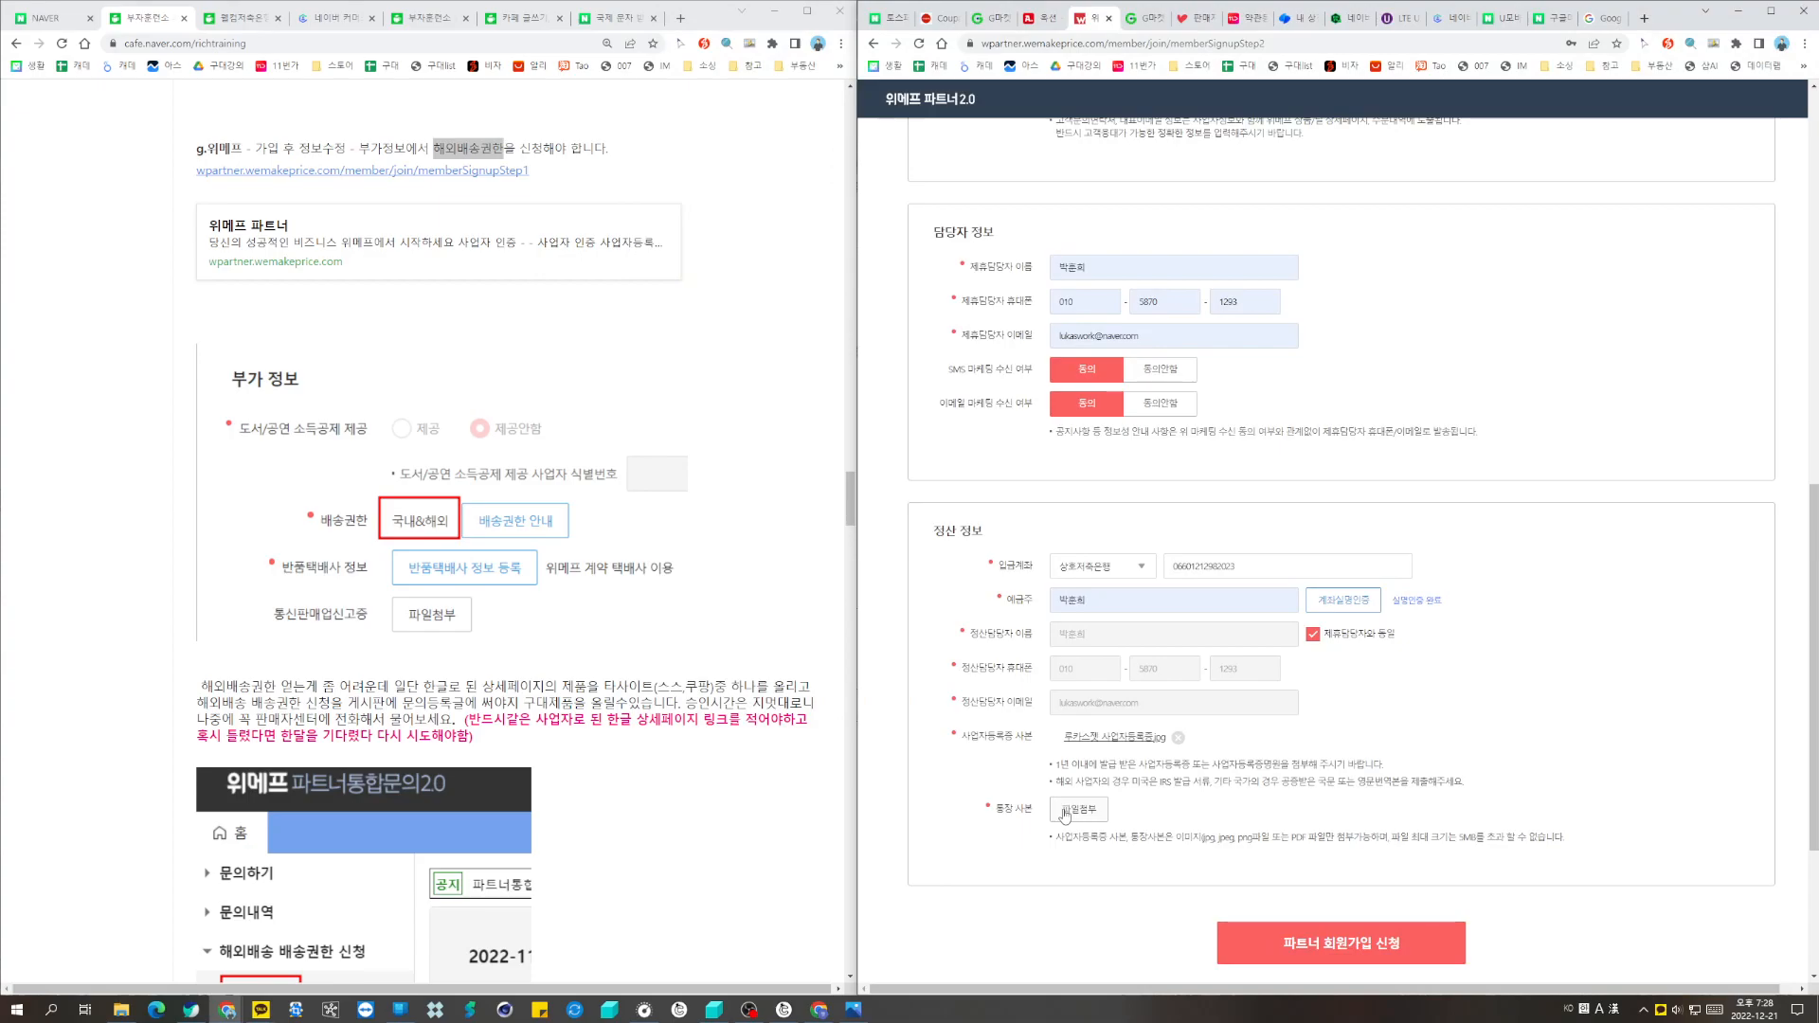
left_click(1065, 809)
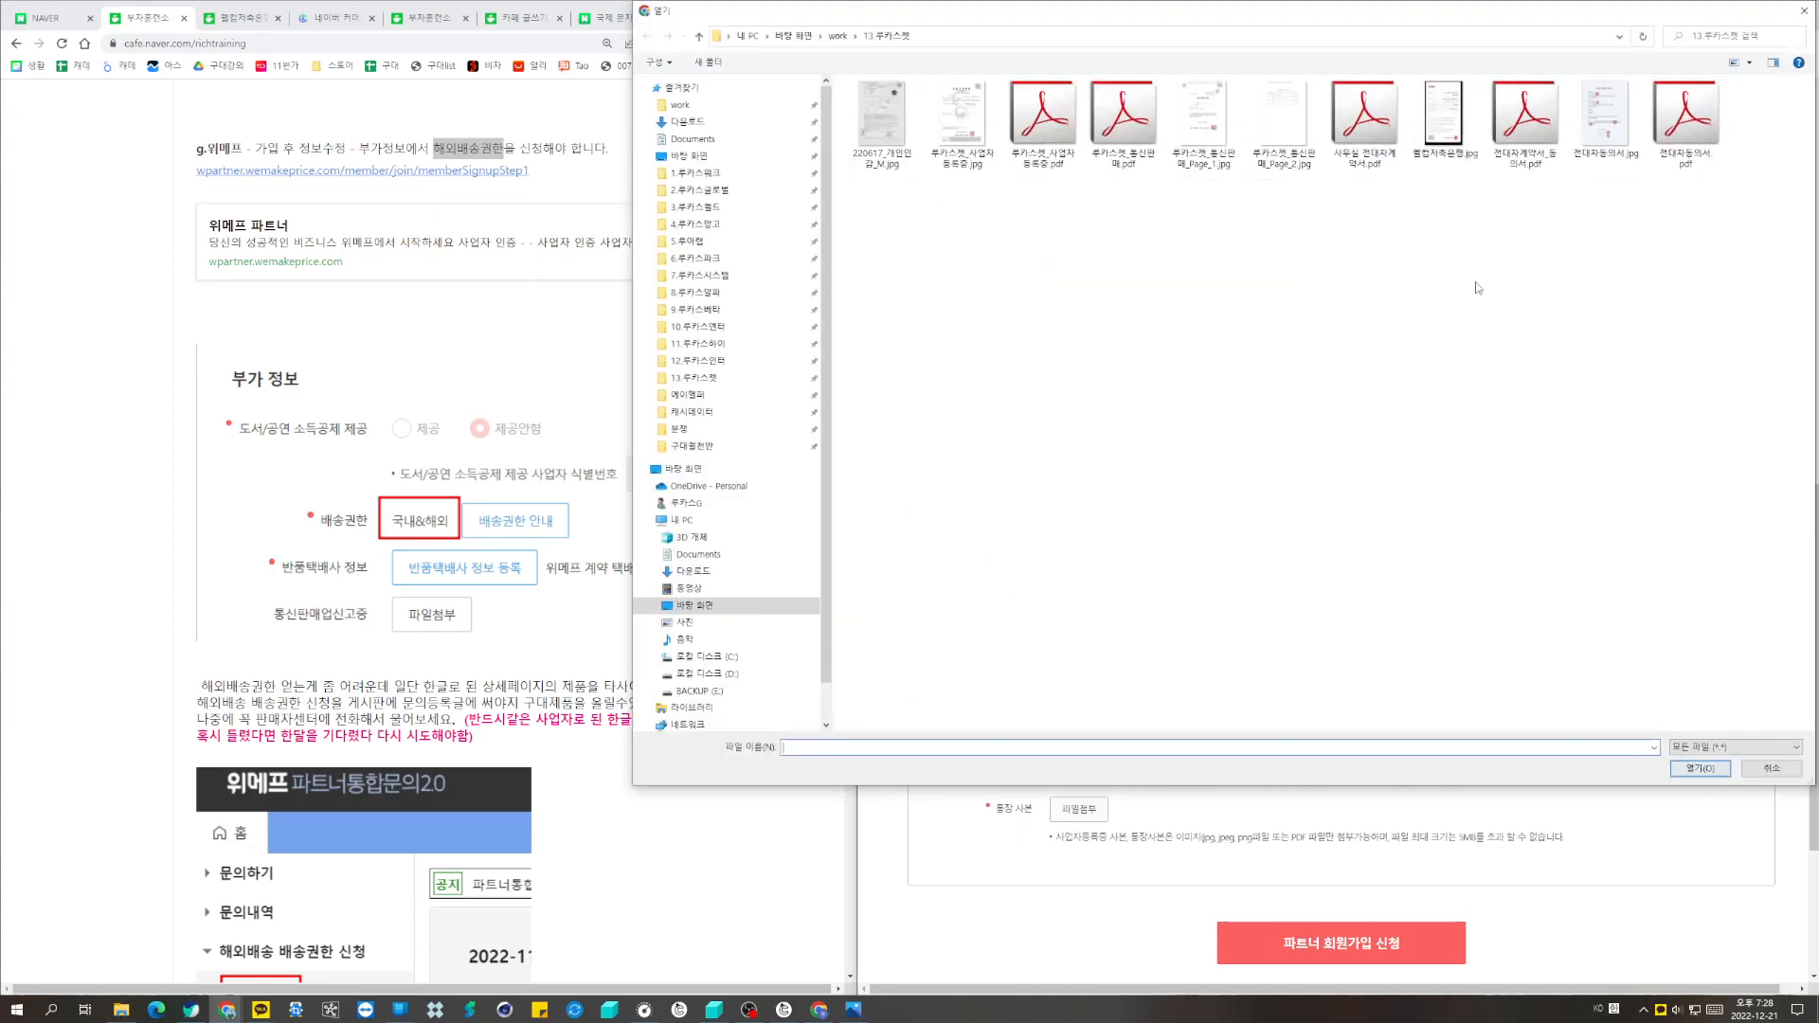
- Attach the bankbook image, submit the partner sign-up, and confirm joining Wemakeprice
double_click(1444, 119)
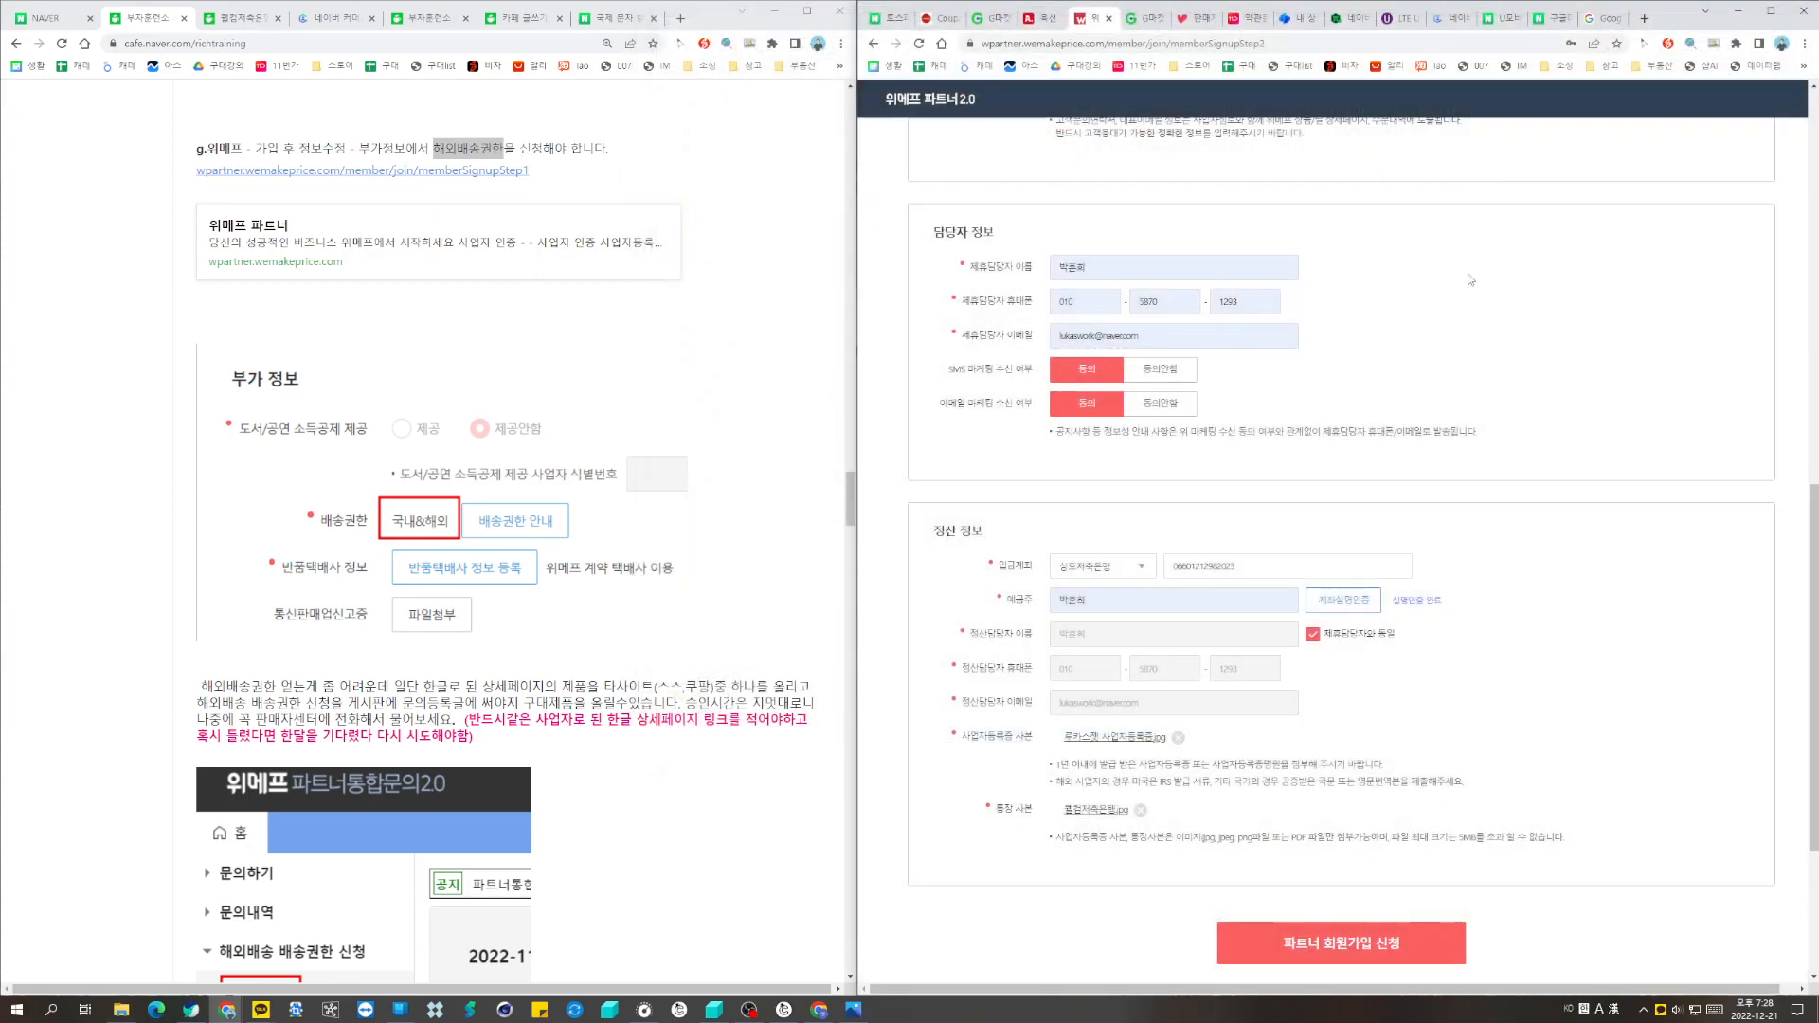
scroll(1308, 837, "down", 2)
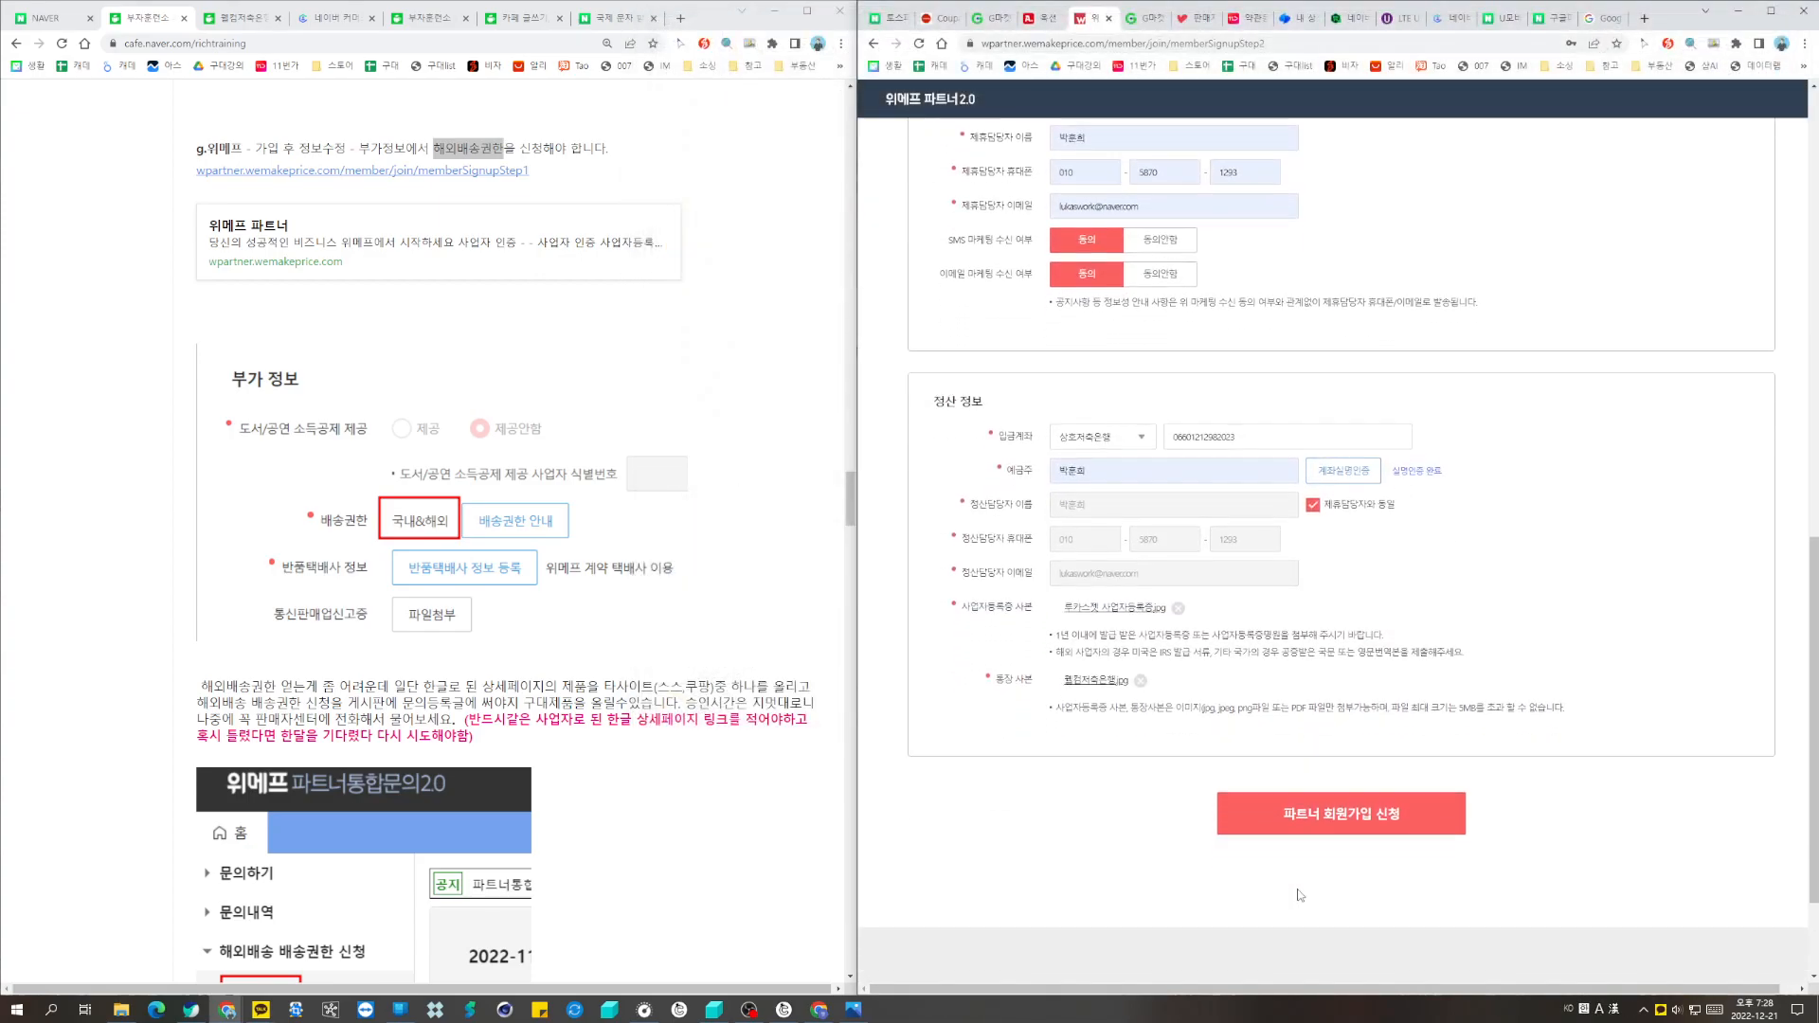
left_click(1350, 808)
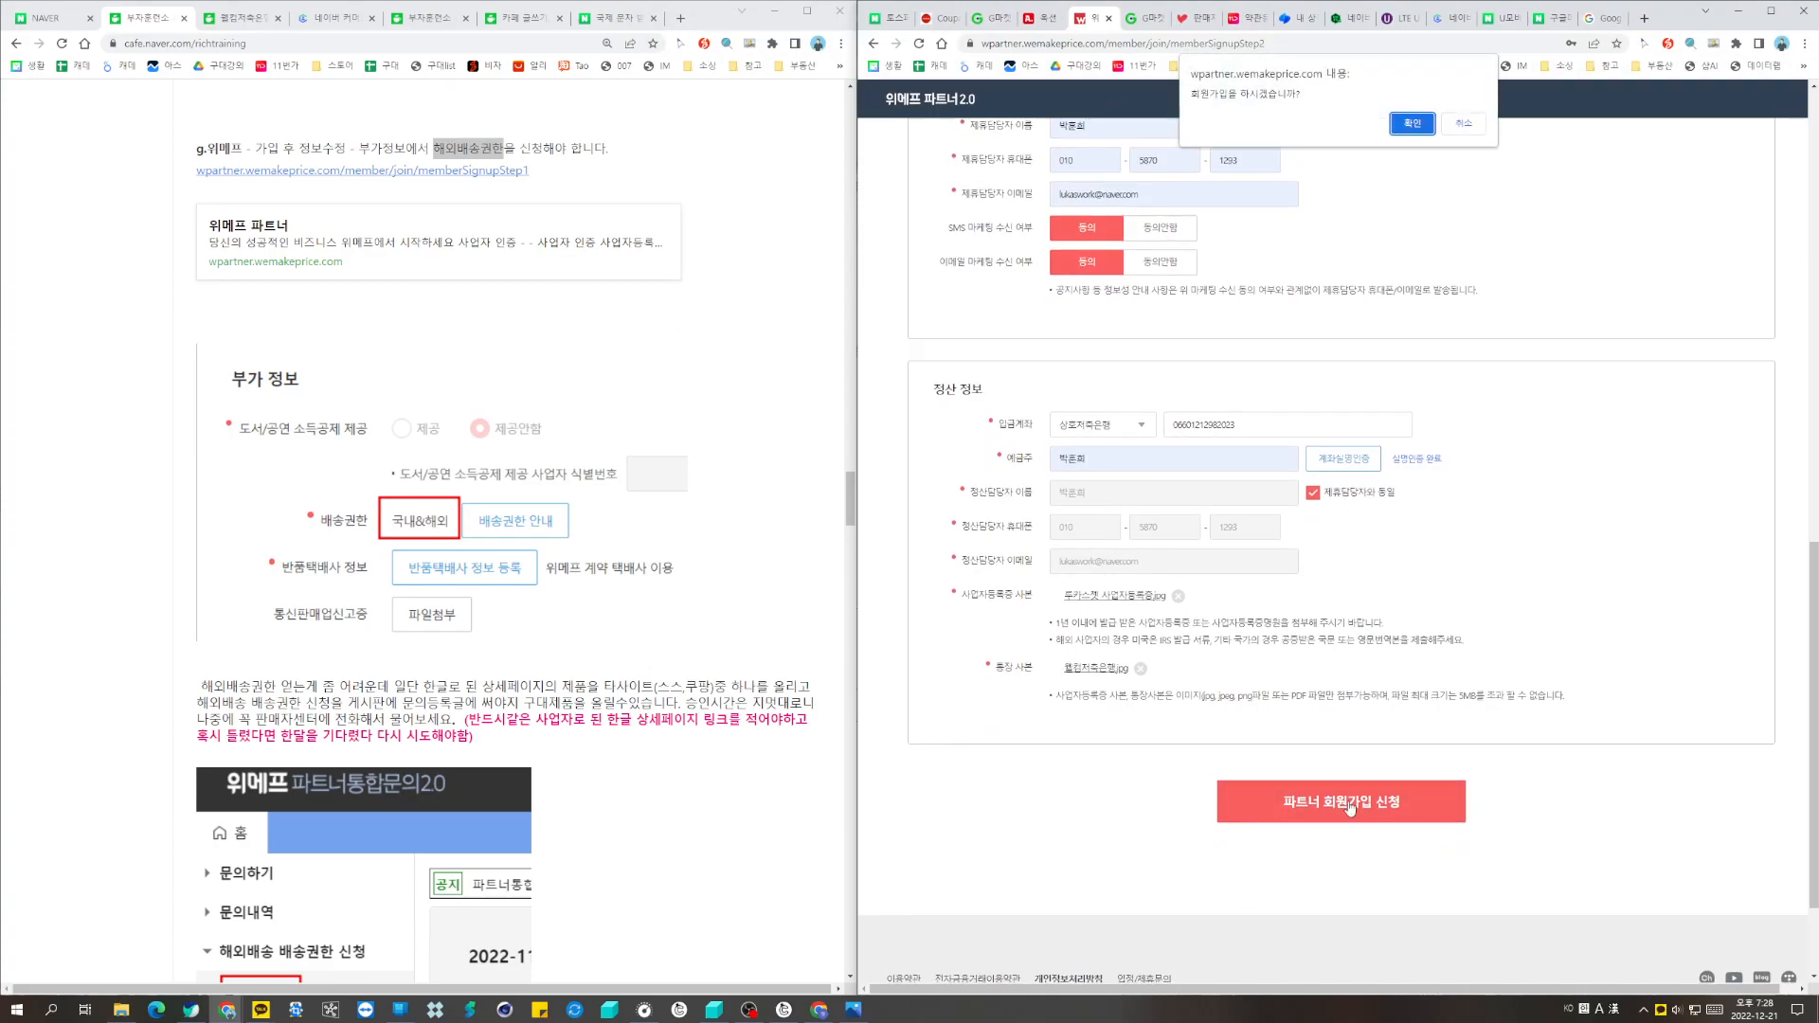
left_click(1410, 124)
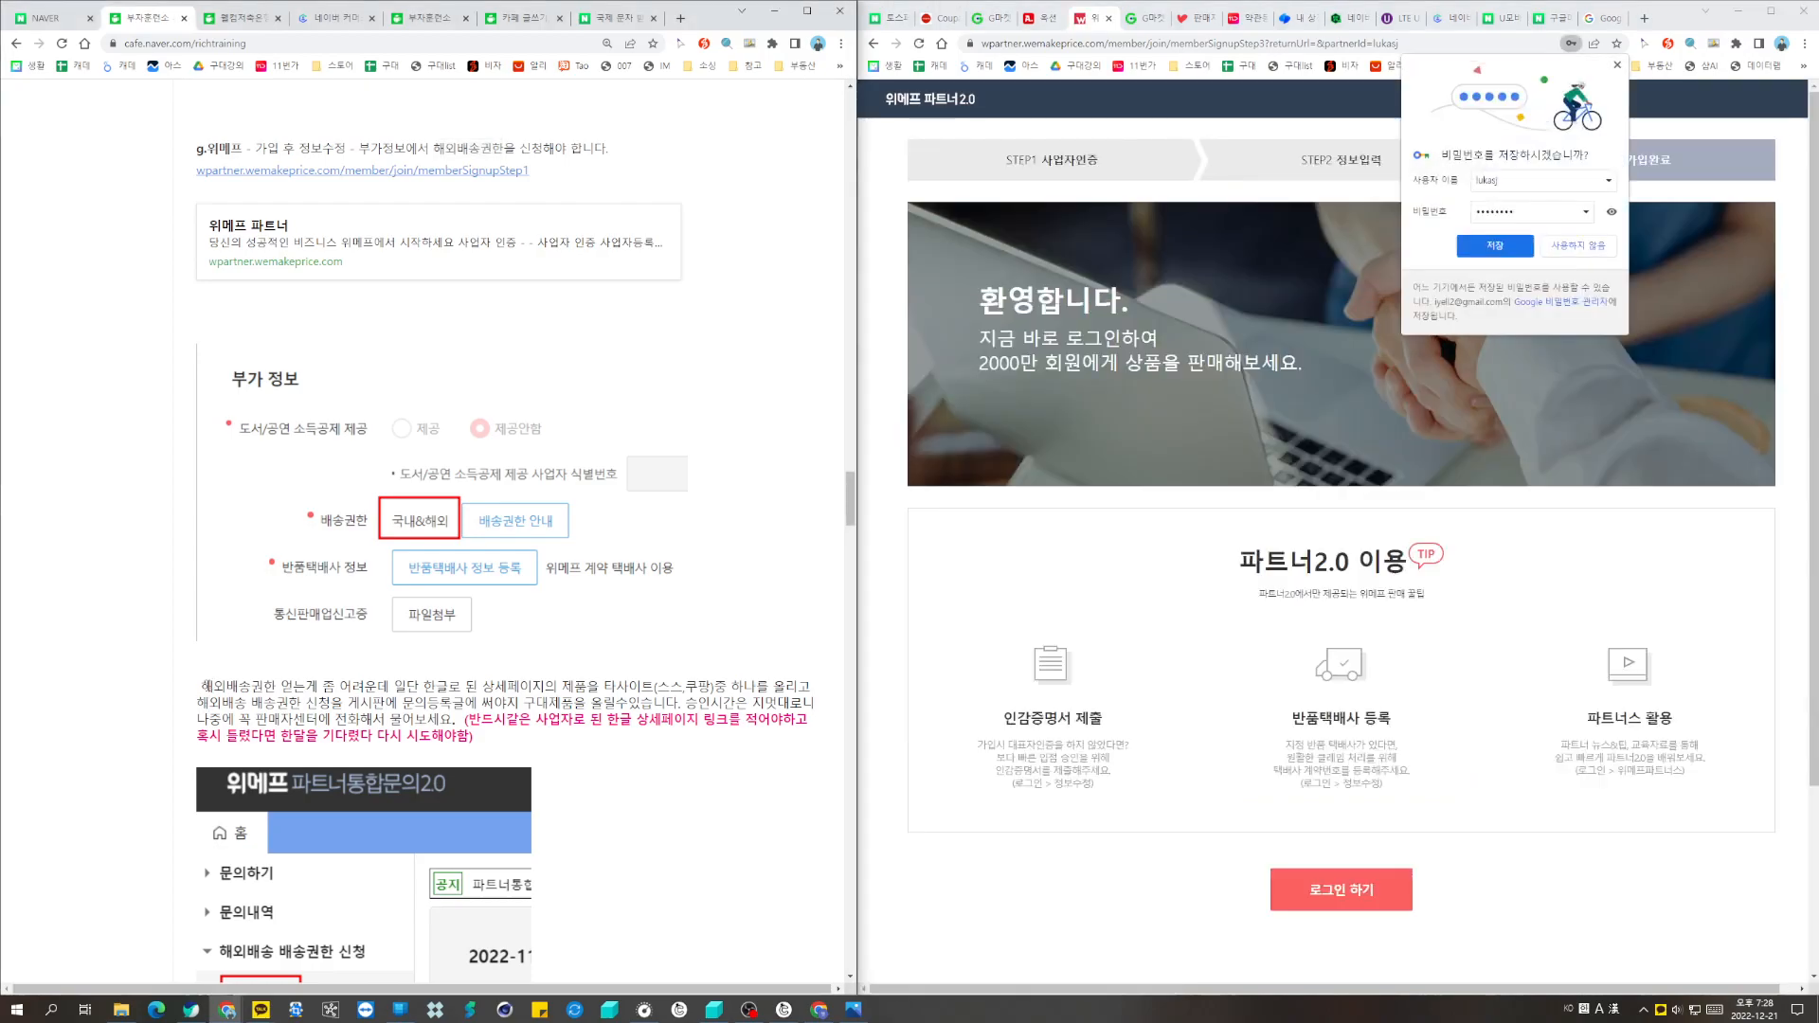
left_click_drag(201, 686, 463, 720)
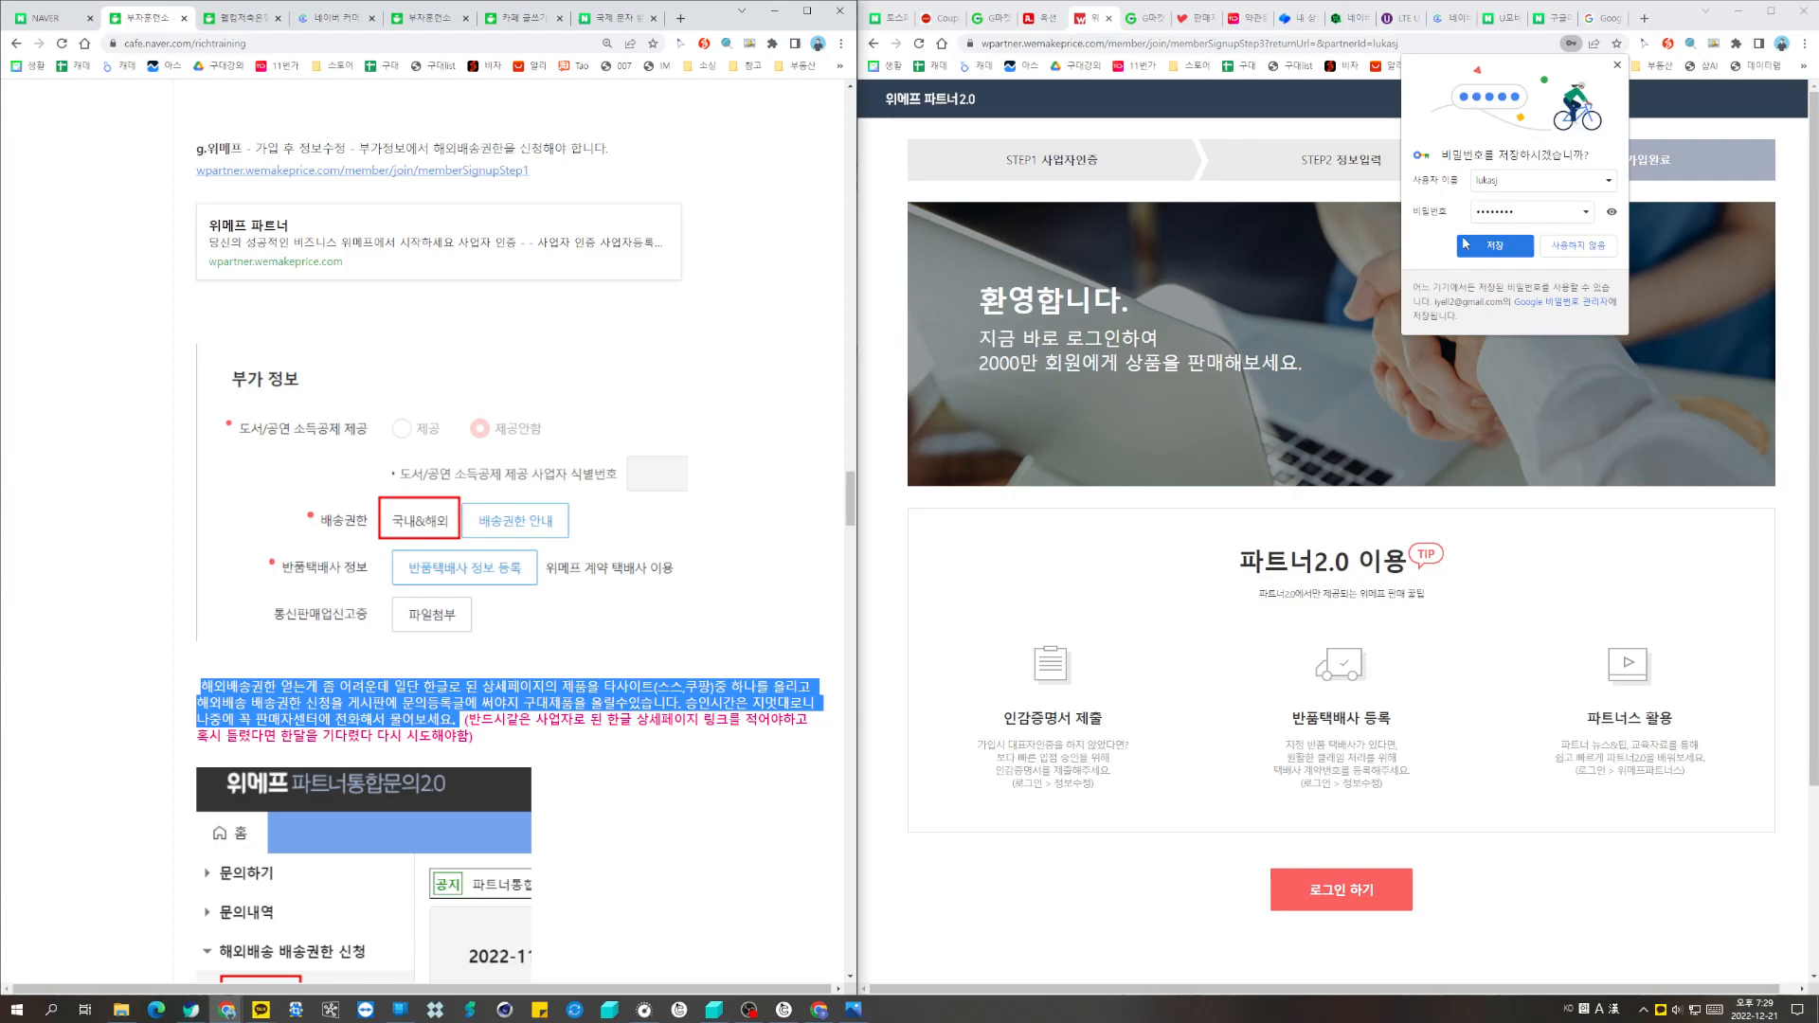
- Save the new login password in the browser and review the guide's TMON seal certificate requirement
left_click(1465, 243)
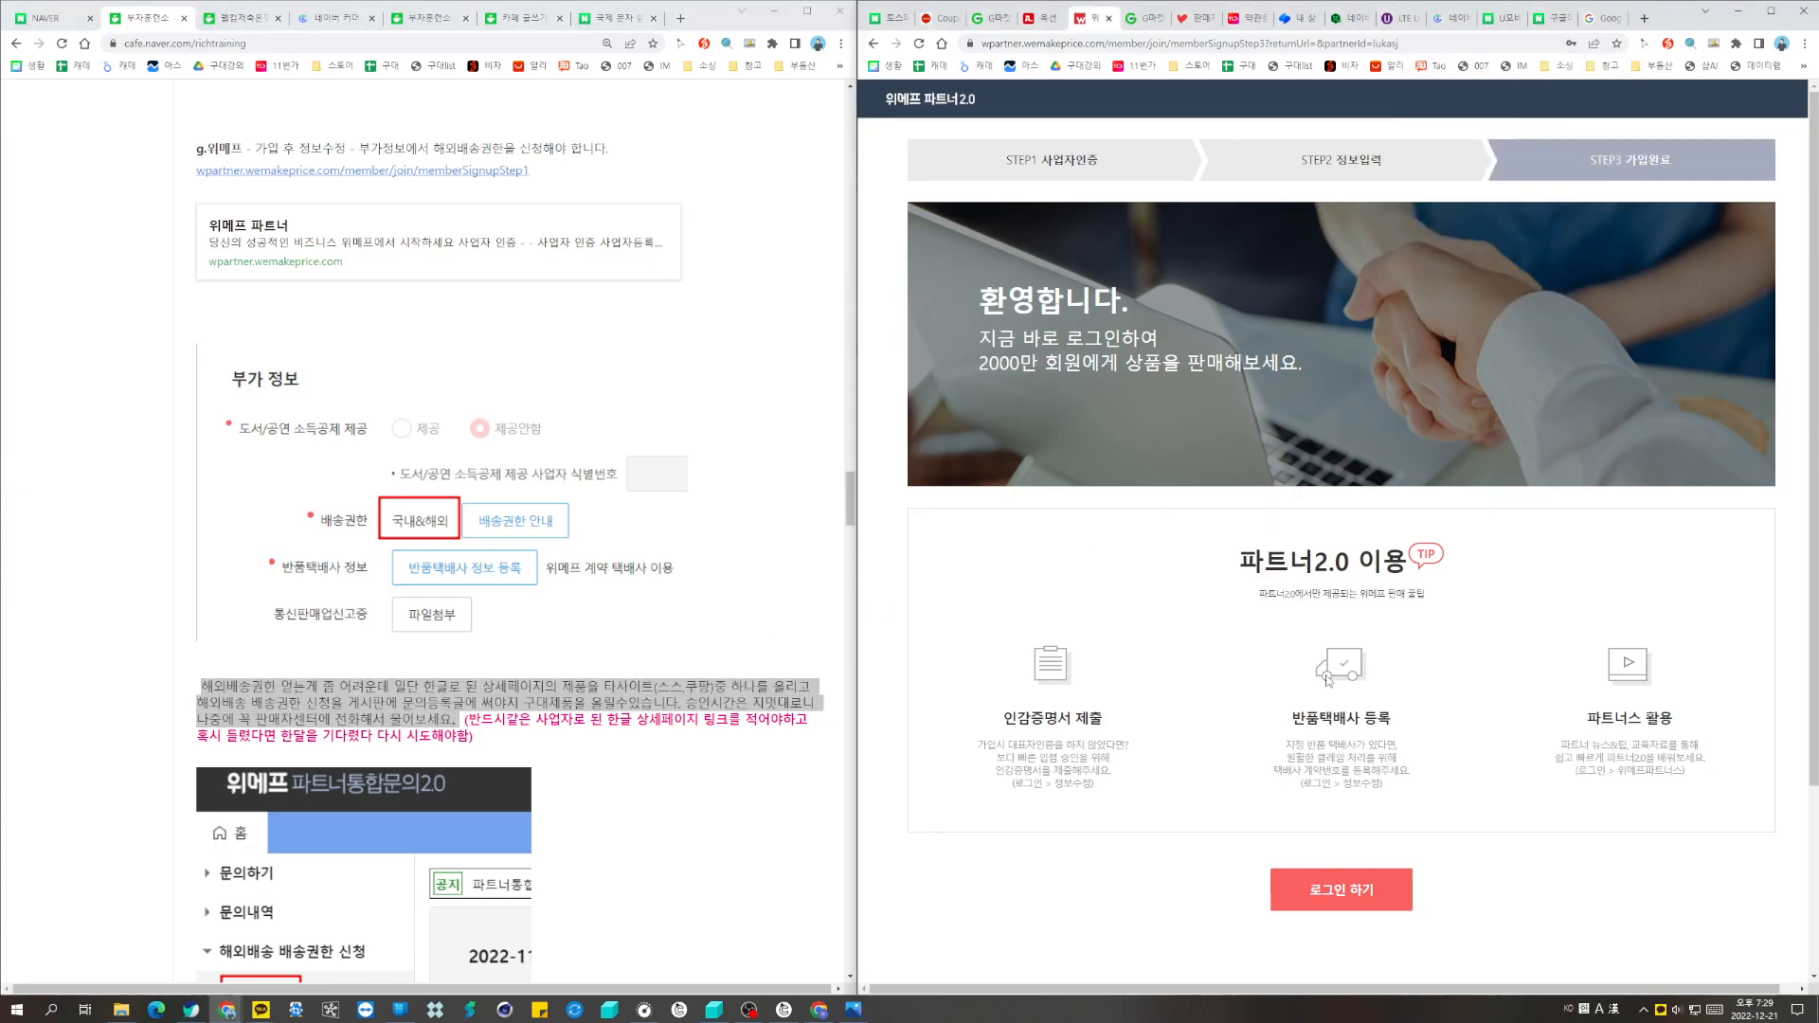
scroll(491, 678, "down", 2)
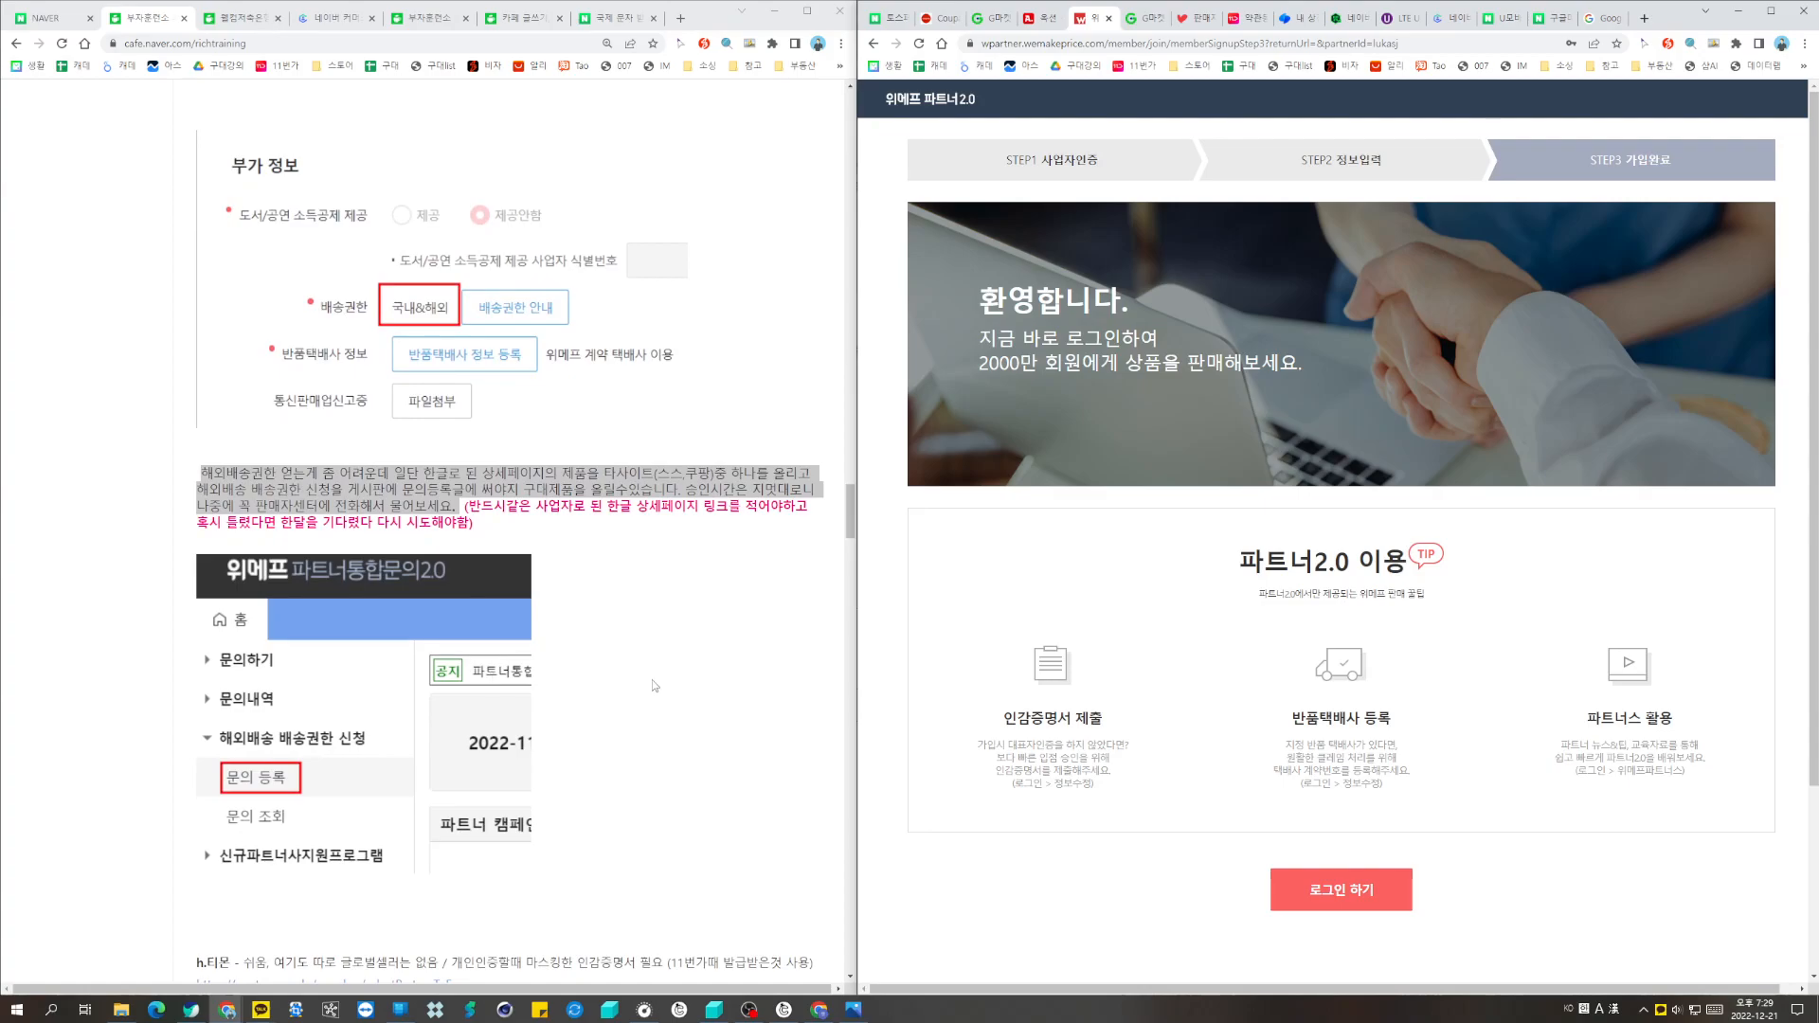
scroll(642, 690, "down", 2)
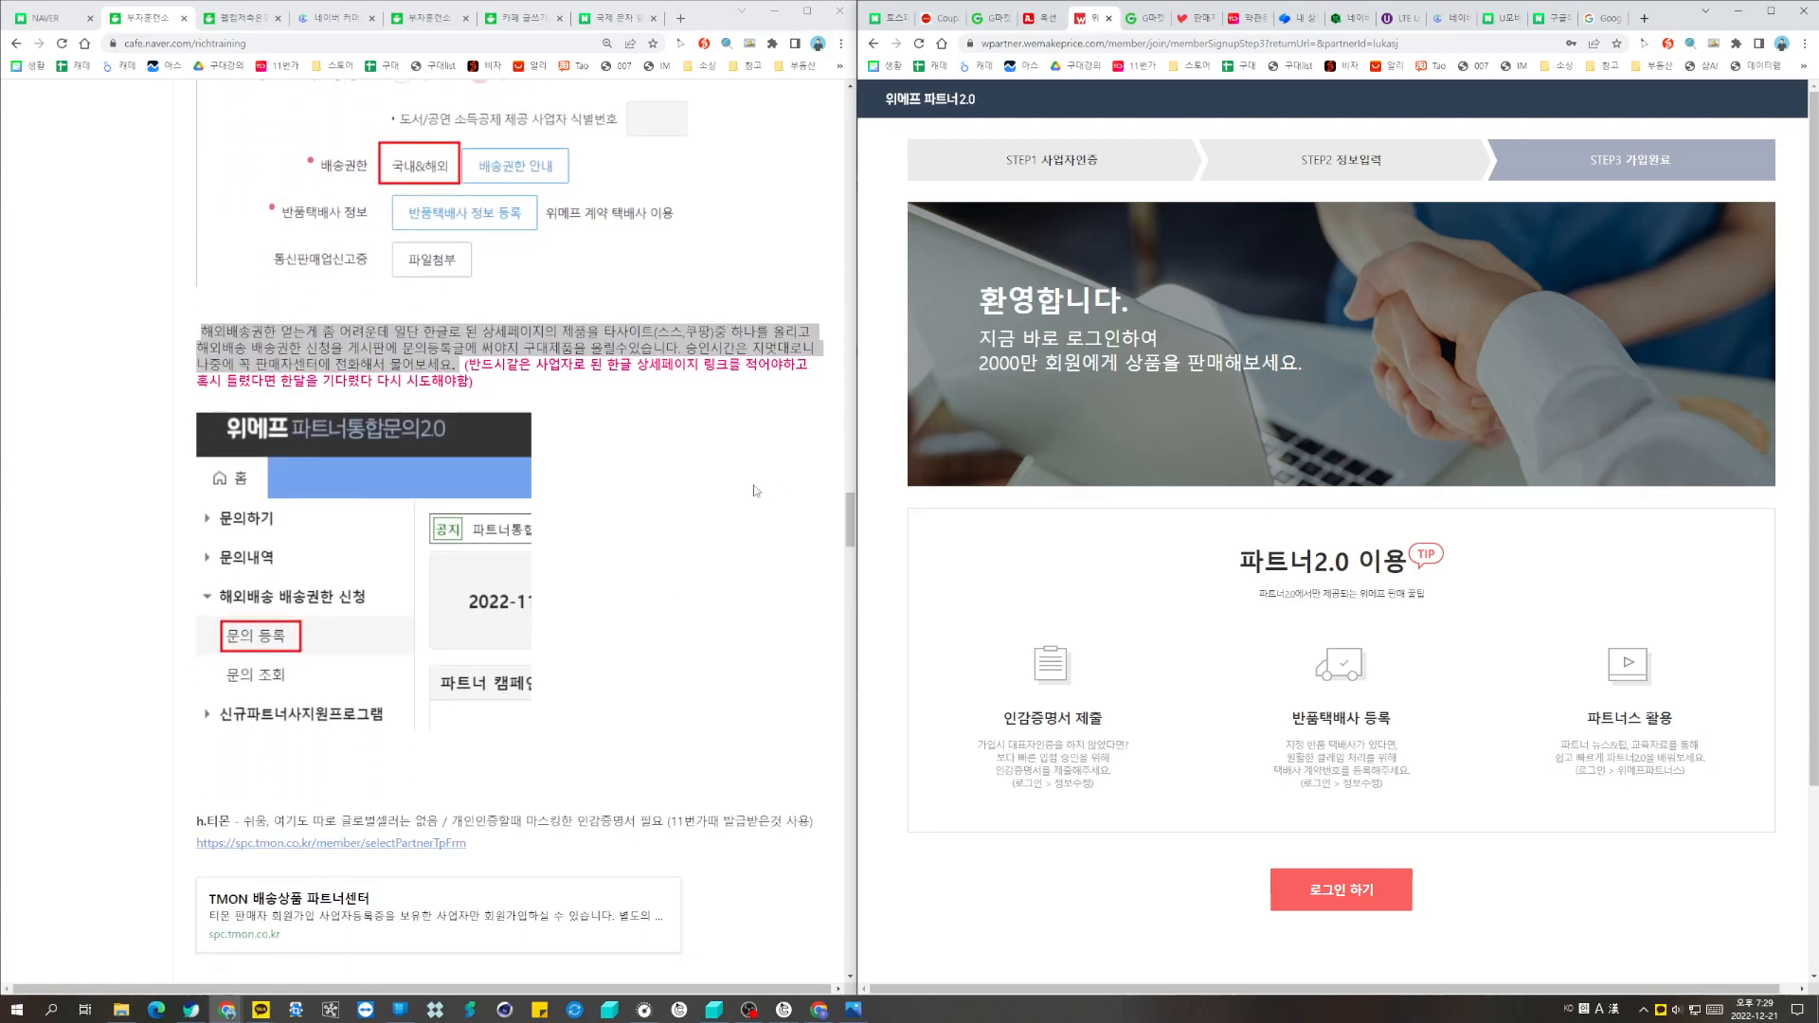
scroll(584, 668, "down", 2)
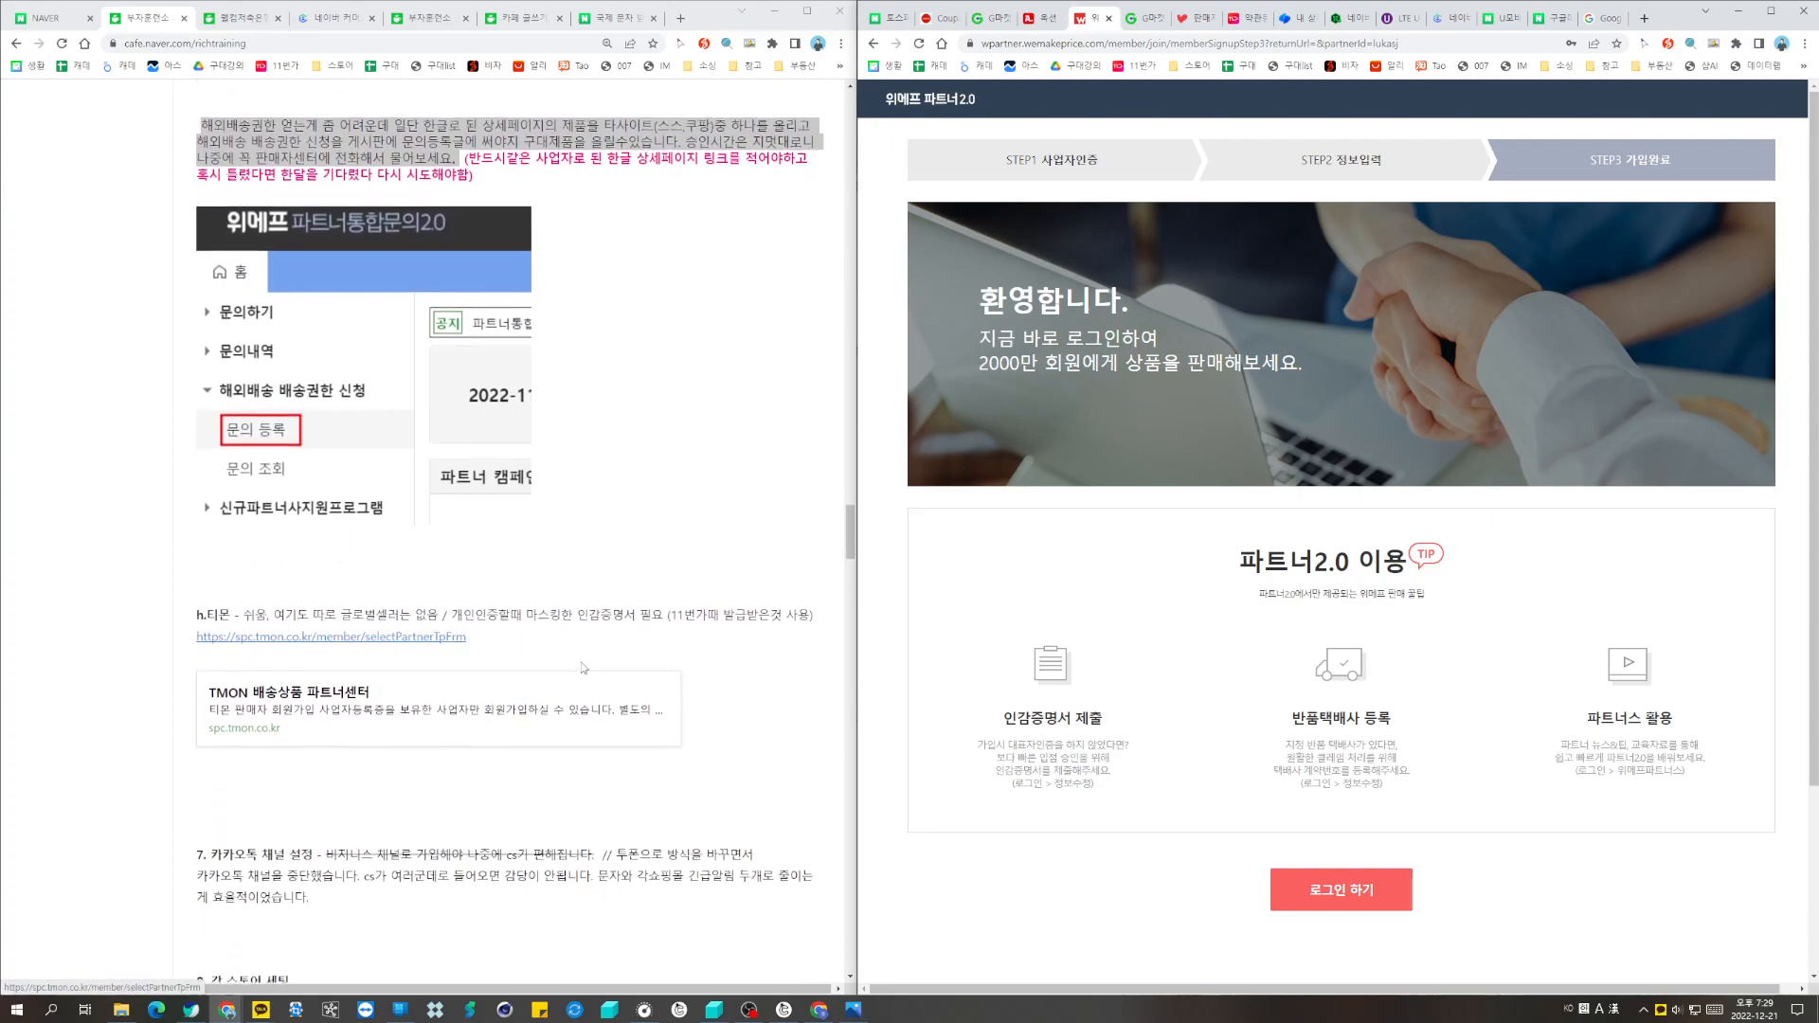
left_click(560, 638)
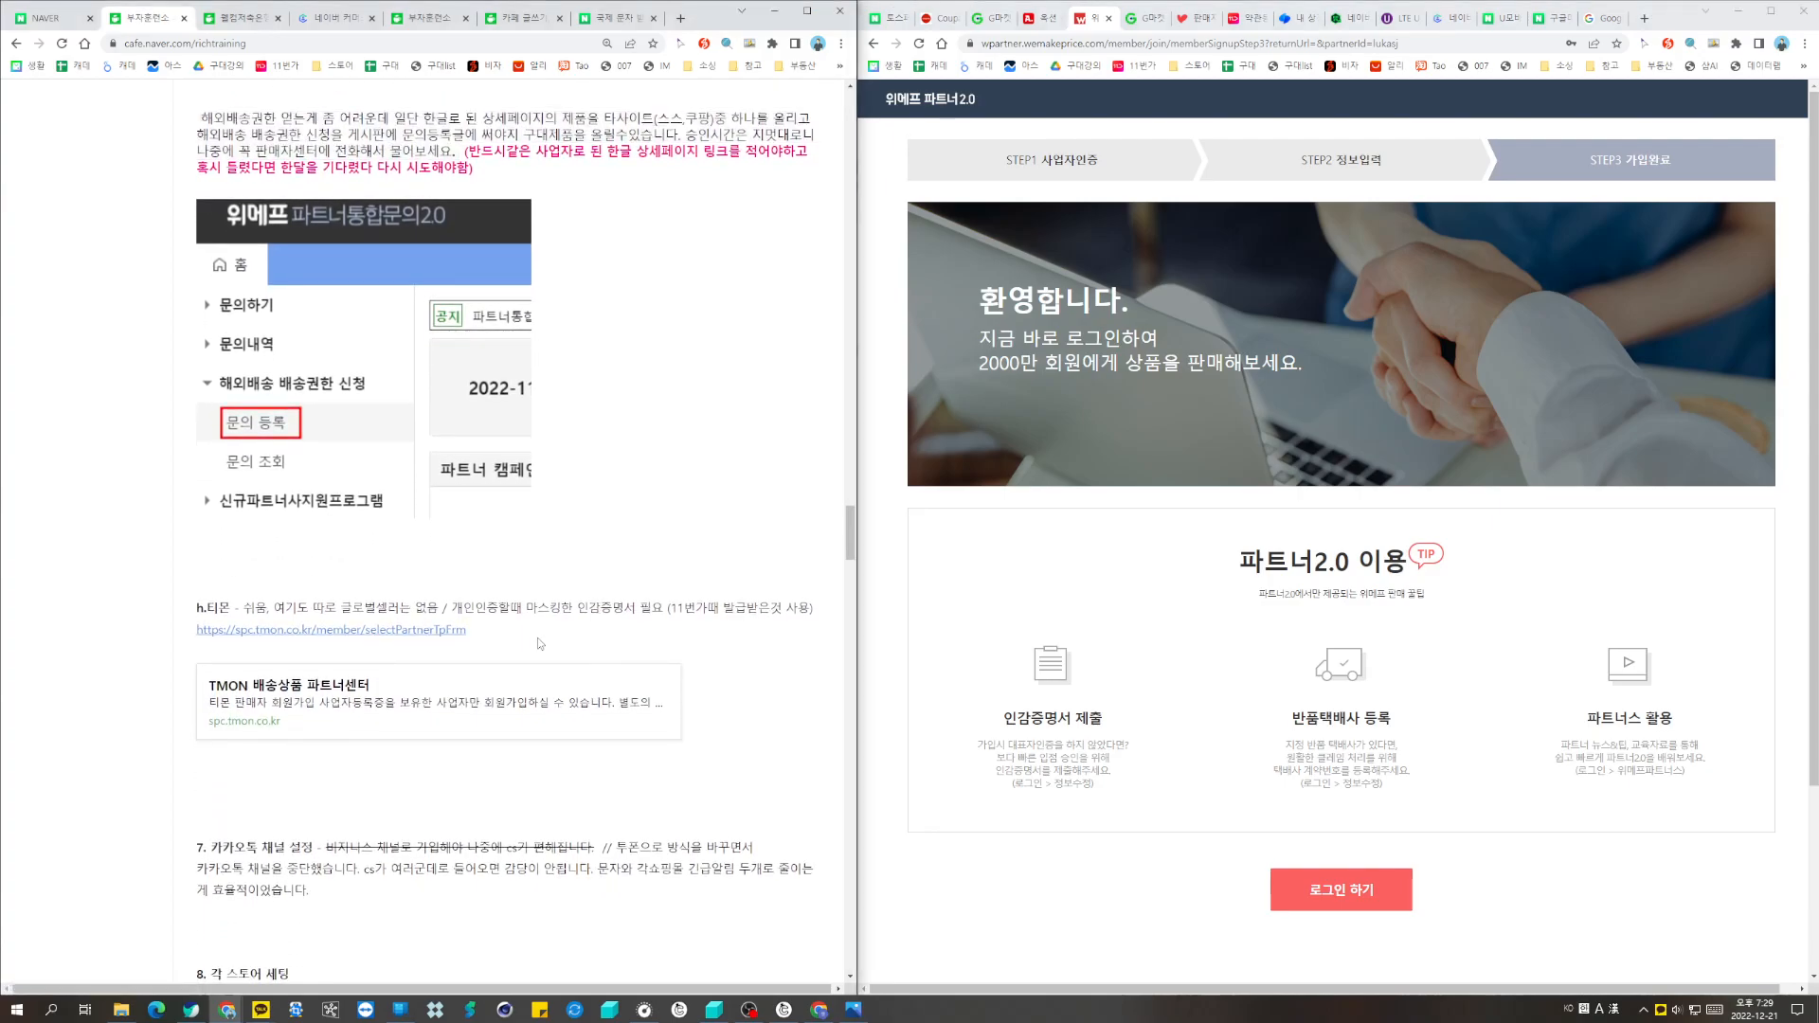
left_click_drag(455, 606, 665, 609)
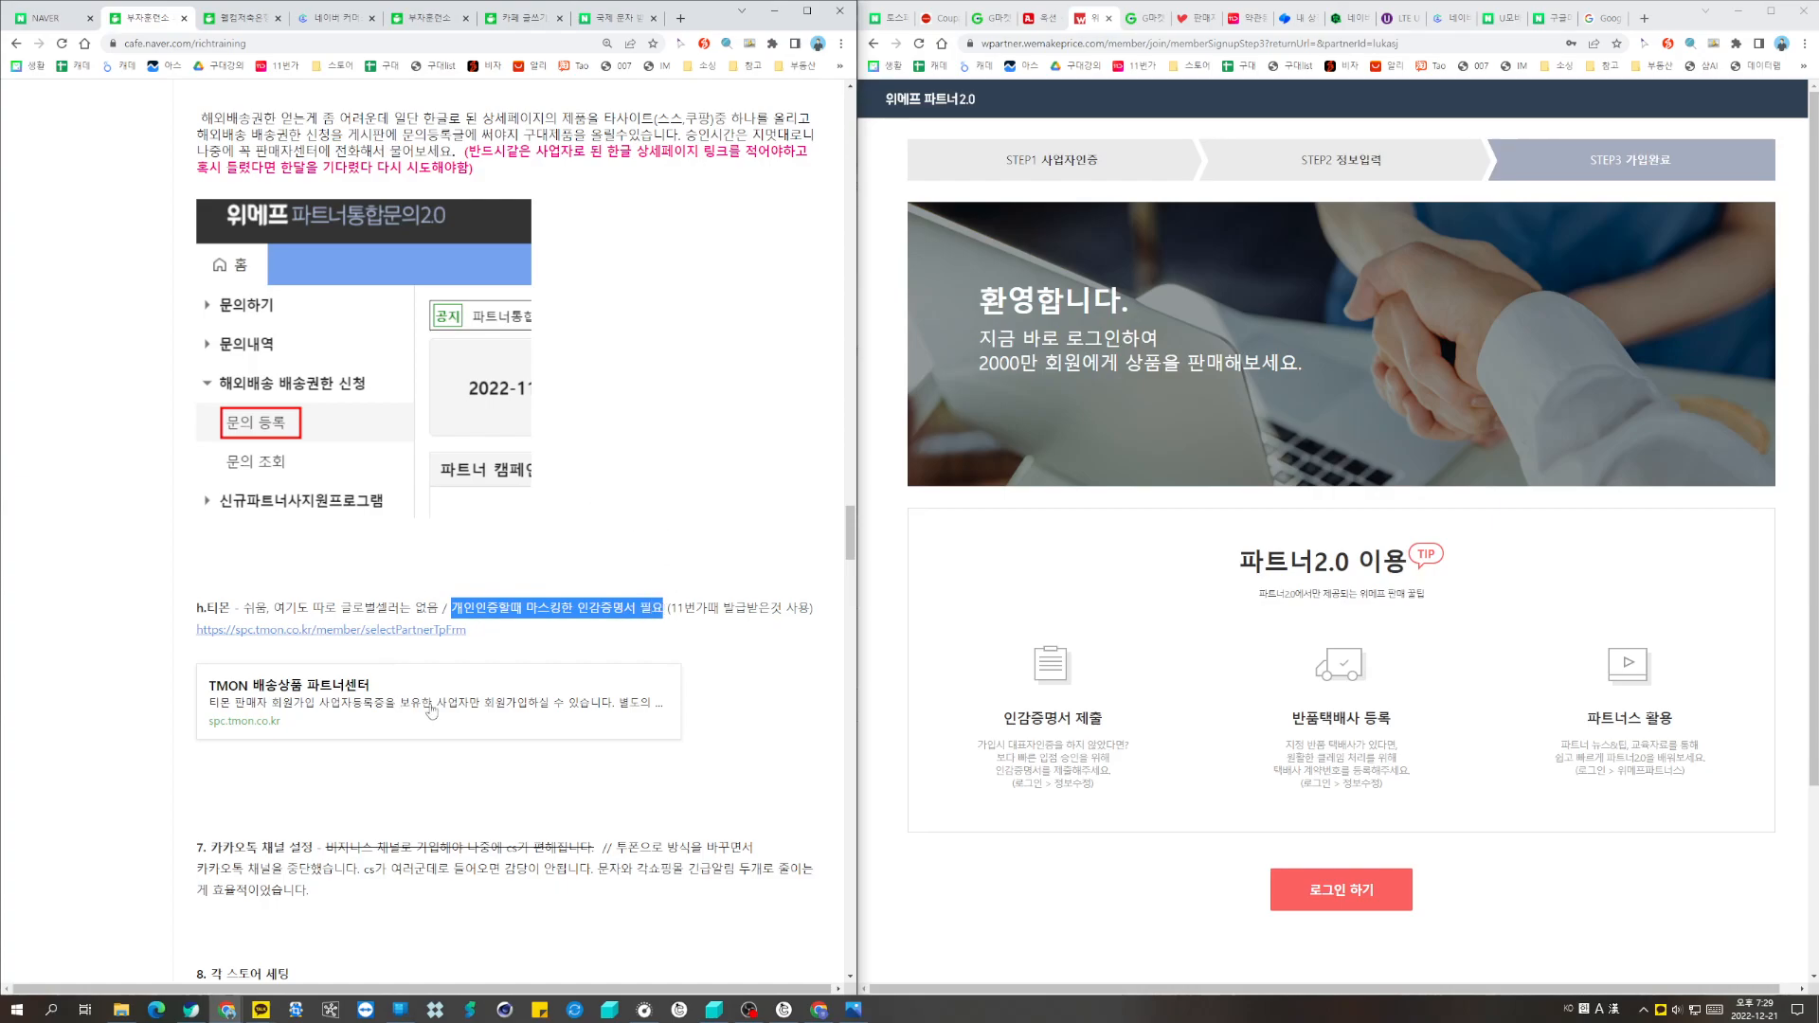
left_click(724, 606)
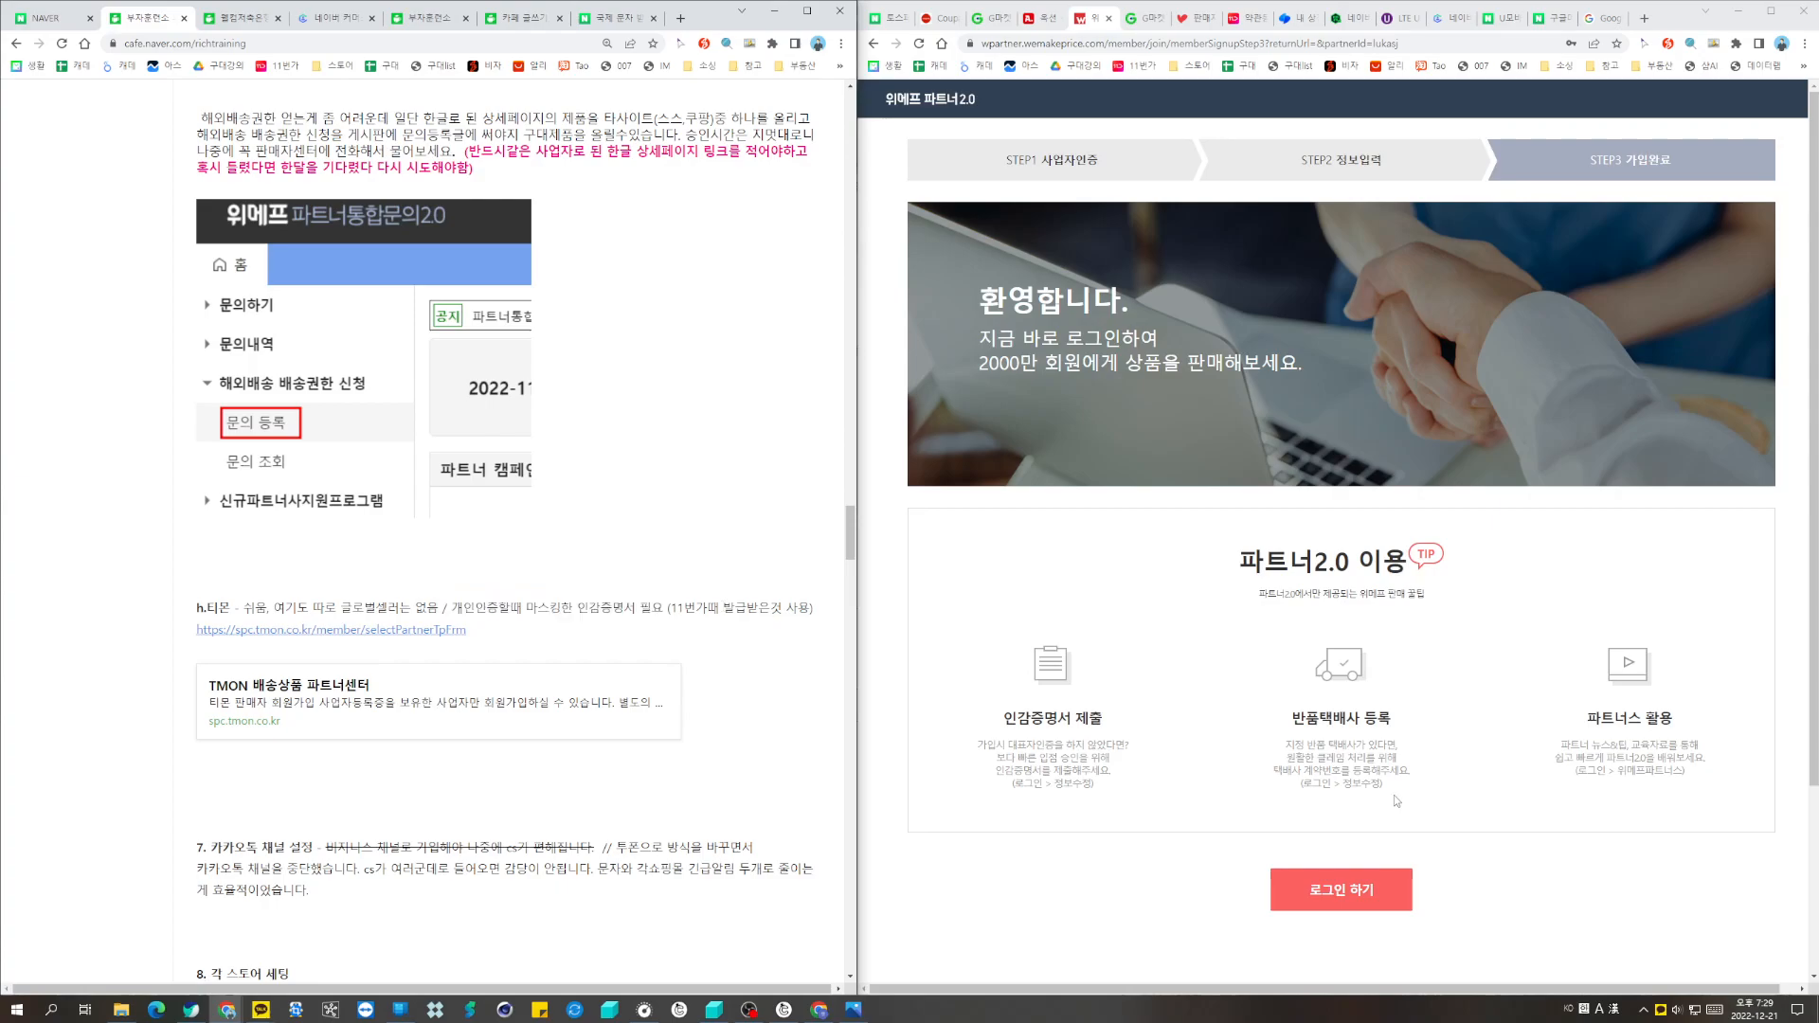
- Follow the guide's spc.tmon.co.kr link and move the TMON page into the right window
scroll(1394, 794, "down", 2)
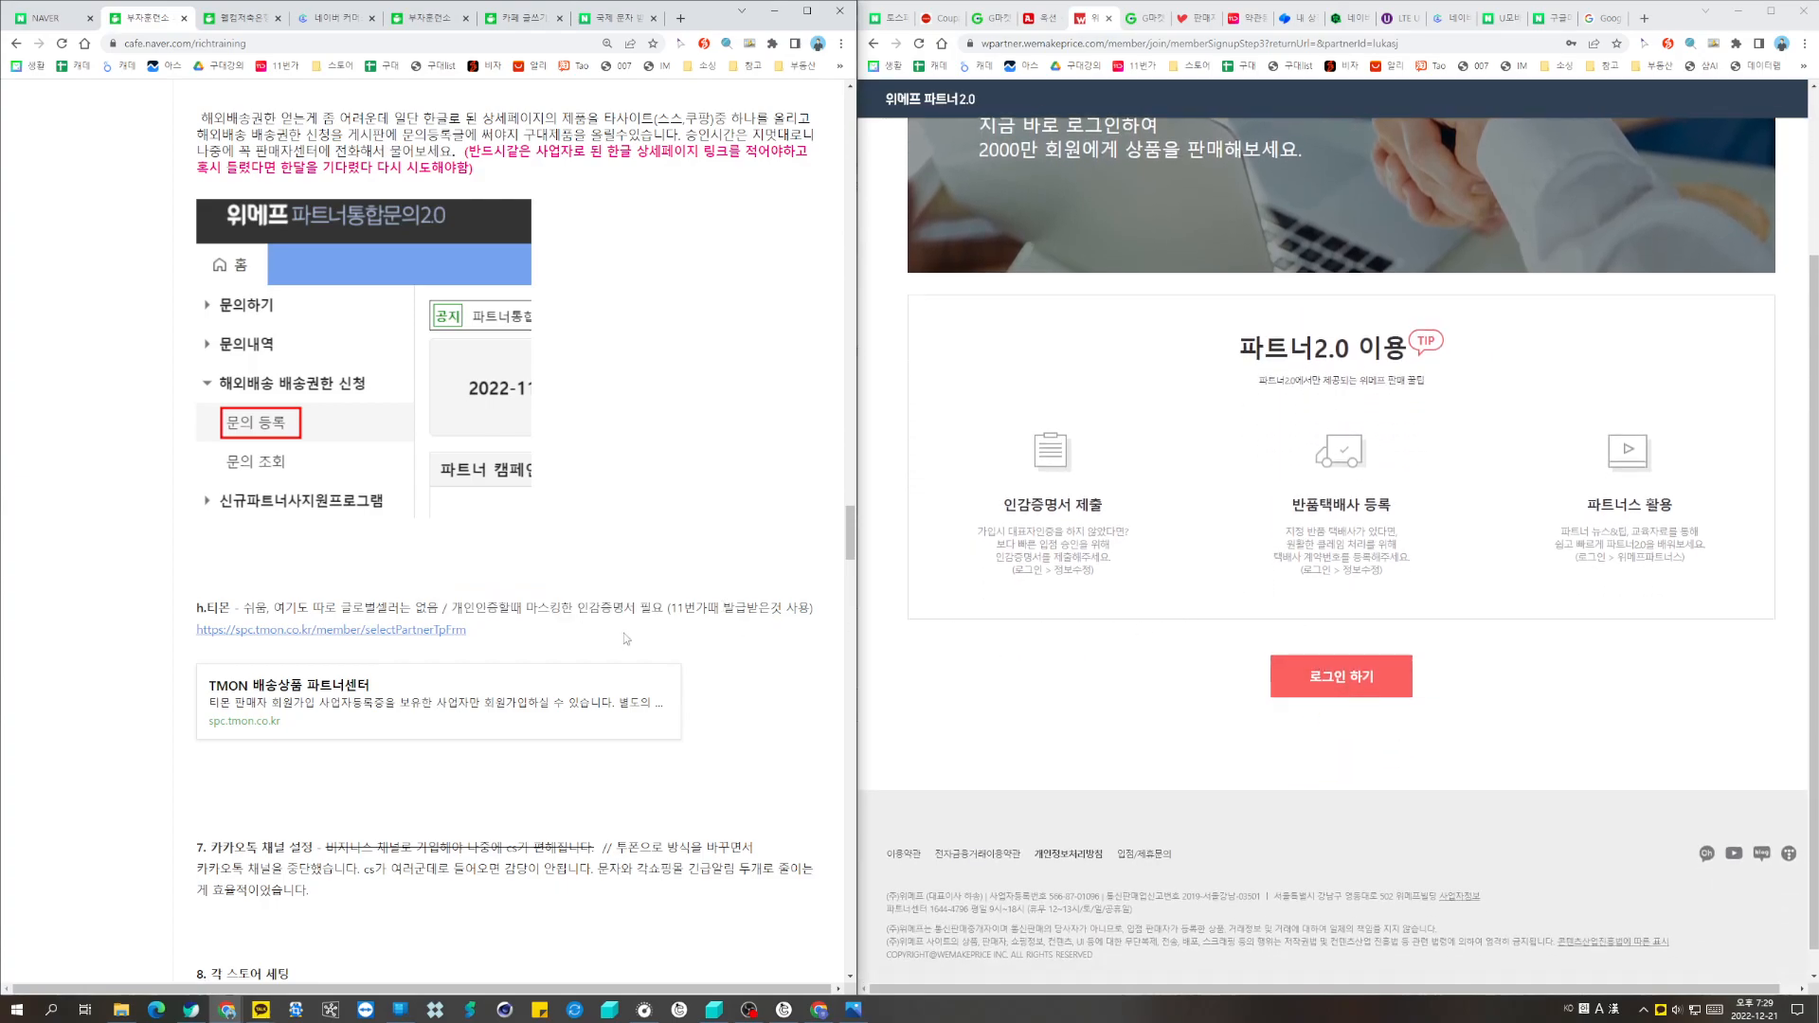
left_click(355, 630)
left_click_drag(189, 17, 976, 18)
- Start the TMON seller sign-up and verify the business registration number
left_click(1296, 432)
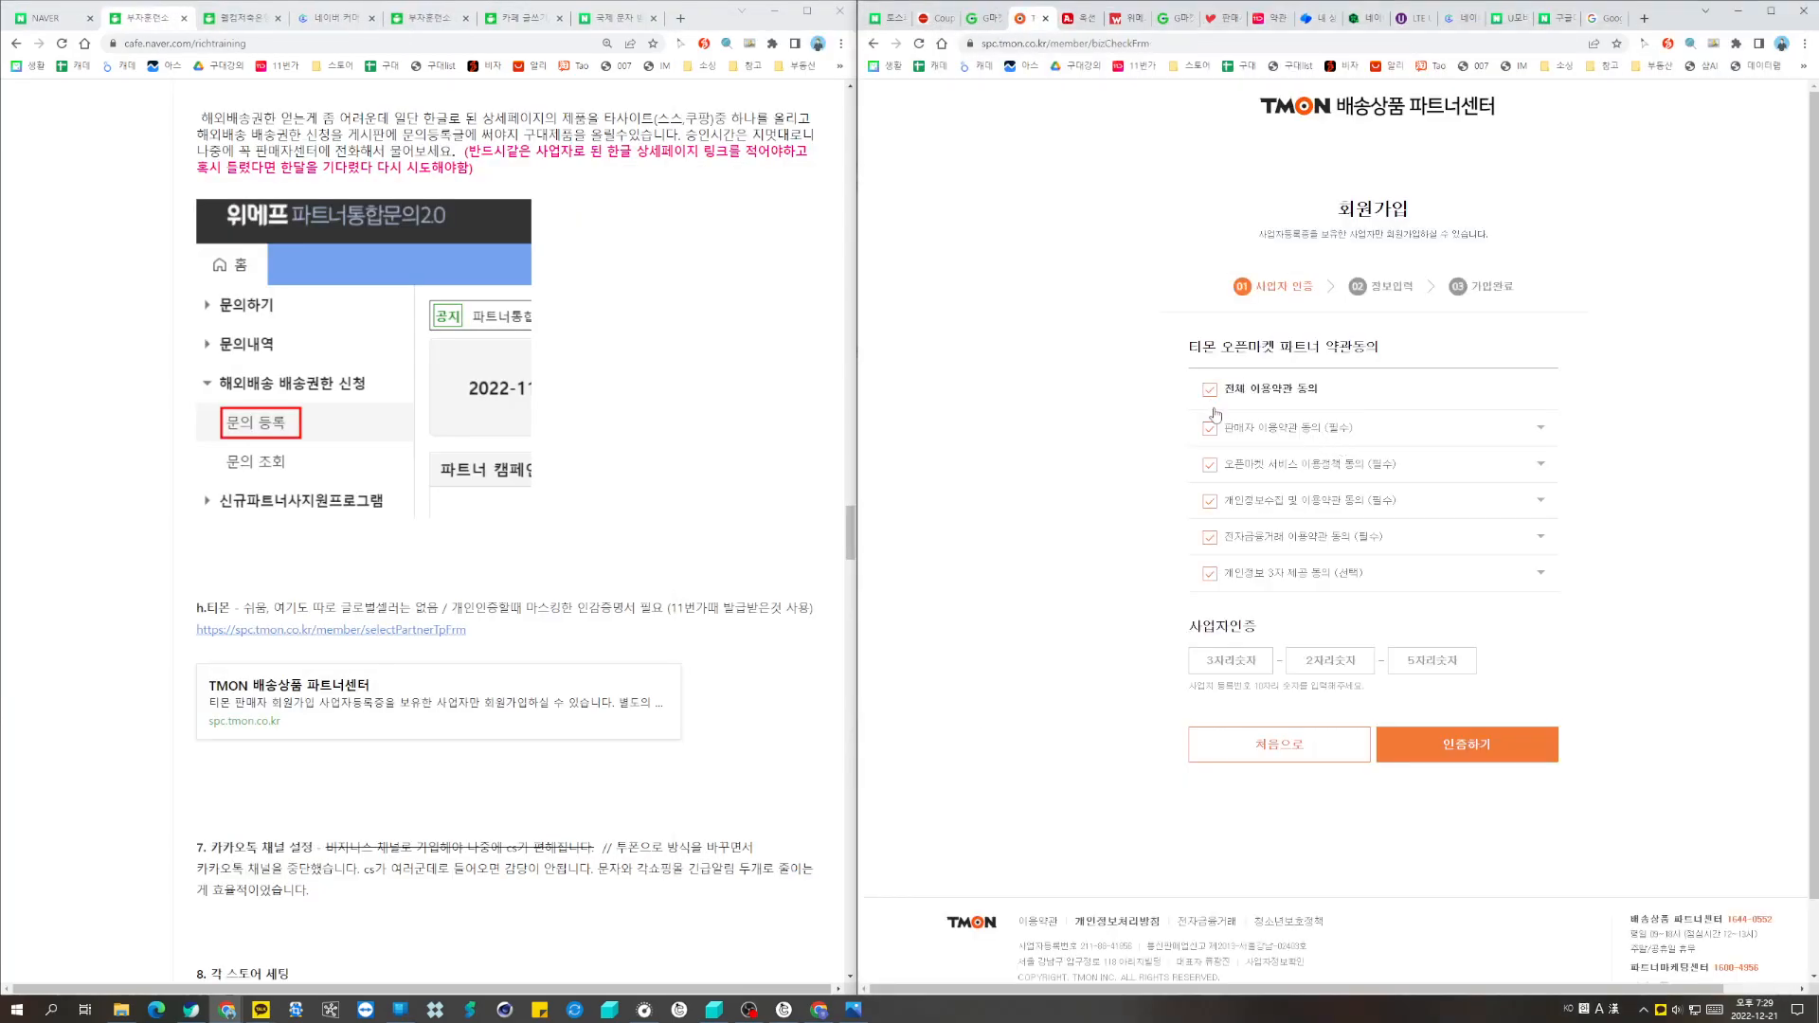
left_click(1225, 669)
type("6")
key("BackSpace")
type("508121191")
type("2")
left_click(1469, 758)
- Enter a new login ID, confirm it is available, and enter and confirm the password
left_click(1246, 383)
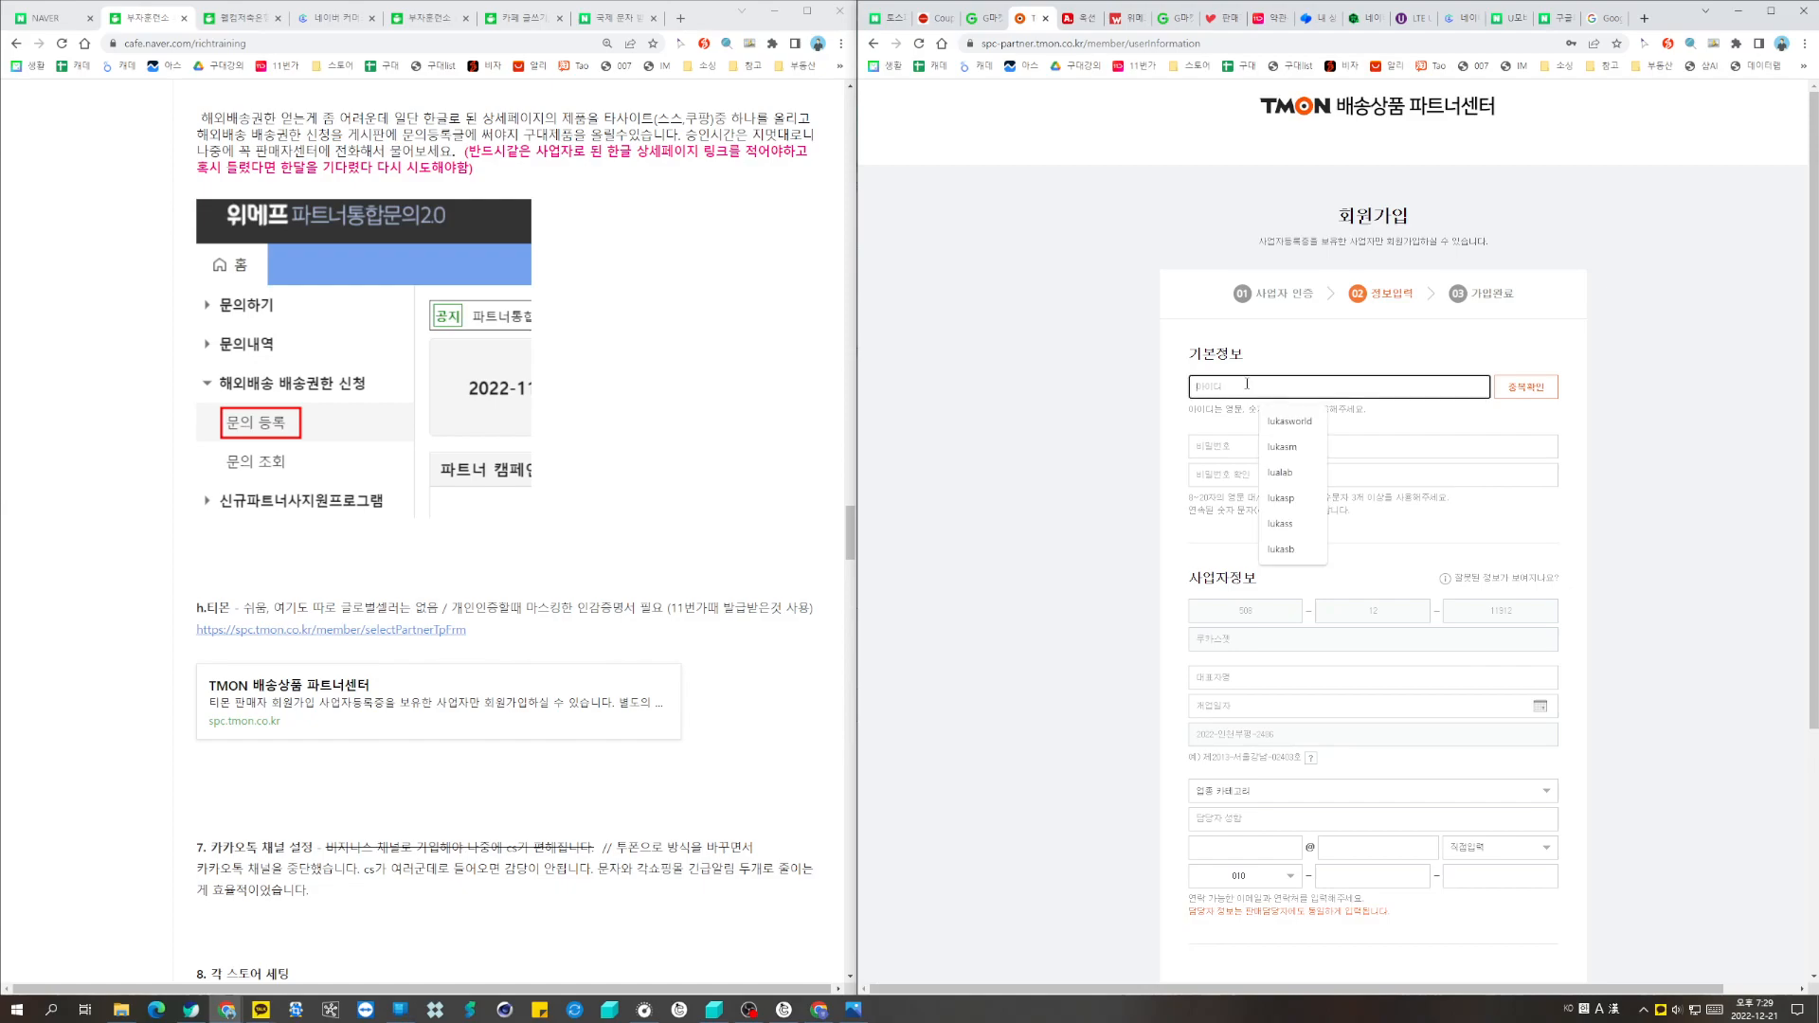
left_click(1525, 390)
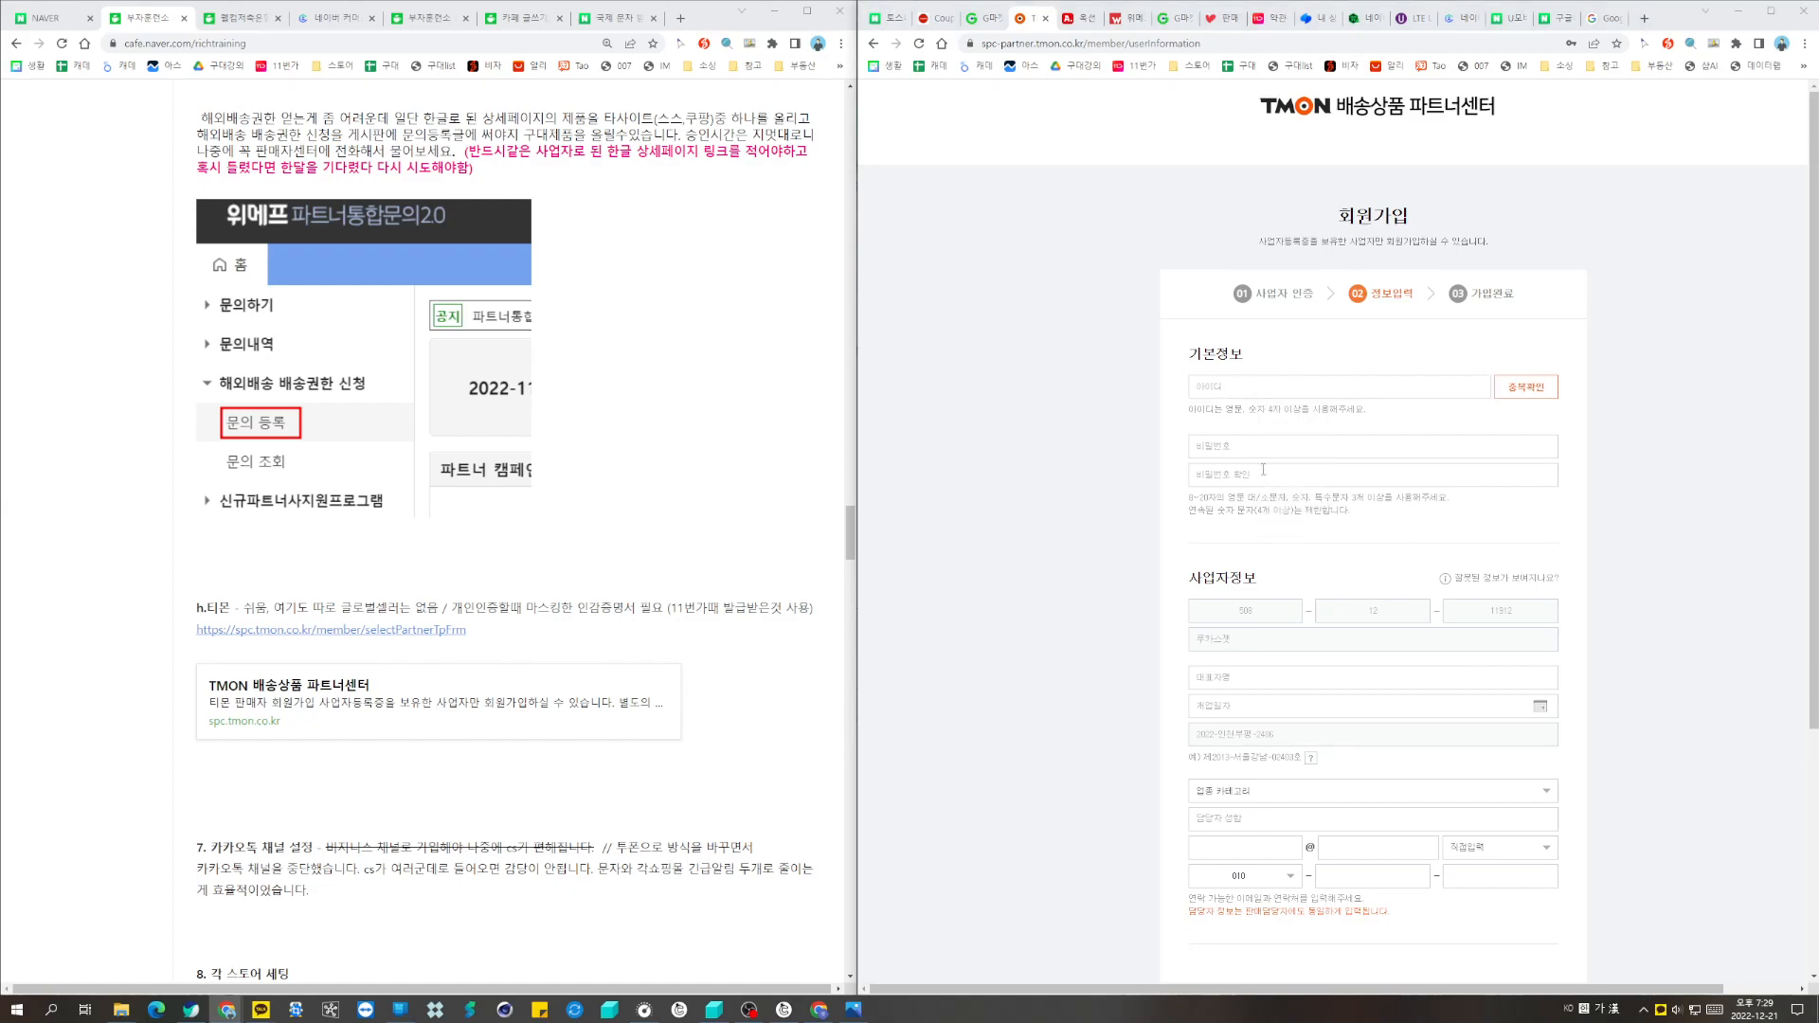
left_click(1243, 386)
type("lukasi")
left_click(1519, 388)
left_click(1263, 450)
key("ctrl+v")
left_click(1249, 475)
key("ctrl+v")
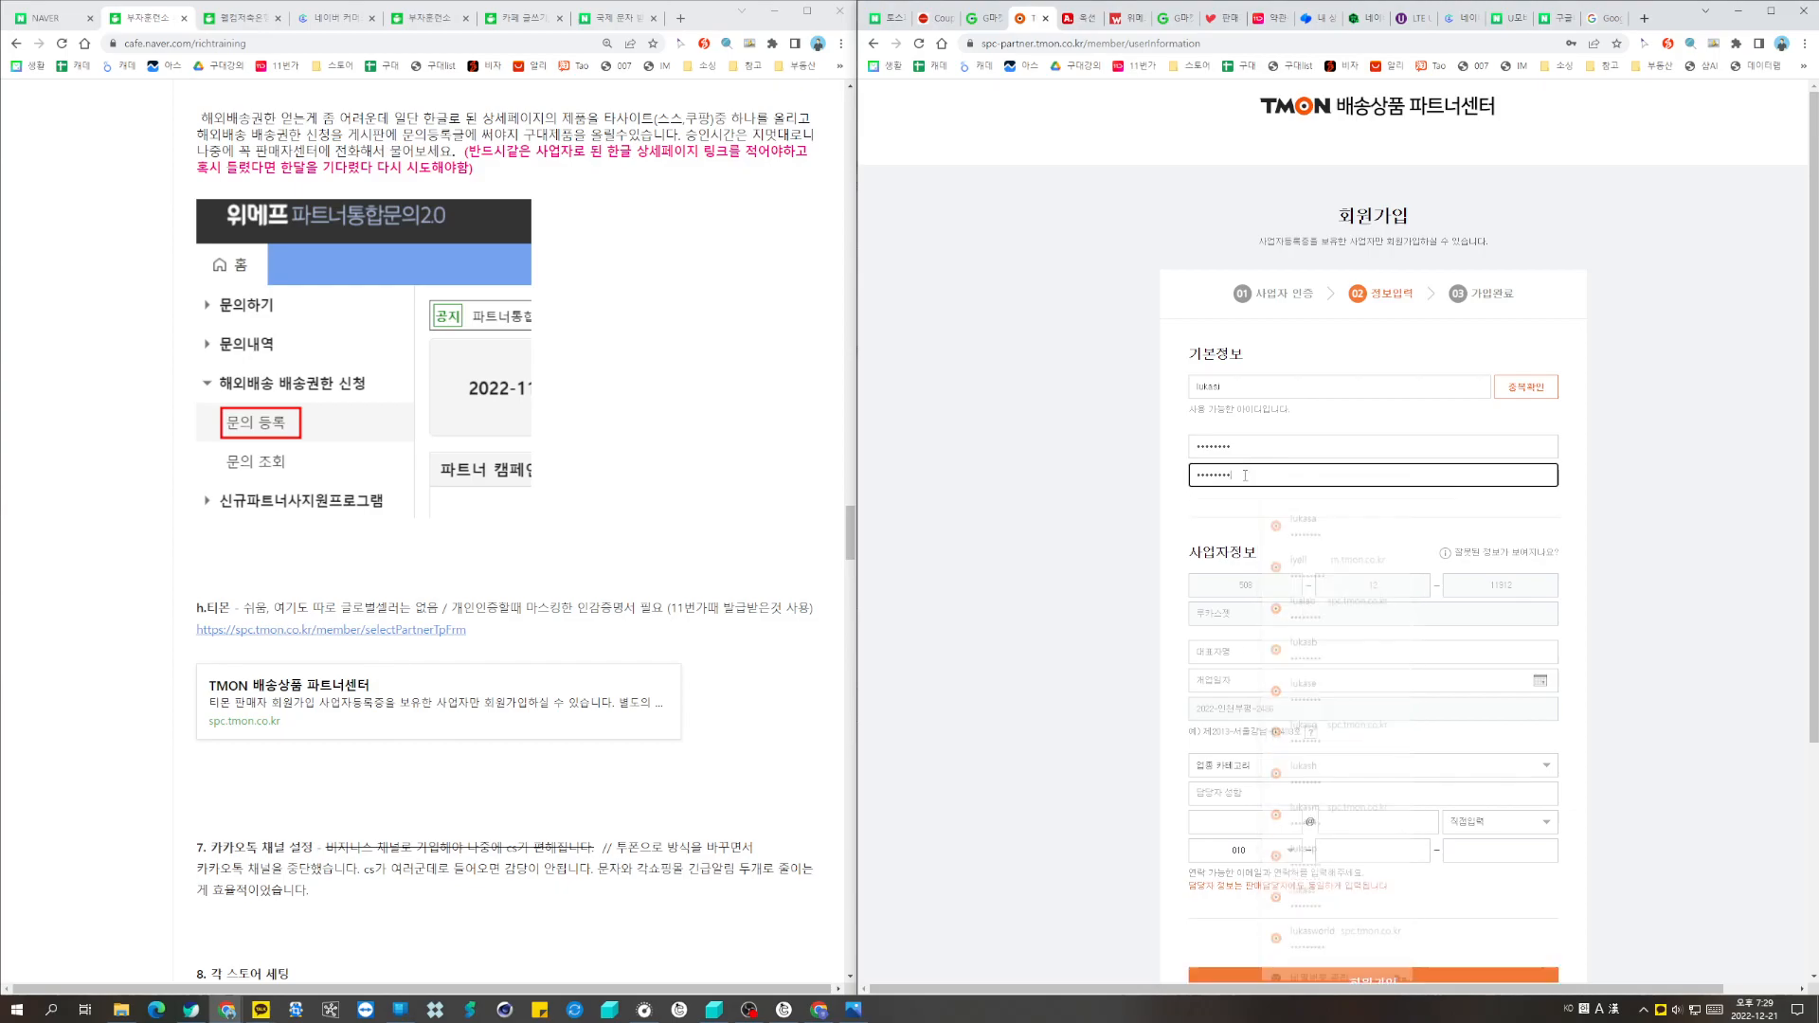
left_click(1162, 634)
scroll(1159, 632, "down", 2)
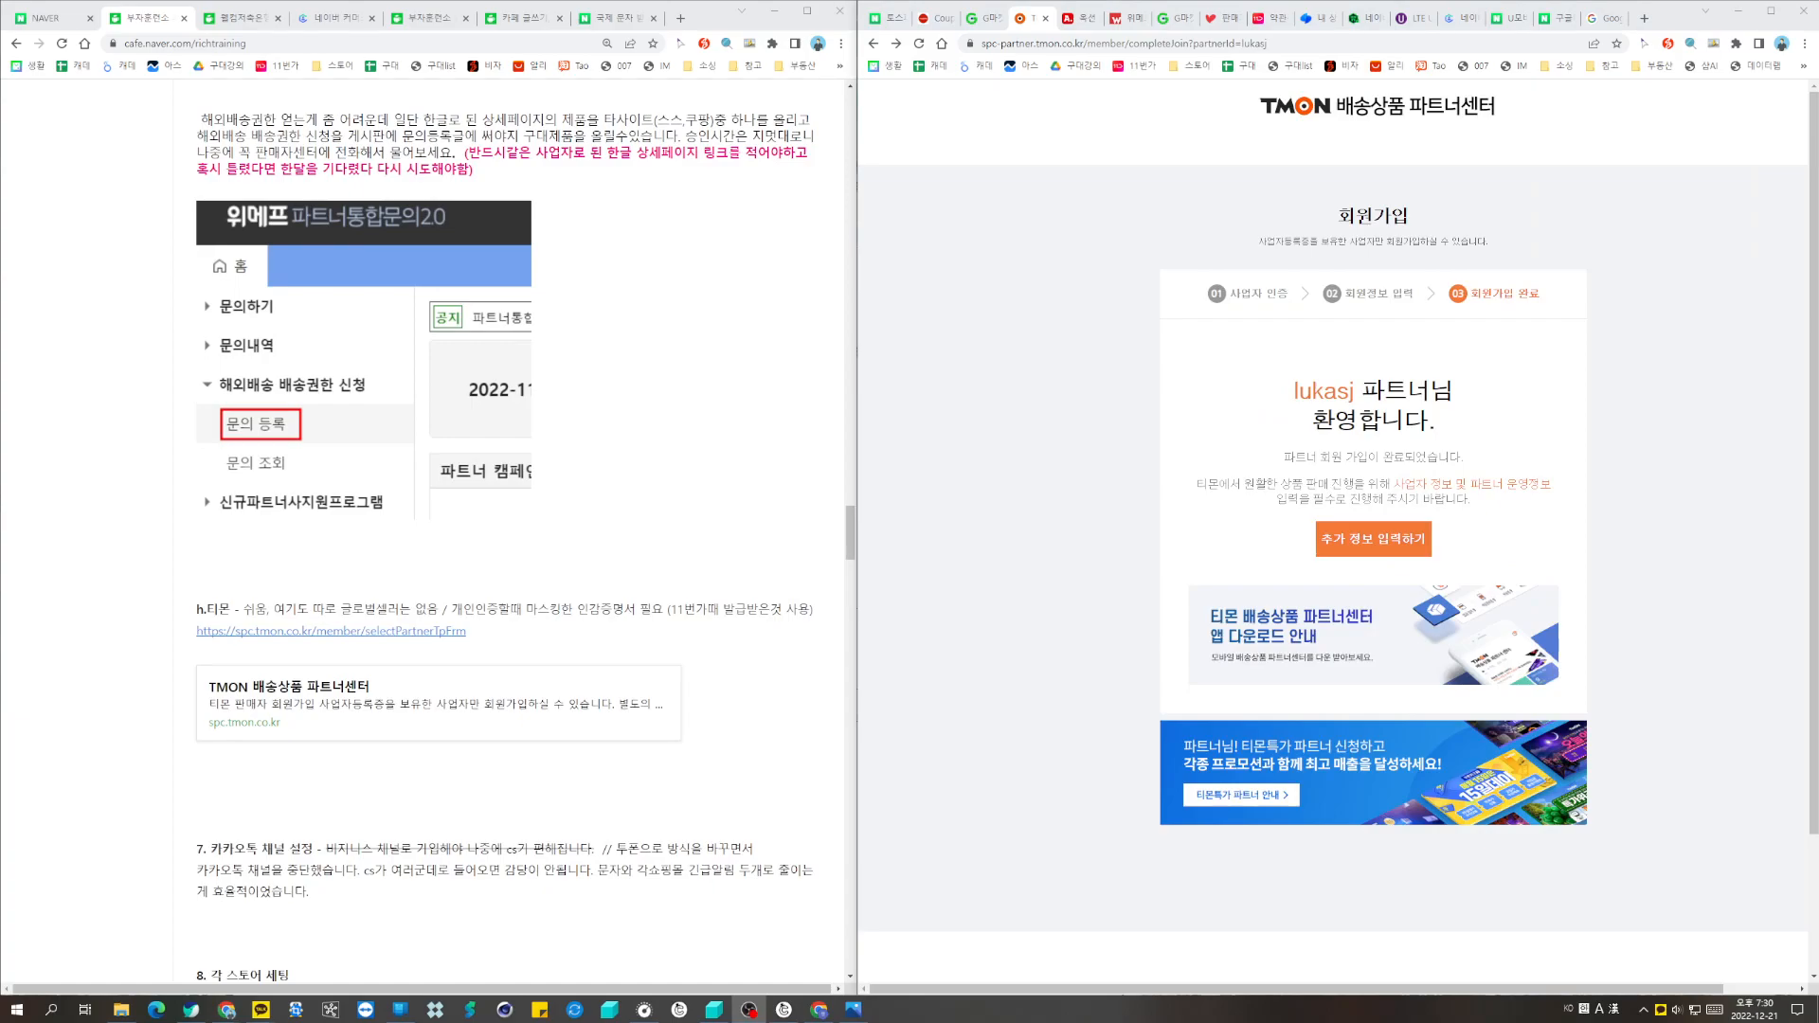
- Open the additional info form and set 업태 to 소매업 and 종목 to 해외직구대행업
left_click(1375, 545)
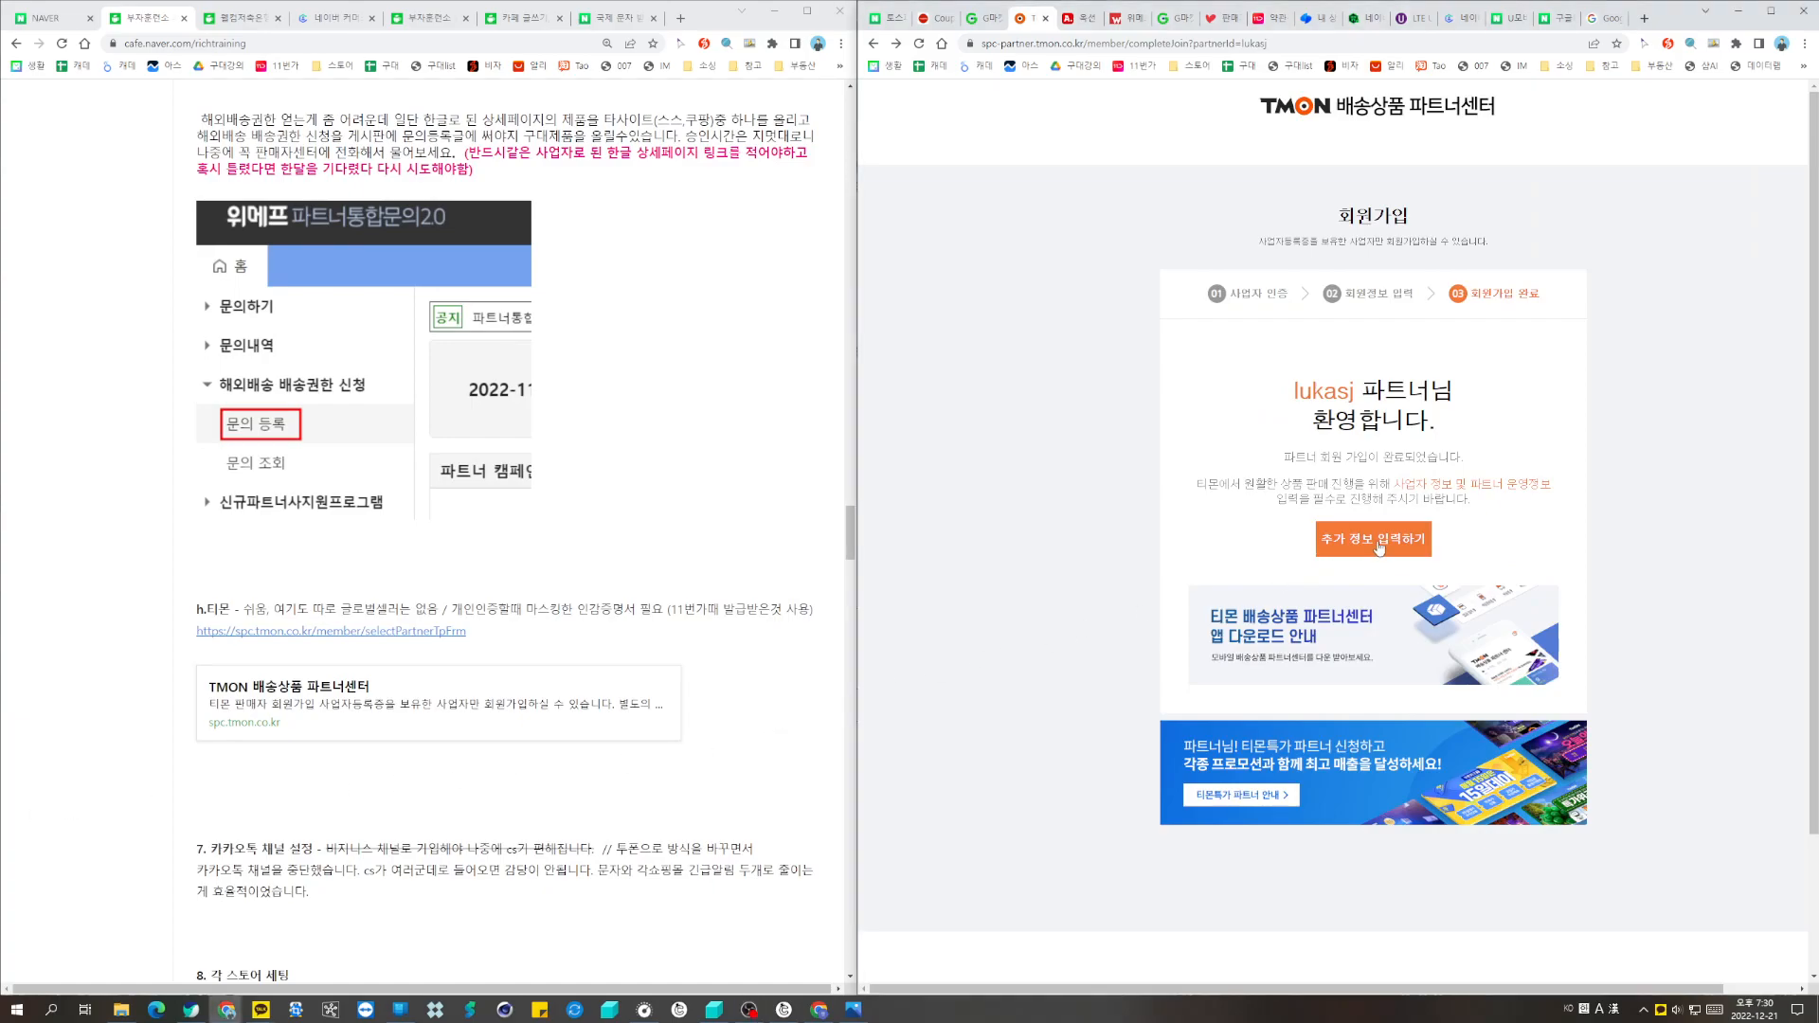
scroll(1142, 454, "down", 2)
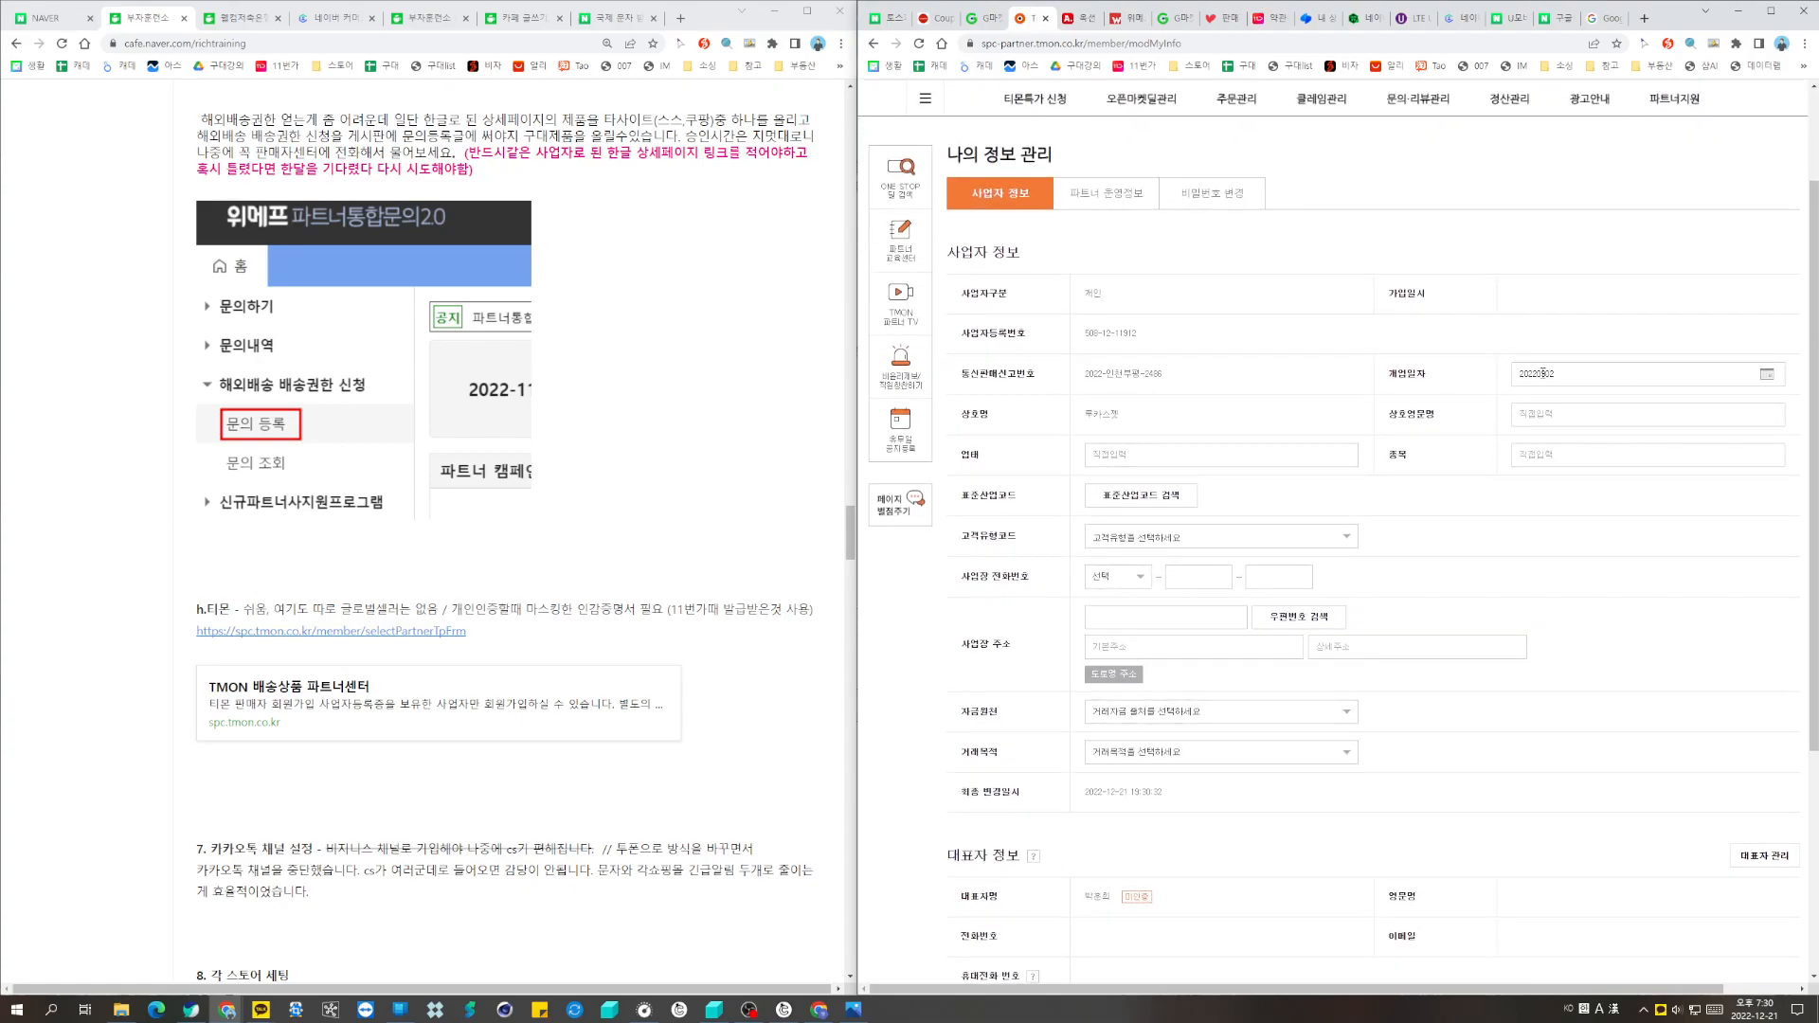
left_click(1189, 462)
left_click(1189, 519)
left_click(1584, 464)
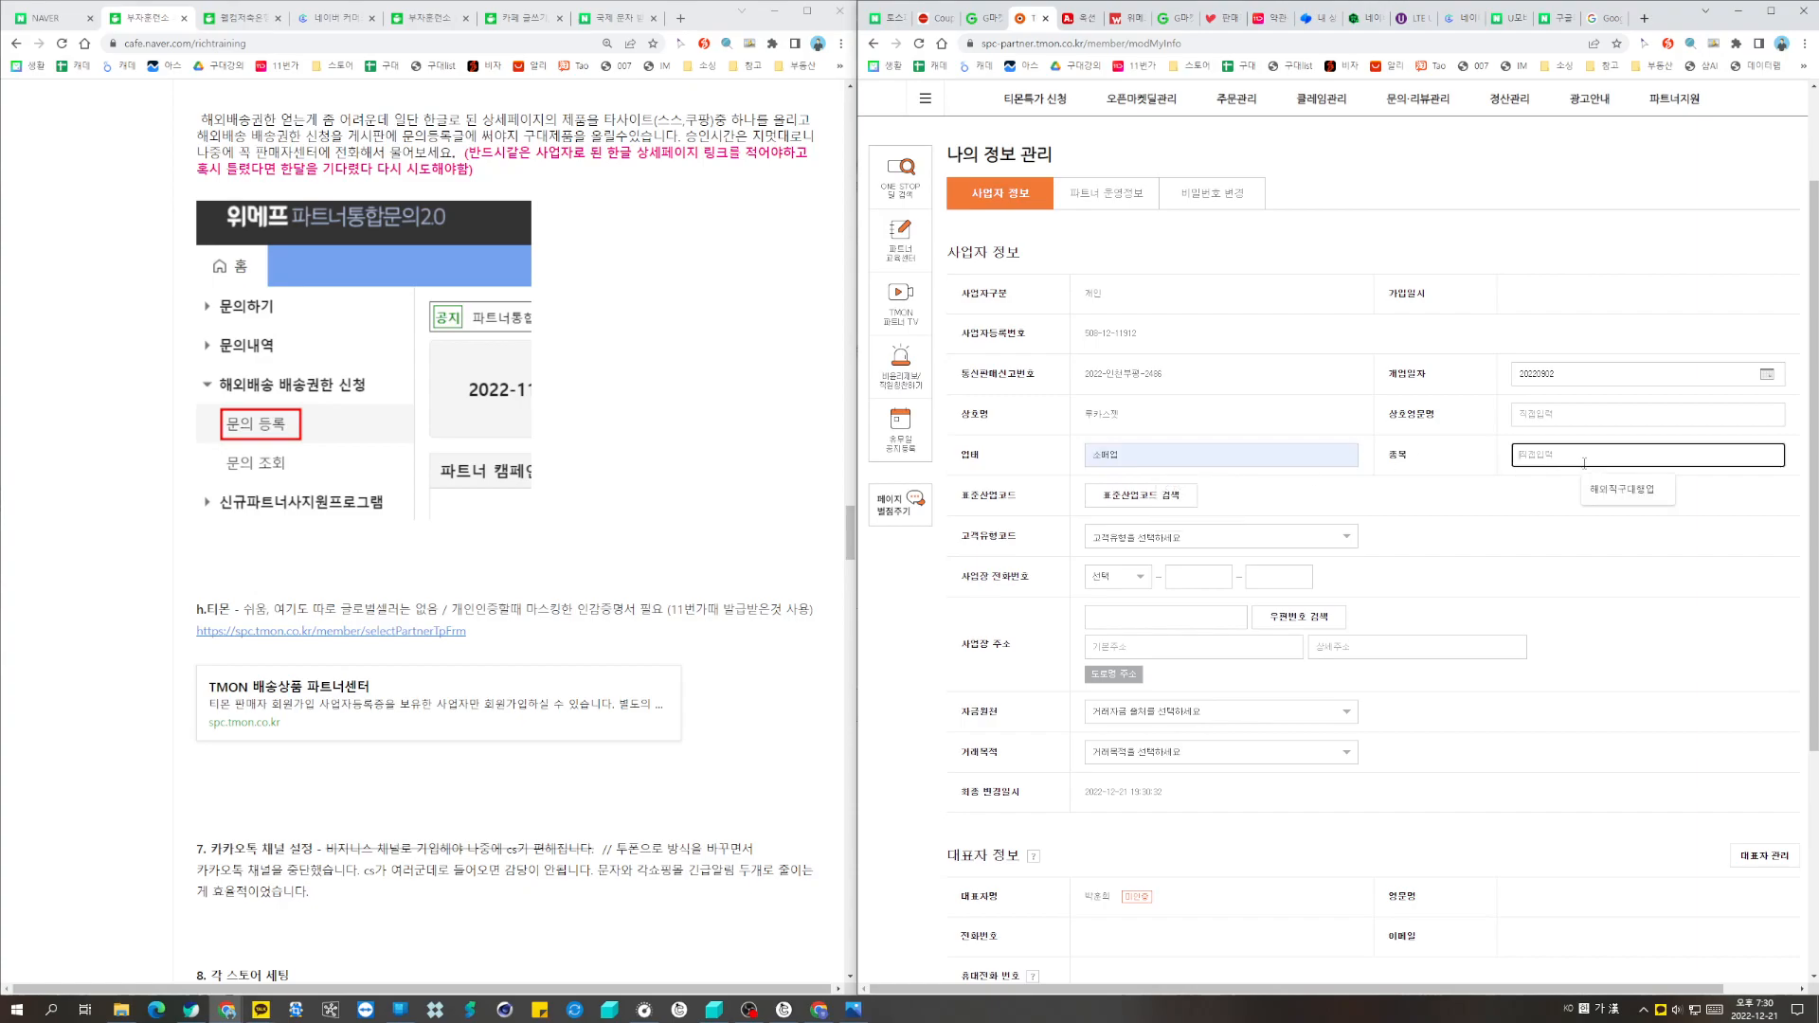
left_click(1621, 488)
- Search the standard industry codes for e-commerce and pick 전자상거래 소매업
left_click(1167, 503)
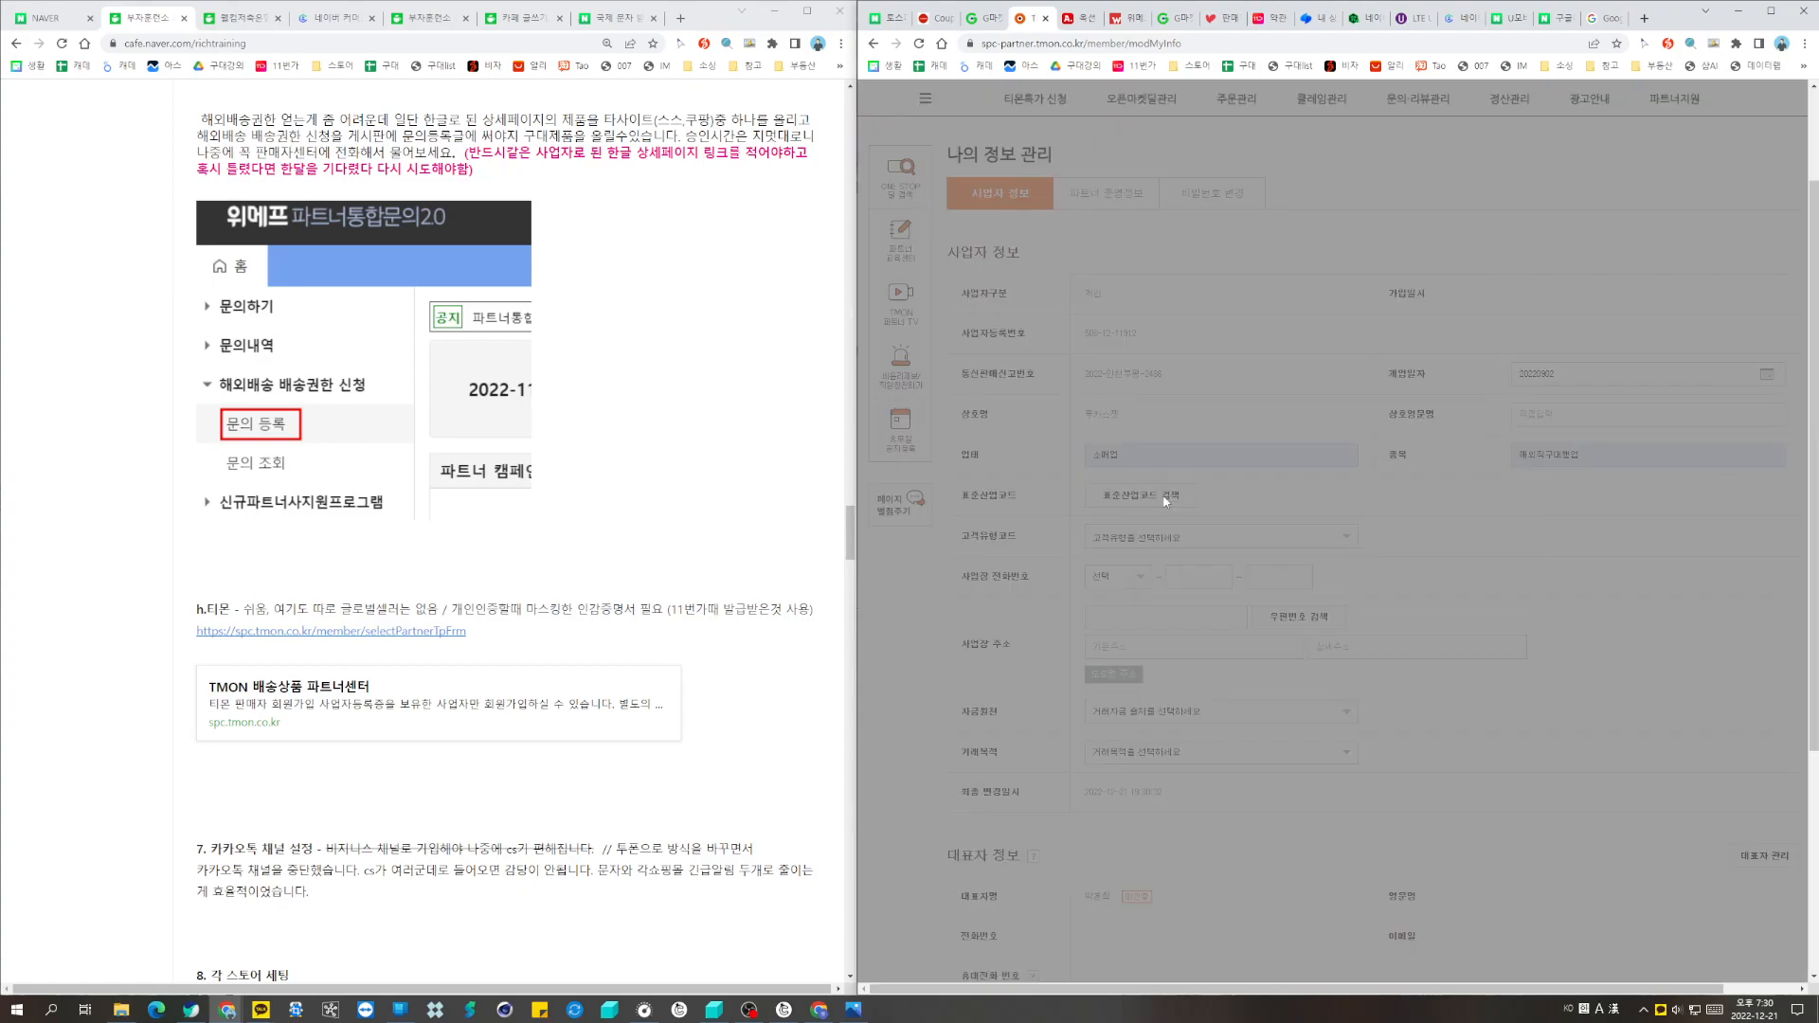
left_click(1238, 531)
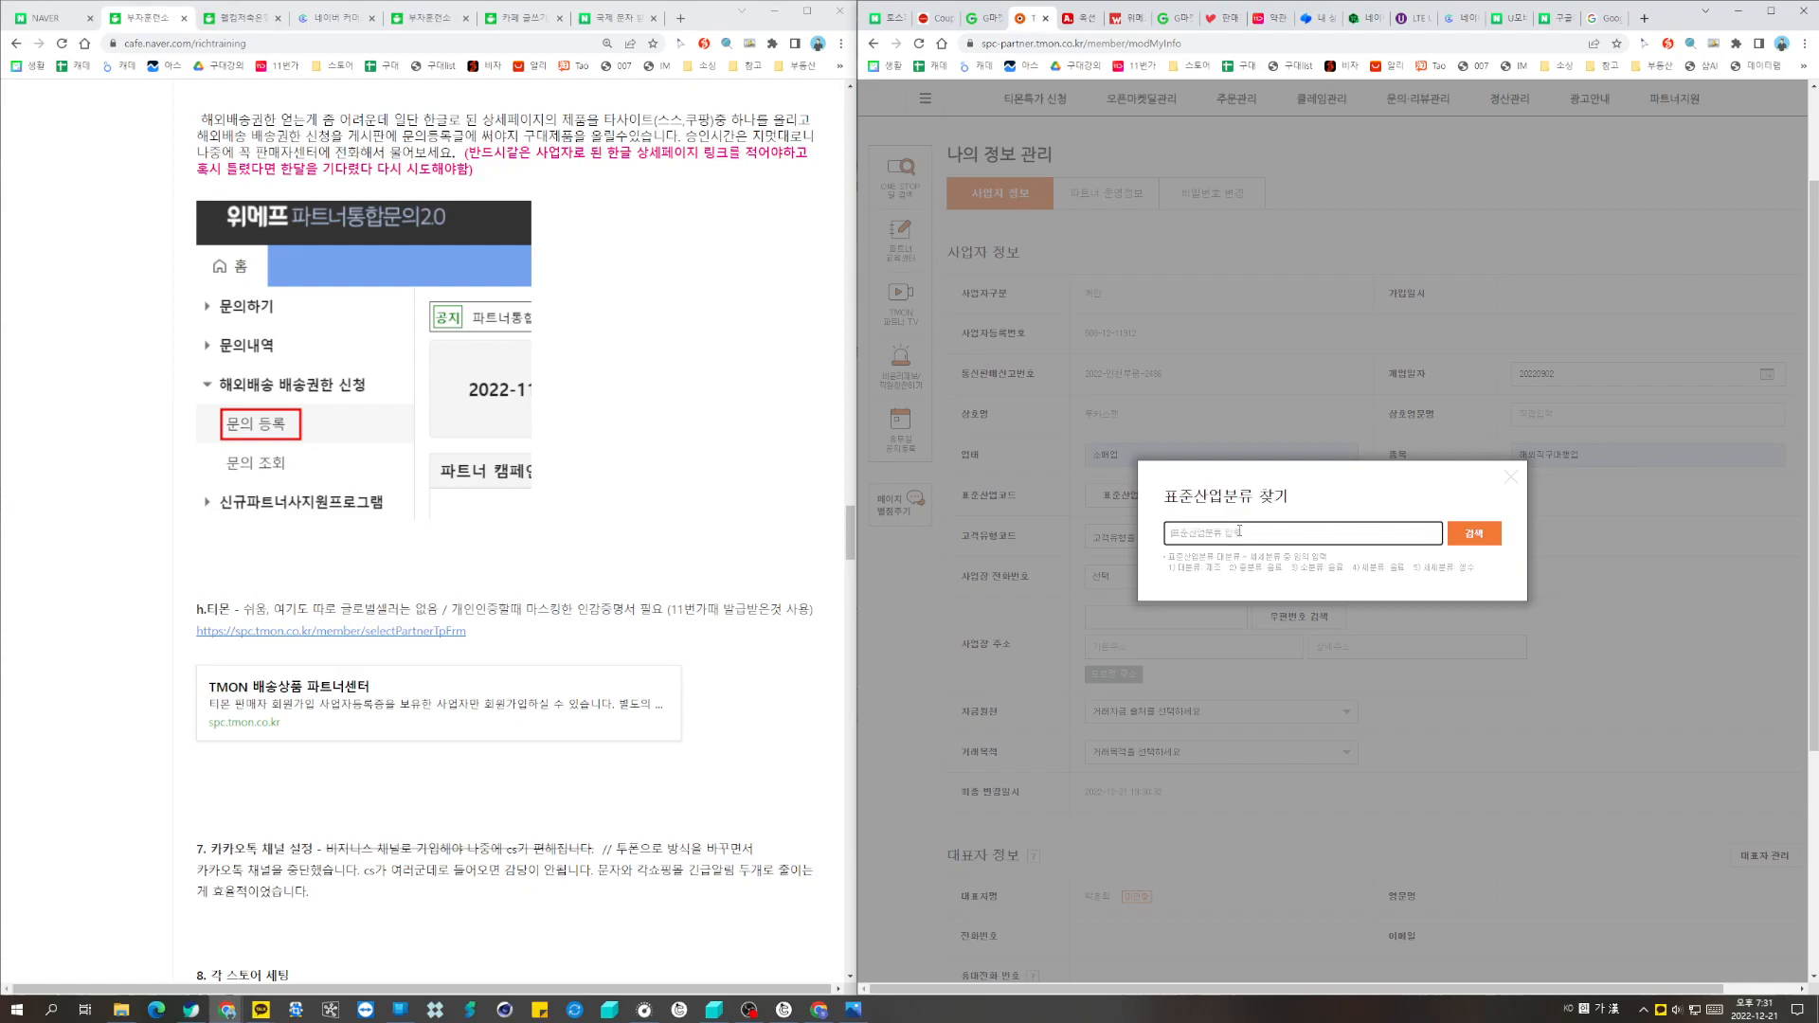
type("컴")
type("자상거래")
left_click(1469, 542)
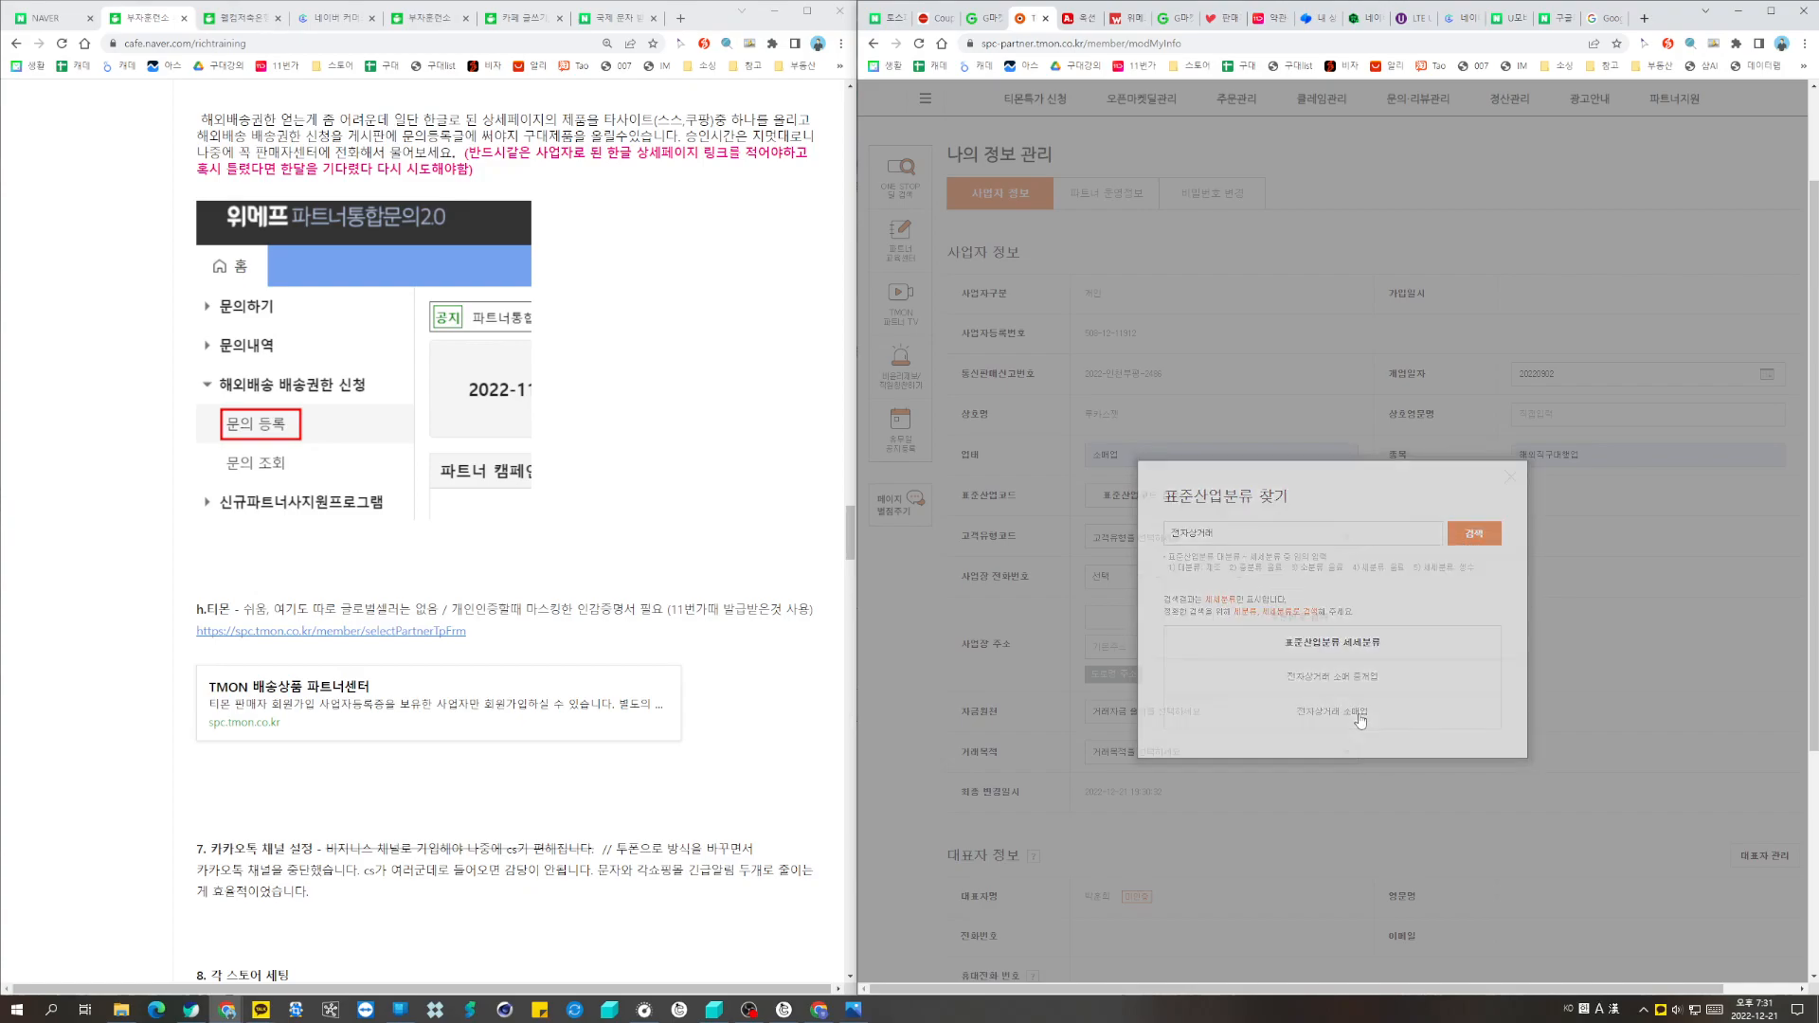
left_click(1361, 712)
left_click(1118, 538)
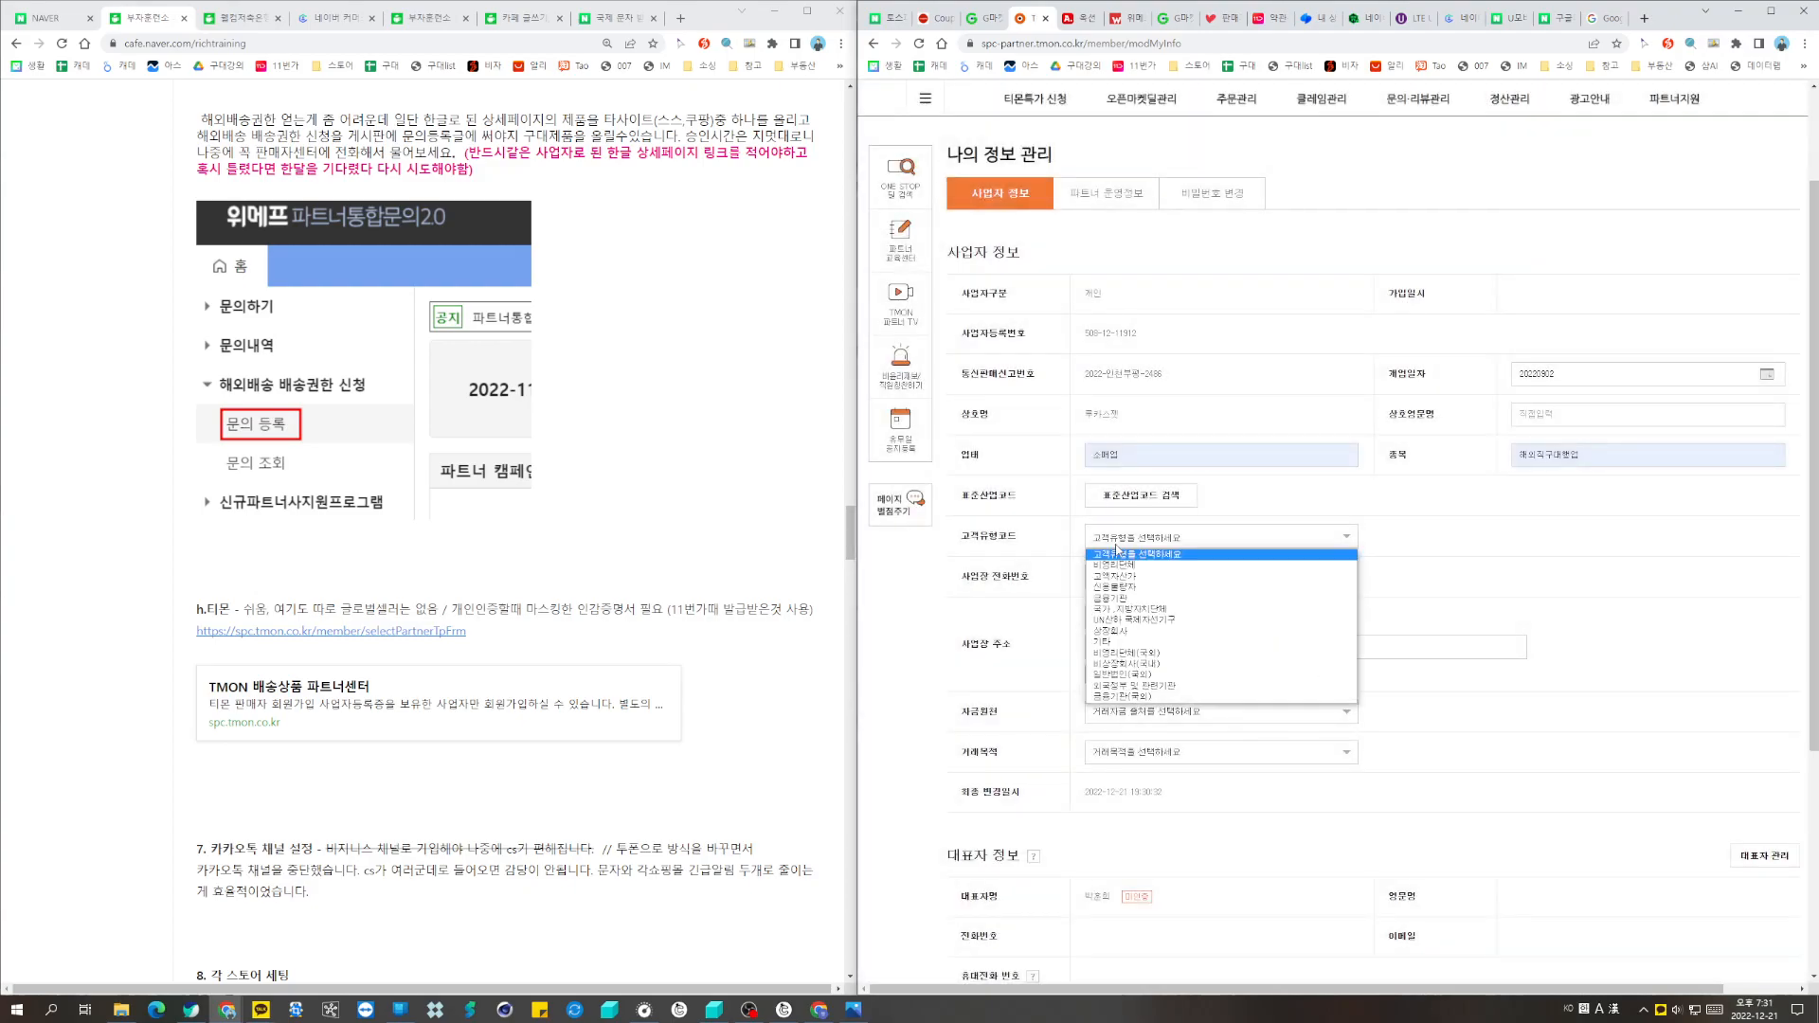
- Set customer type to 기타, fill the business phone with area code 010, and look up the postal code
left_click(1141, 645)
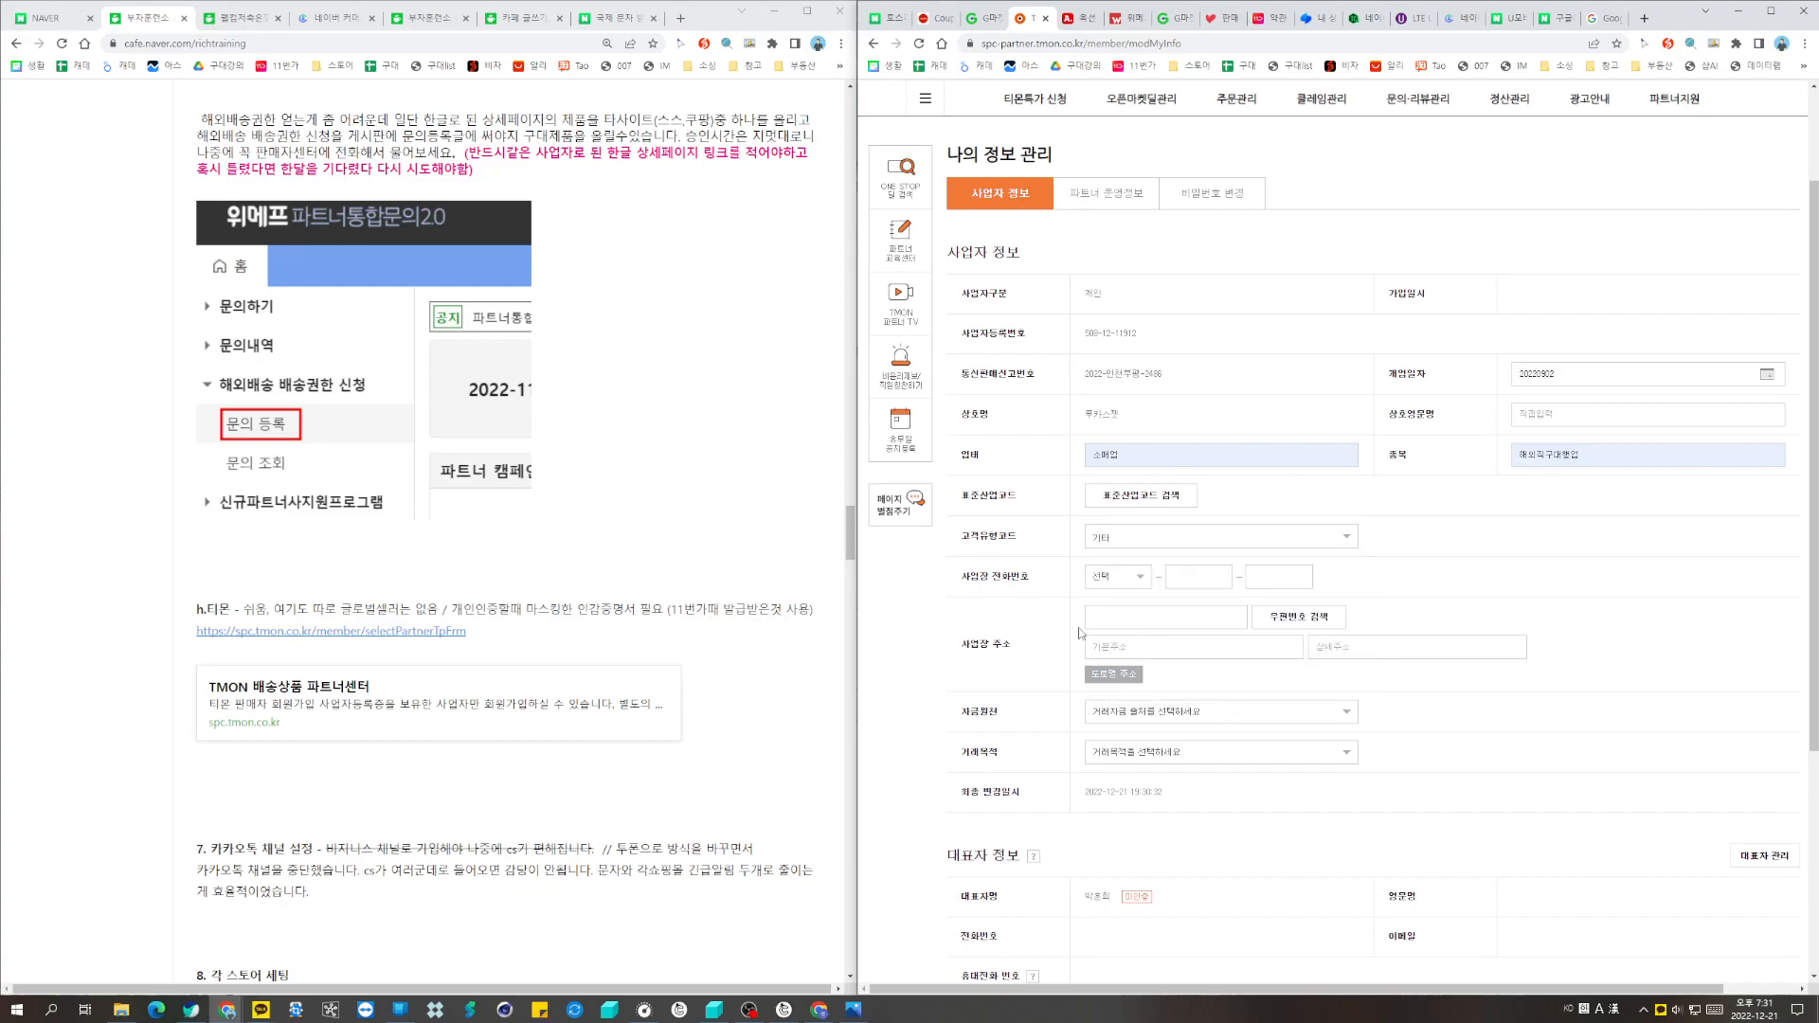
left_click(1129, 589)
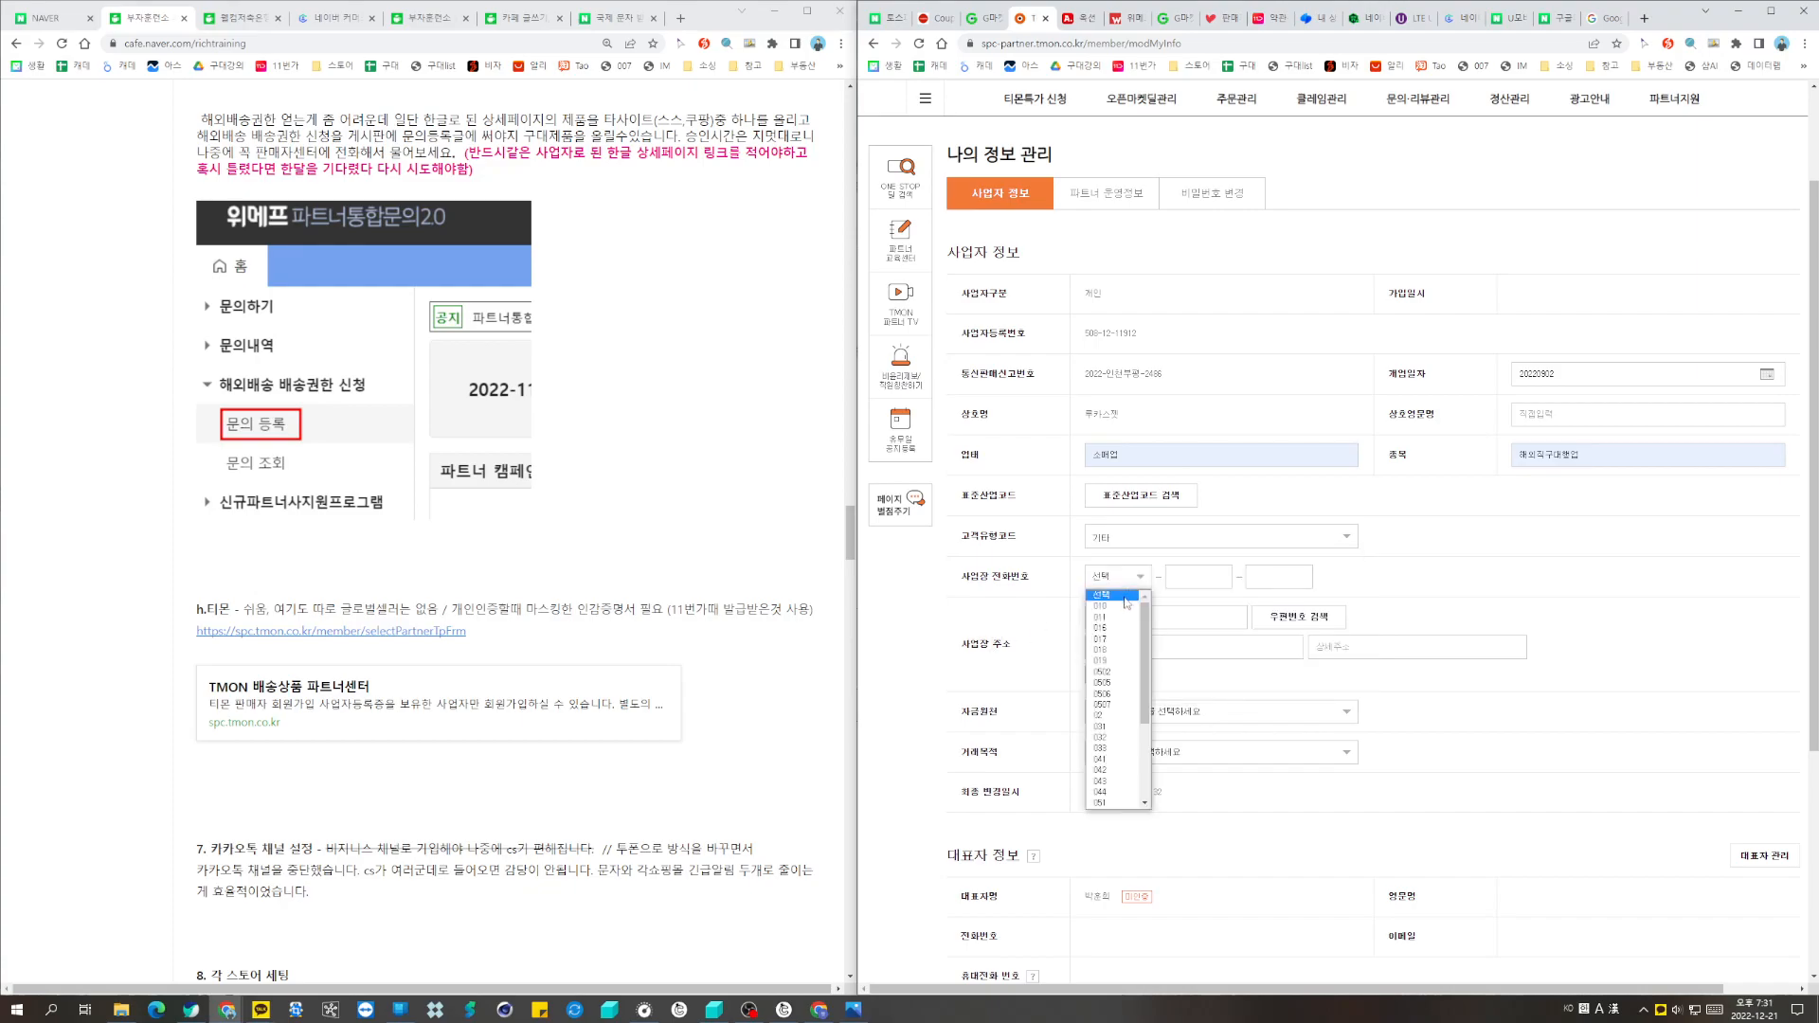
left_click(1098, 606)
left_click(1196, 576)
left_click(1209, 614)
left_click(1288, 614)
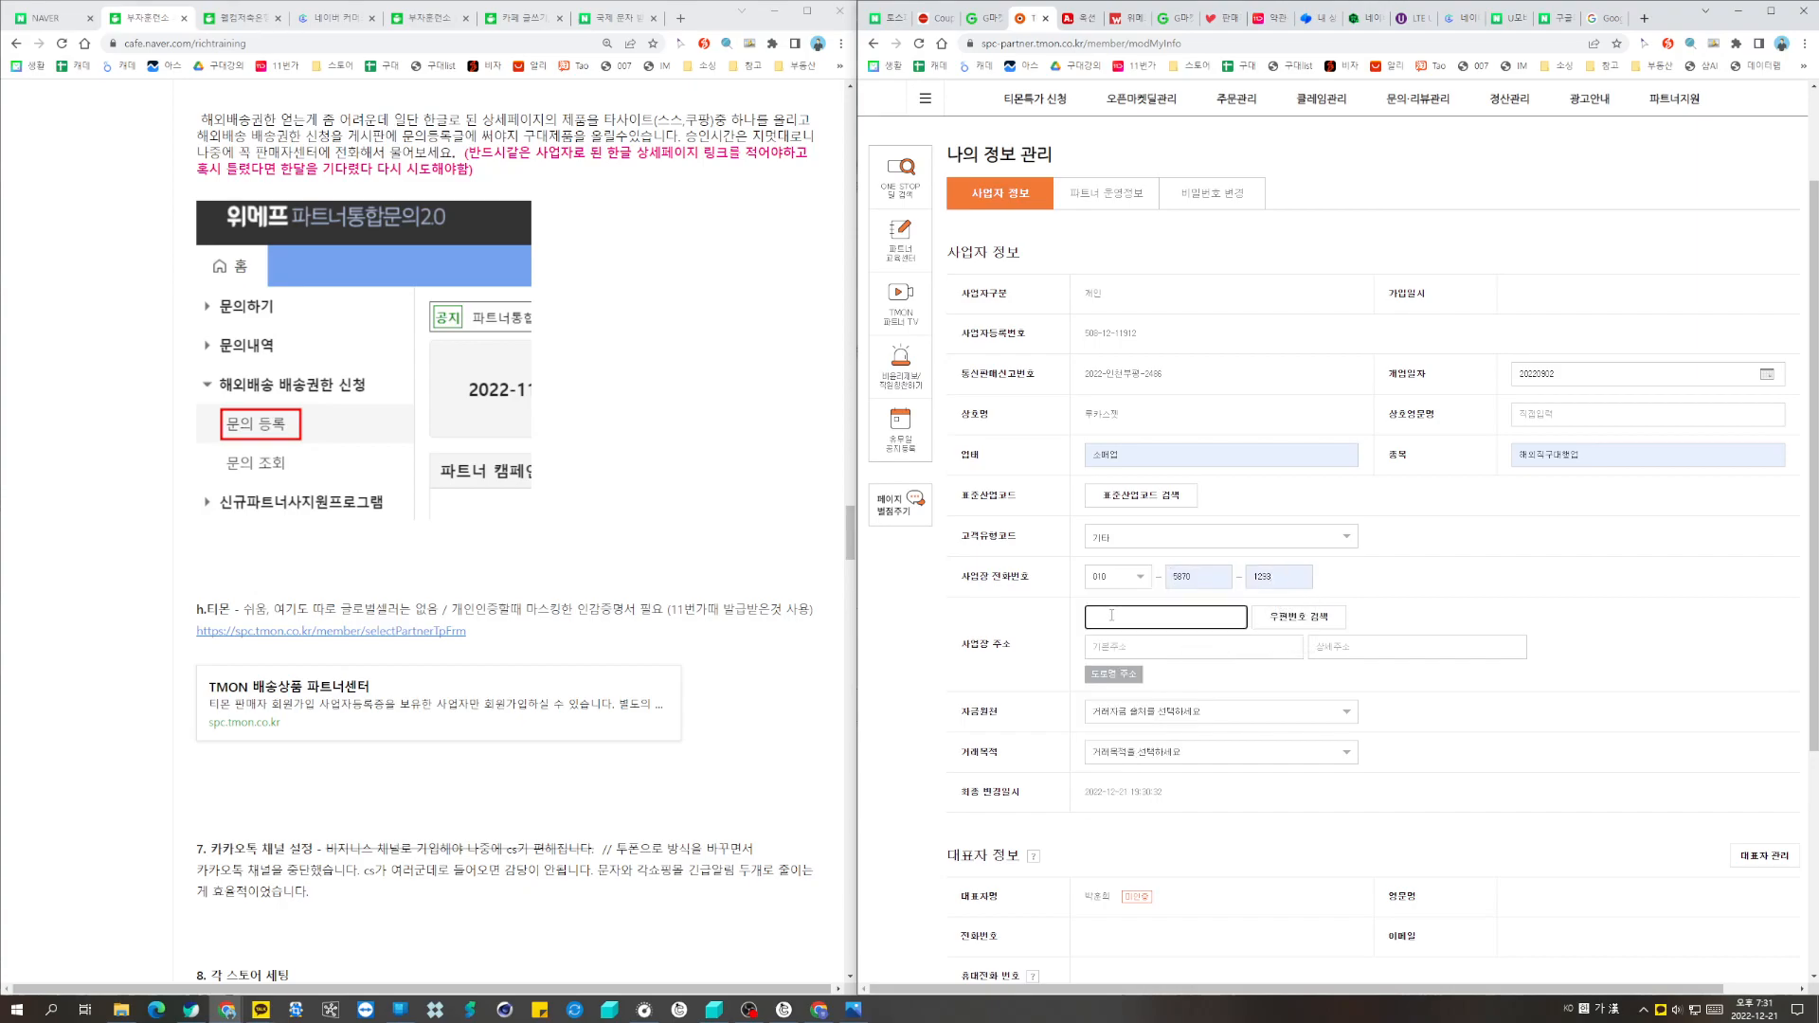
left_click(1312, 619)
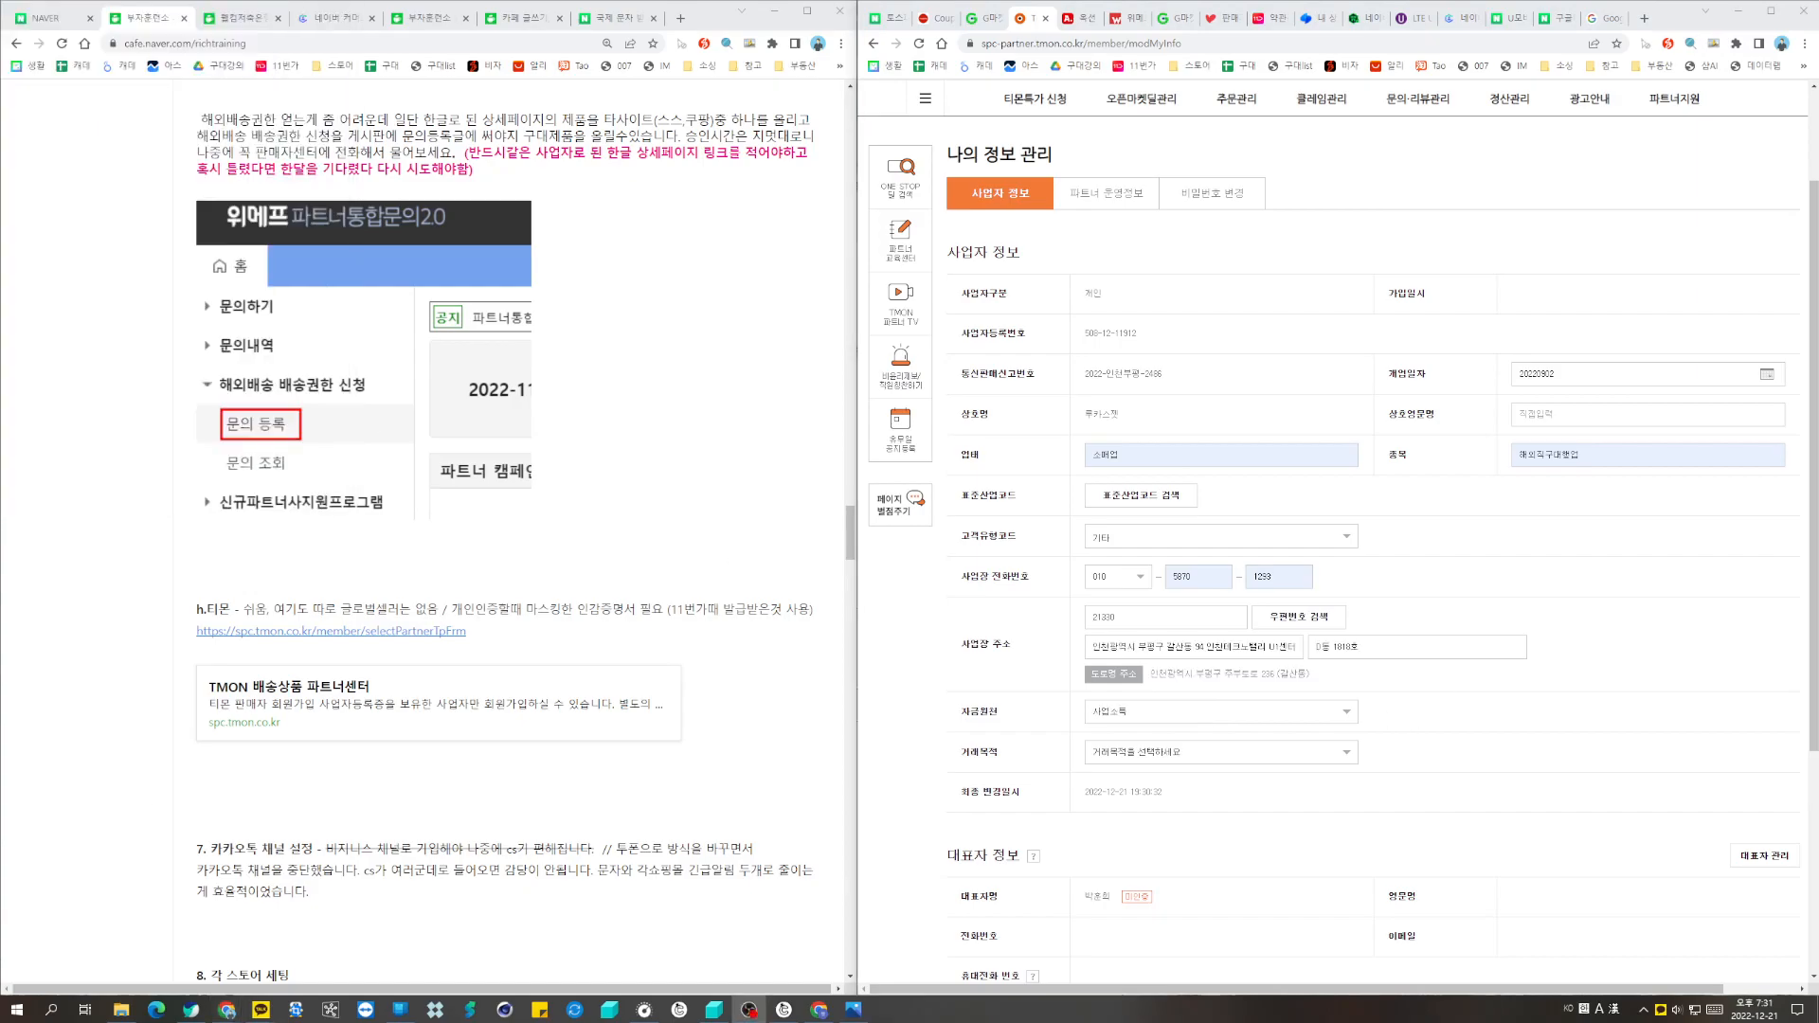
- Set fund source to 사업소득 and transaction purpose to 사업상거래, then select the existing representative
left_click(1130, 725)
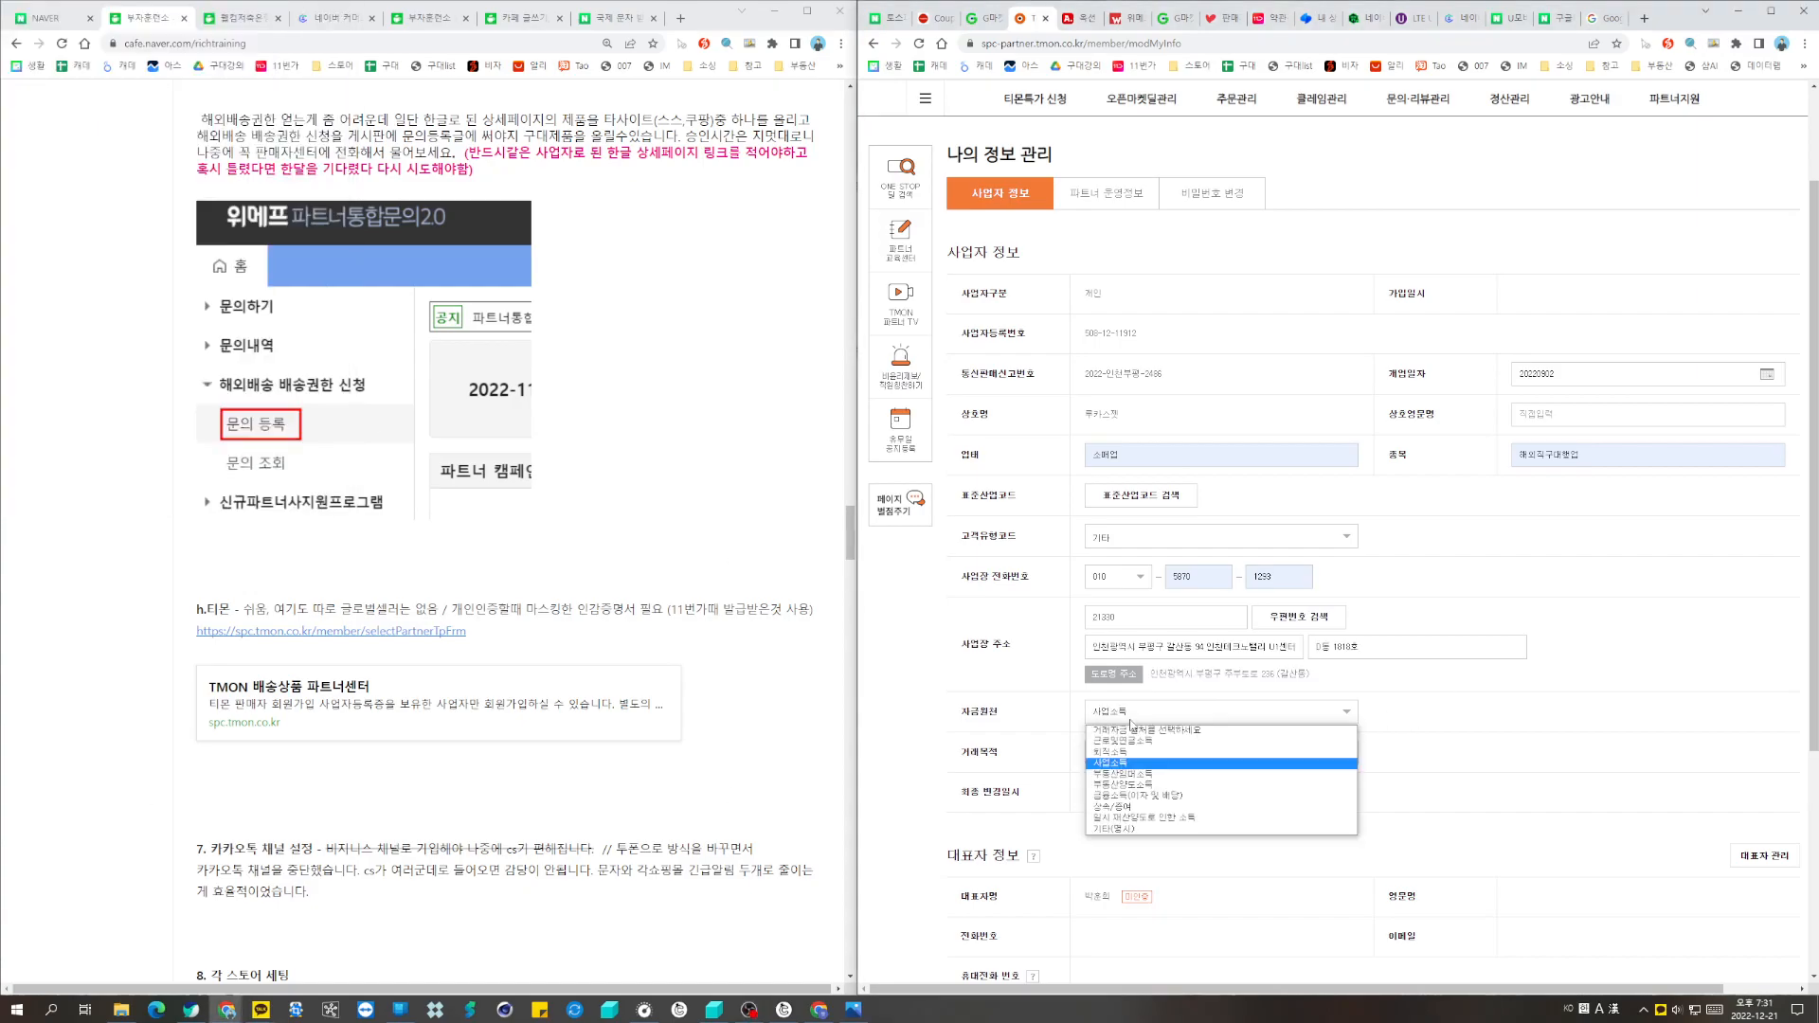
left_click(1132, 724)
left_click(1125, 763)
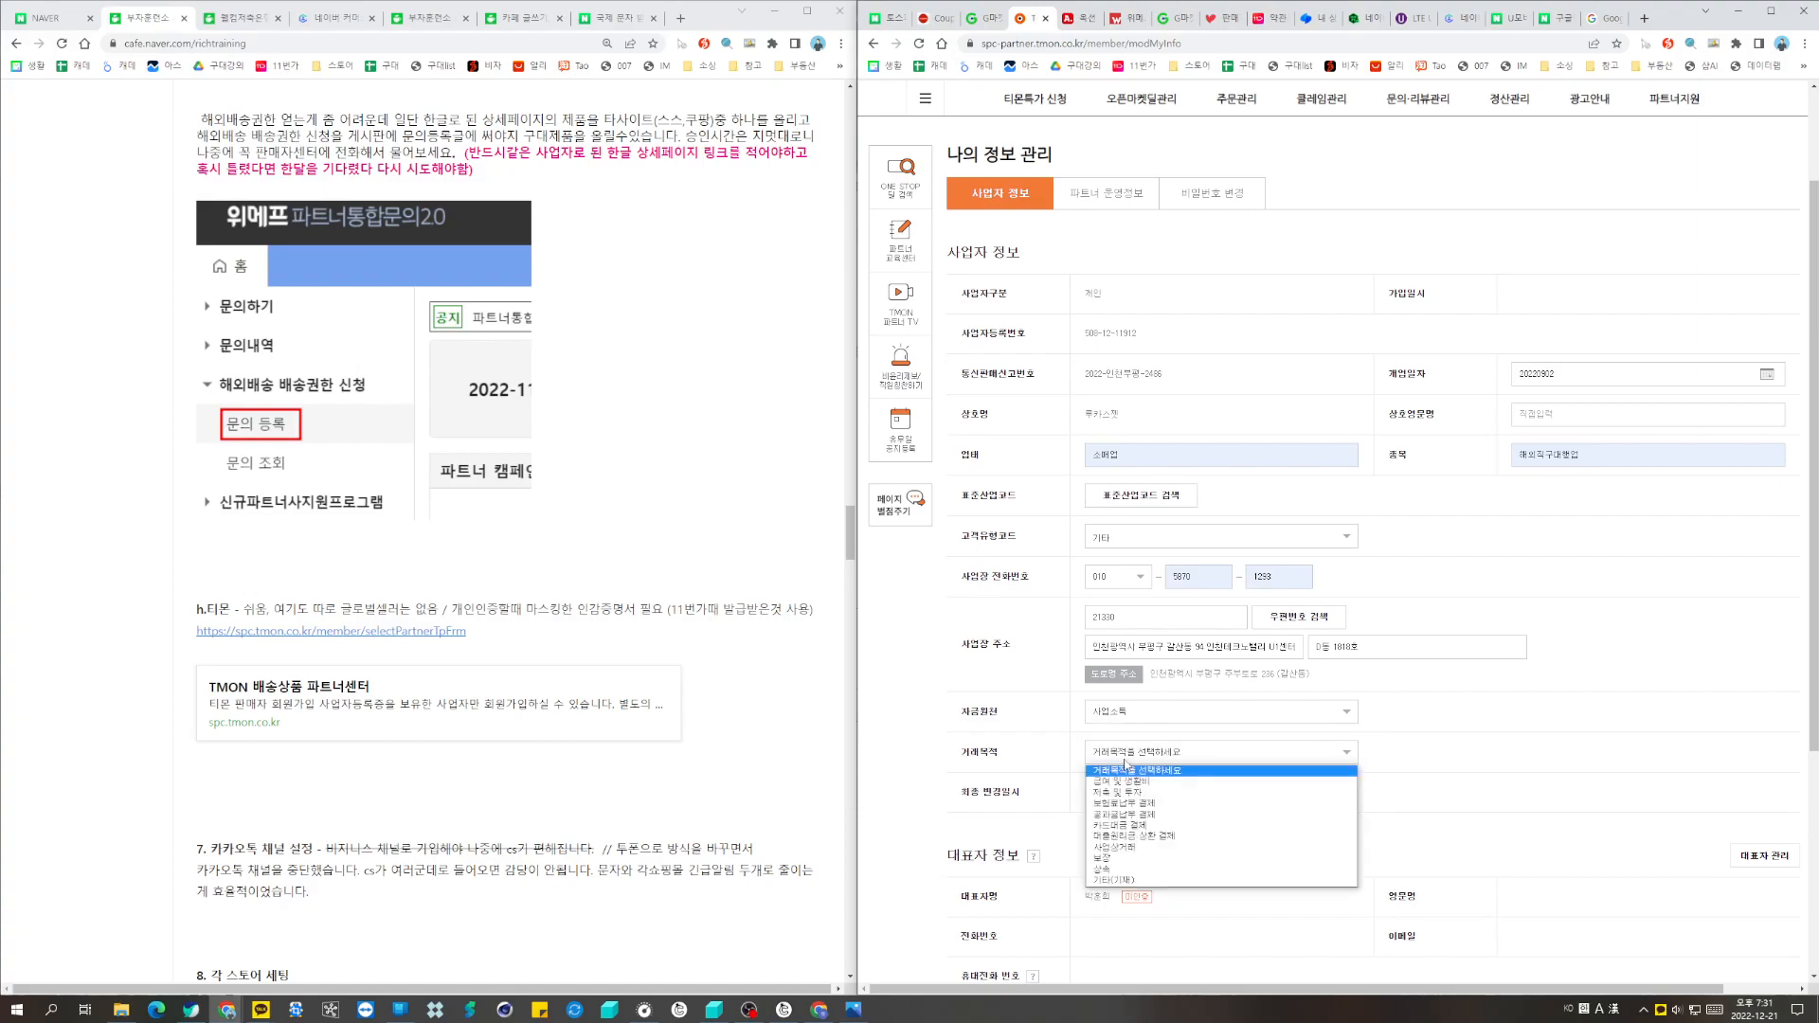
left_click(1147, 848)
scroll(1215, 788, "down", 3)
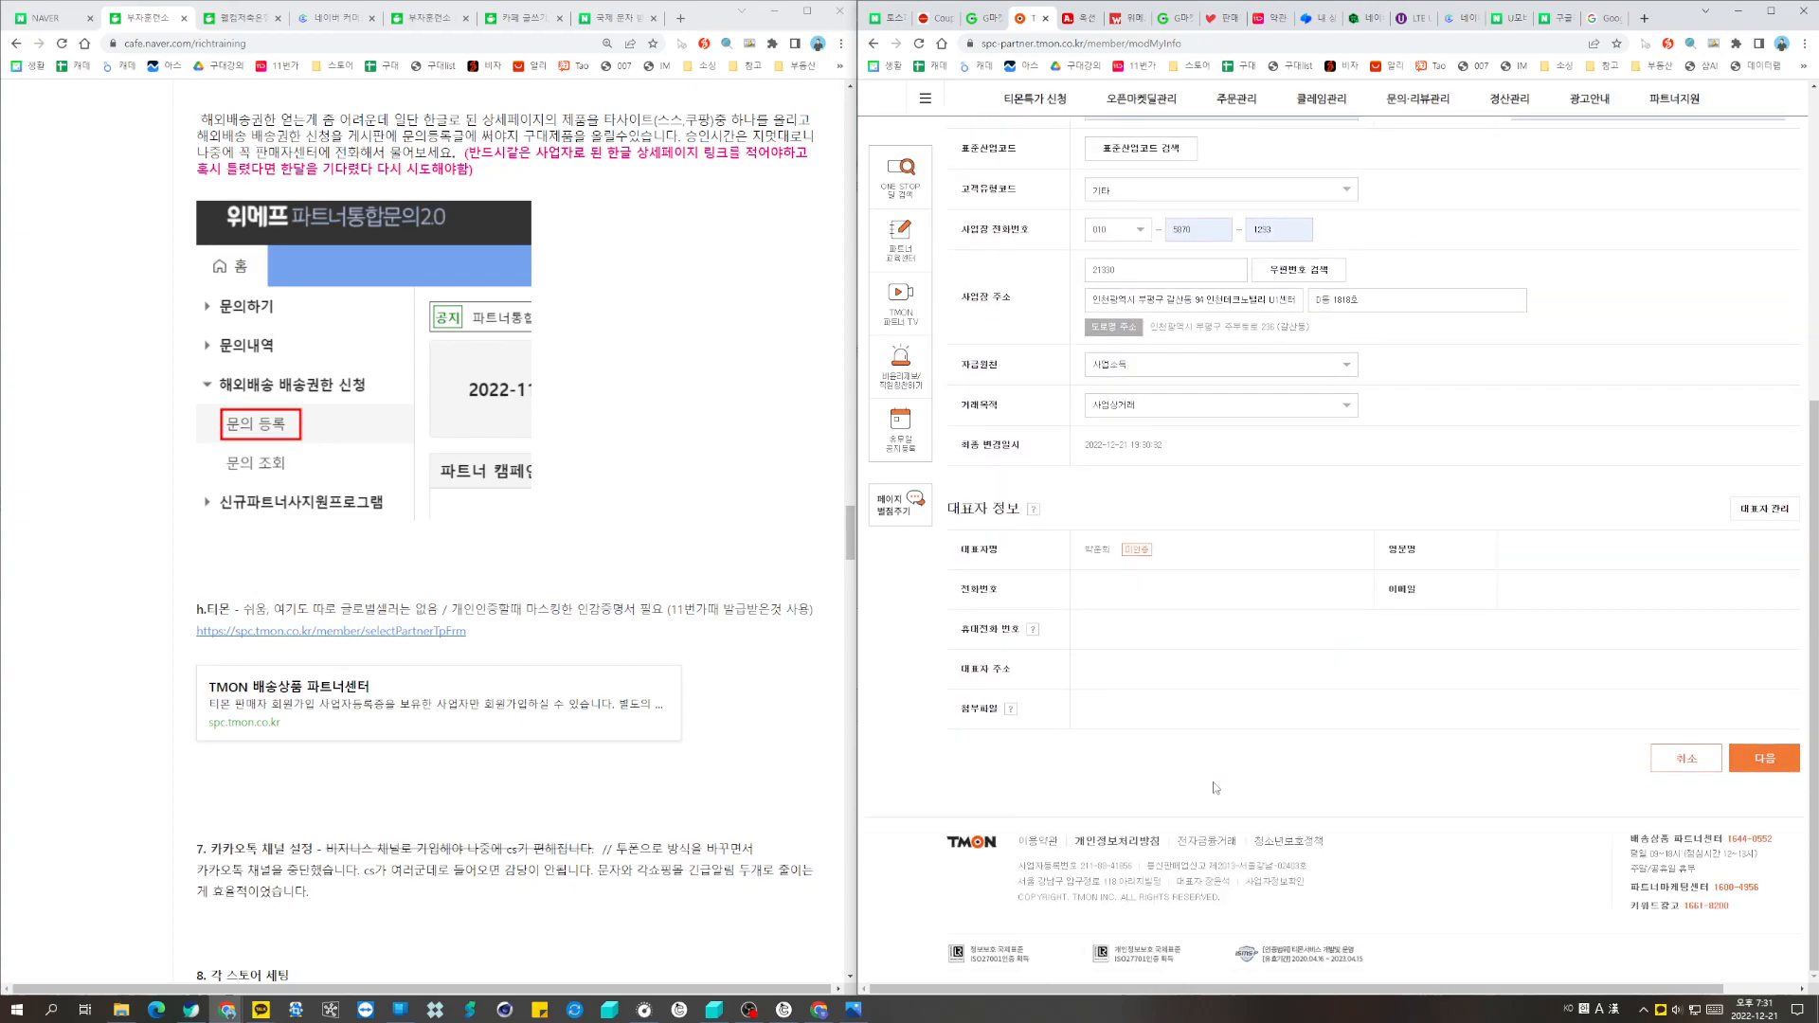
left_click(1763, 513)
left_click(1062, 537)
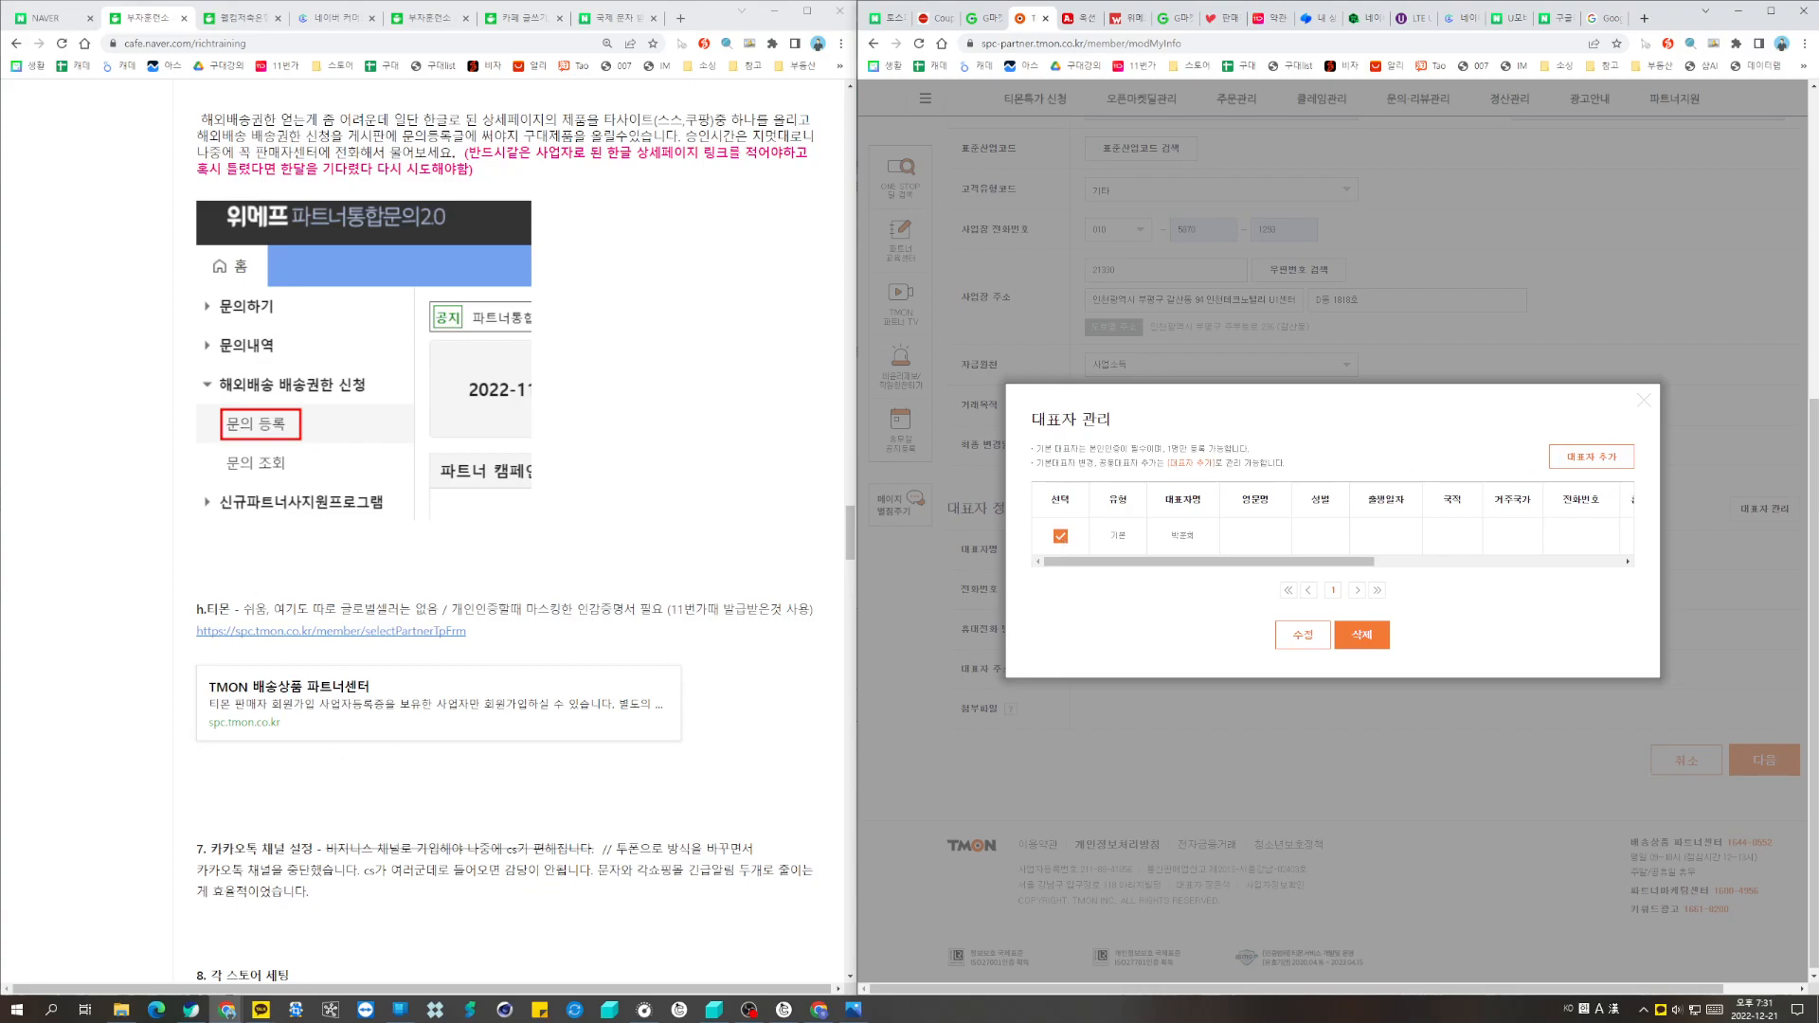
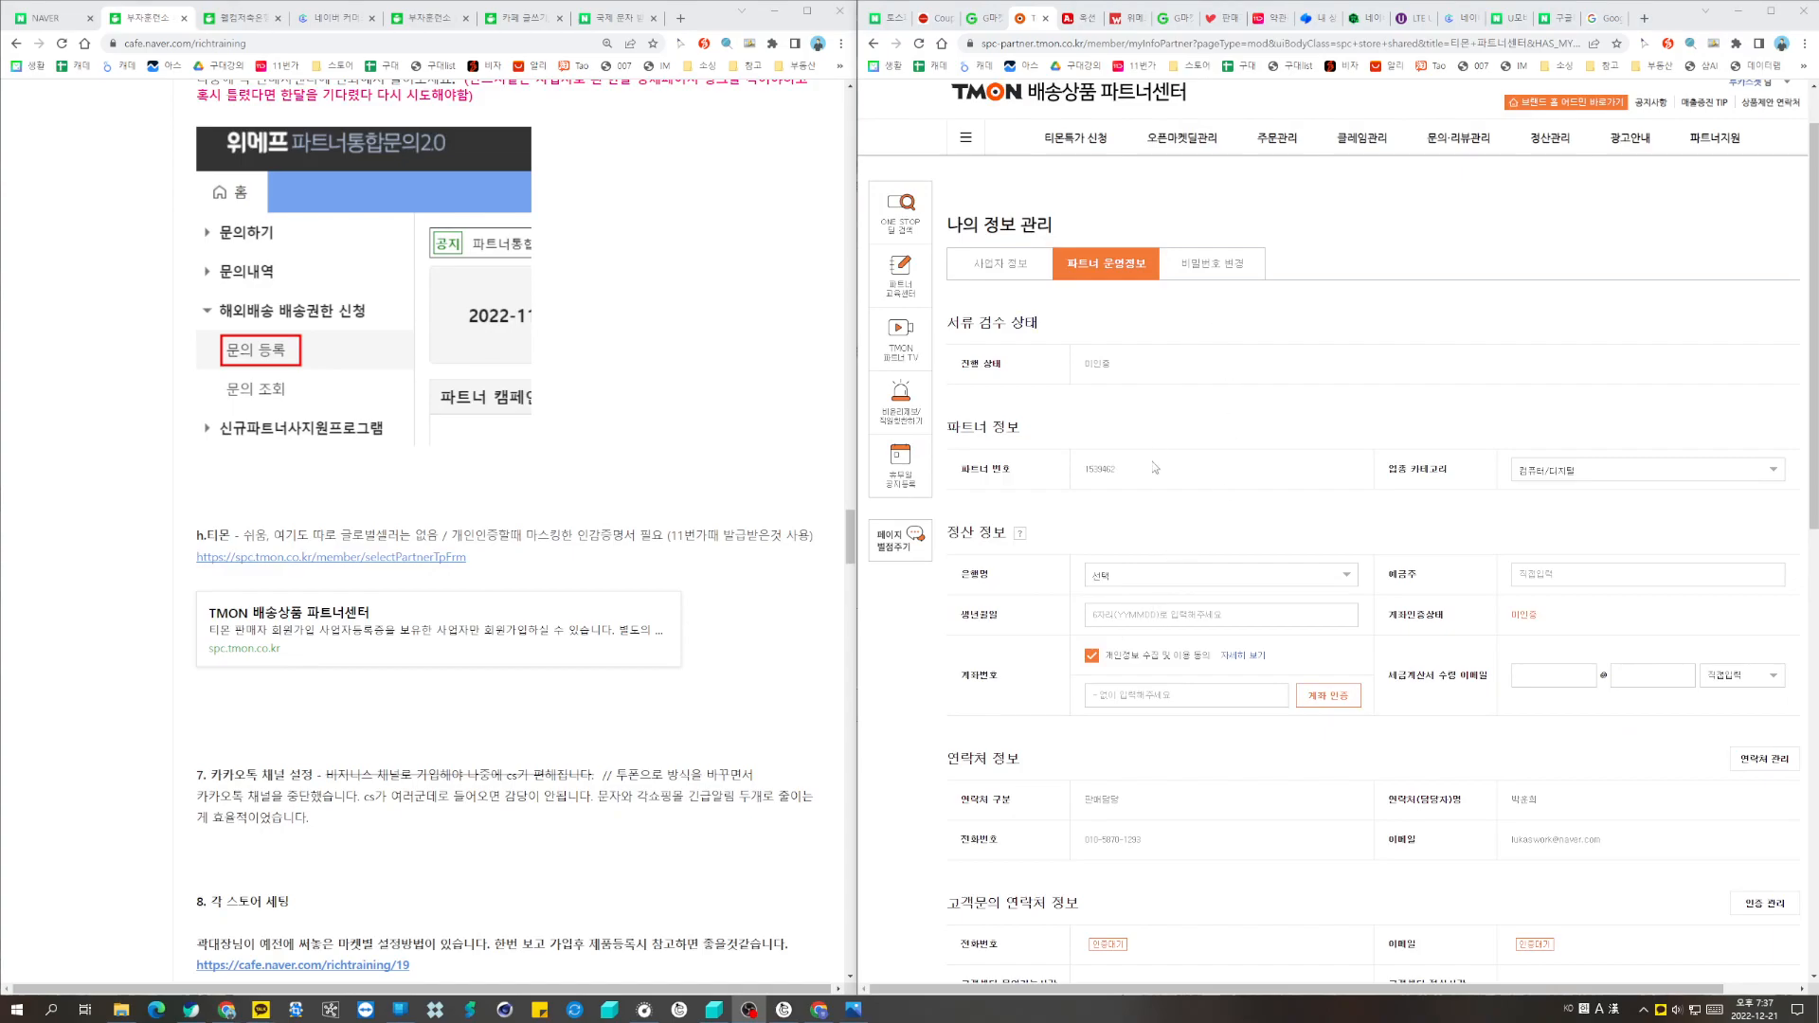
- Choose 국민은행 as the settlement bank and enter the account holder's name and birth date
scroll(1163, 492, "down", 1)
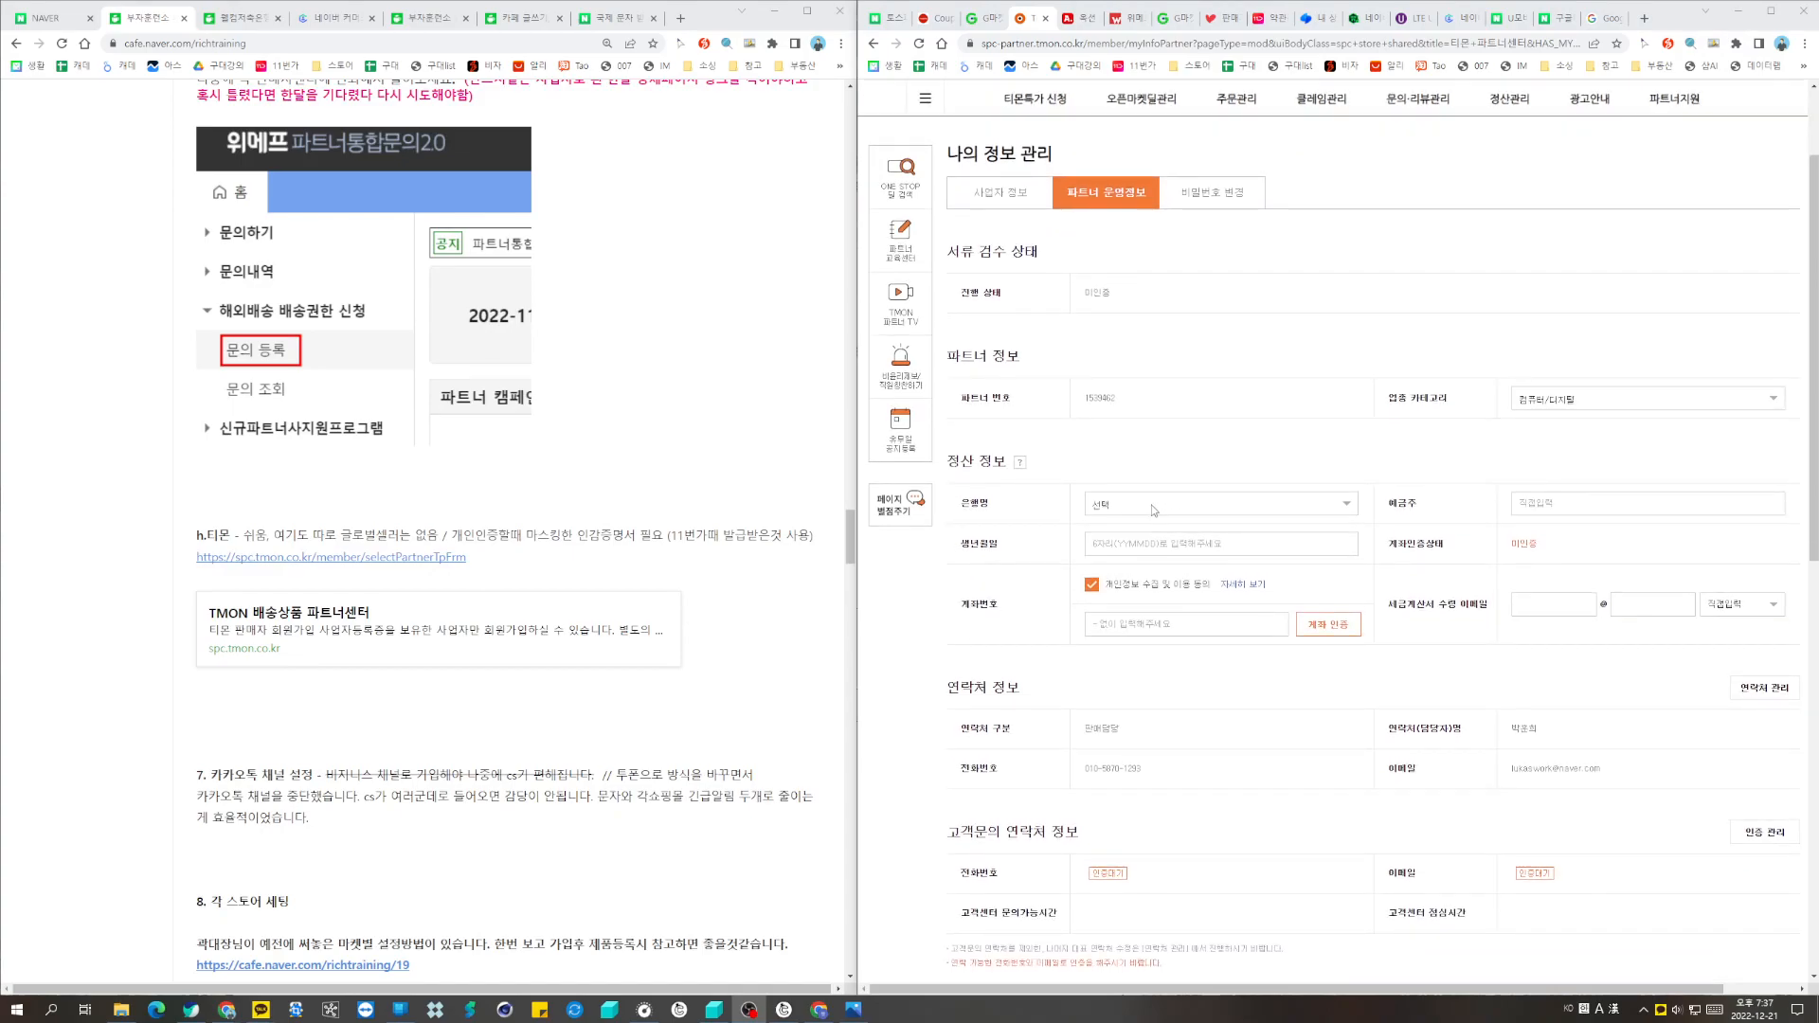
left_click(1154, 510)
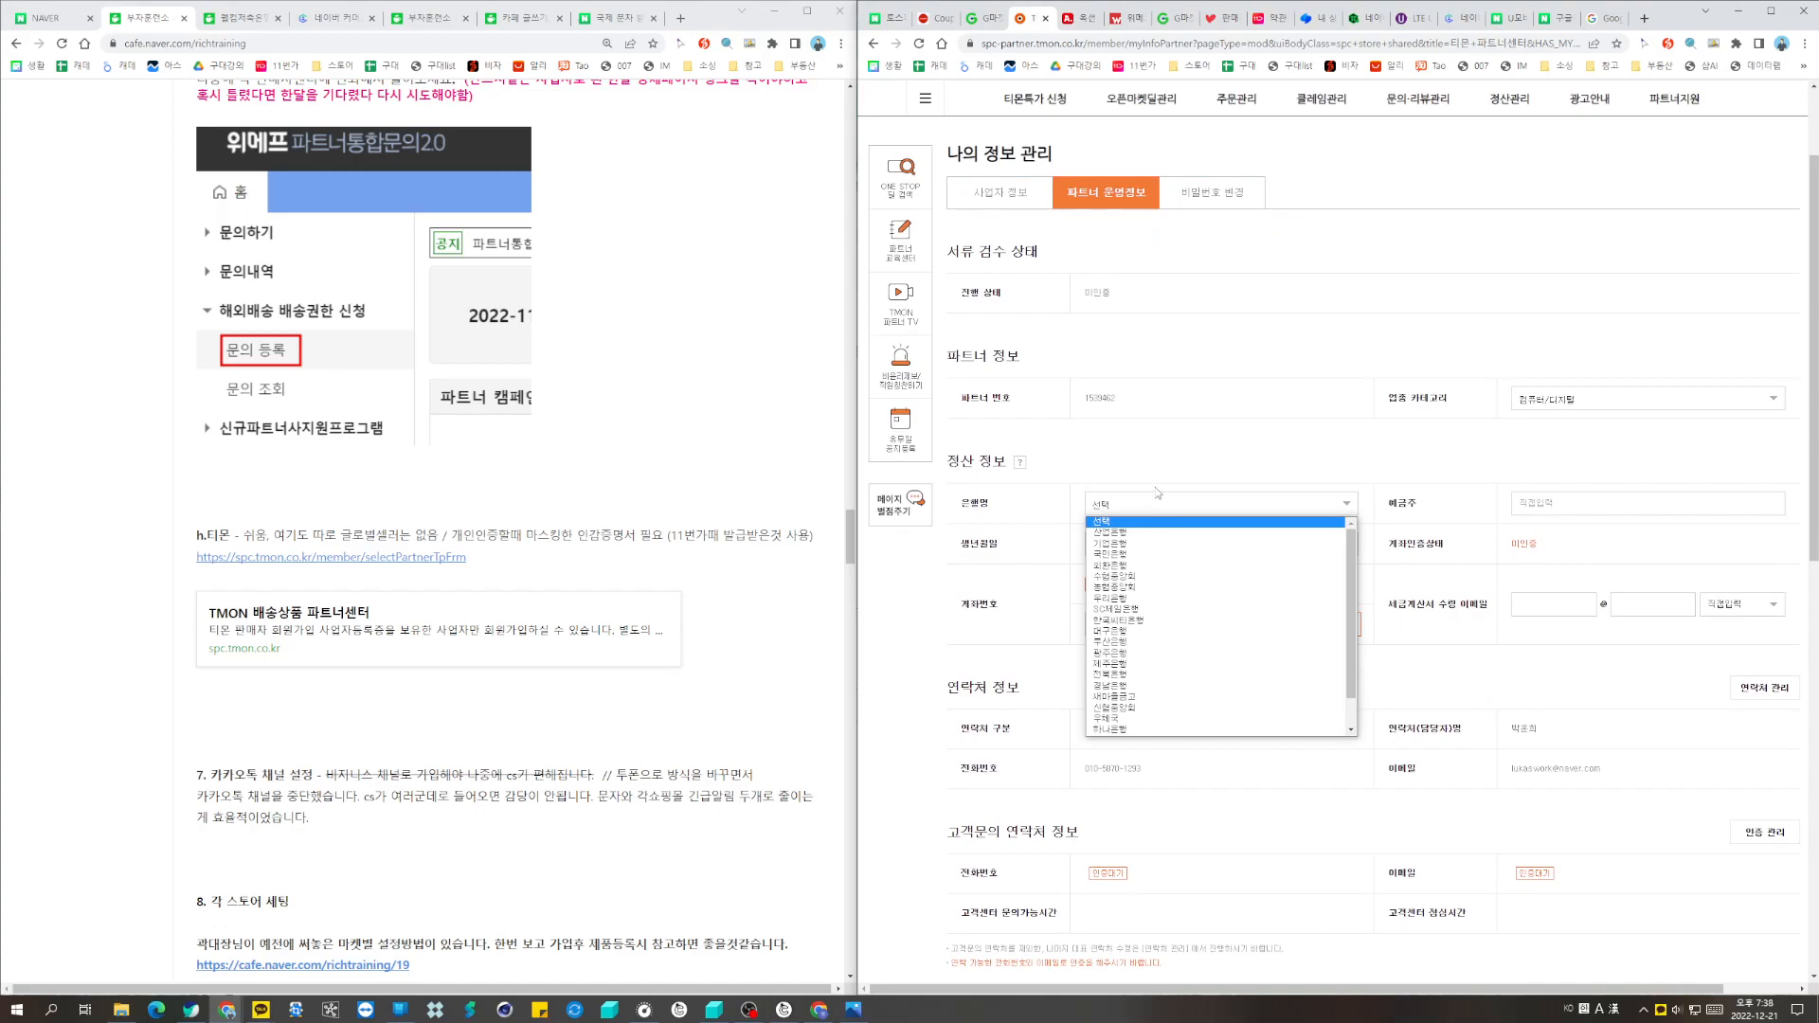
left_click(1150, 554)
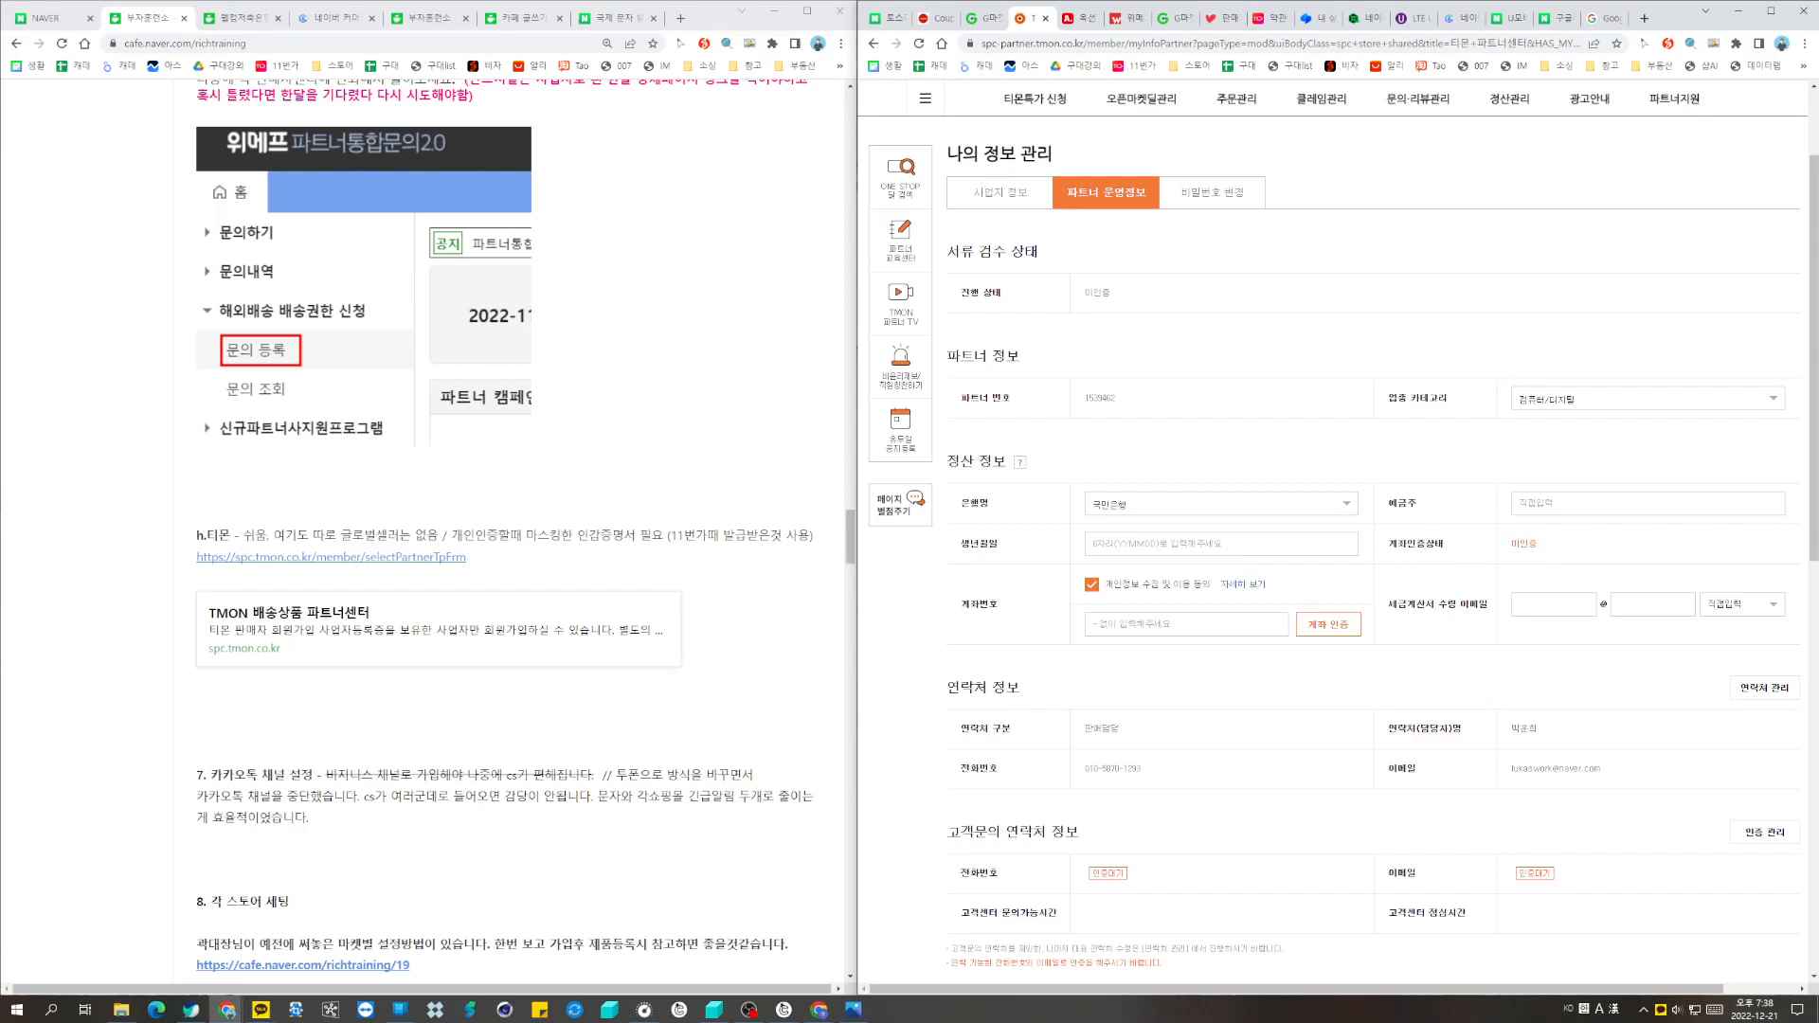
left_click(1593, 507)
left_click(1601, 597)
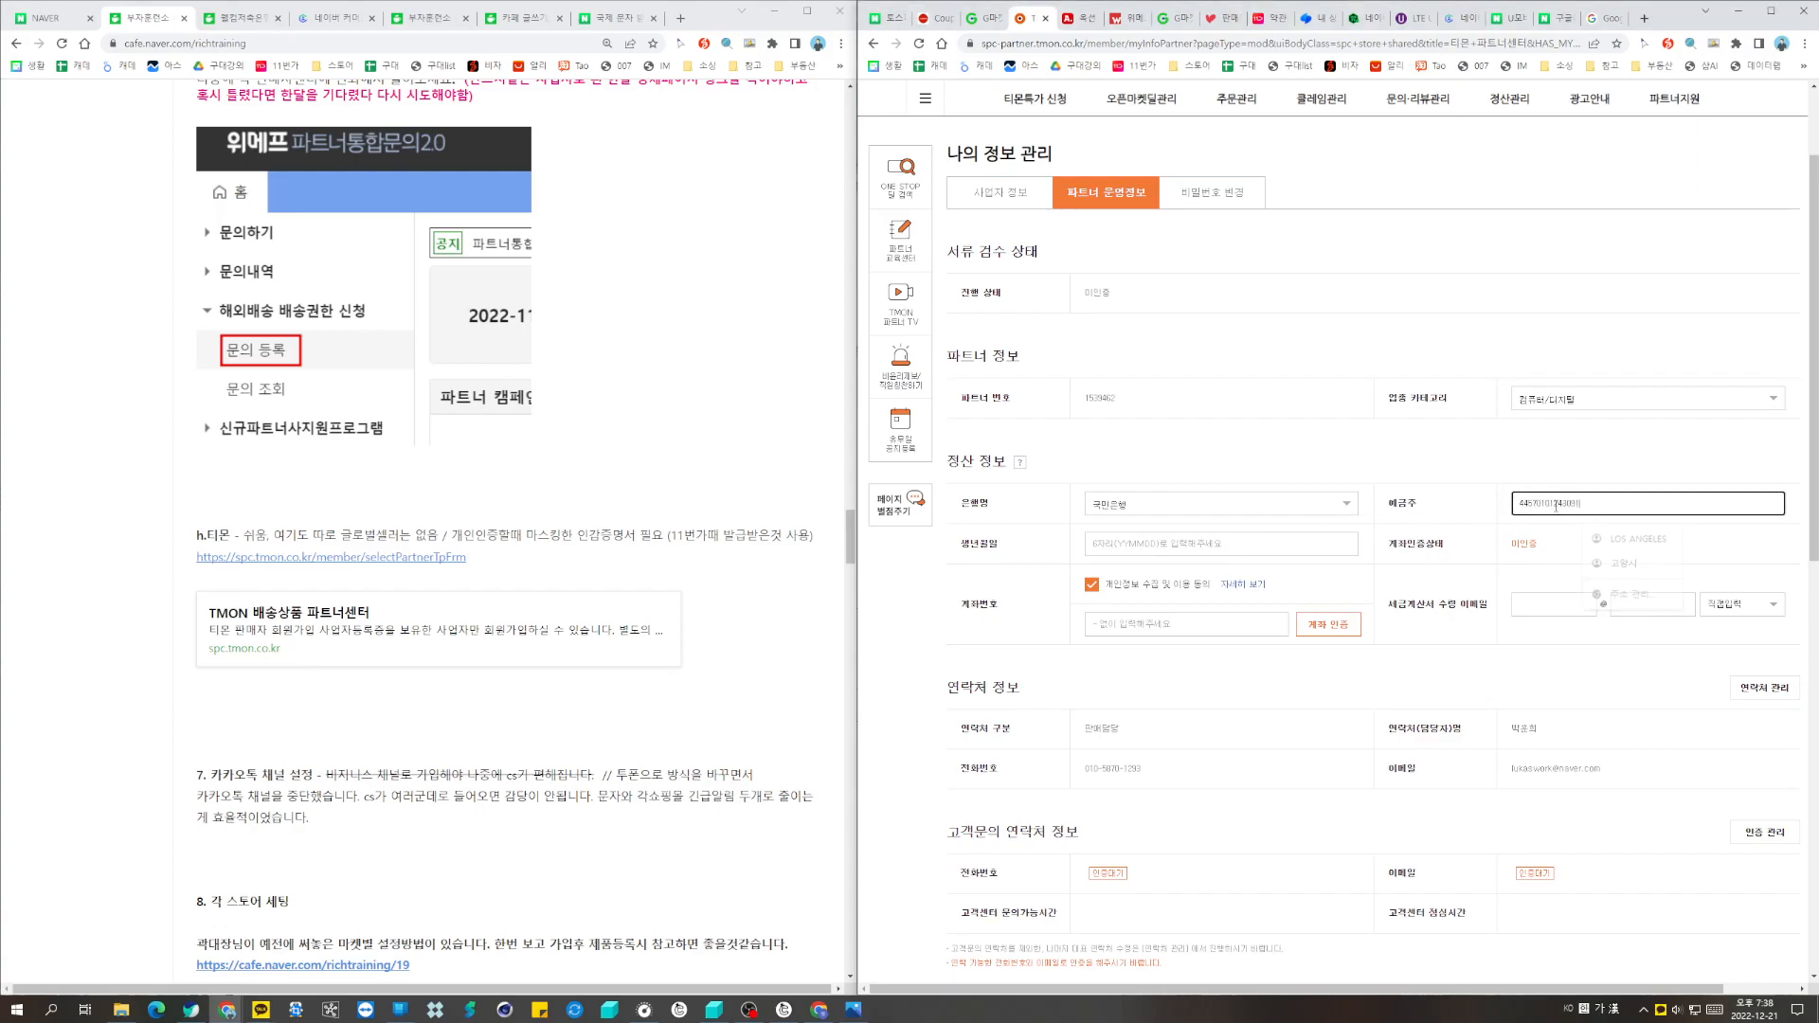
left_click(1270, 540)
type("445701")
key("shift+Tab")
key("ctrl+c")
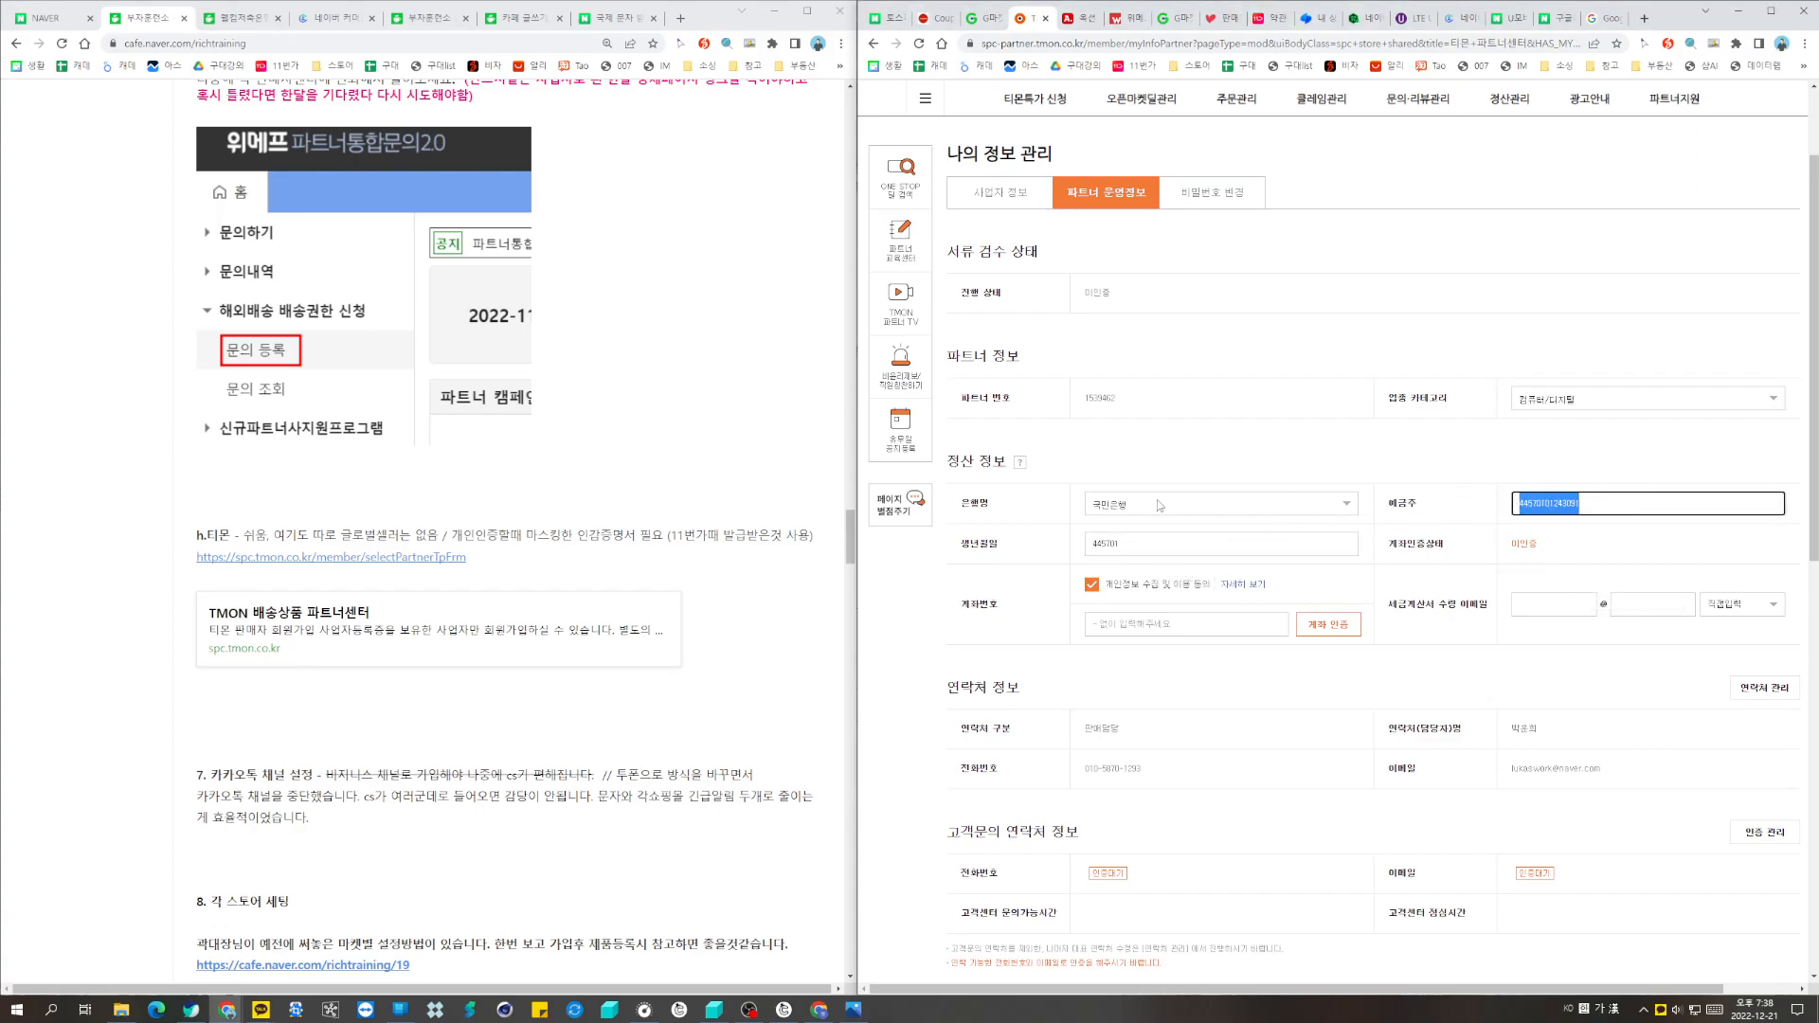
- Paste in the settlement account number and correct the birth date entry
left_click(1128, 625)
key("ctrl+v")
left_click_drag(1130, 547, 999, 544)
type("7")
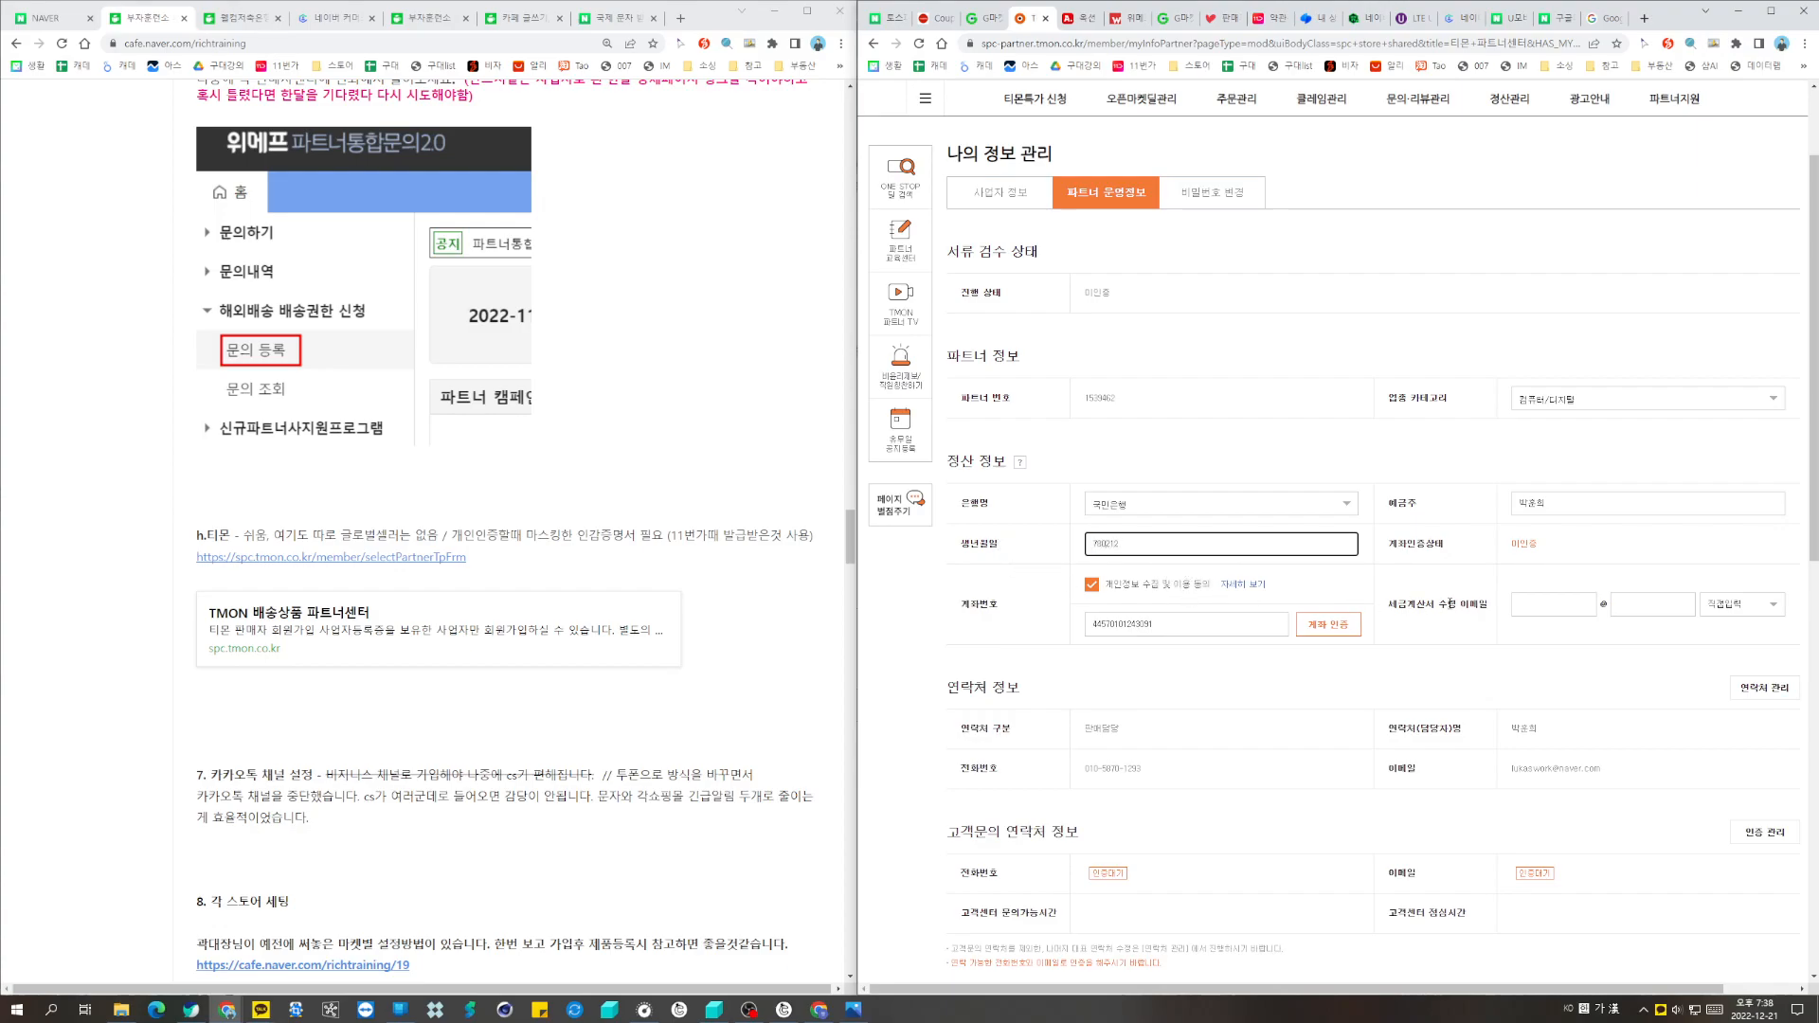
- Set the tax-invoice e-mail ID from autofill with the naver.com domain
left_click(1516, 601)
left_click(1567, 637)
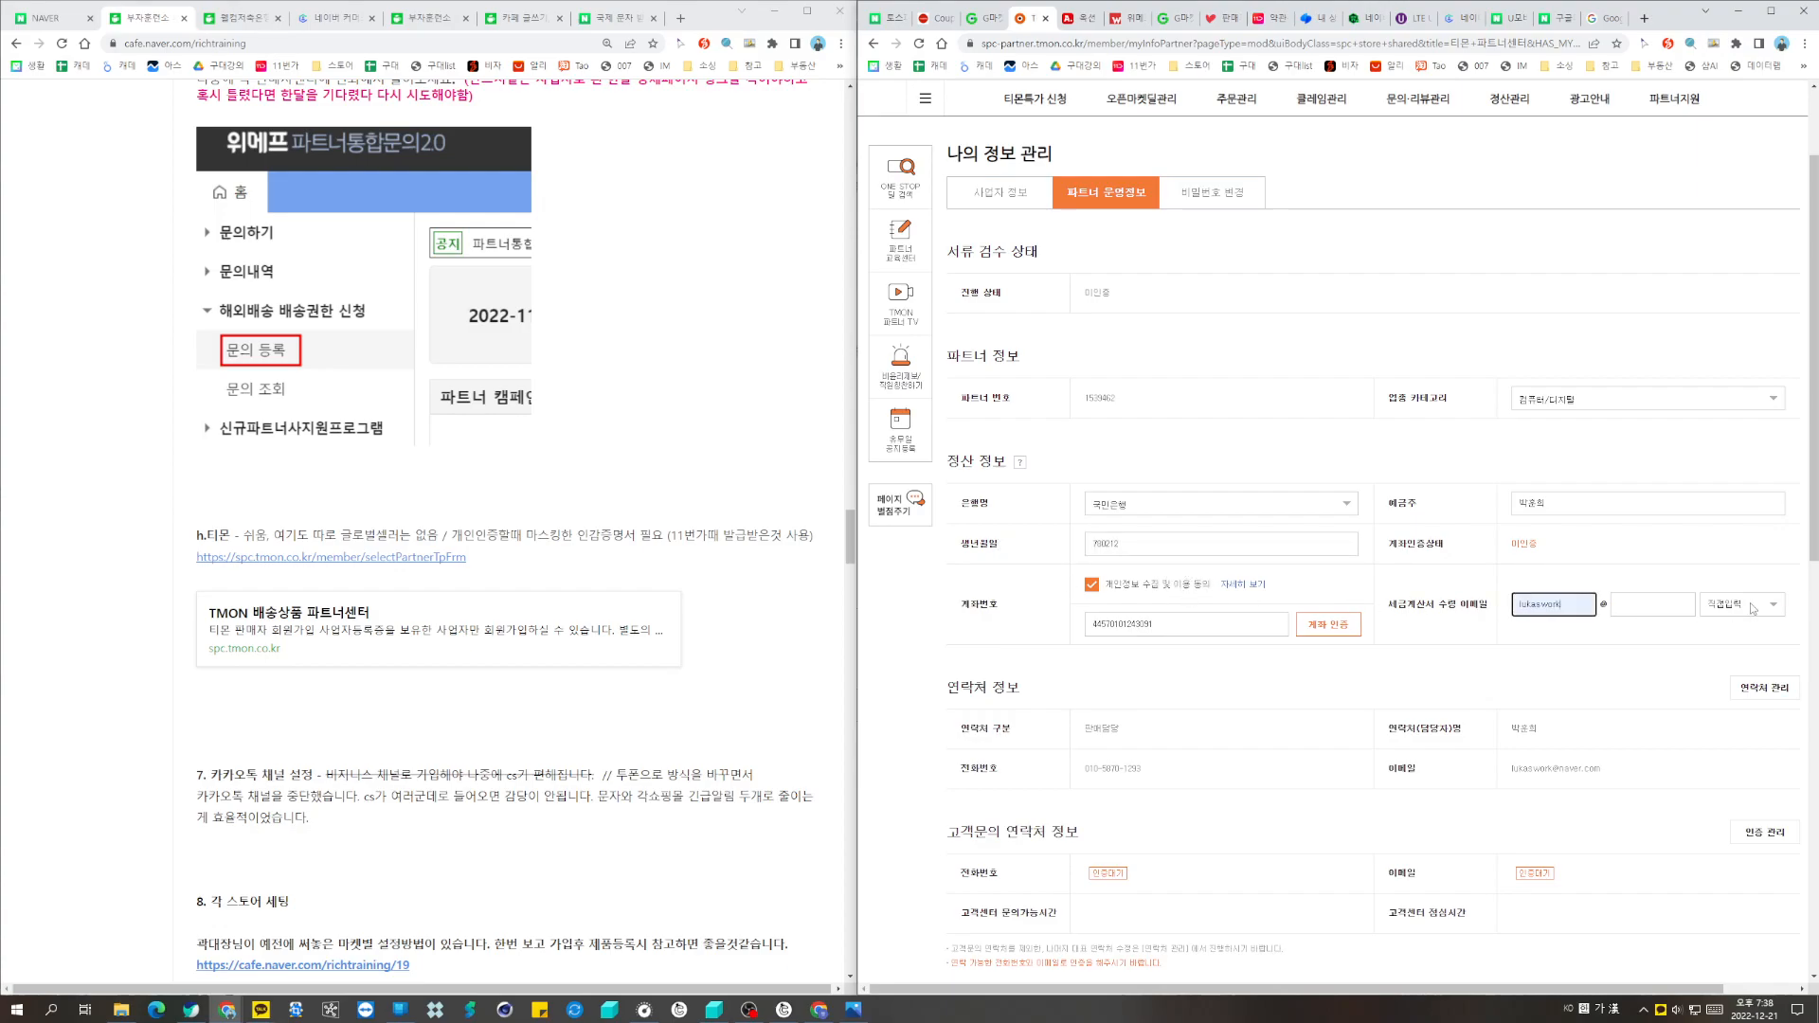
left_click(1741, 604)
left_click(1738, 632)
scroll(1072, 700, "down", 4)
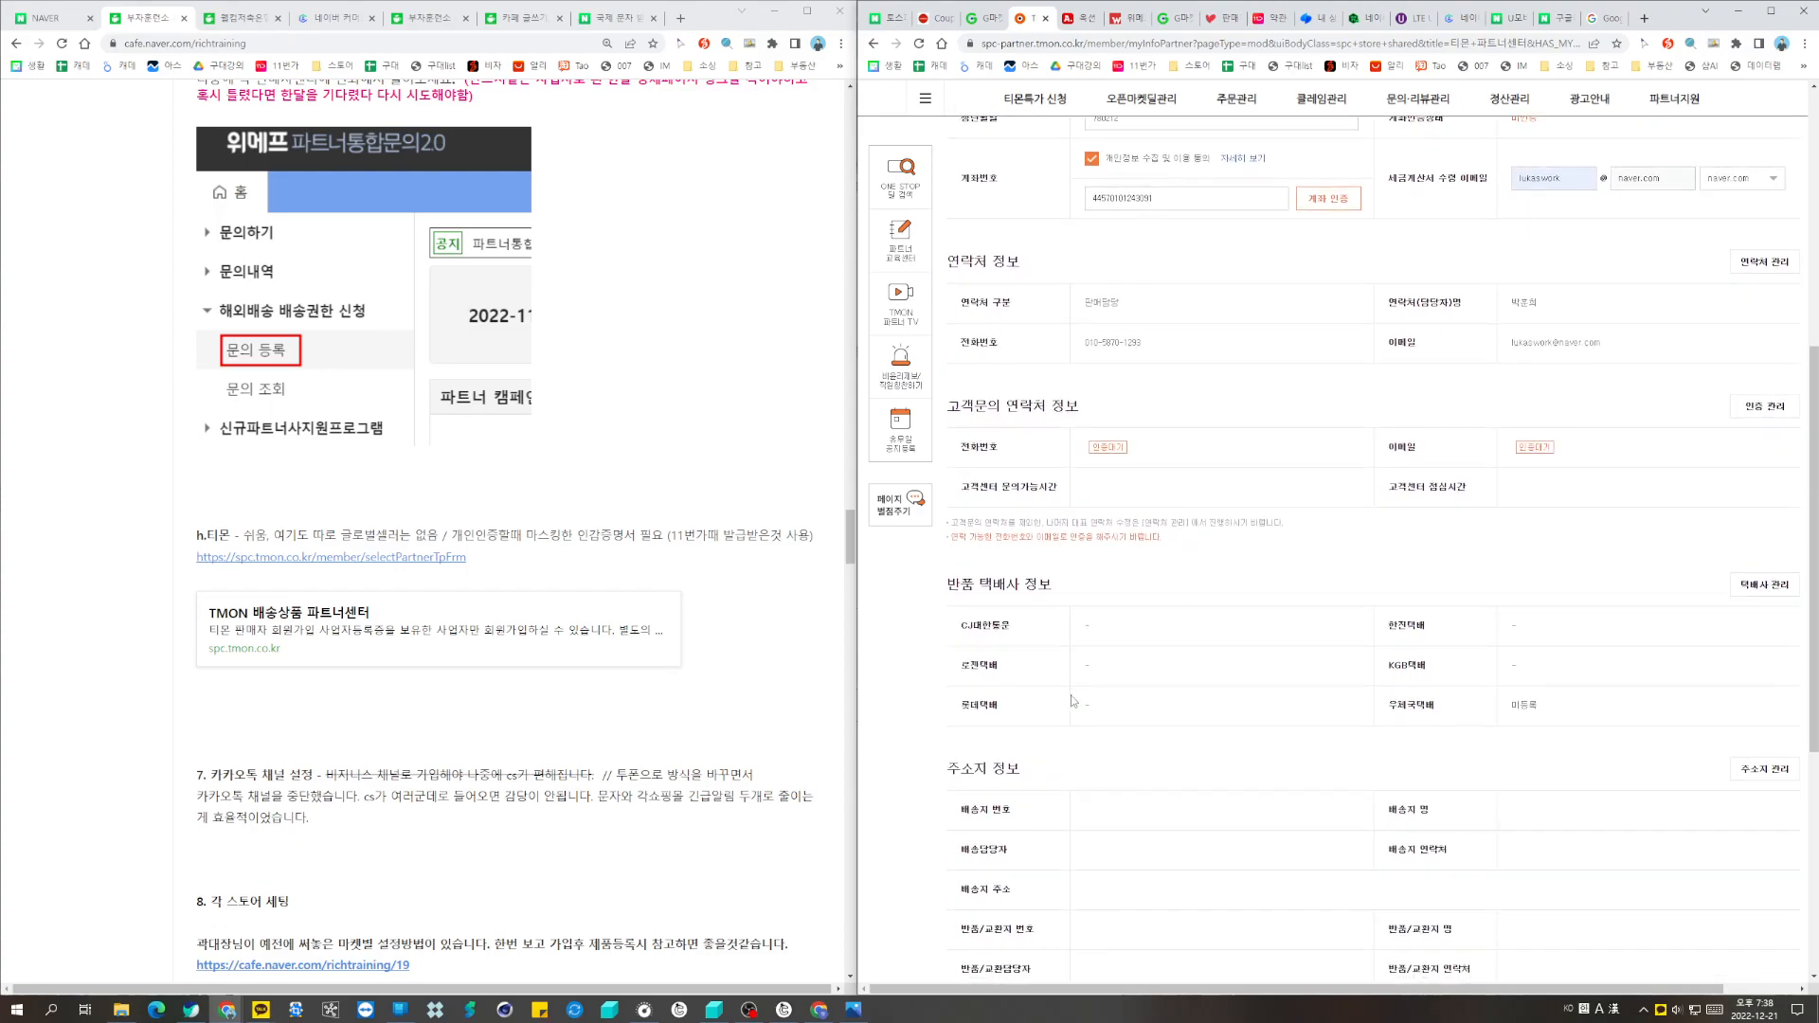
scroll(1508, 536, "down", 2)
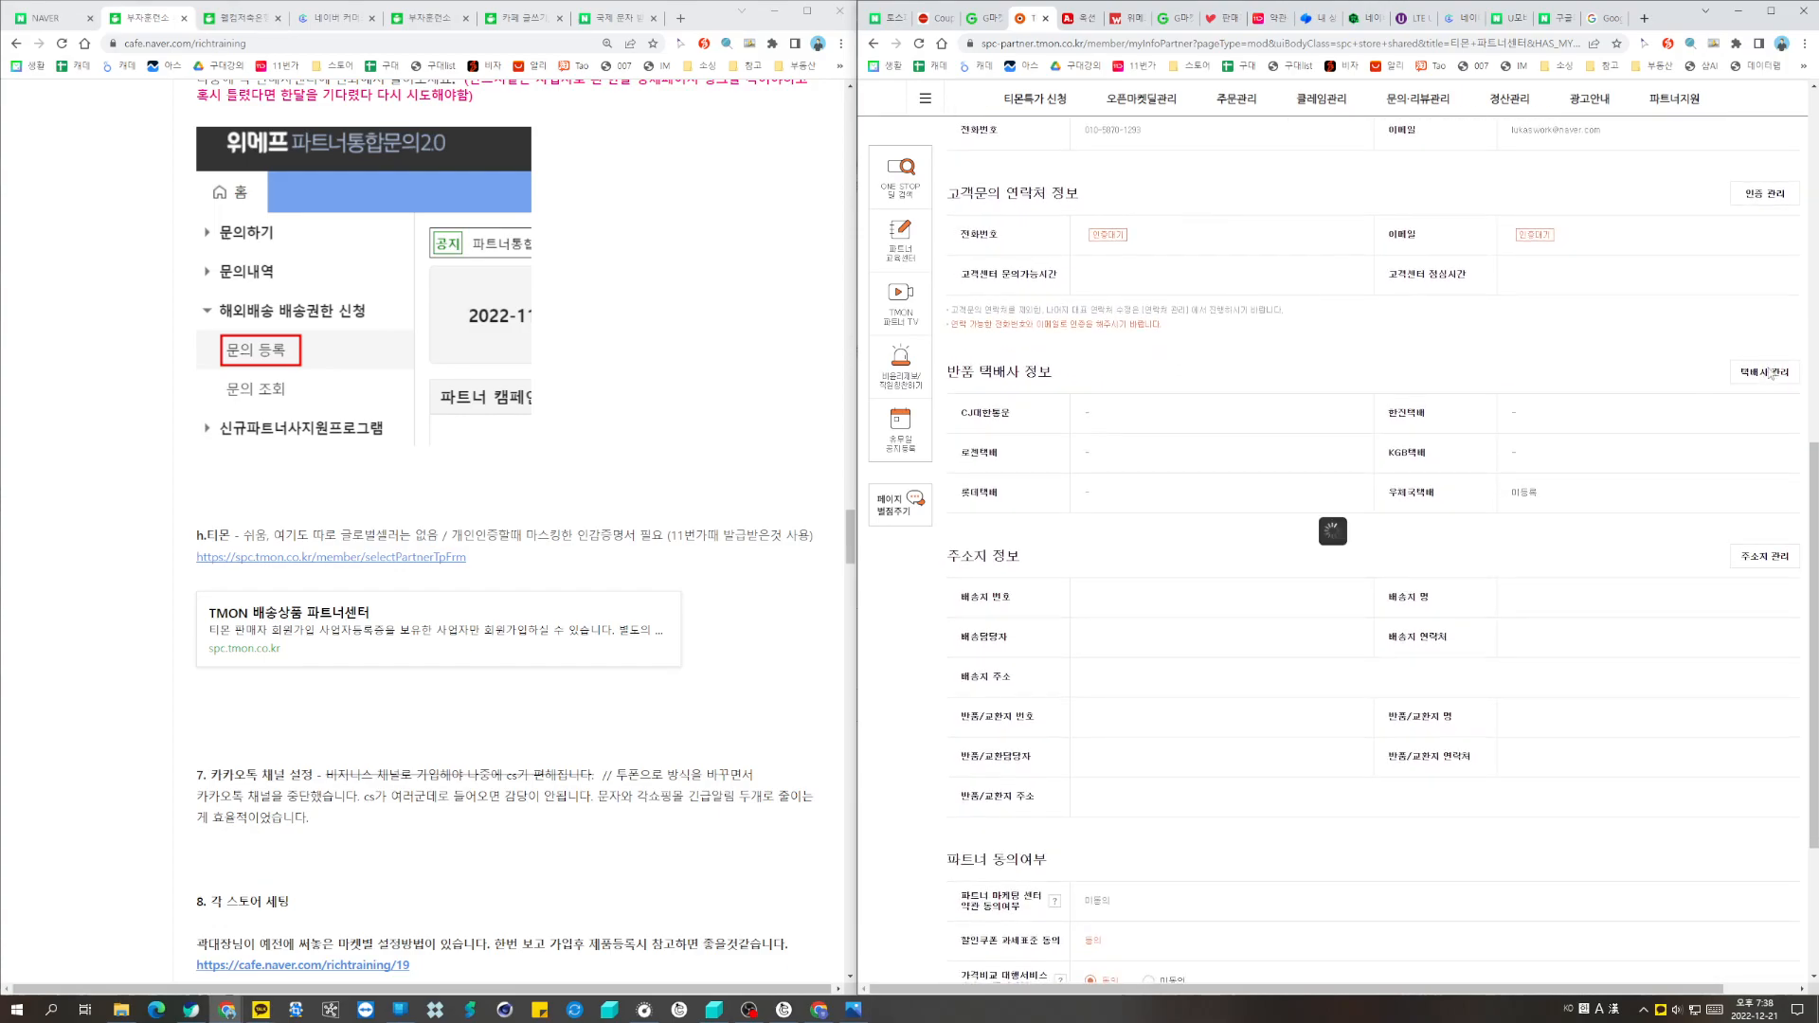
left_click(1735, 372)
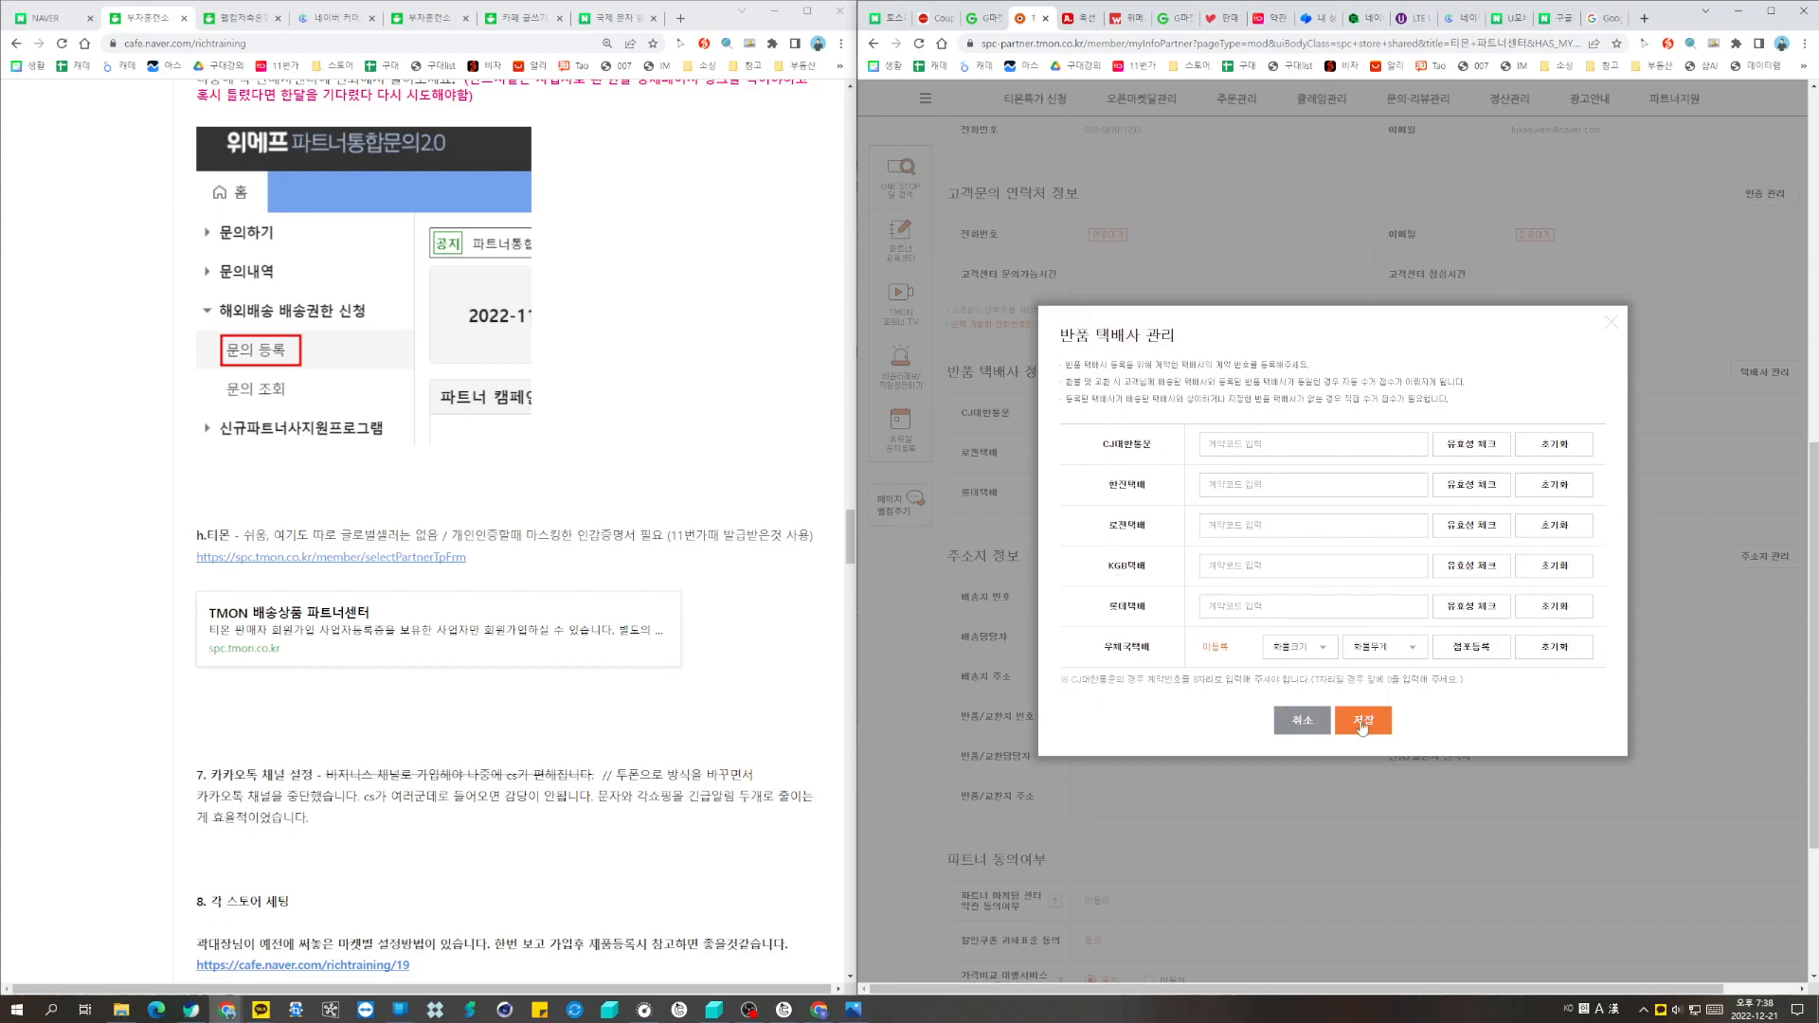
- Close the return courier settings unchanged and scroll to the customer-inquiry contact section
left_click(1309, 724)
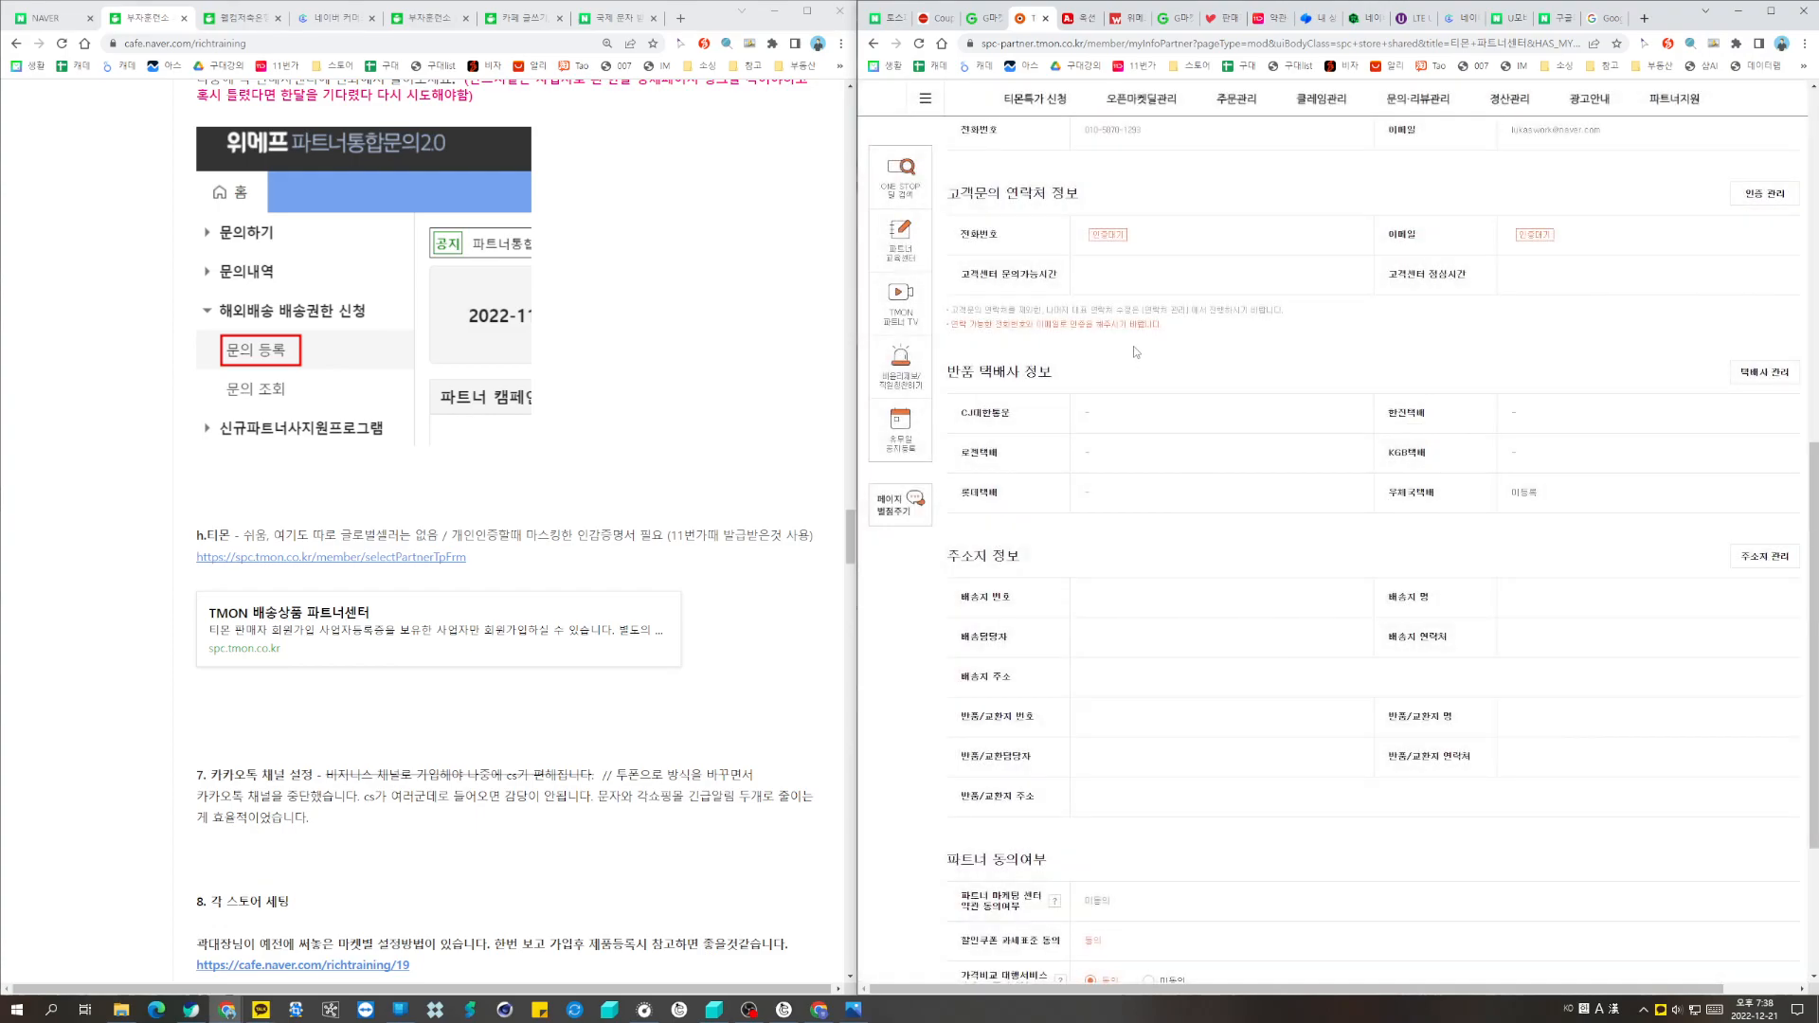
scroll(1421, 492, "down", 1)
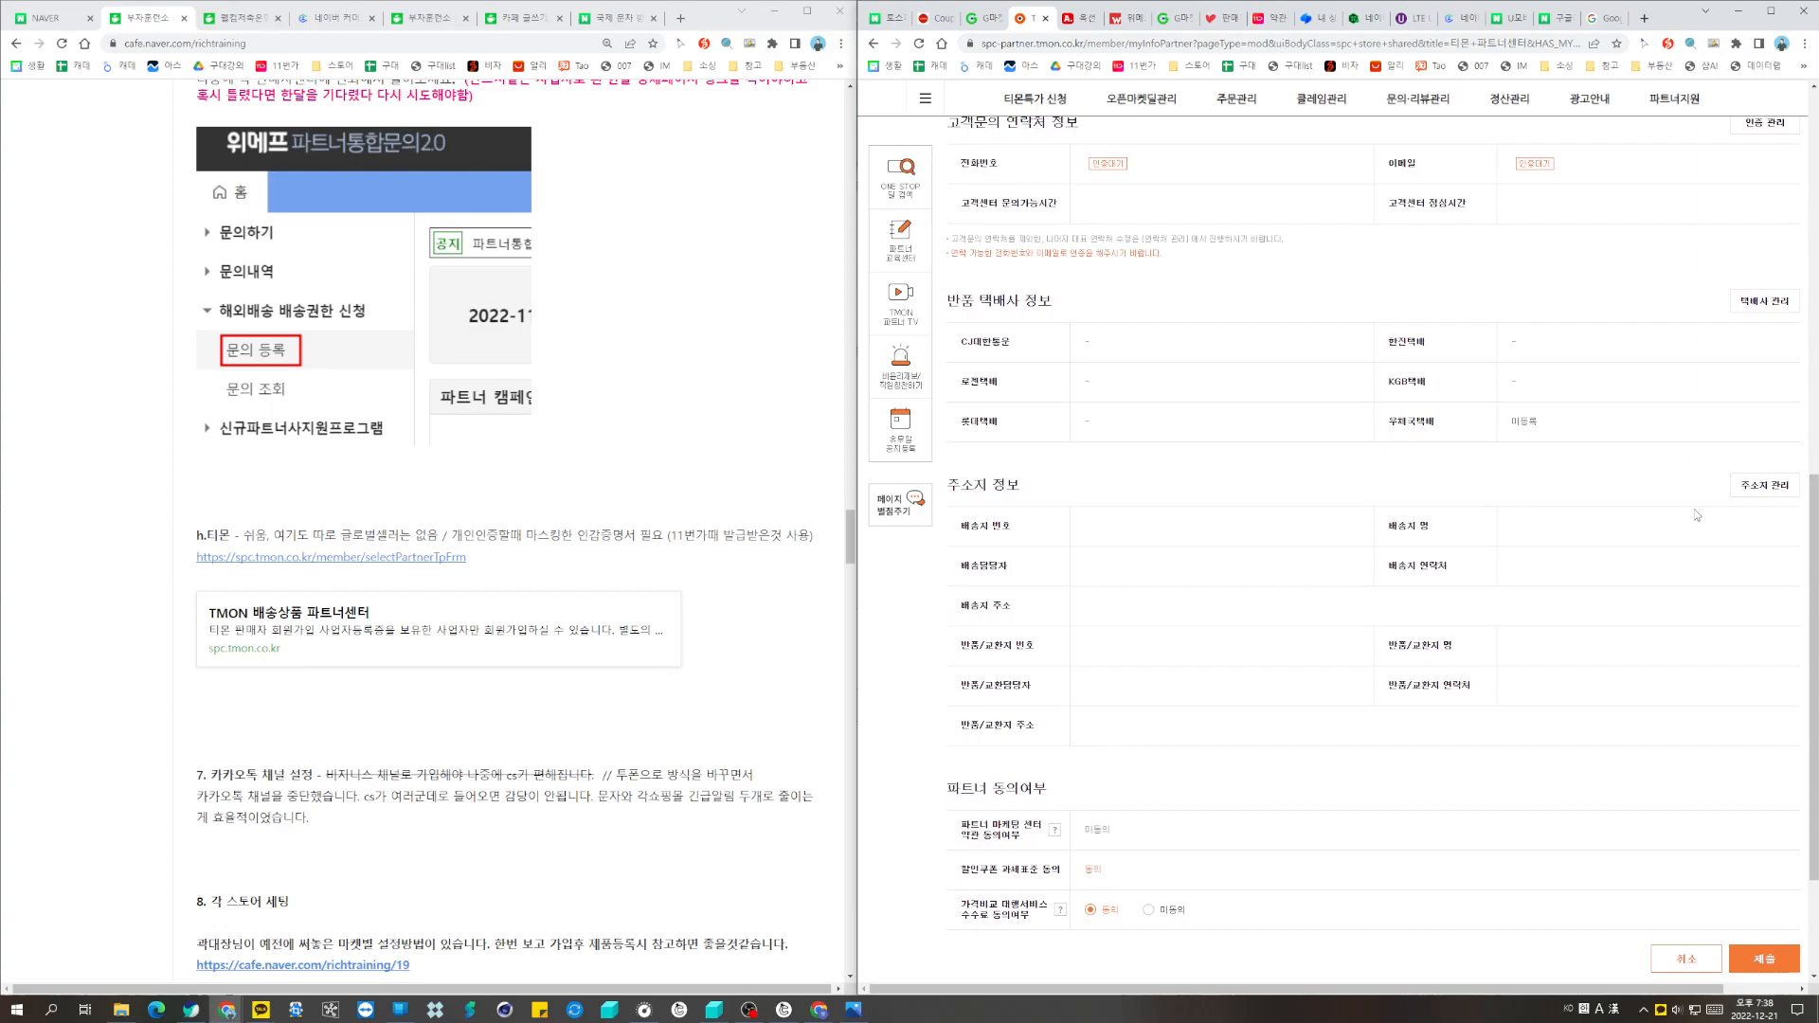
scroll(1657, 600, "down", 2)
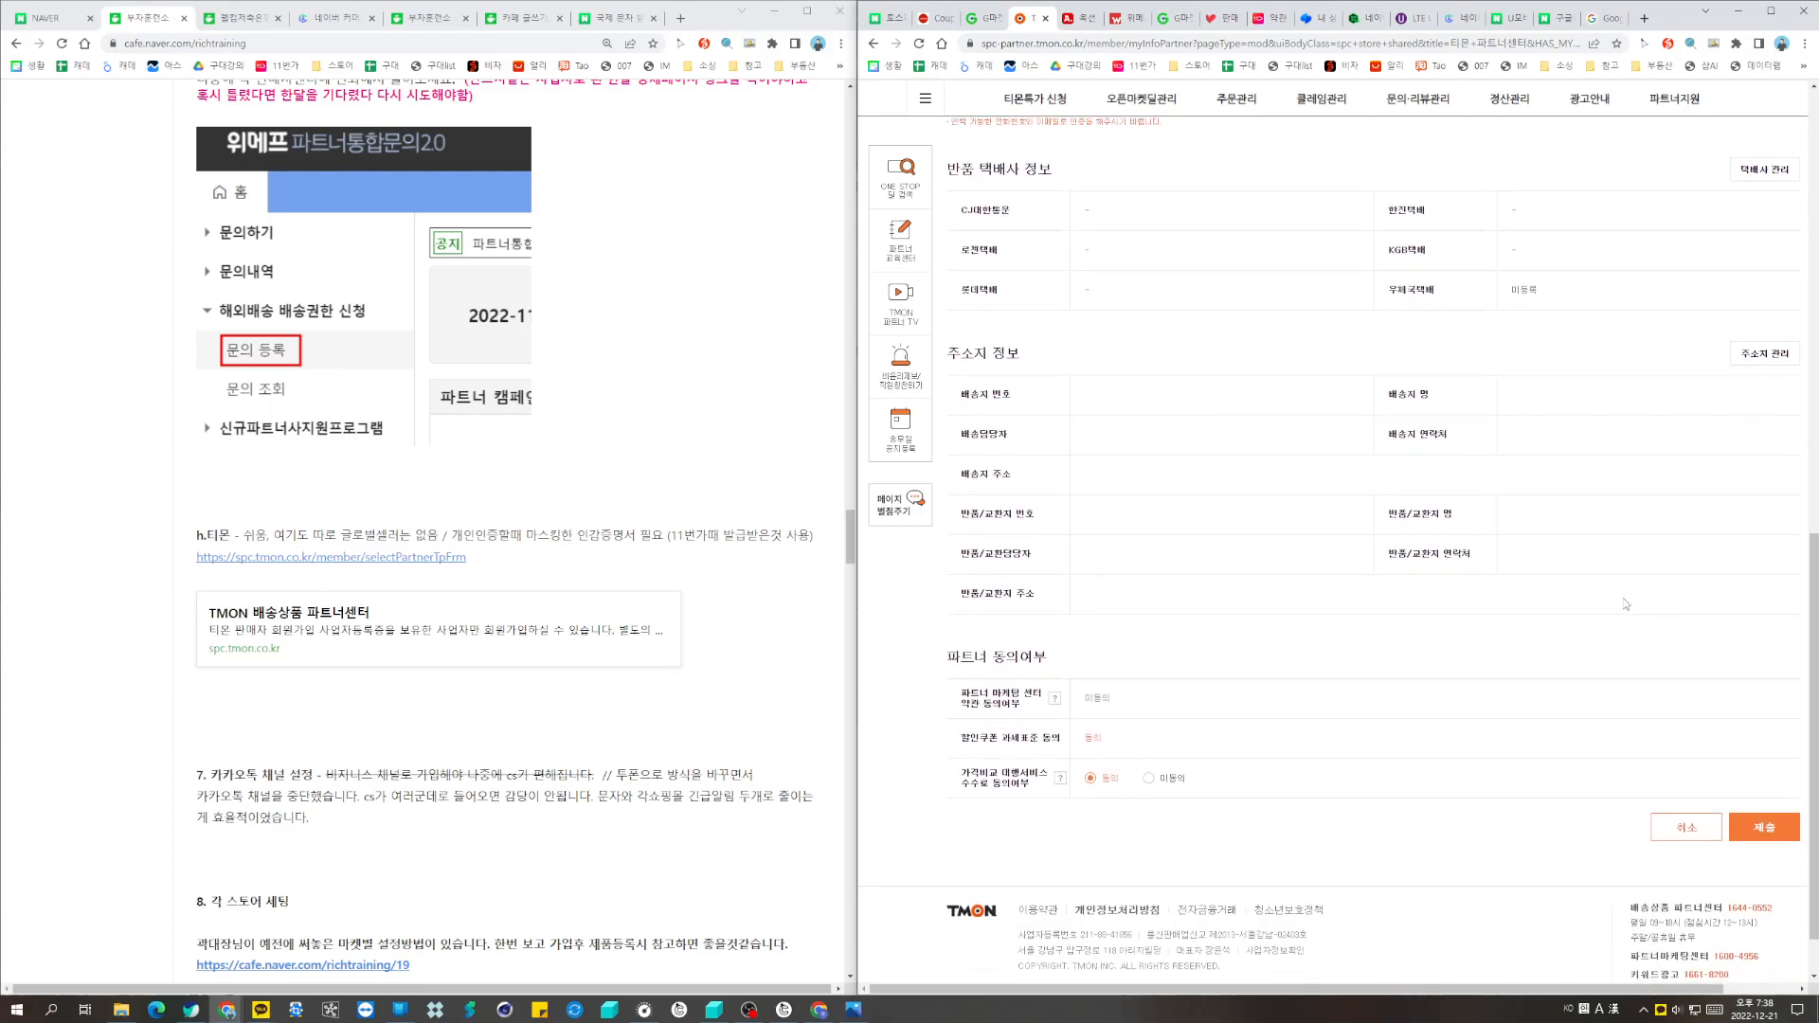
scroll(1625, 604, "up", 1)
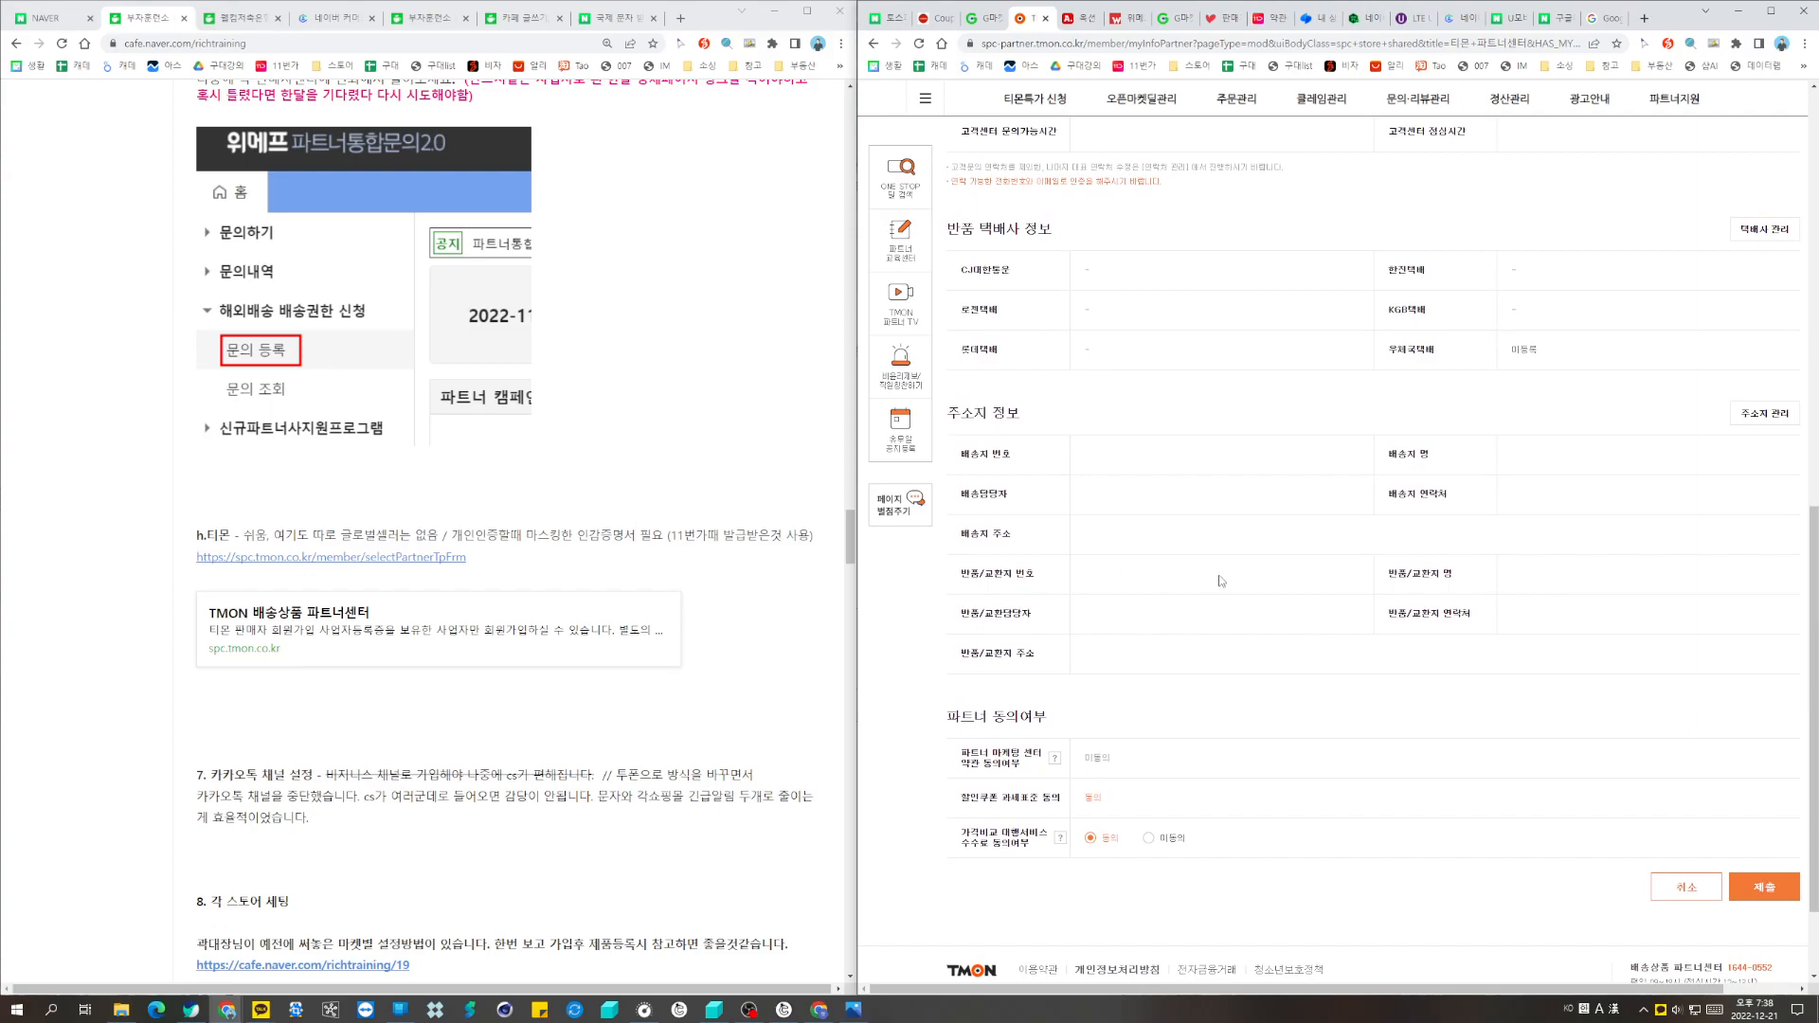
scroll(1303, 594, "up", 3)
scroll(1304, 595, "down", 1)
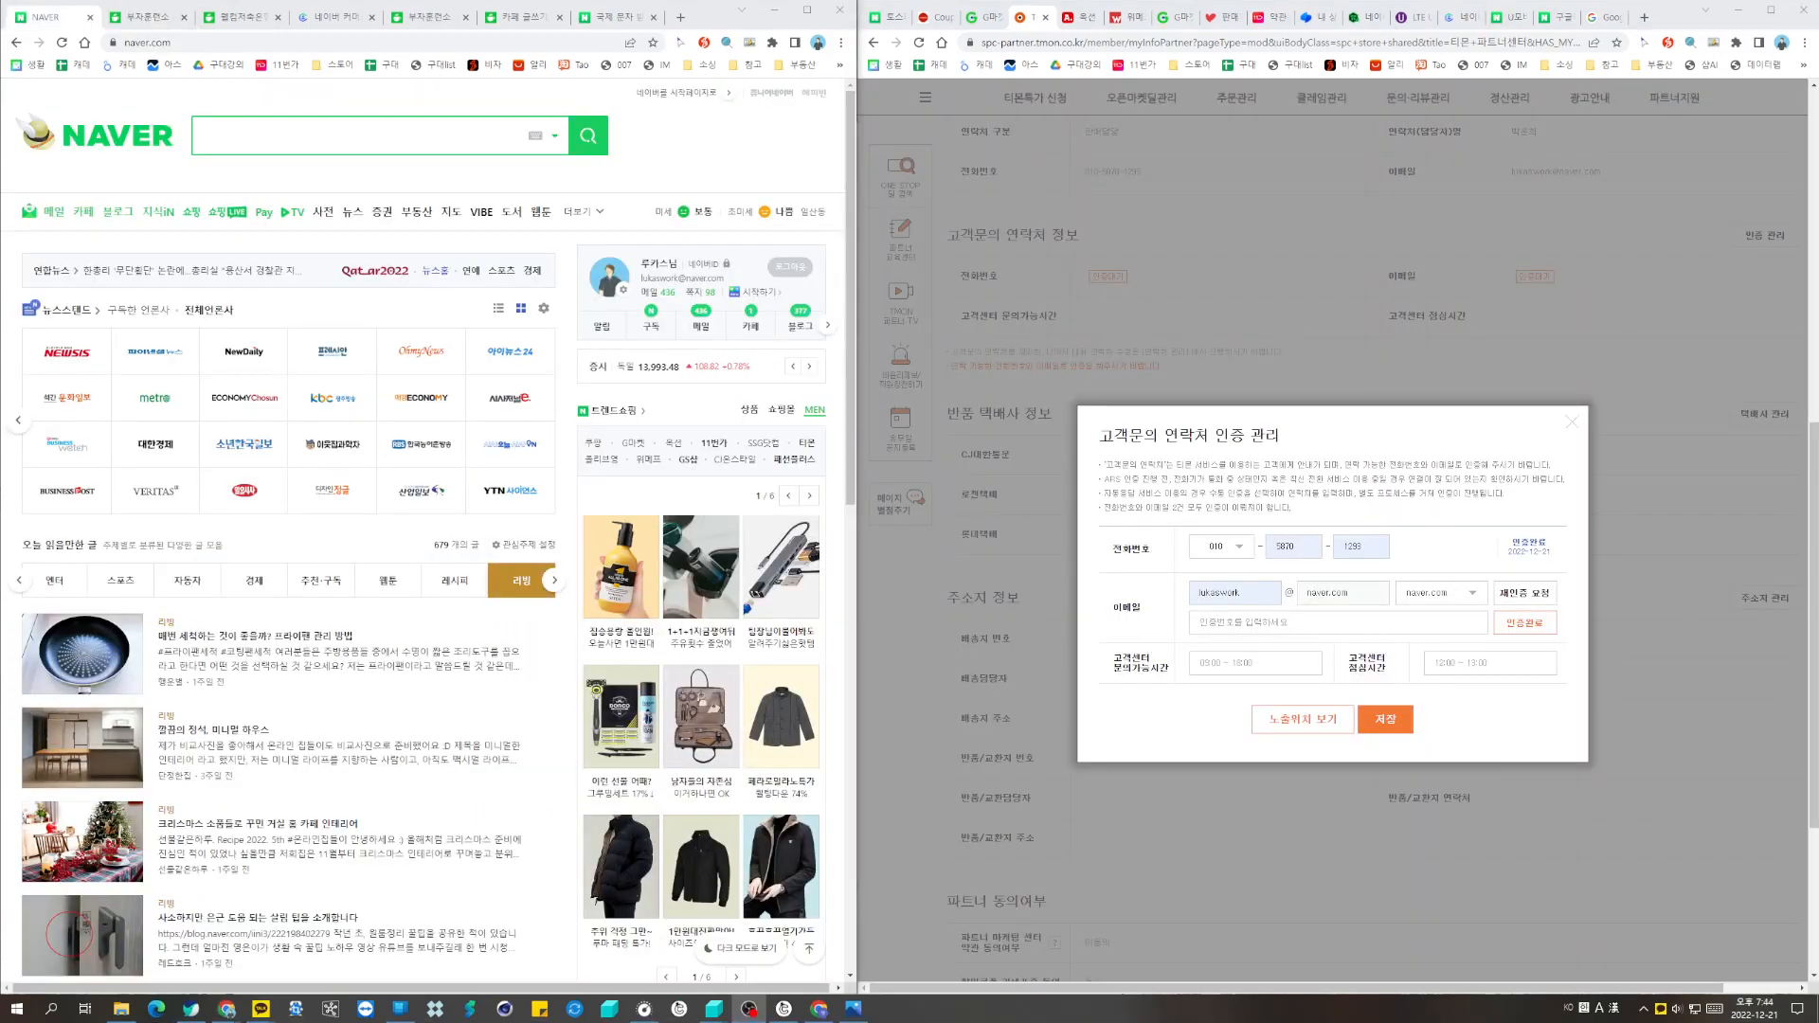
- Enter the e-mail verification code and complete the customer-inquiry e-mail verification
left_click(1290, 621)
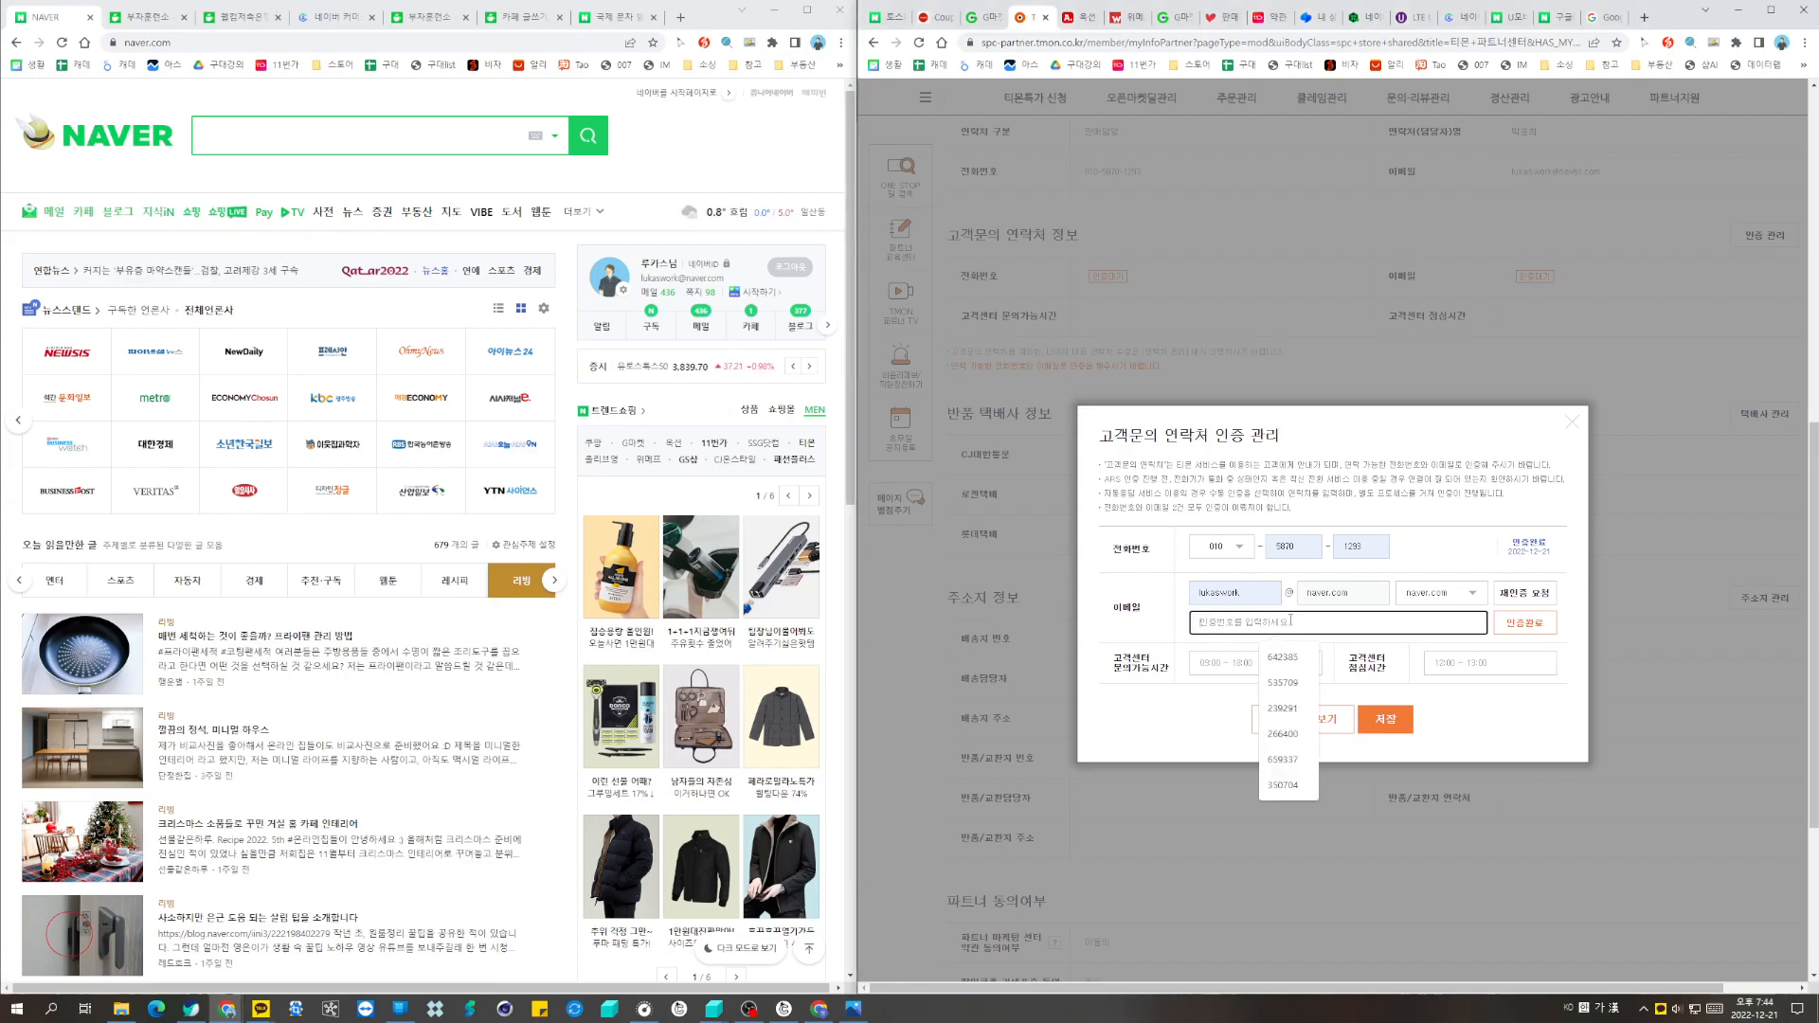
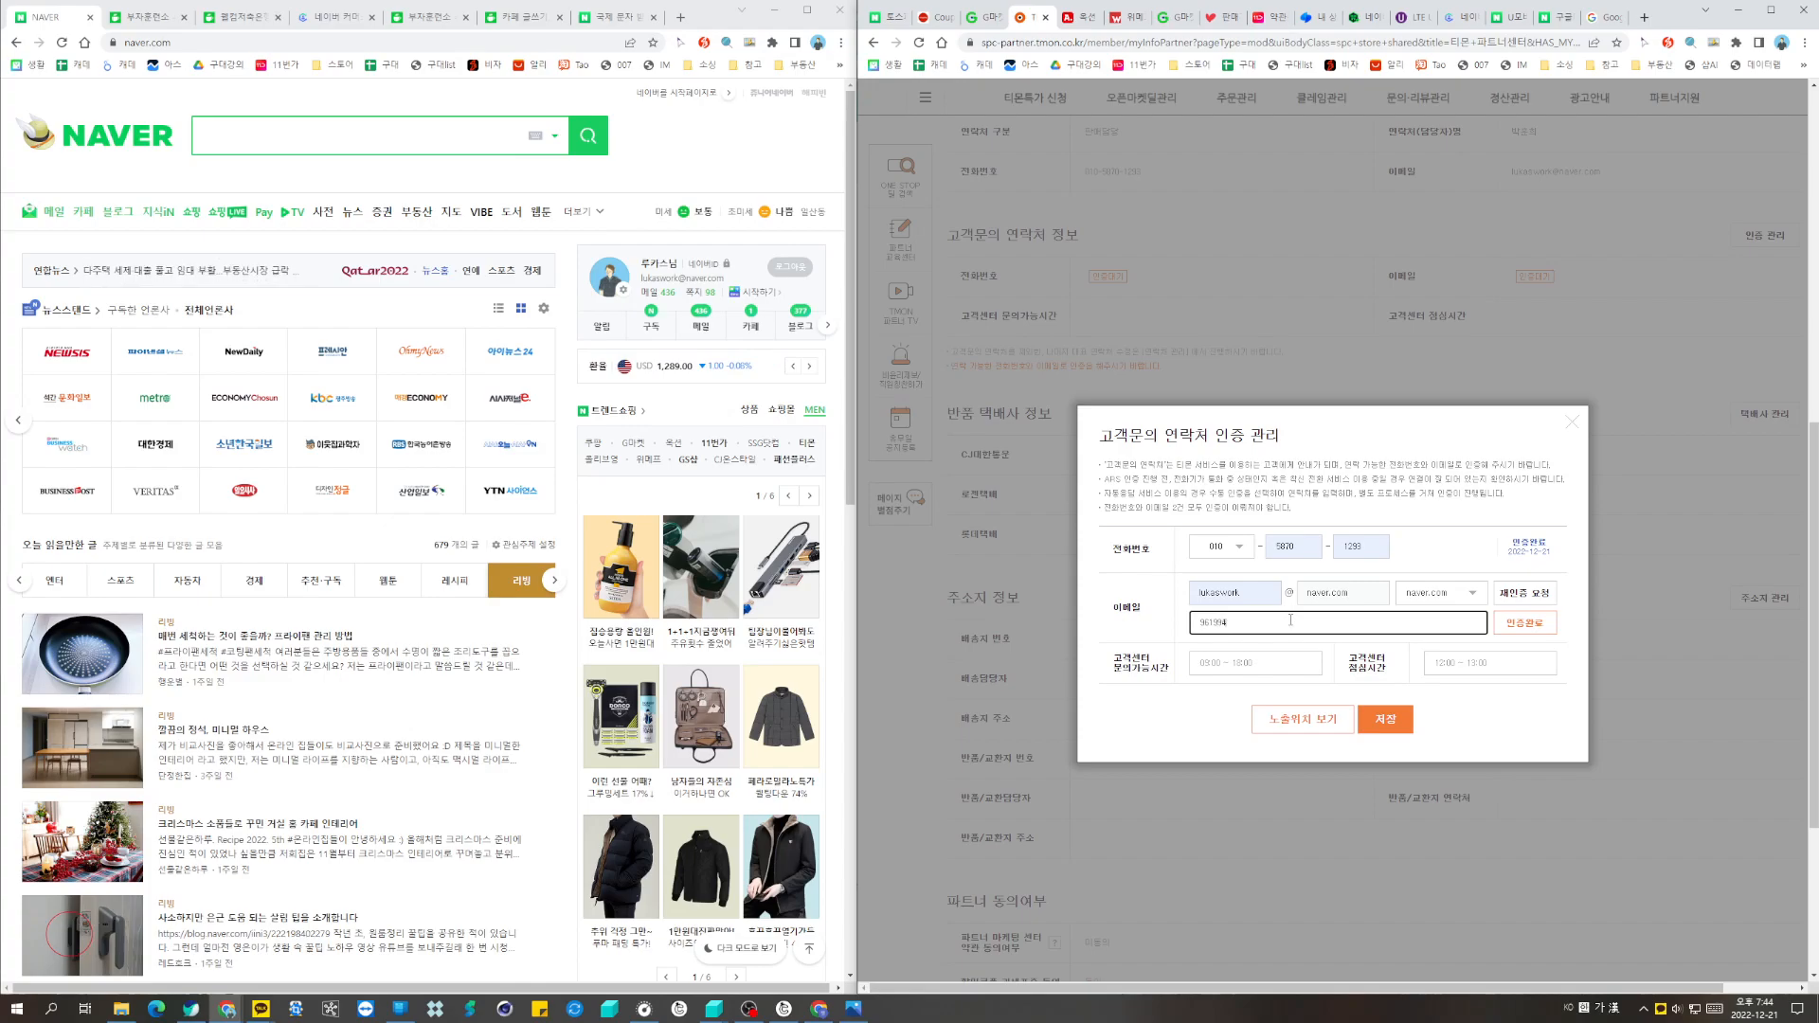
left_click(1521, 624)
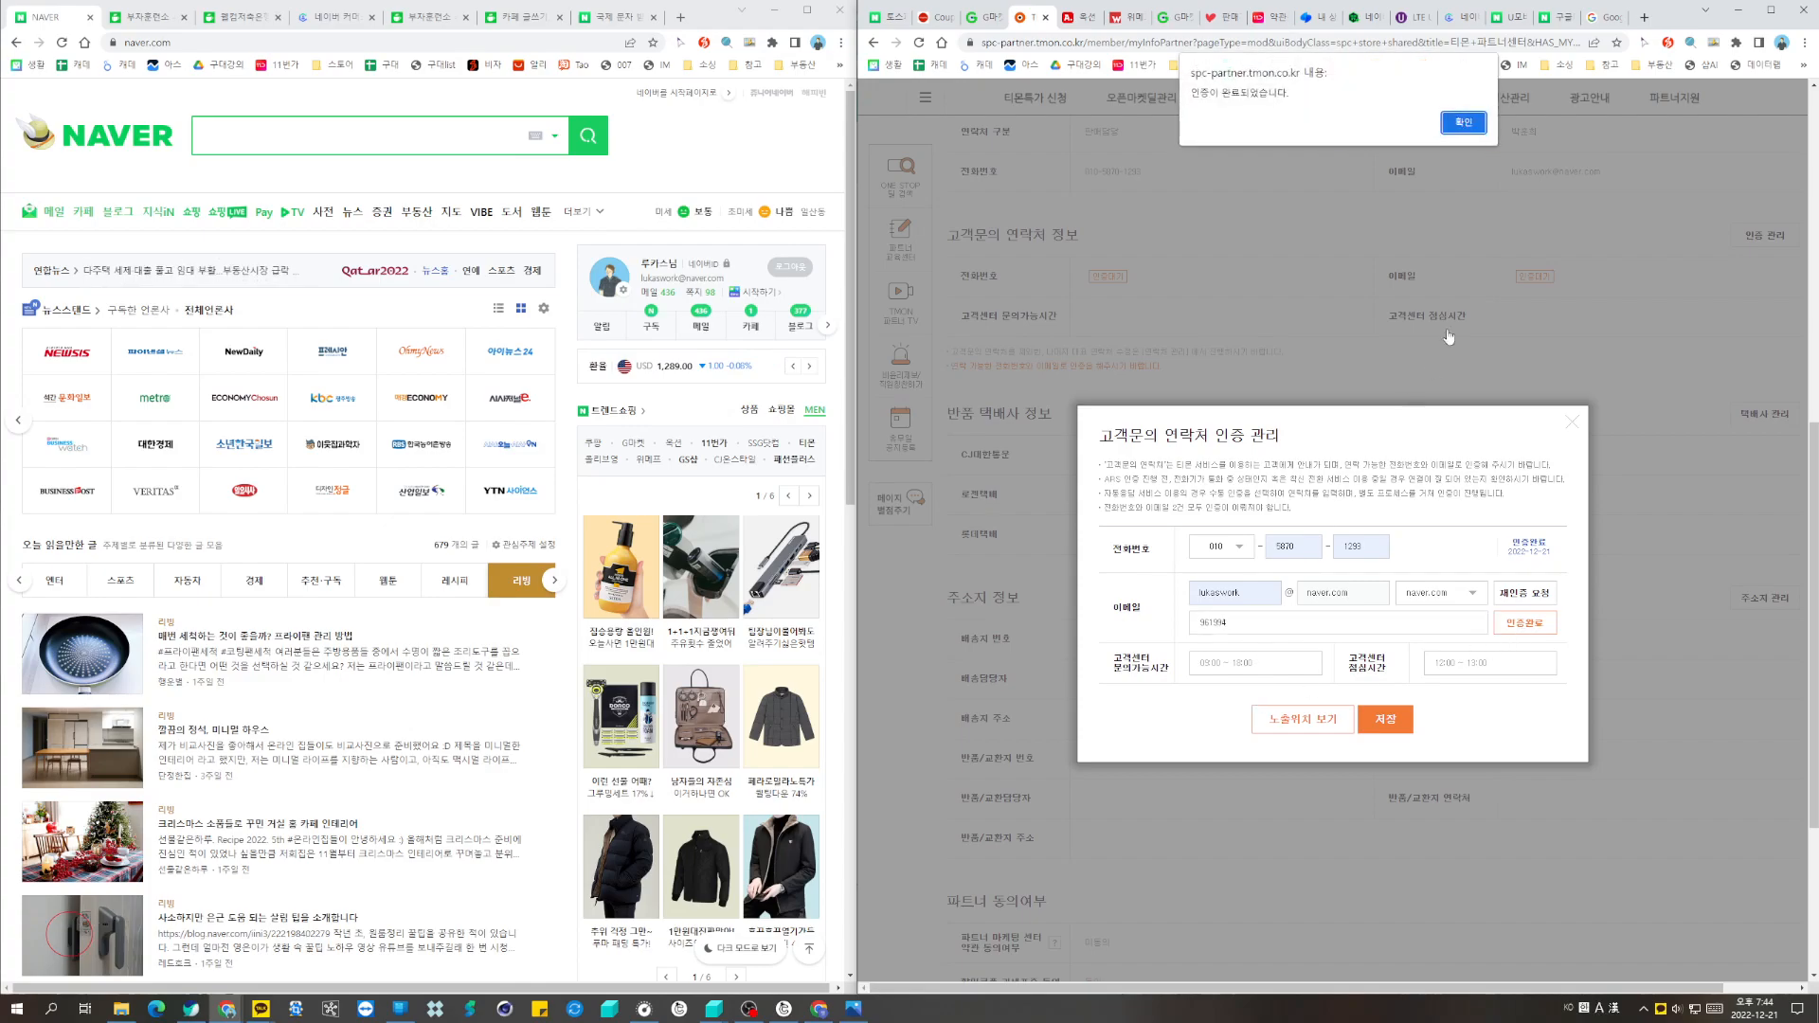
left_click(1464, 123)
- Set inquiry hours 09:00~18:00 and lunch break 12:00~13:00, then save the contact settings
left_click(1228, 640)
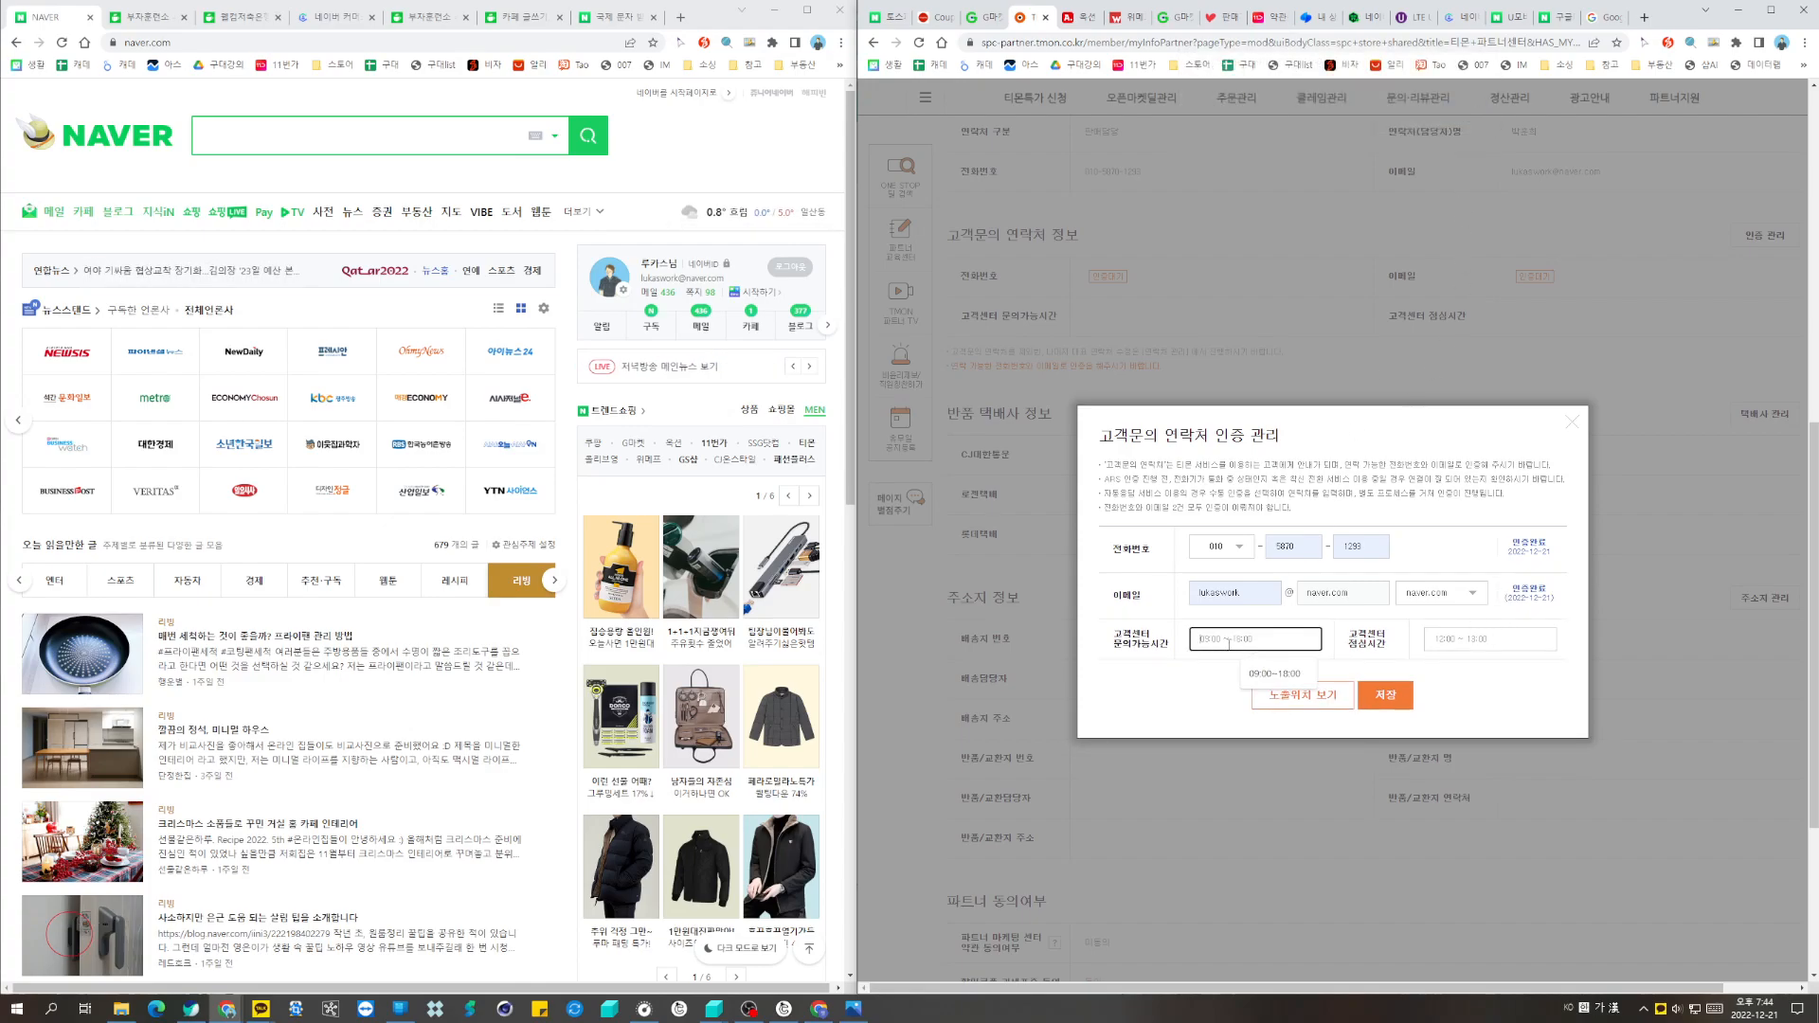
left_click(1272, 674)
left_click(1497, 639)
left_click(1506, 676)
left_click(1384, 697)
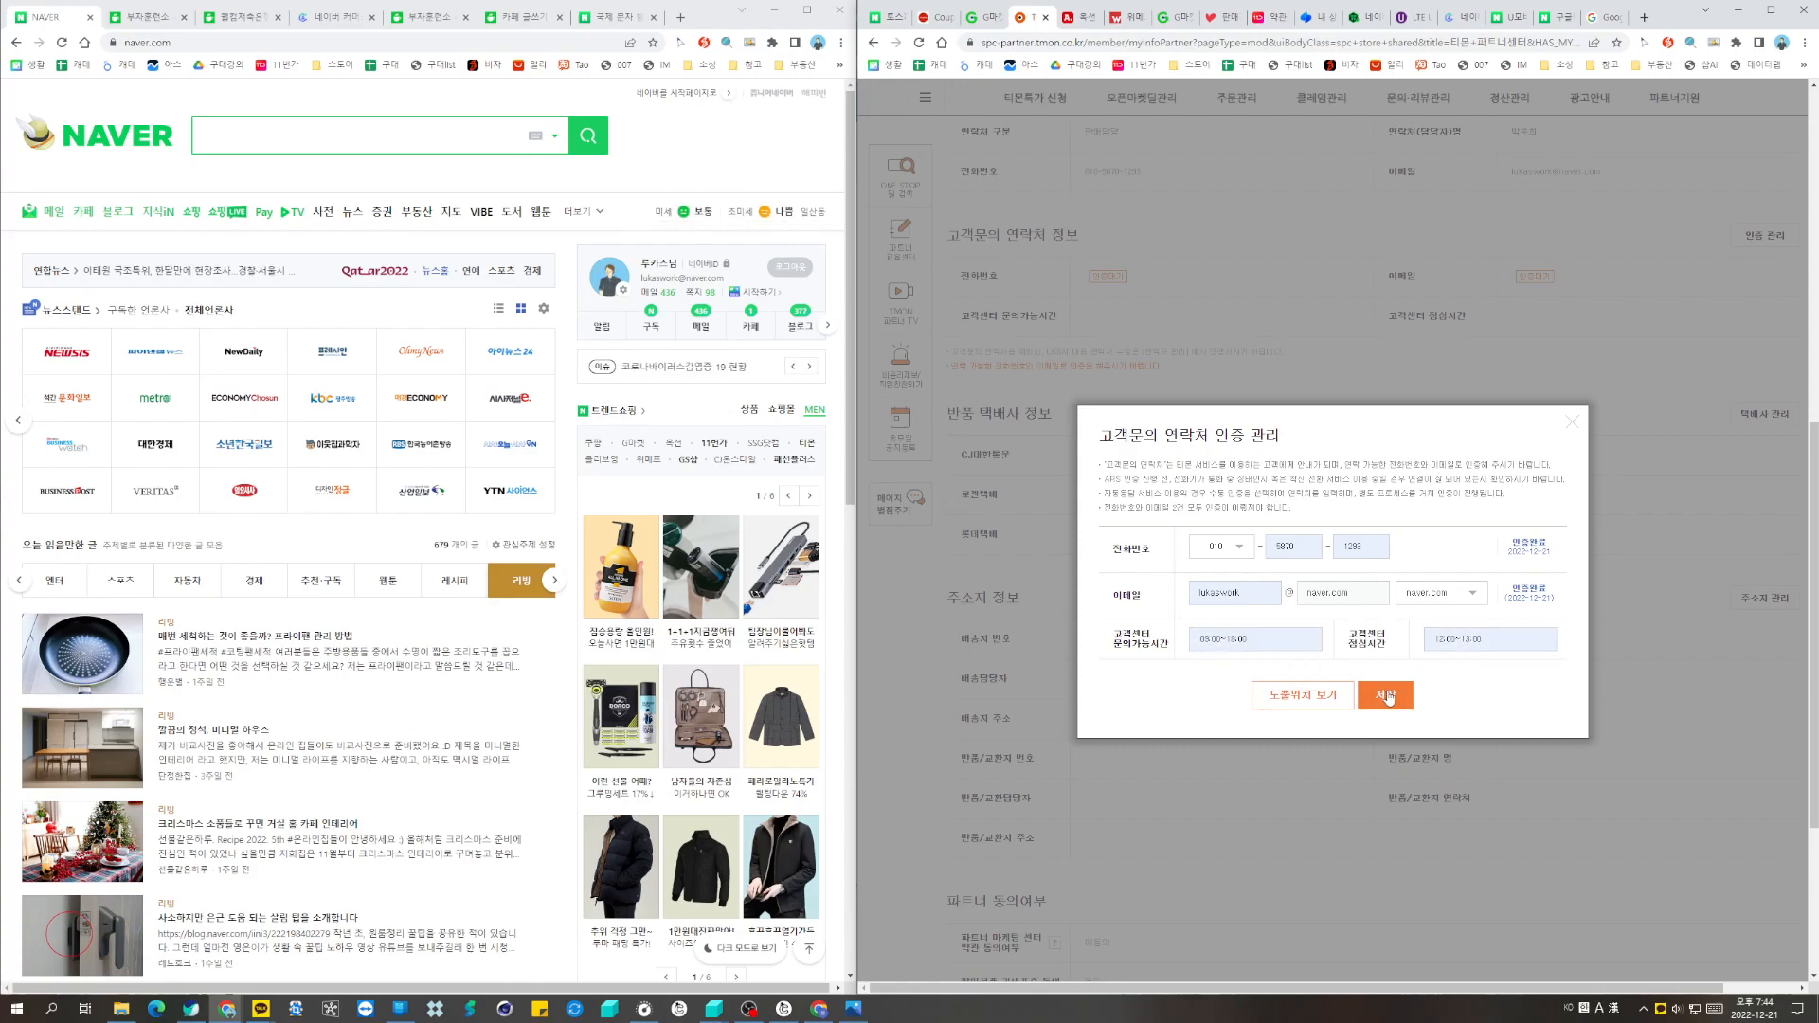
key("Return")
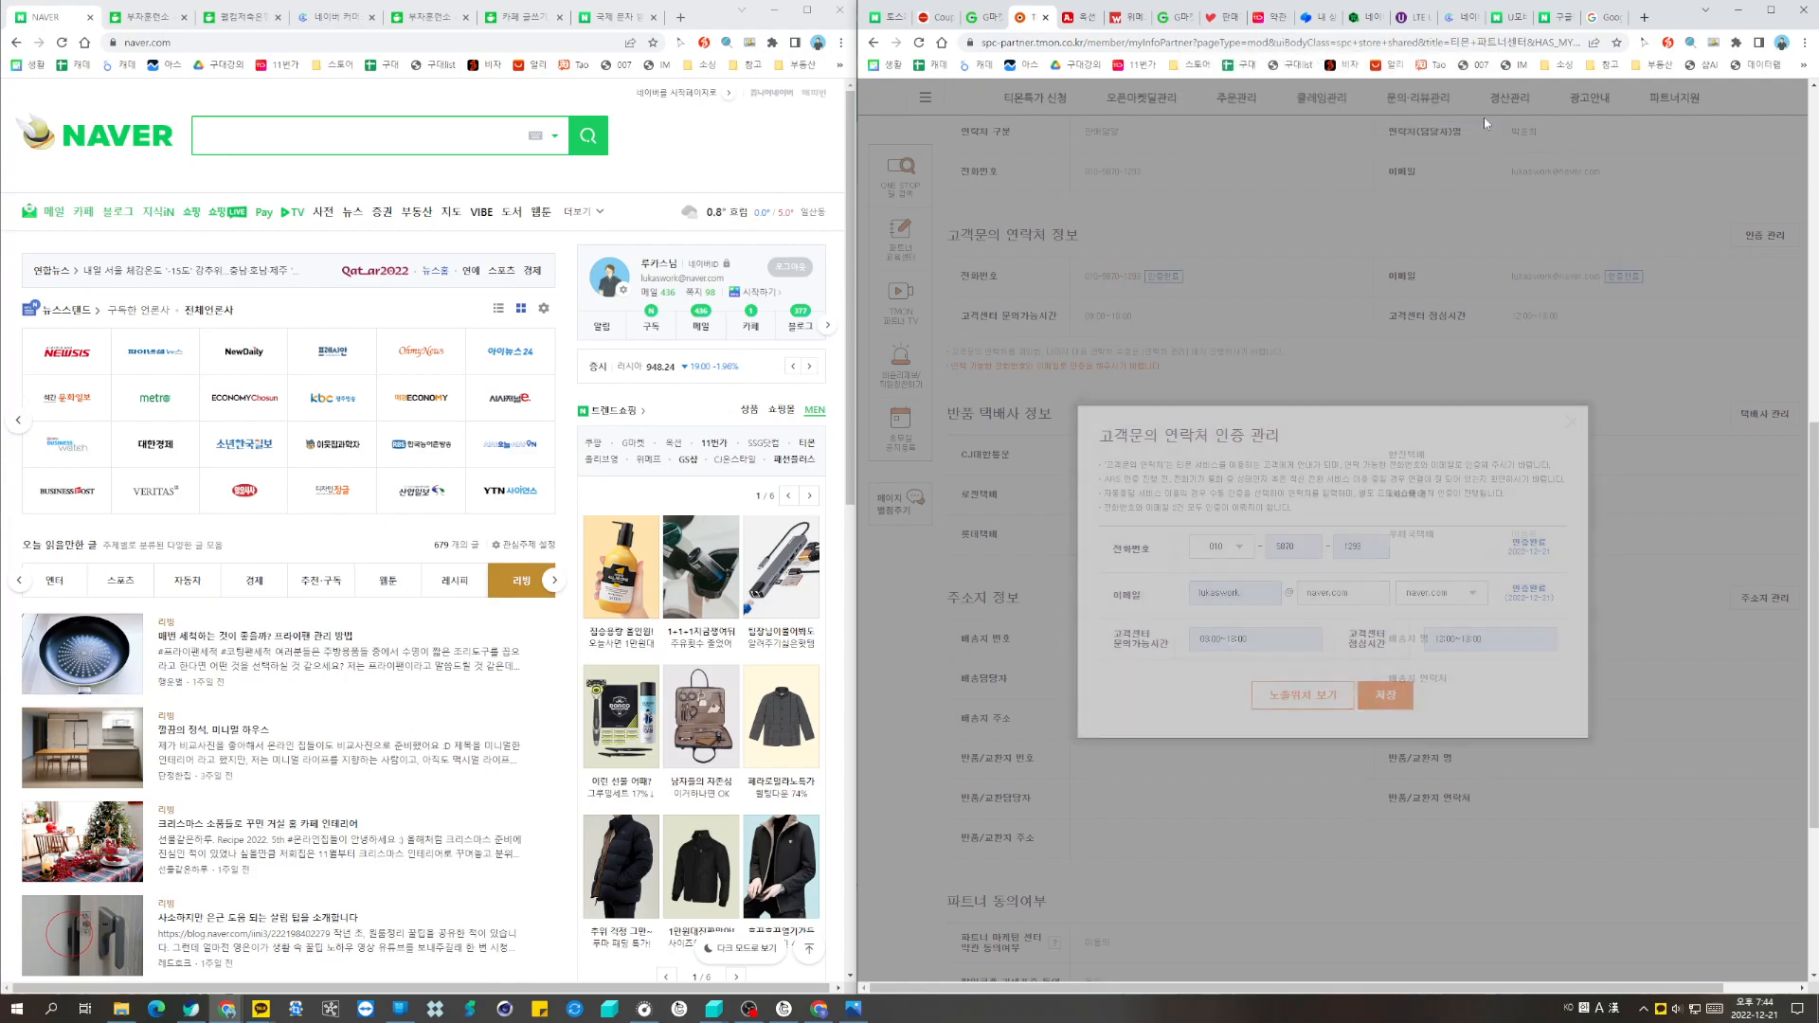
scroll(1129, 542, "down", 3)
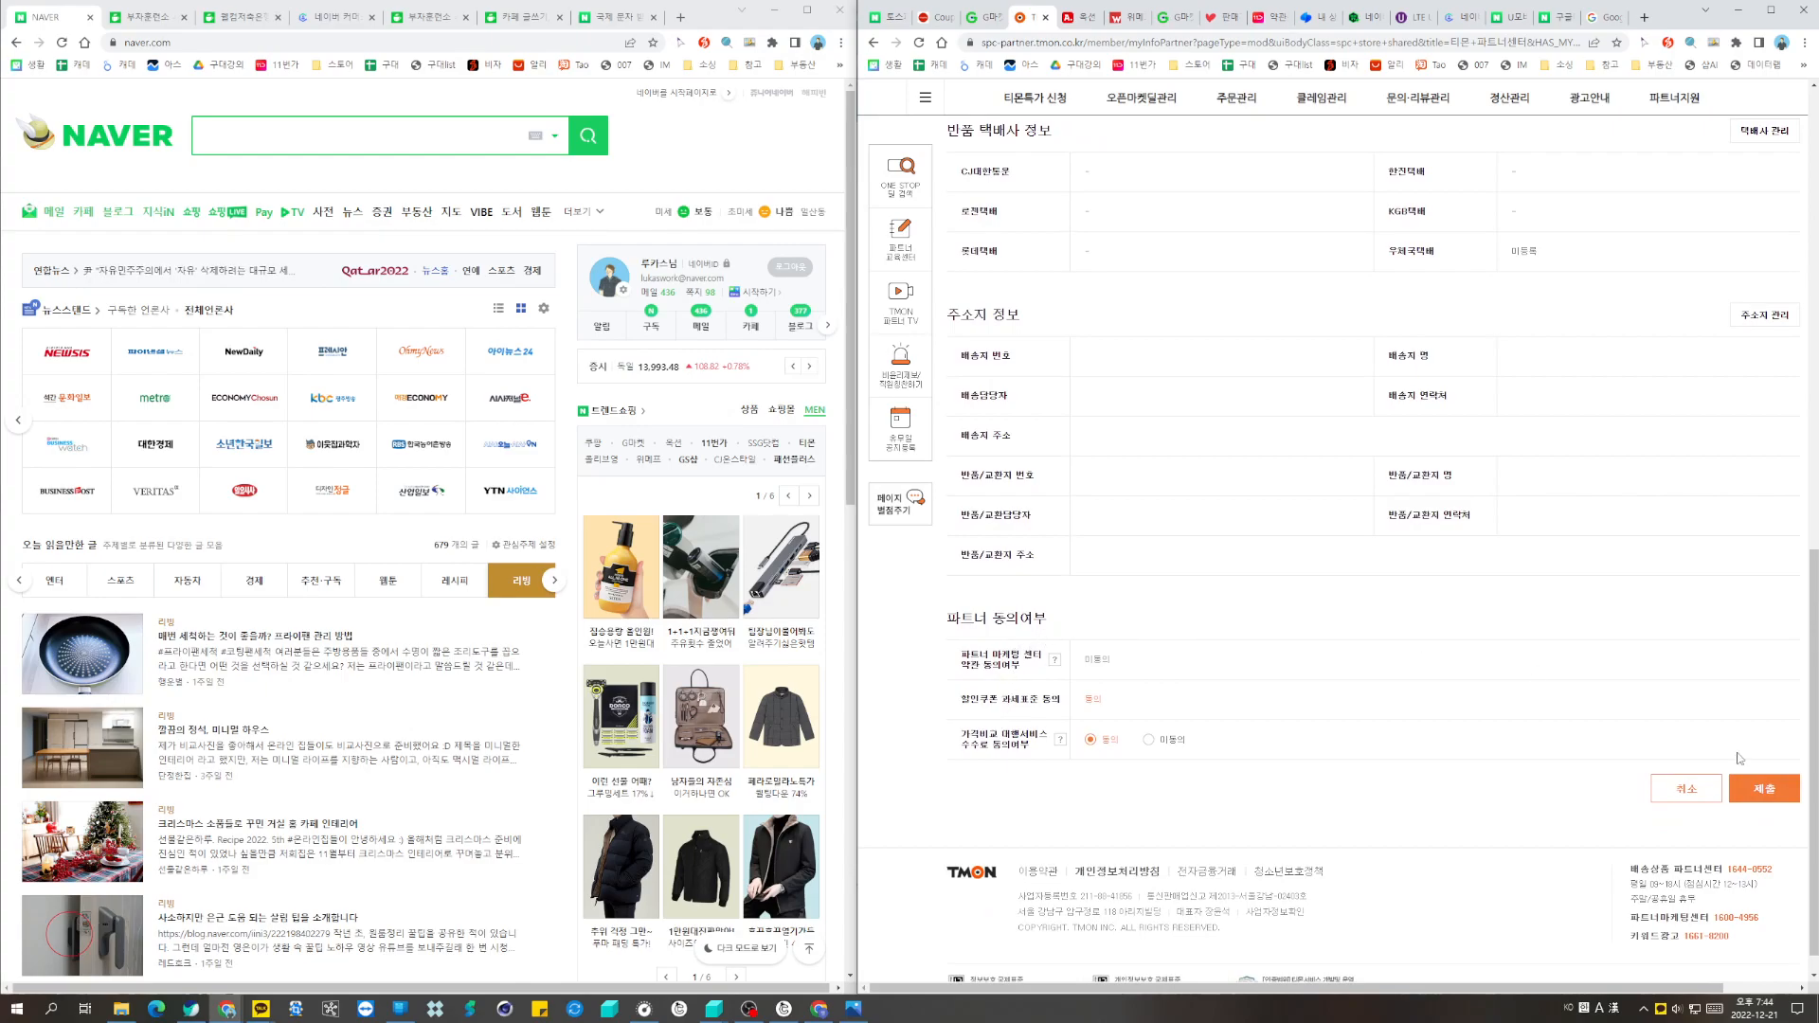
- Attempt submission, then verify the settlement bank account when prompted
left_click(1766, 789)
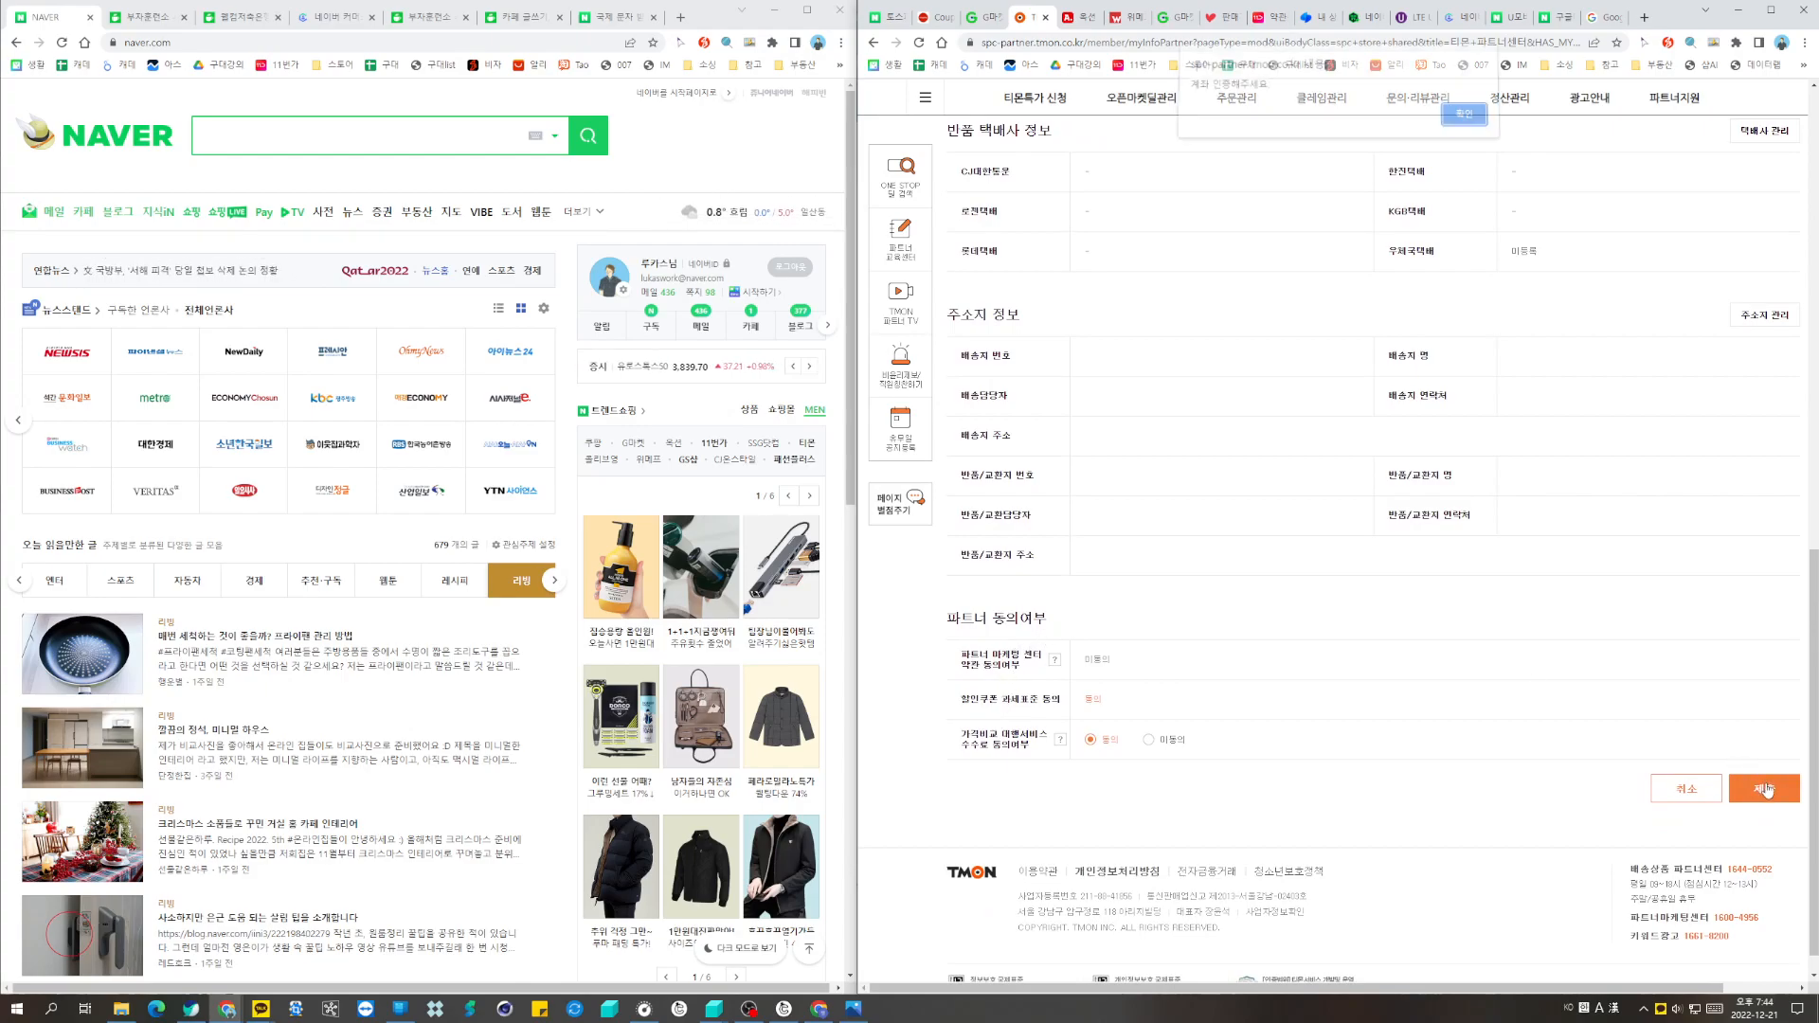
left_click(1464, 122)
scroll(1516, 474, "up", 6)
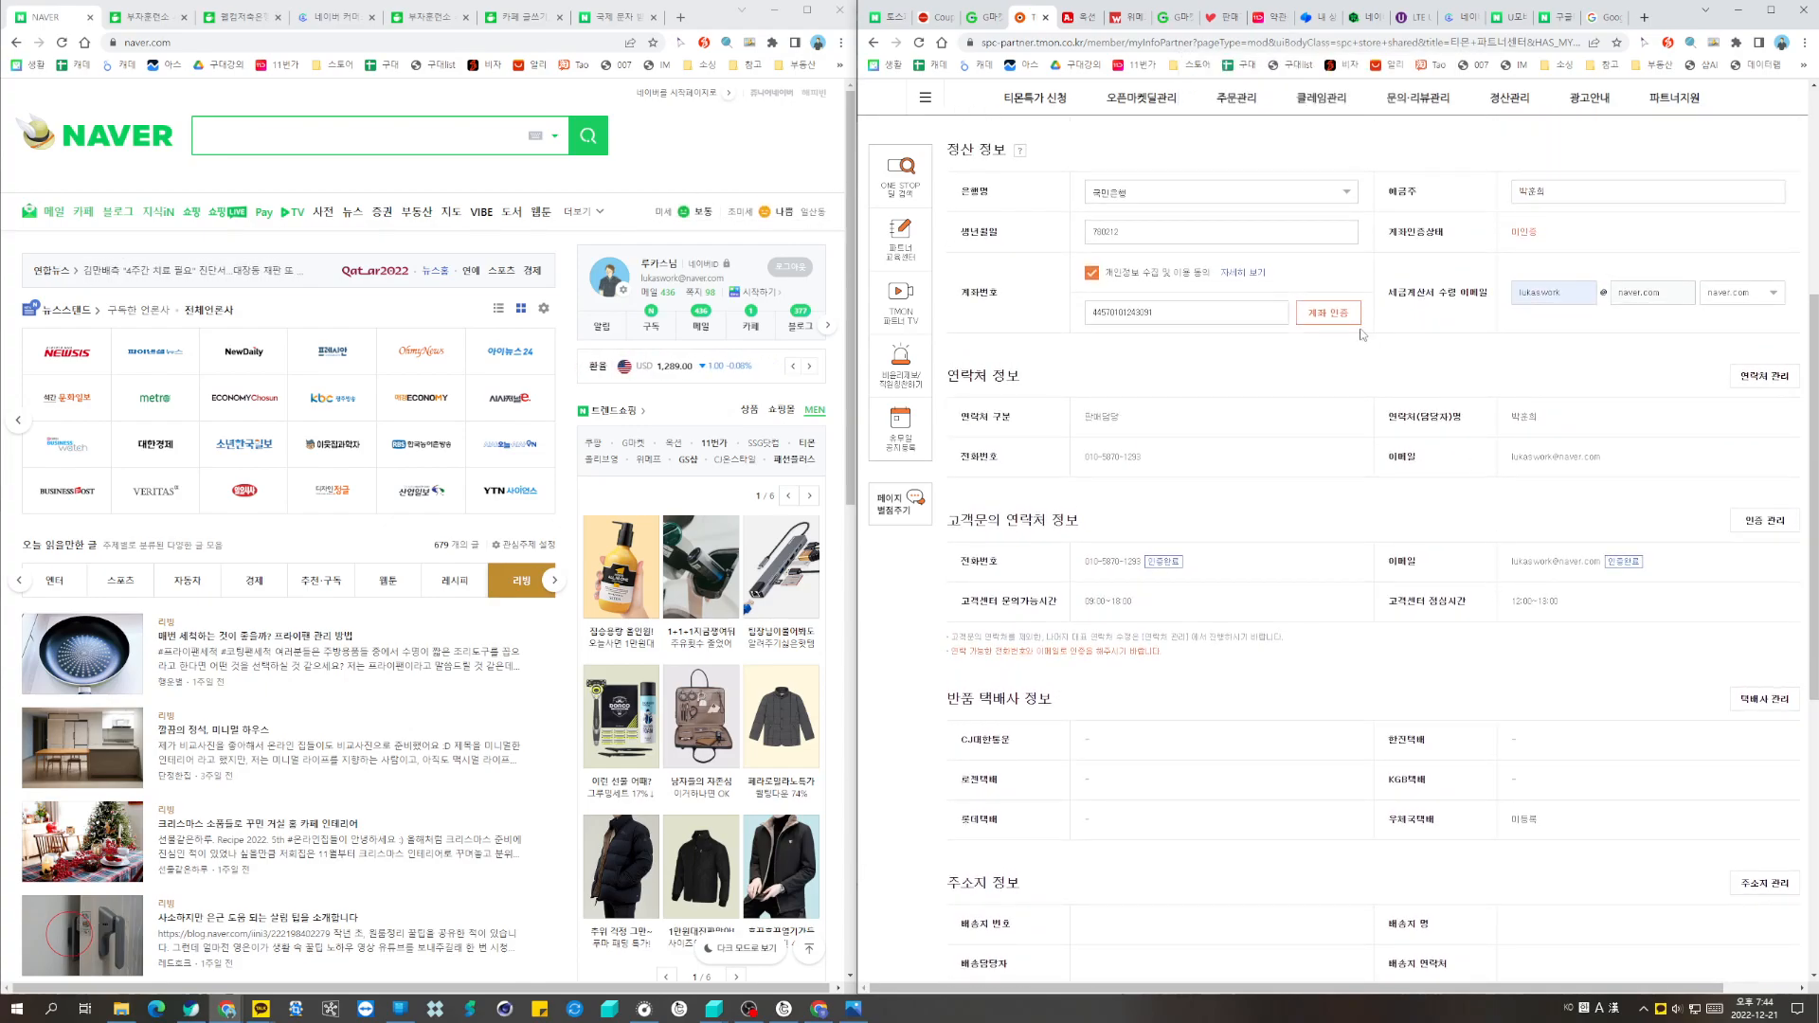
left_click(1330, 313)
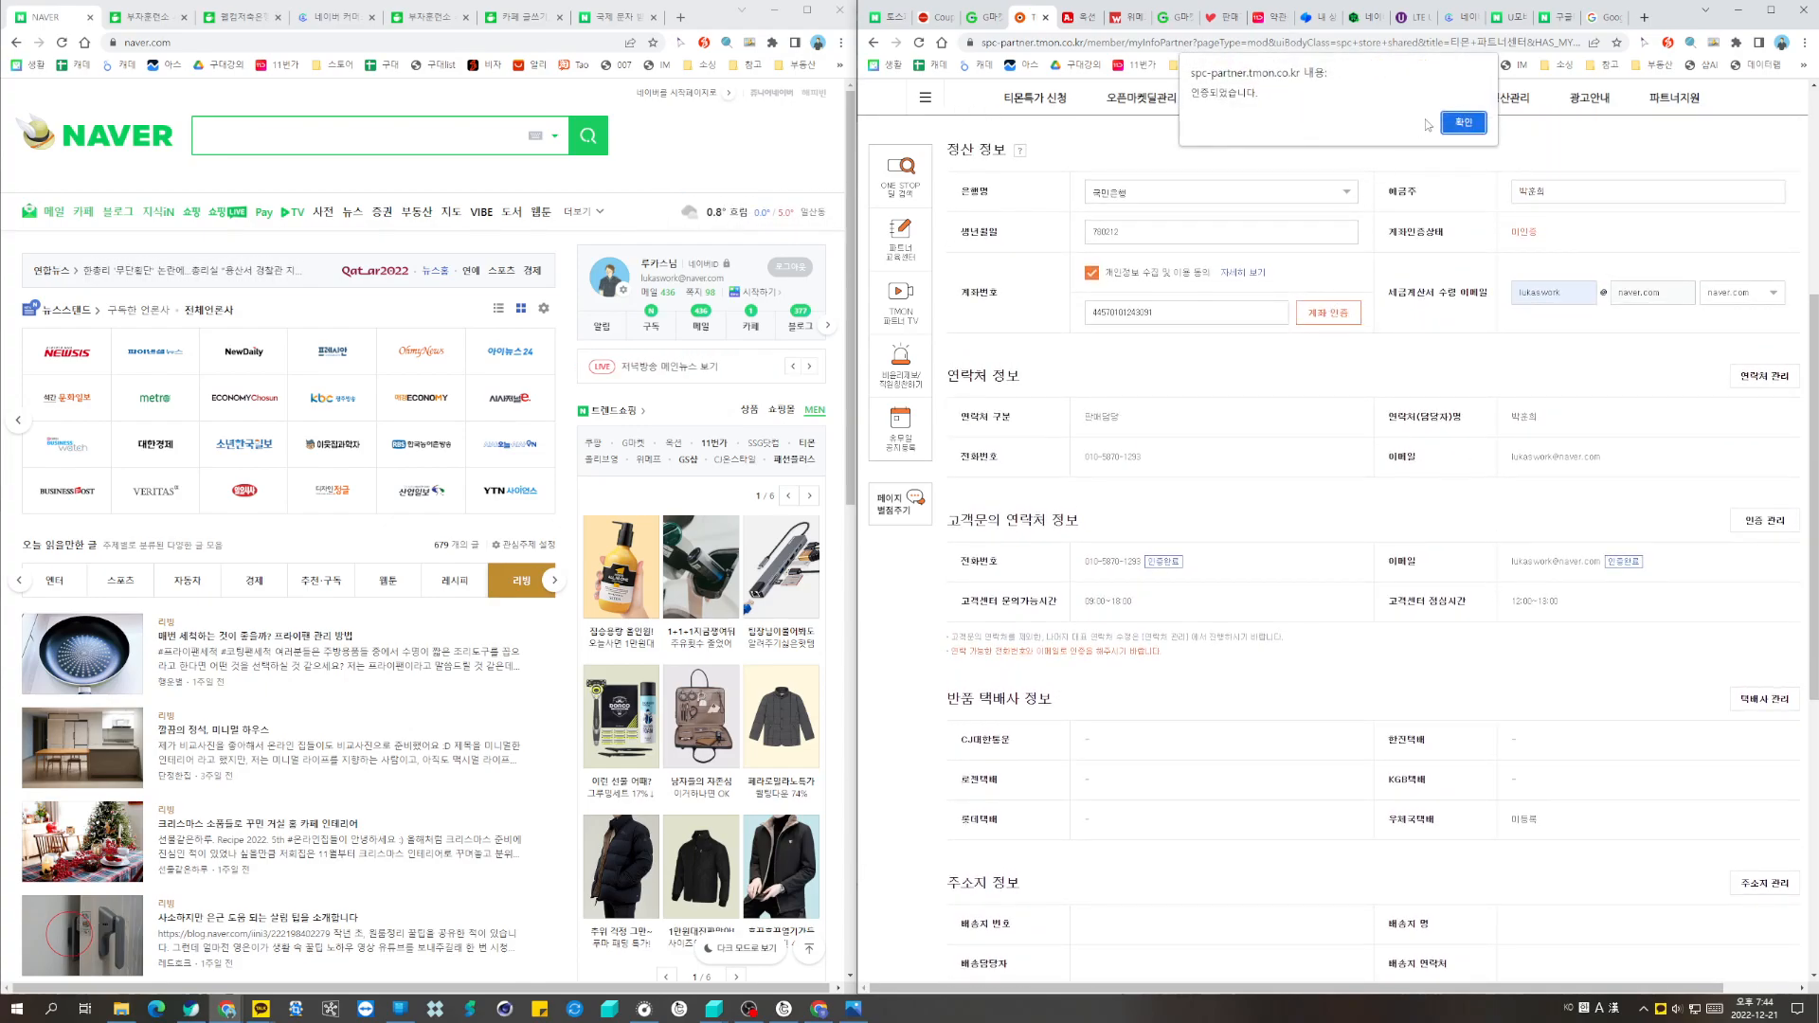
left_click(1464, 122)
- Submit all partner information and review the saved My Info page
scroll(1461, 634, "down", 7)
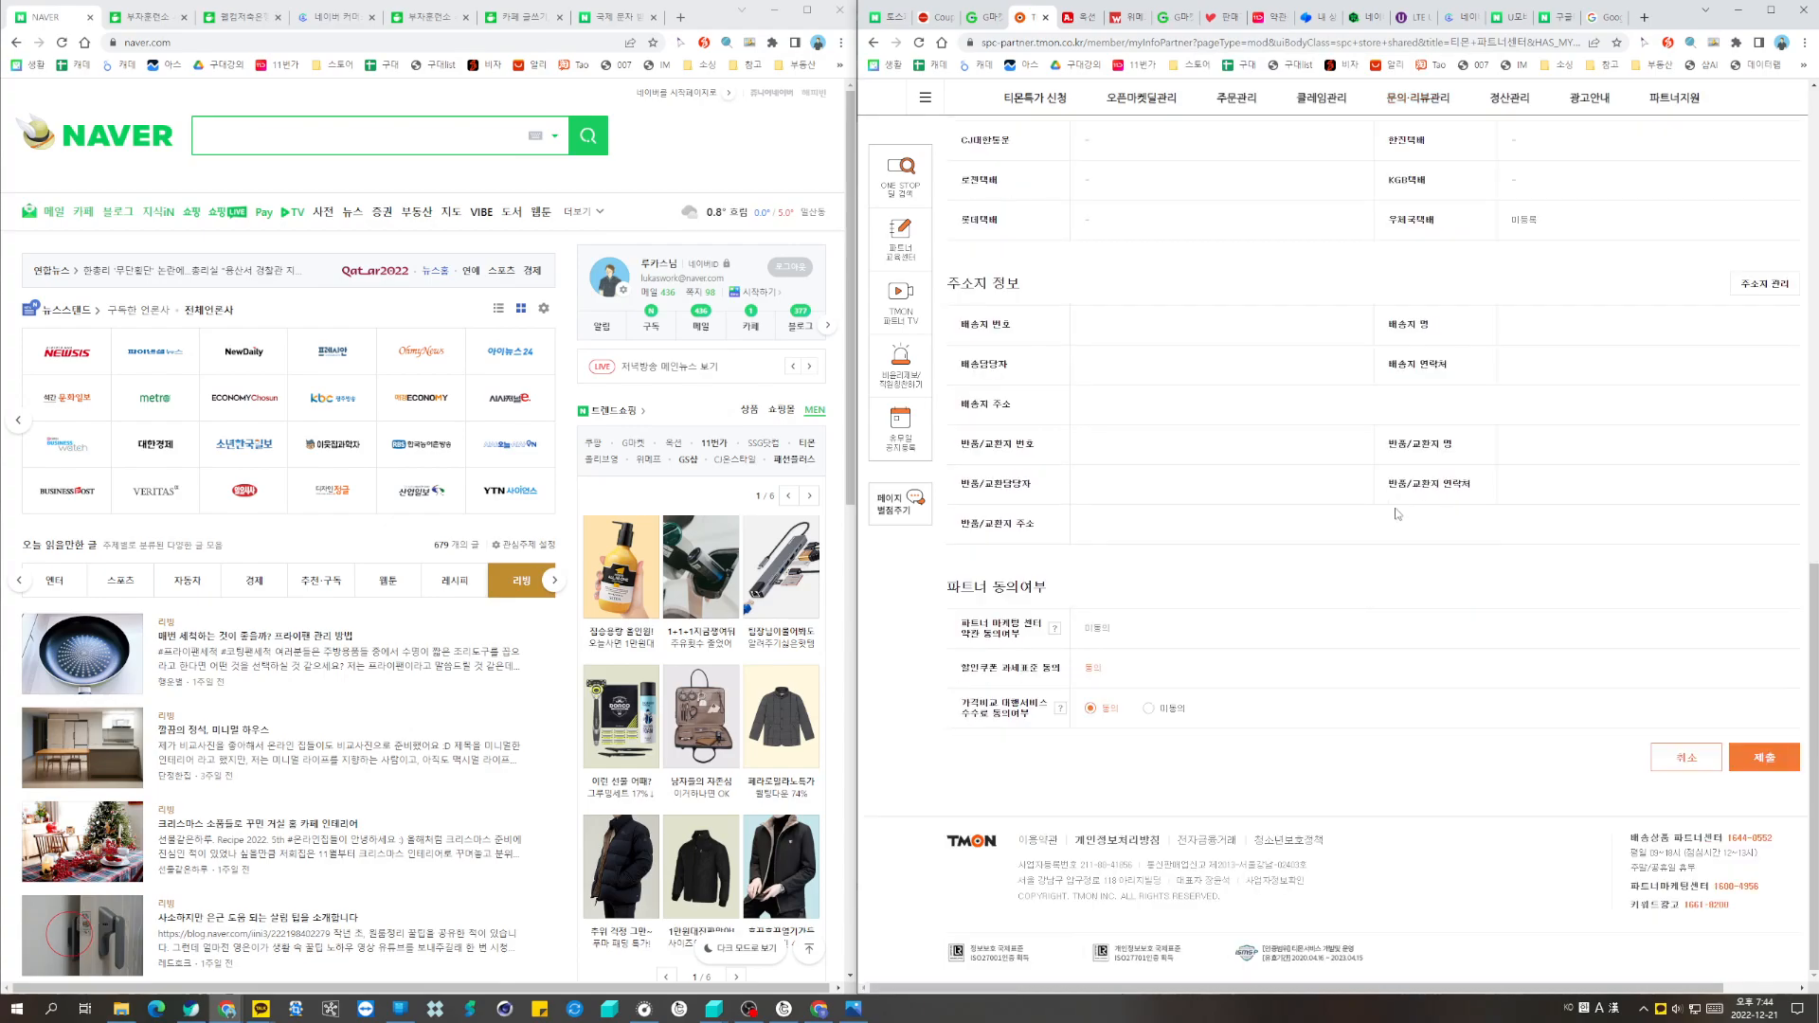
left_click(1759, 758)
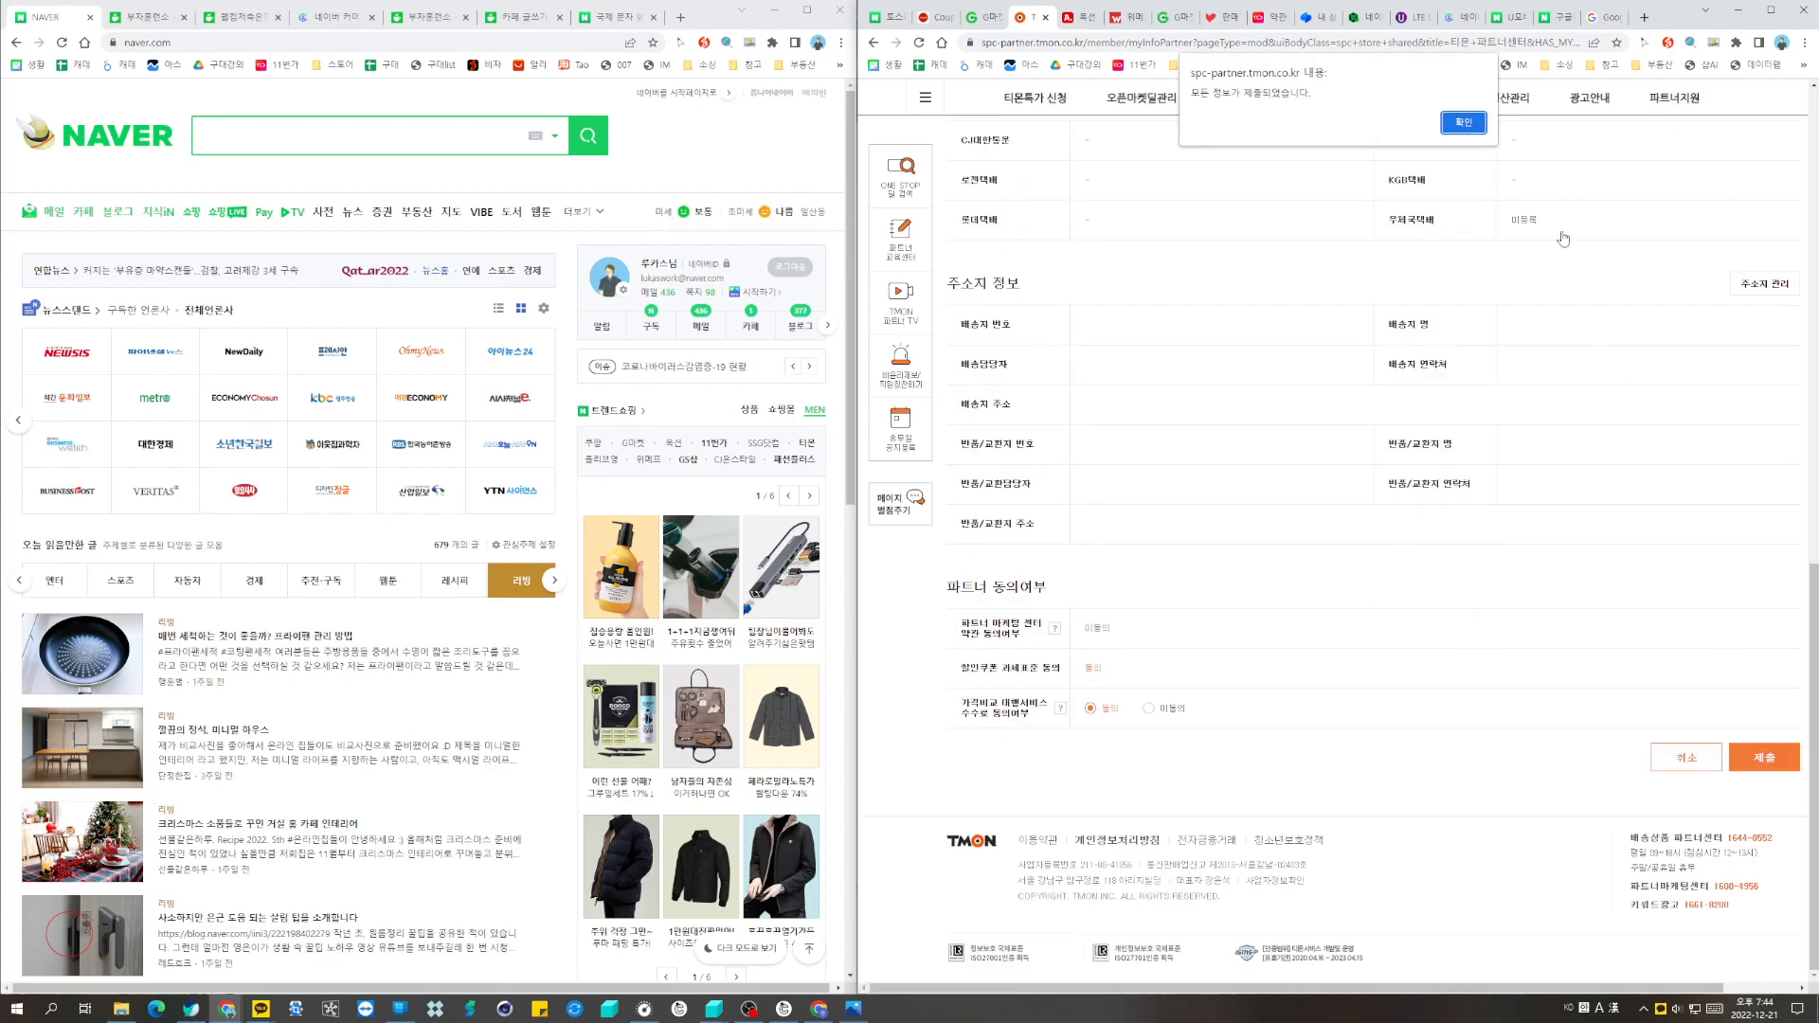
left_click(1463, 123)
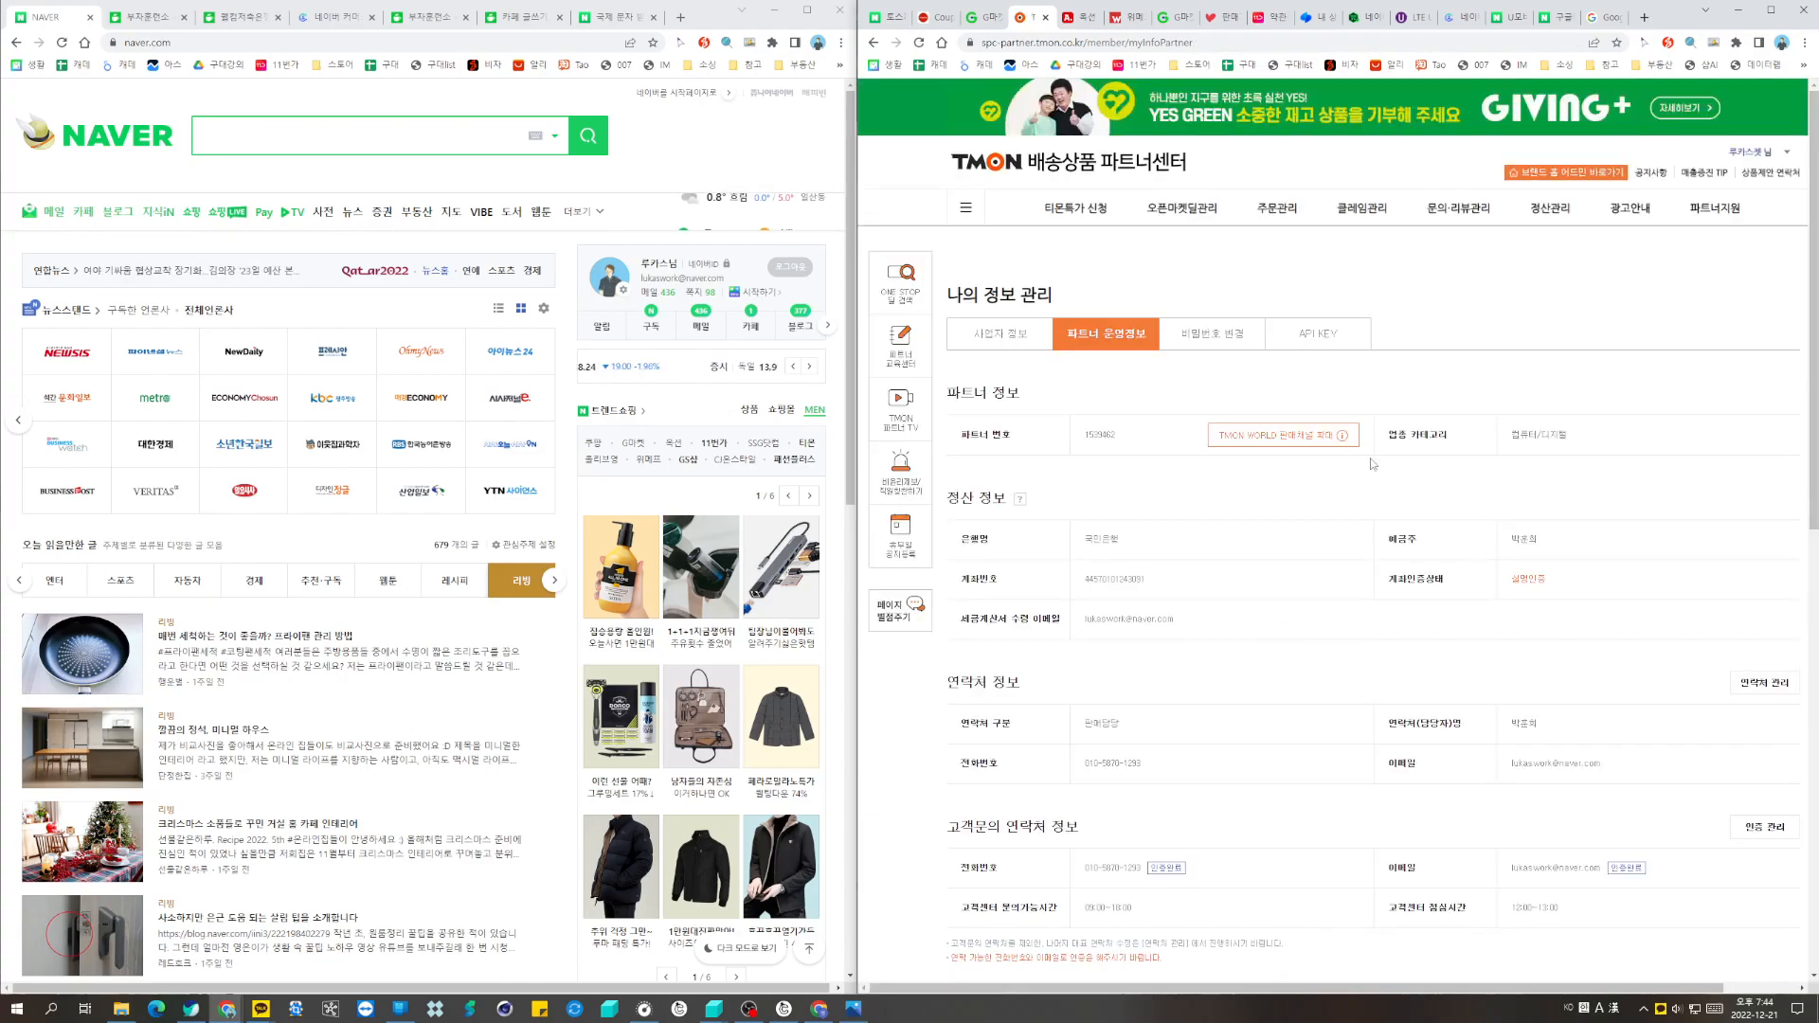
scroll(1333, 408, "down", 6)
scroll(1333, 407, "down", 4)
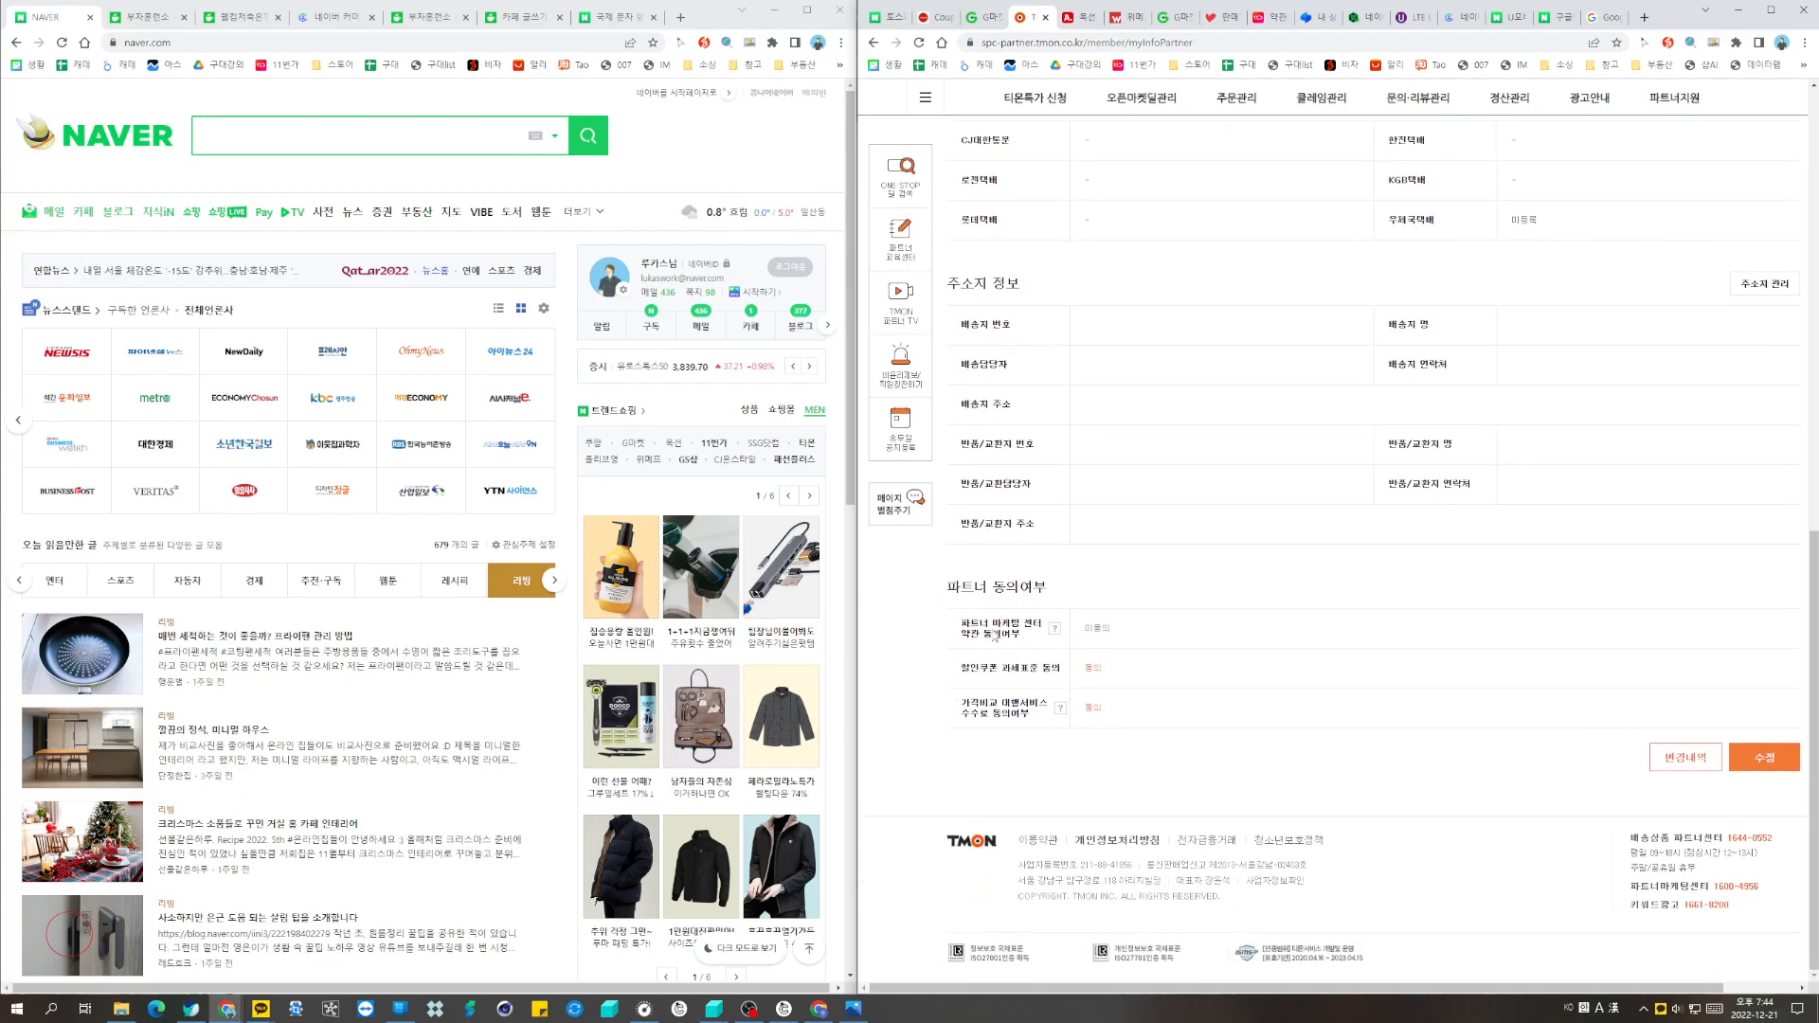
scroll(1260, 645, "up", 6)
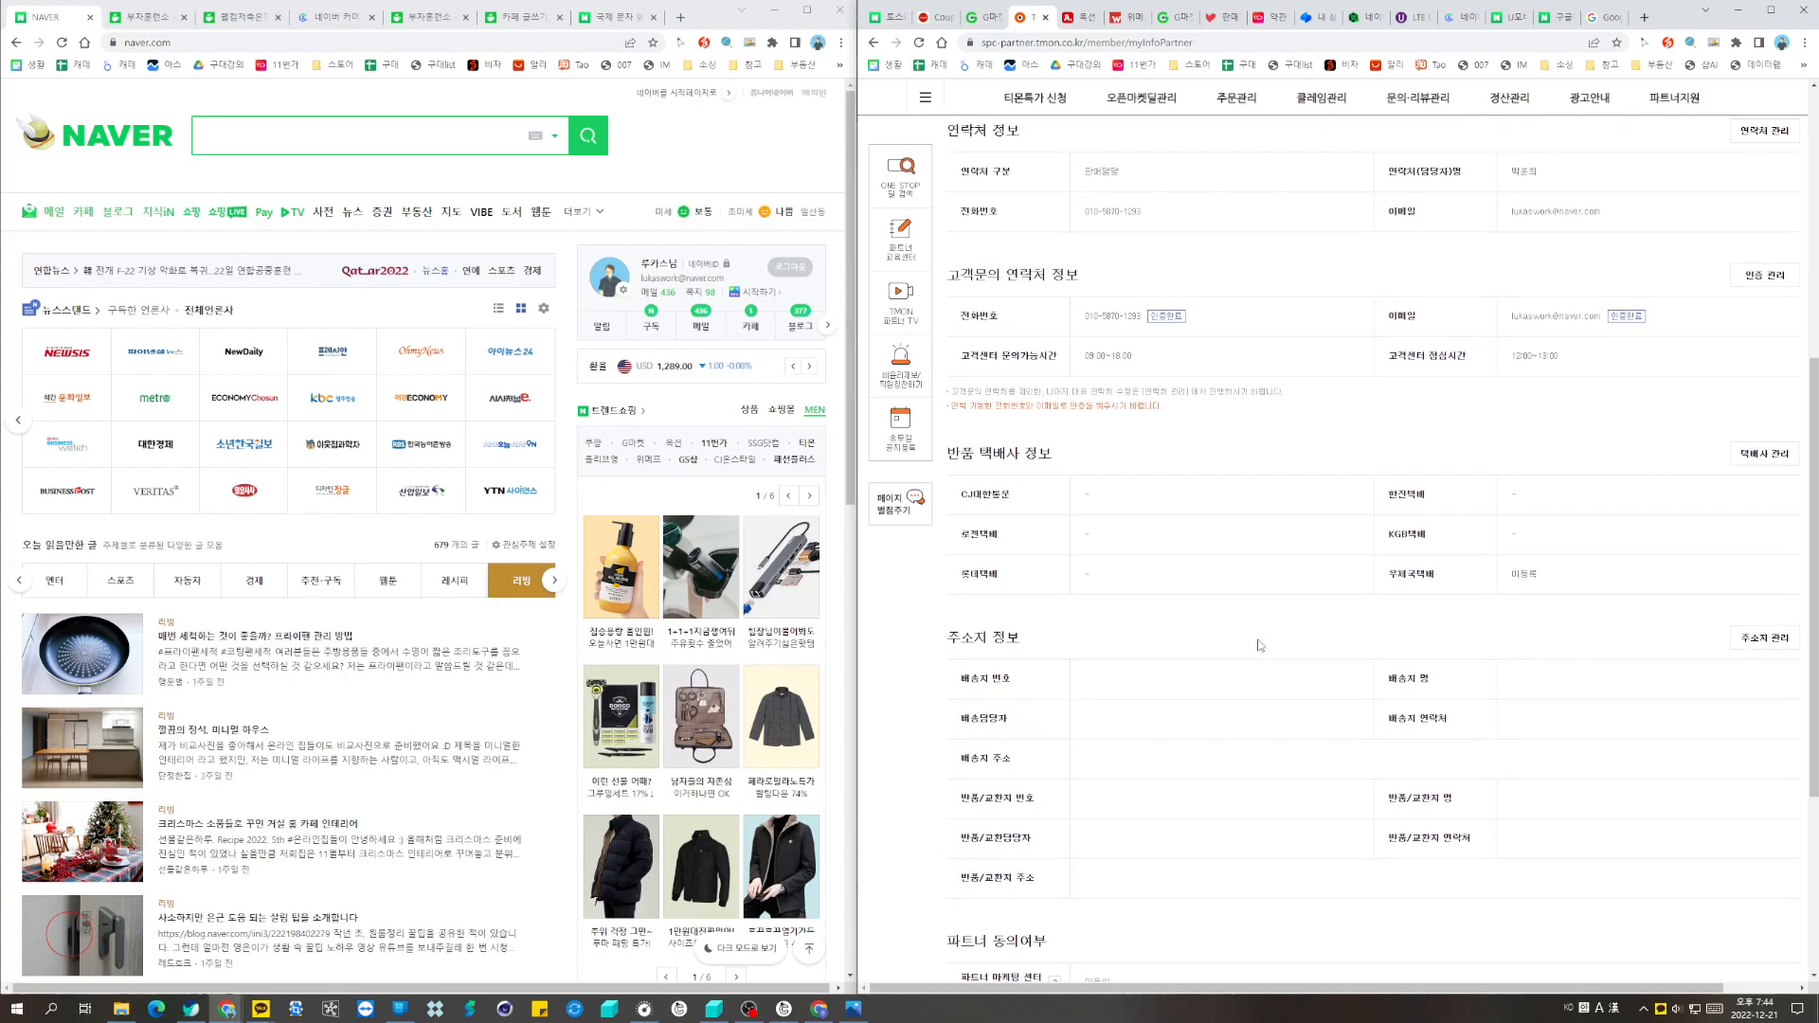
scroll(1263, 525, "down", 4)
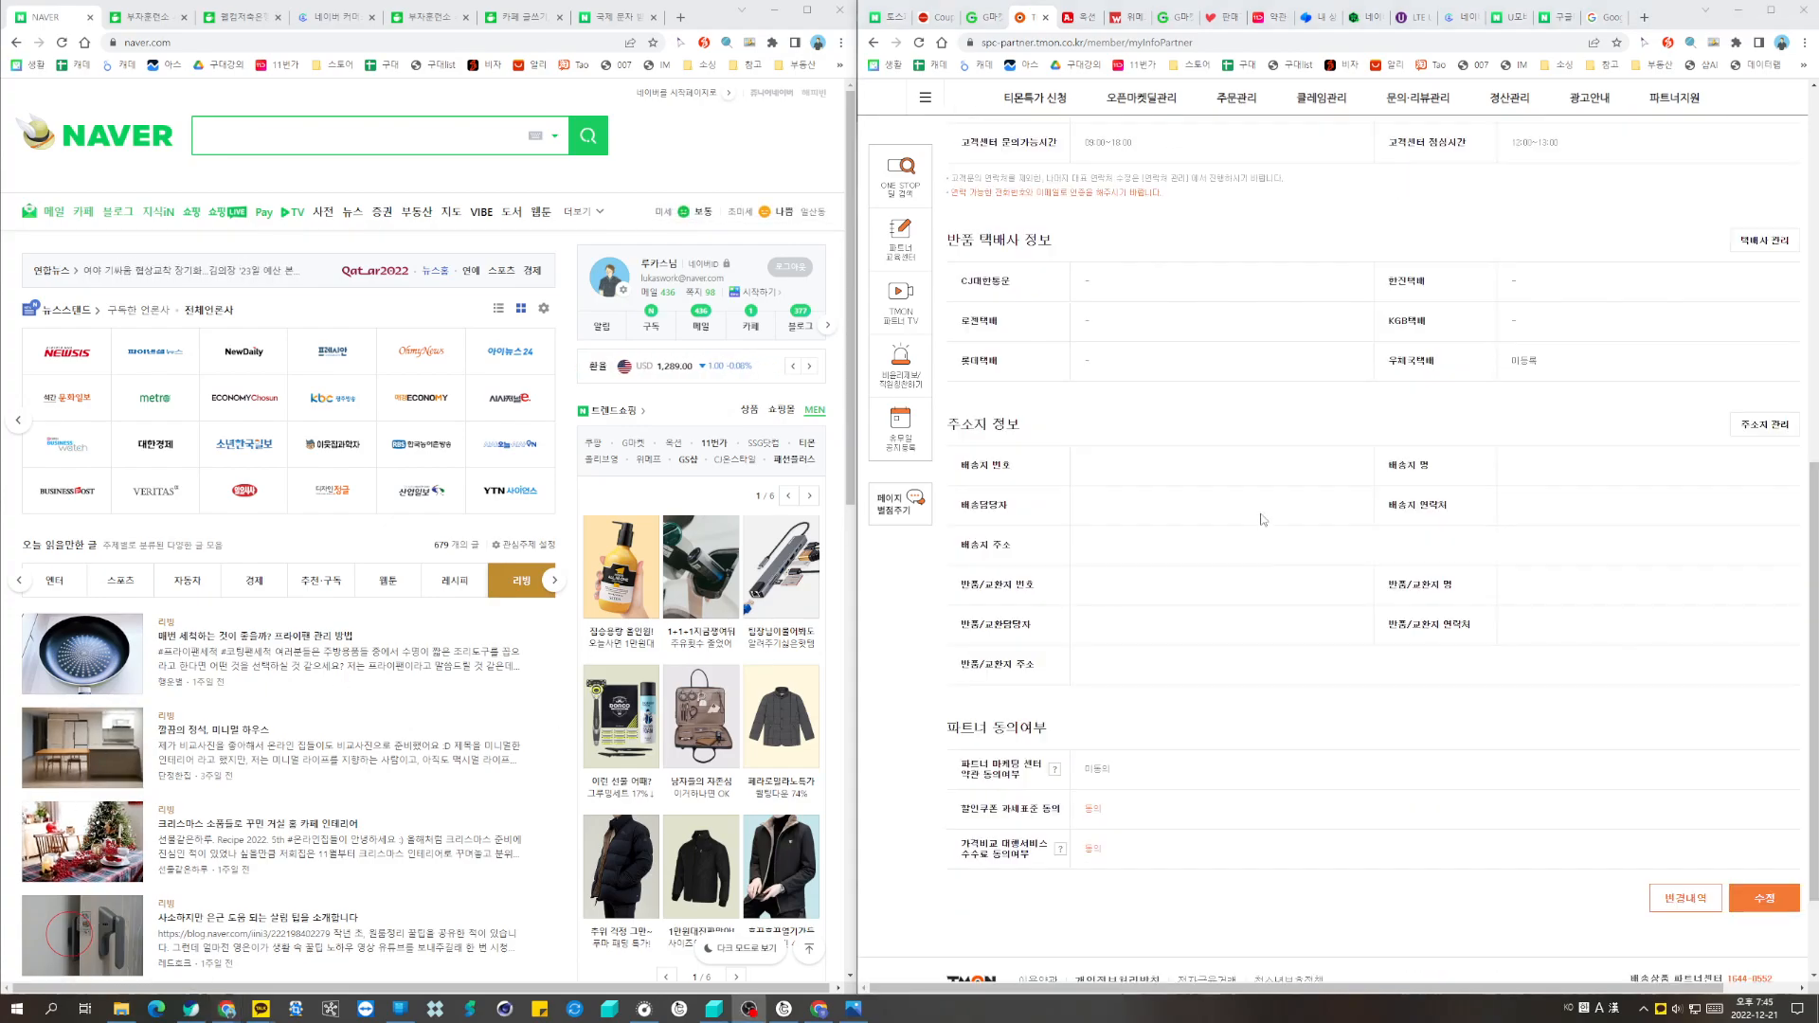
- Start a new address in 주소지 관리, marked as default and overseas
left_click(1749, 426)
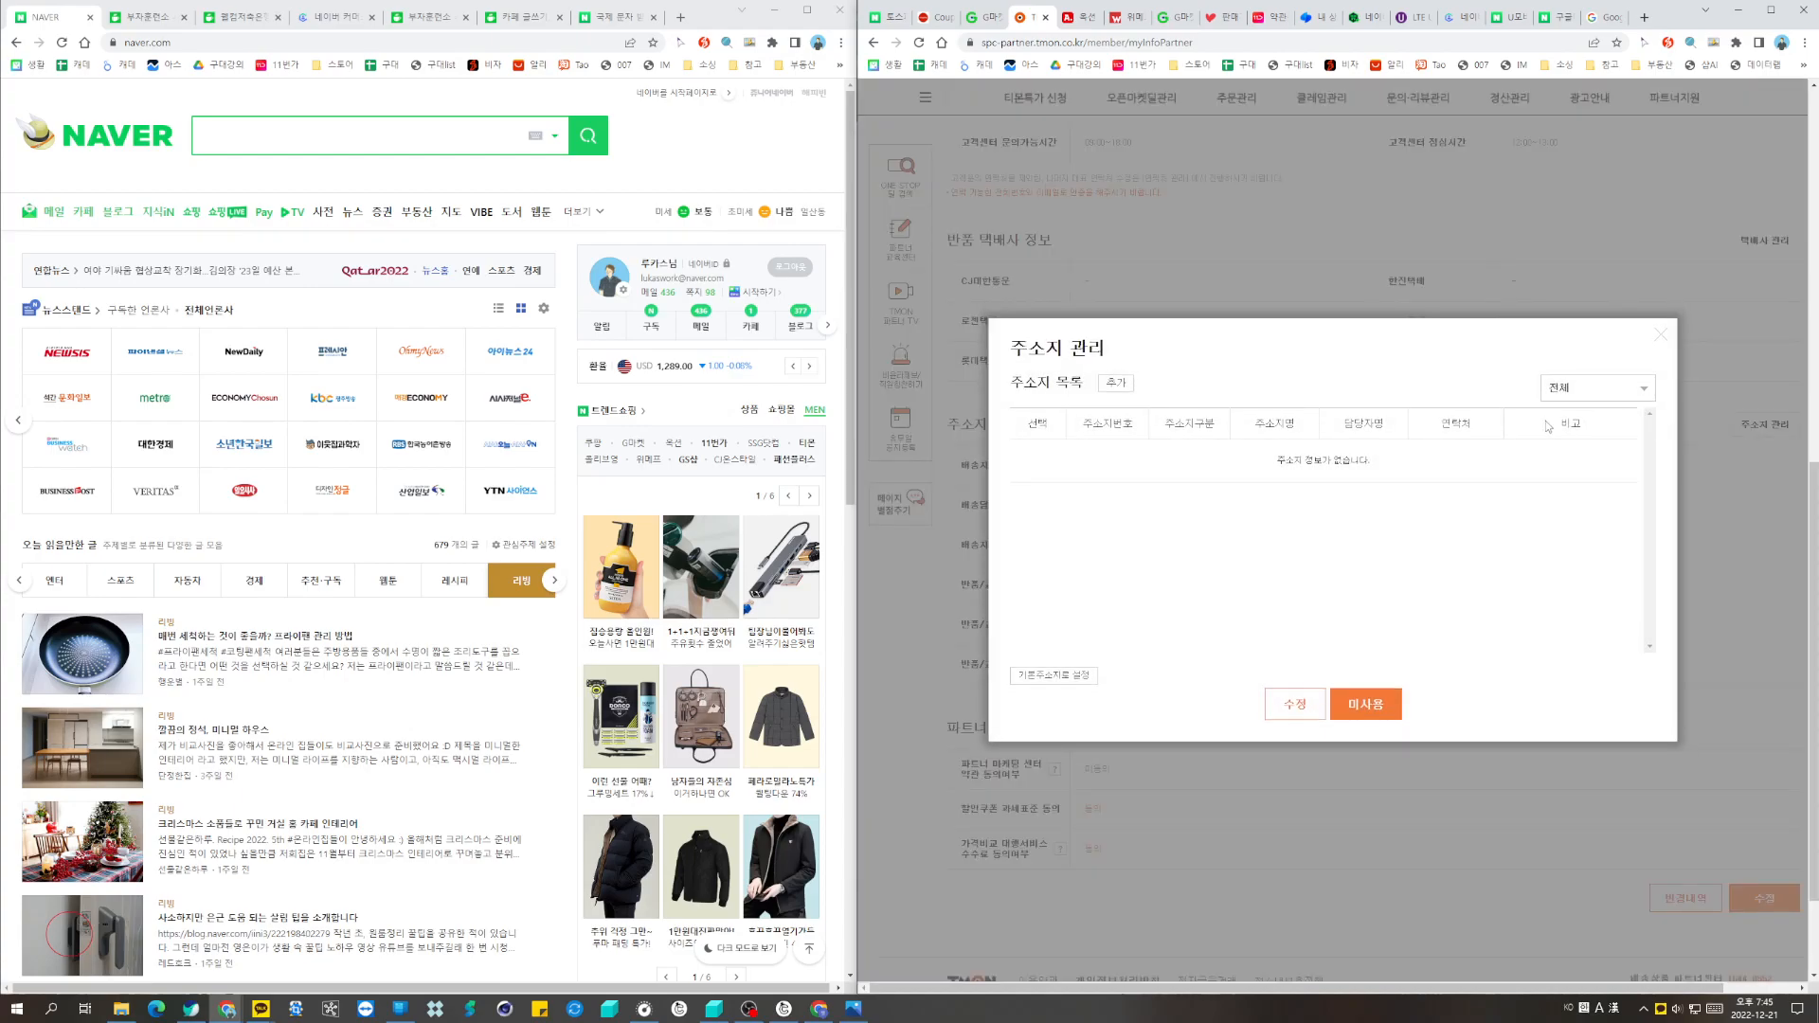
left_click(1114, 383)
left_click(1211, 397)
left_click(1187, 443)
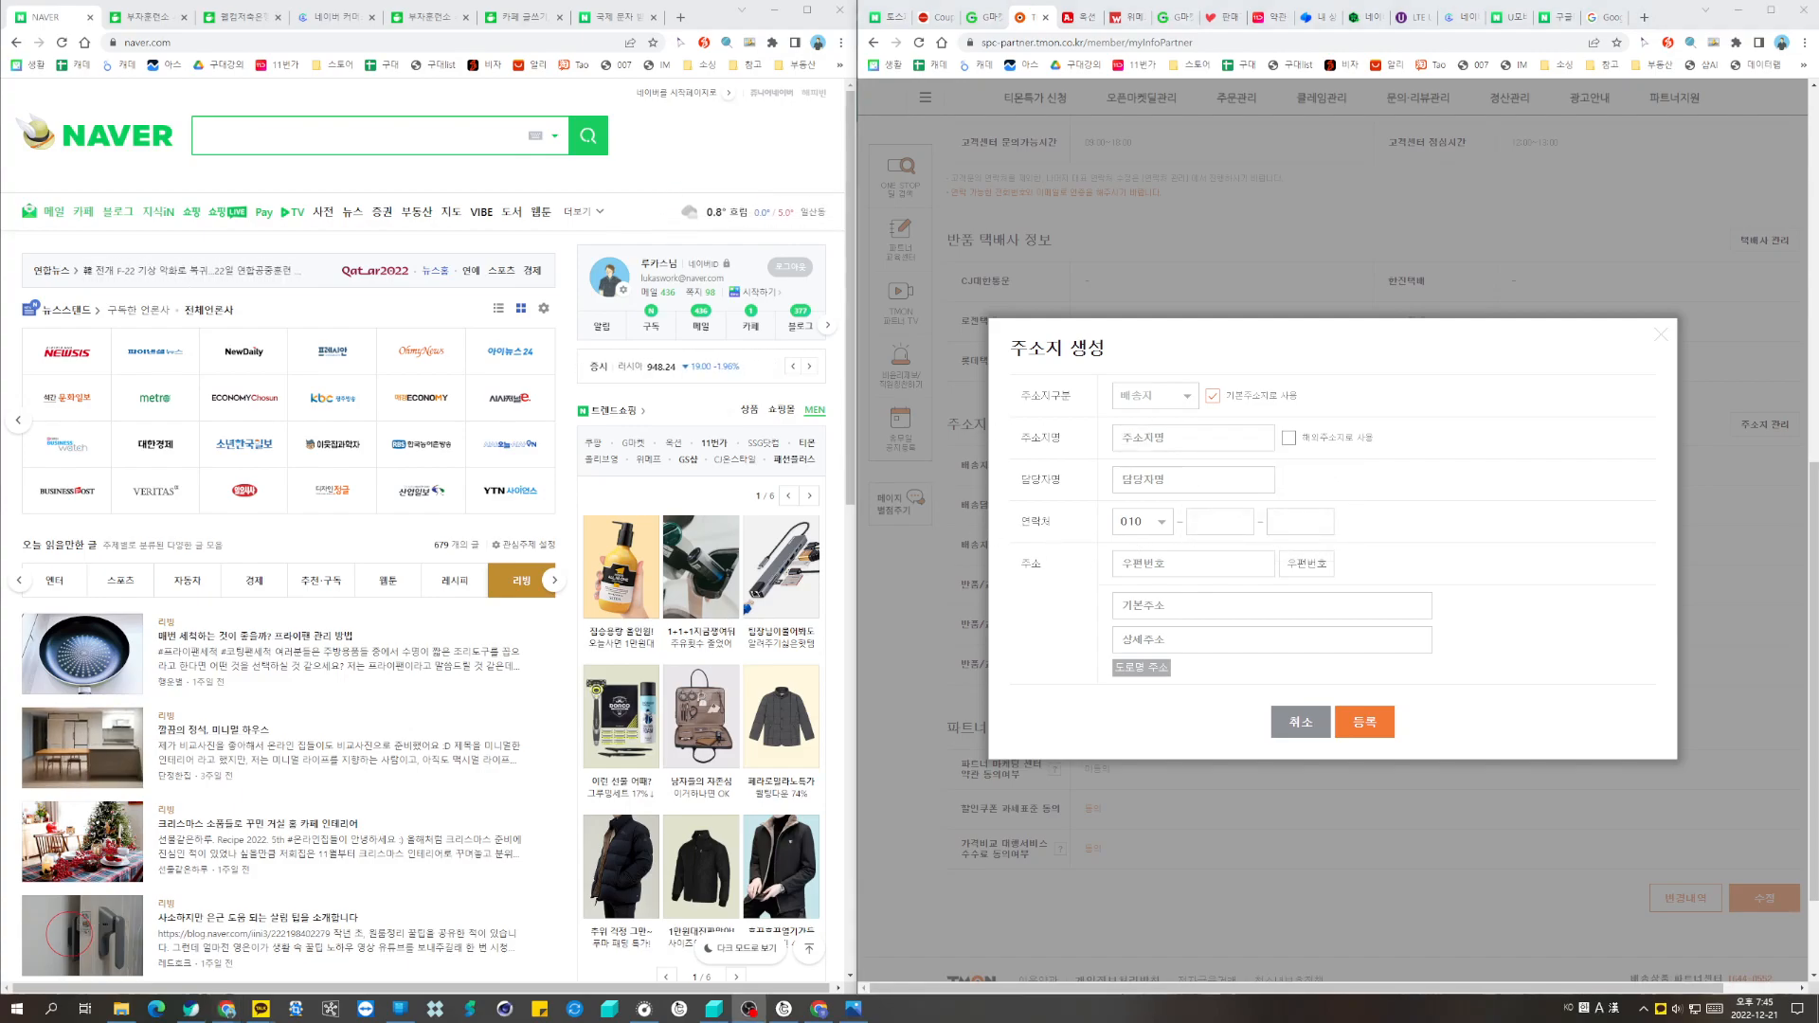
left_click(1289, 438)
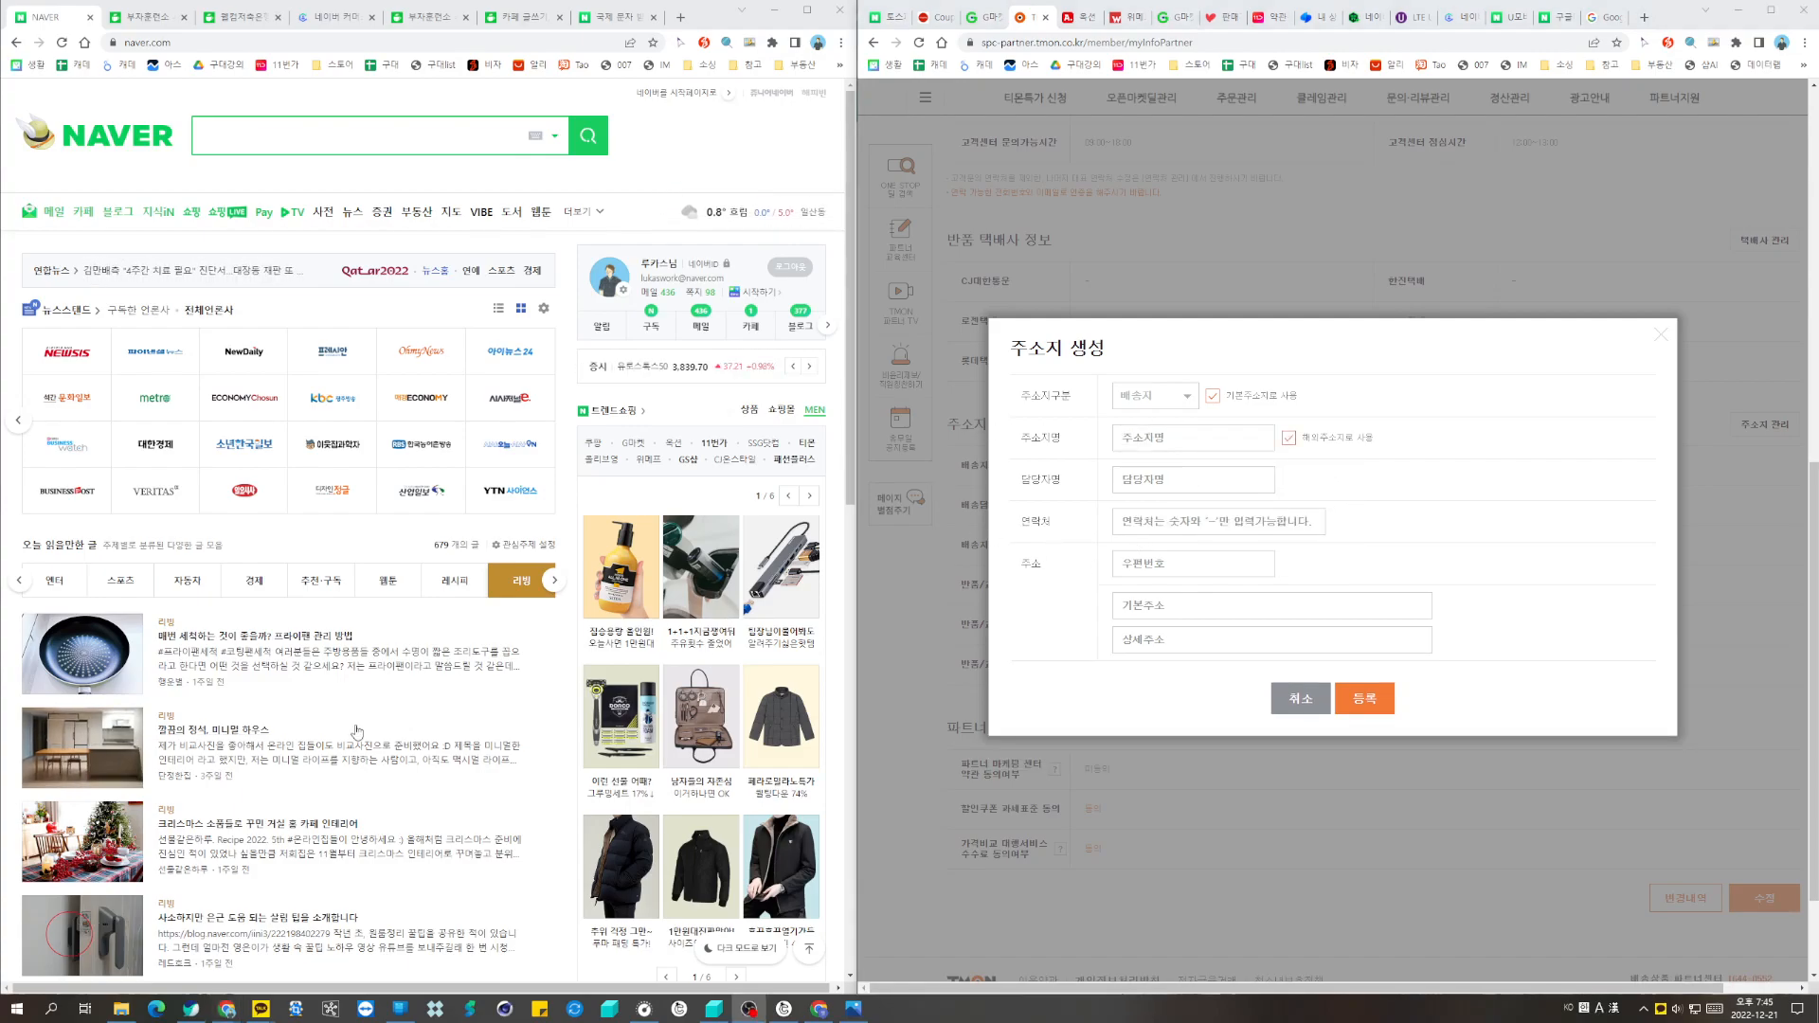
- Fill the address name, contact name, phone and address from autofill and register it
left_click(1166, 445)
left_click(1217, 480)
left_click(1125, 479)
left_click(1198, 516)
left_click(1220, 522)
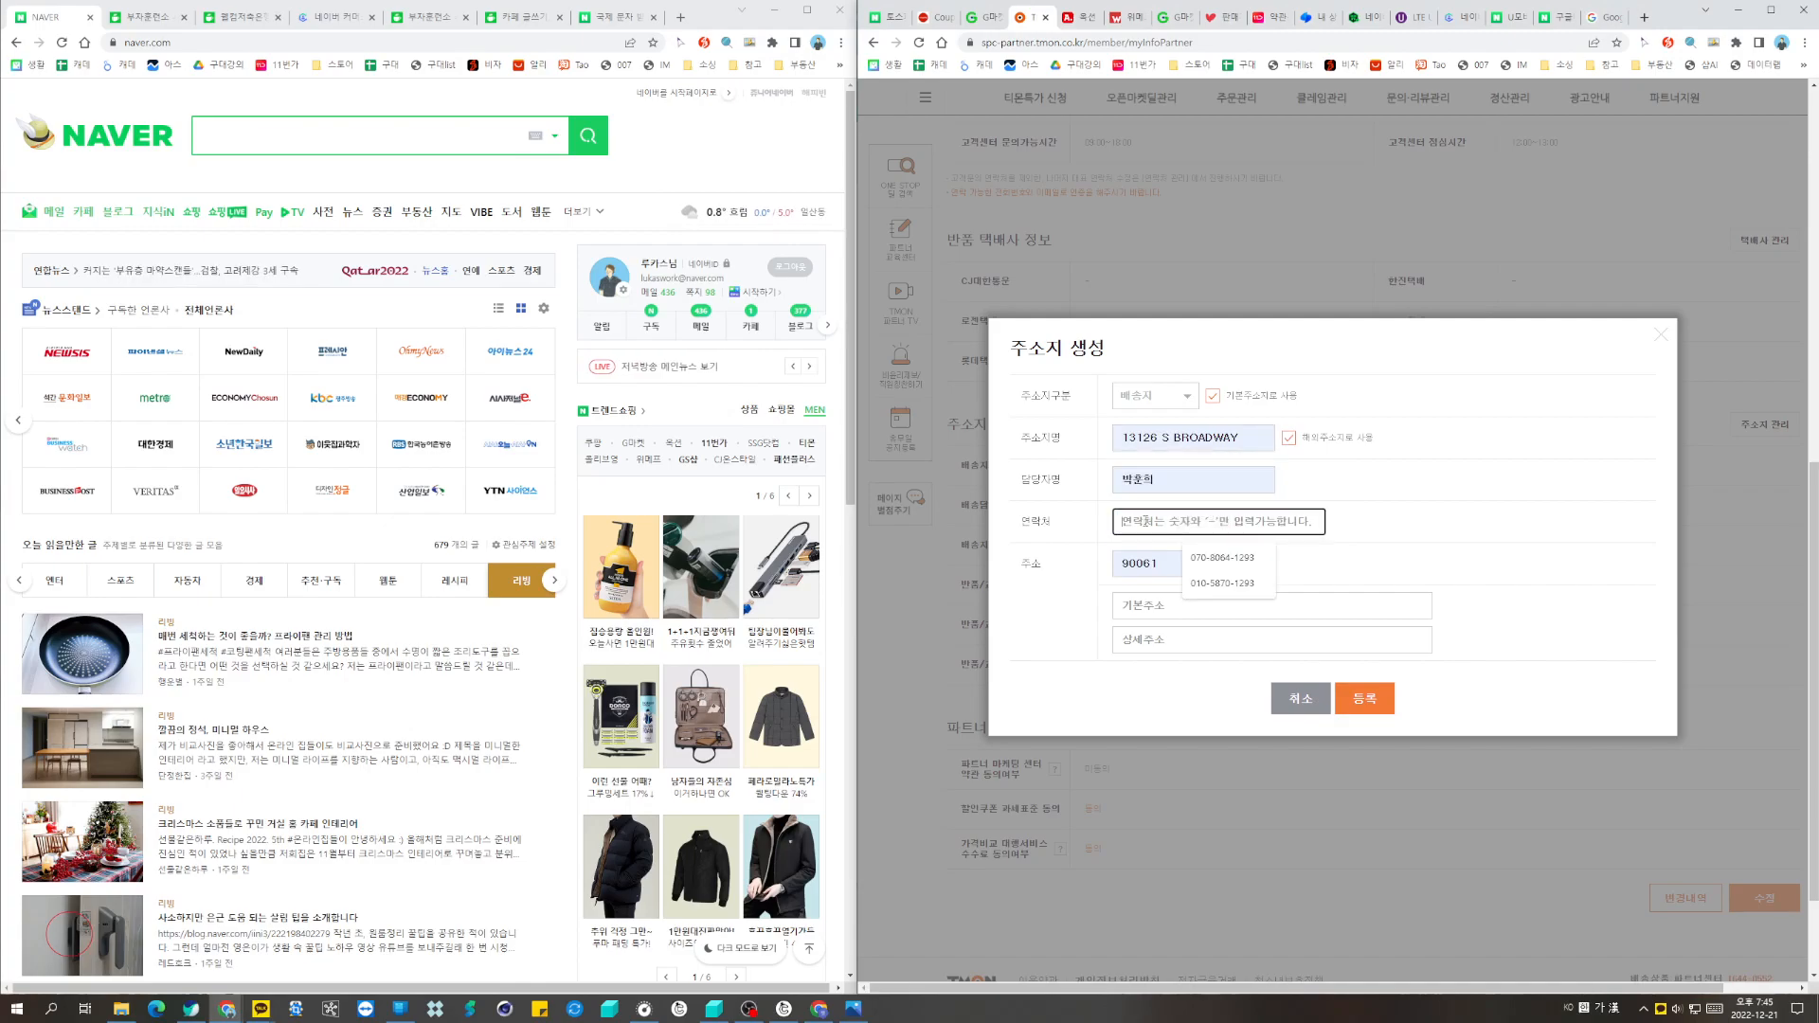
left_click(1222, 584)
left_click(1224, 604)
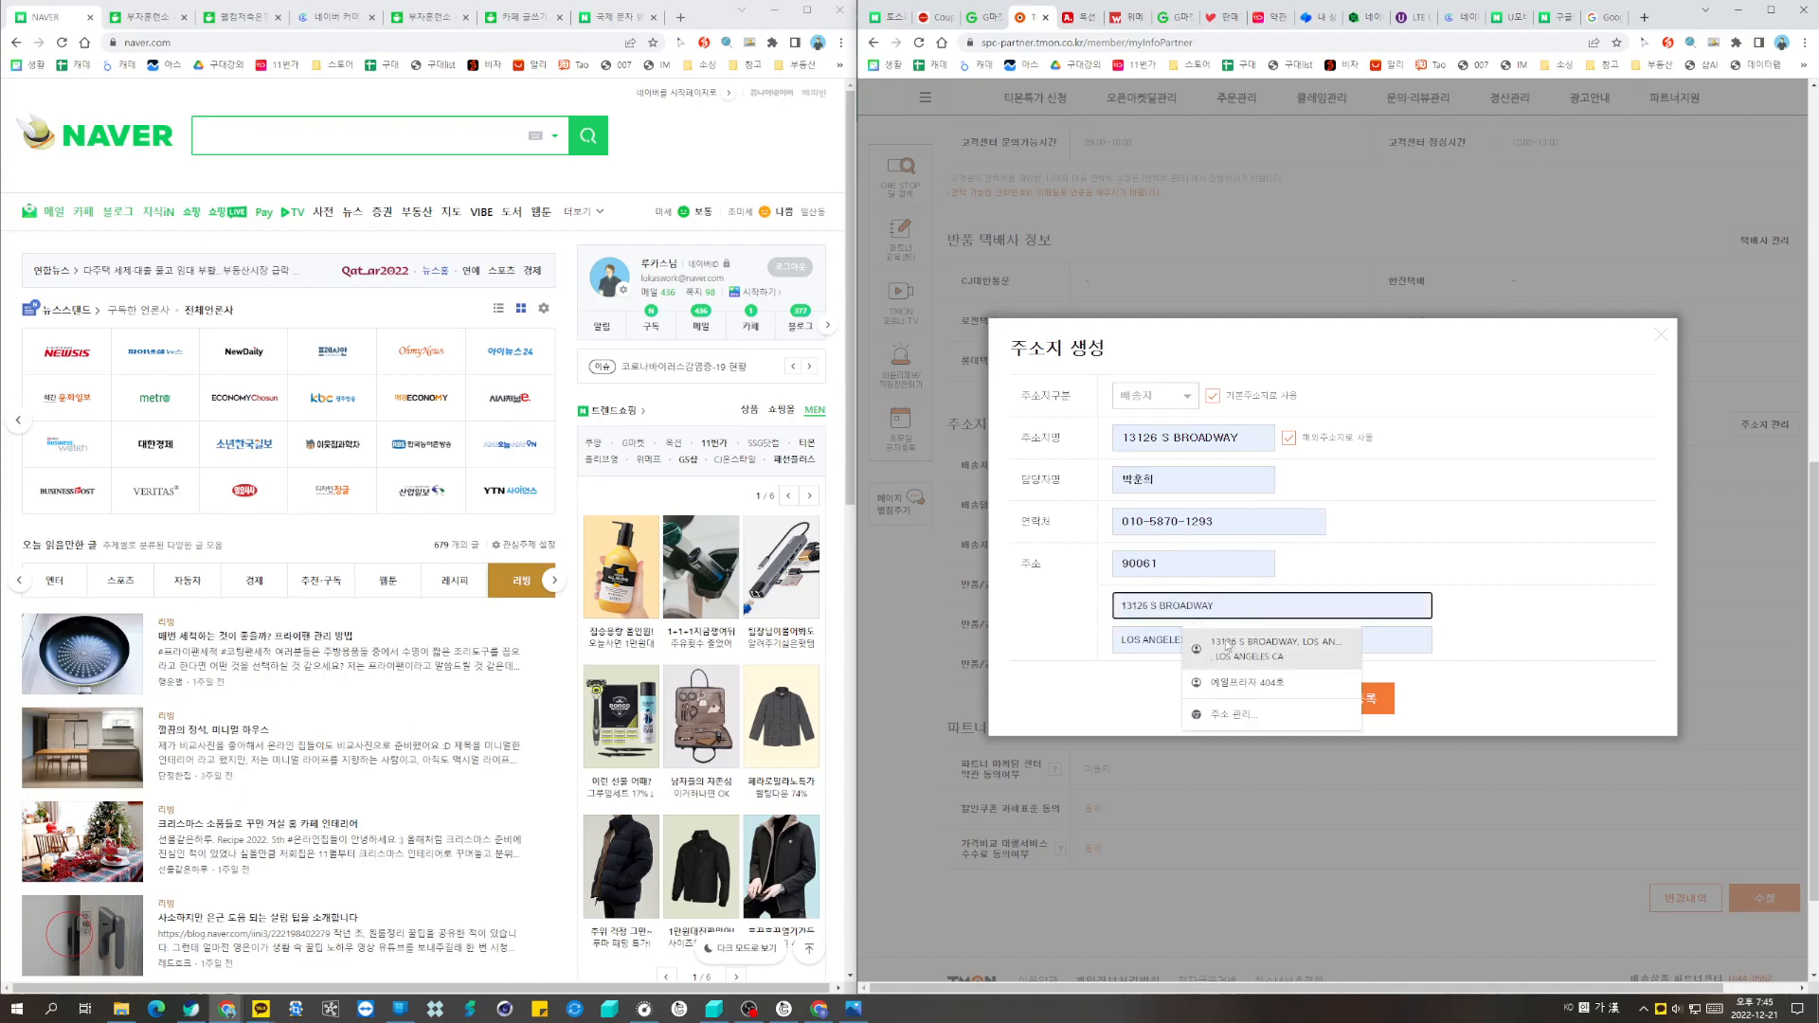
left_click(1260, 659)
left_click(1361, 699)
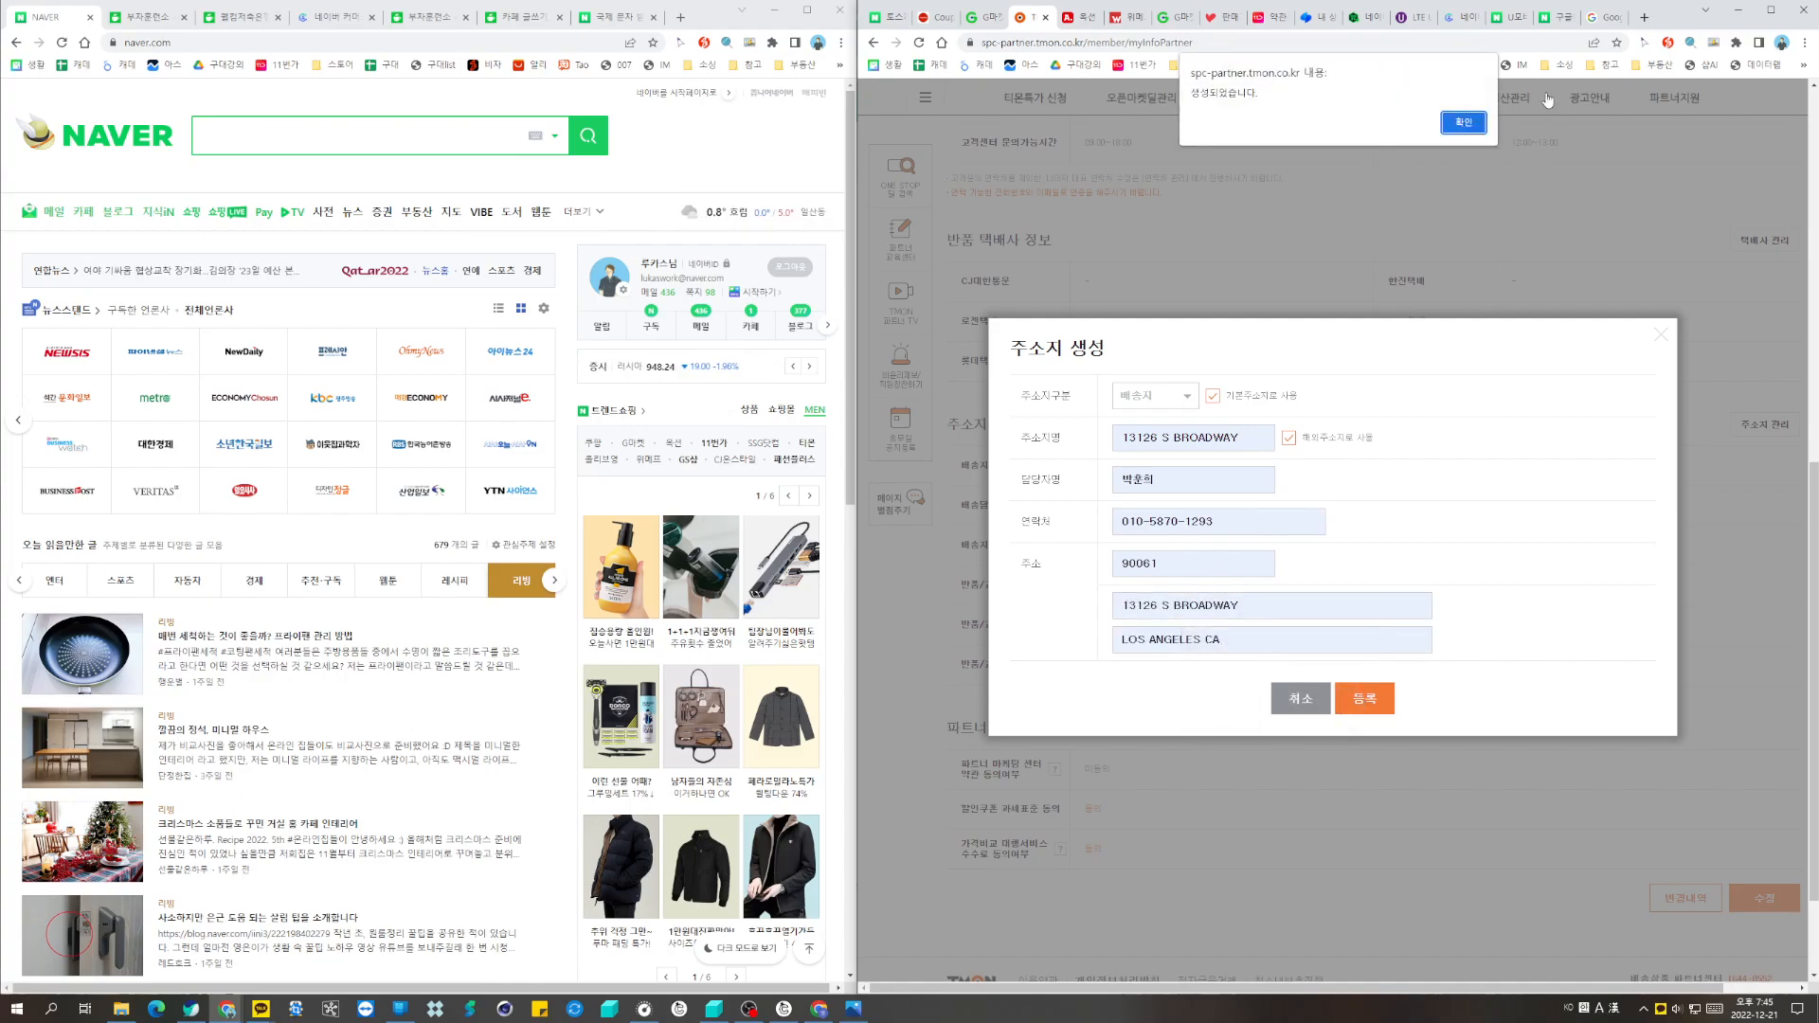
left_click(1462, 122)
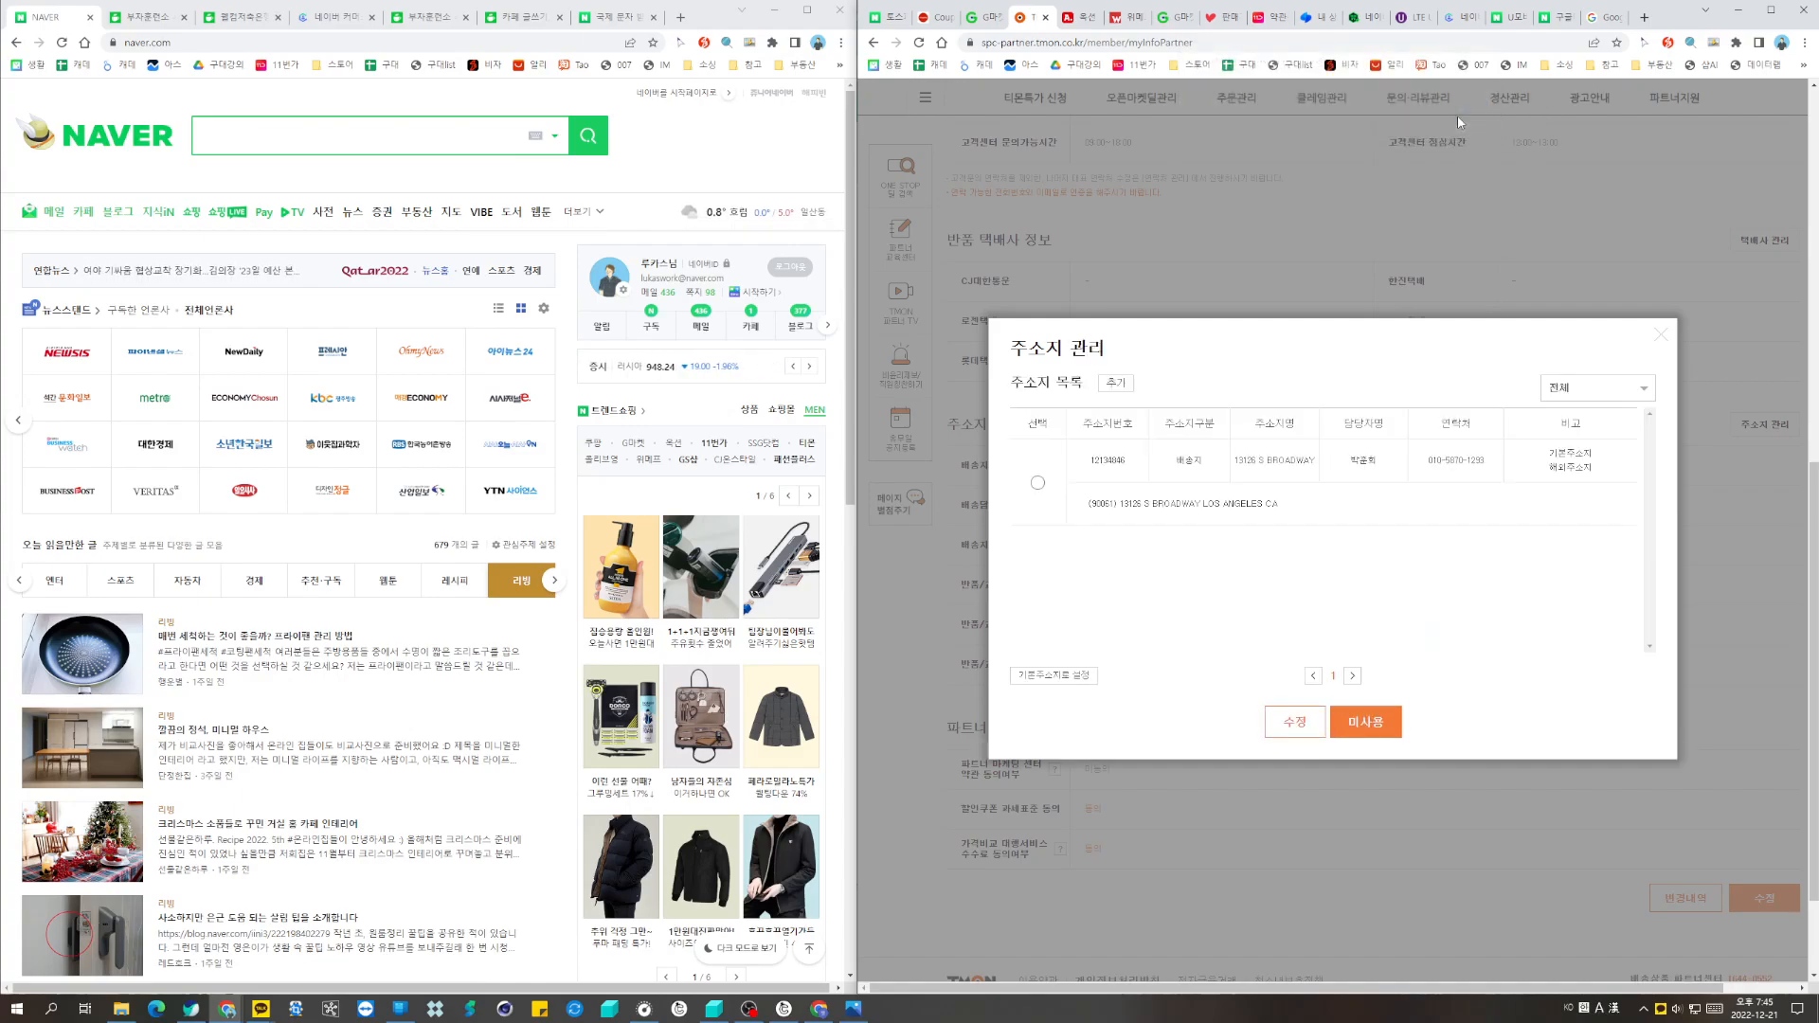
- Add another address of type 반품/교환지 with the address name and contact person filled in
left_click(1039, 484)
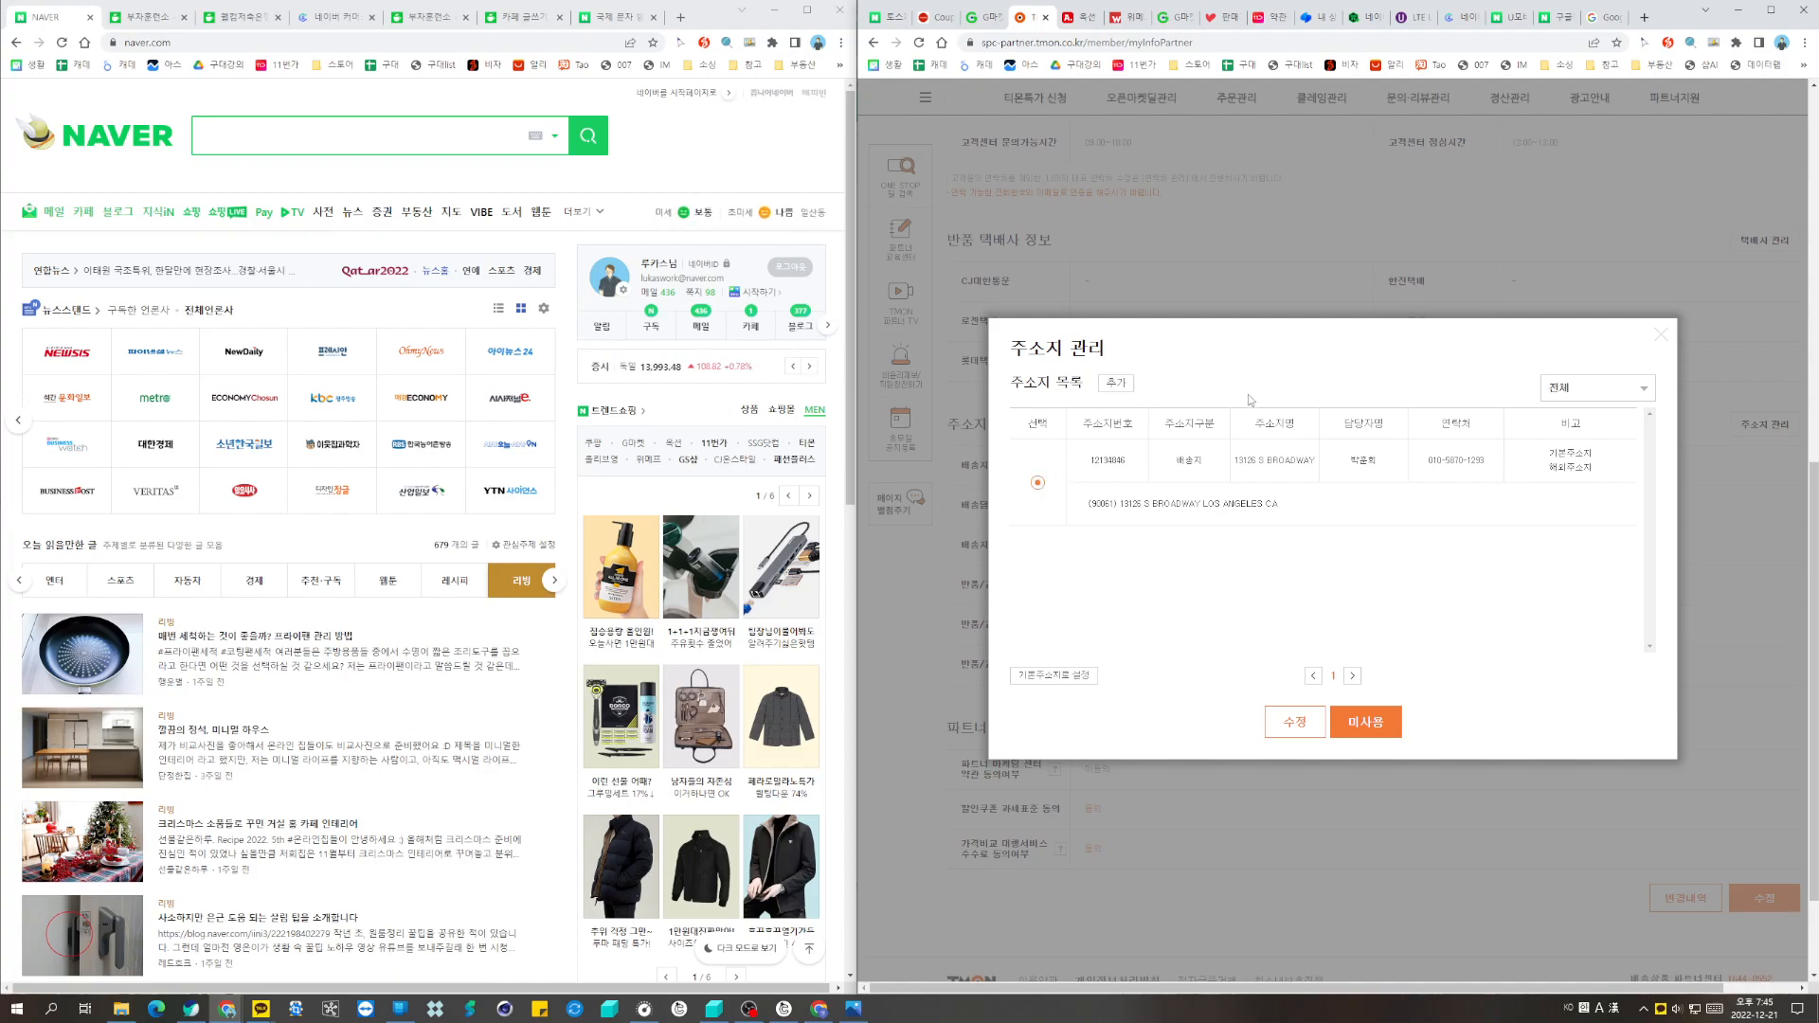
left_click(1117, 383)
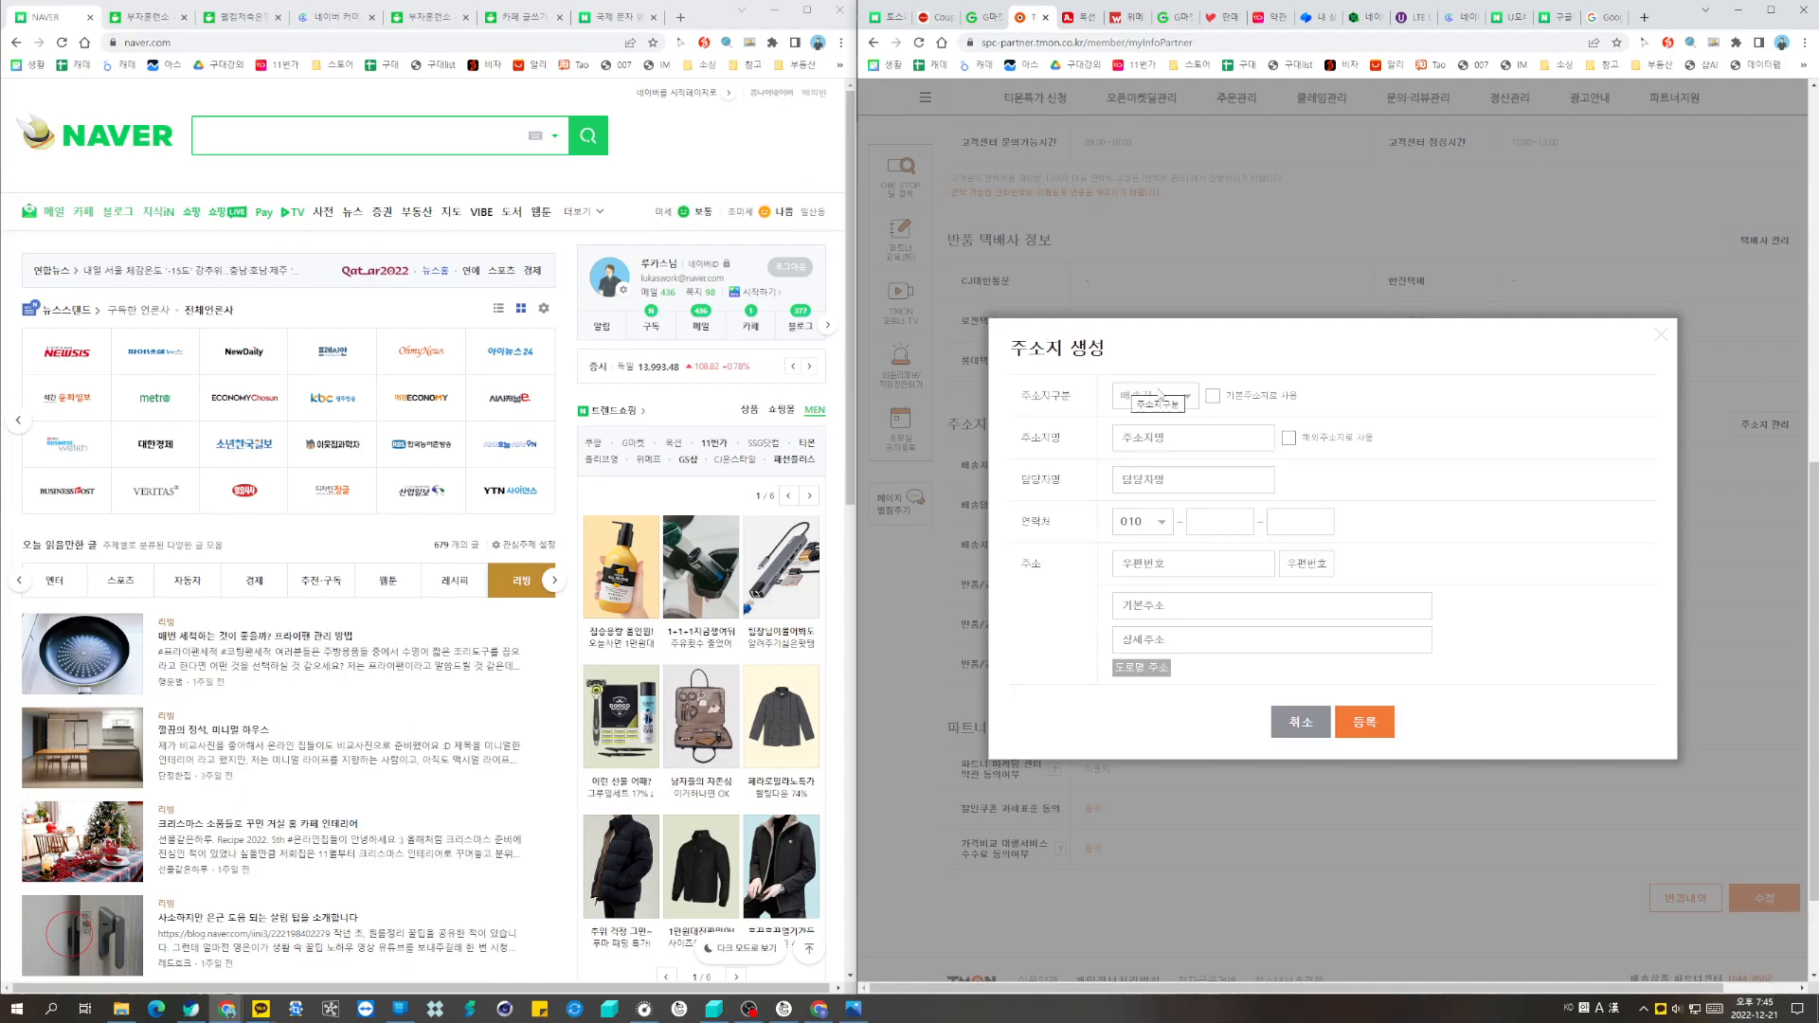
left_click(1168, 397)
left_click(1142, 429)
left_click(1222, 438)
left_click(1200, 515)
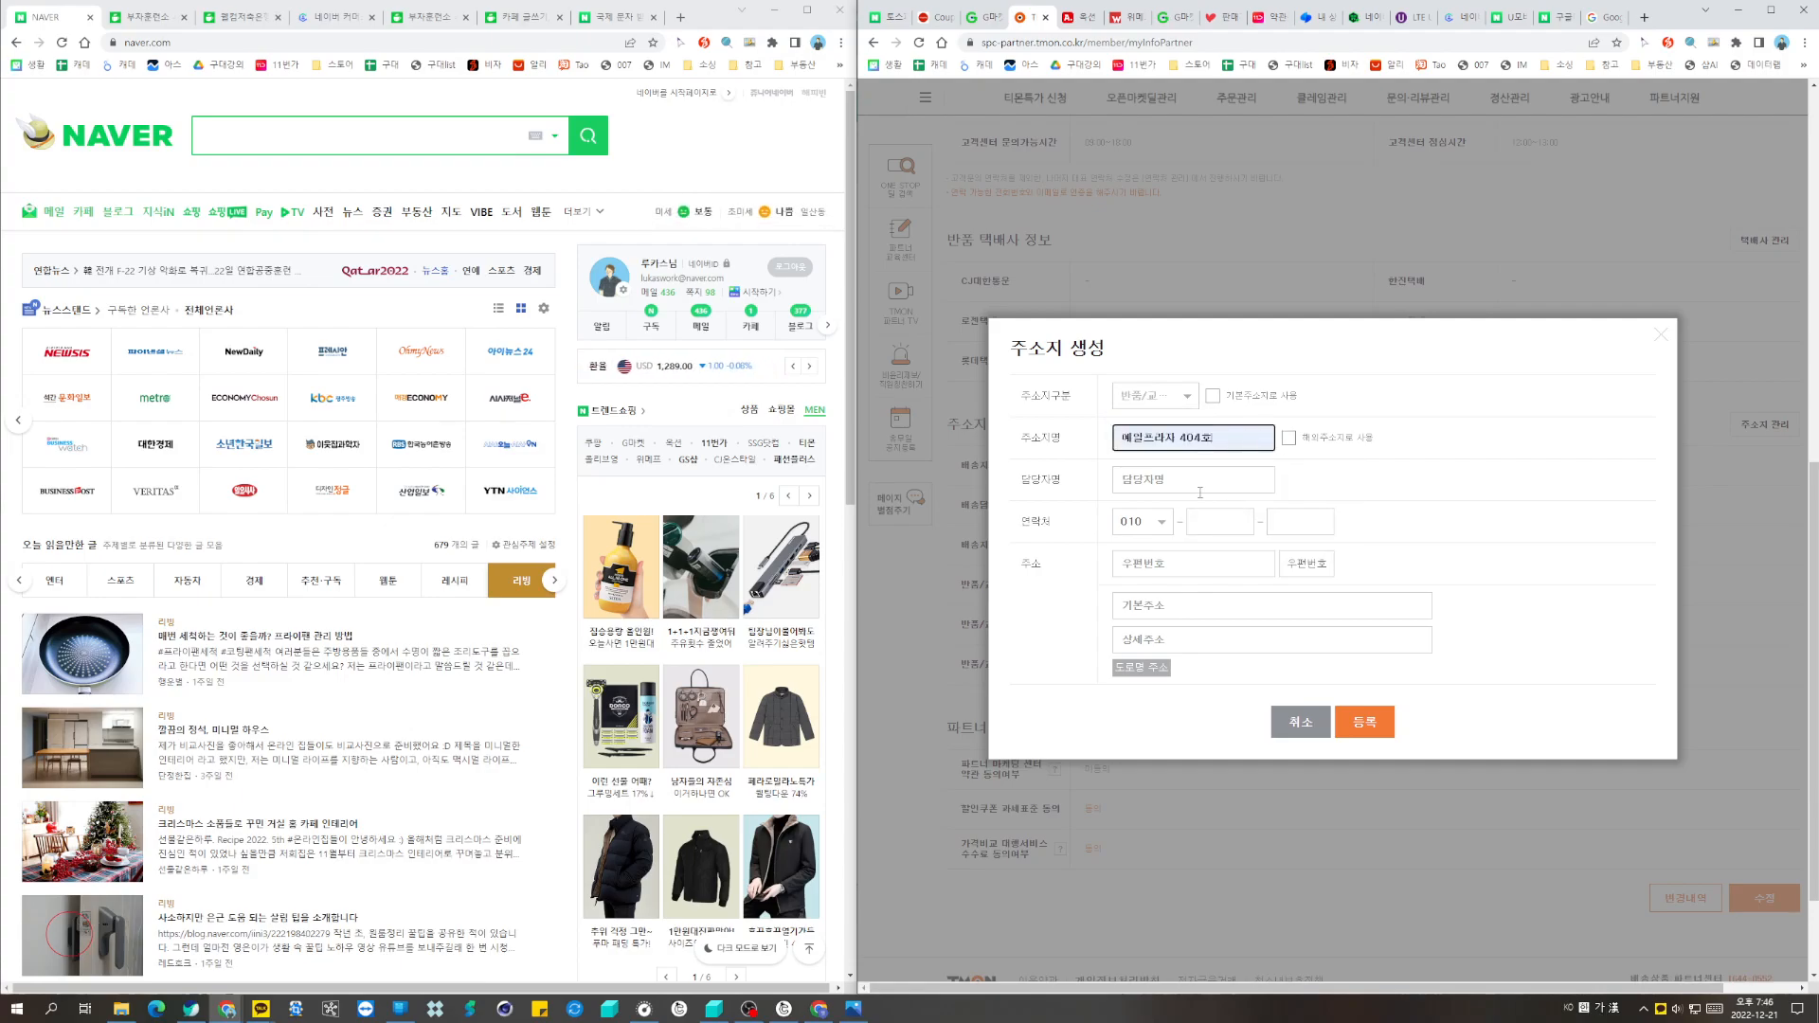
left_click(1200, 515)
- Complete the contact phone number, look up the postcode, then return to the cafe guide
left_click(1220, 521)
left_click(1224, 558)
left_click(1299, 521)
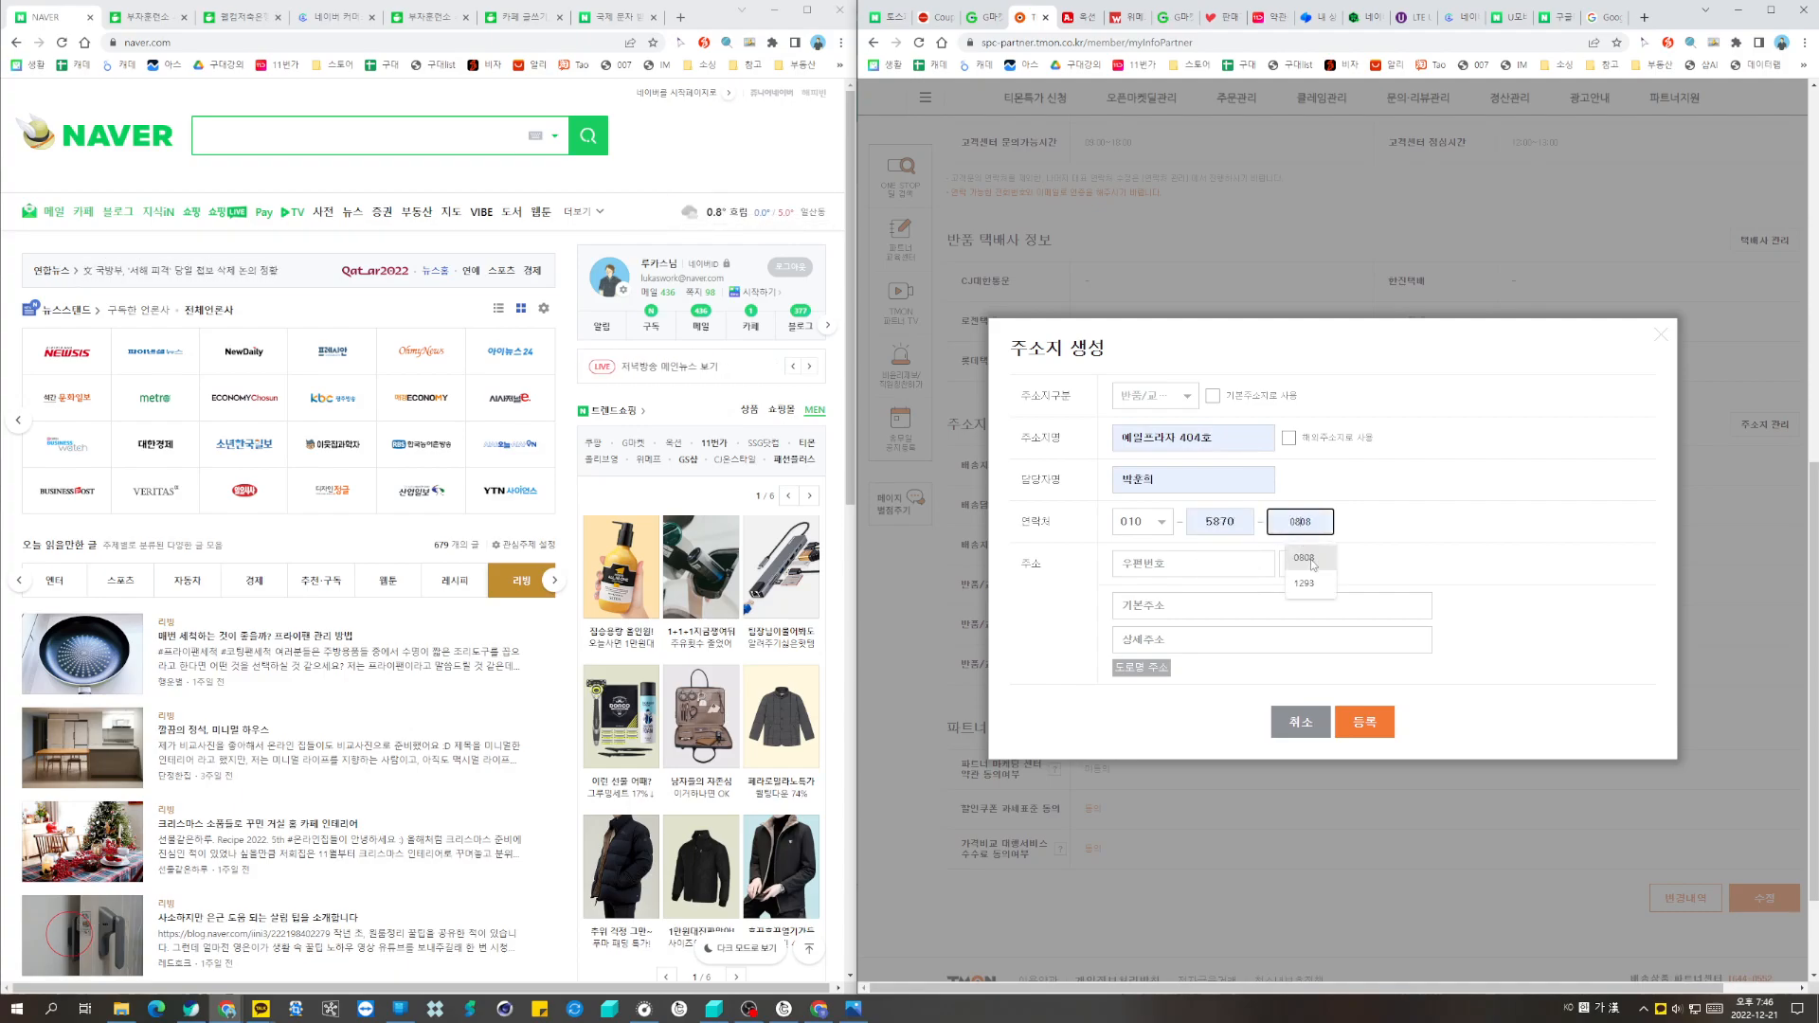
left_click(1307, 584)
left_click(1298, 565)
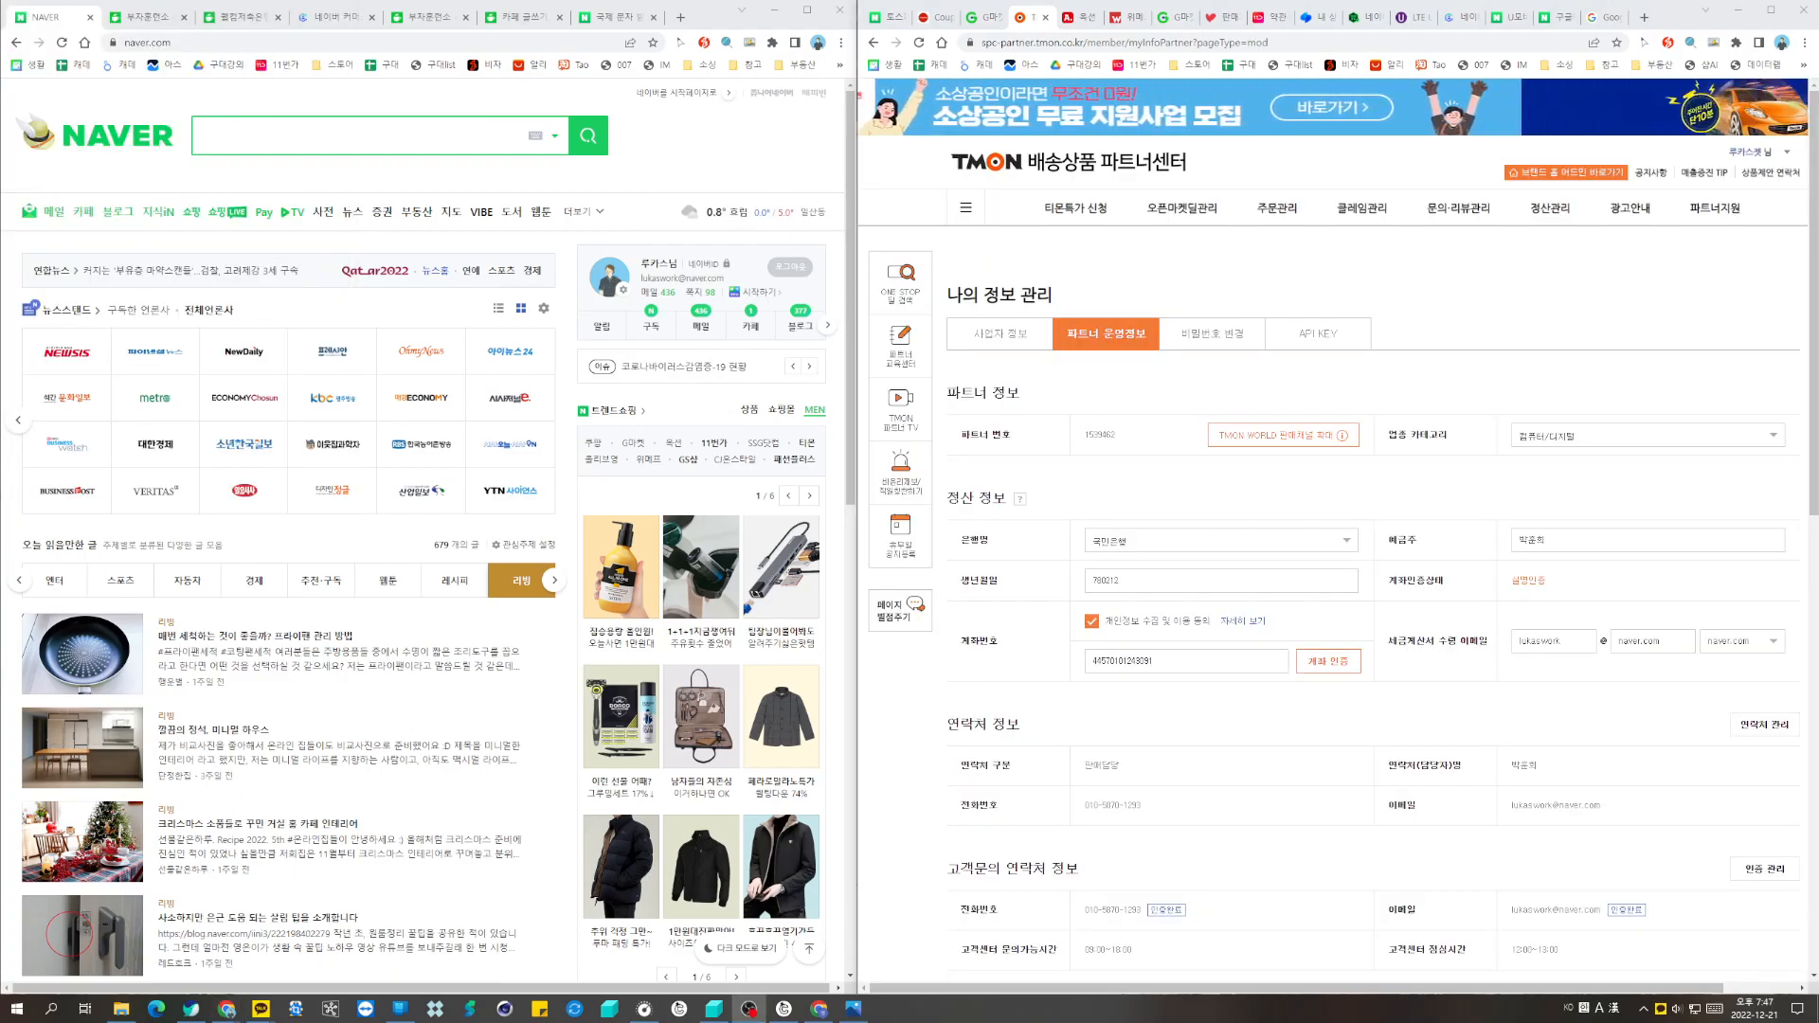
left_click(140, 16)
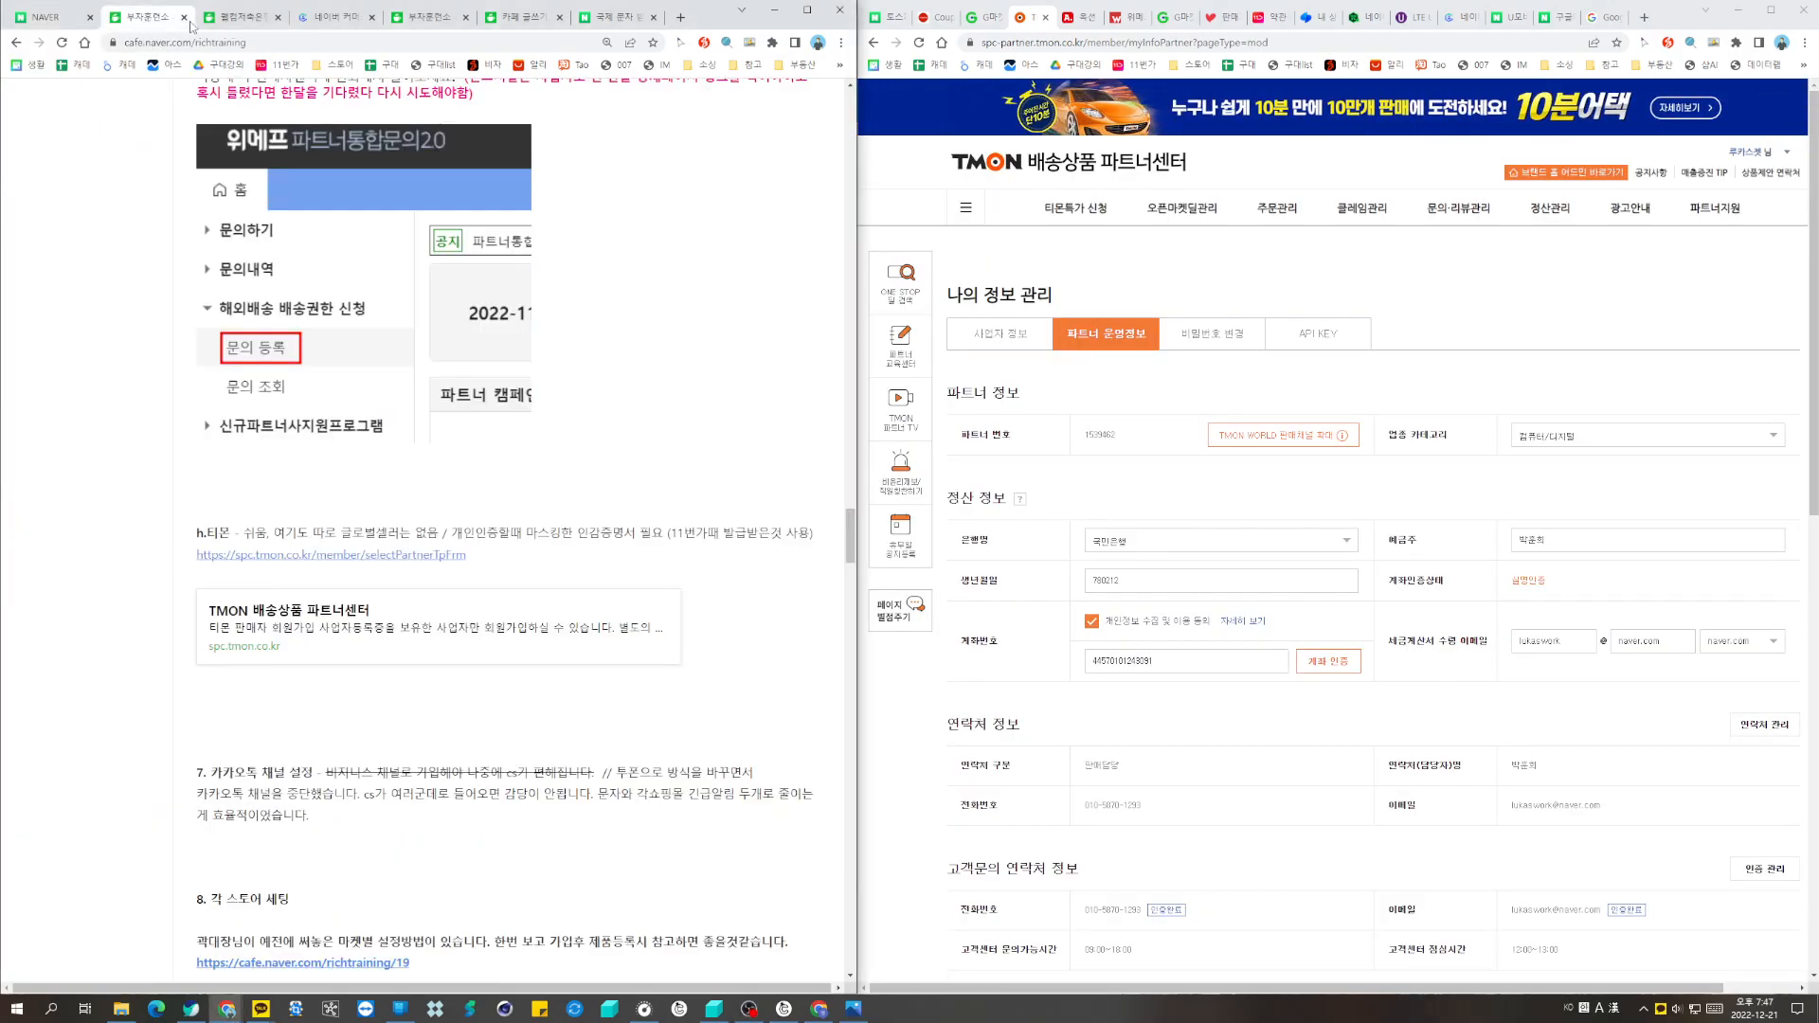
scroll(528, 524, "down", 2)
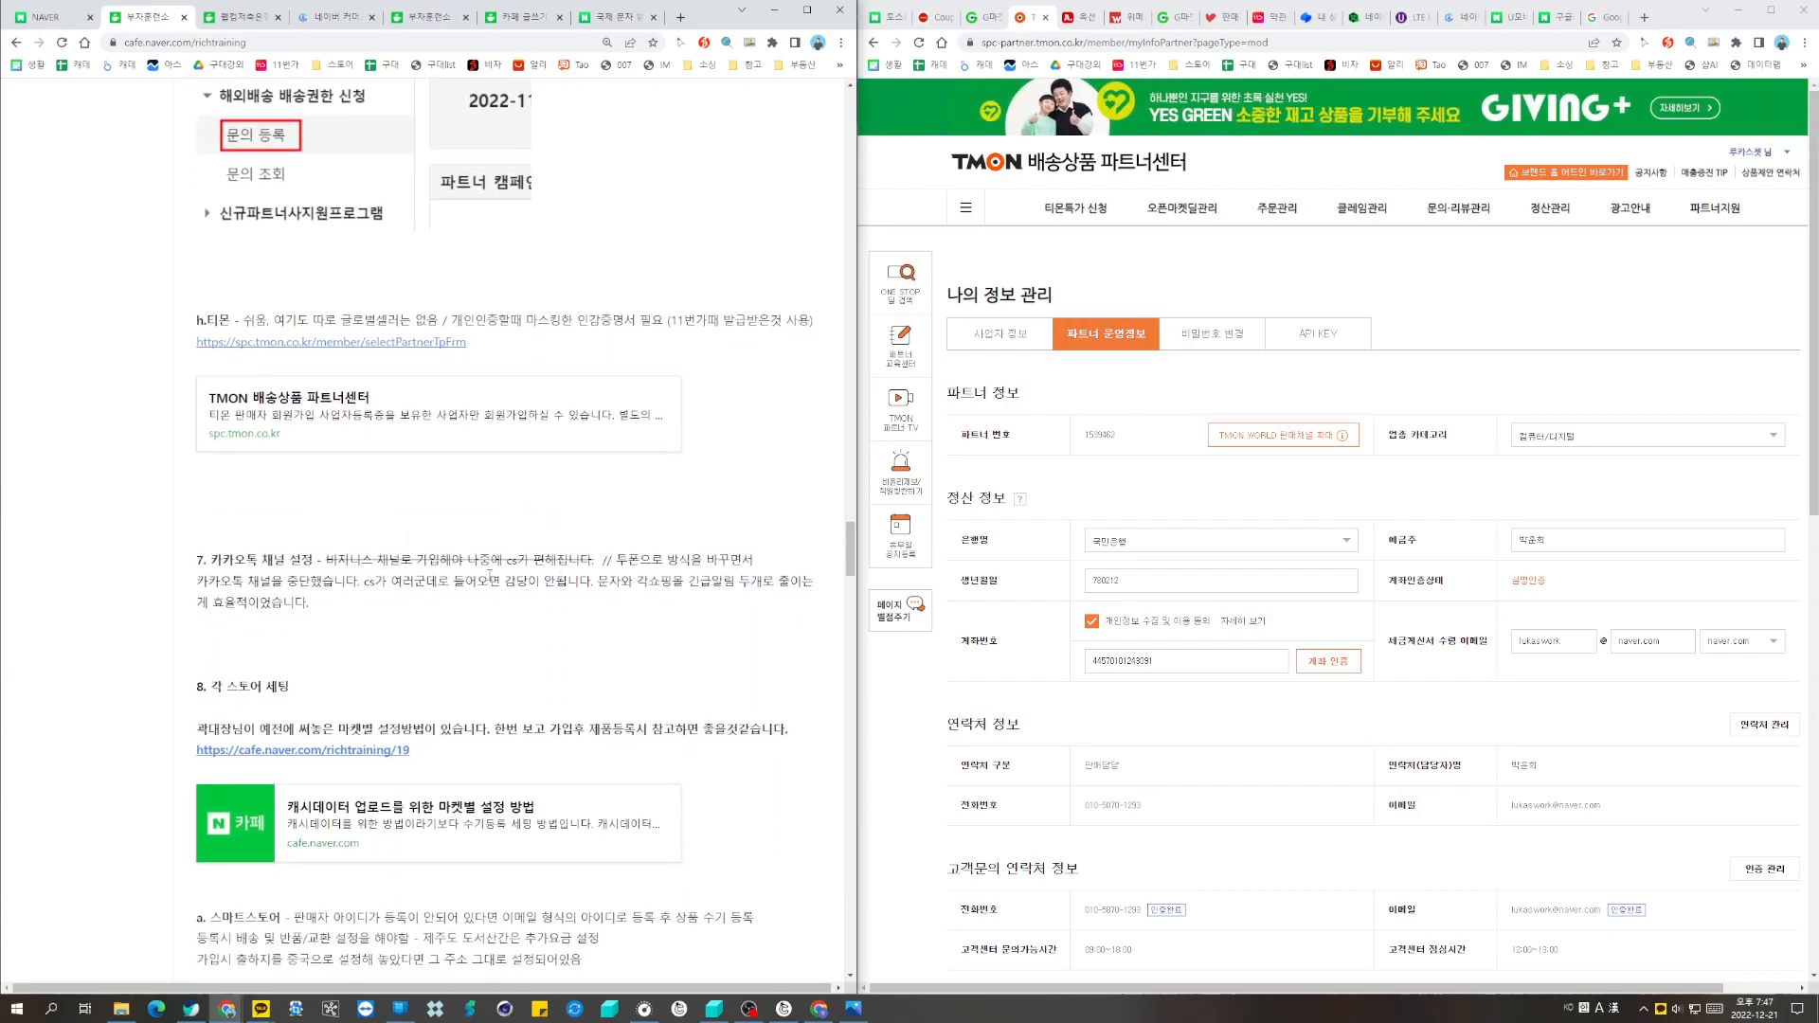
- Scroll the guide to section 8 and open the cafe.naver.com/richtraining/19 cash-data settings post
left_click_drag(222, 559, 559, 581)
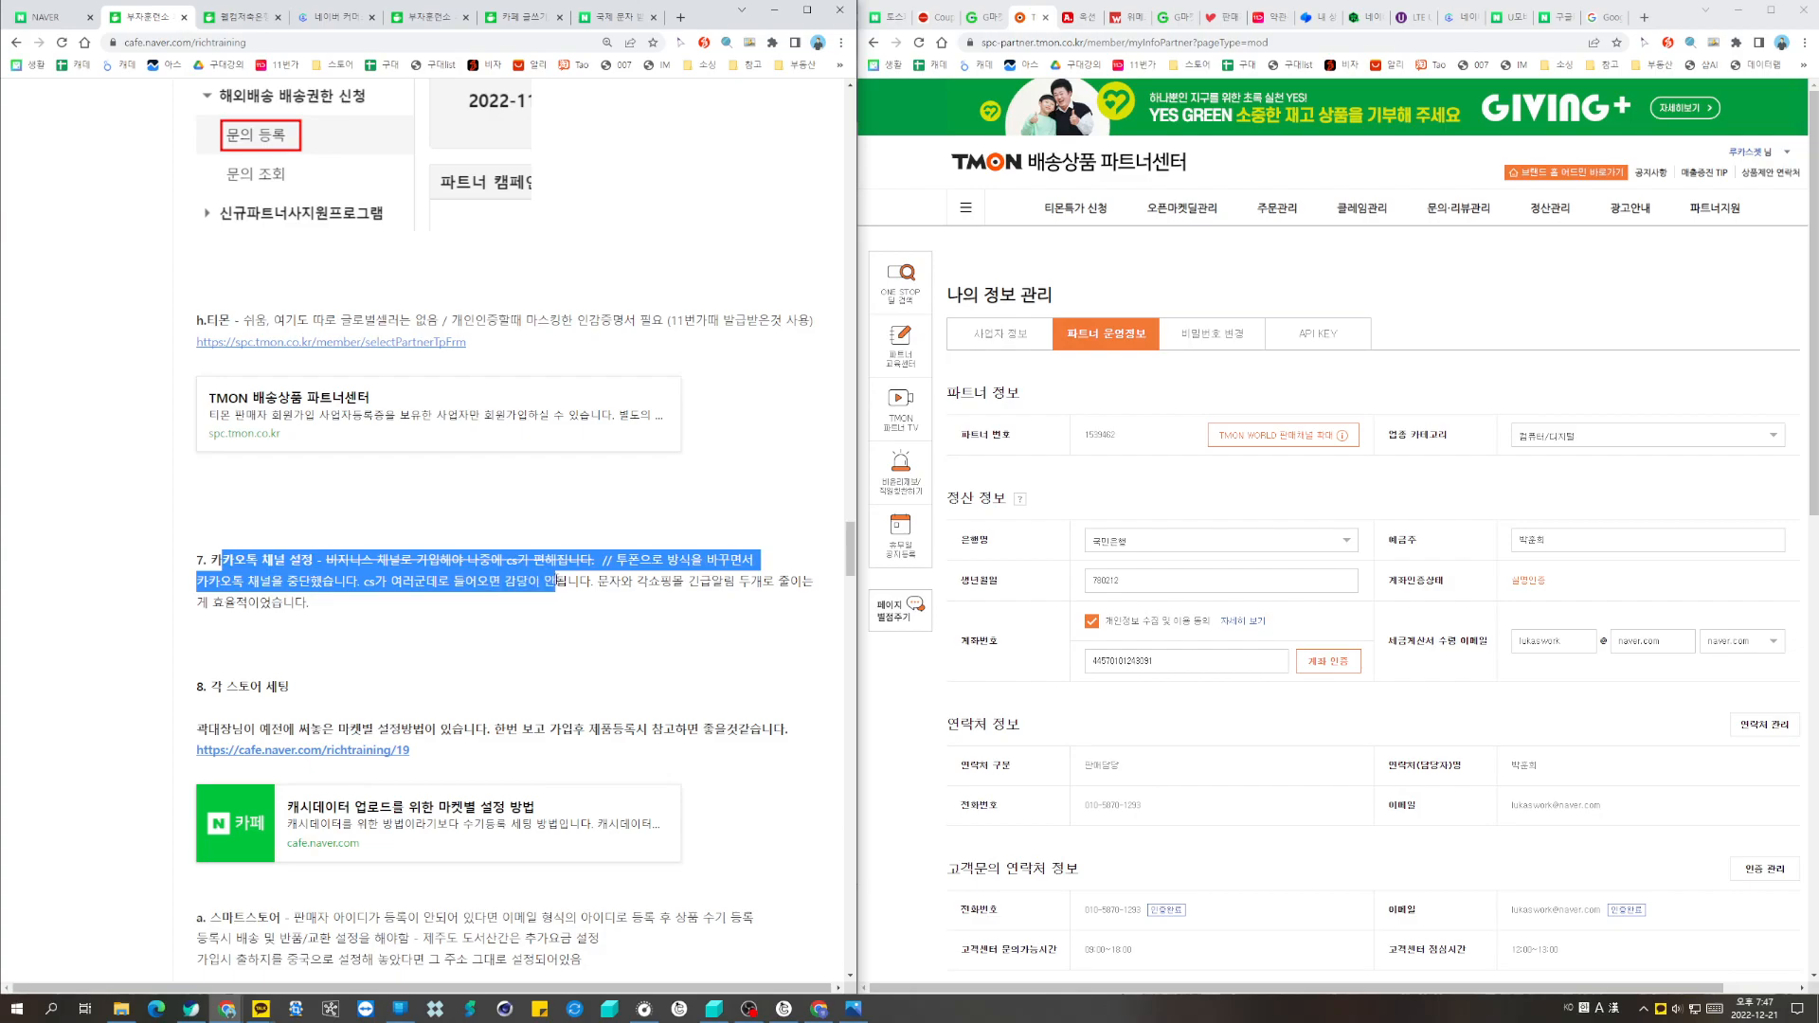
left_click(387, 621)
scroll(360, 578, "down", 3)
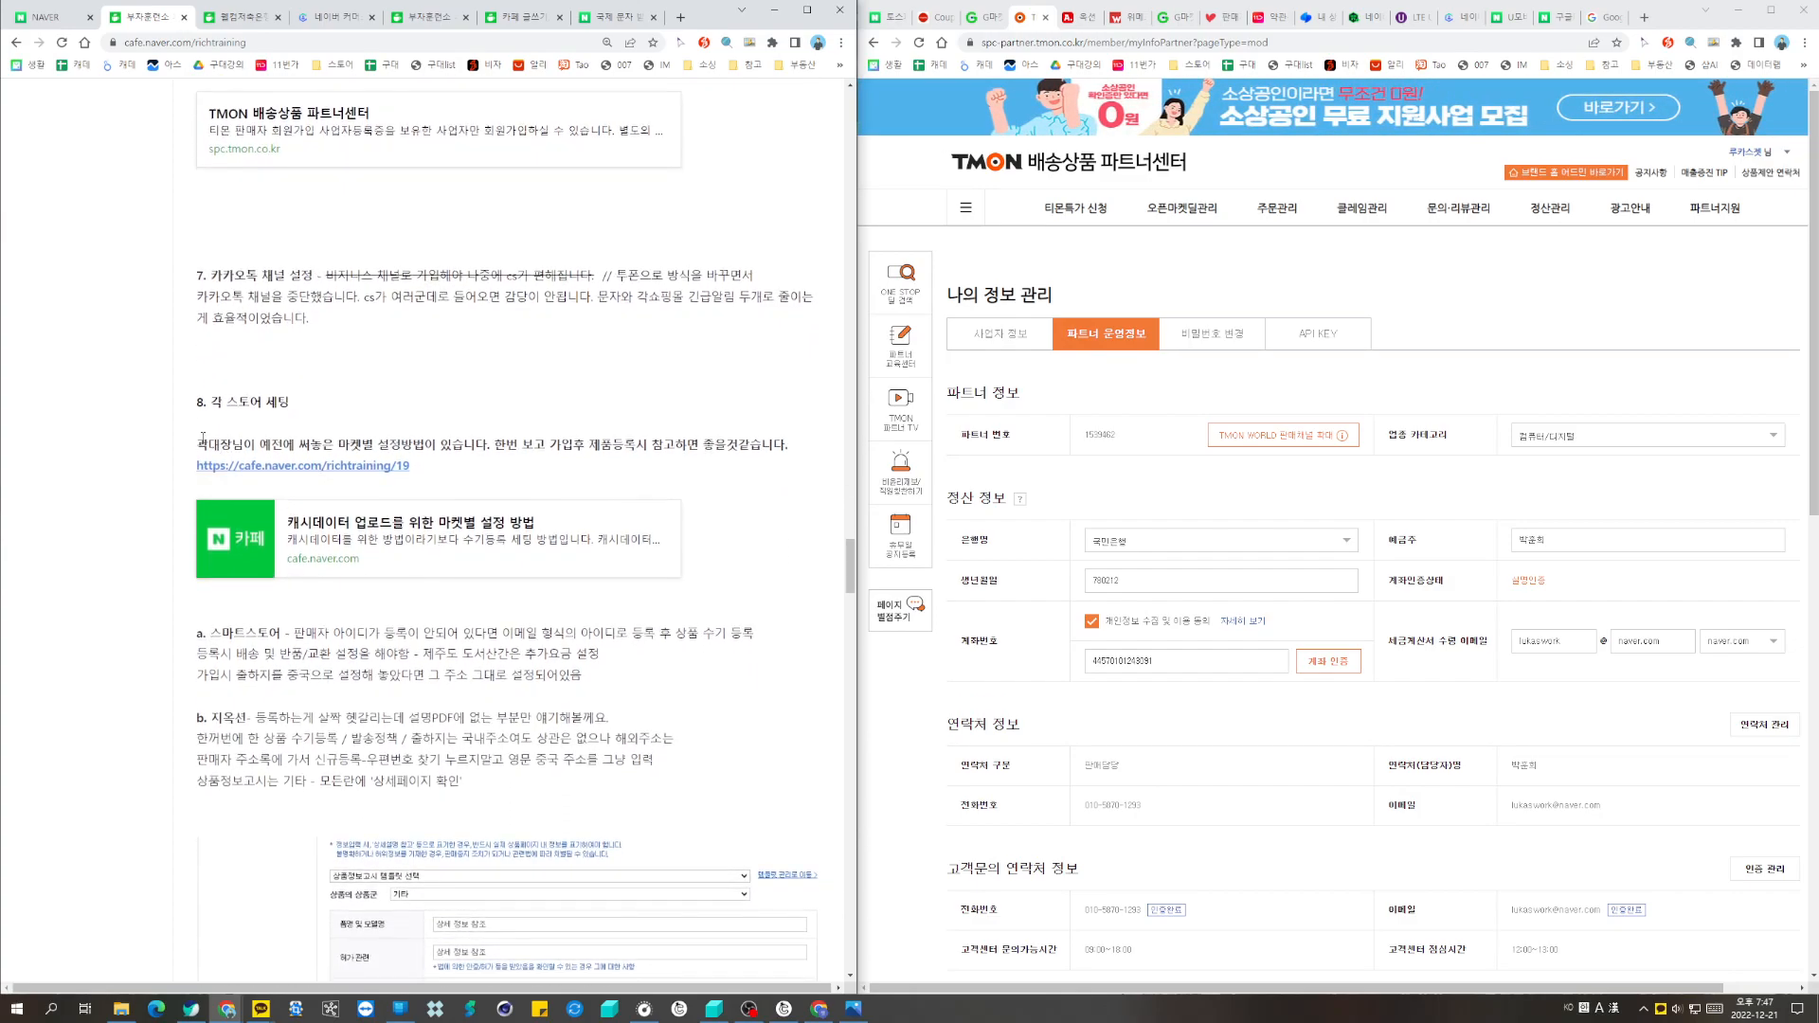
left_click(293, 466)
- Move the cash-data post into its own window and save the Smart Store PDF guide locally
left_click_drag(218, 16, 1005, 36)
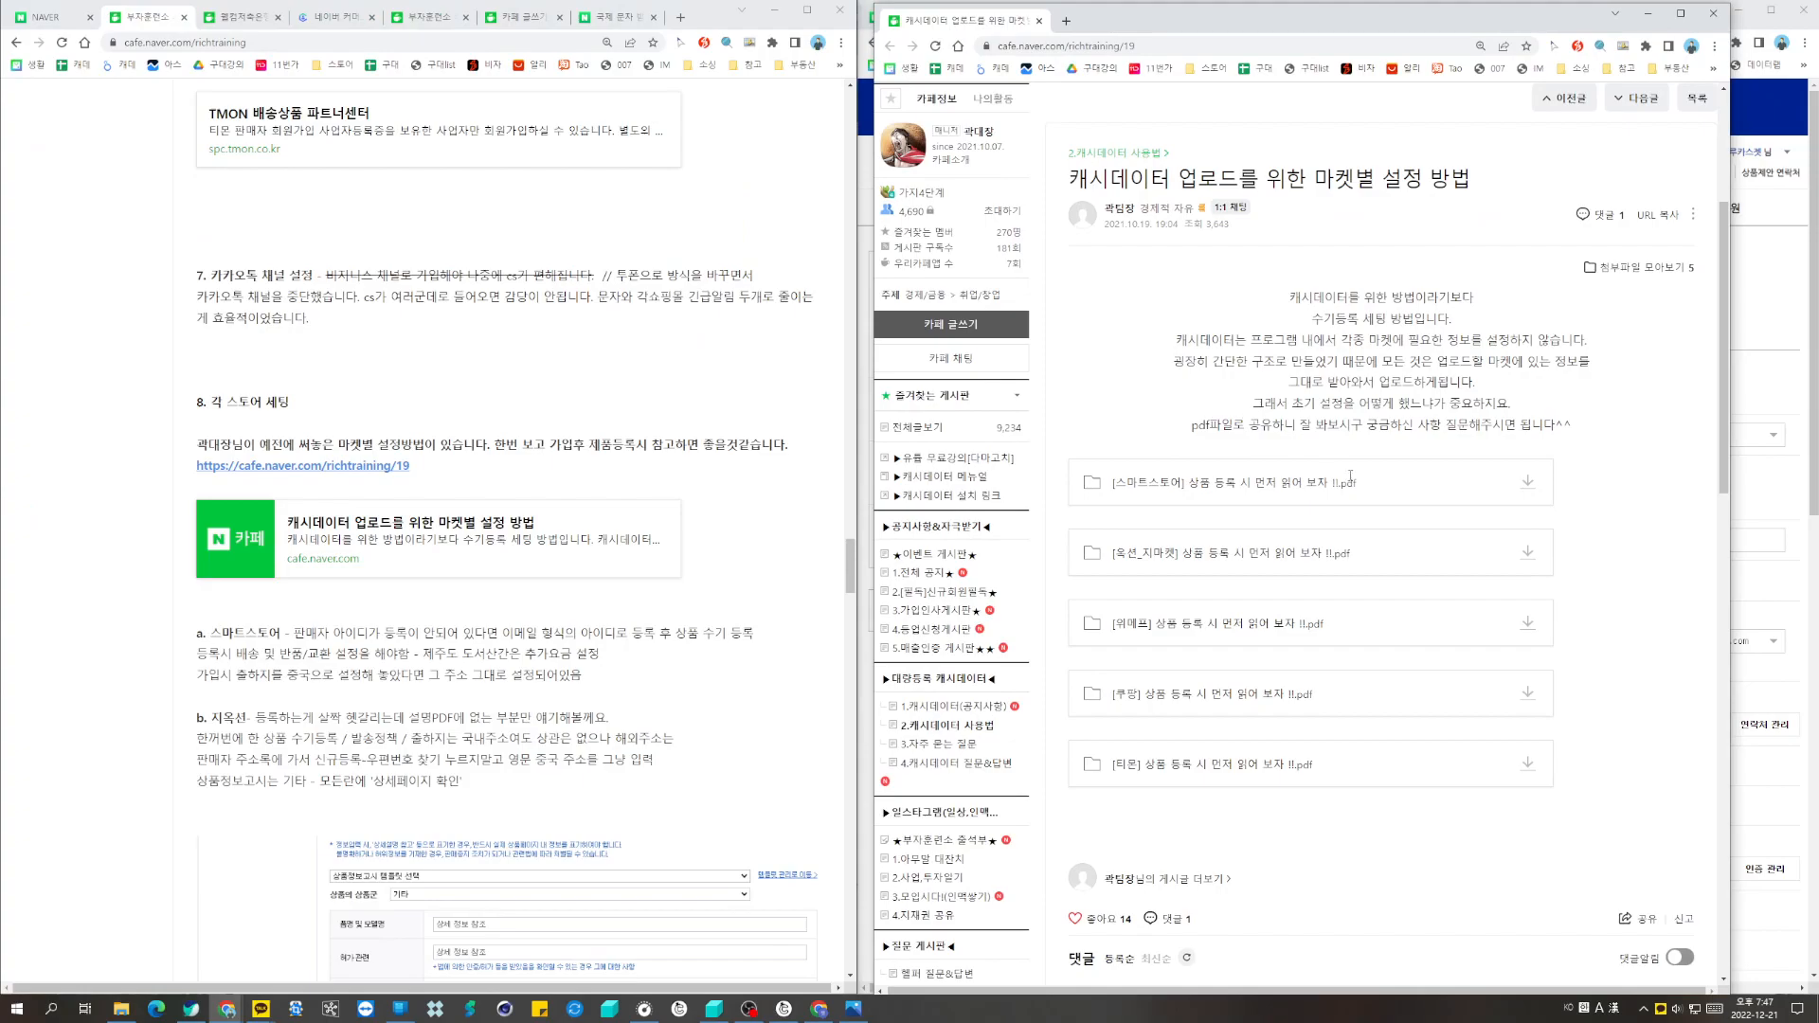
scroll(1345, 479, "down", 2)
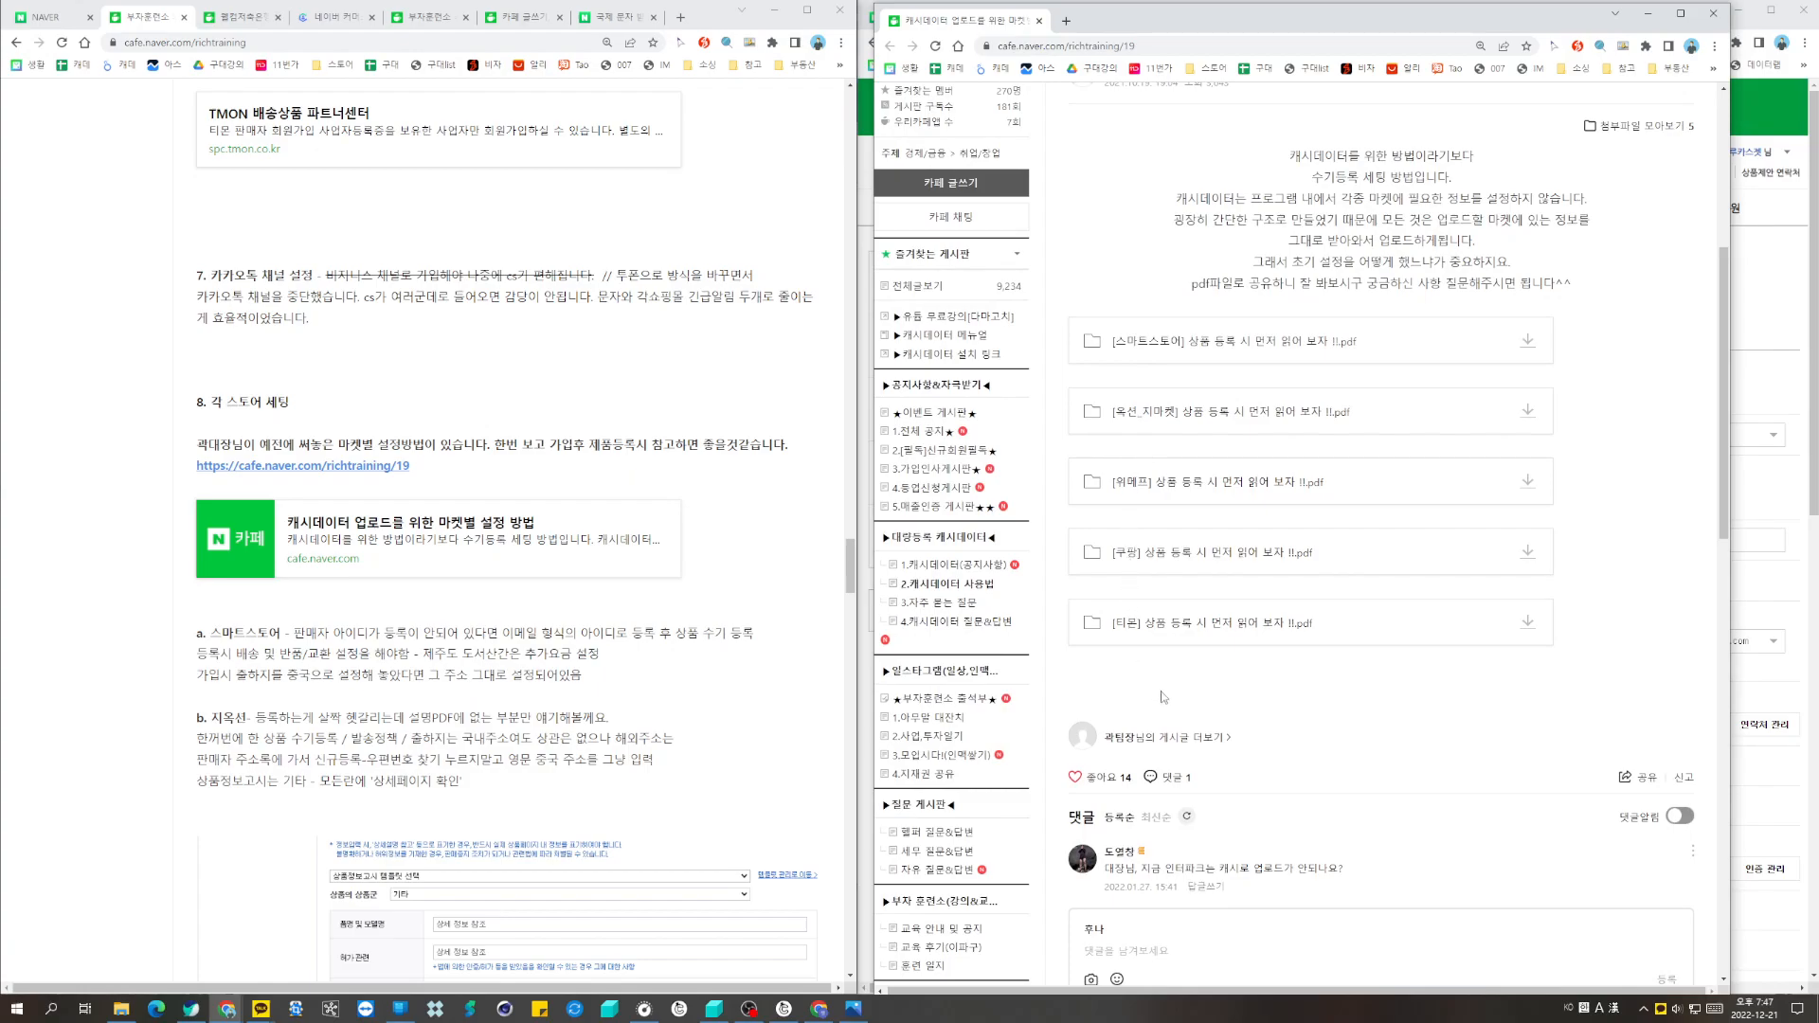
left_click(1527, 340)
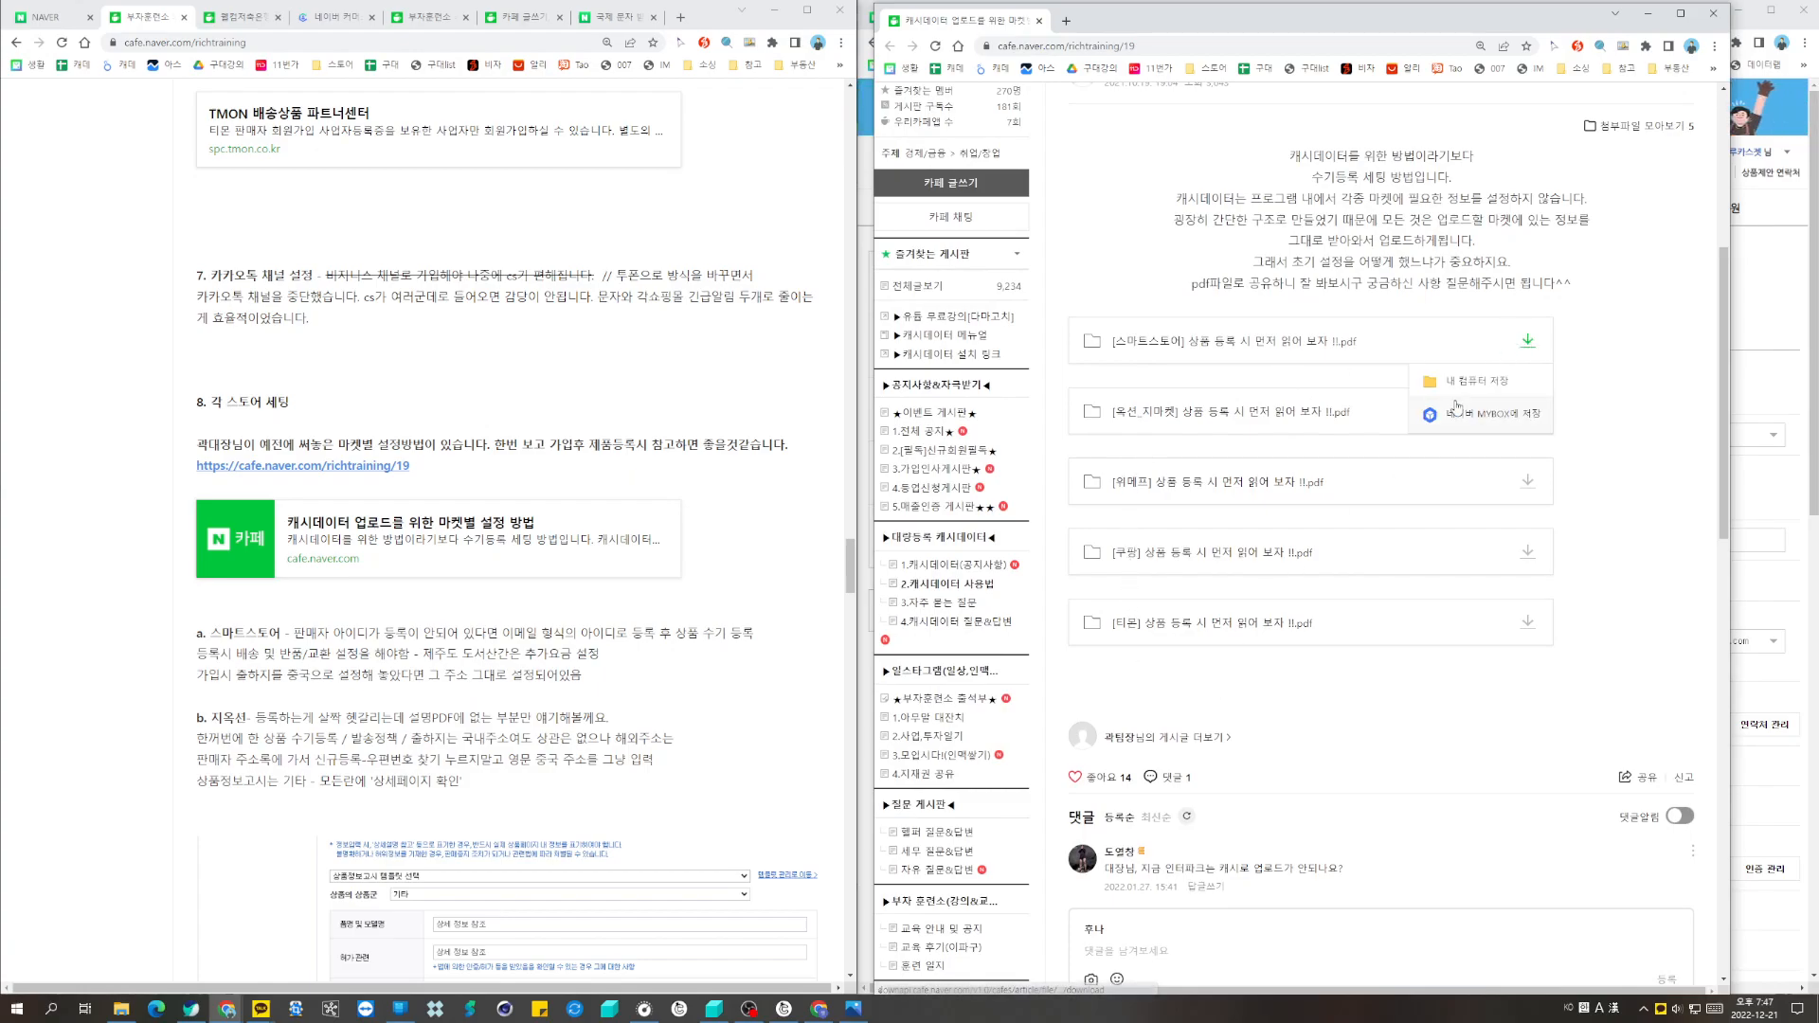
left_click(1473, 381)
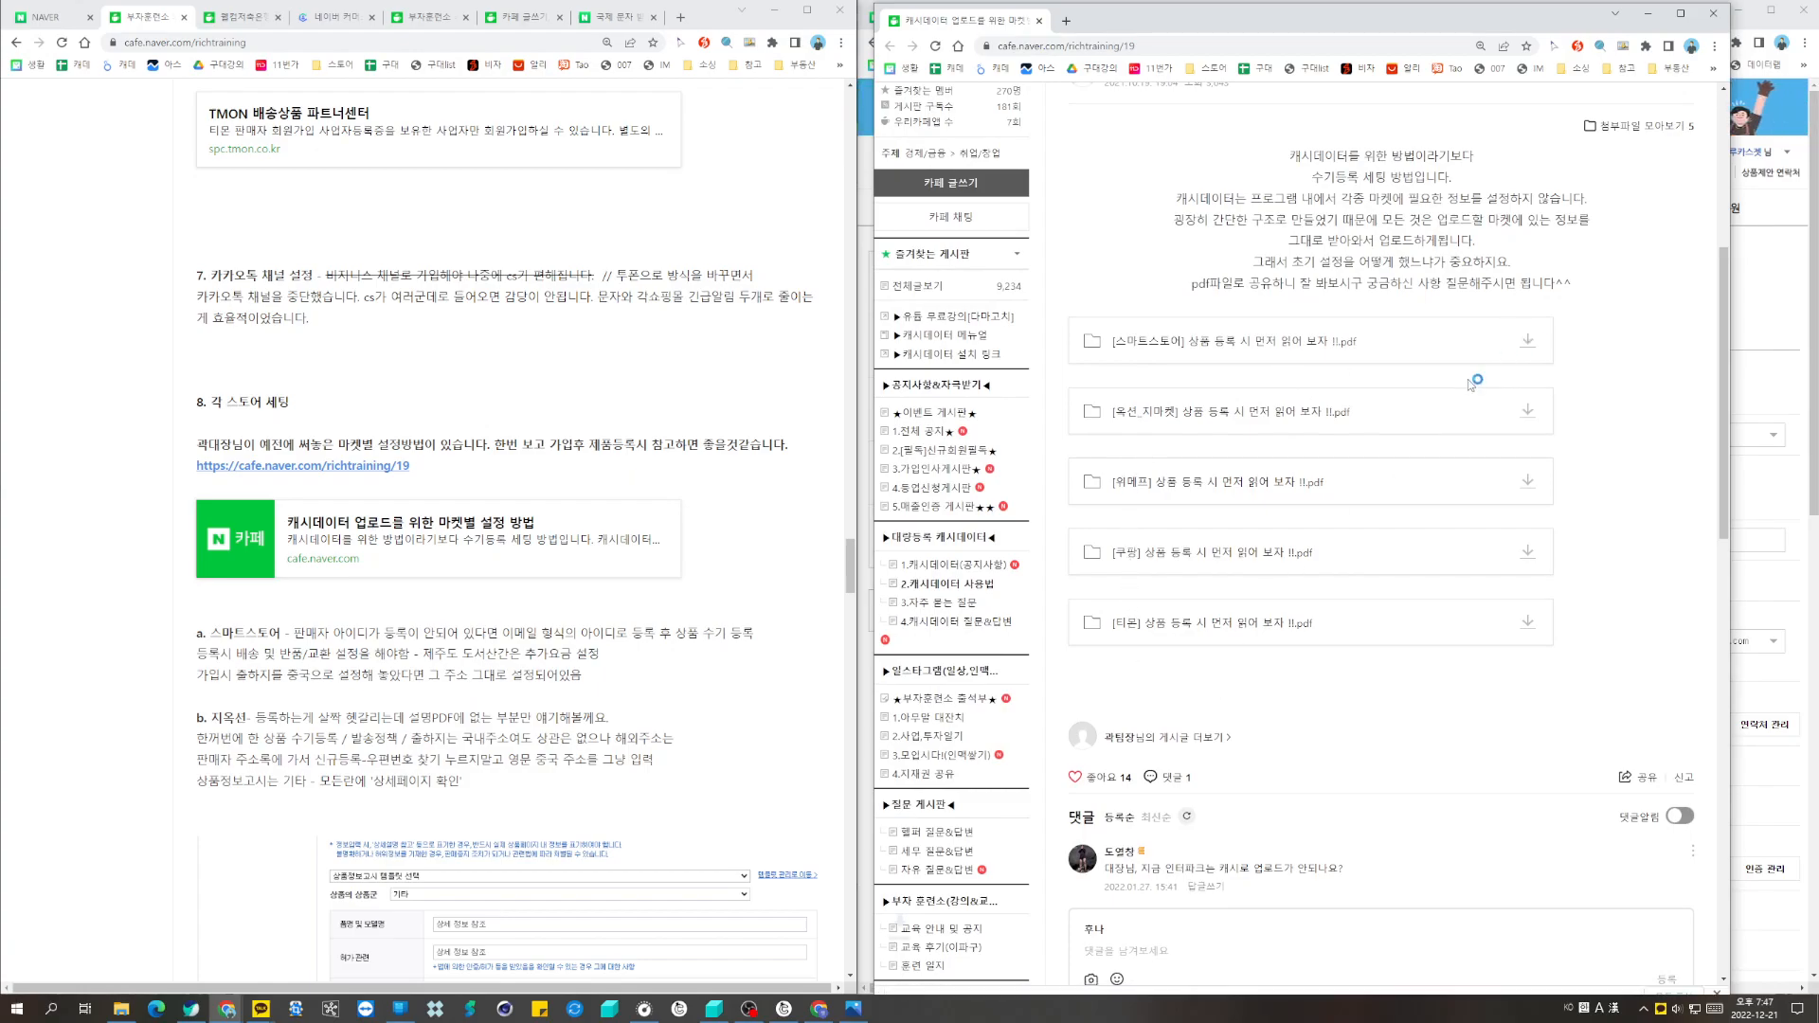
- Open the downloaded Smart Store guide, read down to section 5 on shipping and returns, and maximize
left_click(992, 991)
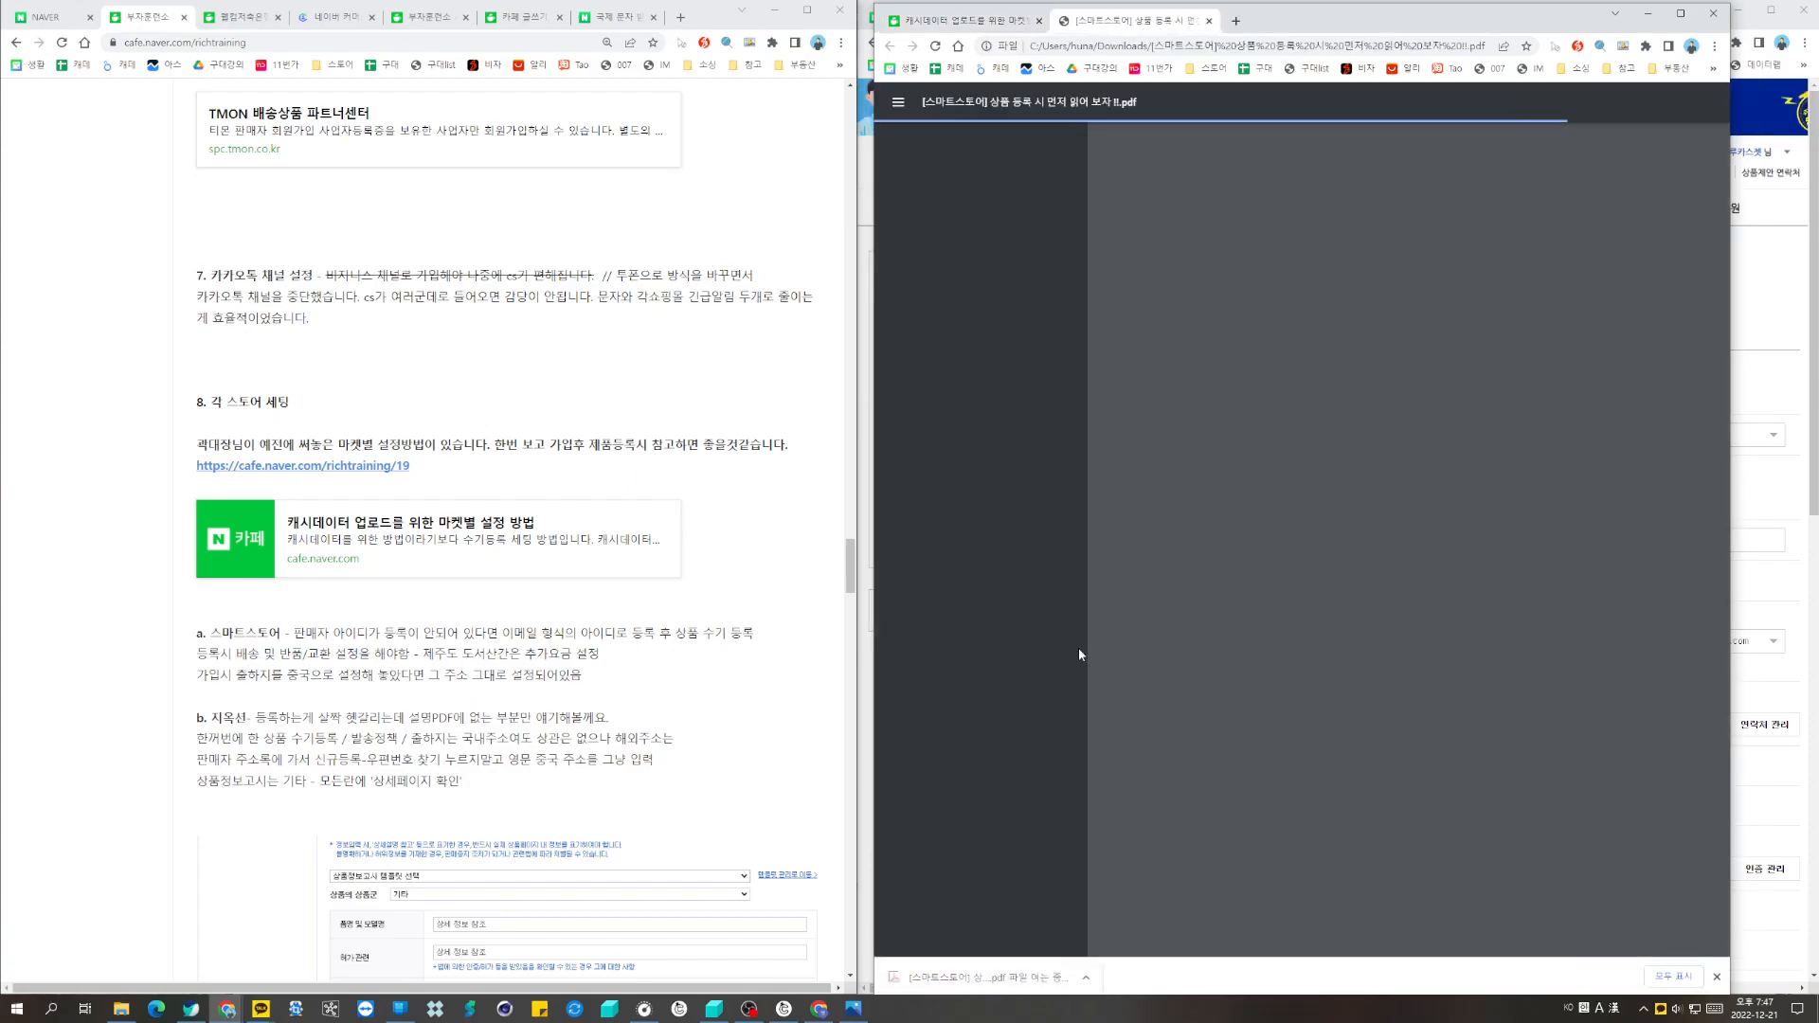
scroll(1521, 473, "down", 3)
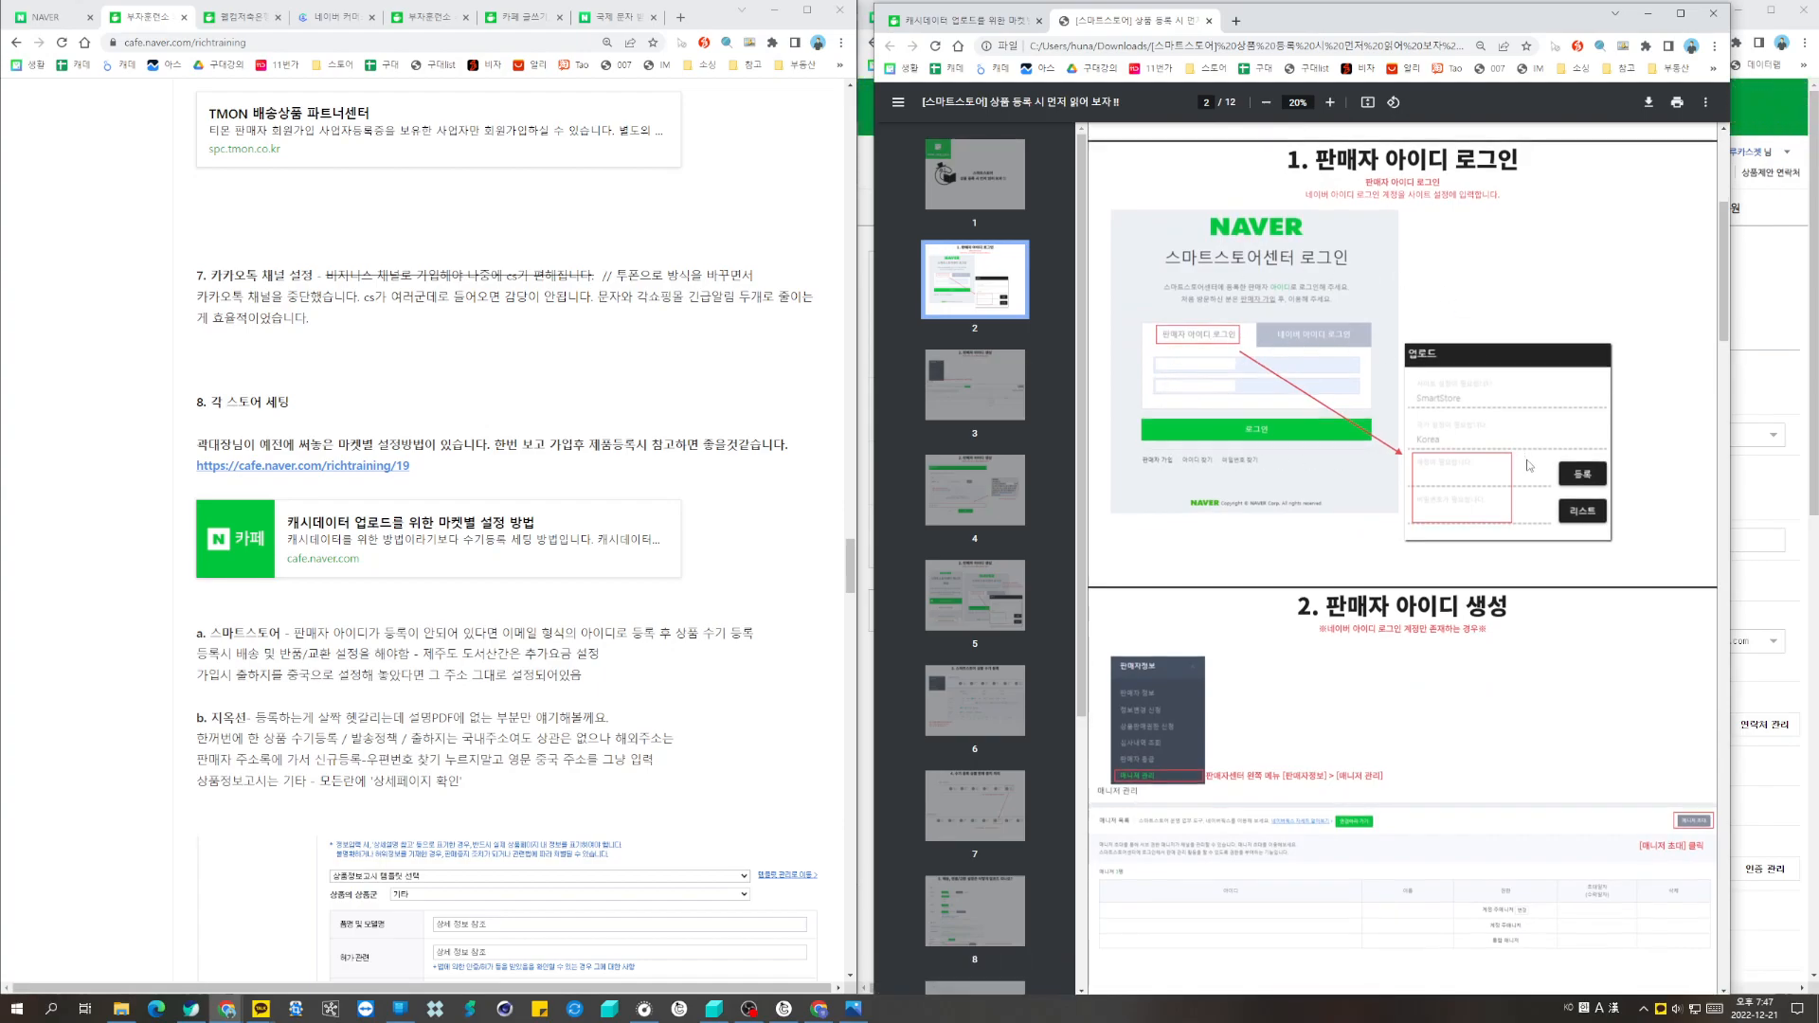
scroll(1526, 465, "down", 1)
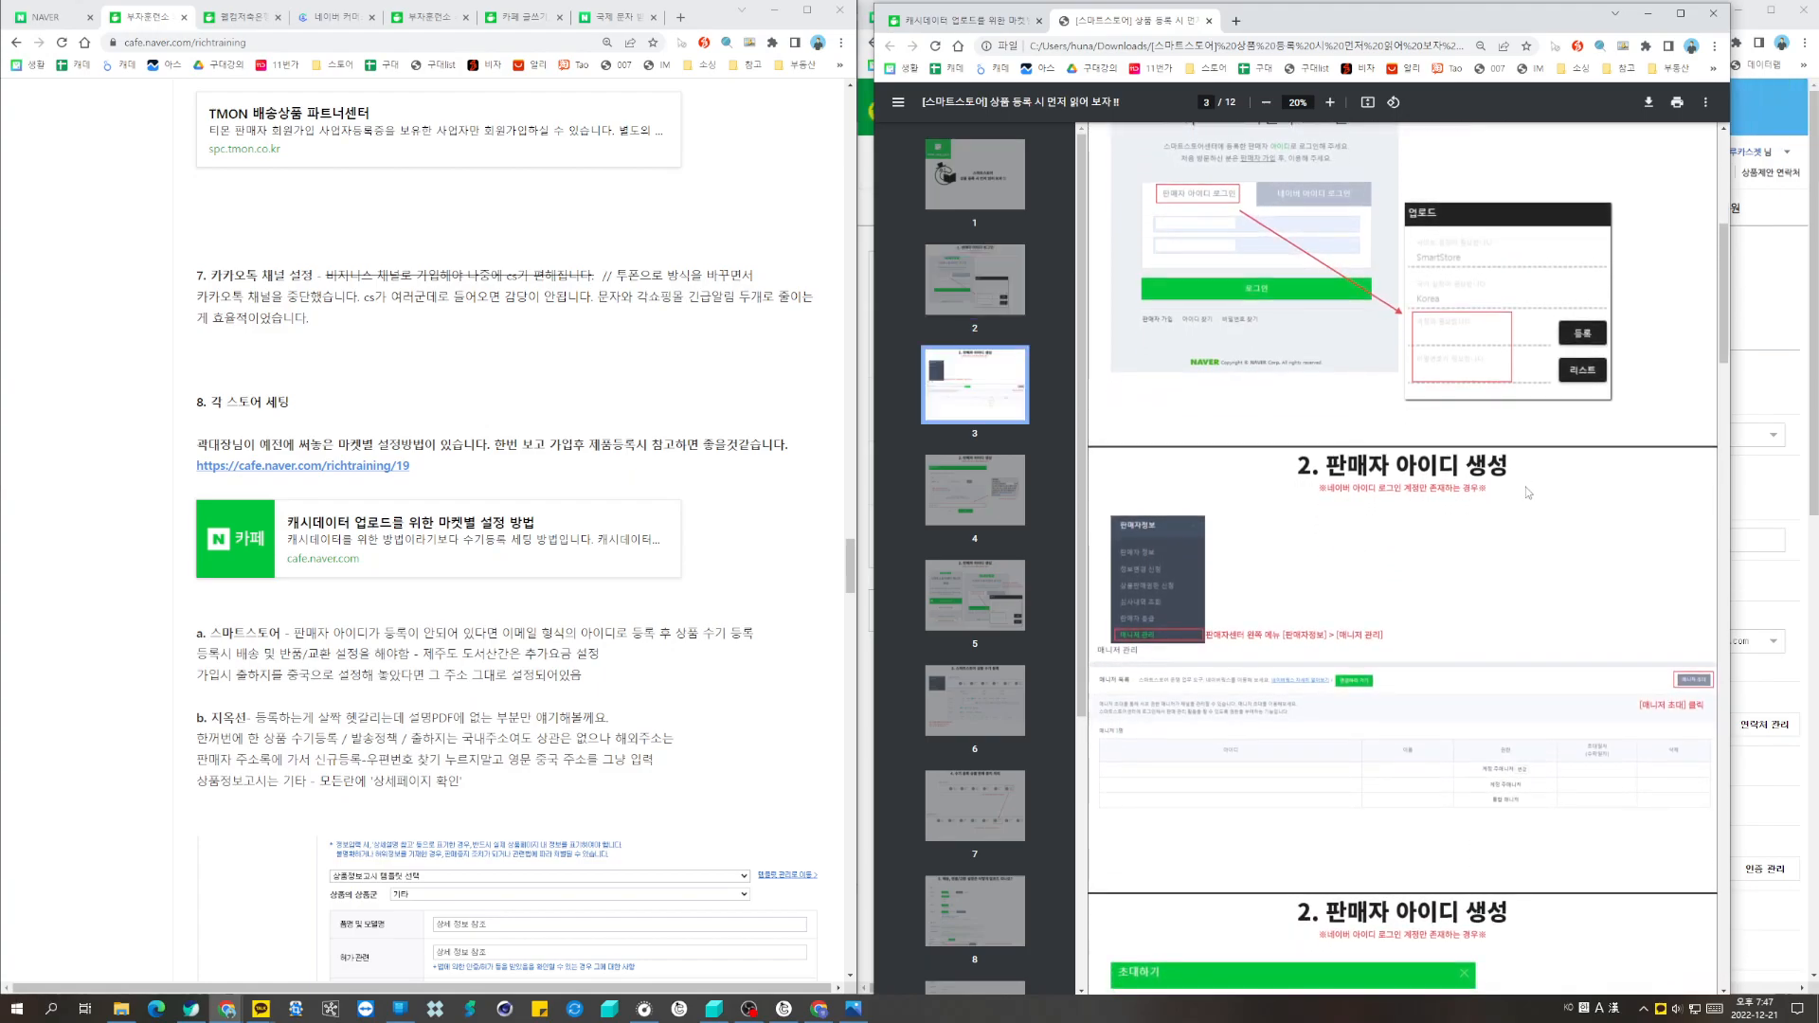
scroll(1381, 322, "up", 1)
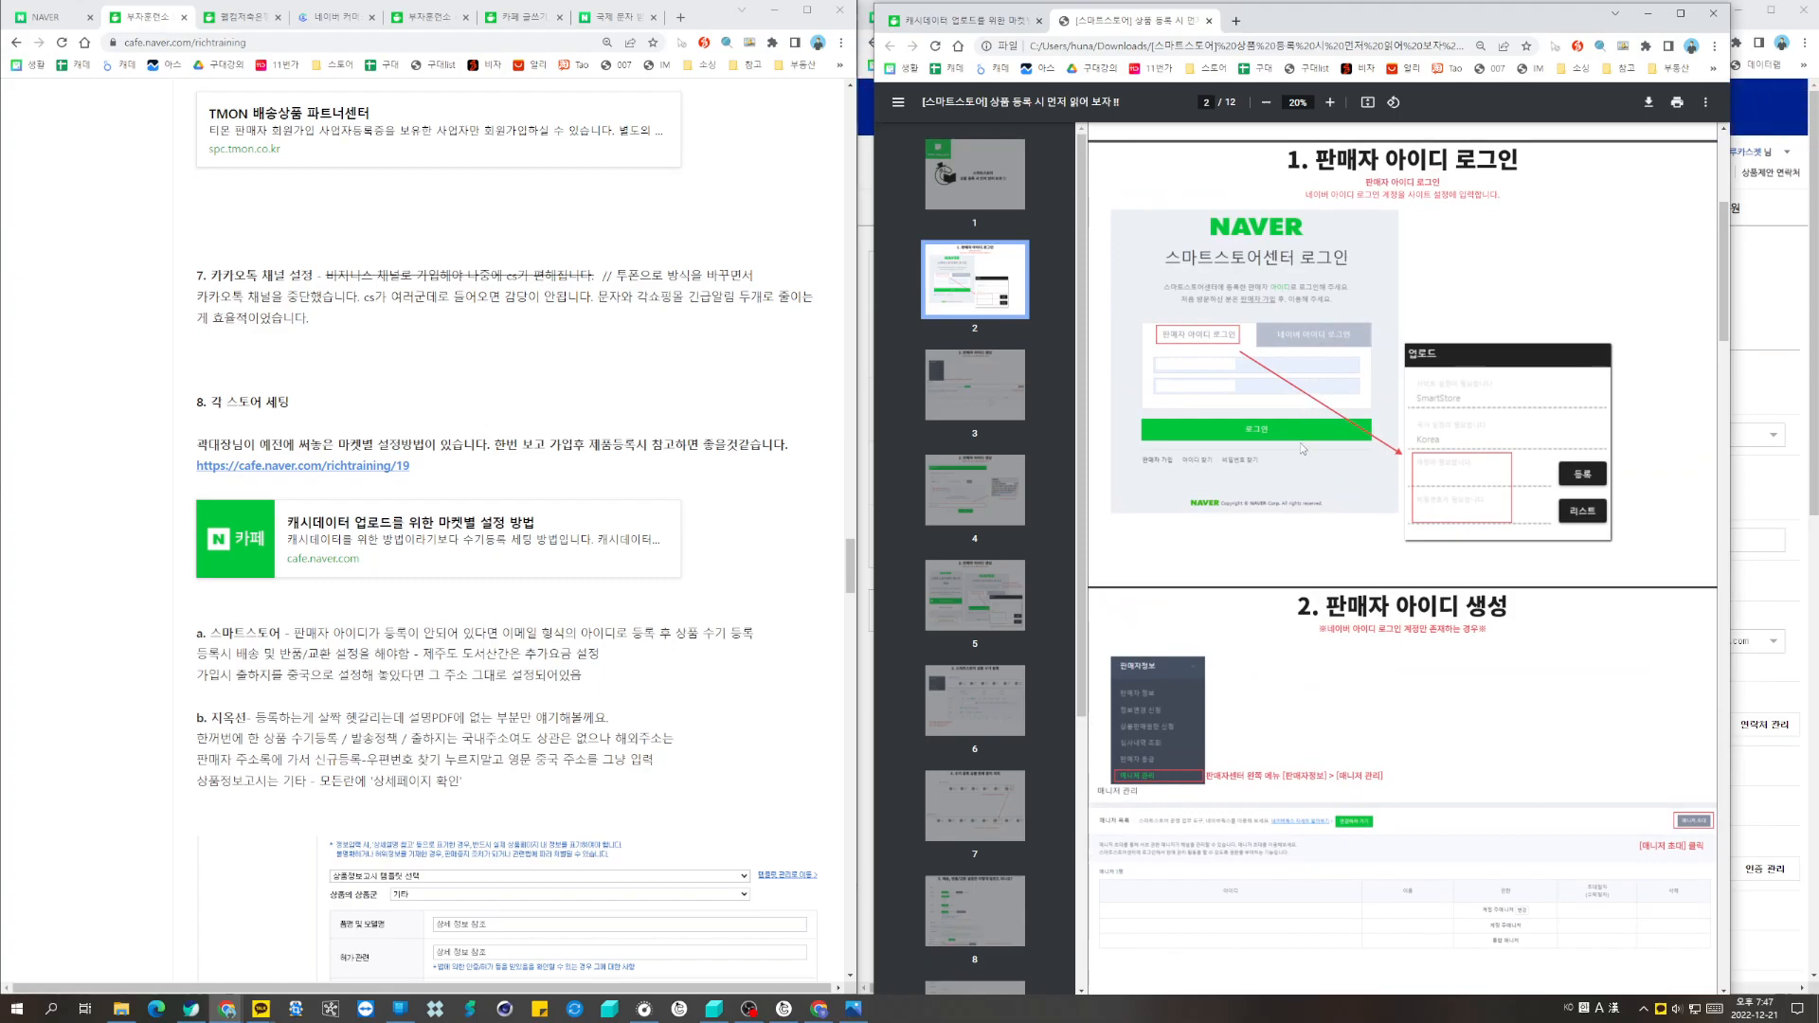
scroll(1295, 550, "down", 3)
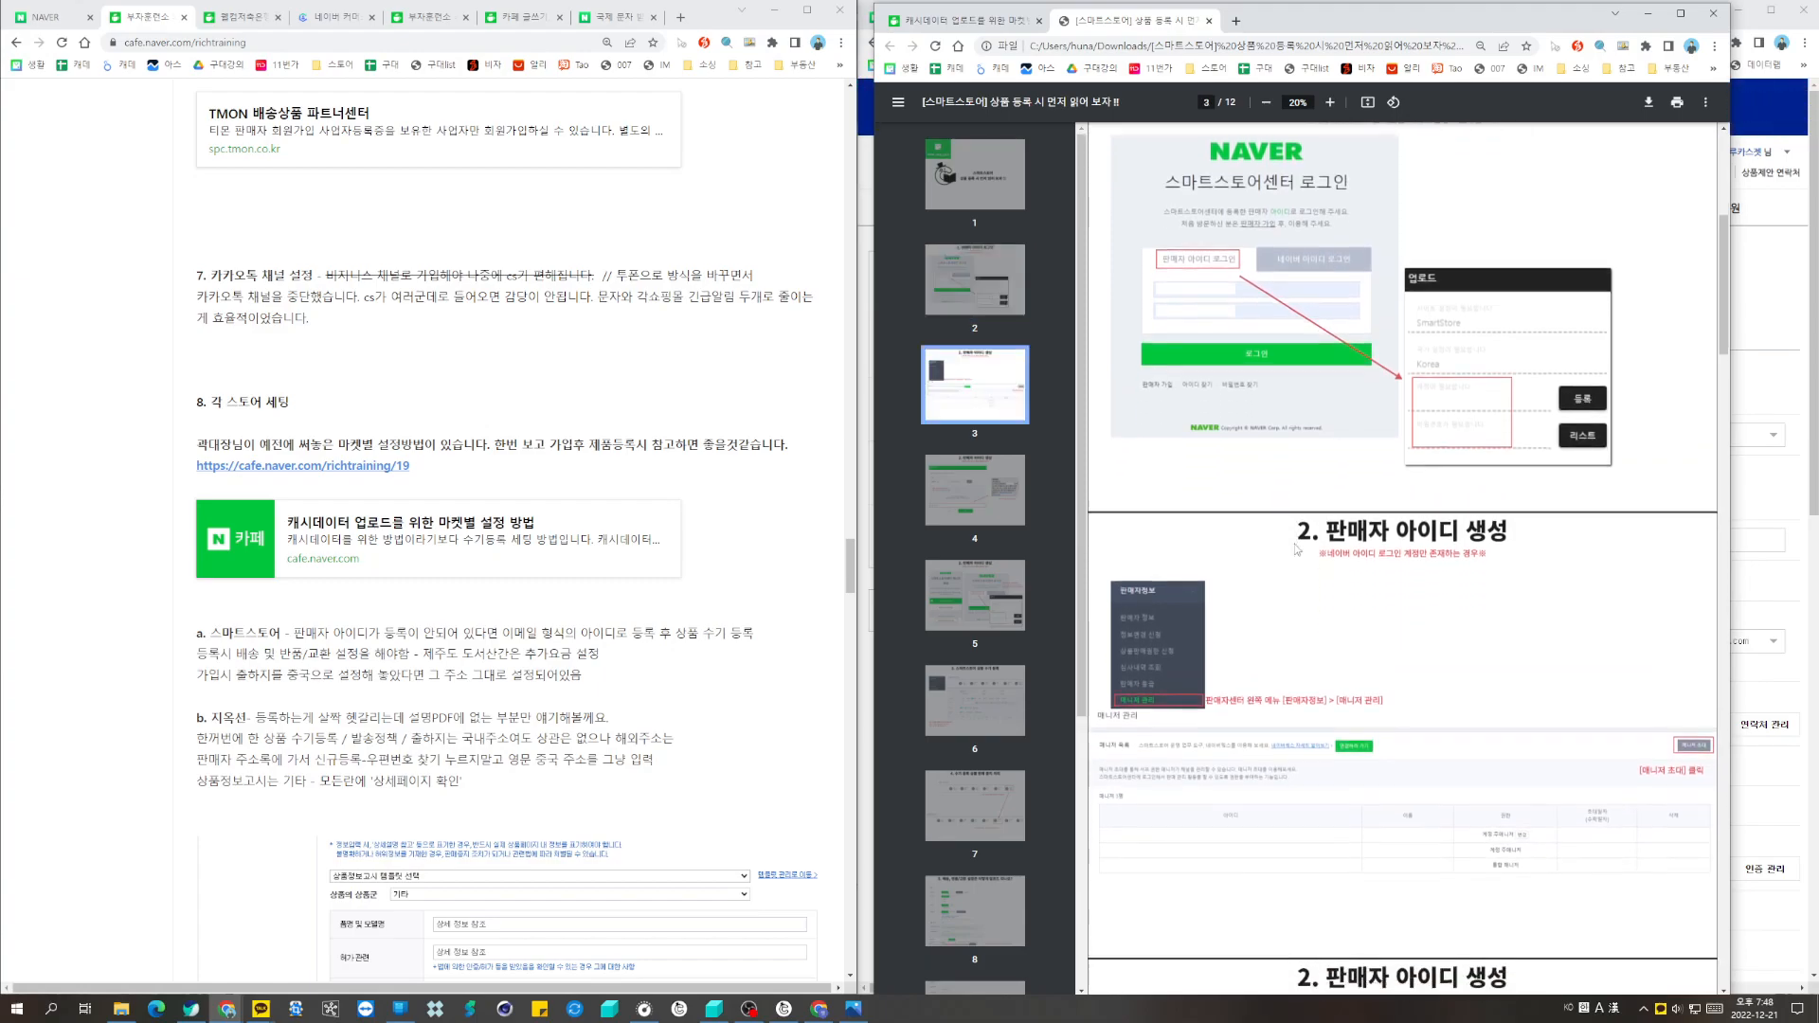
scroll(1296, 550, "down", 1)
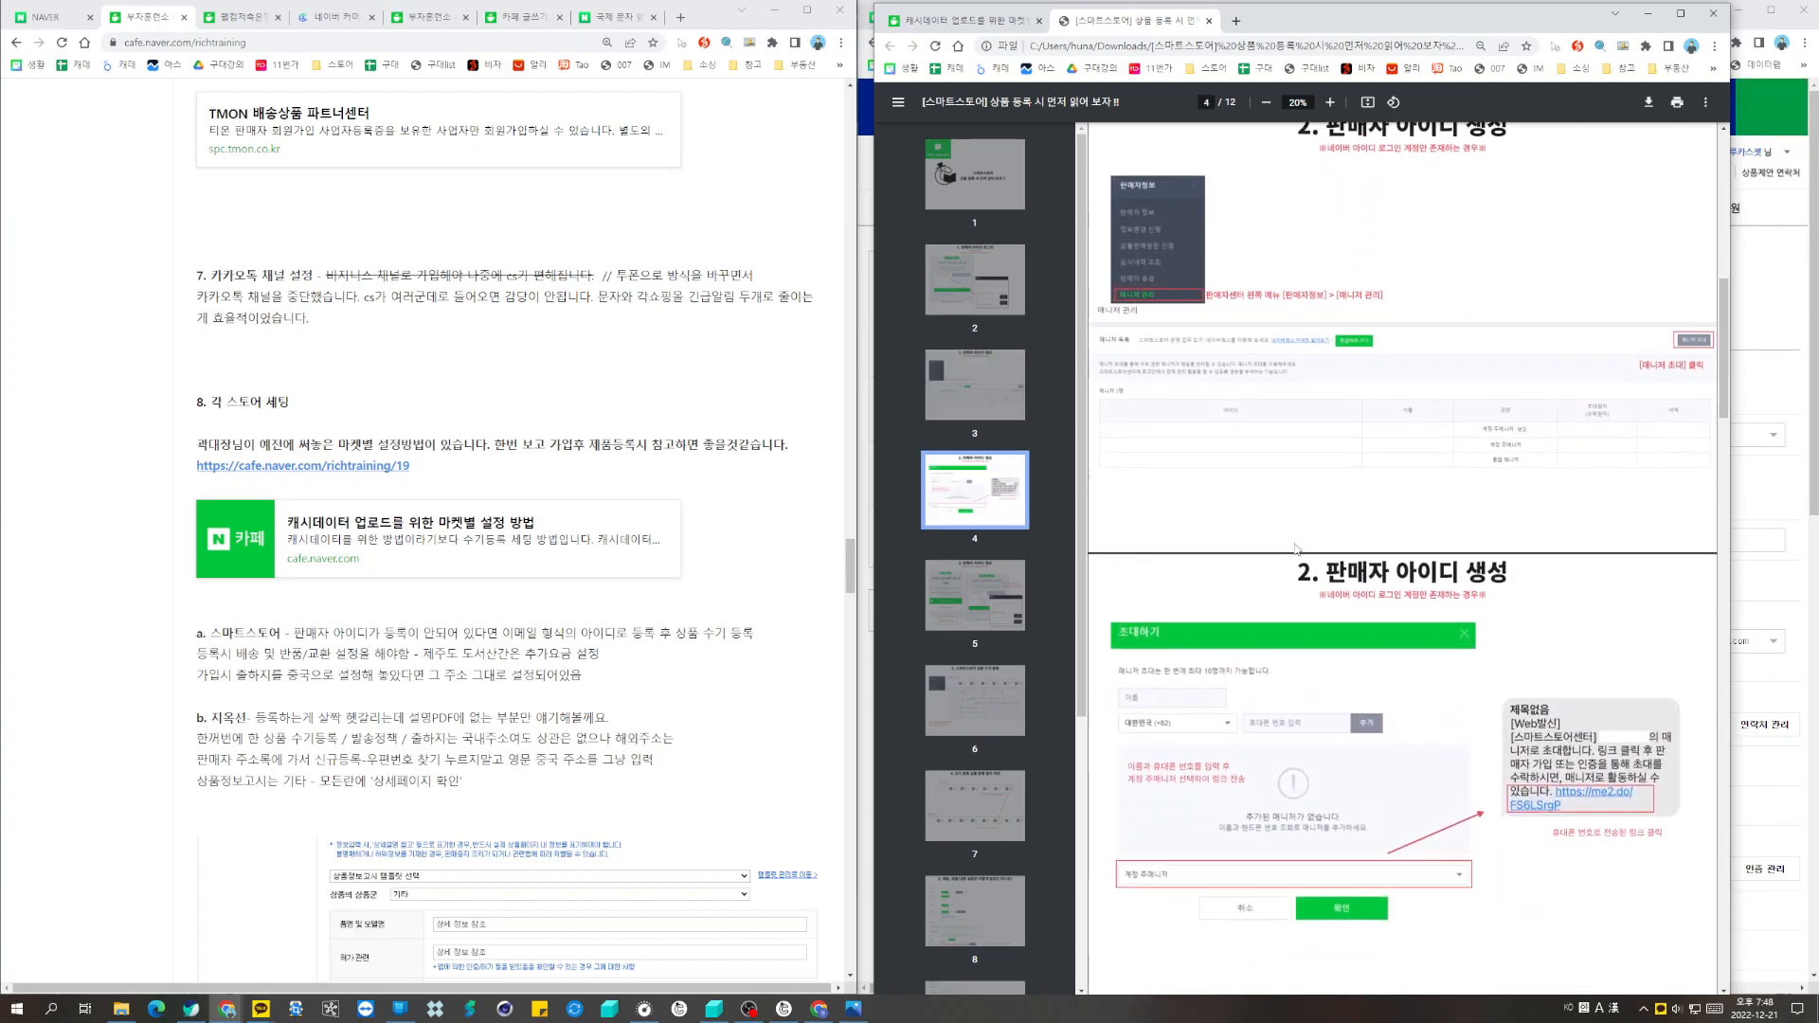
scroll(1296, 549, "down", 2)
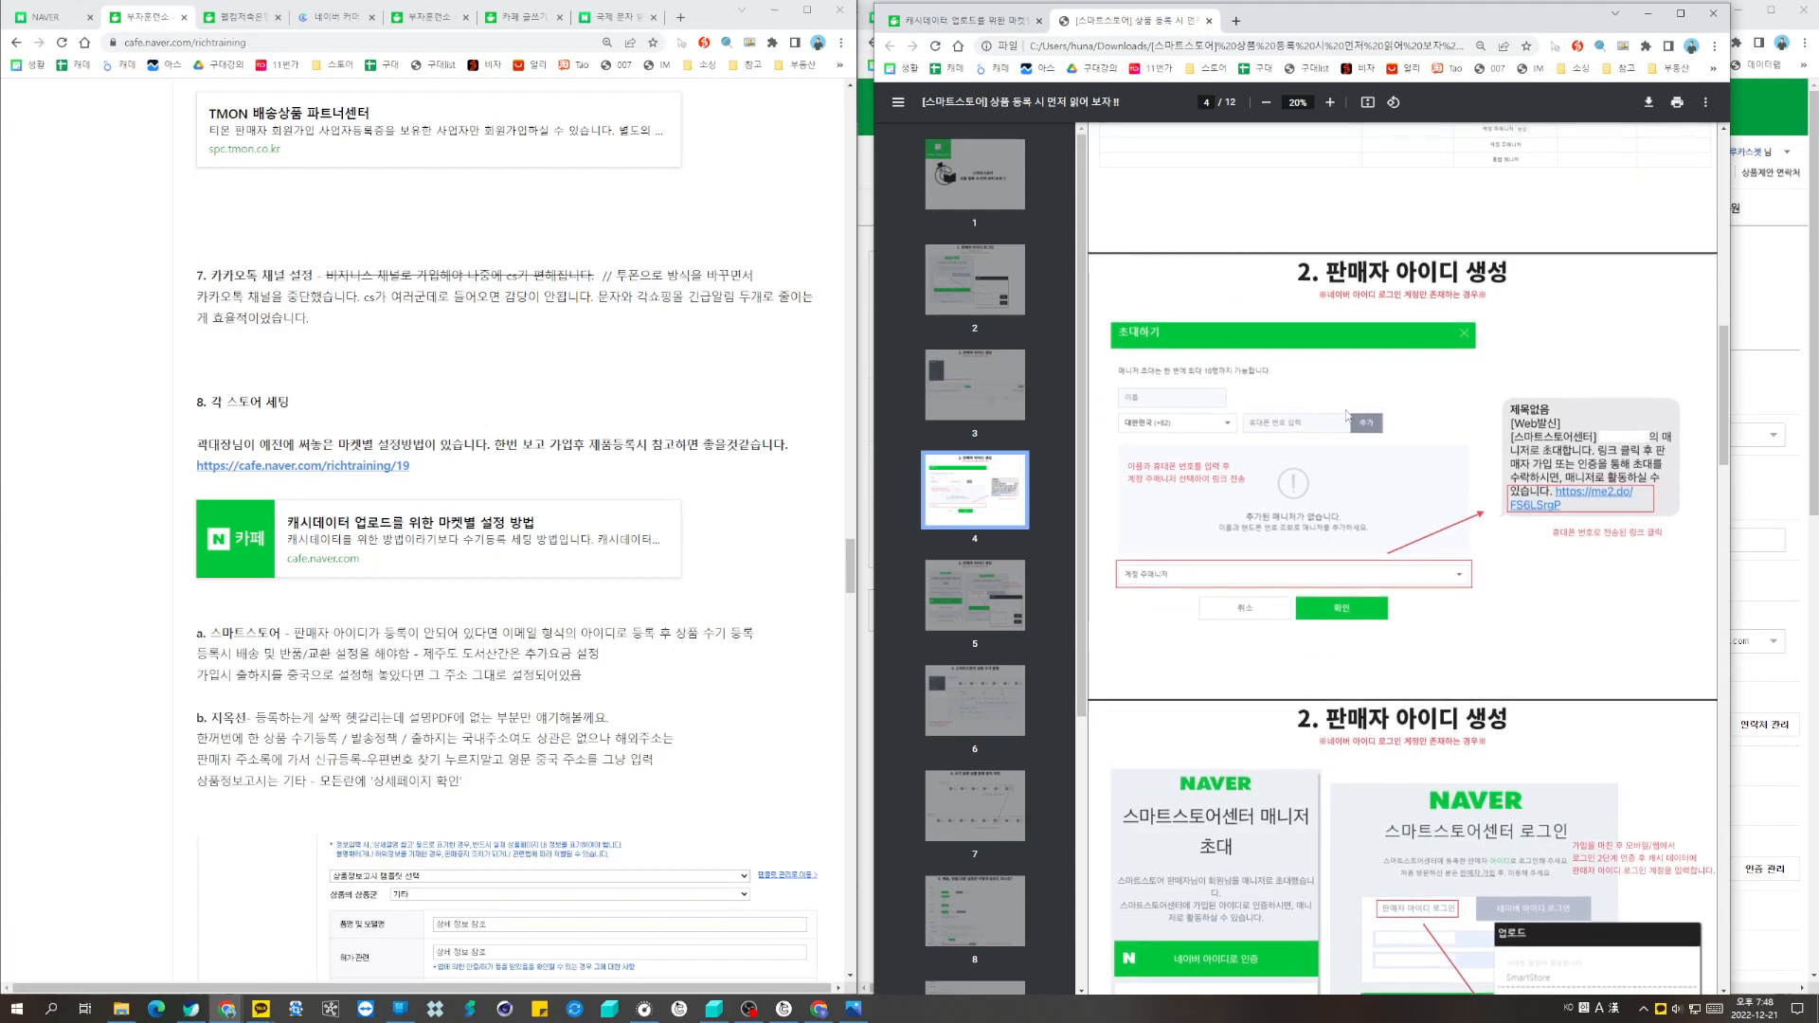
scroll(1284, 516, "down", 2)
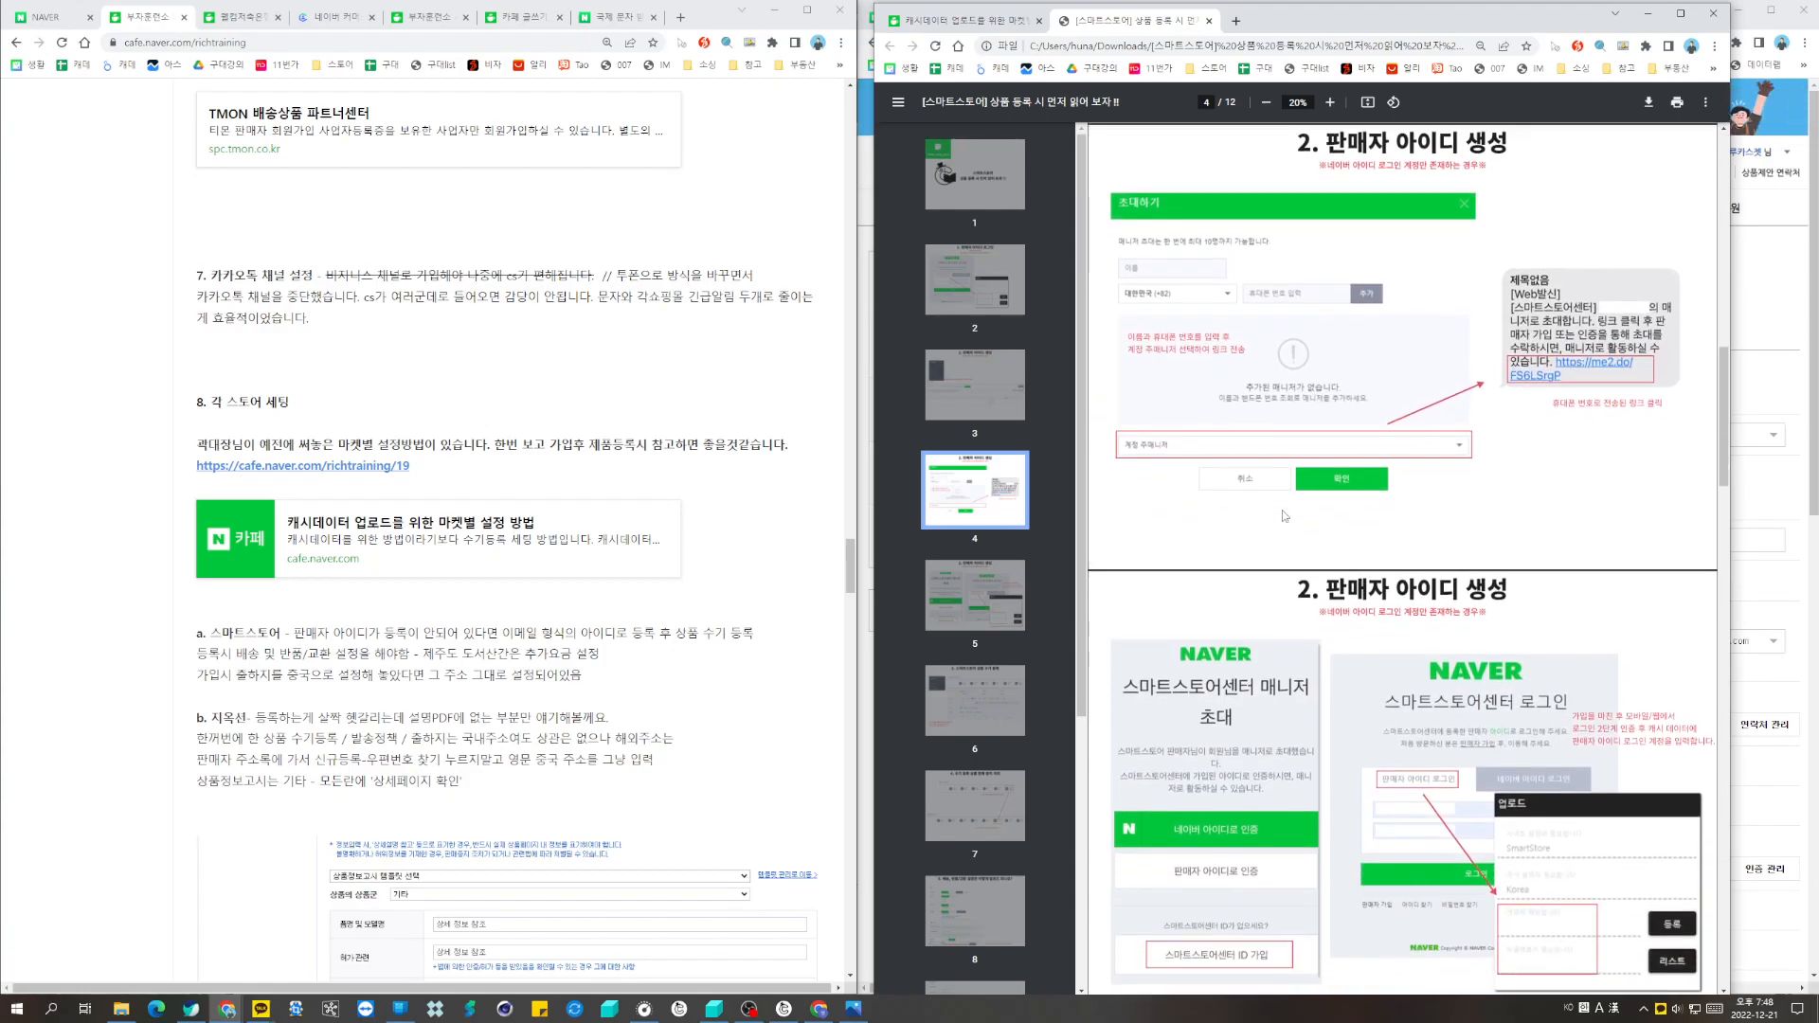
scroll(1282, 516, "down", 1)
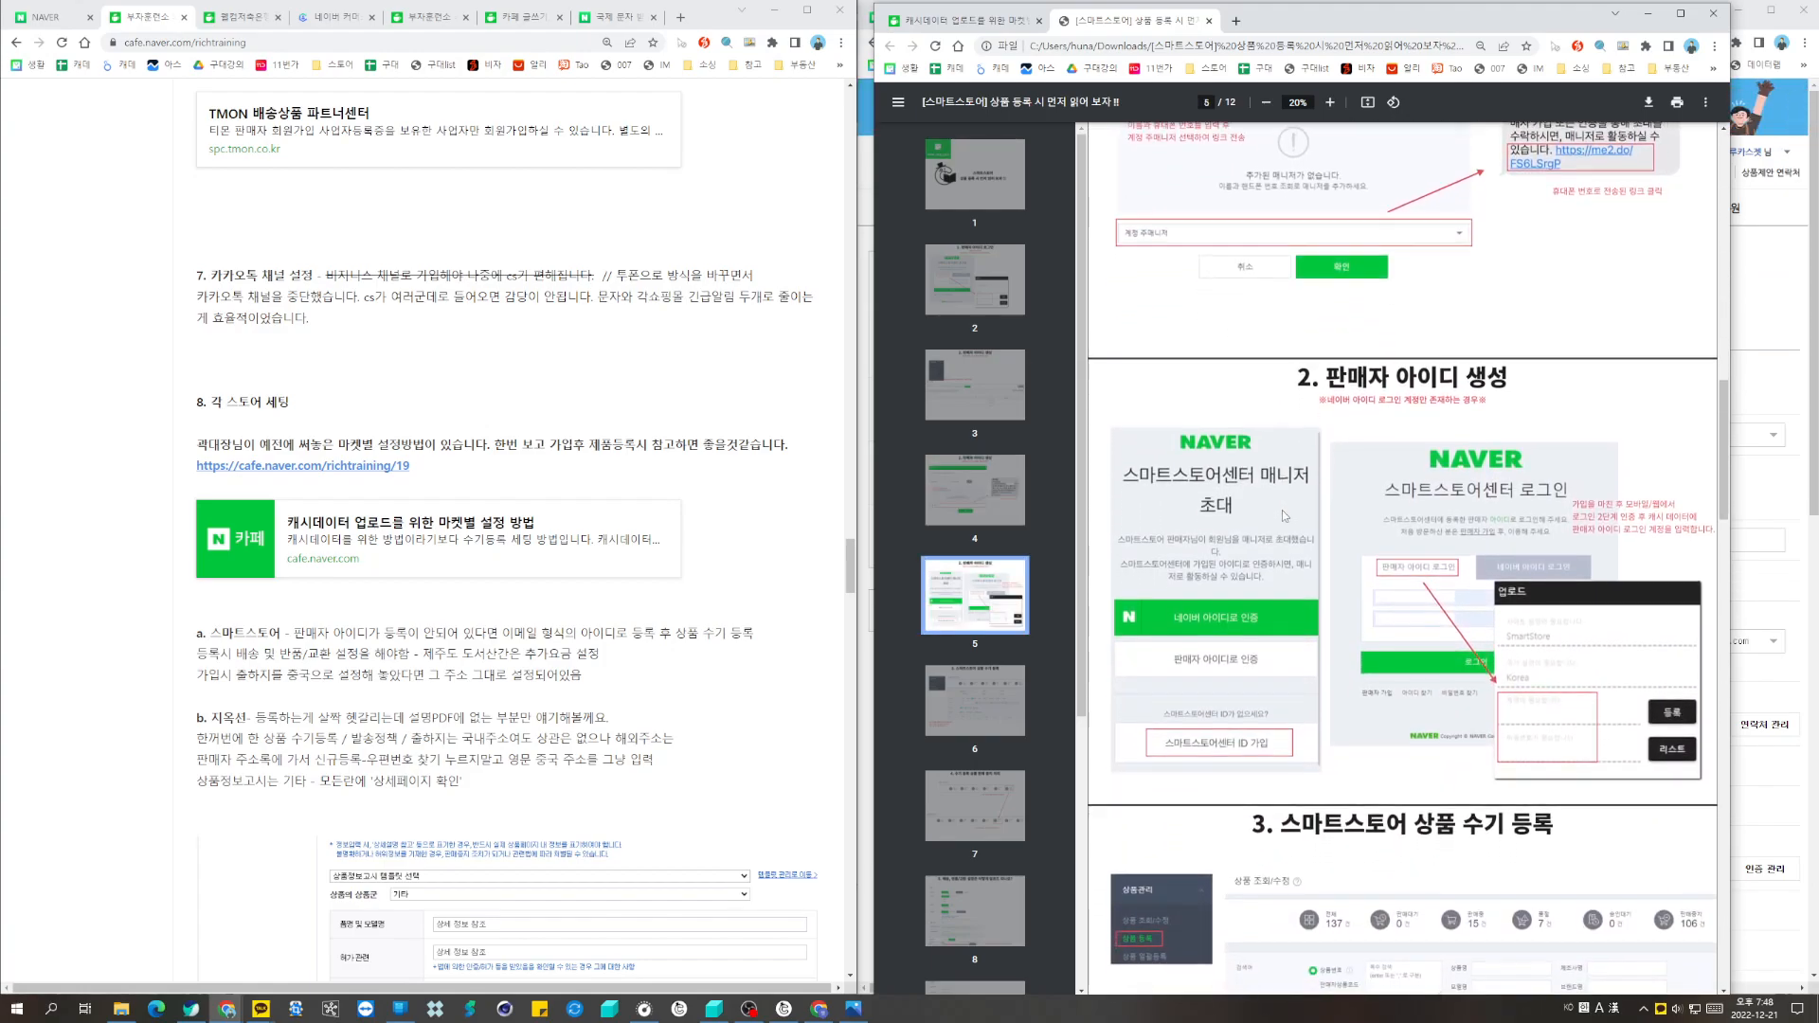
scroll(1283, 513, "down", 7)
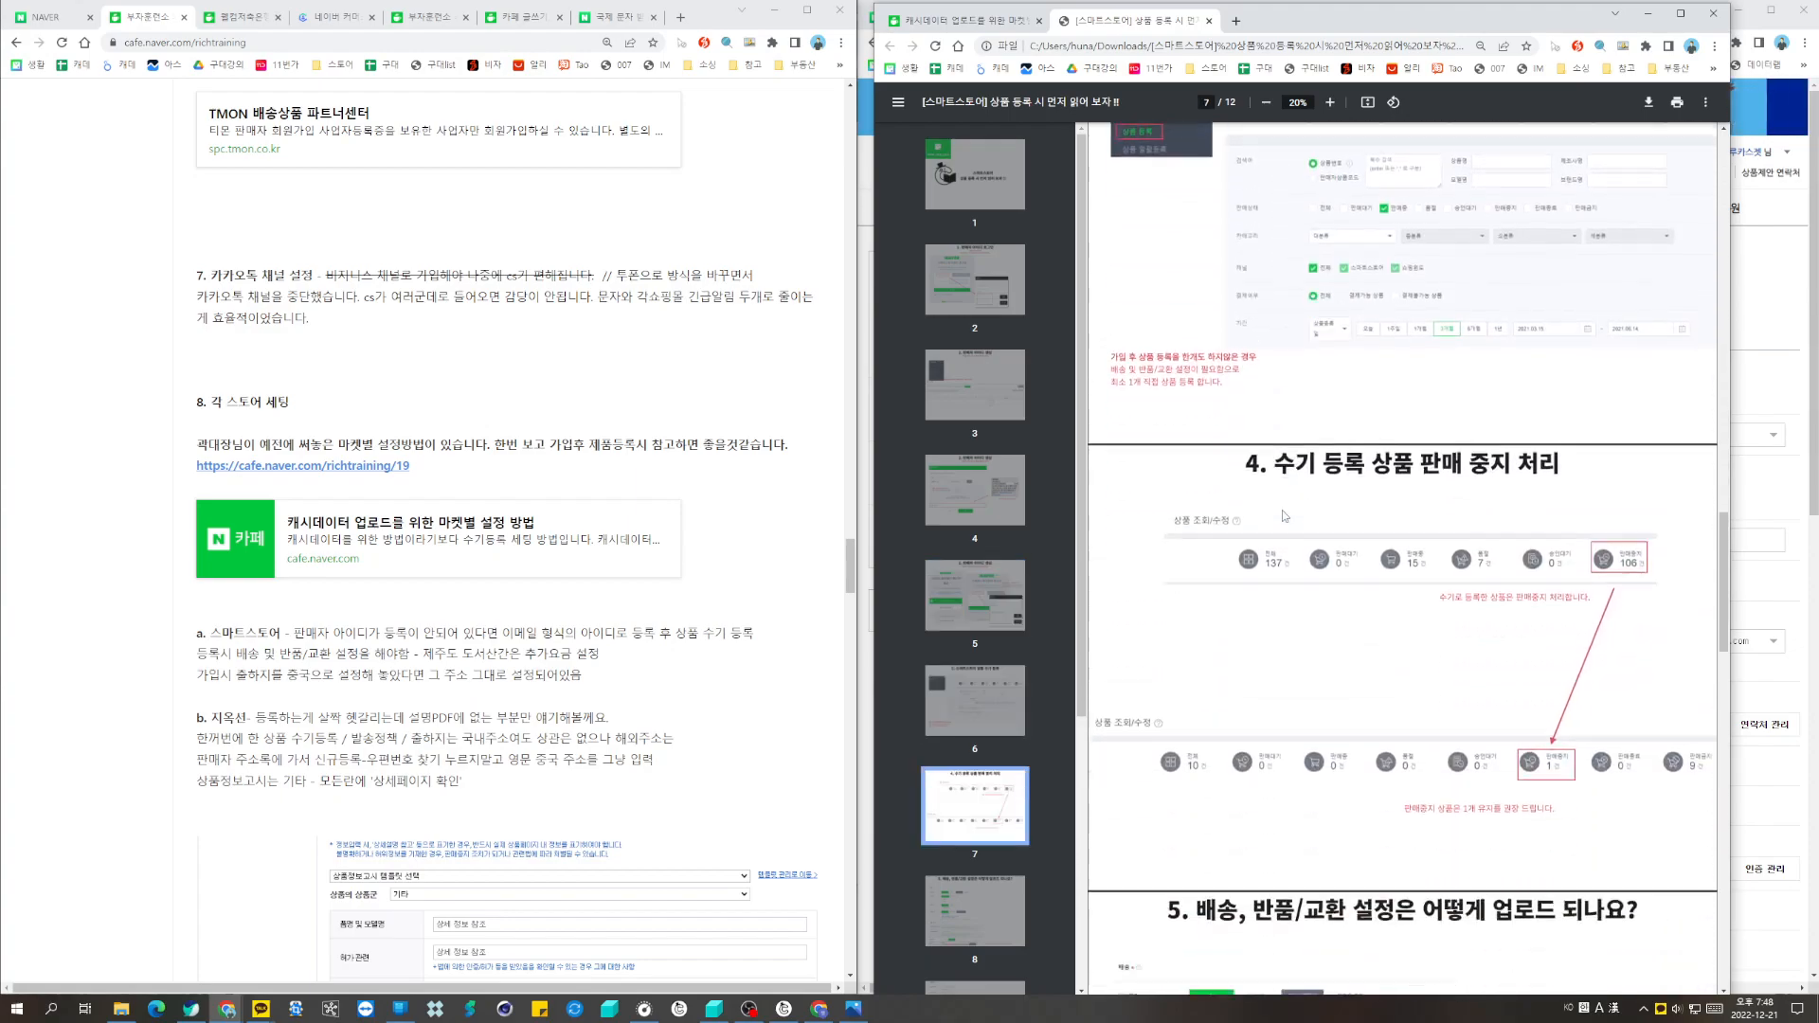
scroll(1209, 537, "down", 1)
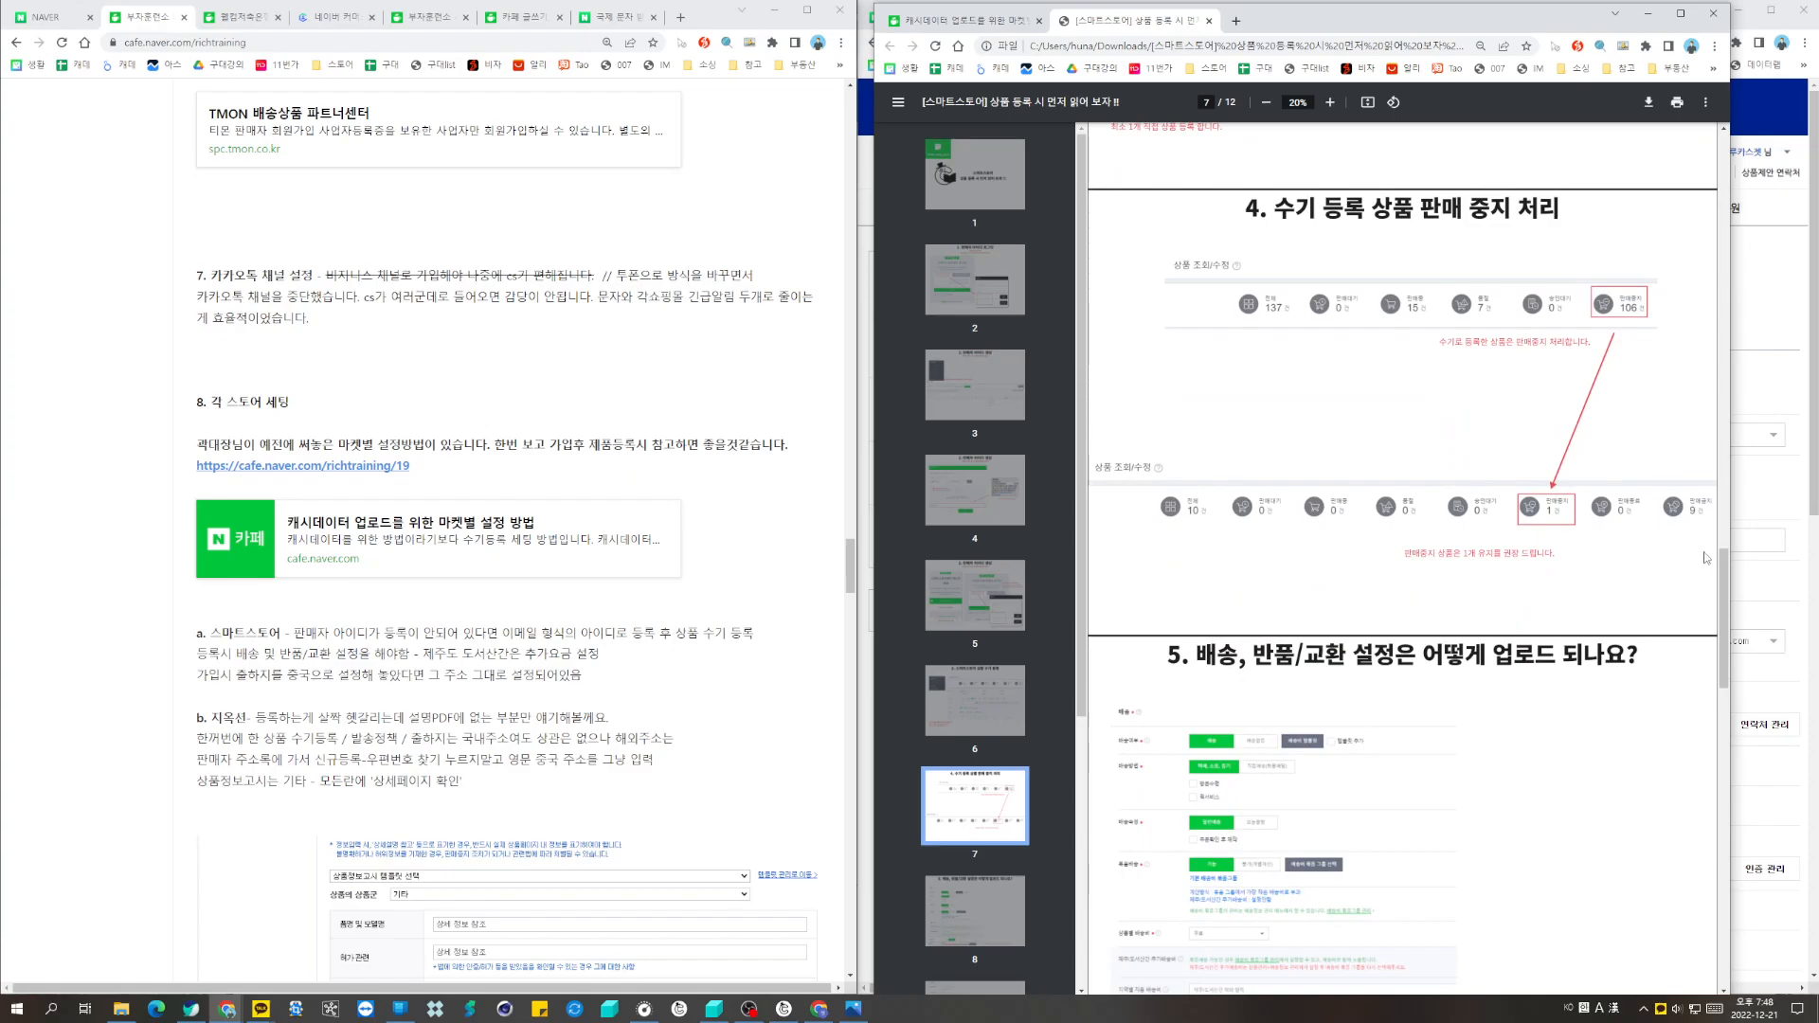
left_click_drag(1725, 565, 1727, 605)
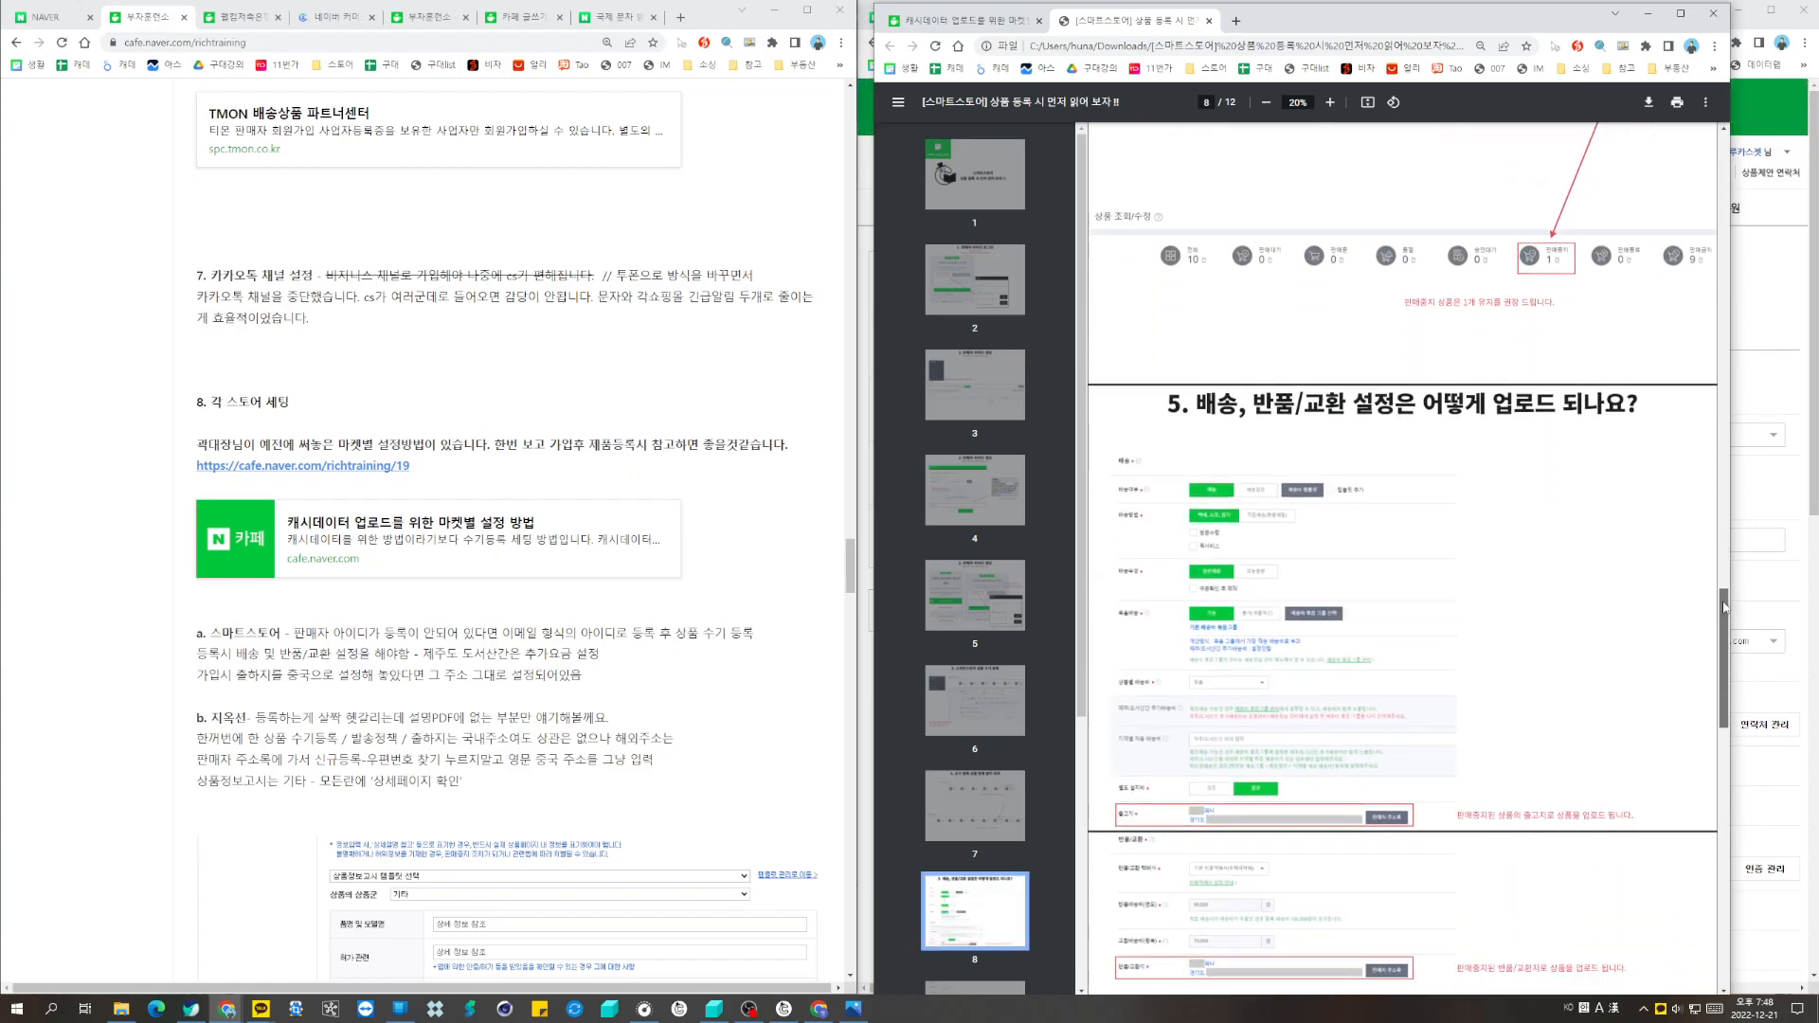
double_click(1380, 35)
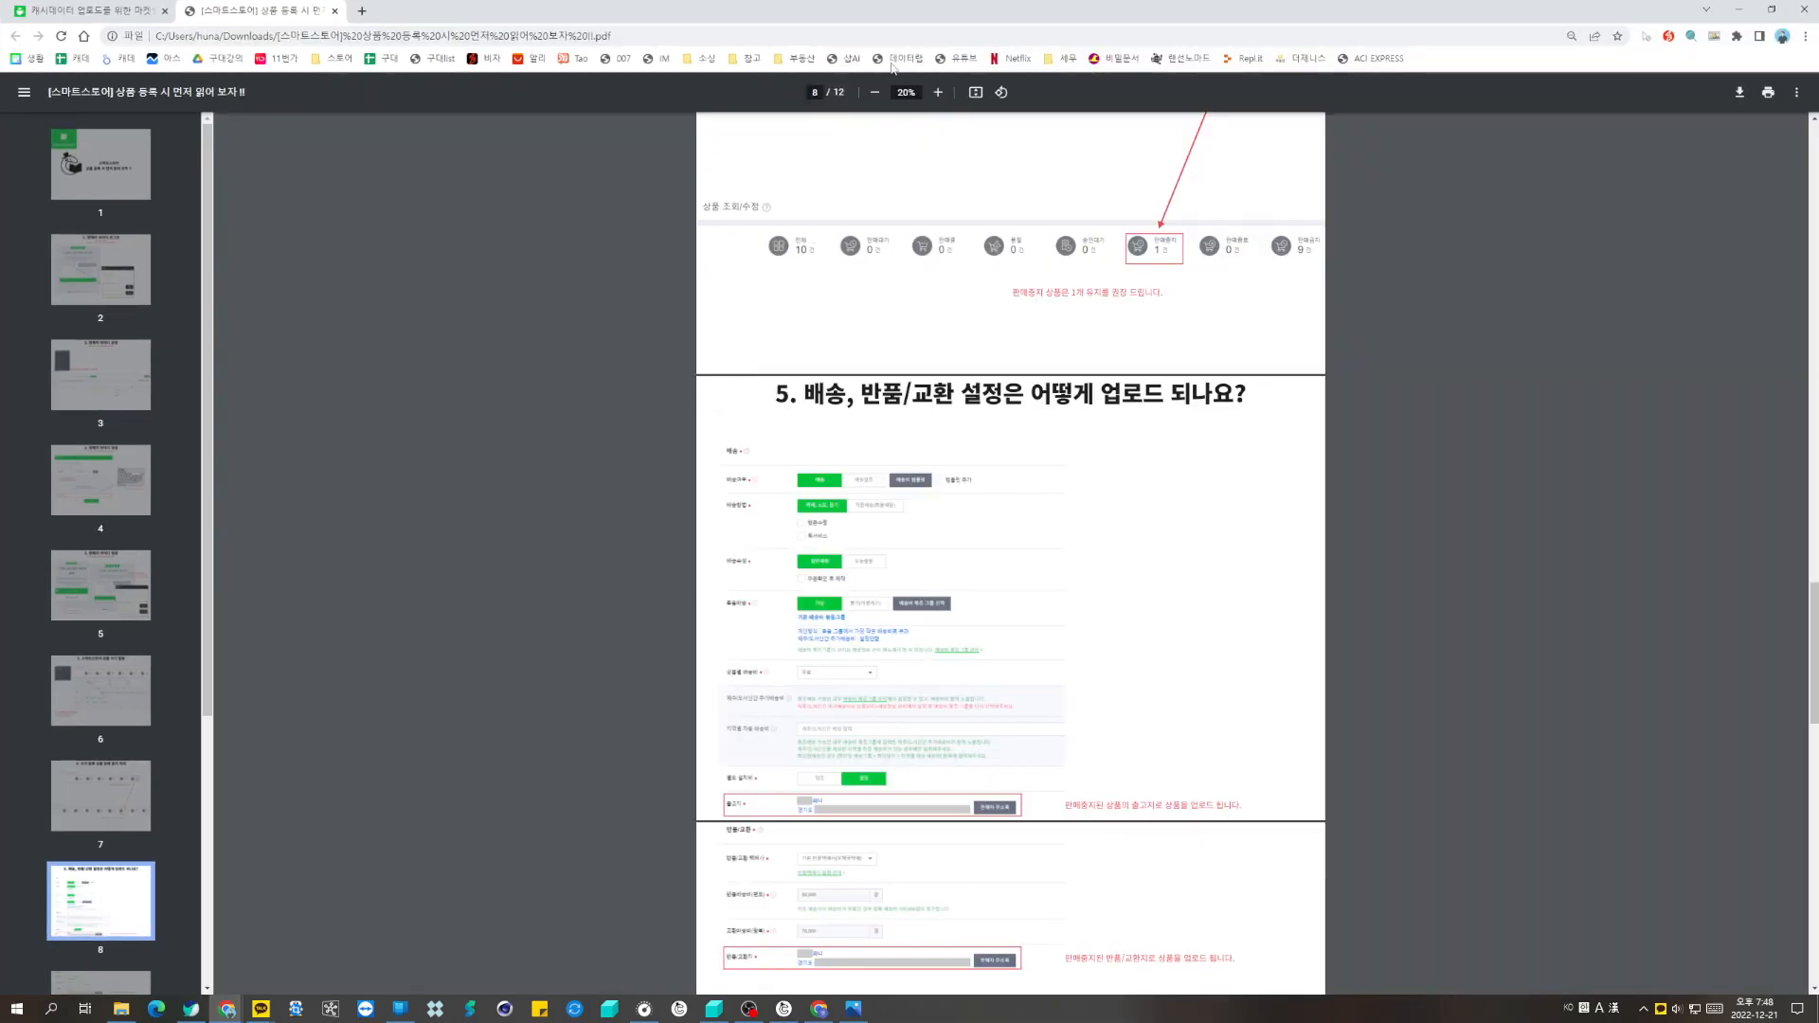
- Zoom the guide to read pages 7–8 on delivery and return settings, then drag the PDF aside
left_click(938, 92)
left_click(938, 92)
left_click(938, 92)
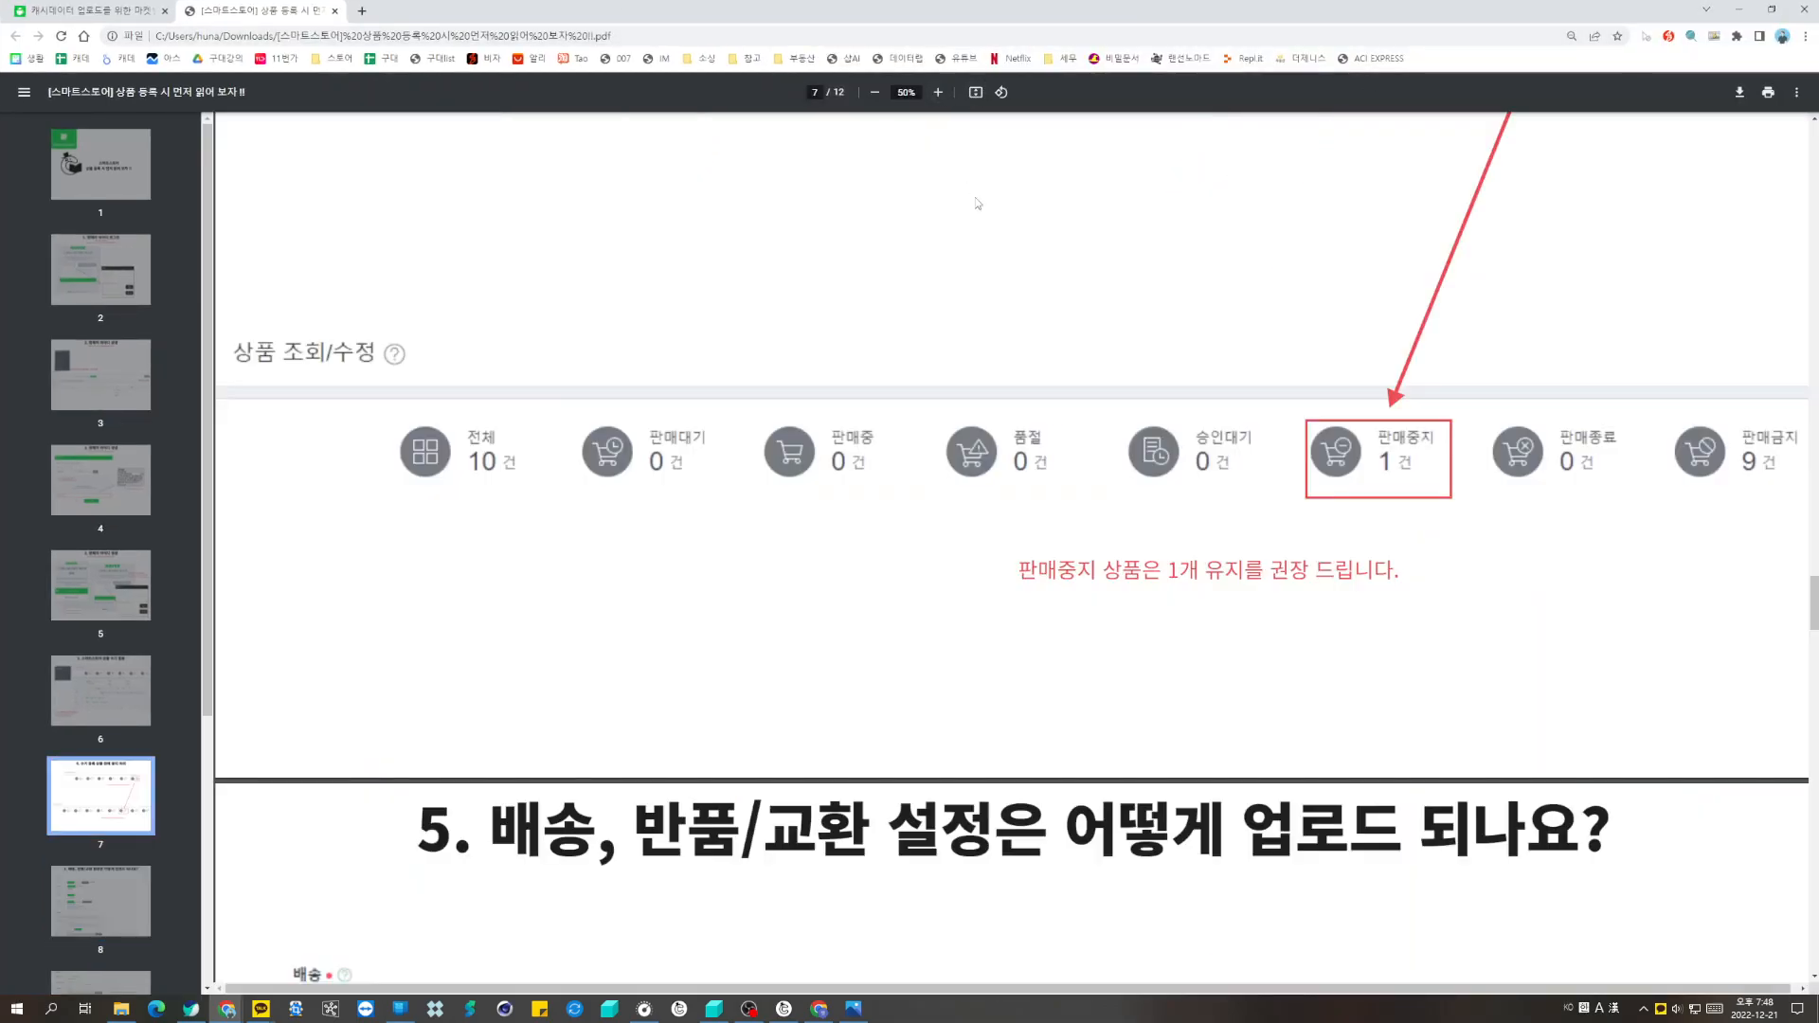
left_click(876, 93)
left_click(876, 93)
scroll(1116, 500, "down", 1)
scroll(1090, 531, "up", 1, "ctrl")
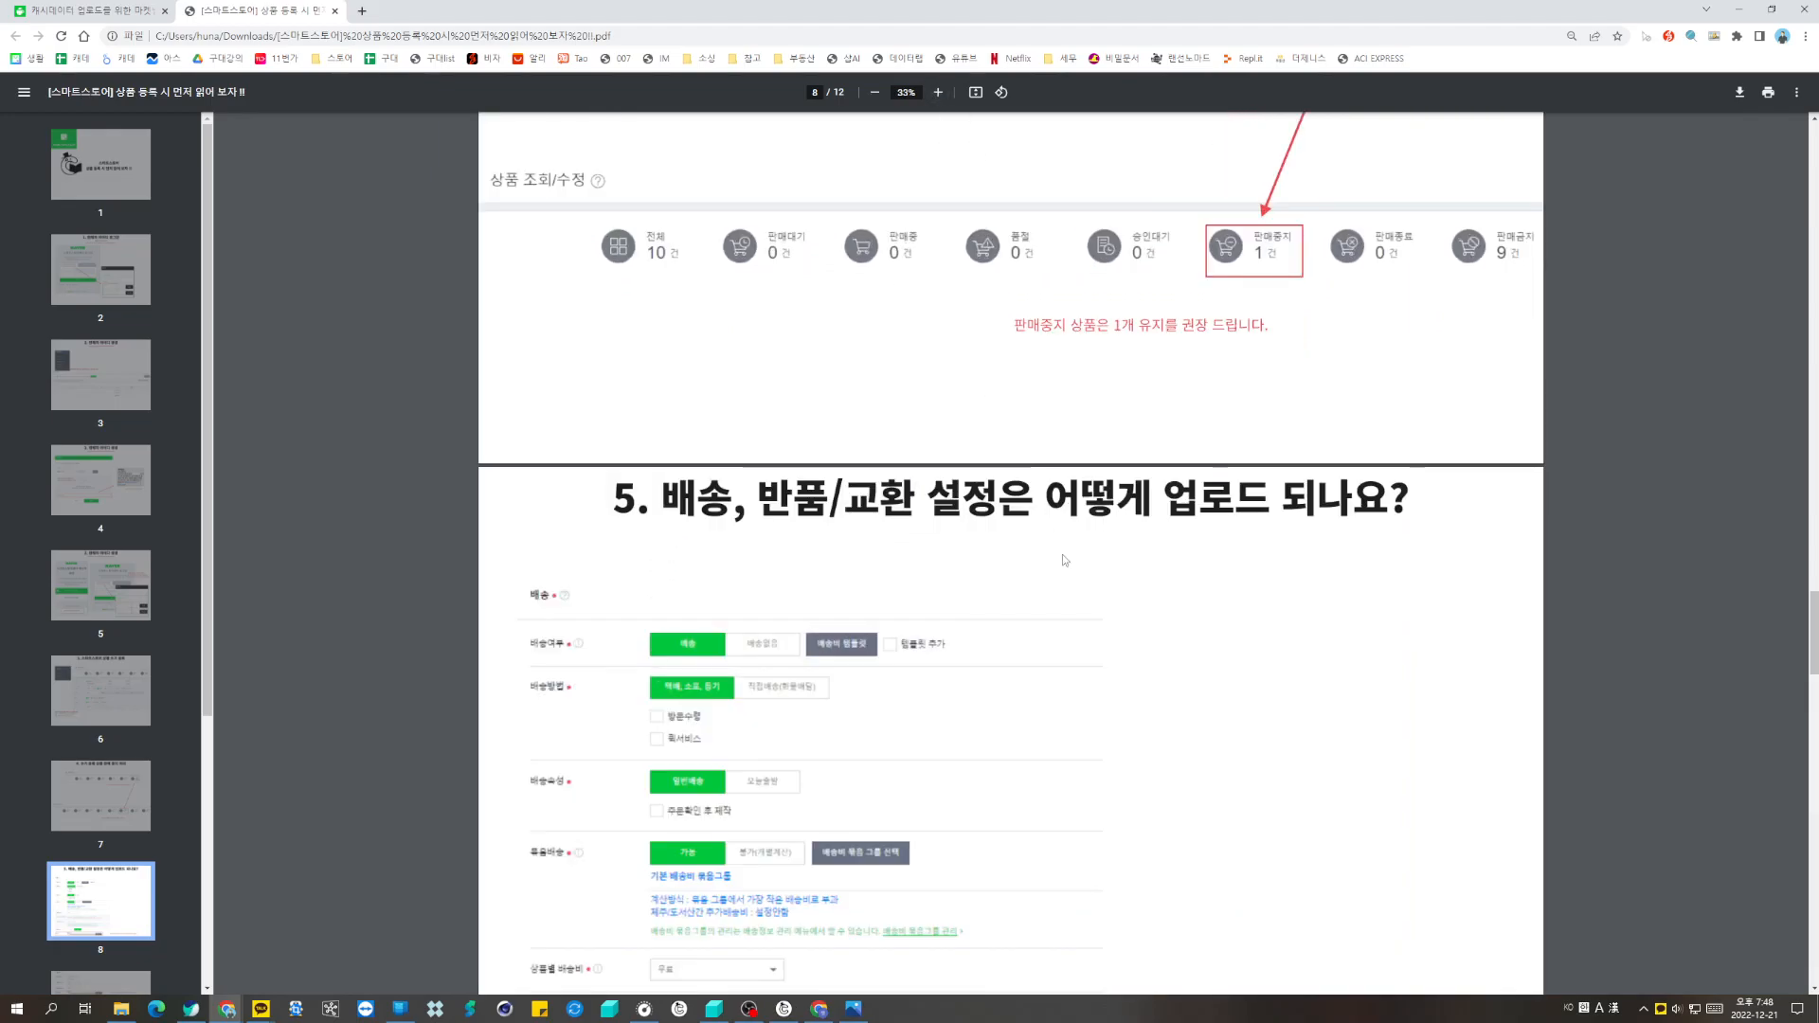
scroll(1064, 559, "down", 3)
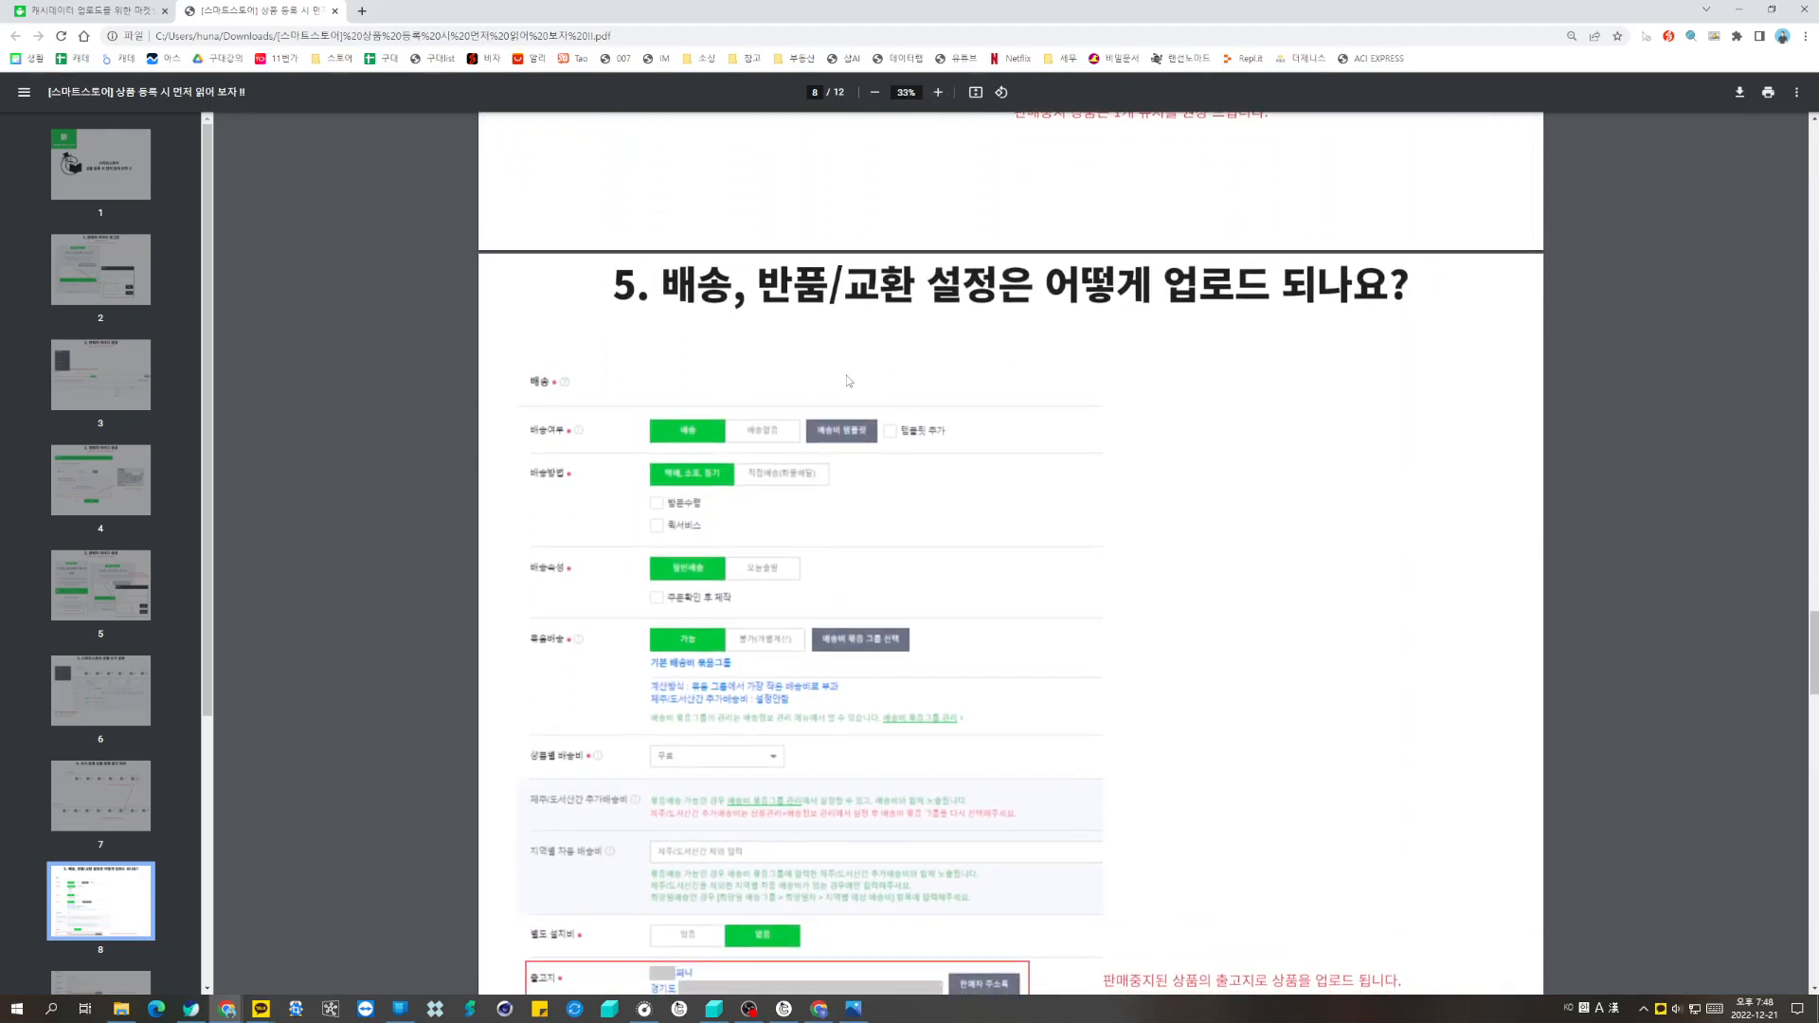
scroll(681, 473, "down", 1)
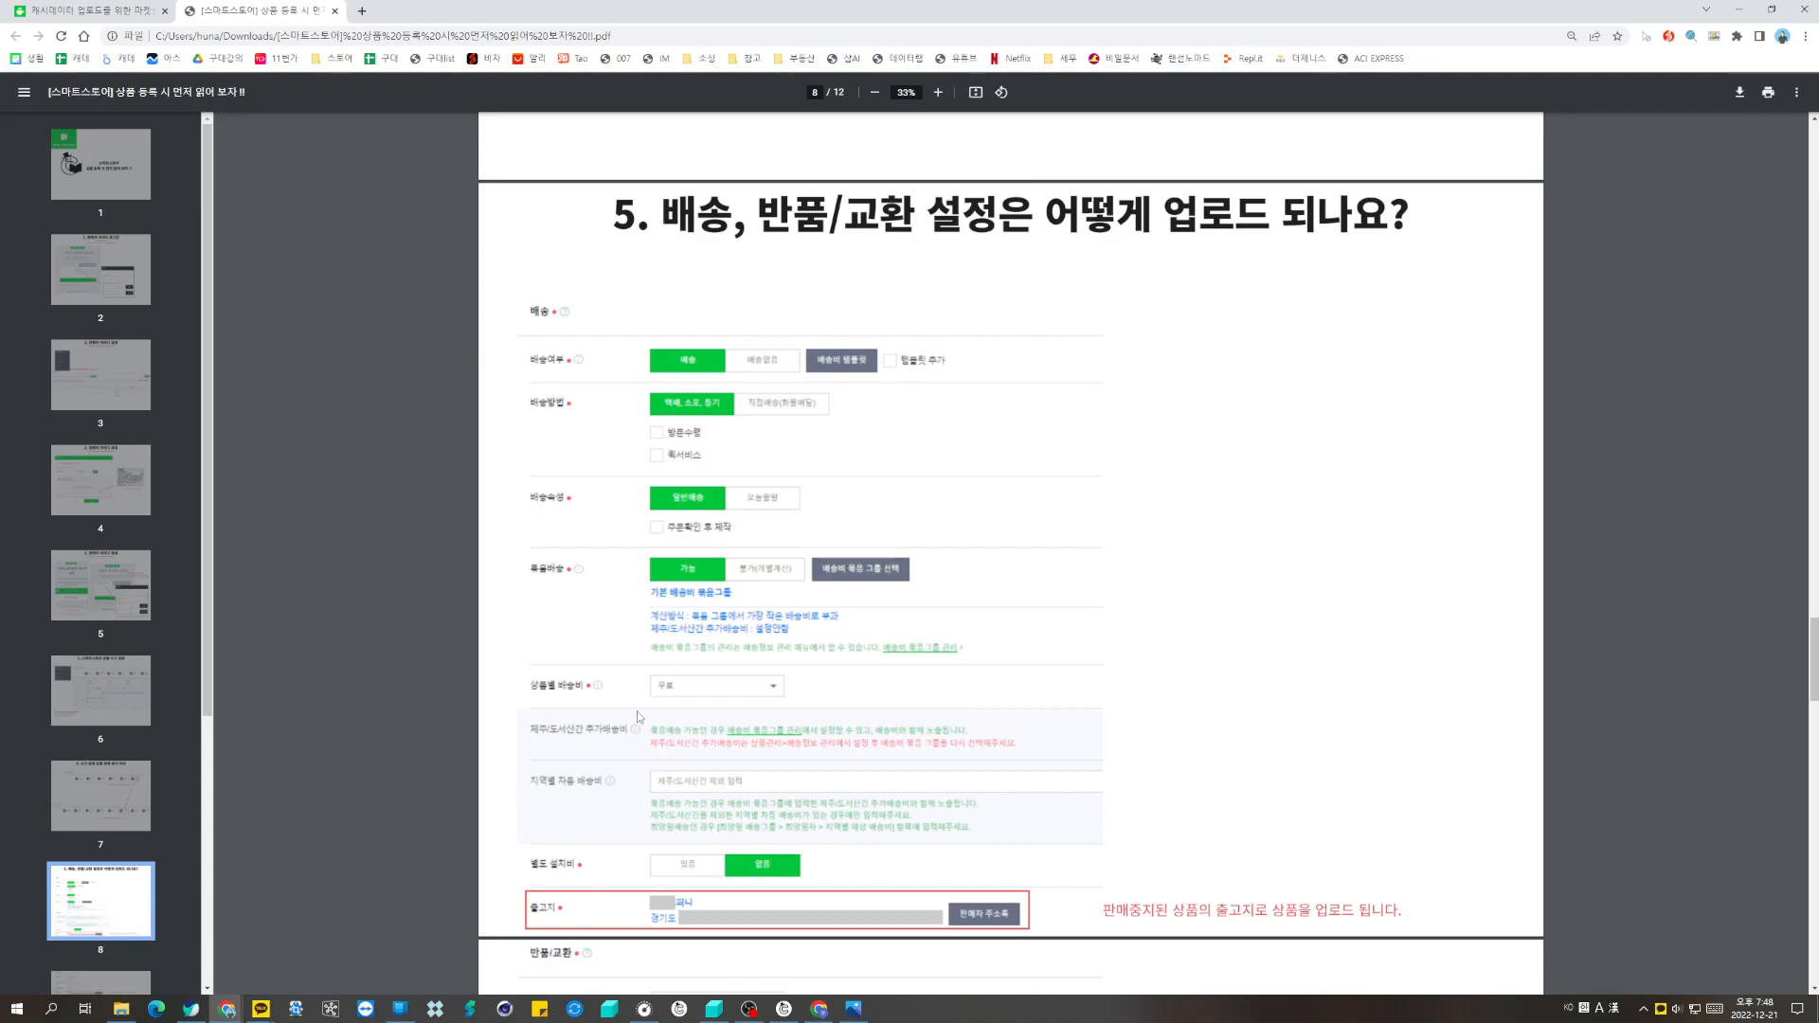
scroll(853, 692, "down", 2)
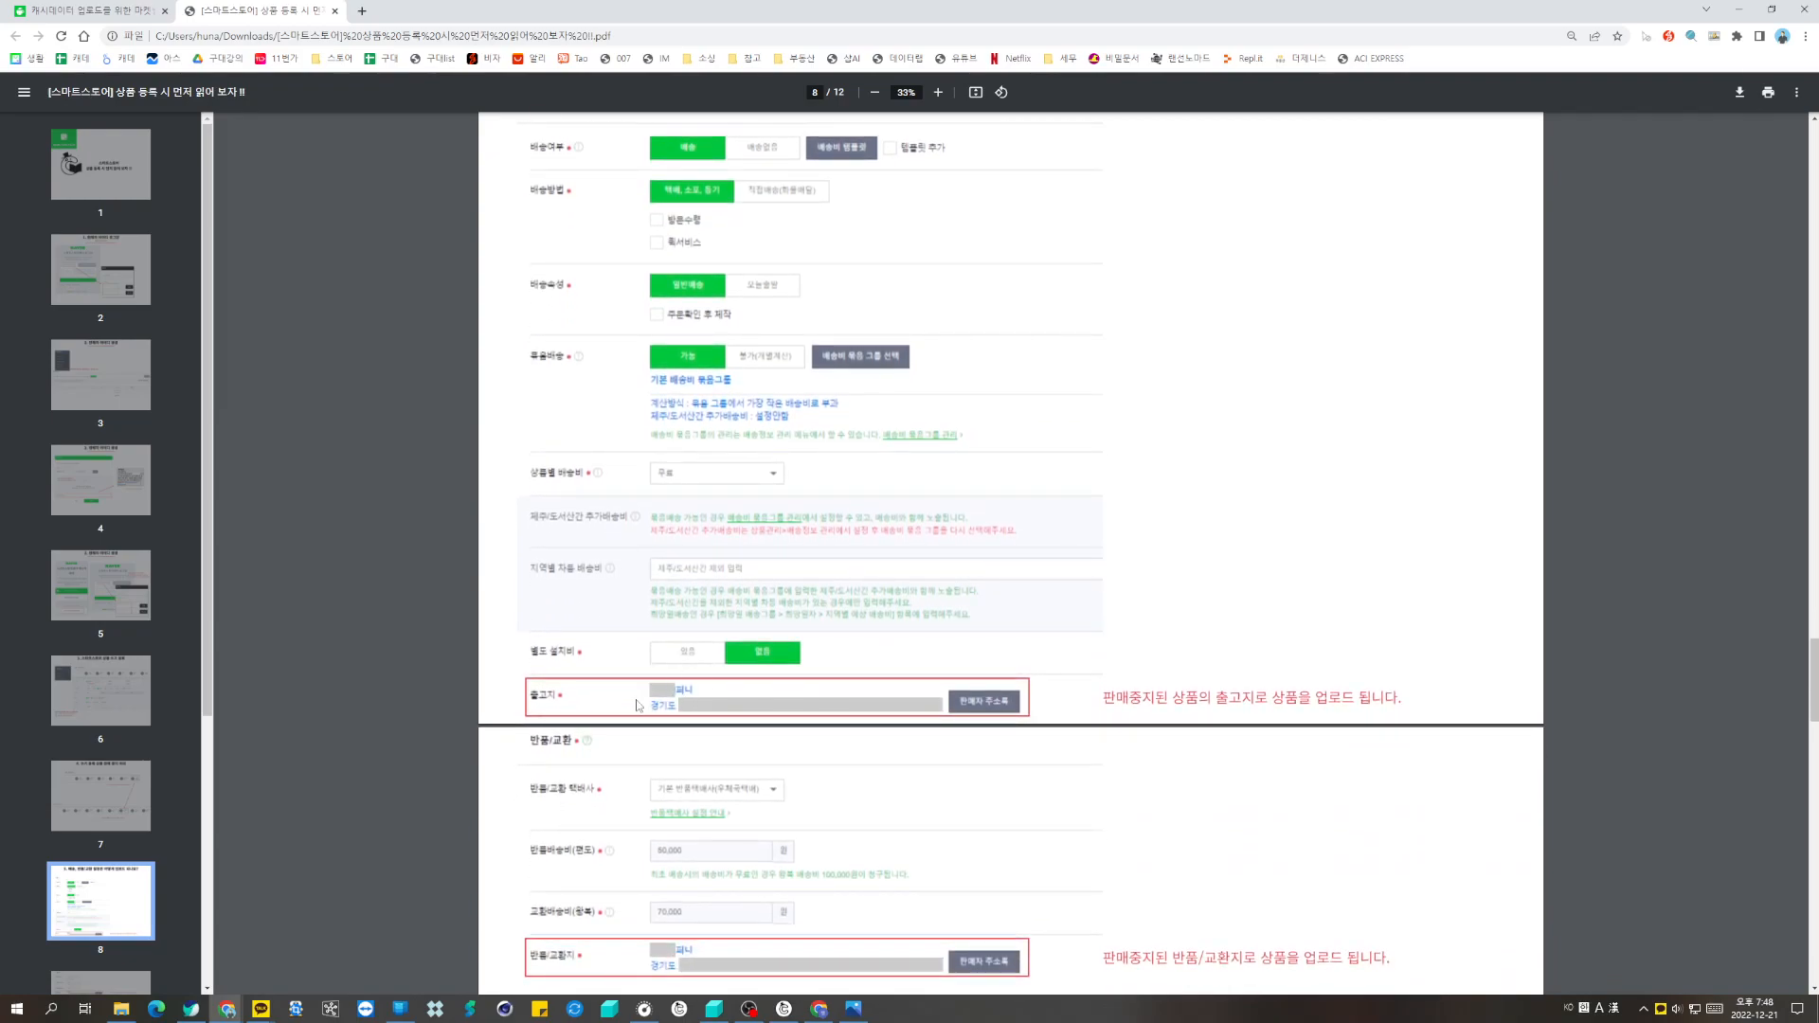
left_click_drag(256, 12, 1817, 606)
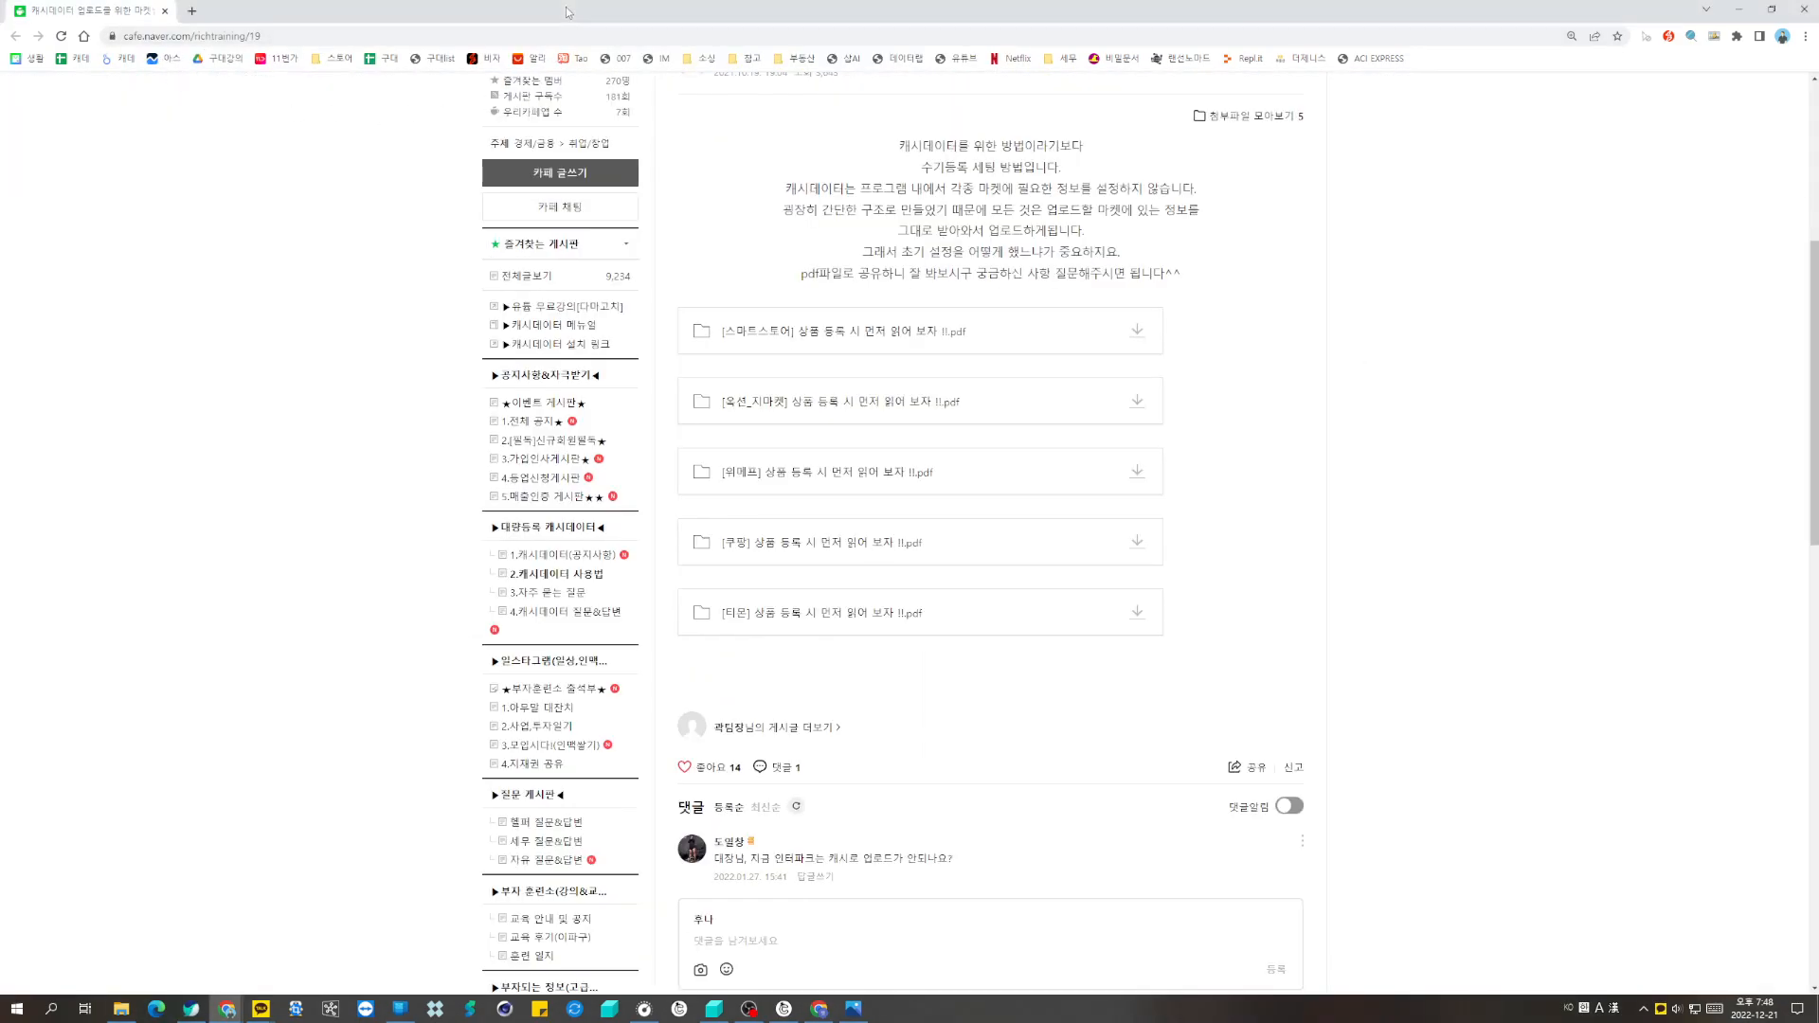
- Restore the window, dismiss the review status notice, and agree to the privacy protection pledge
double_click(566, 12)
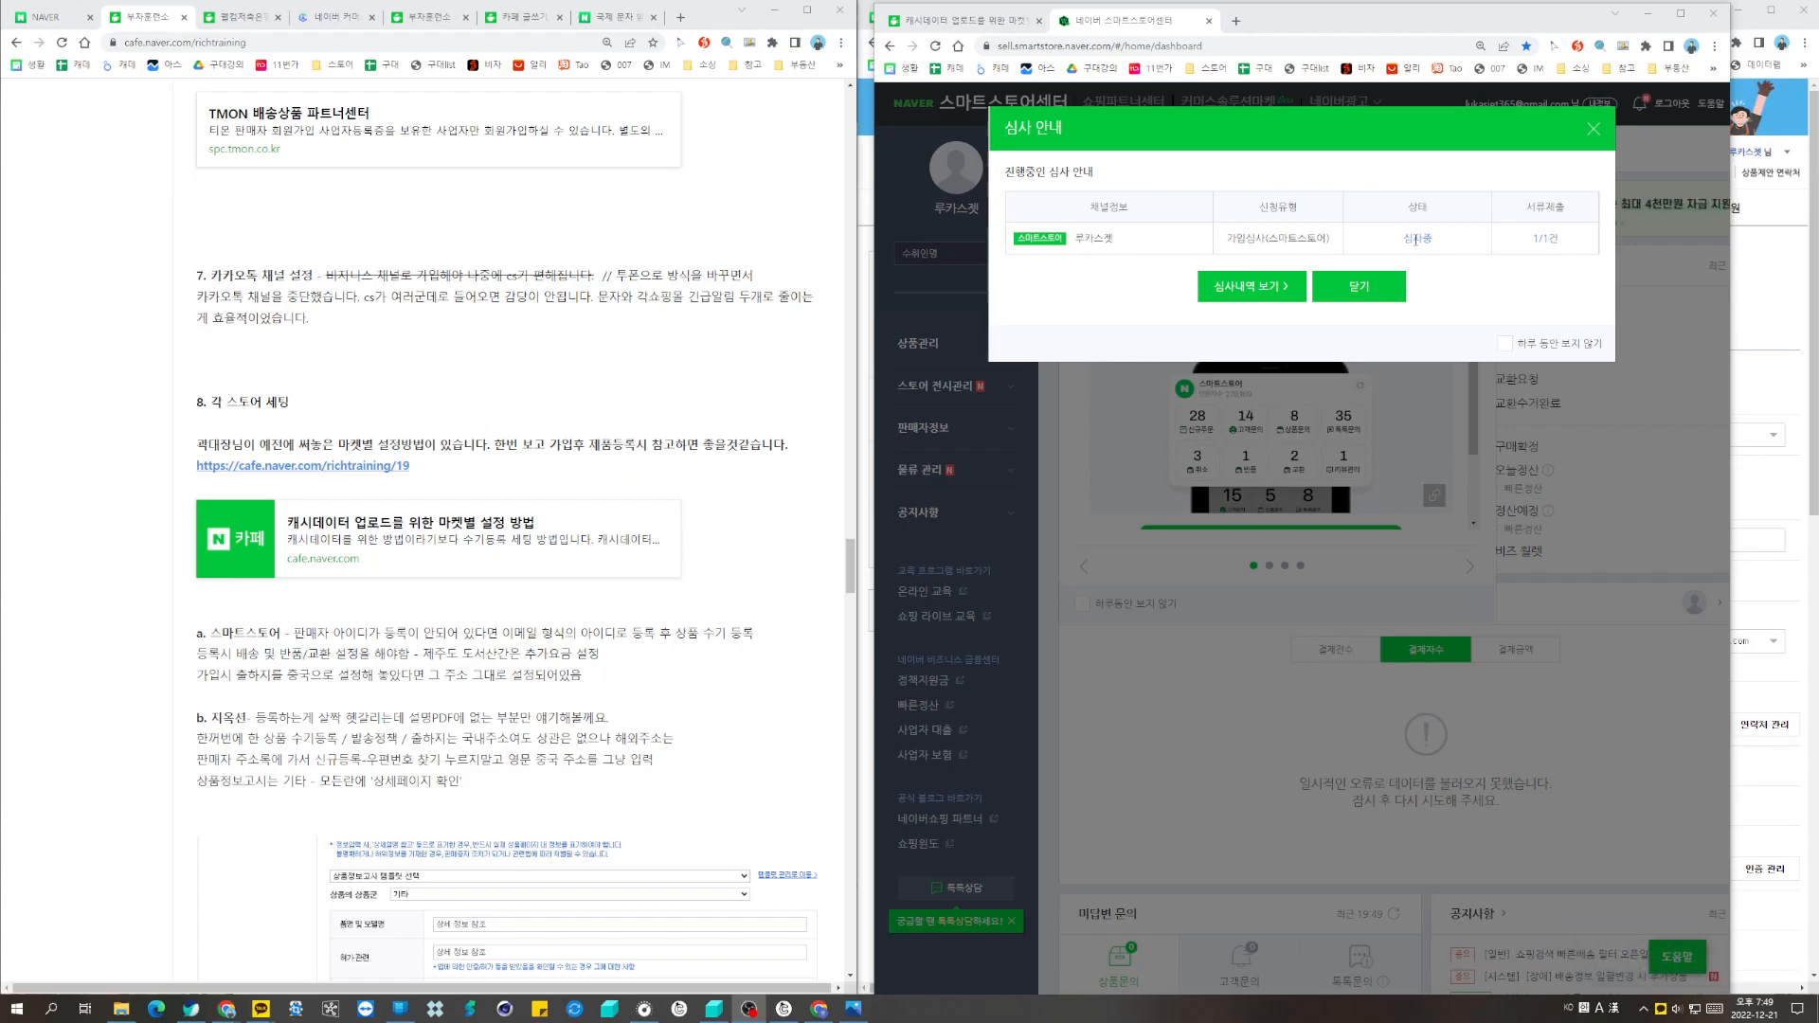
left_click(1359, 288)
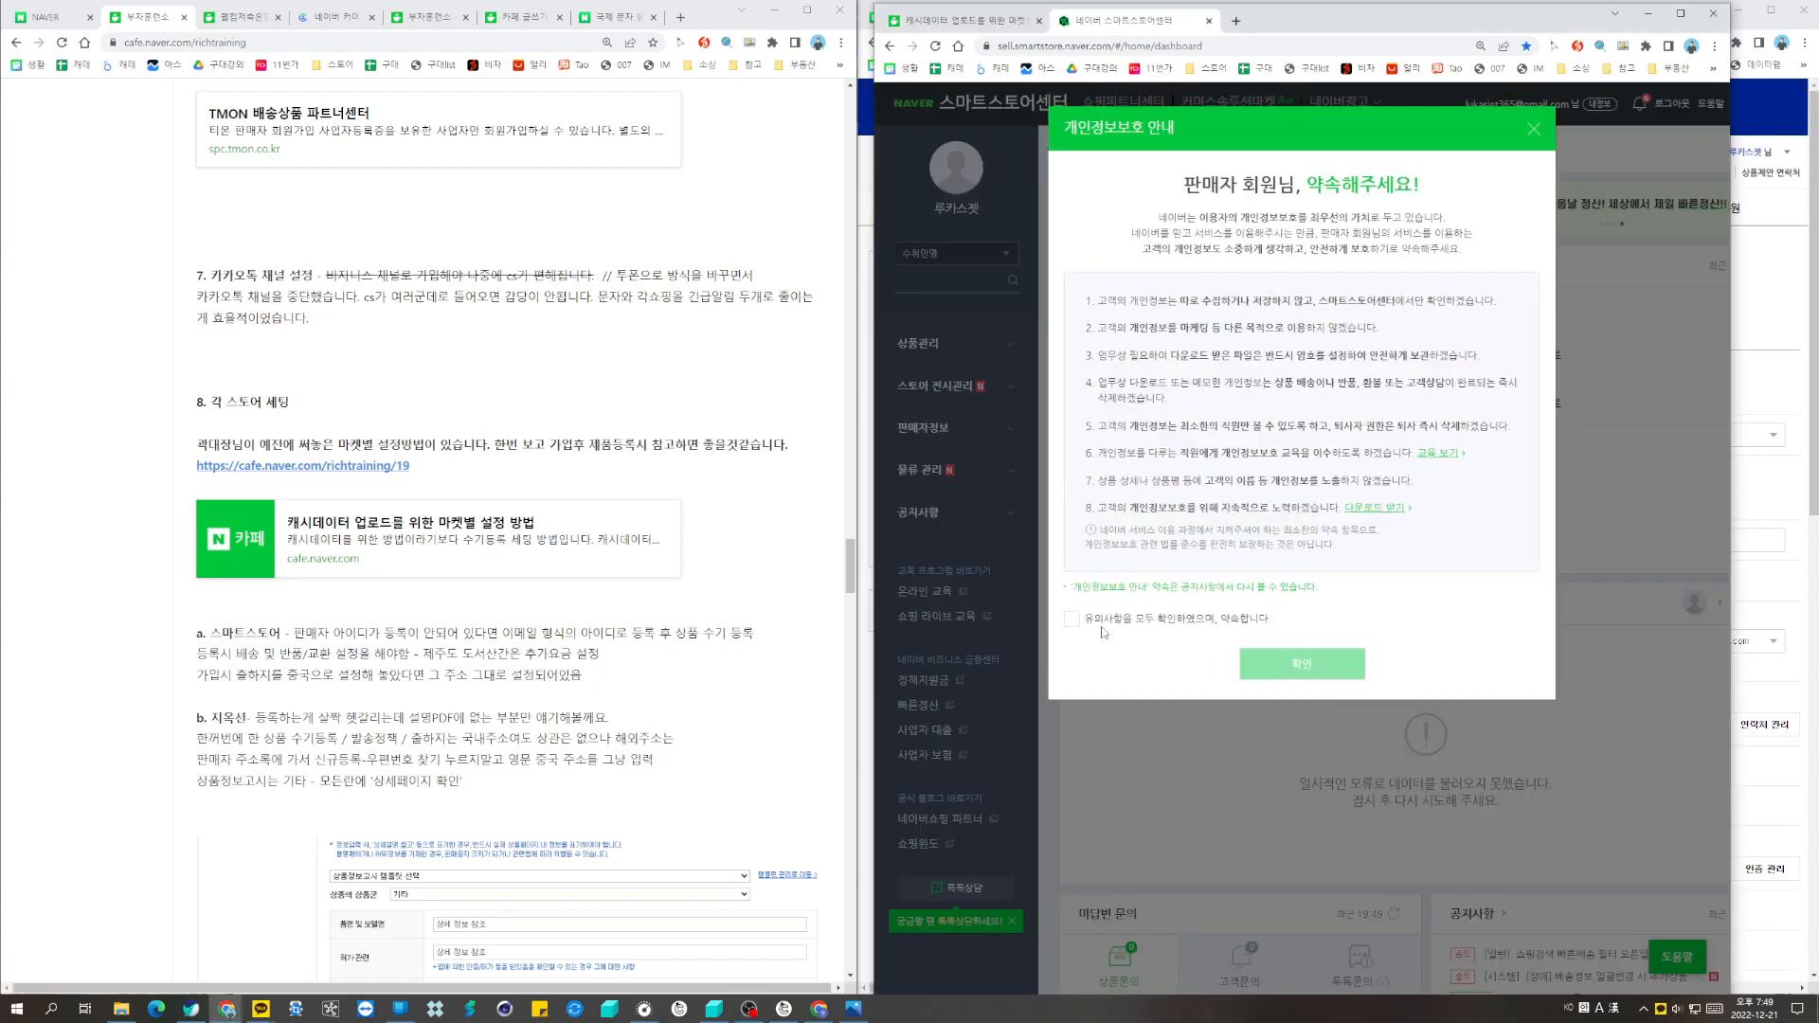
left_click(1071, 621)
left_click(1301, 663)
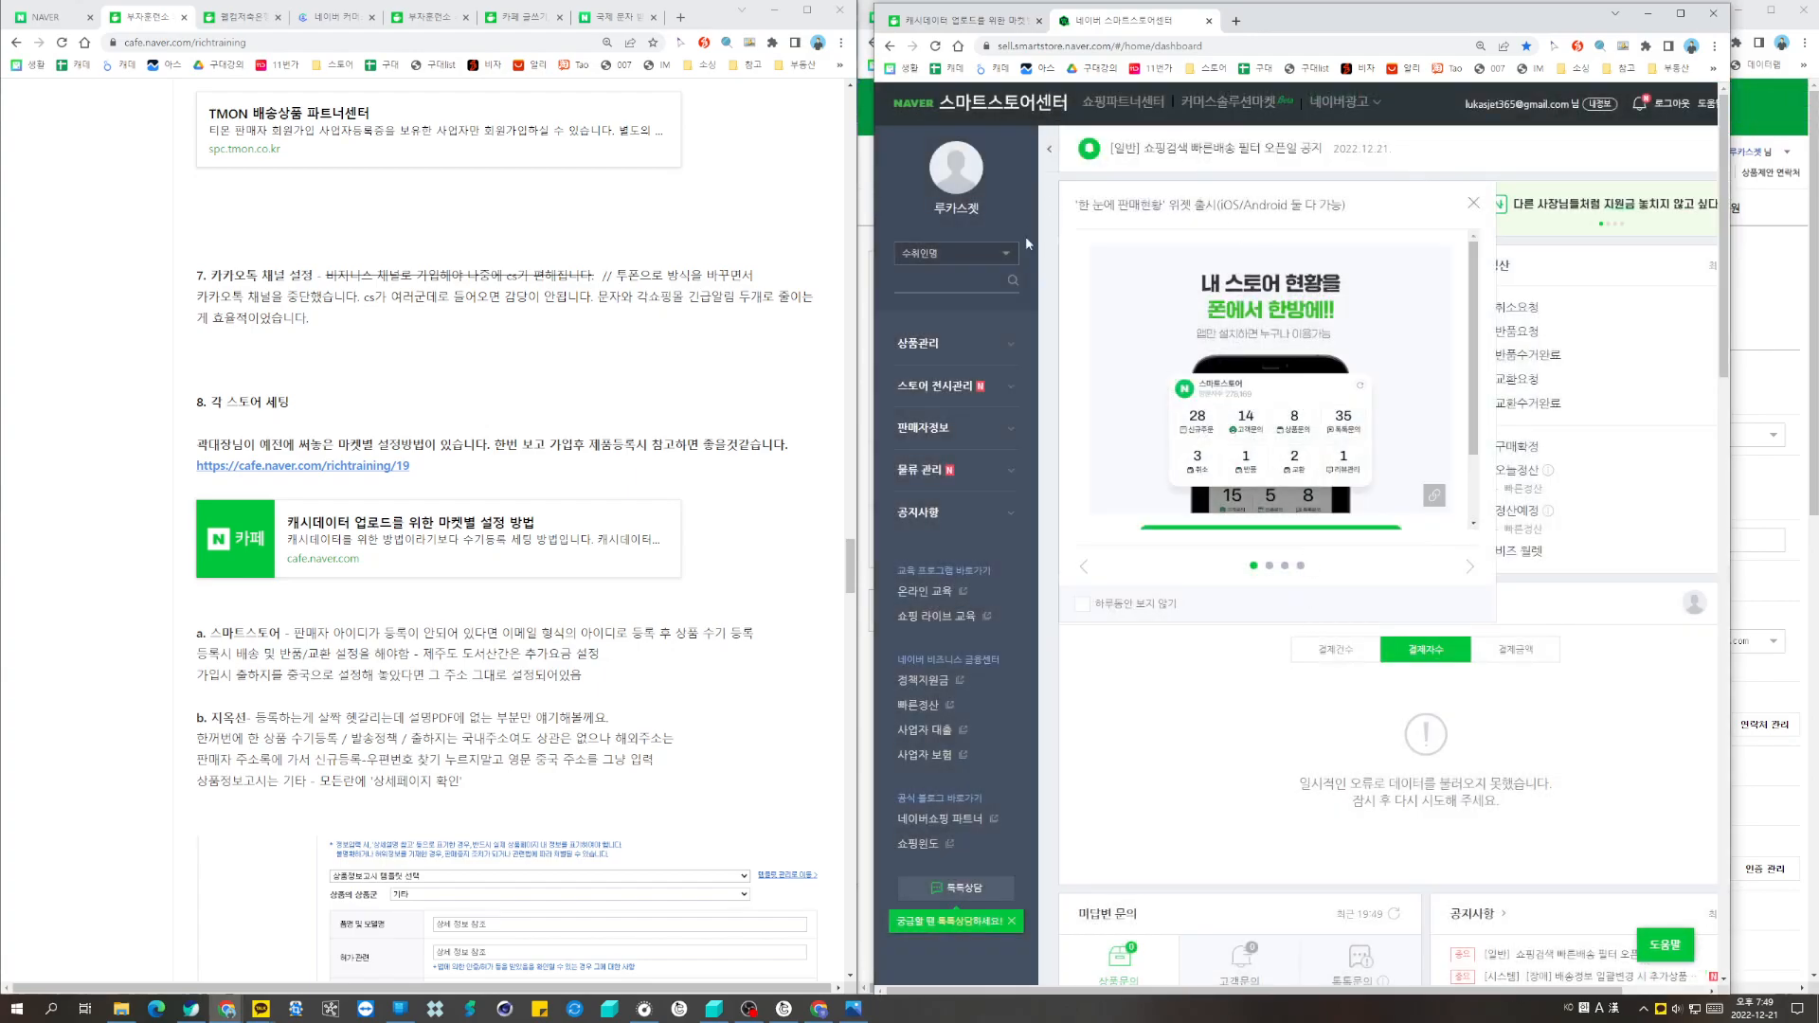
- Open 상품관리 > 상품 등록, widen the store window, and close the fulfillment notice popup
left_click(957, 344)
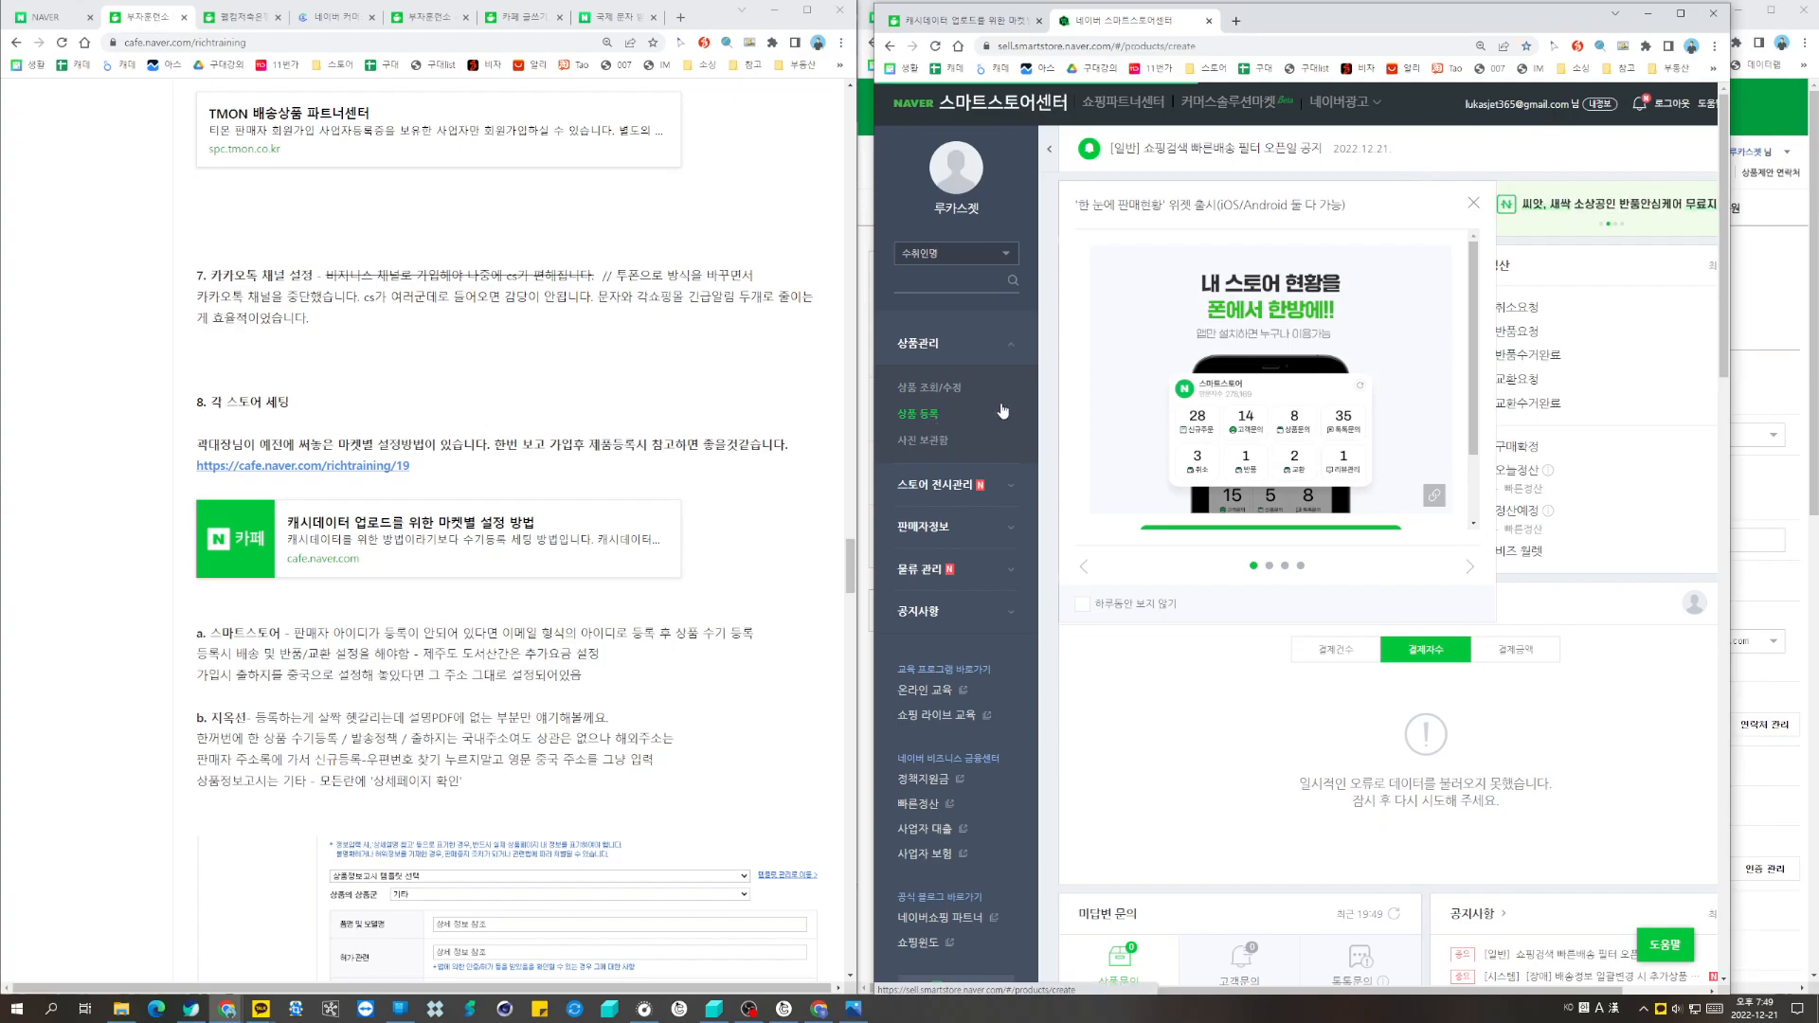
left_click(933, 423)
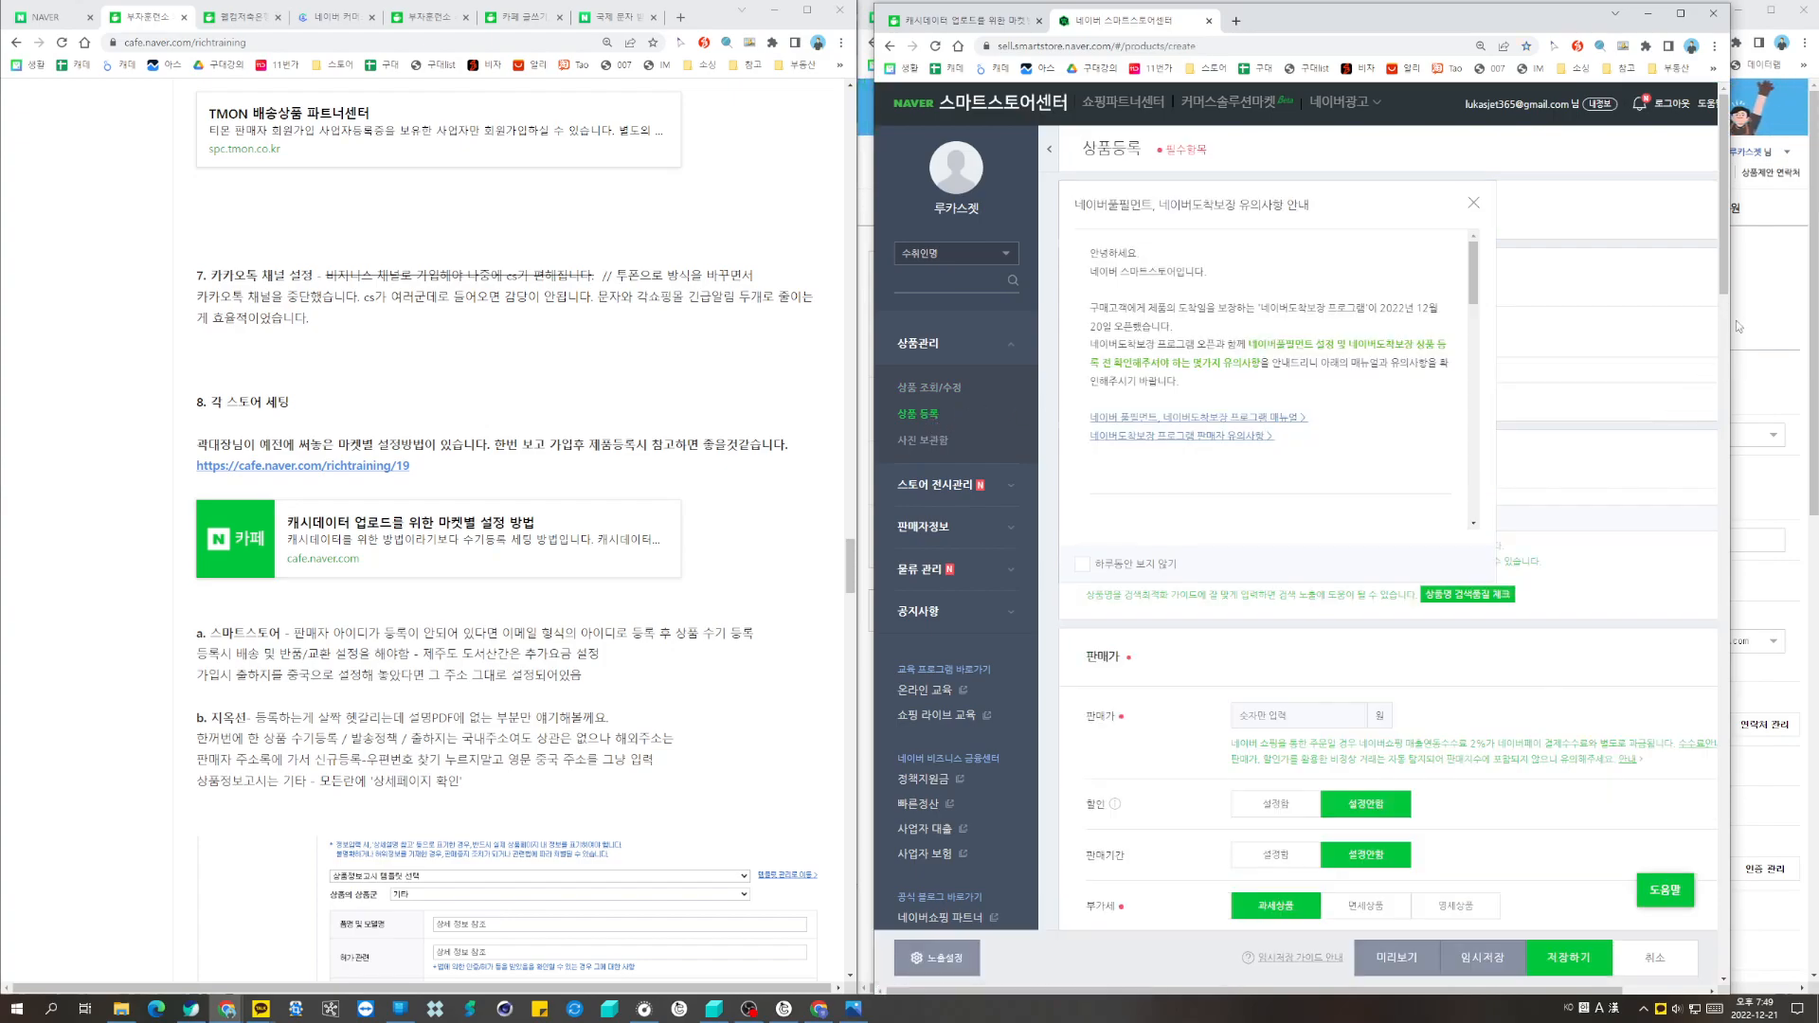
left_click_drag(1730, 320, 1815, 318)
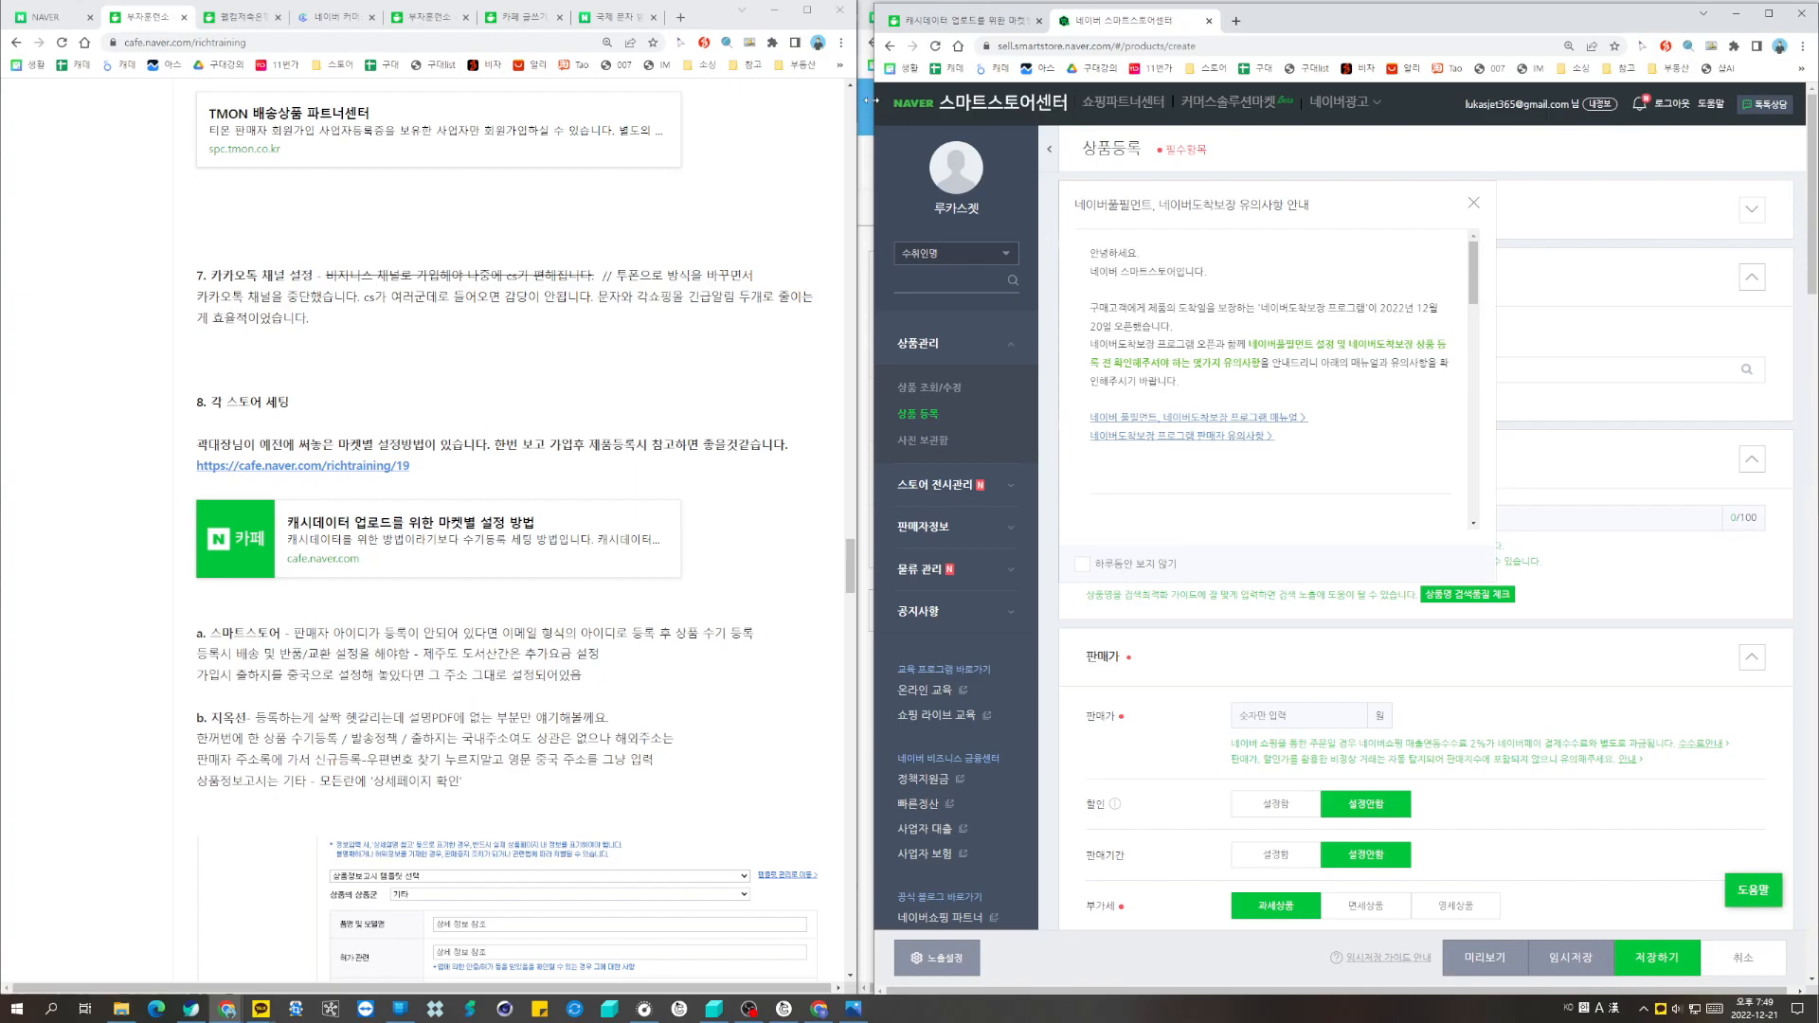
left_click_drag(873, 100, 857, 100)
left_click(1067, 565)
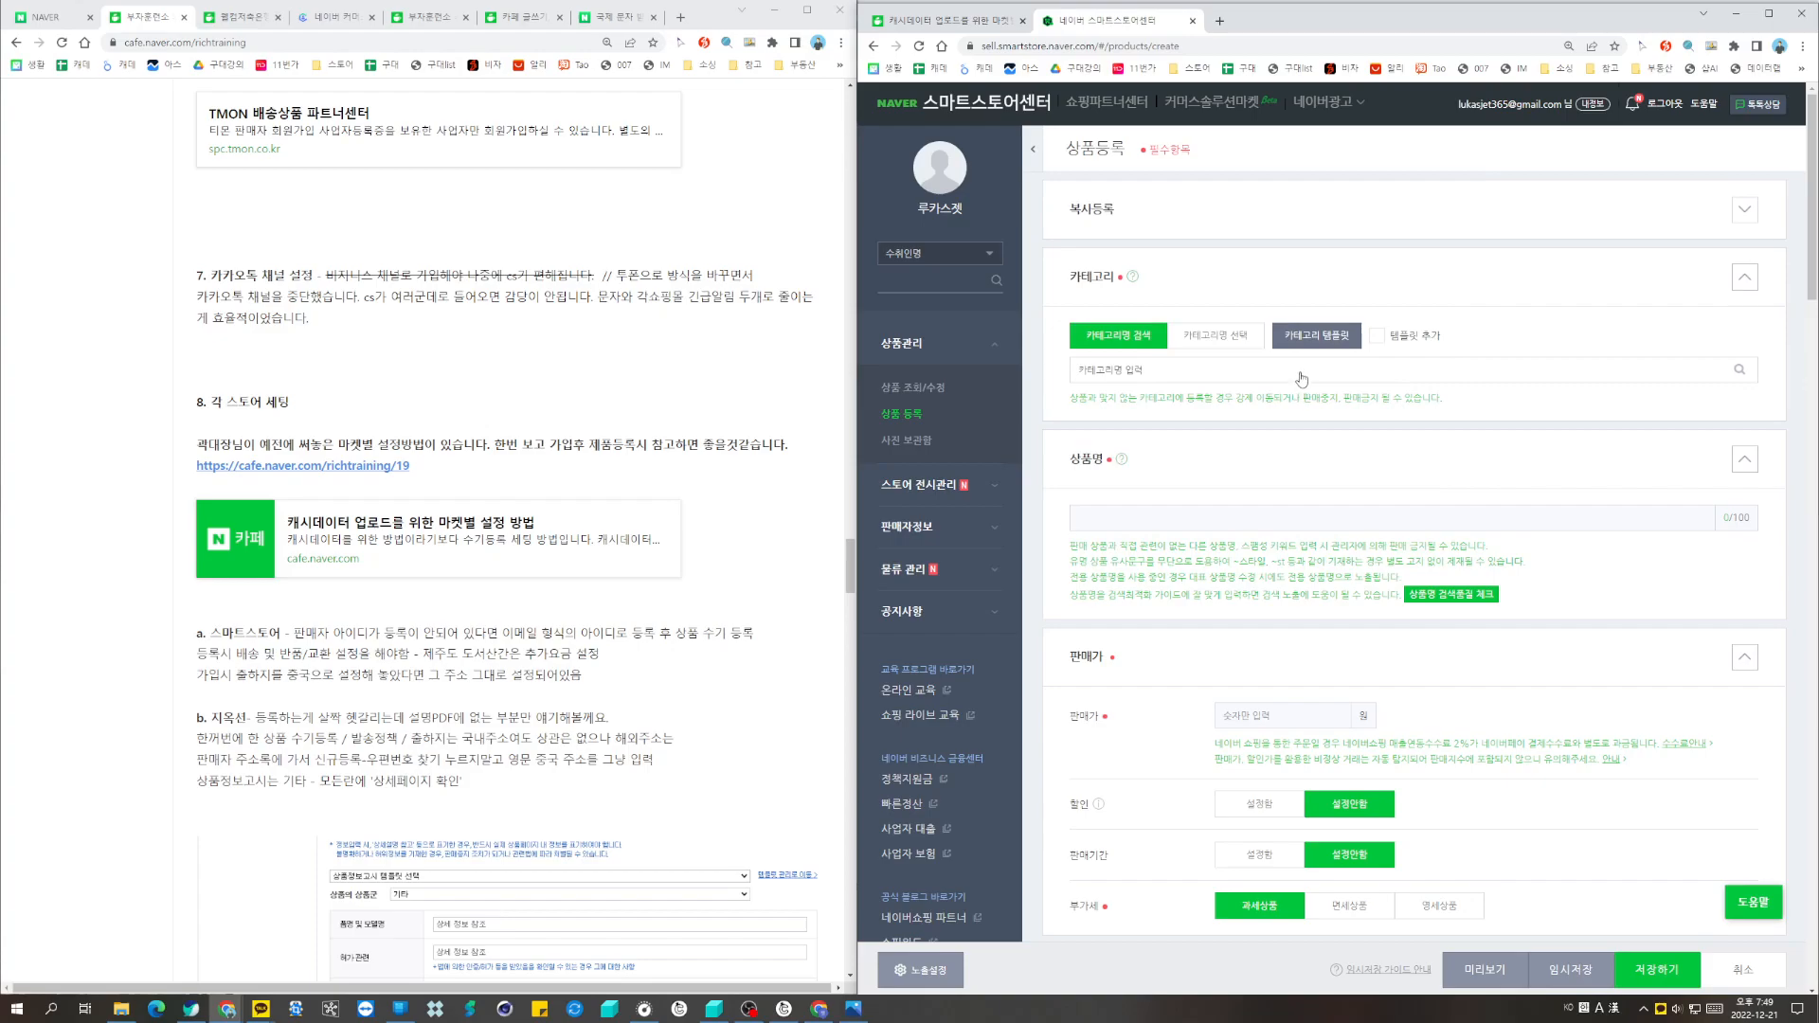
- Search 행거 and set the category to 가구/인테리어>수납가구>행거
left_click(1137, 372)
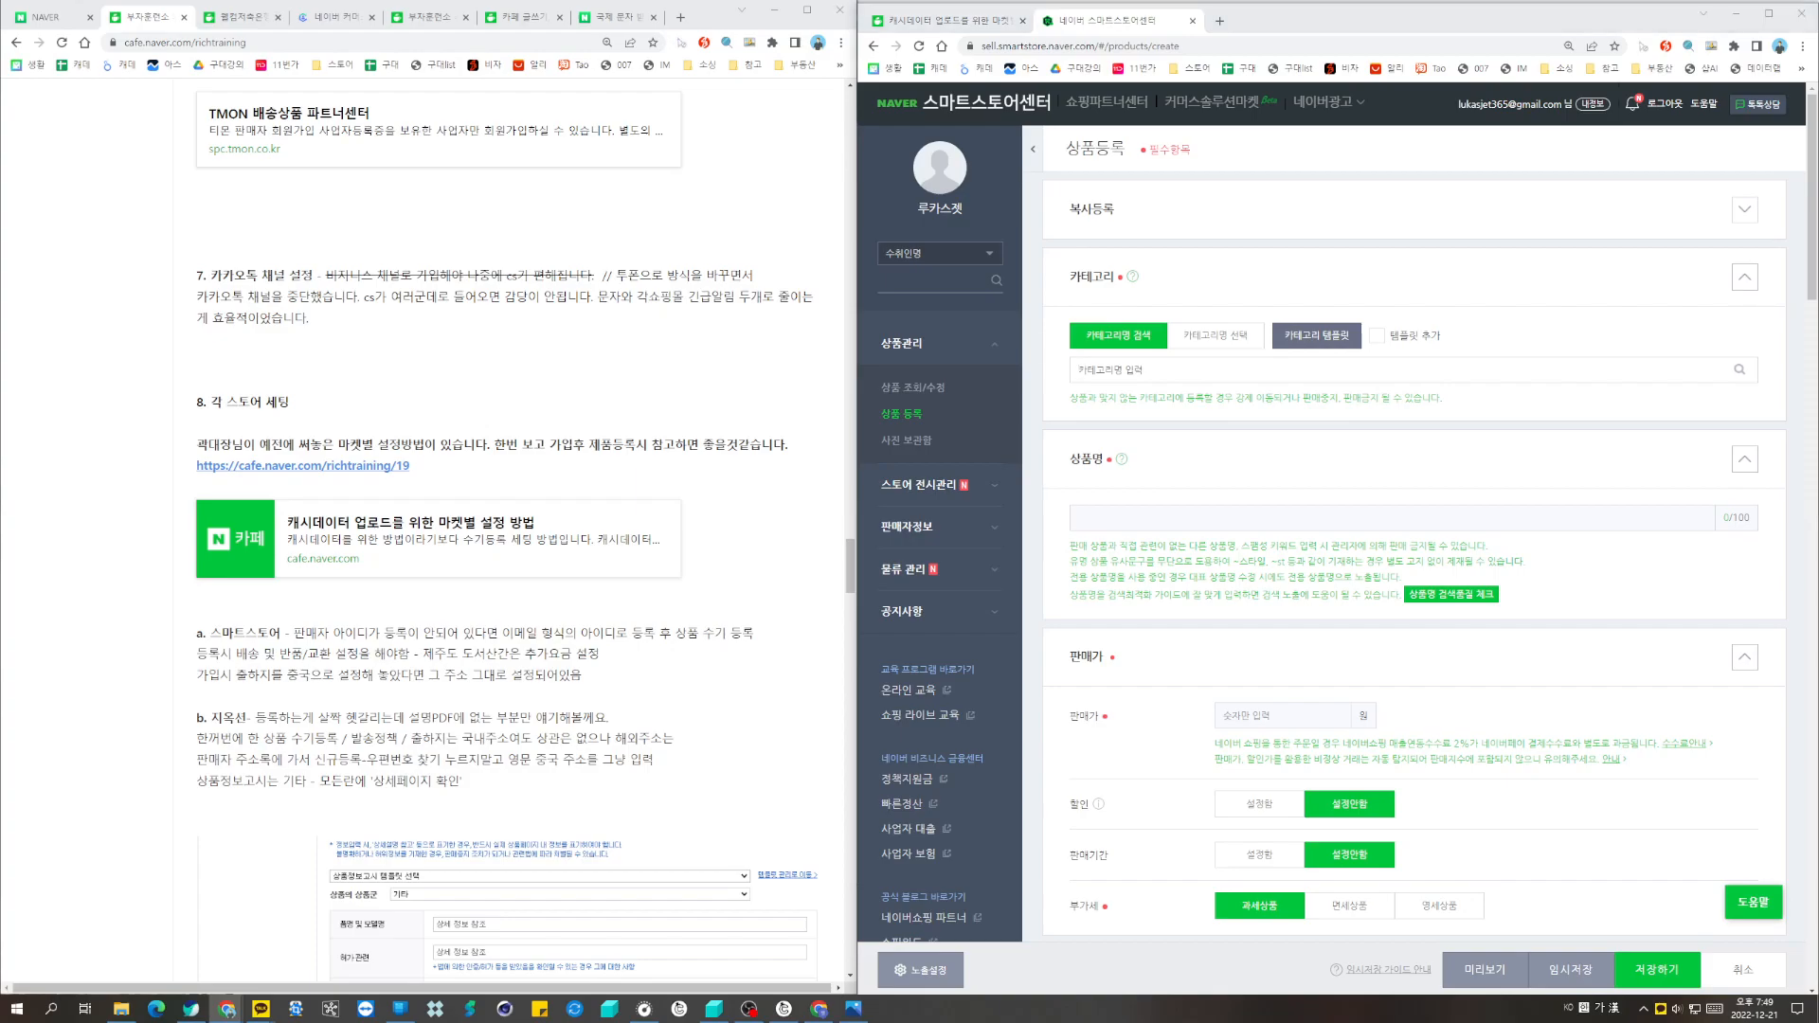
left_click(1229, 374)
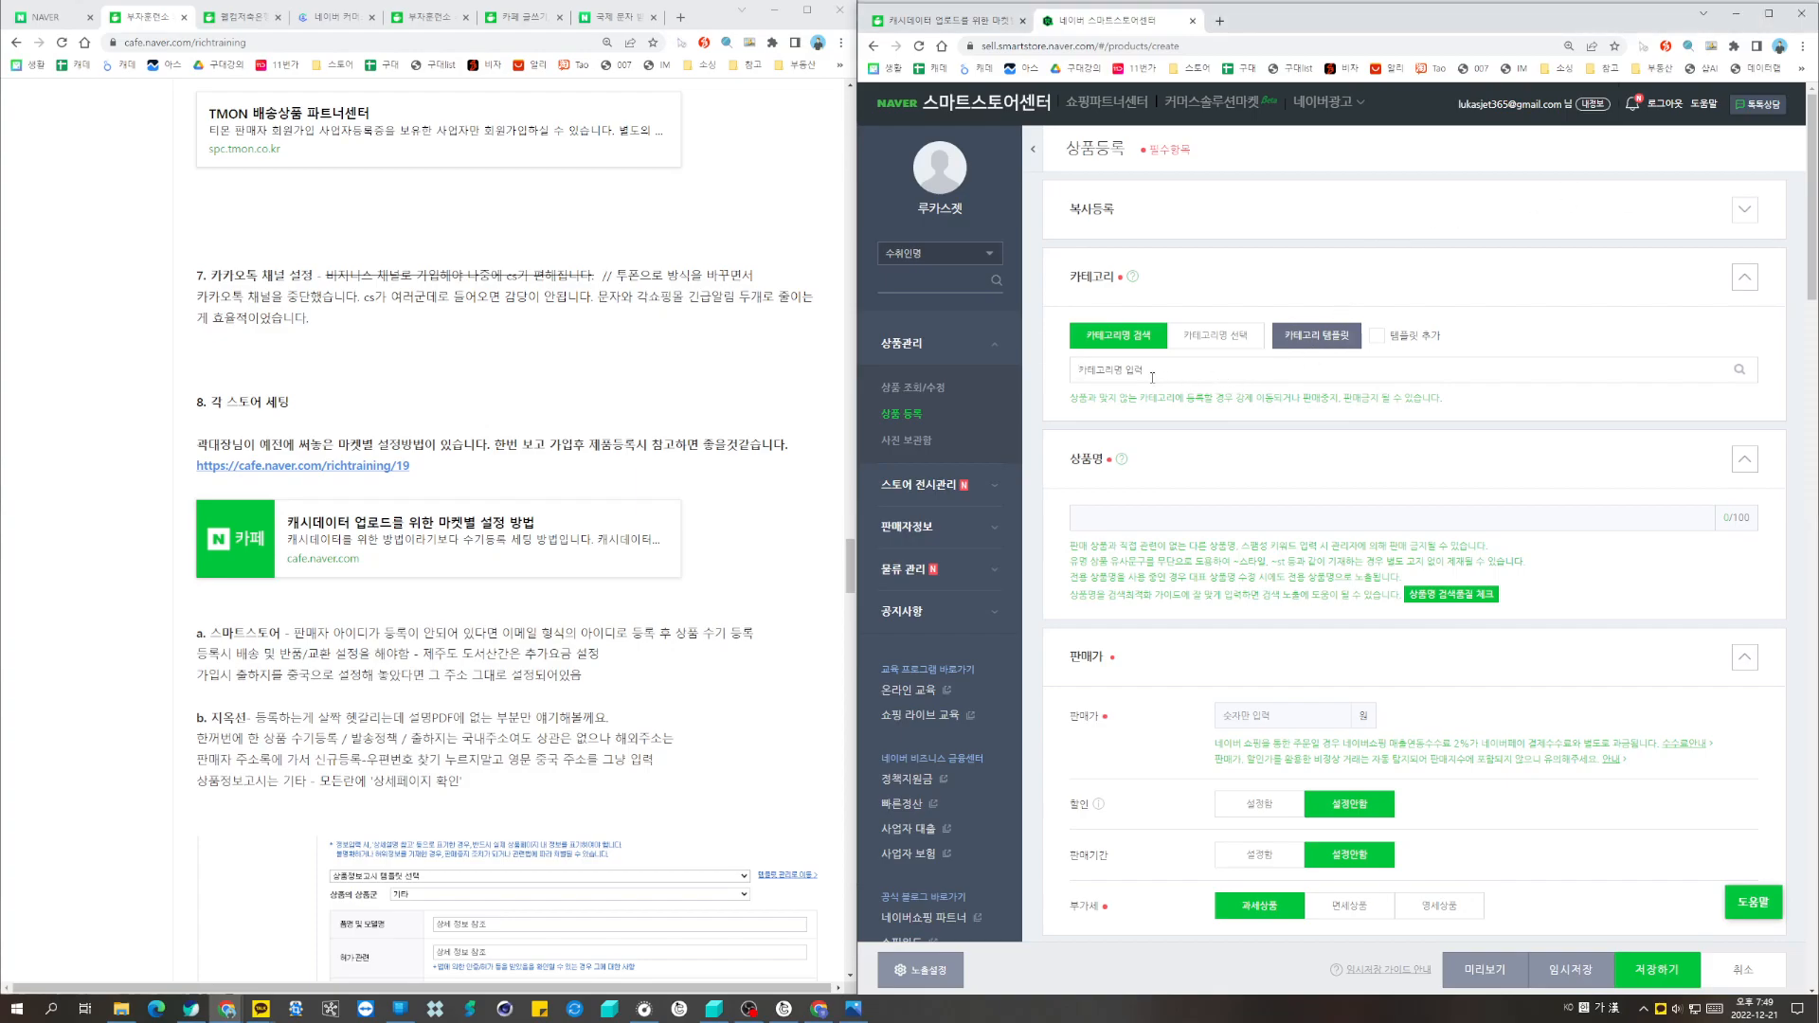
type("인테리어 행거")
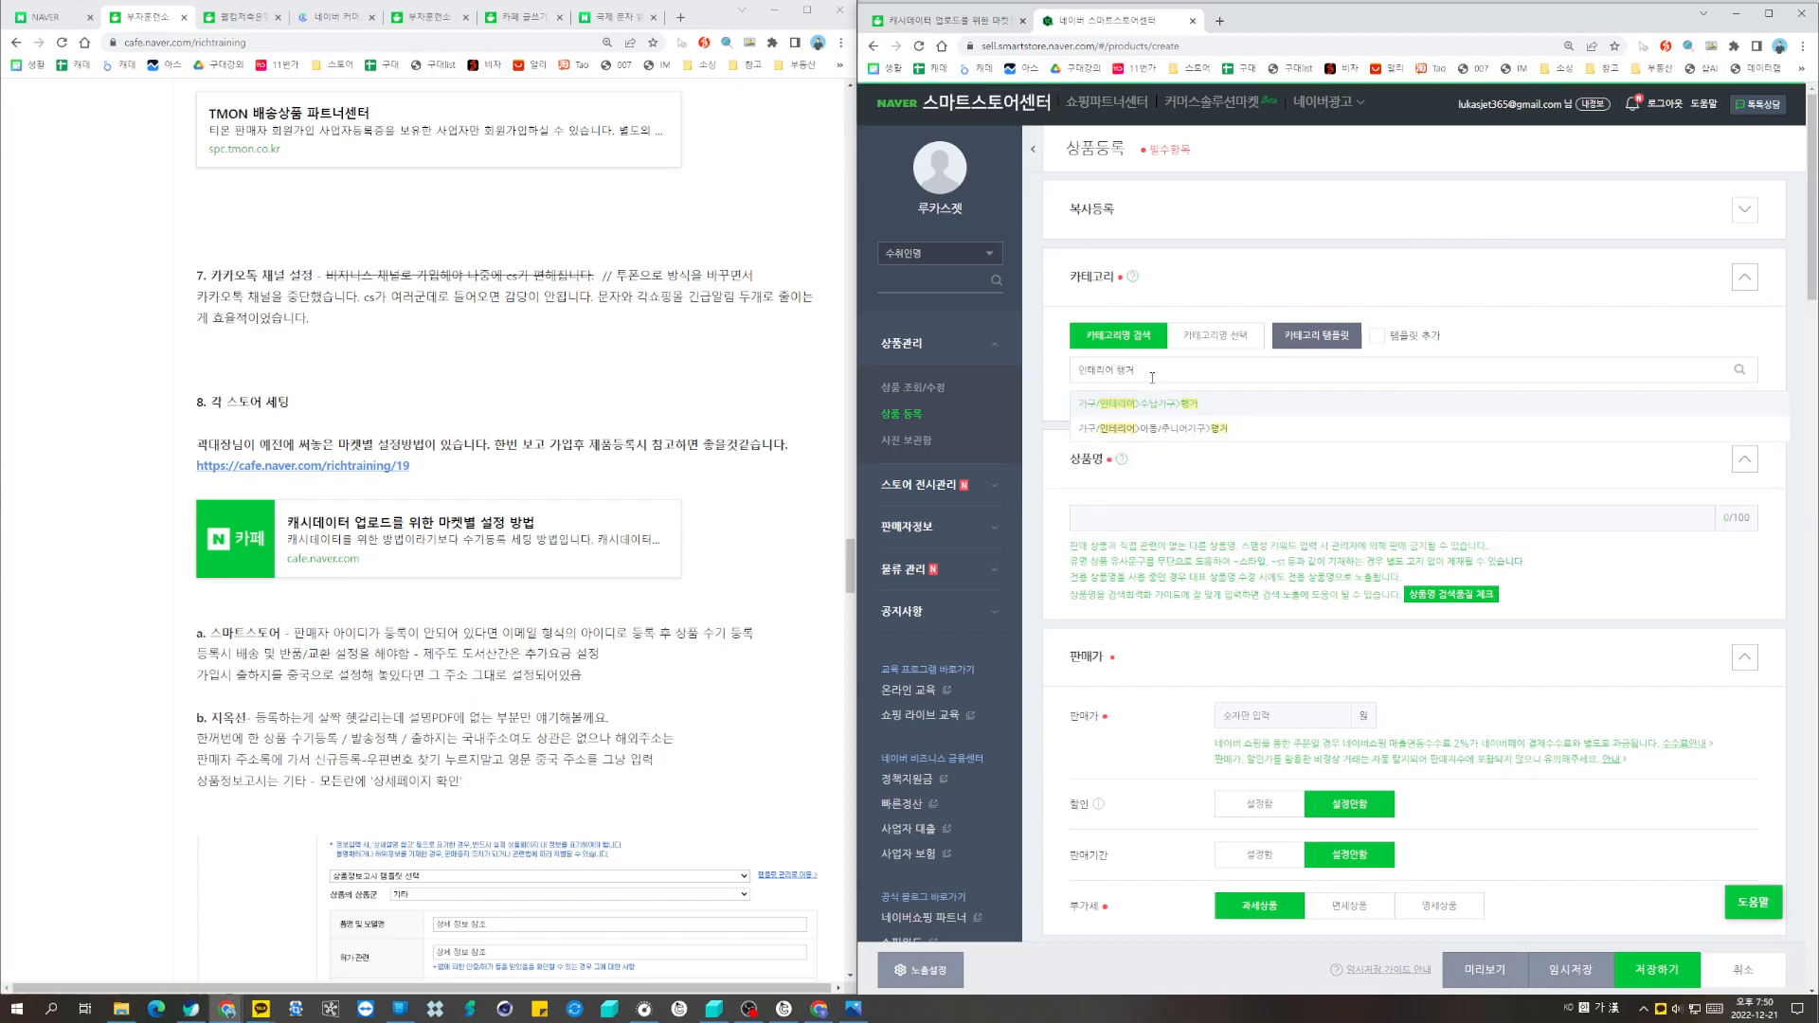
type(" 수납함")
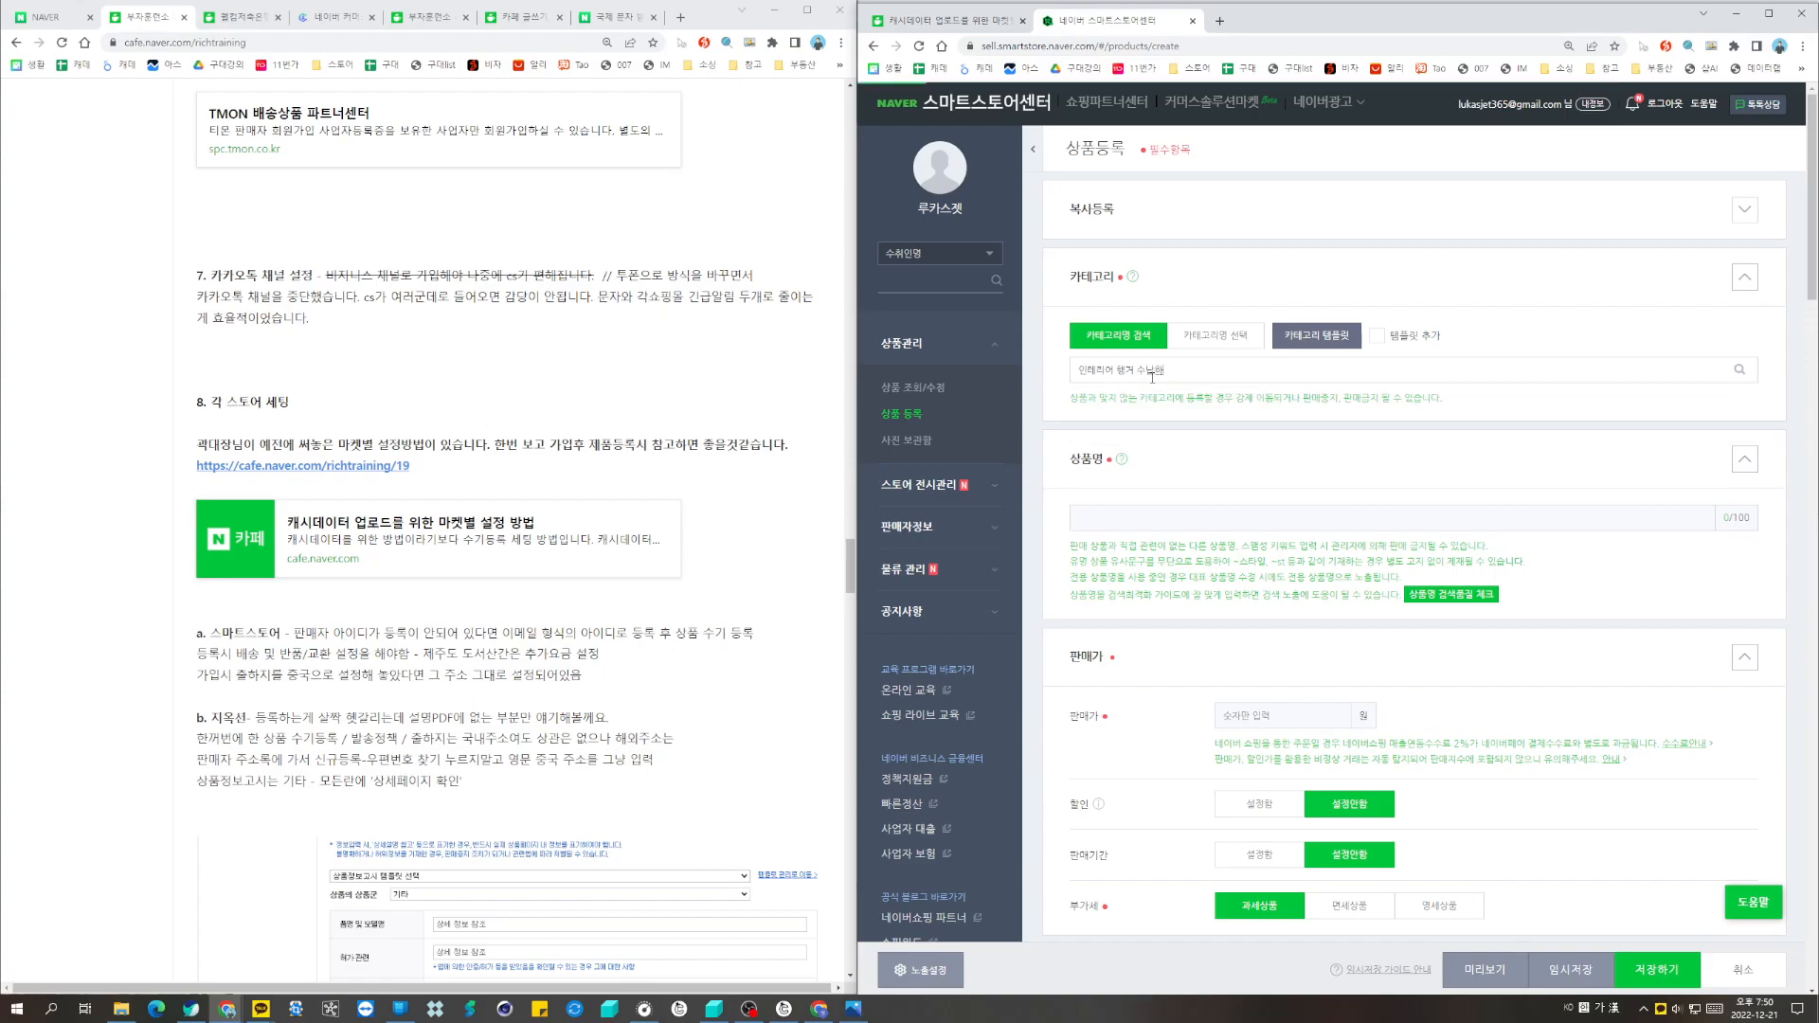
type(" 책")
type("은방")
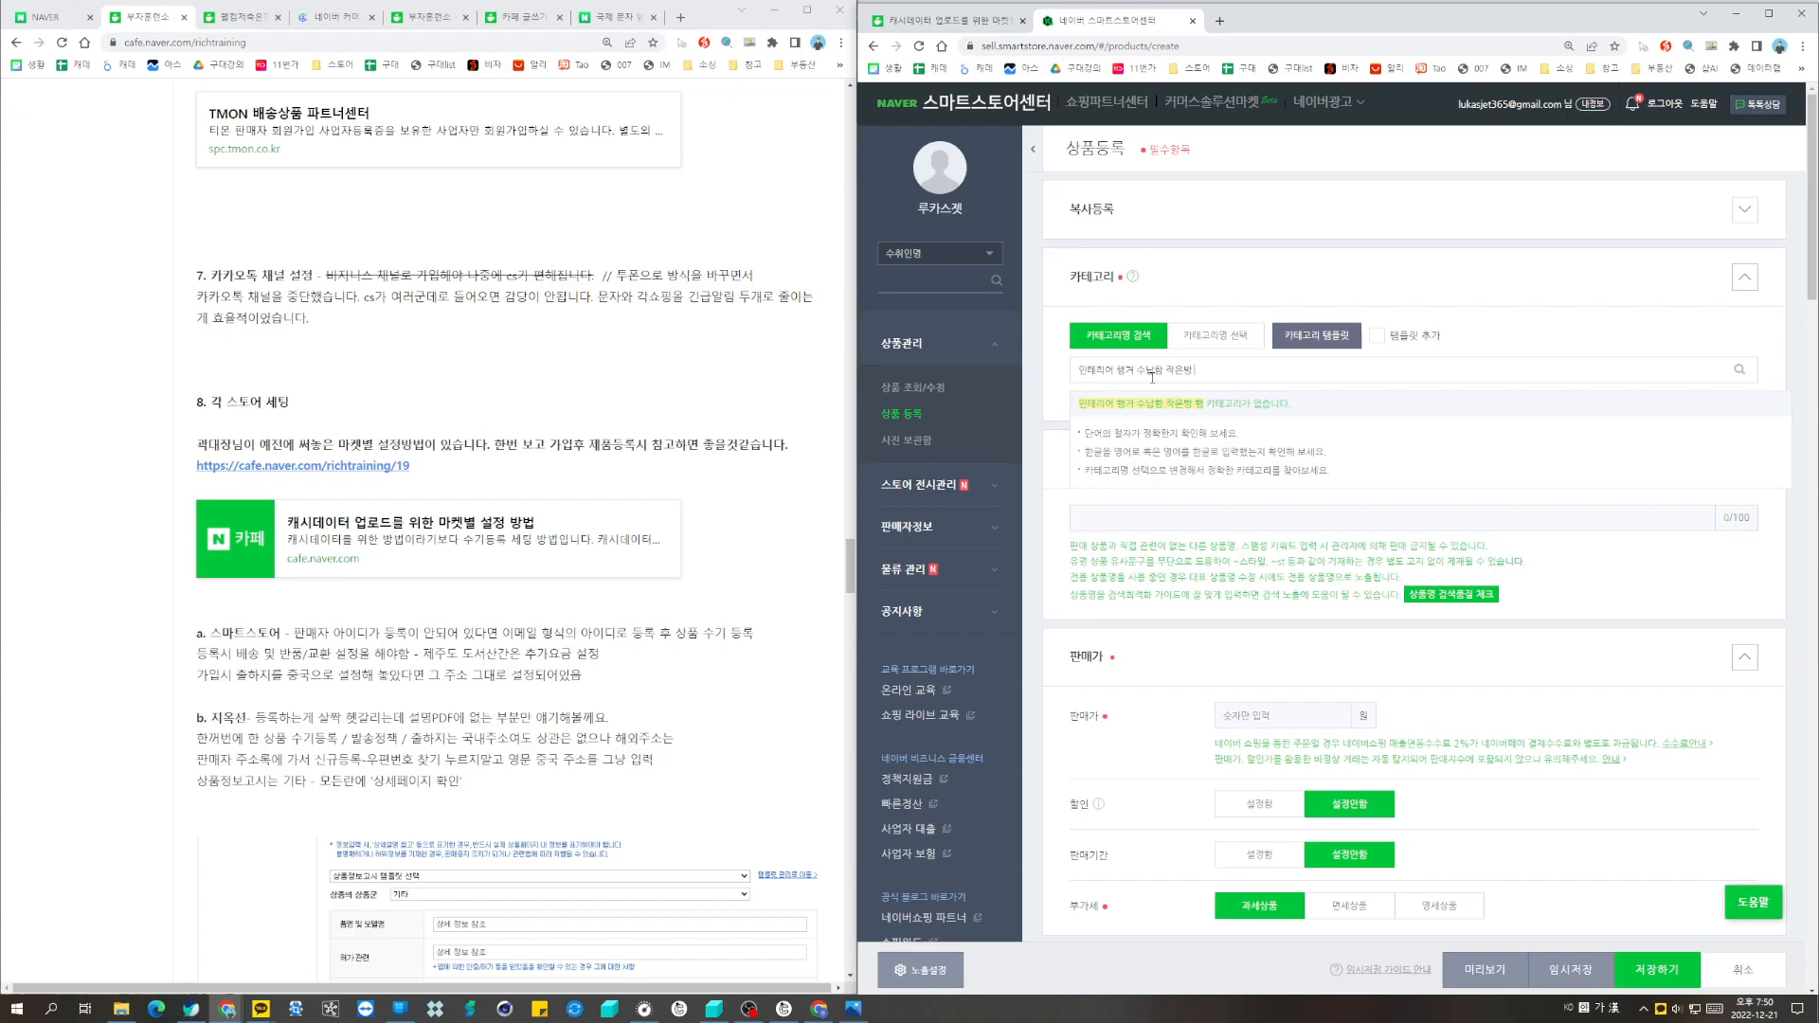
type("행거")
left_click(1233, 526)
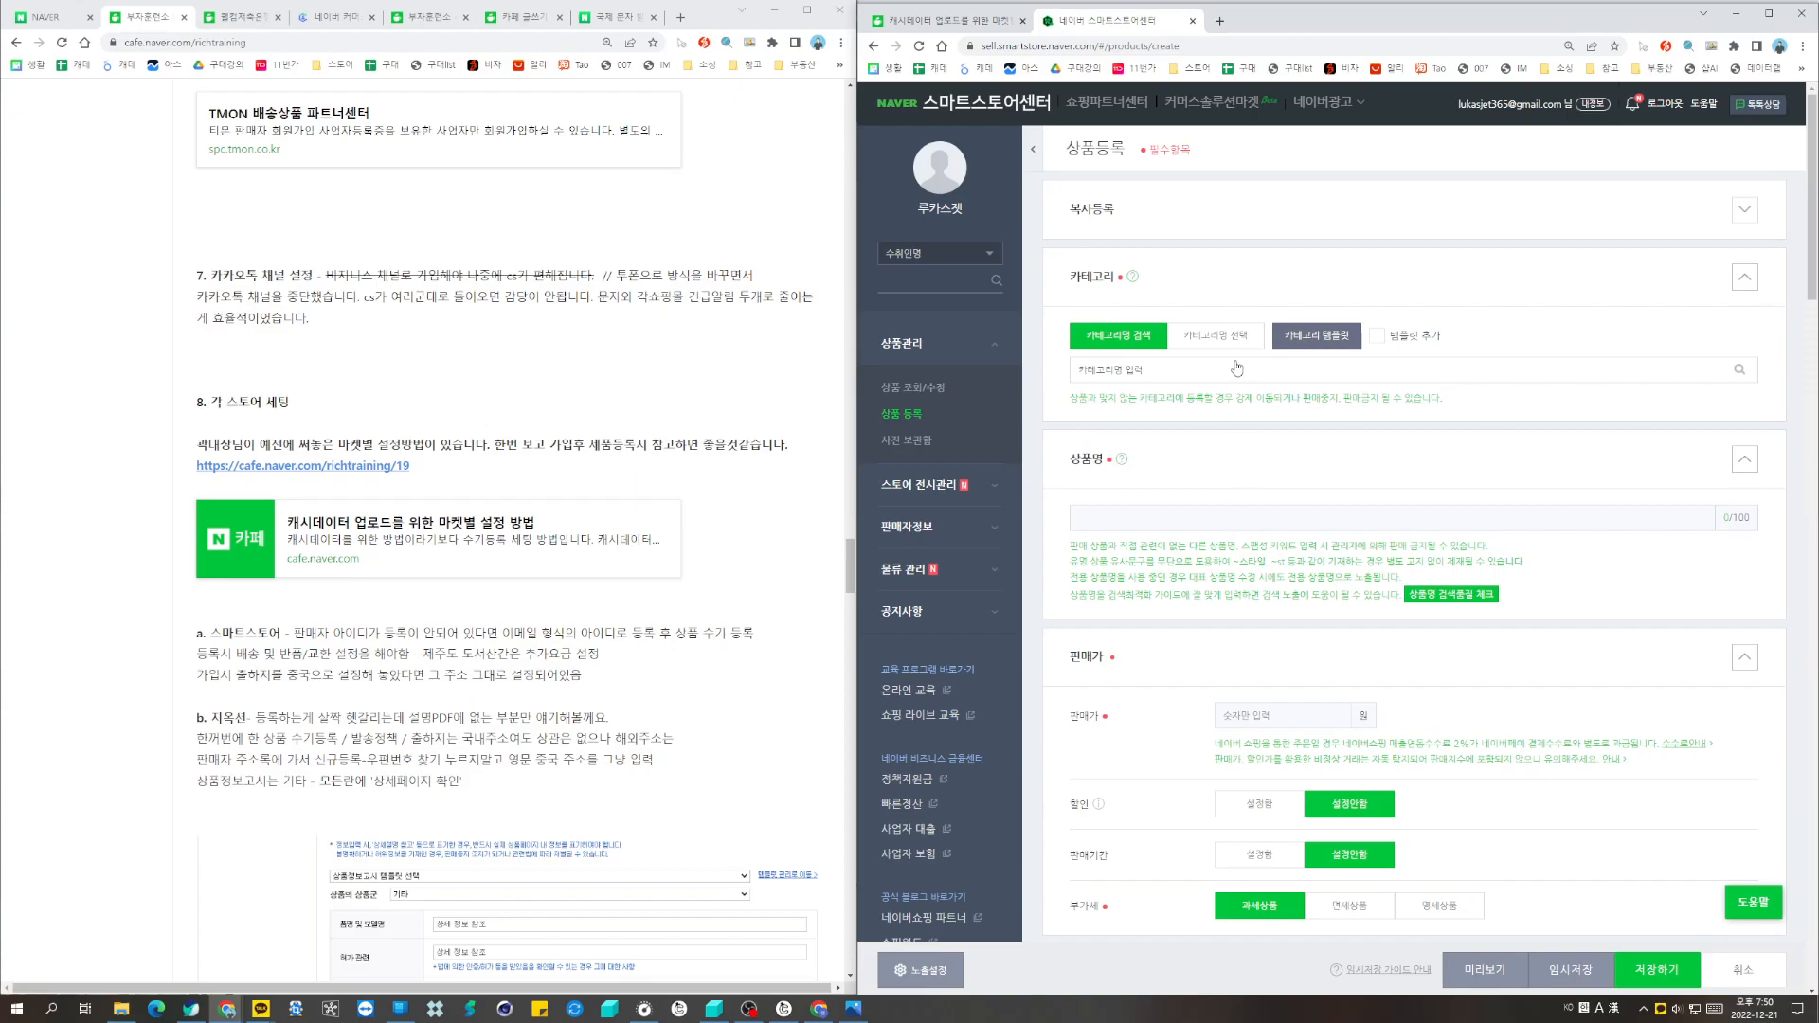
left_click(1148, 373)
type("행거")
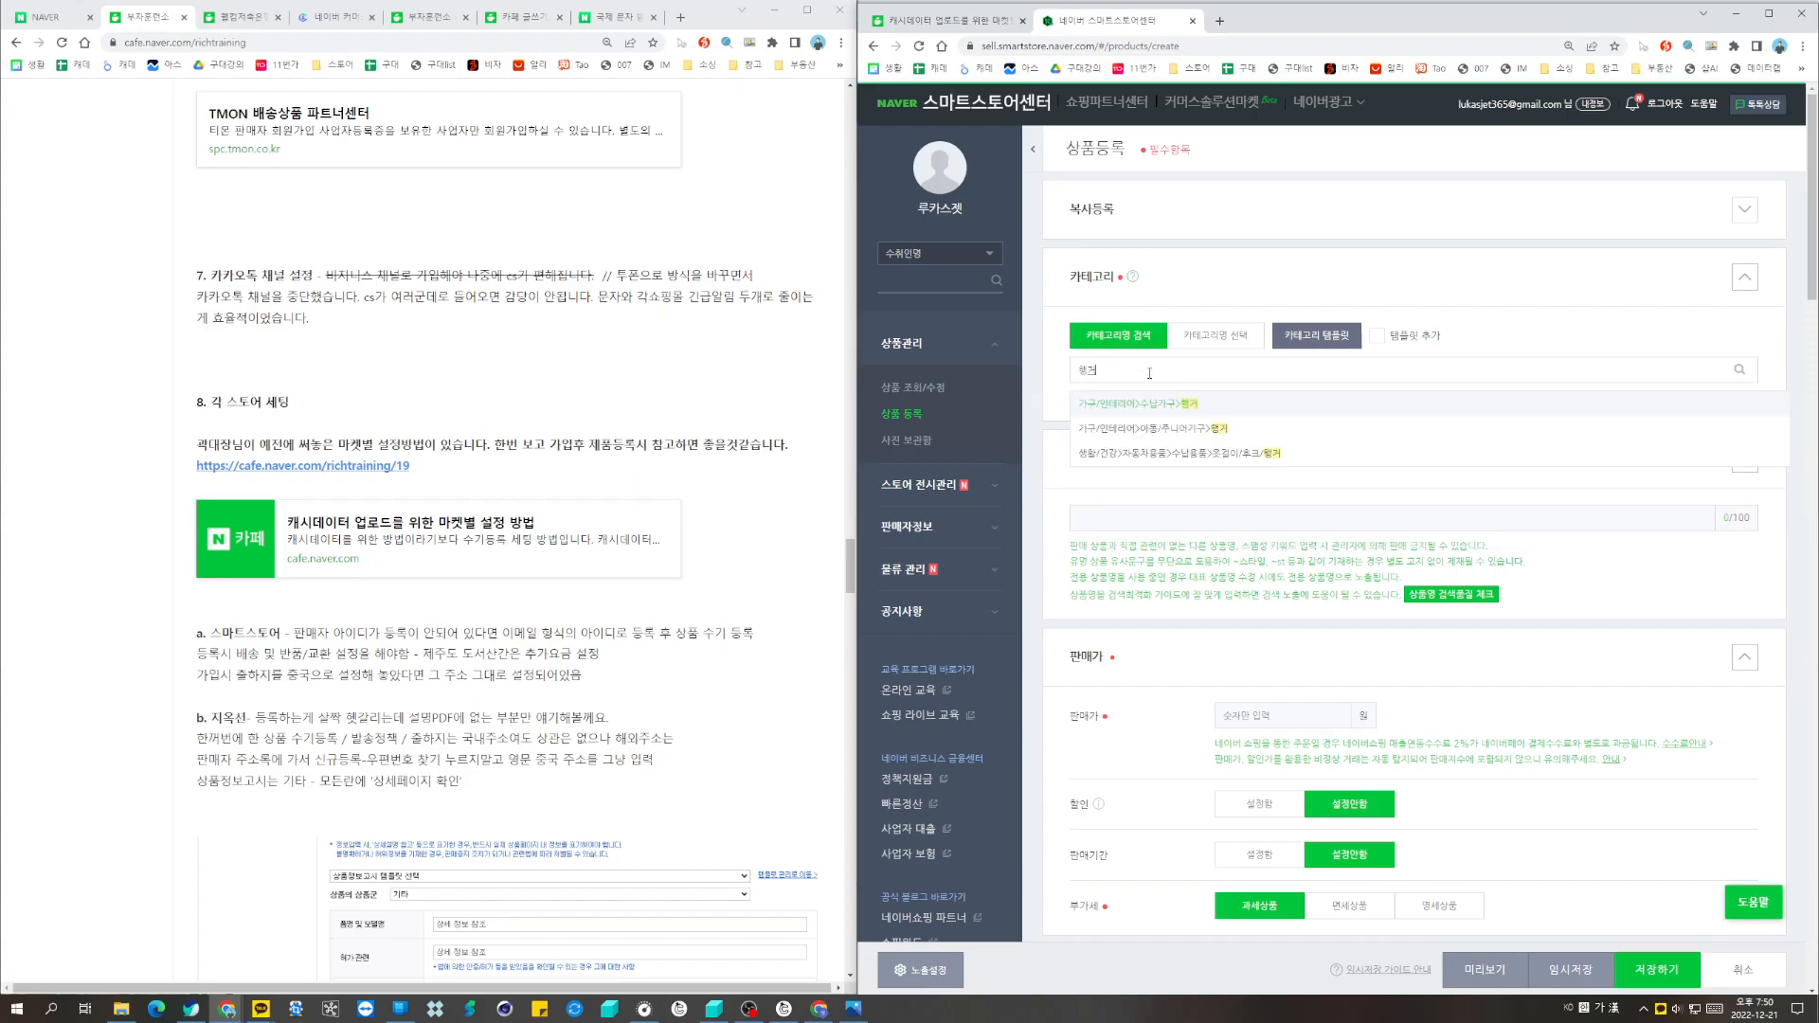
left_click(1181, 414)
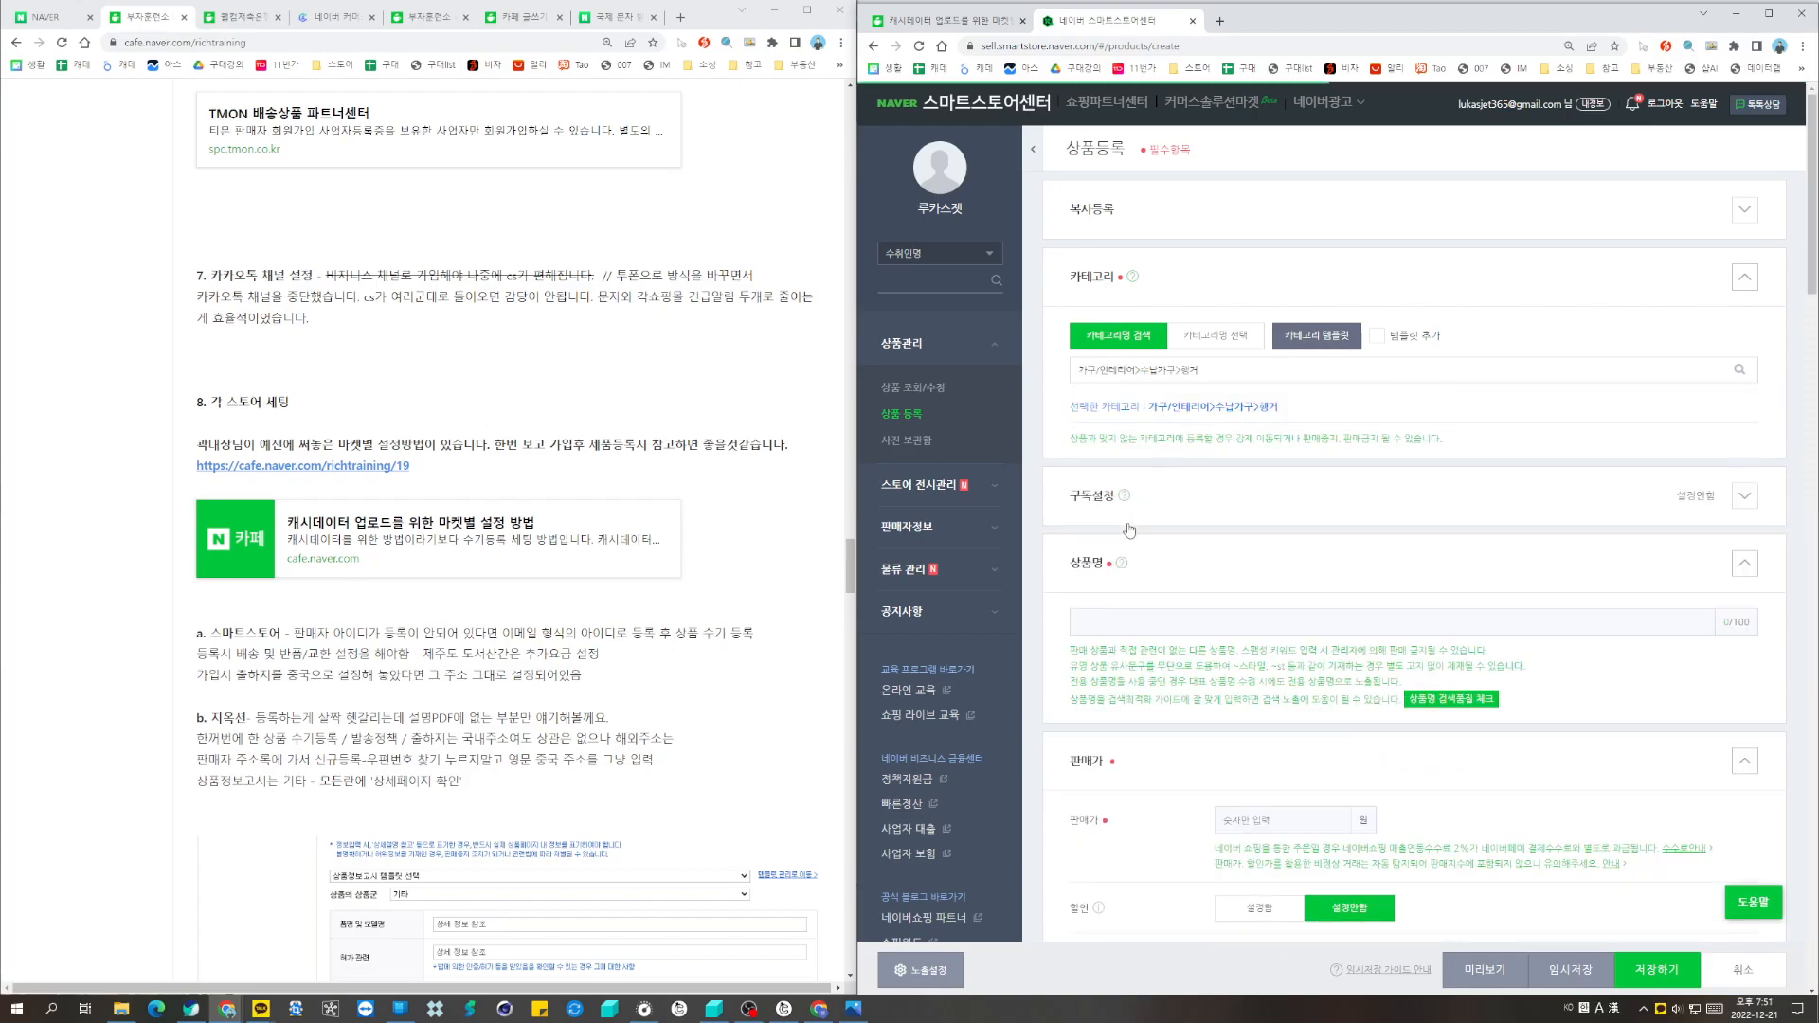
- Autofill the product name, delete '아기옷 행거 유아', and check its search quality
left_click(1123, 625)
left_click(1167, 657)
left_click_drag(1117, 622, 1184, 622)
key("BackSpace")
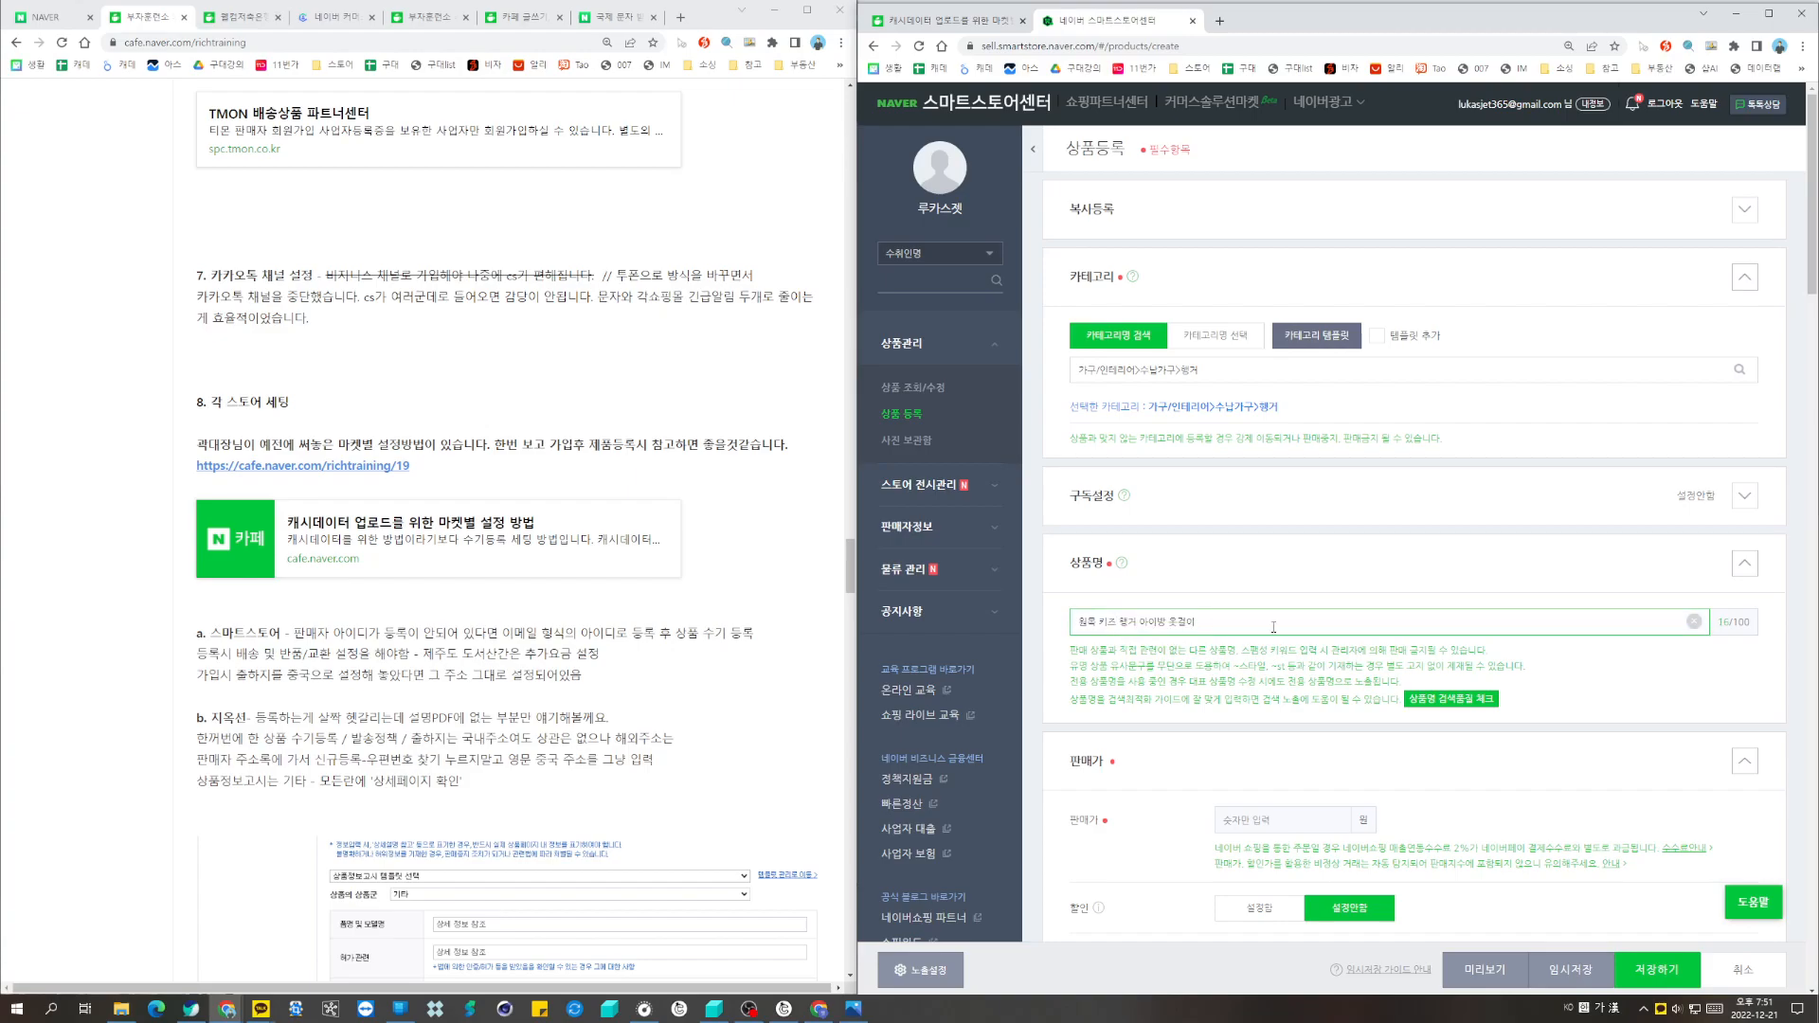
left_click(1493, 699)
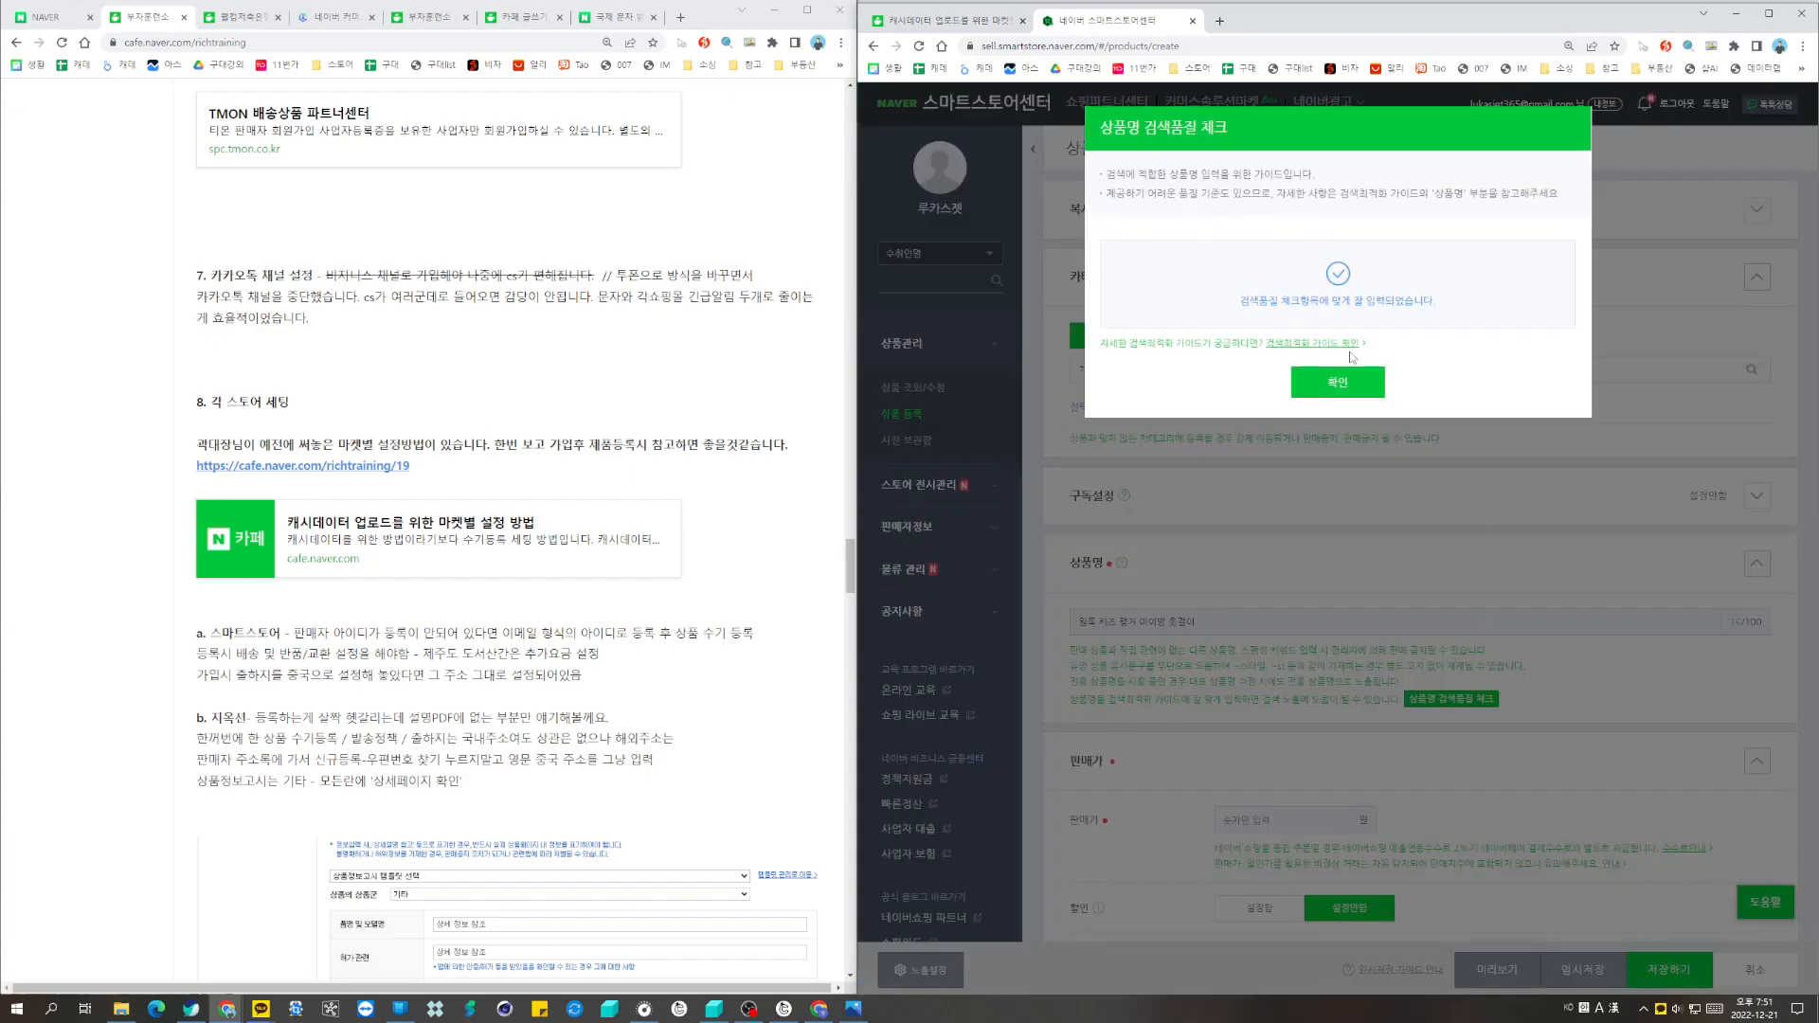
left_click(1339, 381)
- Set the sale price to 150,000 won and the stock quantity to 100
scroll(1270, 379, "down", 3)
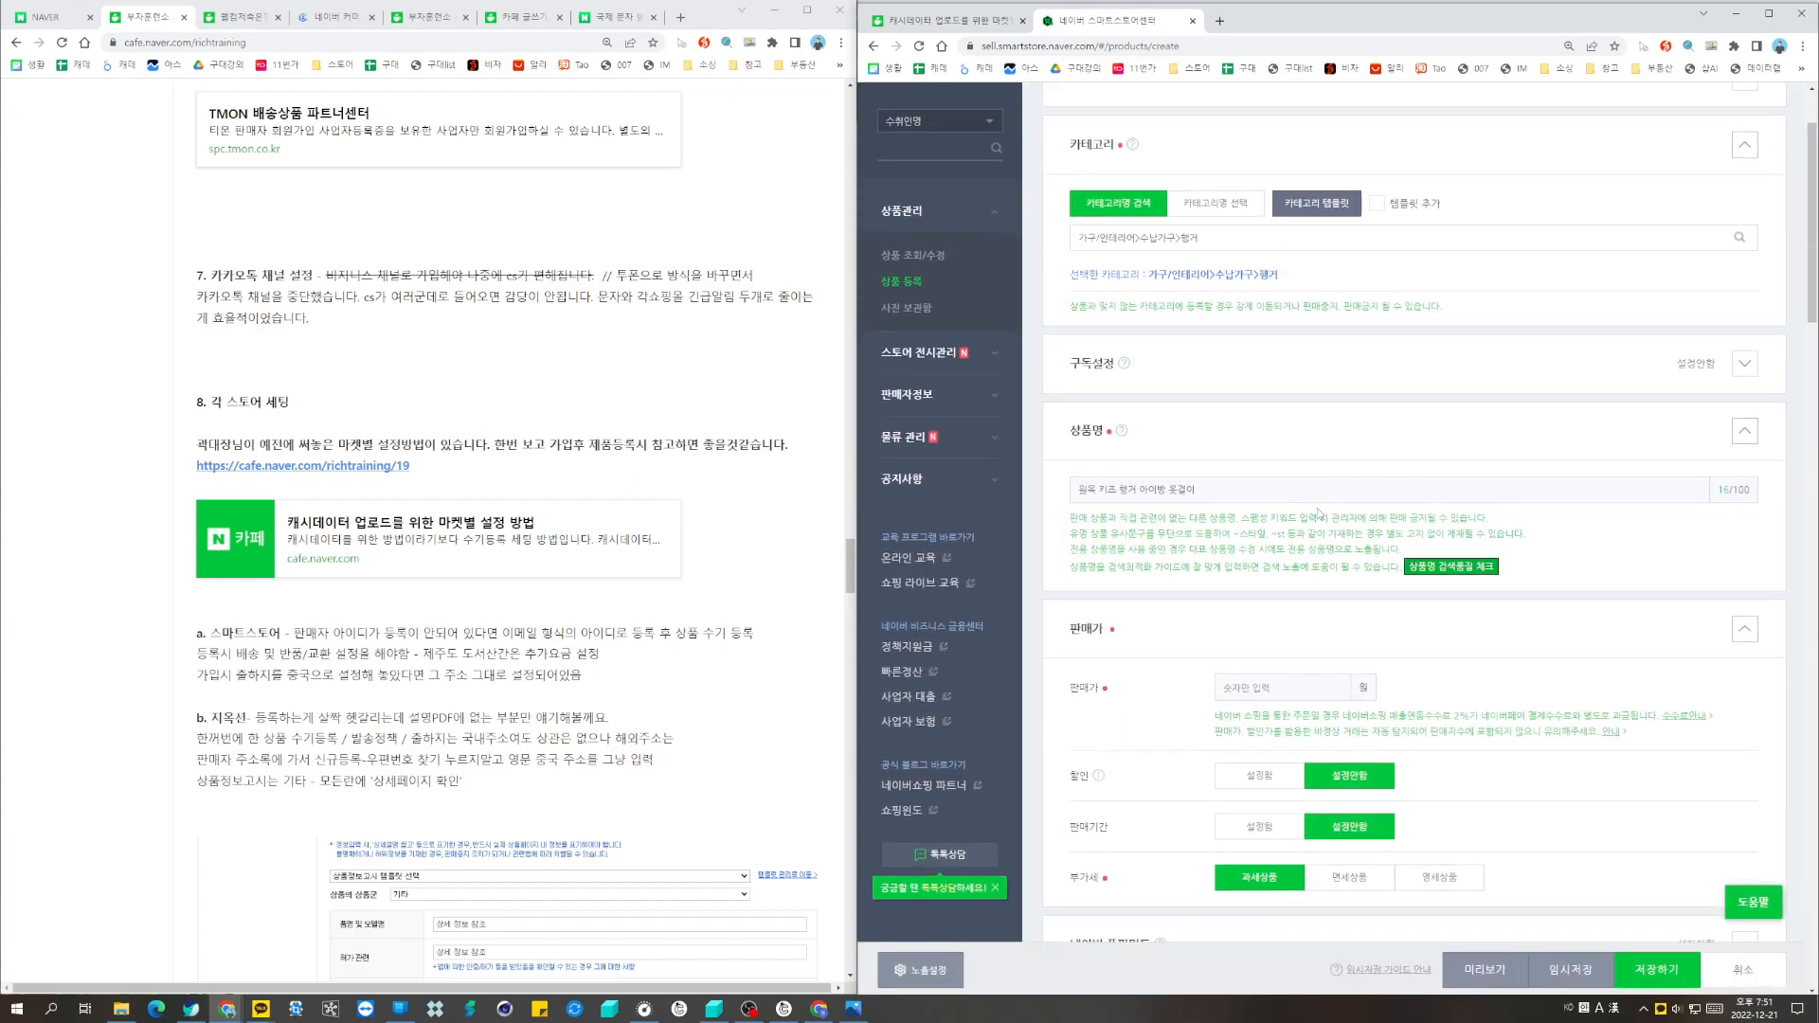
left_click(1251, 463)
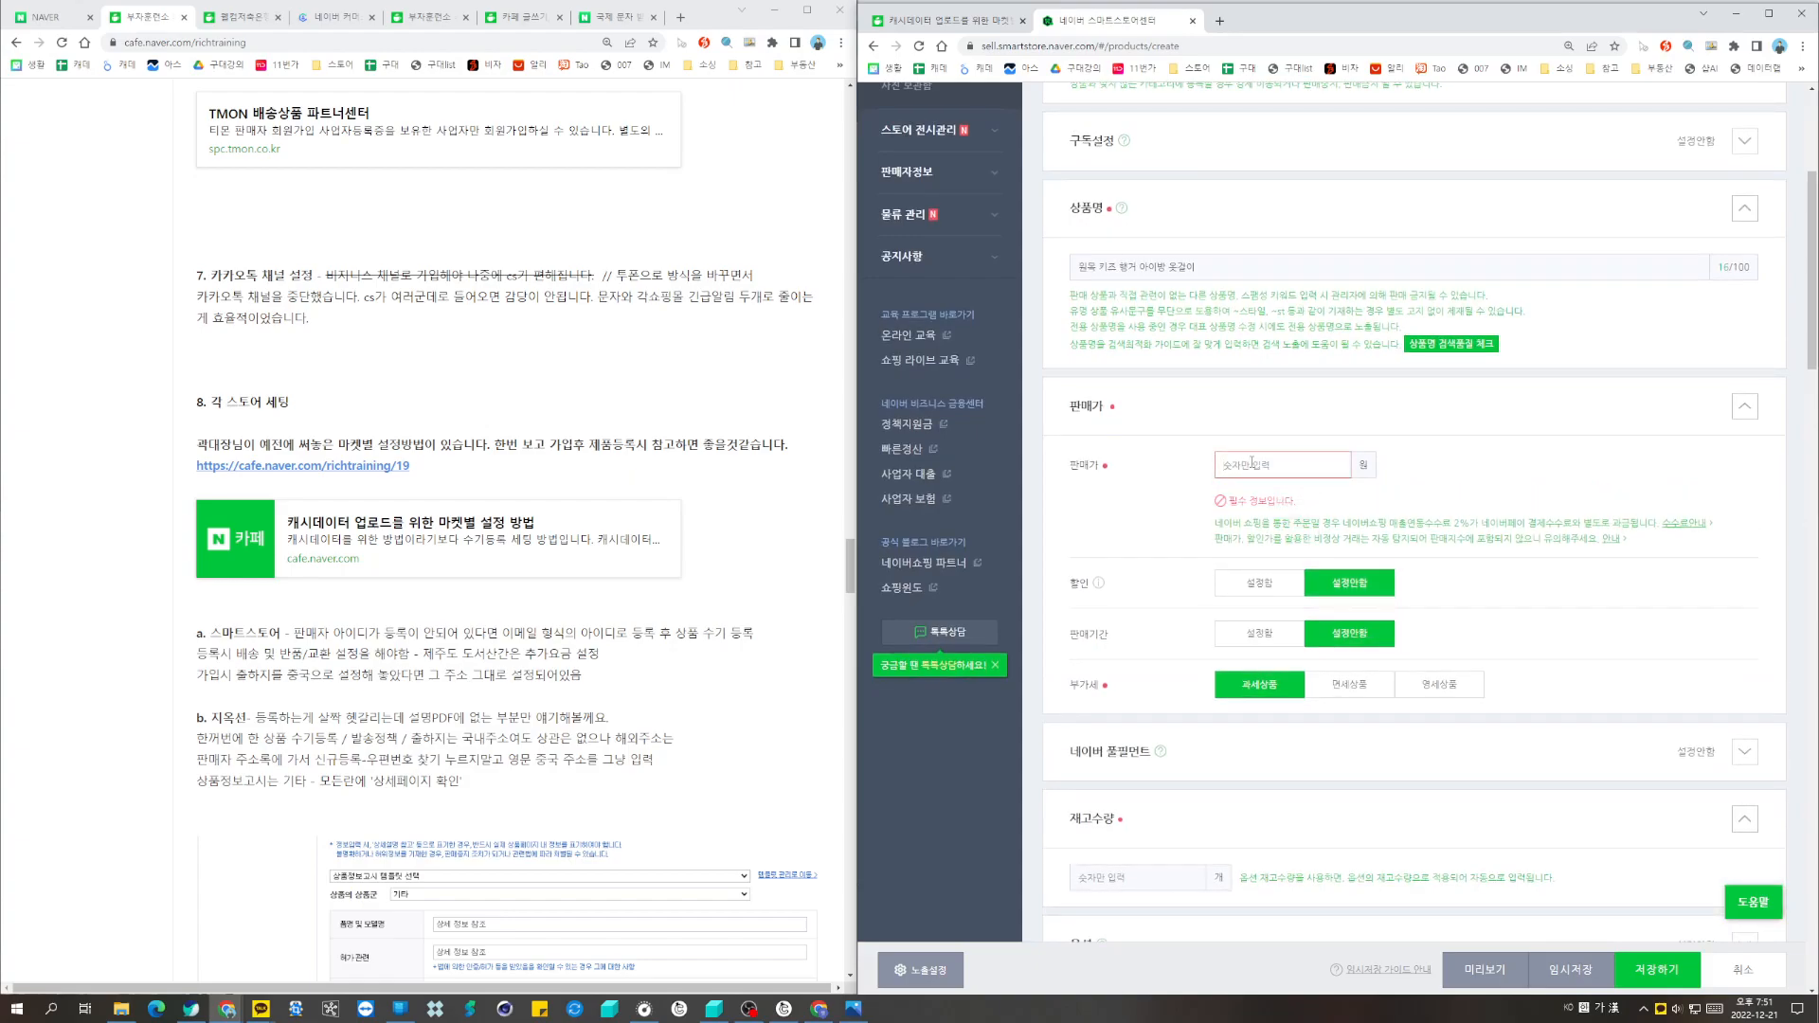
type("150000")
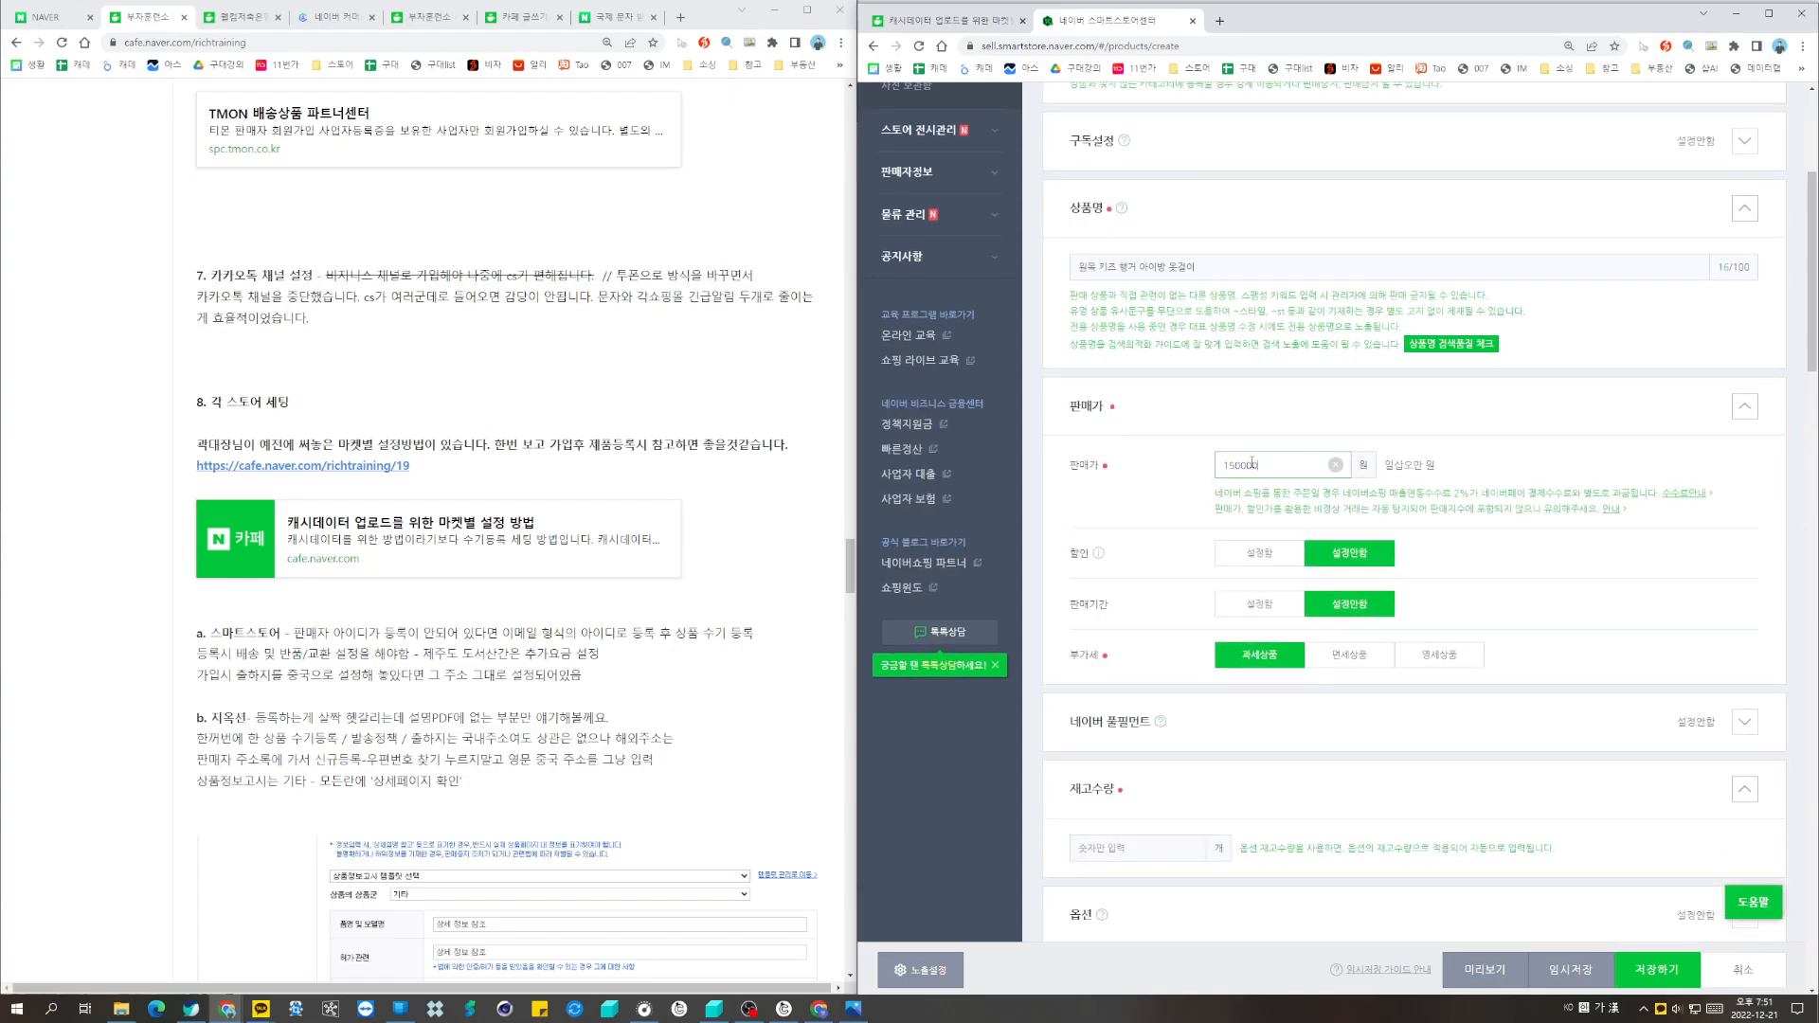
left_click(1176, 488)
scroll(1400, 573, "down", 1)
scroll(1402, 575, "down", 2)
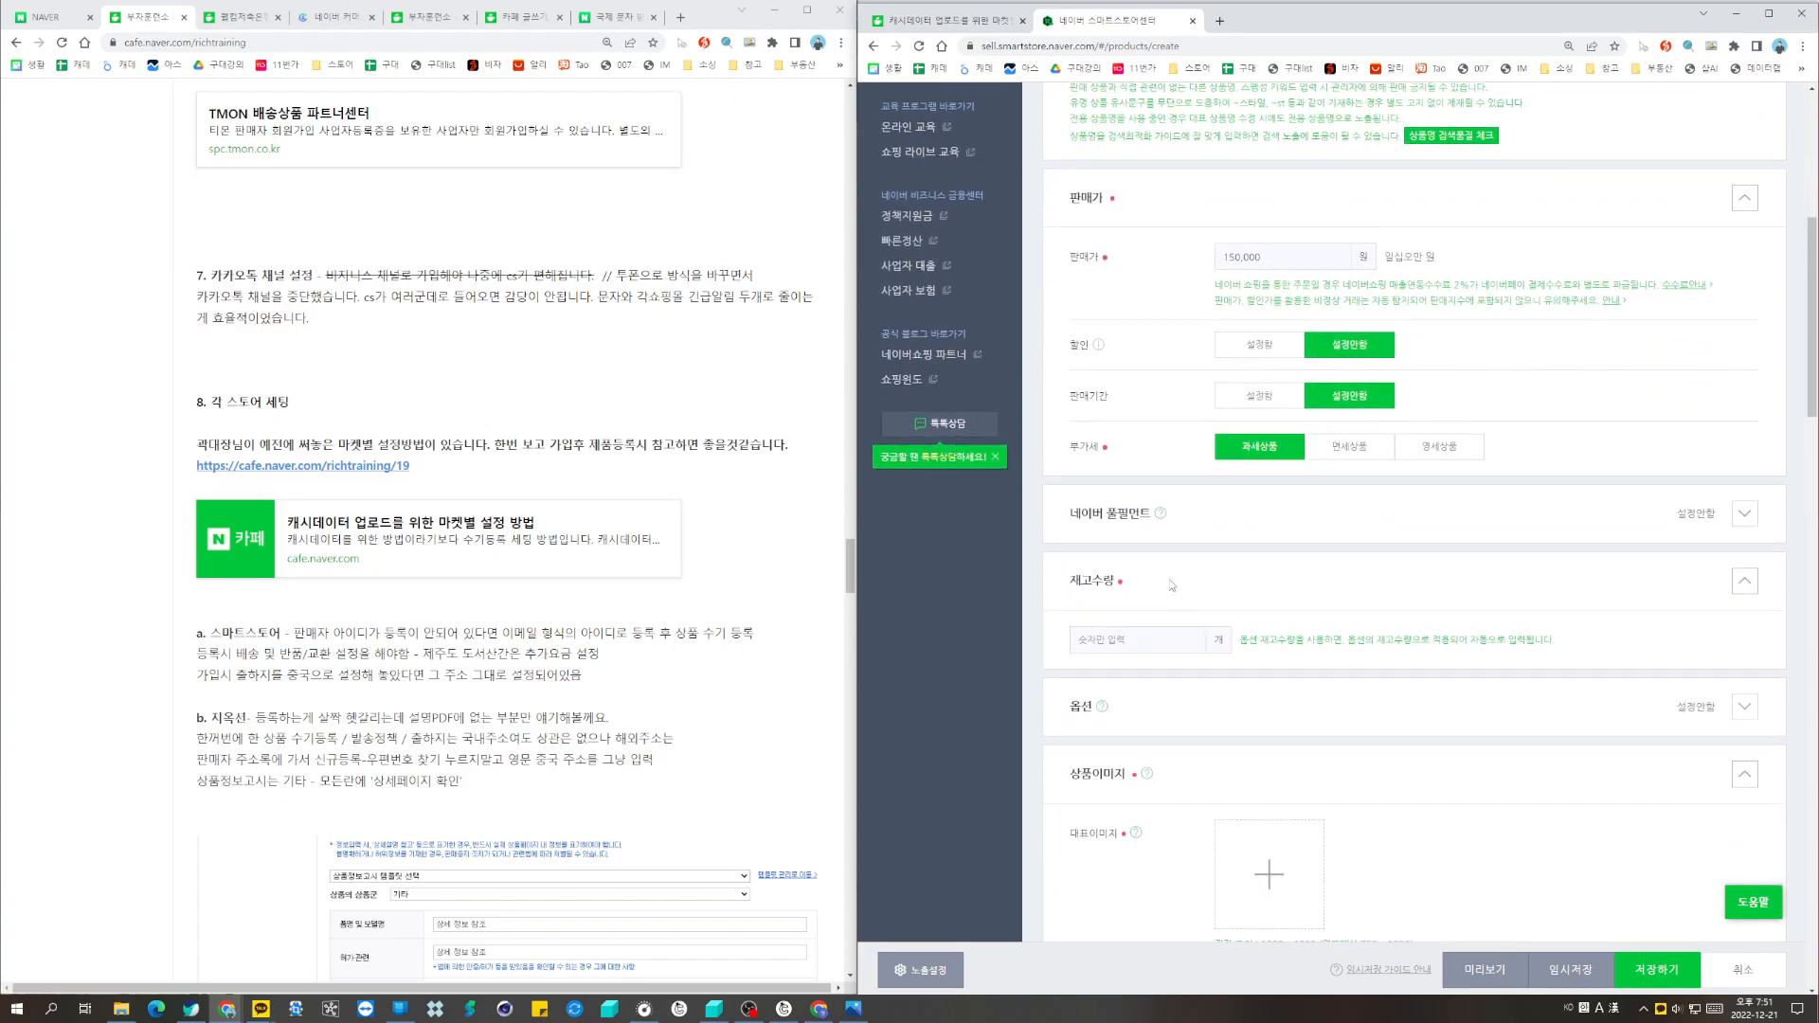
left_click(1138, 639)
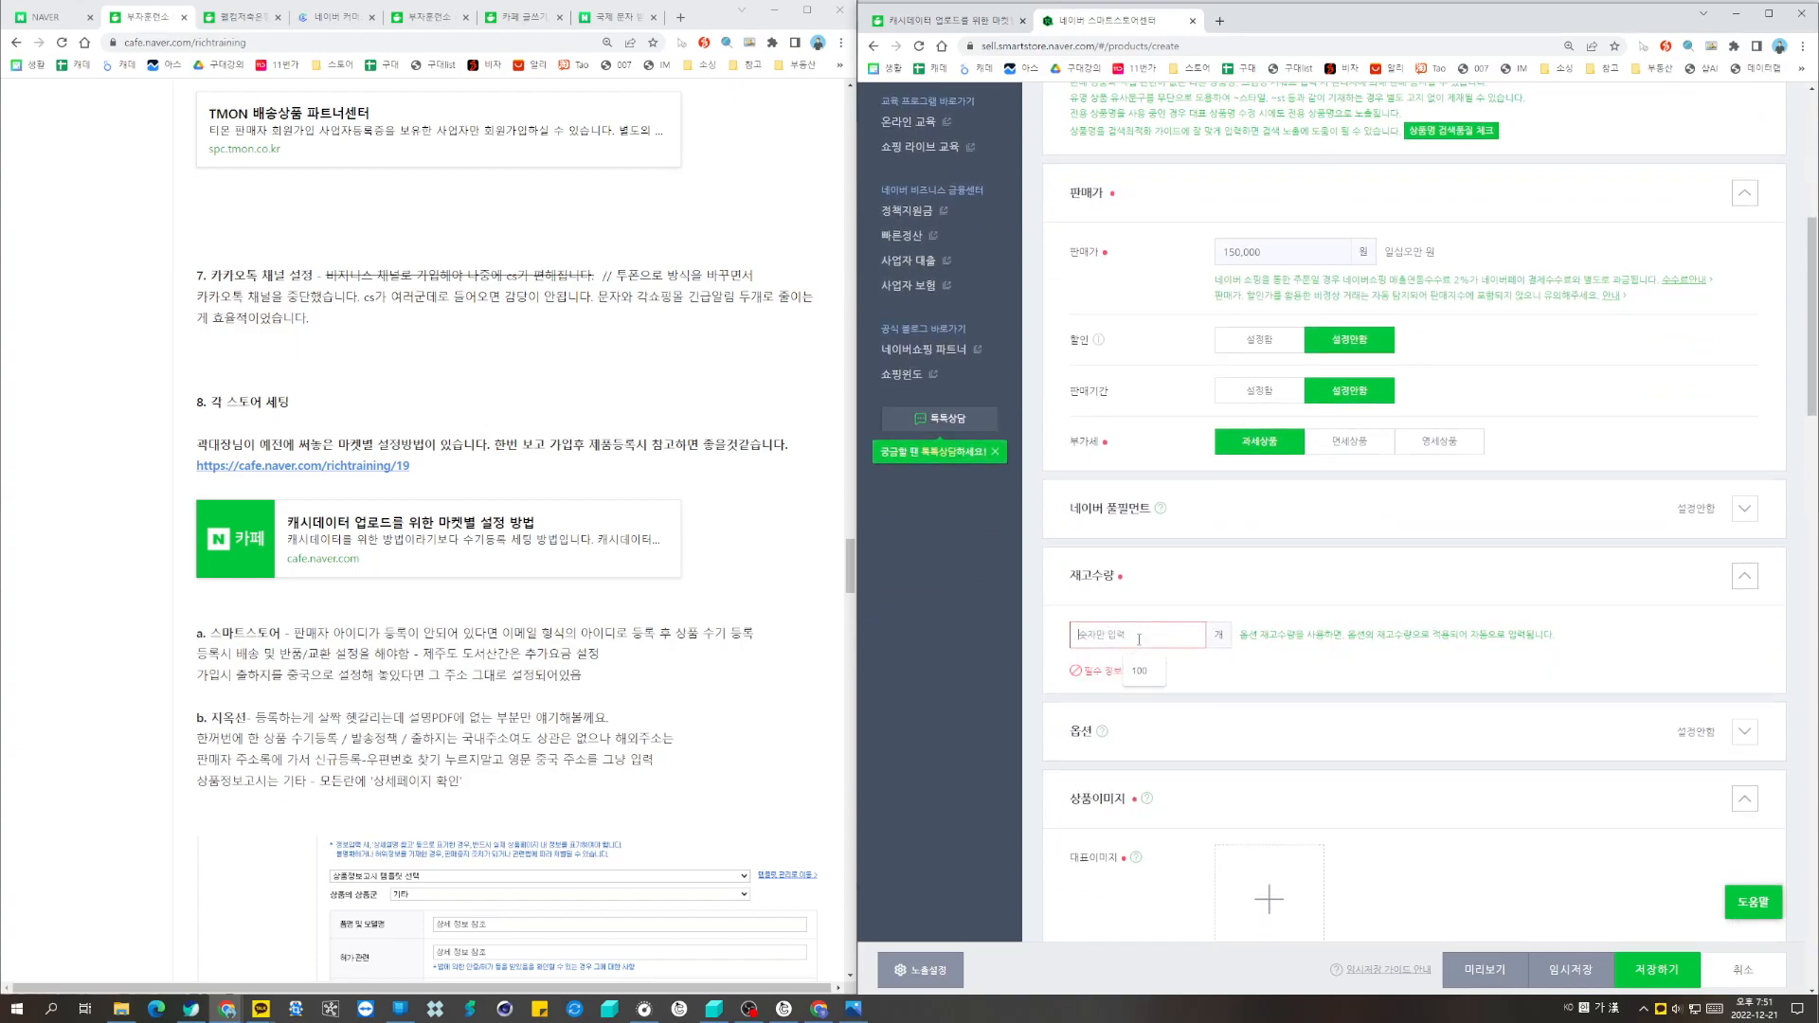
left_click(1140, 669)
scroll(1201, 453, "down", 3)
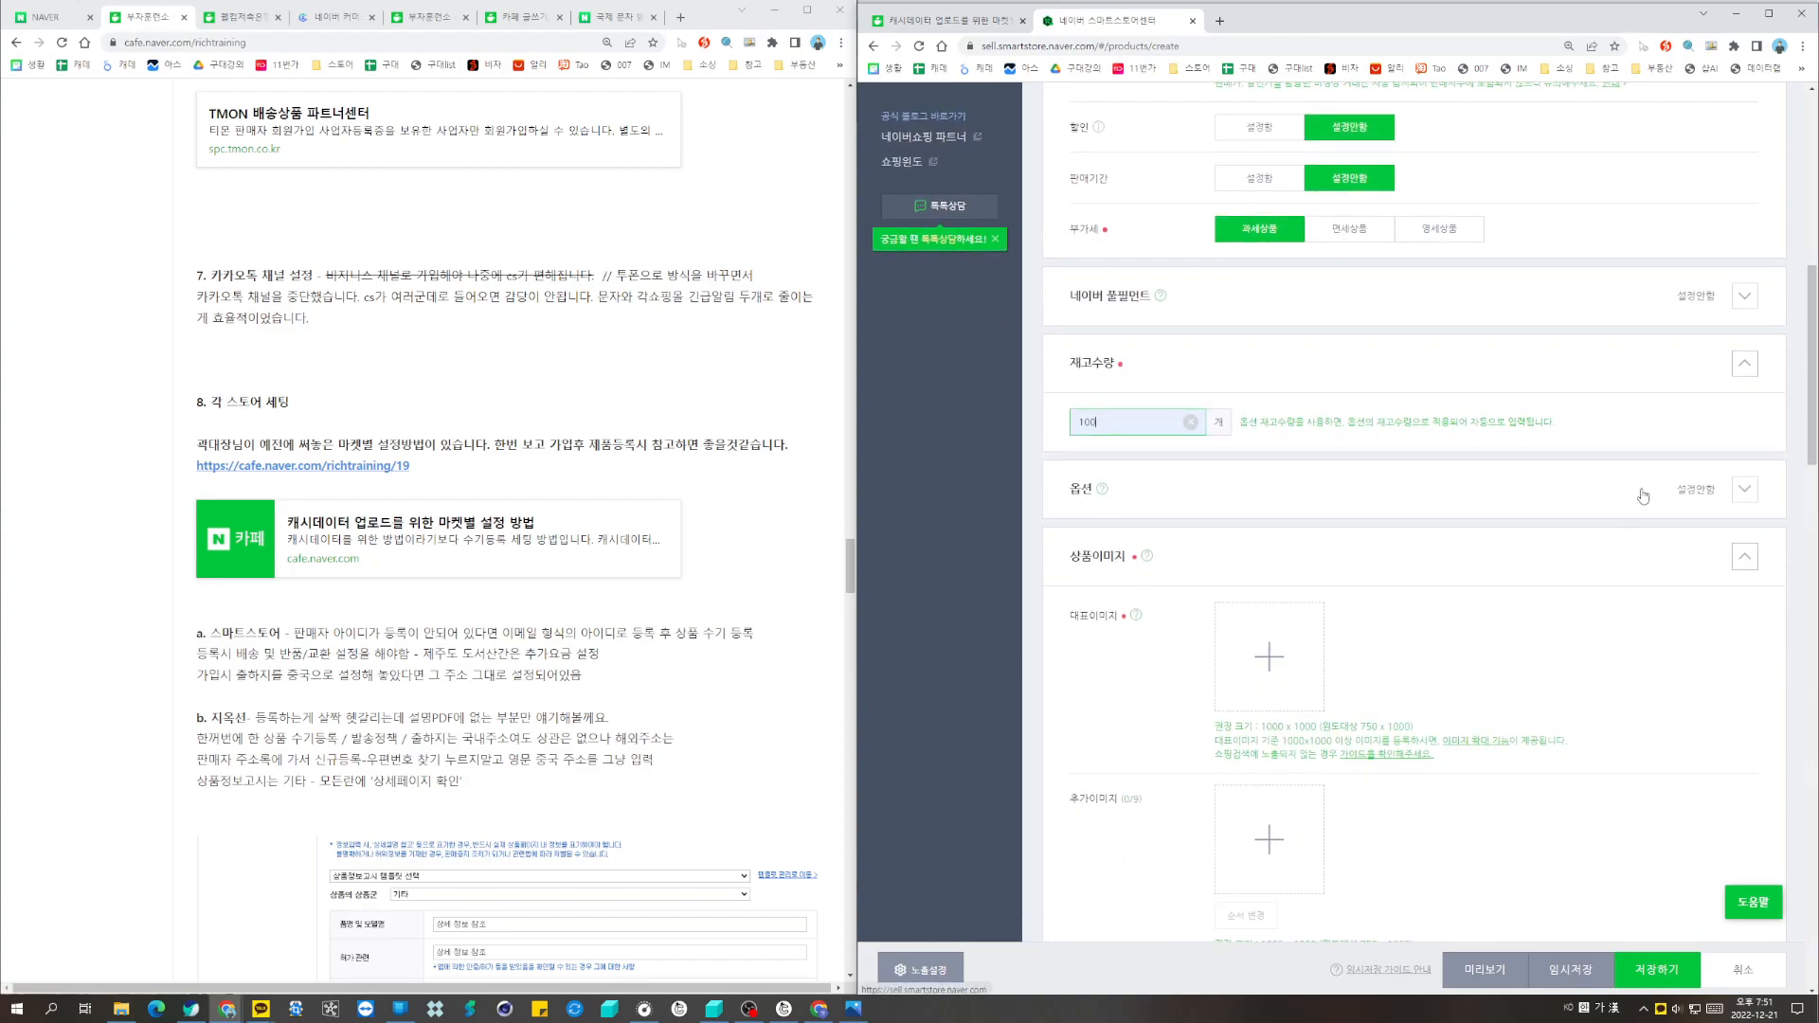
left_click(1265, 652)
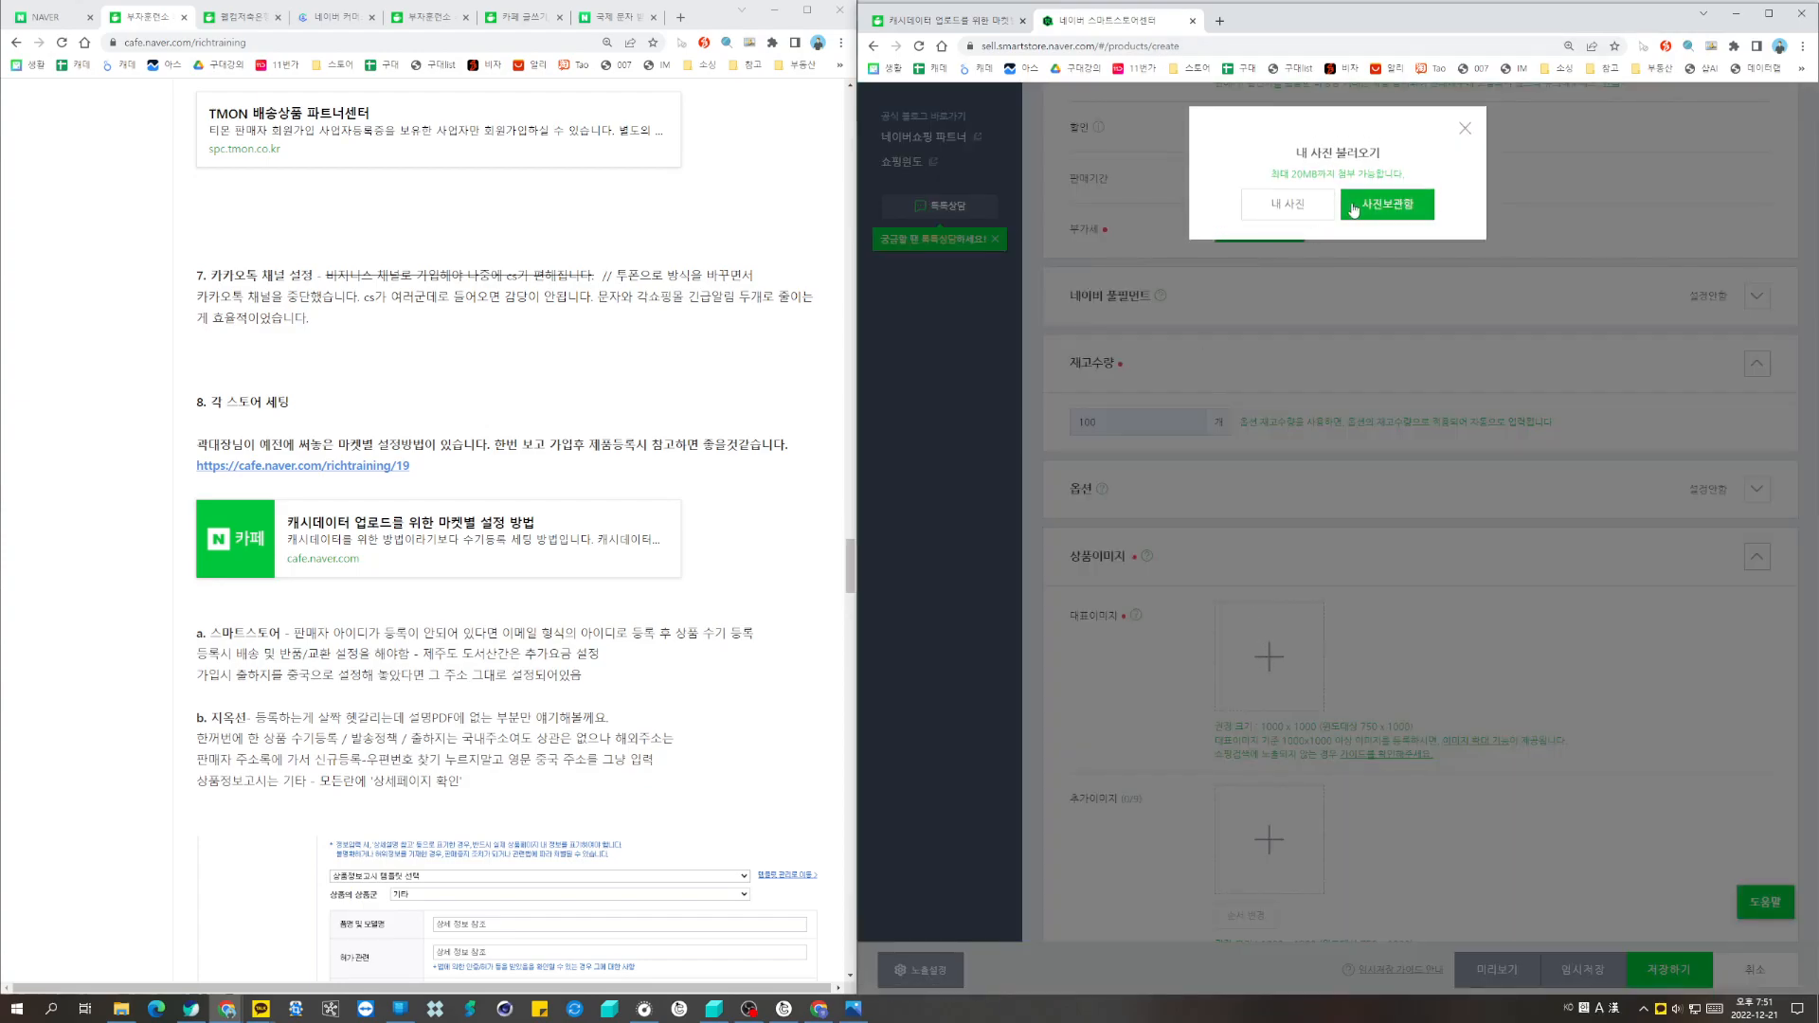
- Upload the wooden hanger photo from the computer as the 대표이미지, then scroll down to 상세설명
left_click(1282, 201)
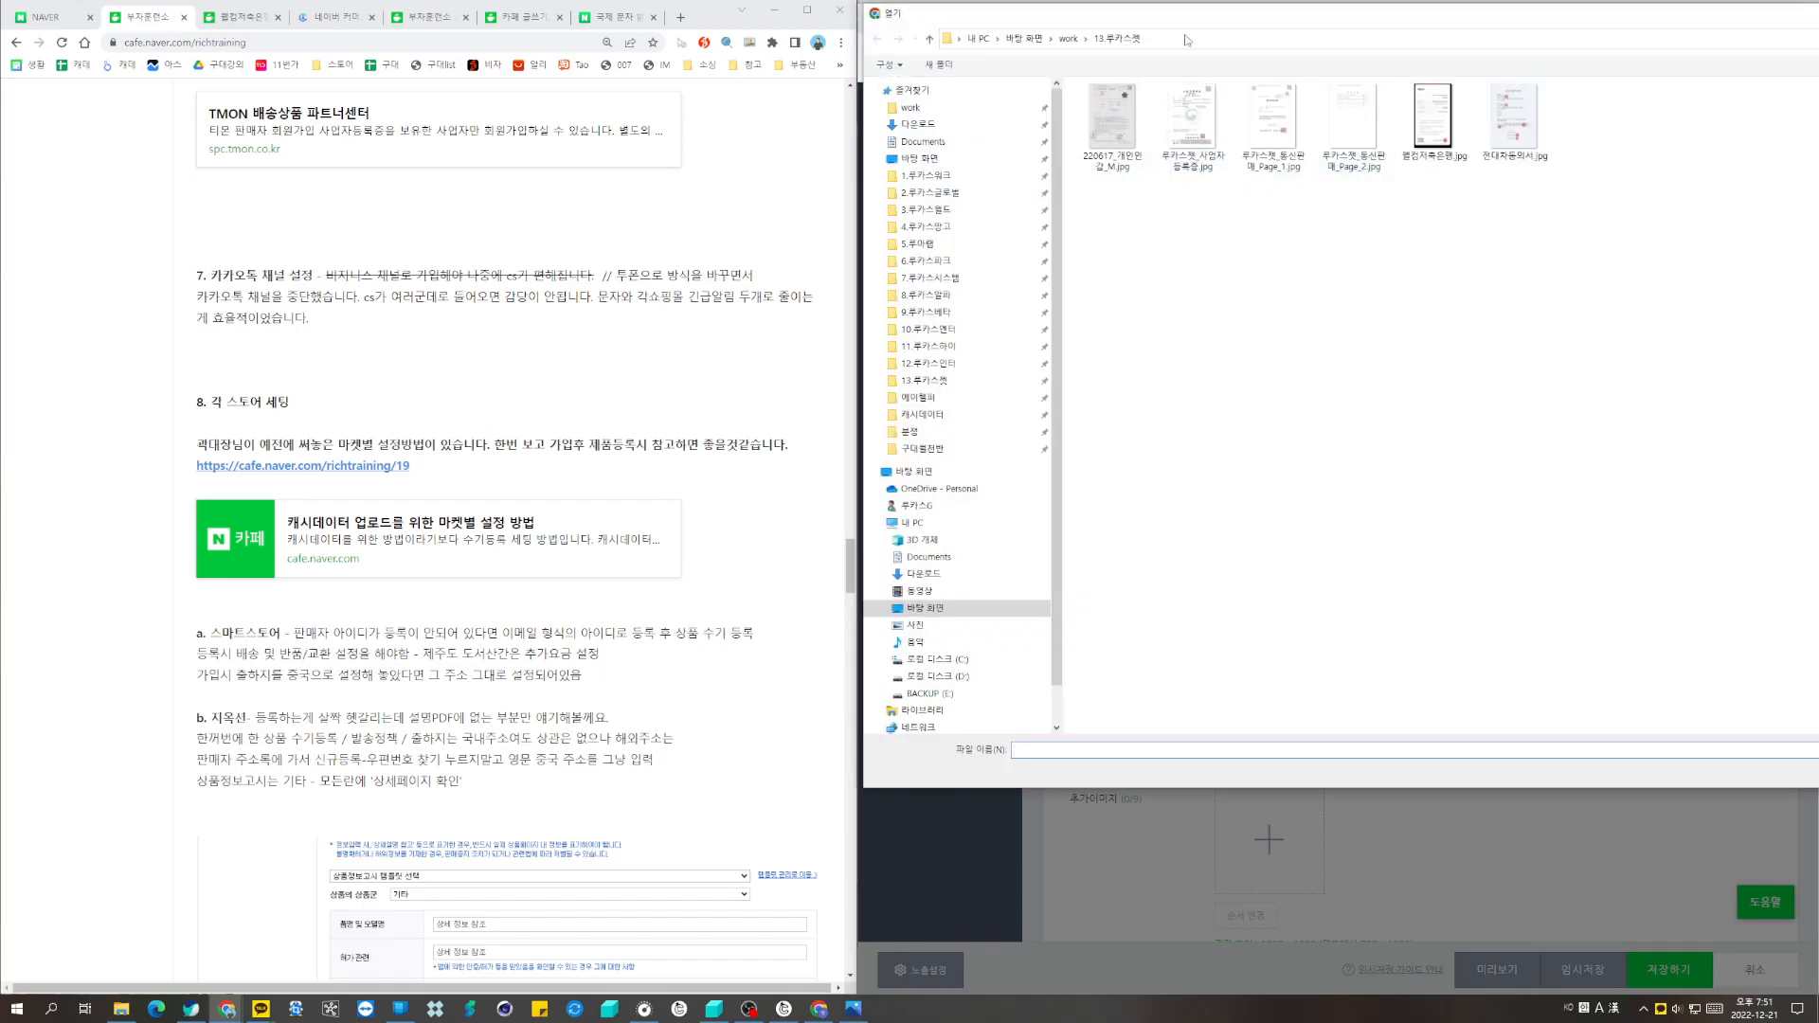
left_click_drag(1180, 13, 1818, 171)
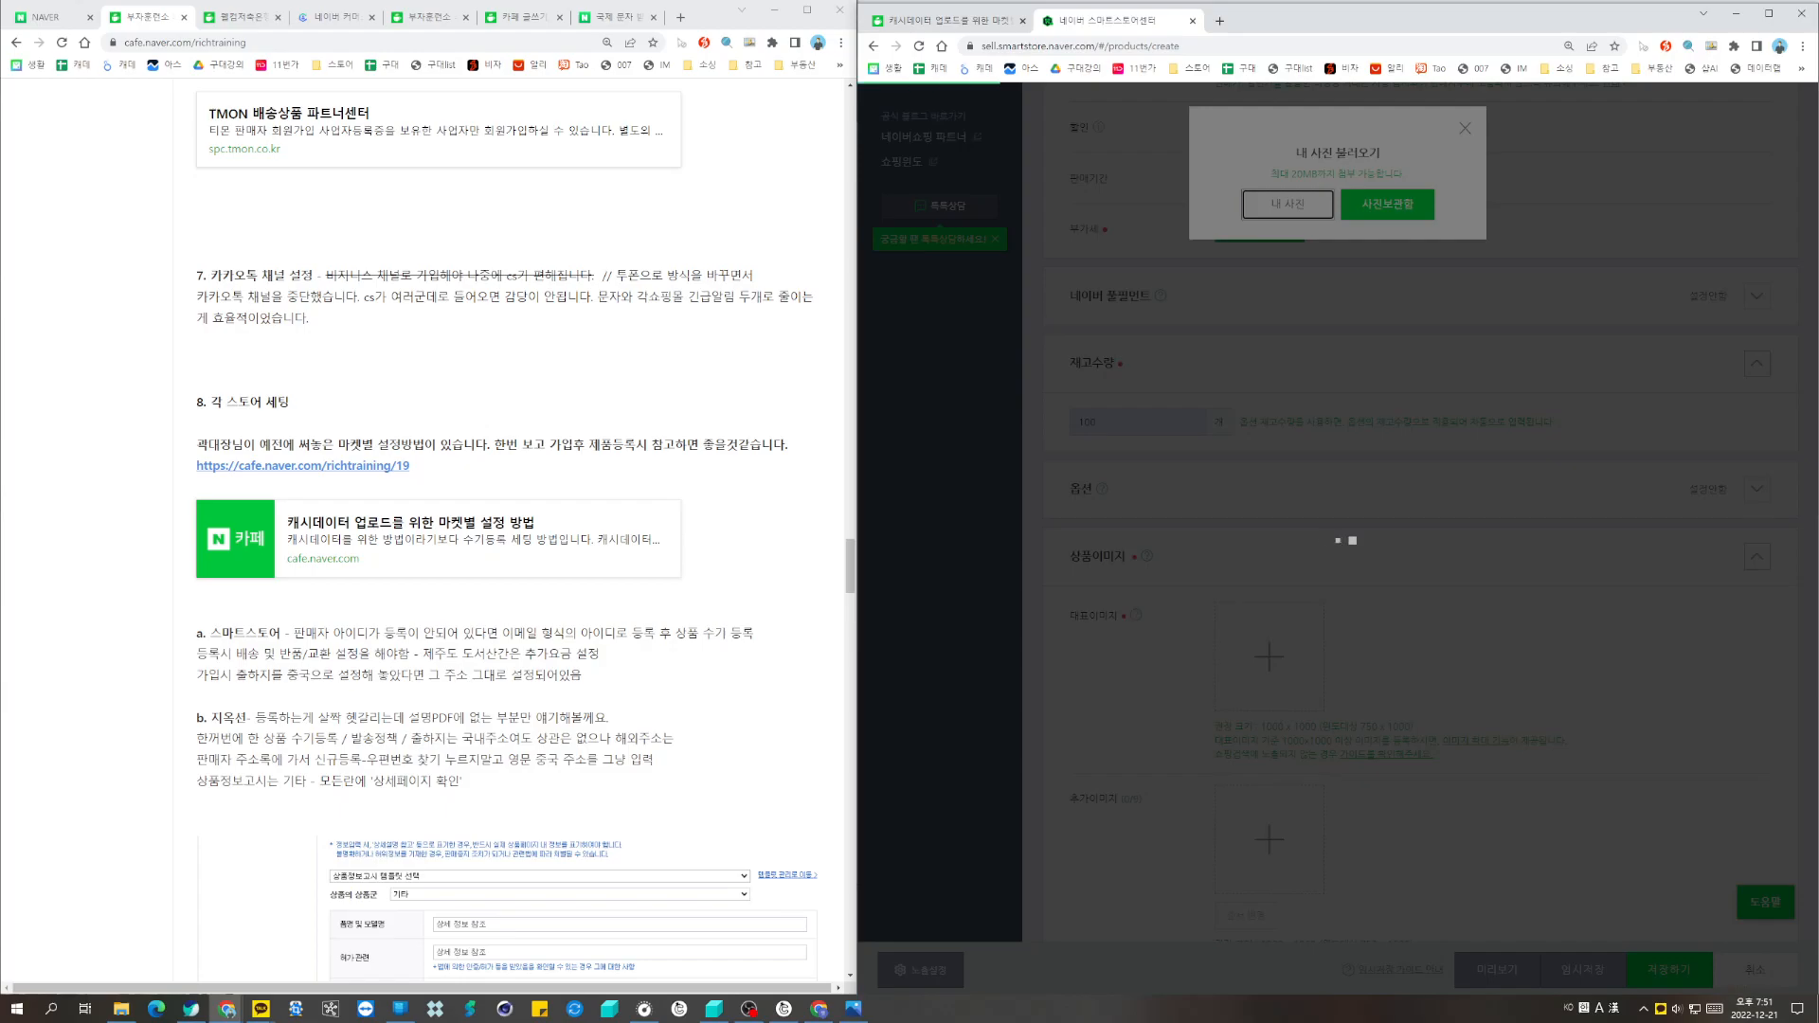
scroll(1295, 507, "down", 2)
scroll(1284, 533, "down", 3)
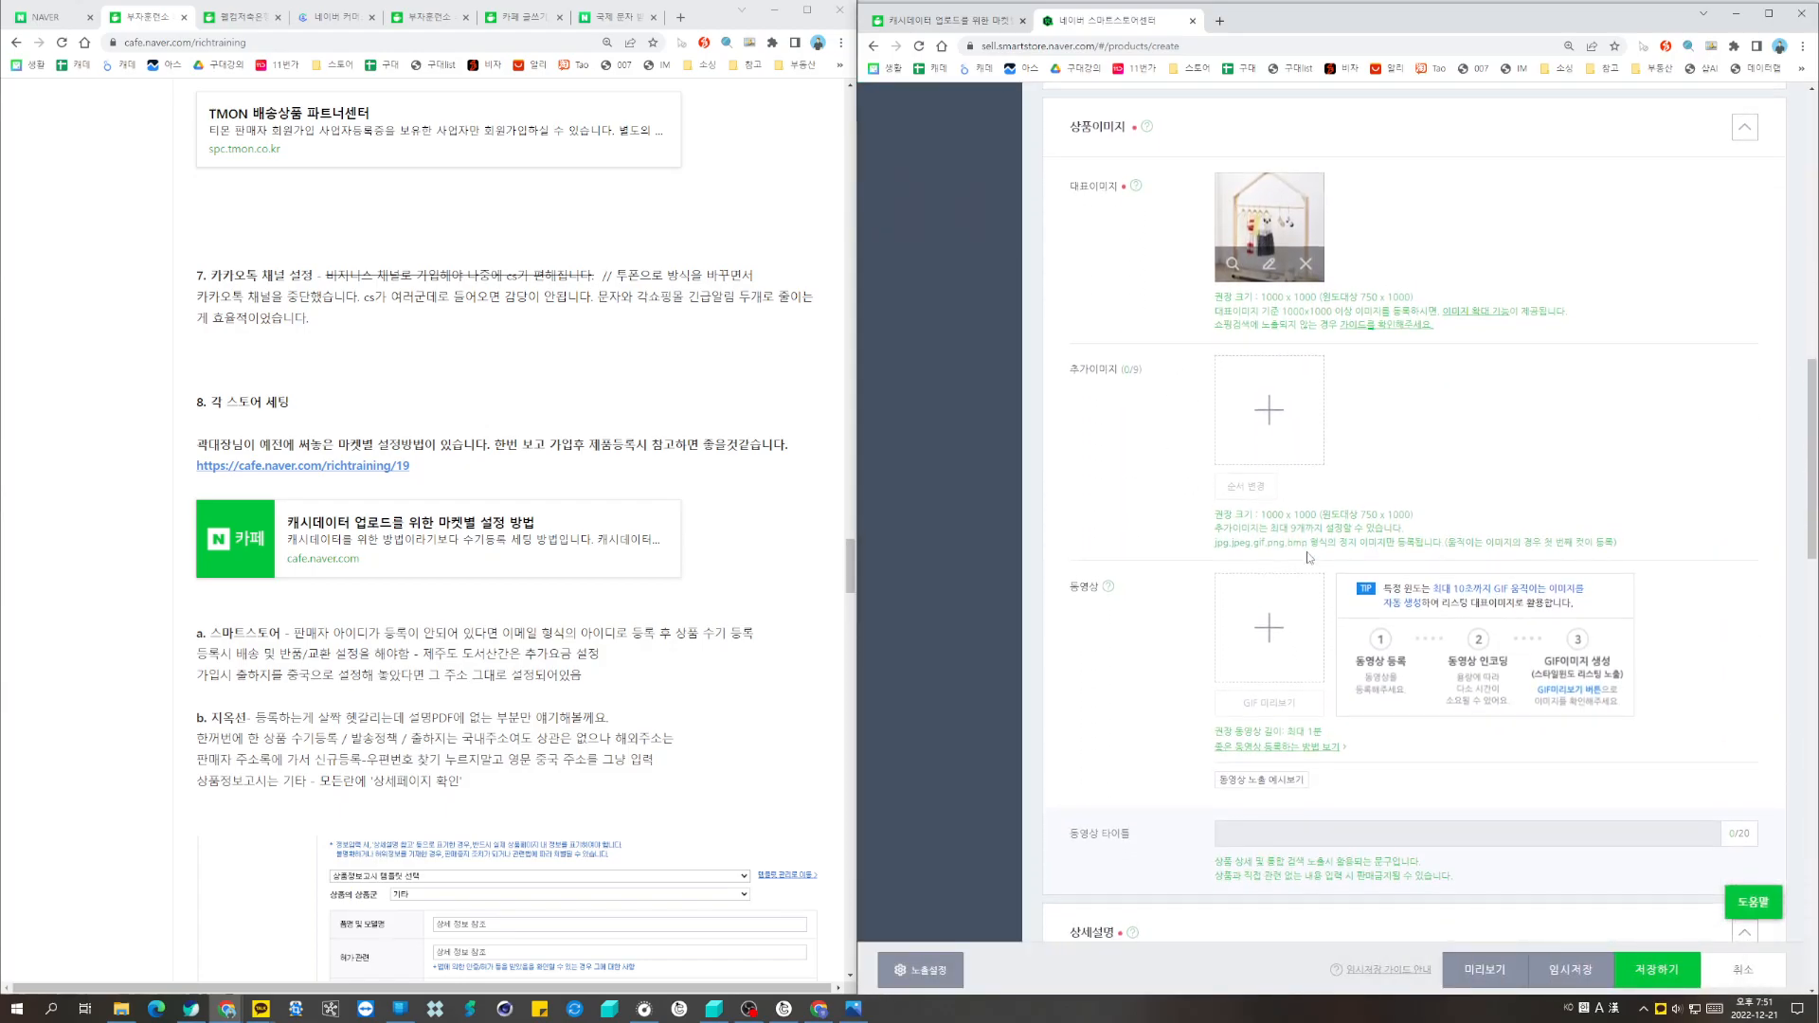
scroll(1309, 557, "down", 2)
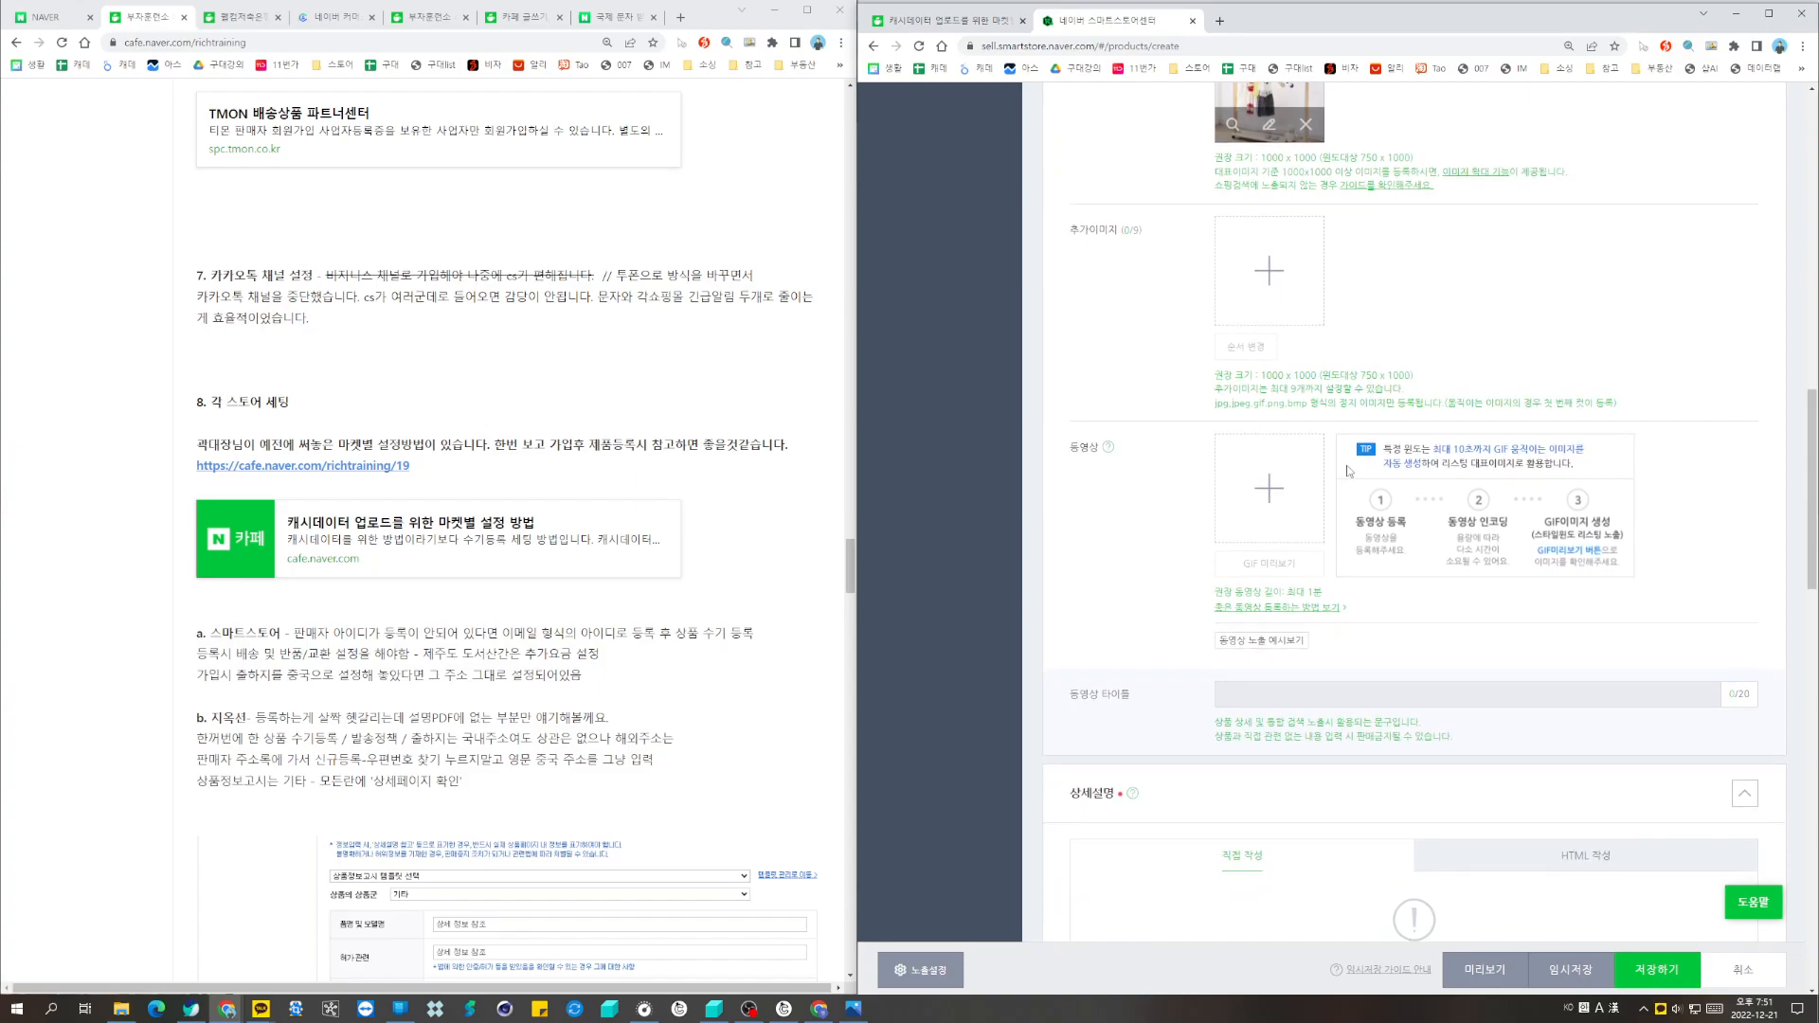
scroll(1276, 567, "down", 2)
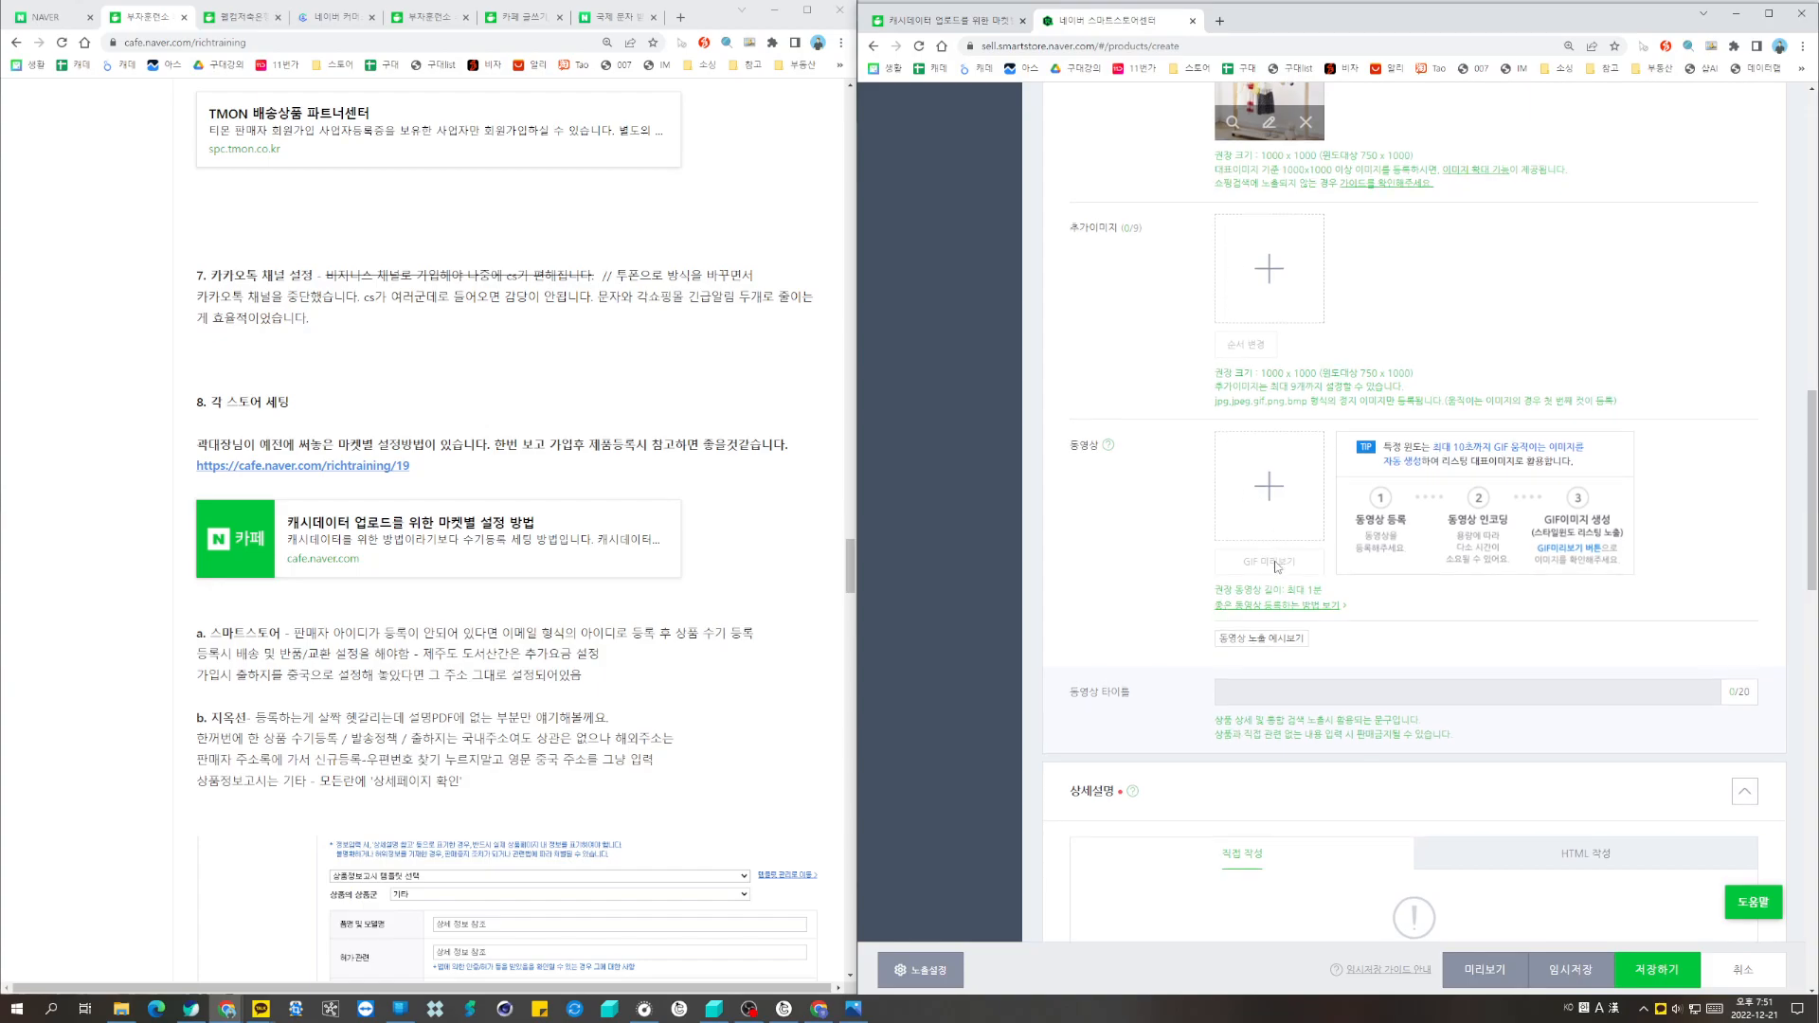
scroll(1276, 567, "up", 2)
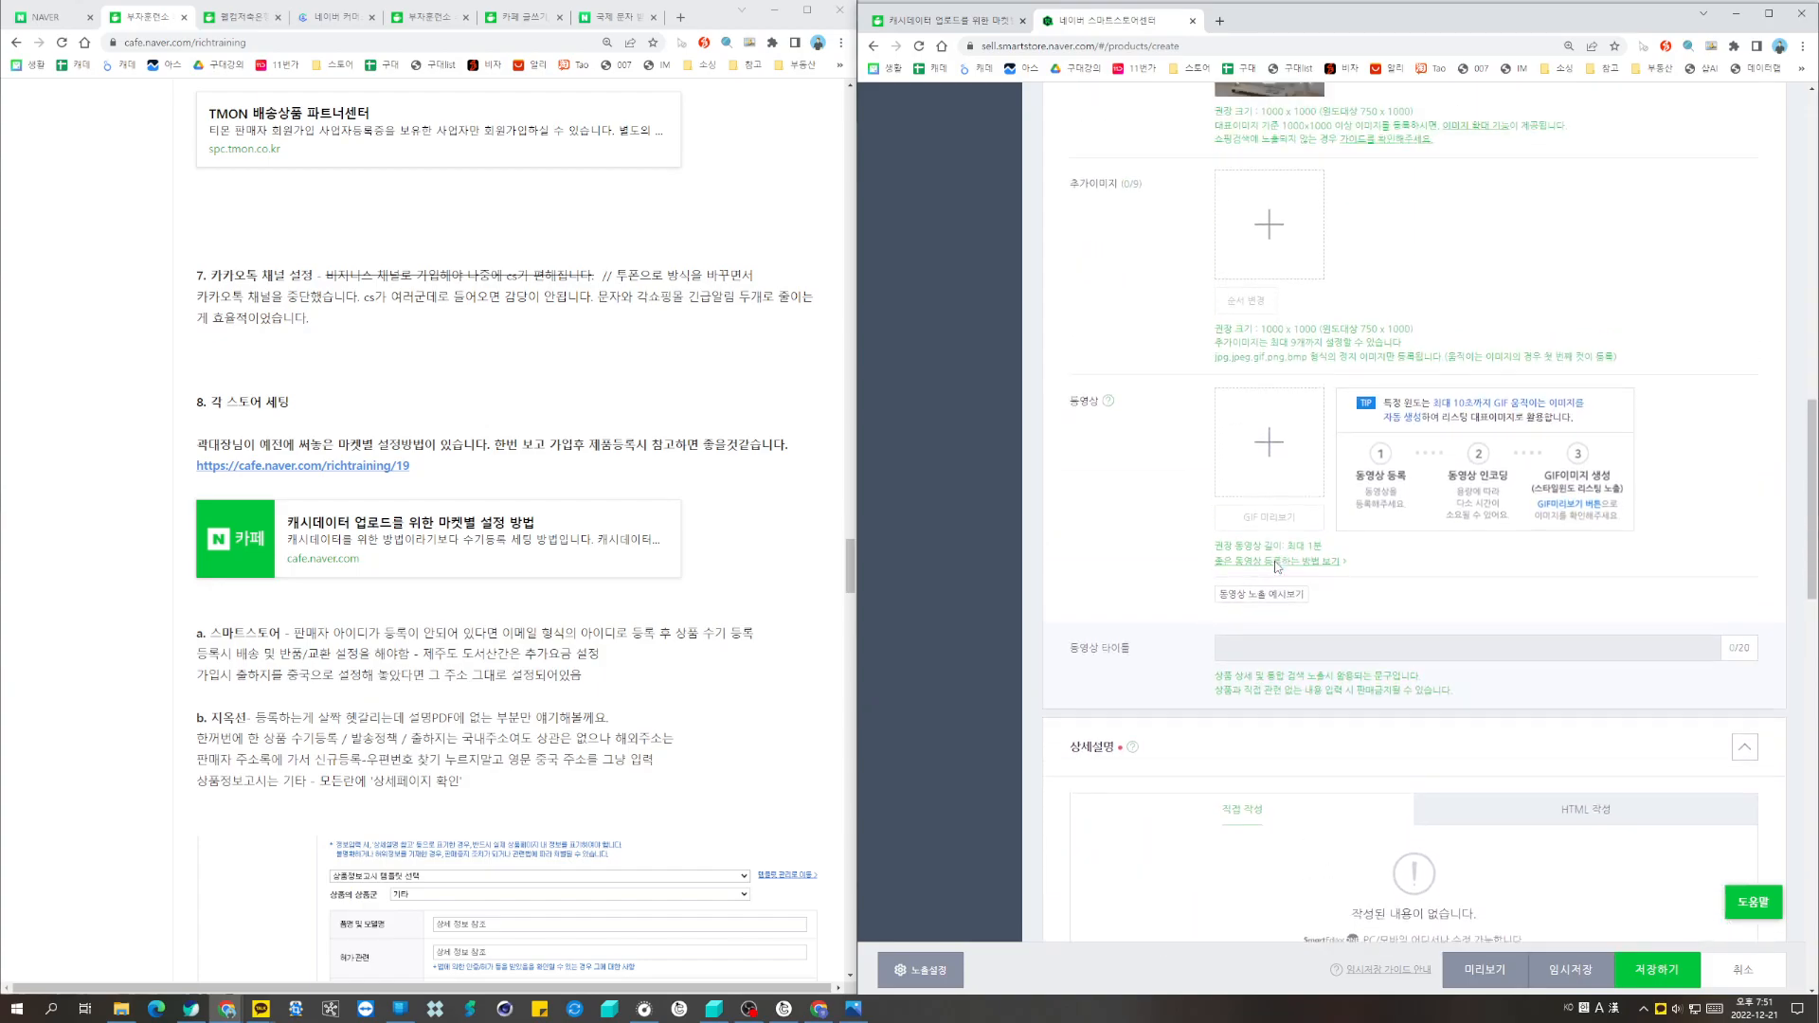
scroll(1182, 571, "down", 2)
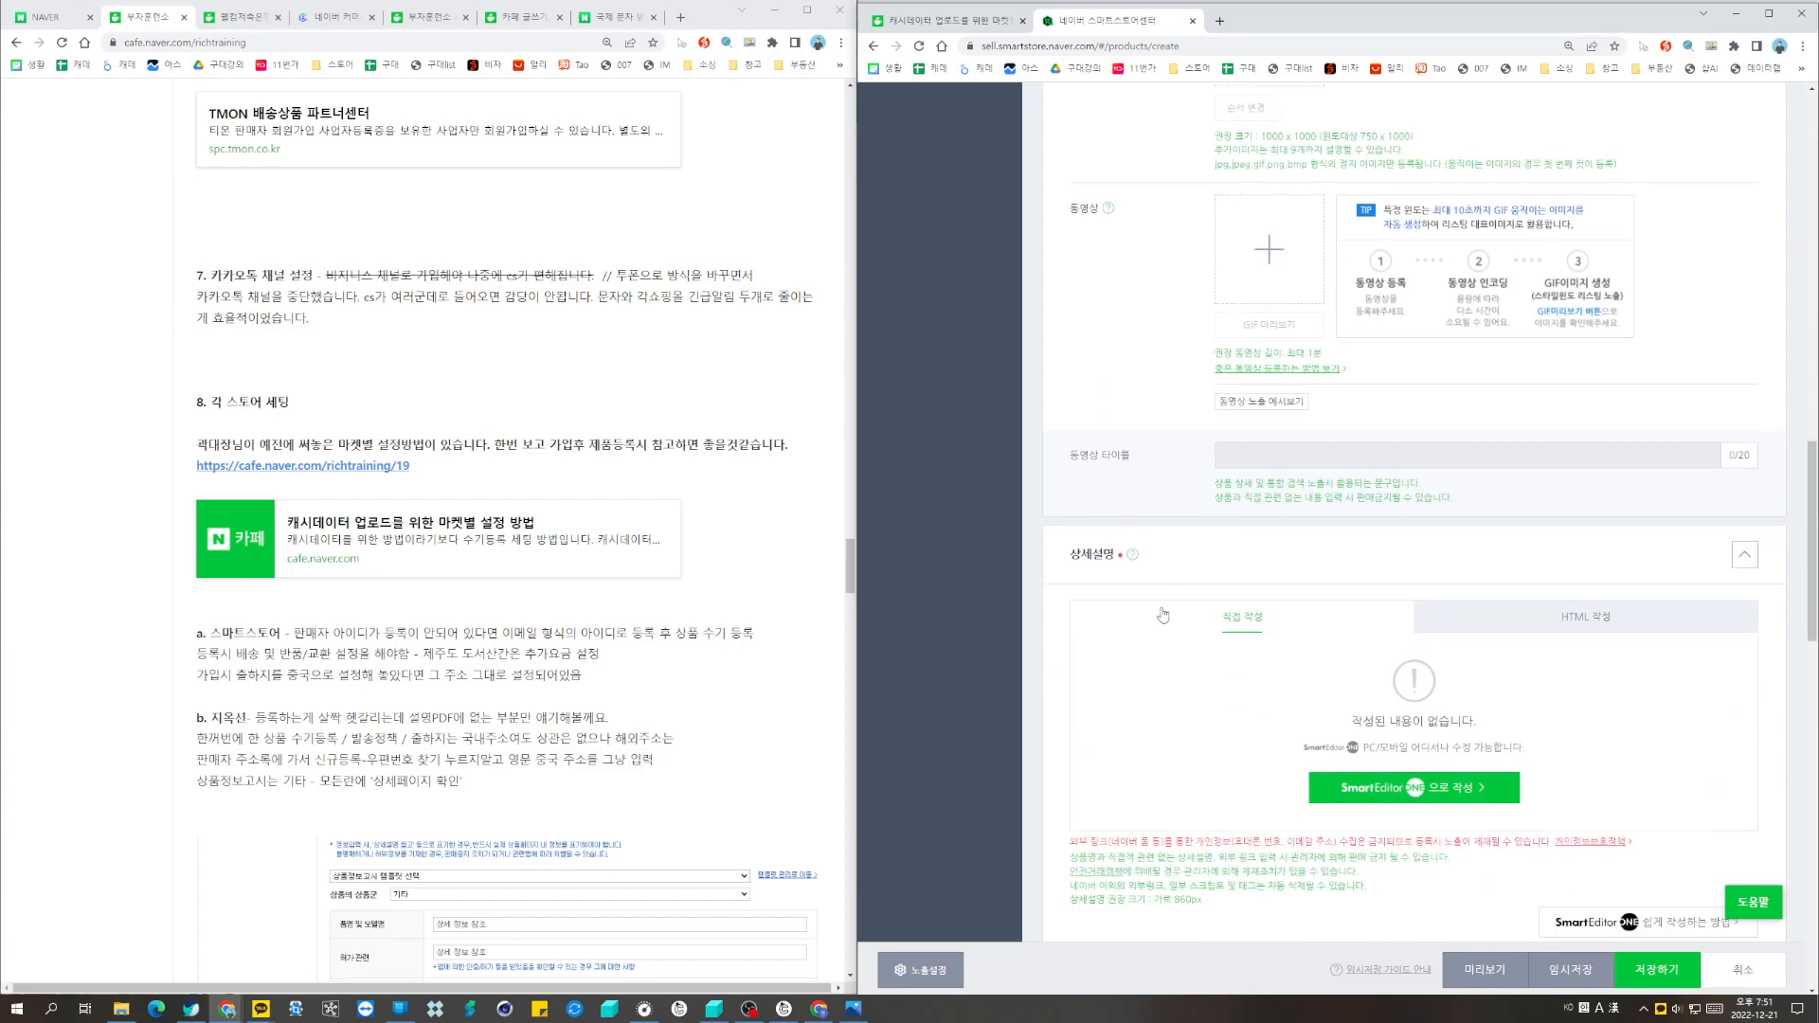
- Insert the third image, the before/after storage photo, into 상세설명 with SmartEditor ONE and register it
left_click(1421, 786)
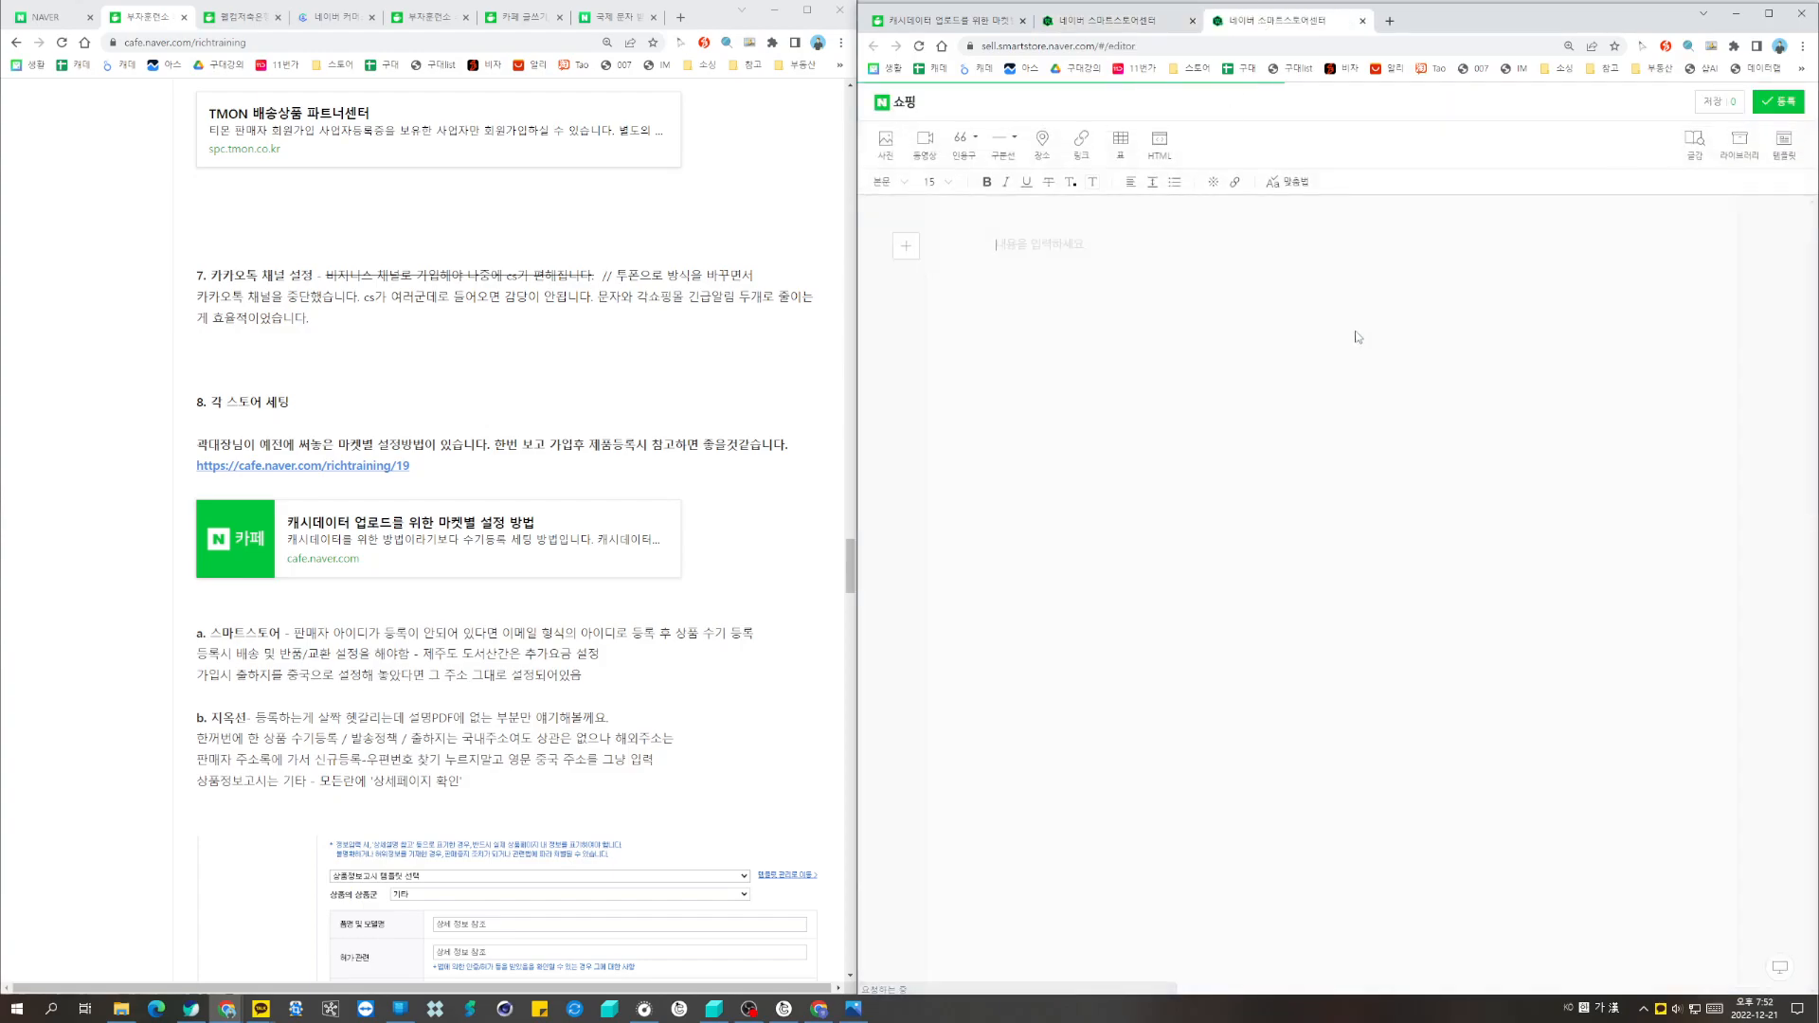
left_click(891, 144)
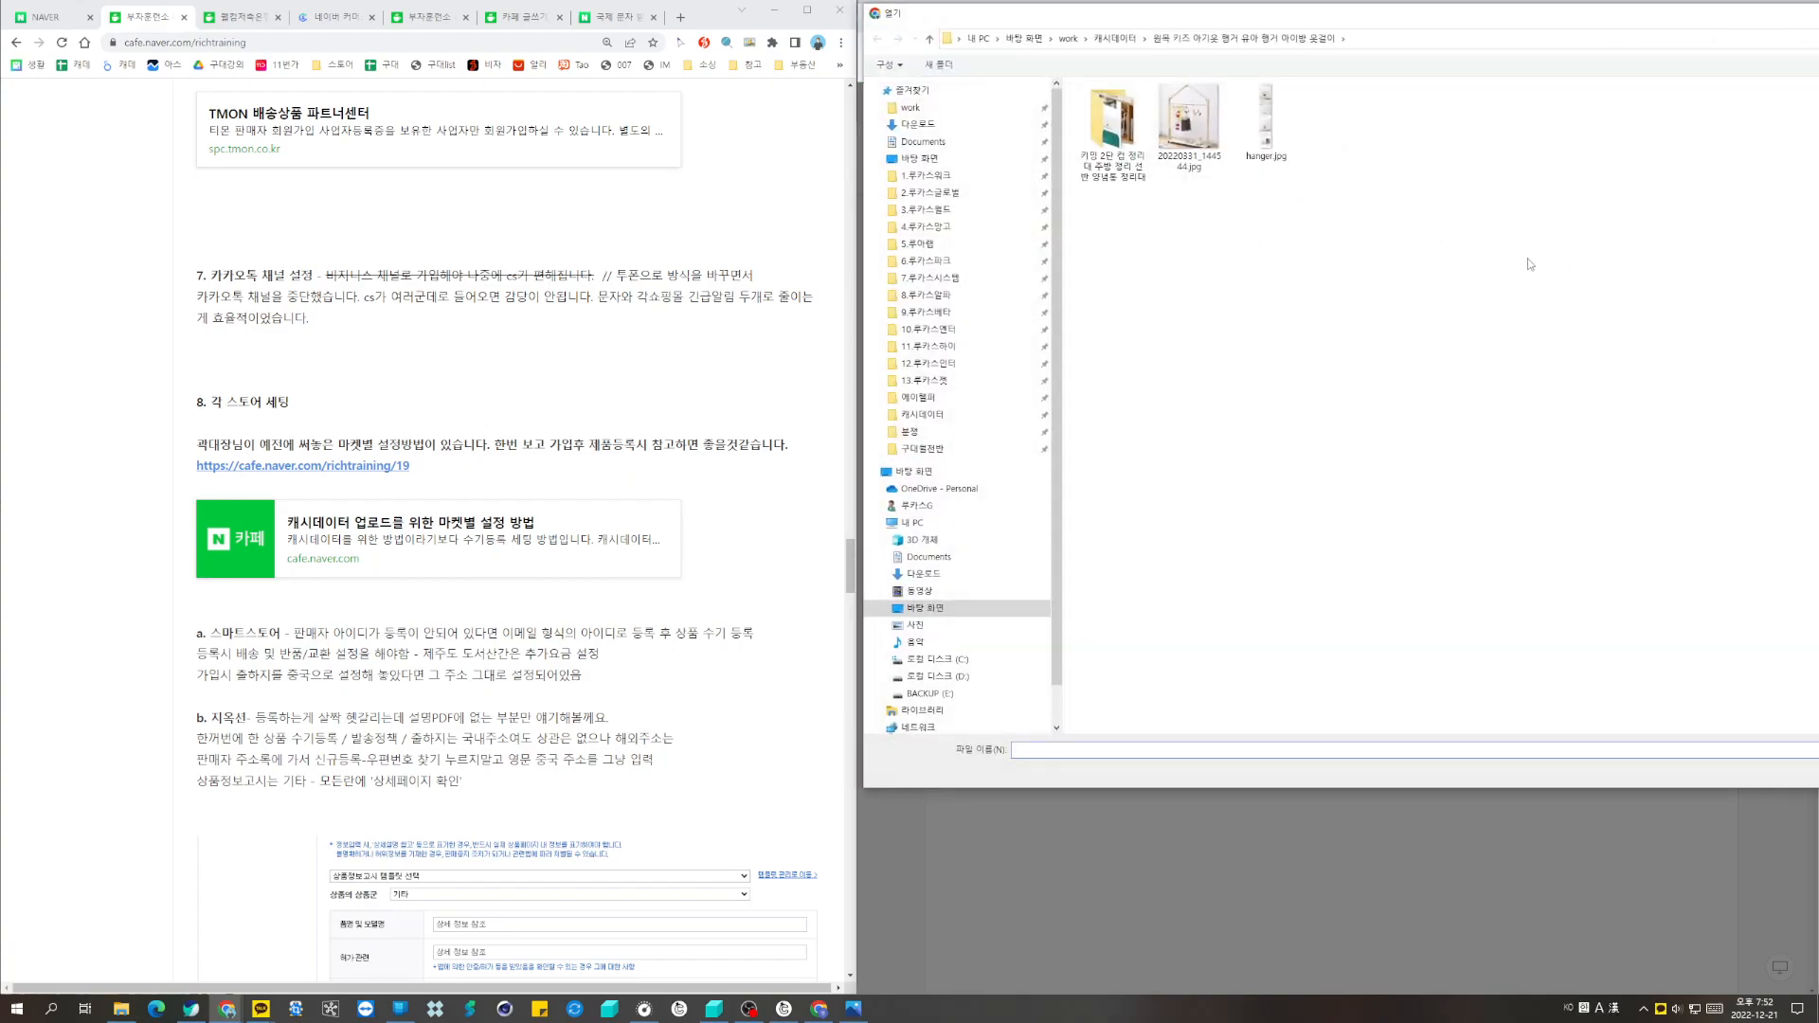
double_click(1258, 92)
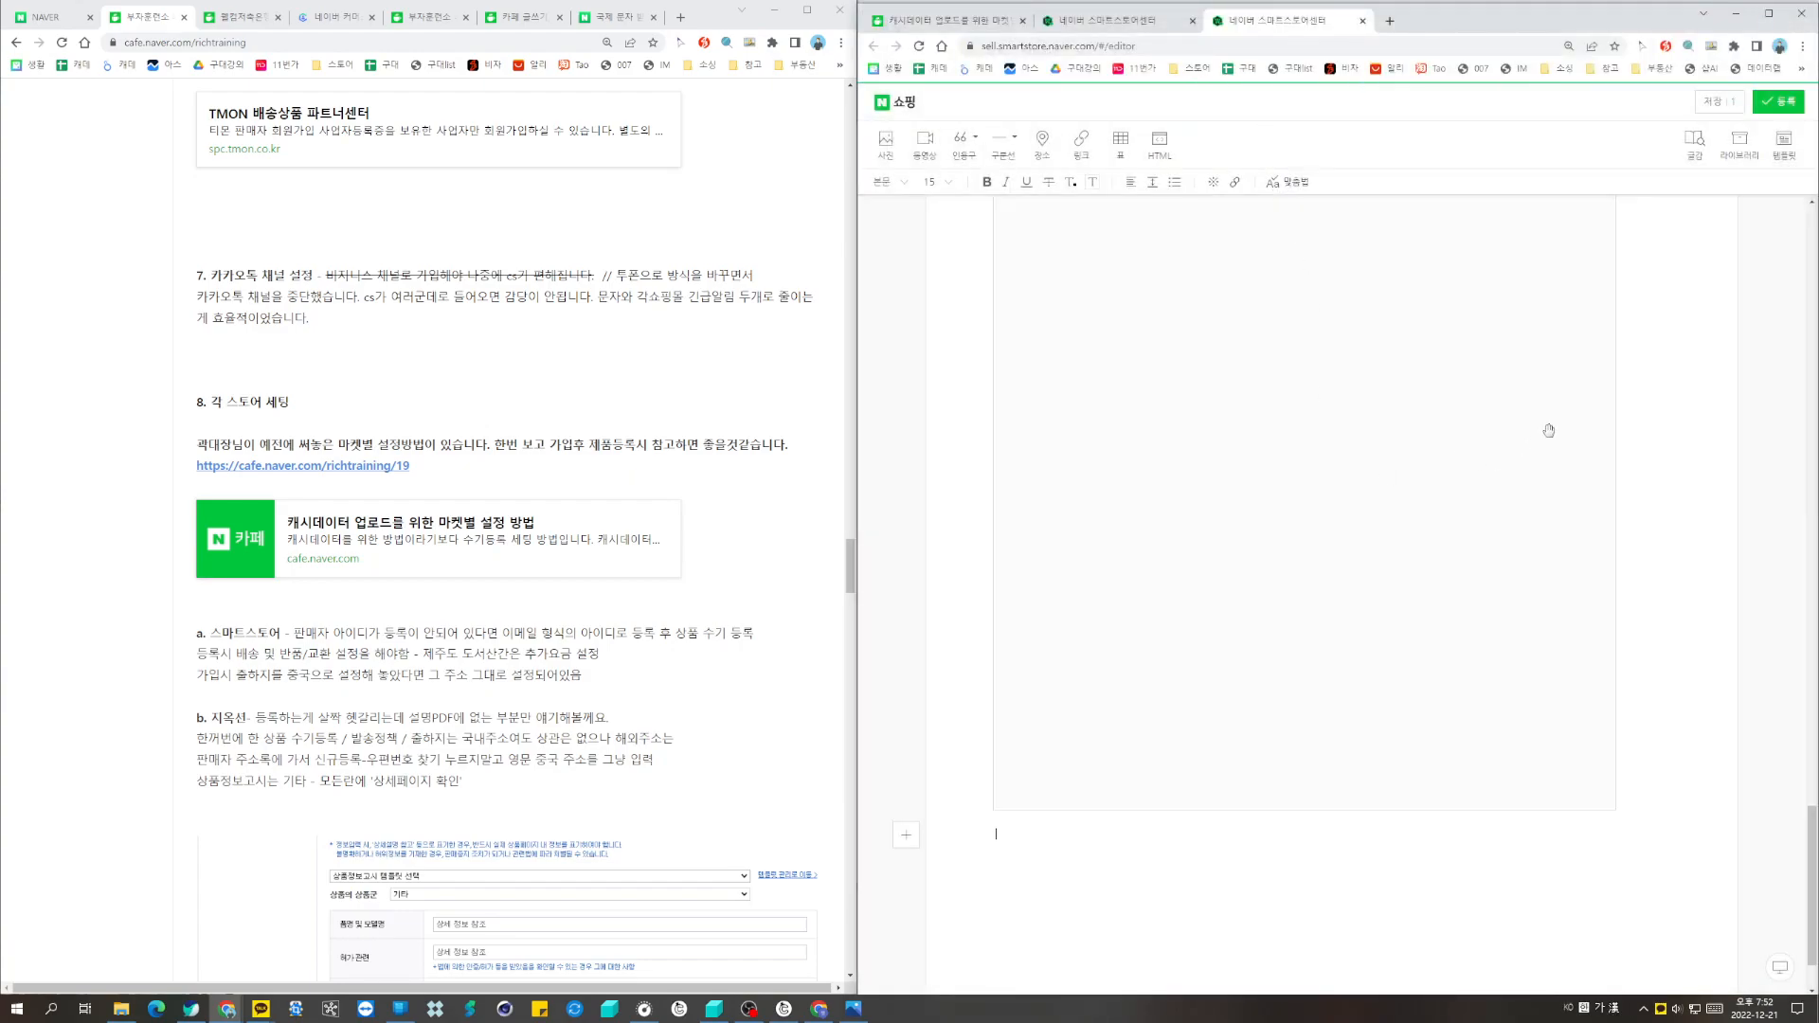
scroll(1500, 438, "down", 1)
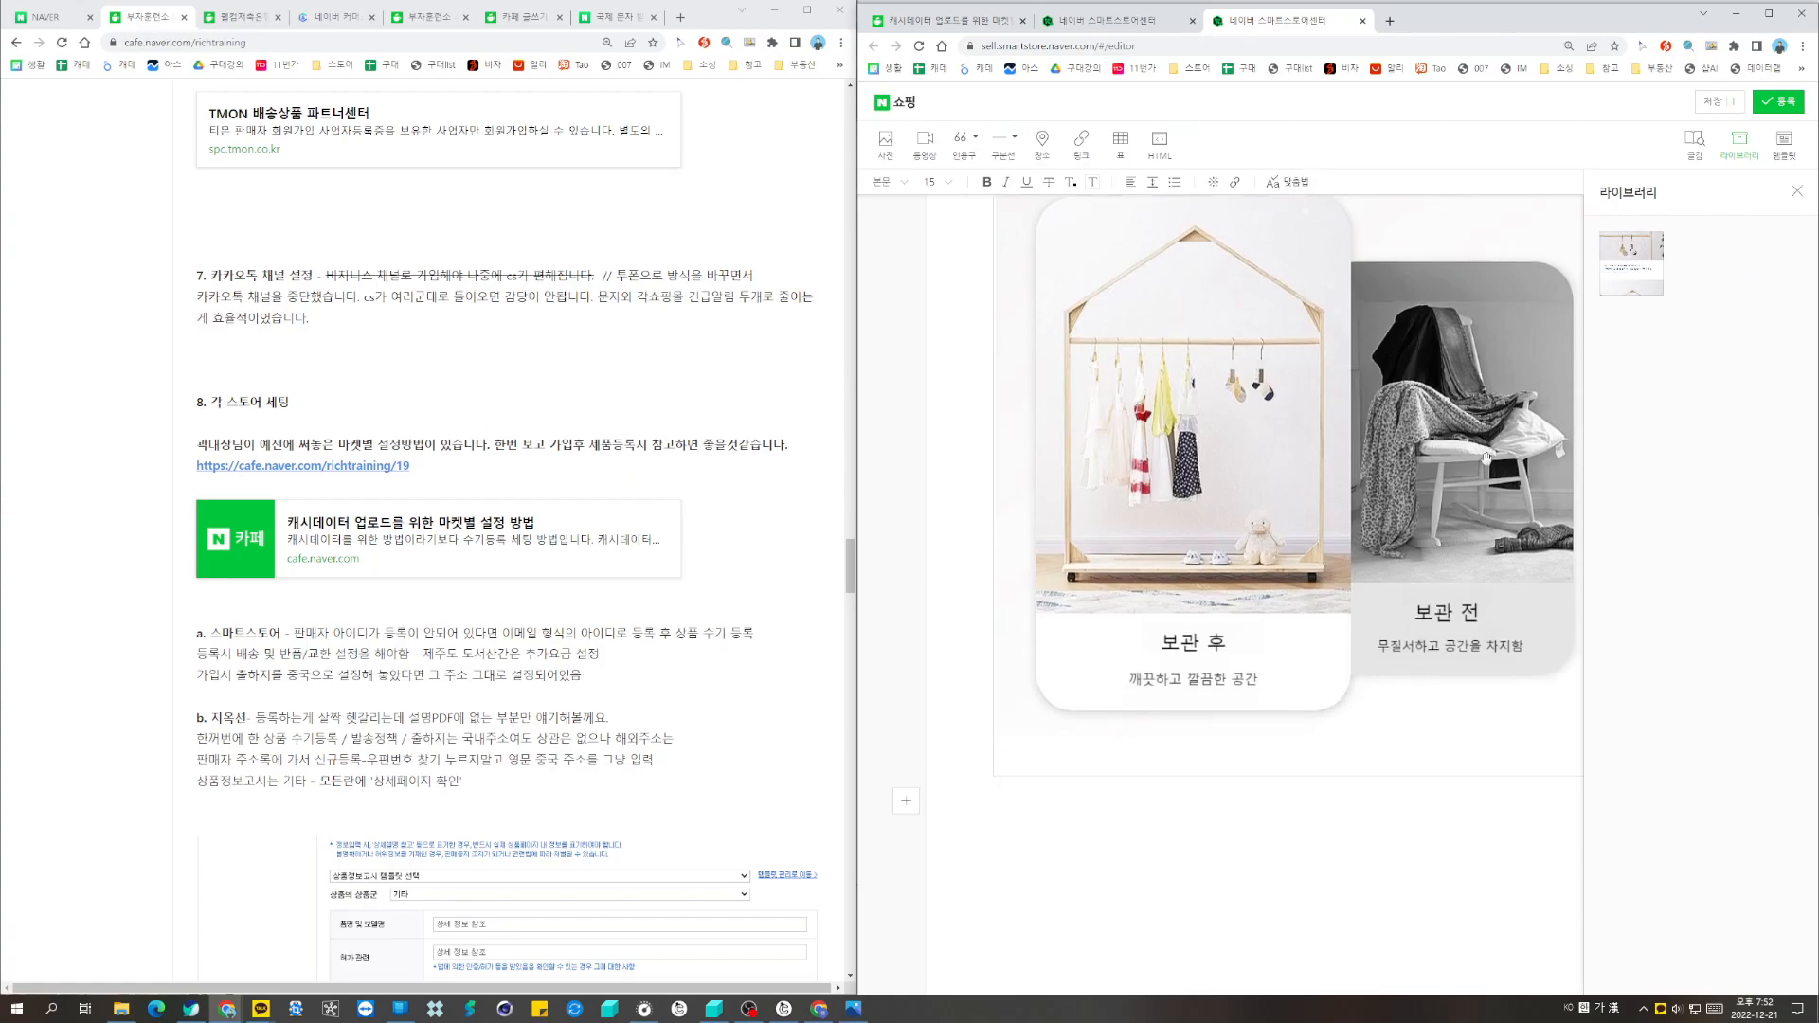
left_click(1780, 104)
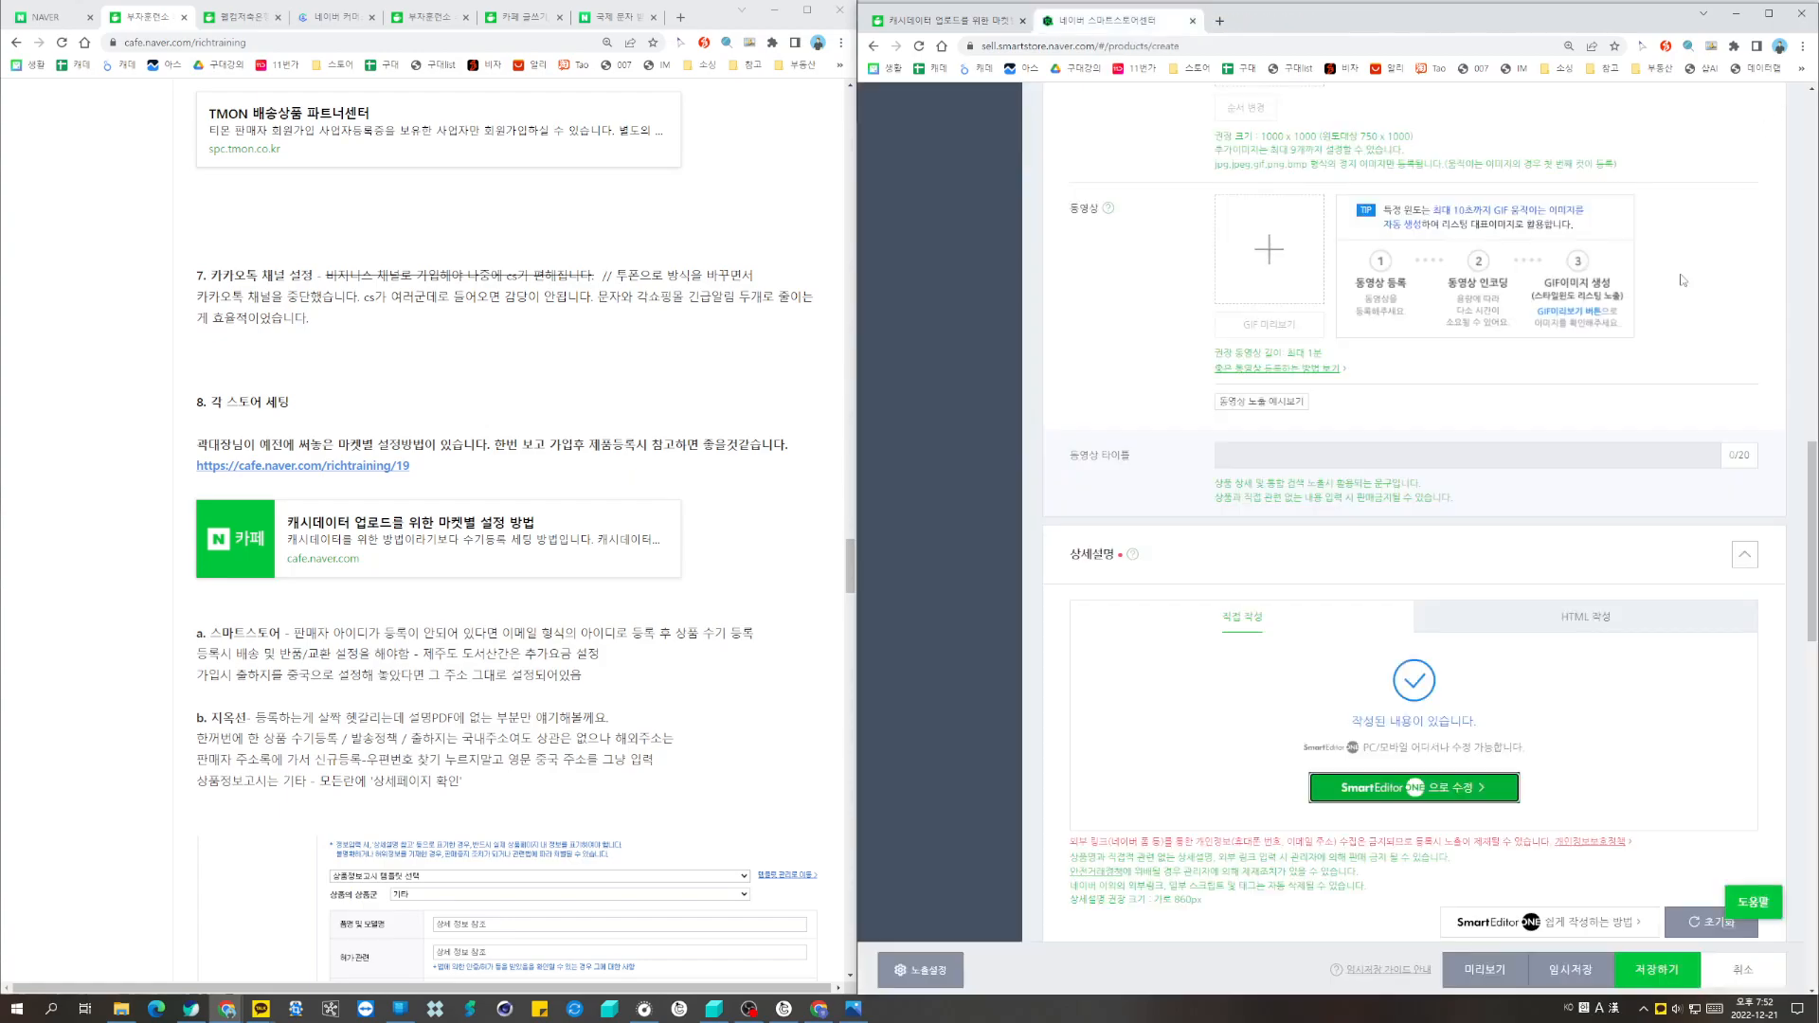
- Expand 상품 주요정보 and enter 루카스행거 as the model name
scroll(1071, 649, "down", 2)
scroll(1071, 649, "down", 4)
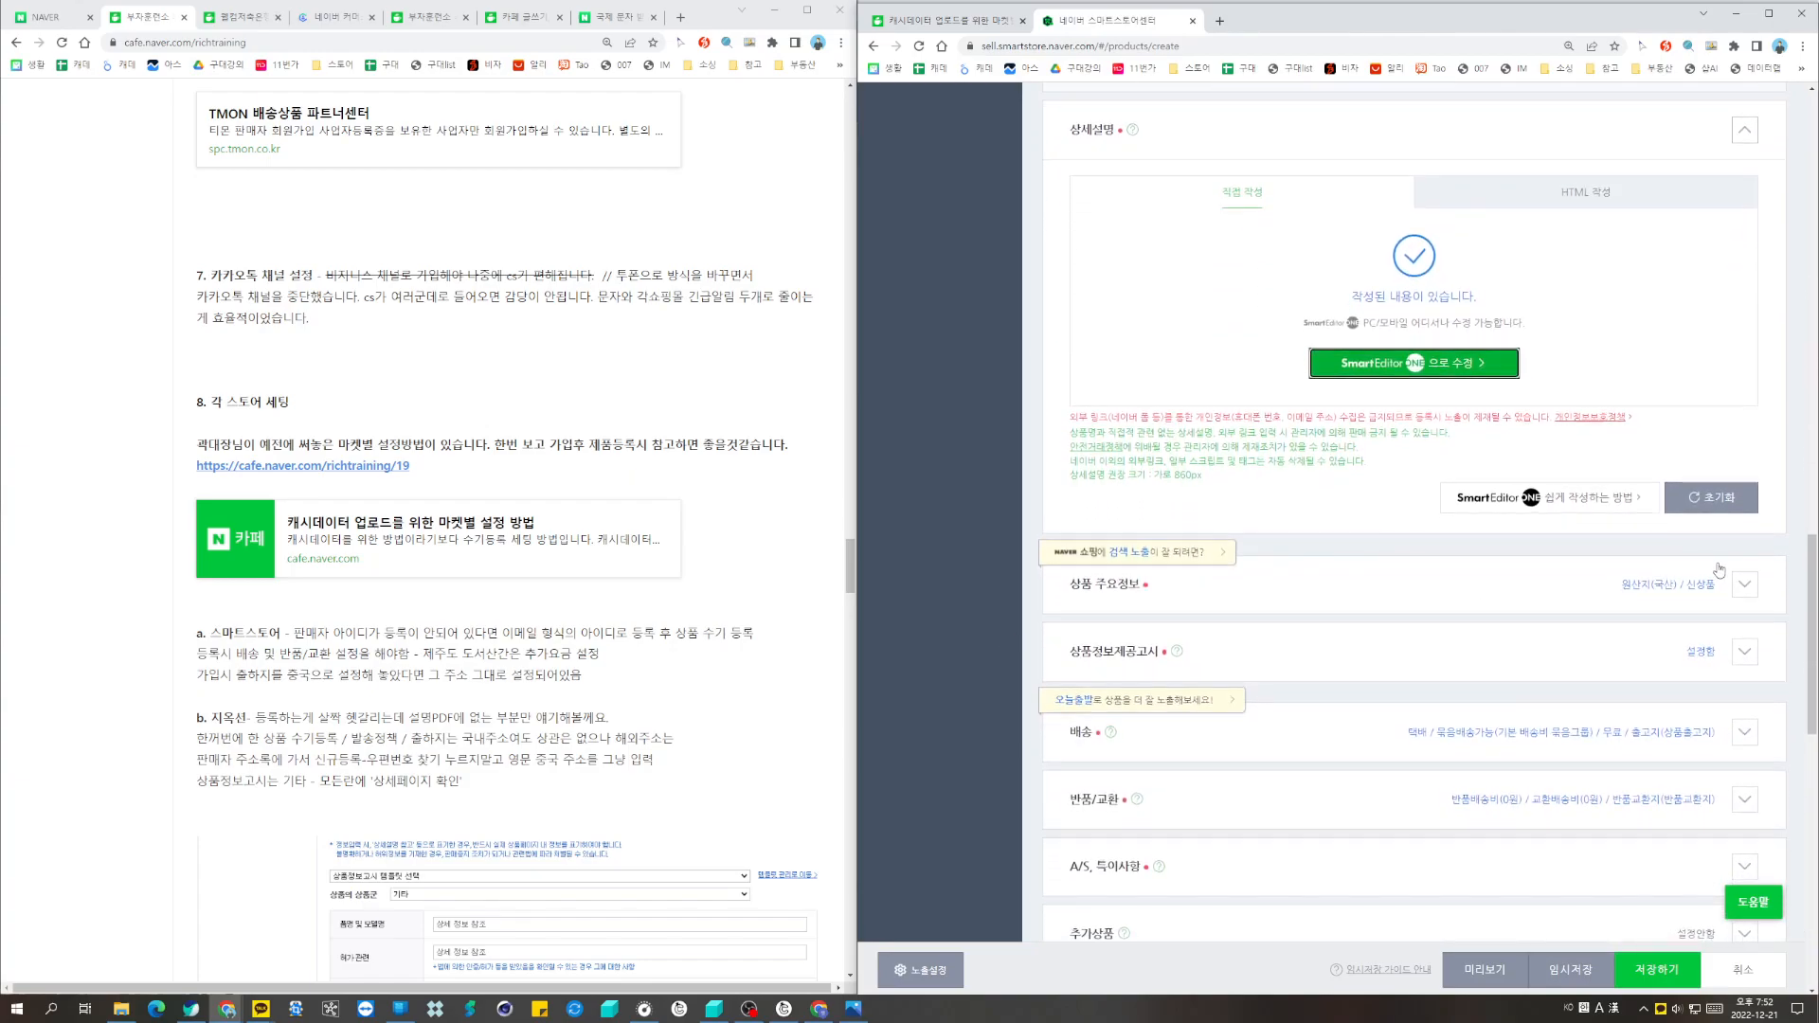
left_click(1743, 585)
scroll(1142, 615, "down", 2)
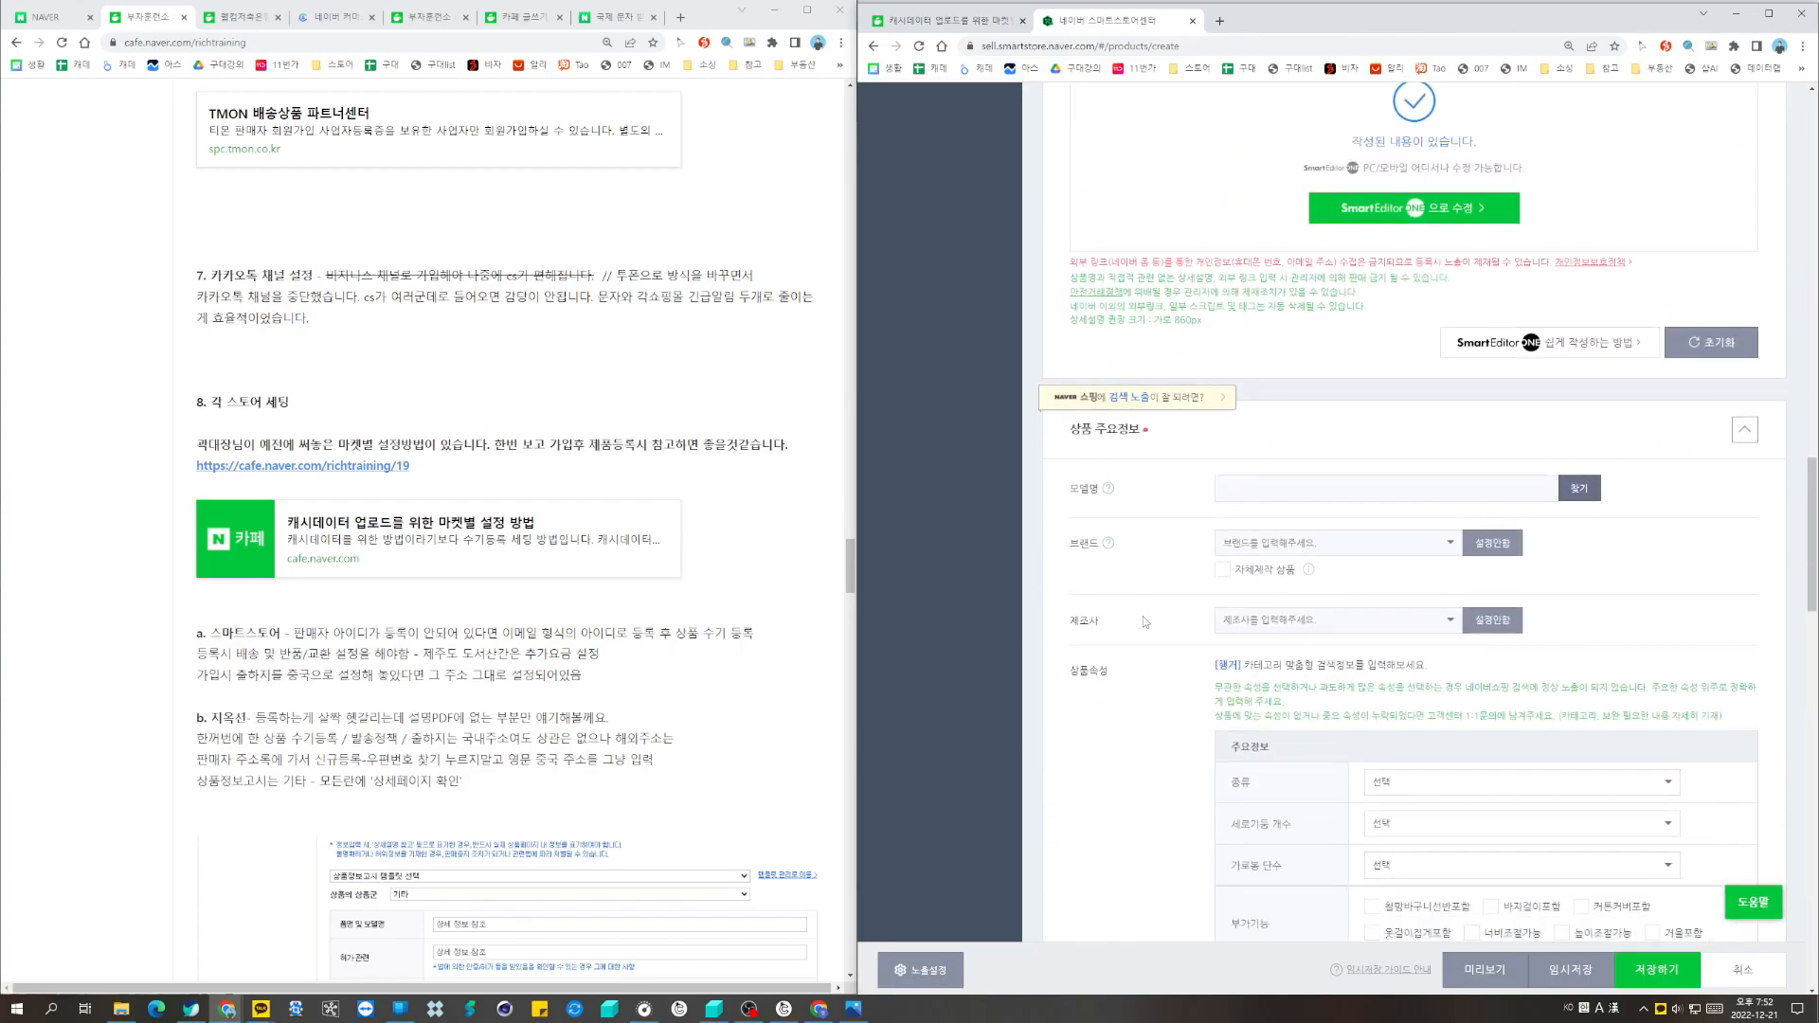
left_click(1337, 425)
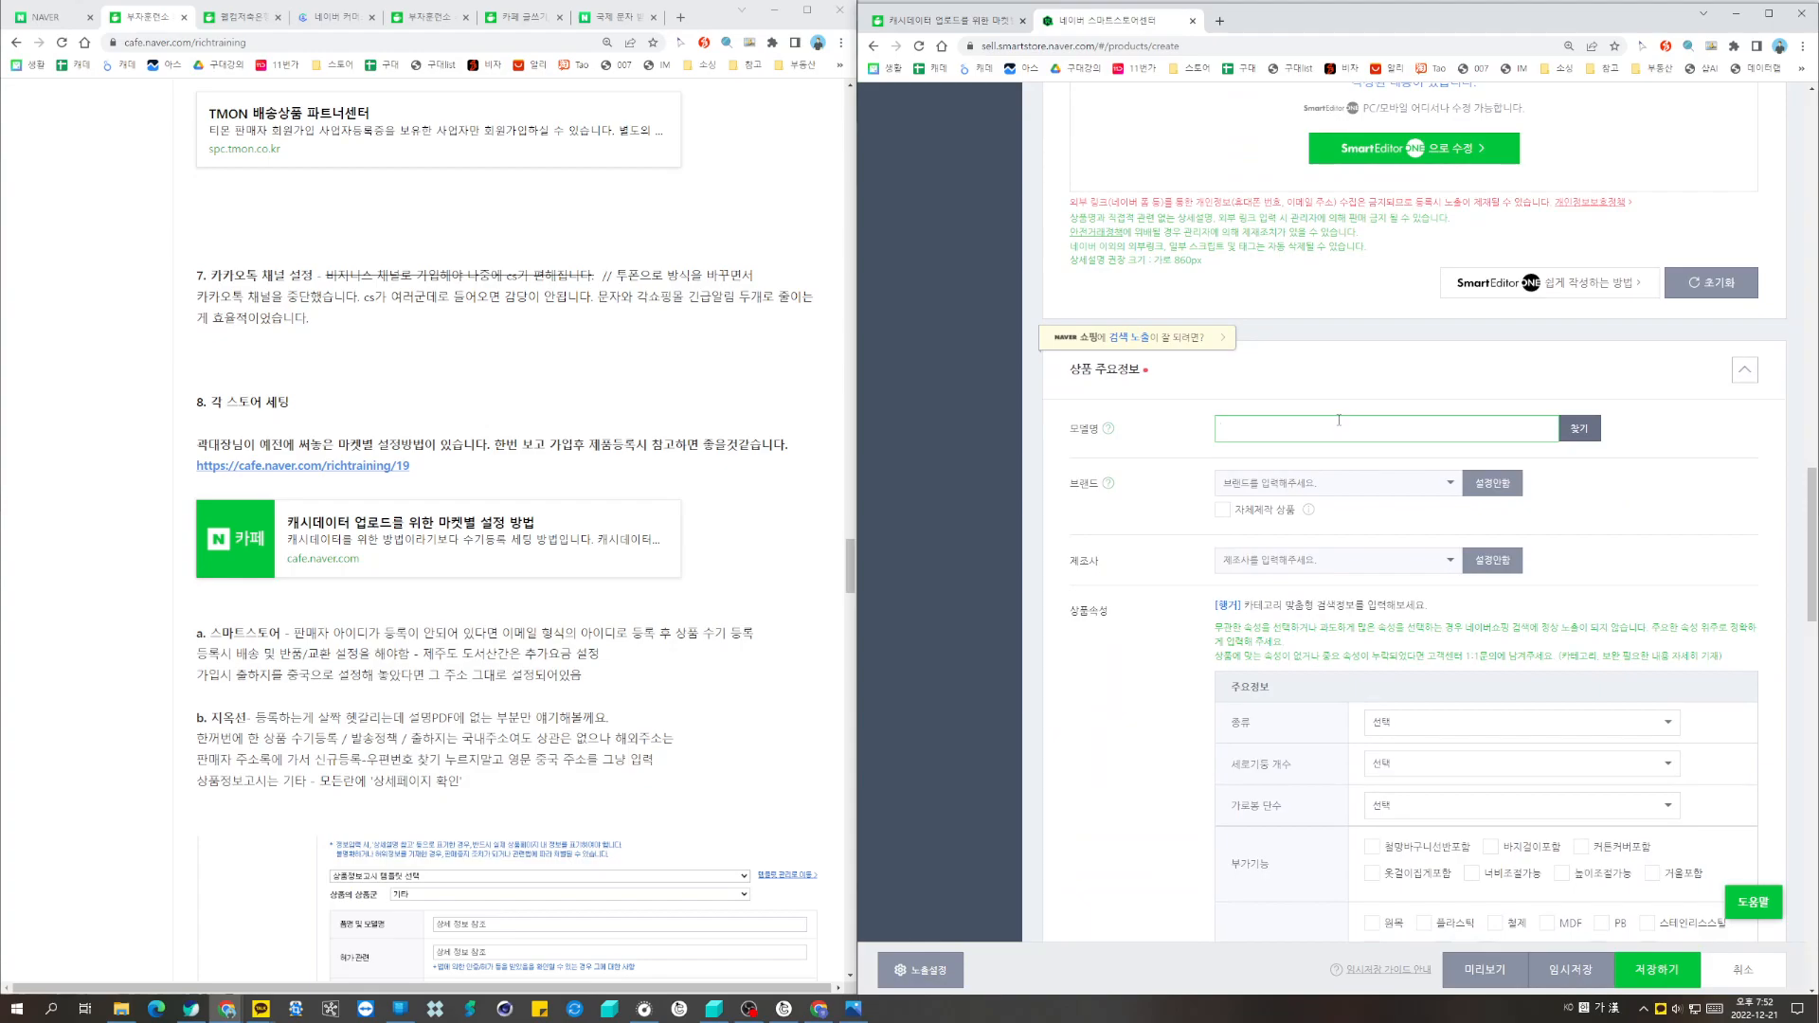
type("행거")
left_click_drag(1298, 431, 1067, 419)
type("희카스행거")
- Tick 자체제작 상품 and set the manufacturer to 루카스행거 by copying the model name
left_click(1293, 476)
left_click(1222, 511)
left_click(1260, 559)
left_click_drag(1297, 424, 1210, 449)
key("ctrl+c")
left_click(1266, 563)
key("ctrl+v")
left_click(1172, 595)
scroll(1184, 593, "down", 3)
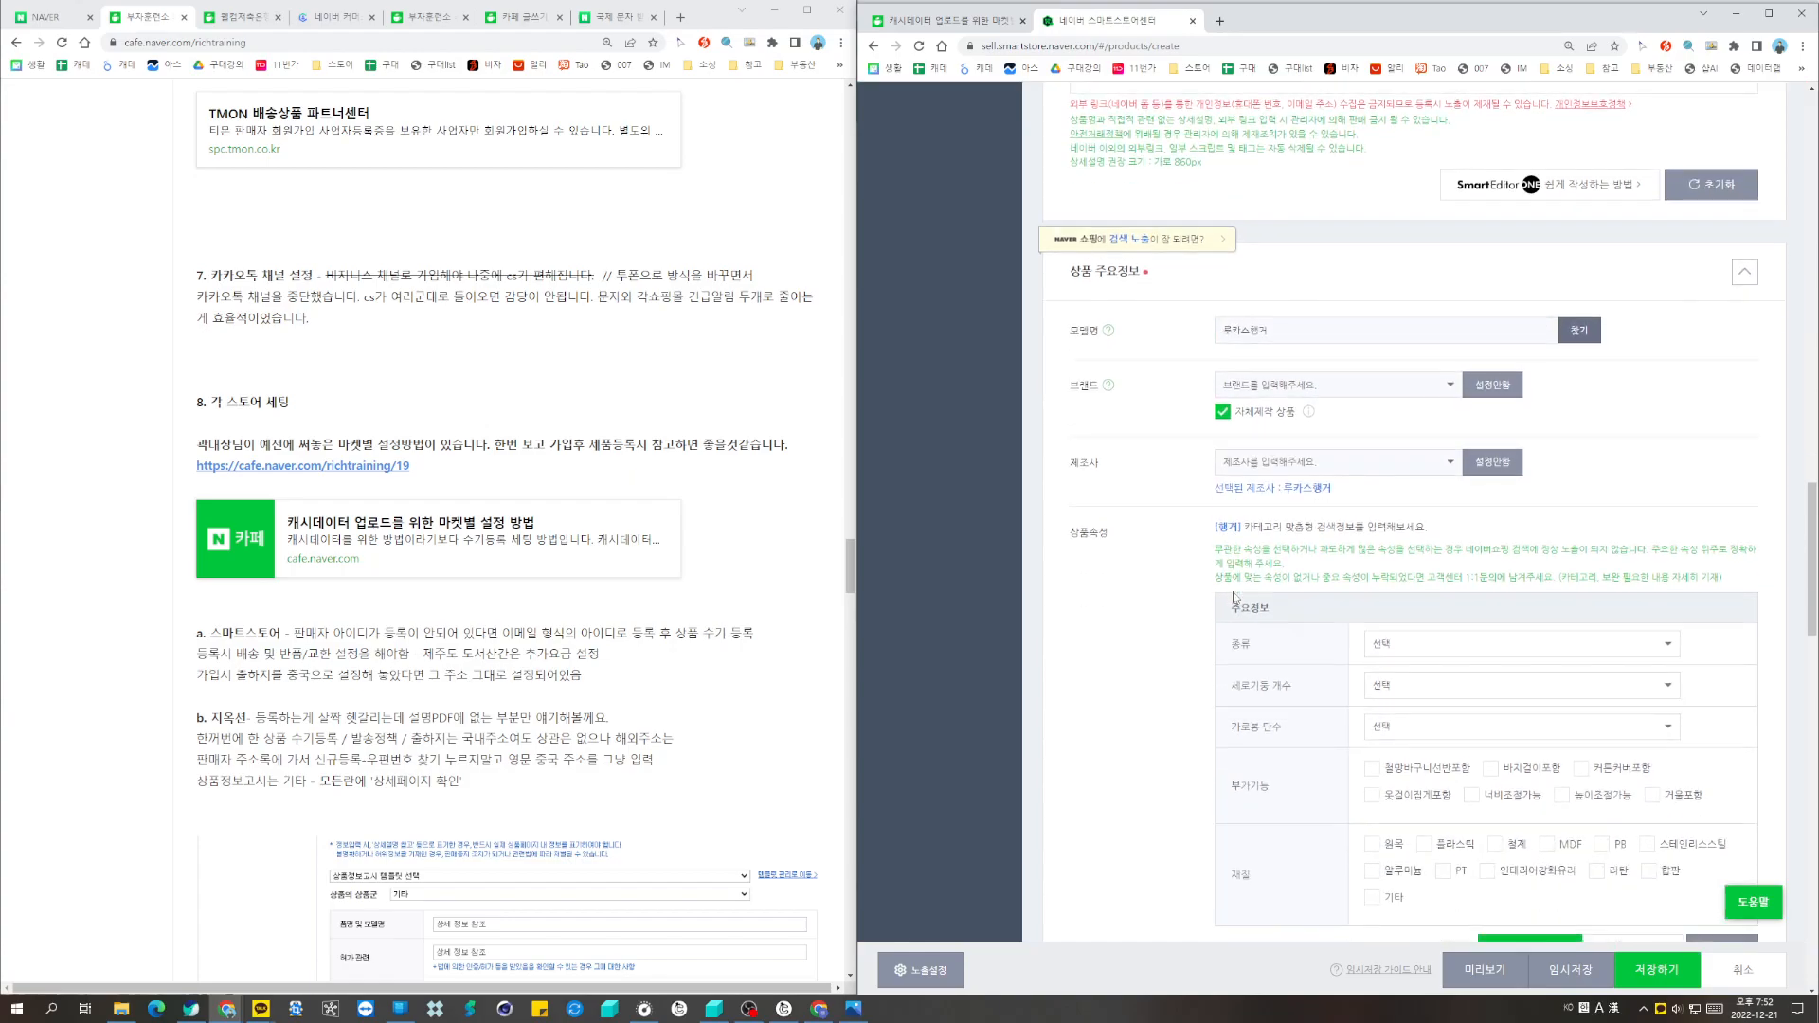
- Mark the KC certification as 구매대행
scroll(1201, 591, "down", 2)
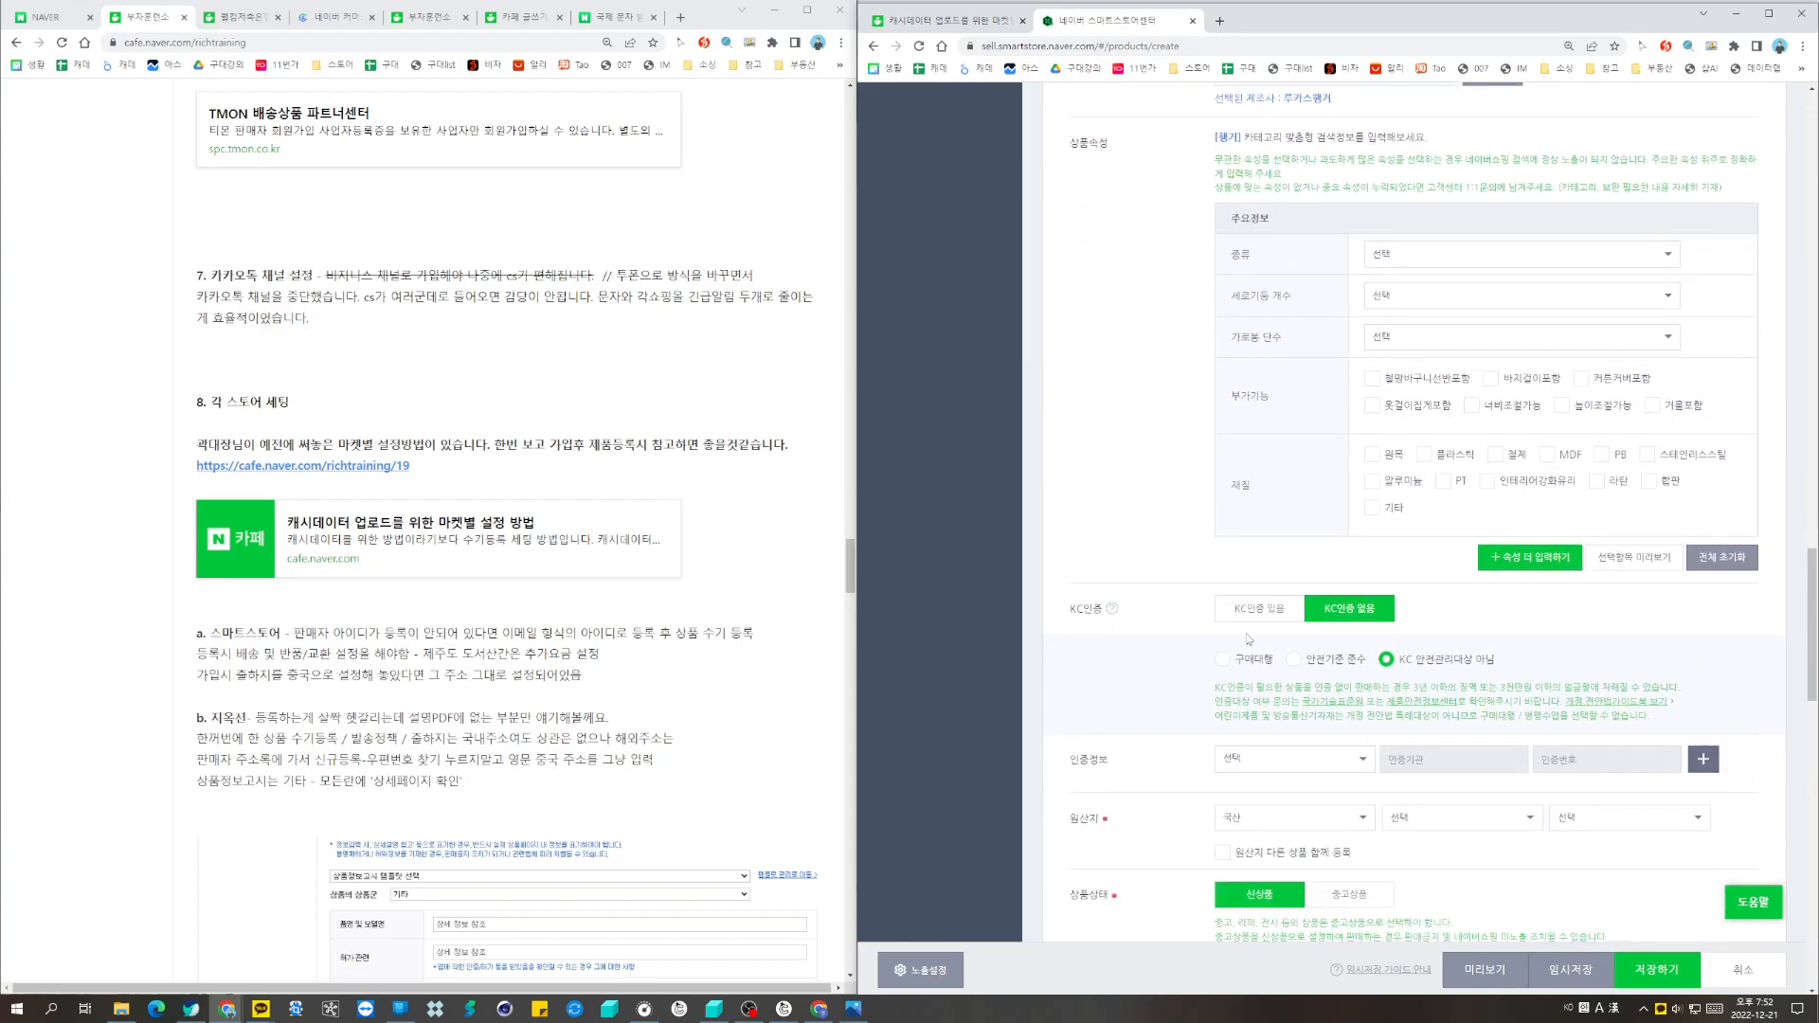
left_click(1224, 653)
scroll(1136, 531, "down", 3)
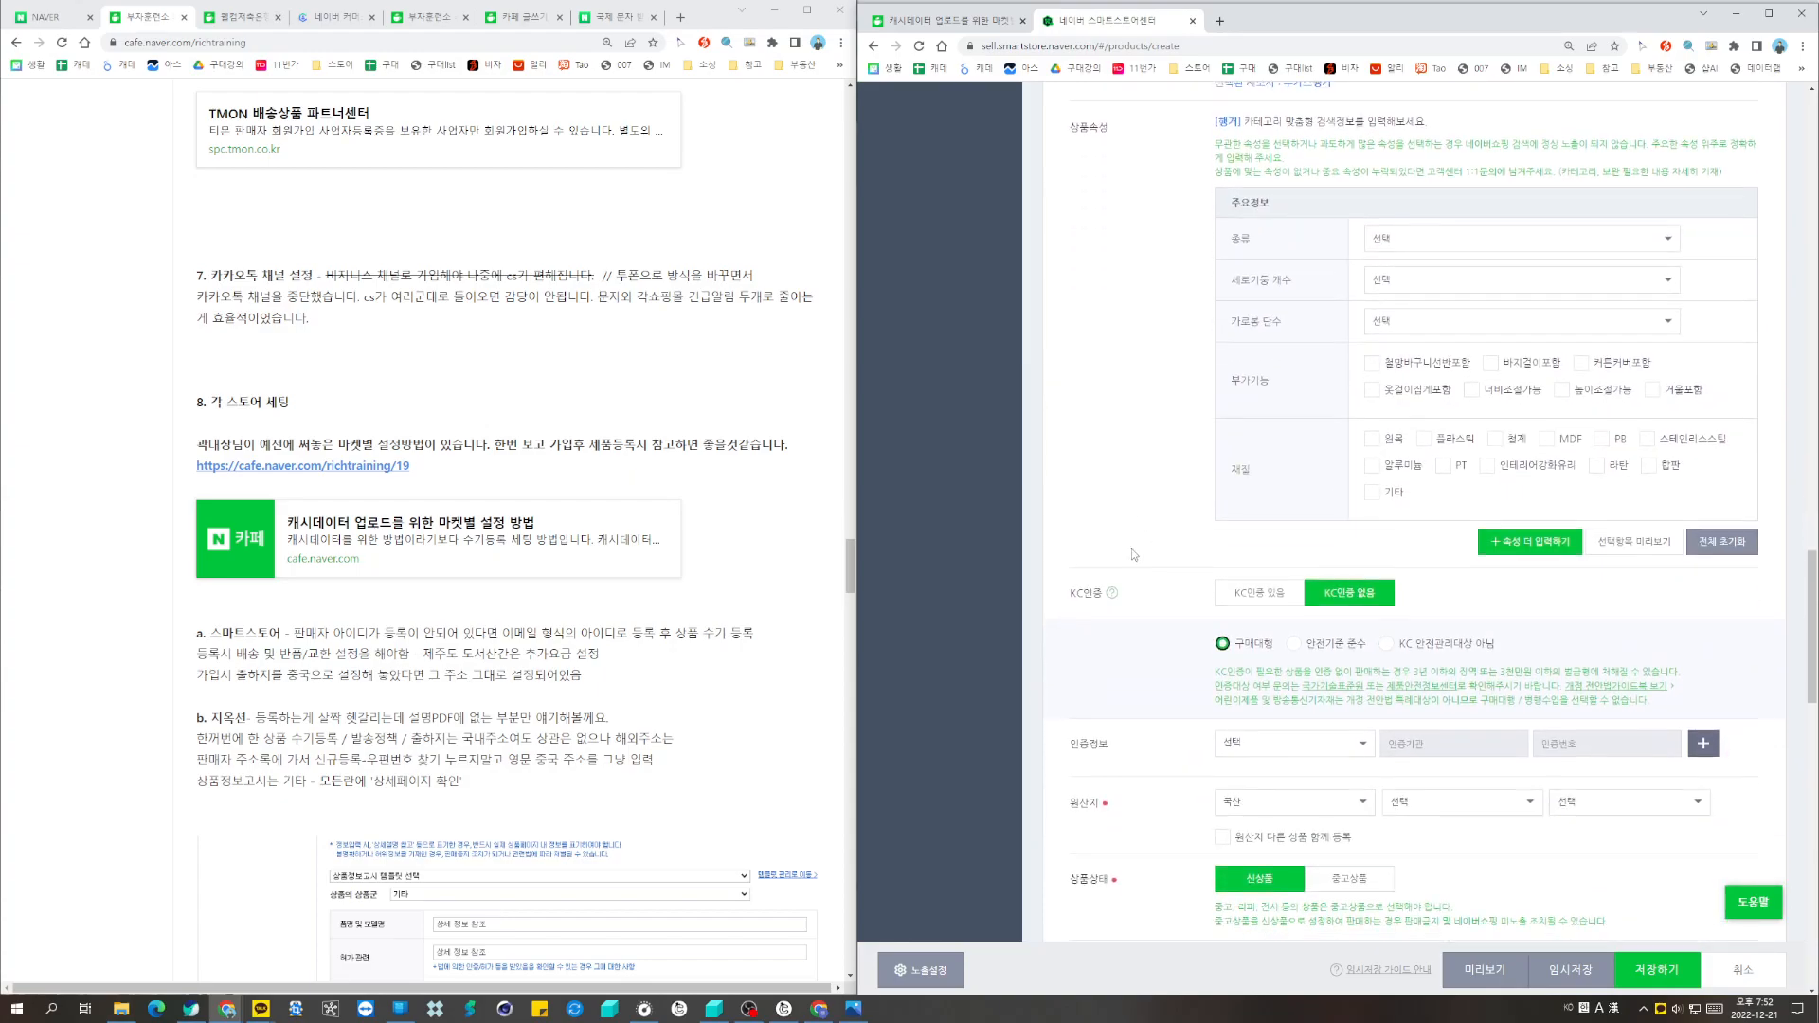
left_click(1281, 478)
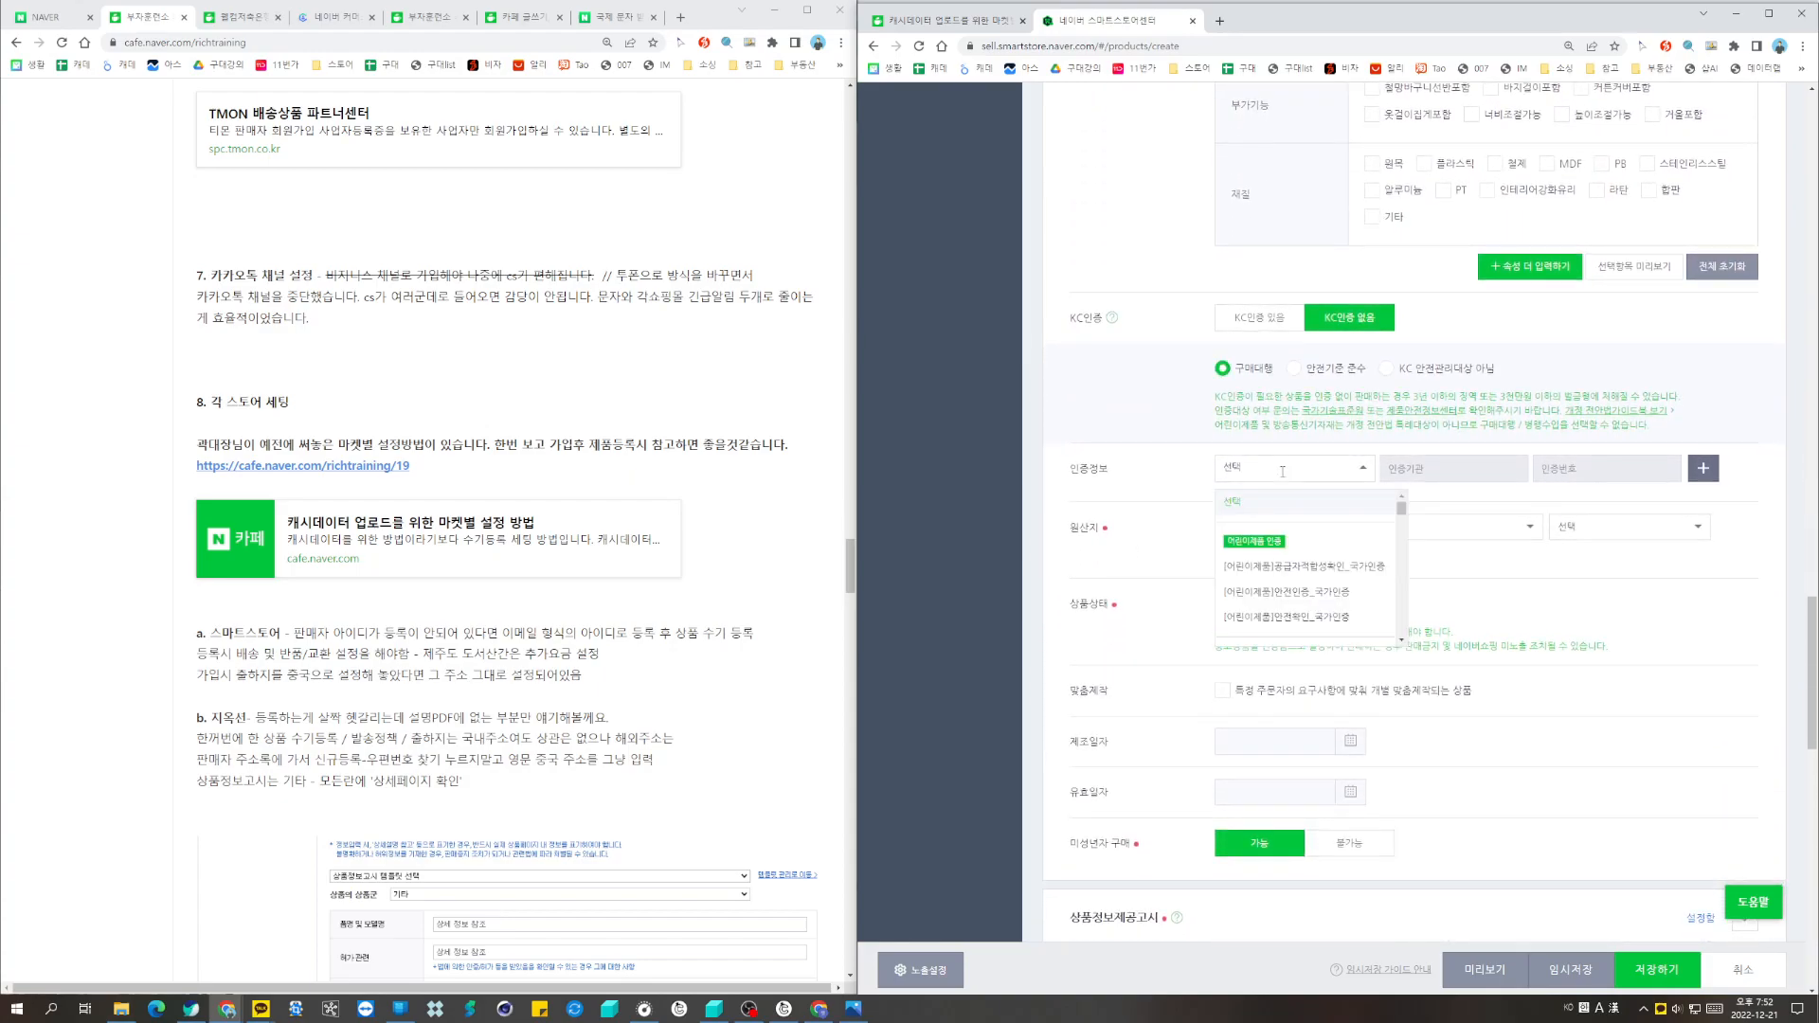
scroll(1298, 568, "down", 5)
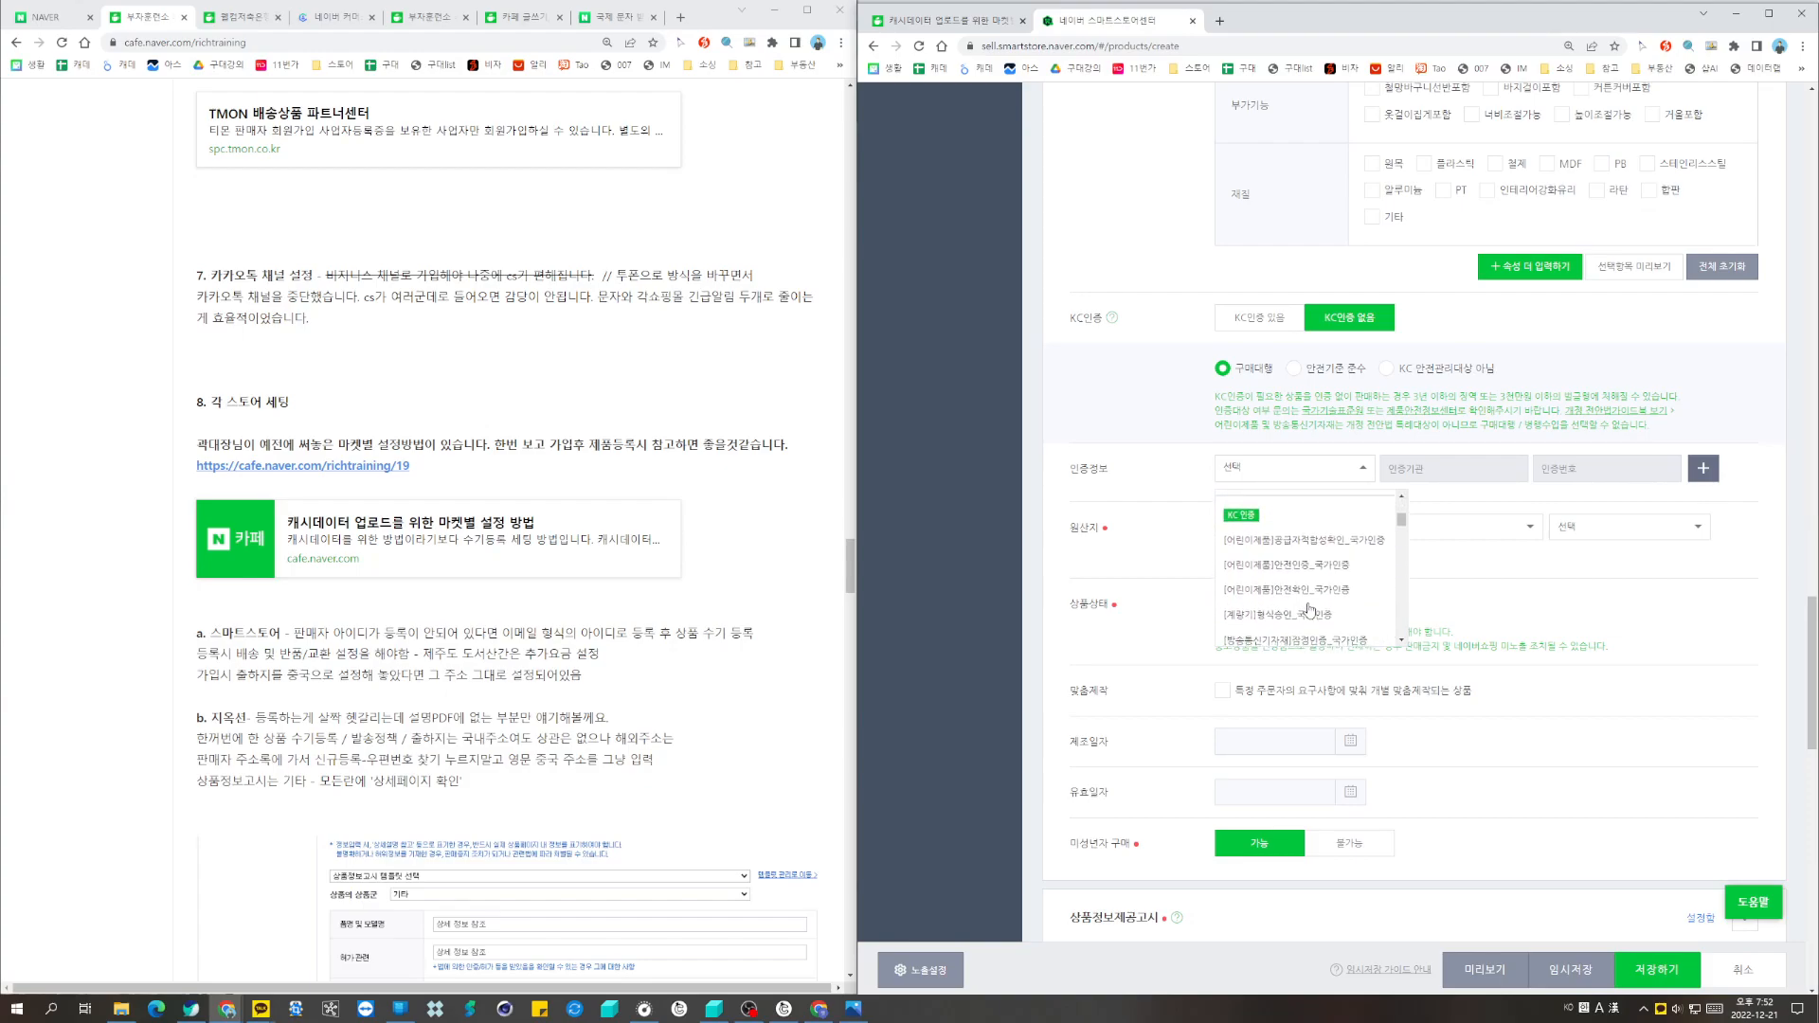
scroll(1309, 609, "down", 5)
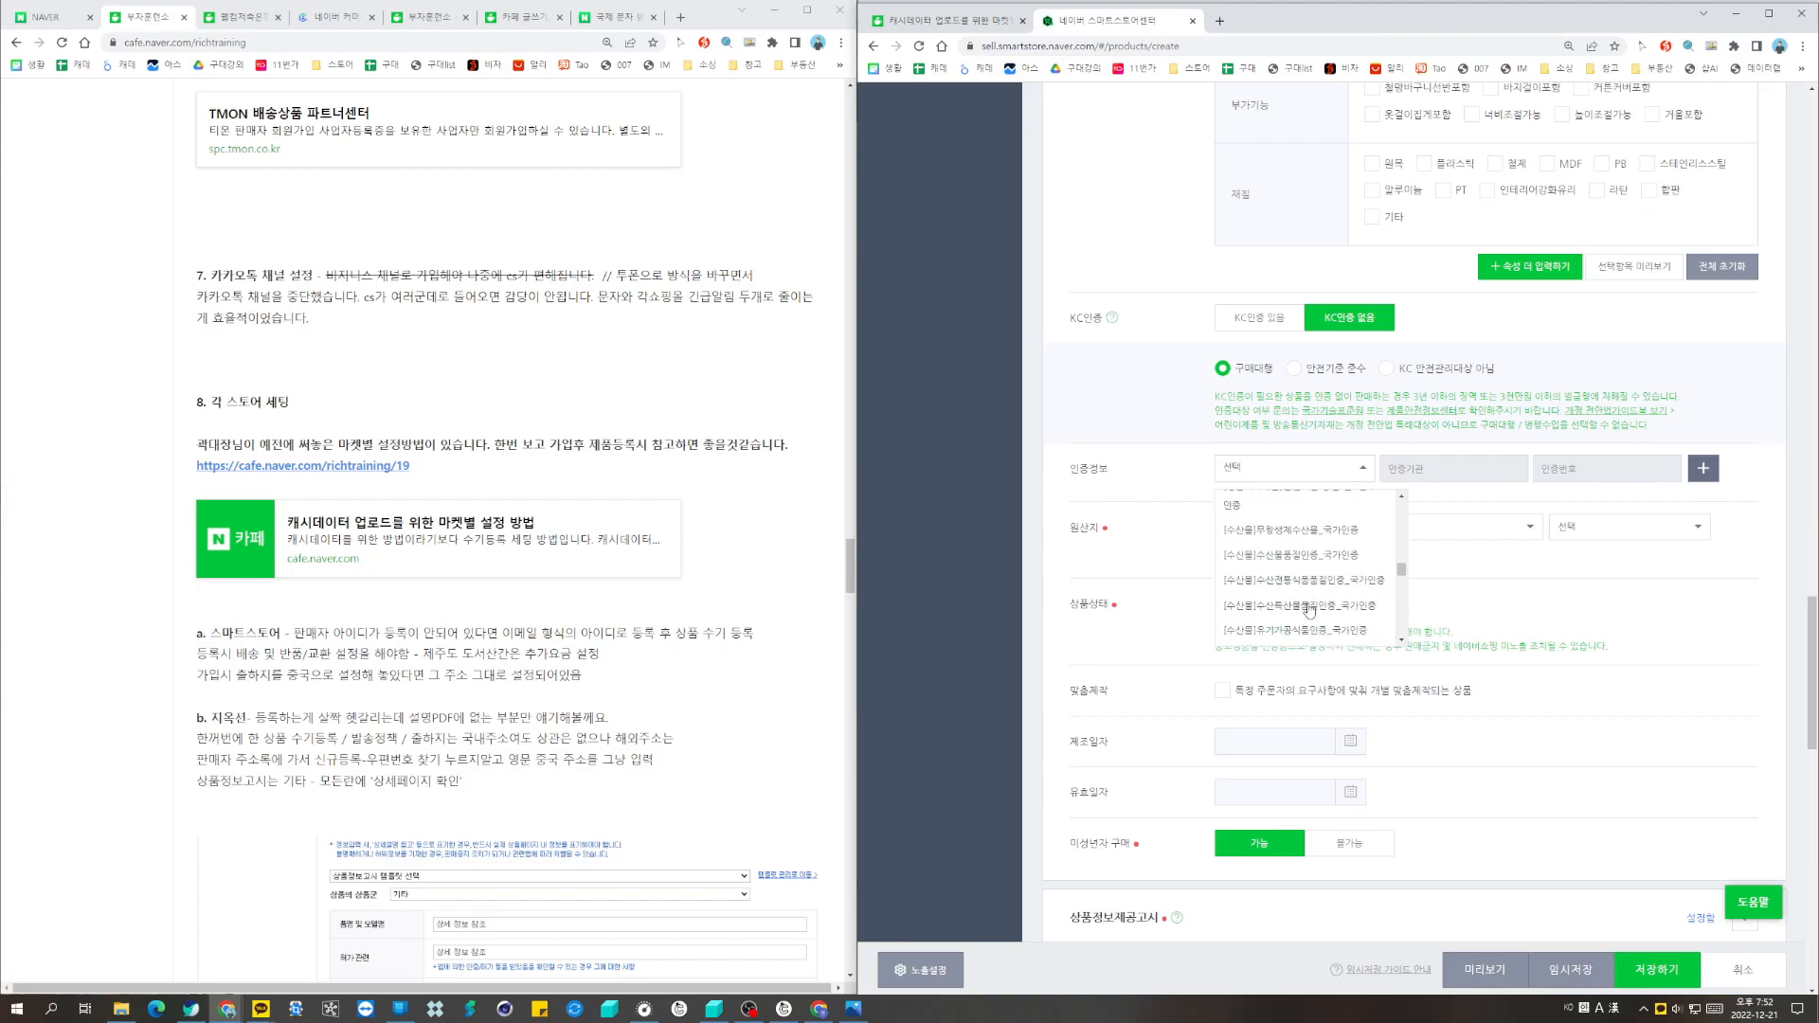
scroll(1309, 609, "down", 5)
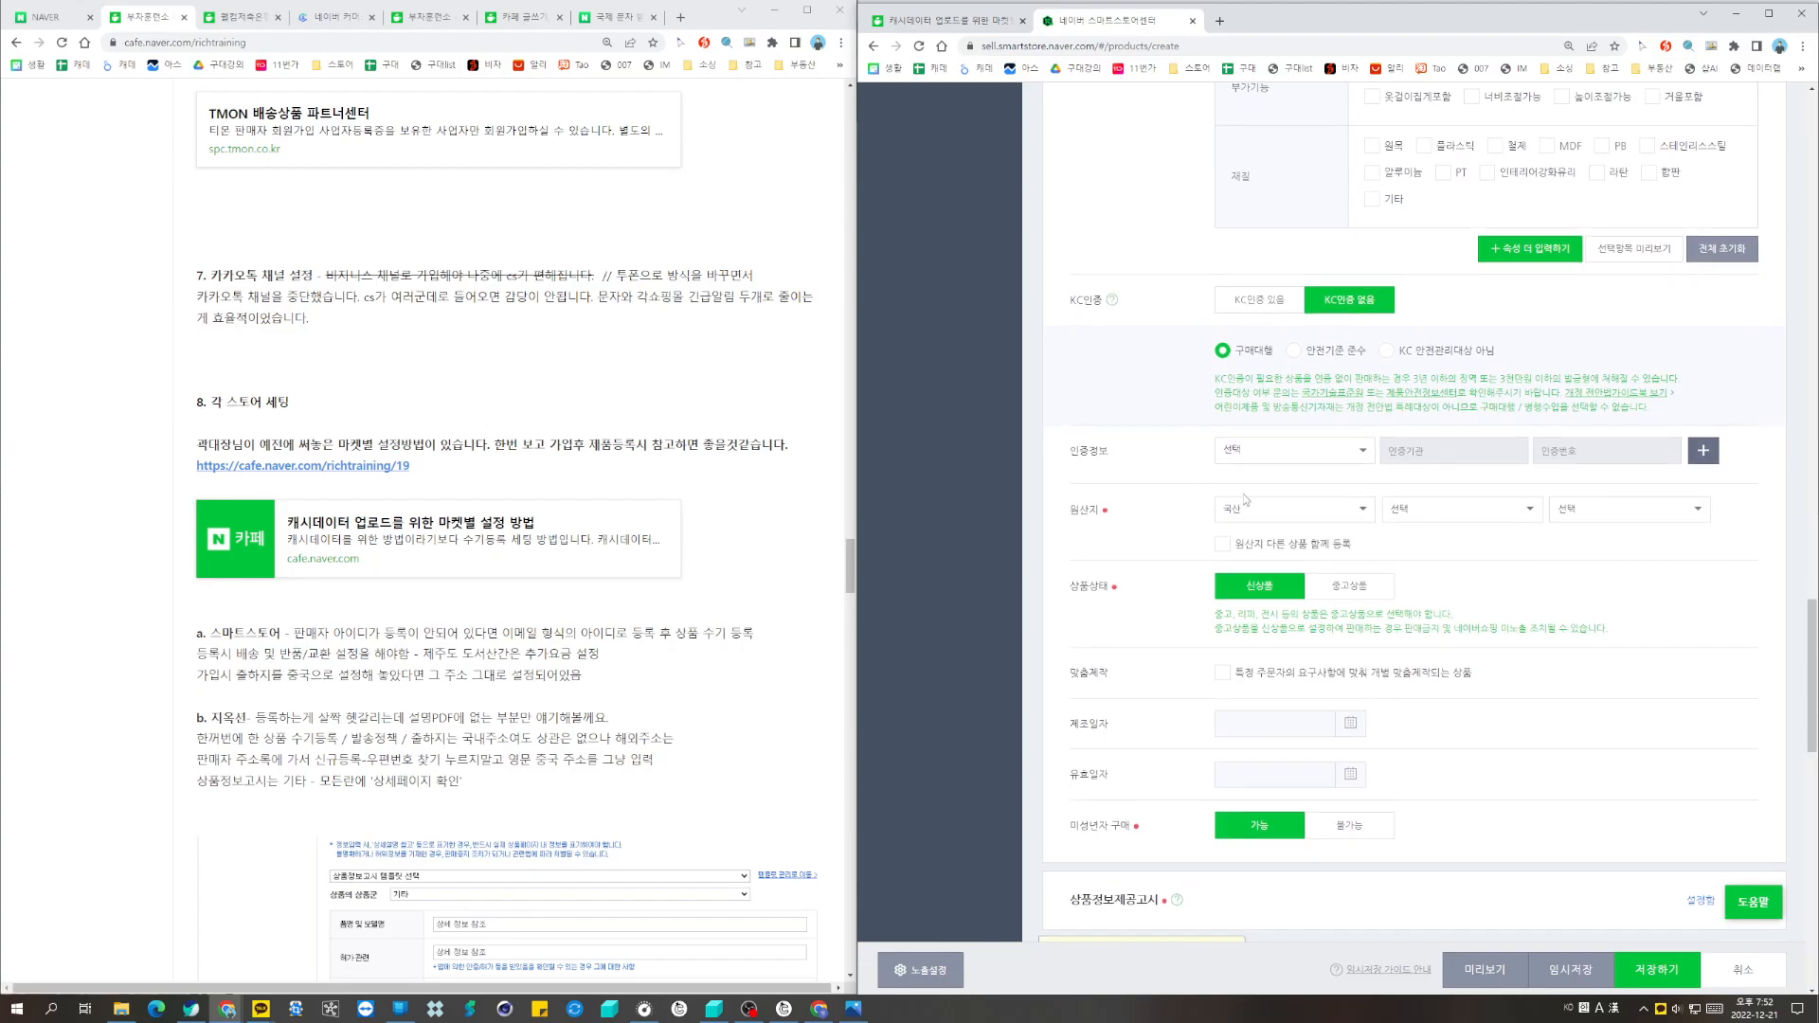
- Set the origin to 수입산 › 아시아 › 중국
left_click(1288, 509)
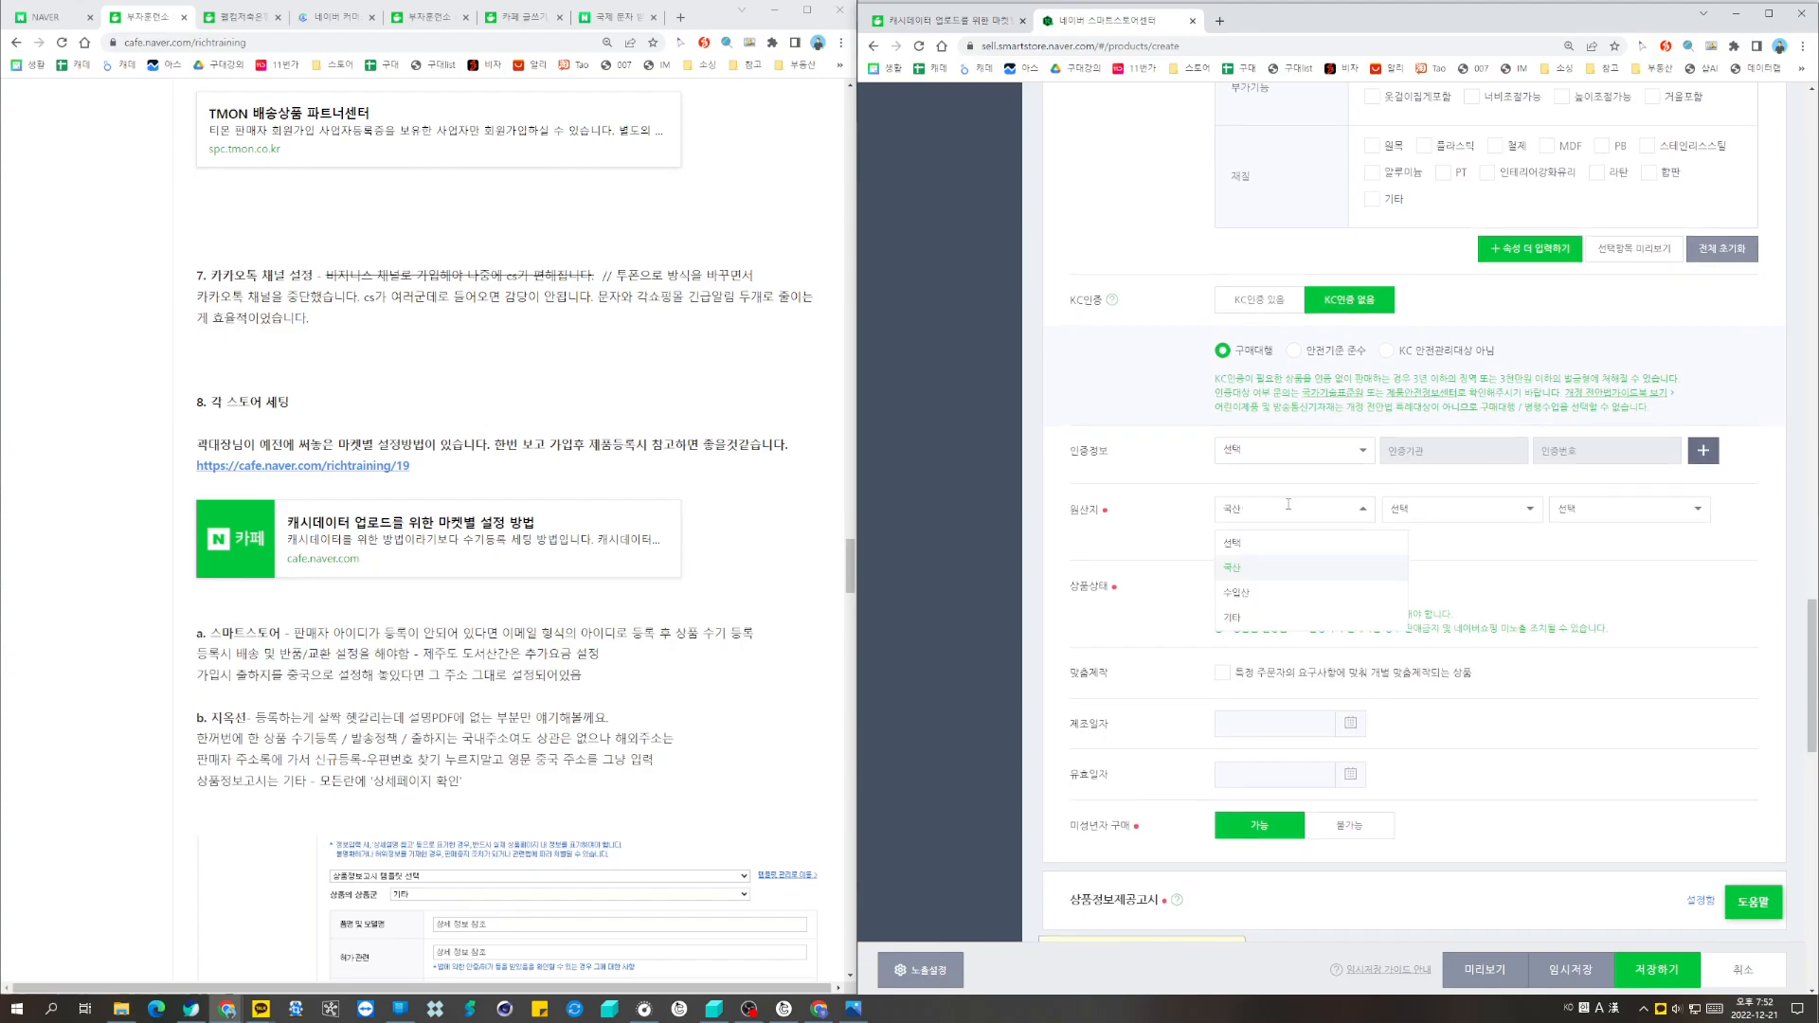
left_click(1253, 598)
left_click(1426, 511)
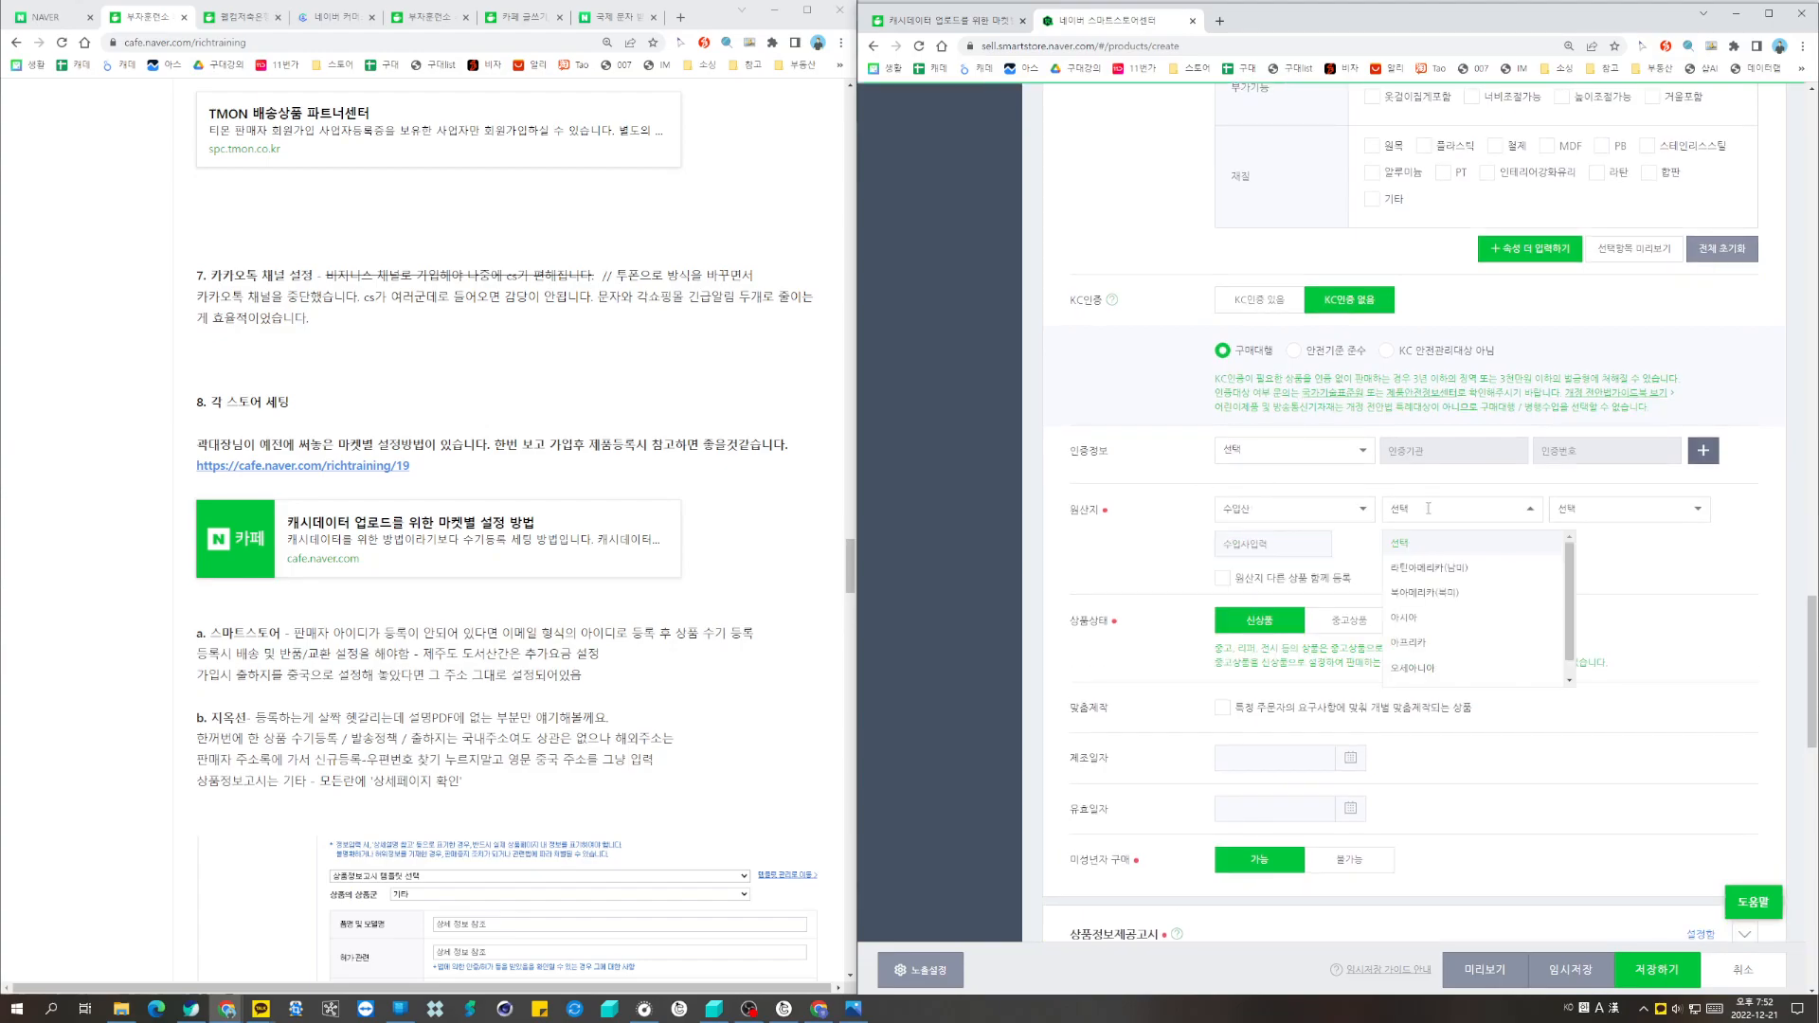
left_click(1455, 611)
left_click(1599, 511)
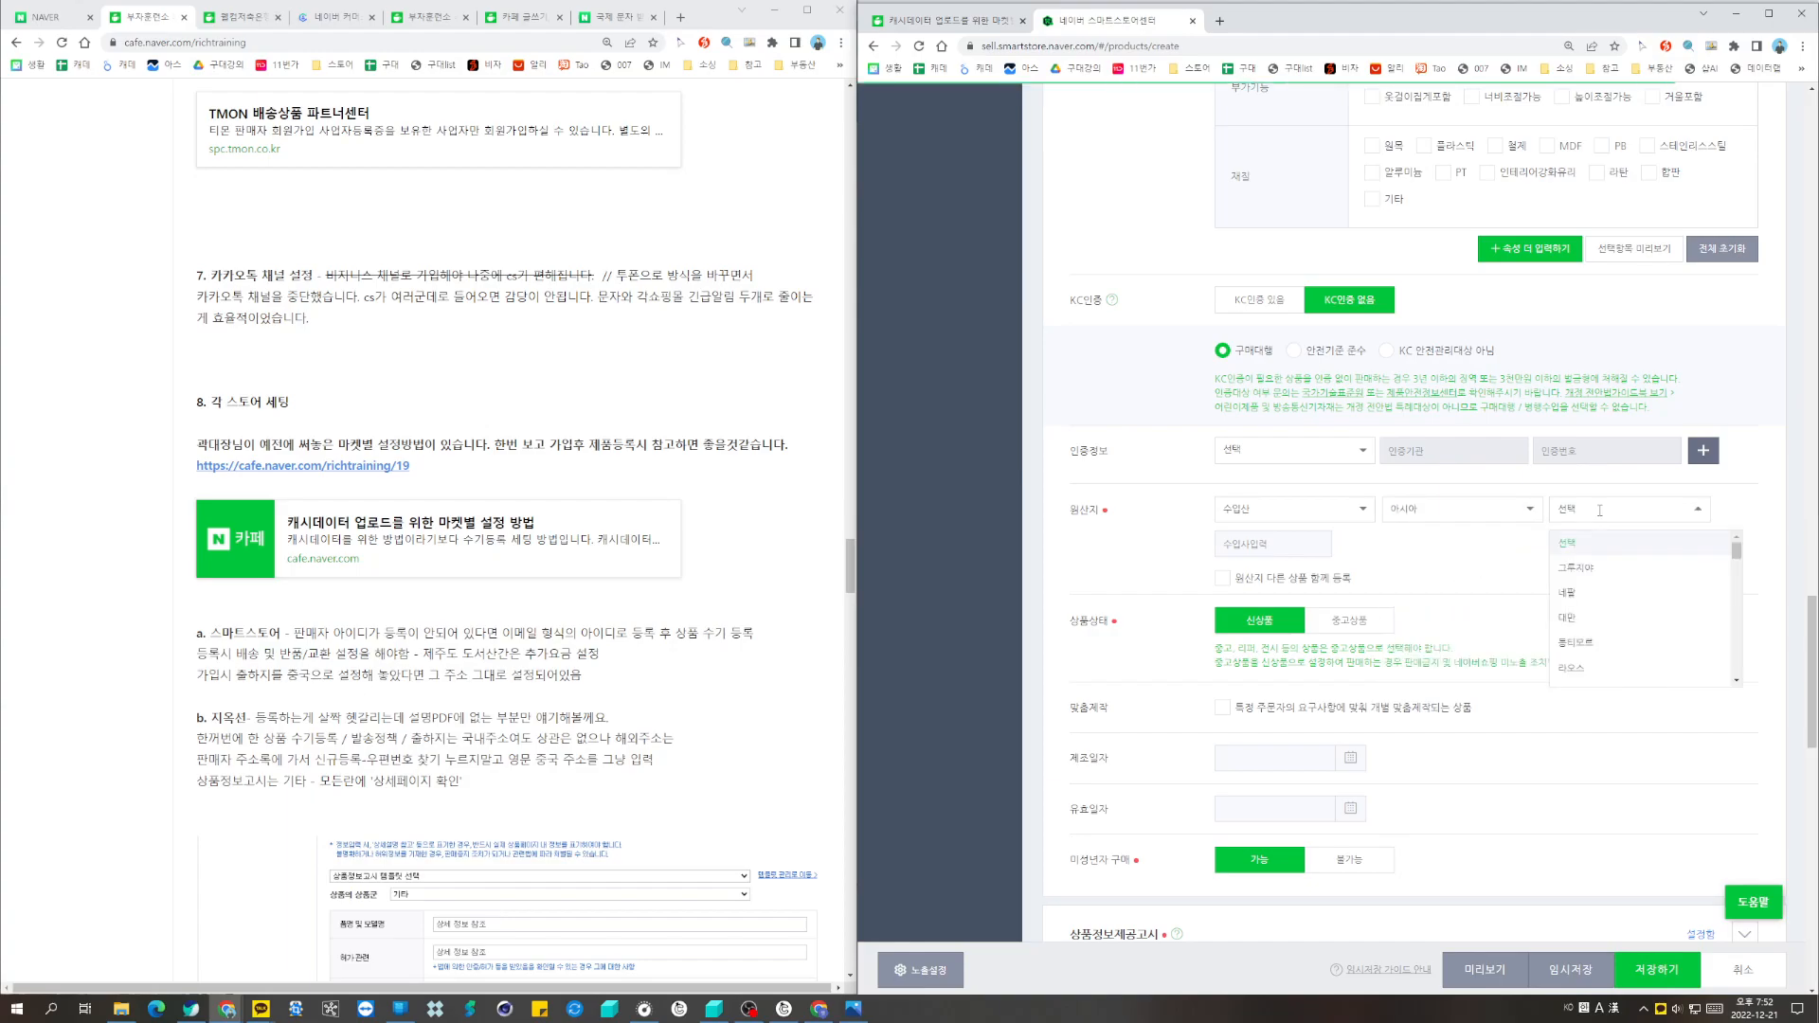
scroll(1597, 623, "down", 6)
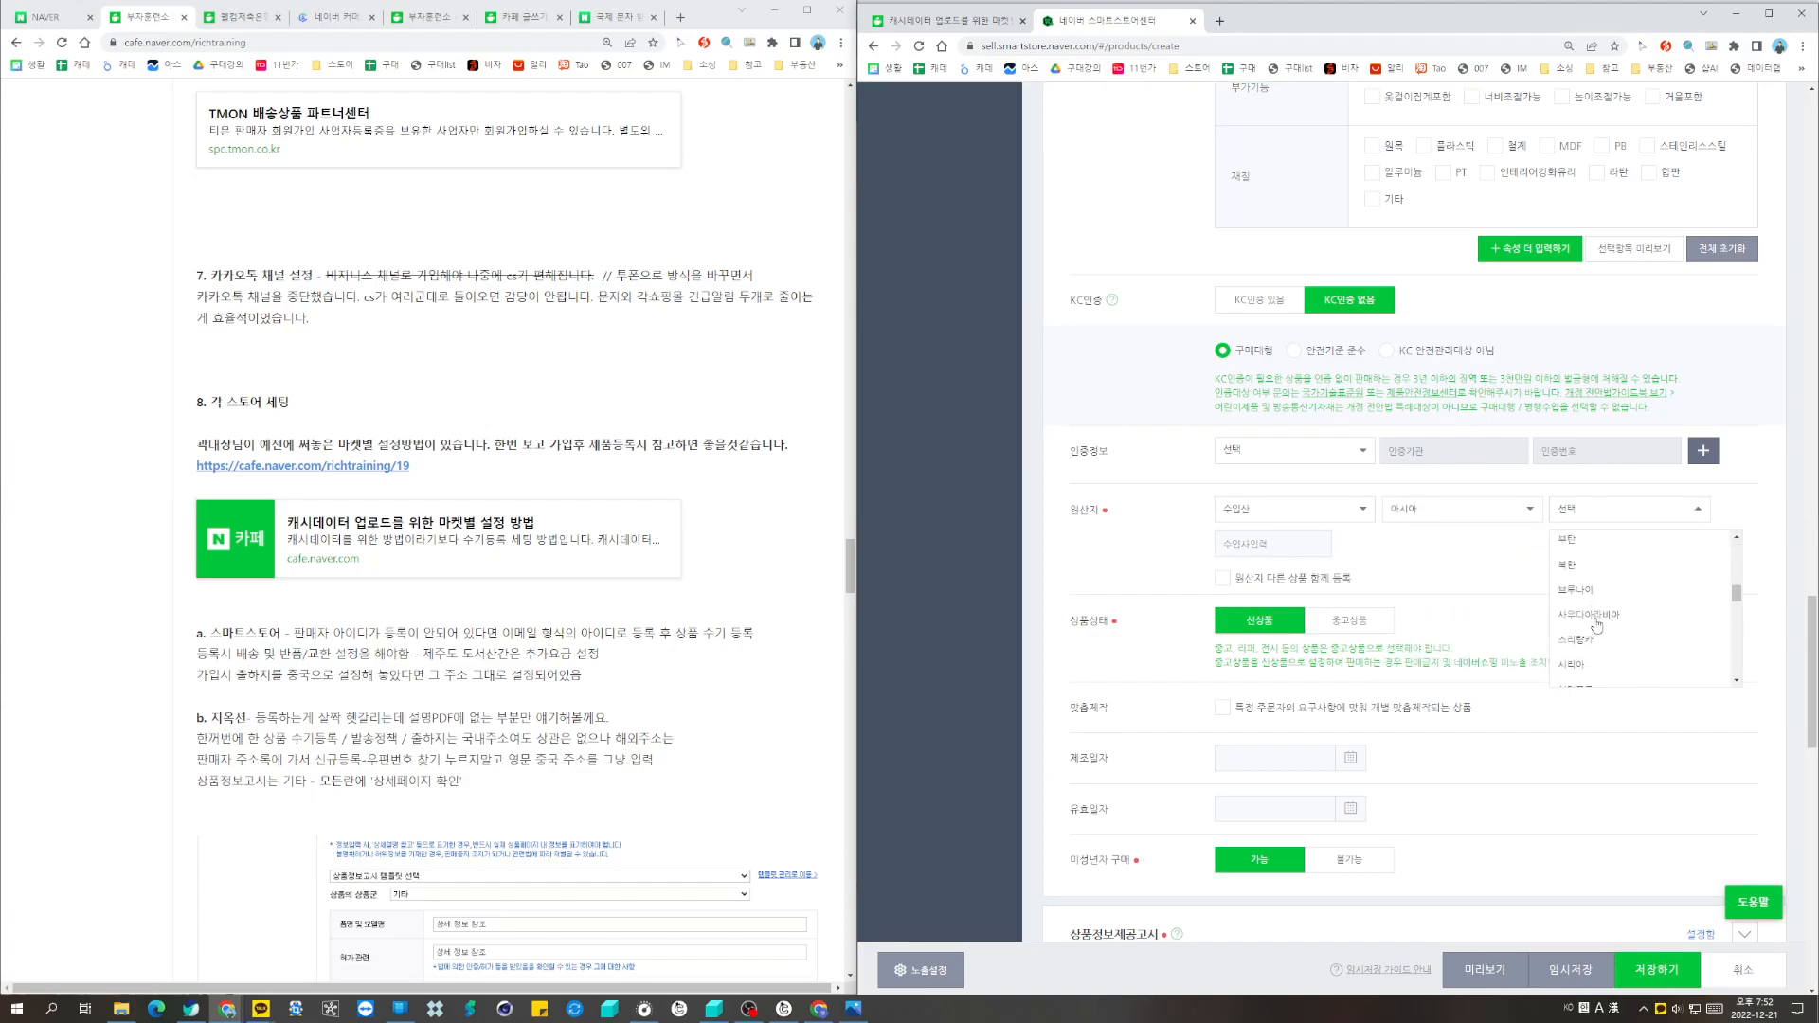
scroll(1597, 623, "down", 5)
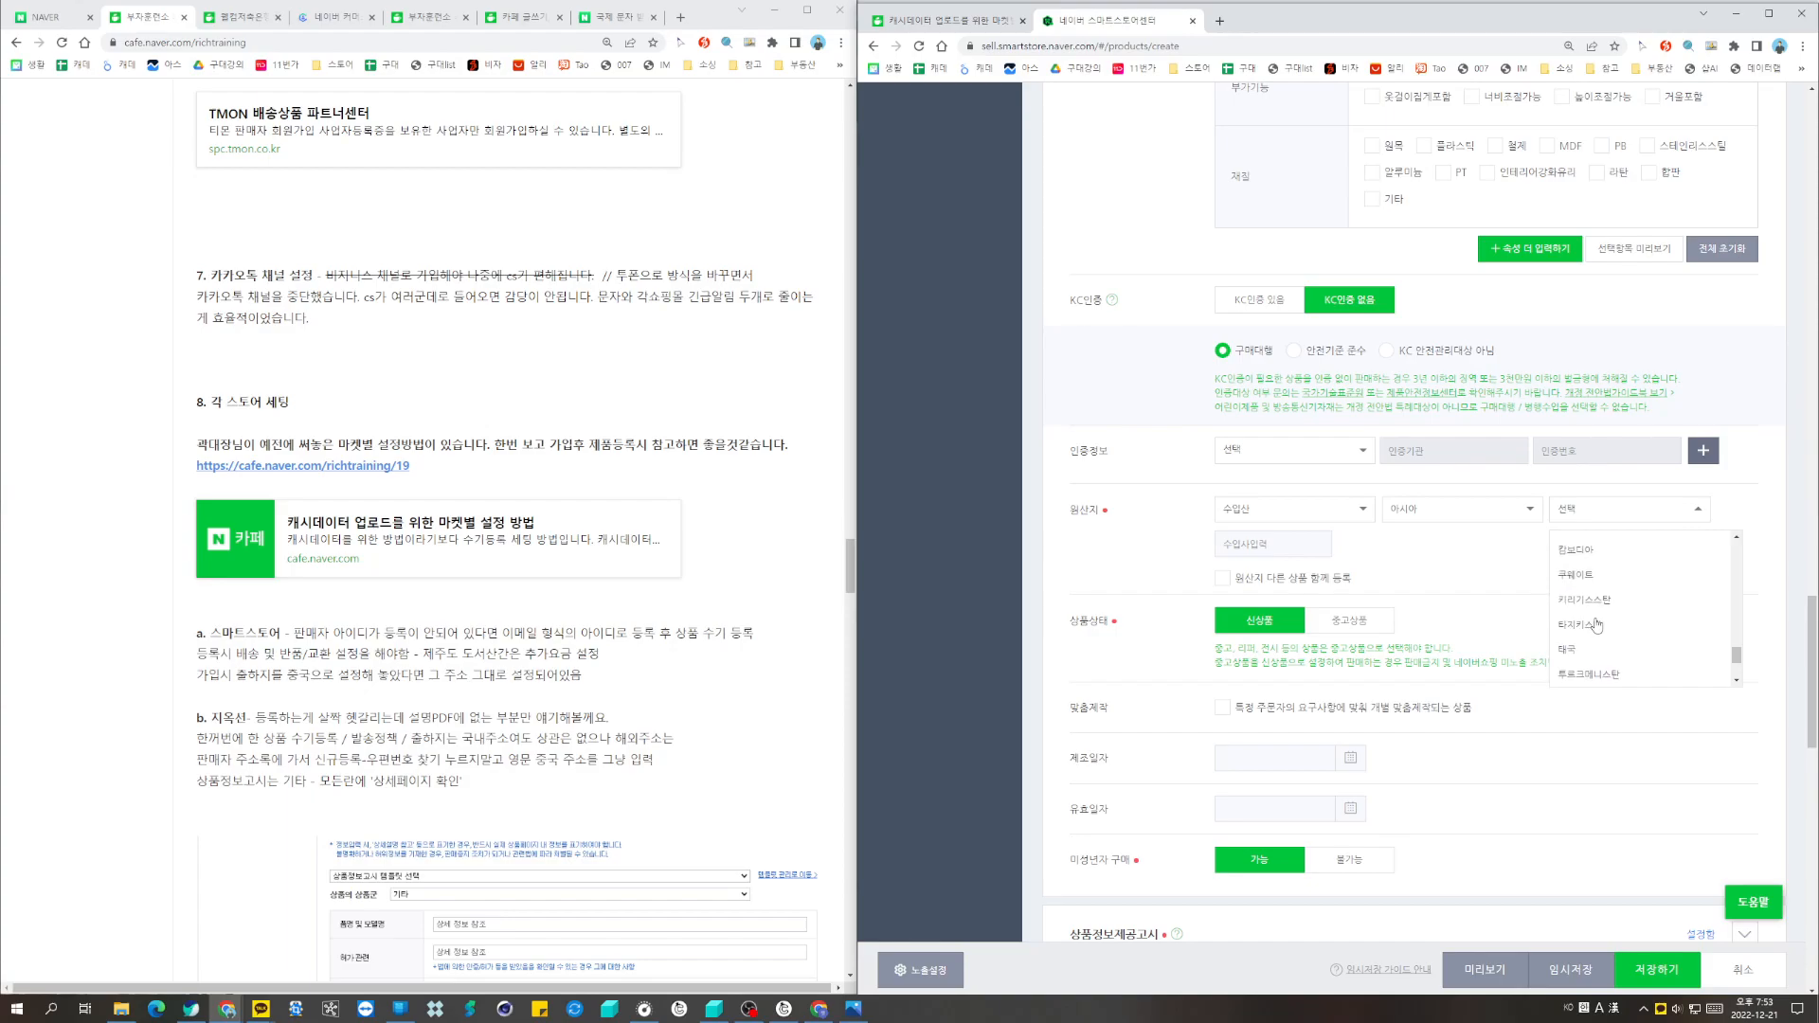
left_click(1596, 616)
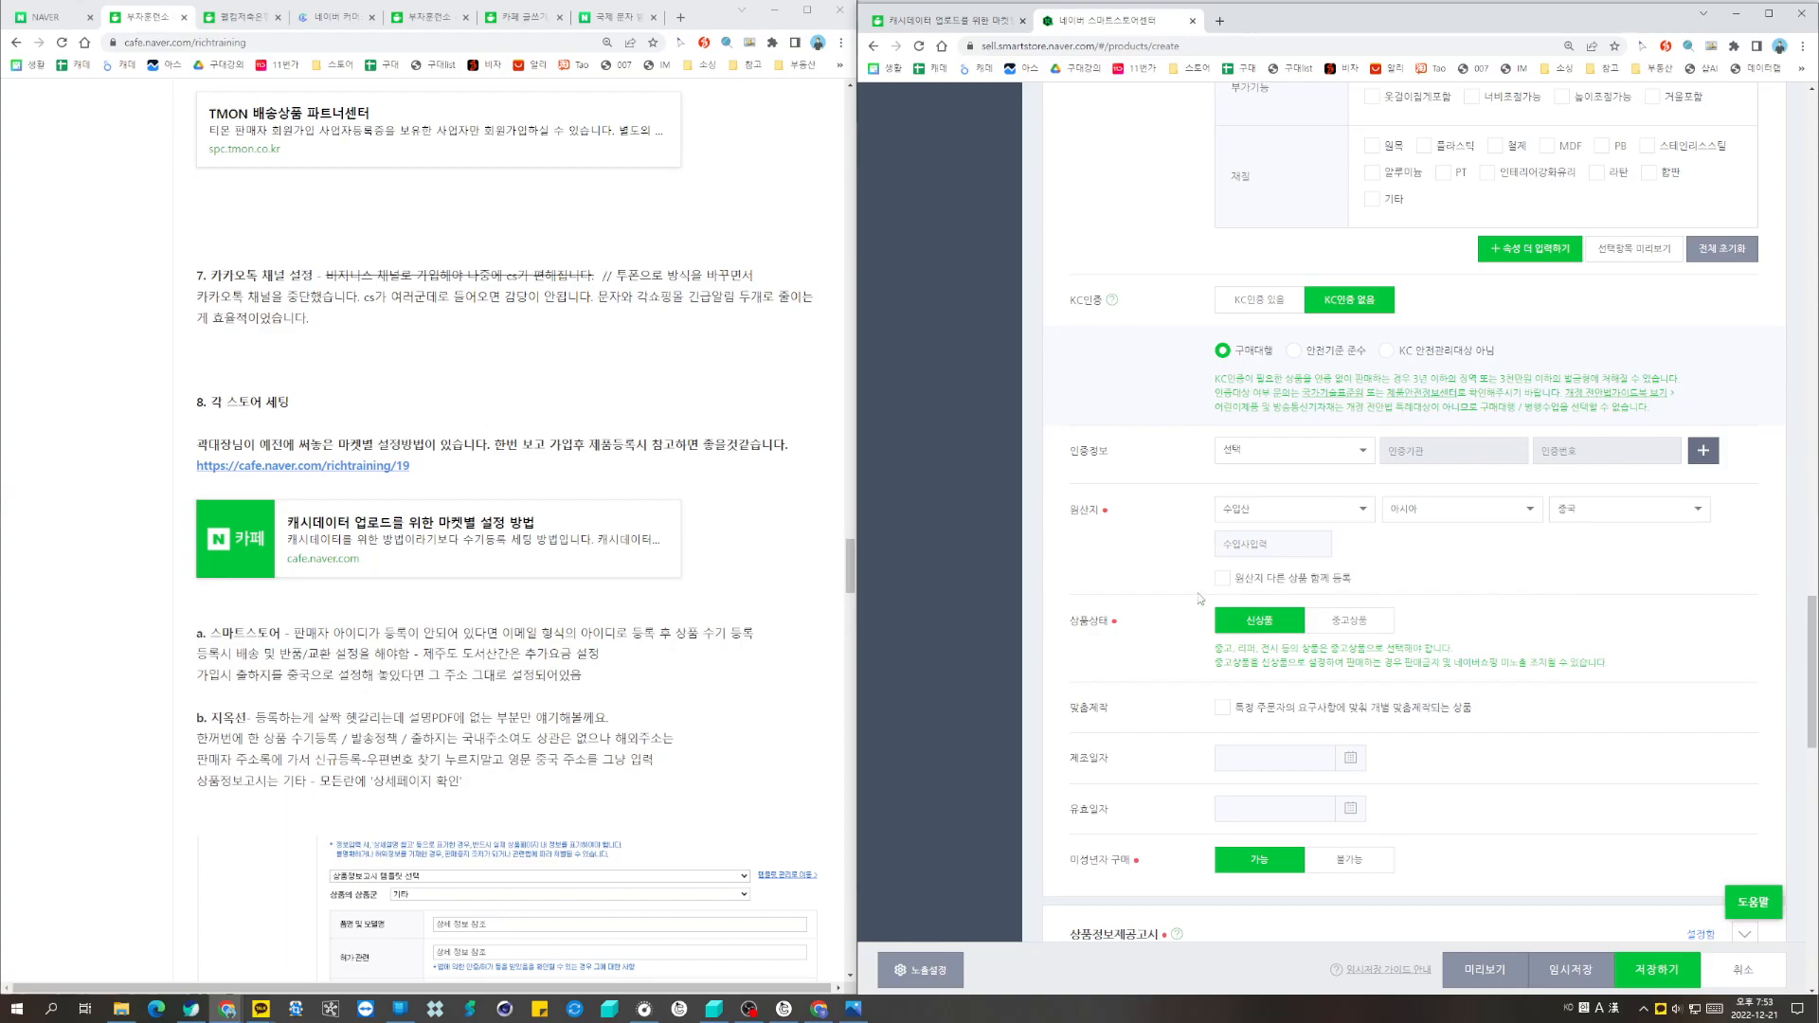
scroll(1146, 573, "down", 3)
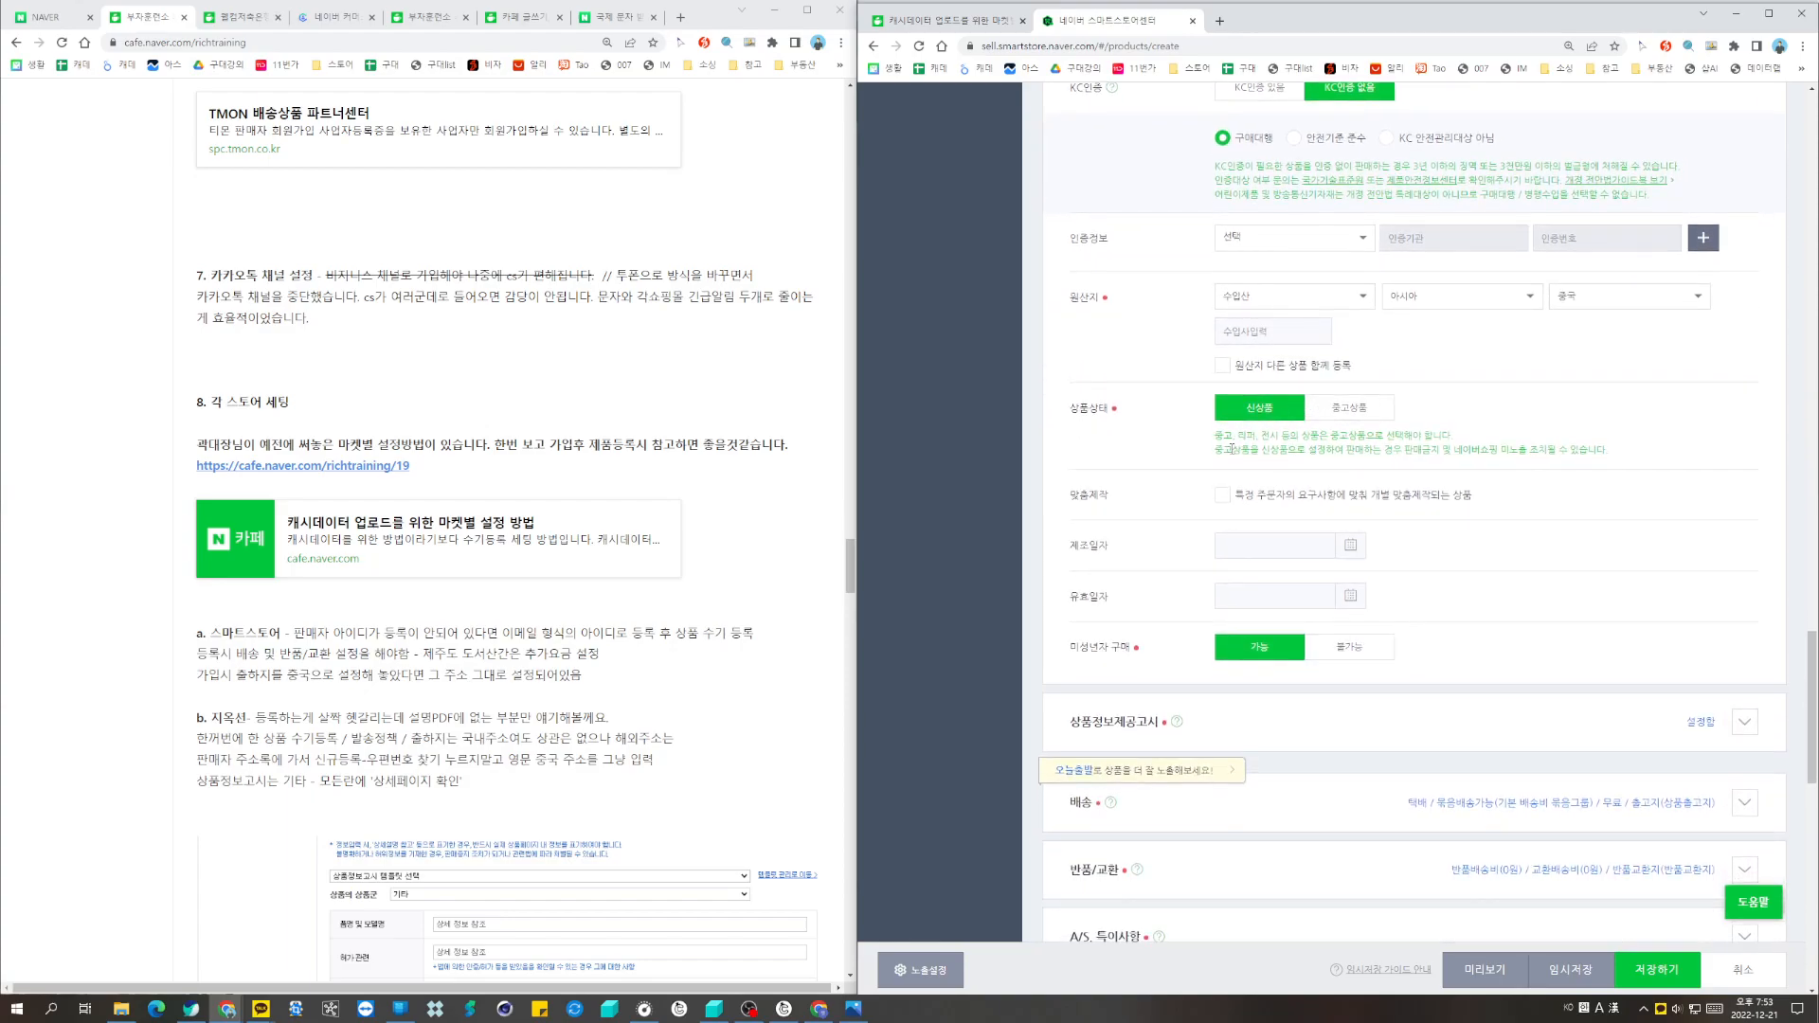
- Set the product information notice to 기타 재화 with every field filled as 상품상세 참조
scroll(1236, 583, "down", 2)
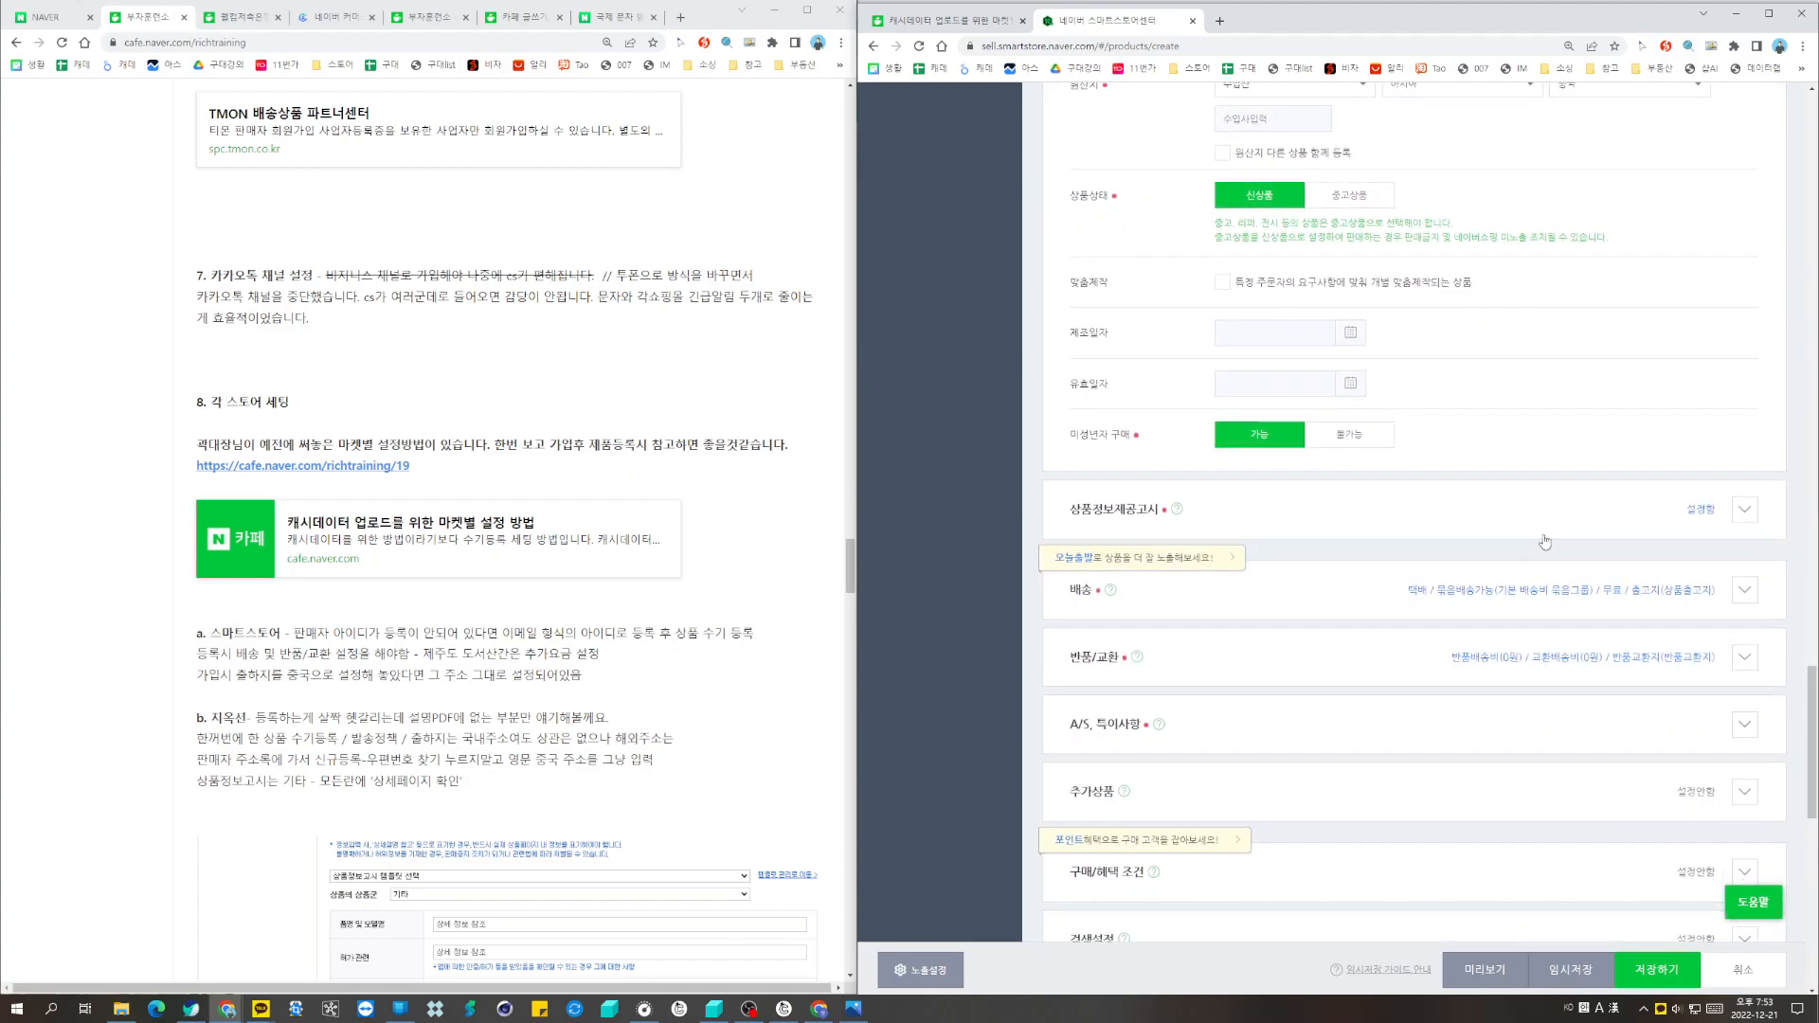
scroll(1280, 662, "down", 2)
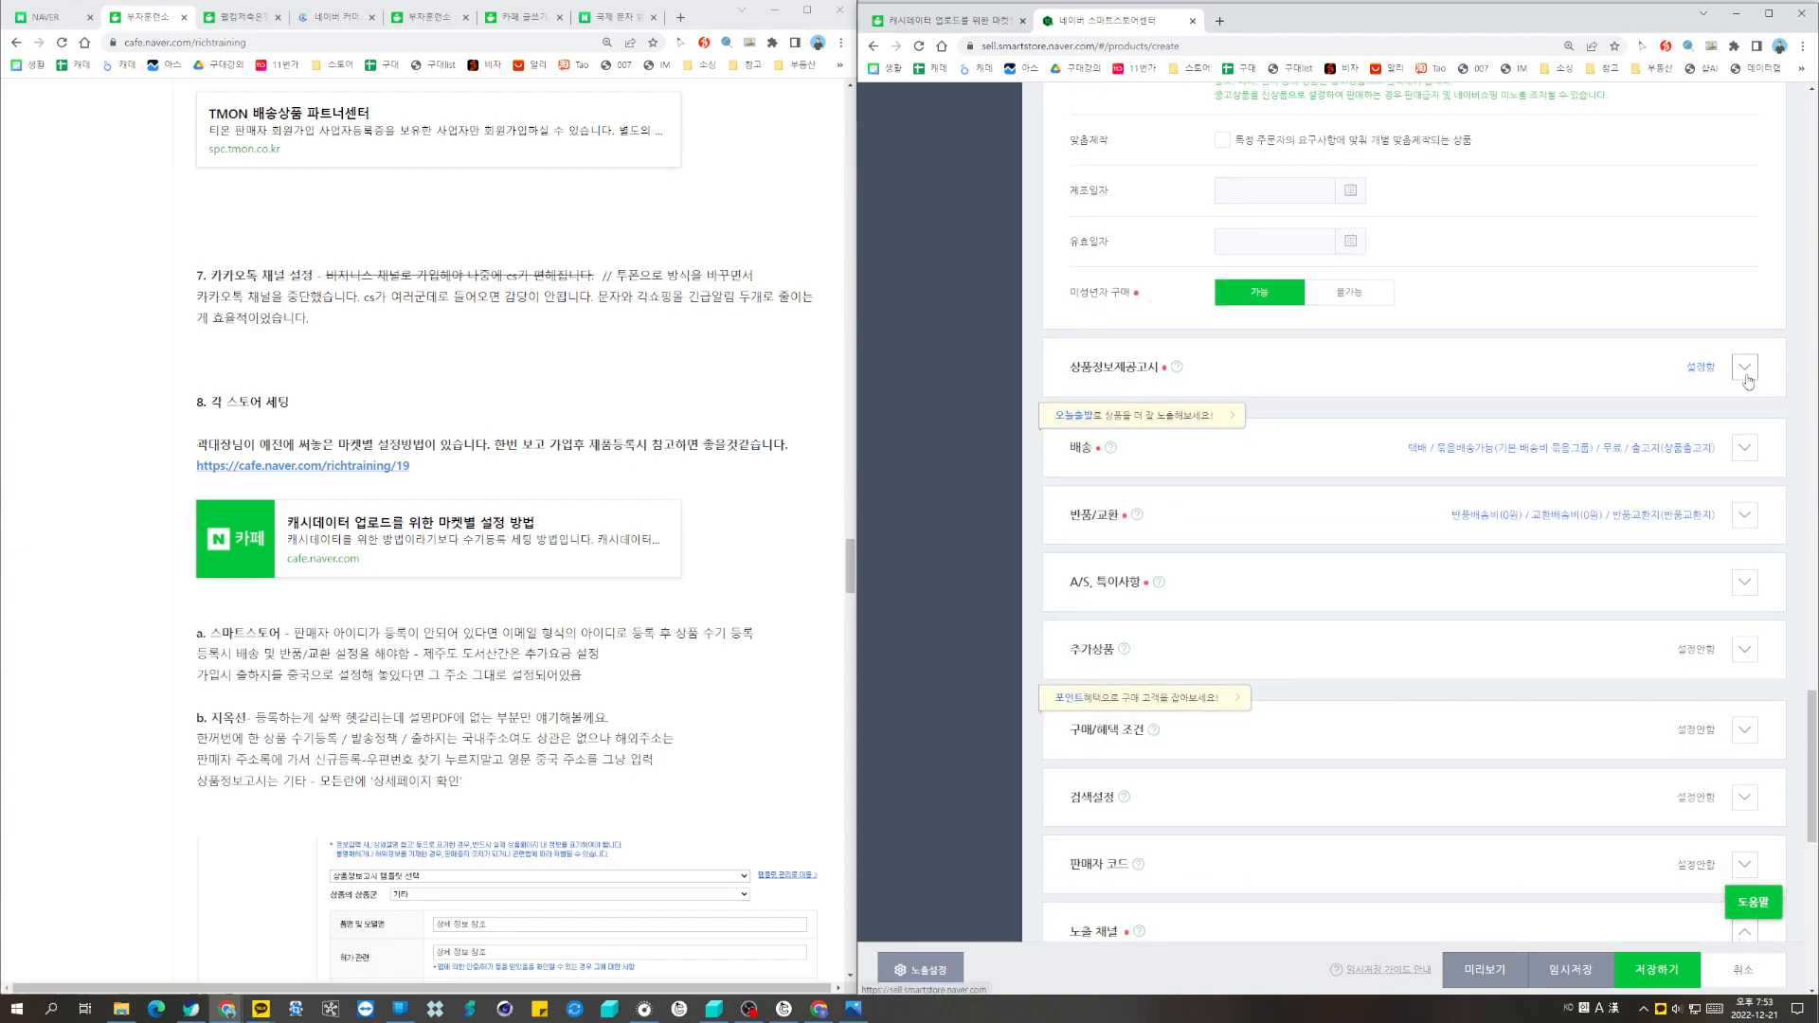
left_click(1746, 377)
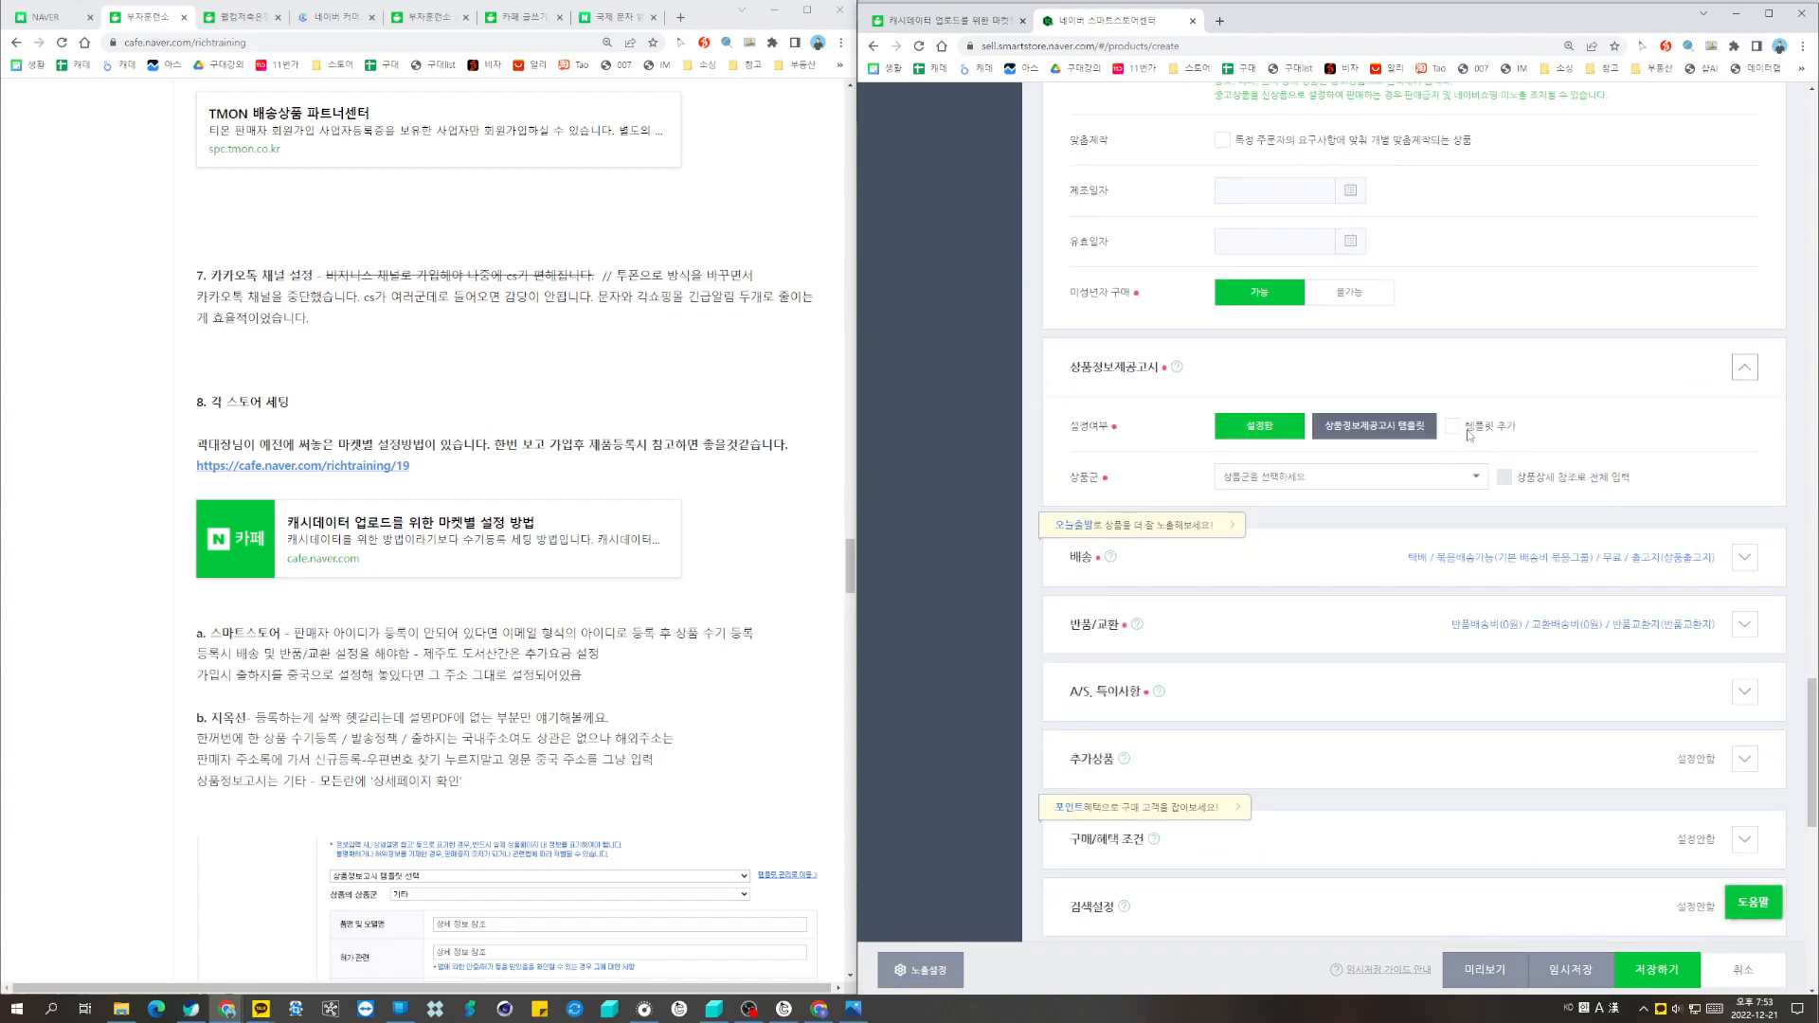
left_click(1364, 478)
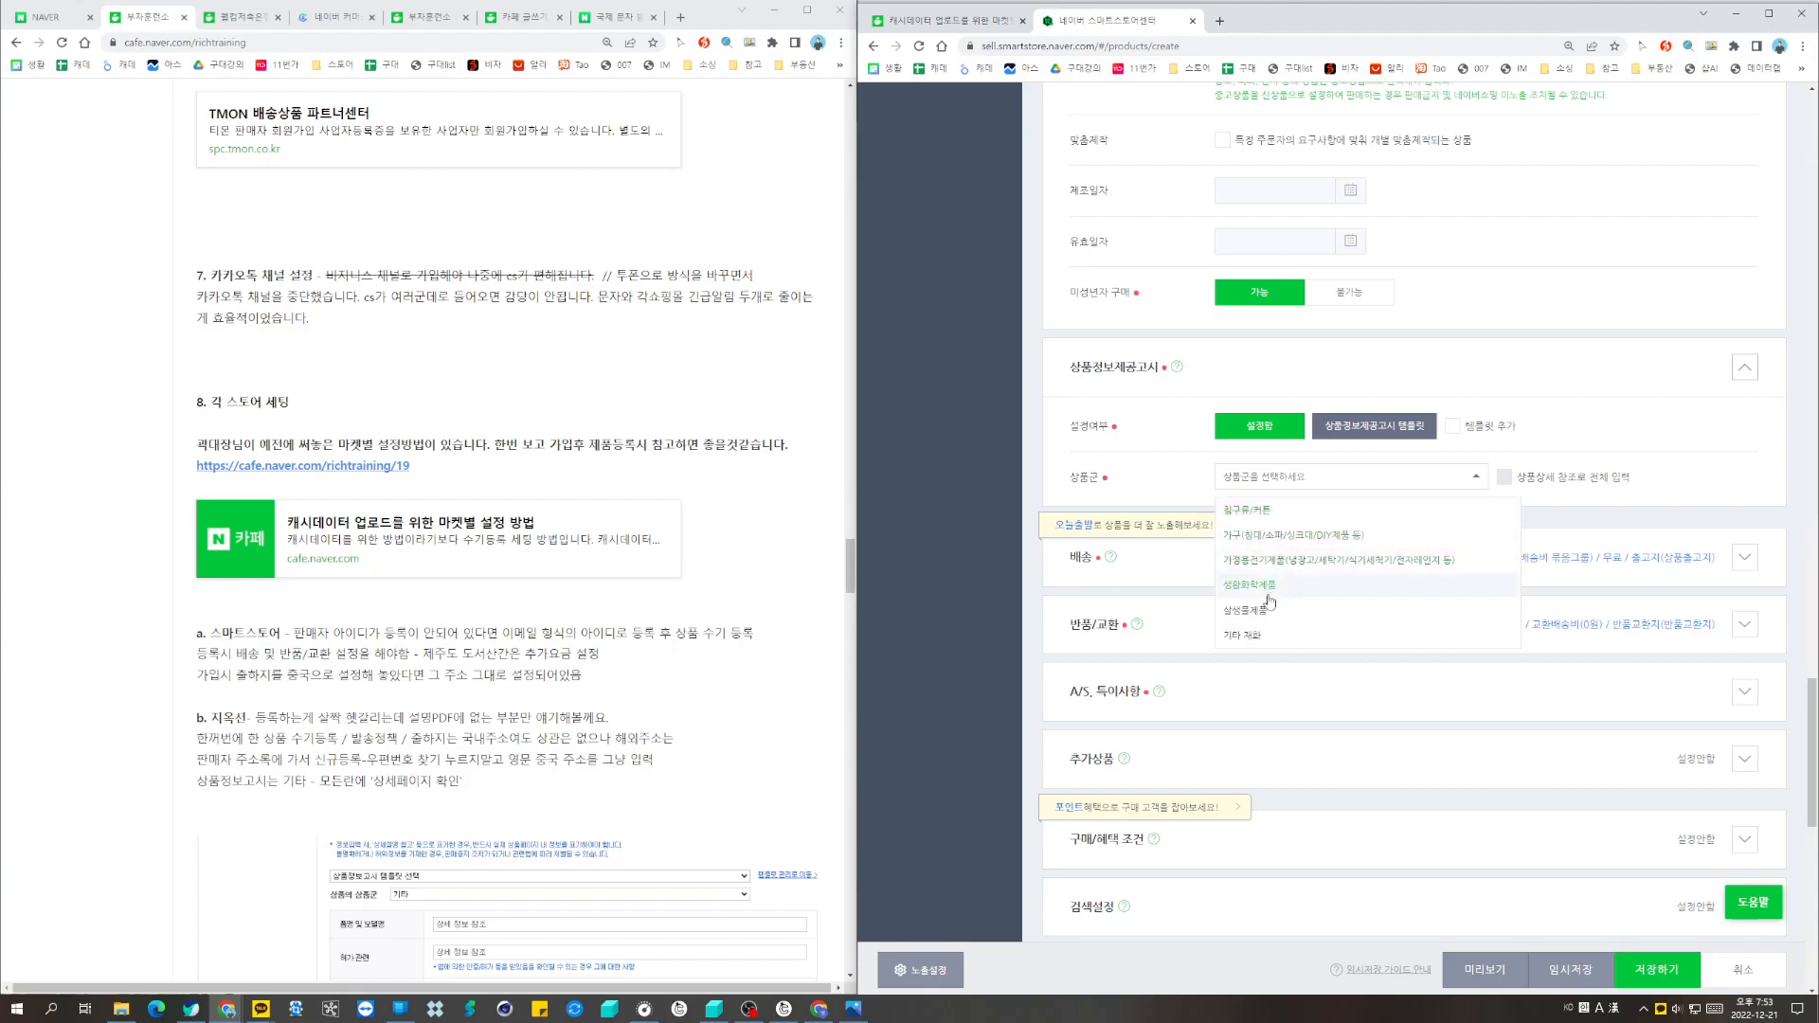
left_click(1242, 635)
left_click(1504, 478)
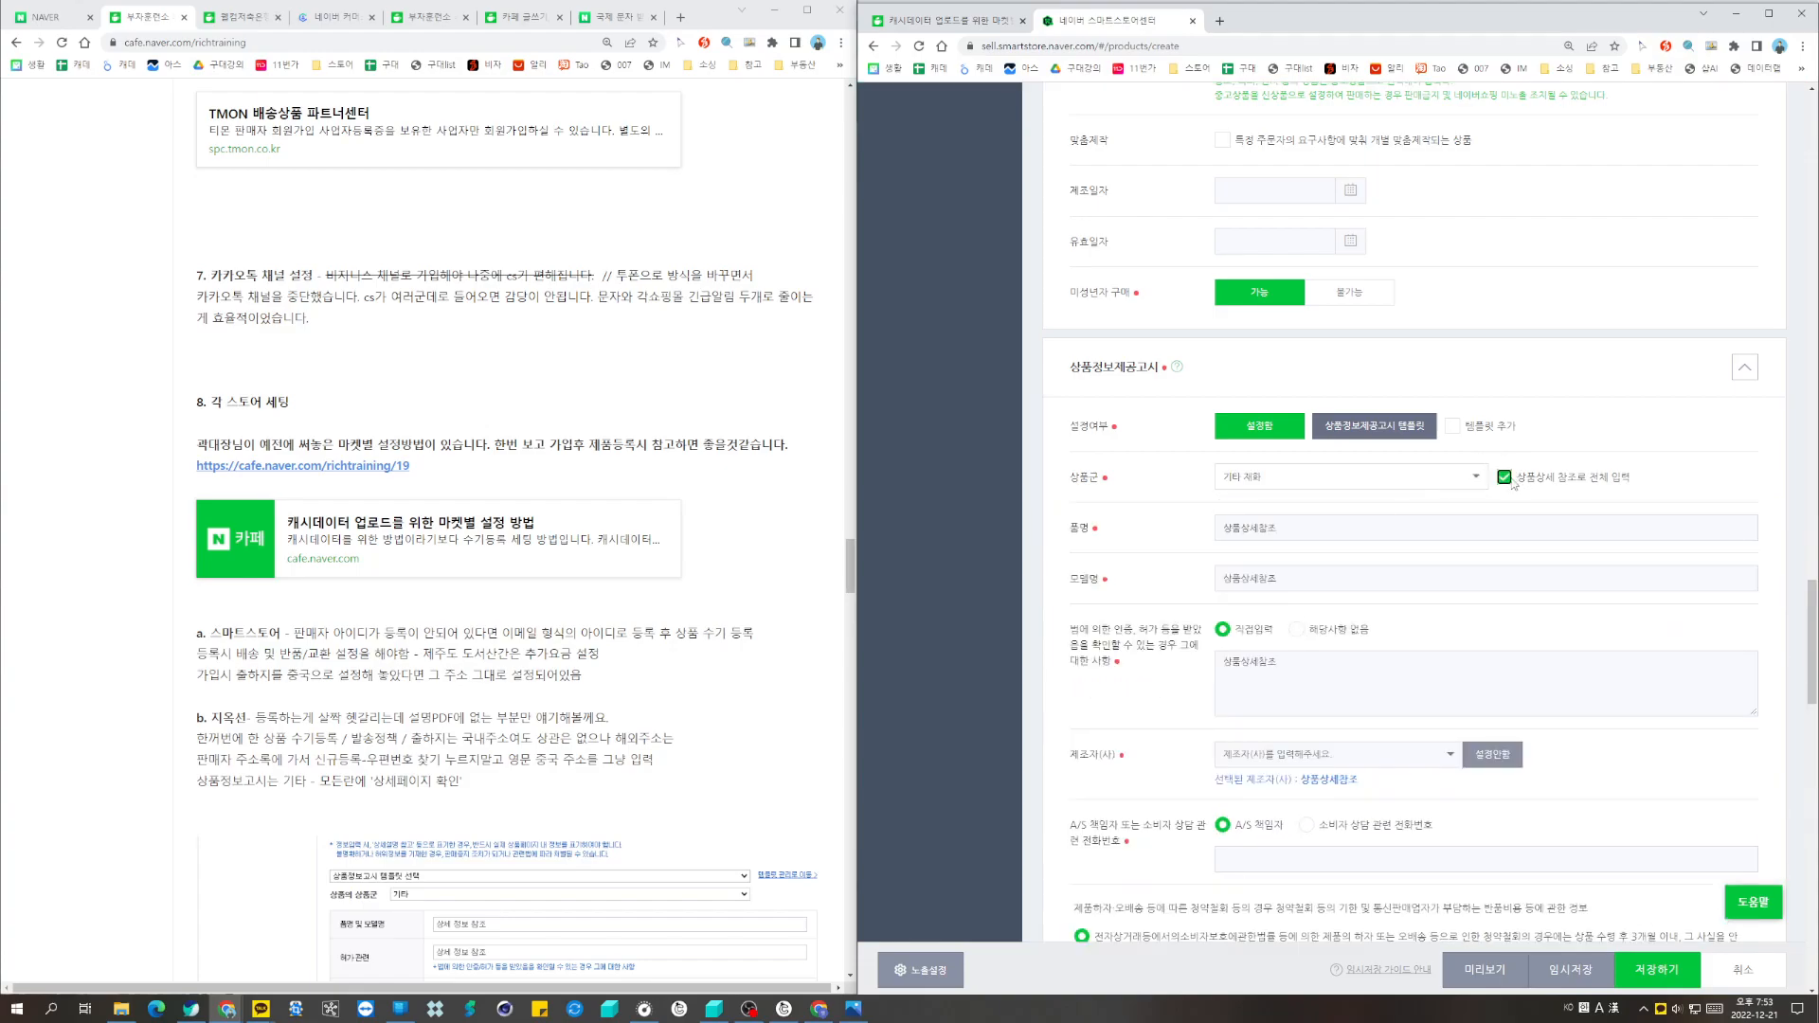
- Choose a consumer-consultation phone number for A/S and enter the store's phone number
scroll(1230, 569, "down", 2)
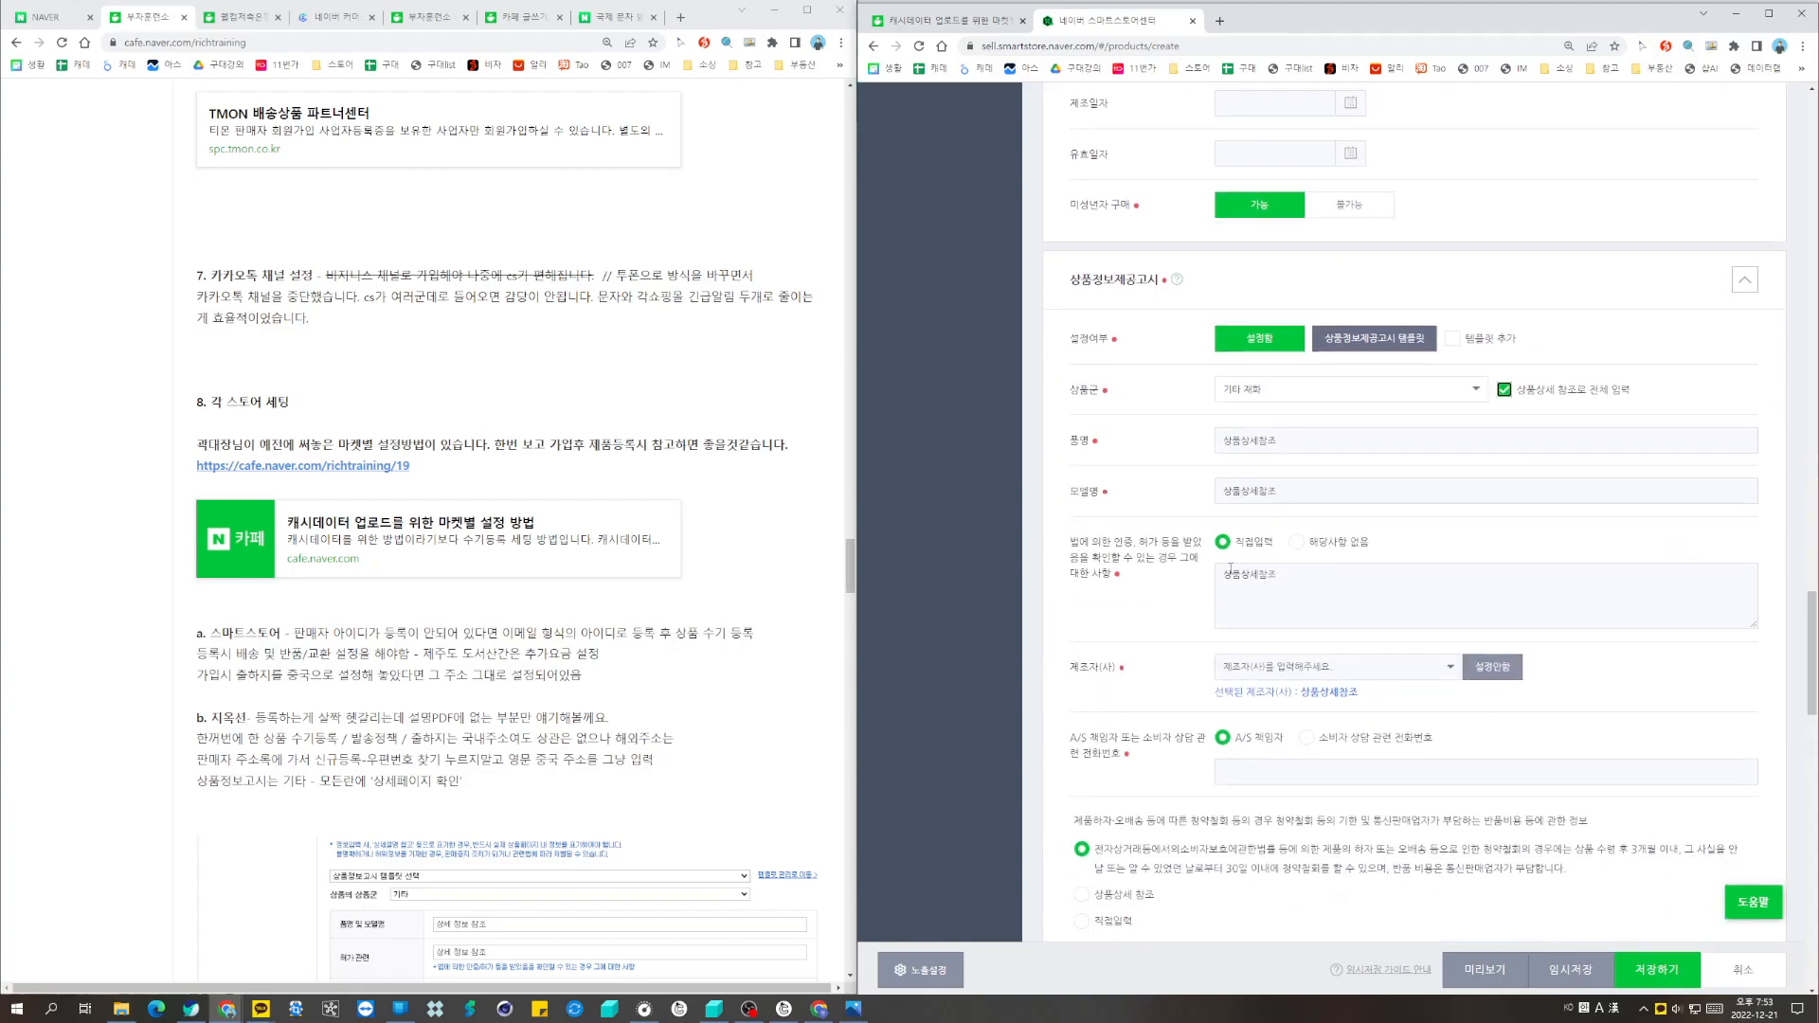
left_click(1278, 611)
left_click(1369, 645)
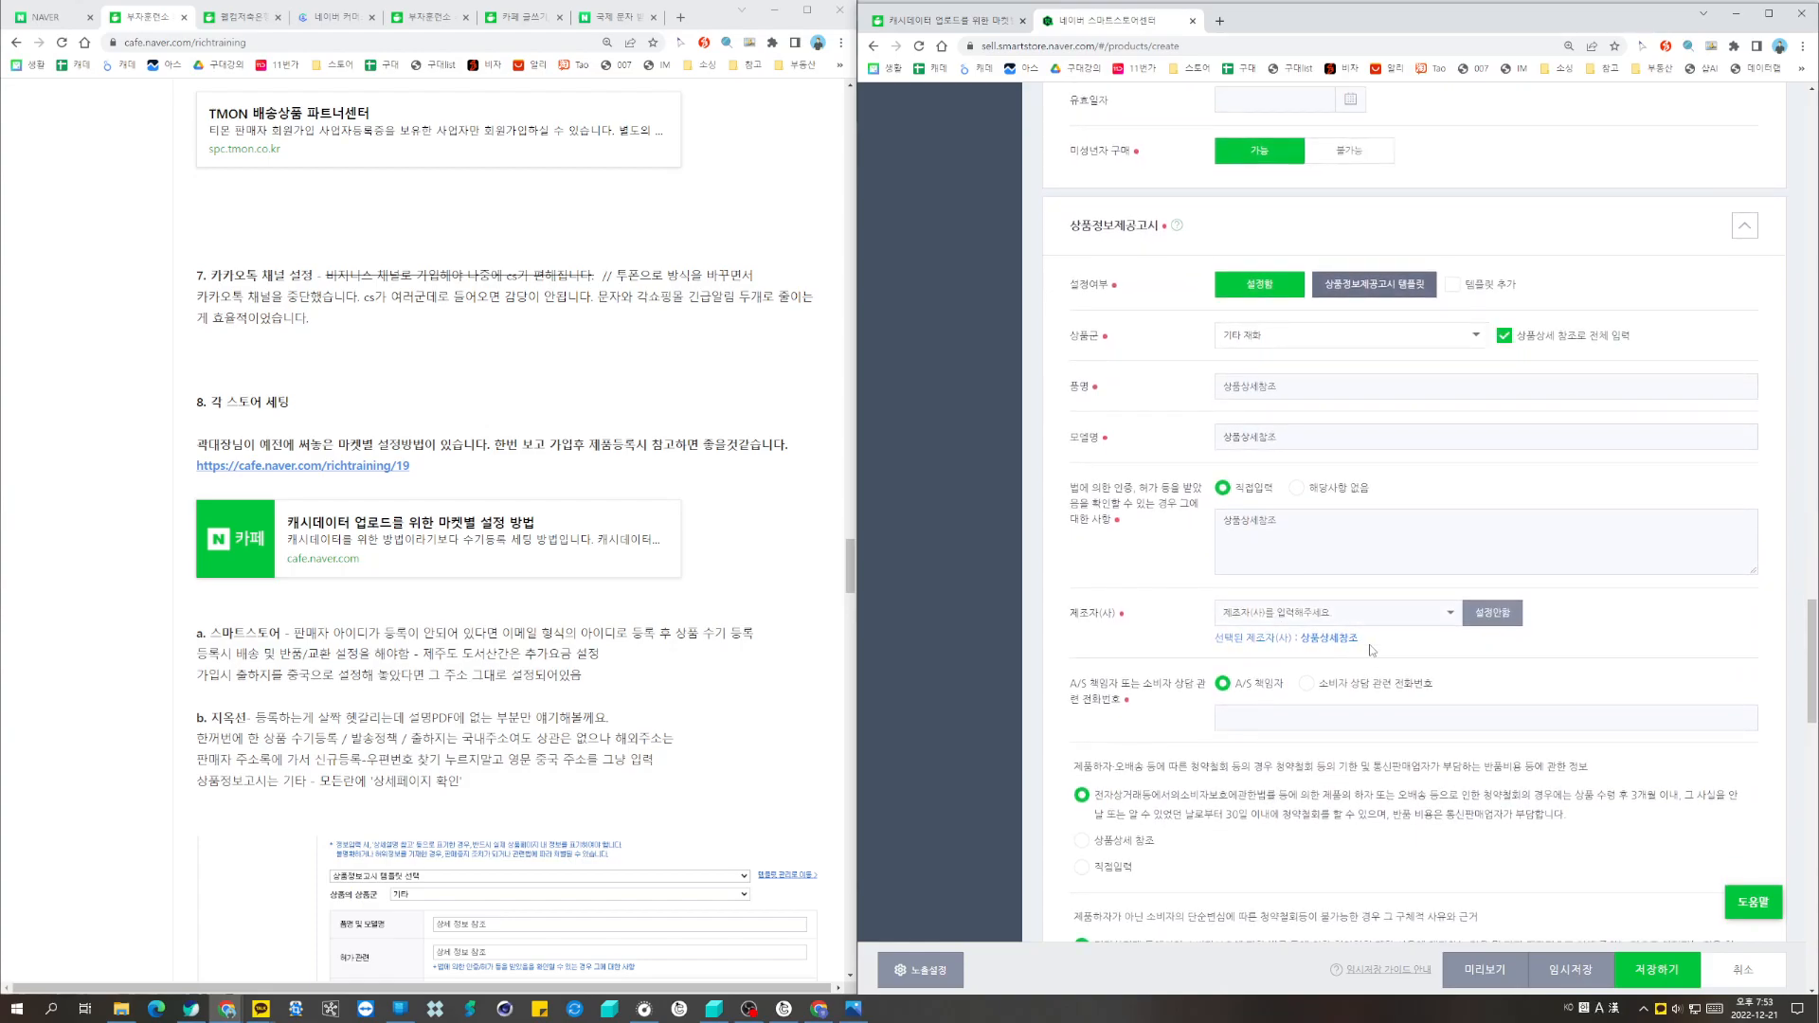
left_click(1307, 684)
left_click(1258, 708)
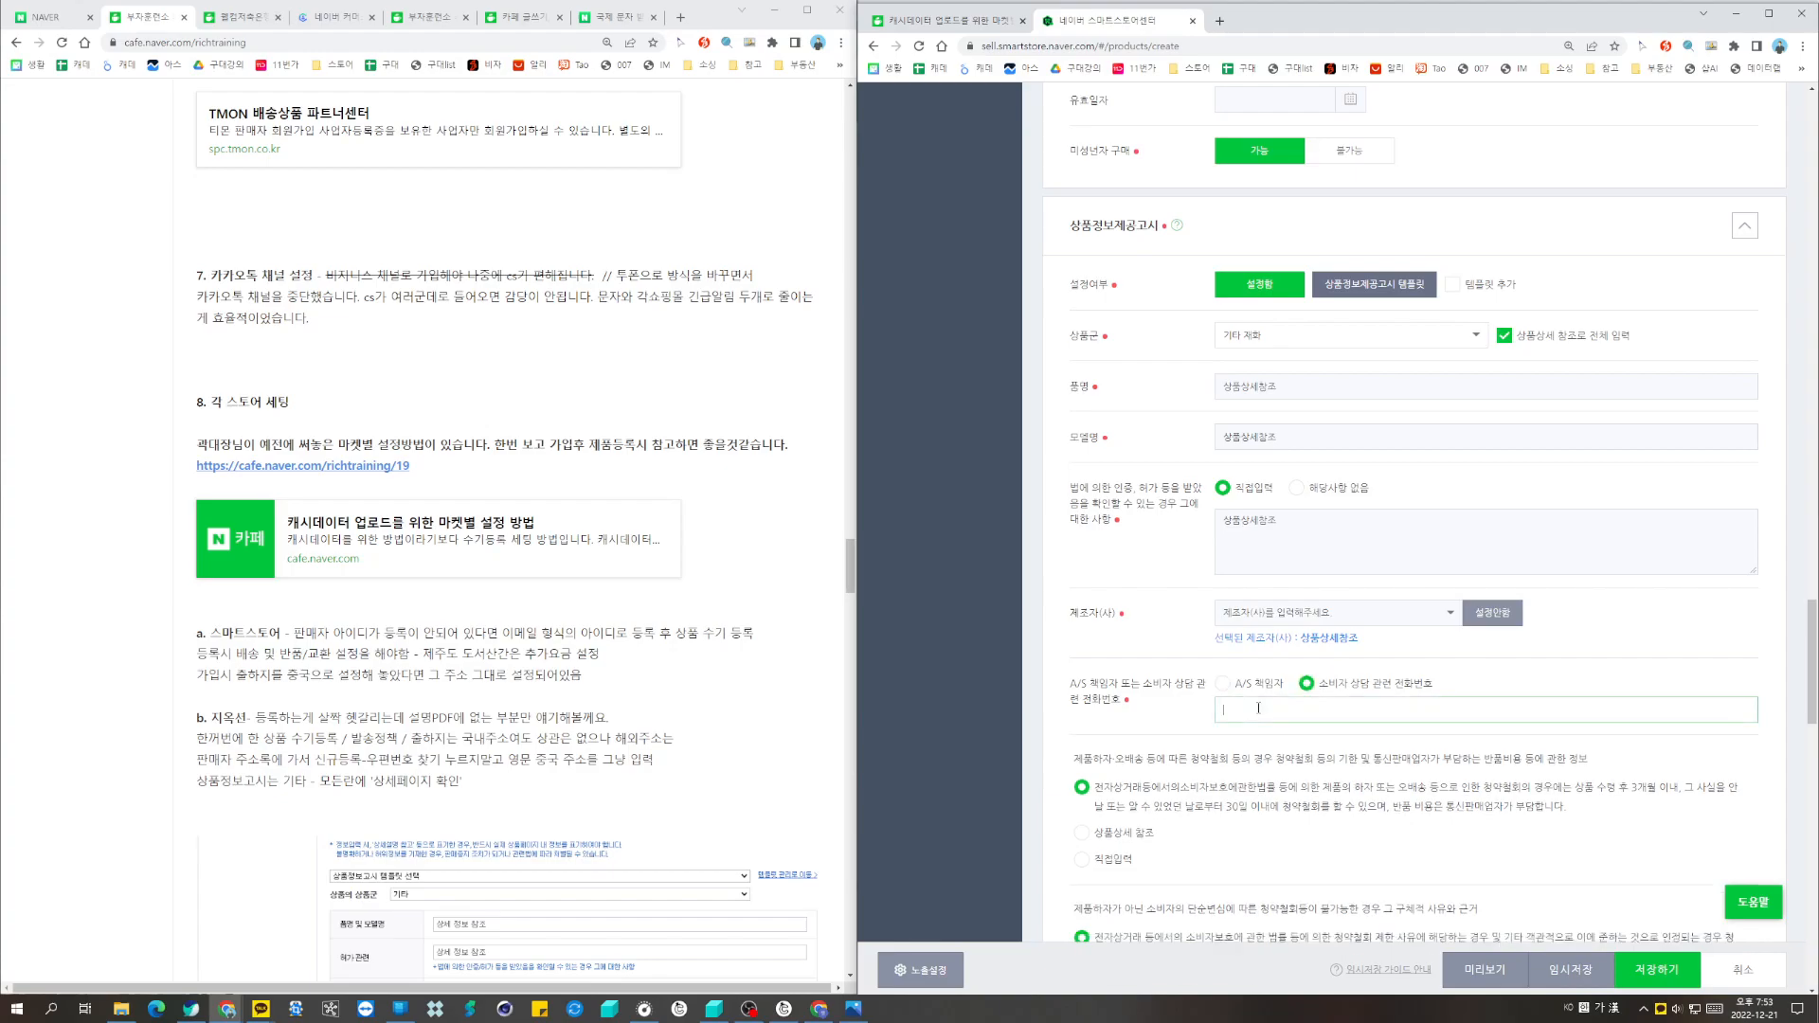
type("0140")
- Try direct entry for the first refund clause, then revert it to the default
scroll(1170, 515, "down", 4)
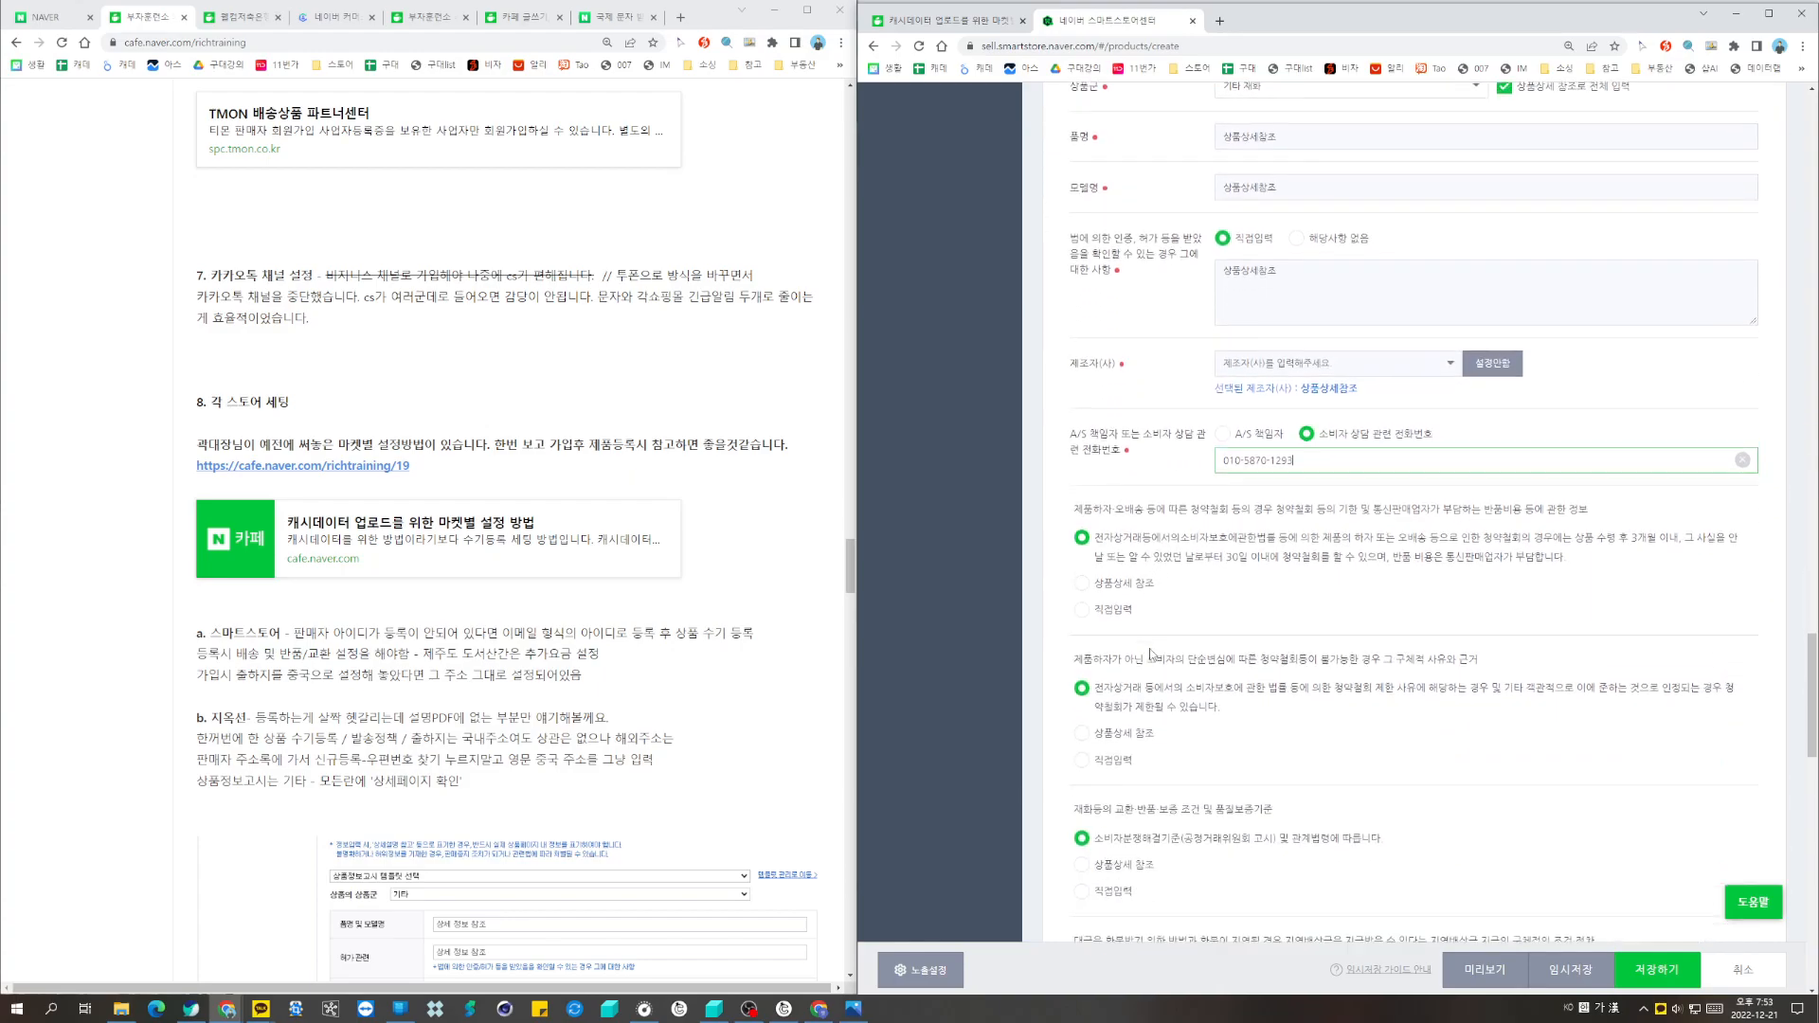
left_click_drag(1317, 293, 1148, 293)
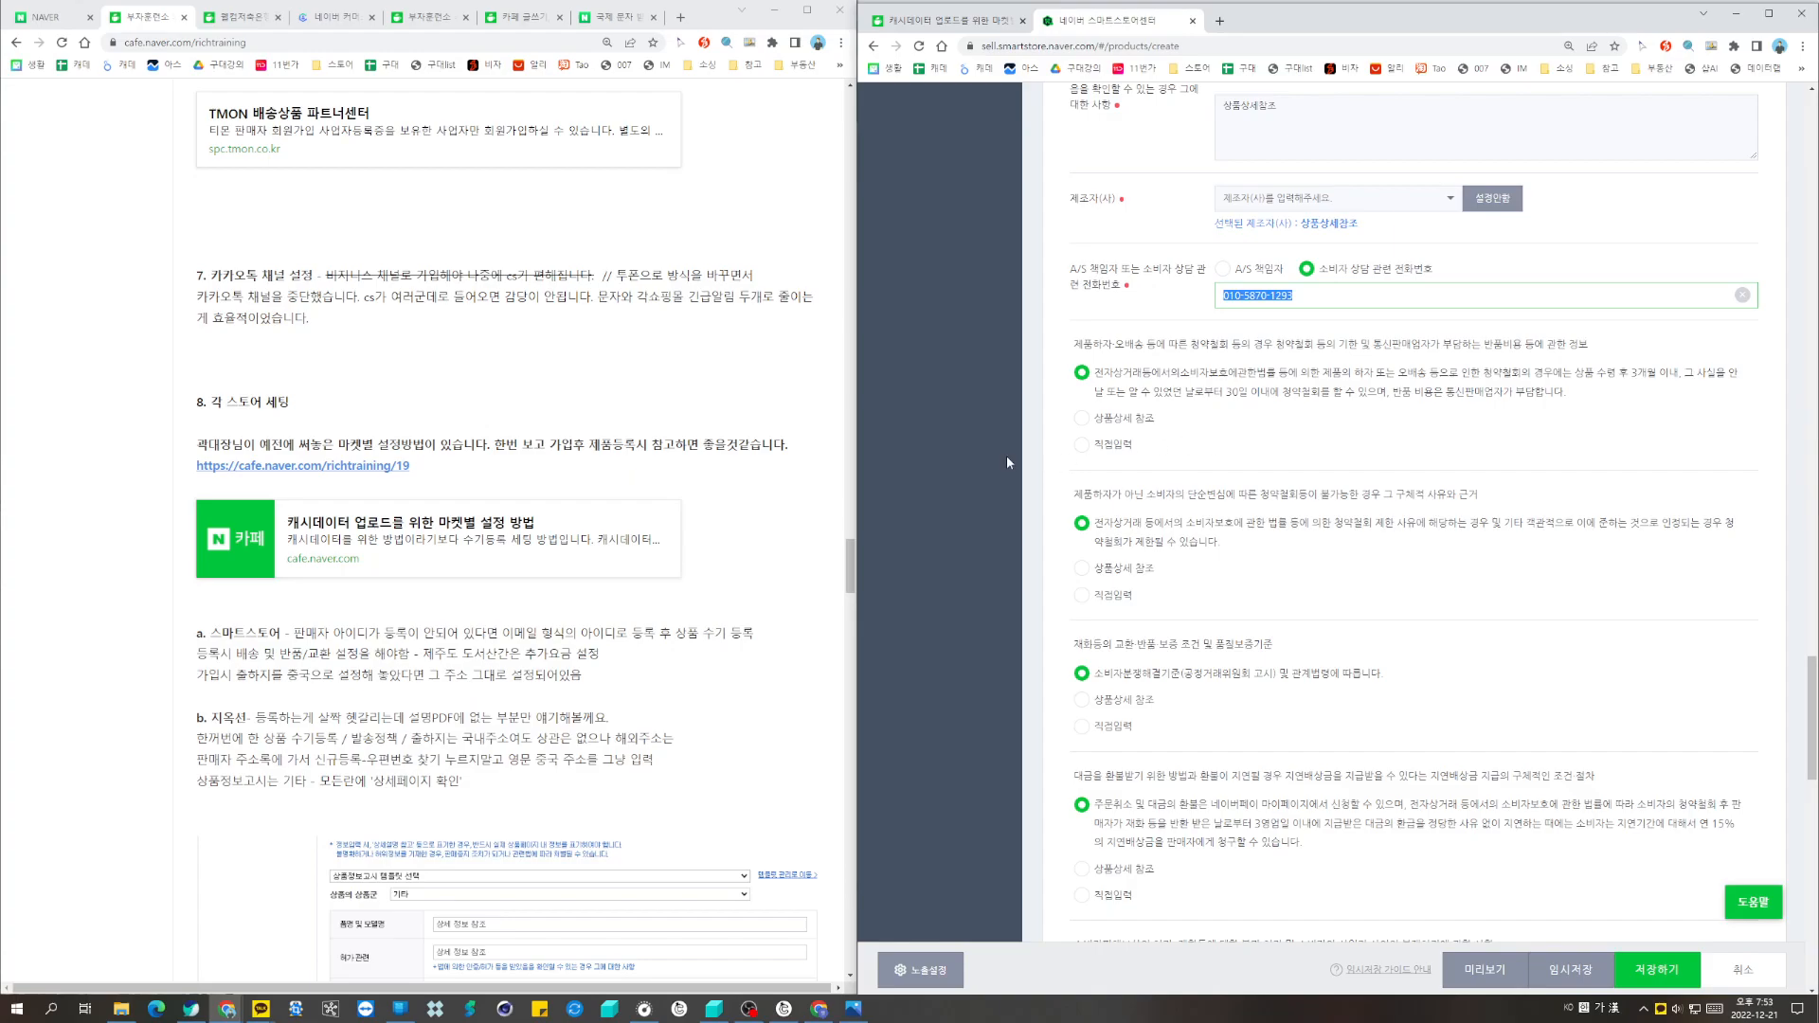
left_click(1081, 445)
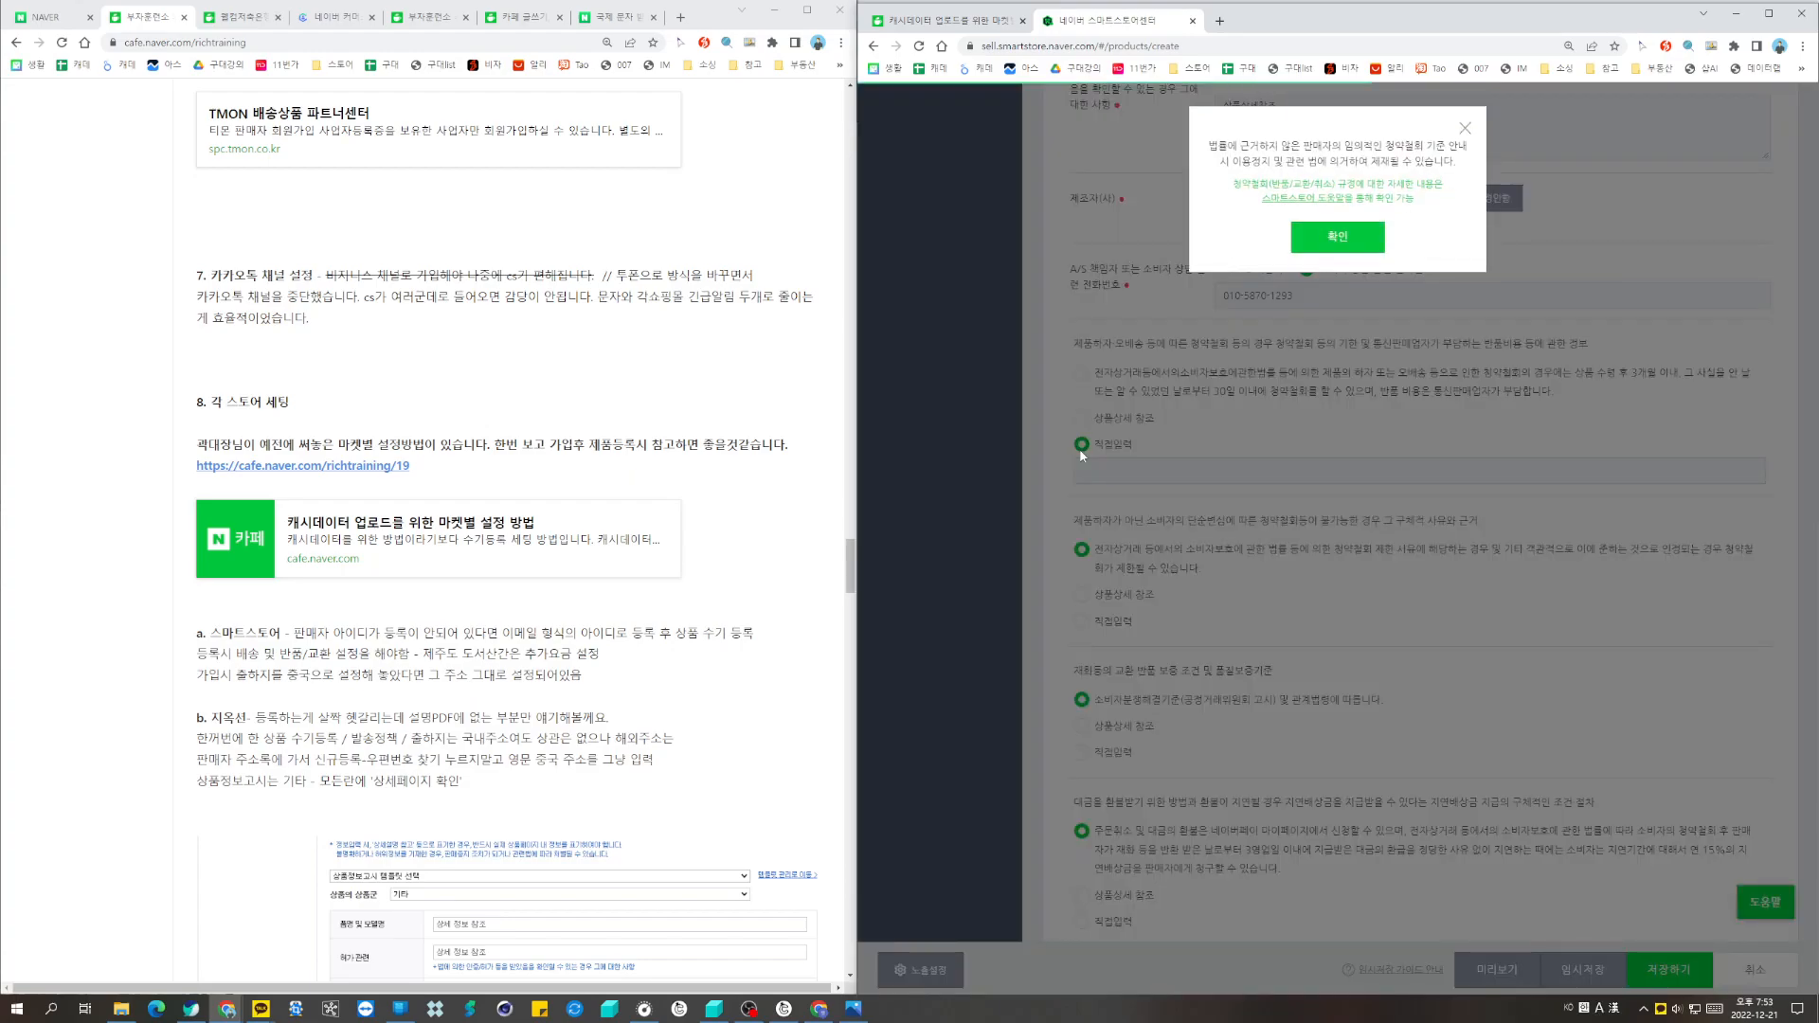
left_click(1464, 128)
left_click(1081, 373)
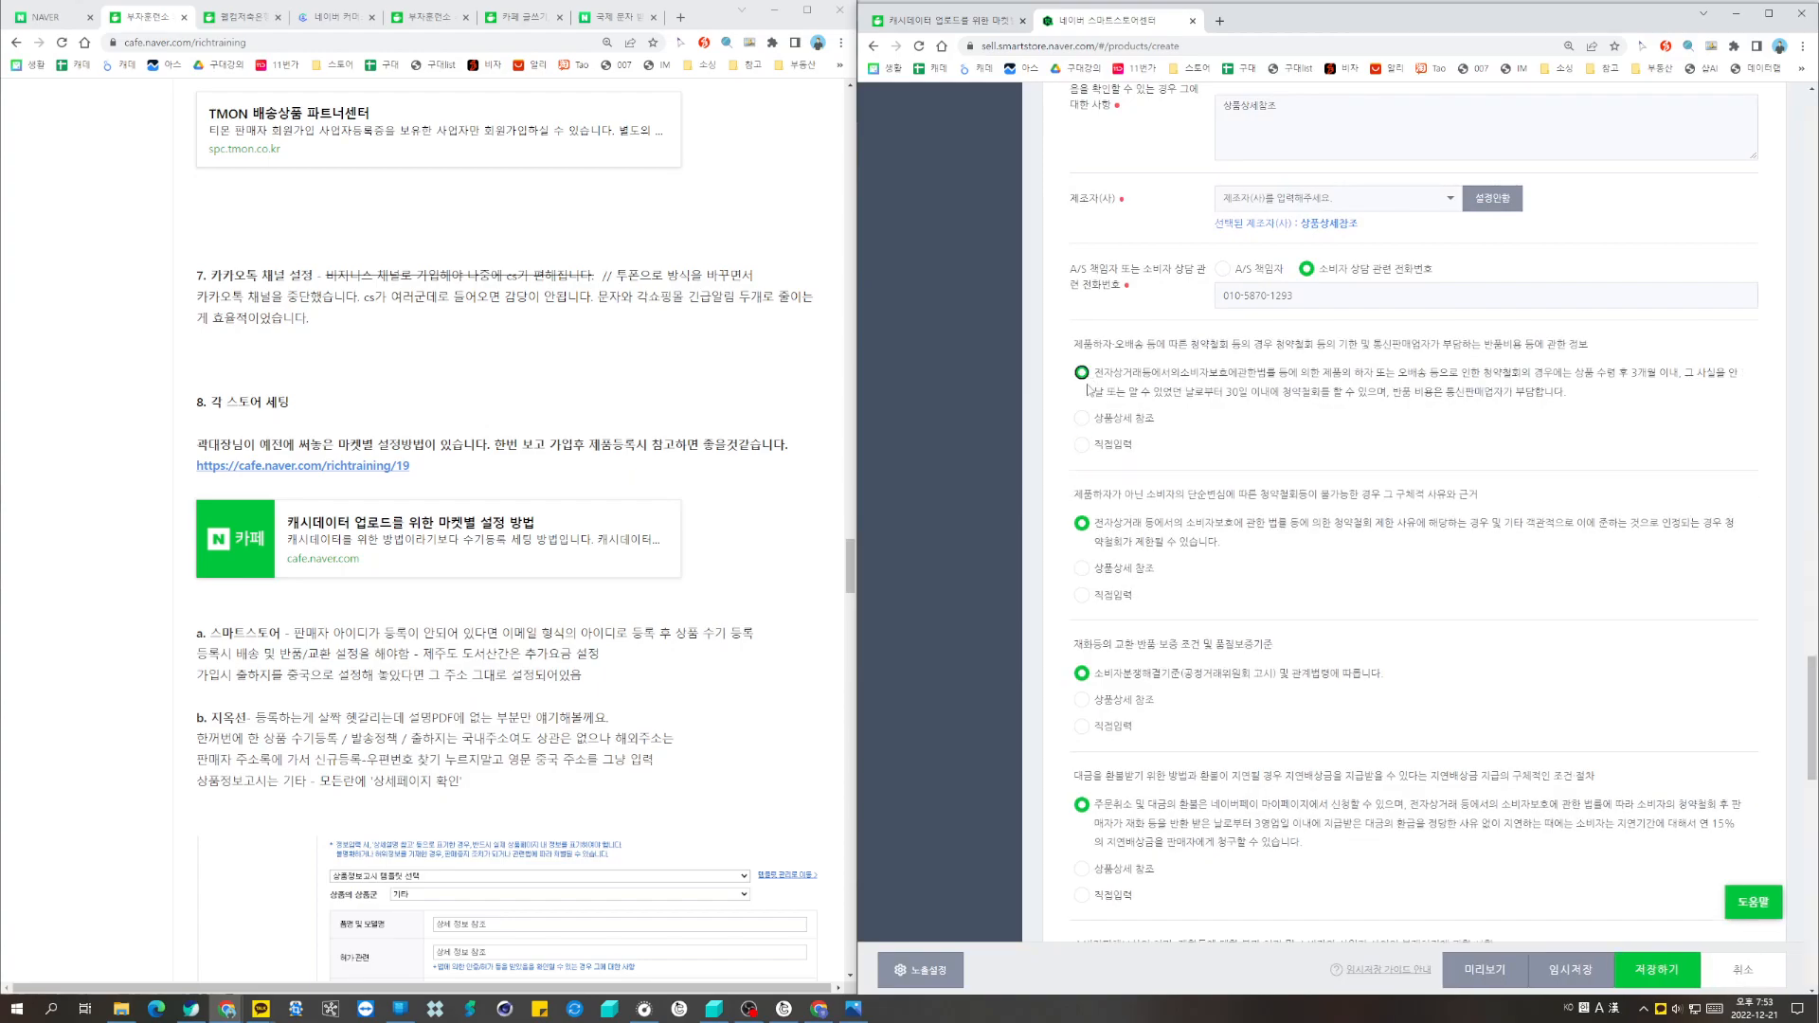
scroll(1088, 651, "down", 4)
scroll(1088, 650, "down", 3)
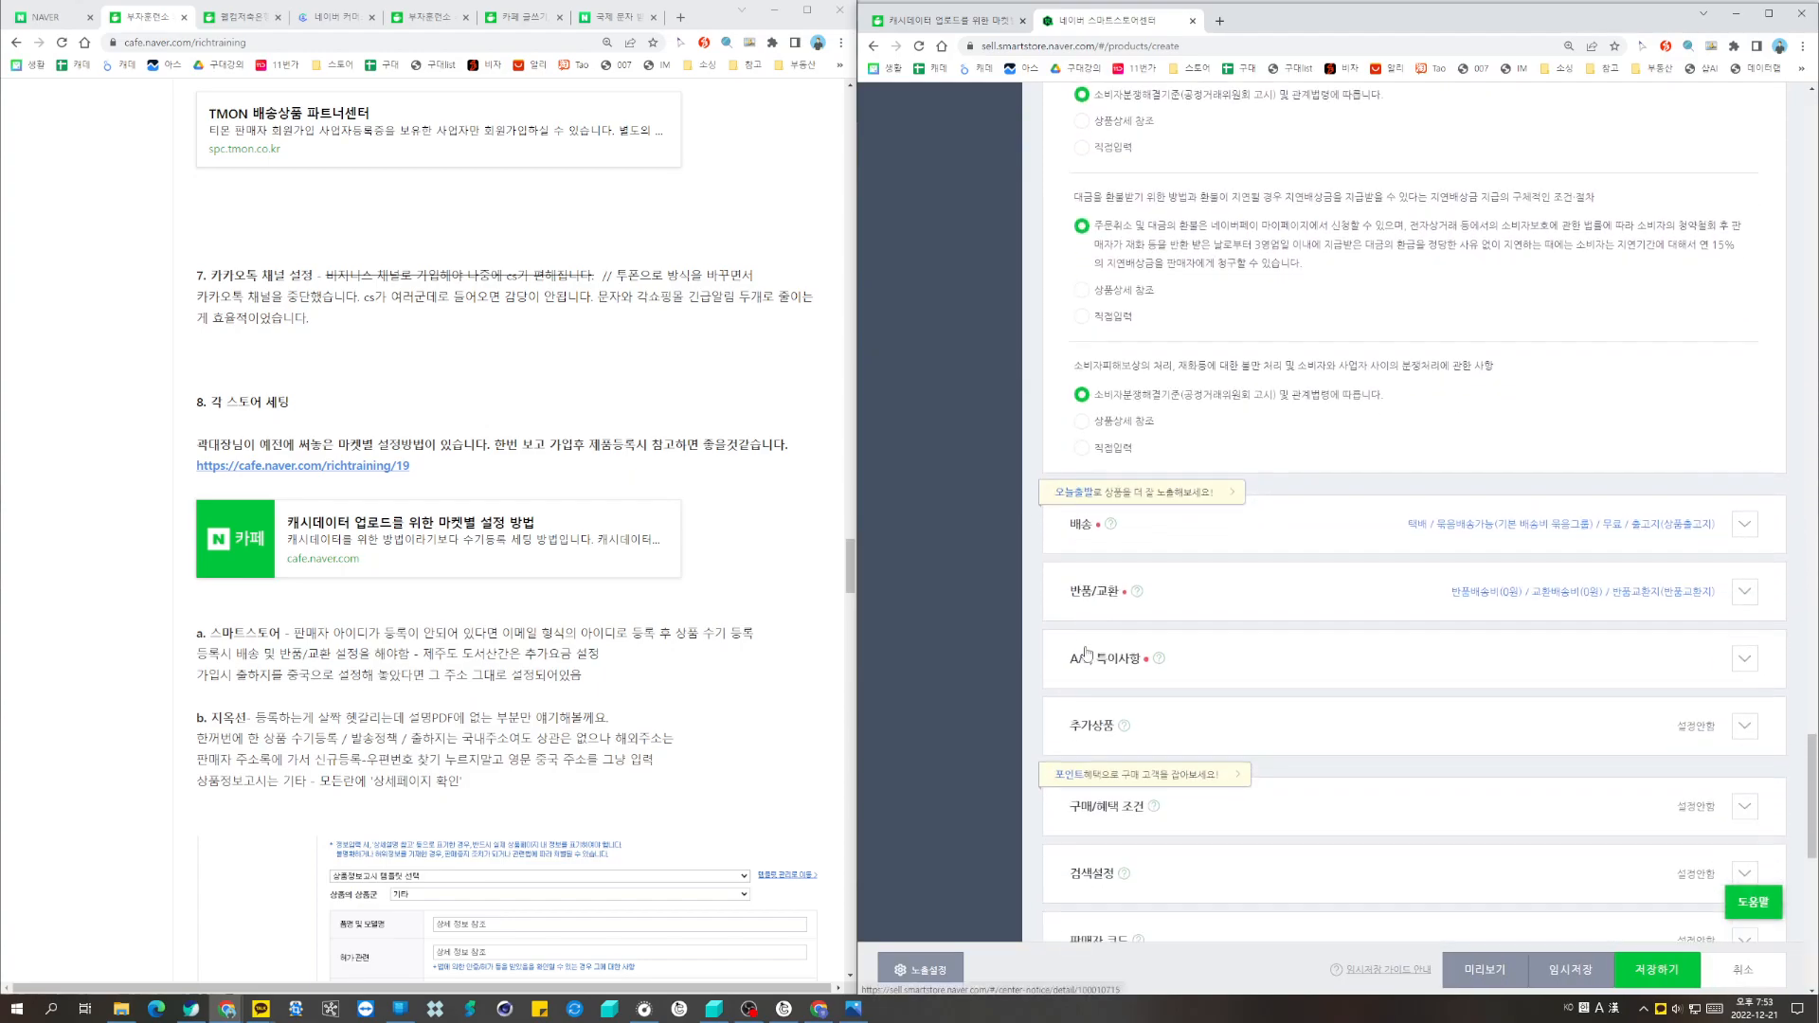
- Set the courier to 우체국택배 and make bundled shipping 불가(개별계산)
left_click(1740, 464)
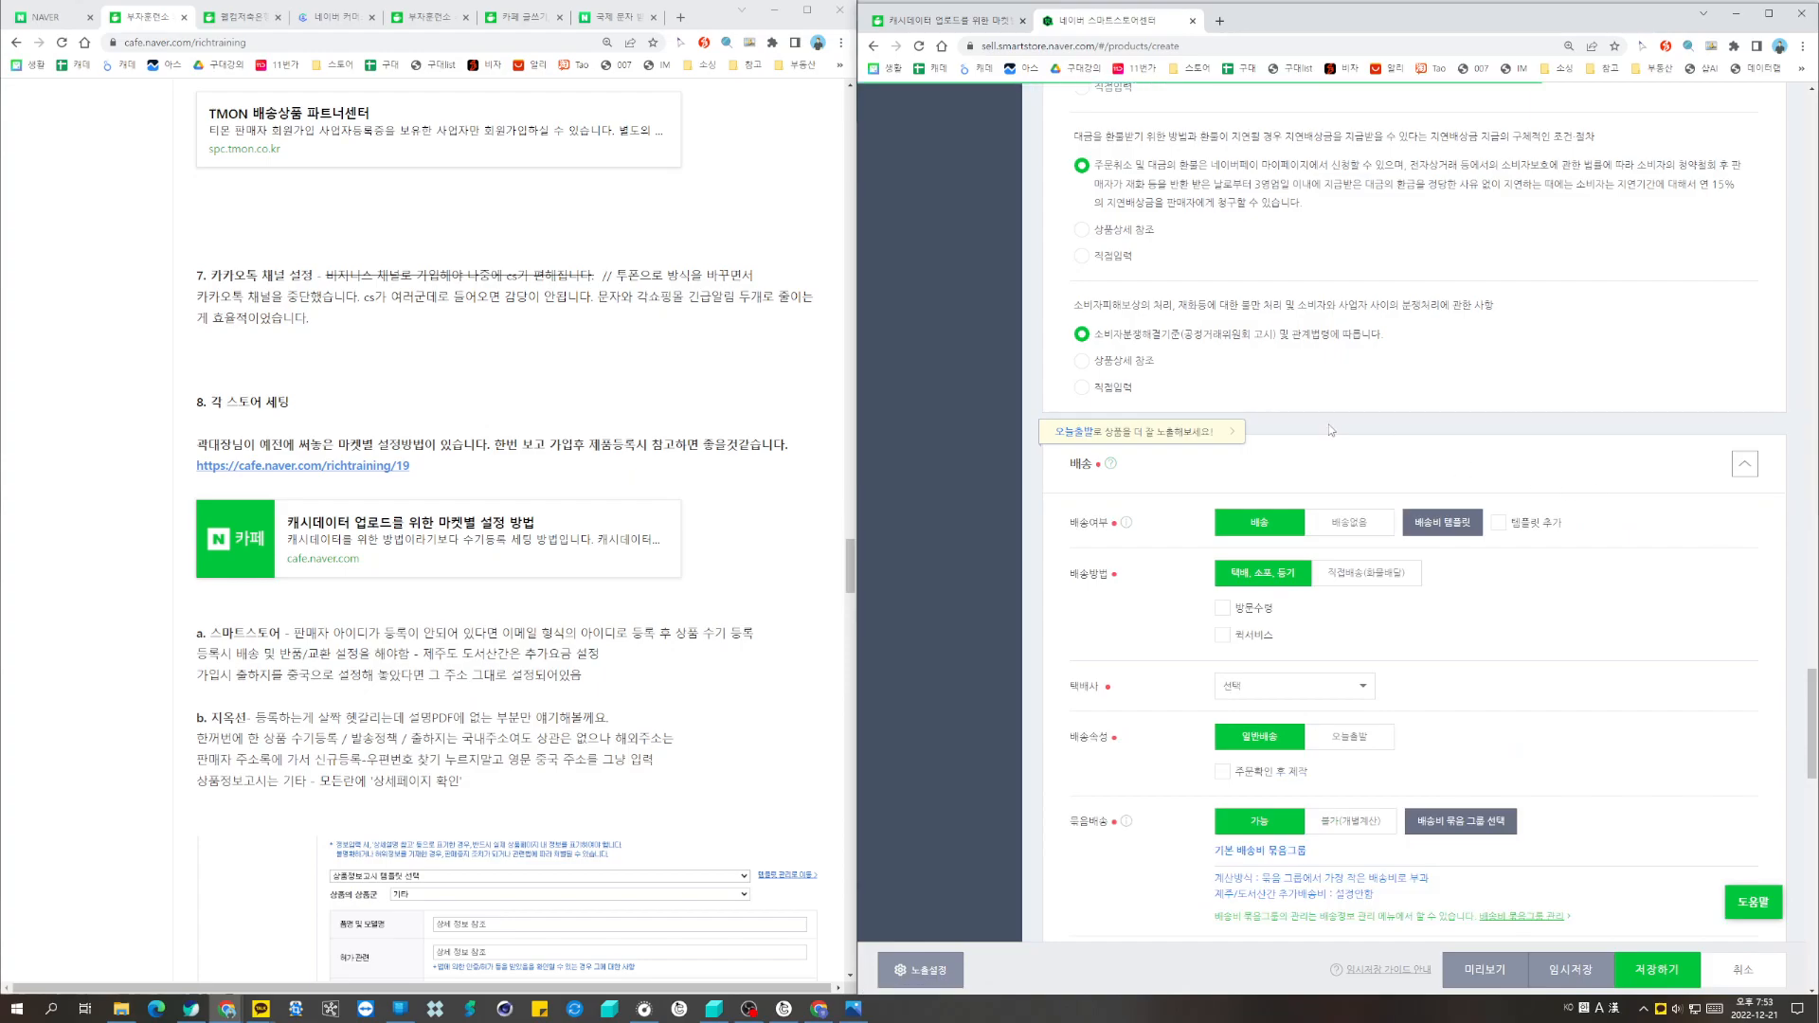
scroll(1316, 528, "down", 1)
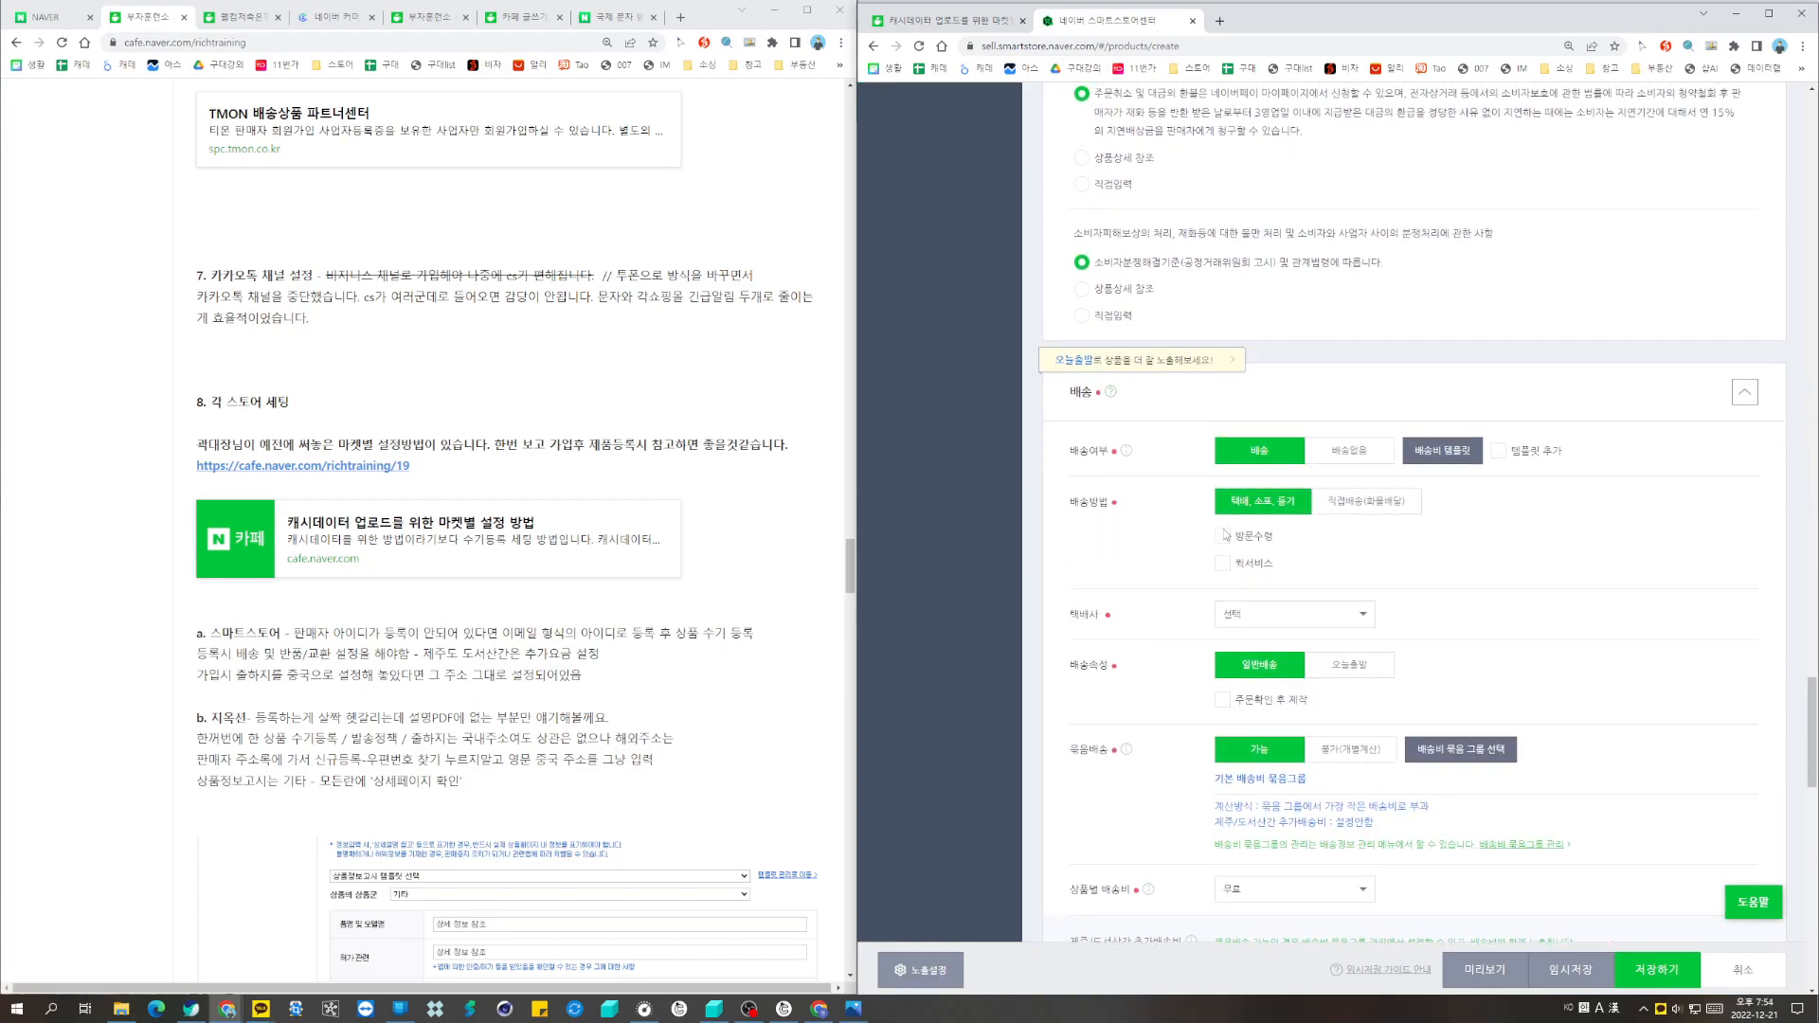
left_click(1274, 613)
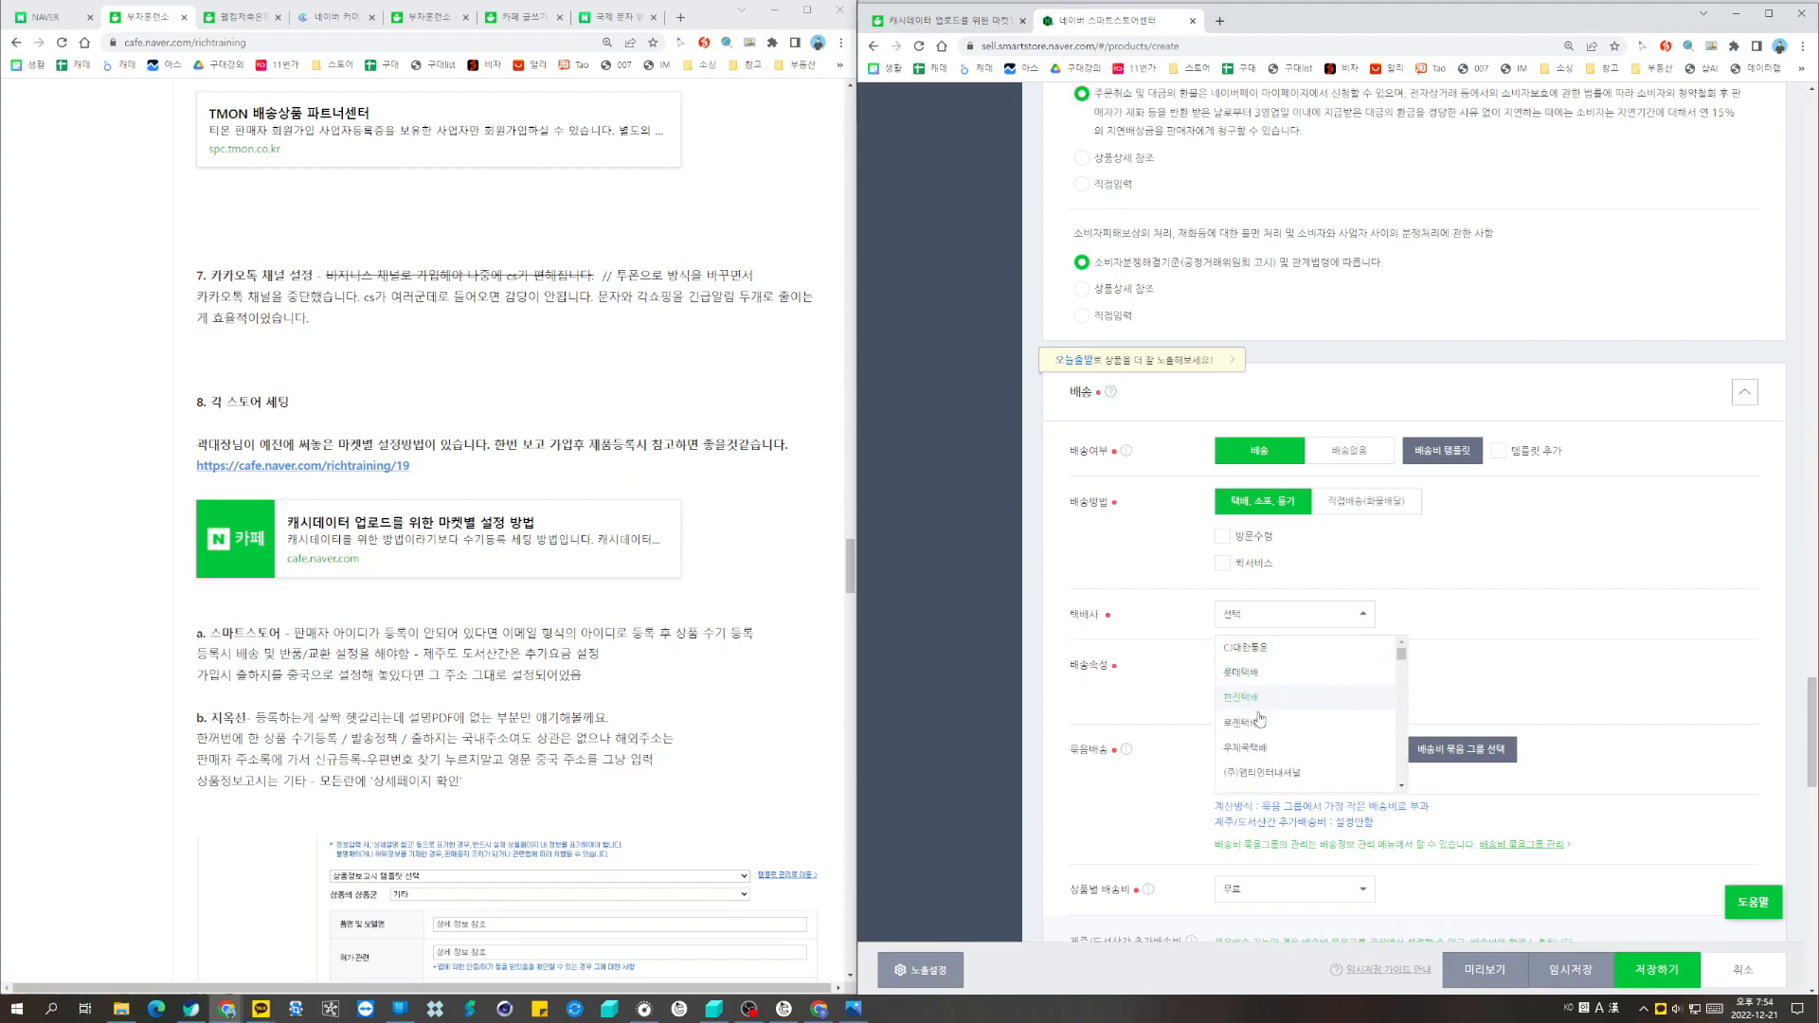
left_click(1266, 748)
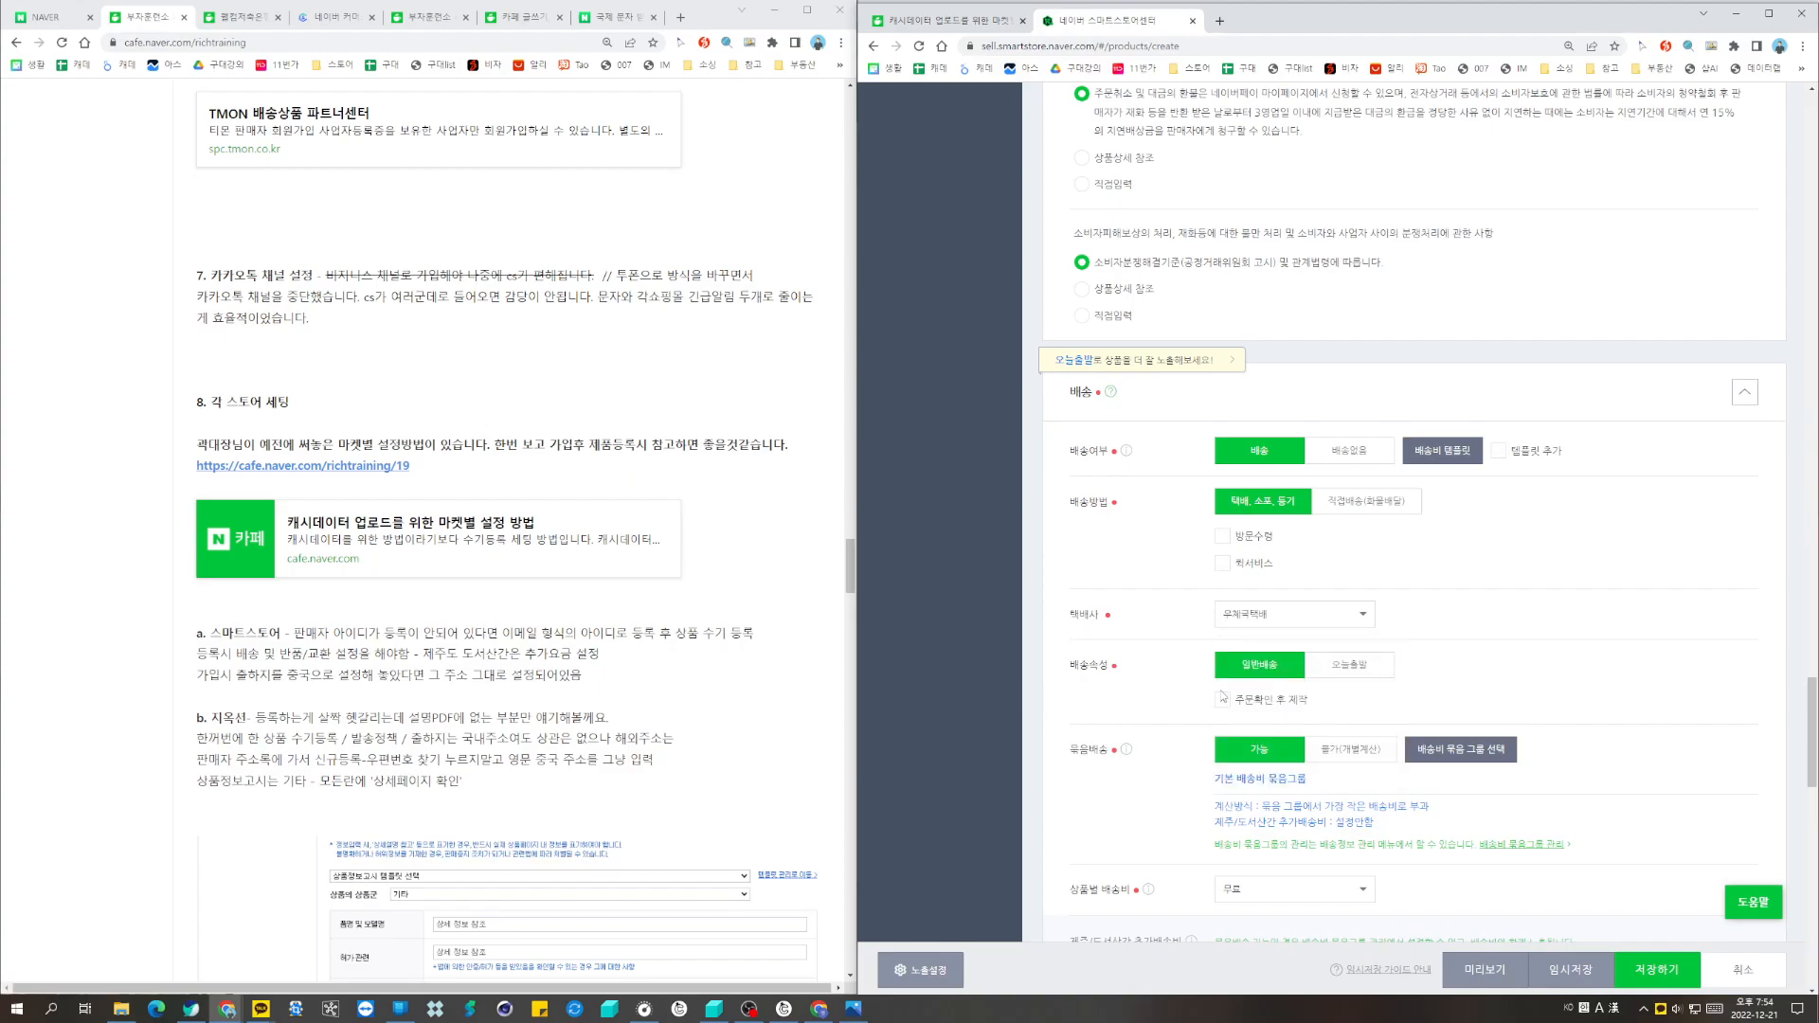
scroll(1054, 648, "down", 2)
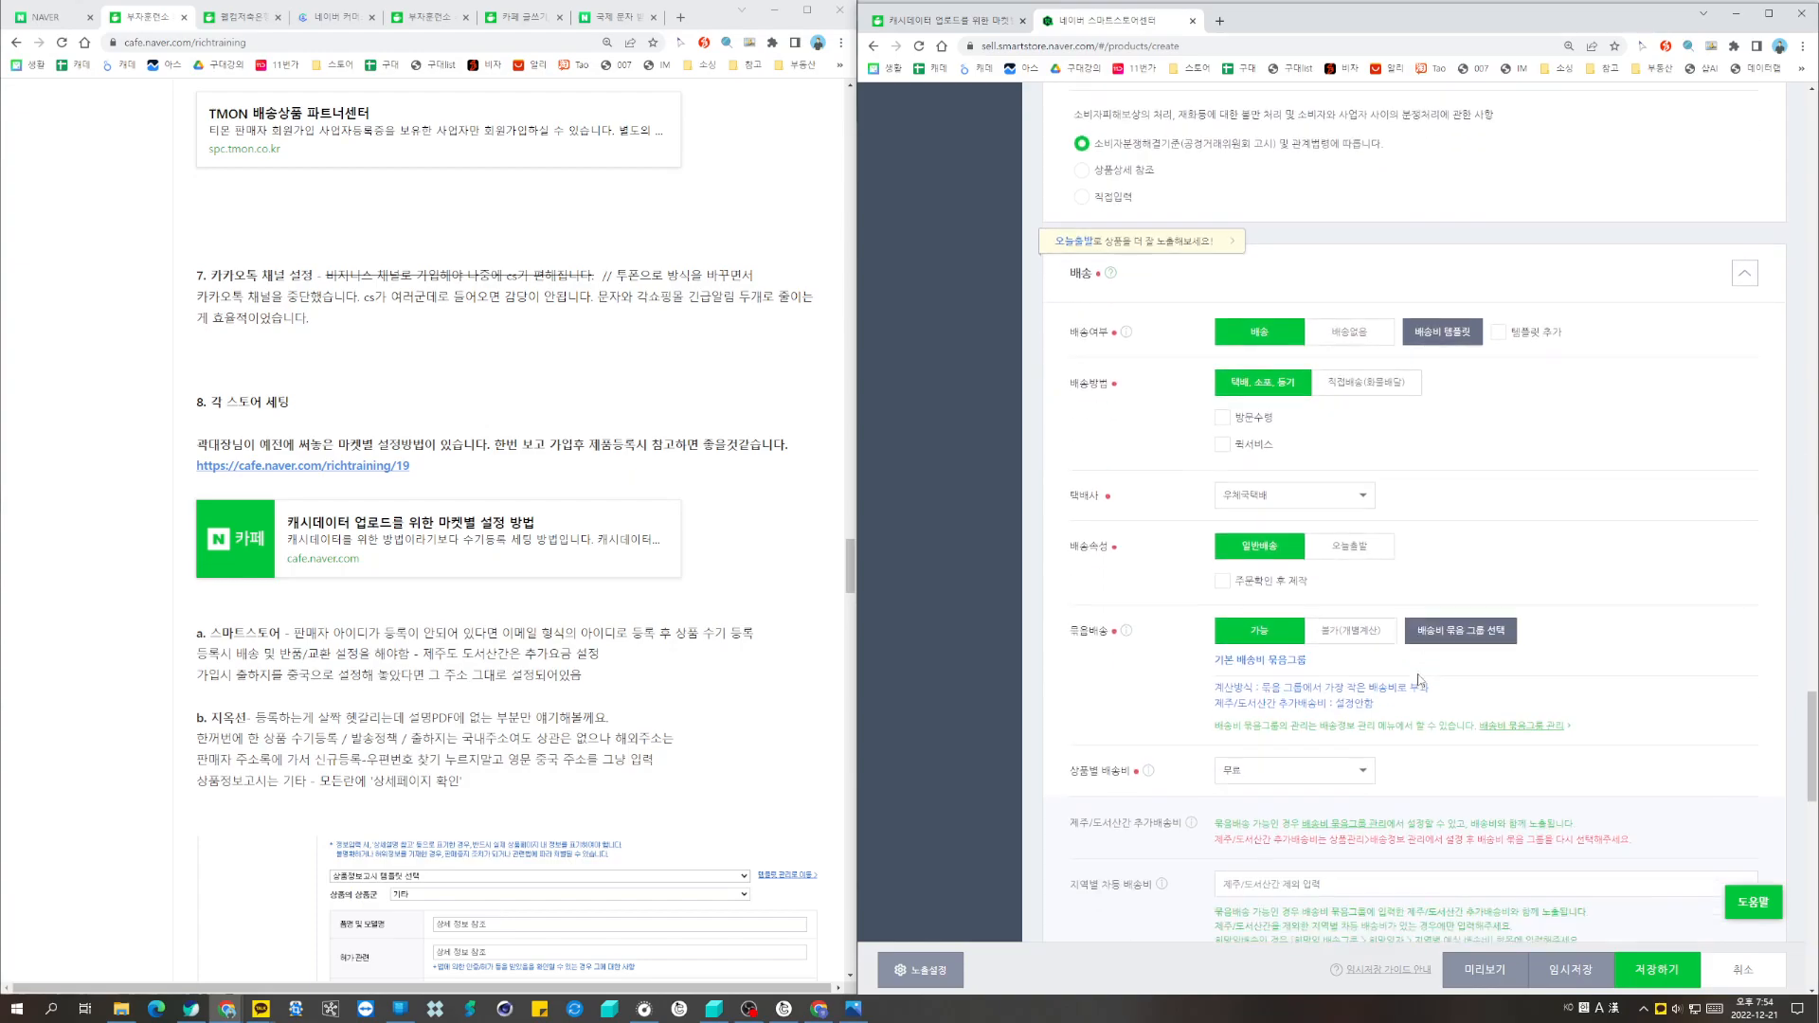
left_click(1337, 611)
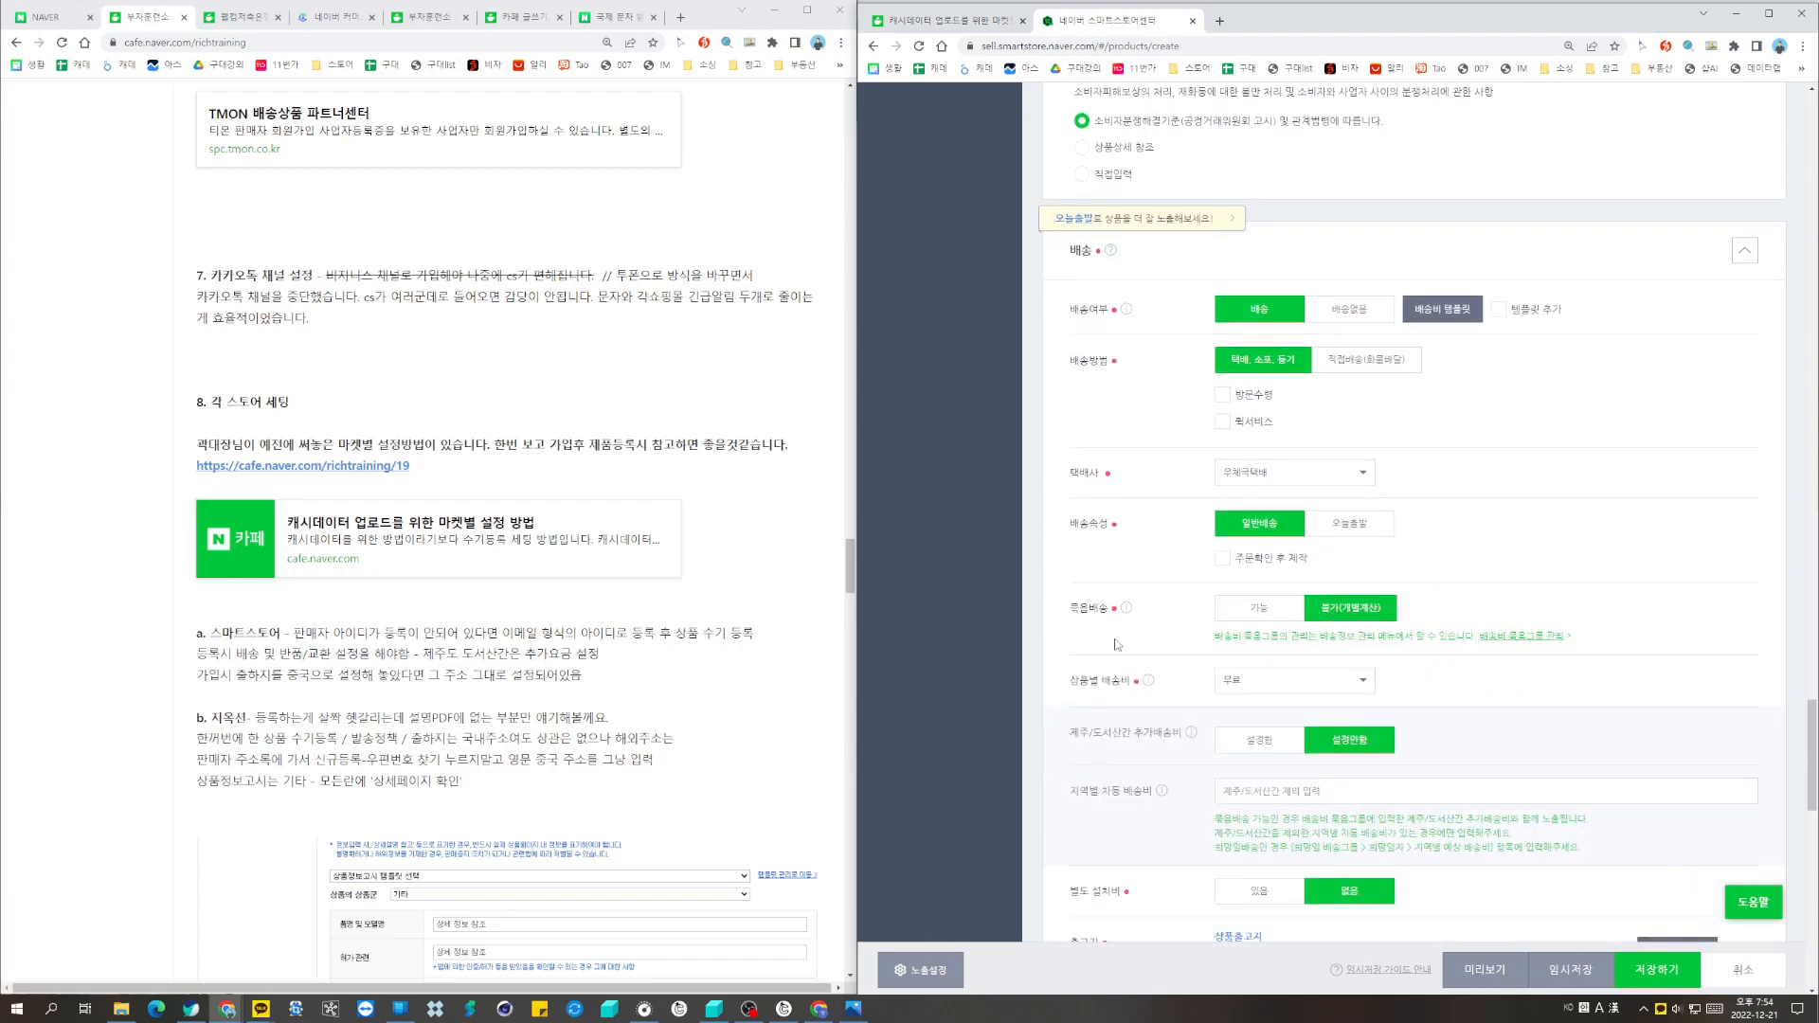
- Make shipping free and keep the default return courier under 반품/교환
scroll(1087, 664, "down", 2)
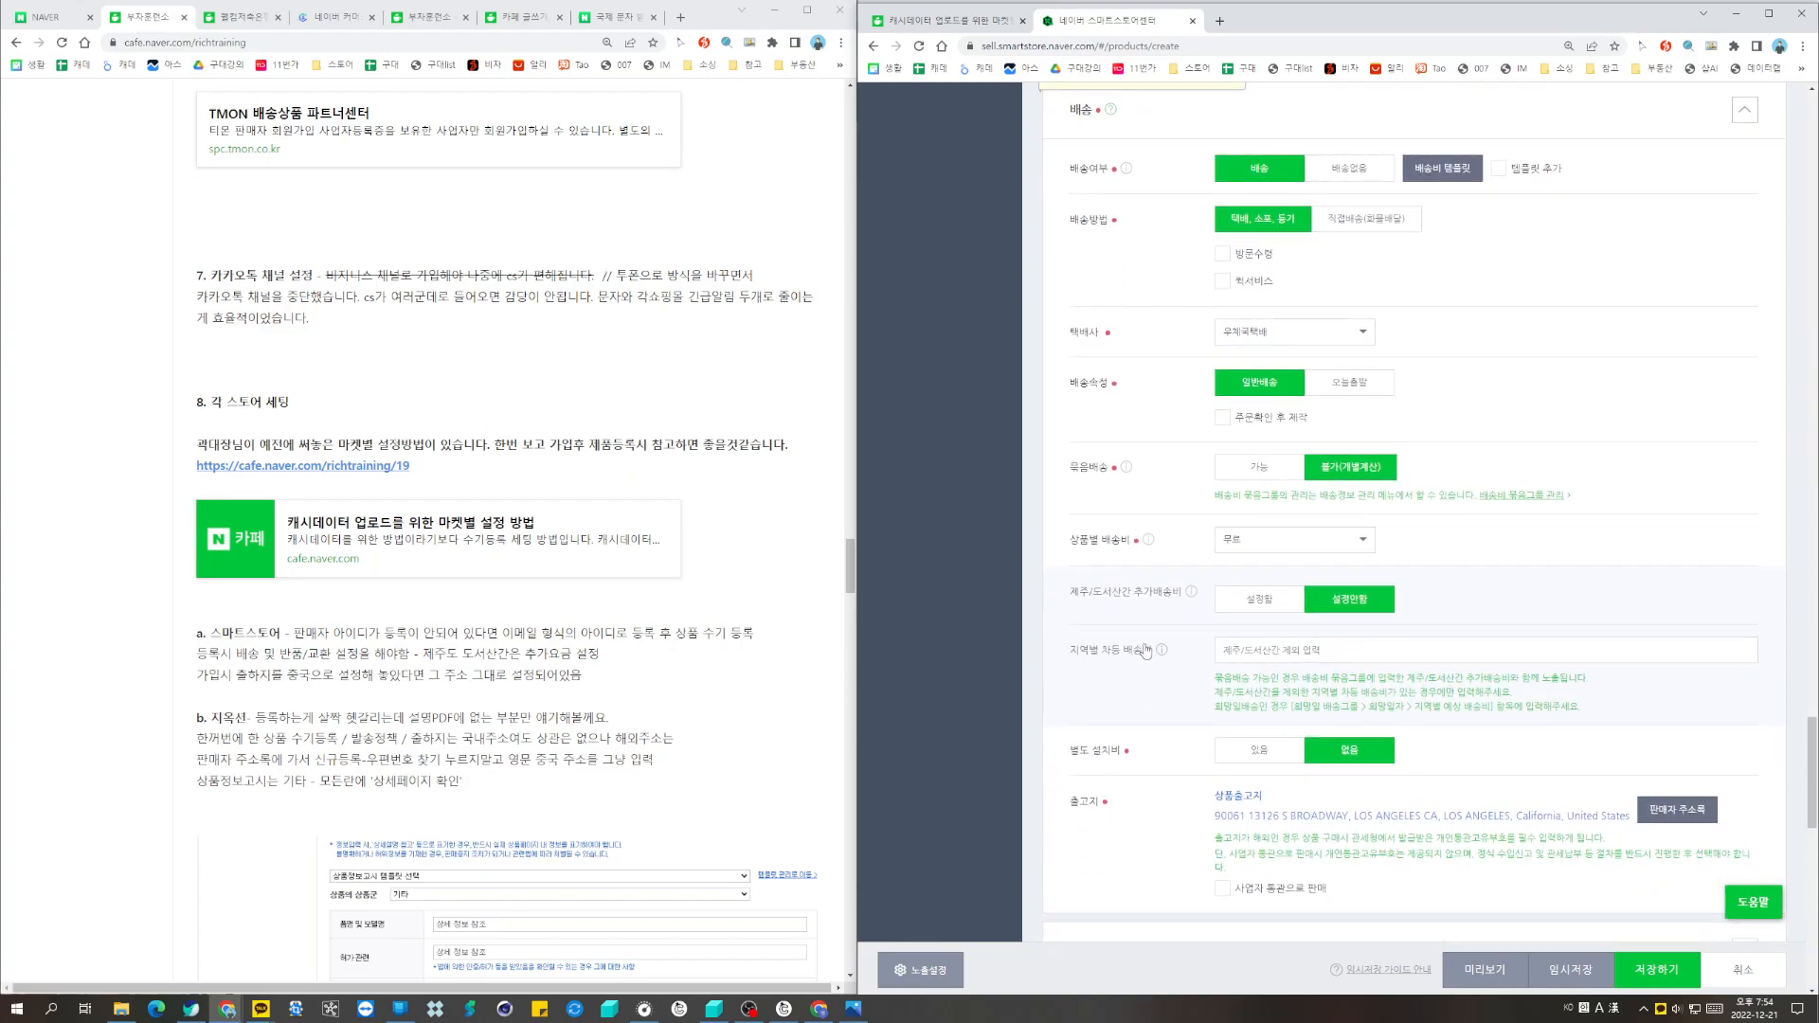
left_click(1220, 540)
left_click(1248, 573)
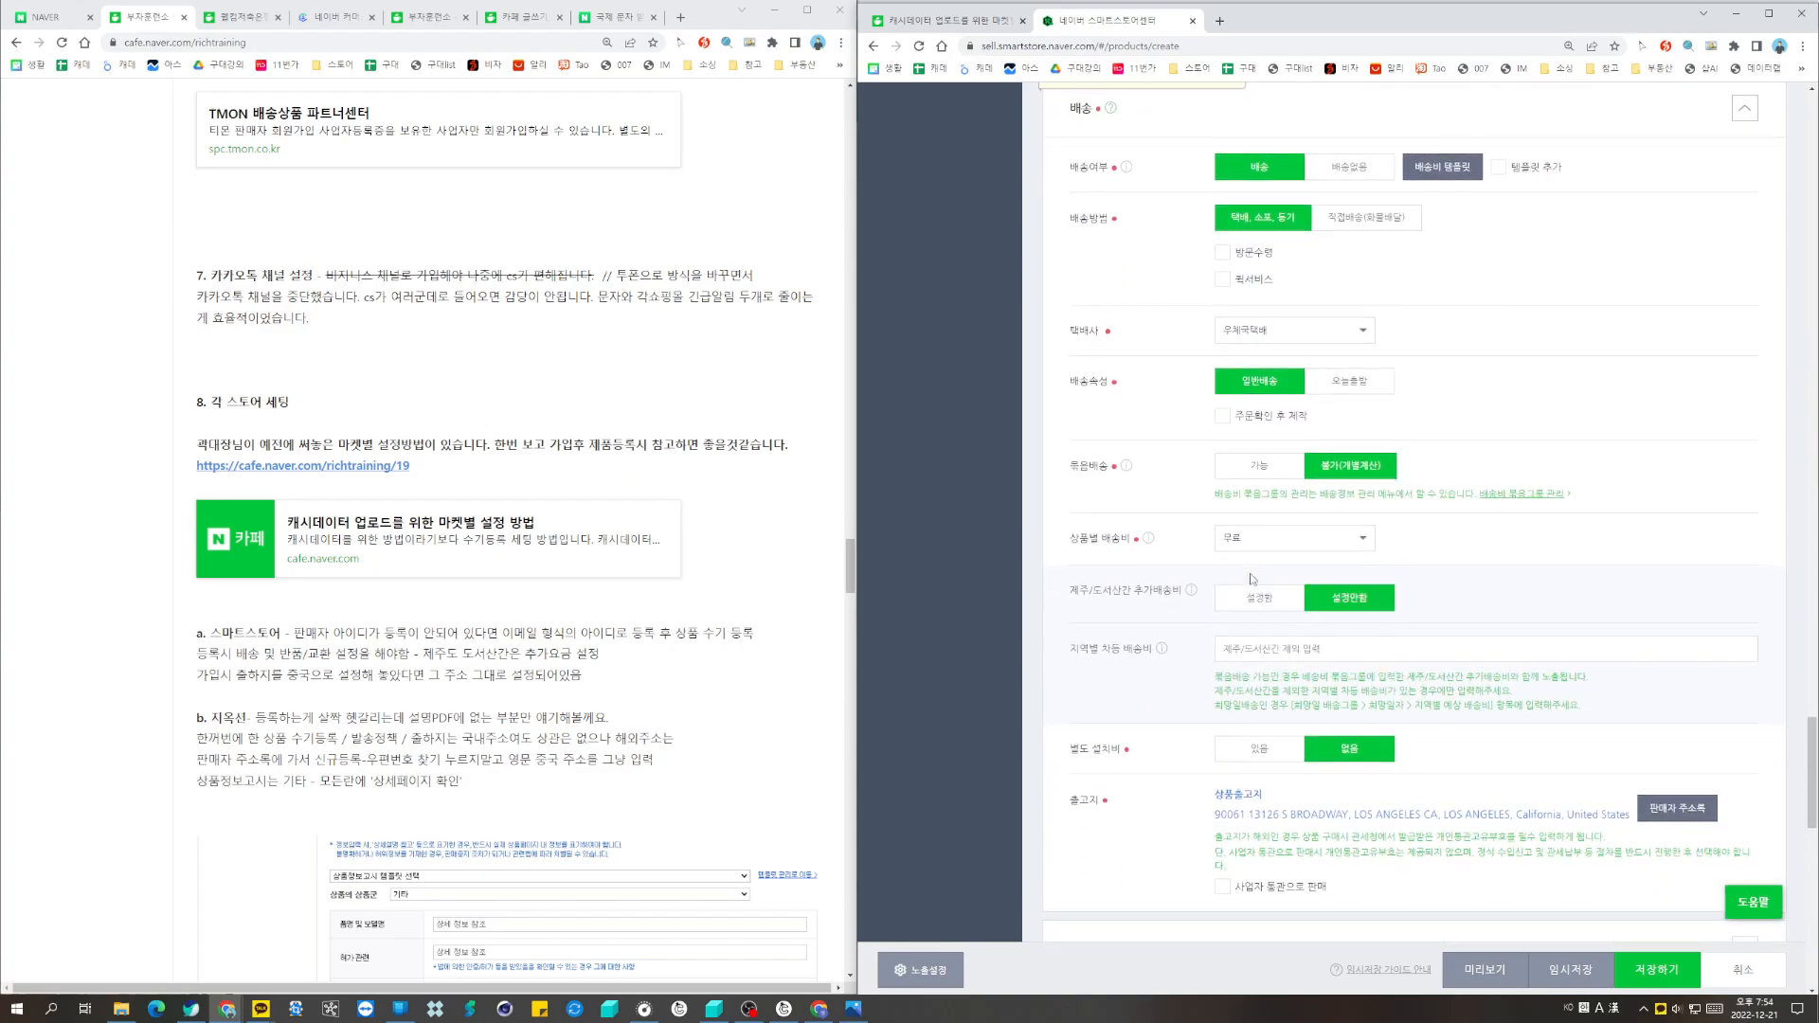
scroll(1288, 580, "down", 1)
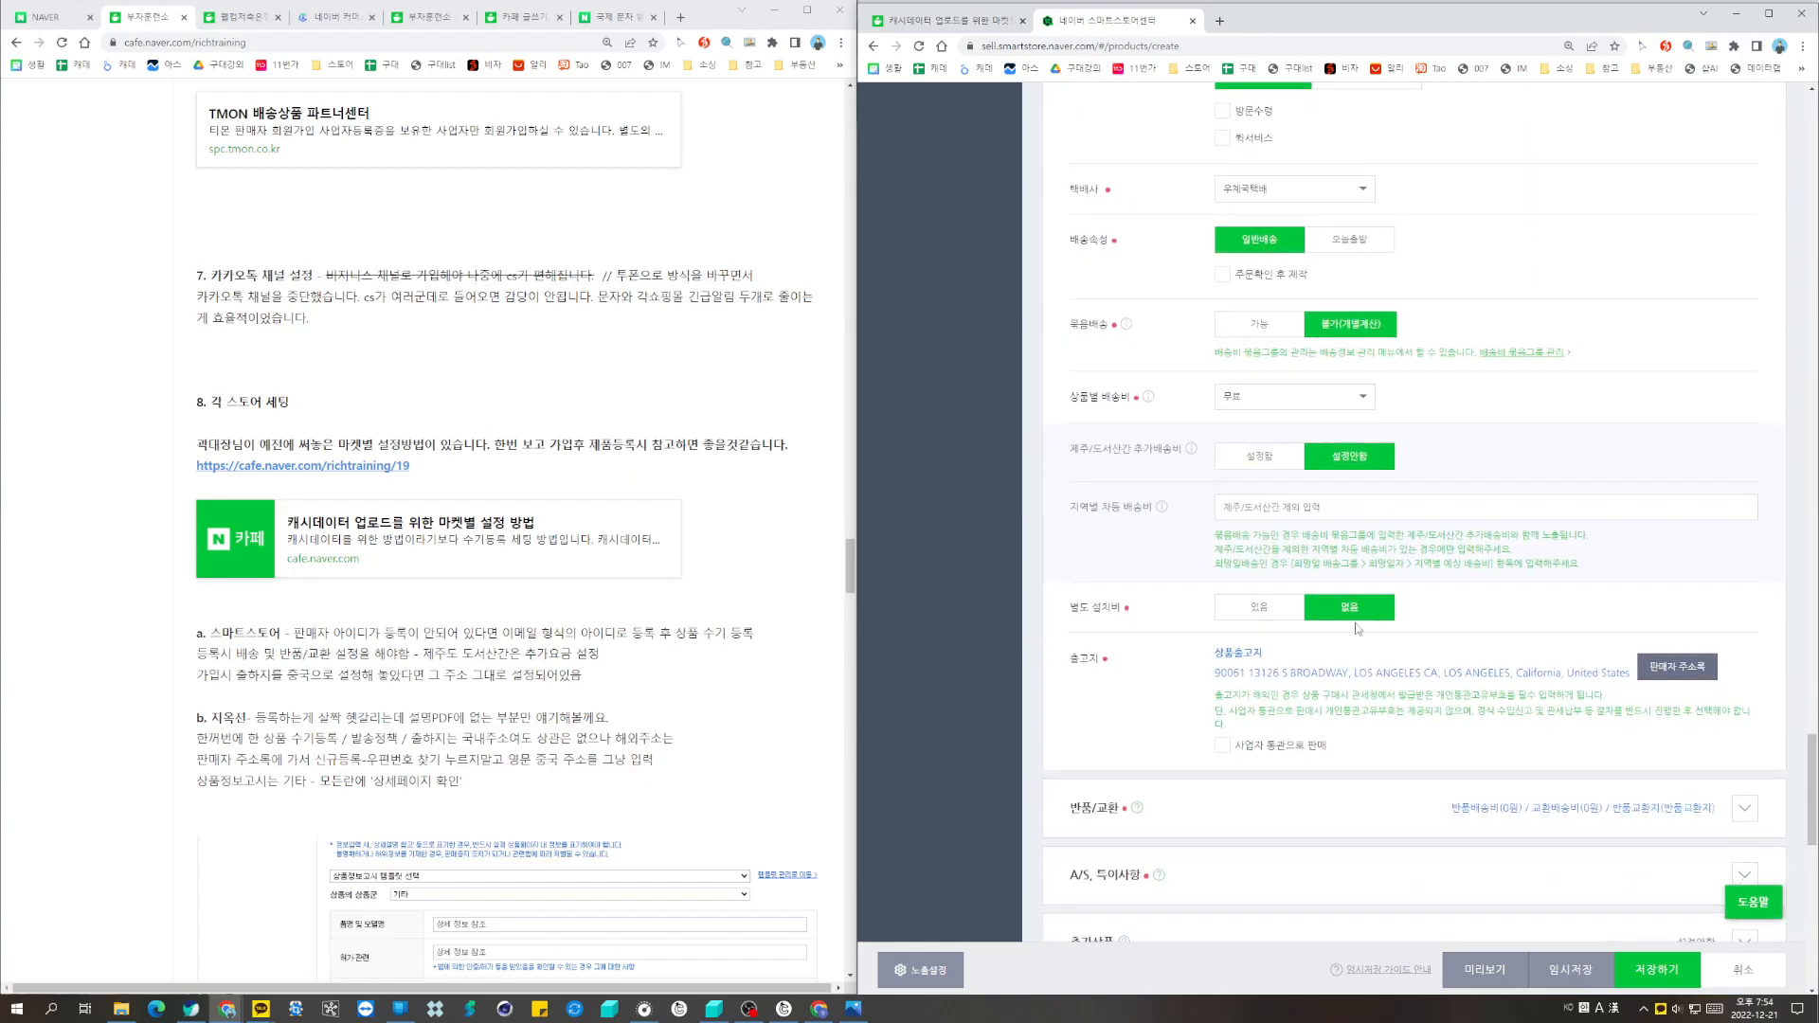
scroll(1063, 710, "down", 1)
scroll(1062, 706, "down", 1)
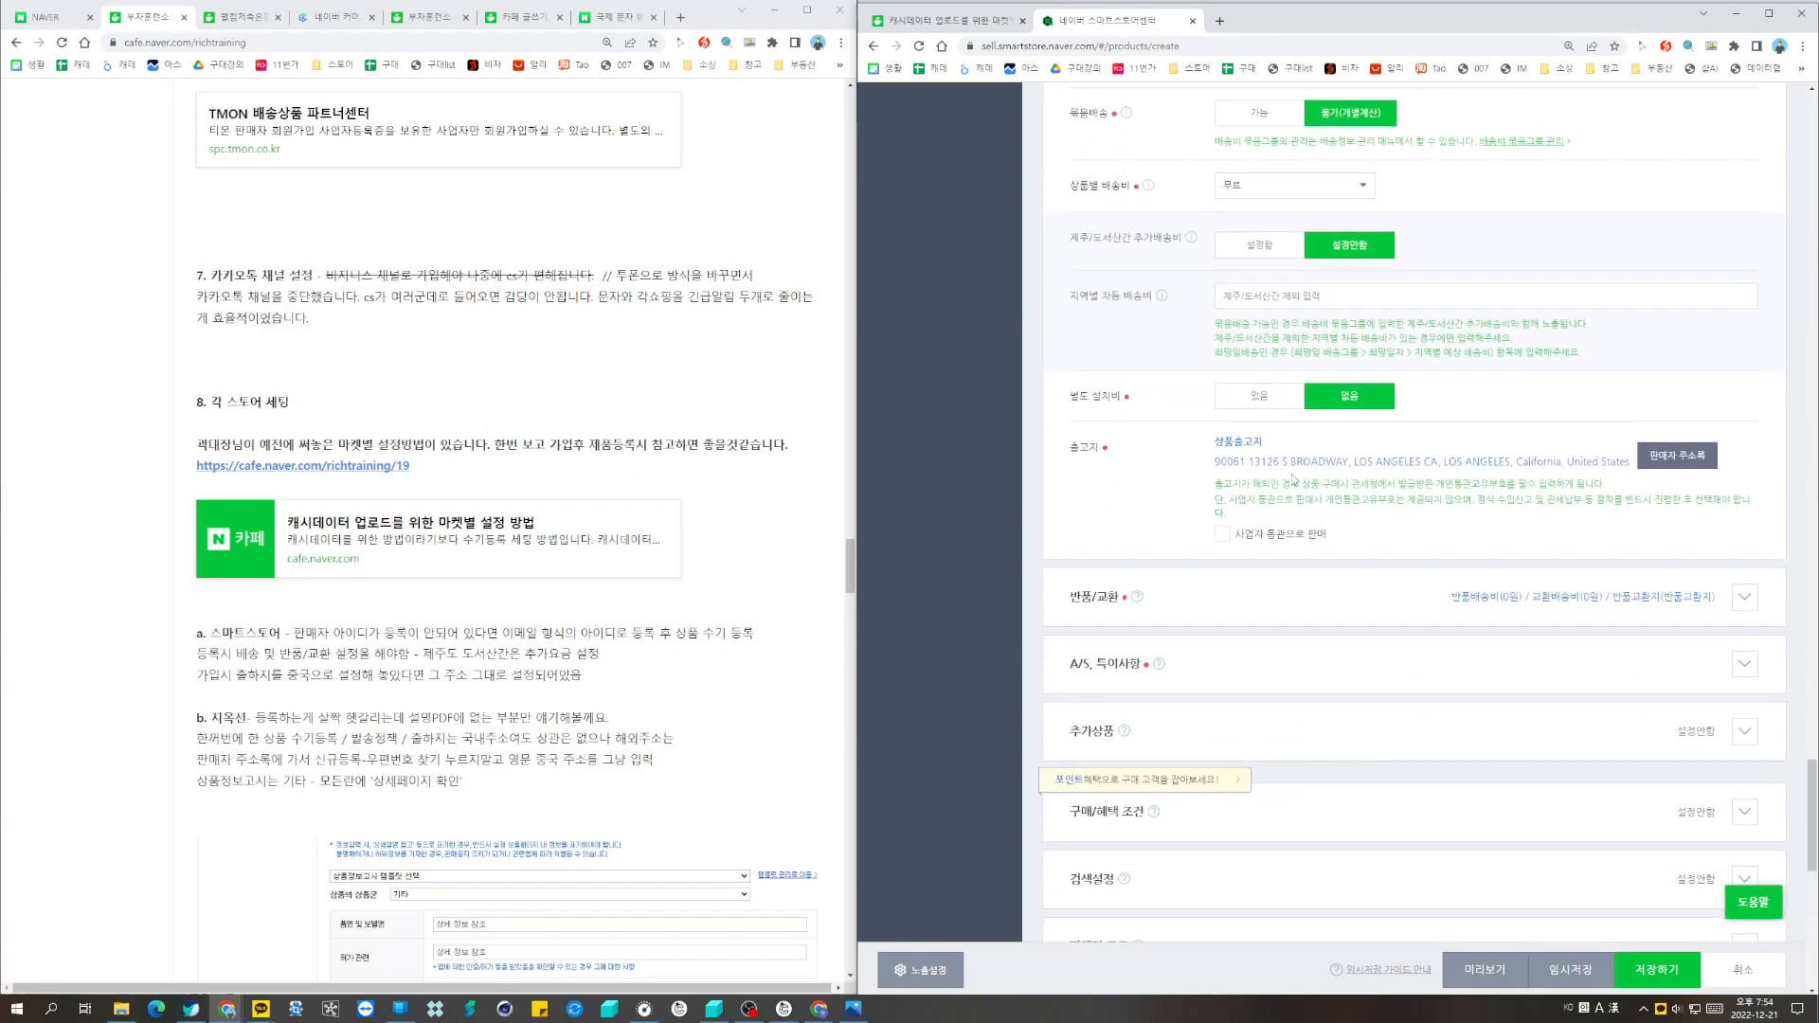
scroll(1238, 651, "down", 1)
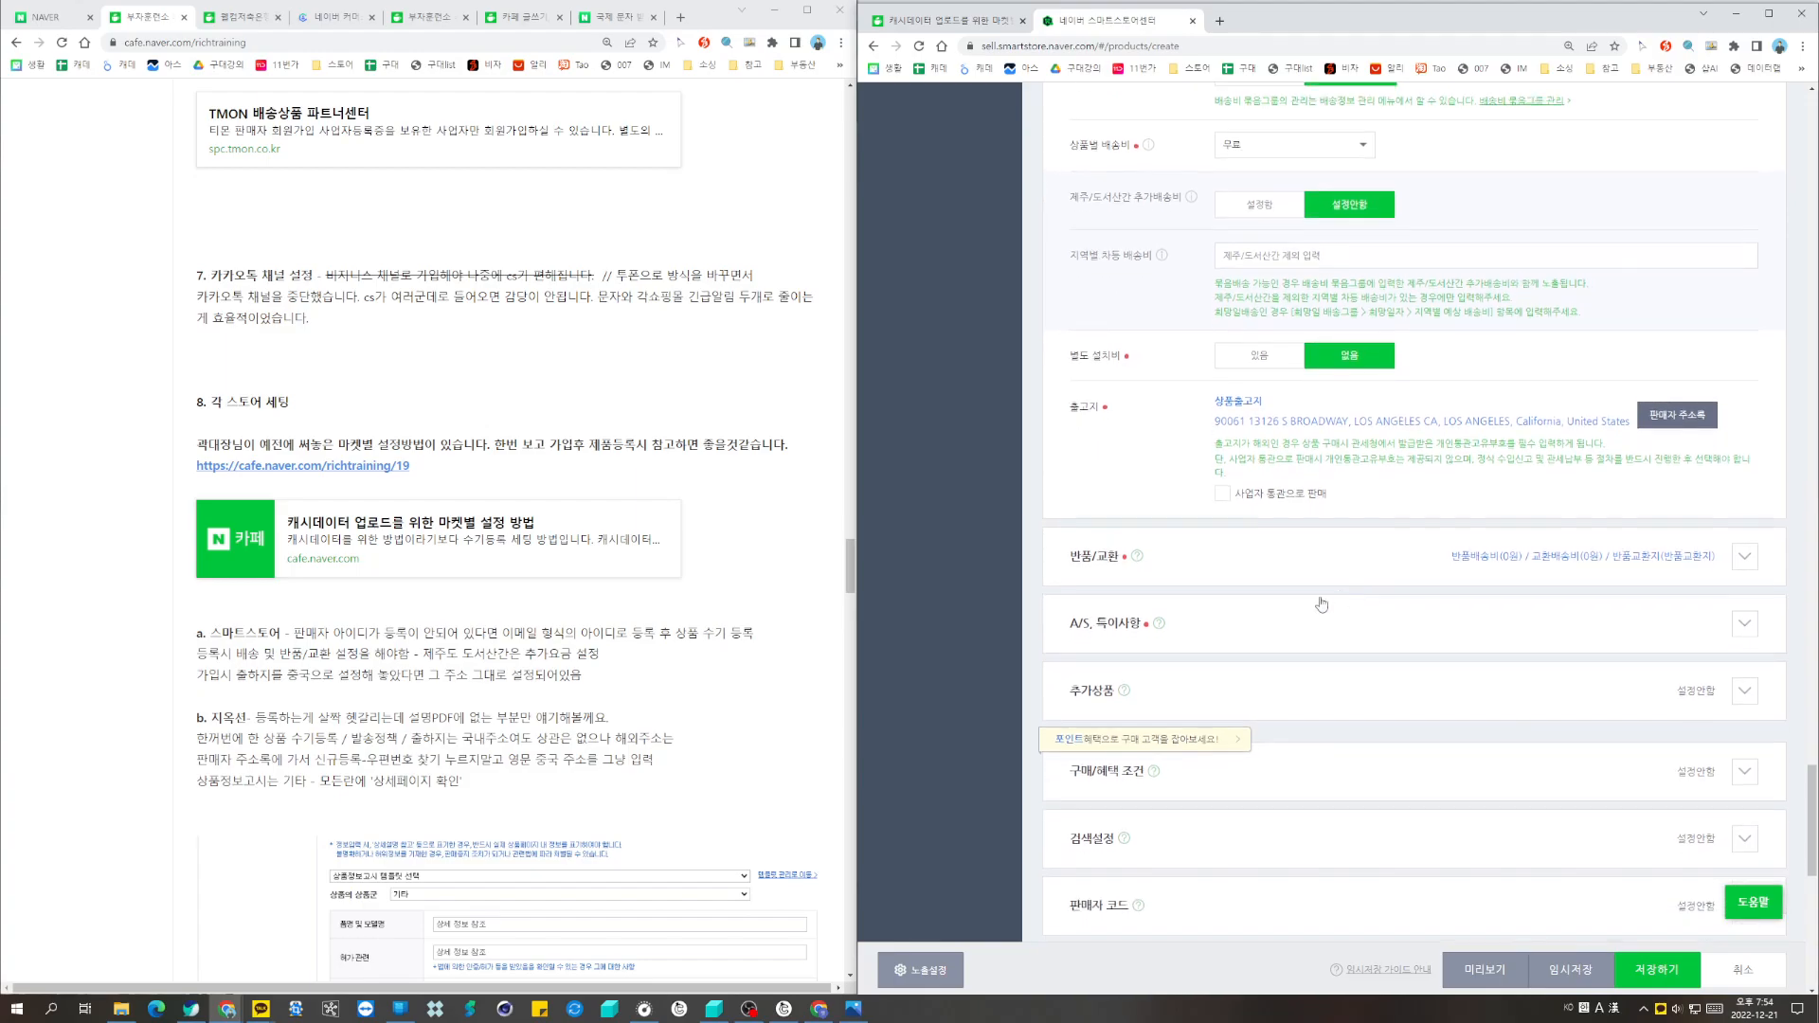
left_click(1744, 530)
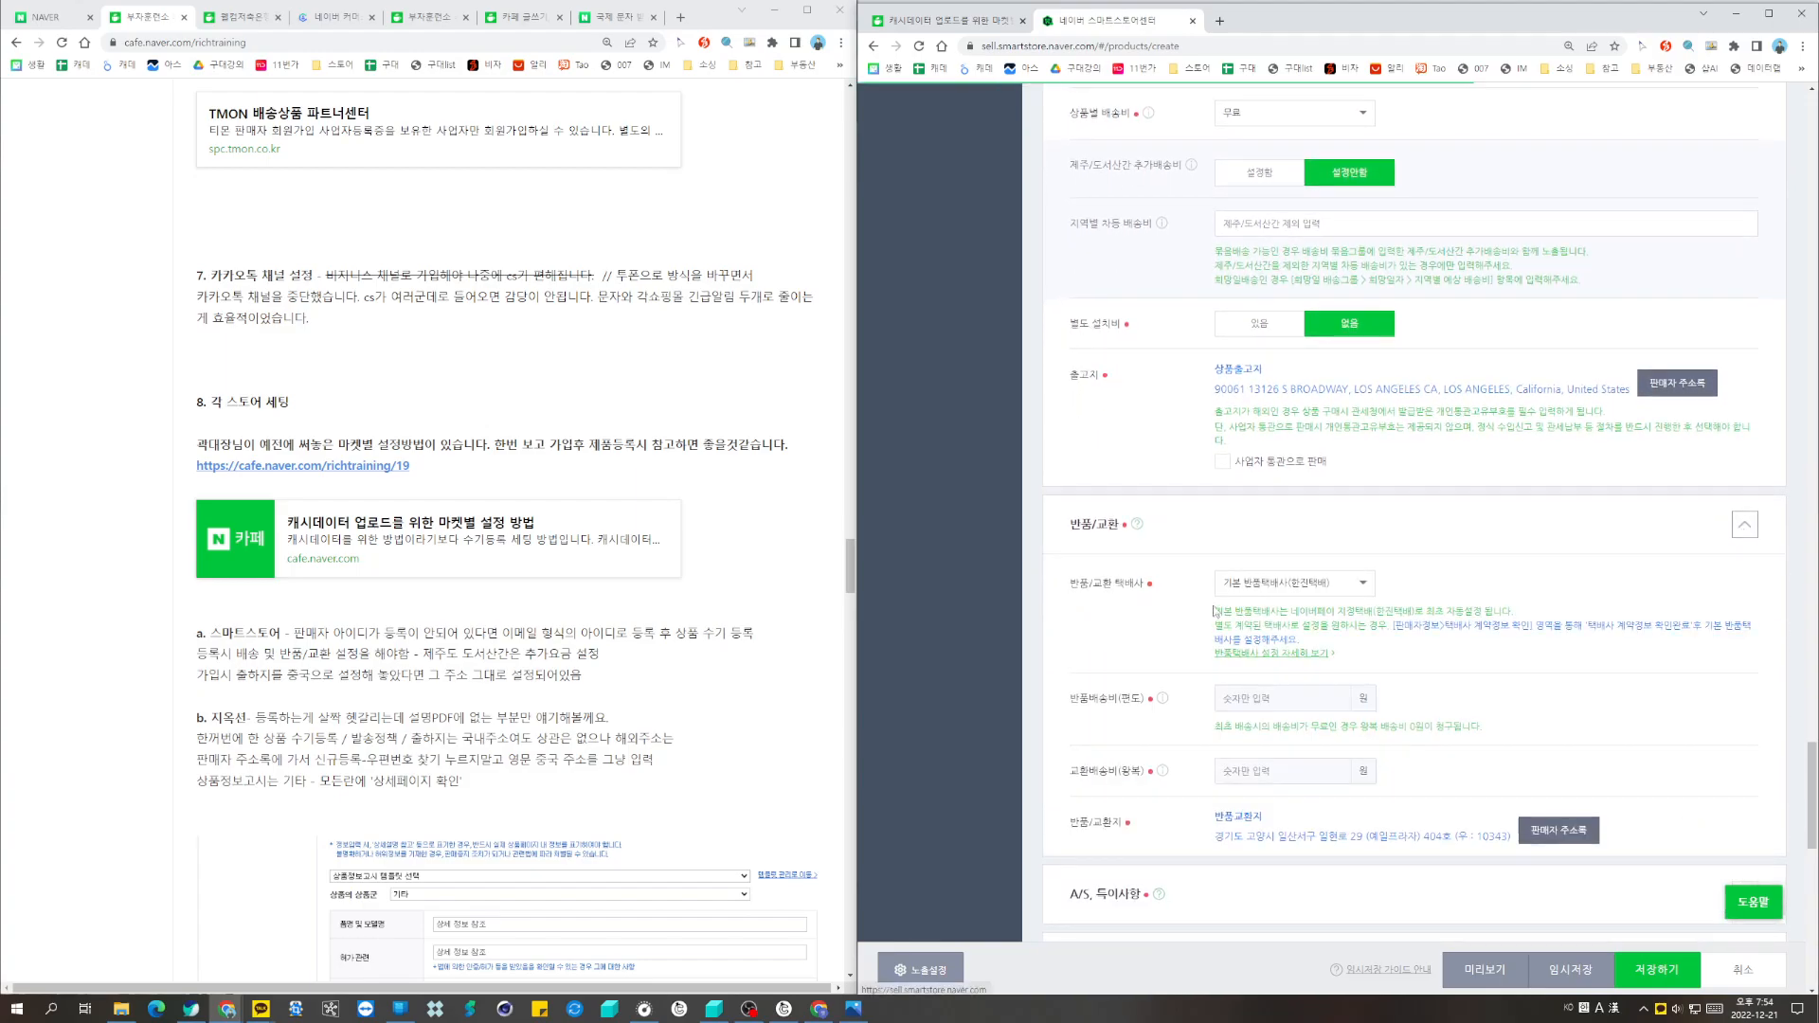
left_click(1250, 589)
left_click(1145, 621)
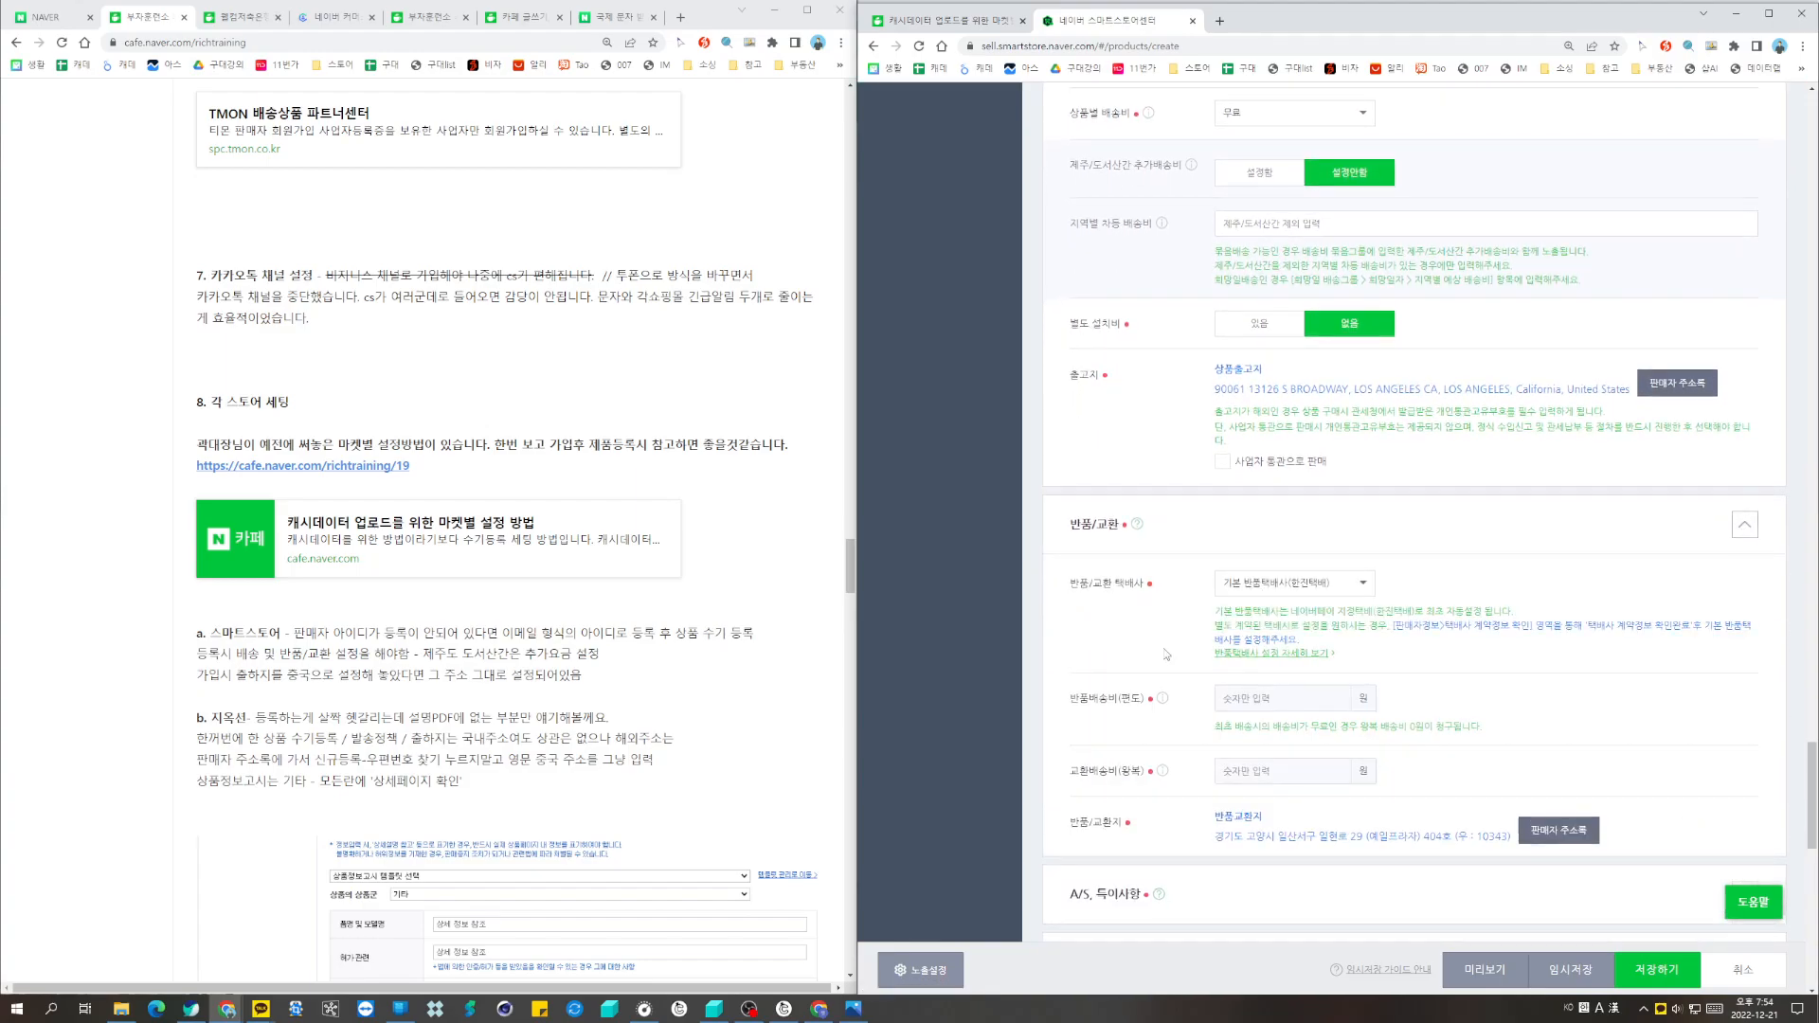
left_click(1270, 654)
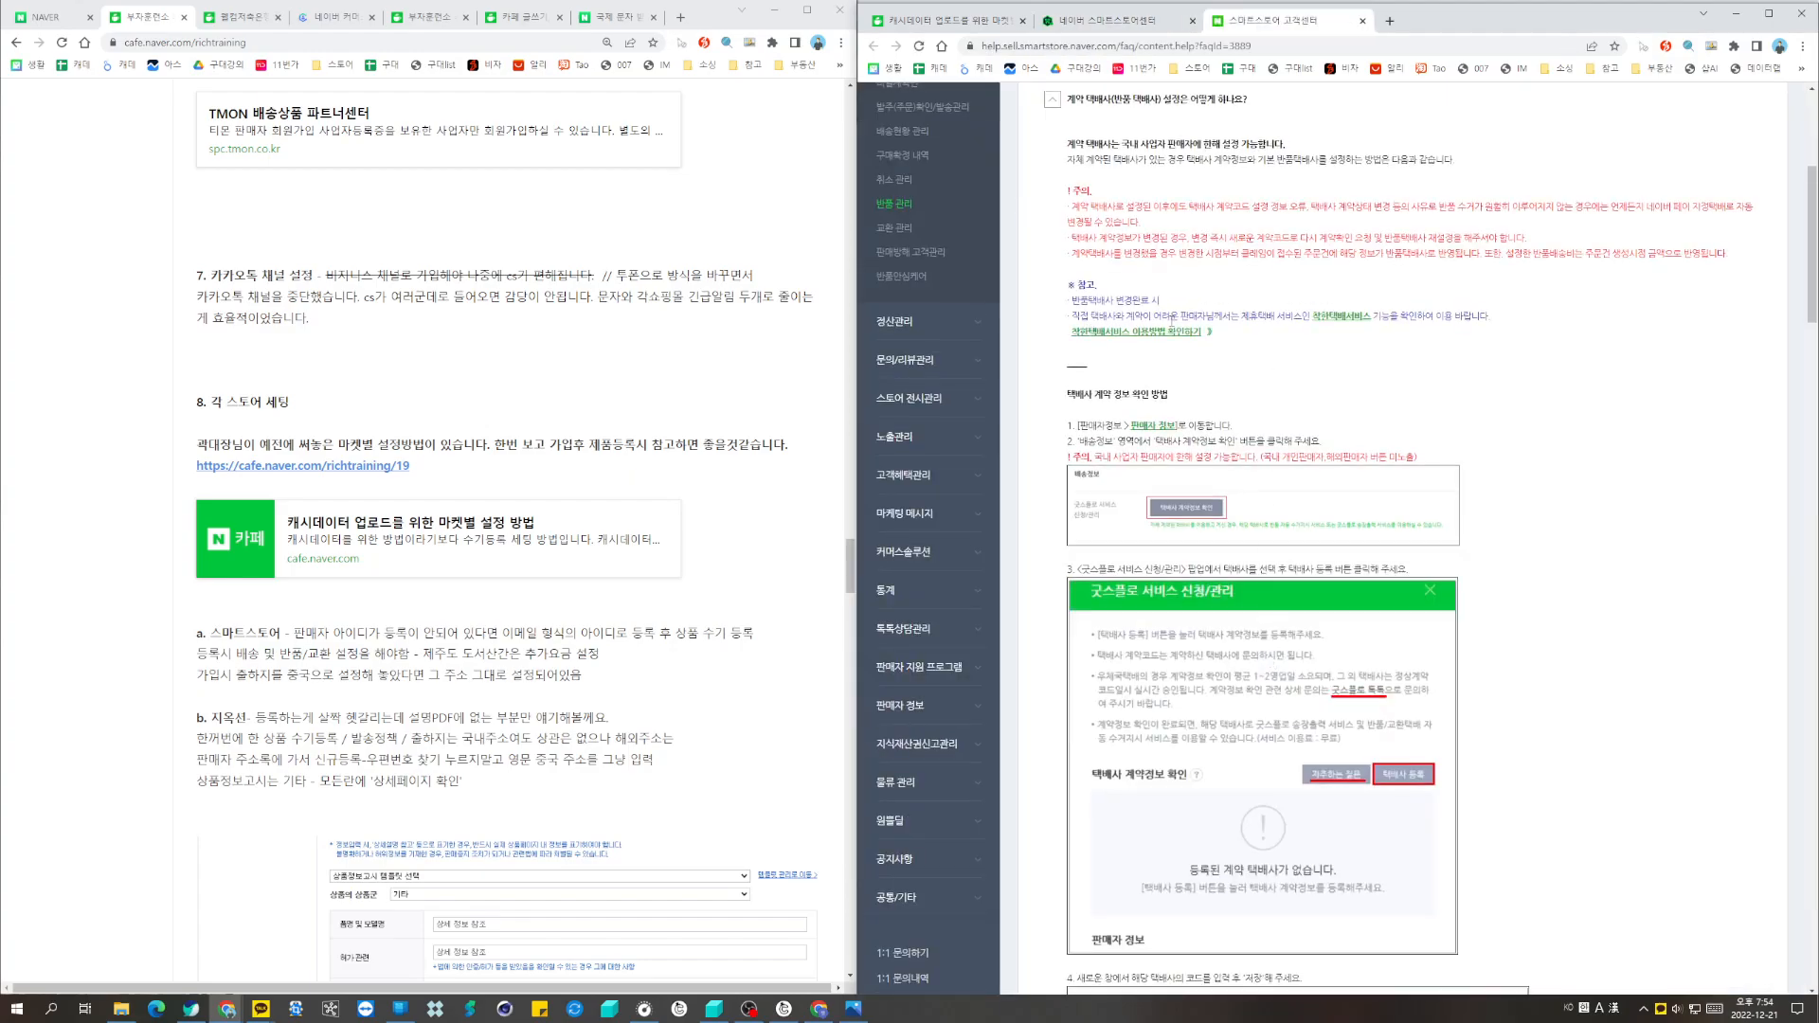
key("ctrl+w")
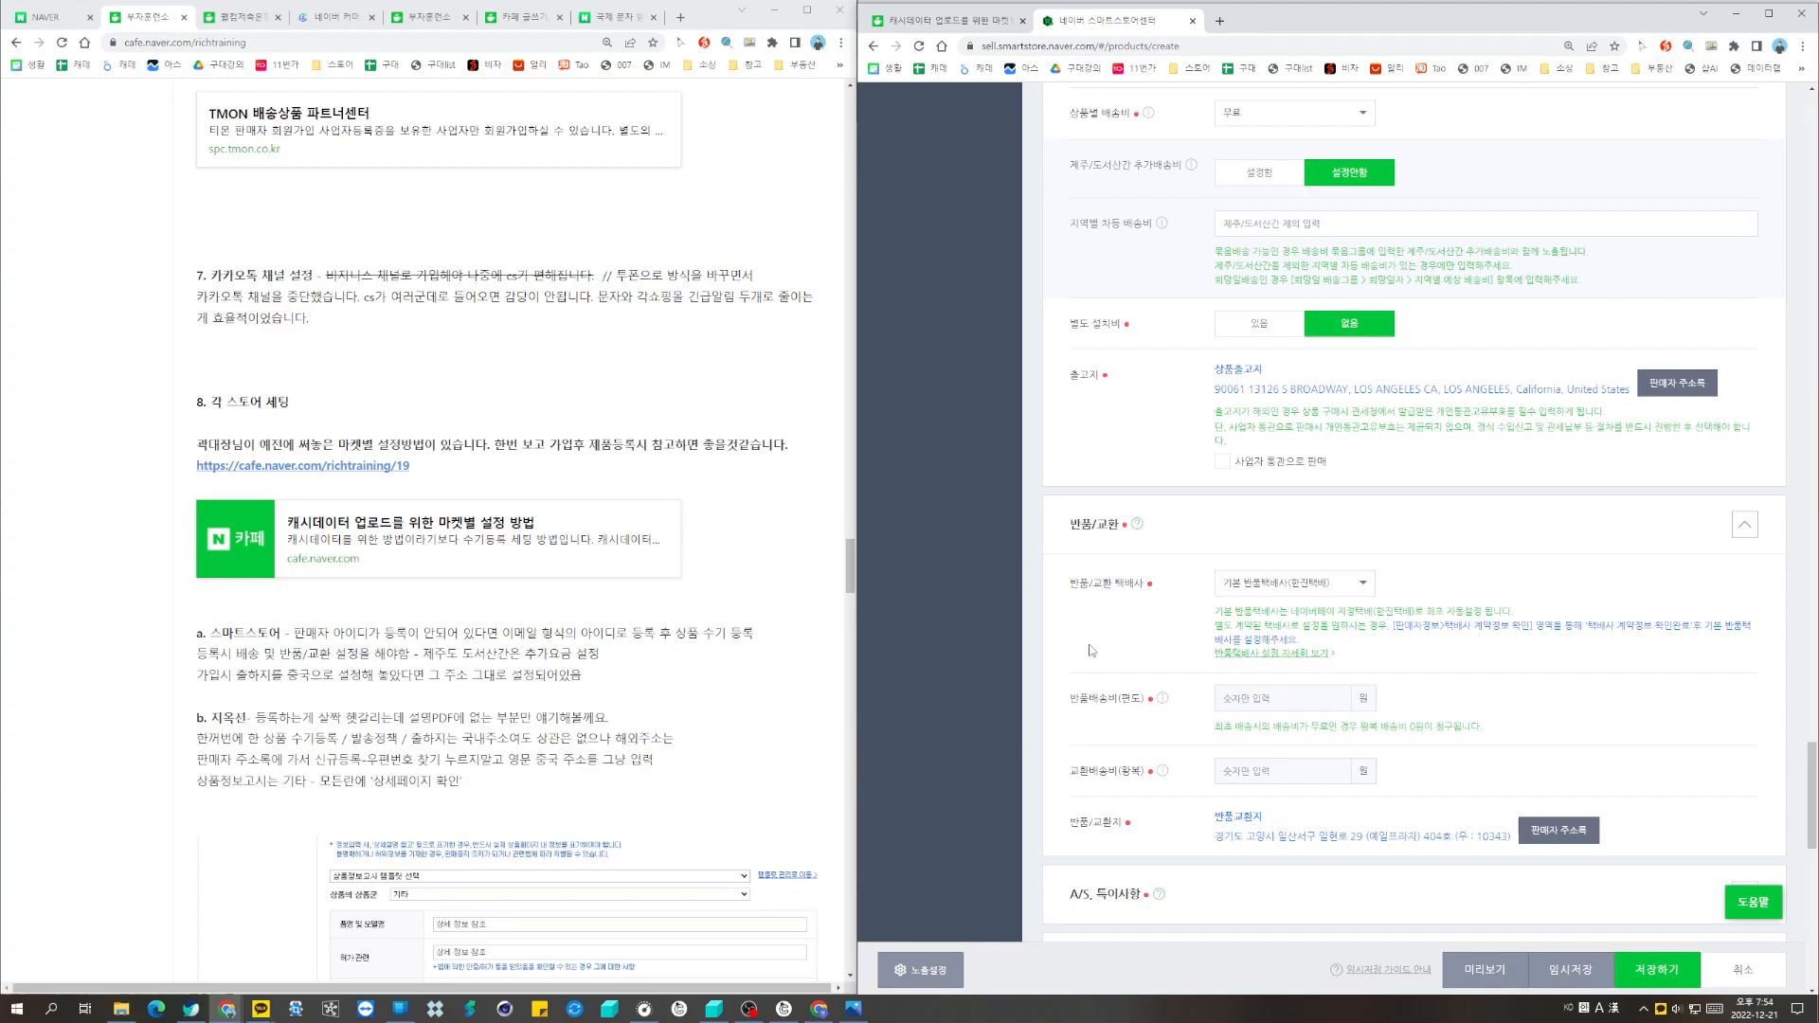
- Enter 50,000 won as the 반품배송비 and 10,000 won as the 교환배송비
scroll(1094, 642, "down", 2)
left_click(1314, 560)
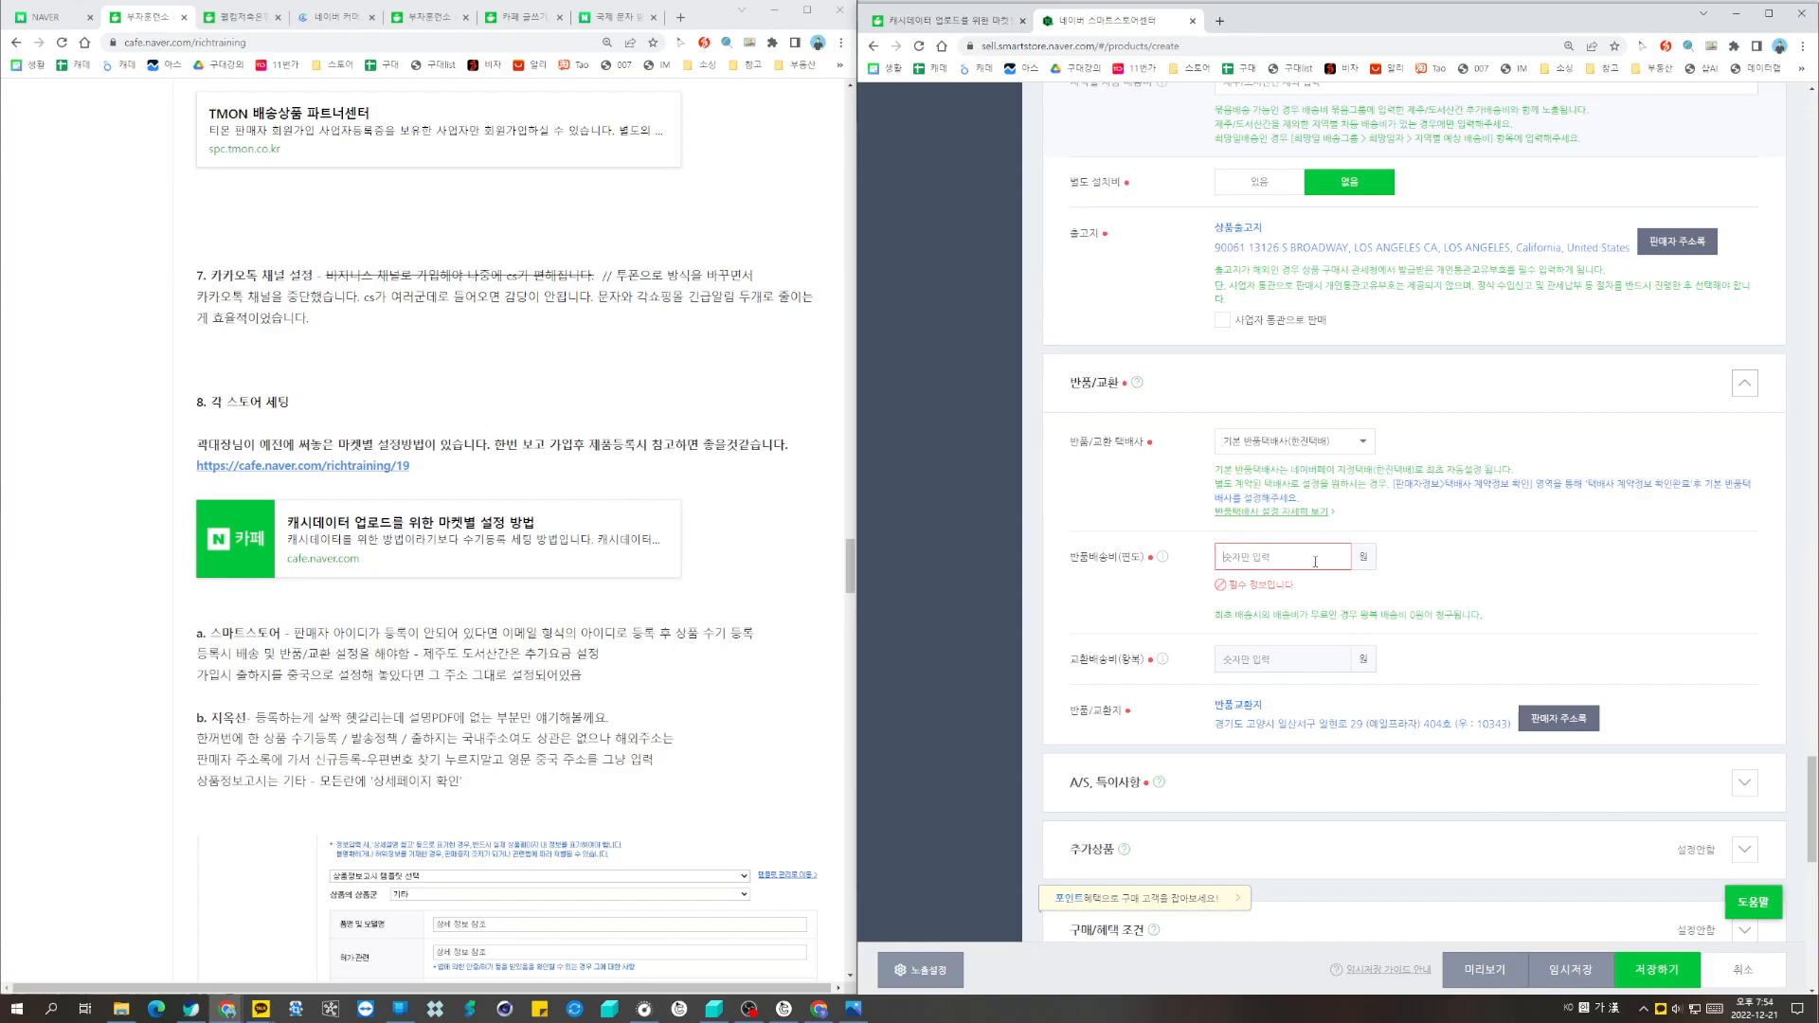
type("50000")
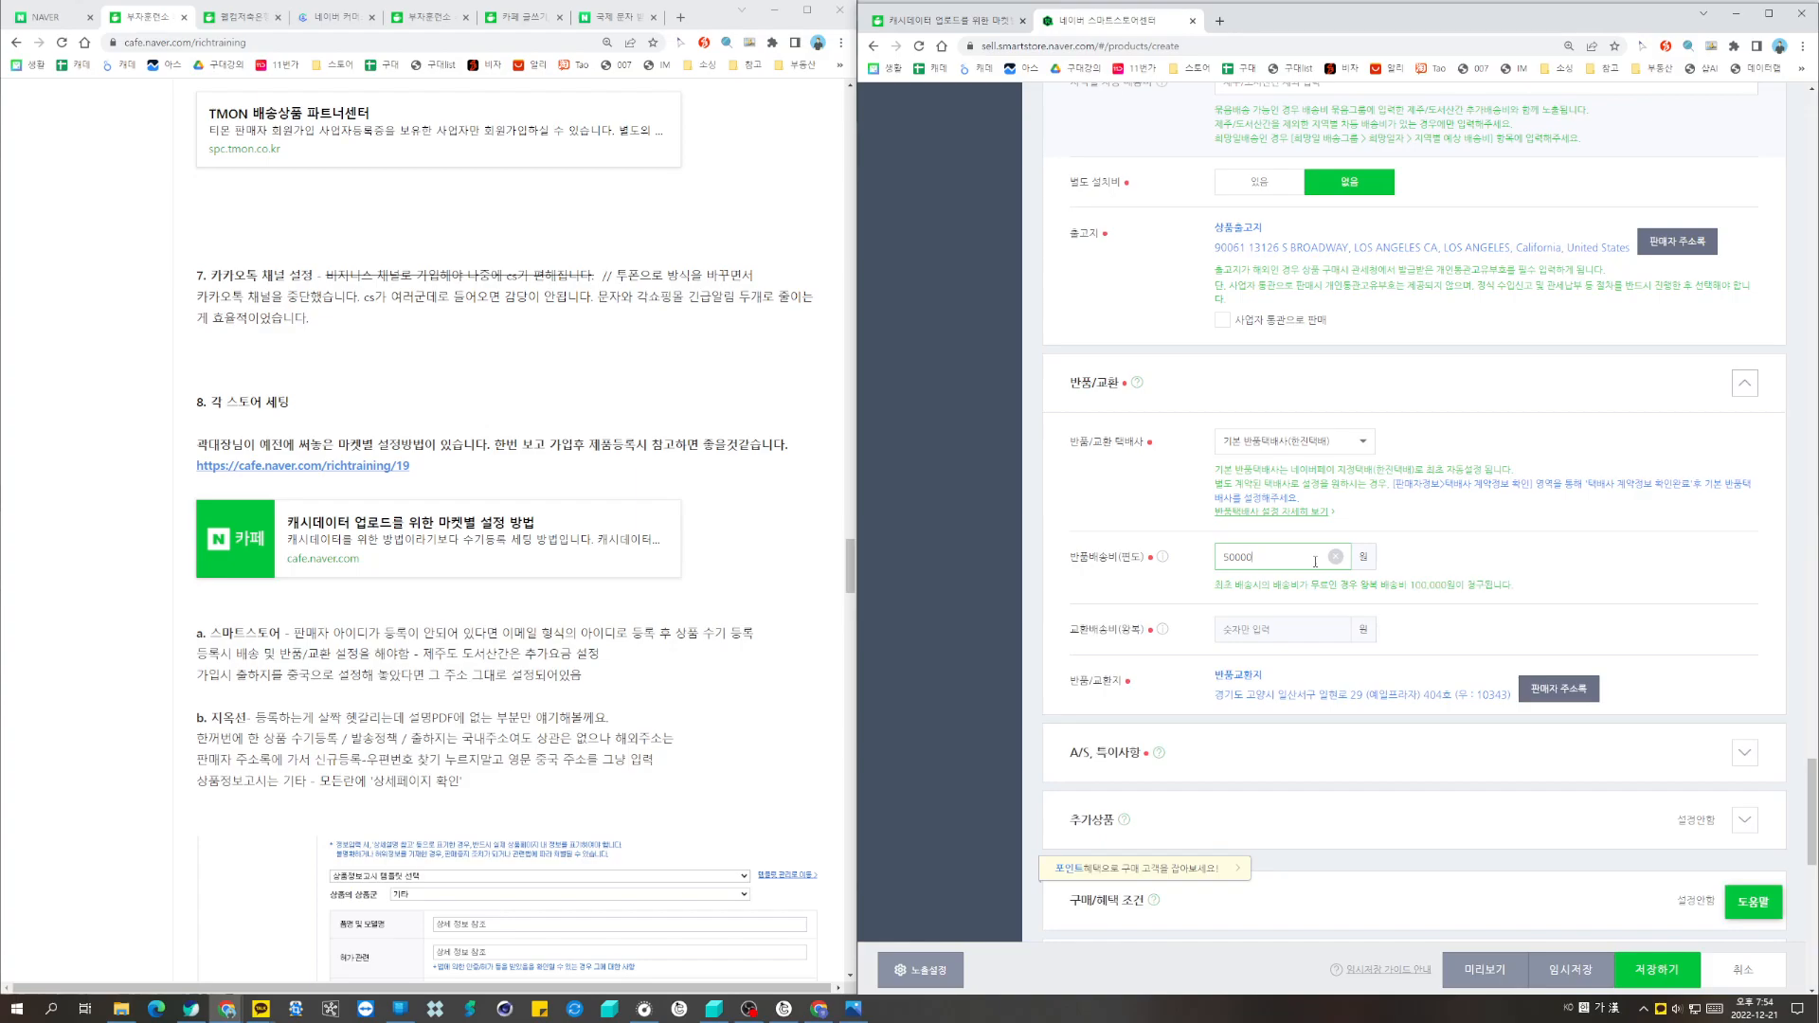
left_click(1257, 630)
type("10000")
left_click(957, 657)
scroll(1529, 687, "down", 1)
scroll(1528, 688, "down", 2)
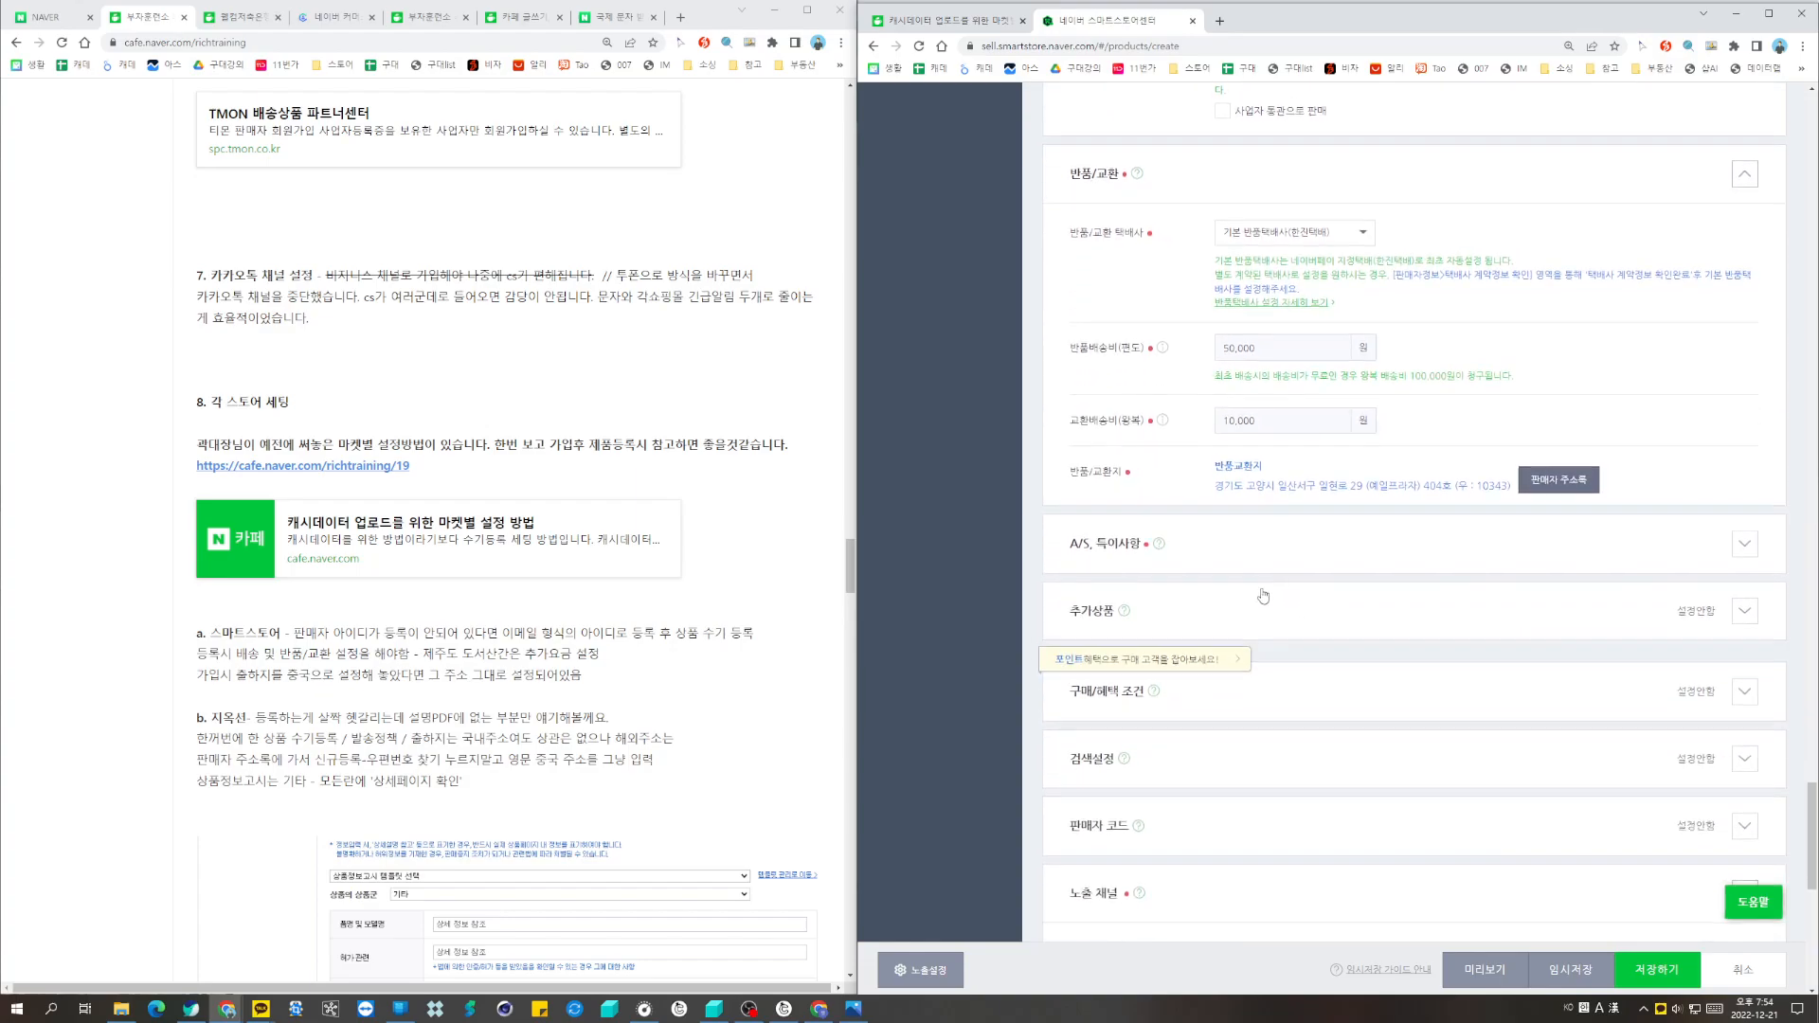
- Expand A/S, 특이사항 and fill in the A/S phone number
left_click(1443, 533)
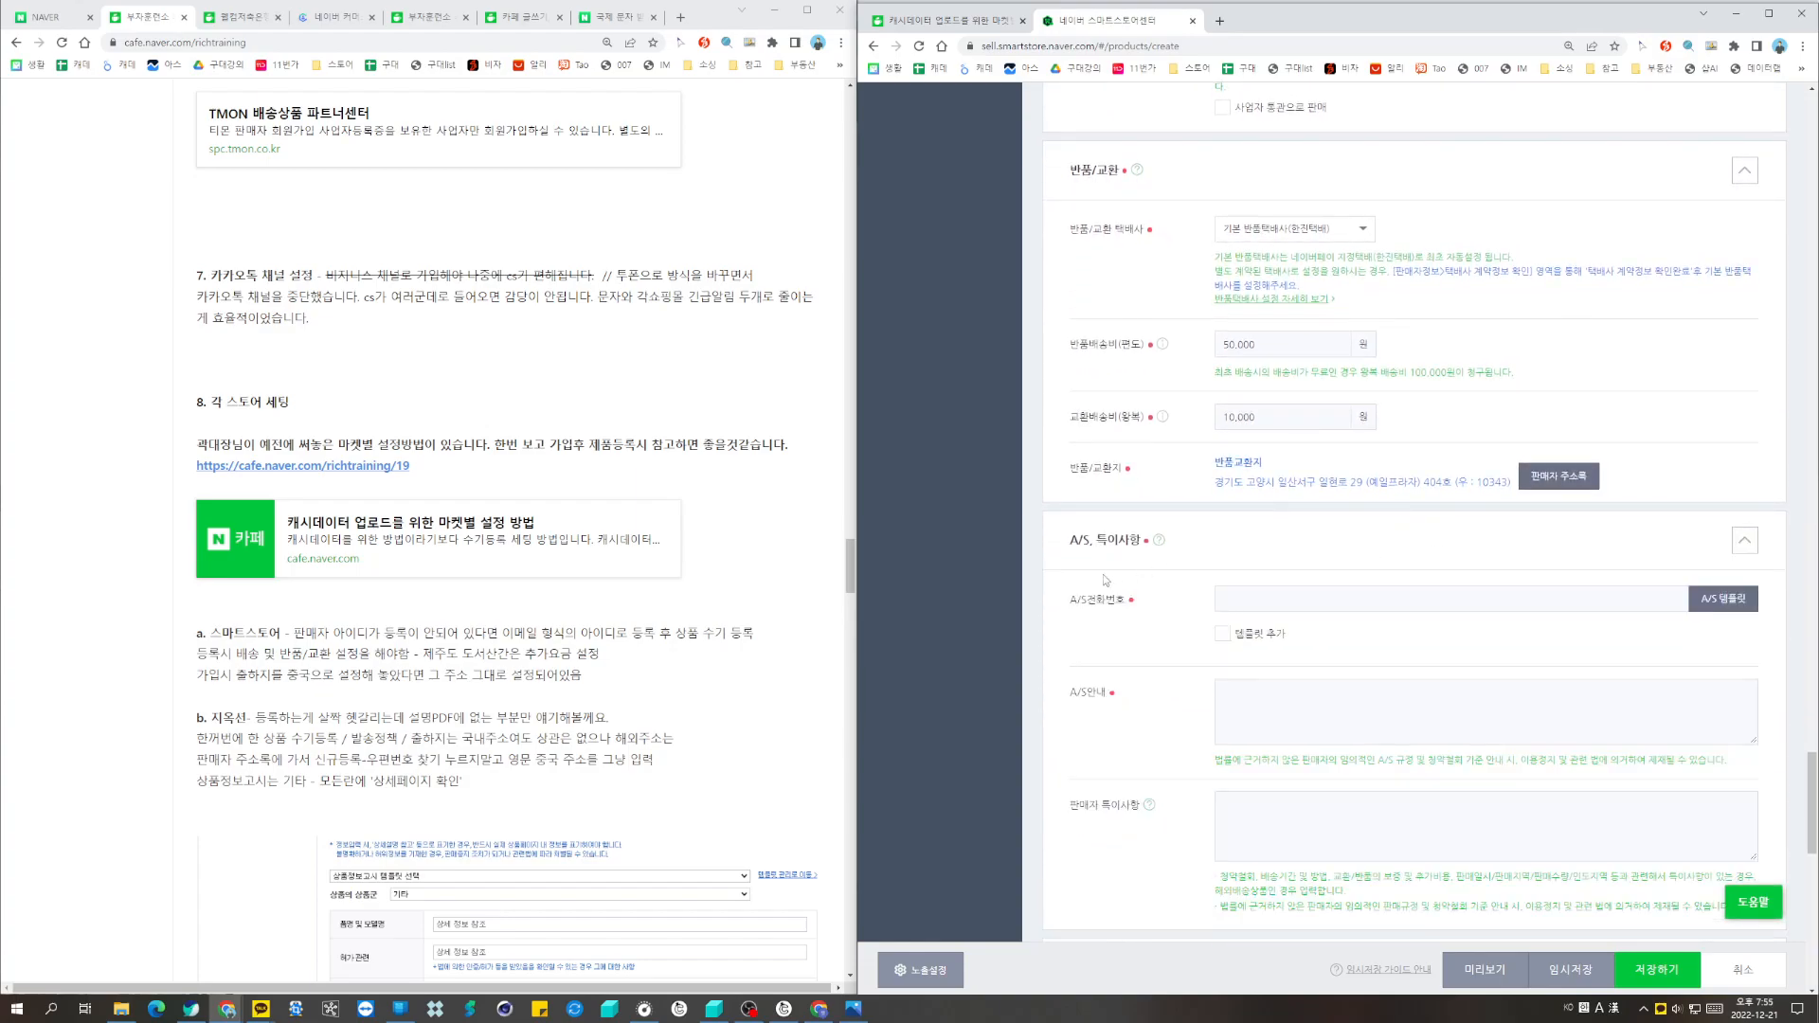
key("Hangul")
left_click(1271, 688)
left_click(1241, 598)
scroll(1255, 568, "down", 1)
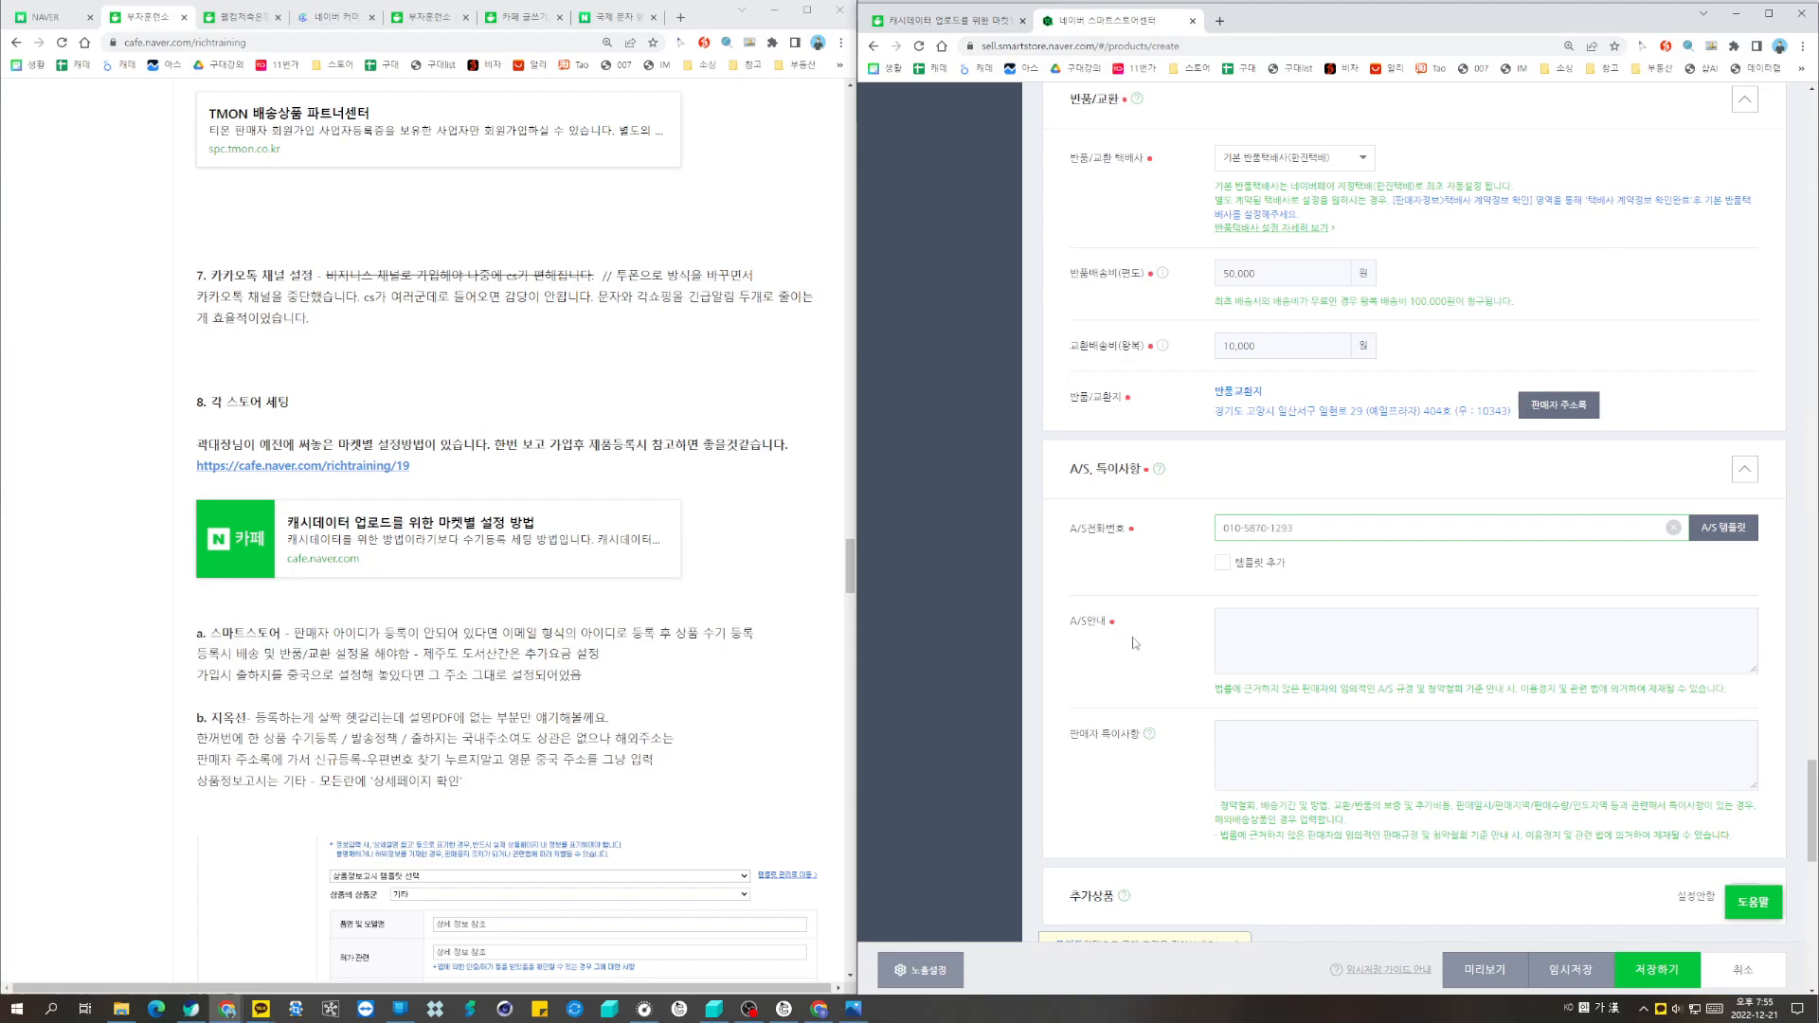
left_click(1298, 635)
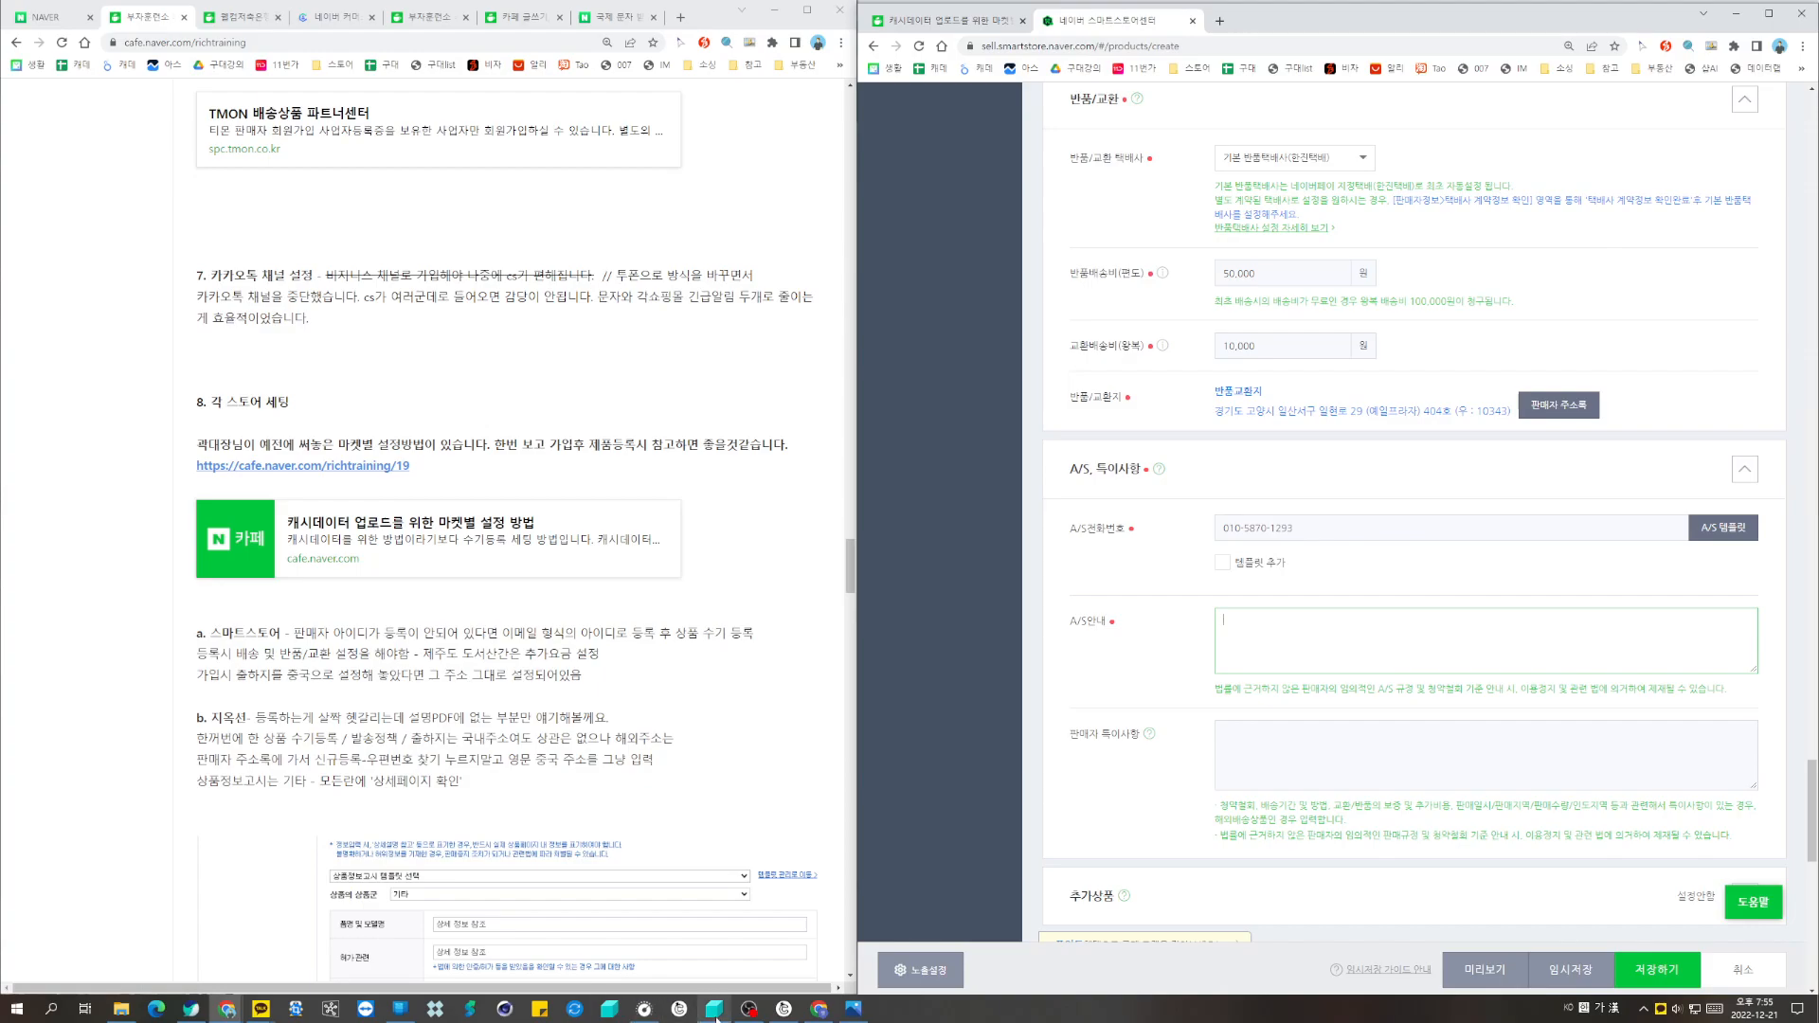
left_click(540, 1010)
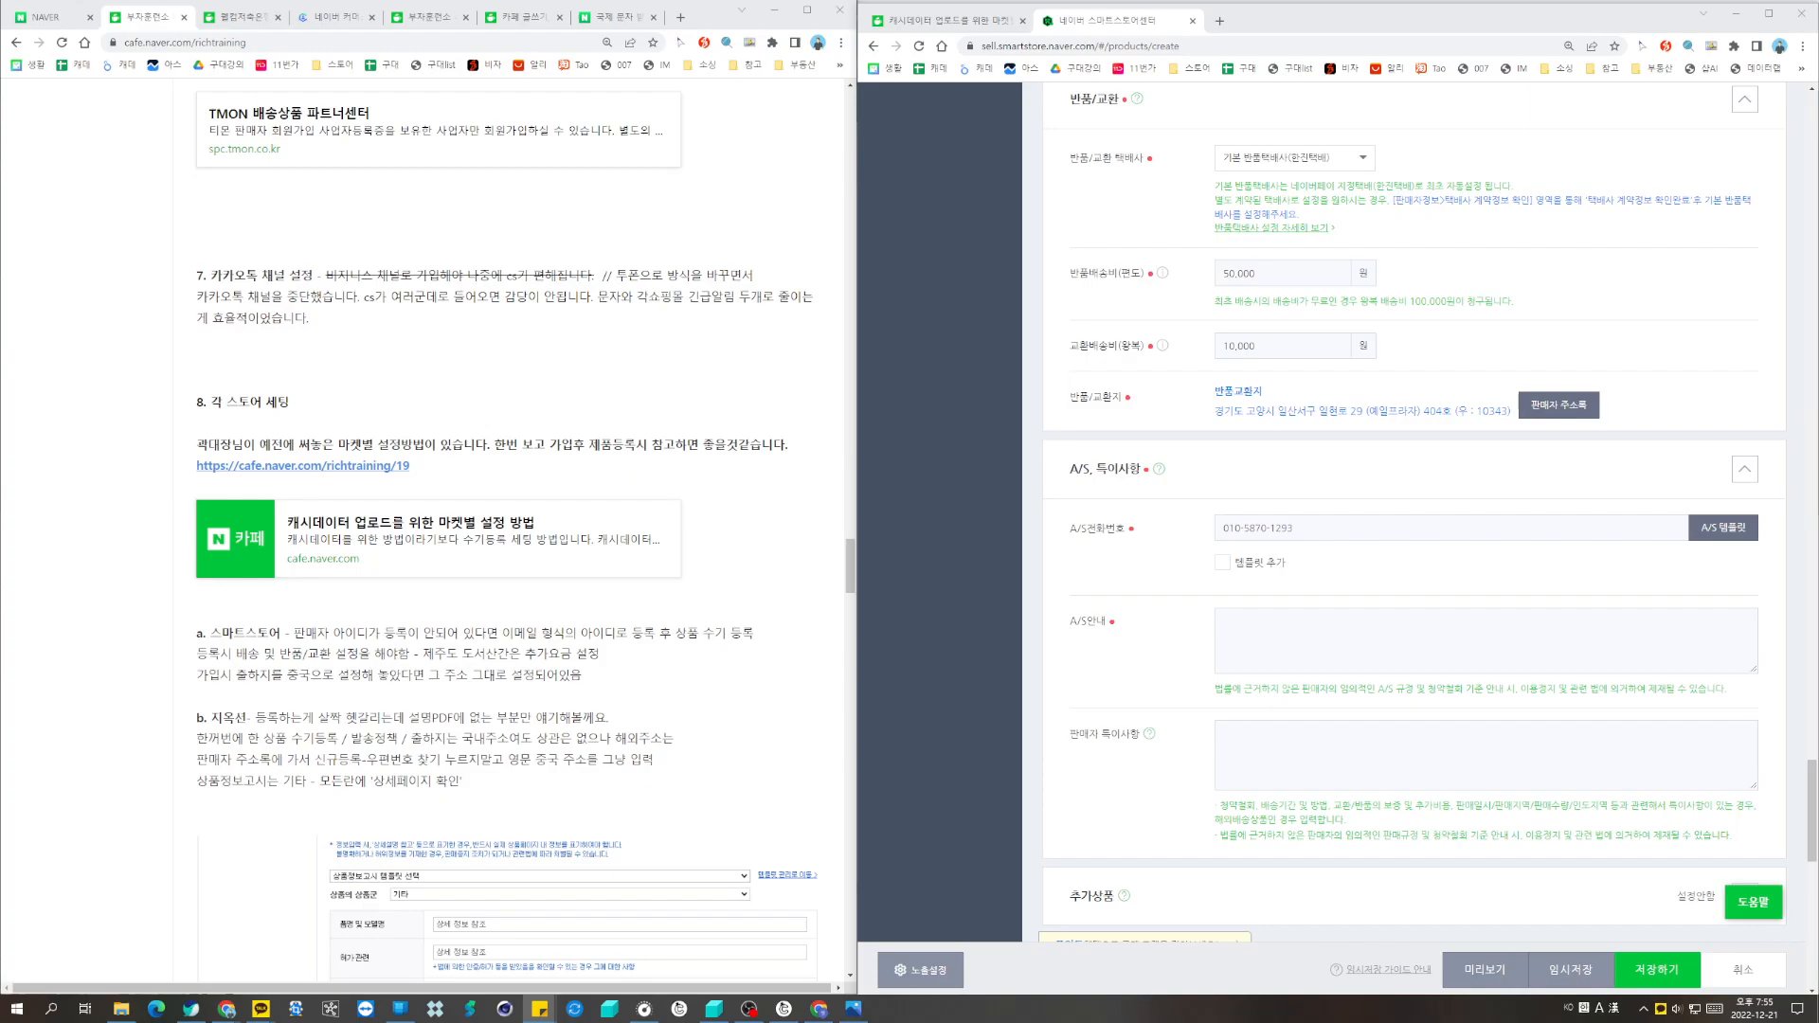
- Paste the prepared sentence into the A/S안내 field and continue it with 'A/S 또는 반품은'
left_click(1286, 622)
type("문자나 고객센터를 통해 판매처 문의 후 부탁드립니다 (임의반품시 처리불가)")
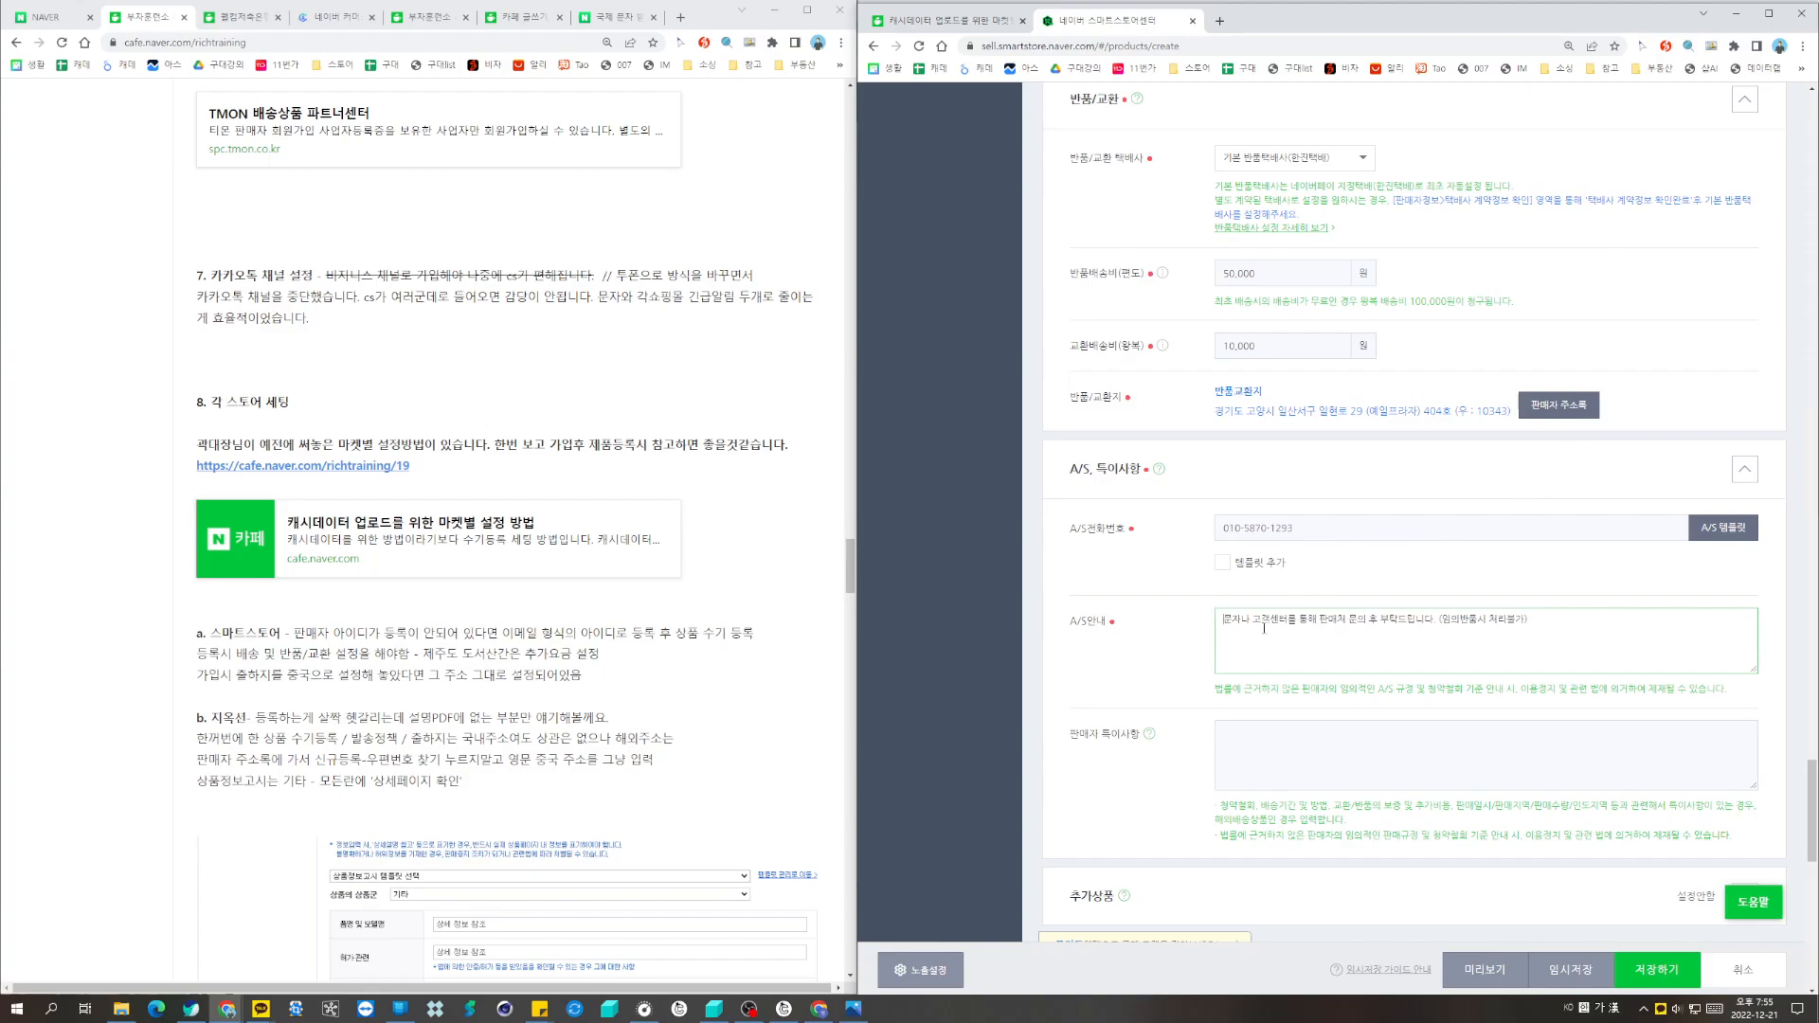
key("Hangul")
type("A/S")
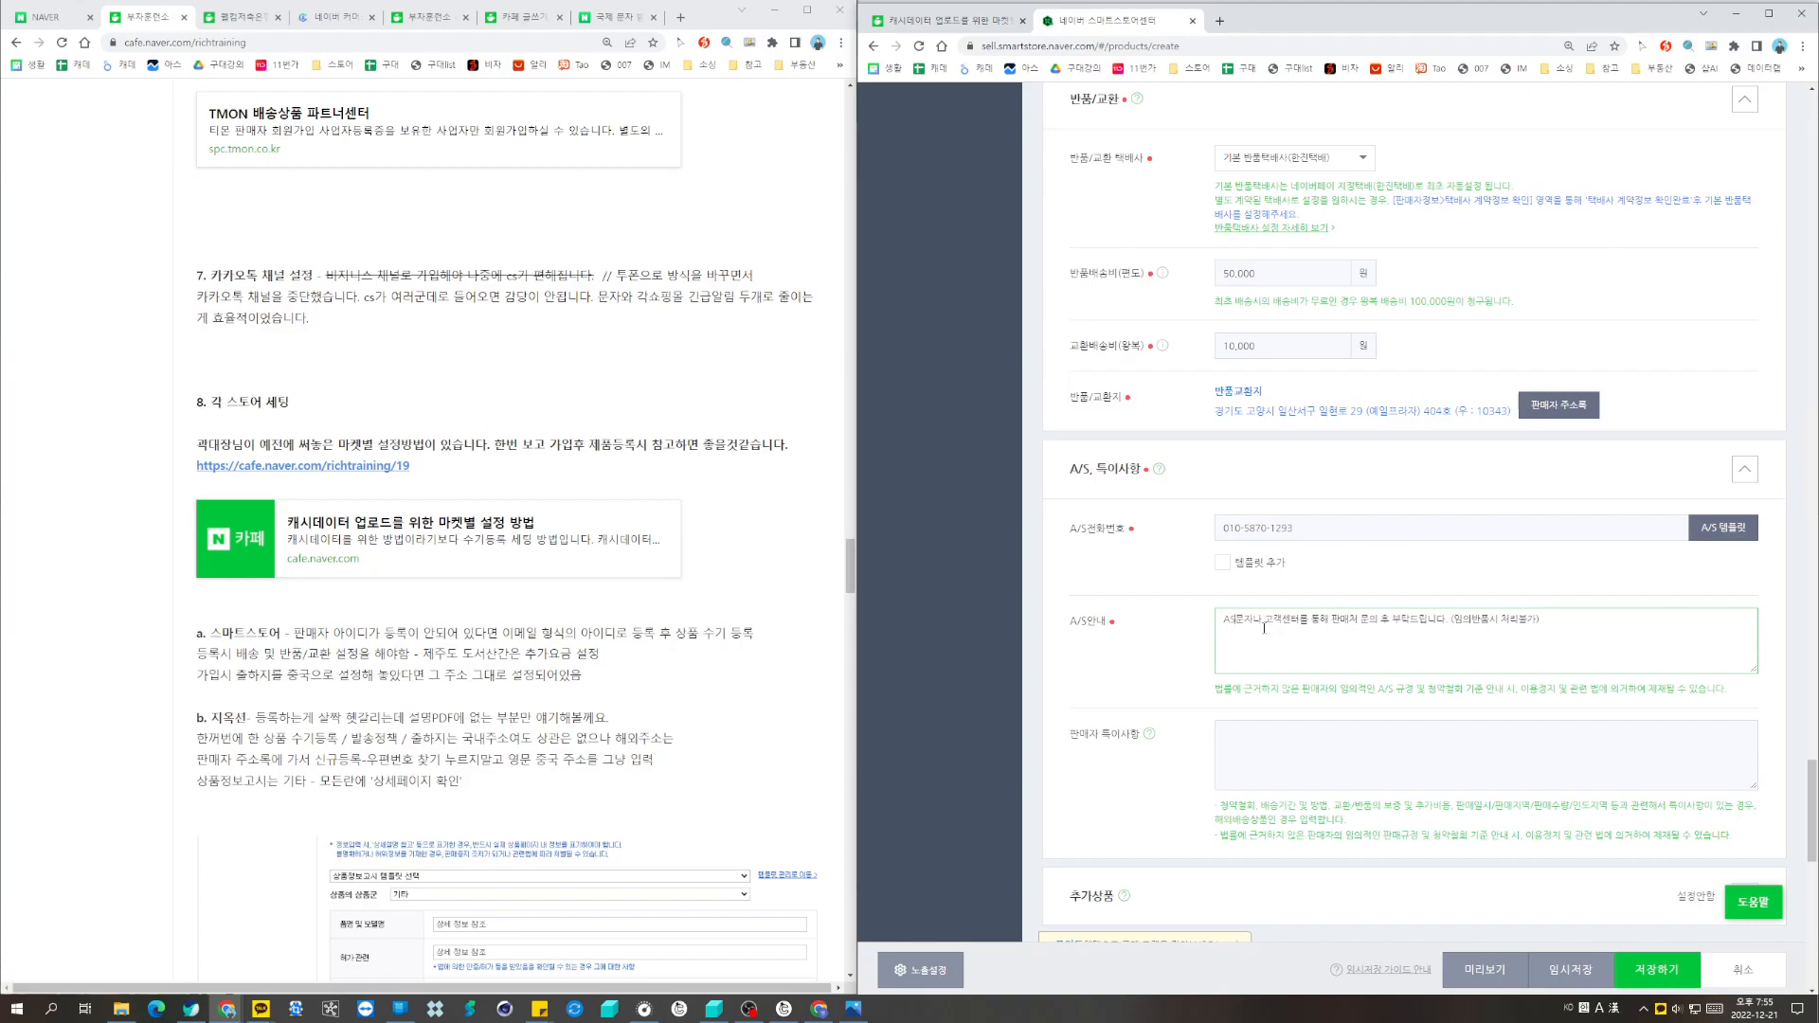
key("Hangul")
type("또는 ")
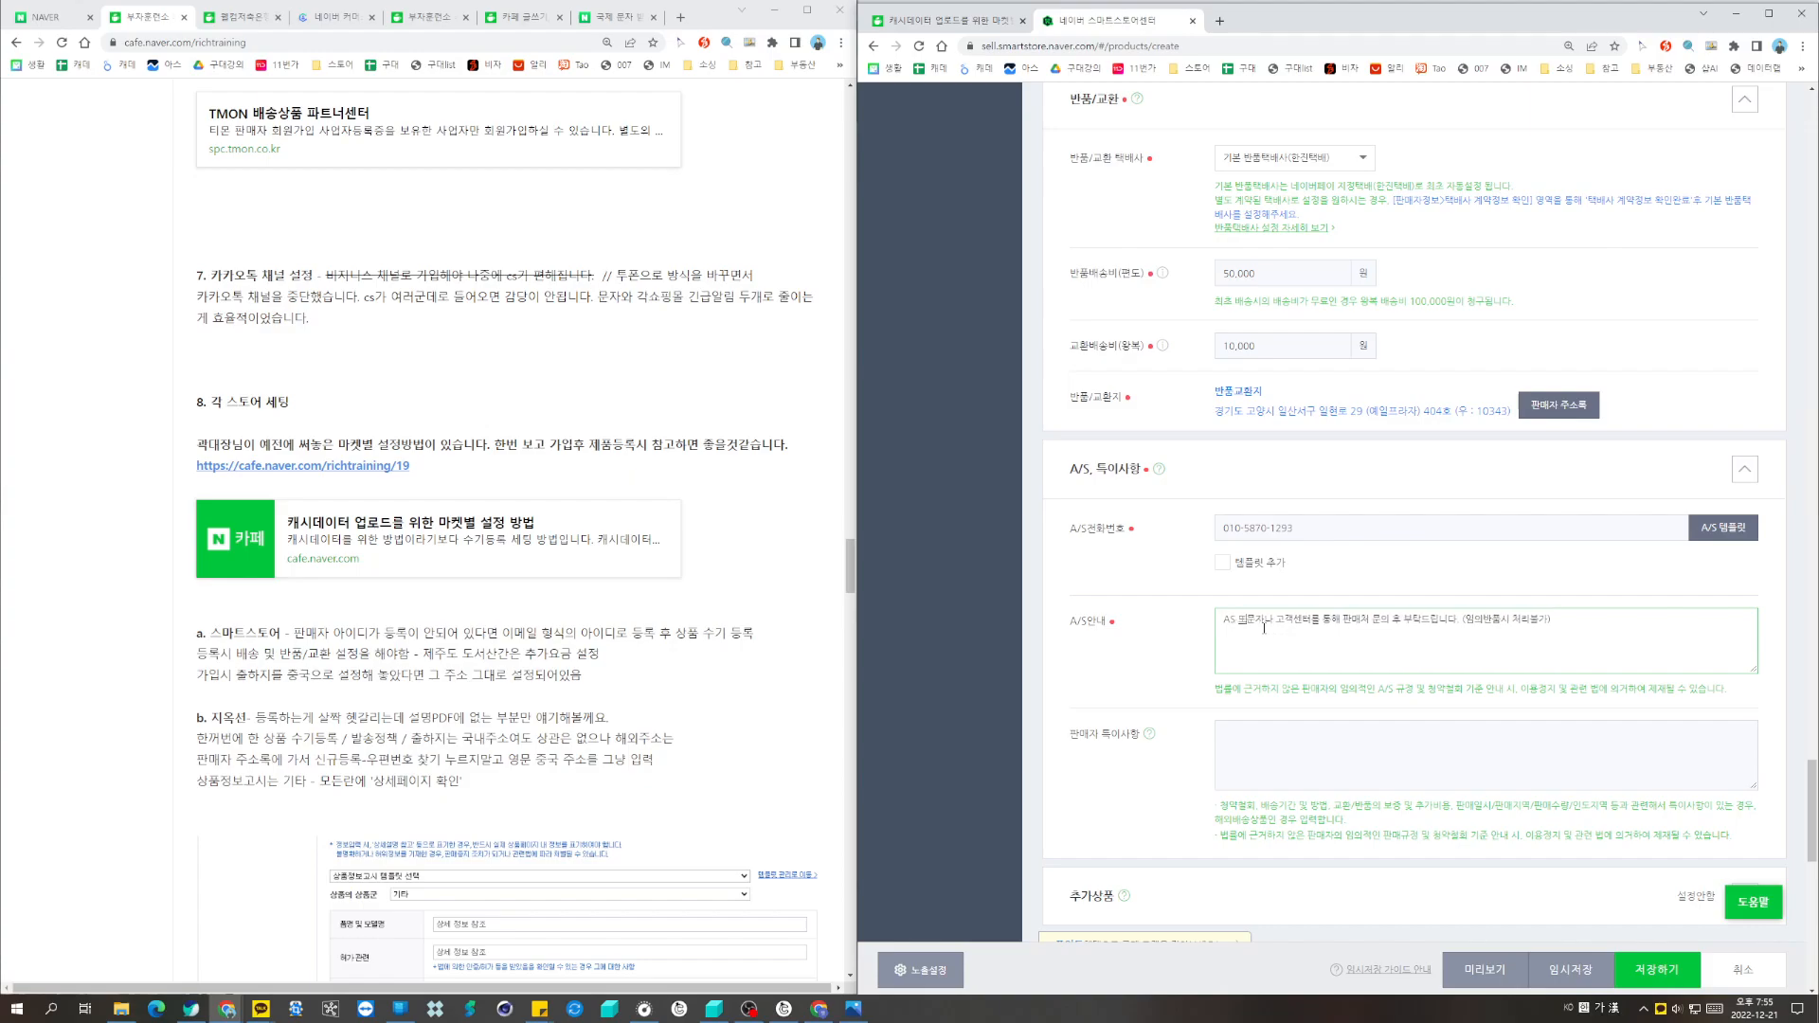
type("반품은")
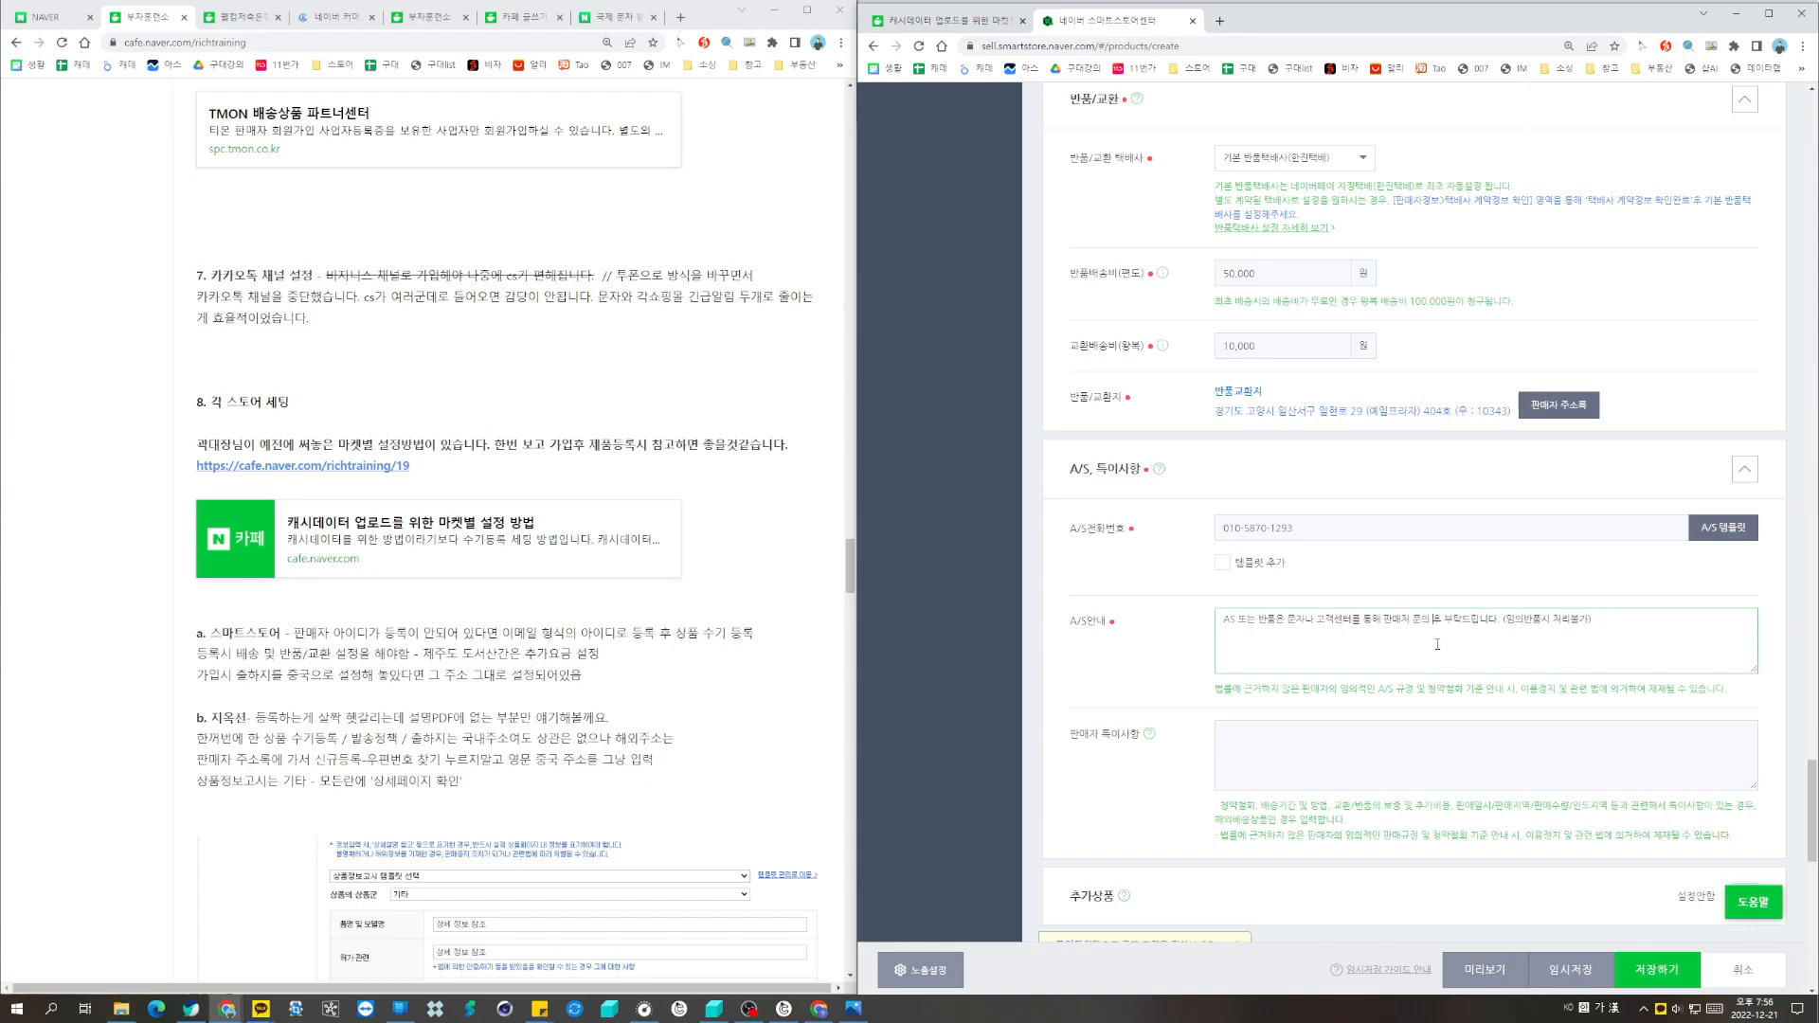
- Finish the guidance with '확인 후 답변을 받고 진행', fixing typos, and select the whole line
type("회")
type("확")
type("인")
key("BackSpace")
type("ㅇ")
type(" 답변을")
key("BackSpace")
key("BackSpace")
key("BackSpace")
type("변ㅇ")
type("을 ")
type("받고 진행")
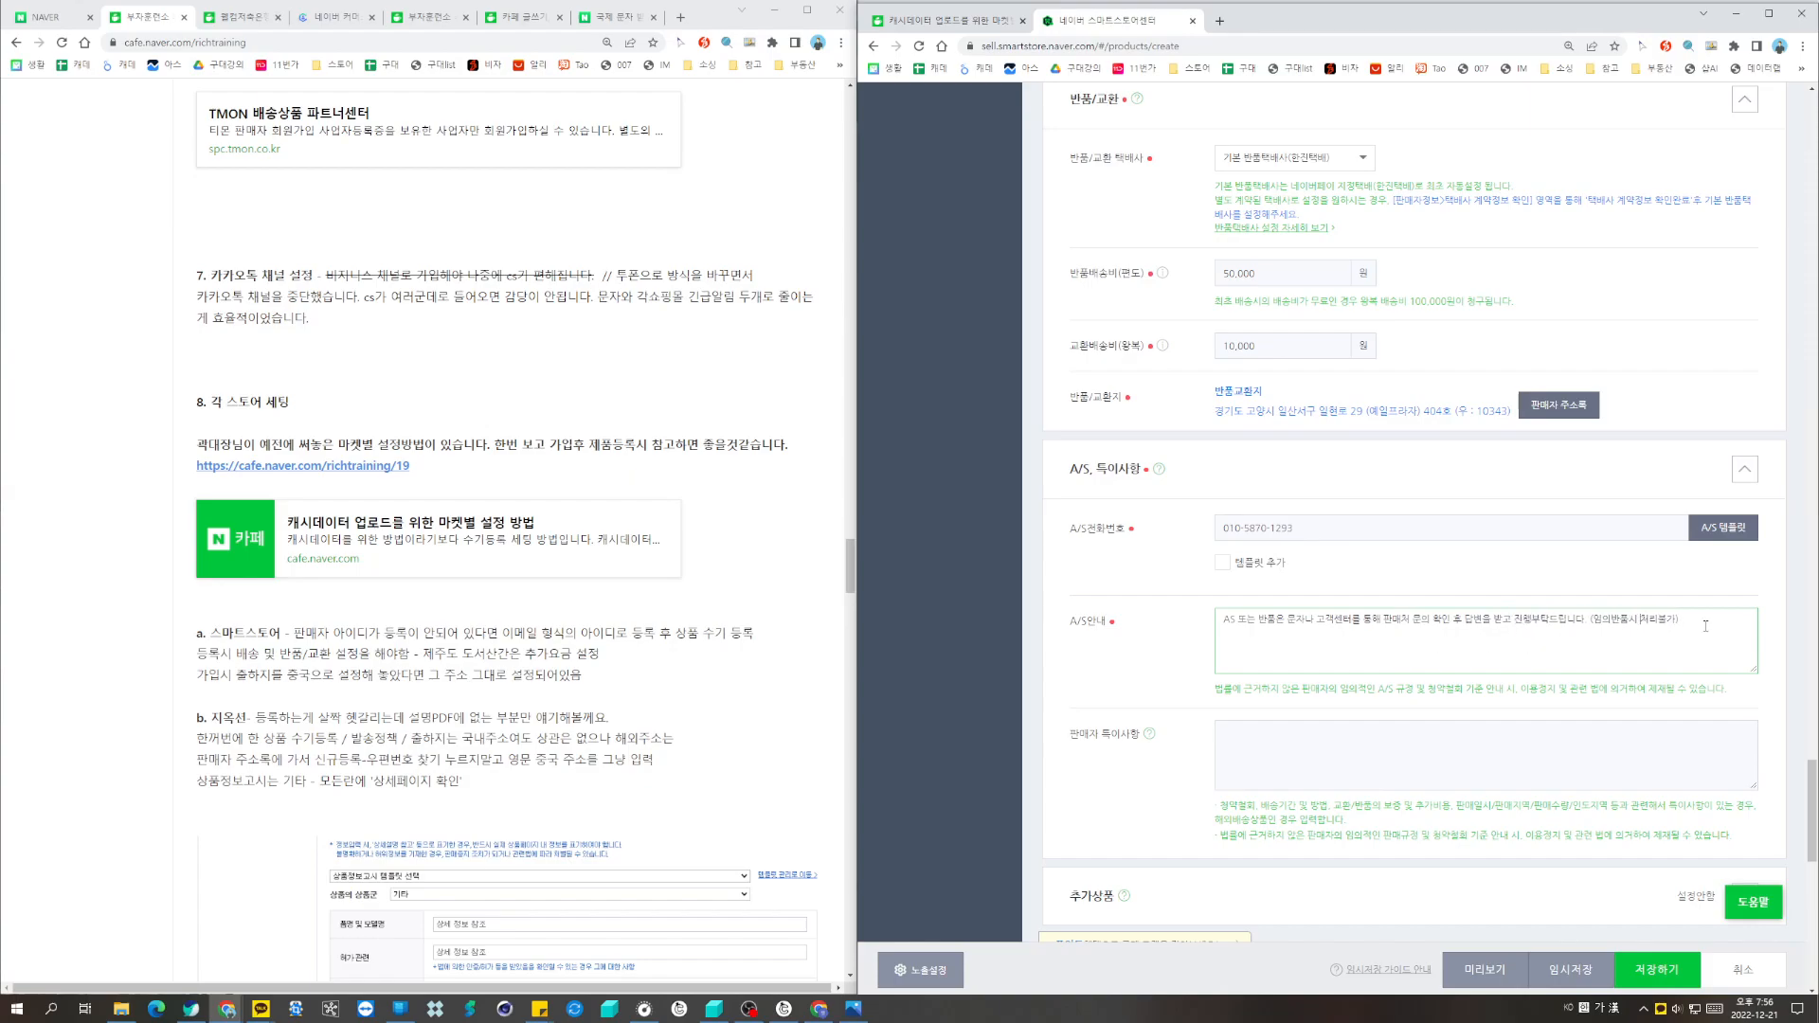
left_click_drag(1702, 622, 1134, 598)
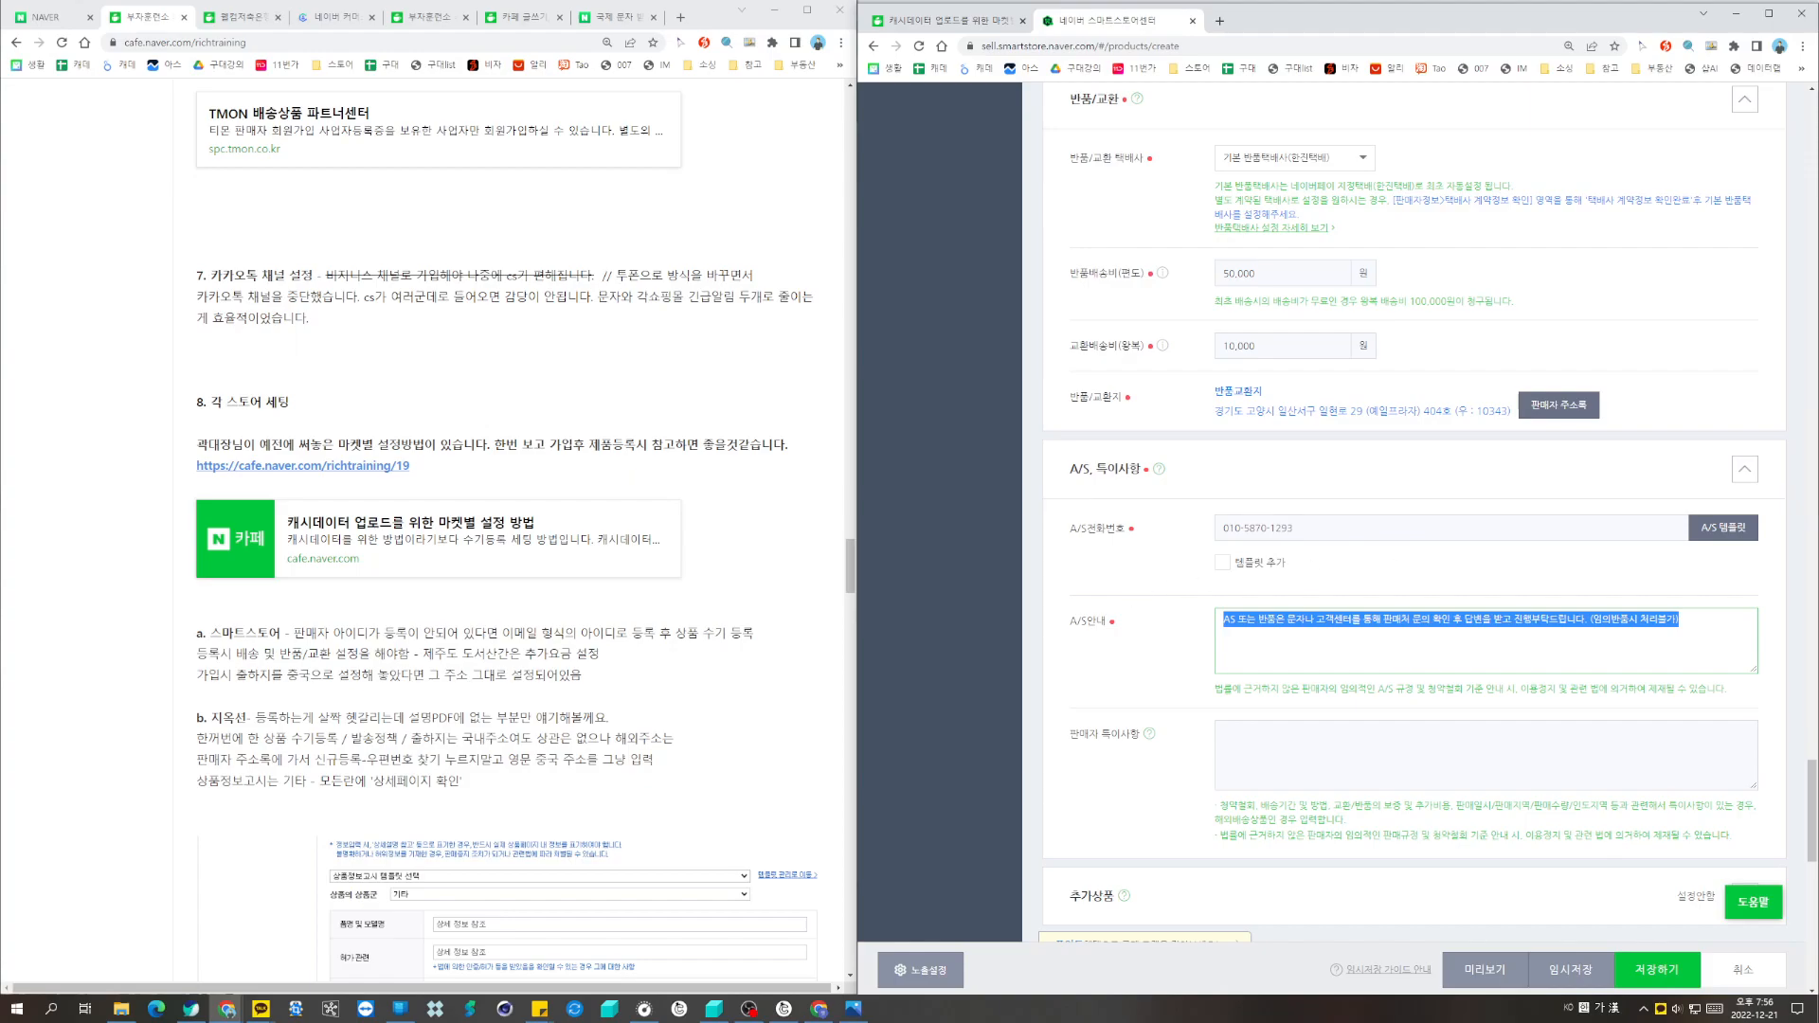
key("alt+Tab")
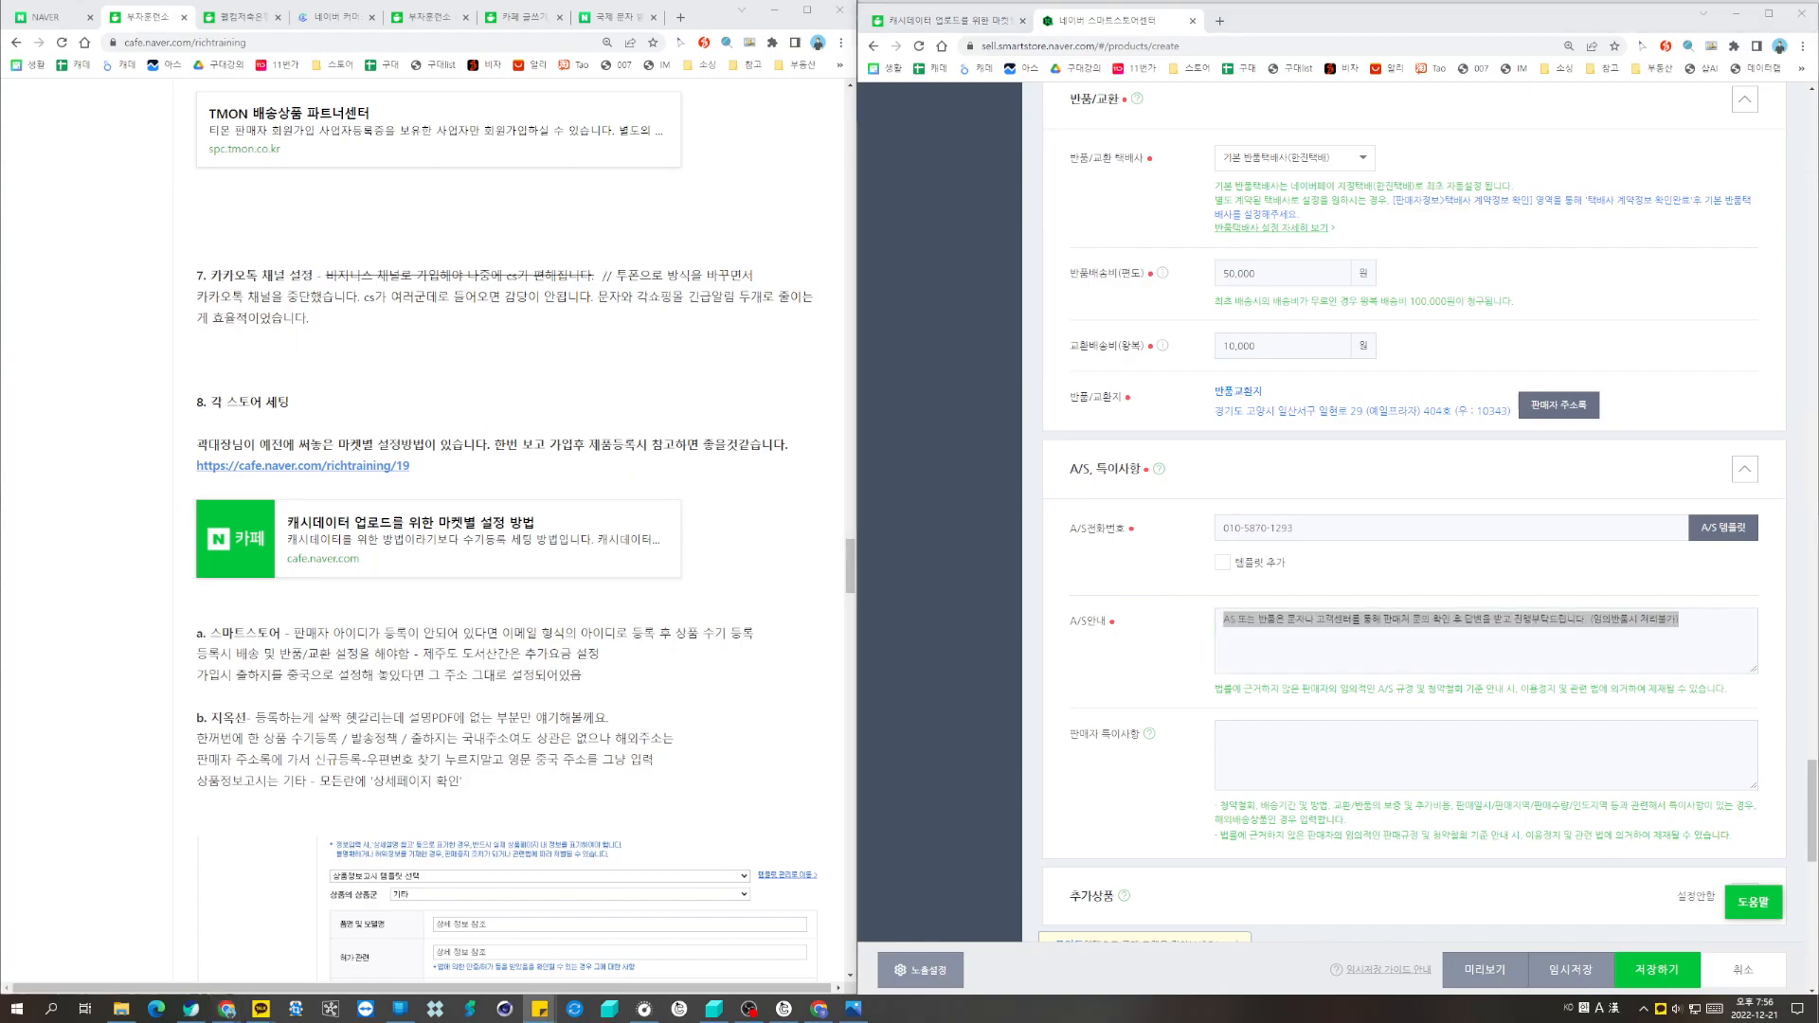
left_click(1523, 659)
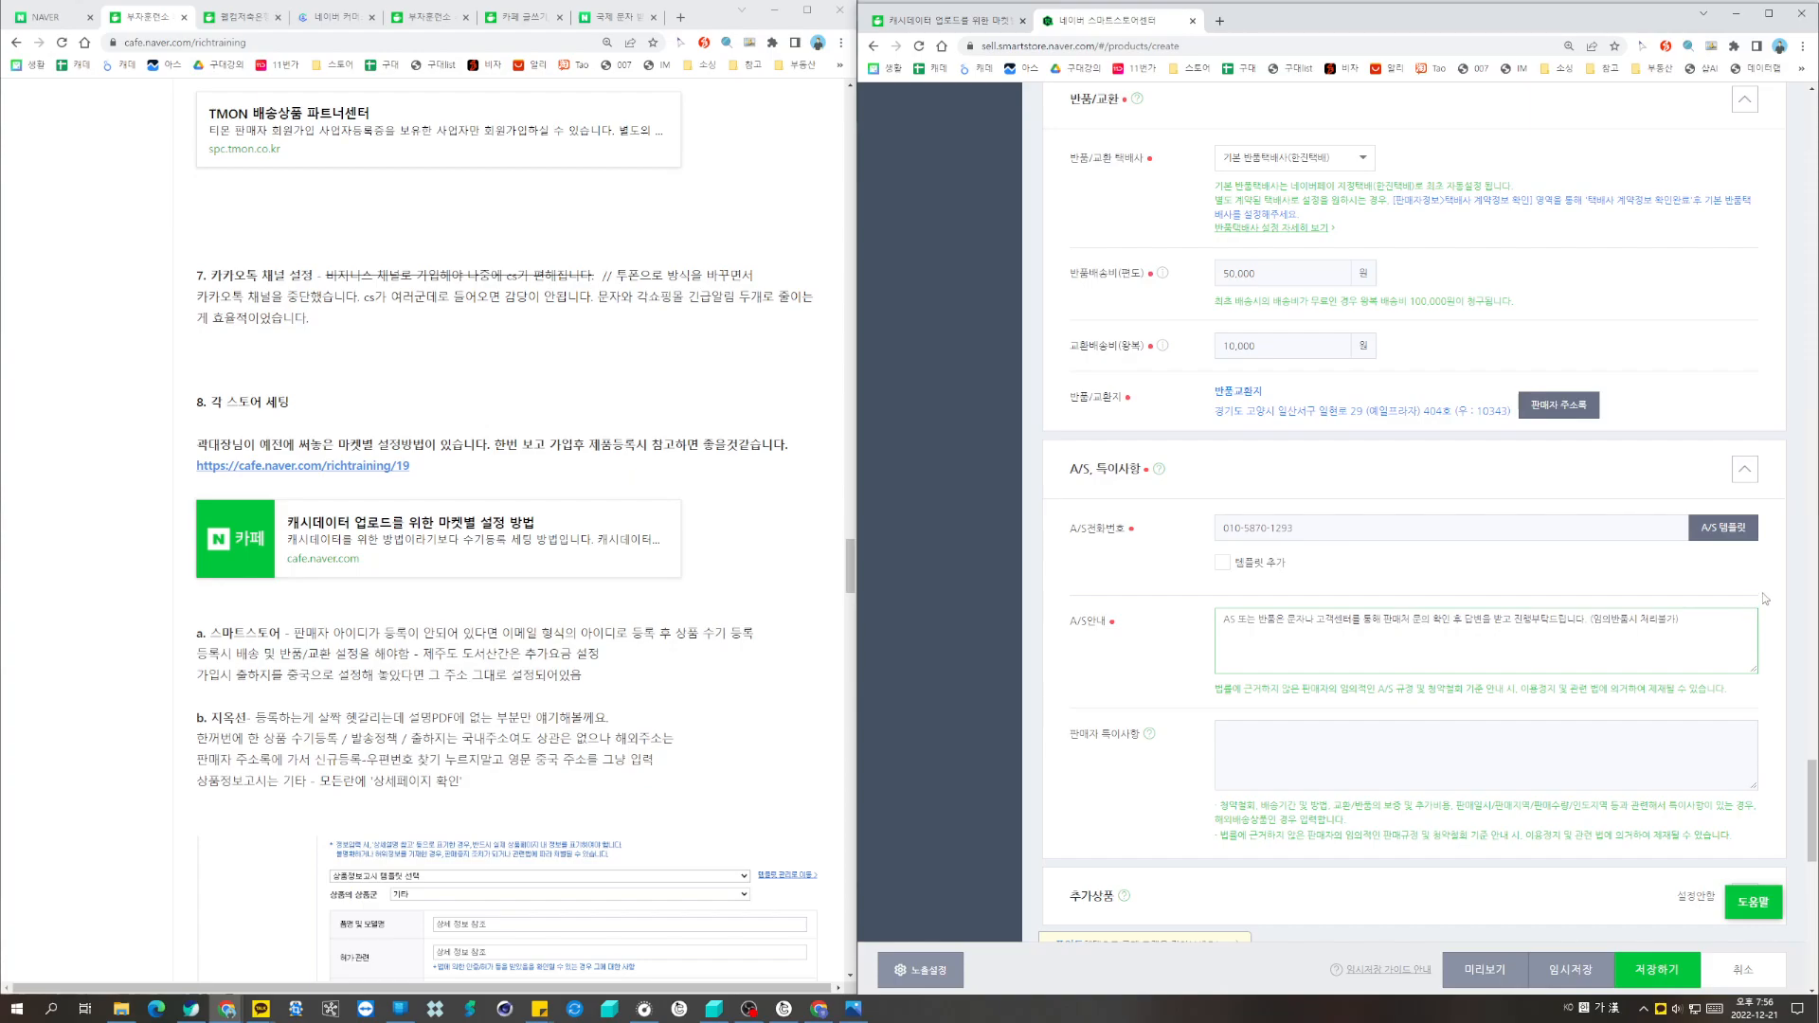
- Expand and collapse the 추가상품 section, then click 저장하기 at the bottom of the form
scroll(1158, 679, "down", 3)
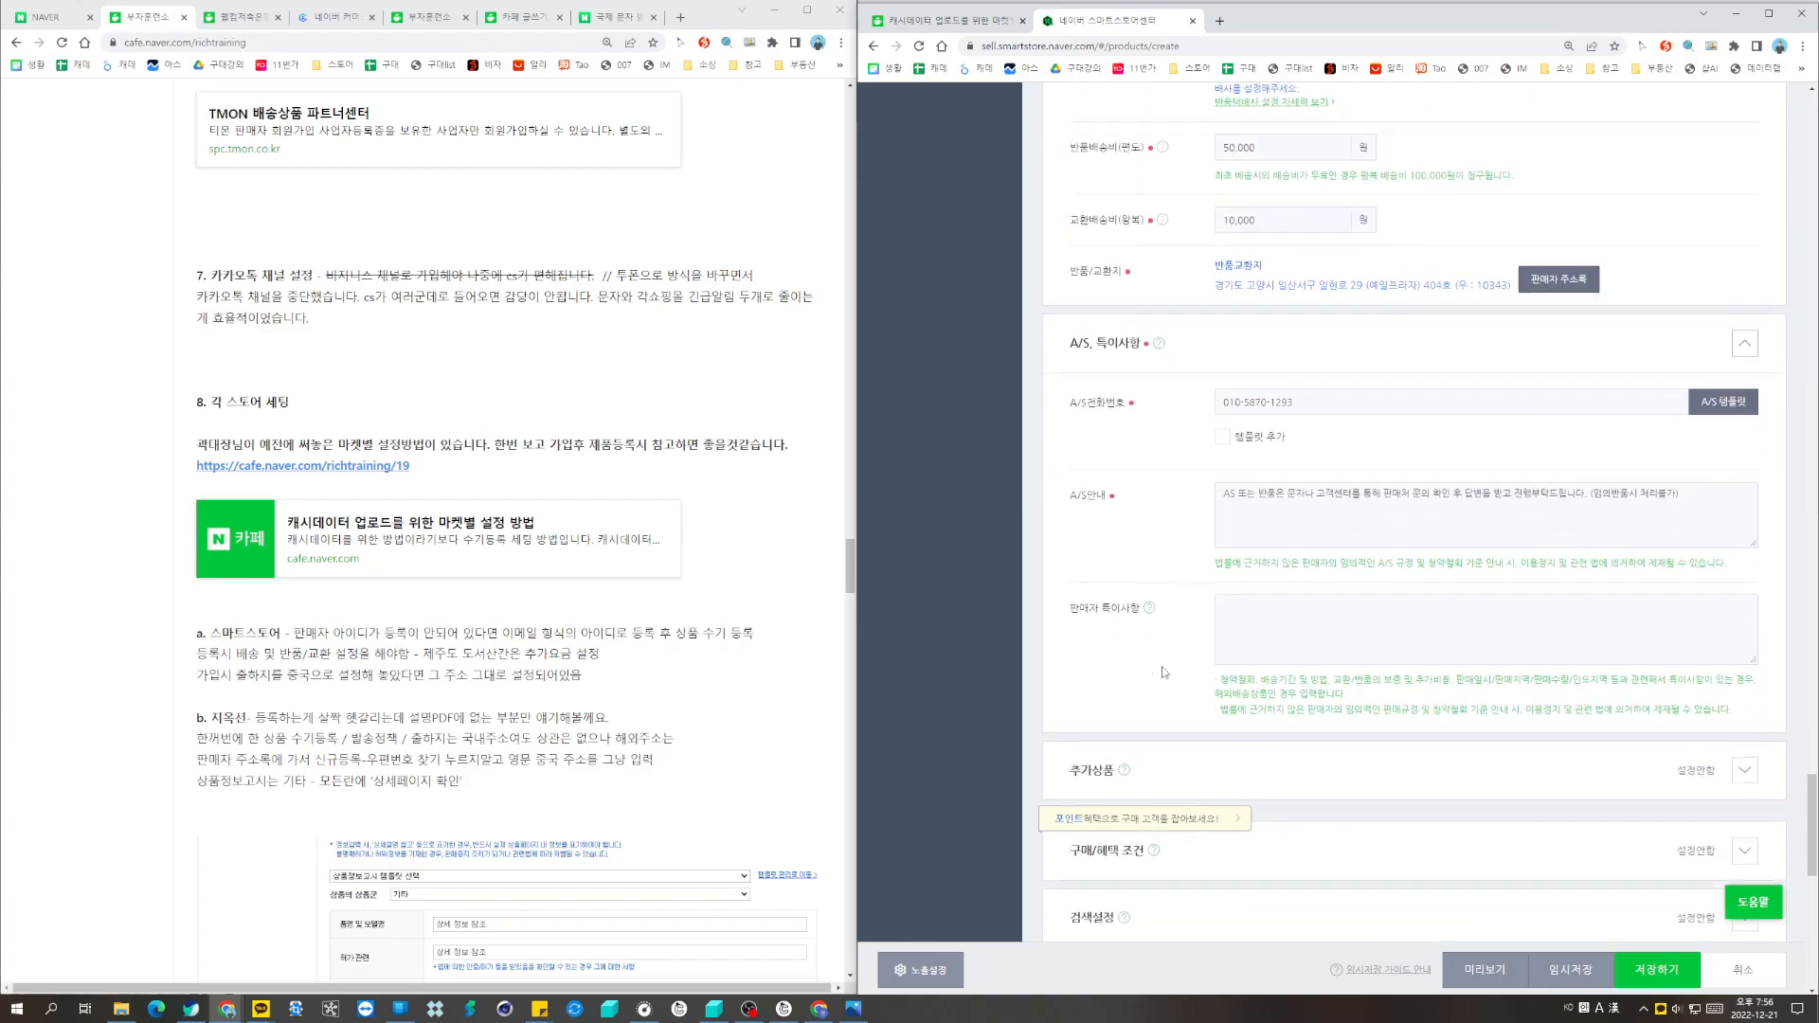
scroll(1163, 671, "down", 2)
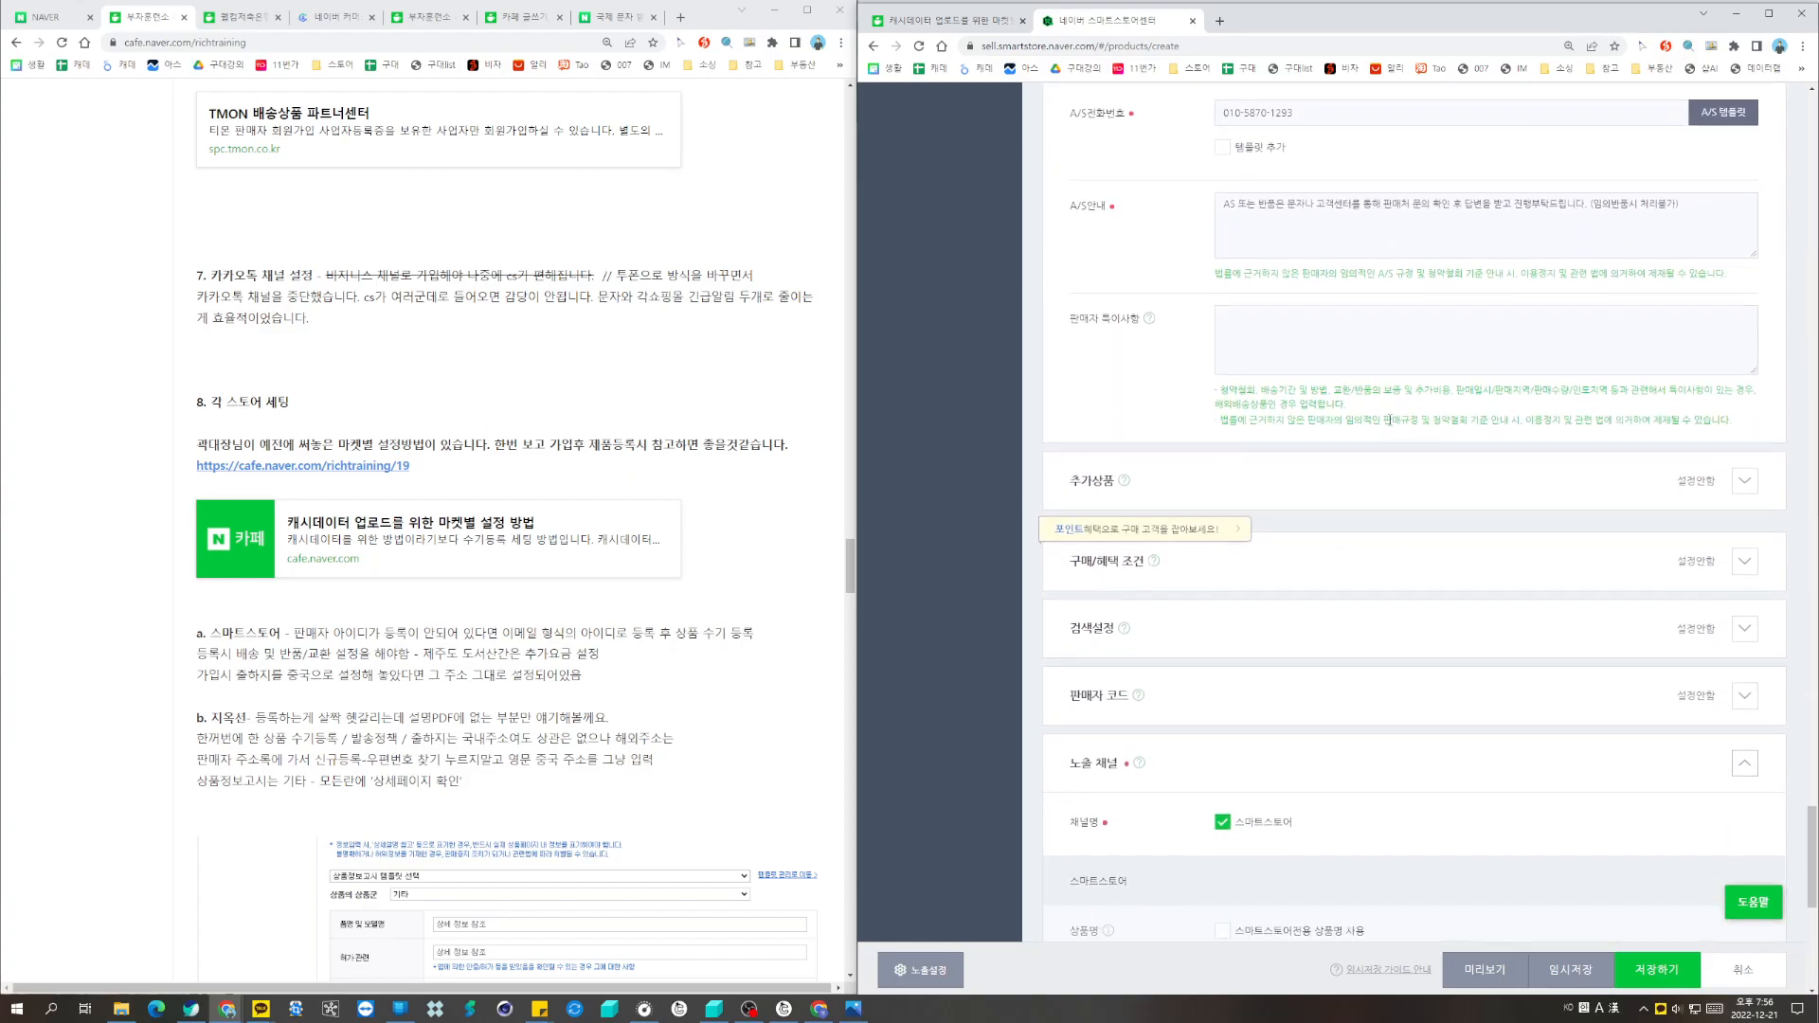
left_click(1757, 470)
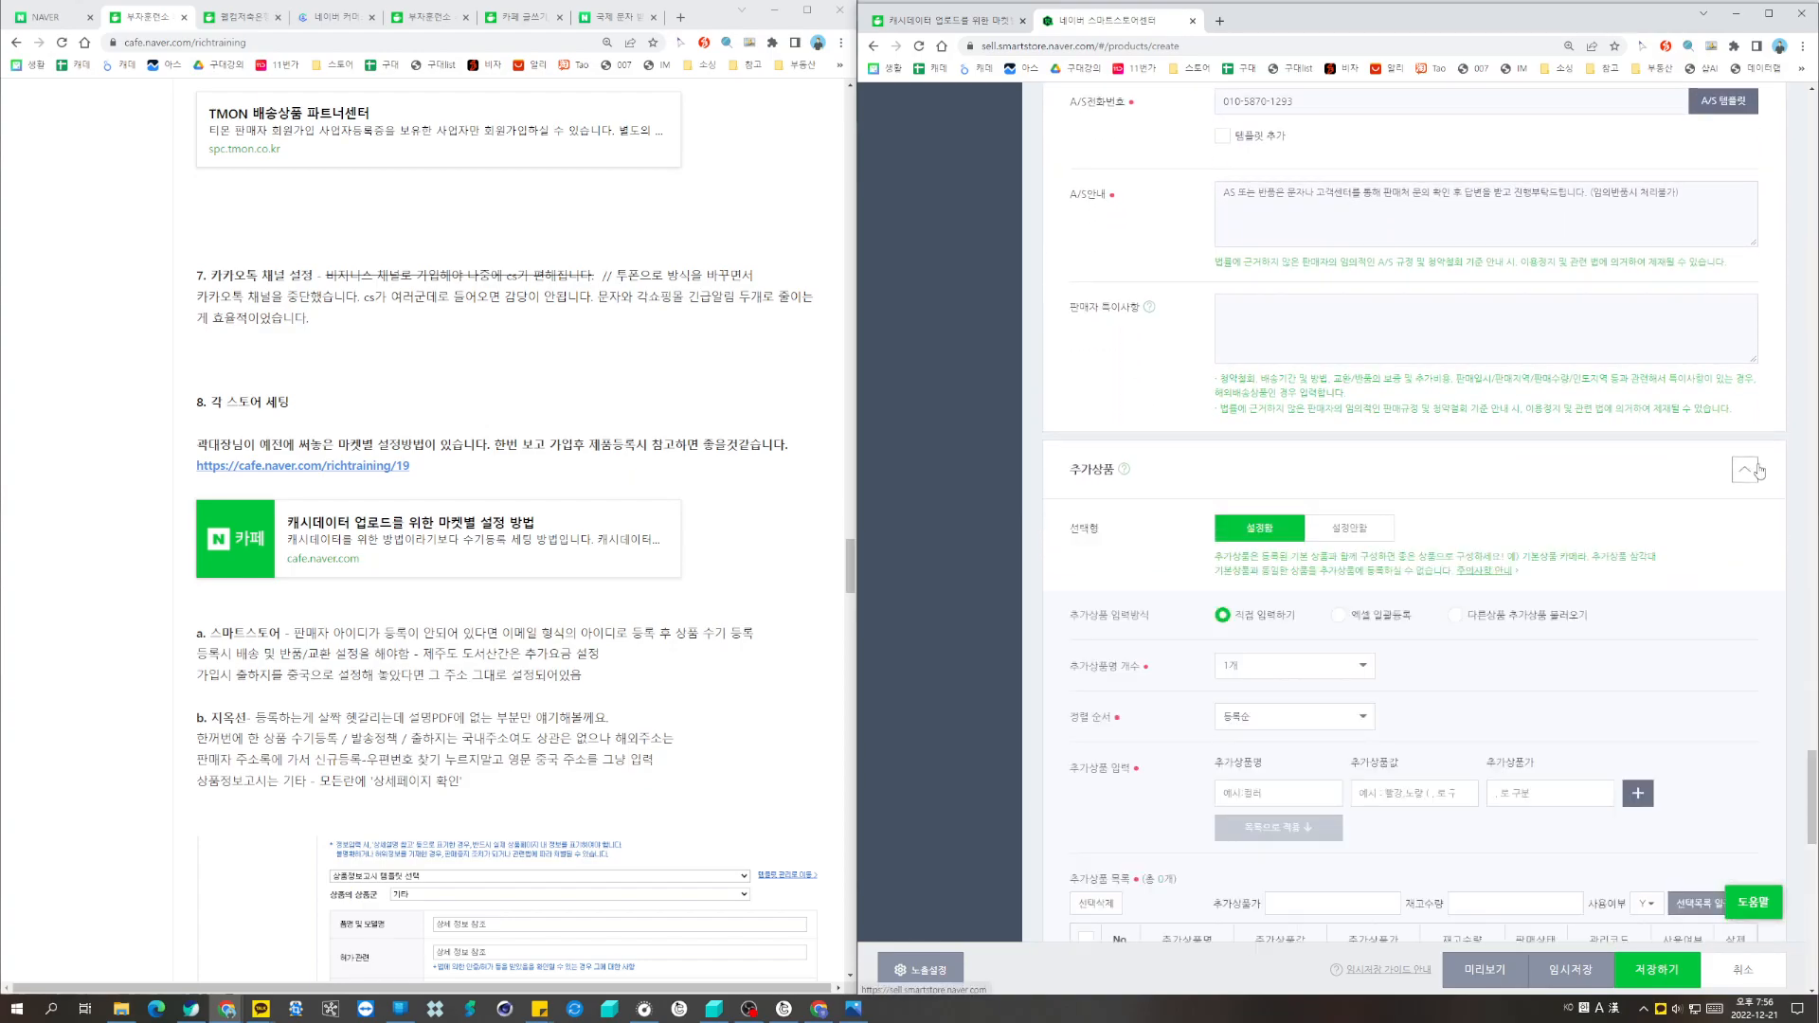
left_click(1741, 474)
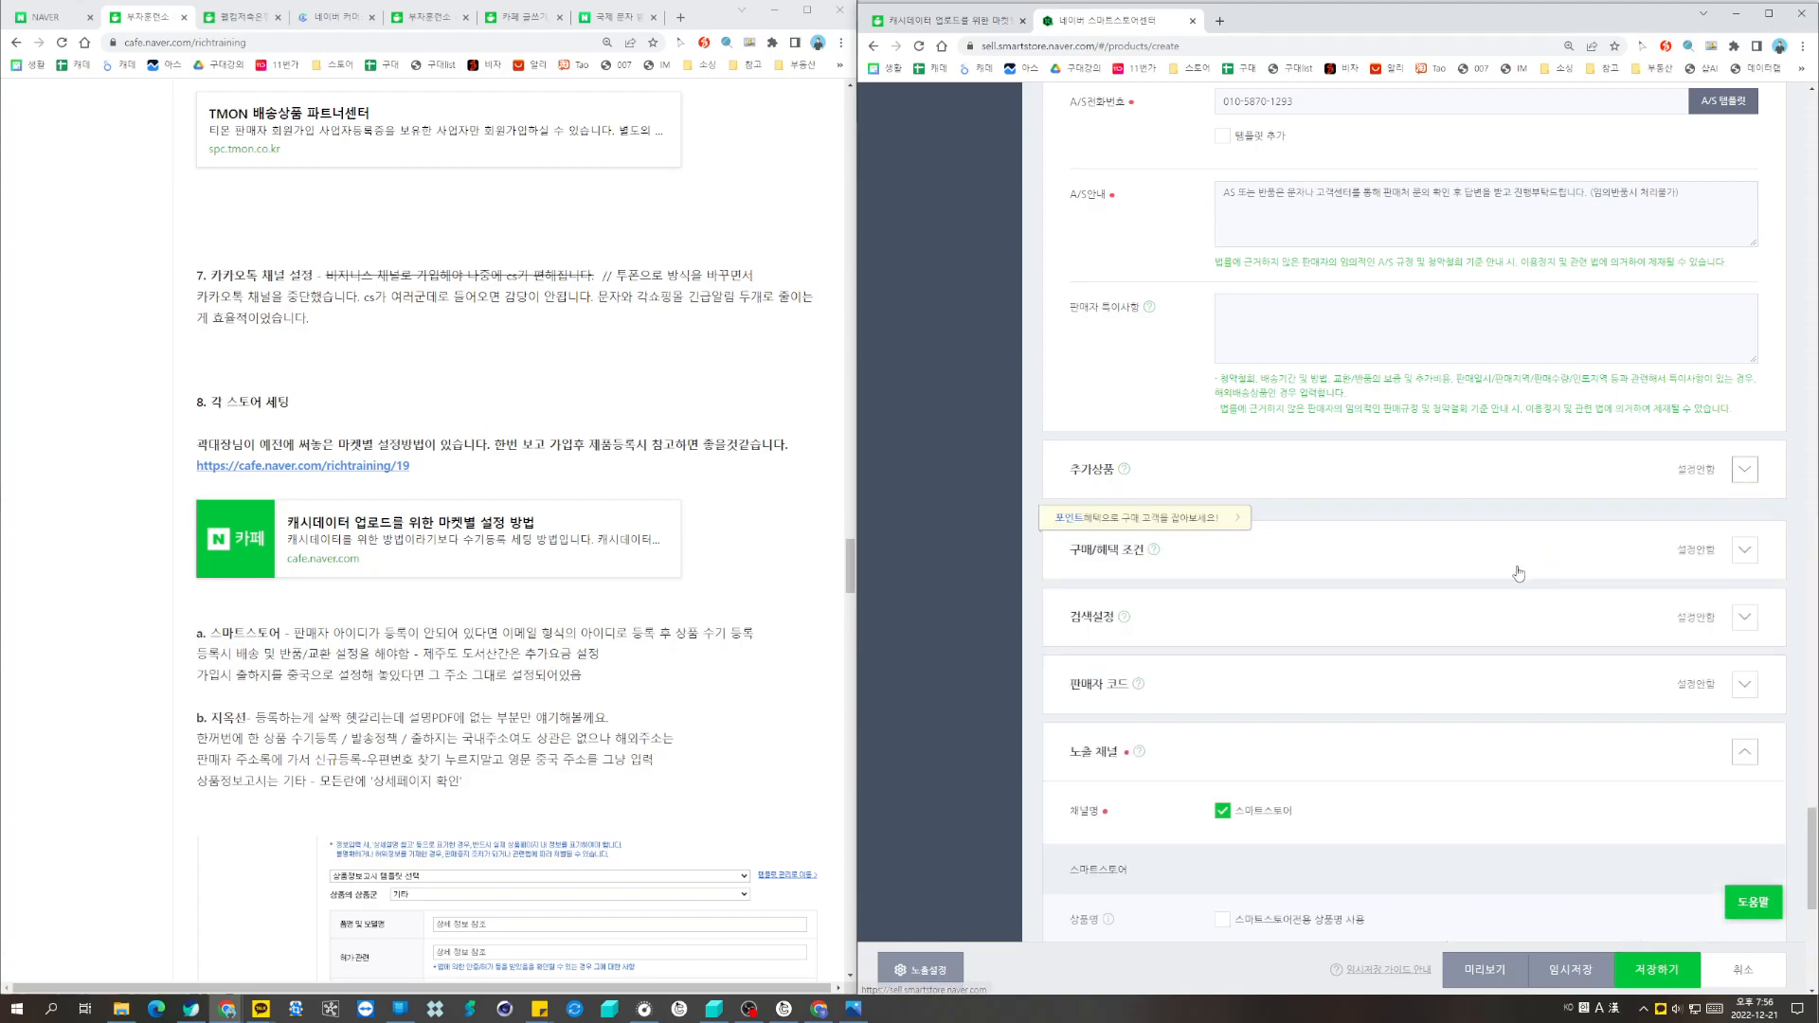
scroll(1571, 716, "down", 1)
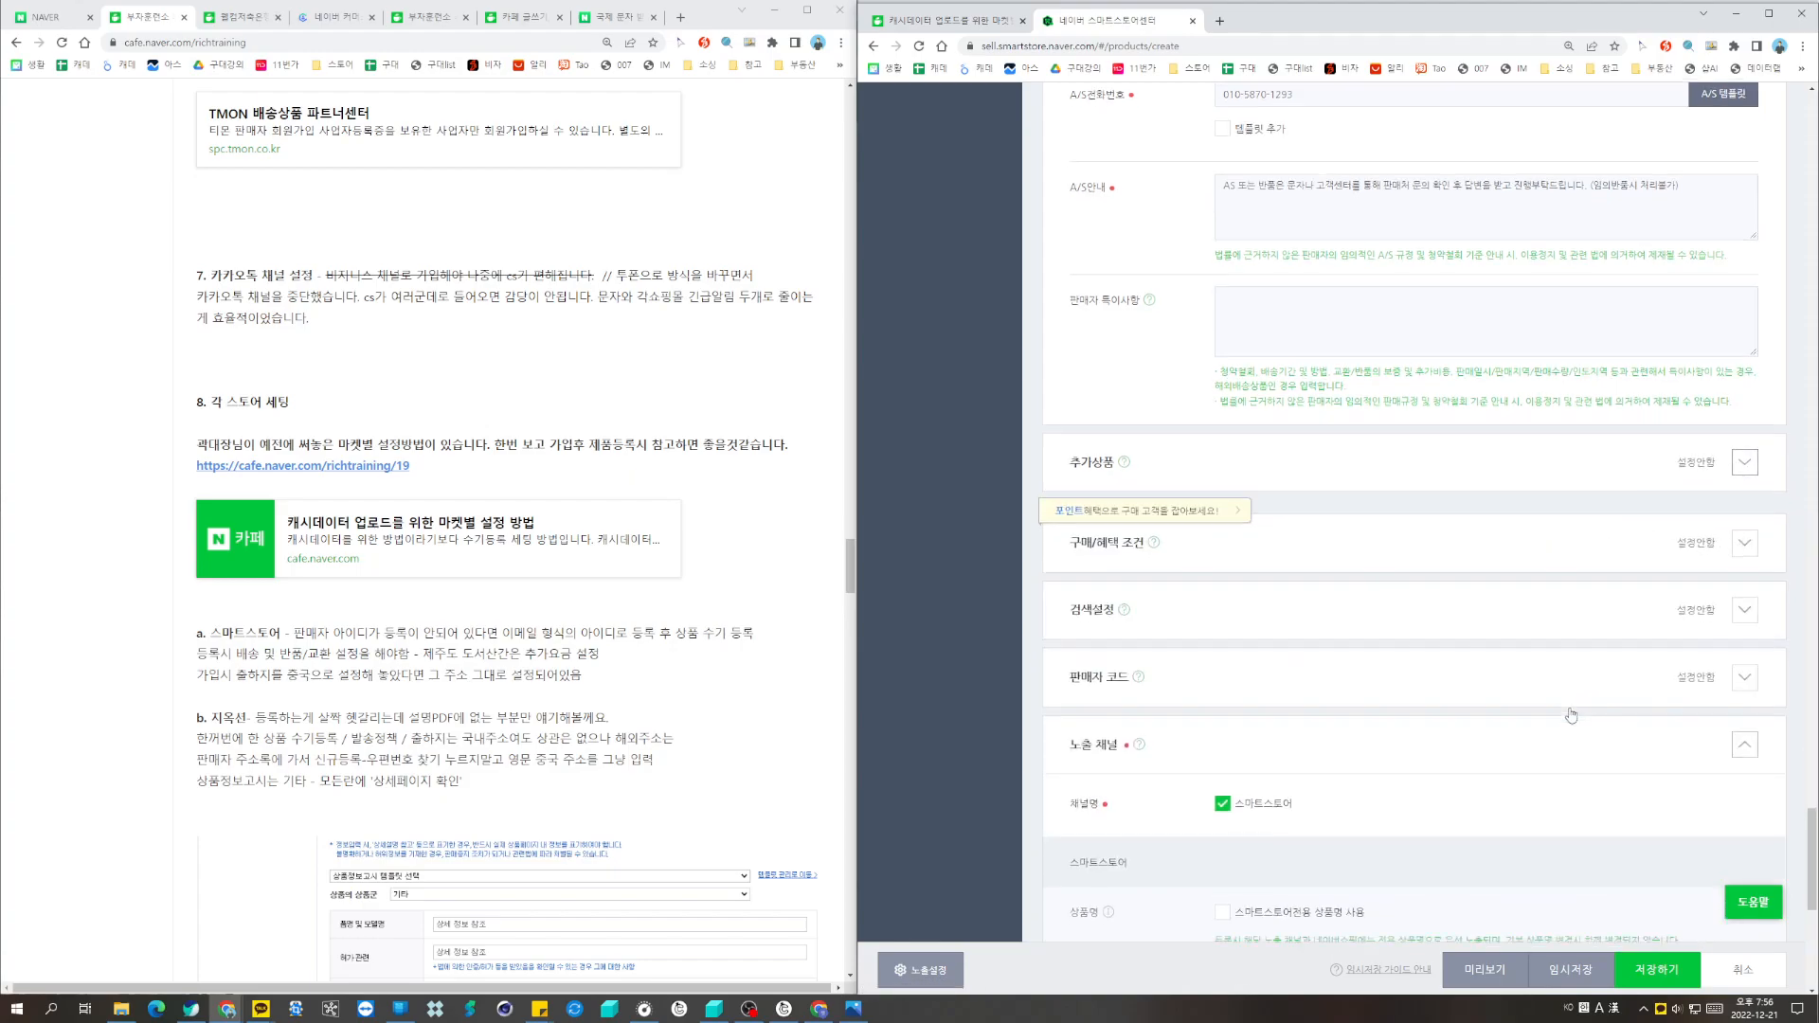
scroll(1571, 716, "down", 2)
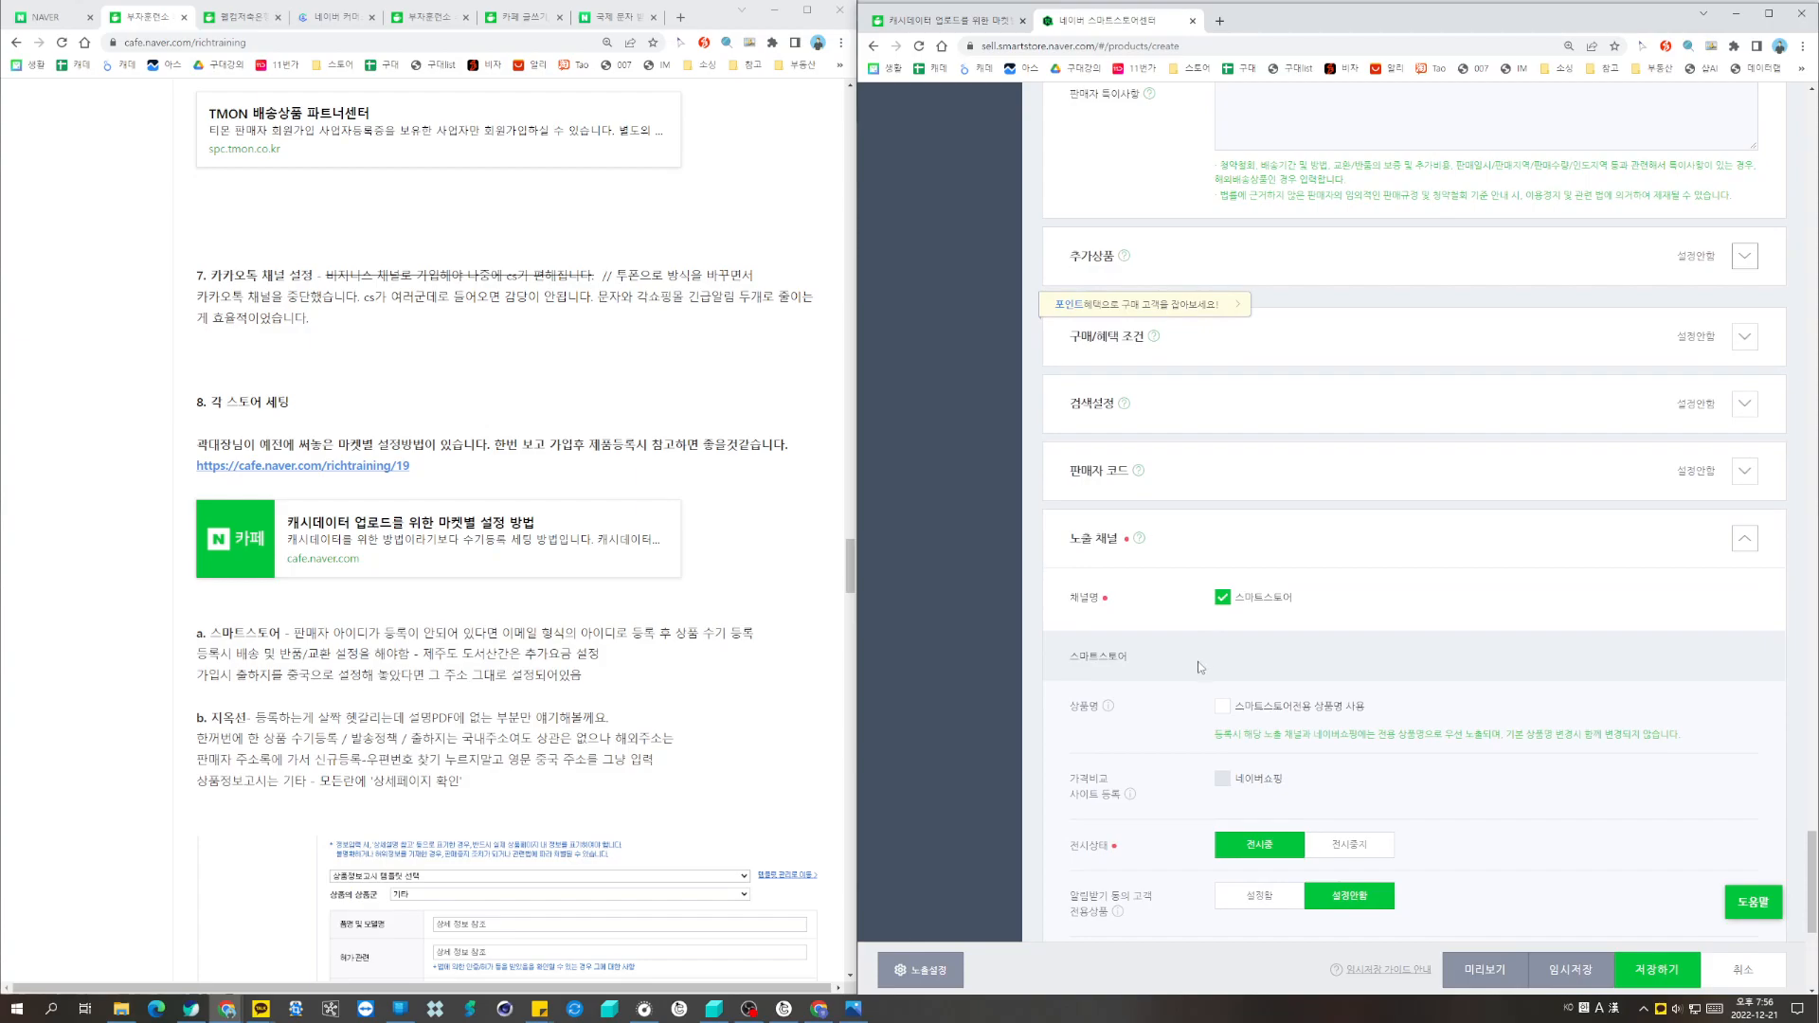
scroll(1199, 666, "down", 3)
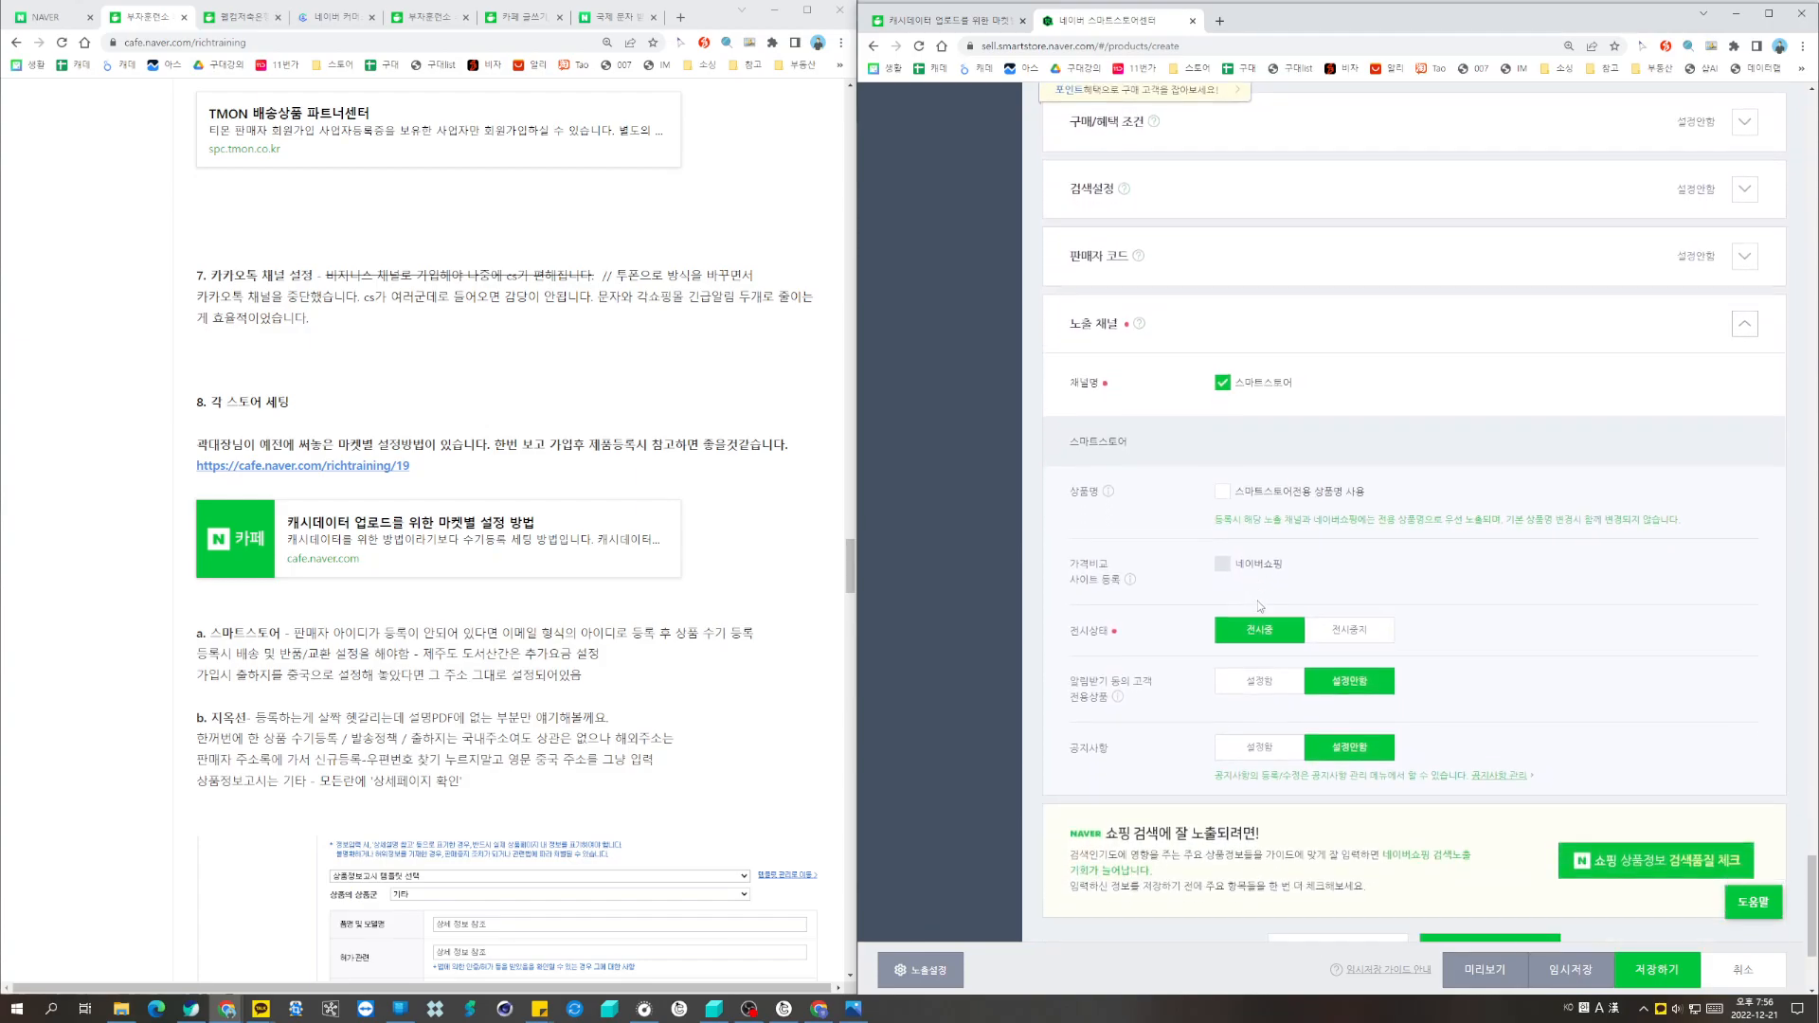
scroll(1259, 607, "down", 1)
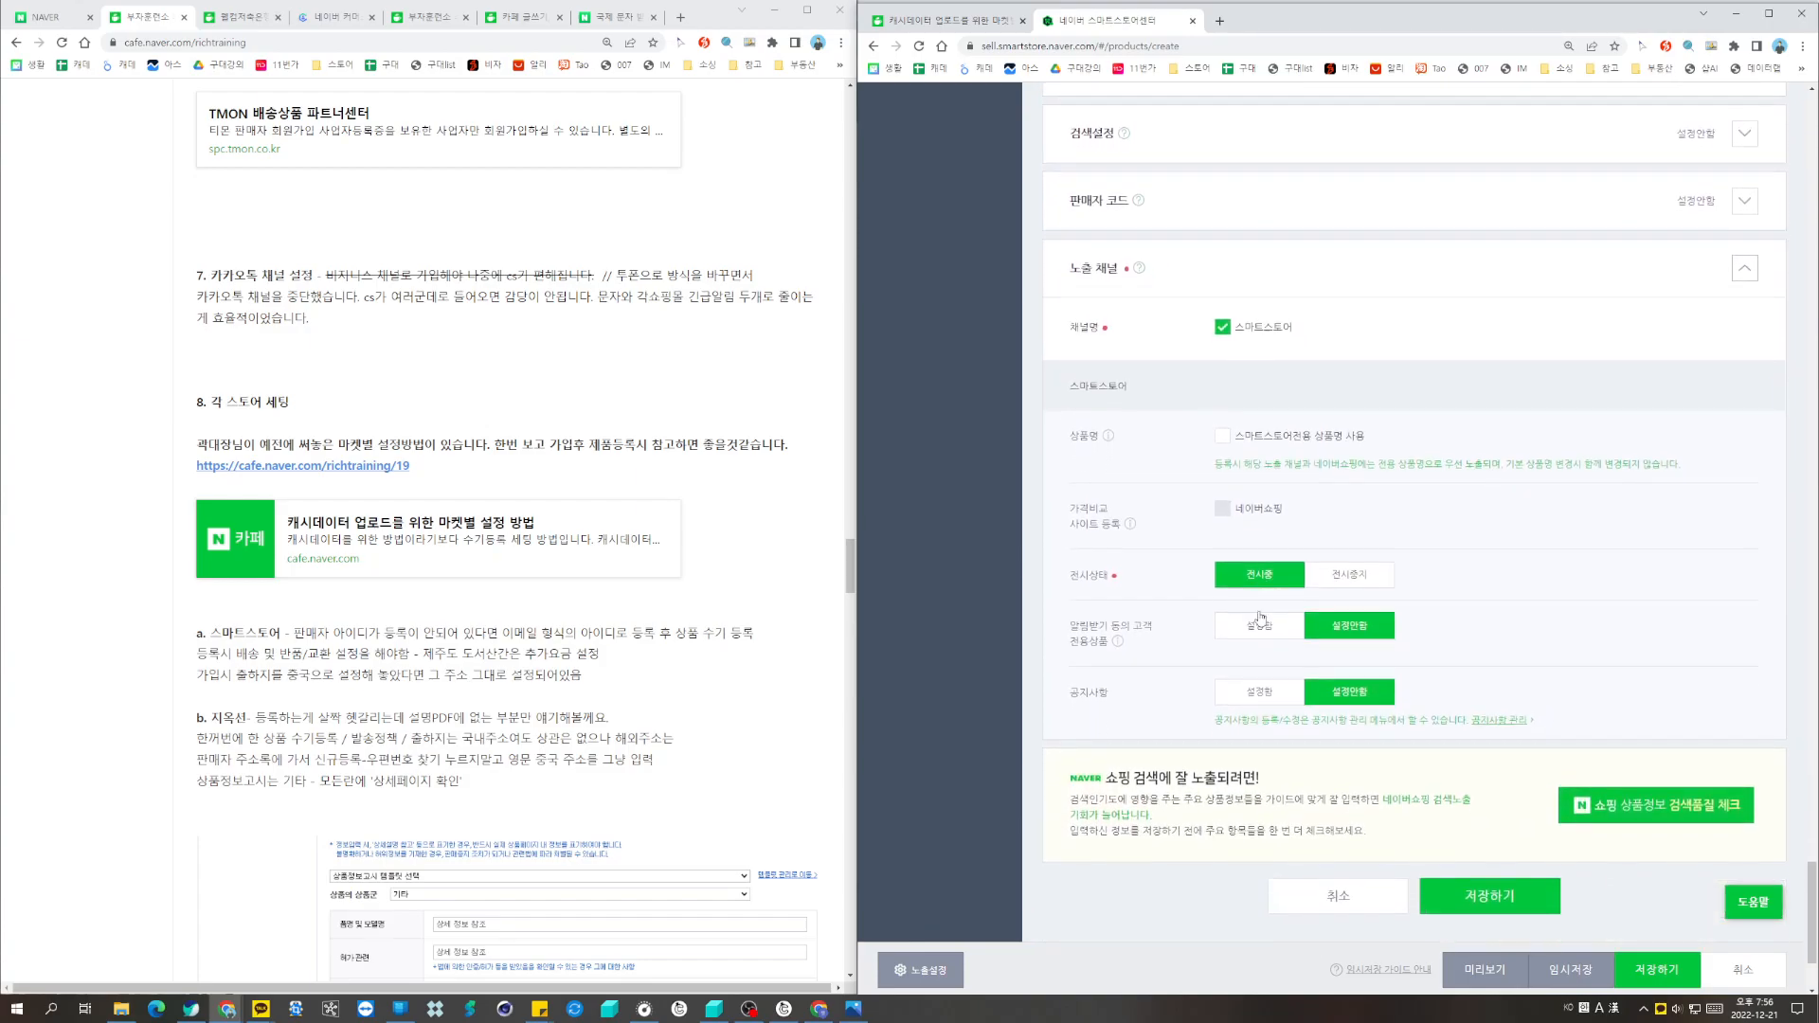
left_click(1493, 887)
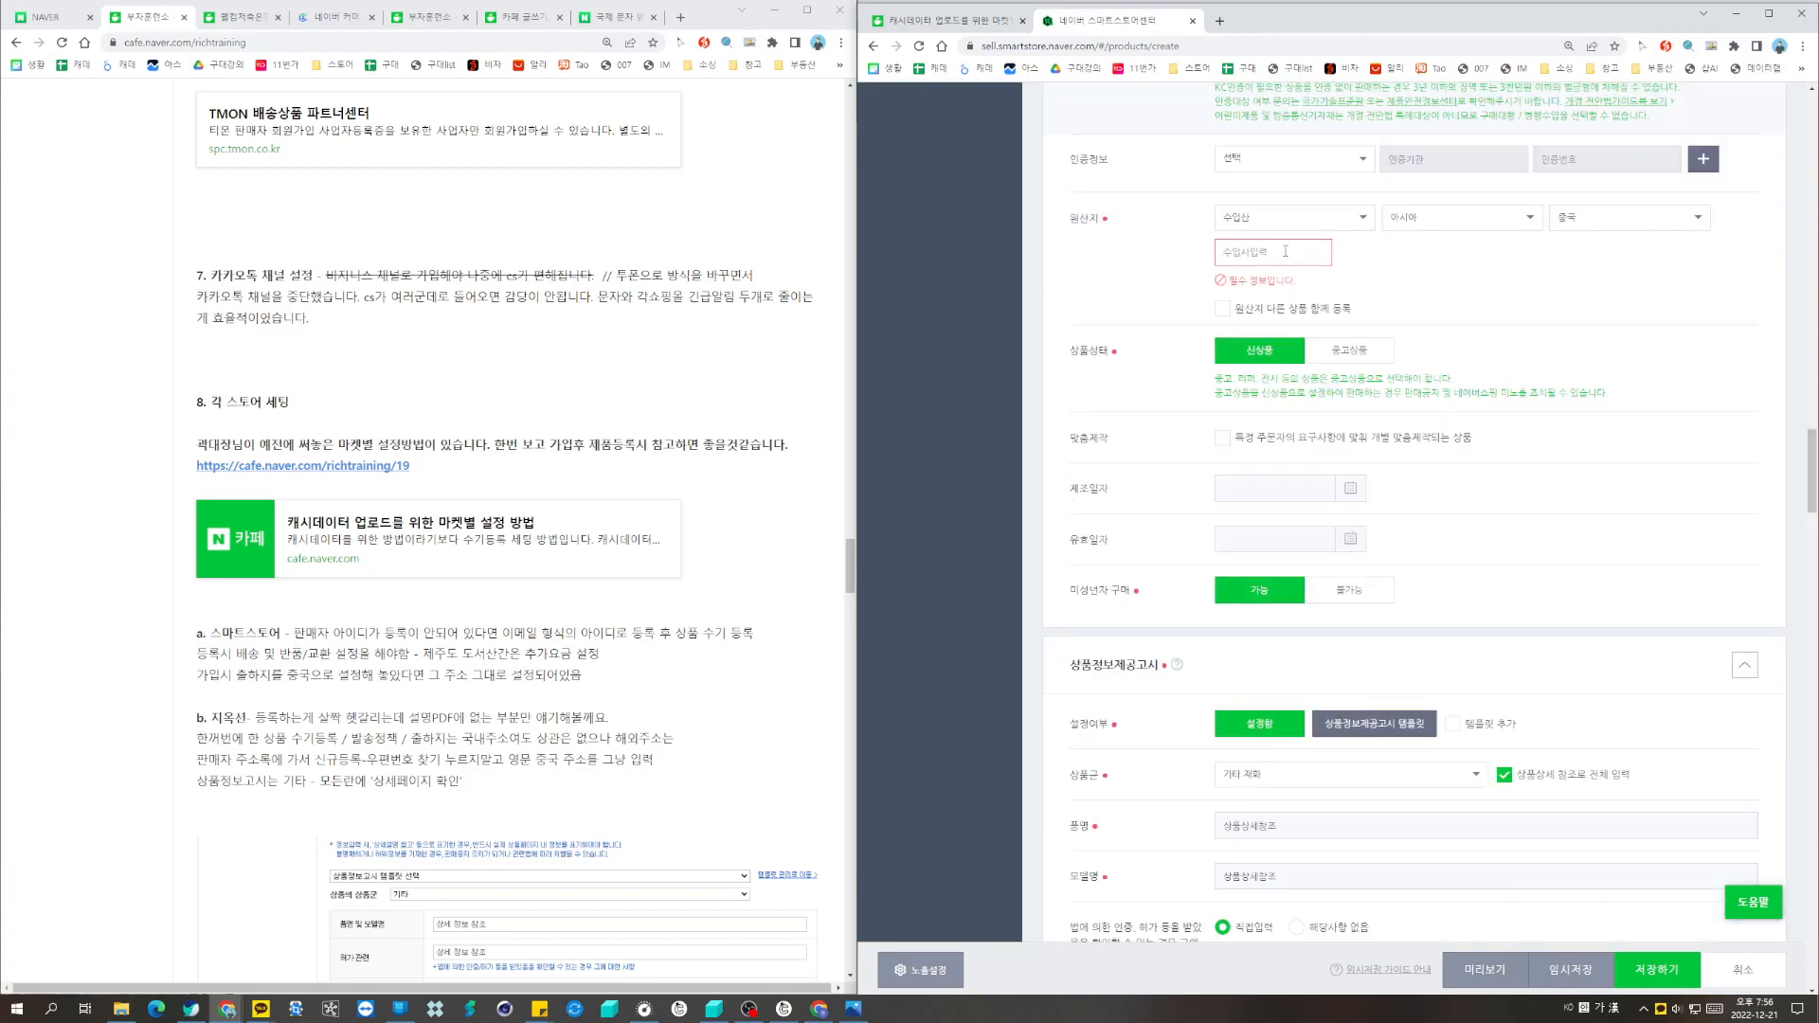
- Fill in the importer name in 수입사, save the product, and open 스마트스토어 상품보기
left_click(1286, 251)
type("굼")
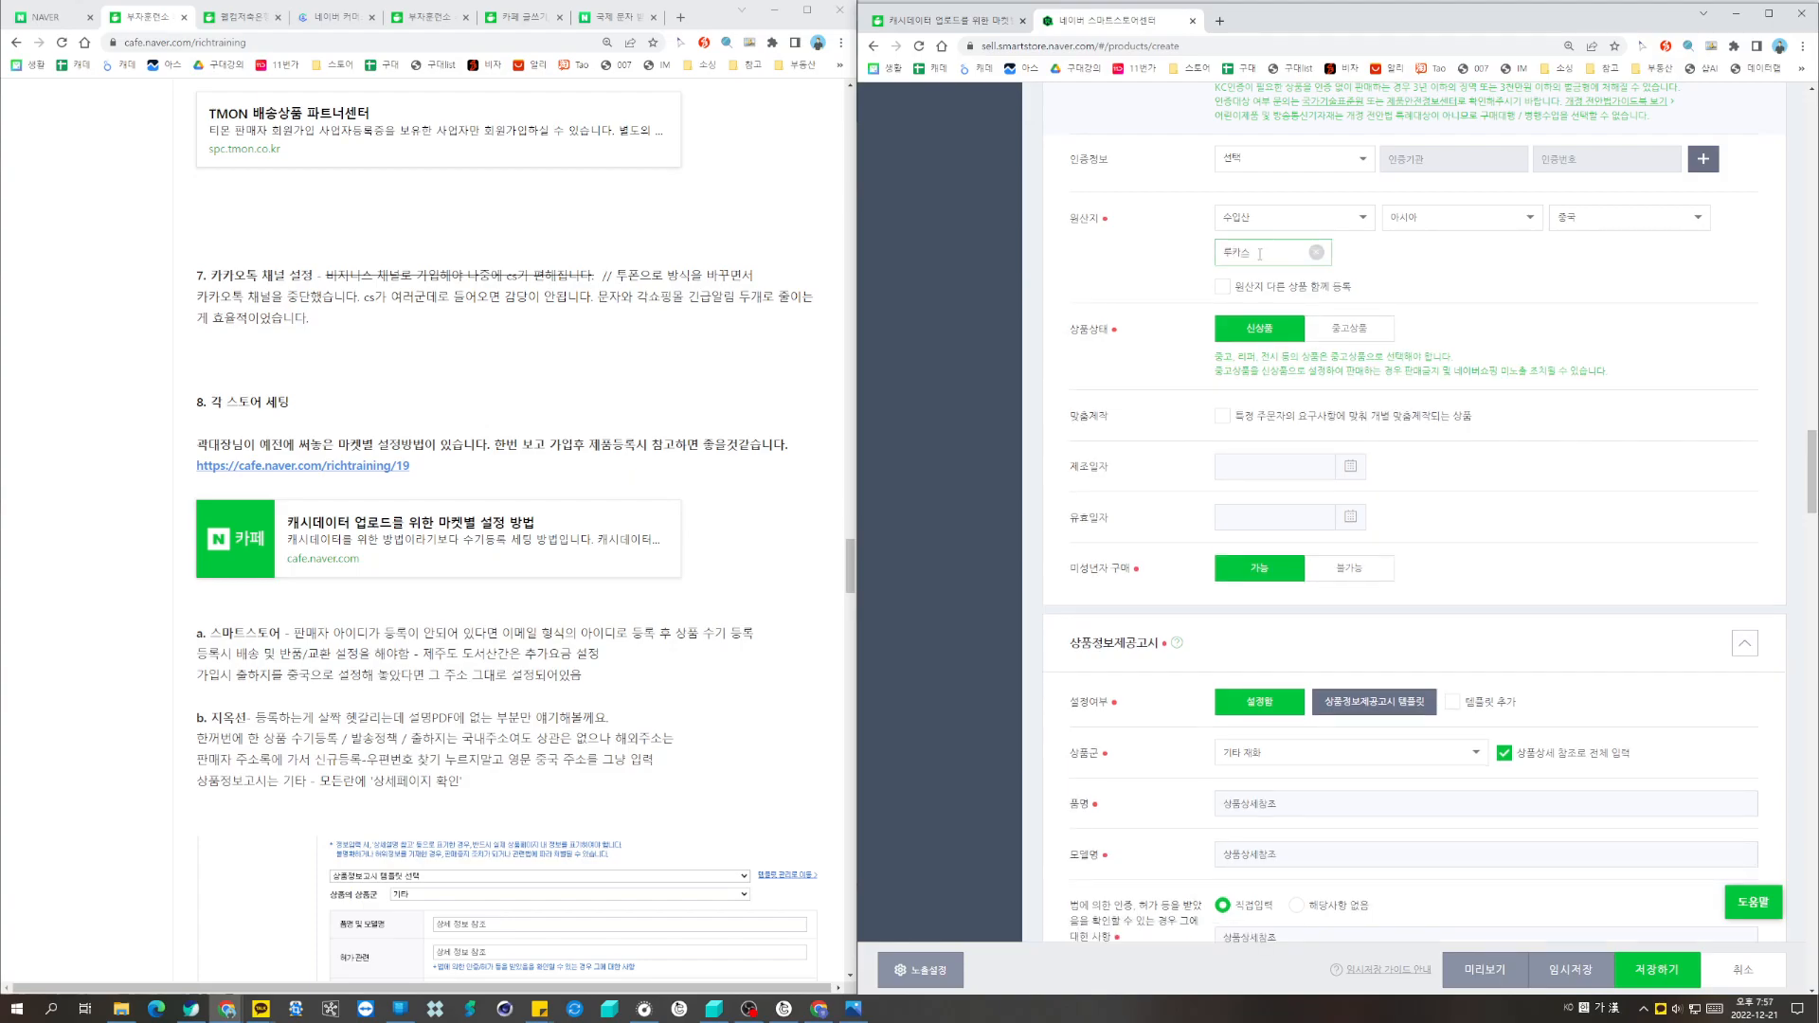
scroll(1546, 797, "down", 15)
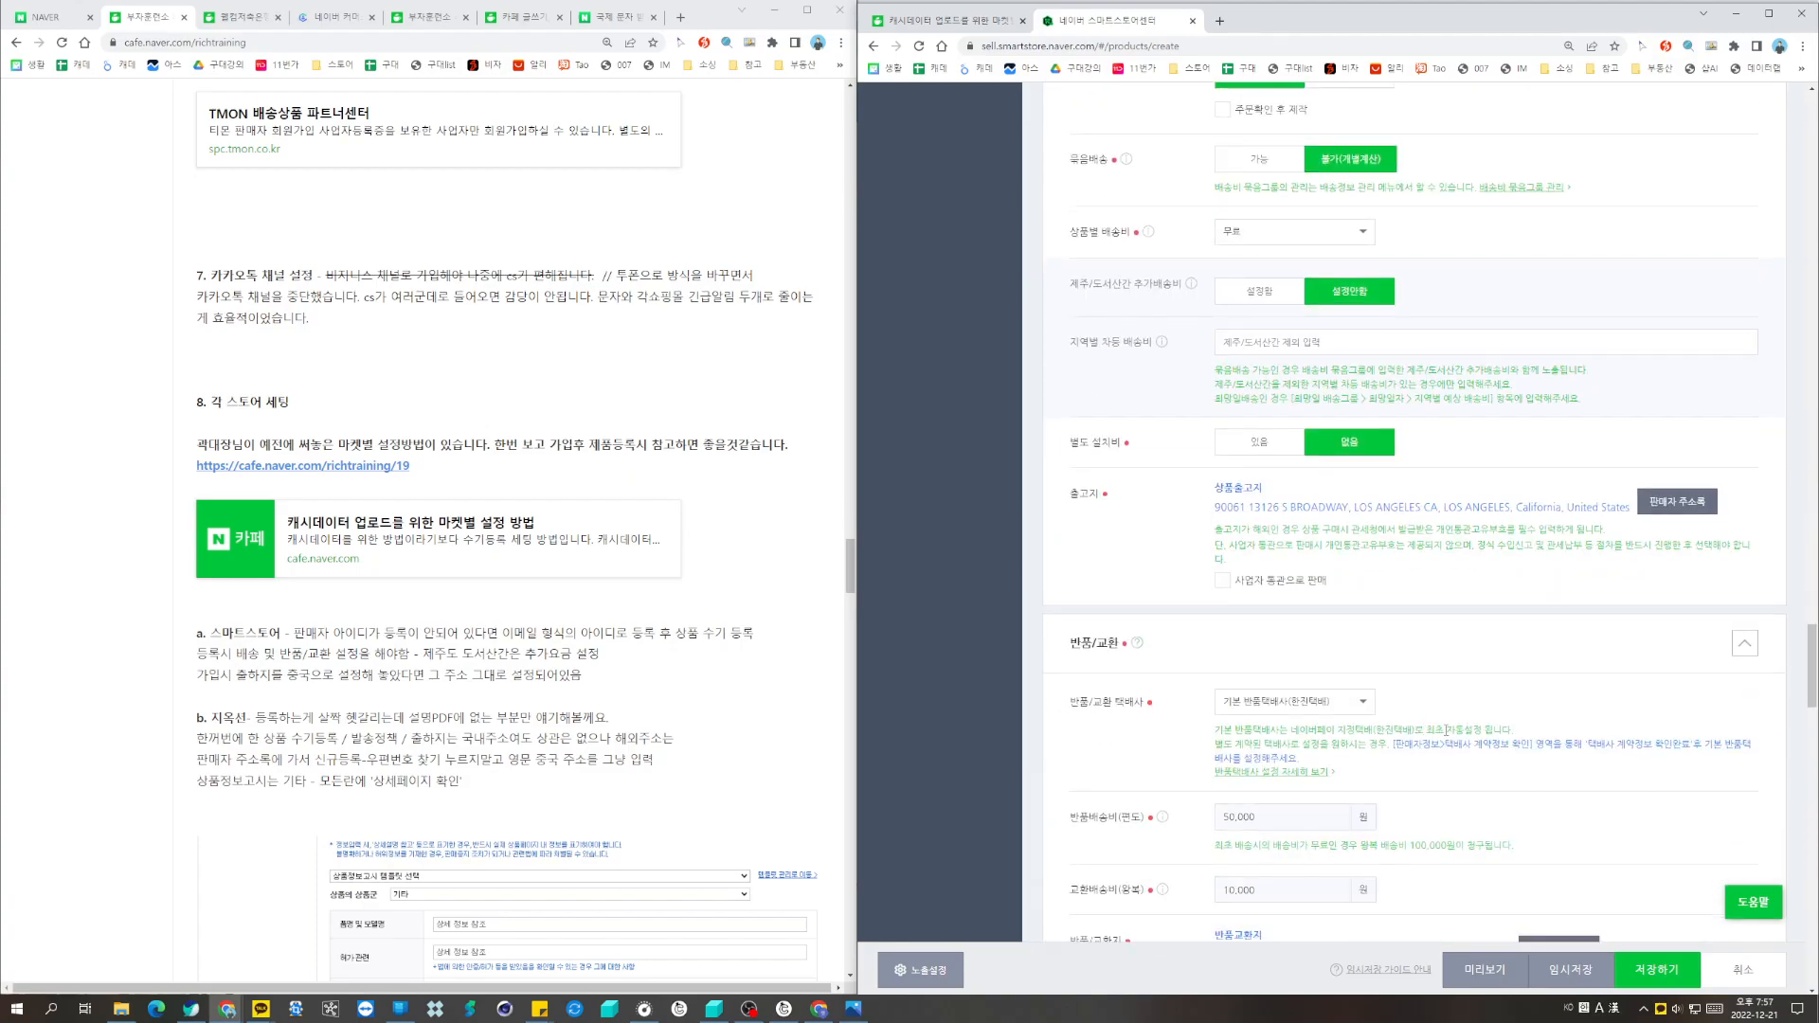
scroll(1547, 797, "down", 8)
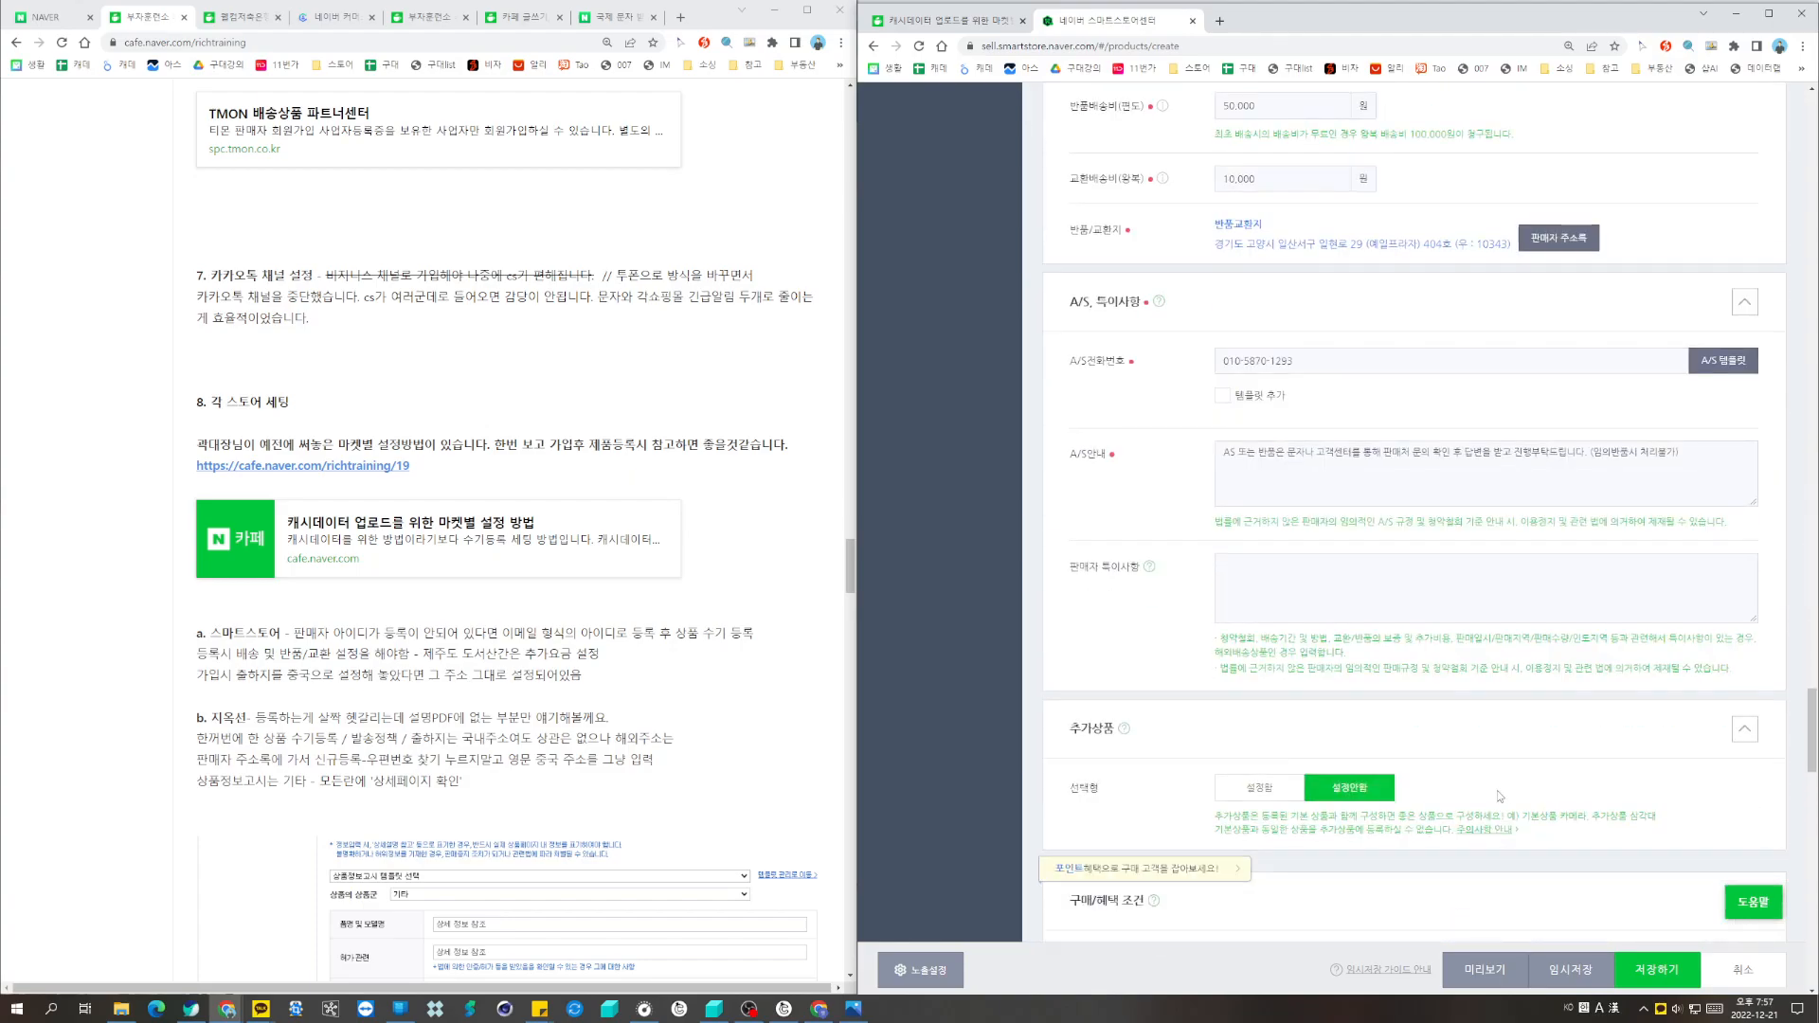
left_click(1631, 956)
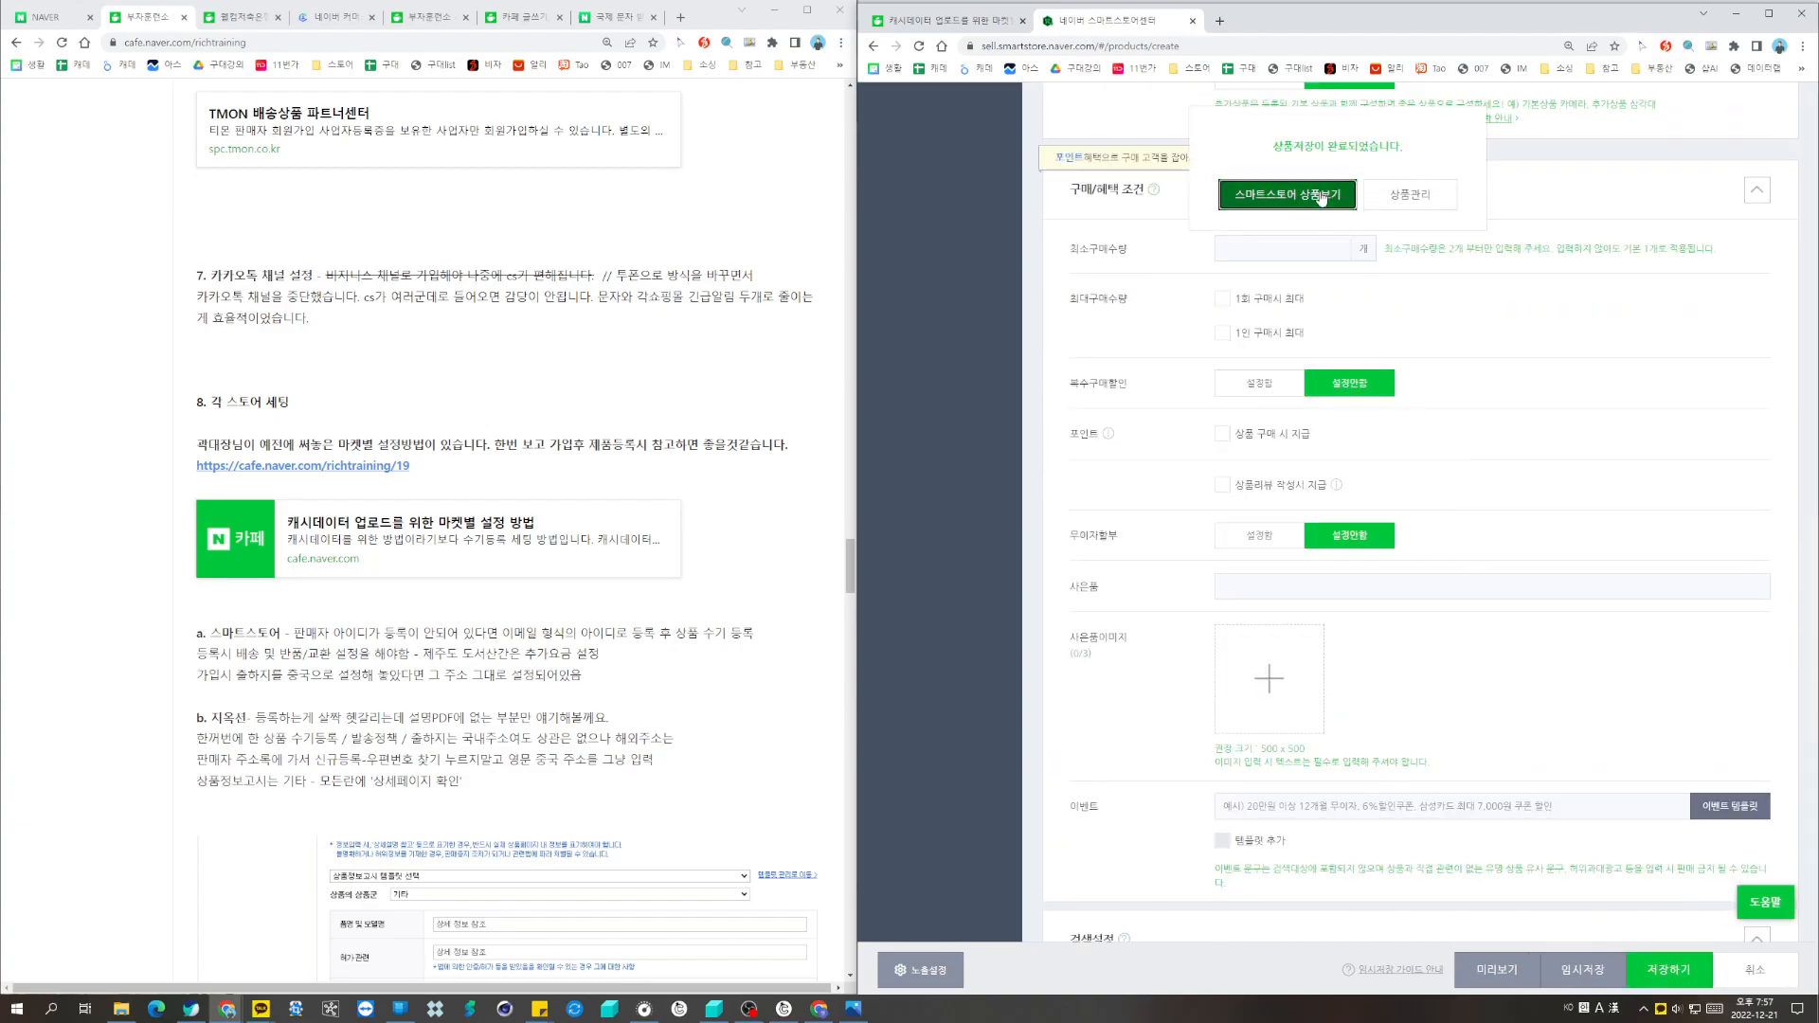
left_click(1319, 197)
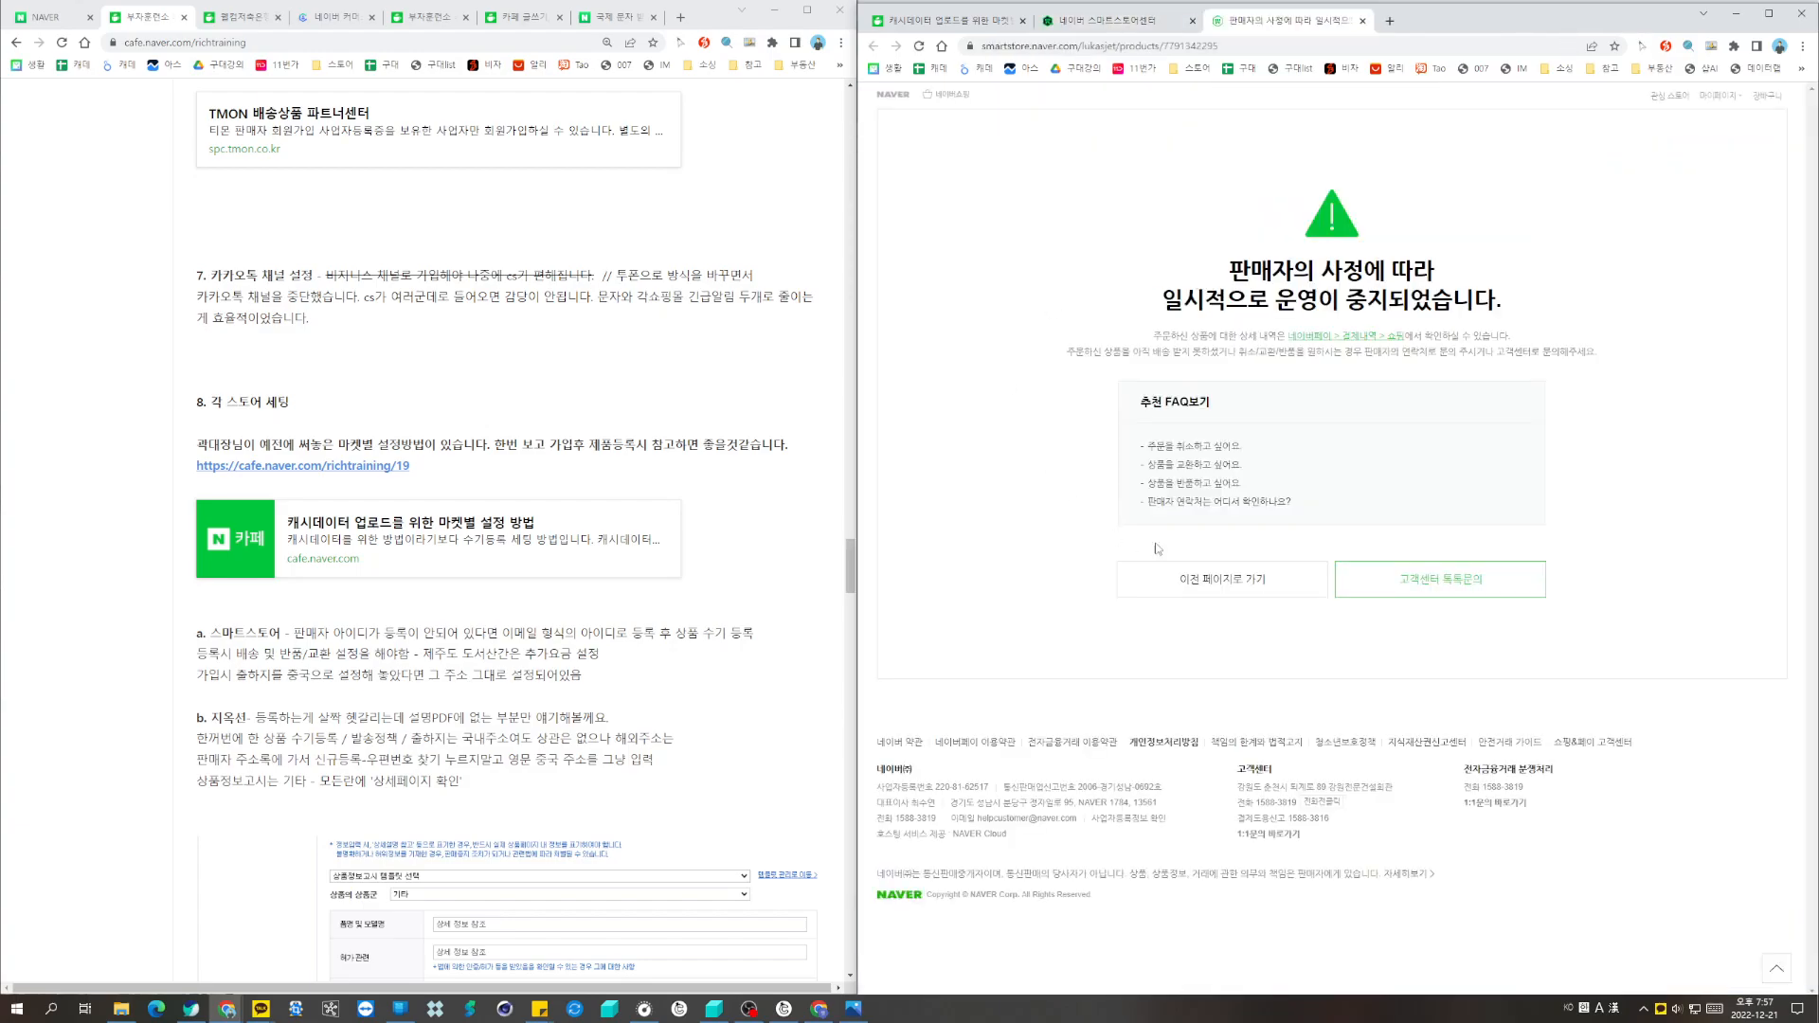
- Go back to the 스마트스토어센터 seller home and close the 심사중 review notice
left_click(1131, 27)
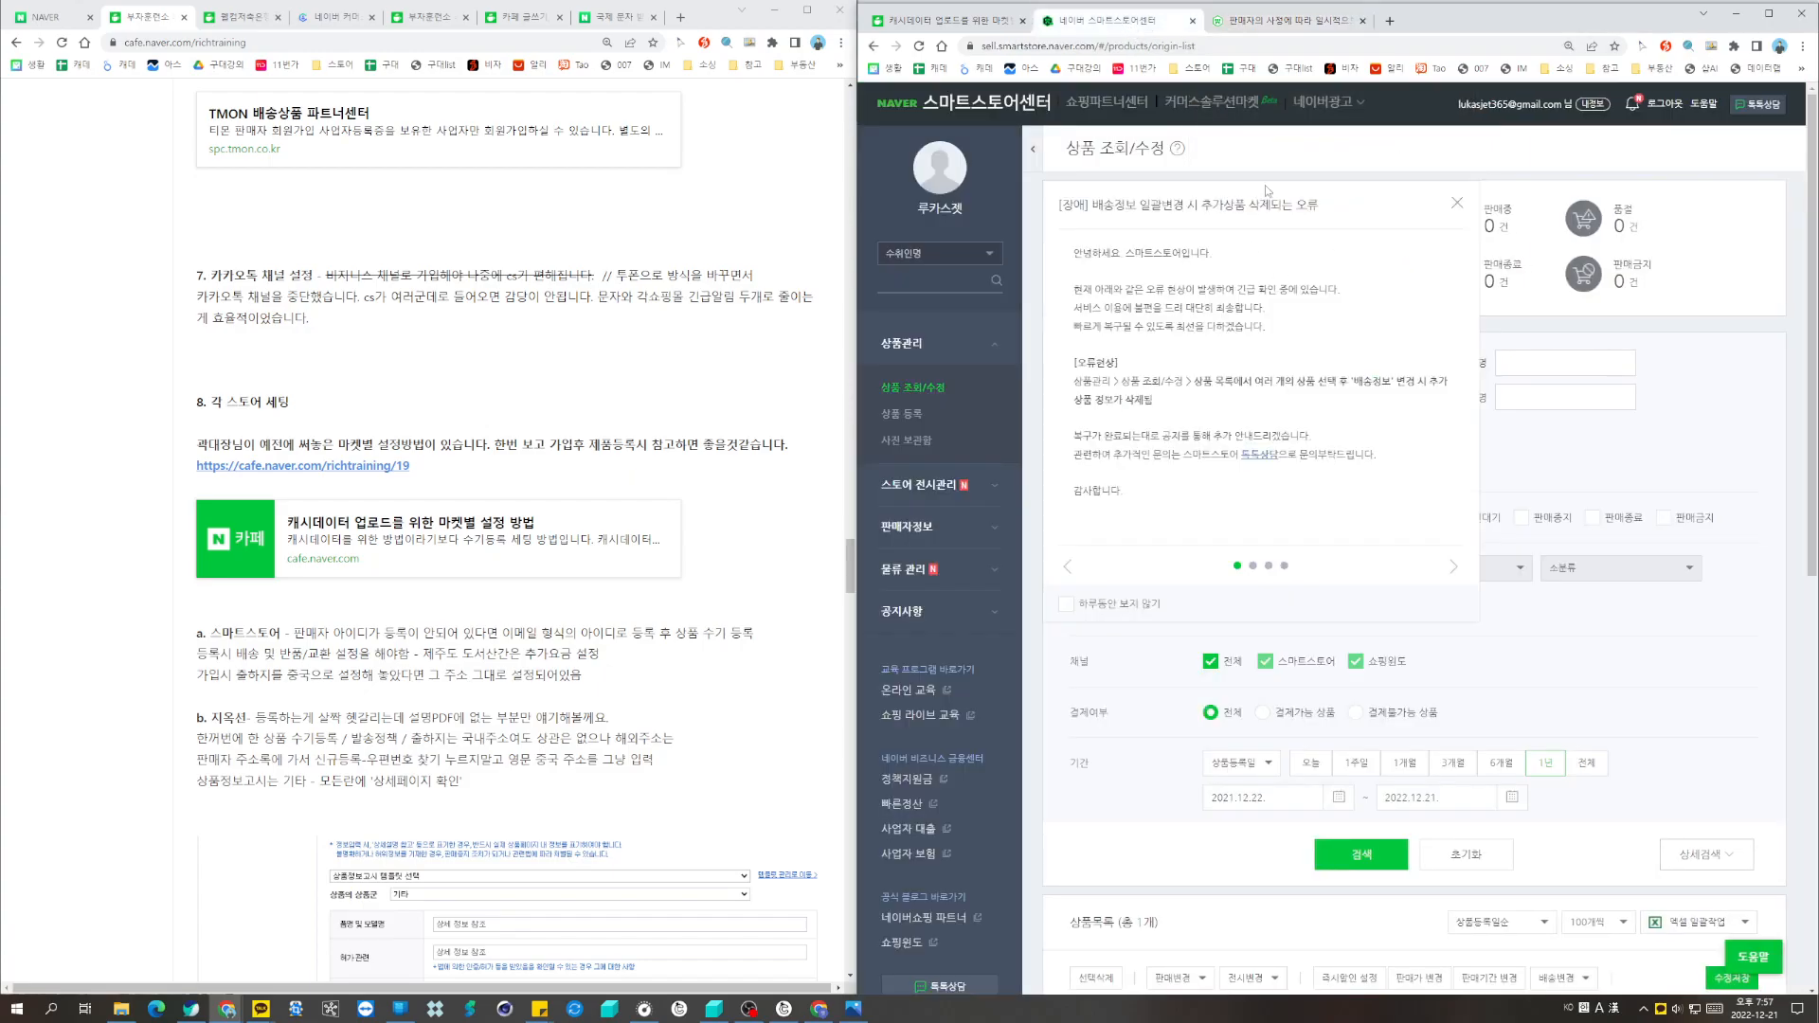
left_click(978, 113)
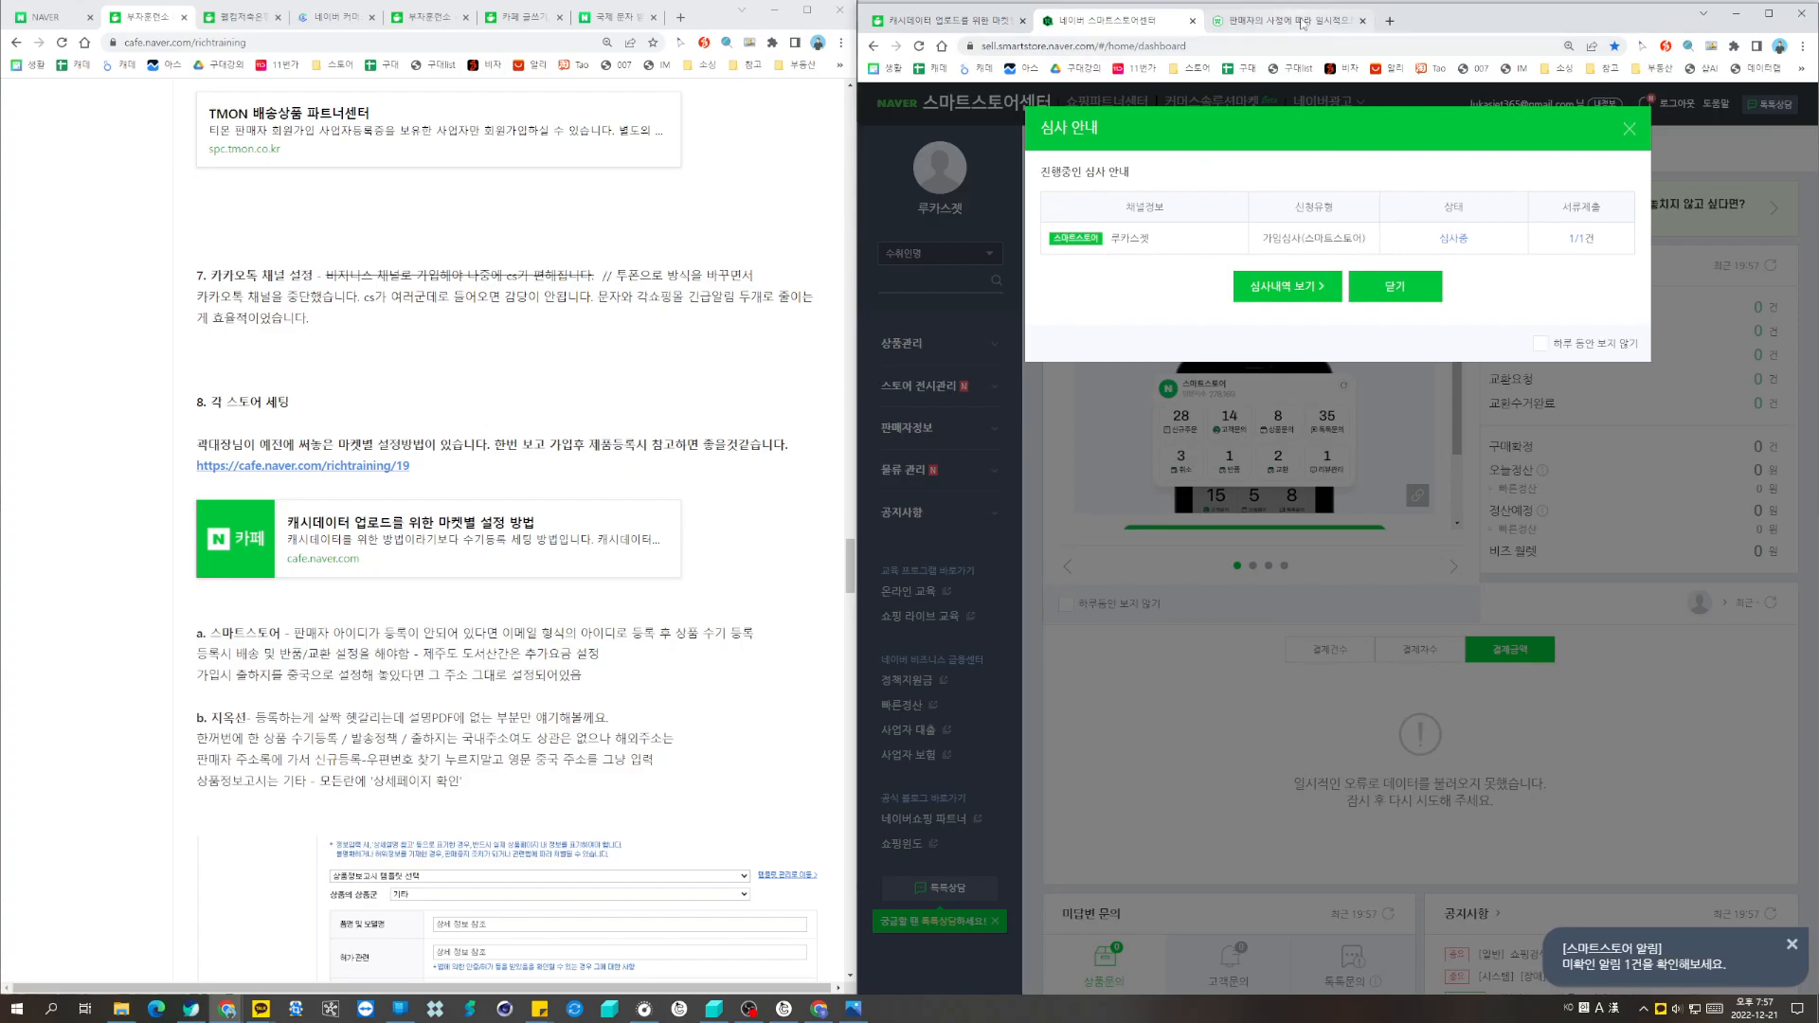
left_click(1304, 25)
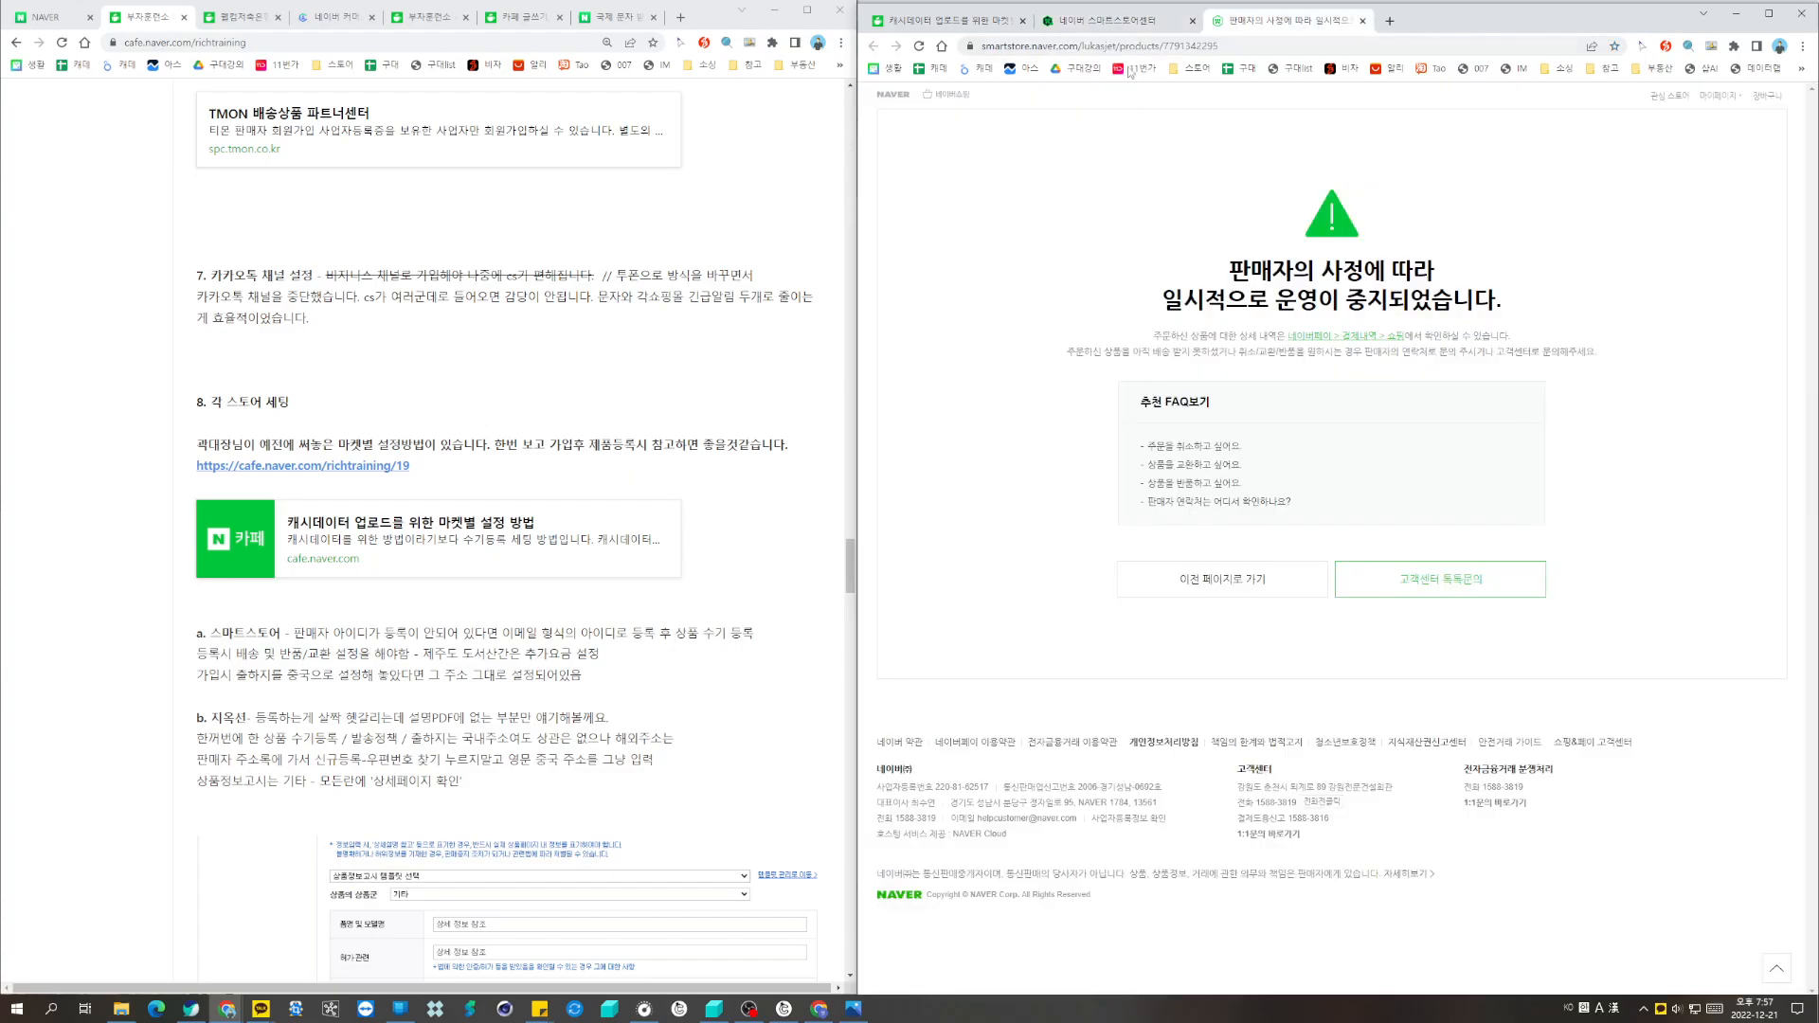
left_click(1123, 22)
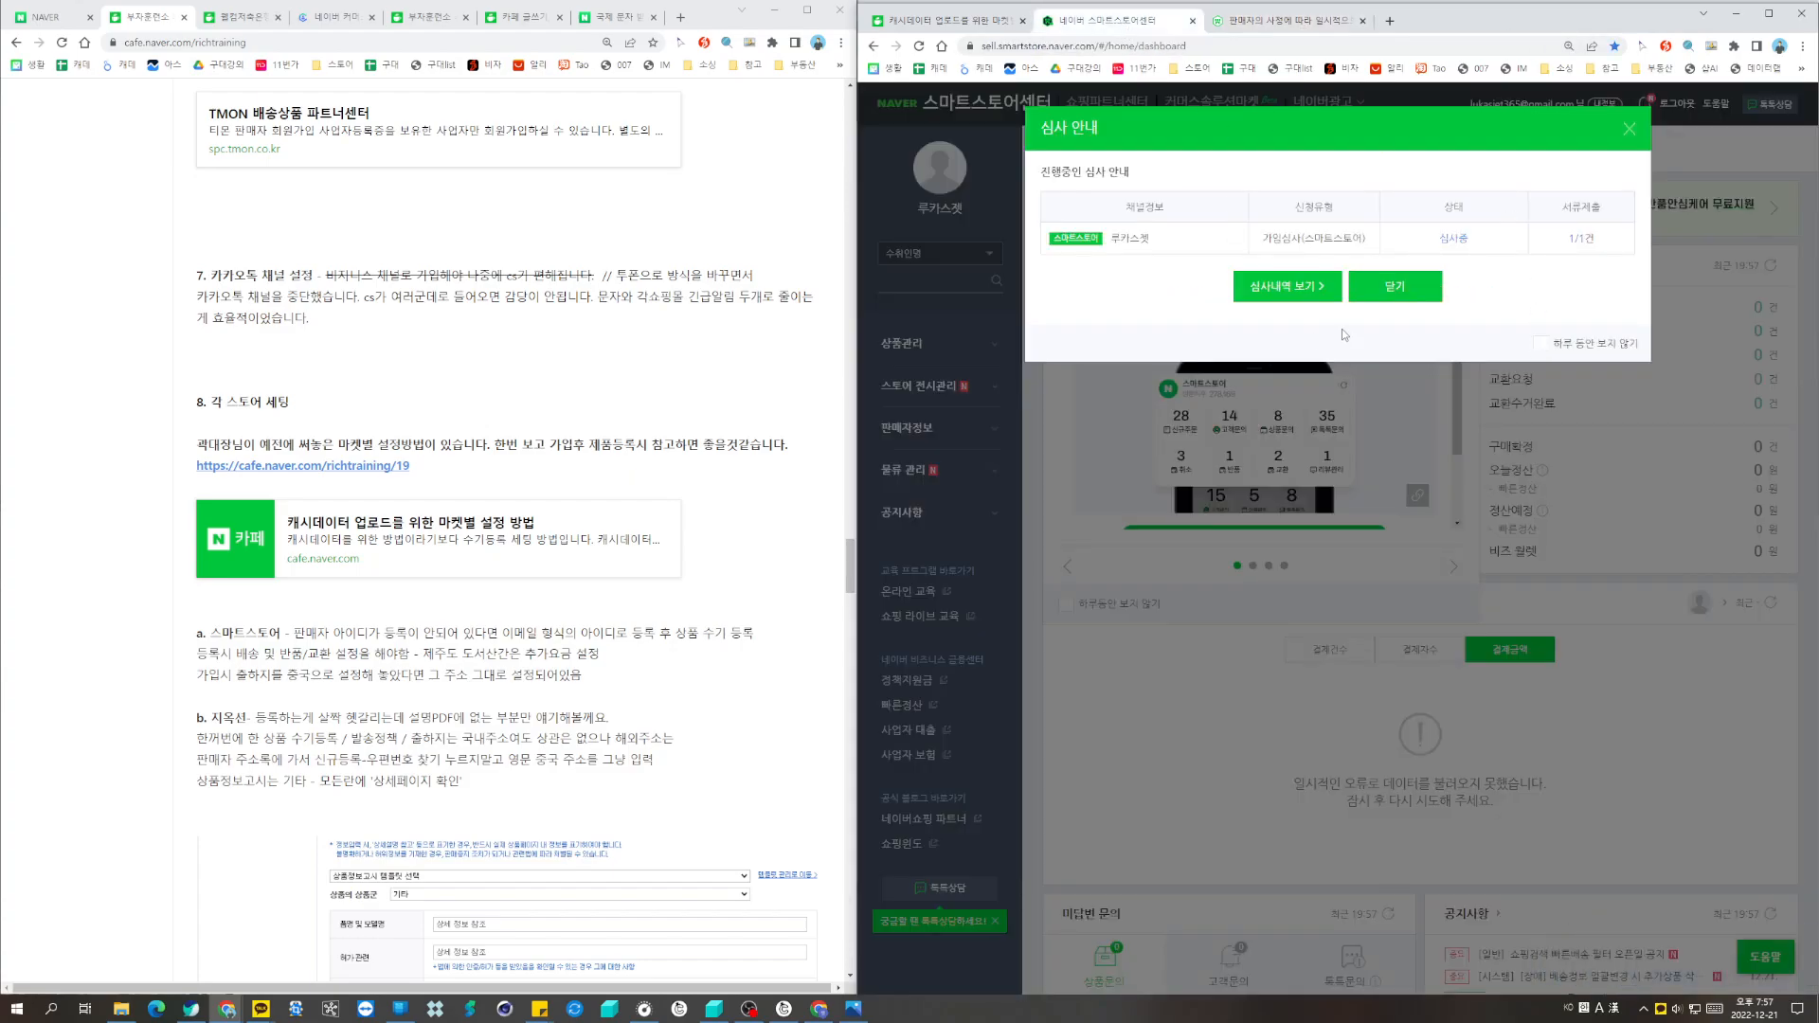
left_click(1394, 287)
- Read the cafe guide's product-registration note and close the dashboard's promotional popup
left_click(652, 640)
scroll(652, 640, "down", 3)
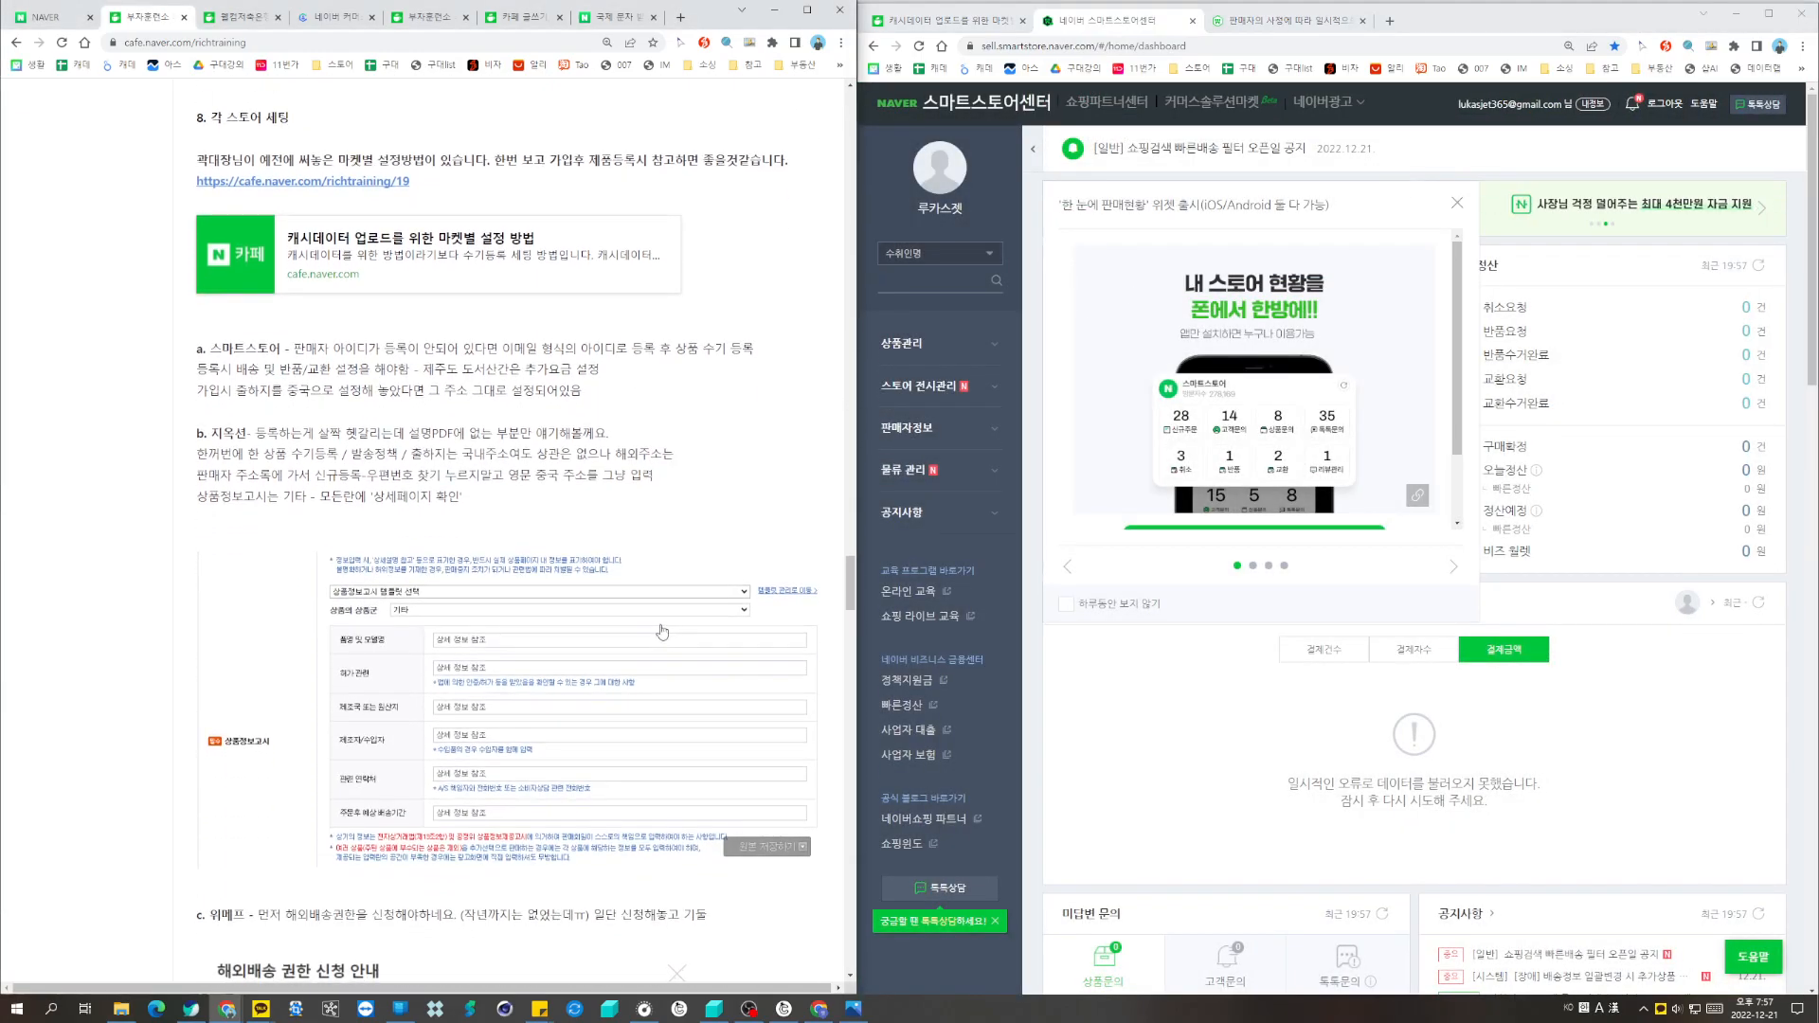
left_click_drag(266, 434, 674, 484)
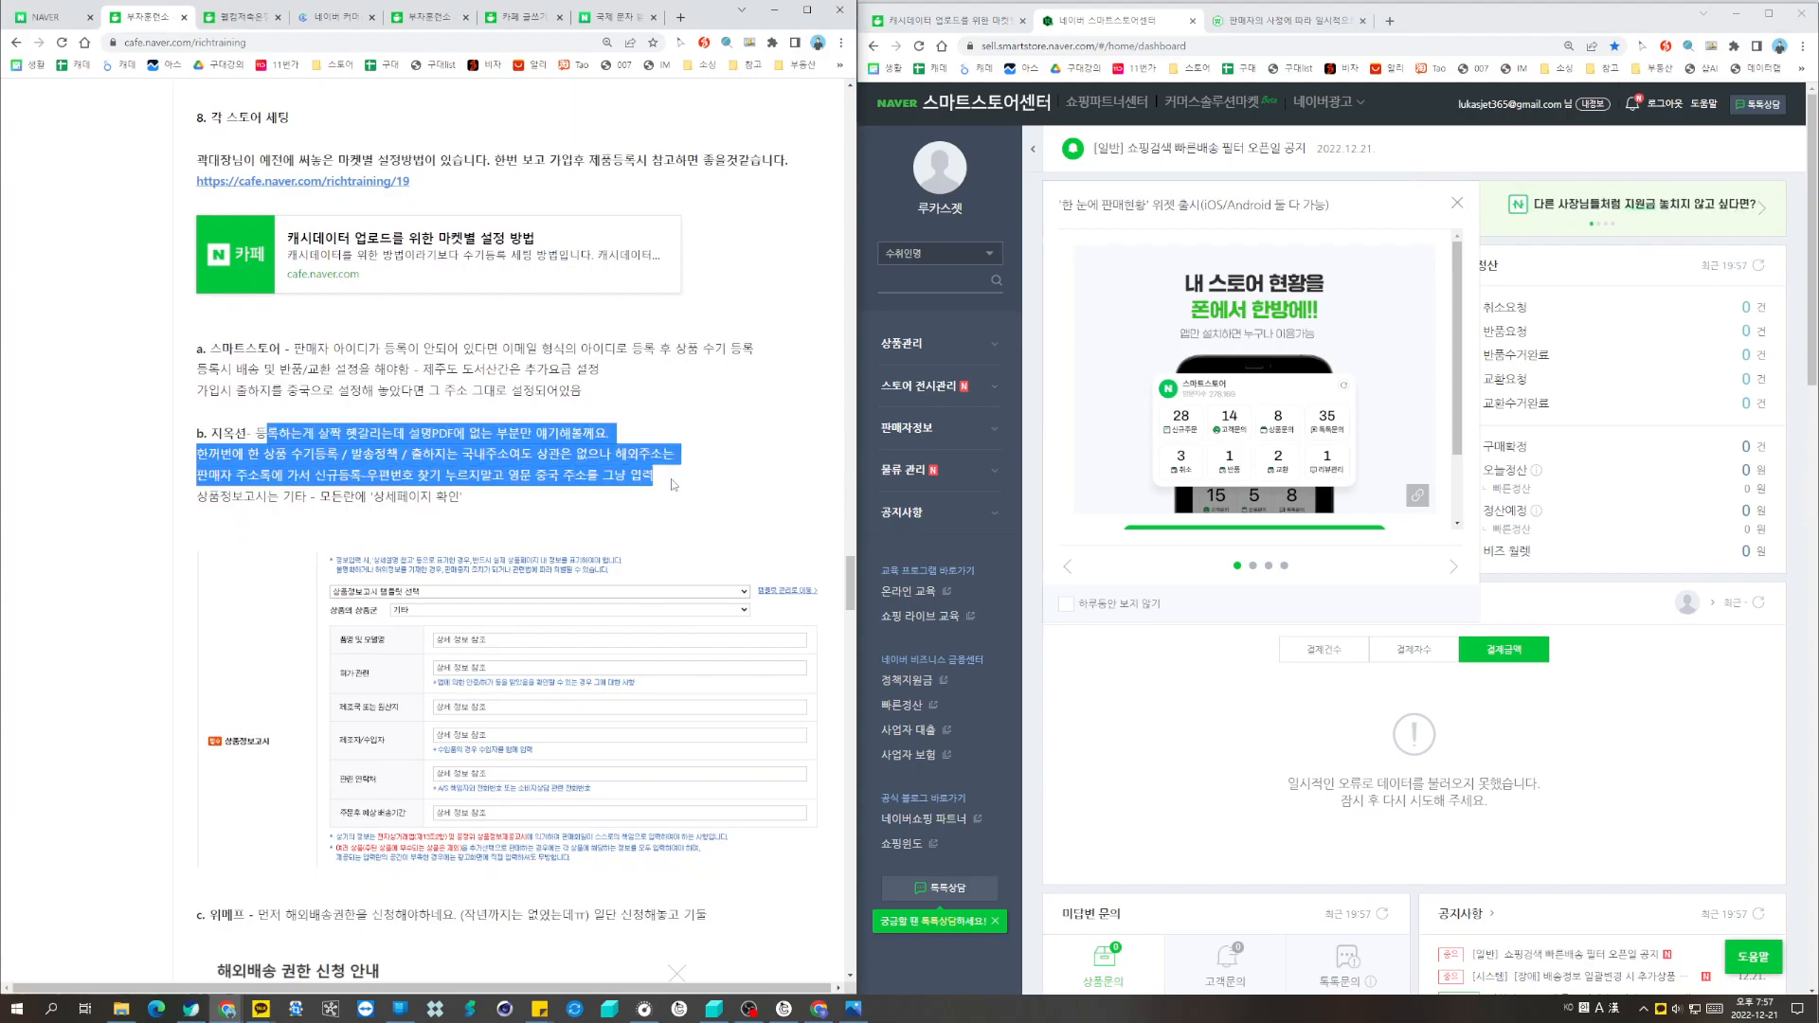
scroll(474, 493, "down", 4)
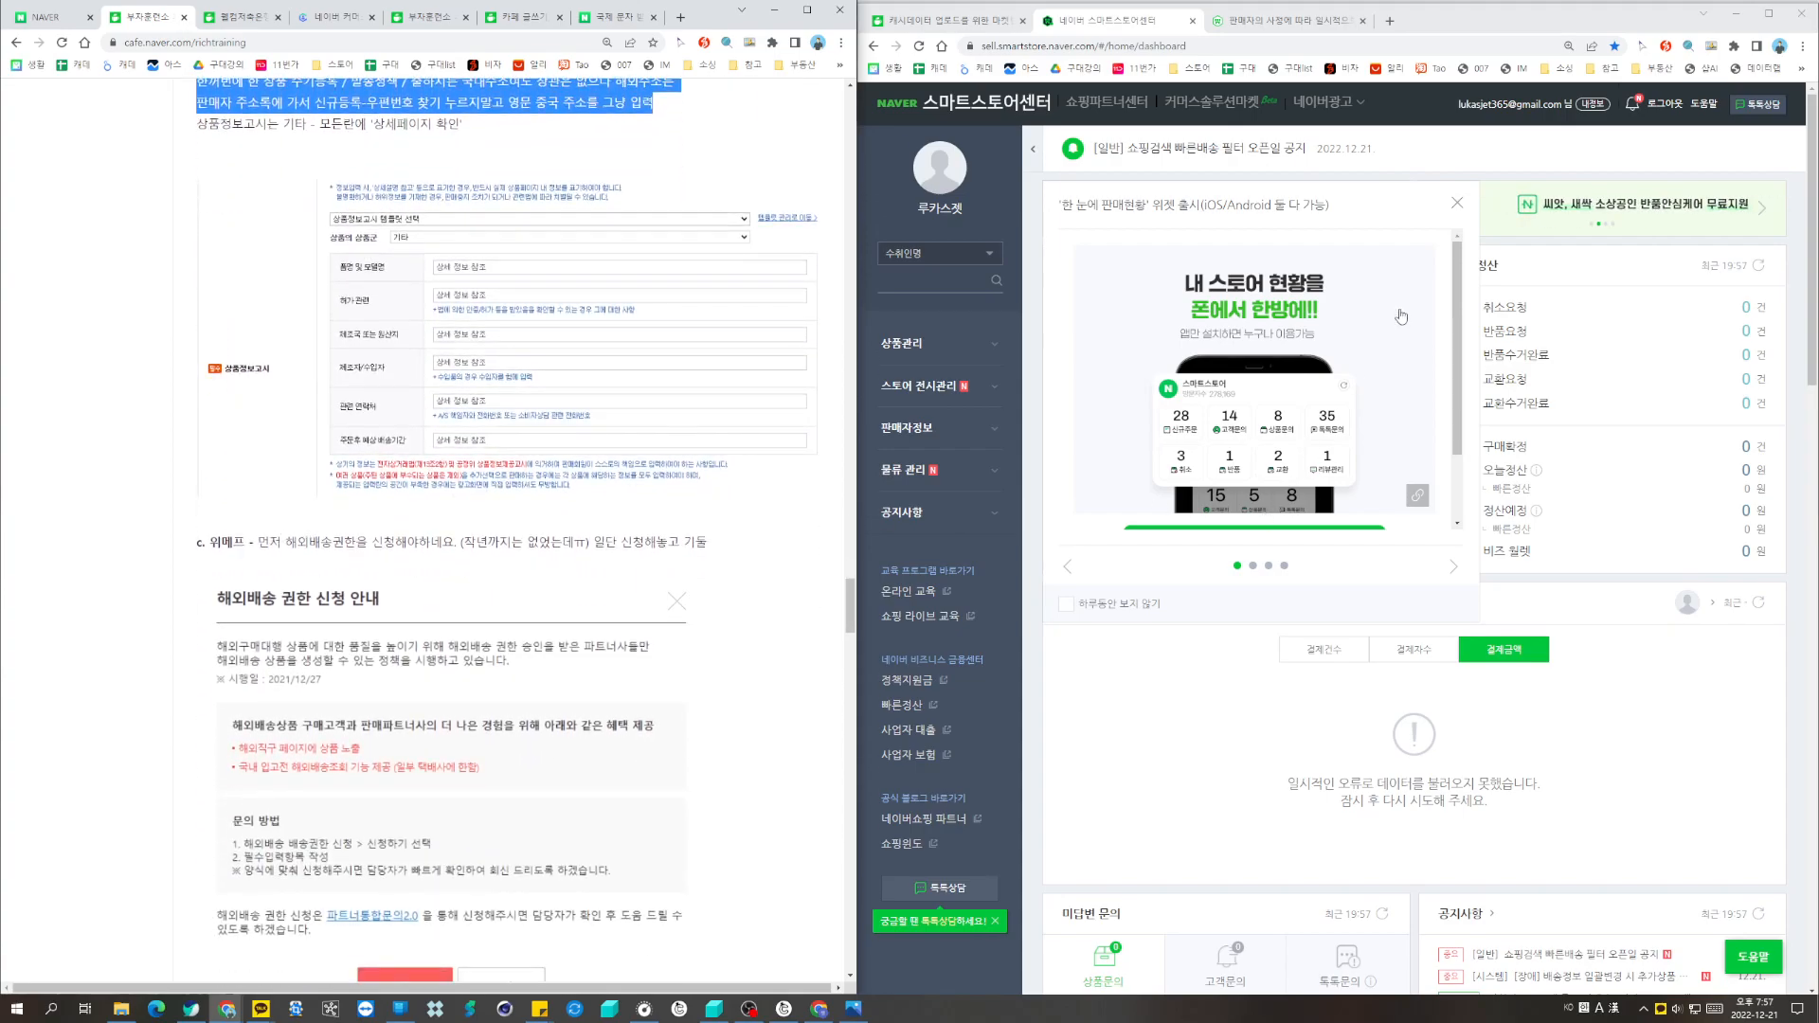
left_click(1455, 205)
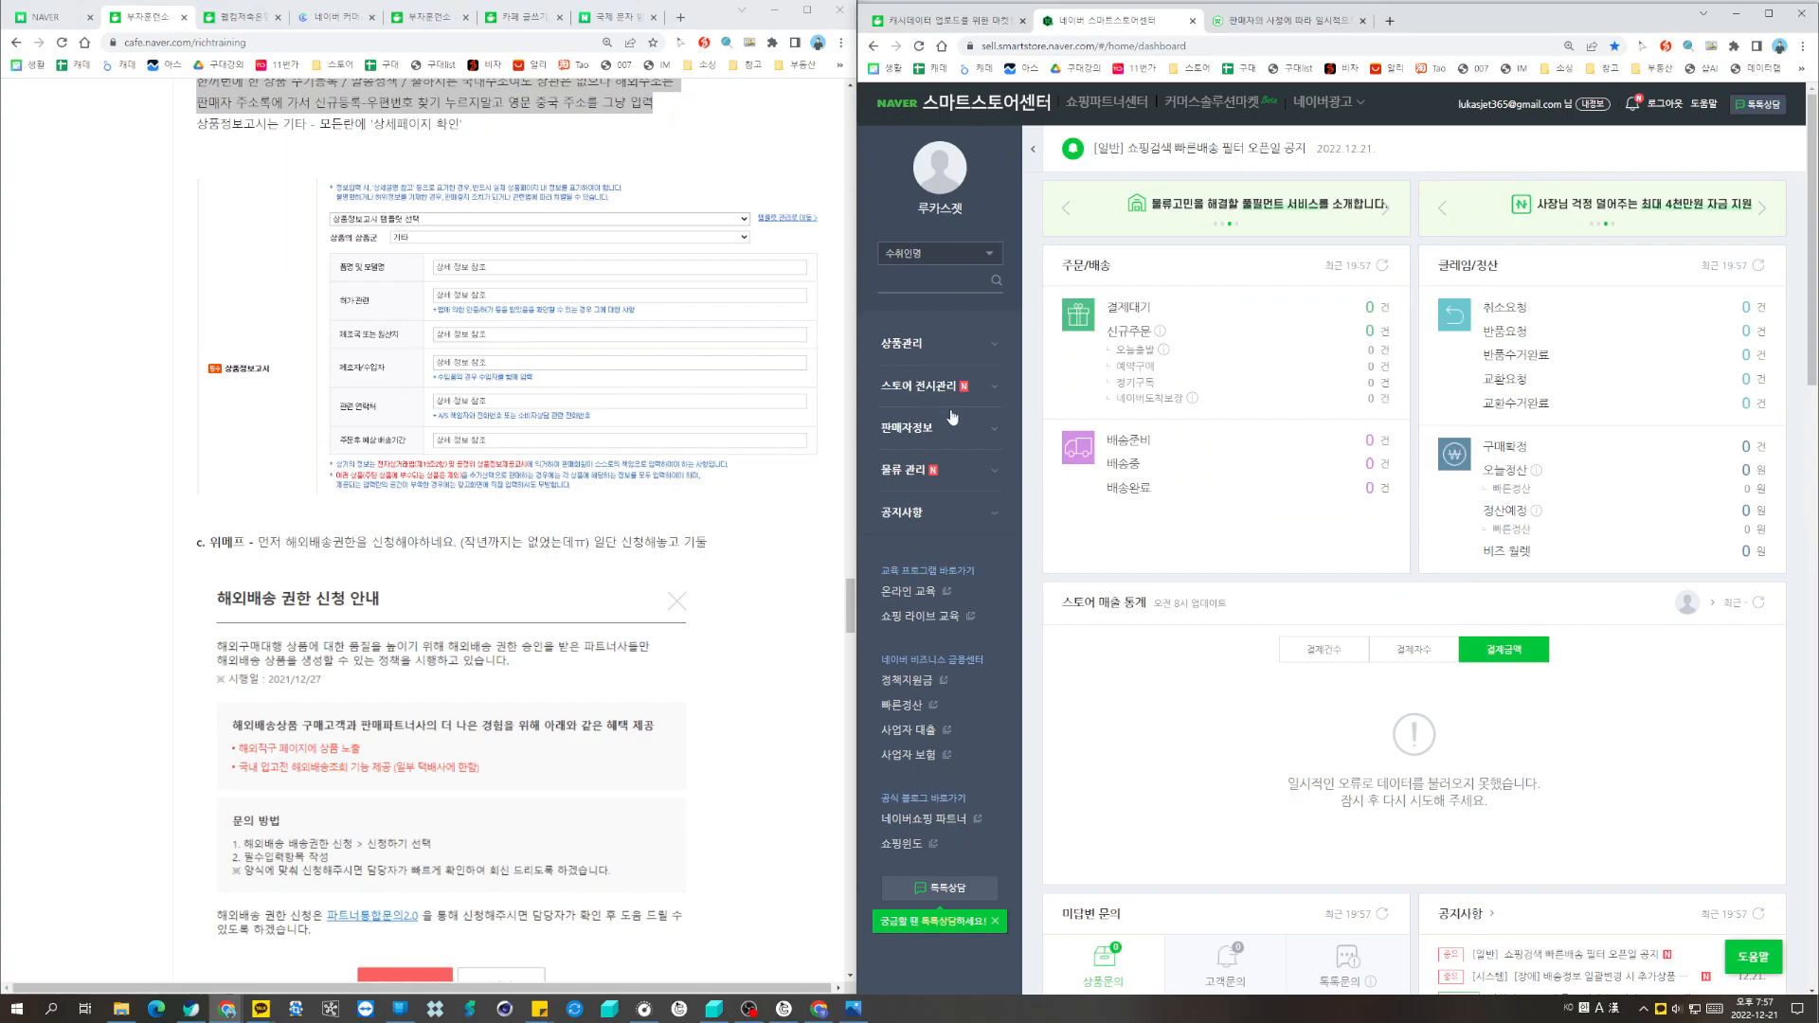
scroll(518, 527, "down", 3)
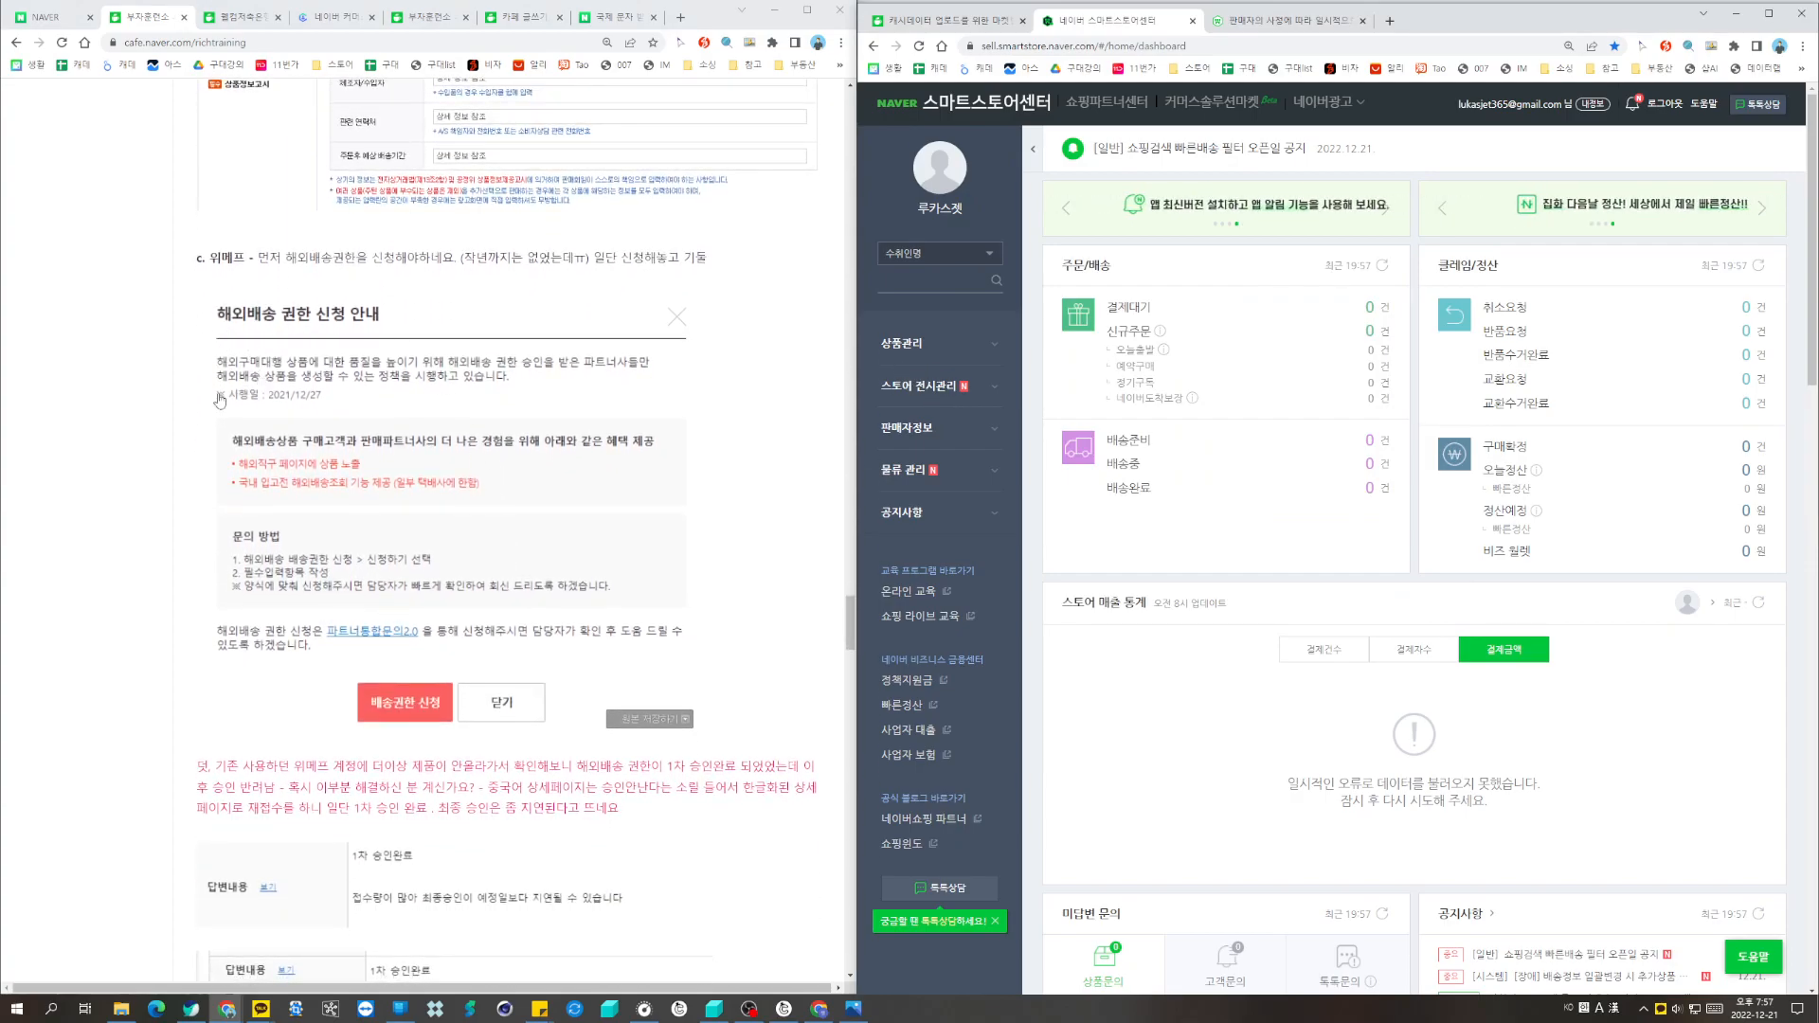
scroll(180, 506, "down", 6)
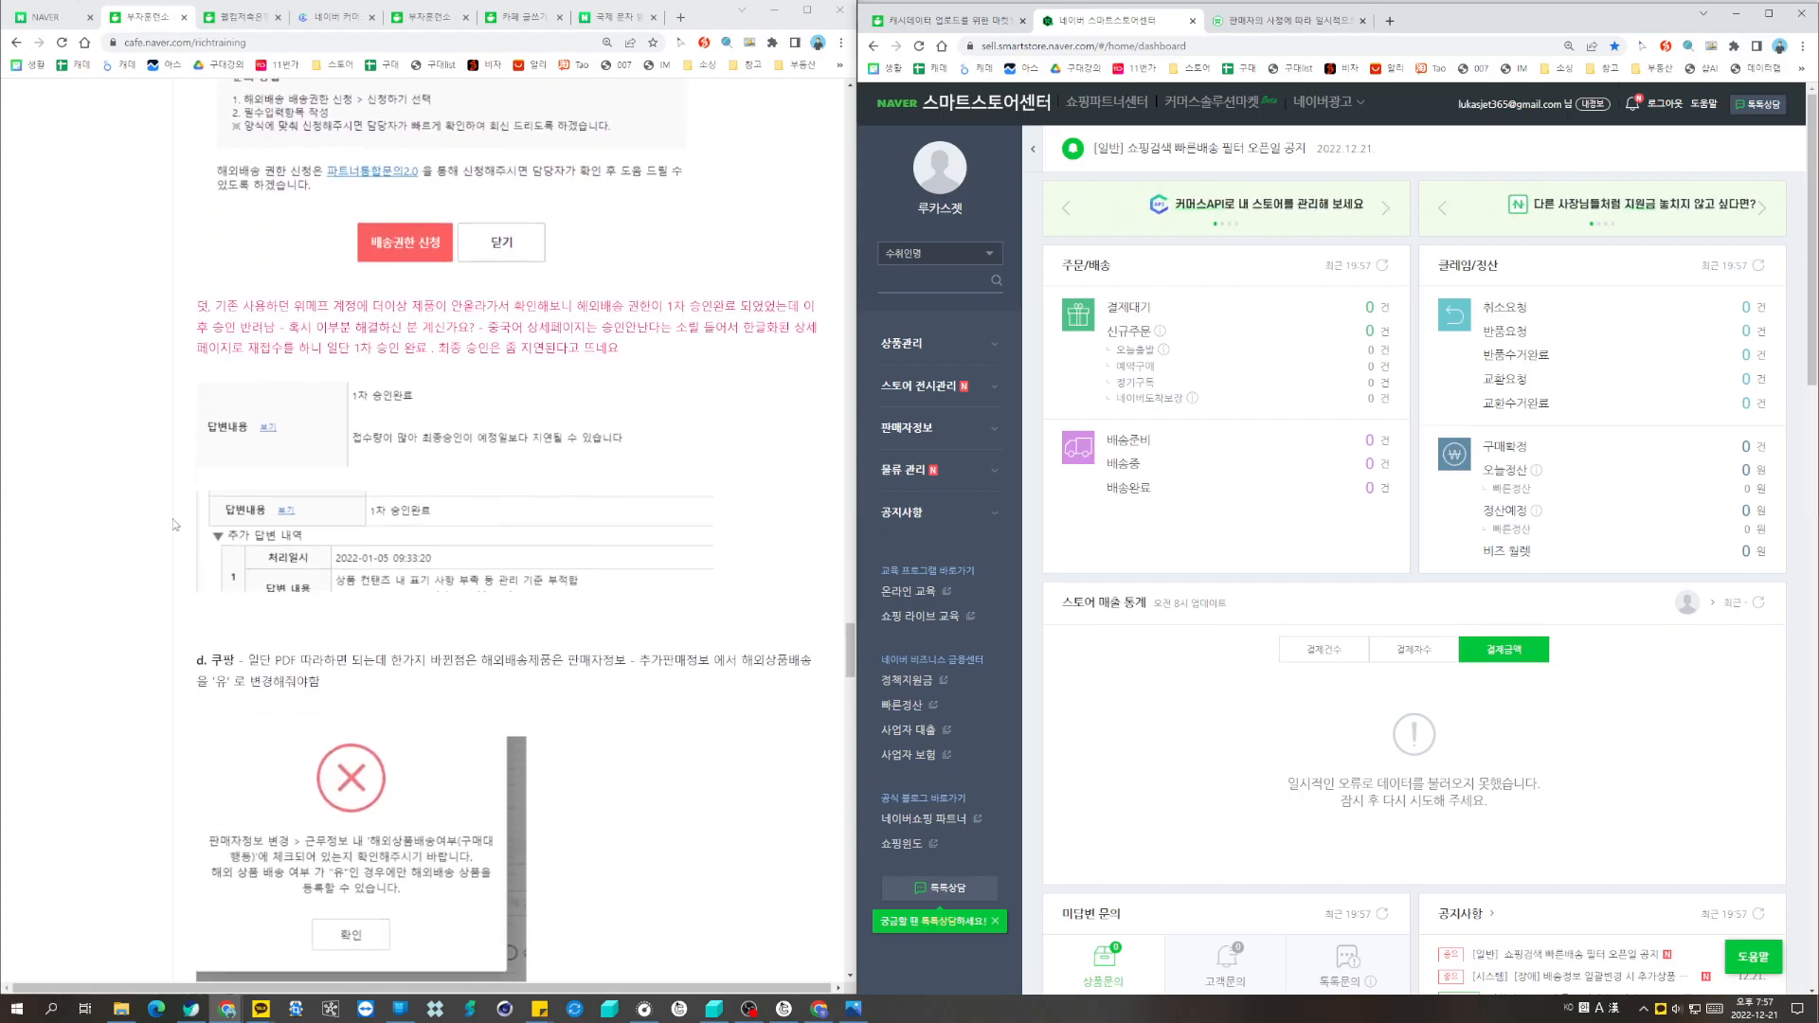
left_click(424, 547)
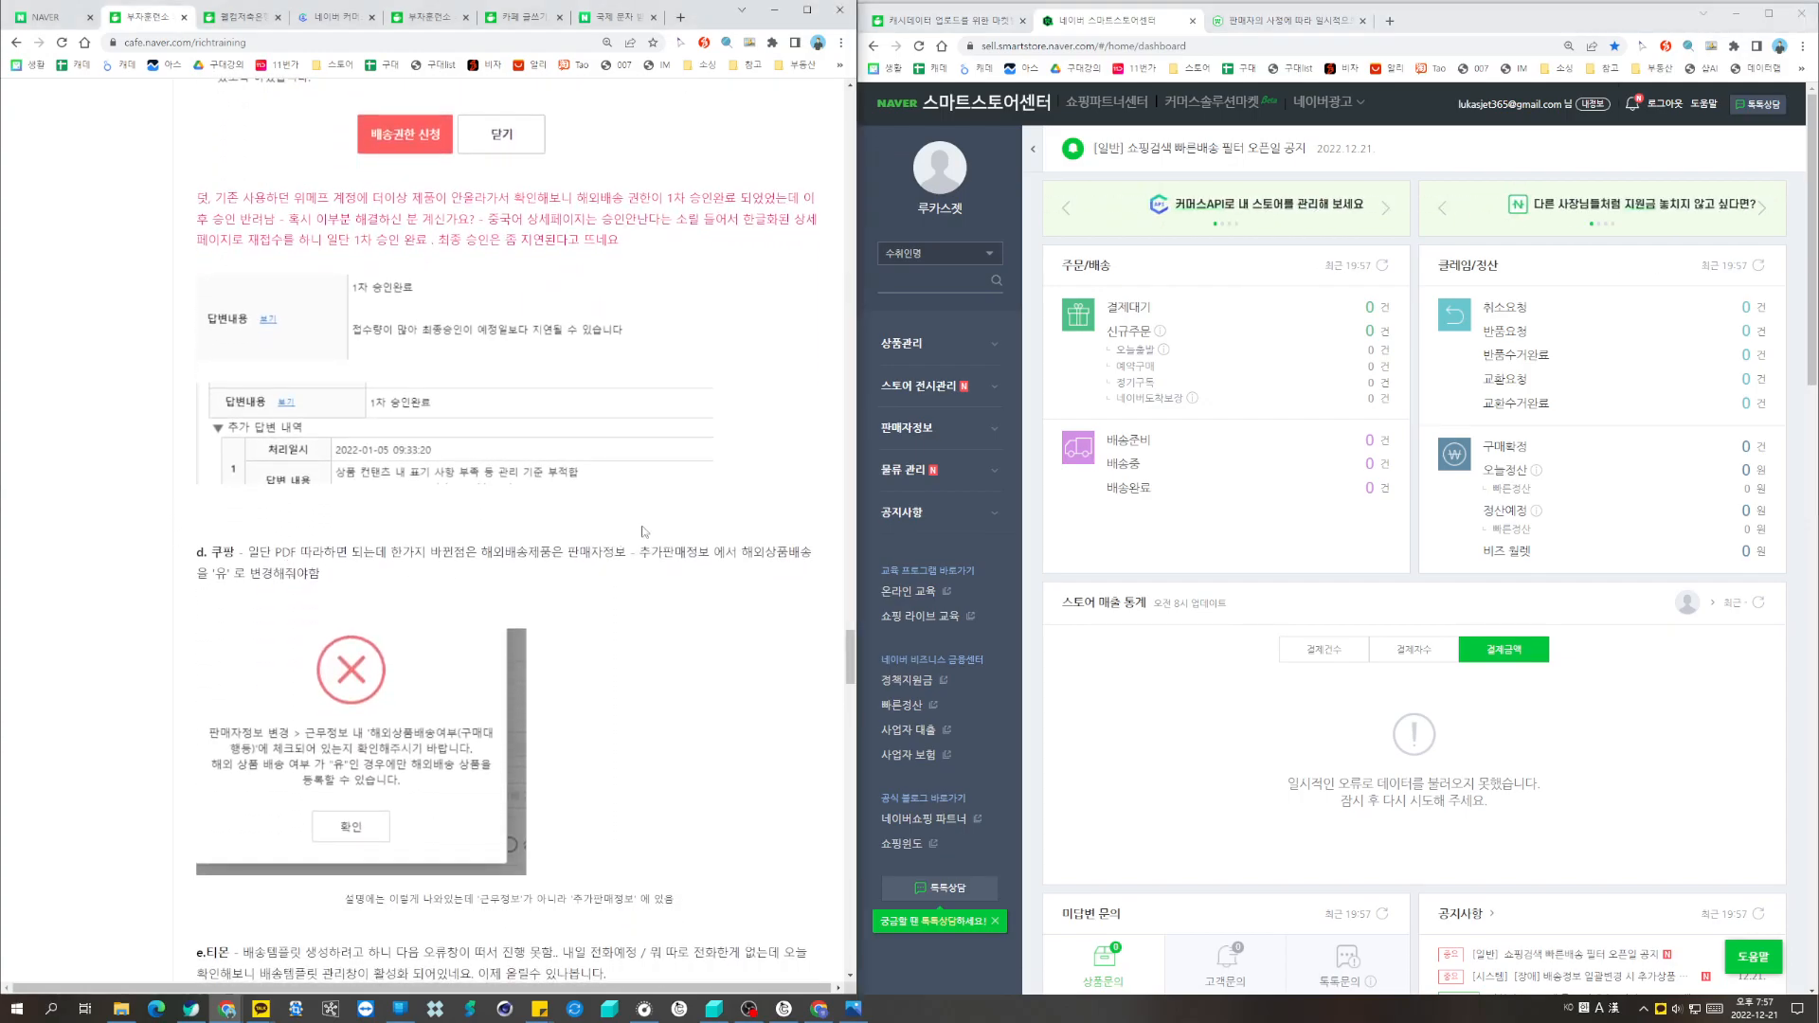
- Close the blank new tab and open the 스토어 bookmark folder
left_click(1389, 20)
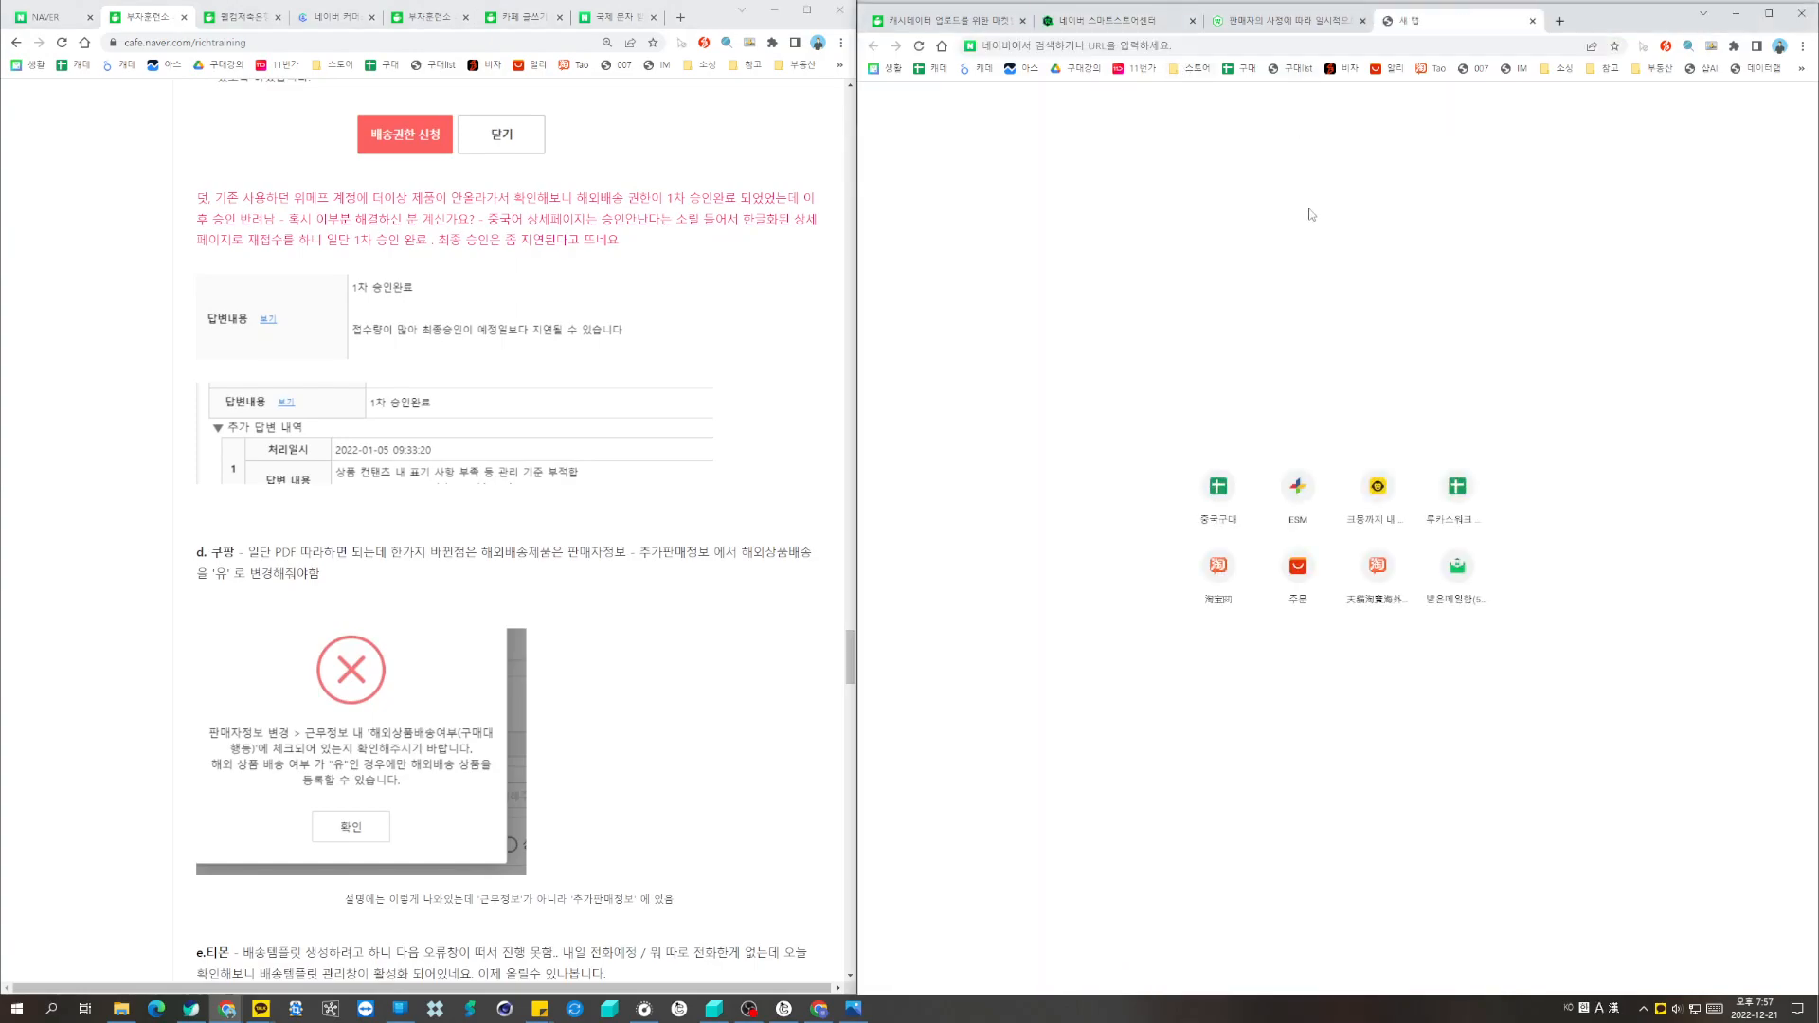
key("ctrl+w")
left_click(1192, 68)
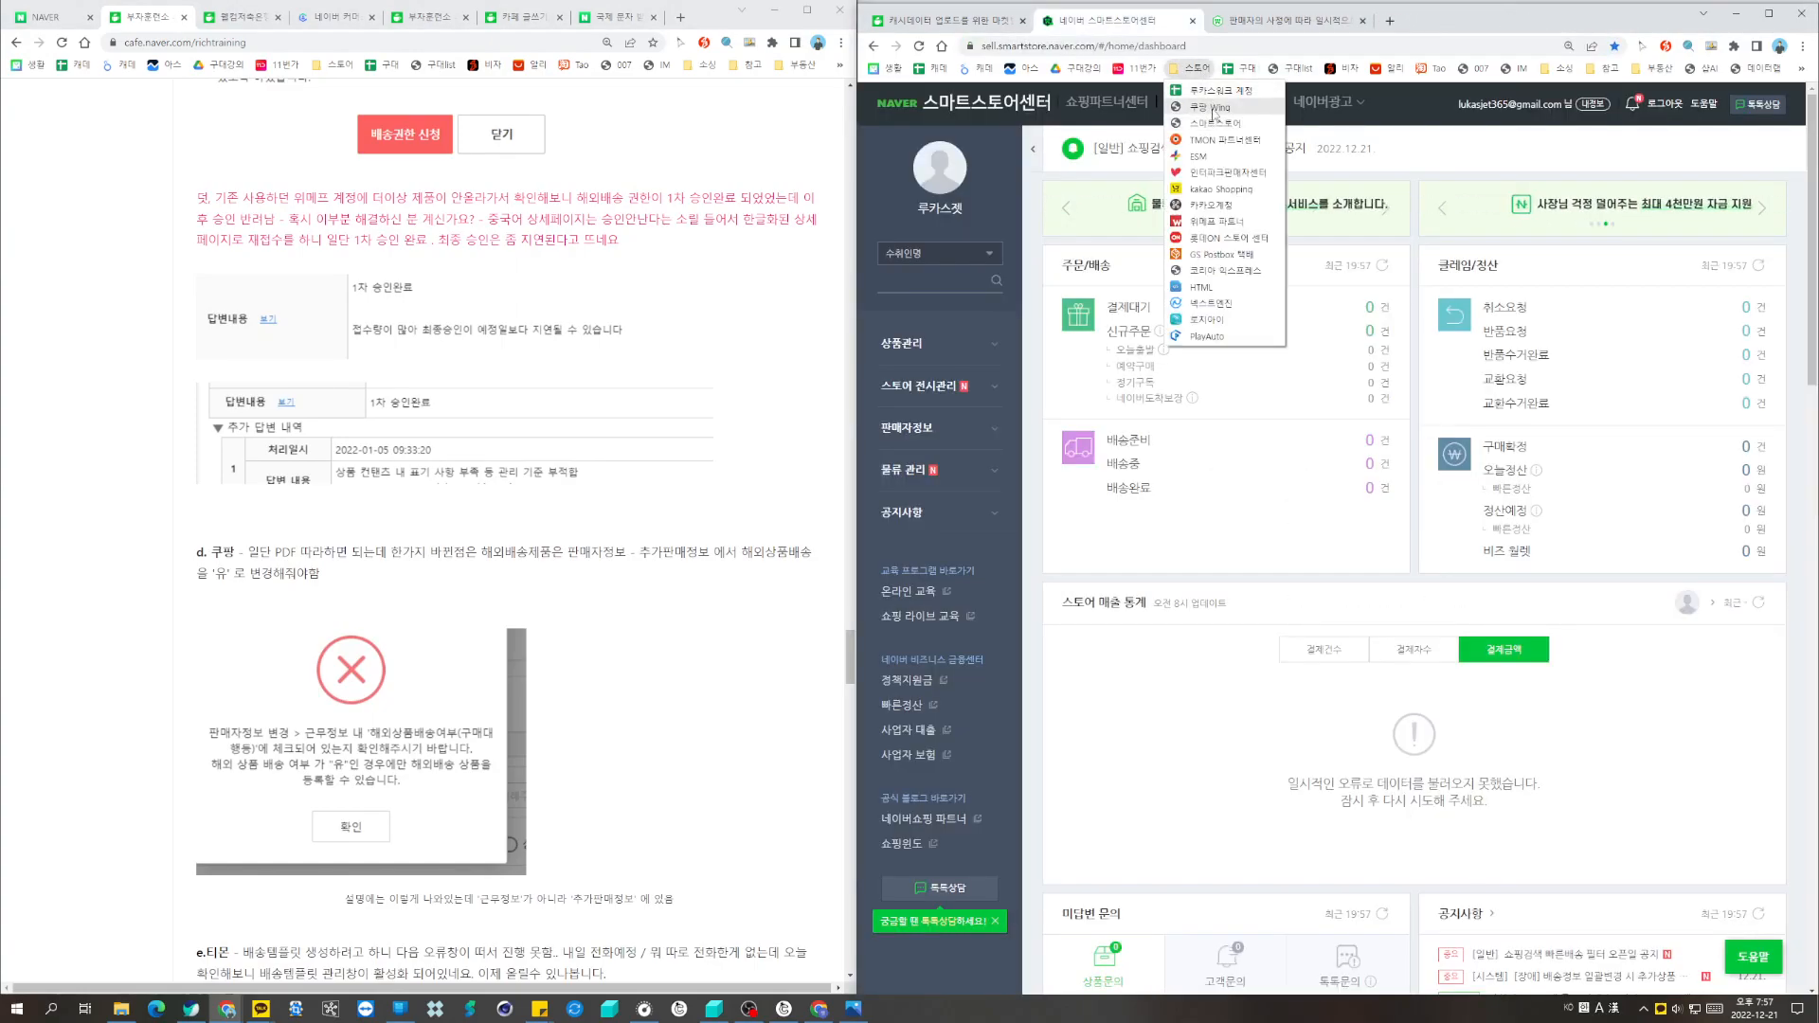
- Open 쿠팡 Wing from the bookmarks and start 상품등록 하기
left_click(1211, 107)
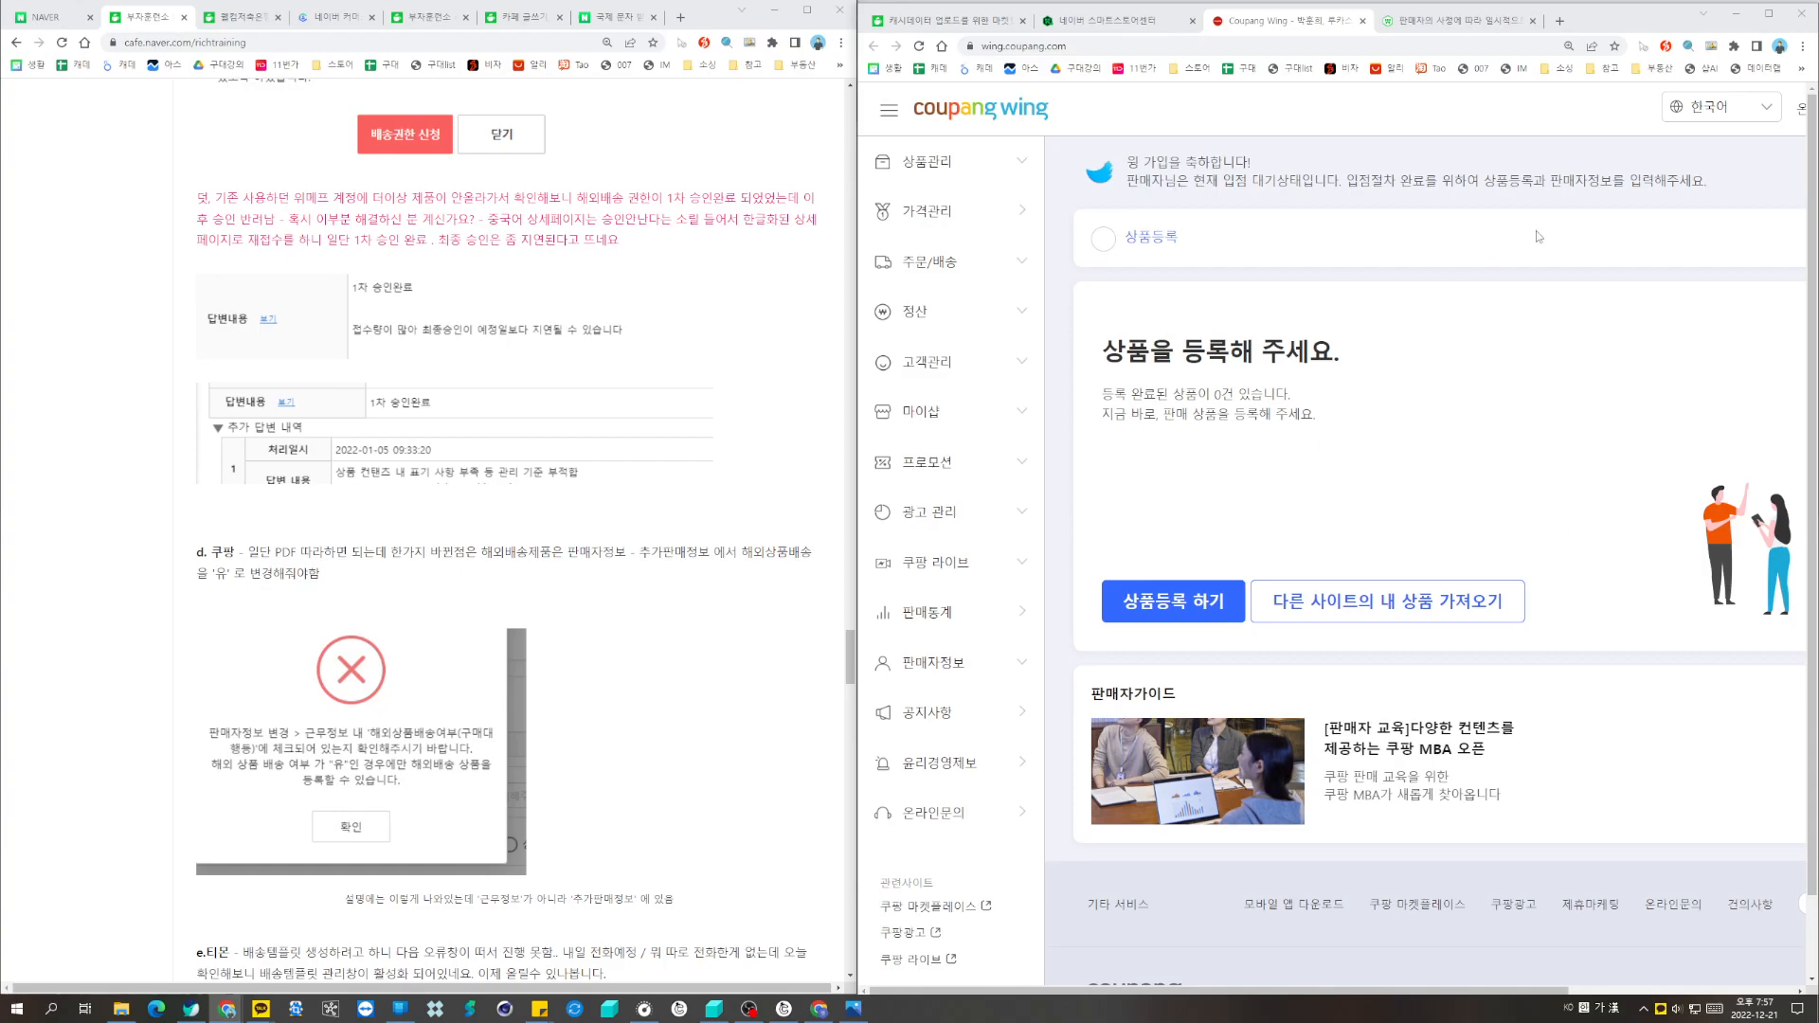
left_click(1288, 3)
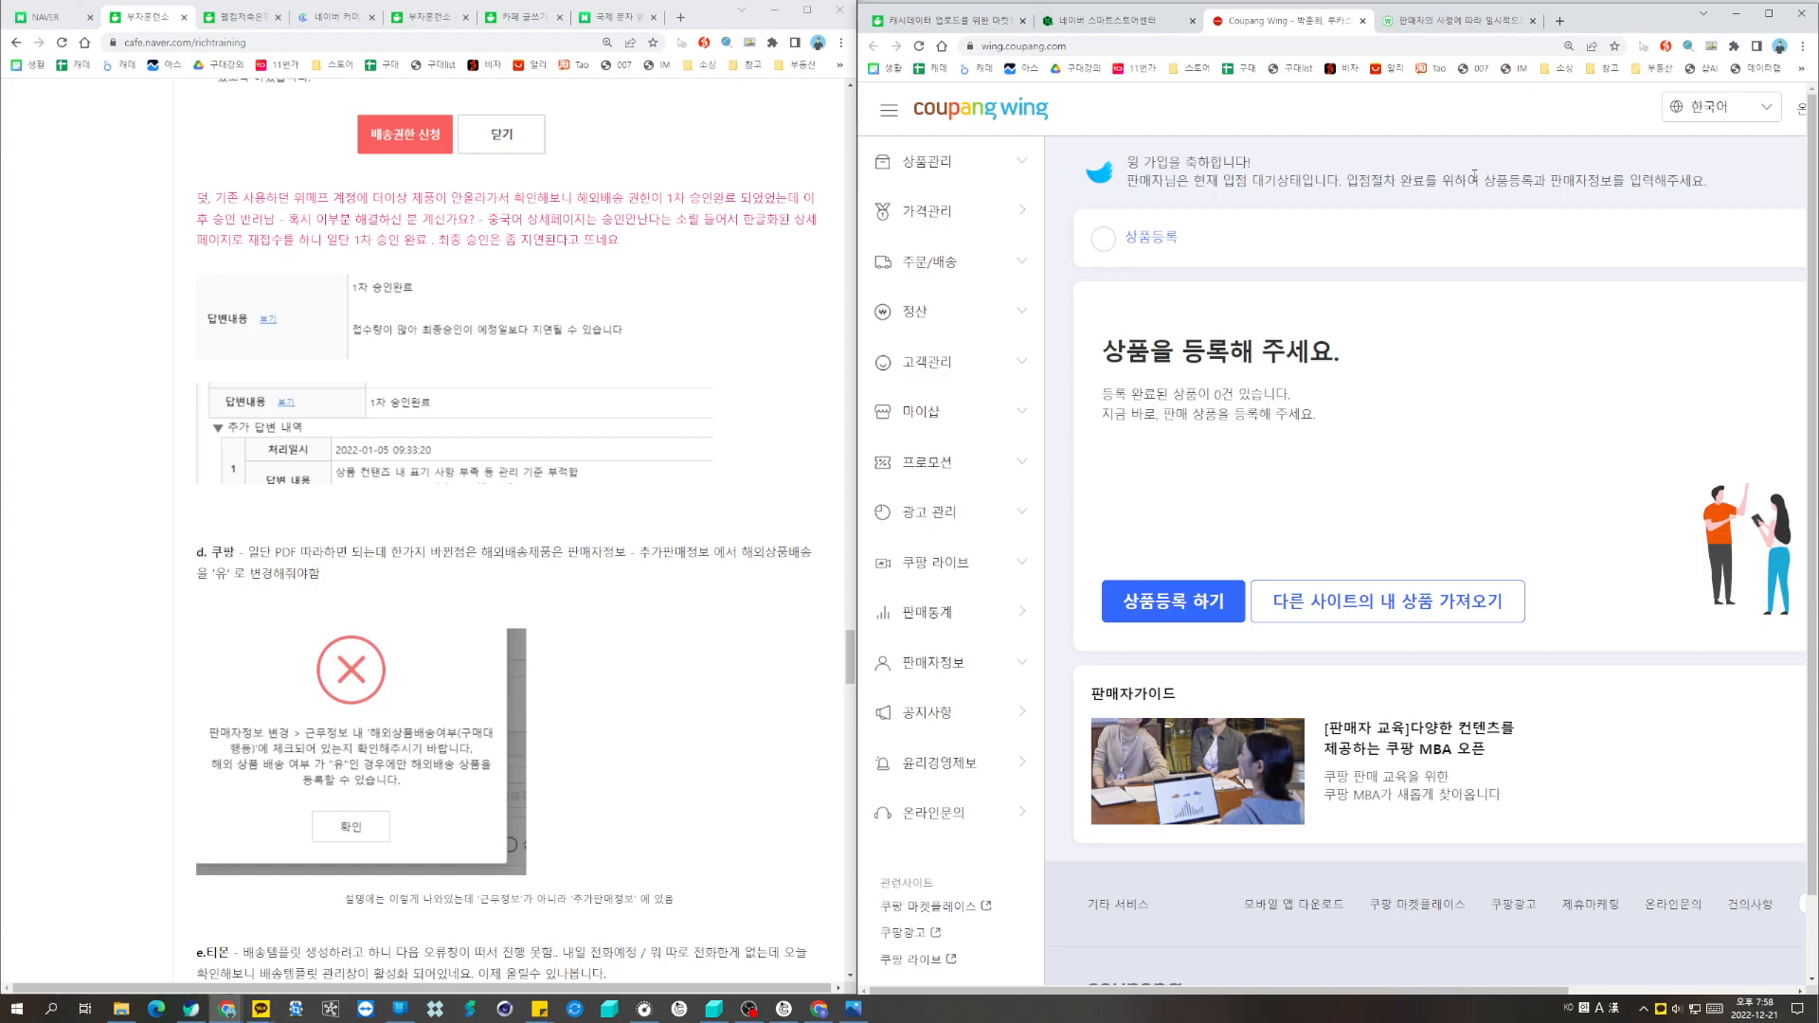
left_click(1198, 597)
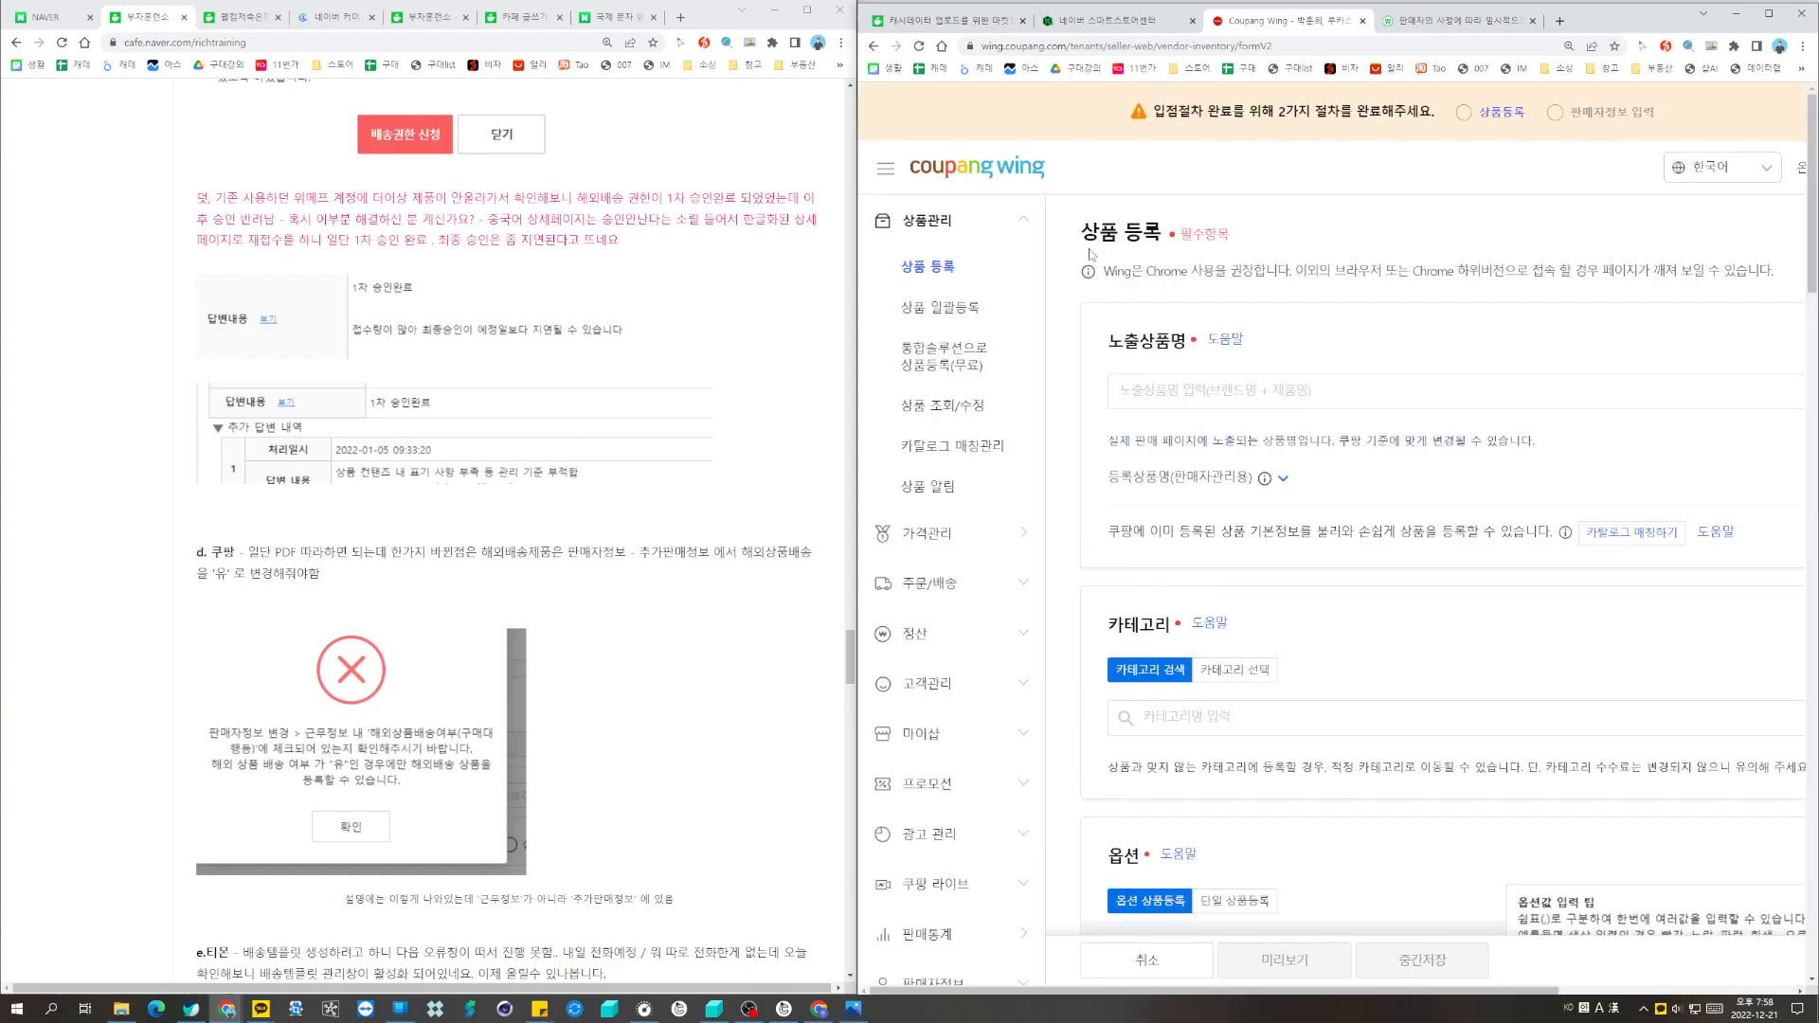
- Review the cafe guide's 추가판매정보 note beside the empty 상품 등록 form
scroll(662, 486, "down", 2)
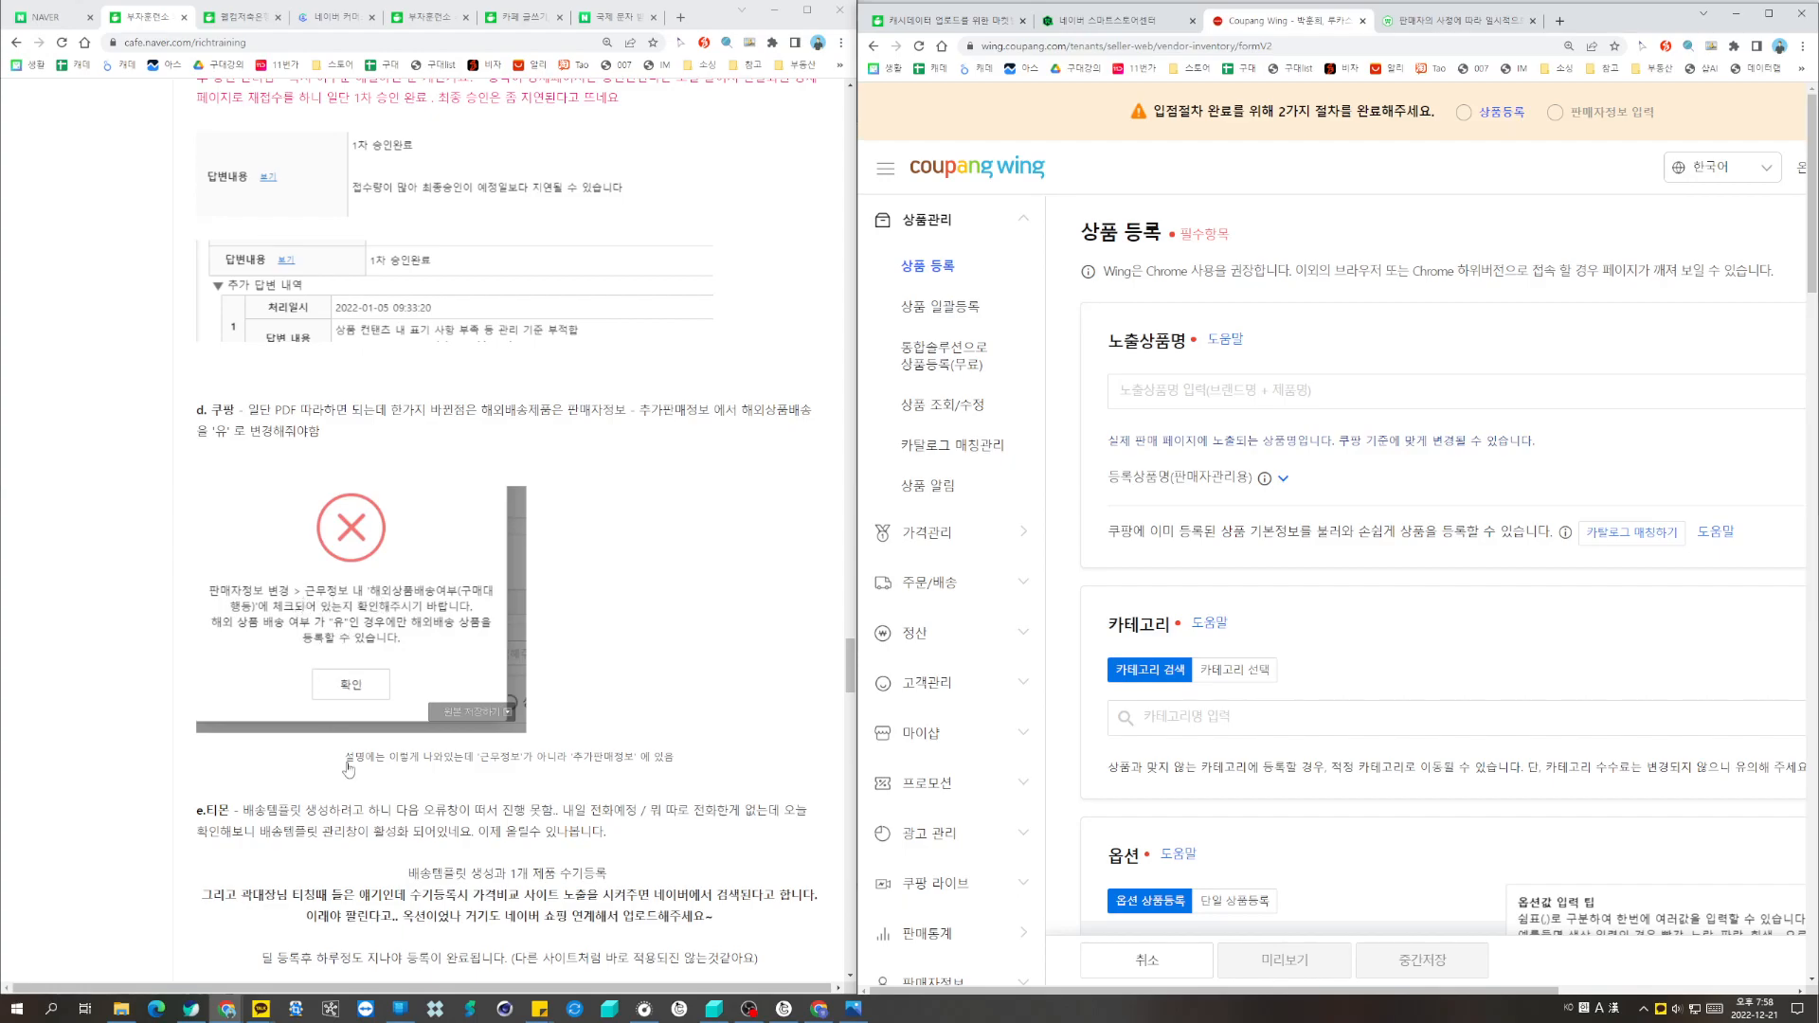
left_click_drag(482, 757, 658, 755)
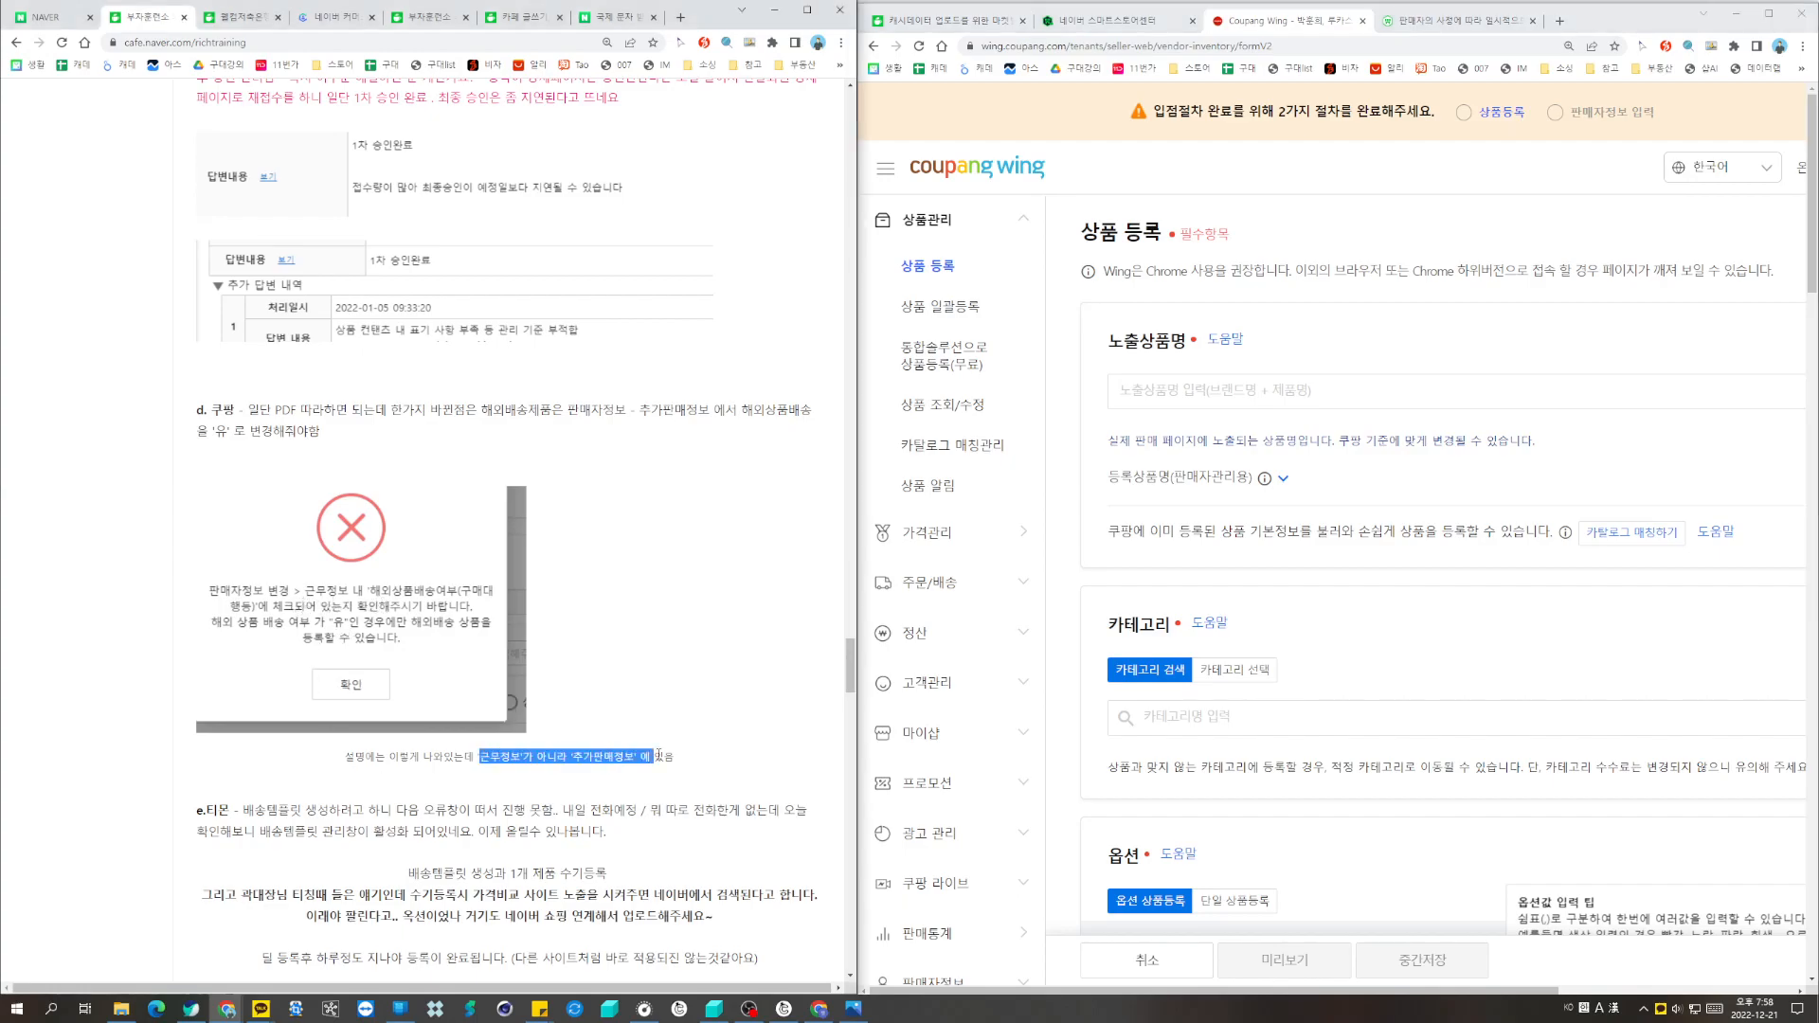
scroll(947, 806, "down", 1)
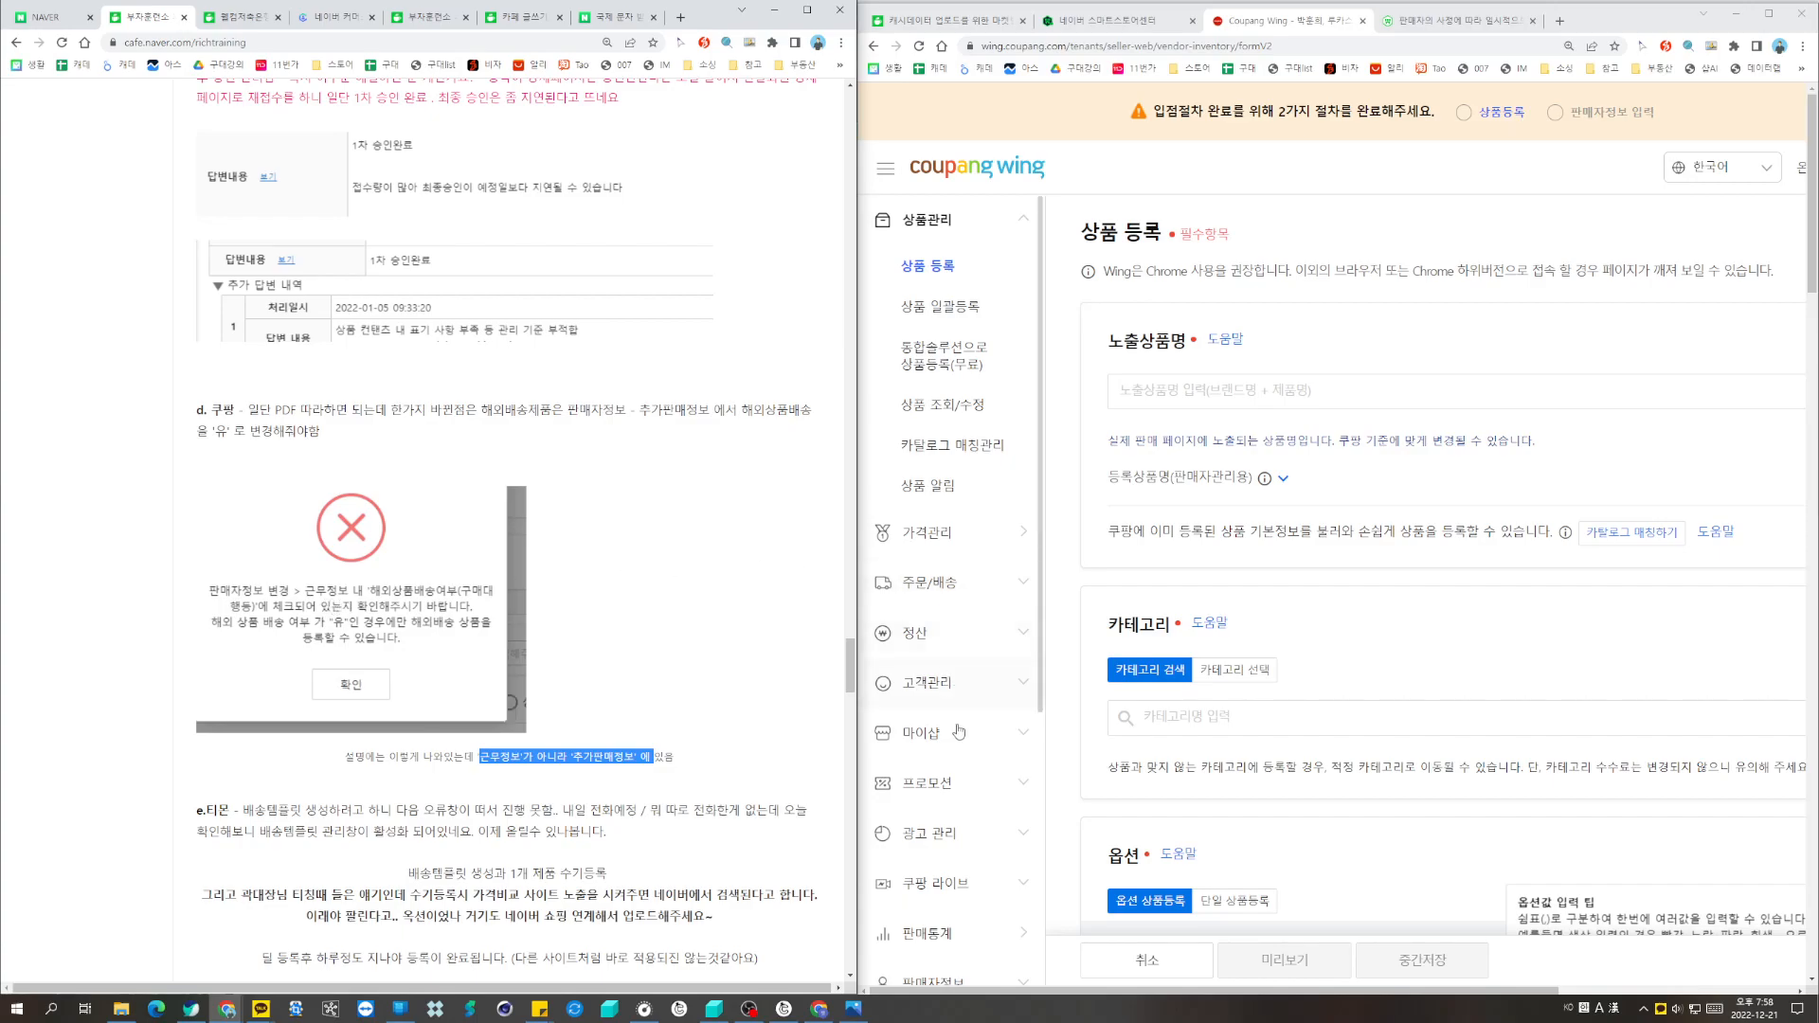
scroll(947, 806, "down", 1)
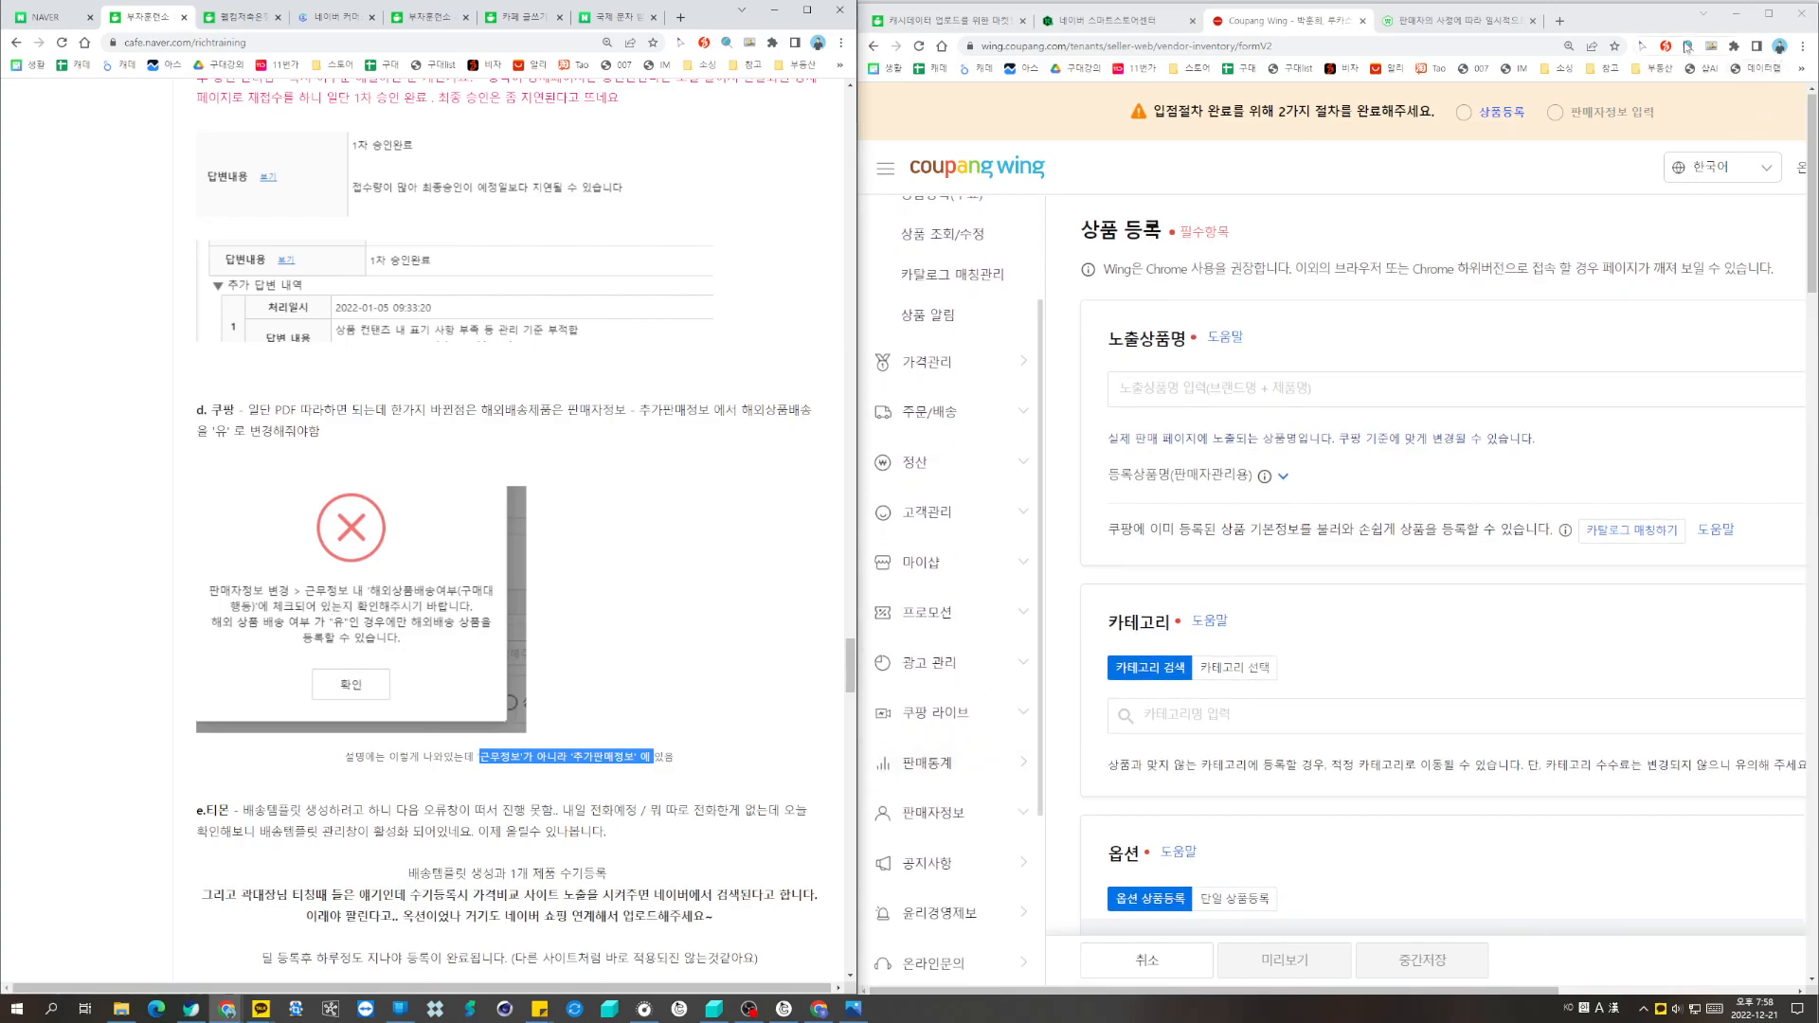
left_click(1569, 45)
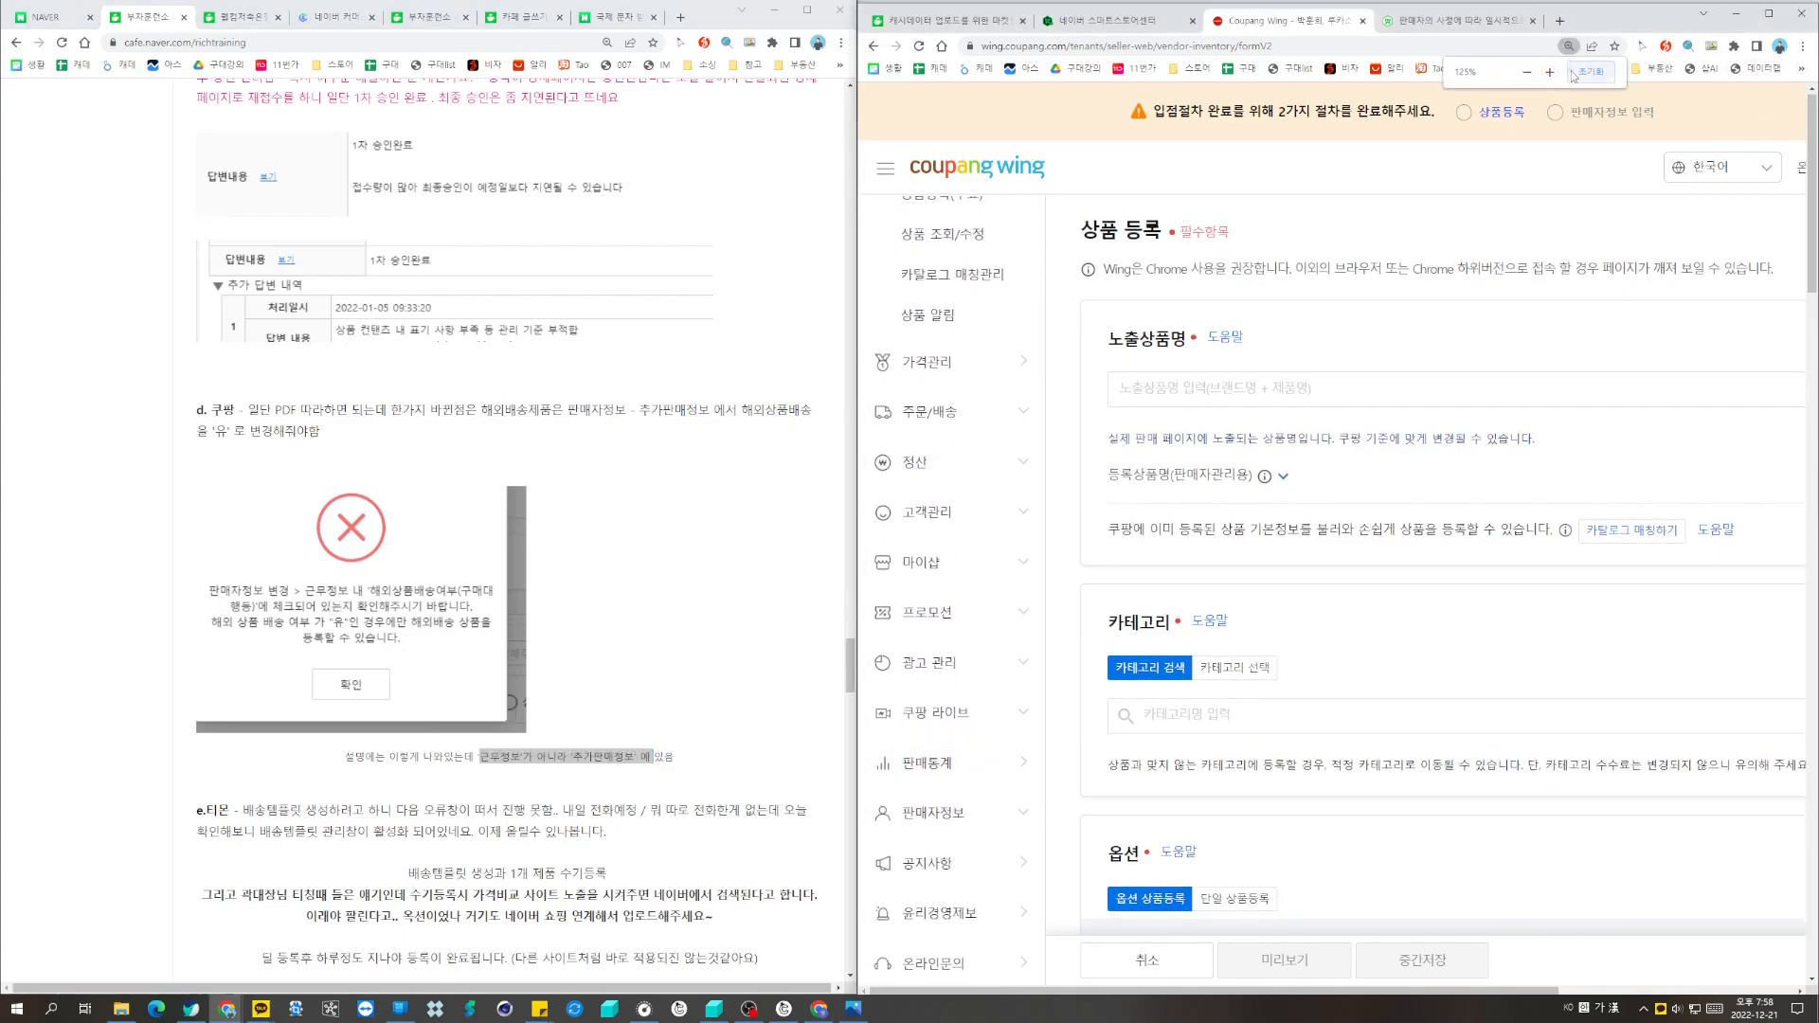
- Reset page zoom to 100% and return to the Coupang Wing home page
left_click(1574, 74)
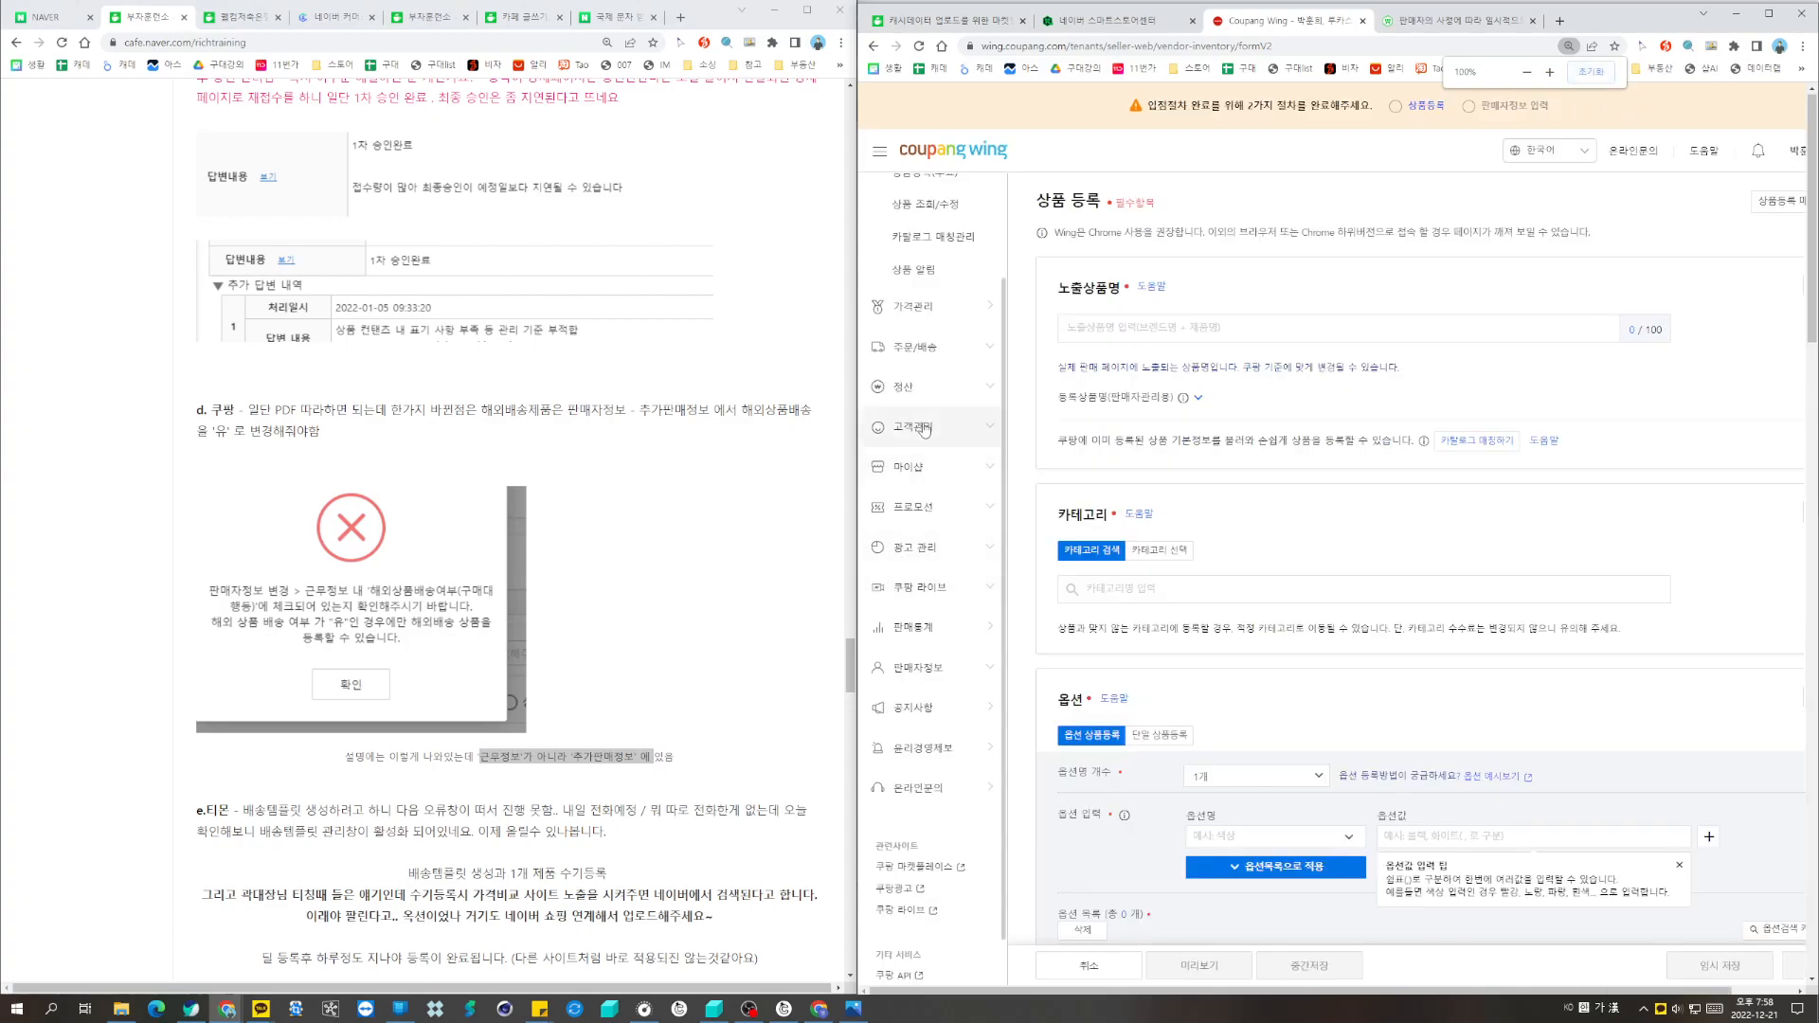
left_click(919, 668)
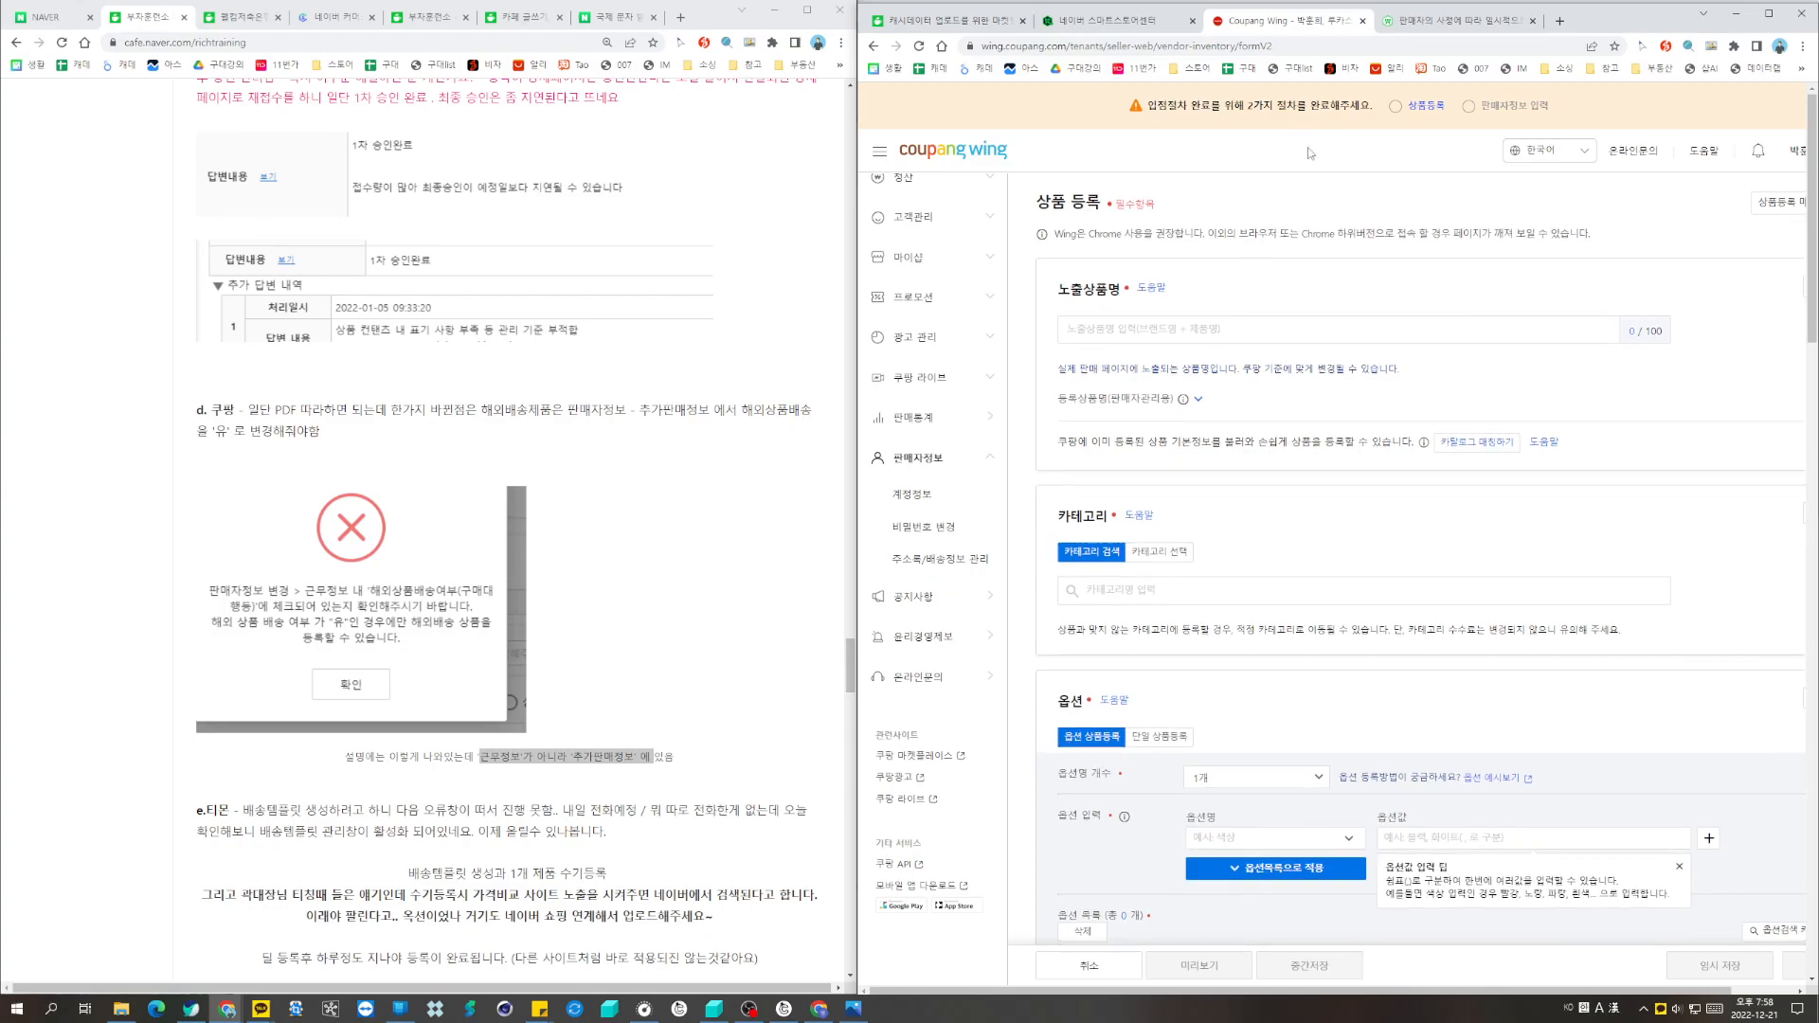
left_click(985, 154)
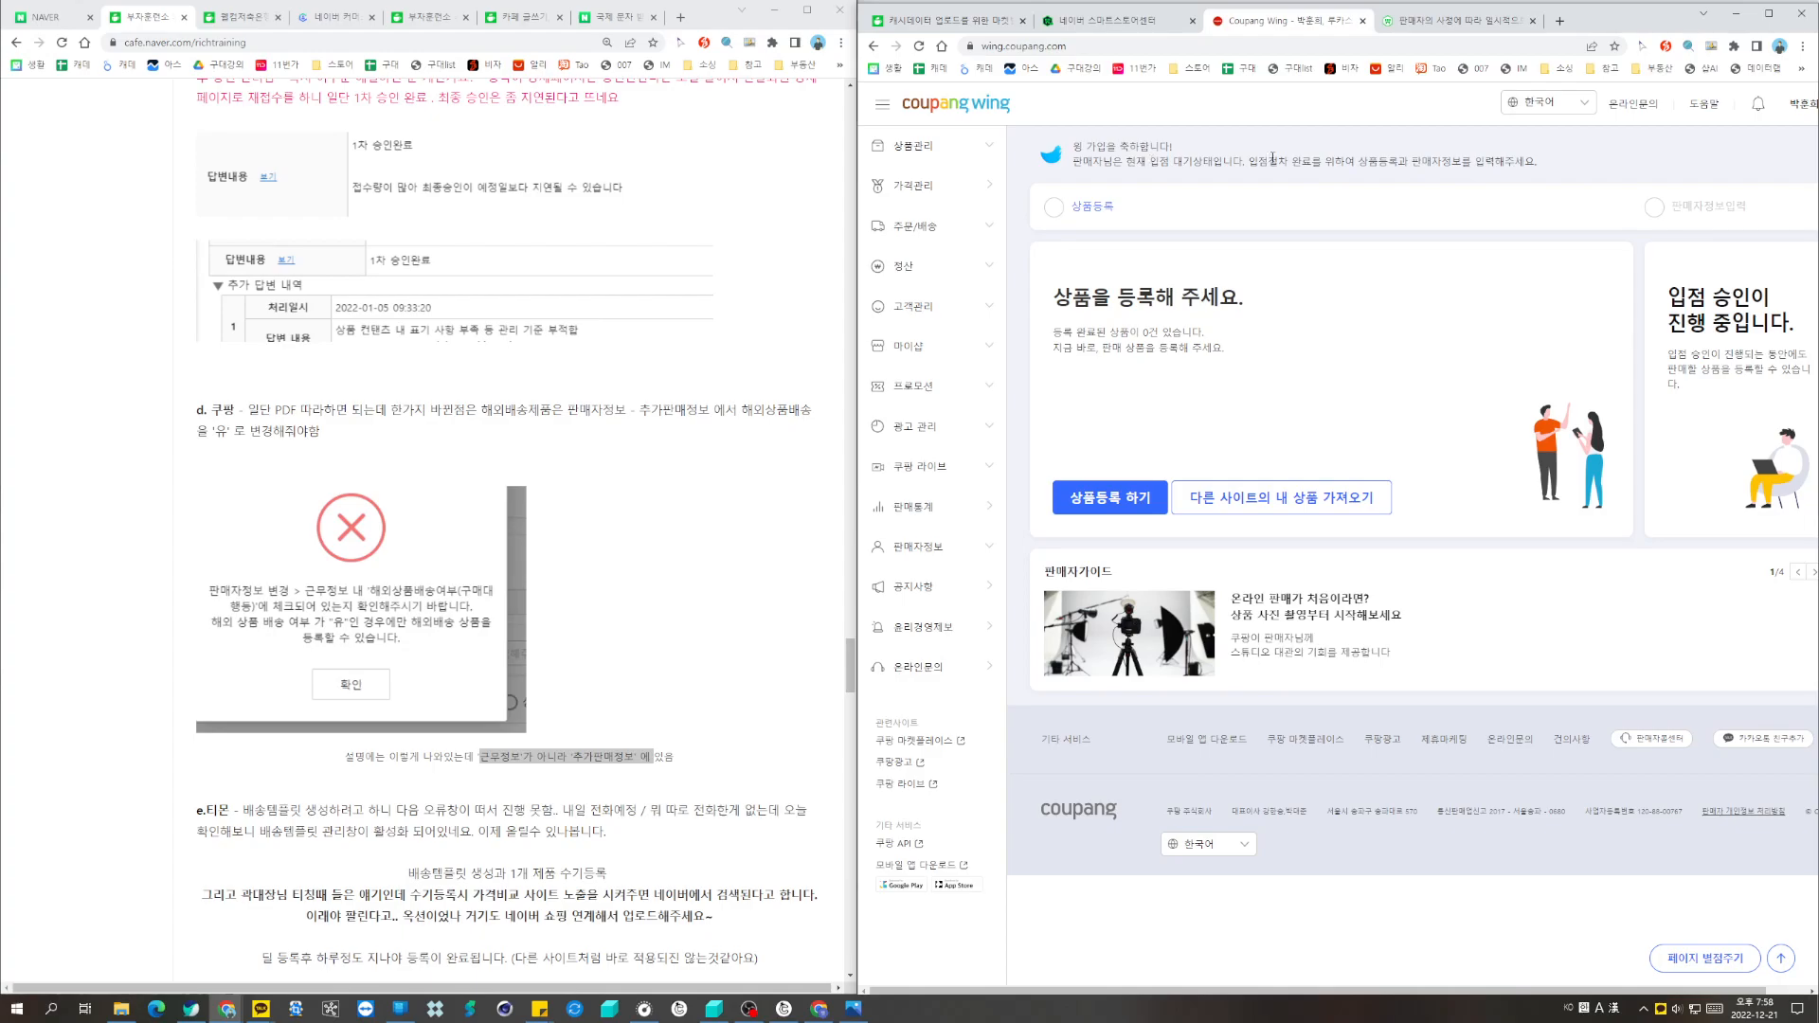
left_click_drag(1270, 161, 1450, 165)
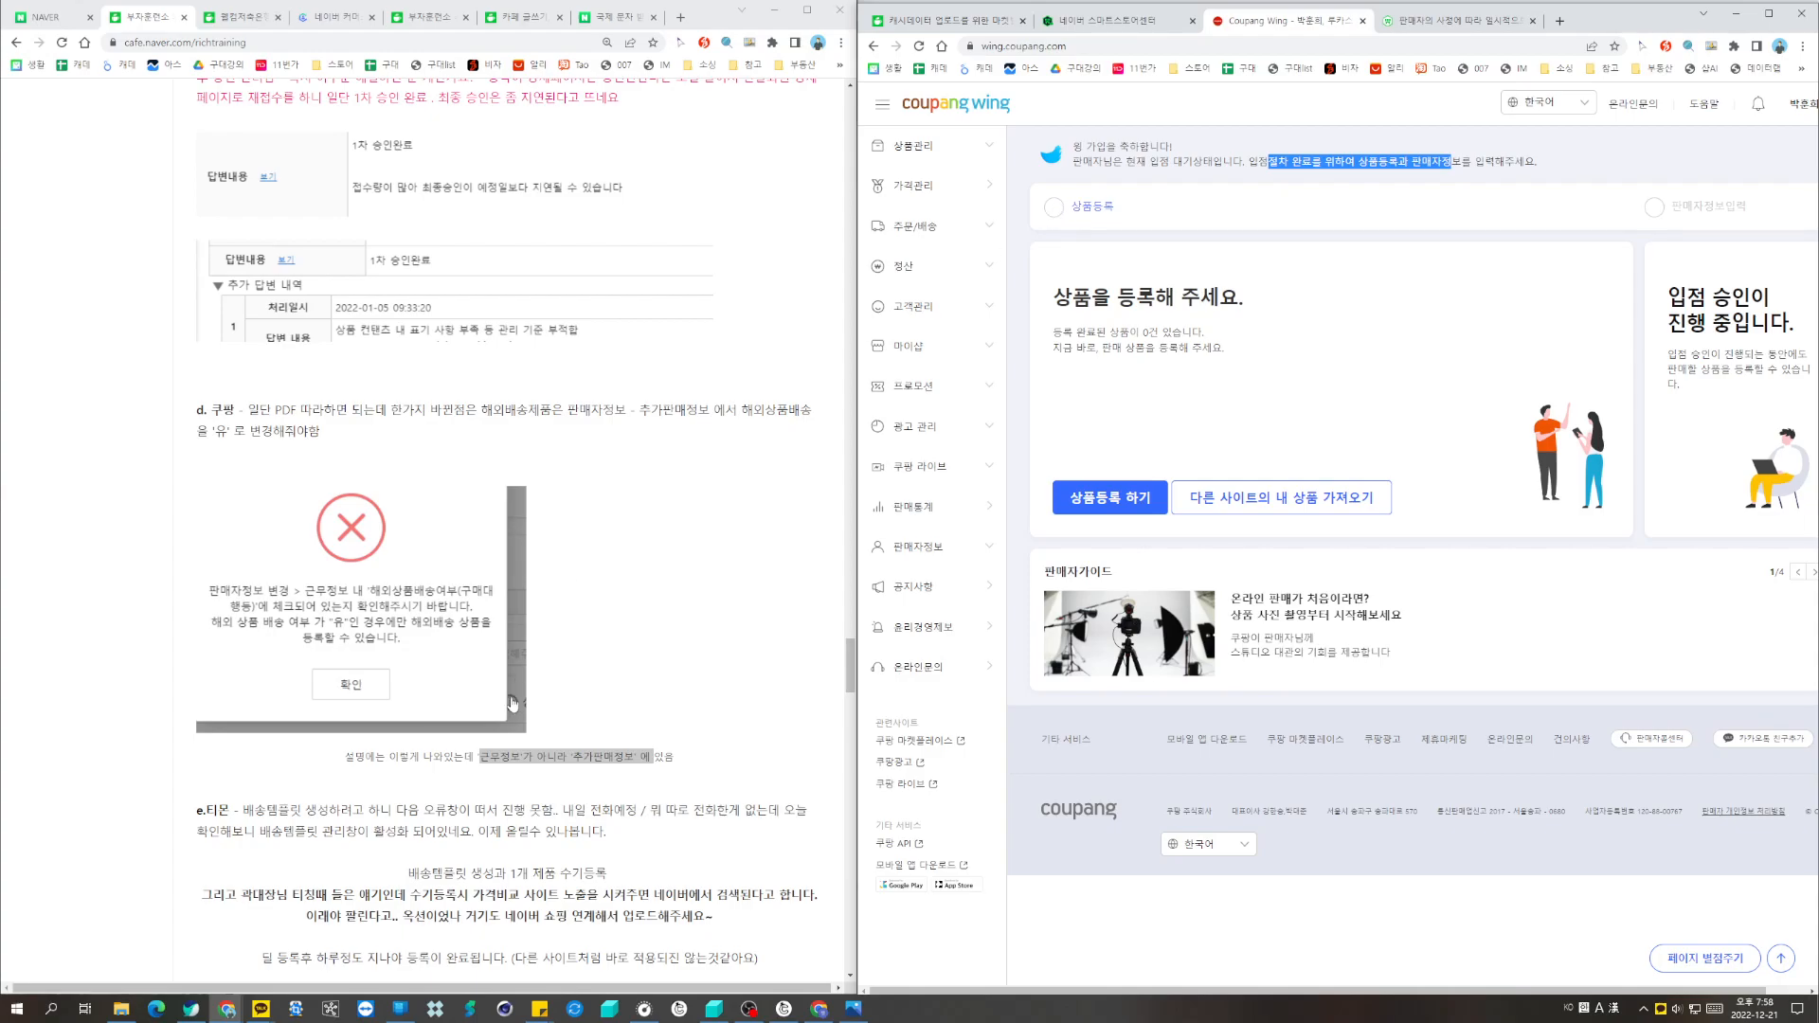
- Recheck the guide's 추가판매정보 note, then switch to the fourth browser tab
left_click(512, 756)
scroll(568, 663, "down", 2)
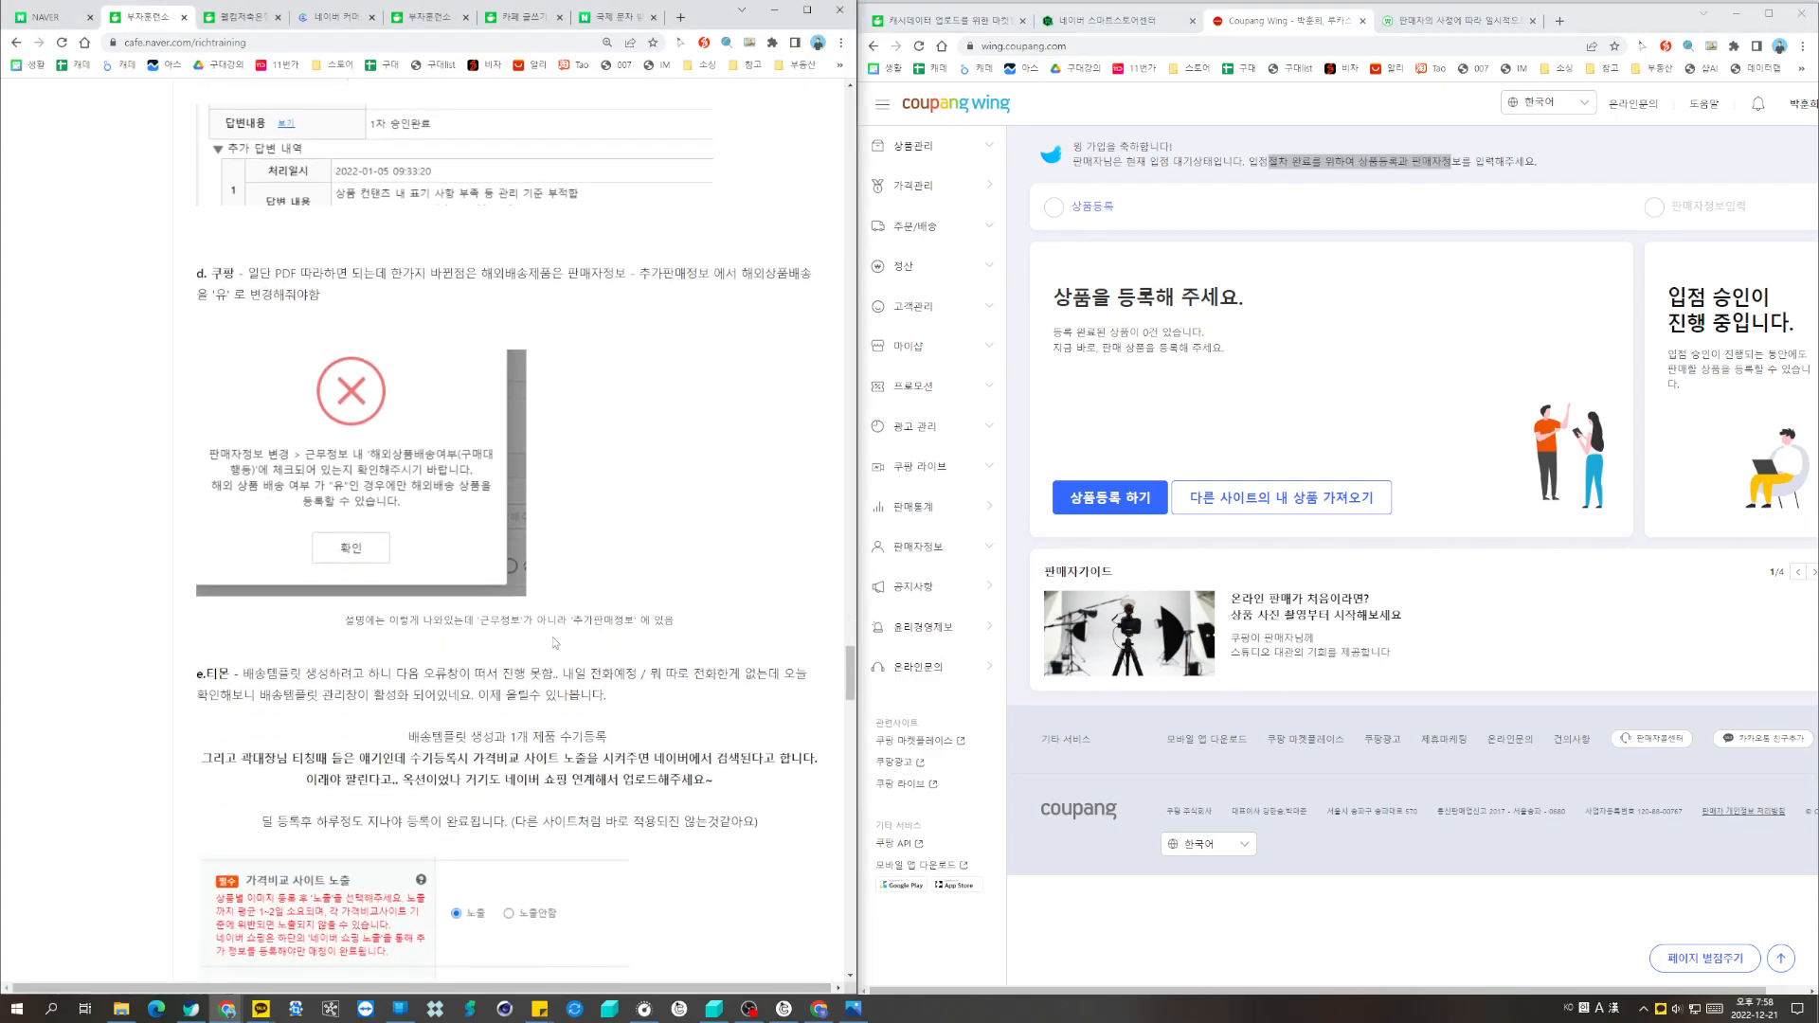
left_click_drag(591, 611, 627, 616)
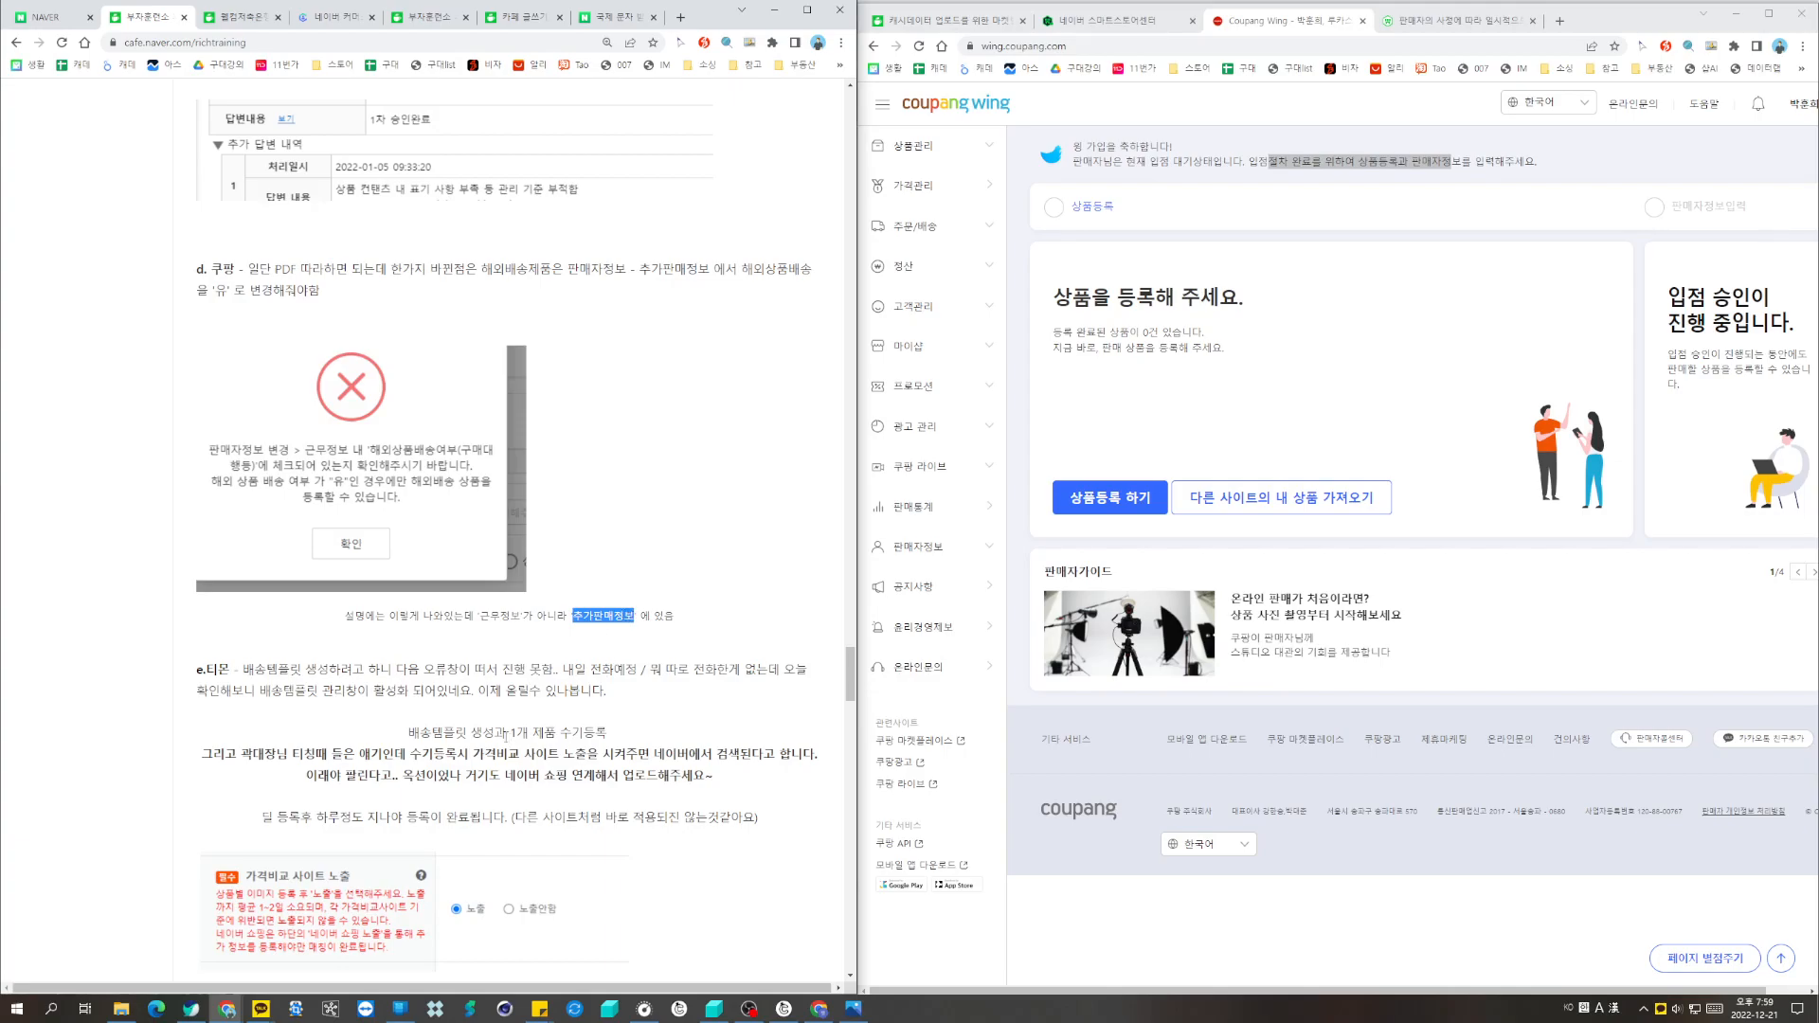
left_click(391, 677)
scroll(416, 672, "down", 2)
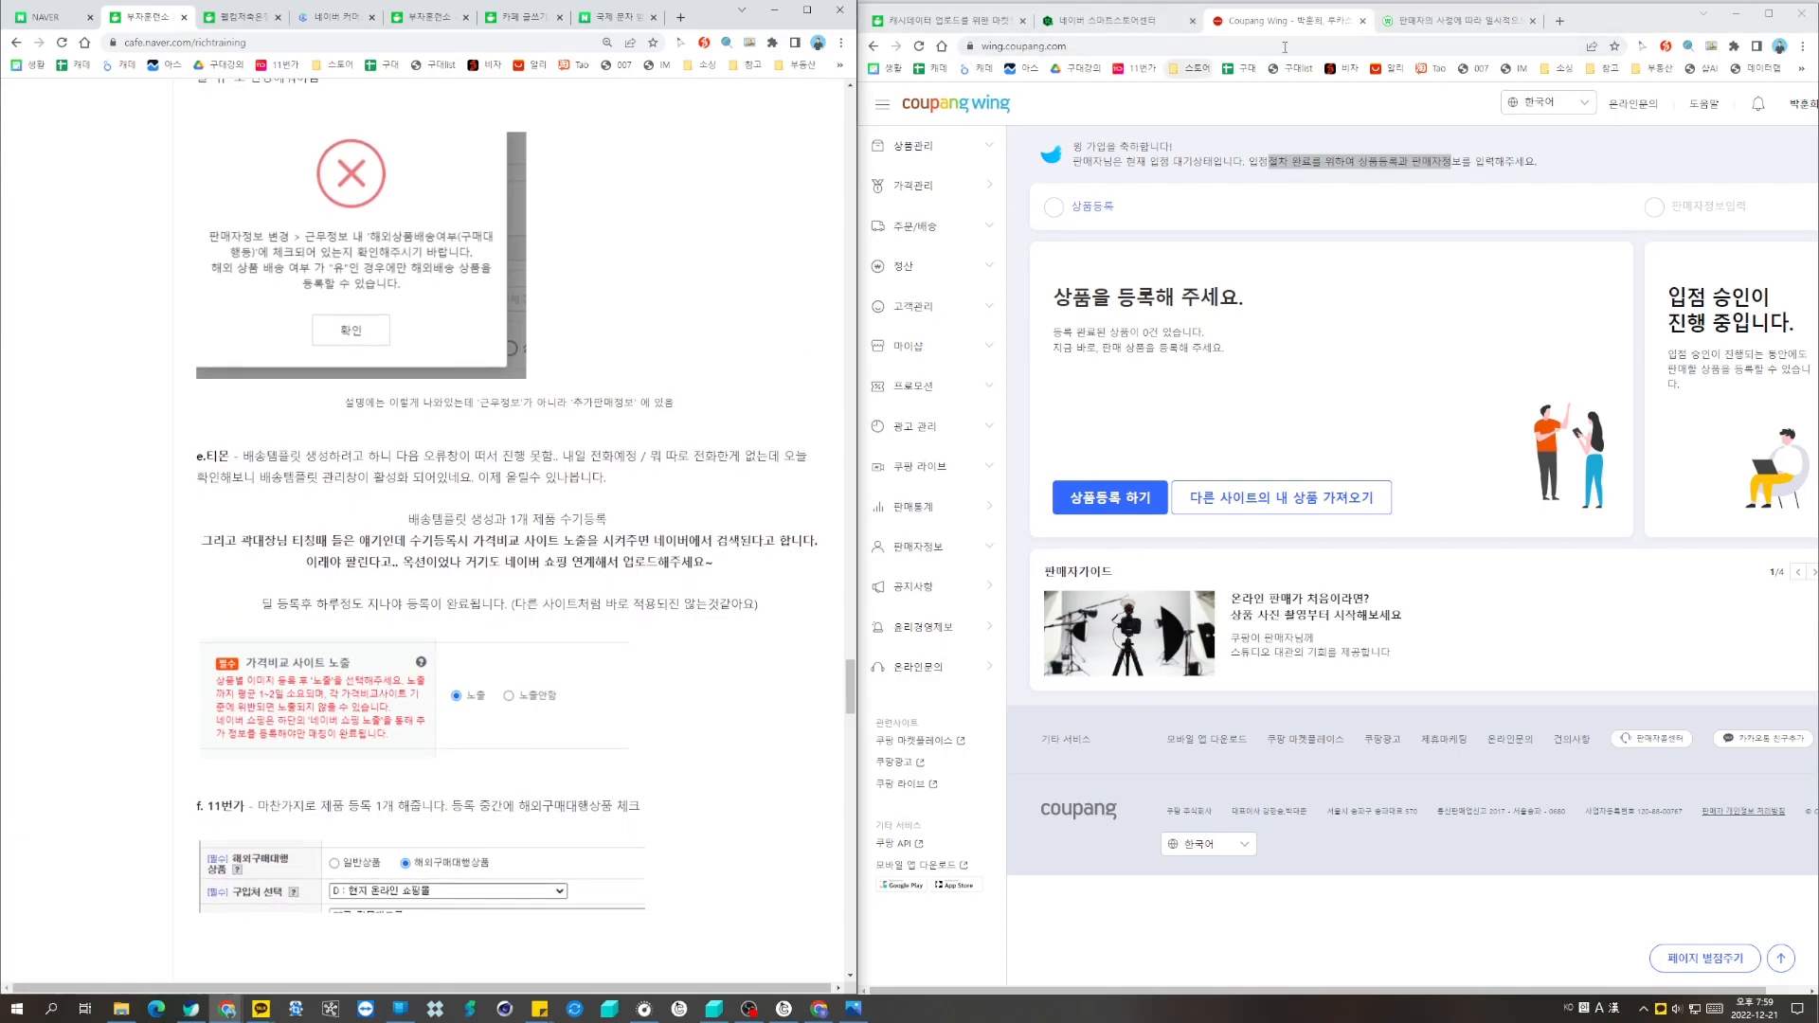
left_click(1419, 23)
- Log in to TMON Partner Center with the saved login, retrying after the error alert
left_click(1192, 68)
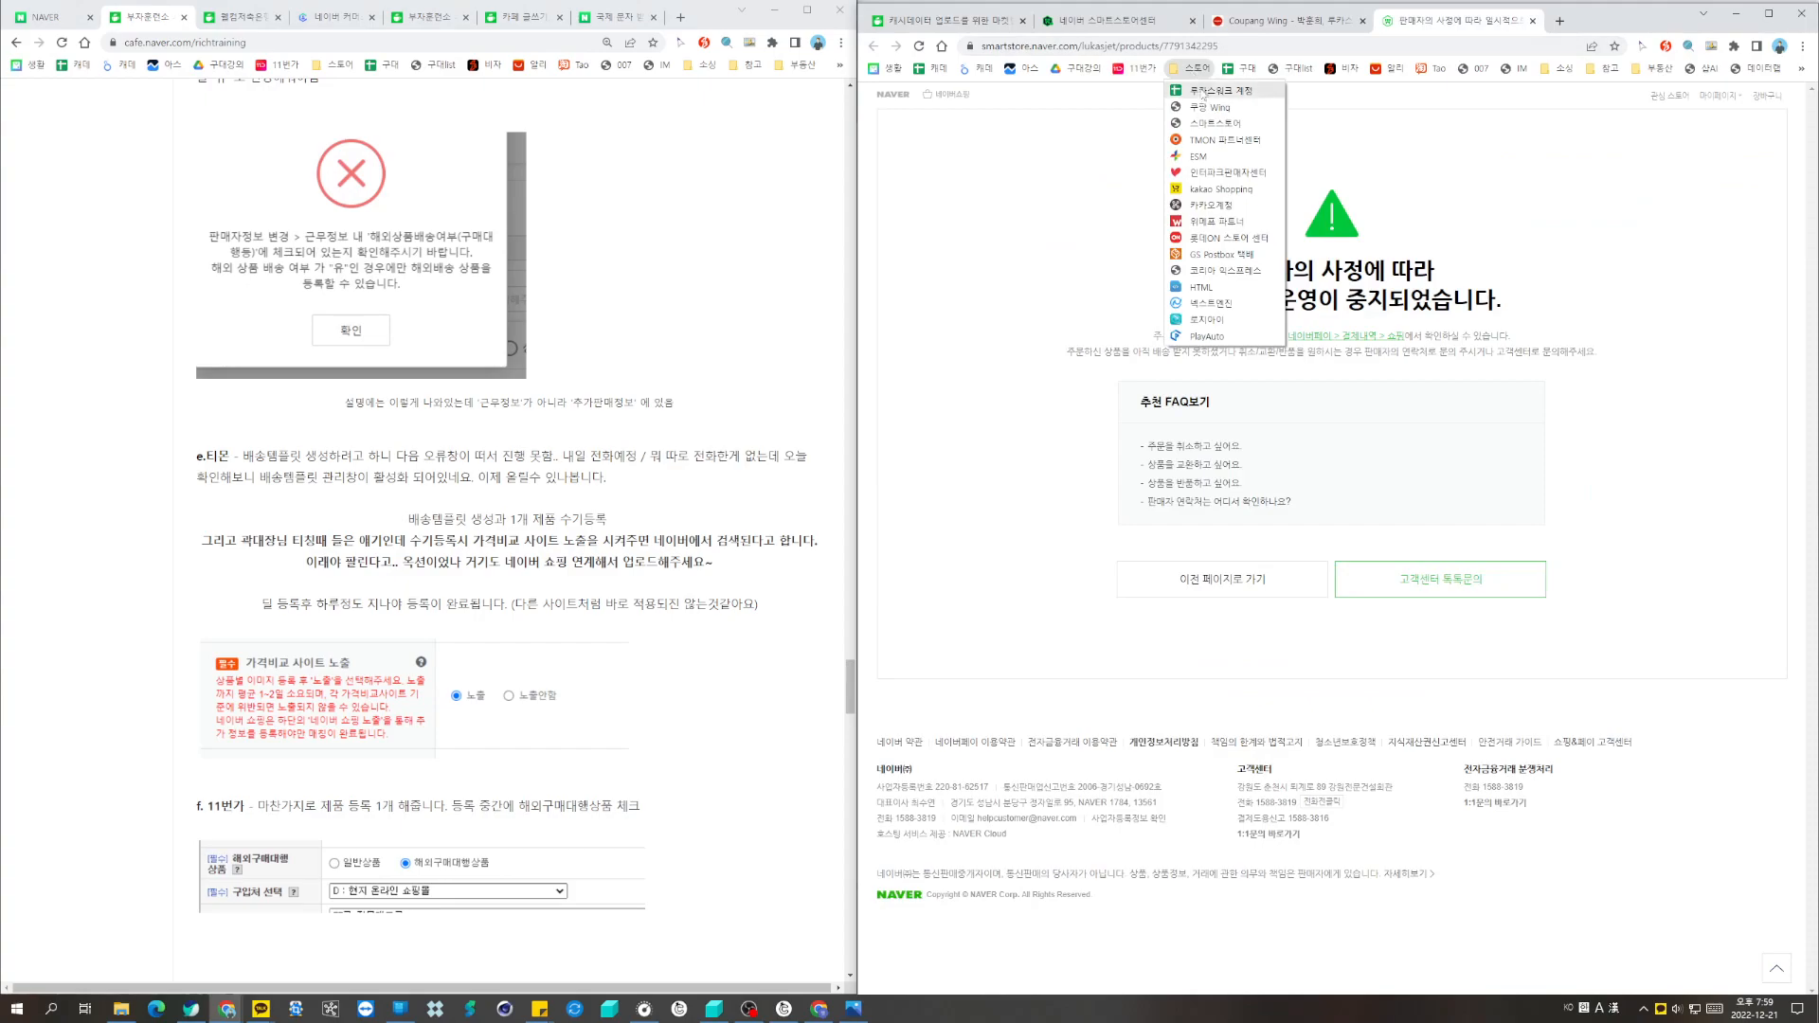
left_click(1209, 140)
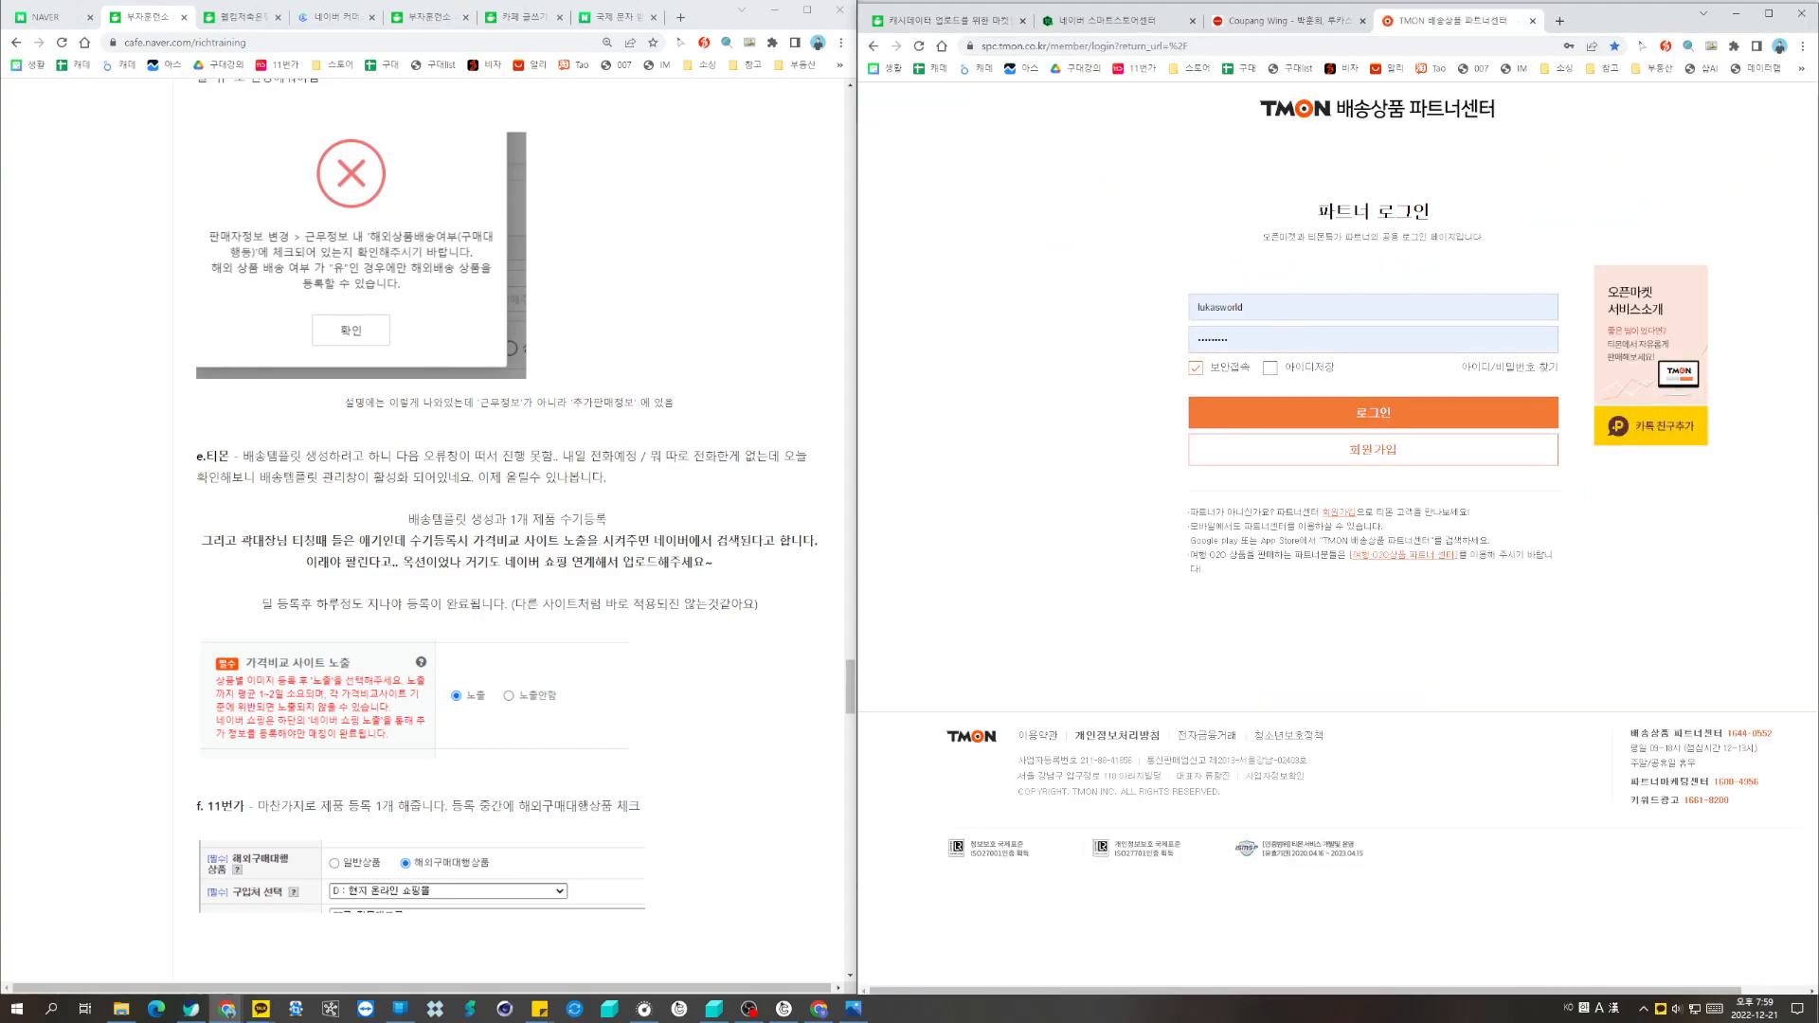
left_click(1267, 306)
left_click(1259, 345)
left_click(1316, 415)
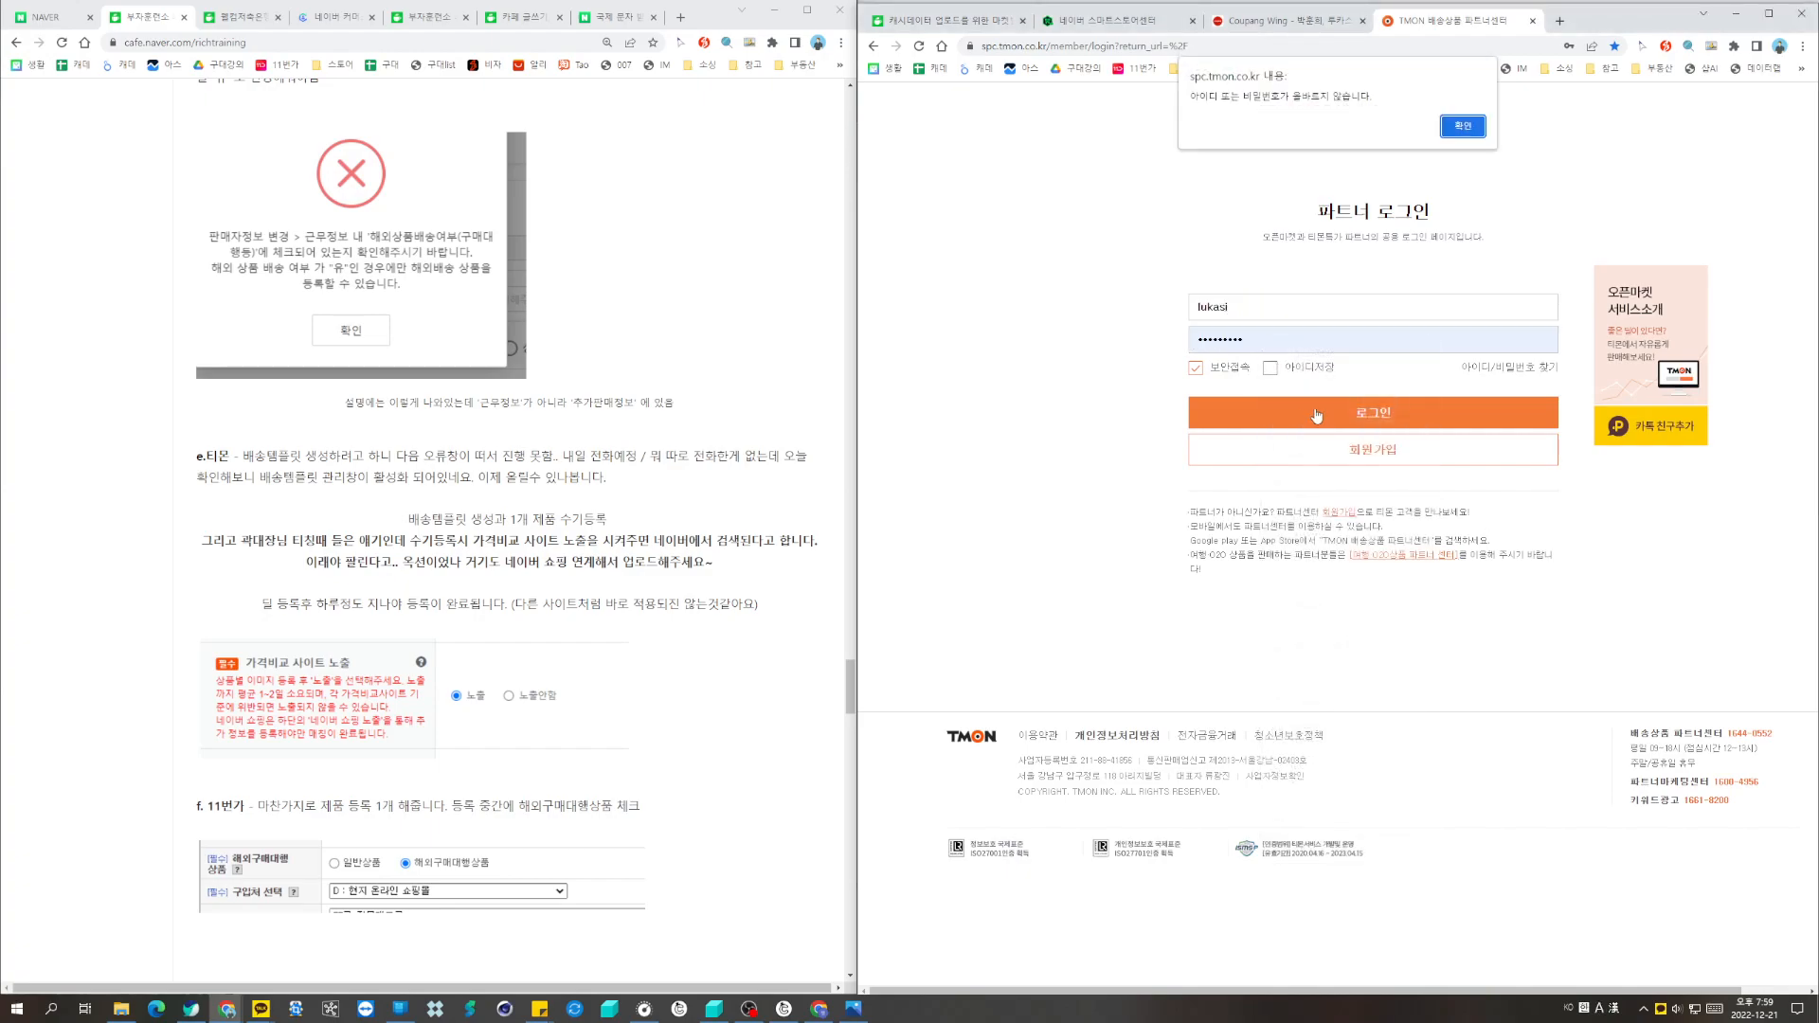
left_click(1458, 130)
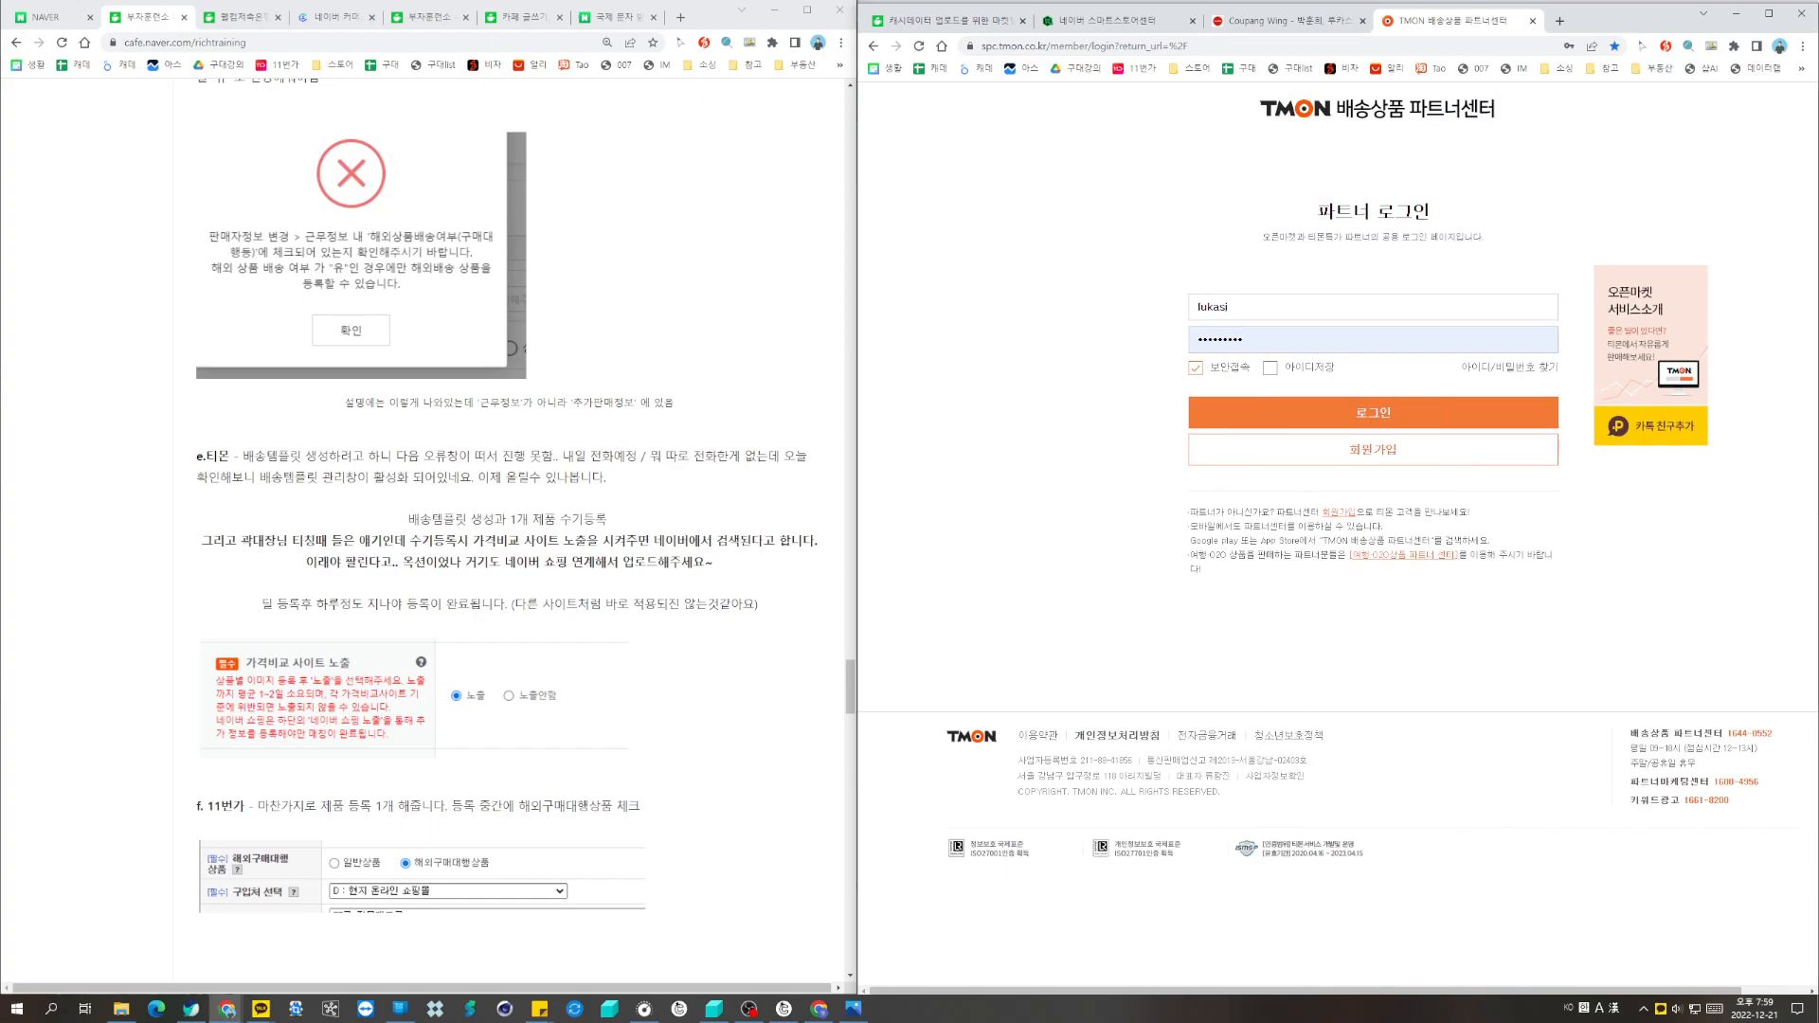
left_click(1315, 415)
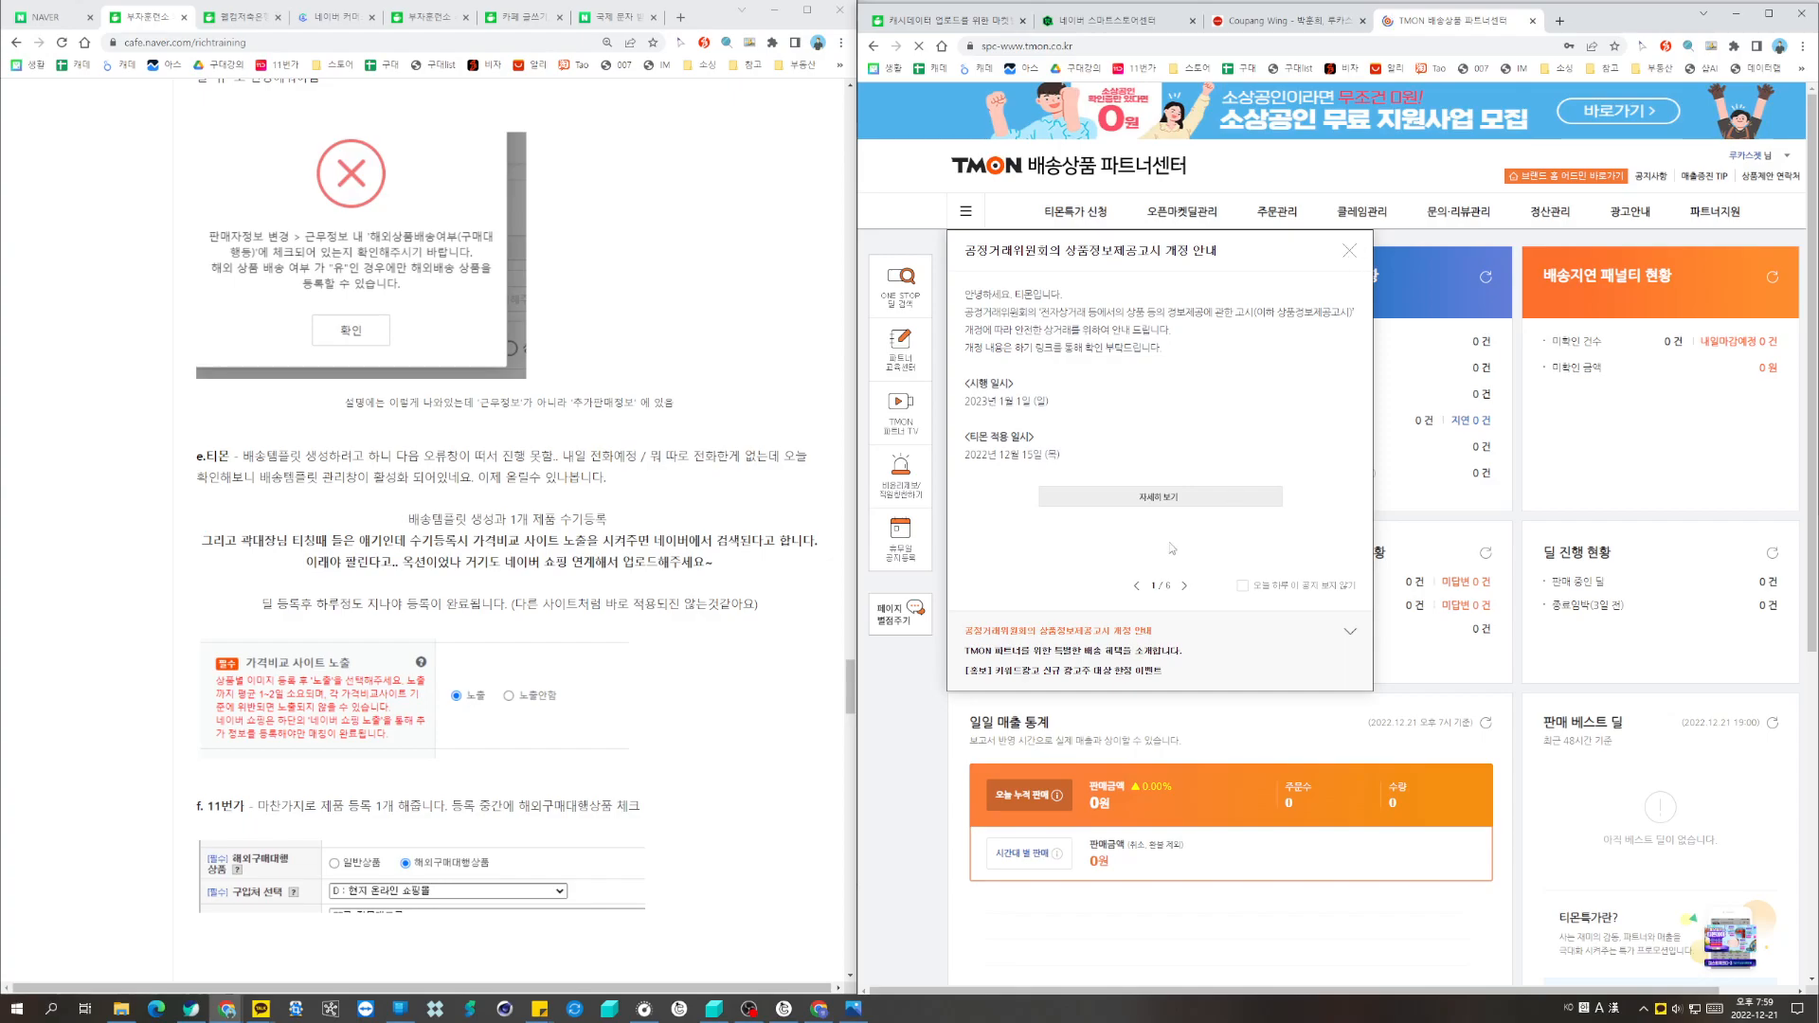
- Close the dashboard notice and open 오픈마켓딜 등록 under 오픈마켓딜관리
left_click(1349, 250)
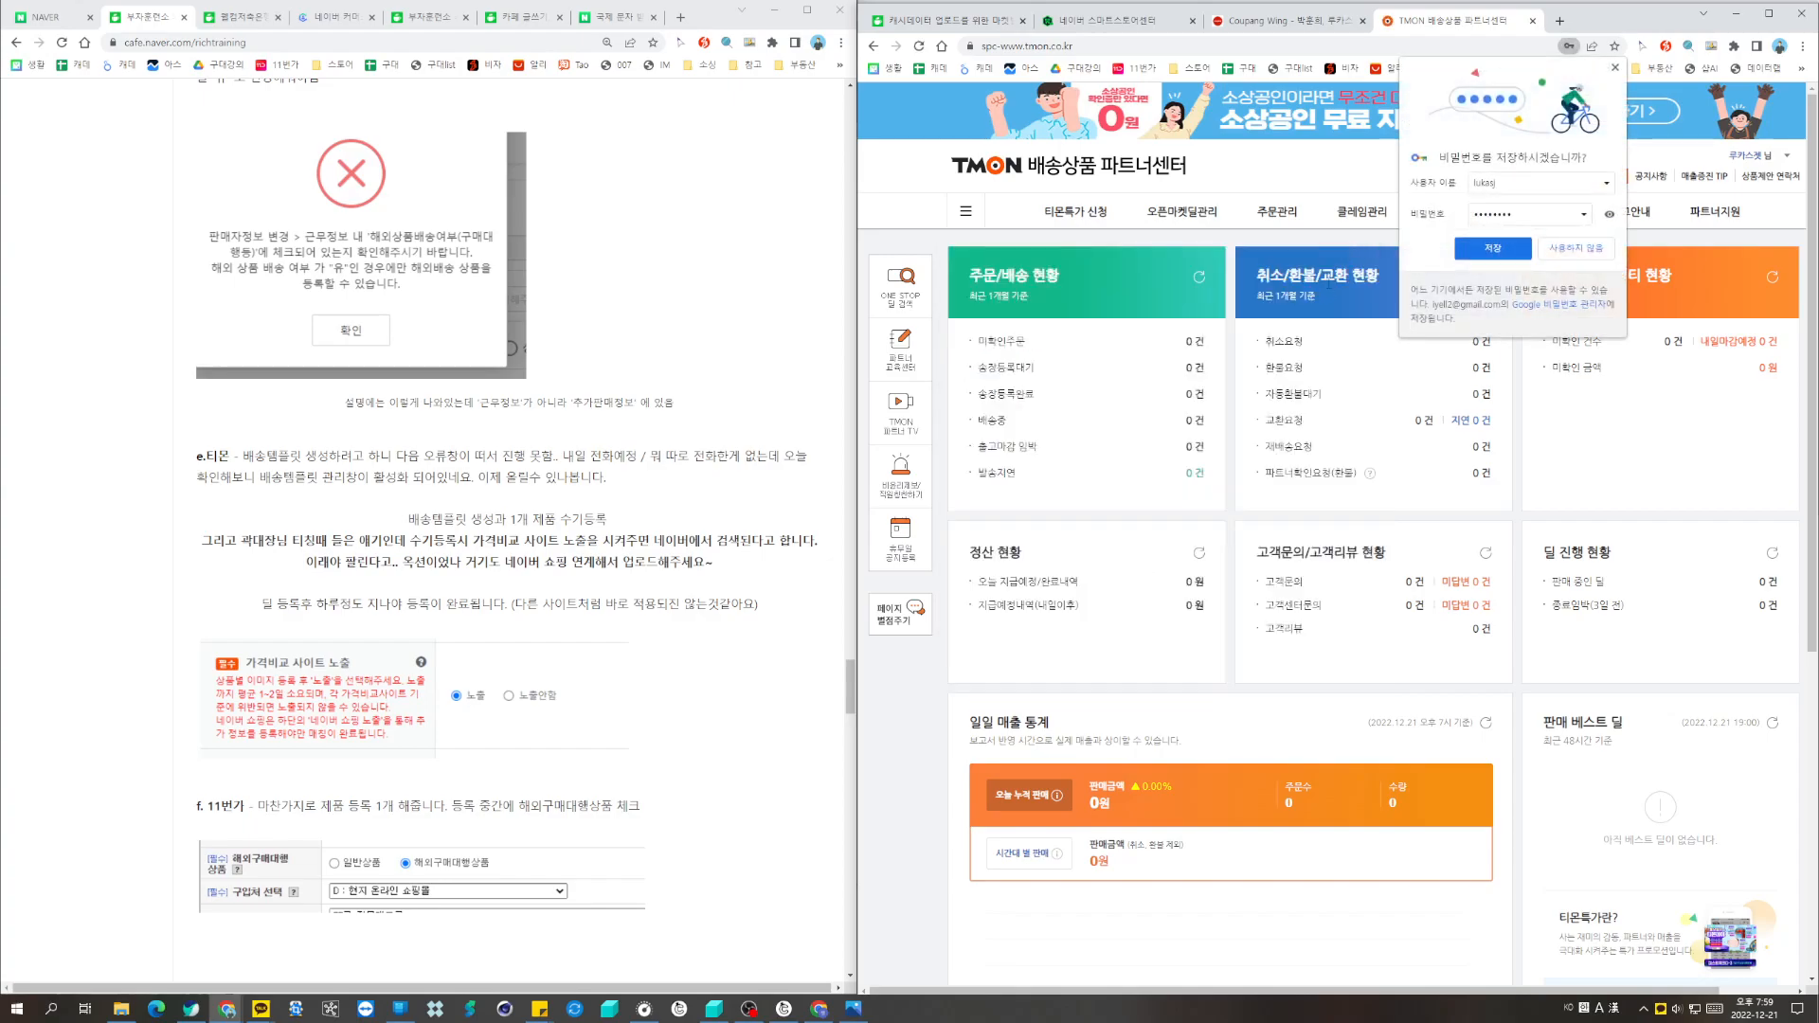
mouse_move(1180, 210)
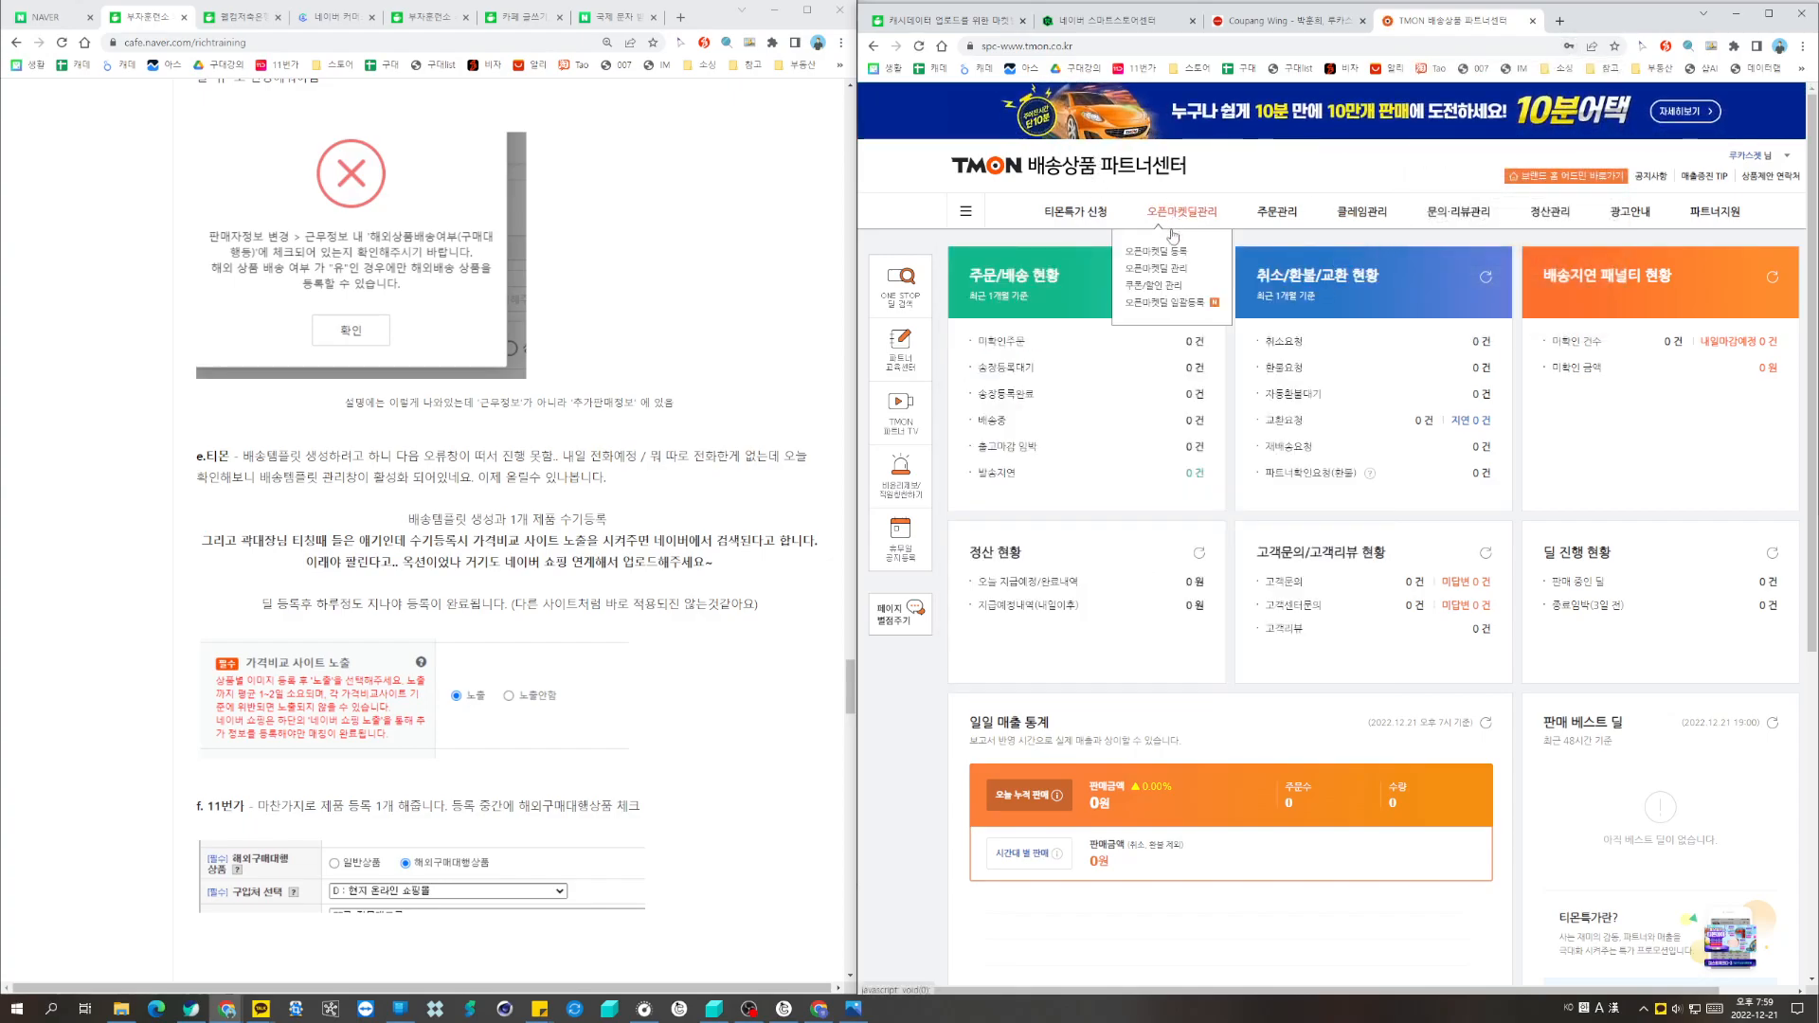
scroll(273, 399, "down", 2)
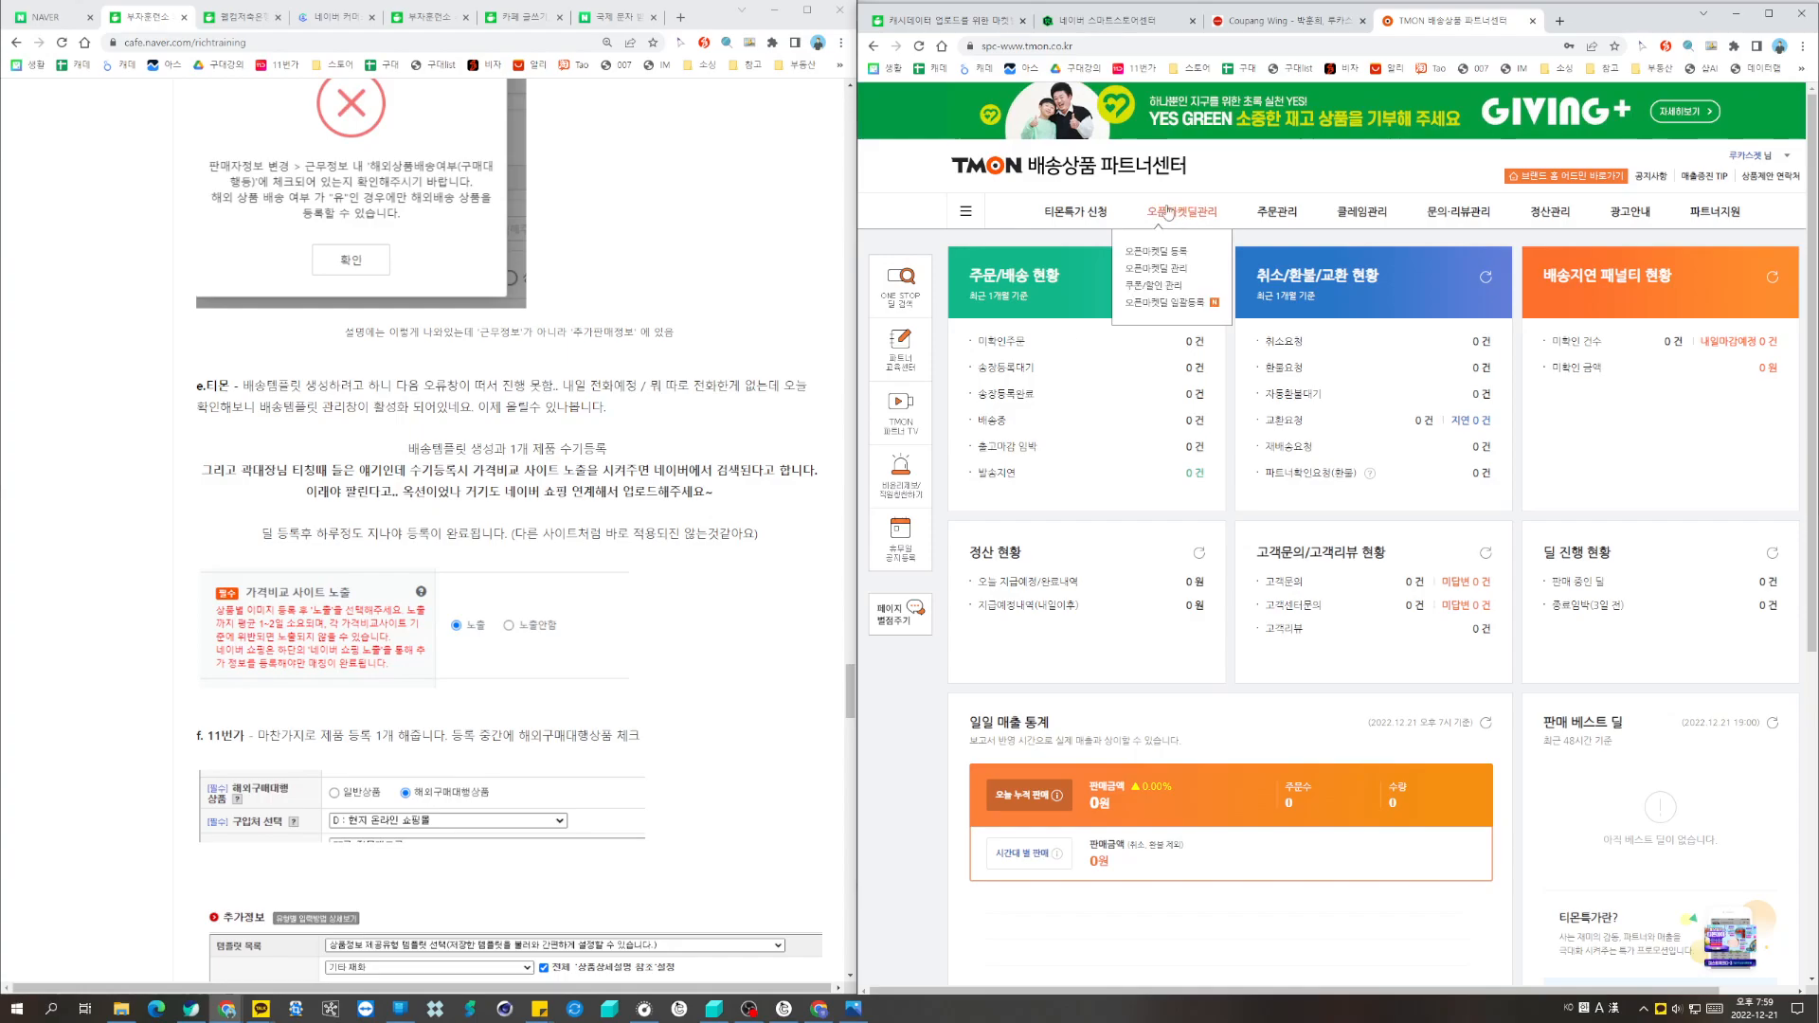
left_click(1164, 252)
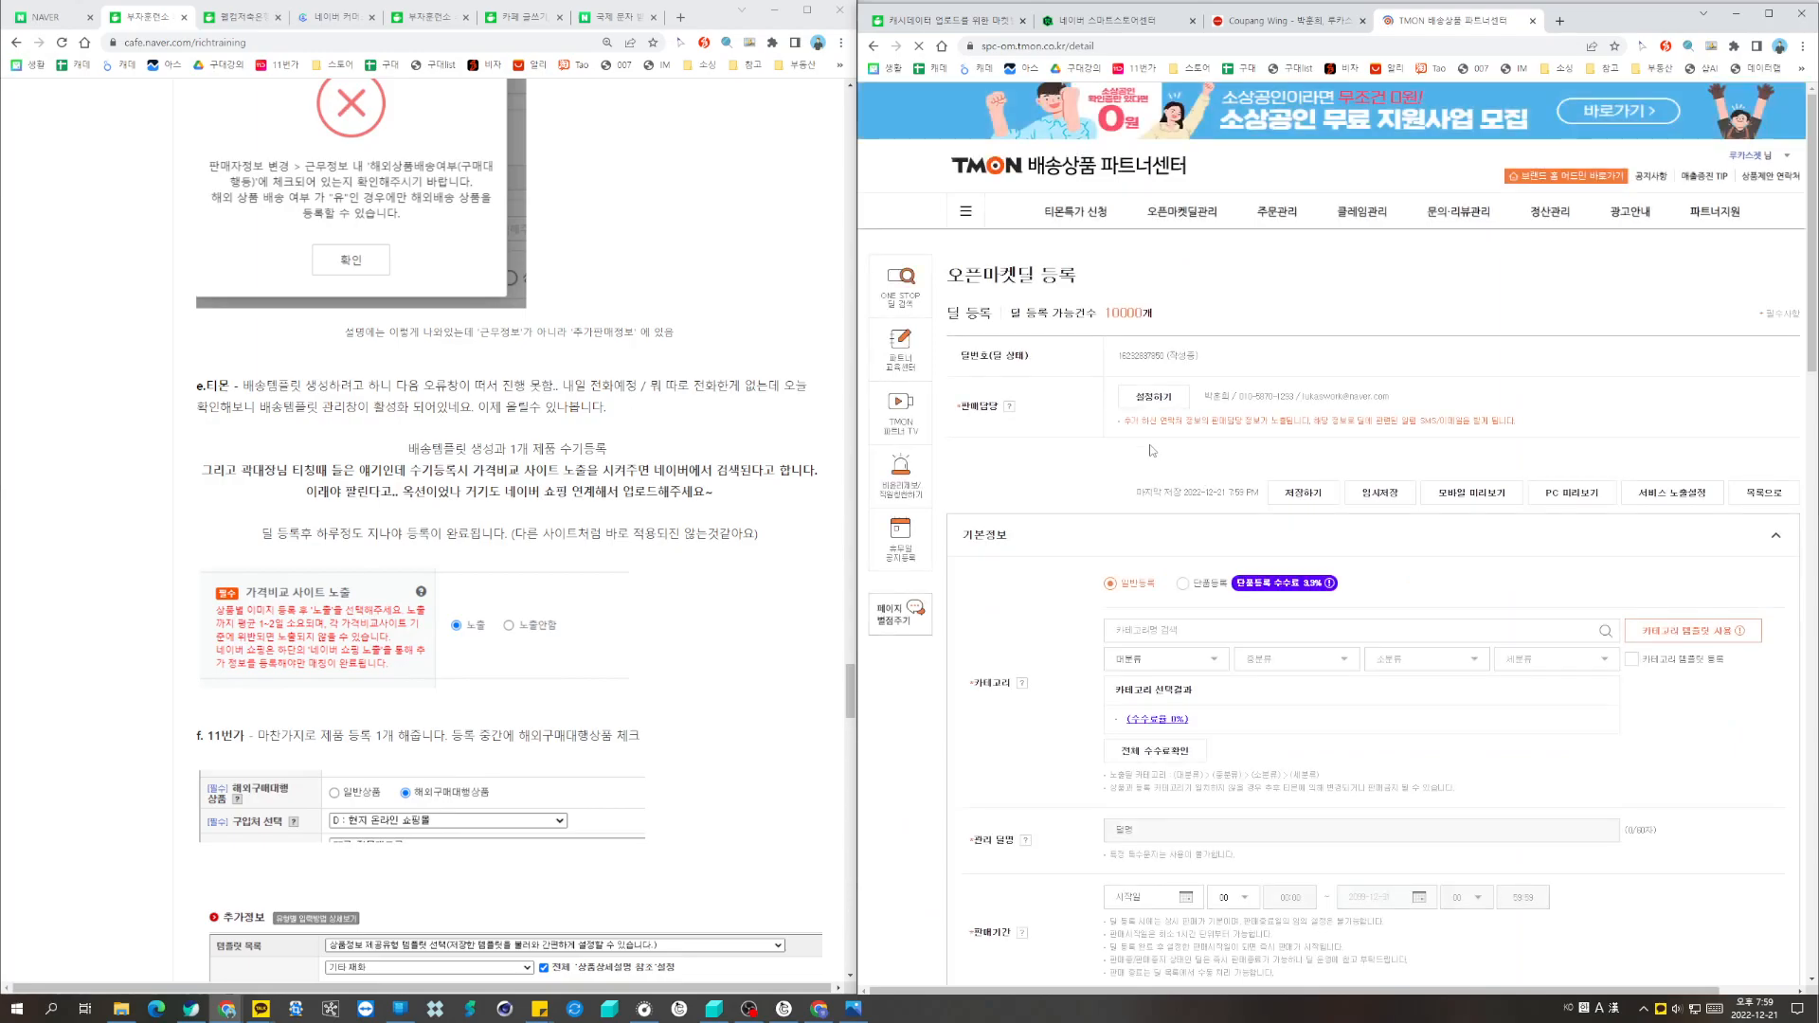
scroll(1278, 408, "down", 1)
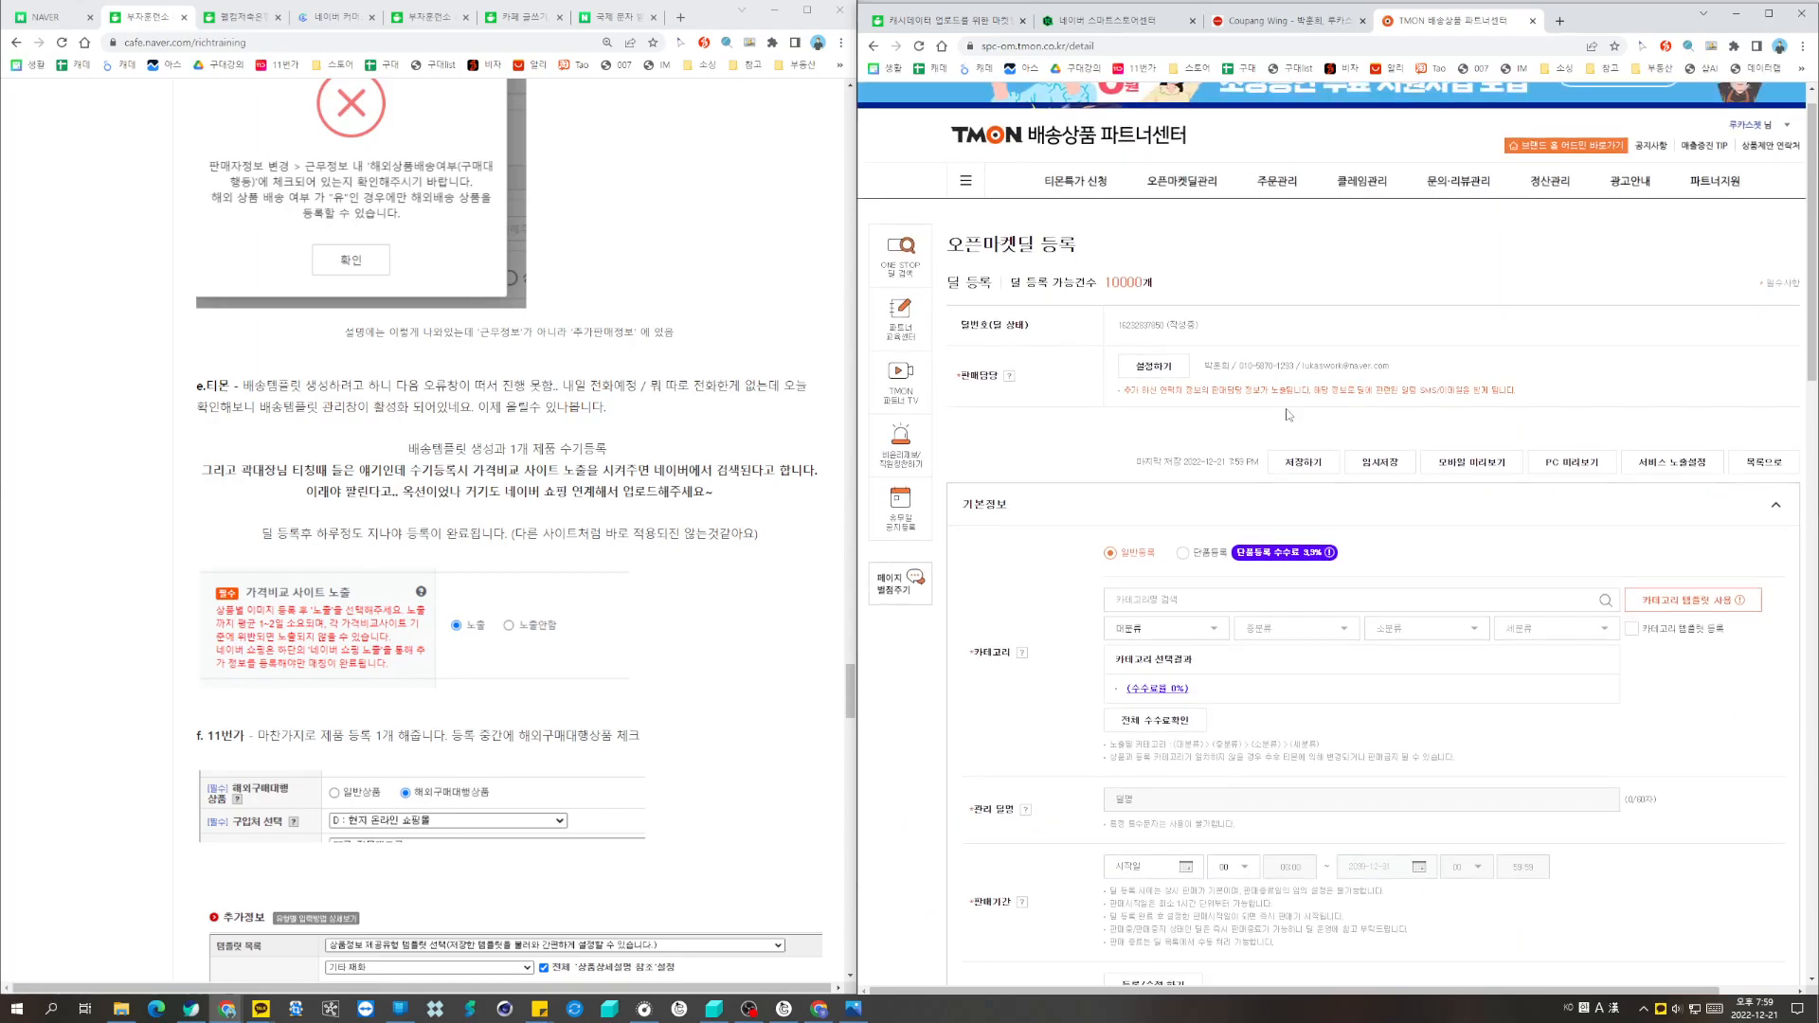
scroll(1249, 492, "down", 1)
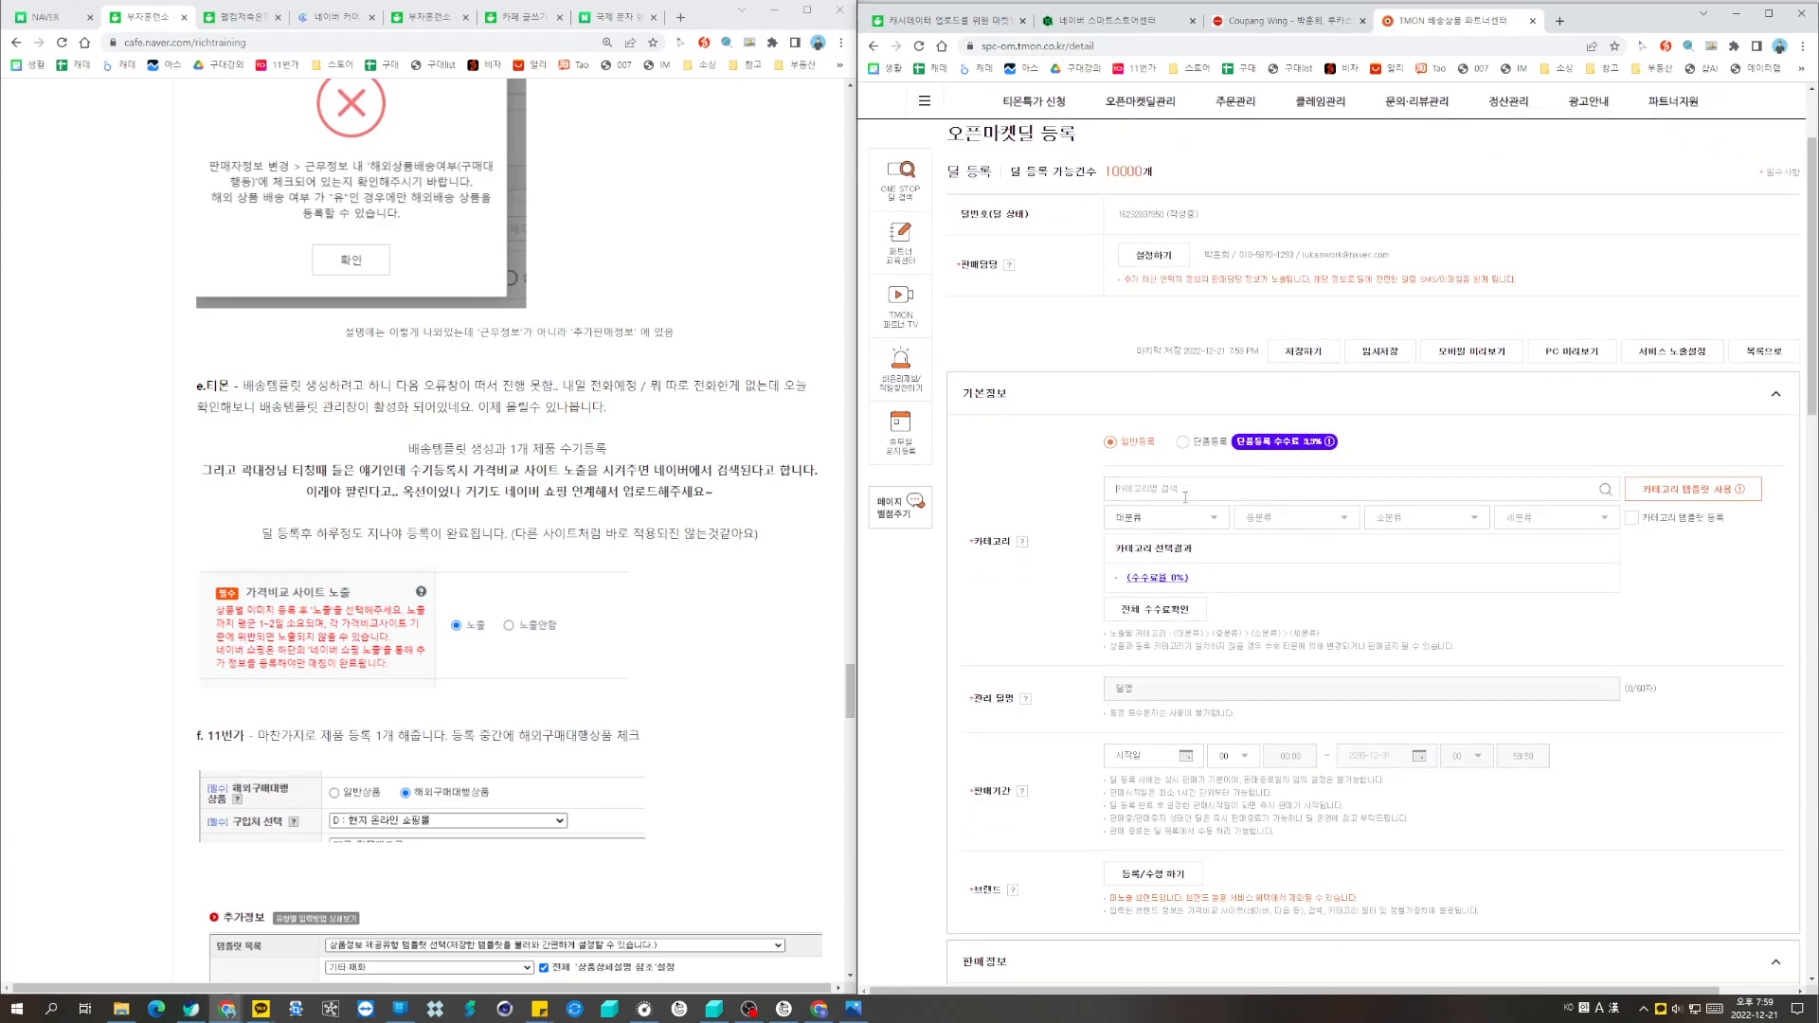
- Search 행거 in 카테고리명 검색 and pick the second suggested hanger category
type("sod")
key("BackSpace")
key("Hangul")
type("헬")
type("거")
key("Hangul")
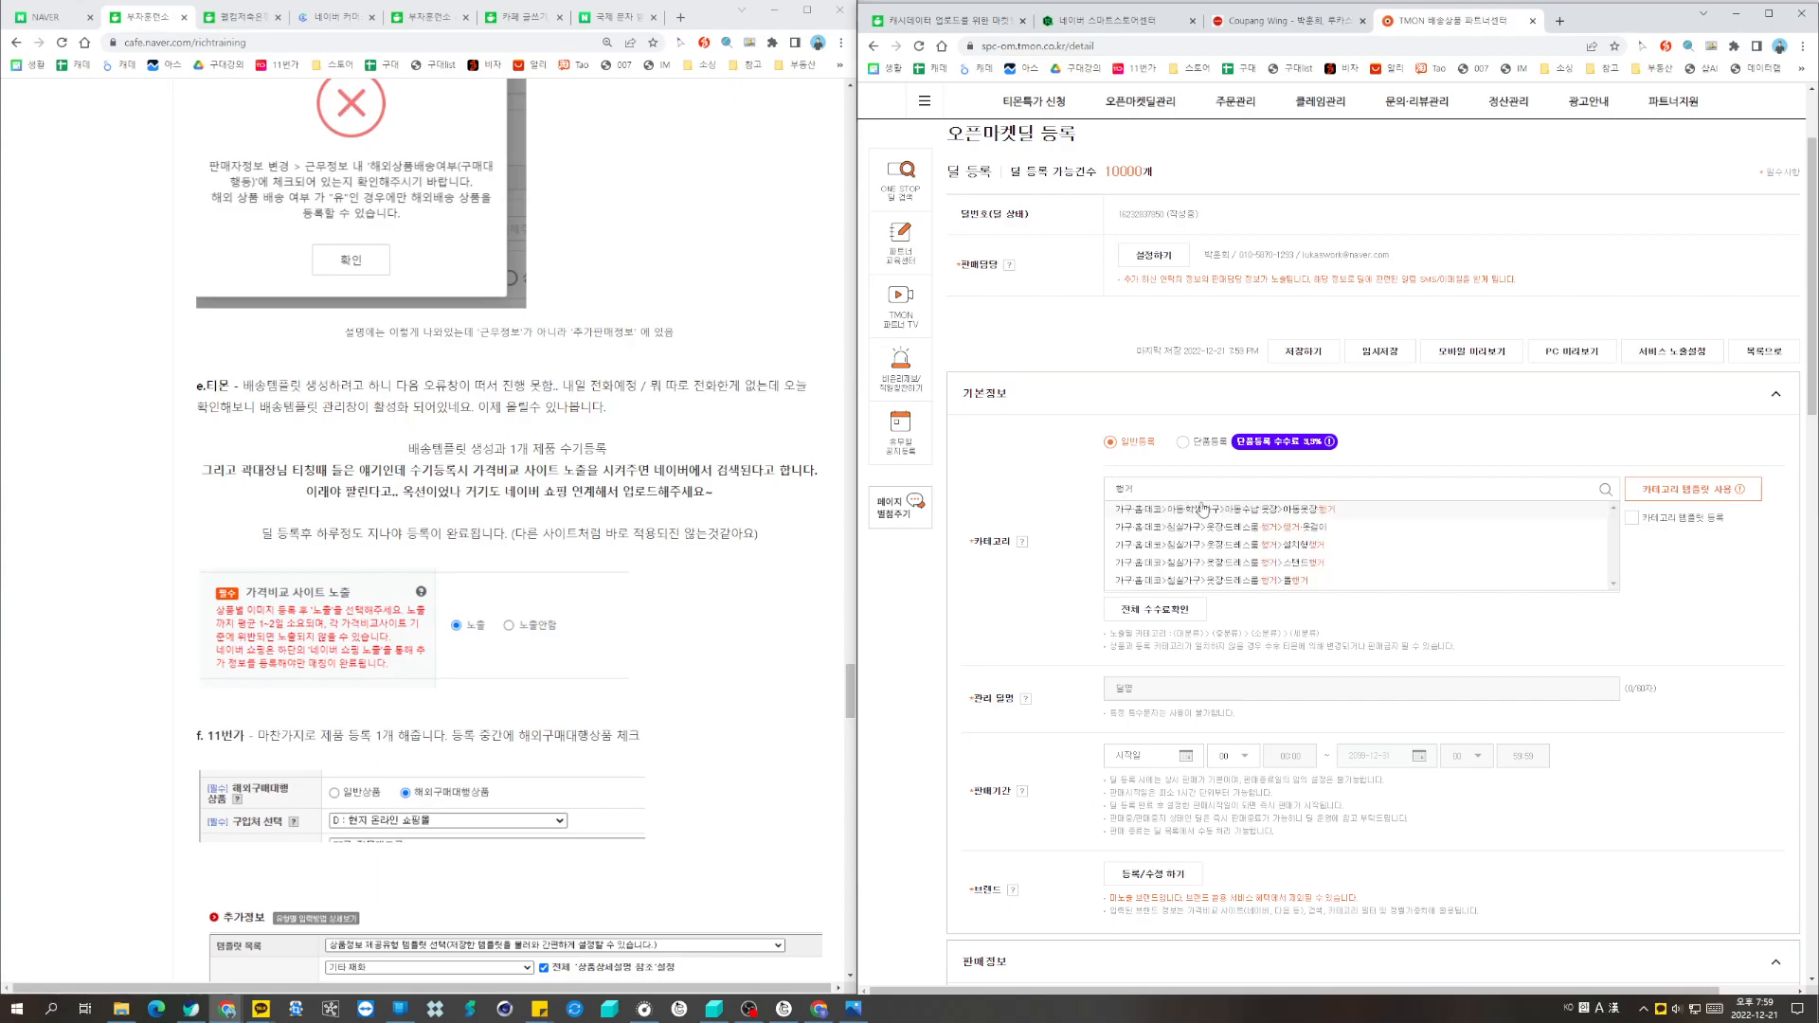
left_click(1201, 529)
scroll(1038, 517, "down", 1)
scroll(1040, 521, "down", 2)
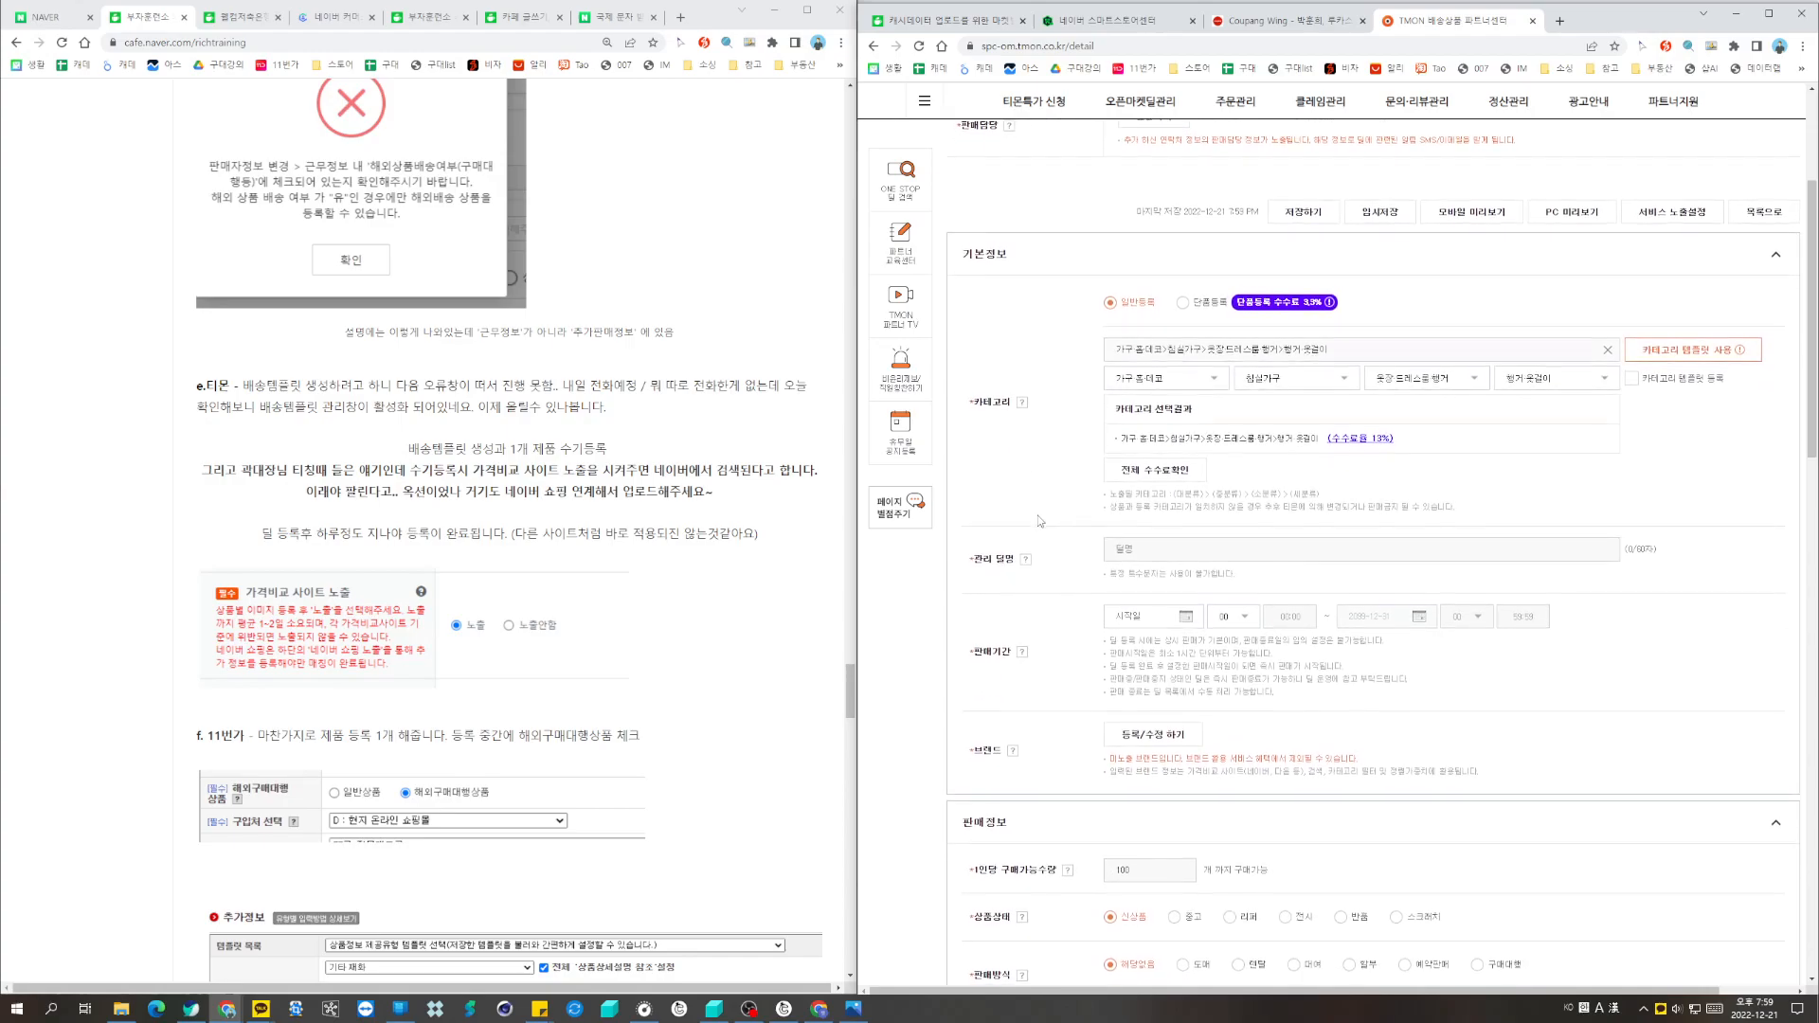
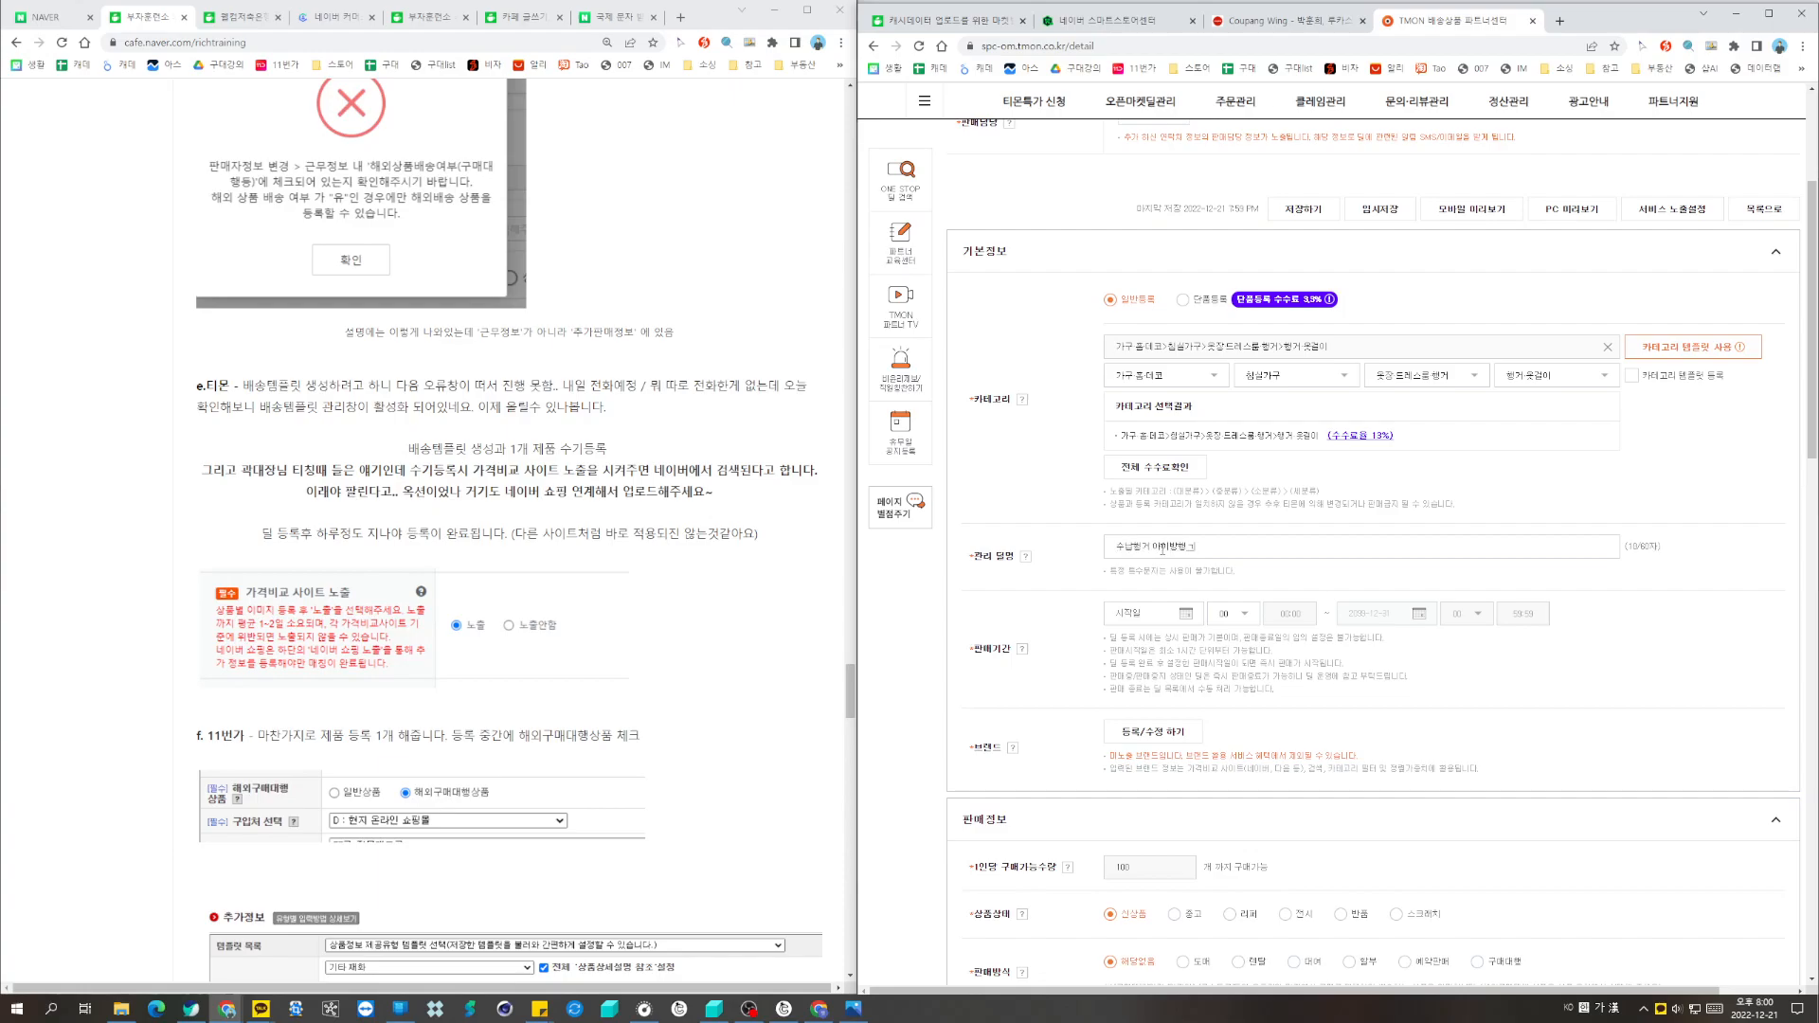
- Set the deal's sales start date to 2022-12-21
left_click(1148, 615)
left_click(1192, 760)
scroll(1137, 625, "down", 2)
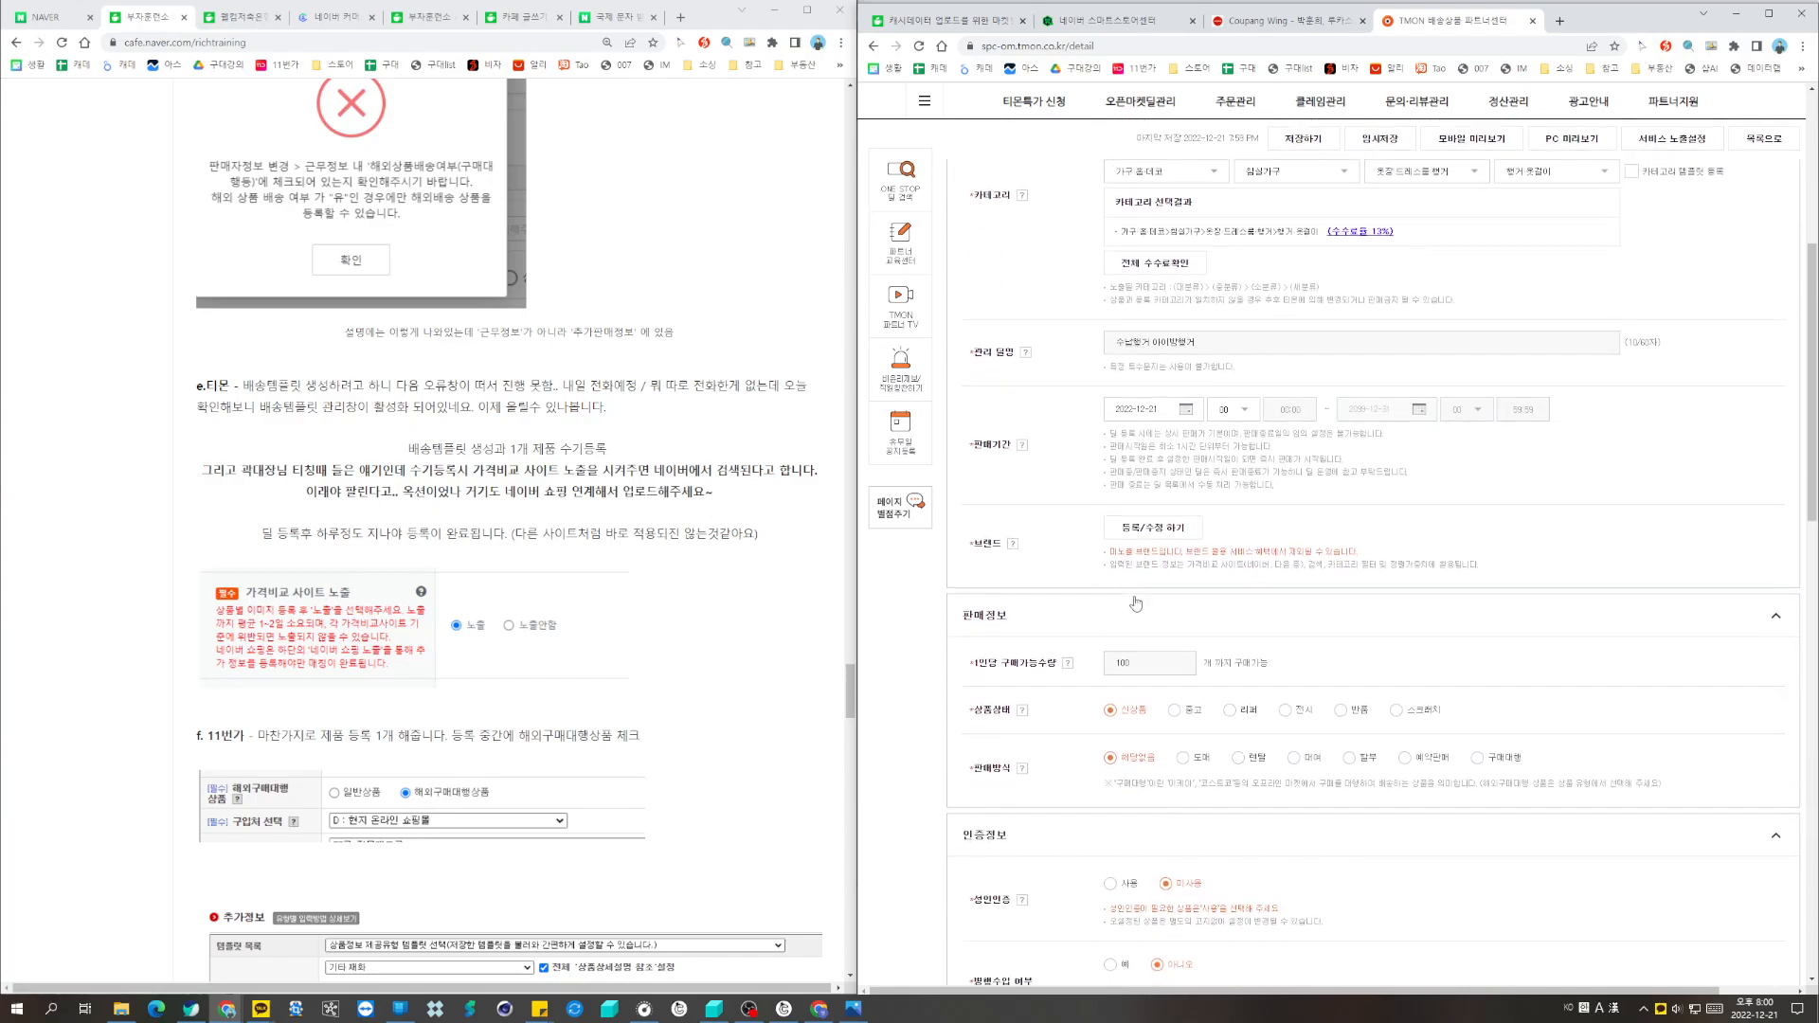
- Search the brand 루카스 and register it as a directly entered brand
left_click(1155, 517)
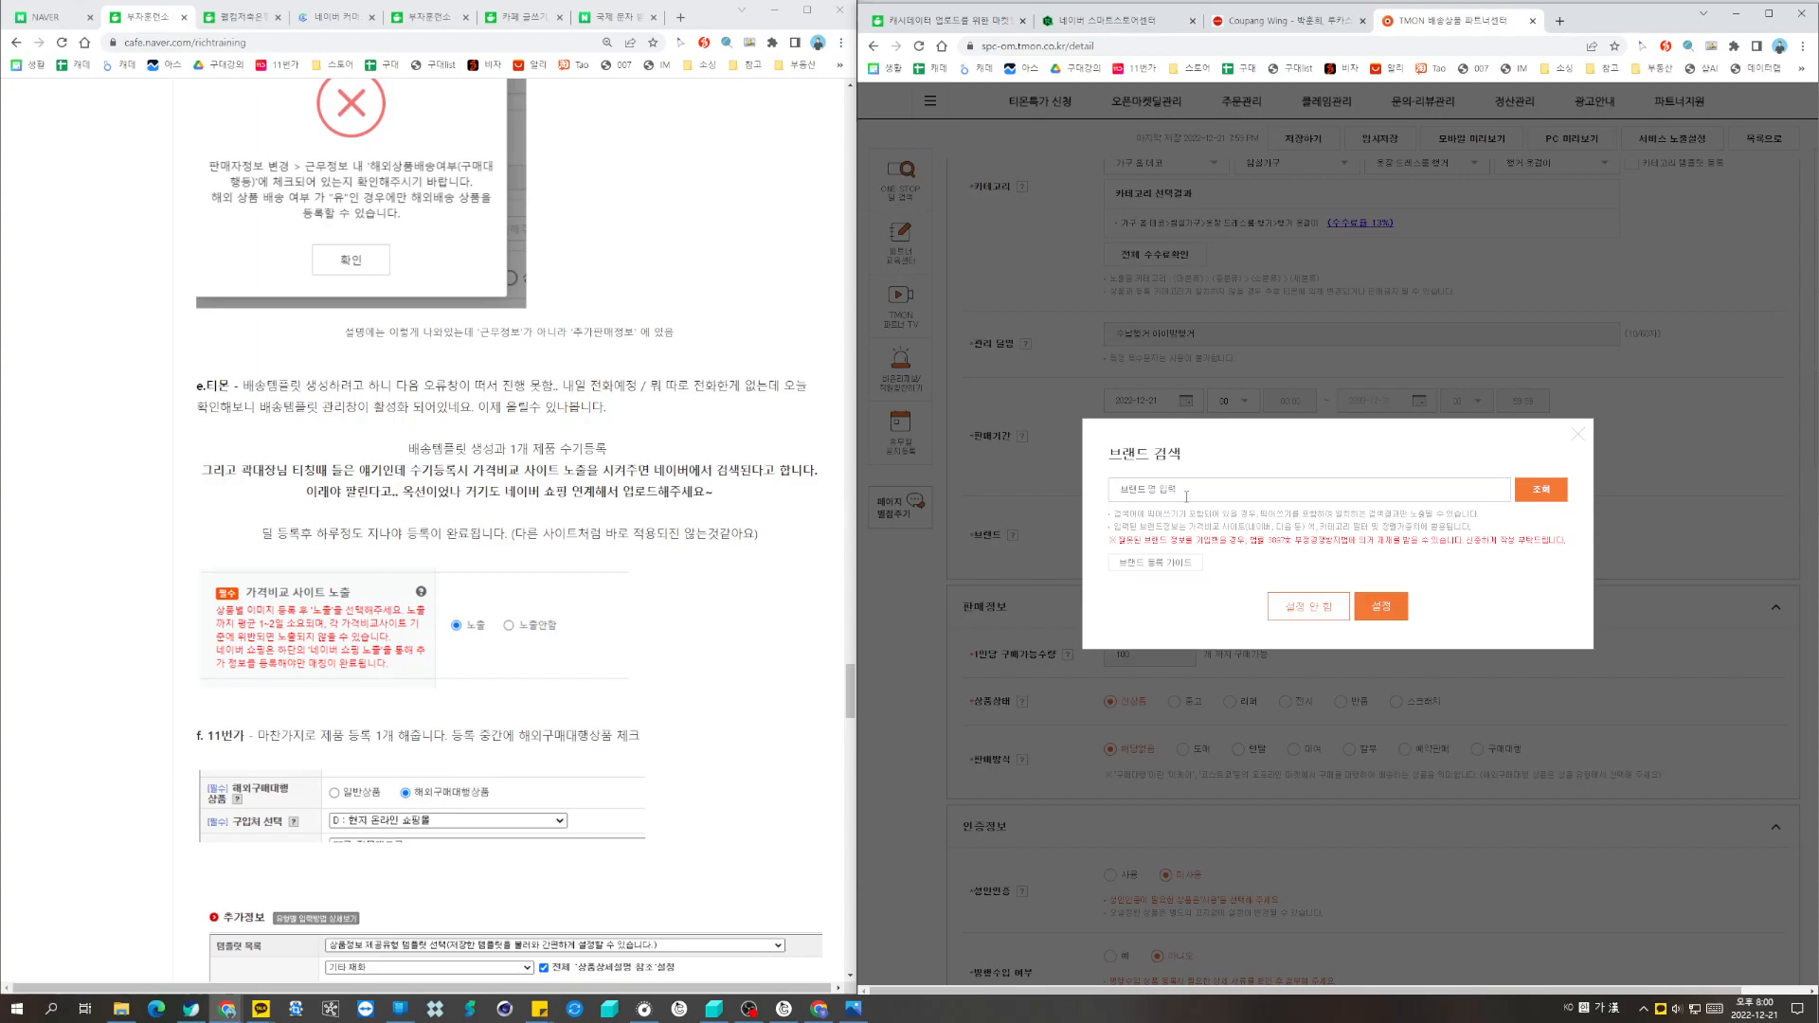
type("루카스")
key("Return")
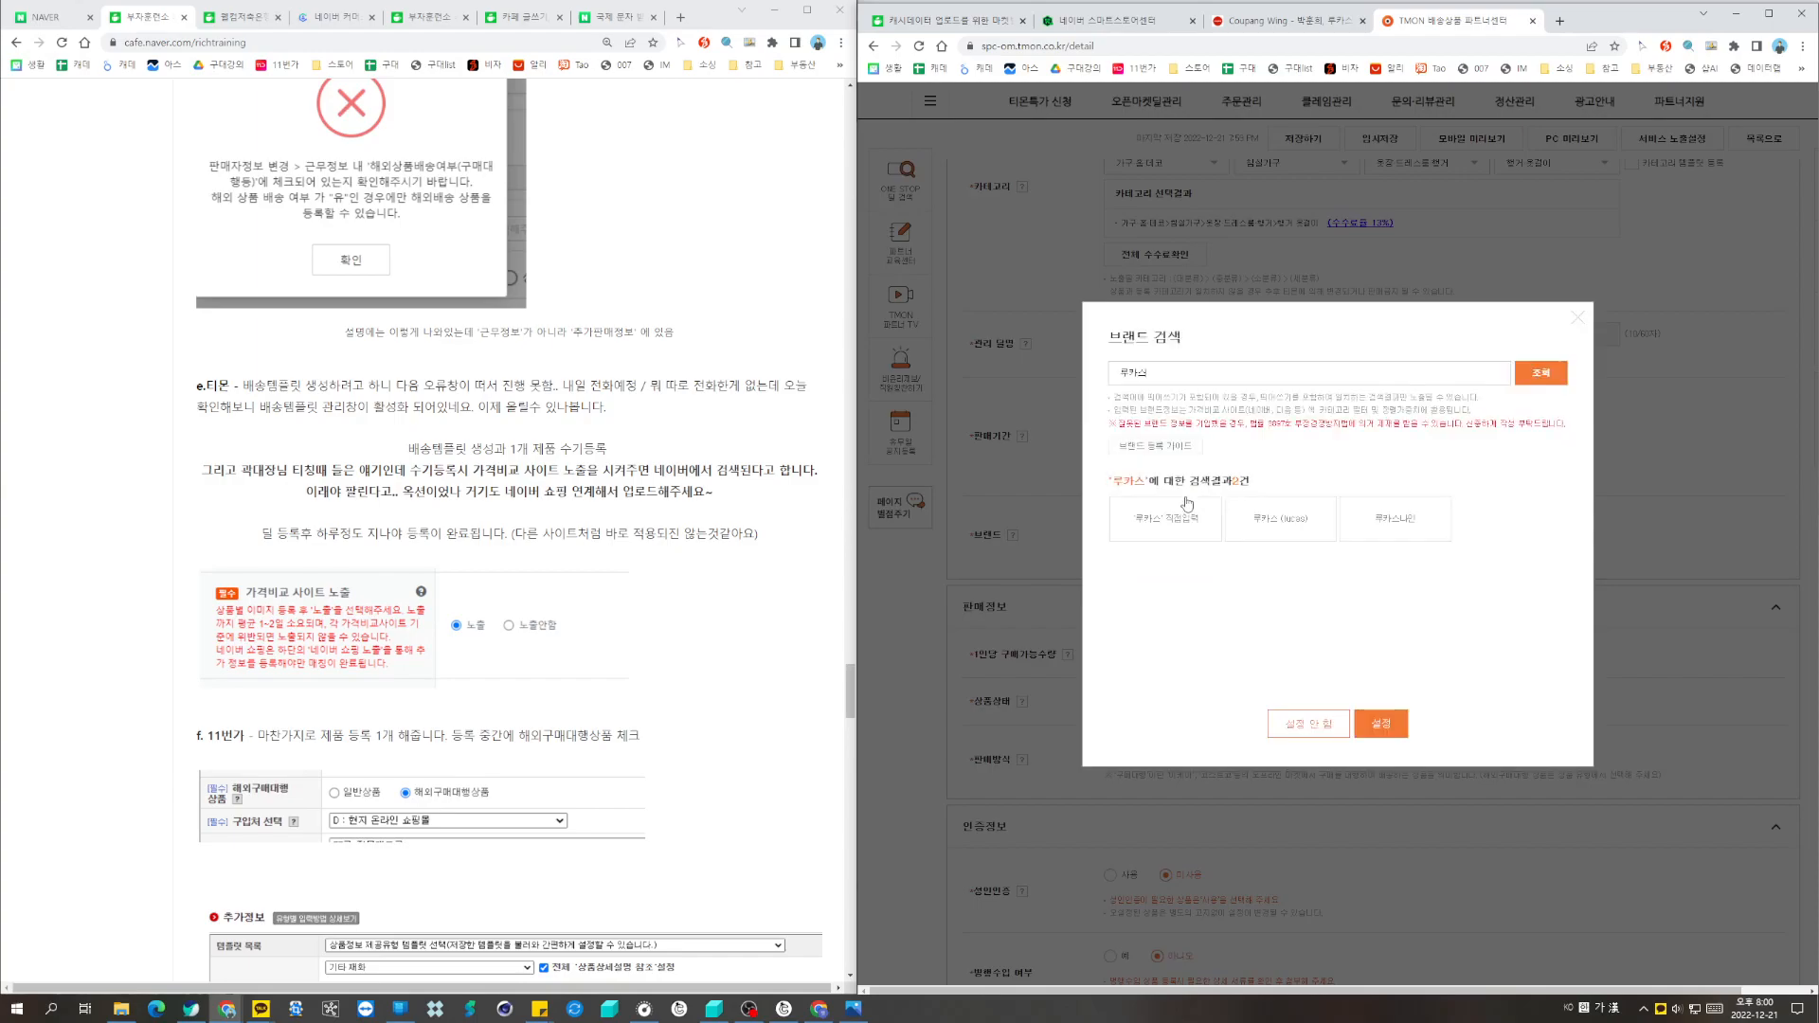
left_click(1185, 508)
left_click(1385, 724)
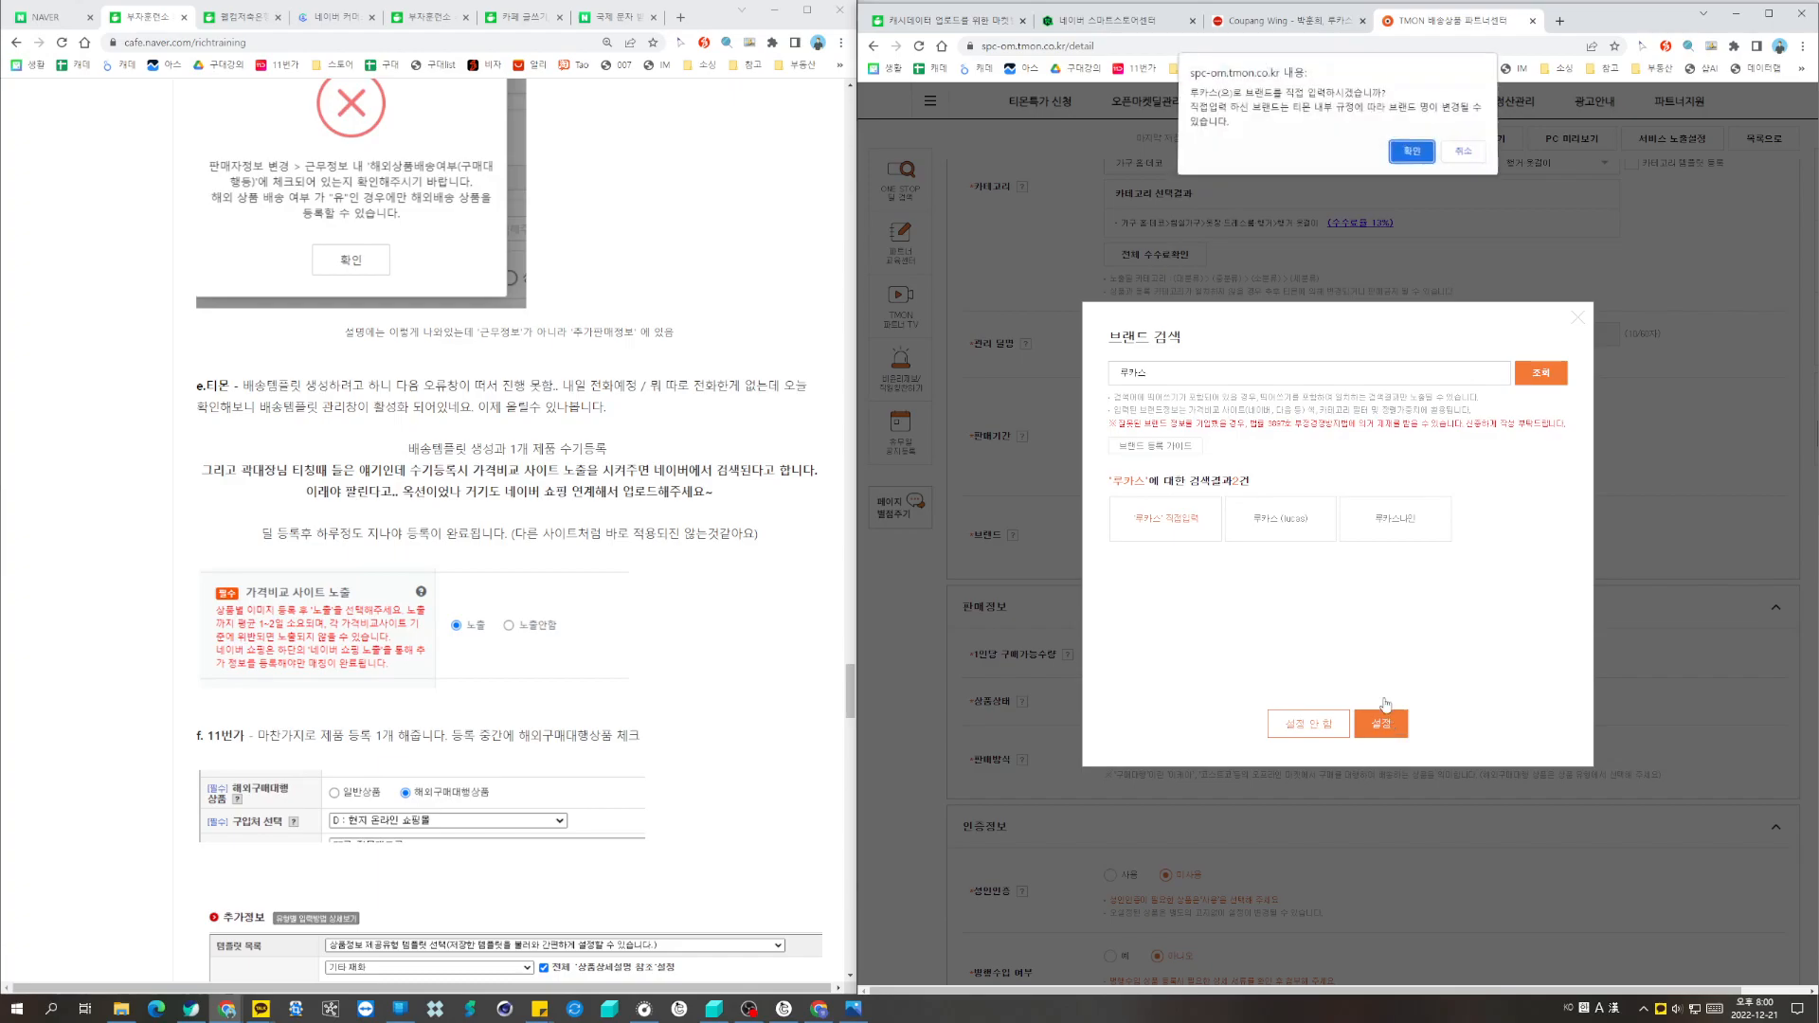
left_click(1410, 151)
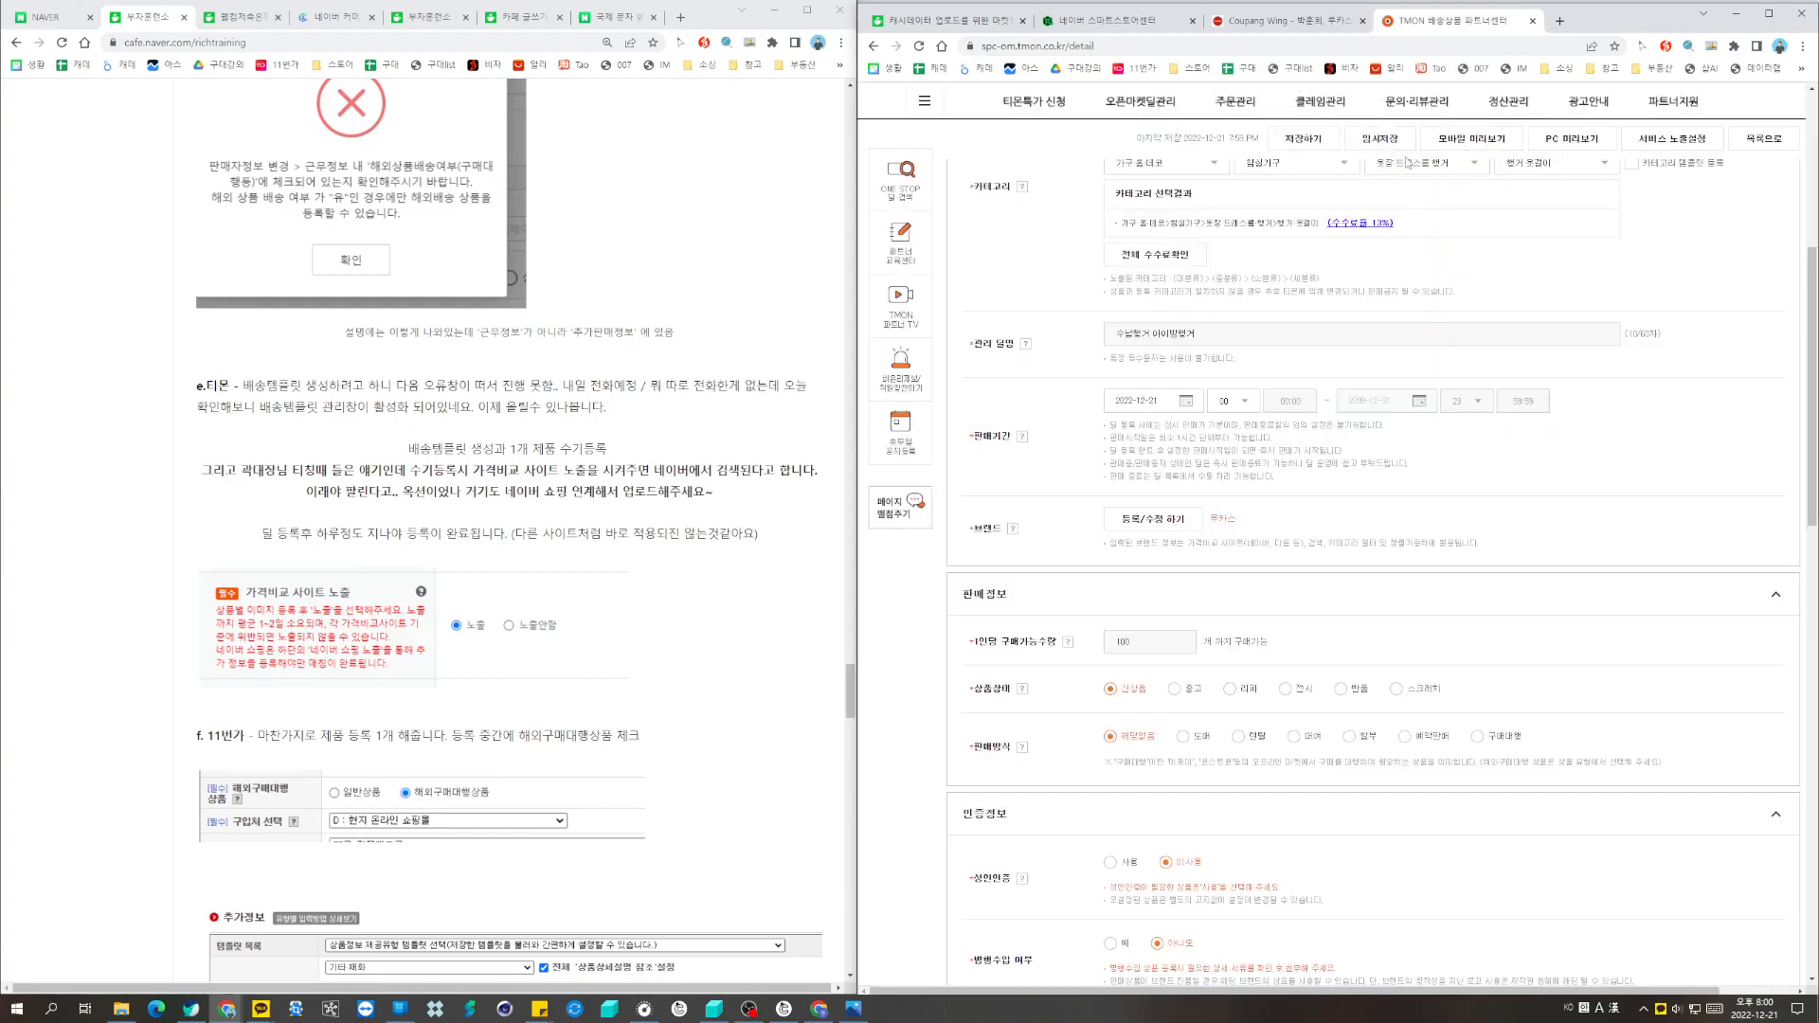
scroll(1107, 482, "down", 2)
scroll(1107, 483, "down", 2)
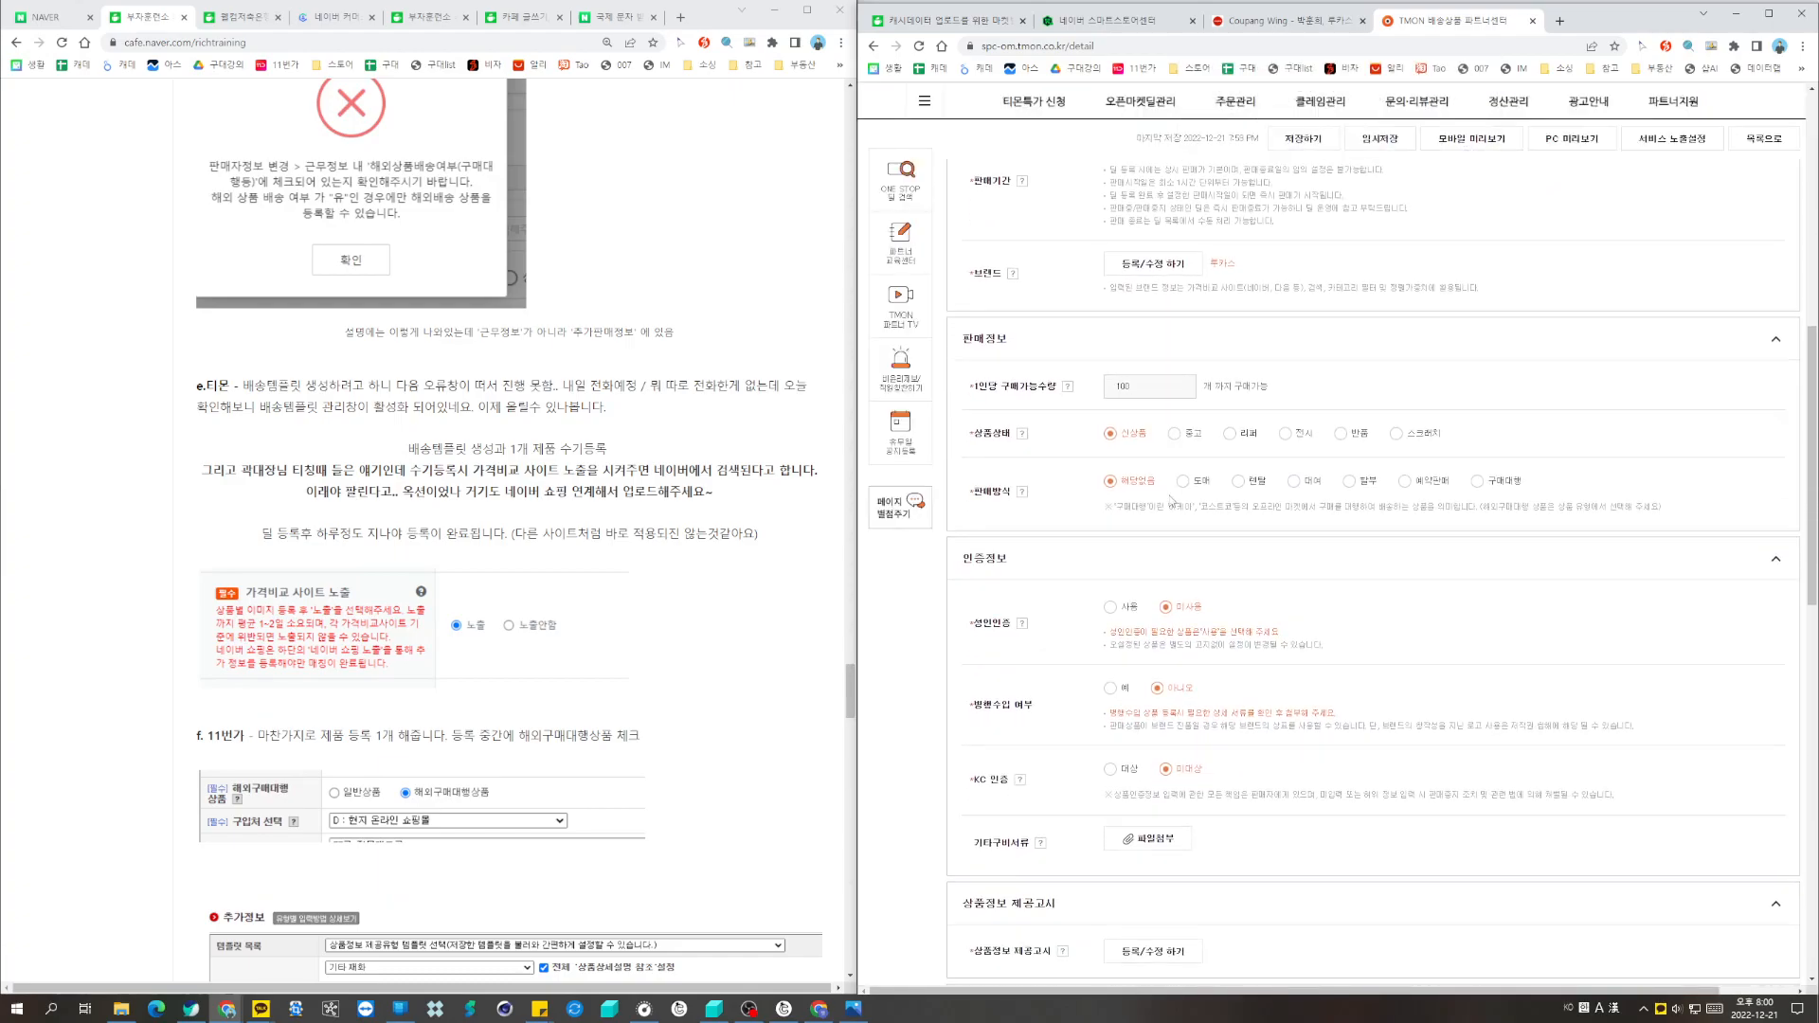
scroll(1140, 565, "down", 1)
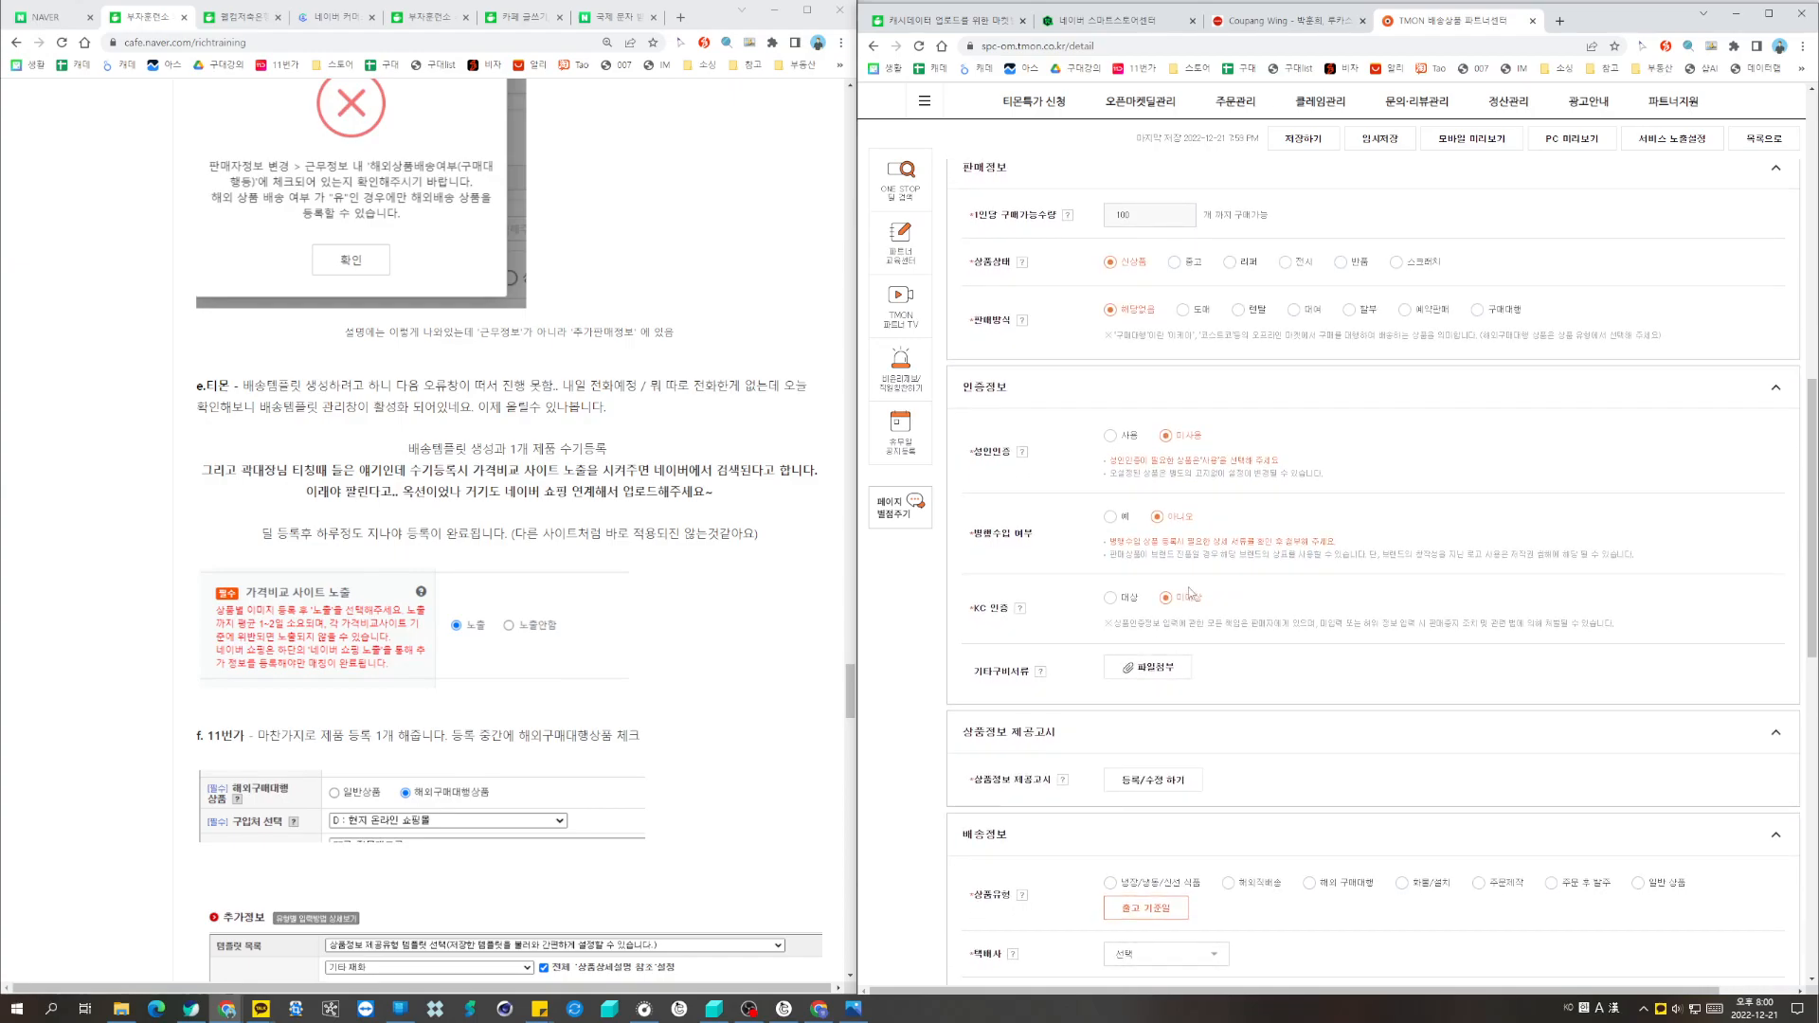
scroll(1191, 602, "down", 2)
scroll(1190, 597, "down", 2)
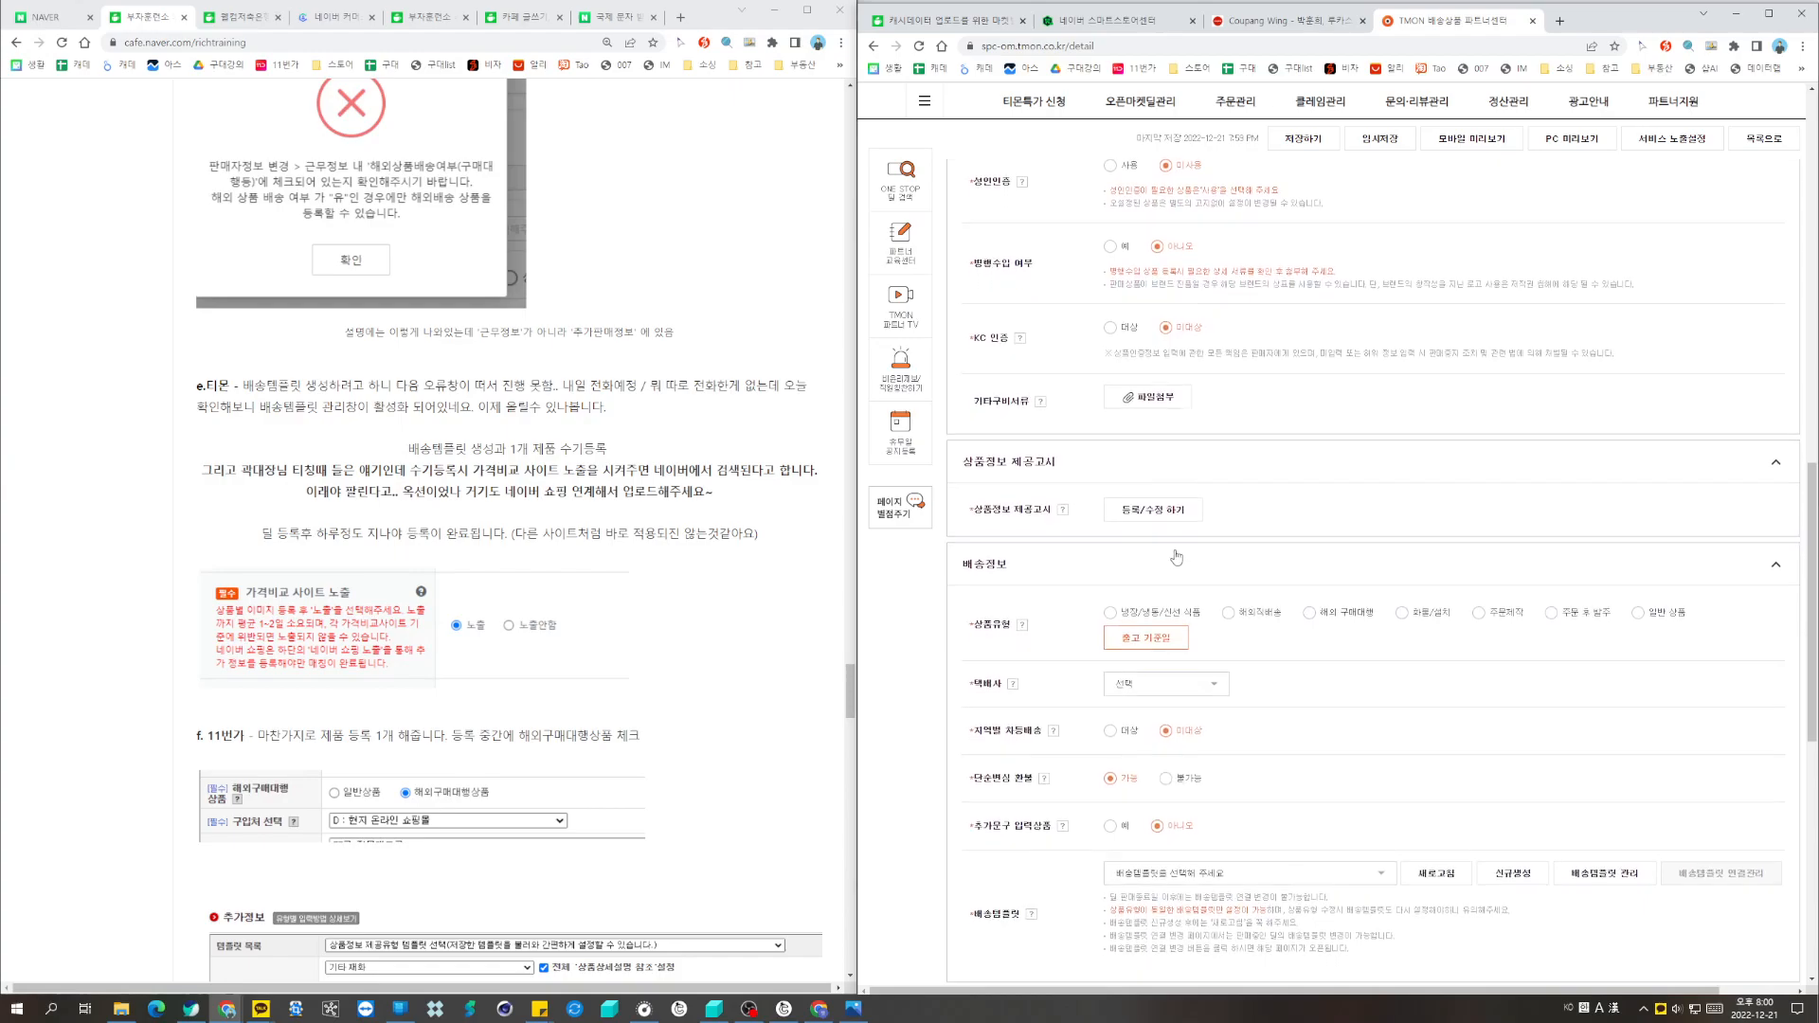
- Add a 기타 재화 disclosure with every item filled as 상품상세설명 참조, and save it
left_click(1165, 497)
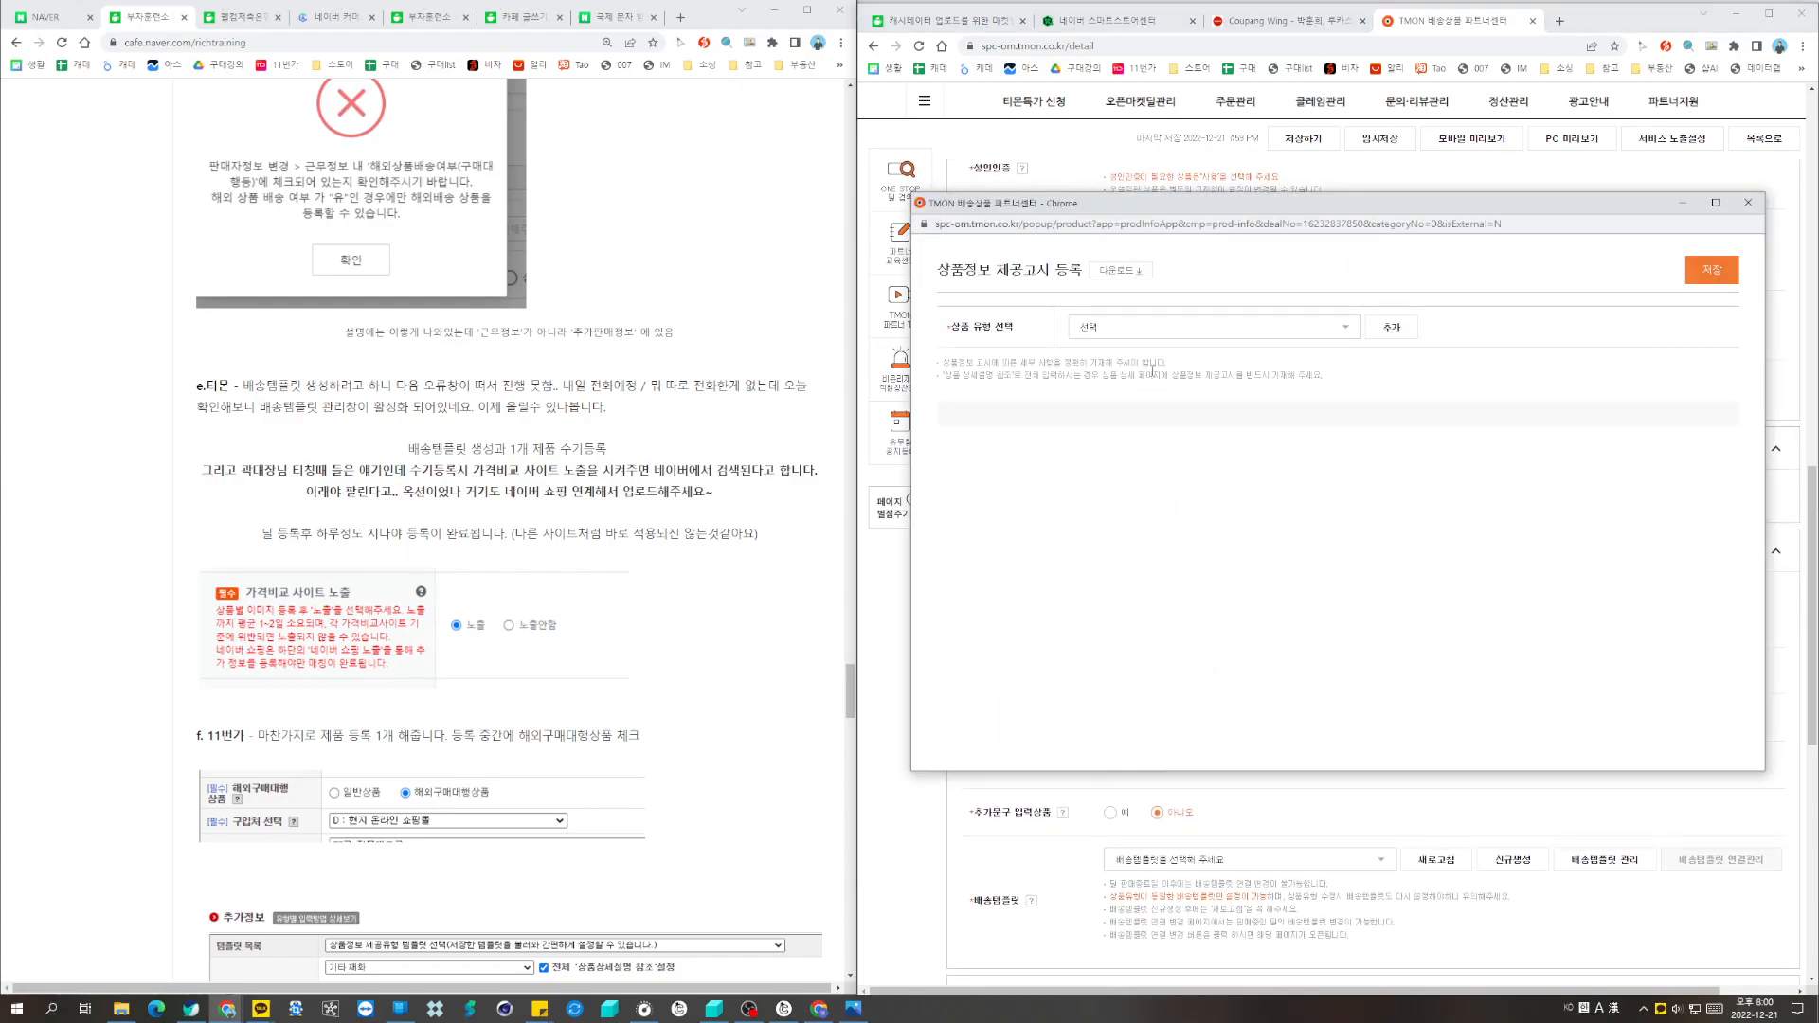
left_click(1160, 328)
scroll(1136, 675, "down", 5)
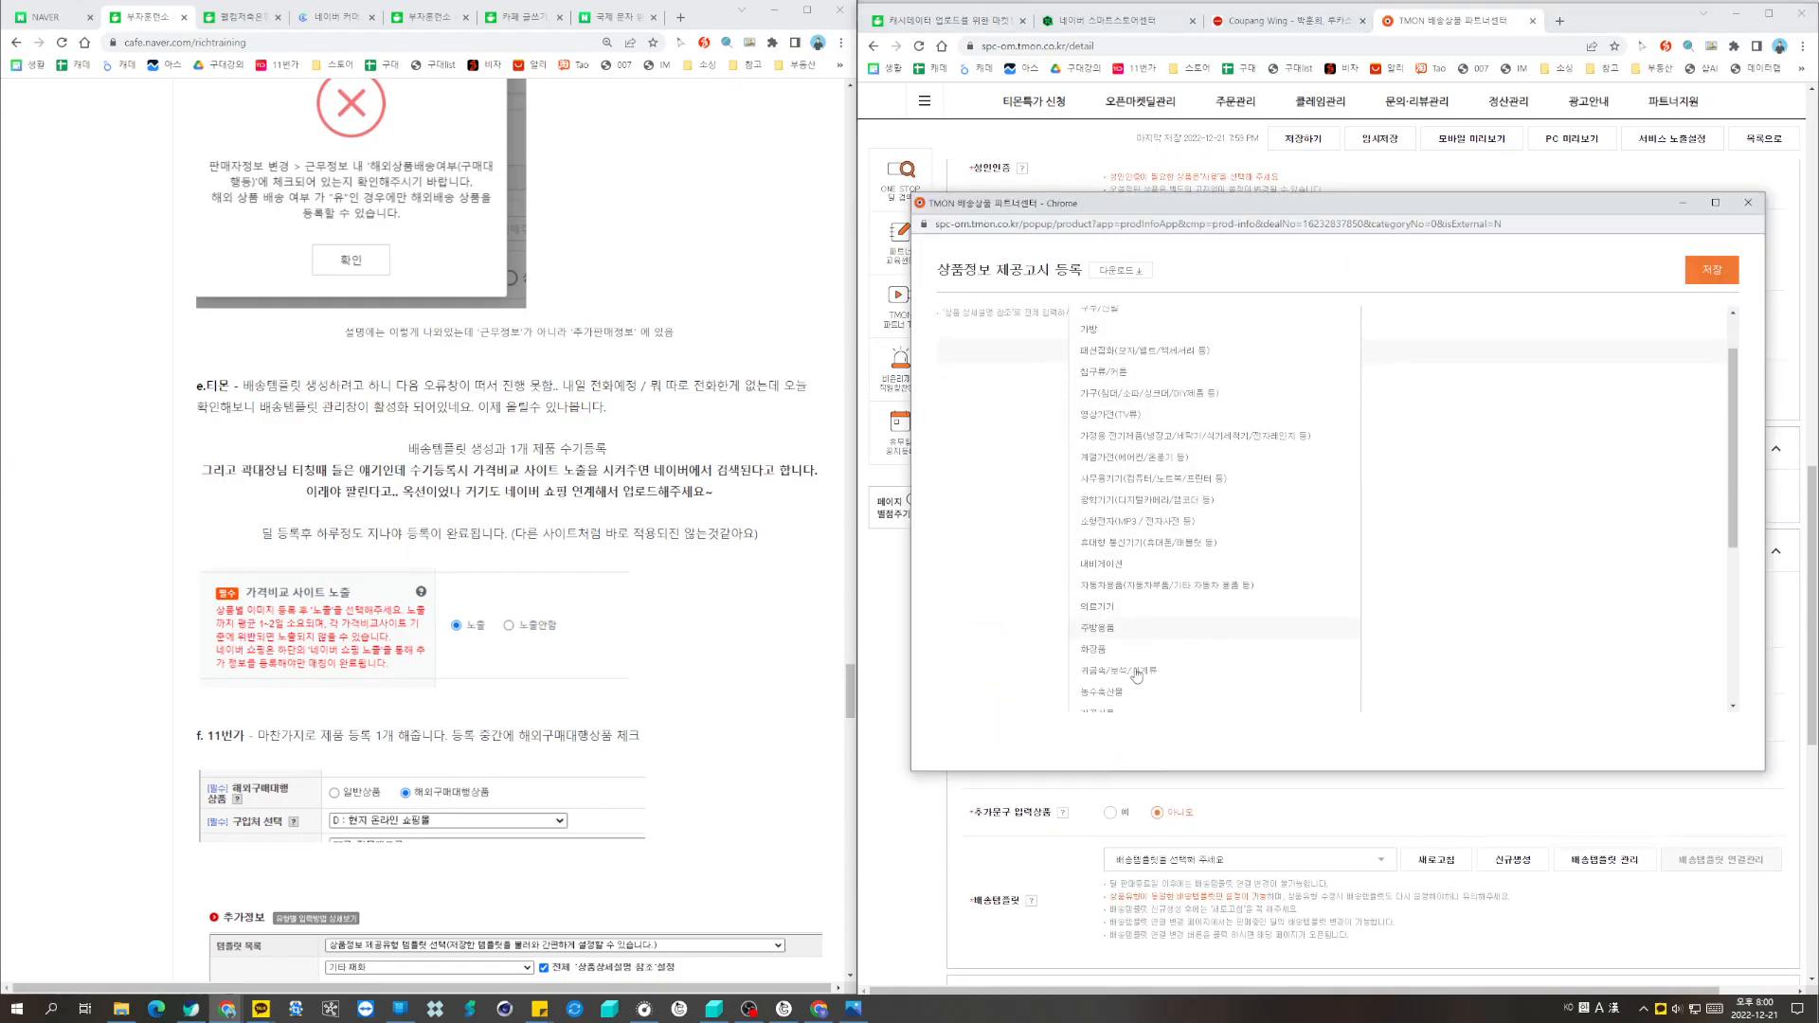
left_click(1124, 623)
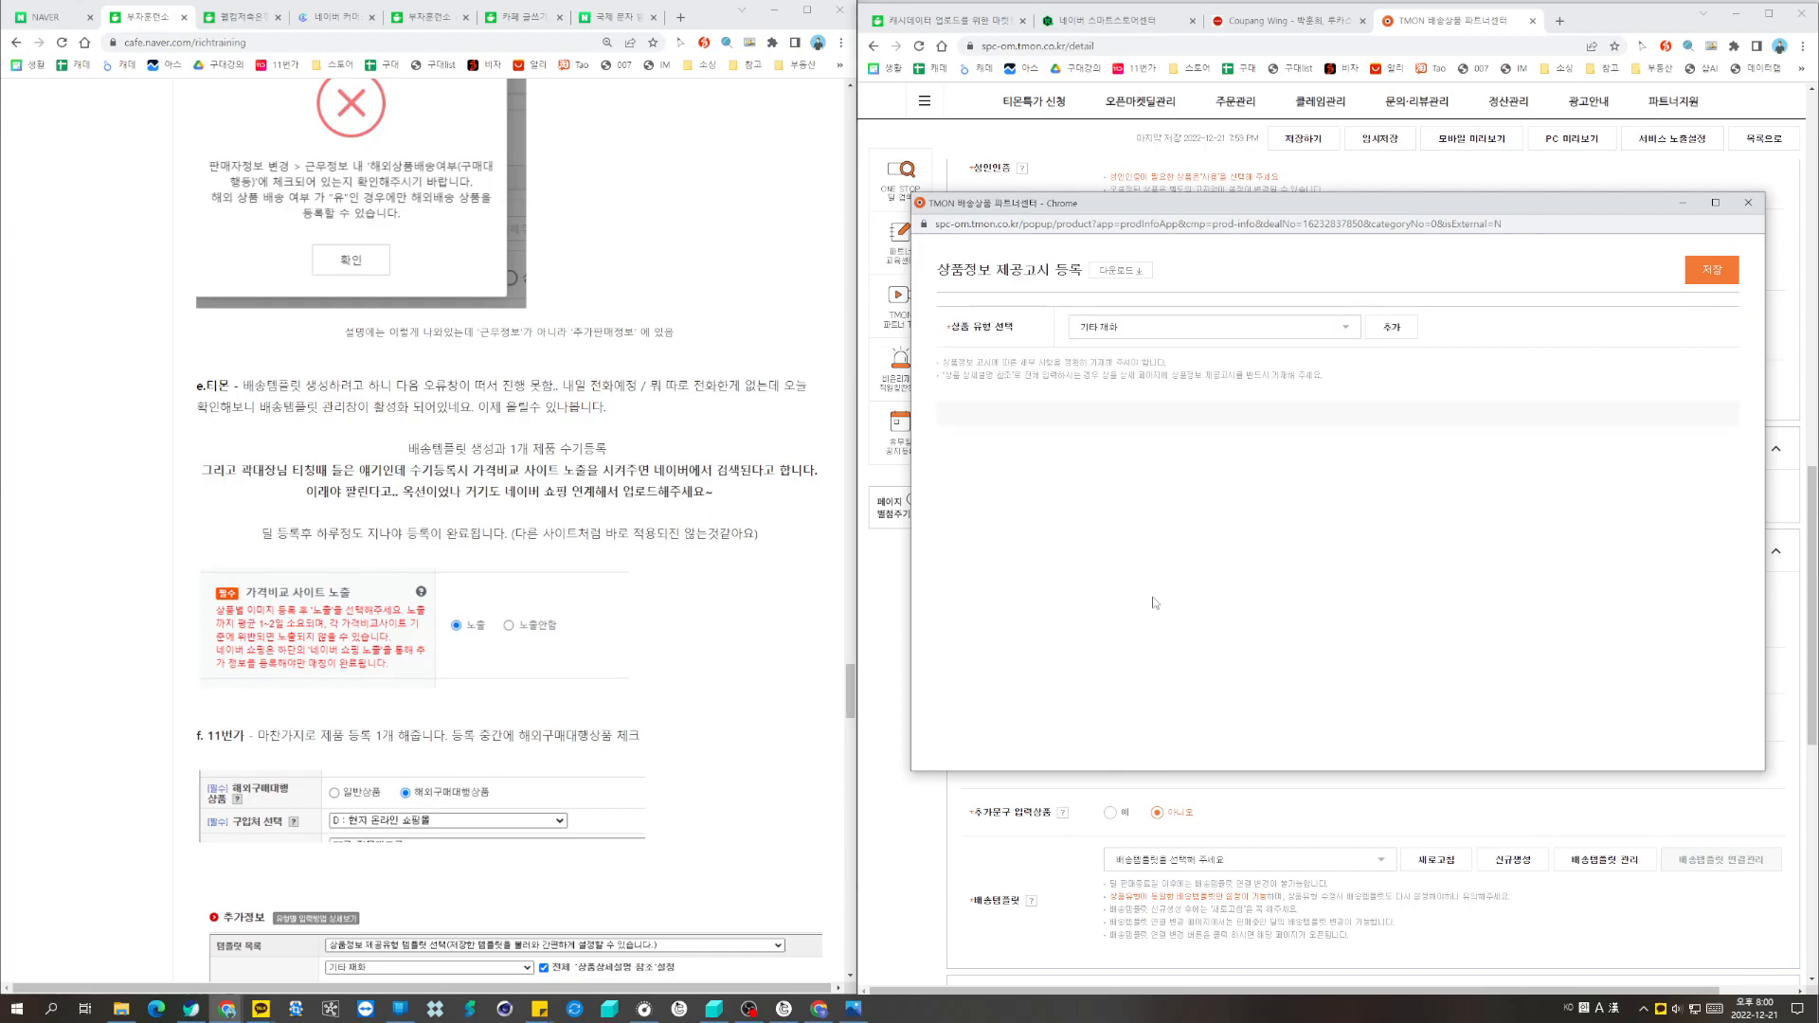
left_click(1408, 333)
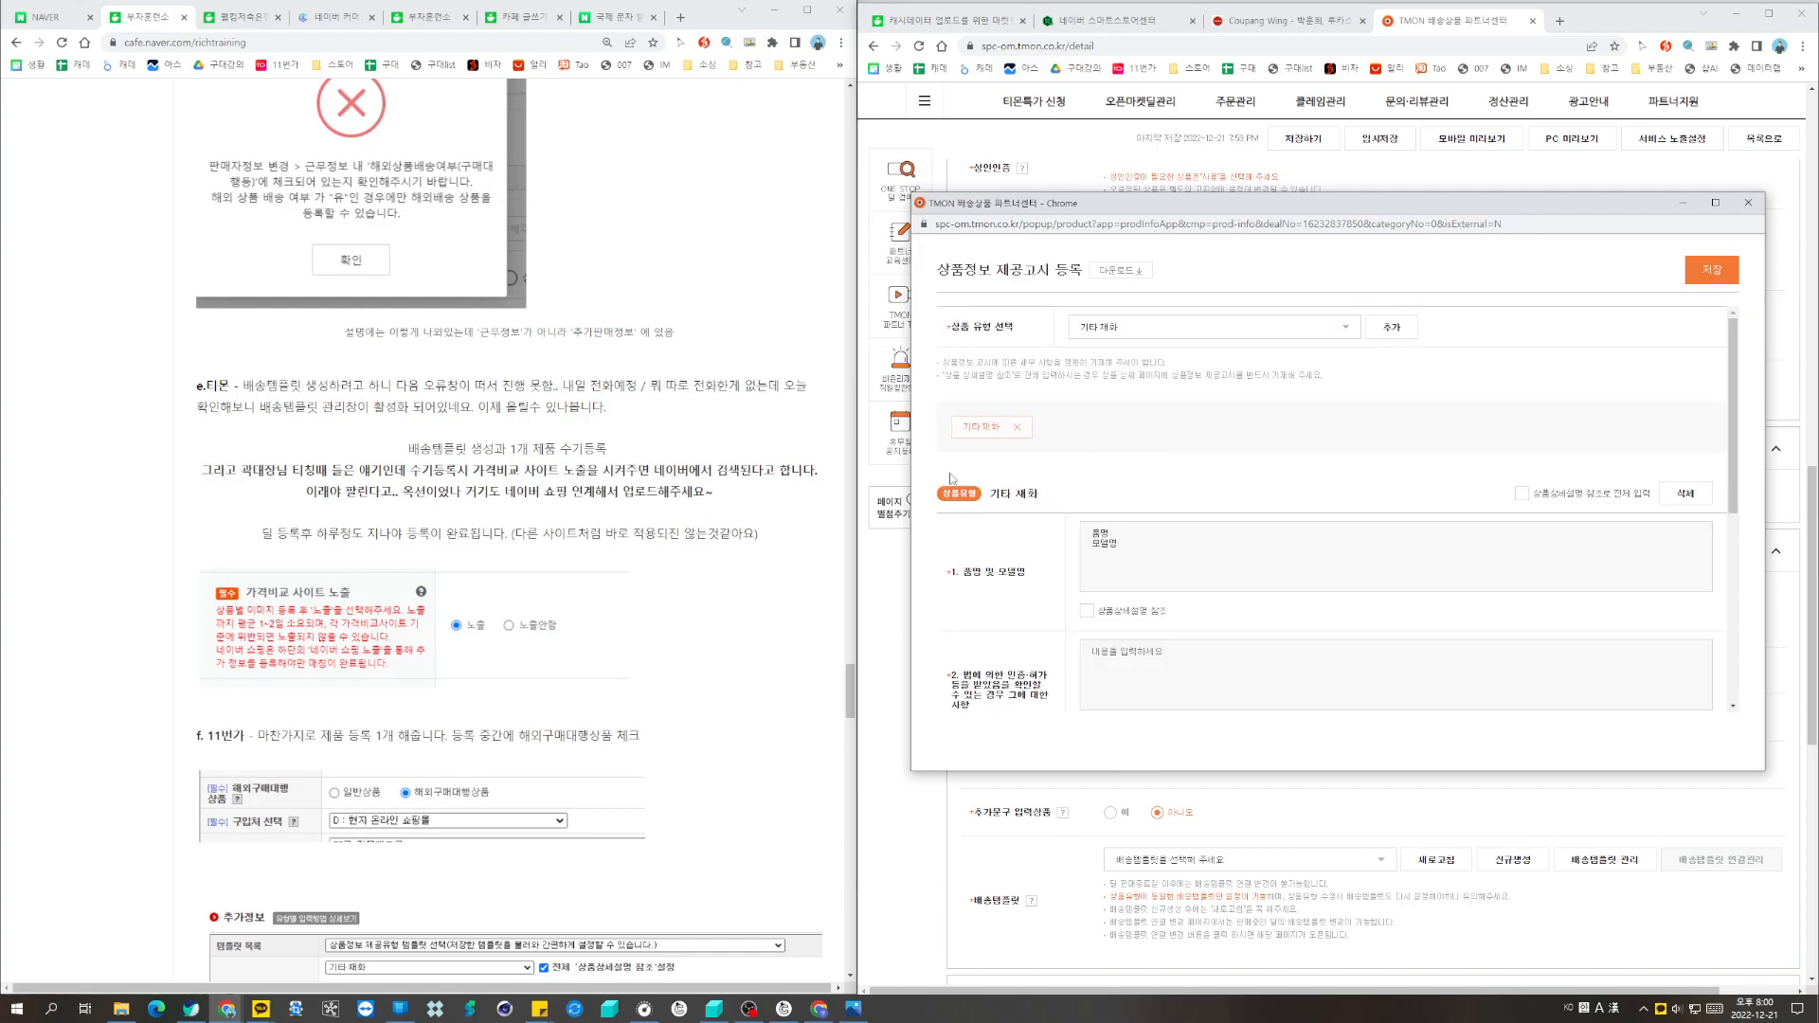
left_click(1522, 494)
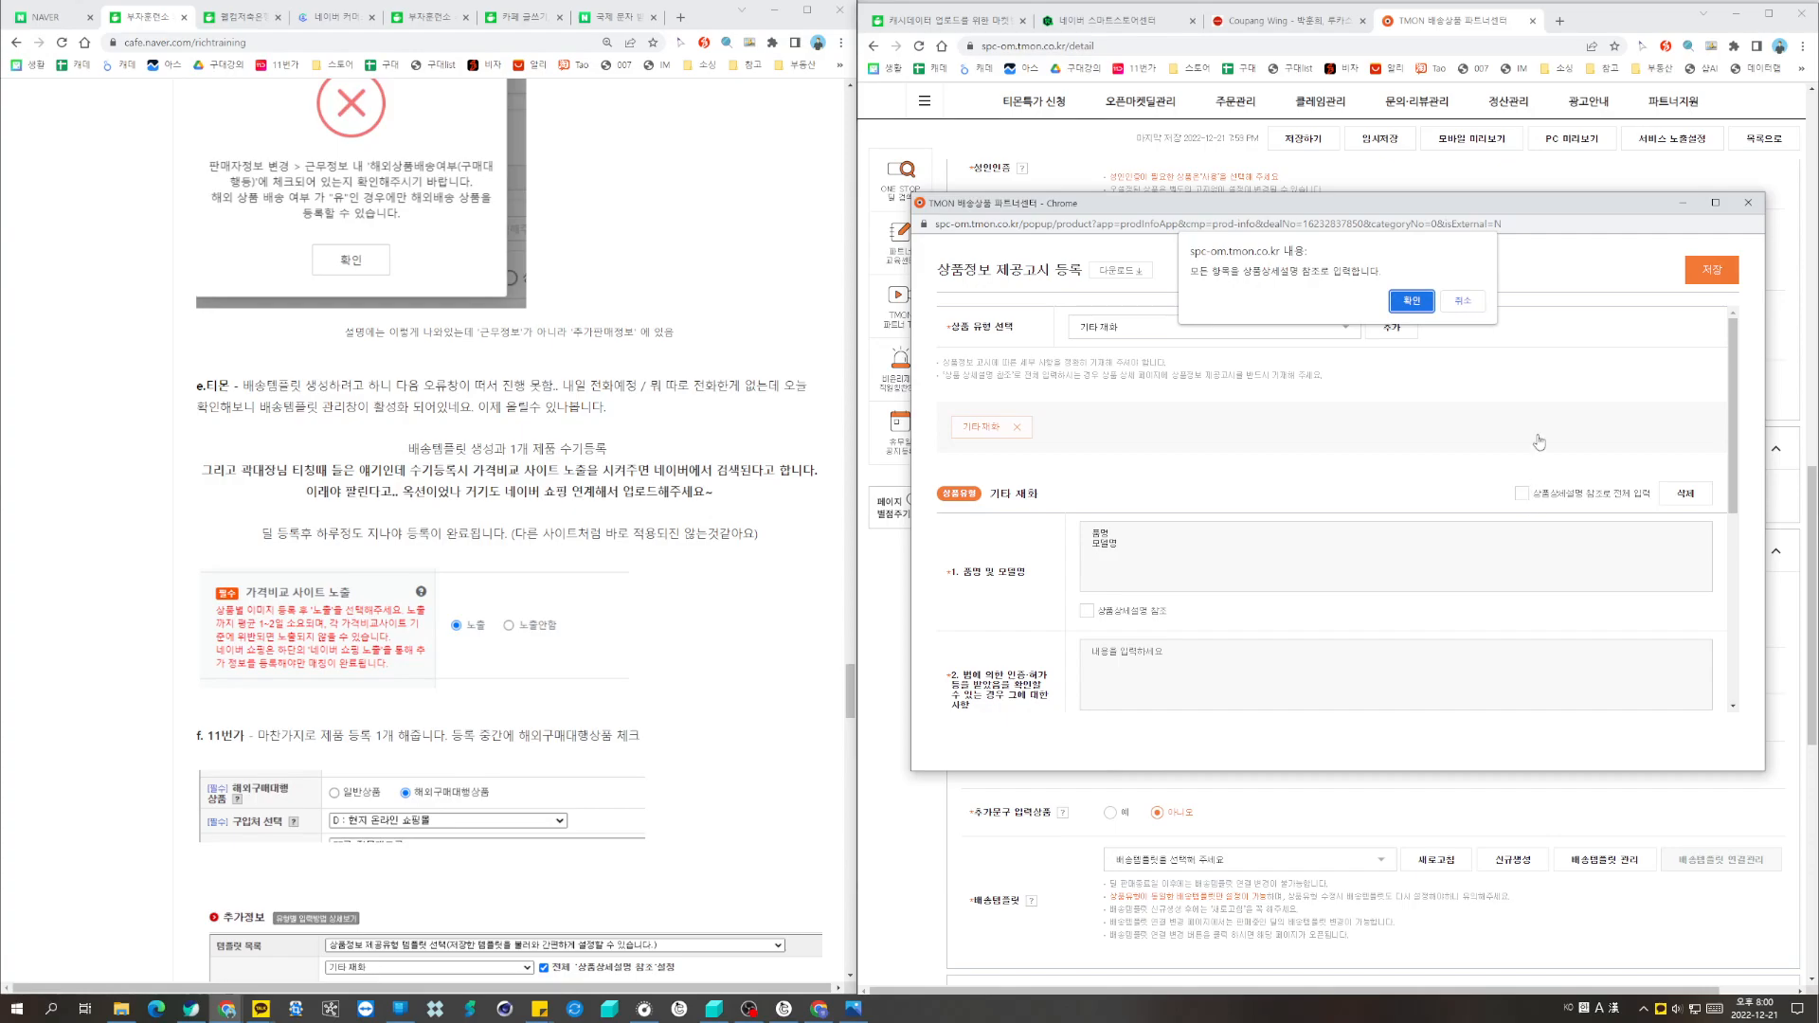
left_click(1412, 301)
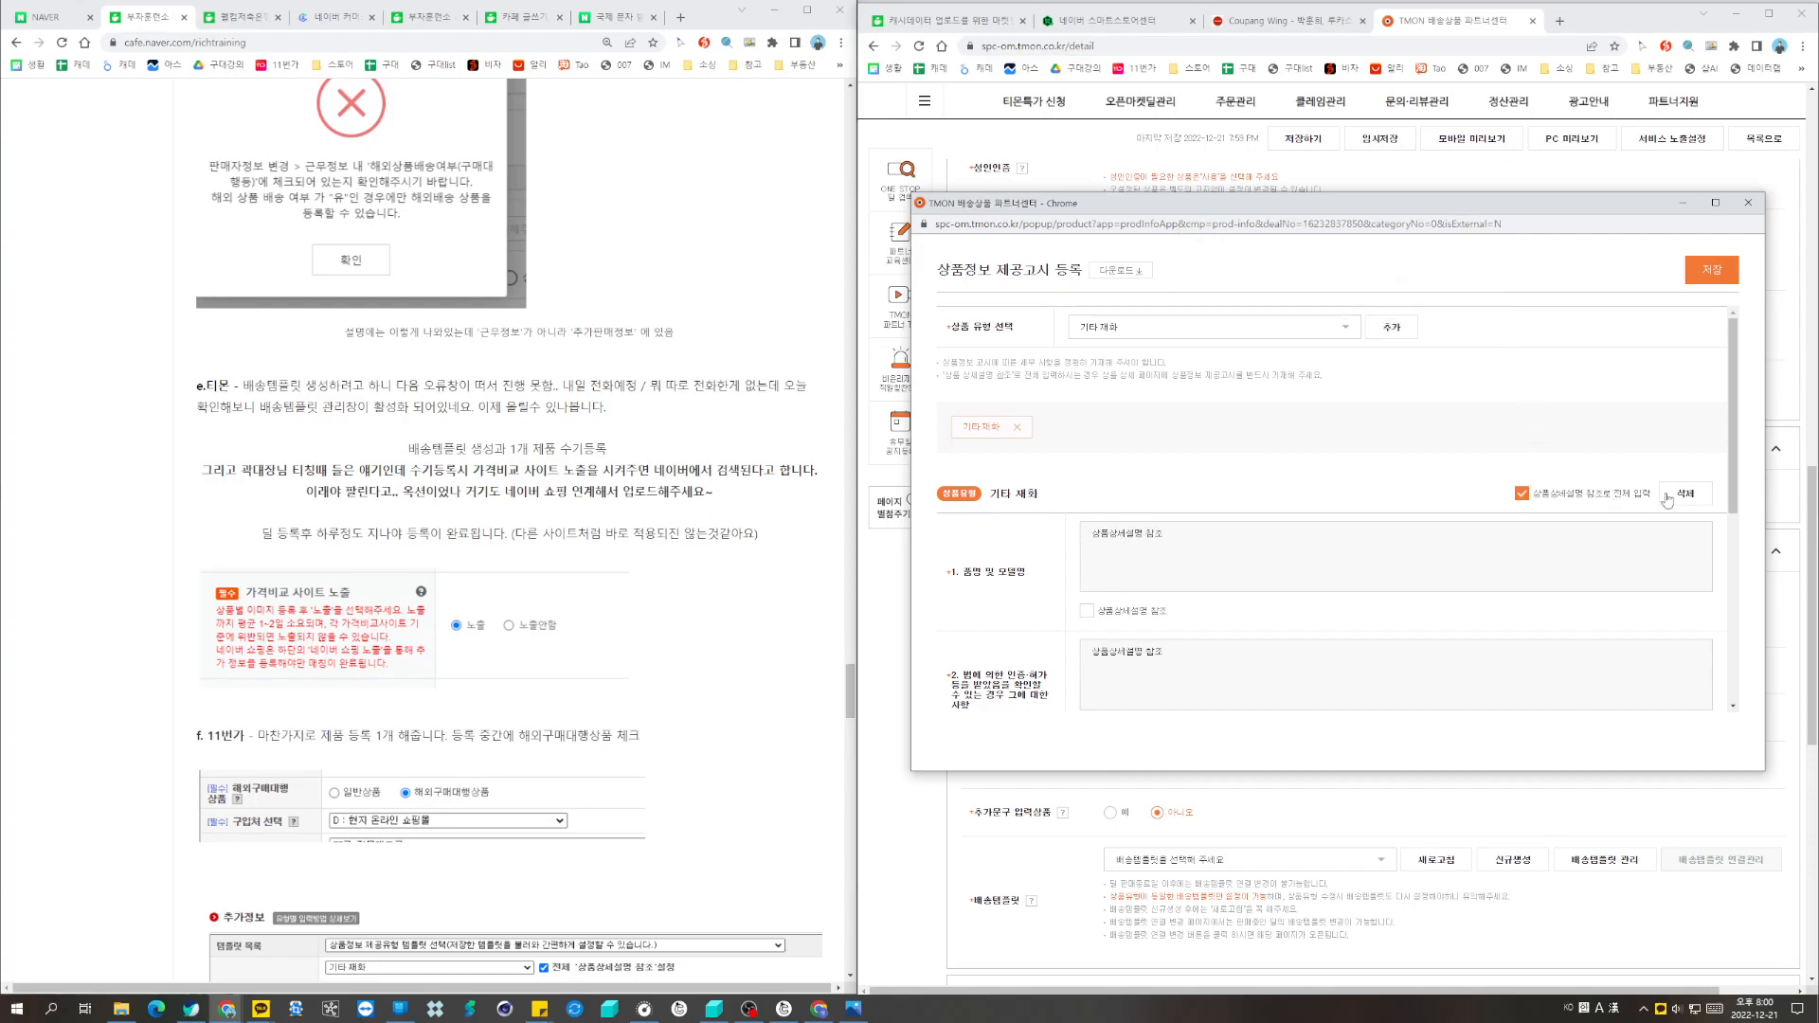
scroll(1618, 457, "down", 3)
left_click(1710, 276)
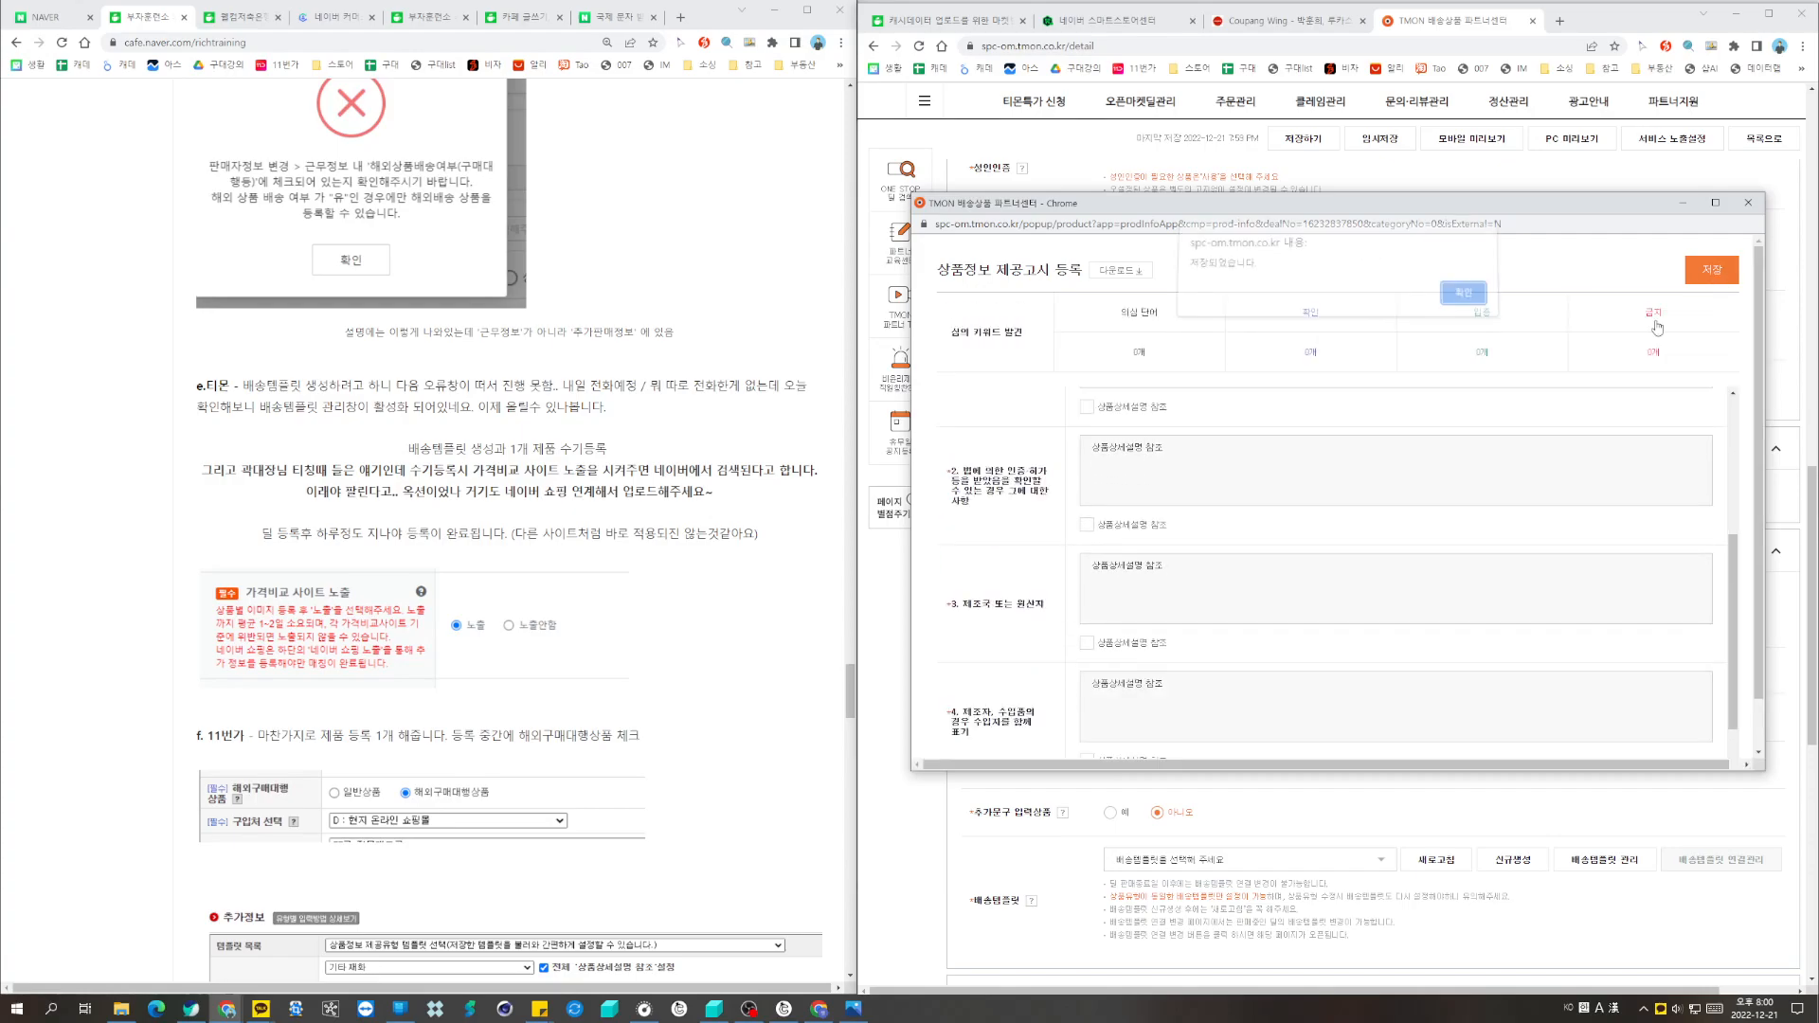
- Set the product type to 해외 구매대행 and the courier to 우체국택배
left_click(1463, 302)
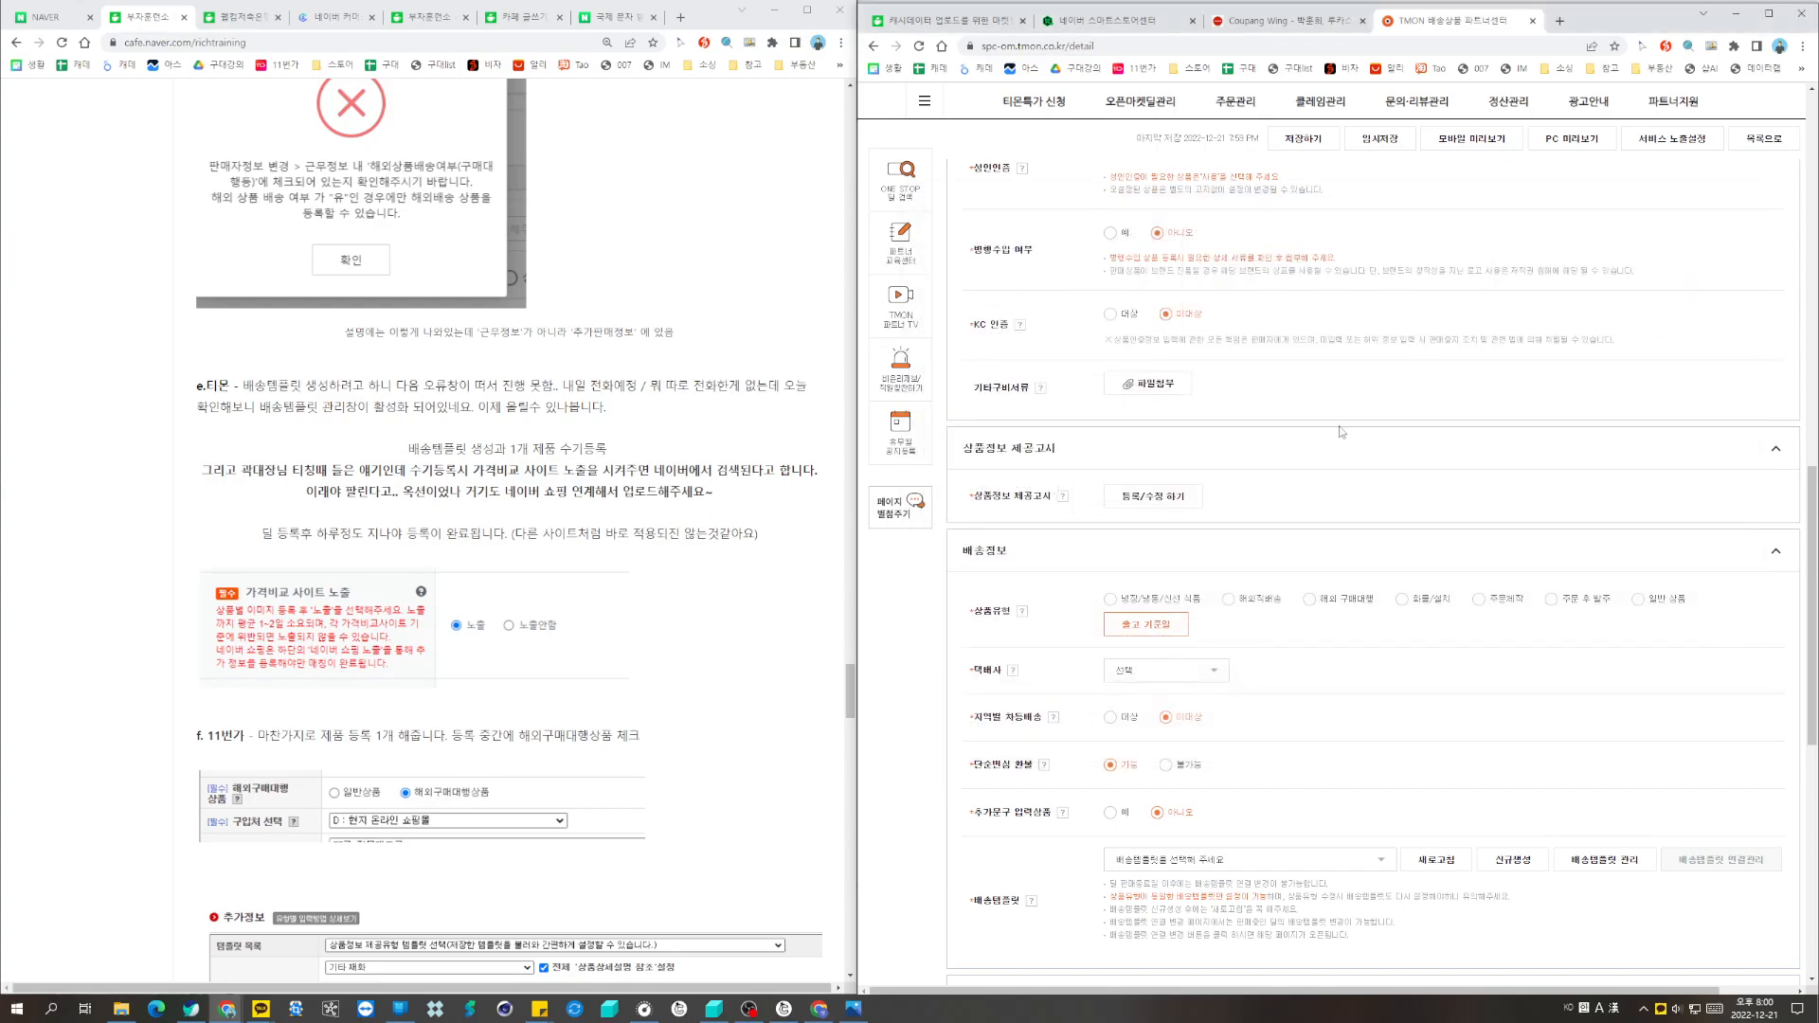
scroll(1061, 578, "down", 2)
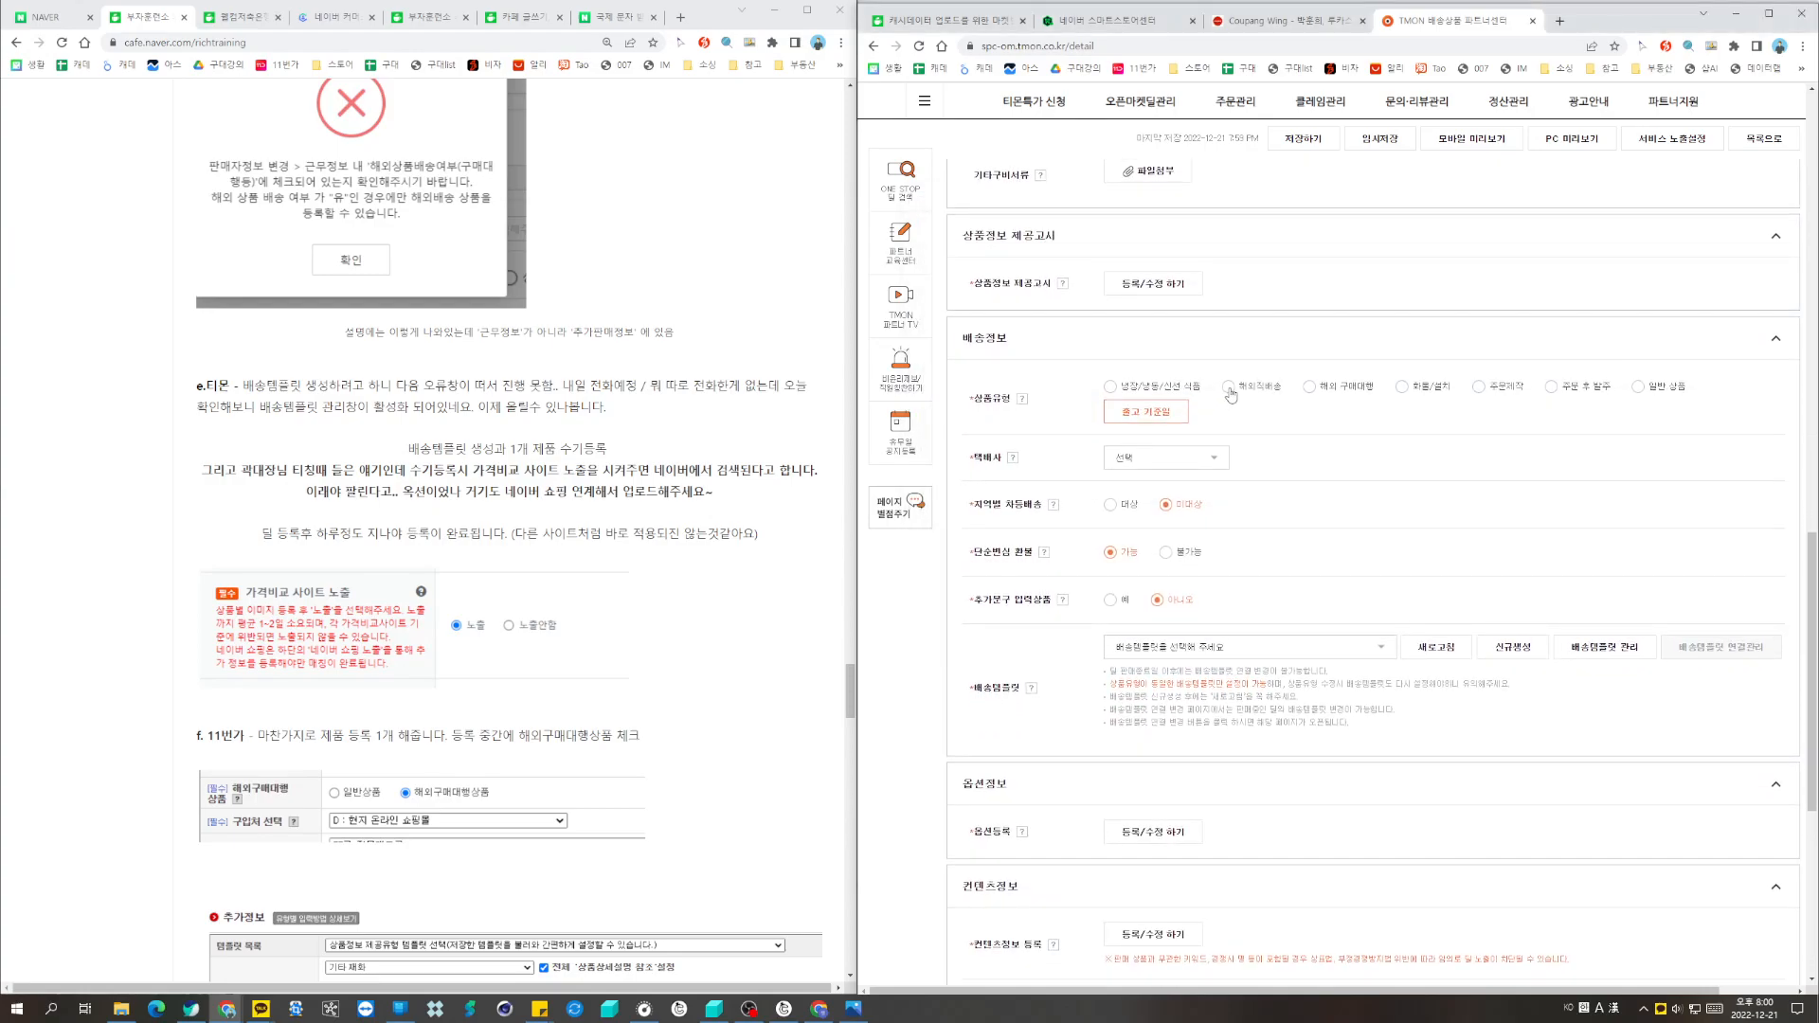
left_click(1229, 386)
left_click(1310, 388)
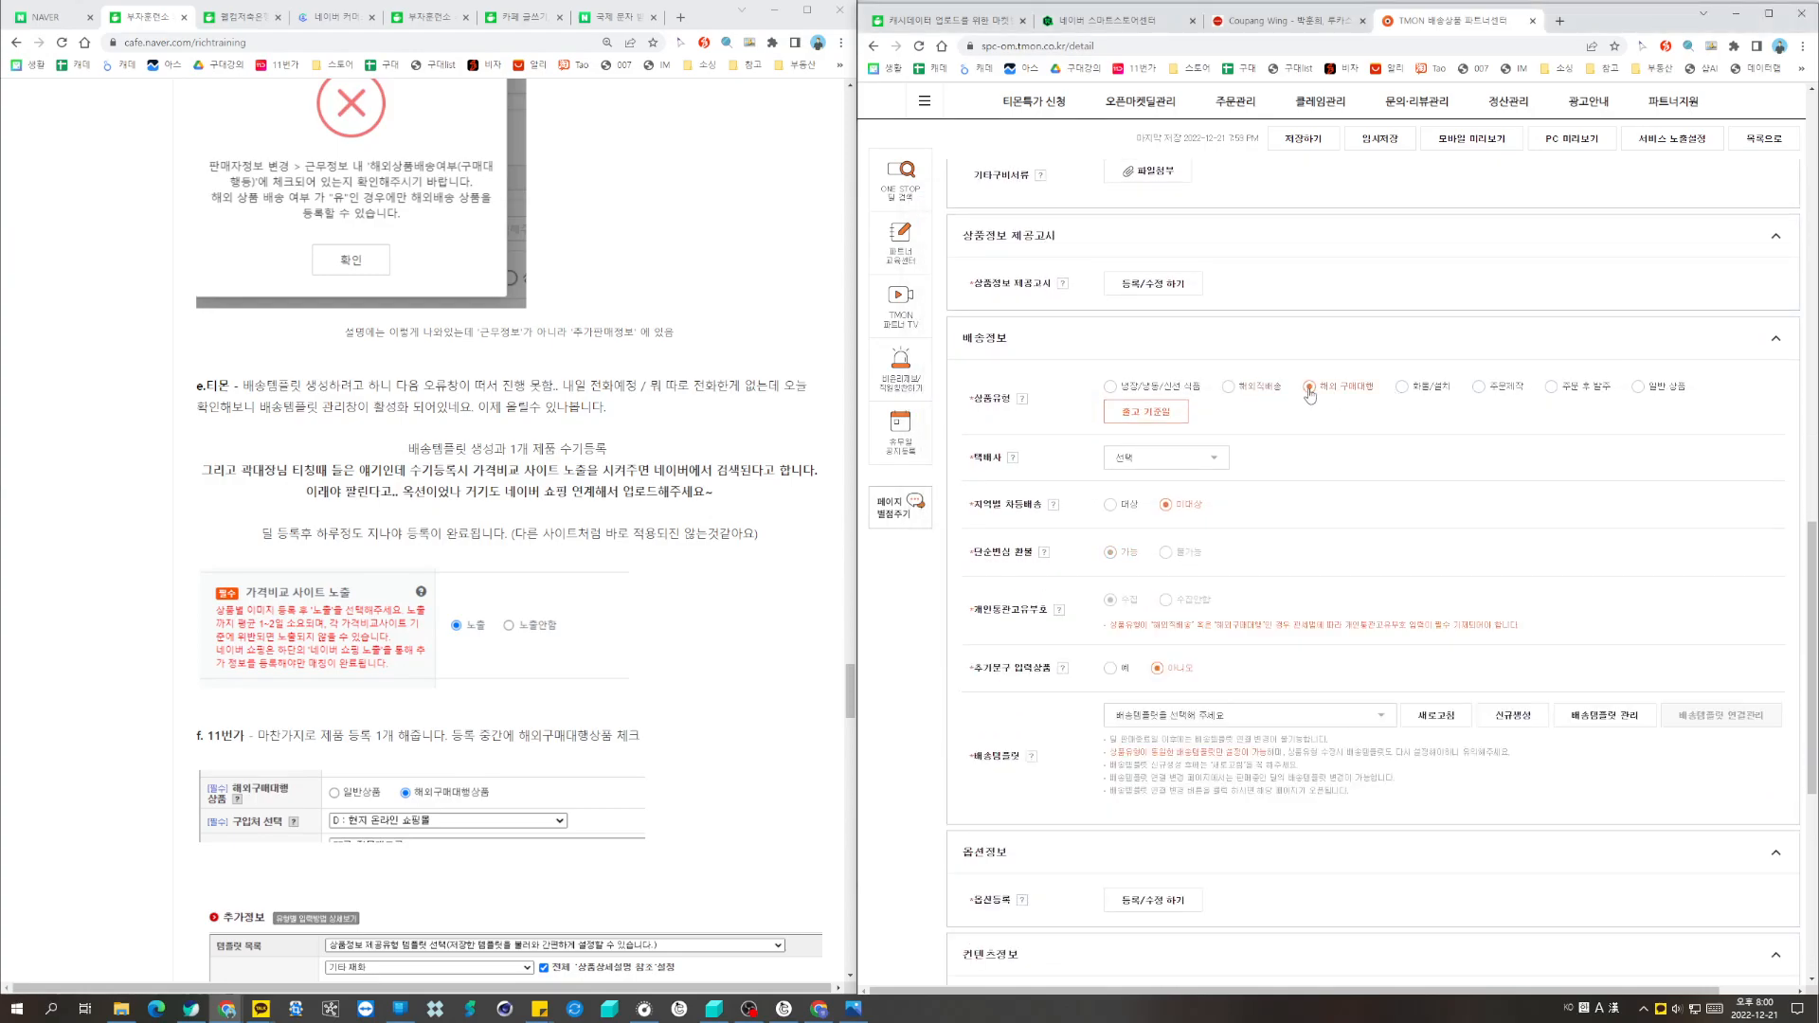
left_click(1142, 459)
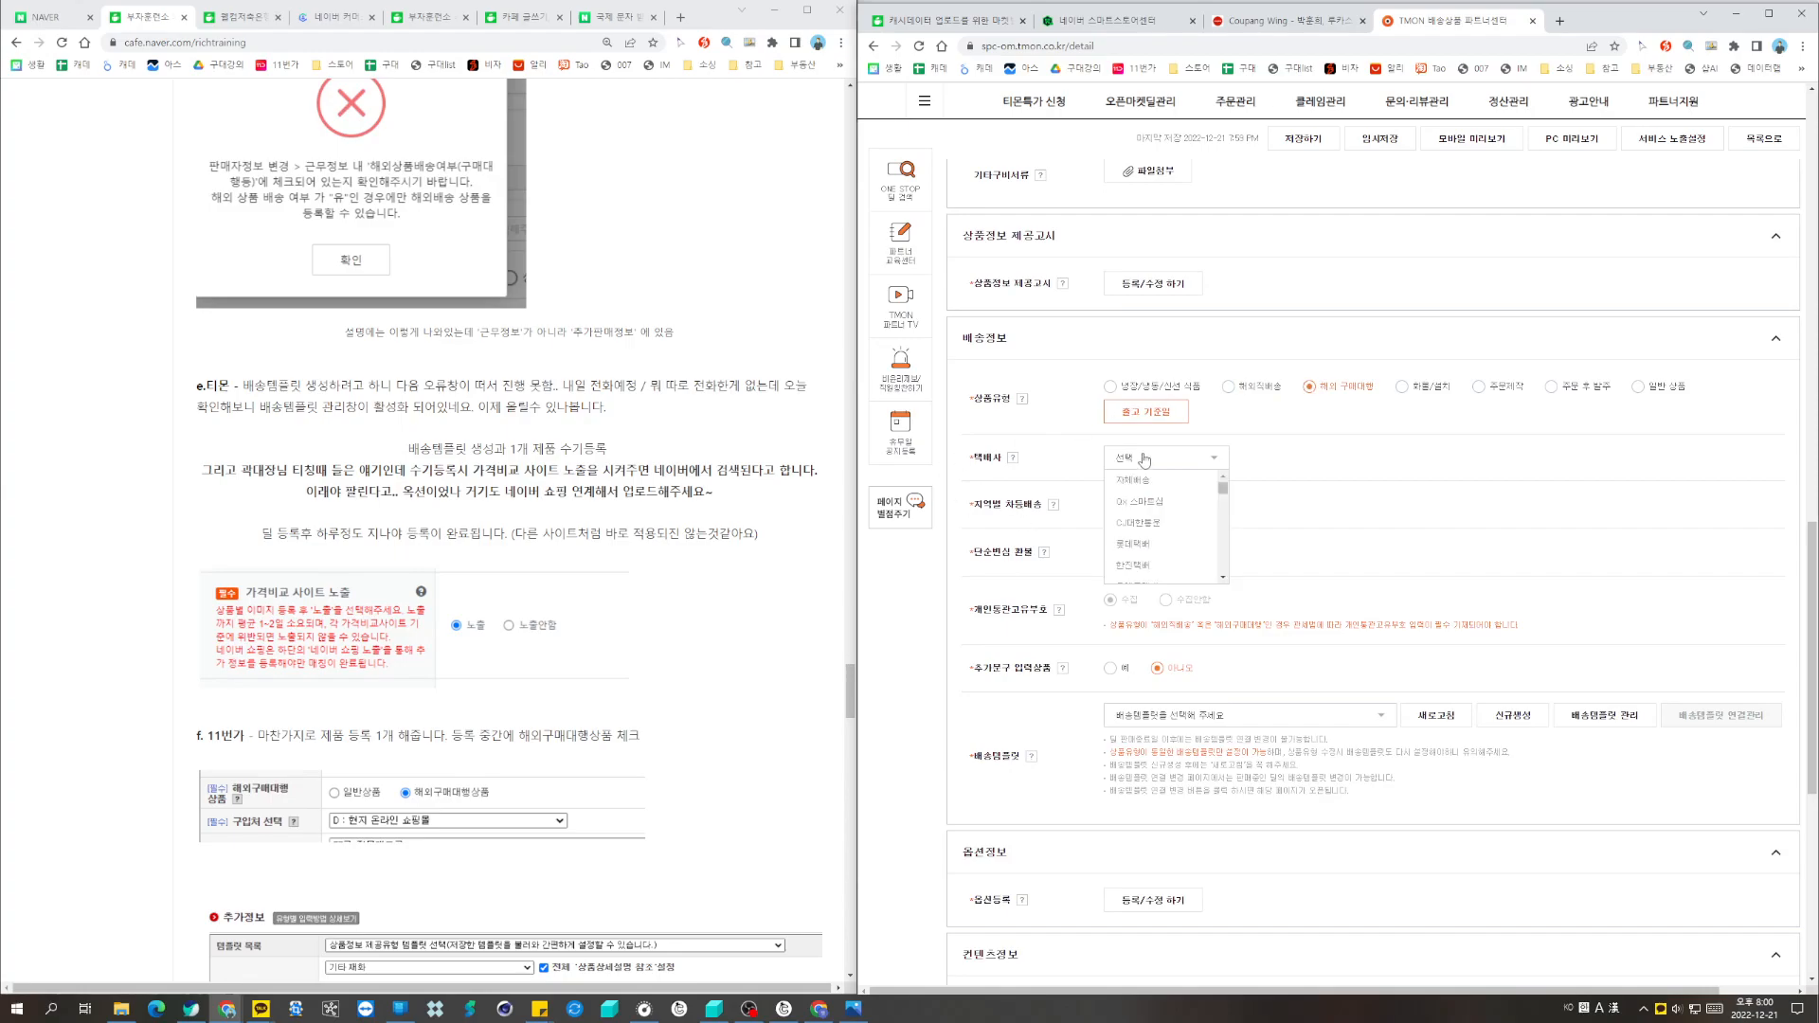
left_click(1162, 523)
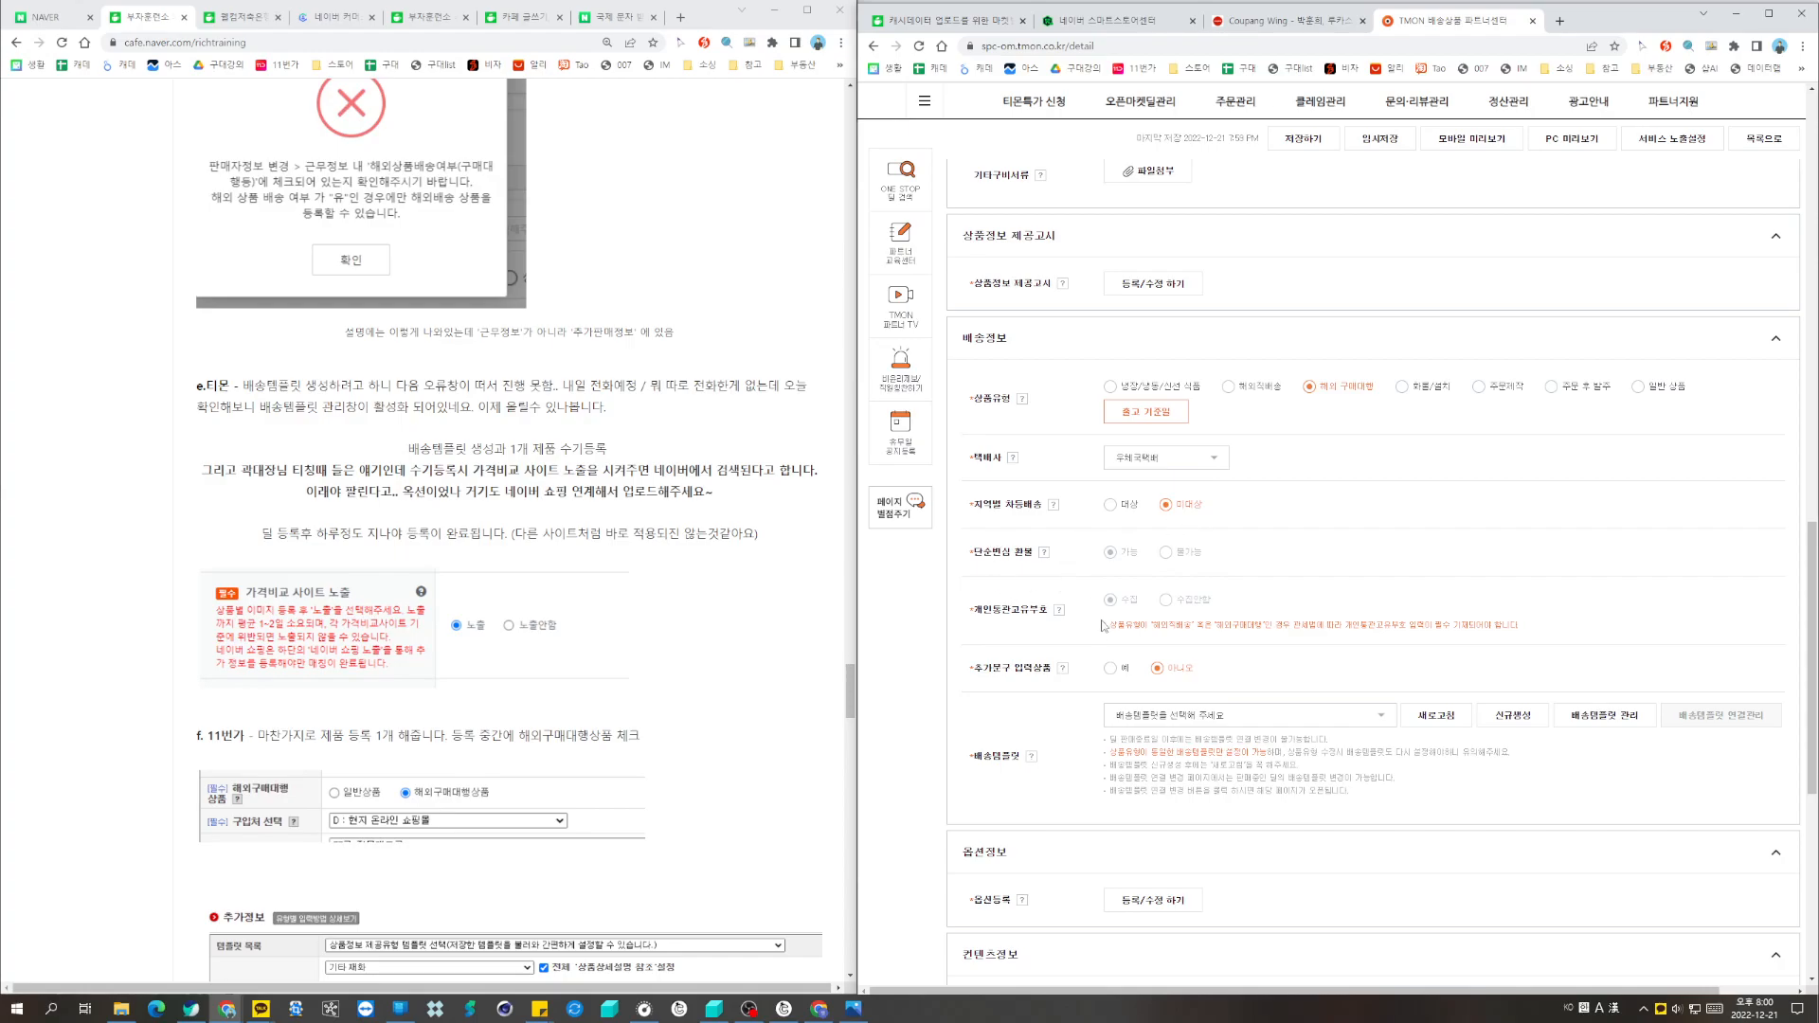
- Review the 단순변심 환불 help notice and close it
left_click(1045, 552)
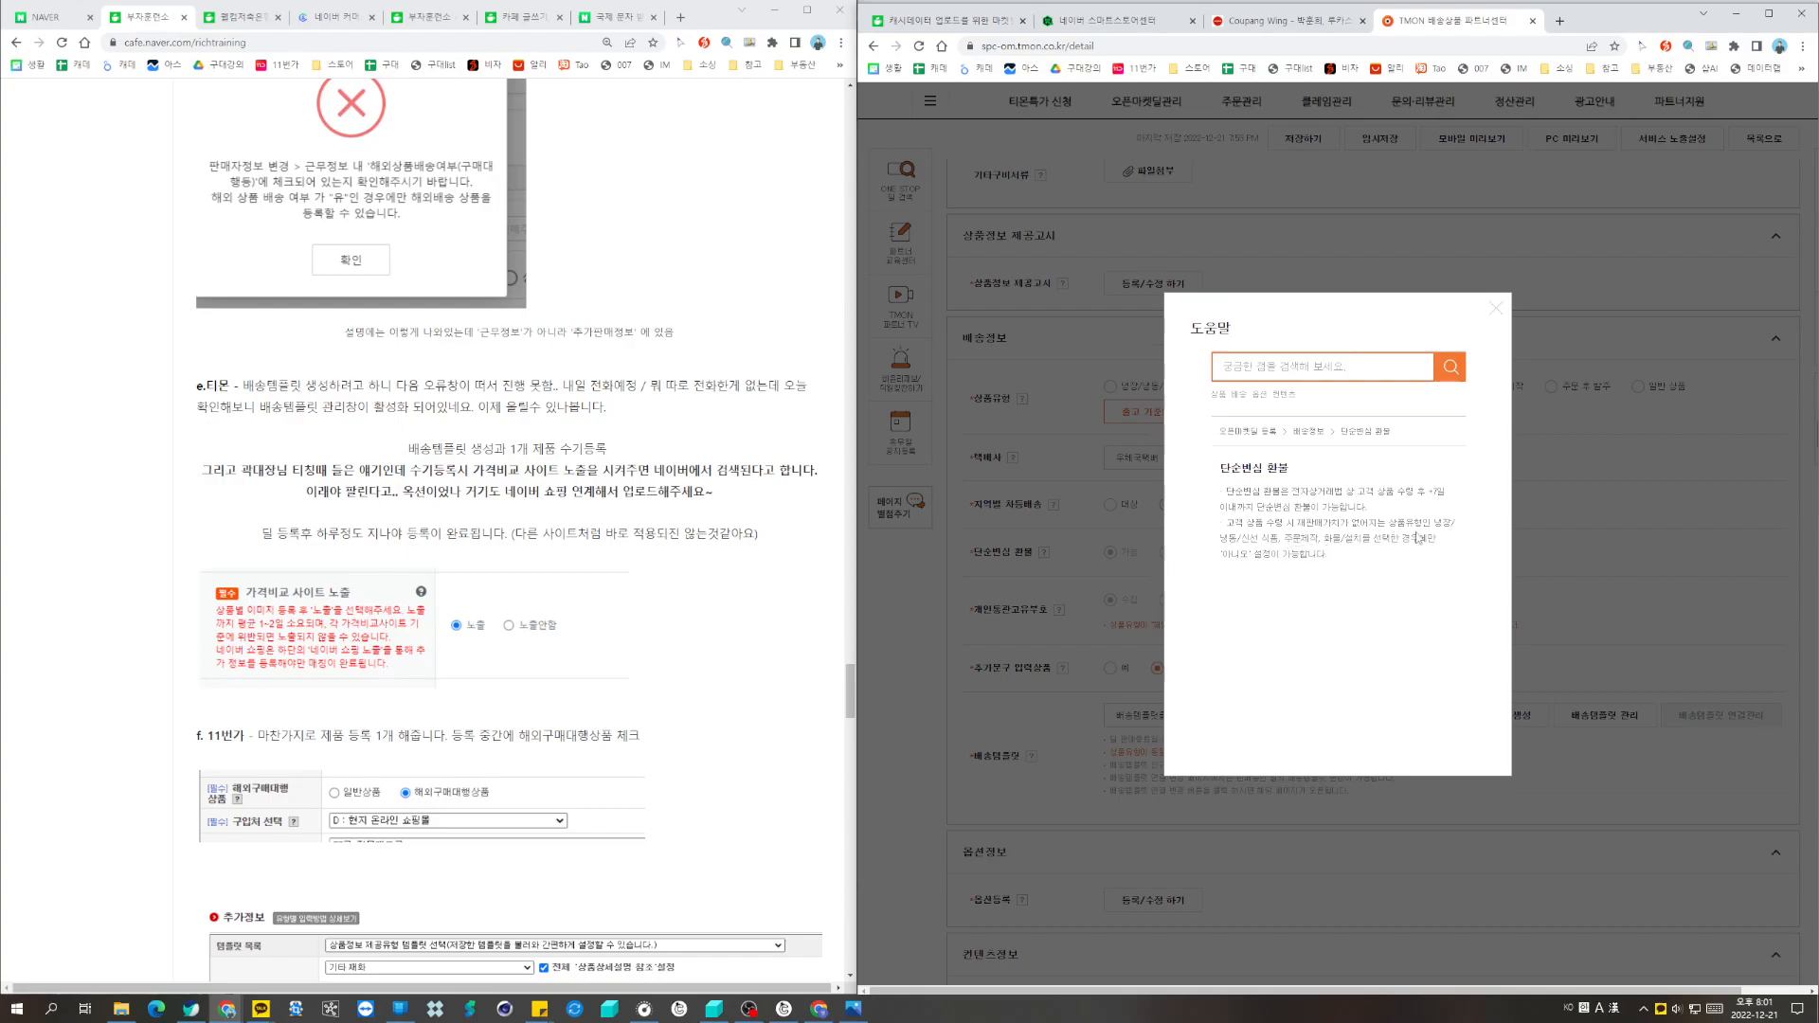
left_click(1497, 308)
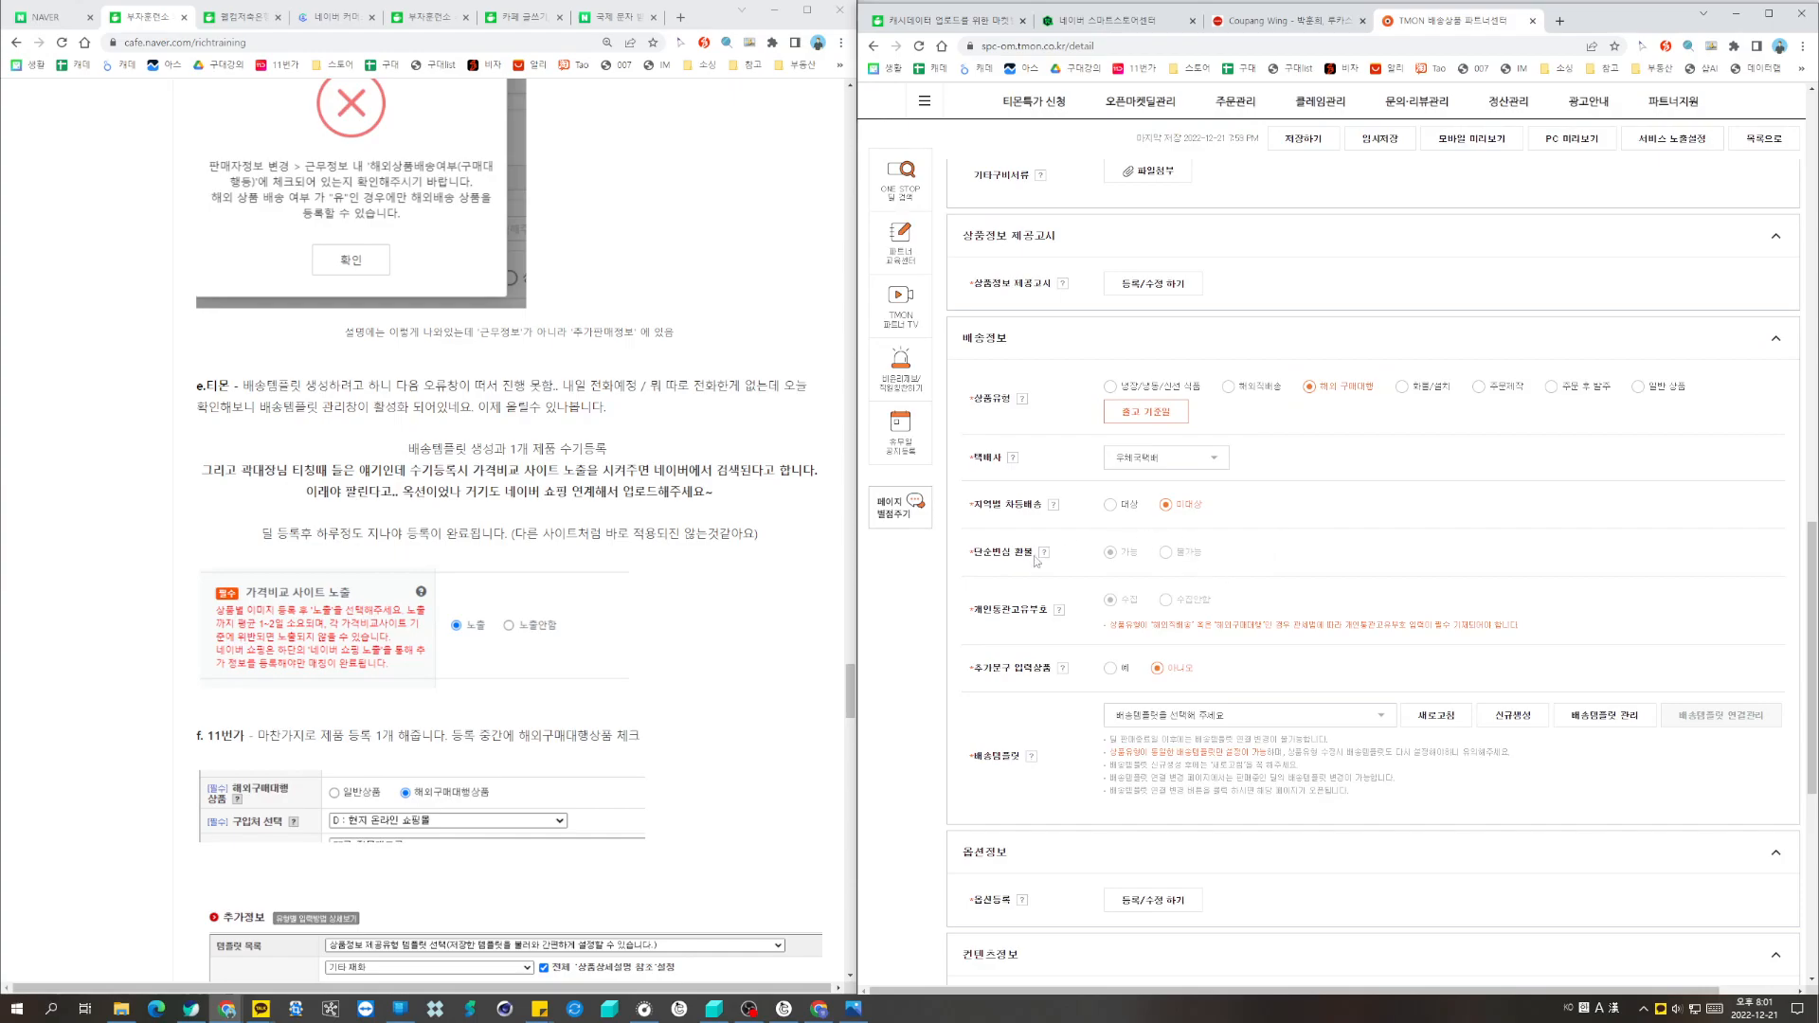
scroll(1035, 590, "down", 1)
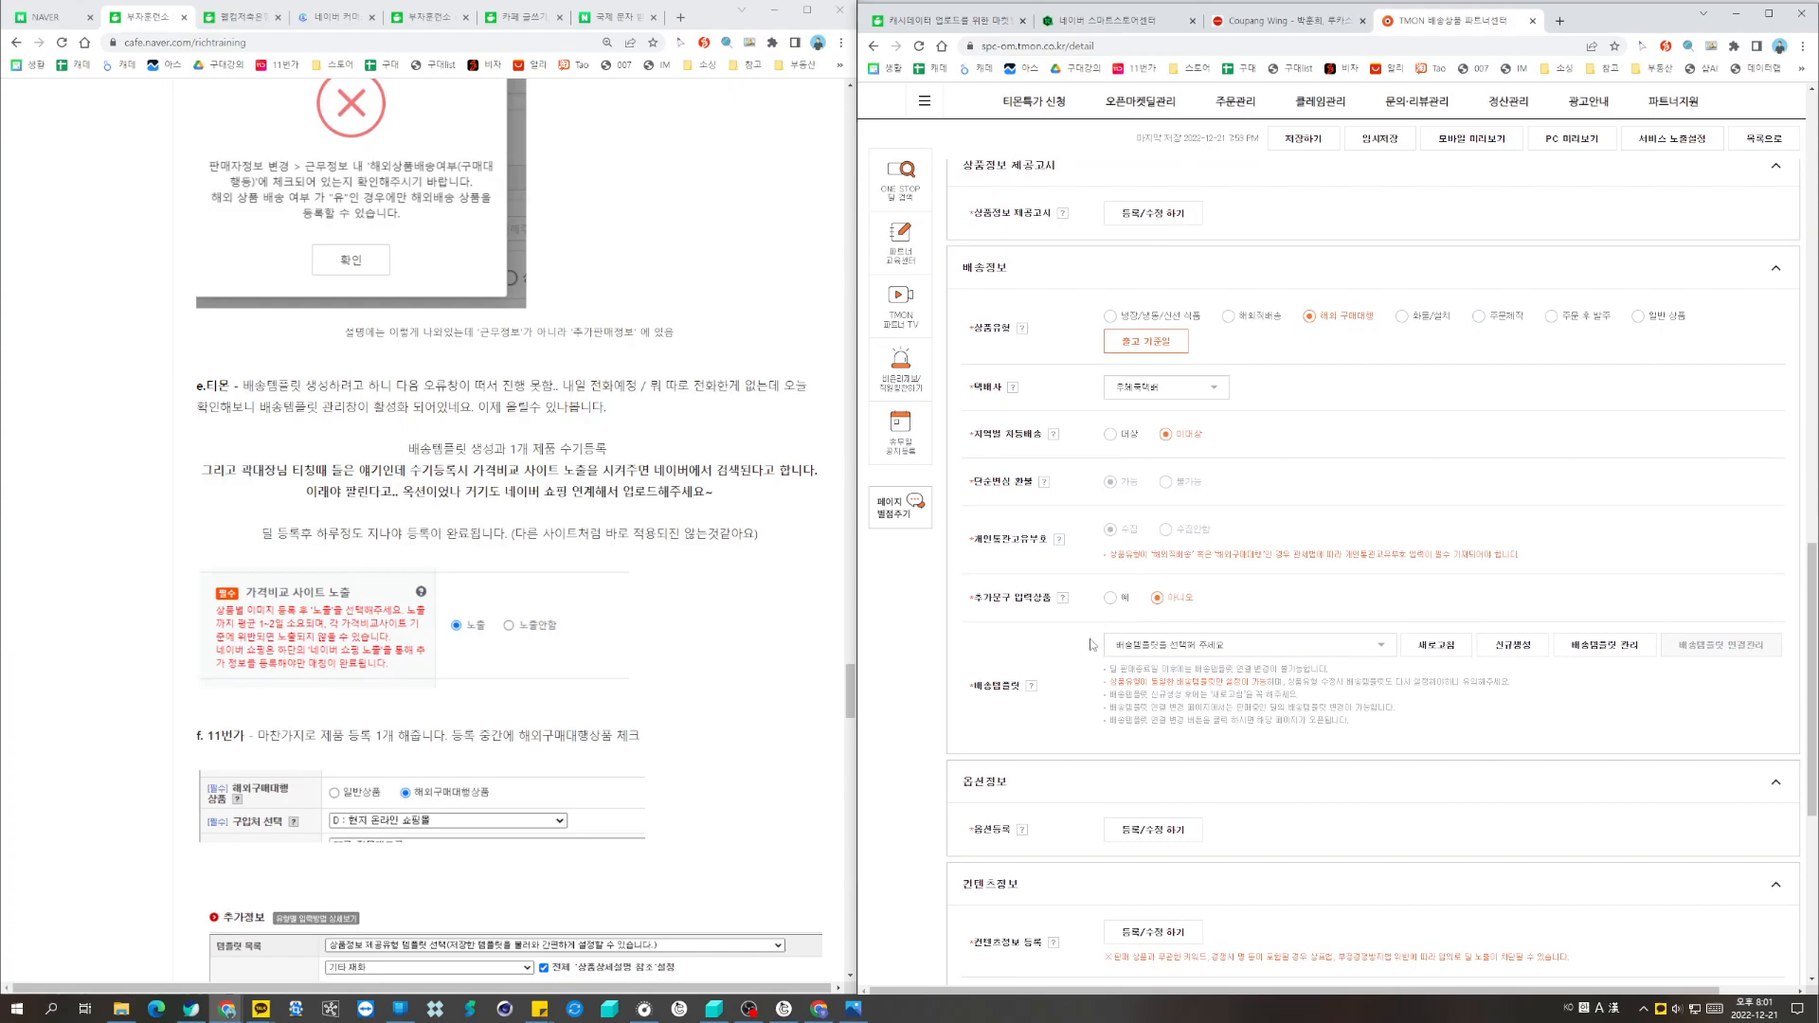
scroll(1108, 635, "down", 2)
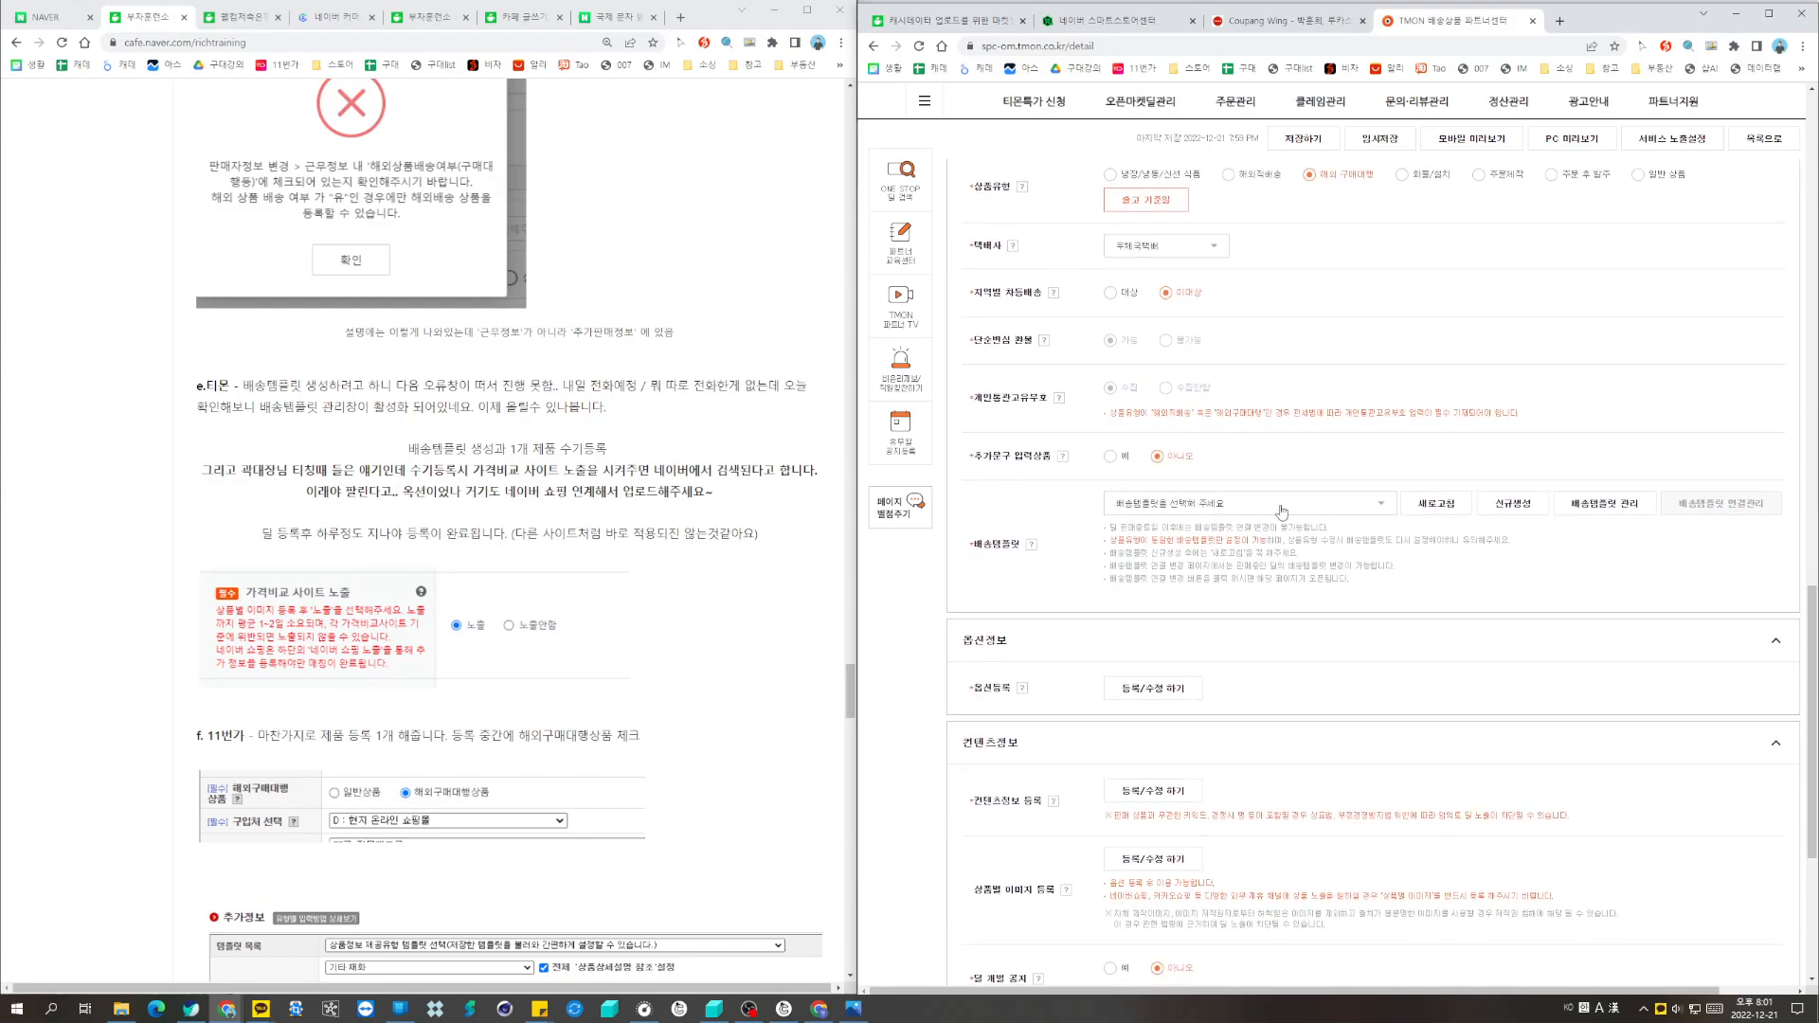
- Start a new shipping template allowing Jeju and remote-island delivery, with additional postal delivery off
left_click(1496, 503)
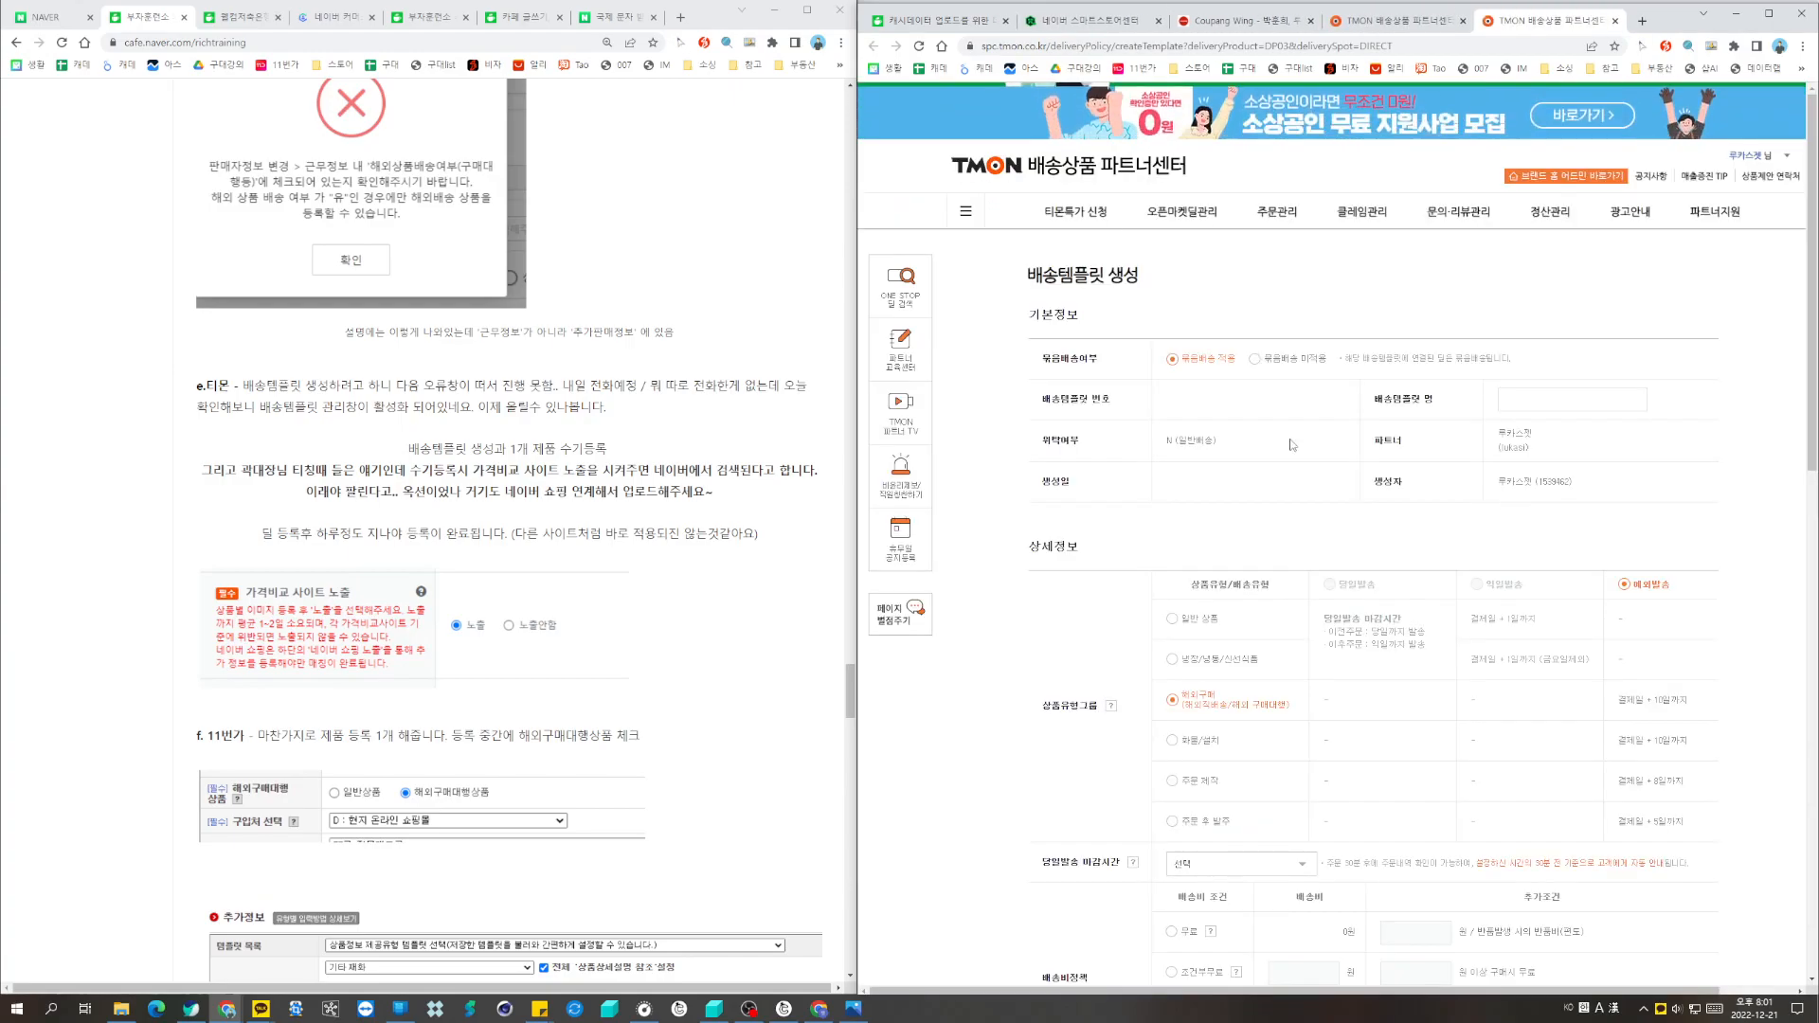
scroll(1292, 445, "down", 2)
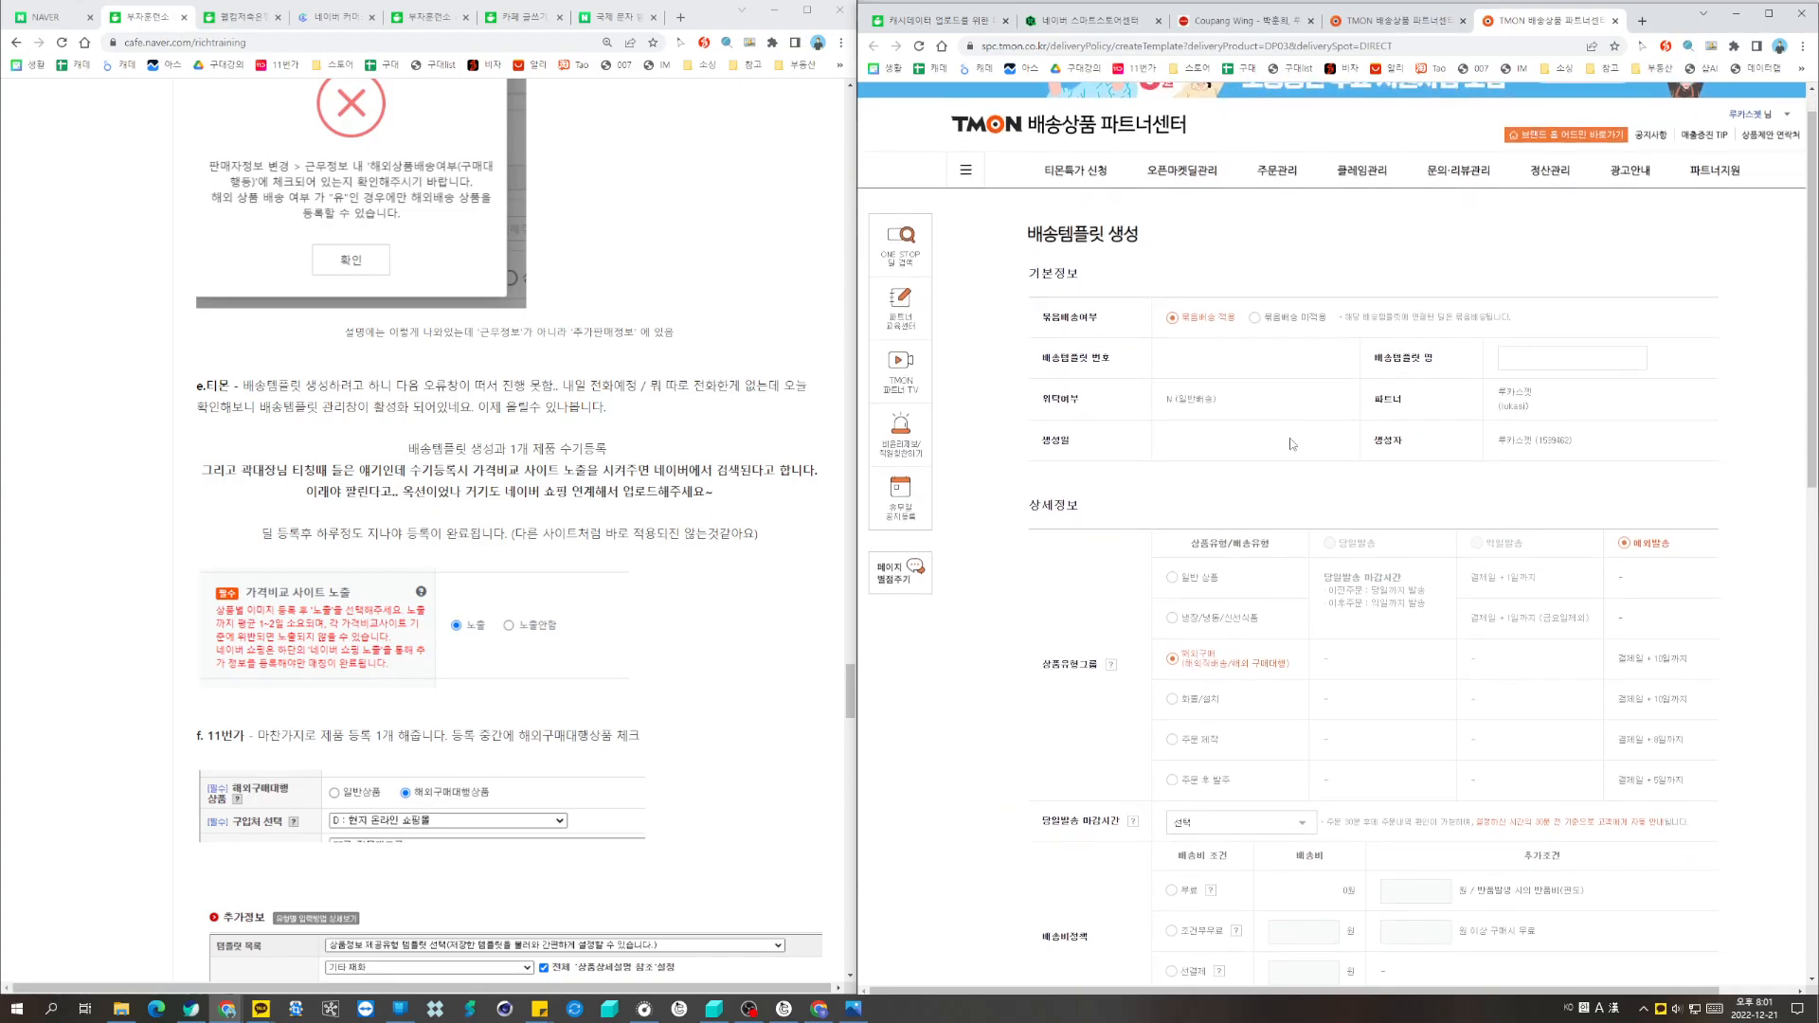
scroll(1234, 565, "down", 2)
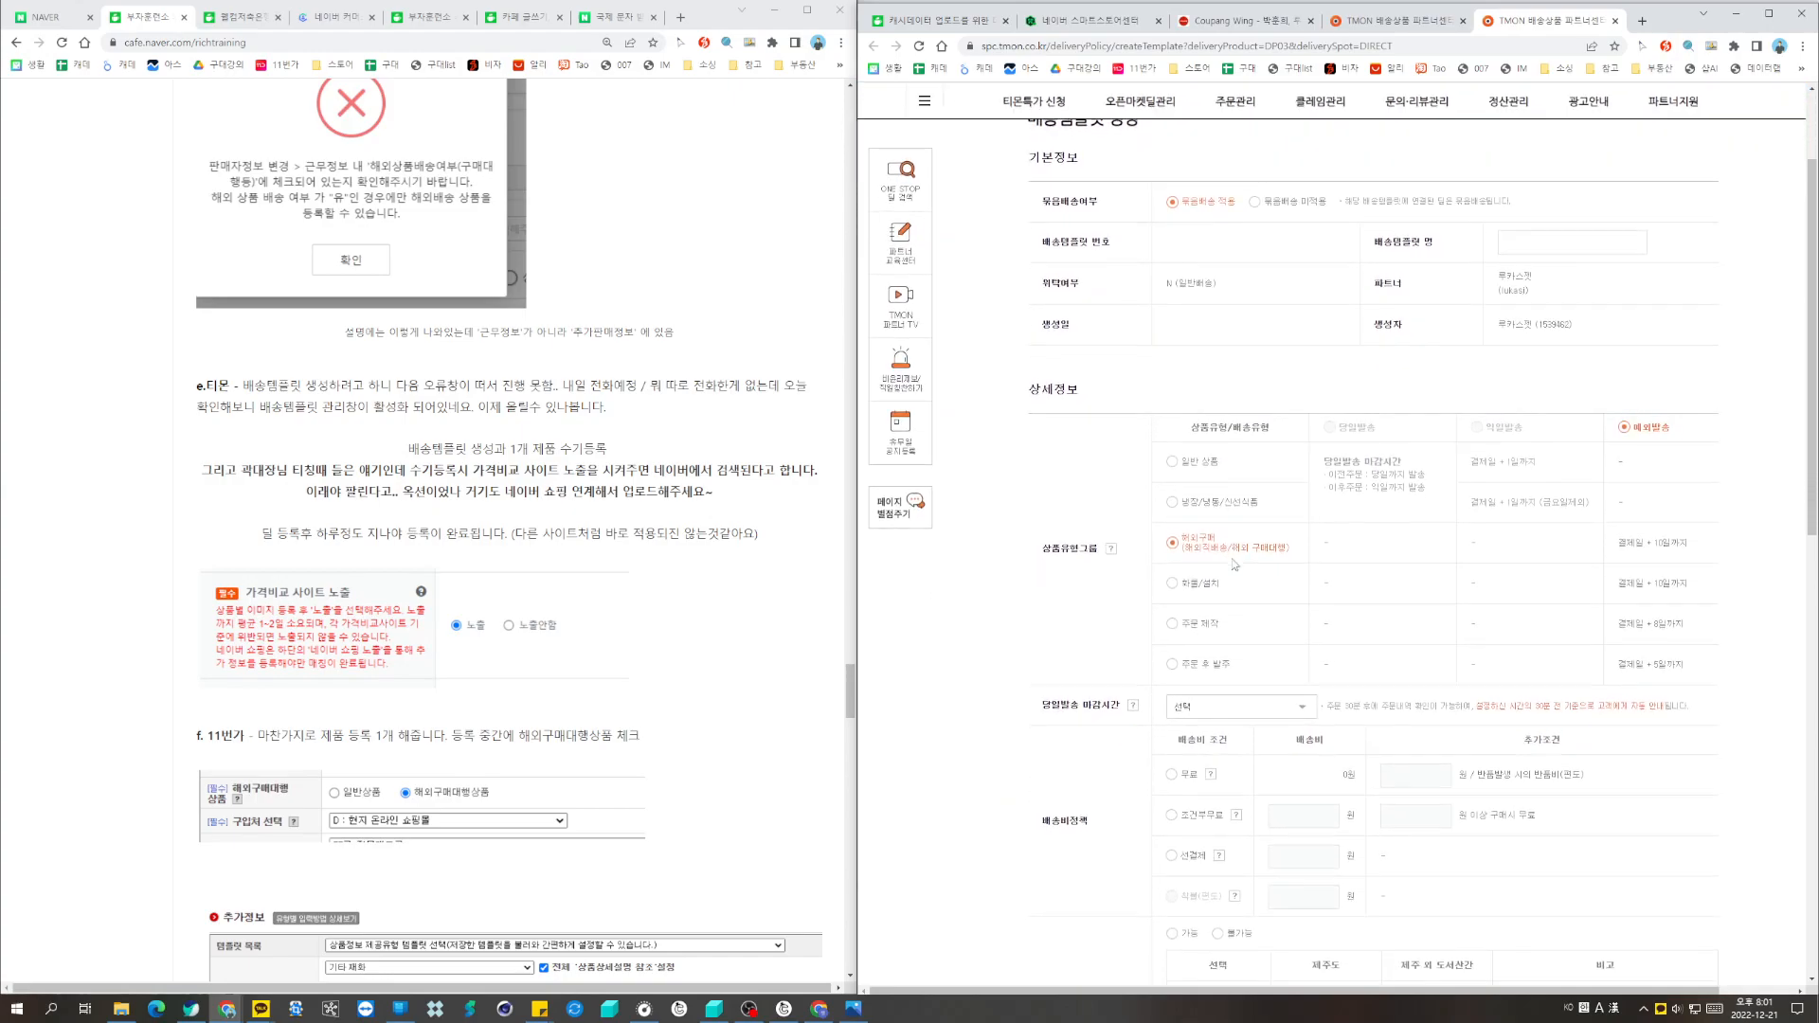
scroll(1304, 593, "down", 2)
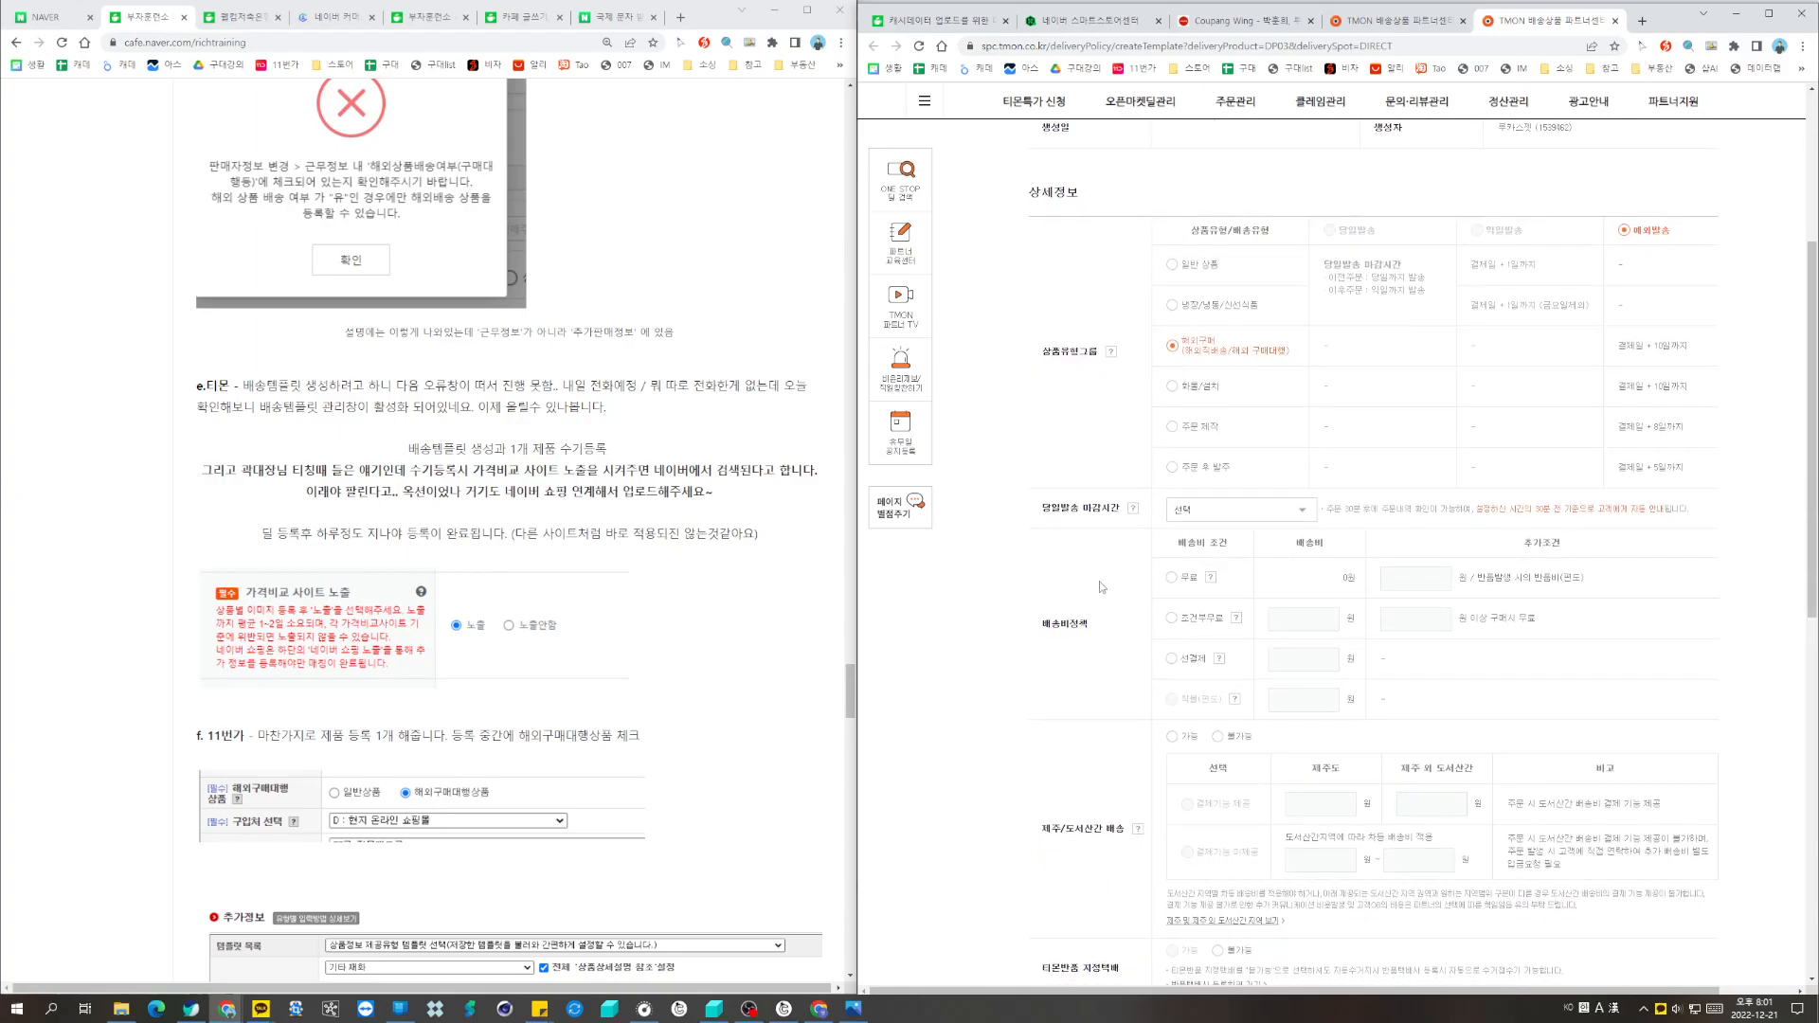
scroll(1065, 651, "down", 3)
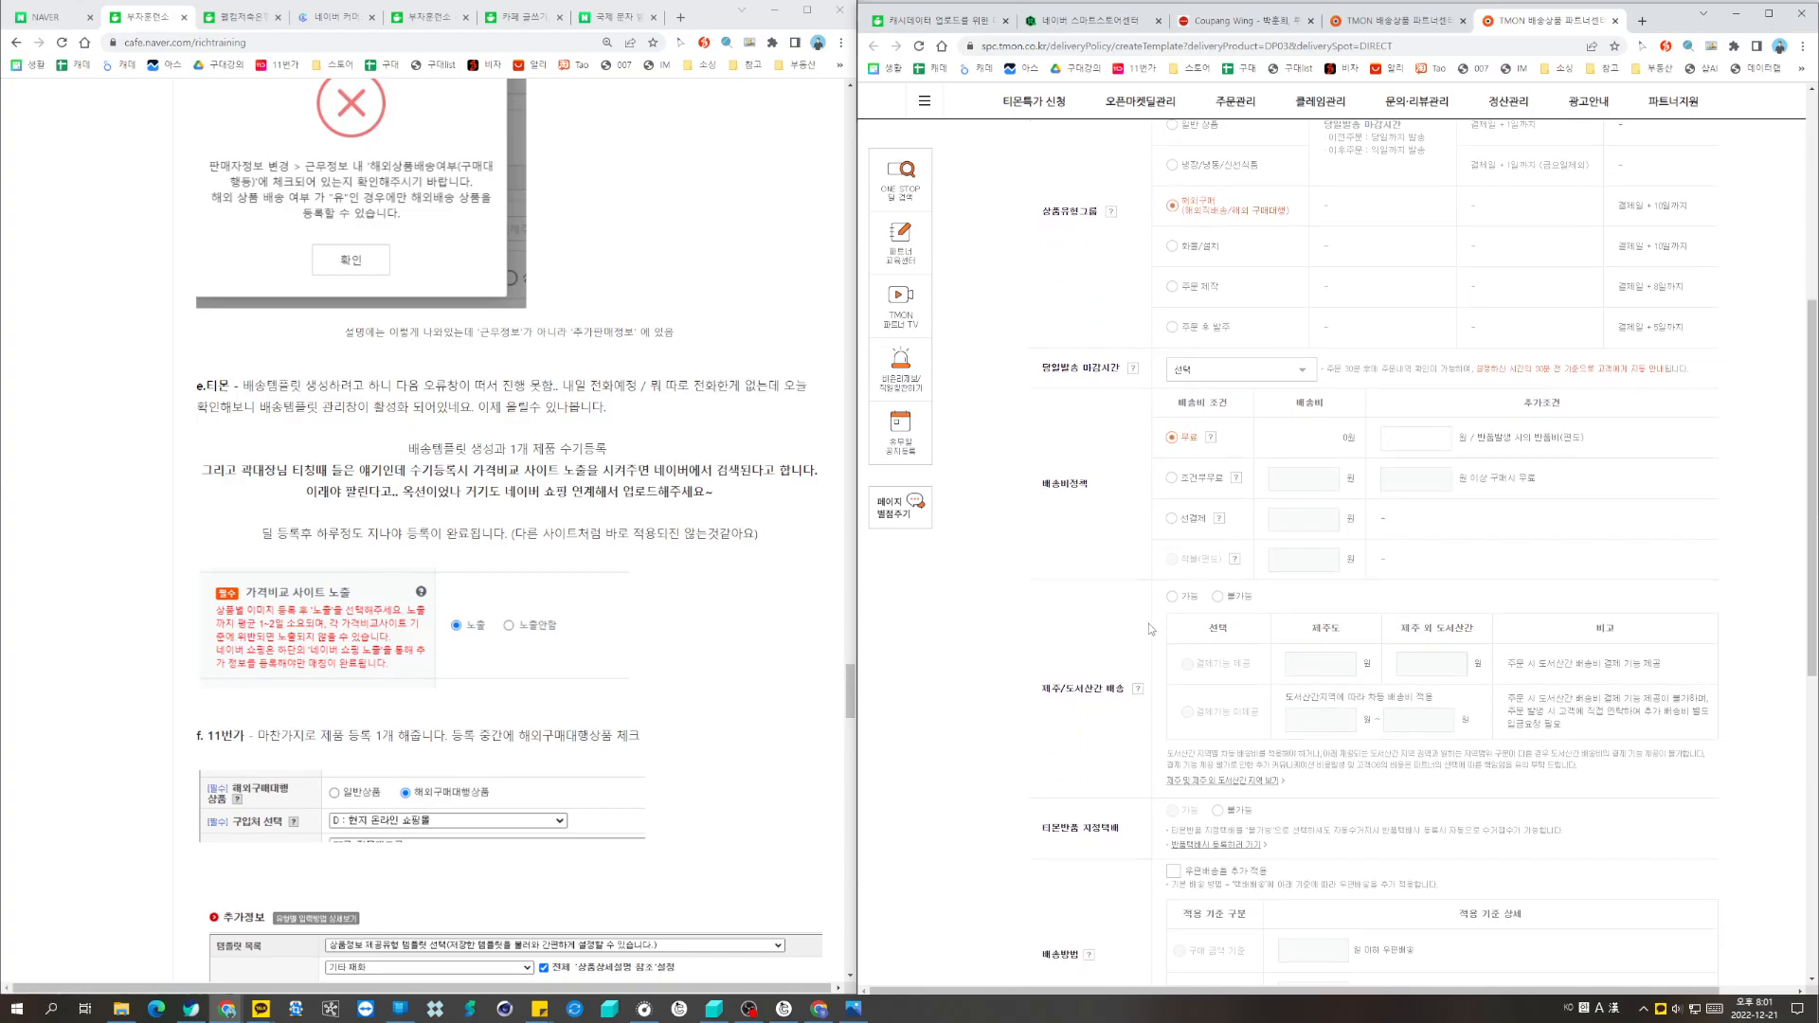
left_click(1175, 595)
scroll(1179, 578, "down", 3)
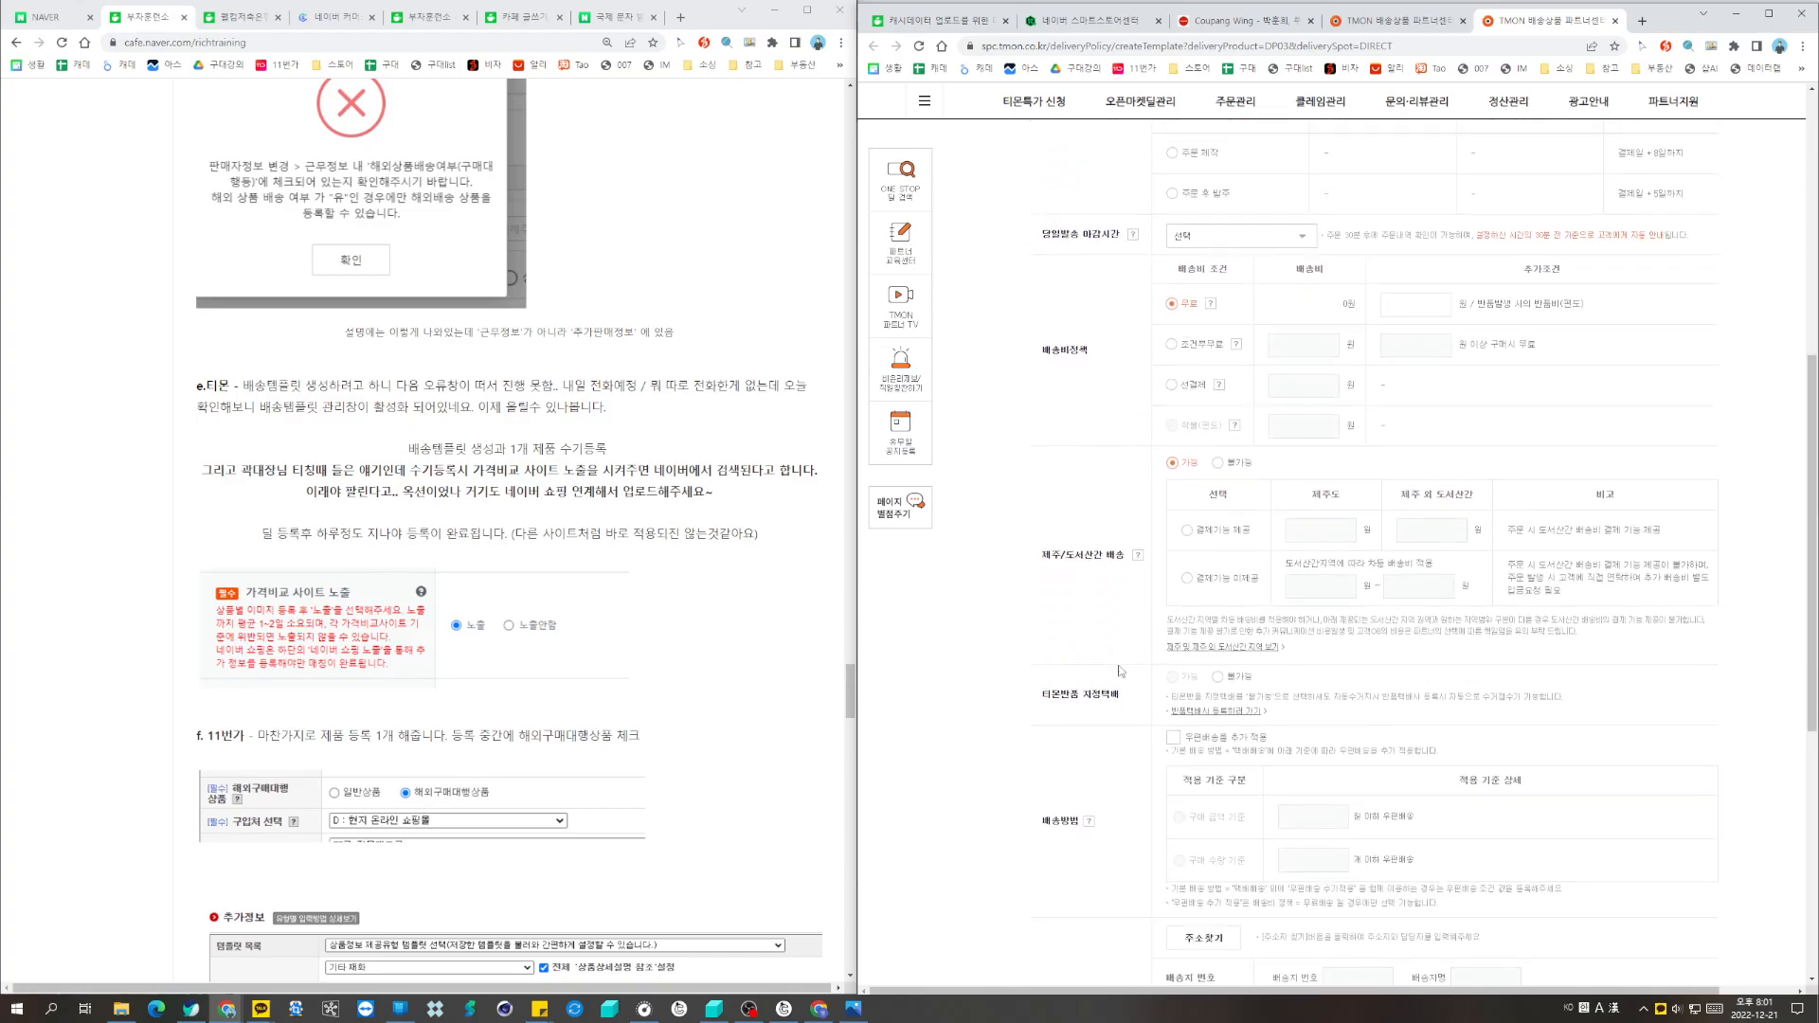
left_click(1185, 546)
scroll(1219, 517, "down", 3)
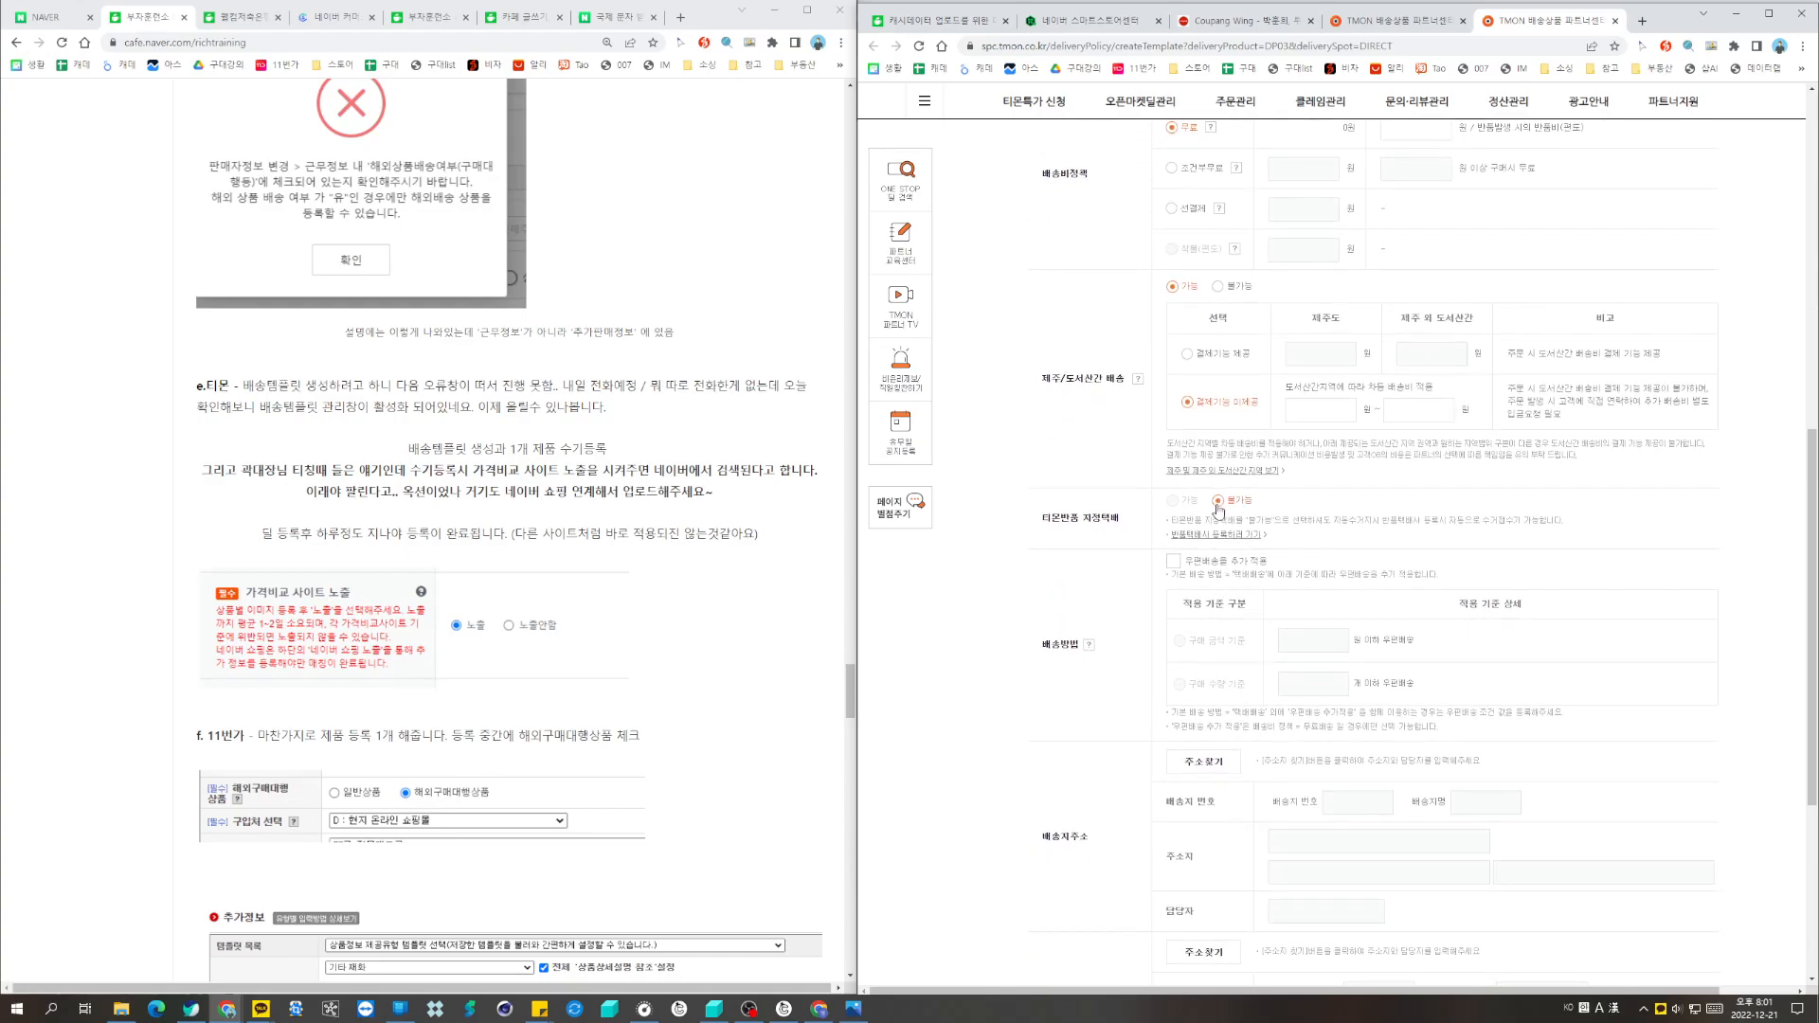
left_click(1176, 563)
left_click(1175, 563)
scroll(1078, 637, "down", 3)
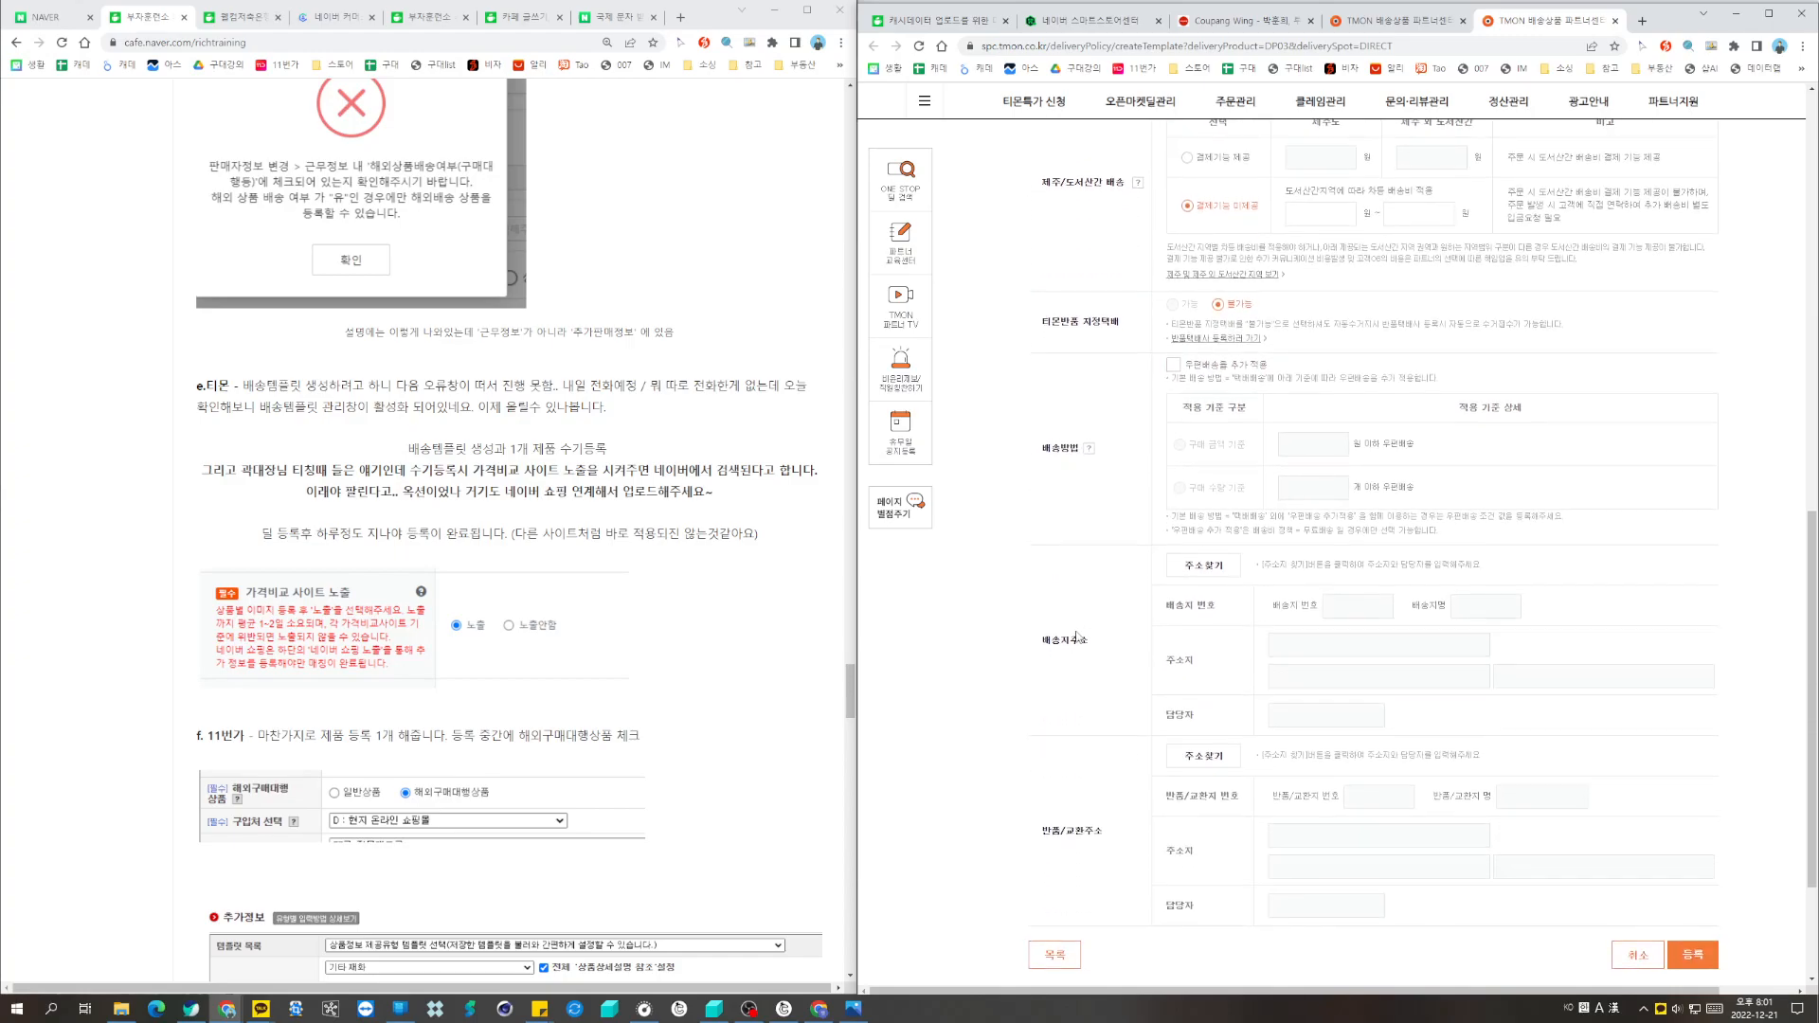
- Fill the shipping and return/exchange addresses from the saved address entries
left_click(1204, 552)
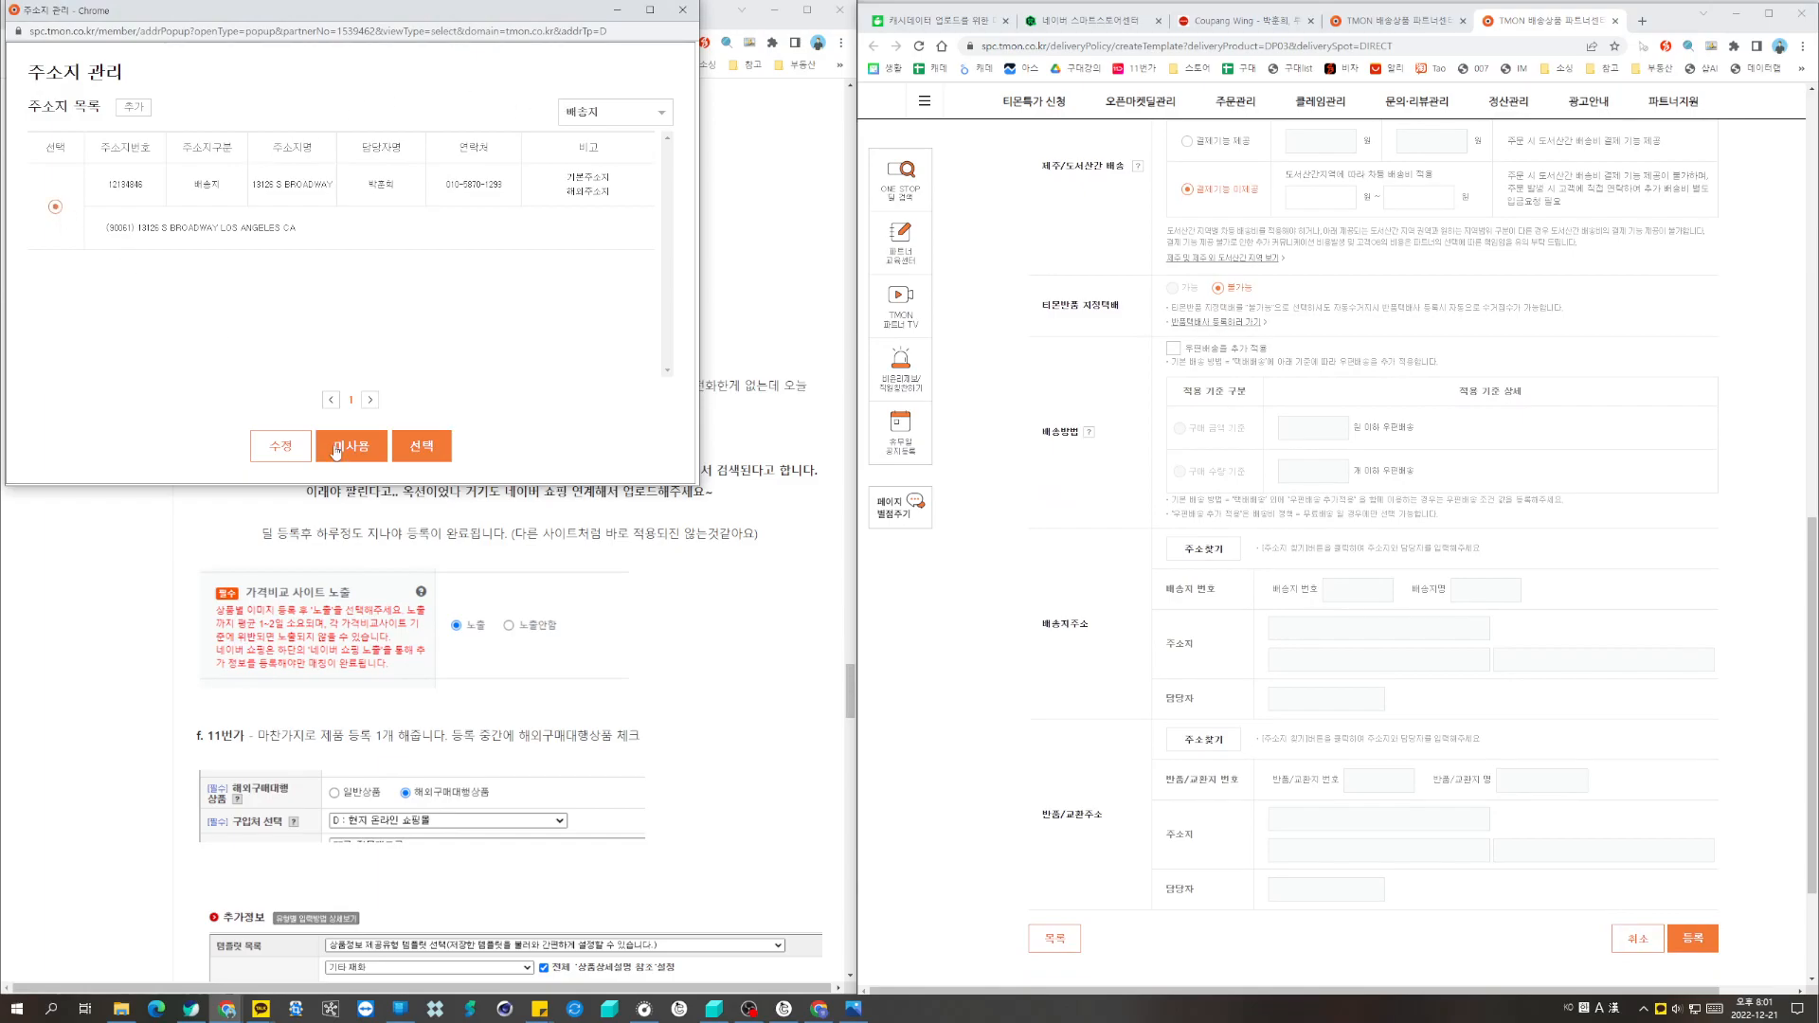
left_click(414, 451)
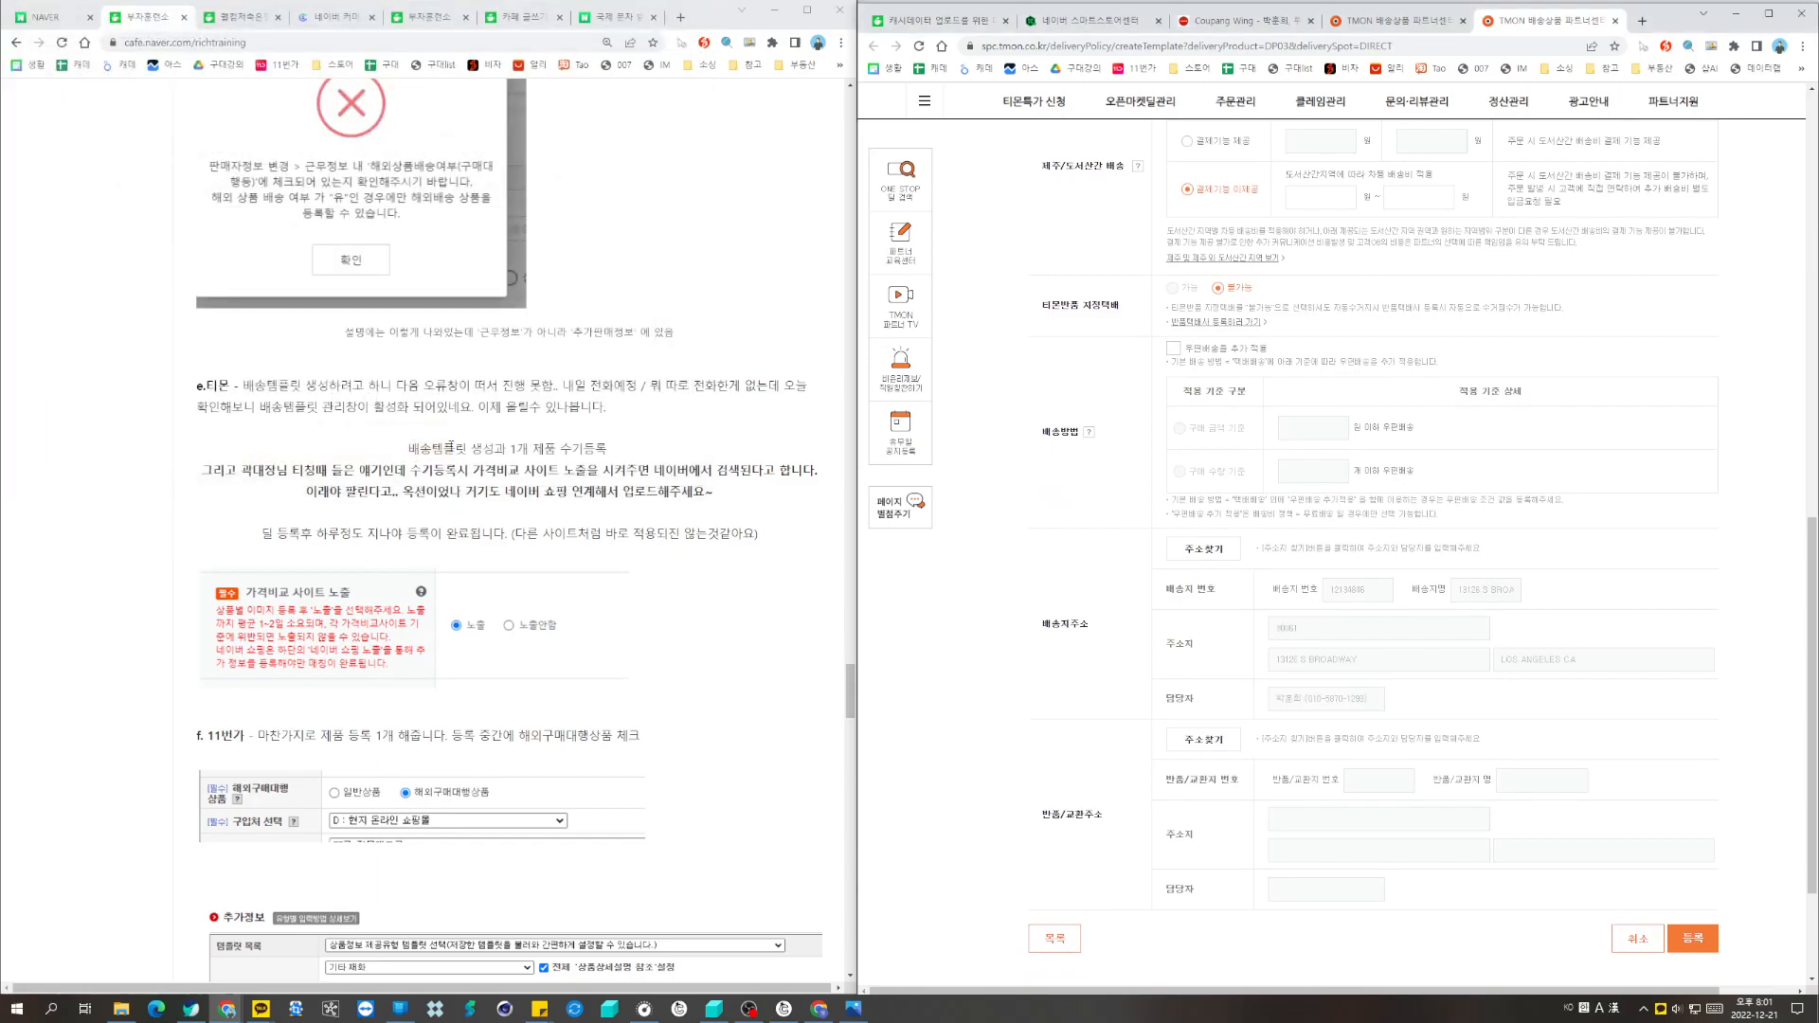
scroll(1055, 542, "down", 2)
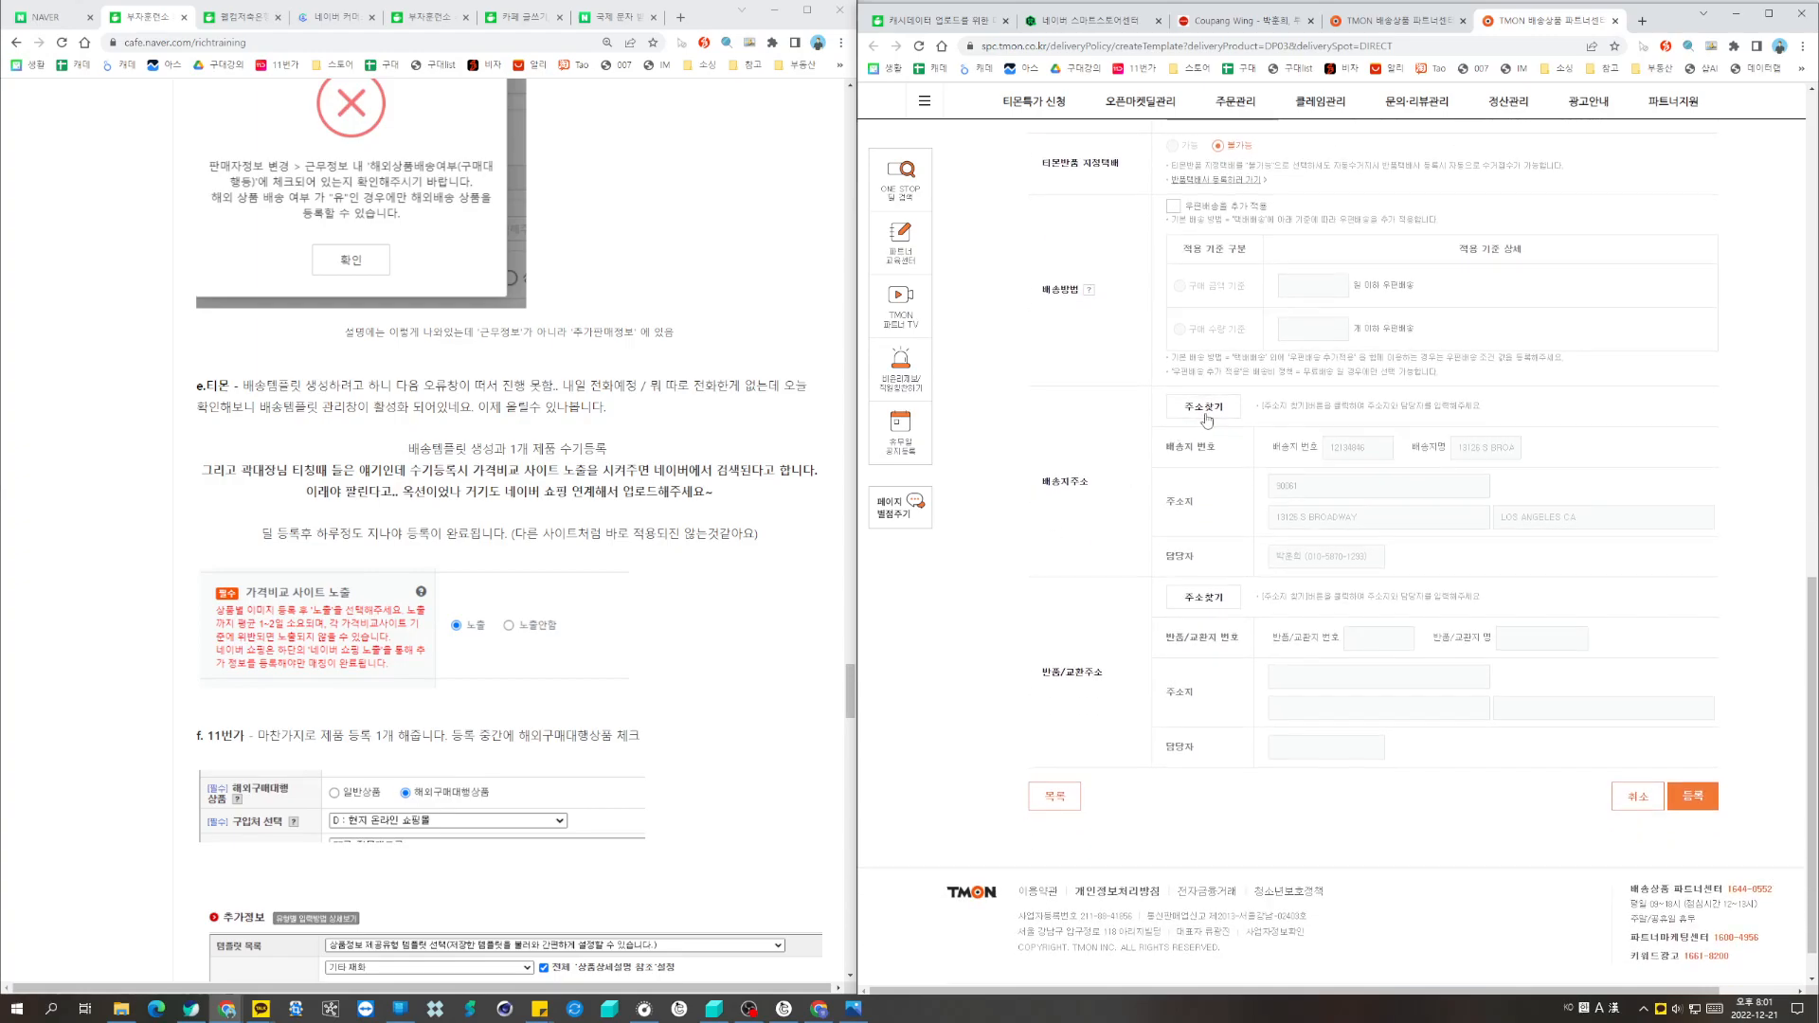
left_click(1190, 603)
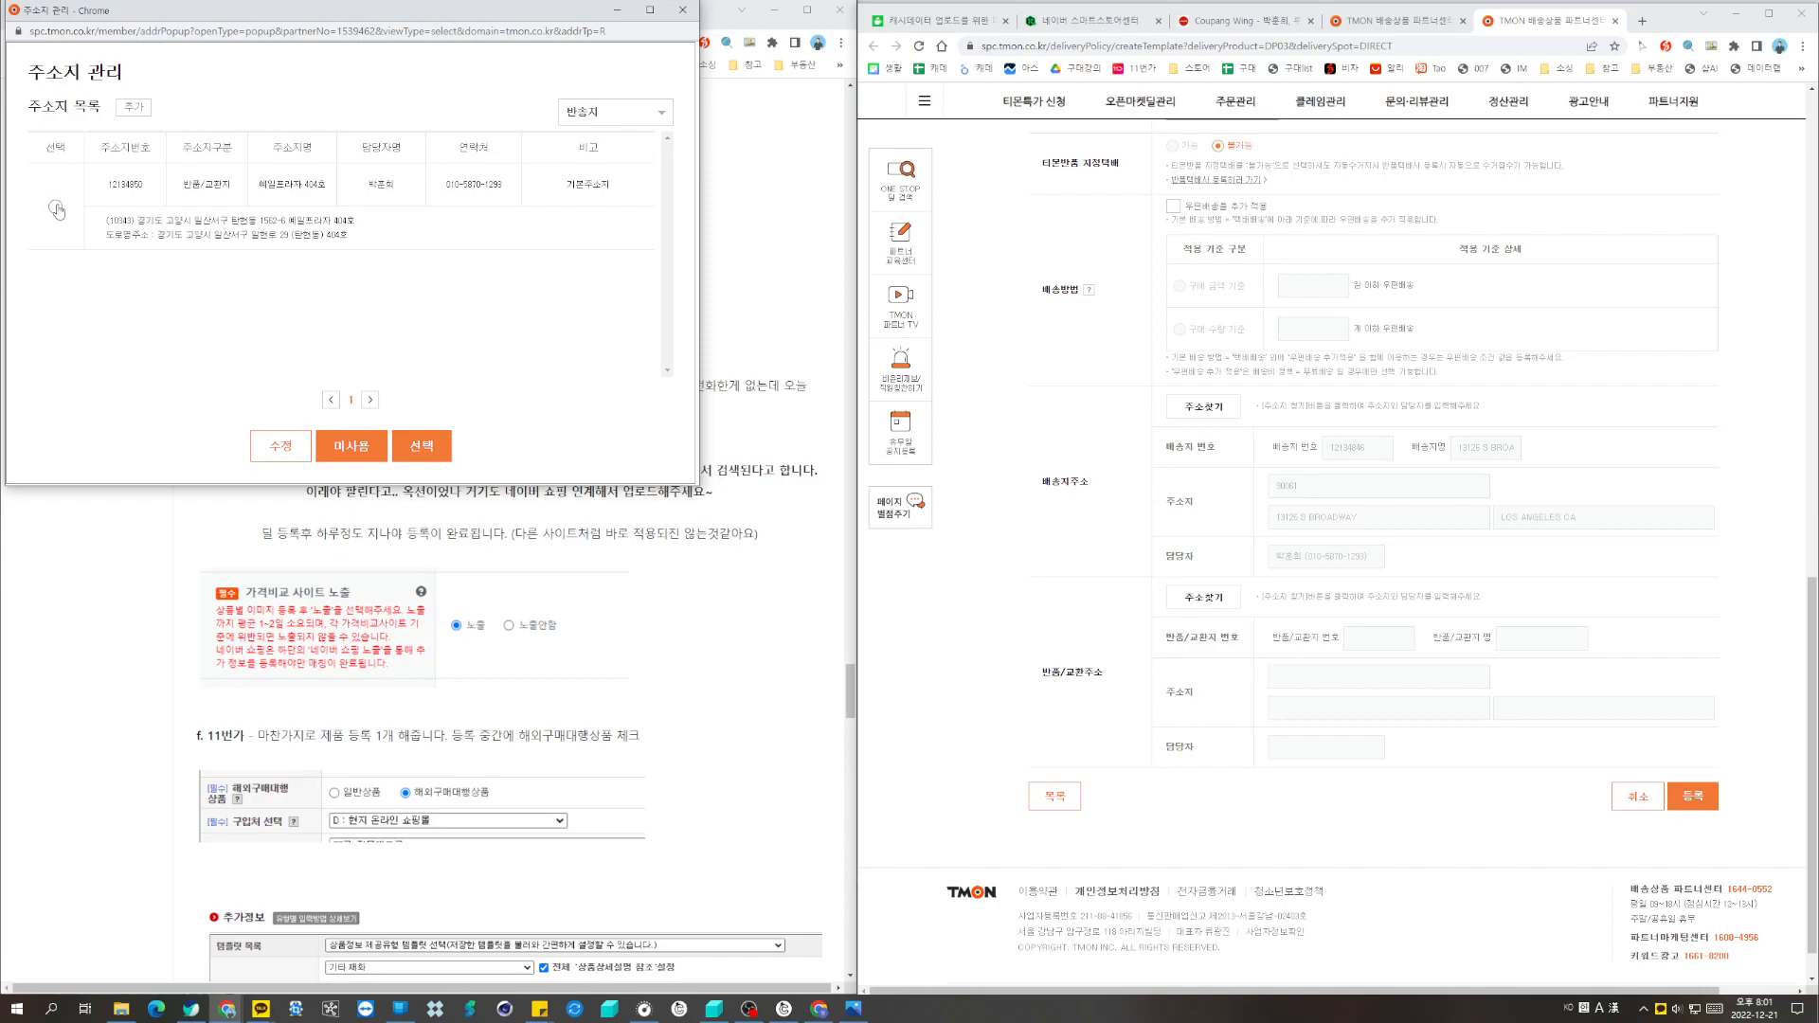
left_click(423, 446)
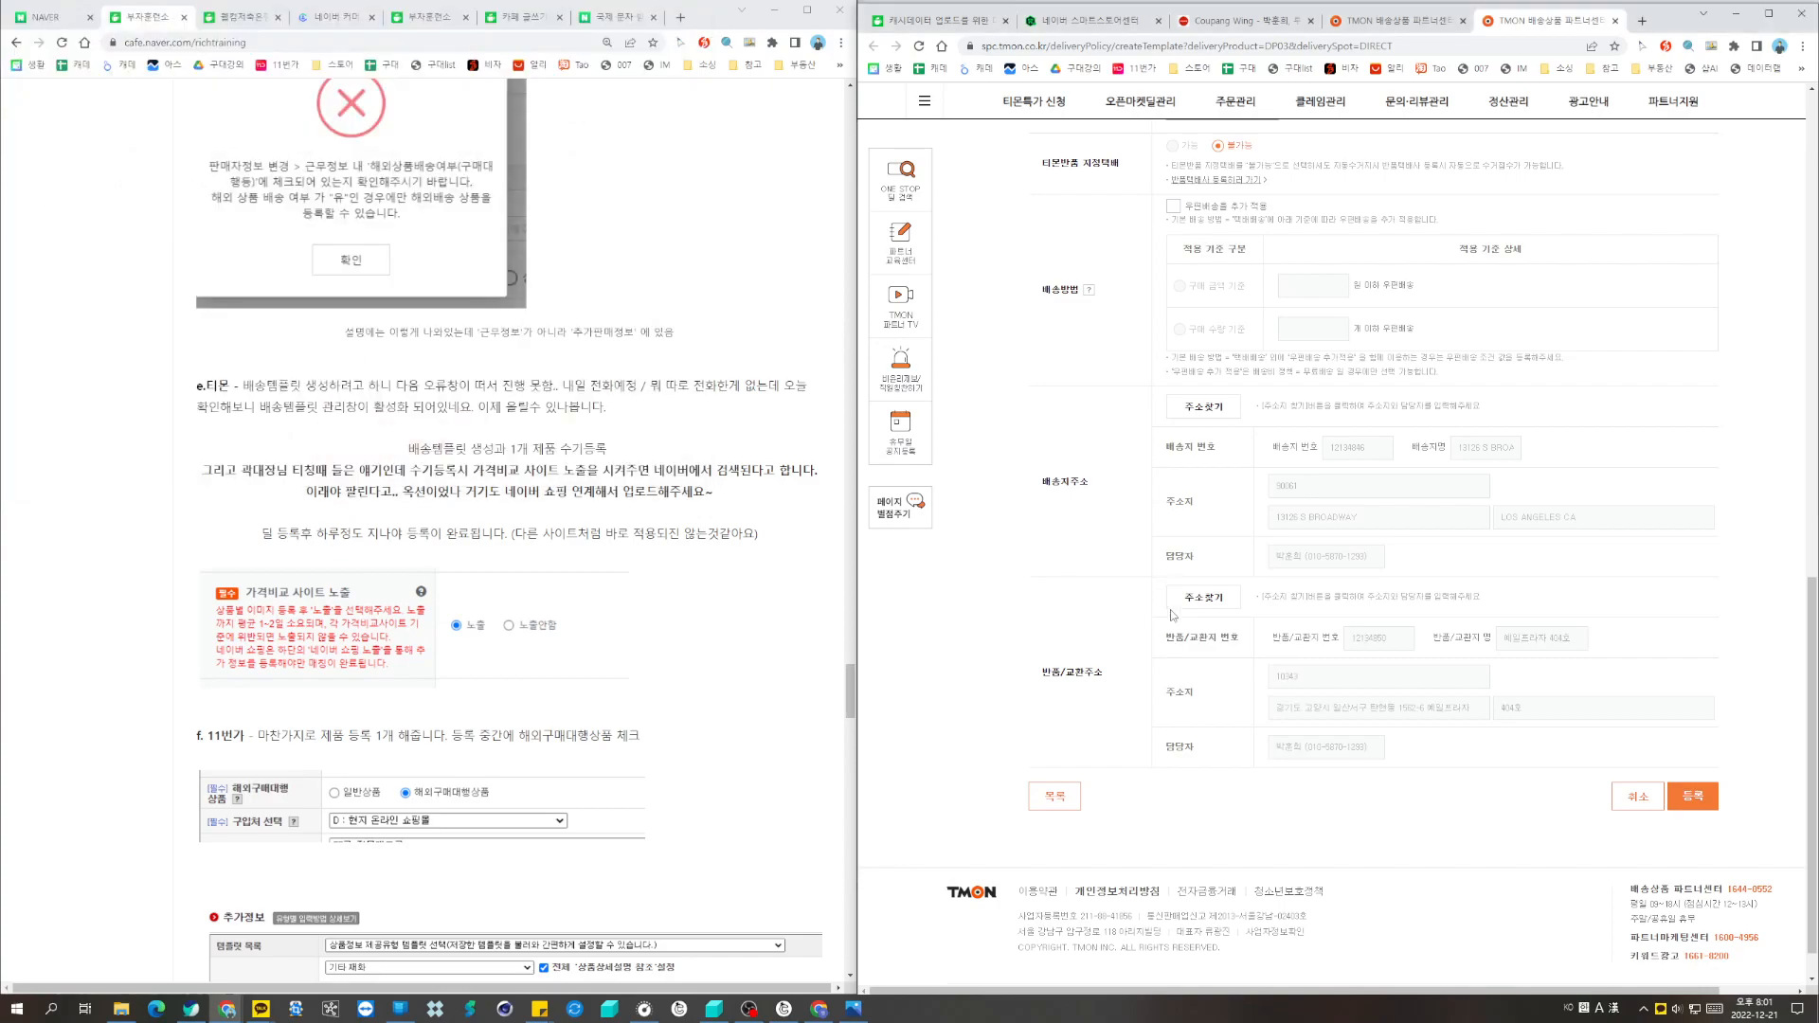
scroll(1159, 611, "down", 1)
- Name the shipping template 루카스젯 after the missing-name warning
left_click(1693, 748)
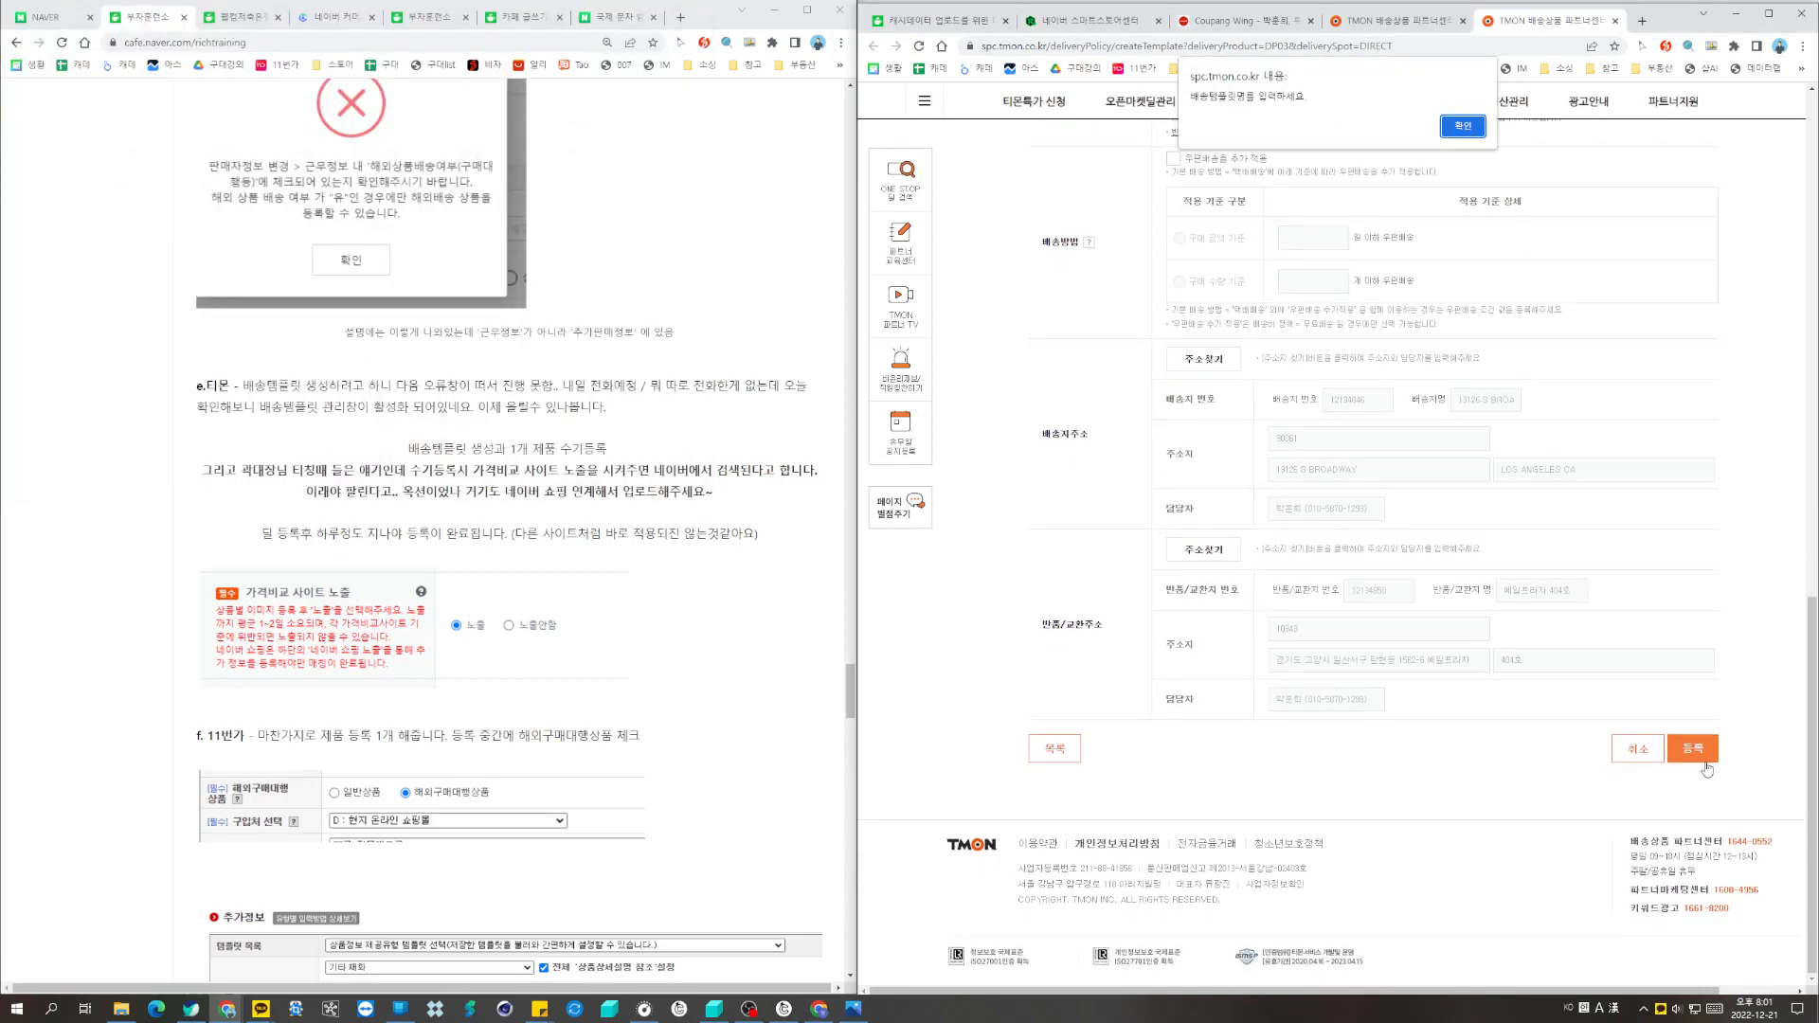
left_click(1468, 125)
scroll(1430, 358, "up", 13)
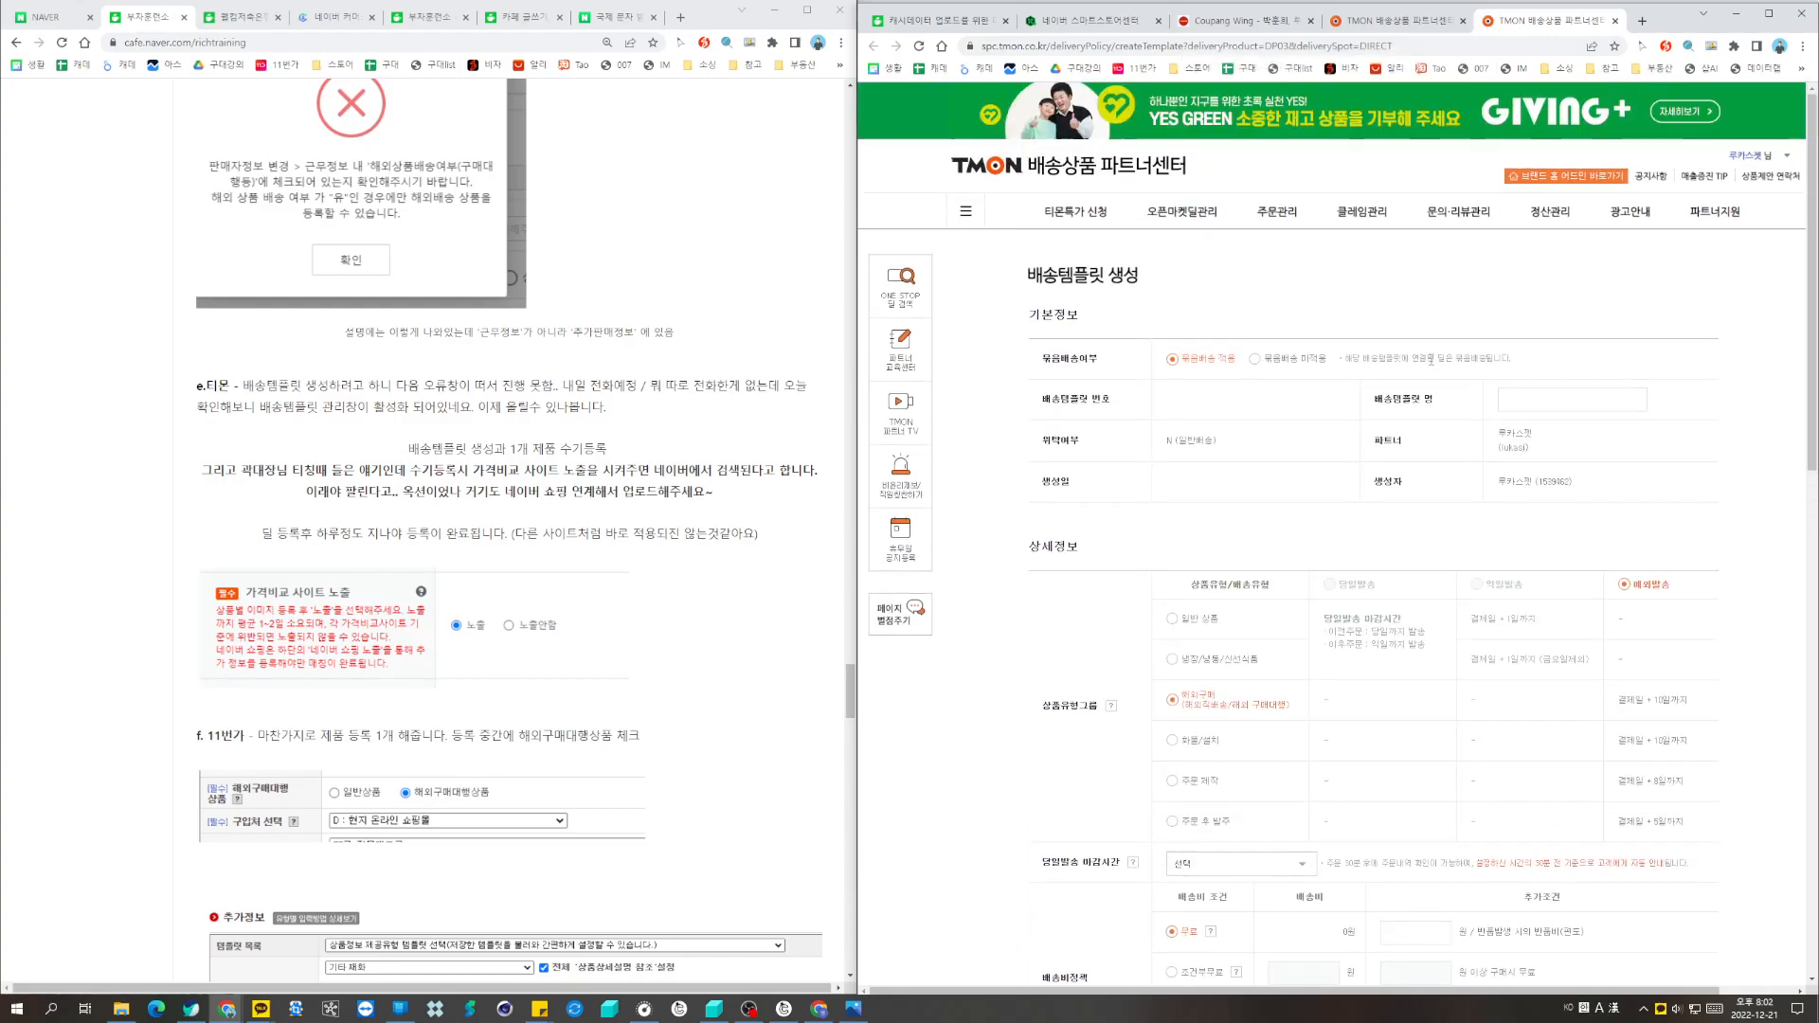
left_click(1514, 392)
key("Hangul")
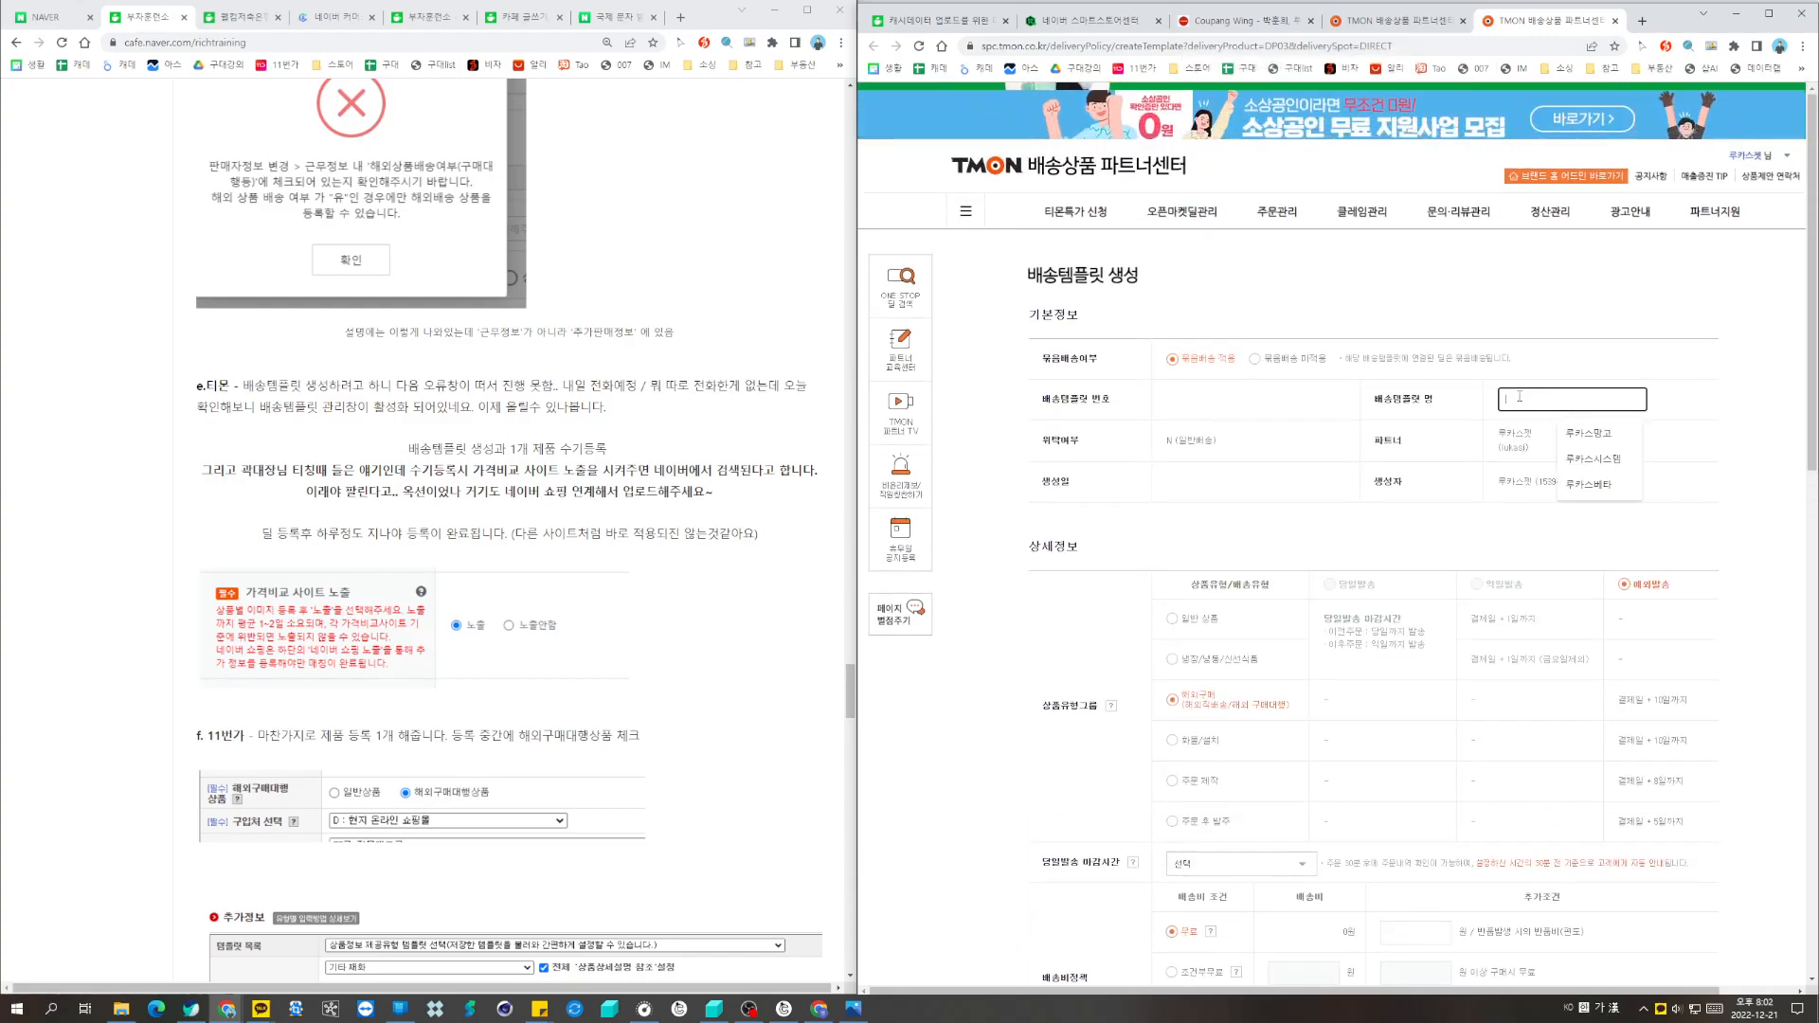
type("루카스젯")
scroll(1658, 663, "down", 15)
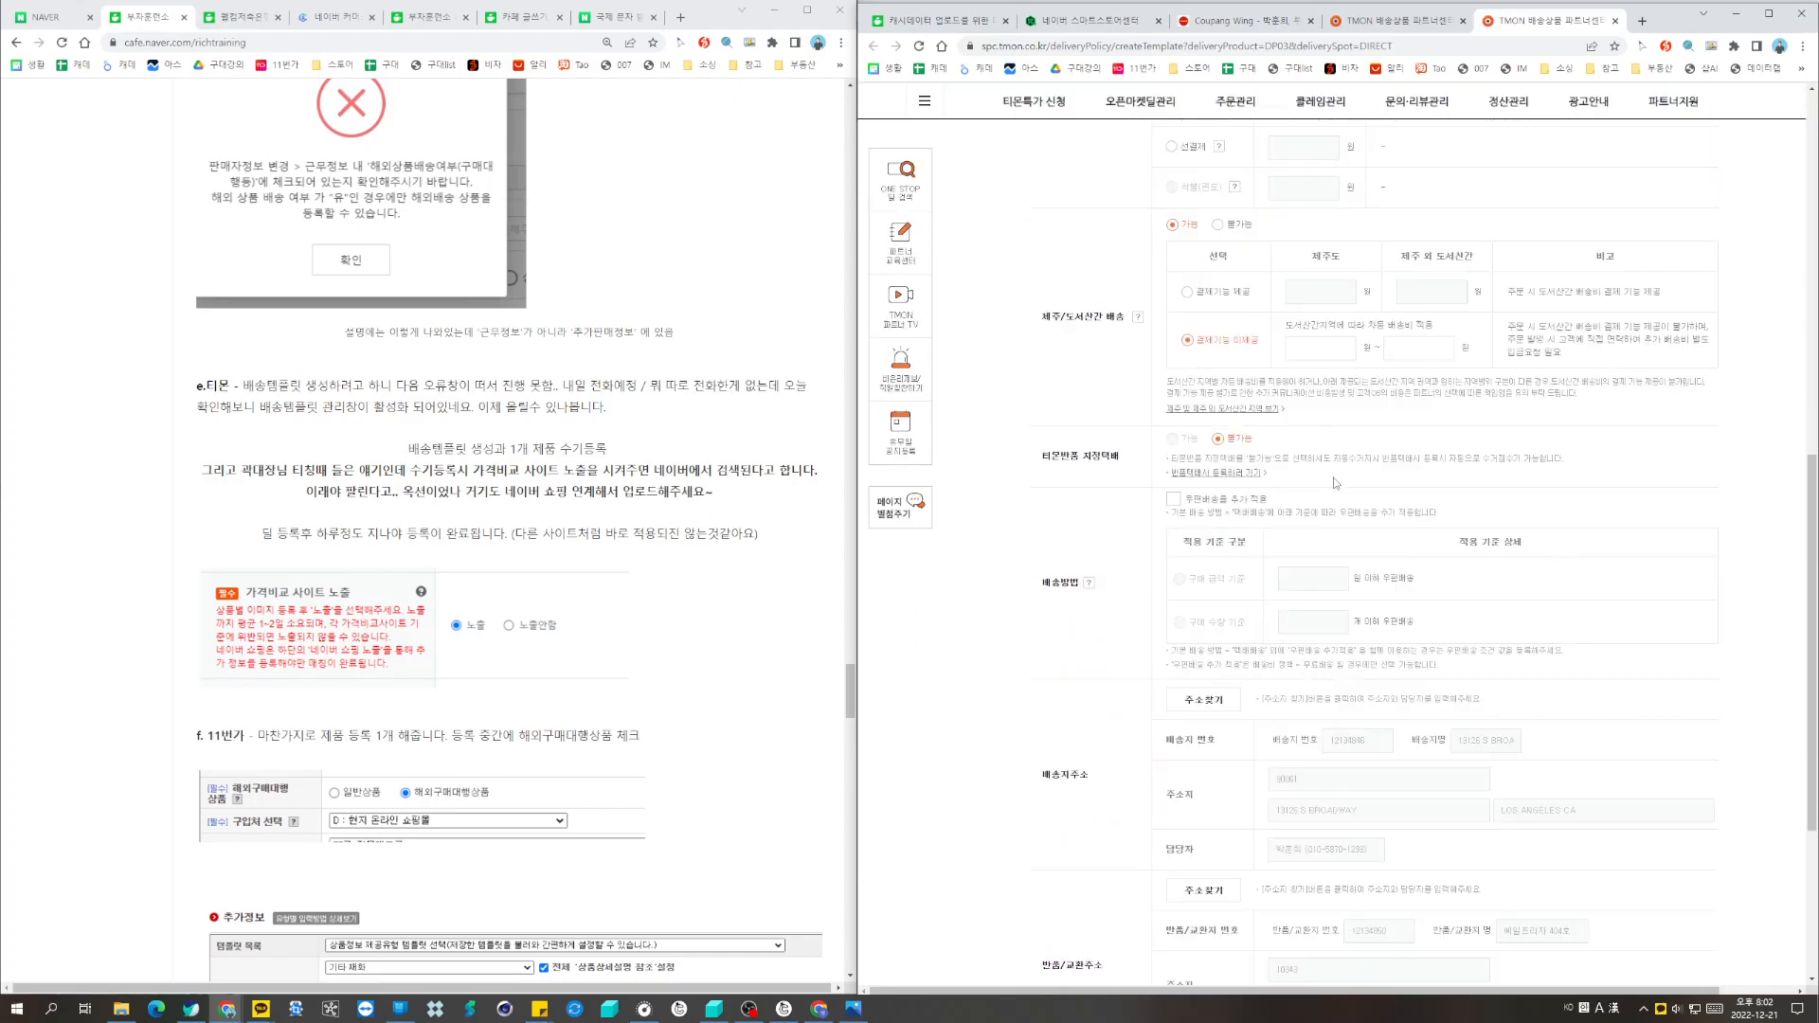
- Enter 0 for the Jeju and other-island shipping fees after a validation warning
left_click(1703, 751)
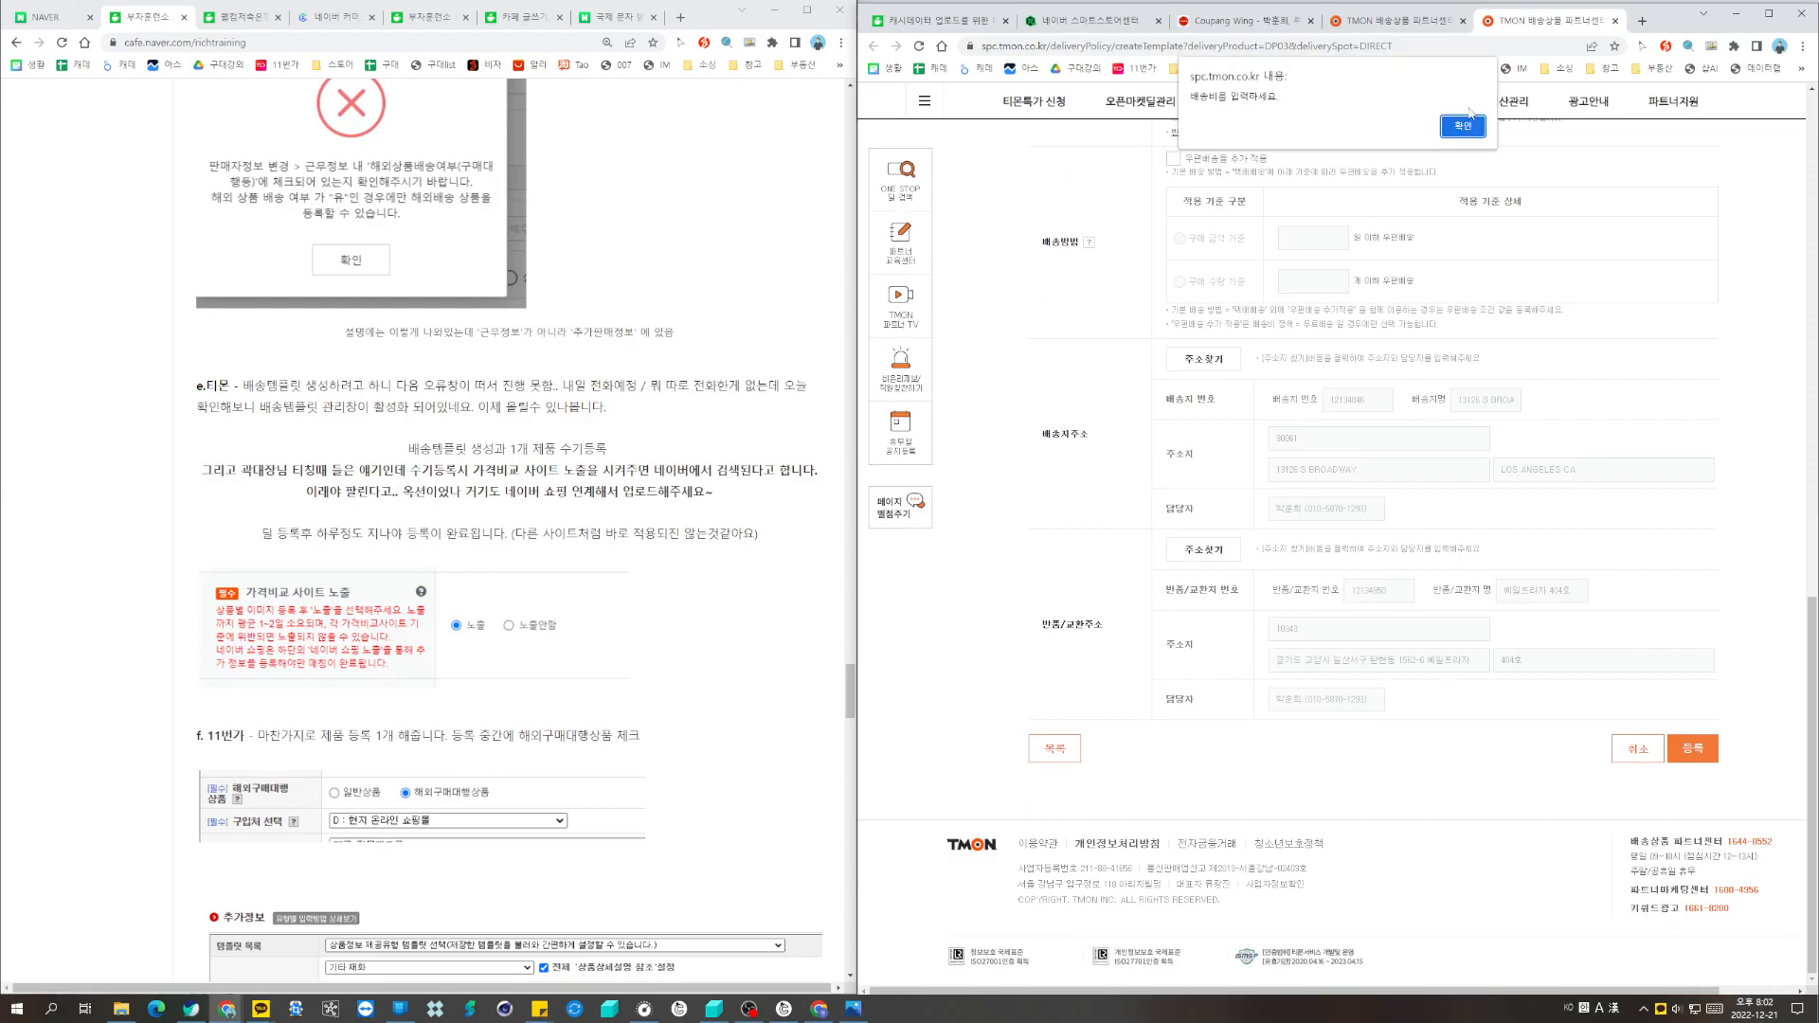
left_click(1468, 130)
scroll(1315, 366, "up", 5)
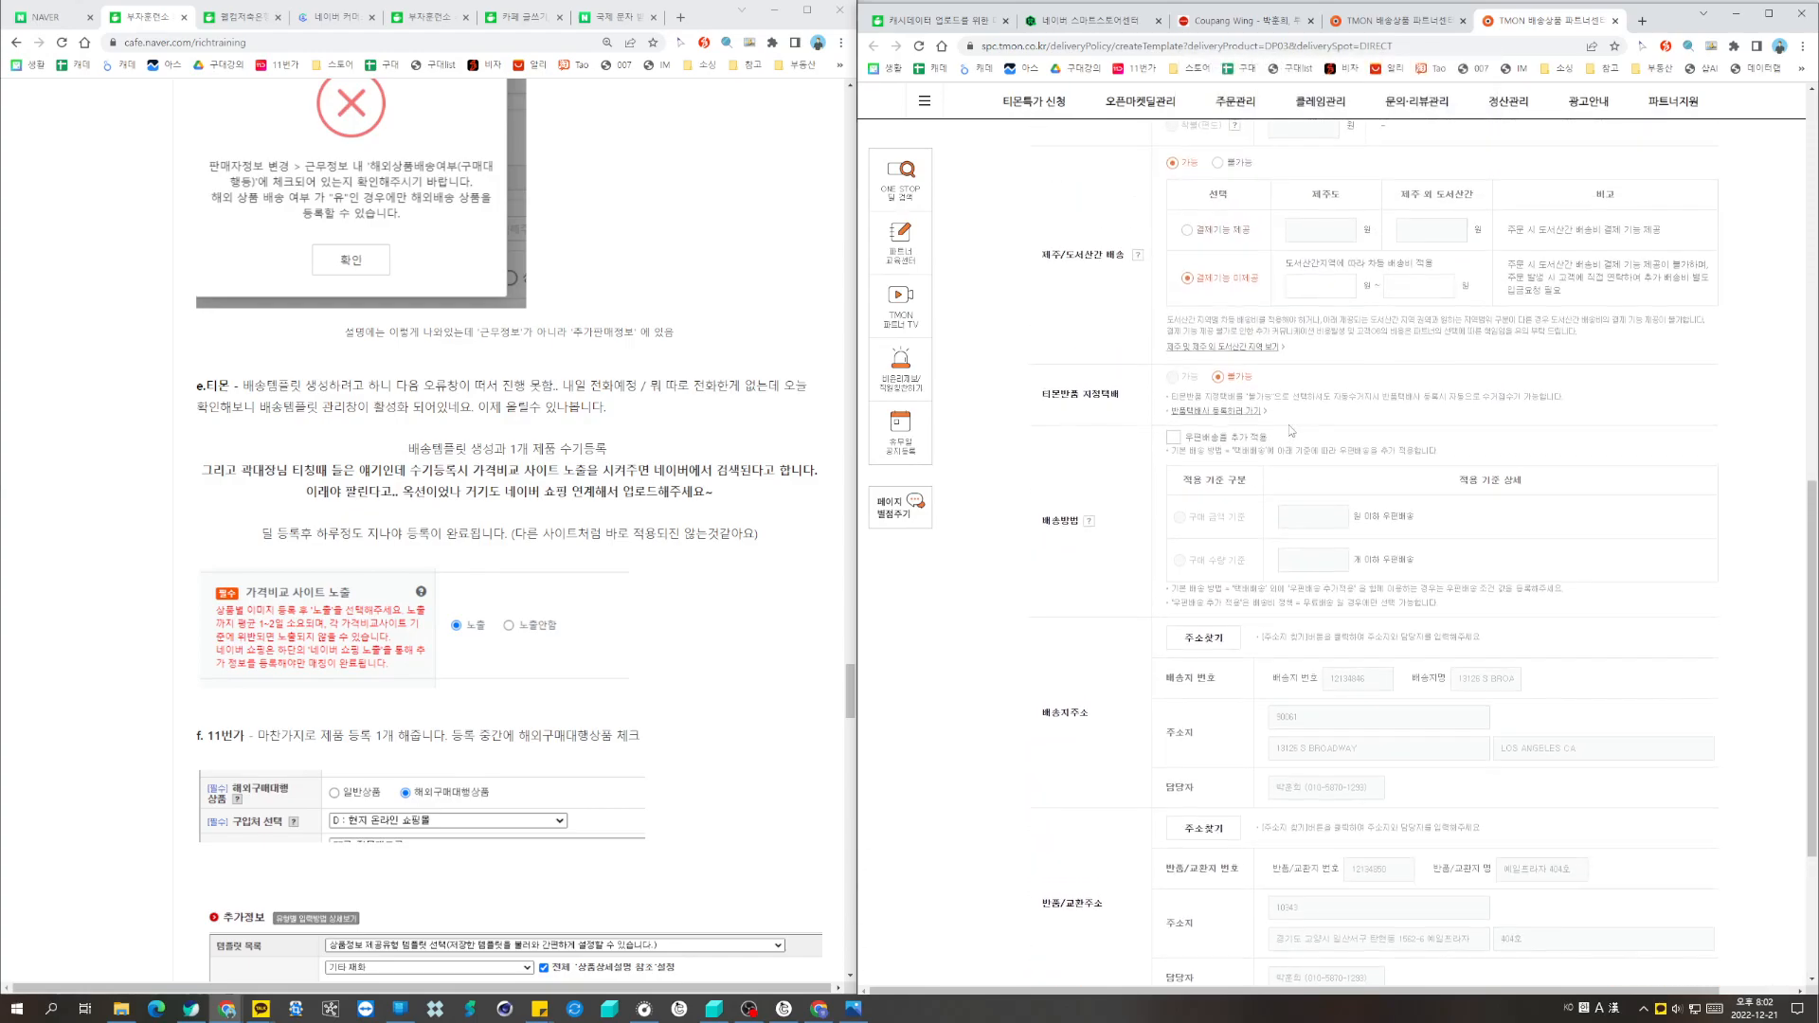
scroll(1290, 425, "up", 2)
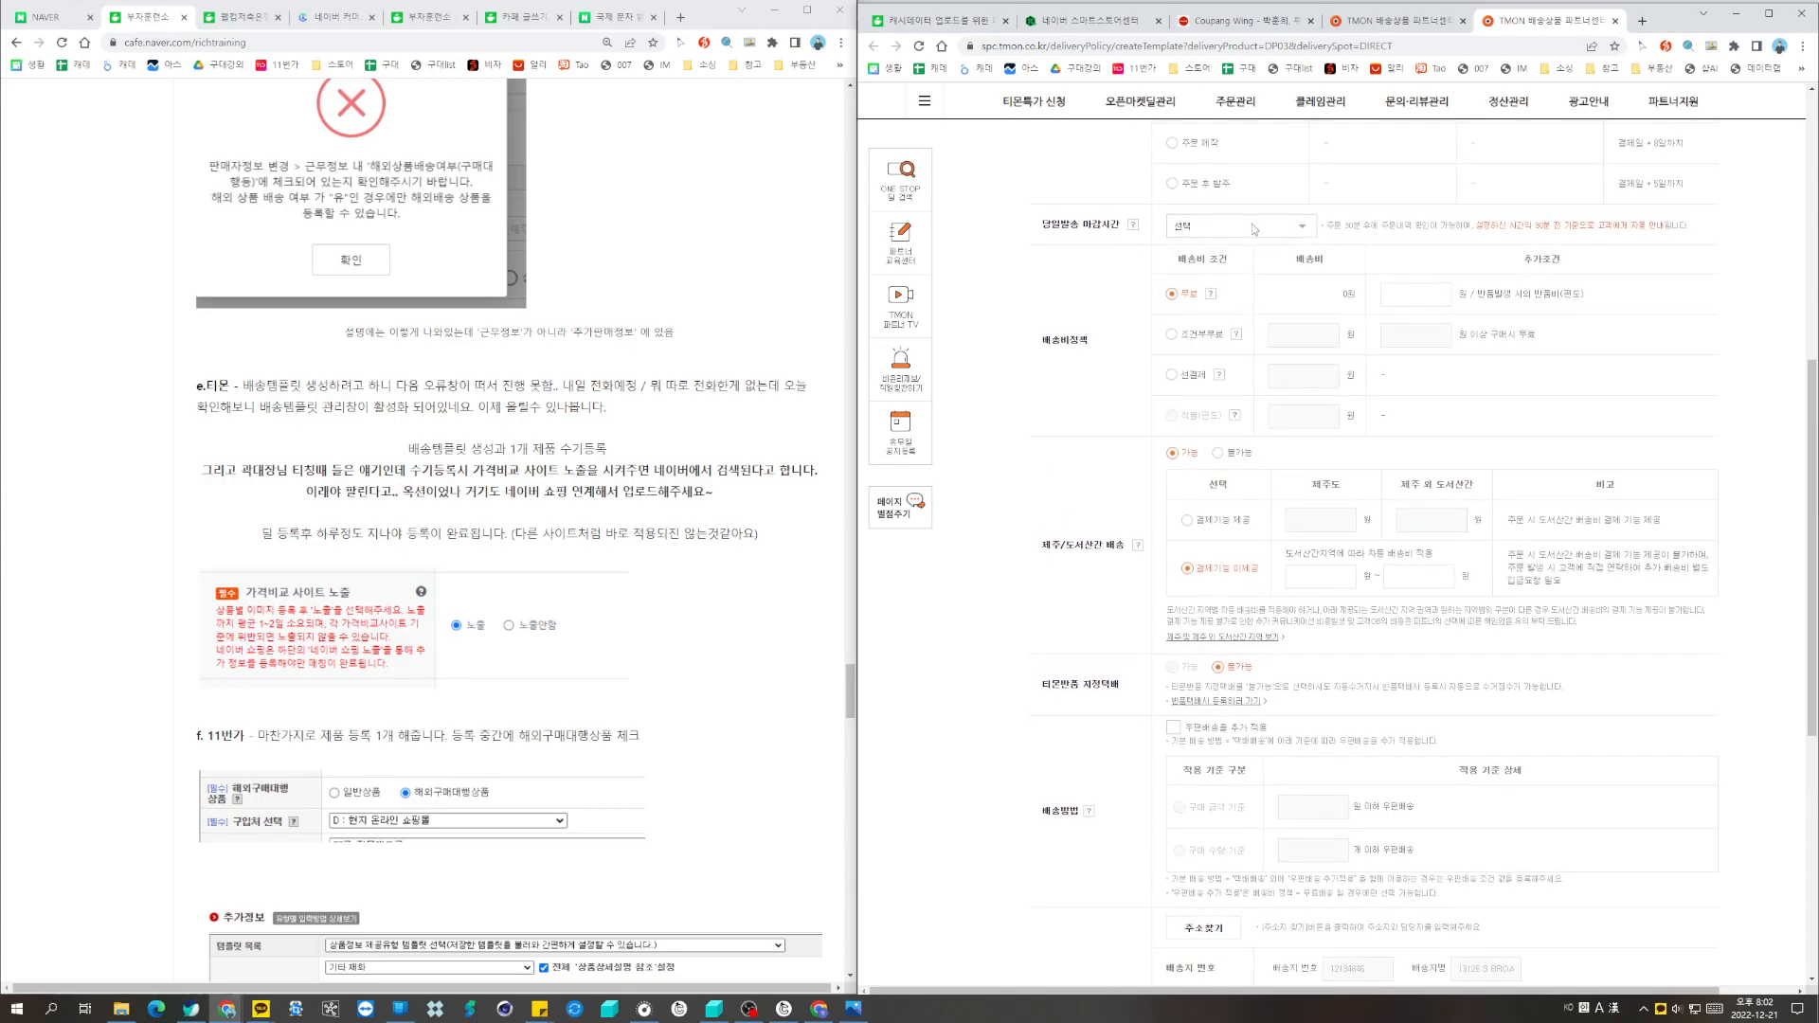
left_click(1316, 572)
type("0")
key("Tab")
type("0")
scroll(1373, 663, "down", 6)
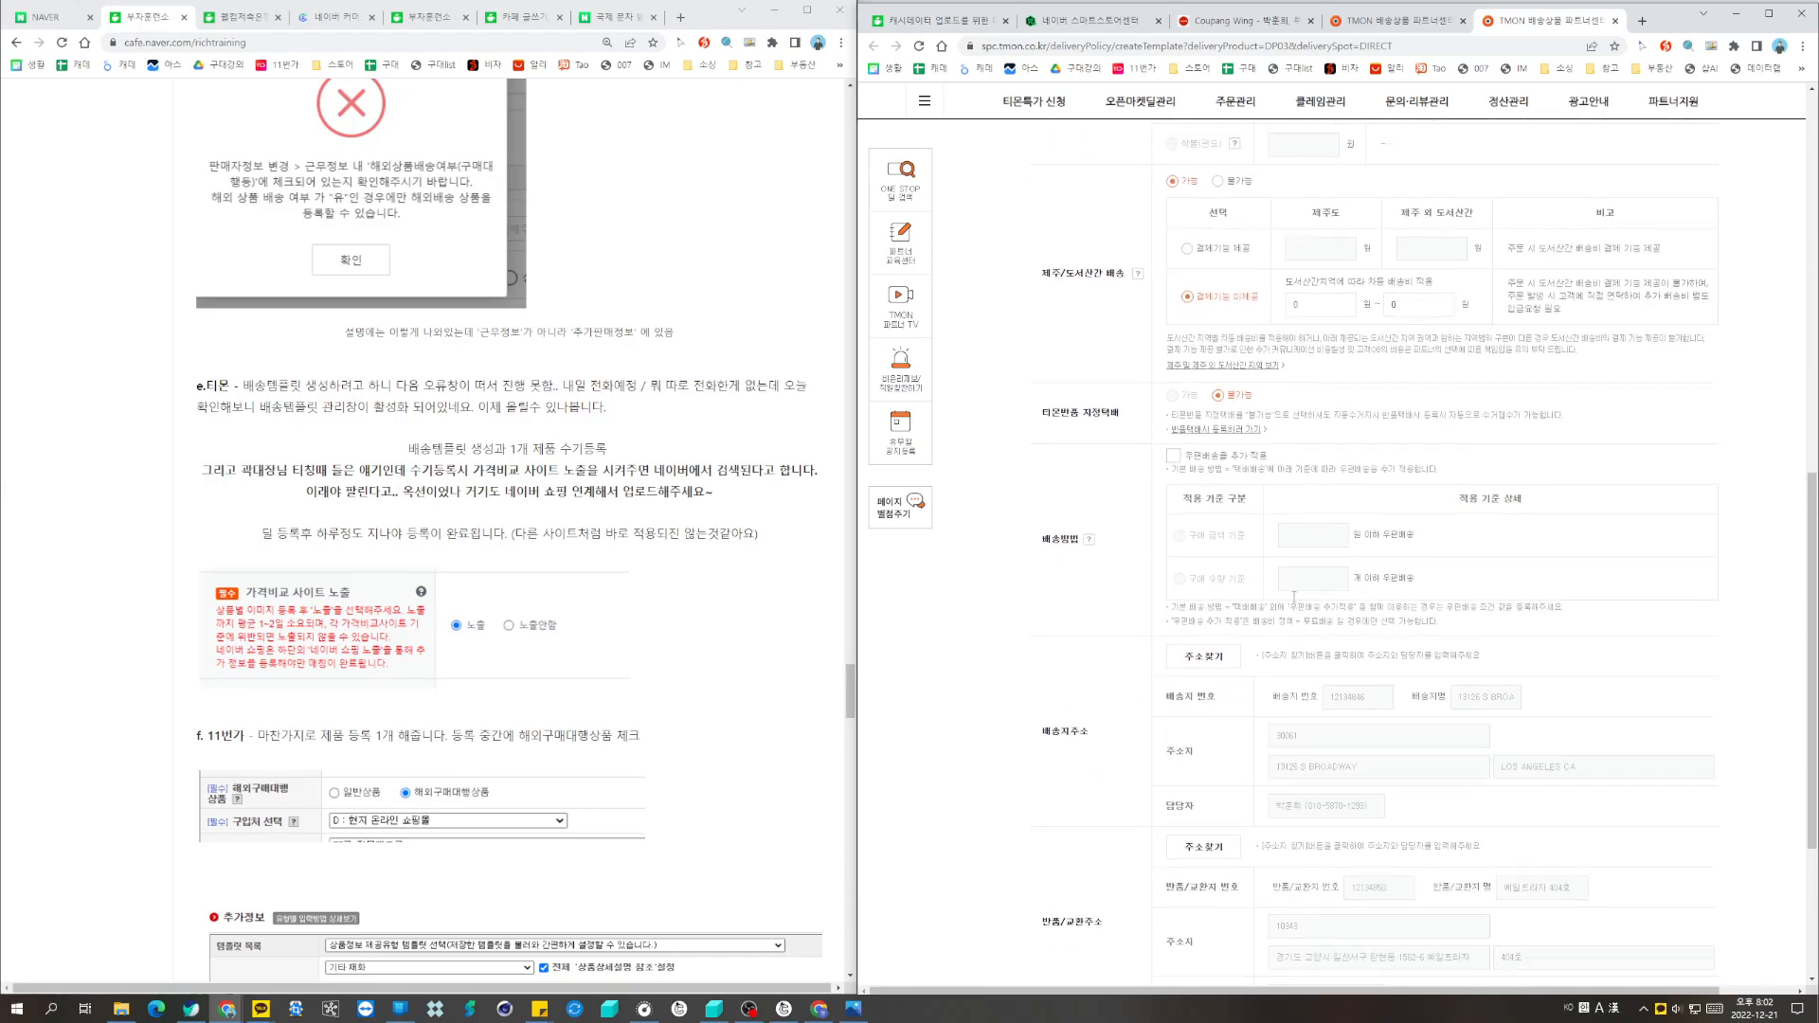
- Switch island delivery to the payment option with Jeju and other-island fees of 0
left_click(1696, 751)
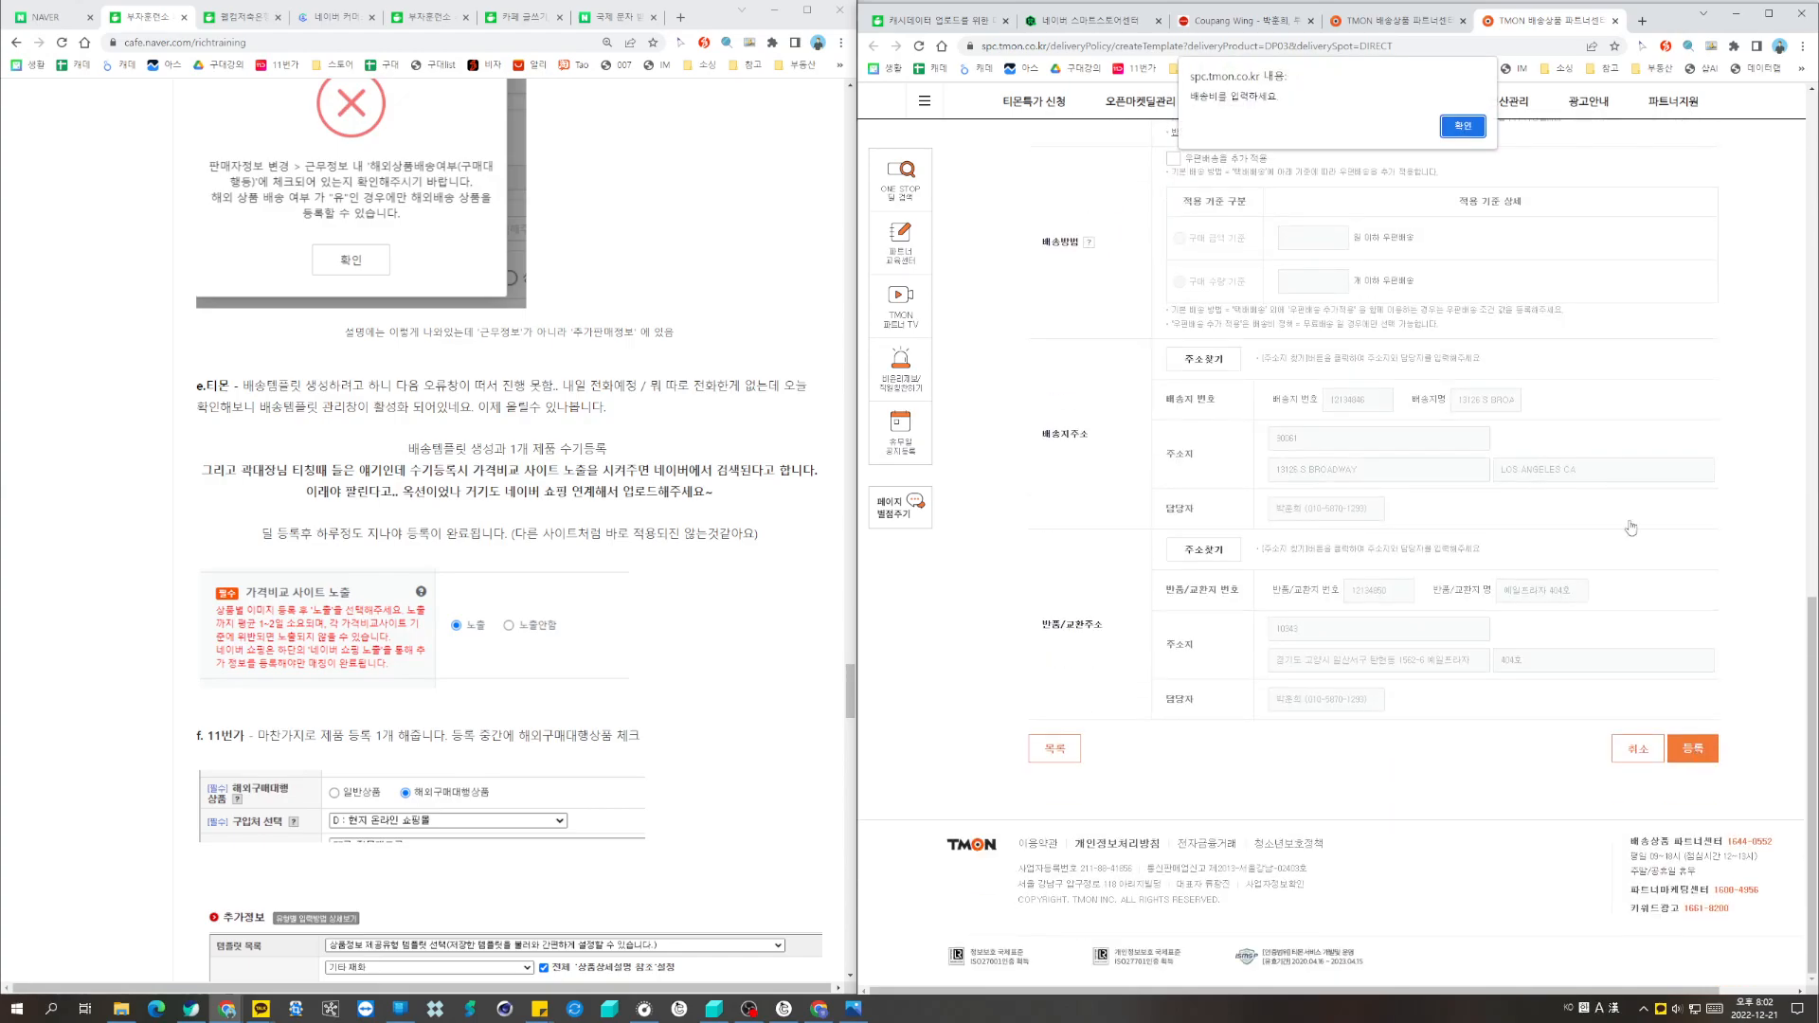
left_click(1468, 123)
scroll(1534, 379, "up", 3)
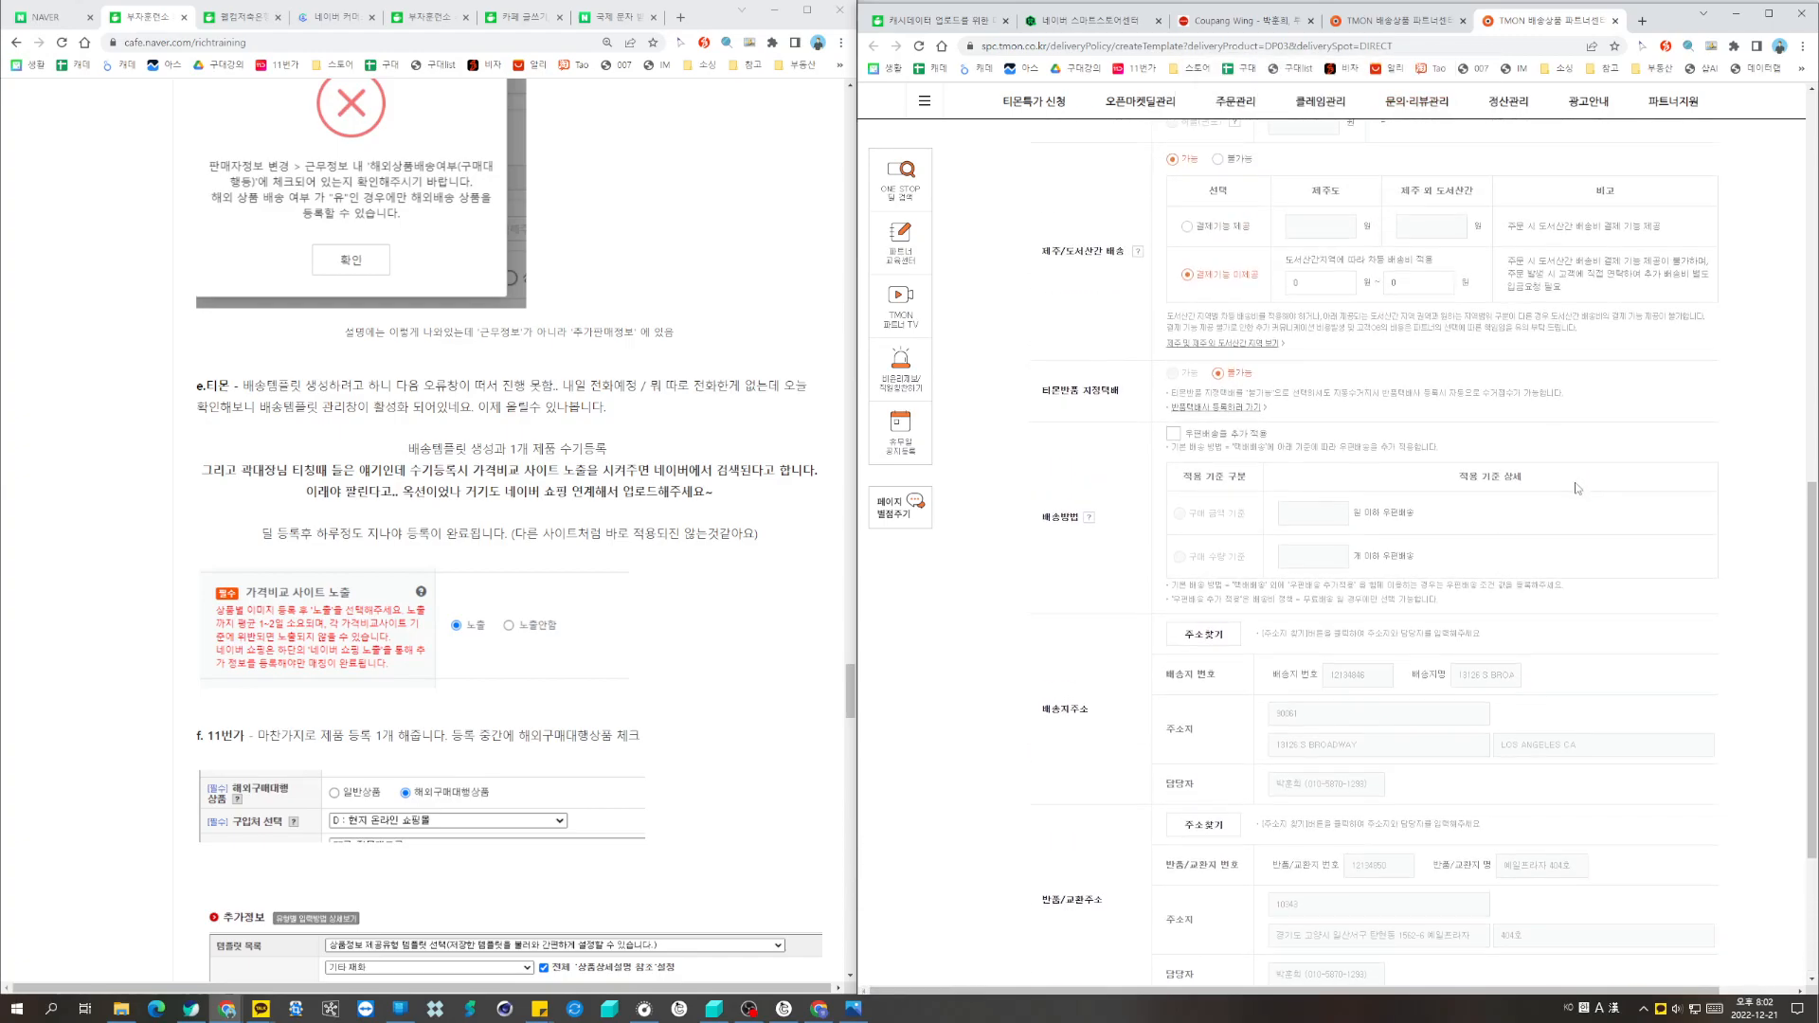
scroll(1576, 491, "up", 2)
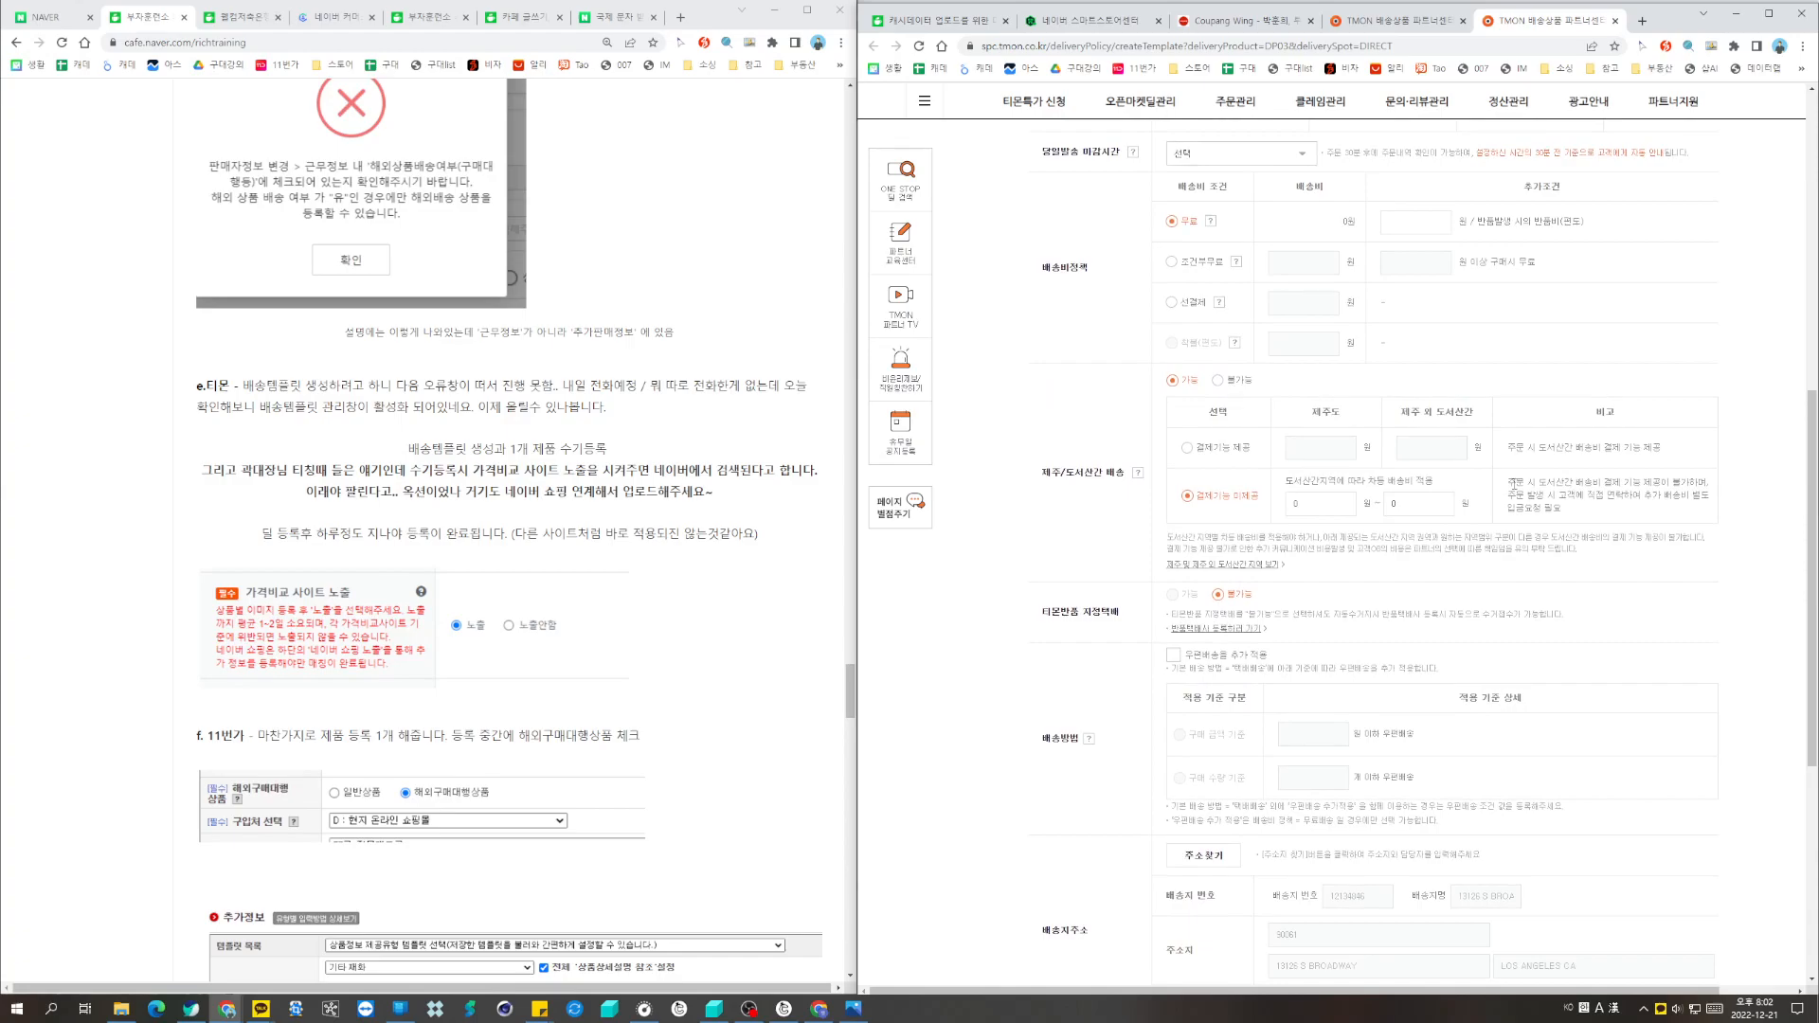
left_click(1188, 452)
left_click(1314, 454)
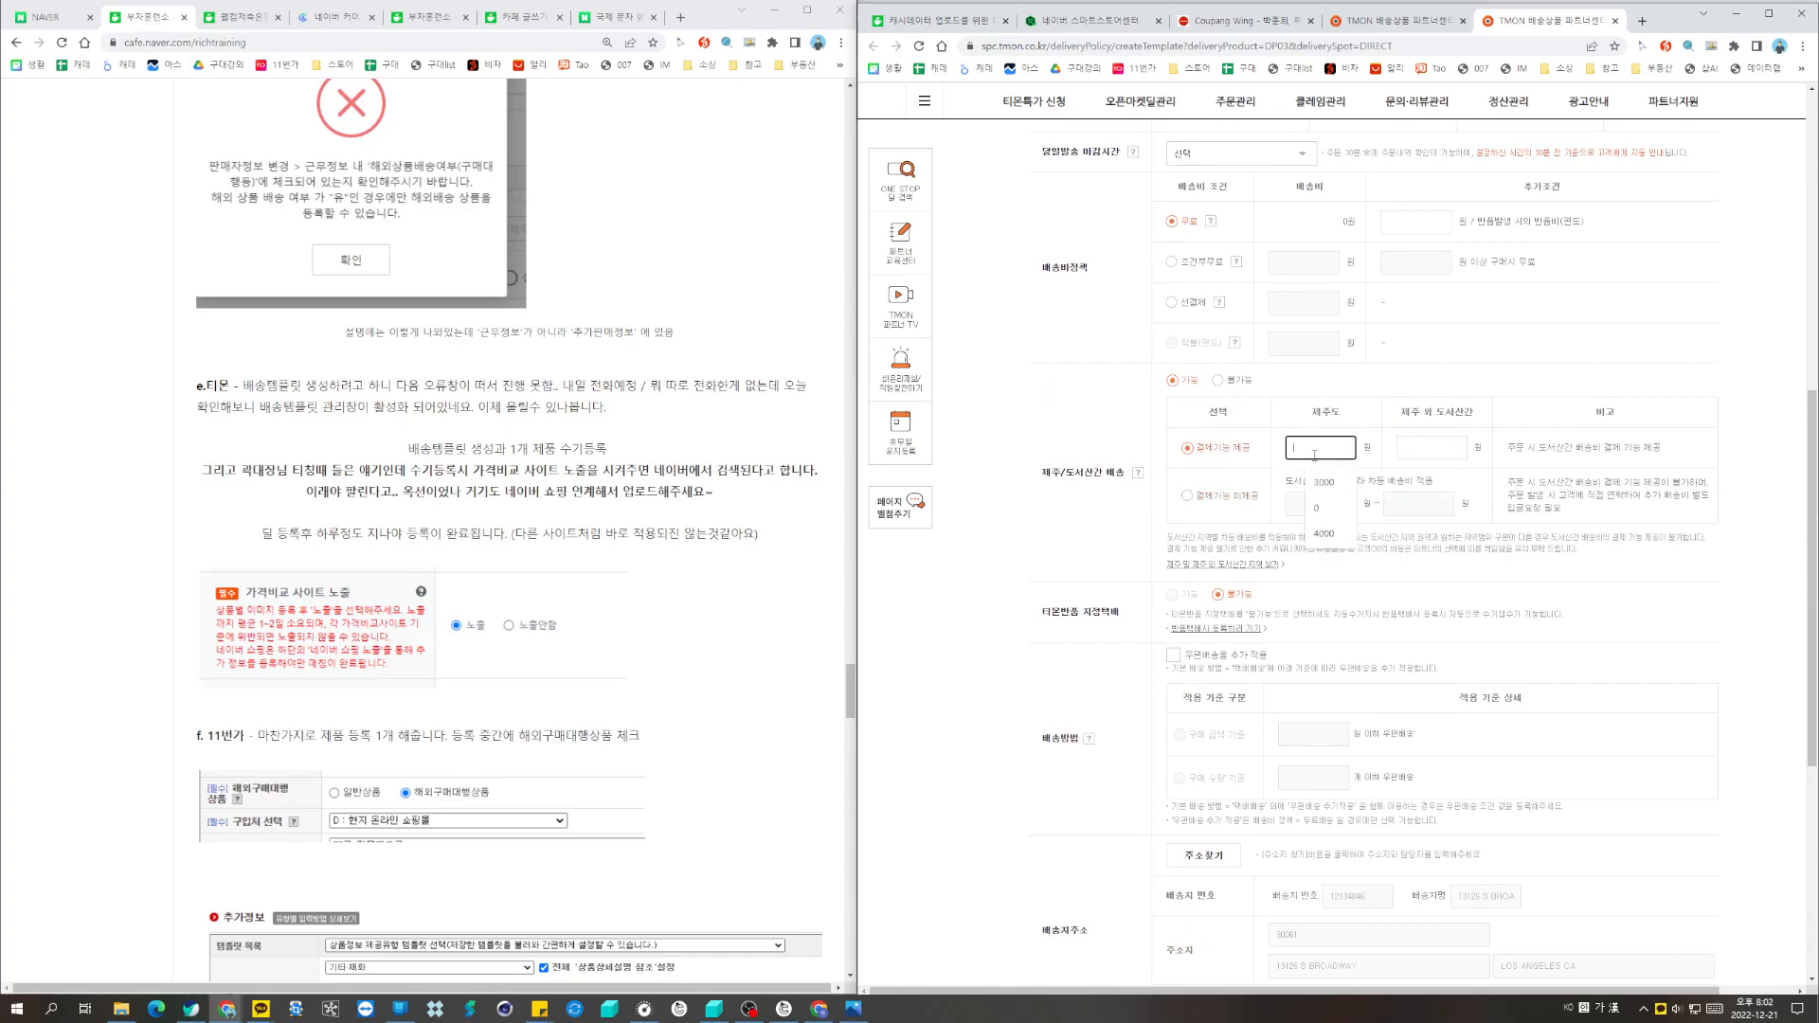
left_click(1316, 508)
left_click(1430, 447)
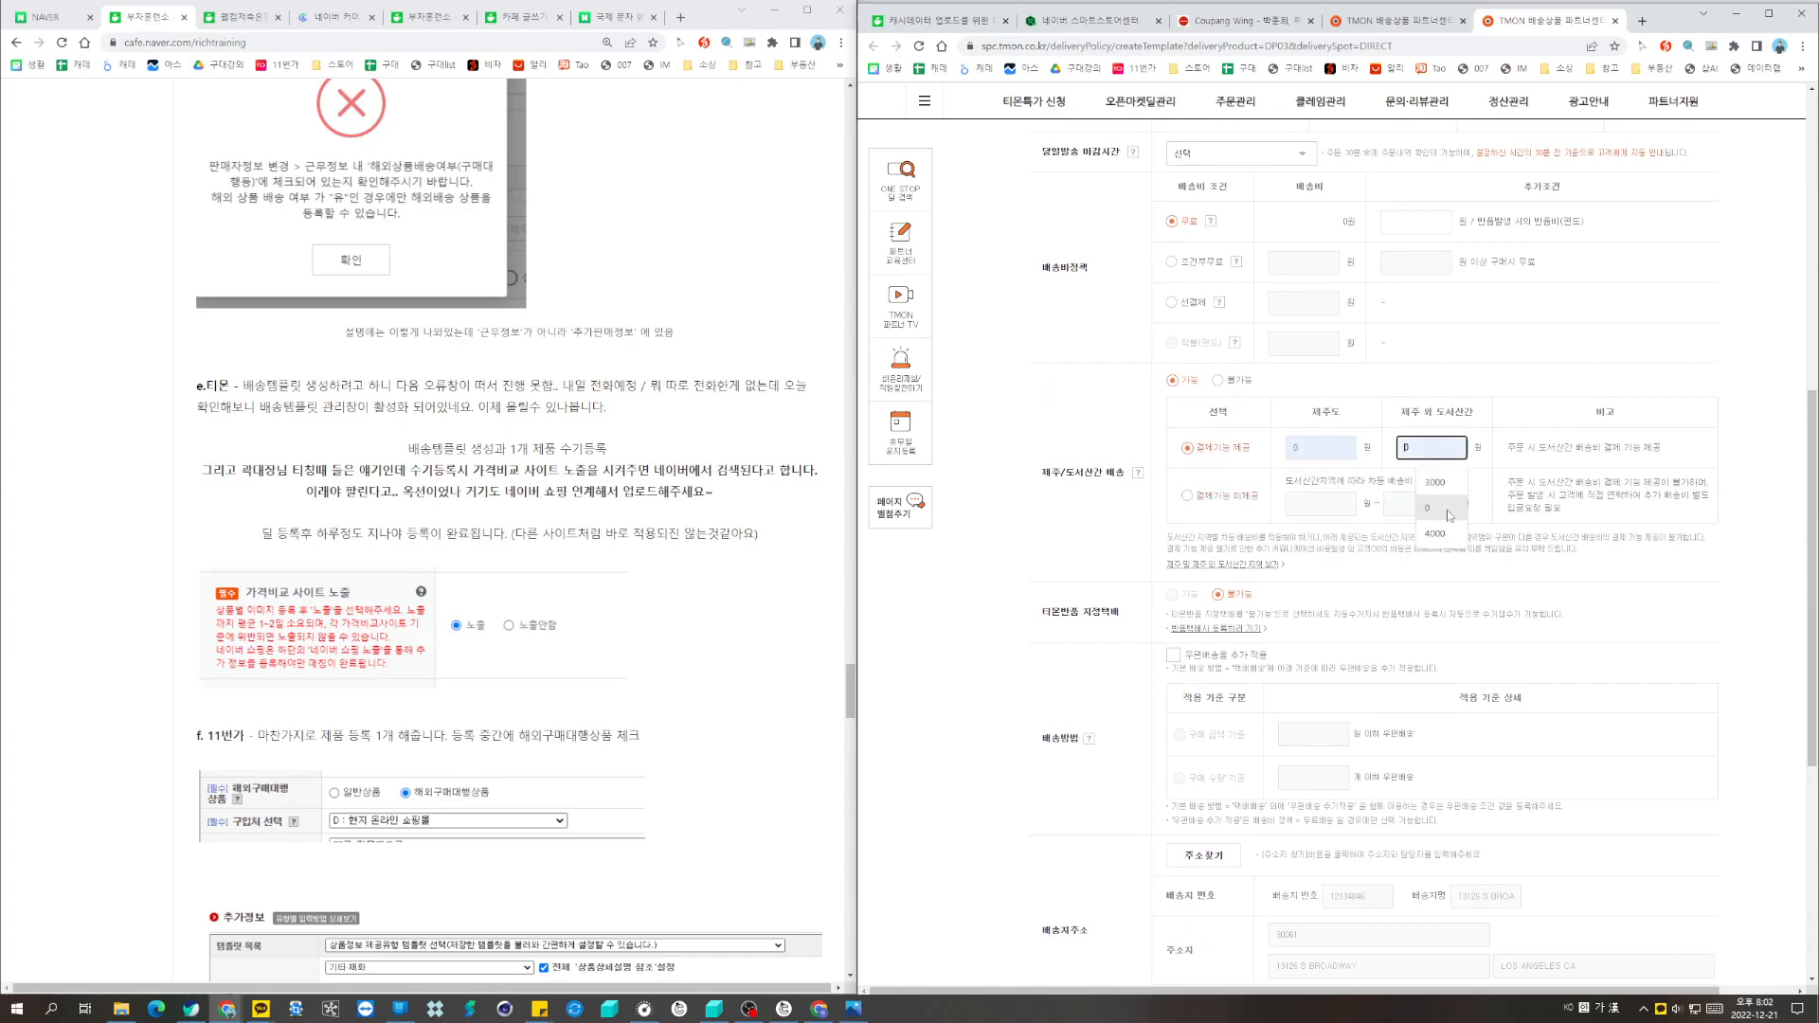
left_click(1446, 515)
scroll(1403, 653, "down", 5)
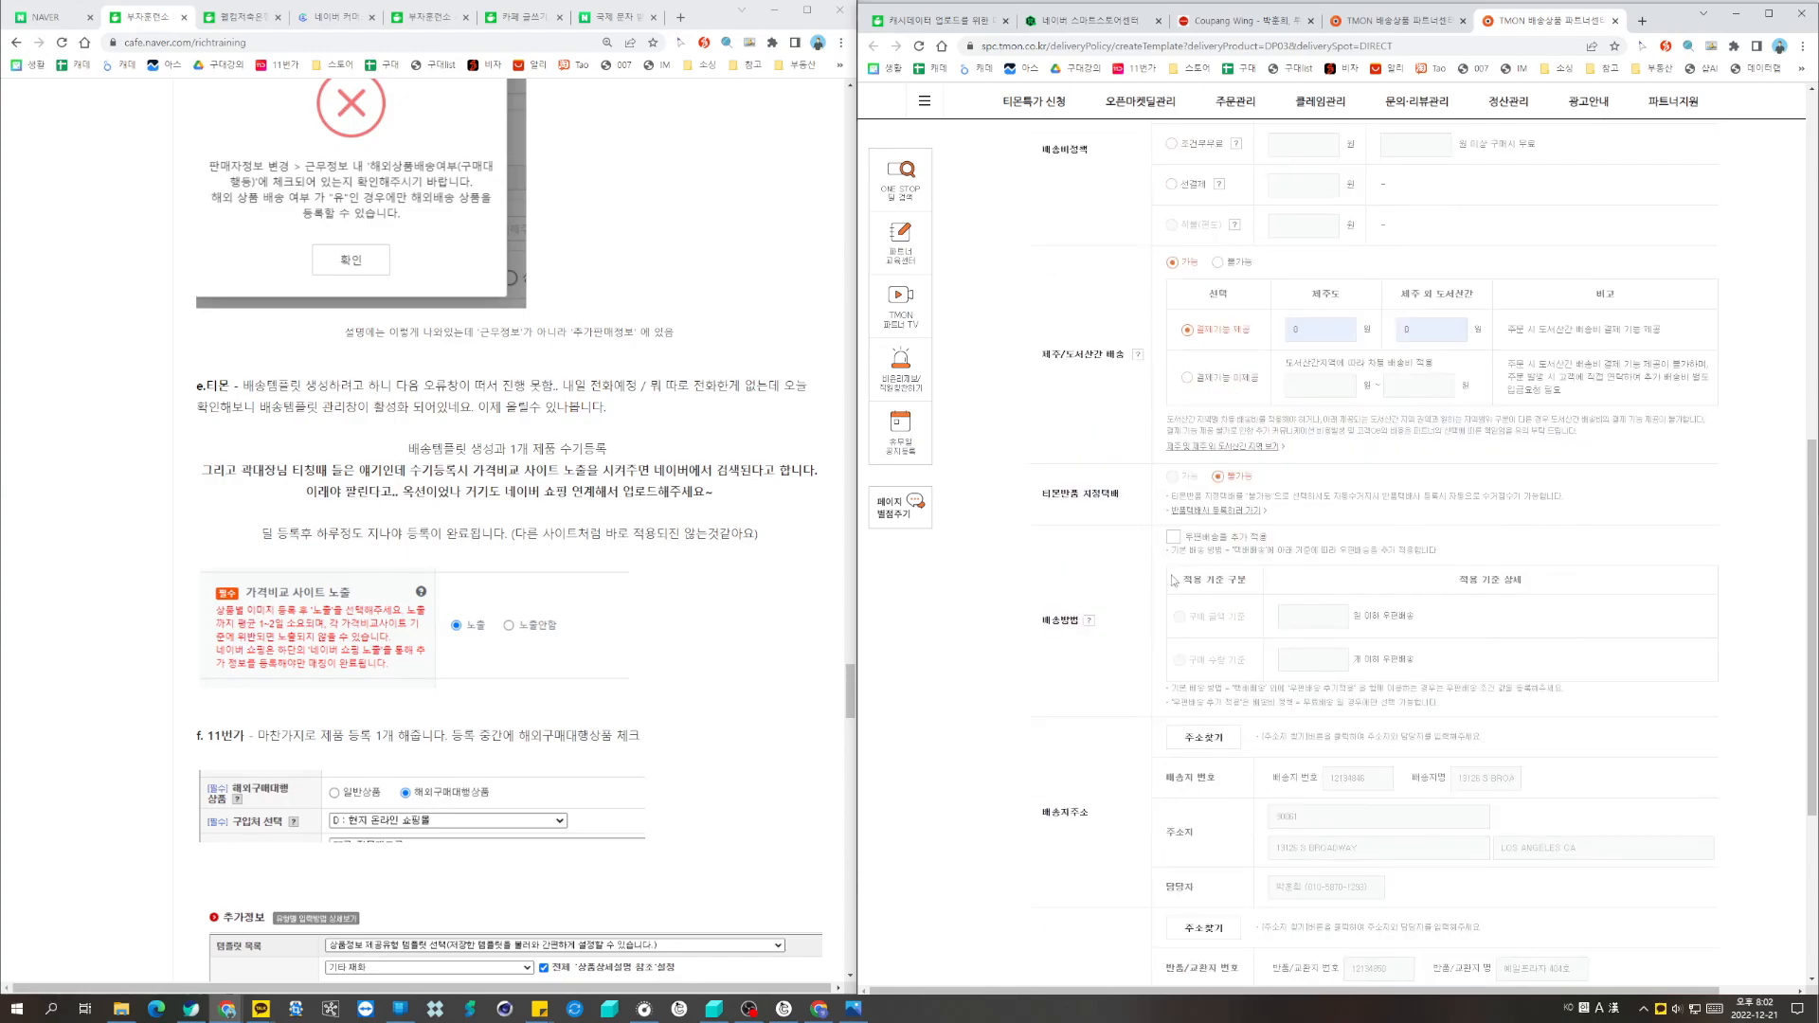
- Set the return shipping fee to 40000 and register the template
left_click(1682, 753)
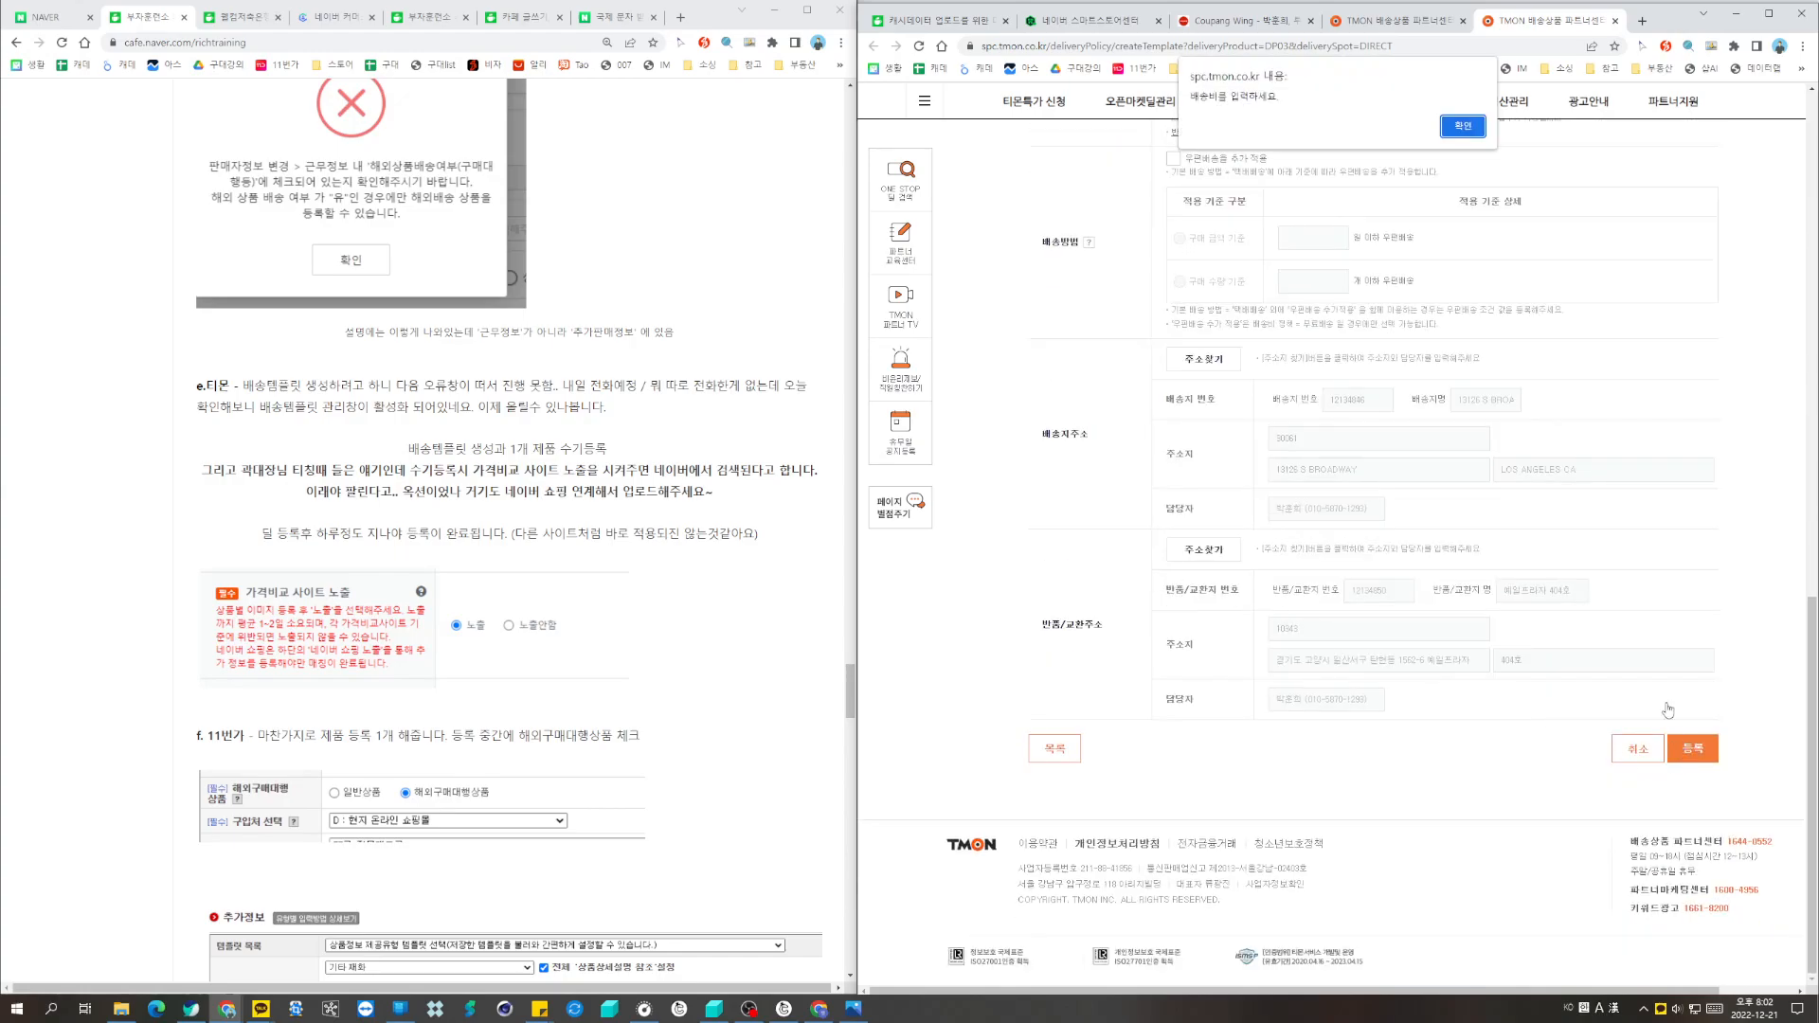
left_click(1464, 126)
scroll(1515, 427, "up", 4)
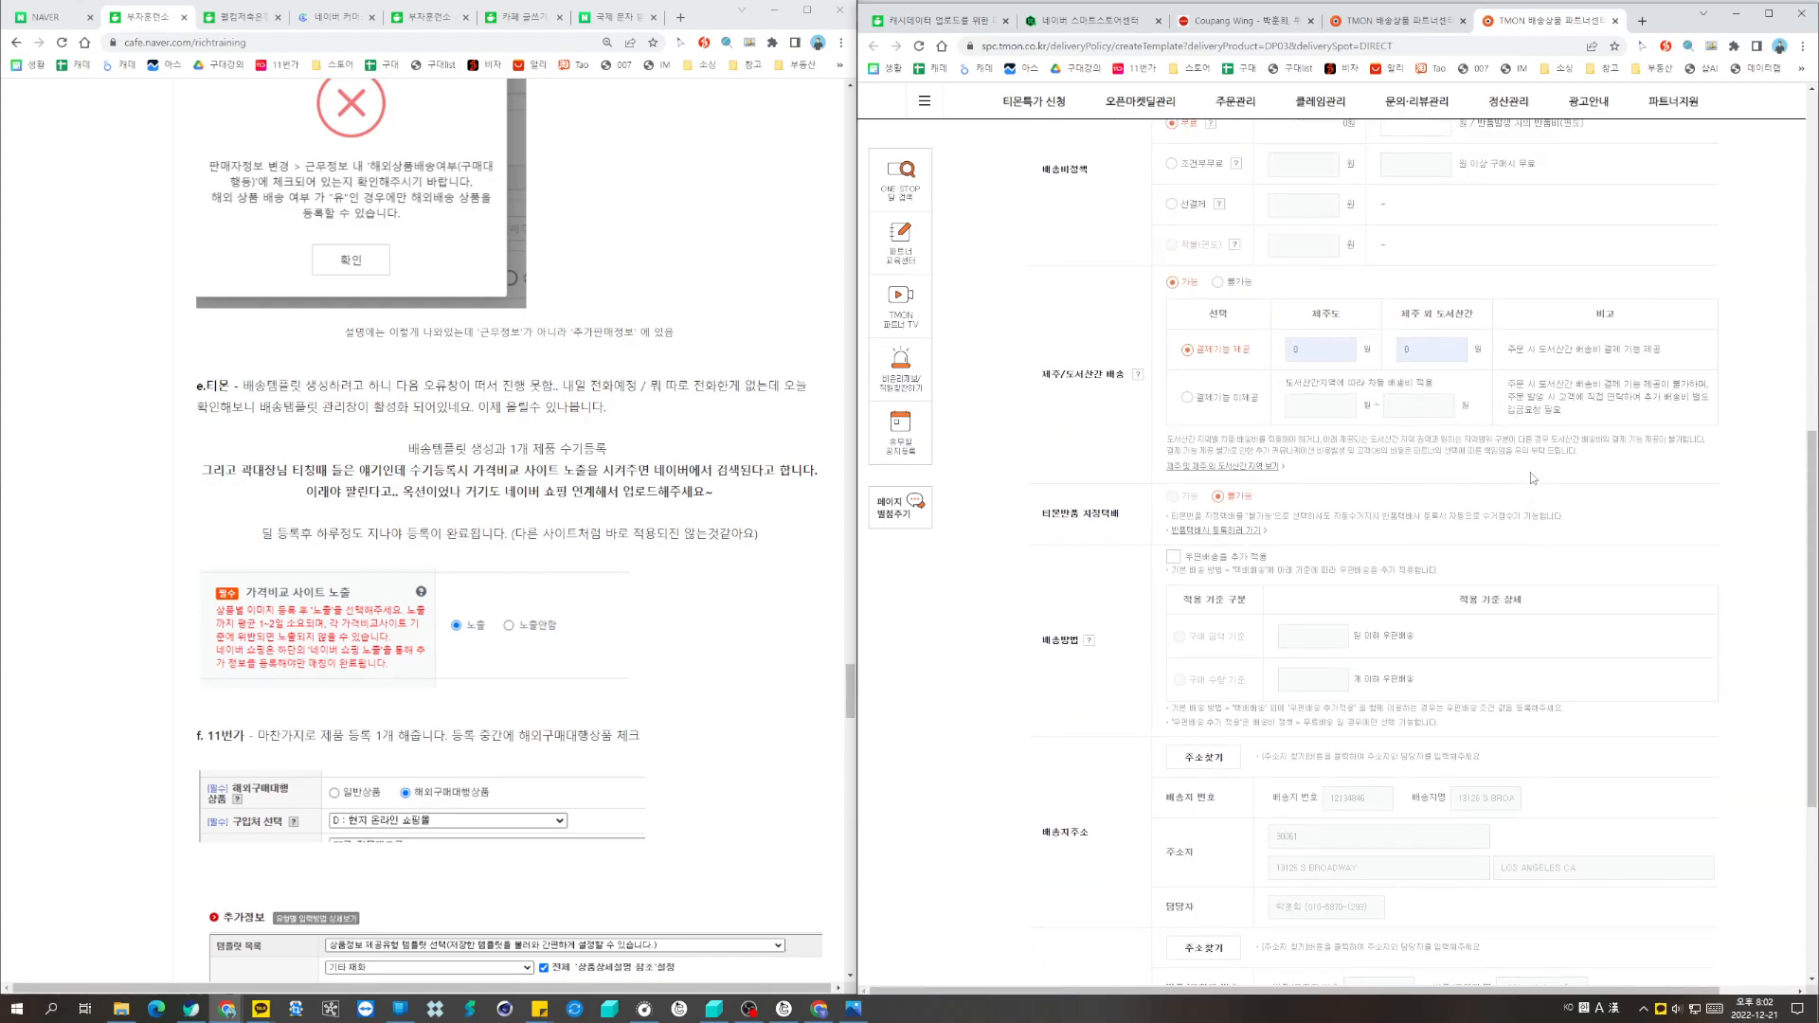
scroll(1530, 472, "up", 4)
left_click(1412, 576)
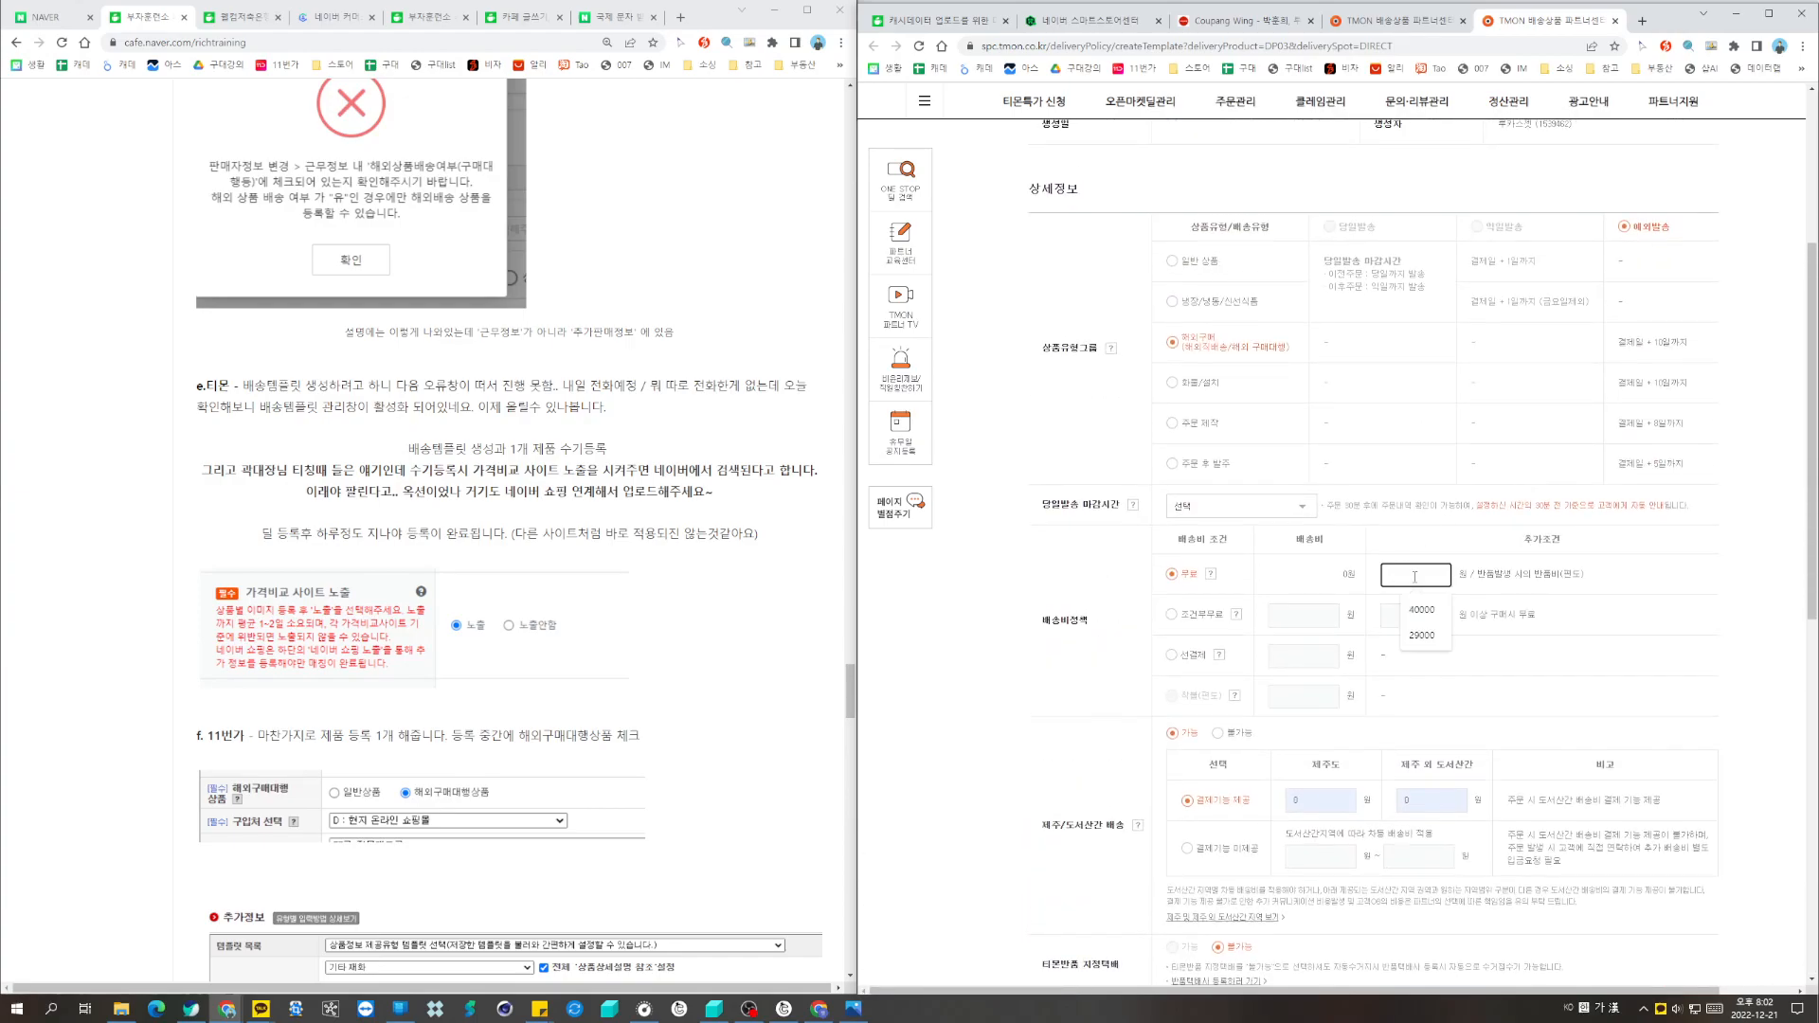
left_click(1586, 587)
left_click(1421, 575)
left_click(1421, 610)
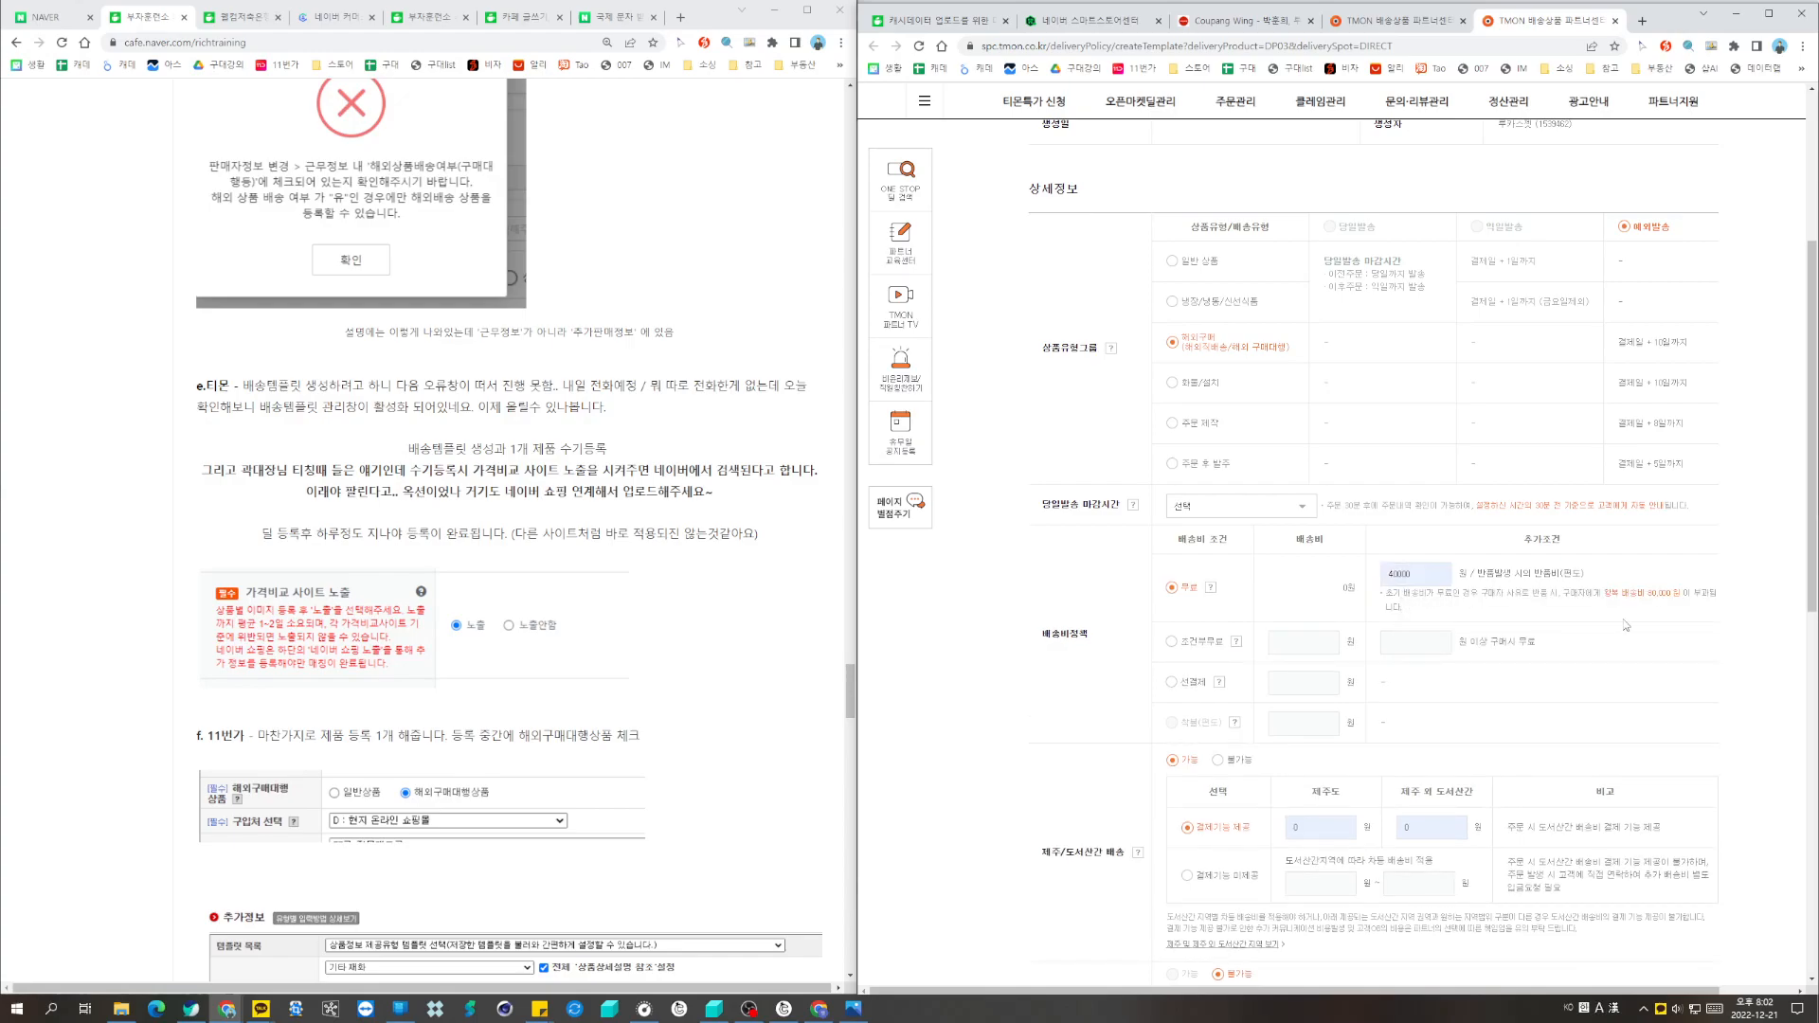
scroll(1626, 625, "down", 10)
left_click(1689, 750)
left_click(1458, 124)
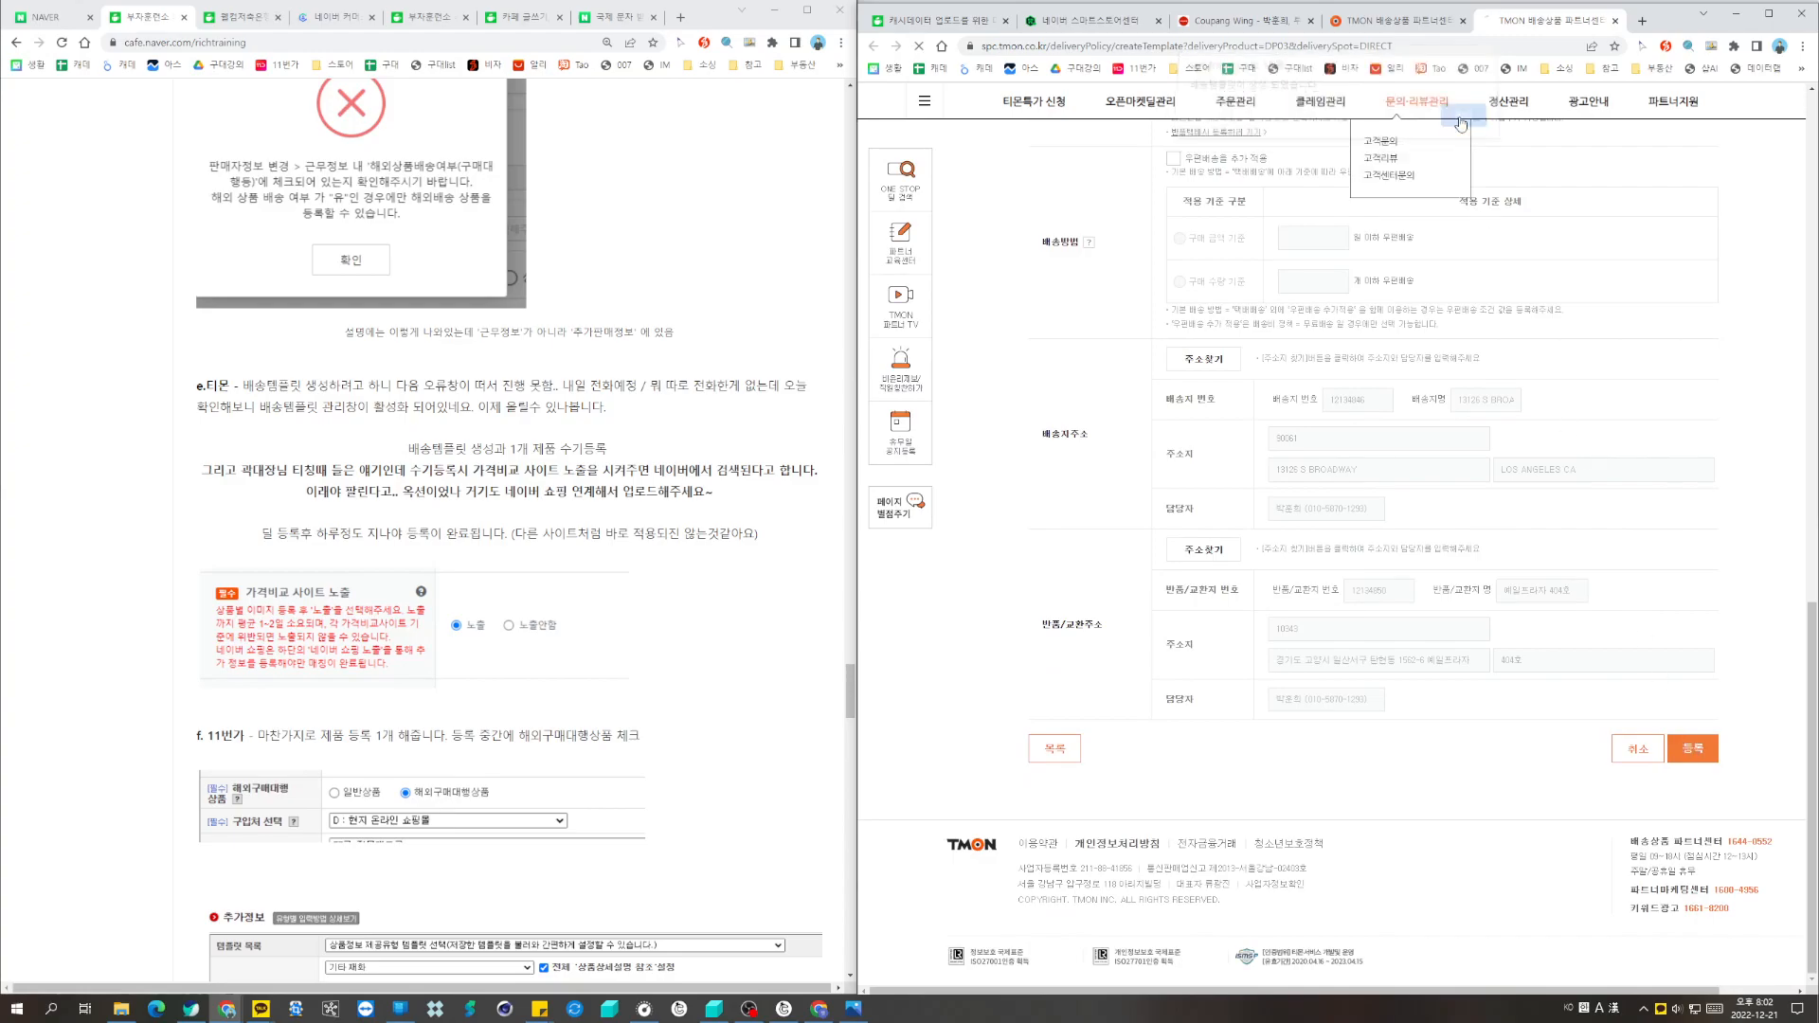
- Link the new shipping template to the deal on its edit page
scroll(1381, 480, "down", 4)
scroll(1381, 480, "down", 5)
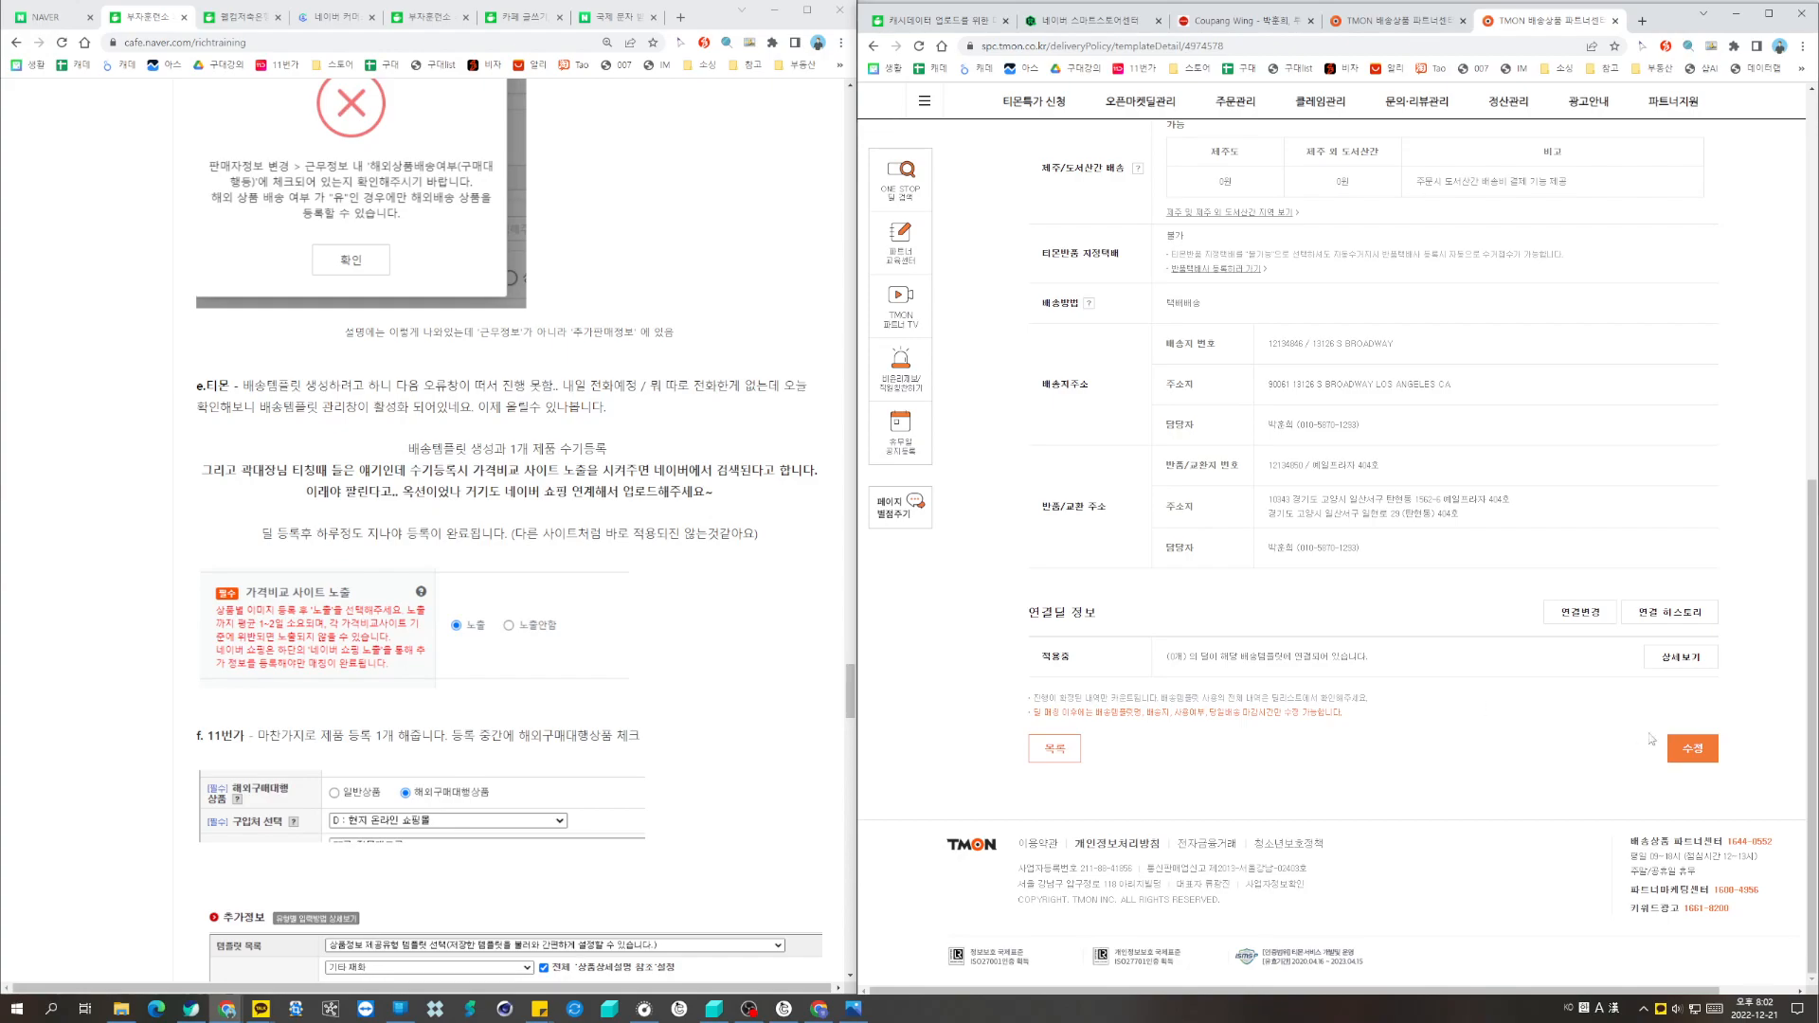
scroll(1314, 599, "up", 8)
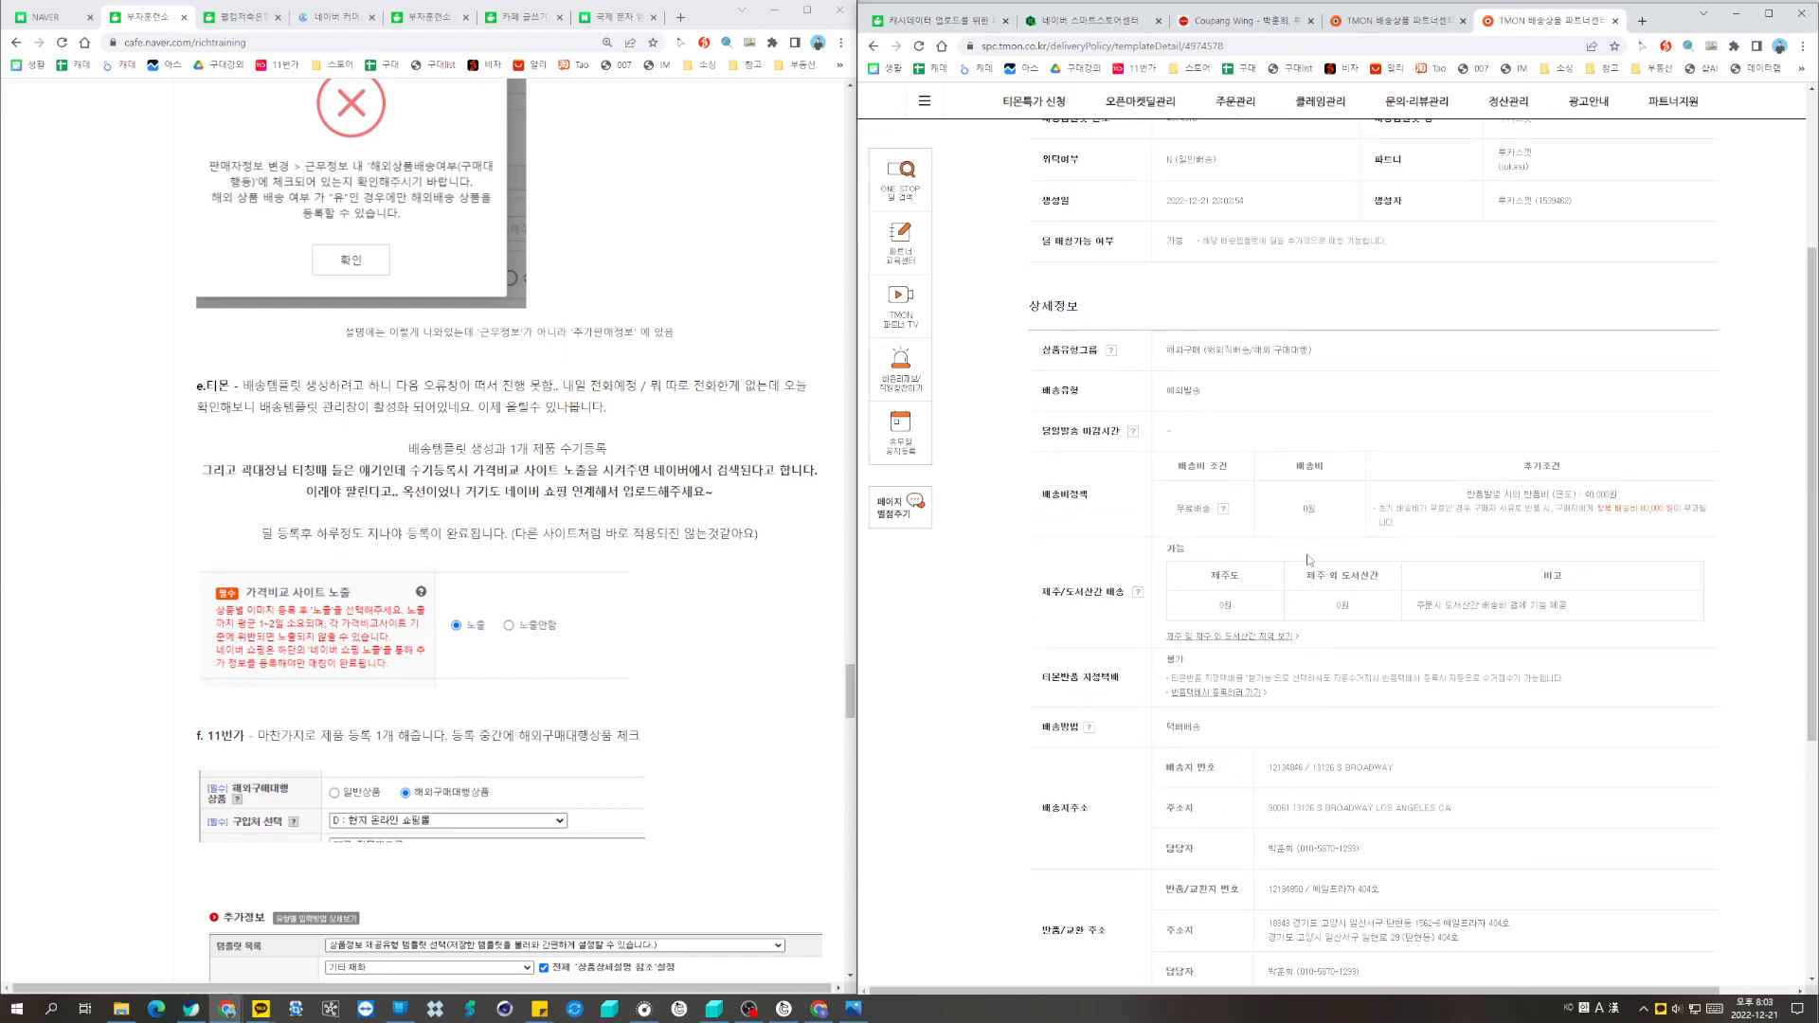
left_click(1411, 21)
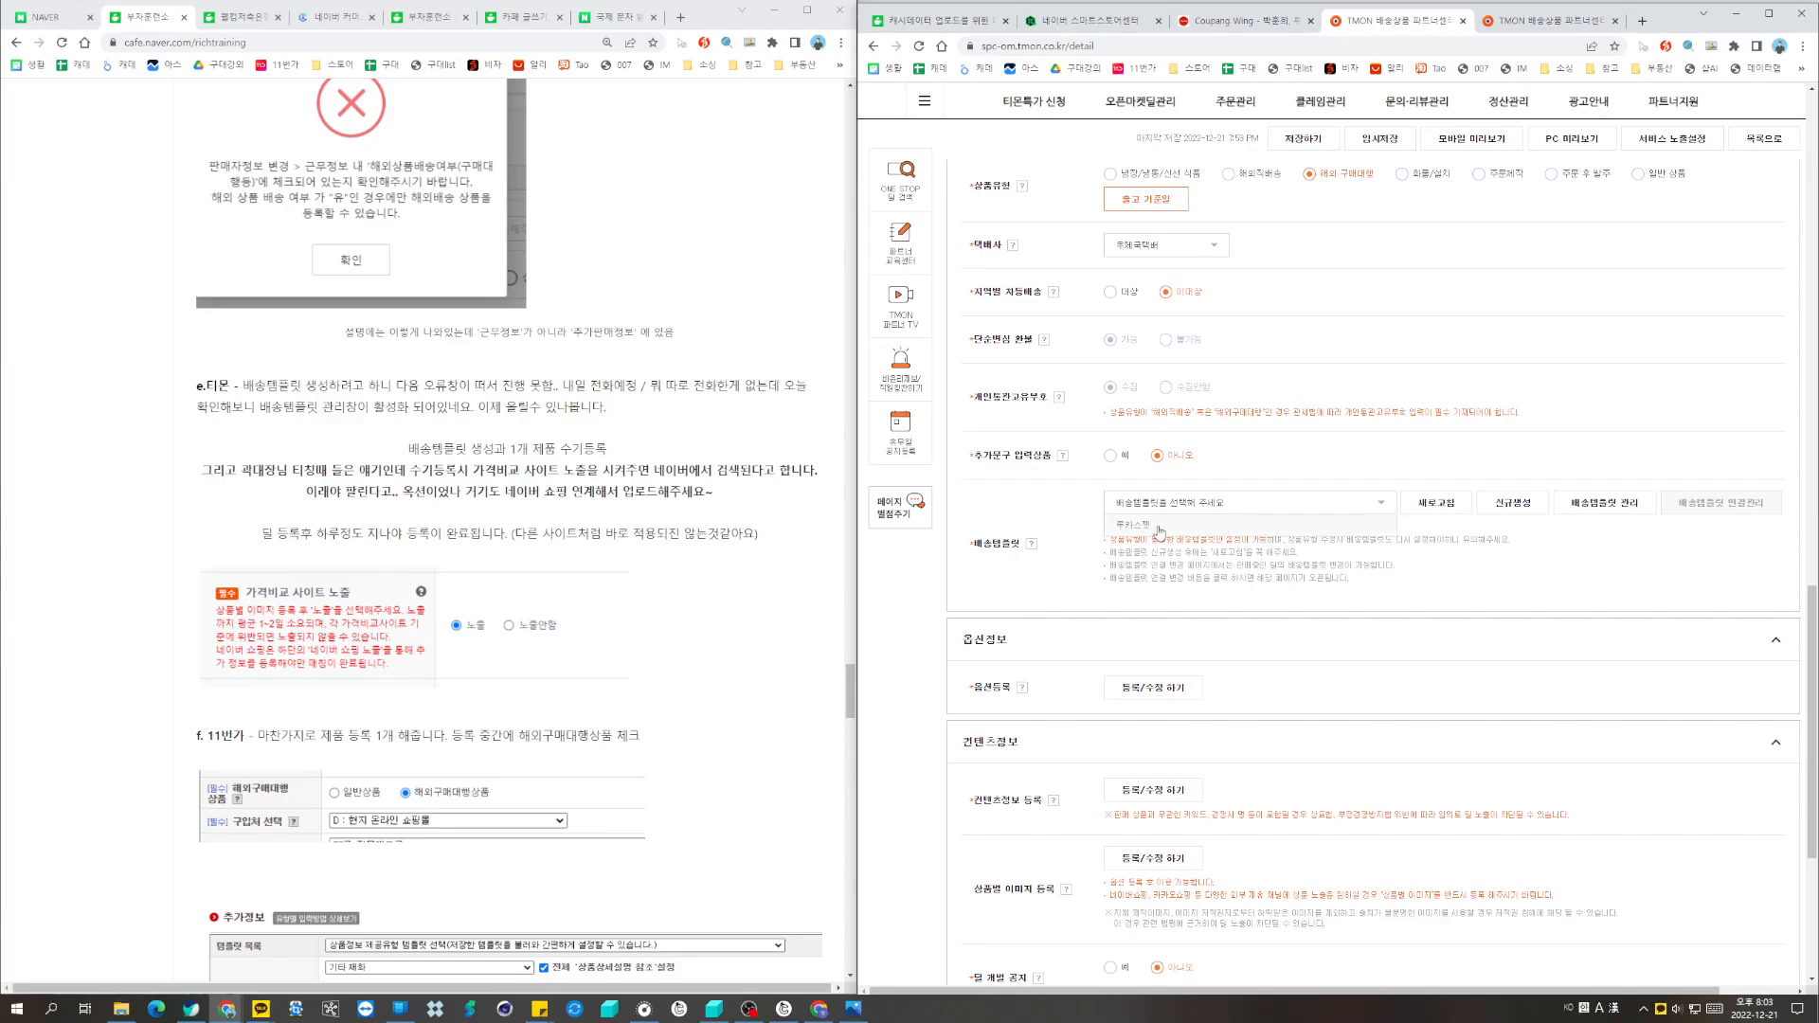
left_click(1157, 527)
- Tick 카테고리 템플릿 등록 for the deal
scroll(1321, 564, "down", 2)
scroll(1321, 567, "down", 7)
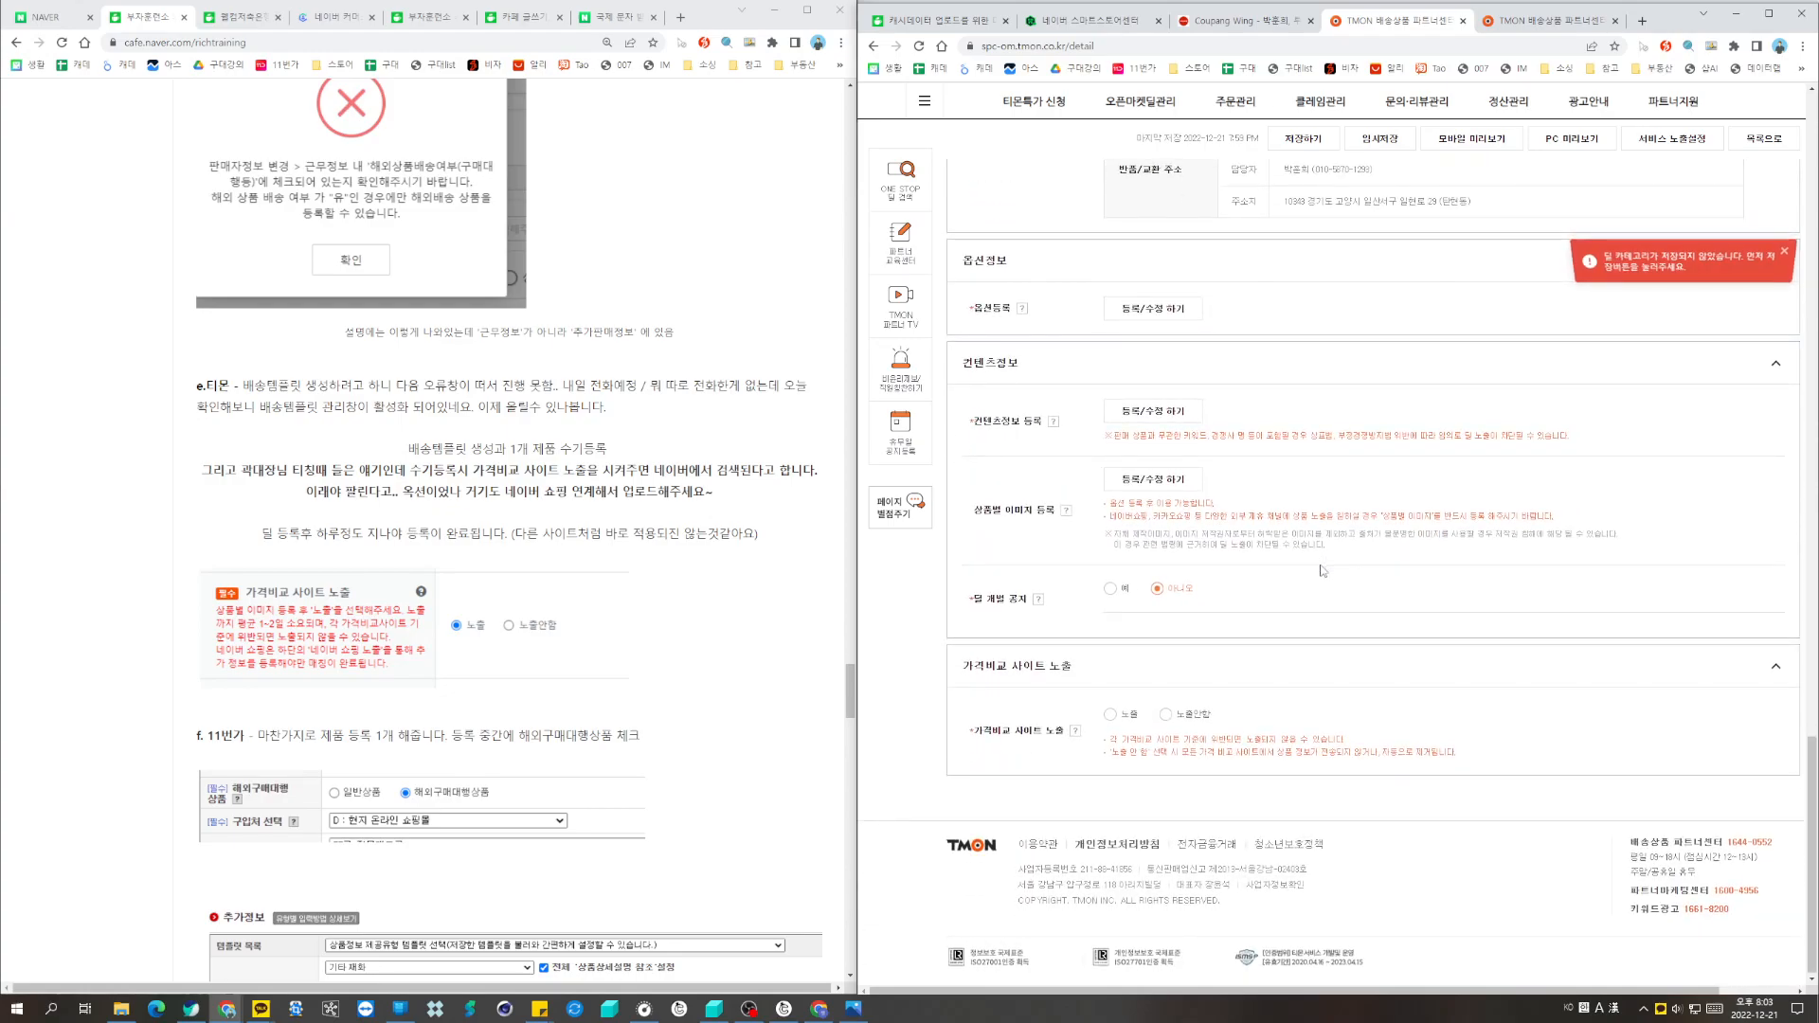
scroll(1322, 570, "up", 2)
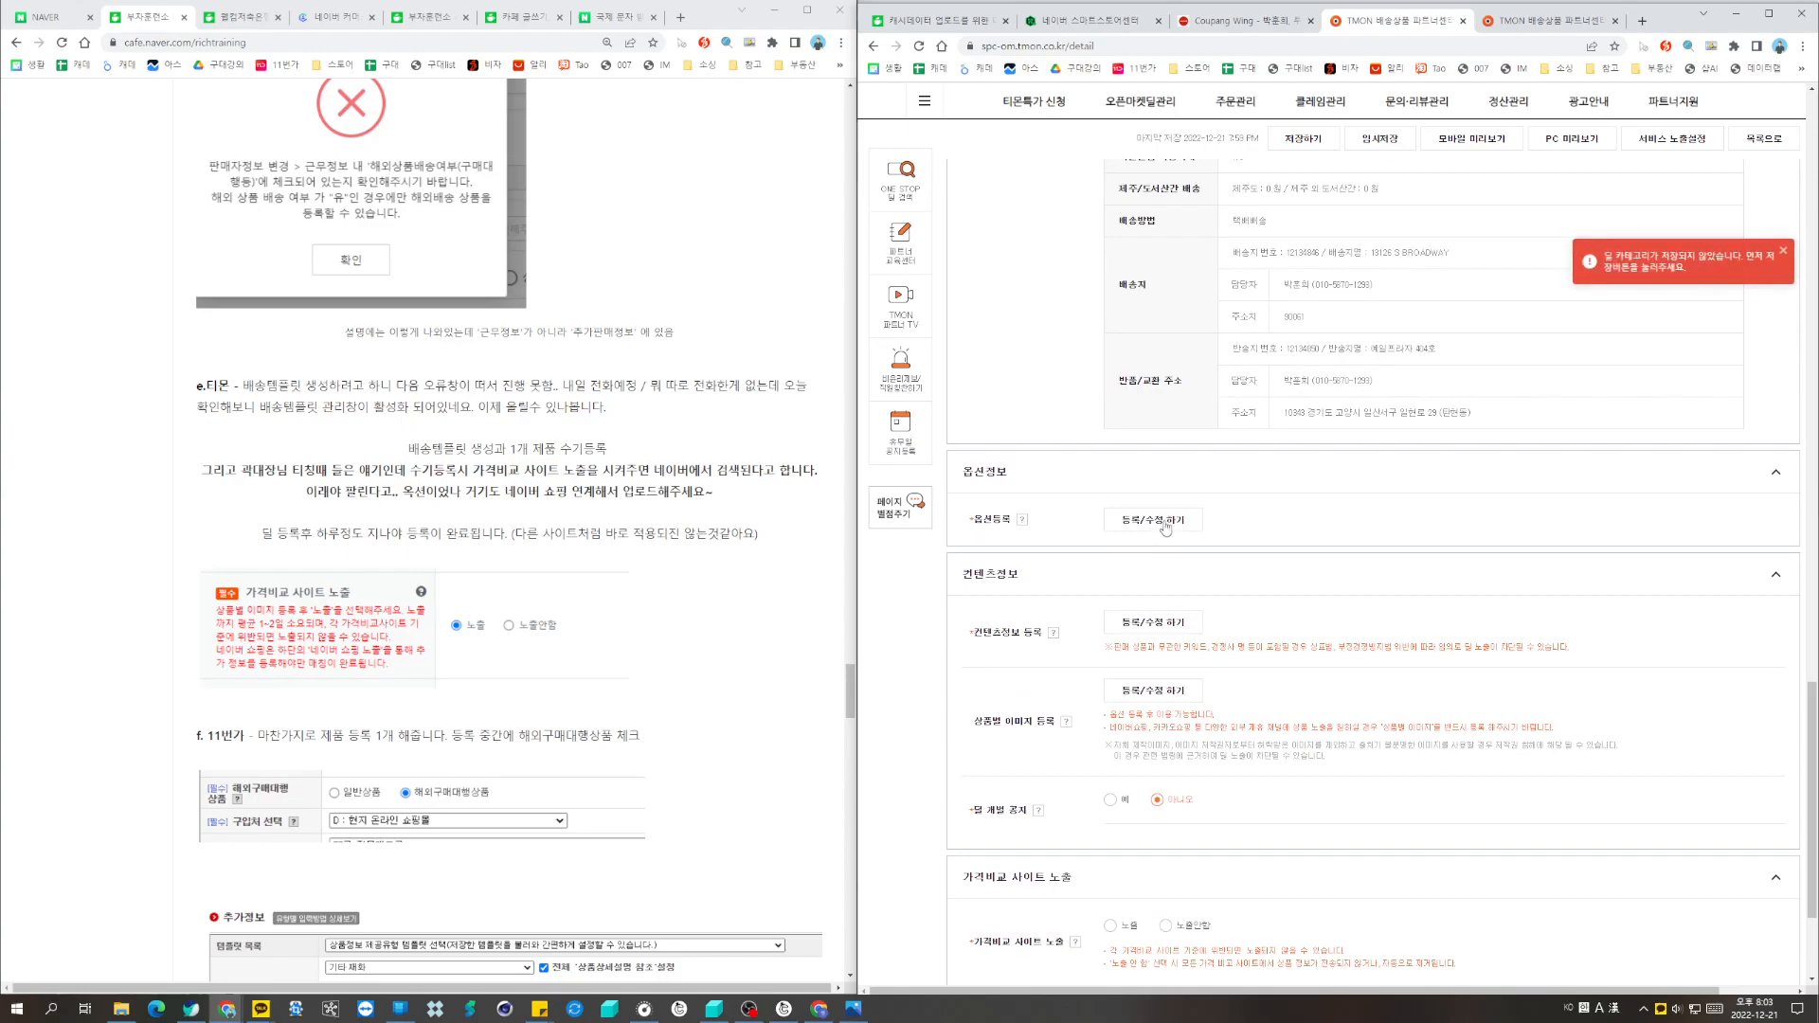
scroll(1572, 419, "up", 8)
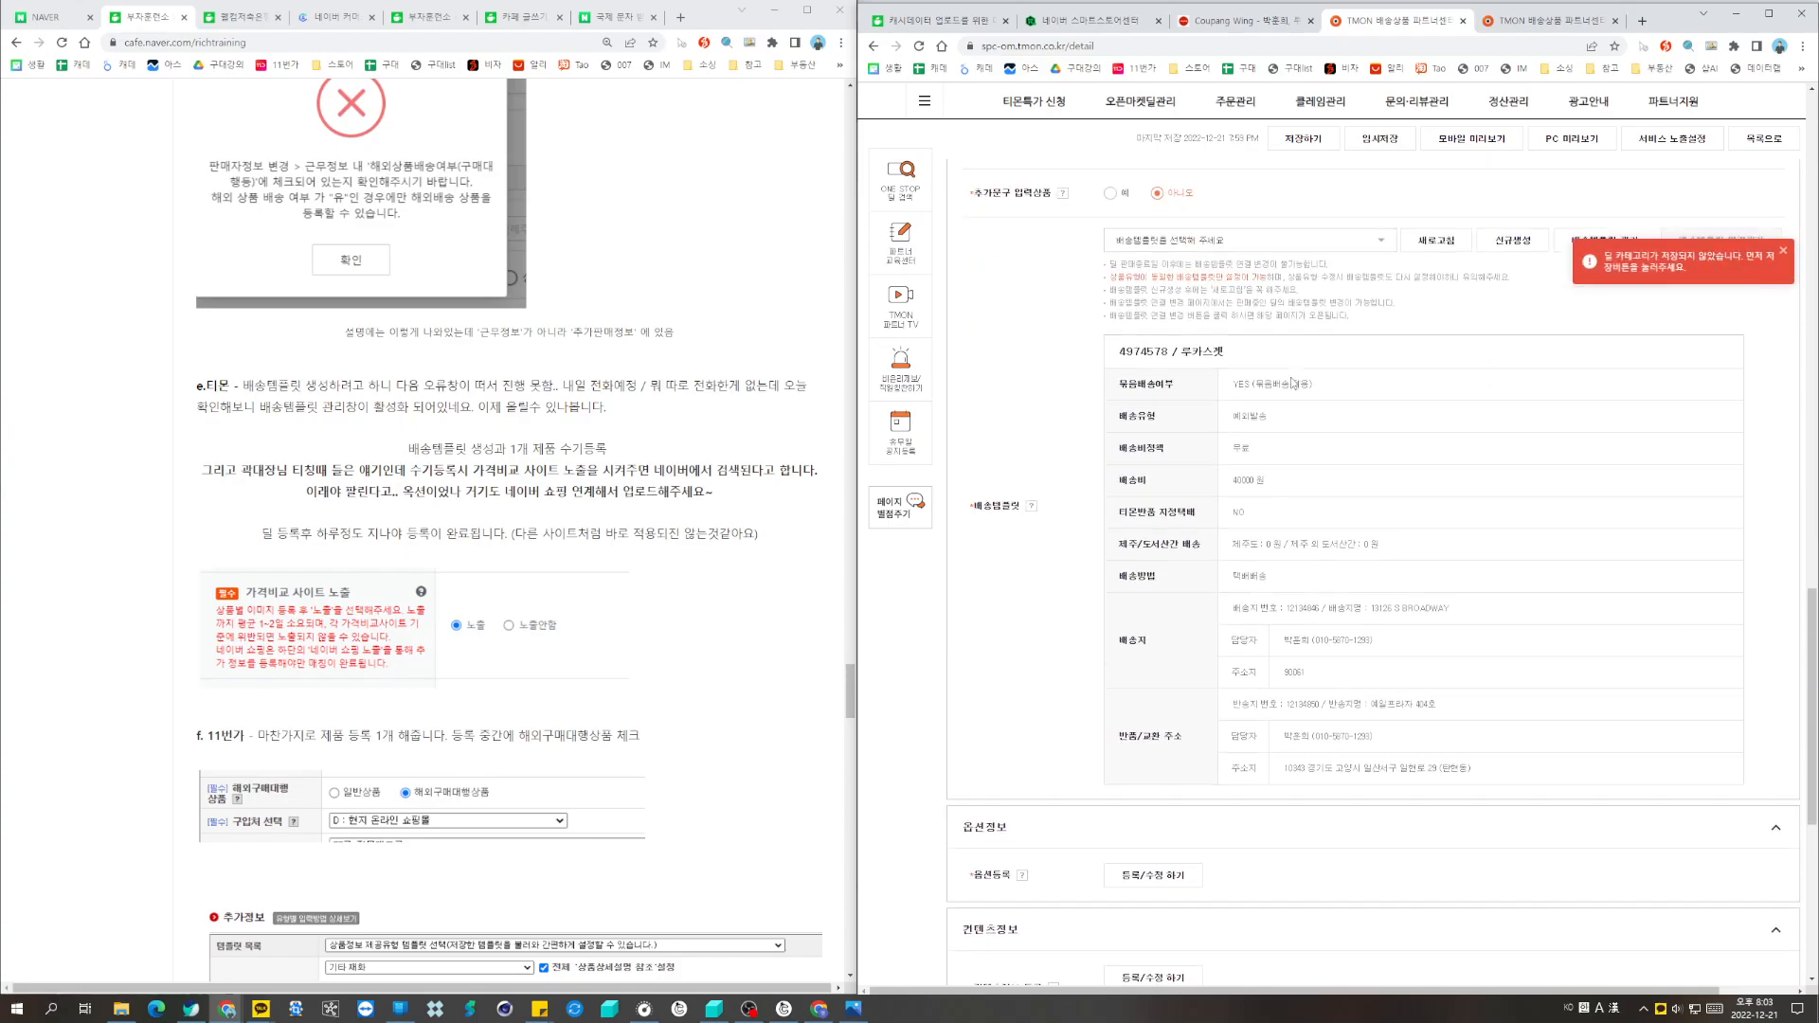
scroll(1275, 409, "up", 6)
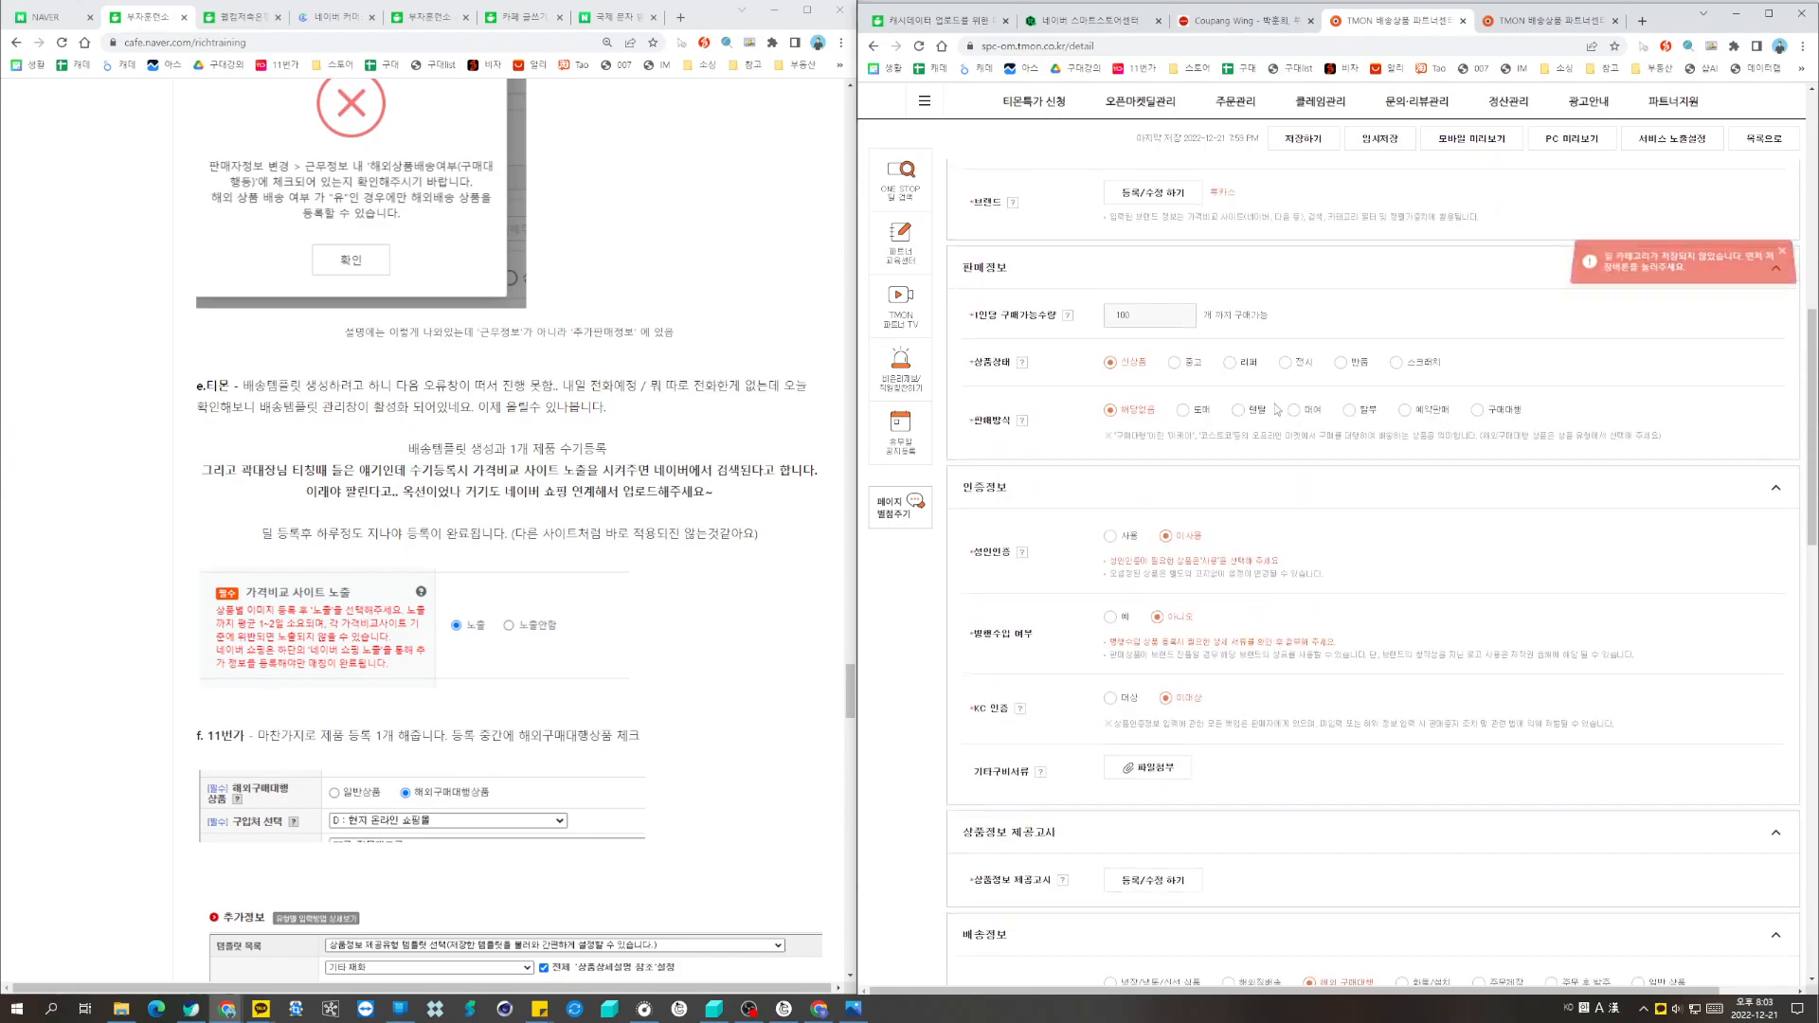
scroll(1294, 179, "up", 2)
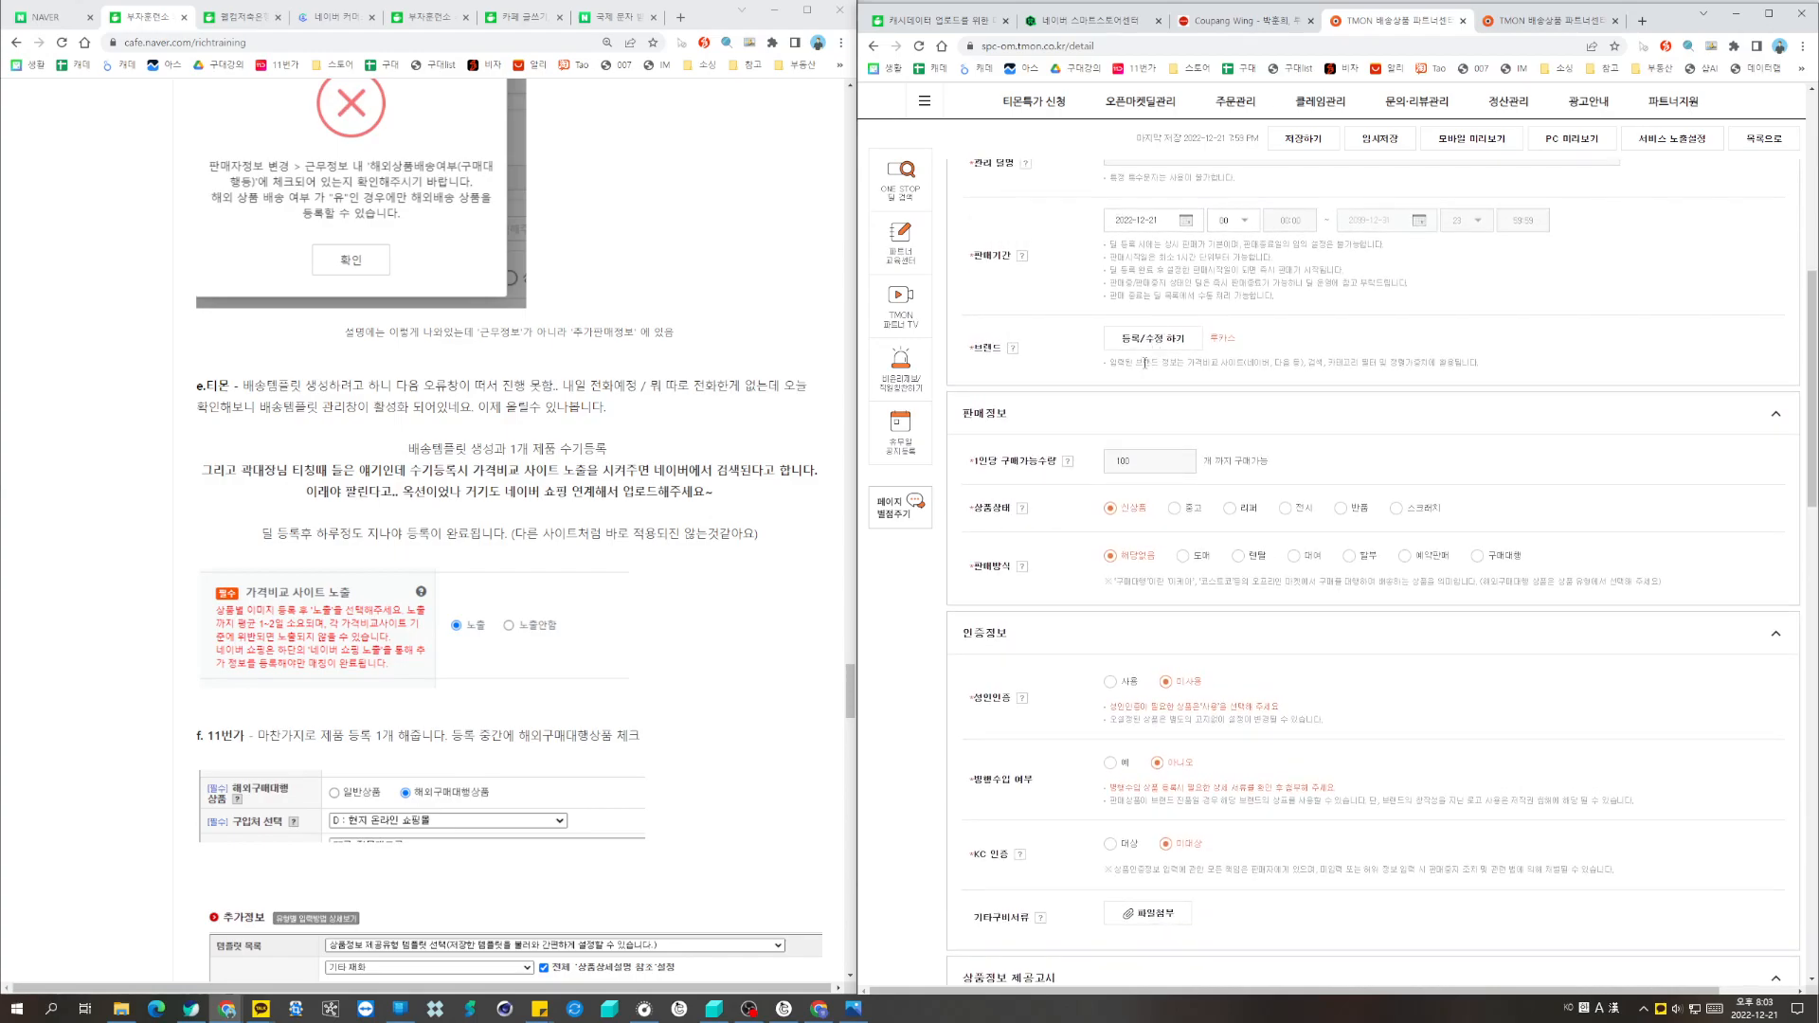
scroll(1142, 371, "up", 2)
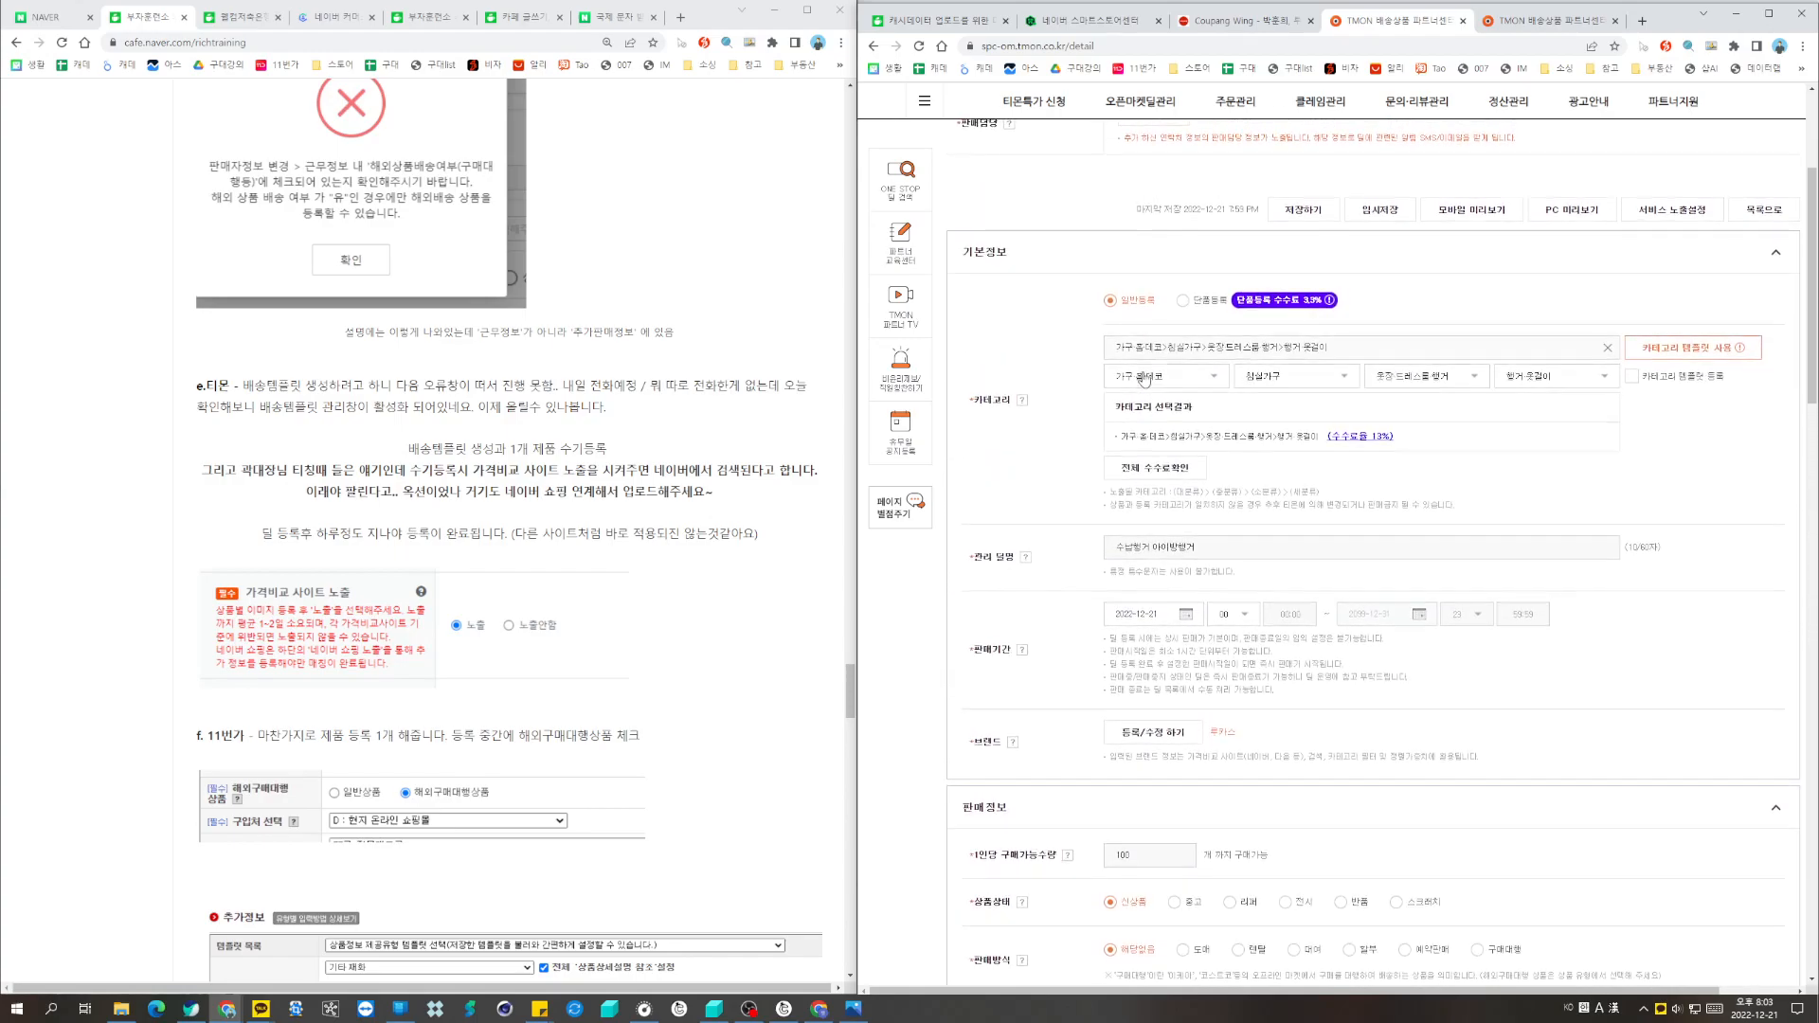
left_click(1633, 380)
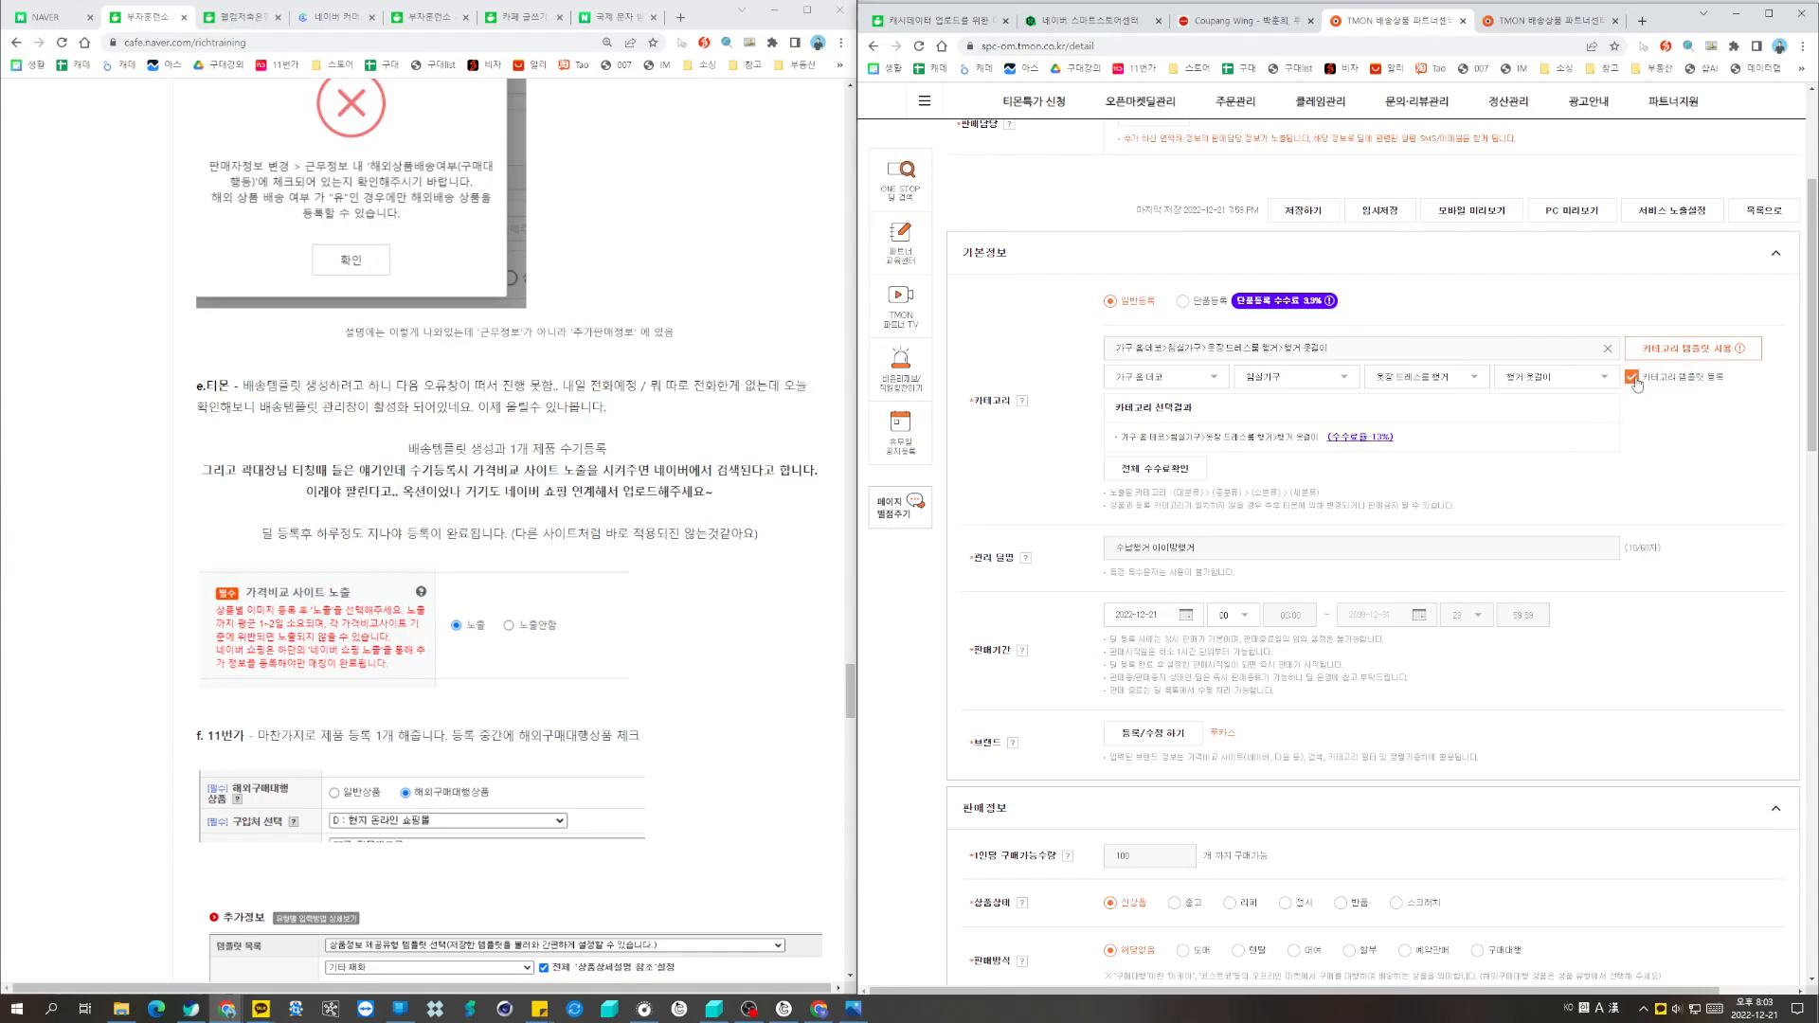
- Save the deal, then save it as a draft with 임시저장
scroll(1622, 483, "down", 15)
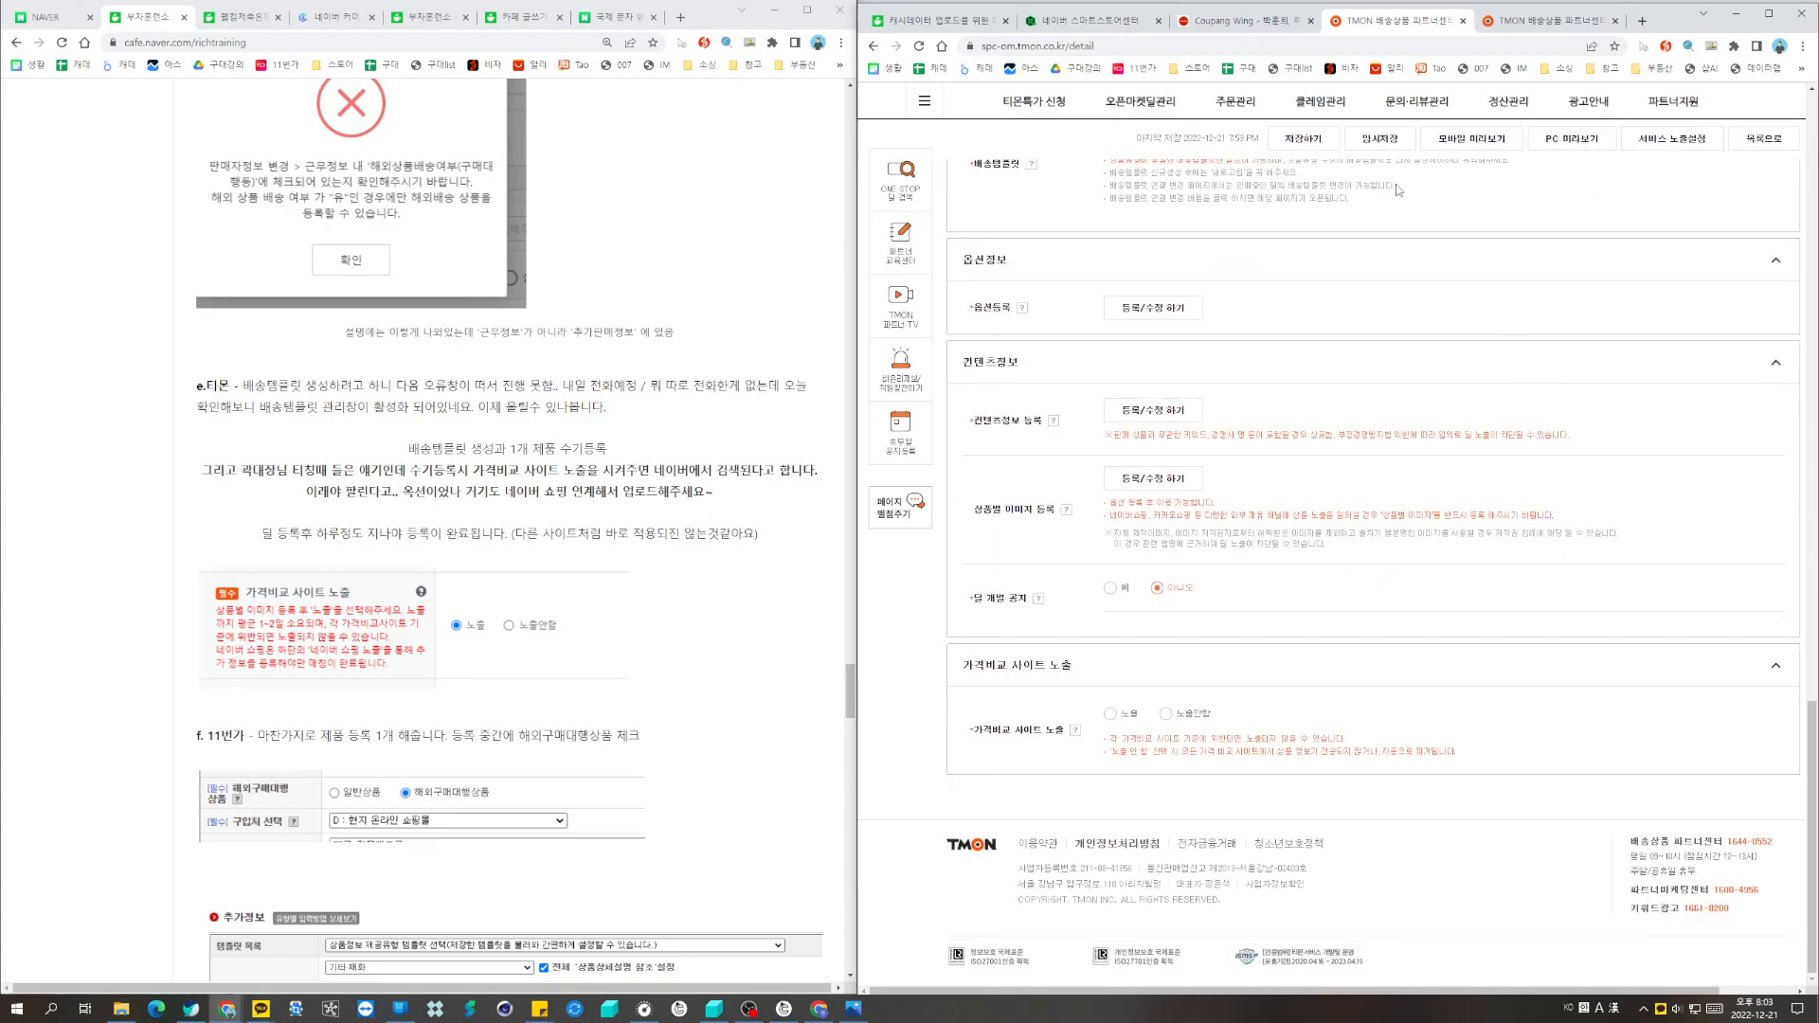
left_click(1303, 141)
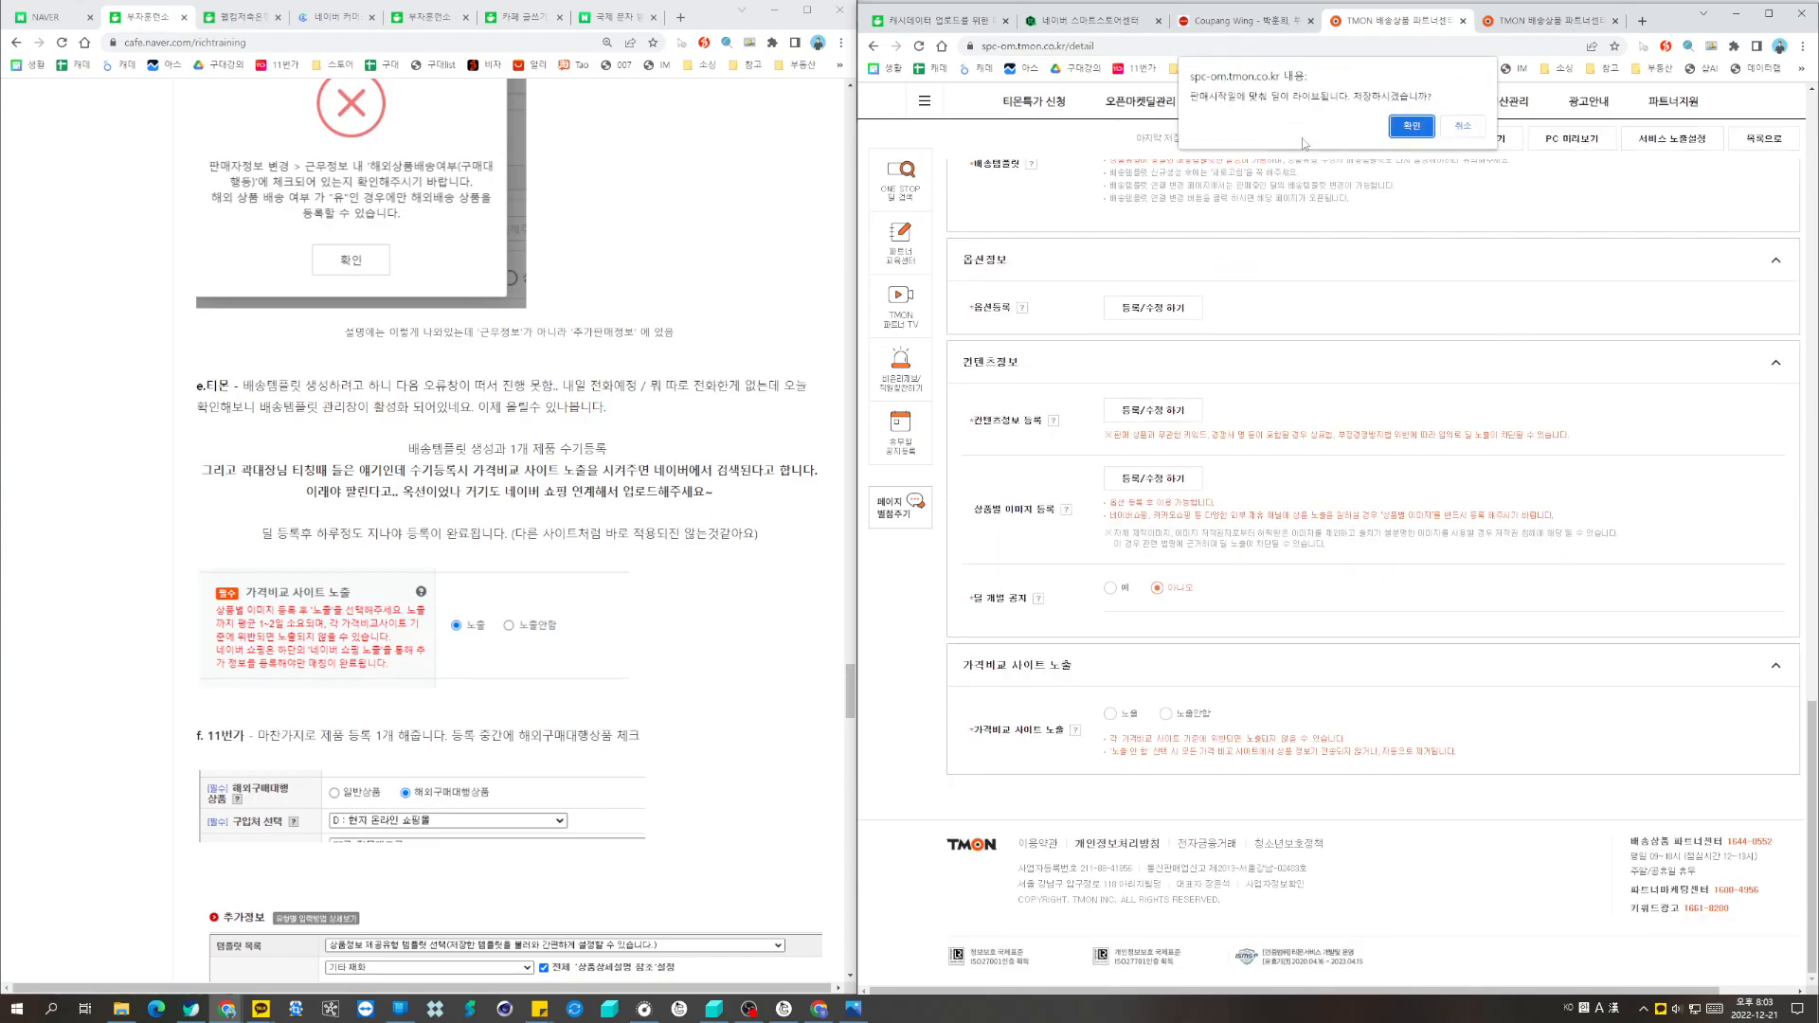
left_click(1424, 131)
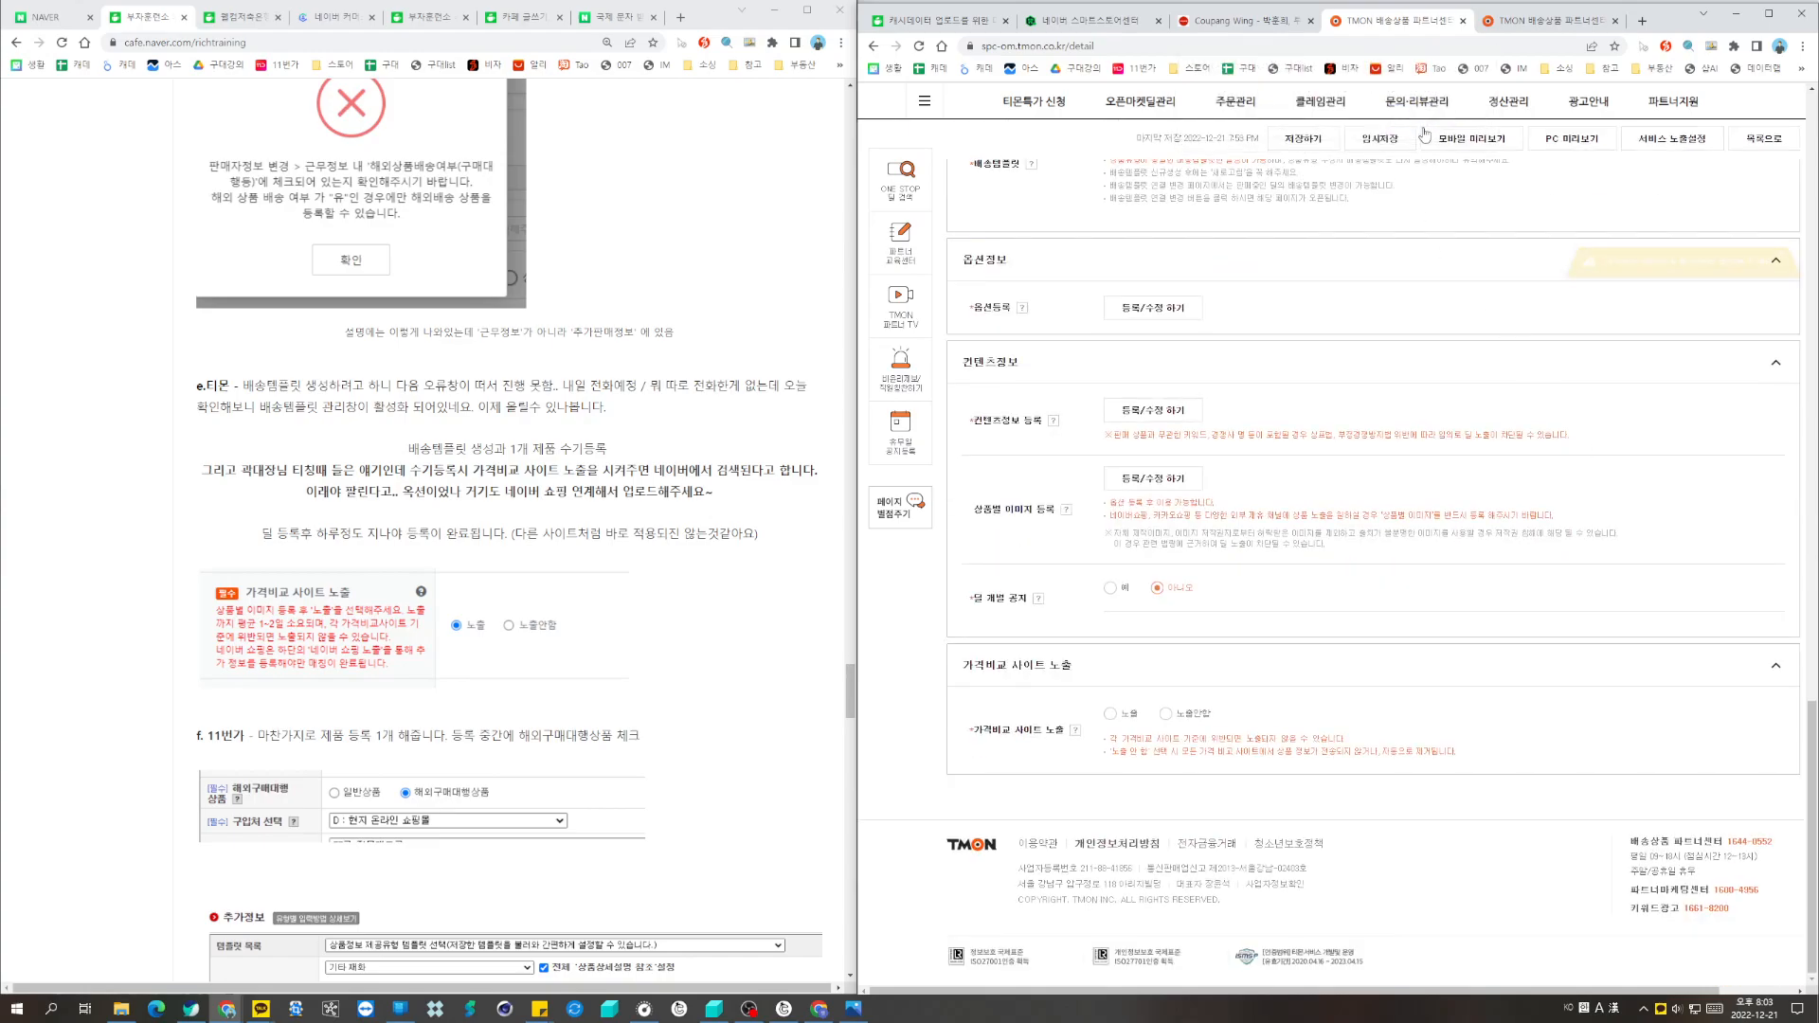
left_click(1390, 145)
left_click(1412, 127)
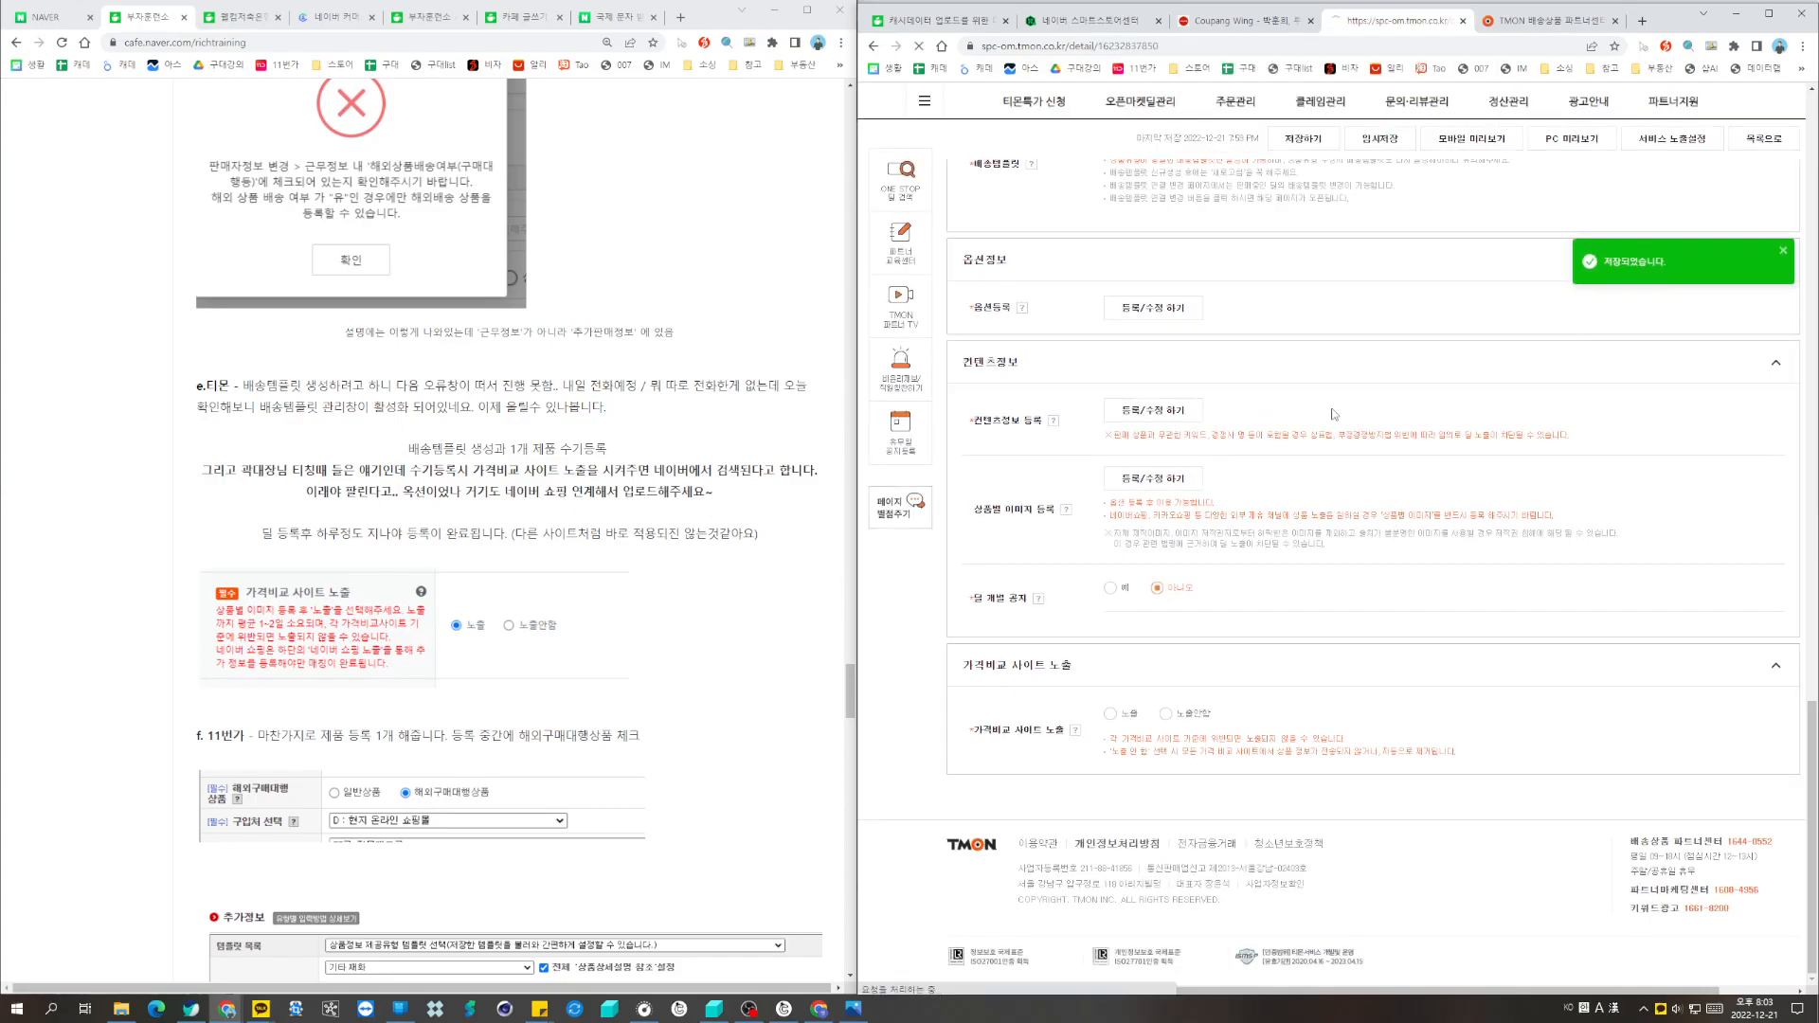
scroll(1168, 546, "down", 10)
scroll(1074, 580, "down", 10)
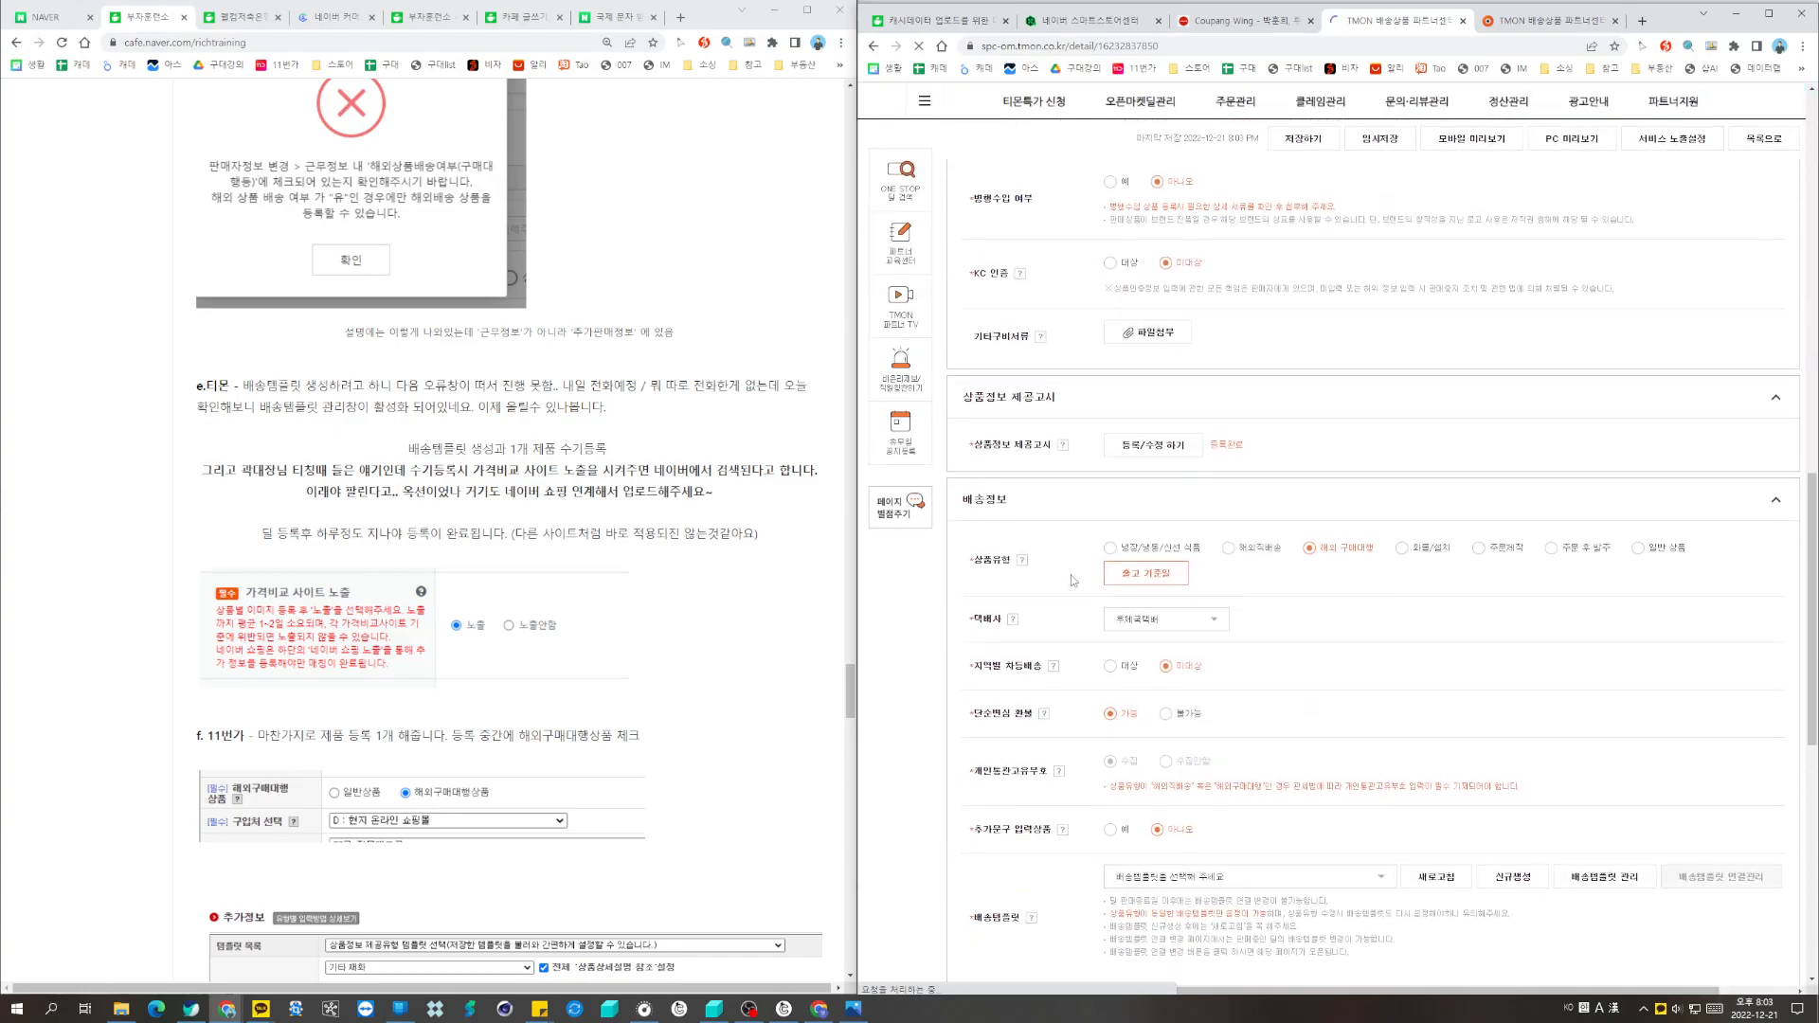
scroll(1073, 579, "down", 3)
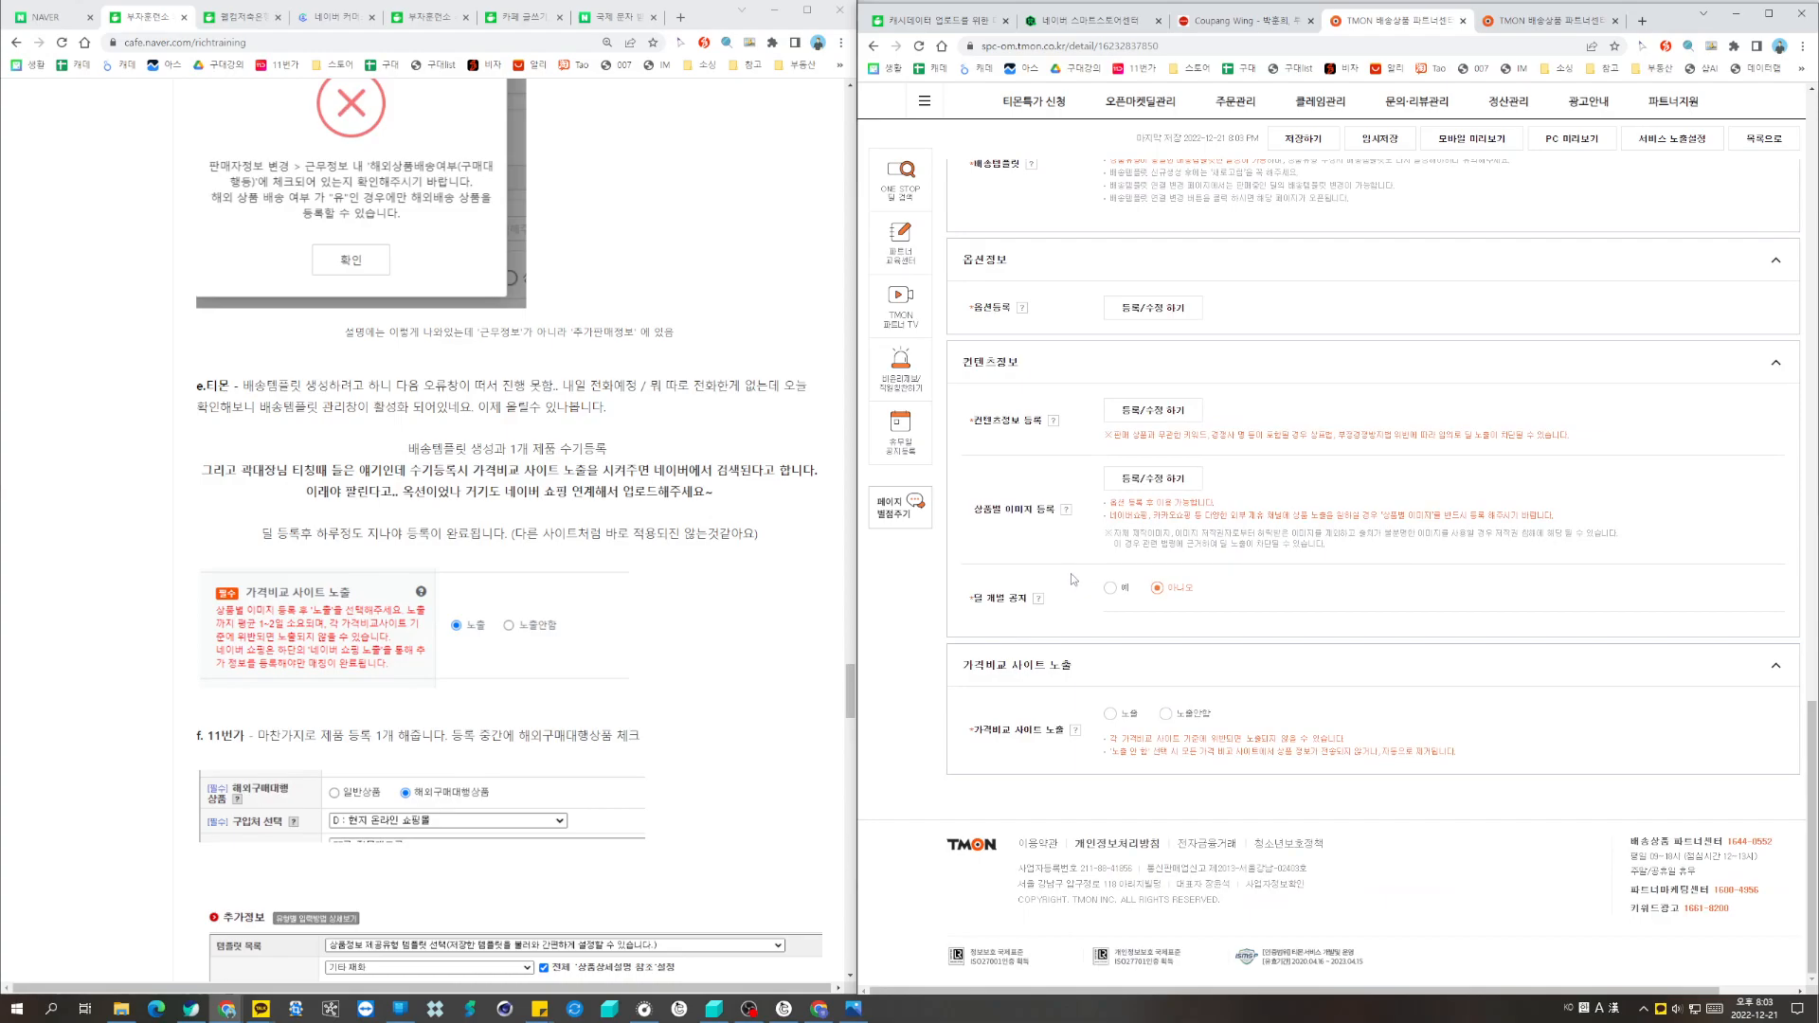
left_click(1129, 414)
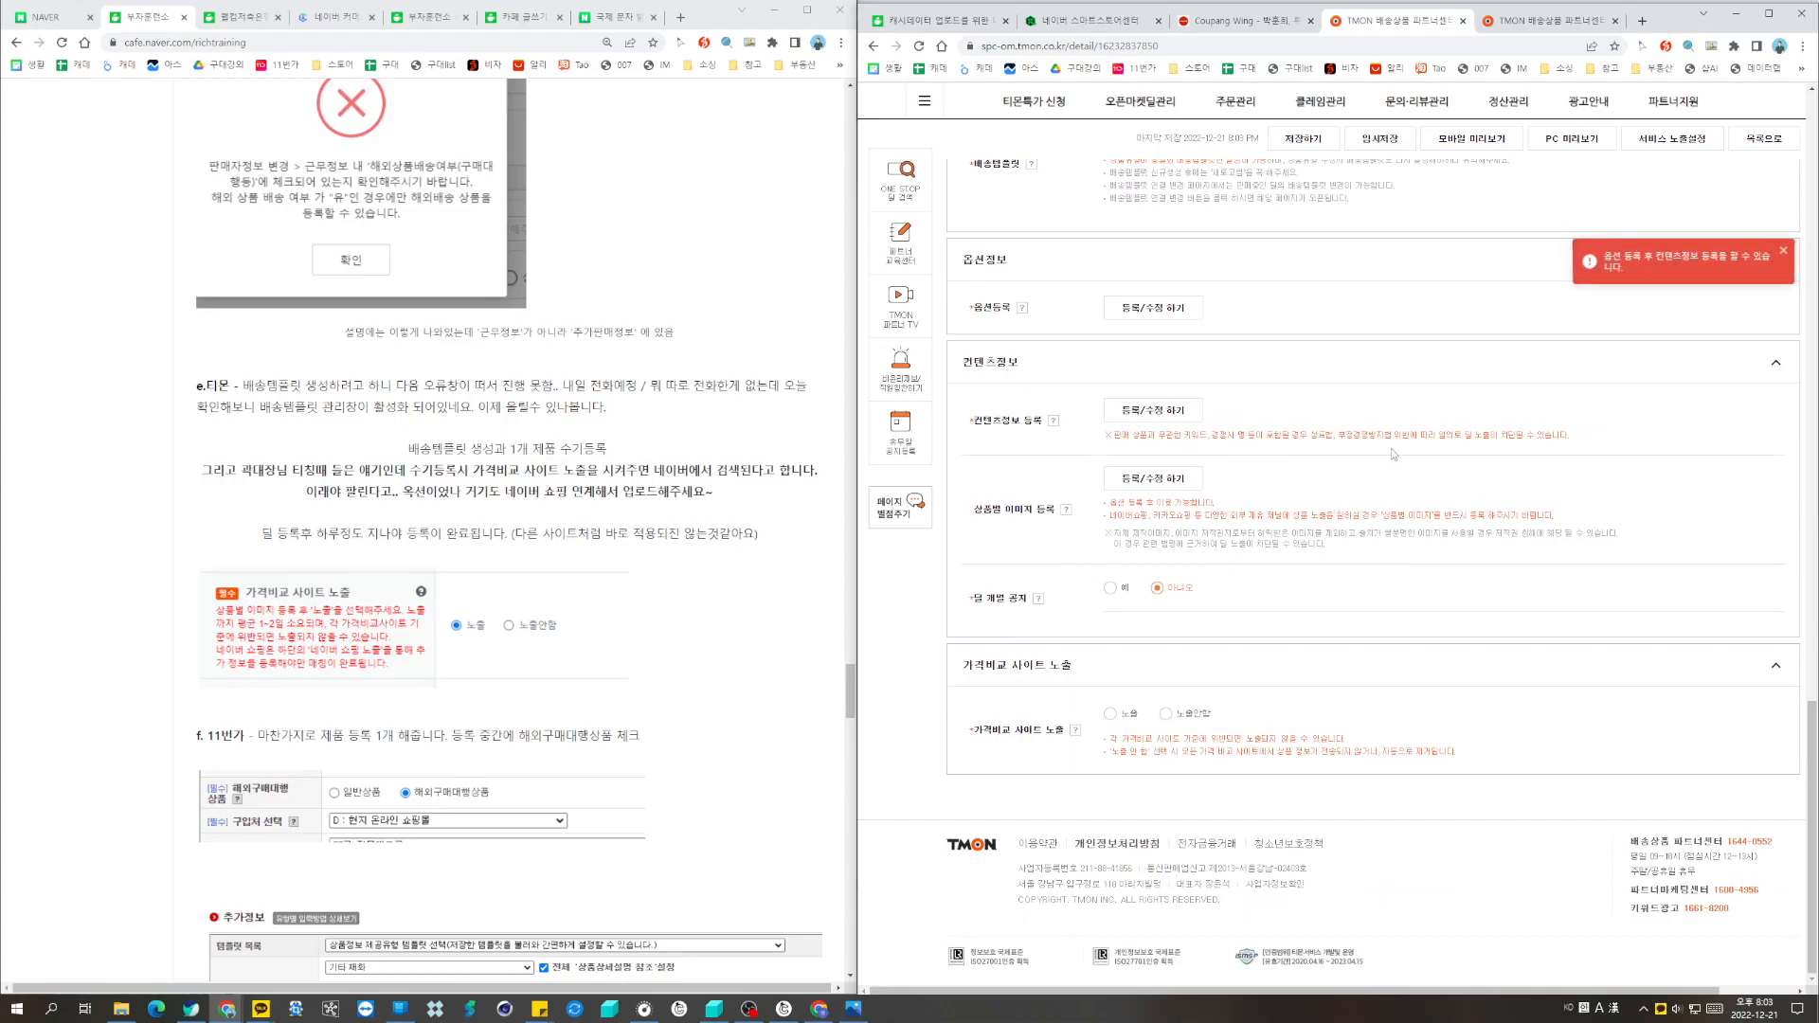
scroll(1139, 388, "up", 1)
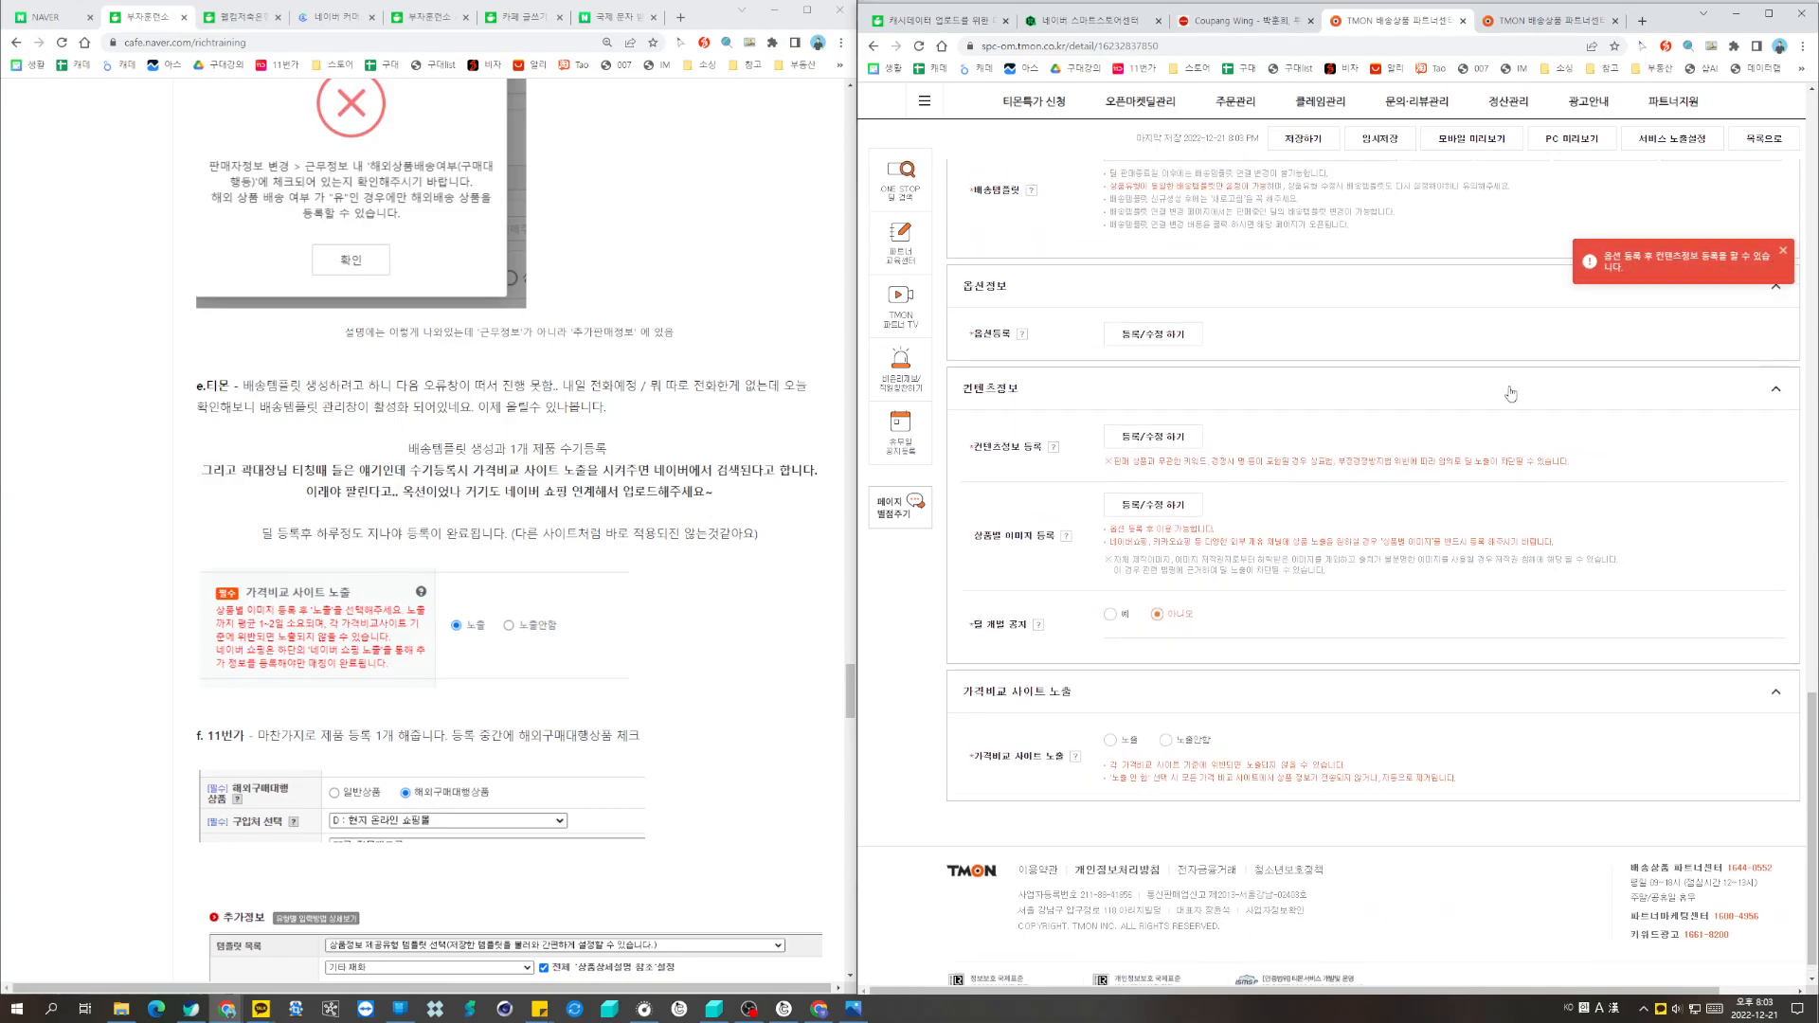
left_click(1139, 384)
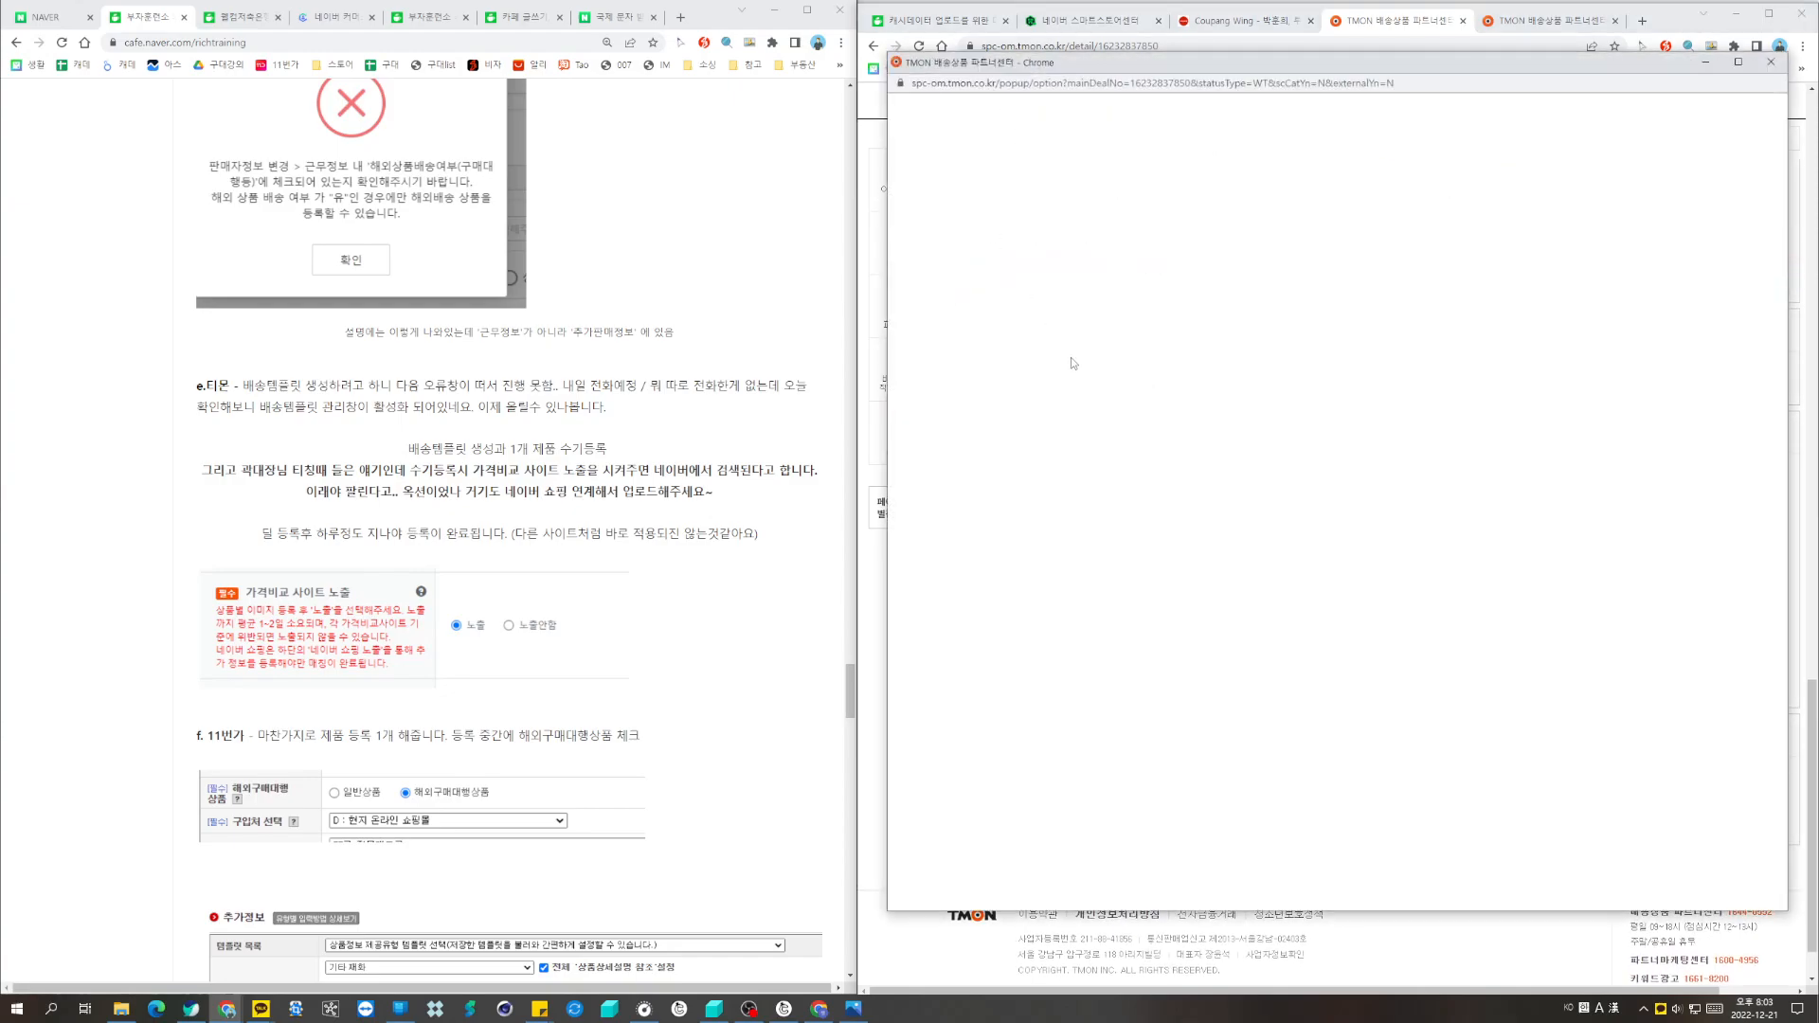
left_click_drag(1128, 67, 926, 107)
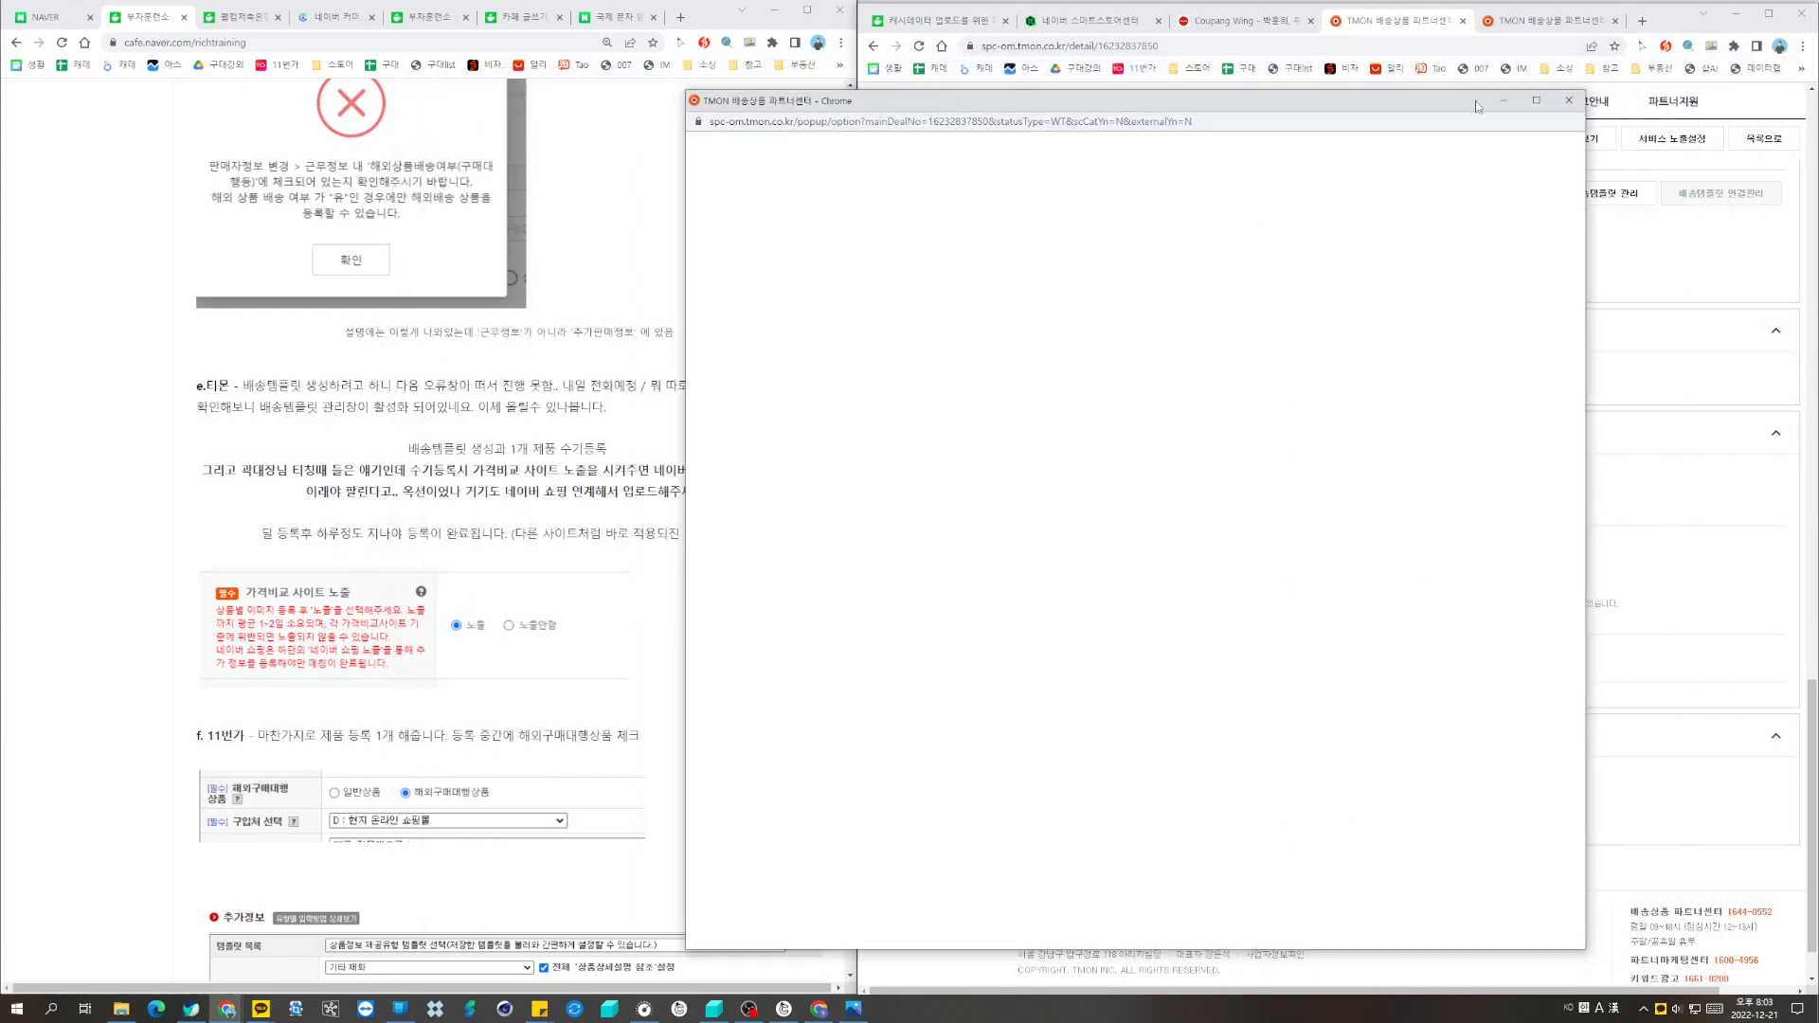
left_click(1564, 102)
left_click(1155, 379)
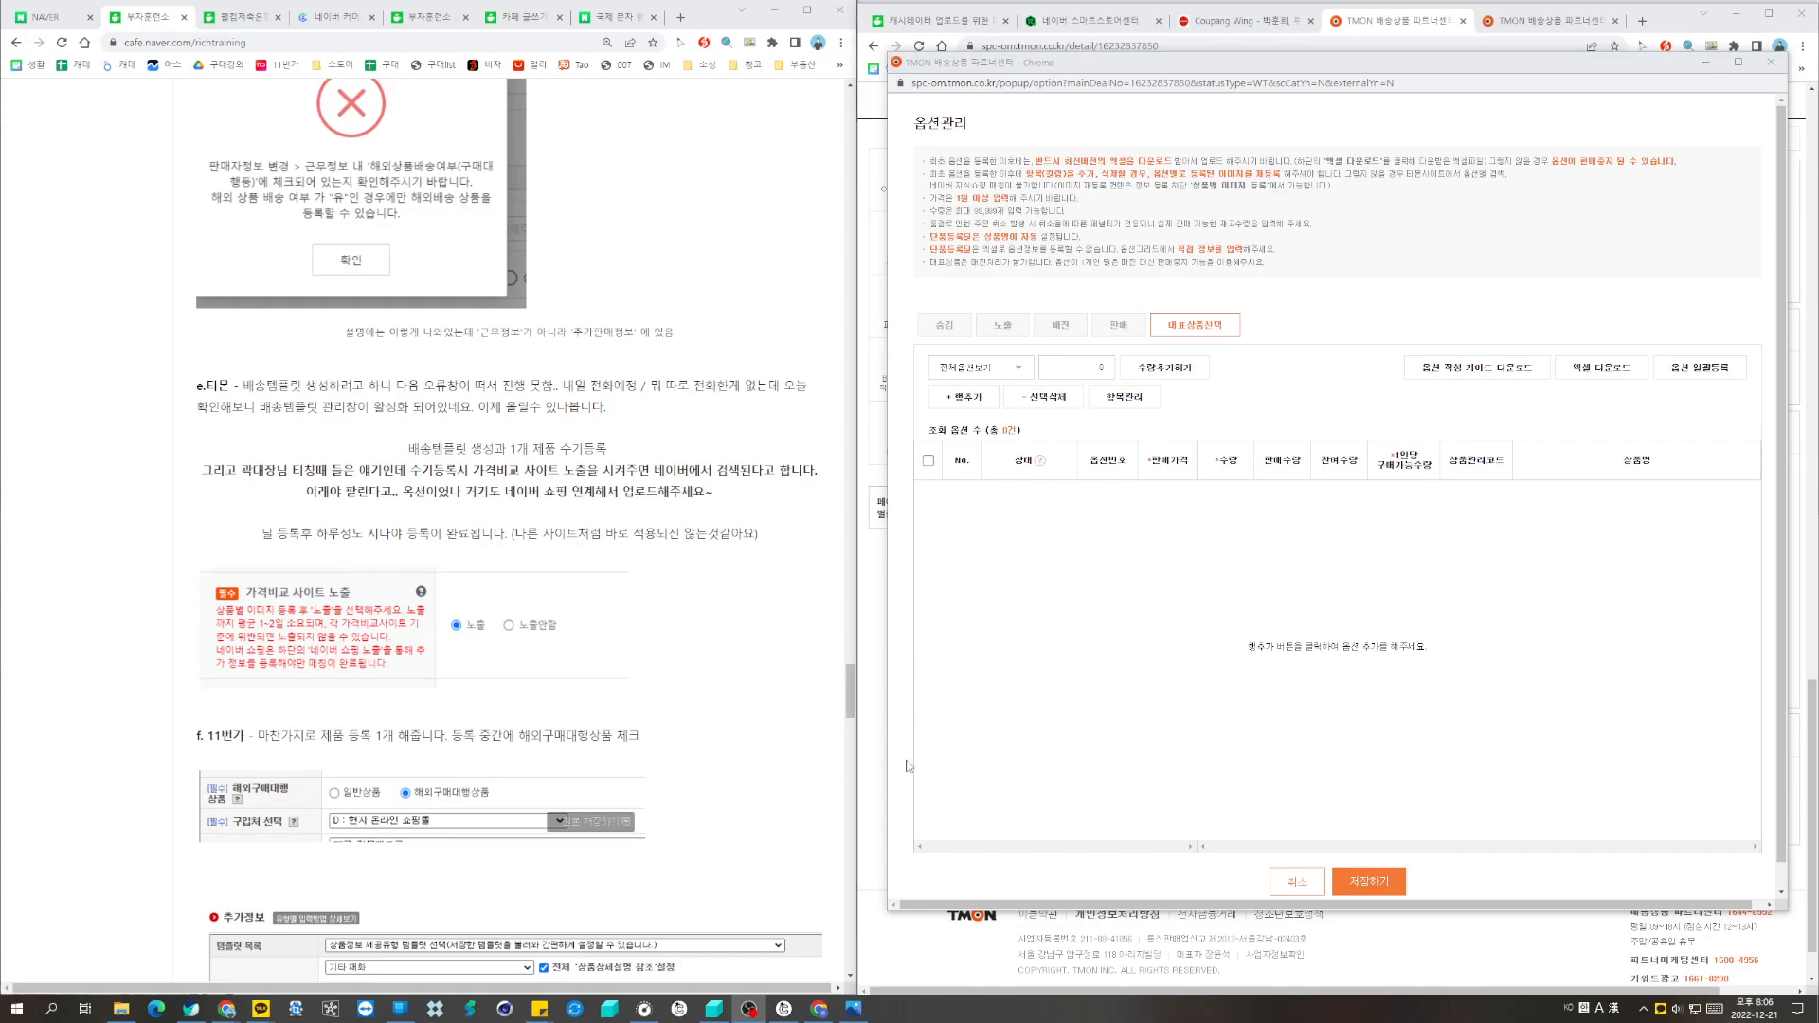
scroll(1330, 750, "down", 2)
scroll(1331, 750, "down", 1)
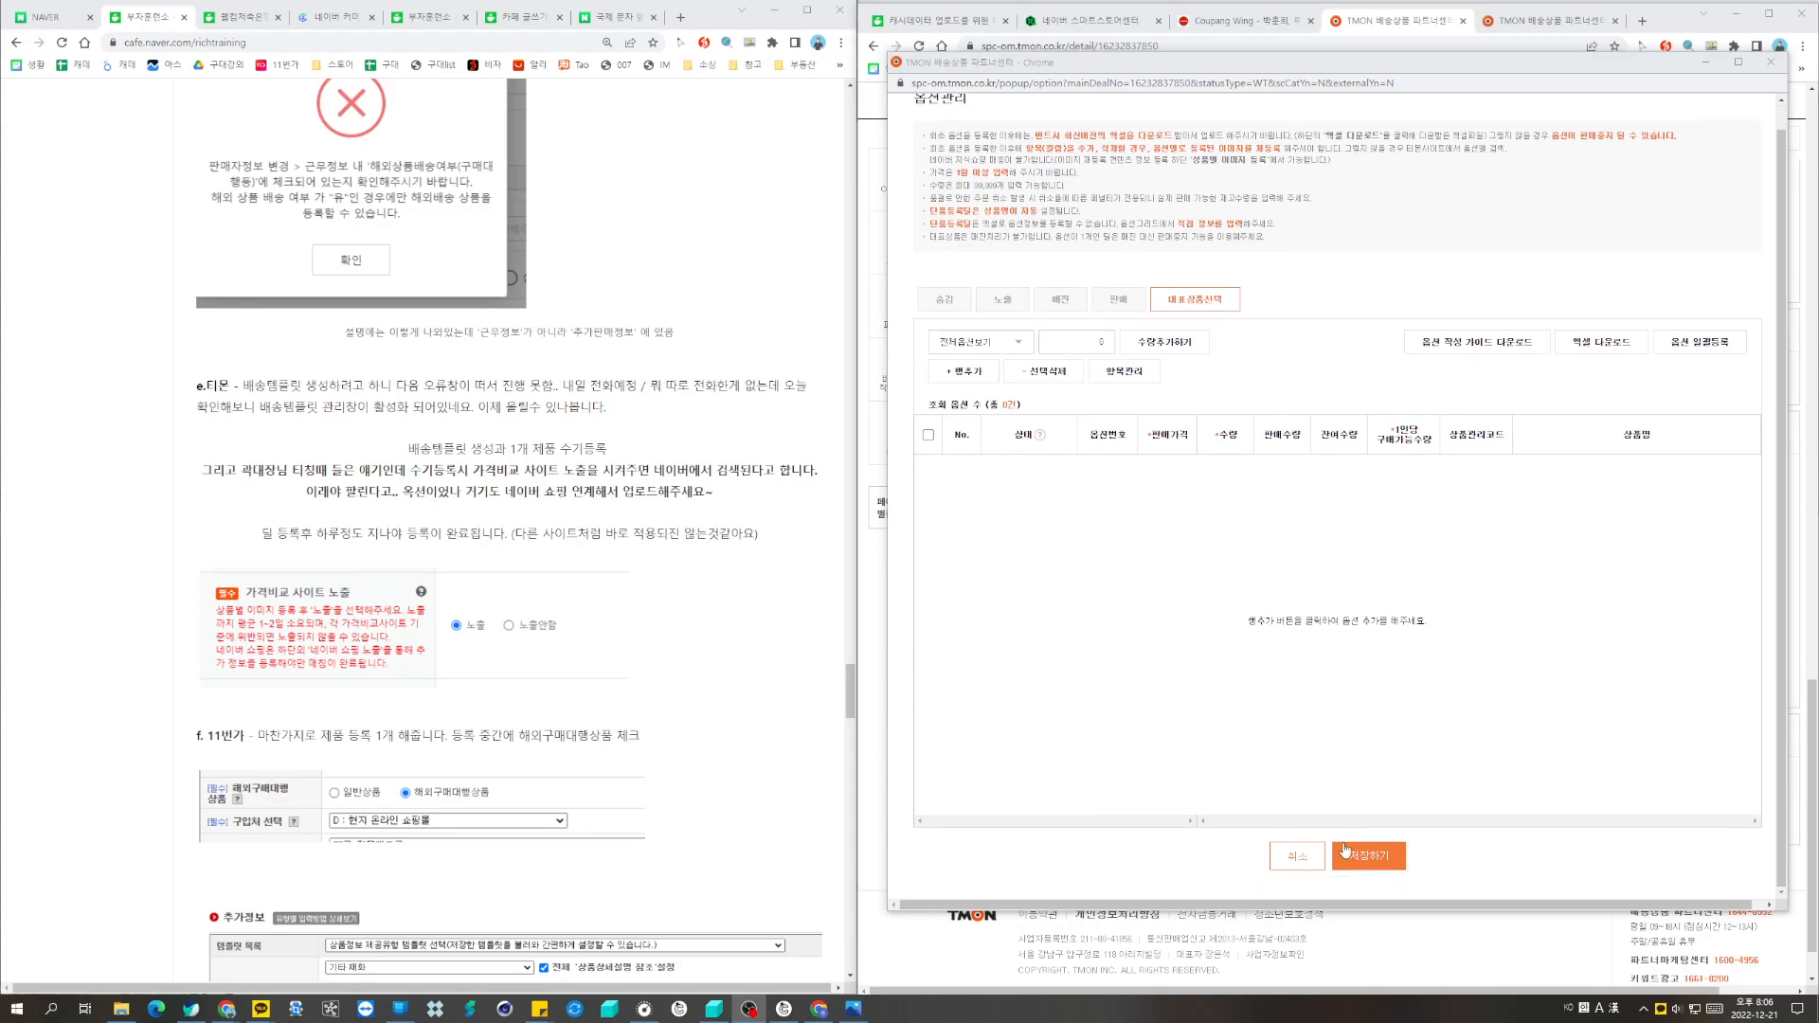
left_click(1770, 62)
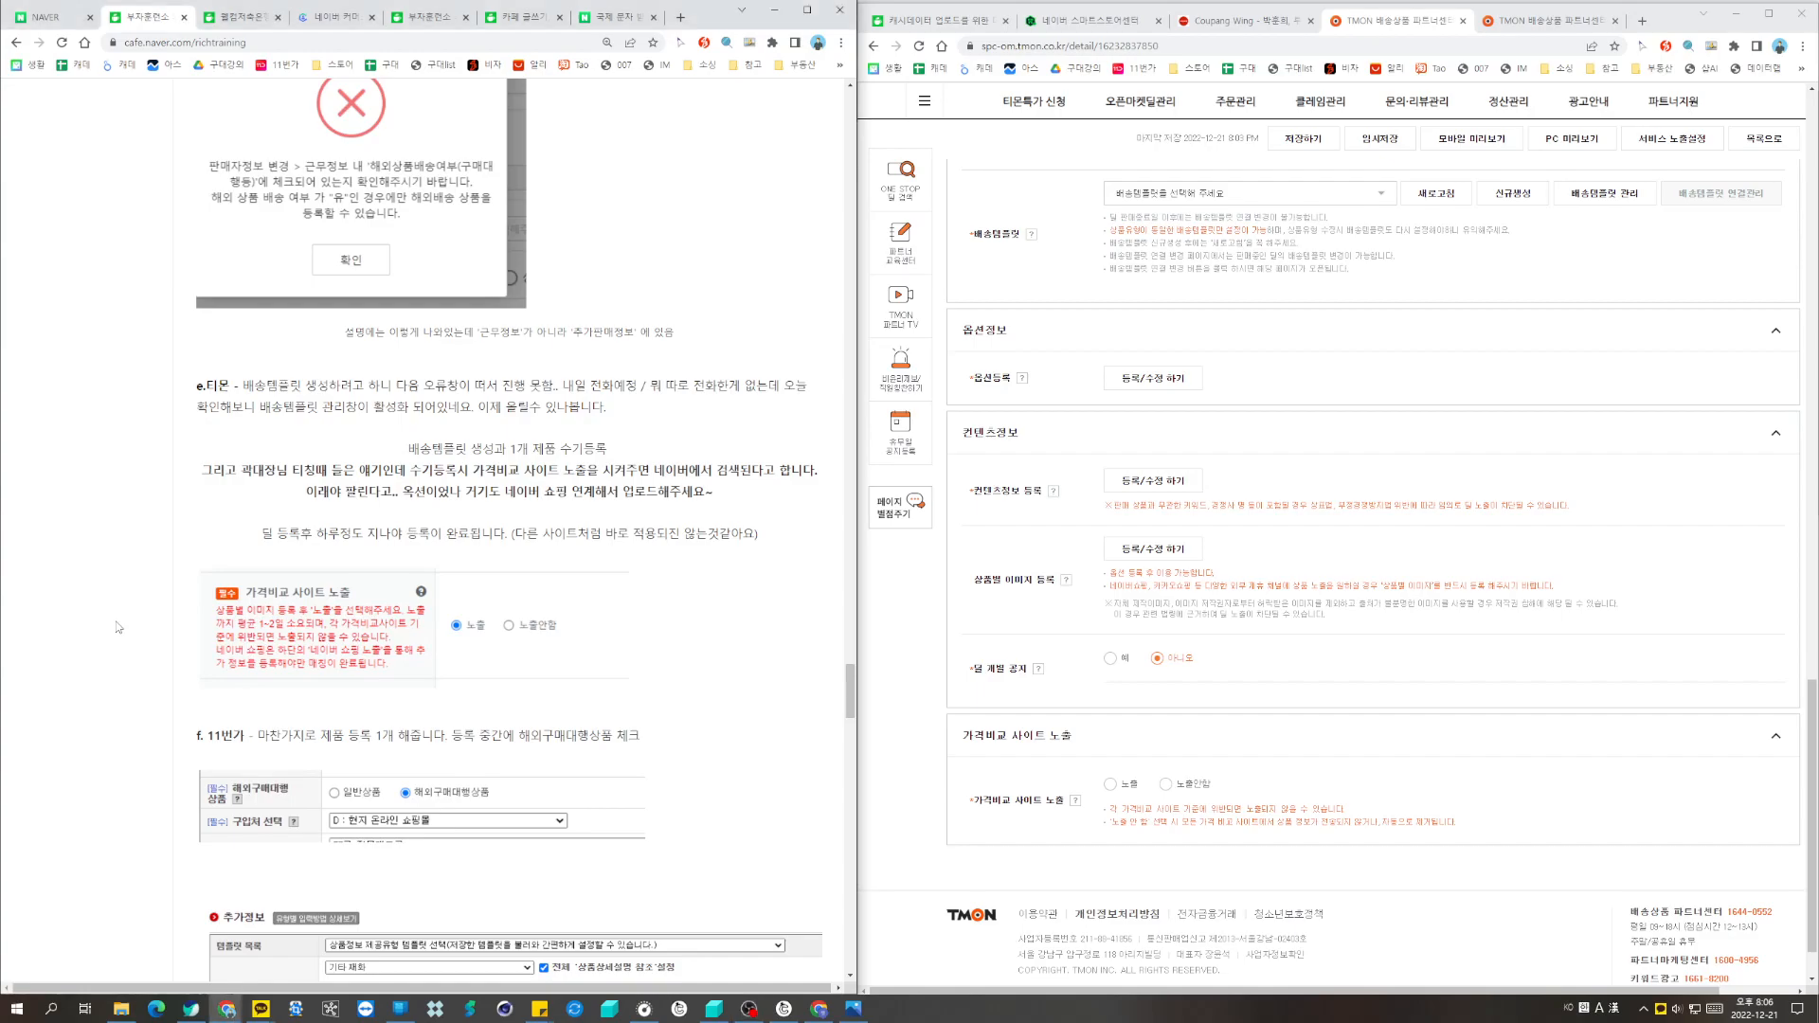
scroll(117, 627, "down", 2)
scroll(117, 628, "down", 4)
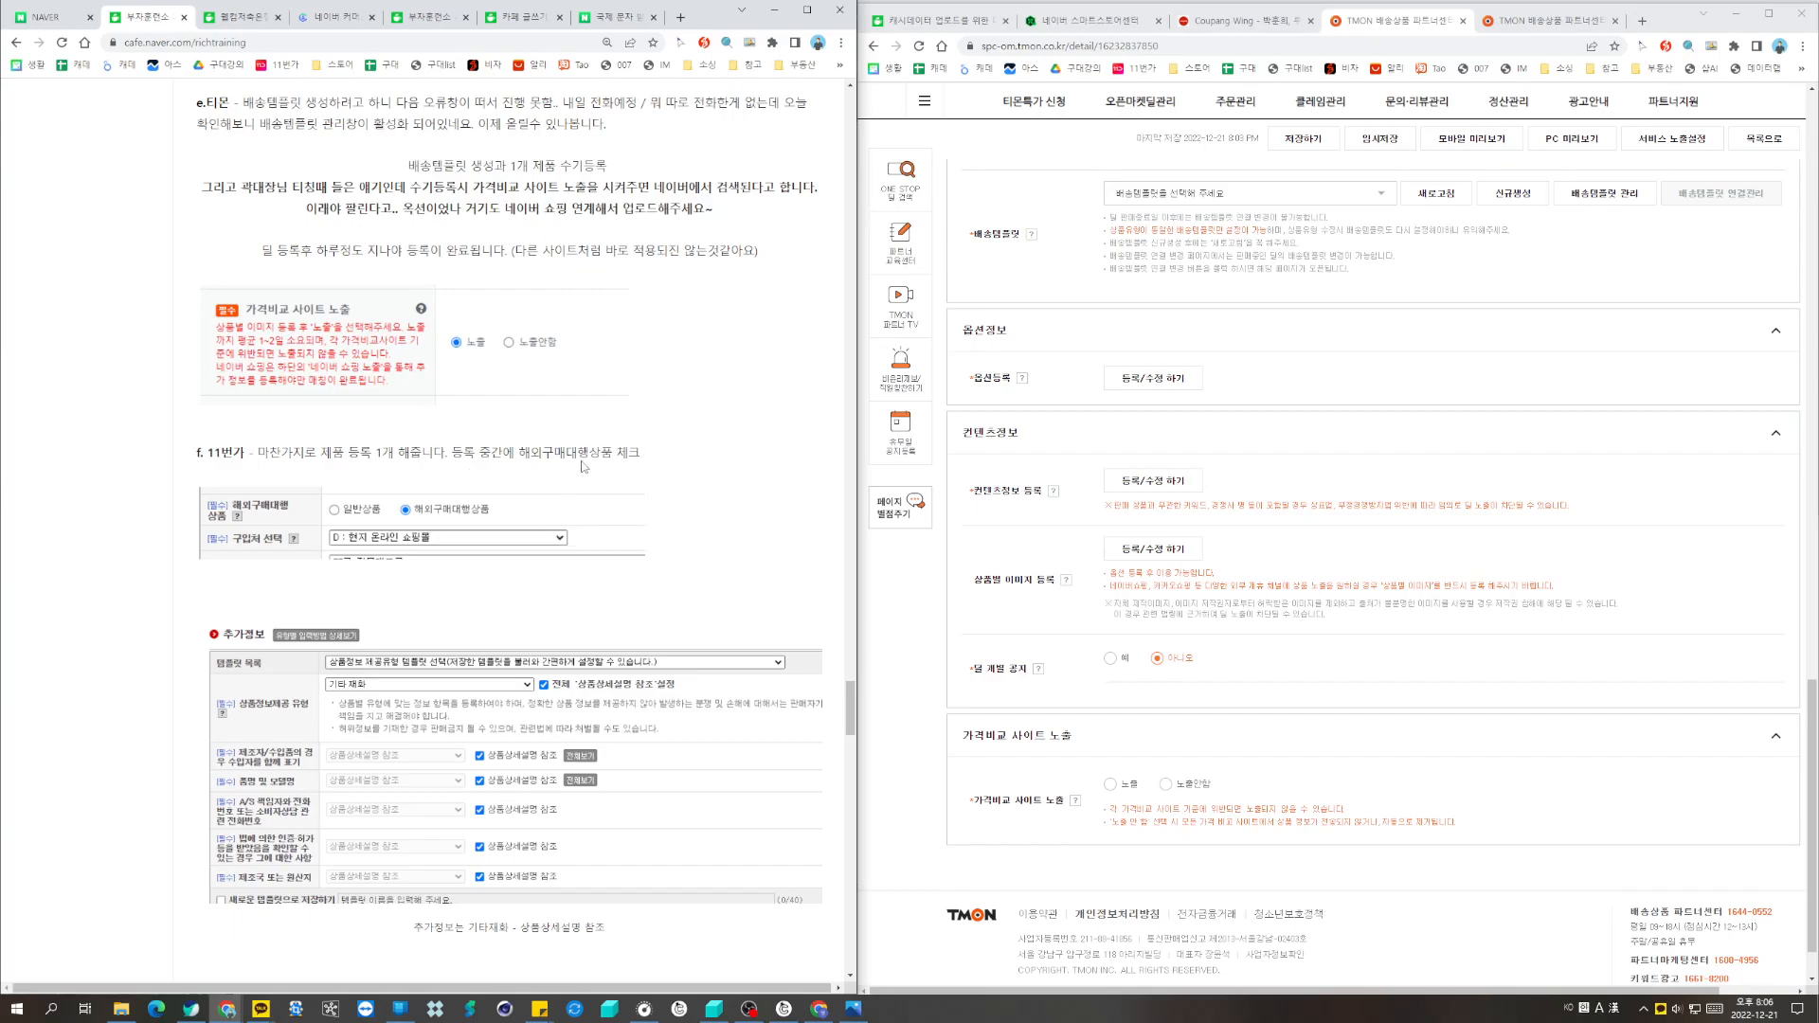
scroll(583, 466, "down", 1)
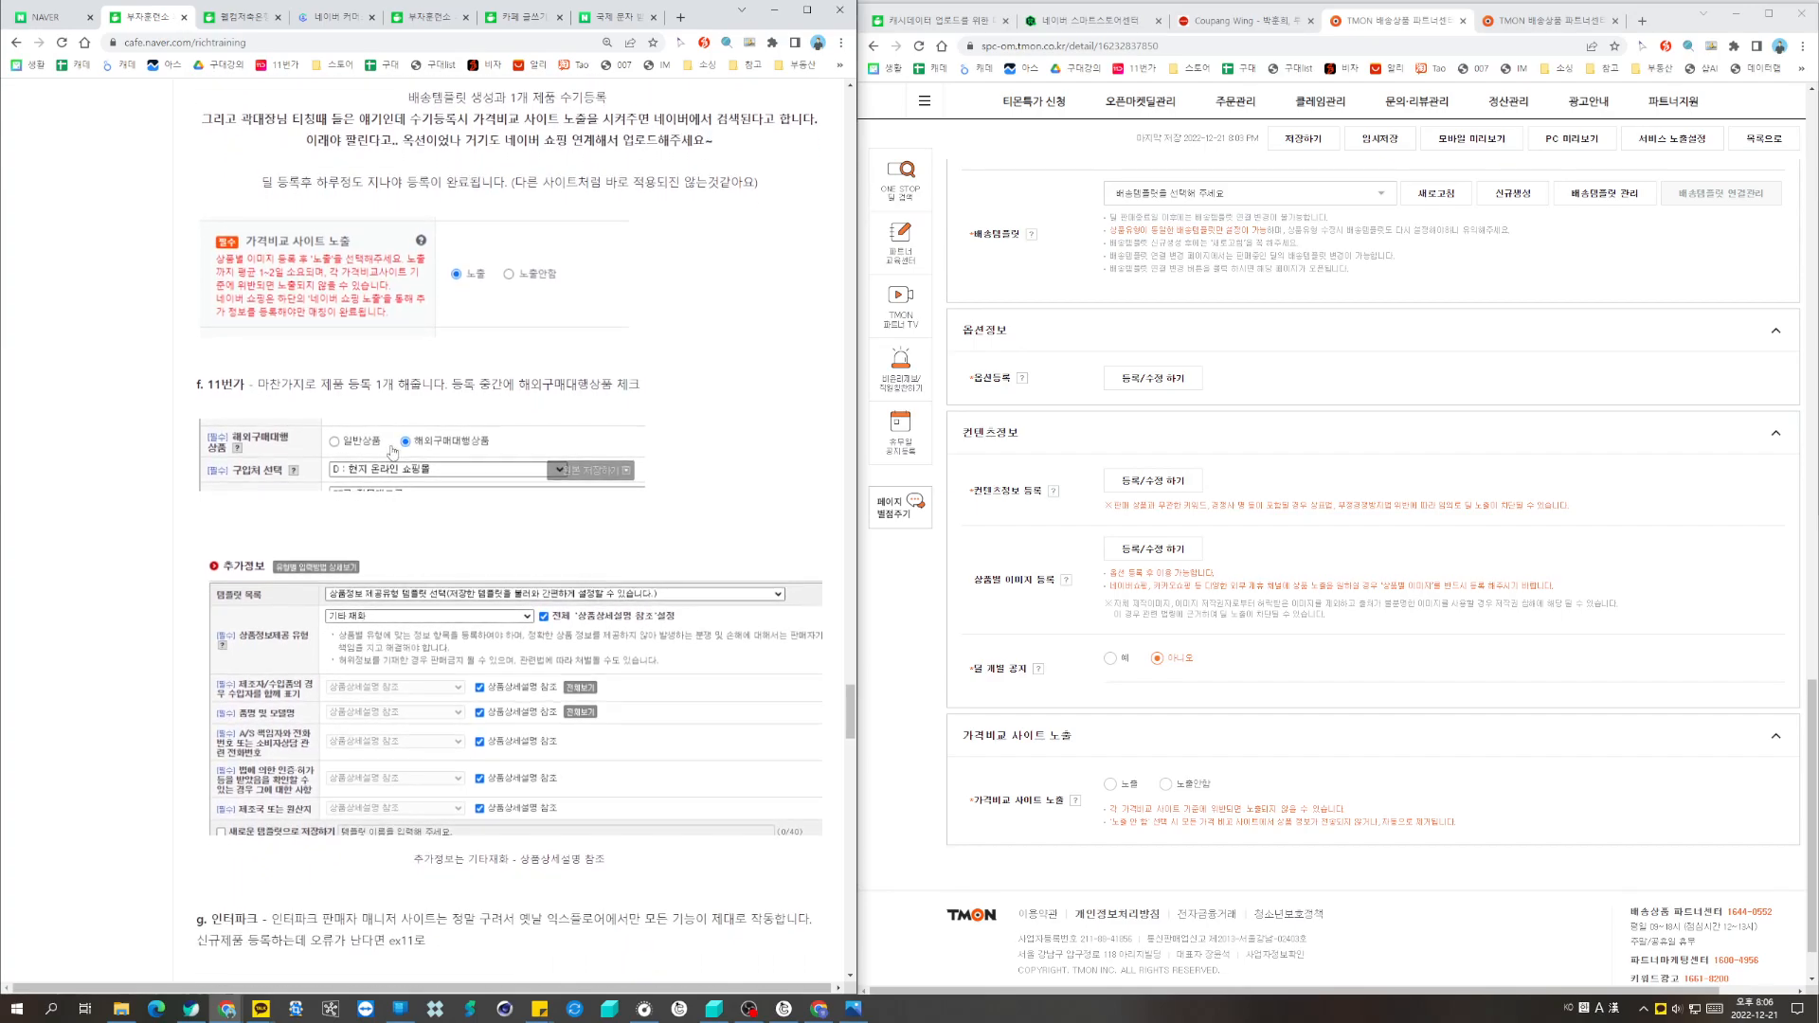
scroll(379, 474, "down", 4)
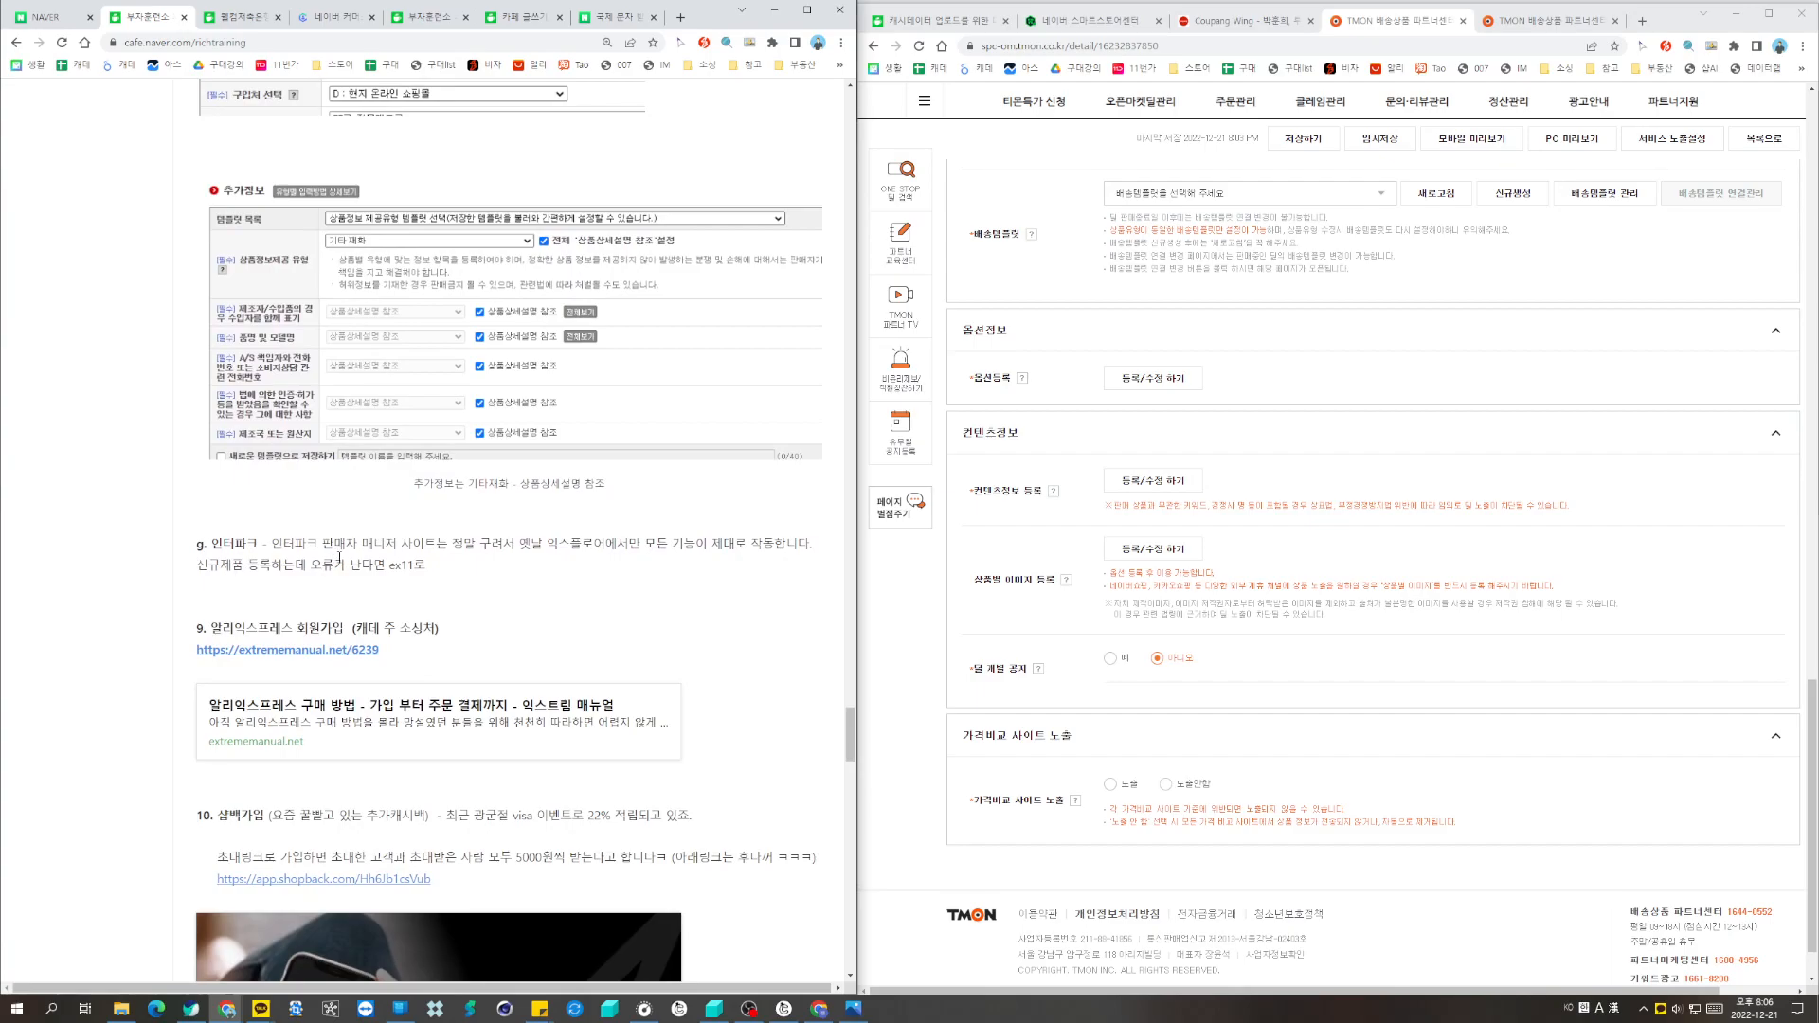
scroll(520, 576, "down", 2)
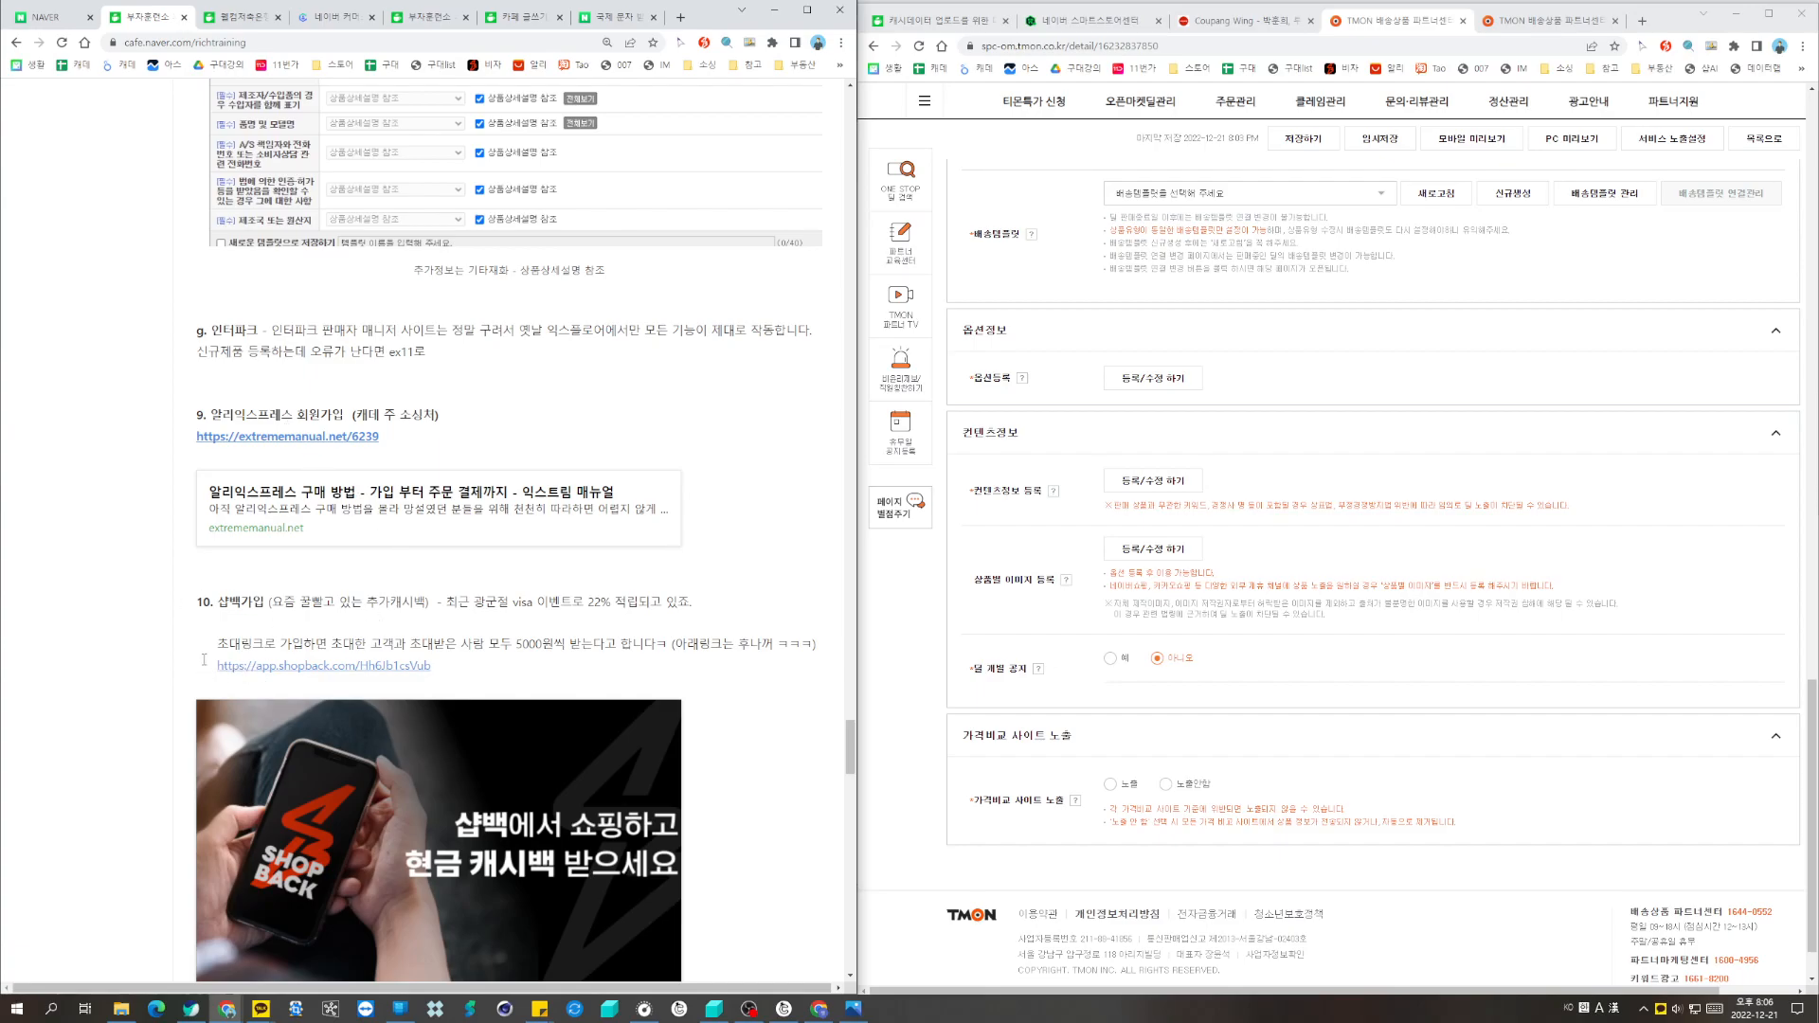
left_click_drag(207, 659, 432, 665)
left_click(487, 643)
scroll(391, 588, "down", 6)
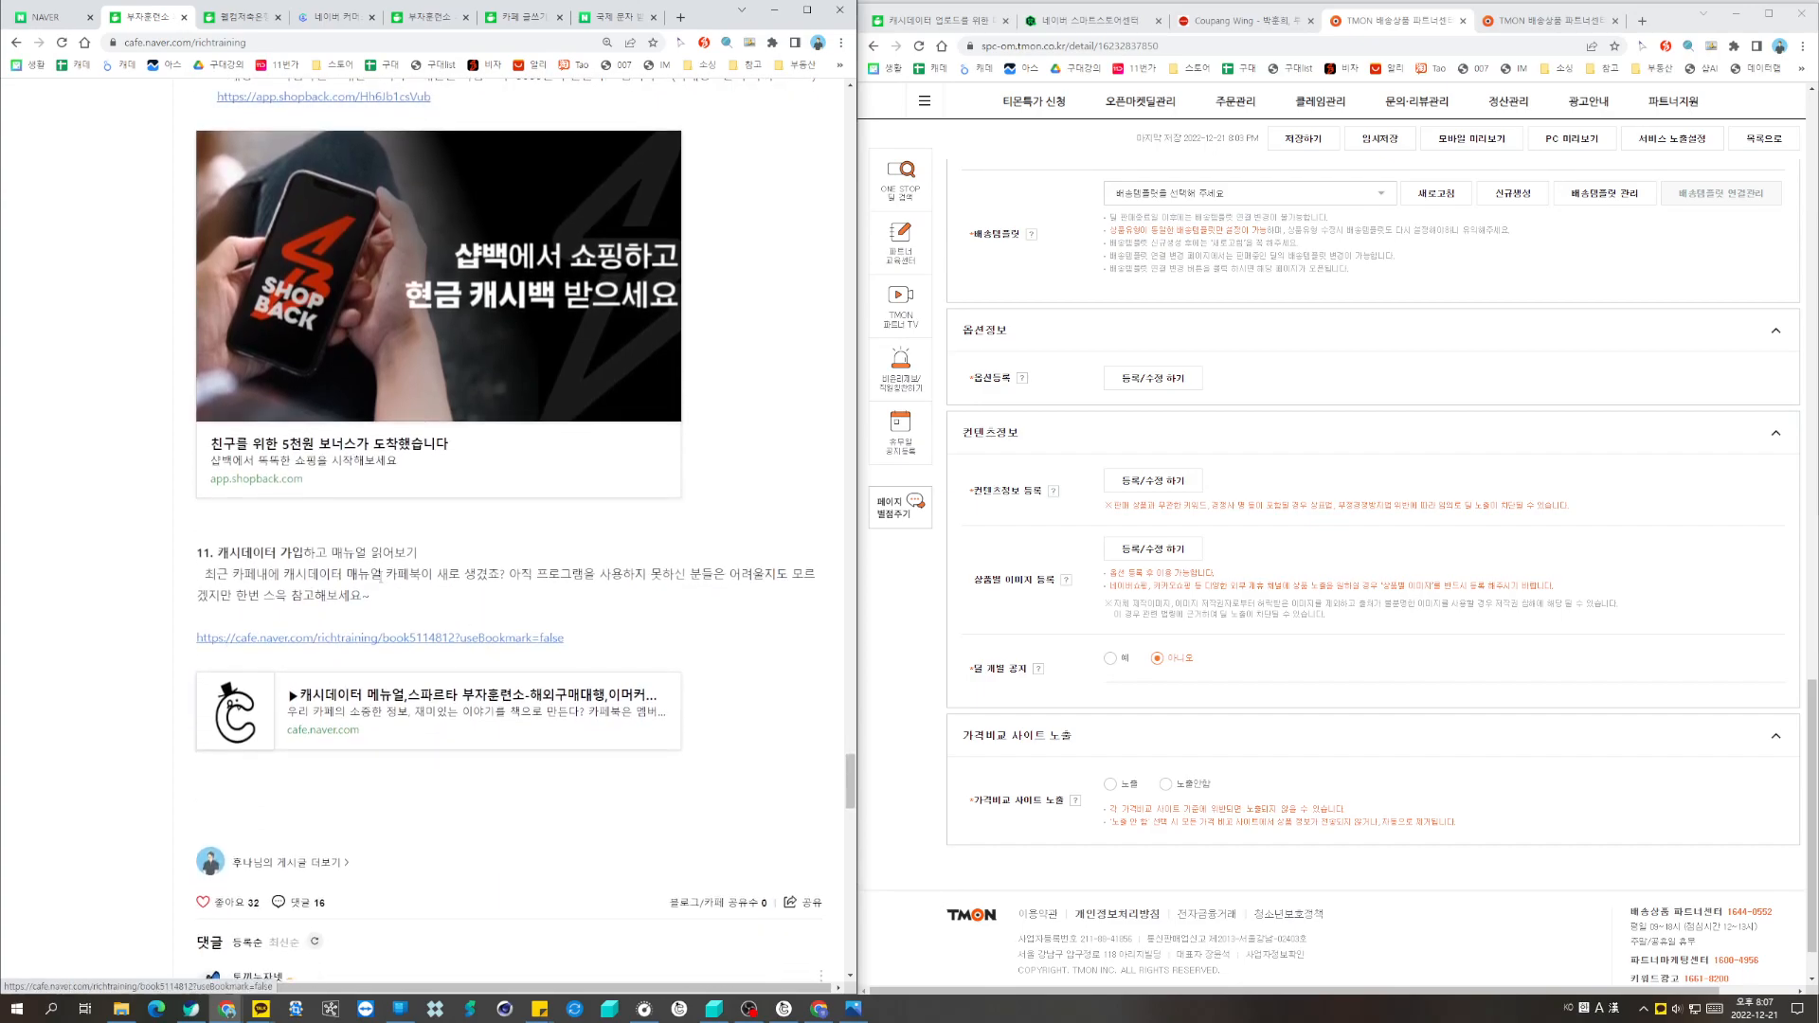
left_click_drag(219, 552, 327, 553)
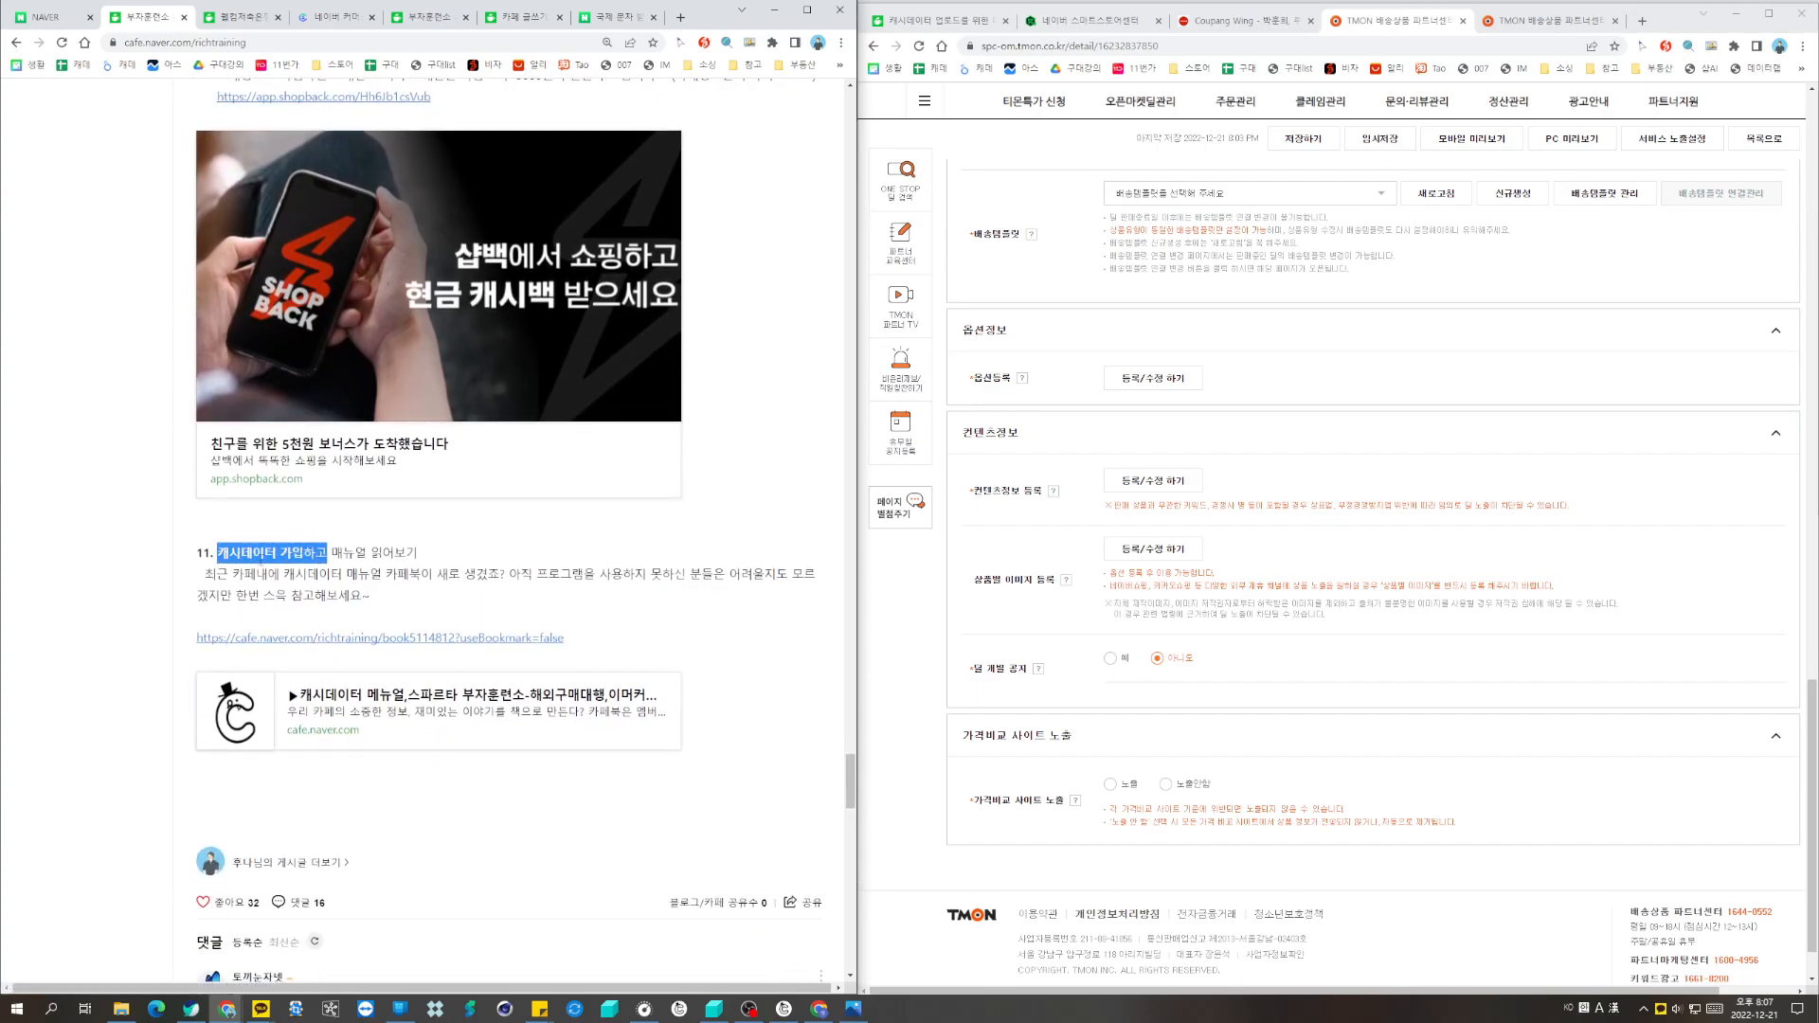
scroll(679, 641, "up", 20)
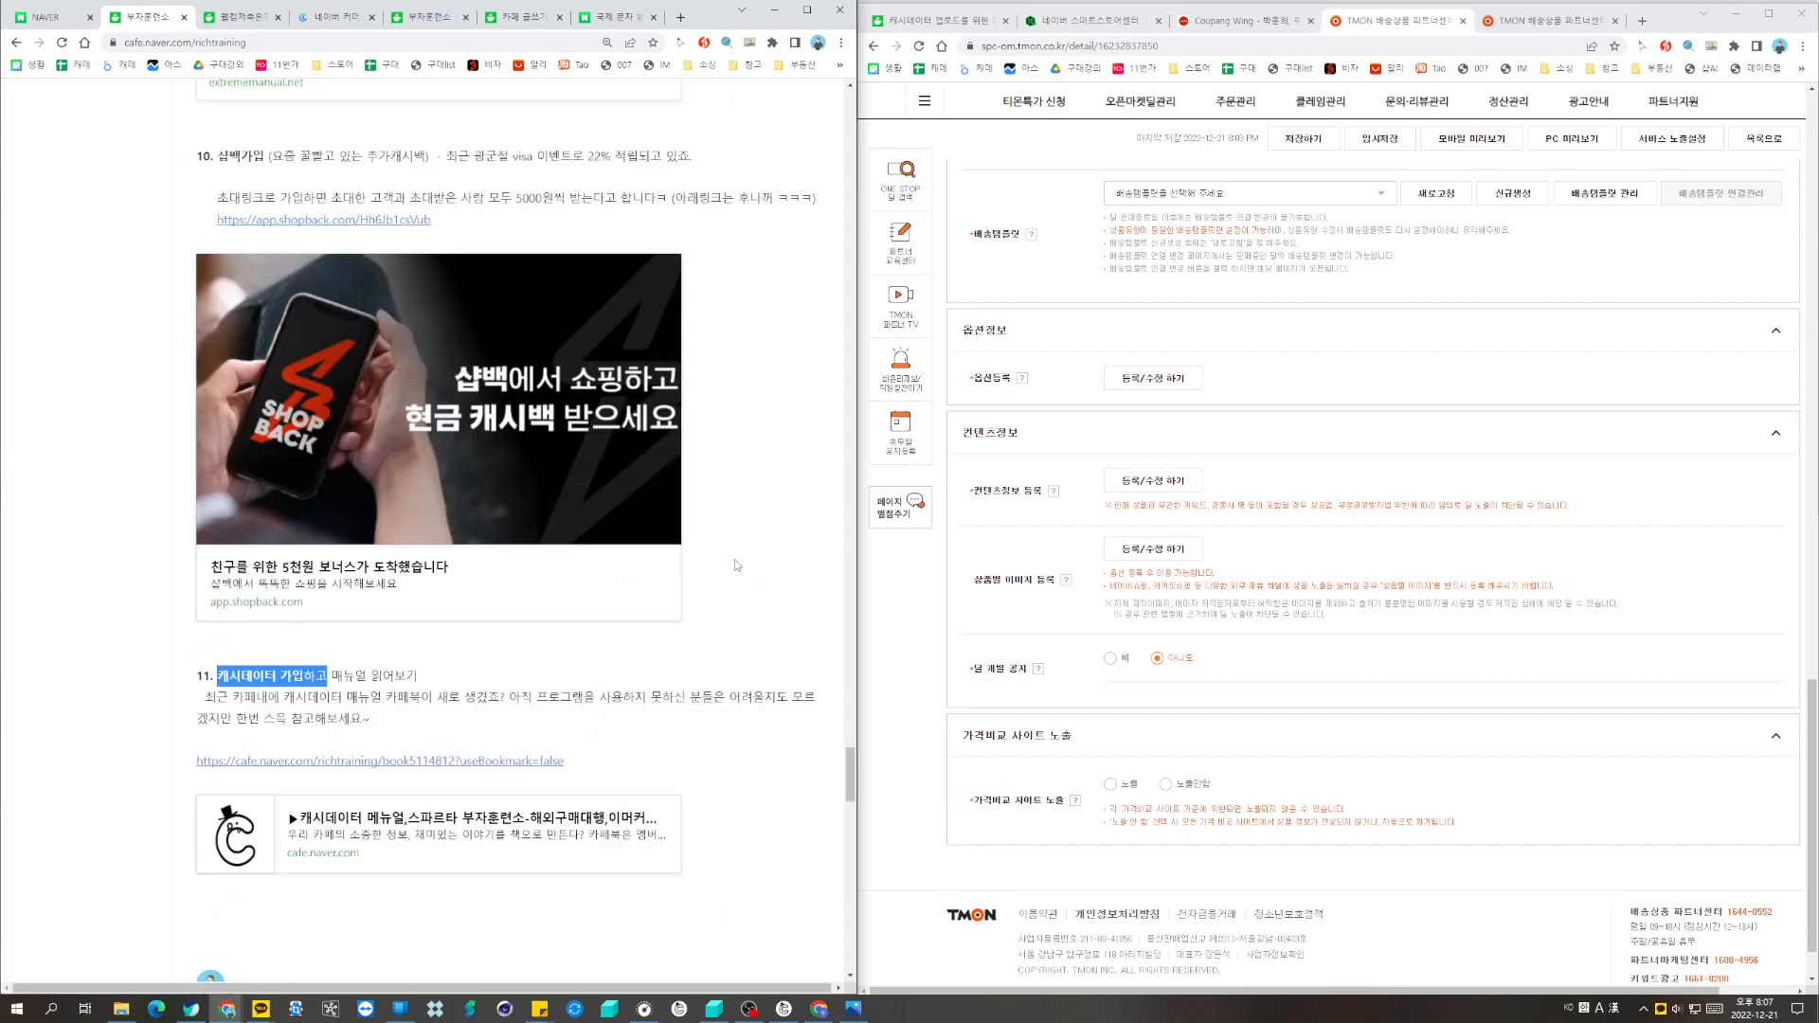
scroll(714, 593, "up", 15)
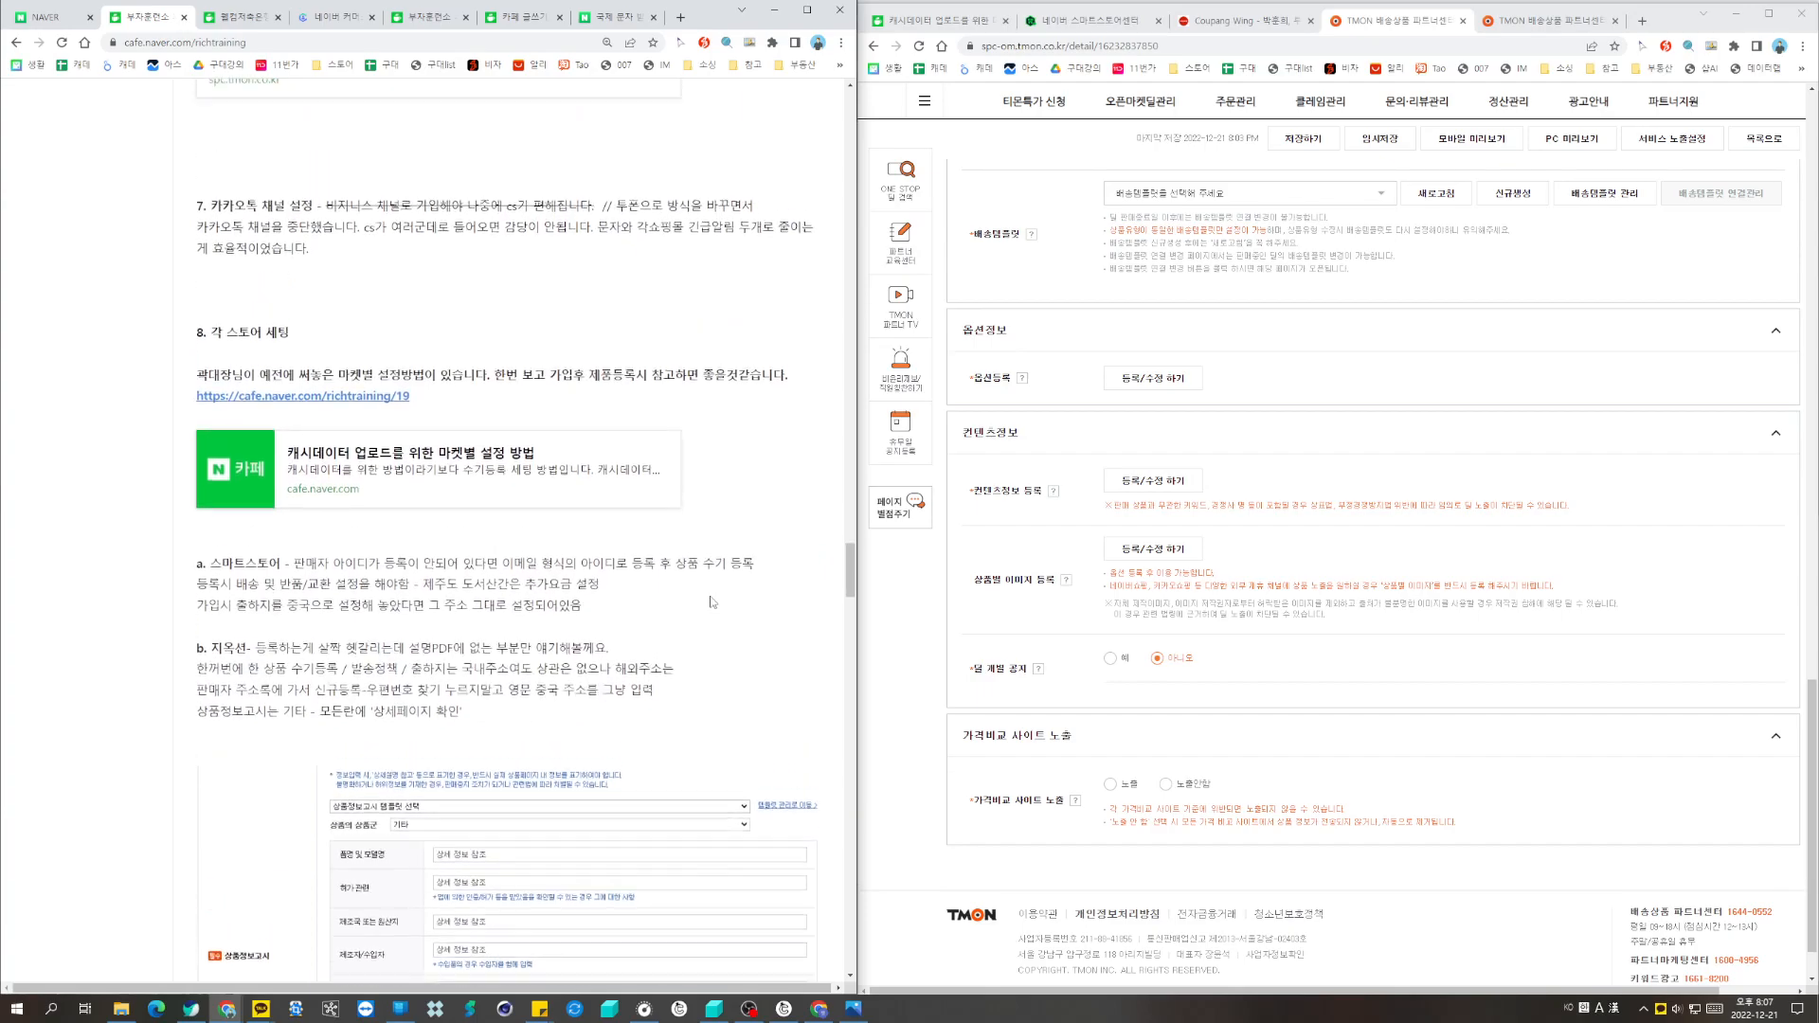
scroll(710, 603, "down", 5)
scroll(707, 600, "down", 2)
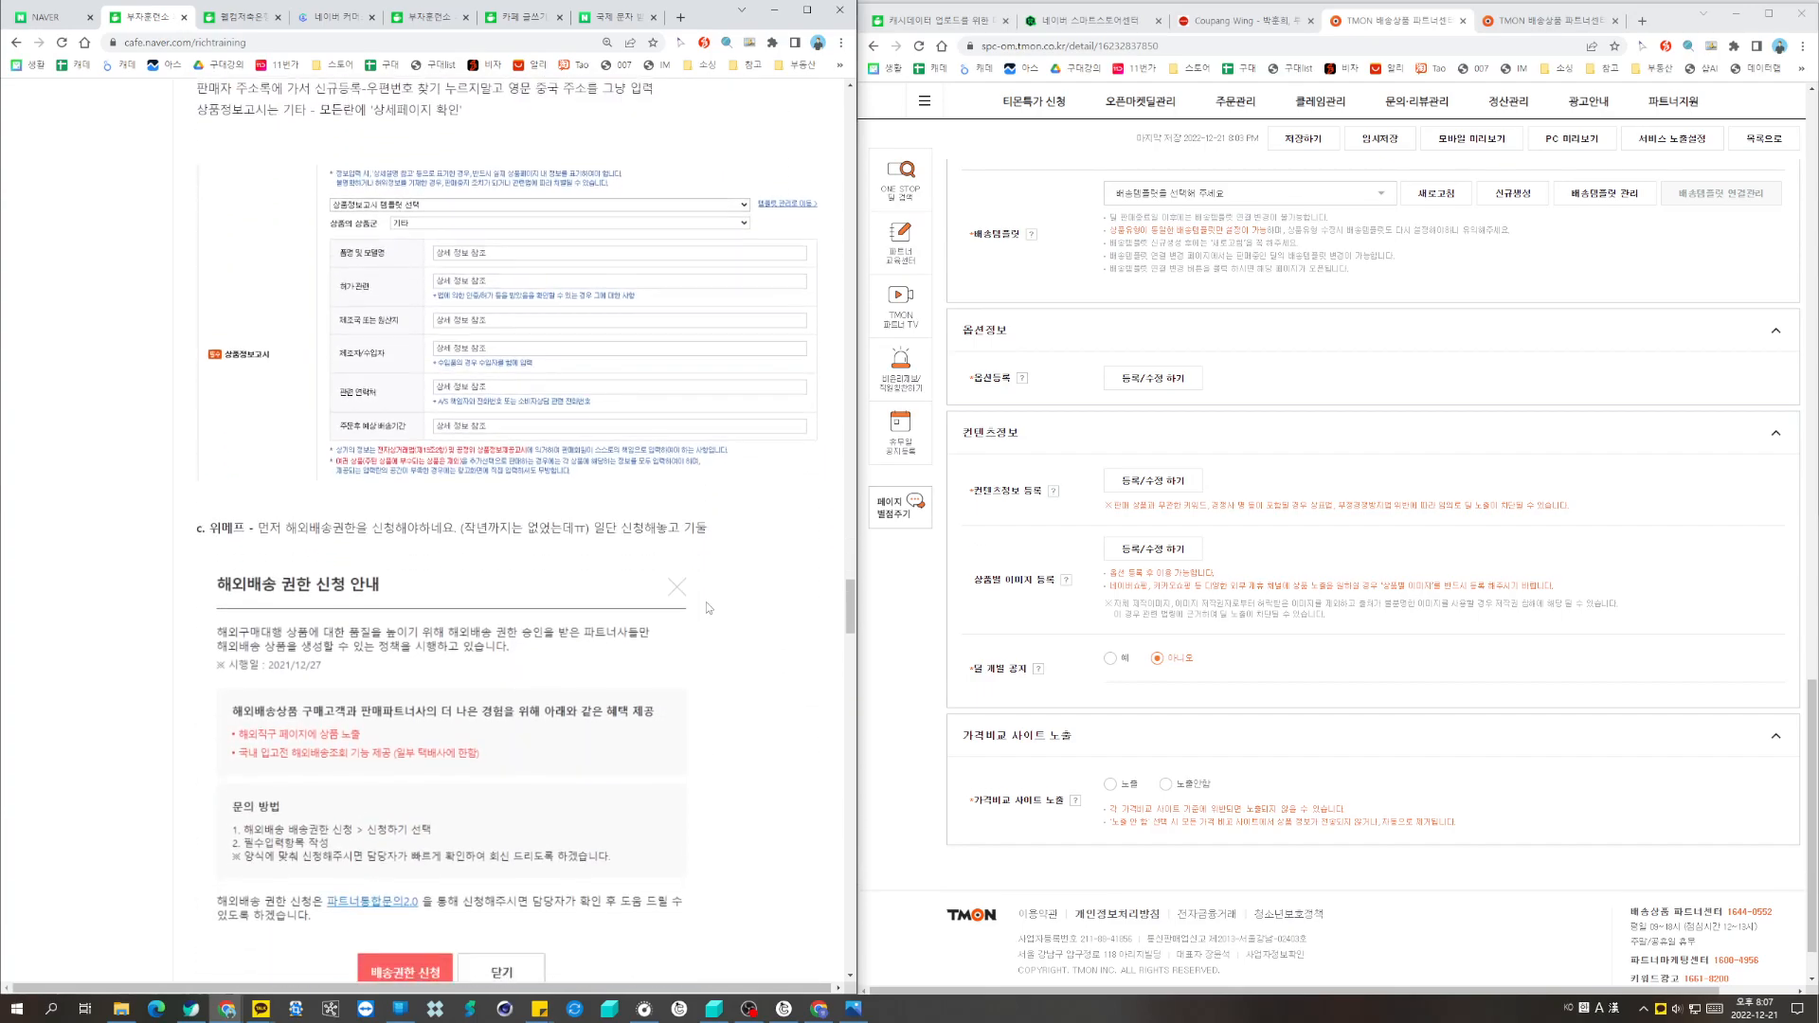